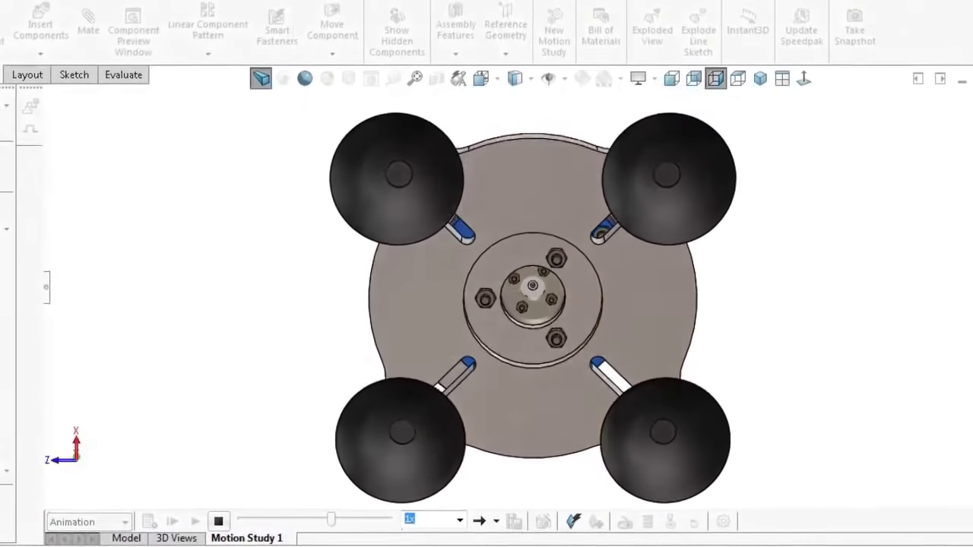
click(194, 521)
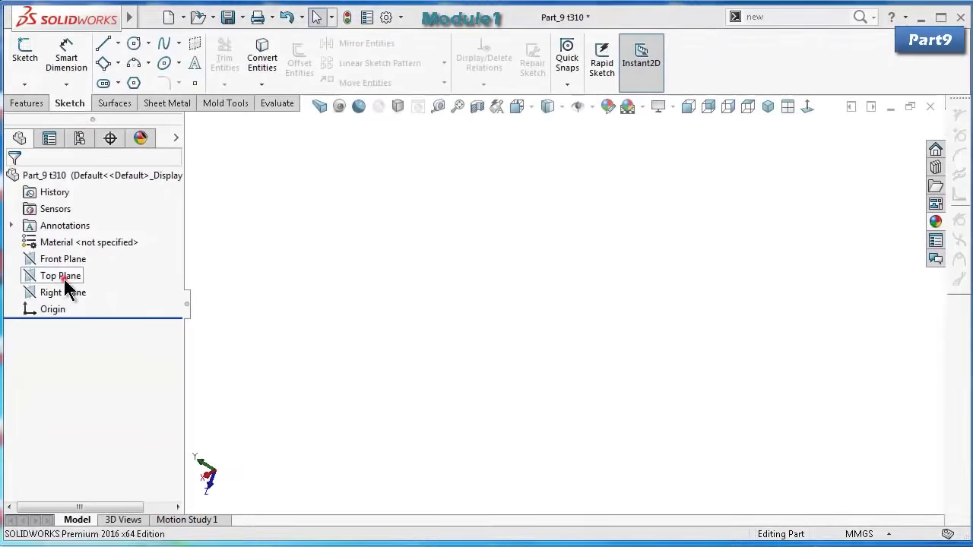
Start a sketch on the Top Plane and draw a circle about 185 mm in diameter centred on the origin.
click(66, 277)
click(76, 258)
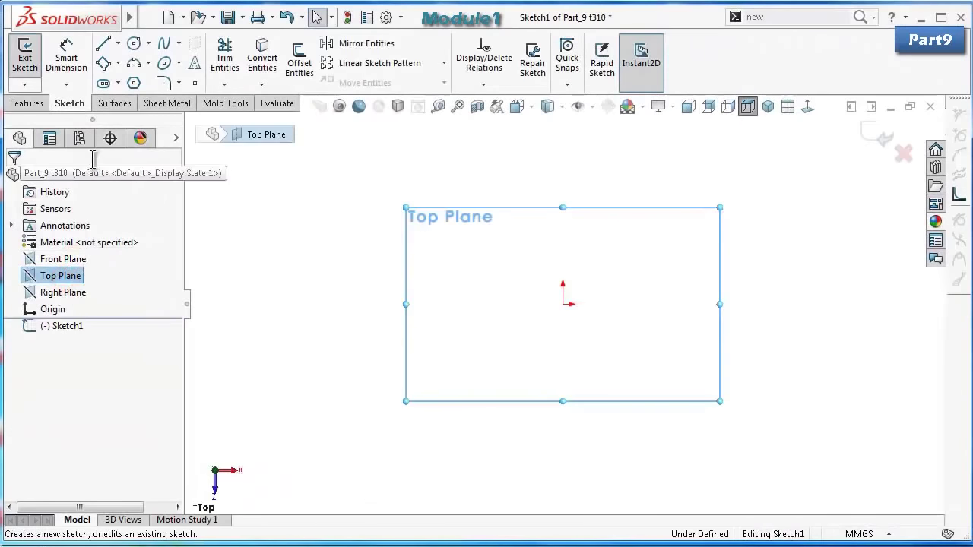
click(134, 44)
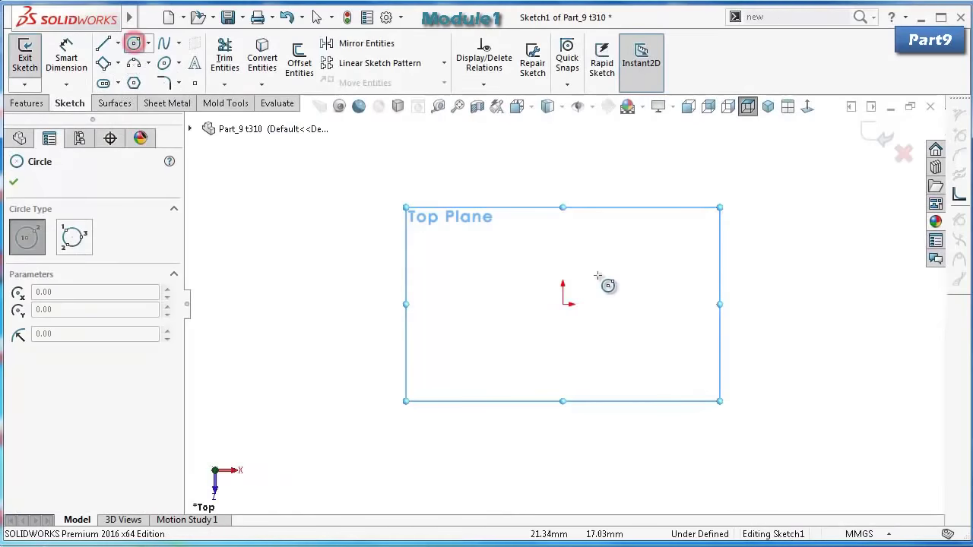
click(565, 304)
click(408, 245)
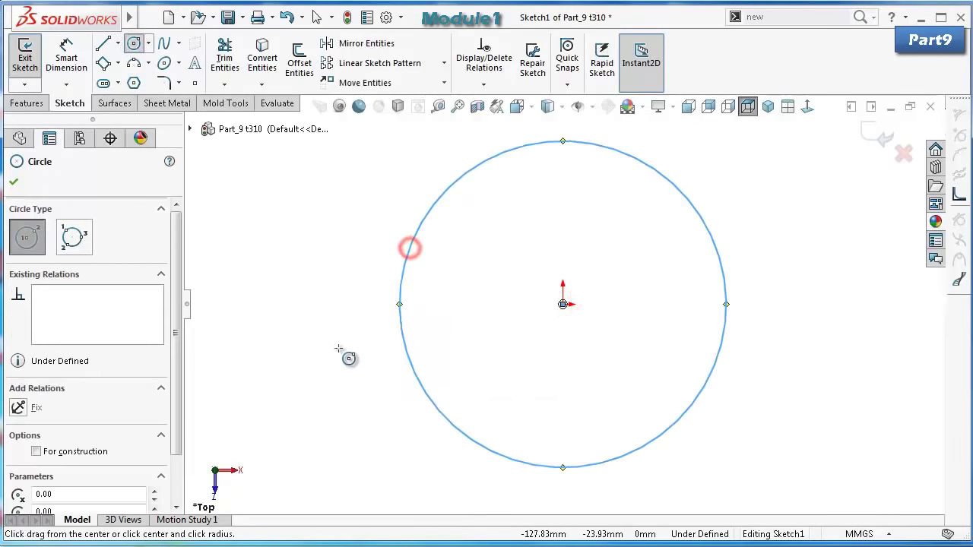
Dimension the circle's diameter as 94 mm.
right_drag(339, 351, 327, 240)
click(401, 280)
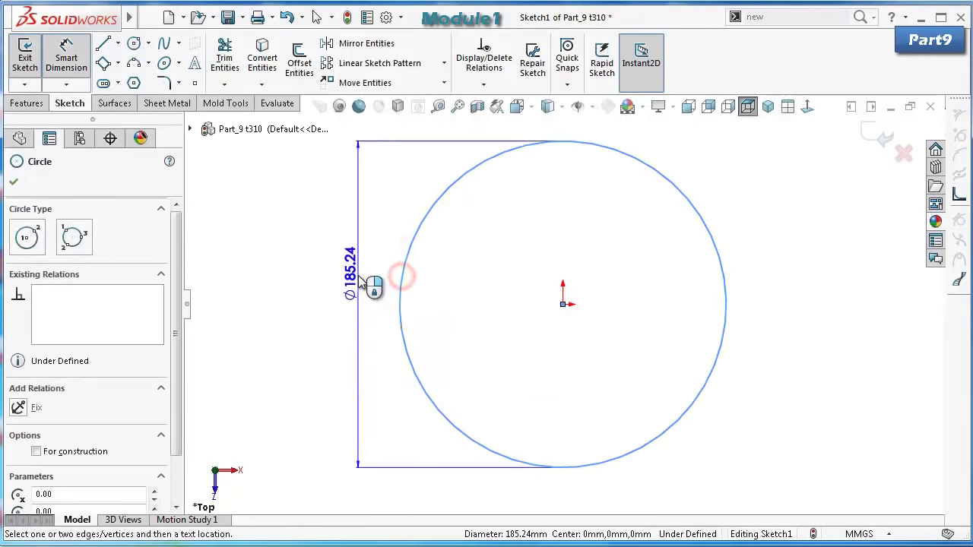
click(373, 281)
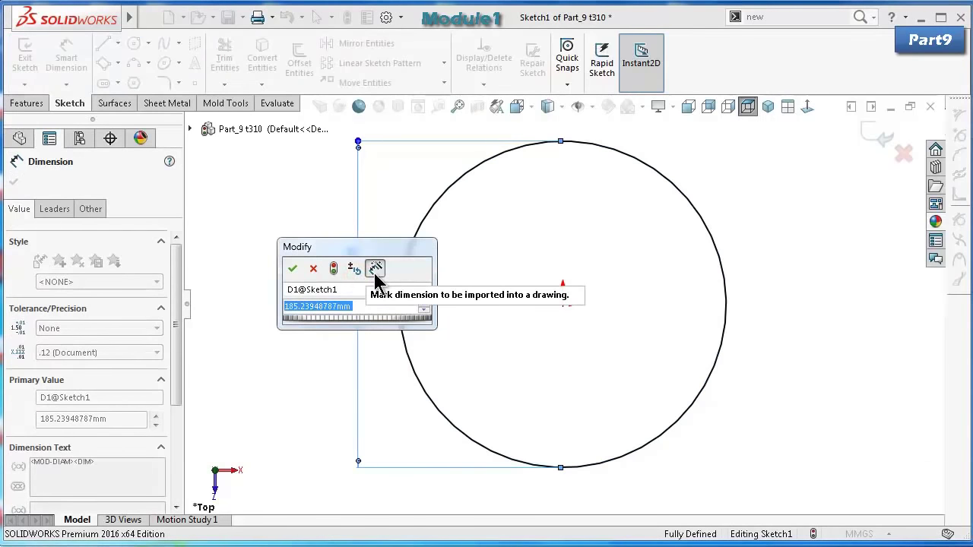
text(94)
key(Return)
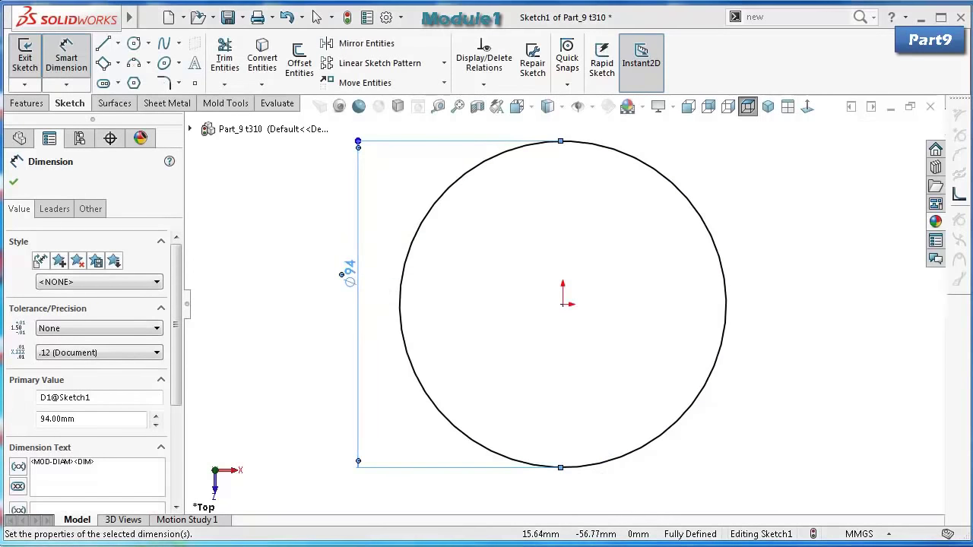
Change the circle's diameter dimension to 92 mm.
double_click(352, 274)
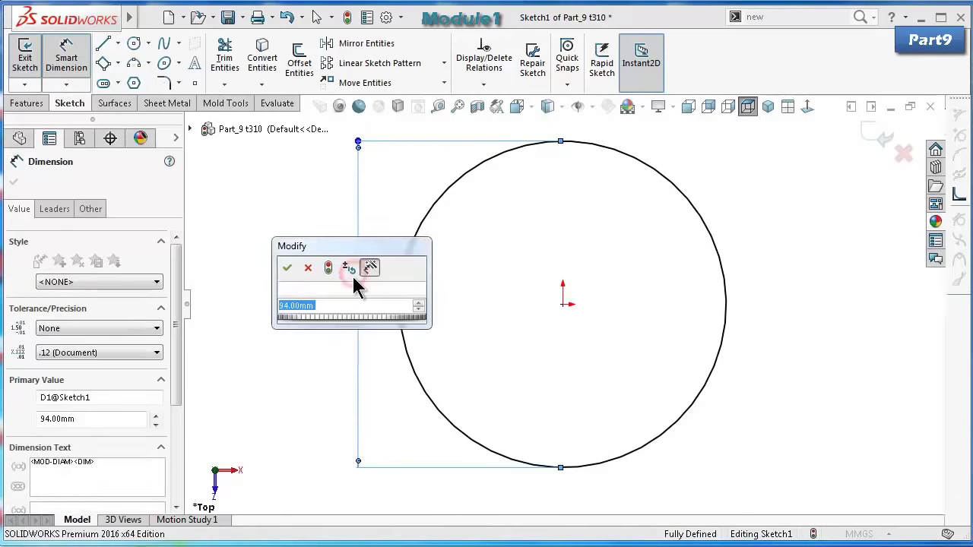
text(92)
key(Return)
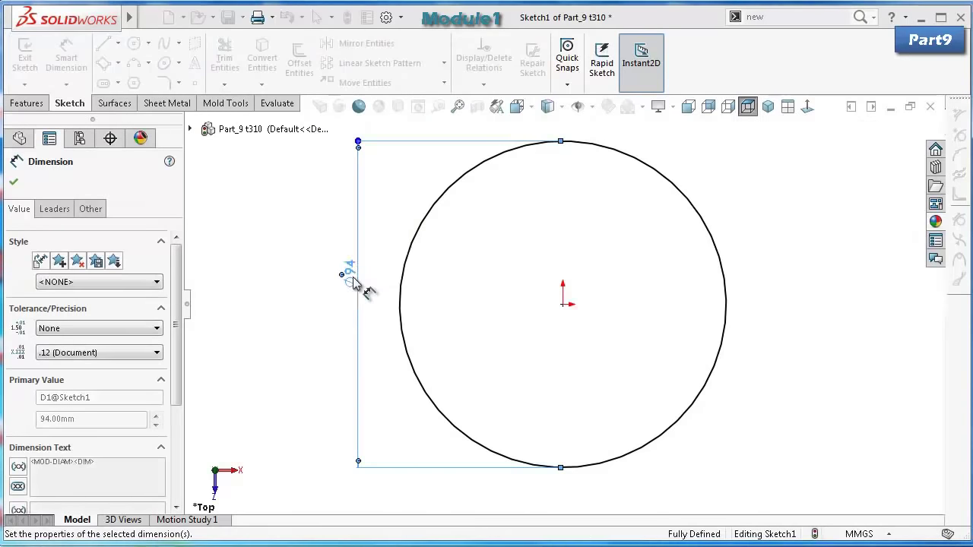
Draw a horizontal line about 55 mm long across the upper part of the circle, with both ends on the circle.
scroll(532, 224, up, 3)
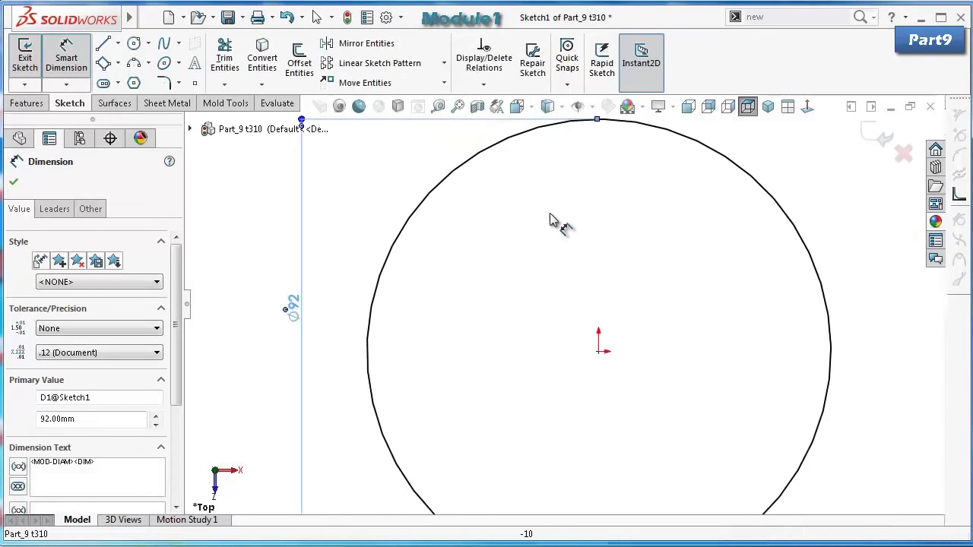
scroll(558, 232, down, 4)
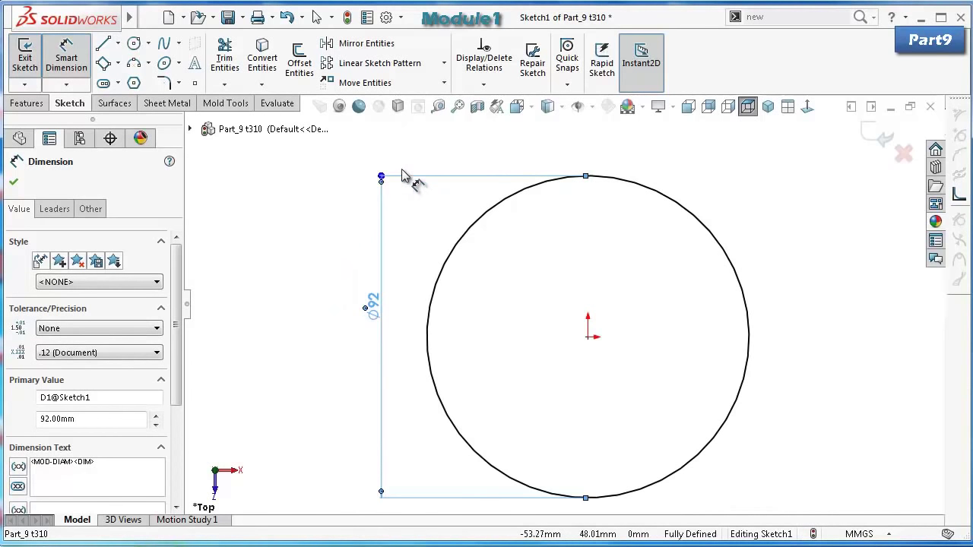
click(104, 46)
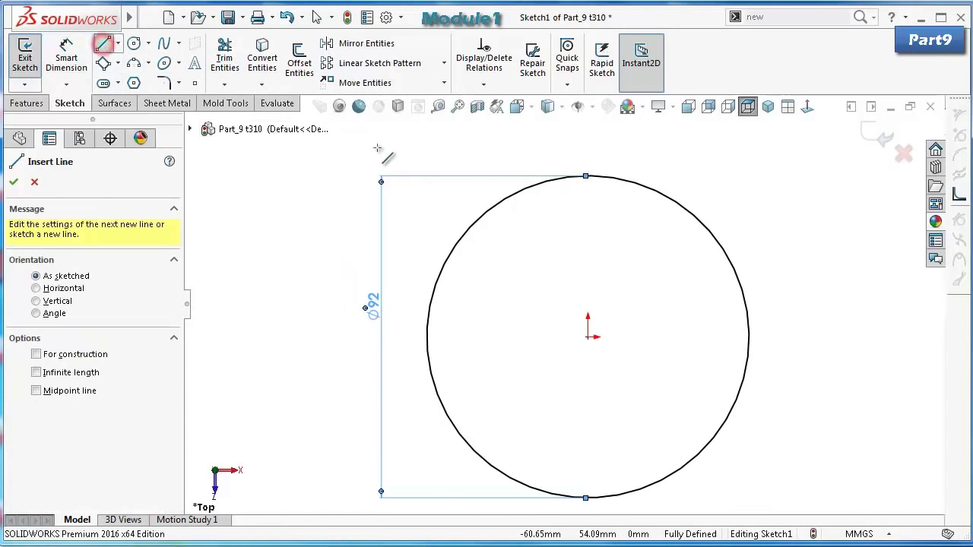
click(495, 212)
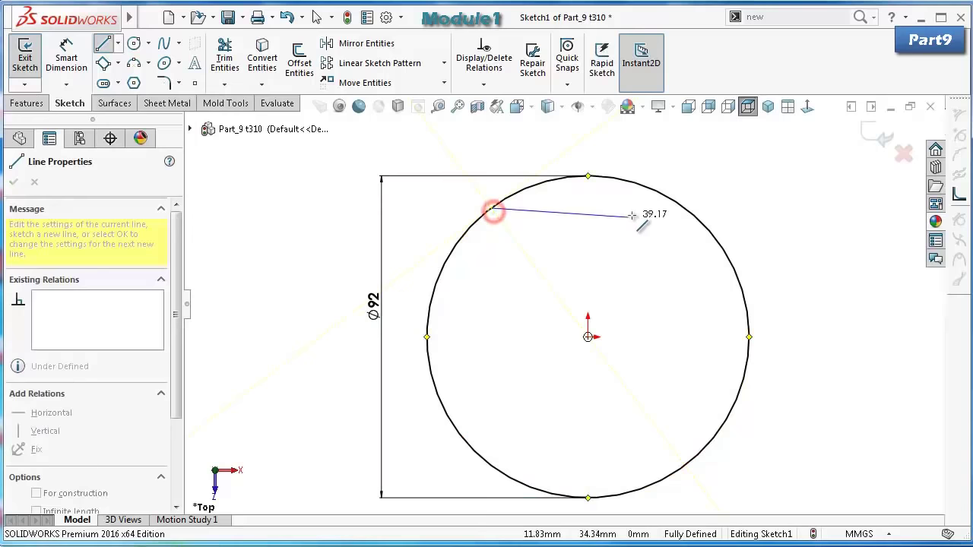
click(684, 208)
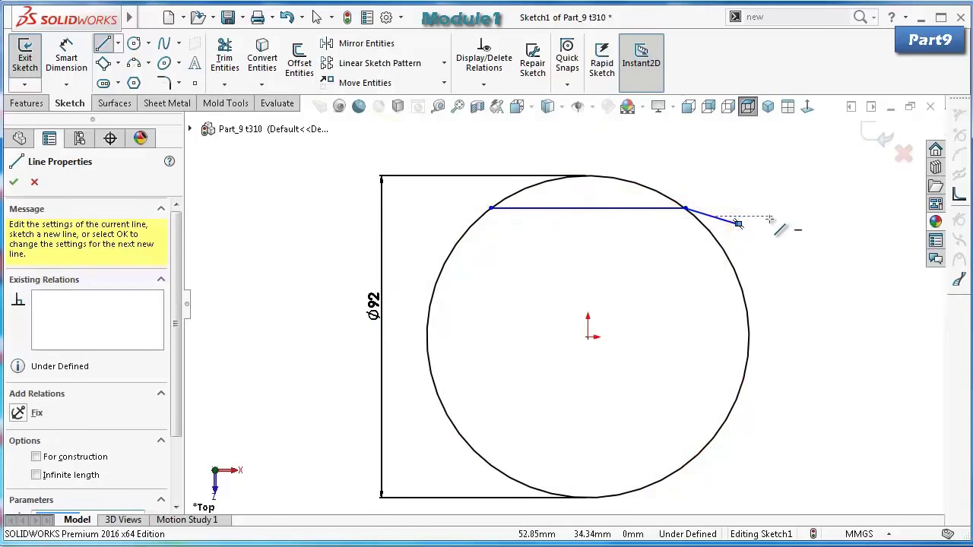
Delete the stray line segment that runs outside the circle from the chord's right end.
click(738, 224)
key(Escape)
scroll(707, 228, down, 3)
mouse_move(602, 212)
mouse_down()
mouse_move(699, 263)
mouse_move(705, 254)
mouse_up()
key(Delete)
click(648, 242)
key(Delete)
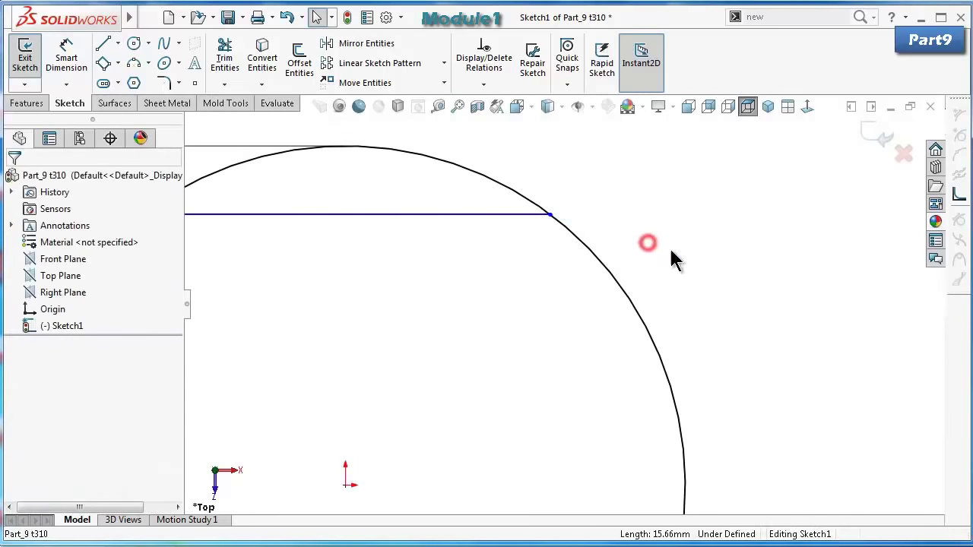
Dimension the vertical distance between the horizontal chord and the origin as 37.5 mm.
scroll(671, 257, up, 3)
scroll(580, 252, down, 9)
scroll(441, 262, down, 2)
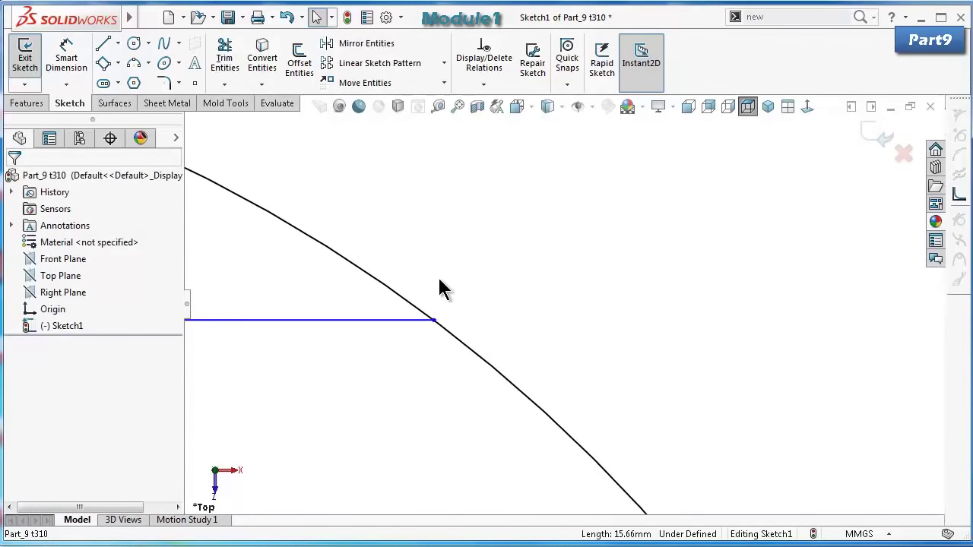
scroll(447, 320, up, 3)
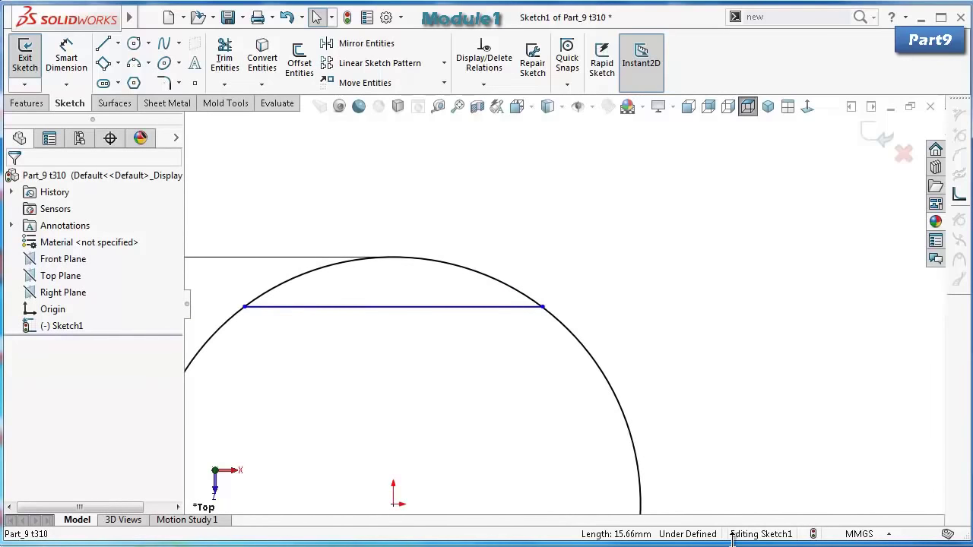
right_drag(725, 457, 709, 388)
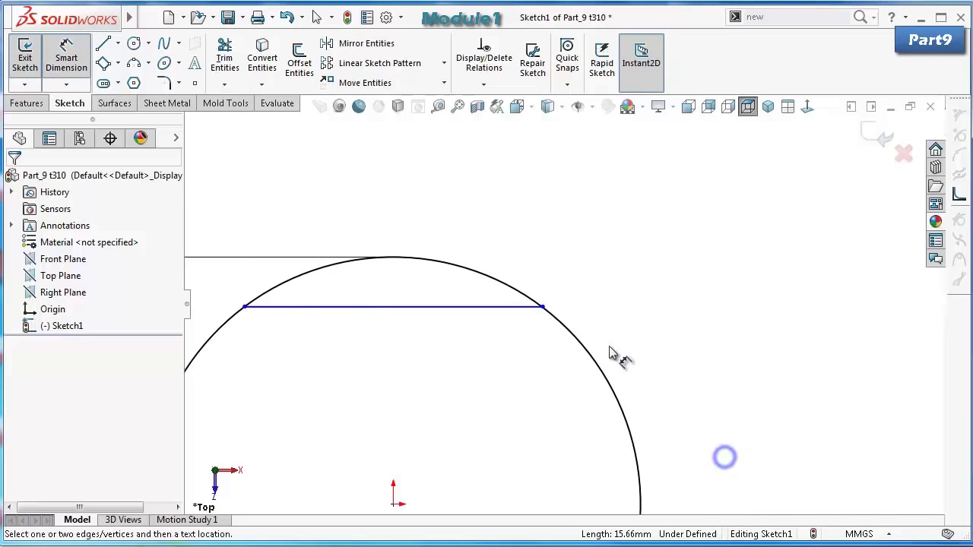
click(520, 311)
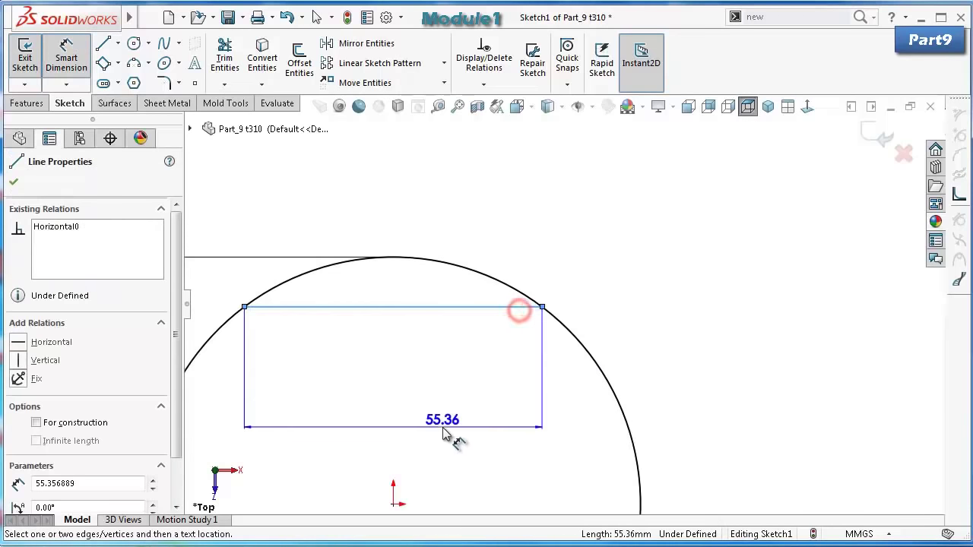
click(394, 504)
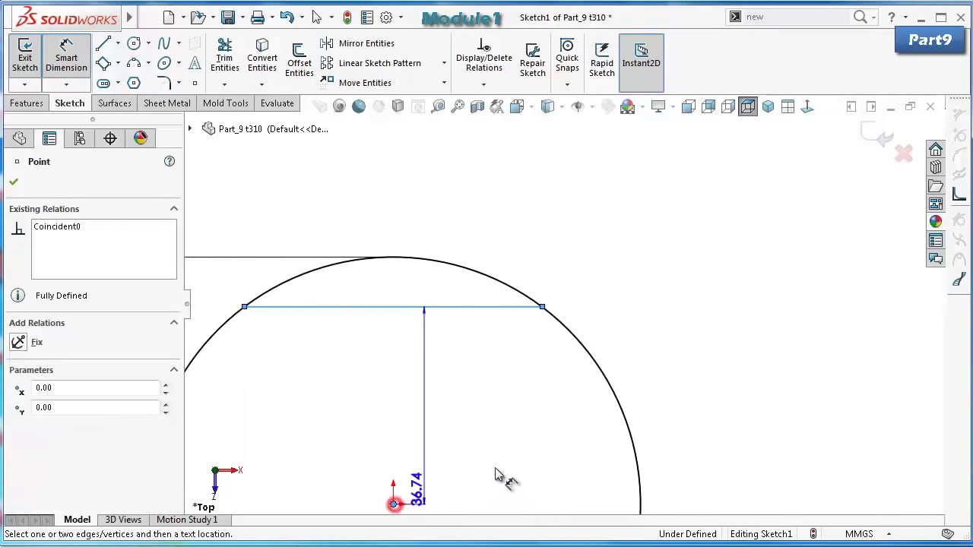
click(683, 438)
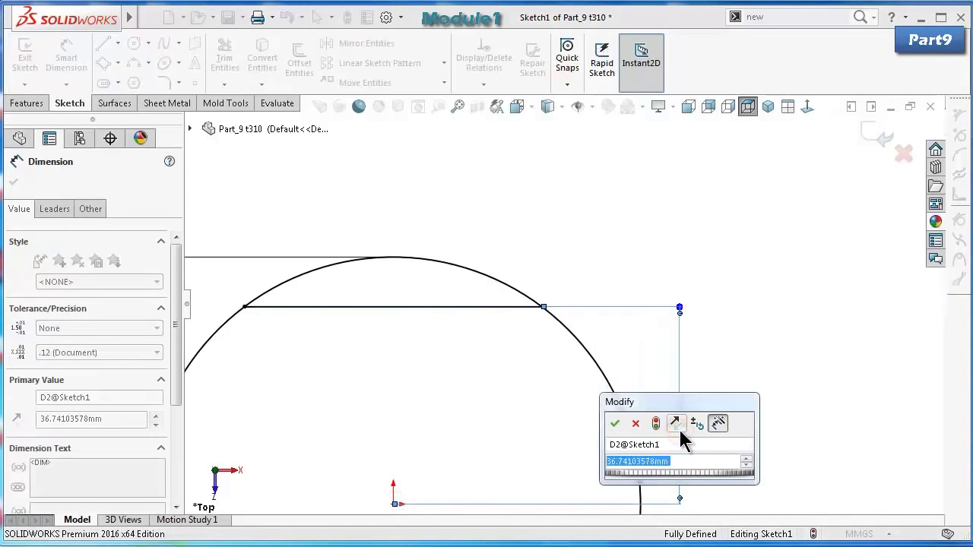
text(37.5)
key(Return)
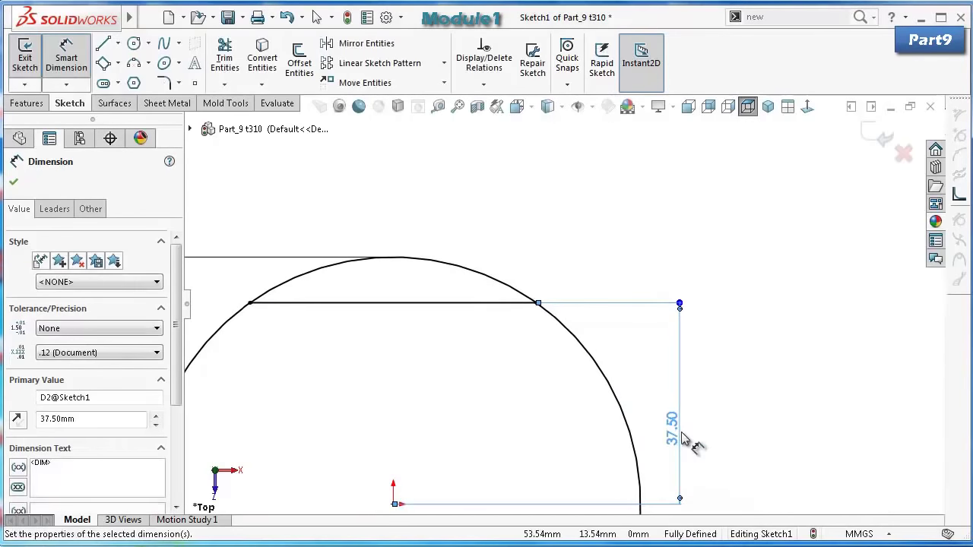
Draw a corner rectangle about 30 mm wide just below the chord, with its upper edge lying on the chord.
scroll(562, 289, down, 3)
scroll(473, 247, up, 2)
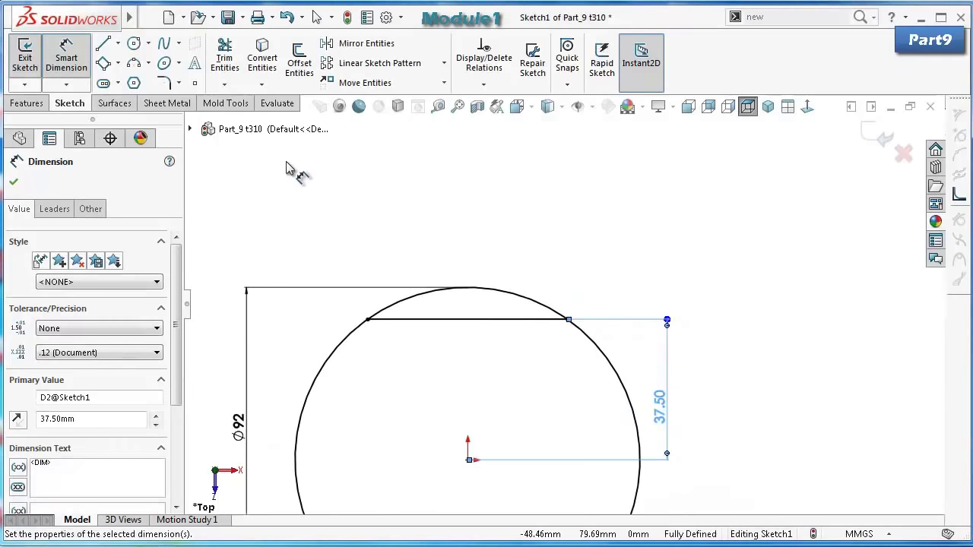
click(117, 64)
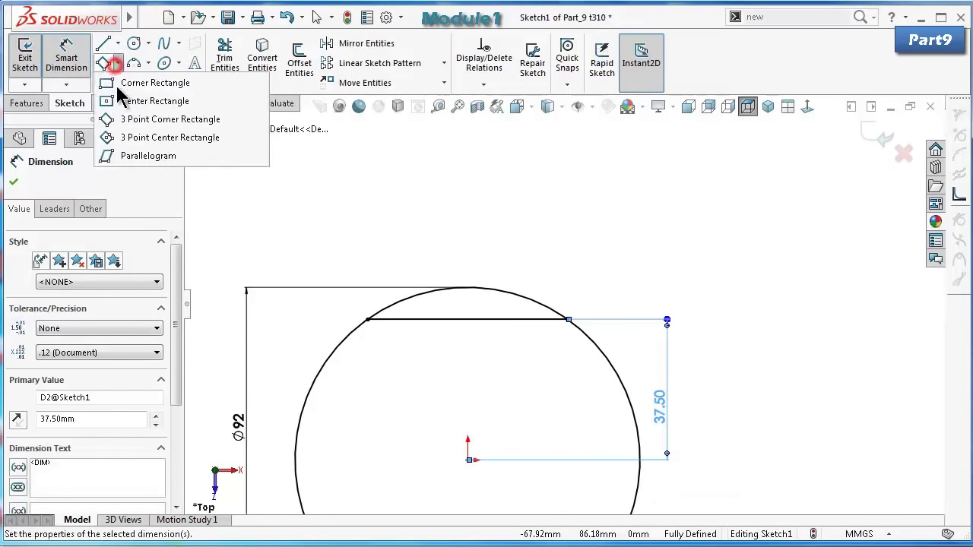
click(133, 83)
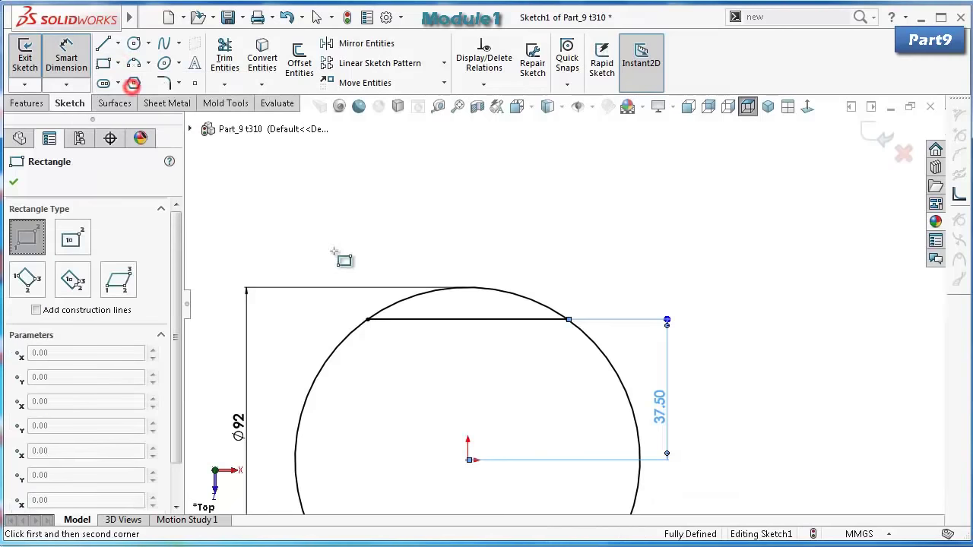
scroll(401, 323, up, 3)
scroll(434, 324, up, 1)
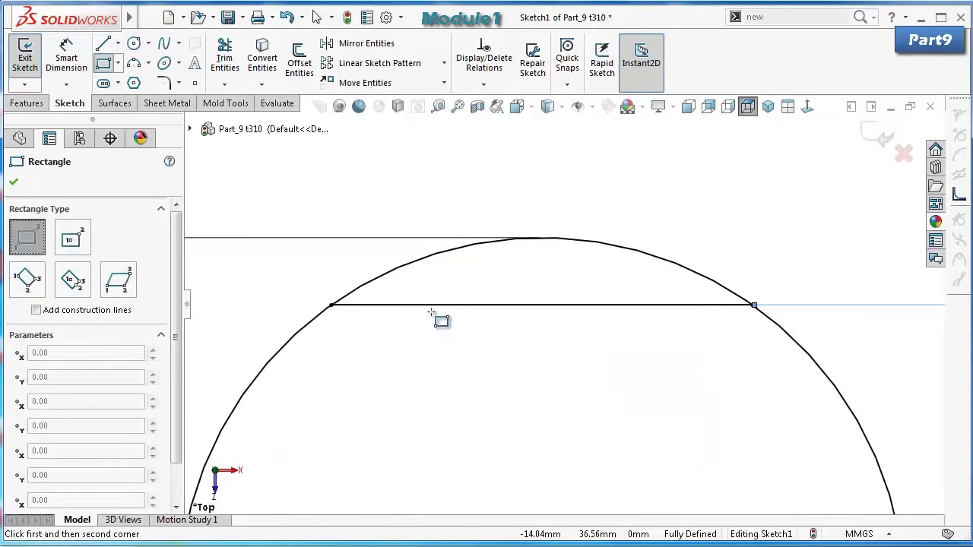
click(432, 306)
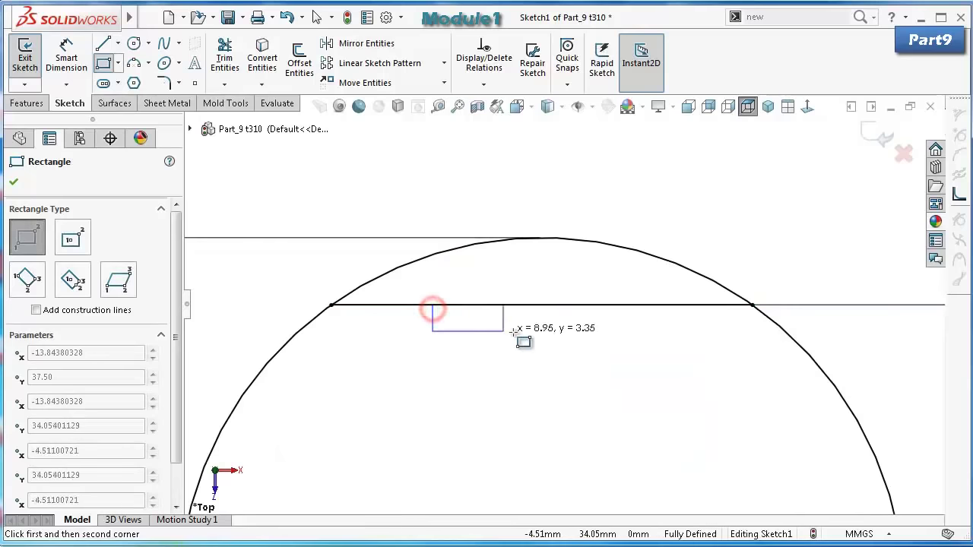
click(667, 334)
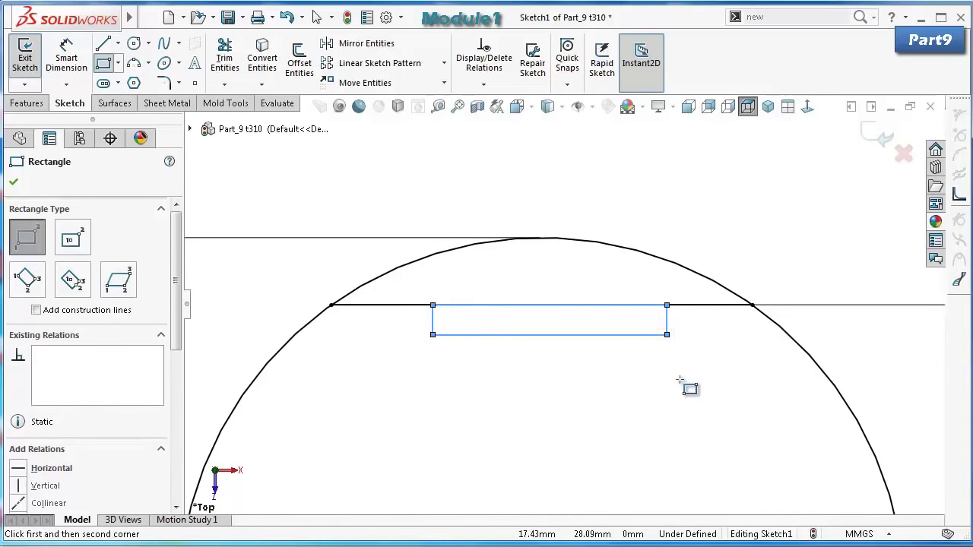
Dimension the width of the rectangle below the chord as 46 mm.
scroll(699, 365, up, 2)
right_drag(745, 279, 715, 199)
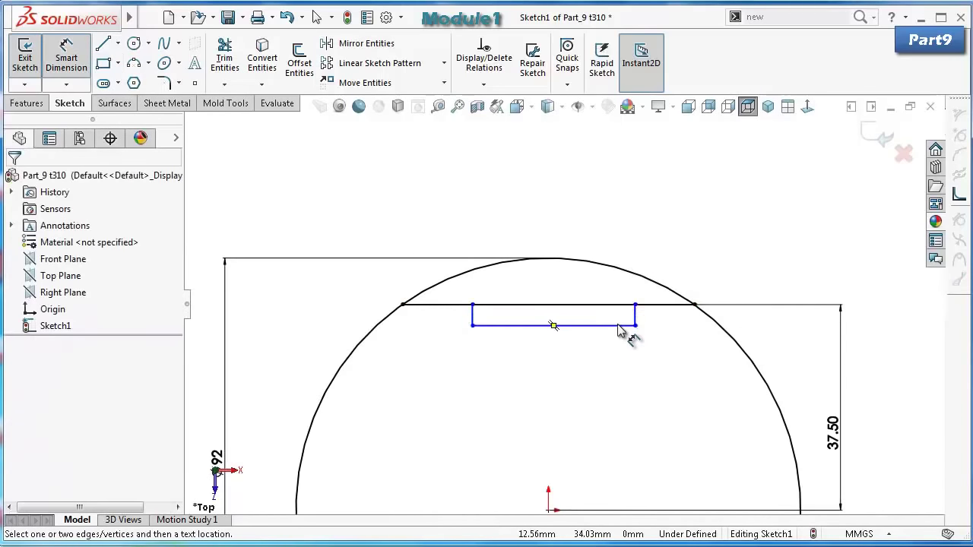
click(619, 326)
click(617, 216)
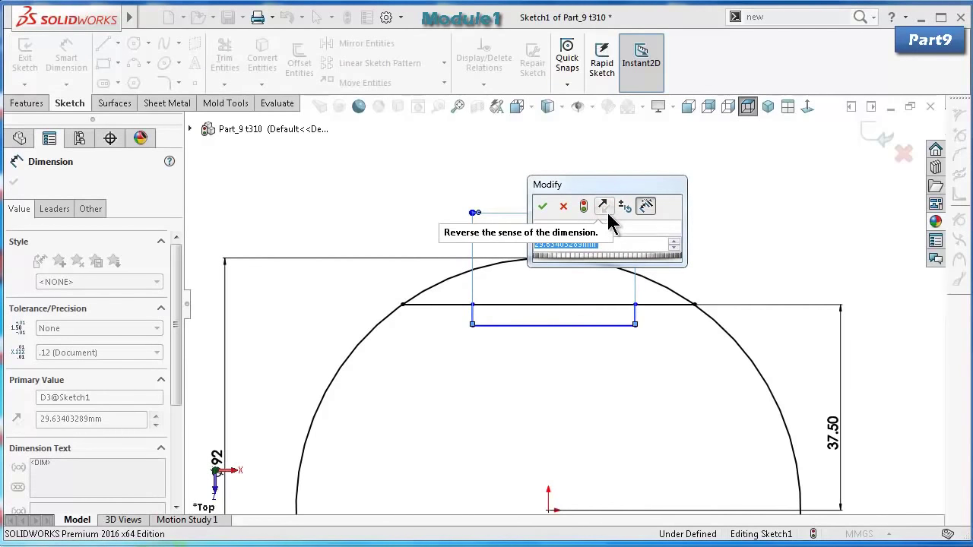
text(46)
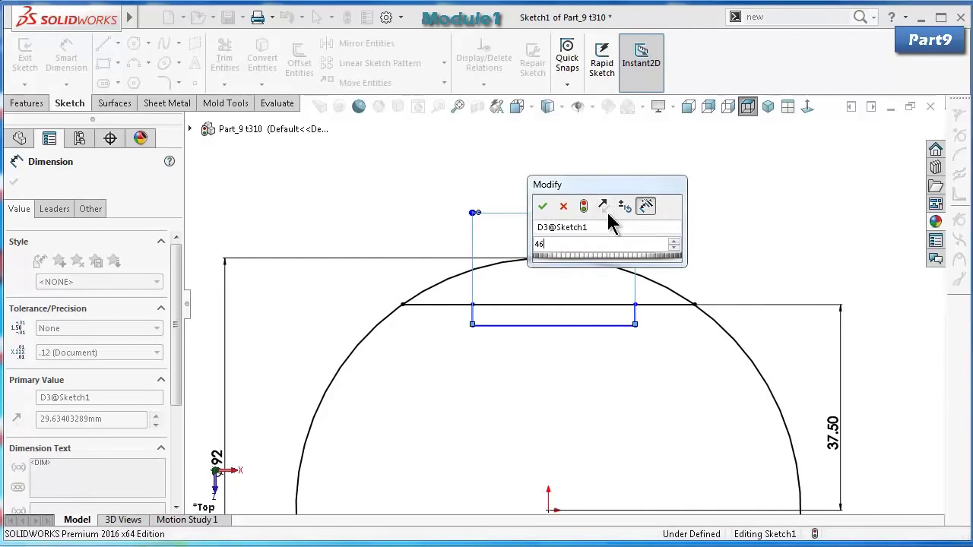
key(Return)
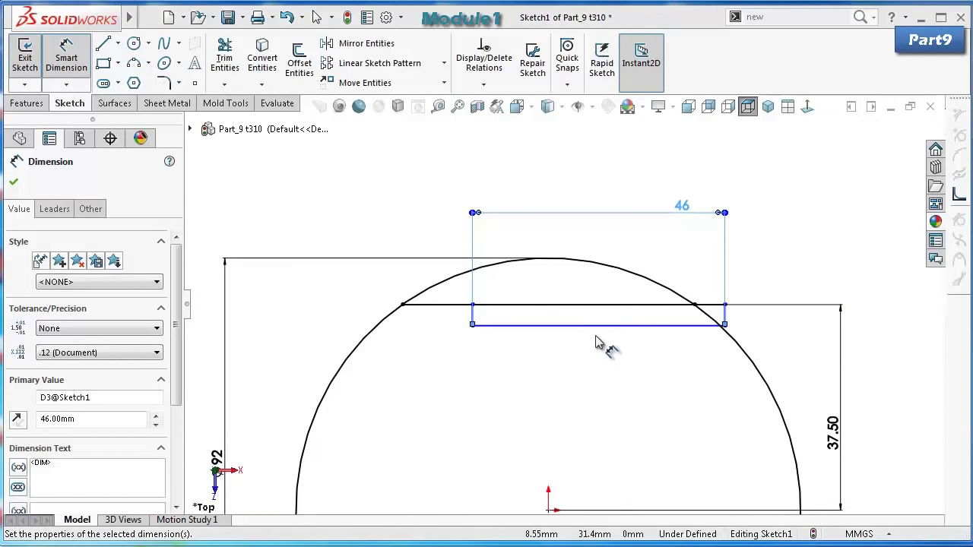
click(599, 327)
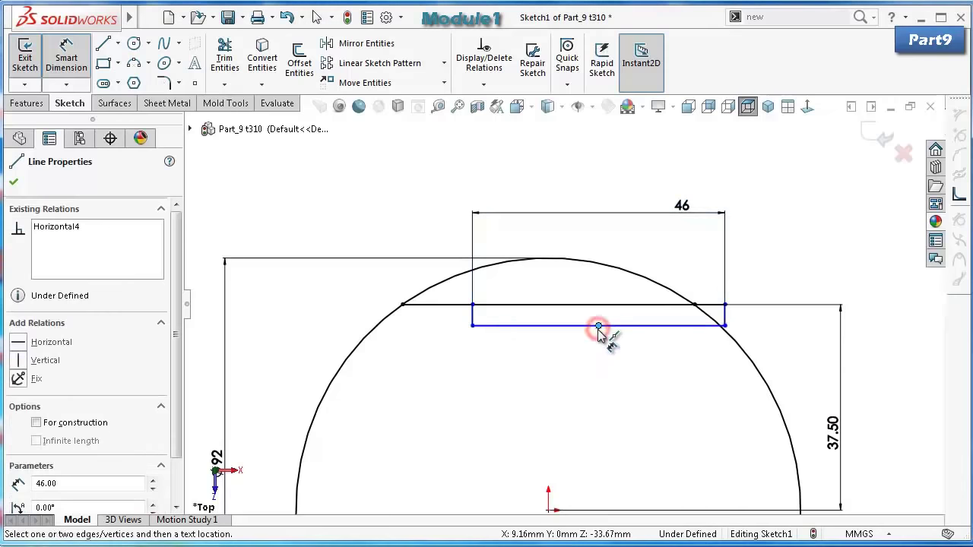
click(549, 511)
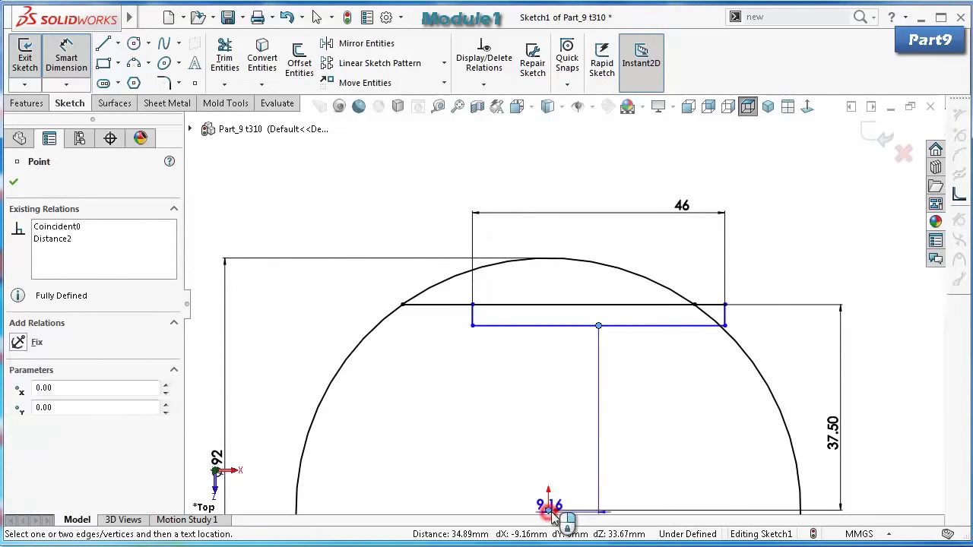
key(Escape)
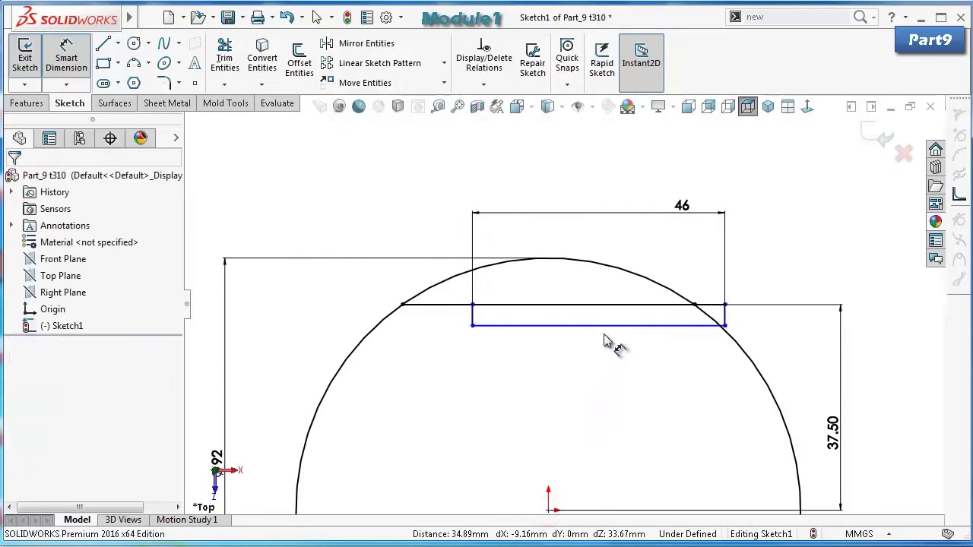
Add a vertical relation between the midpoint of the rectangle's lower edge and the origin.
click(601, 327)
key(Escape)
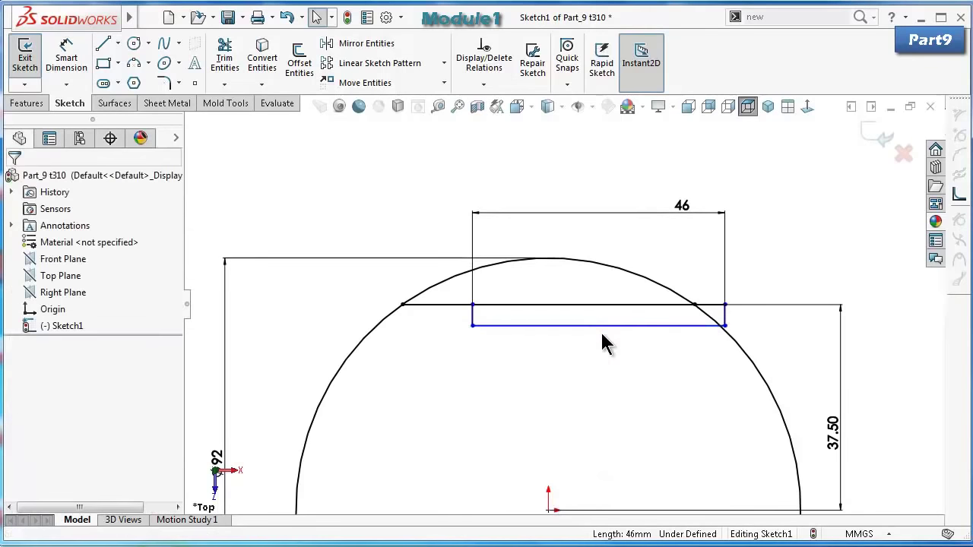
click(598, 327)
scroll(601, 336, up, 2)
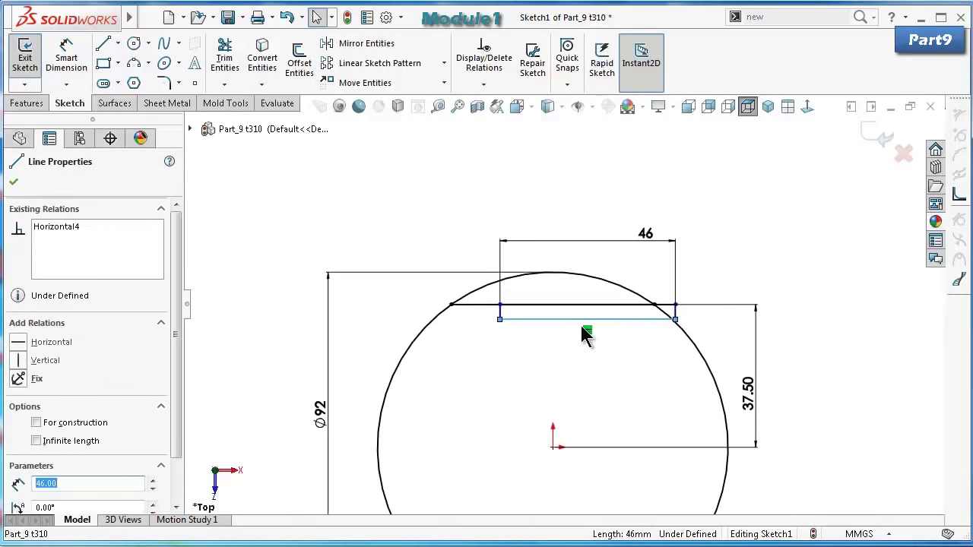
right_click(578, 327)
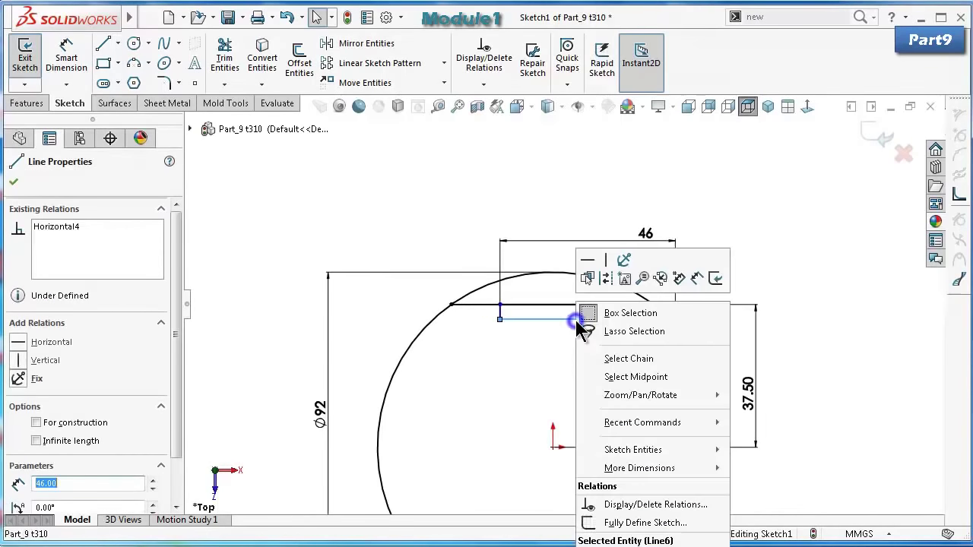
click(608, 377)
ctrl+click(554, 447)
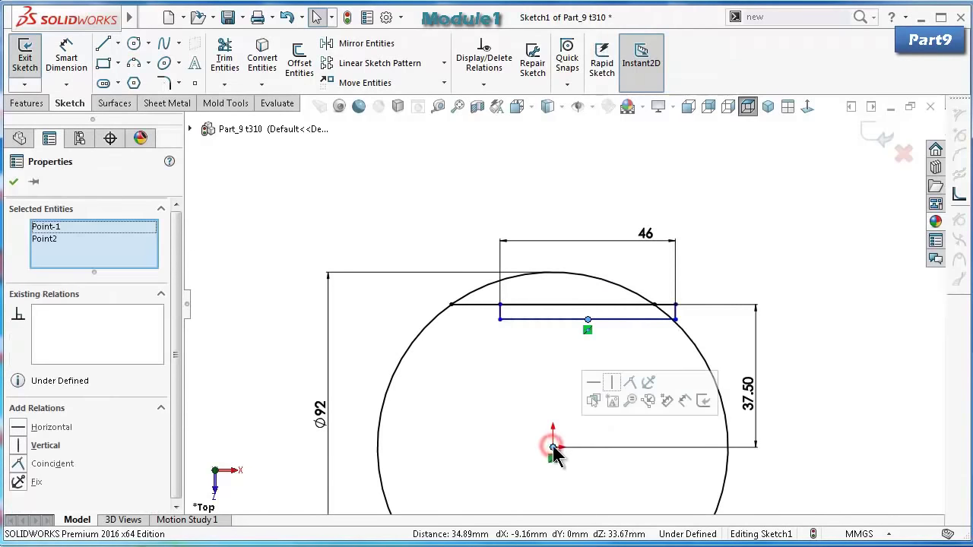
click(614, 386)
click(712, 262)
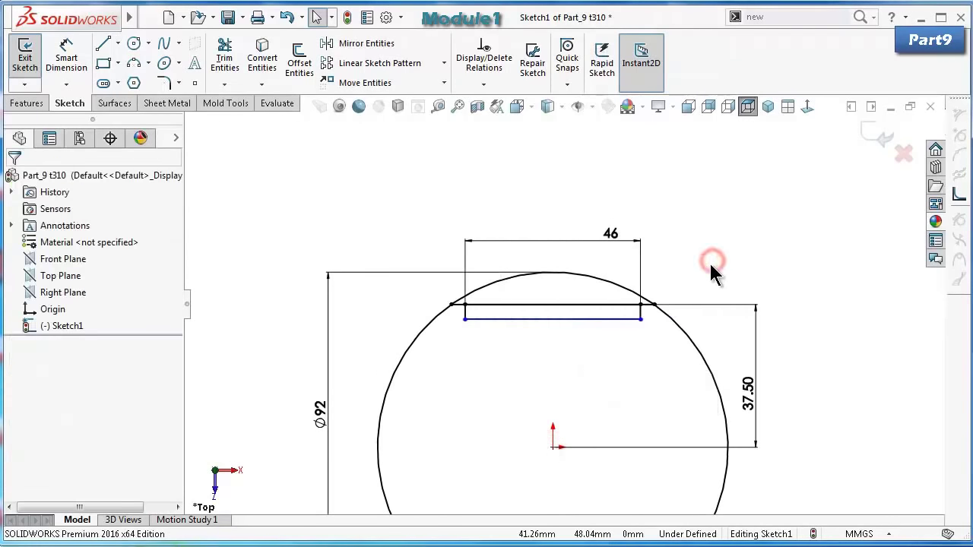
Dimension the height of the rectangle's right edge as 5 mm.
scroll(710, 264, down, 4)
right_drag(628, 287, 609, 163)
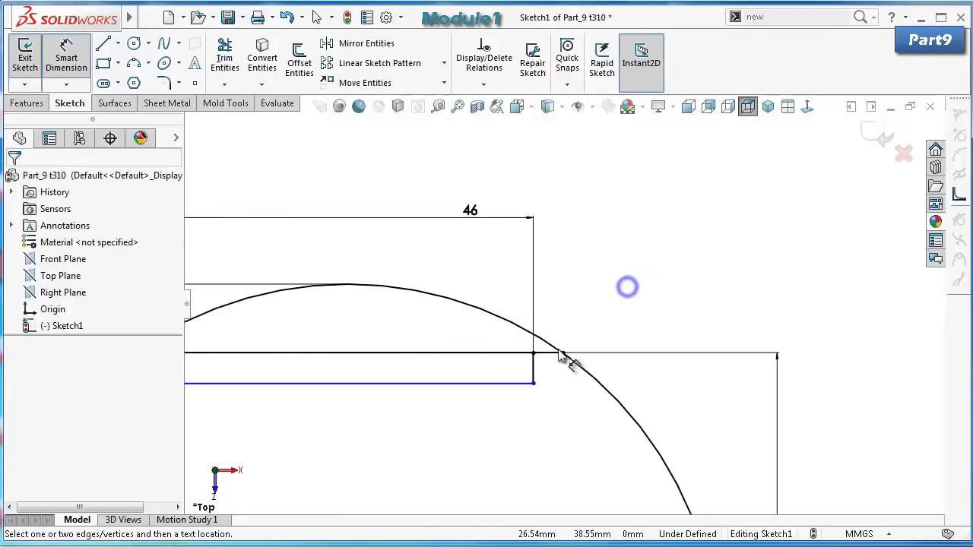
click(534, 369)
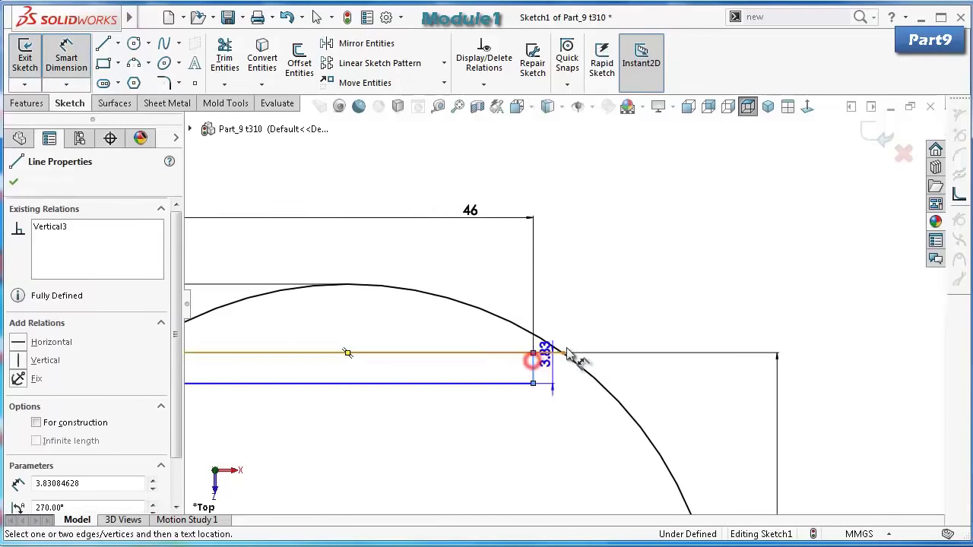
click(654, 321)
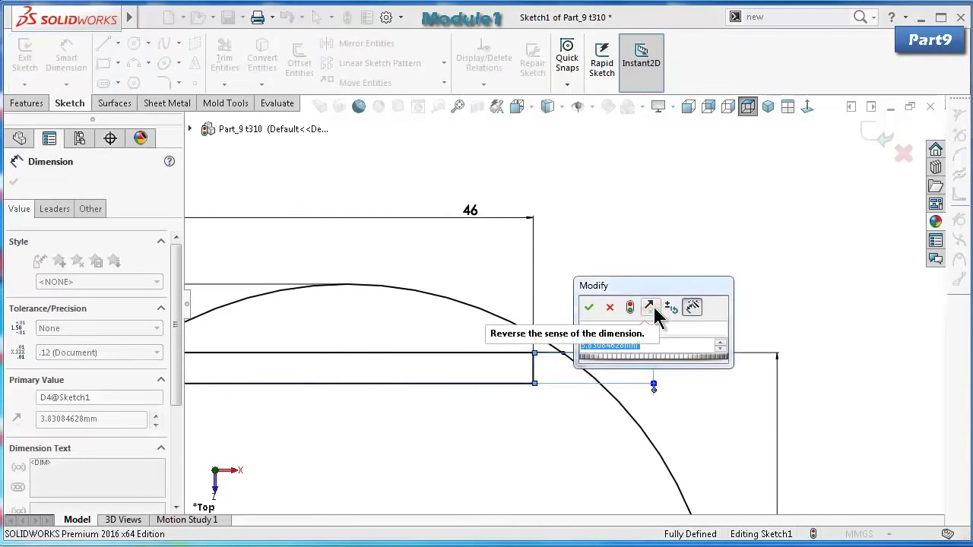
text(5)
key(Return)
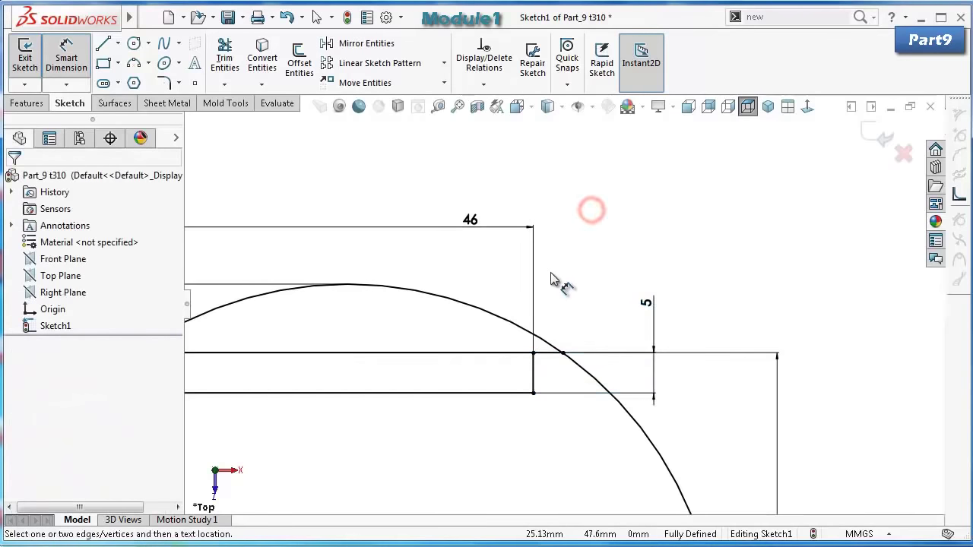
Trim away the circle's arc above the chord and the chord segment spanning the rectangle, leaving an open notch.
scroll(551, 282, up, 3)
scroll(518, 340, up, 2)
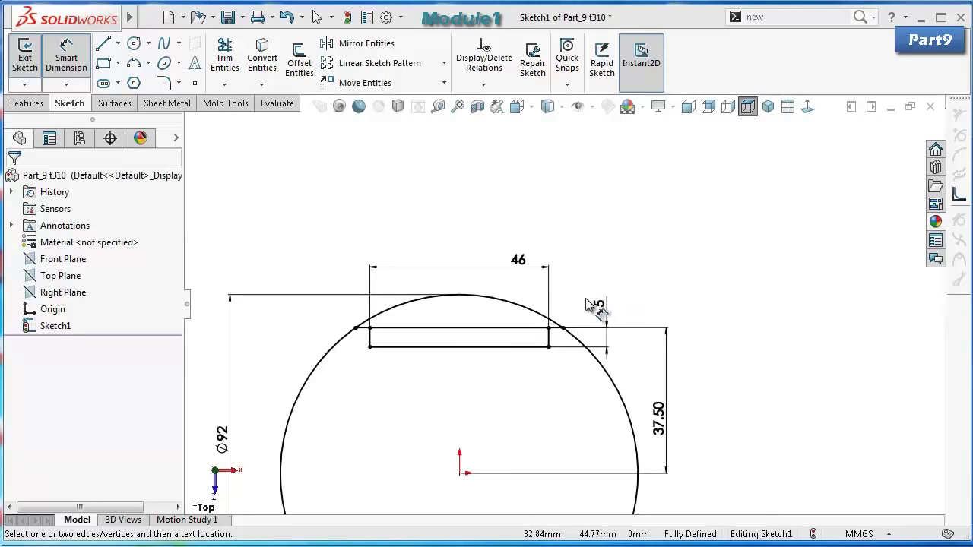
scroll(608, 242, down, 2)
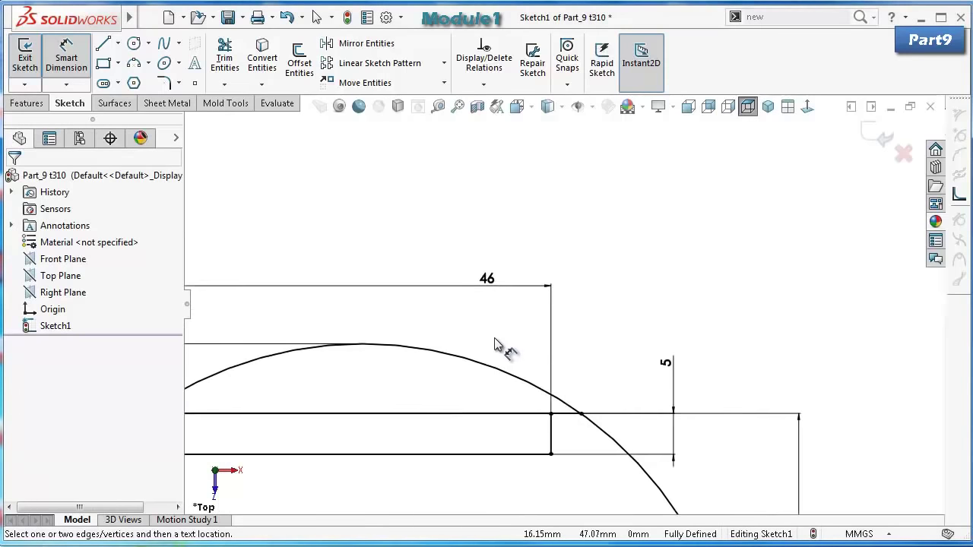
scroll(494, 350, down, 1)
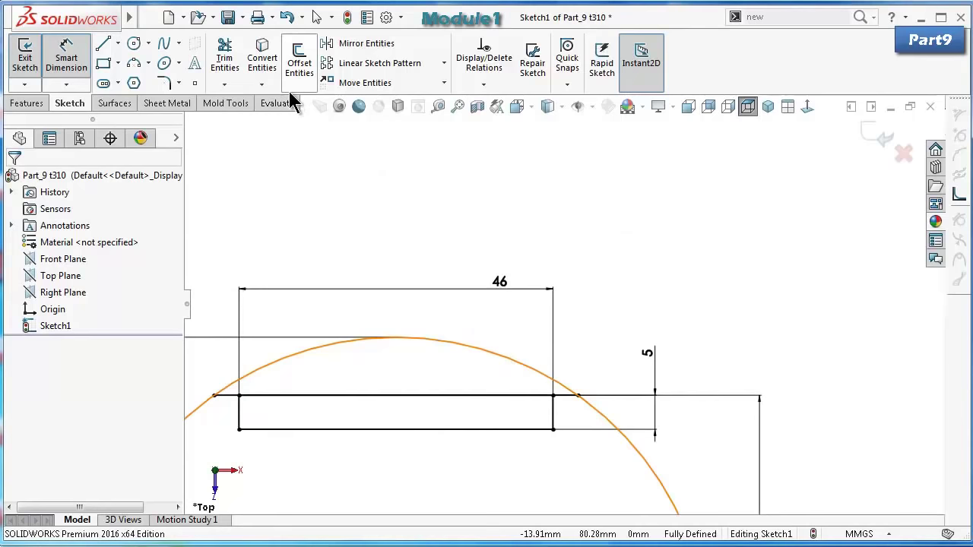
click(230, 61)
drag(376, 360, 491, 320)
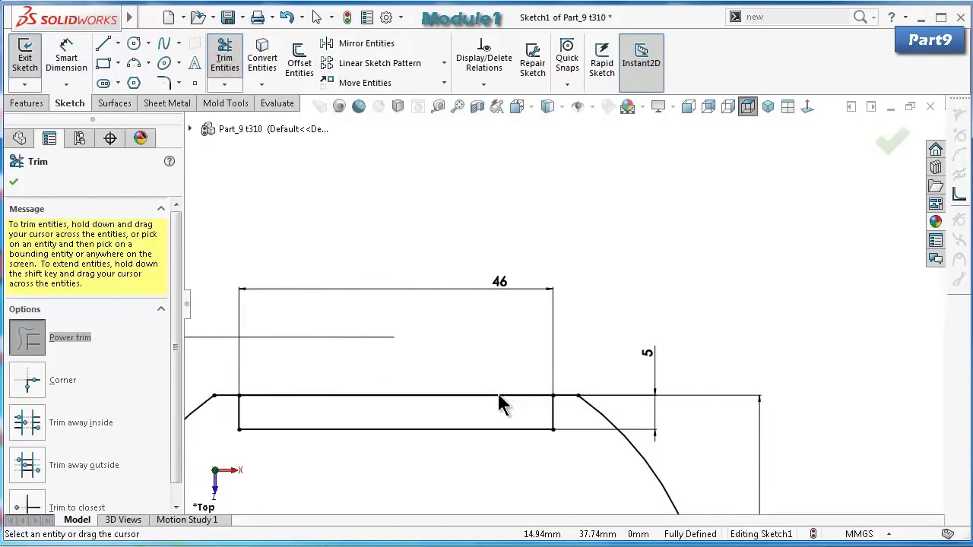
scroll(501, 401, up, 2)
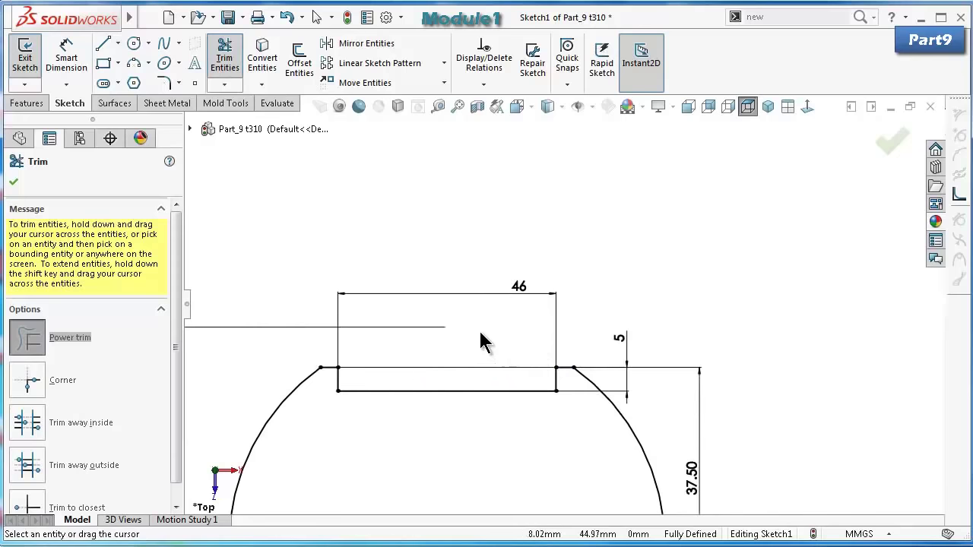
scroll(438, 336, up, 2)
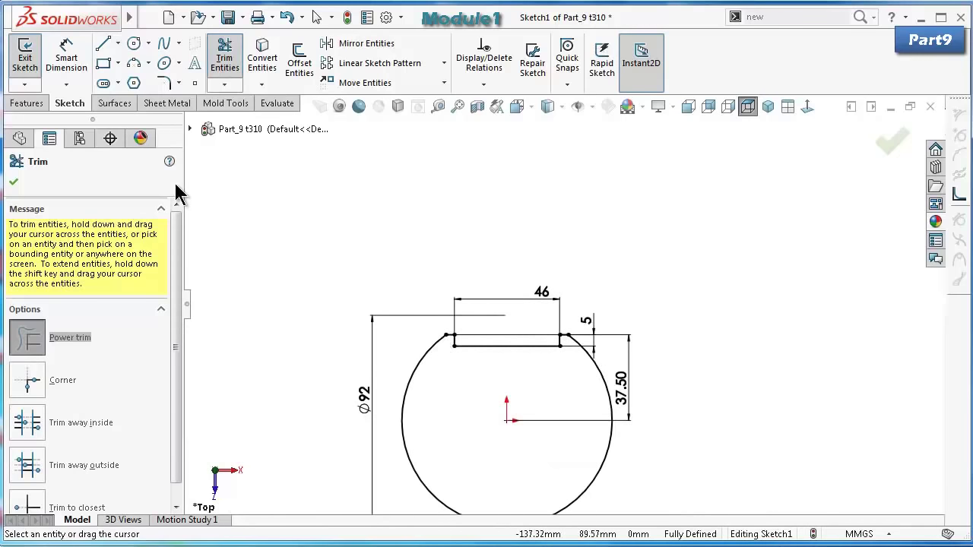
click(16, 181)
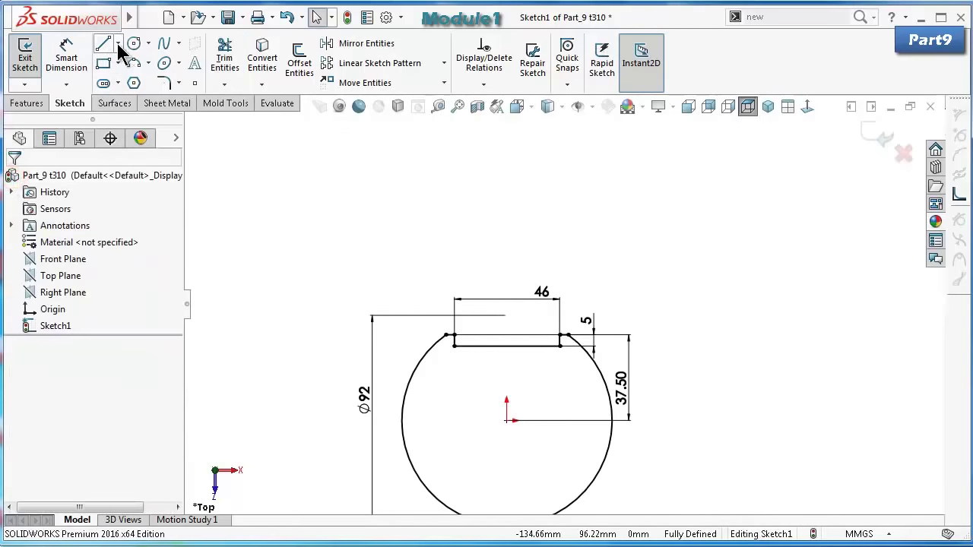
Draw a horizontal centerline from the origin to the left side of the circle.
click(118, 43)
click(137, 81)
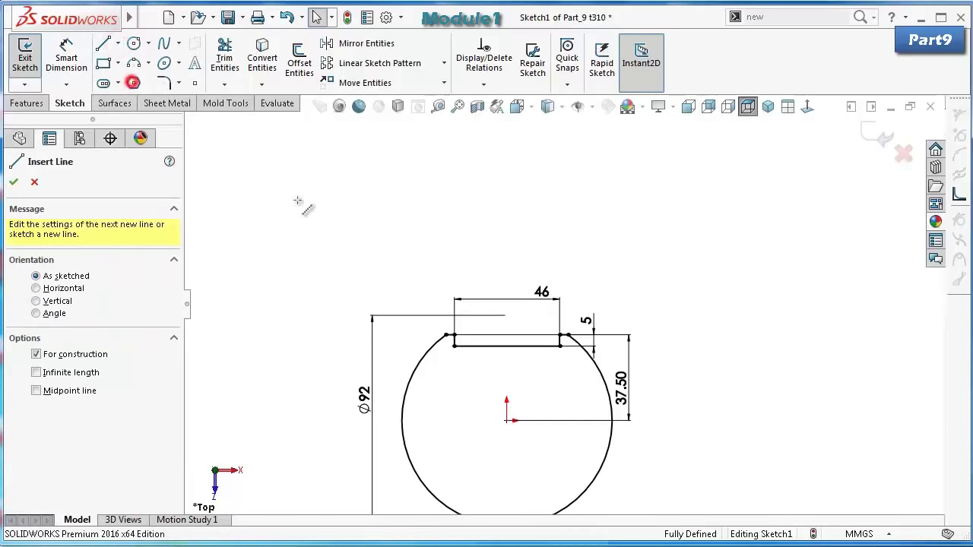
click(506, 420)
click(401, 420)
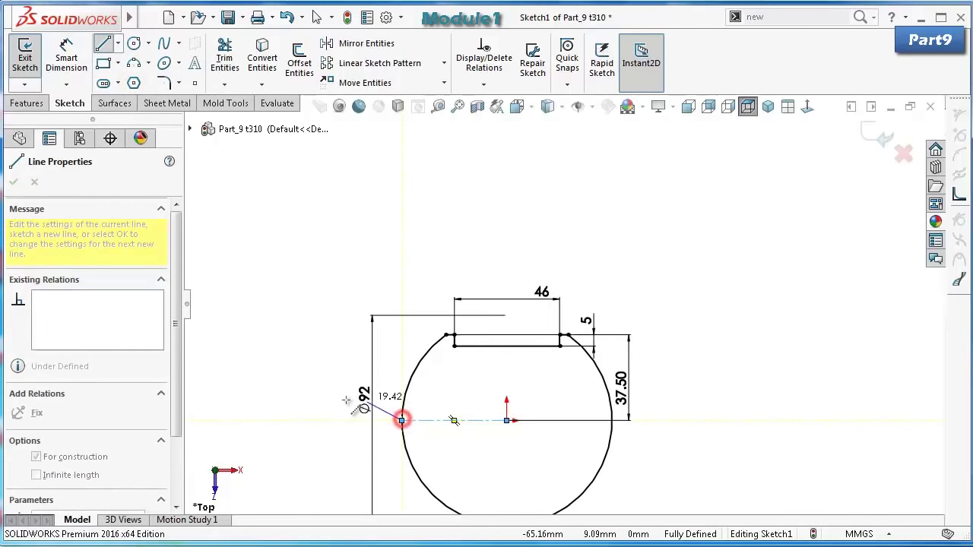
key(Escape)
Mirror the notch's bottom line, both side lines and the two short chord segments about the horizontal centerline, keeping the originals.
scroll(456, 393, down, 2)
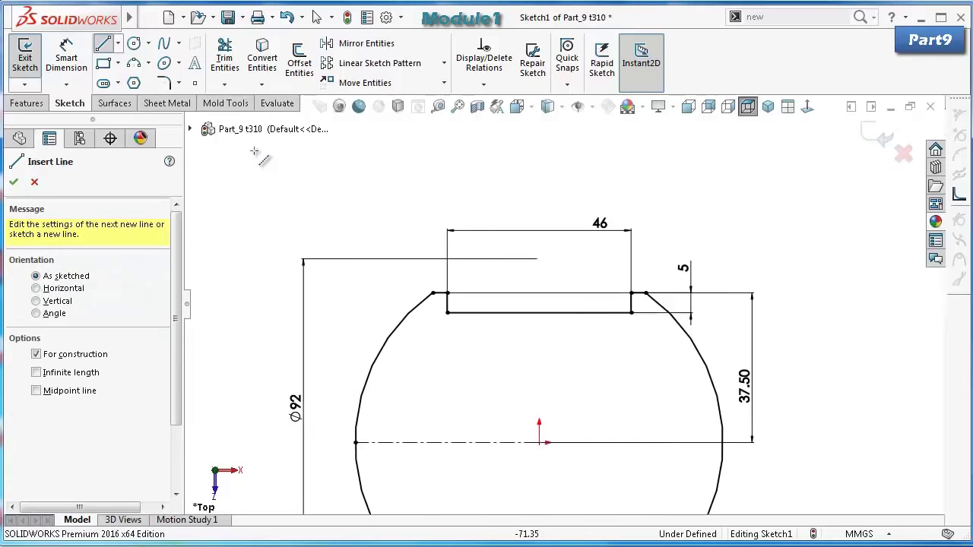
click(348, 46)
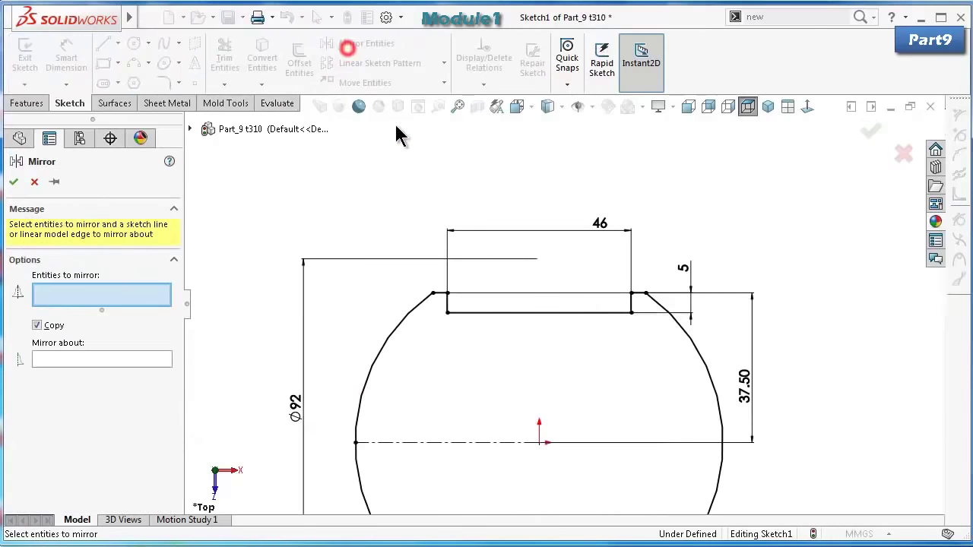
click(577, 312)
scroll(612, 310, down, 4)
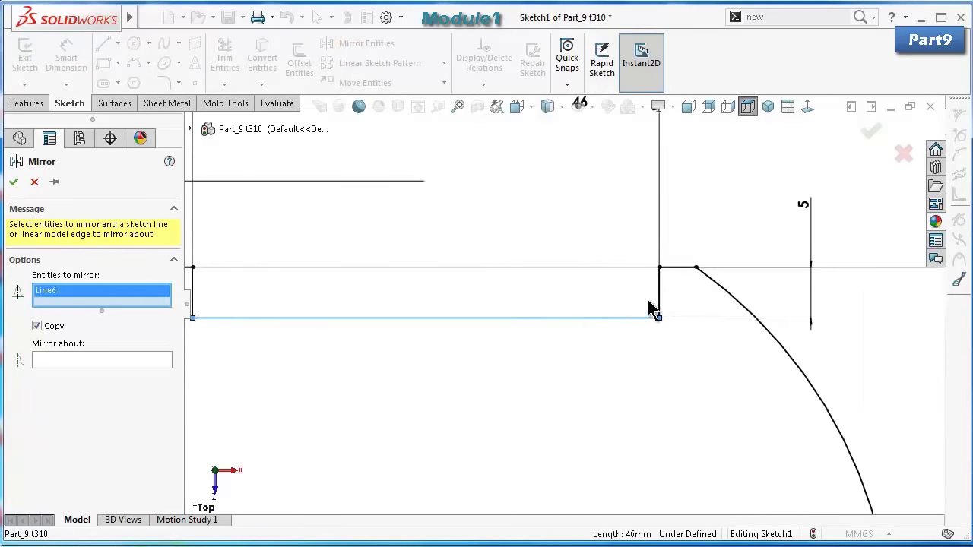
click(658, 297)
scroll(244, 292, up, 2)
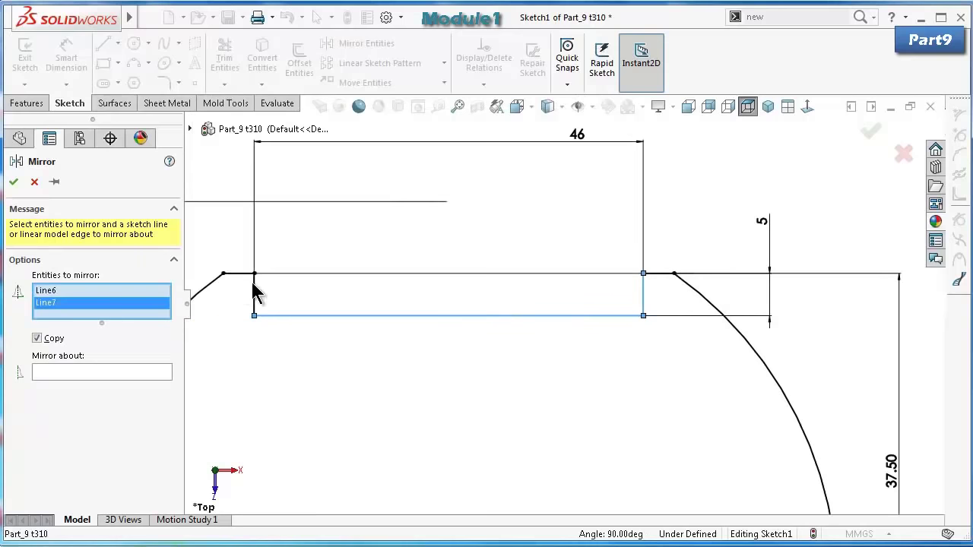
click(255, 286)
scroll(400, 299, up, 5)
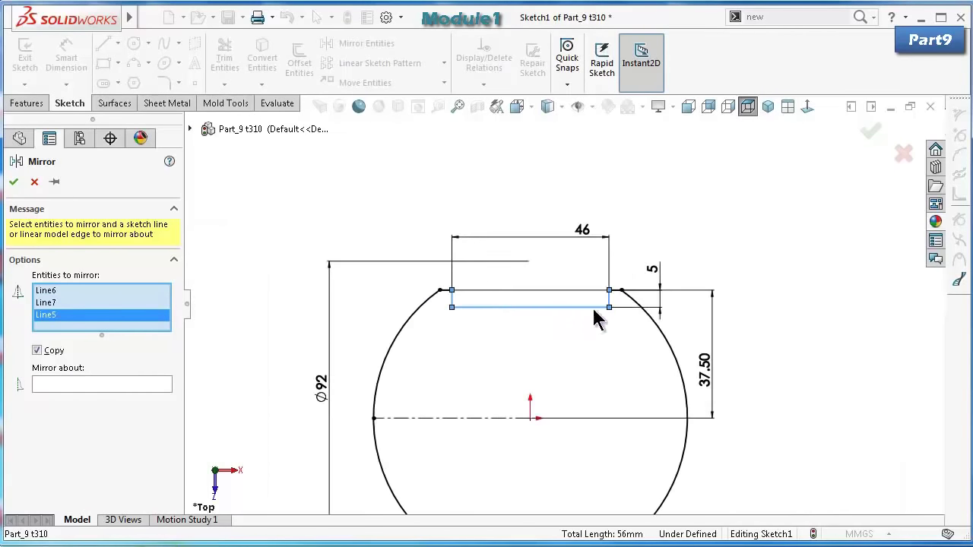
scroll(597, 319, down, 5)
click(662, 257)
scroll(511, 284, up, 4)
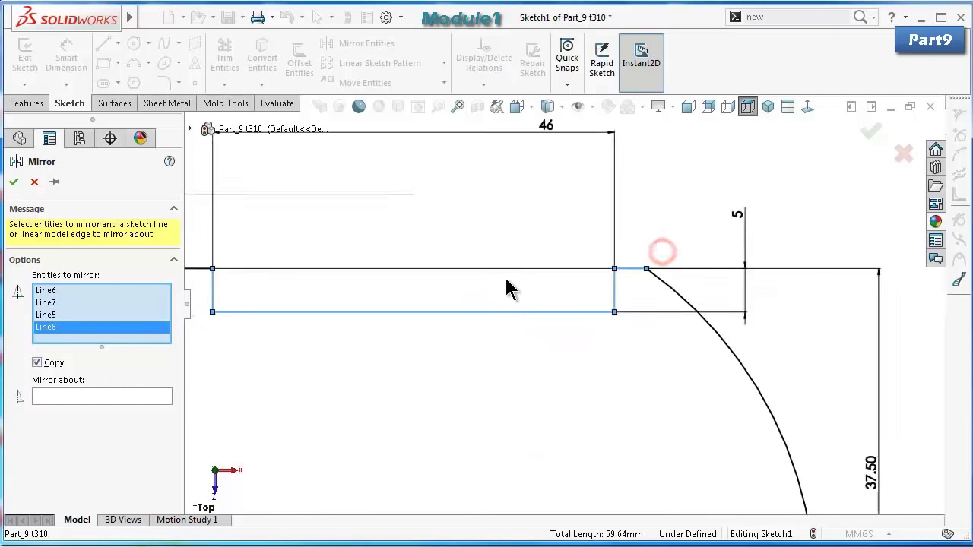
scroll(323, 283, down, 4)
click(316, 299)
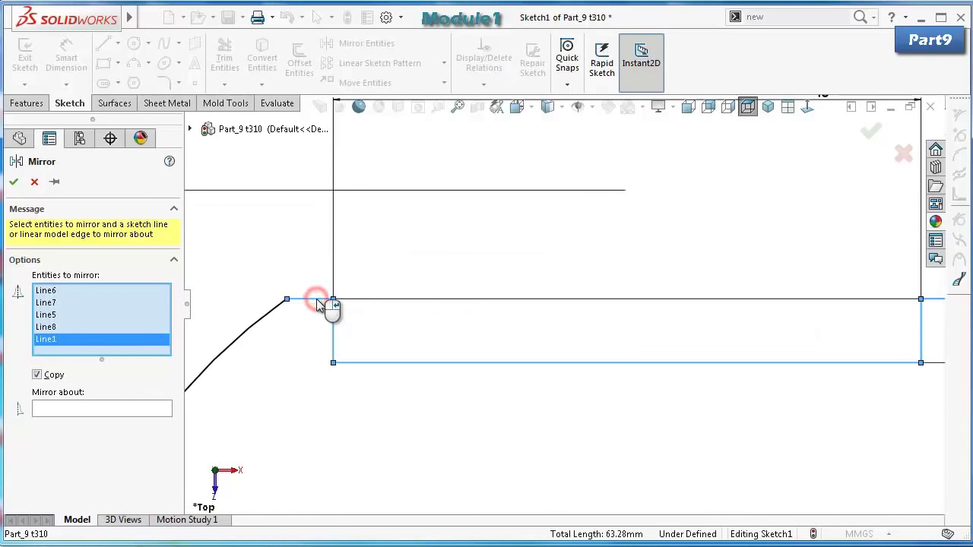
right_click(316, 298)
scroll(369, 358, up, 4)
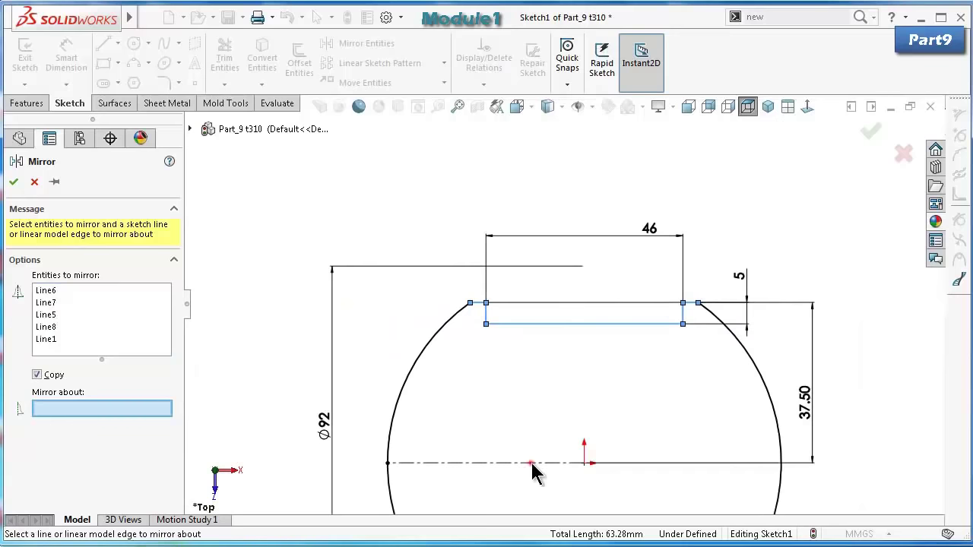
click(532, 463)
right_click(532, 463)
Trim away the circle's lower arc between the outer ends of the mirrored notch.
scroll(541, 449, up, 3)
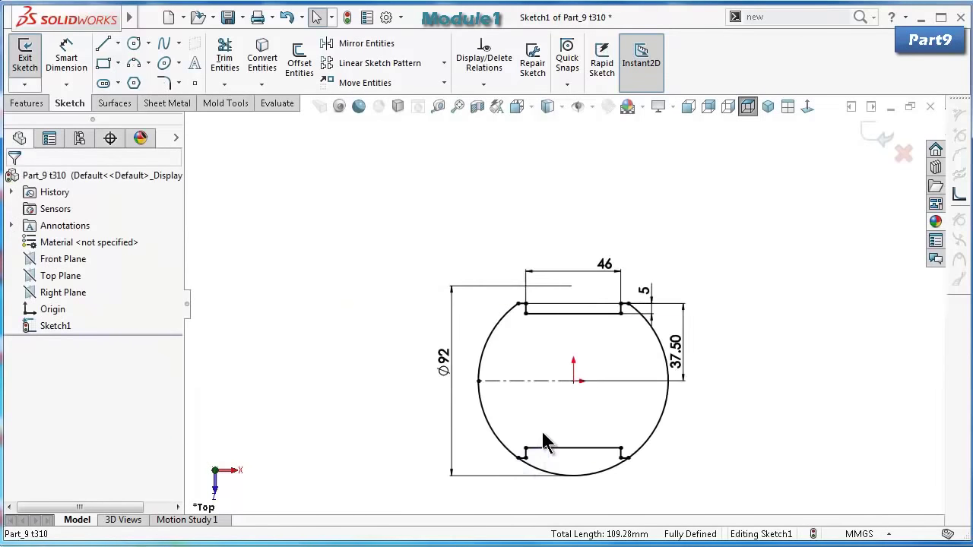
scroll(551, 452, down, 1)
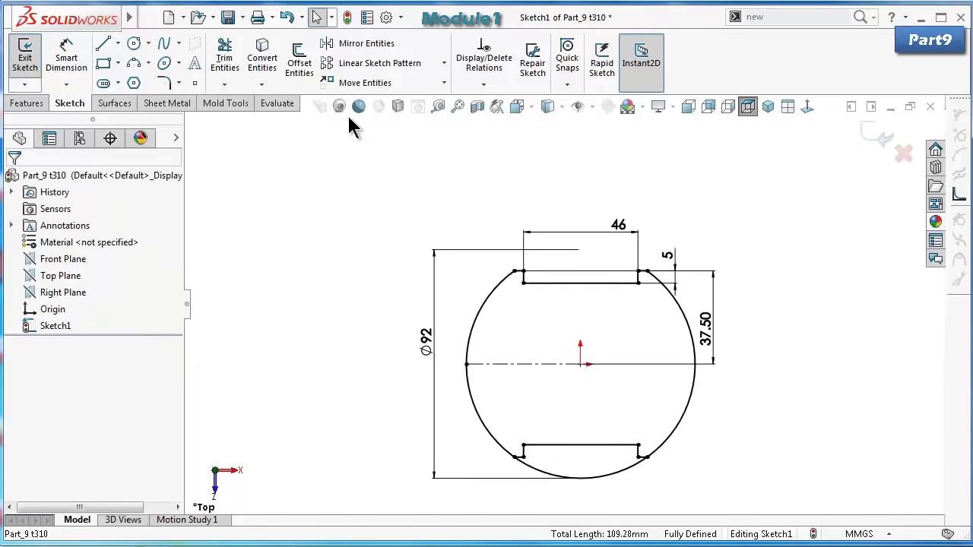
click(225, 61)
mouse_move(508, 502)
mouse_down()
mouse_move(598, 493)
mouse_move(607, 477)
mouse_up()
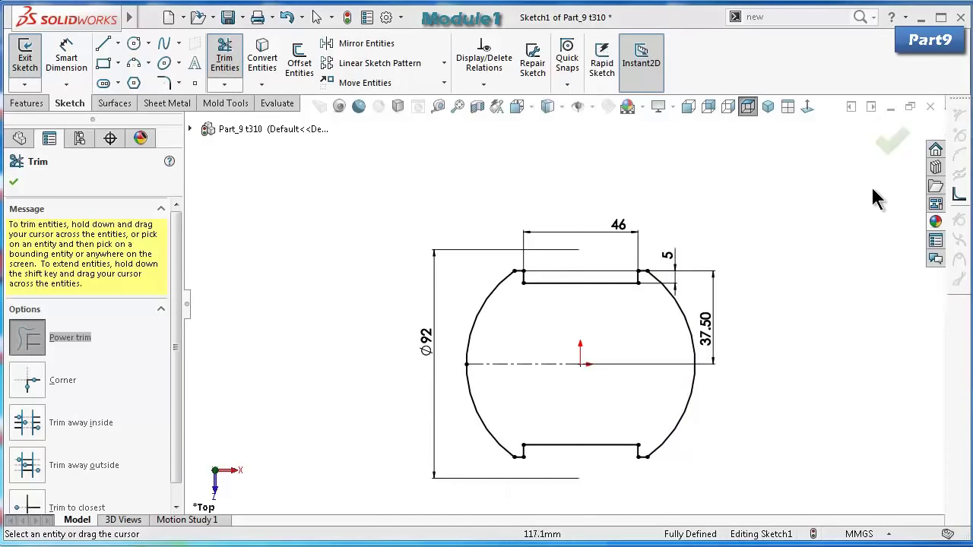
click(892, 139)
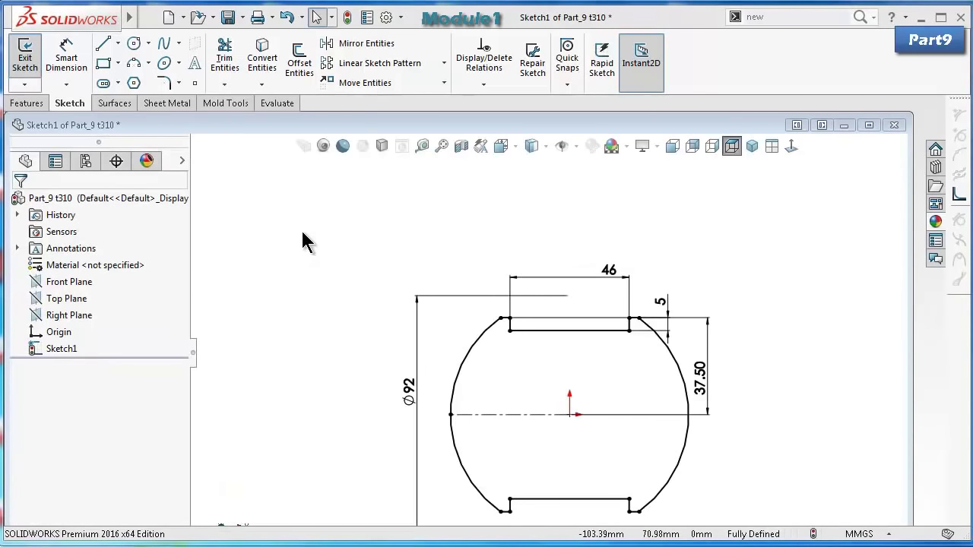
Draw a center rectangle about 43 mm wide, centred on the horizontal centerline slightly left of the origin.
click(118, 64)
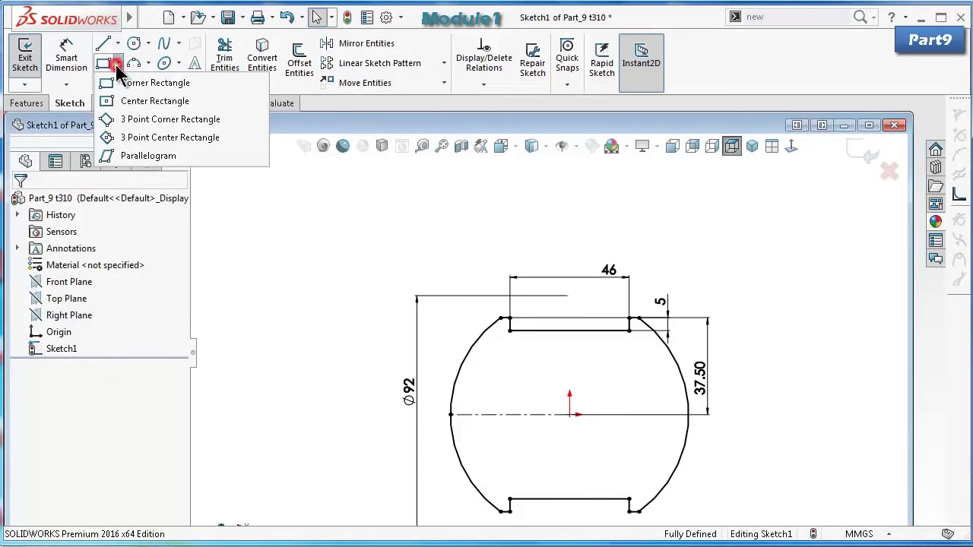
click(146, 101)
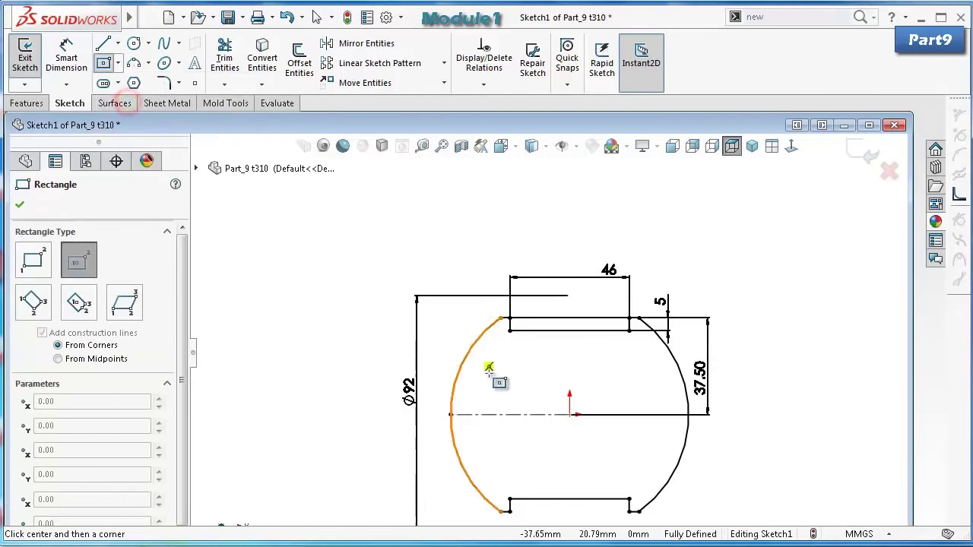
click(542, 414)
click(599, 395)
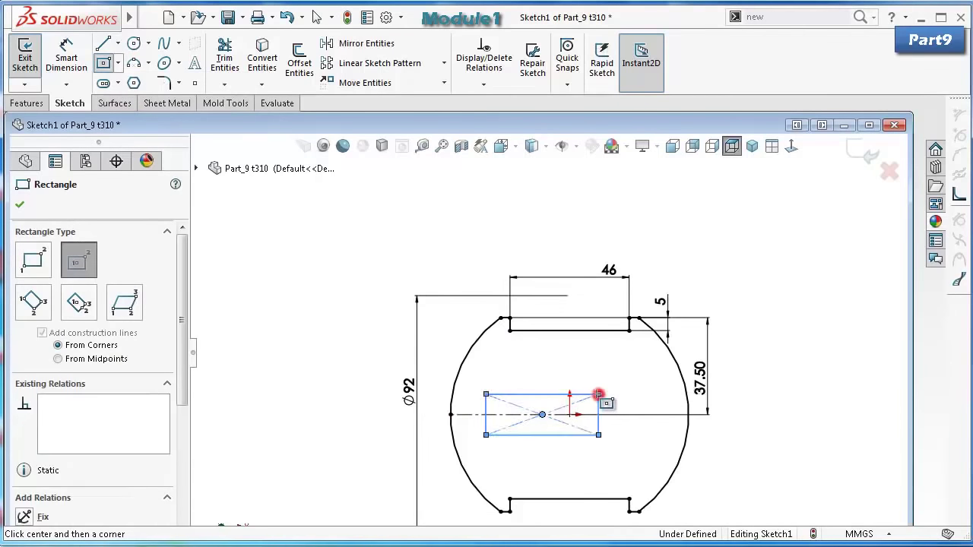
Dimension the inner rectangle's top edge and set its width to 23 mm.
right_drag(371, 386, 330, 275)
scroll(448, 343, down, 3)
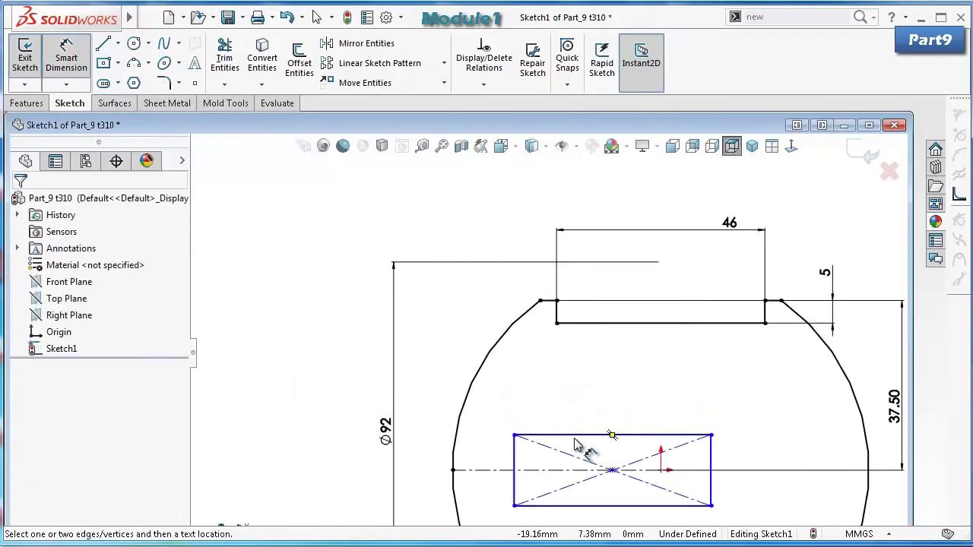
click(576, 435)
click(572, 412)
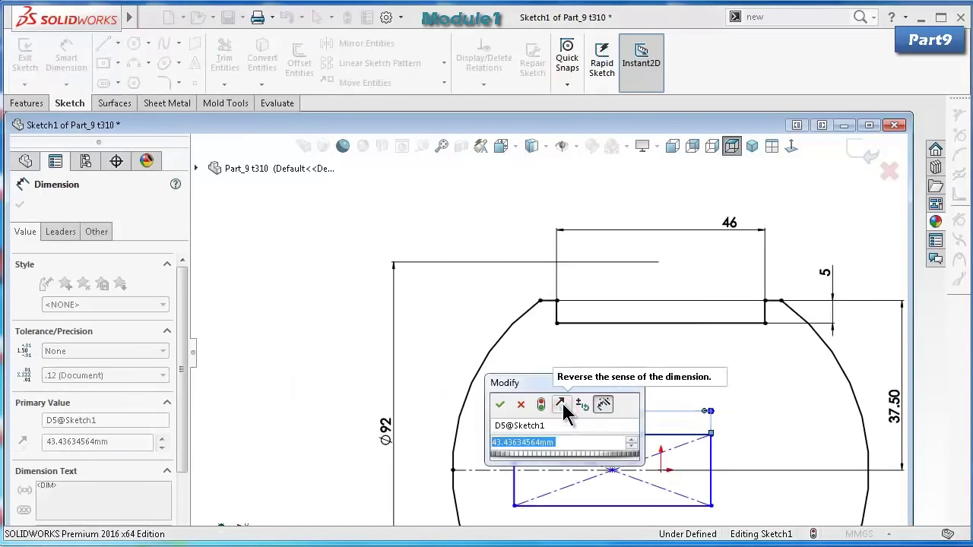
text(23)
key(Return)
Dimension the inner rectangle's left edge and set its height to 12 mm.
scroll(571, 470, down, 2)
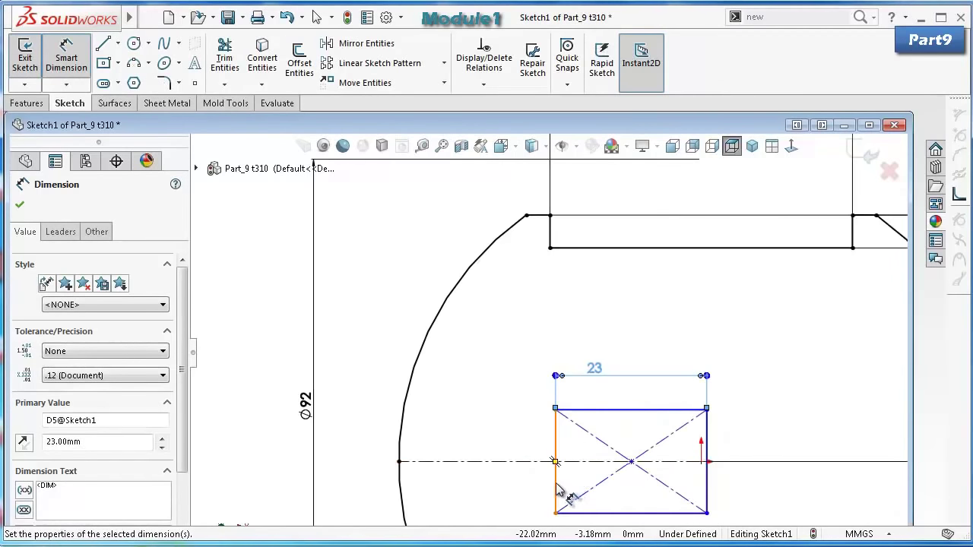
click(558, 487)
click(352, 463)
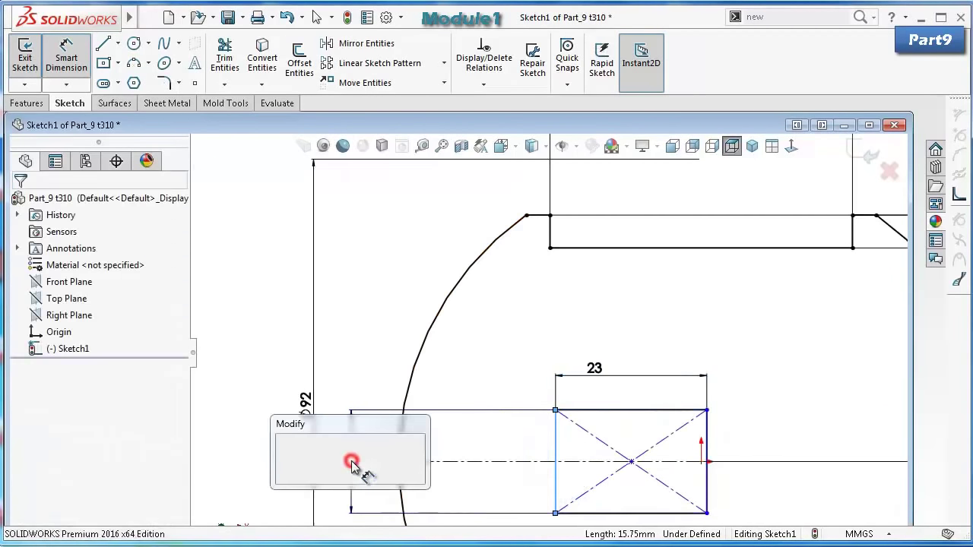
key(Return)
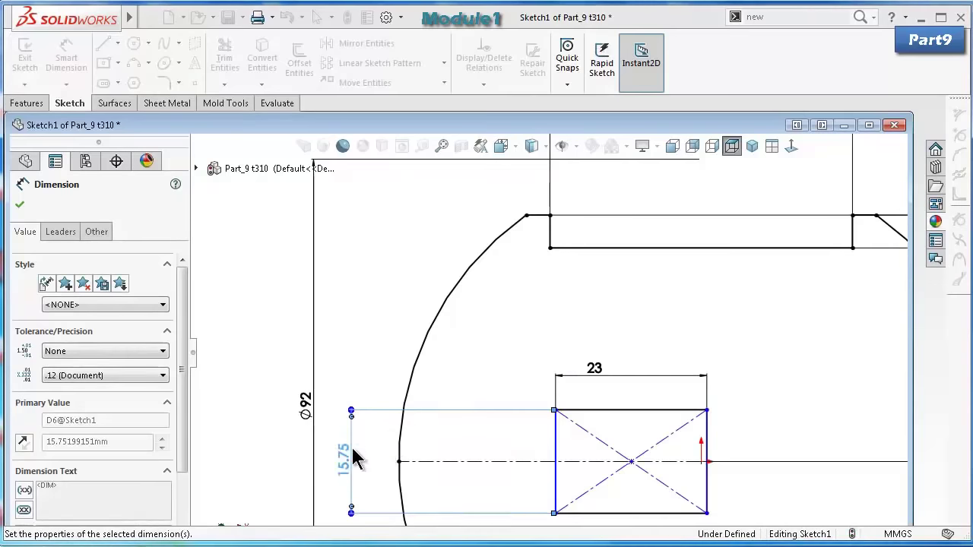
Dimension the horizontal distance from the origin to the rectangle's right edge as 6 mm.
scroll(696, 441, down, 2)
scroll(697, 448, down, 1)
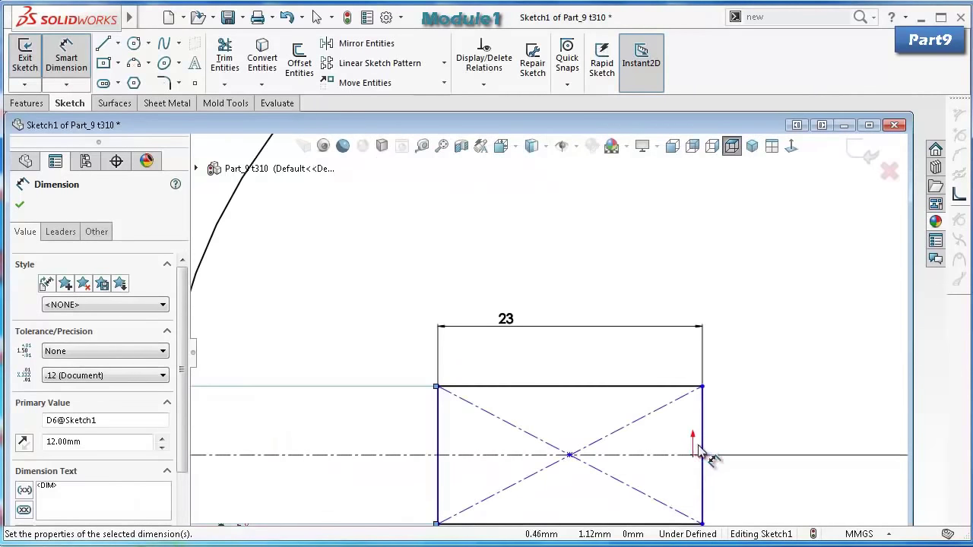
click(694, 456)
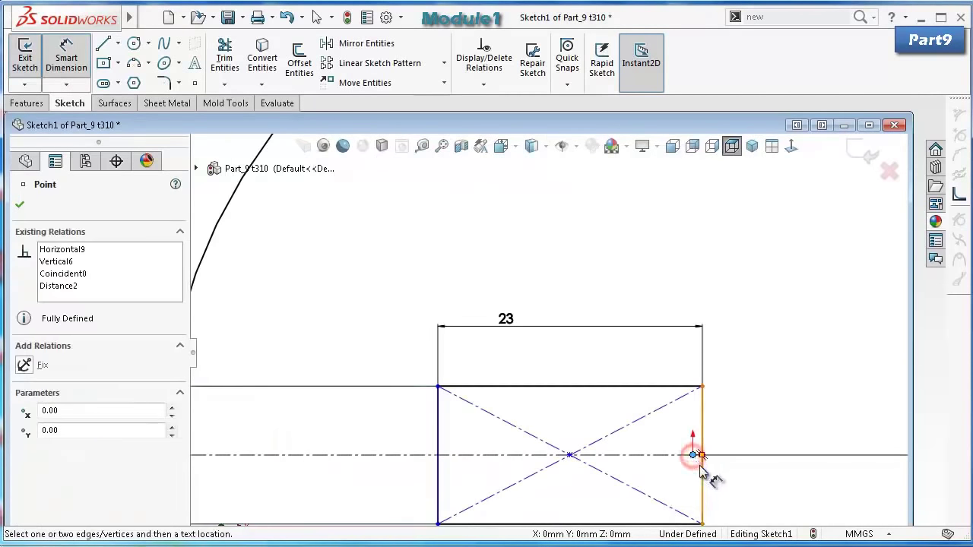
click(701, 462)
click(672, 285)
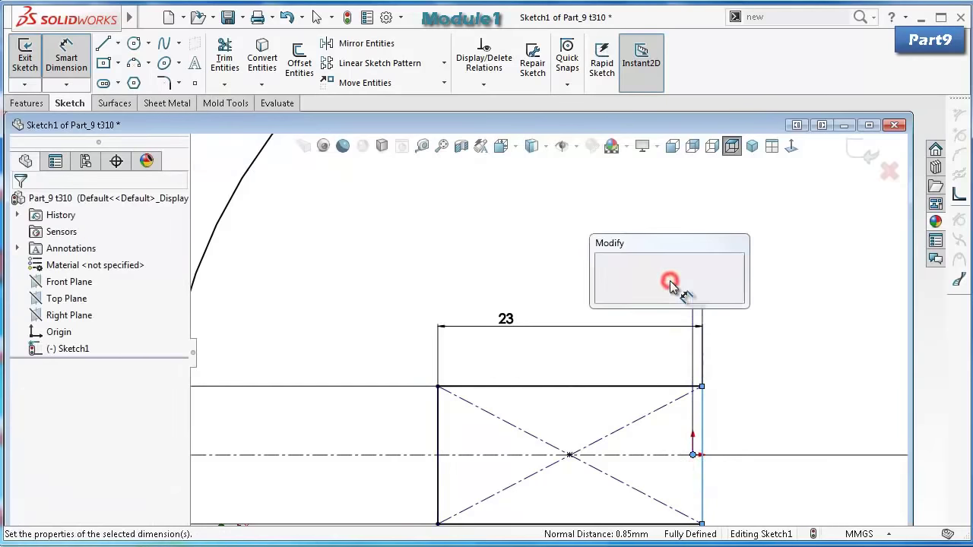
text(6)
key(Return)
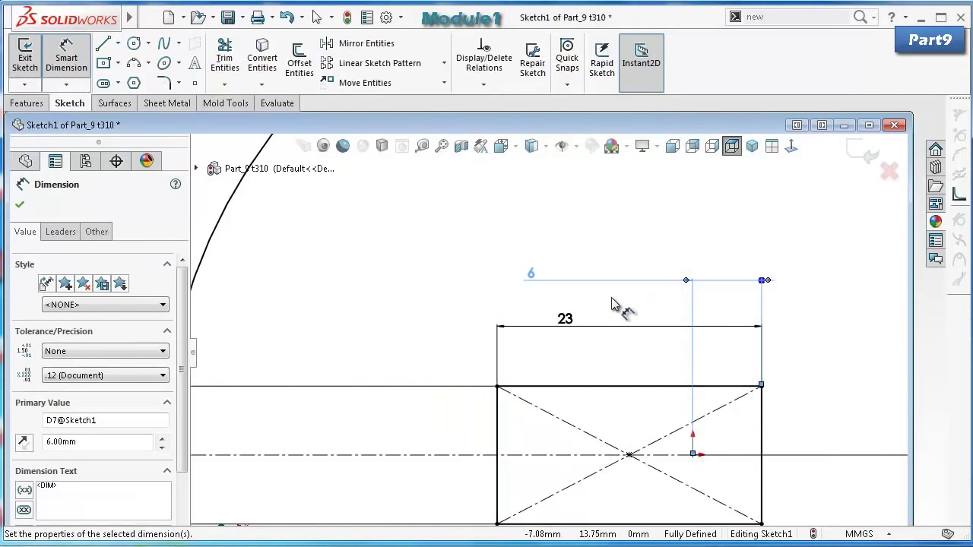
Draw two small circles about 2 mm in diameter at the height of the origin, one beyond each short side of the rectangle.
scroll(614, 304, up, 2)
scroll(669, 424, down, 1)
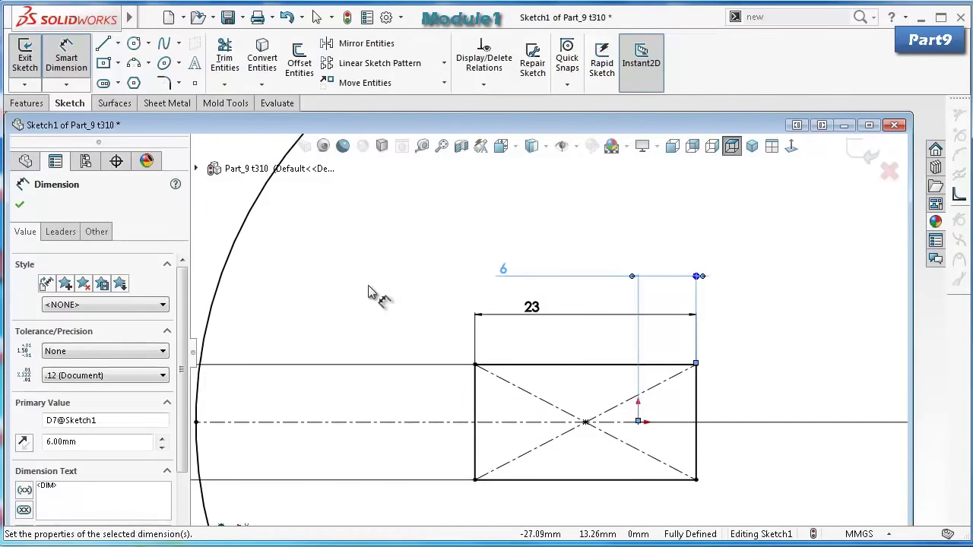
click(134, 43)
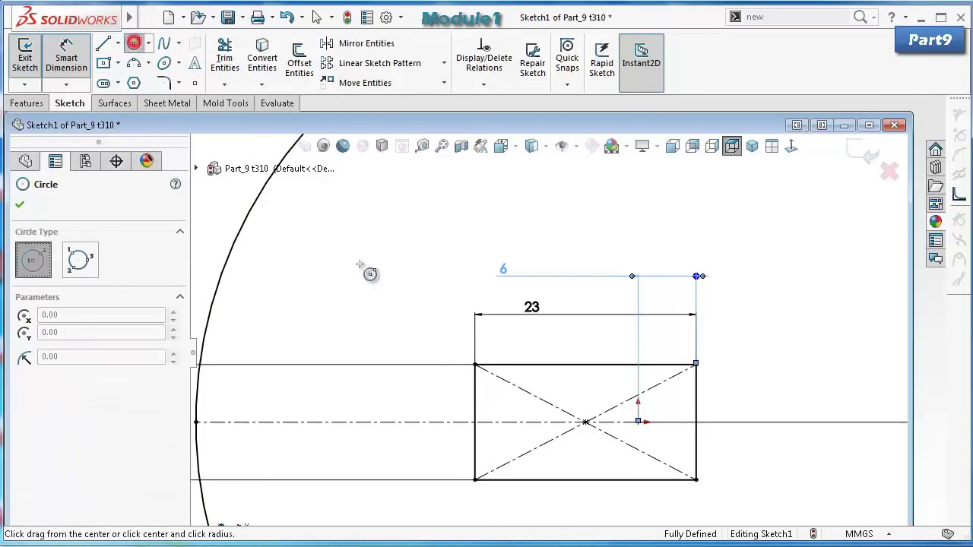
click(456, 422)
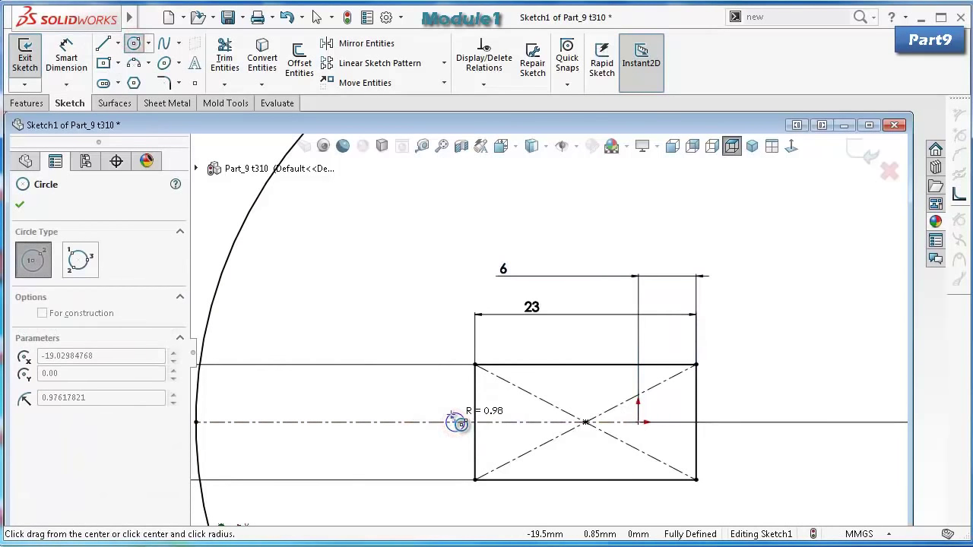
click(458, 423)
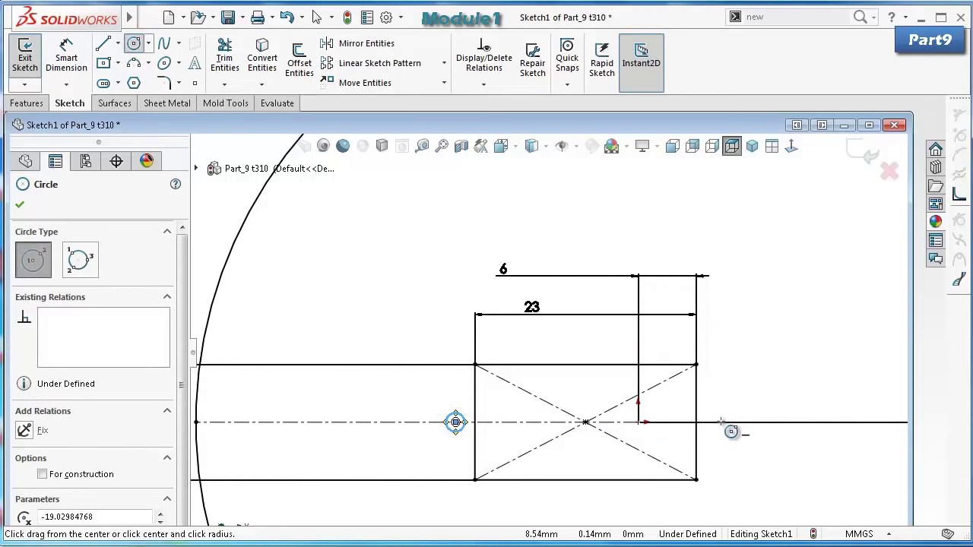
click(720, 423)
click(727, 417)
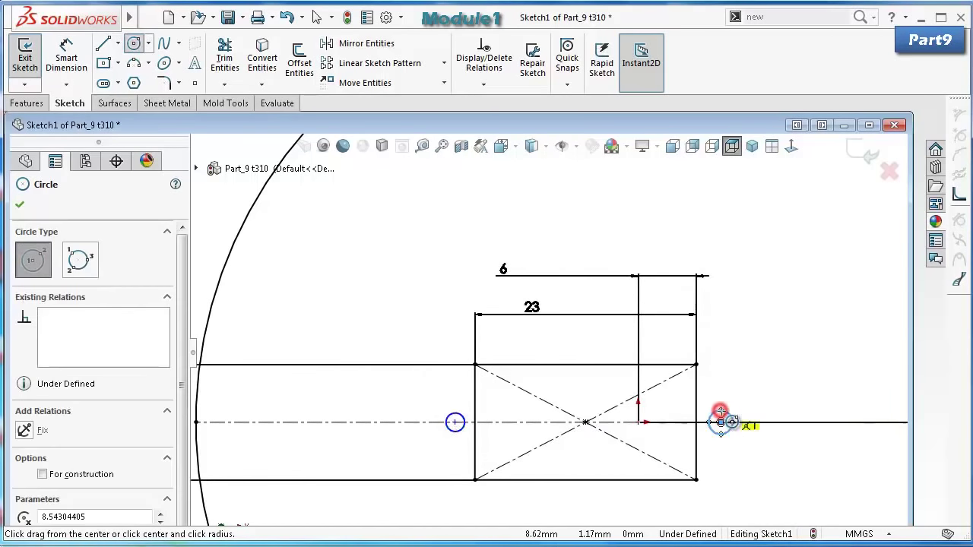
Set the diameter of the small circle right of the rectangle to 2 mm.
right_drag(750, 332, 741, 231)
scroll(727, 376, down, 2)
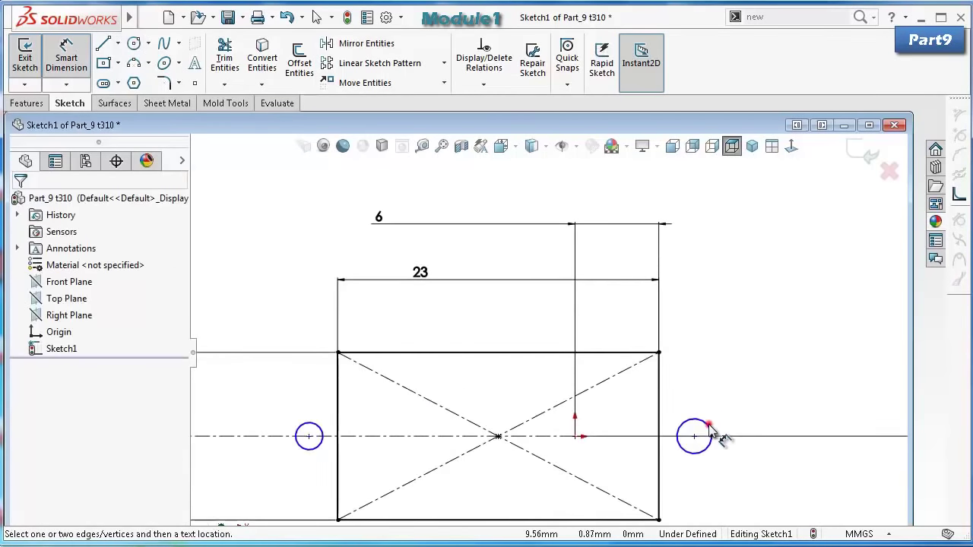
click(712, 430)
click(730, 391)
text(2)
key(Return)
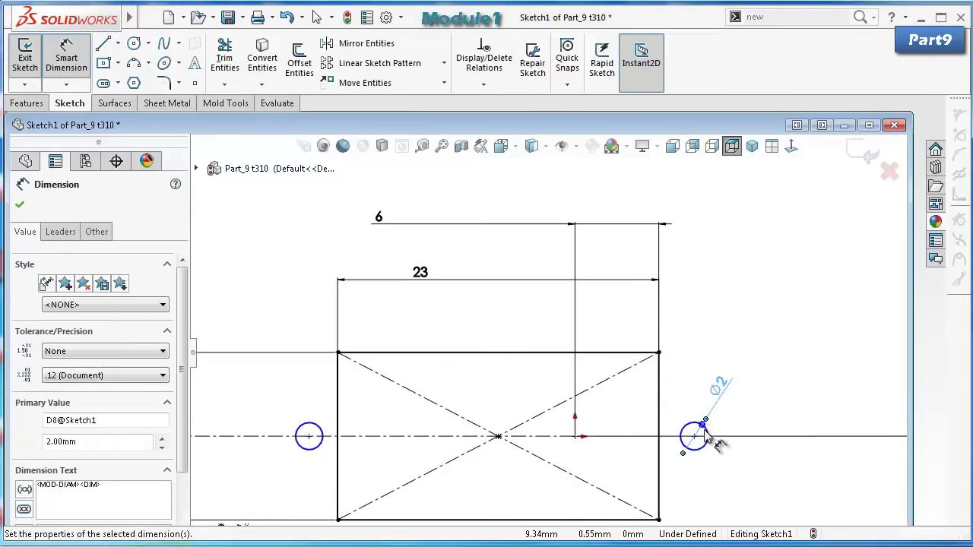
Dimension the right circle's centre 2.5 mm from the rectangle's right edge.
scroll(705, 435, down, 2)
click(674, 431)
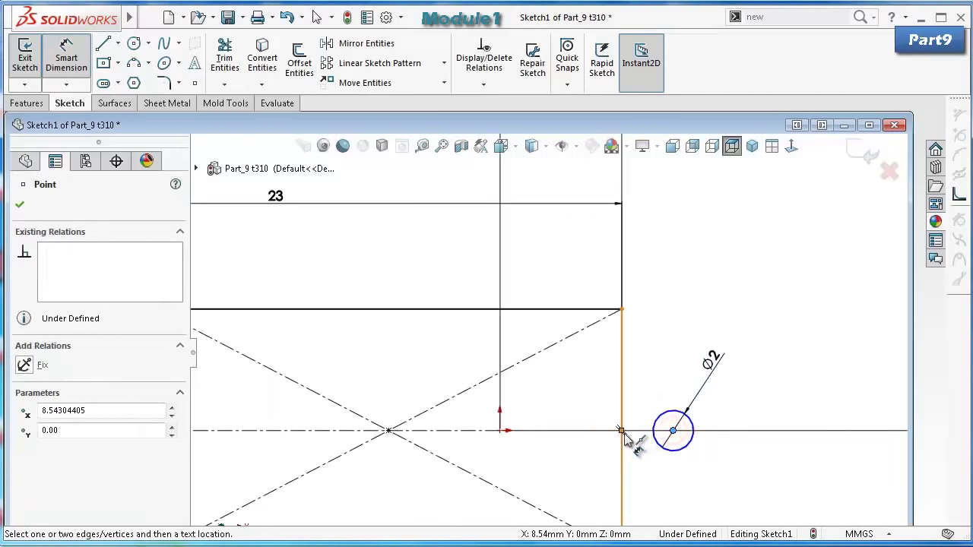
click(622, 433)
click(644, 378)
text(2)
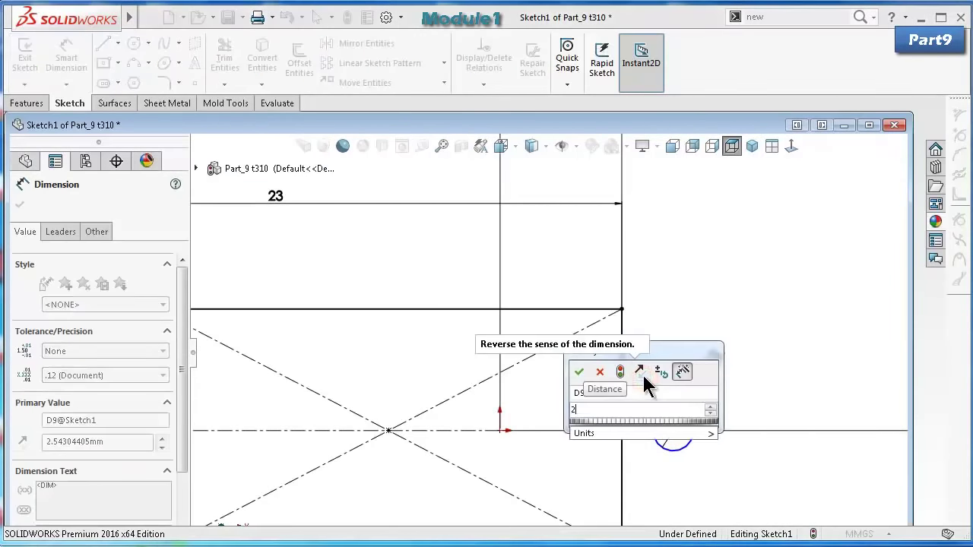
text(.5)
key(Return)
Dimension the left circle's centre 2.5 mm from the rectangle's left edge.
scroll(637, 389, up, 2)
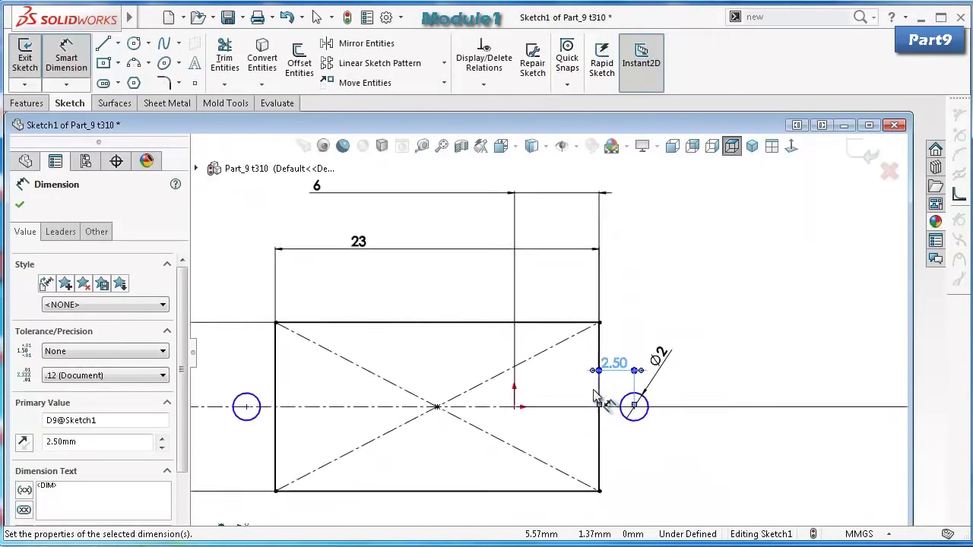
scroll(637, 389, down, 3)
scroll(637, 390, up, 3)
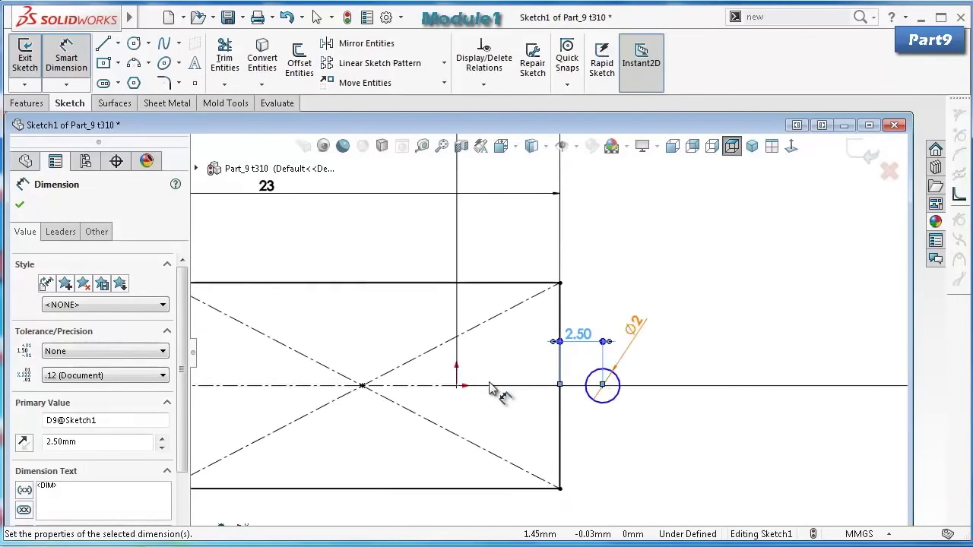
scroll(322, 370, up, 1)
scroll(267, 380, down, 2)
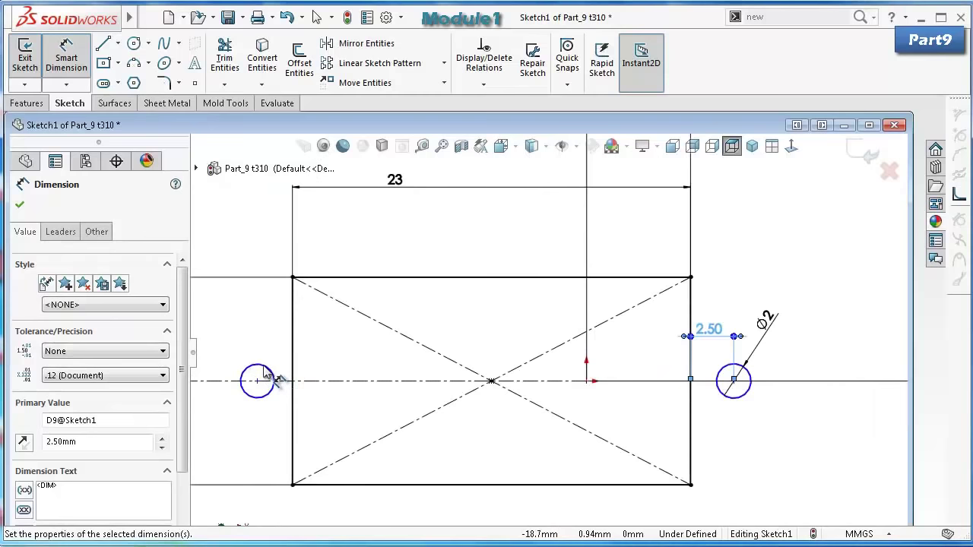
click(257, 381)
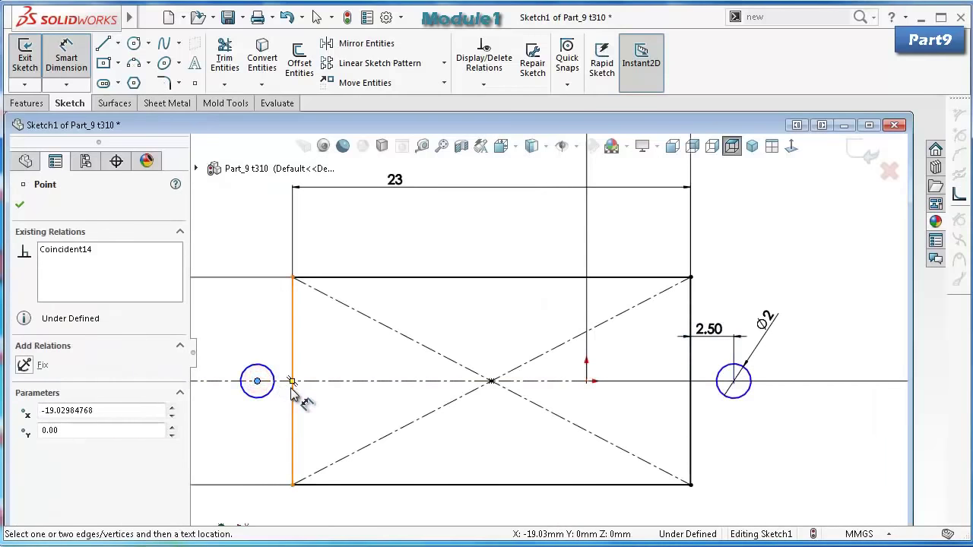
click(292, 395)
click(277, 335)
key(Return)
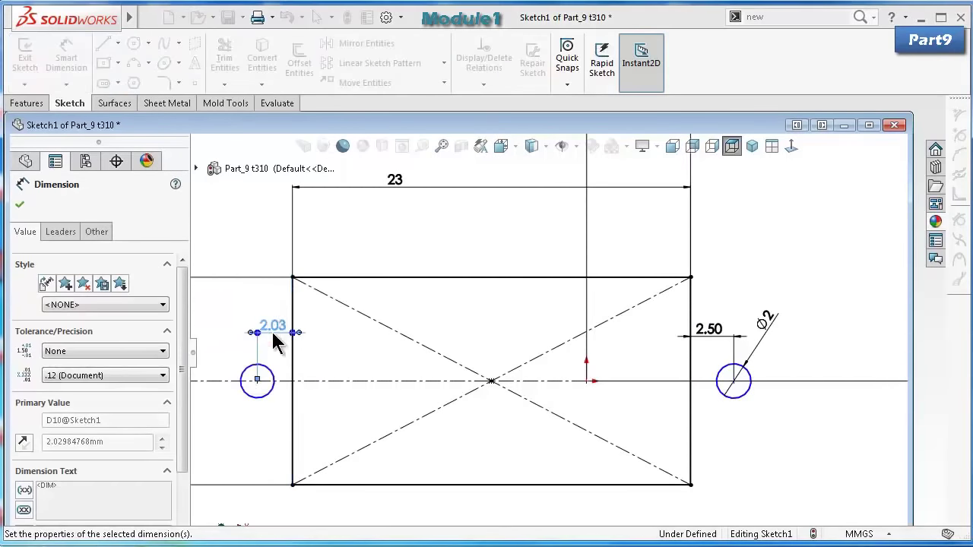
Set the diameter of the small circle left of the rectangle to 2 mm, and leave the dimension command.
scroll(266, 380, down, 2)
click(280, 410)
click(263, 447)
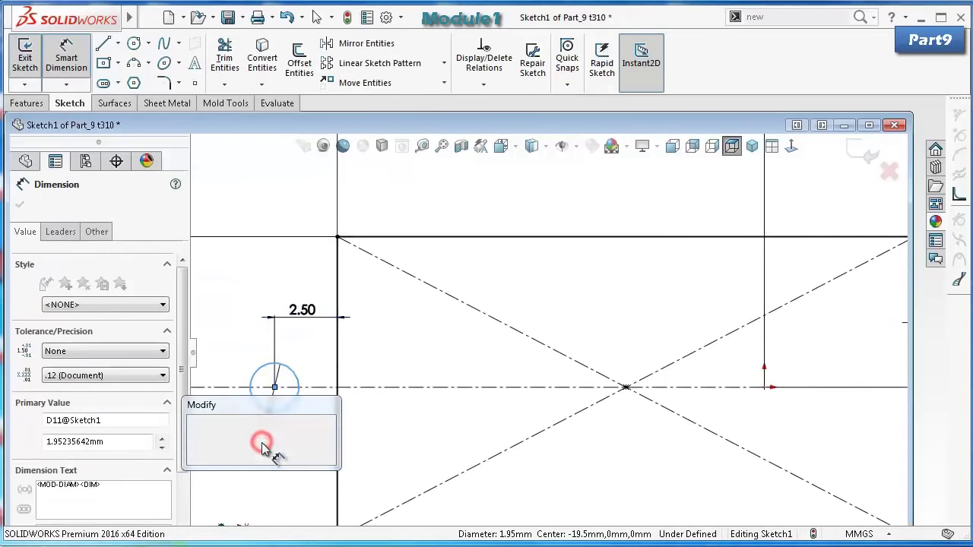
text(2)
key(Return)
click(511, 419)
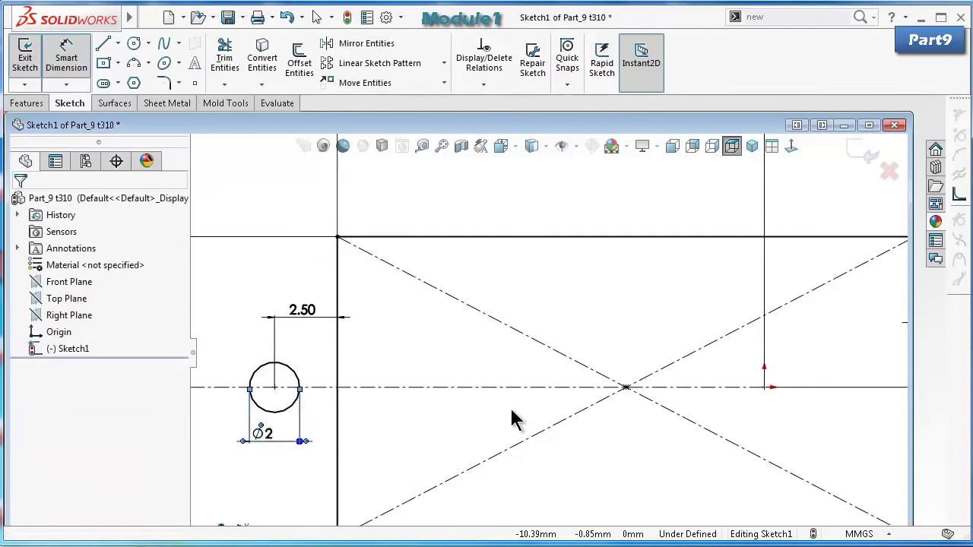
key(Escape)
Add a horizontal relation between the right circle's centre and the origin.
key(f)
scroll(742, 403, down, 3)
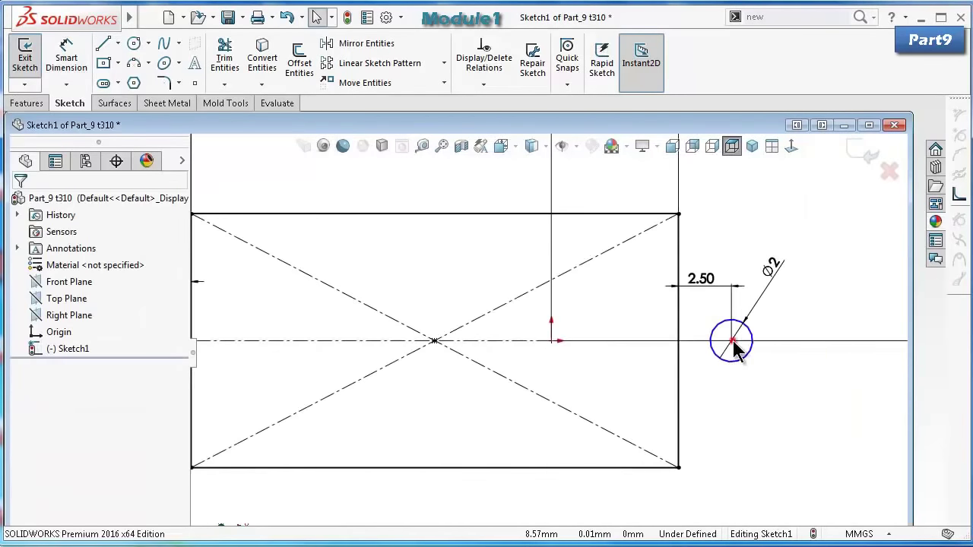
click(732, 341)
ctrl+click(552, 342)
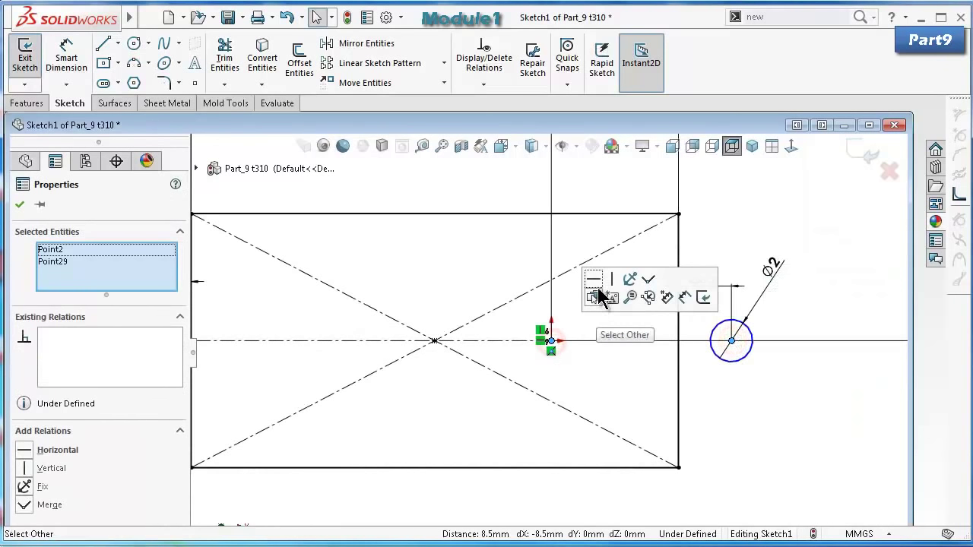
click(591, 279)
click(756, 407)
Maximize the part window and fit the whole sketch in view.
scroll(680, 373, up, 5)
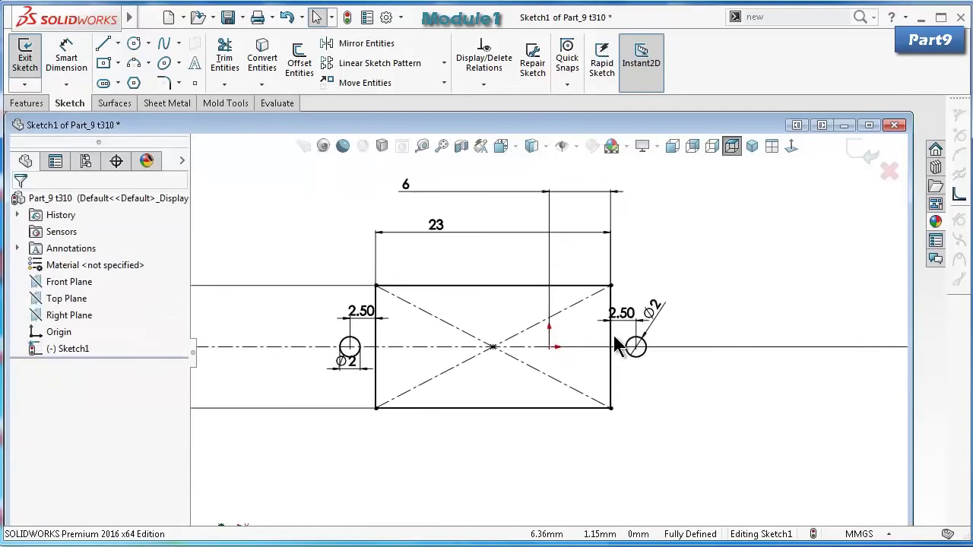
scroll(638, 393, down, 2)
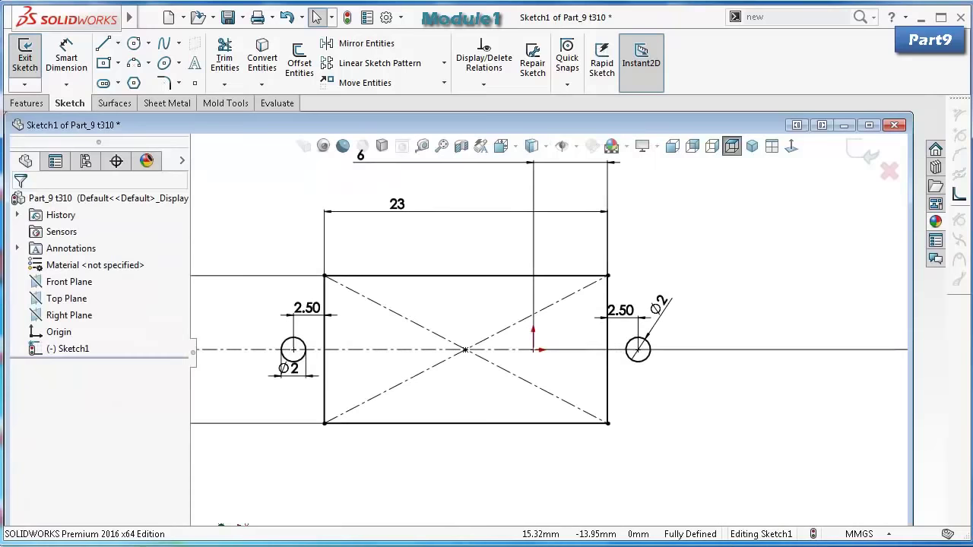
click(869, 125)
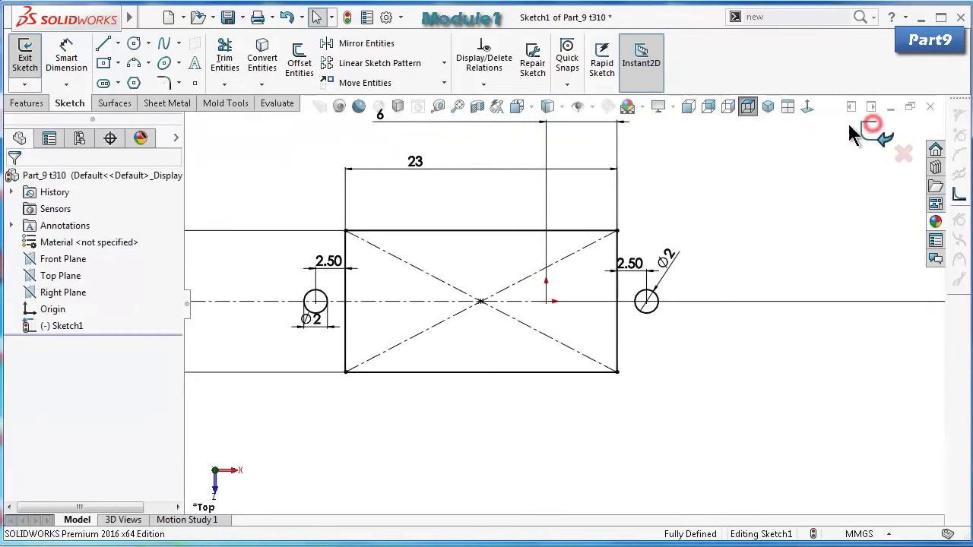
key(f)
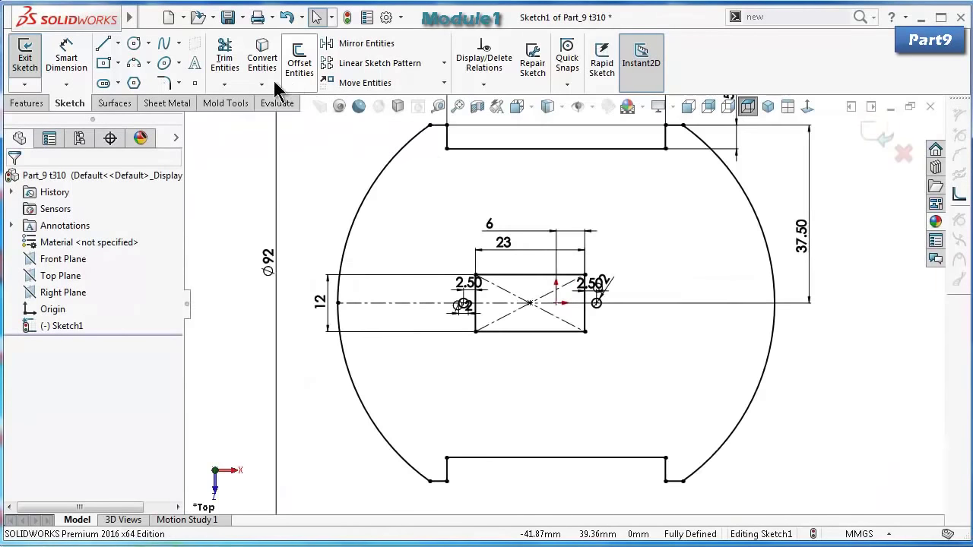
Draw a horizontal construction line along the sketch axis, from beyond the right small circle to just past the left small circle.
click(117, 44)
click(133, 79)
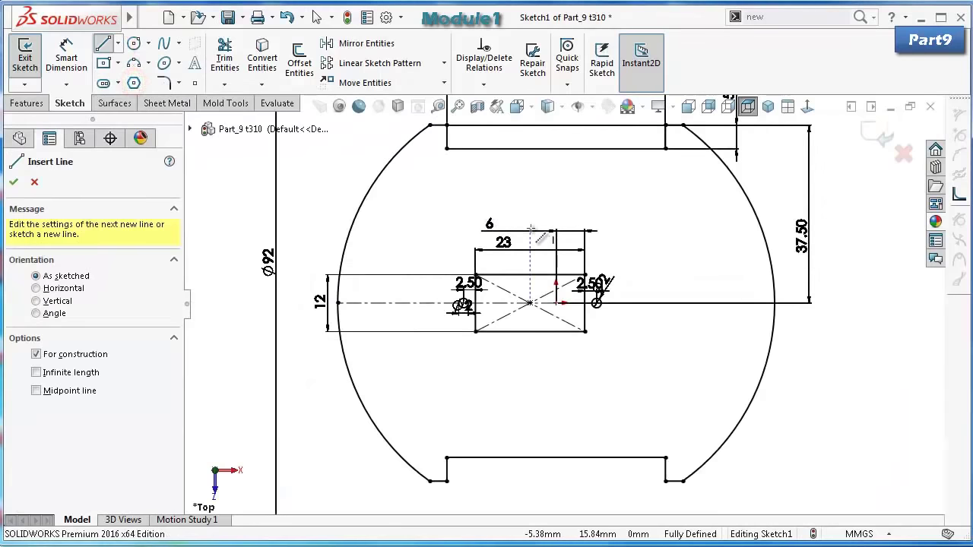
scroll(582, 245, down, 1)
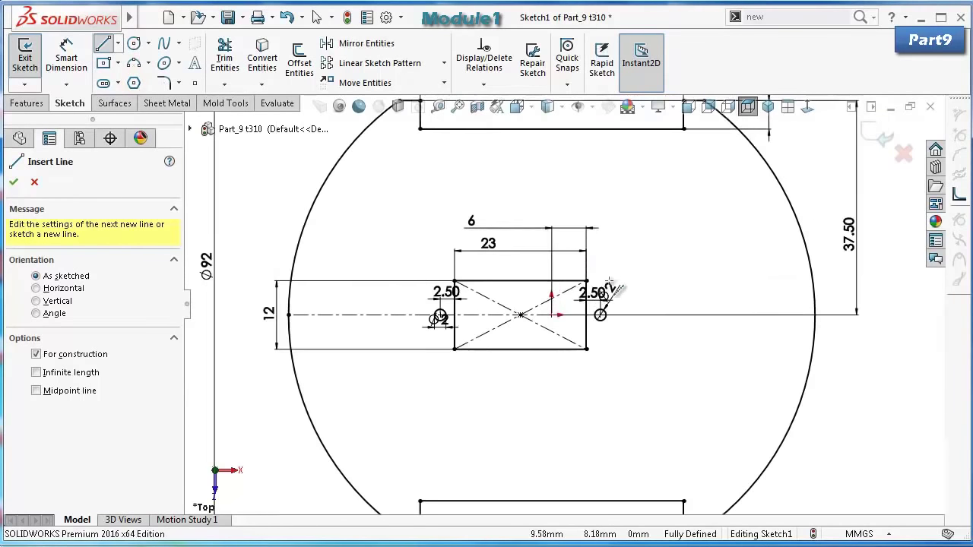
click(673, 316)
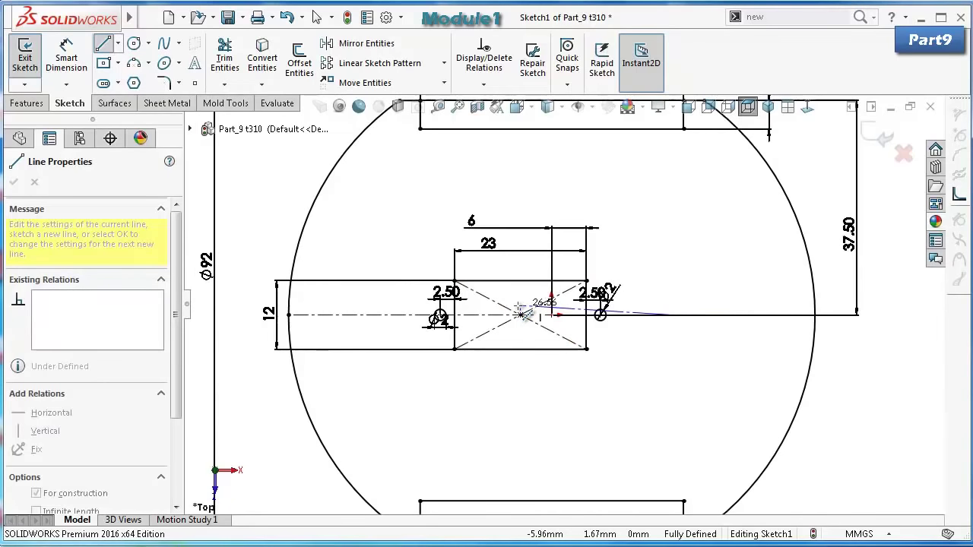
scroll(519, 312, up, 1)
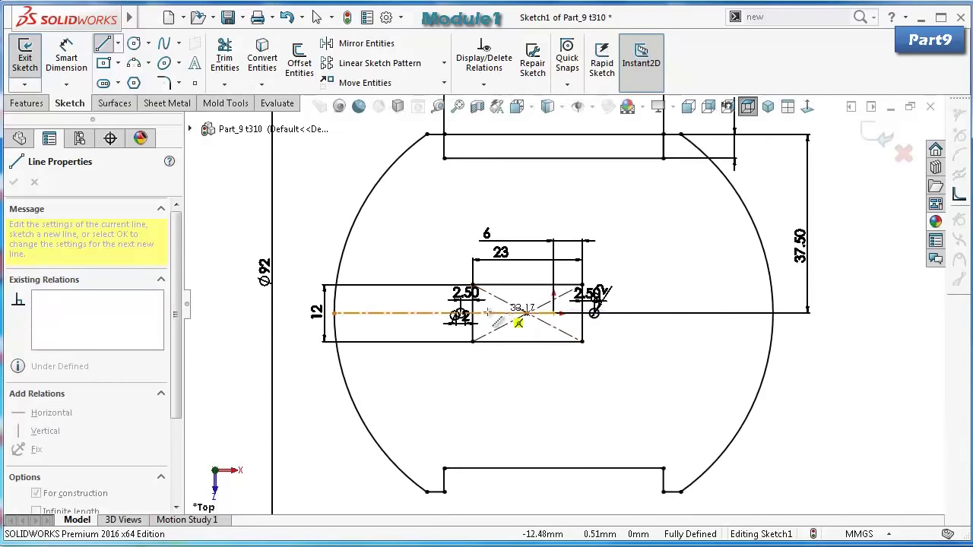
double_click(433, 314)
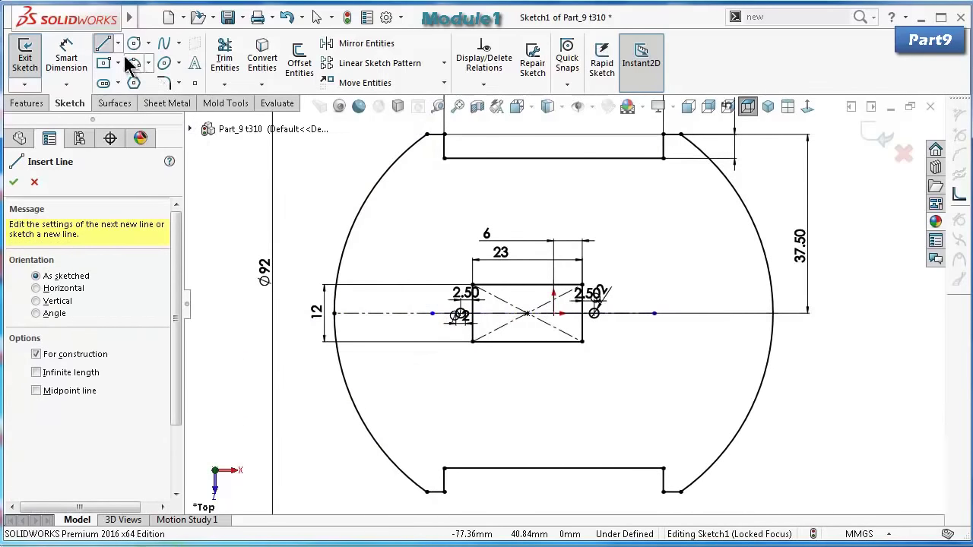
Draw a vertical construction line about 32 mm long through the left end of the new horizontal construction line.
click(434, 230)
click(431, 381)
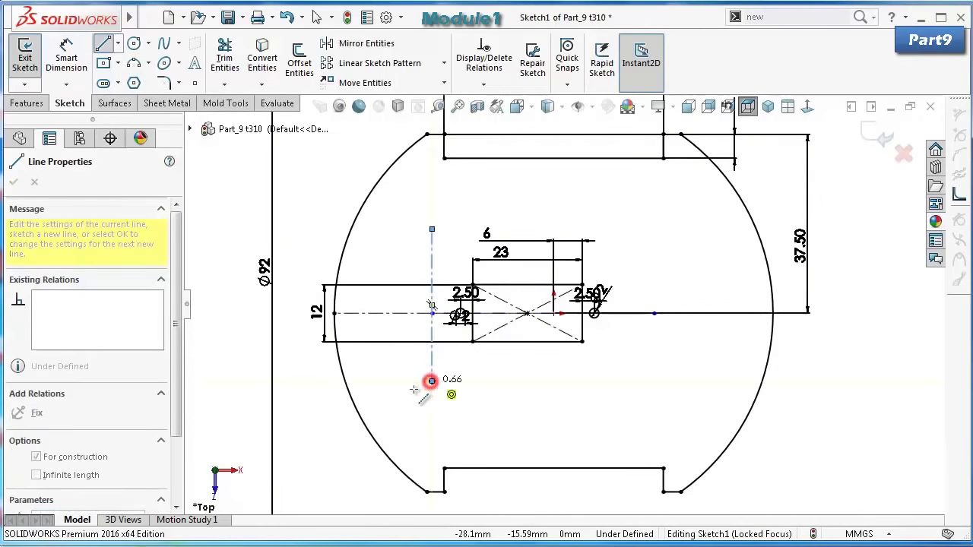
double_click(411, 393)
Dimension the vertical construction line's length as 34 mm and leave the dimension command.
right_drag(328, 400, 327, 261)
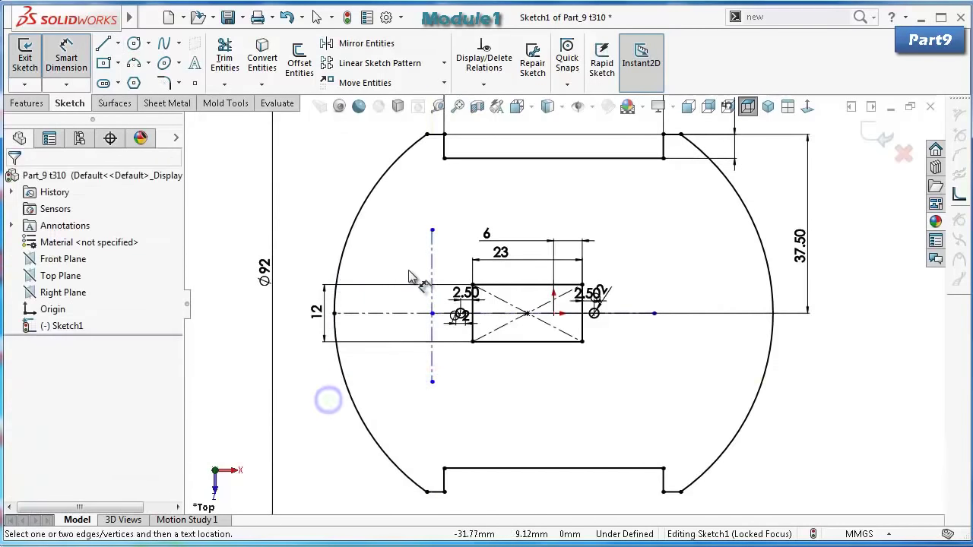
click(432, 259)
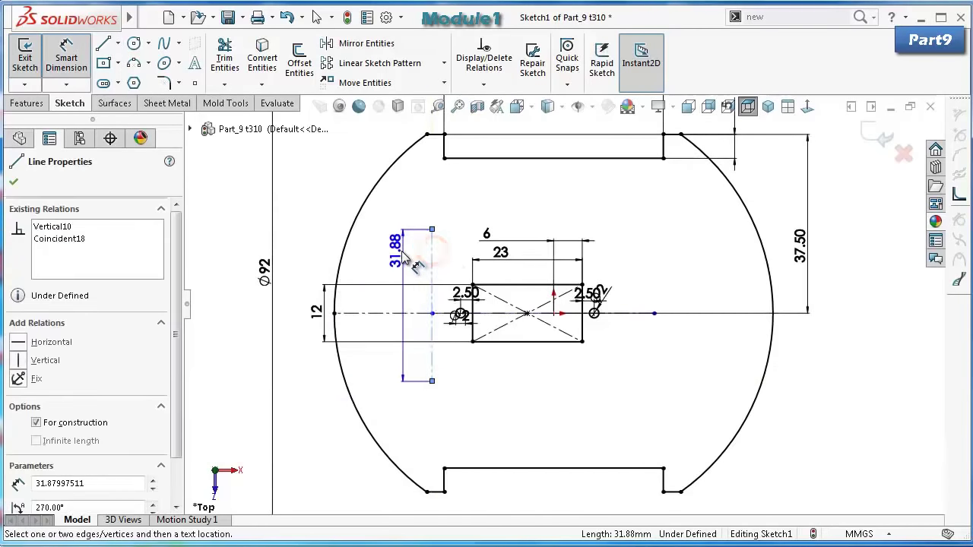
click(408, 274)
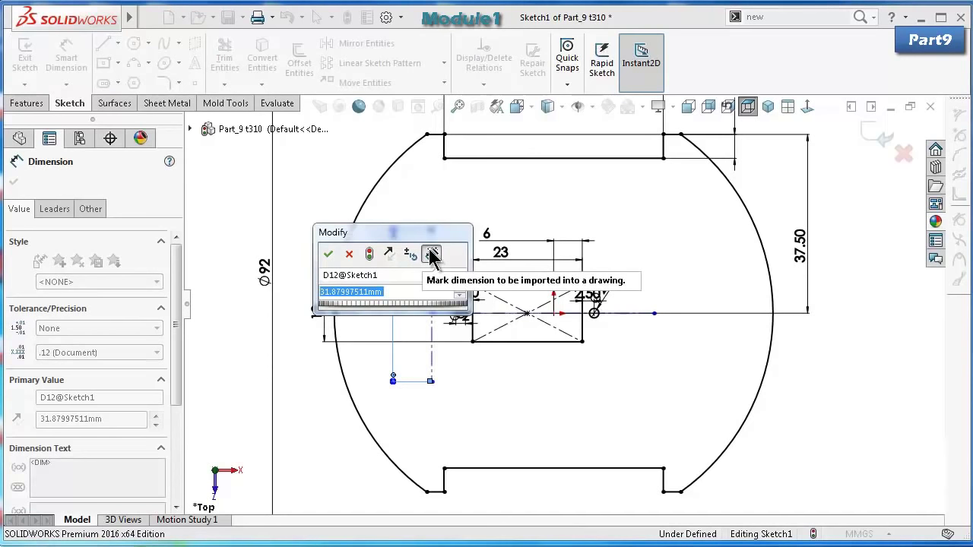
text(34)
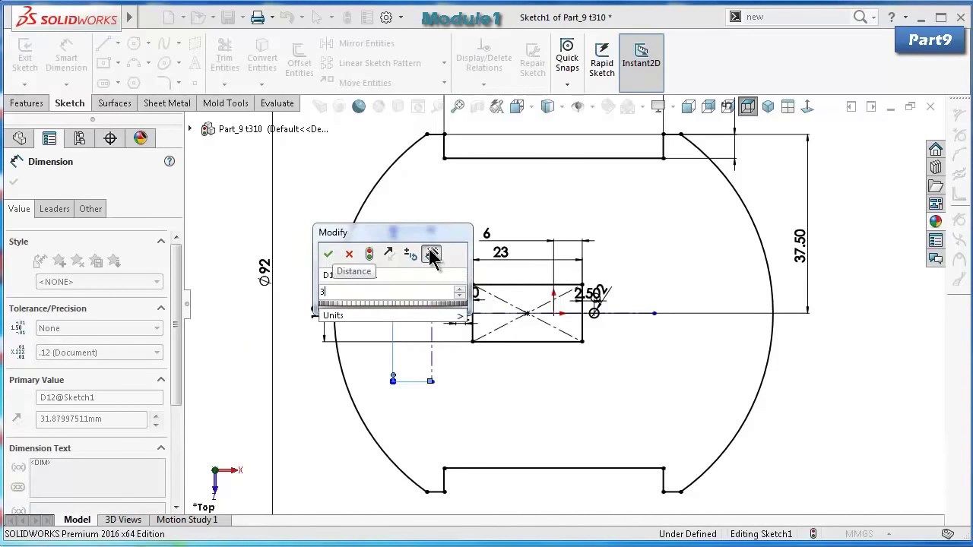
key(Return)
key(Escape)
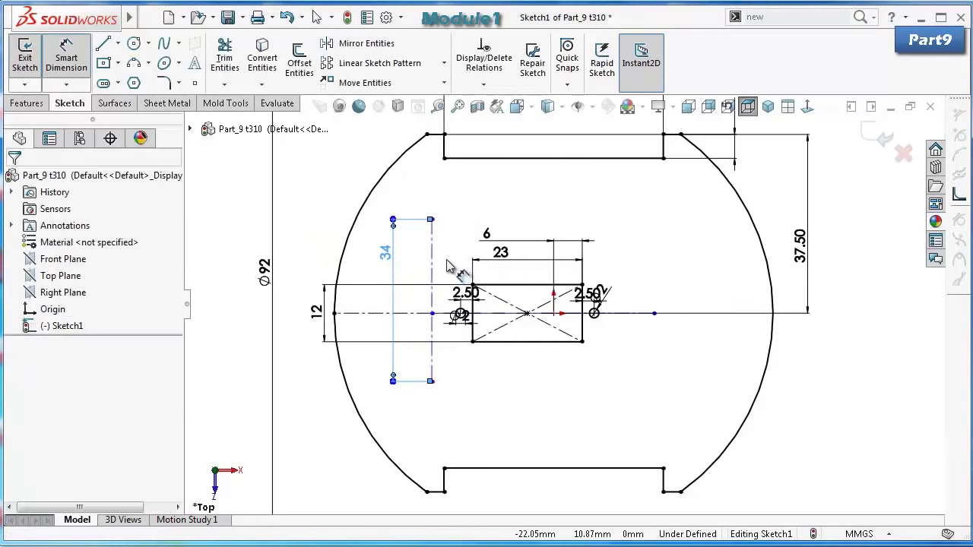
Add a midpoint relation between the vertical construction line and the left endpoint of the horizontal construction line.
click(433, 259)
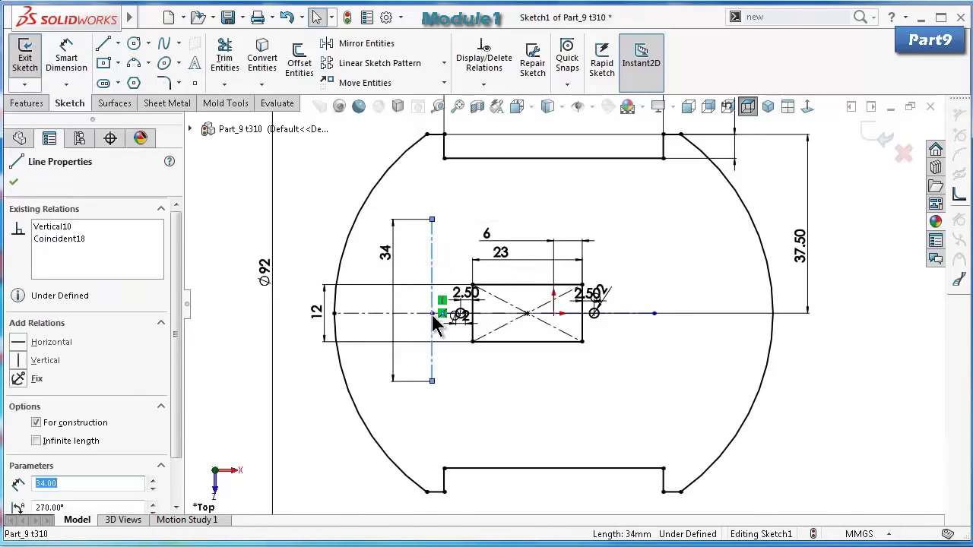
ctrl+click(431, 313)
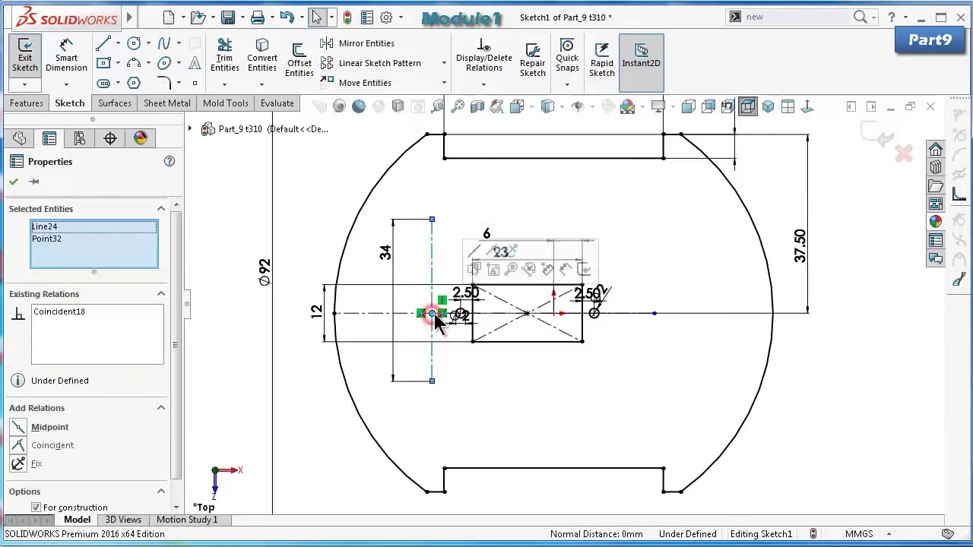
click(473, 251)
click(337, 169)
Dimension the right endpoint of the horizontal construction line 27.75 mm from the origin.
scroll(438, 266, down, 2)
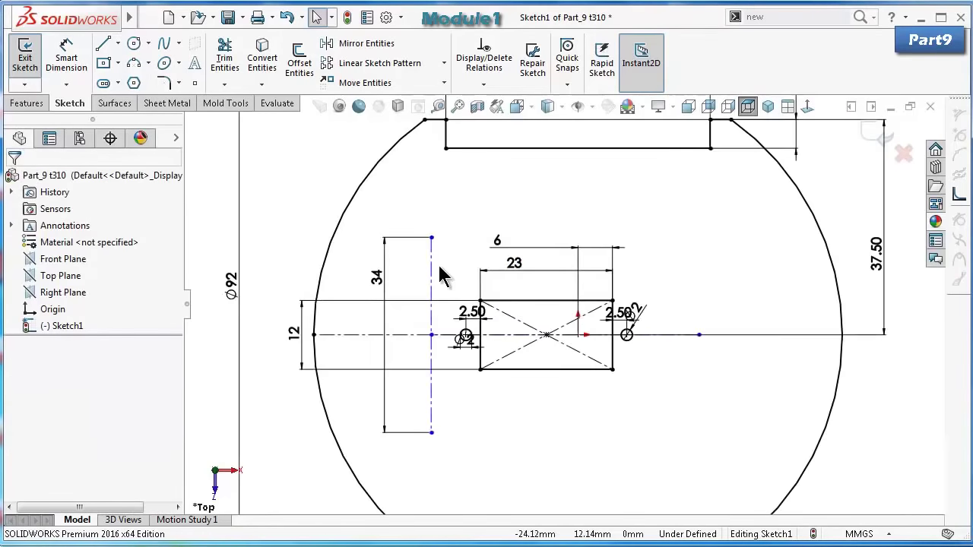
right_drag(673, 443, 704, 210)
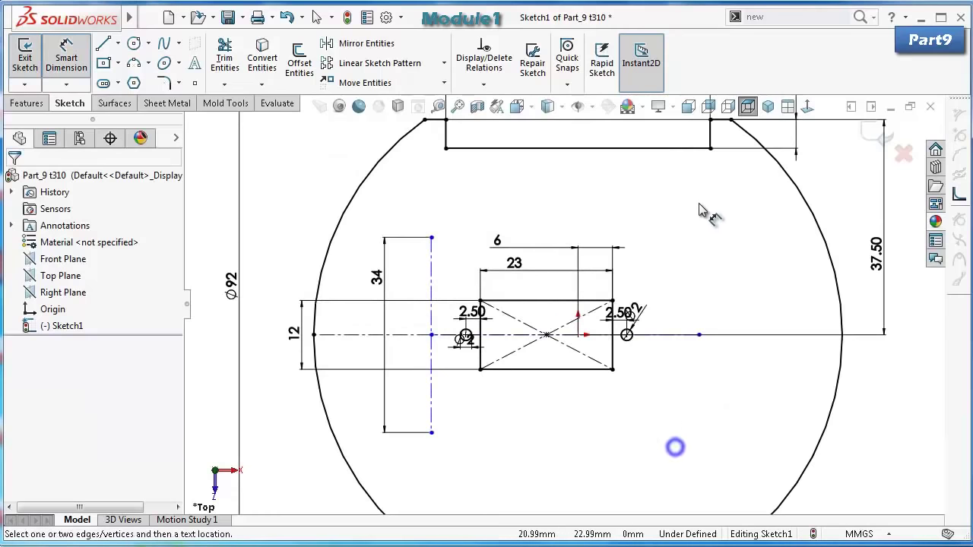
click(580, 335)
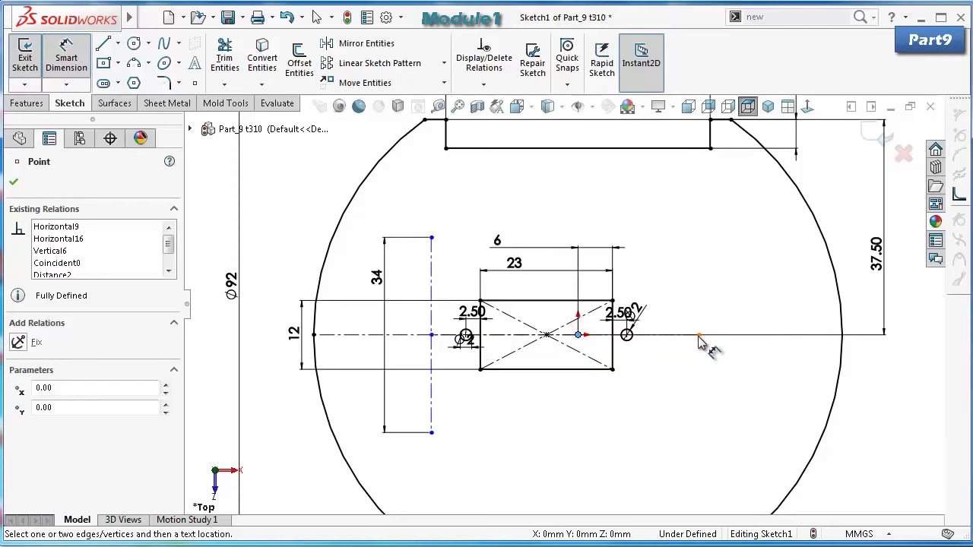
click(699, 335)
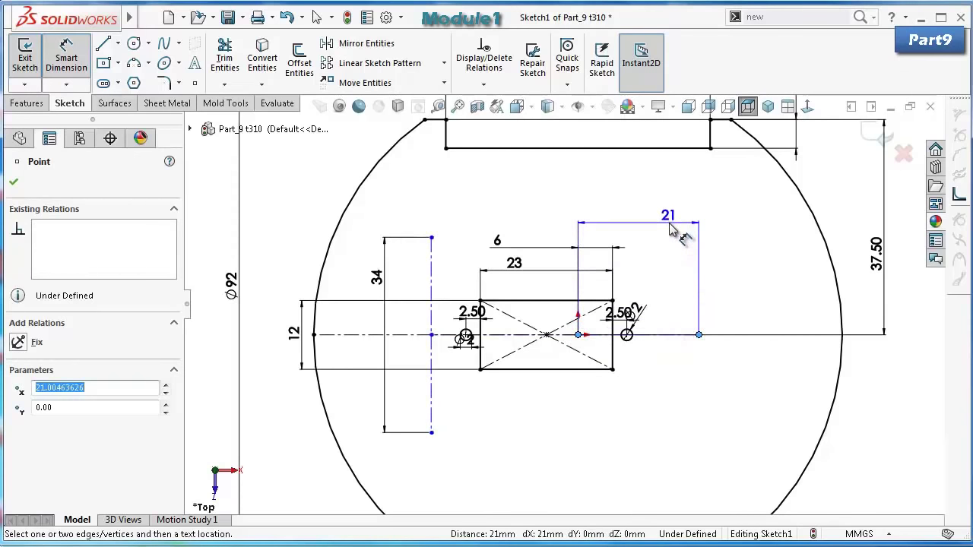
click(669, 223)
text(2)
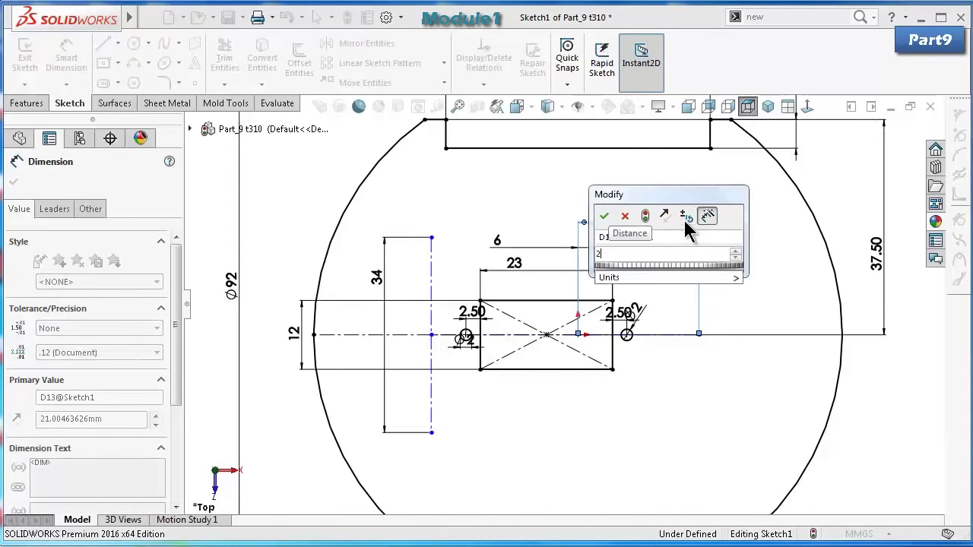
text(7.75)
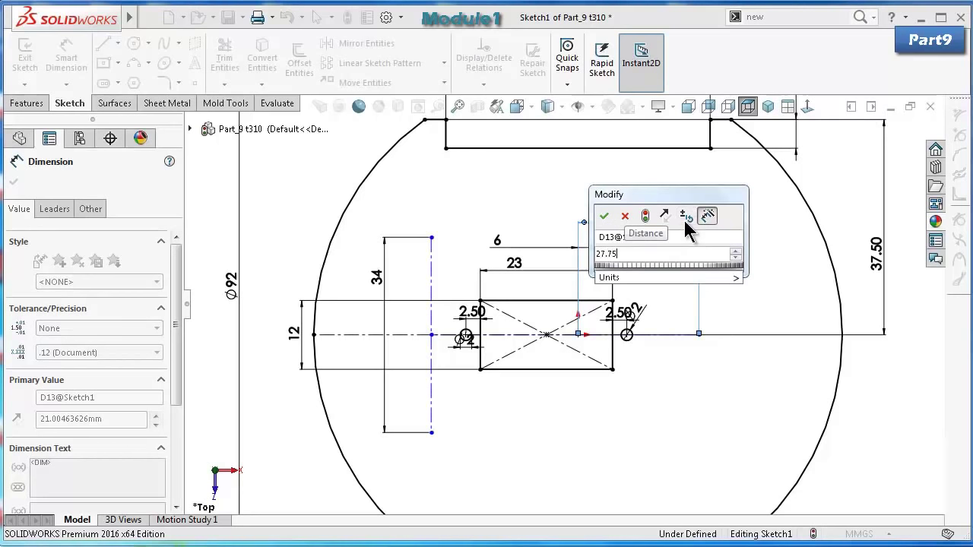
key(Return)
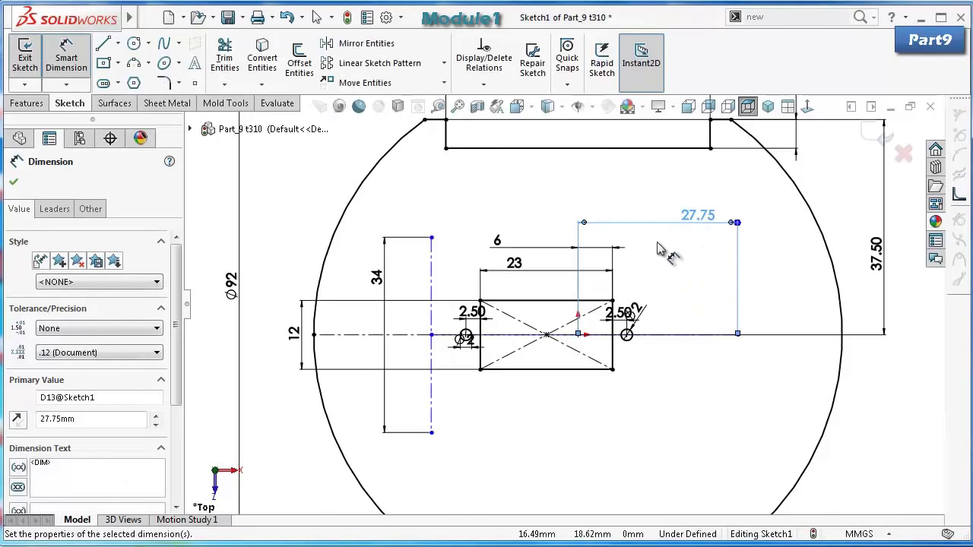
click(532, 200)
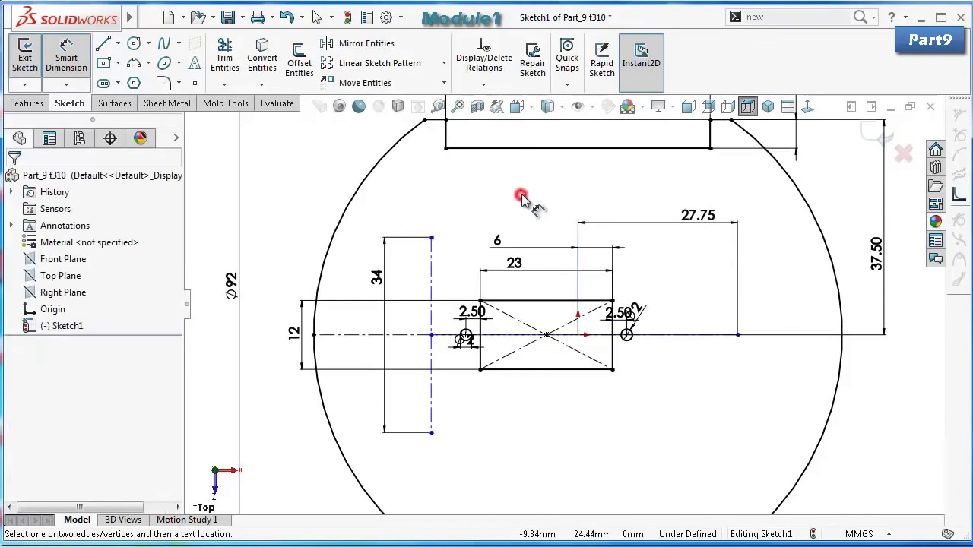
Dimension the vertical construction line 49.68 mm from the horizontal construction line's right endpoint, and leave the dimension command.
click(432, 266)
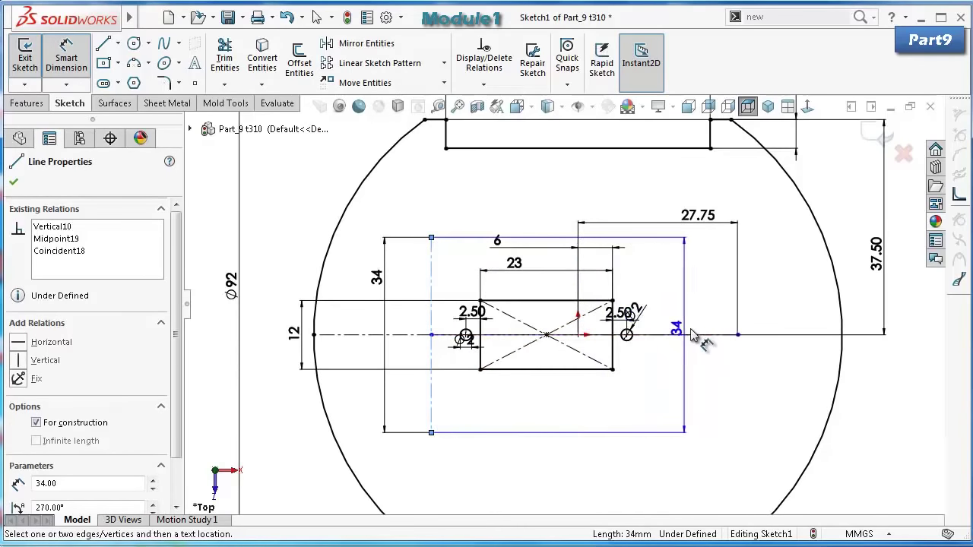
click(739, 335)
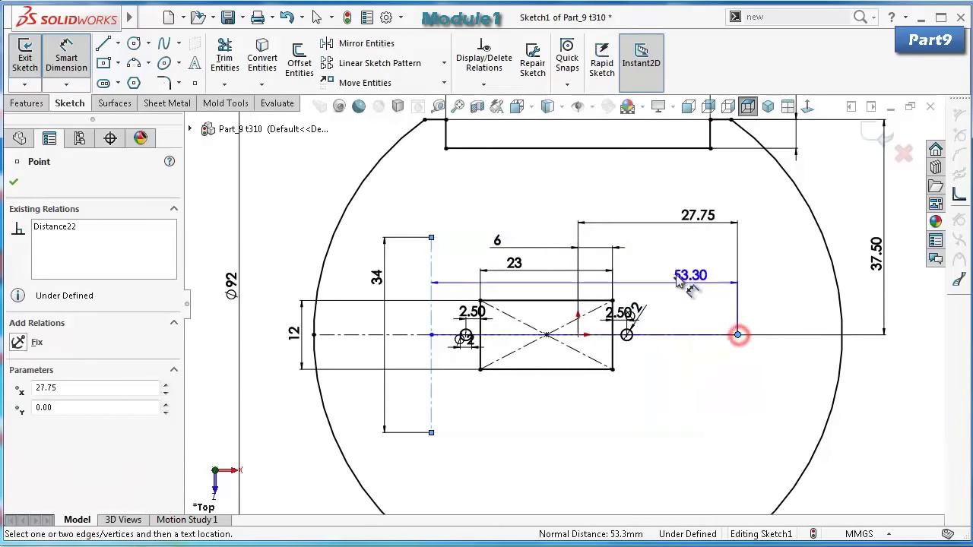
click(580, 195)
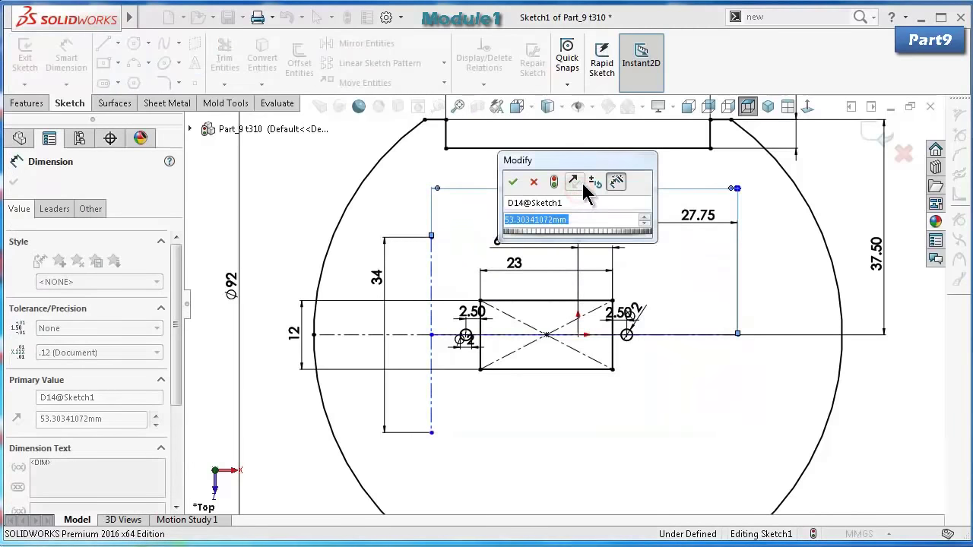
text(49)
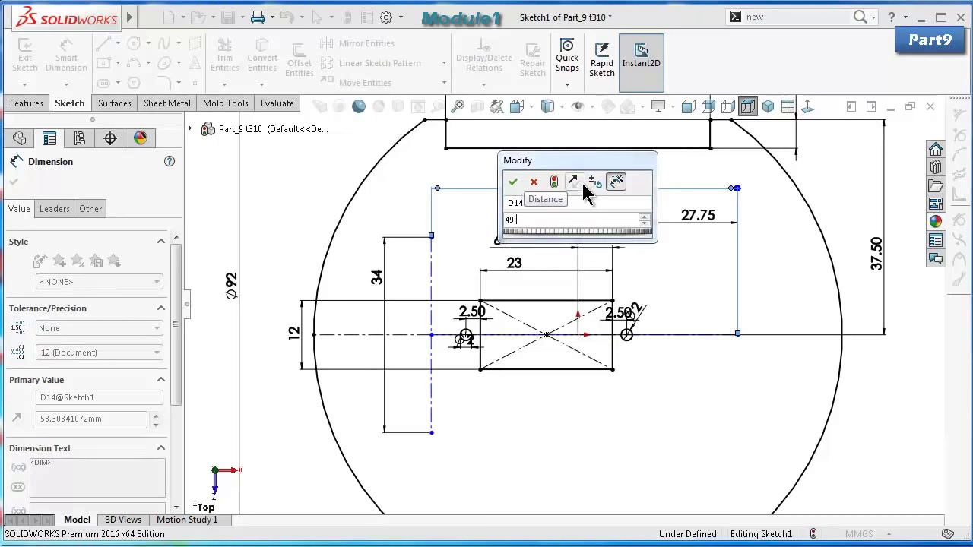
text(.68)
key(Return)
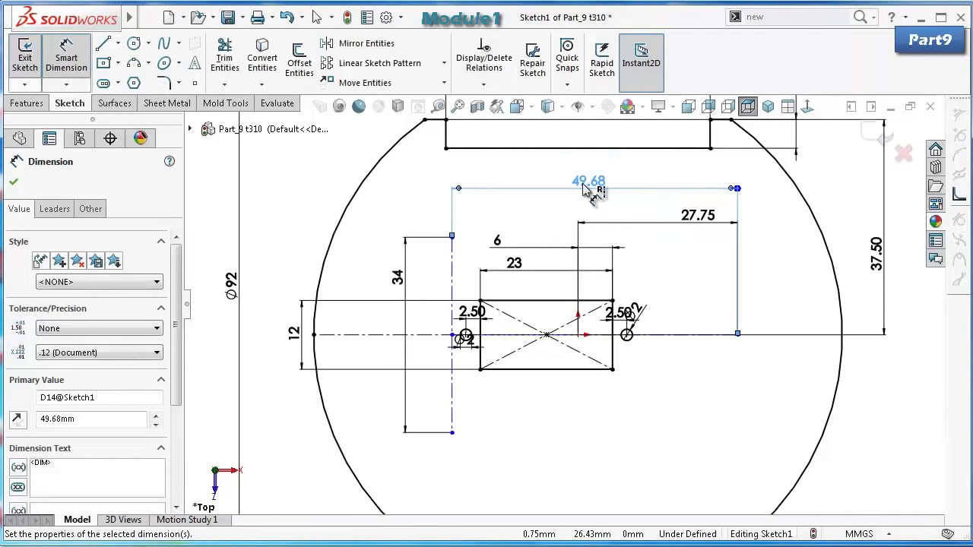
key(Escape)
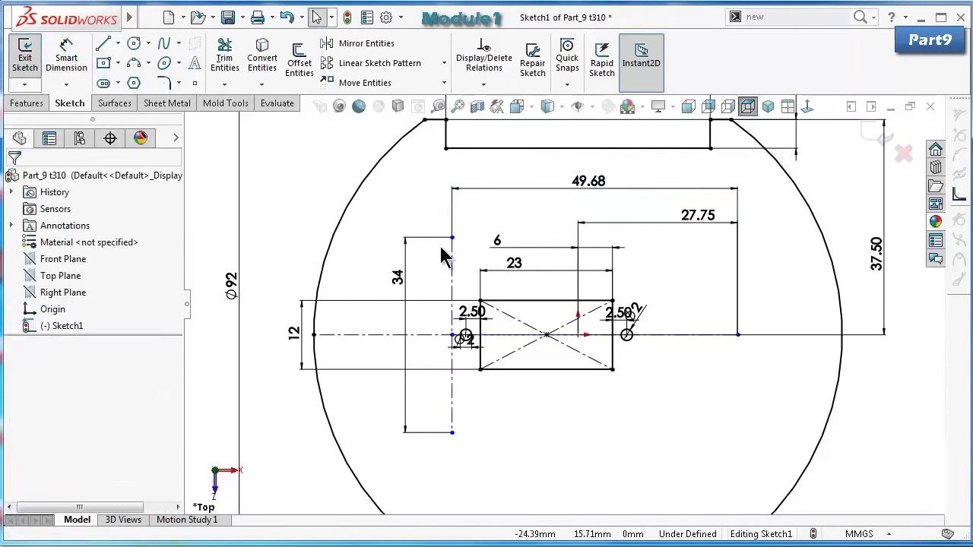
Apply a vertical relation to the 34 mm construction line.
click(451, 254)
click(512, 190)
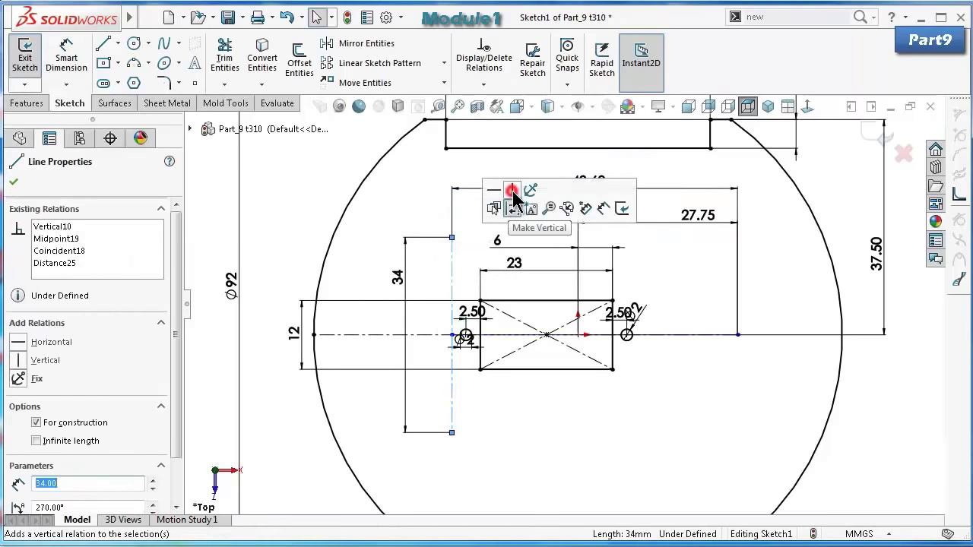
click(335, 169)
Examine the length dimension, midpoint and existing relations of the vertical construction line.
scroll(433, 240, down, 1)
scroll(435, 251, down, 3)
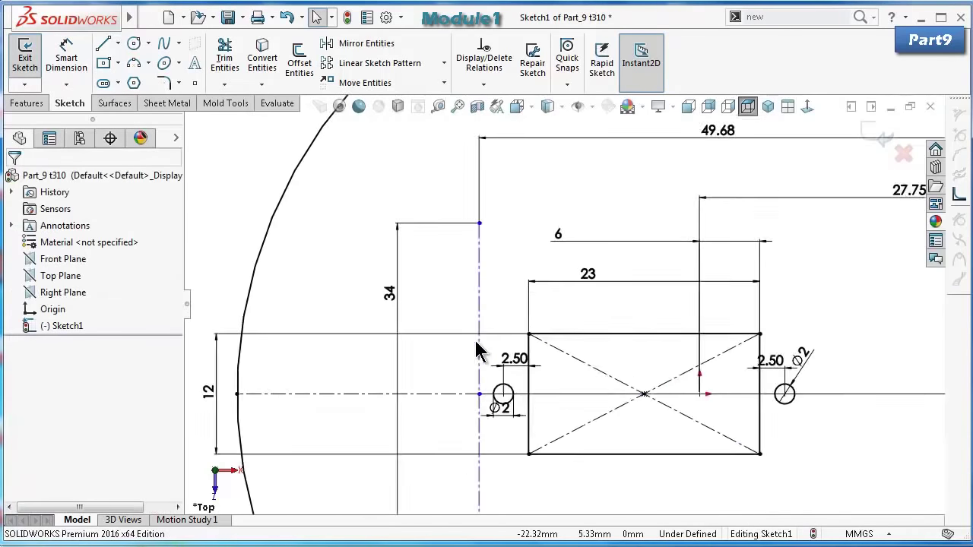
scroll(507, 397, up, 3)
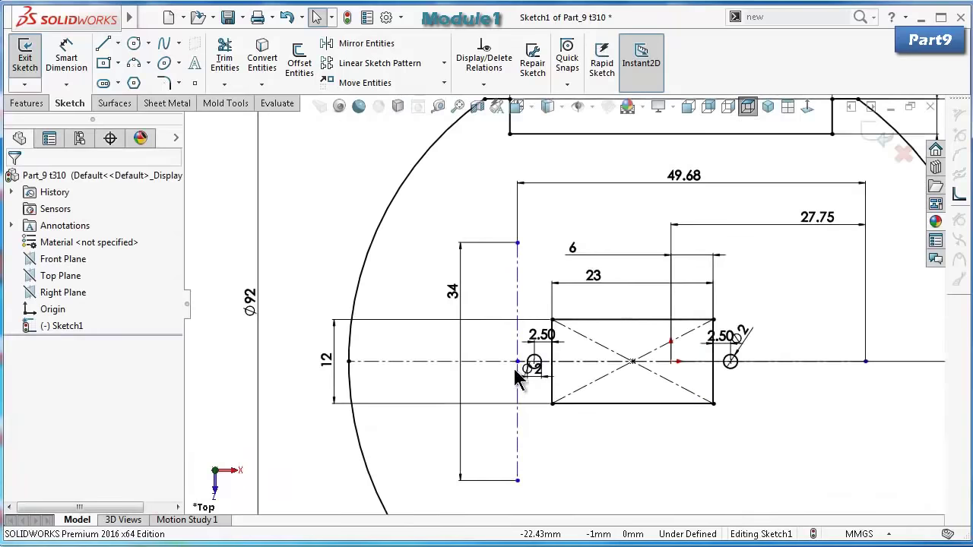
click(453, 291)
scroll(513, 346, down, 2)
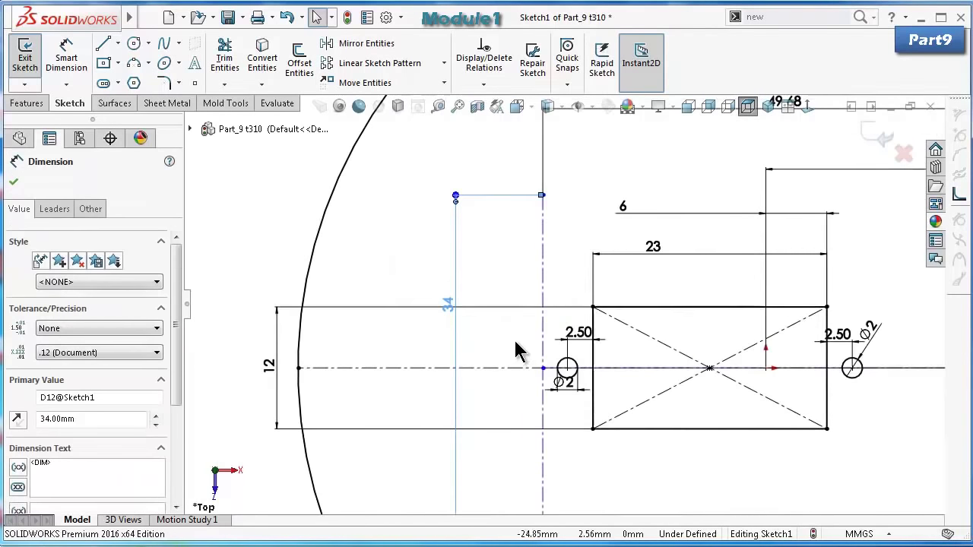
click(541, 369)
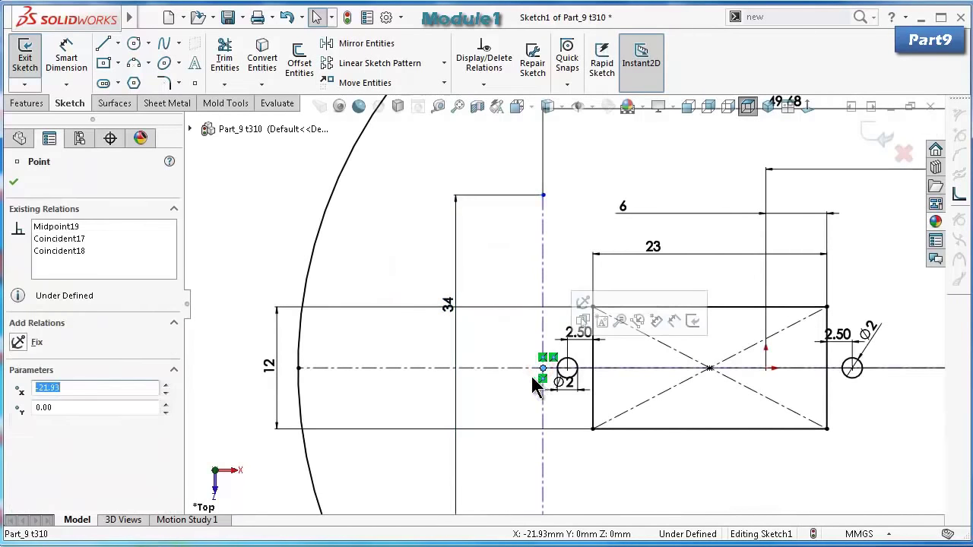
scroll(584, 373, up, 1)
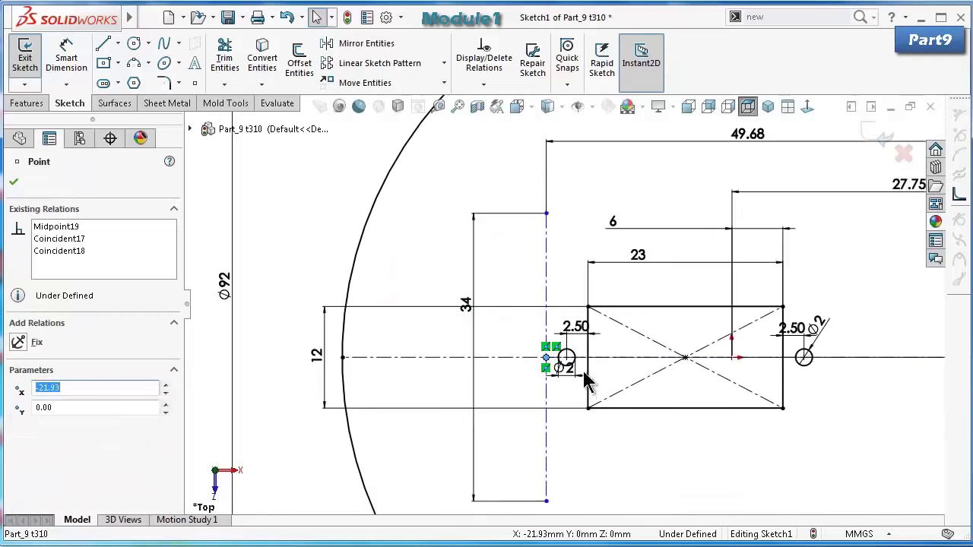
click(523, 276)
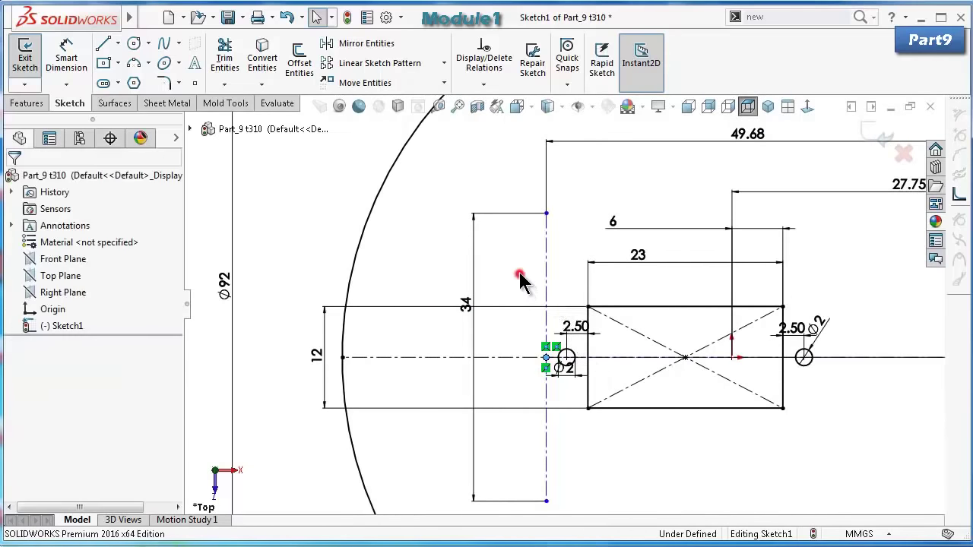
click(545, 273)
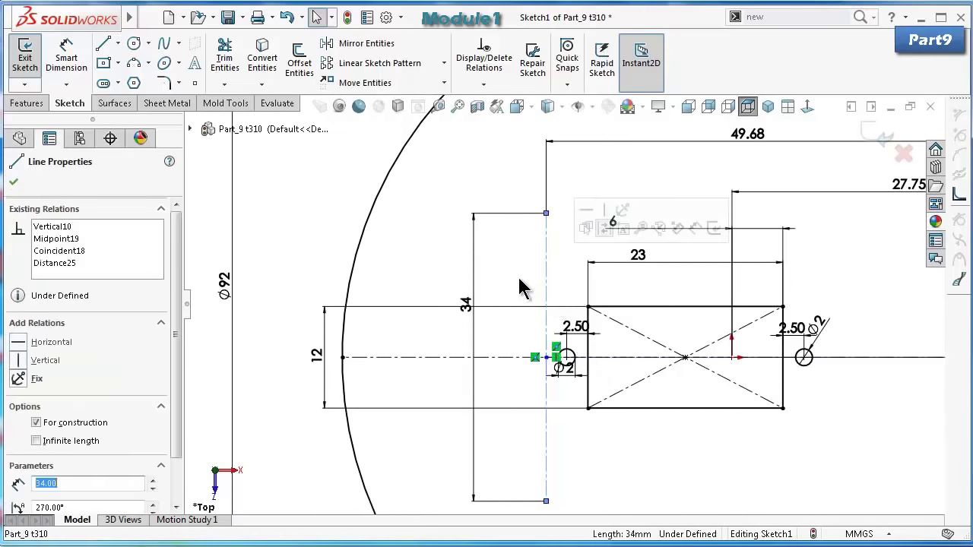
Add a horizontal relation between the vertical construction line's midpoint and the sketch origin.
click(517, 276)
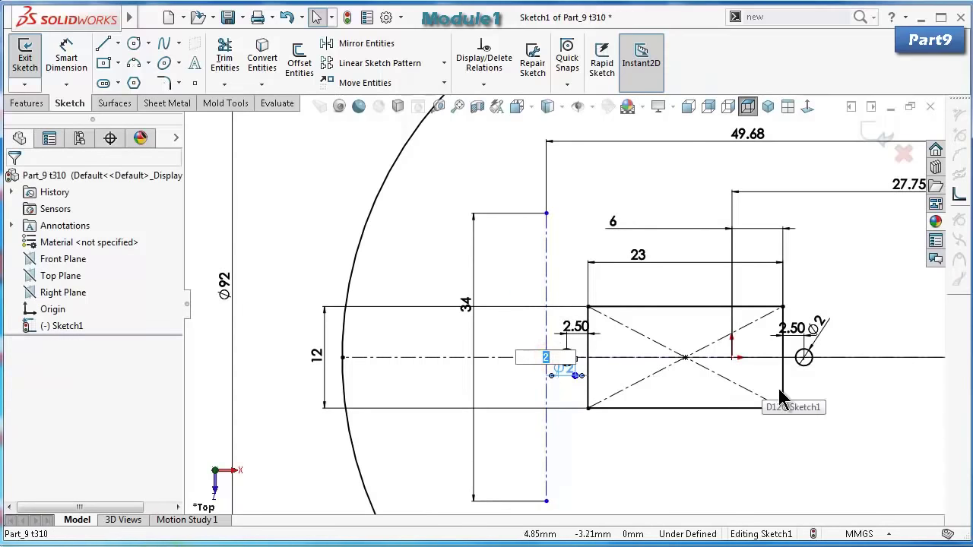
key(Return)
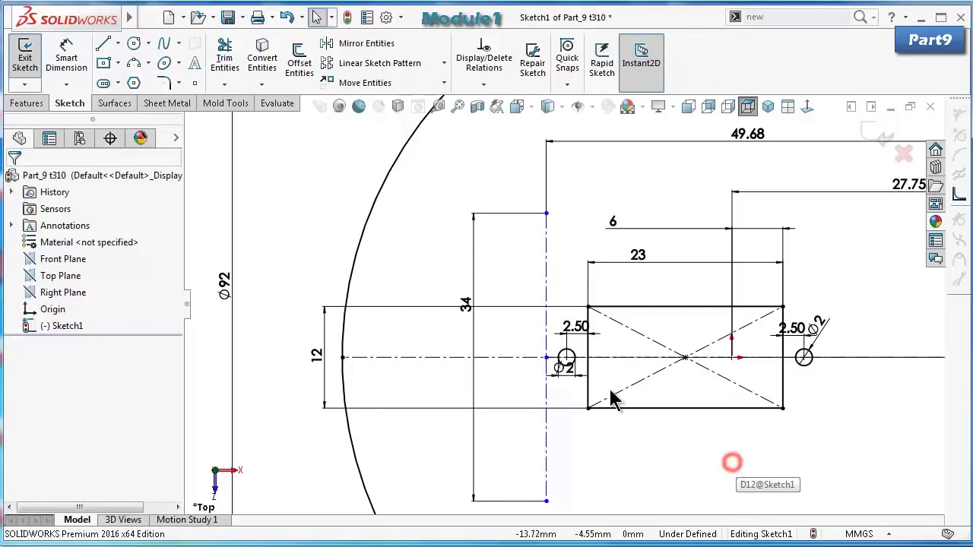
click(547, 359)
ctrl+click(731, 357)
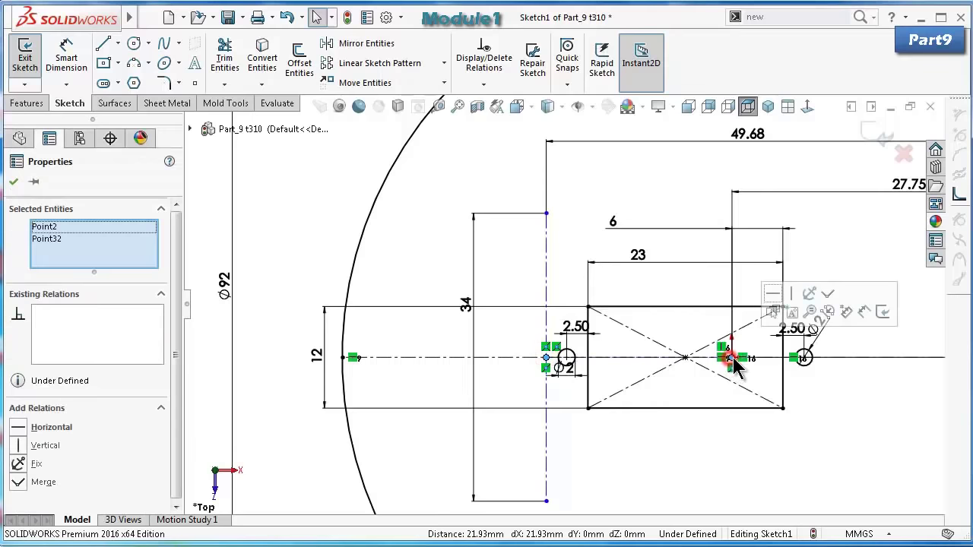
click(771, 293)
click(629, 212)
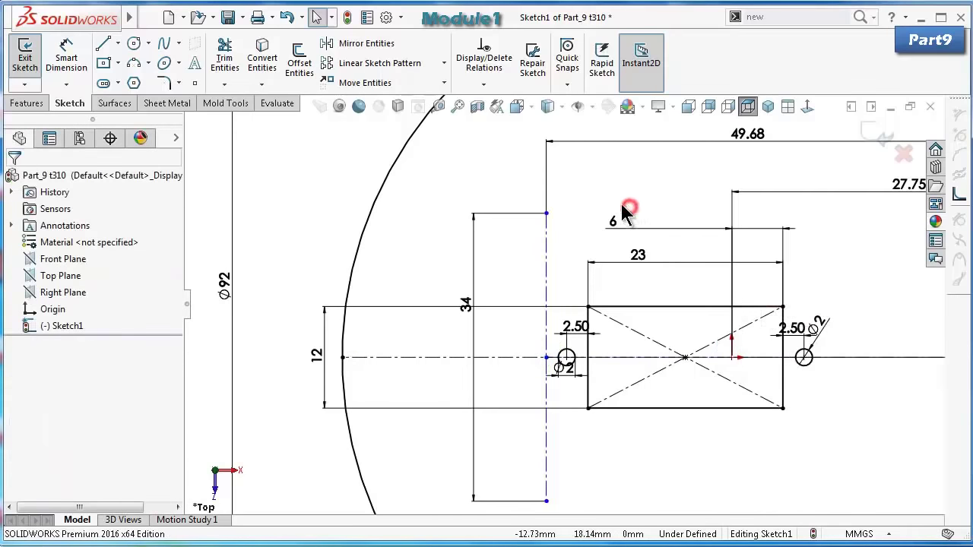
Run Fully Define Sketch on all entities in the sketch with dimensions enabled, and accept the result.
scroll(660, 243, up, 1)
scroll(687, 251, down, 1)
click(808, 368)
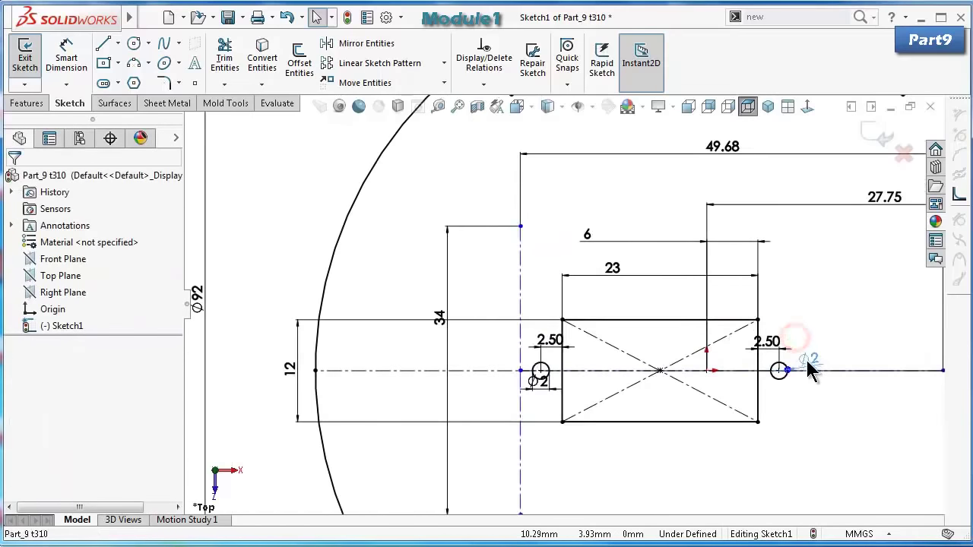
click(484, 84)
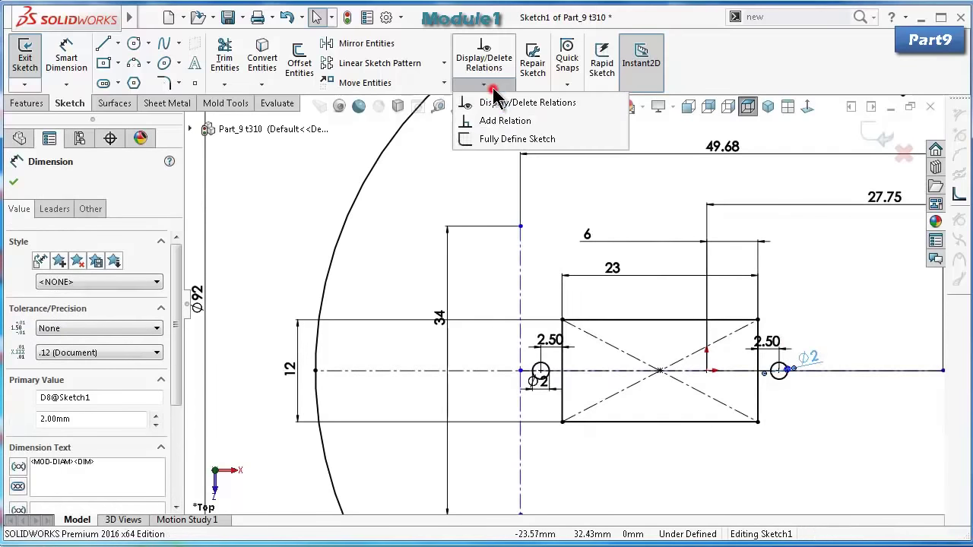
click(495, 136)
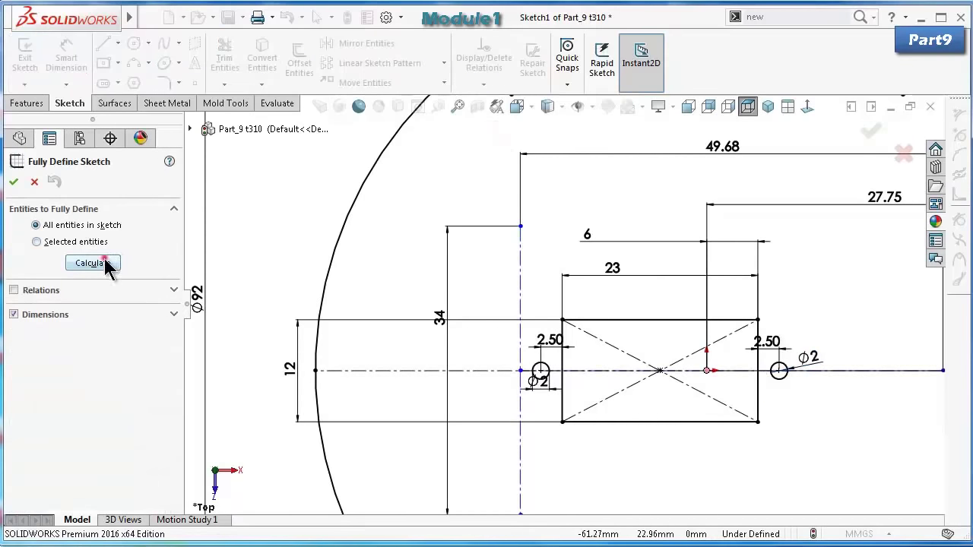
click(108, 266)
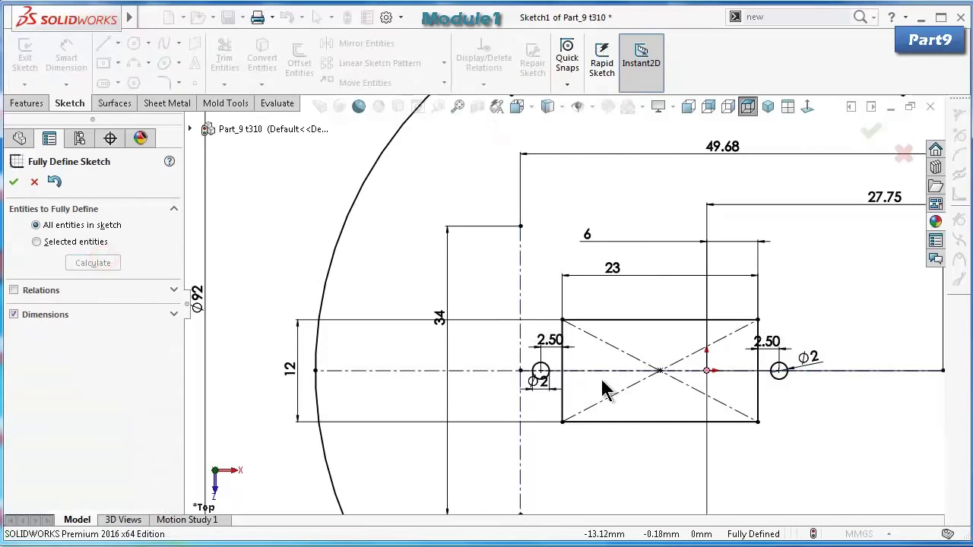
click(13, 181)
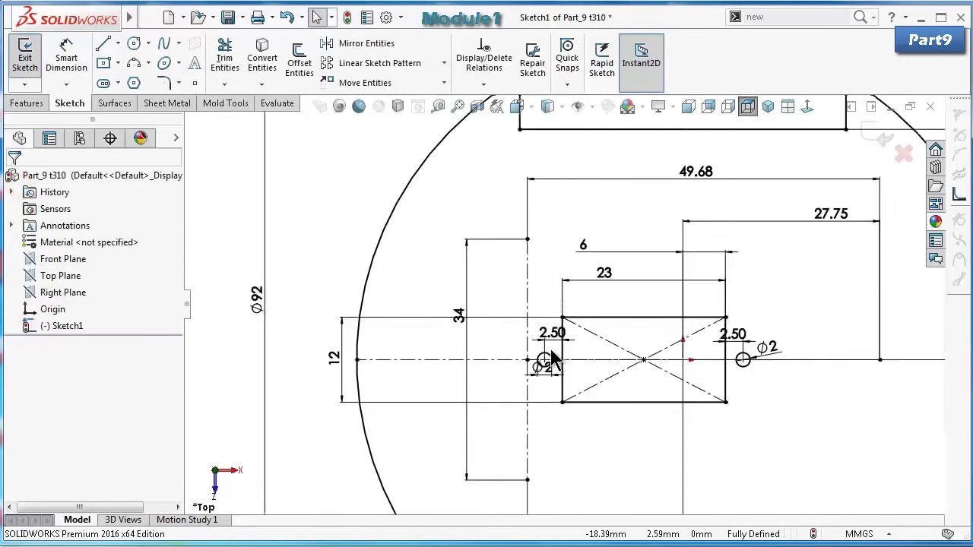
Draw three circles centred on both ends of the 34 mm construction line and the right end of the horizontal construction line.
scroll(547, 319, up, 4)
key(f)
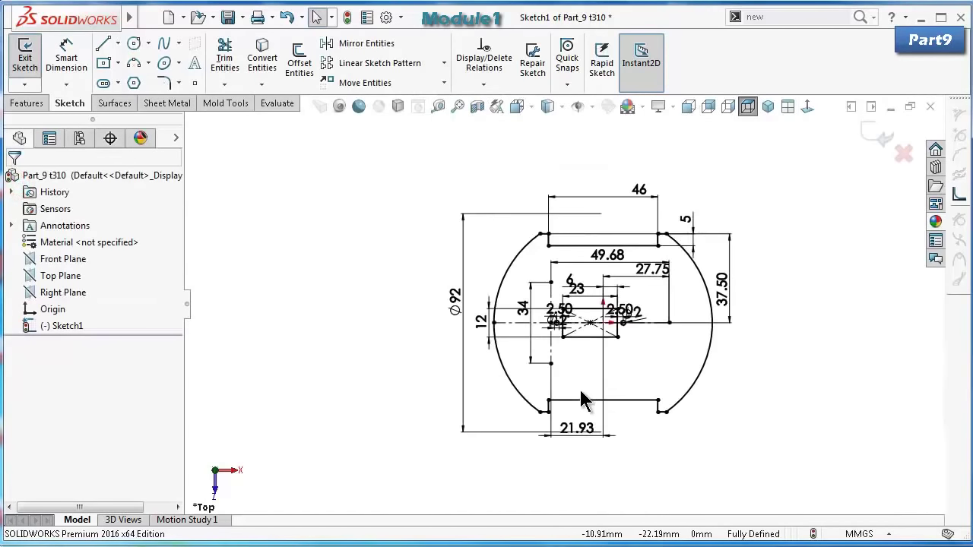
click(134, 43)
scroll(428, 252, down, 3)
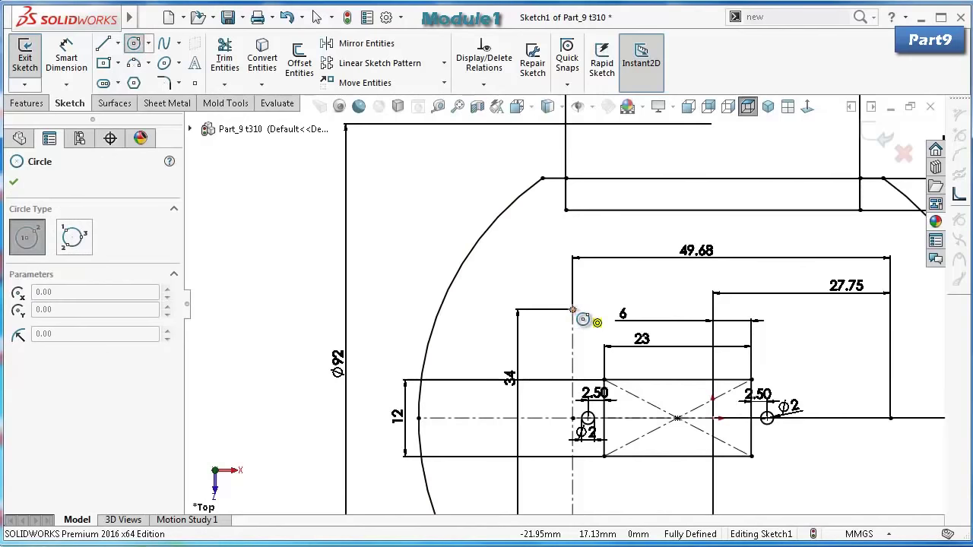
click(573, 310)
click(565, 299)
scroll(586, 411, up, 1)
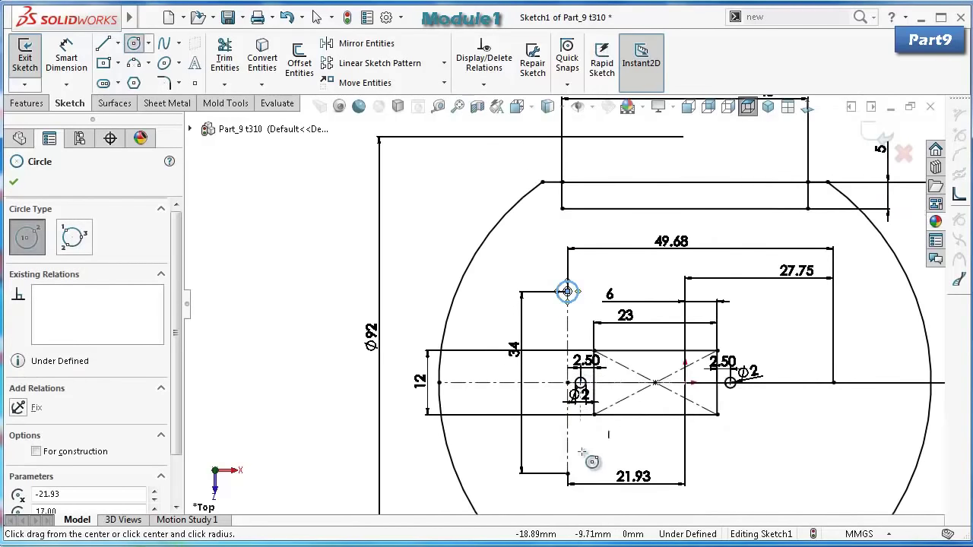
click(567, 473)
click(581, 479)
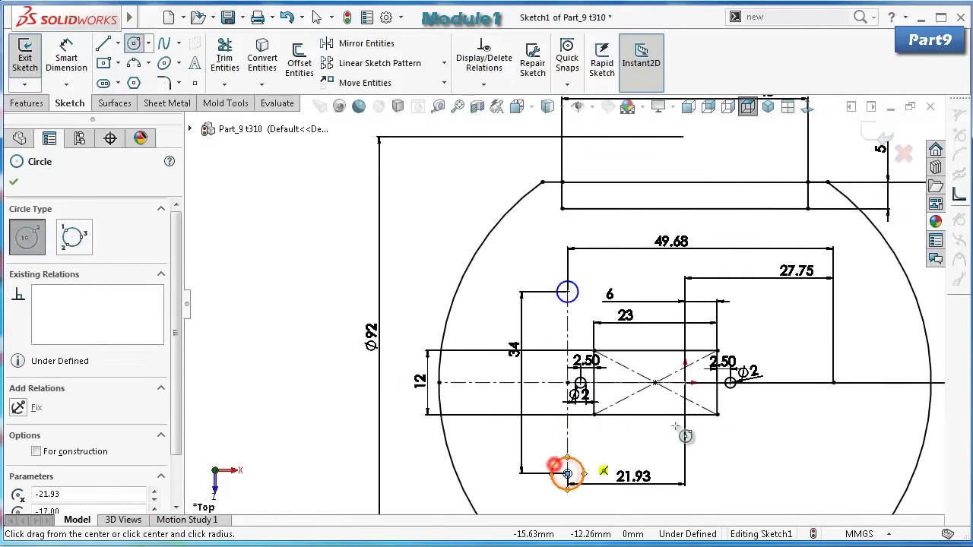
click(834, 383)
click(846, 358)
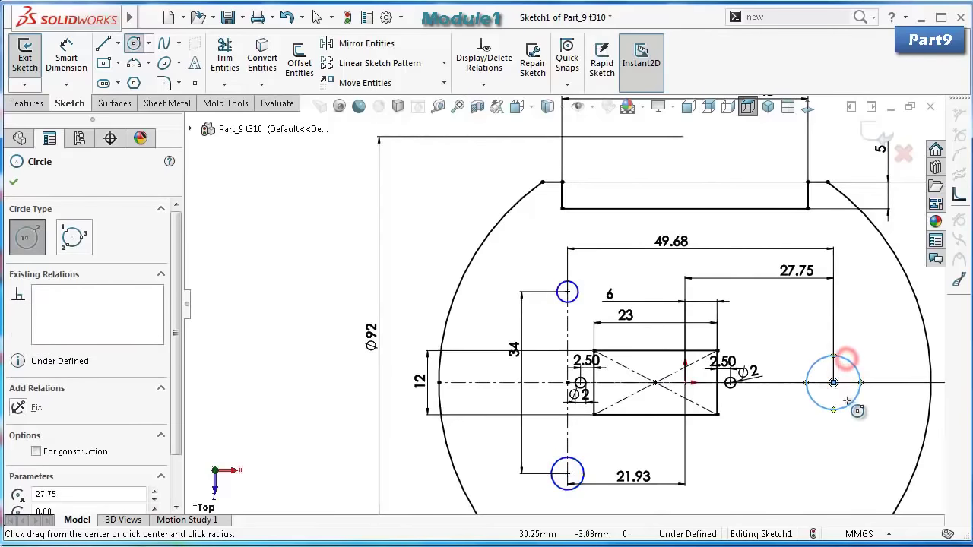
Dimension the diameter of the circle at the horizontal construction line's right end as 3.5 mm.
scroll(847, 411, up, 2)
right_drag(863, 422, 857, 357)
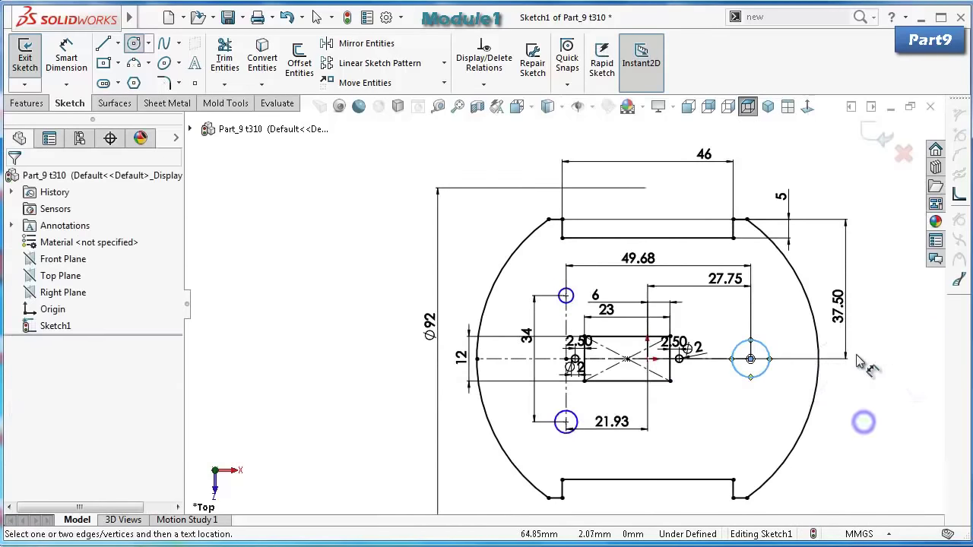
click(768, 365)
click(761, 405)
text(3.5)
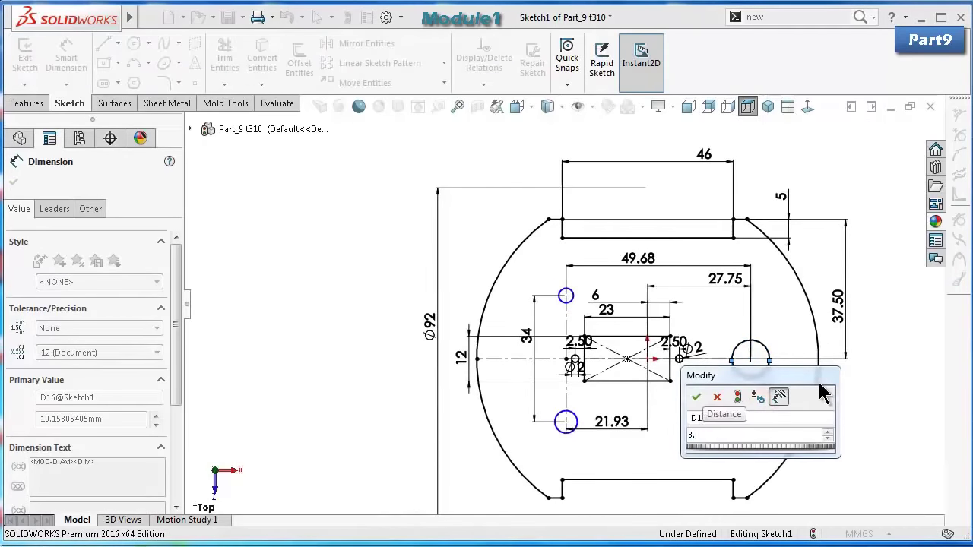
key(Return)
key(Escape)
key(Escape)
Apply an equal relation between the 3.5 mm circle and the two circles at the vertical construction line's ends.
scroll(768, 384, down, 2)
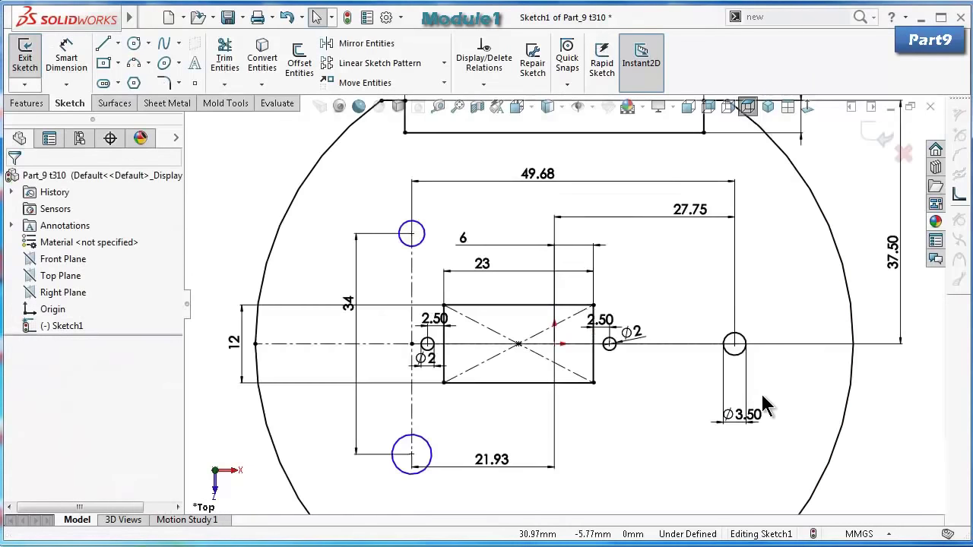
click(737, 356)
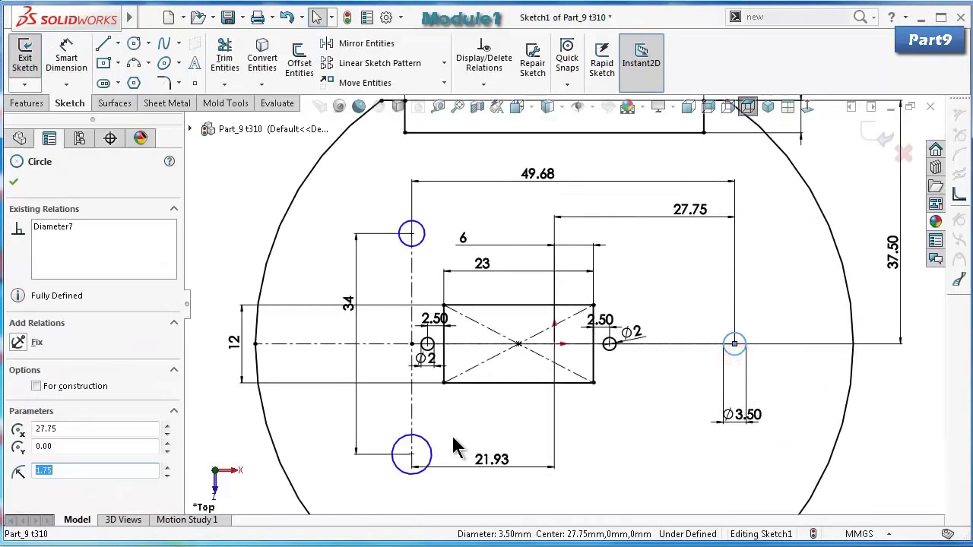
ctrl+click(428, 444)
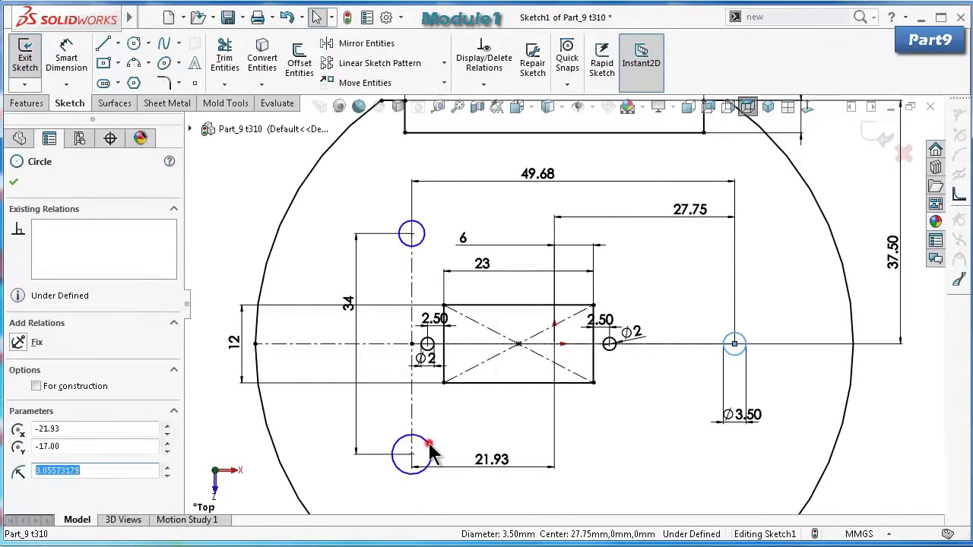
ctrl+click(424, 239)
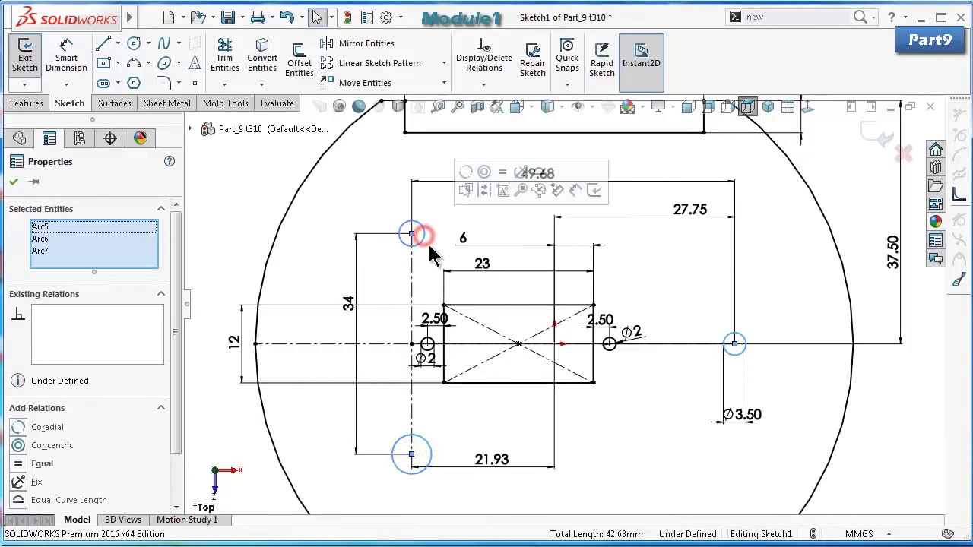
click(508, 172)
click(281, 157)
scroll(540, 237, up, 4)
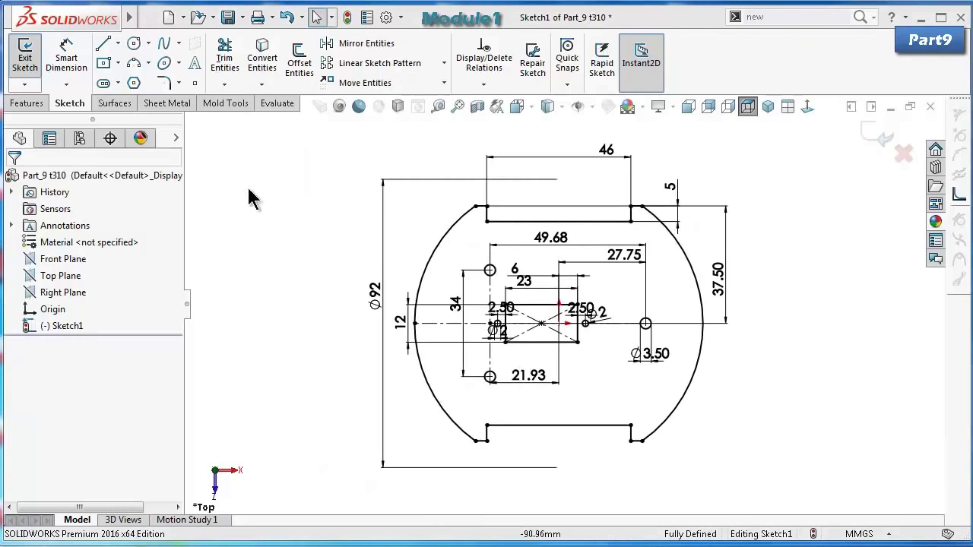
Extrude the finished sketch as a blind boss 5 mm thick and save the part.
click(28, 102)
click(29, 68)
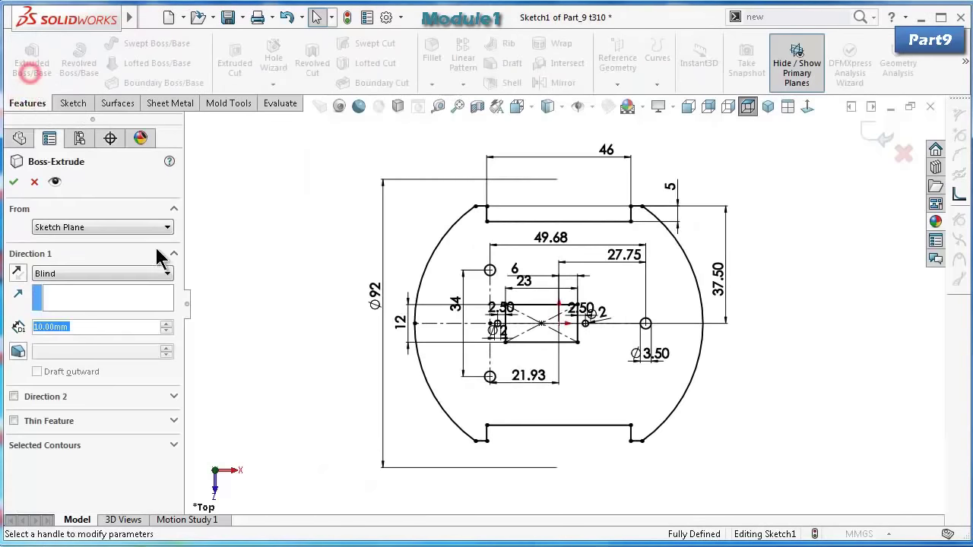
text(5)
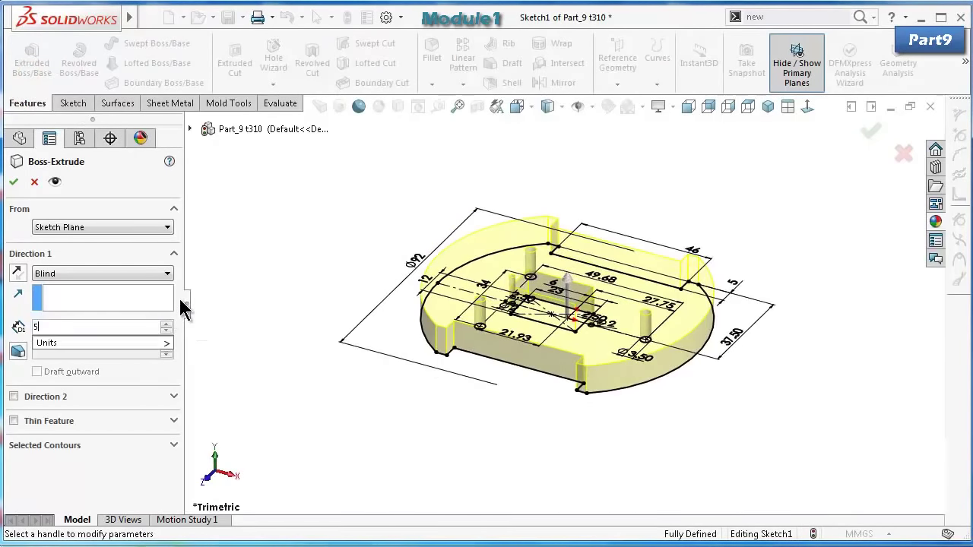
key(Return)
click(13, 185)
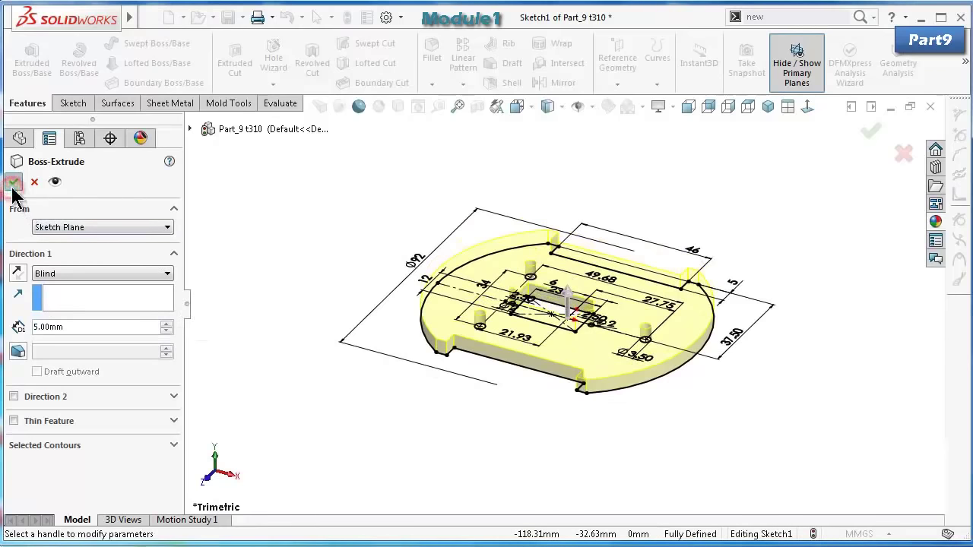
click(314, 367)
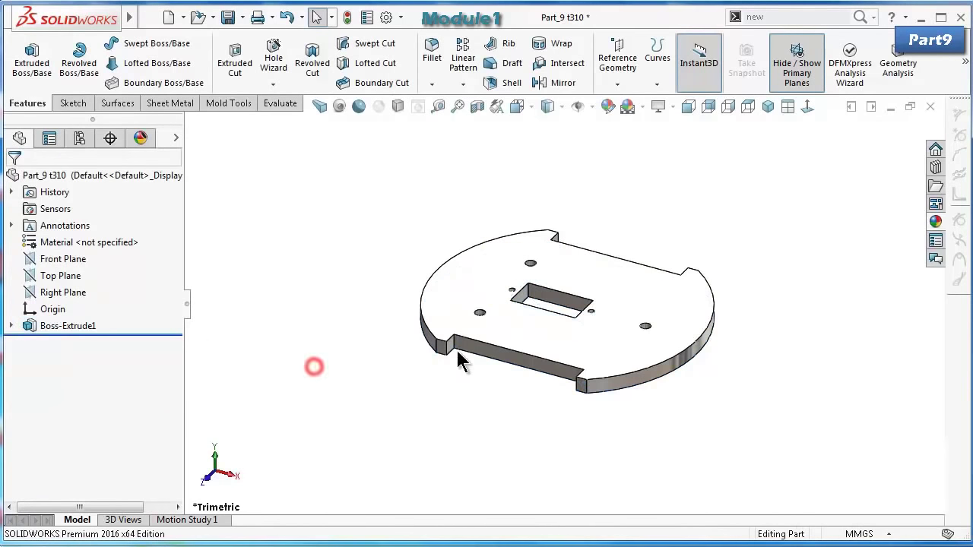
mouse_move(488, 290)
middle_down()
mouse_move(487, 386)
mouse_move(483, 299)
middle_up()
key(ctrl+s)
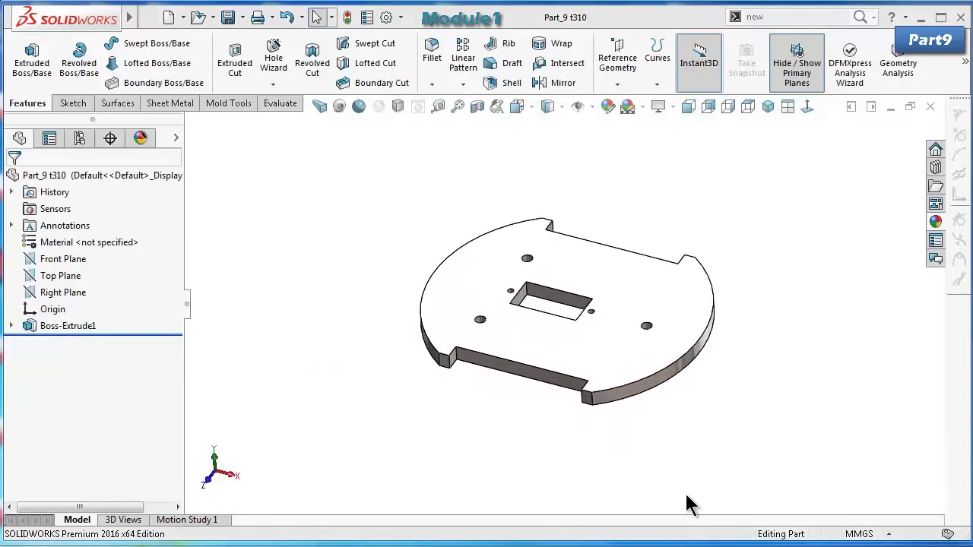
Start a sketch on the plate's top face and draw a narrow center rectangle touching the upper notch's edge near its left corner.
click(639, 379)
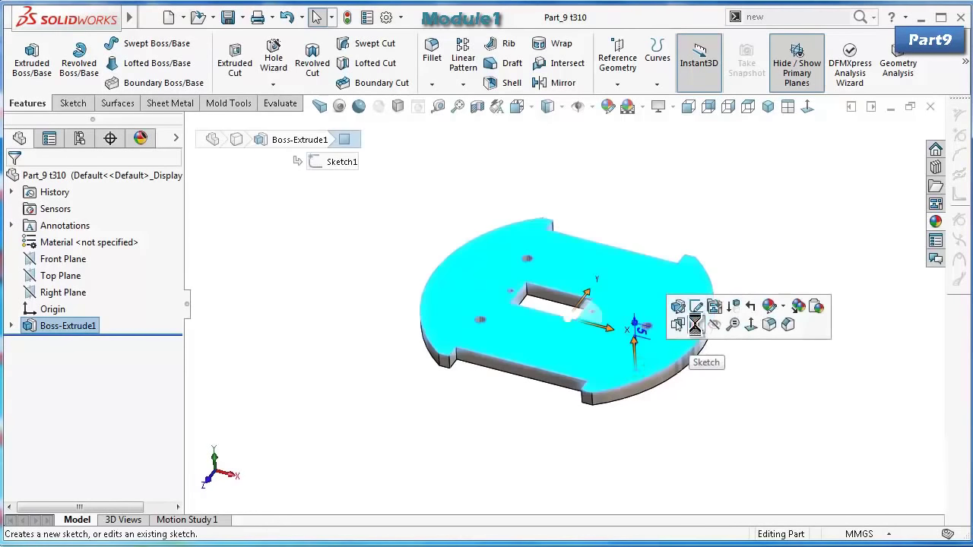
click(695, 325)
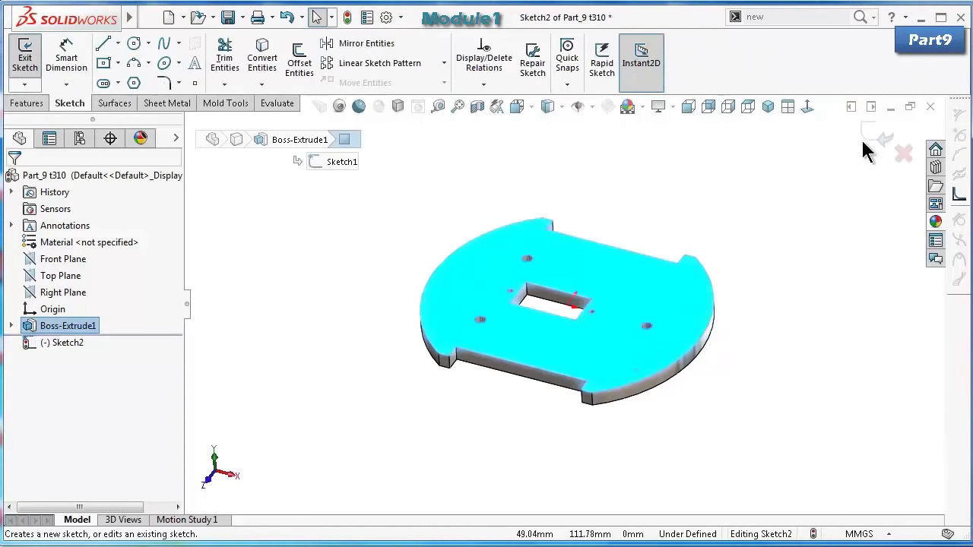
click(808, 108)
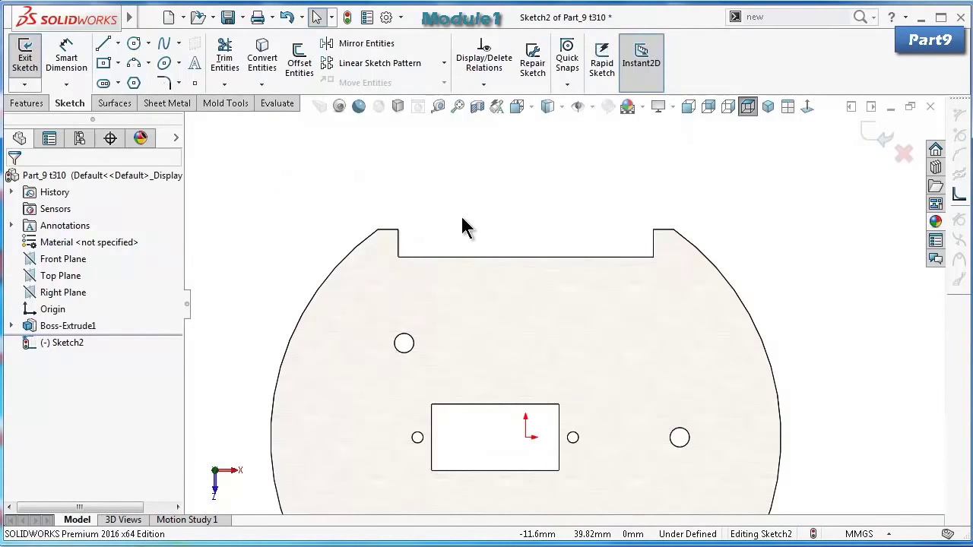
click(118, 64)
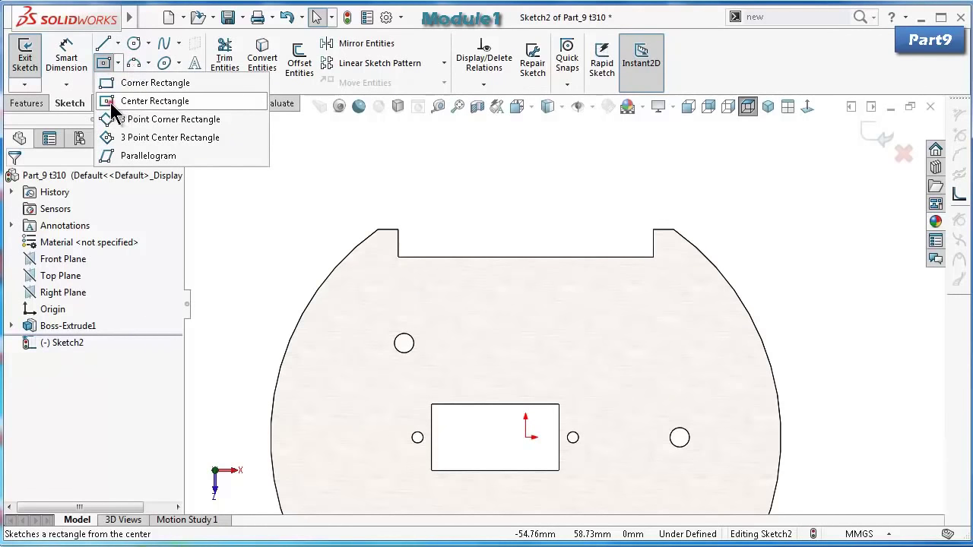
click(111, 104)
click(421, 280)
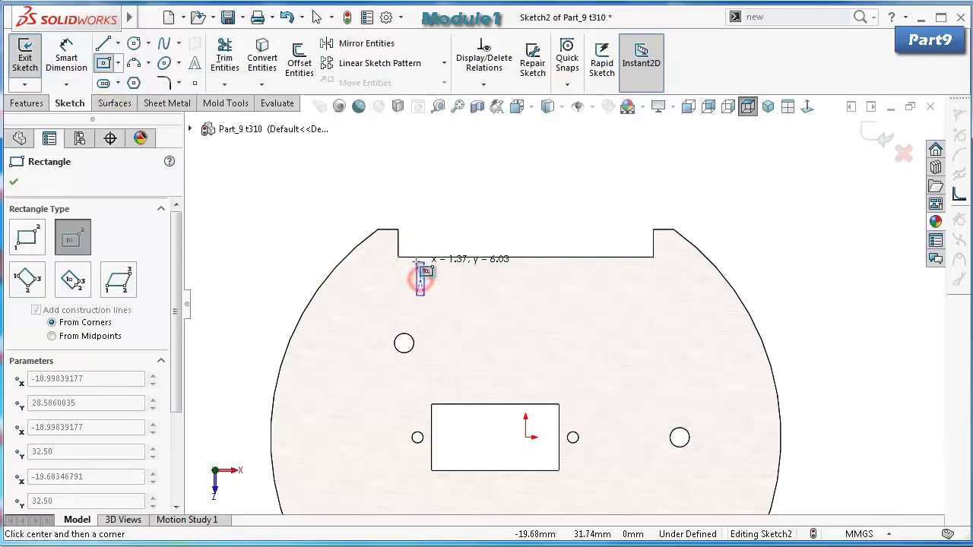
click(417, 257)
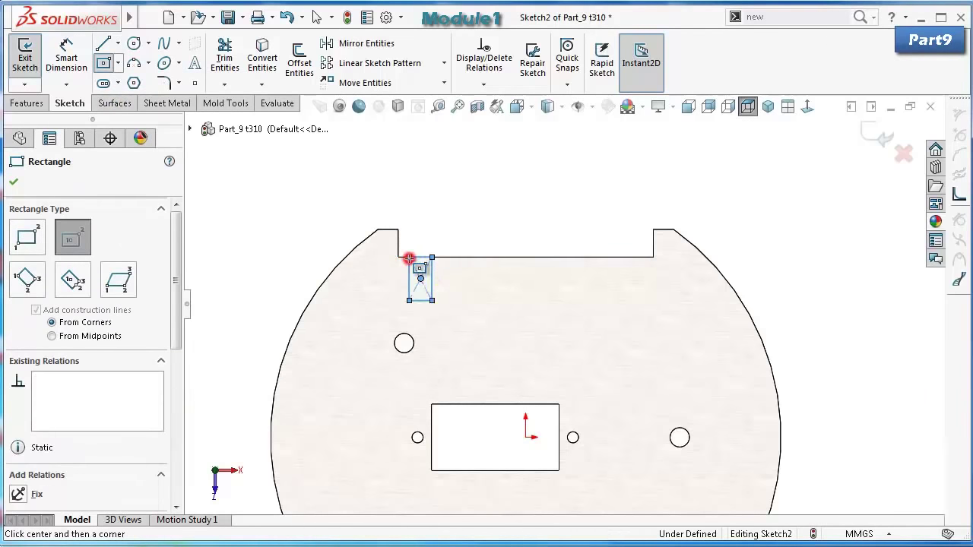
Draw a second, wider center rectangle directly below the first, vertically aligned with its center and meeting its lower edge.
scroll(430, 310, down, 2)
click(436, 327)
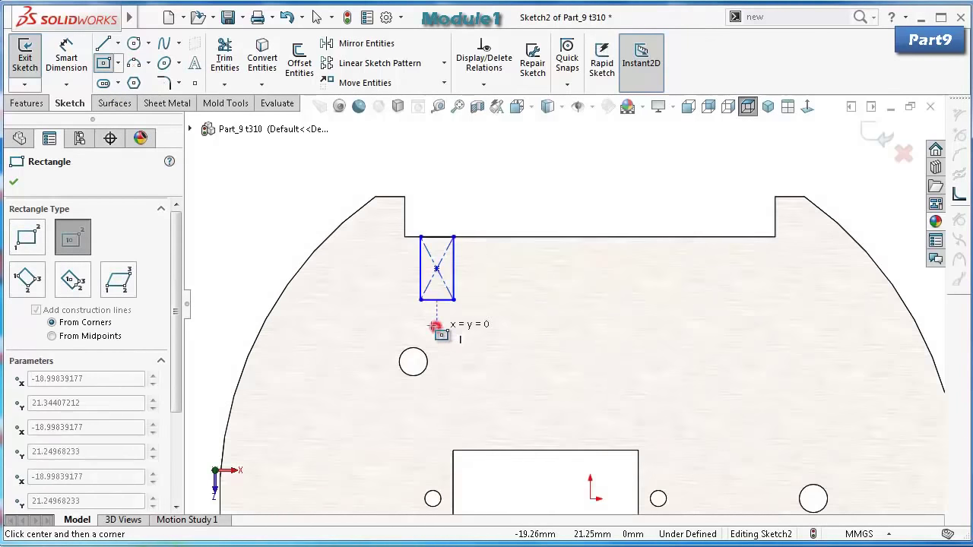
click(405, 302)
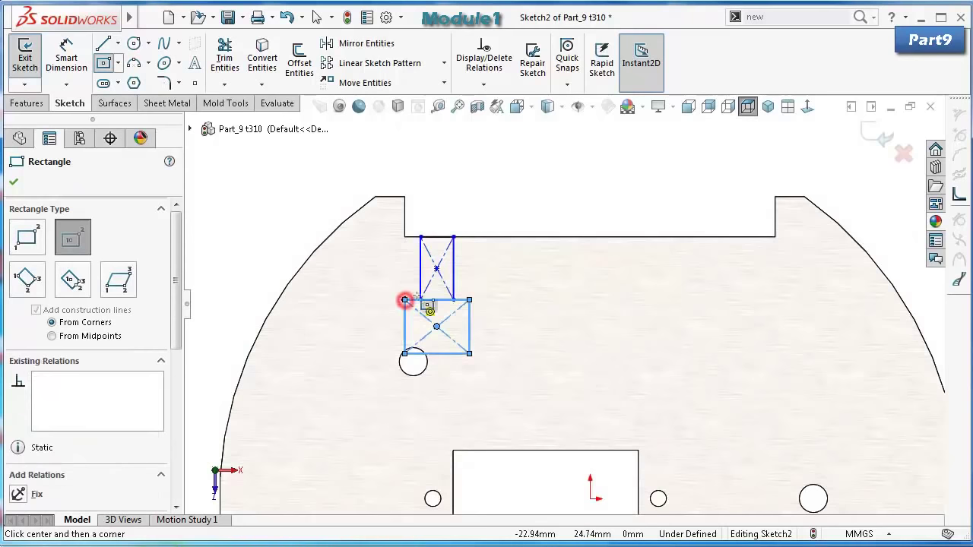
Dimension the narrow rectangle's left side 4 mm from the upper notch's left wall.
right_drag(515, 197, 513, 159)
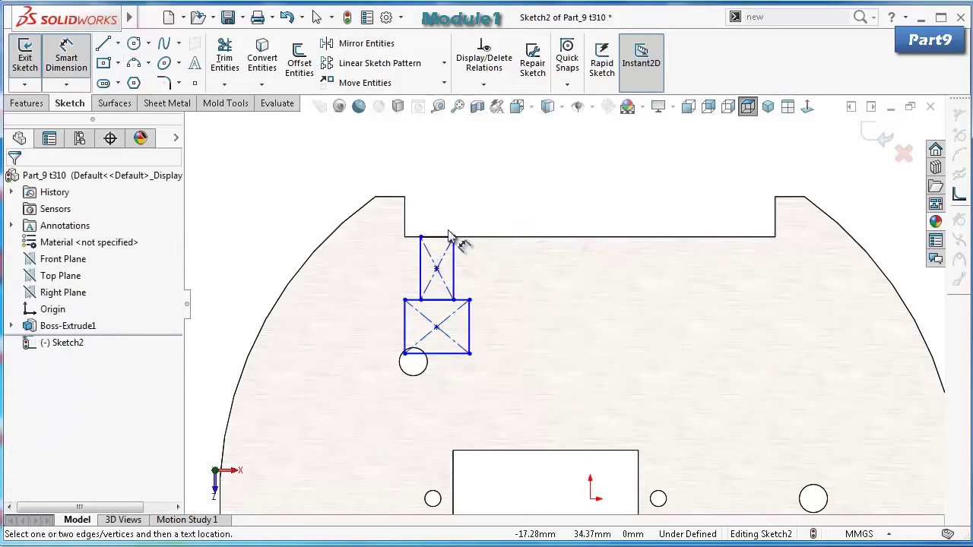
scroll(441, 243, down, 1)
click(420, 277)
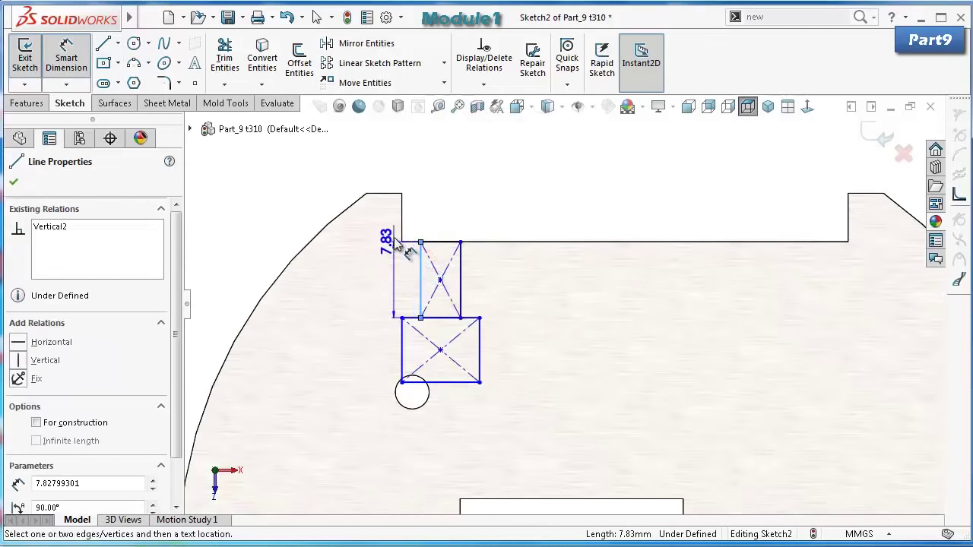
click(401, 227)
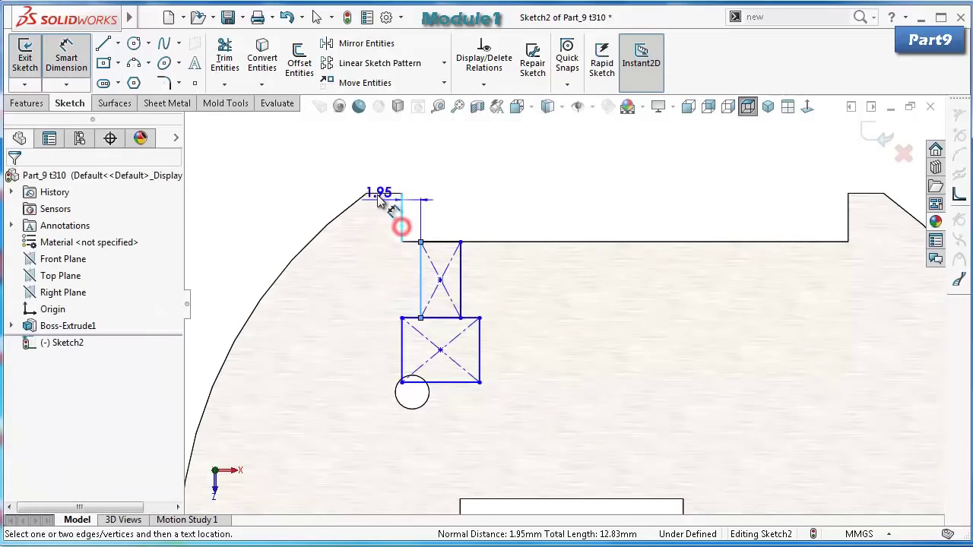
click(366, 170)
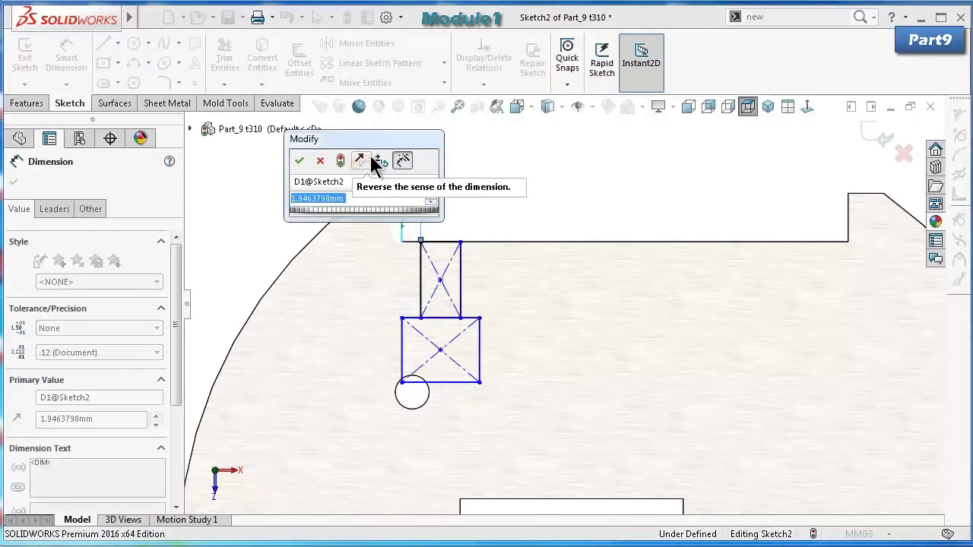
text(4)
key(Return)
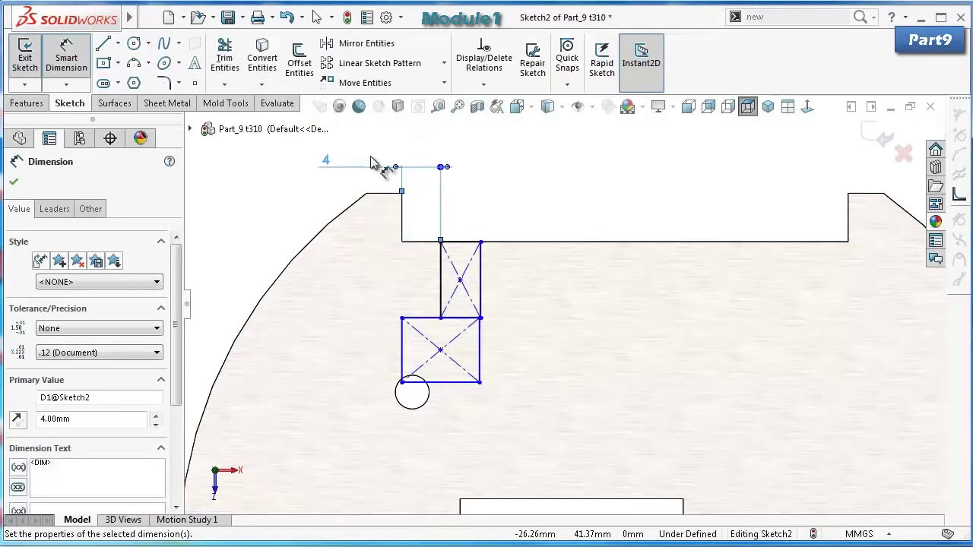
Dimension the narrow rectangle 4 mm wide and 7.5 mm high.
click(472, 242)
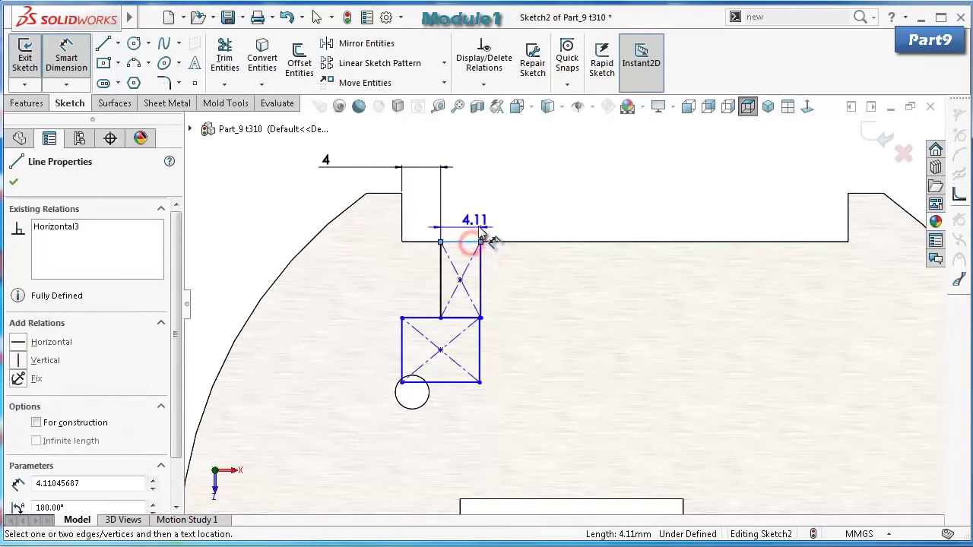
click(482, 223)
text(4.00mm)
key(Return)
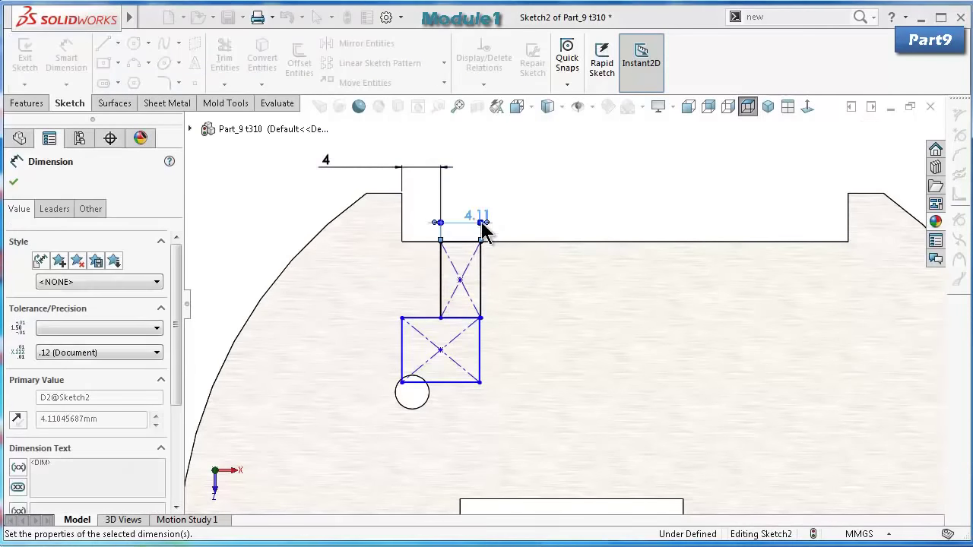
click(482, 301)
click(553, 300)
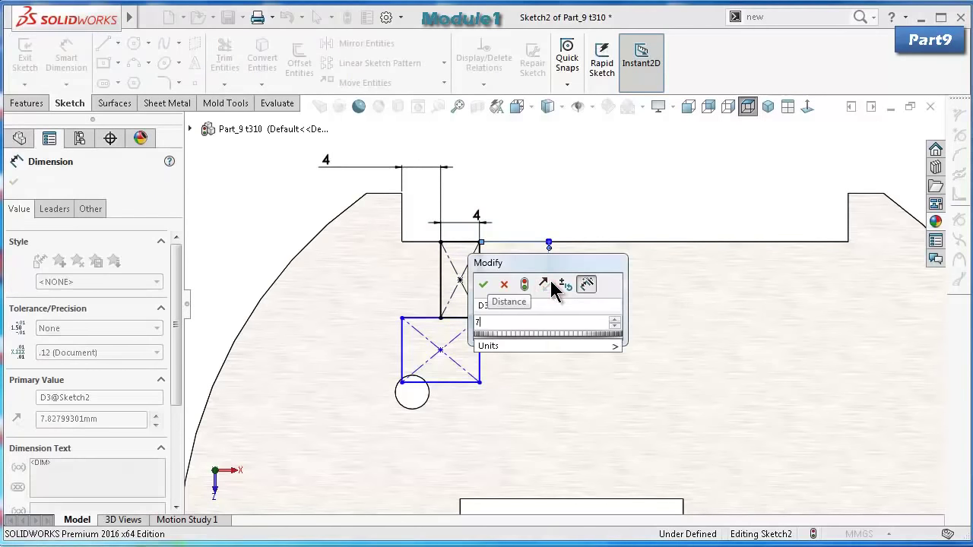
key(Return)
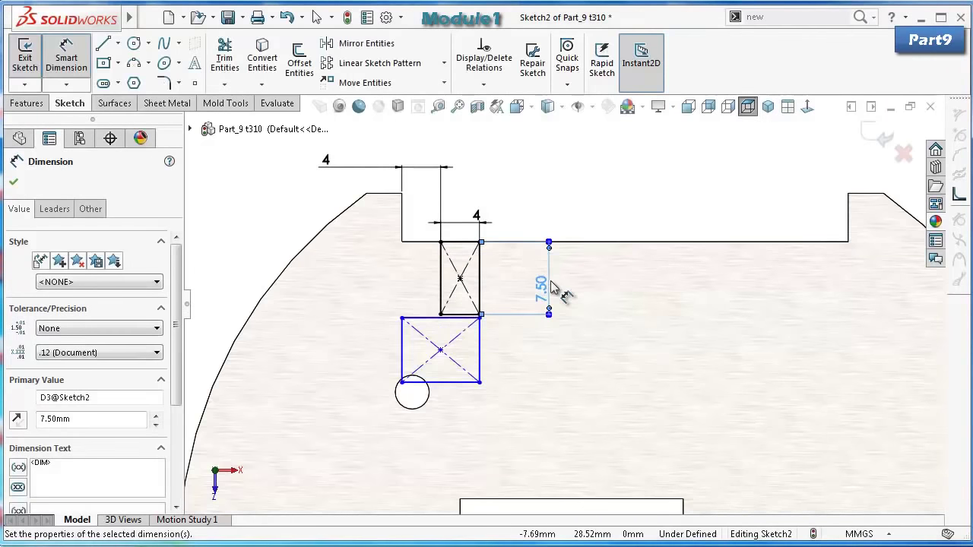
Dimension the lower, wider rectangle 4 mm high and 7.5 mm wide.
scroll(491, 305, down, 2)
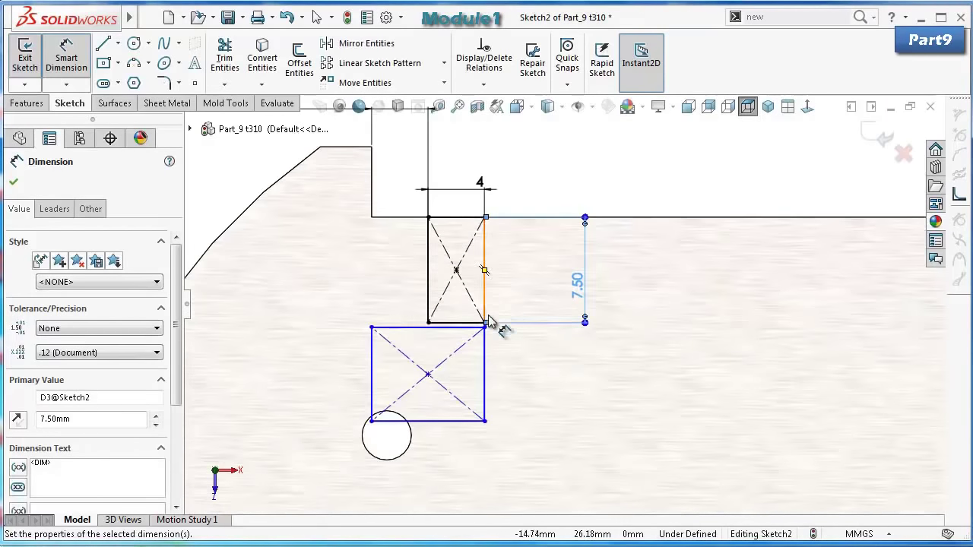
click(370, 354)
click(330, 343)
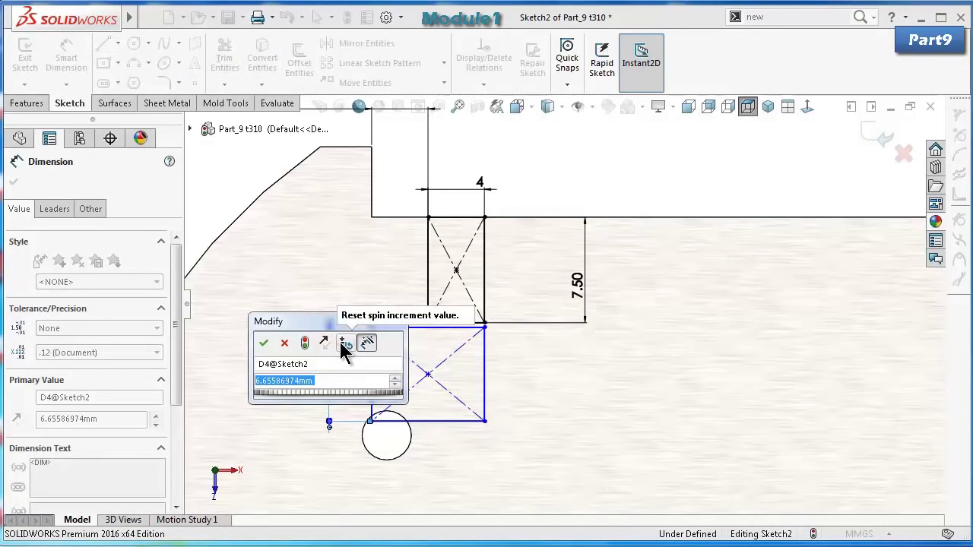
text(4)
key(Return)
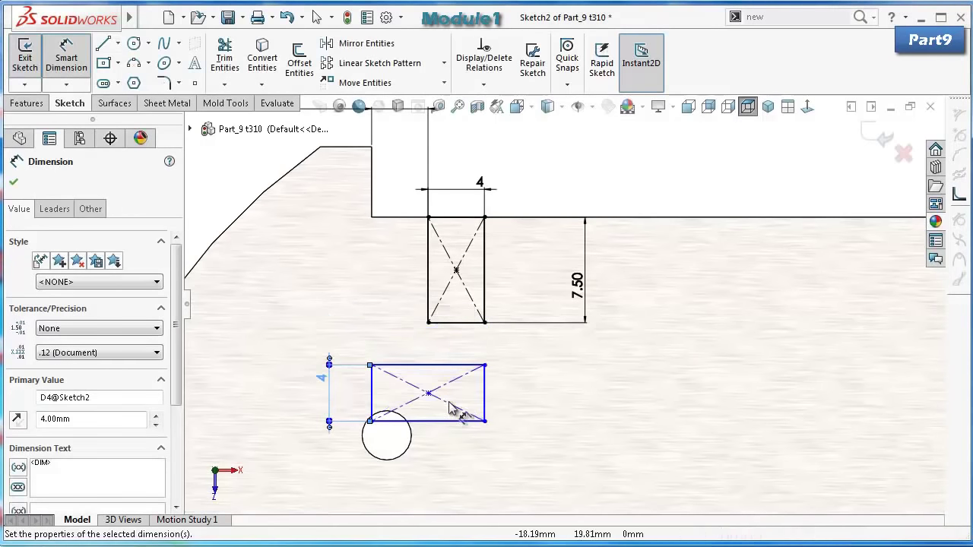
click(451, 430)
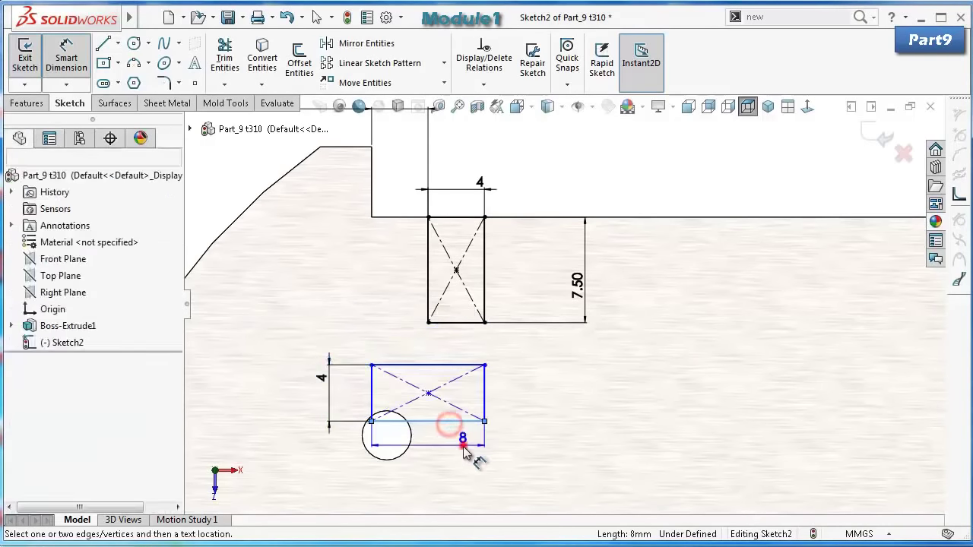
click(465, 444)
text(7.5)
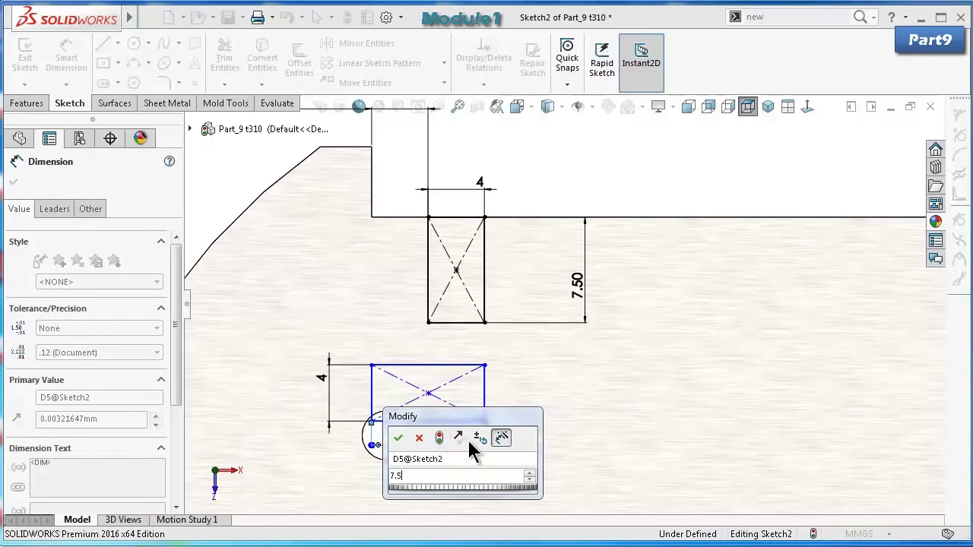
key(Return)
key(Escape)
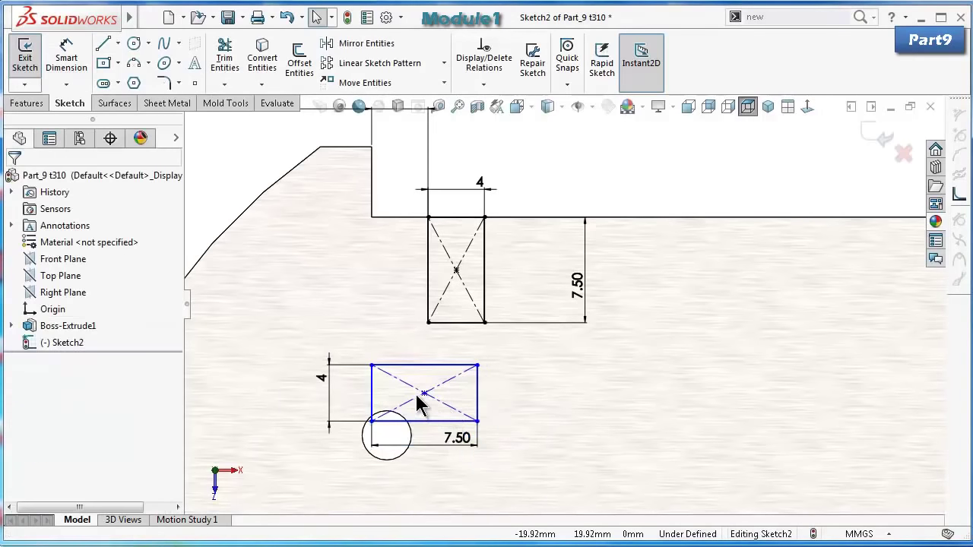
Apply a vertical relation between the center points of the two rectangles.
click(423, 393)
ctrl+click(456, 270)
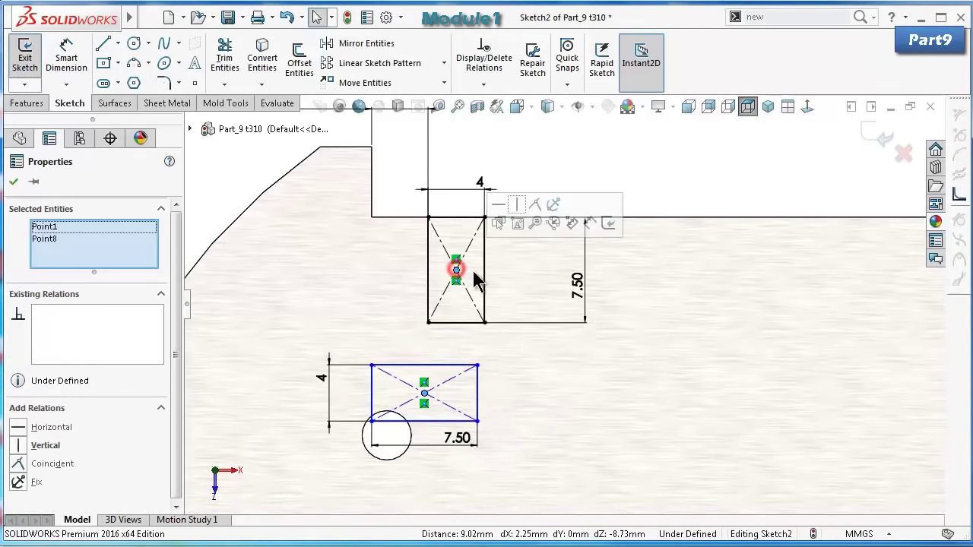
click(514, 204)
click(543, 157)
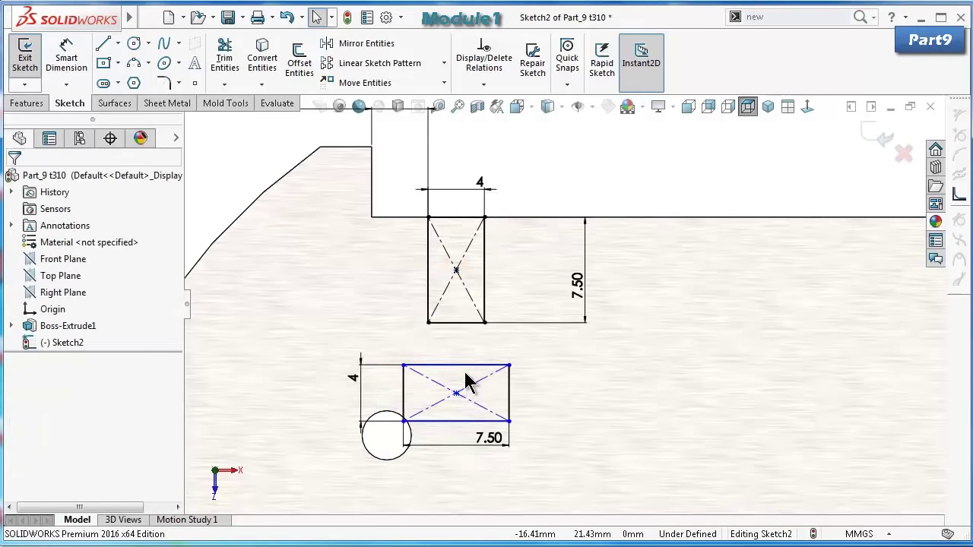
Make the wider rectangle's upper edge collinear with the narrow rectangle's lower edge.
click(464, 366)
ctrl+click(470, 322)
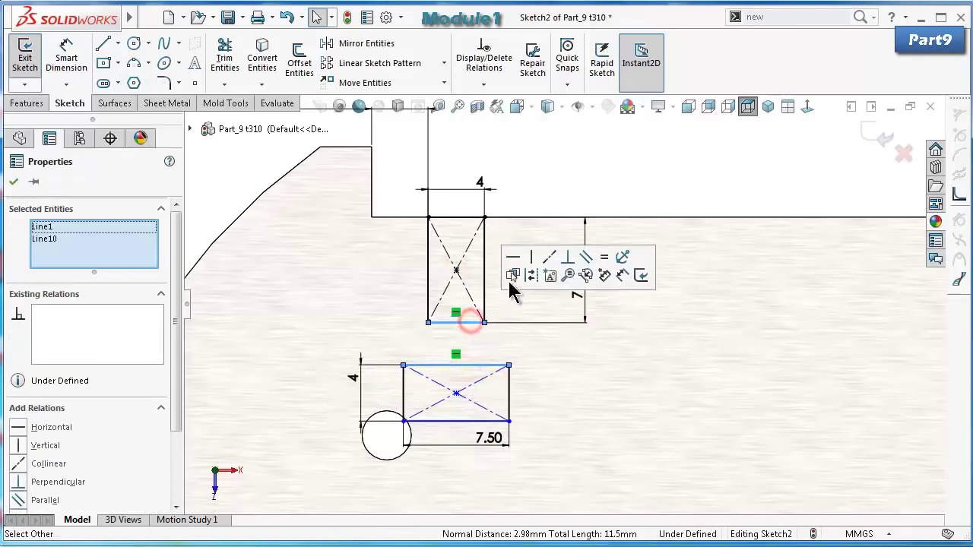
click(549, 257)
click(574, 164)
scroll(534, 213, up, 1)
scroll(535, 212, up, 1)
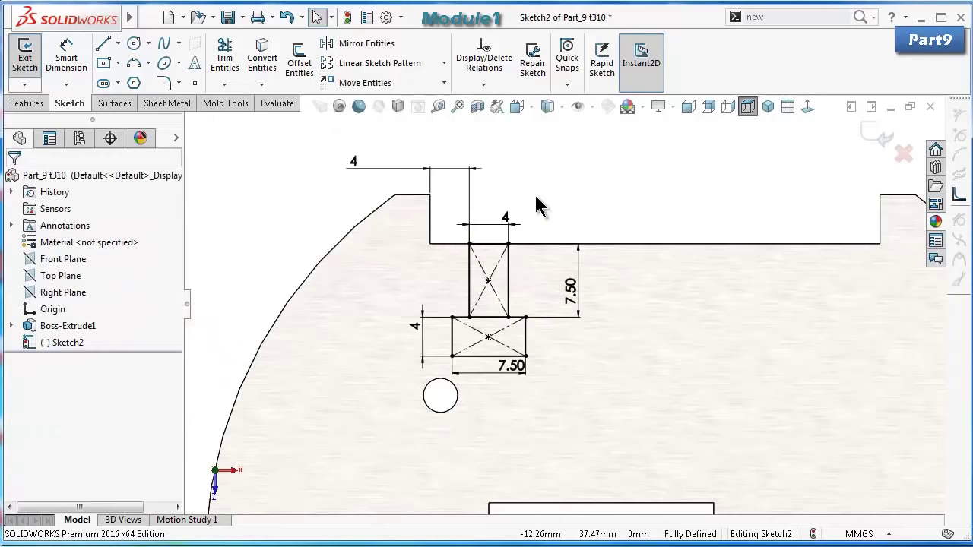
scroll(426, 190, up, 3)
scroll(545, 271, down, 2)
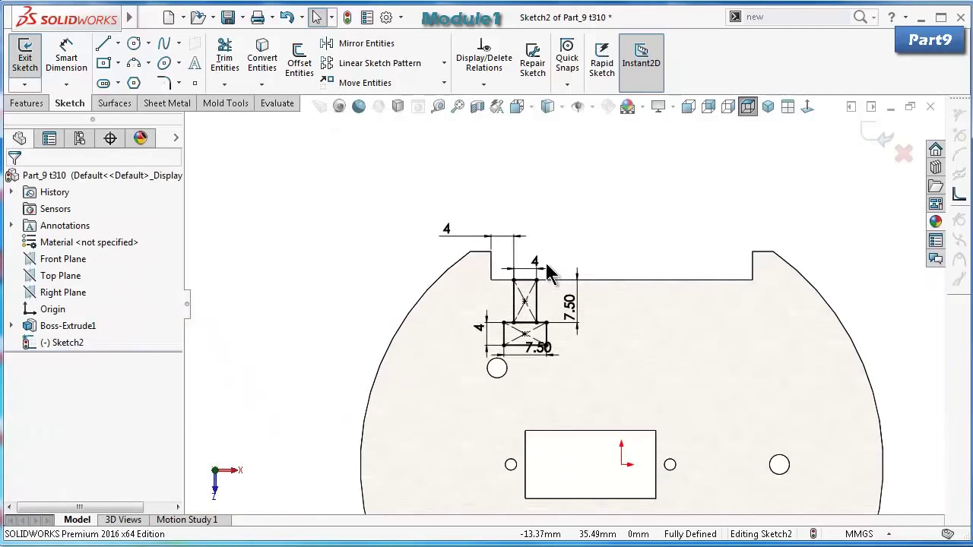
scroll(645, 419, down, 1)
scroll(637, 419, up, 1)
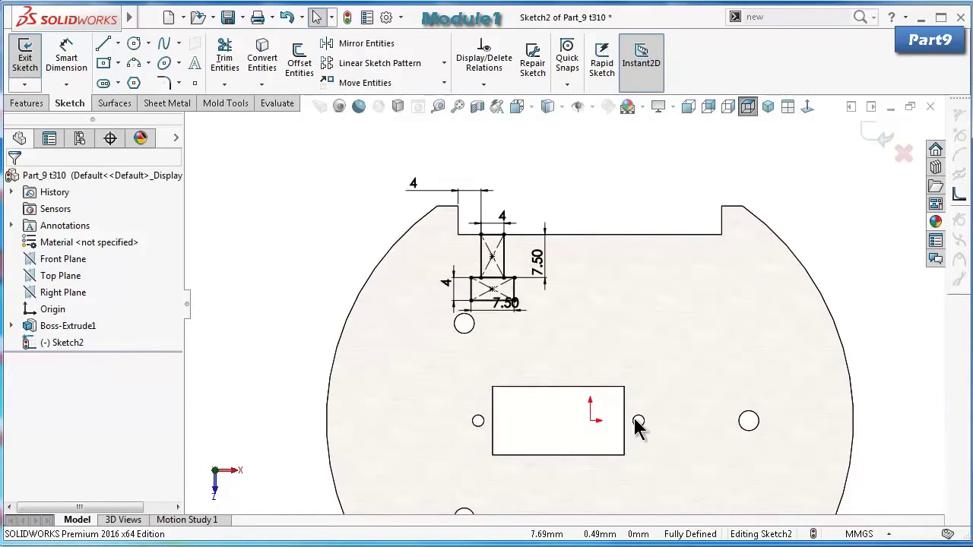
Draw construction lines from the midpoint of the window's left edge to the origin and up to the midpoint of the upper notch edge.
click(148, 44)
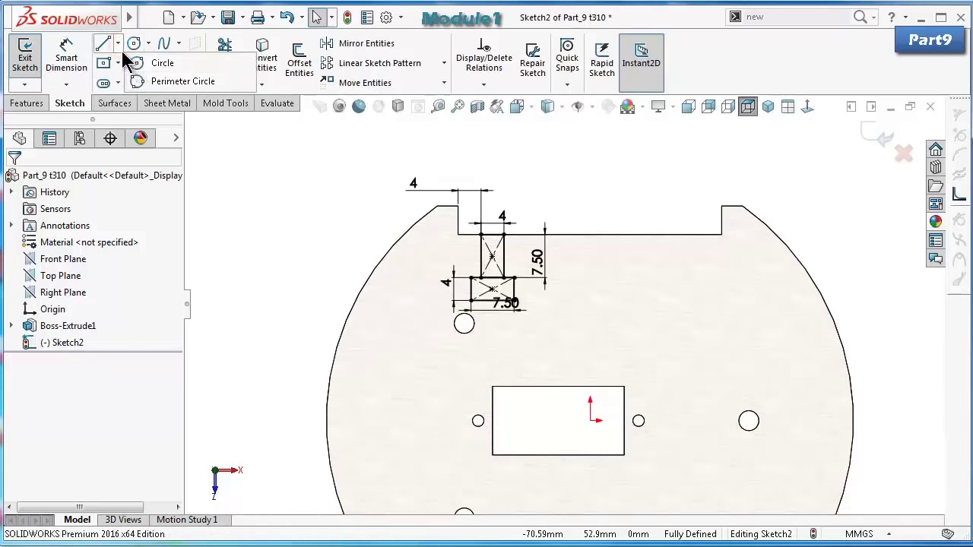
click(118, 43)
click(126, 79)
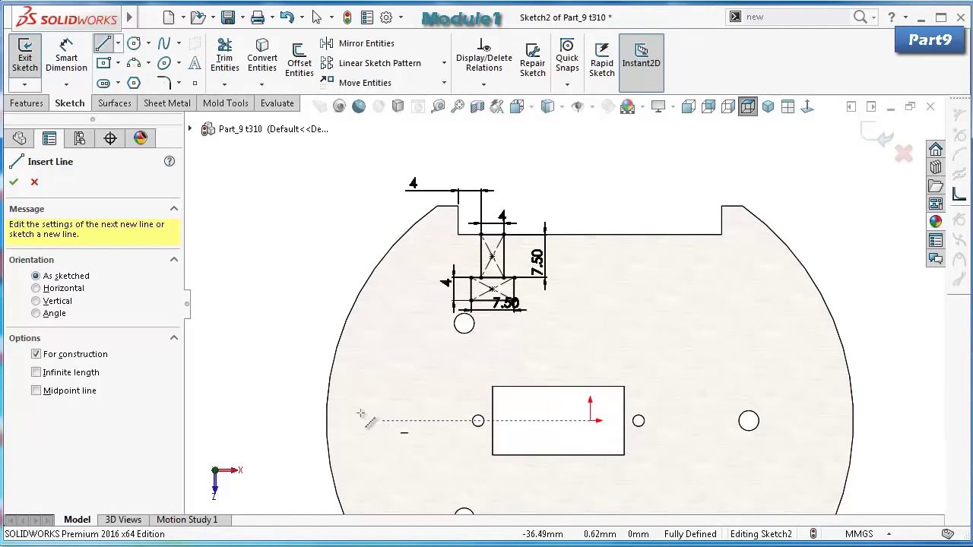
click(493, 422)
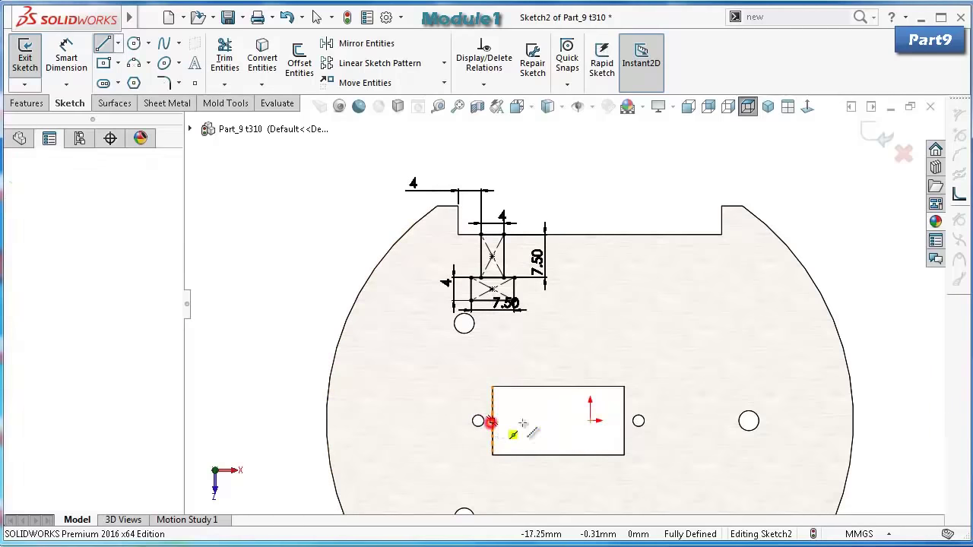
click(590, 420)
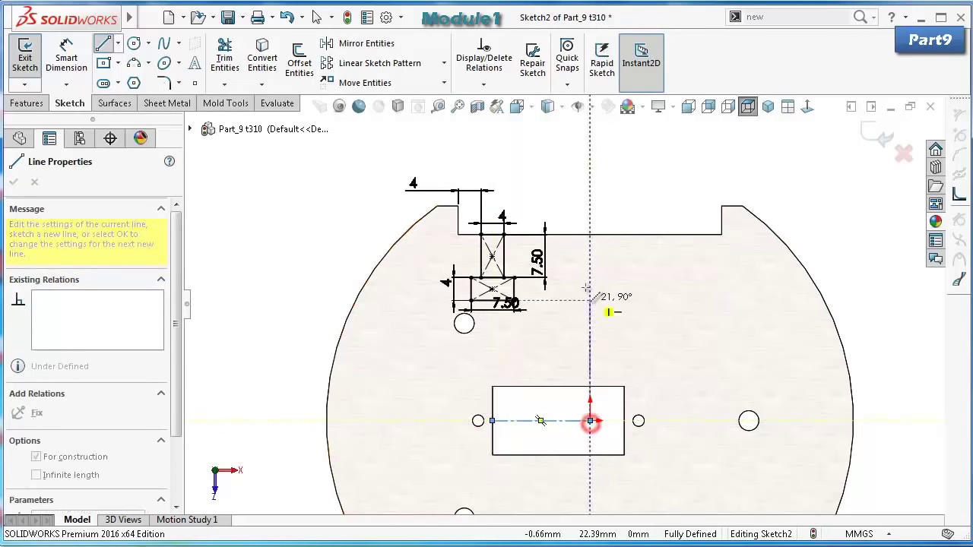
click(590, 235)
key(Escape)
scroll(617, 206, down, 5)
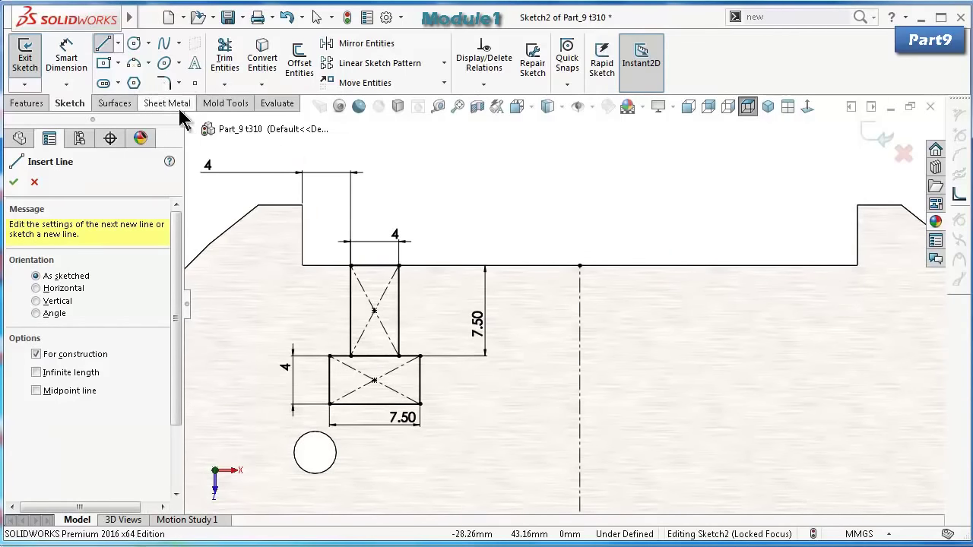
Mirror both stacked rectangles about the vertical construction line.
click(335, 44)
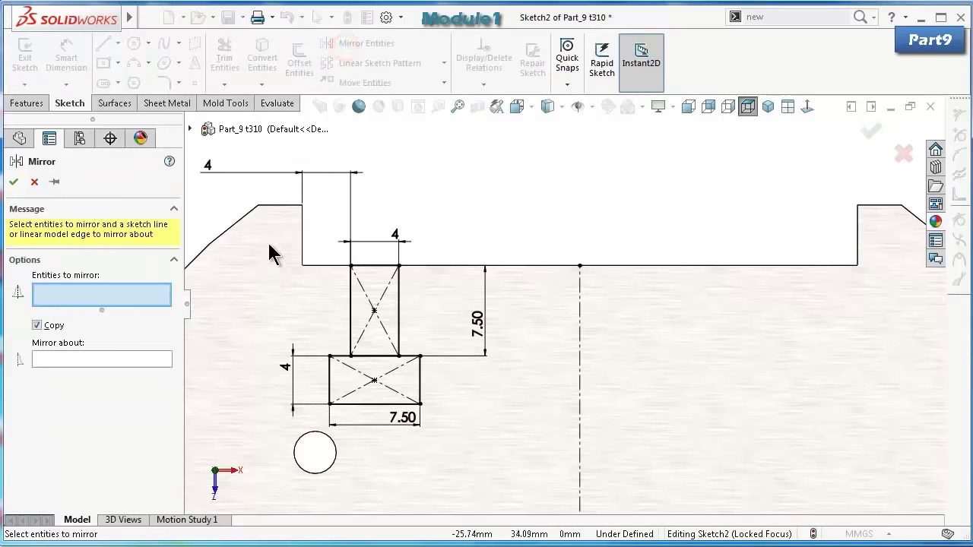
drag(265, 239, 464, 426)
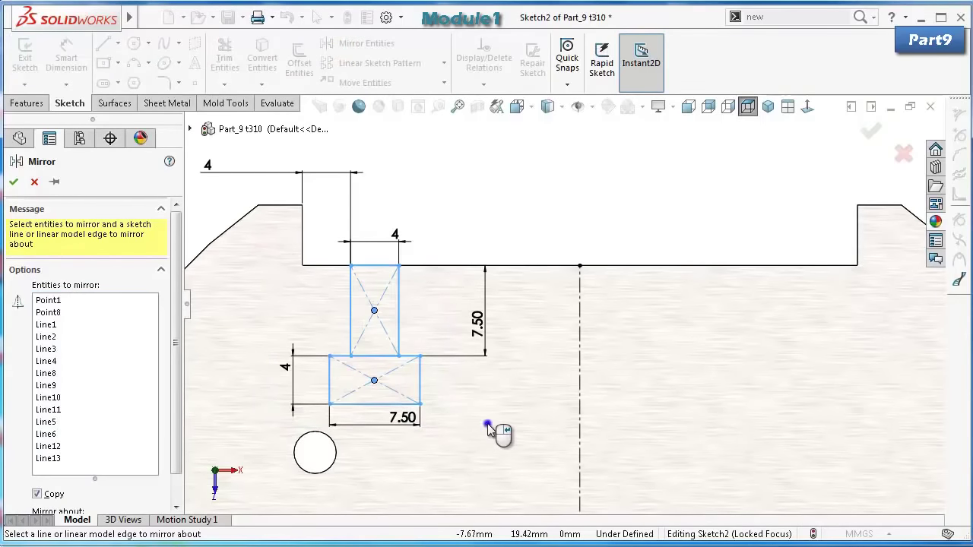
click(580, 417)
right_click(580, 417)
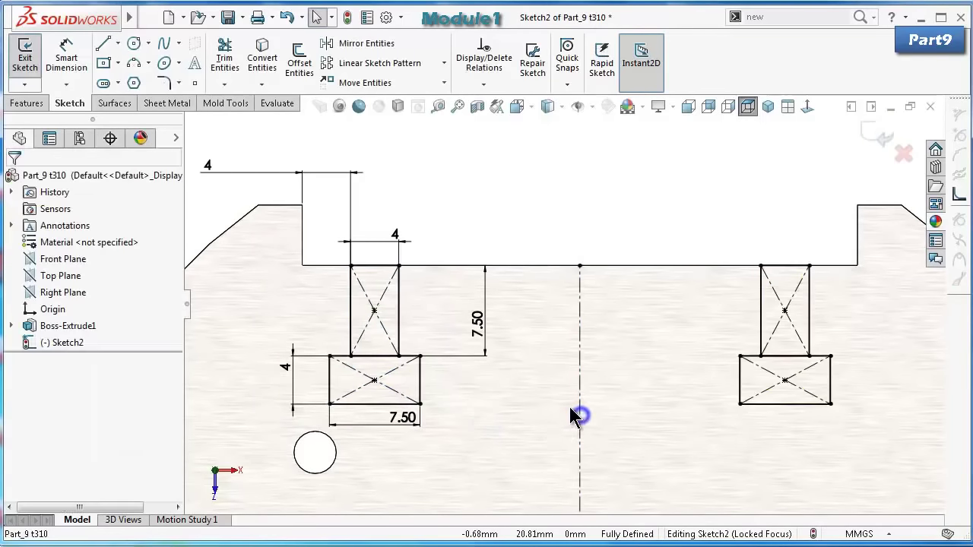
Mirror both pairs of stacked rectangles about the horizontal construction line to the plate's lower notch.
scroll(574, 410, up, 3)
click(346, 43)
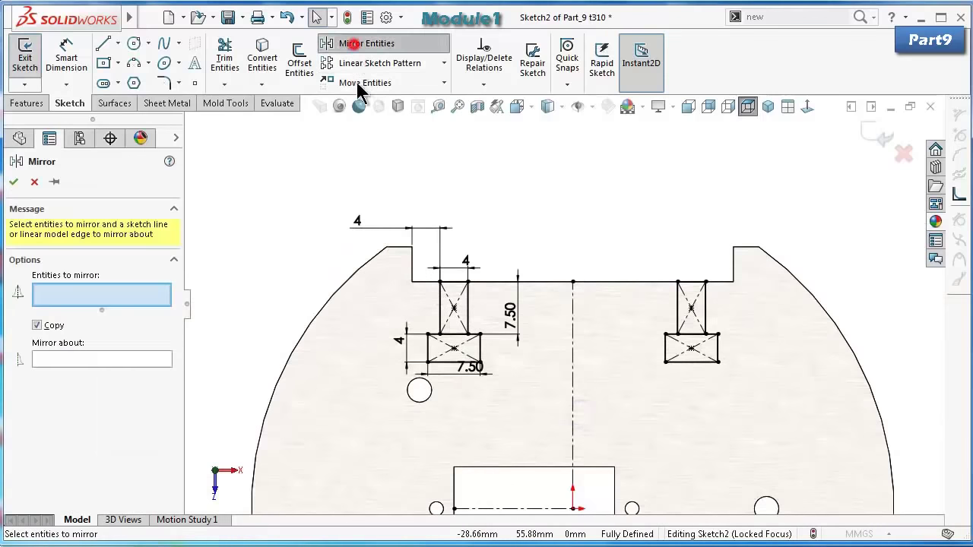
drag(334, 188, 714, 393)
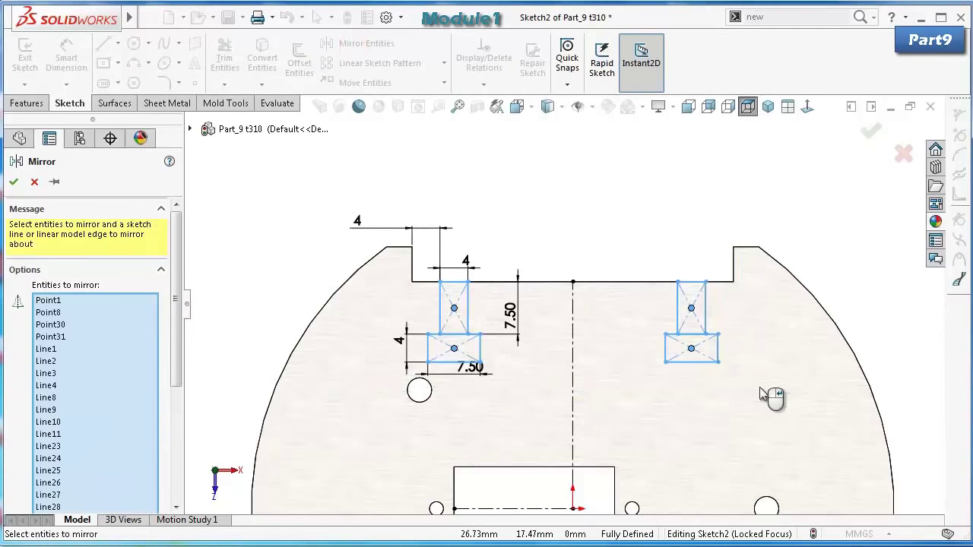
scroll(657, 440, down, 1)
click(557, 449)
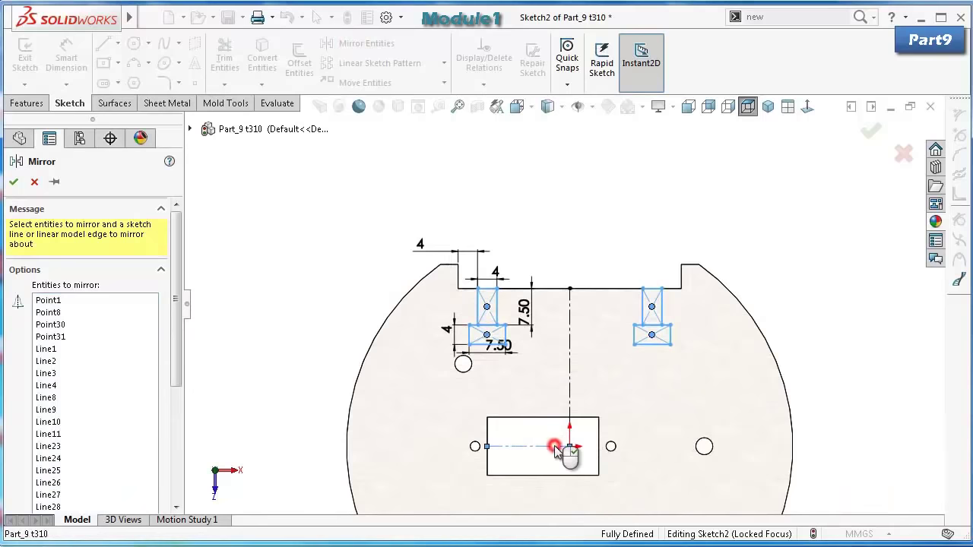
key(Return)
scroll(578, 380, down, 3)
scroll(595, 415, up, 1)
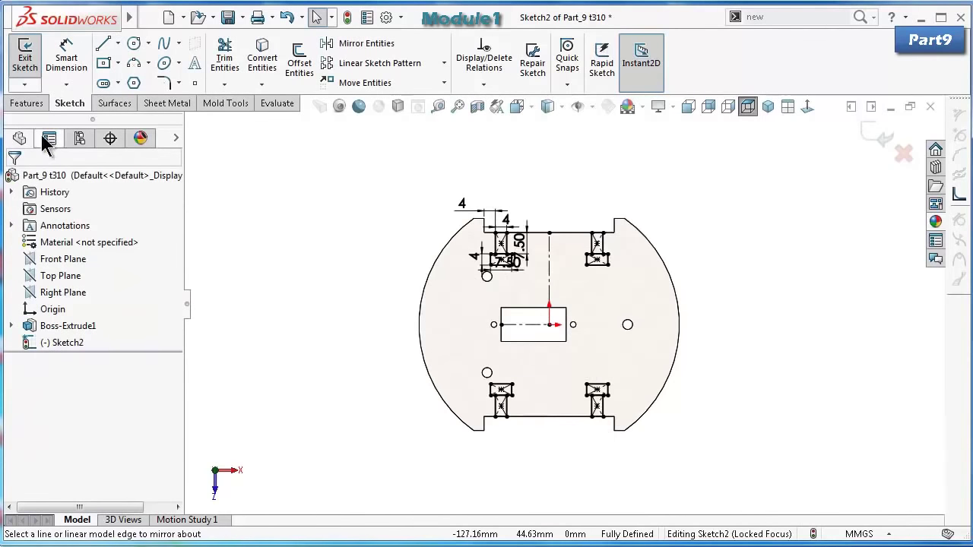
Set up a Through All extruded cut using the two stacked rectangle contours at each side of the upper notch.
click(29, 104)
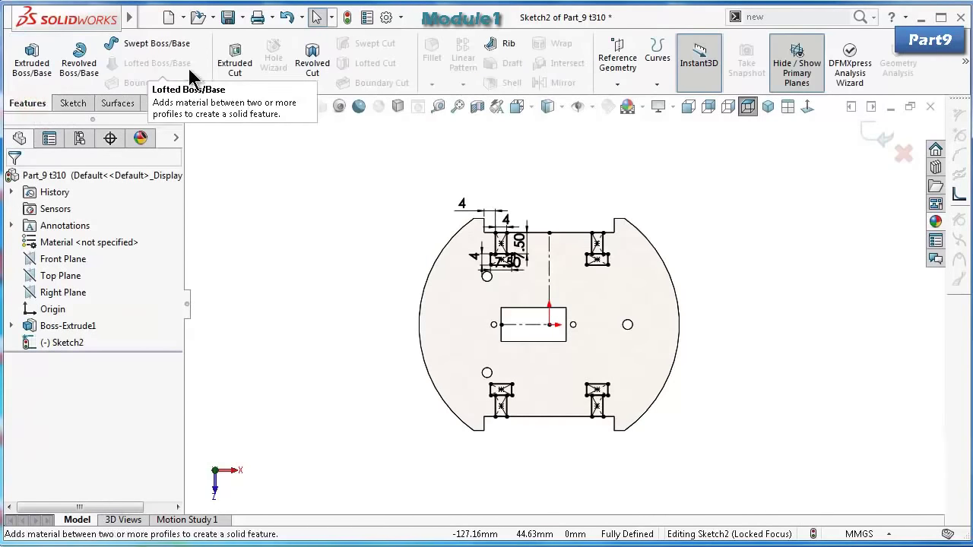
click(235, 57)
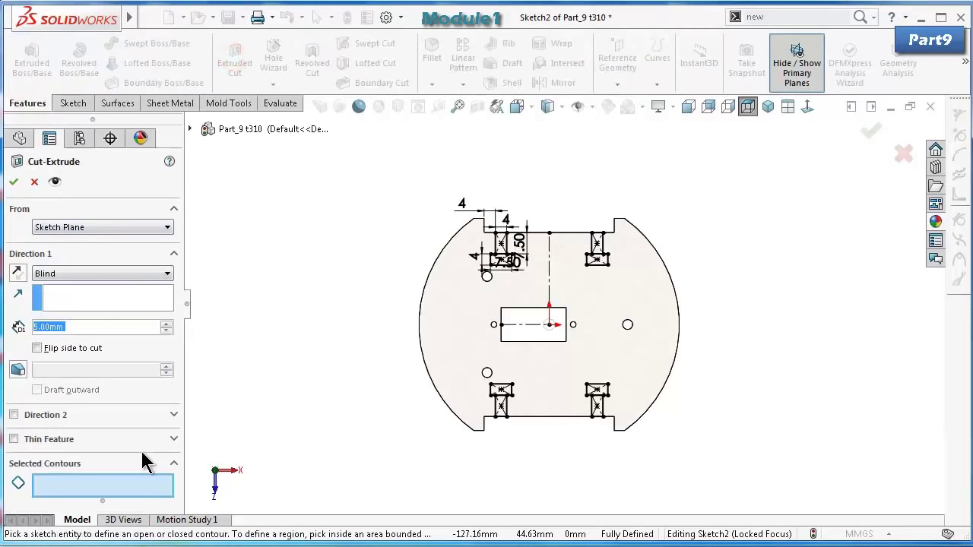
click(112, 275)
click(109, 297)
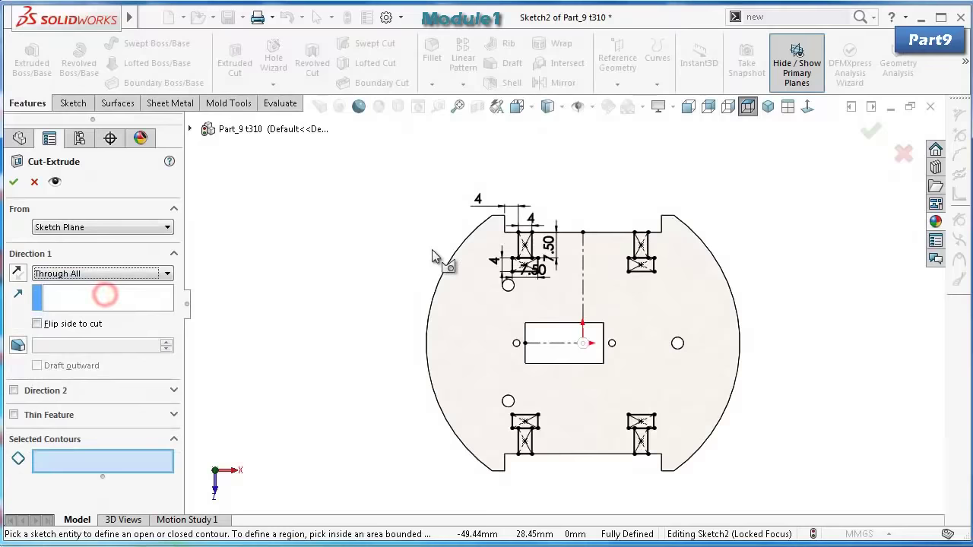
scroll(456, 245, up, 5)
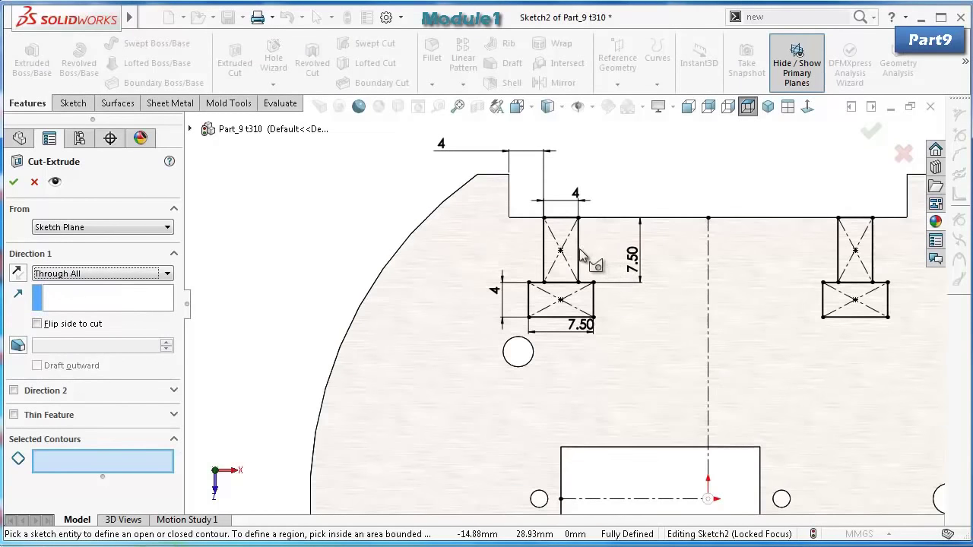
click(580, 253)
click(592, 298)
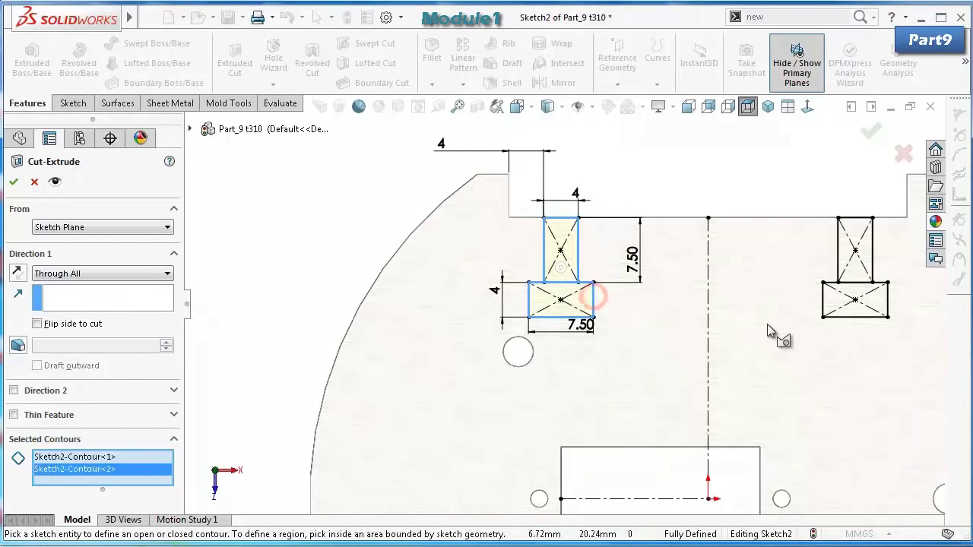
click(827, 310)
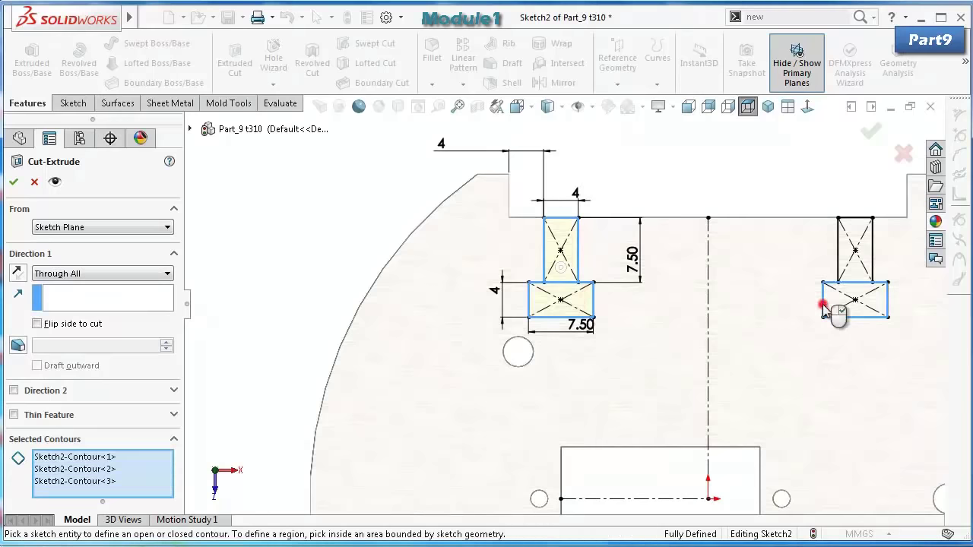
click(843, 254)
scroll(715, 401, down, 4)
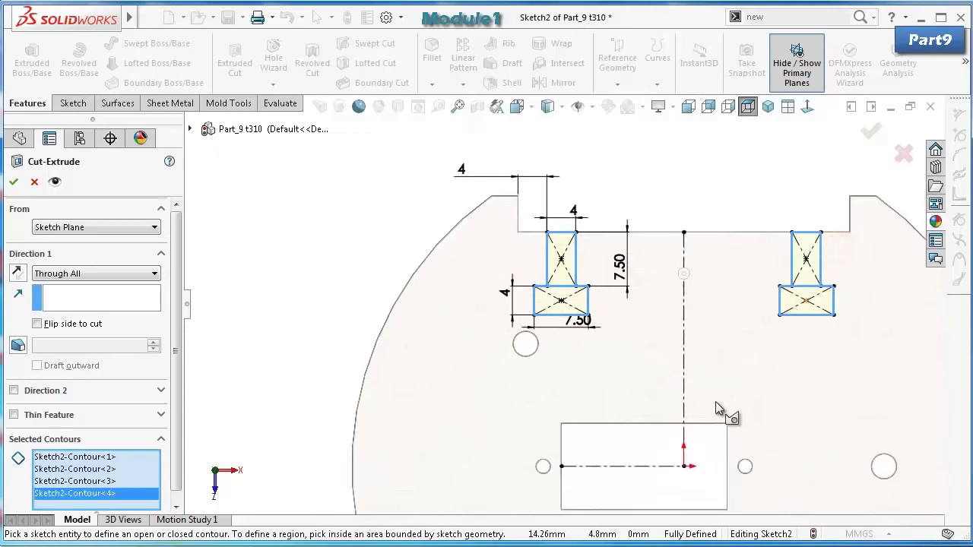
Add the four lower rectangle contours to the Through All cut and complete the T-shaped slots.
scroll(622, 451, up, 3)
click(598, 463)
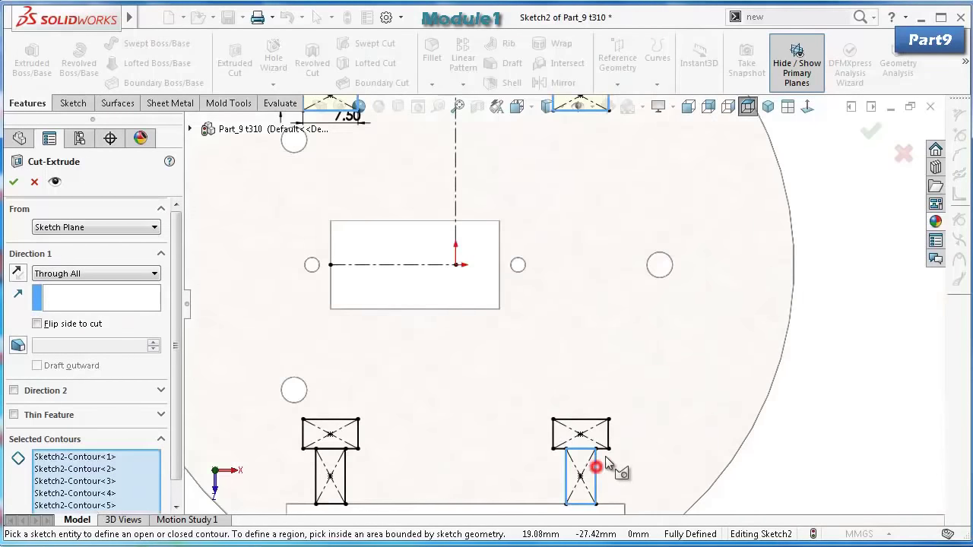
click(610, 432)
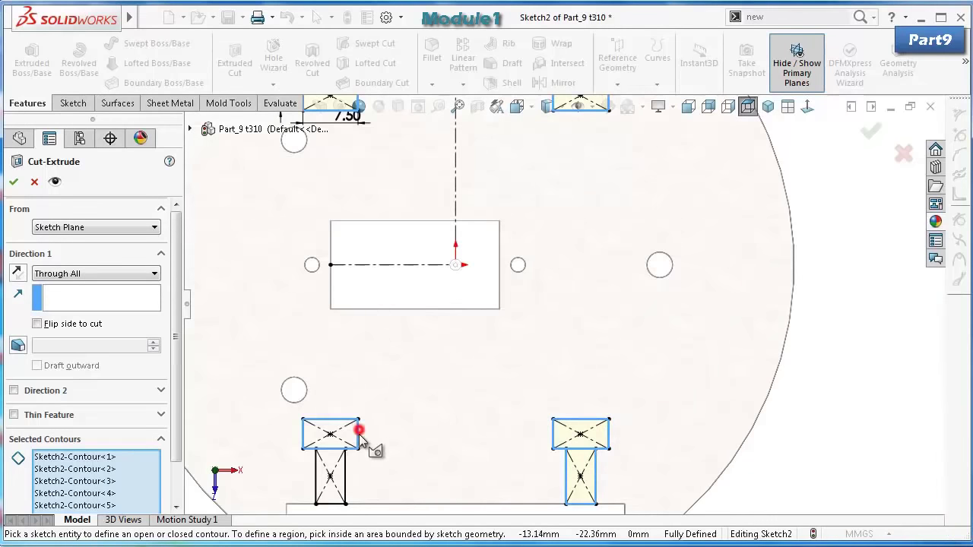
click(346, 470)
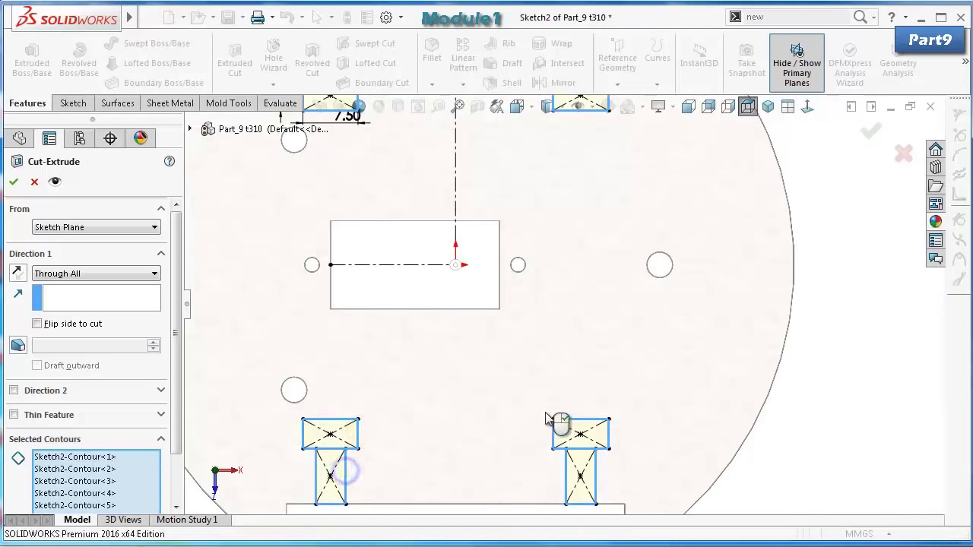
right_click(555, 422)
scroll(775, 388, down, 2)
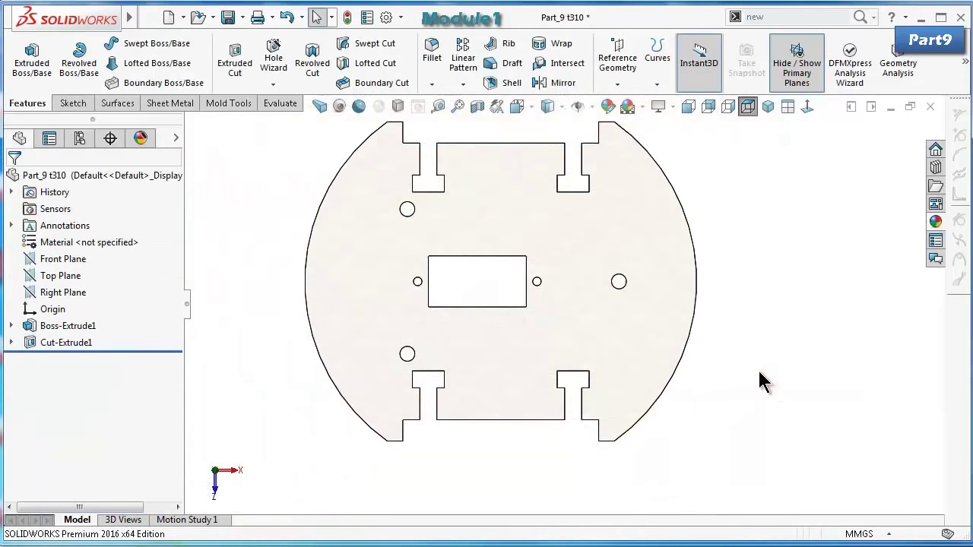
Fillet all edges of the plate, including the slots, window and holes, with a 0.15 mm radius.
key(ctrl+shift+z)
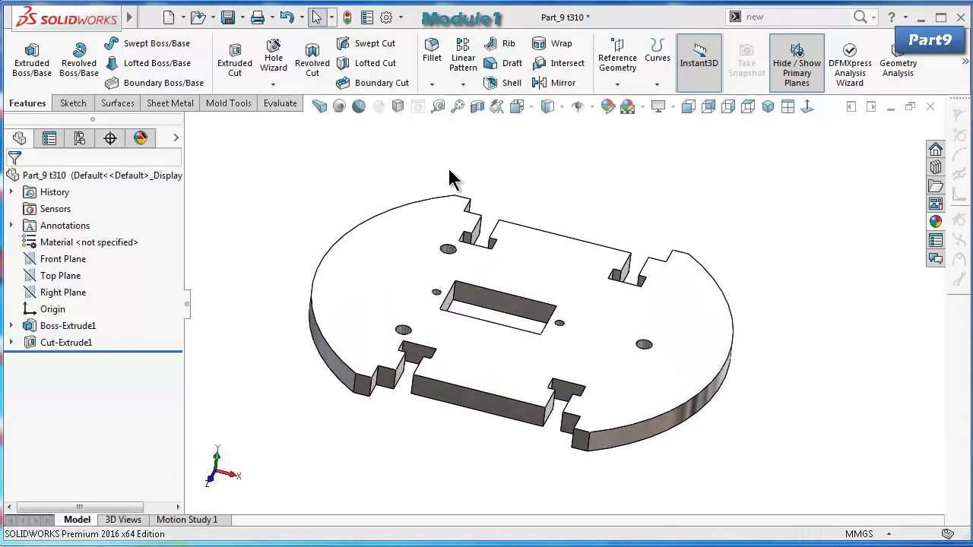
click(433, 69)
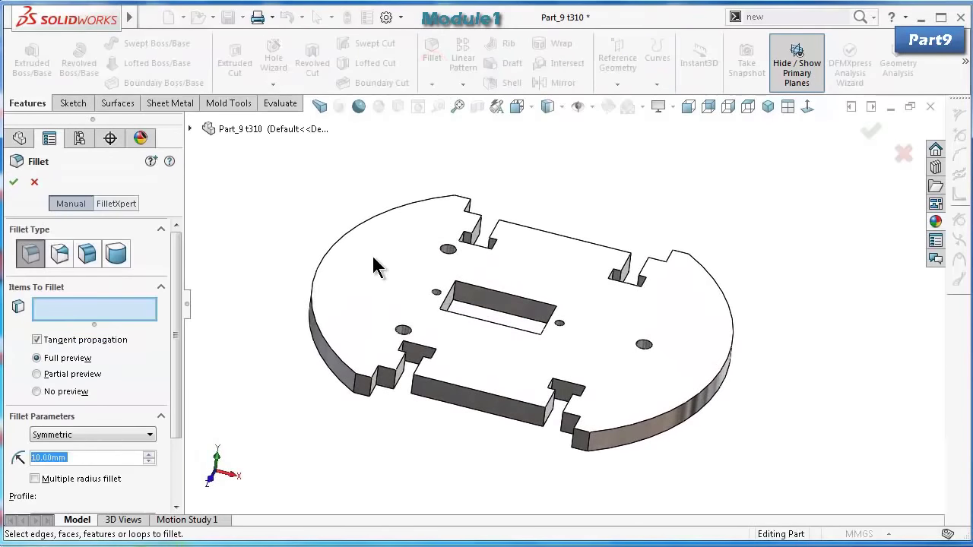
text(0.15)
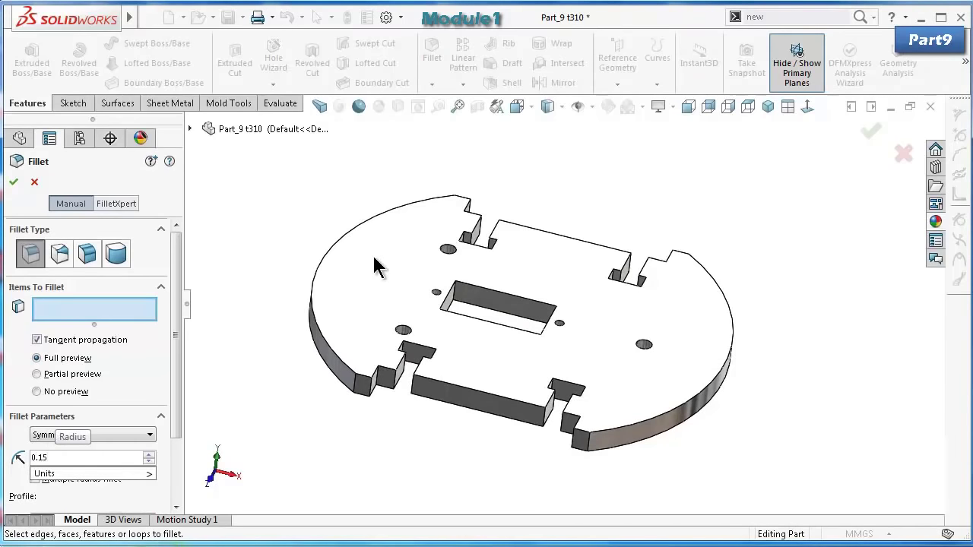
scroll(525, 365, down, 3)
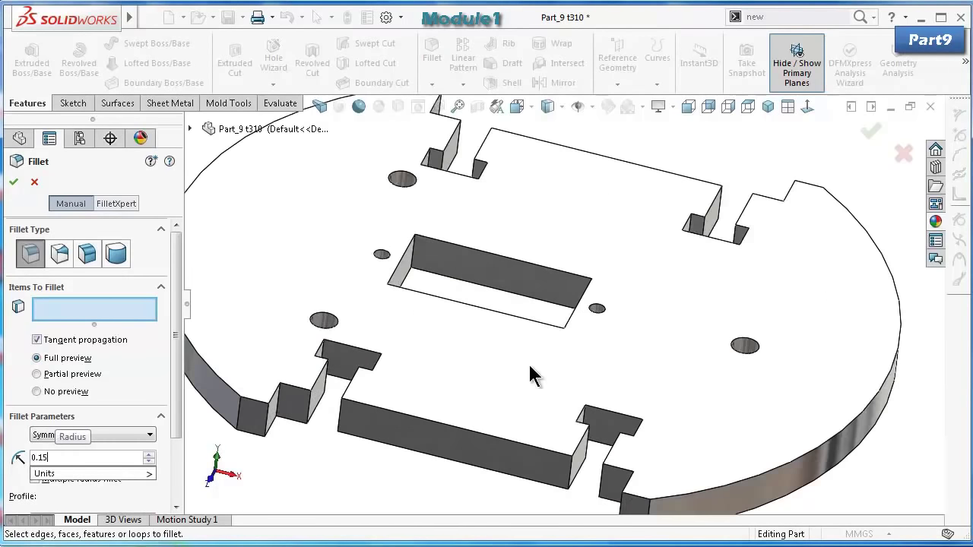
click(572, 464)
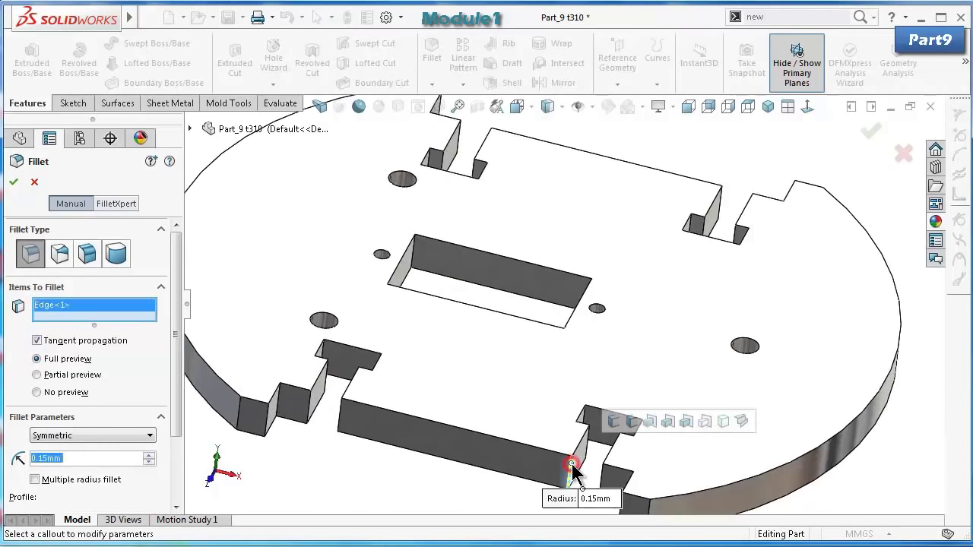
click(740, 418)
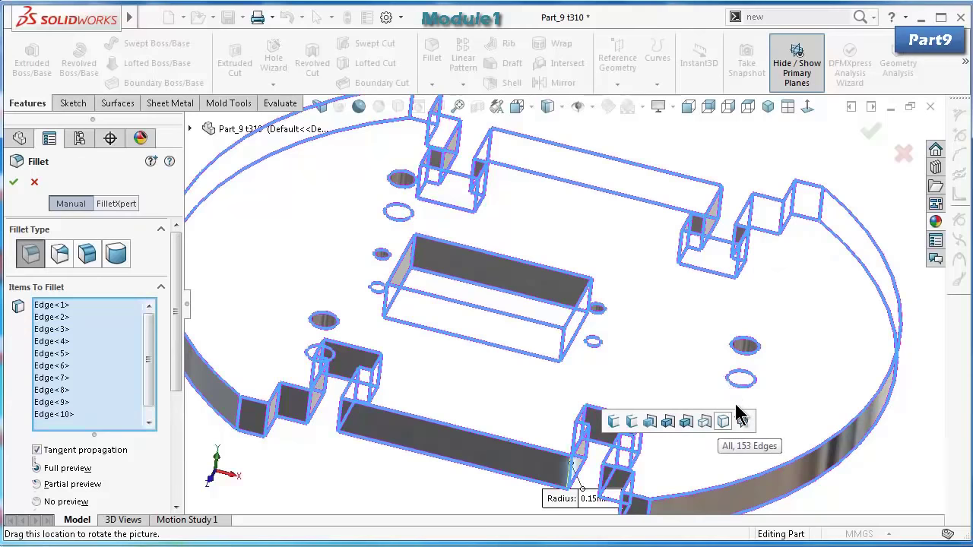
right_click(714, 339)
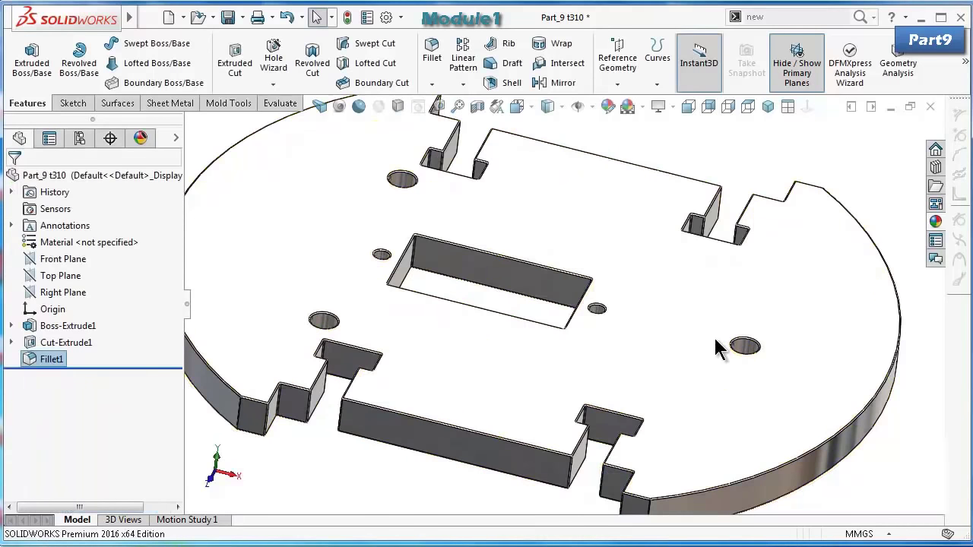
Save the finished plate in isometric orientation and display it with shadows.
key(f)
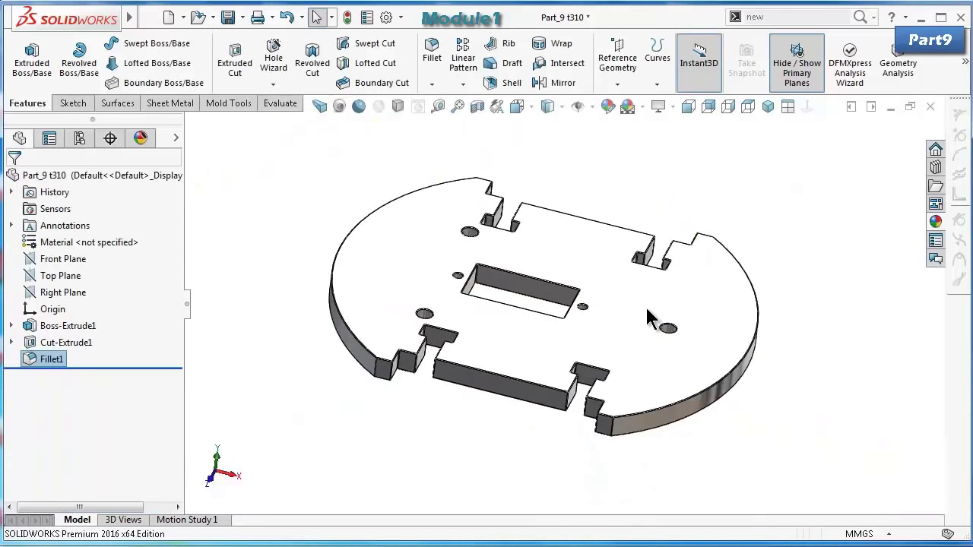
click(768, 107)
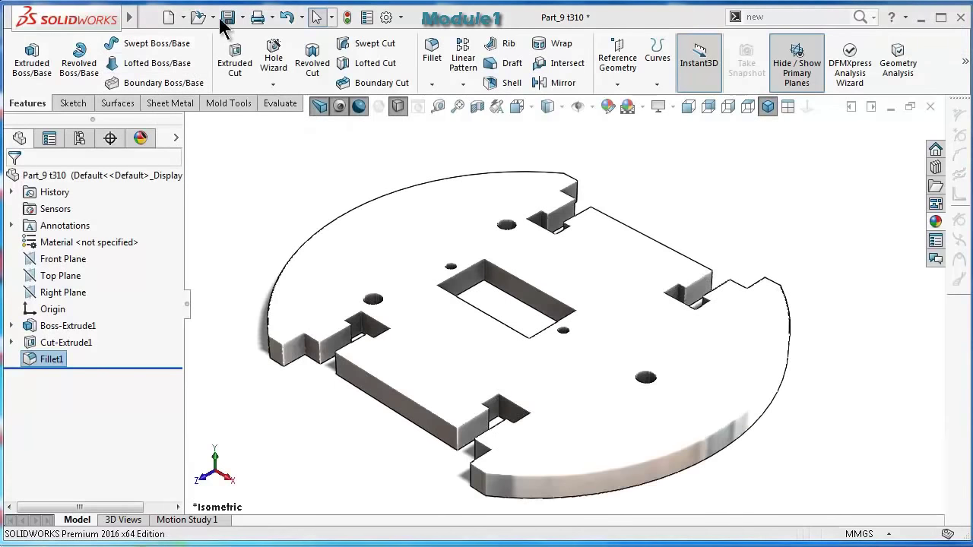
click(222, 18)
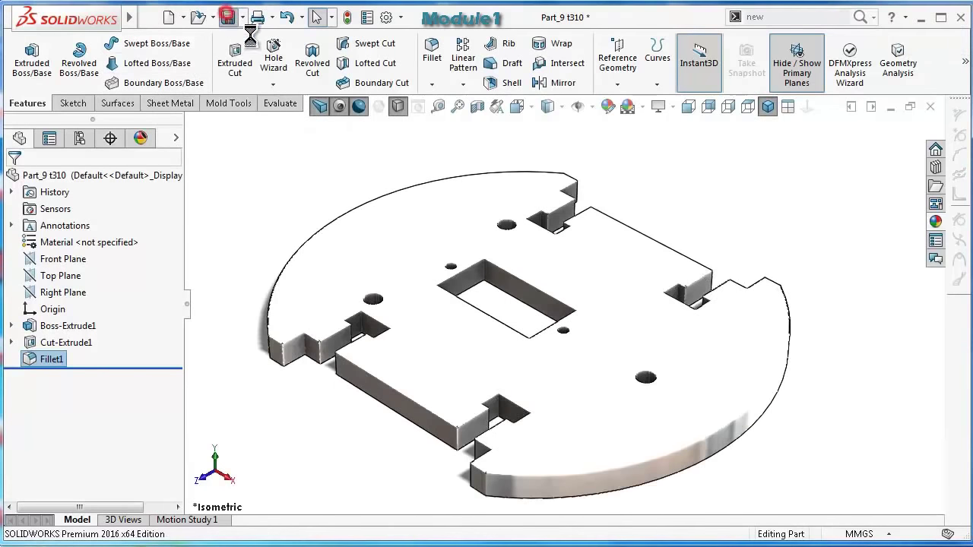
click(339, 107)
scroll(482, 391, down, 2)
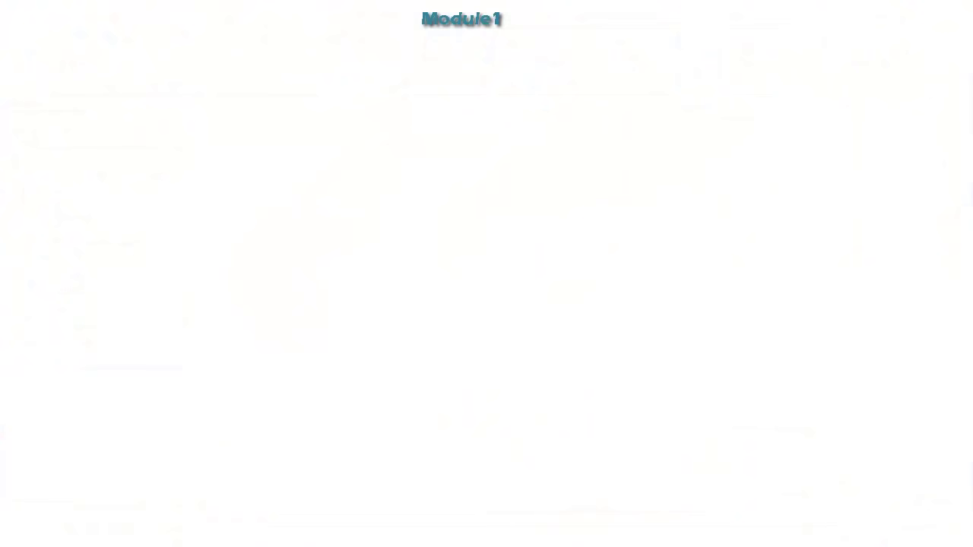
In Part_10, sketch two concentric circles centred on the origin of the Top Plane, the inner one about 90 mm in diameter.
click(65, 276)
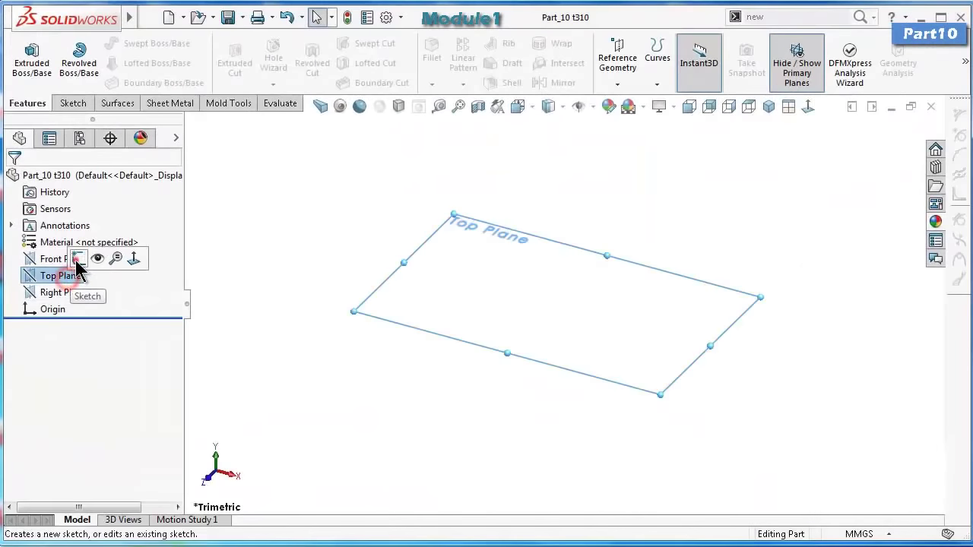
click(77, 259)
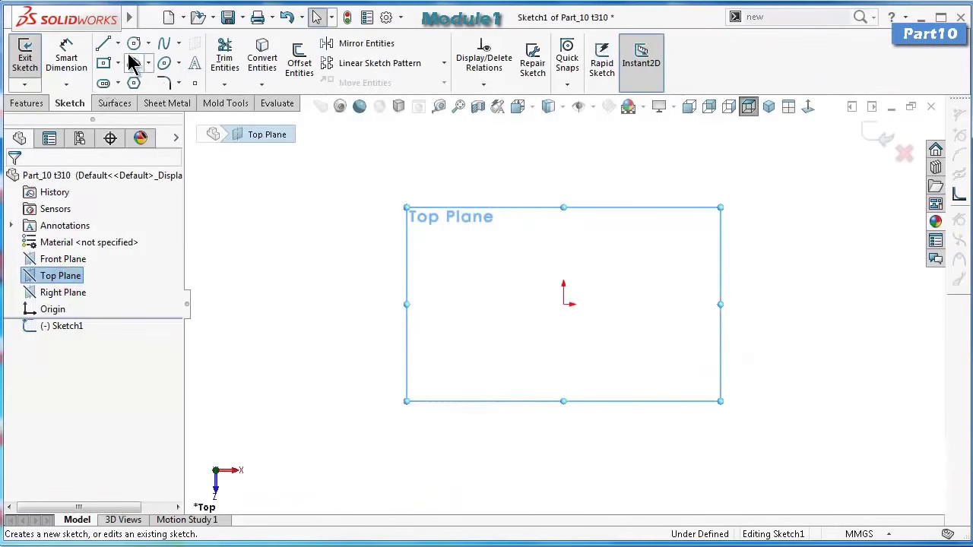
click(133, 45)
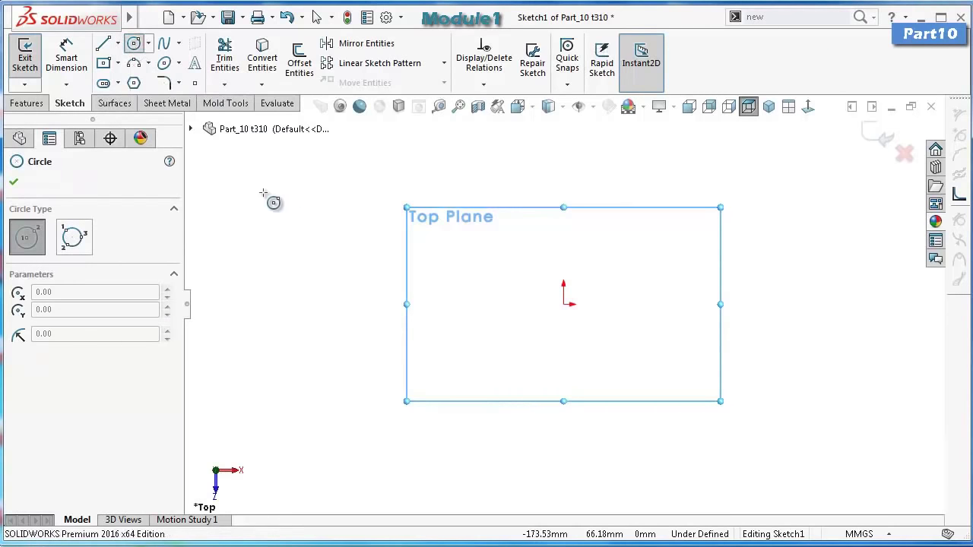
click(564, 304)
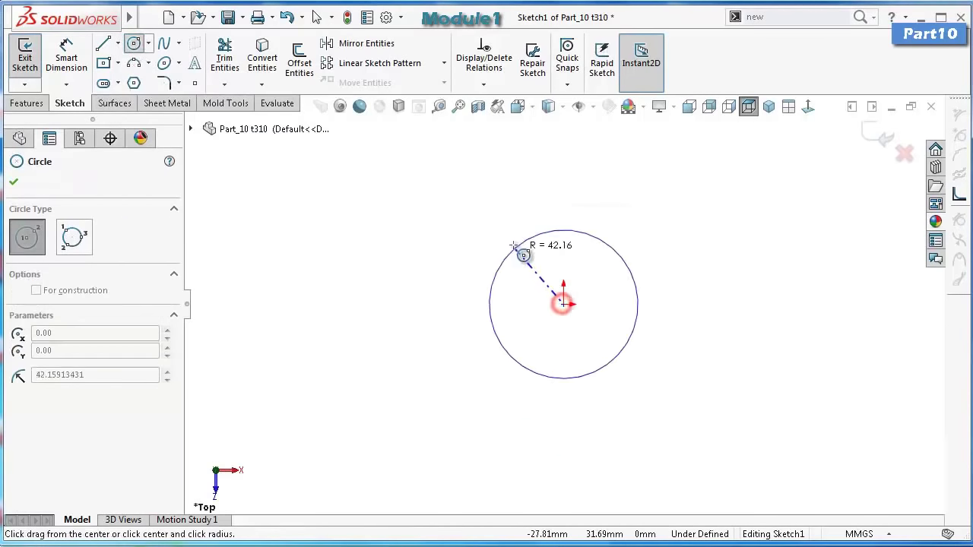
click(512, 243)
click(563, 305)
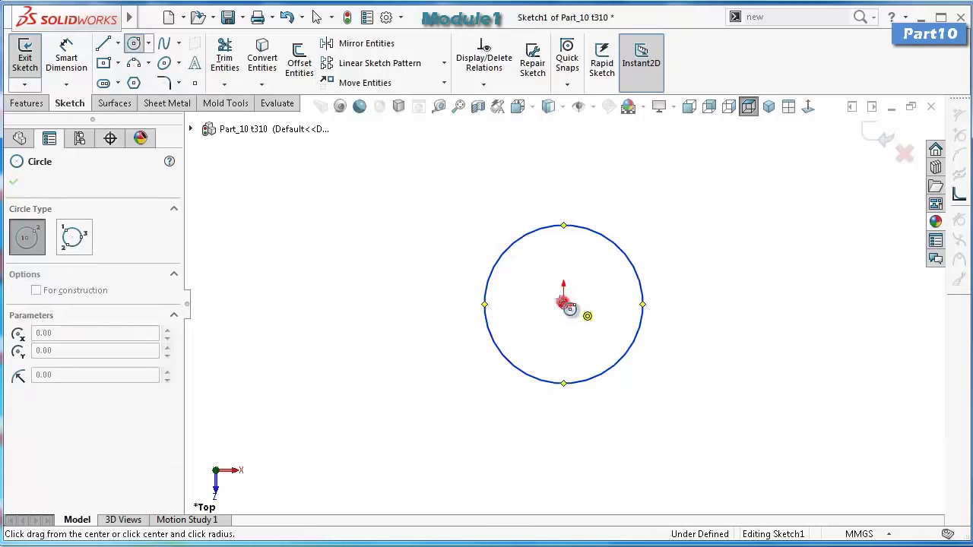
click(469, 231)
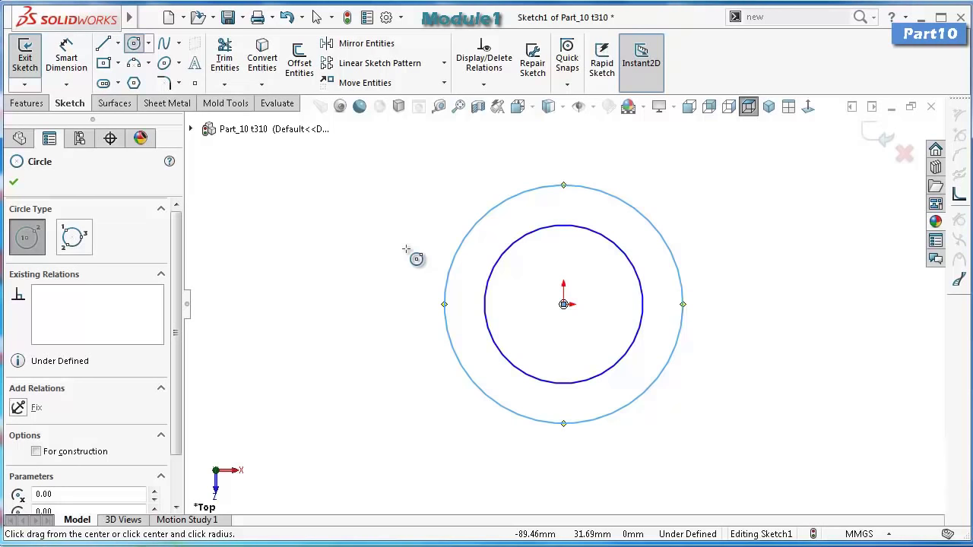
Dimension the inner circle's diameter as 44.5 mm.
right_drag(397, 268, 399, 224)
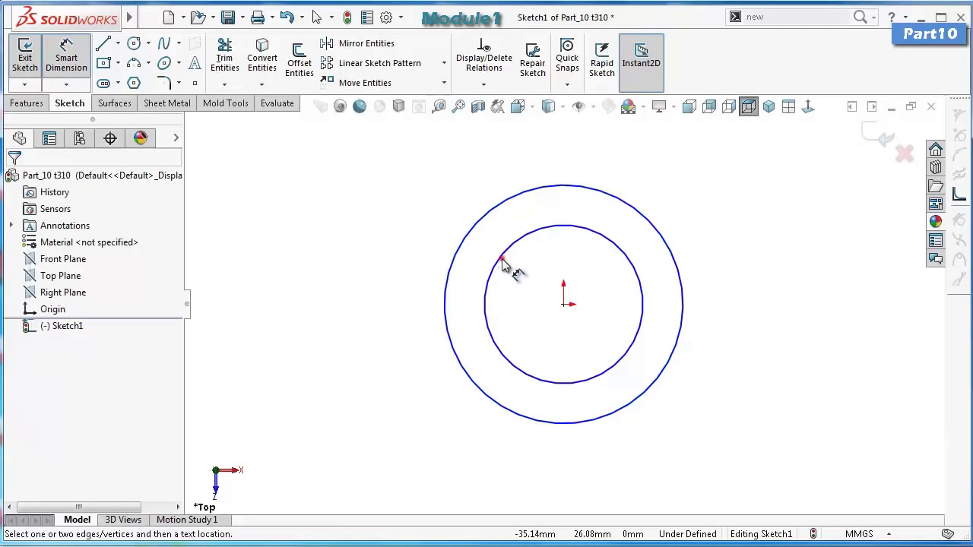
click(502, 262)
click(396, 259)
text(44)
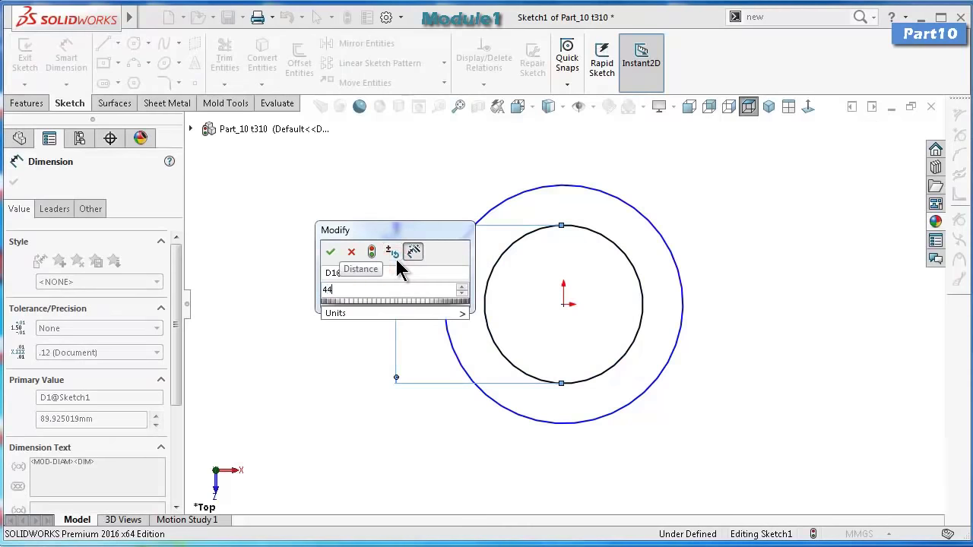
text(.5)
key(Return)
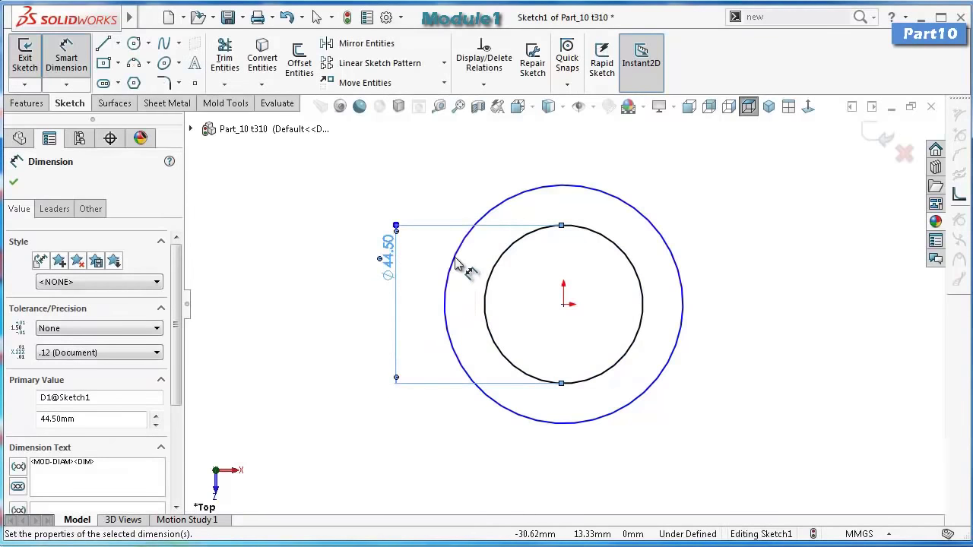
Dimension the outer circle's diameter as 64 mm.
click(456, 262)
click(340, 258)
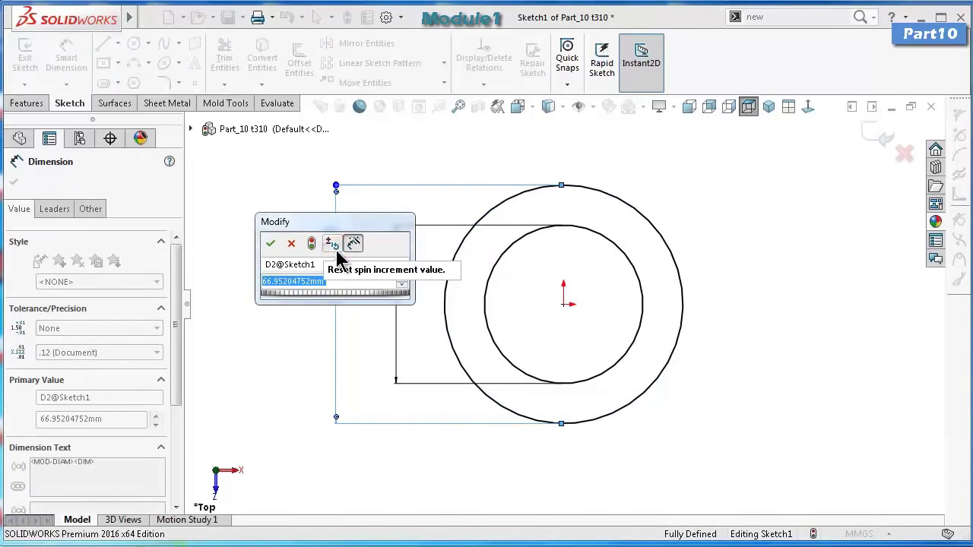
text(64)
key(Return)
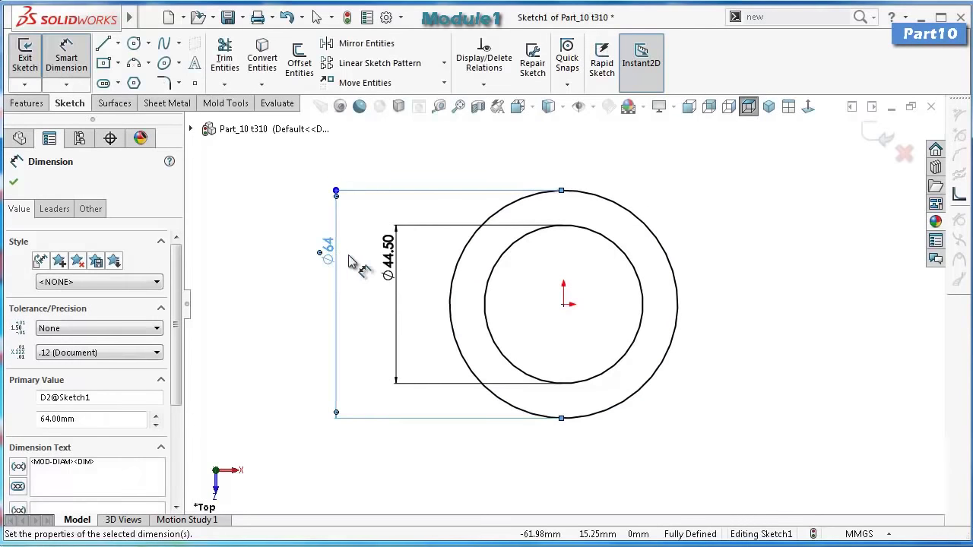
Sketch two centerlines running leftward from the origin into the ring, one sloping up about 28 mm long and one sloping down.
scroll(544, 285, down, 1)
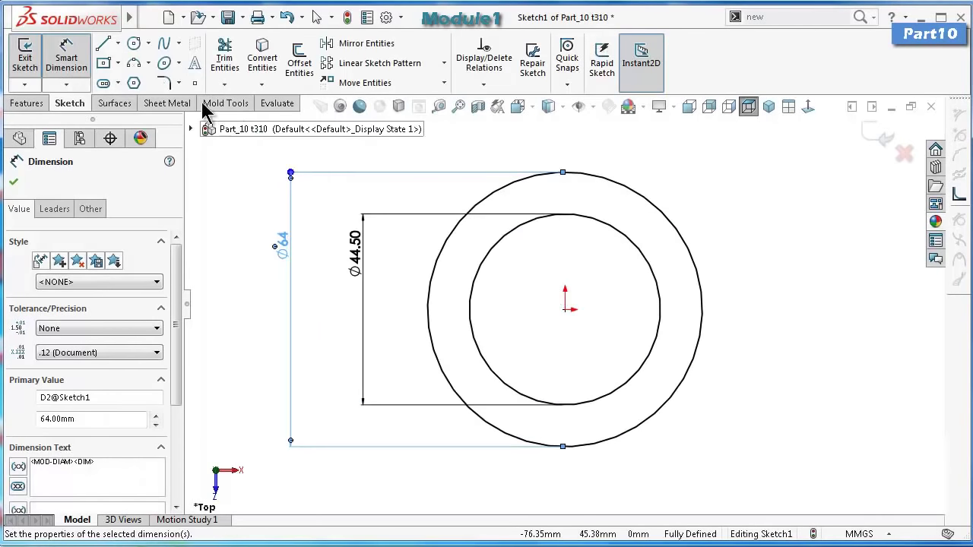
click(118, 62)
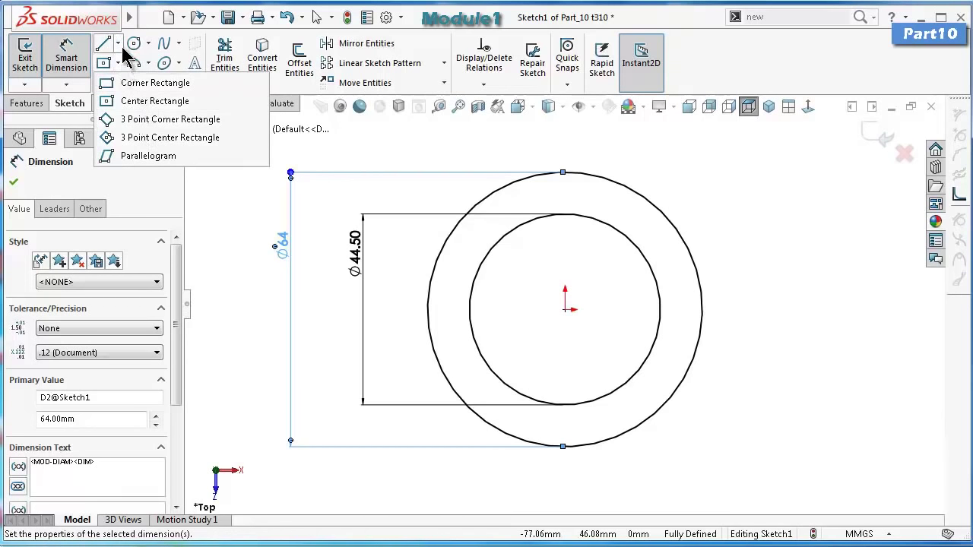
click(122, 53)
click(119, 43)
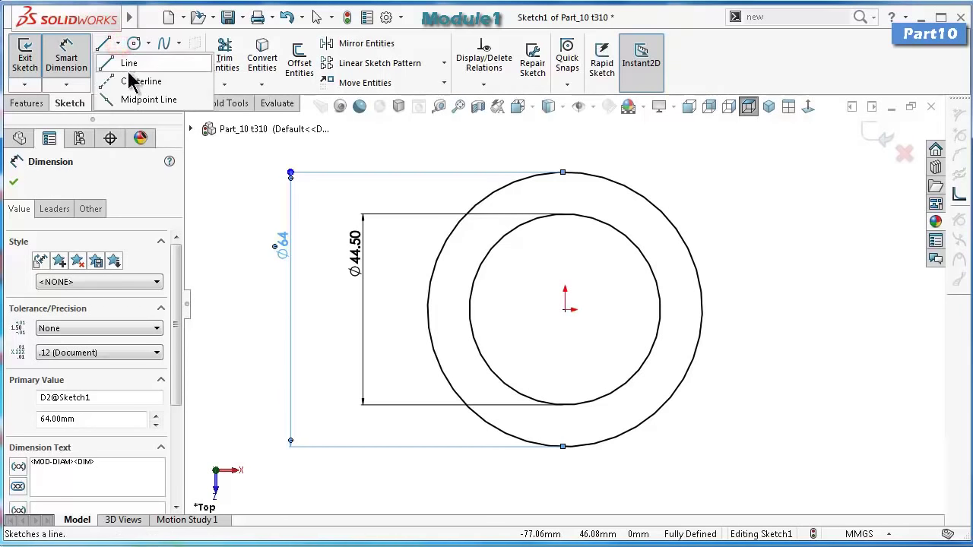
click(133, 81)
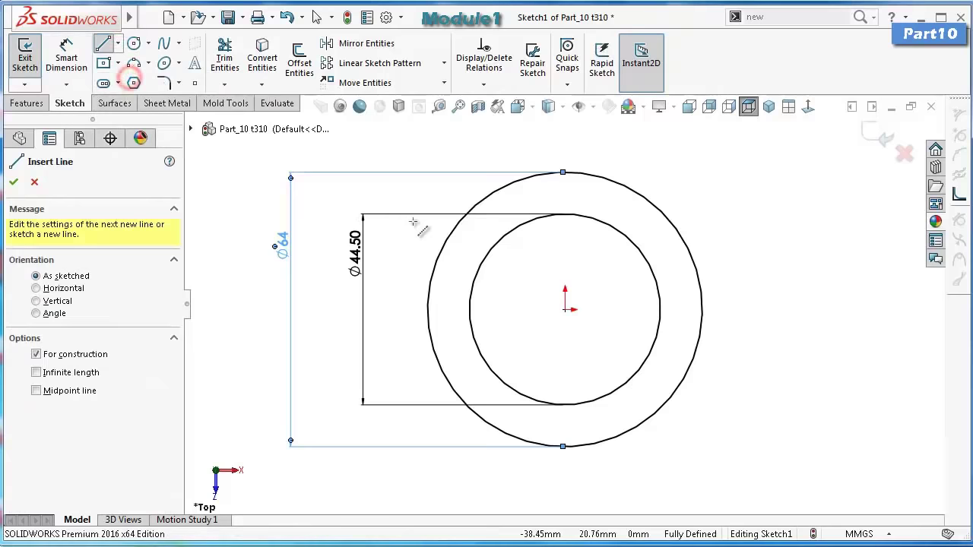
click(462, 247)
click(564, 309)
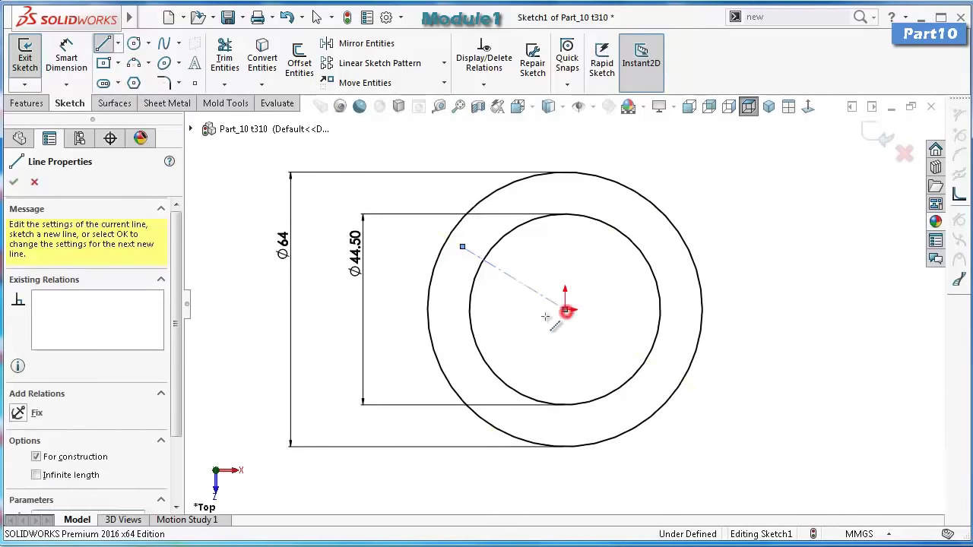
click(463, 355)
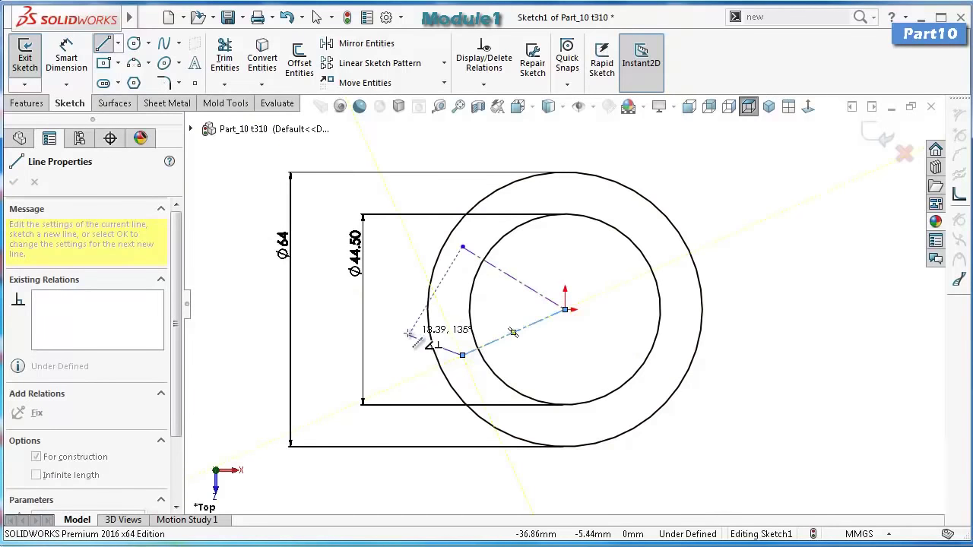
double_click(408, 333)
Dimension the angle between the two slanted centerlines as 75.56 degrees.
right_drag(408, 335, 409, 274)
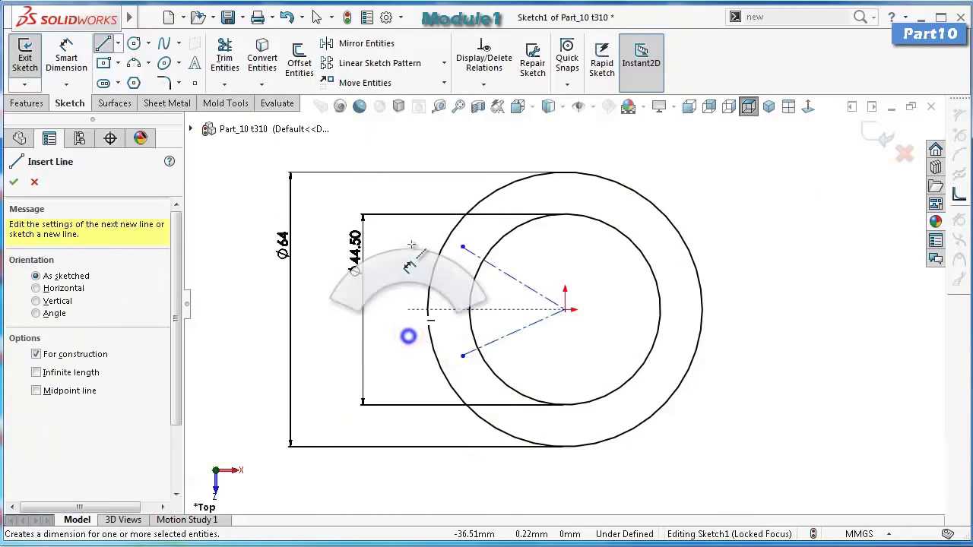
click(522, 335)
click(537, 295)
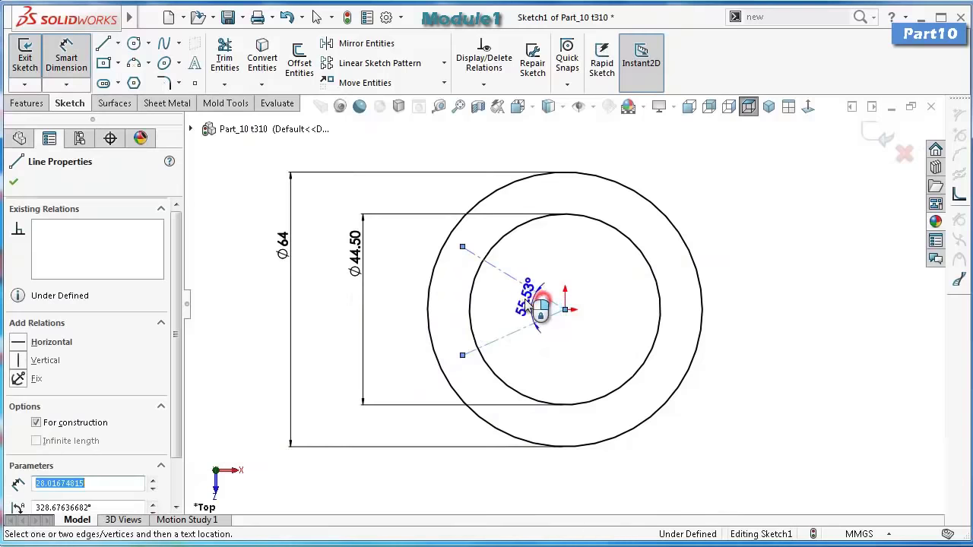
click(517, 308)
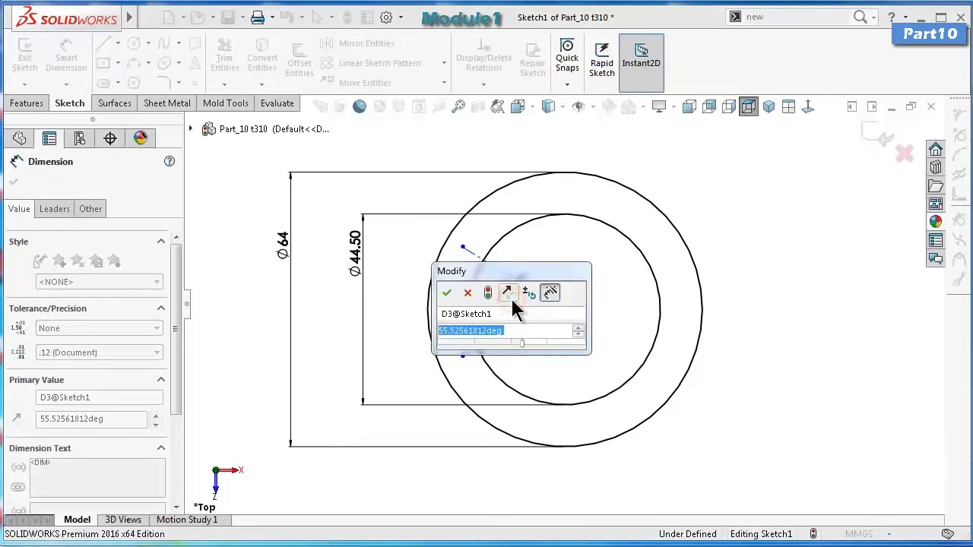
text(75.)
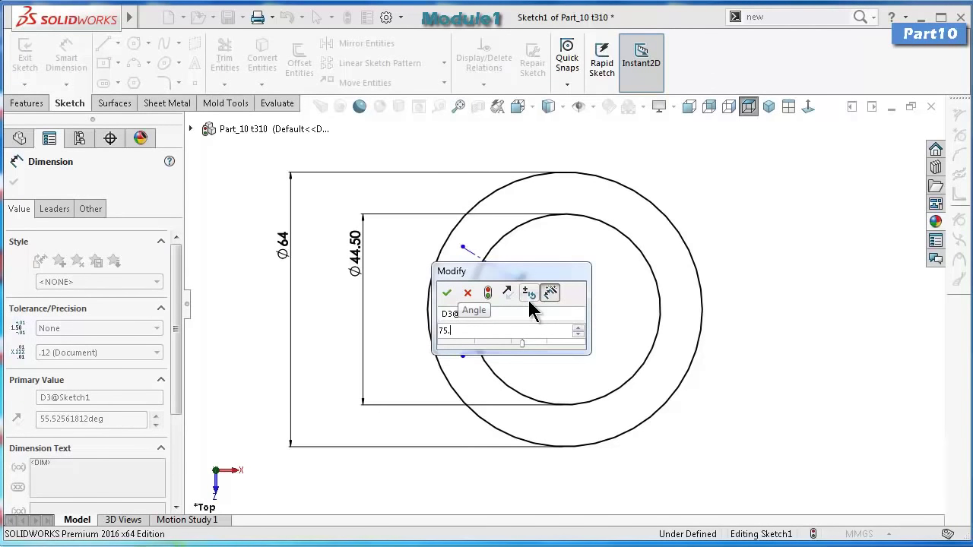
text(56)
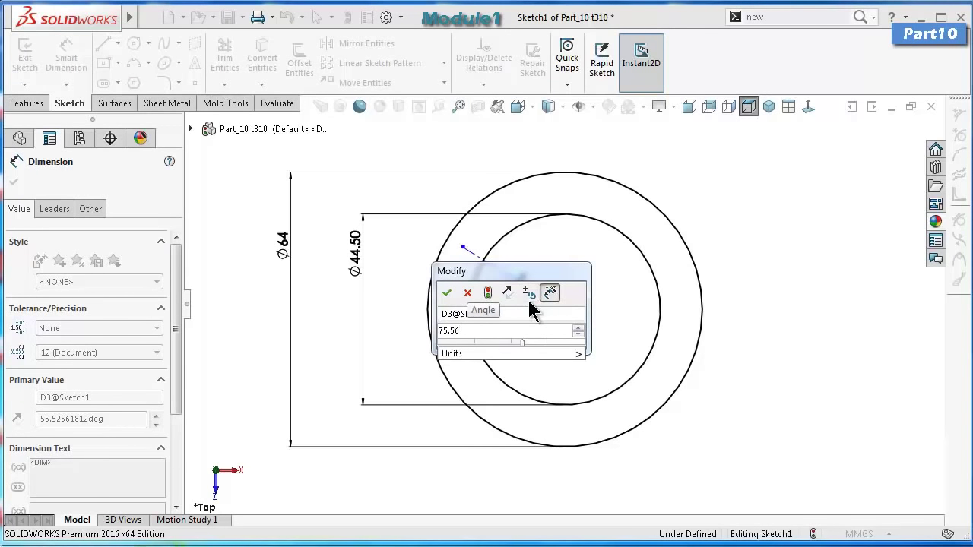
key(Return)
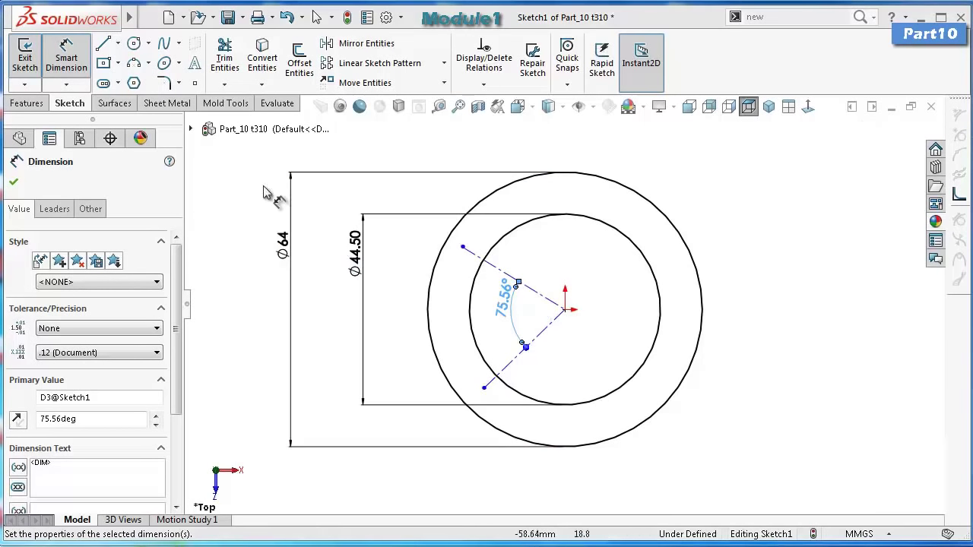
Sketch a horizontal centerline about 27 mm long from the origin rightward into the ring.
click(118, 44)
click(131, 84)
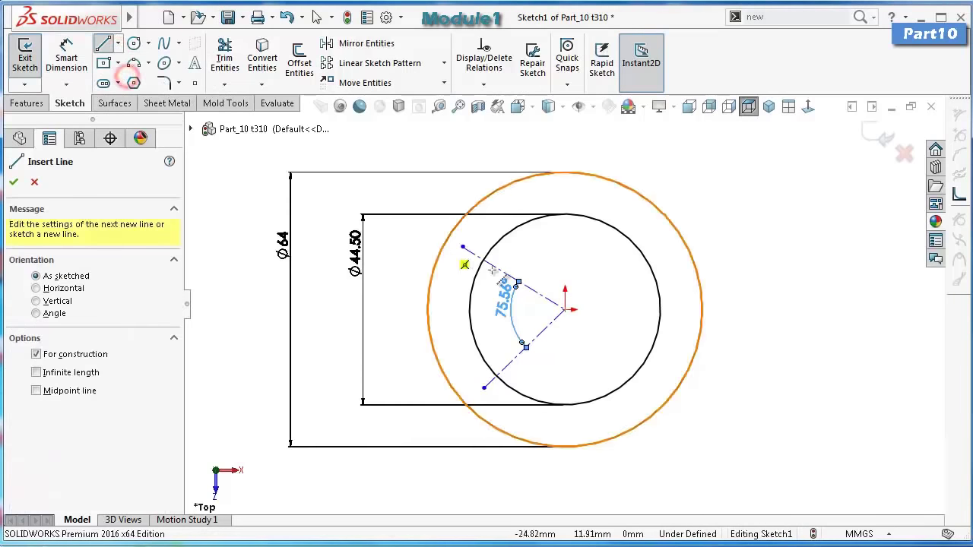
click(565, 309)
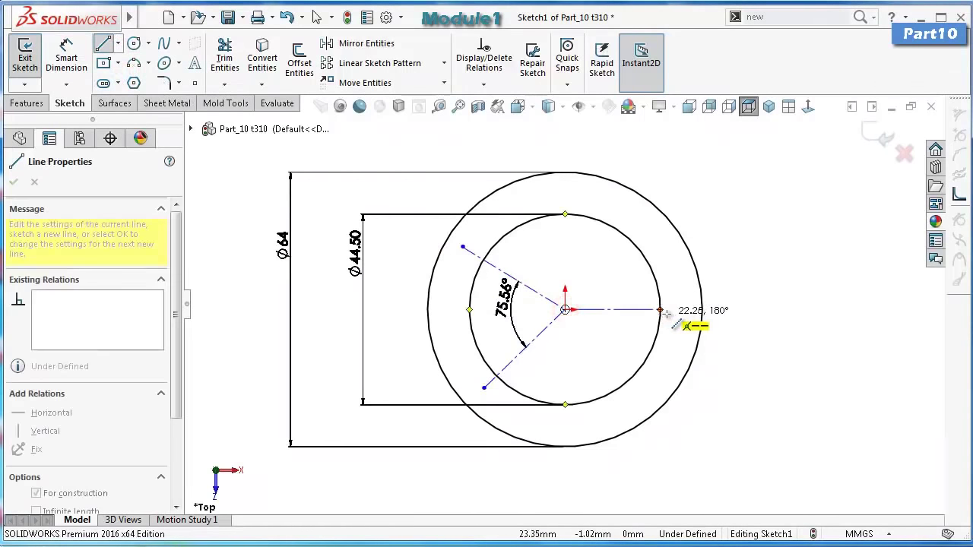
click(682, 310)
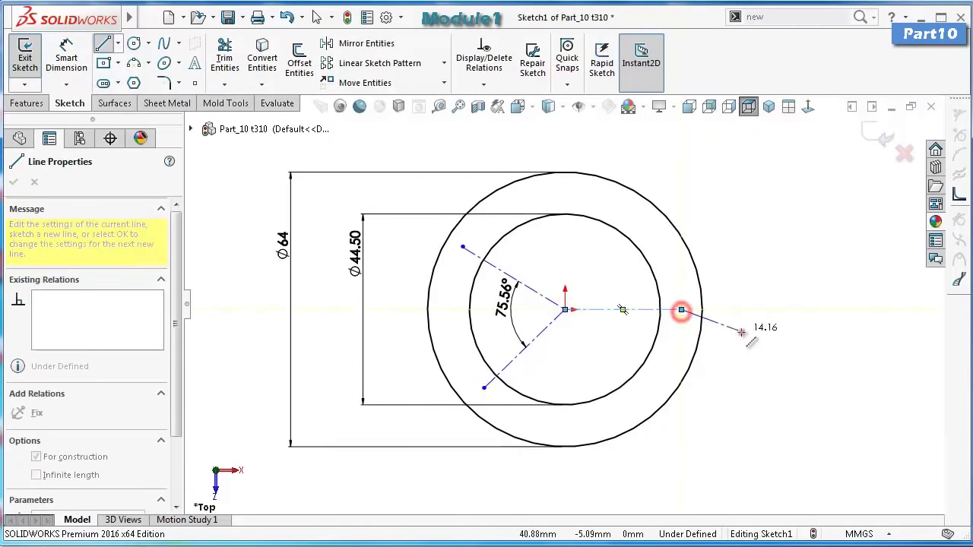
double_click(741, 332)
Dimension the horizontal centerline's length as 27.75 mm.
right_drag(779, 354, 767, 243)
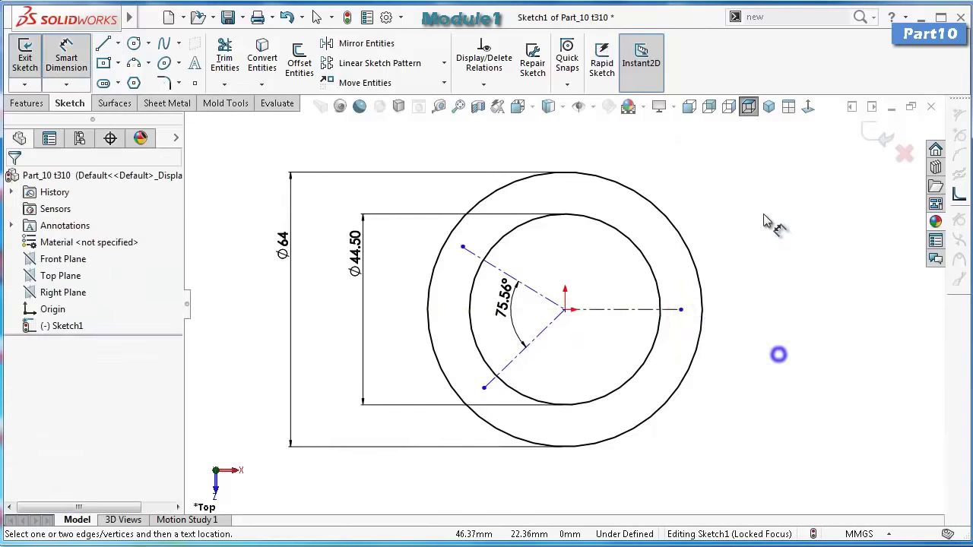
click(652, 312)
click(622, 261)
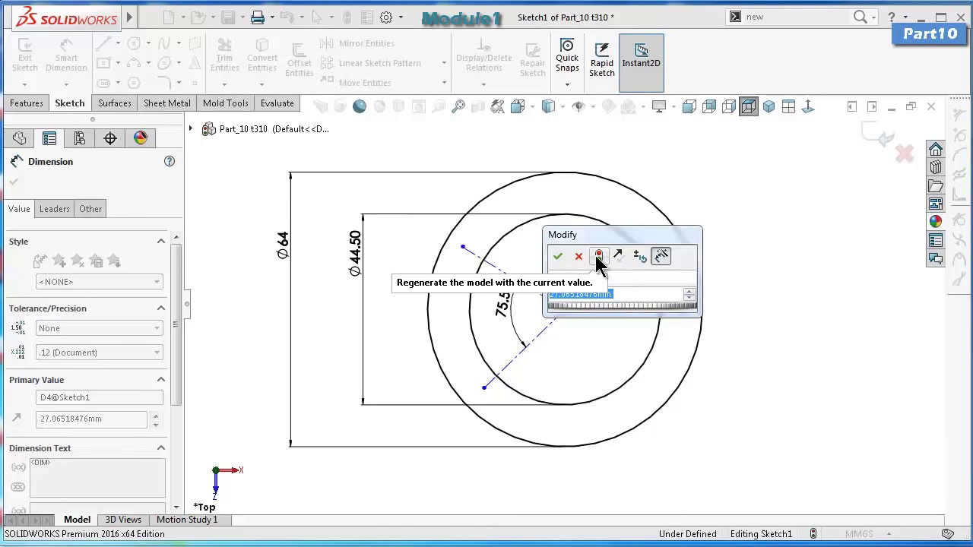
text(27.)
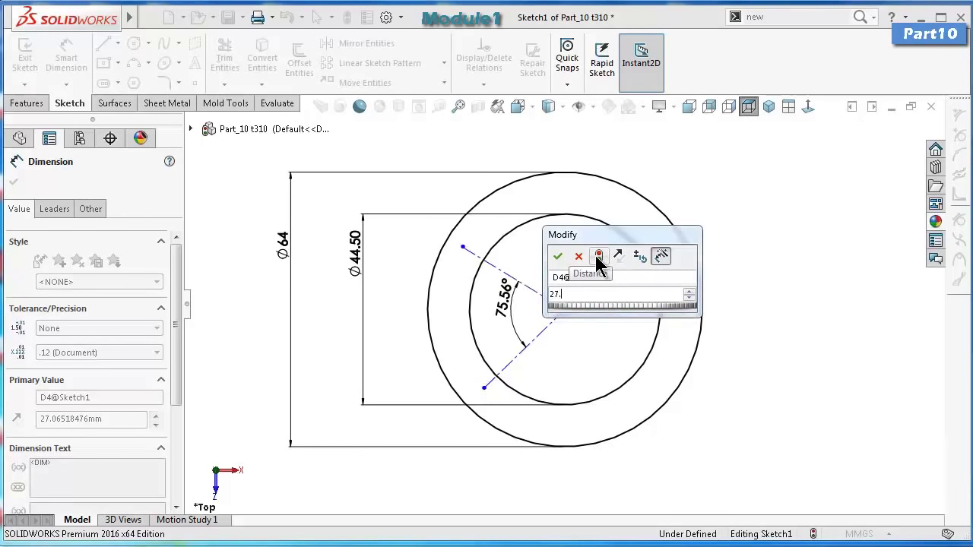
text(75)
key(Return)
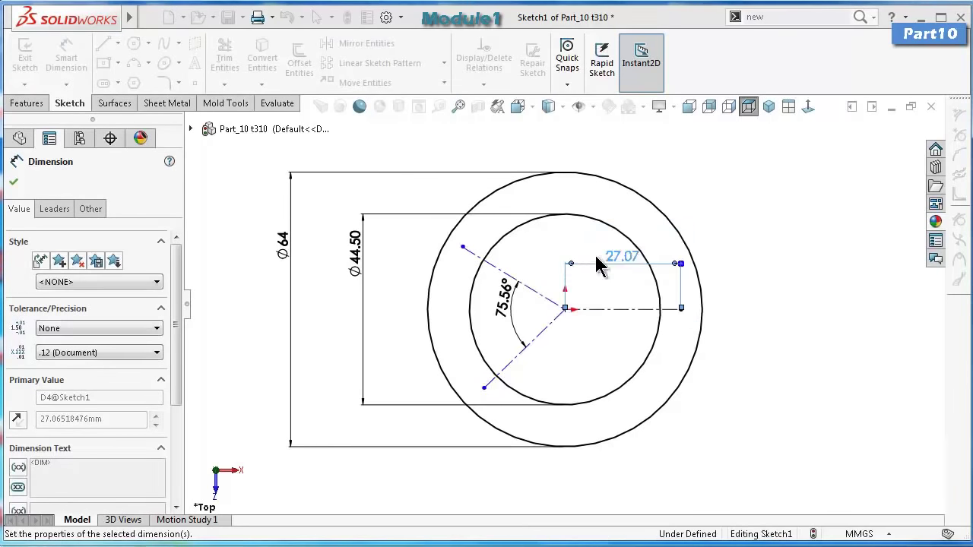
key(Escape)
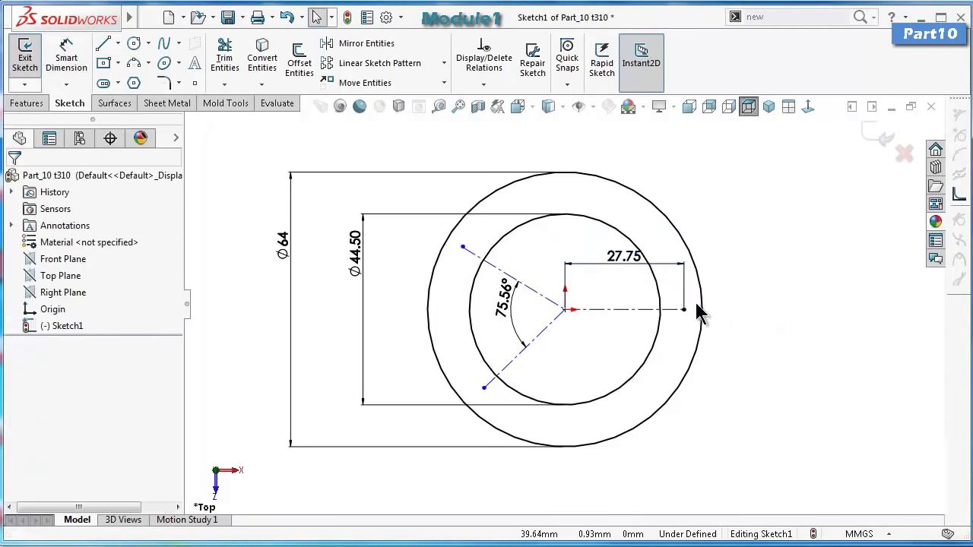
Make the two slanted centerlines and the horizontal centerline equal in length.
click(553, 302)
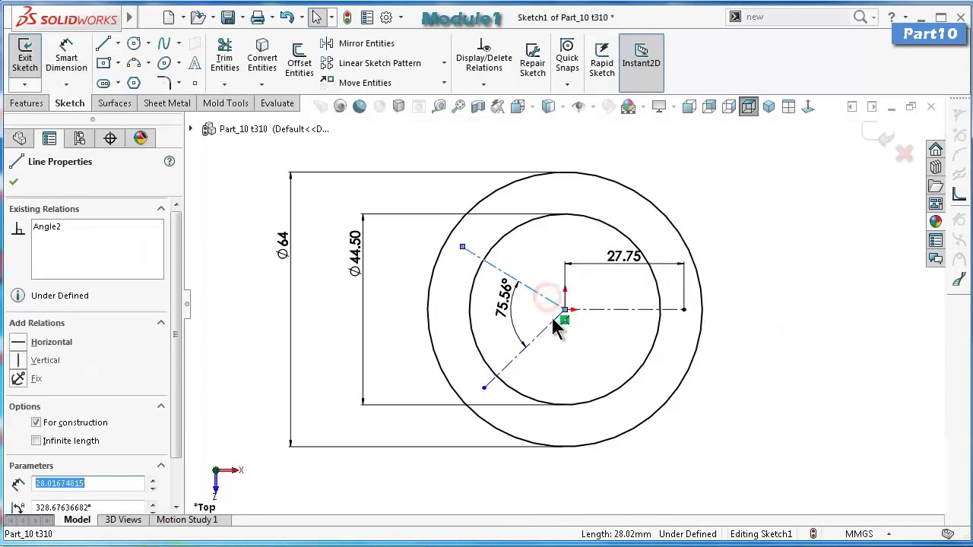
ctrl+click(551, 320)
ctrl+click(618, 310)
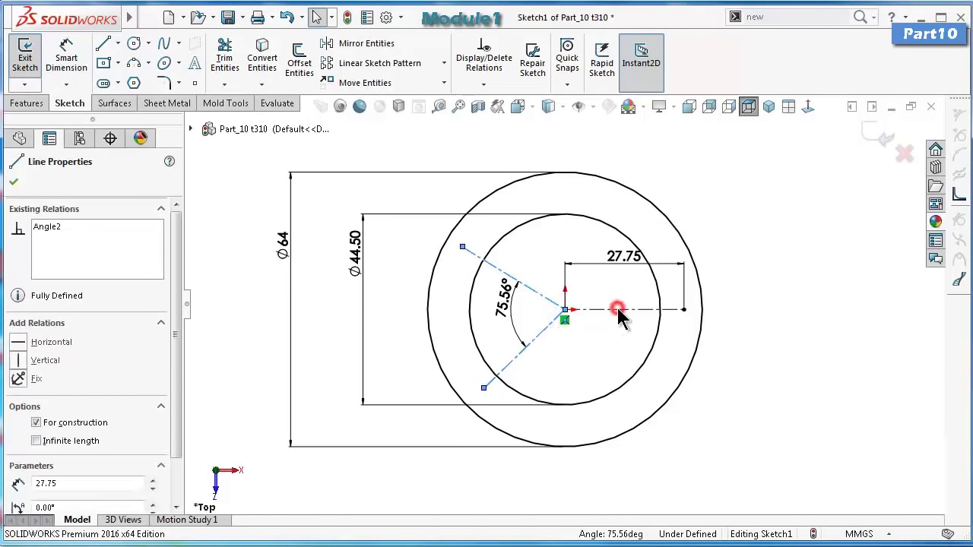
click(732, 243)
click(780, 349)
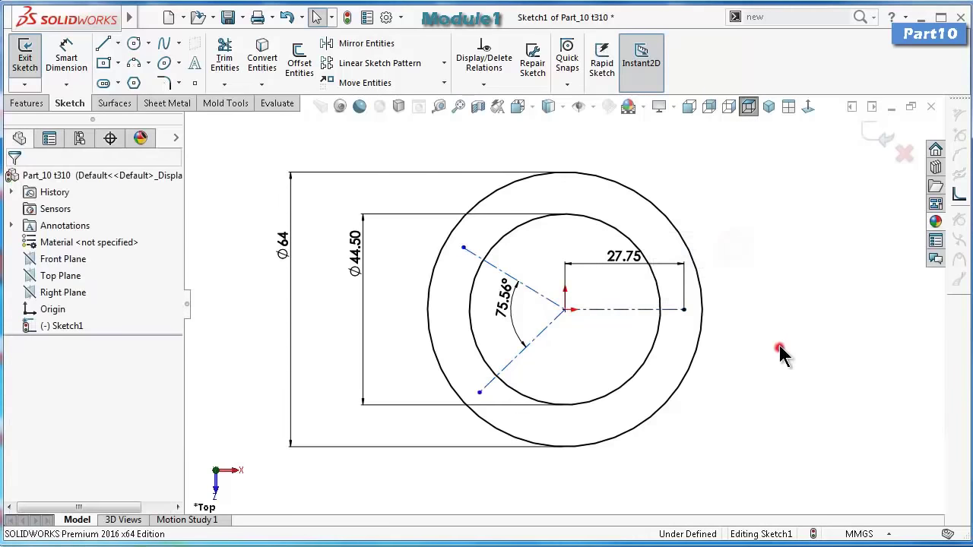
right_drag(786, 349, 791, 228)
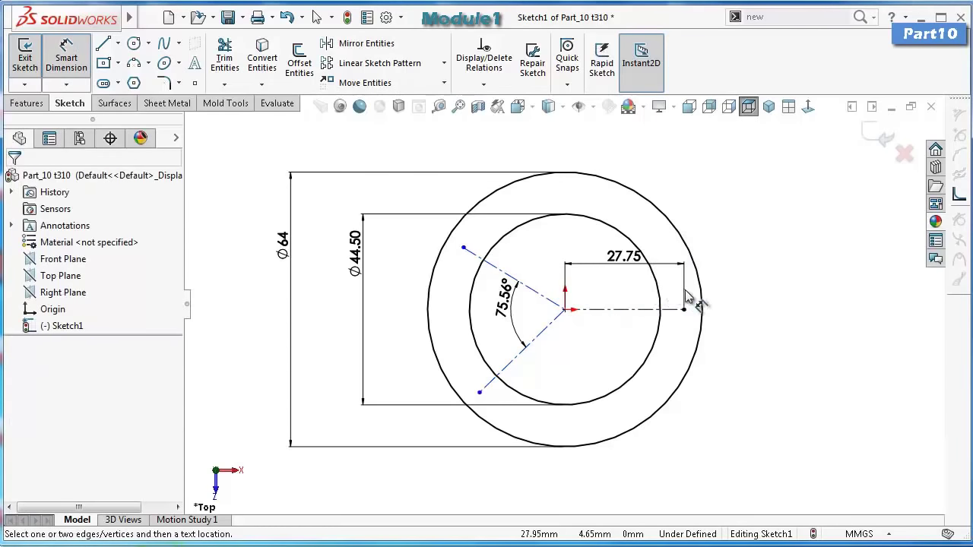
key(Escape)
click(590, 309)
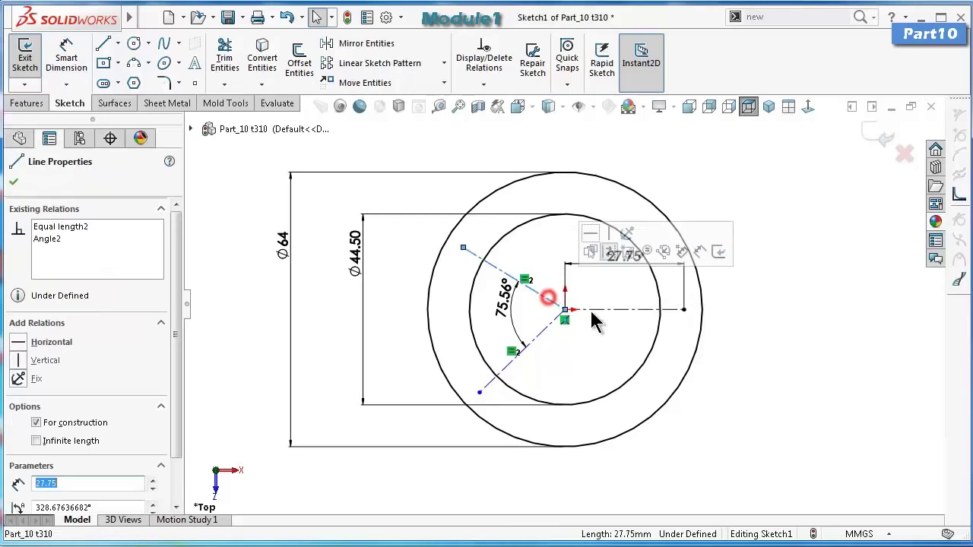
ctrl+click(550, 320)
ctrl+click(552, 325)
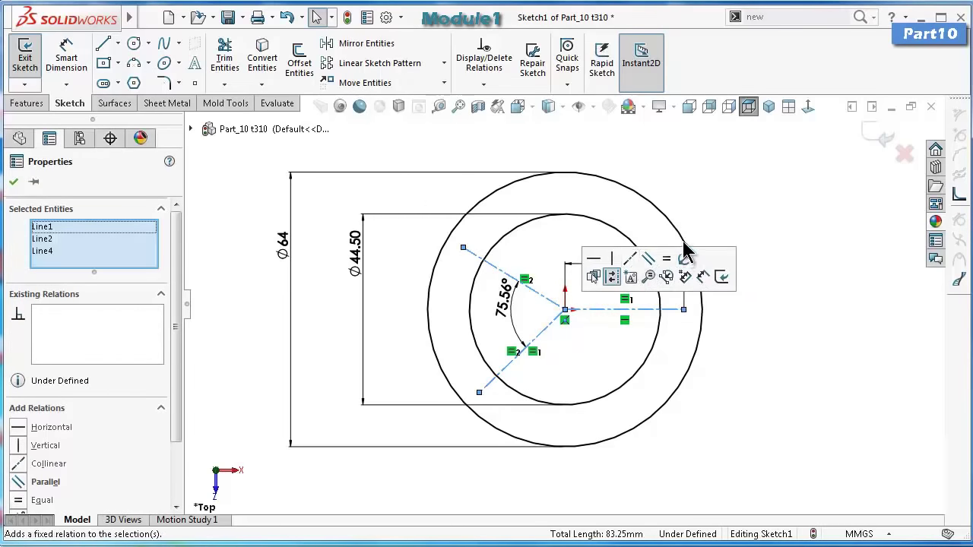
click(748, 217)
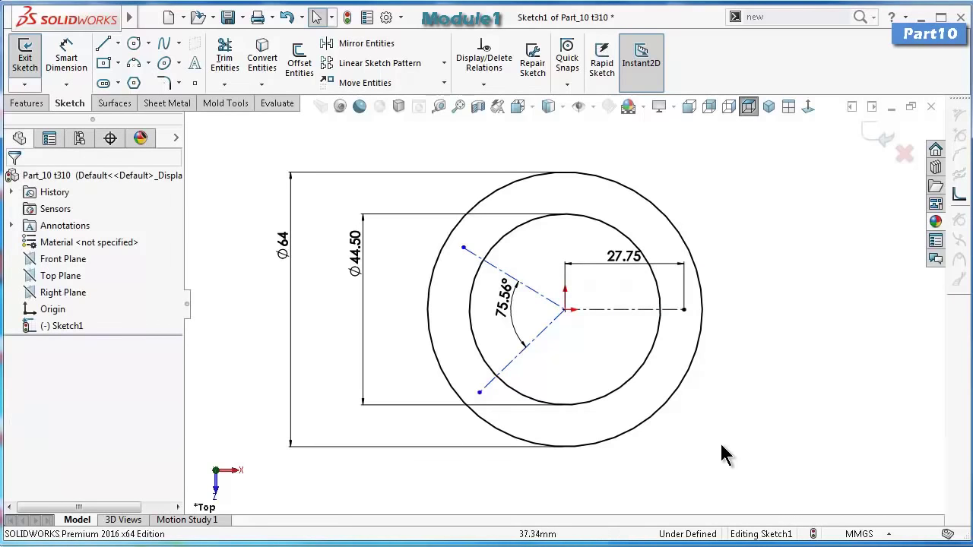
Sketch a line about 34 mm long connecting the outer endpoints of the two slanted centerlines.
right_drag(753, 414, 689, 414)
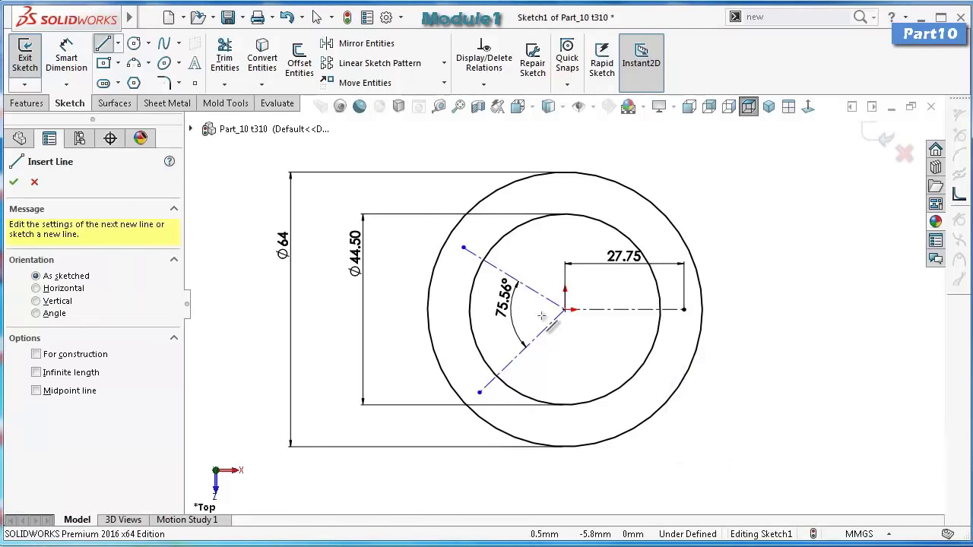
click(464, 248)
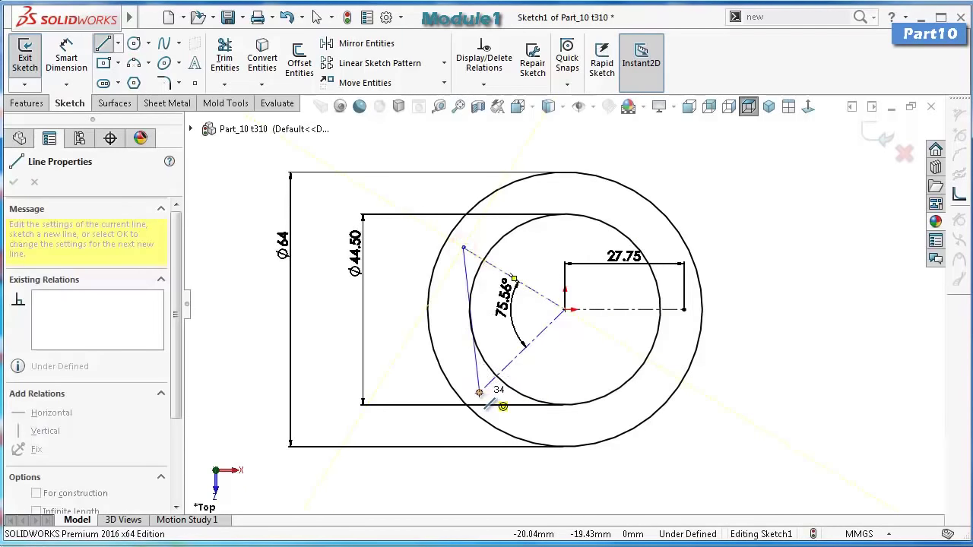
click(479, 392)
double_click(408, 367)
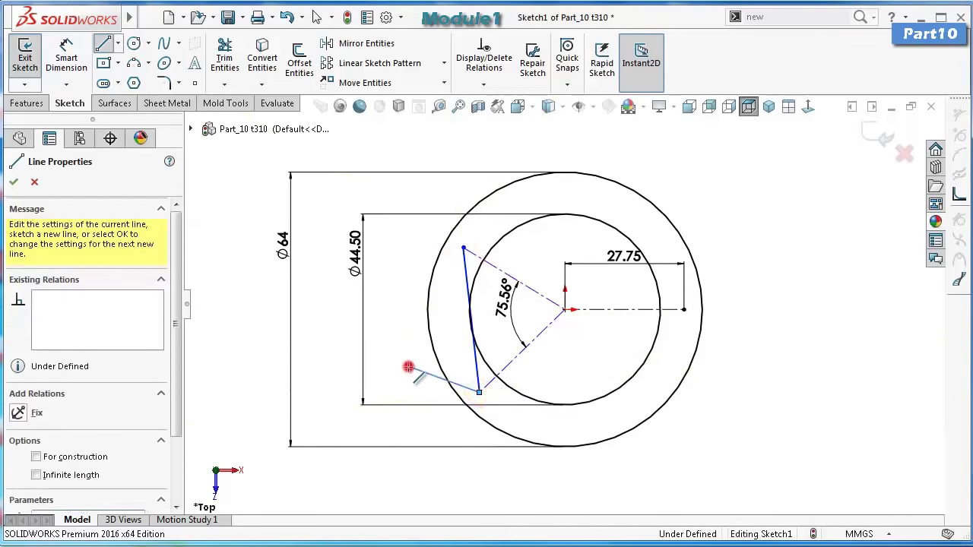
click(467, 266)
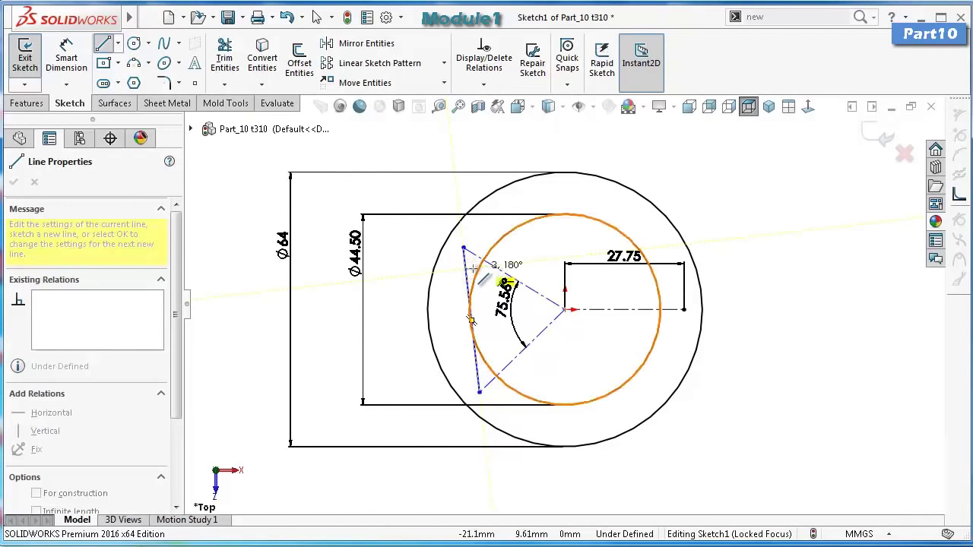
key(Escape)
Convert the line joining the slanted centerlines' outer ends to construction geometry and make it vertical.
click(466, 274)
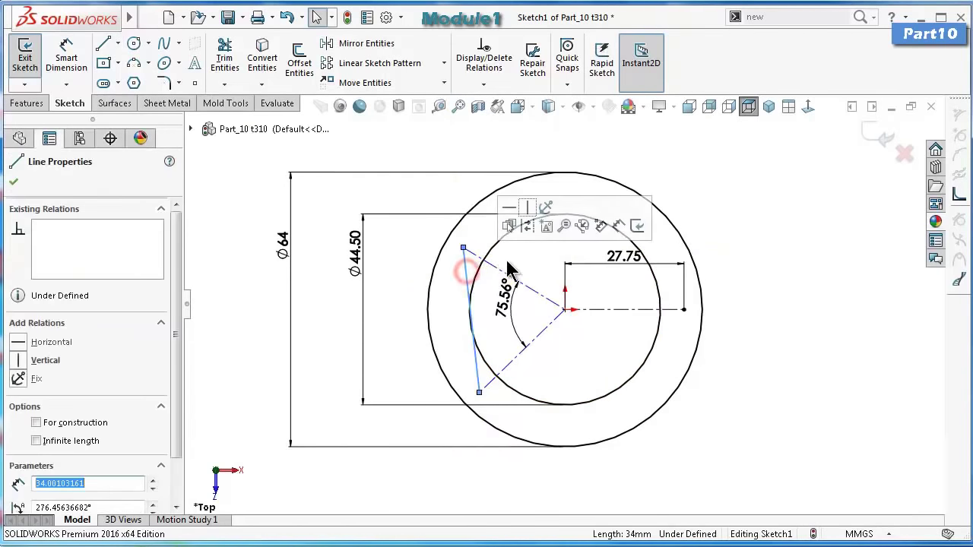
click(525, 230)
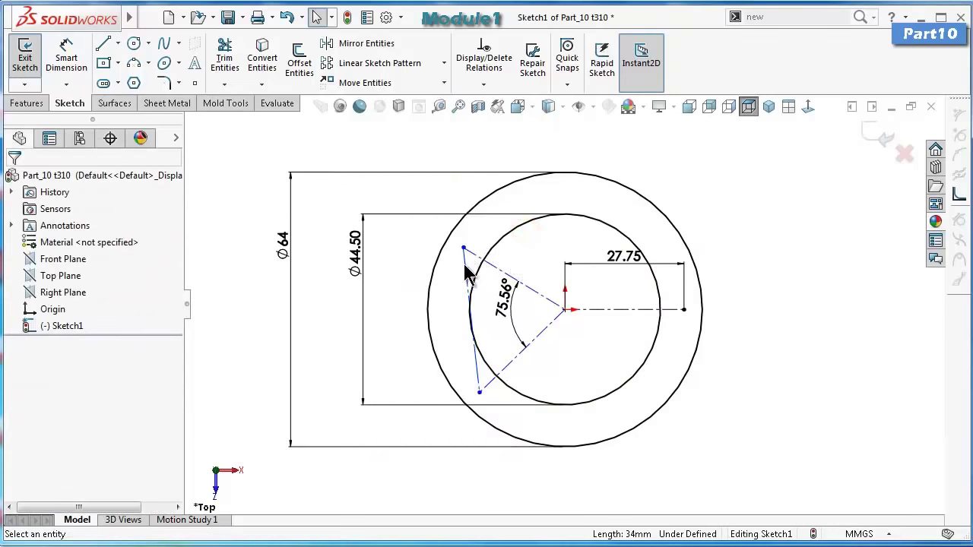
click(467, 274)
click(525, 199)
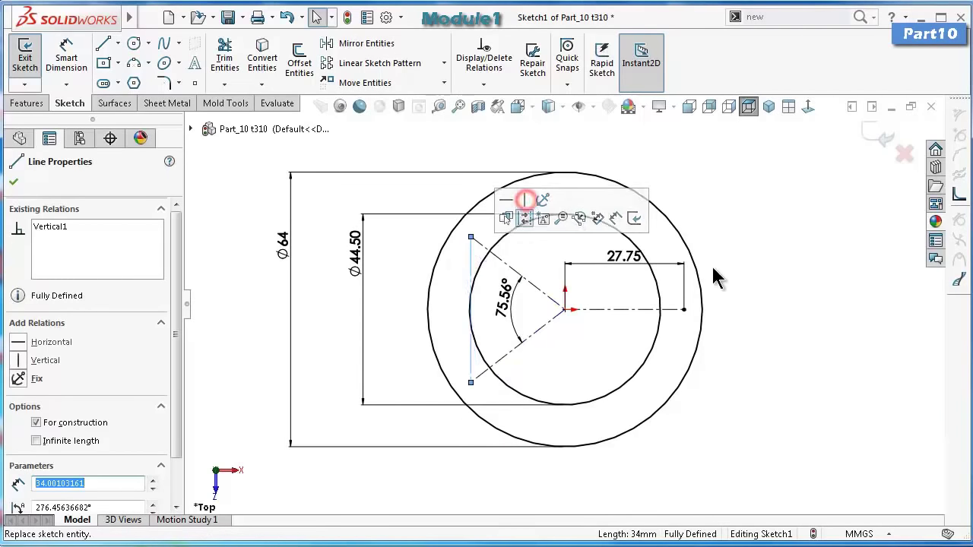
click(764, 285)
scroll(735, 280, down, 2)
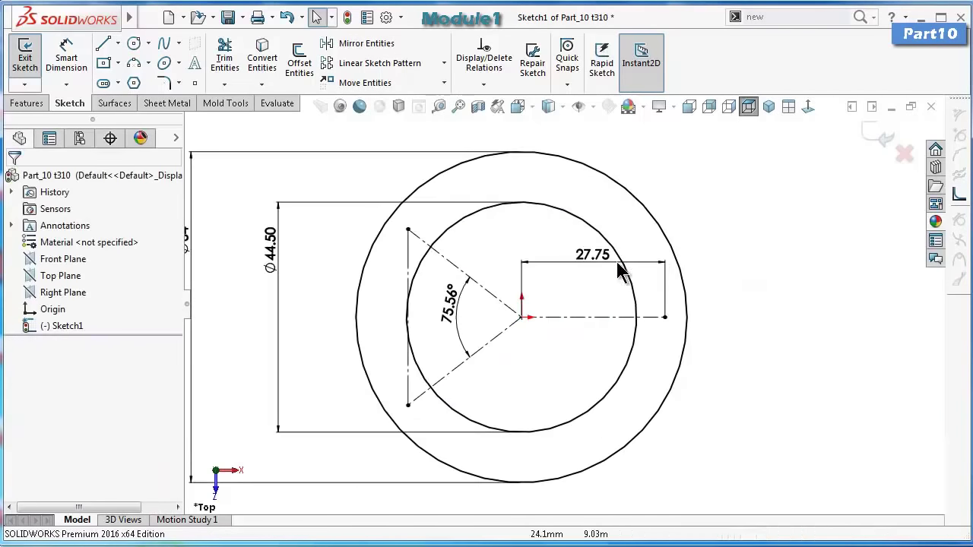
Sketch three small circles about 4.5 mm in diameter, centred on the outer endpoints of the three 27.75 mm centerlines.
click(137, 45)
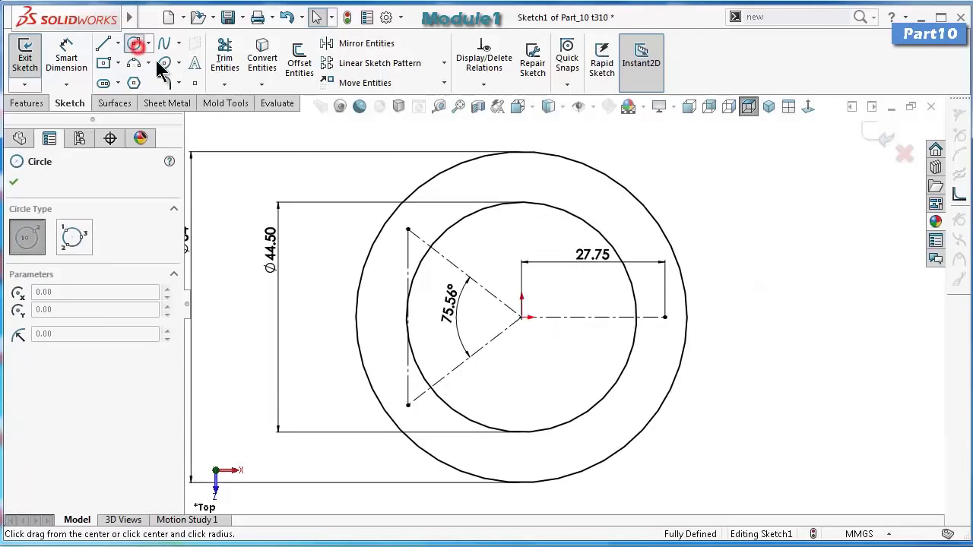
click(666, 318)
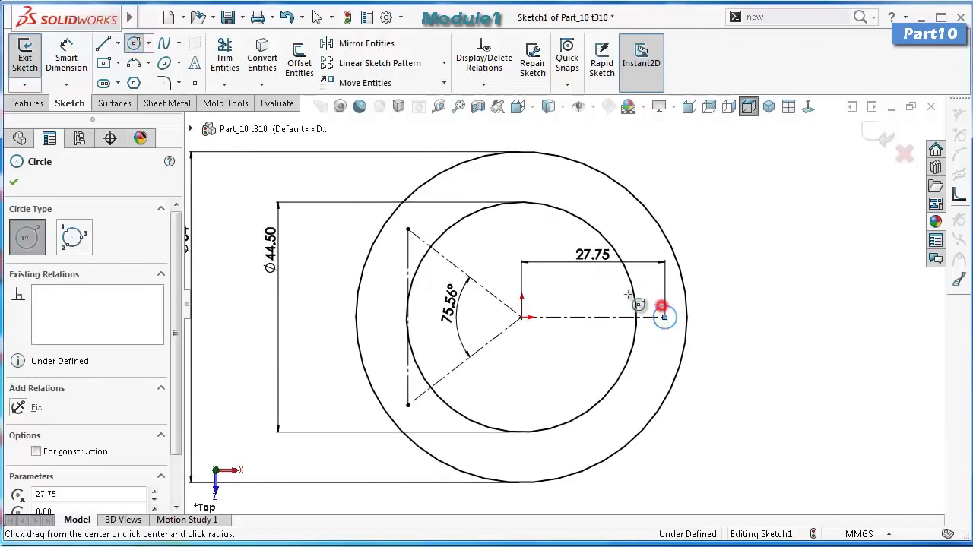
click(409, 229)
click(402, 224)
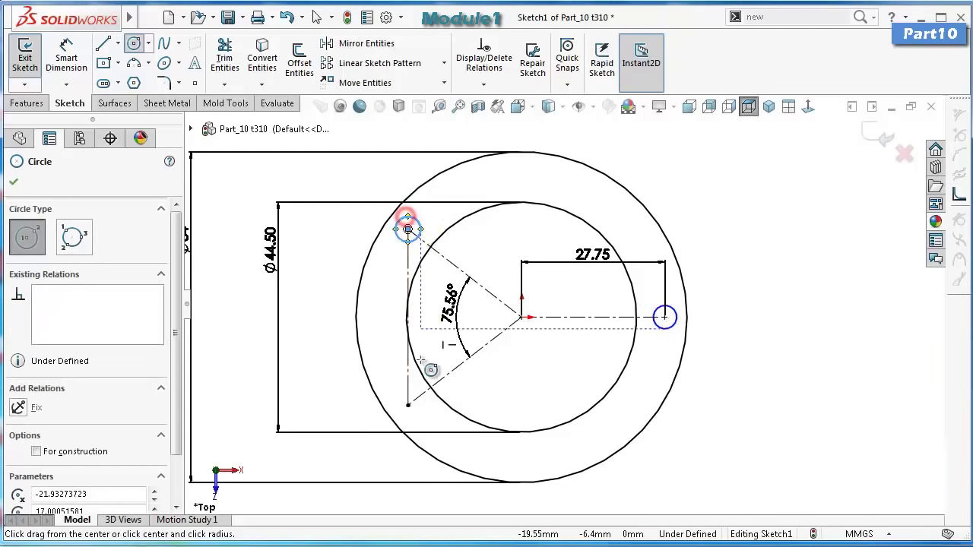
click(408, 405)
click(399, 396)
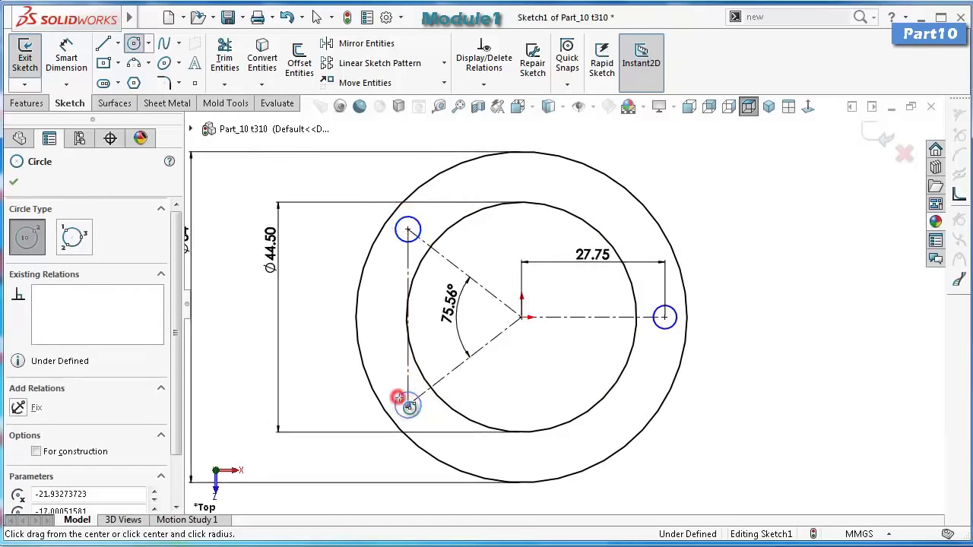
Dimension the diameter of the small circle at the end of the horizontal centerline as 3.5 mm.
right_drag(747, 431, 738, 380)
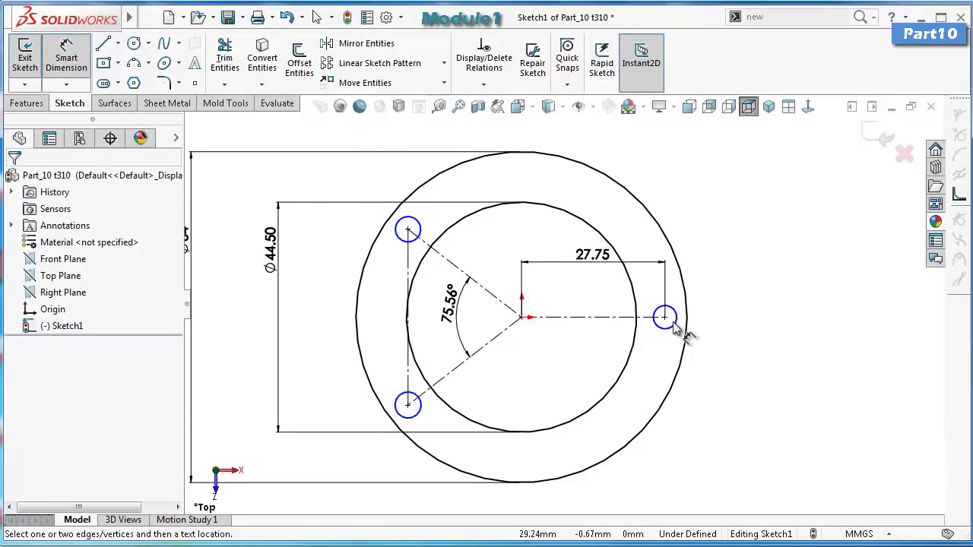
click(674, 323)
click(714, 341)
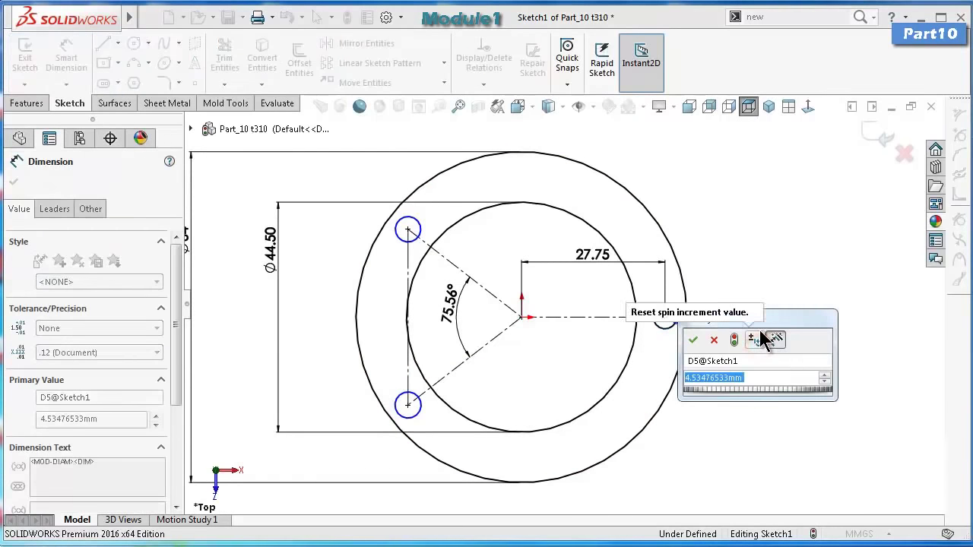
text(3.5)
key(Return)
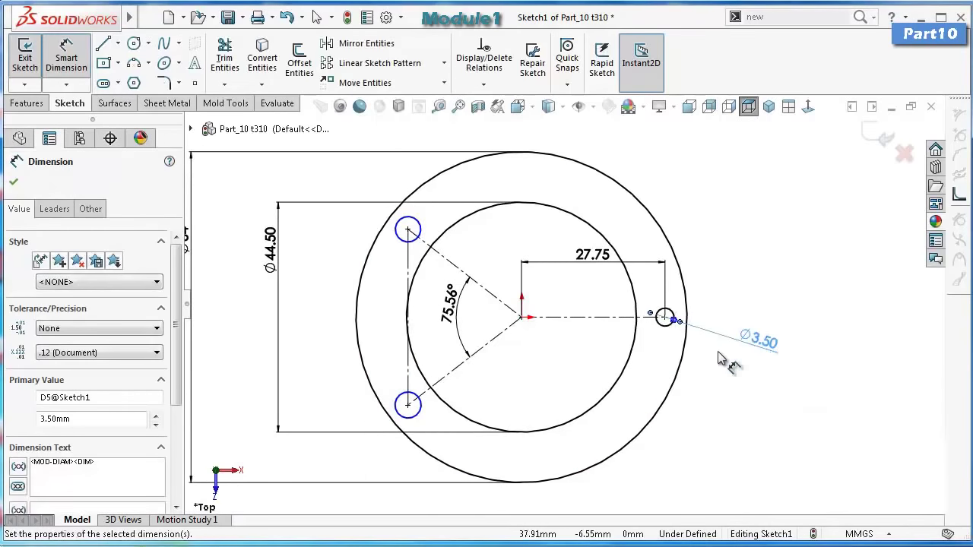
key(Escape)
Apply an Equal relation to the three small hole circles.
click(661, 327)
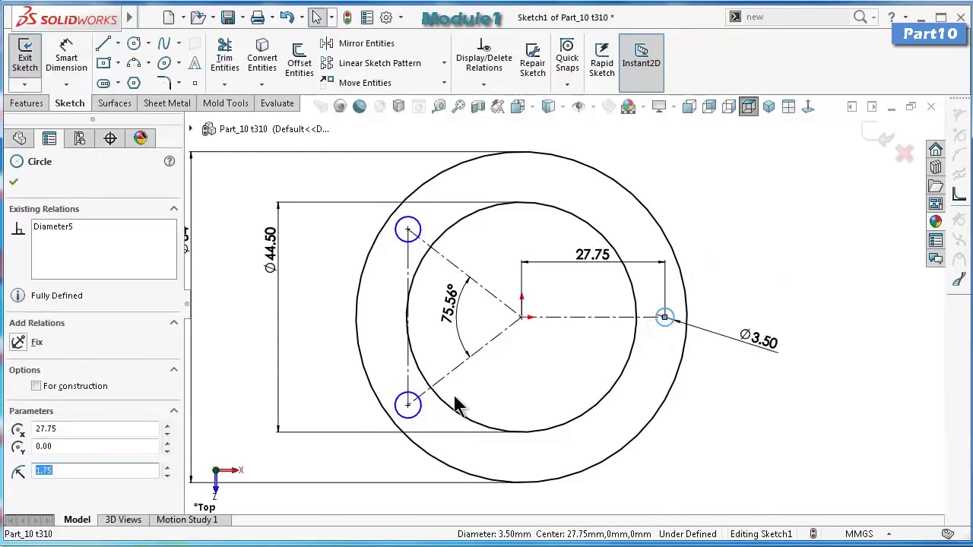
ctrl+click(420, 413)
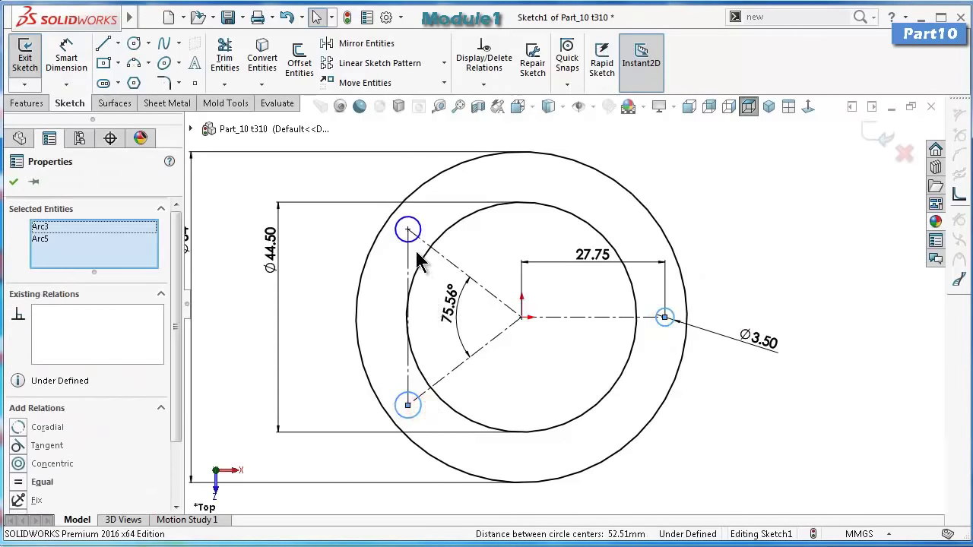
ctrl+click(408, 230)
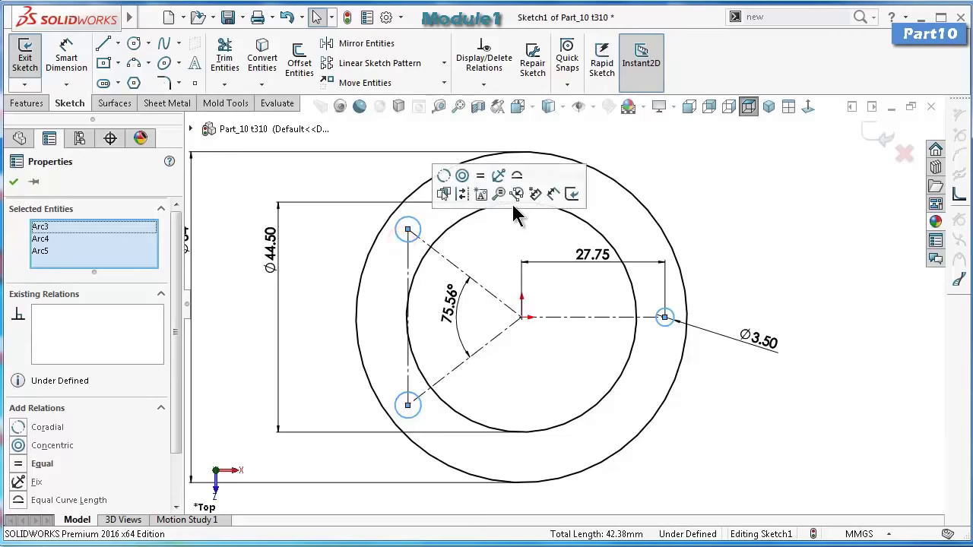
click(479, 174)
click(774, 200)
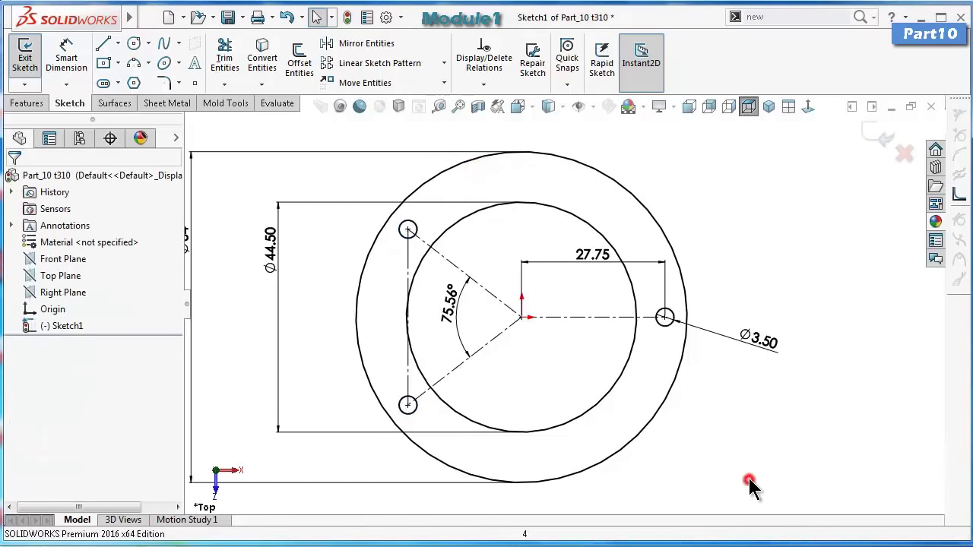
Extrude the ring profile with its three holes to a blind depth of 13 mm and save the part.
middle_drag(750, 482, 752, 457)
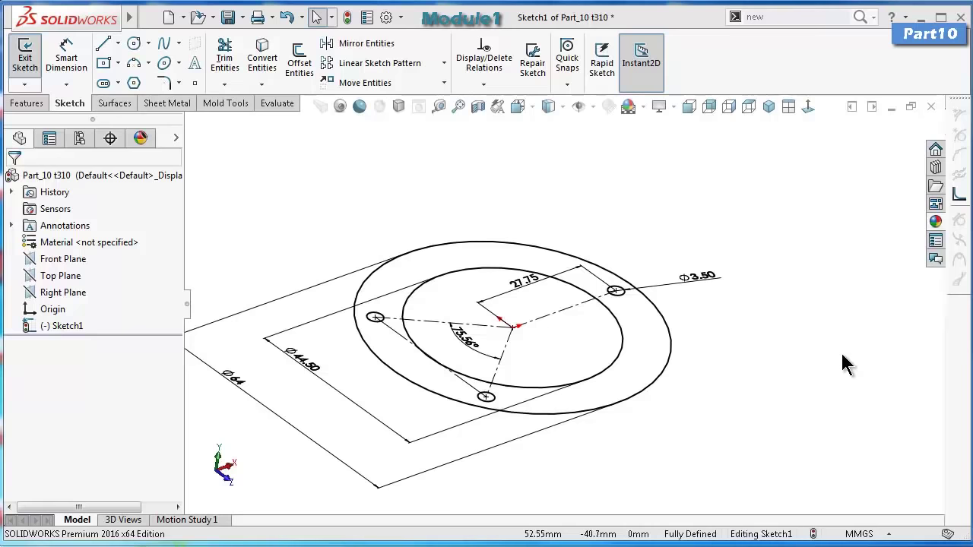
middle_drag(825, 336, 807, 329)
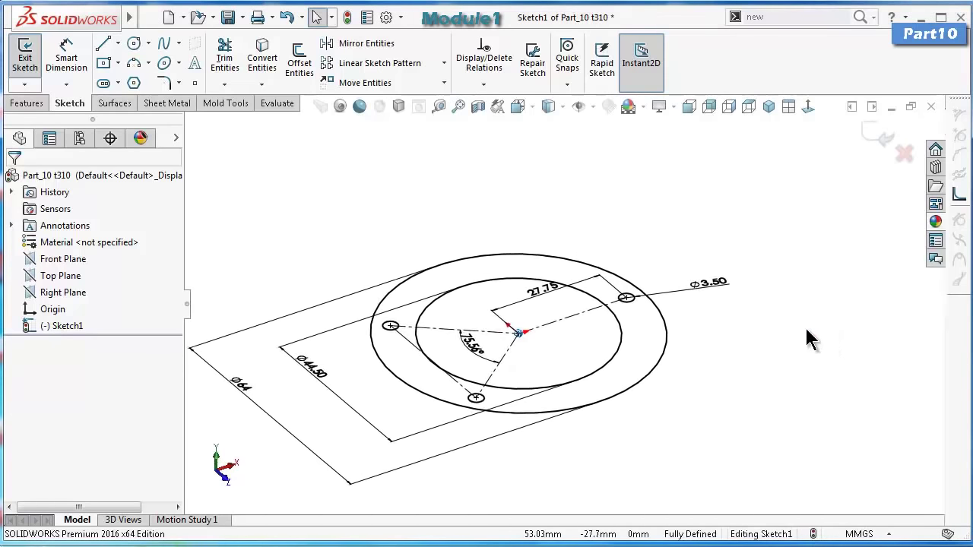
click(28, 102)
click(30, 67)
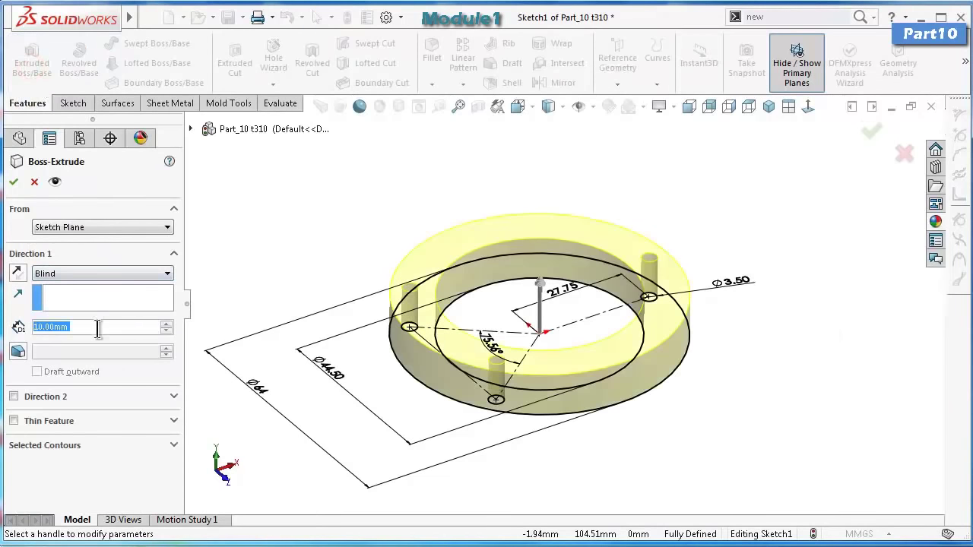
text(13)
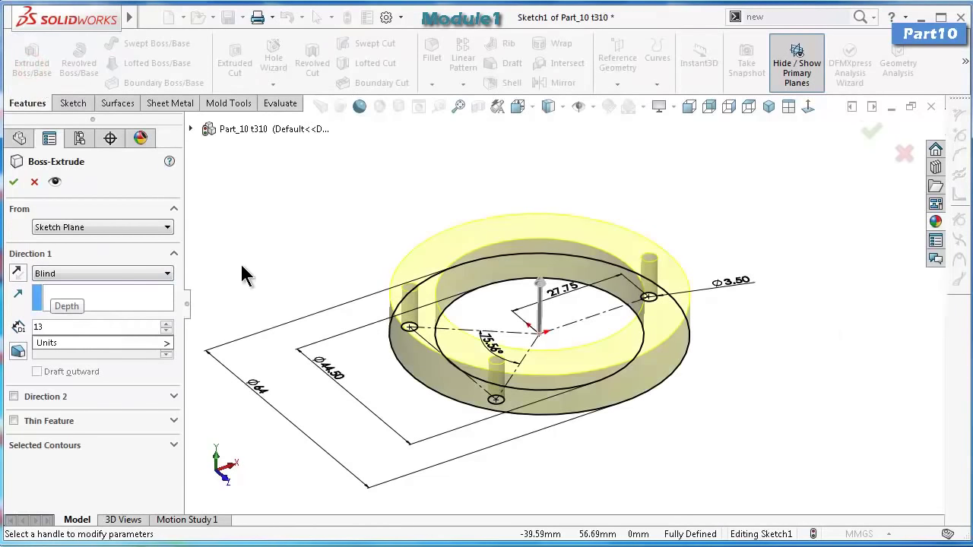
key(Return)
click(14, 182)
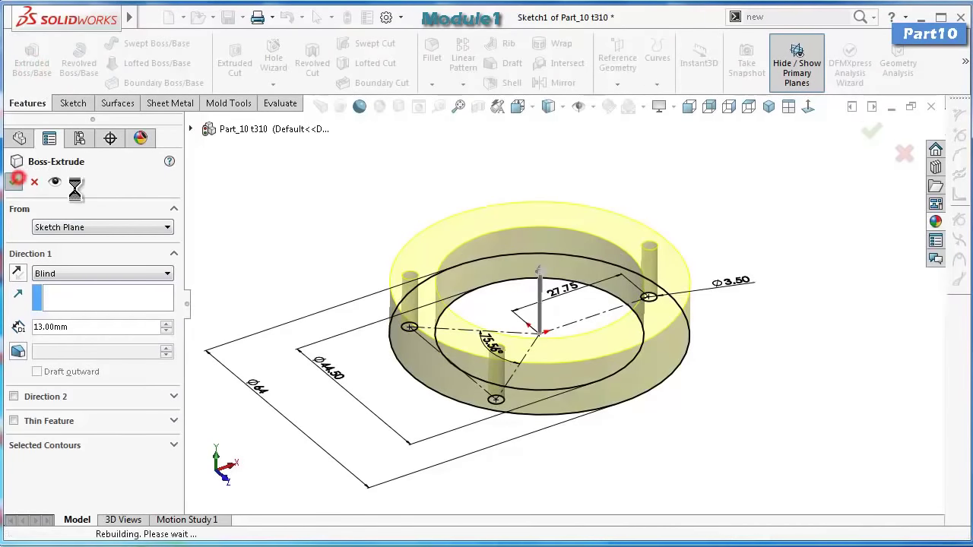
click(284, 217)
middle_drag(620, 414, 611, 375)
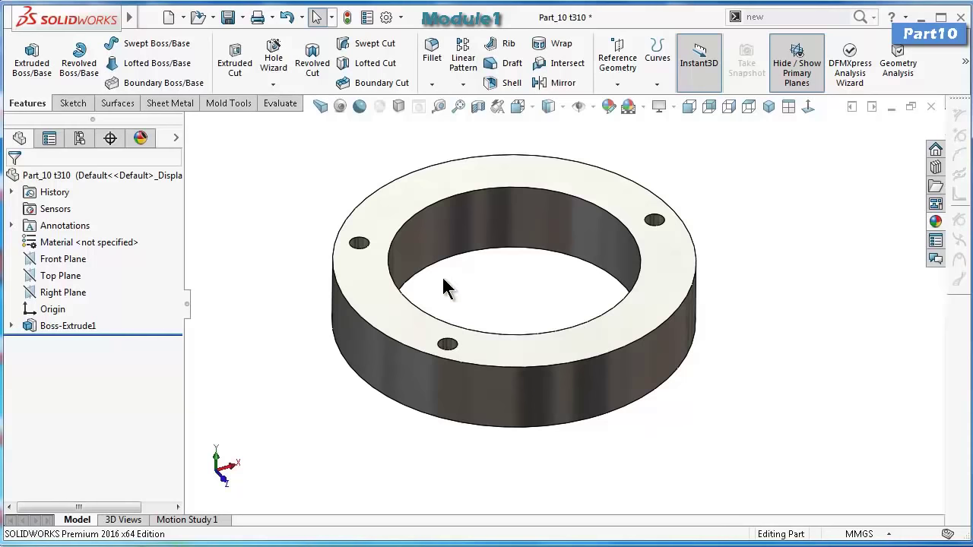
click(227, 16)
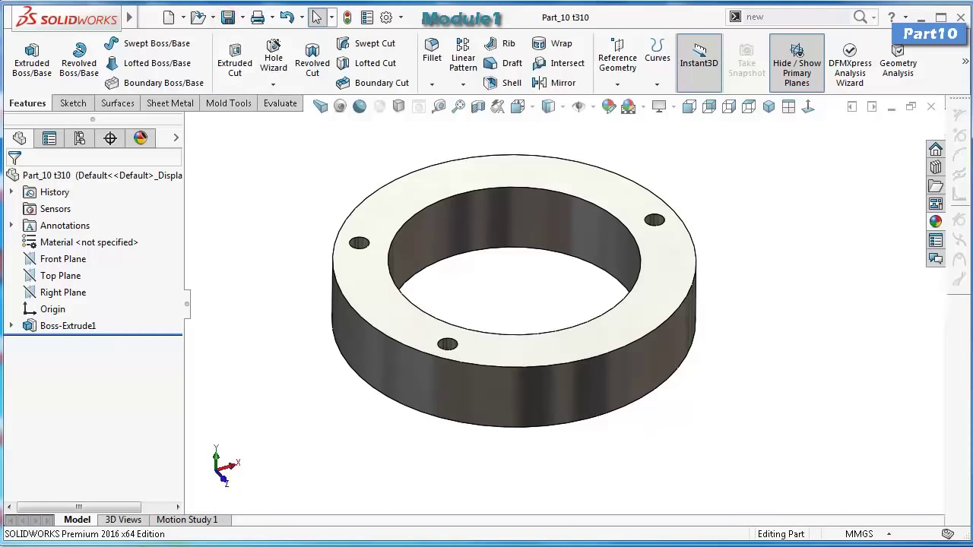
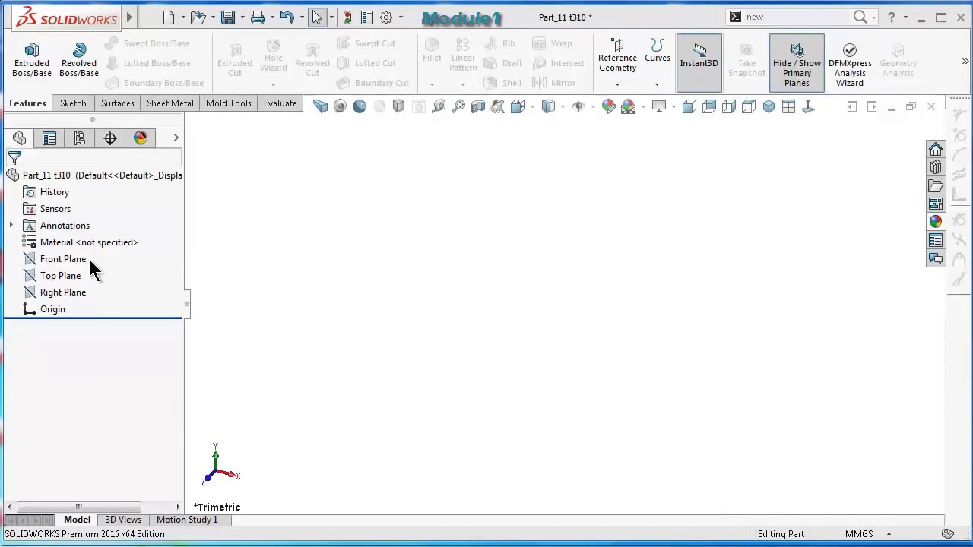
Sketch a closed stepped profile on the Front Plane, starting at the origin, about 72.6 mm wide with a 13.15 mm high step on its outer side.
click(63, 260)
click(62, 241)
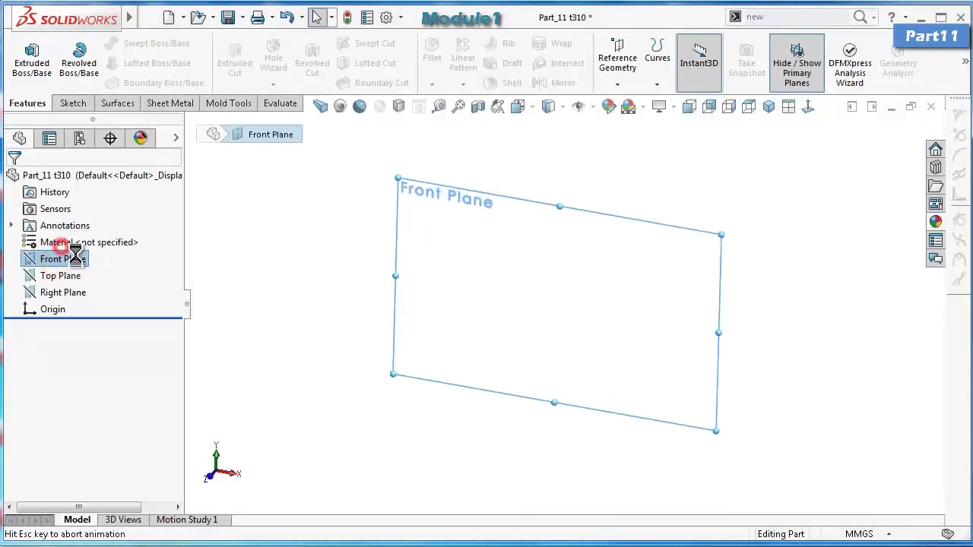
click(104, 44)
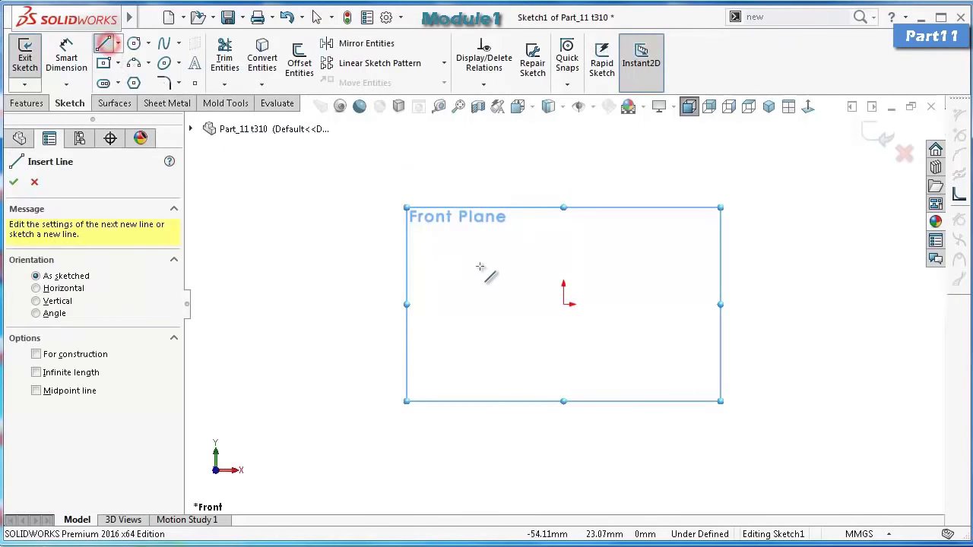
click(563, 304)
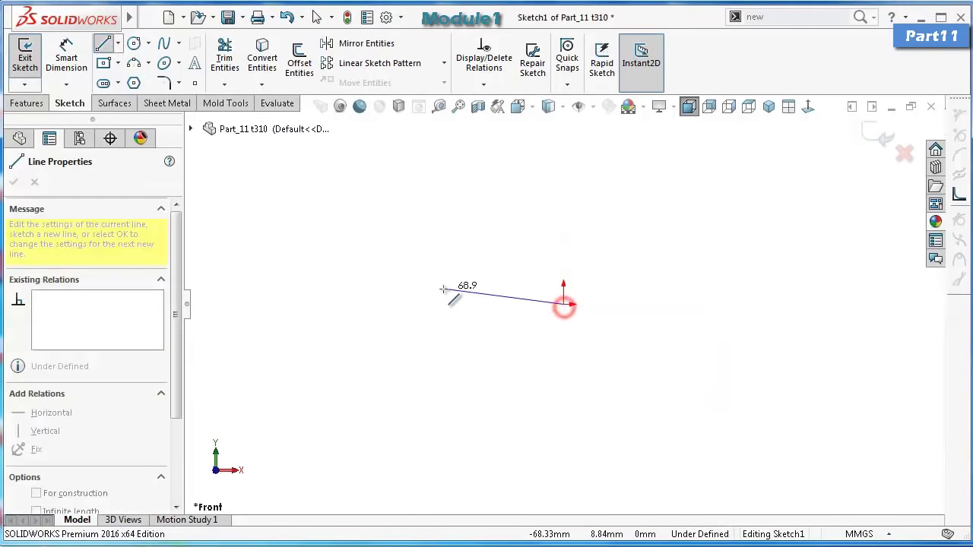
click(435, 304)
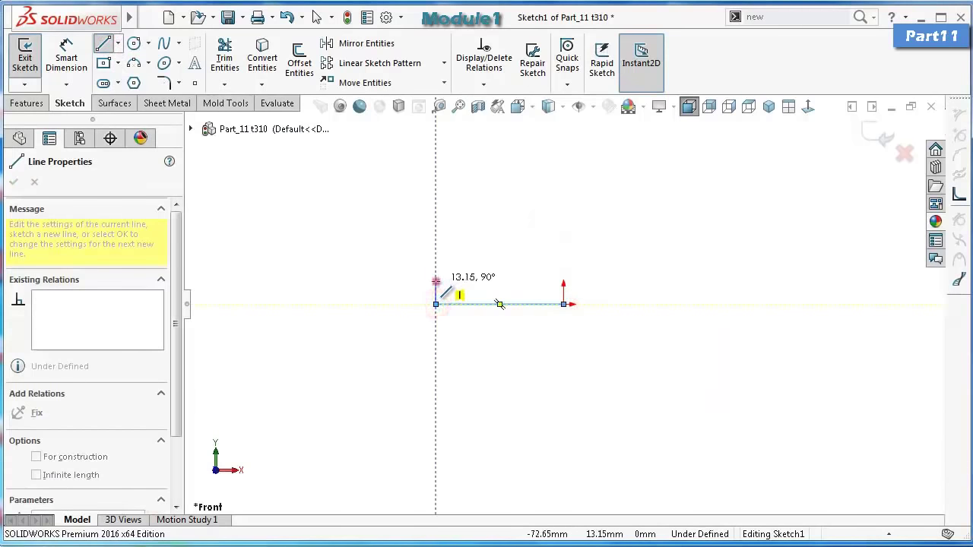
click(436, 282)
click(449, 280)
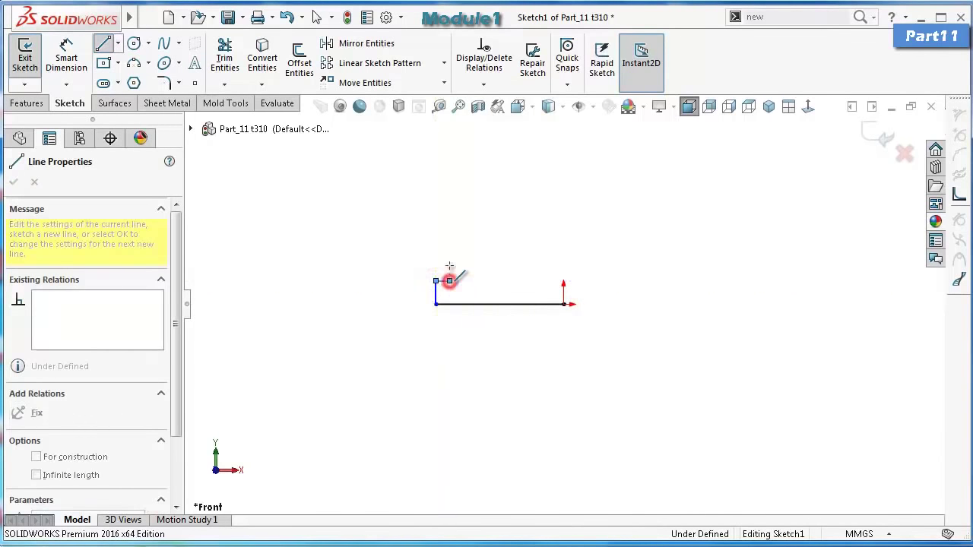
click(451, 202)
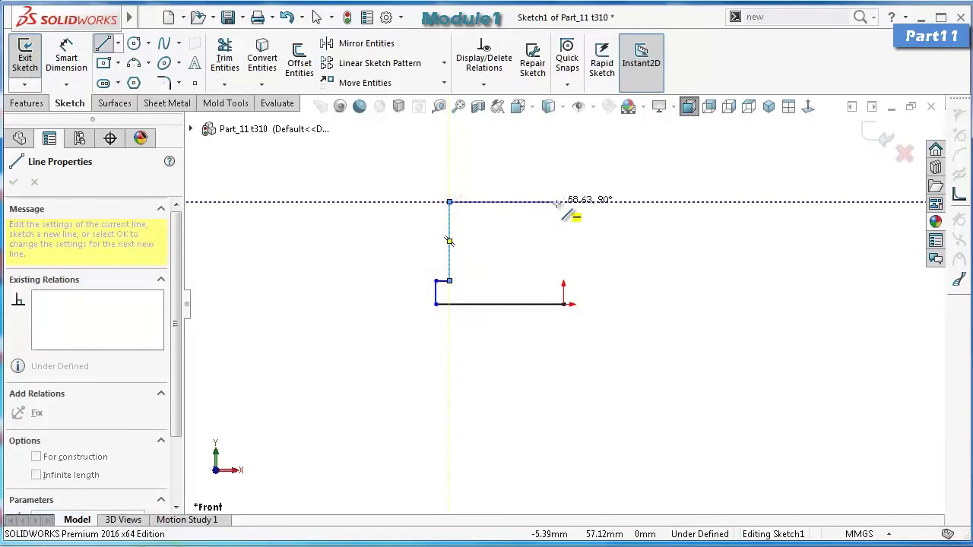
click(563, 202)
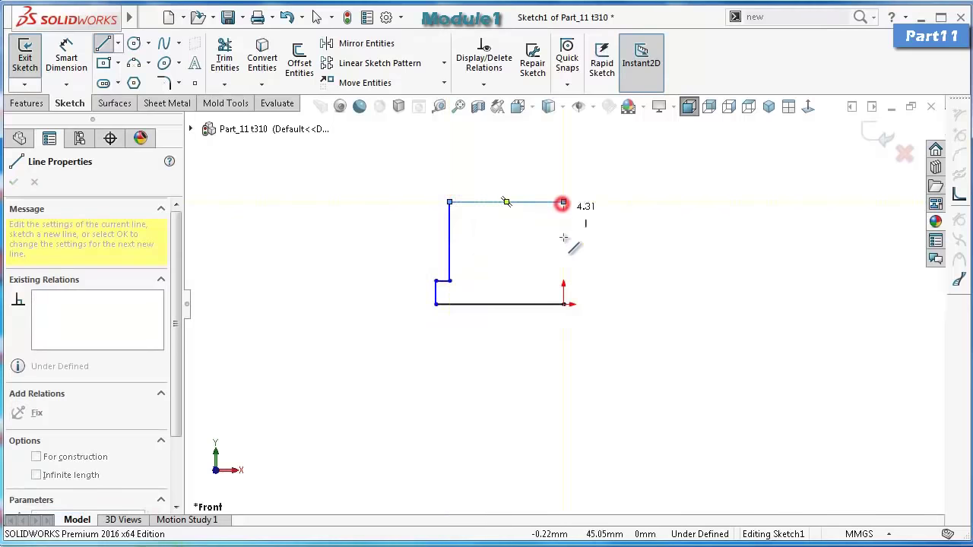
click(564, 304)
Dimension the profile's base line as 20 mm and the short vertical edge of the step as 5 mm.
right_drag(643, 396, 640, 269)
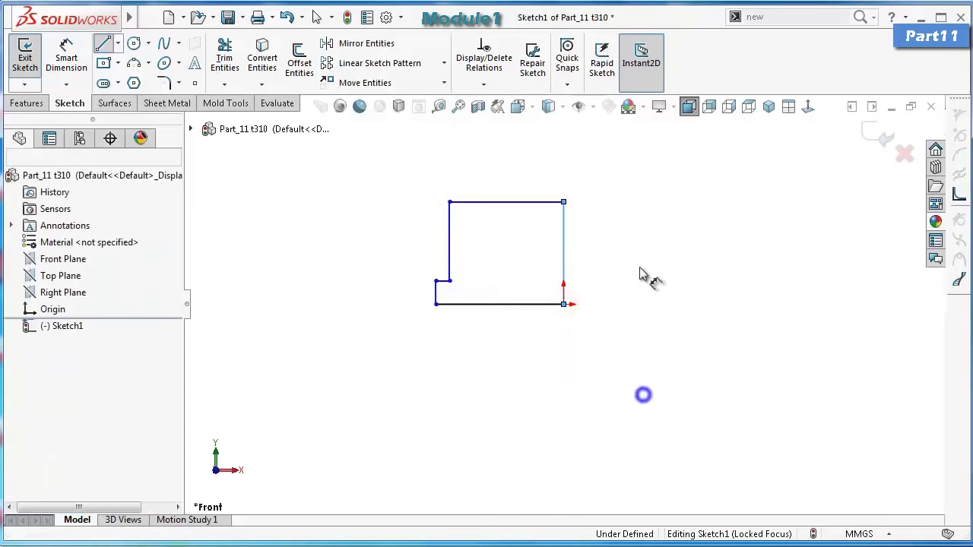
click(556, 305)
click(553, 337)
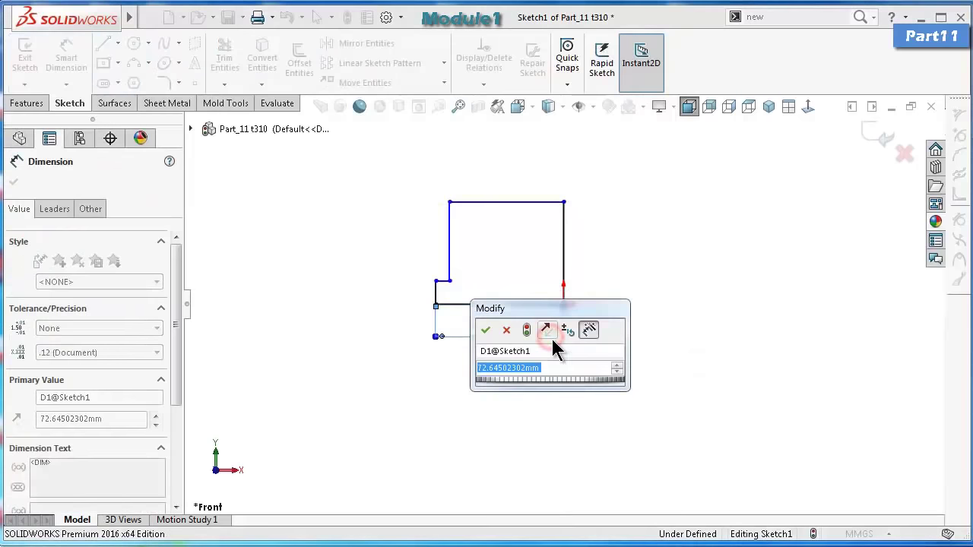
text(20)
key(Return)
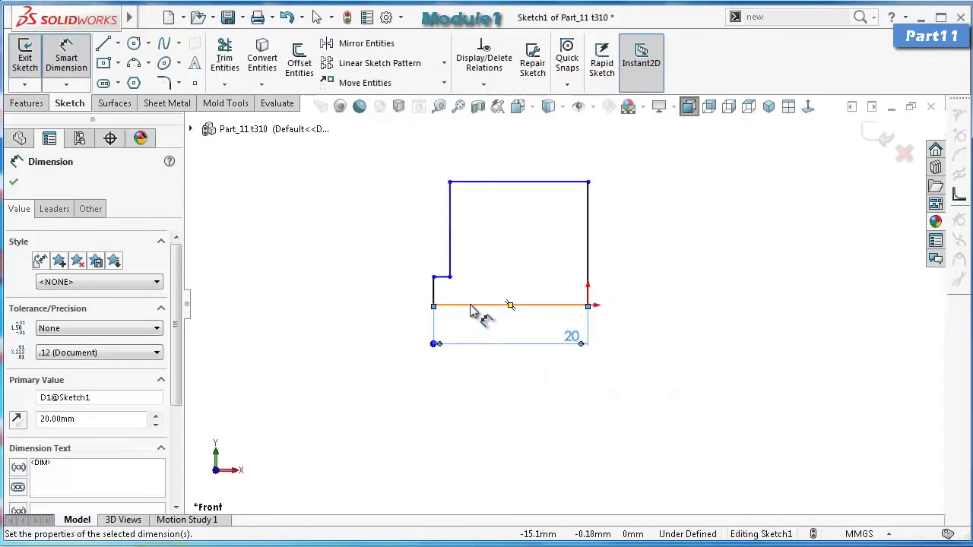
click(435, 291)
click(385, 287)
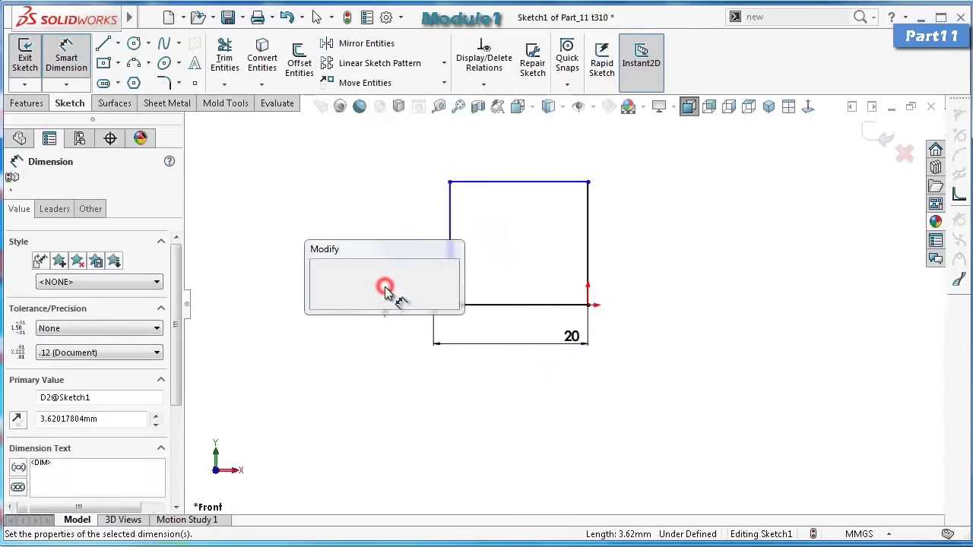
text(5)
key(Return)
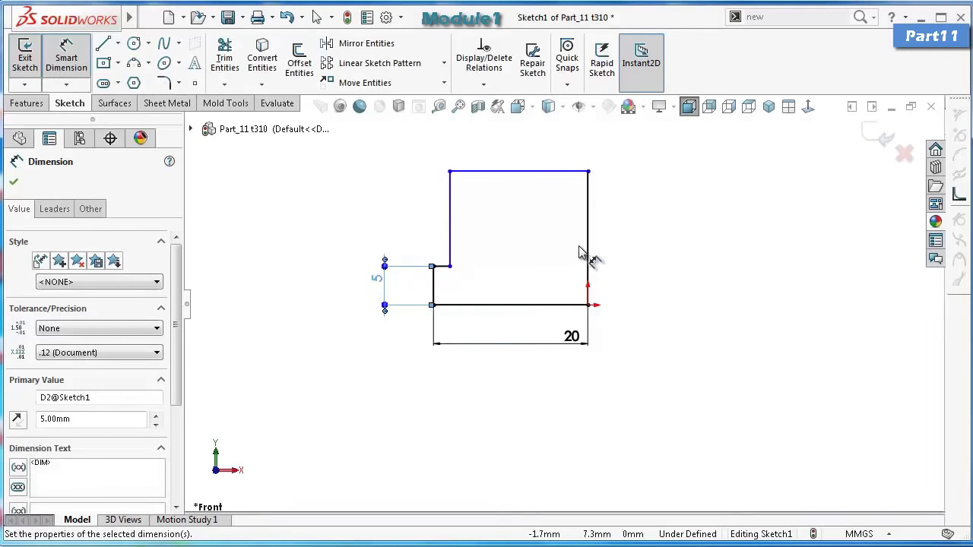
Dimension the profile's vertical line through the origin as 13 mm and its upper horizontal line as 17.5 mm.
click(589, 224)
click(663, 227)
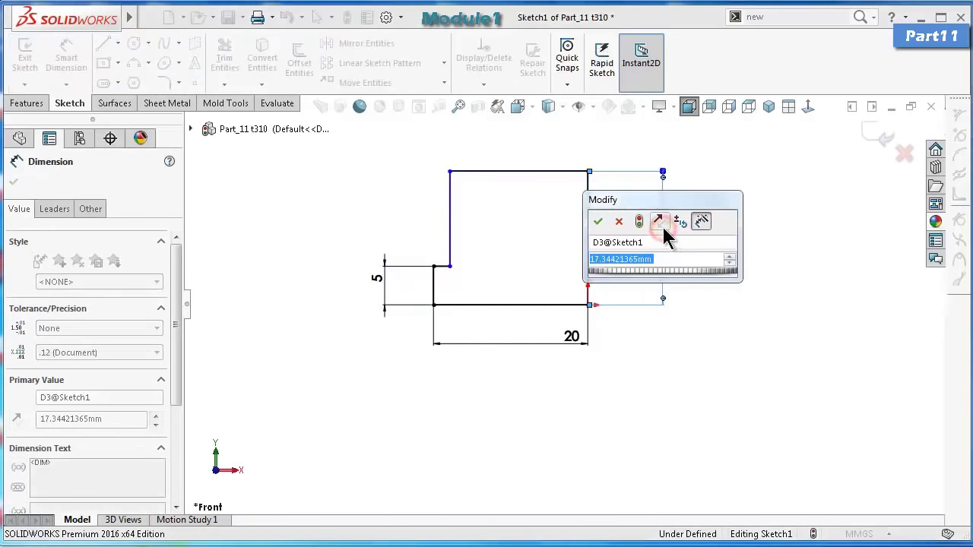
key(Return)
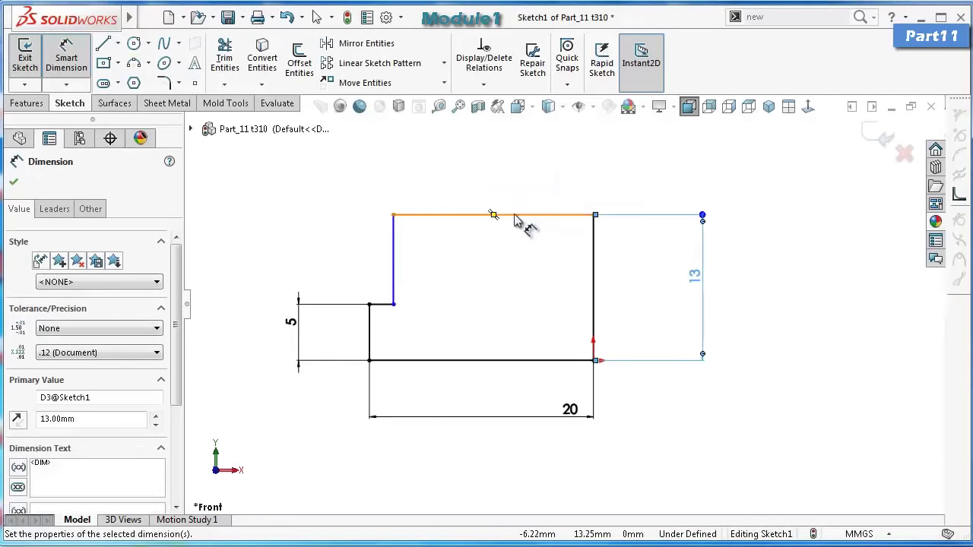
click(457, 215)
click(448, 183)
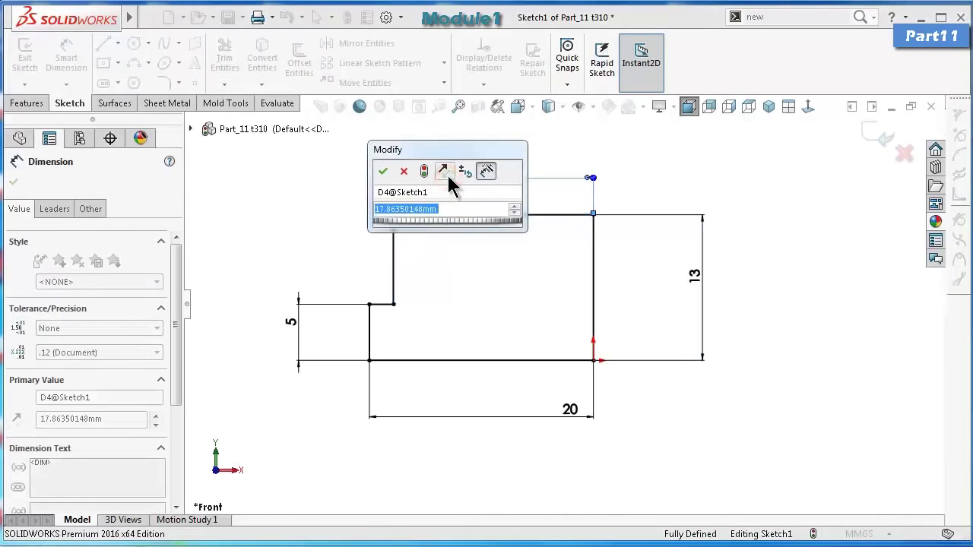
text(17.)
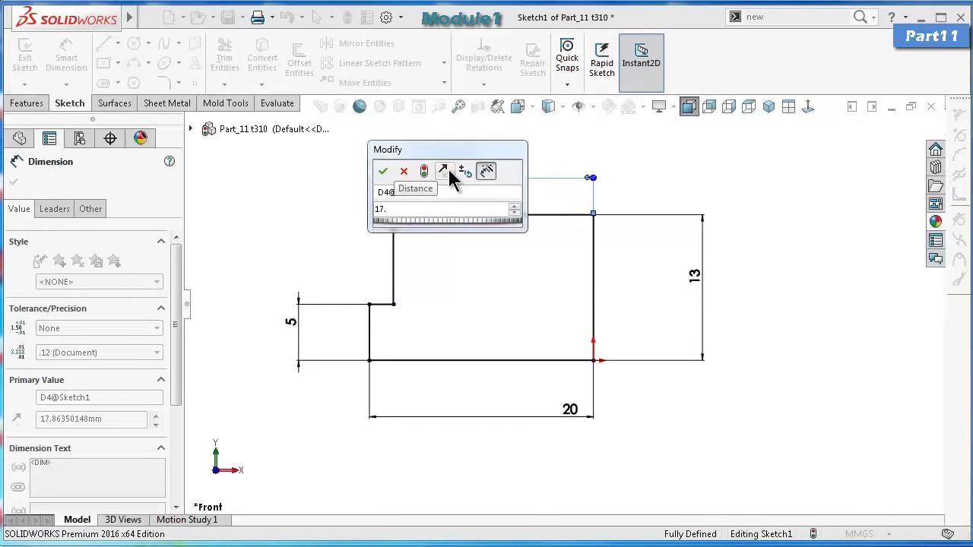
text(5)
key(Return)
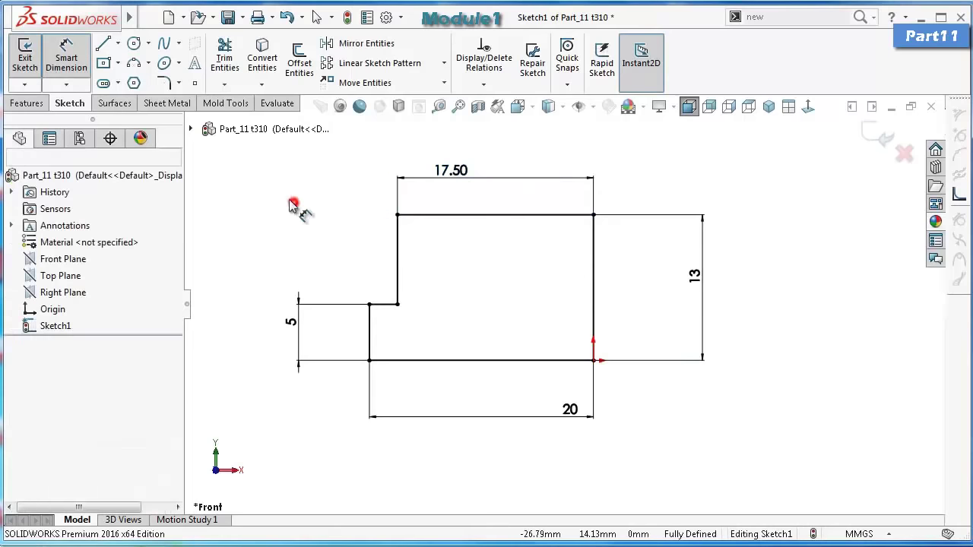
Revolve the stepped profile 360 degrees about its 13 mm vertical line through the origin.
click(30, 103)
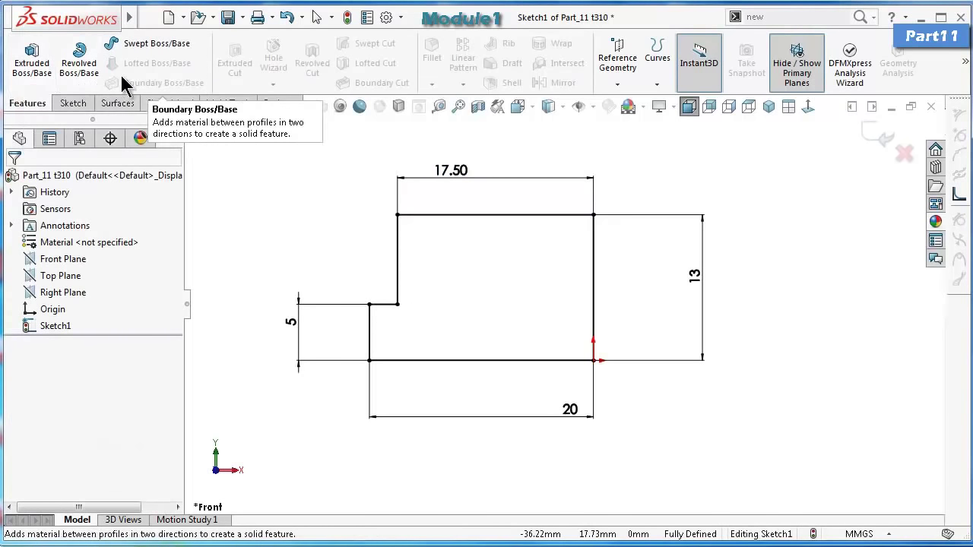
click(80, 67)
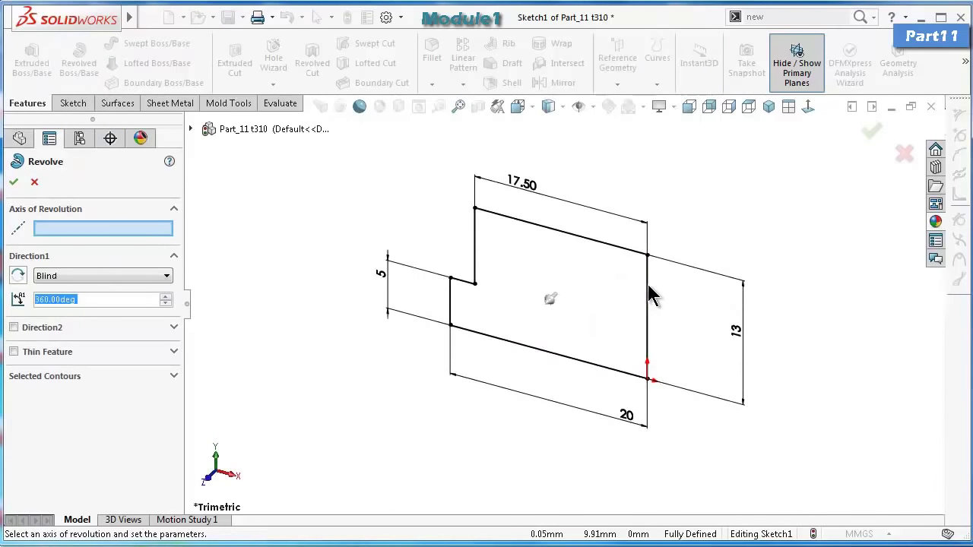
click(647, 286)
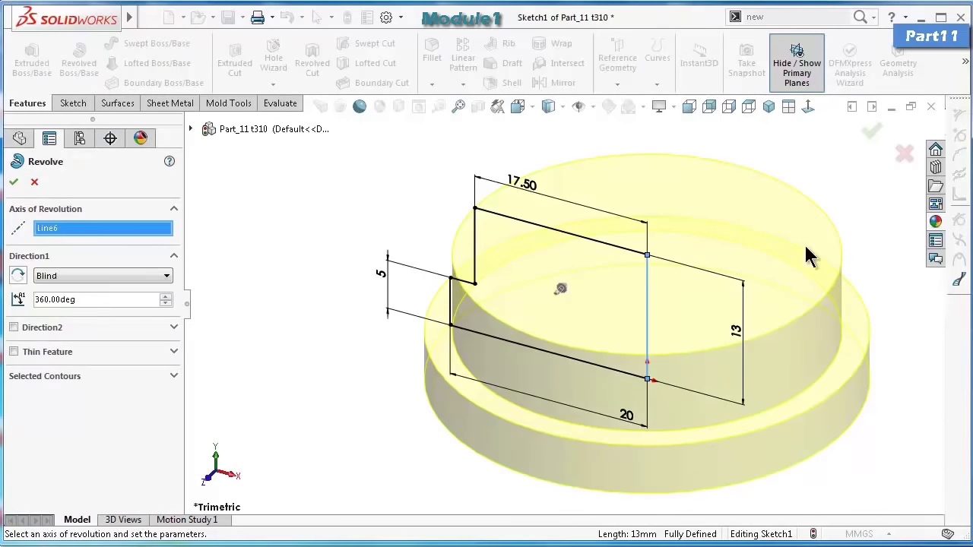
click(871, 134)
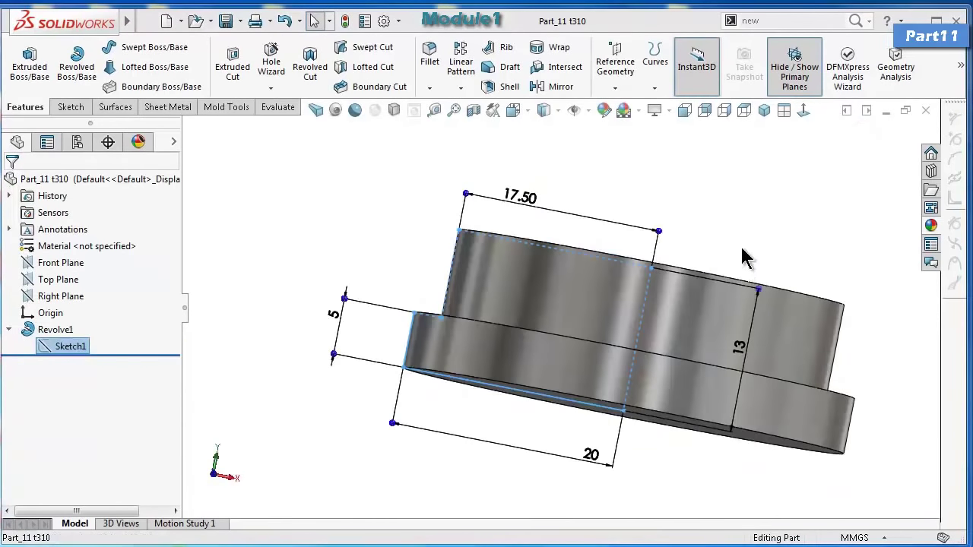
Start a sketch on the flat underside of the flange and draw a circle about 12.9 mm in diameter centred on the origin.
mouse_move(745, 259)
middle_down()
mouse_move(743, 243)
mouse_move(633, 286)
mouse_move(572, 331)
mouse_move(550, 334)
middle_up()
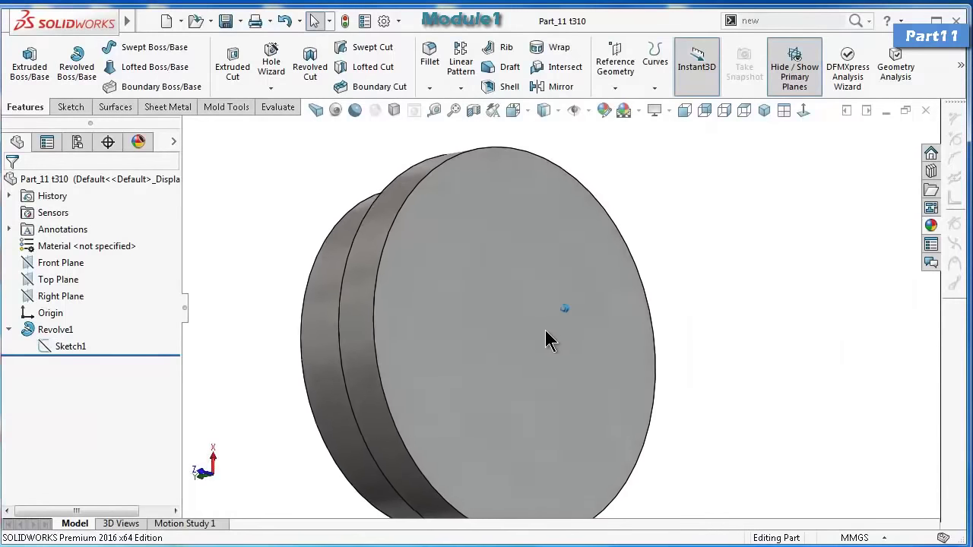
click(532, 336)
click(592, 304)
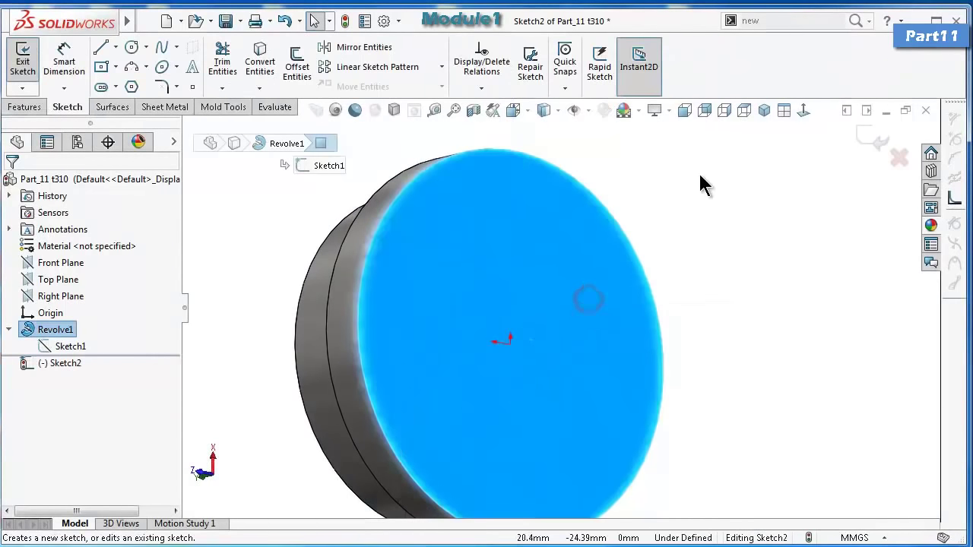
click(800, 113)
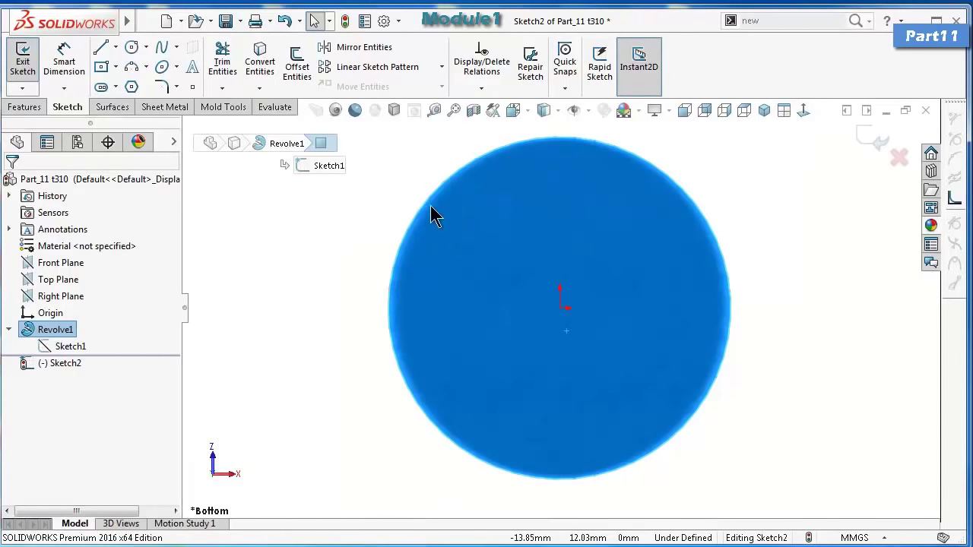
click(134, 47)
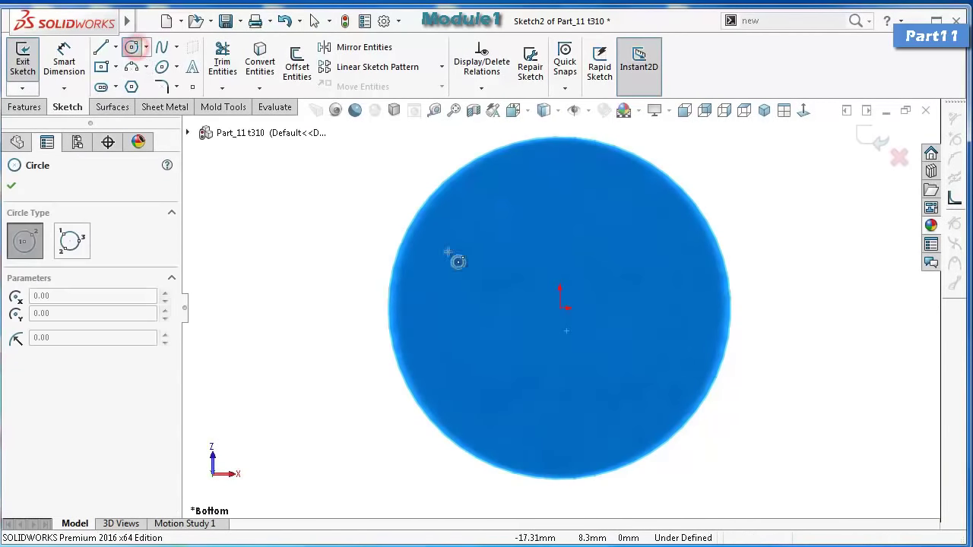
click(561, 308)
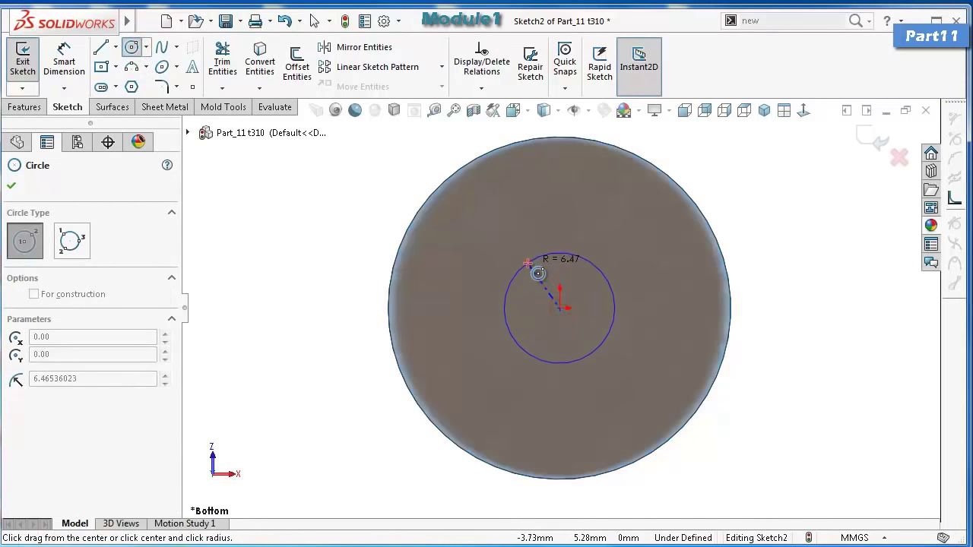
click(524, 266)
Dimension the diameter of the central circle as 22.5 mm.
right_drag(770, 320, 771, 268)
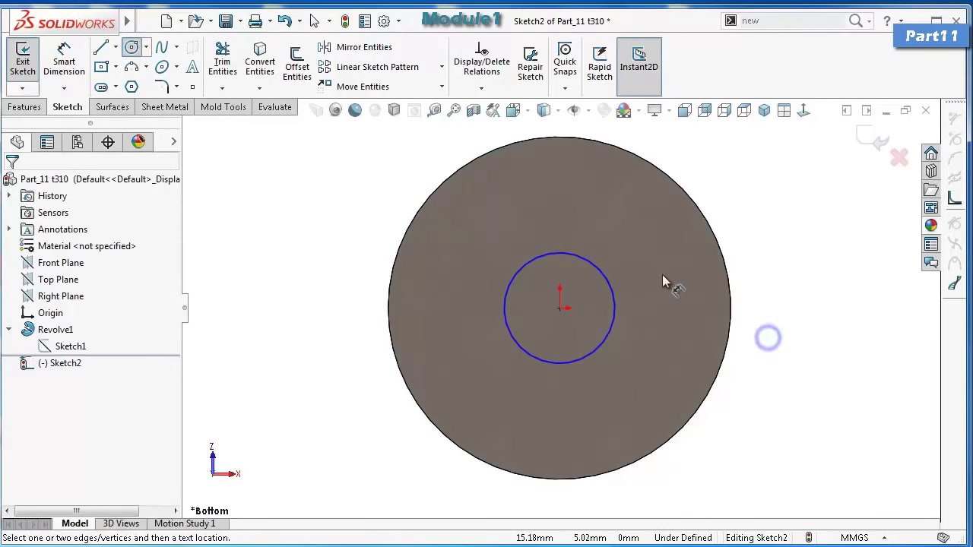
click(613, 292)
click(766, 294)
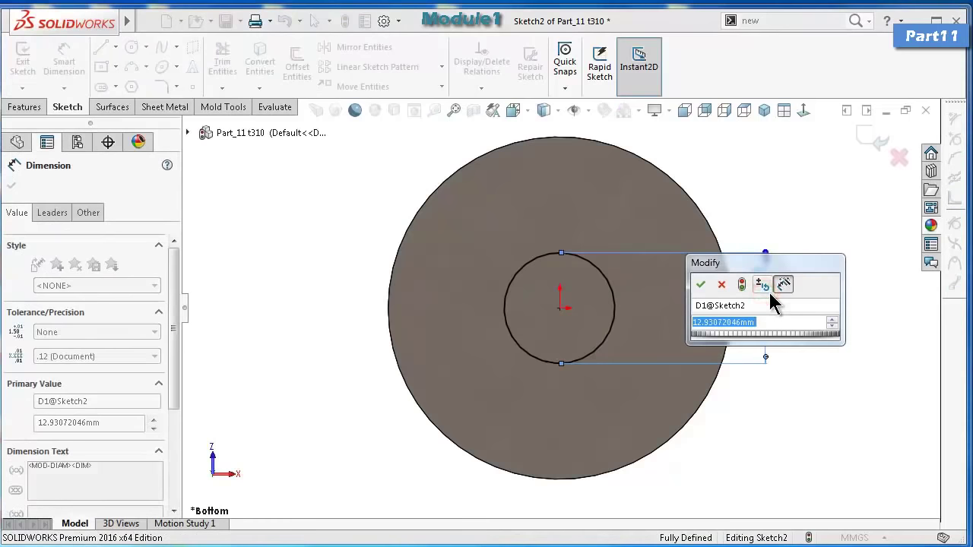
text(22.5)
key(Return)
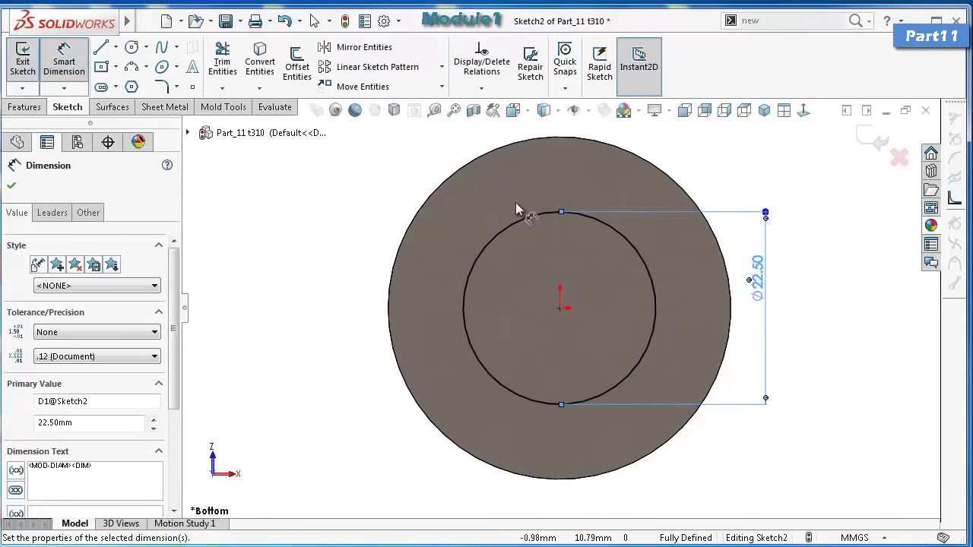
Sketch a small circle about 3.46 mm in diameter, level with the origin and about 15.4 mm from it, outside the central circle.
click(131, 47)
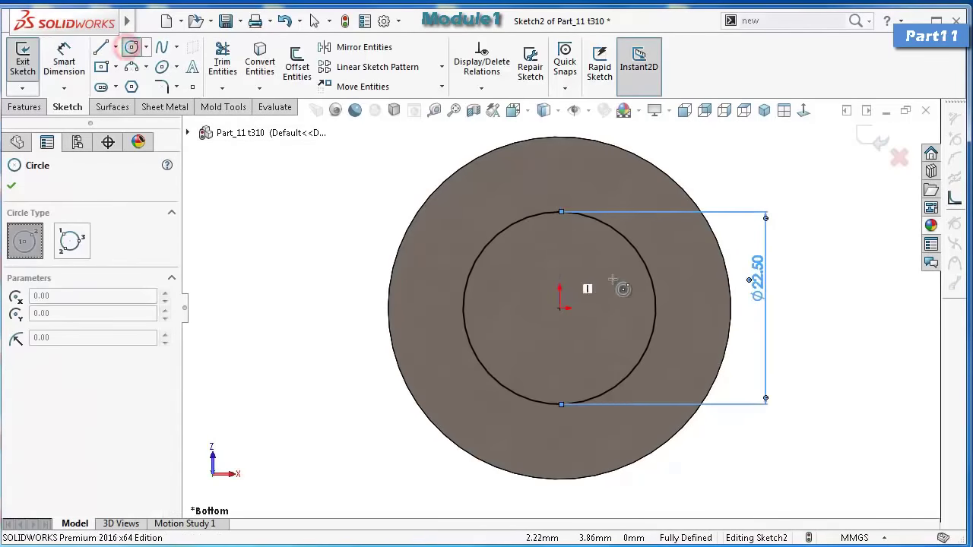
click(691, 308)
click(689, 294)
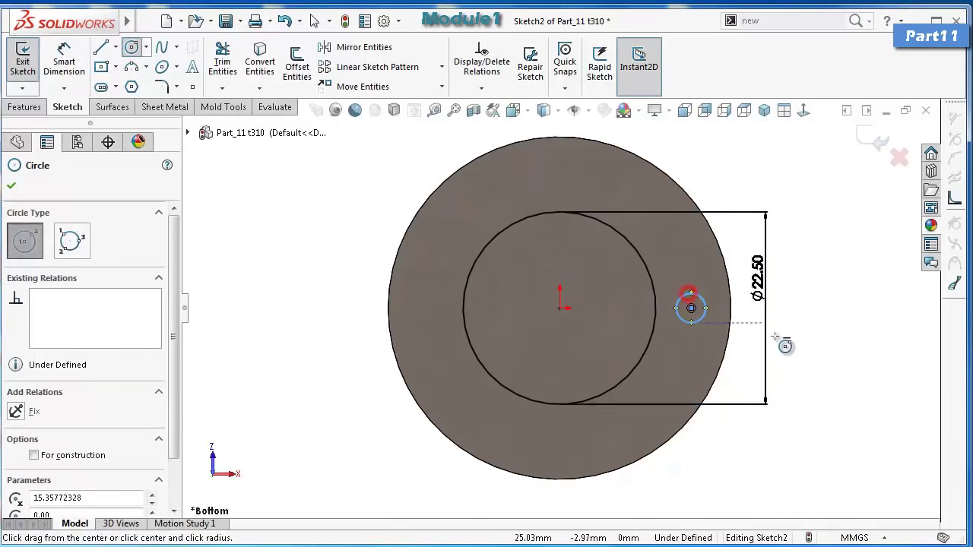
Dimension the diameter of the small circle as 3.5 mm.
right_drag(796, 353, 771, 303)
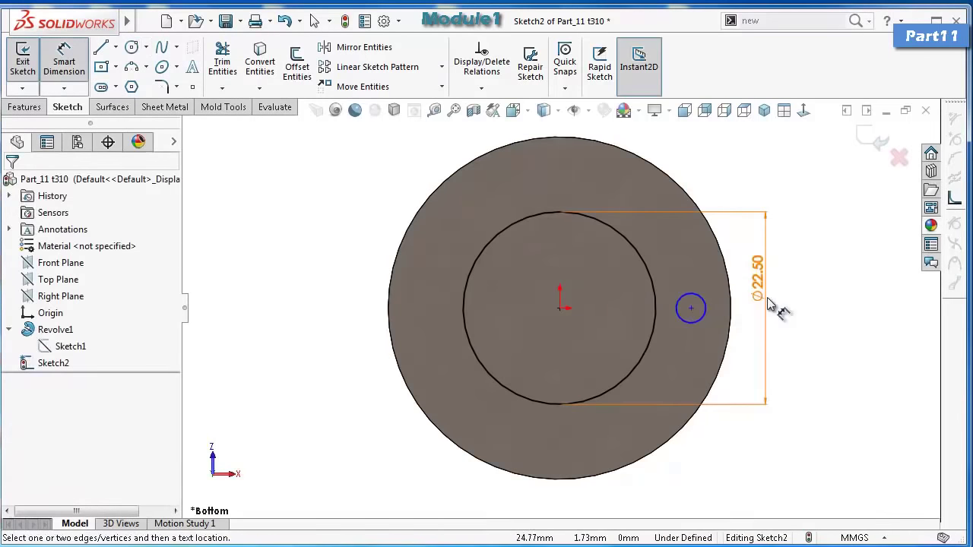
click(706, 319)
click(794, 348)
text(3)
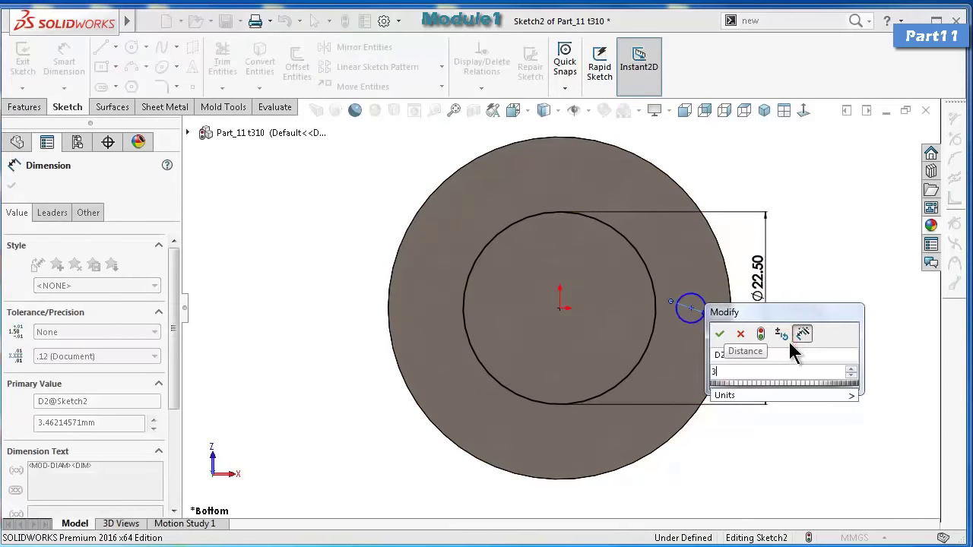
text(.5)
key(Return)
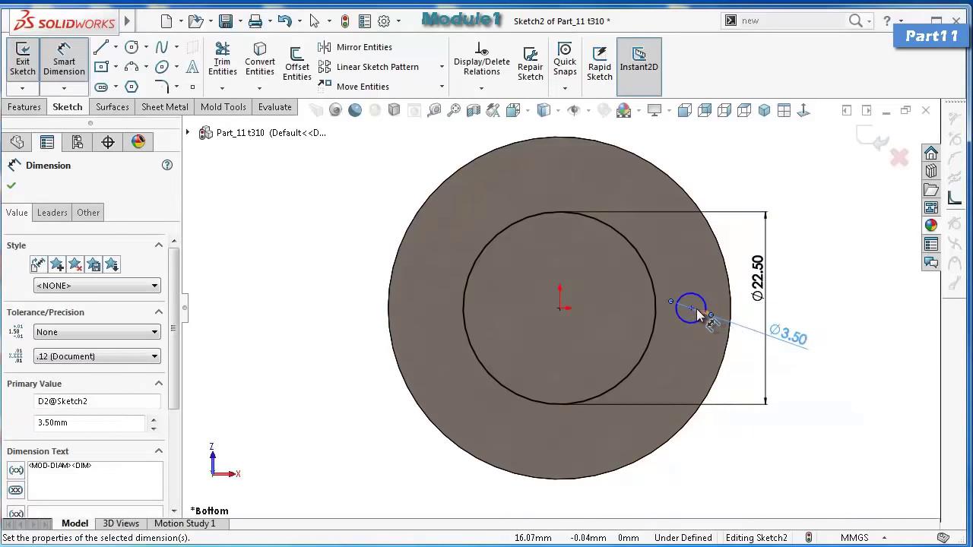
Dimension the horizontal distance between the small circle's centre and the origin as 14.5 mm.
click(691, 308)
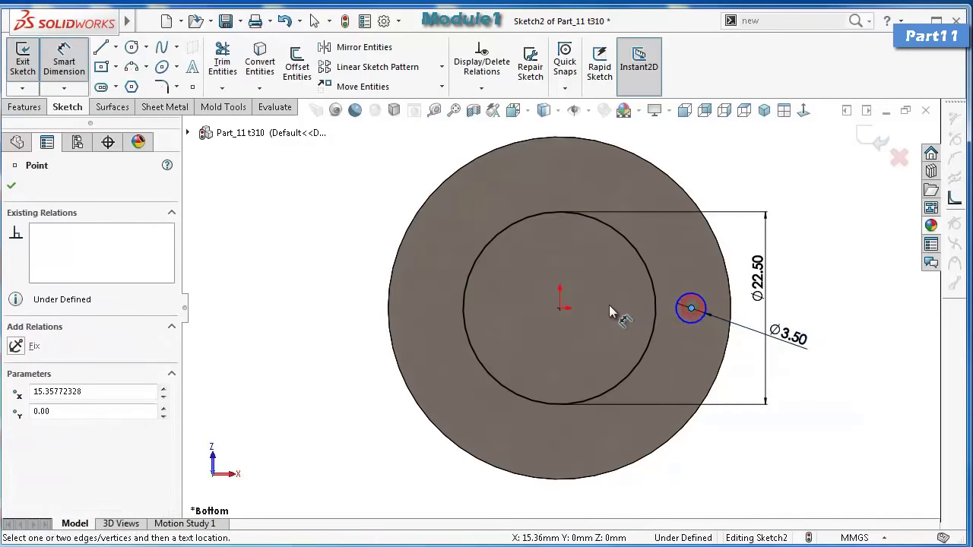
click(562, 308)
click(580, 275)
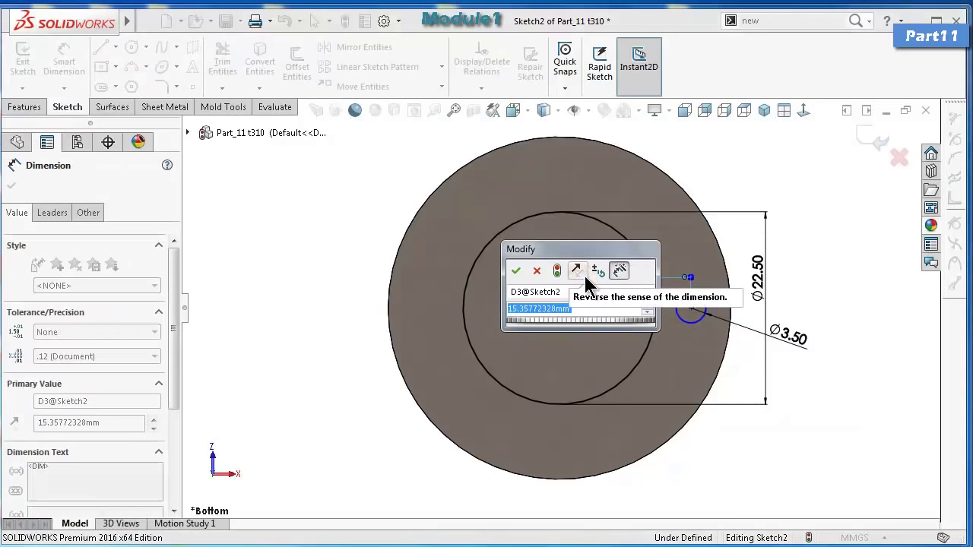
text(14.5)
key(Return)
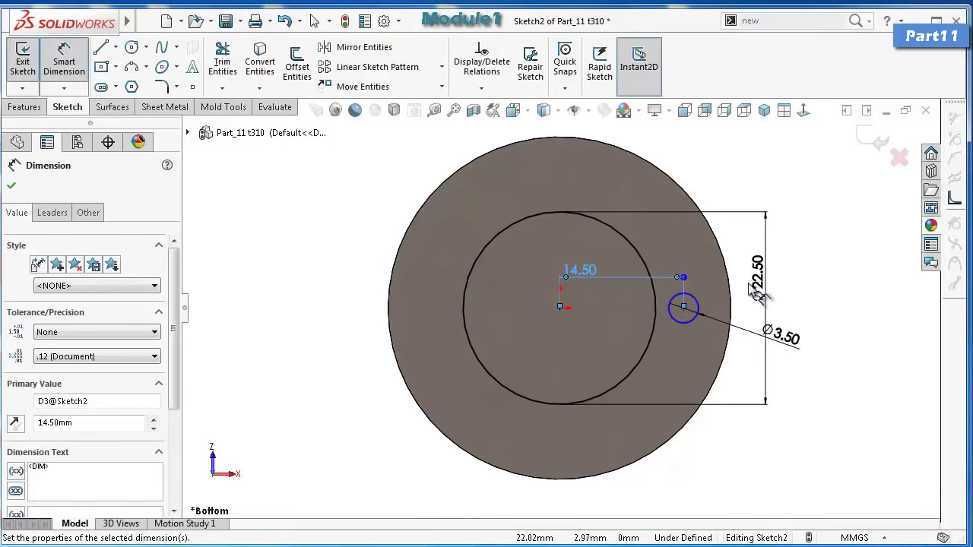
key(Escape)
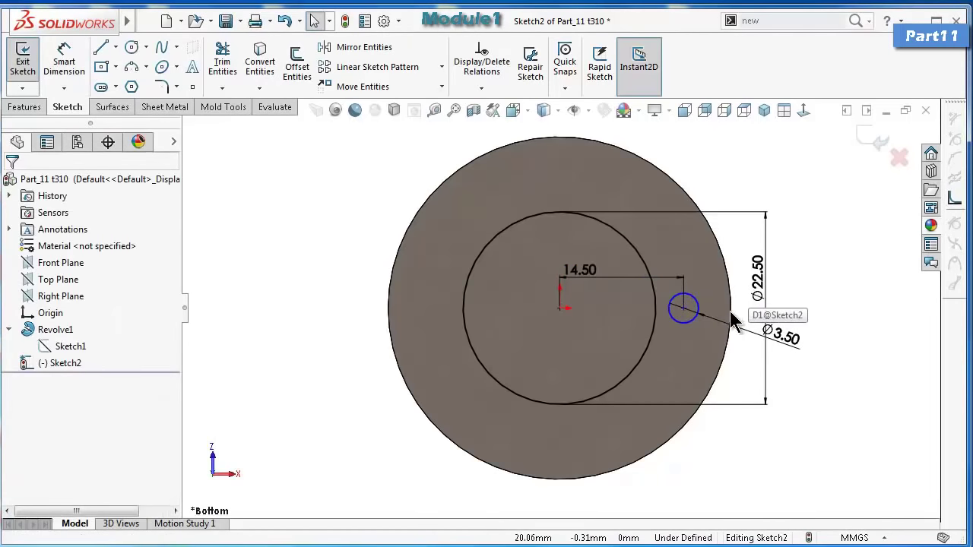
Add a horizontal relation between the small circle's centre and the origin.
click(684, 308)
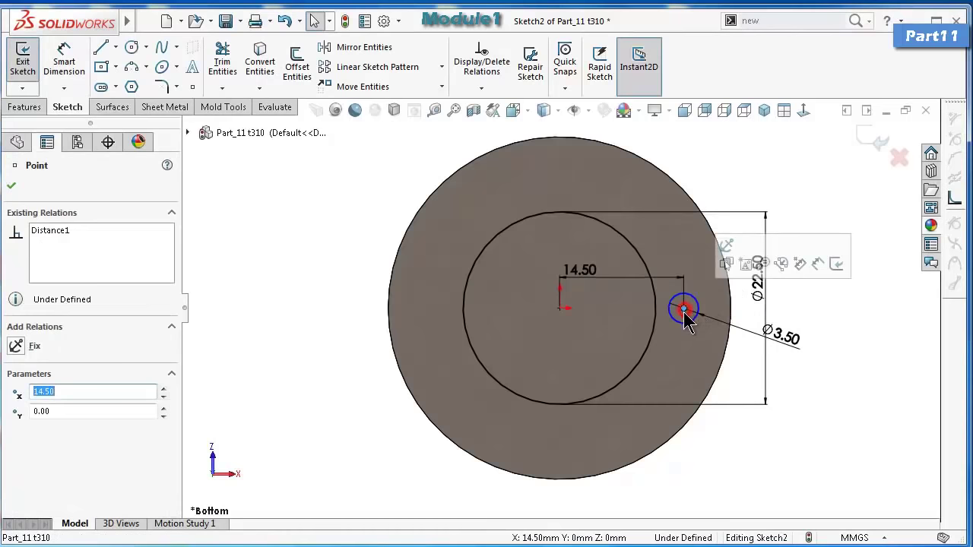
ctrl+click(561, 309)
click(612, 243)
click(808, 219)
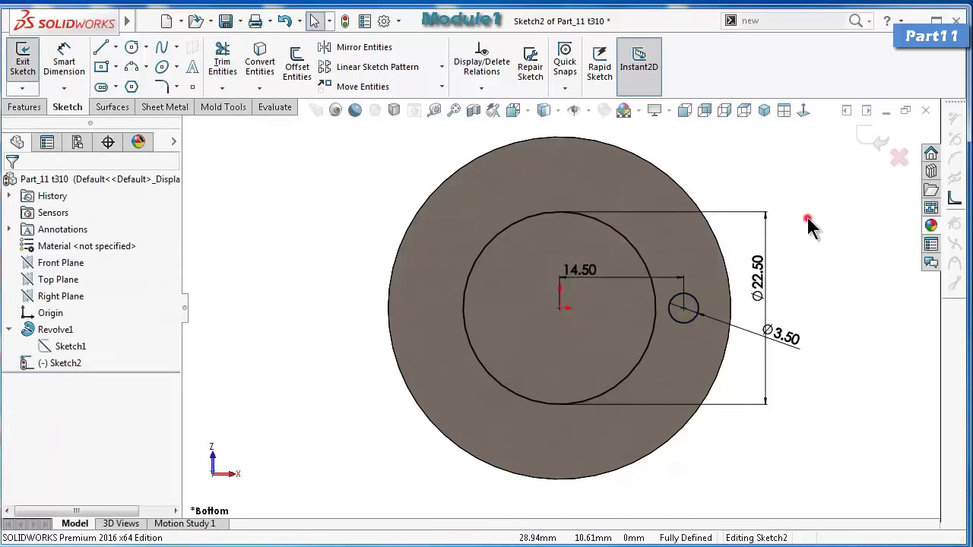
Set the central circle's diameter to 20 mm.
click(763, 276)
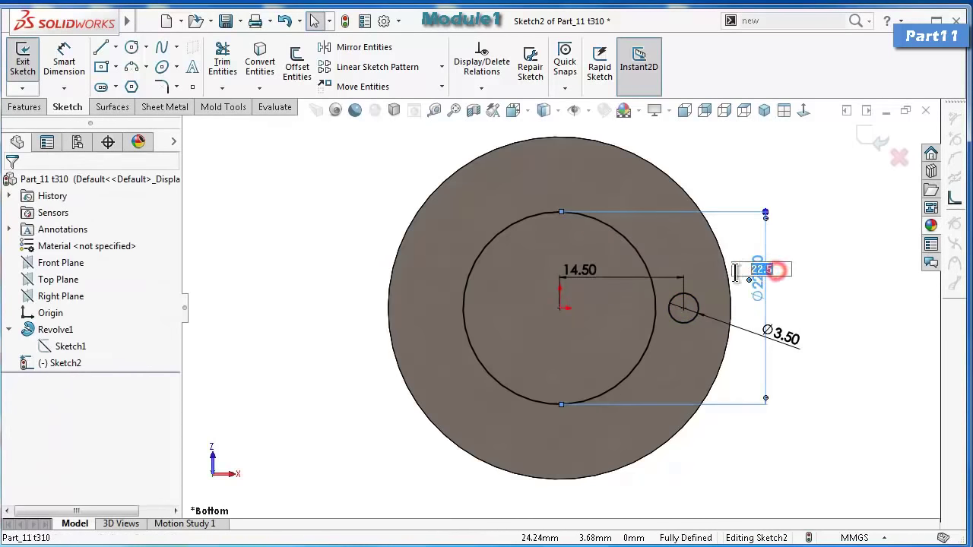
text(20)
key(Return)
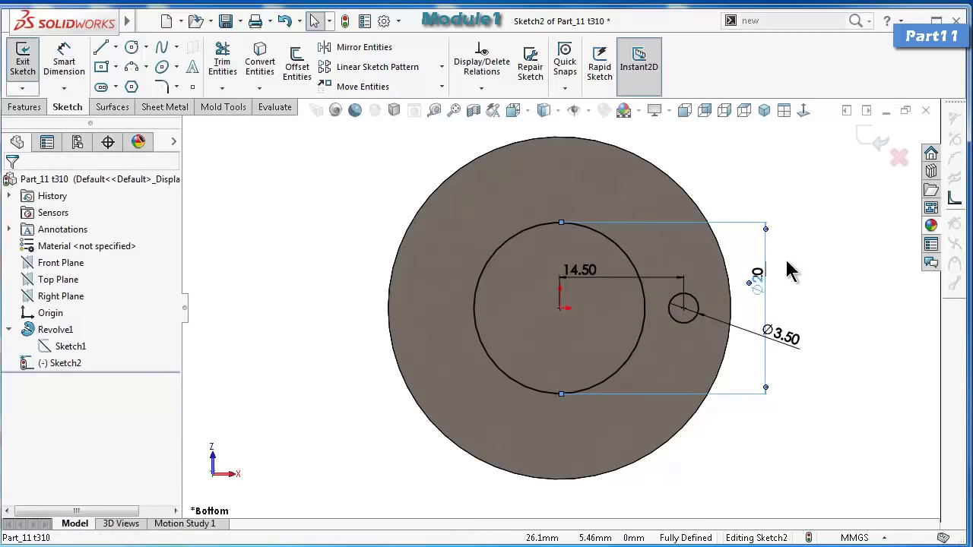
click(832, 195)
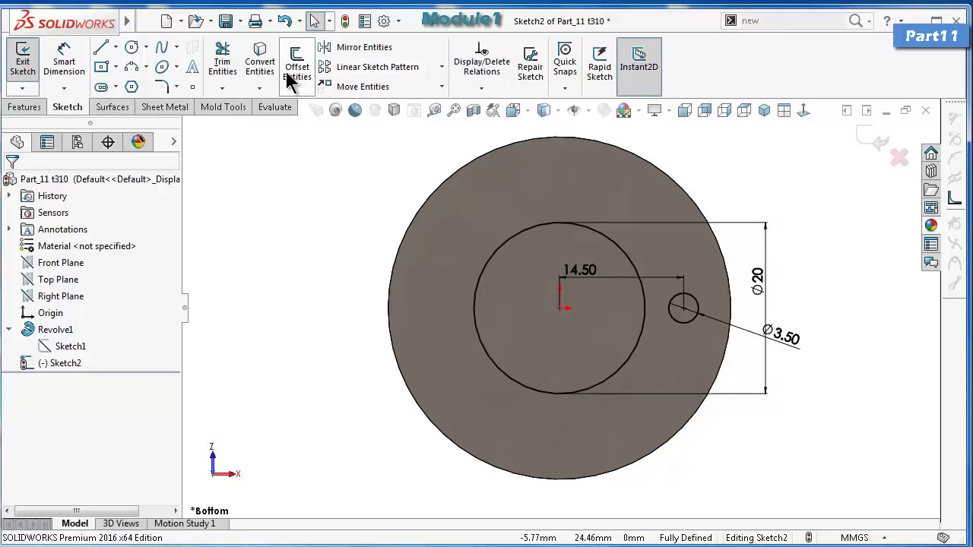
Create a circular sketch pattern of the 3.5 mm circle about the origin with 3 equally spaced instances over 360 degrees.
click(441, 67)
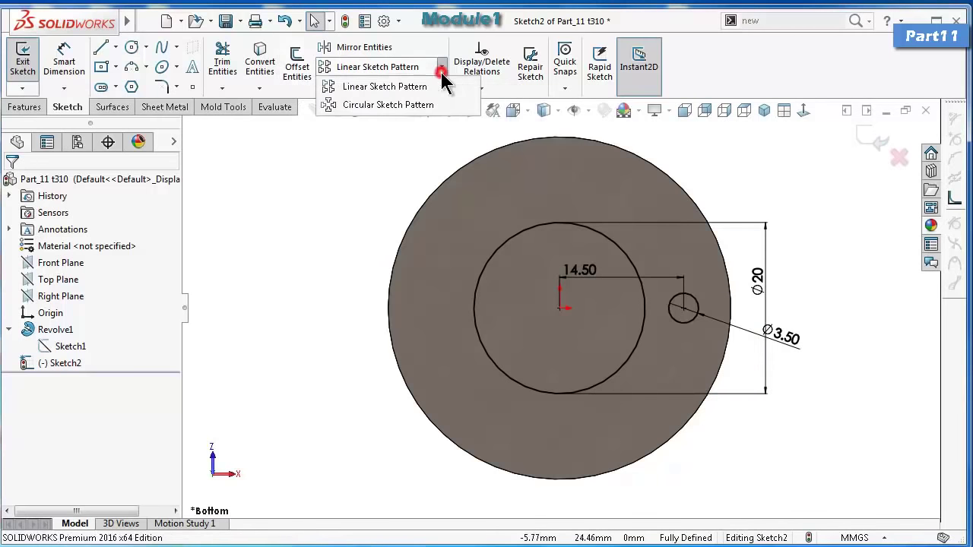
click(420, 105)
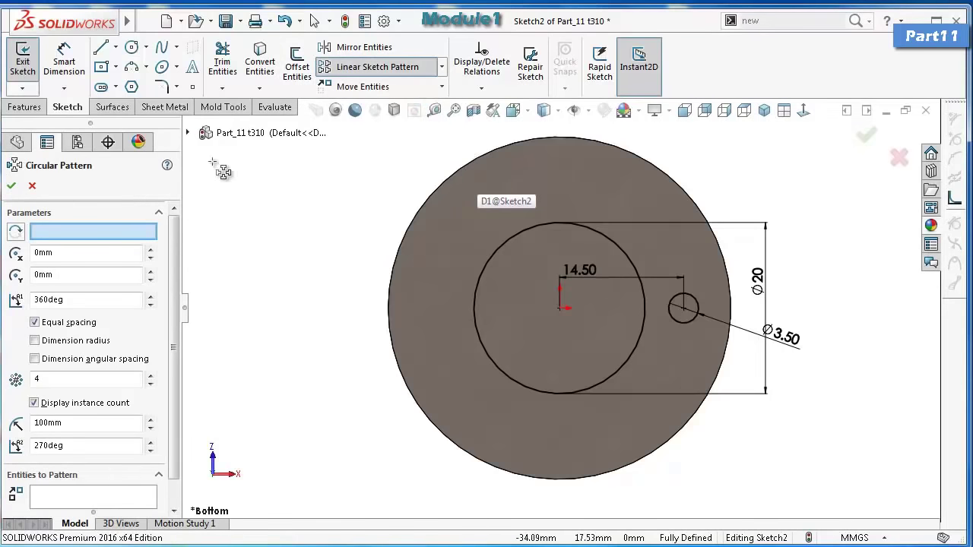
click(141, 231)
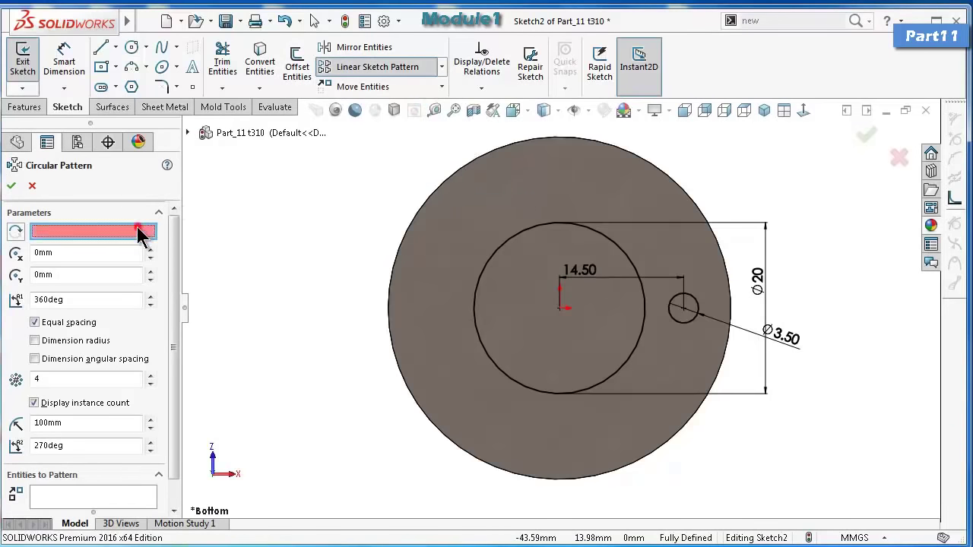
click(496, 250)
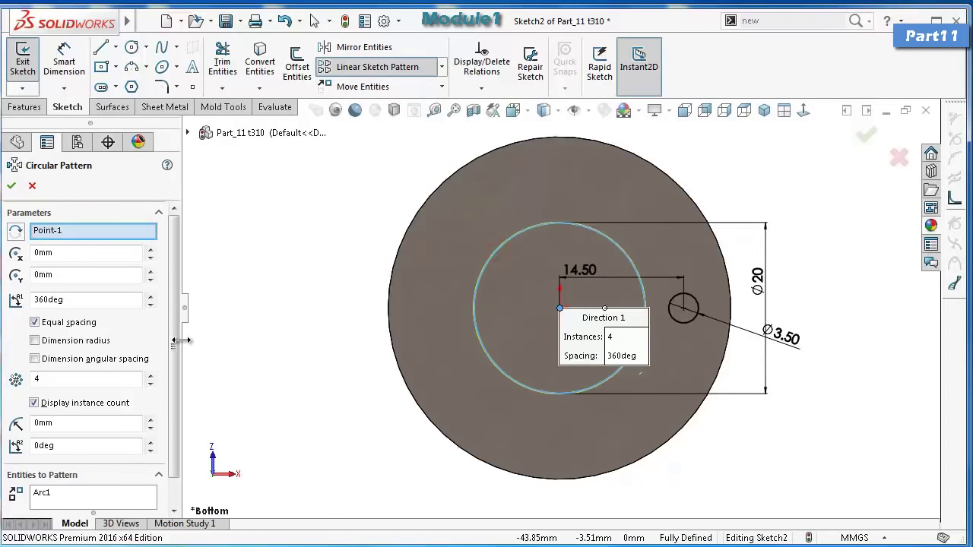
drag(175, 380, 175, 426)
click(116, 466)
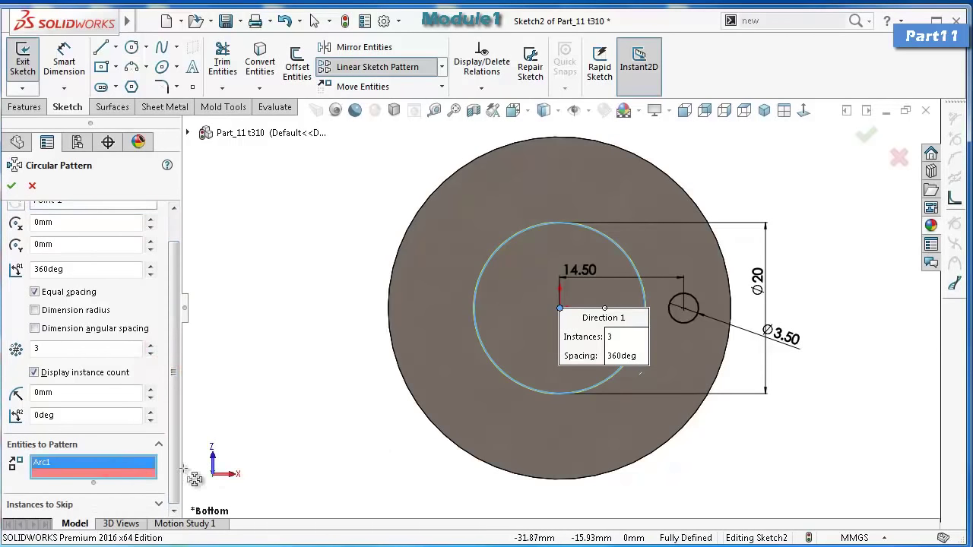
right_click(156, 473)
click(179, 477)
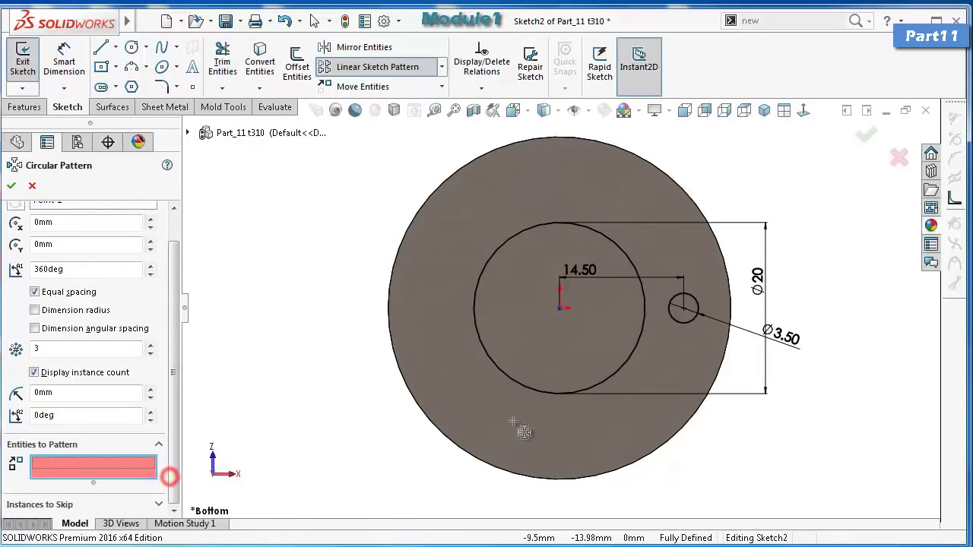
click(693, 326)
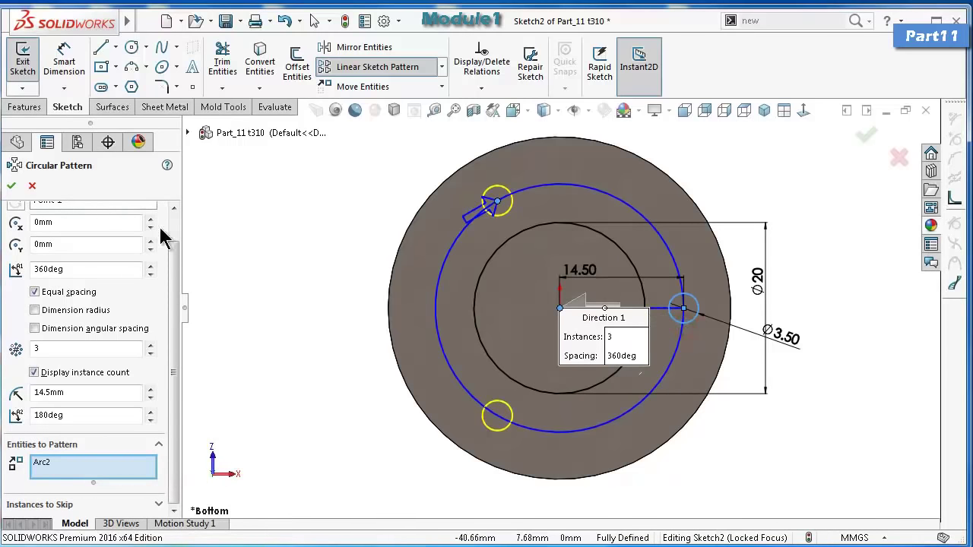
click(12, 186)
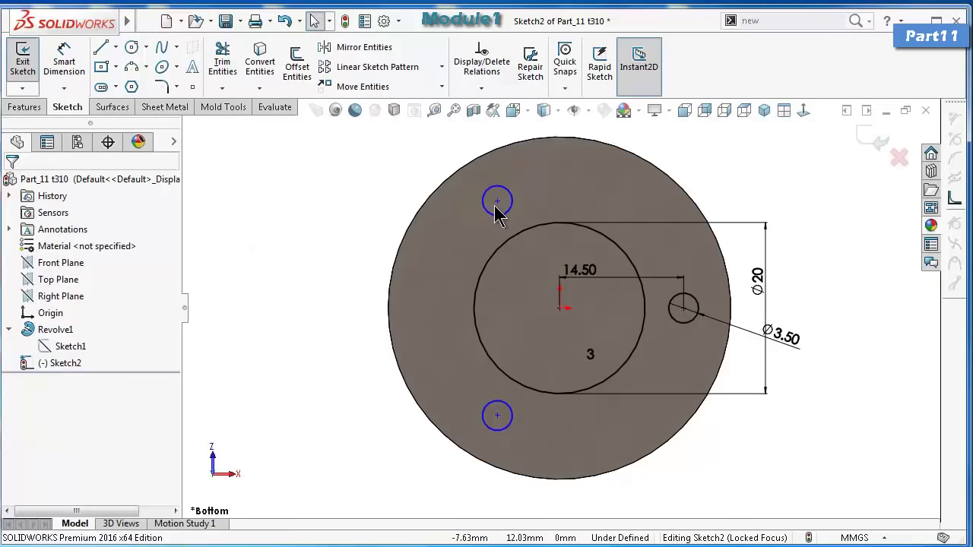
Dimension the aligned distance from the upper patterned circle's centre to the origin.
right_drag(376, 264, 357, 205)
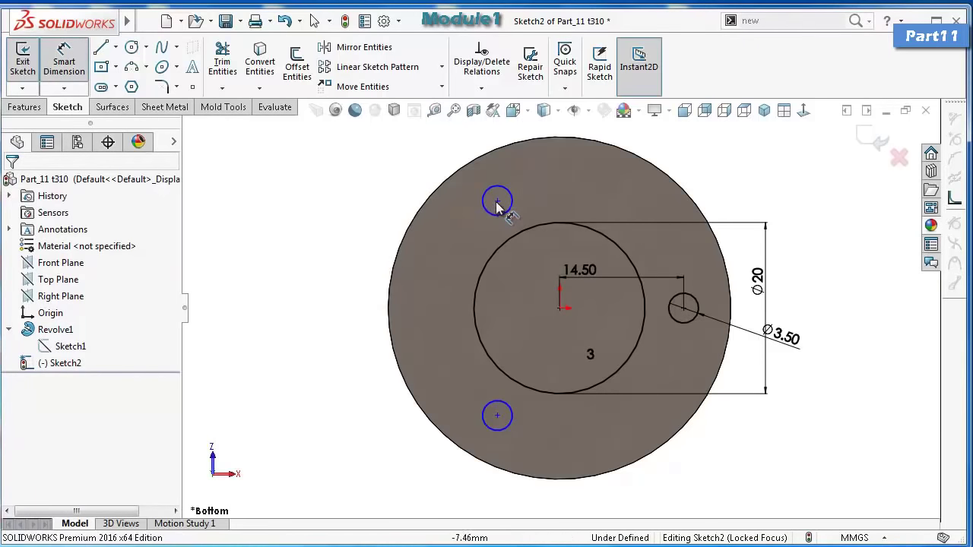
click(498, 202)
click(560, 310)
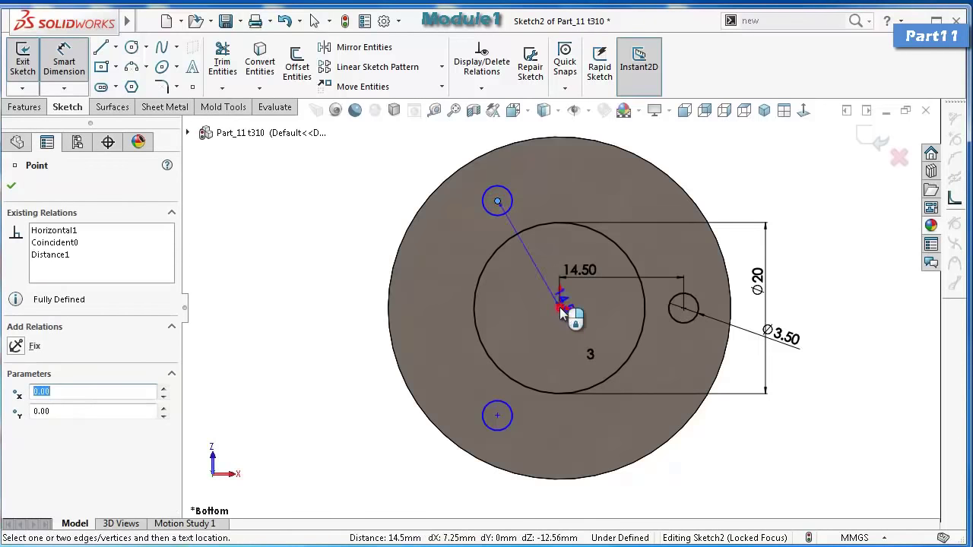
click(524, 311)
click(454, 302)
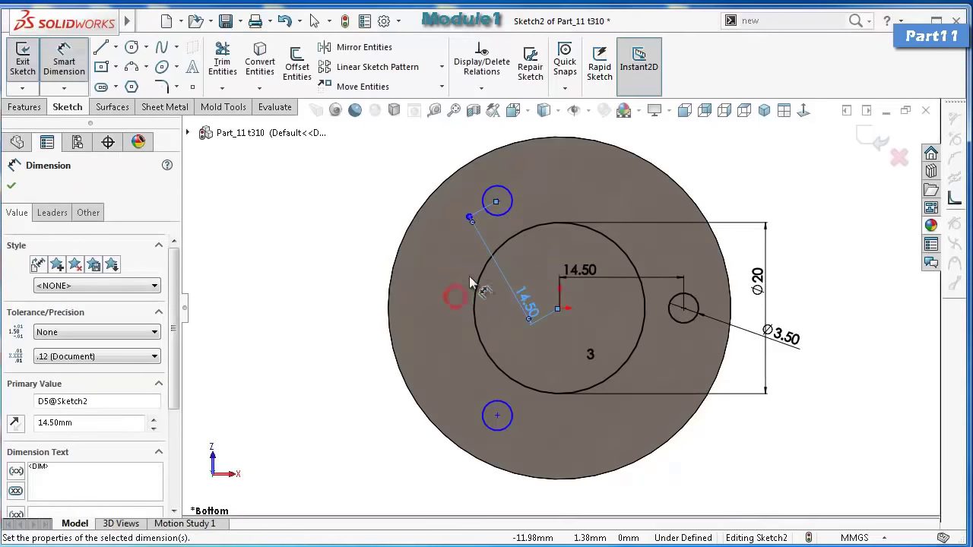
key(Escape)
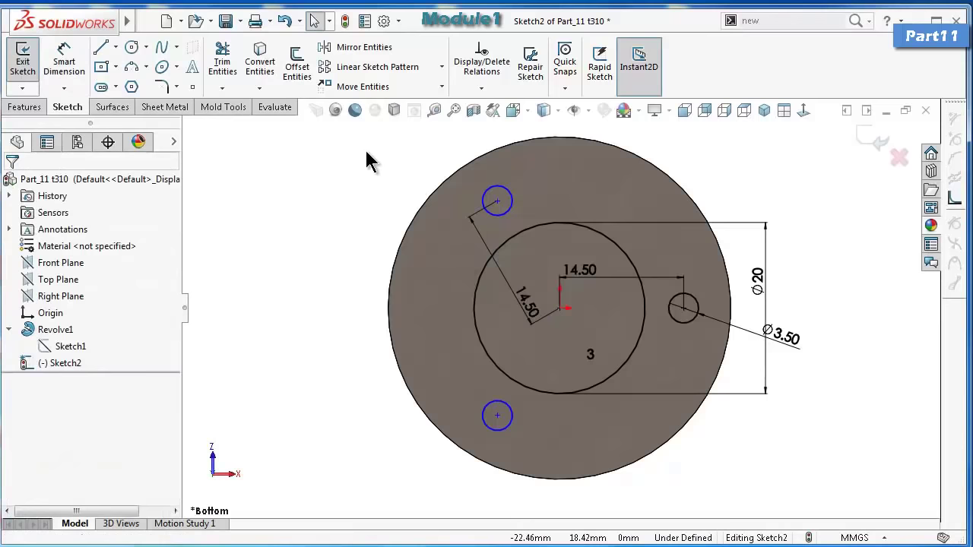
Try to fix the upper patterned circle in place with a Fix relation.
click(496, 200)
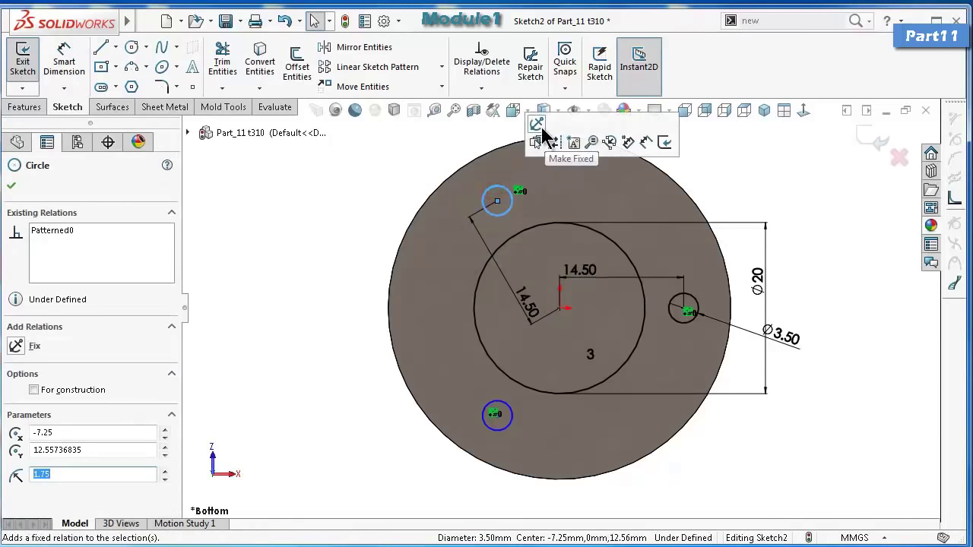
click(541, 127)
click(413, 156)
key(ctrl+z)
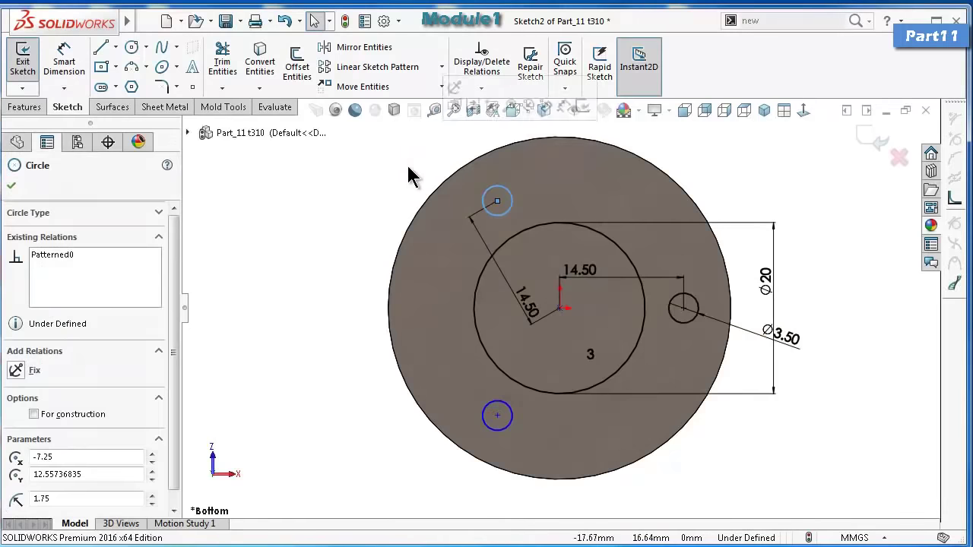
click(409, 163)
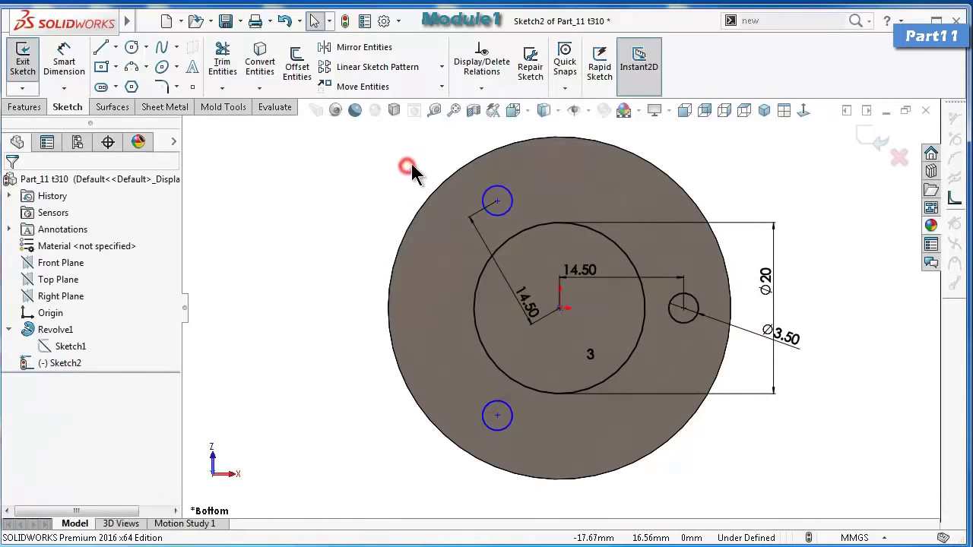
Fully define all entities in the sketch using calculated dimensions only, with relations turned off.
click(482, 89)
click(484, 138)
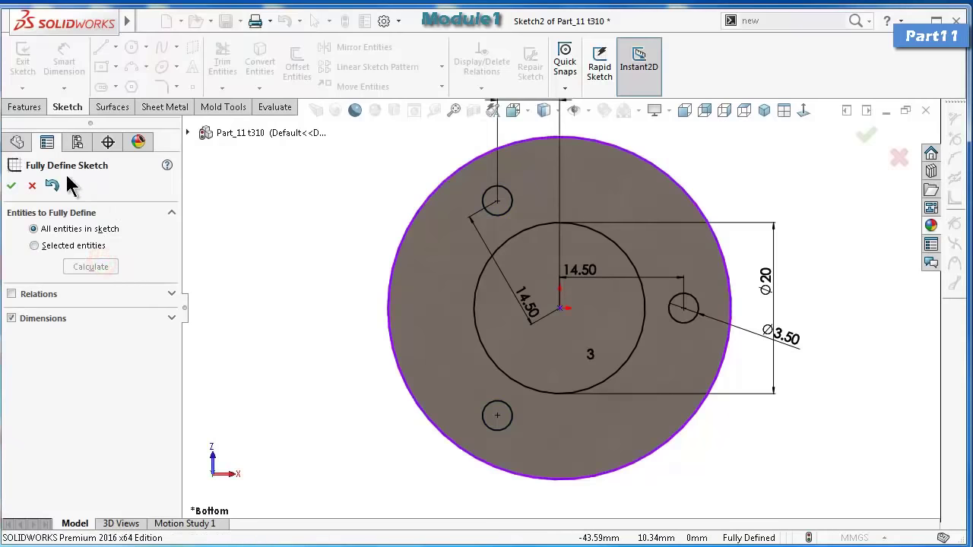
click(12, 186)
key(f)
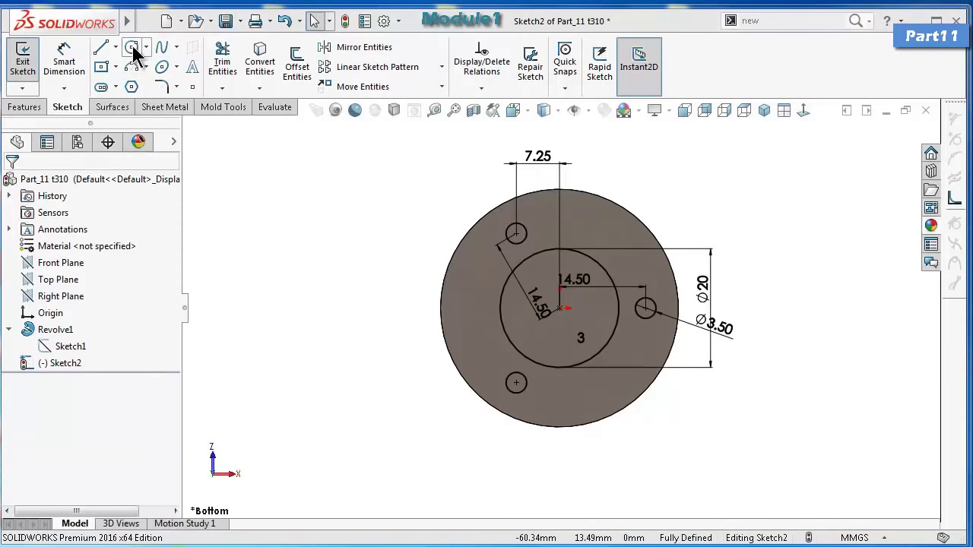
Draw a circle about 9.8 mm in diameter centred on the origin and one about 2.9 mm in diameter beside it, inside the 20 mm circle.
click(133, 49)
scroll(726, 295, down, 3)
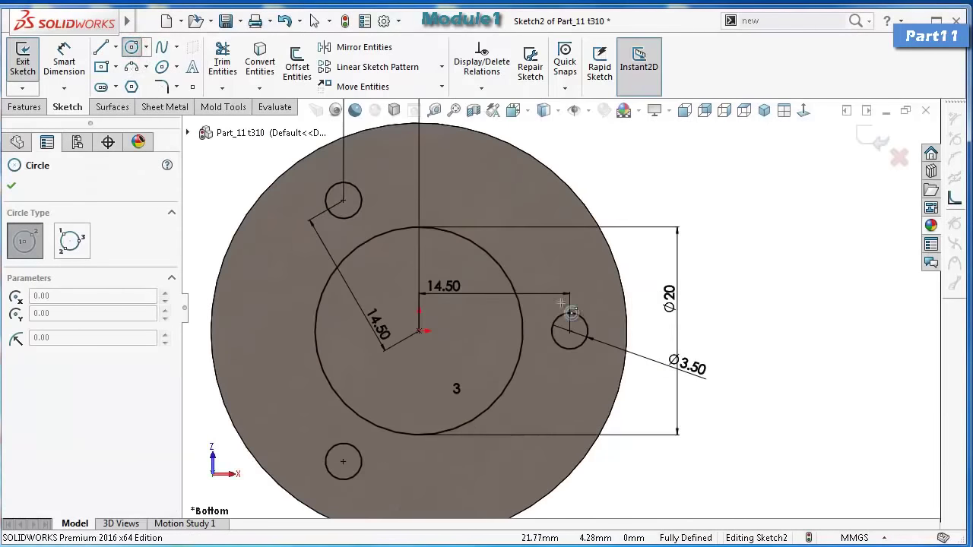
click(419, 332)
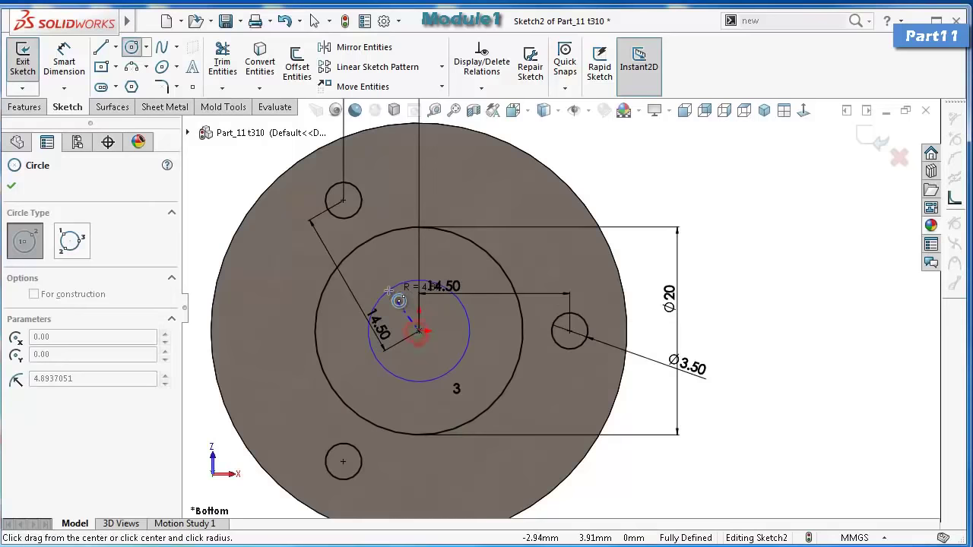
click(470, 332)
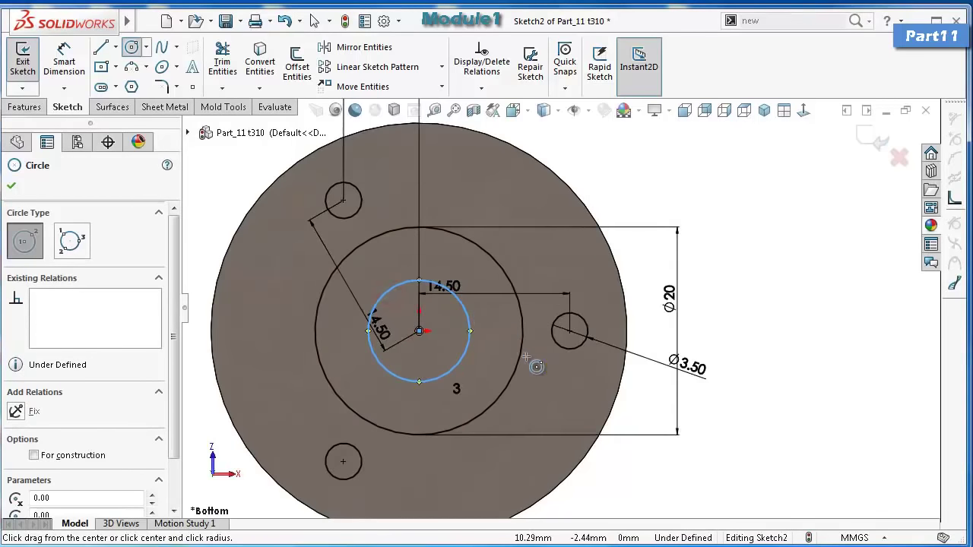
click(500, 332)
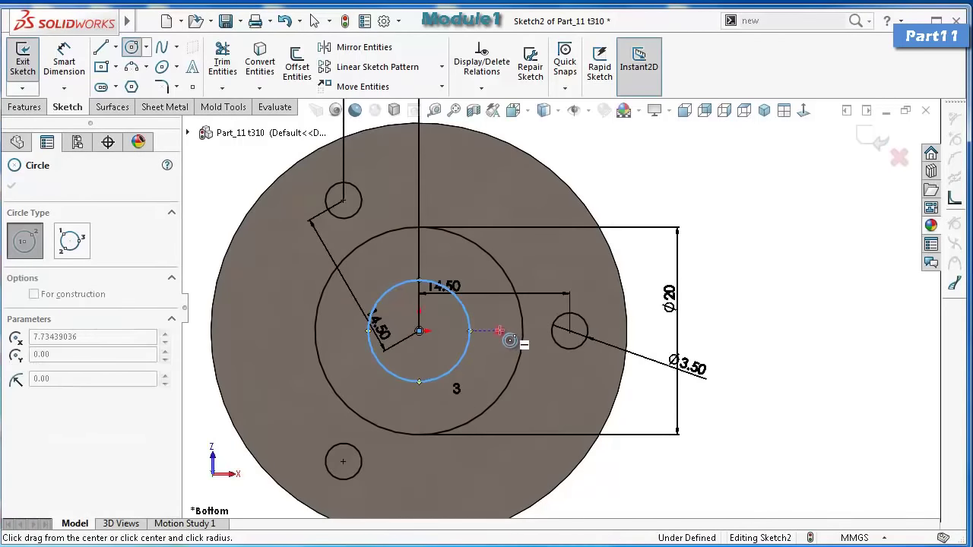
click(515, 332)
Dimension the diameter of the inner circle centred on the origin as 8 mm.
right_drag(775, 327, 775, 221)
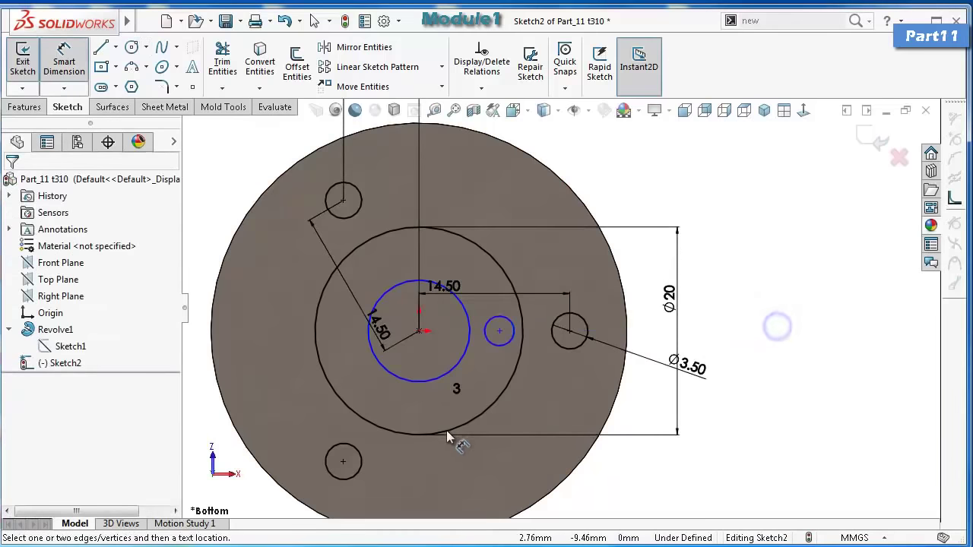
click(449, 363)
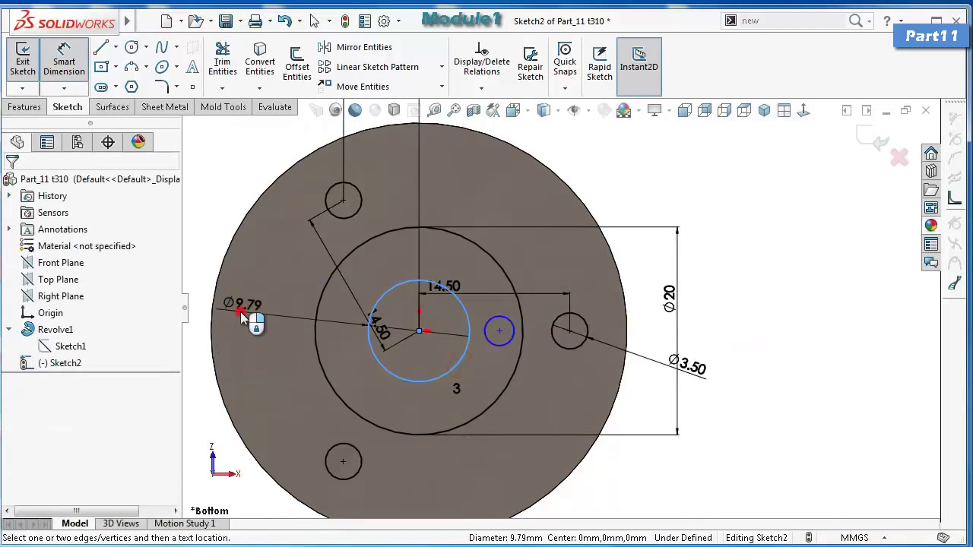
click(239, 311)
text(8)
key(Return)
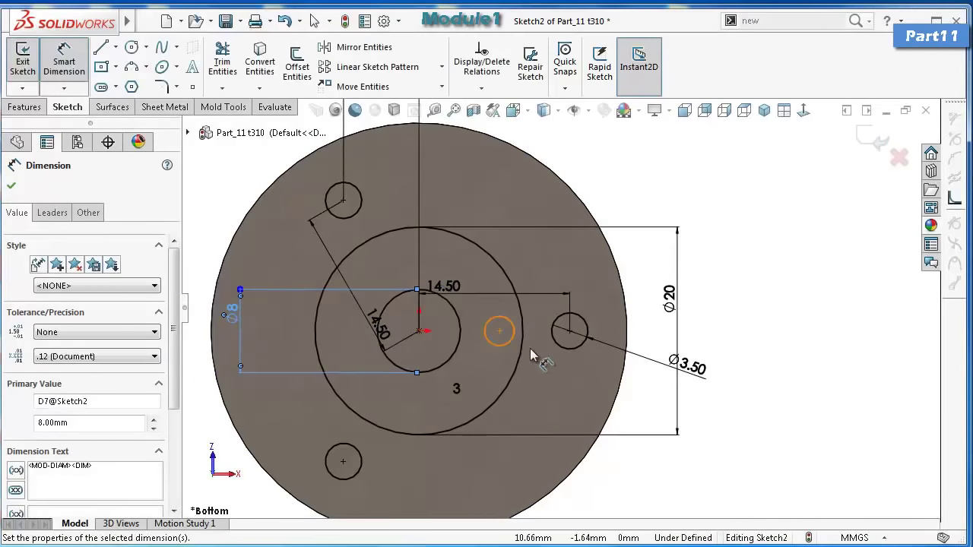
Dimension the diameter of the small circle between the 8 mm and 20 mm circles as 2 mm.
click(507, 341)
click(739, 164)
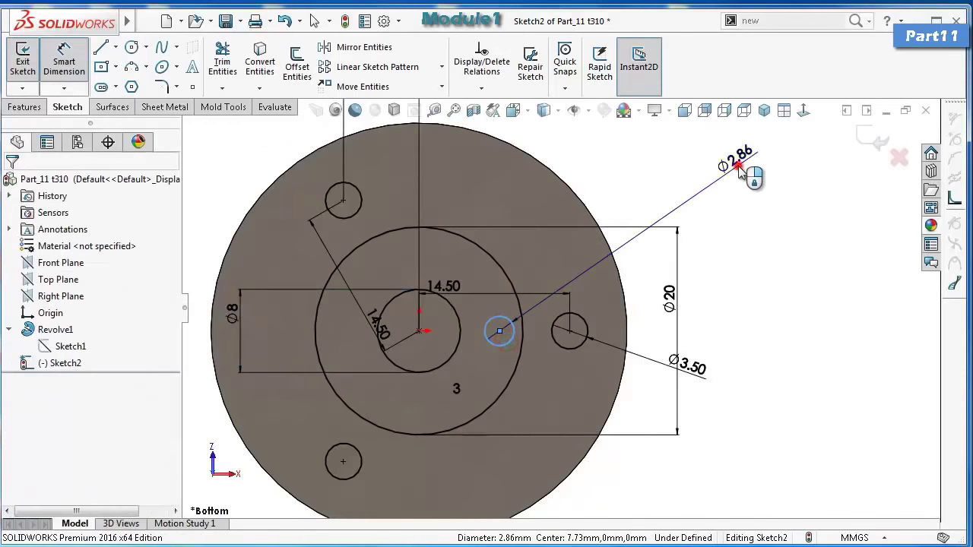
text(2)
key(Return)
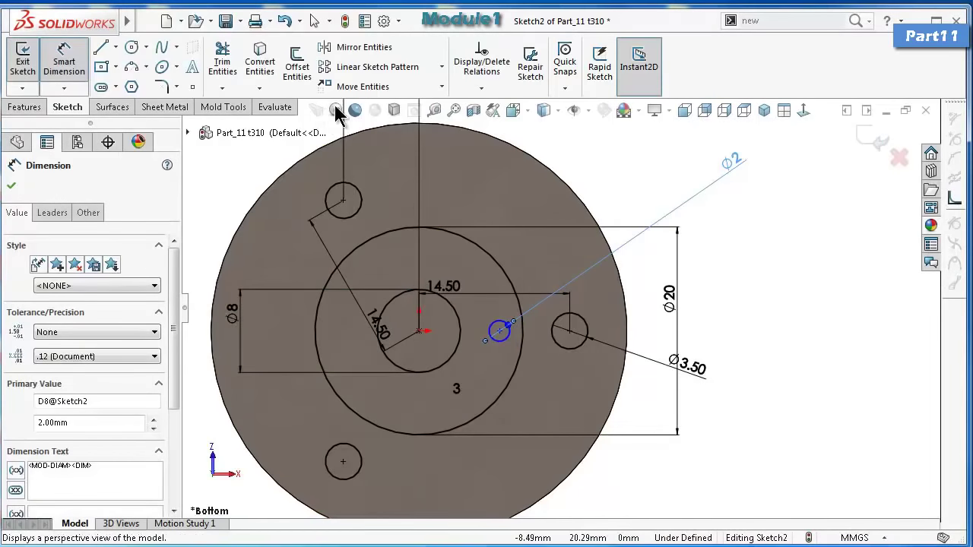
Add a horizontal relation between the centre of the 2 mm circle and the origin.
scroll(419, 277, up, 1)
scroll(418, 280, down, 1)
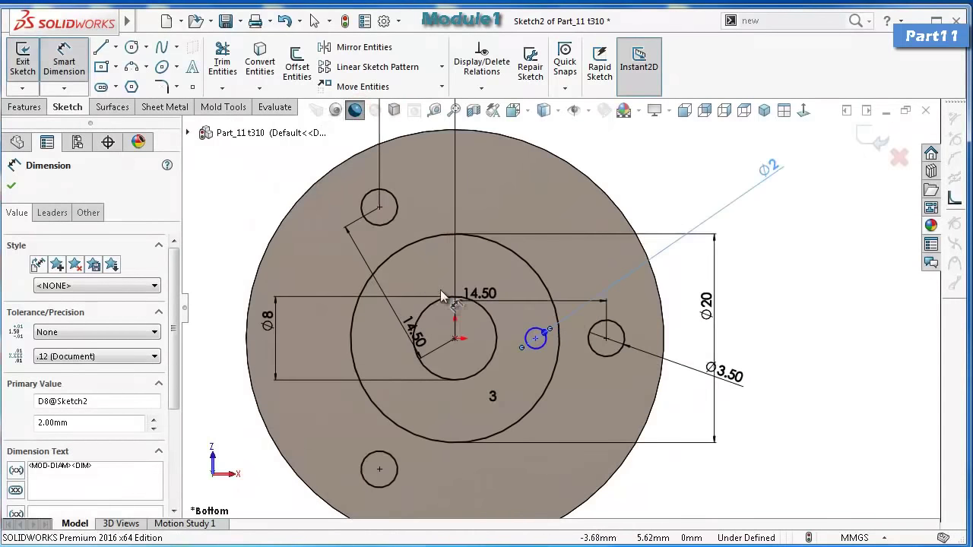
key(Escape)
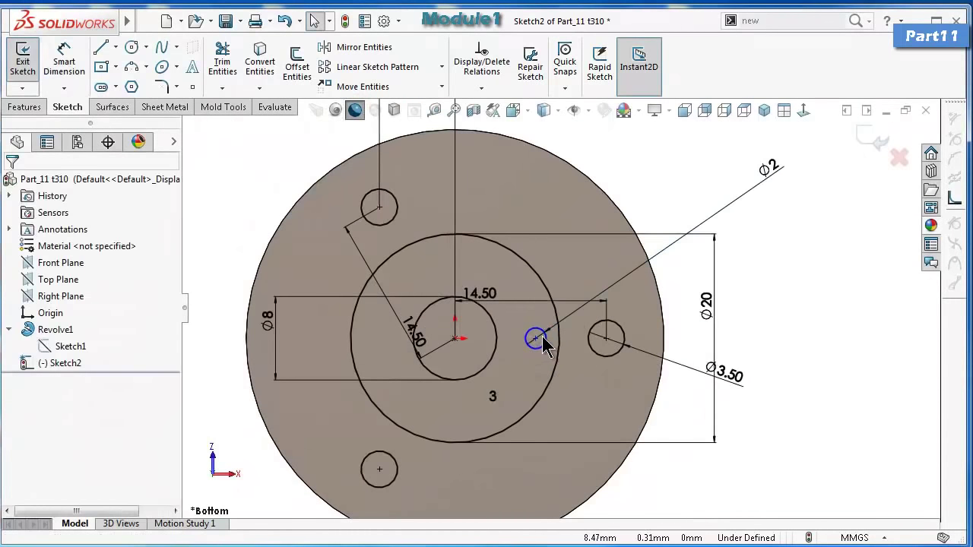
click(536, 340)
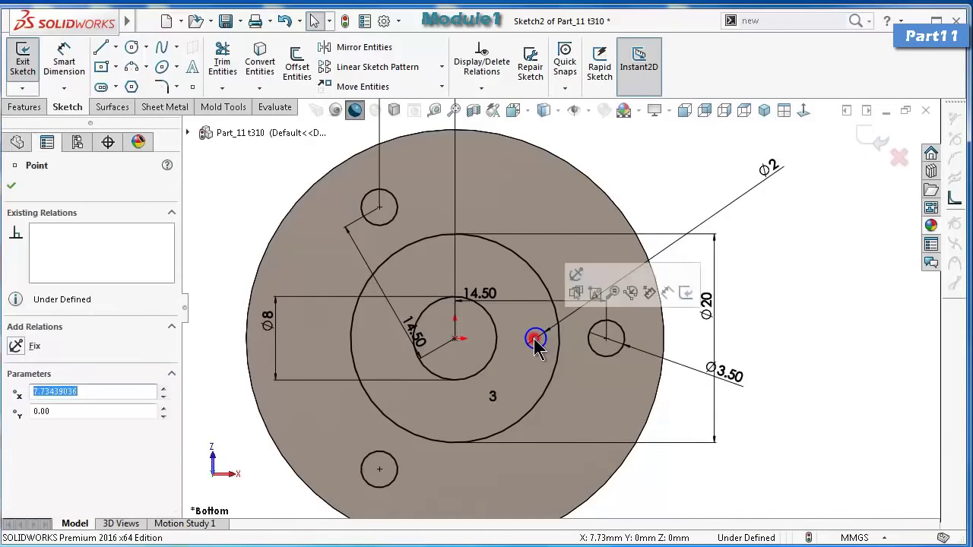
ctrl+click(457, 340)
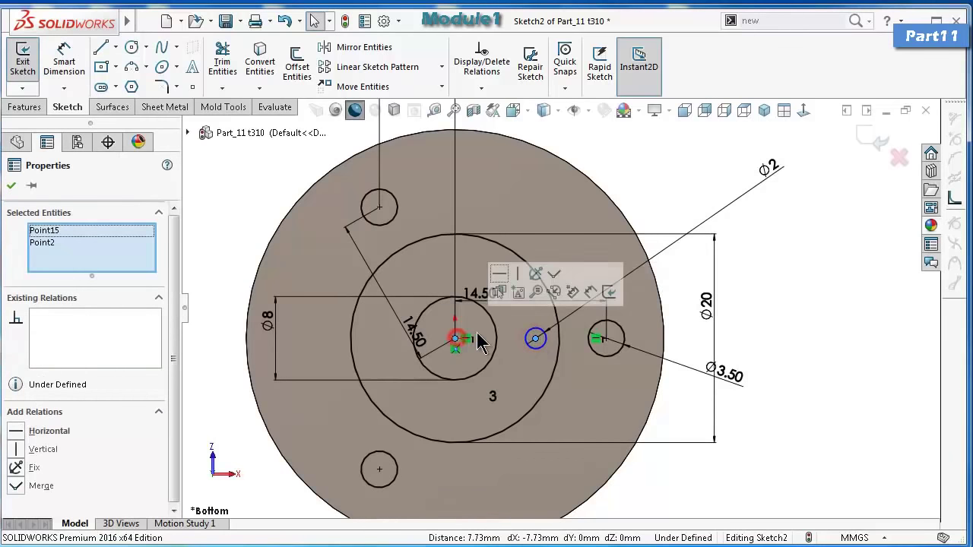
click(502, 270)
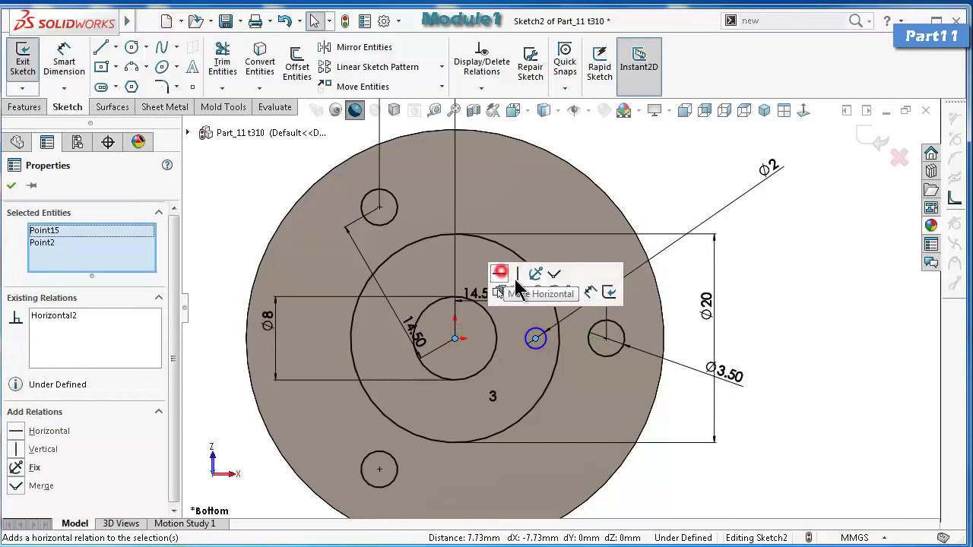
click(795, 336)
Dimension the distance from the origin to the 2 mm circle's centre as 7 mm.
key(d)
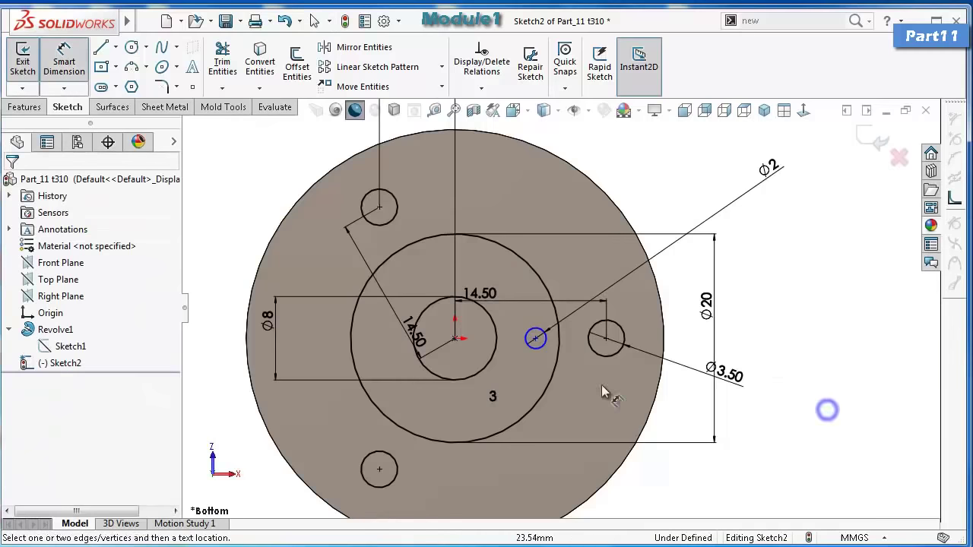
click(536, 339)
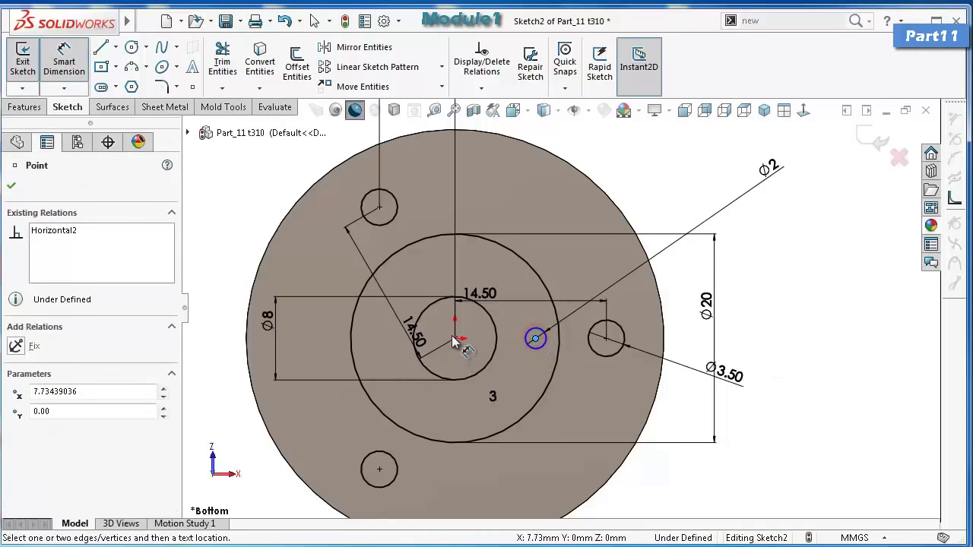
click(456, 338)
click(515, 204)
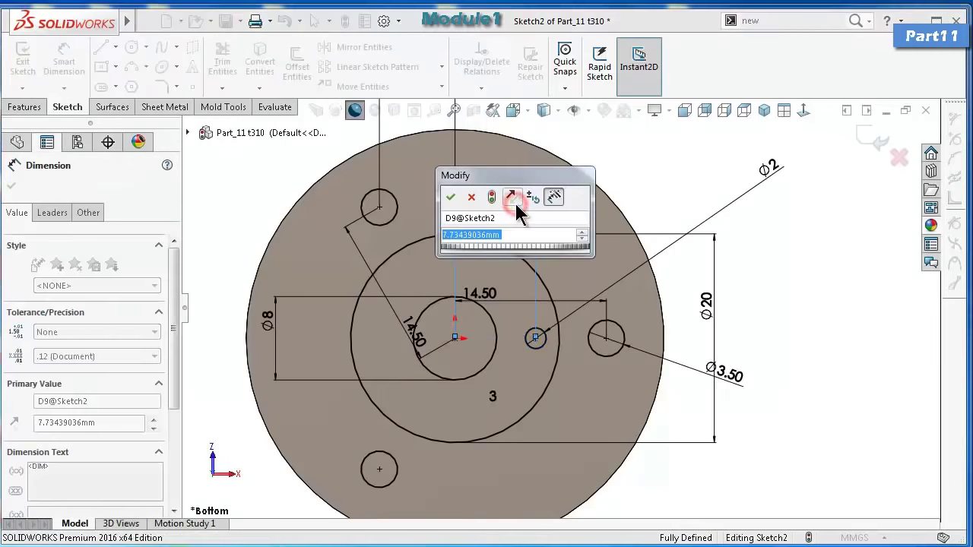
text(7)
key(Return)
click(656, 158)
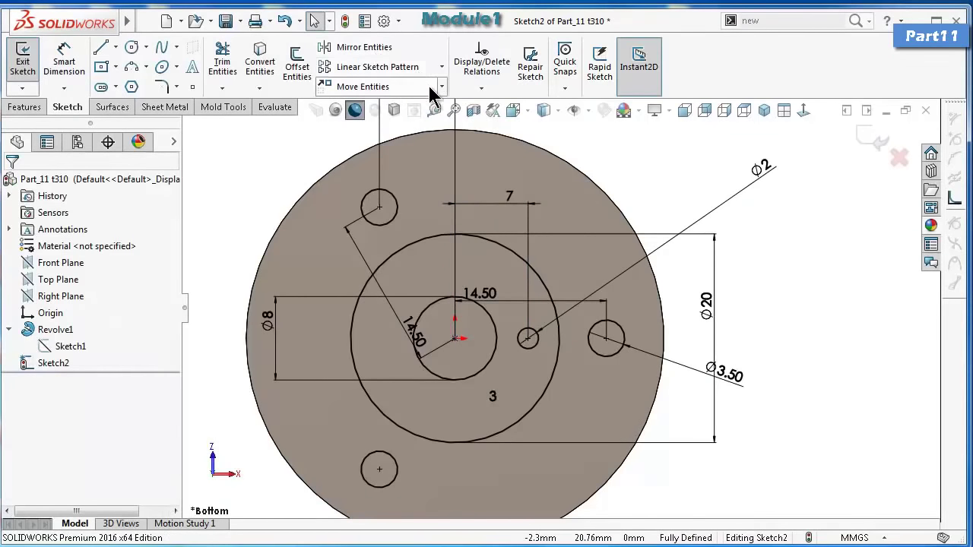
Create a circular sketch pattern of the 2 mm circle about the origin with 4 equally spaced instances over 360 degrees.
click(441, 67)
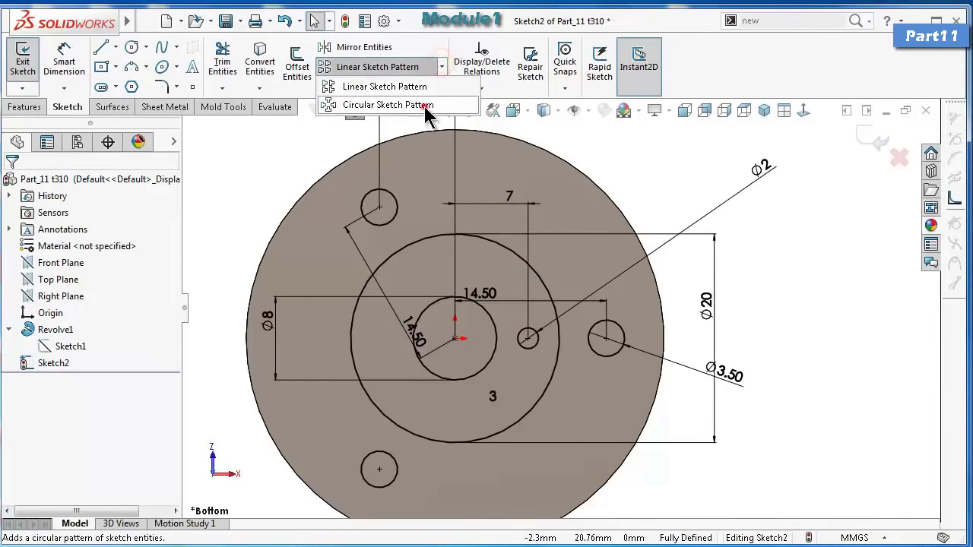
click(426, 106)
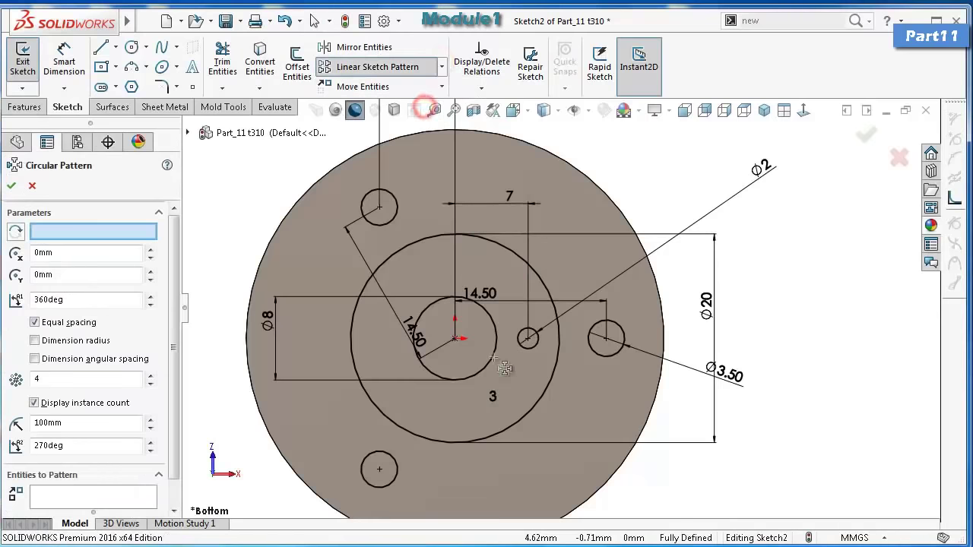
click(440, 237)
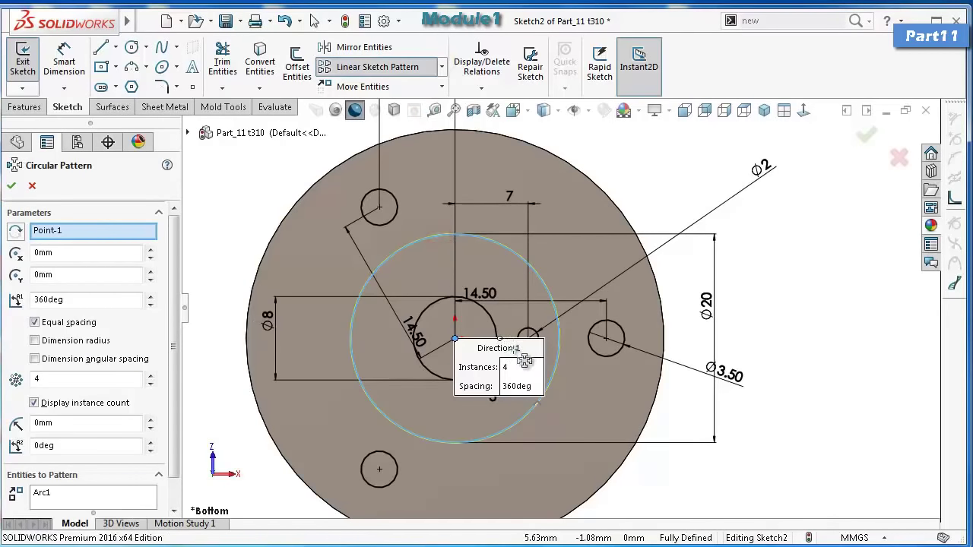
scroll(180, 365, down, 1)
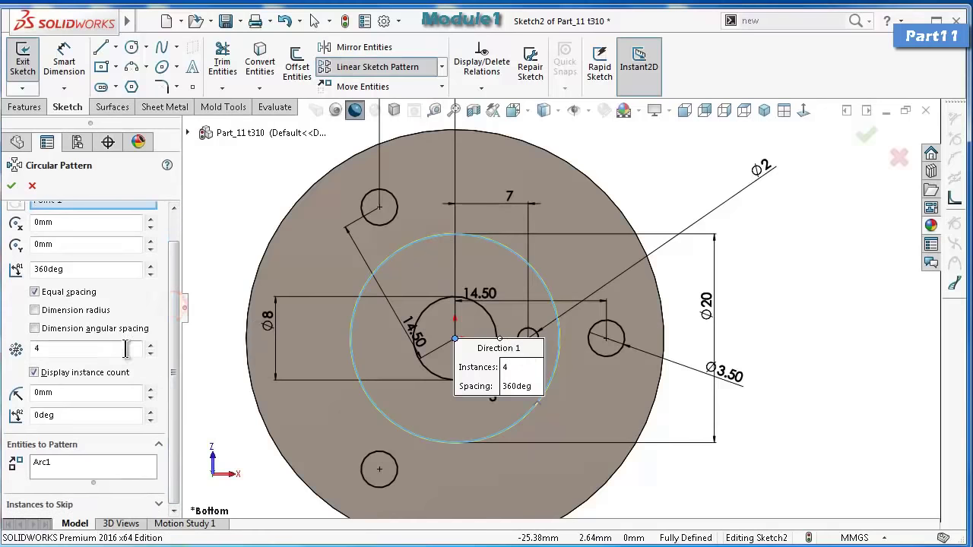
right_click(104, 465)
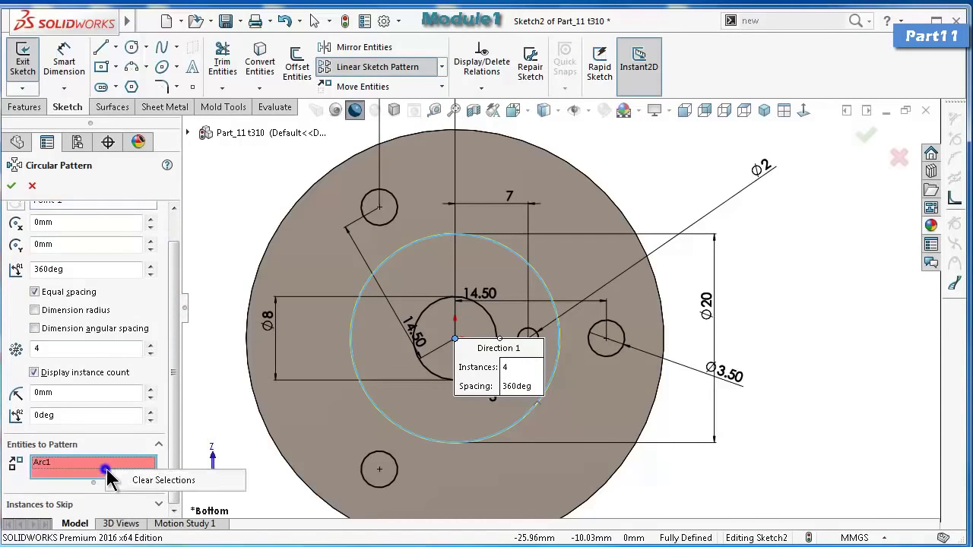
click(134, 479)
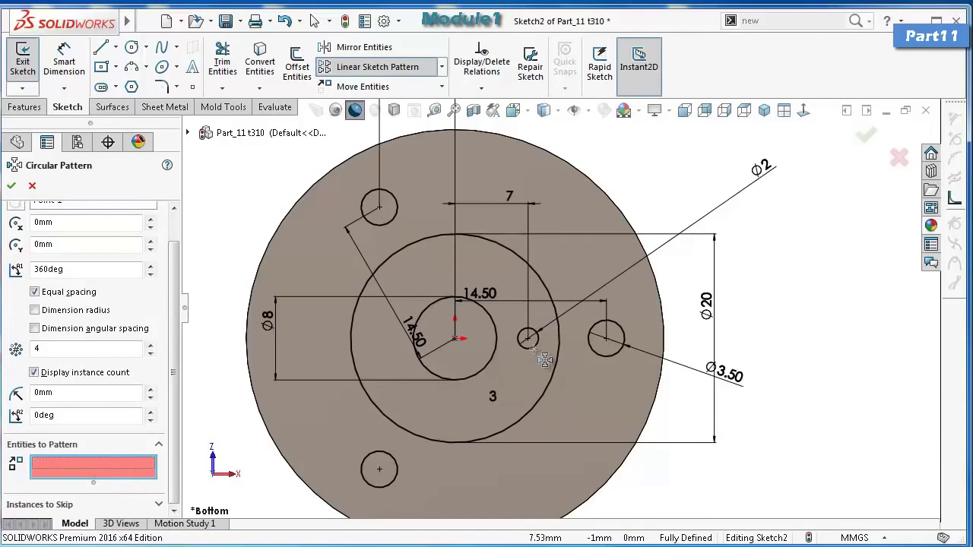
click(537, 345)
key(Return)
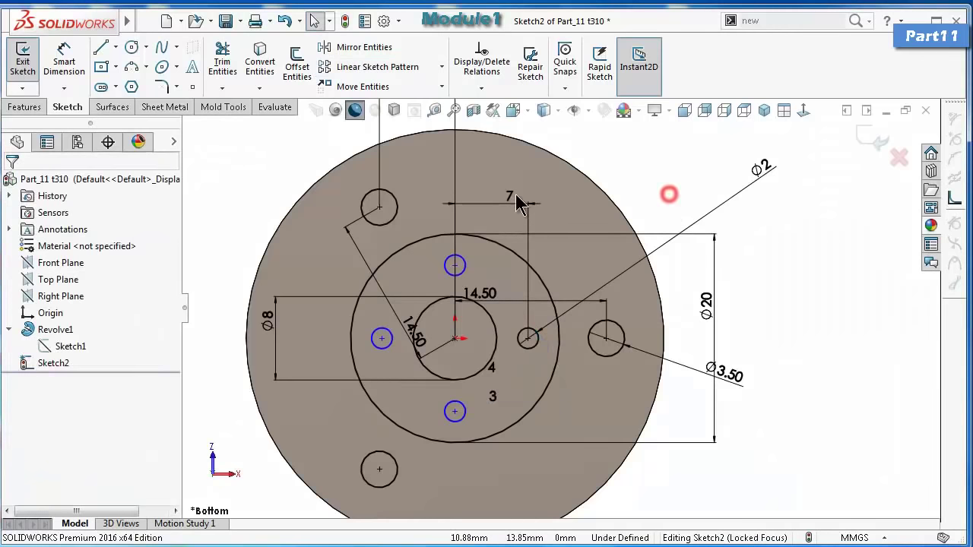
Add a vertical relation between the centre of the patterned 2 mm circle above the origin and the origin.
click(456, 266)
ctrl+click(455, 339)
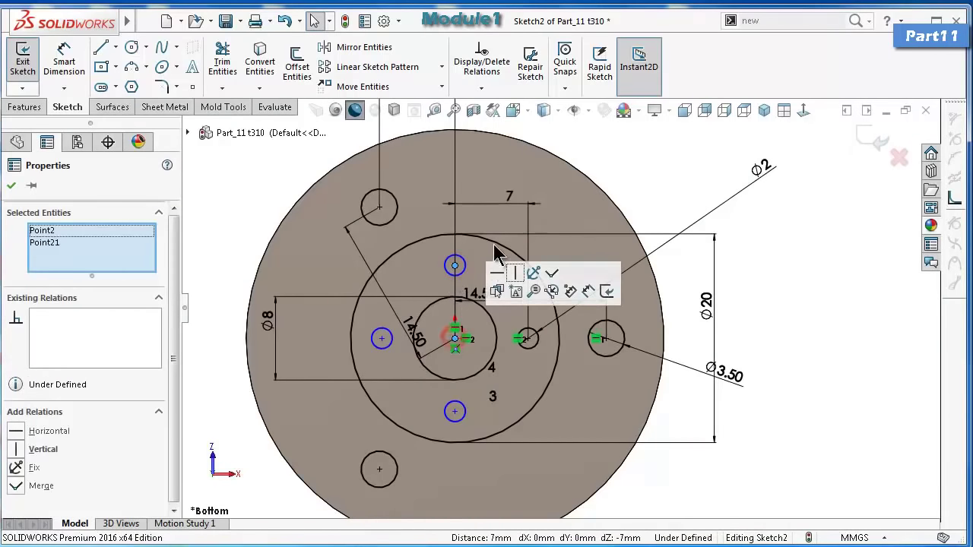
click(632, 163)
Dimension the distance from the origin to the centre of the 2 mm circle above it as 7 mm.
right_drag(783, 287, 788, 221)
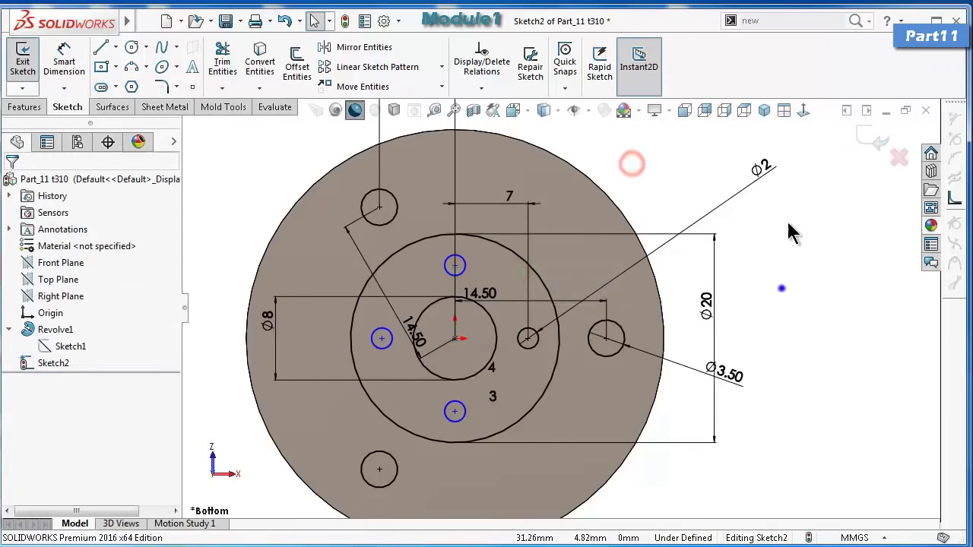
click(456, 267)
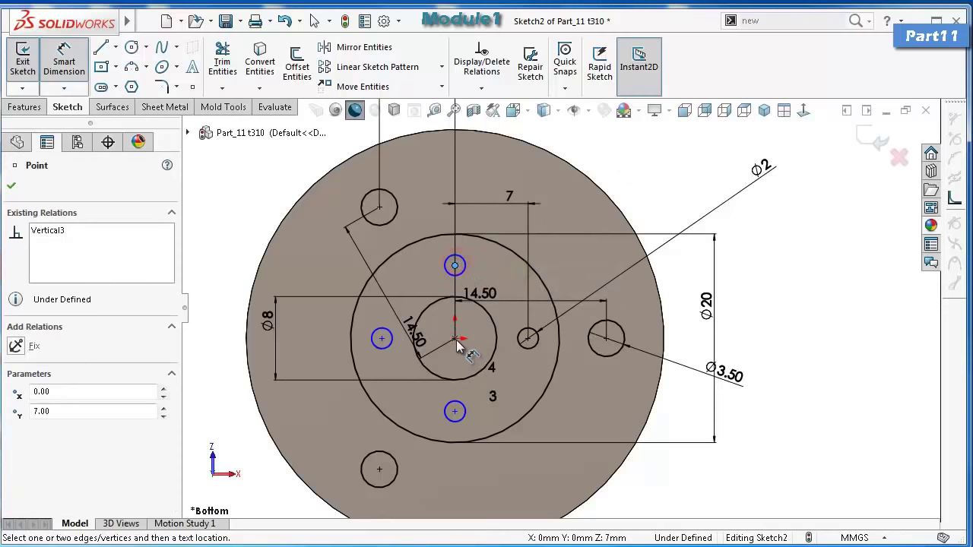
click(455, 340)
click(434, 290)
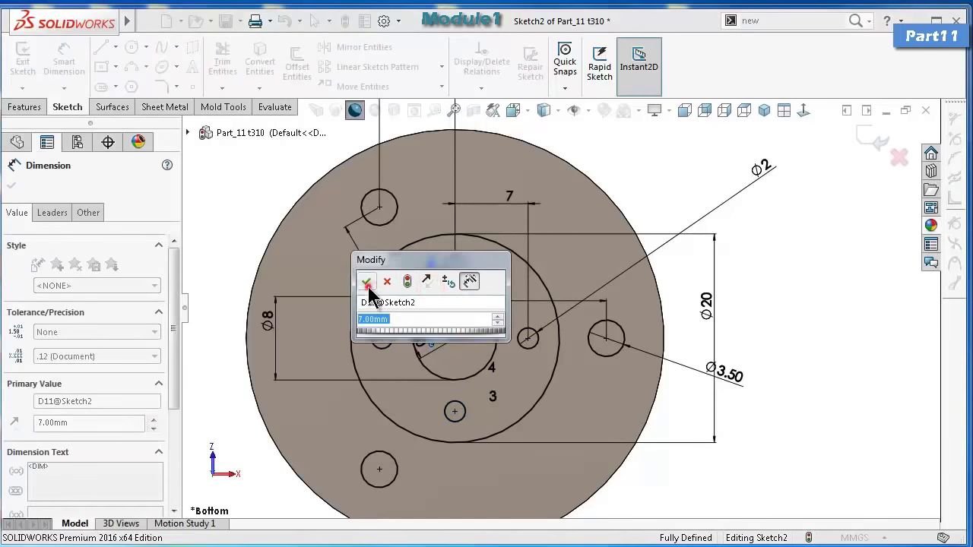
click(366, 283)
key(Escape)
scroll(760, 304, up, 2)
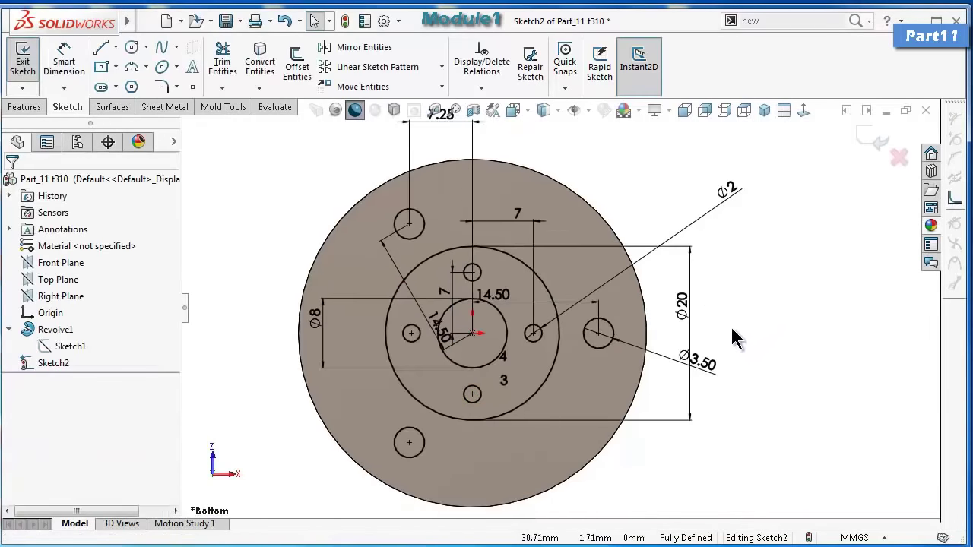
Start an extruded cut from the hole sketch with the Through All end condition.
middle_drag(700, 363, 683, 339)
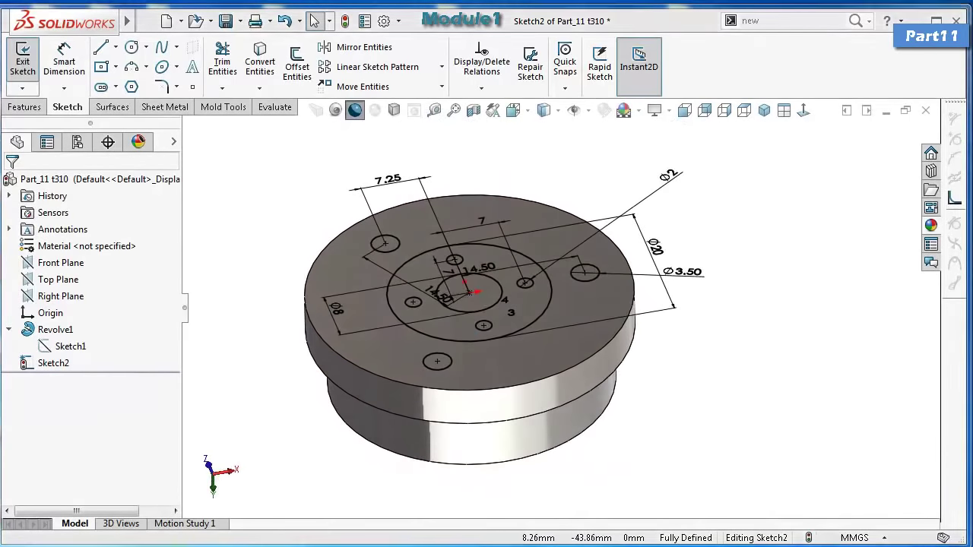
click(22, 108)
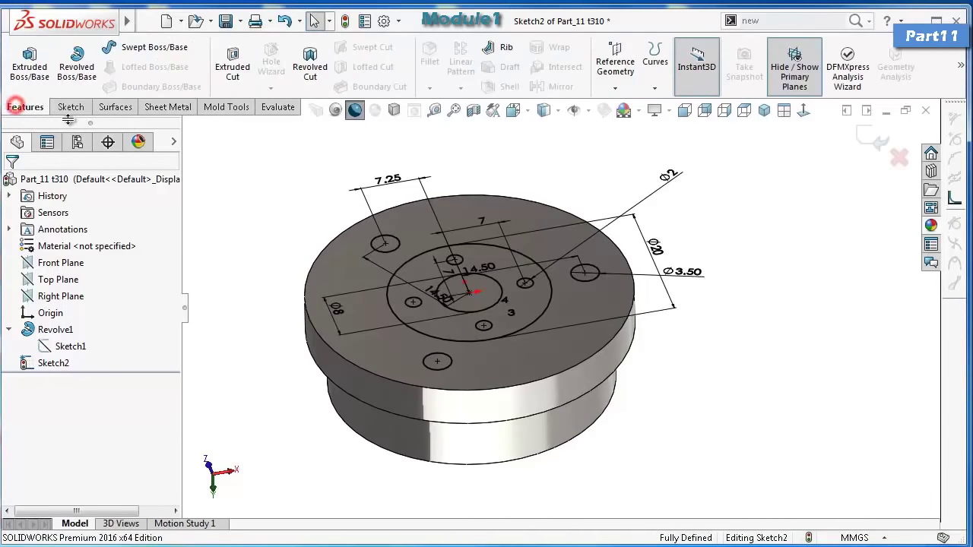
click(239, 61)
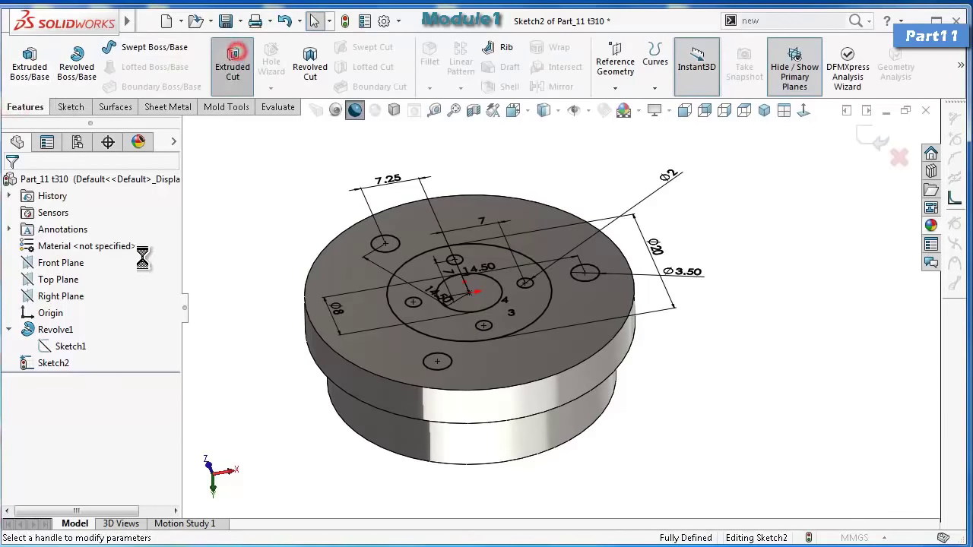
click(107, 277)
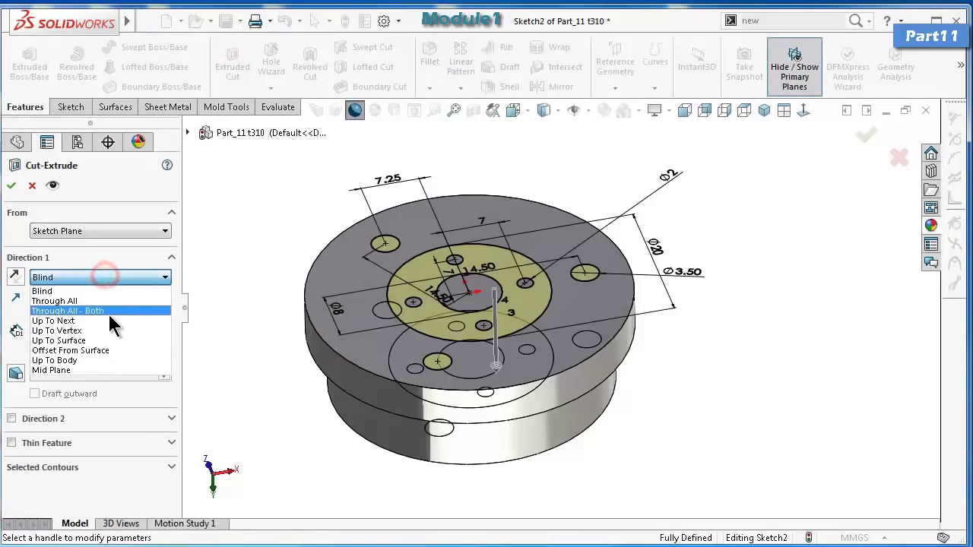
click(107, 300)
Select the 8 mm circle, the four 2 mm circles and the three 3.5 mm circles as cut contours and complete the cut.
click(170, 443)
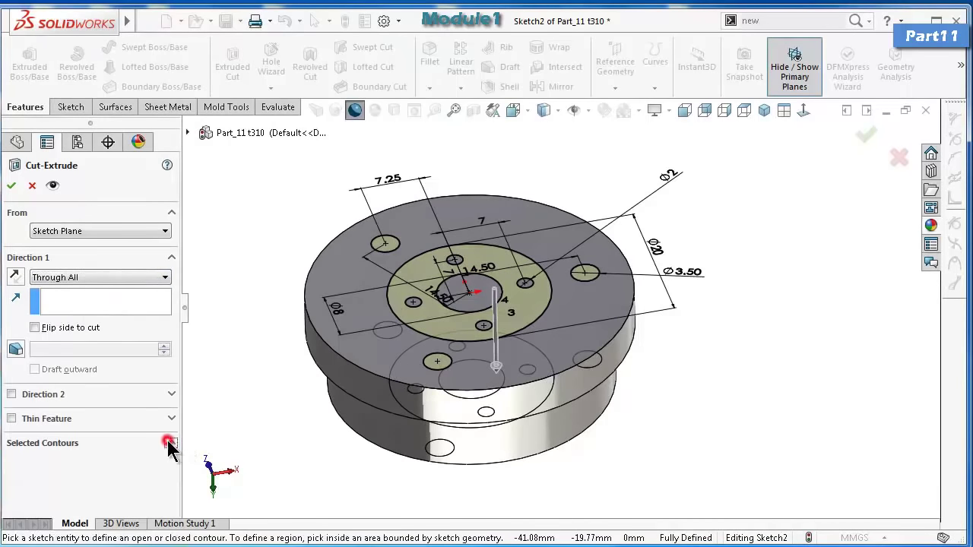
scroll(492, 286, down, 1)
middle_drag(459, 277, 452, 331)
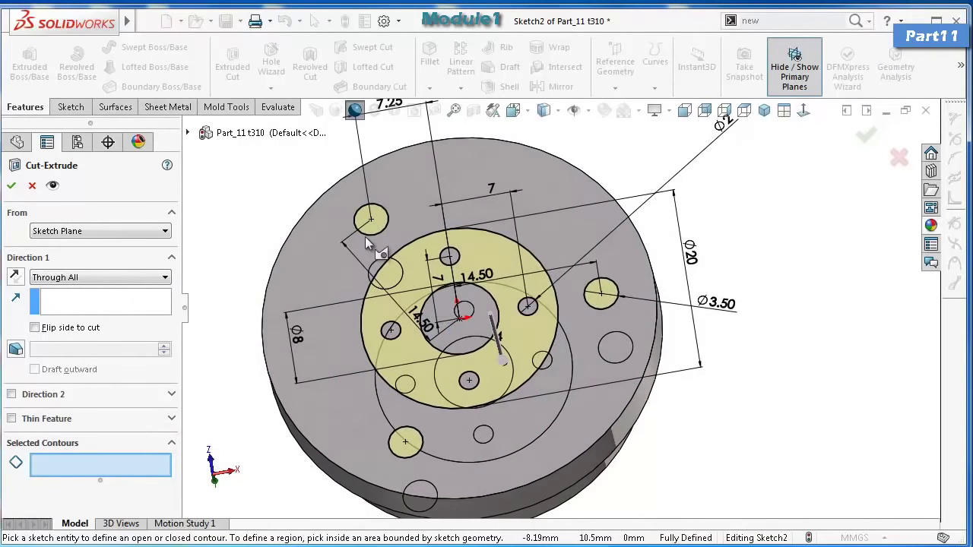
click(475, 342)
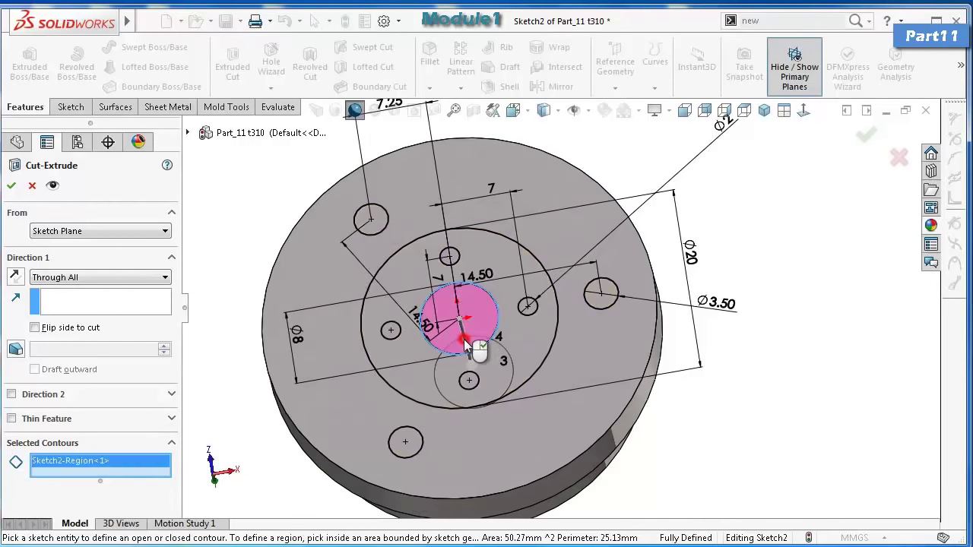
click(410, 443)
scroll(486, 376, down, 3)
click(459, 385)
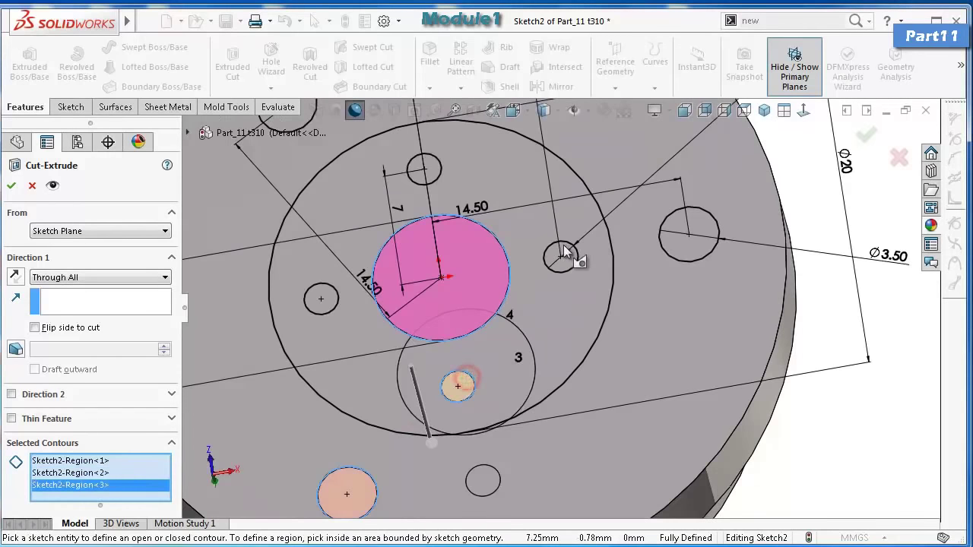
click(556, 263)
click(711, 226)
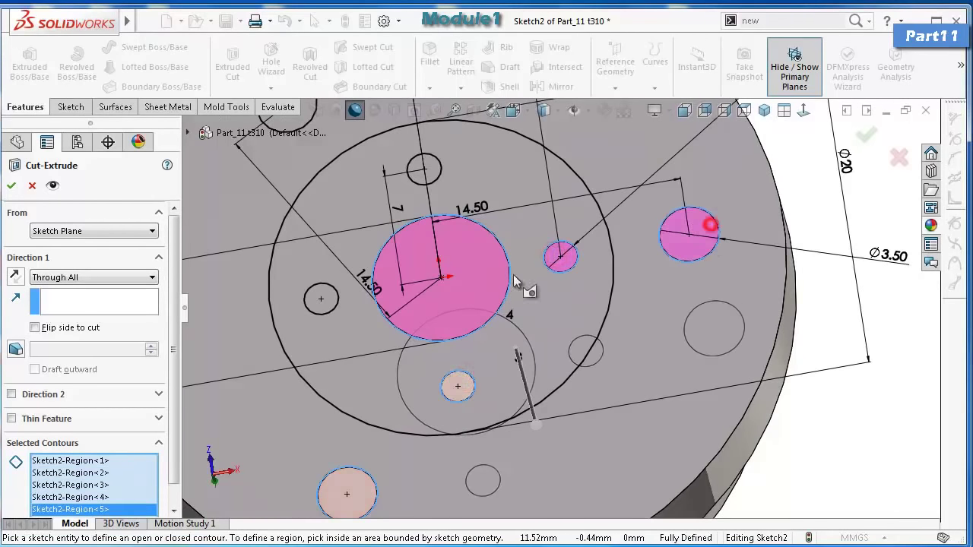
click(327, 302)
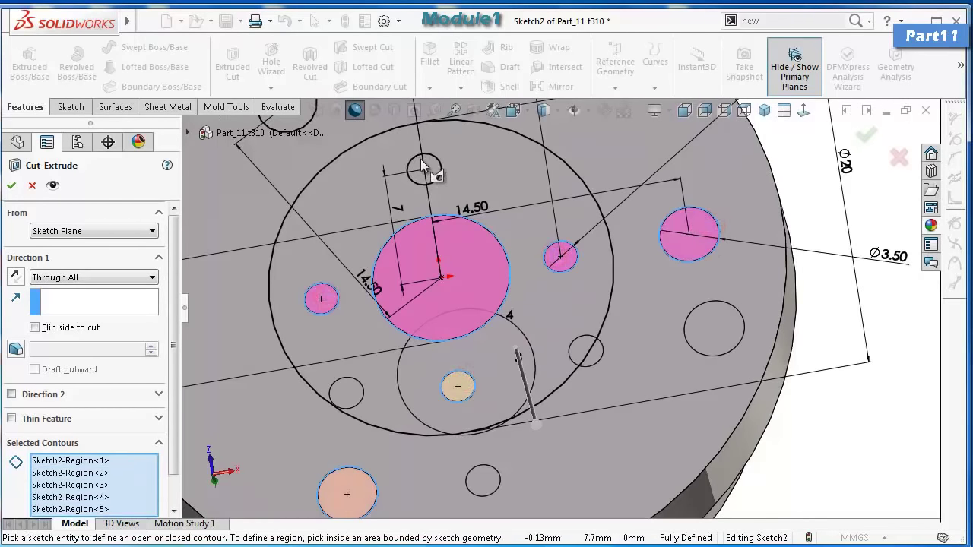
scroll(399, 171, up, 3)
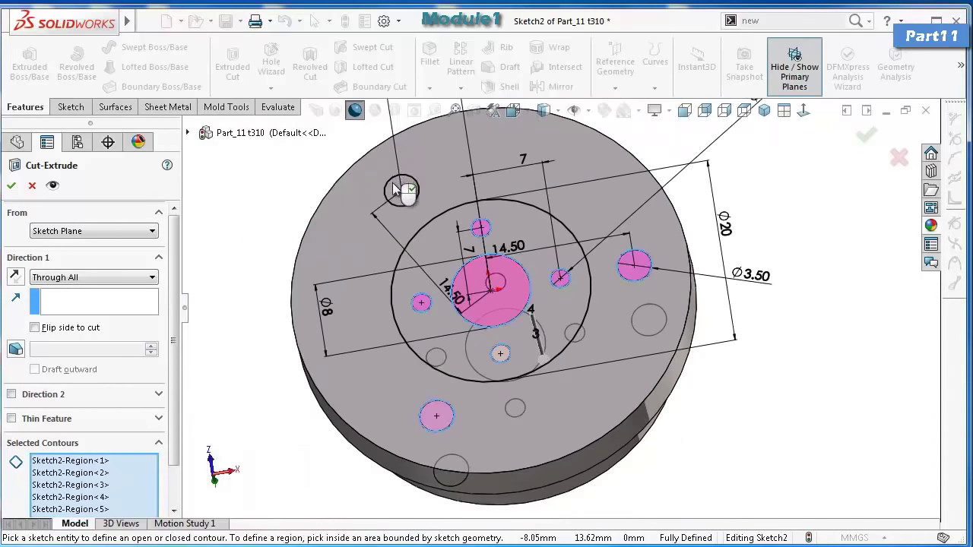
click(395, 188)
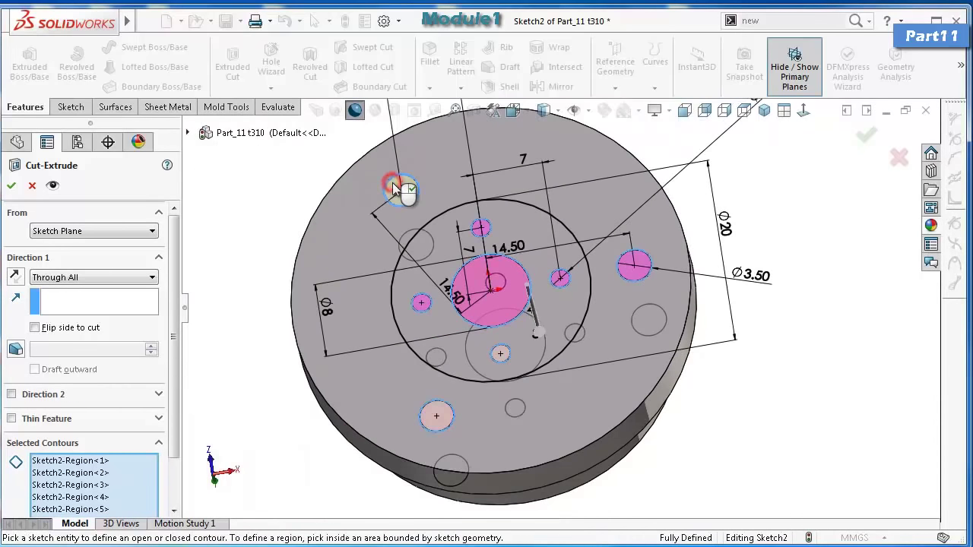
click(12, 188)
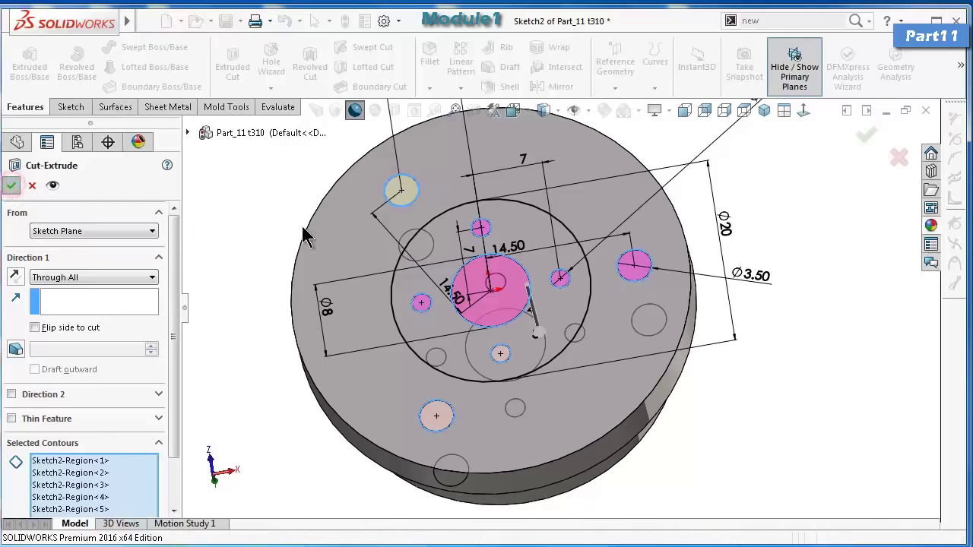
click(796, 295)
middle_drag(750, 287, 191, 409)
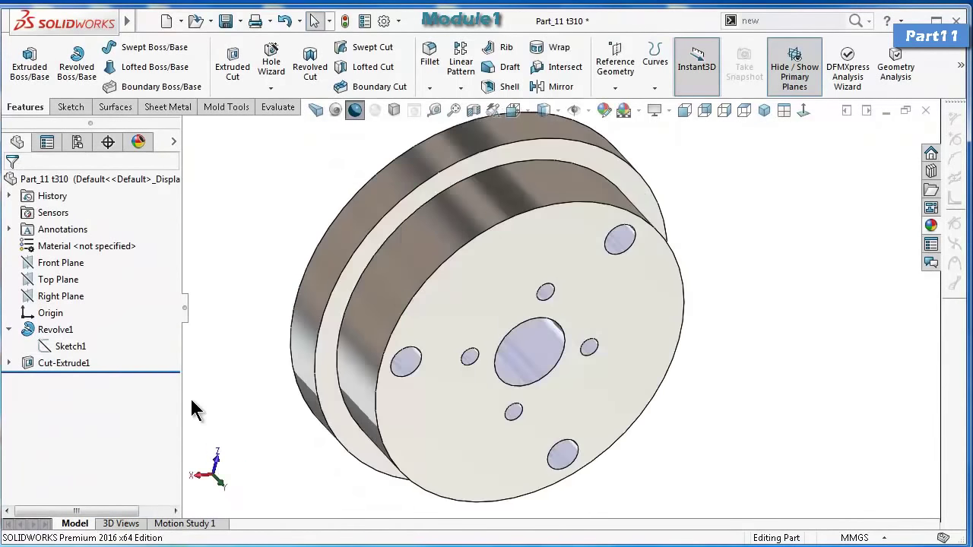
Show Sketch2 of Cut-Extrude1 and turn the disc to face its underside.
click(9, 363)
click(70, 380)
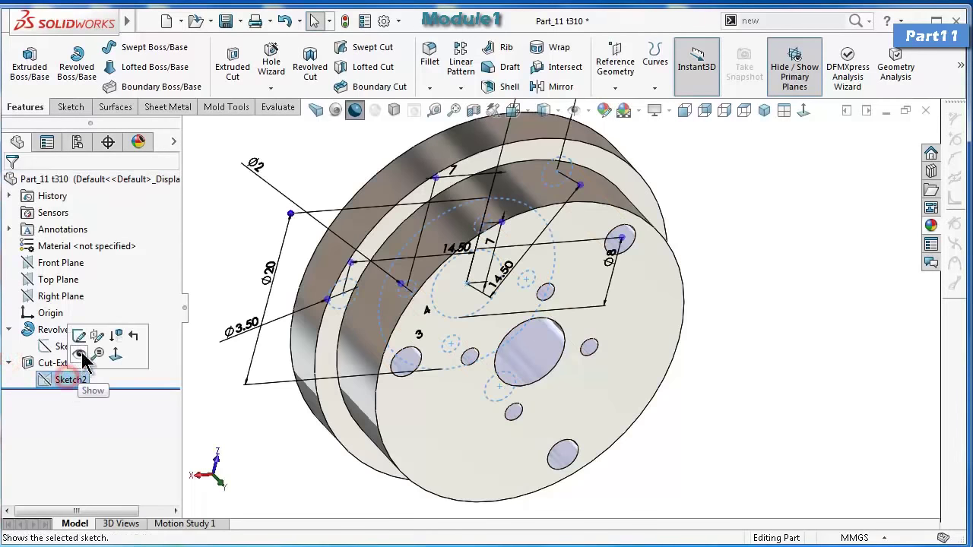
click(80, 348)
middle_drag(669, 315, 735, 321)
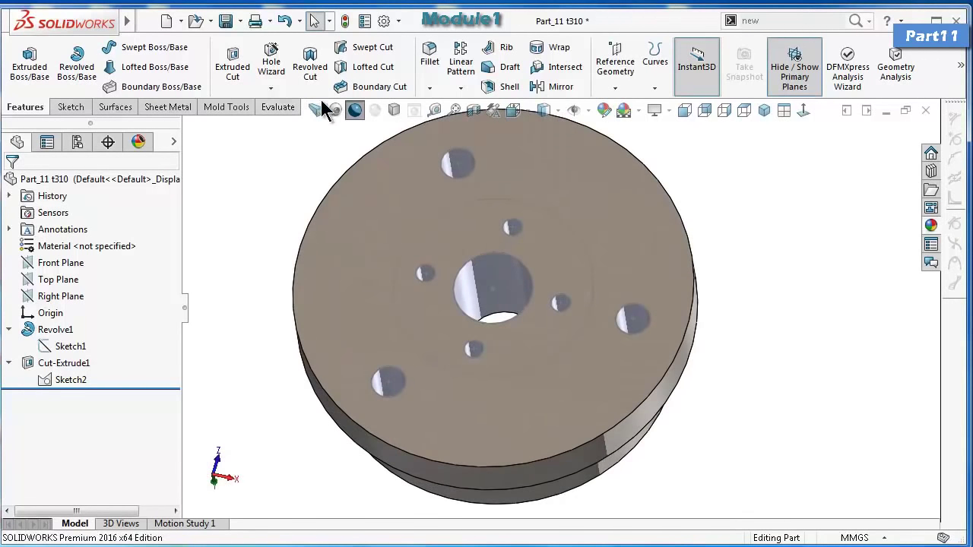
Cut the 20 mm circle of Sketch2 into the disc's underside as a blind recess 7.5 mm deep.
click(232, 67)
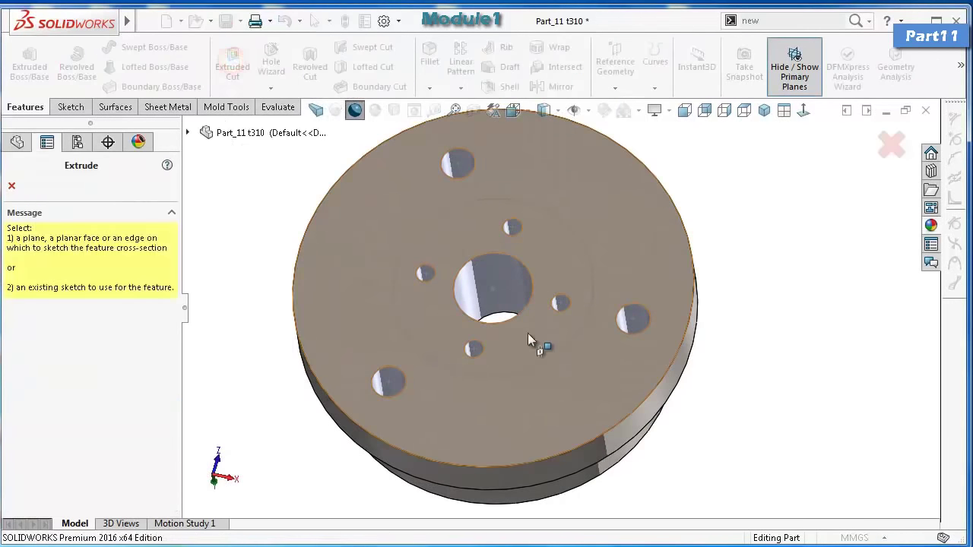
click(535, 369)
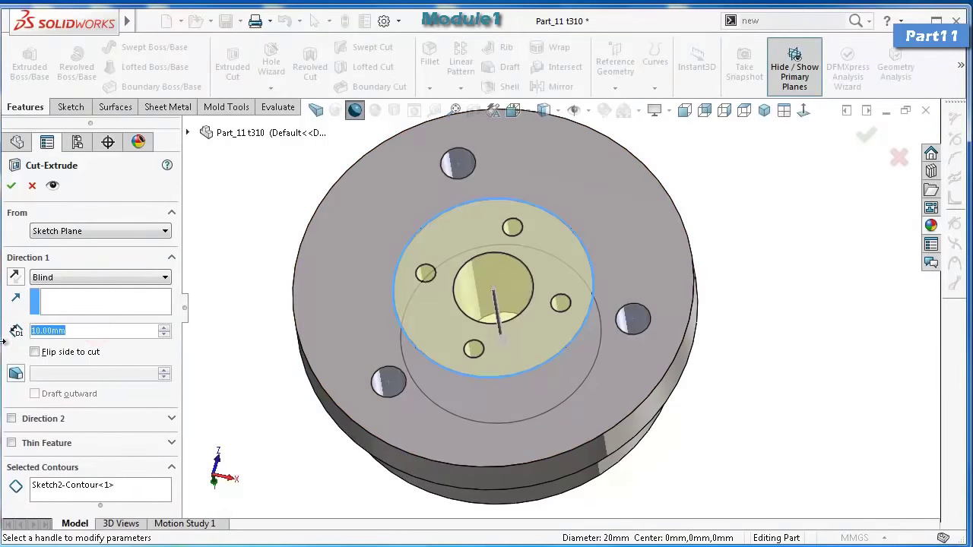
text(7.)
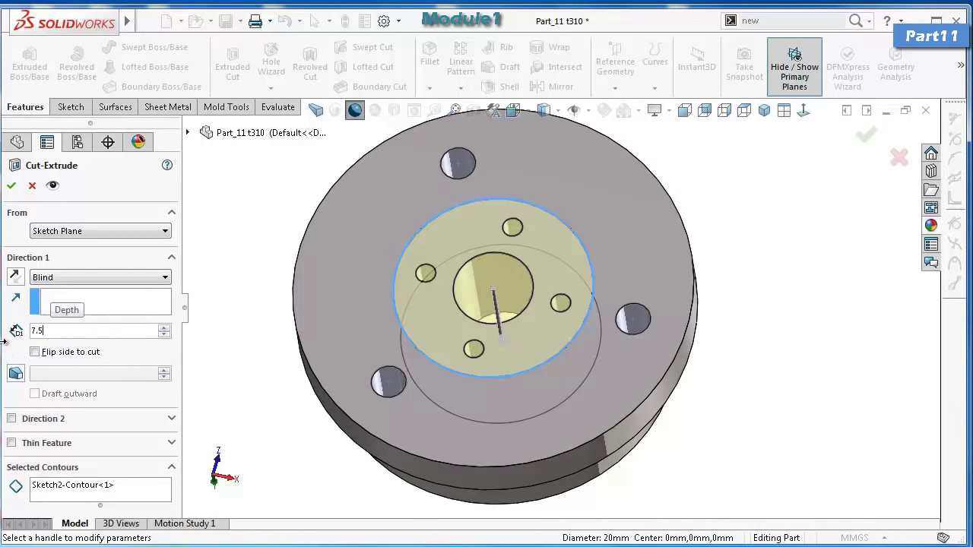
text(5)
key(Return)
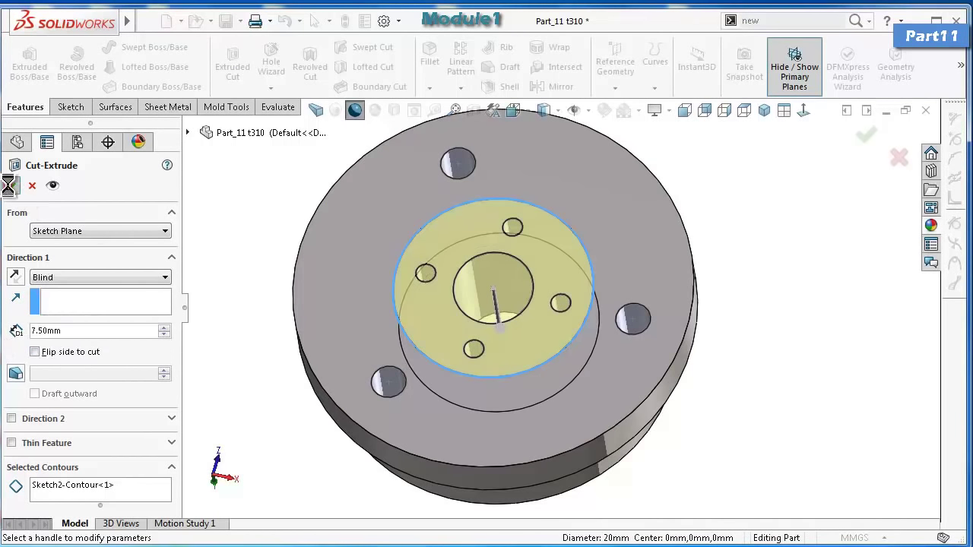
click(781, 211)
Save the part and hide Sketch2 under Cut-Extrude1.
mouse_move(677, 254)
middle_down()
mouse_move(663, 281)
mouse_move(742, 251)
mouse_move(720, 252)
mouse_move(708, 272)
mouse_move(730, 246)
mouse_move(717, 258)
mouse_move(798, 251)
mouse_move(692, 296)
mouse_move(222, 403)
middle_up()
key(ctrl+s)
click(65, 377)
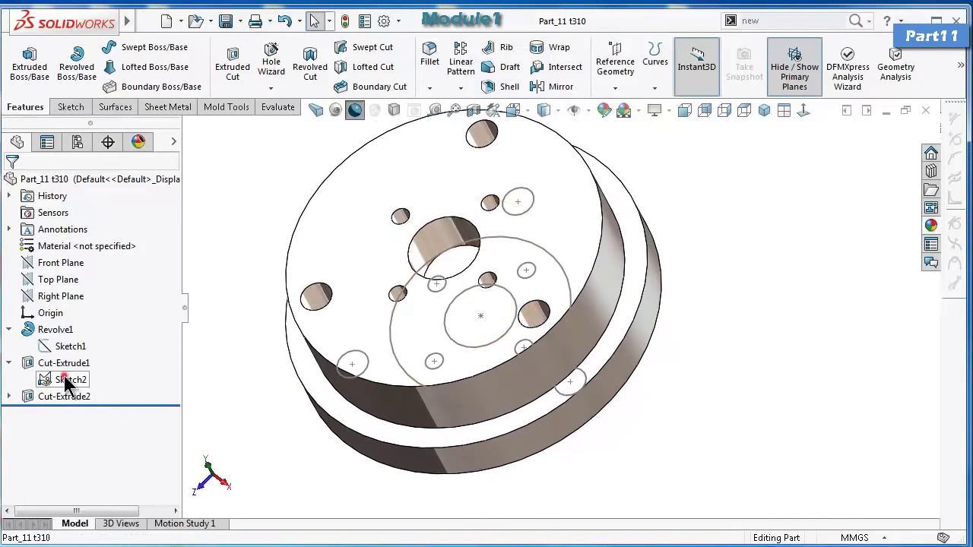
click(67, 384)
click(79, 338)
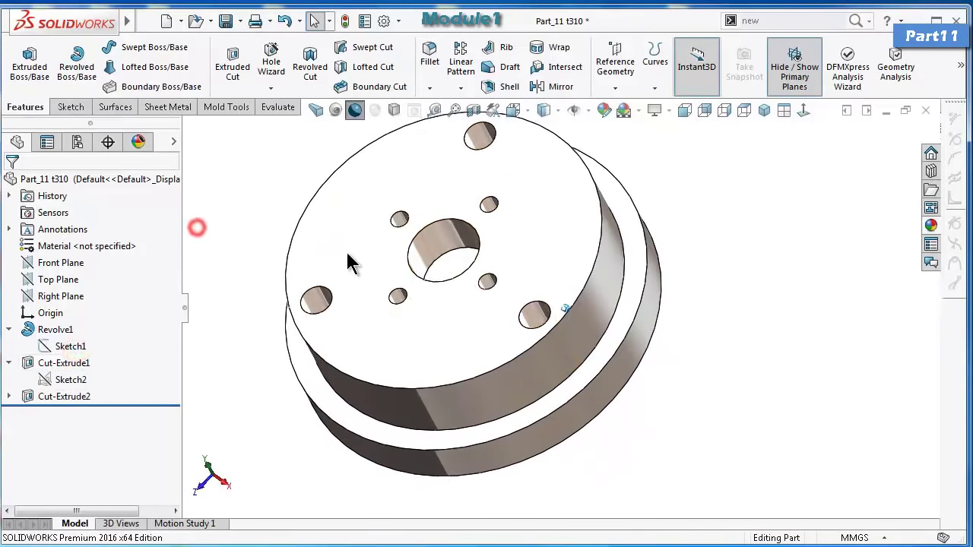
Fillet the edges of the disc's flat faces, including the holed upper face and the ring-shaped step face, with a 0.15 mm radius.
middle_drag(348, 259, 434, 210)
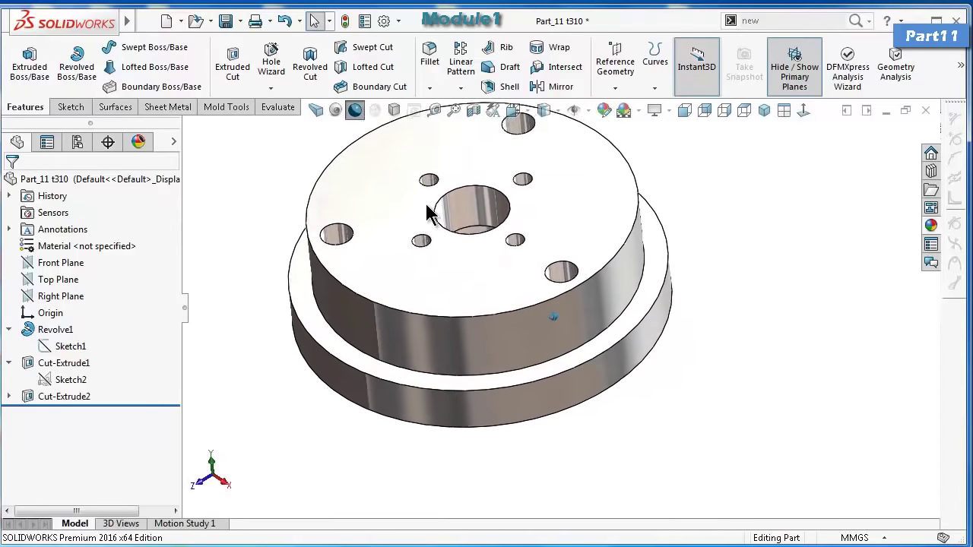
click(430, 57)
text(0.15)
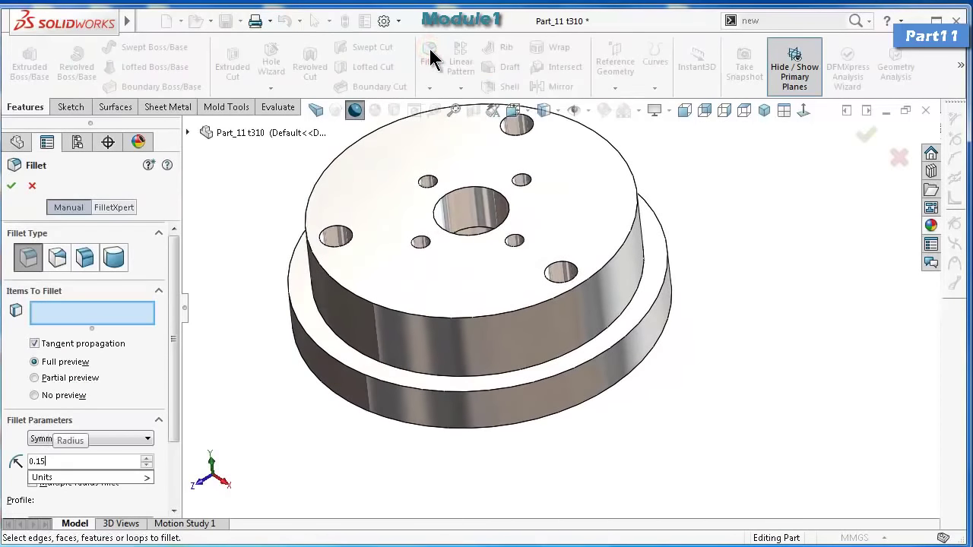
click(607, 261)
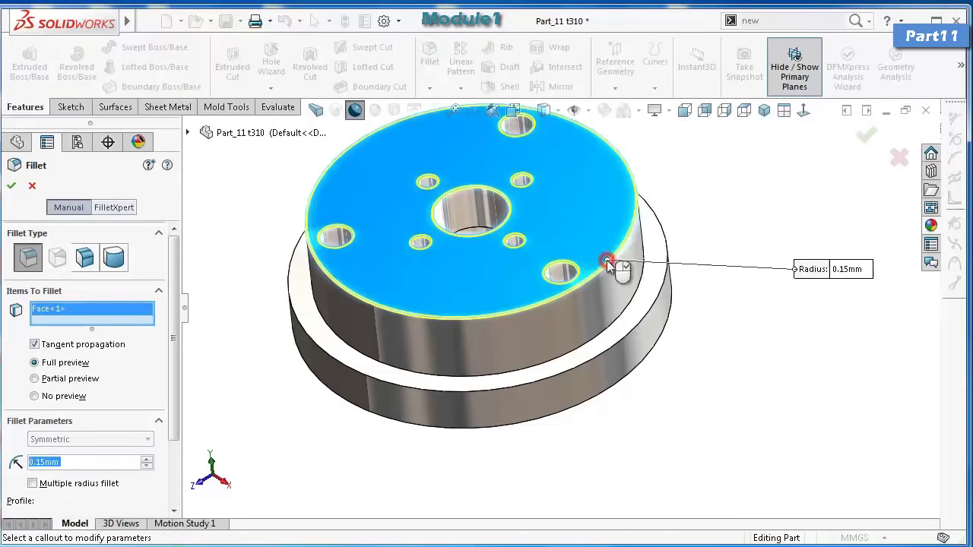
click(638, 313)
middle_drag(708, 306, 882, 148)
click(776, 216)
click(867, 135)
Inspect the filleted disc, set it to the isometric view and save the part.
middle_drag(727, 370, 592, 210)
middle_drag(517, 425, 479, 373)
key(ctrl+7)
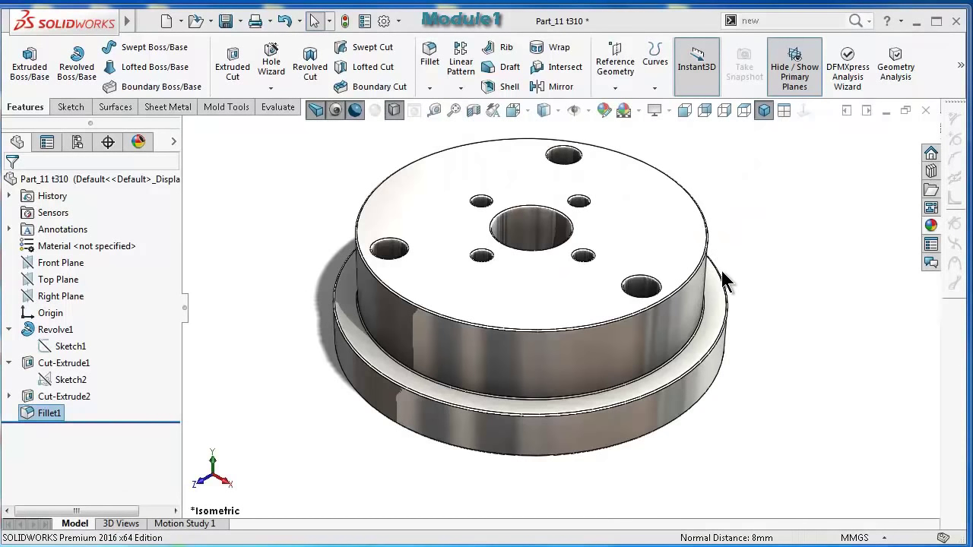
click(225, 25)
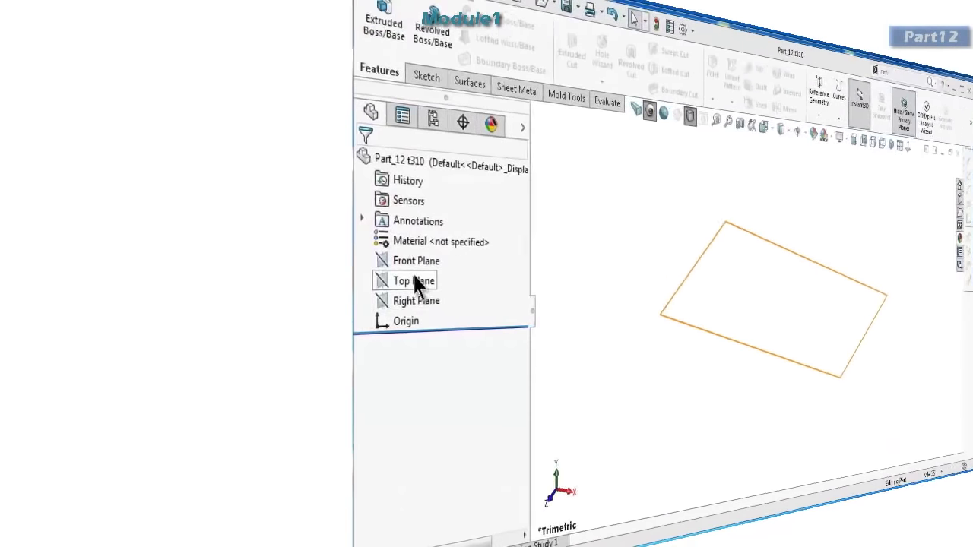
Start a sketch on the Top Plane of Part_12 and draw a circle about 233 mm in diameter centred on the origin.
click(58, 279)
click(63, 246)
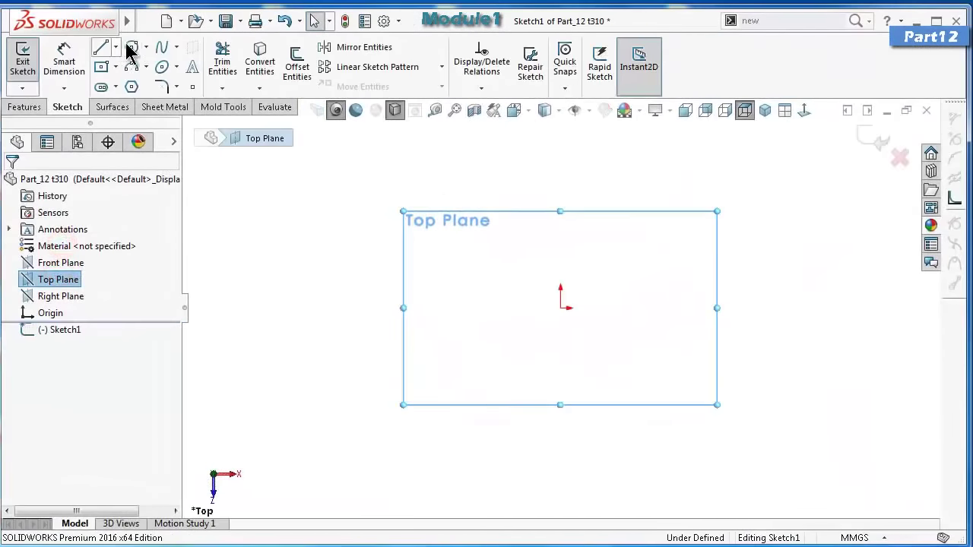
click(131, 47)
click(560, 308)
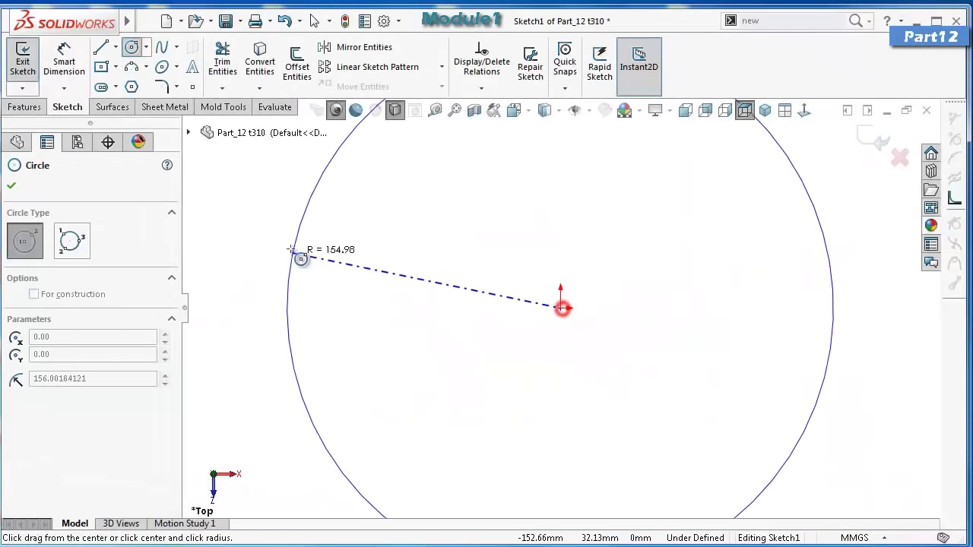
click(357, 274)
Dimension the circle's diameter as 100 mm.
right_drag(321, 358, 358, 267)
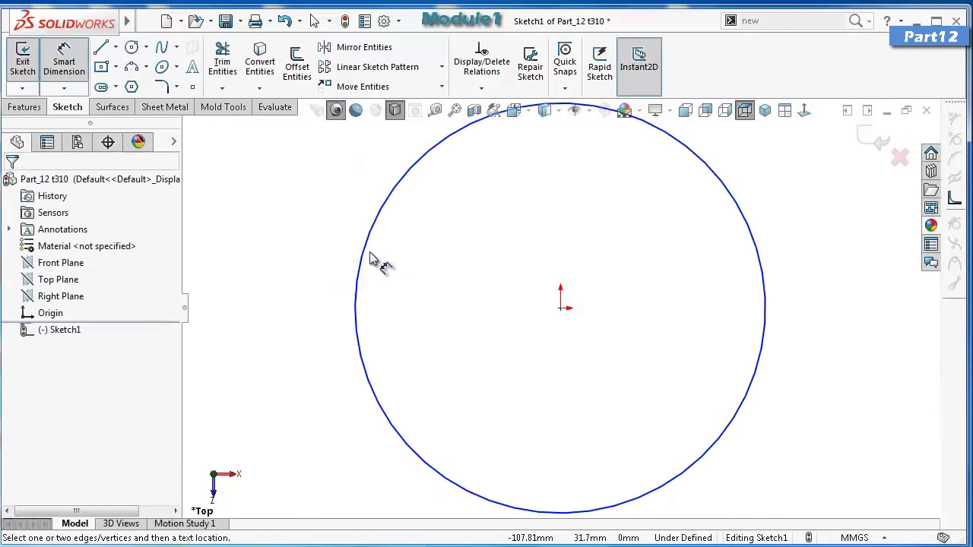
click(364, 251)
click(277, 259)
text(100)
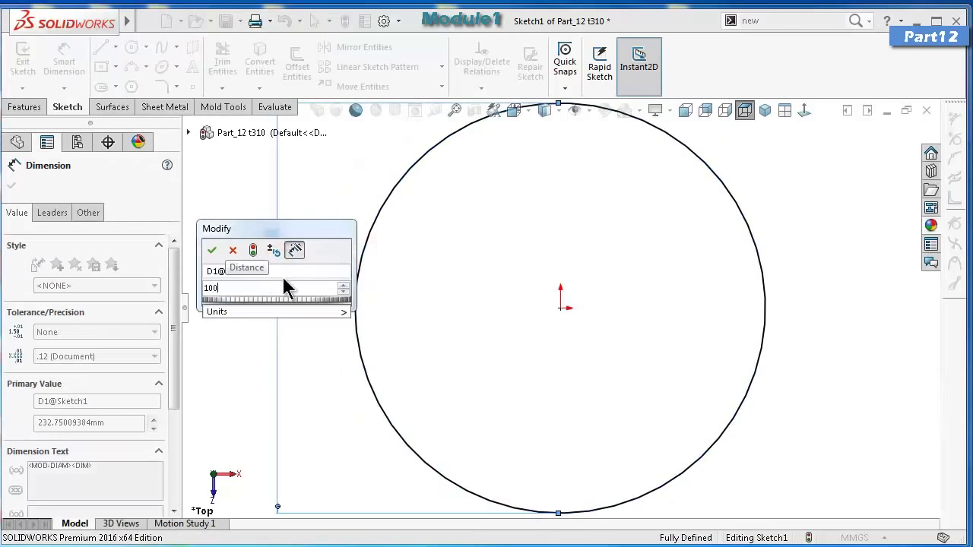
key(Return)
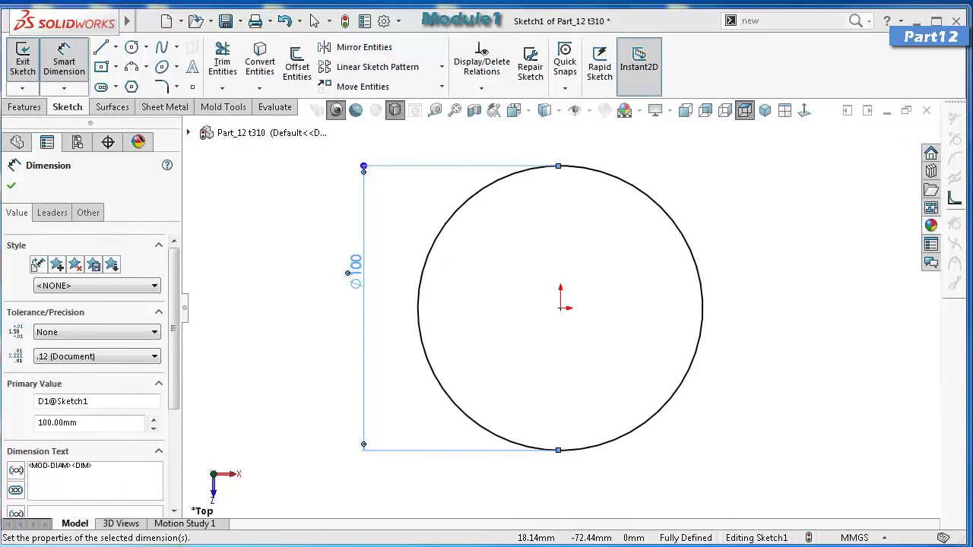
Sketch a diagonal centerpoint straight slot centred on the origin, about 144 mm between arc centres and 20 mm wide.
click(100, 86)
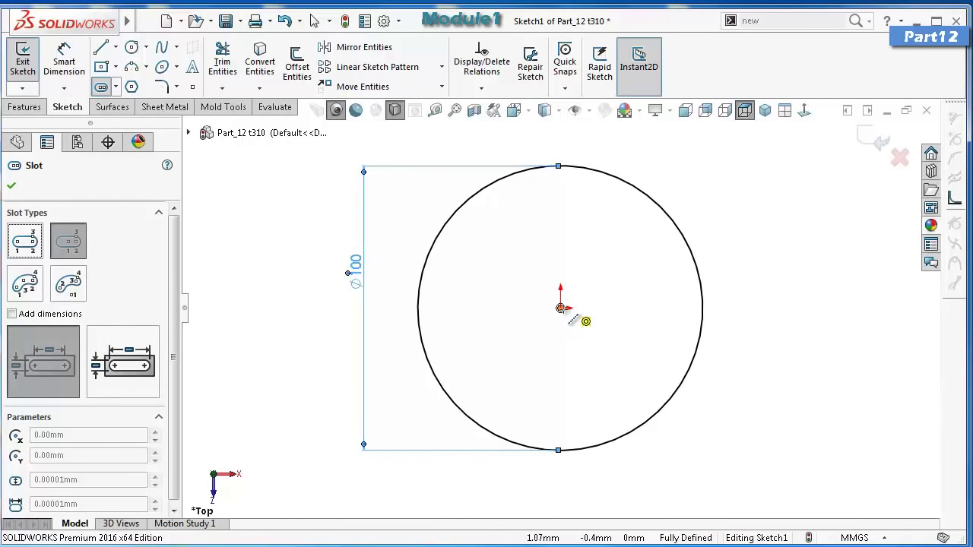
click(560, 308)
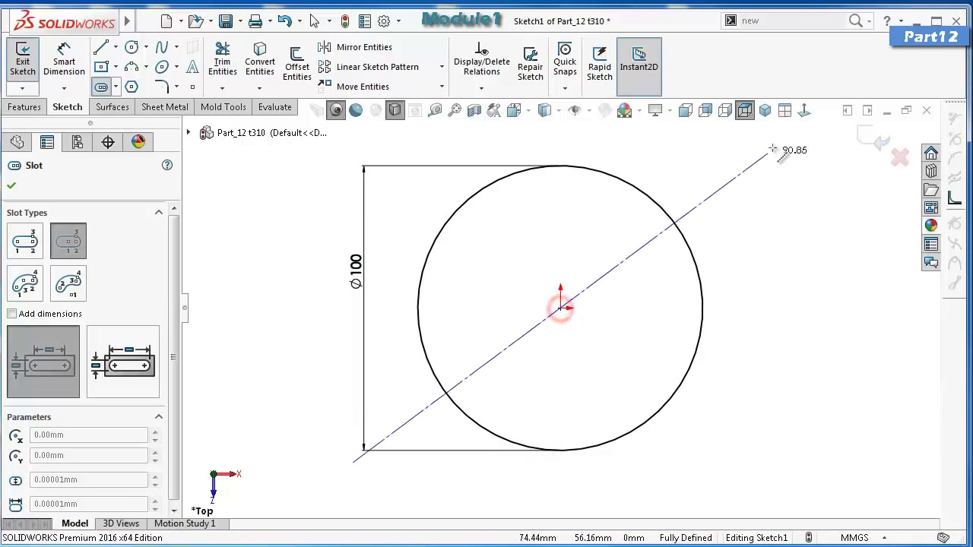
click(717, 174)
click(683, 165)
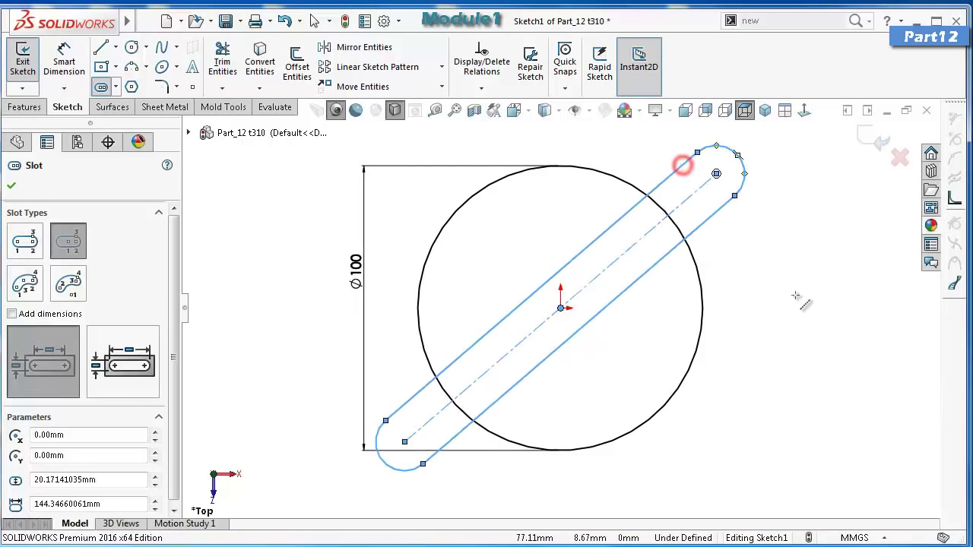
Dimension the radius of the slot's upper end arc as 12 mm.
right_drag(809, 296, 792, 158)
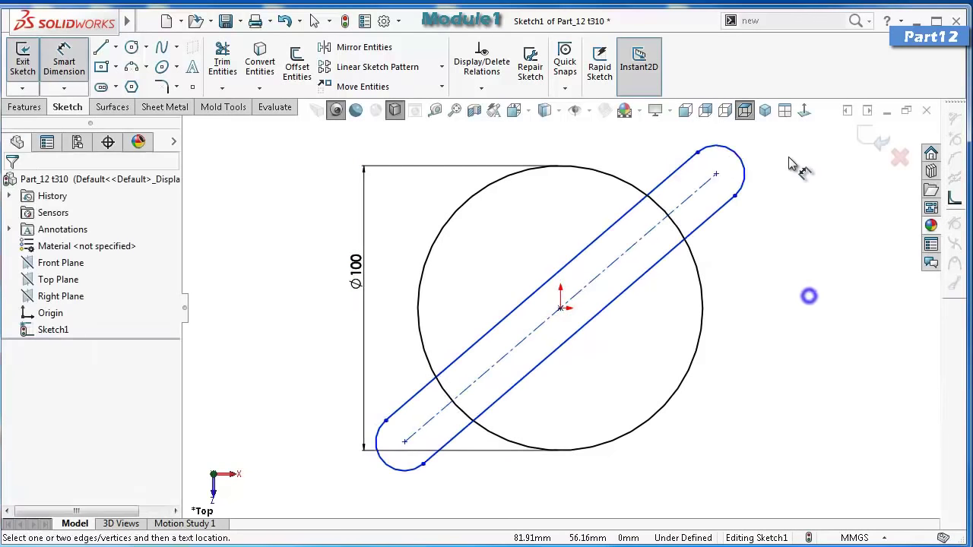
click(743, 192)
click(795, 199)
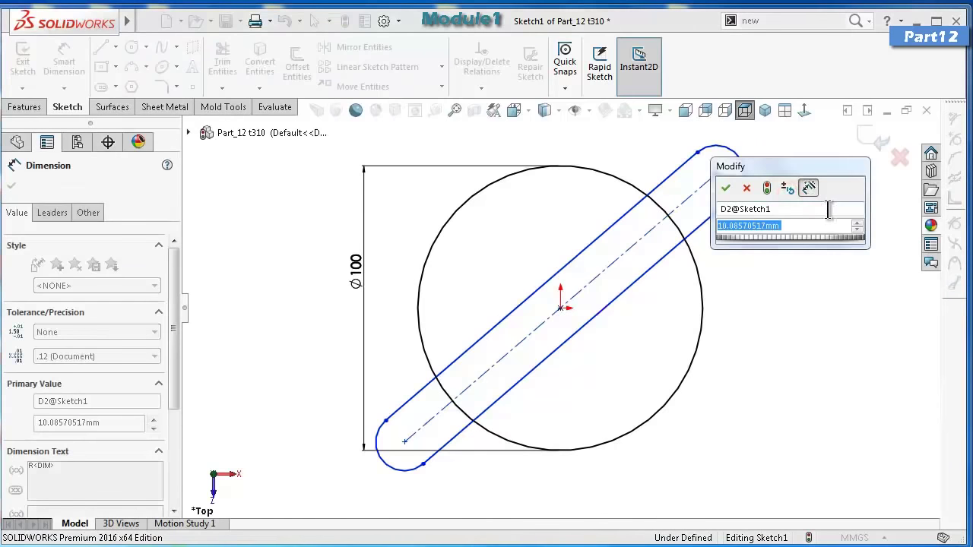
text(12)
key(Return)
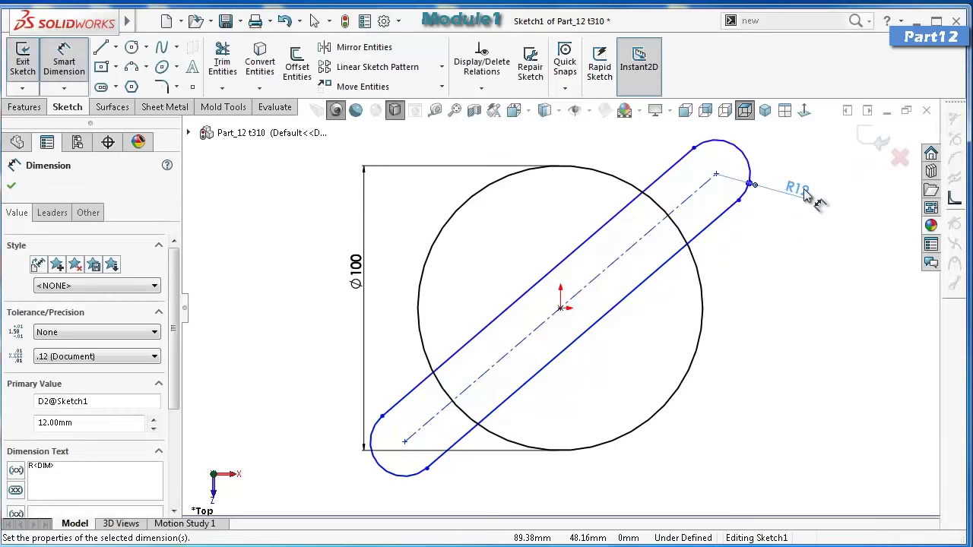
Dimension the distance between the slot's arc centres as 113 mm.
click(628, 256)
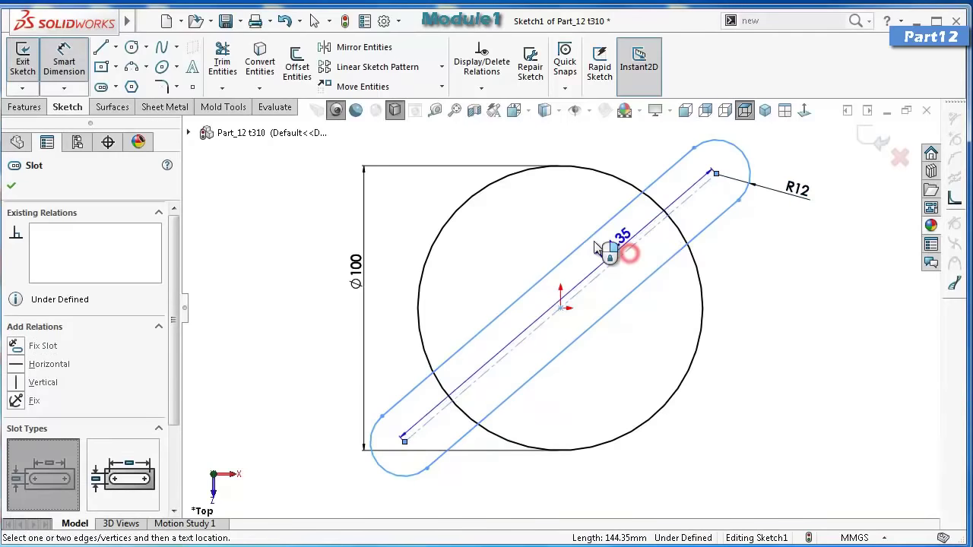
click(485, 192)
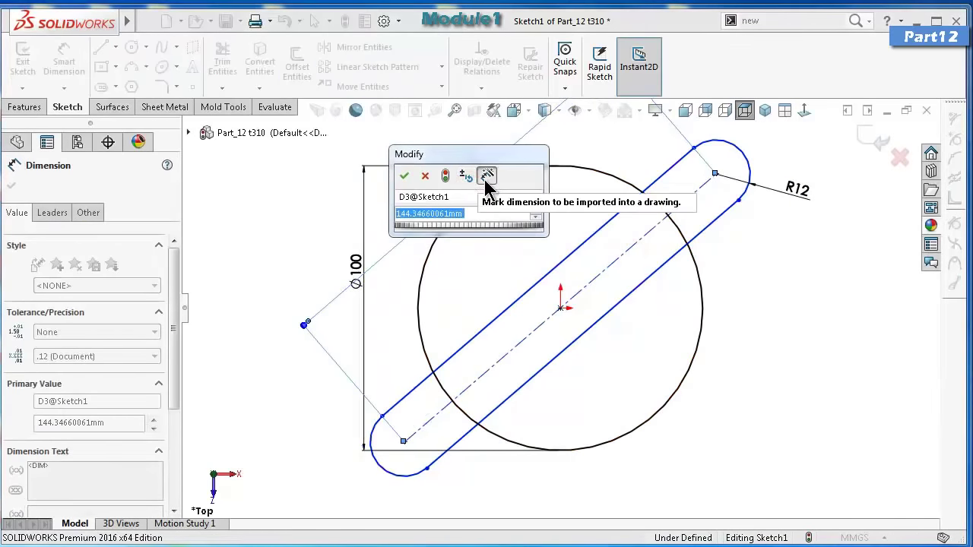
text(113)
key(Return)
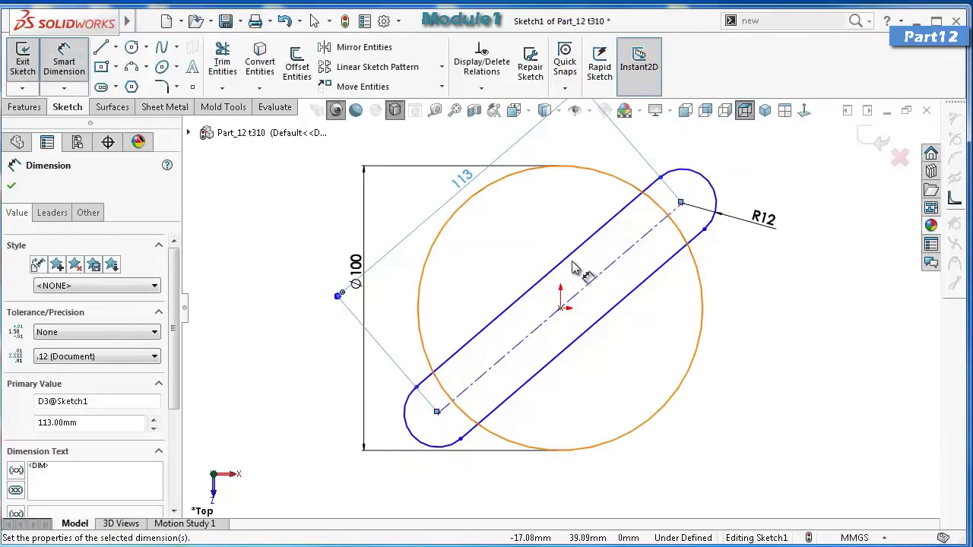
key(Escape)
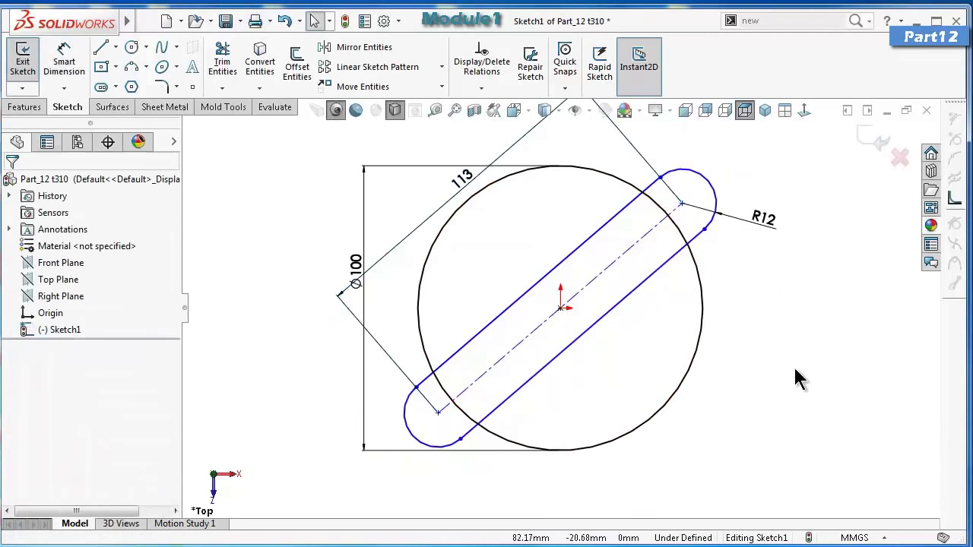
Draw a vertical centerline from the origin up to the top of the 100 mm circle.
click(116, 47)
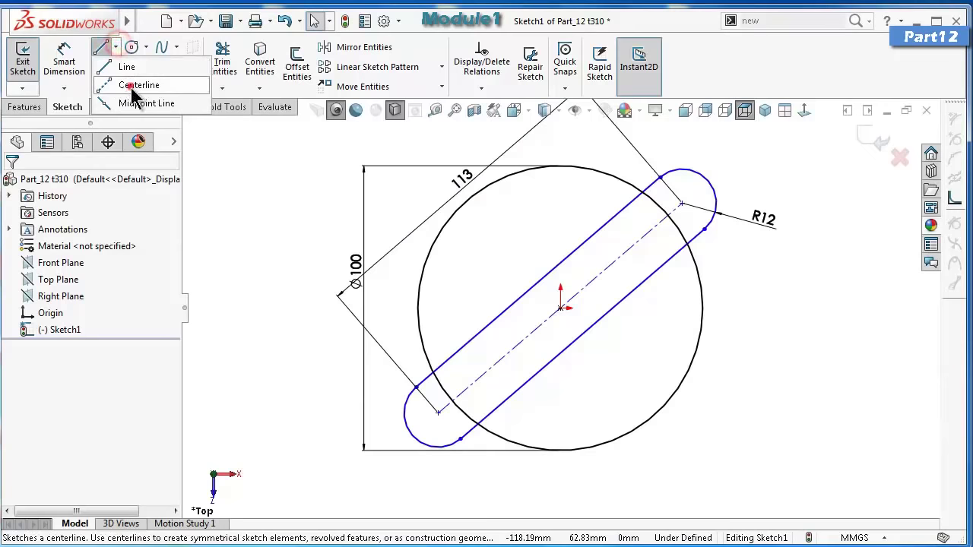
click(120, 83)
click(562, 309)
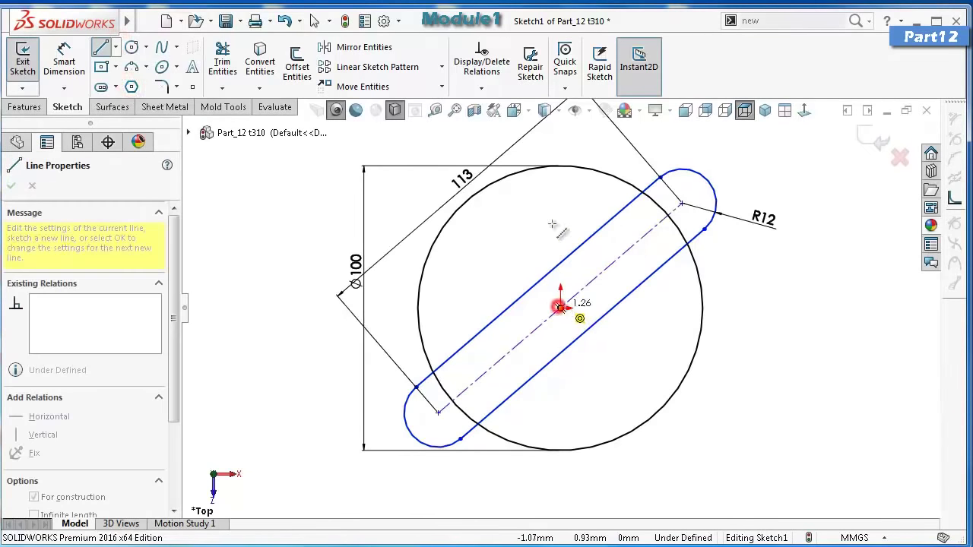
click(561, 166)
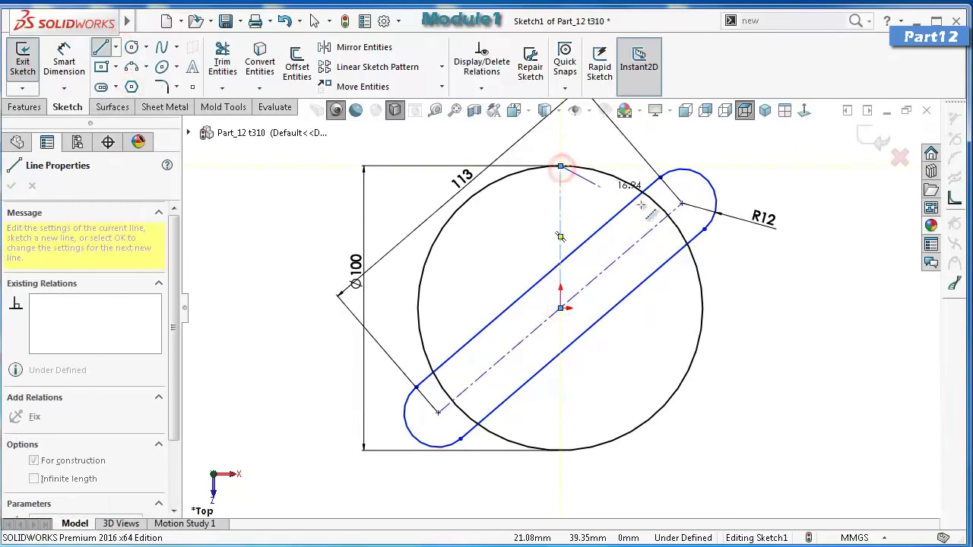
key(Escape)
Dimension the angle between the slot's centre axis and the vertical centerline as 45 degrees.
right_drag(809, 335, 791, 234)
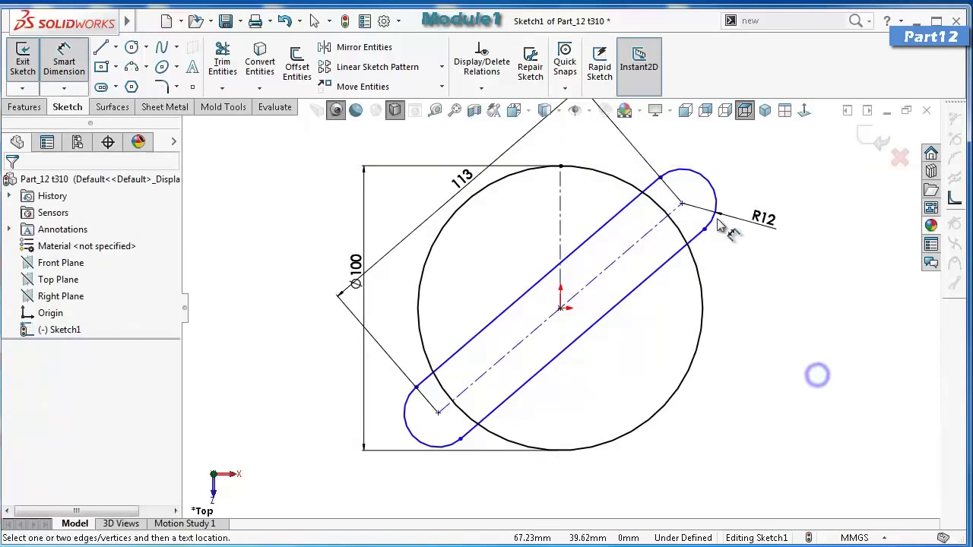
click(620, 259)
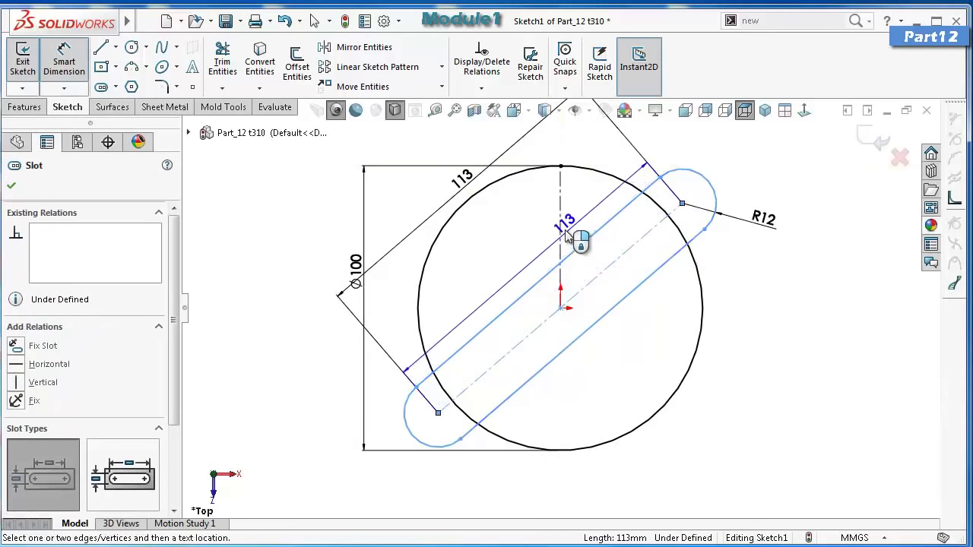
click(561, 228)
click(580, 219)
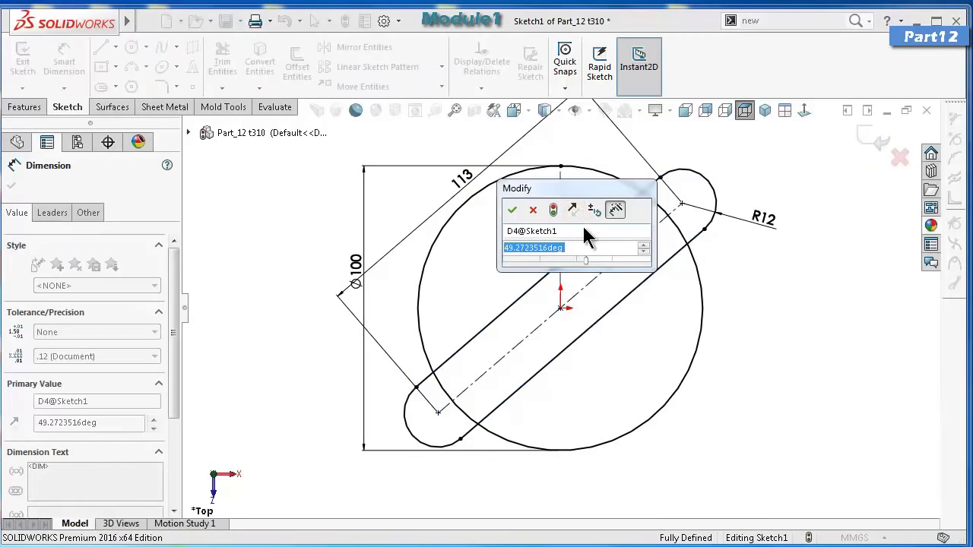
text(45)
key(Return)
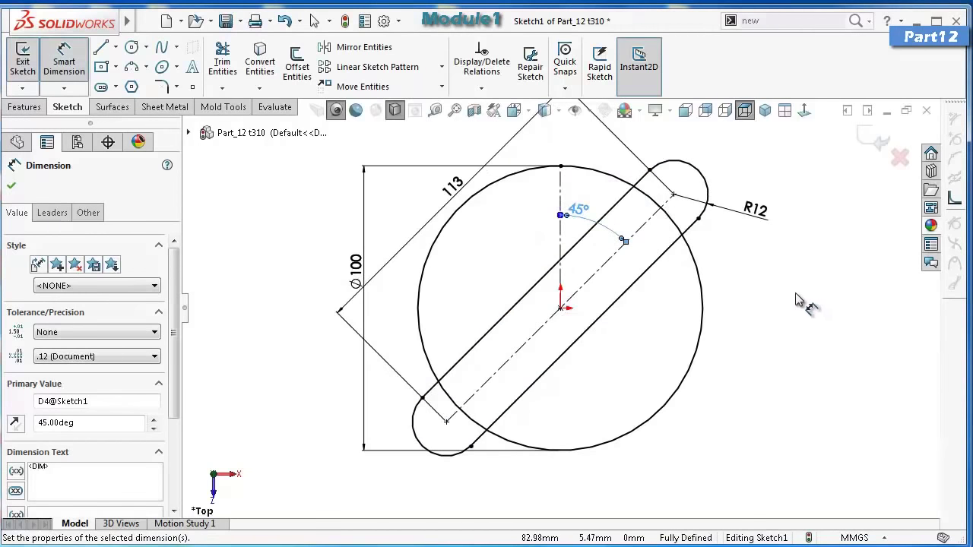
Try to mirror the angled slot about the vertical centerline.
key(Escape)
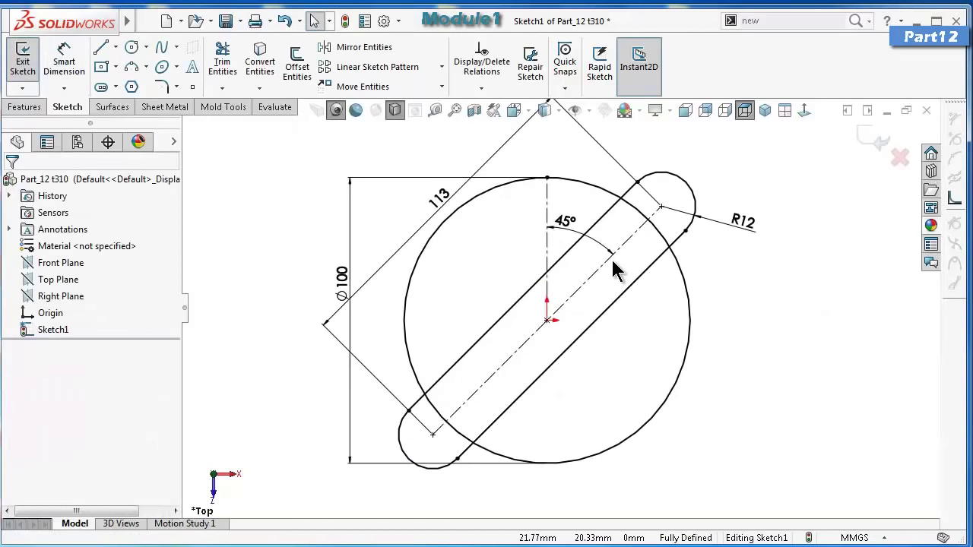
click(365, 47)
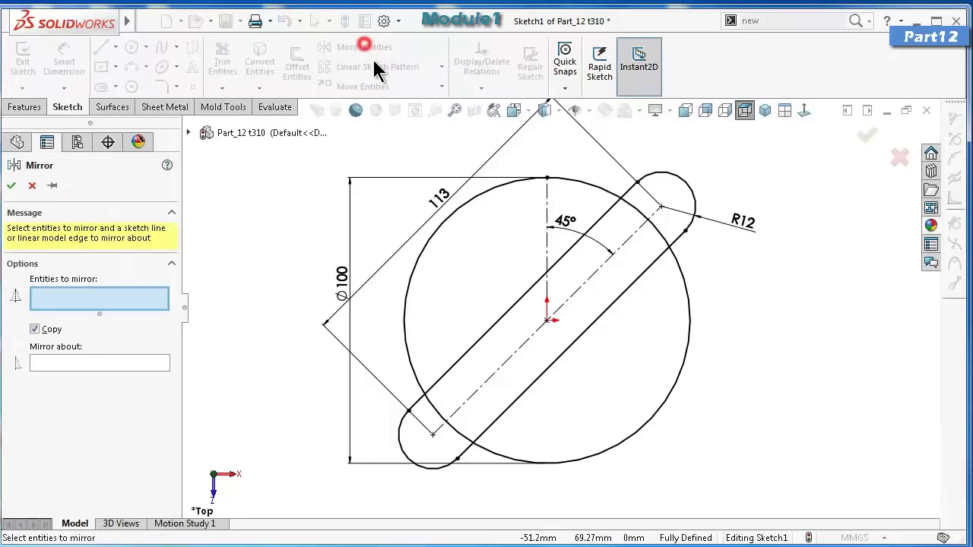
click(611, 208)
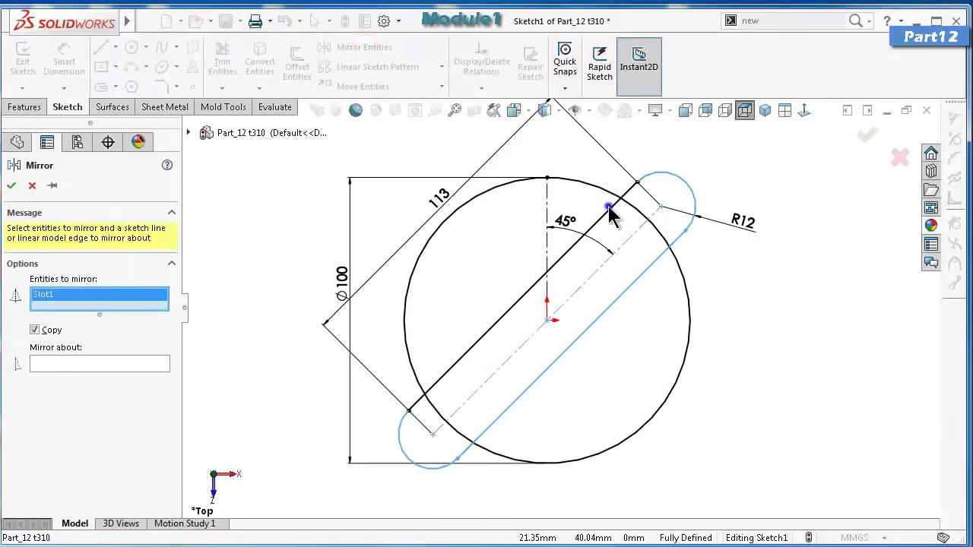
click(547, 204)
click(546, 203)
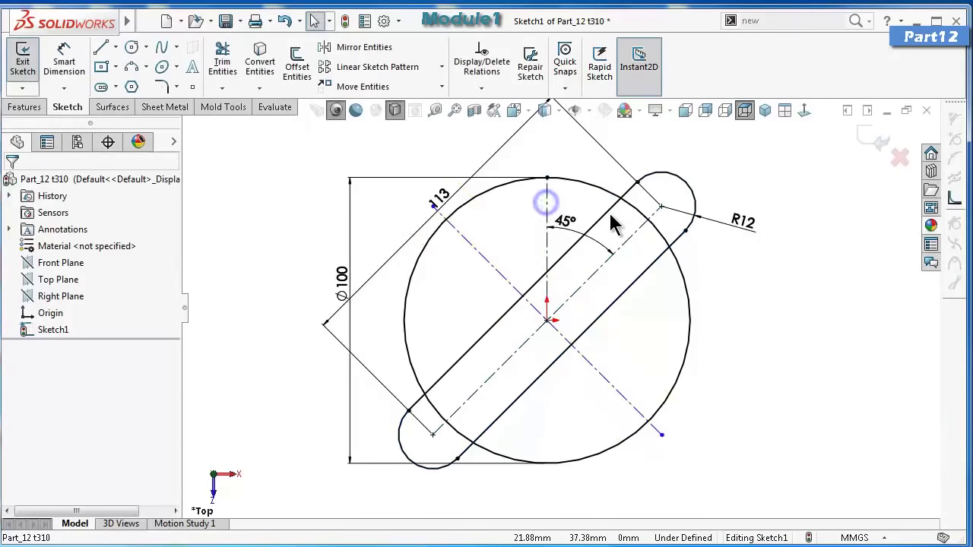
Draw a second centerpoint slot from the origin toward the upper left, about 112 mm between arc centres and 24 mm wide.
click(446, 250)
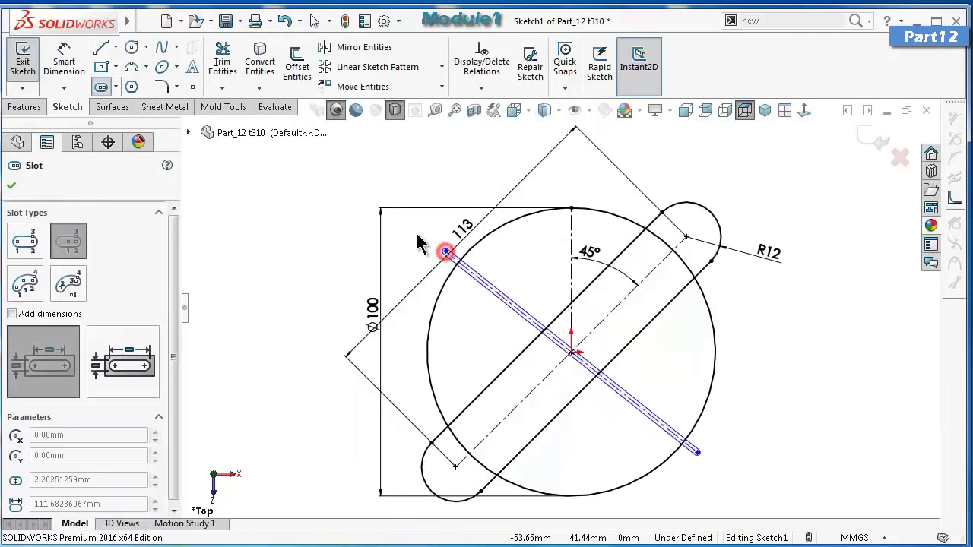
click(389, 242)
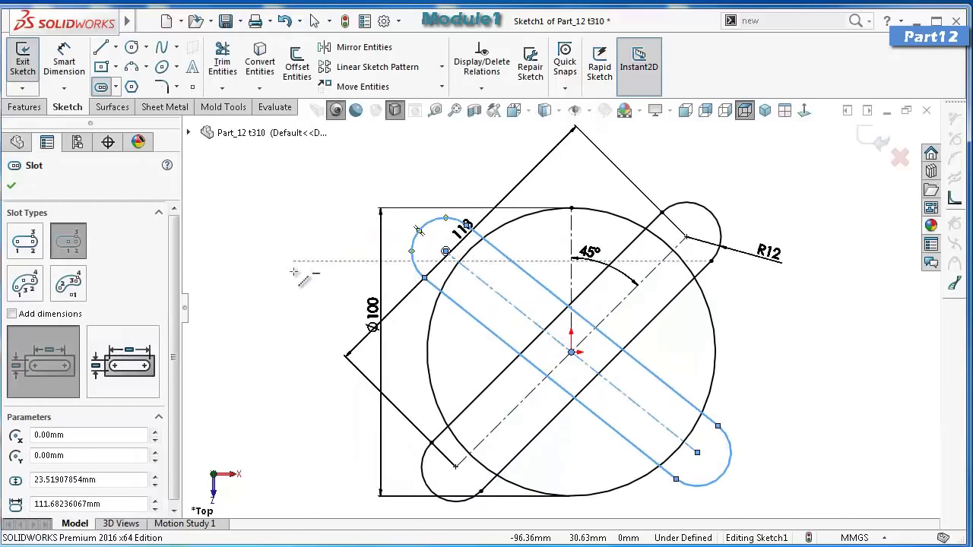
key(Escape)
Make the two slots' centre axes equal in length and their end arcs equal in radius.
click(495, 292)
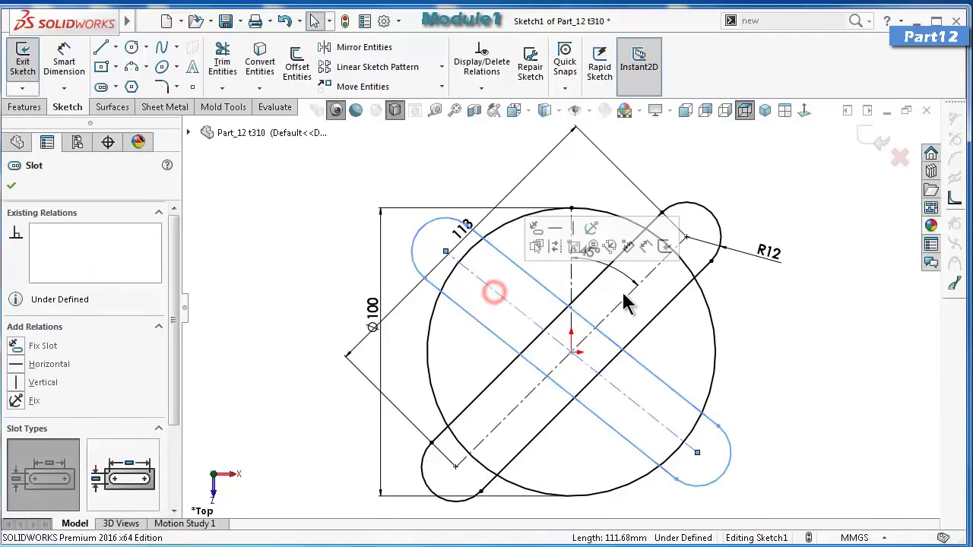
ctrl+click(626, 303)
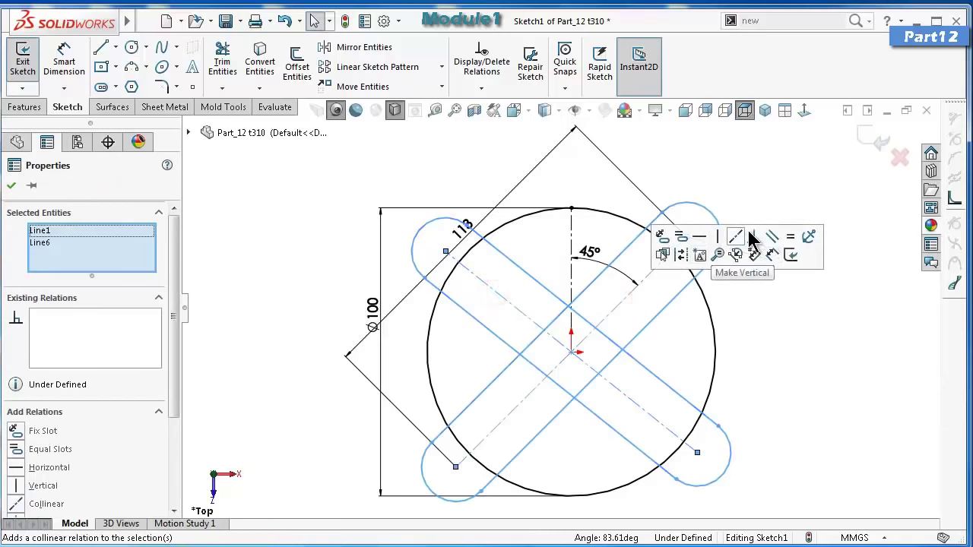
click(791, 236)
click(789, 161)
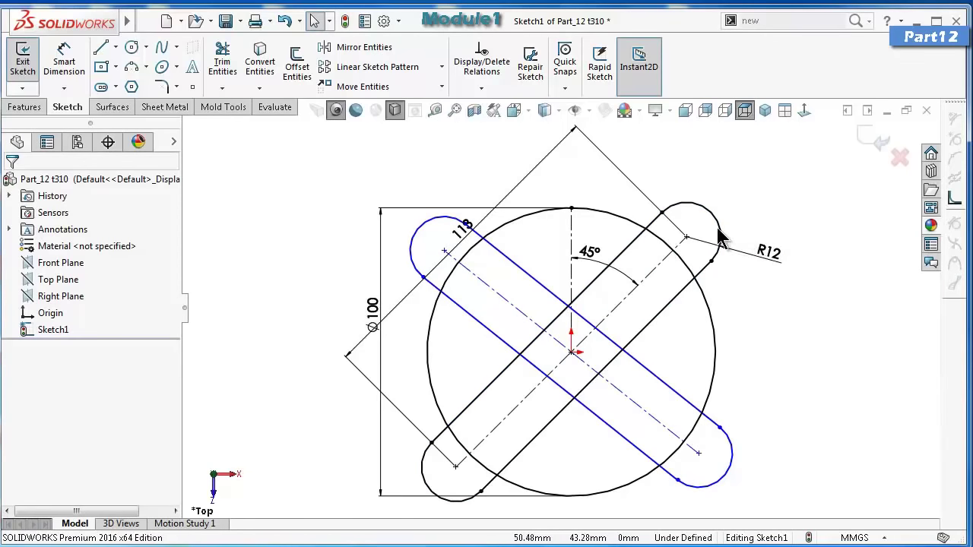
click(720, 229)
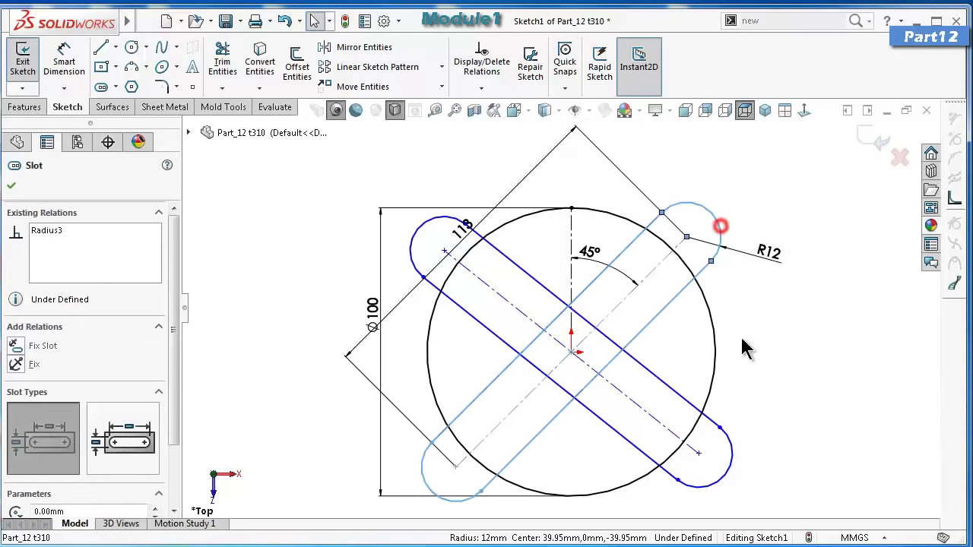
ctrl+click(729, 467)
click(865, 404)
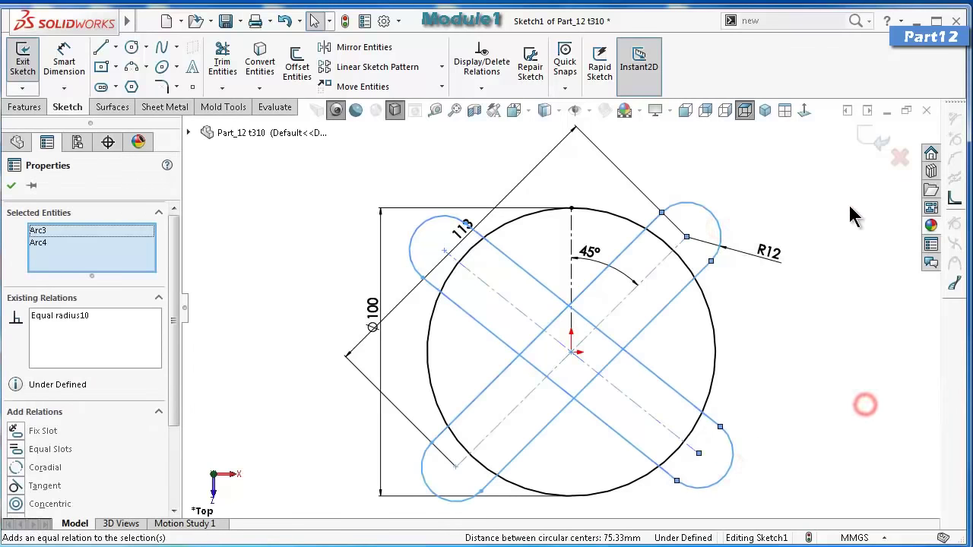
click(850, 216)
Make the upper straight edges of the two slots symmetric about the vertical centerline.
click(528, 272)
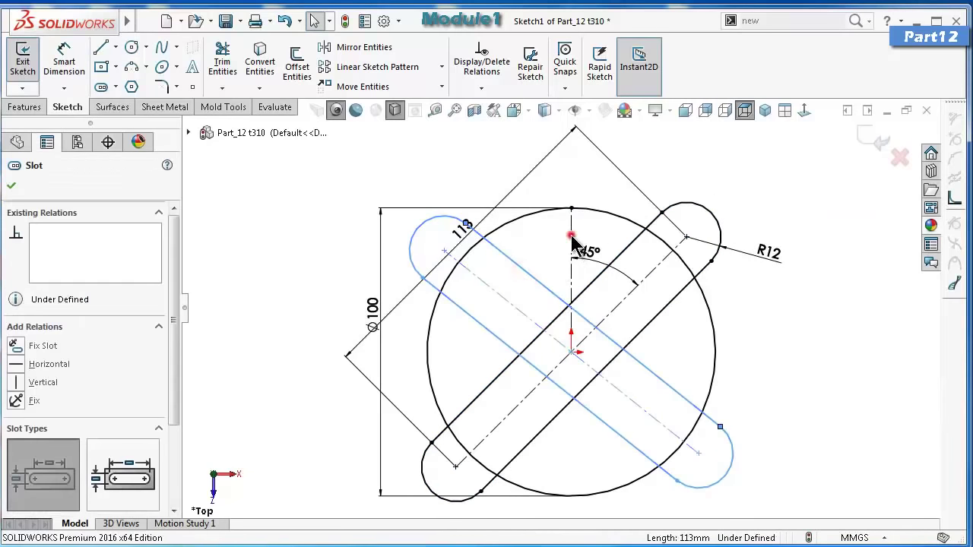
ctrl+click(572, 238)
ctrl+click(633, 238)
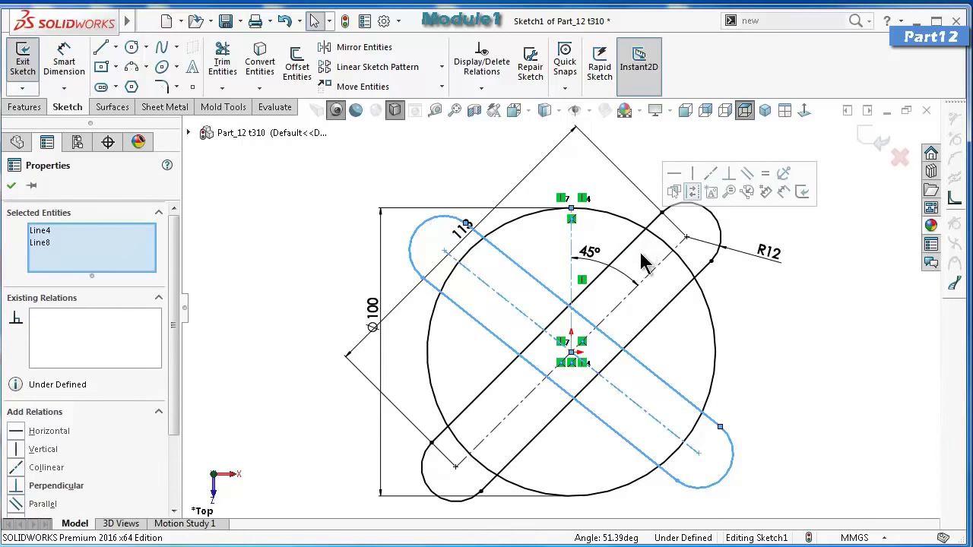
ctrl+click(631, 244)
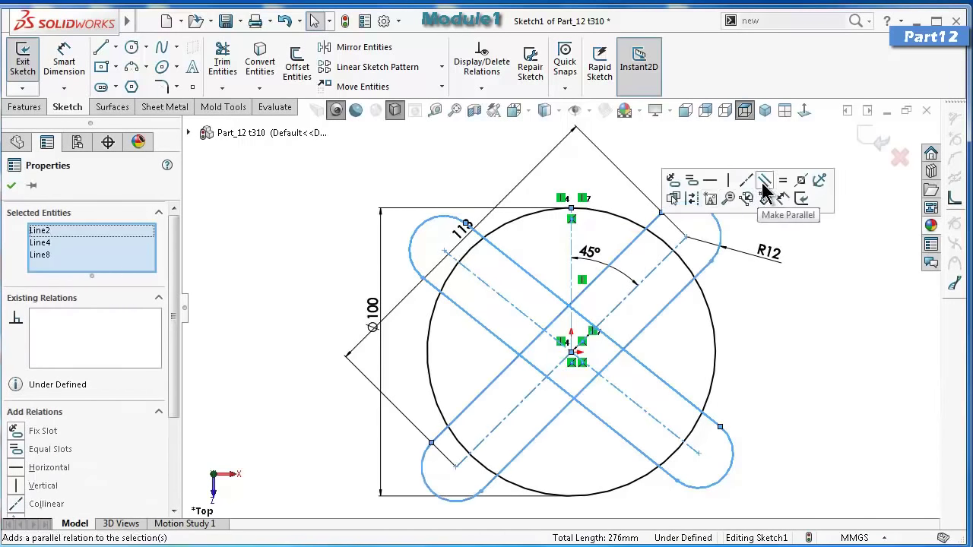
click(801, 180)
click(856, 340)
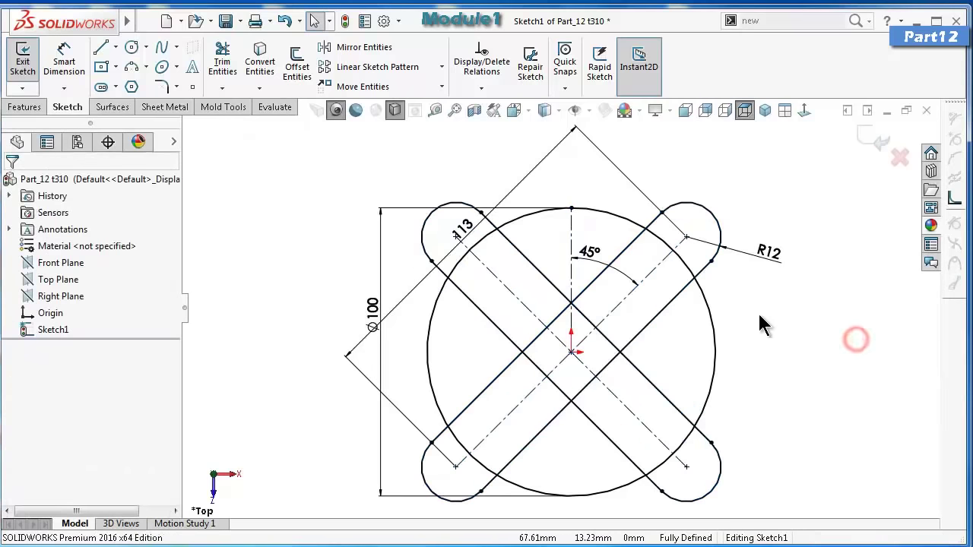
Draw a concave three-point arc of about 31 mm radius from the circle's upper edge to the upper tangent point of the upper-right slot end.
key(f)
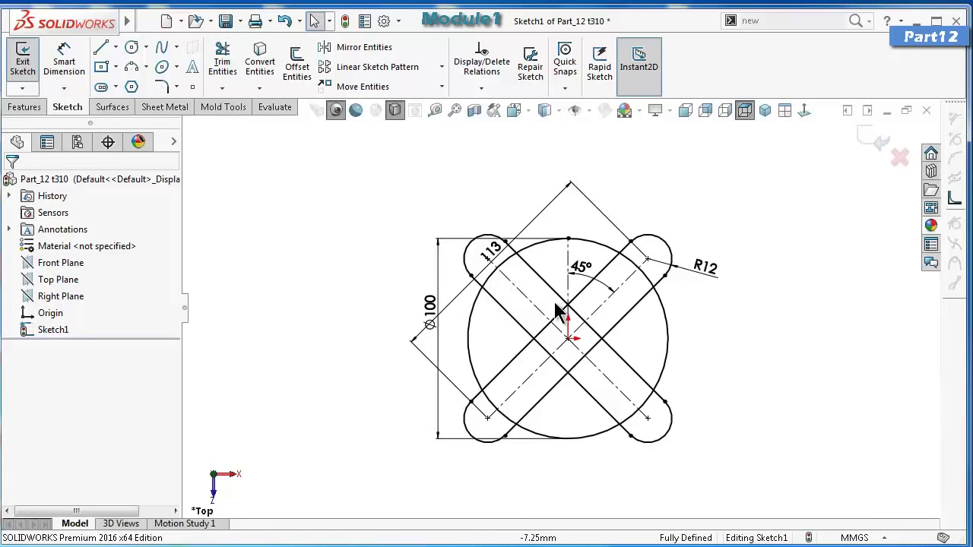
scroll(556, 310, down, 1)
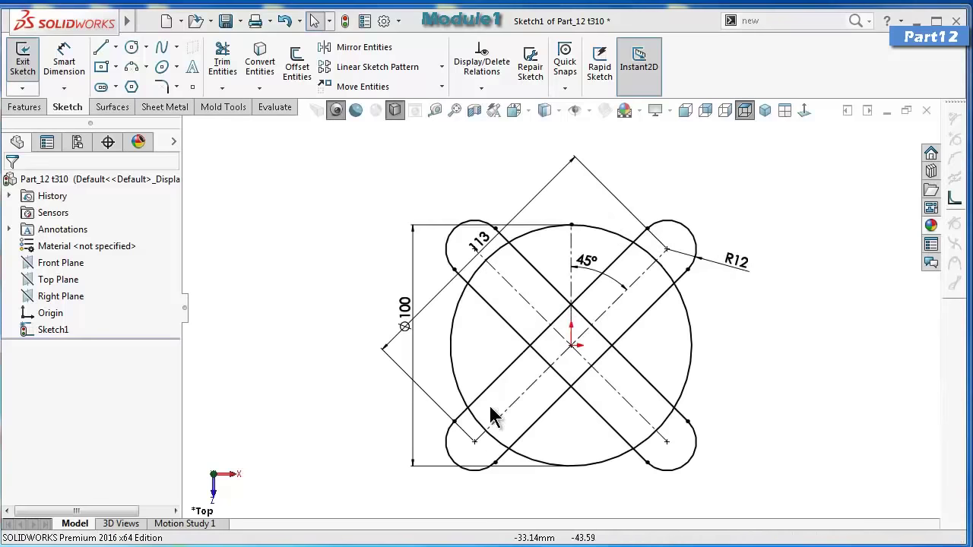
scroll(680, 196, down, 4)
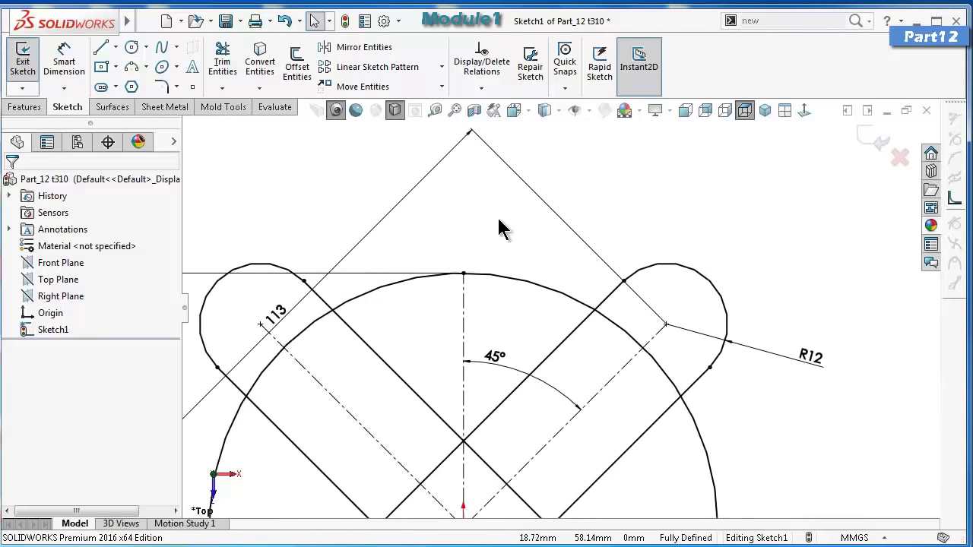
click(131, 67)
scroll(593, 289, down, 2)
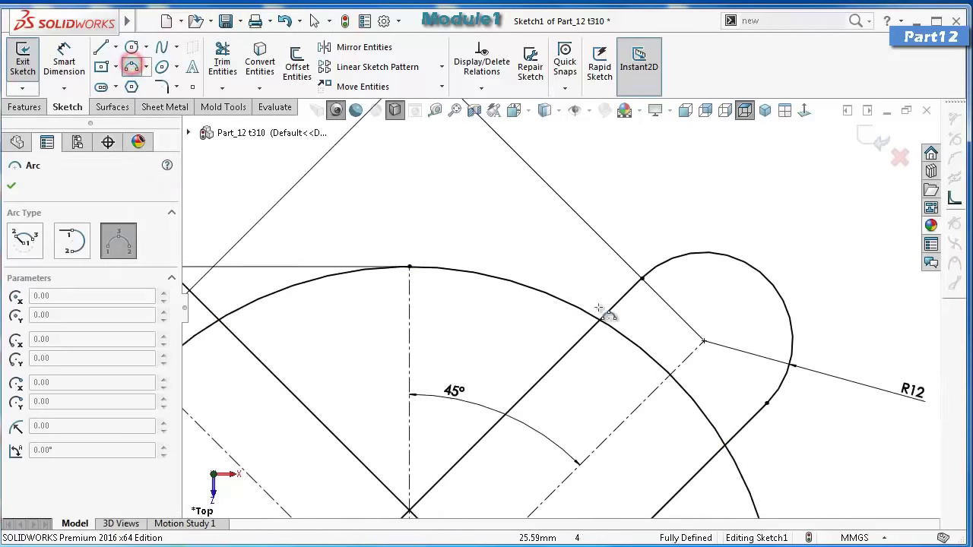
click(501, 278)
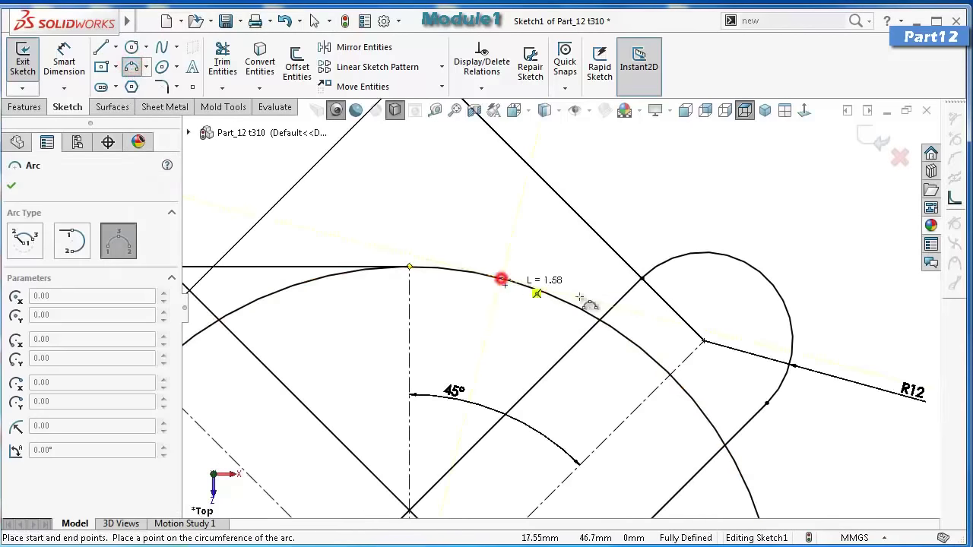
click(642, 279)
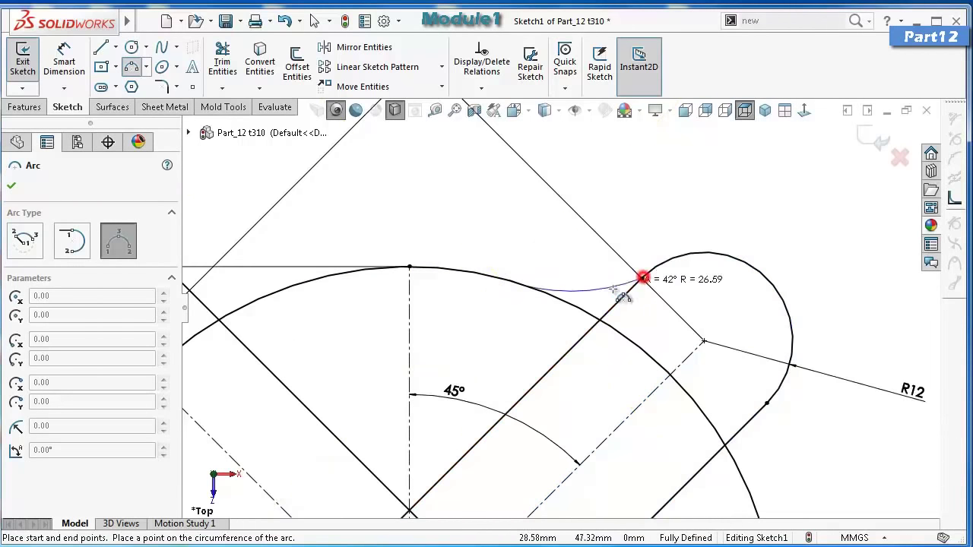
click(586, 287)
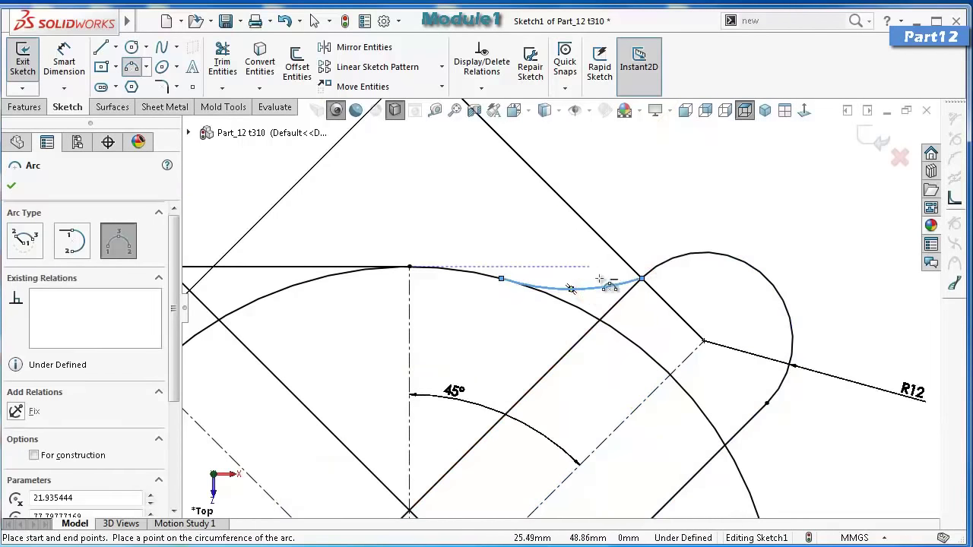
key(Escape)
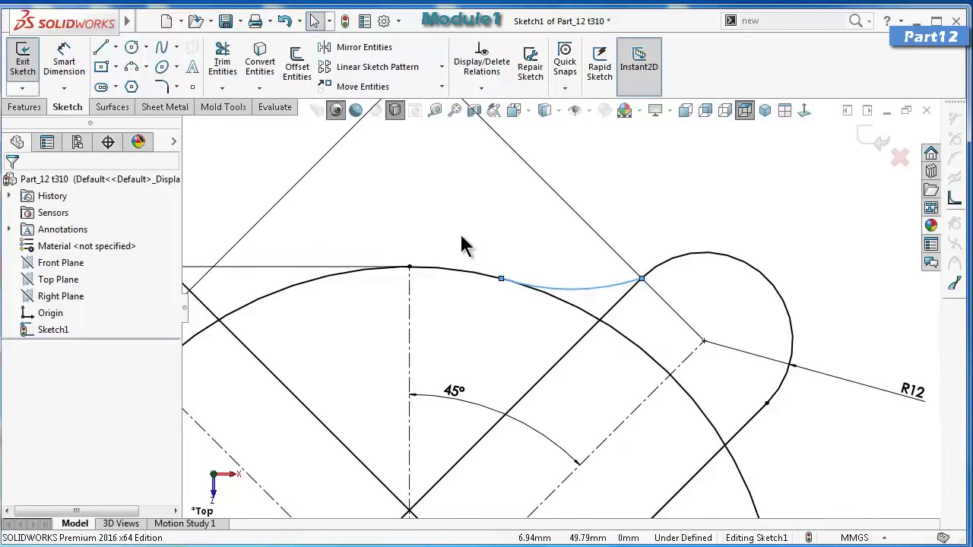
Make the new arc tangent to both the 100 mm circle and the upper-right slot end arc.
click(582, 286)
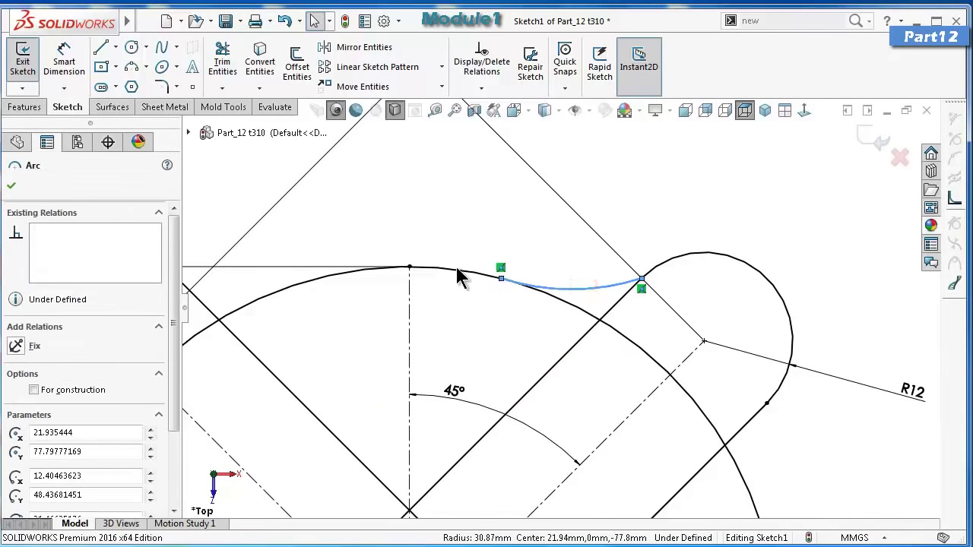
ctrl+click(457, 271)
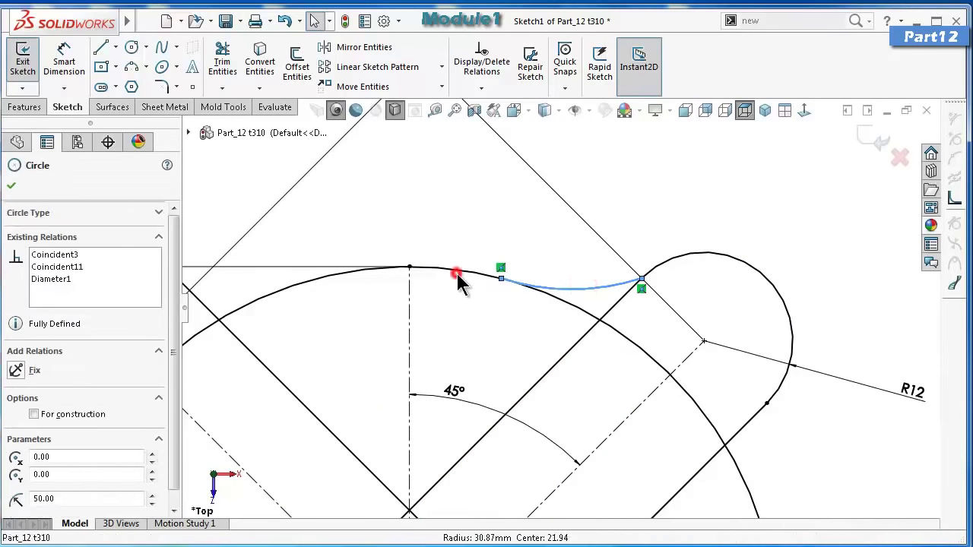
click(456, 196)
click(579, 286)
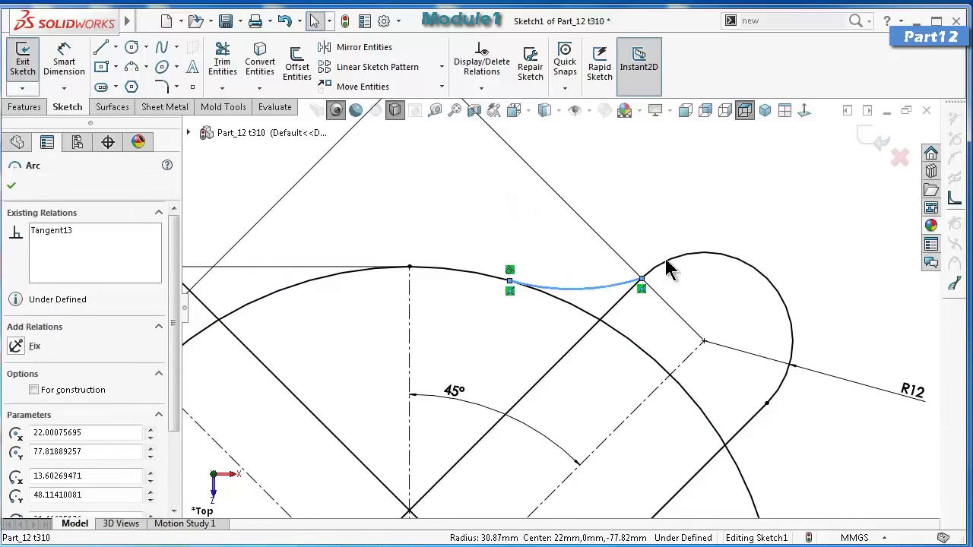
ctrl+click(663, 260)
click(735, 194)
click(523, 207)
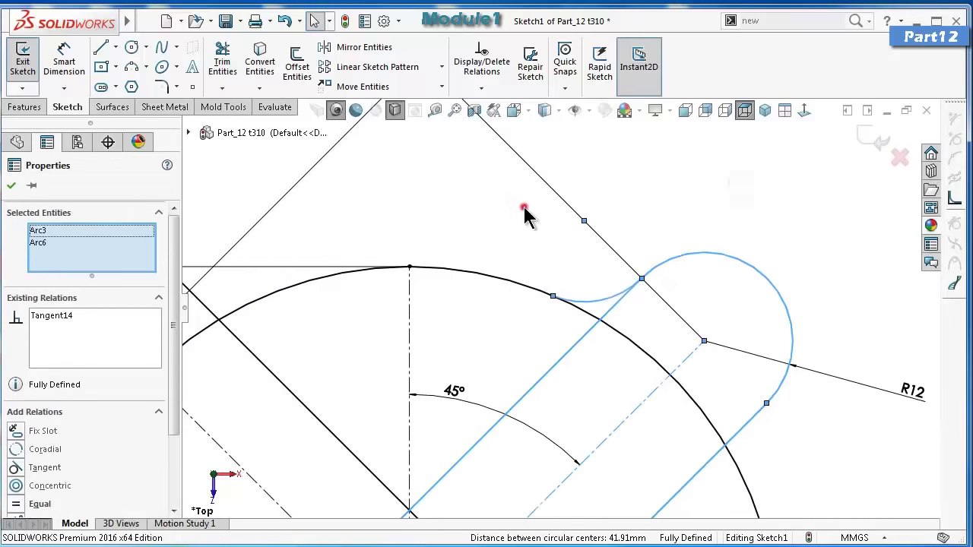
Draw a second concave arc of about 27 mm radius from the circle's right edge to the lower tangent point of the upper-right slot end.
scroll(704, 312, up, 1)
scroll(707, 323, down, 1)
scroll(717, 369, up, 1)
scroll(719, 380, down, 1)
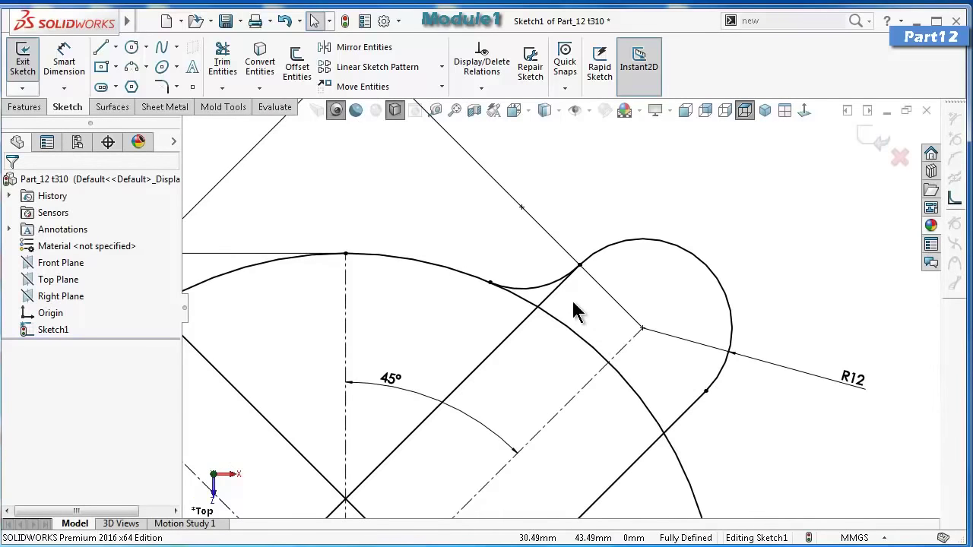
click(684, 507)
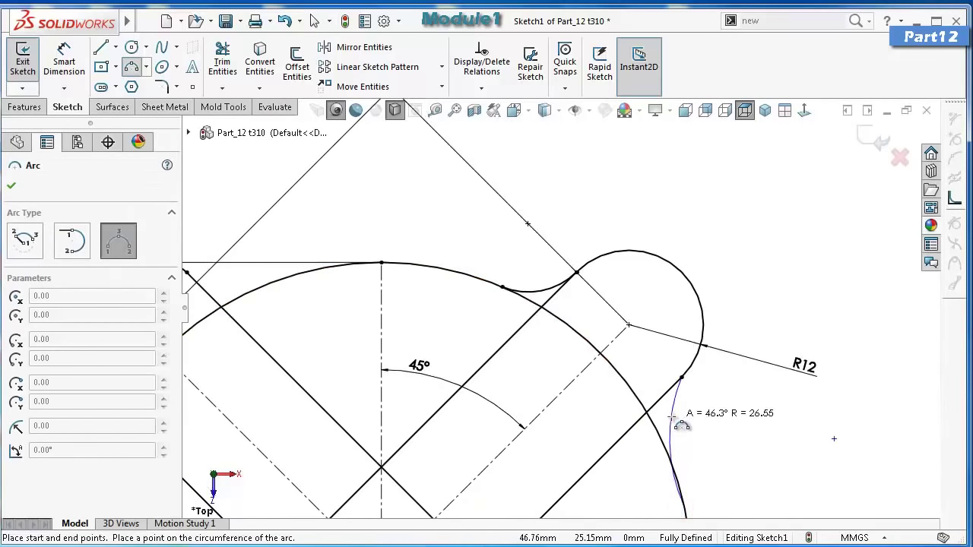
click(670, 417)
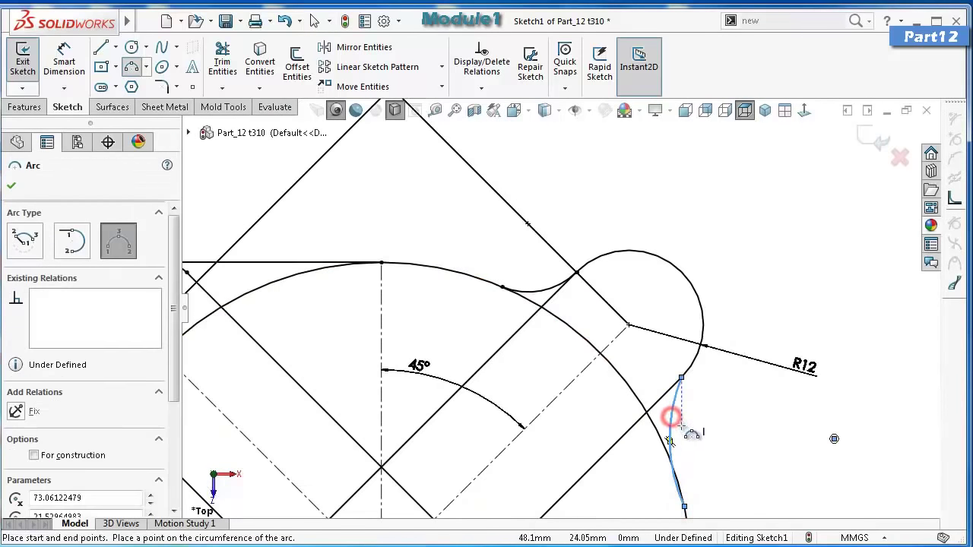
key(Escape)
Make the second arc tangent to the upper-right slot end arc and to the 100 mm circle.
click(678, 401)
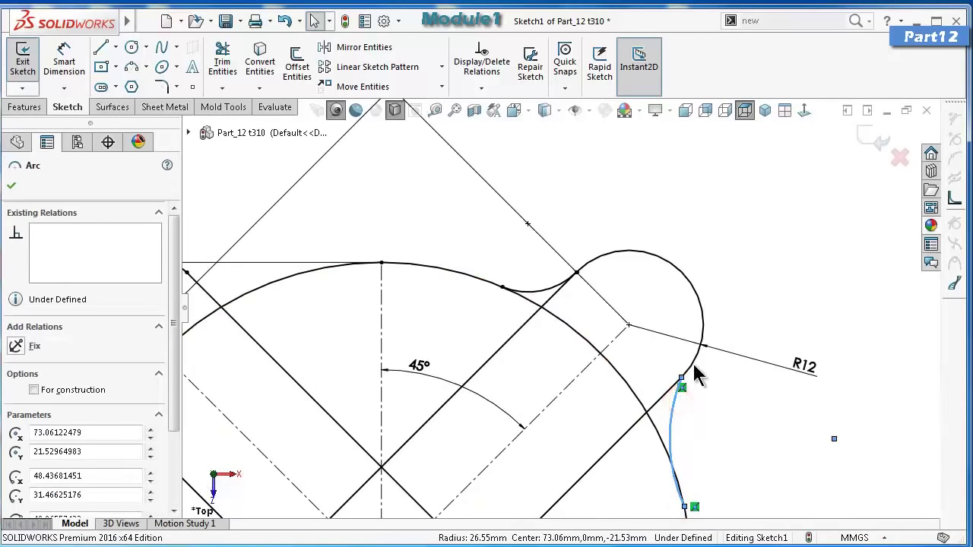
ctrl+click(693, 371)
click(771, 299)
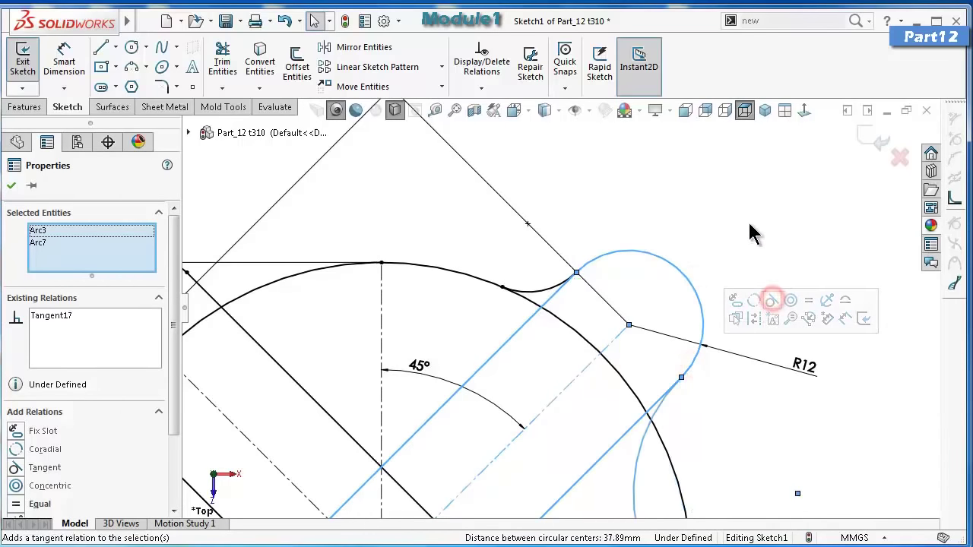
click(750, 228)
scroll(650, 487, up, 2)
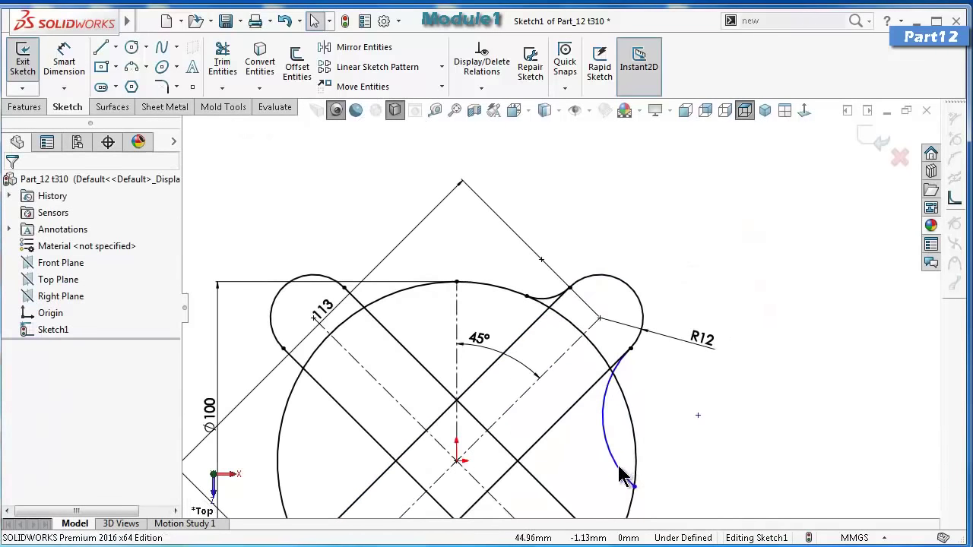
click(622, 475)
ctrl+click(635, 458)
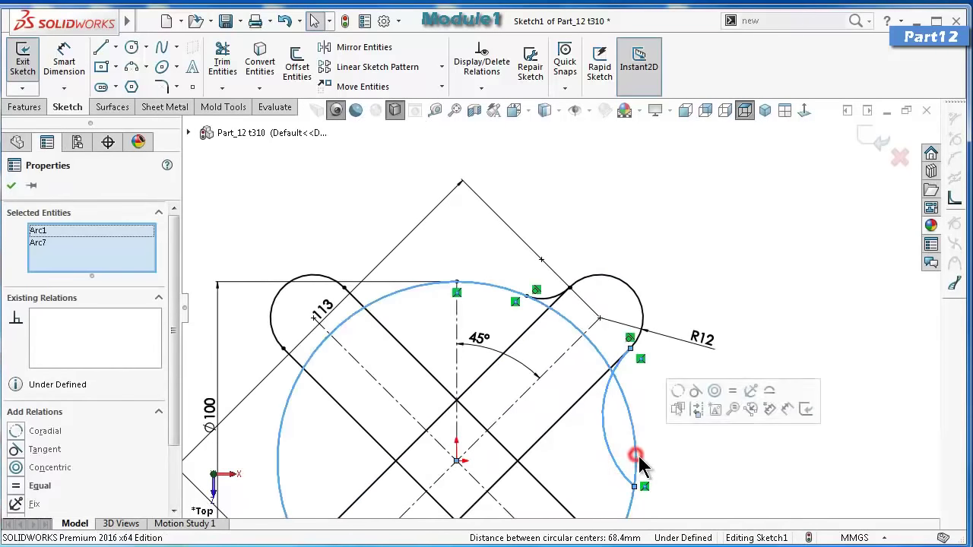
click(698, 391)
click(741, 254)
scroll(576, 380, down, 3)
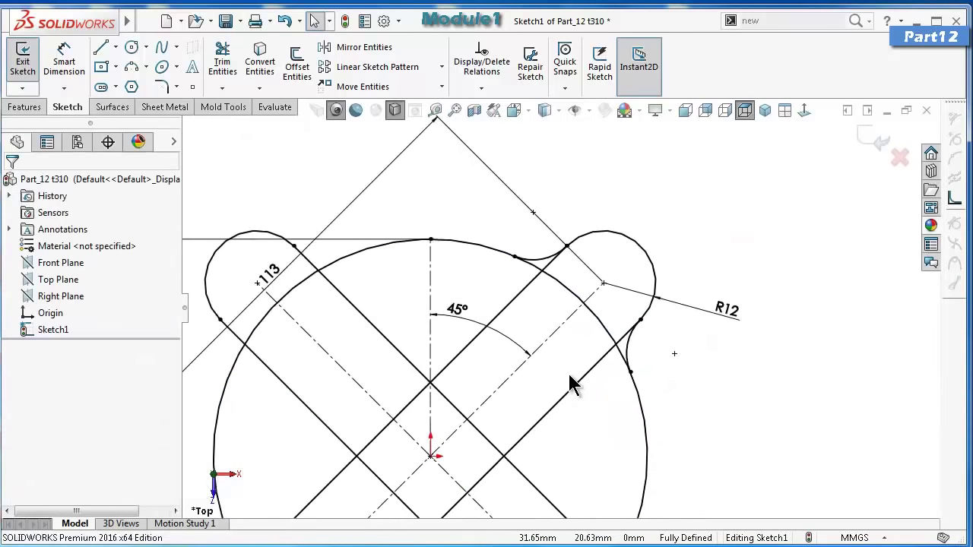
scroll(569, 374, down, 1)
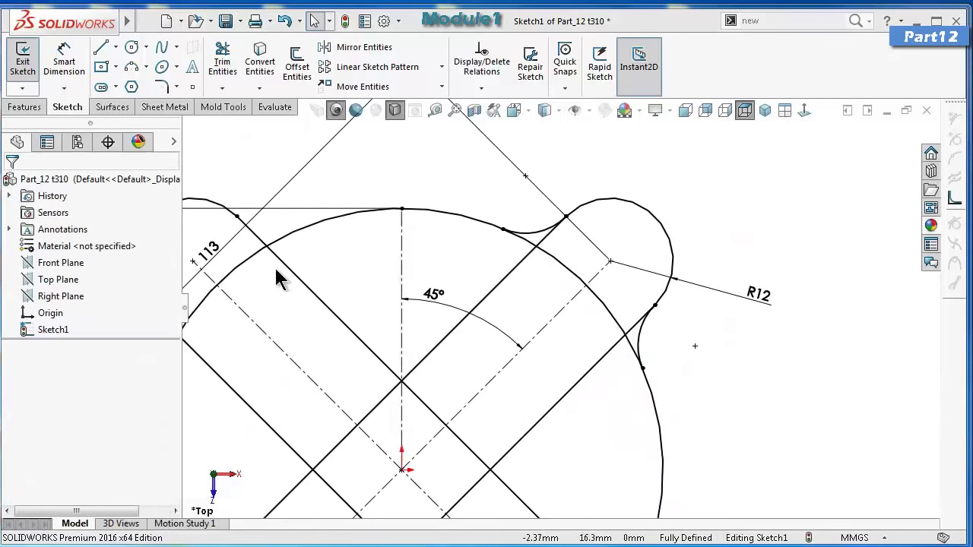
Draw a centerpoint straight slot on the upper-right 45° centerline, about 15.4 mm between centers with end radius about 4 mm.
click(101, 88)
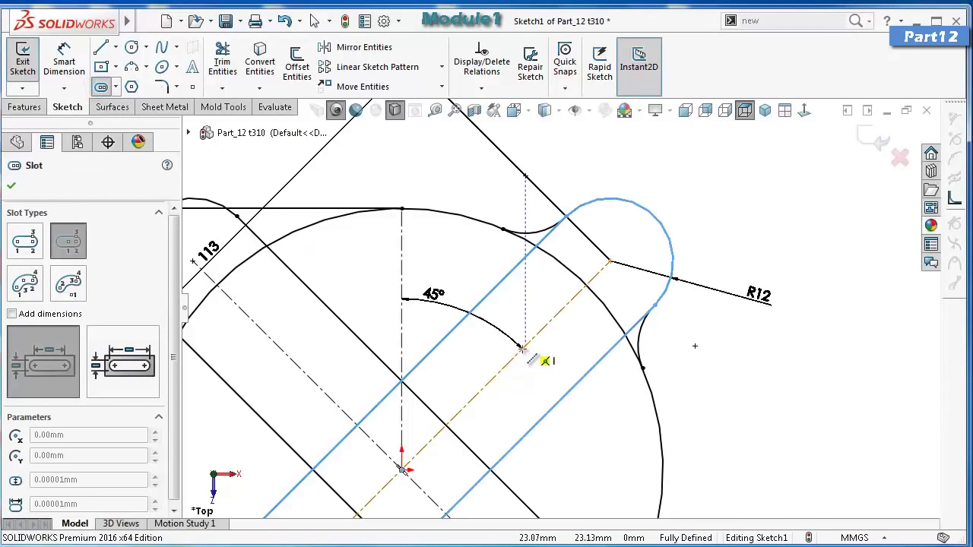
click(523, 347)
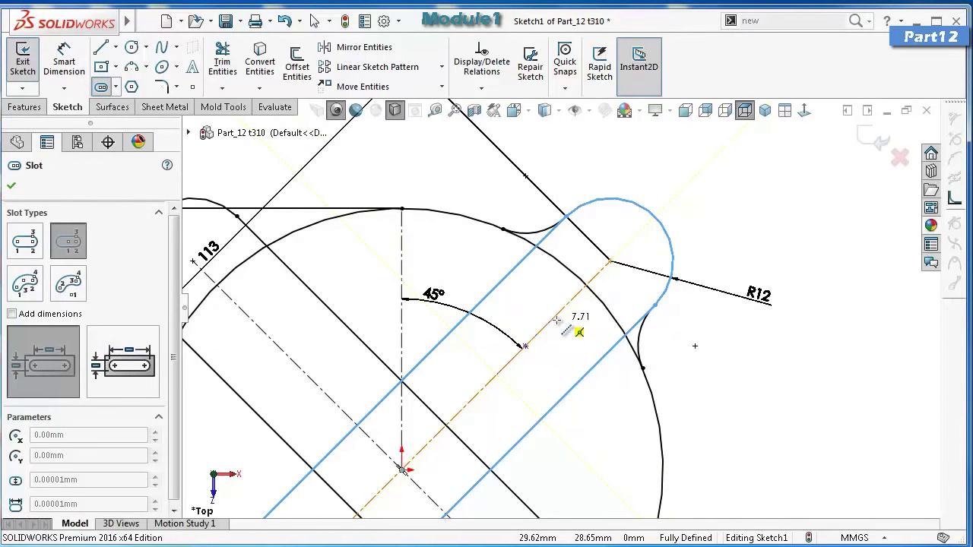
click(555, 319)
click(539, 304)
Dimension the small slot's lower end arc with a radius of 2.5 mm.
right_drag(779, 404, 812, 275)
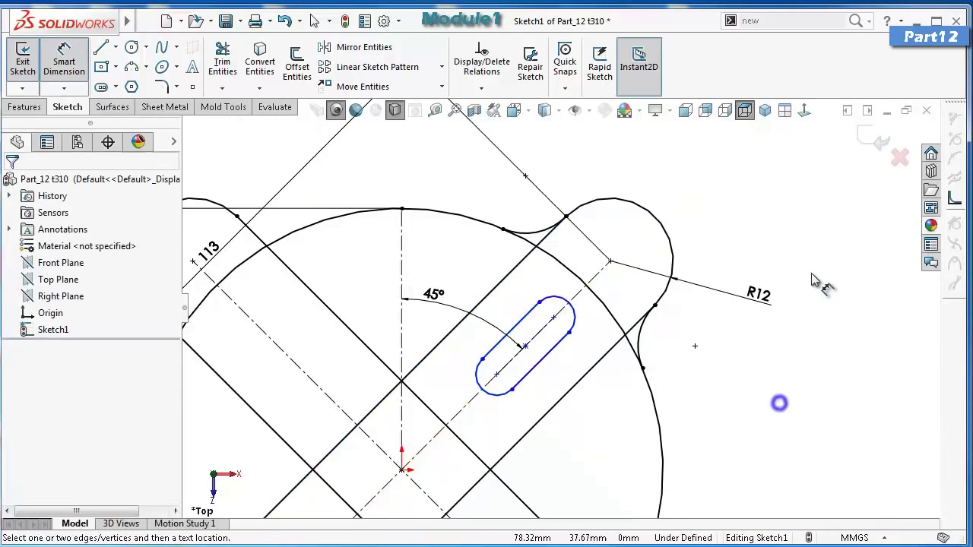
scroll(568, 512, down, 2)
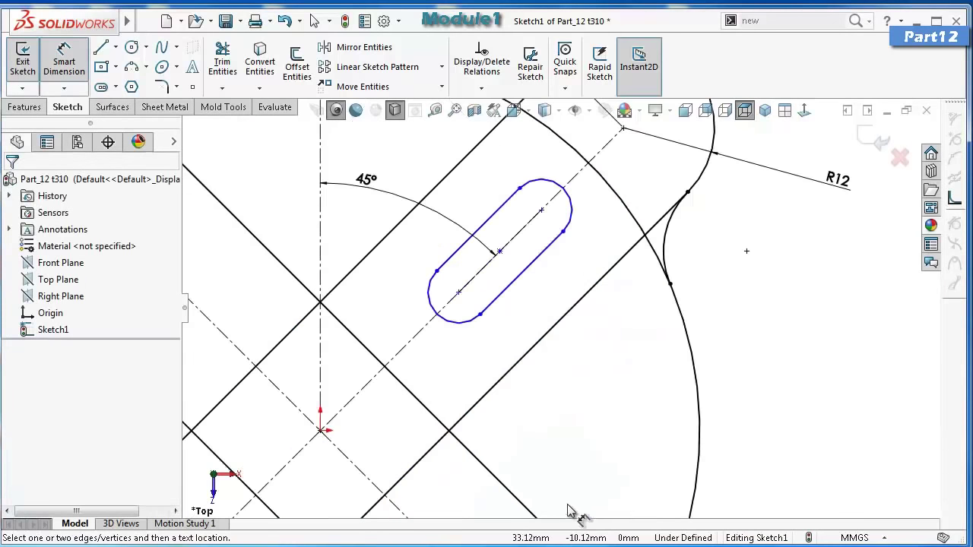
click(471, 323)
click(454, 358)
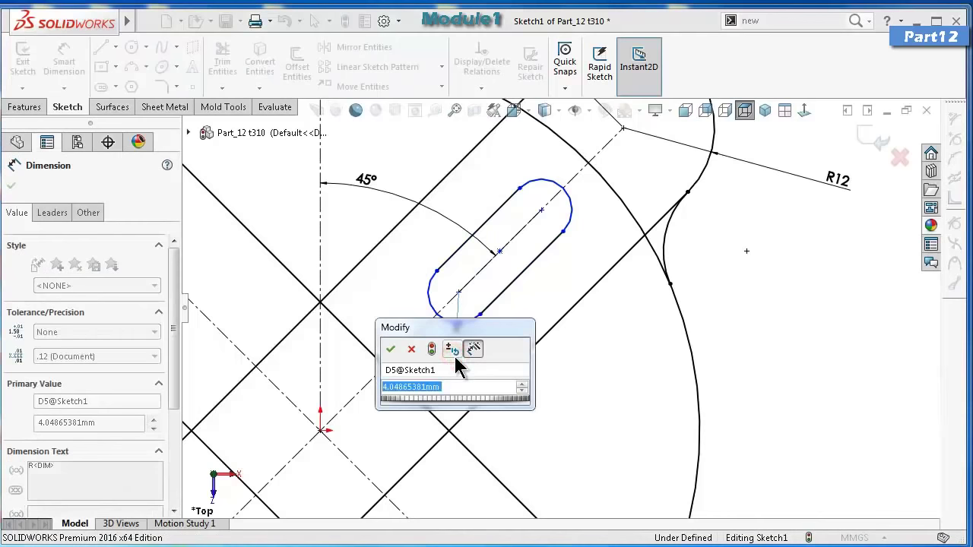
text(2.5)
key(Return)
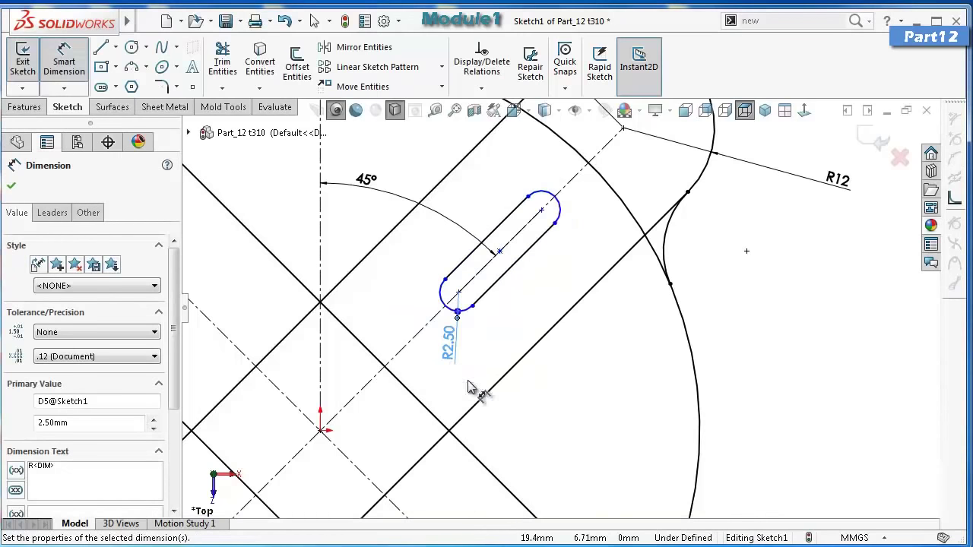
Dimension the small slot's straight side with a length of 15 mm.
click(526, 230)
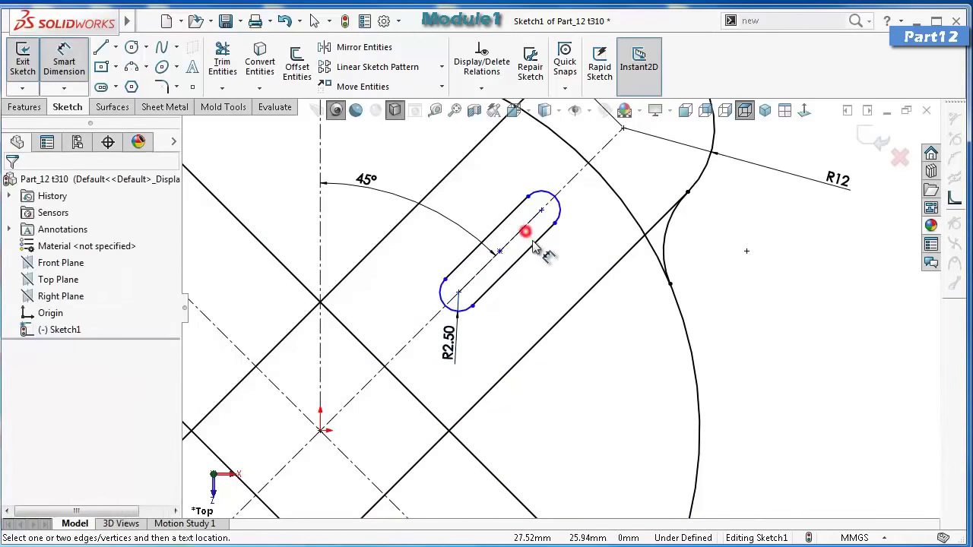
click(534, 245)
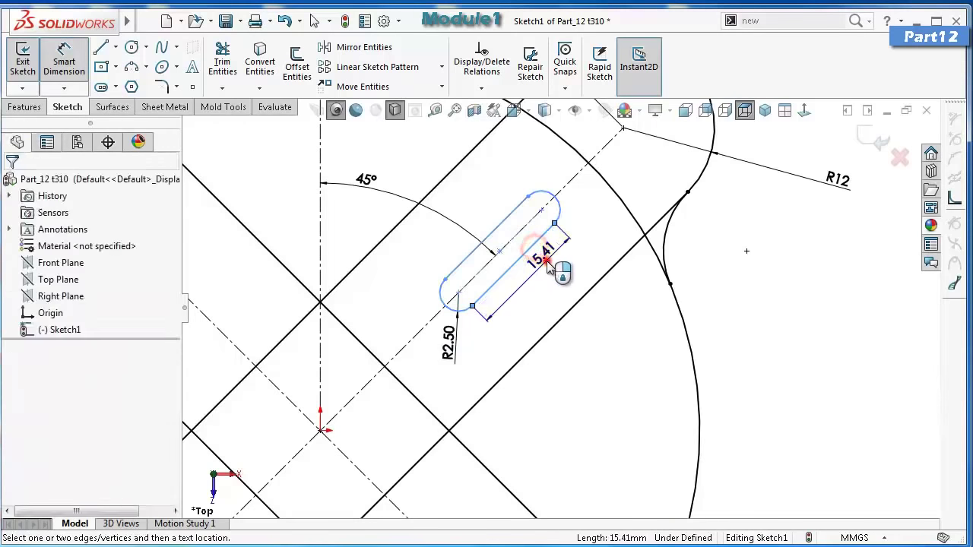
click(549, 272)
text(15)
key(Return)
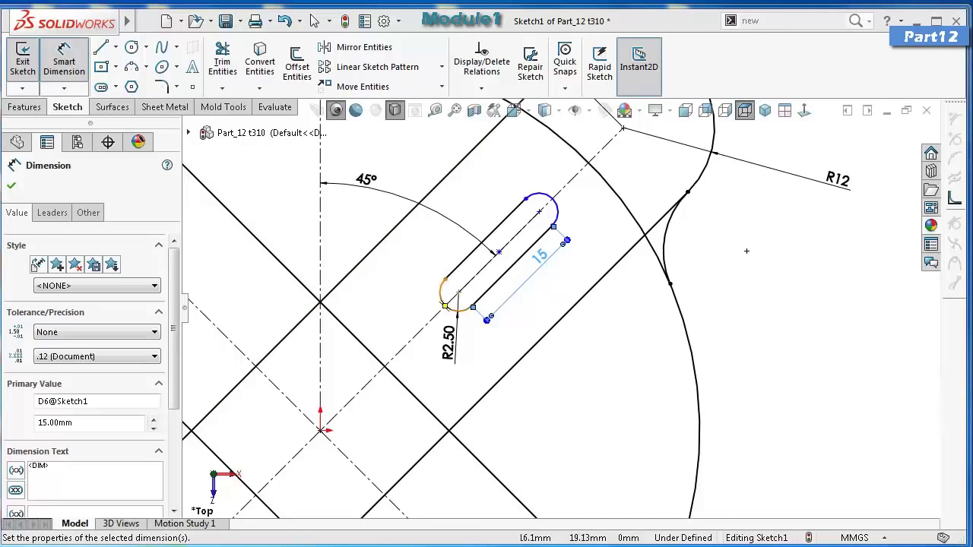
Dimension the horizontal distance from the vertical centerline to the small slot's lower end center as 20 mm.
click(458, 292)
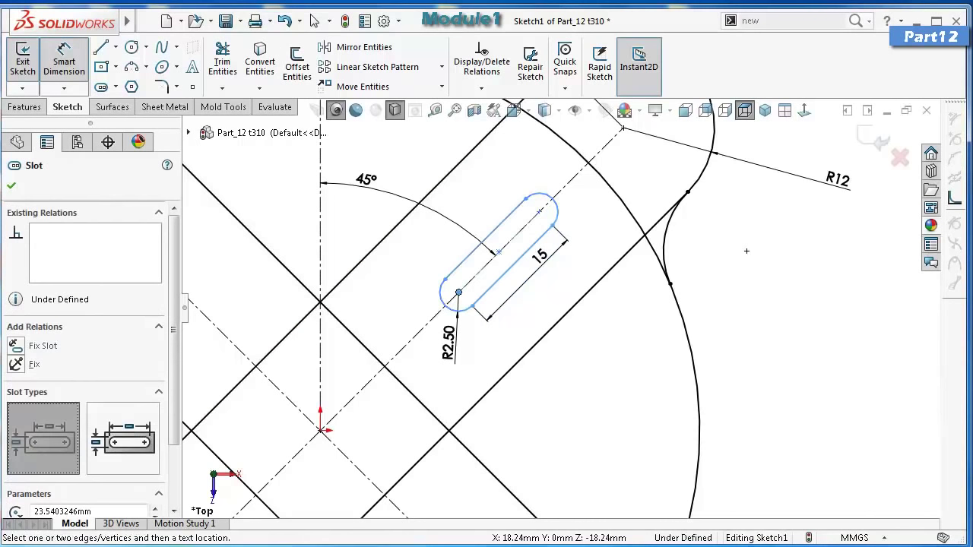
click(320, 241)
click(458, 292)
click(357, 261)
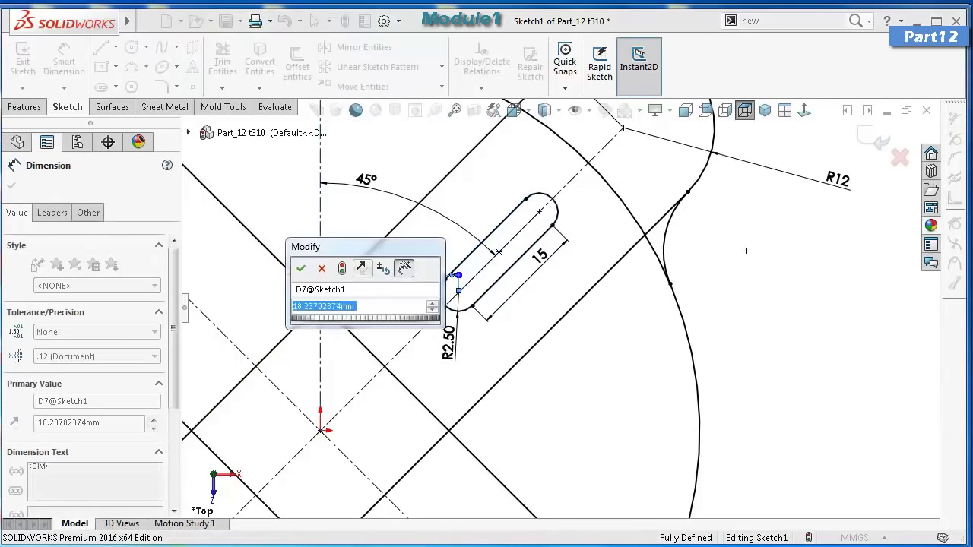
text(20)
key(Return)
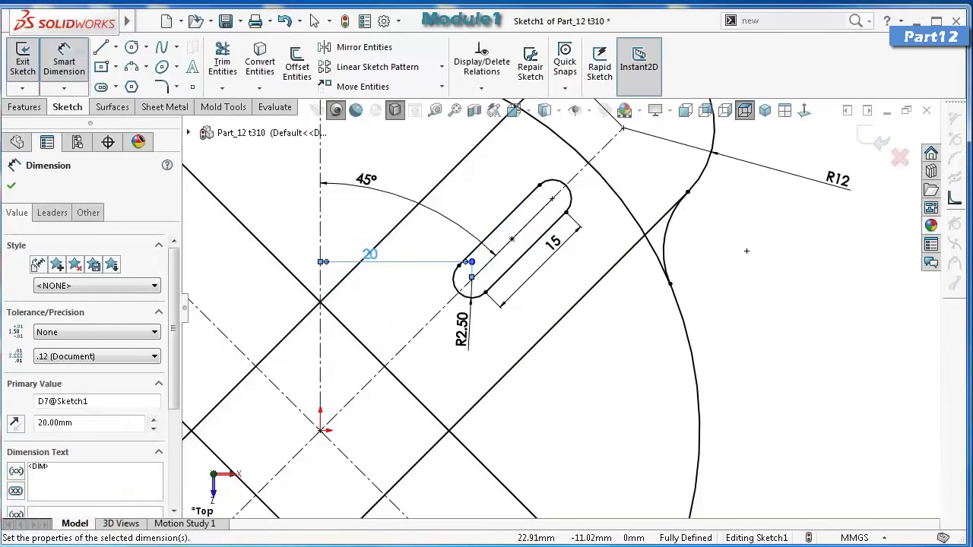
click(493, 514)
Draw a circle centered on the upper-right slot end's center and set its diameter to 7 mm.
scroll(517, 502, up, 4)
click(131, 47)
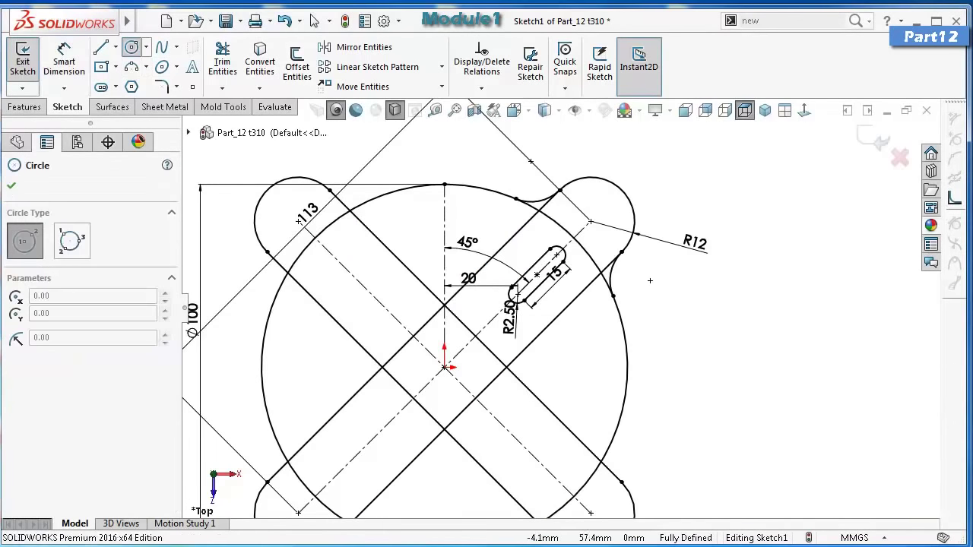
click(591, 221)
click(590, 198)
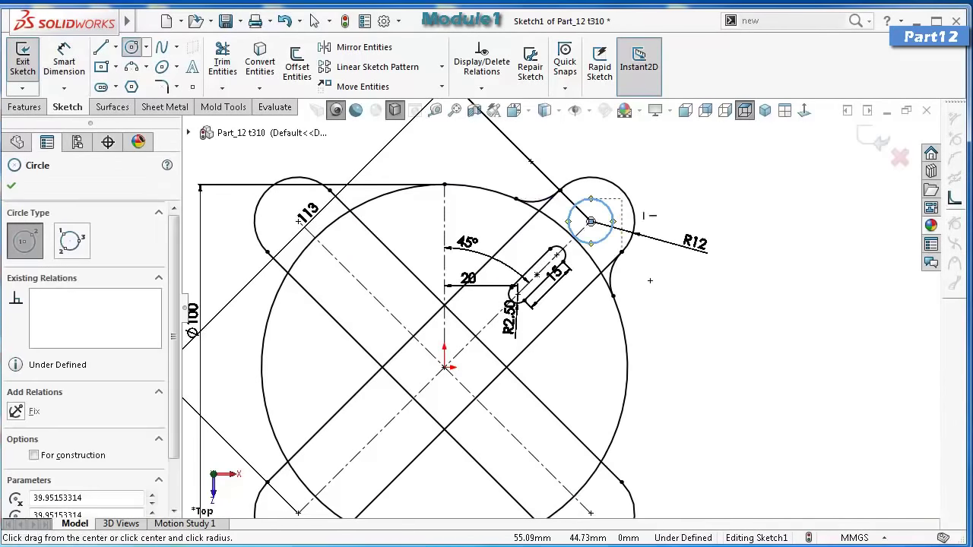
right_drag(731, 165, 733, 135)
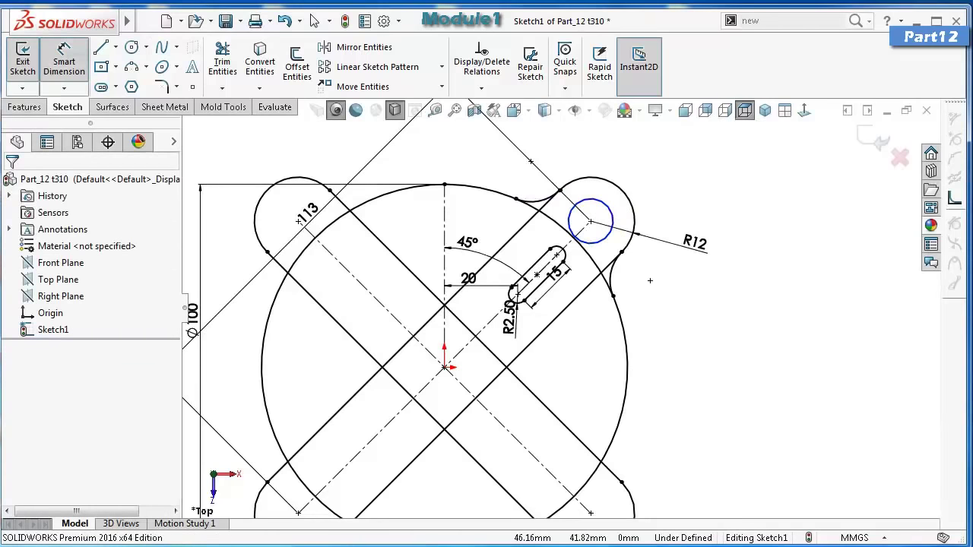
click(608, 206)
click(673, 183)
text(719mm)
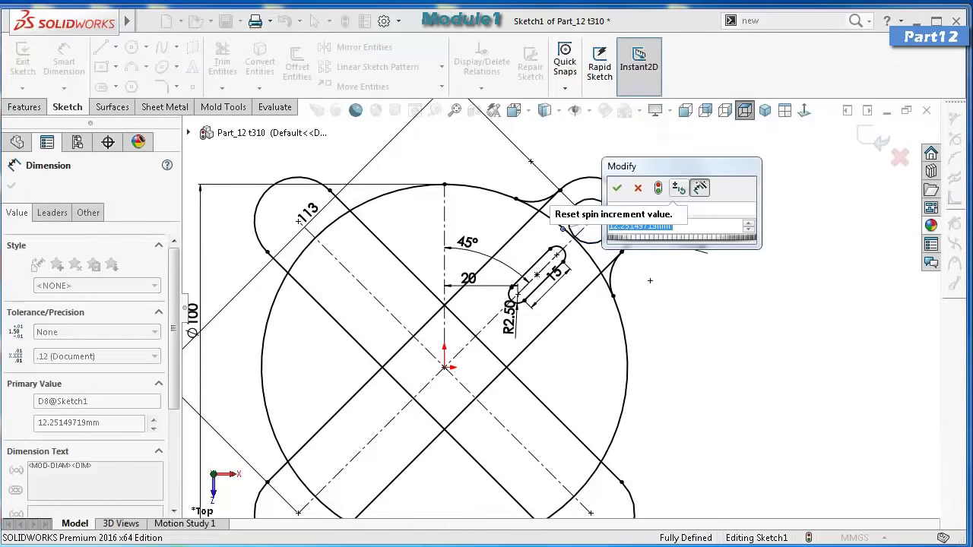
key(Return)
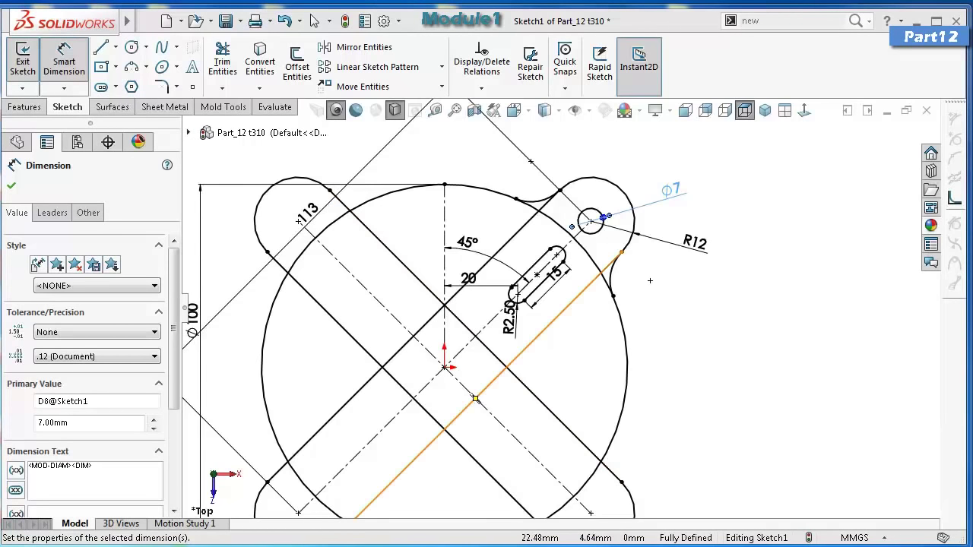
Convert both large crossing slots to construction geometry.
click(476, 399)
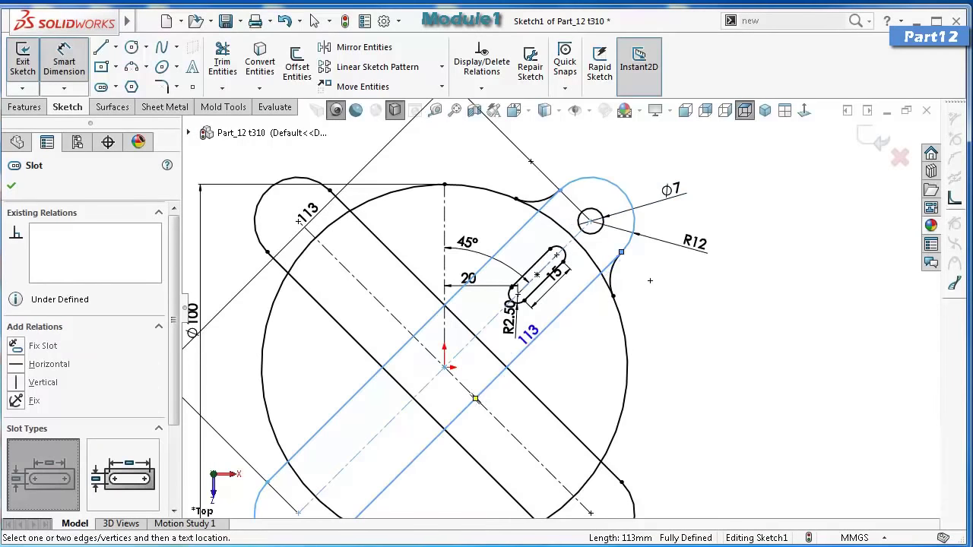
key(Escape)
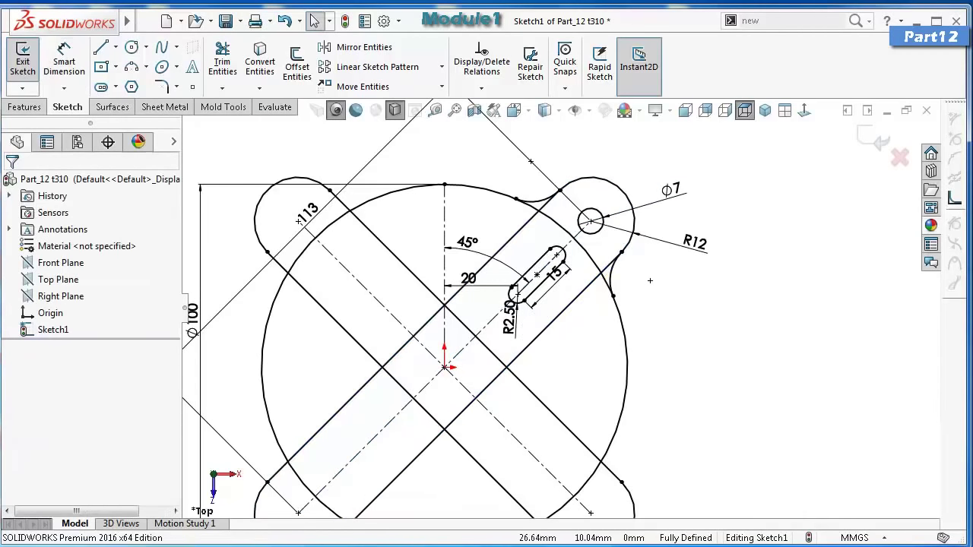
click(543, 330)
click(592, 267)
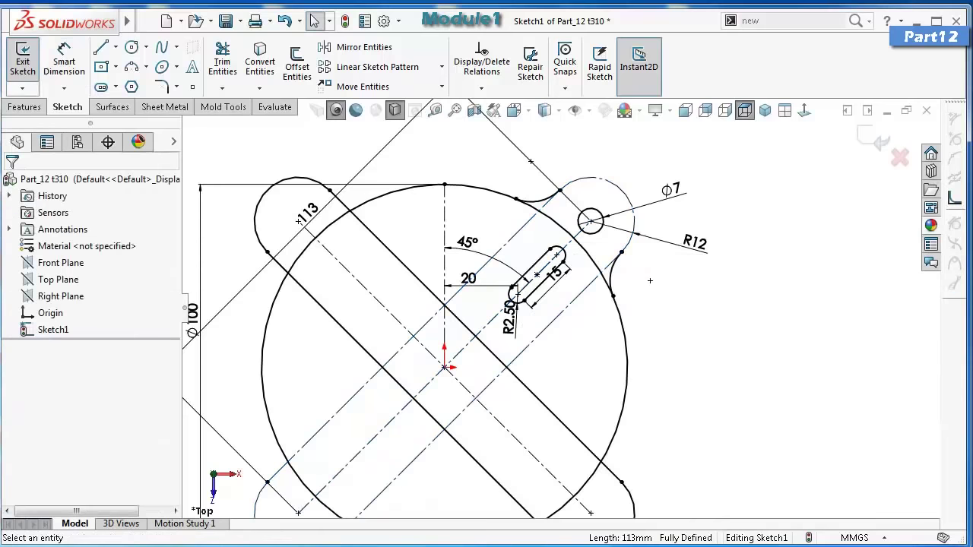
click(566, 427)
click(612, 375)
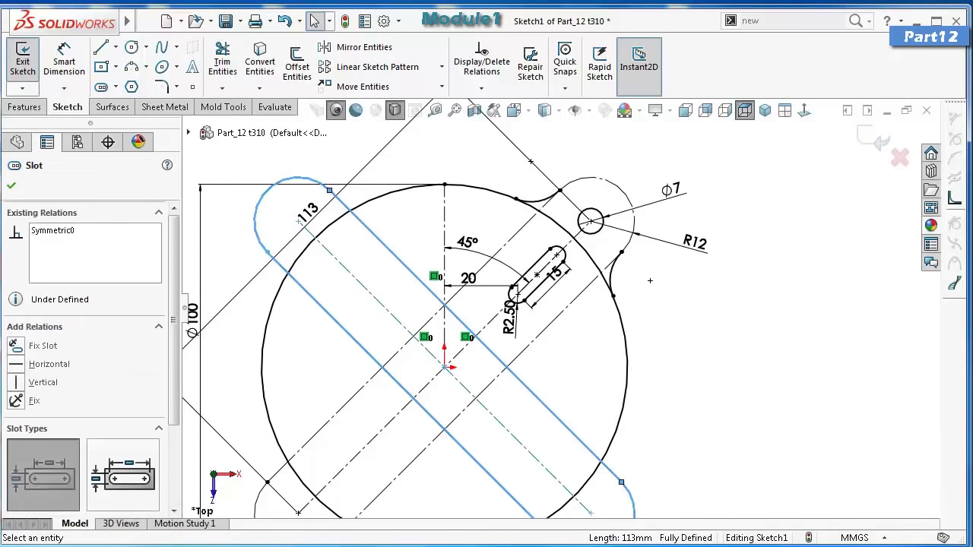
scroll(500, 313, up, 1)
scroll(501, 312, down, 1)
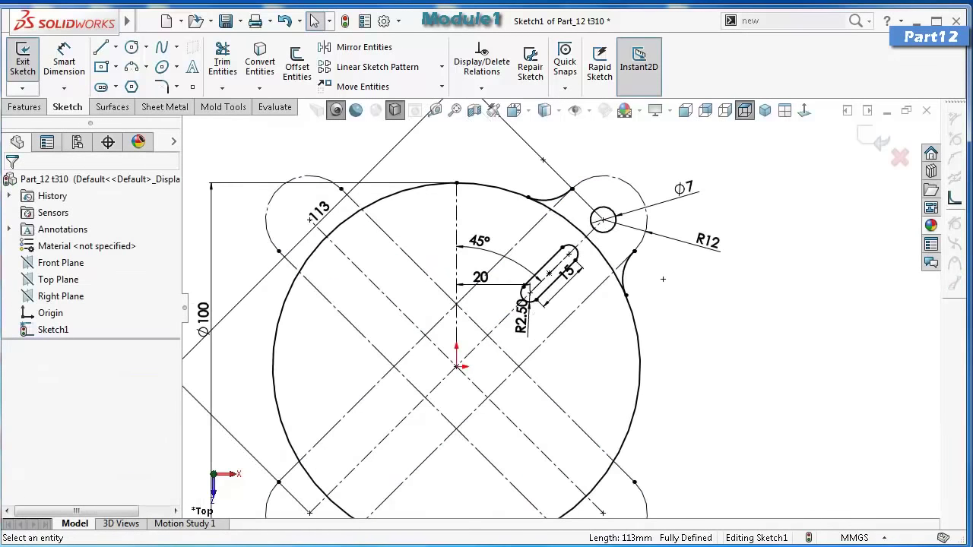
Trace the upper-right slot end with a solid 12 mm radius three-point arc between the endpoints of the two blend arcs.
click(132, 67)
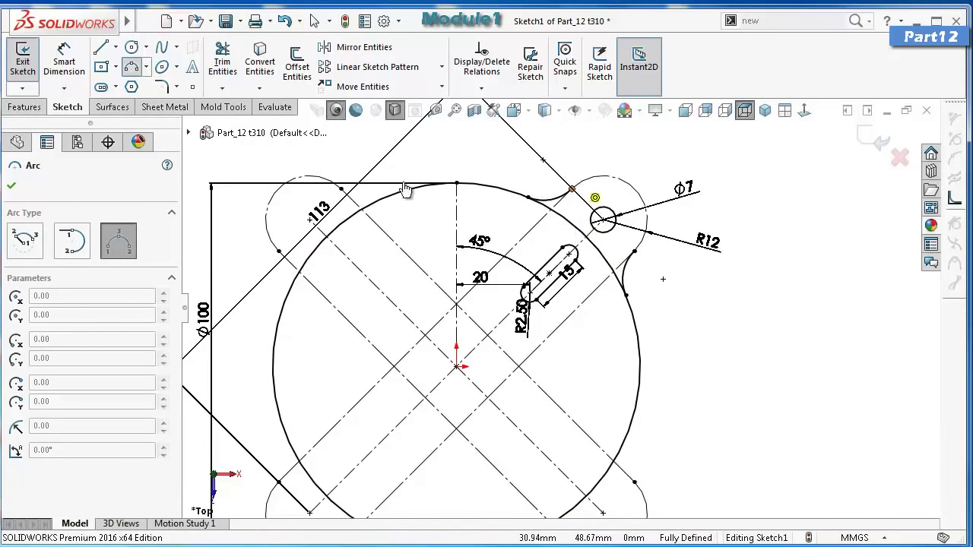
click(573, 188)
click(634, 251)
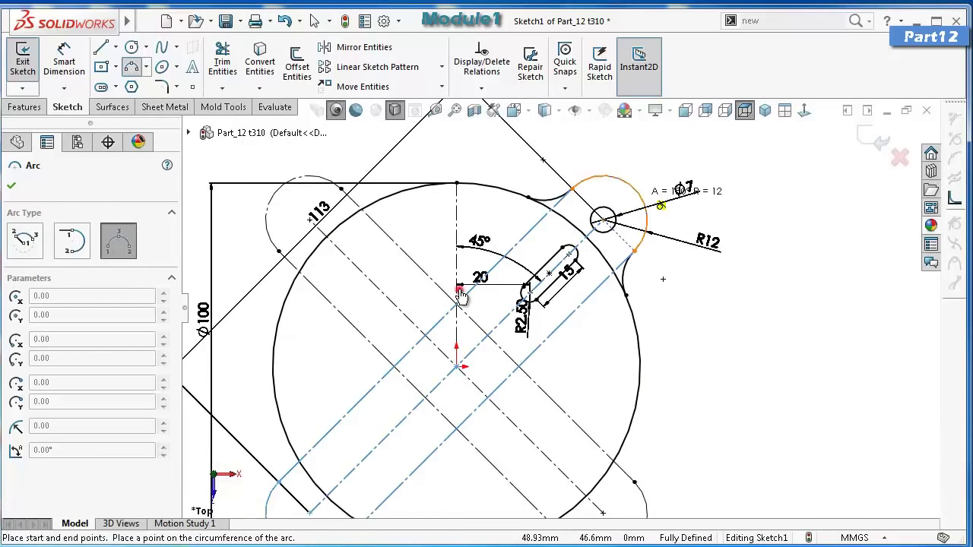
click(635, 189)
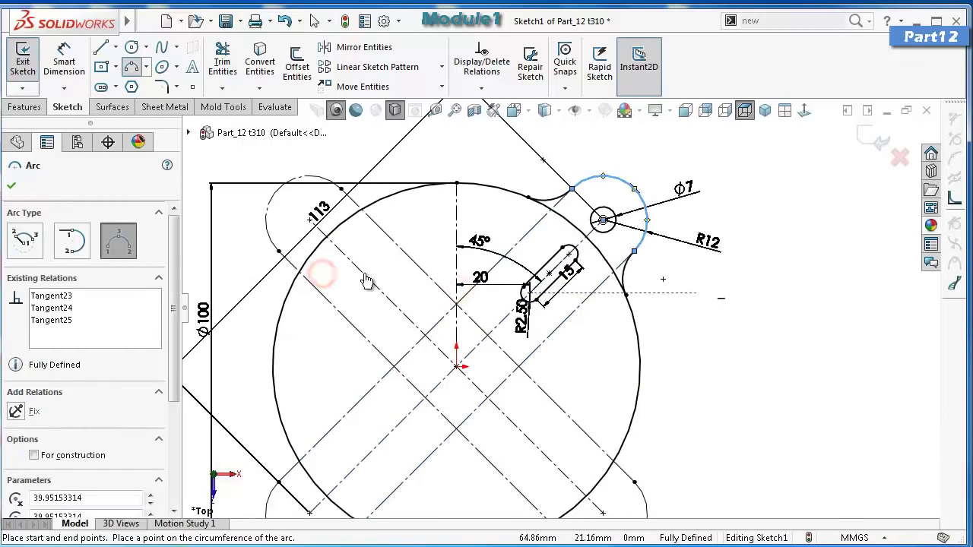
key(Escape)
scroll(369, 280, down, 3)
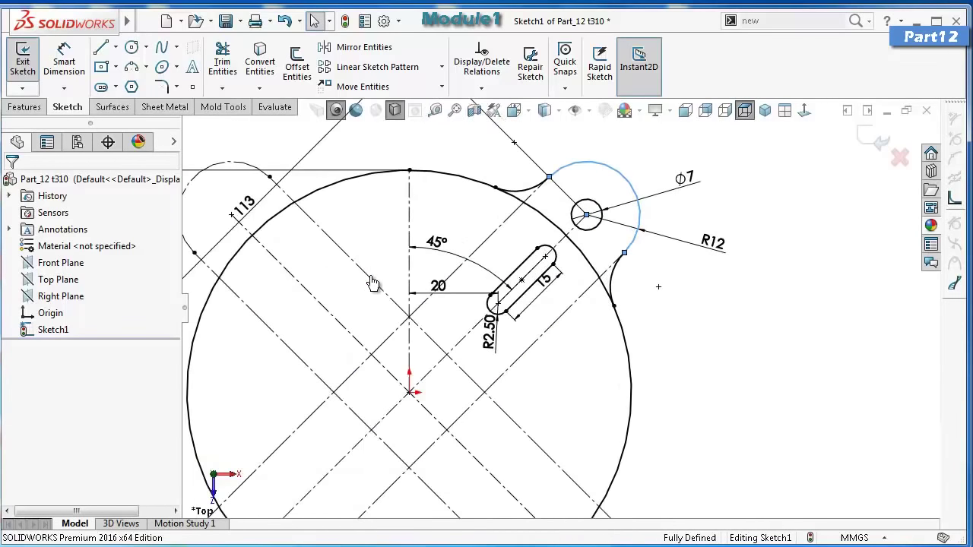
scroll(372, 283, up, 2)
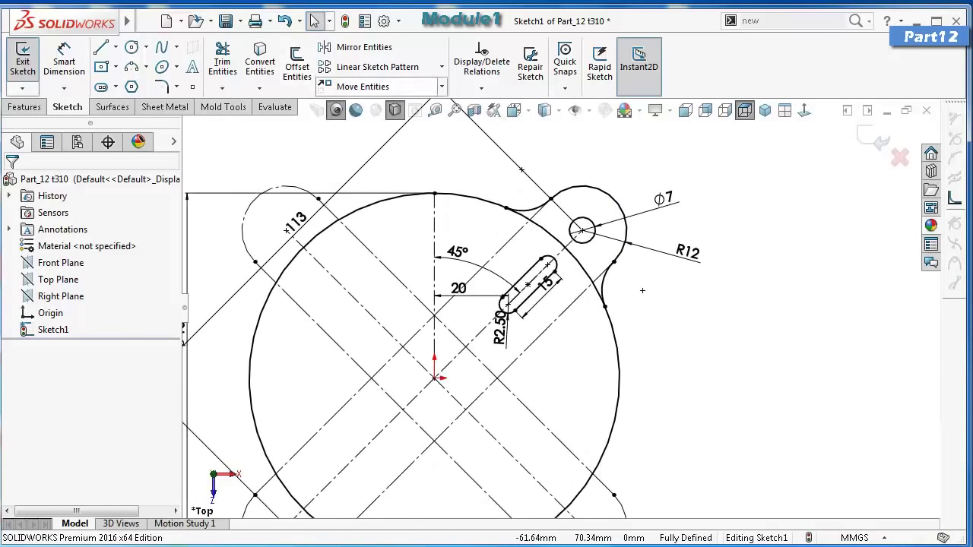
Start a circular sketch pattern about the origin and remove the 100 mm circle from the entities to pattern.
click(441, 67)
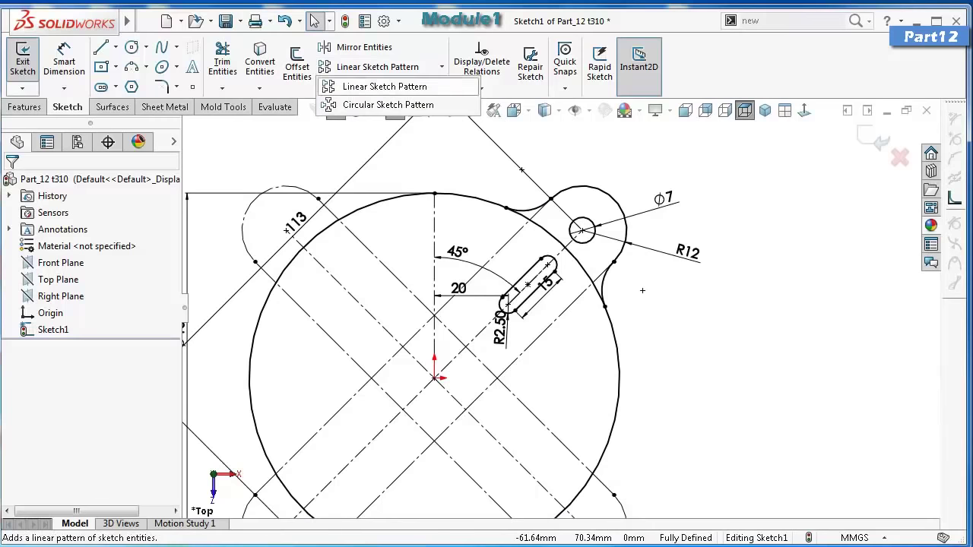
click(377, 104)
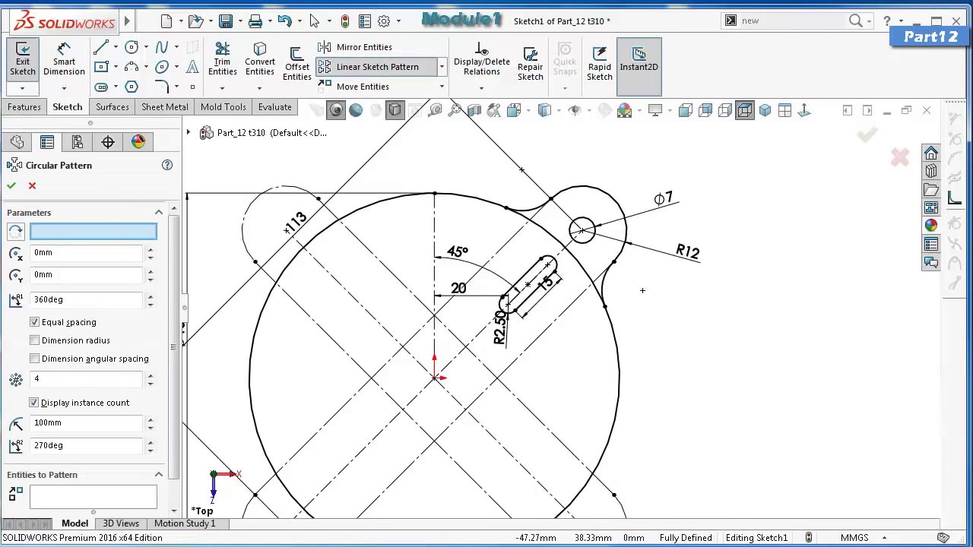
click(291, 260)
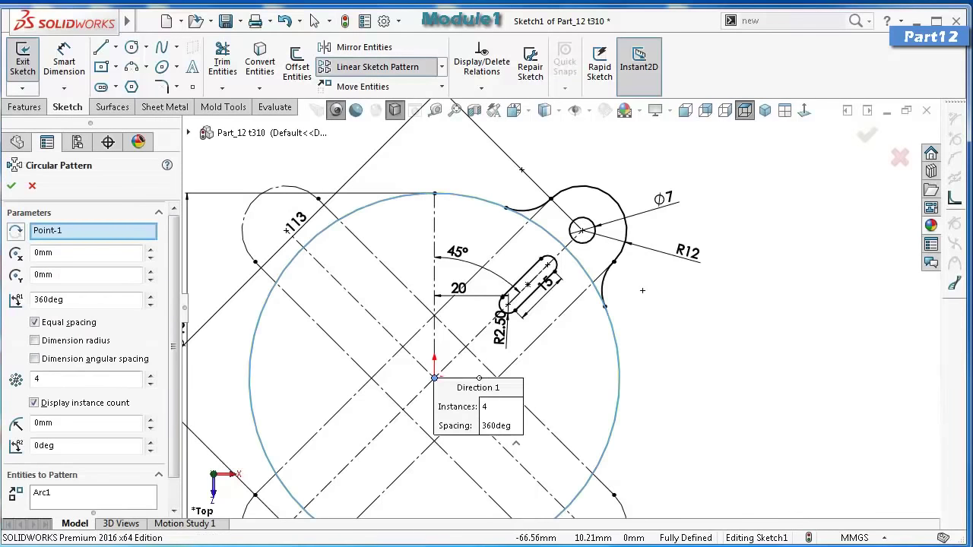
drag(174, 384, 174, 415)
click(93, 468)
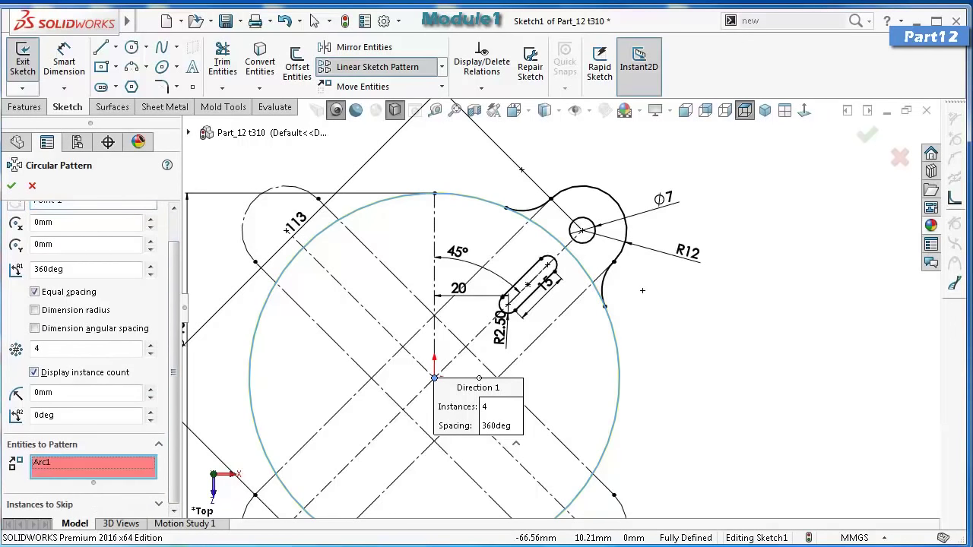
right_click(83, 463)
click(125, 493)
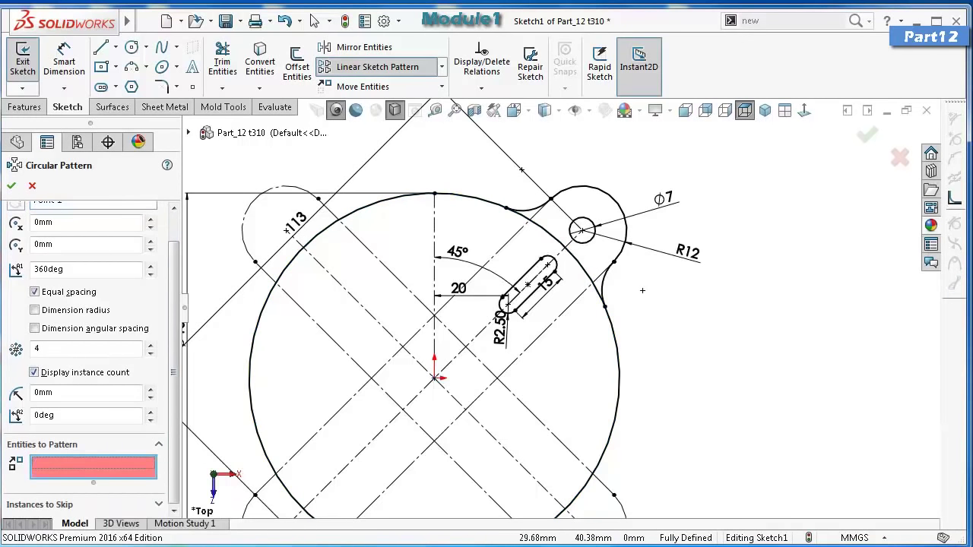
Circularly pattern the upper-right lobe arc, 7 mm circle, both blend arcs and small slot into 4 equally spaced instances over 360 degrees.
click(614, 200)
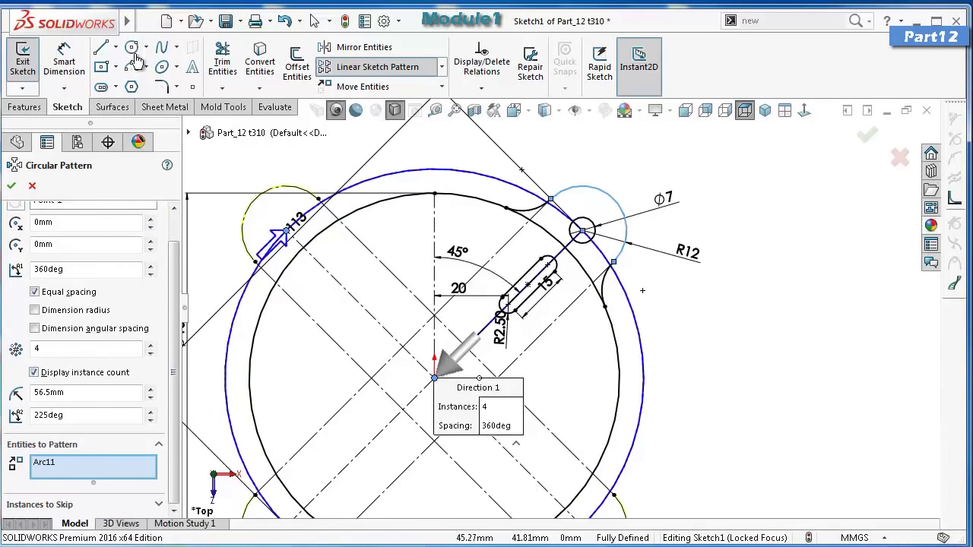
click(595, 225)
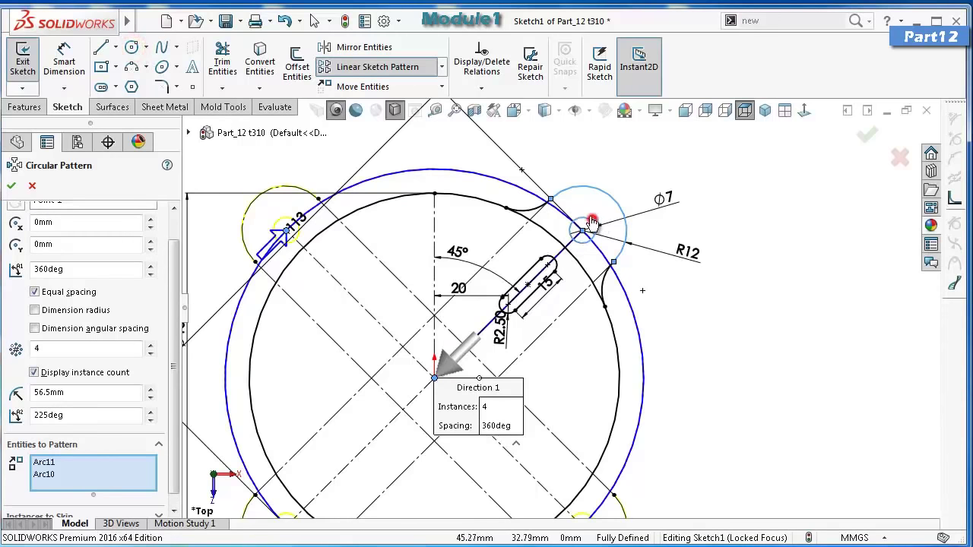
click(592, 204)
click(625, 215)
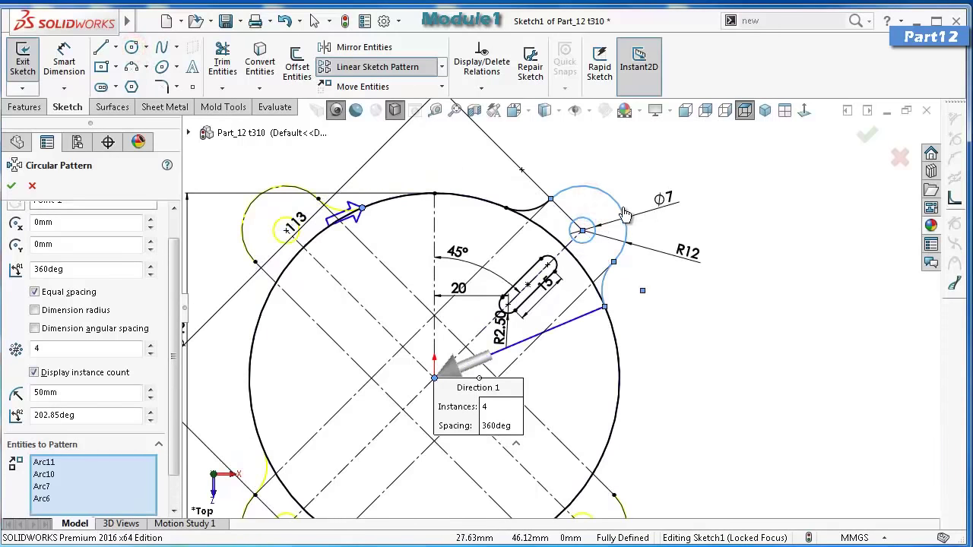
click(614, 217)
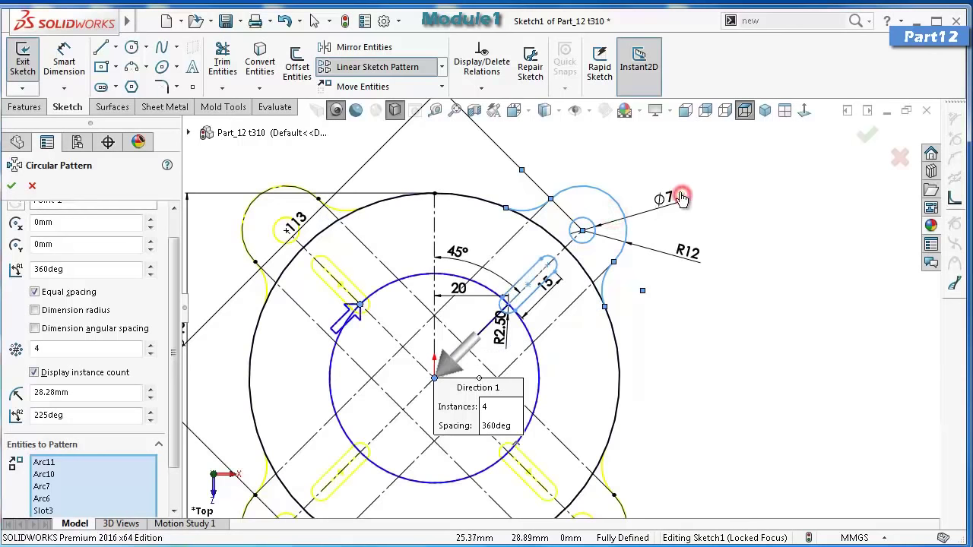
right_click(674, 197)
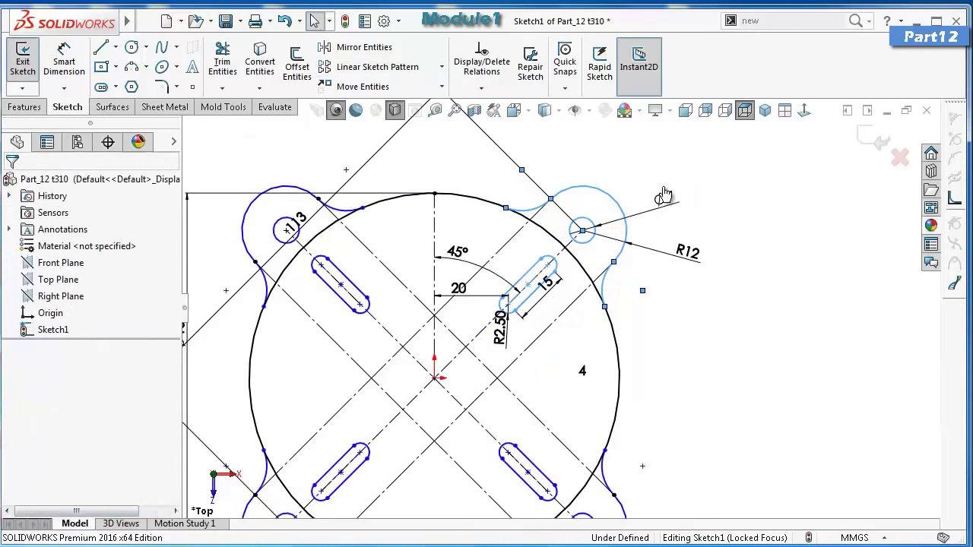
scroll(581, 162, up, 3)
click(585, 197)
scroll(591, 184, down, 2)
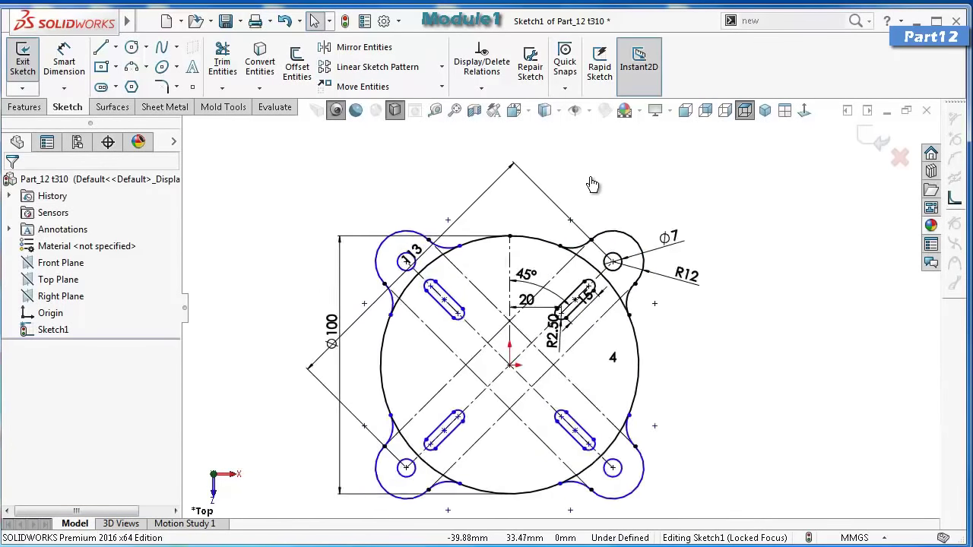
Fully define the sketch with automatic dimensions calculated for all sketch entities.
click(482, 87)
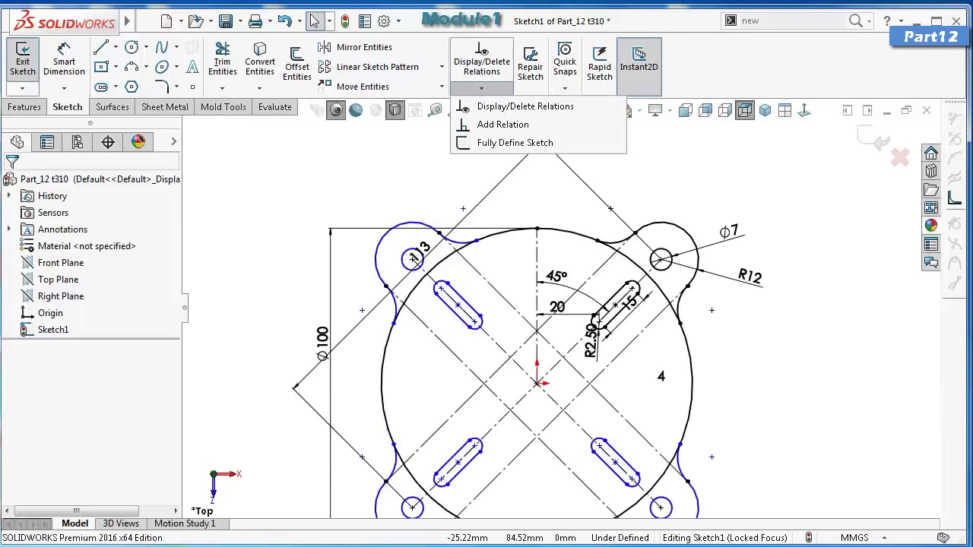
click(502, 144)
click(90, 266)
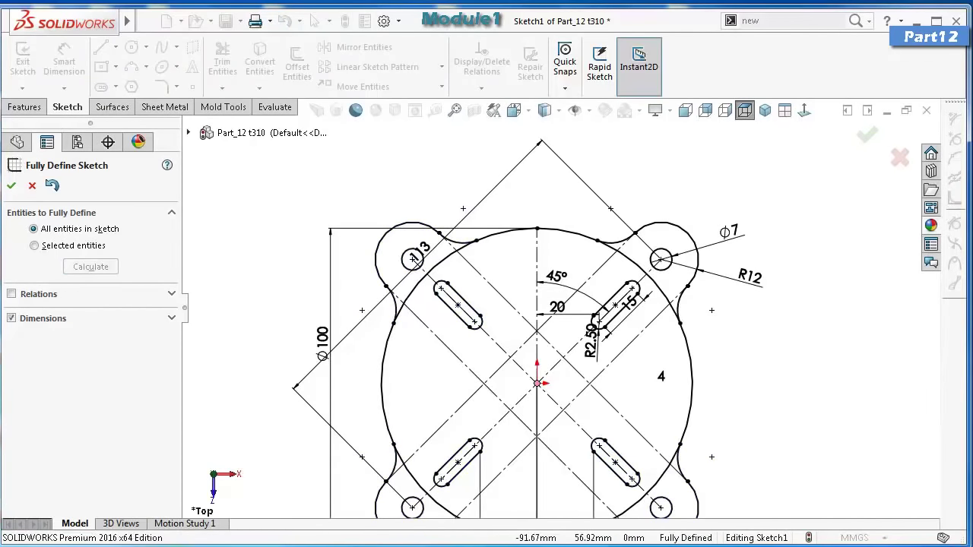
scroll(528, 330, up, 3)
scroll(361, 242, down, 2)
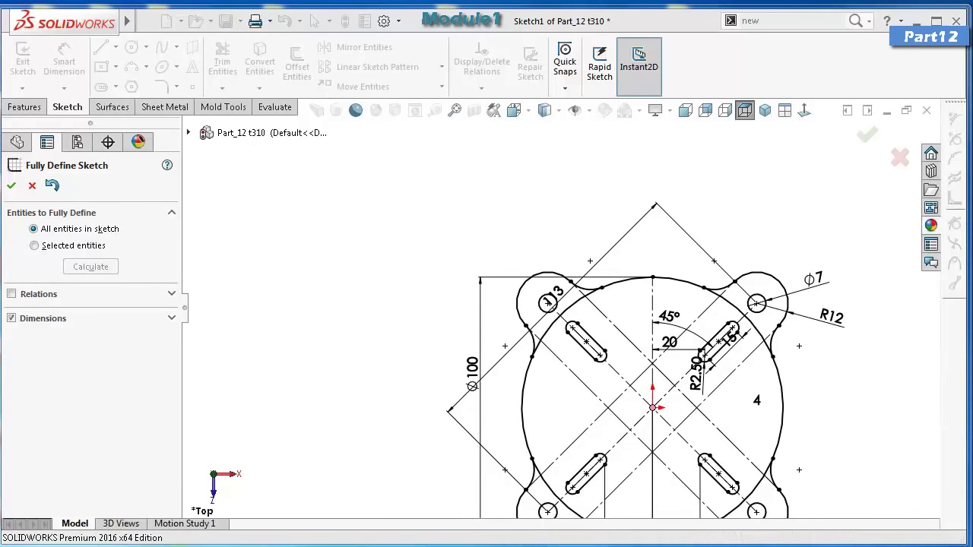
click(24, 107)
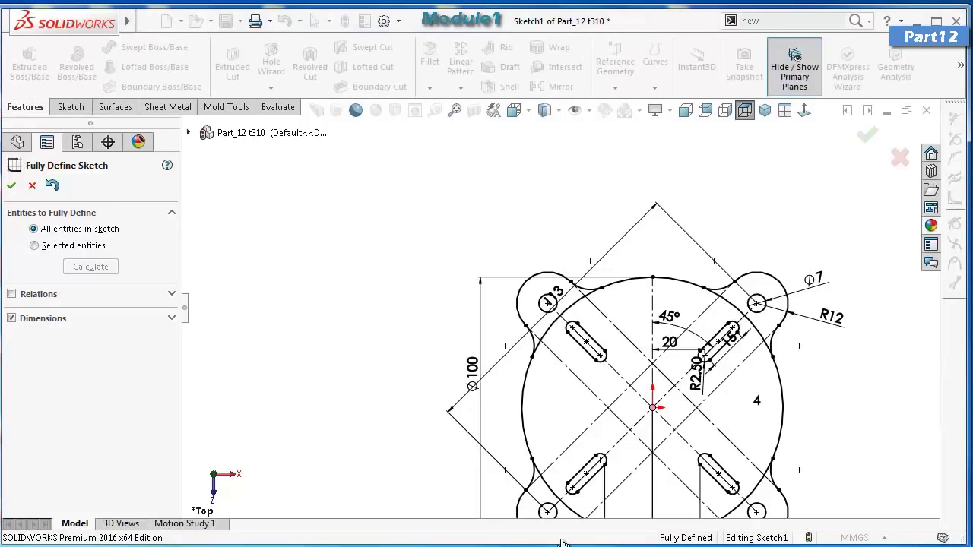
click(12, 185)
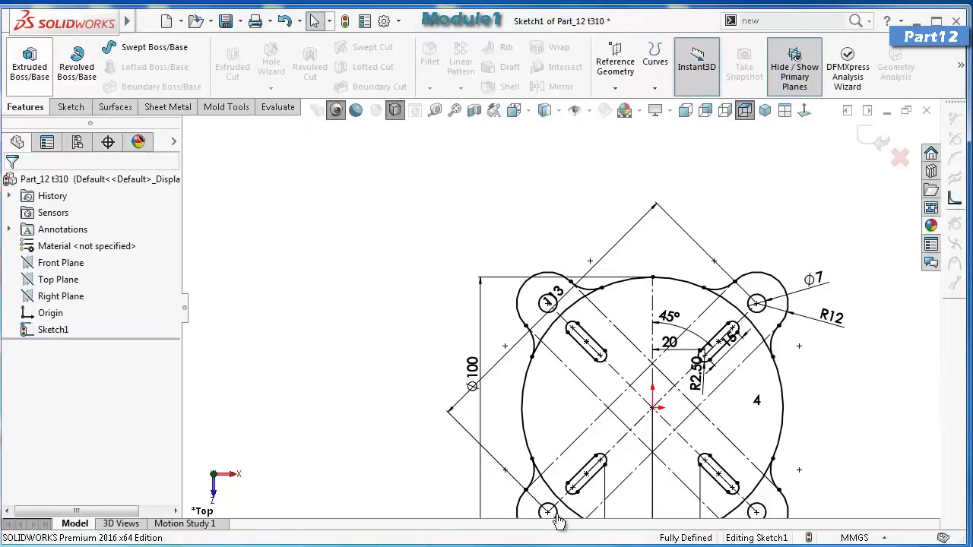
Start a 10 mm blind boss extrude using the central disc and two lobe regions as contours, leaving out the slots and holes.
click(29, 67)
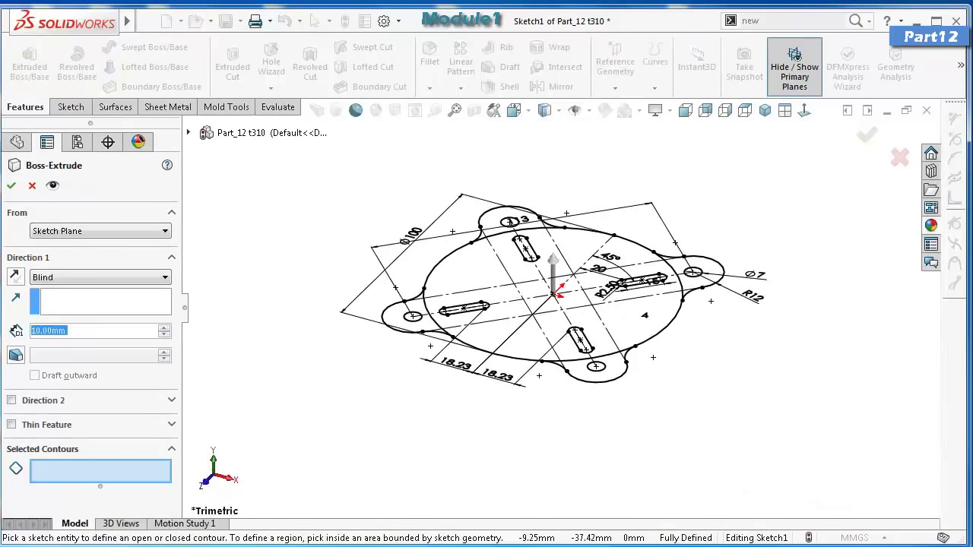
click(484, 350)
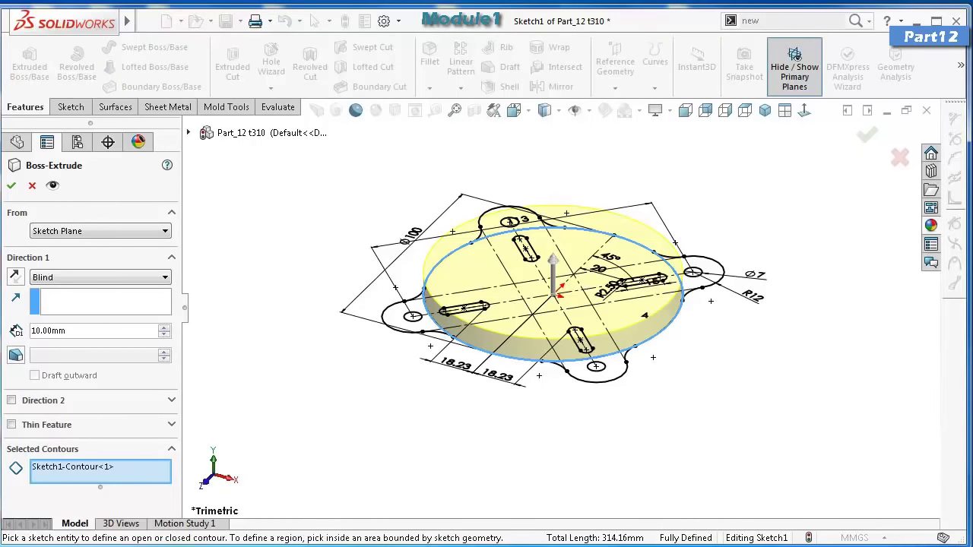
right_click(135, 474)
click(196, 488)
scroll(529, 356, down, 2)
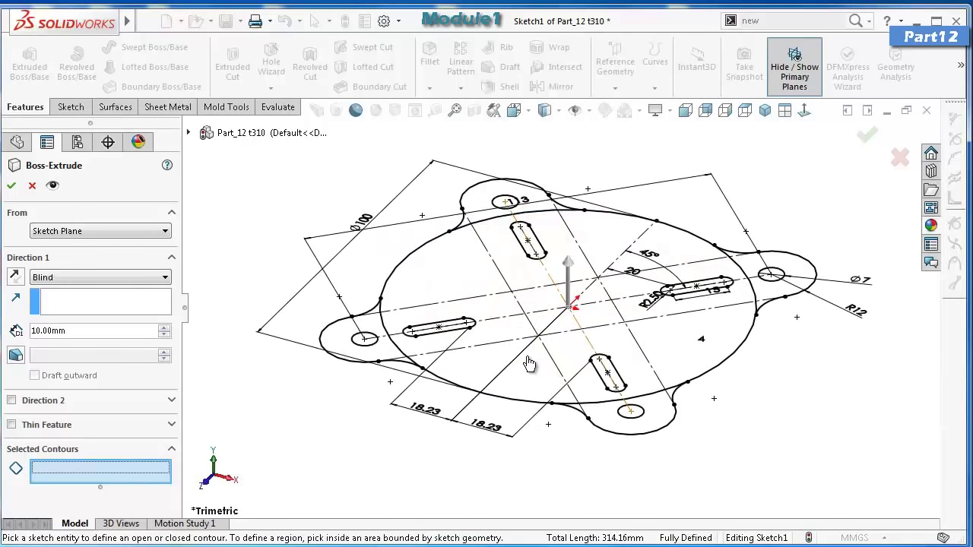
click(530, 360)
click(532, 354)
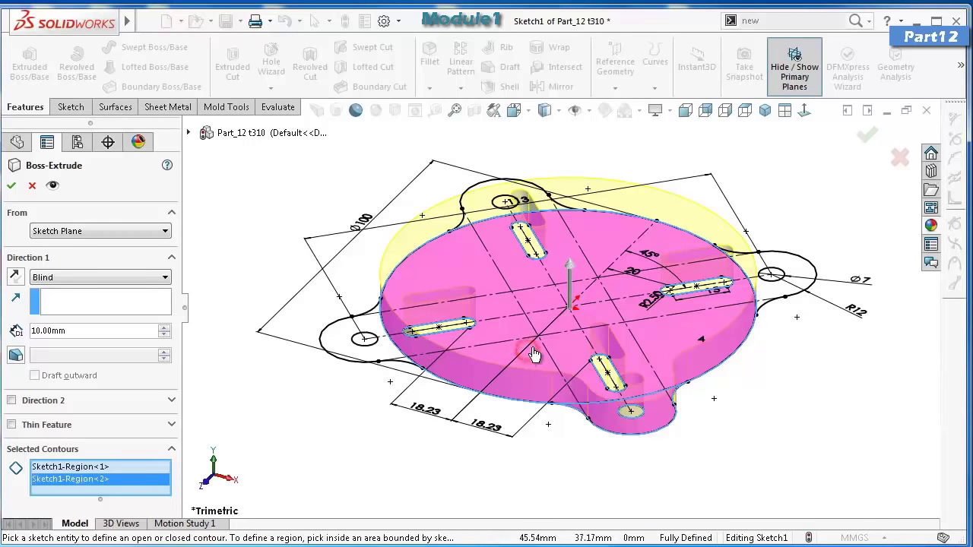
click(534, 346)
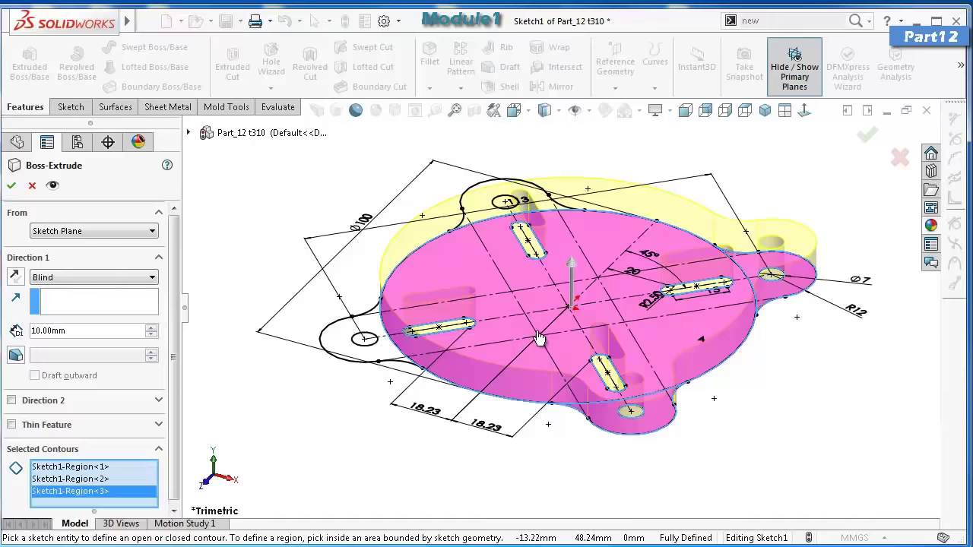
Add the remaining two lobe regions to the selected contours and complete the 10 mm plate extrusion.
middle_drag(539, 338, 547, 337)
click(468, 180)
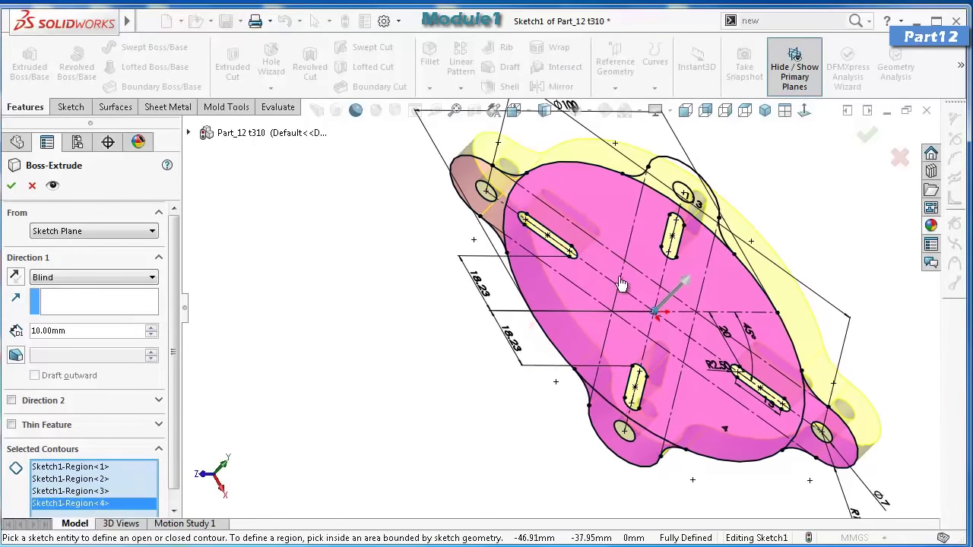
scroll(601, 343, down, 10)
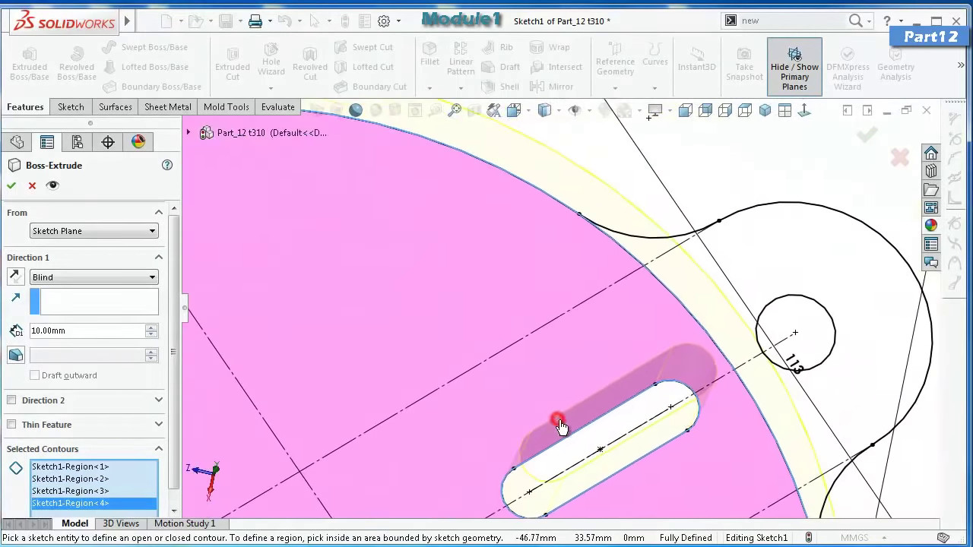
click(722, 320)
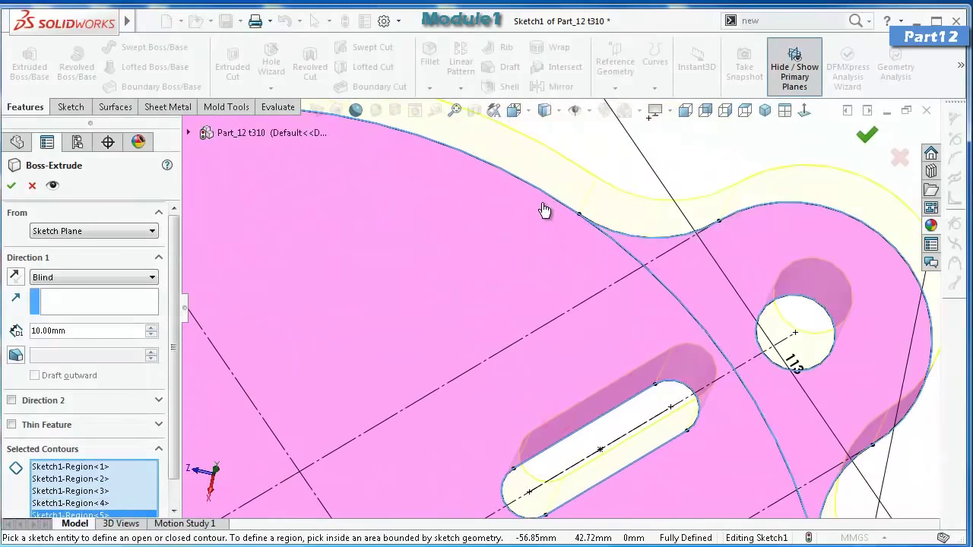
key(Return)
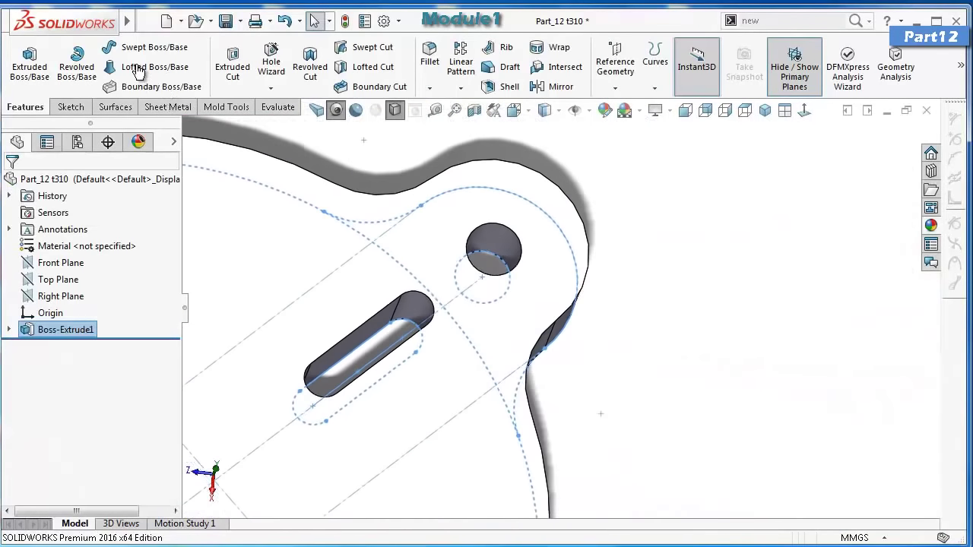
Turn off the ambient occlusion and shadow display, and save the part in isometric view.
click(571, 189)
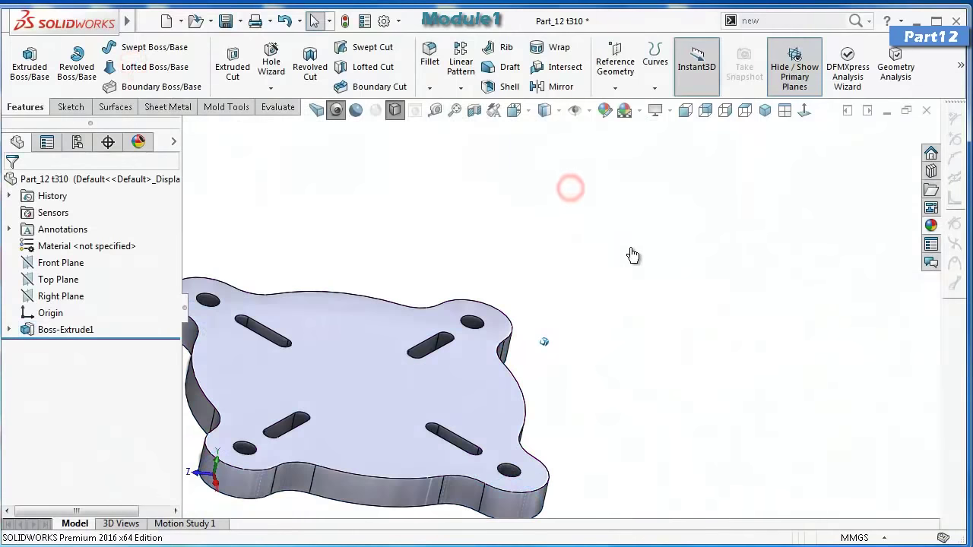
middle_drag(631, 249, 638, 204)
click(638, 197)
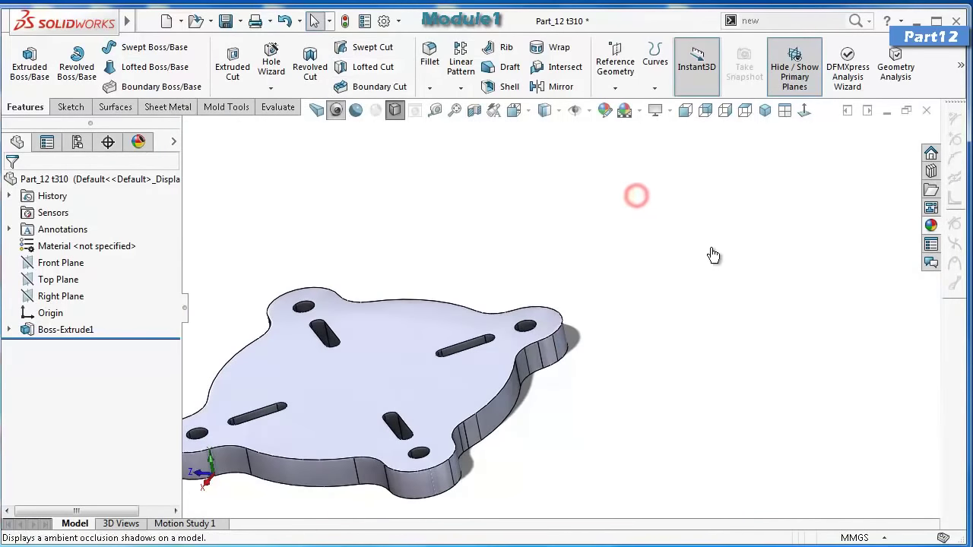
click(336, 110)
click(395, 111)
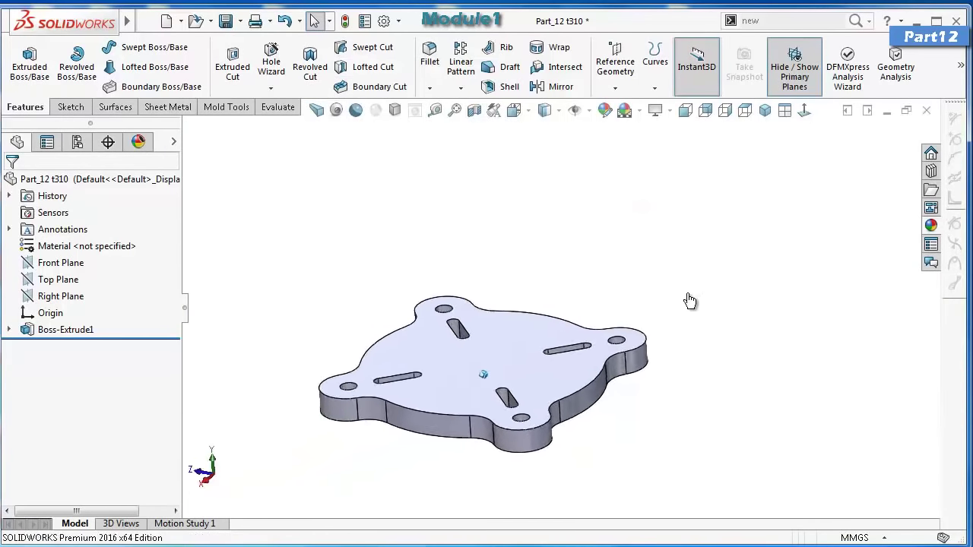
middle_drag(606, 287, 670, 293)
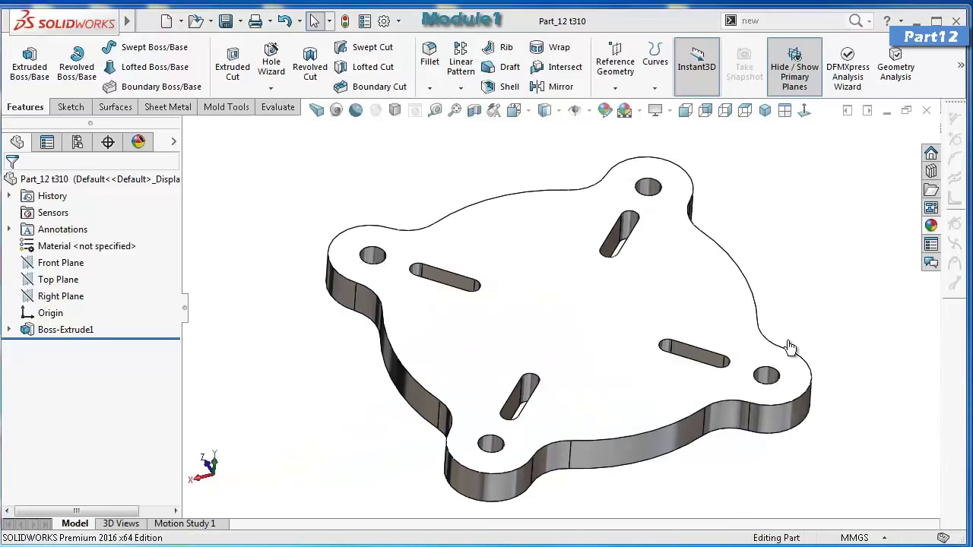
click(791, 354)
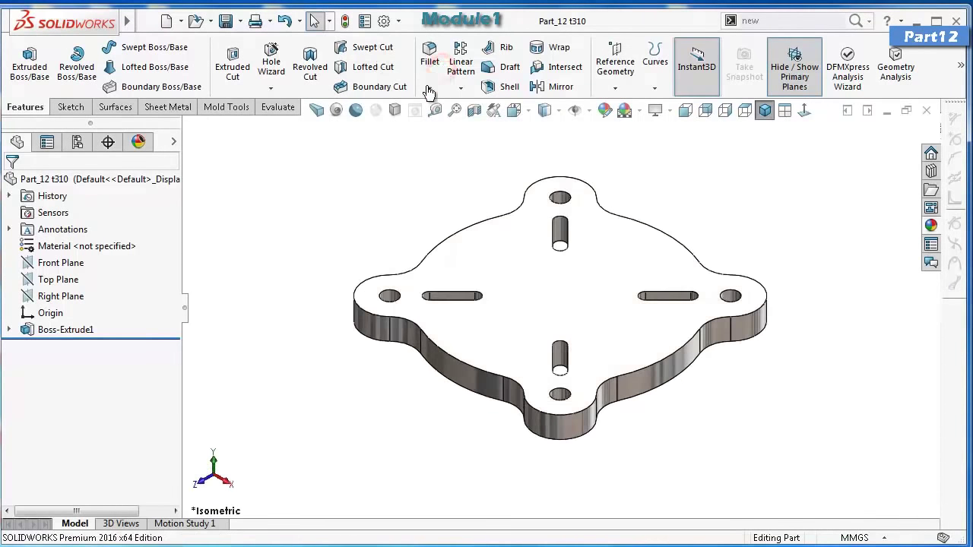
Start a new sketch on the plate's bottom face and view it straight on.
mouse_move(251, 238)
middle_down()
mouse_move(299, 253)
mouse_move(295, 270)
mouse_move(293, 263)
middle_up()
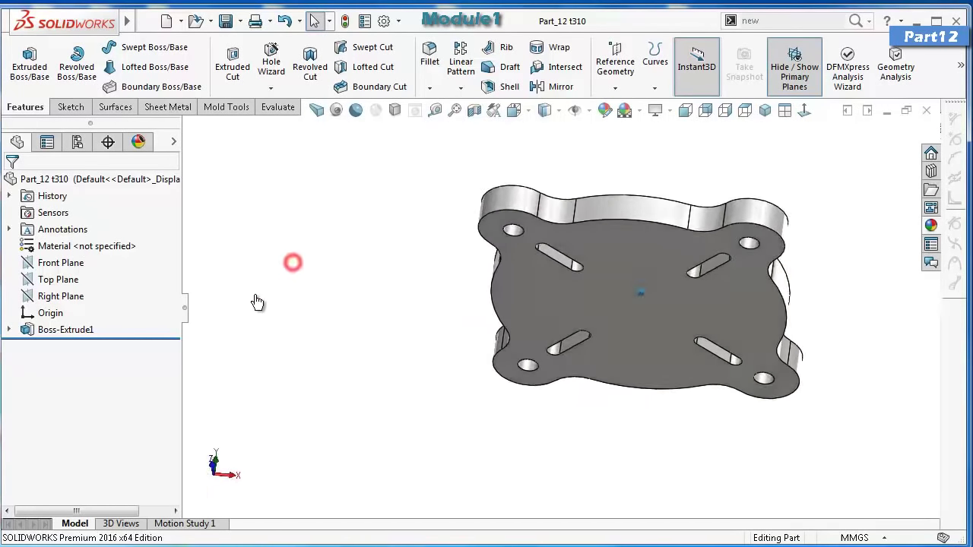
click(741, 235)
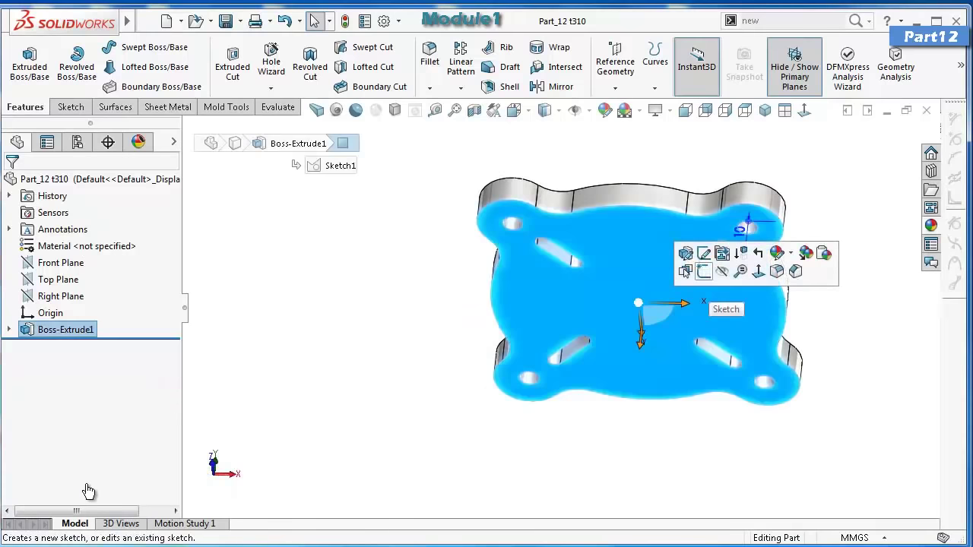
click(702, 271)
click(804, 110)
click(119, 478)
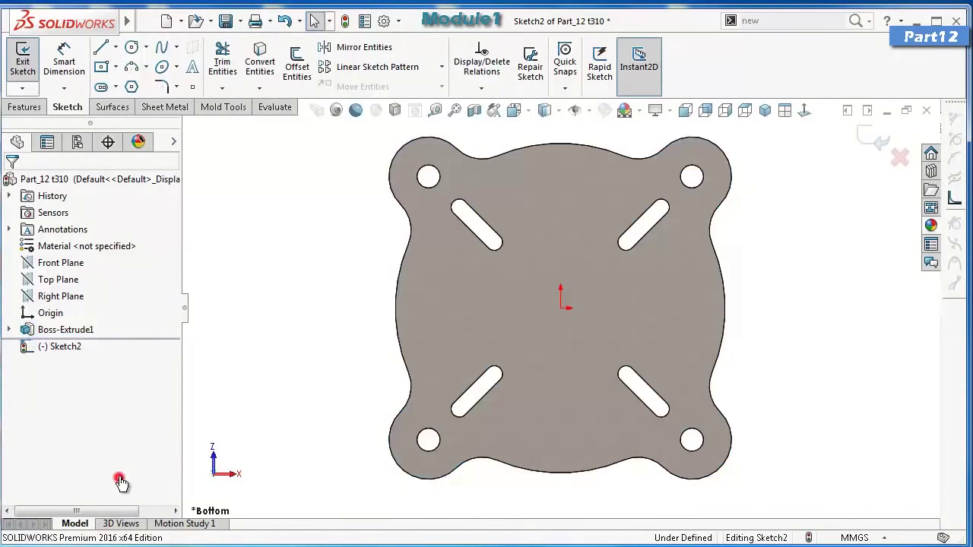
Draw a circle centered on the origin and set its diameter to 44 mm.
click(132, 47)
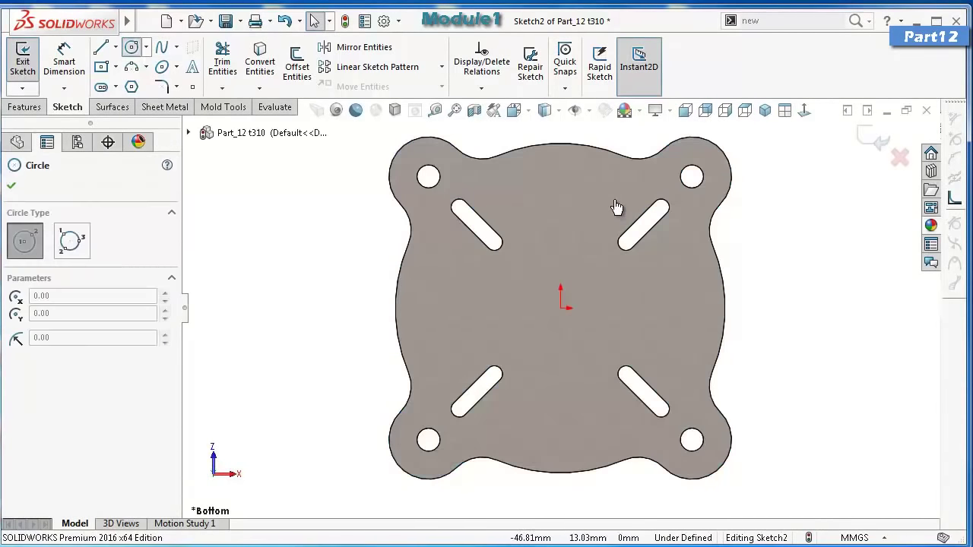
click(560, 308)
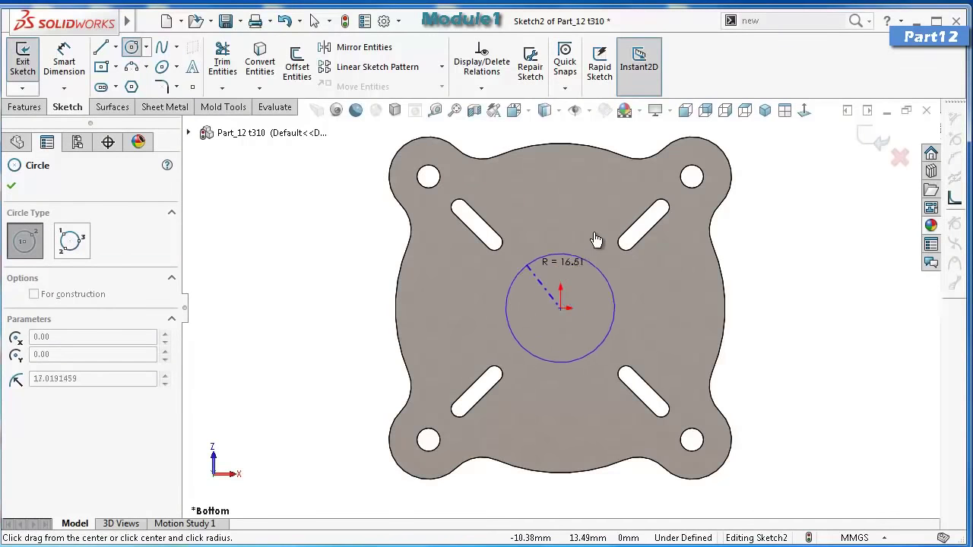
click(520, 256)
click(595, 239)
right_drag(609, 282, 606, 251)
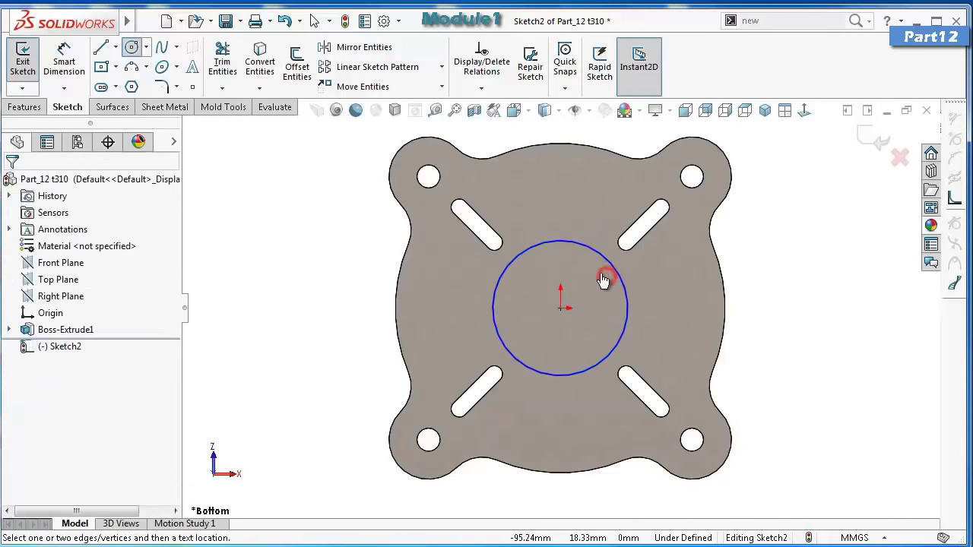
click(530, 265)
click(528, 278)
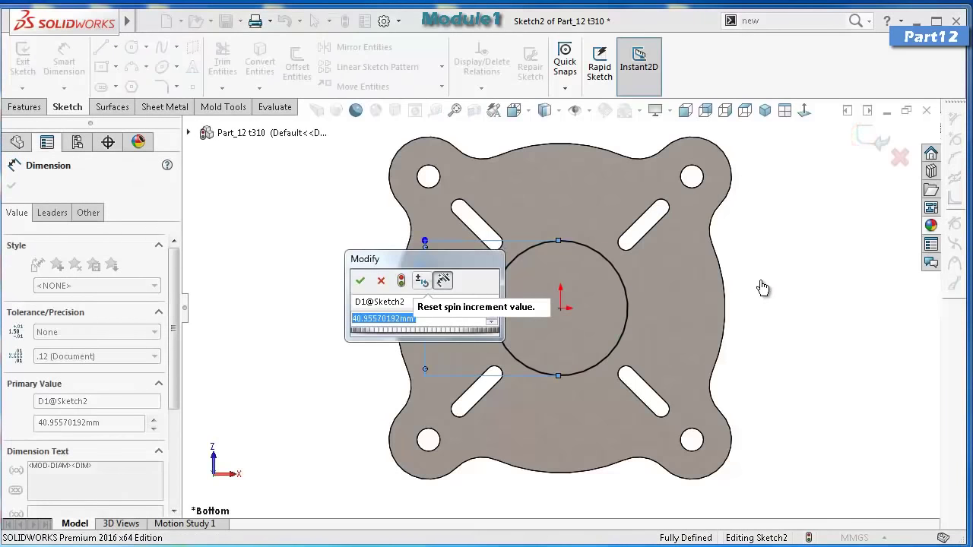
text(44)
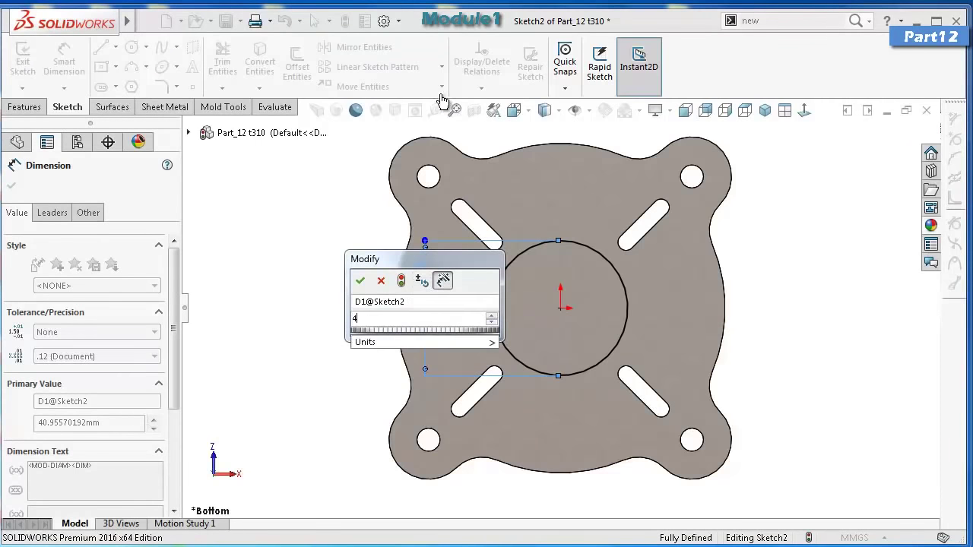
key(Return)
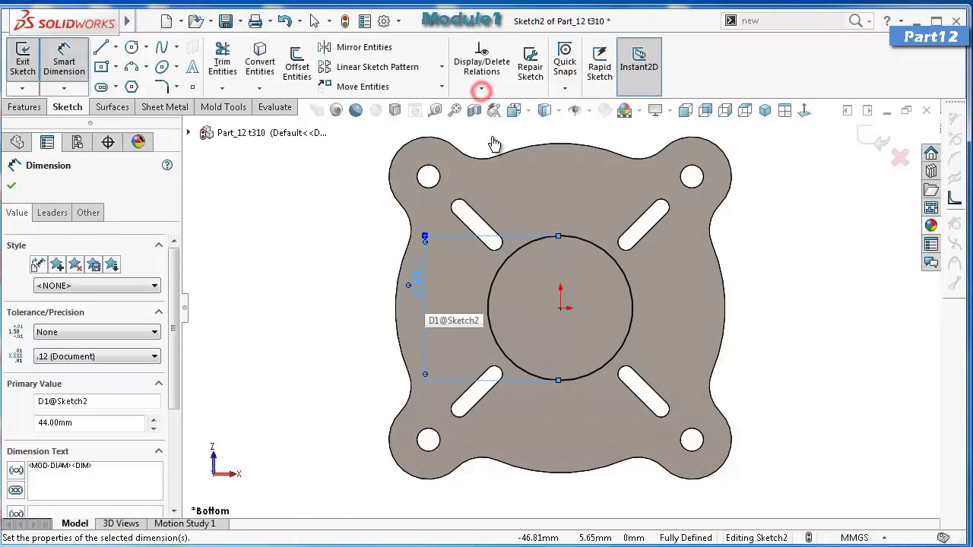
Set the diameter of the circle centered on the origin to 42.5 mm.
double_click(419, 278)
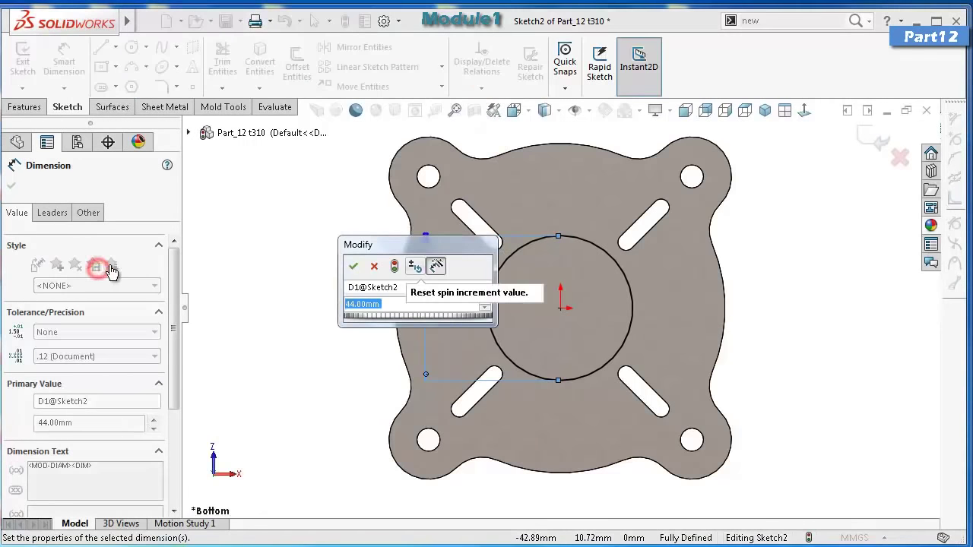
text(42)
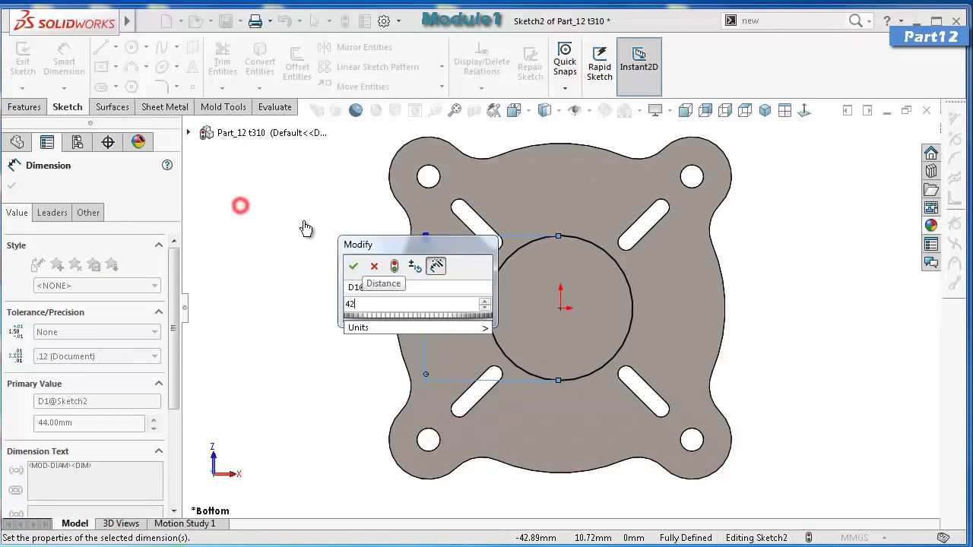
text(.5)
key(Return)
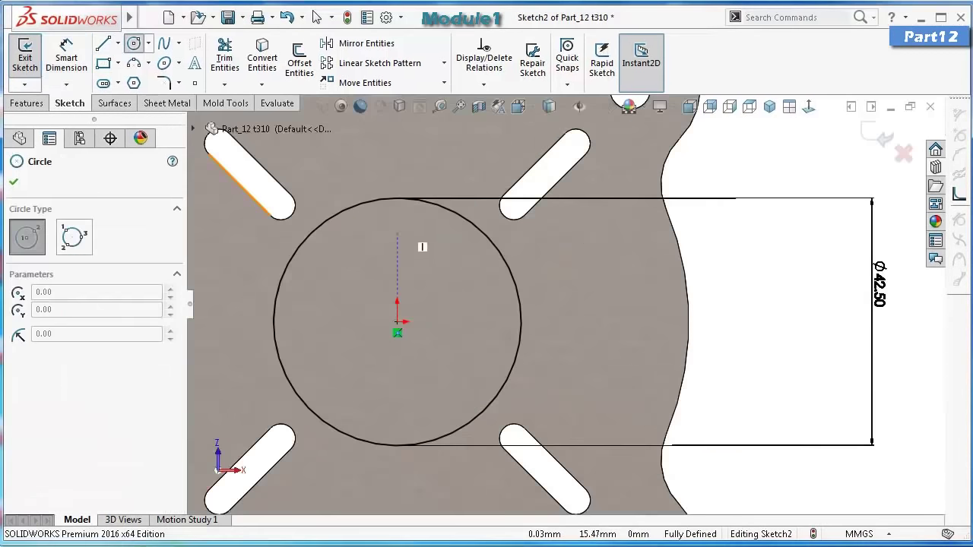
Draw a circle about 6.6 mm in diameter straight above the origin and set its center distance from the origin to 14.5 mm.
click(397, 224)
click(416, 224)
click(66, 57)
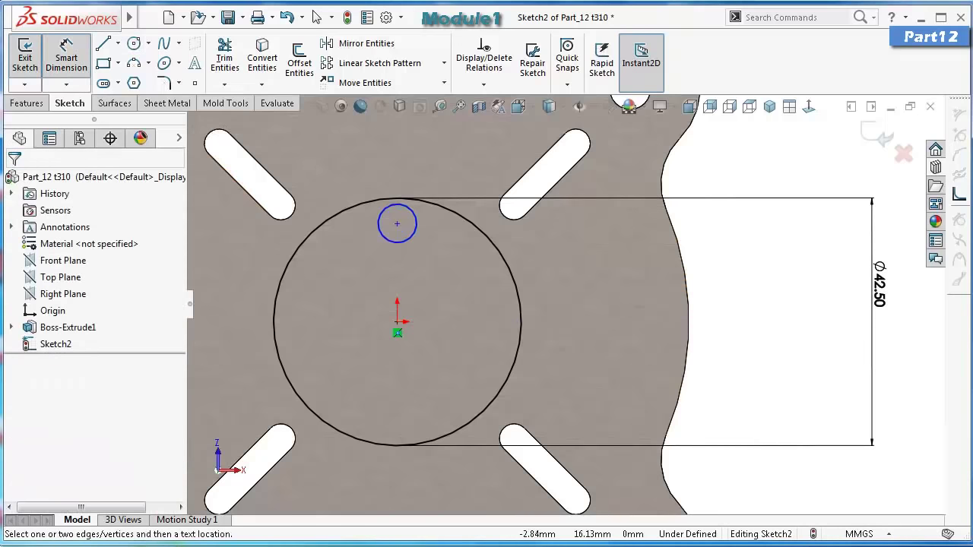
click(397, 223)
click(397, 322)
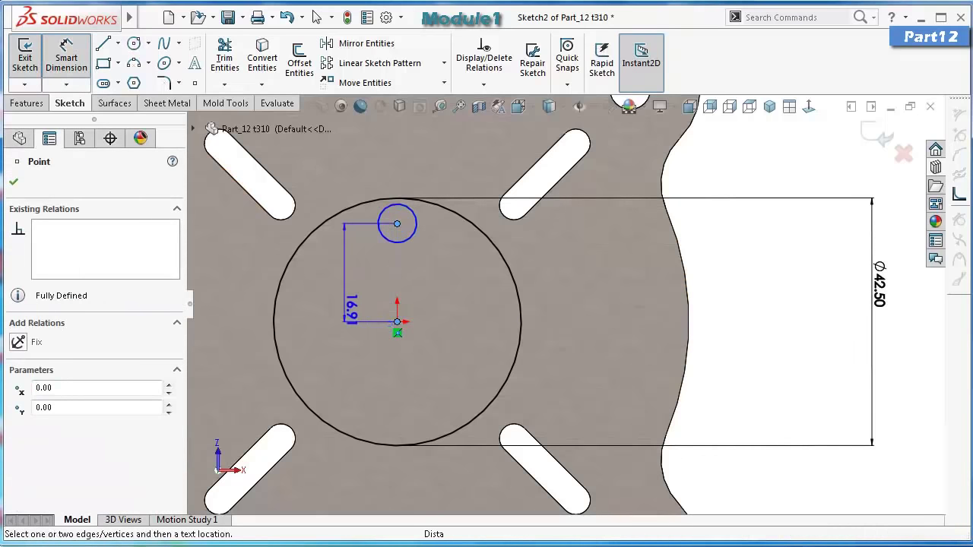
click(344, 274)
text(14.50mm)
key(Return)
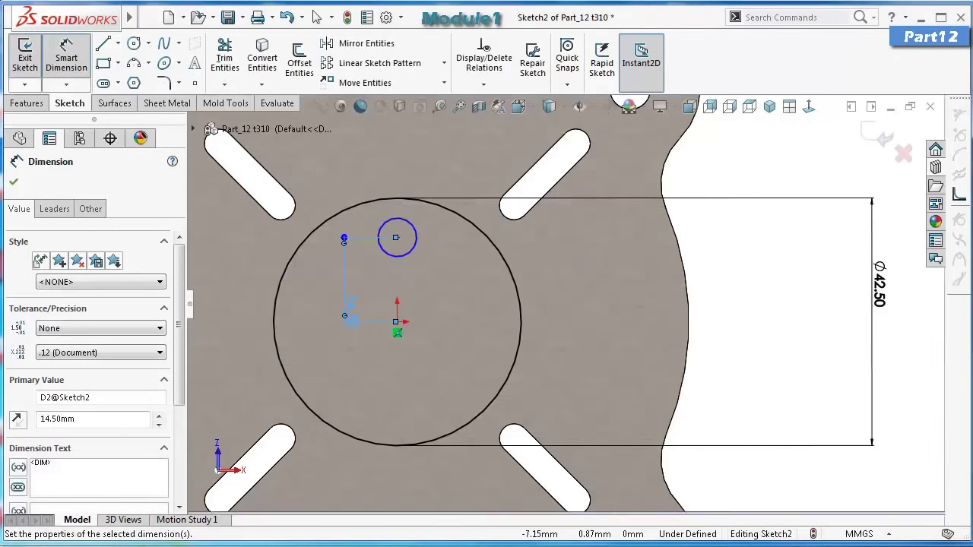
Dimension the small circle's diameter as 3.5 mm.
click(411, 224)
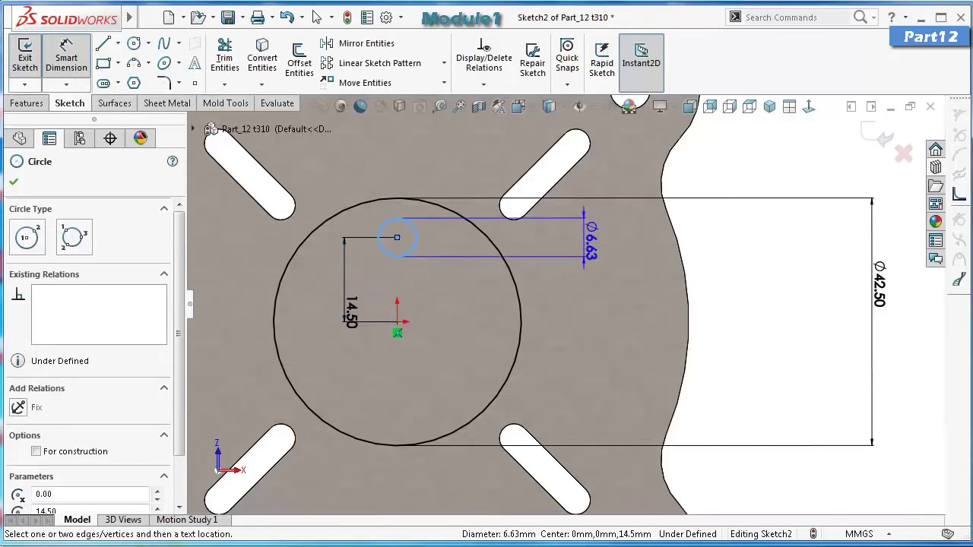
click(487, 236)
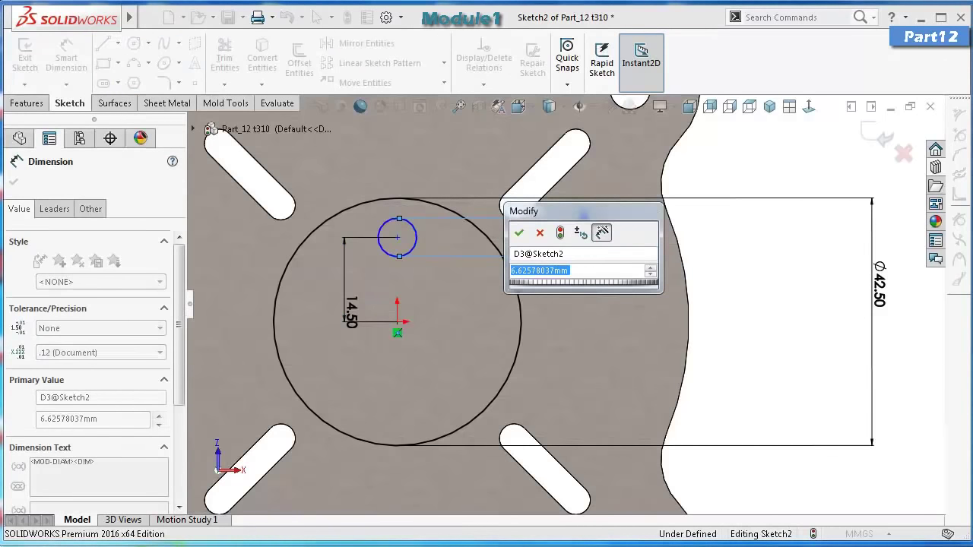
text(3.5)
key(Return)
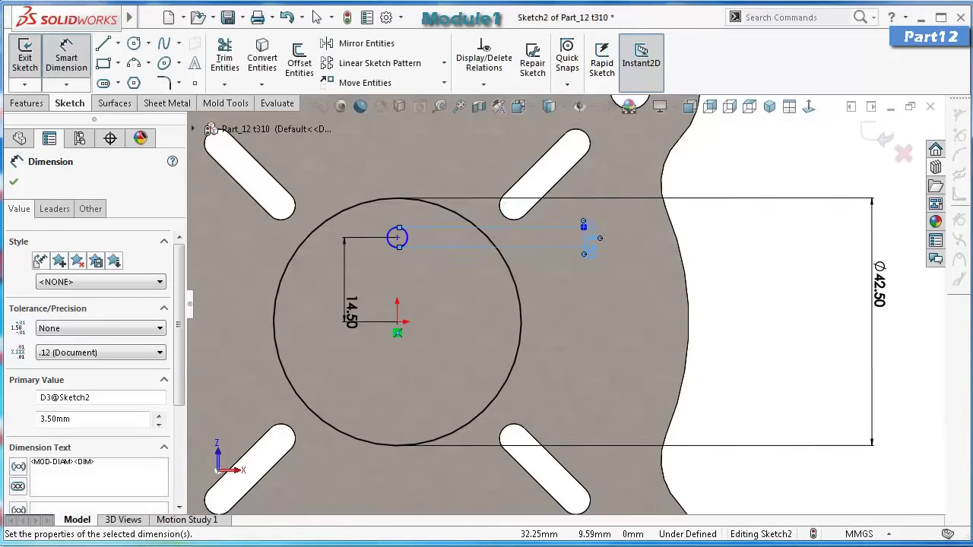
key(Escape)
Add a vertical relation between the small circle's center and the origin, and save the part.
click(397, 237)
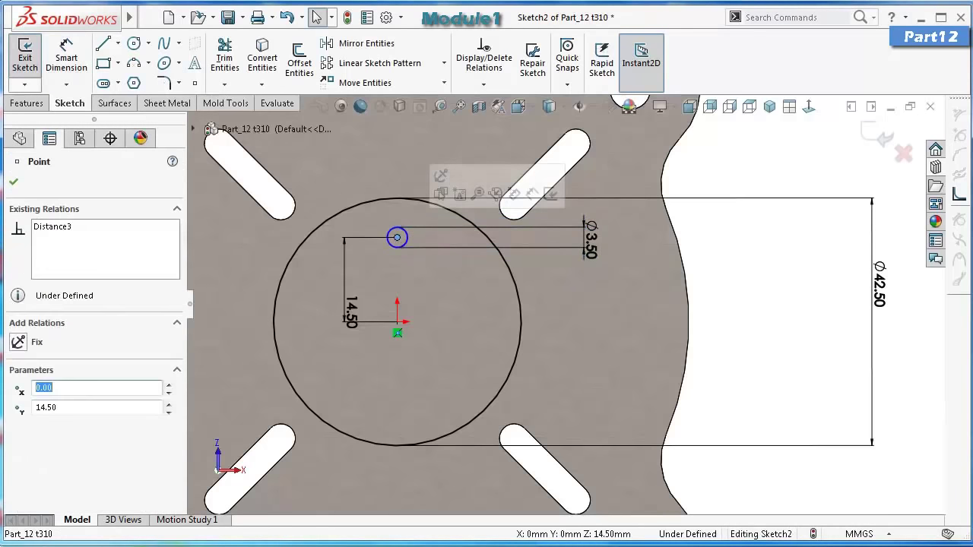
ctrl+click(397, 333)
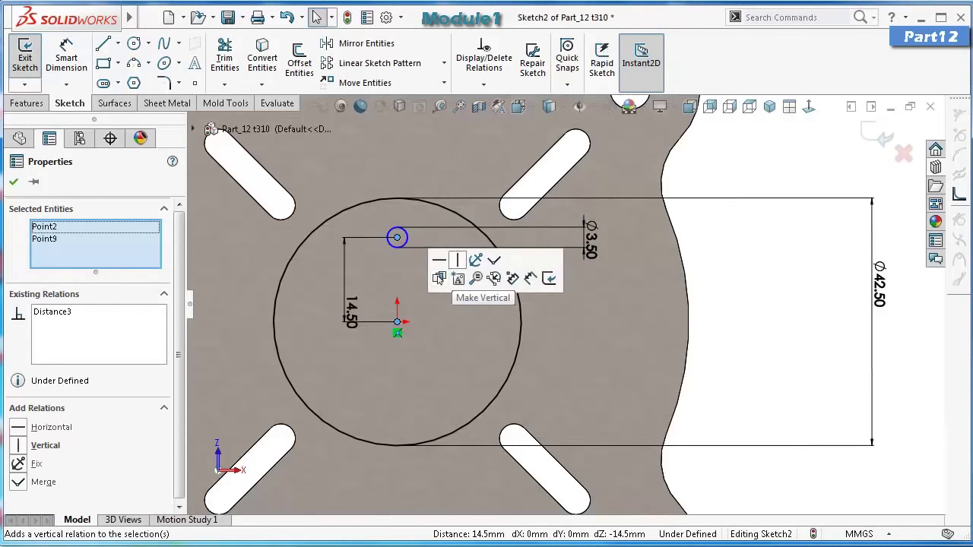
click(471, 259)
key(Escape)
key(ctrl+s)
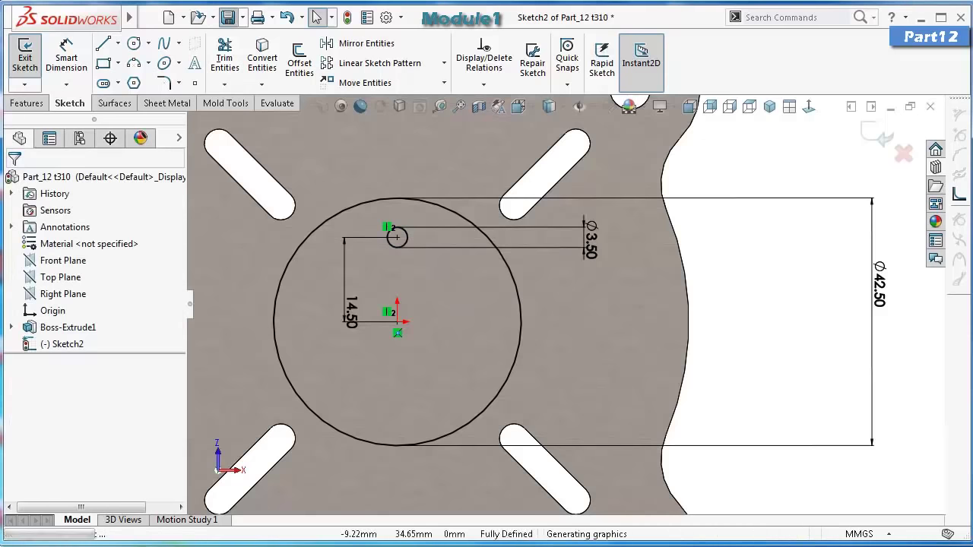
Create a circular sketch pattern of the small circle around the origin with 3 equally spaced instances over 360°.
click(444, 63)
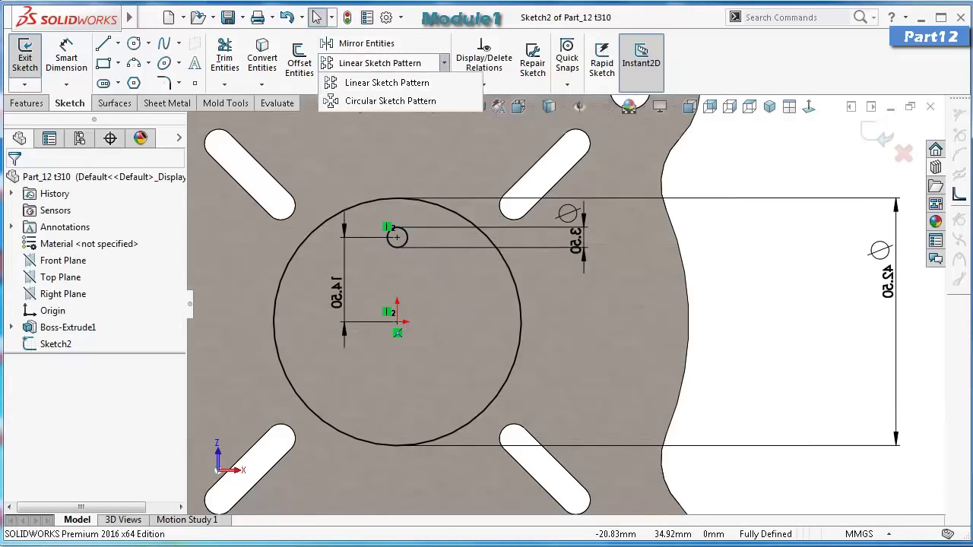
click(384, 100)
click(387, 239)
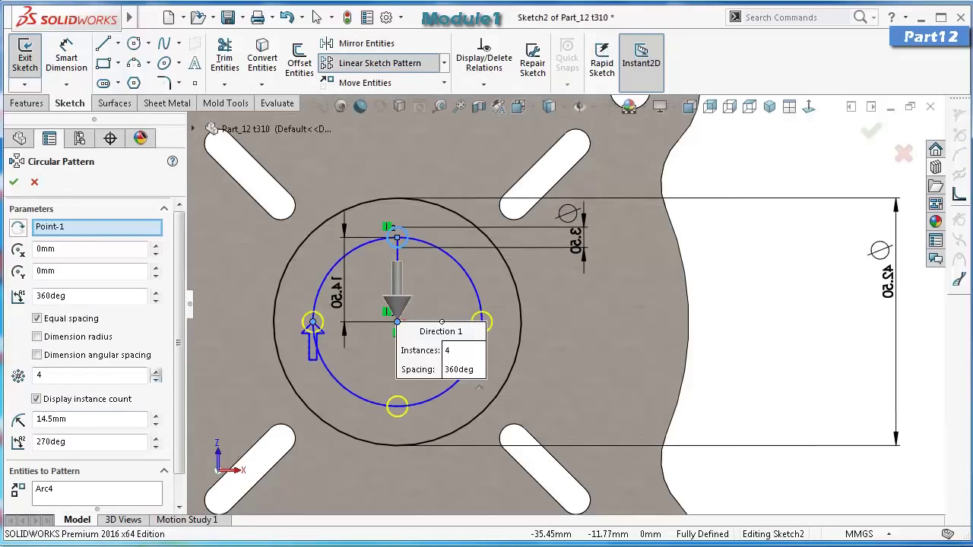
click(156, 379)
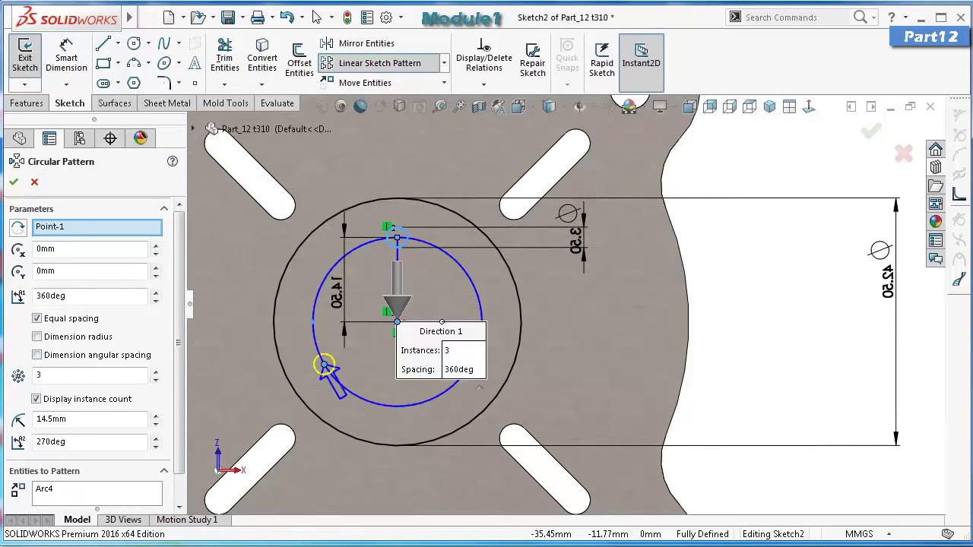
key(Return)
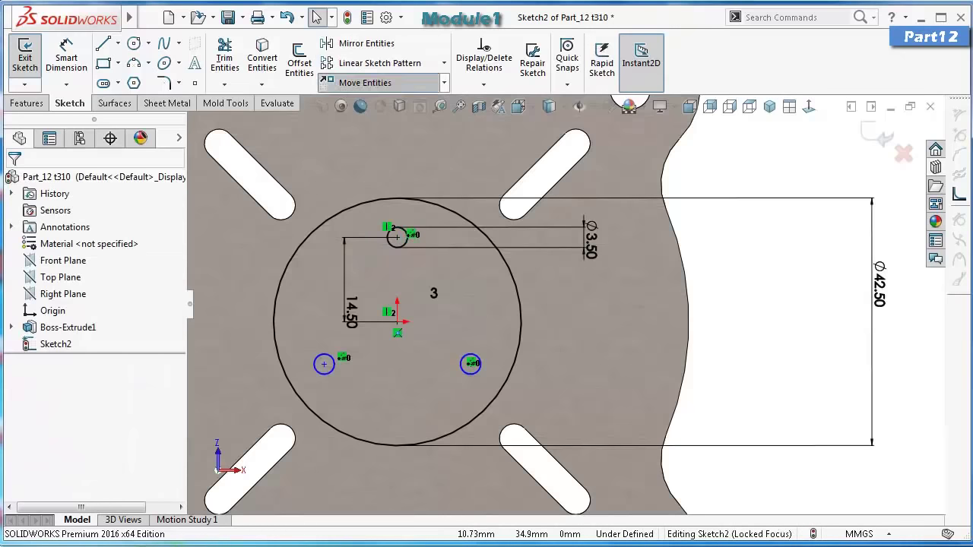
Fully define the sketch by calculating the missing dimensions for all its entities.
click(365, 82)
click(34, 182)
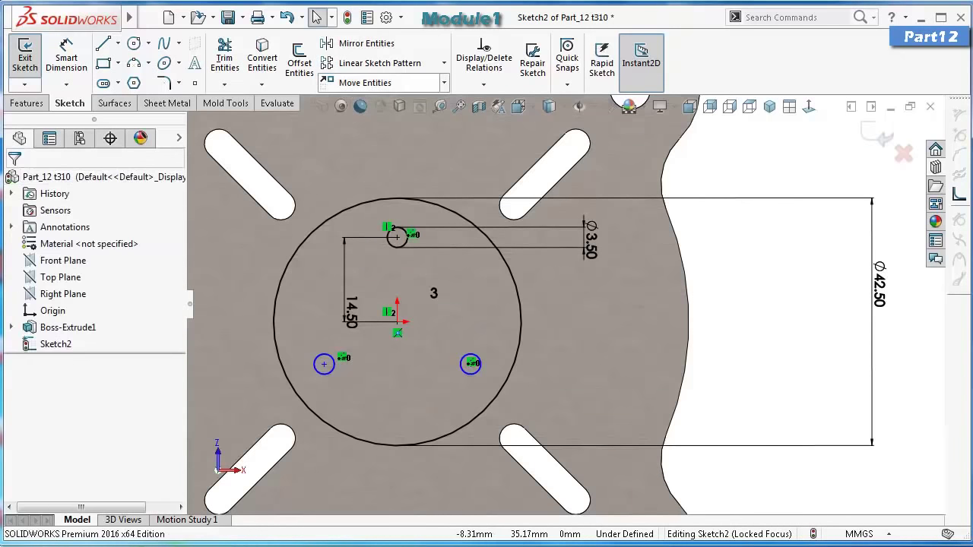
click(444, 63)
click(444, 63)
click(484, 84)
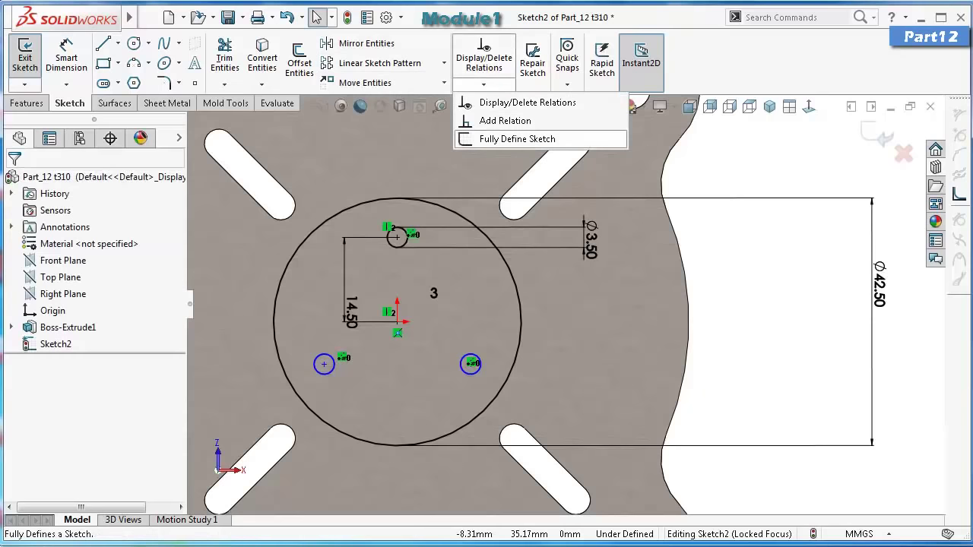
click(506, 137)
click(94, 263)
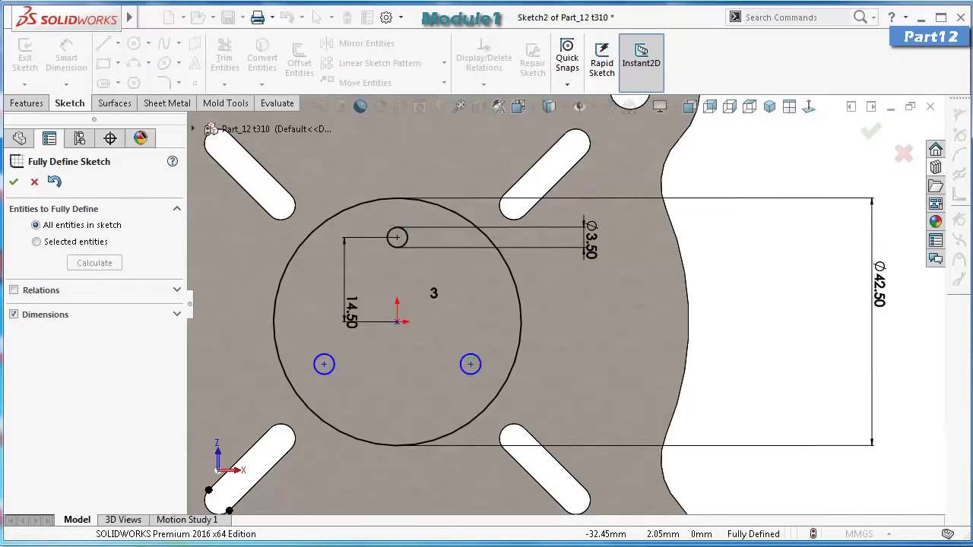
click(14, 182)
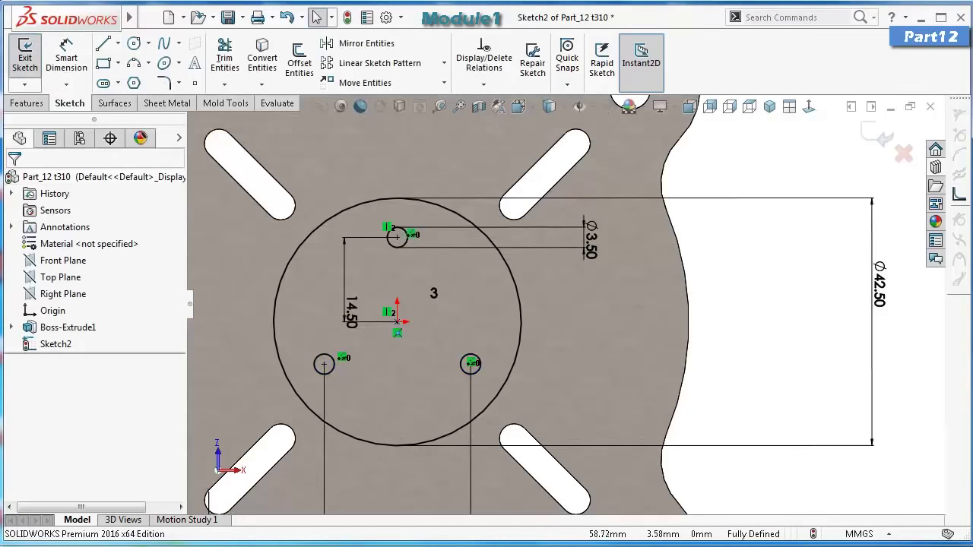
Cut the large central circle's contour into the plate as a 5 mm deep blind Extruded Cut.
key(f)
middle_drag(660, 349, 600, 171)
click(26, 103)
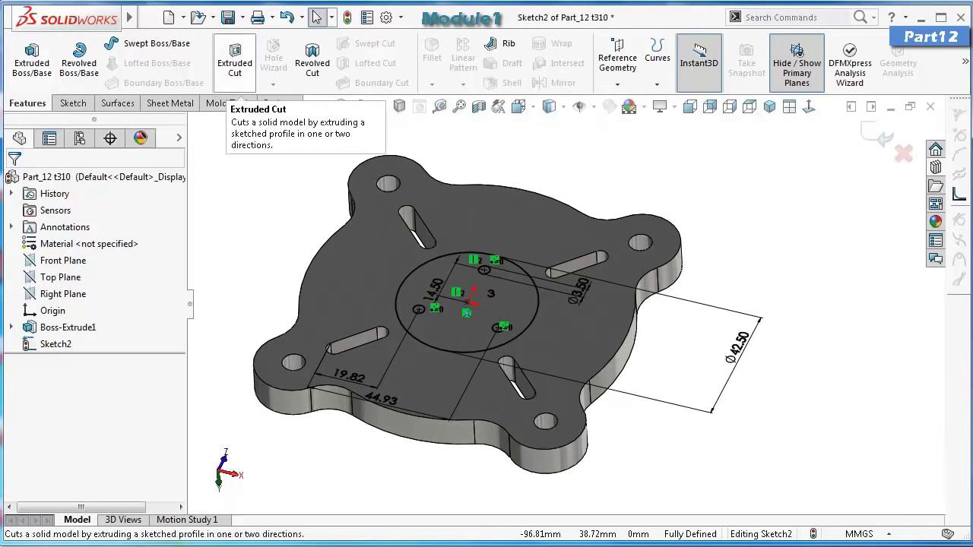
click(234, 61)
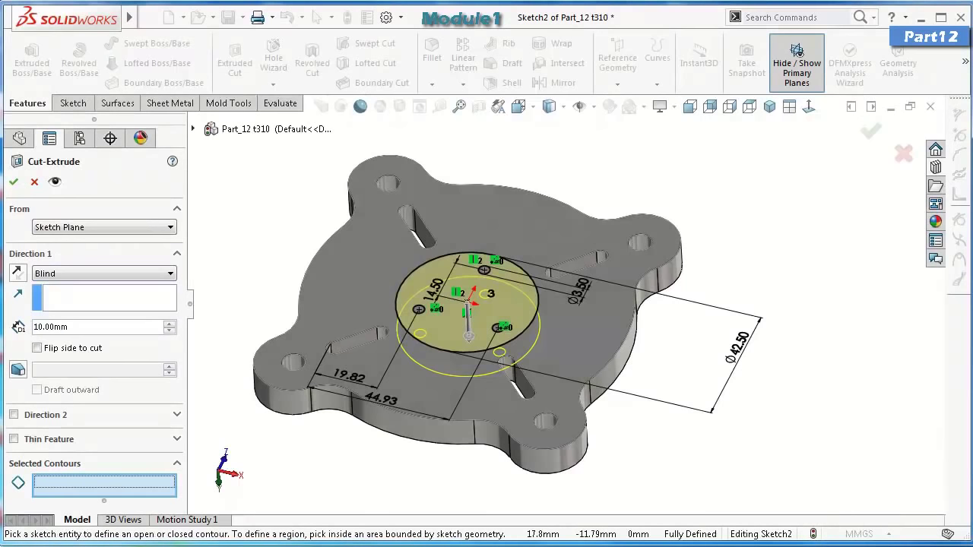
click(467, 305)
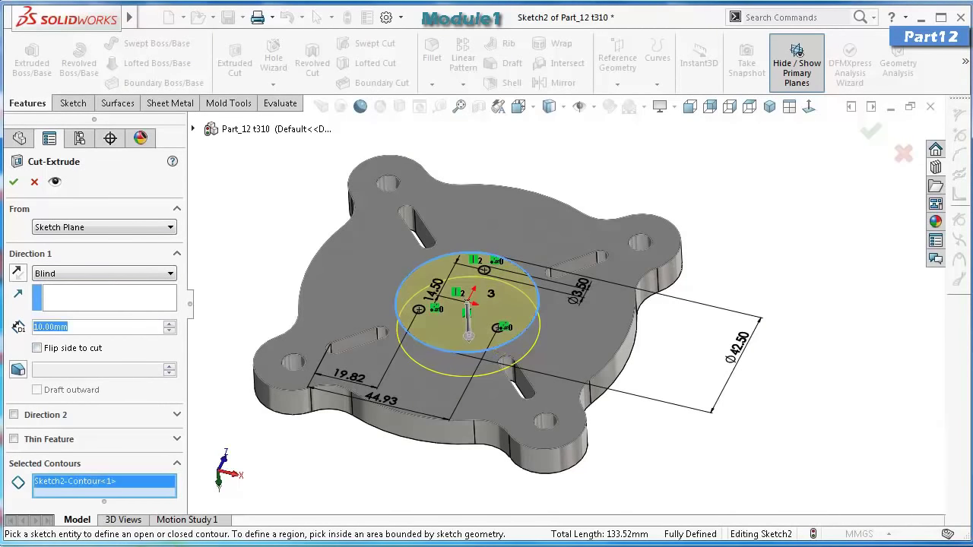
text(5)
key(Return)
click(871, 131)
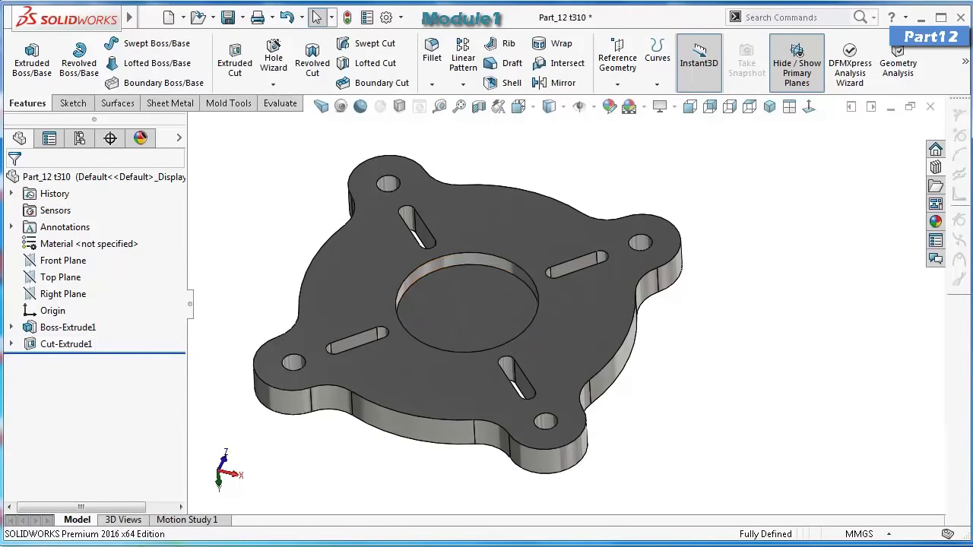
Show the sketch under the circular pocket cut and turn on the RealView graphics display.
click(11, 344)
click(70, 361)
click(78, 335)
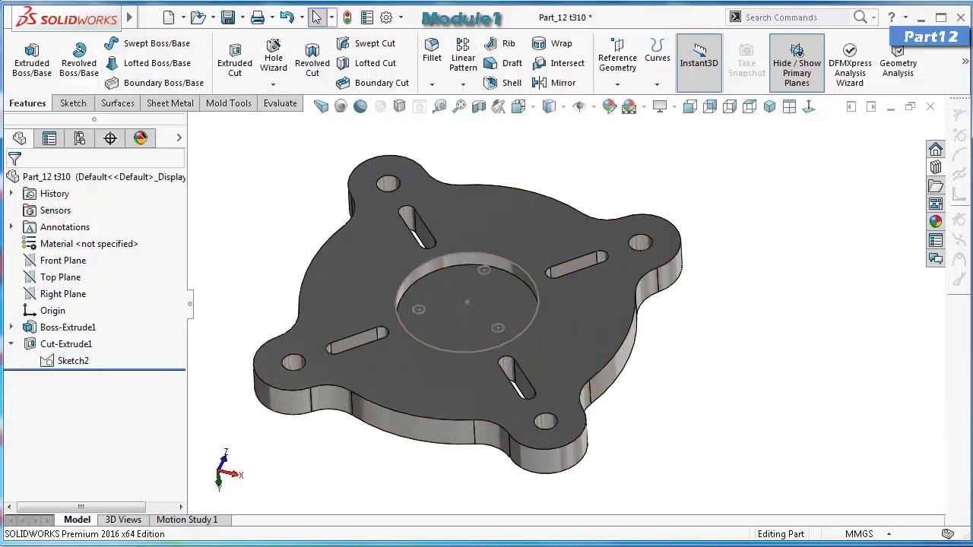
click(360, 106)
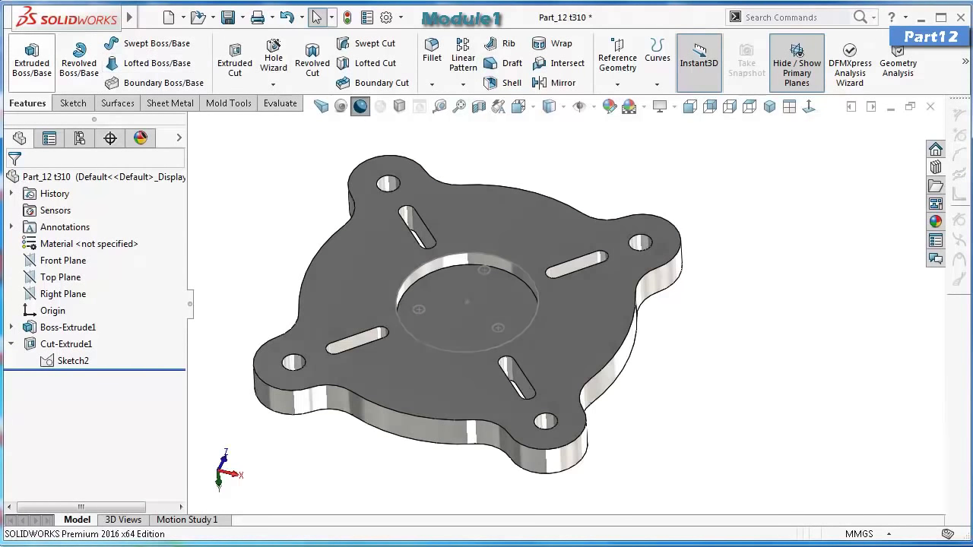
Create an Extruded Cut from the three 3.5 mm circles of the visible sketch with the Through All end condition.
click(235, 61)
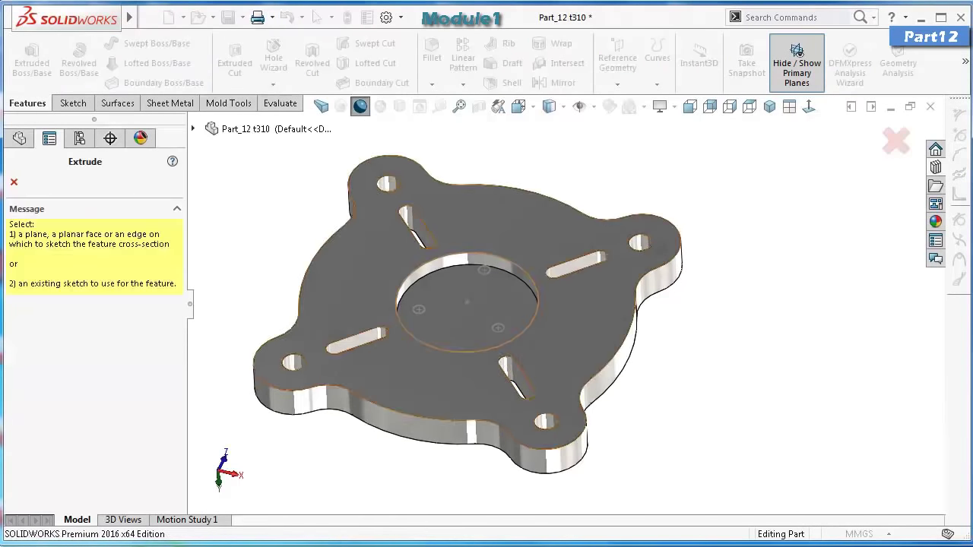
scroll(404, 305, down, 6)
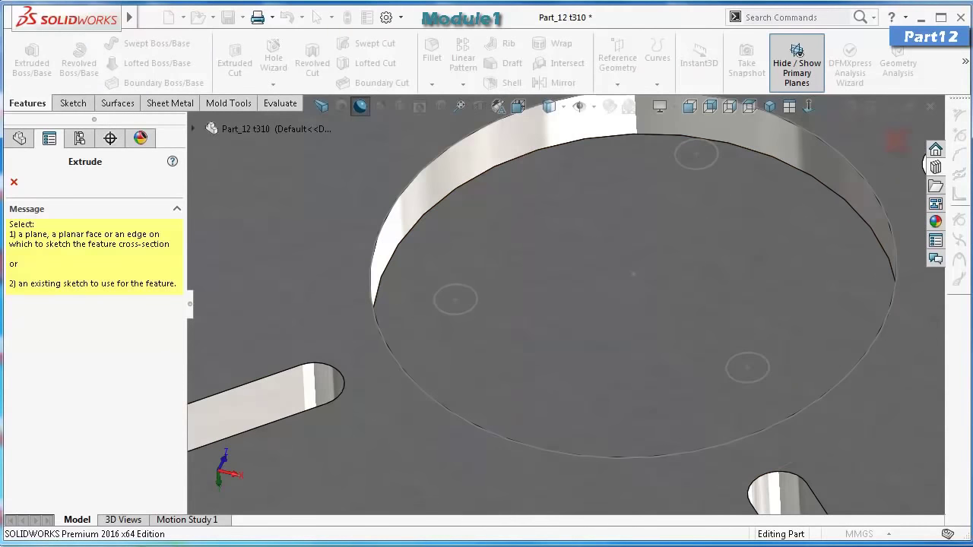
click(437, 305)
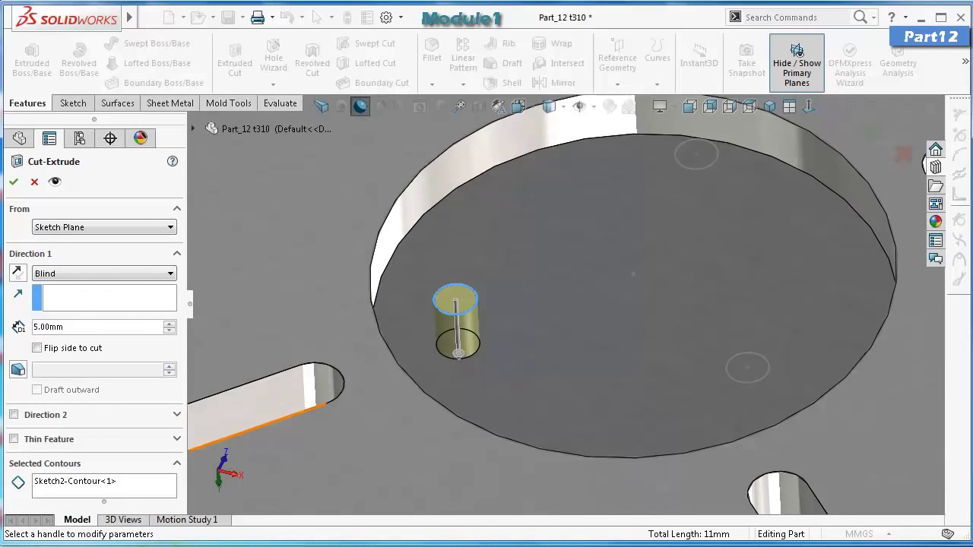
click(84, 483)
click(748, 368)
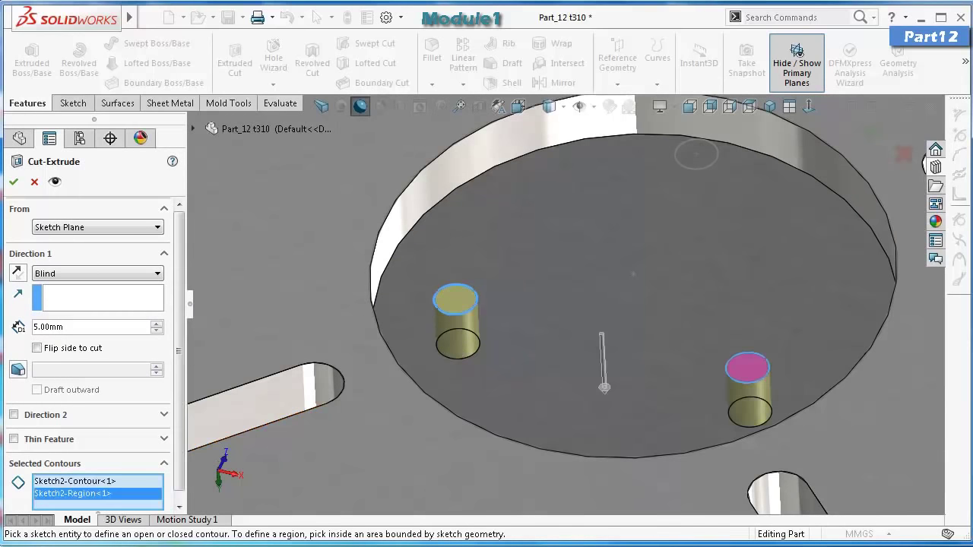
click(696, 154)
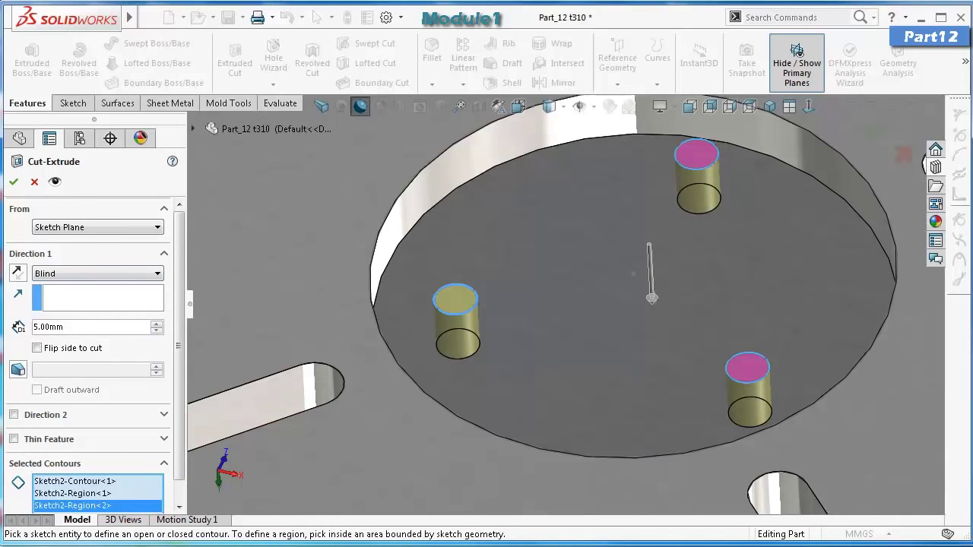
click(98, 273)
click(61, 300)
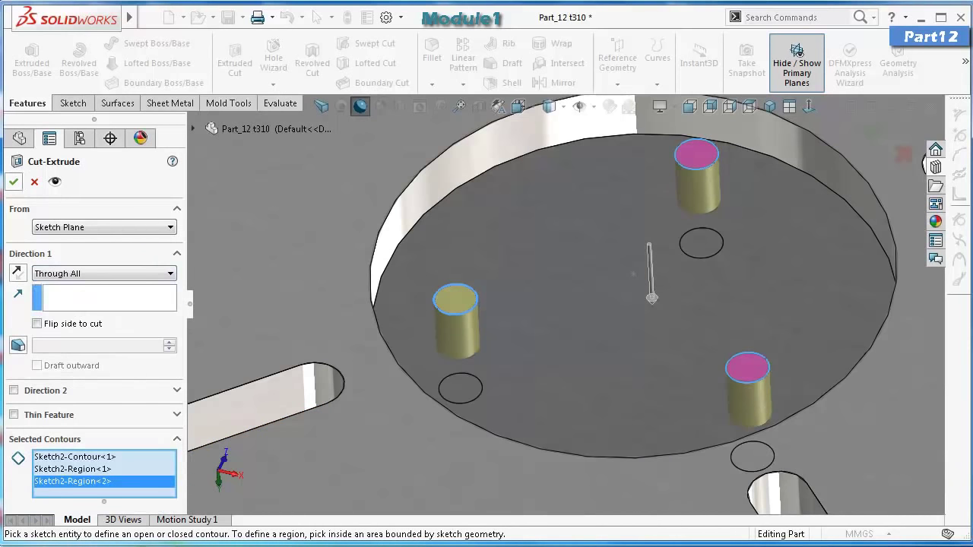
click(13, 181)
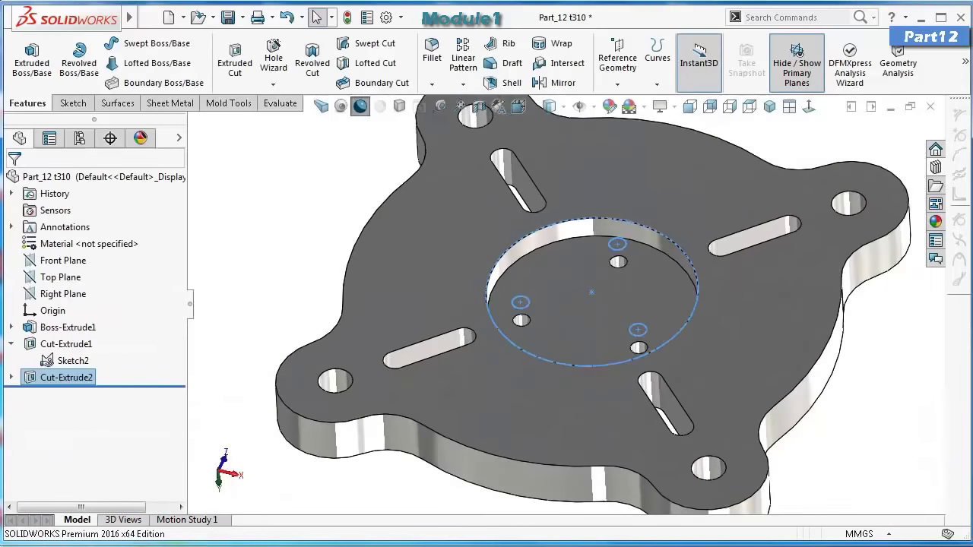
Clear the selection and hide the sketch shared by the pocket and the three small holes.
key(Escape)
mouse_move(563, 396)
middle_down()
mouse_move(578, 244)
mouse_move(540, 251)
mouse_move(676, 259)
middle_up()
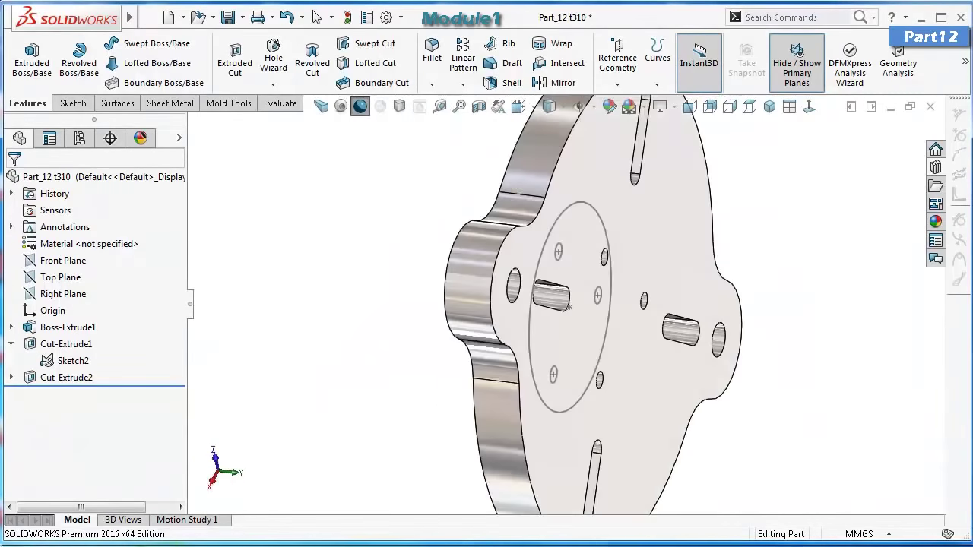
click(73, 360)
click(89, 343)
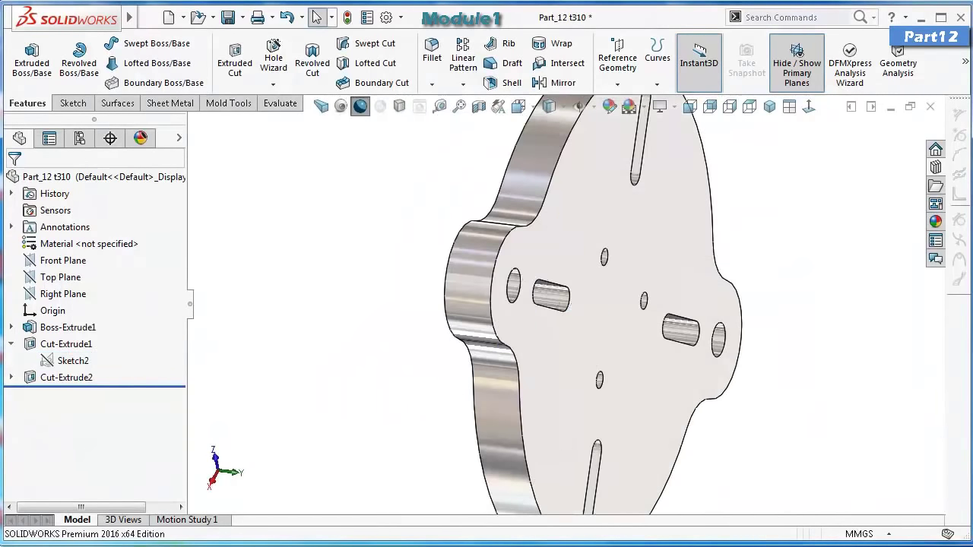
Save the part and open the sketch shared by the pocket and small holes for editing, viewed normal to its plane.
middle_drag(532, 319, 566, 274)
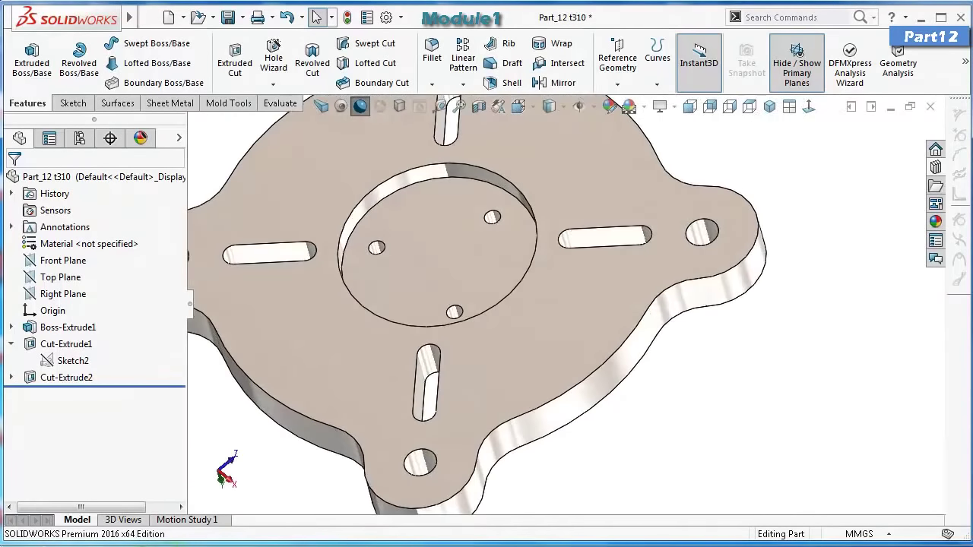
key(ctrl+s)
click(73, 360)
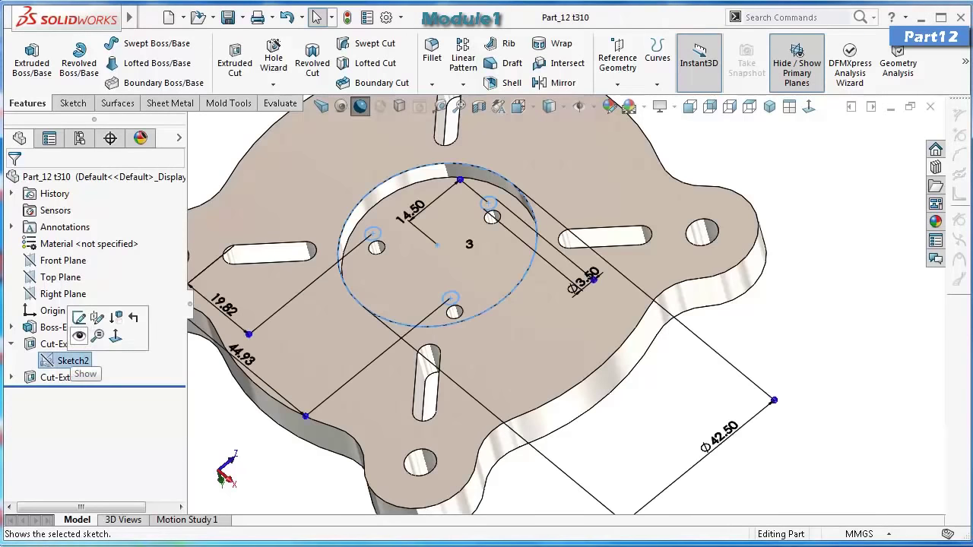
click(79, 322)
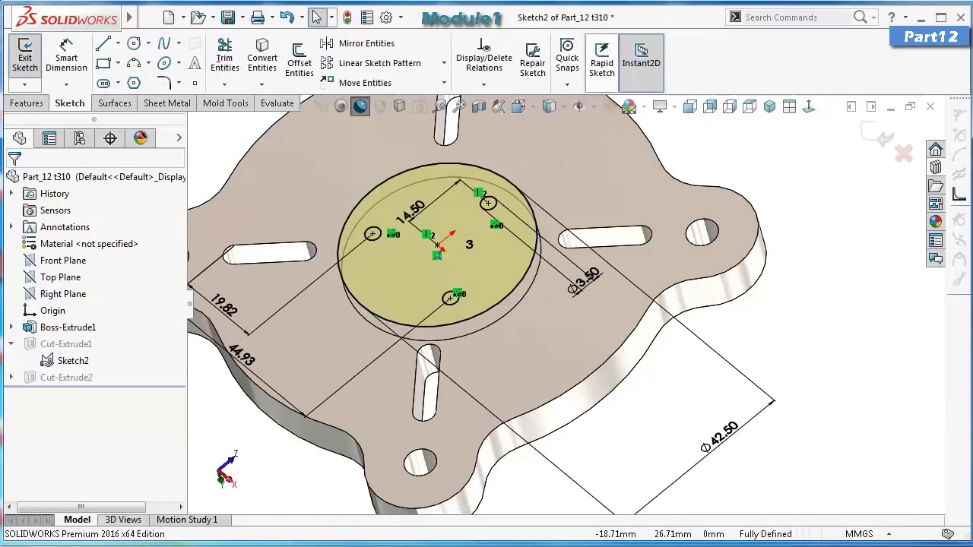
click(809, 107)
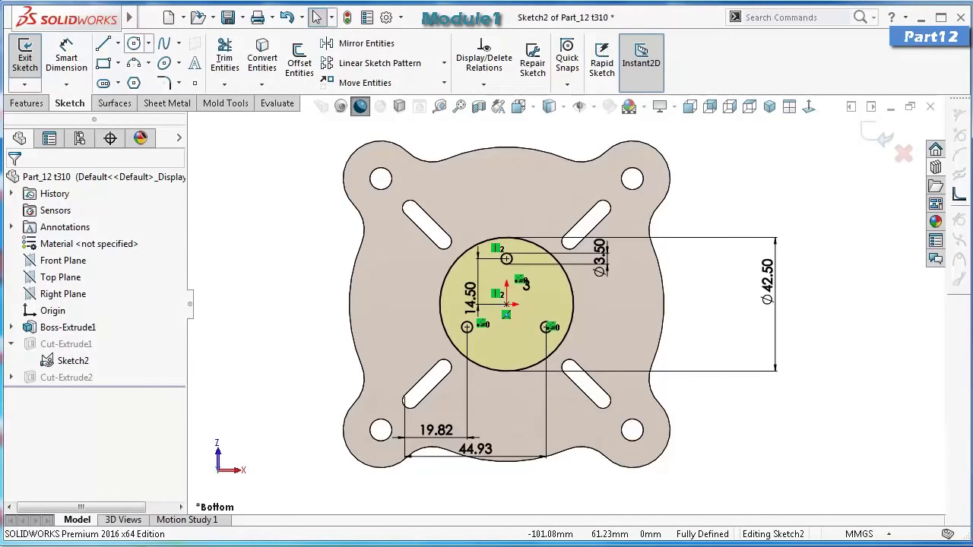
Sketch a circle about 17 mm in diameter centred on the origin, inside the ring of three small circles.
click(134, 44)
click(506, 304)
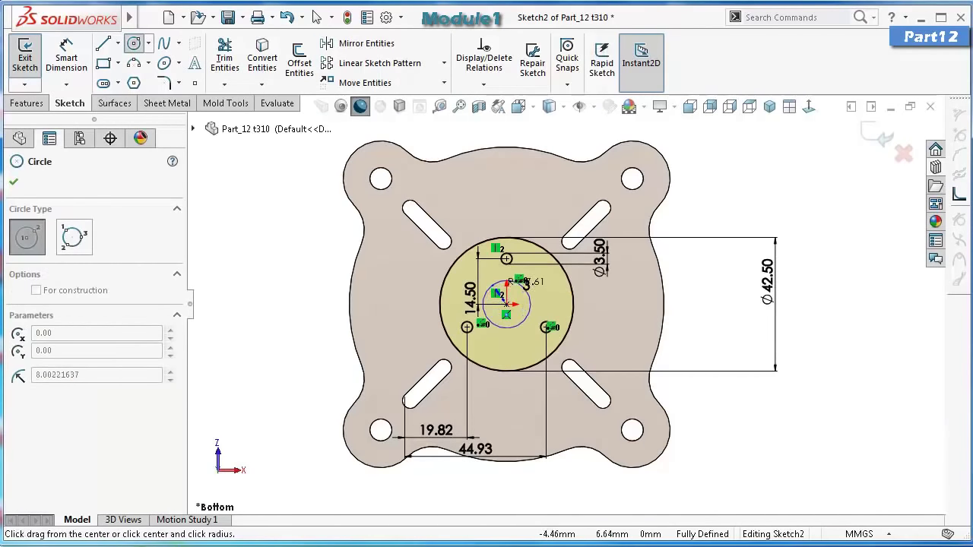
click(489, 283)
Dimension the new central circle's diameter to 20 mm and exit the sketch.
right_drag(732, 306, 733, 280)
scroll(597, 295, down, 4)
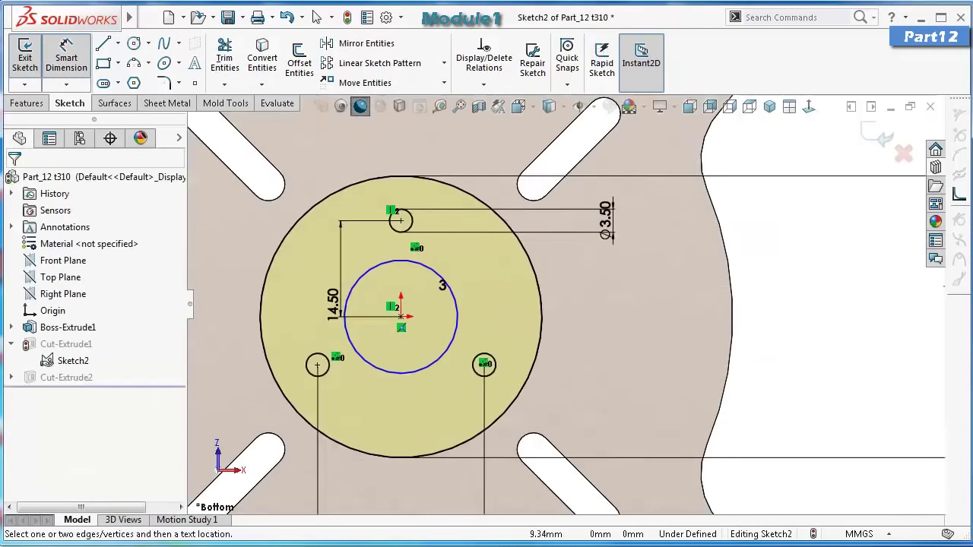
click(457, 308)
click(768, 315)
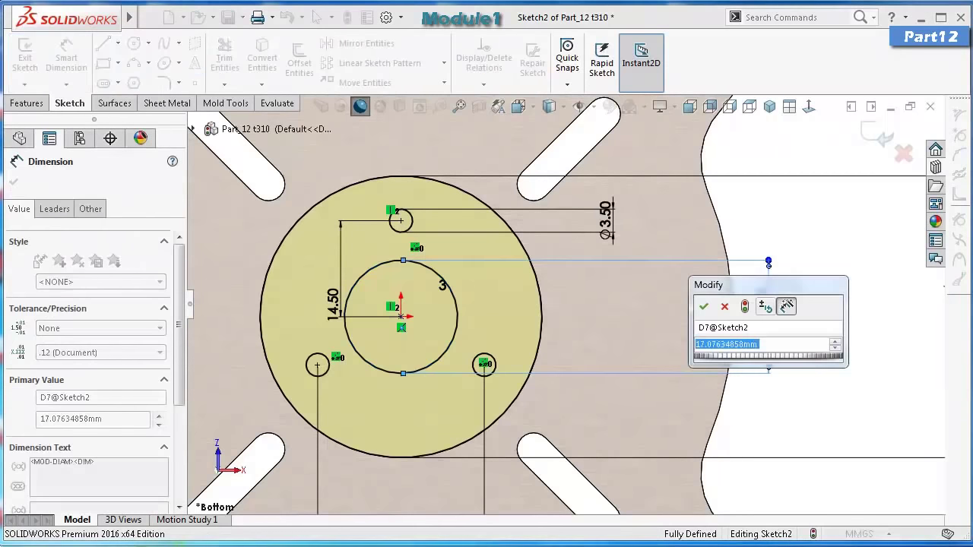
text(20)
key(Return)
click(881, 135)
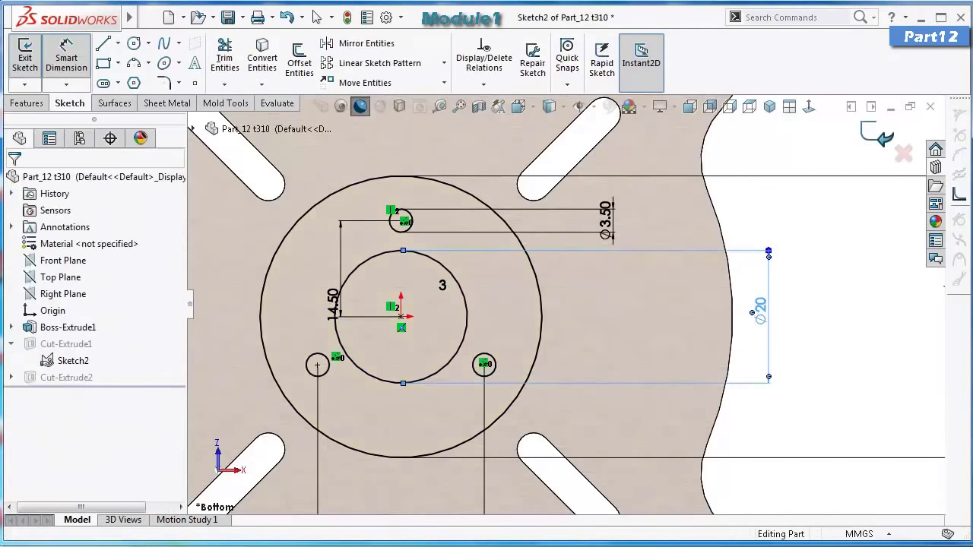
Edit the Through All cut of the three small holes to add the 20 mm central circle to its selected contours.
click(65, 377)
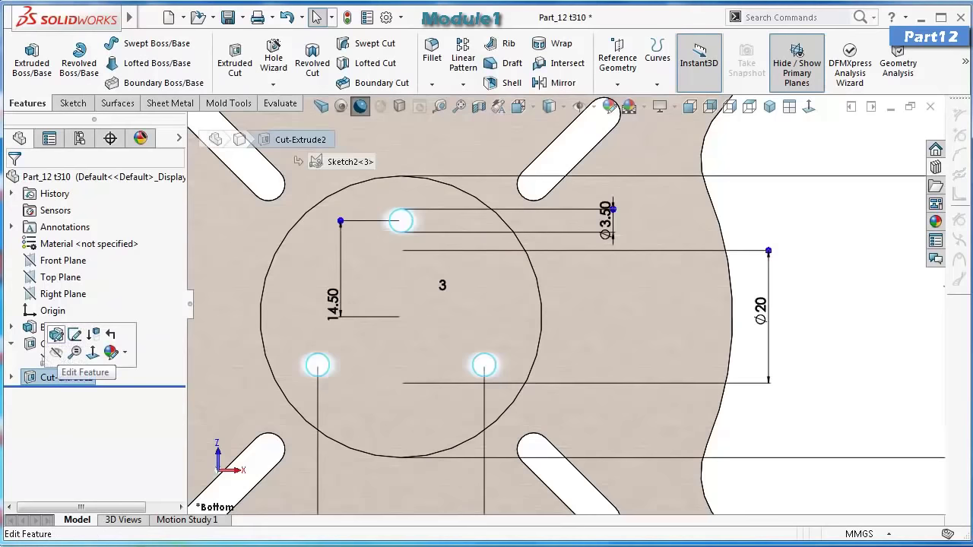
click(56, 336)
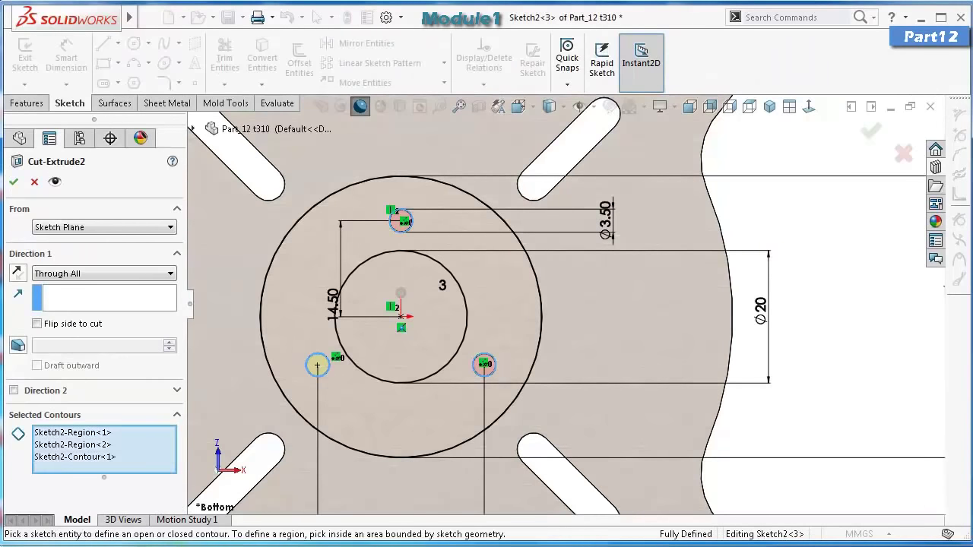
click(432, 321)
key(Return)
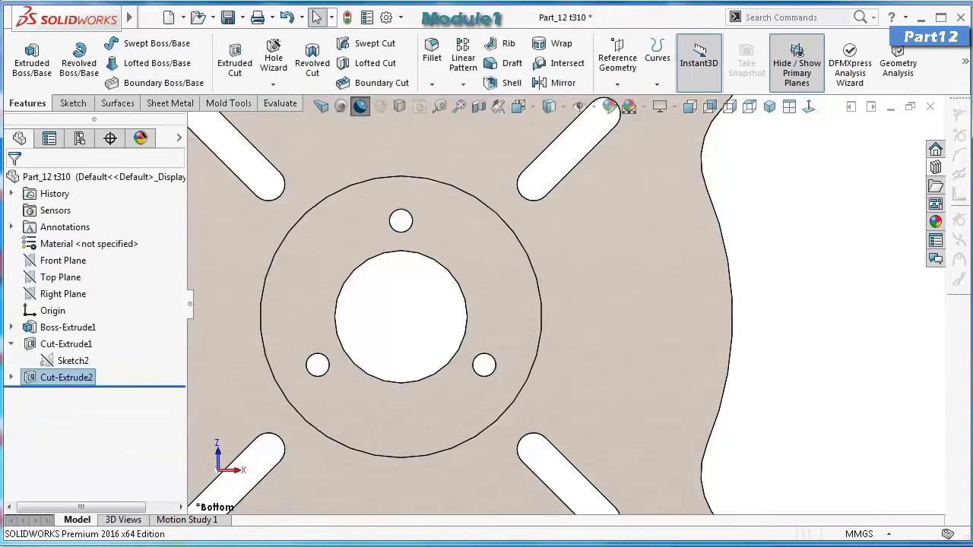
Turn on perspective, ambient occlusion and shadows in shaded mode, and display the plate in the isometric view.
scroll(443, 322, up, 1)
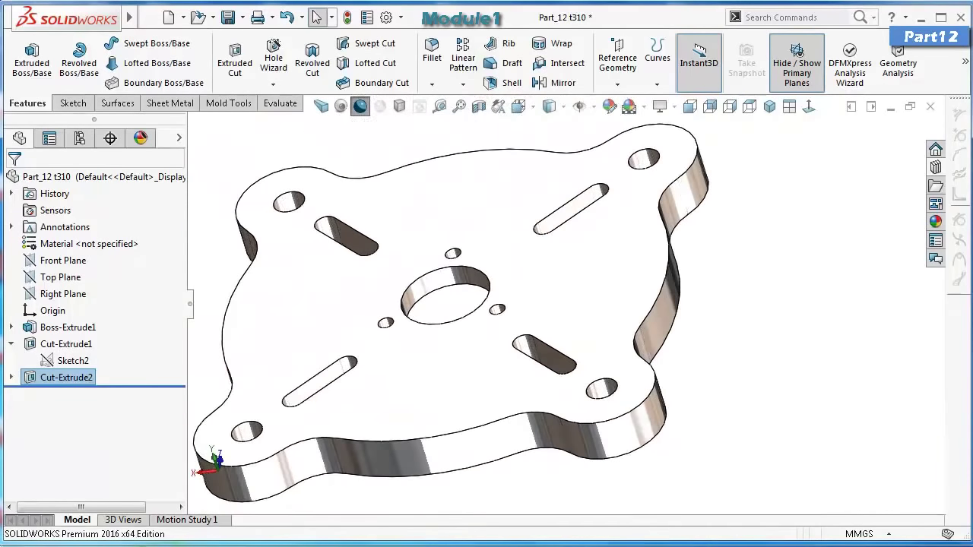
middle_drag(445, 315, 570, 327)
key(Left)
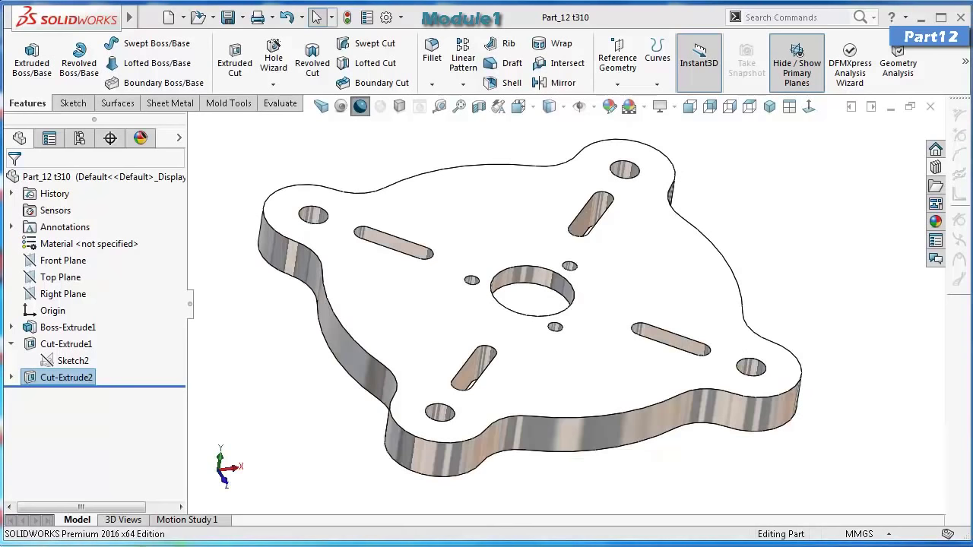
click(321, 107)
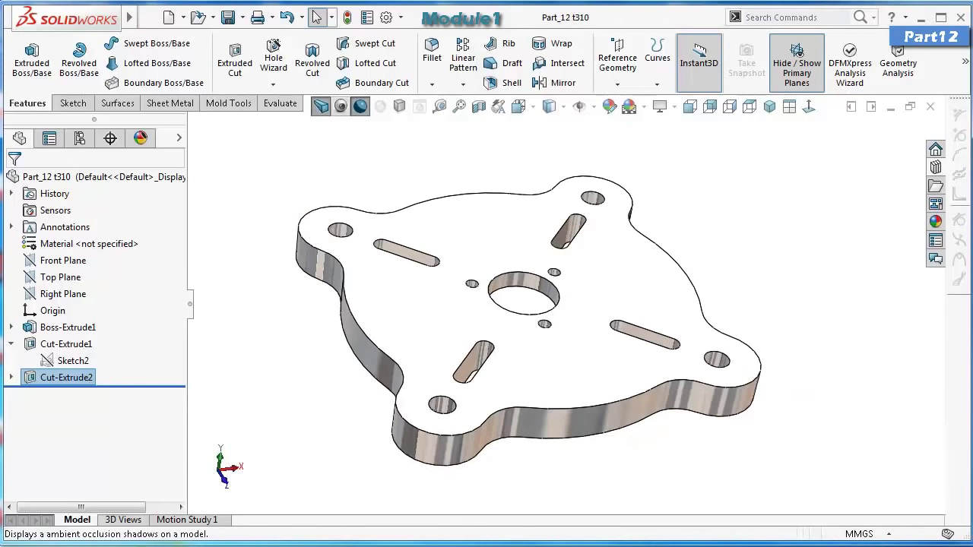
click(341, 107)
click(399, 107)
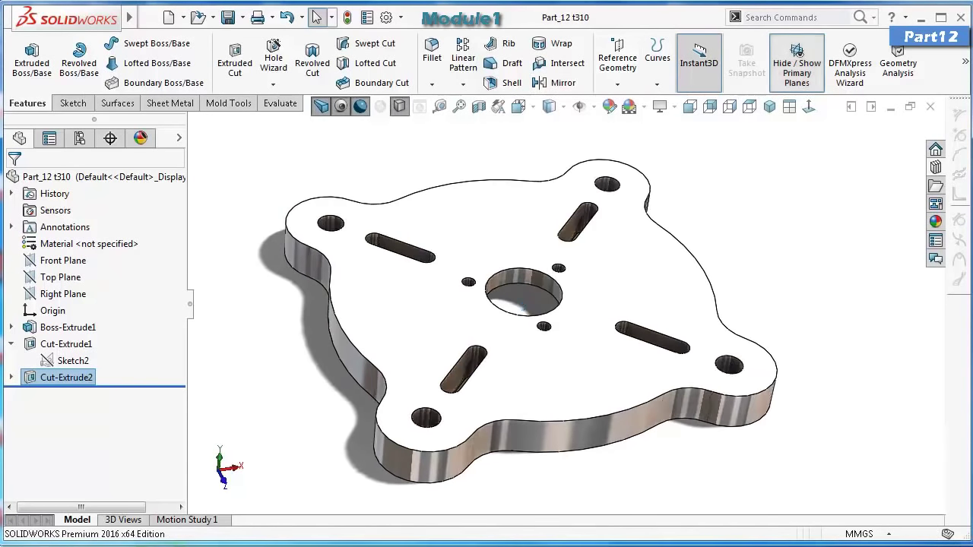
click(770, 107)
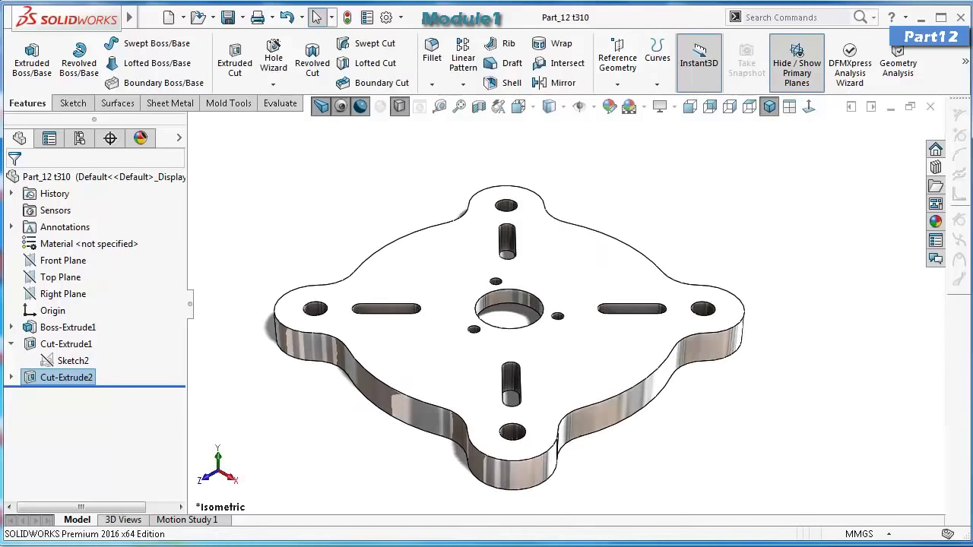
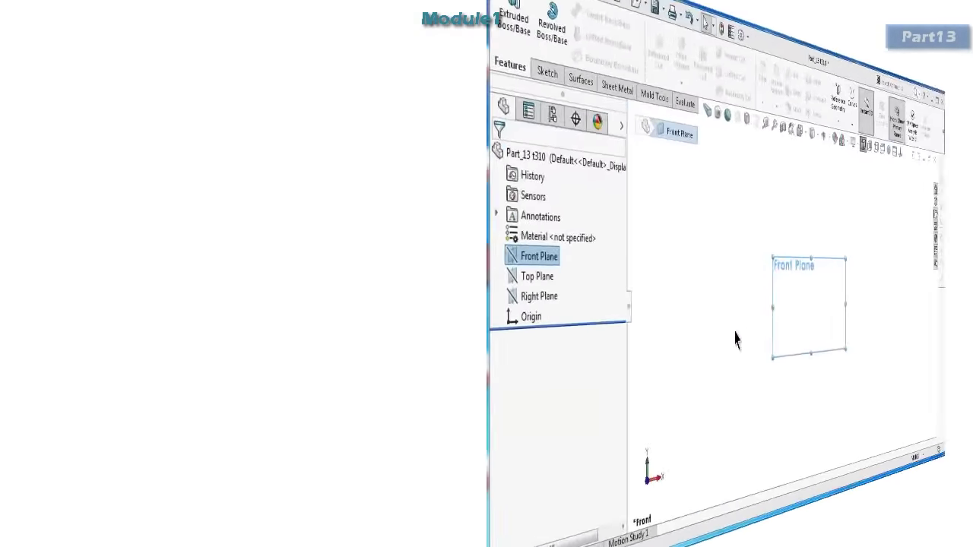
Start a sketch on the Front Plane and draw a rectangle about 113 mm wide from the origin, with a smaller rectangle inside standing on its bottom edge.
click(53, 262)
click(59, 232)
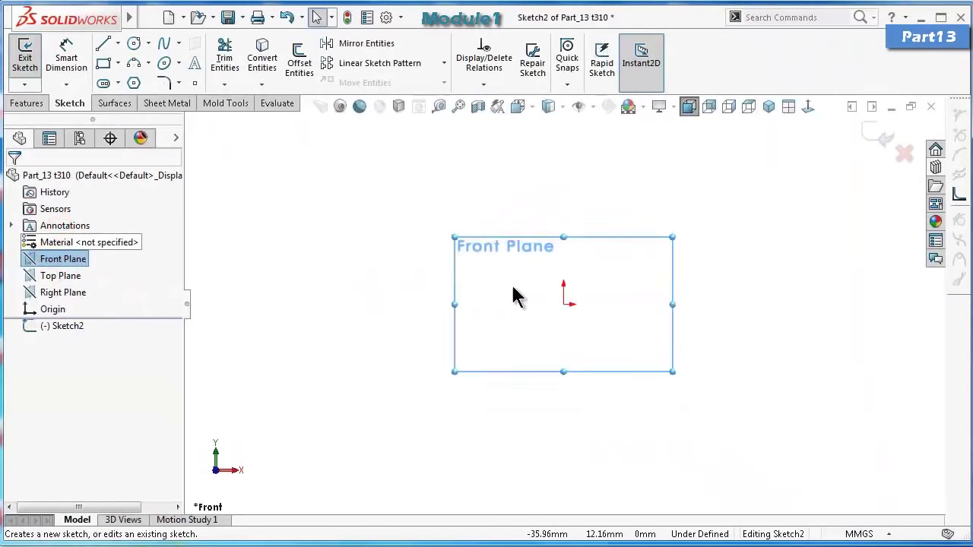
click(105, 64)
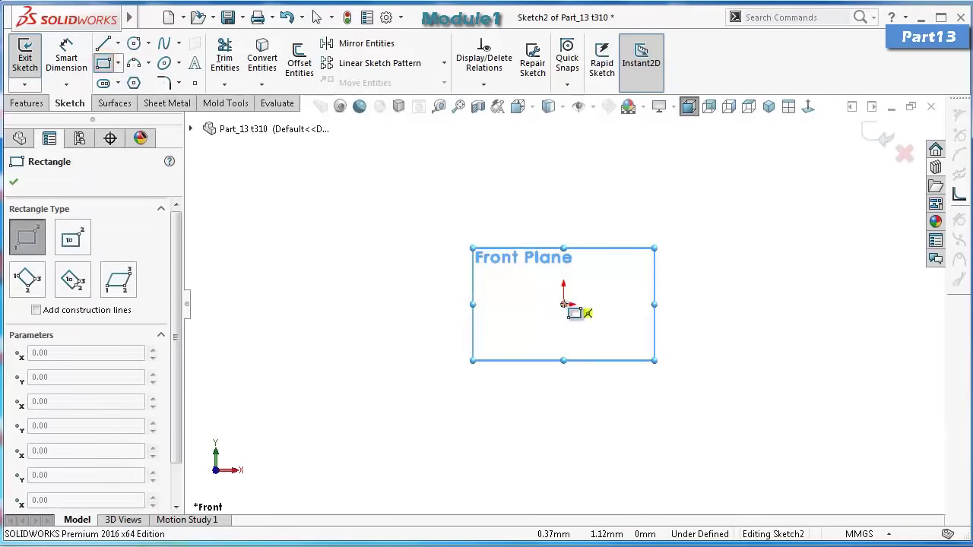
click(563, 304)
click(679, 164)
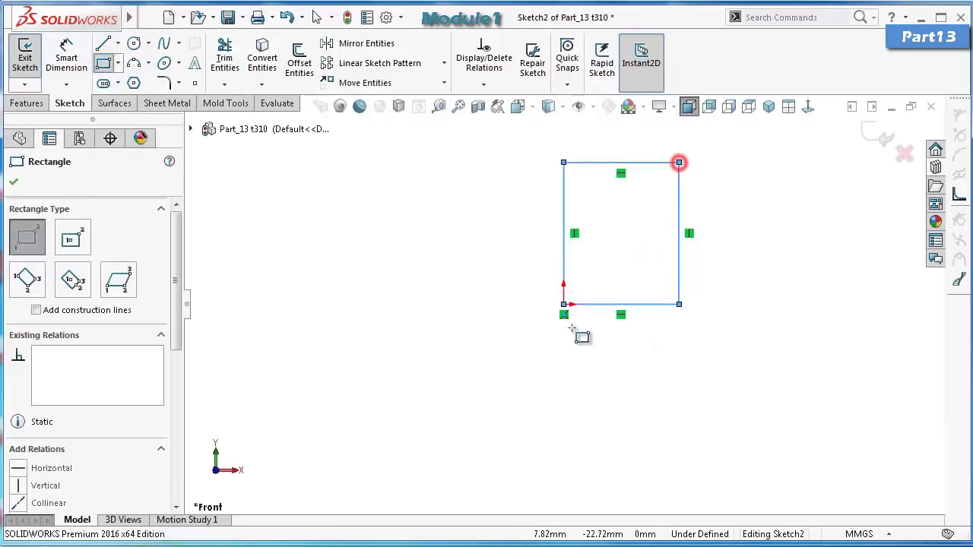
click(603, 304)
click(643, 219)
Dimension the outer rectangle's width along its top edge to 5 mm.
right_drag(715, 273, 856, 294)
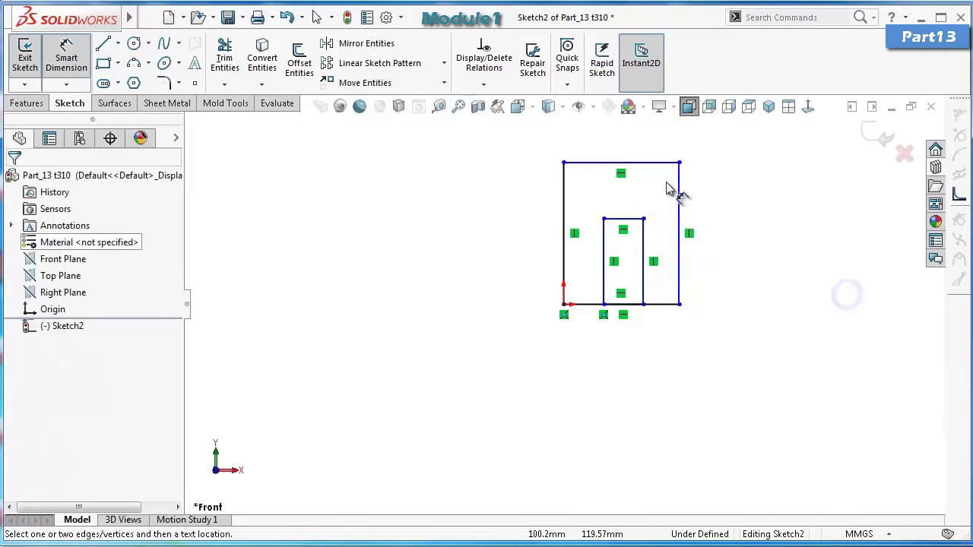
click(670, 163)
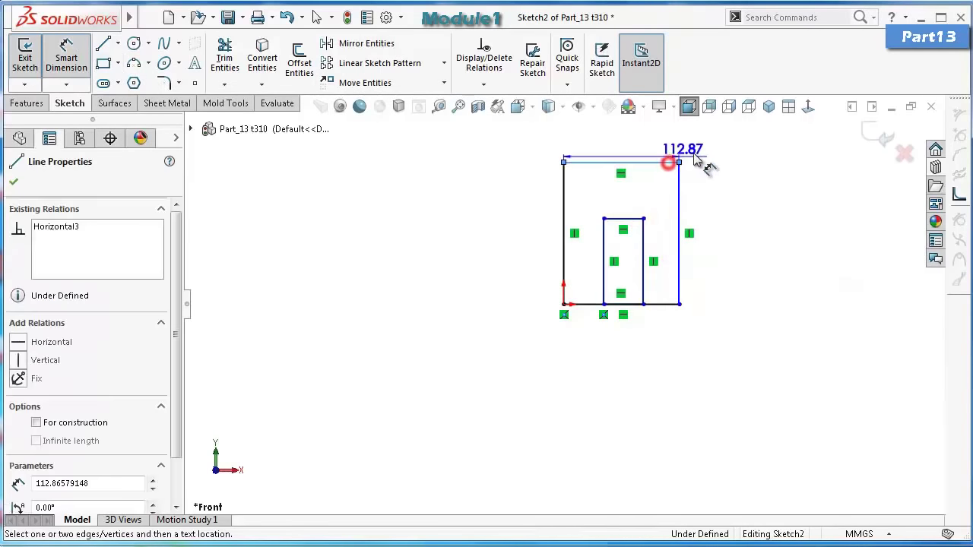
click(751, 154)
text(5)
key(Return)
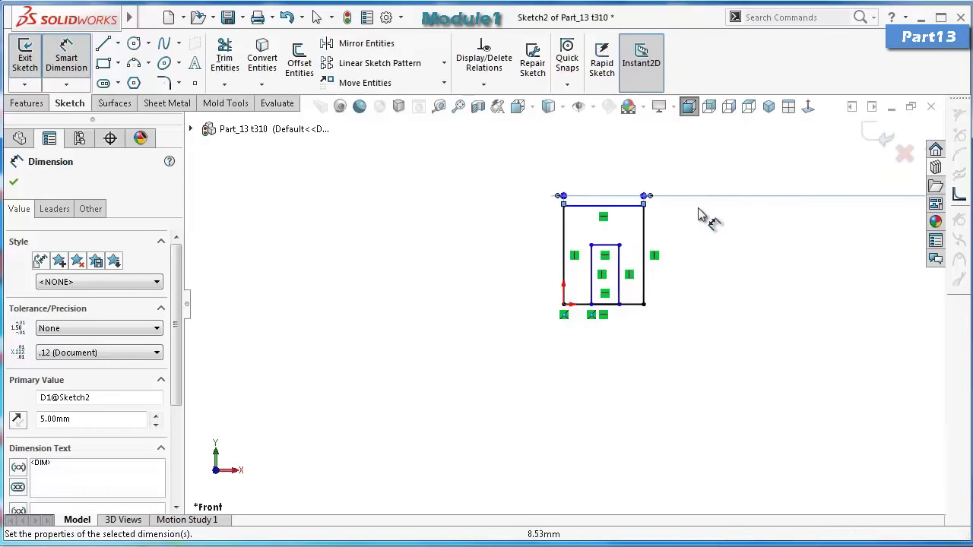
Dimension the outer rectangle's height along its right edge to 7.5 mm.
drag(802, 287, 614, 282)
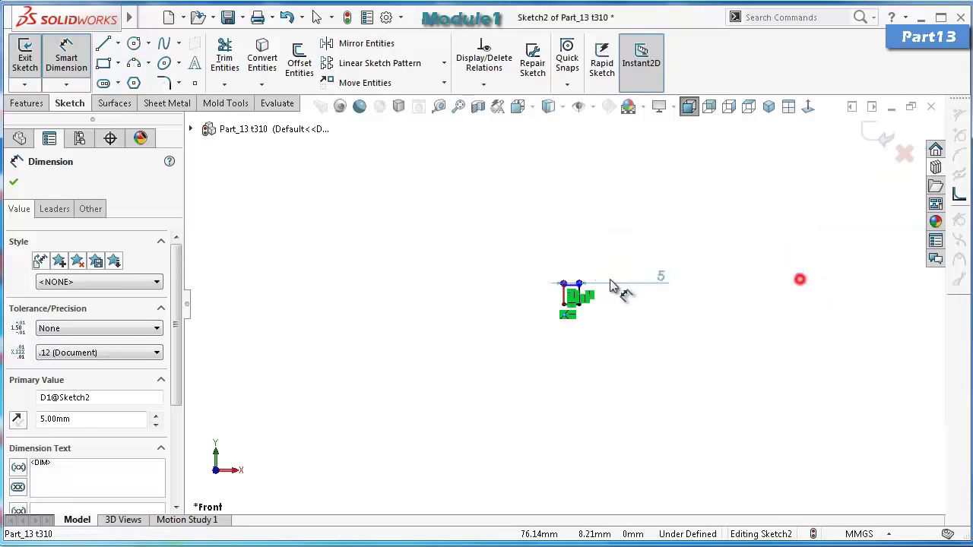
scroll(597, 287, up, 2)
scroll(559, 305, down, 1)
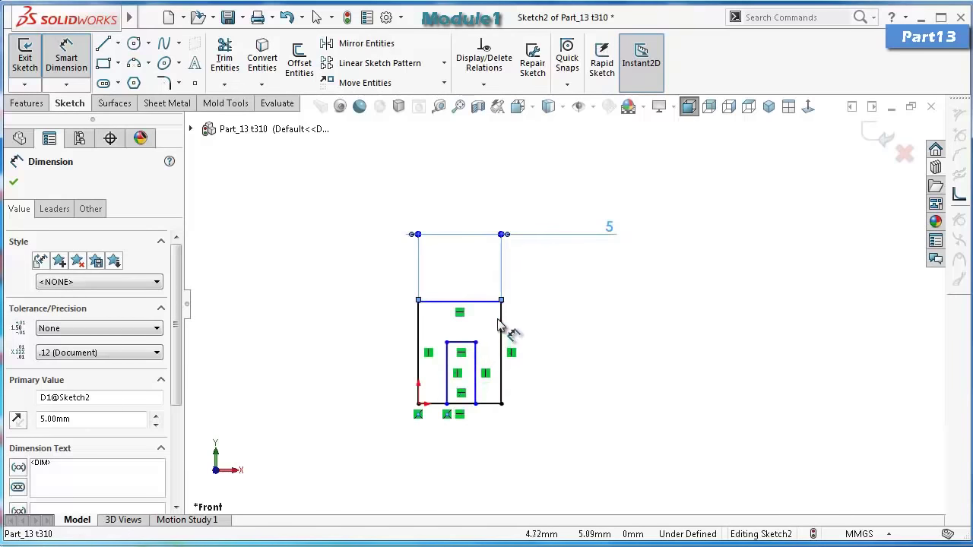
click(500, 322)
click(595, 317)
text(7)
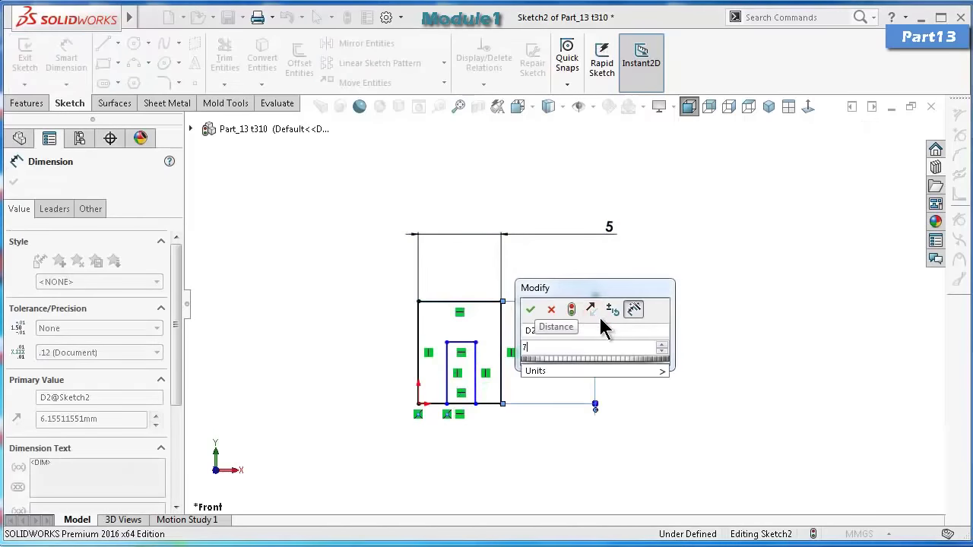
text(.5)
key(Return)
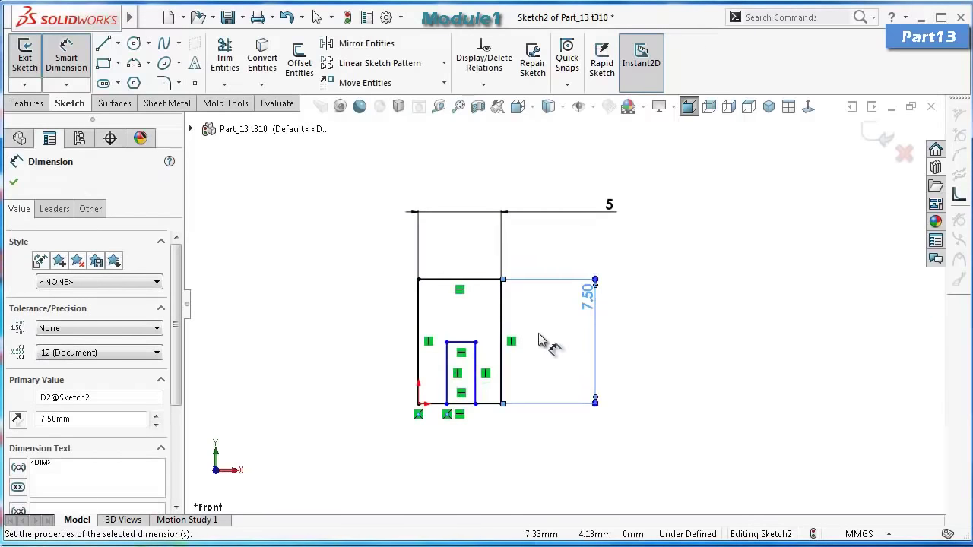
Dimension the gap between the right edges of the inner and outer rectangles to 1 mm, and the inner rectangle's width to 2 mm.
click(476, 355)
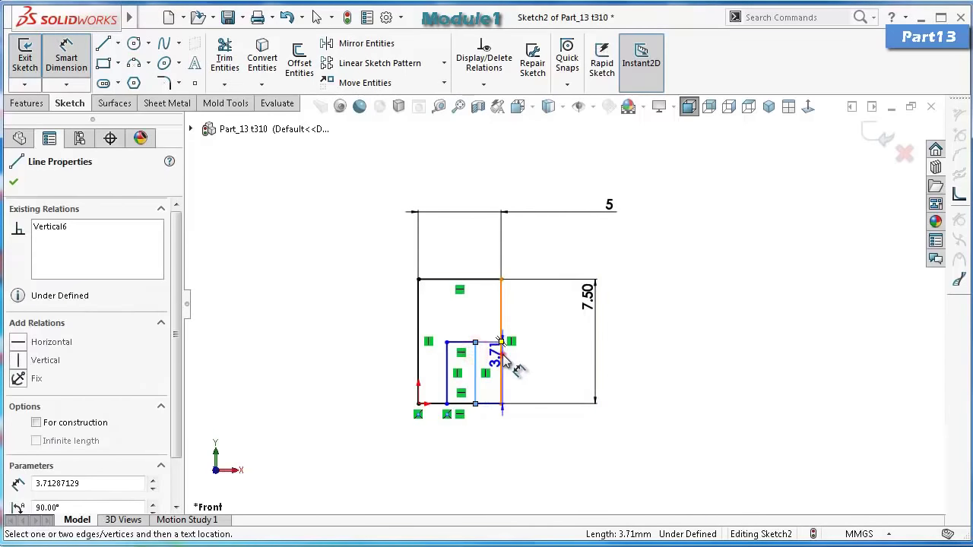
click(563, 367)
text(1.00mm)
key(Return)
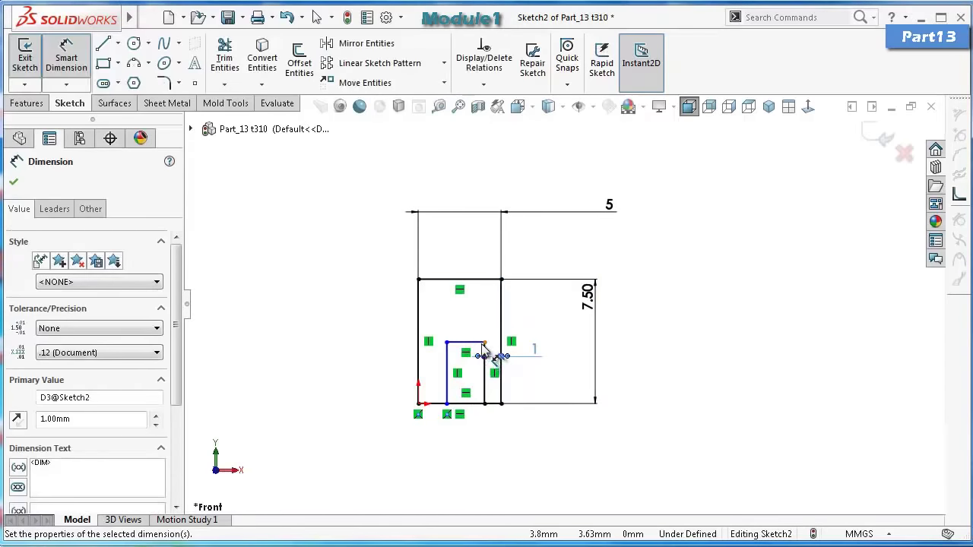
click(479, 343)
click(483, 337)
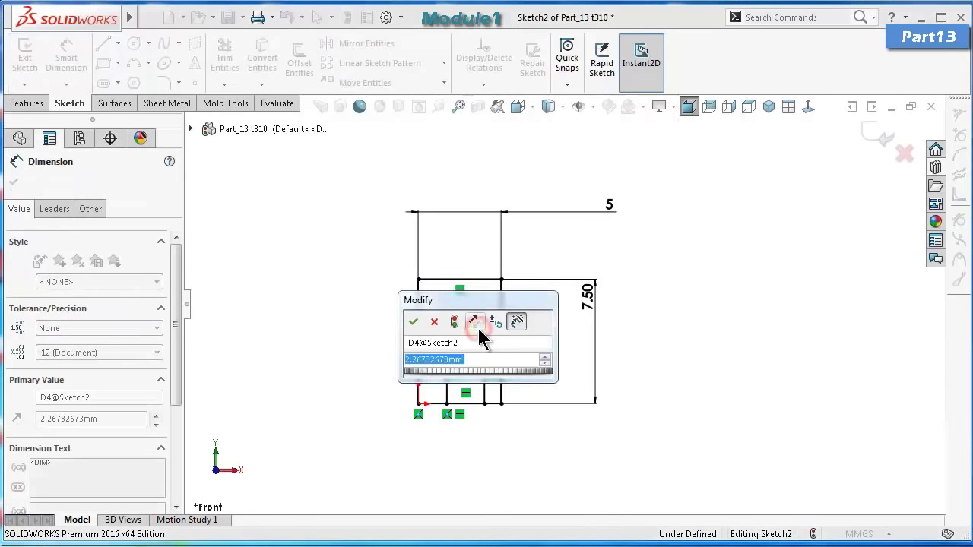
text(2)
key(Return)
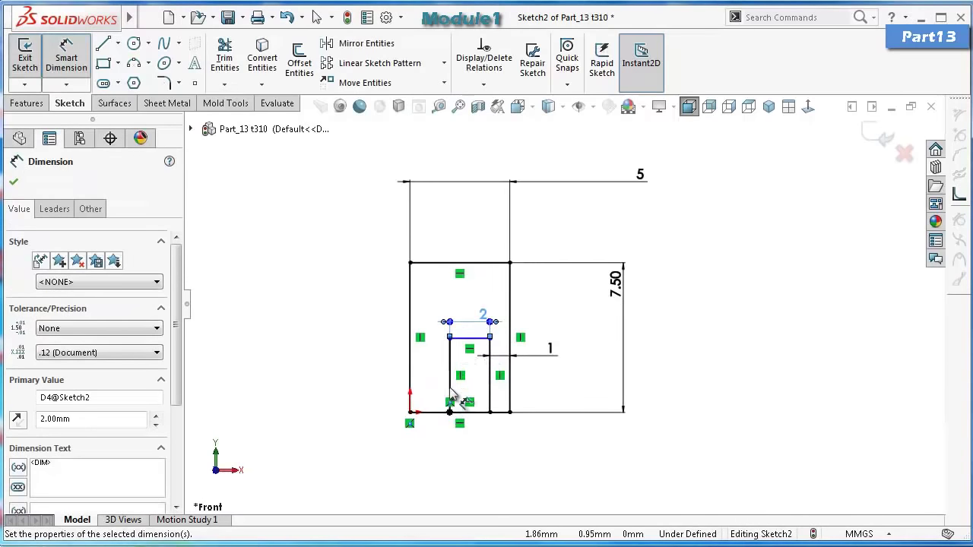
Dimension the inner rectangle's height to 4.75 mm and end dimensioning.
click(451, 369)
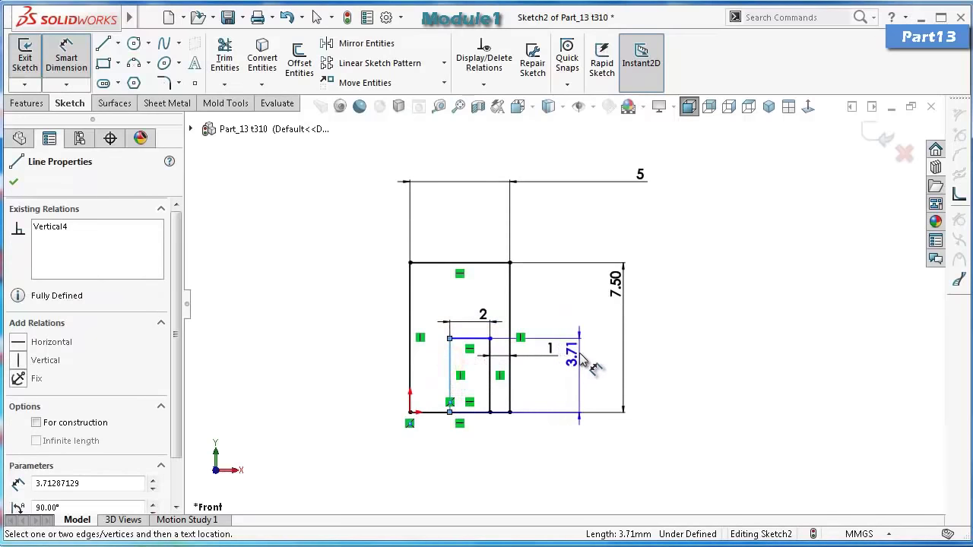
click(579, 354)
text(4.)
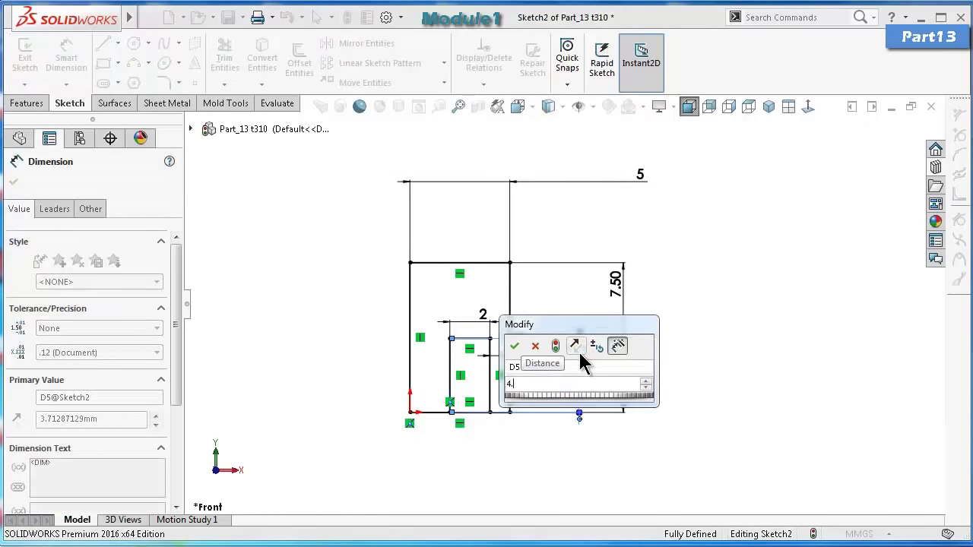
text(75)
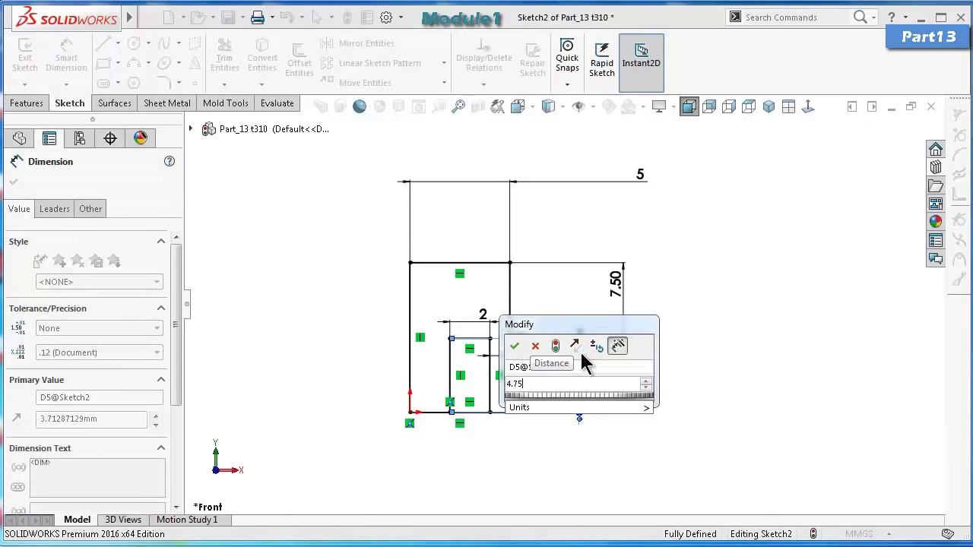
key(Return)
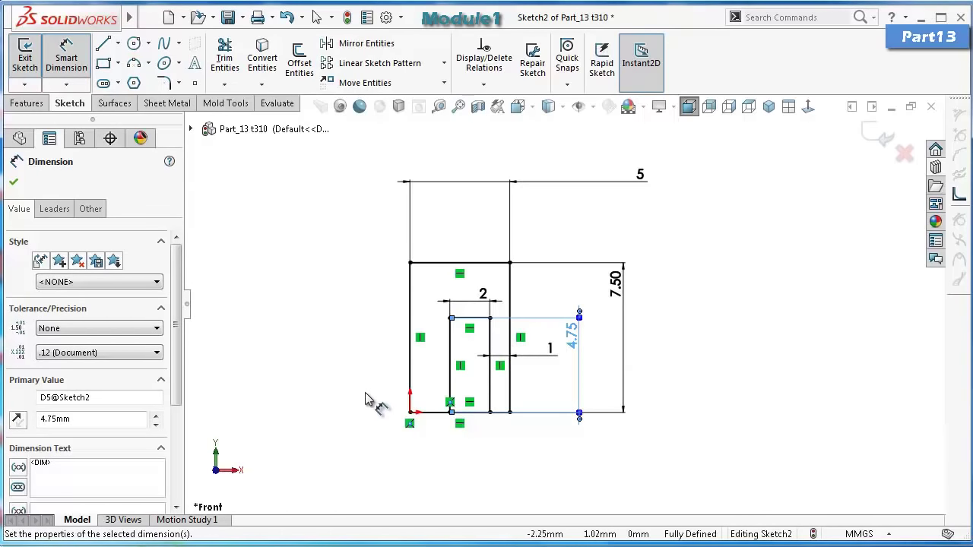
key(Escape)
Sketch a centerline about 14 mm long horizontally to the left from the origin, continuing vertically upward for about 15 mm.
key(f)
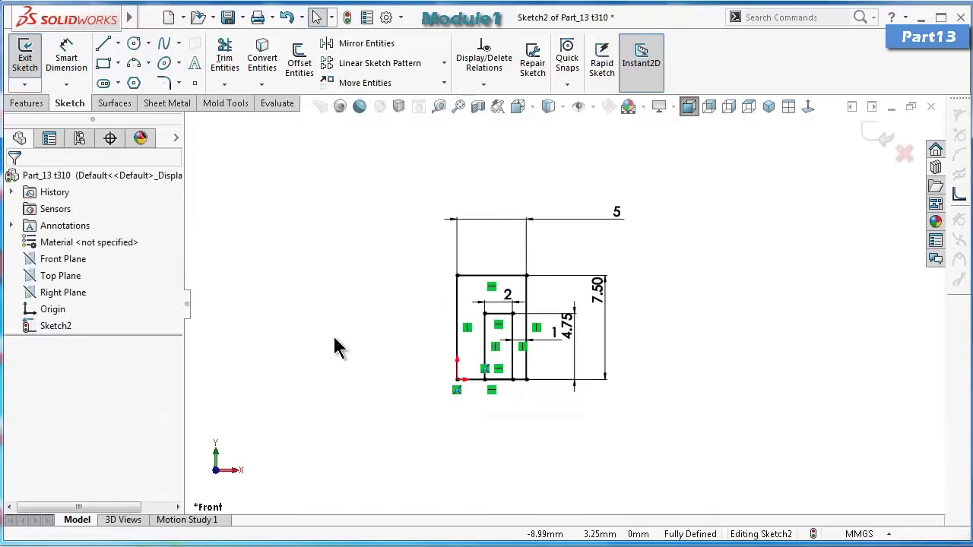
click(119, 43)
click(124, 82)
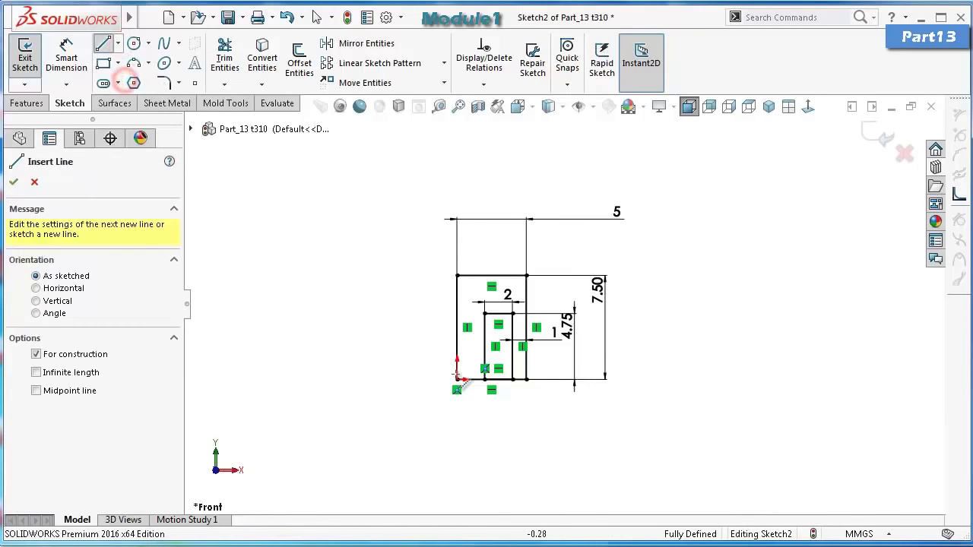
click(457, 379)
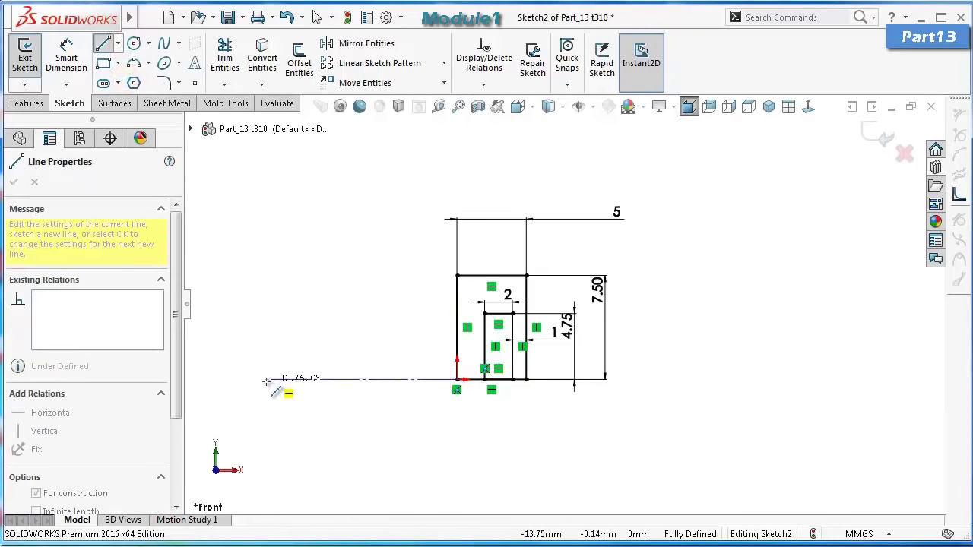
click(266, 381)
double_click(266, 173)
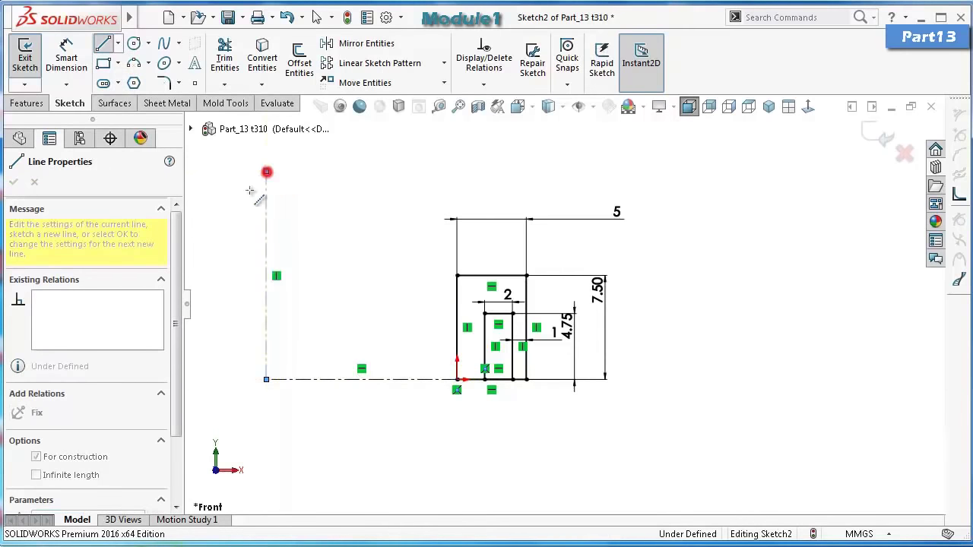
key(Escape)
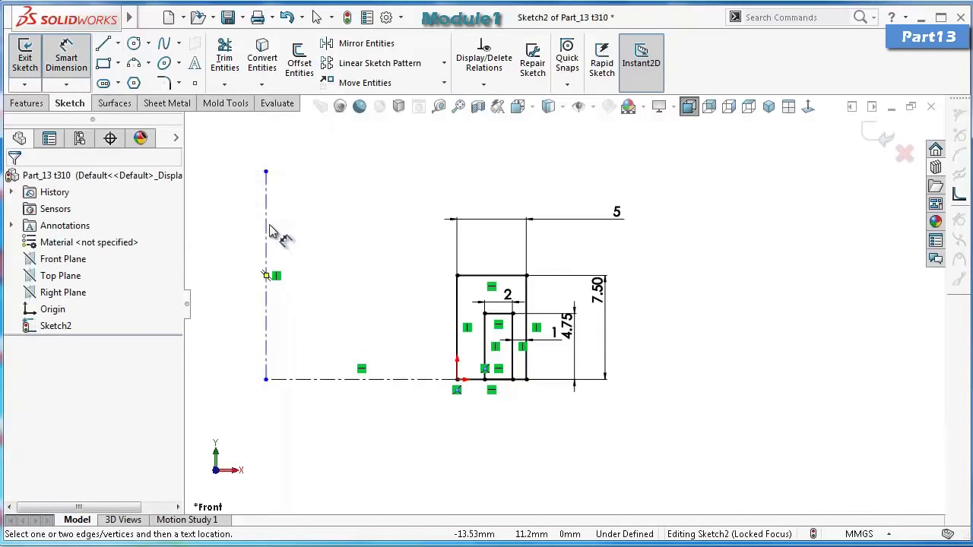
Dimension the vertical centerline to 20 mm and the horizontal centerline to 10 mm.
click(267, 228)
click(237, 229)
text(20)
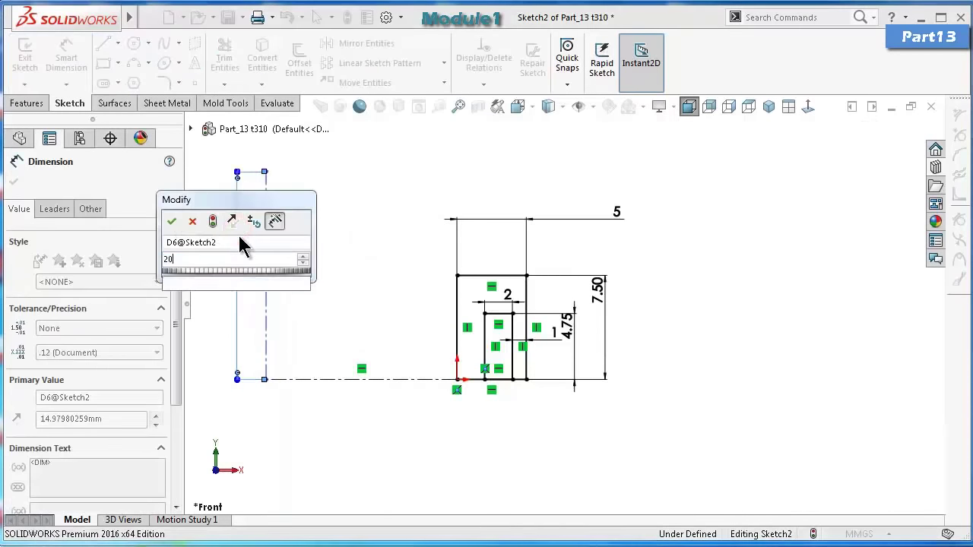
key(Return)
click(330, 382)
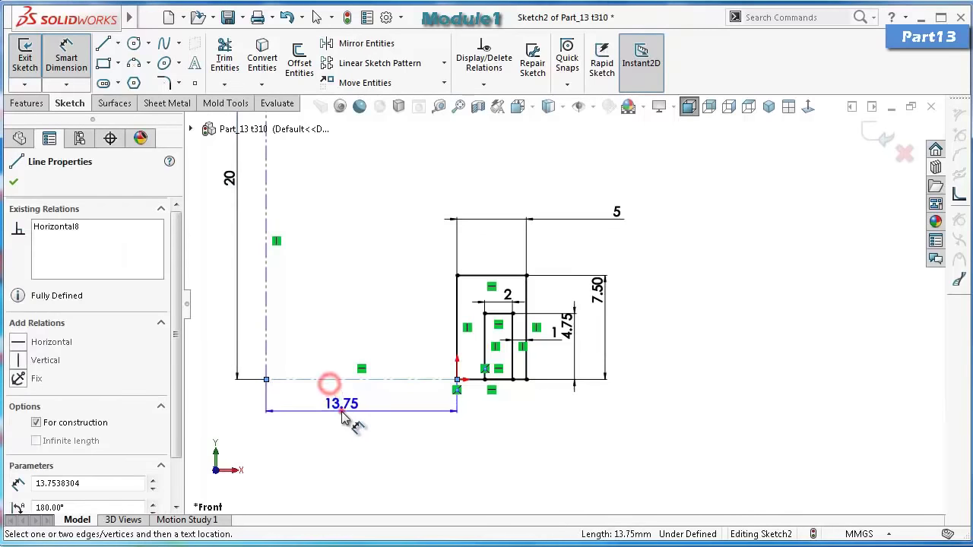
click(344, 420)
text(10)
key(Return)
Sketch a three-point arc of about 21 mm radius from the outer rectangle's top-left corner to the vertical centerline's top end, bulging outward.
scroll(410, 259, up, 3)
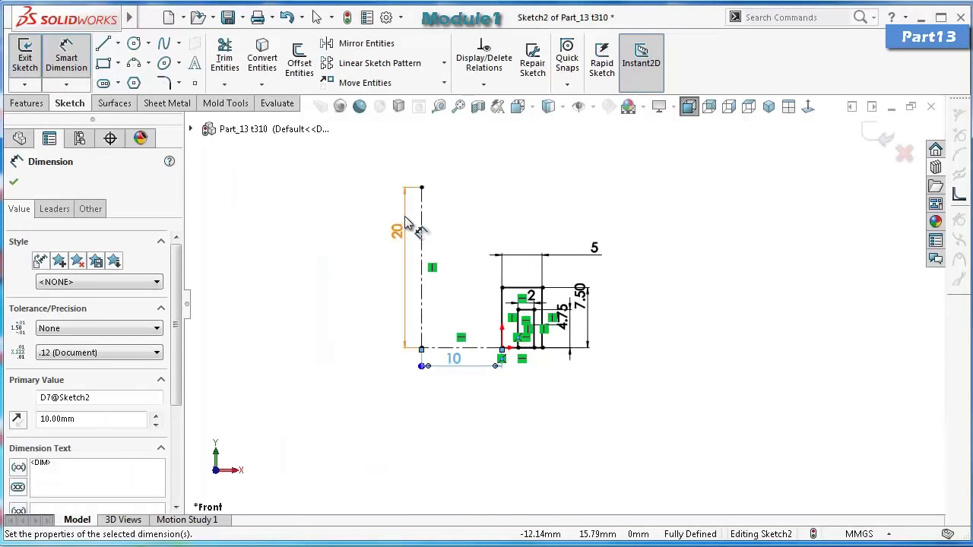
scroll(406, 208, down, 1)
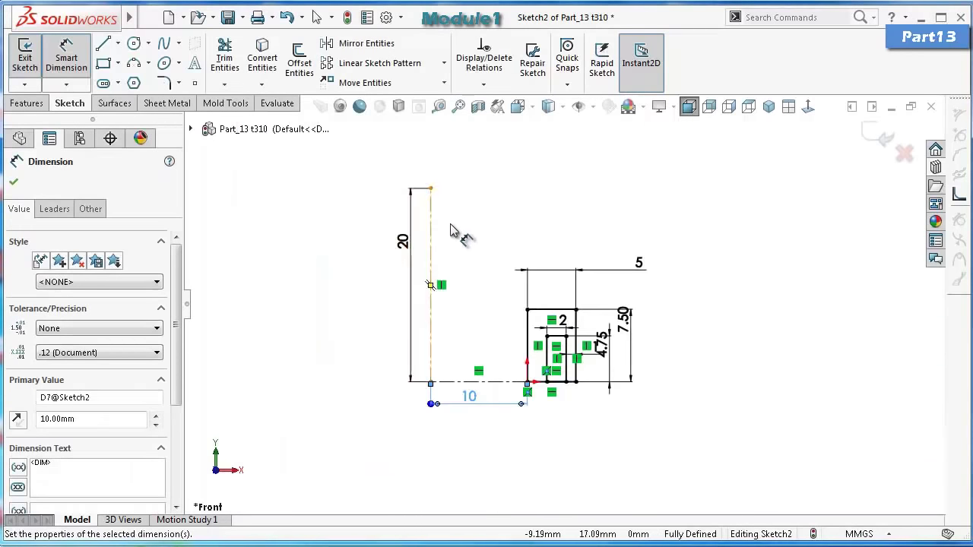
click(134, 63)
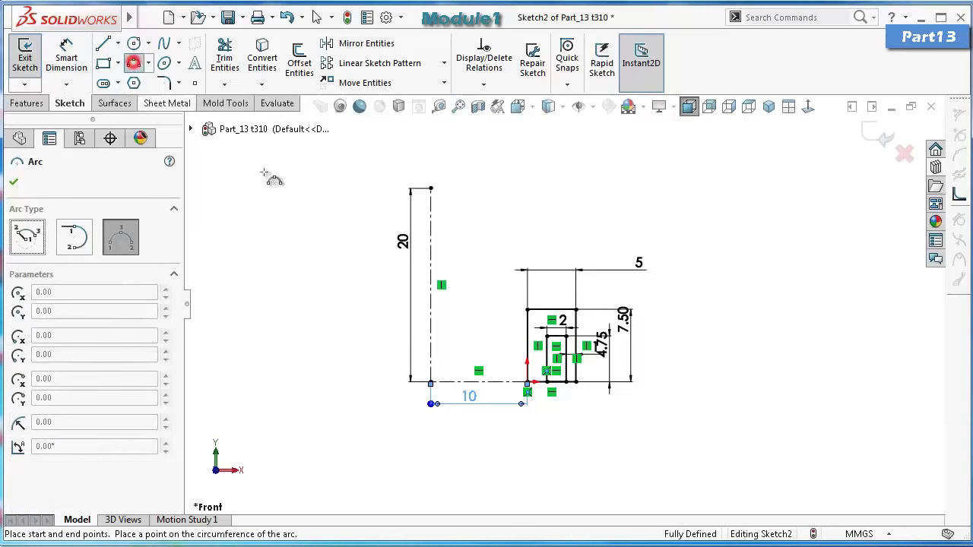
click(527, 310)
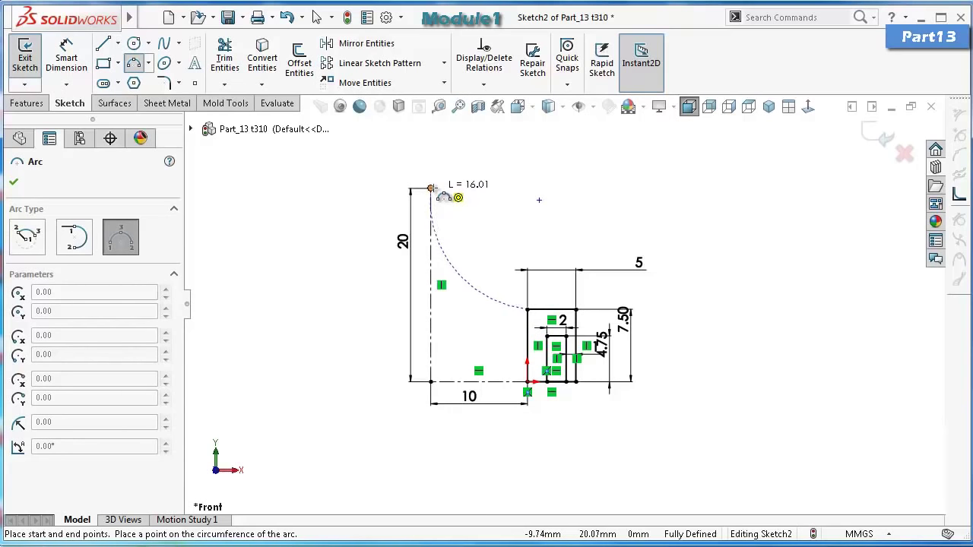
click(431, 189)
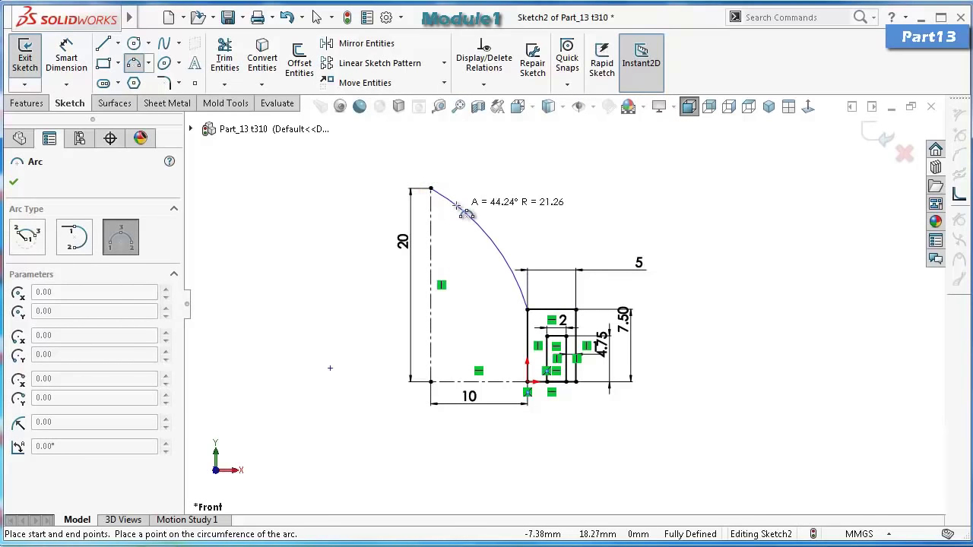
click(456, 205)
Dimension the arc's radius to 20 mm.
right_drag(363, 298, 359, 262)
click(481, 230)
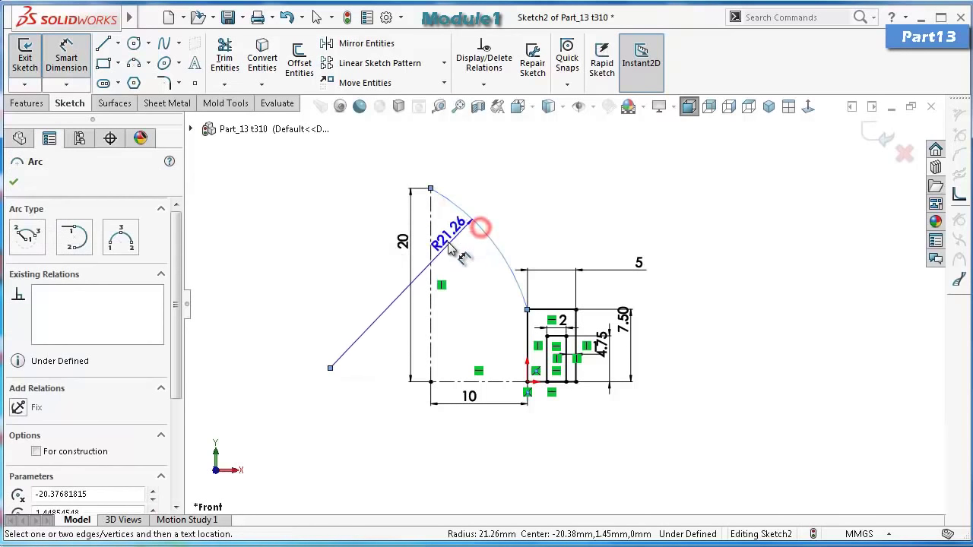
click(449, 242)
text(20)
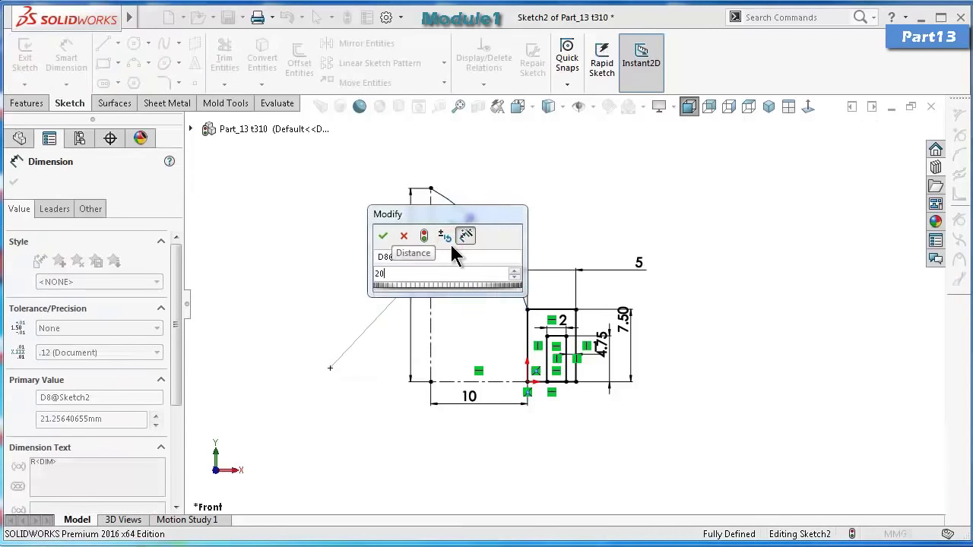
key(Return)
Sketch a vertical line about 1 mm long from the R20 arc's top end downward along the vertical centerline.
scroll(454, 217, down, 3)
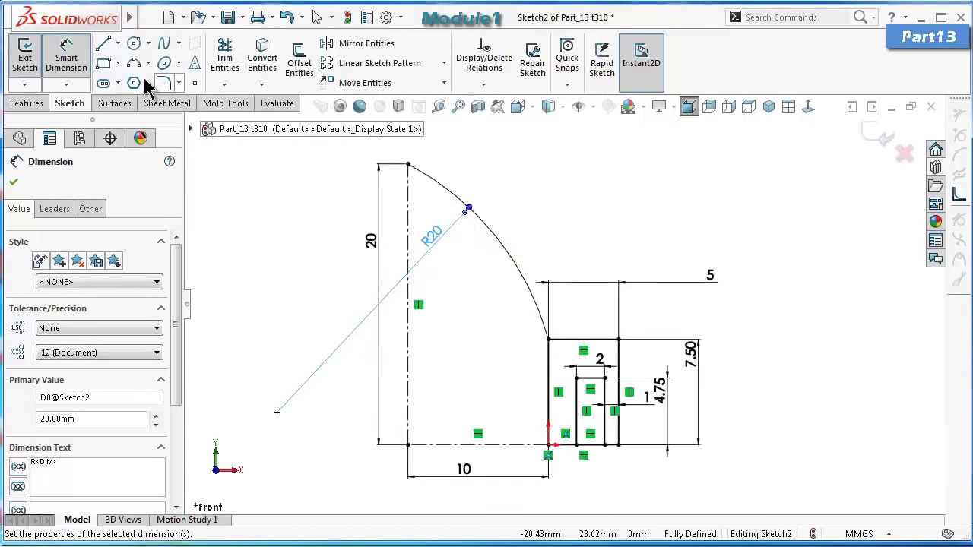
click(104, 45)
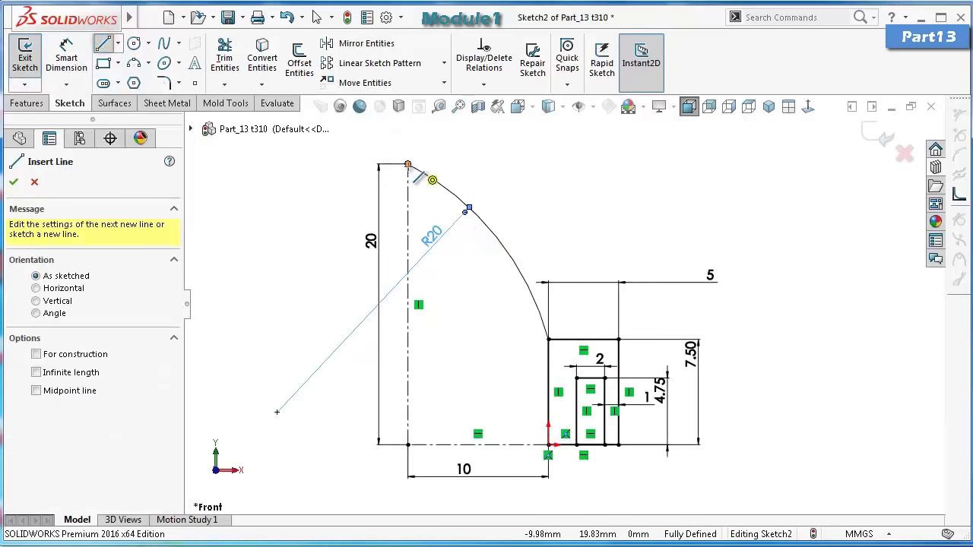
click(408, 165)
click(408, 178)
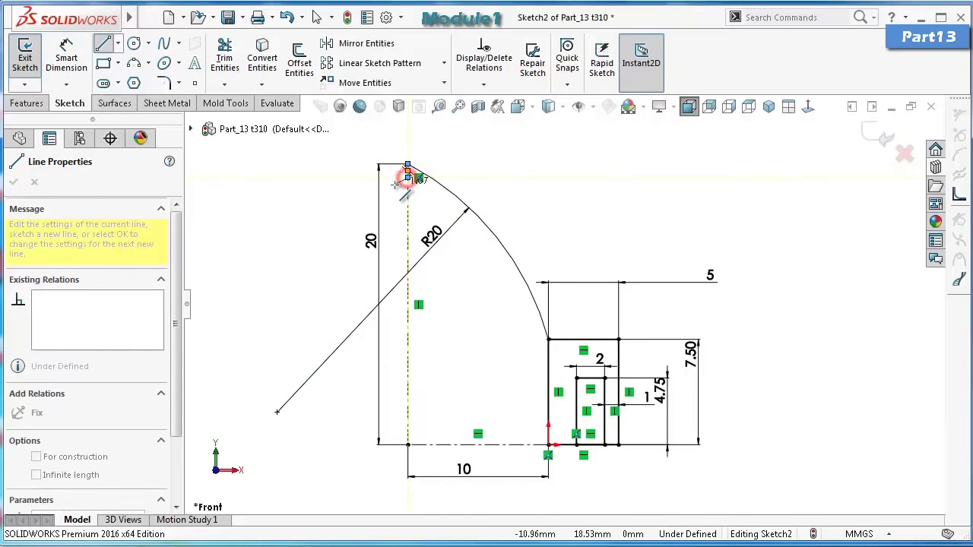
key(Escape)
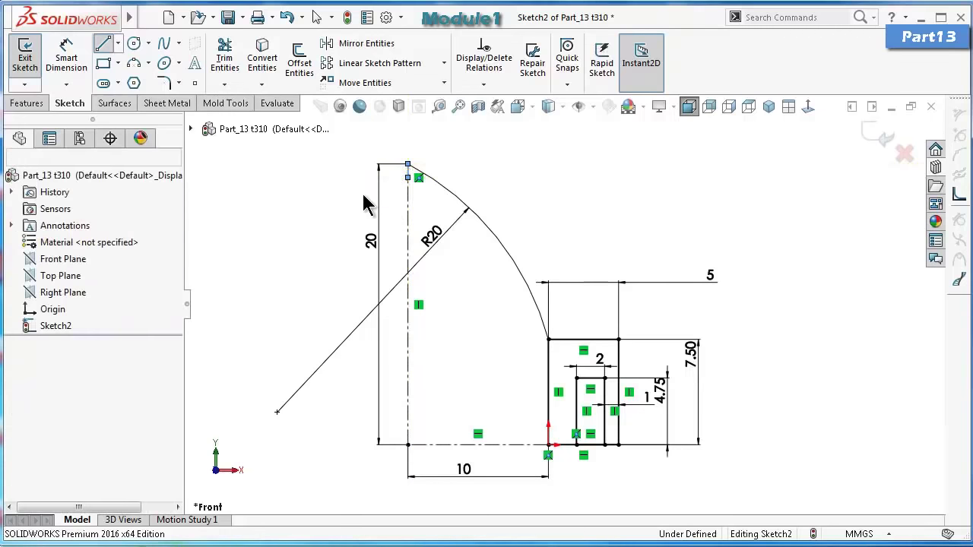
Dimension the short vertical line at the arc's top end to 0.5 mm.
right_drag(339, 222, 341, 177)
scroll(381, 172, down, 4)
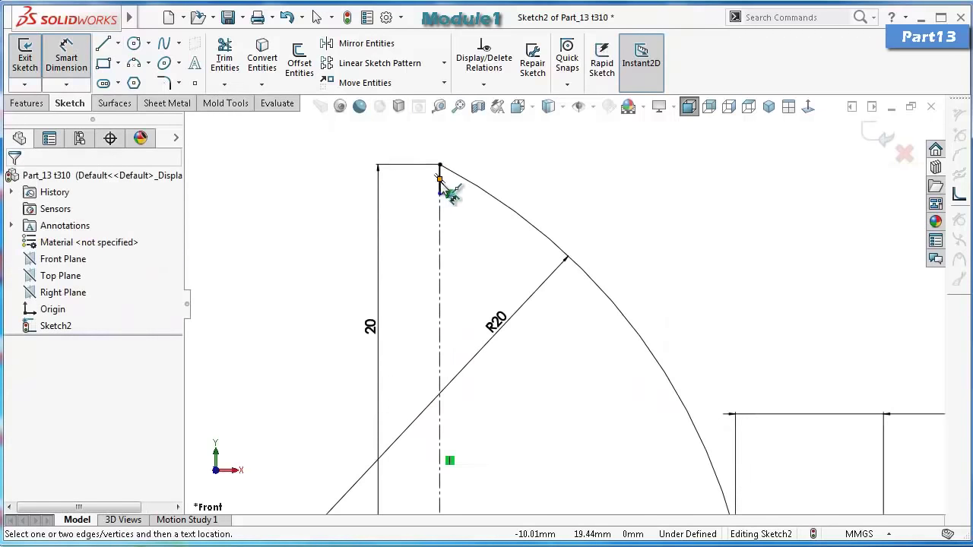
click(441, 184)
click(314, 219)
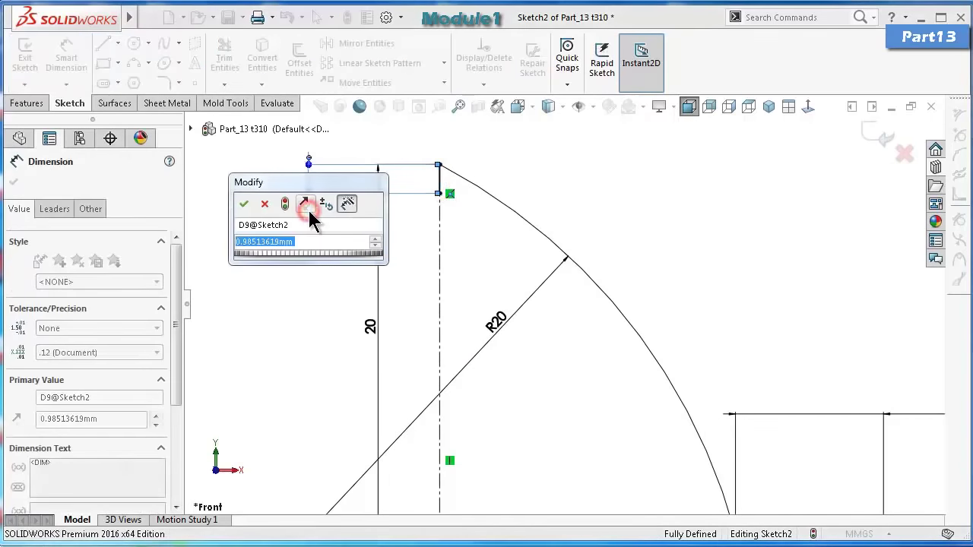
text(0.5)
key(Return)
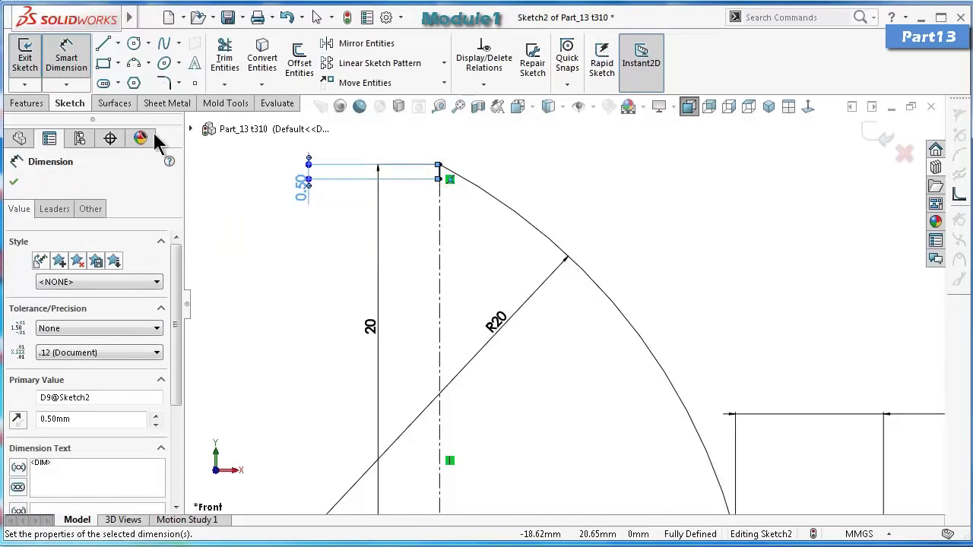
Sketch a three-point arc of about 22 mm radius from the short line's lower end to the outer rectangle's left edge, inside the R20 arc.
click(133, 64)
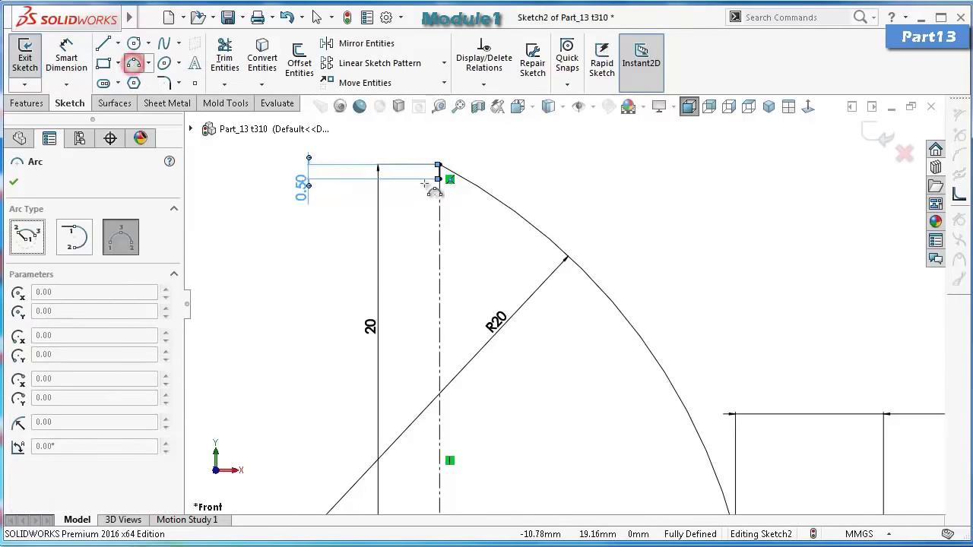
click(439, 180)
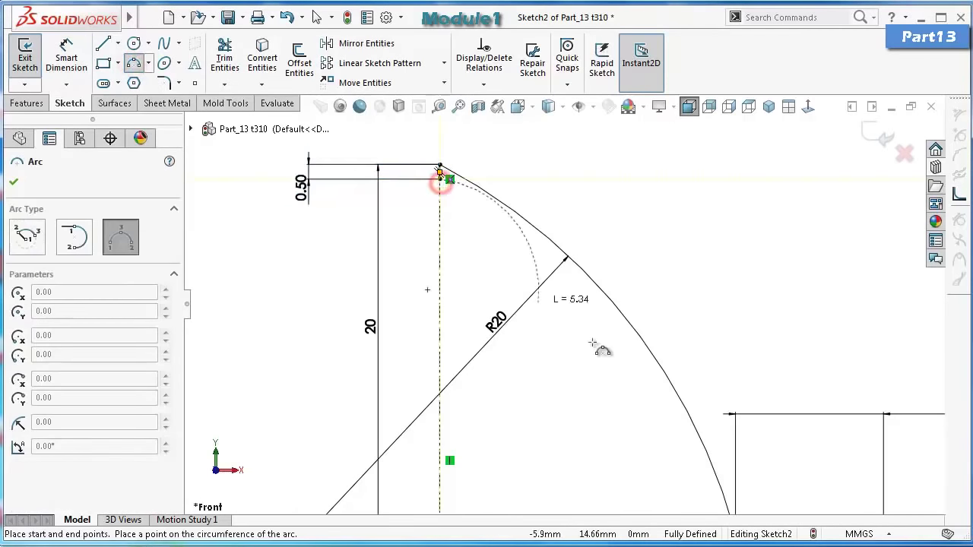
scroll(597, 357, up, 3)
scroll(660, 479, up, 2)
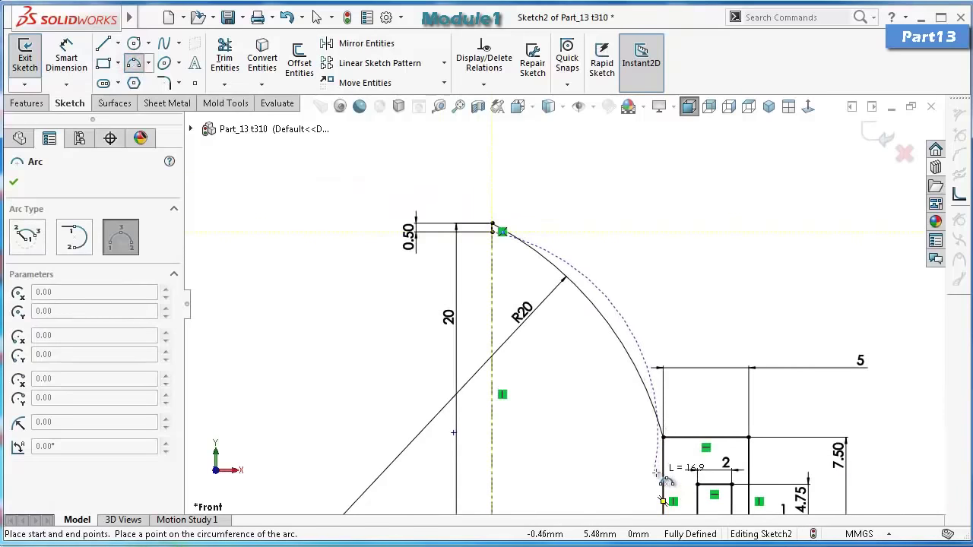
click(661, 472)
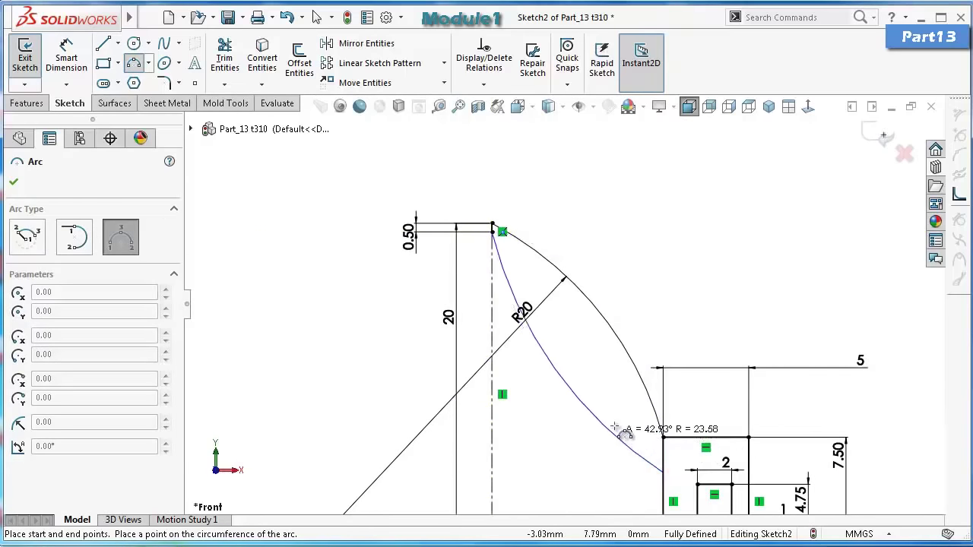
click(628, 376)
scroll(684, 329, down, 2)
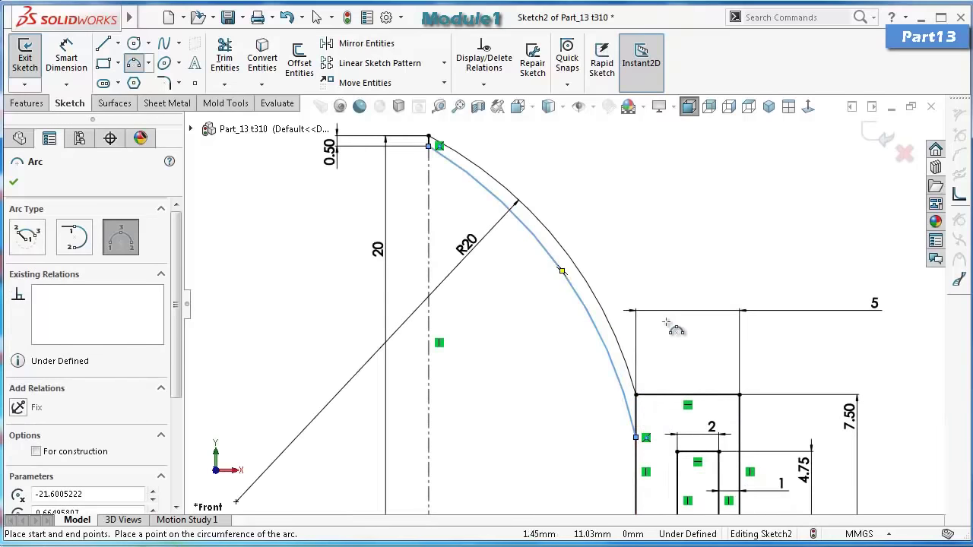
Dimension the inner arc's lower endpoint 3.5 mm below the outer rectangle's top edge.
right_drag(699, 258, 685, 202)
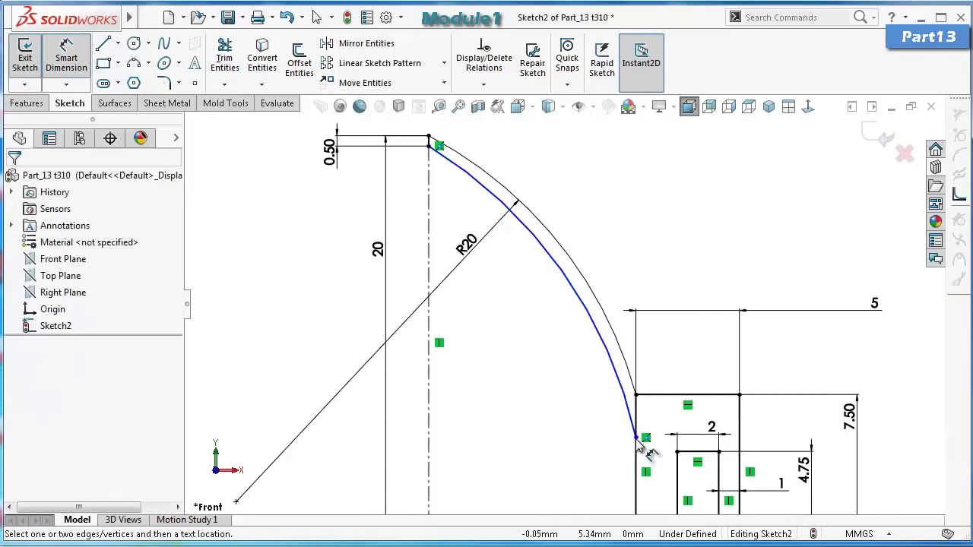
click(637, 438)
click(648, 395)
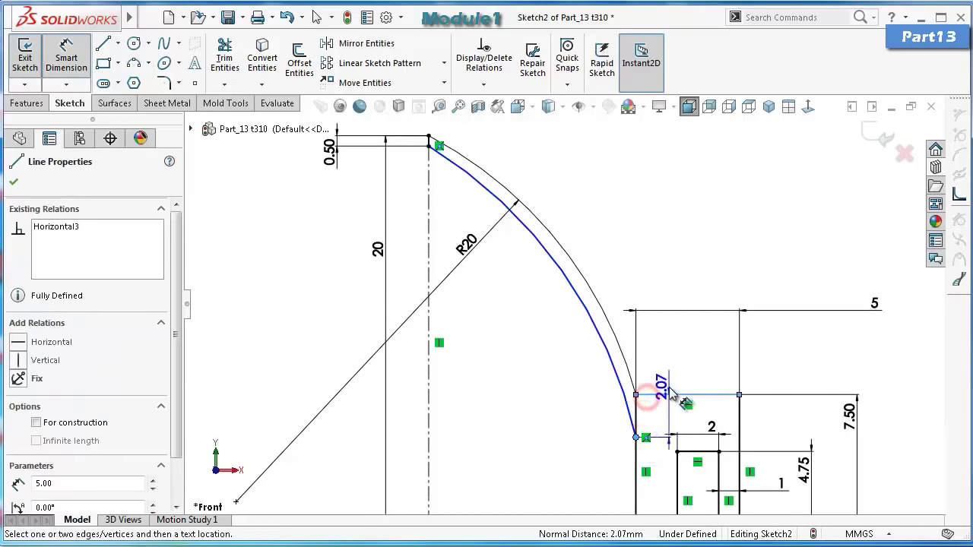
click(666, 367)
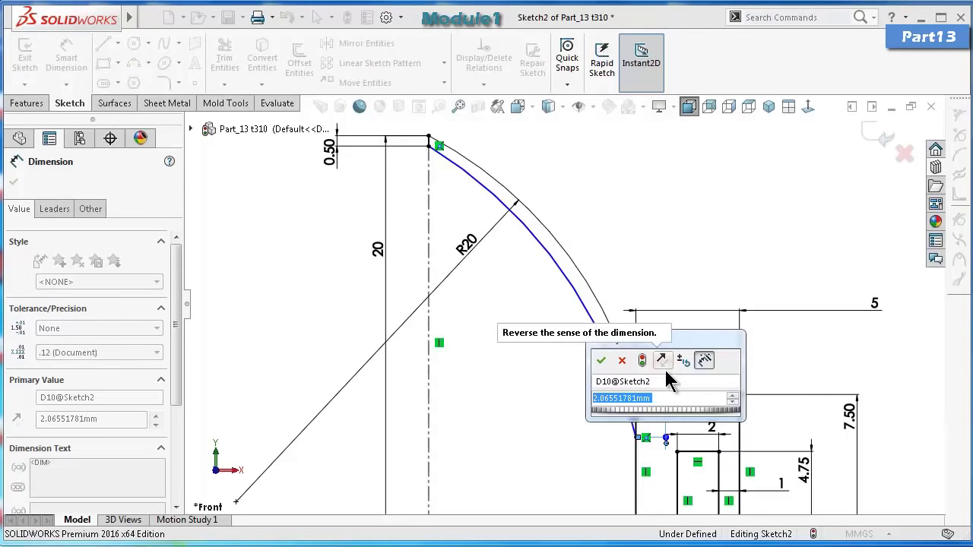
text(3.5)
key(Return)
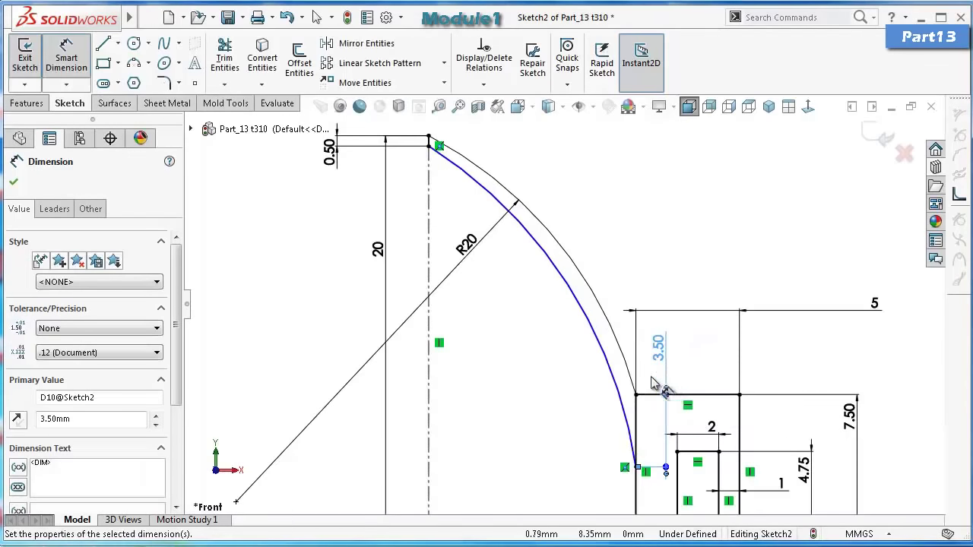
Dimension the inner arc's radius to 22 mm.
click(595, 340)
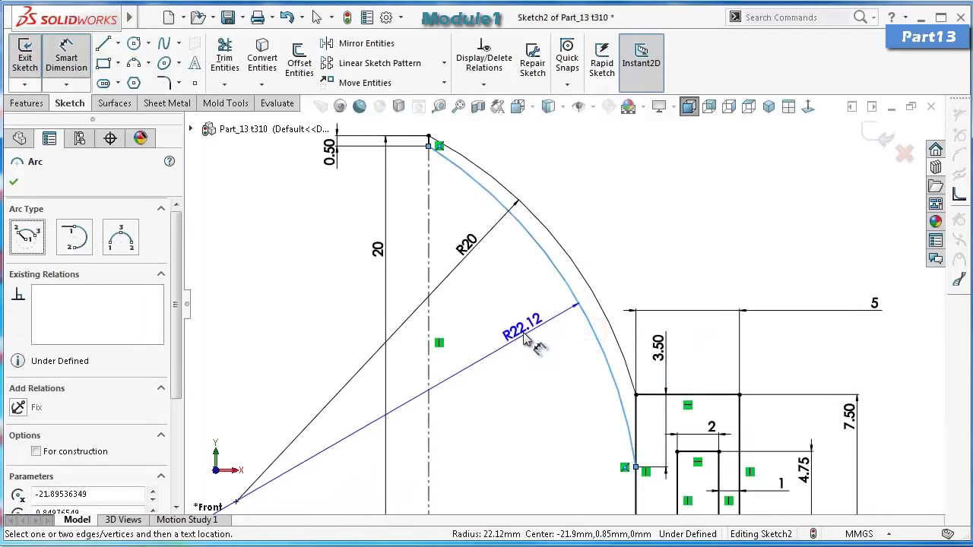
click(521, 344)
text(22)
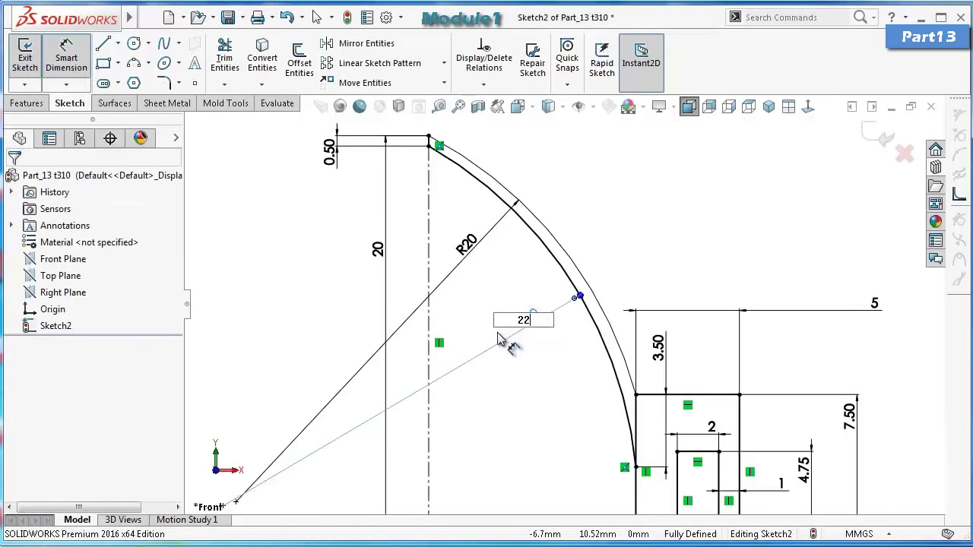
key(Return)
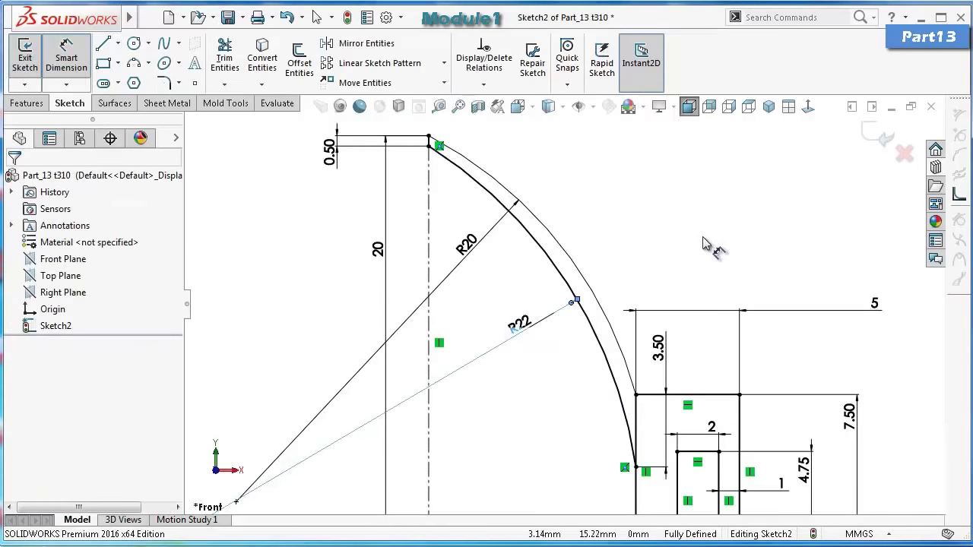
key(Escape)
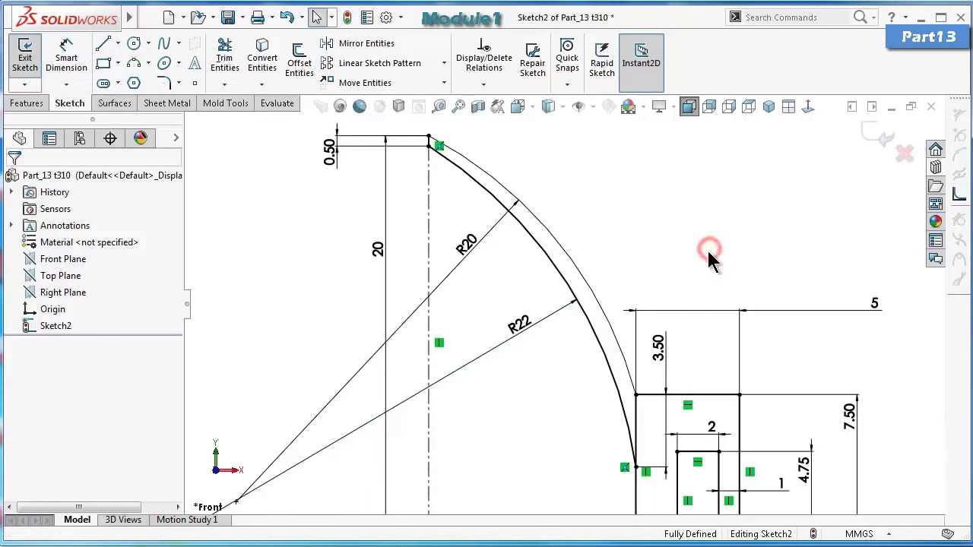
Convert the bottom edges of the outer and inner rectangles to construction geometry.
key(f)
scroll(628, 411, down, 2)
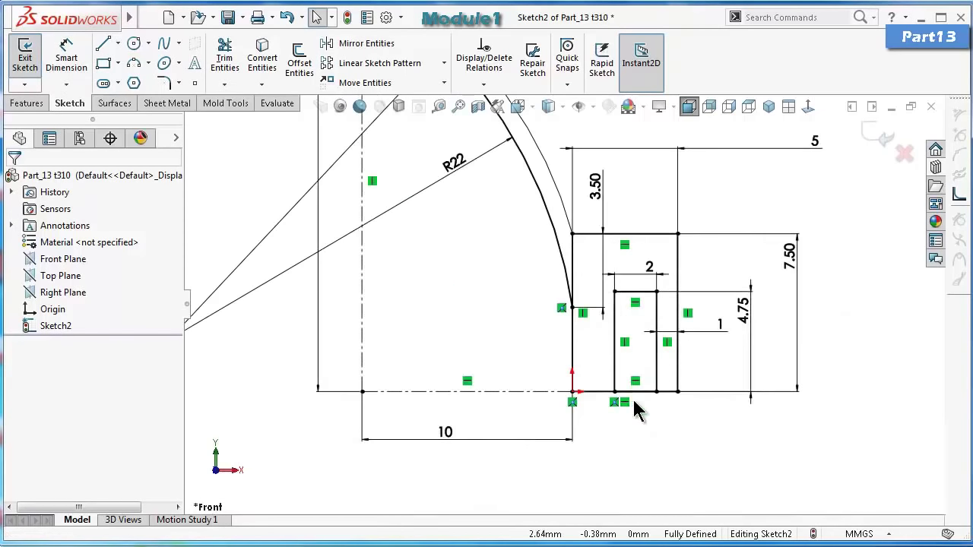
click(641, 392)
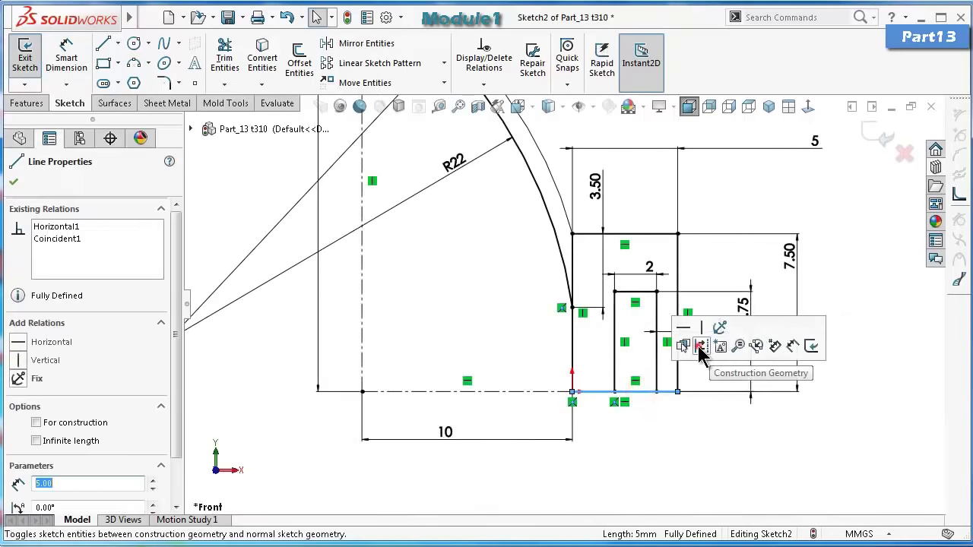
click(698, 346)
click(650, 392)
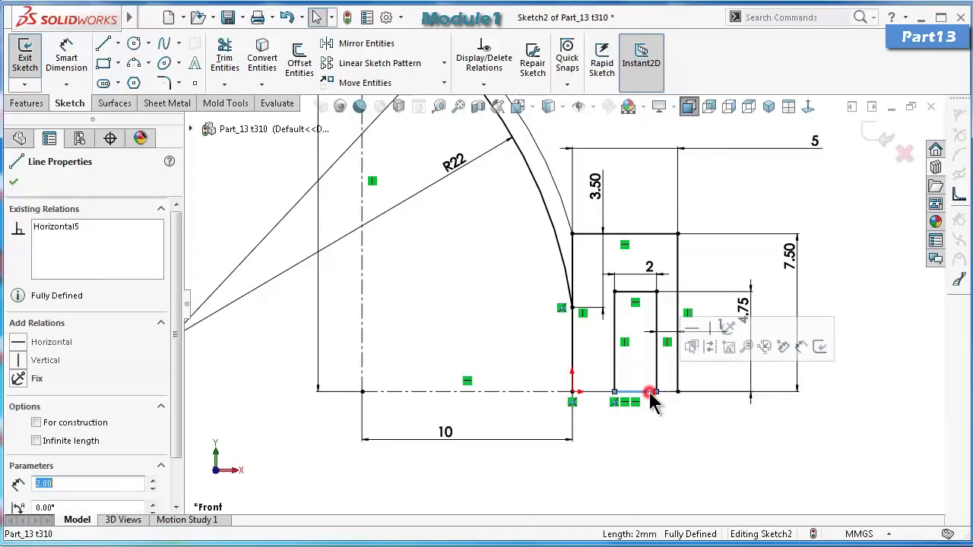
click(694, 348)
click(677, 434)
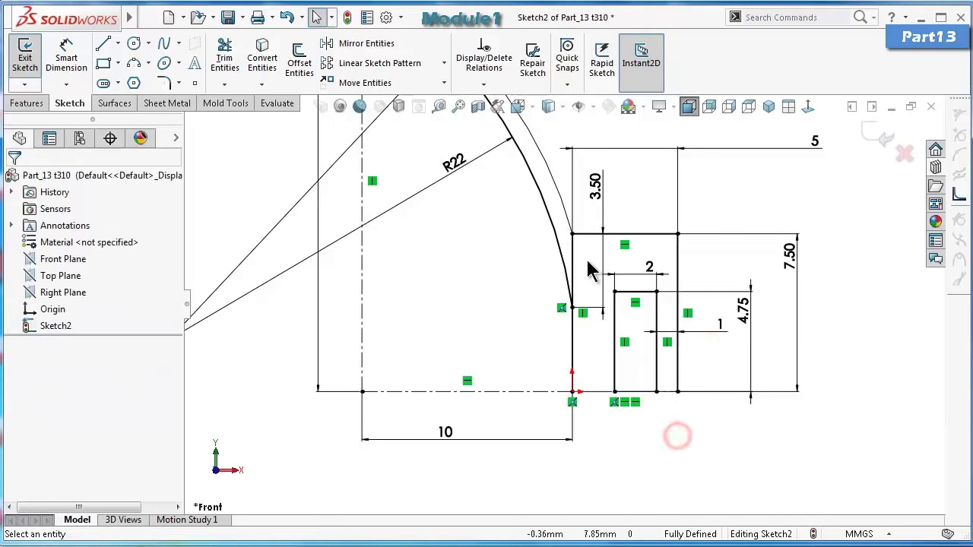
Sketch two solid base lines joining the rectangles' bottom-right corners and connecting the inner rectangle's bottom-left corner to the origin.
right_drag(829, 437, 753, 426)
scroll(700, 433, down, 3)
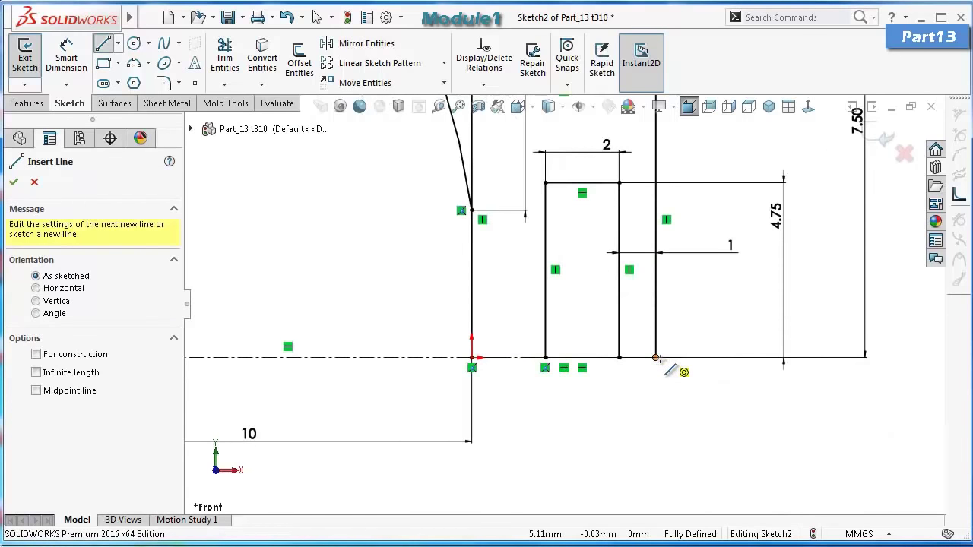
click(656, 357)
click(618, 357)
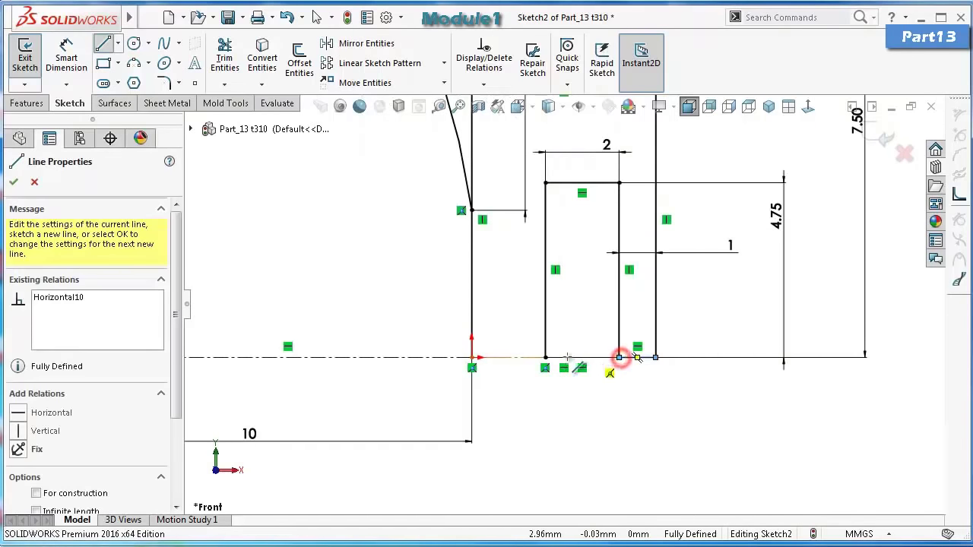
click(545, 357)
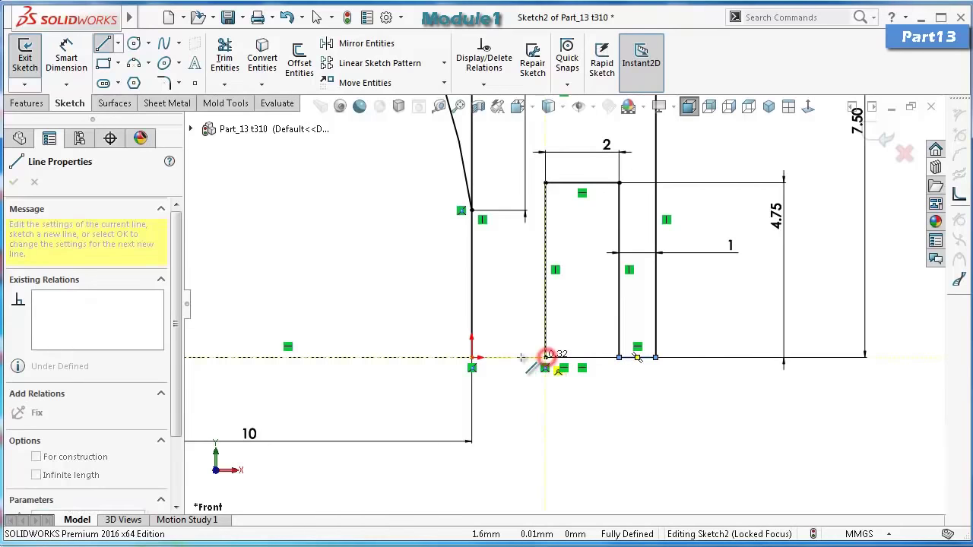
click(472, 358)
scroll(715, 380, up, 3)
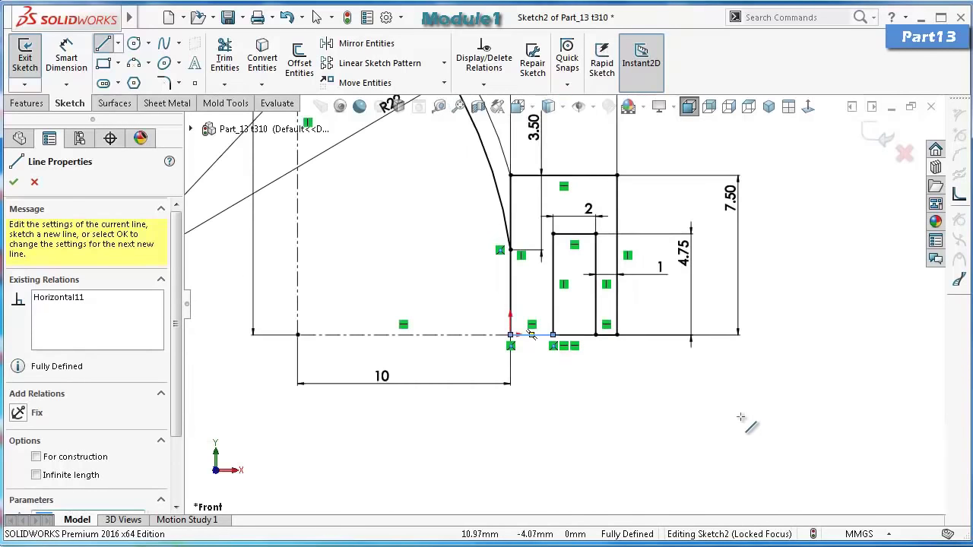
key(Escape)
Revolve the region between the rectangles and the thin region between the arcs 360° about the horizontal centerline.
scroll(578, 384, up, 2)
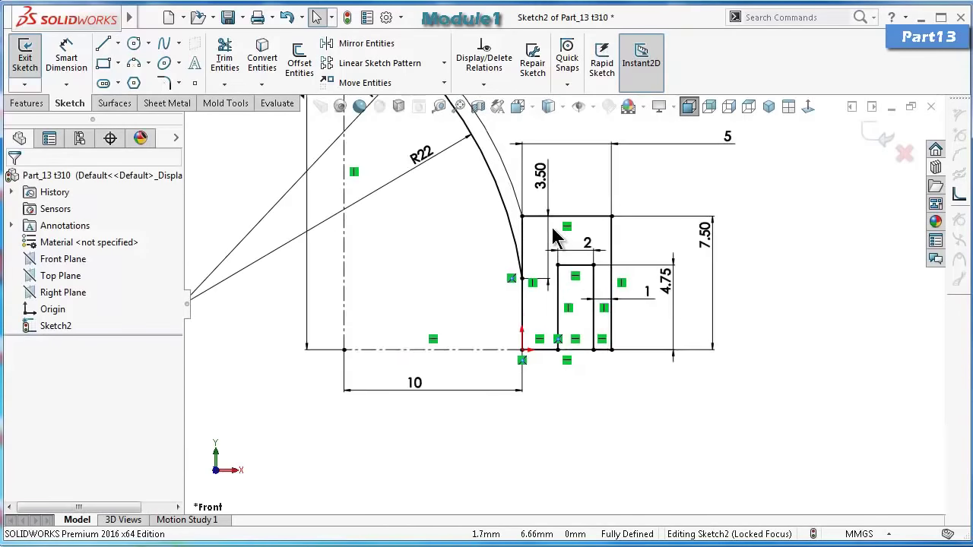
click(28, 105)
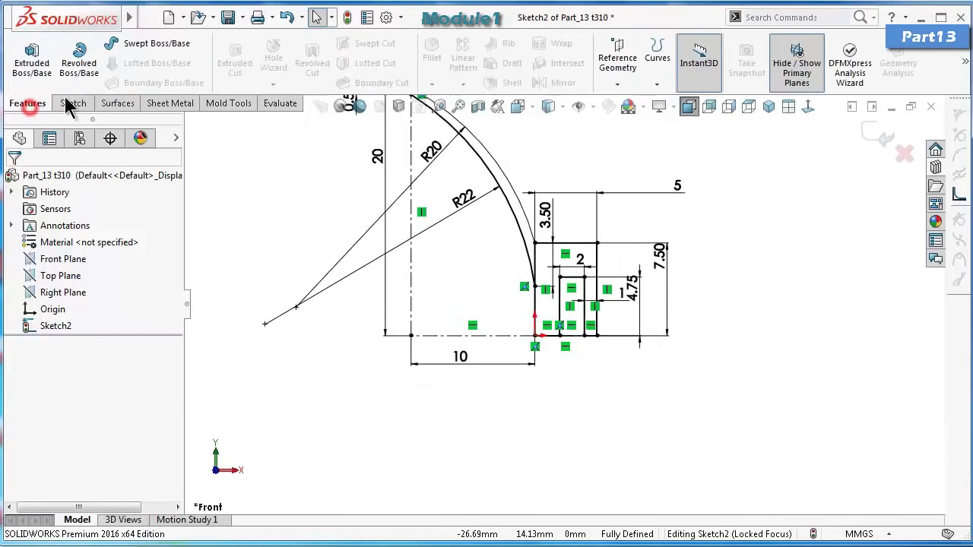
click(79, 61)
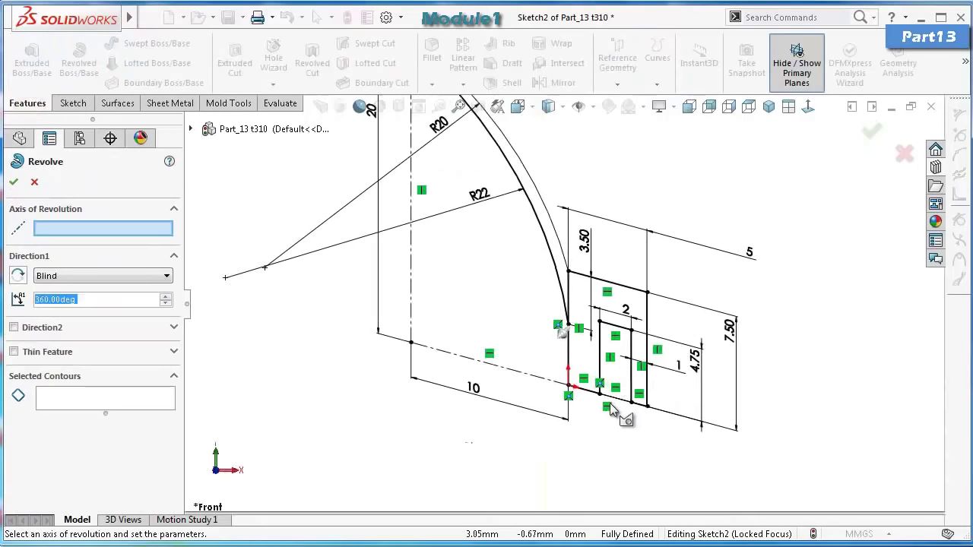
click(513, 356)
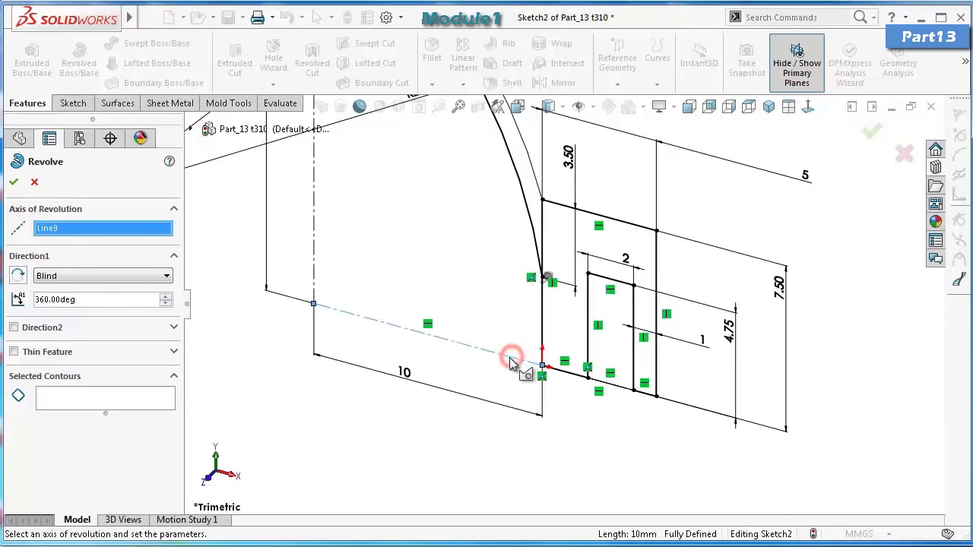
click(107, 403)
click(656, 362)
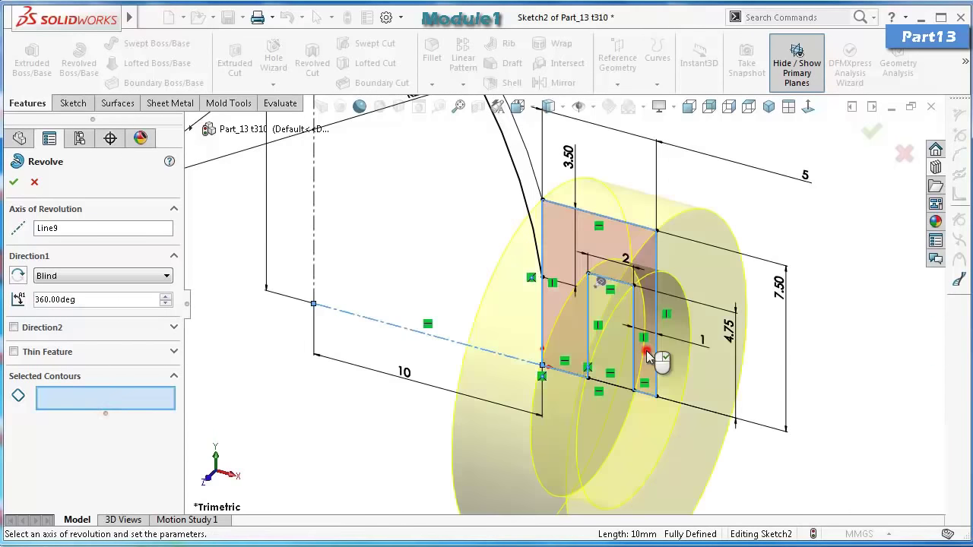
click(529, 173)
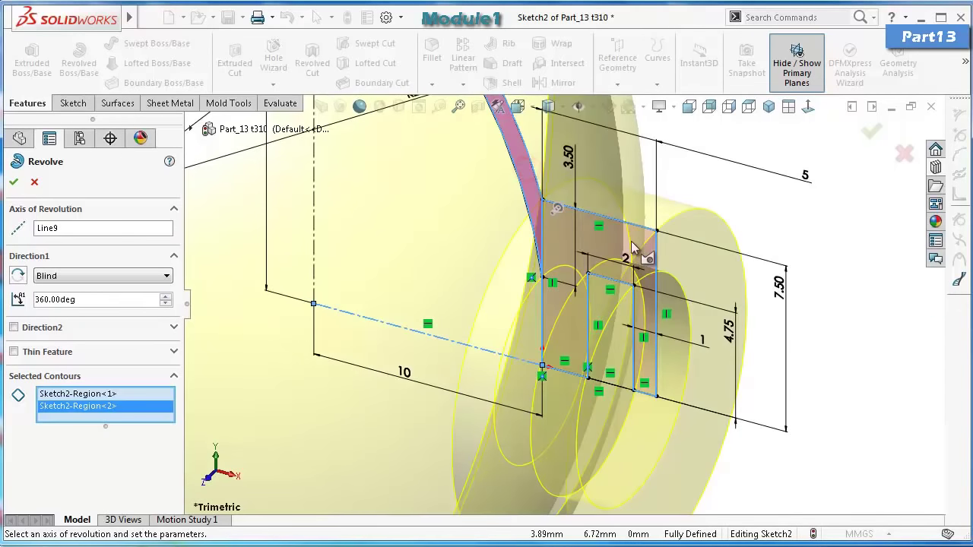
click(873, 131)
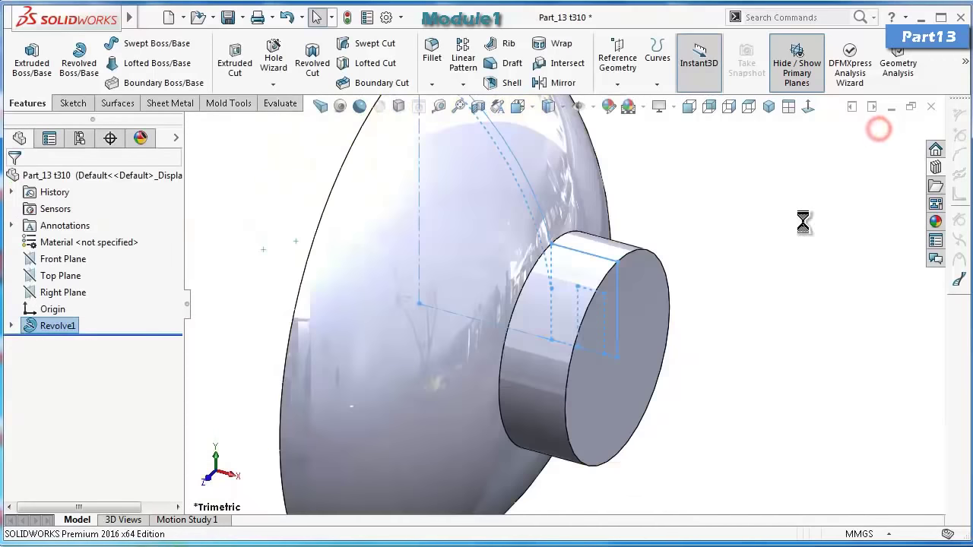
Save the revolved part.
click(741, 355)
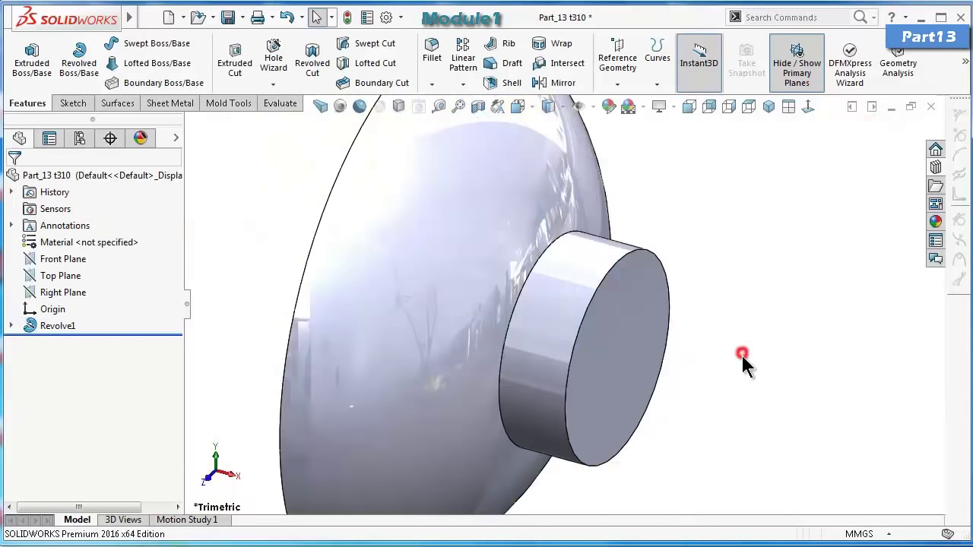
mouse_move(741, 355)
middle_down()
mouse_move(732, 393)
mouse_move(762, 401)
mouse_move(702, 400)
middle_up()
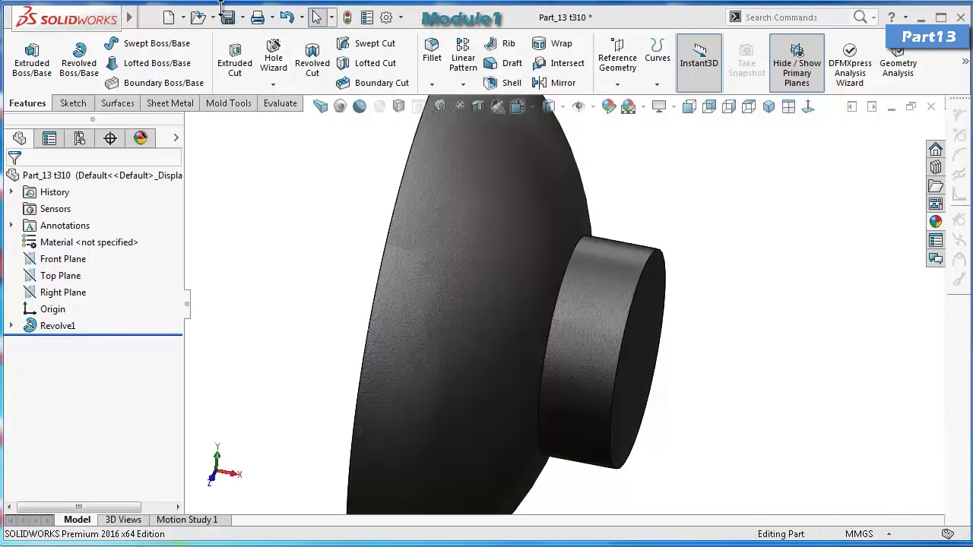
click(227, 17)
Reopen the revolve's profile sketch for editing and face its sketch plane.
middle_drag(399, 226, 401, 256)
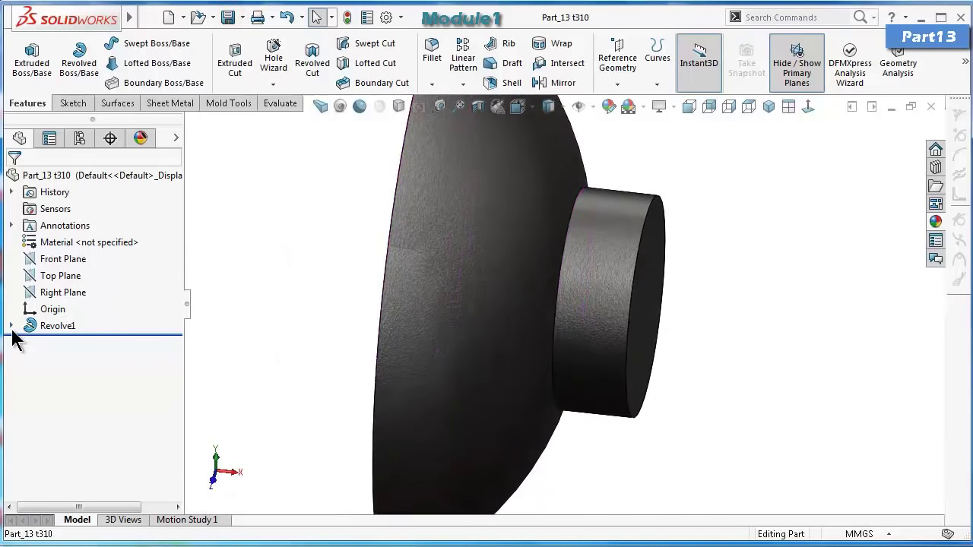
click(11, 325)
click(61, 342)
click(73, 298)
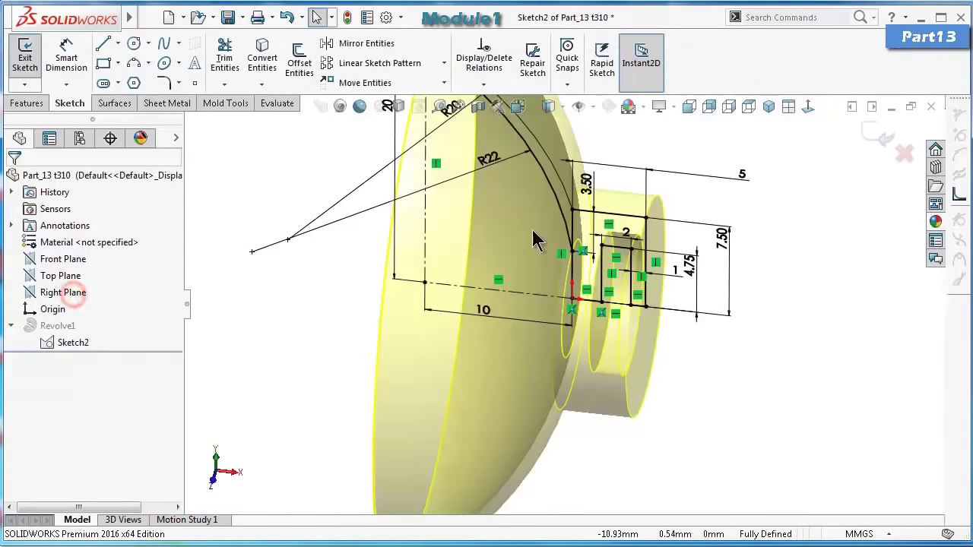
click(806, 106)
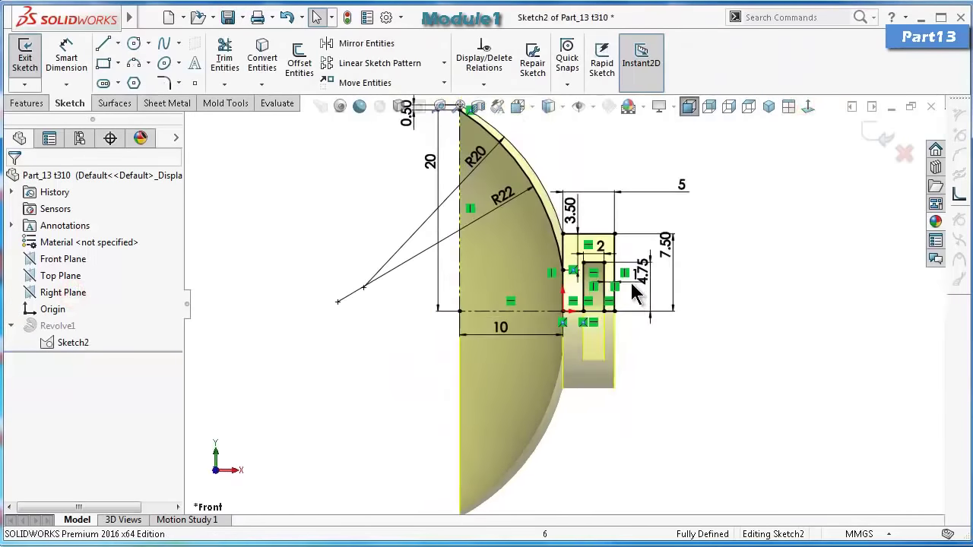
scroll(635, 293, down, 4)
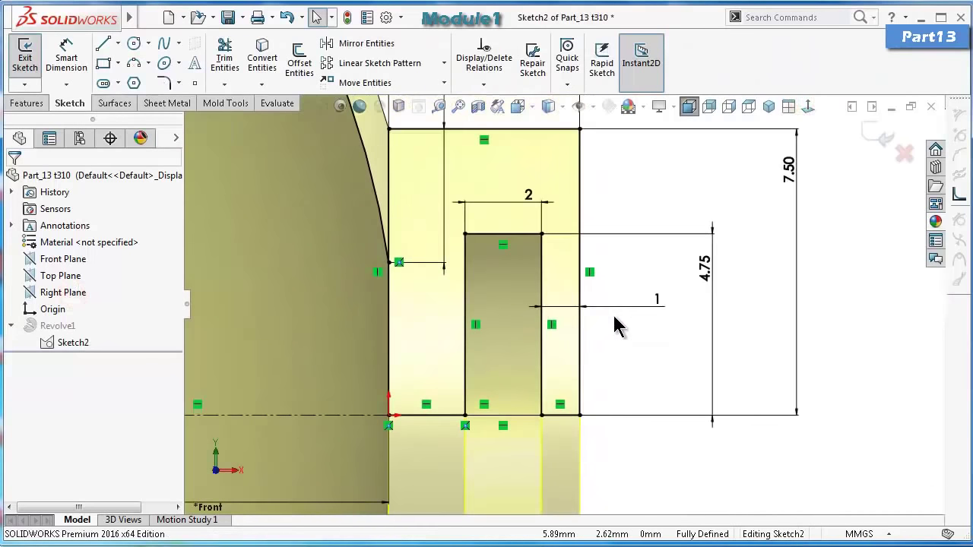
Sketch a horizontal line from the midpoint of the inner rectangle's right edge to the outer rectangle's right edge, and finish editing the sketch.
click(103, 43)
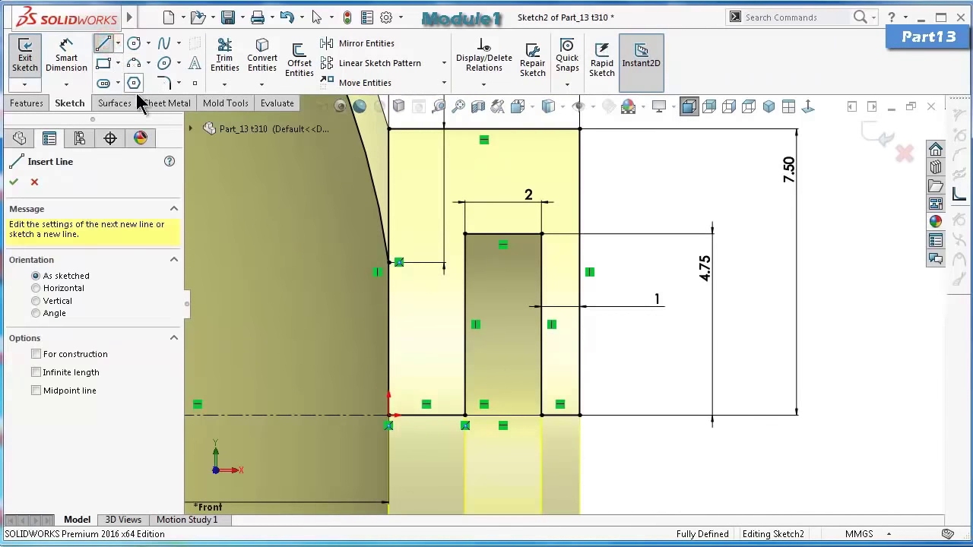
click(541, 325)
click(581, 325)
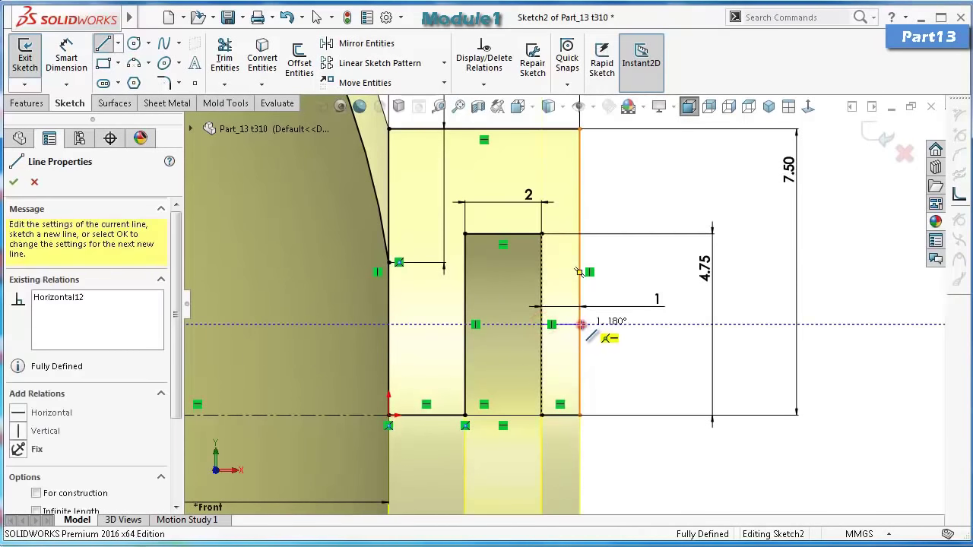
key(Escape)
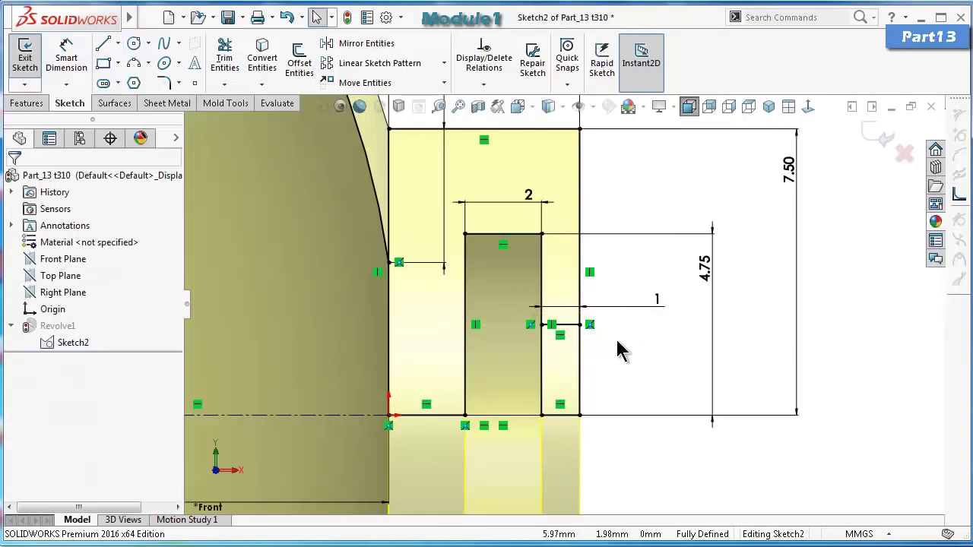
scroll(613, 357, up, 2)
click(570, 354)
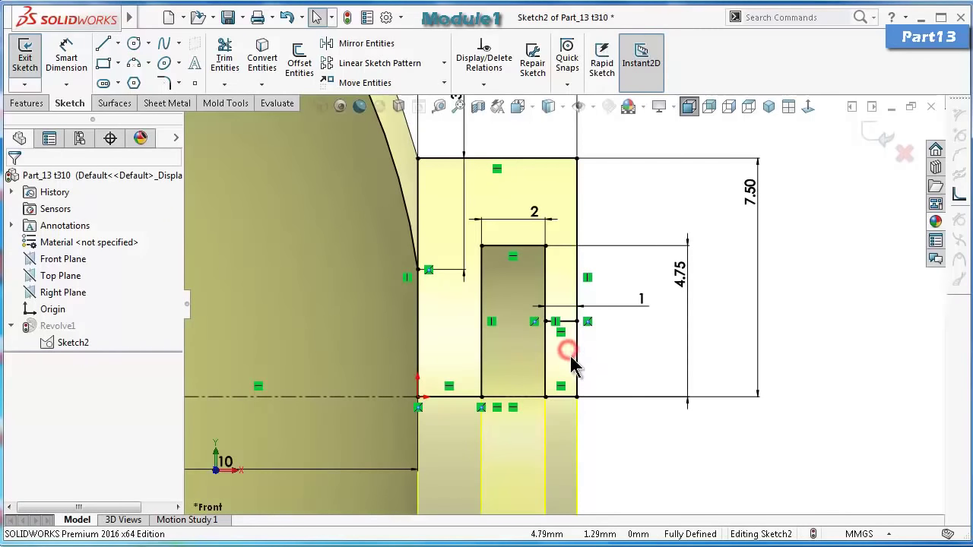
mouse_move(625, 355)
middle_down()
mouse_move(539, 391)
mouse_move(567, 370)
middle_up()
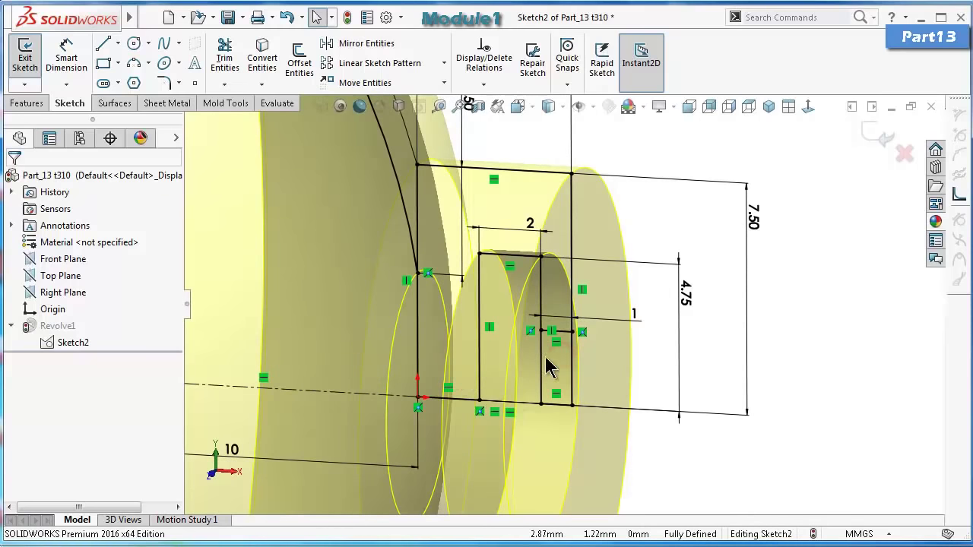
scroll(545, 357, up, 3)
click(882, 137)
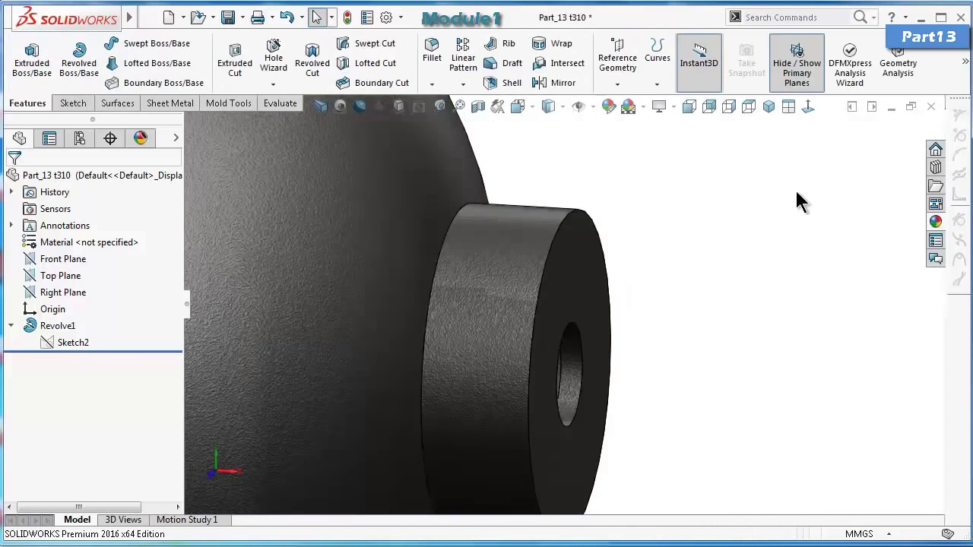
Fillet the edges of the hub's end face and the centre hole's wall with a 0.15 mm radius.
click(432, 46)
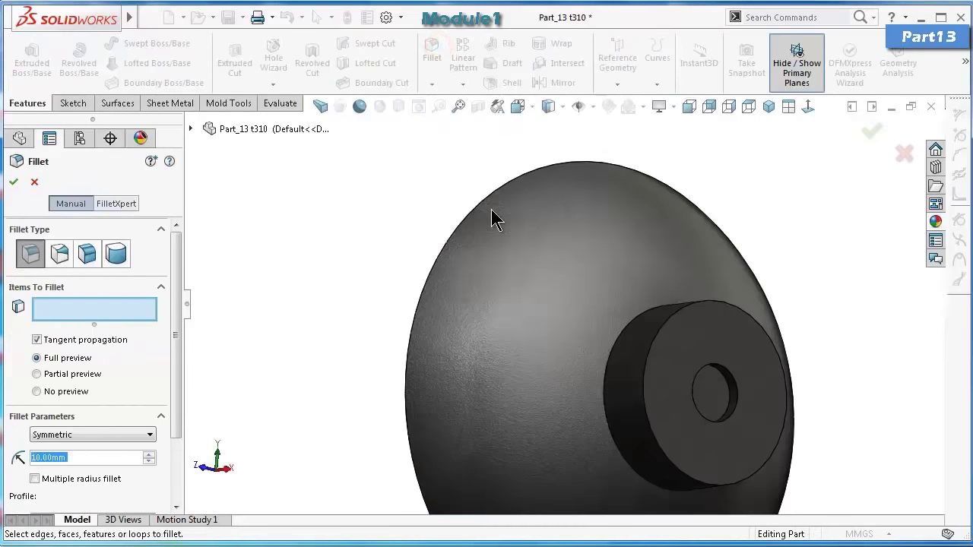
text(0.15)
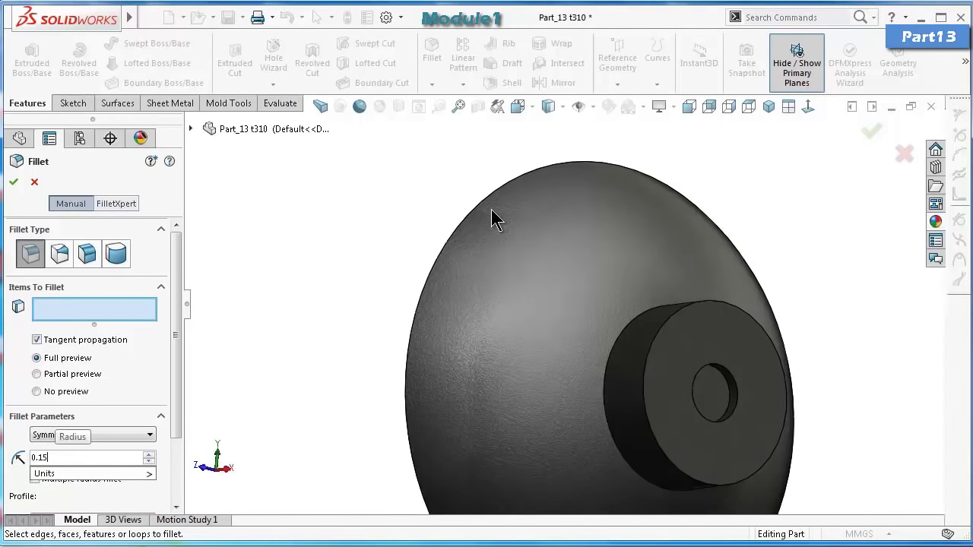
click(706, 352)
scroll(718, 377, down, 3)
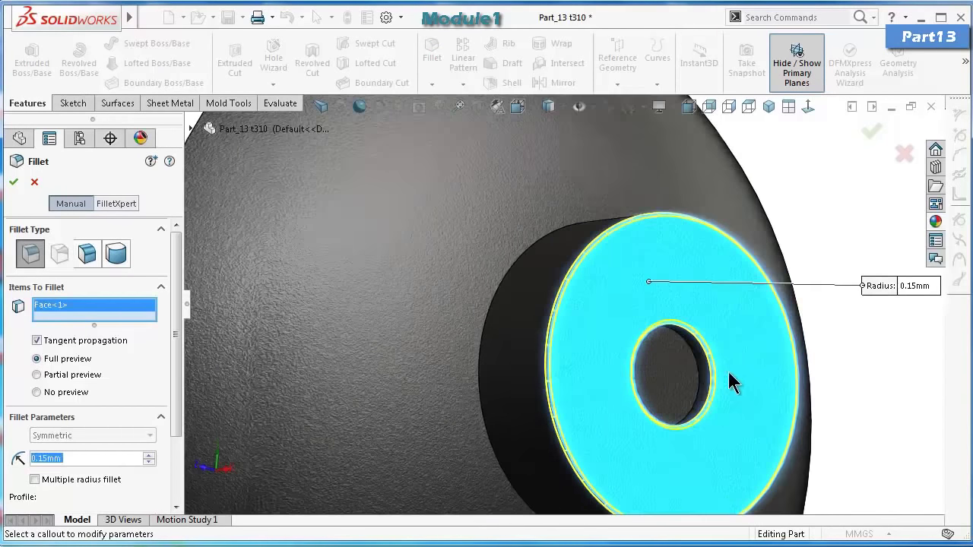
key(Return)
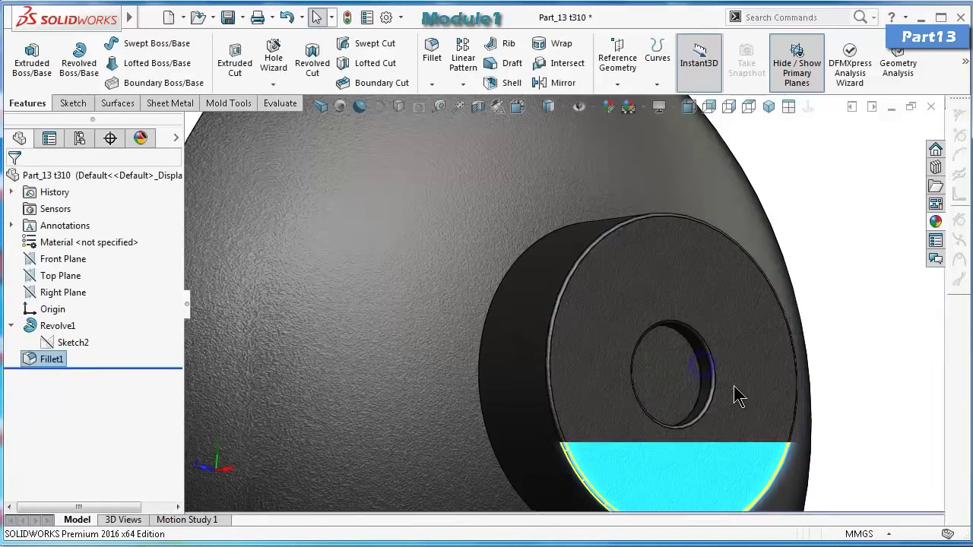
scroll(574, 397, up, 3)
scroll(595, 258, up, 1)
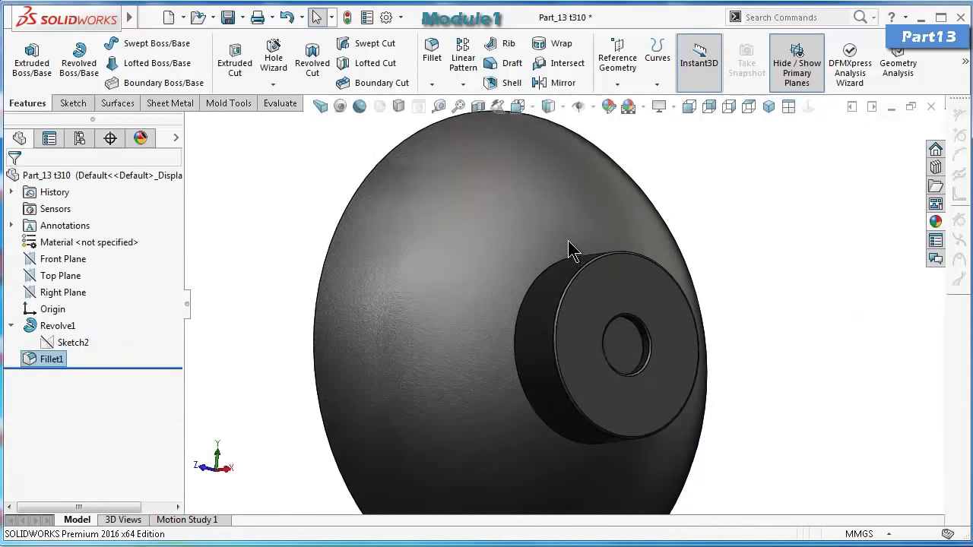
Fillet the edges of the dome's outer face with a 1.5 mm radius.
click(432, 52)
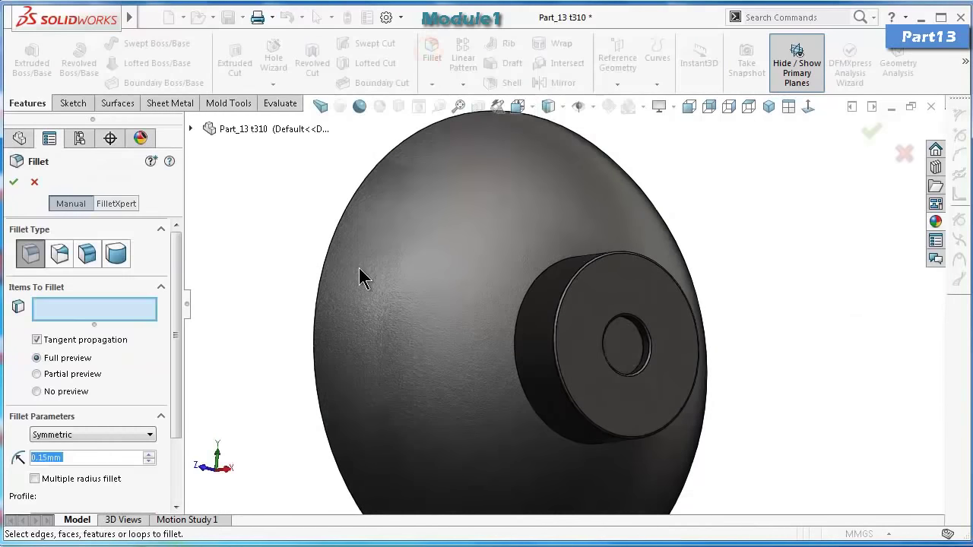
text(1.5)
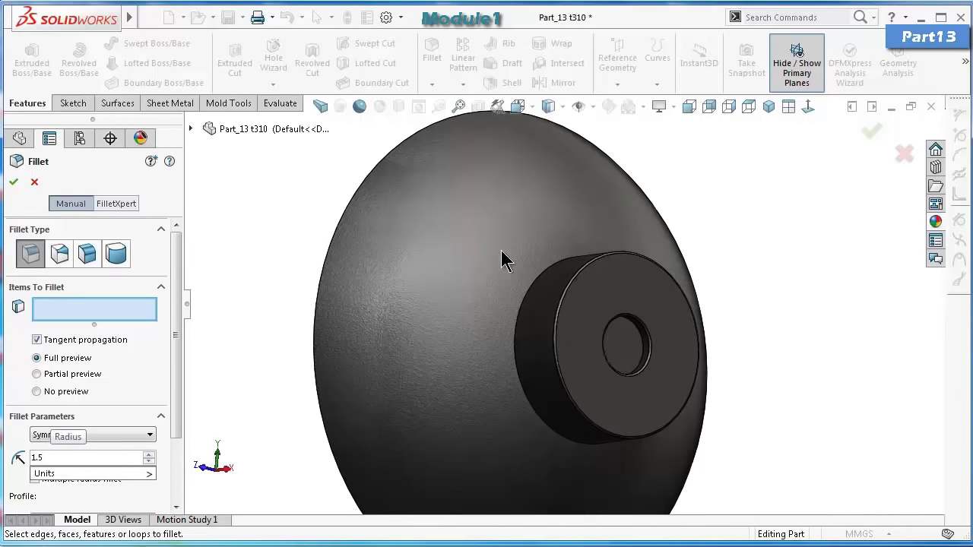
click(502, 253)
middle_drag(604, 264, 685, 209)
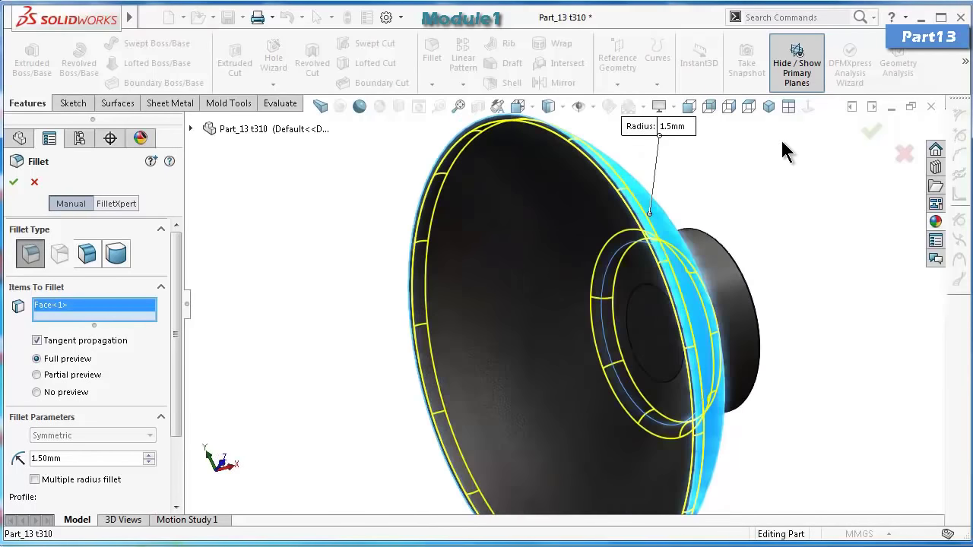
click(874, 130)
Edit the 0.15 mm fillet to also include the dome's concave inner face.
middle_drag(719, 243, 616, 326)
middle_drag(673, 101, 517, 335)
click(50, 359)
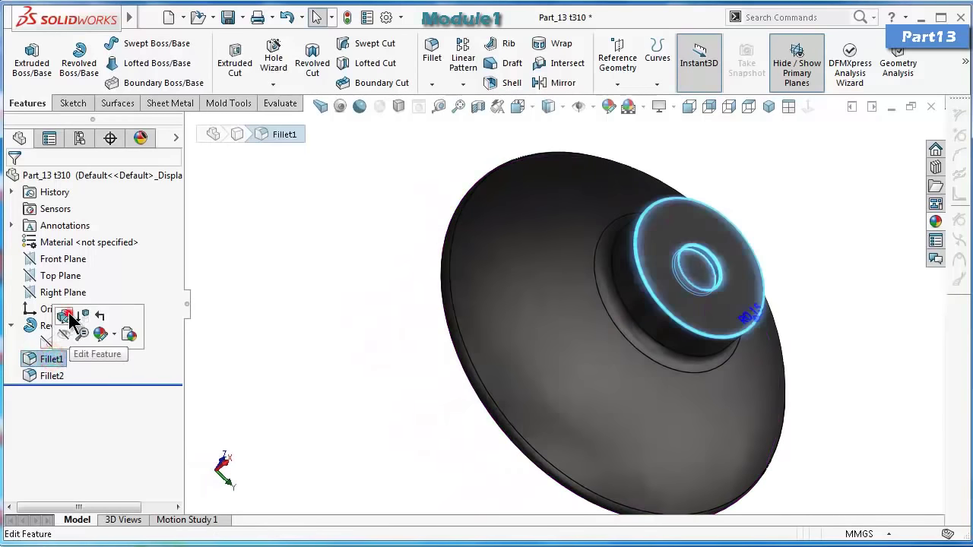
click(64, 316)
scroll(386, 362, down, 5)
middle_drag(386, 361, 428, 419)
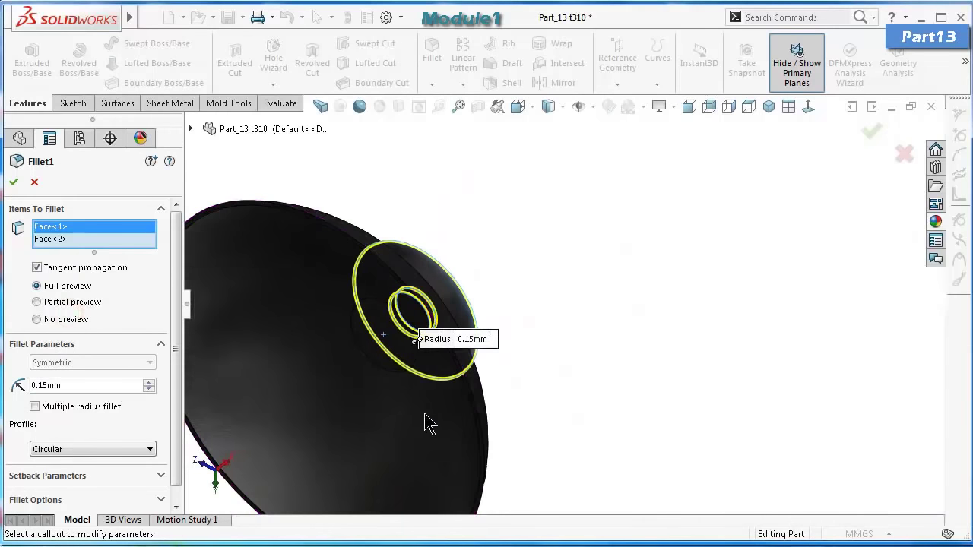
click(392, 428)
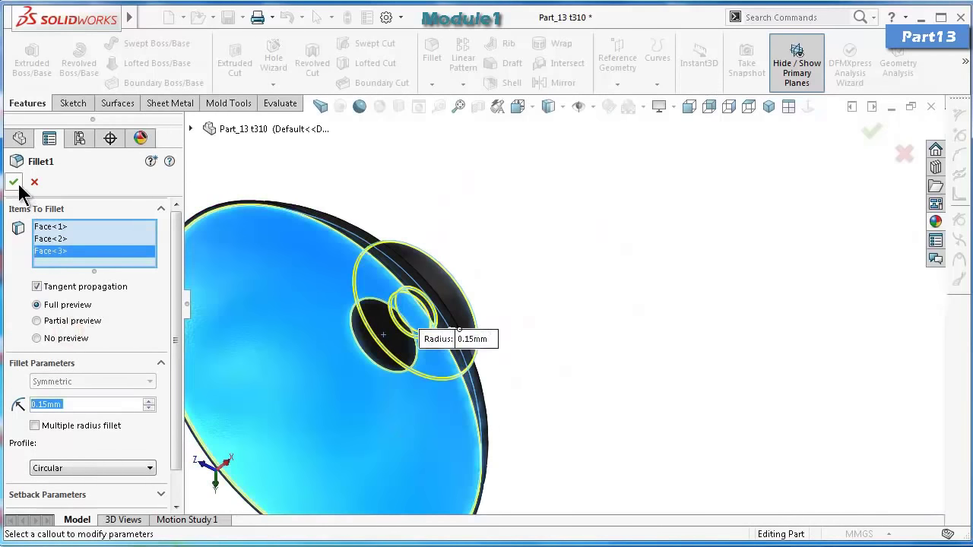
click(14, 183)
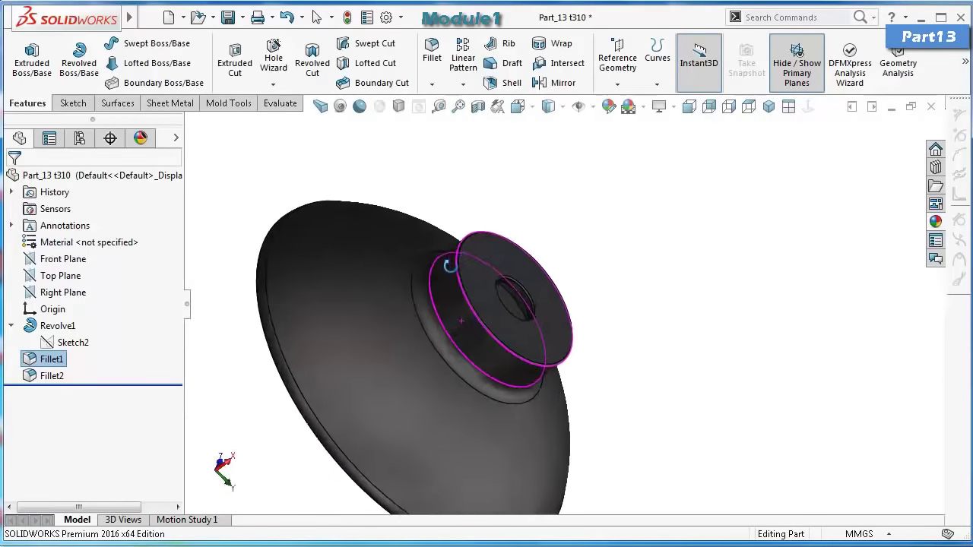
Start a new sketch on the Front Plane, facing it, and show the part in a section view.
middle_drag(450, 266, 411, 204)
mouse_move(455, 344)
middle_down()
mouse_move(435, 359)
mouse_move(450, 348)
middle_up()
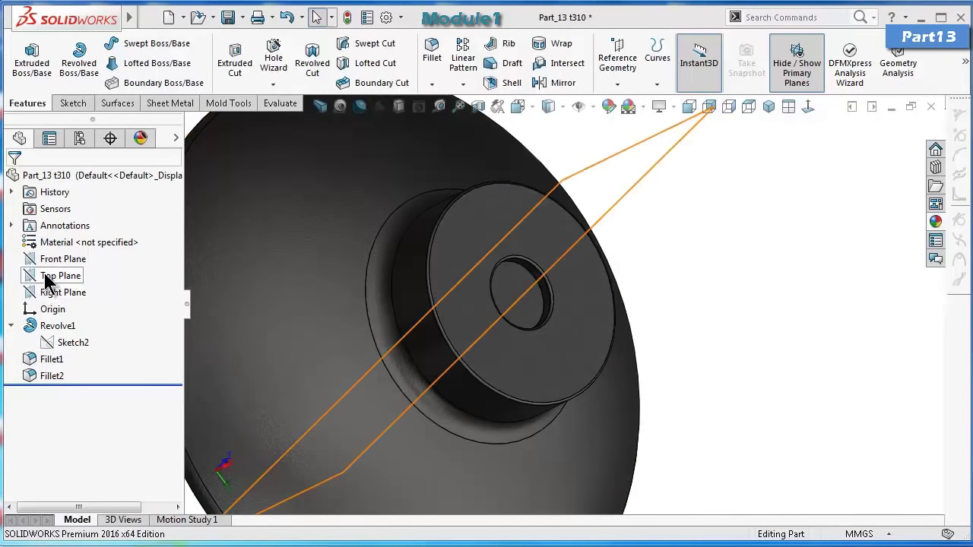
click(63, 259)
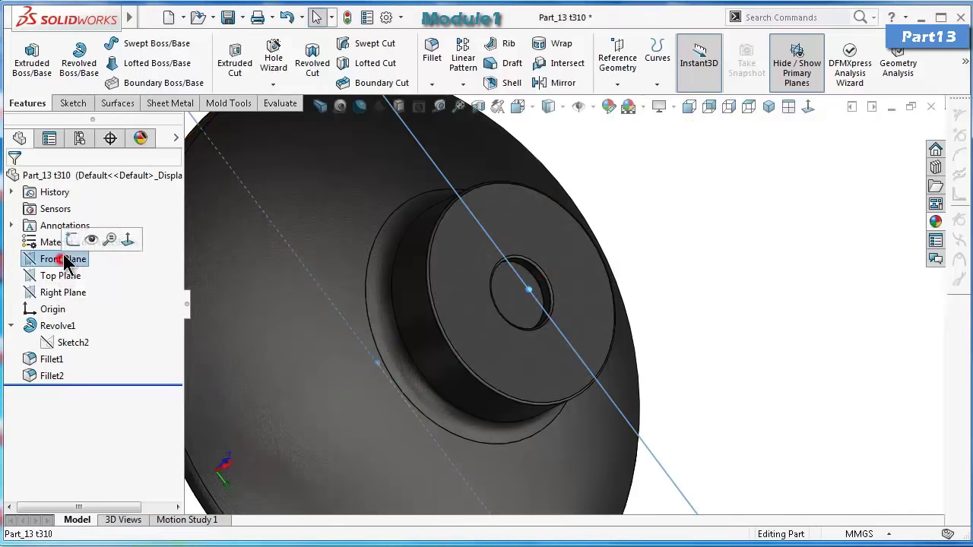
click(70, 238)
click(810, 108)
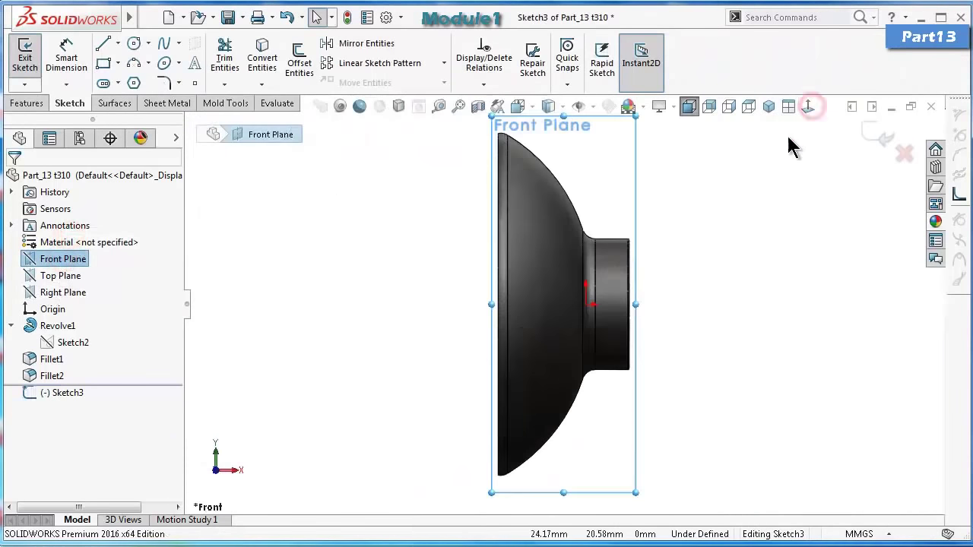
click(478, 107)
click(871, 131)
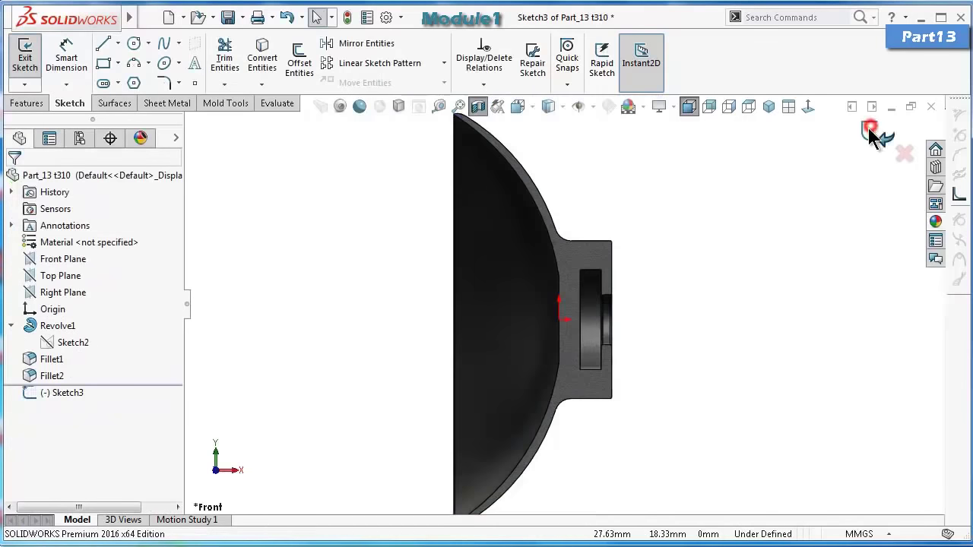
scroll(604, 299, down, 2)
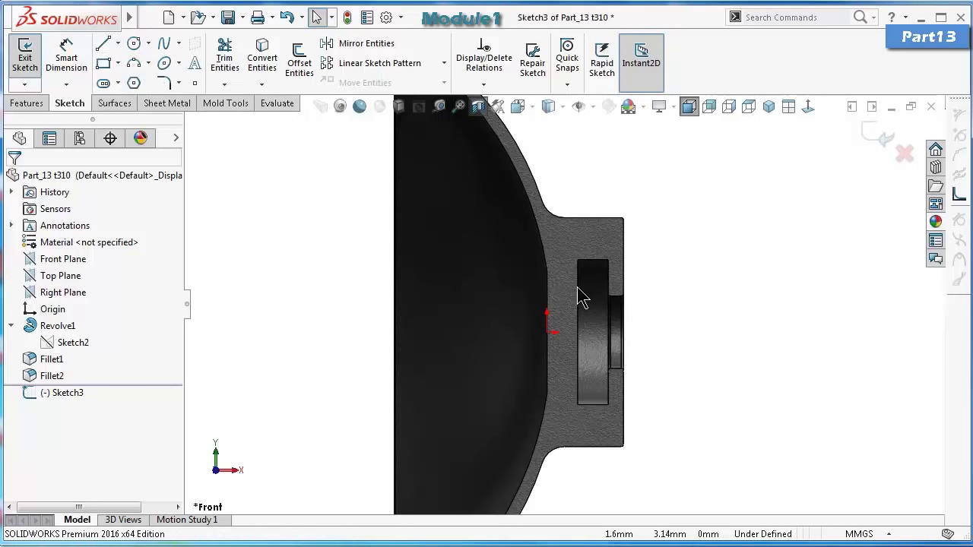
Sketch connected lines along the hub cavity from the midpoint of its inner wall, around its upper corners, to the edge of the centre hole.
click(104, 43)
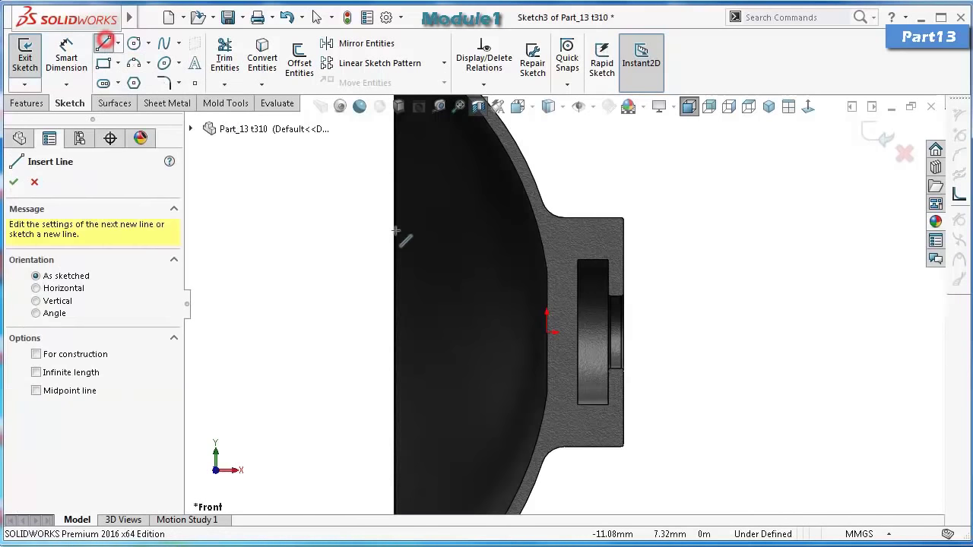
click(578, 332)
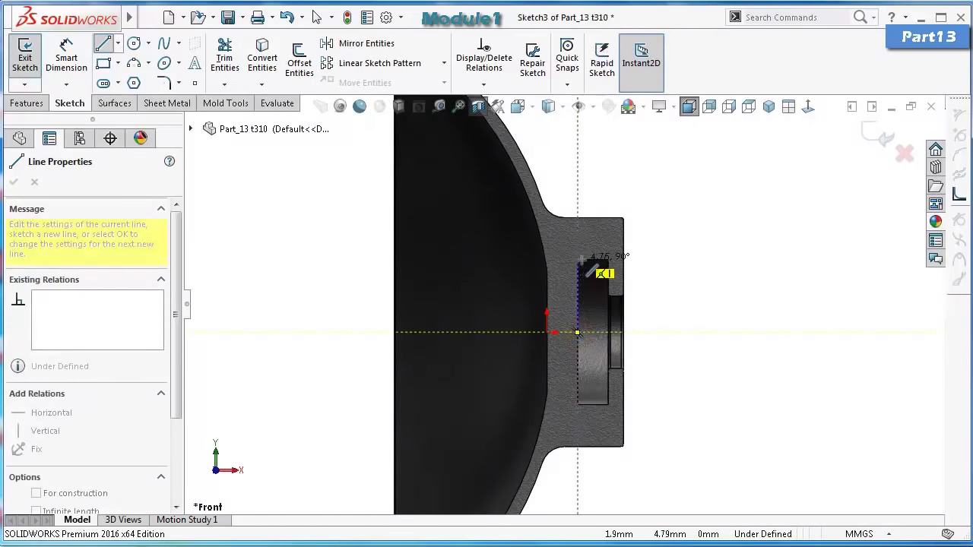
scroll(581, 261, down, 5)
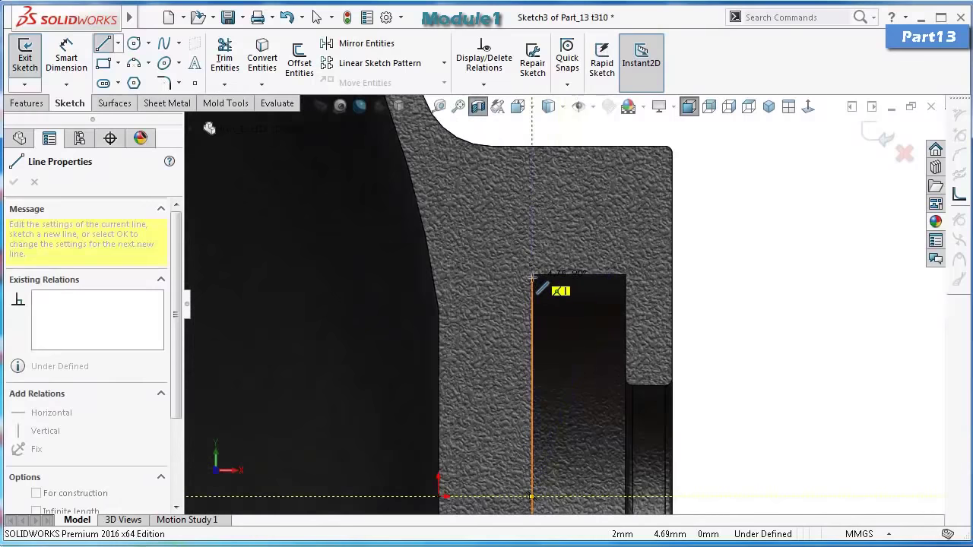
click(532, 275)
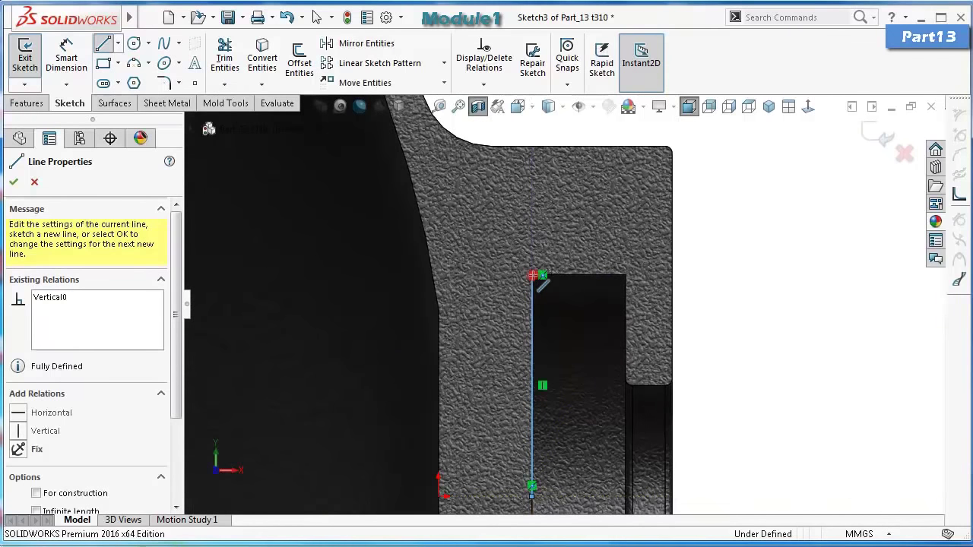
click(626, 274)
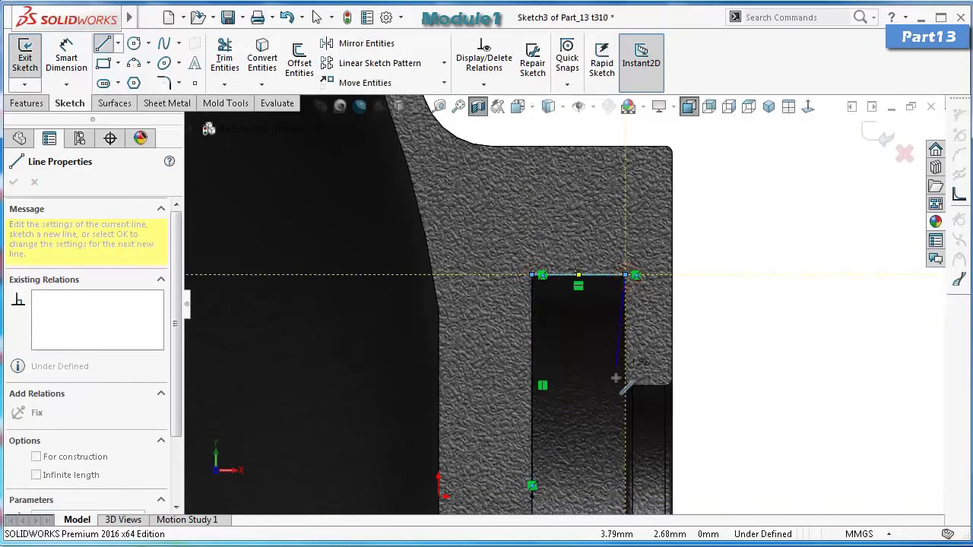
scroll(625, 388, down, 5)
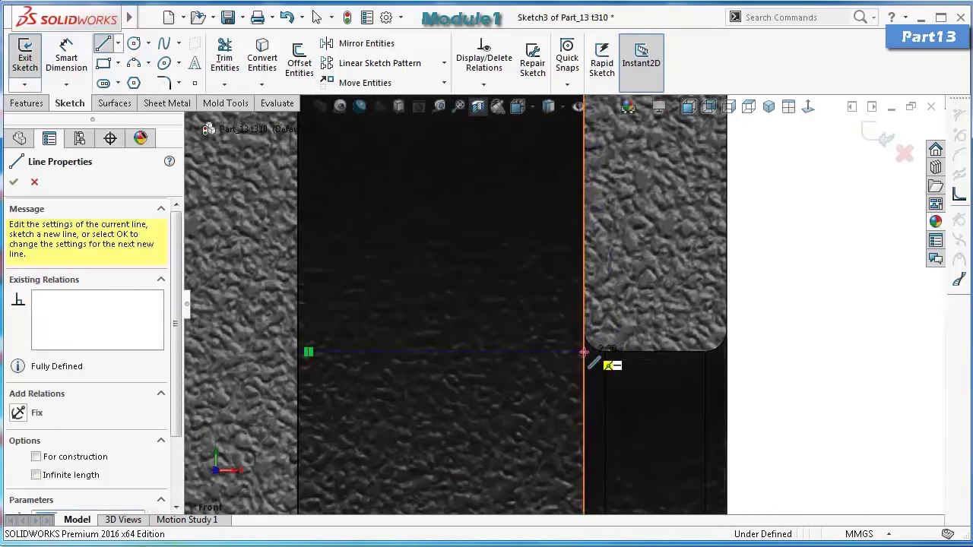
click(584, 352)
Continue the profile about 6.6 mm outward past the hub's end face, down to the origin's level, and close it at its start point.
scroll(844, 346, up, 4)
scroll(834, 343, up, 2)
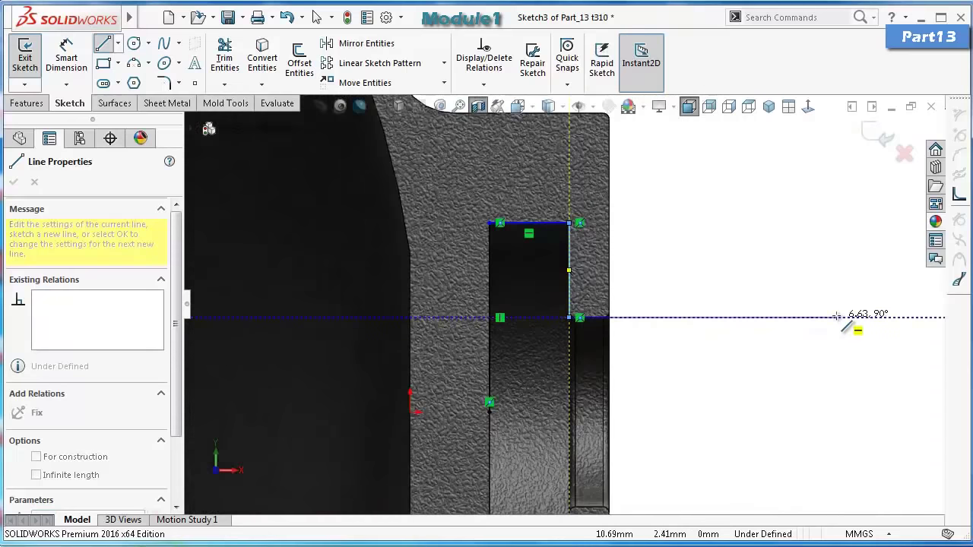
click(836, 316)
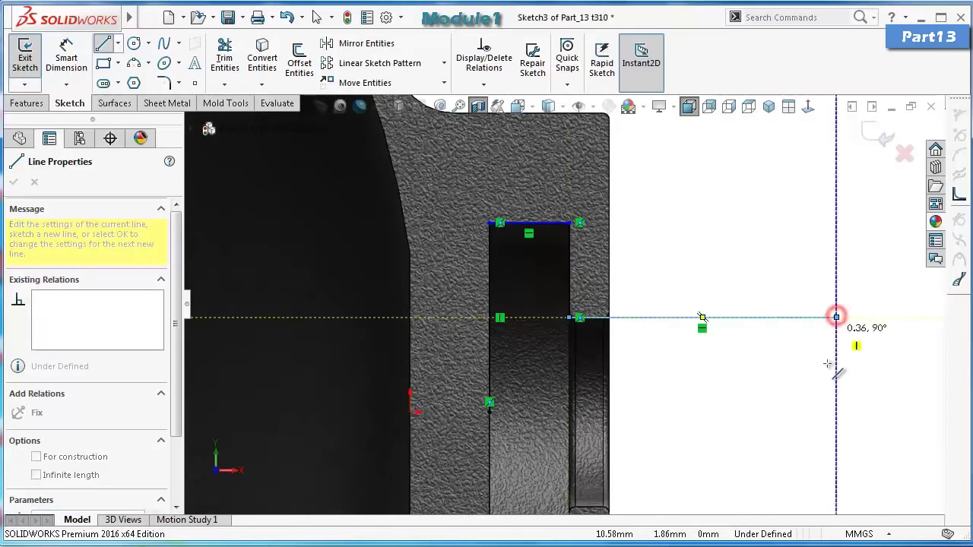
click(836, 413)
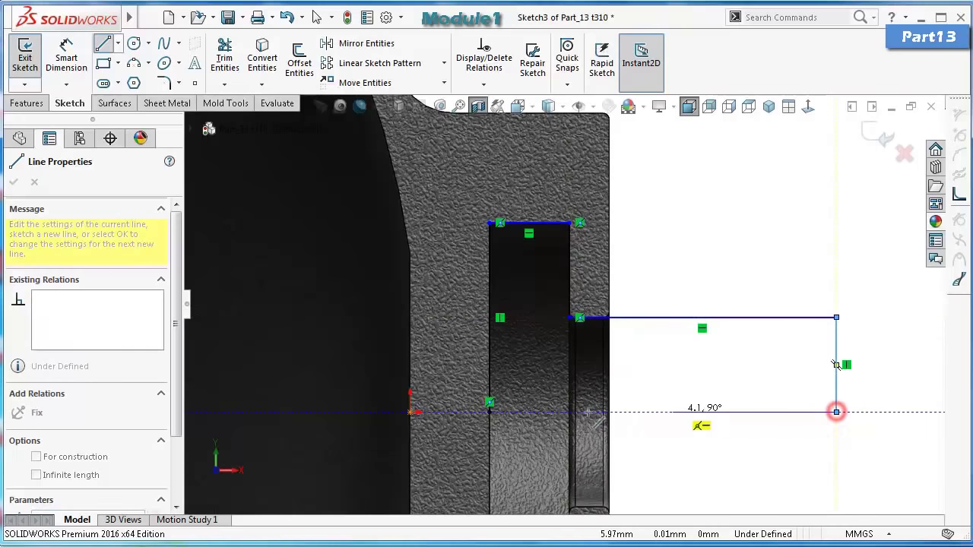
click(489, 412)
Dimension the distance from the hub's end face to the profile's outer end as 10 mm.
right_drag(791, 251, 762, 124)
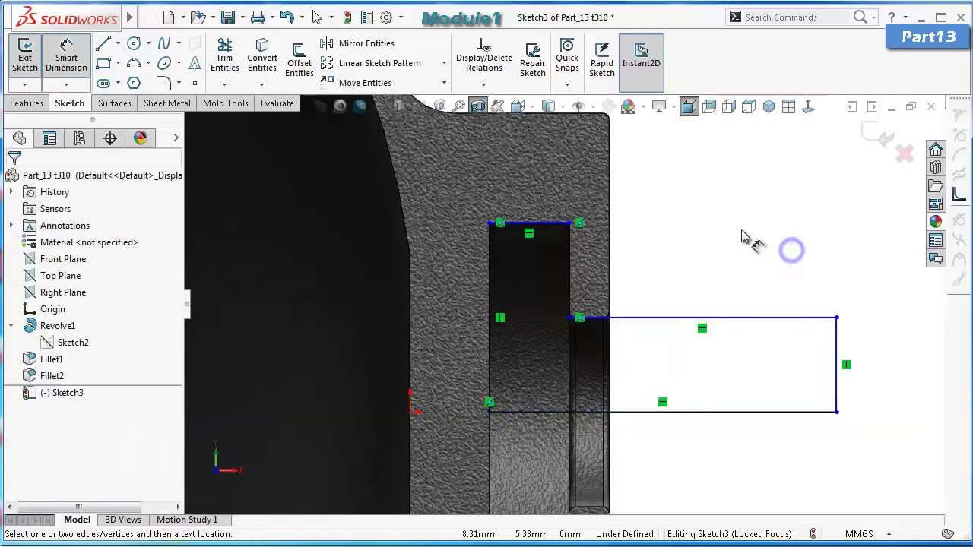
click(838, 333)
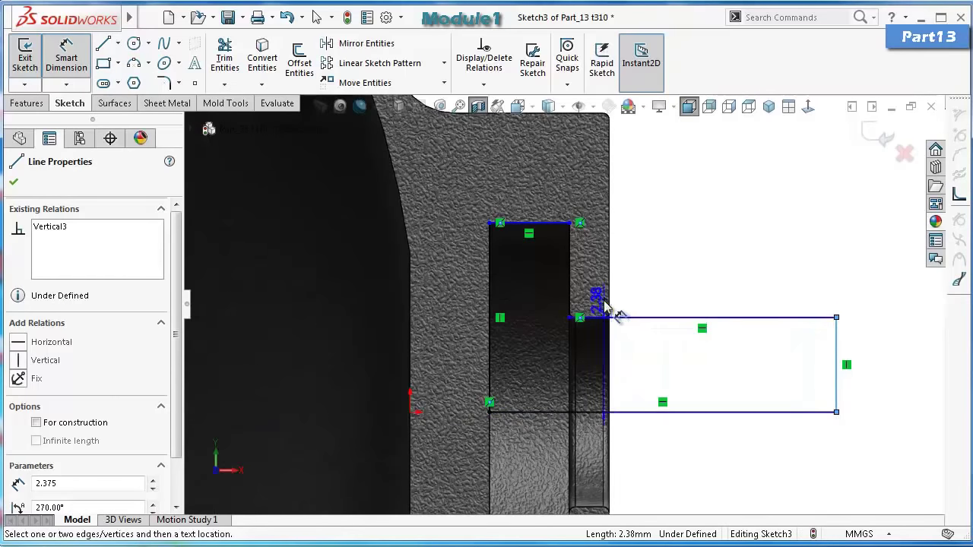
click(611, 290)
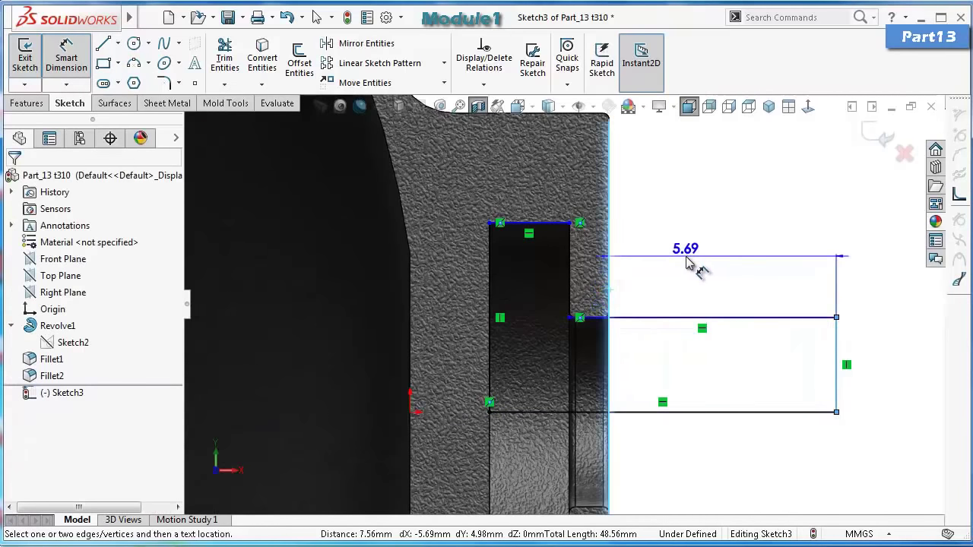
click(690, 257)
text(1)
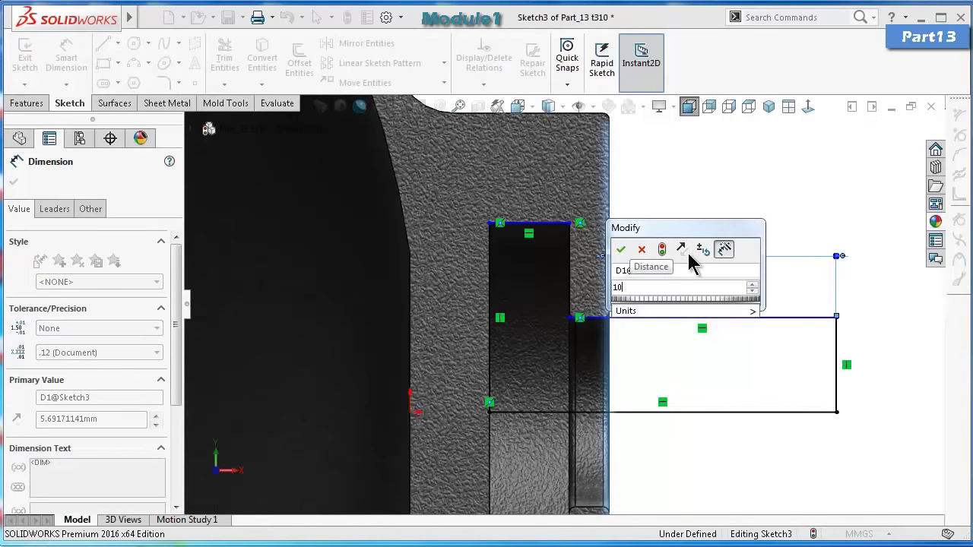
text(0)
key(Return)
click(785, 209)
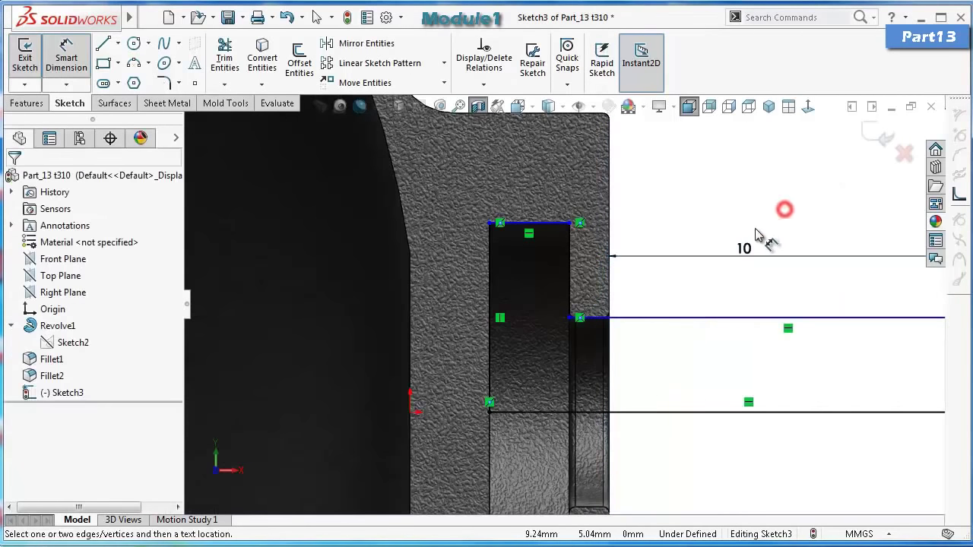
Switch to a line-only display and dimension the profile's outer end height as 2.40 mm and its inner step height as 2.35 mm.
scroll(757, 236, up, 2)
scroll(521, 282, down, 3)
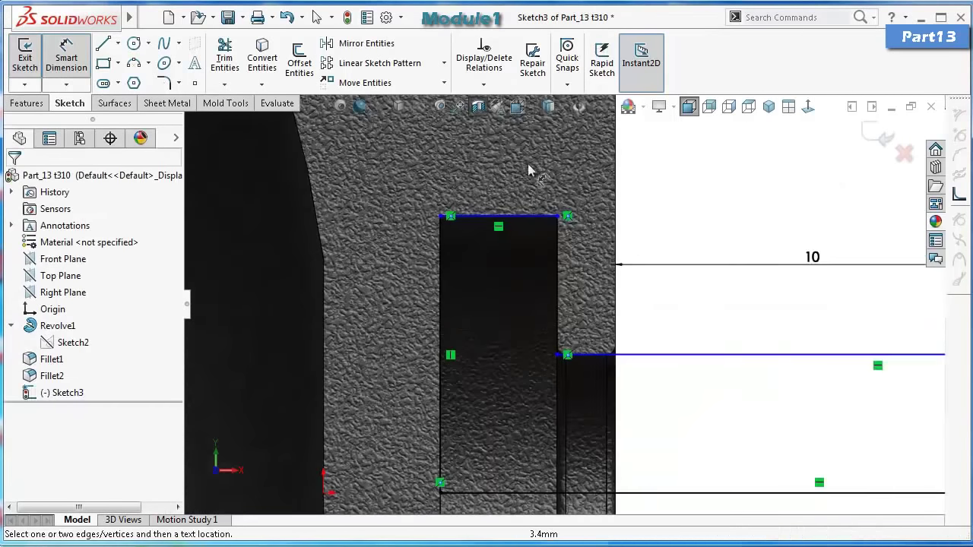
click(543, 114)
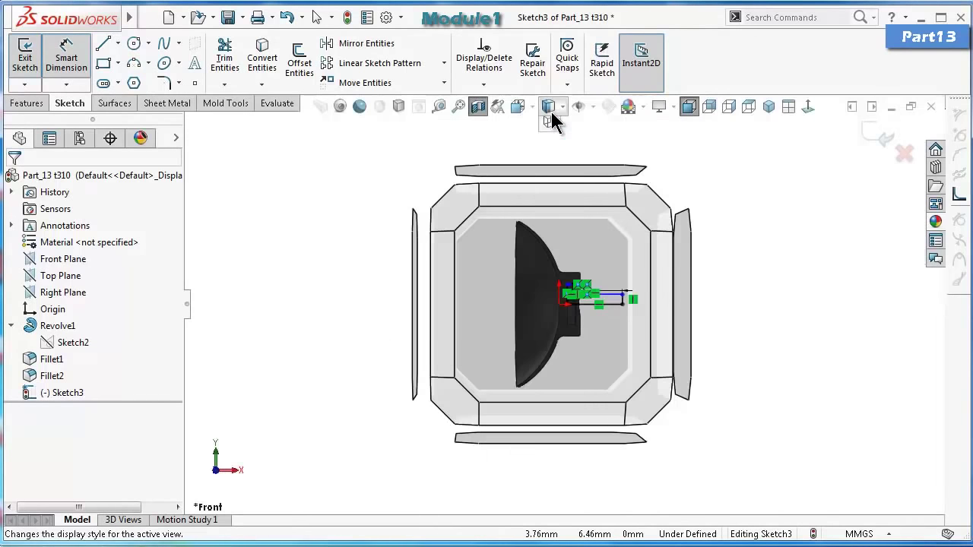
click(554, 172)
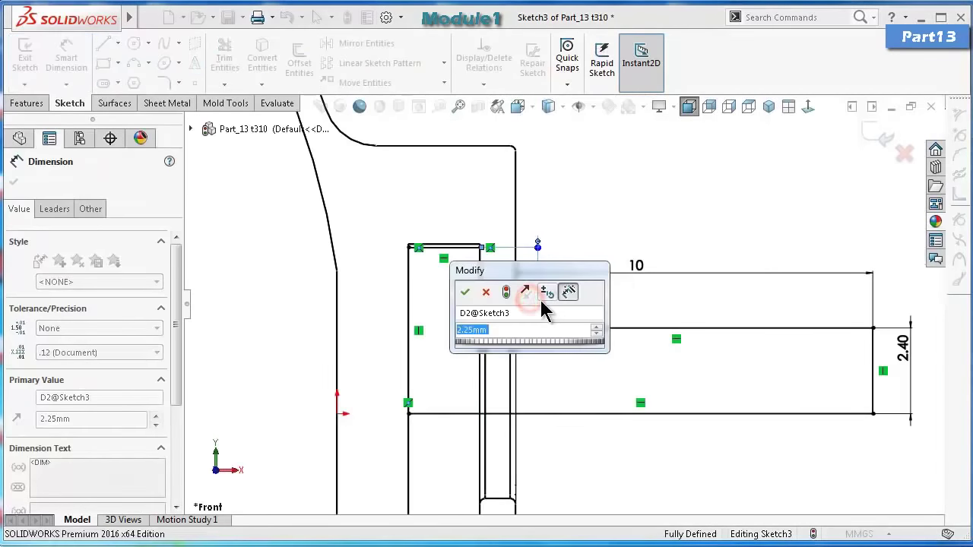
text(2.35)
key(Return)
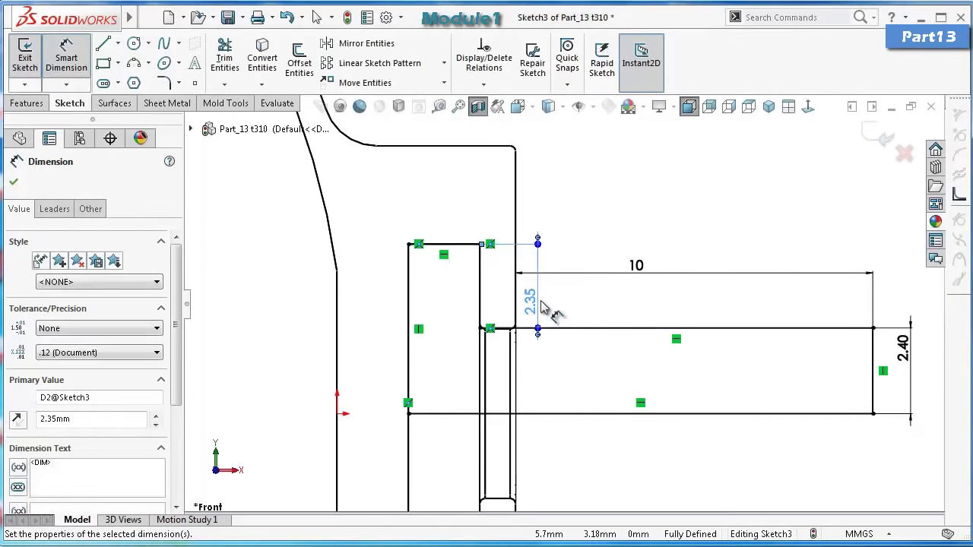
Revolve the profile 360° about its long lower line as a separate body, without merging the result.
scroll(585, 357, up, 2)
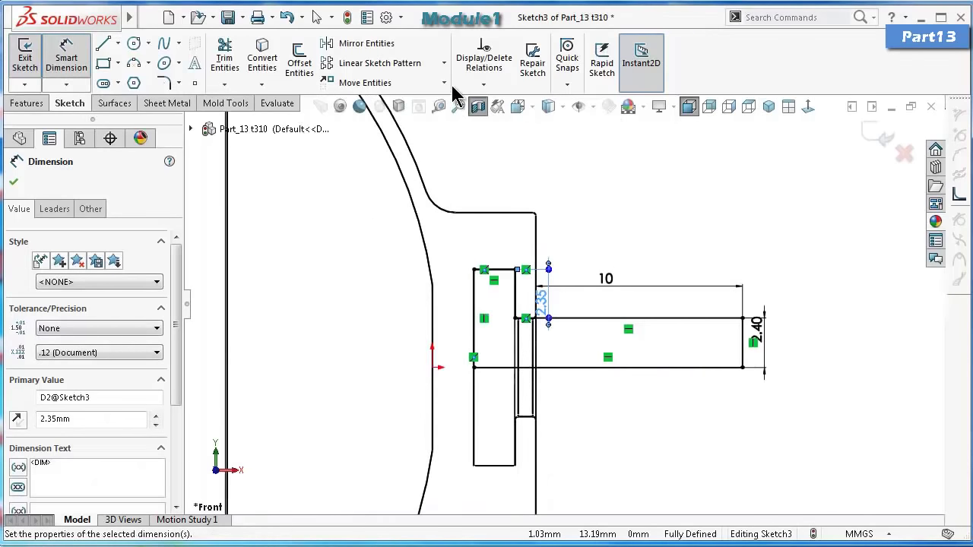
click(24, 103)
click(80, 65)
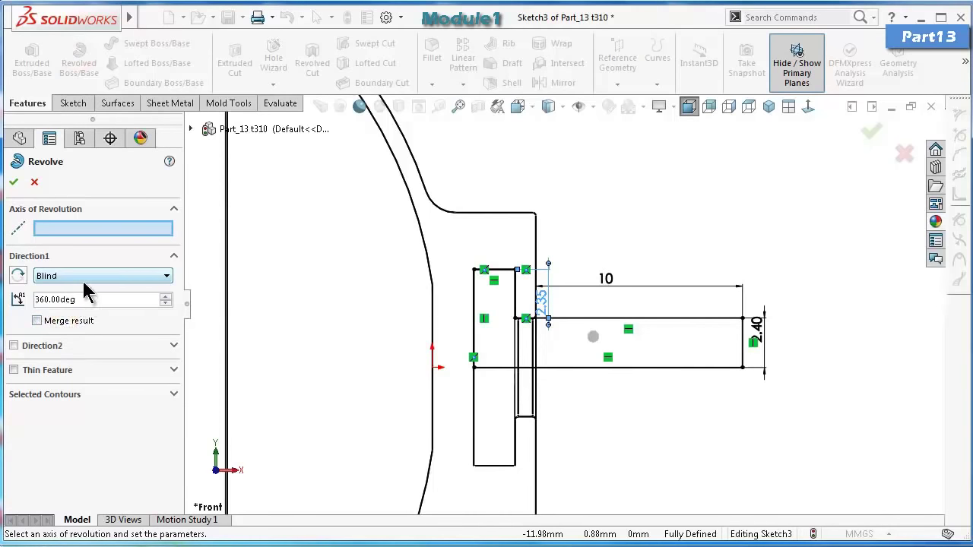
click(734, 369)
click(870, 137)
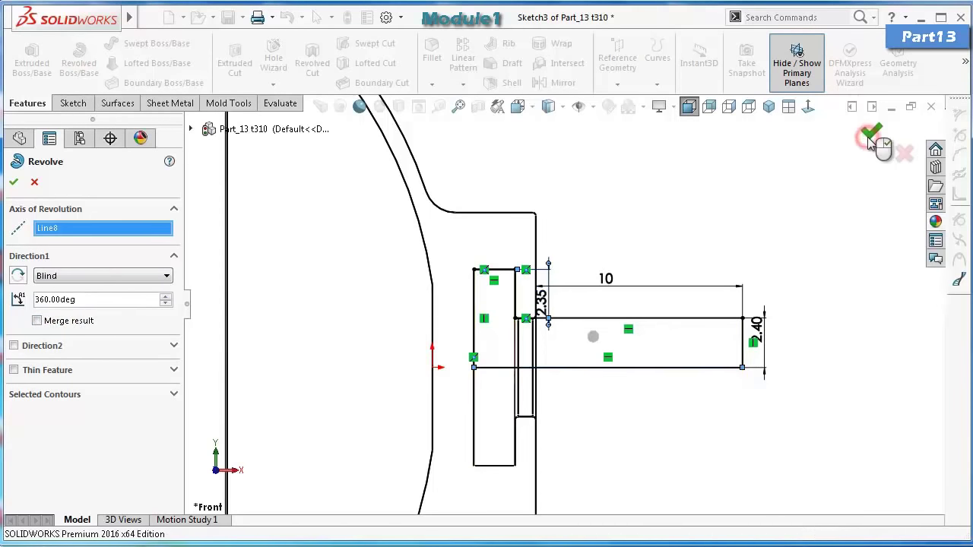
Return to the shaded display with edges and apply the brushed steel appearance to the revolved pin.
click(548, 106)
click(554, 129)
middle_drag(701, 196, 636, 243)
click(65, 409)
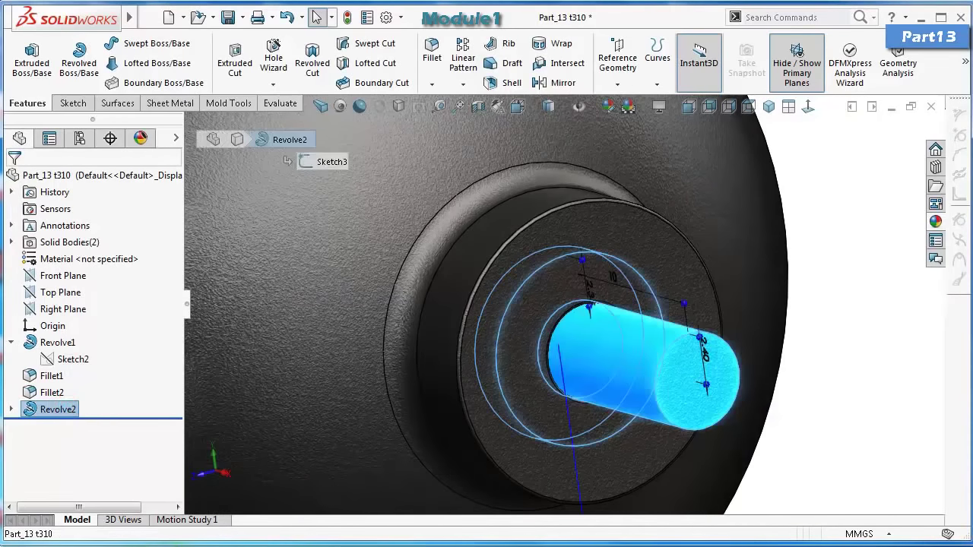
click(936, 222)
click(776, 501)
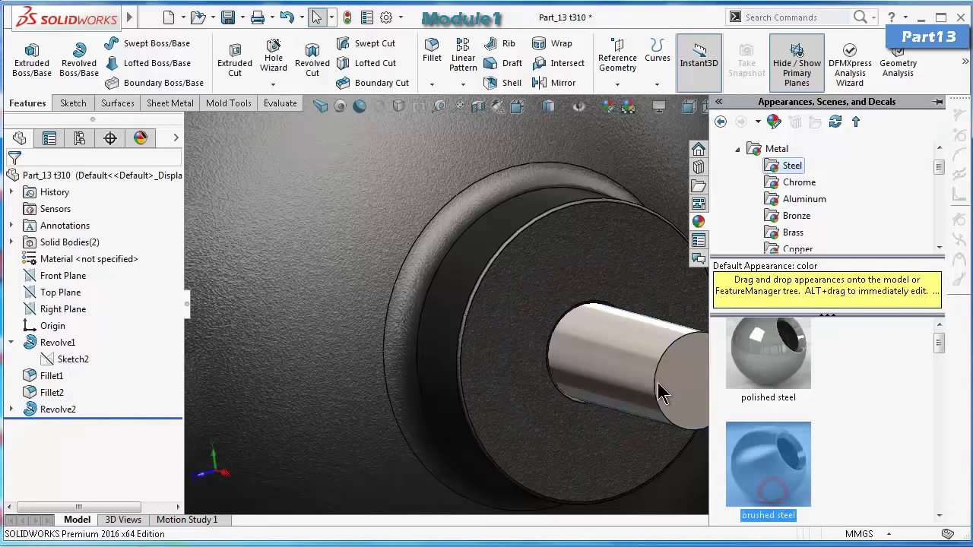
middle_drag(662, 392, 629, 224)
click(548, 253)
Fillet the edge of the pin's free end face with a 0.15 mm radius.
scroll(666, 373, up, 3)
mouse_move(704, 434)
middle_down()
mouse_move(710, 247)
mouse_move(686, 321)
mouse_move(636, 391)
mouse_move(701, 411)
mouse_move(692, 426)
middle_up()
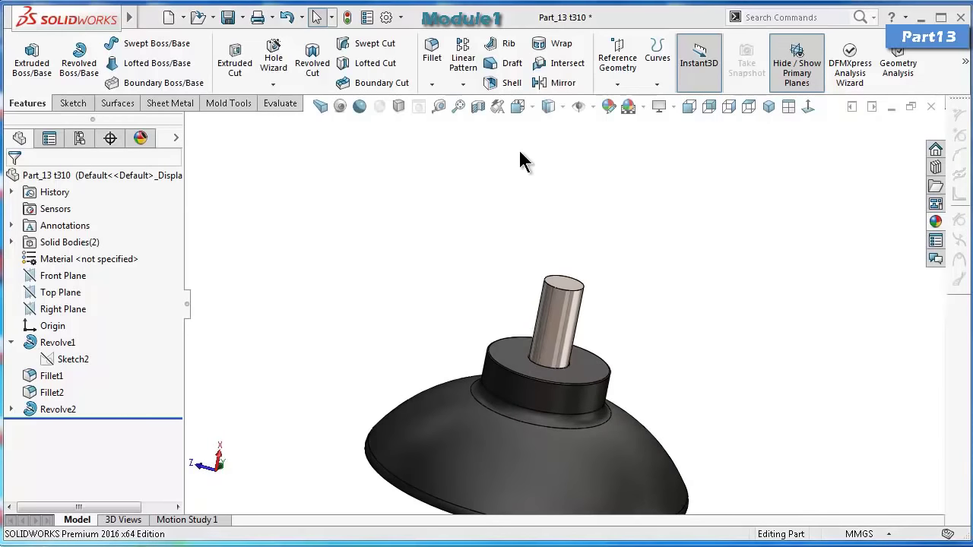
click(432, 50)
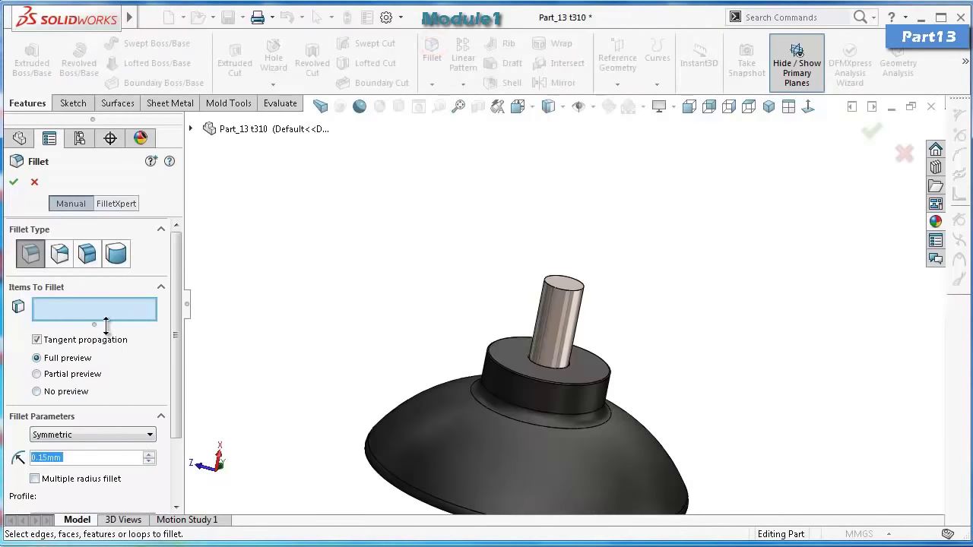
click(564, 282)
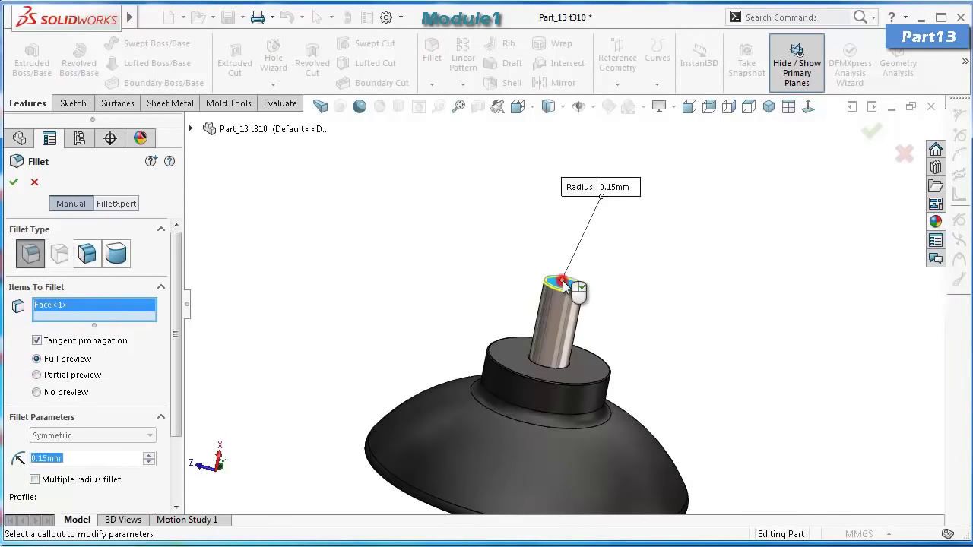
key(Return)
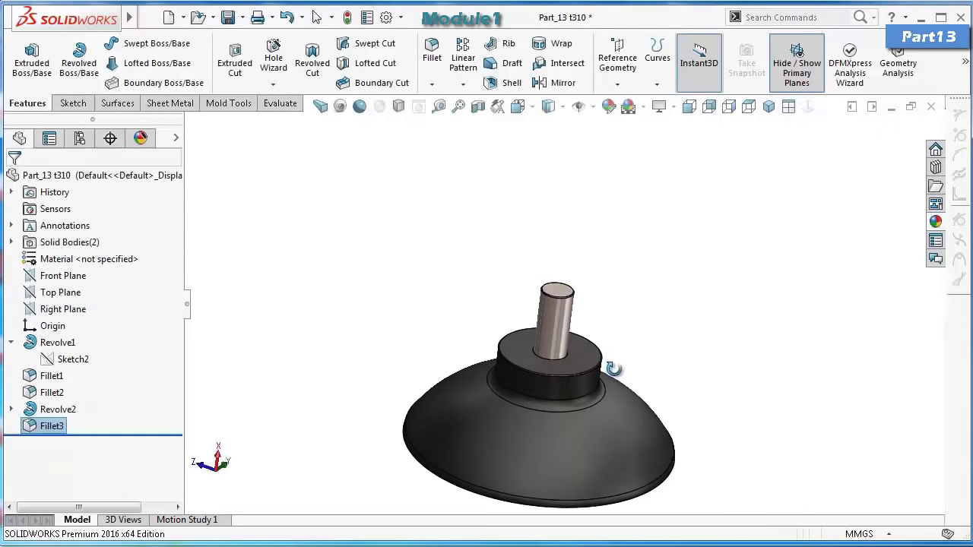
Turn on the realistic display with shadows for the finished part and save it.
click(766, 107)
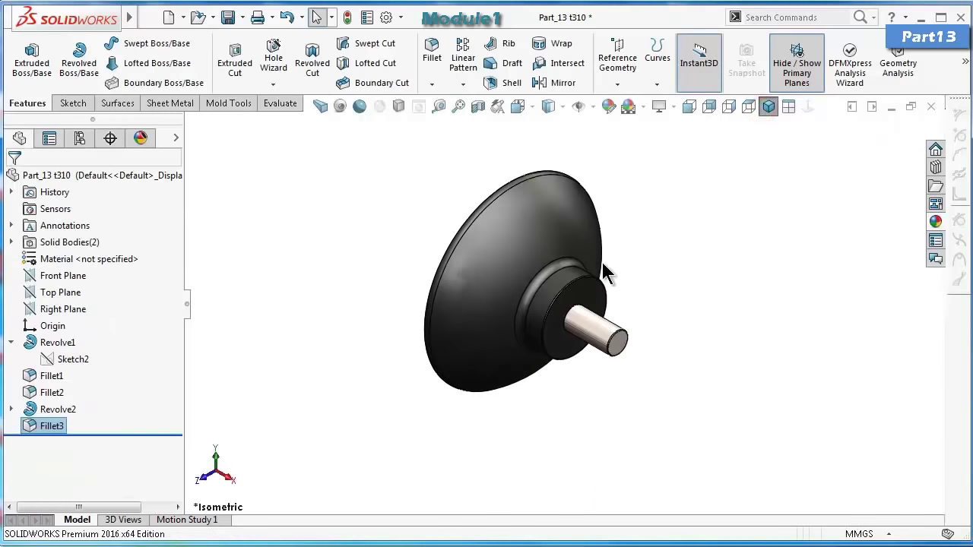
mouse_move(602, 262)
middle_down()
mouse_move(559, 148)
mouse_move(643, 265)
mouse_move(657, 249)
middle_up()
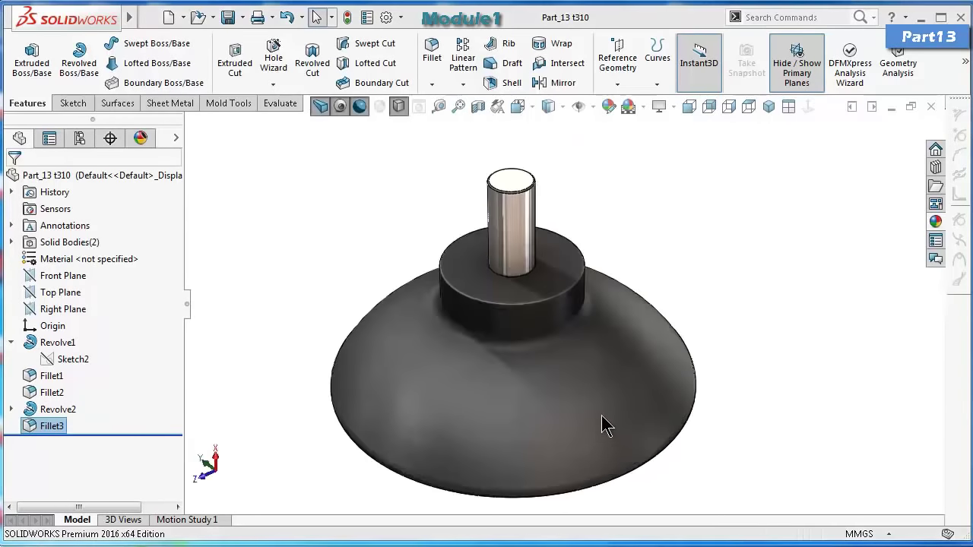
middle_drag(605, 425, 678, 282)
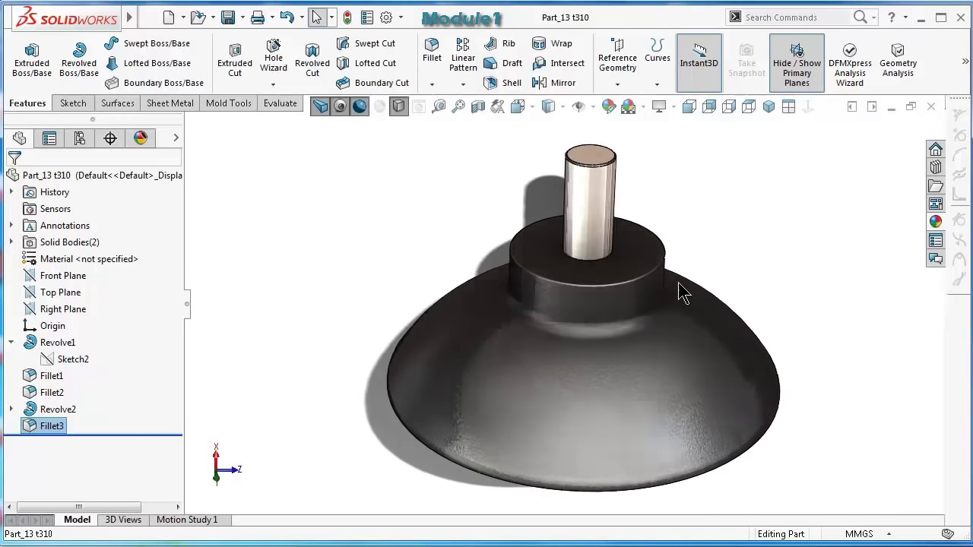
click(730, 238)
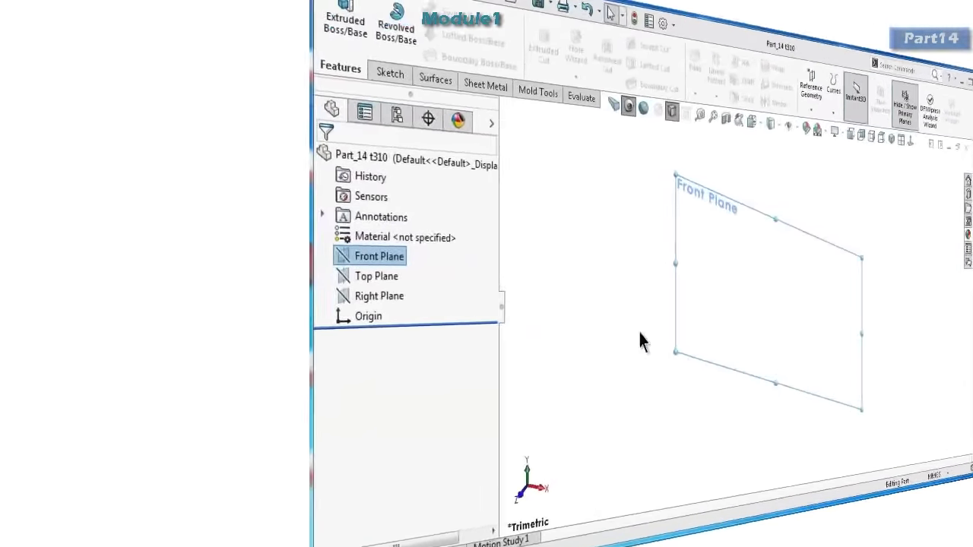
Start a sketch on the Top Plane and draw two concentric circles centred on the origin, the outer about 257 mm in diameter.
click(63, 276)
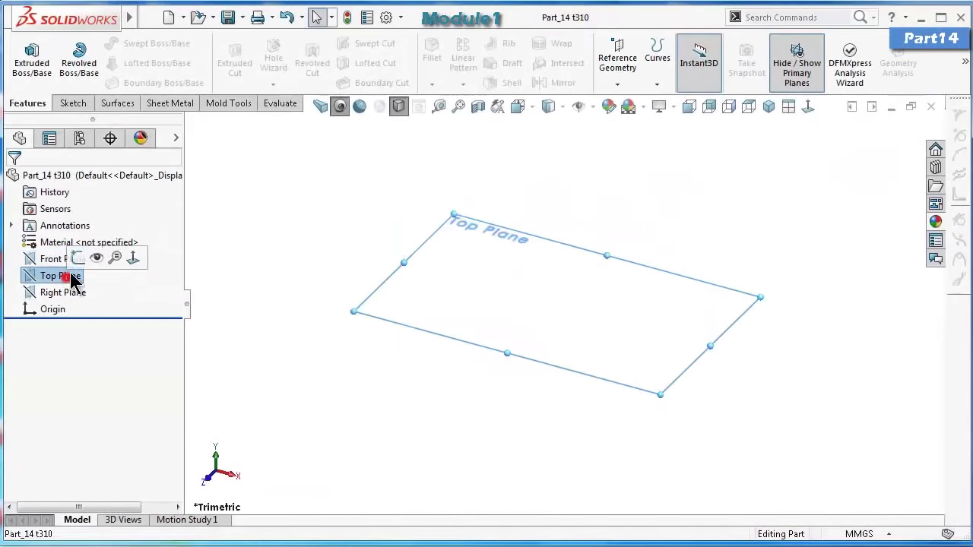
click(76, 260)
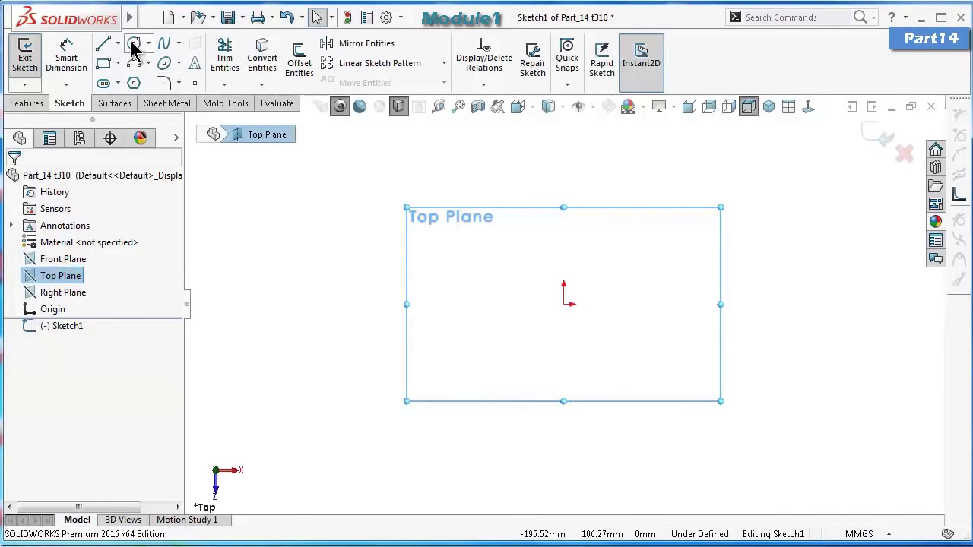
click(133, 48)
click(563, 304)
click(469, 227)
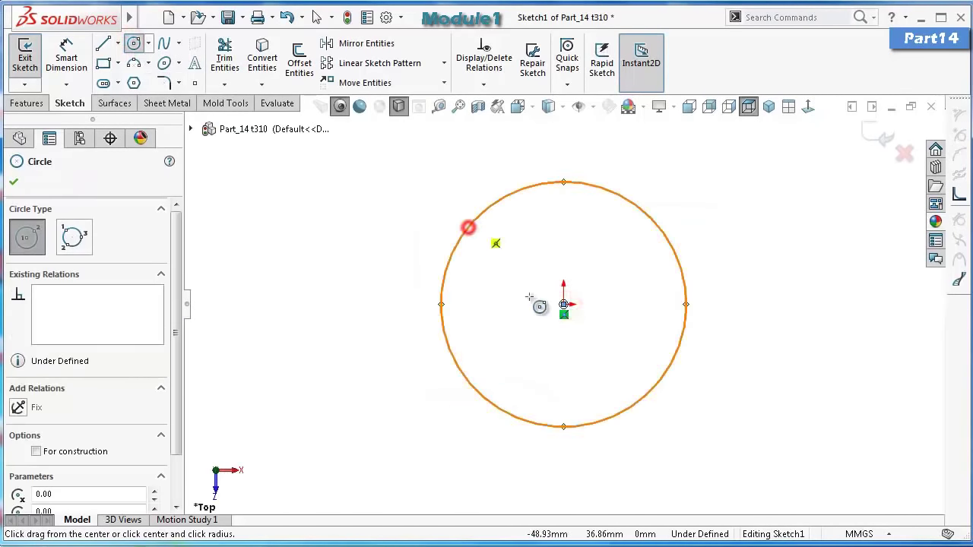
click(563, 304)
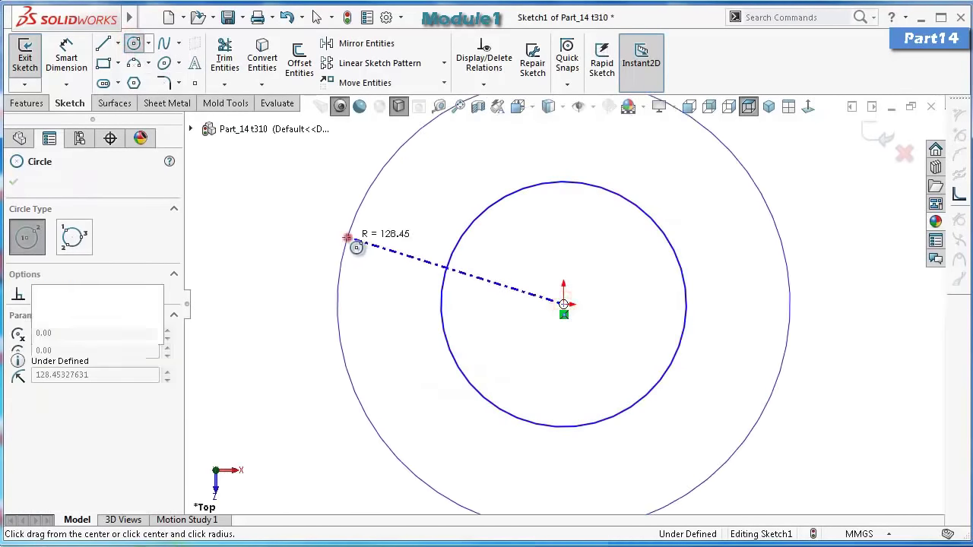
click(347, 238)
Dimension the outer circle's diameter to 40 mm and the inner circle's diameter to 20 mm.
right_drag(228, 381, 238, 327)
click(355, 221)
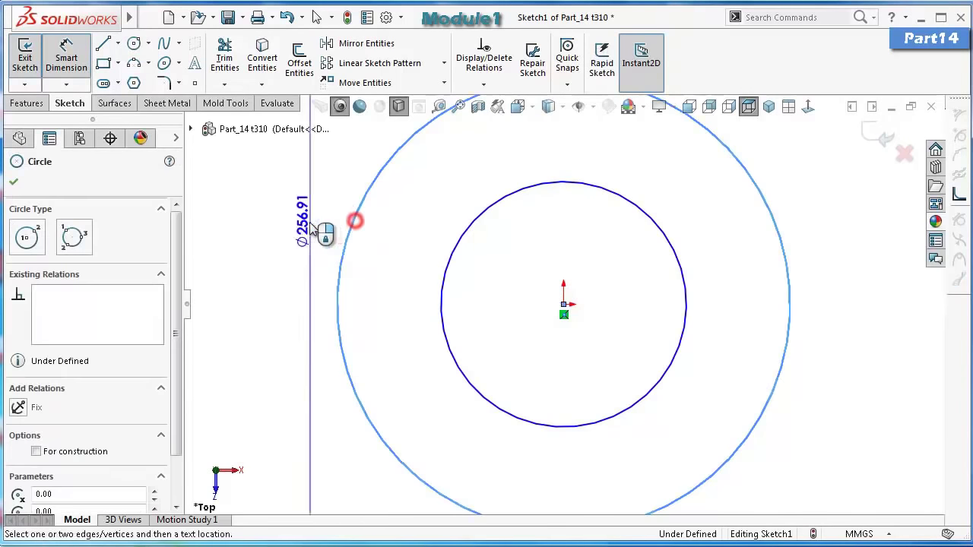
click(311, 227)
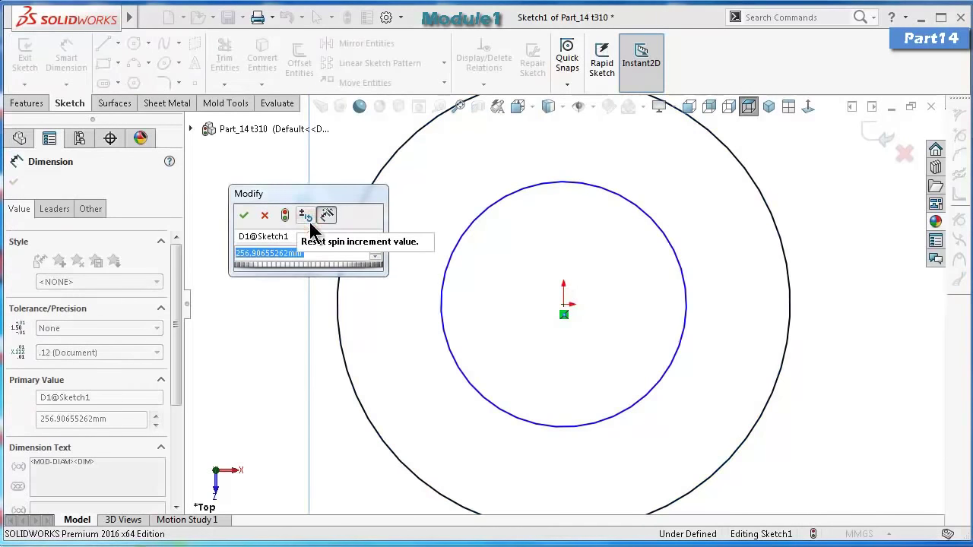
text(40)
key(Return)
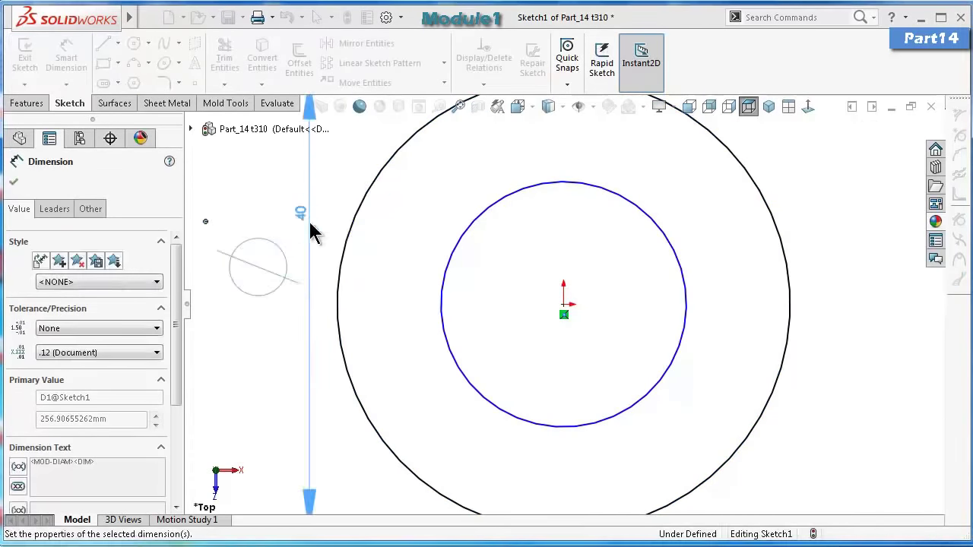
click(471, 234)
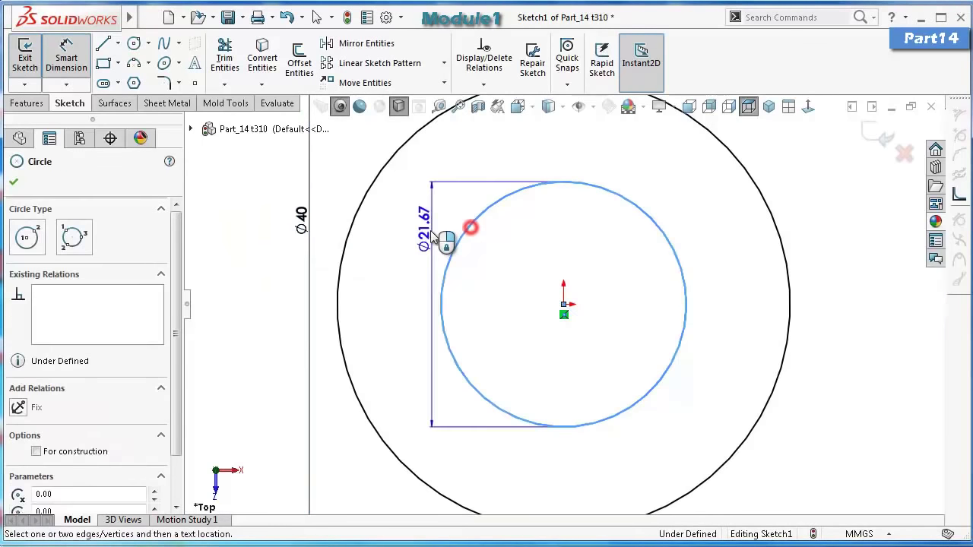
click(432, 235)
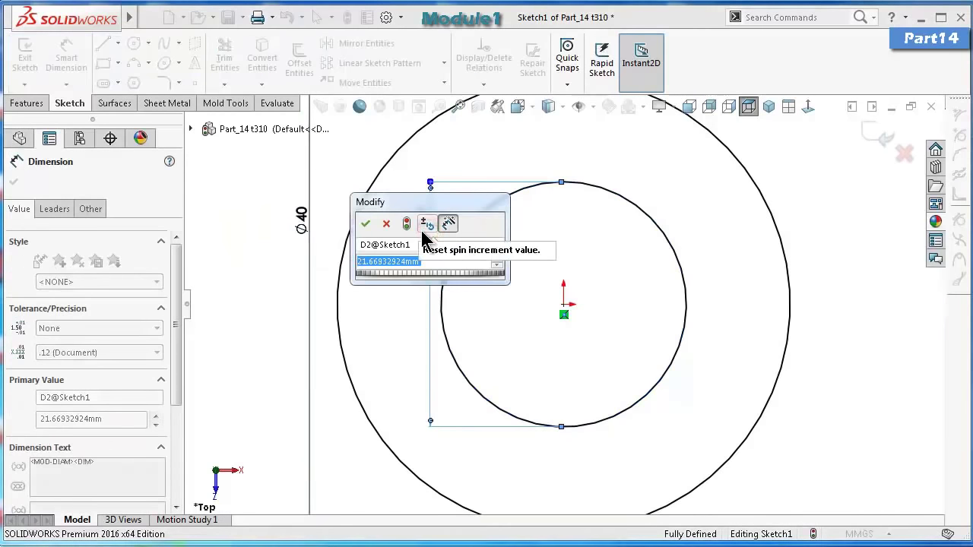
text(20)
key(Return)
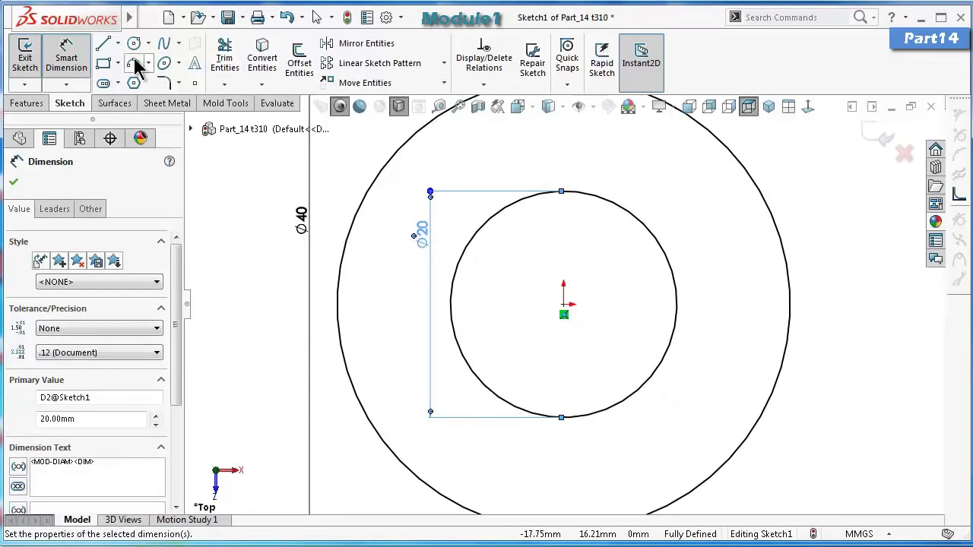
Draw a small circle between the two circles, right of the origin and level with it, and dimension its diameter to 3.5 mm.
click(136, 44)
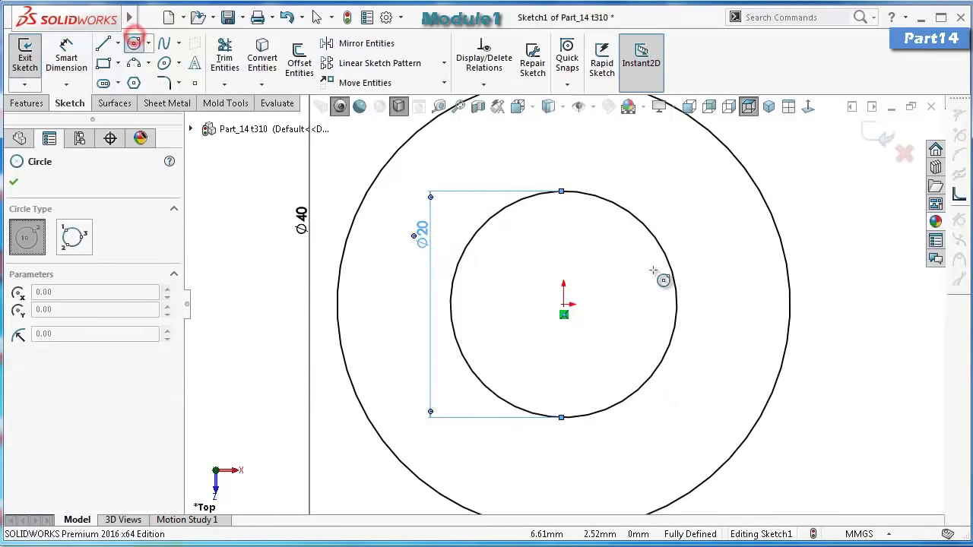
click(741, 305)
click(732, 276)
key(d)
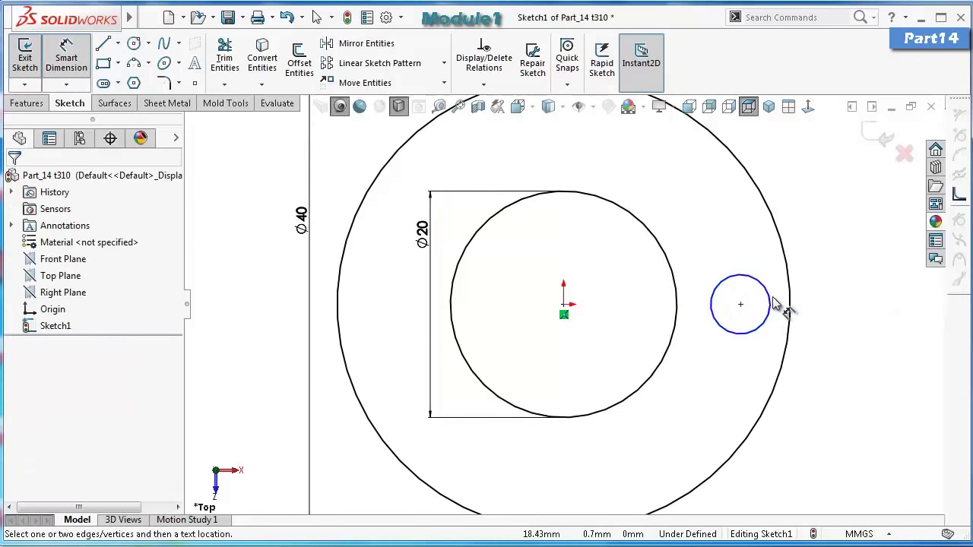
click(770, 304)
click(849, 268)
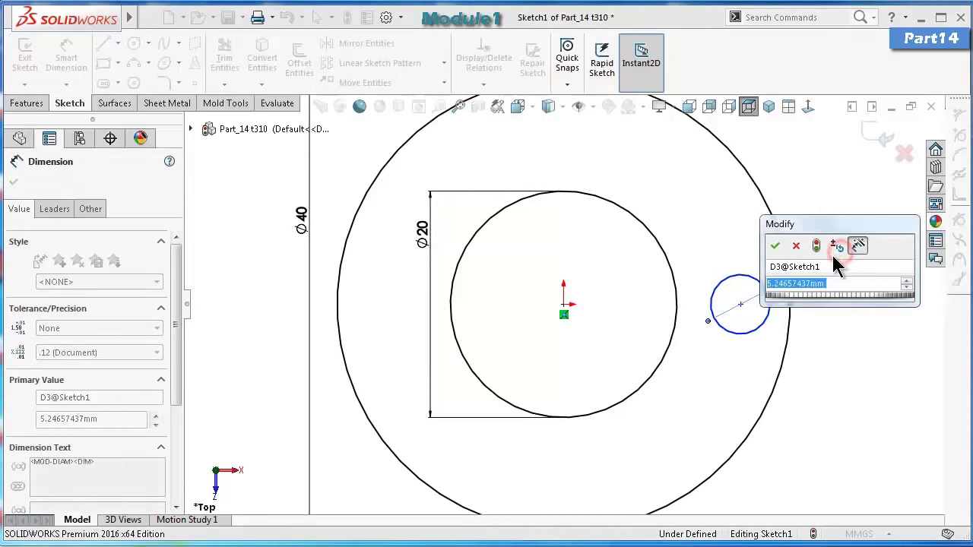
text(3.5)
key(Return)
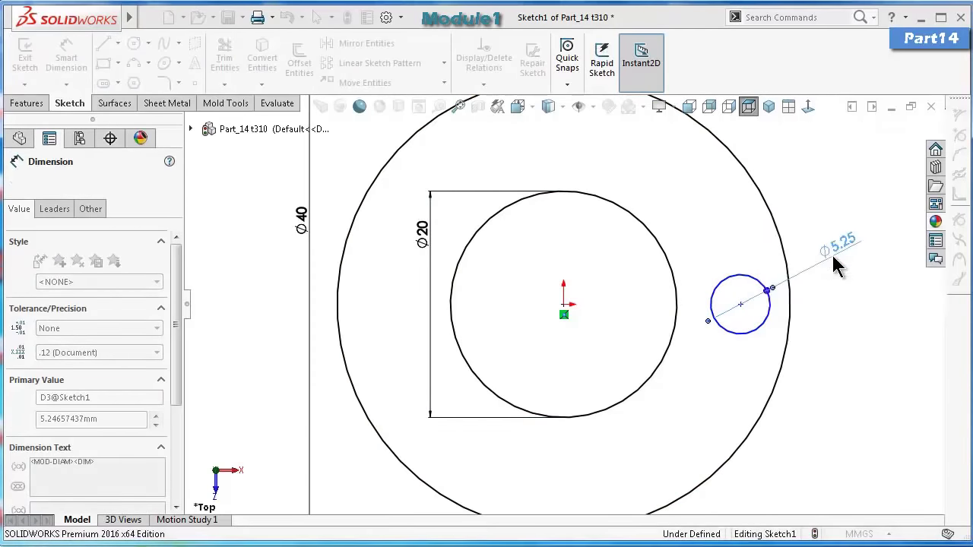
Dimension the distance between the small circle's centre and the origin to 14.5 mm.
click(740, 304)
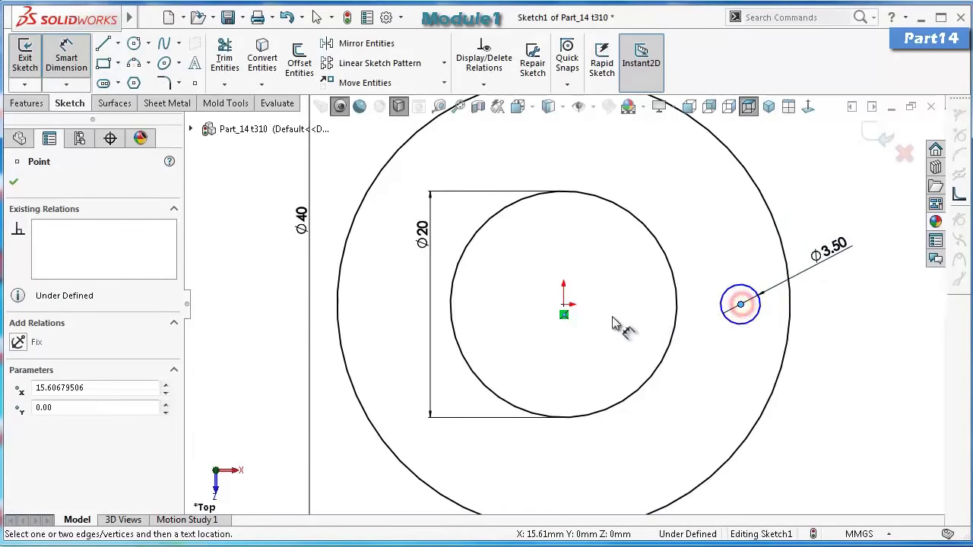
click(563, 305)
click(487, 309)
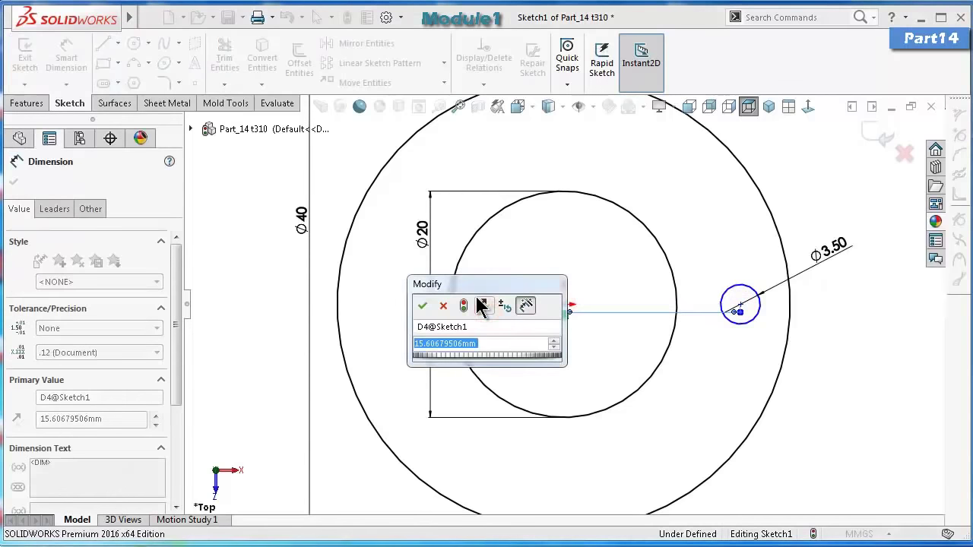
text(14.5)
key(Return)
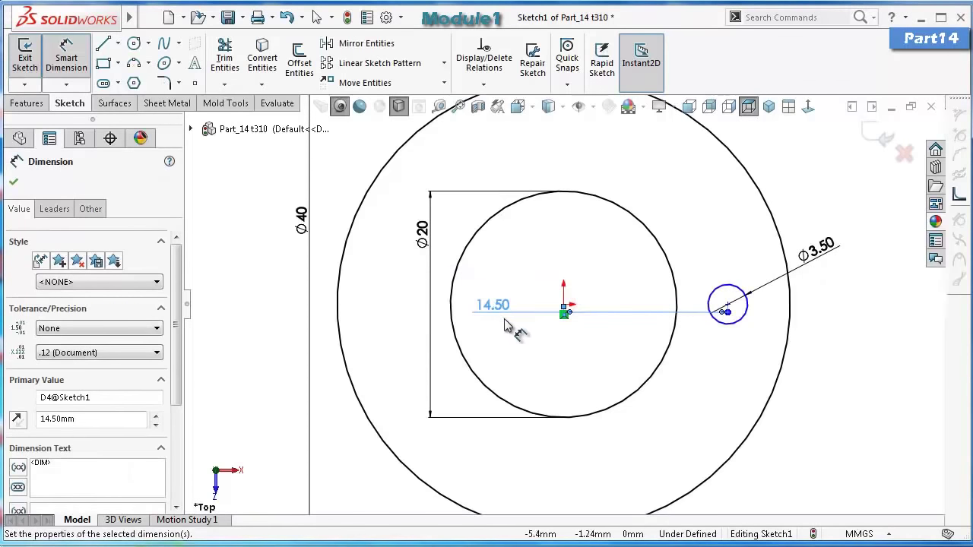
key(Escape)
Add a horizontal relation between the small circle's centre and the origin.
click(726, 305)
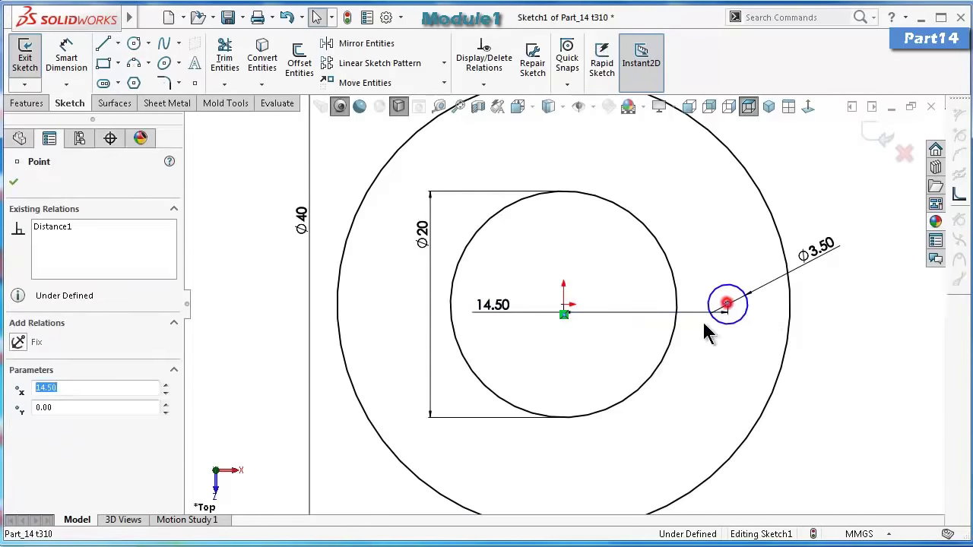
ctrl+click(564, 305)
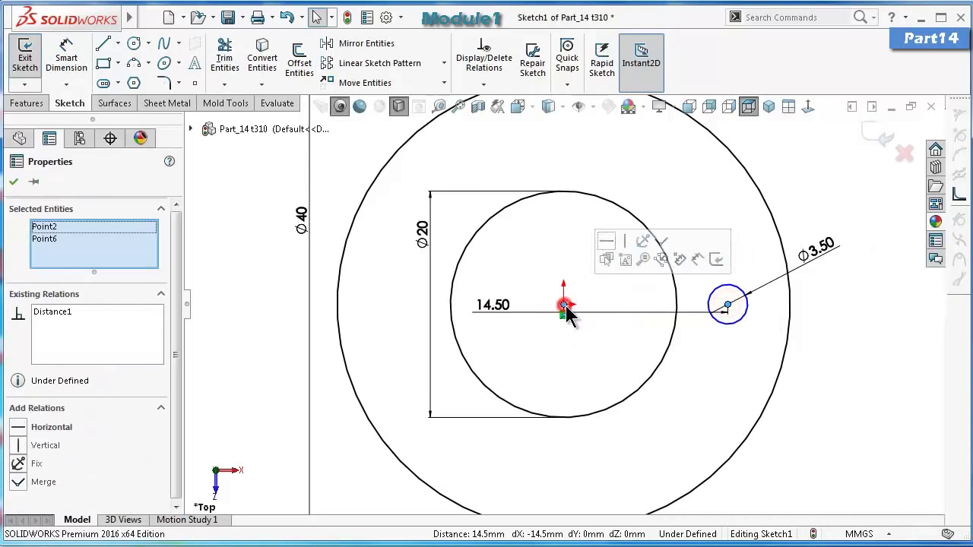
click(608, 244)
click(867, 364)
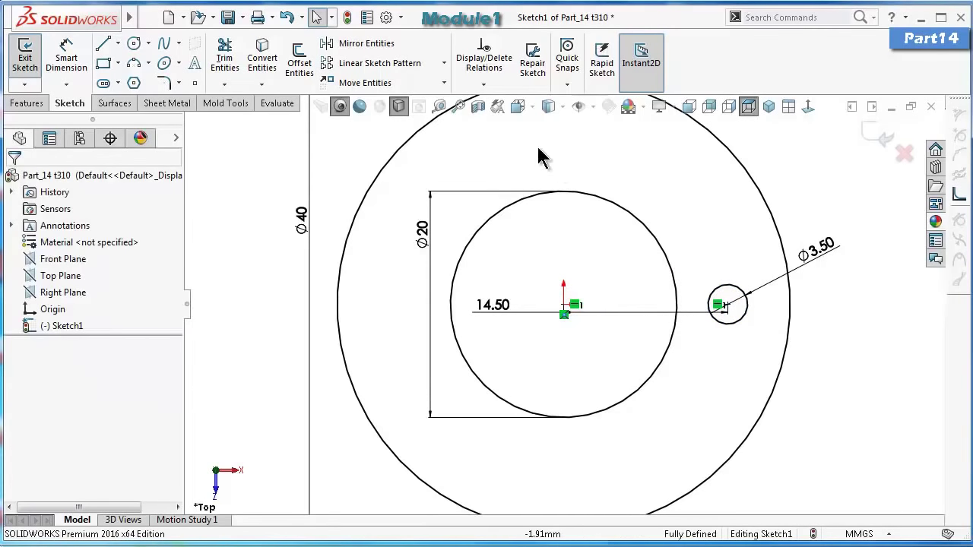
Create a circular sketch pattern of only the 3.5 mm circle around the origin, with 3 equally spaced instances over 360°.
click(448, 63)
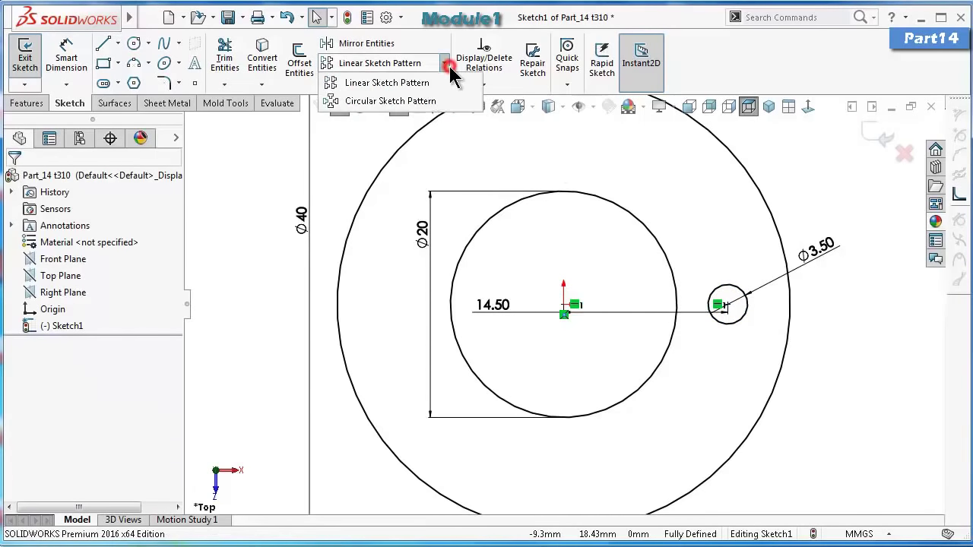
click(426, 101)
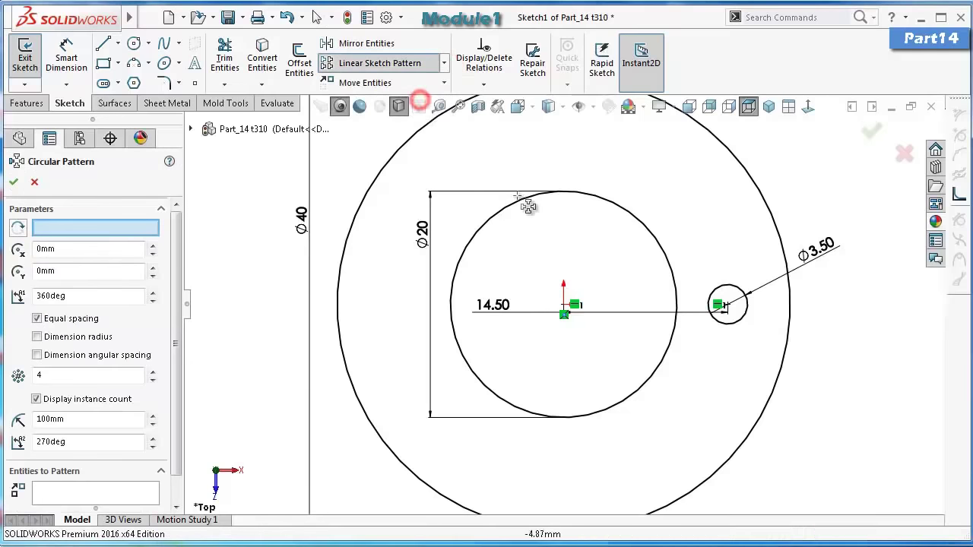
click(153, 381)
click(144, 228)
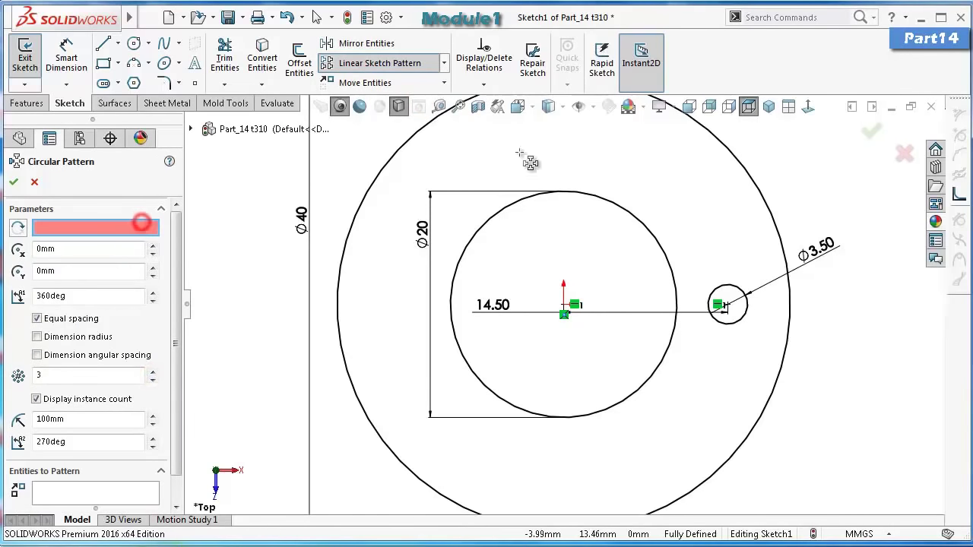
click(515, 202)
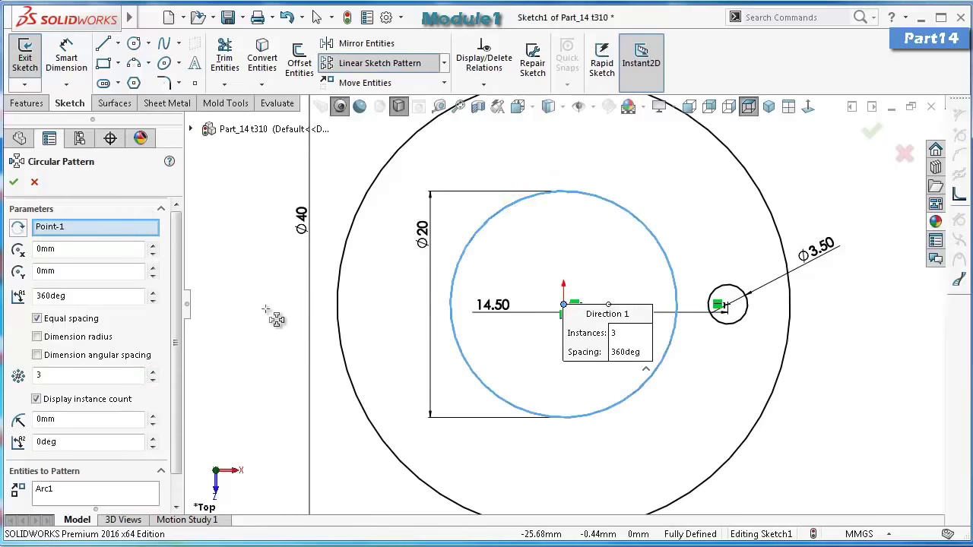
drag(175, 259, 194, 362)
click(122, 462)
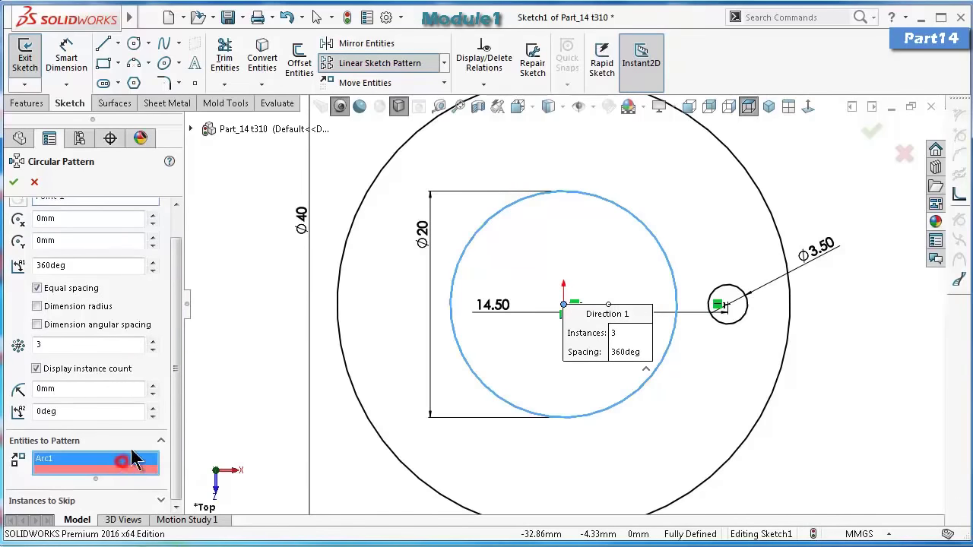
click(742, 325)
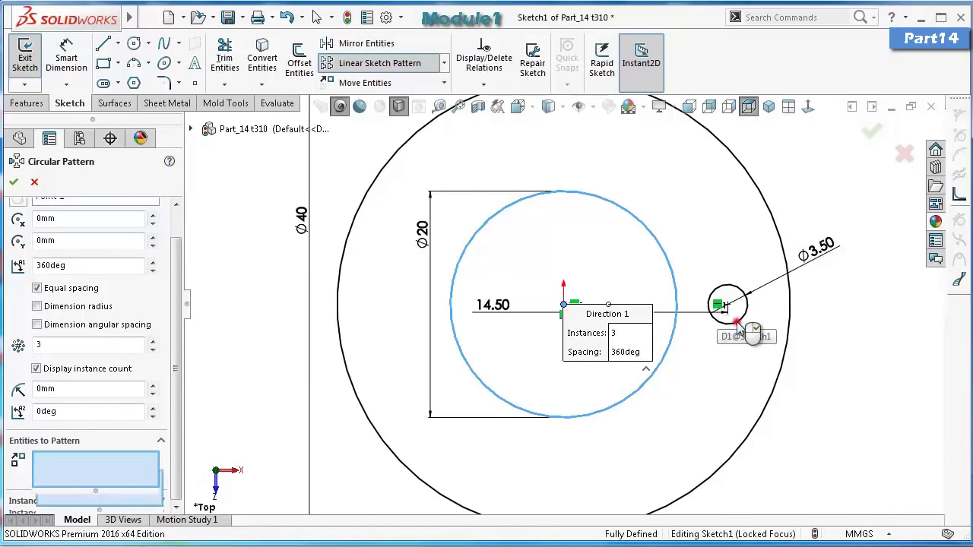
click(44, 459)
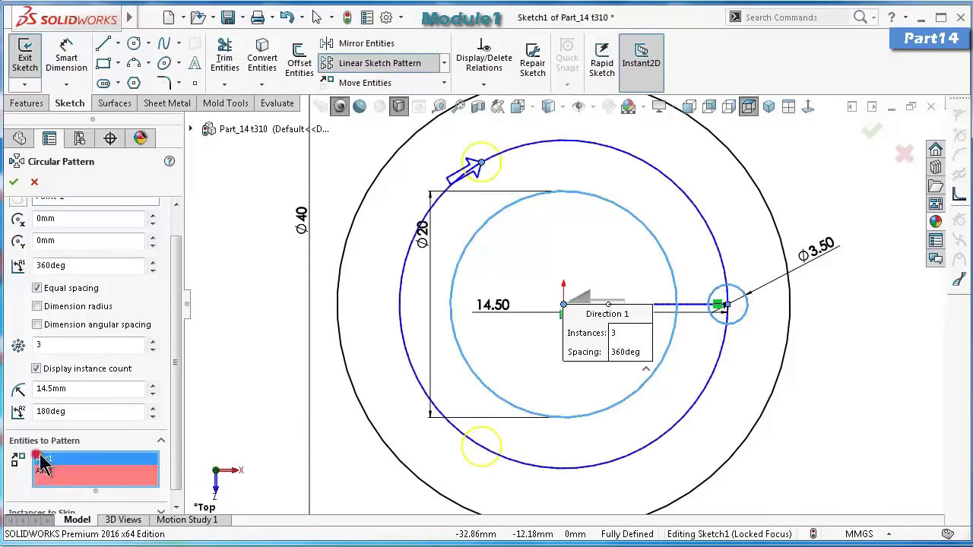
right_click(47, 459)
click(82, 483)
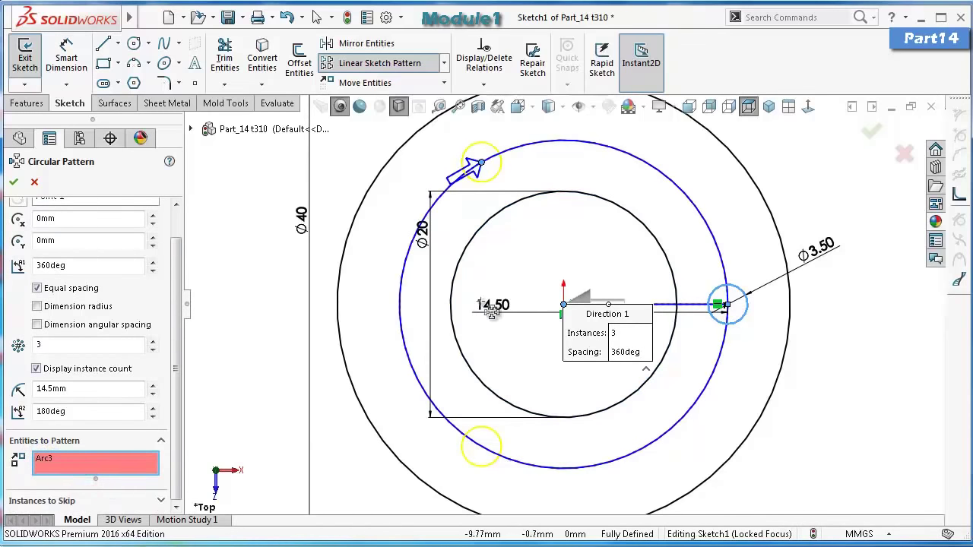
click(872, 132)
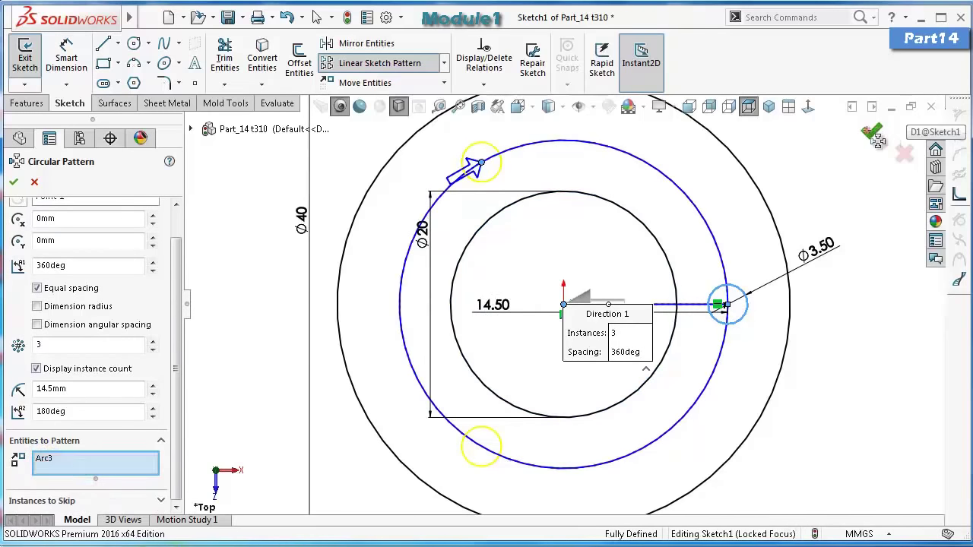
Fully define all entities in the sketch with automatically added dimensions.
click(485, 84)
click(484, 138)
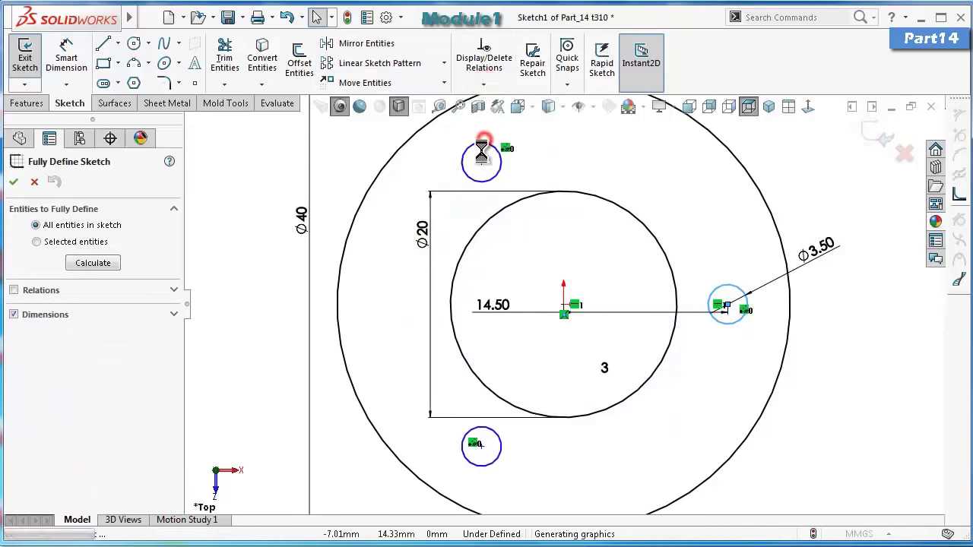
click(13, 182)
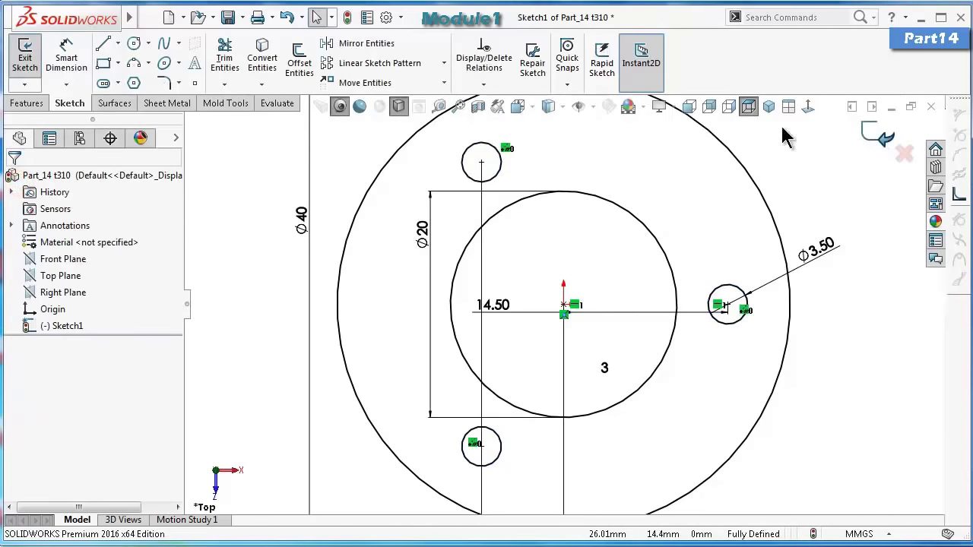
Extrude the ring sketch with its three holes to a blind depth of 3 mm.
click(27, 103)
click(30, 59)
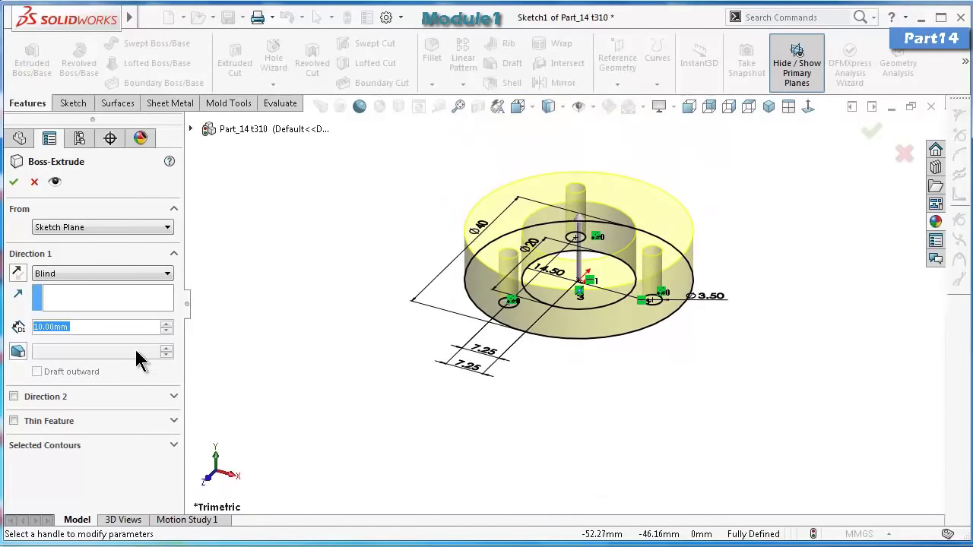
text(3)
click(319, 195)
click(15, 181)
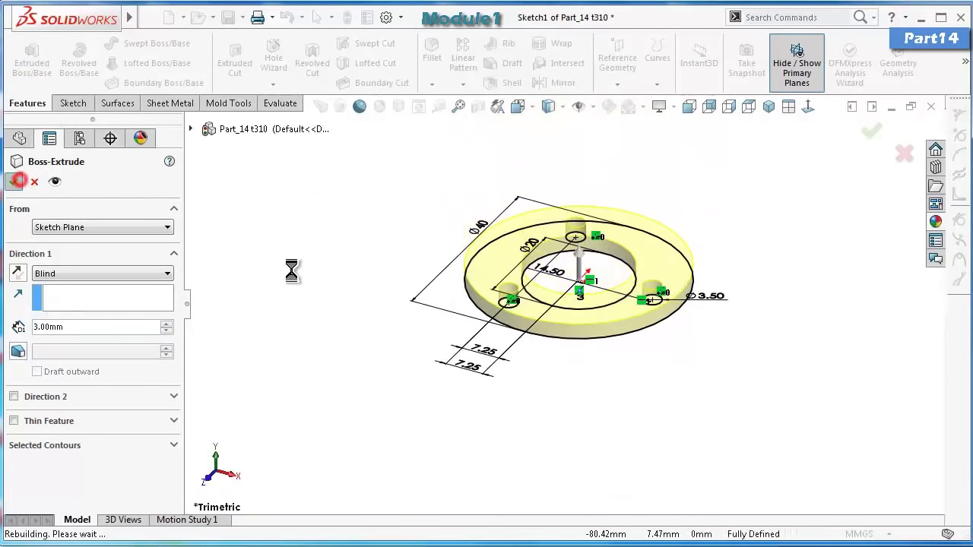
click(699, 185)
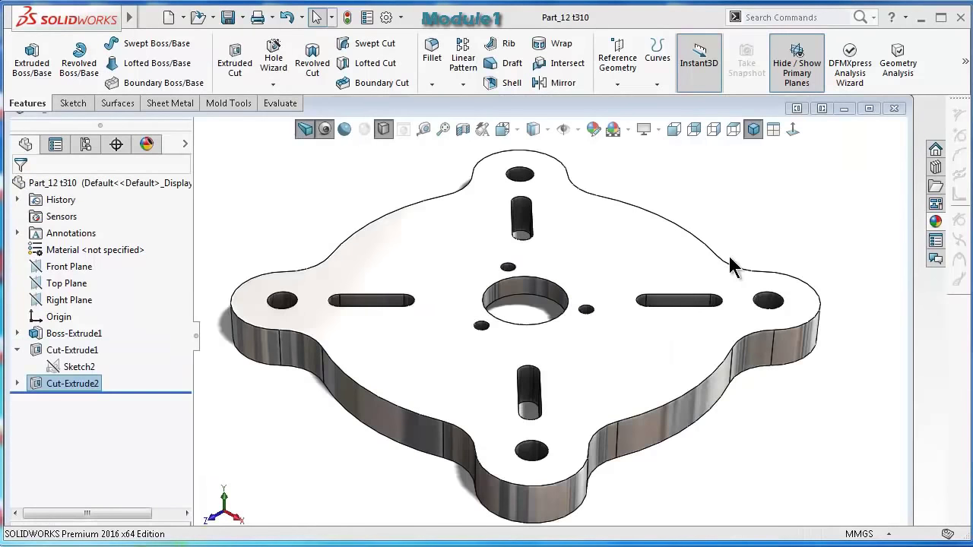
Start a new assembly document and turn on the display of origins.
click(169, 18)
click(508, 242)
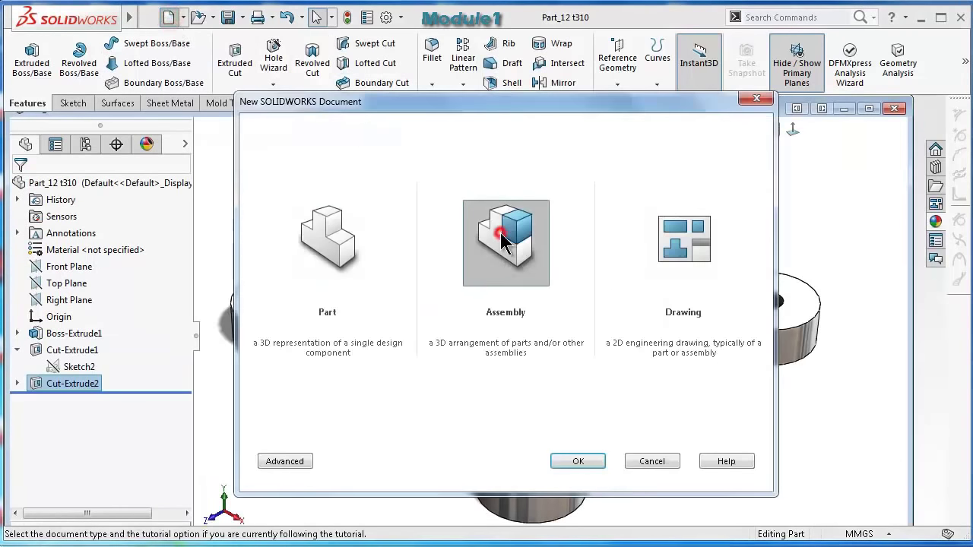
click(578, 461)
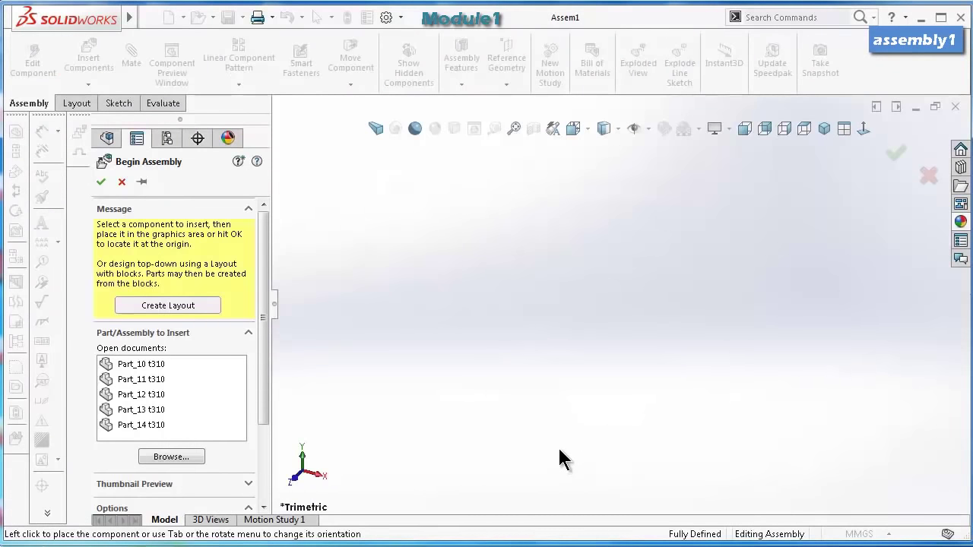
click(650, 130)
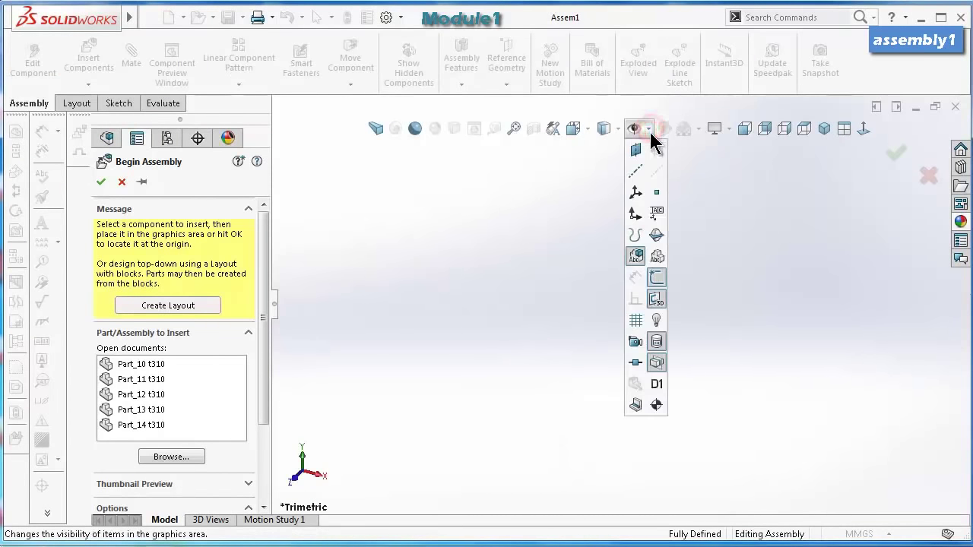
click(636, 214)
Insert Part_12 t310 as the first component, placed on the assembly origin.
click(893, 154)
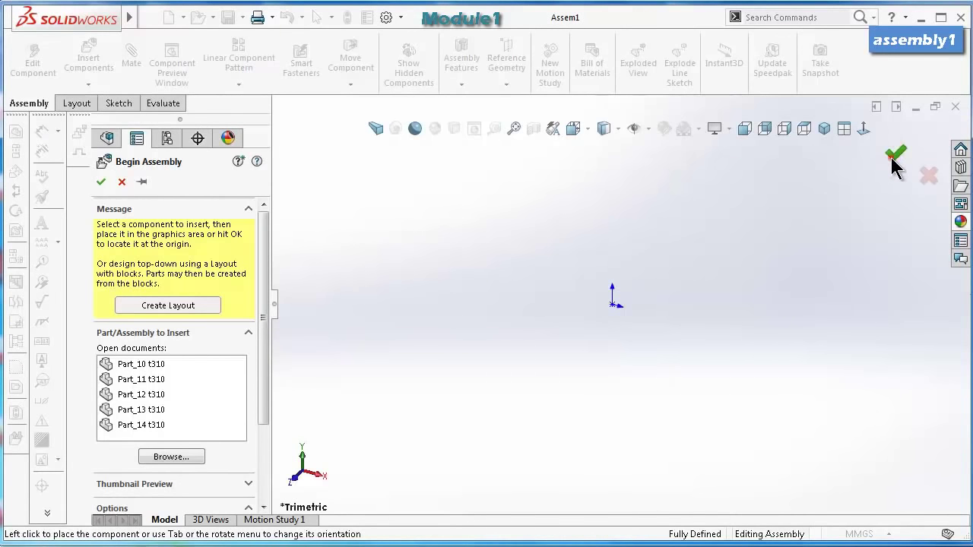
click(893, 158)
click(94, 61)
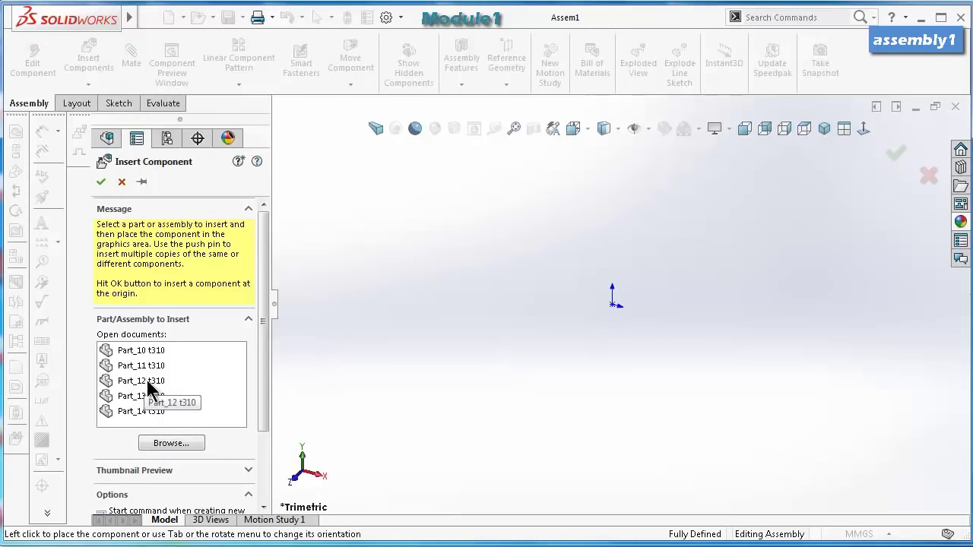
click(149, 381)
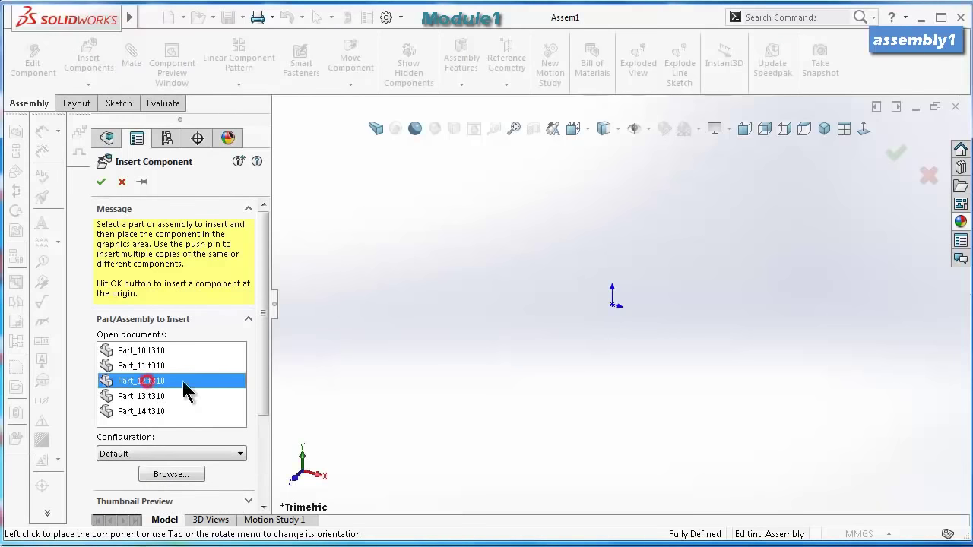
click(619, 304)
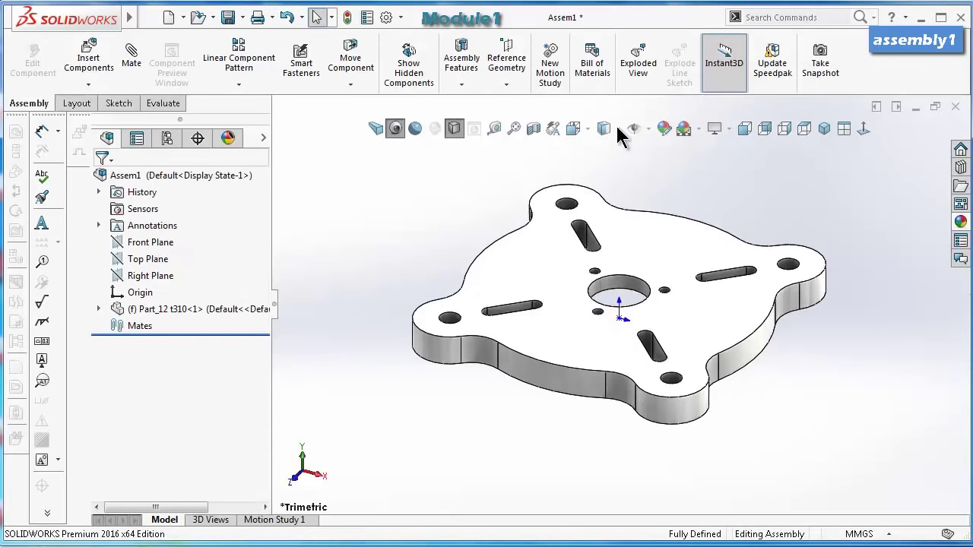
Turn off the display of origins and set the assembly to the isometric view.
click(645, 130)
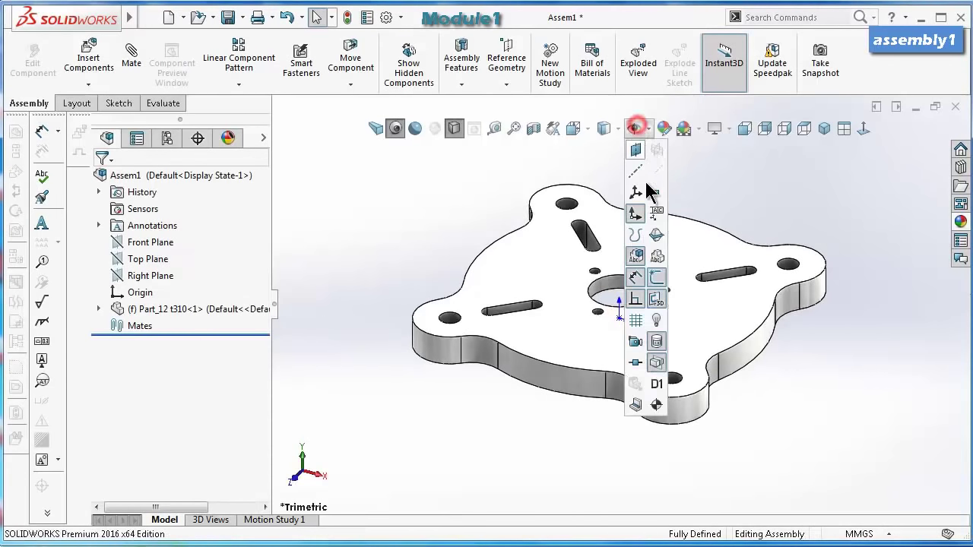
click(782, 189)
mouse_move(755, 248)
middle_down()
mouse_move(735, 252)
mouse_move(716, 330)
mouse_move(677, 360)
middle_up()
key(ctrl+7)
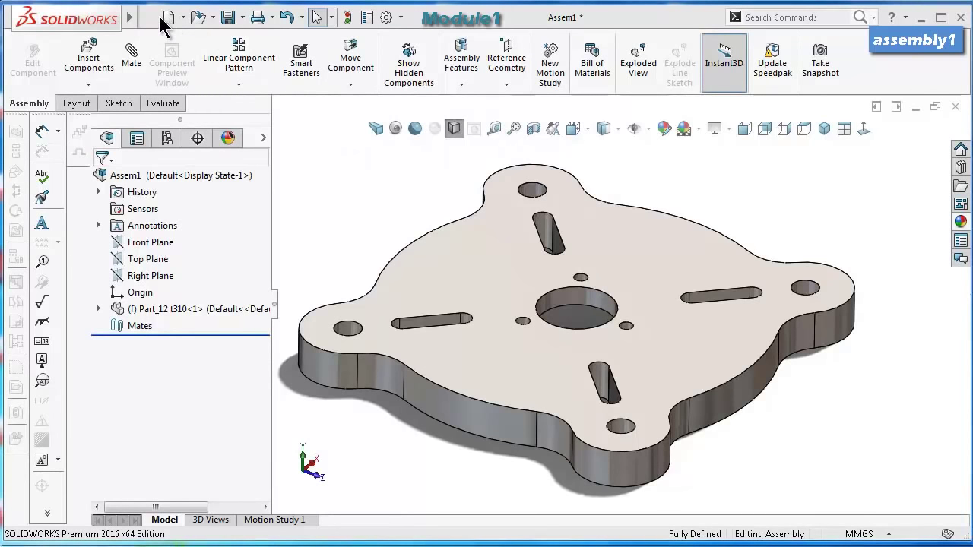
Insert Part_13 t310 into the assembly beside one corner lobe of the plate.
click(89, 61)
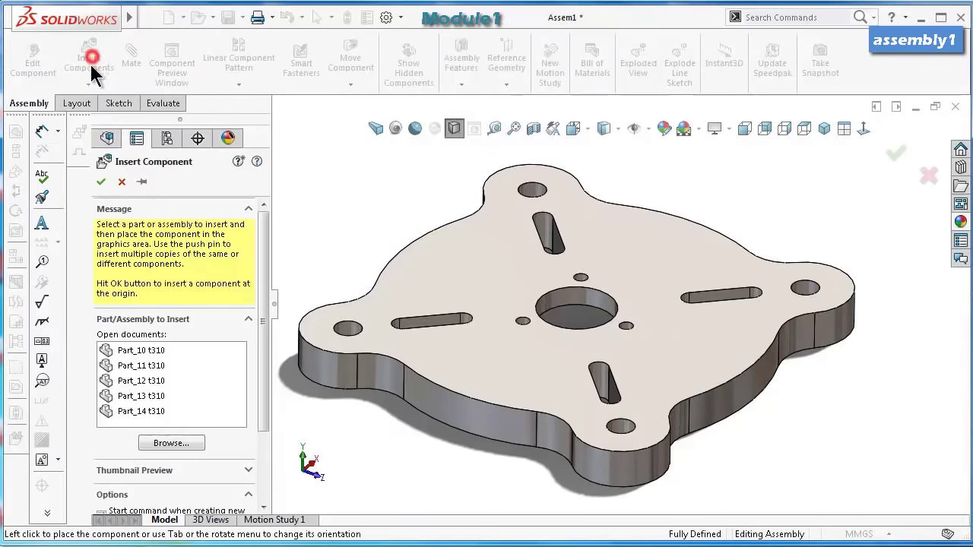
click(144, 397)
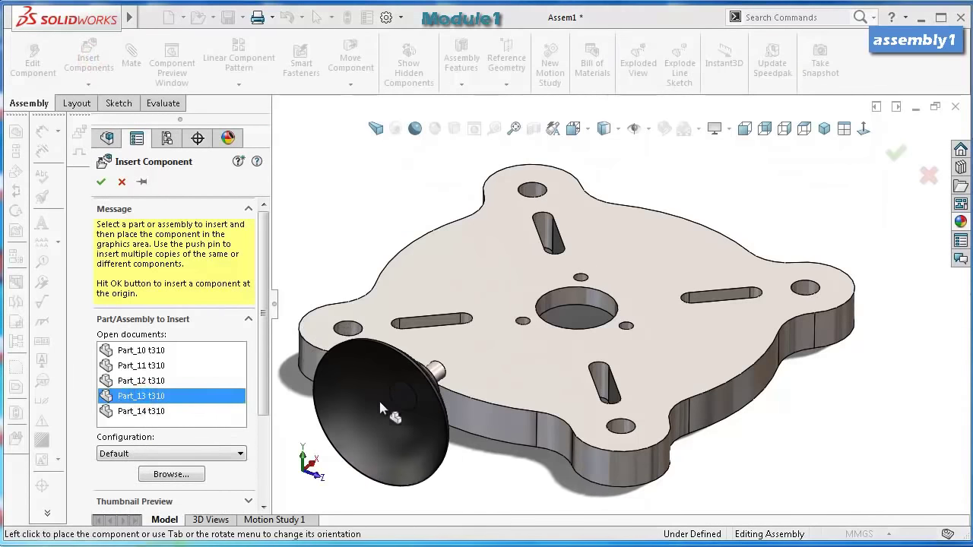
click(367, 414)
Add a concentric mate between the pin of Part_13 and the nearby corner hole of Part_12.
middle_drag(367, 414, 449, 411)
click(457, 452)
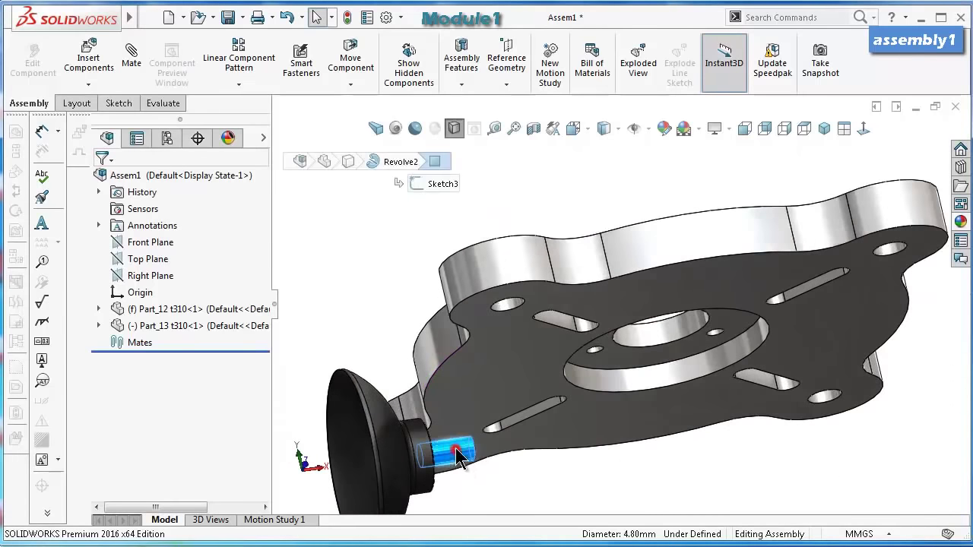
click(628, 360)
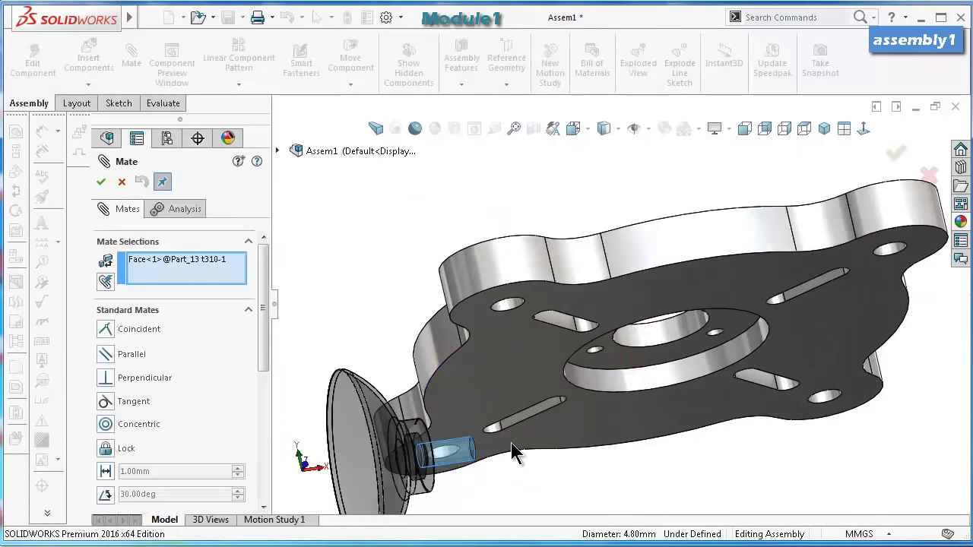
middle_drag(487, 392, 466, 444)
scroll(479, 467, down, 1)
middle_drag(500, 476, 492, 494)
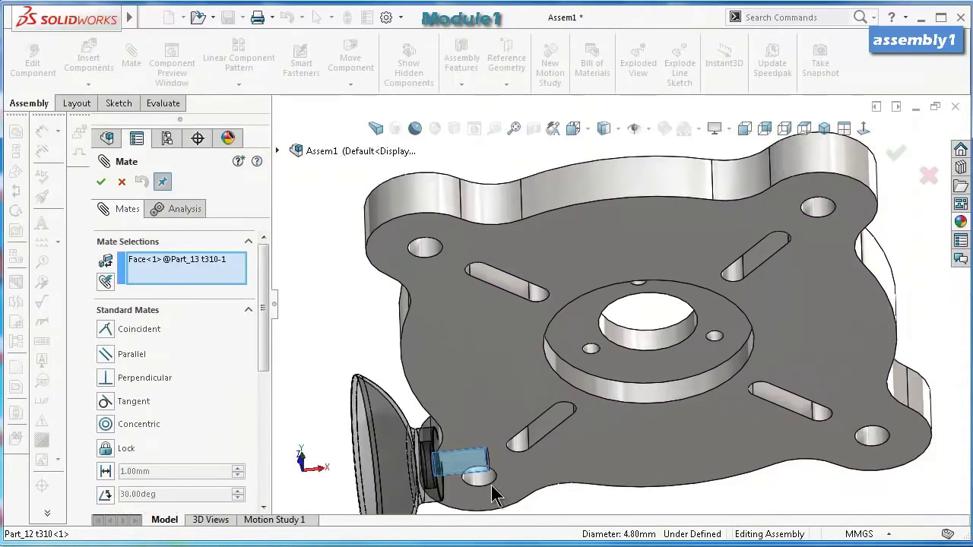
click(489, 484)
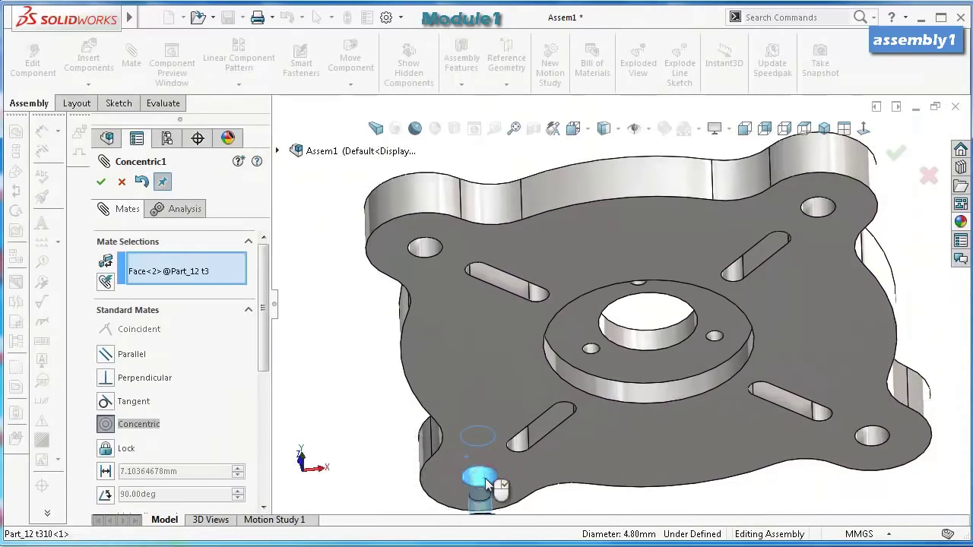
click(470, 479)
Add a coincident mate between the flat shoulder face of Part_13 and the underside of Part_12, and finish mating.
scroll(517, 503, up, 2)
middle_drag(489, 489, 523, 508)
scroll(619, 365, down, 6)
middle_drag(587, 374, 682, 427)
click(681, 440)
click(699, 415)
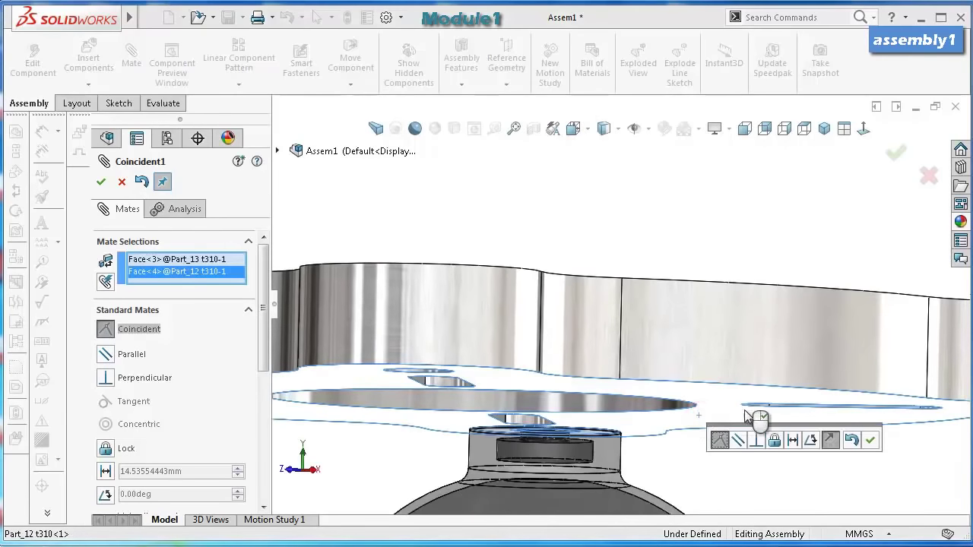
click(872, 439)
middle_drag(872, 447, 893, 160)
scroll(850, 220, up, 3)
scroll(847, 213, up, 2)
key(Escape)
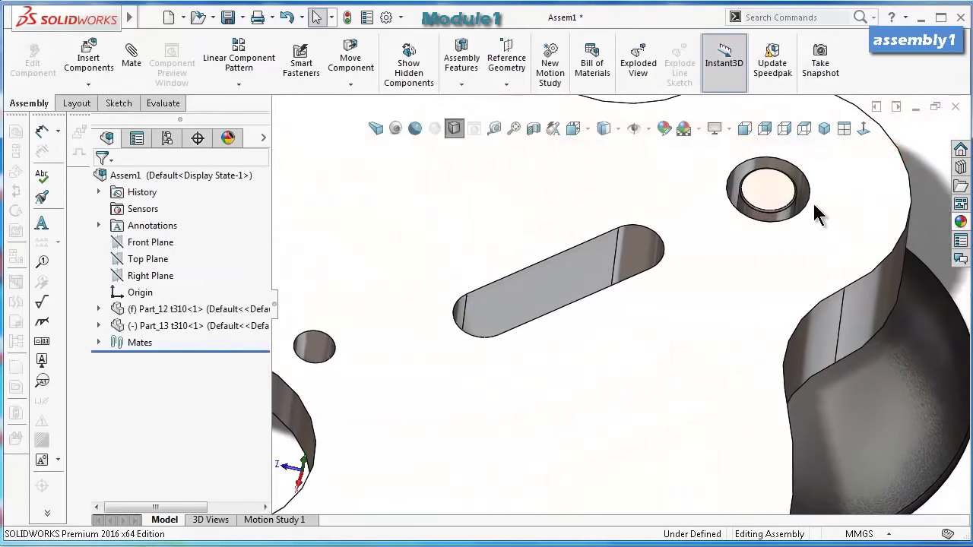
Start editing Part_12 in the assembly context, saving the assembly as Robotic Arm Assembly t310.
click(812, 201)
click(910, 121)
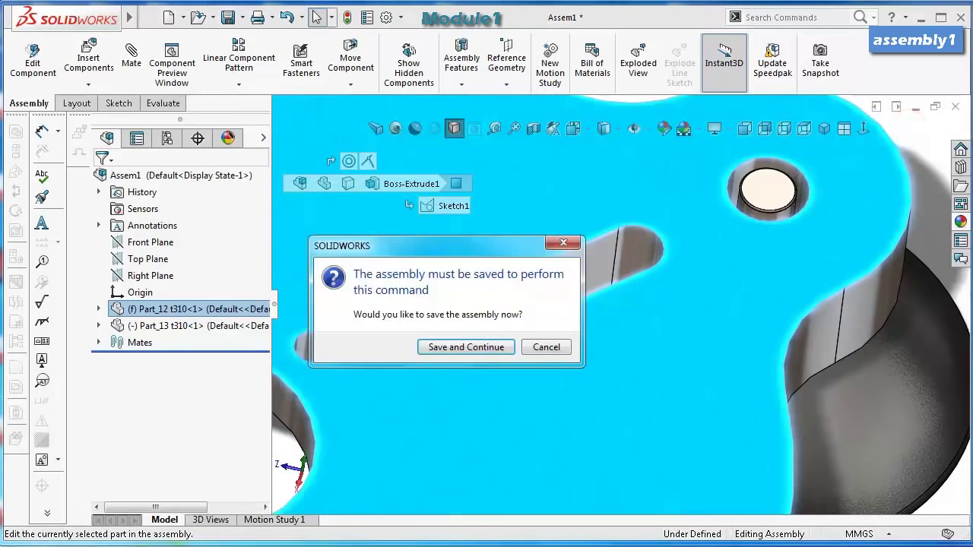
click(466, 347)
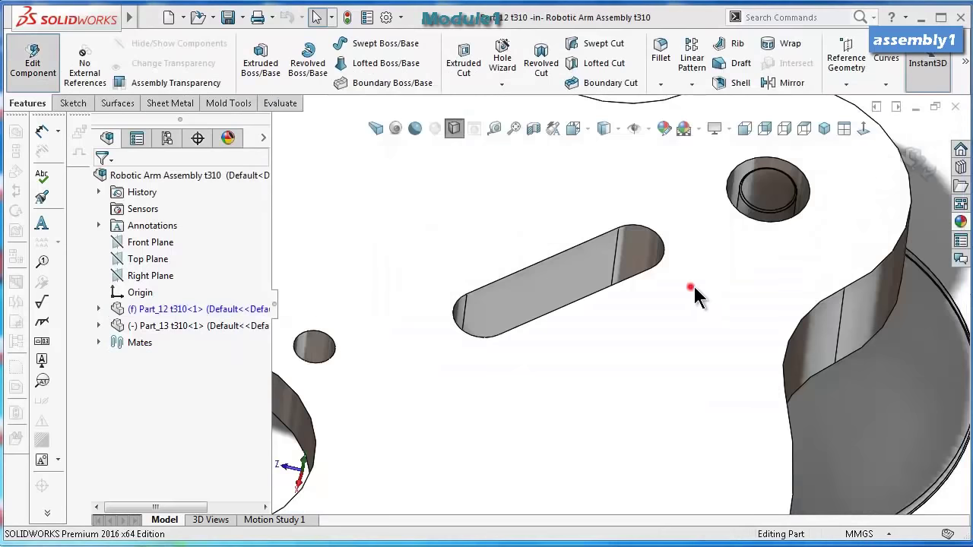
click(696, 294)
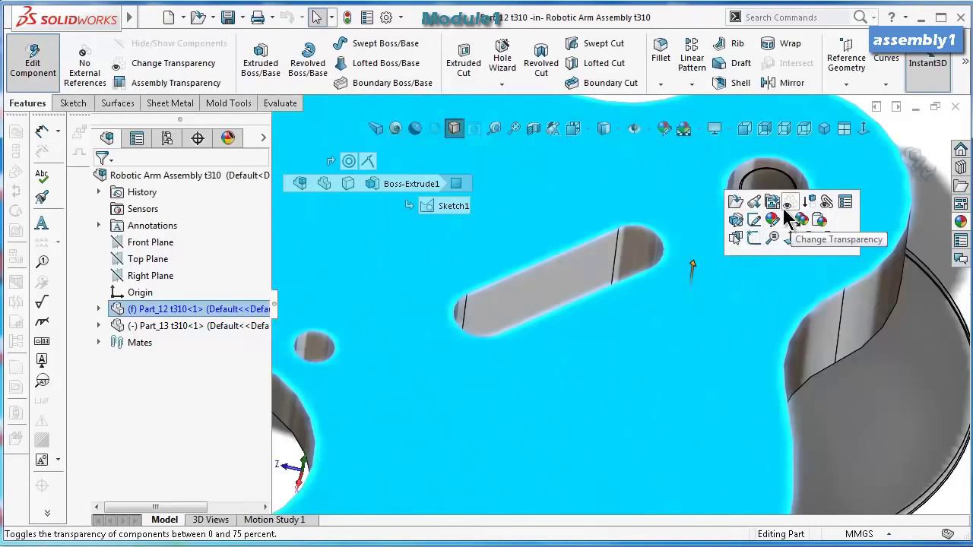
click(745, 219)
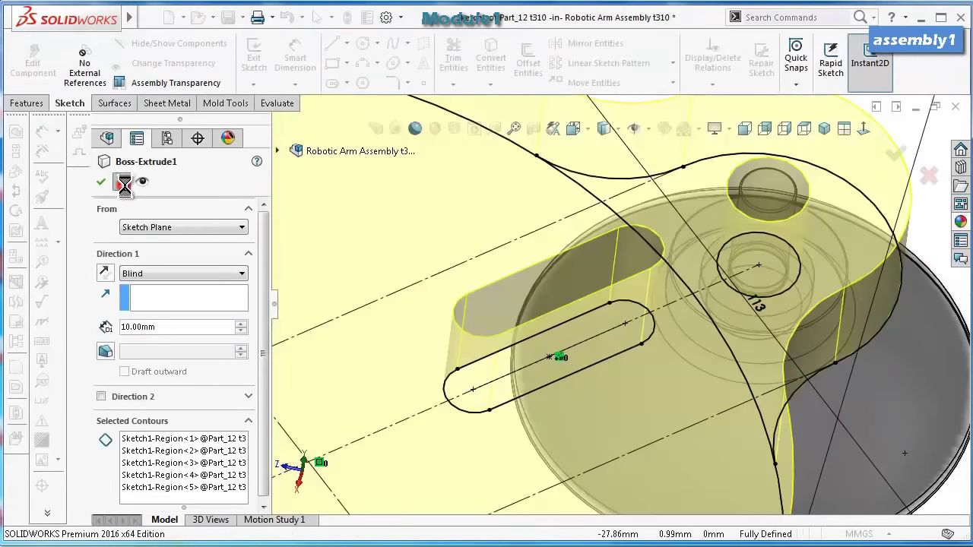
click(124, 182)
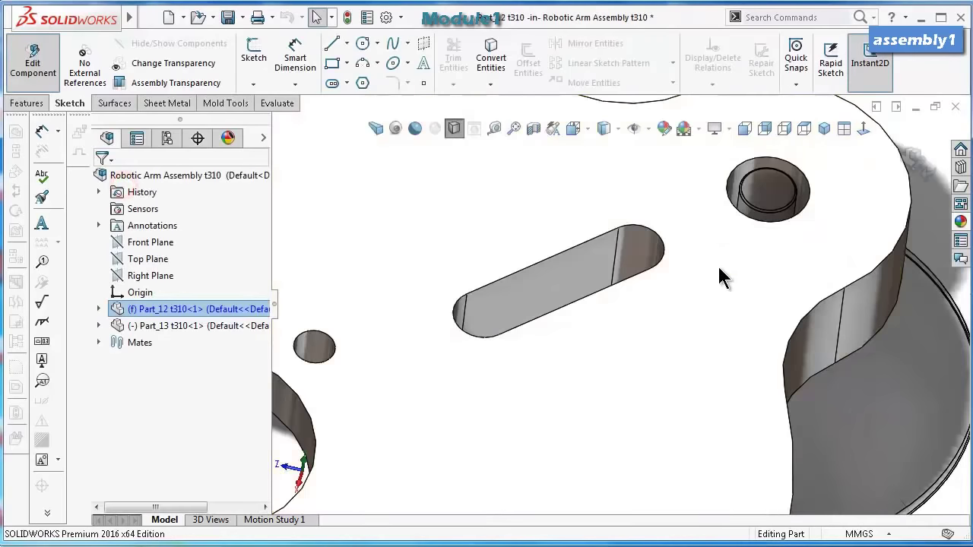
click(867, 215)
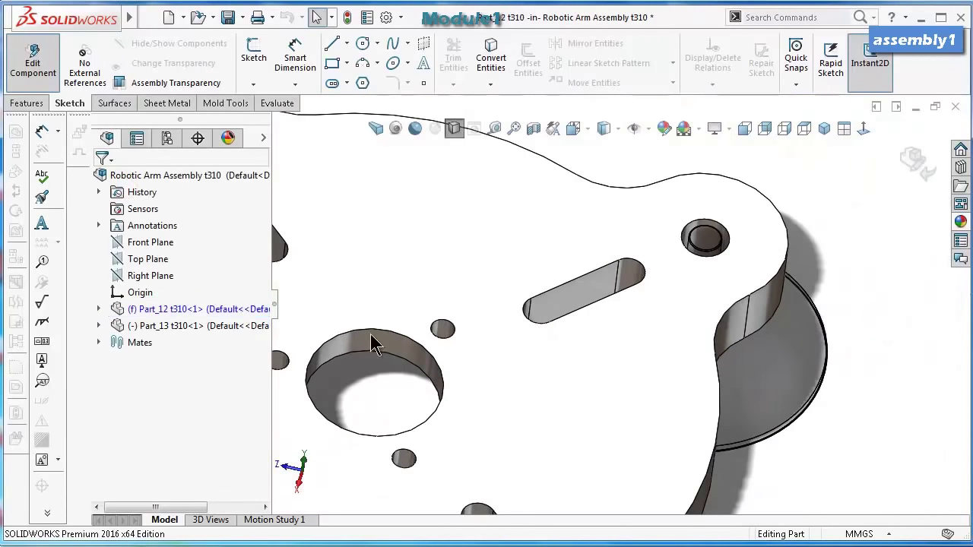
Set the corner hole diameter in Part_12's Boss-Extrude1 sketch to 4 mm and return to editing the assembly.
click(99, 309)
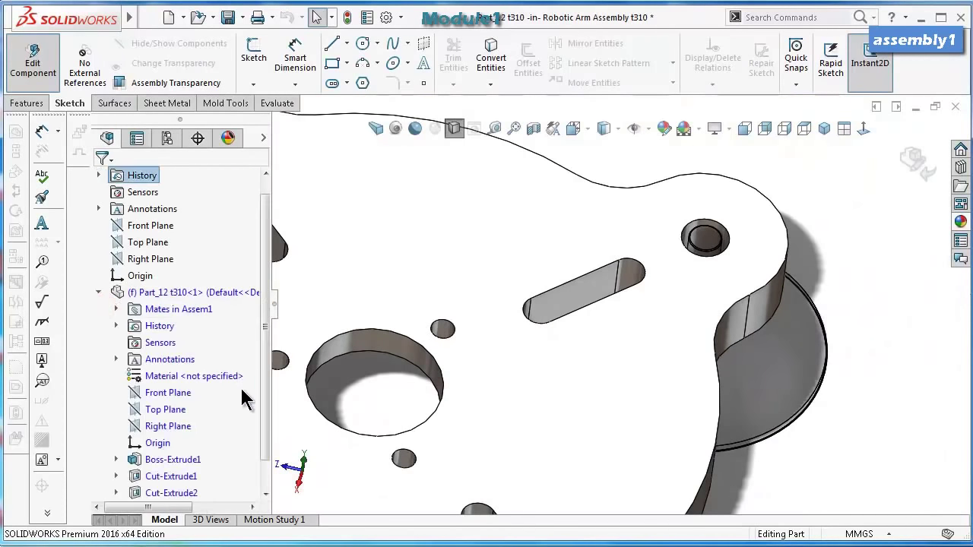
click(115, 459)
click(178, 477)
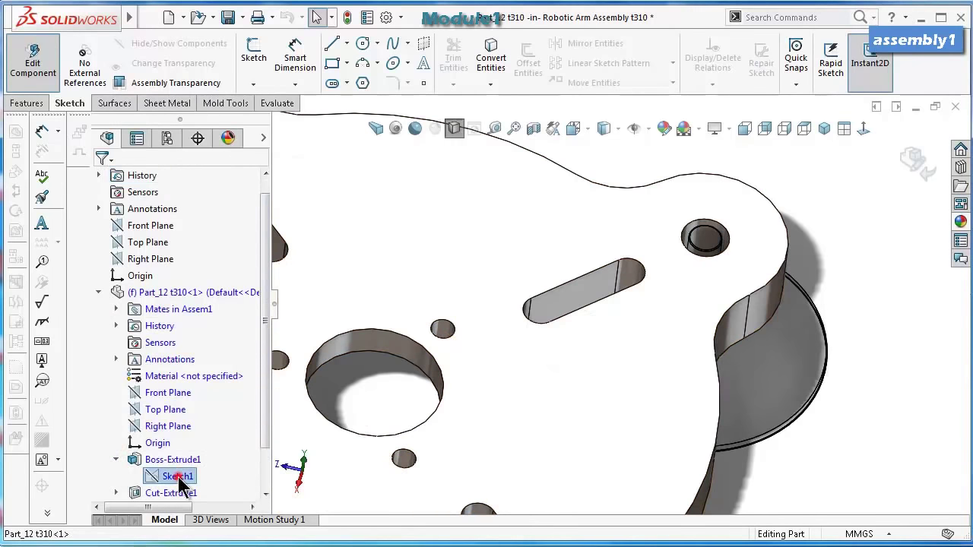
scroll(595, 323, up, 5)
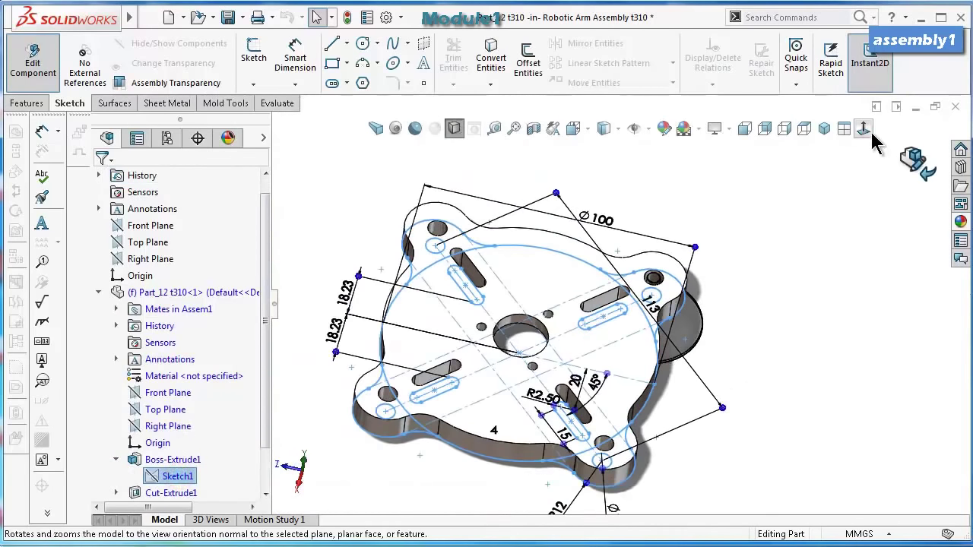
click(867, 130)
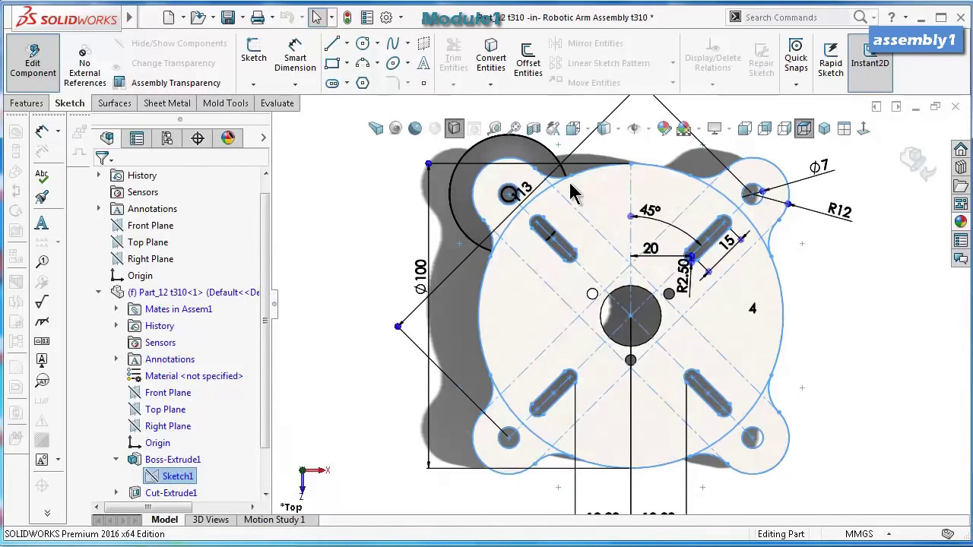
scroll(575, 194, down, 3)
scroll(669, 243, up, 3)
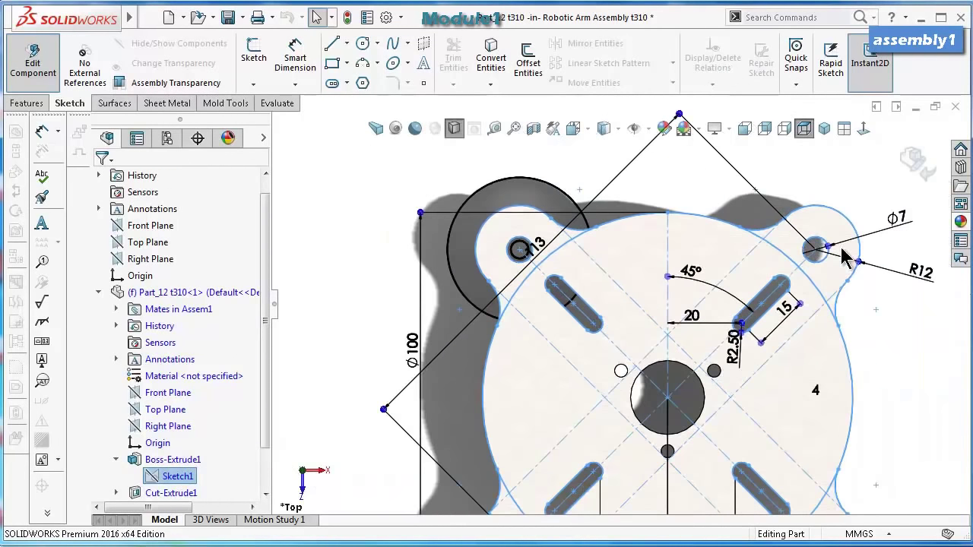
click(890, 214)
double_click(888, 212)
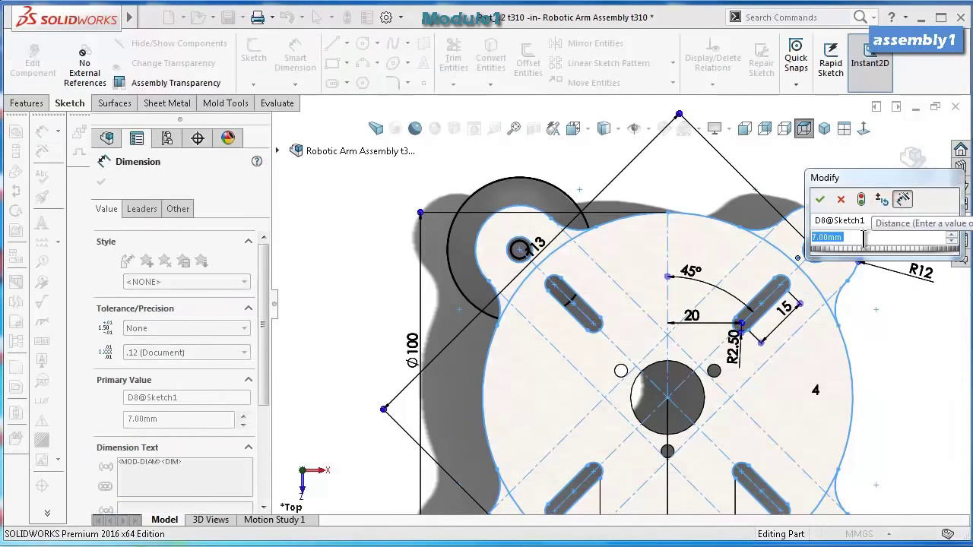
text(4)
key(Return)
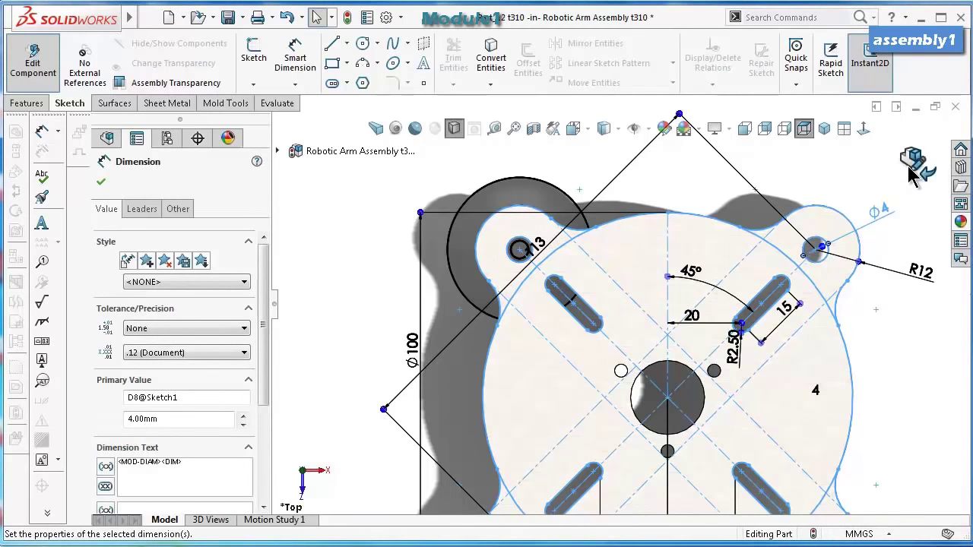
click(911, 161)
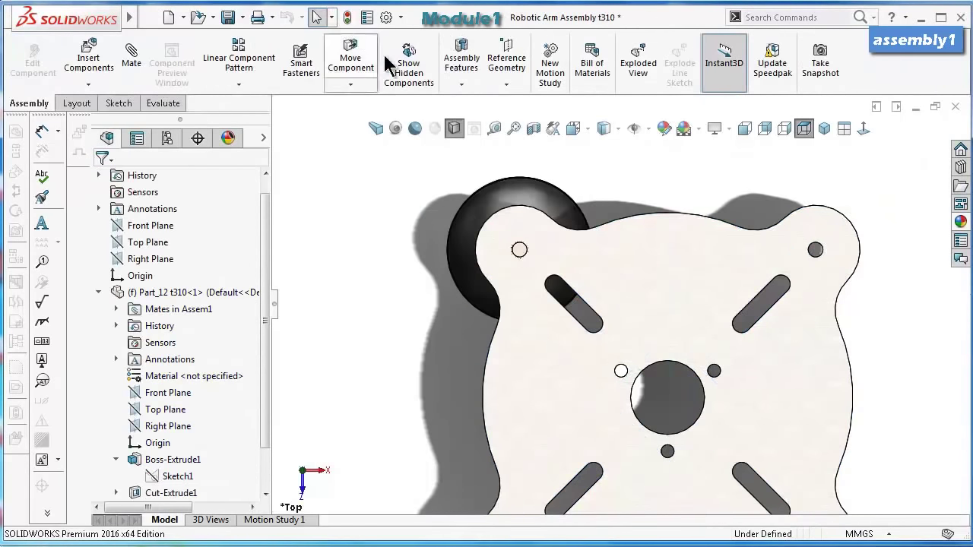
Inspect the fit between the plate's corner hole and the pin of Part_13.
scroll(532, 250, down, 5)
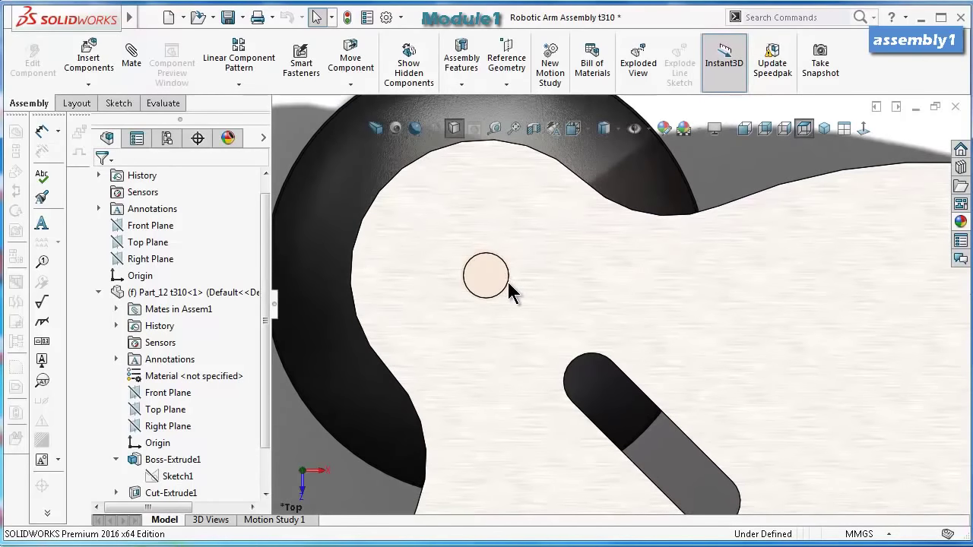
click(506, 284)
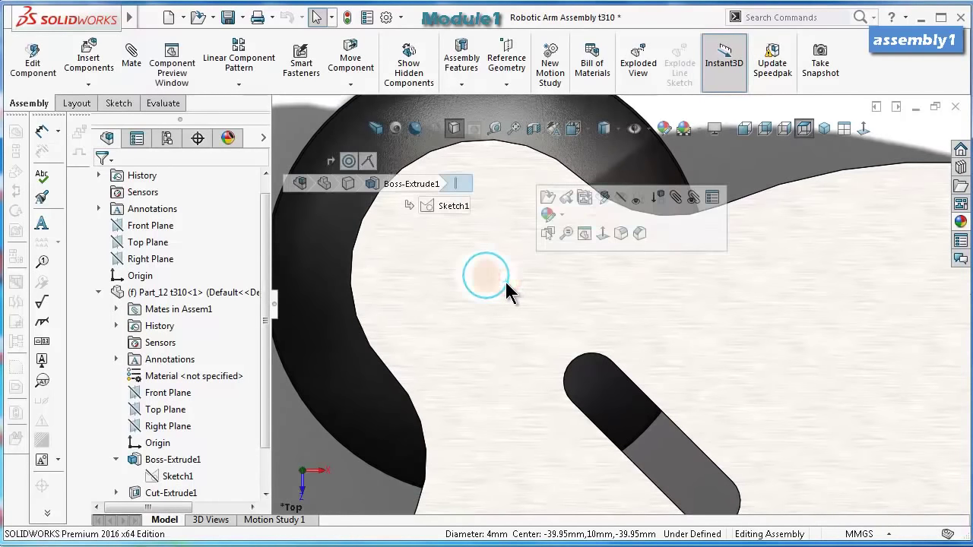
scroll(626, 300, up, 4)
click(392, 380)
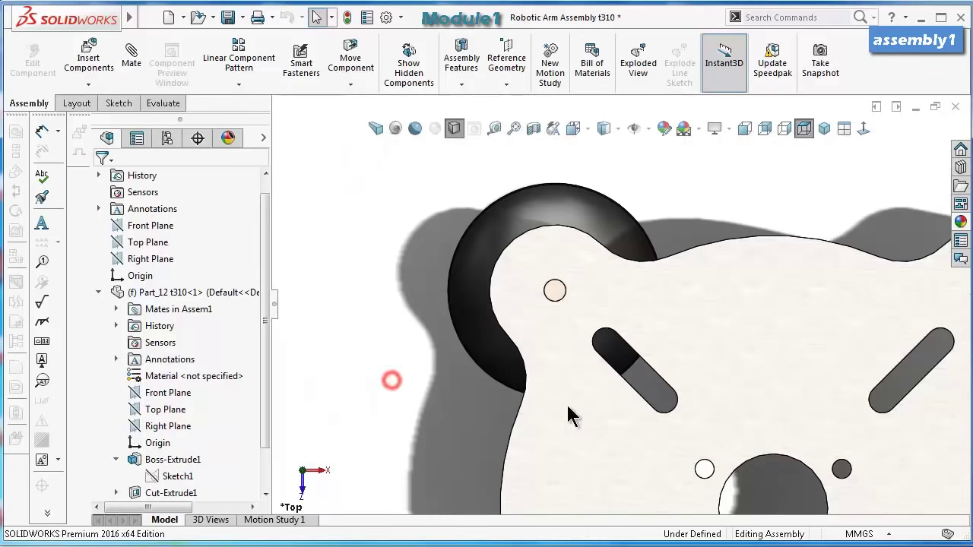
scroll(570, 417, up, 3)
middle_drag(711, 351, 679, 187)
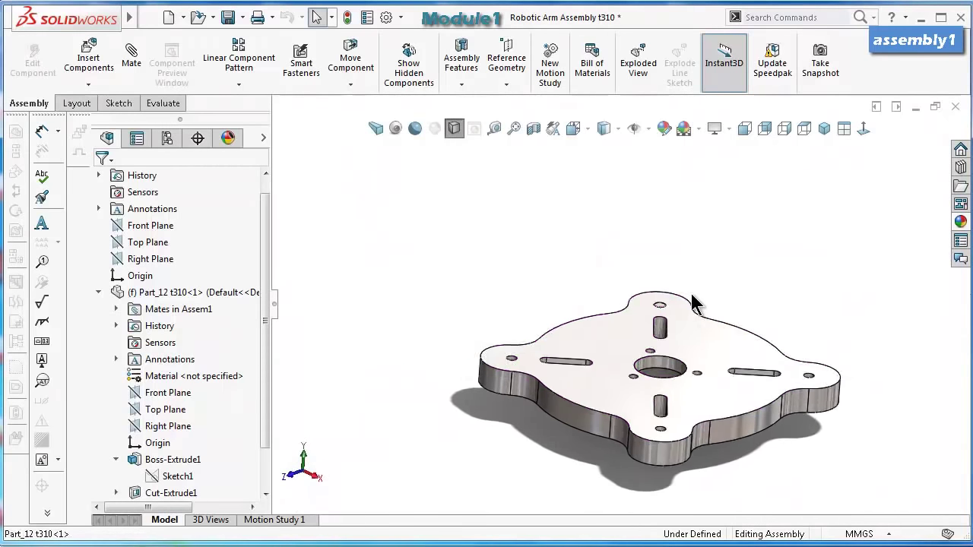
Start a circular component pattern using the cylindrical face of Part_12's central hole as the axis.
scroll(684, 327, up, 2)
scroll(702, 339, down, 2)
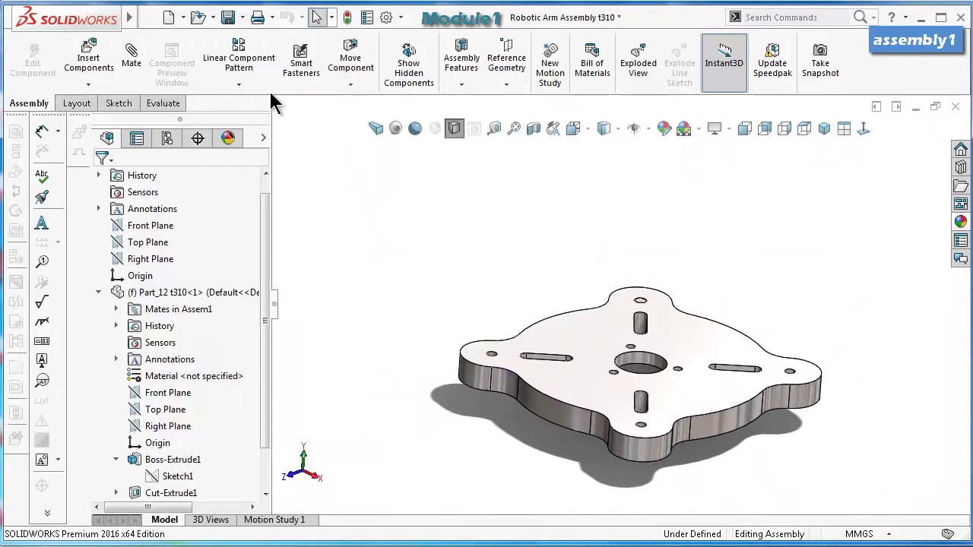
click(239, 83)
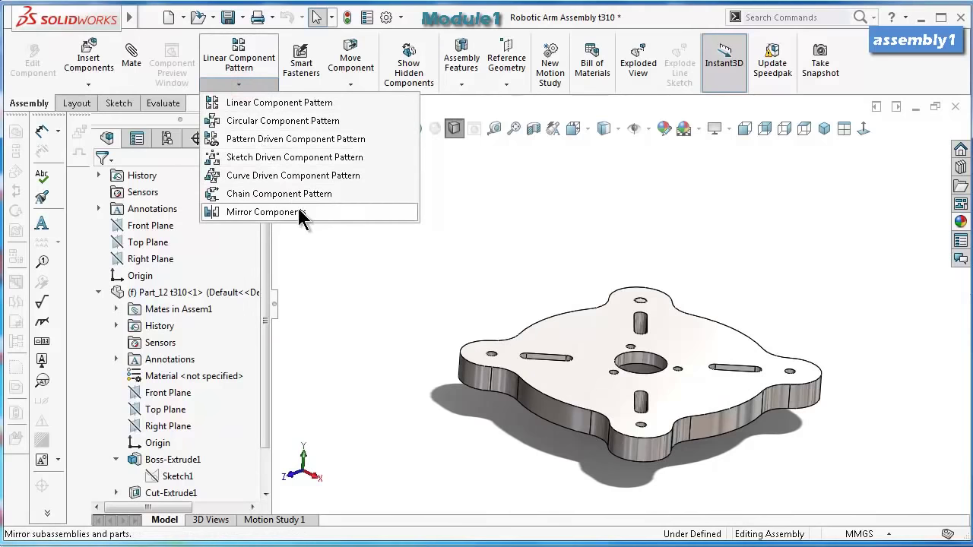
click(285, 120)
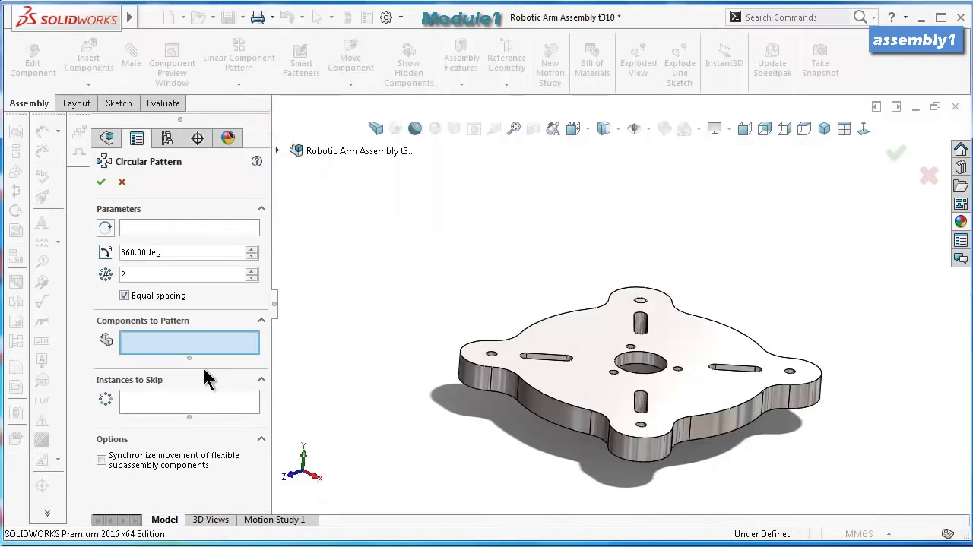
scroll(646, 331, down, 3)
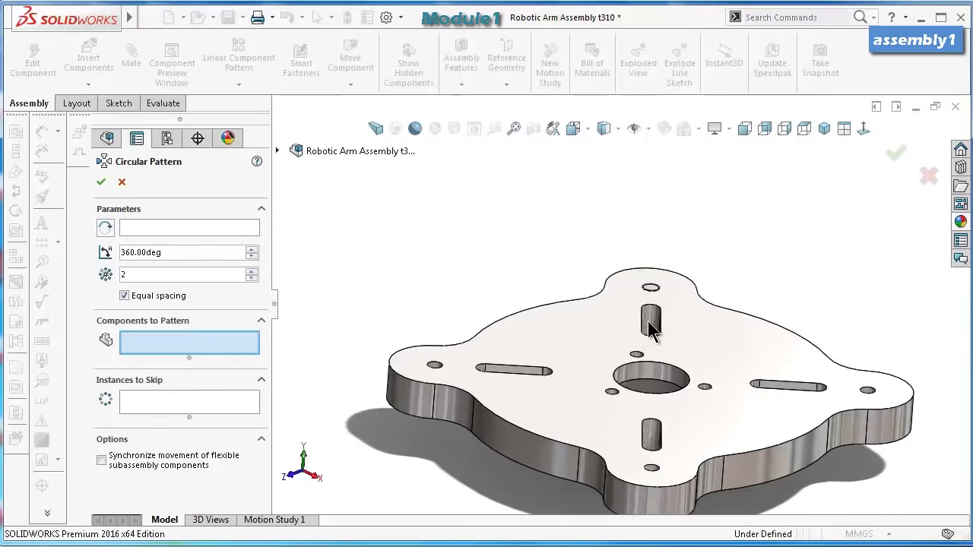
click(216, 231)
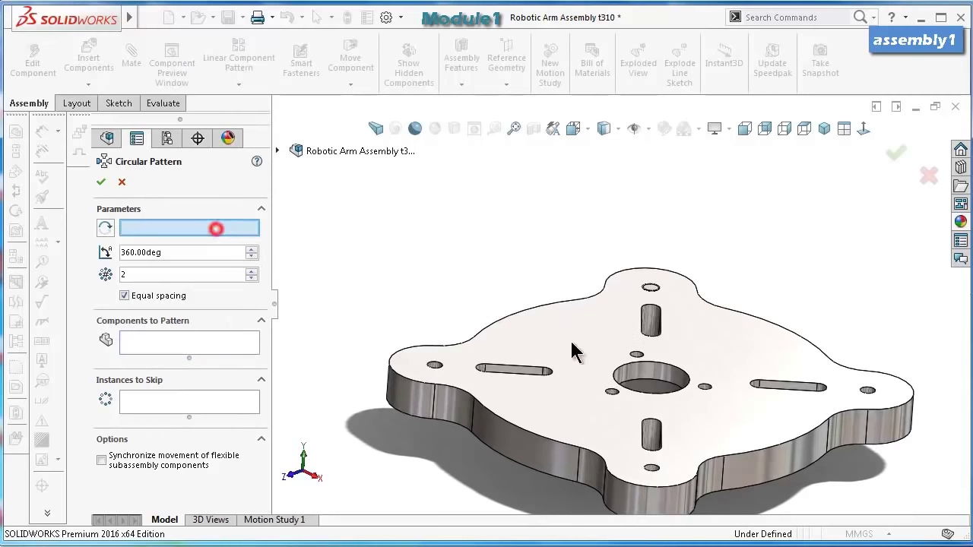
click(661, 363)
Pattern Part_13 as 4 equally spaced instances over 360 degrees and accept the circular pattern.
middle_drag(523, 382, 371, 435)
click(164, 344)
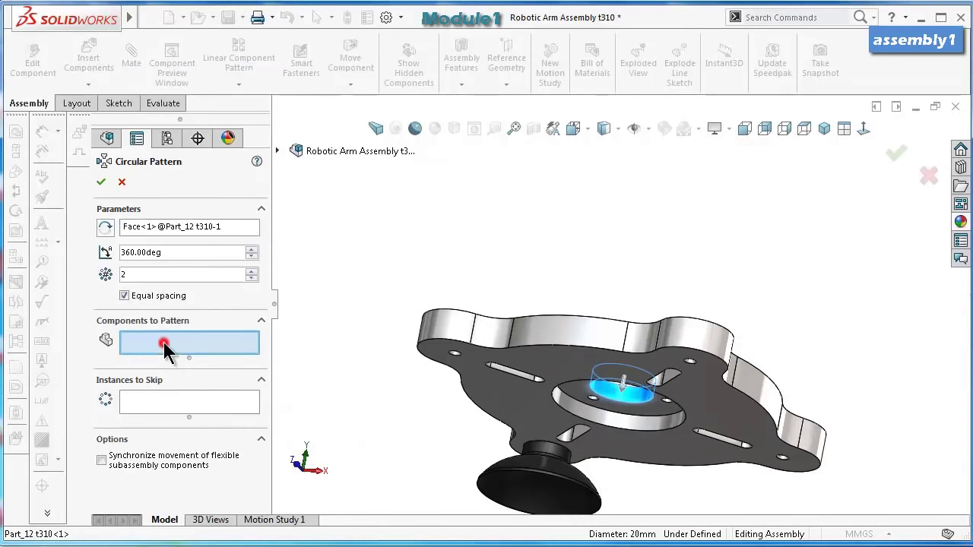
click(536, 489)
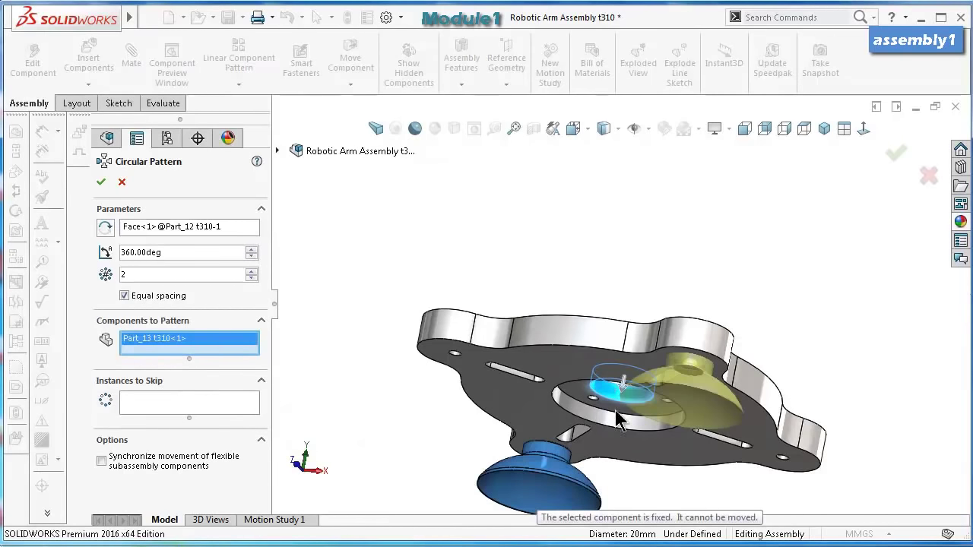
middle_drag(617, 418, 581, 481)
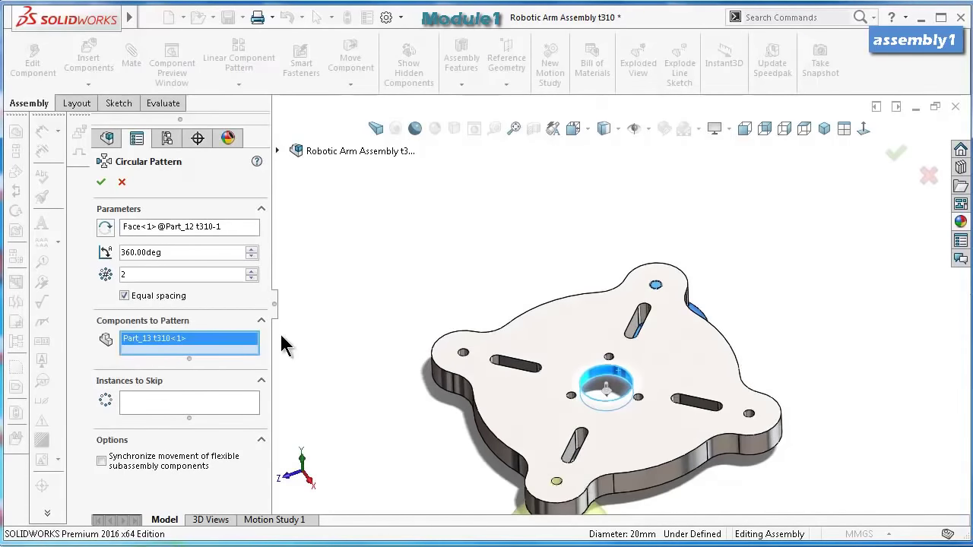
click(252, 271)
click(252, 270)
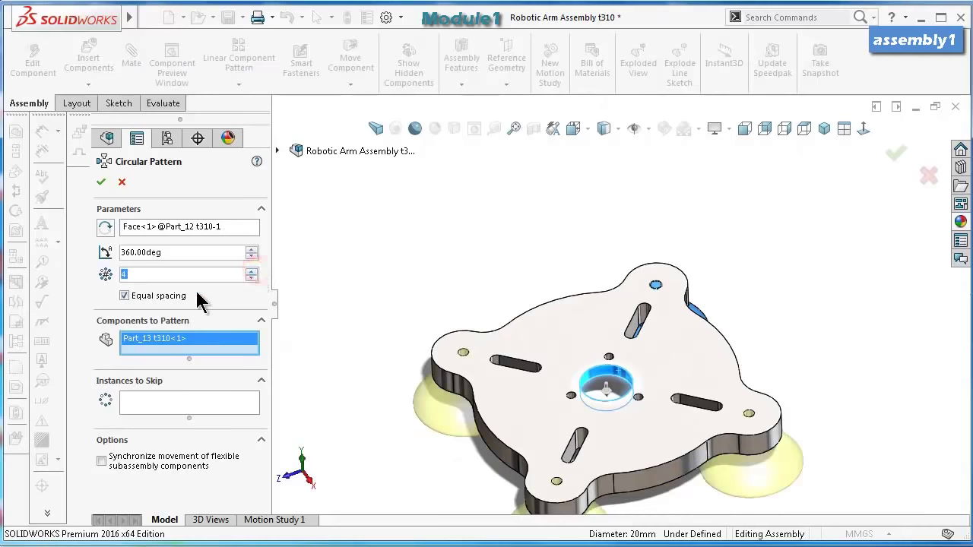
click(102, 183)
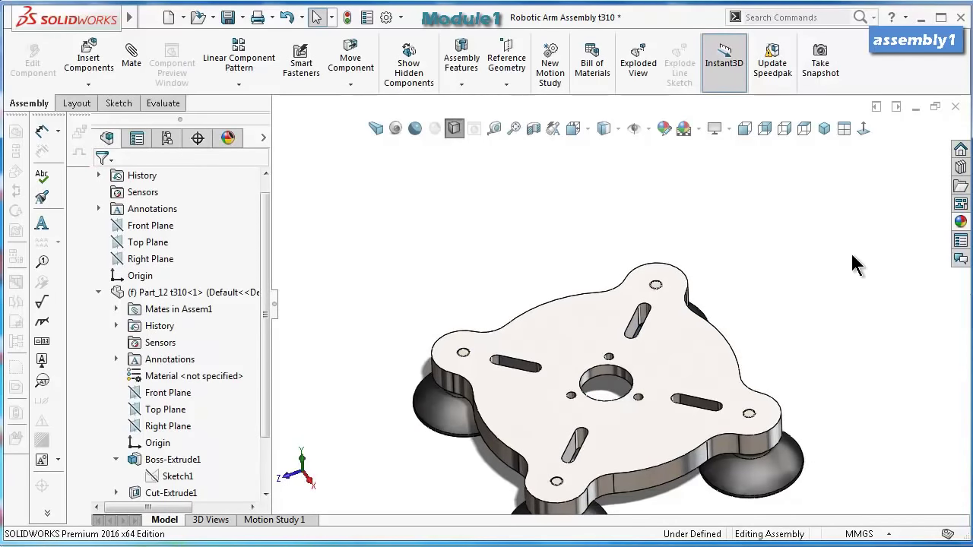
Turn off shadows in the model display and view the plate from above with its suction cups.
scroll(789, 263, up, 1)
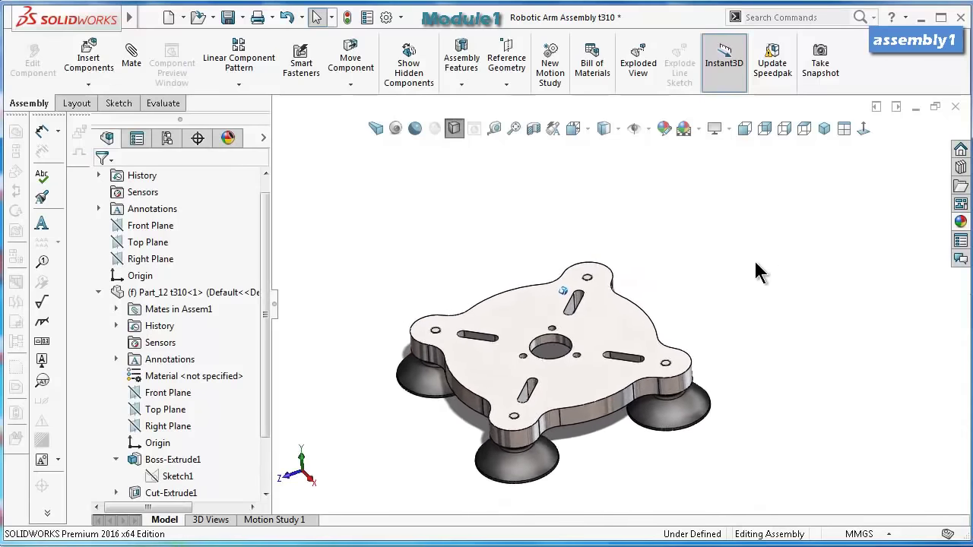
click(454, 127)
middle_drag(842, 244, 842, 240)
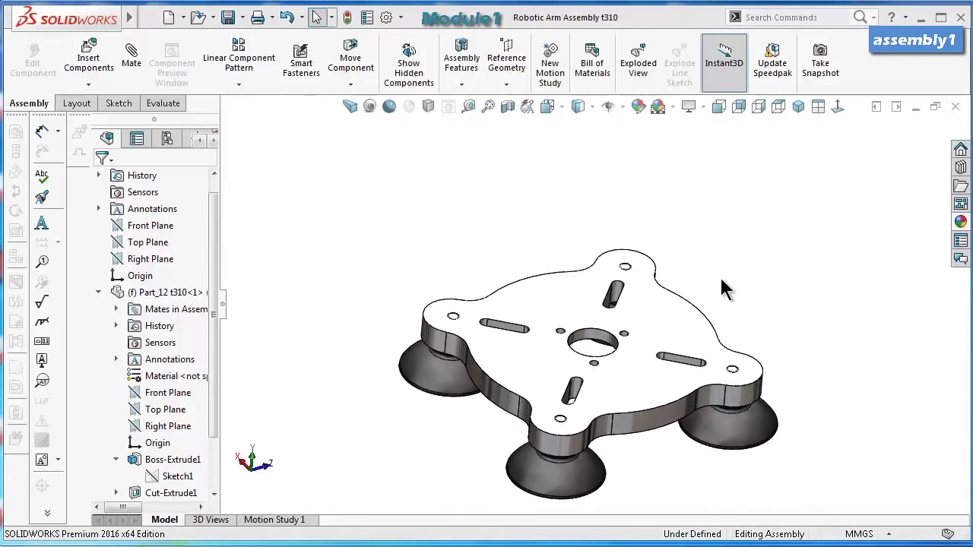
middle_drag(719, 283, 708, 312)
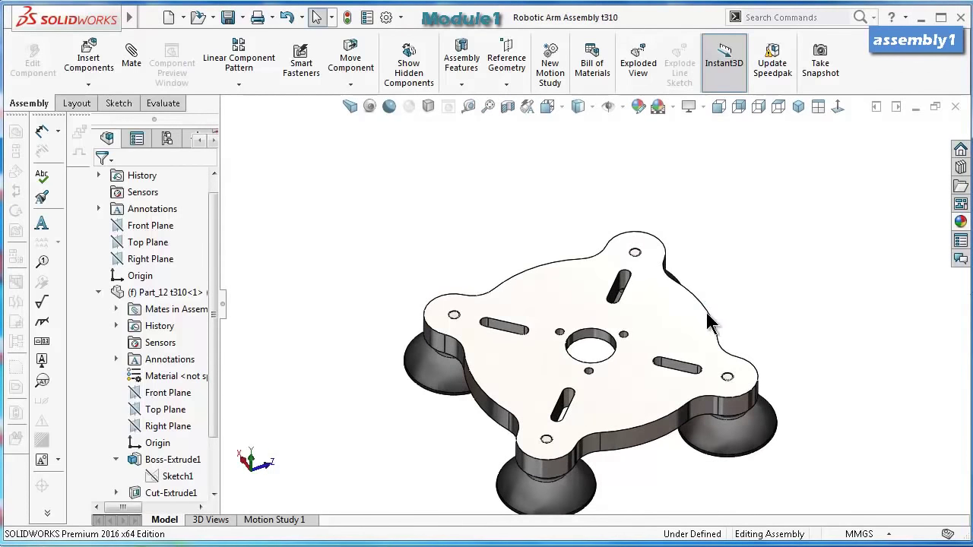
Insert Part_11 t310 into the assembly, placing it above the central hole of Part_12.
click(88, 55)
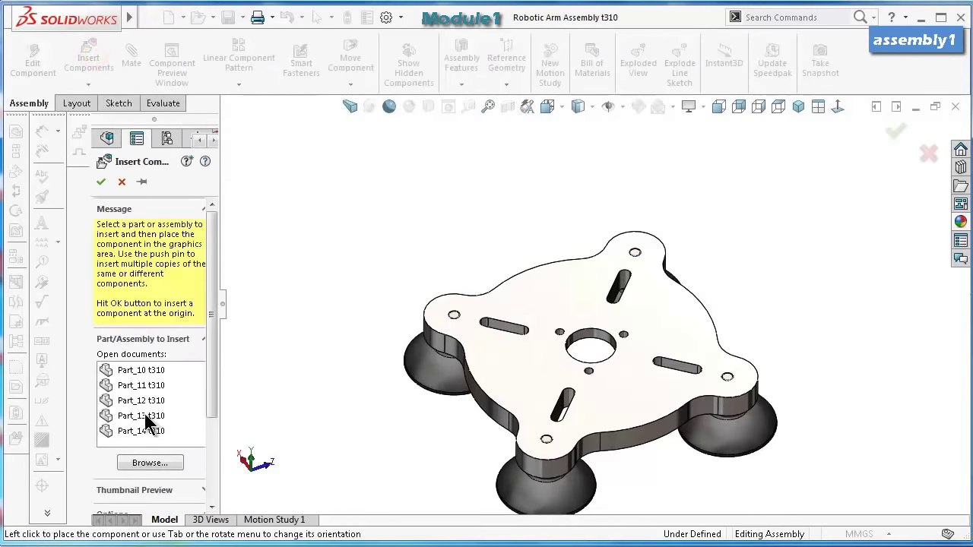
click(138, 387)
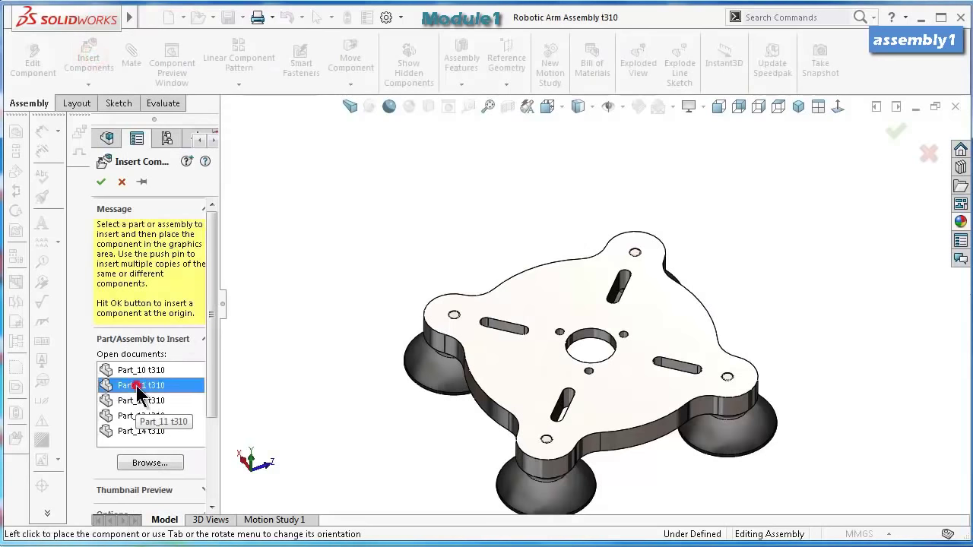
click(592, 324)
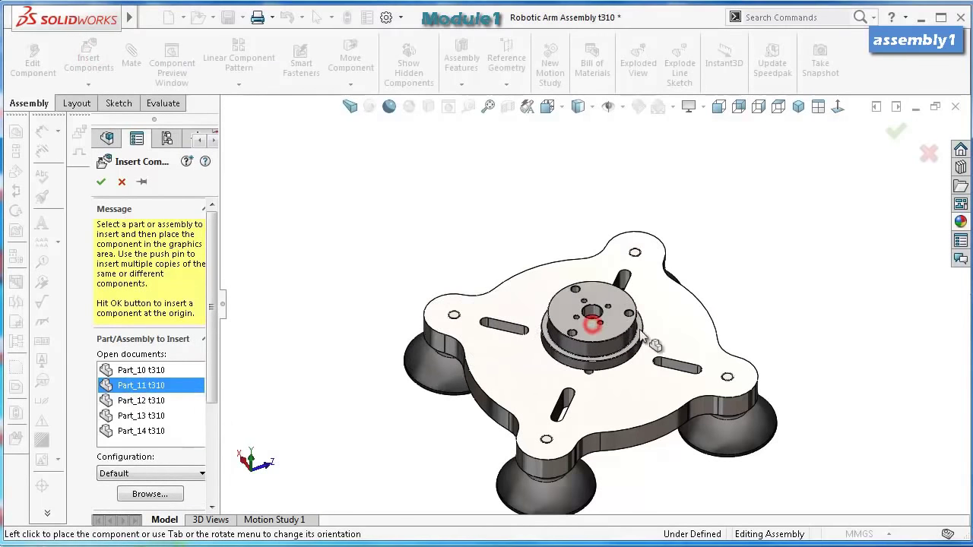
middle_drag(628, 293, 592, 483)
middle_drag(608, 430, 589, 342)
scroll(589, 342, down, 10)
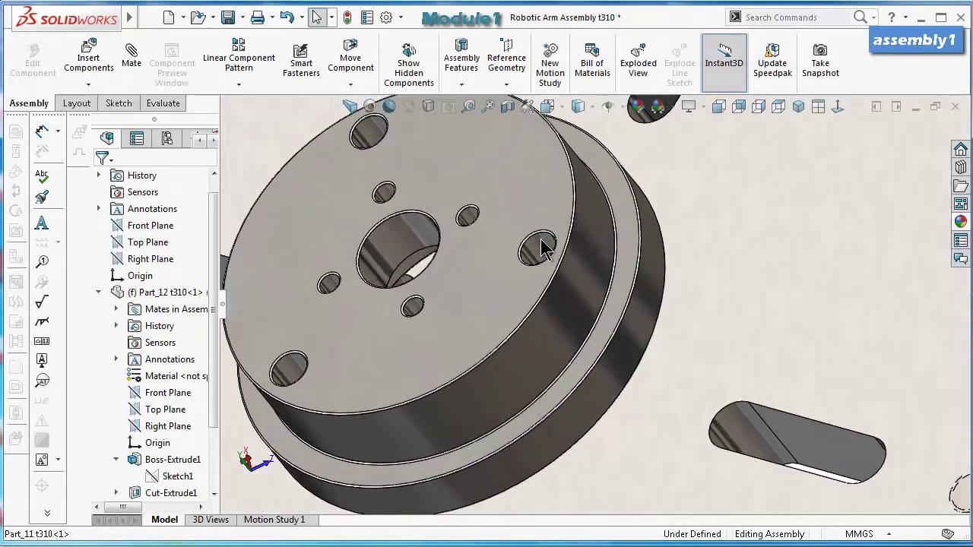
Add a concentric mate between a 3.5 mm outer hole of Part_11 and a small hole beside Part_12's central hole.
click(539, 249)
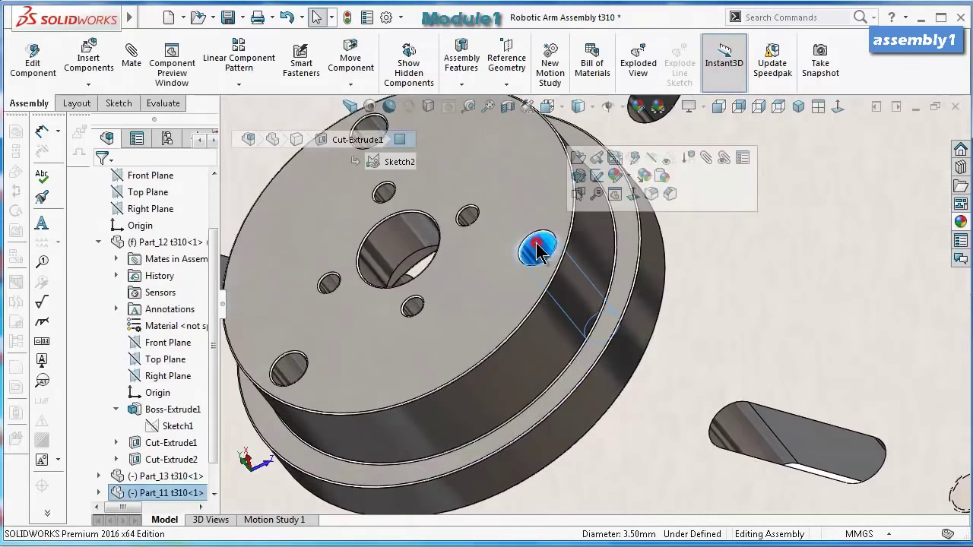
scroll(688, 447, up, 5)
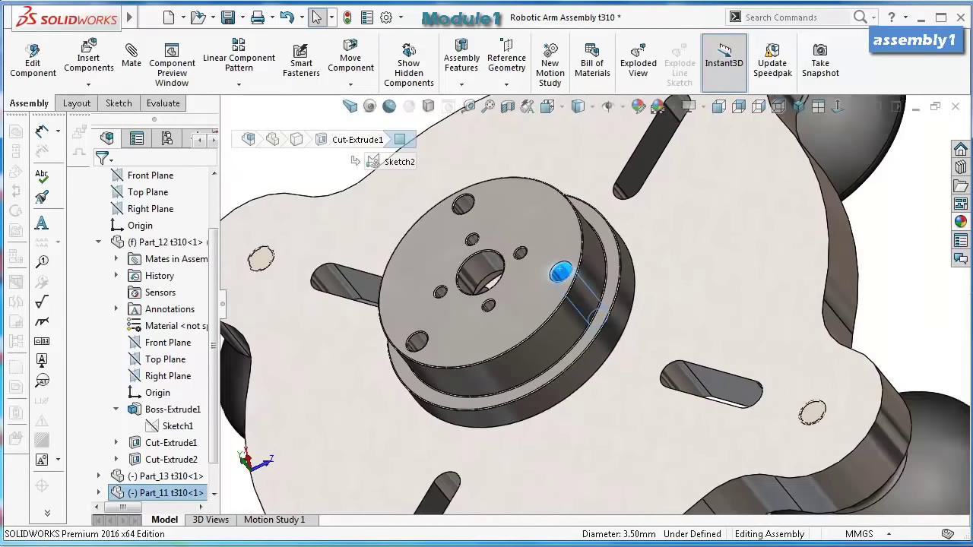
middle_drag(841, 258, 754, 311)
scroll(585, 287, down, 5)
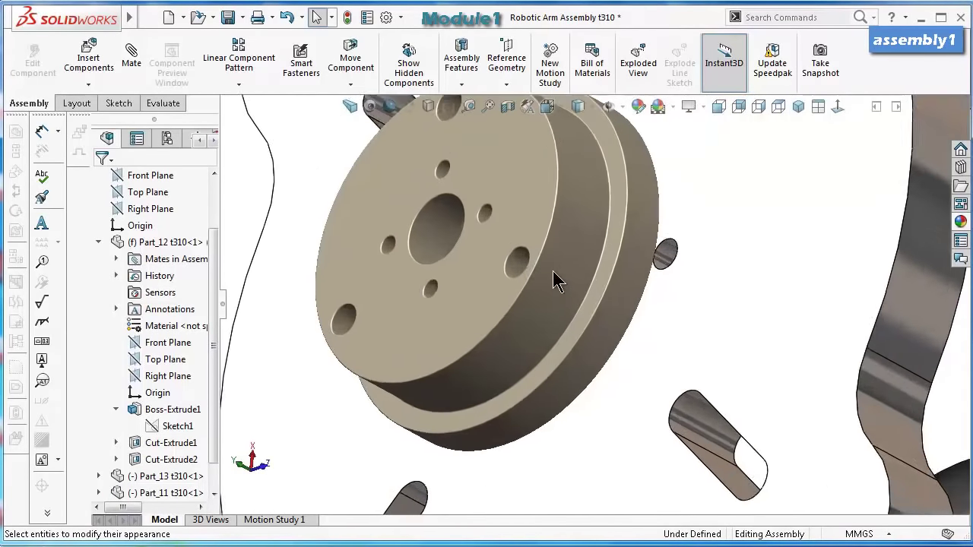
scroll(553, 282, down, 2)
click(512, 260)
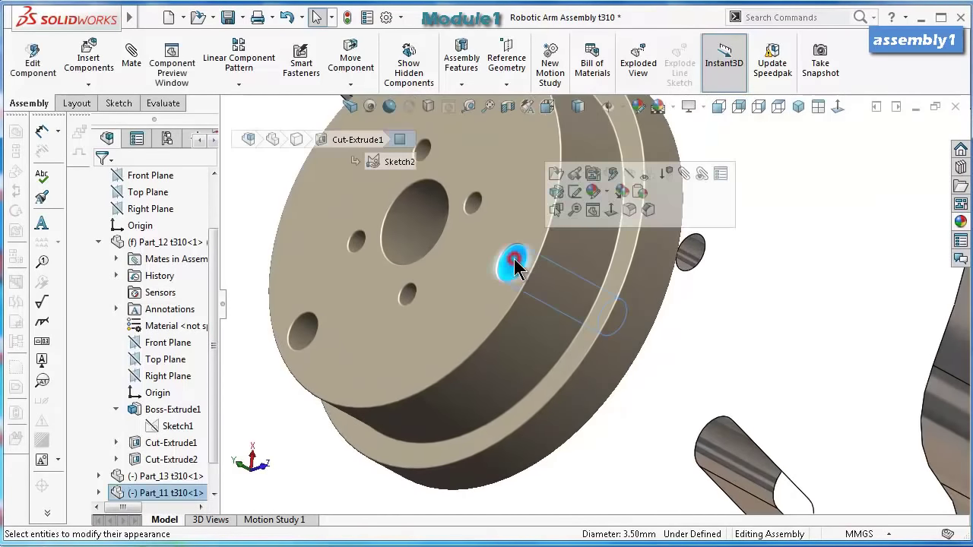
click(684, 174)
click(689, 251)
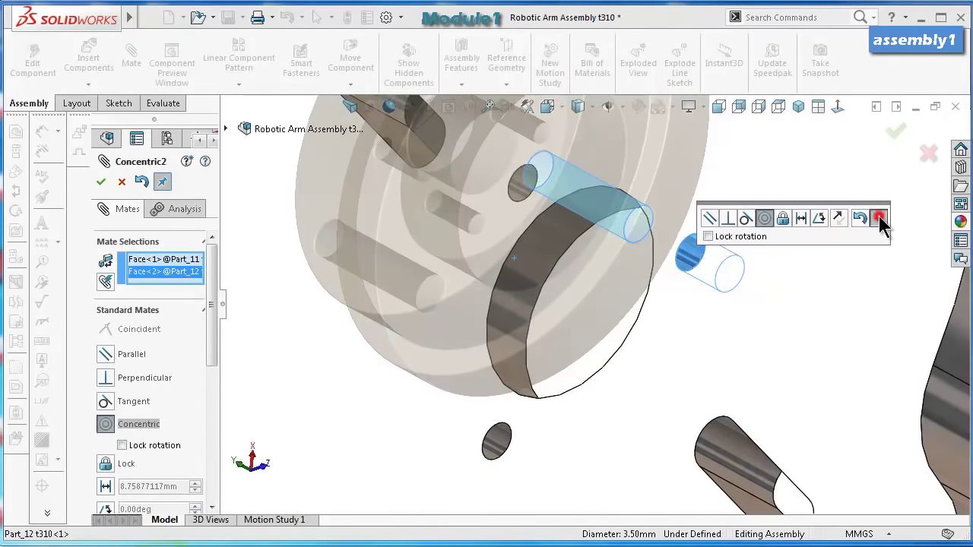
click(879, 218)
Add a concentric mate between Part_11's outer flange face and the cylindrical wall of the round recess in Part_12's underside.
click(656, 244)
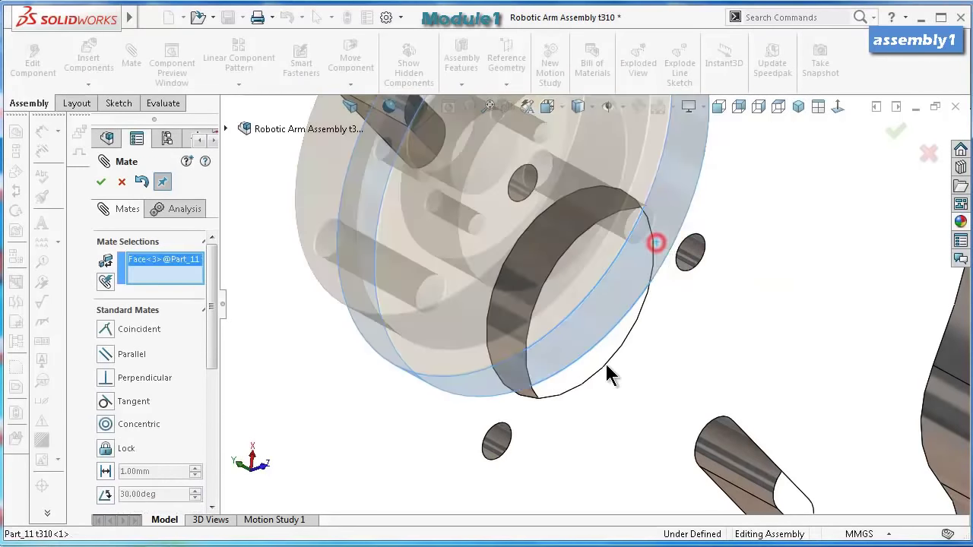
middle_drag(576, 368, 521, 321)
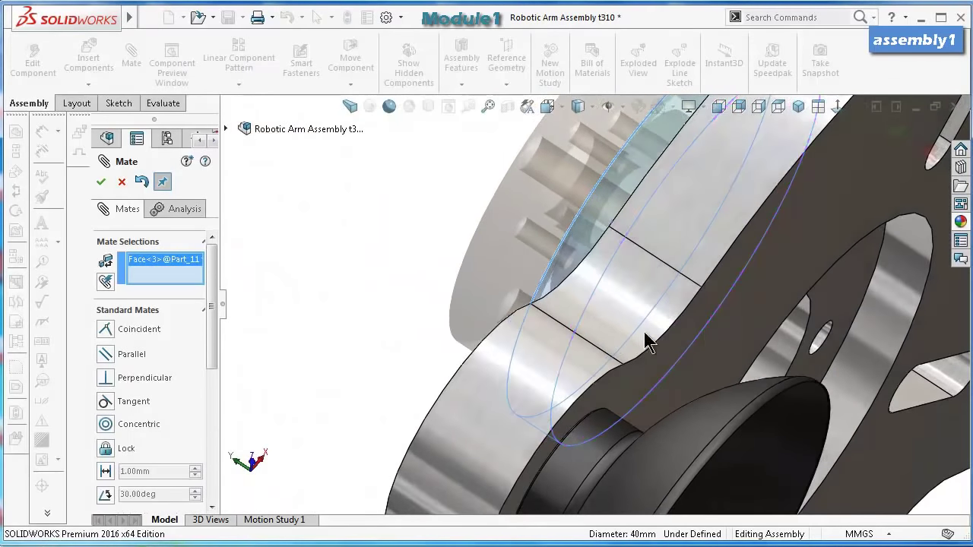
click(888, 335)
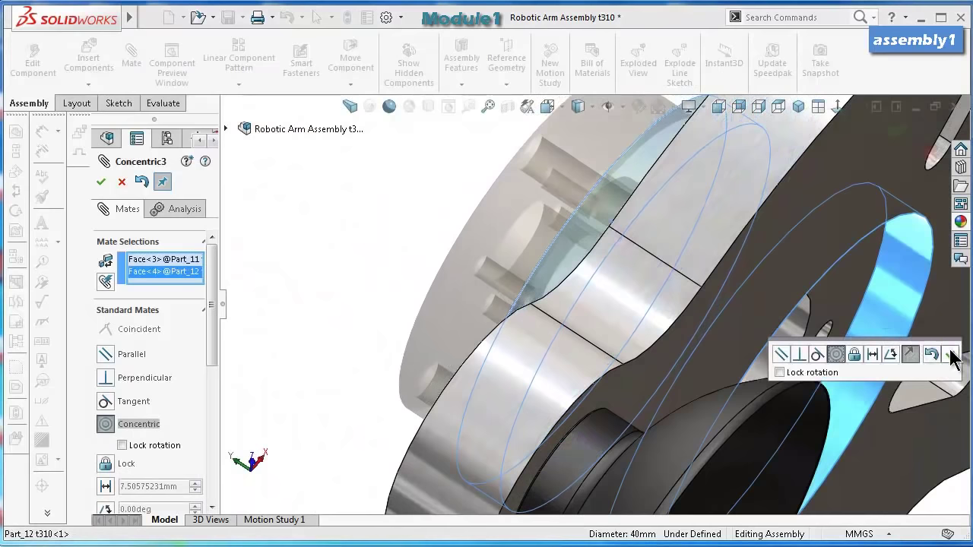
click(950, 354)
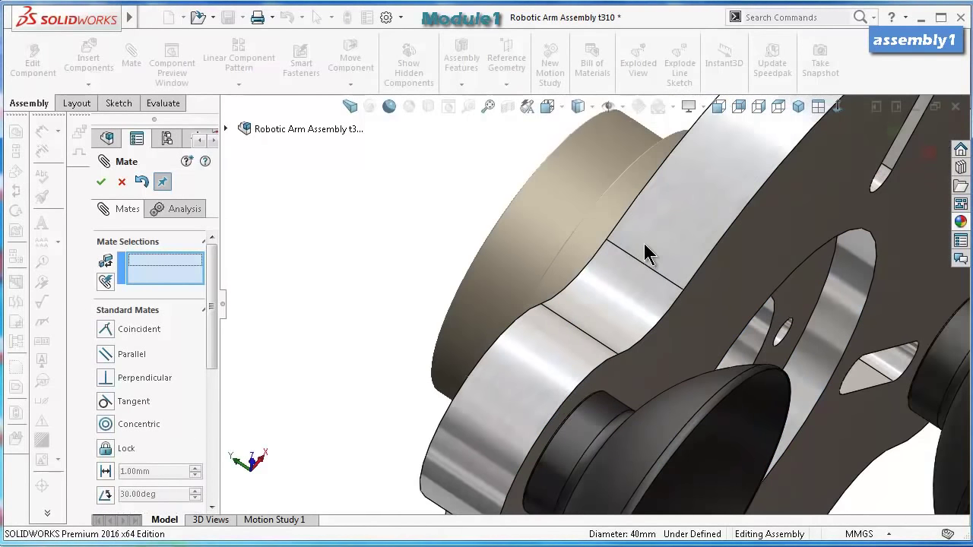
Add a coincident mate between the upper face of Part_12 and the underside of Part_11, and finish mating.
scroll(645, 243, up, 2)
middle_drag(611, 240, 510, 266)
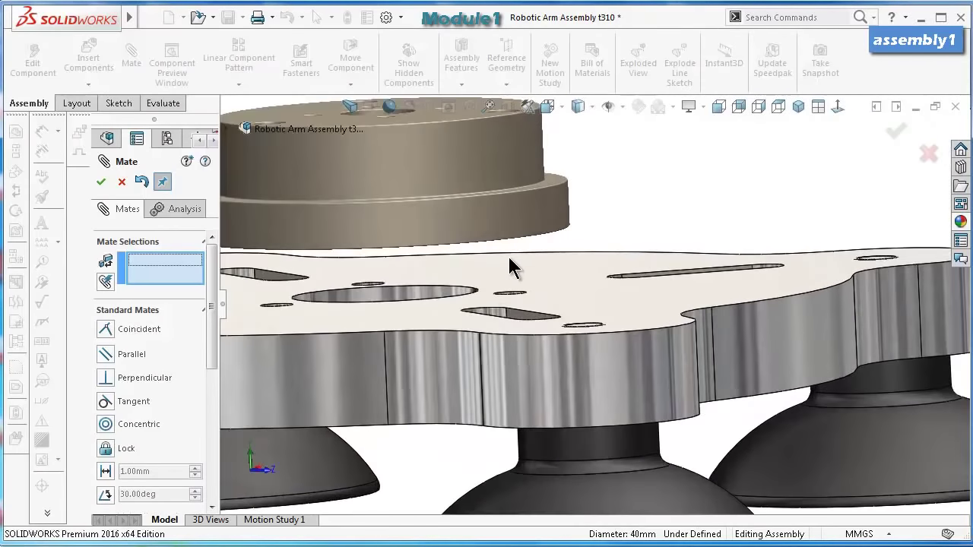
click(571, 292)
middle_drag(570, 288, 831, 228)
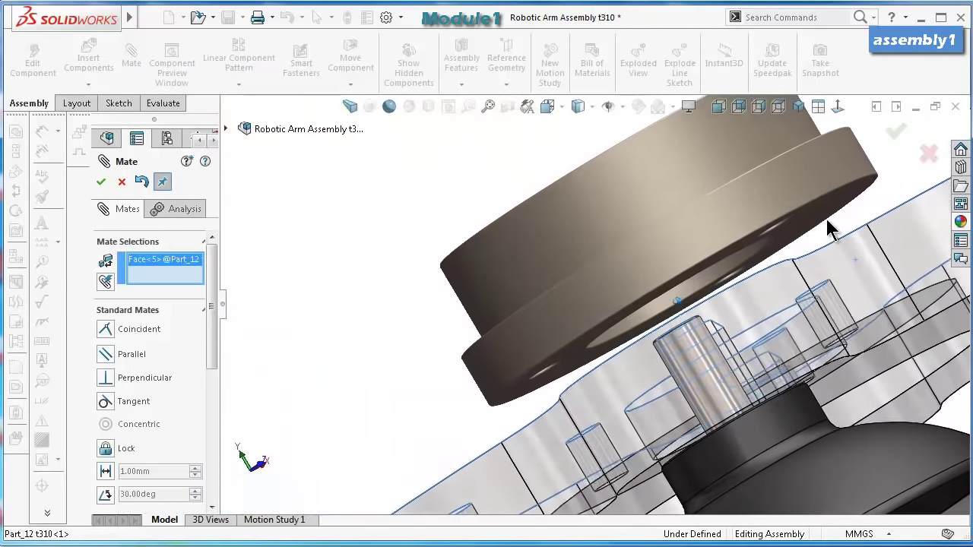
click(827, 204)
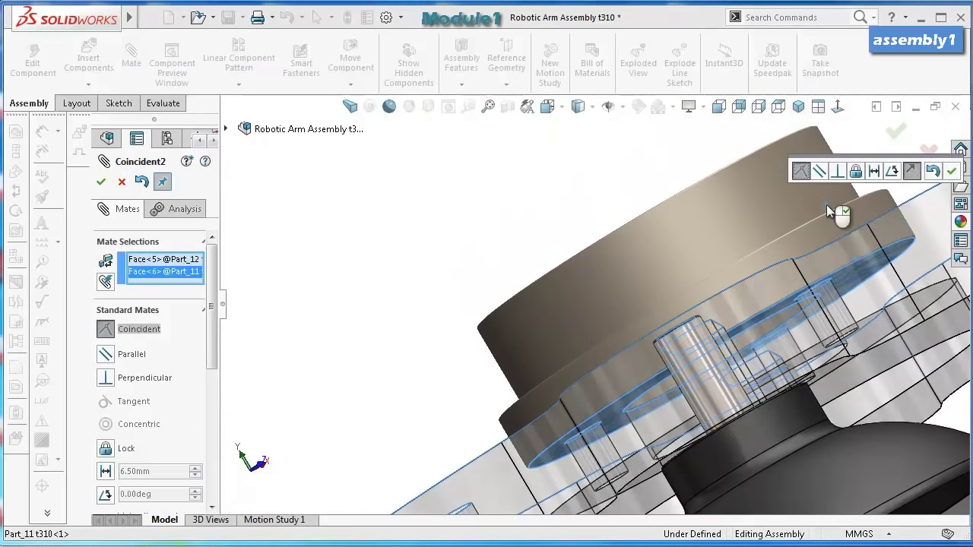
click(951, 170)
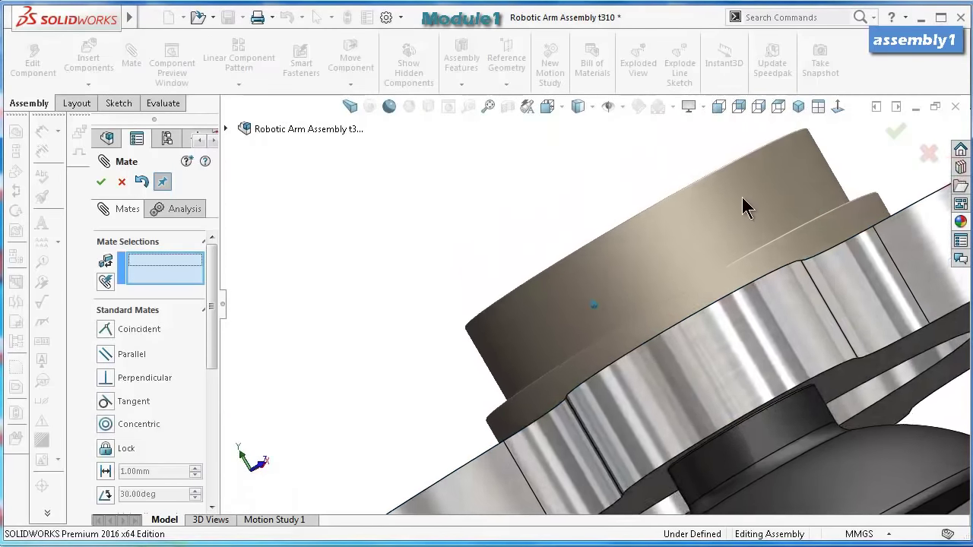
middle_drag(742, 197, 657, 284)
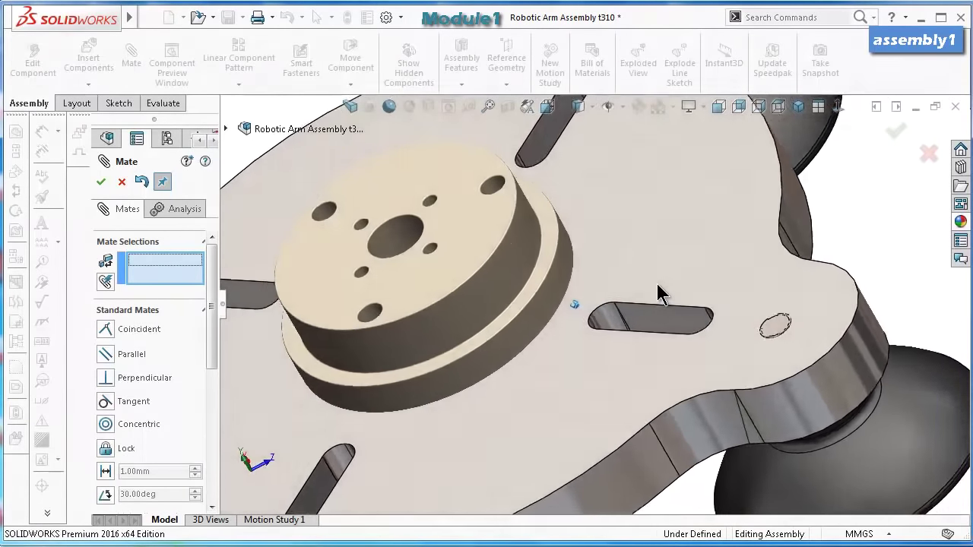
click(104, 183)
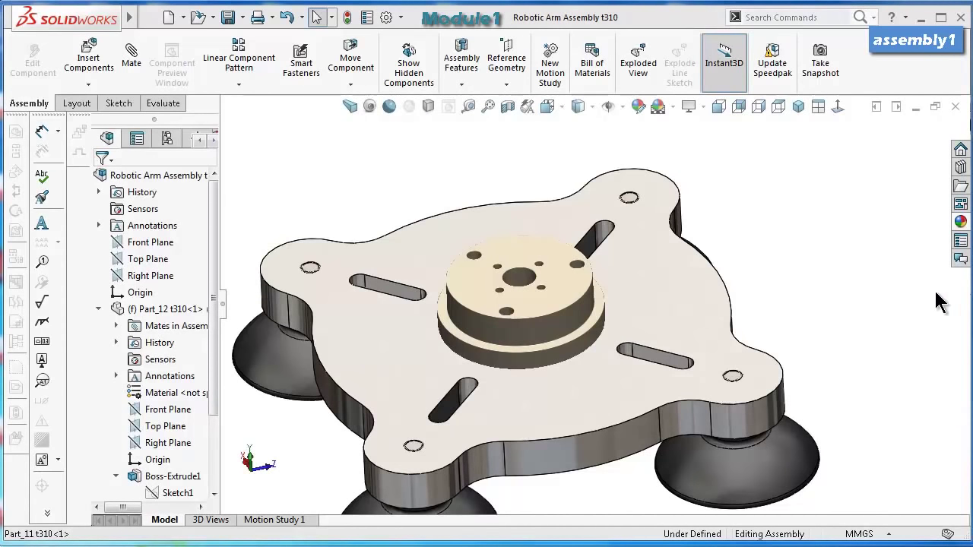
Browse the Toolbox to the ISO ball bearings and select the Angular Contact Ball Bearing.
click(962, 167)
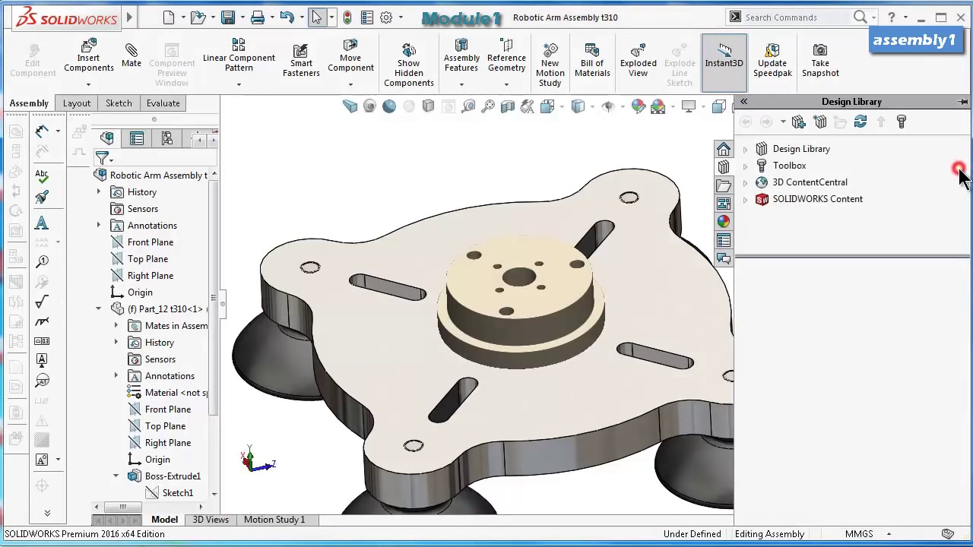
click(776, 168)
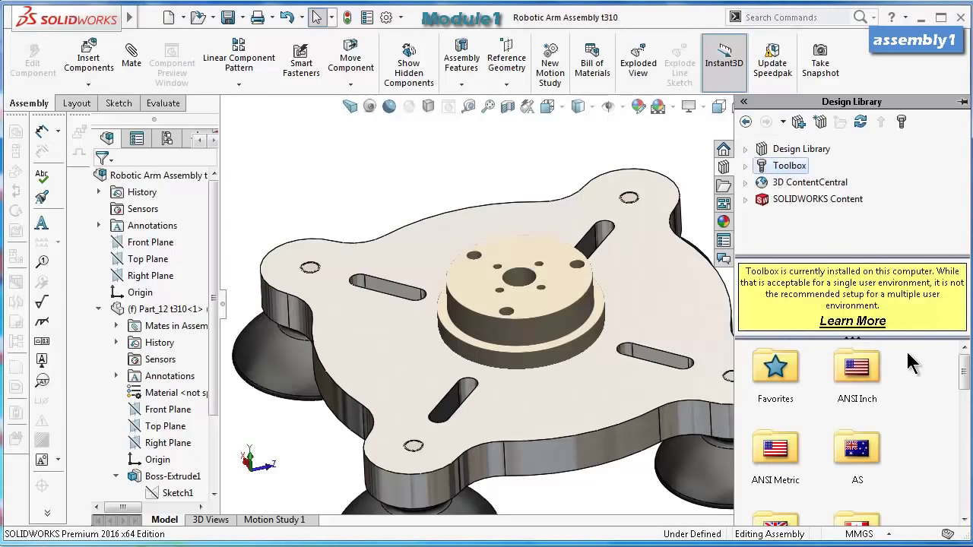
drag(964, 375, 964, 429)
double_click(867, 410)
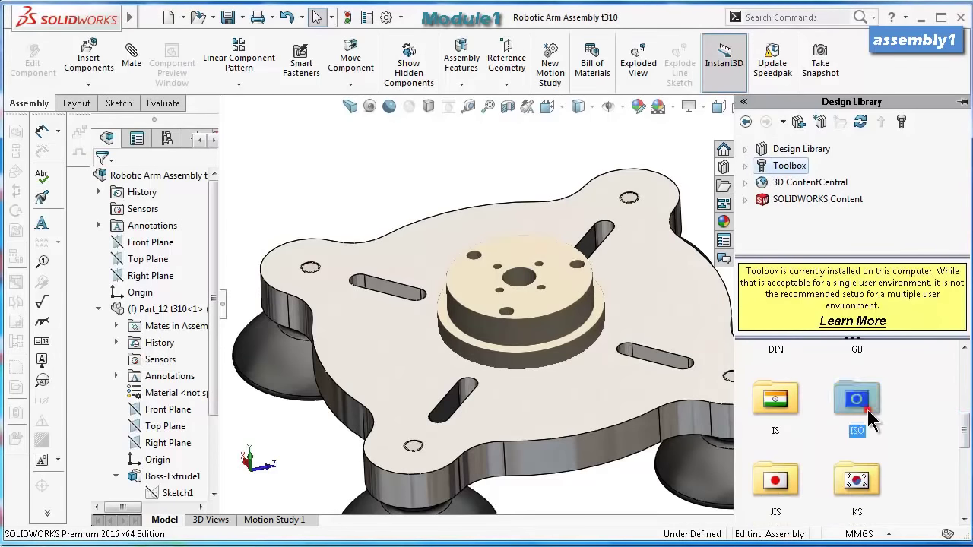
double_click(780, 371)
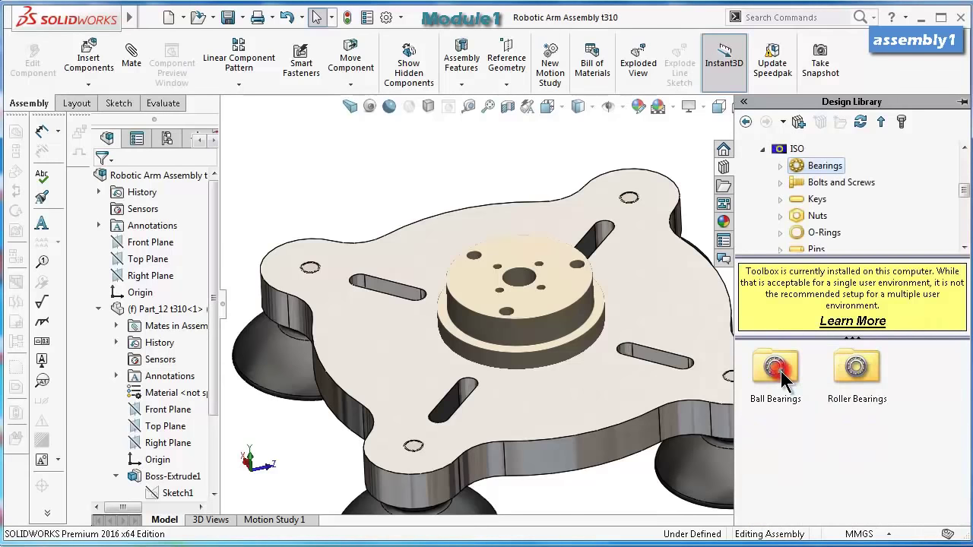
click(781, 371)
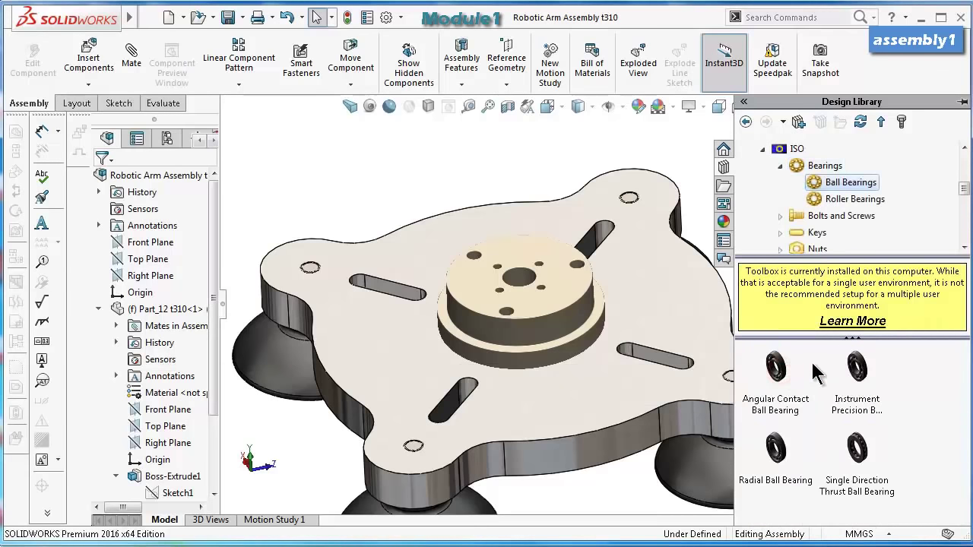
click(784, 376)
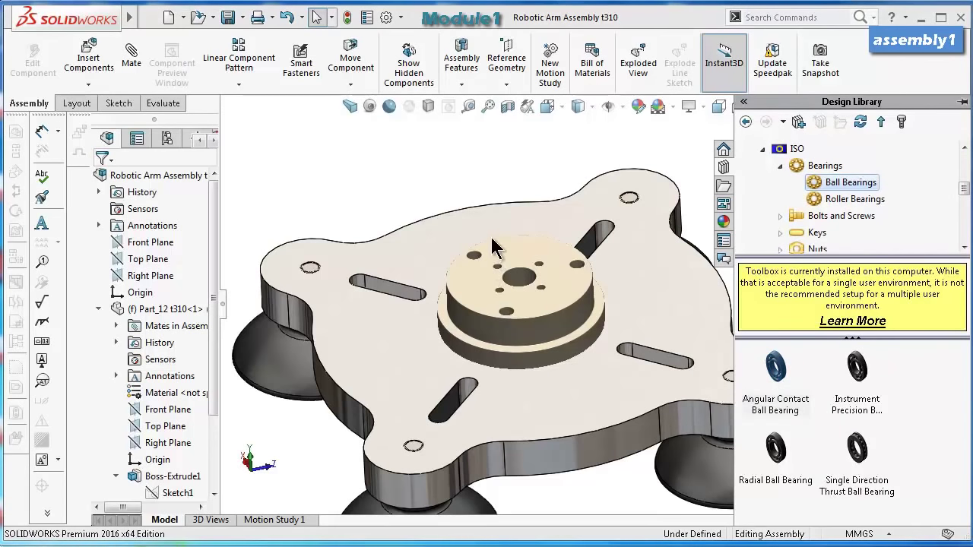
scroll(494, 247, down, 3)
scroll(821, 378, down, 1)
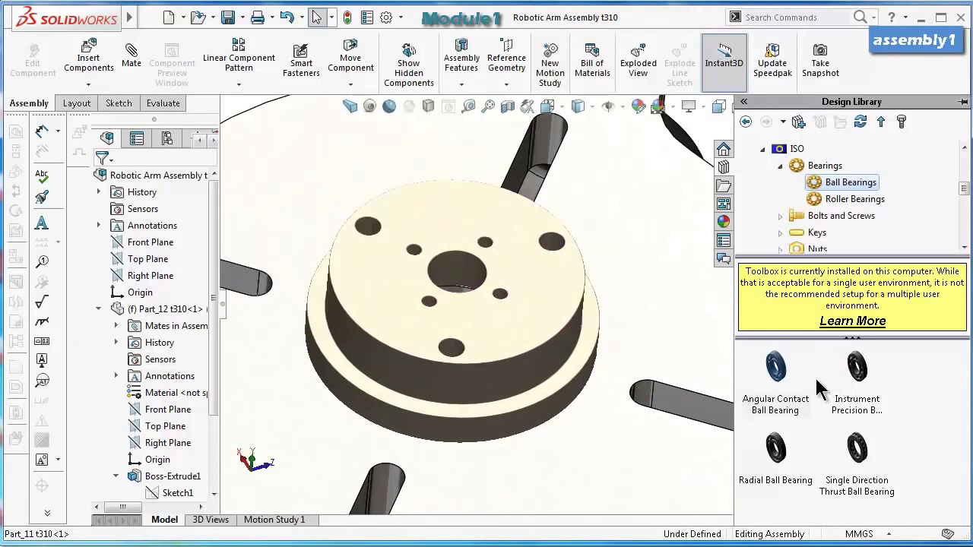
drag(857, 373, 546, 352)
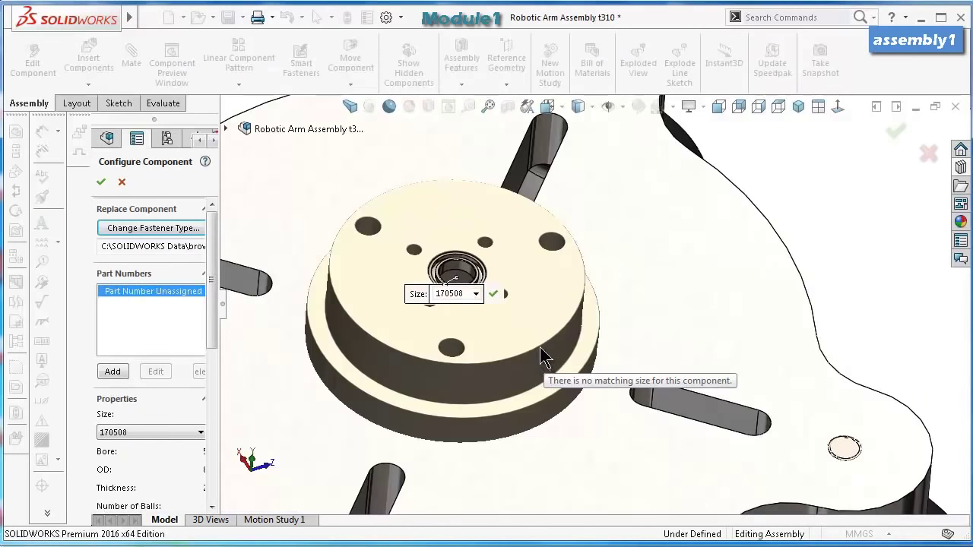
scroll(201, 365, down, 2)
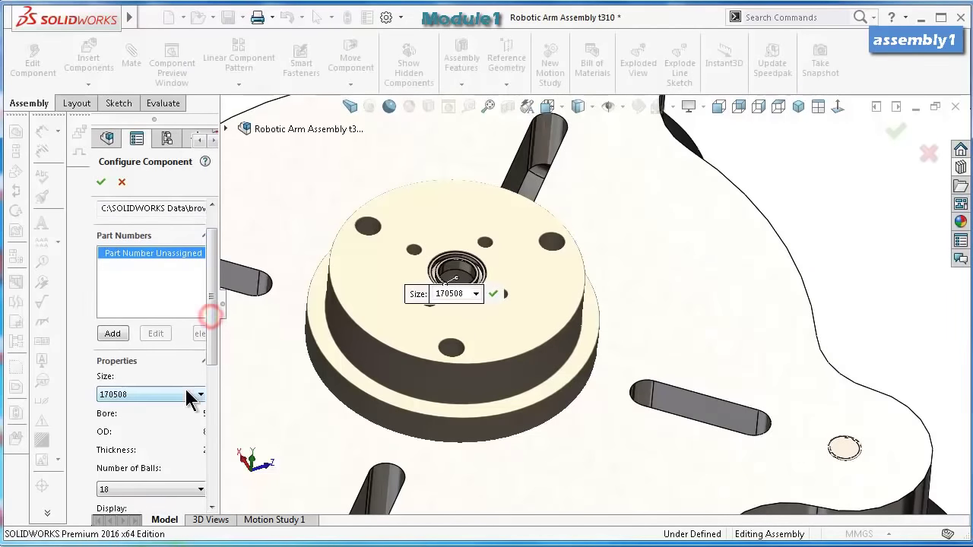
click(189, 394)
drag(201, 346, 200, 365)
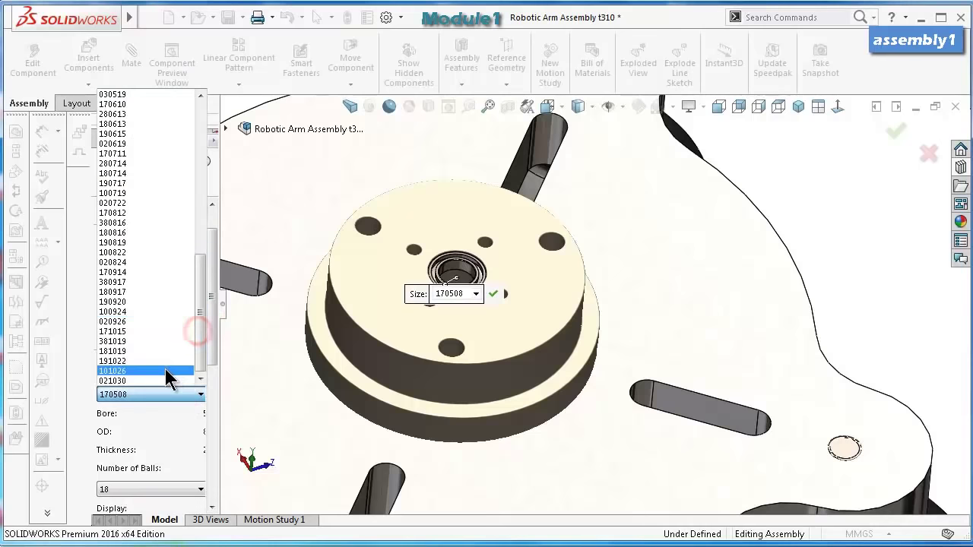
click(165, 369)
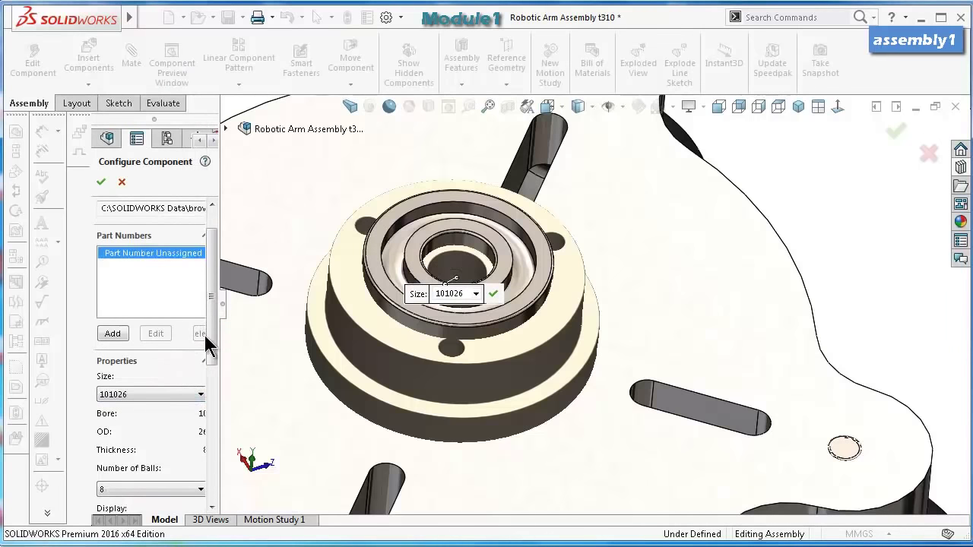
click(189, 396)
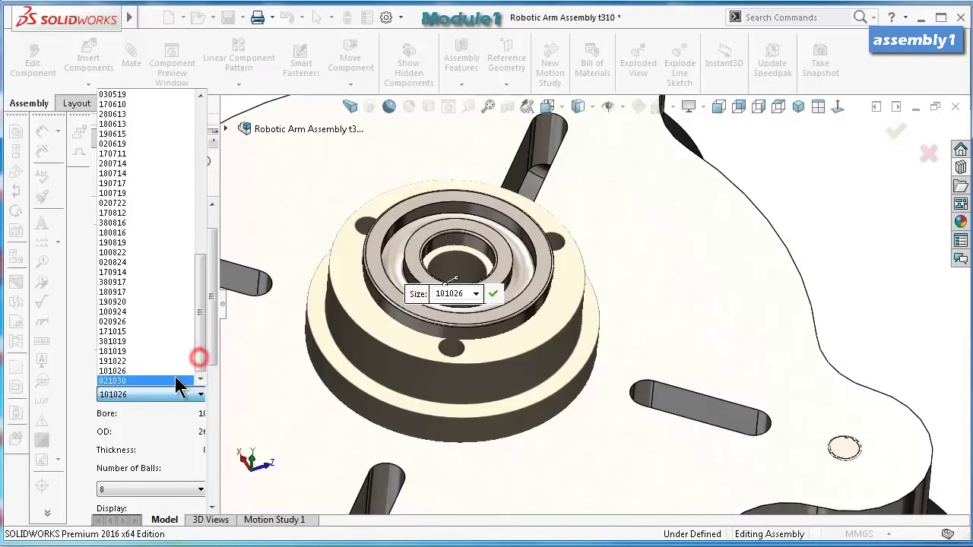
click(175, 375)
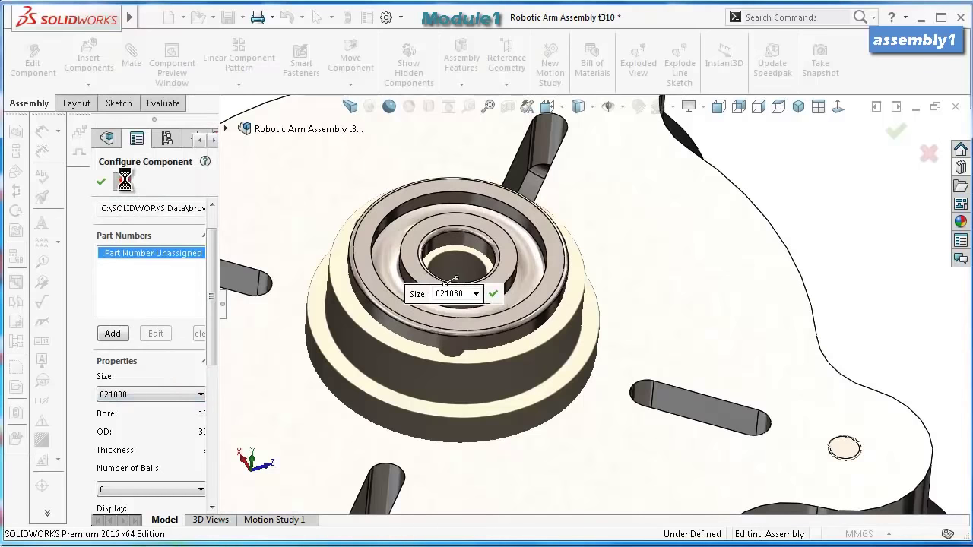
Place an ISO Angular Contact Ball Bearing from the Toolbox around the raised cylindrical boss of Part_11.
click(960, 168)
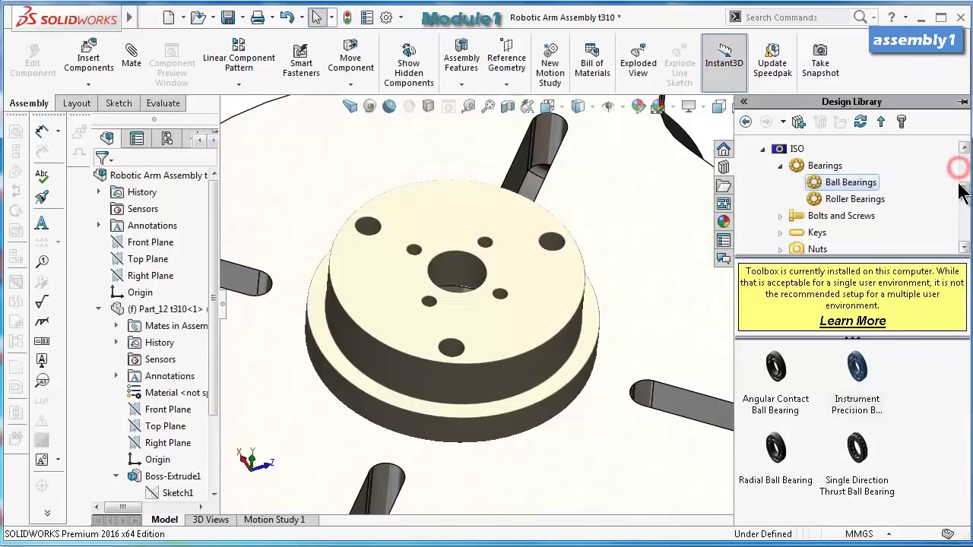
click(771, 370)
drag(698, 355, 547, 355)
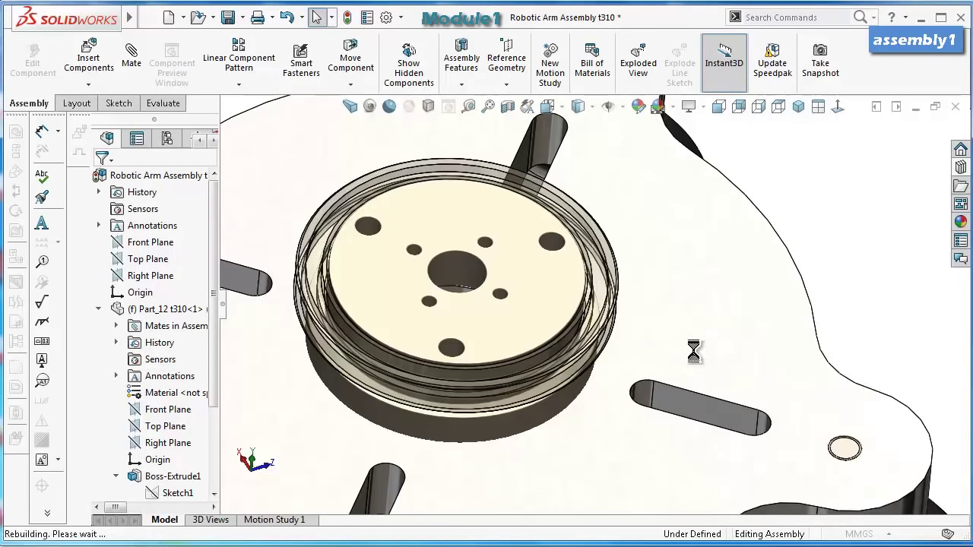
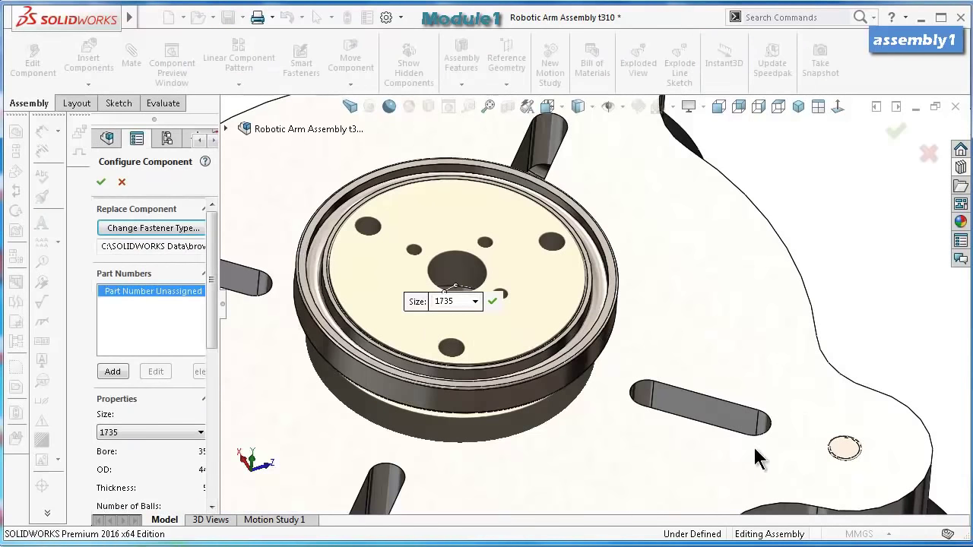
Set the display of the angular contact ball bearing being configured to Detailed.
scroll(661, 371, up, 2)
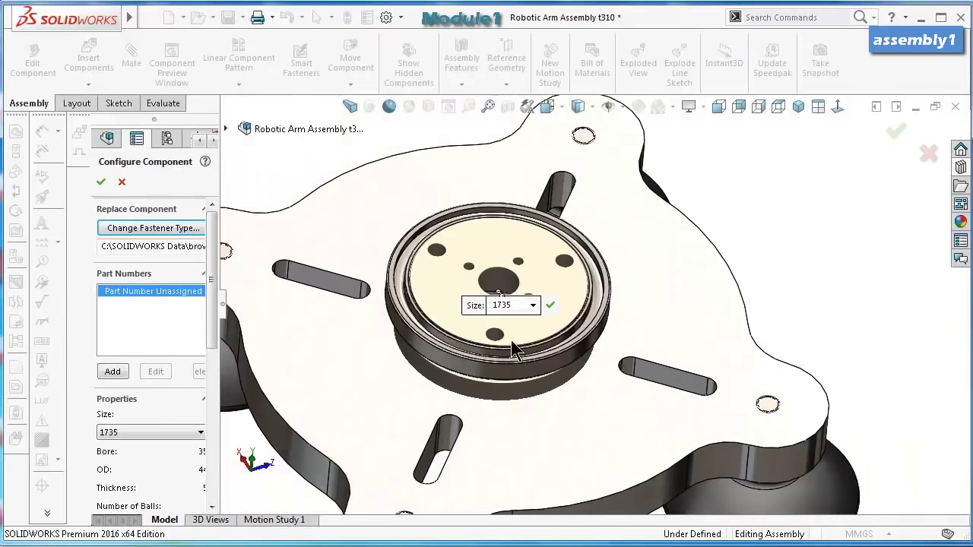
middle_drag(514, 350, 508, 372)
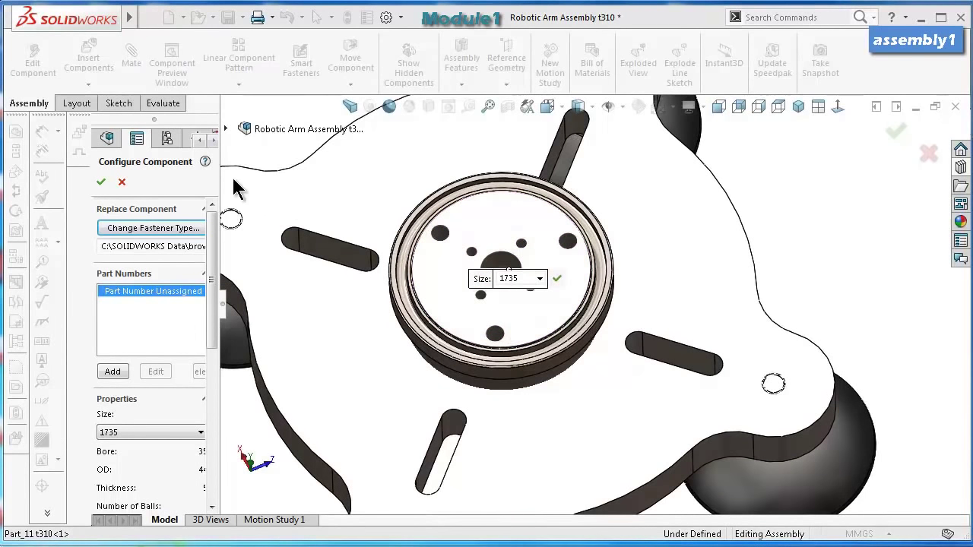
drag(219, 175, 266, 176)
drag(255, 267, 265, 341)
click(236, 409)
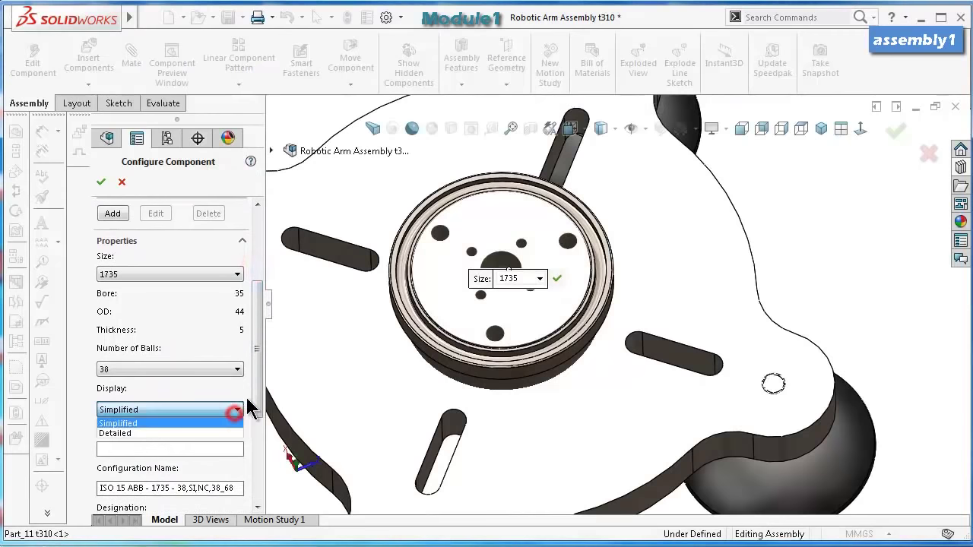
click(196, 433)
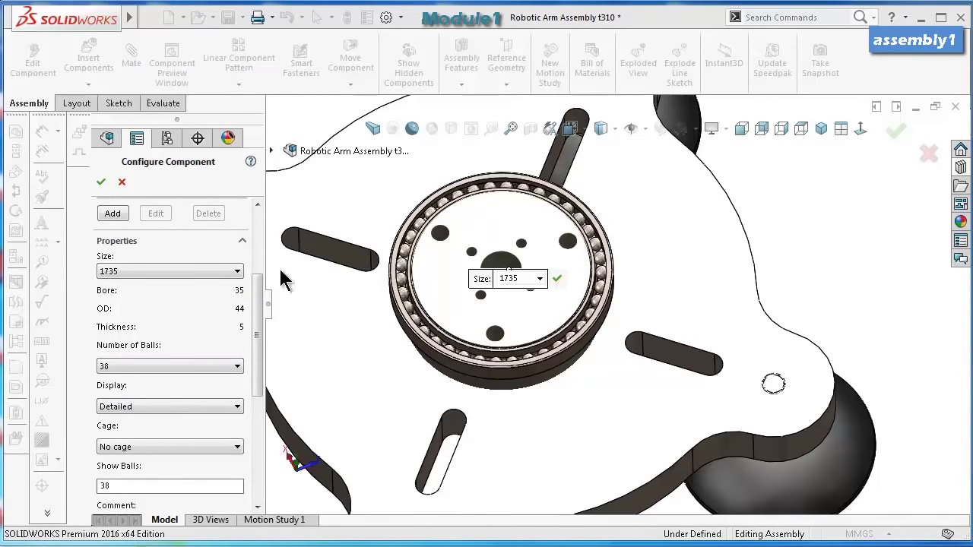
Set the bearing size to 3735, accept the configuration and end the insertion without placing further copies.
click(214, 276)
click(214, 275)
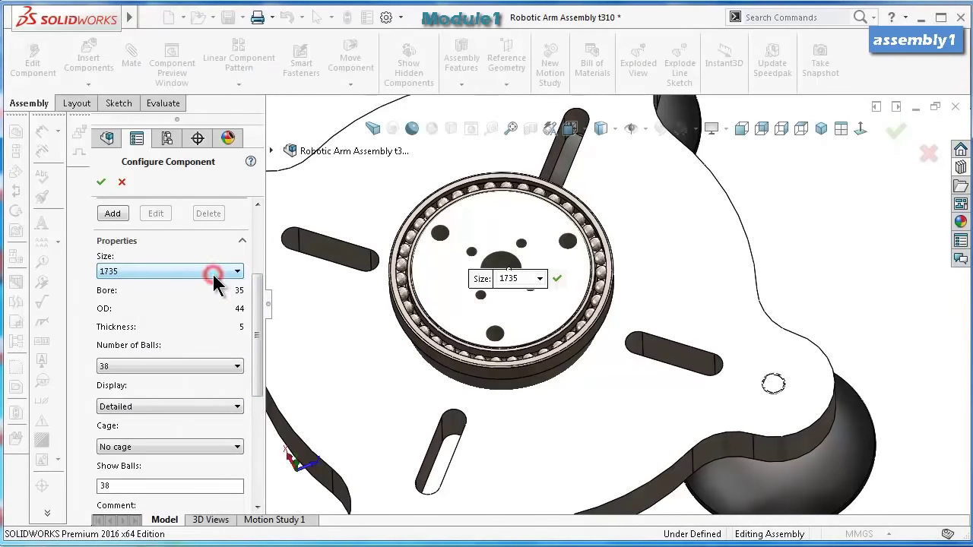
scroll(227, 264, down, 1)
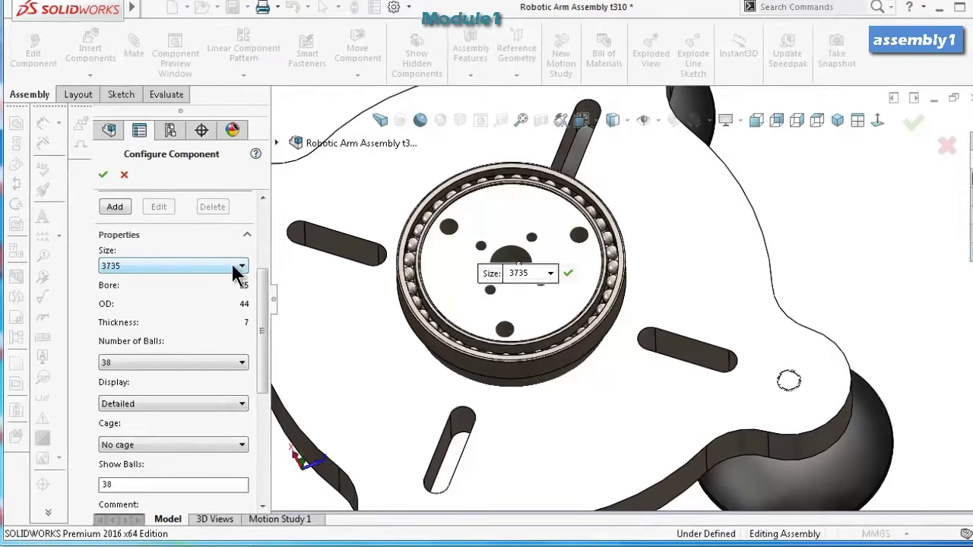
scroll(295, 193, down, 1)
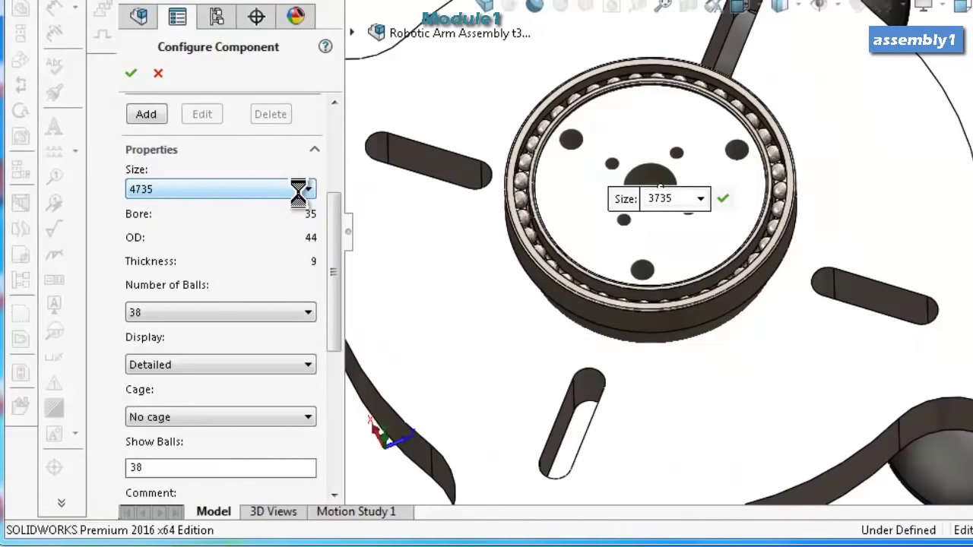
scroll(298, 193, up, 1)
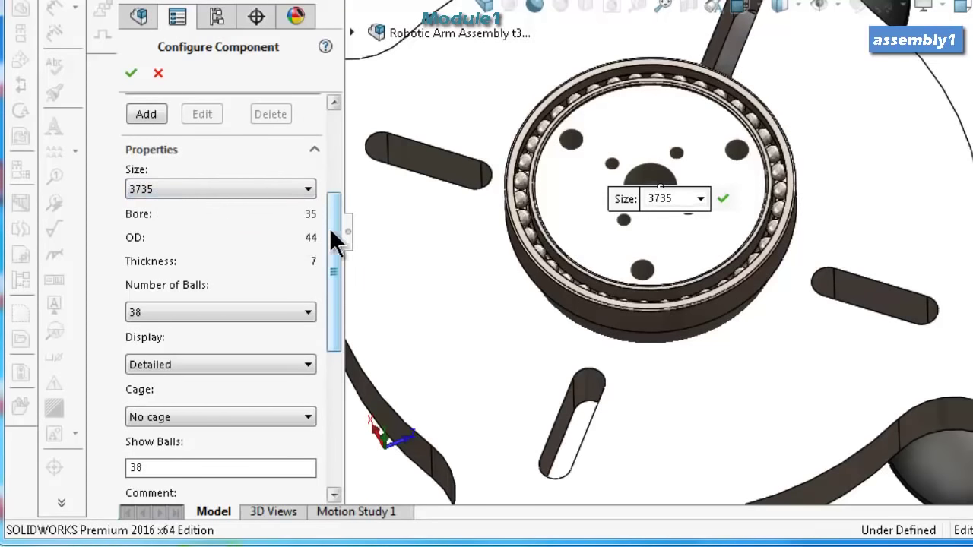
drag(332, 230, 333, 283)
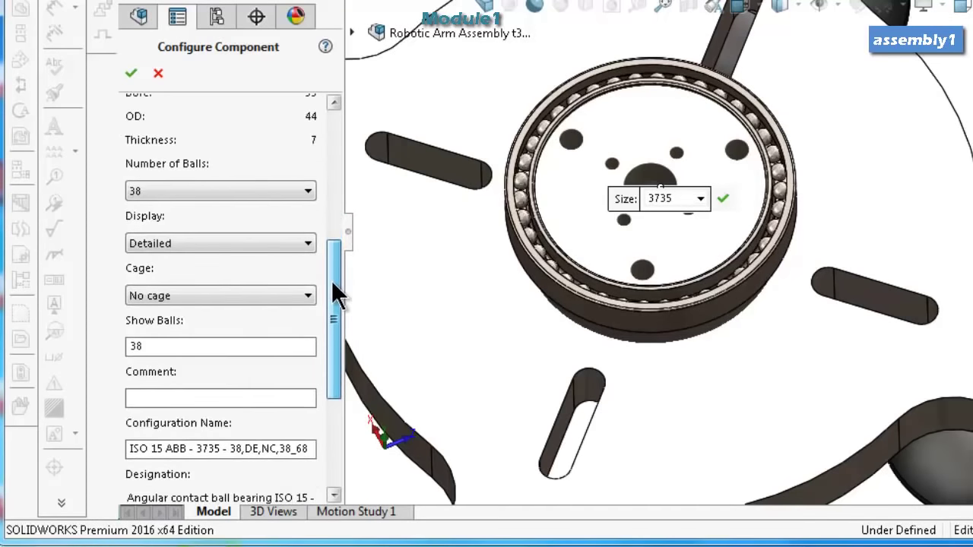
scroll(331, 280, up, 3)
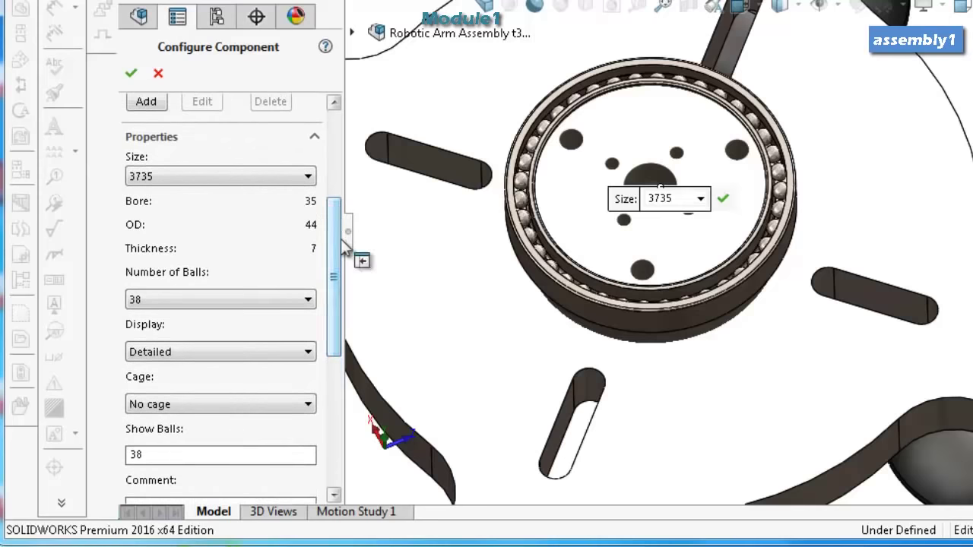
click(719, 200)
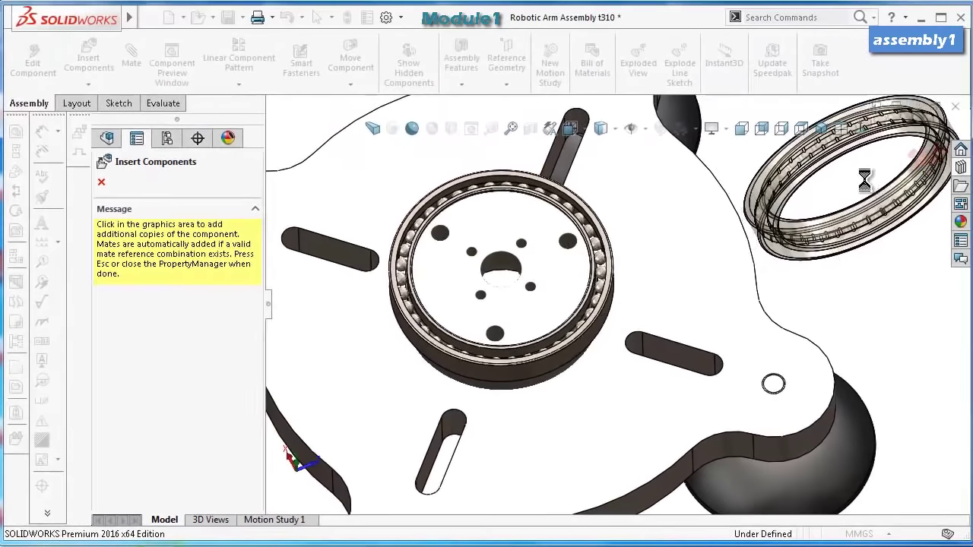
key(Escape)
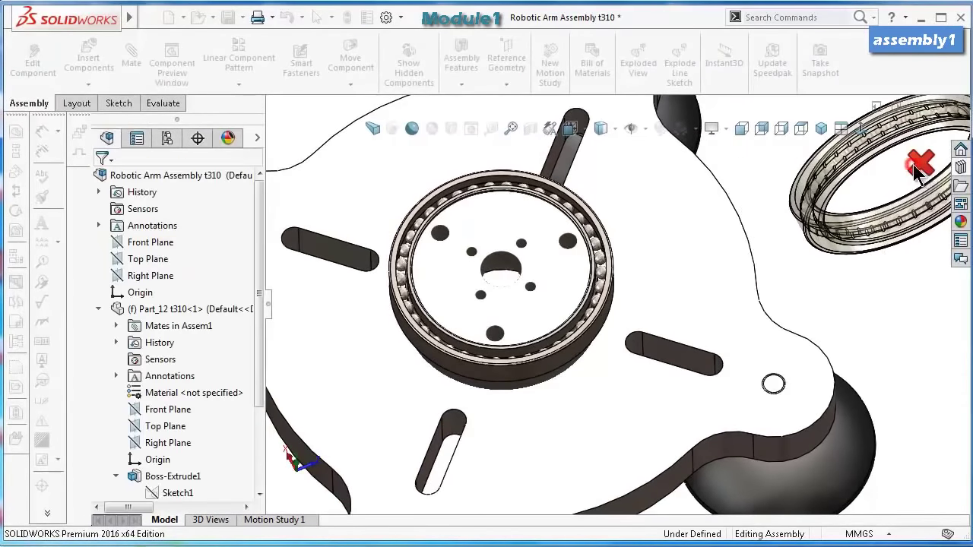
Move the bearing up along the hub of Part_11, clear of the hub's shoulder.
middle_drag(646, 315, 589, 202)
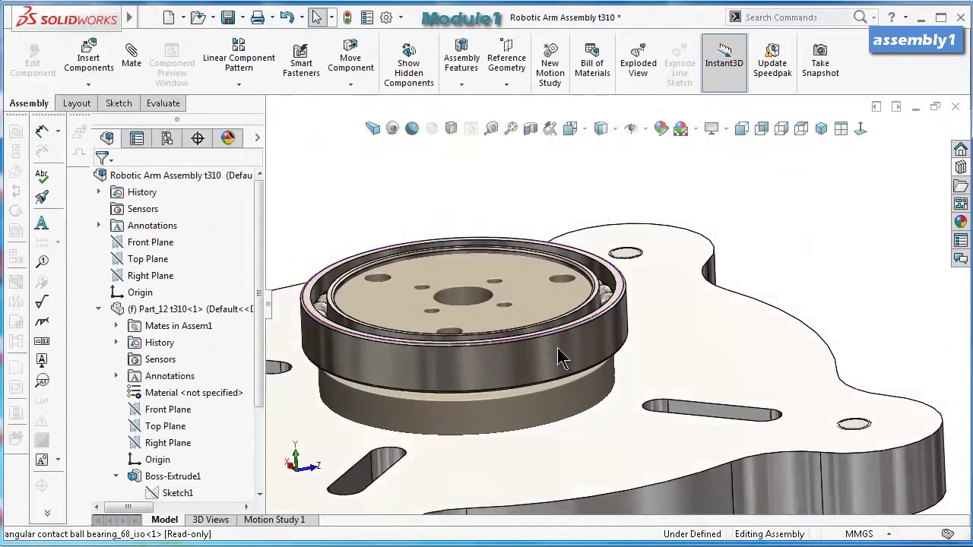
click(563, 315)
scroll(604, 321, down, 1)
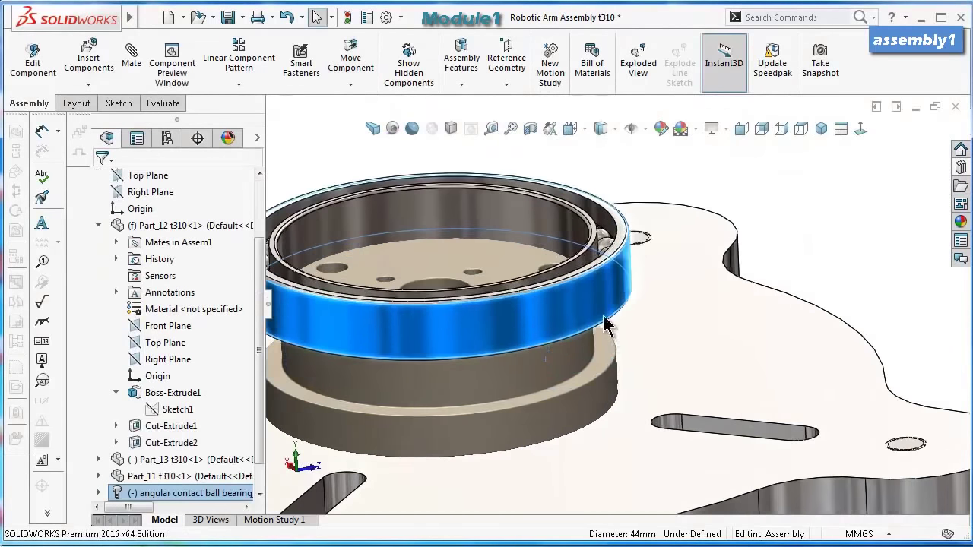
Add a coincident mate between the underside of the bearing's inner race and the shoulder face of Part_11.
middle_drag(606, 321, 600, 287)
scroll(607, 300, down, 2)
middle_drag(622, 335, 623, 286)
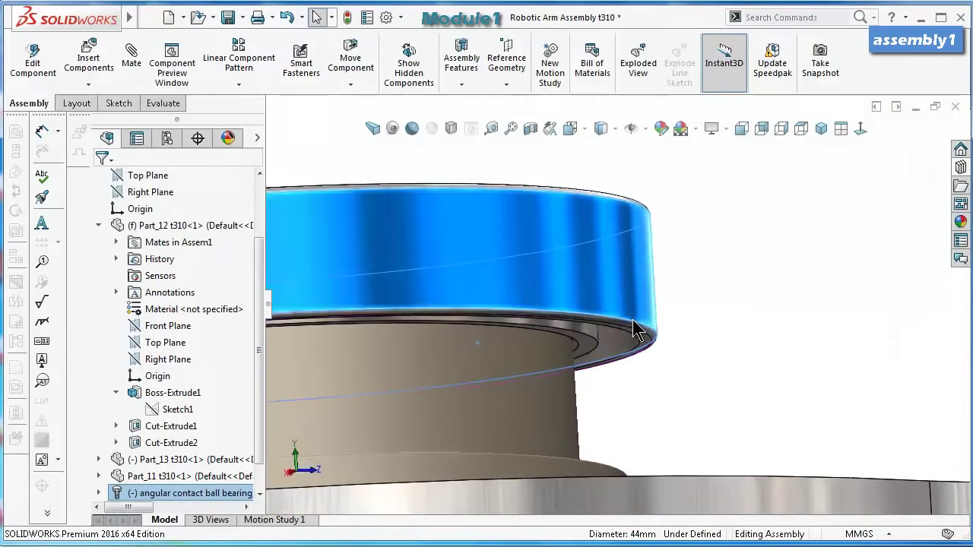
scroll(635, 327, down, 2)
click(564, 346)
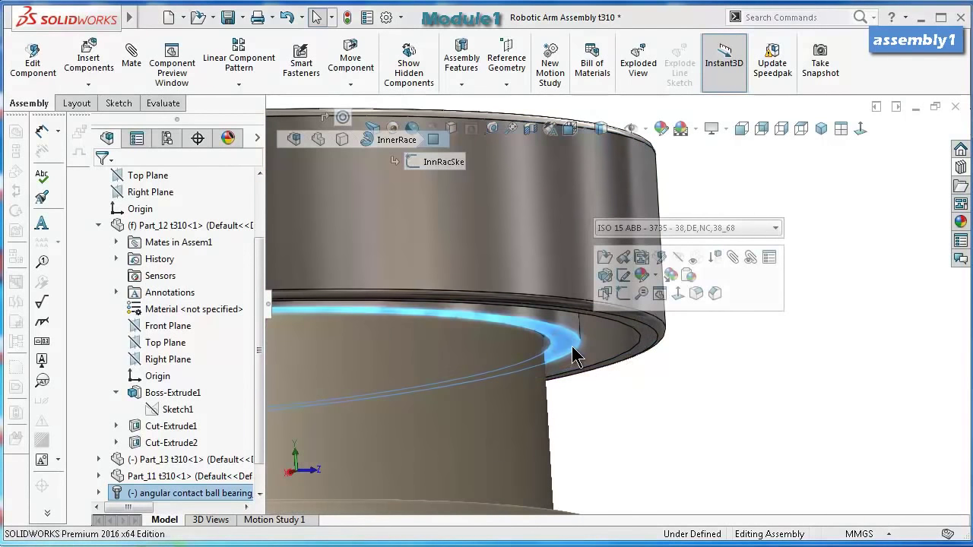
click(733, 258)
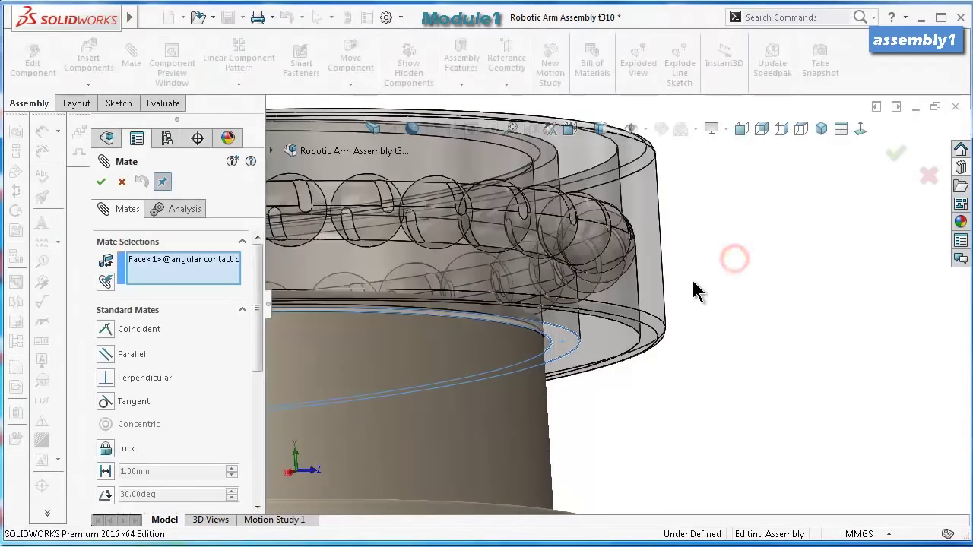
middle_drag(692, 278, 659, 397)
click(658, 391)
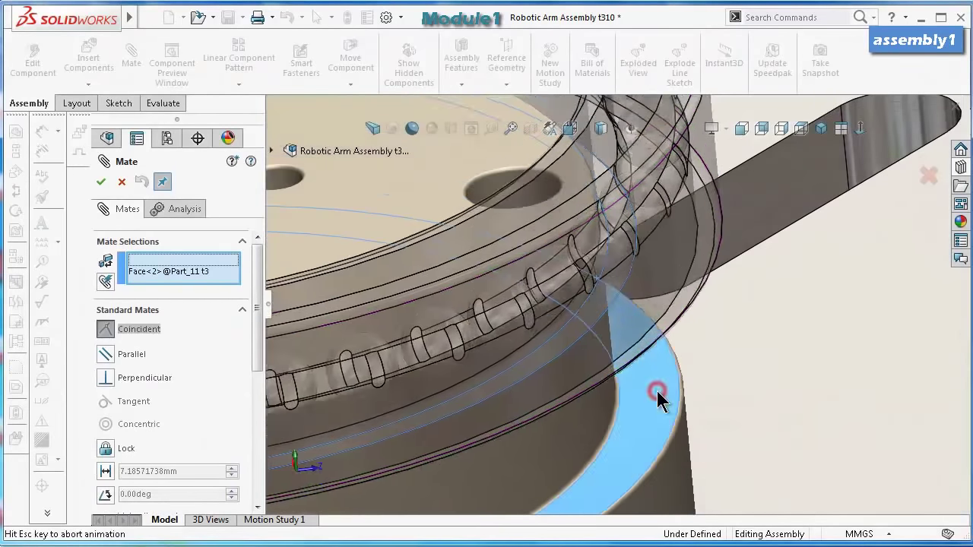
click(831, 416)
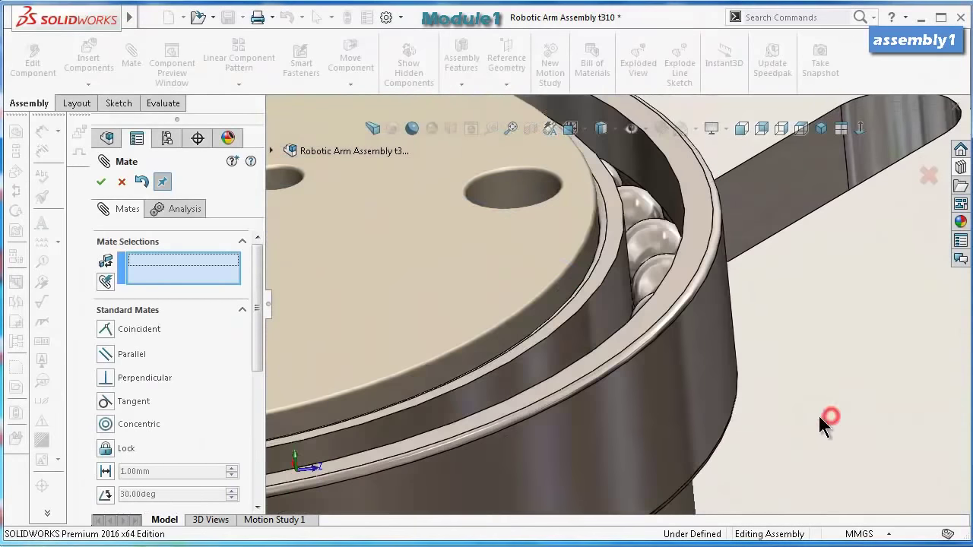
middle_drag(828, 415, 624, 342)
click(102, 183)
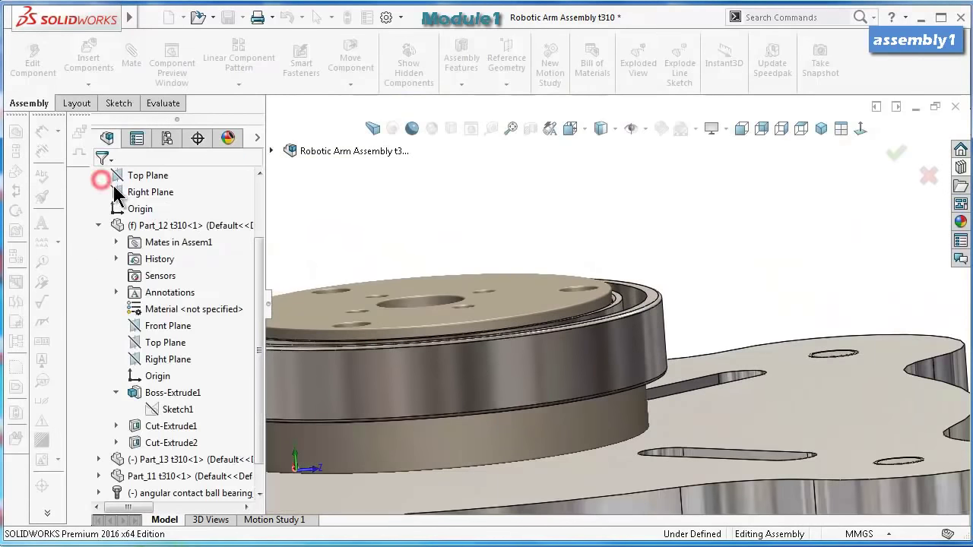
Start editing Part_11 within the assembly and expand its Revolve1 feature to reach the profile sketch.
middle_drag(547, 319, 572, 346)
scroll(569, 337, up, 2)
scroll(510, 360, down, 3)
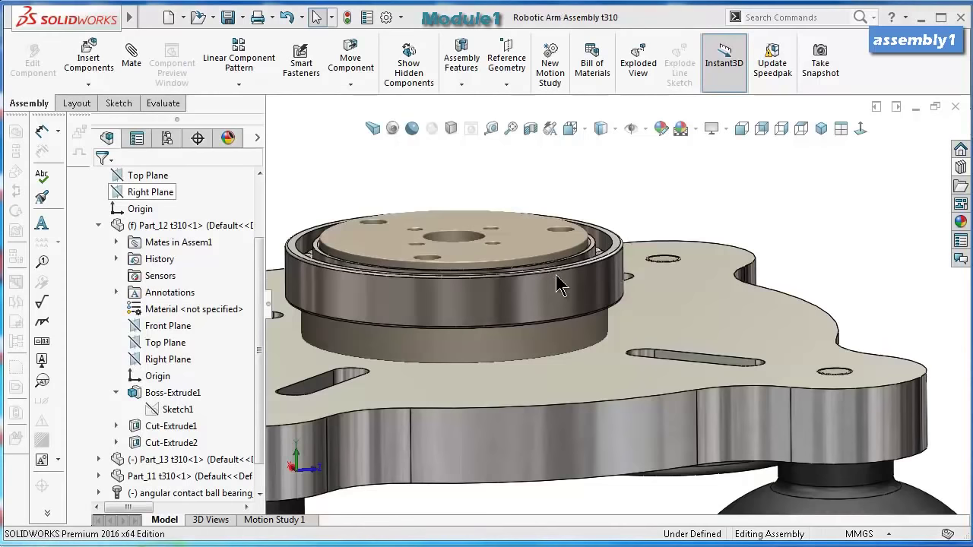
scroll(555, 281, down, 3)
click(538, 255)
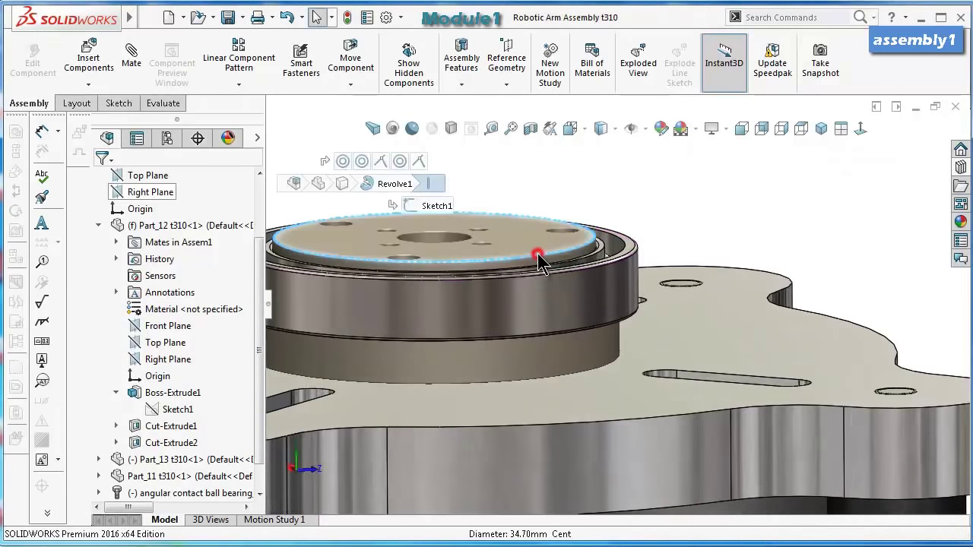
click(634, 165)
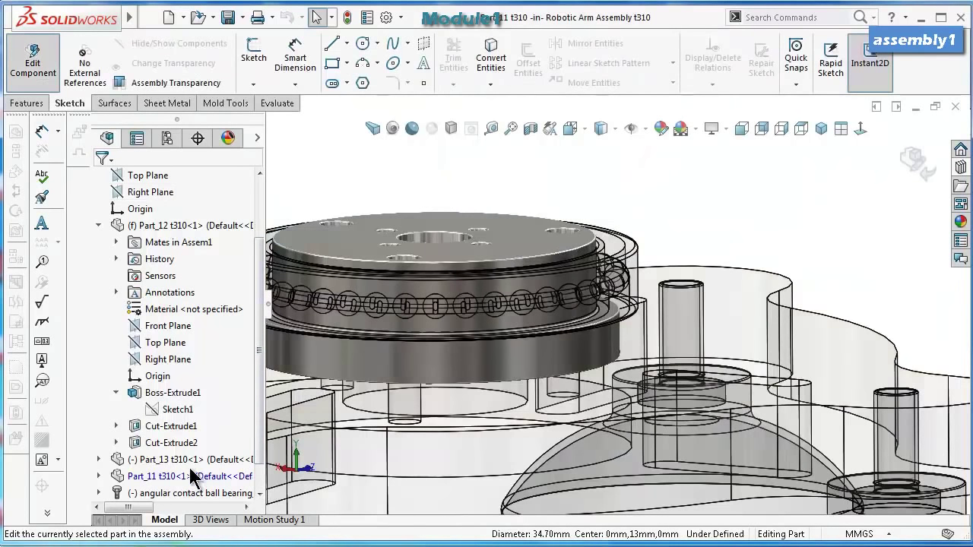
click(98, 476)
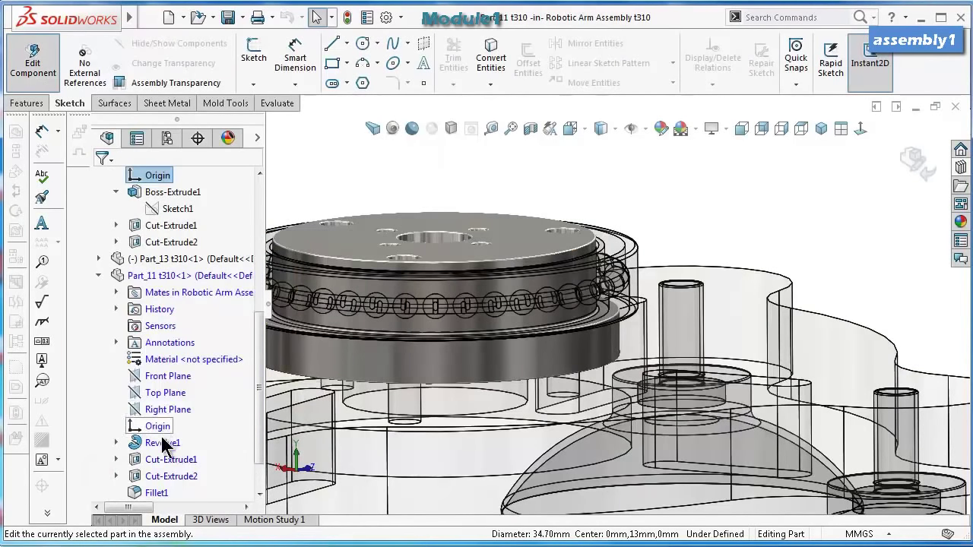
click(115, 442)
click(163, 458)
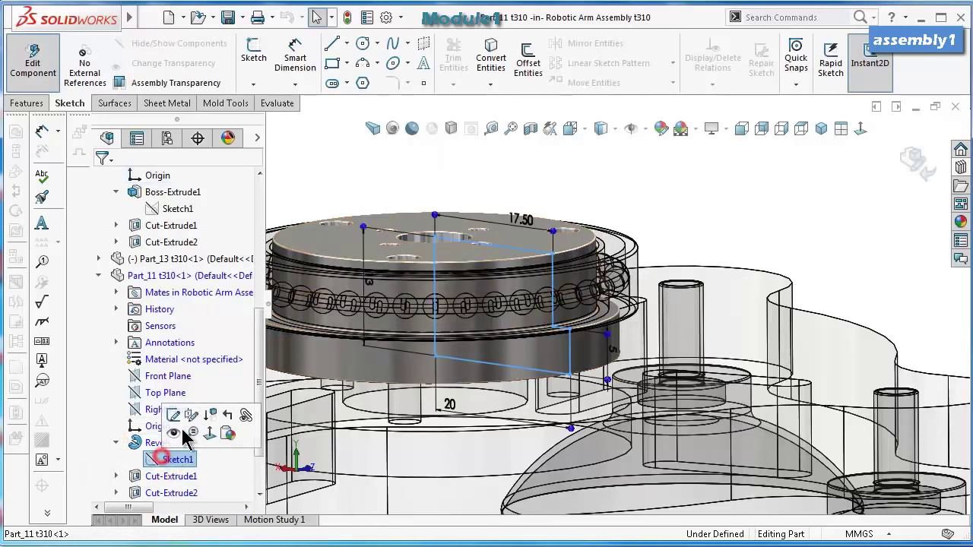
click(184, 415)
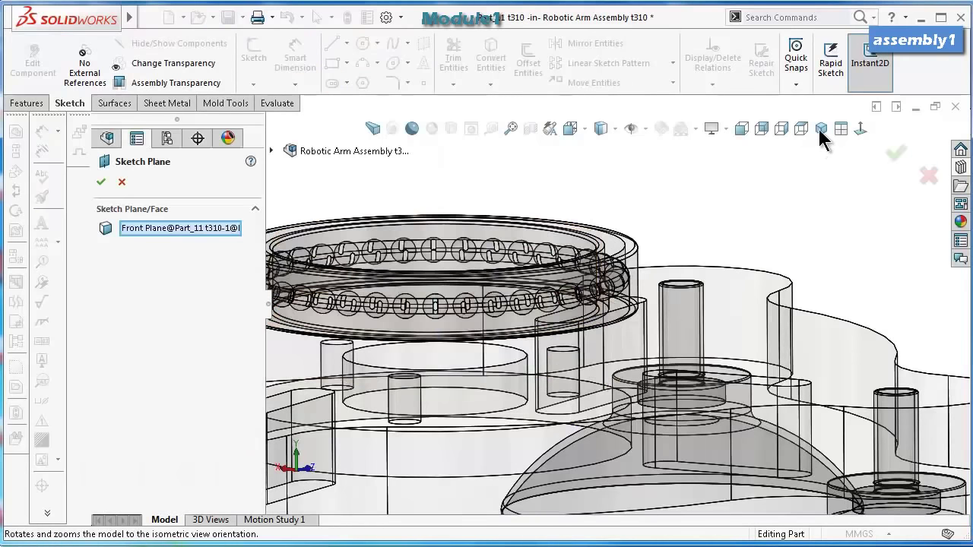
click(862, 129)
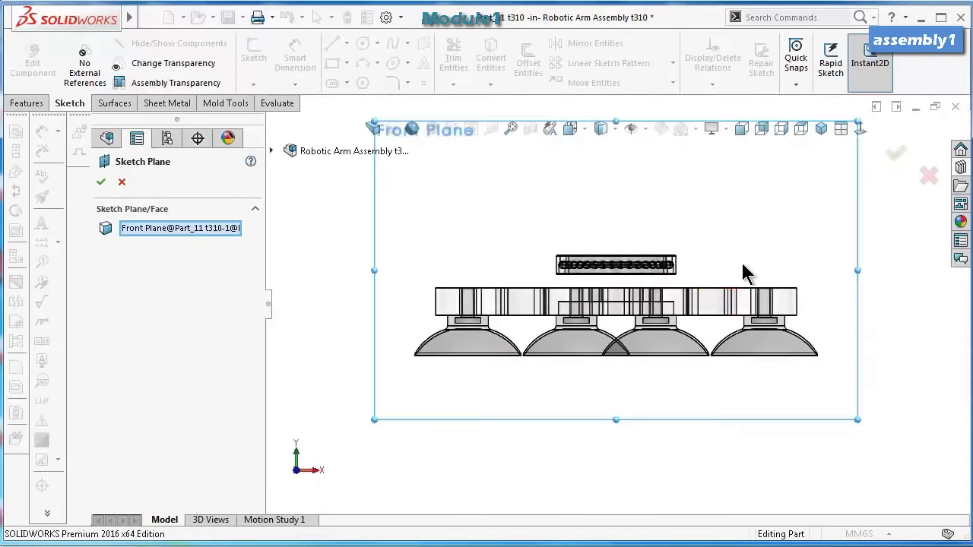
click(926, 178)
click(177, 460)
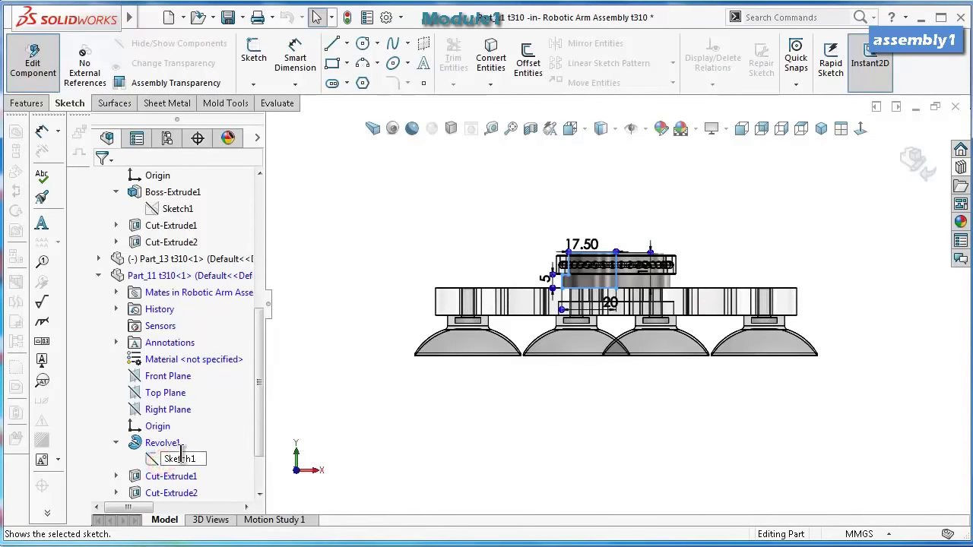
click(523, 175)
Edit Sketch1 of Part_11's Revolve1 and set the profile's overall height to 12 mm.
scroll(538, 242, down, 2)
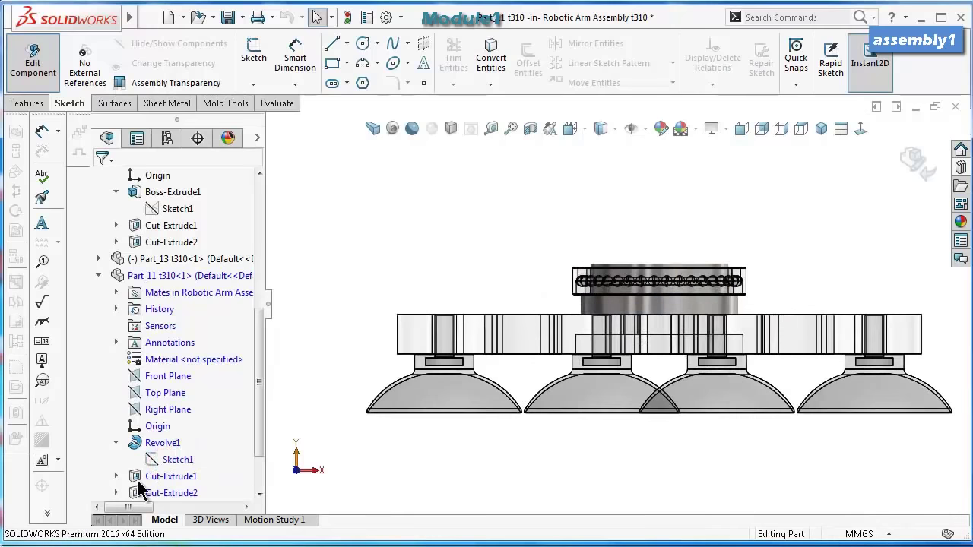
click(171, 459)
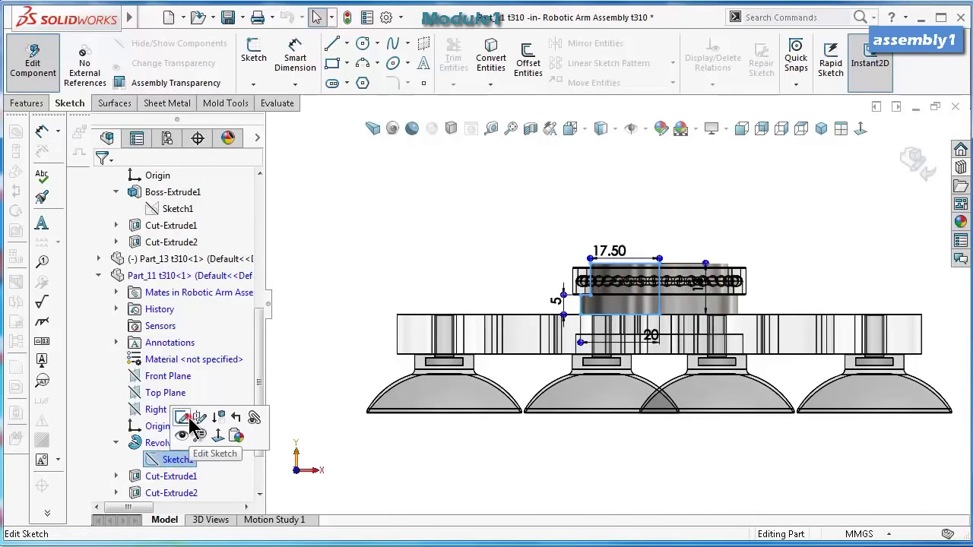
click(187, 420)
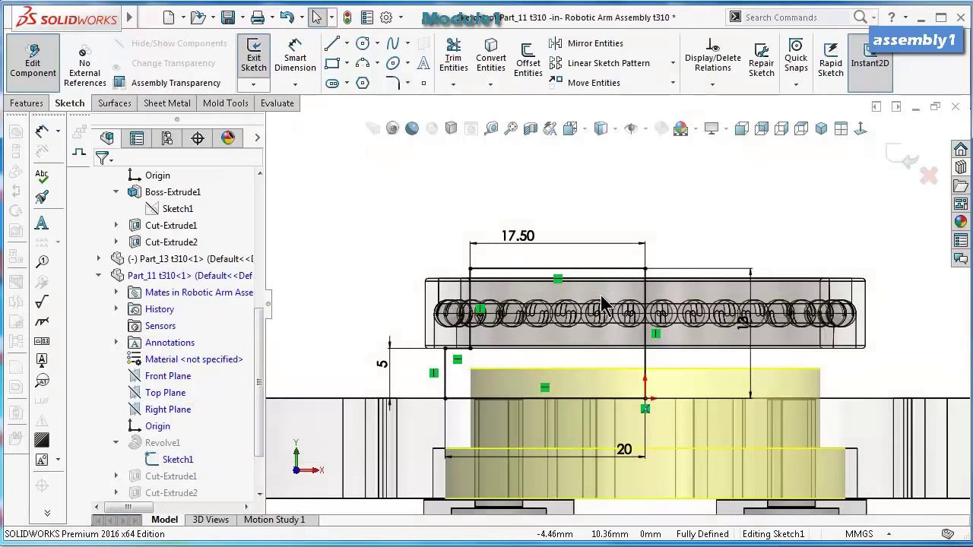
scroll(602, 300, down, 2)
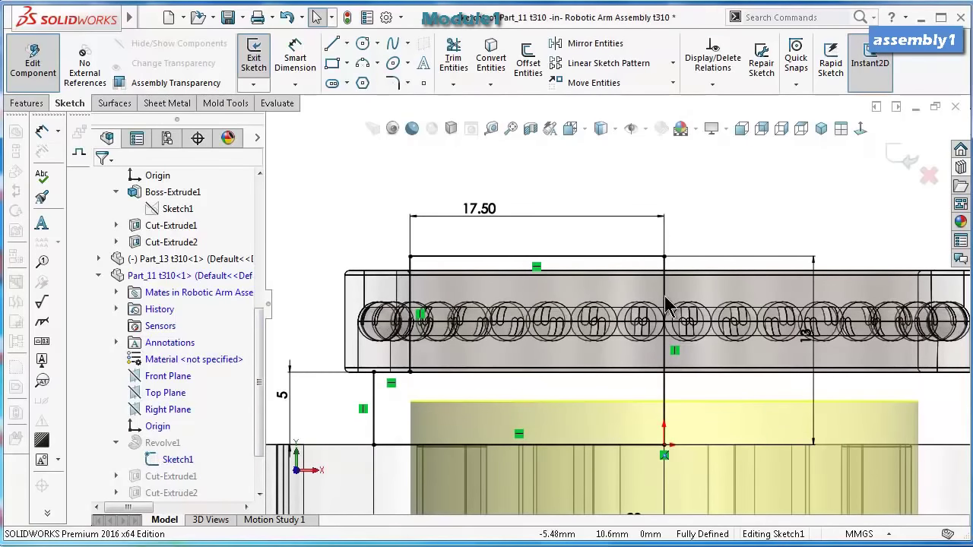
drag(808, 342, 793, 225)
click(790, 222)
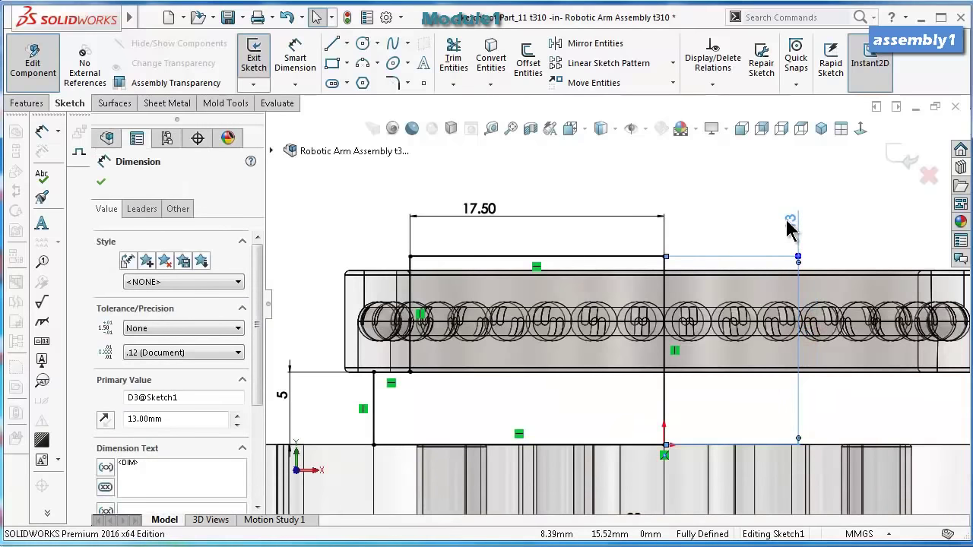
double_click(790, 222)
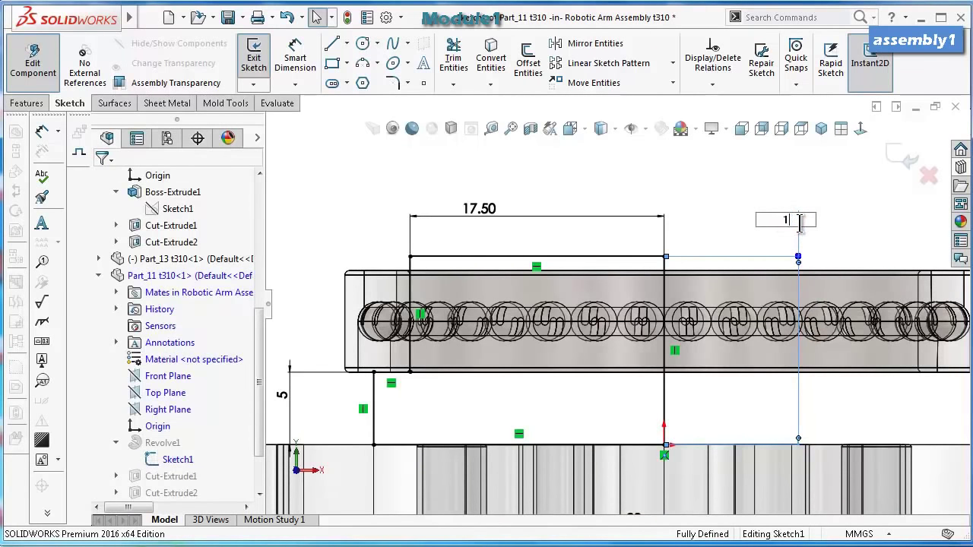
key(Return)
click(801, 224)
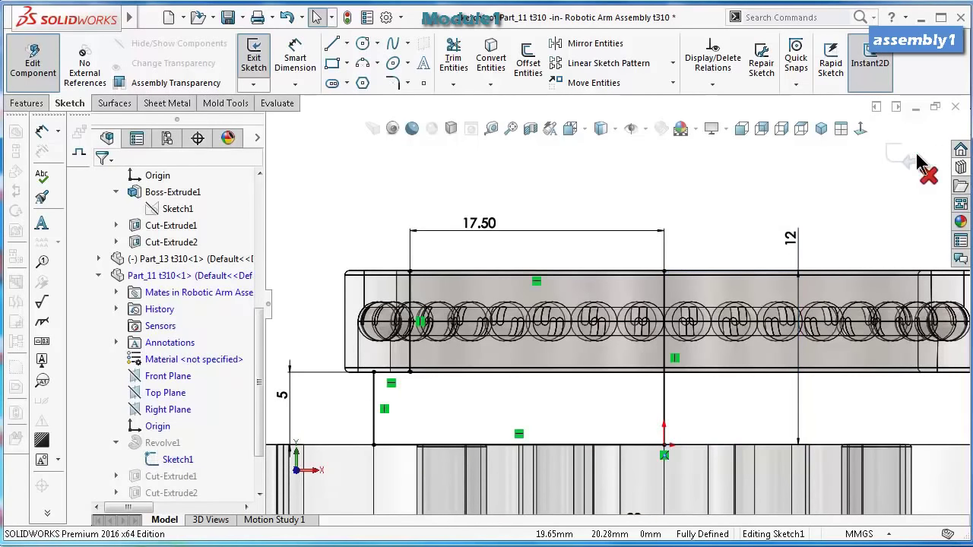
Exit Sketch1 and finish editing Part_11, returning to the full assembly.
click(912, 161)
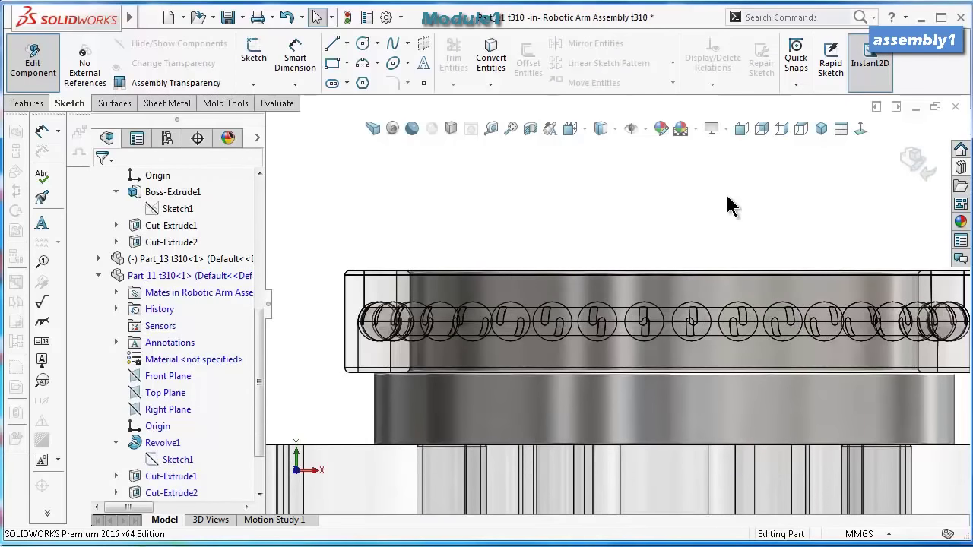
click(914, 158)
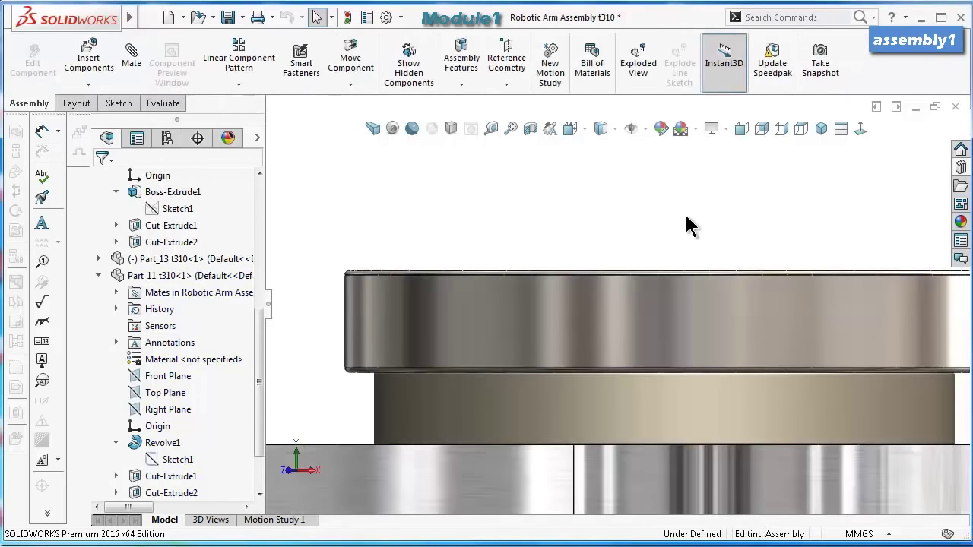
middle_drag(686, 217, 732, 318)
scroll(707, 276, up, 3)
drag(745, 295, 744, 222)
scroll(732, 242, up, 1)
middle_drag(736, 237, 727, 168)
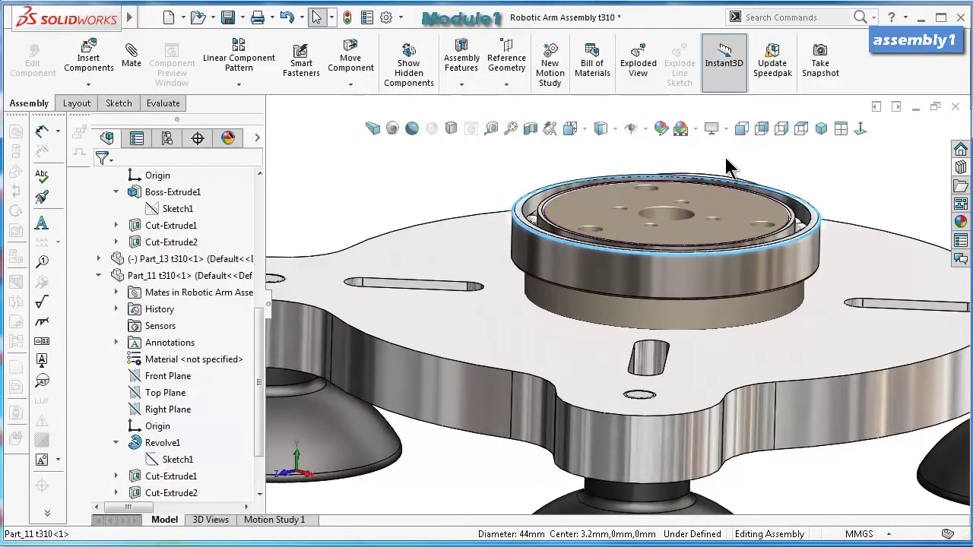
scroll(730, 168, up, 3)
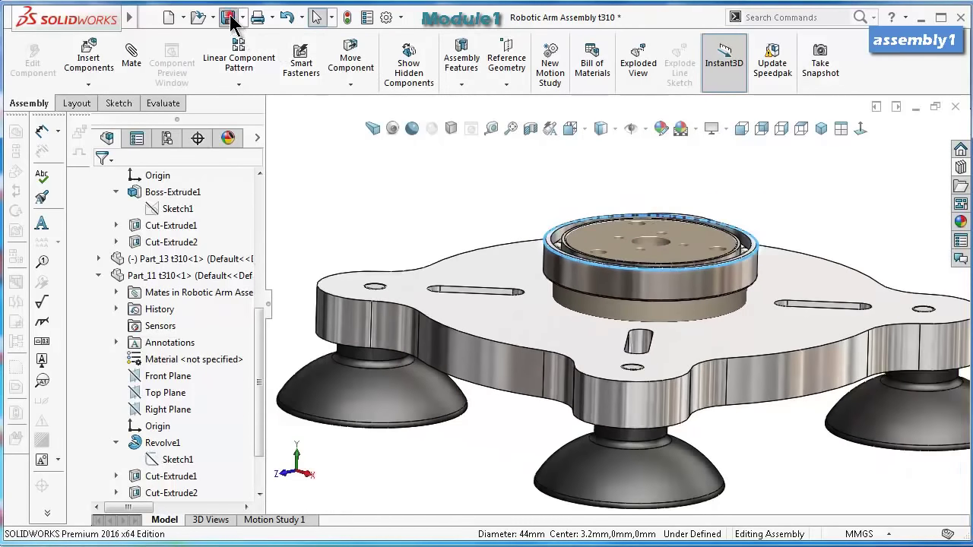
Save the Robotic Arm Assembly t310 document, rebuilding it before saving.
click(228, 18)
click(300, 258)
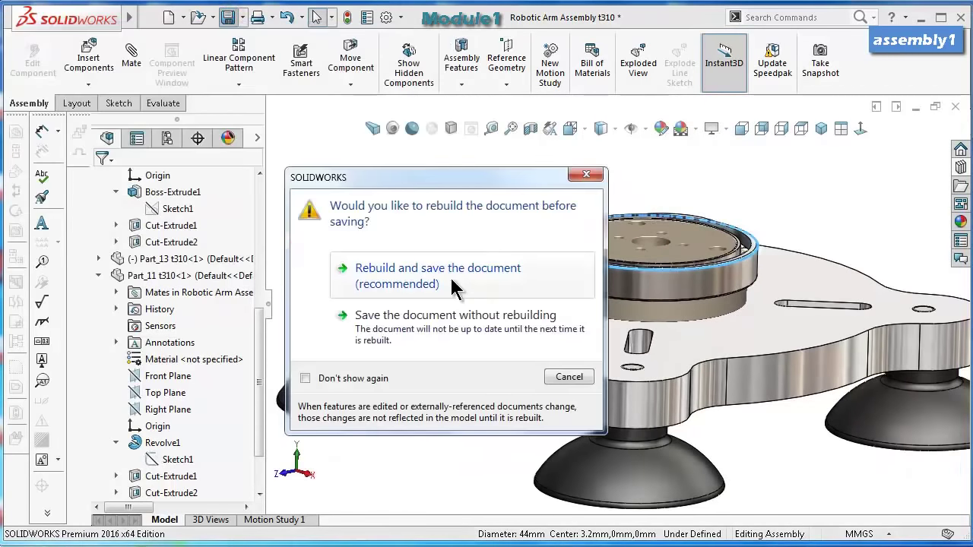
click(458, 278)
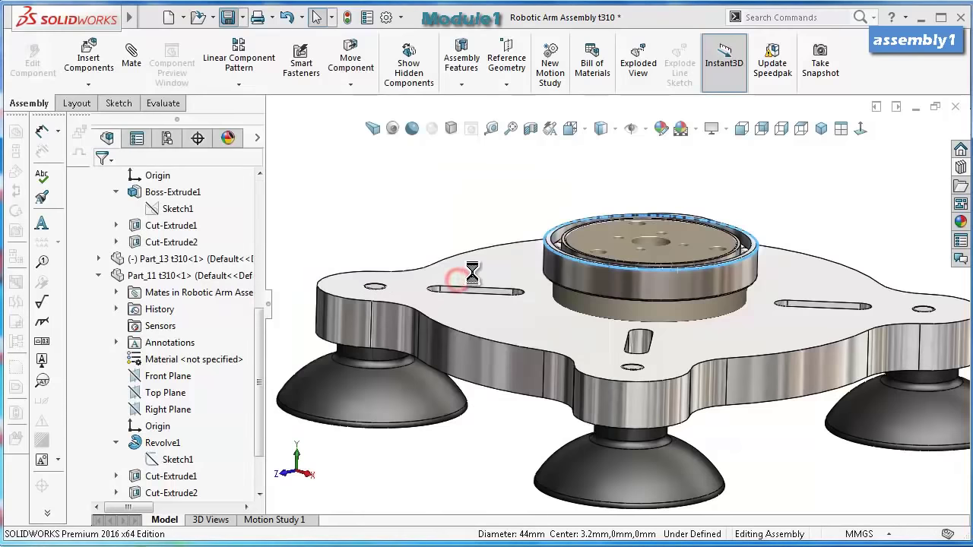
click(445, 205)
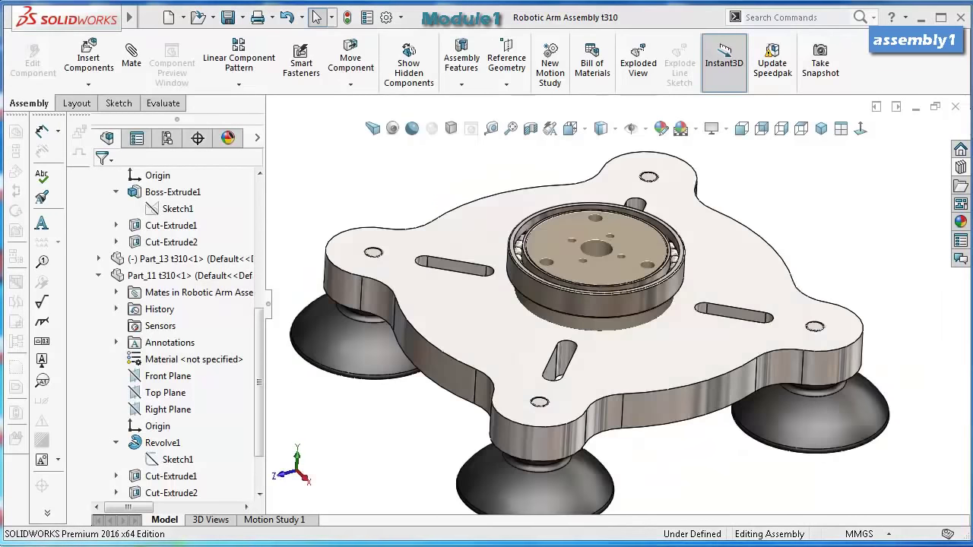
Insert Part_14 t310 over the hub and move it up clear of the bearing.
click(90, 55)
click(148, 411)
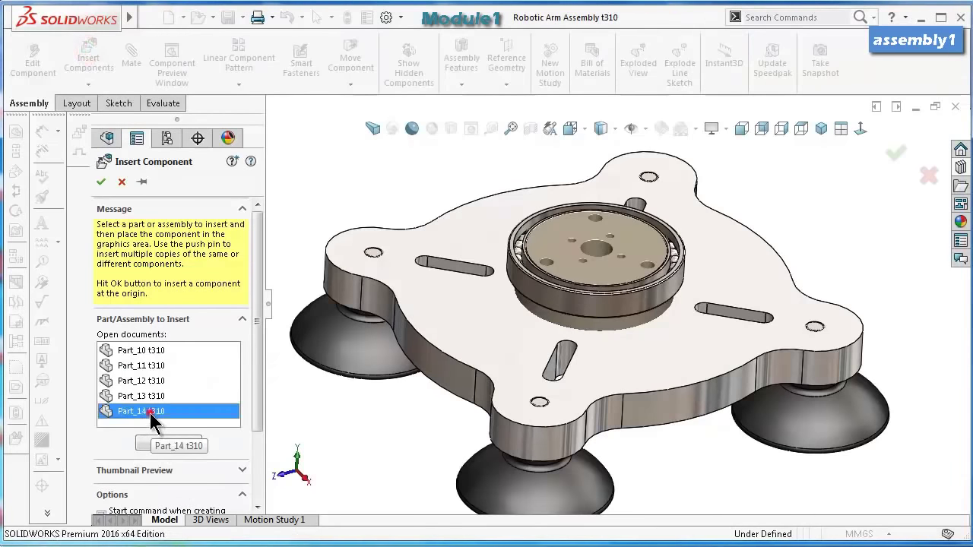
click(594, 241)
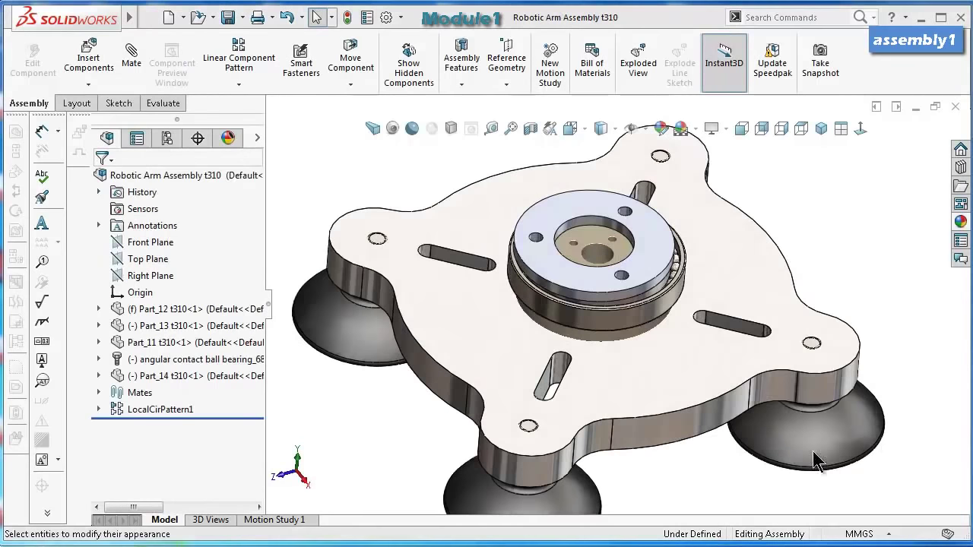
scroll(641, 245, down, 5)
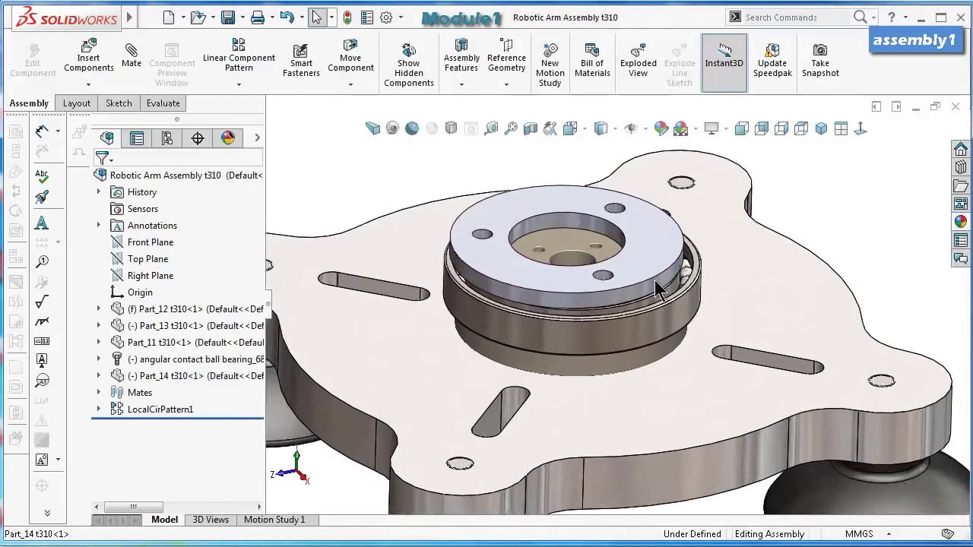
click(654, 286)
drag(654, 286, 658, 240)
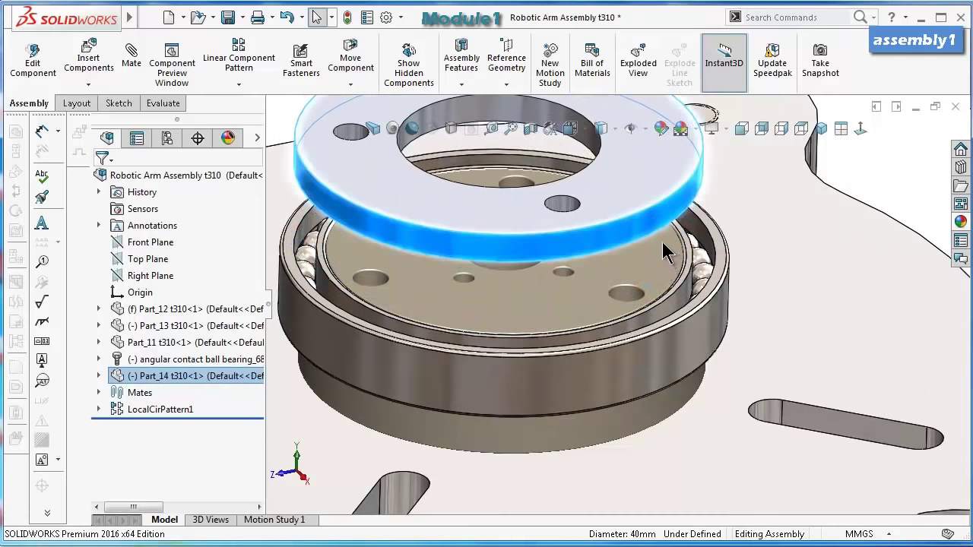
Add a concentric mate between the outer cylindrical face of Part_14 and the lower cylindrical face of Part_11.
click(663, 244)
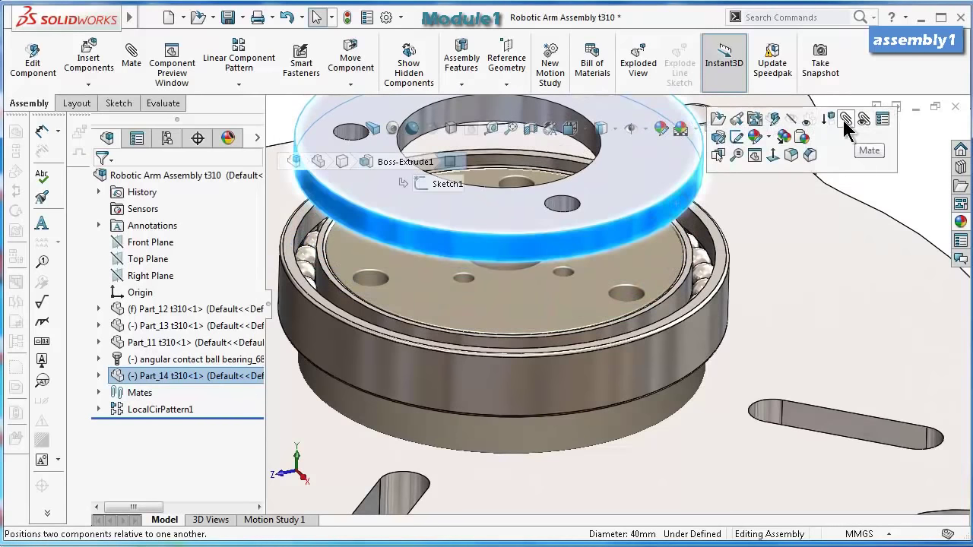
click(847, 126)
click(619, 428)
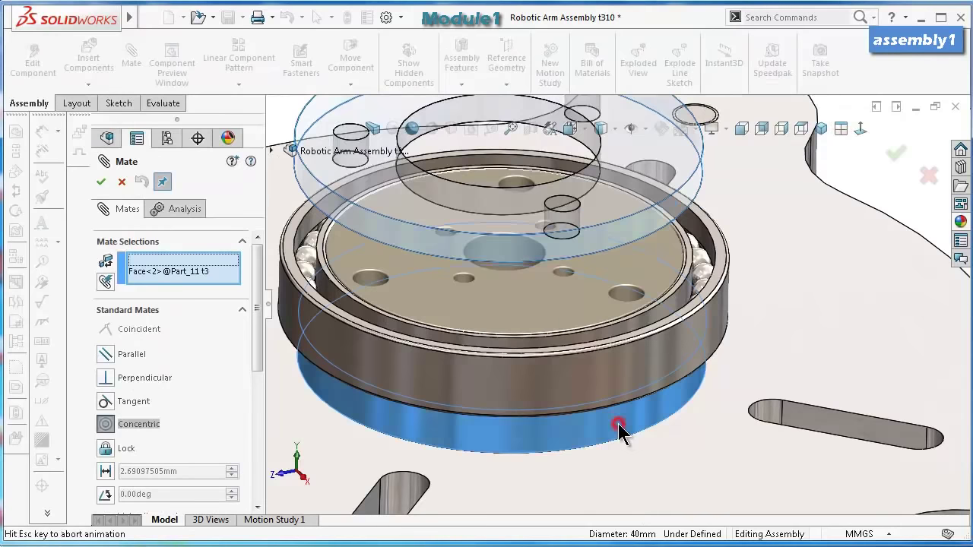
click(806, 448)
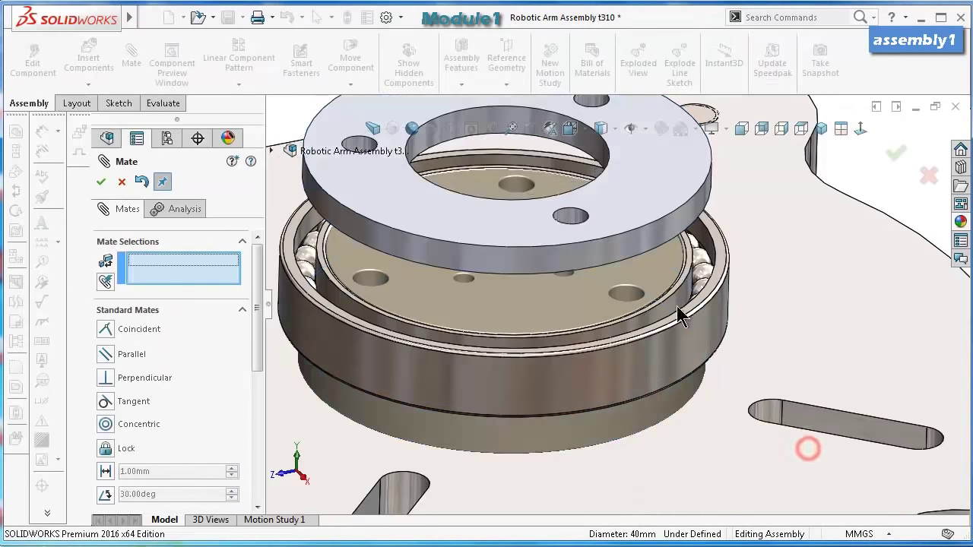
Add a coincident mate between a Part_11 screw hole's inner face and the matching hole edge on Part_14.
click(625, 293)
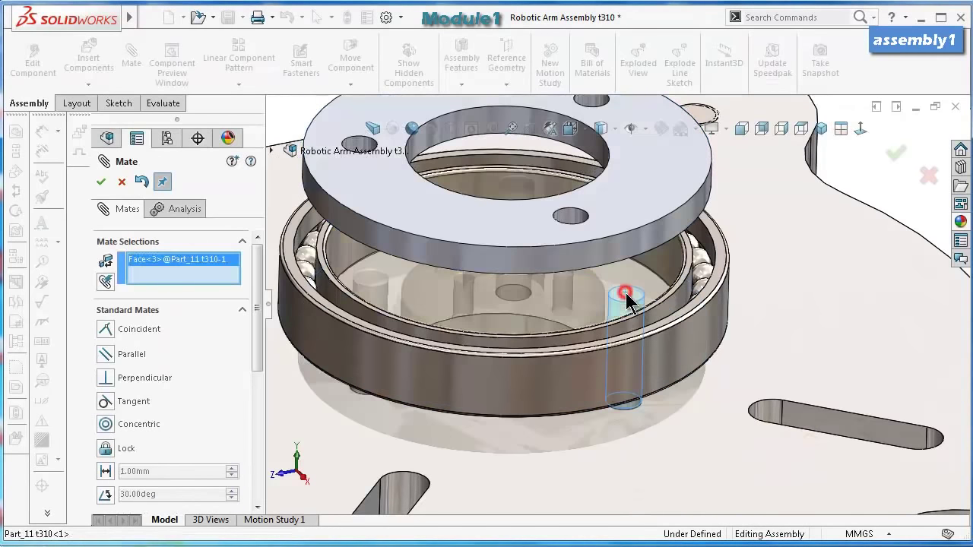
click(576, 216)
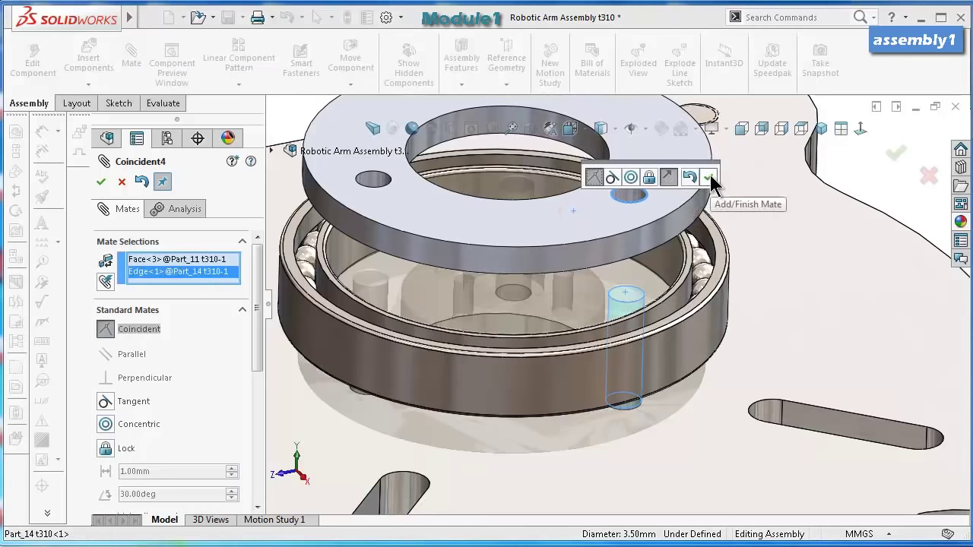
click(709, 178)
Add a coincident mate between the top face of Part_11 and the underside of Part_14, and finish mating.
click(657, 281)
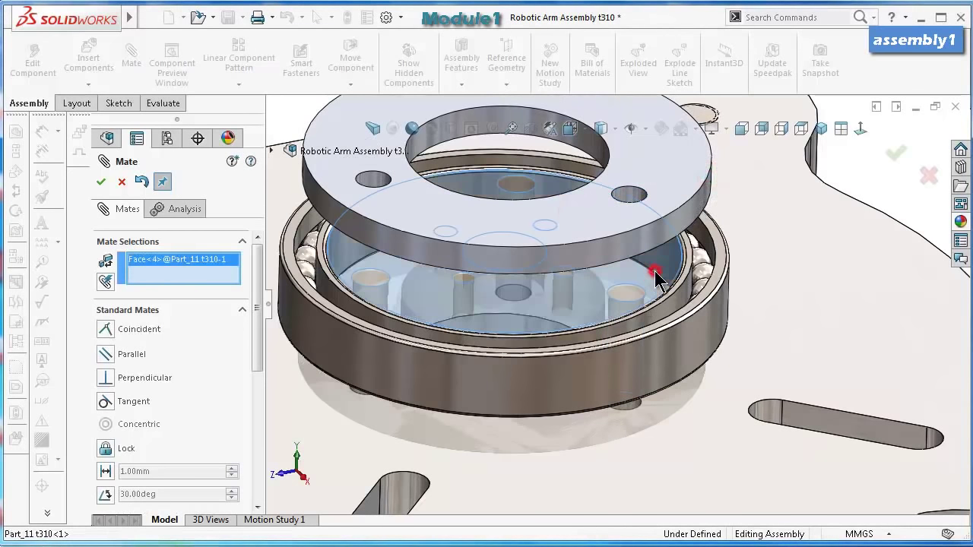
middle_drag(665, 266, 658, 206)
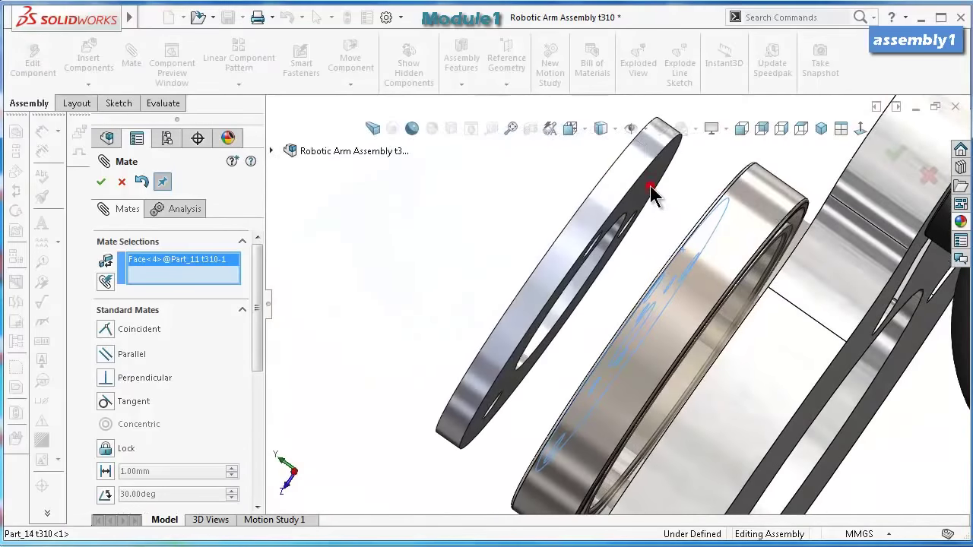
click(652, 188)
click(849, 214)
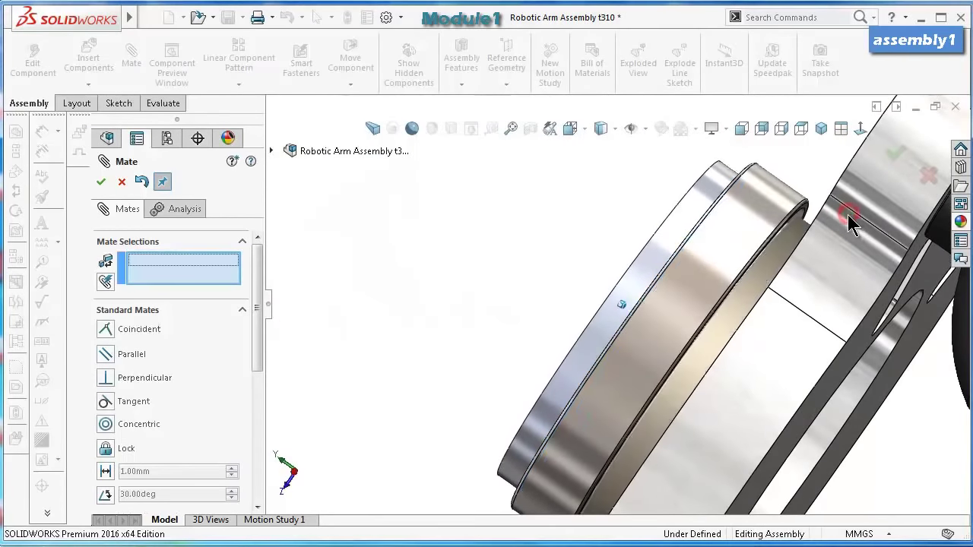
middle_drag(848, 214, 833, 365)
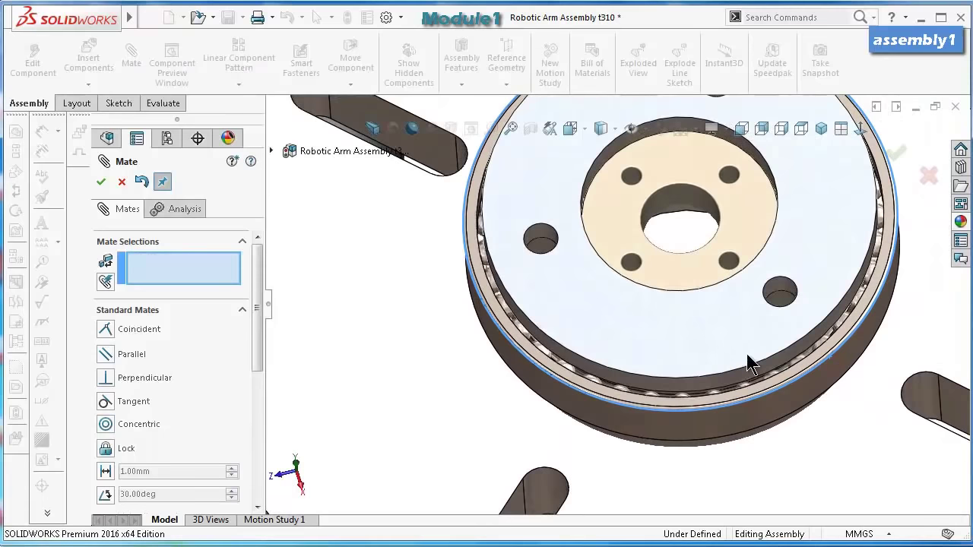
scroll(746, 364, up, 5)
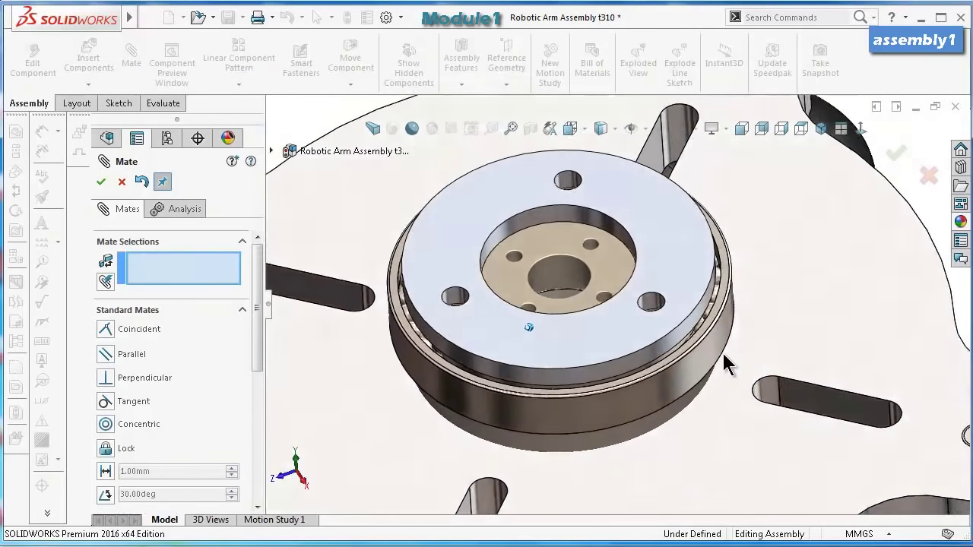
scroll(722, 352, up, 3)
click(899, 155)
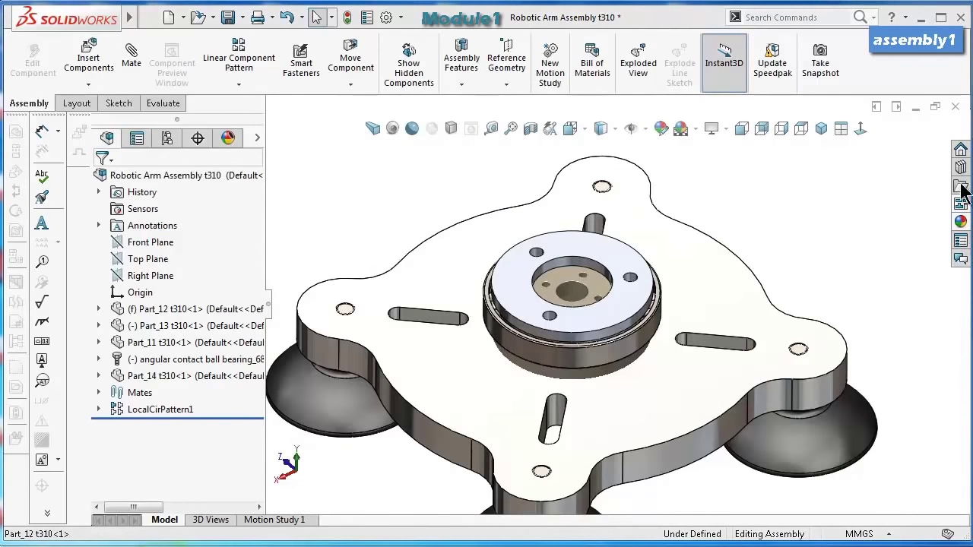
Insert an ISO Pan Head Cross Recess ISO 7045 screw from the Toolbox at one of Part_14's mounting holes.
click(961, 187)
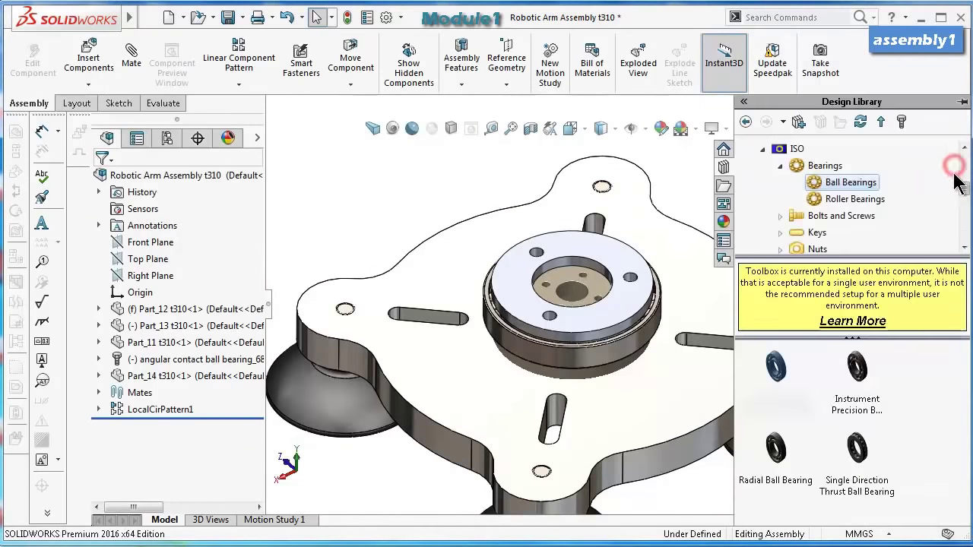
click(780, 218)
click(848, 168)
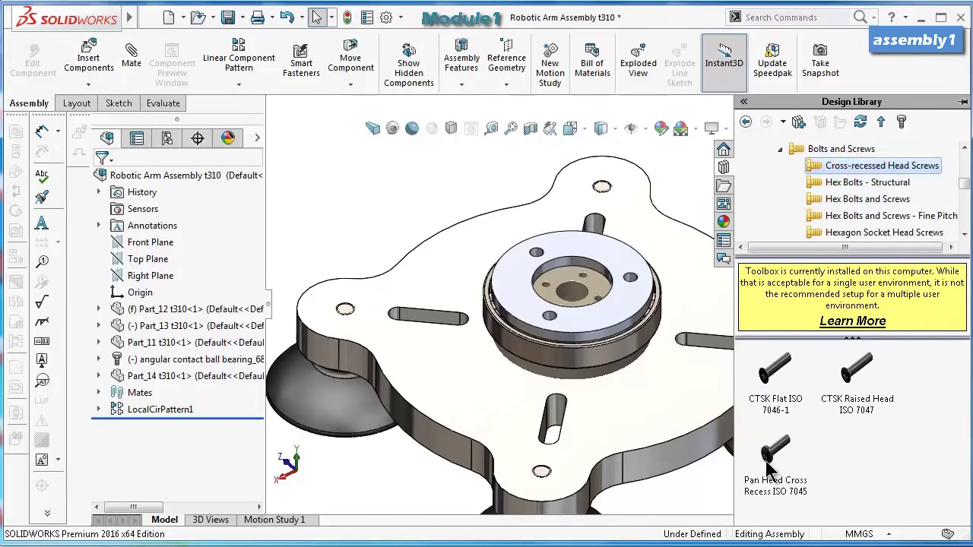
scroll(593, 327, down, 4)
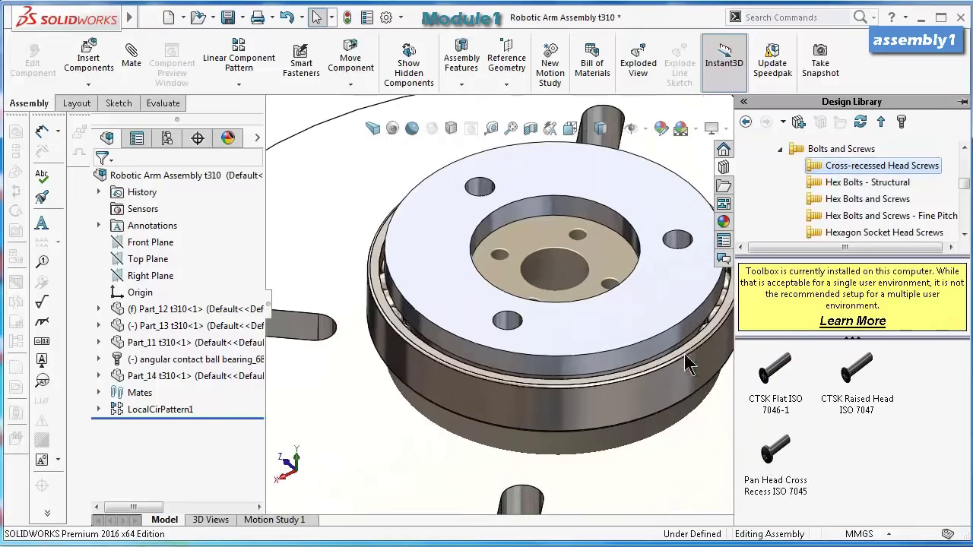
scroll(687, 364, down, 1)
drag(773, 452, 517, 343)
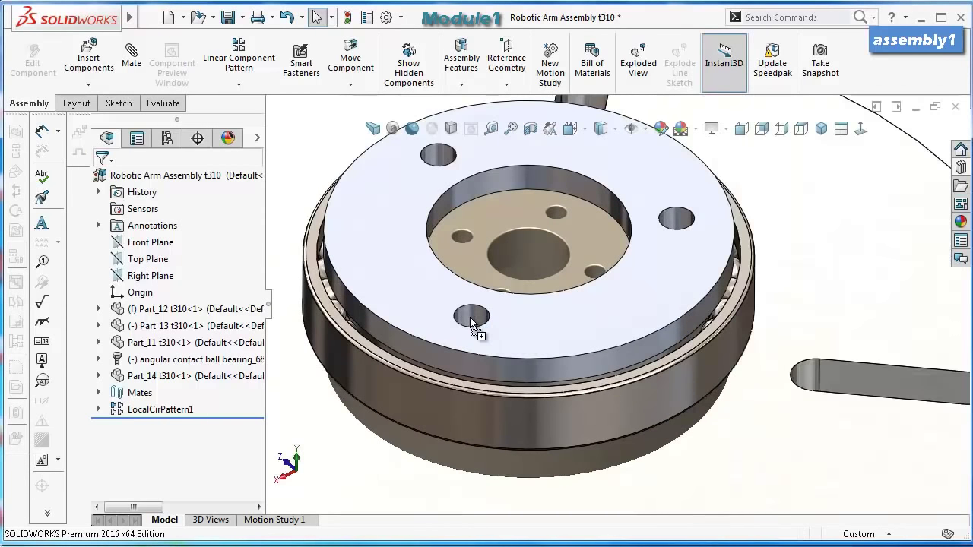
drag(472, 325, 471, 321)
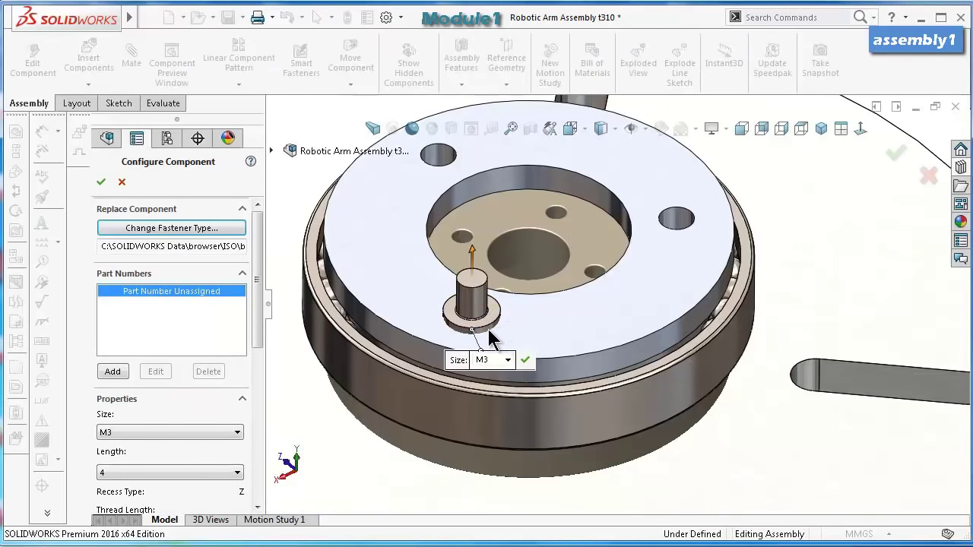
Configure the pan head screw as M3 with length 25 and Schematic thread display, and accept it.
click(508, 361)
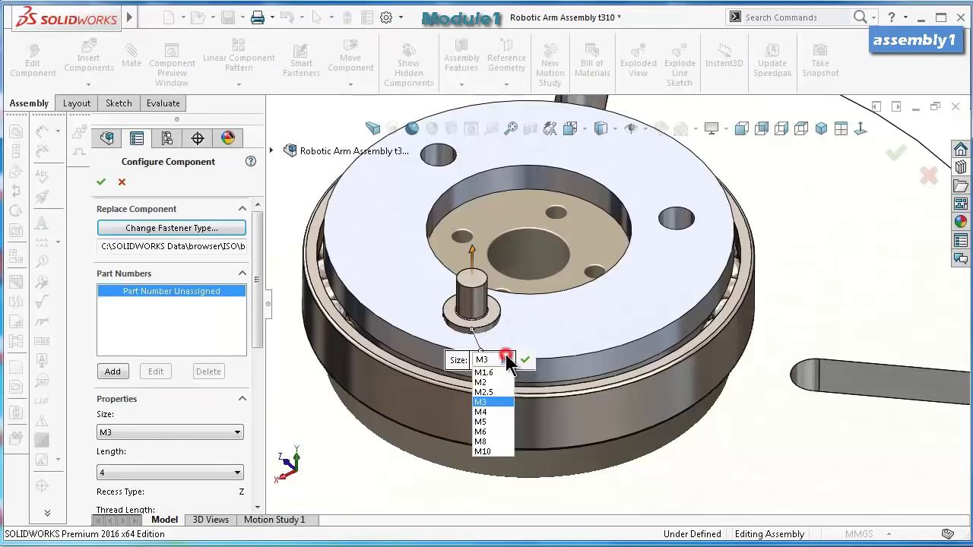
click(507, 361)
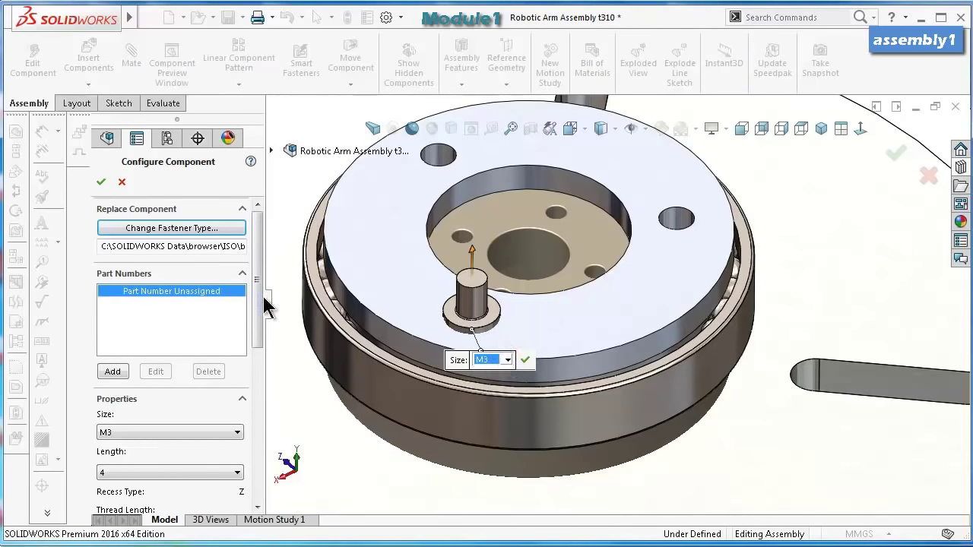
drag(258, 297, 259, 365)
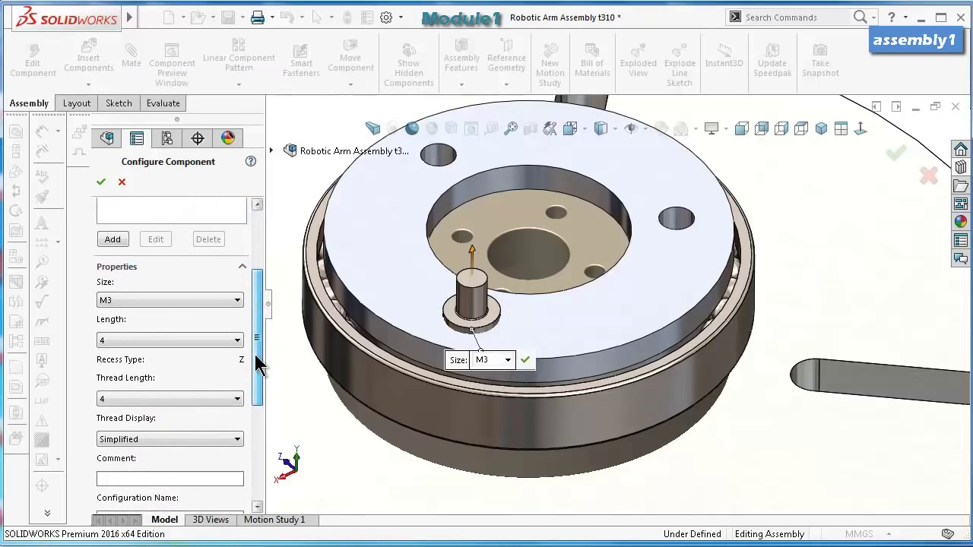
click(211, 342)
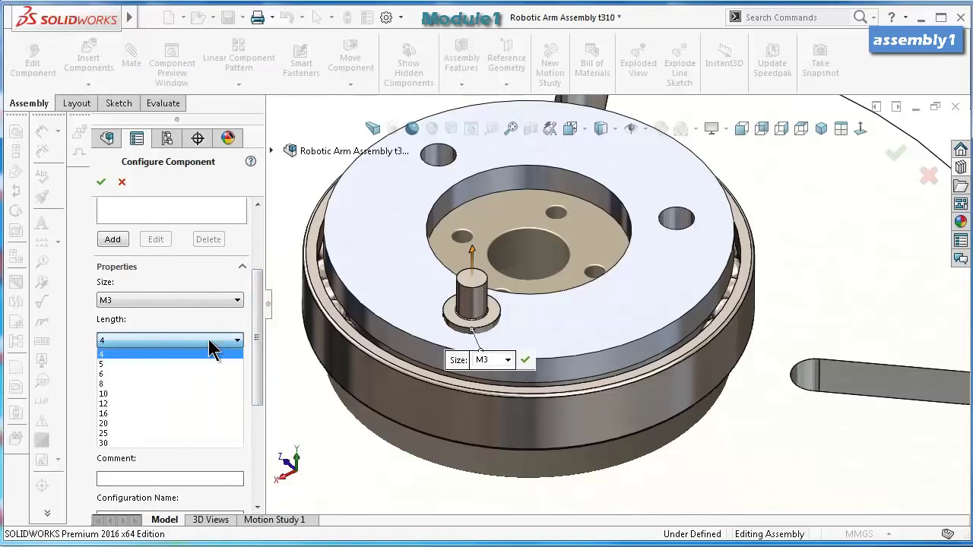
click(178, 434)
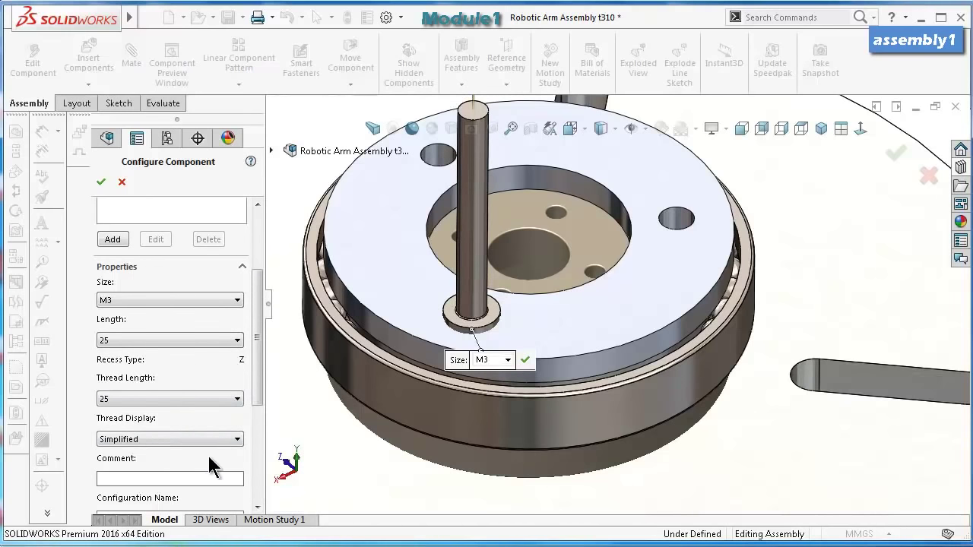
click(211, 440)
click(184, 472)
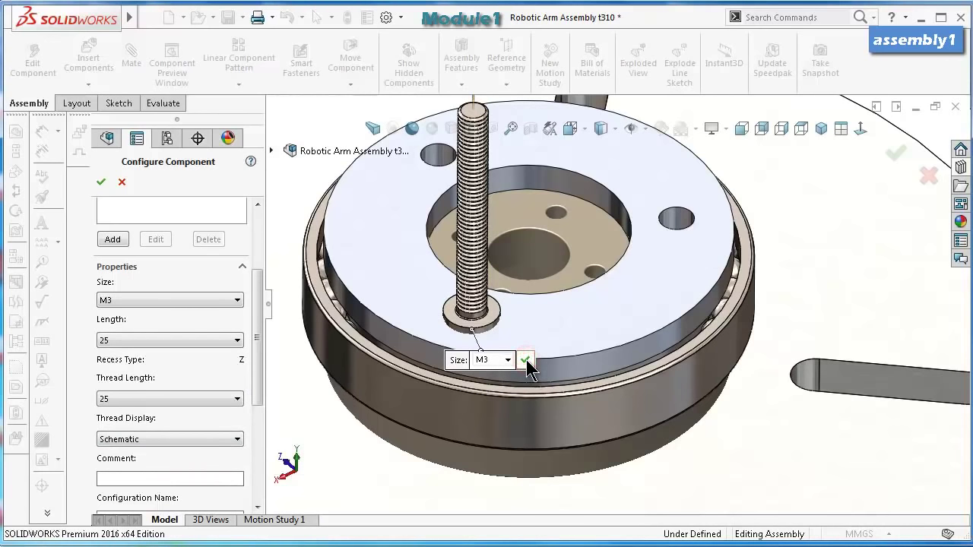
click(526, 359)
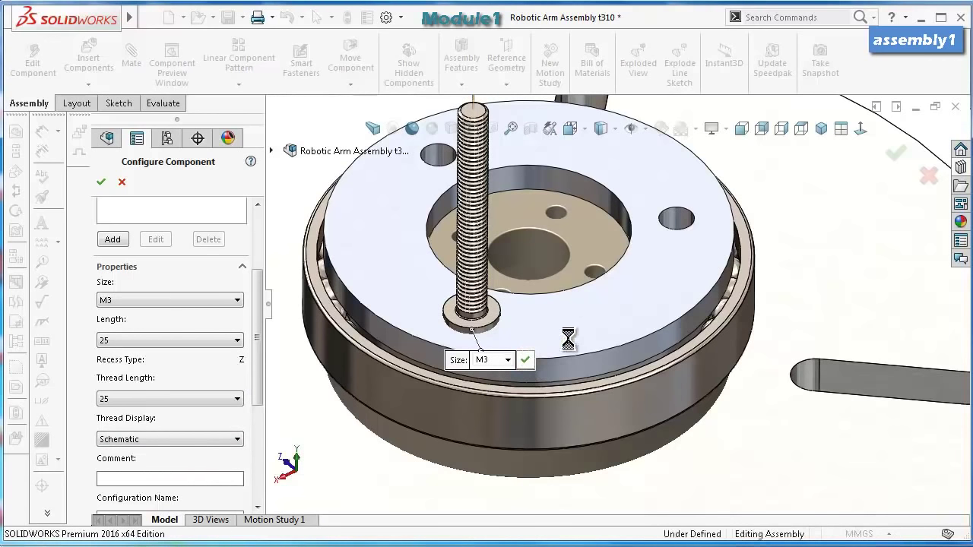
Place copies of the M3 pan head screw in Part_14's remaining mounting holes and finish inserting.
click(682, 228)
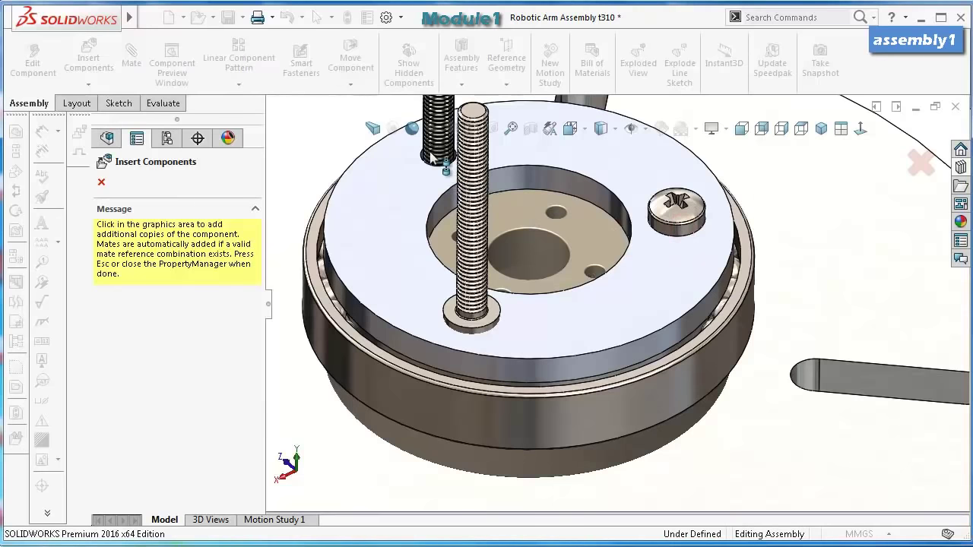
click(429, 162)
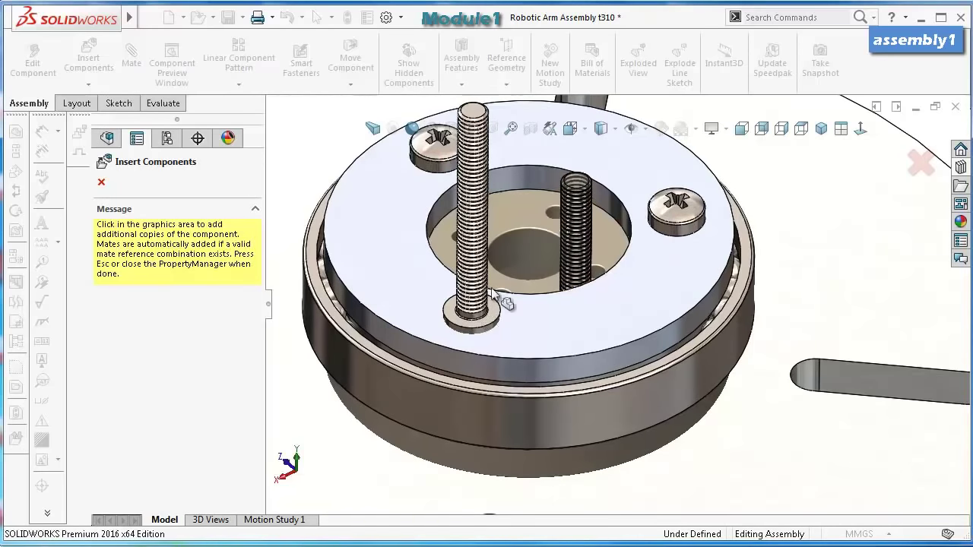
click(482, 318)
click(919, 163)
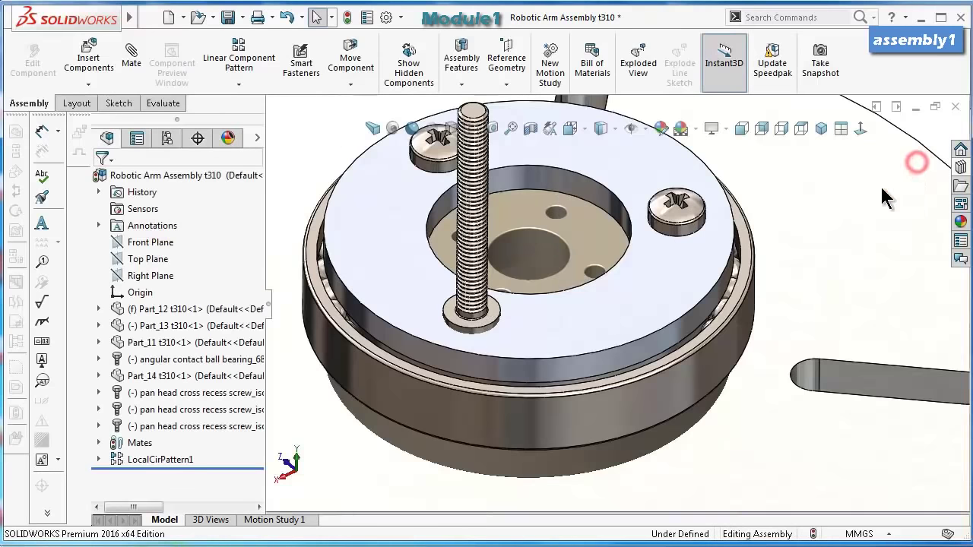
Mate the upside-down screw's head underside coincident with Part_14's top face, flip its alignment, finish mating and save the assembly.
scroll(502, 289, up, 1)
click(494, 283)
drag(473, 266, 517, 266)
click(517, 266)
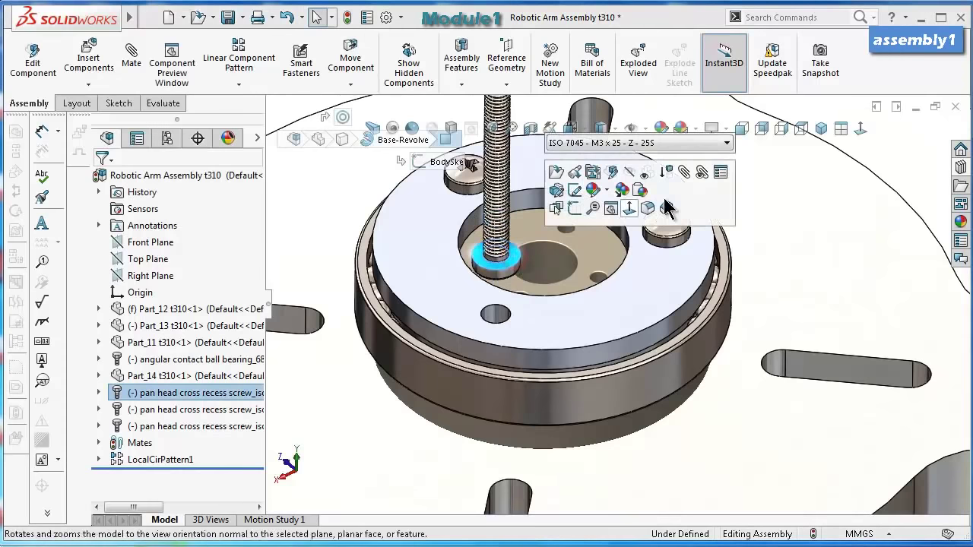
click(684, 173)
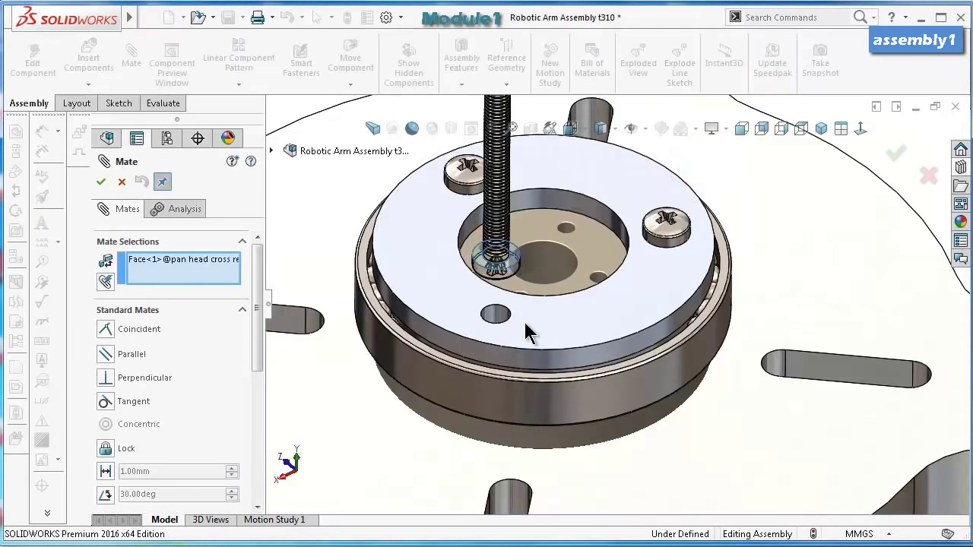
click(539, 324)
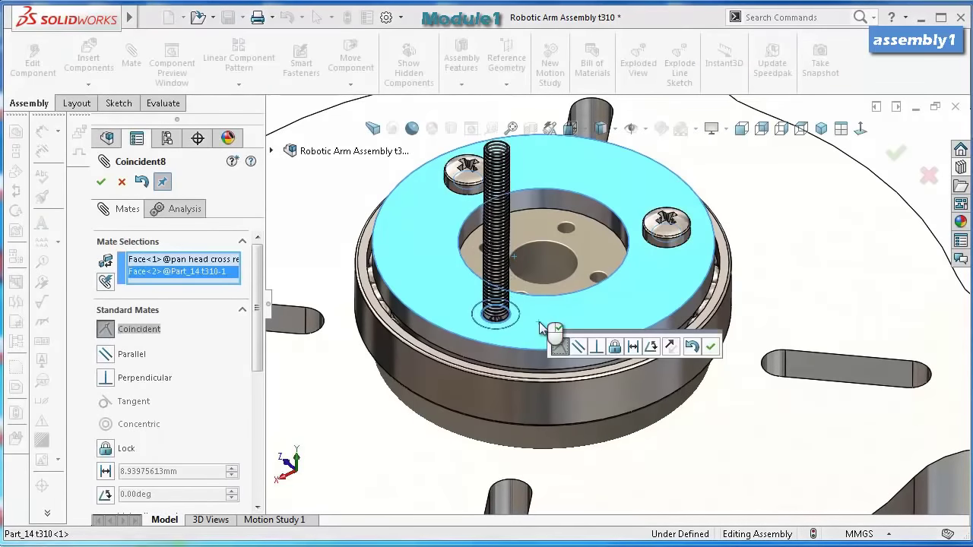
click(672, 344)
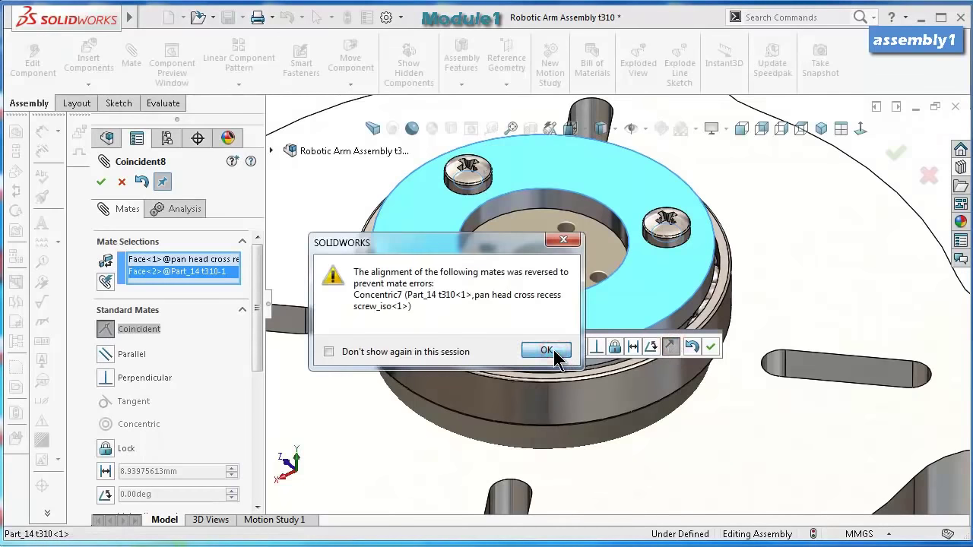
click(547, 350)
click(712, 347)
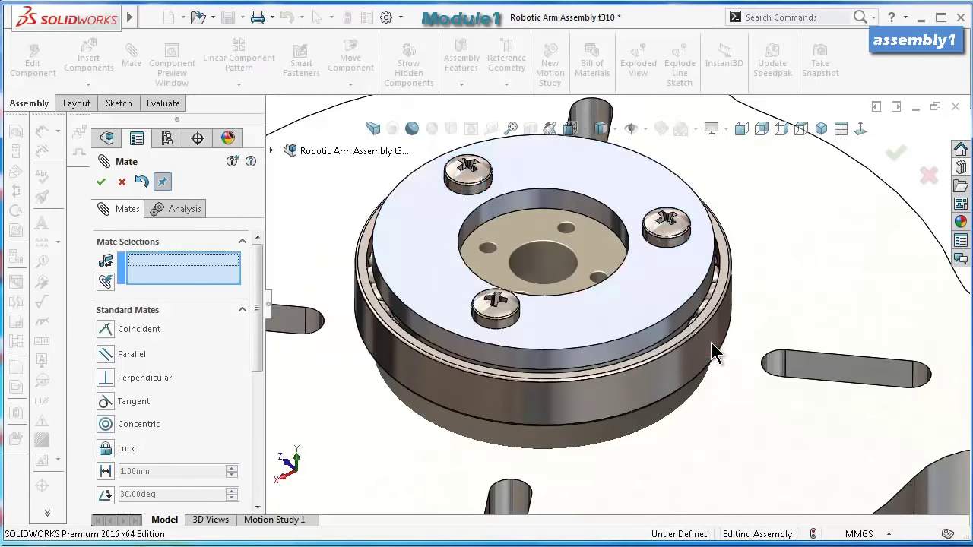
click(101, 183)
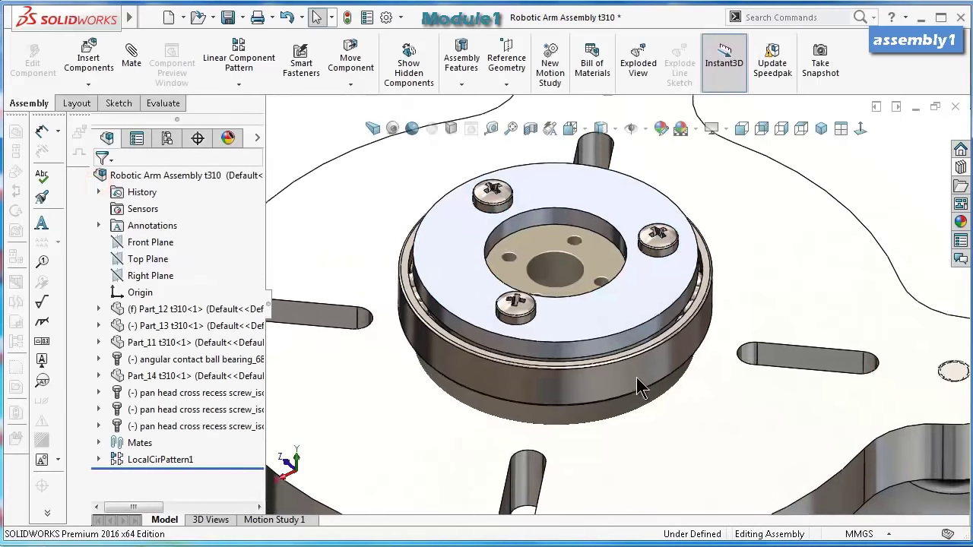
key(ctrl+s)
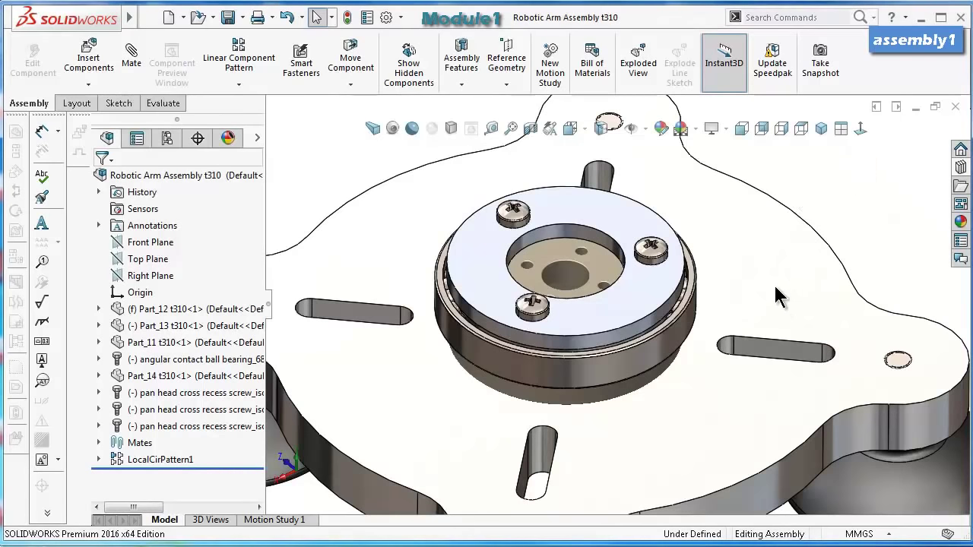
mouse_move(778, 297)
middle_down()
mouse_move(764, 342)
mouse_move(758, 270)
mouse_move(753, 321)
mouse_move(714, 351)
mouse_move(703, 351)
mouse_move(698, 328)
mouse_move(679, 384)
middle_up()
click(678, 381)
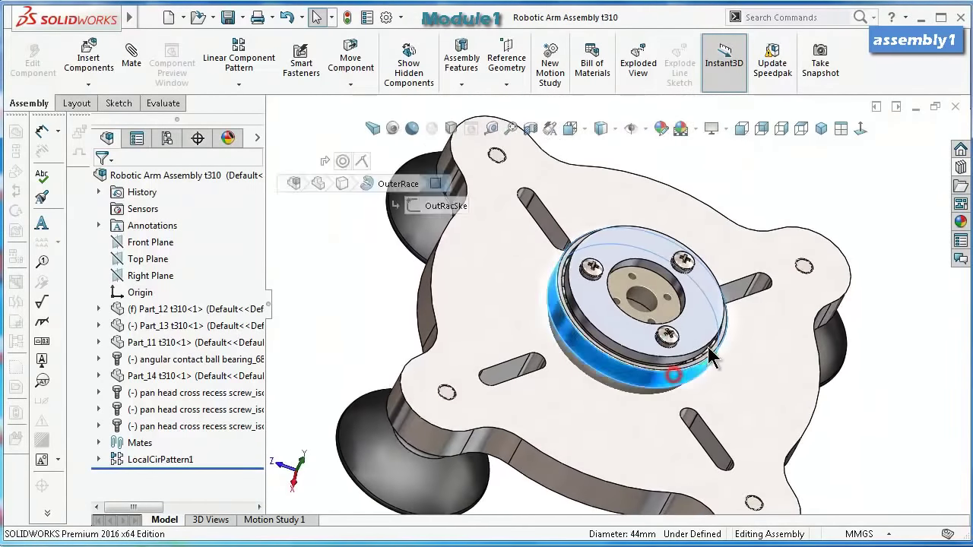
click(860, 376)
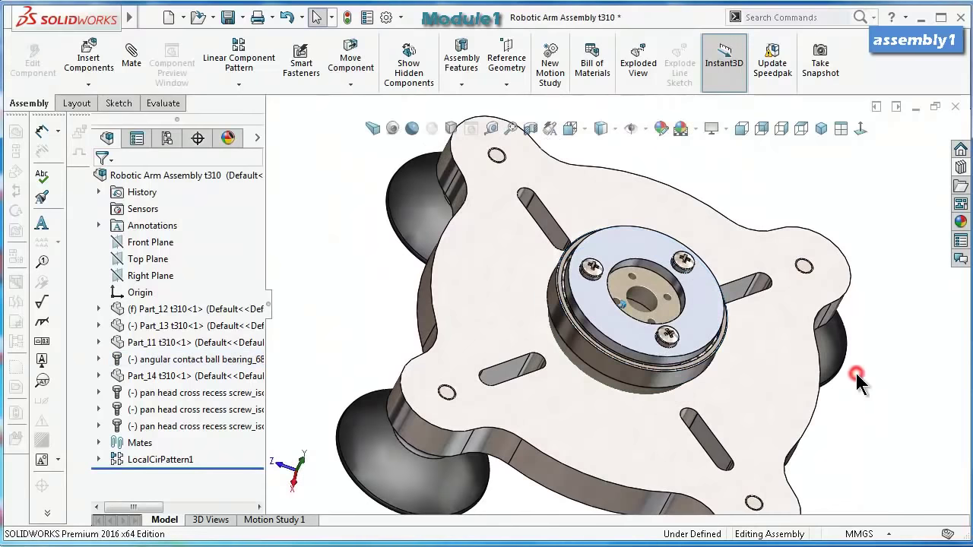
Insert an ISO Hex Nut Style 1 ISO - 4032 from the Toolbox onto a screw end under the base.
middle_drag(860, 373, 852, 319)
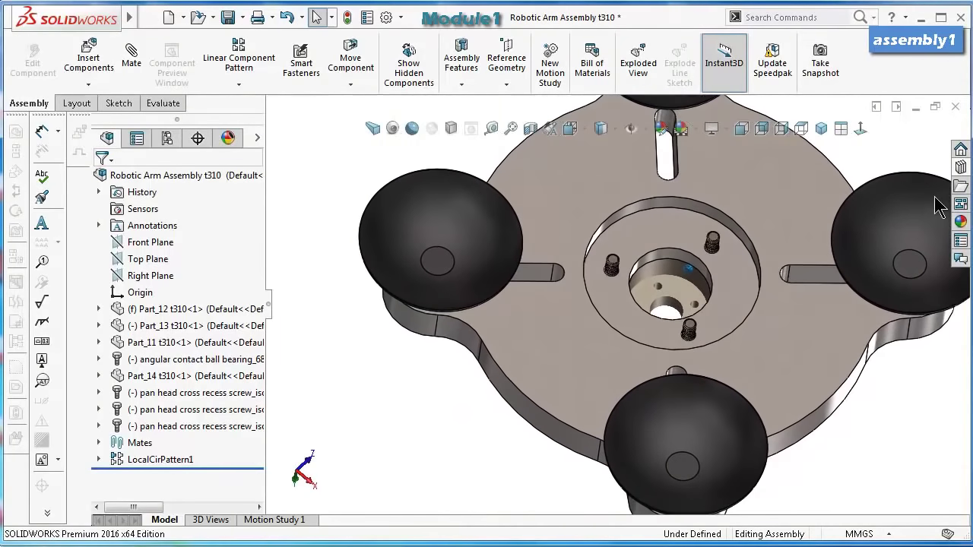
click(961, 168)
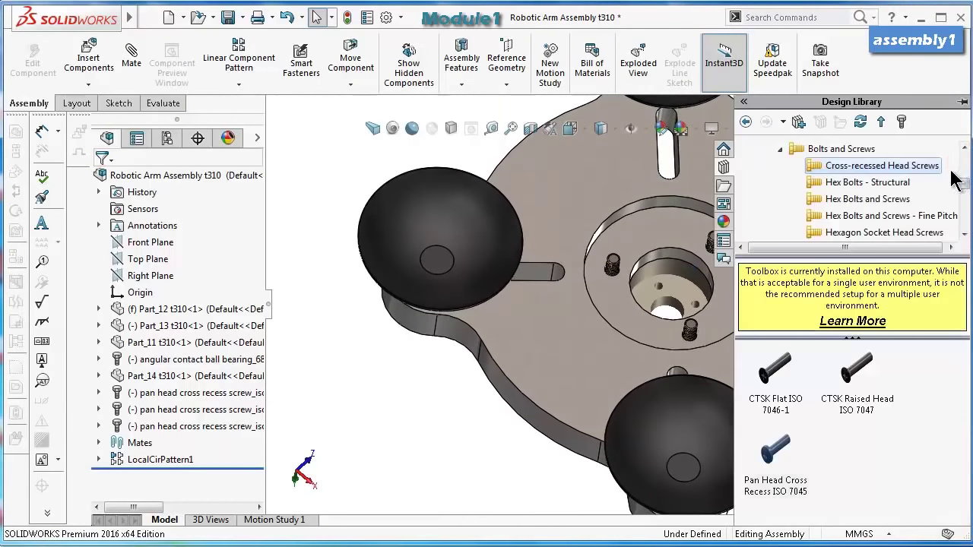
click(779, 150)
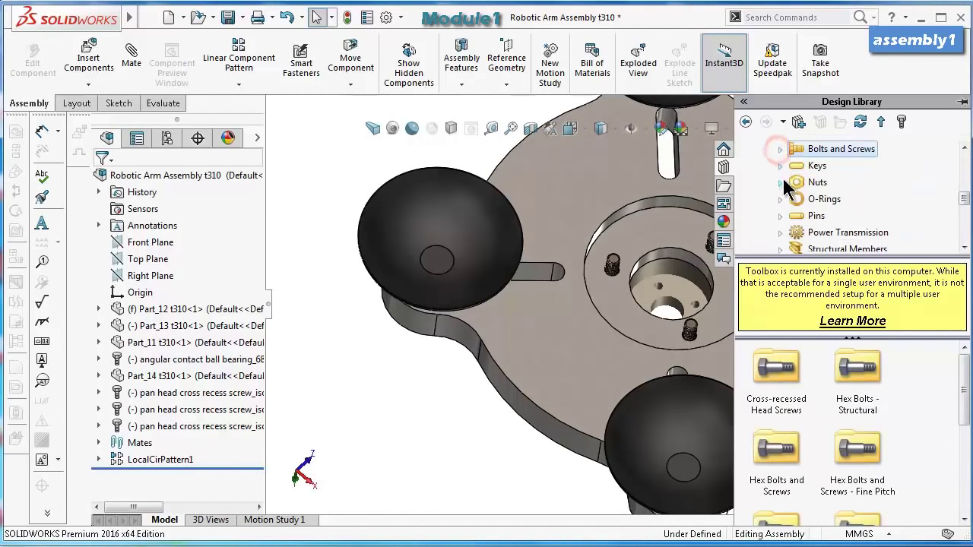
click(780, 184)
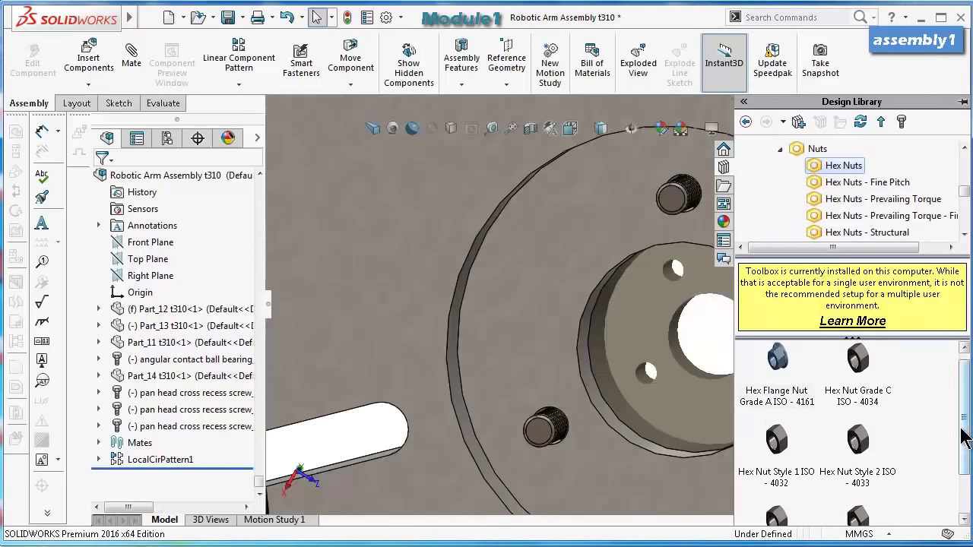
click(963, 430)
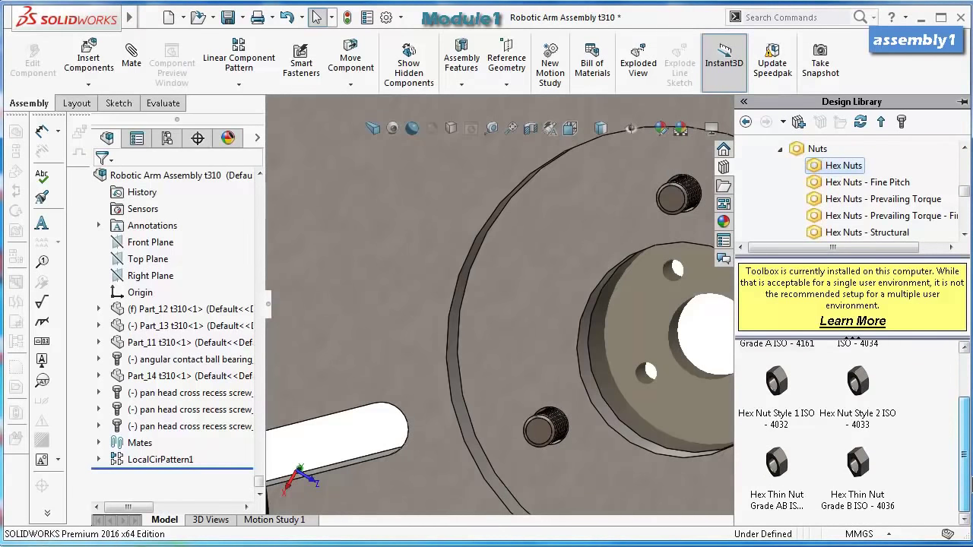
drag(785, 391, 555, 434)
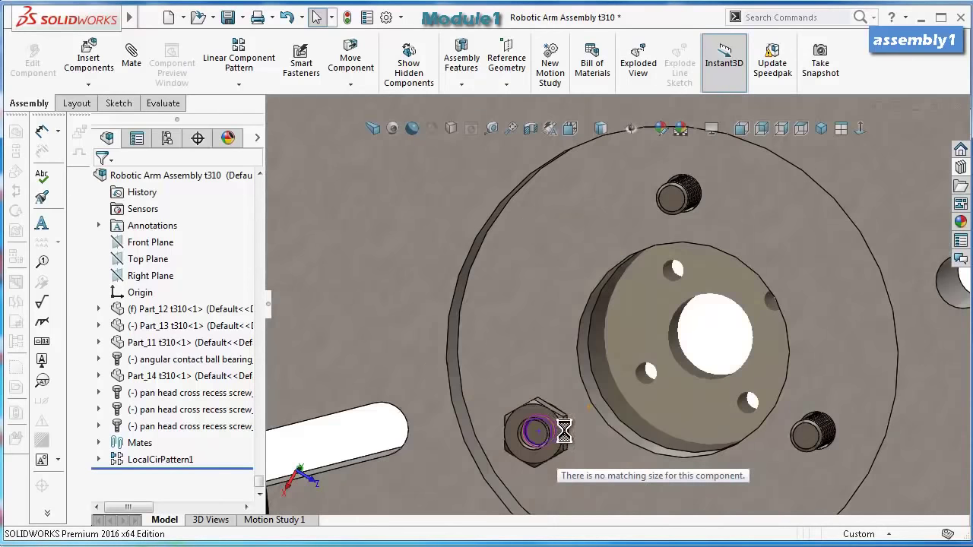
middle_drag(580, 430, 564, 455)
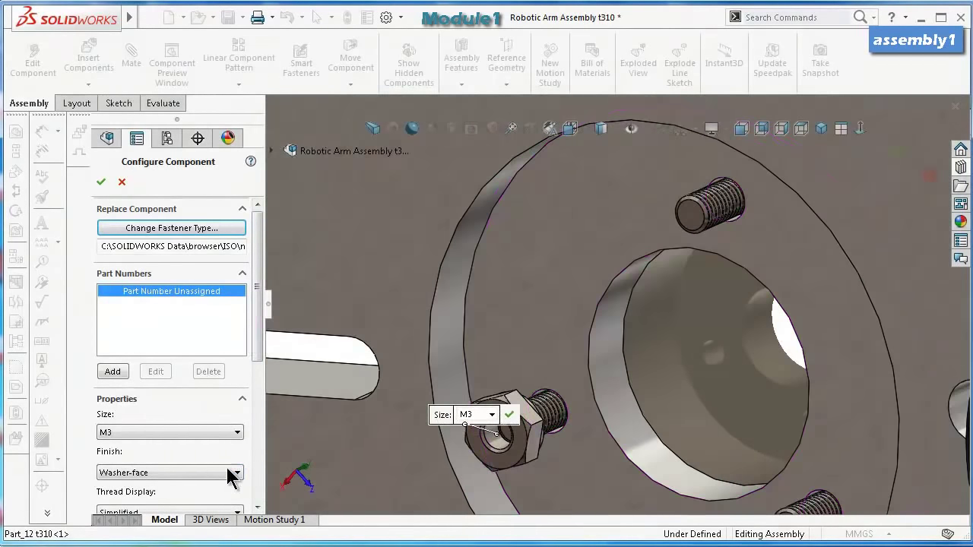
Configure the M3 hex nut with Double Chamfer finish and Schematic thread display.
scroll(258, 342, down, 3)
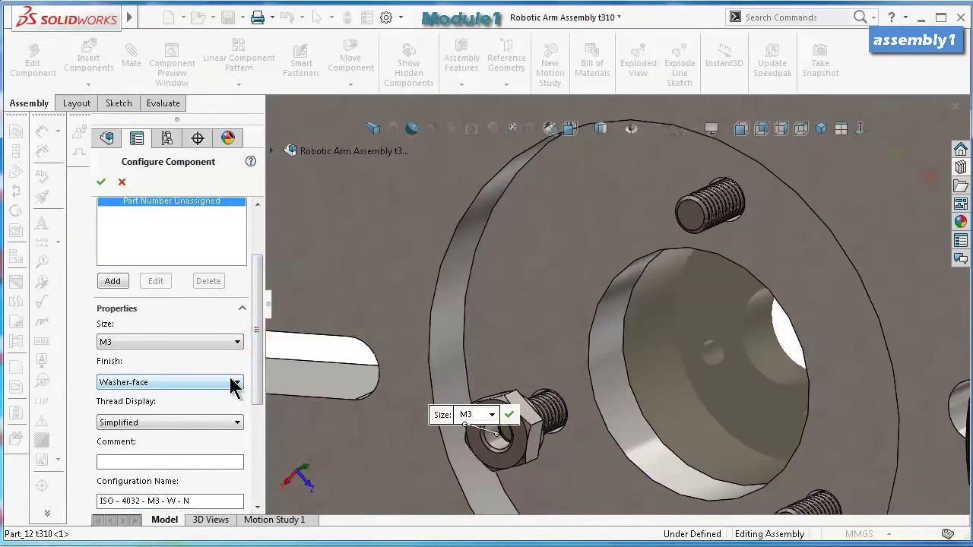
click(231, 382)
click(226, 406)
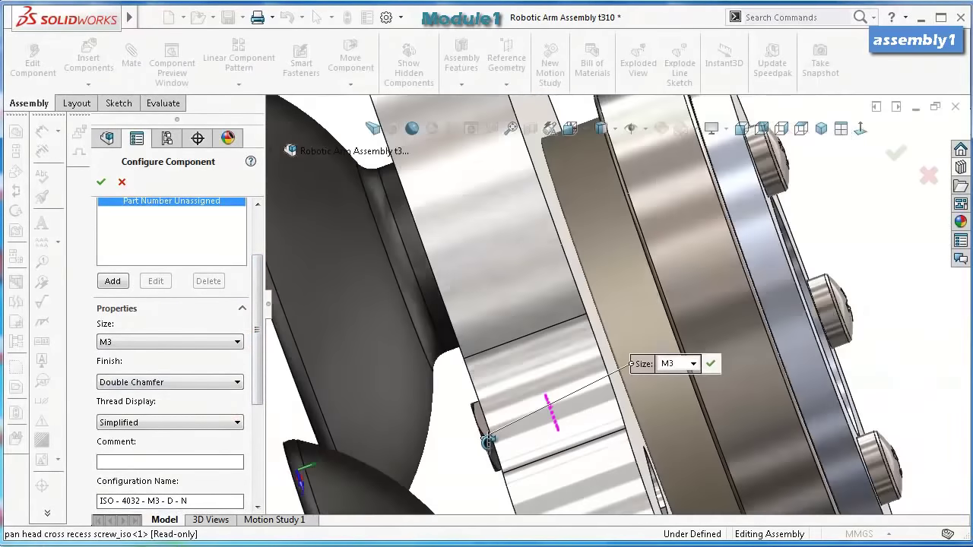
middle_drag(488, 443, 531, 433)
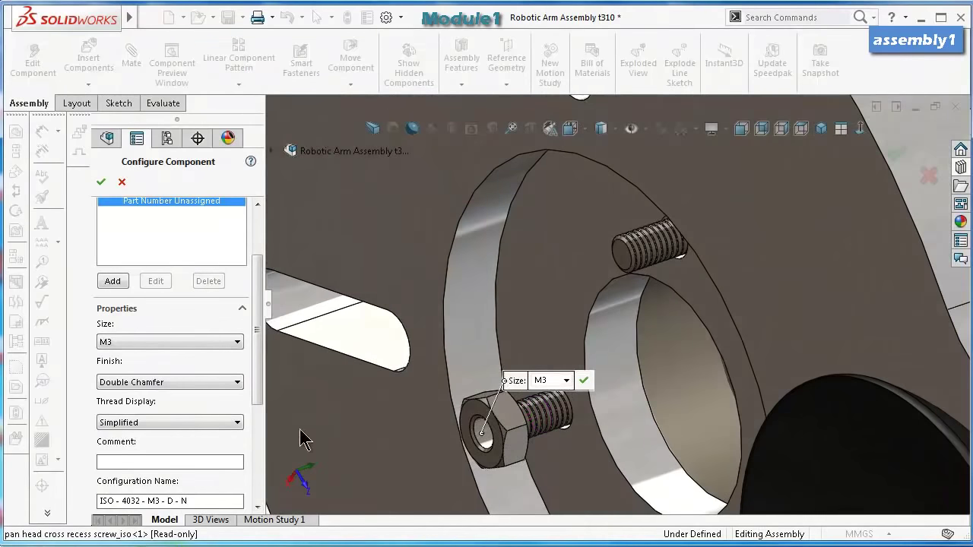
click(215, 423)
click(203, 454)
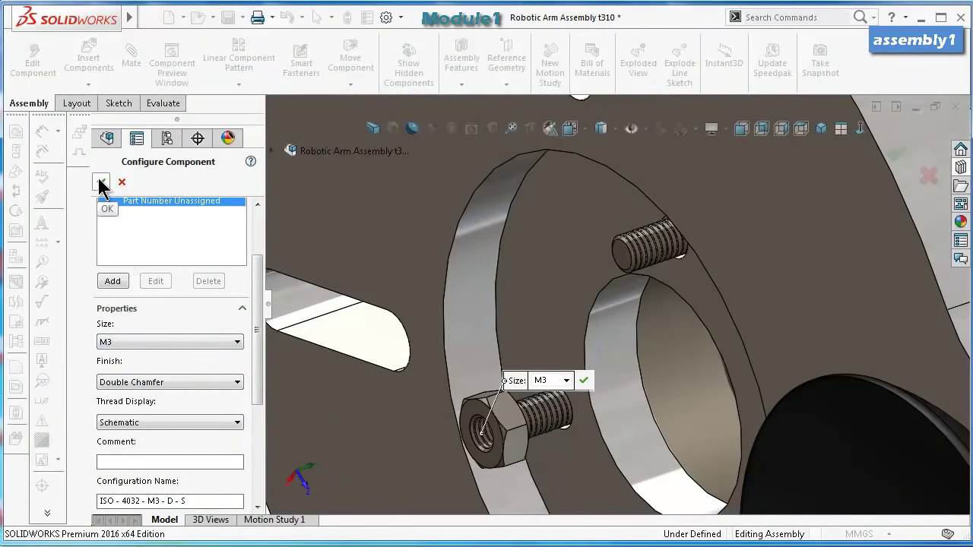
Place three copies of the hex nut, one seated against the base on each screw end, and finish inserting.
click(688, 266)
middle_drag(718, 337, 695, 428)
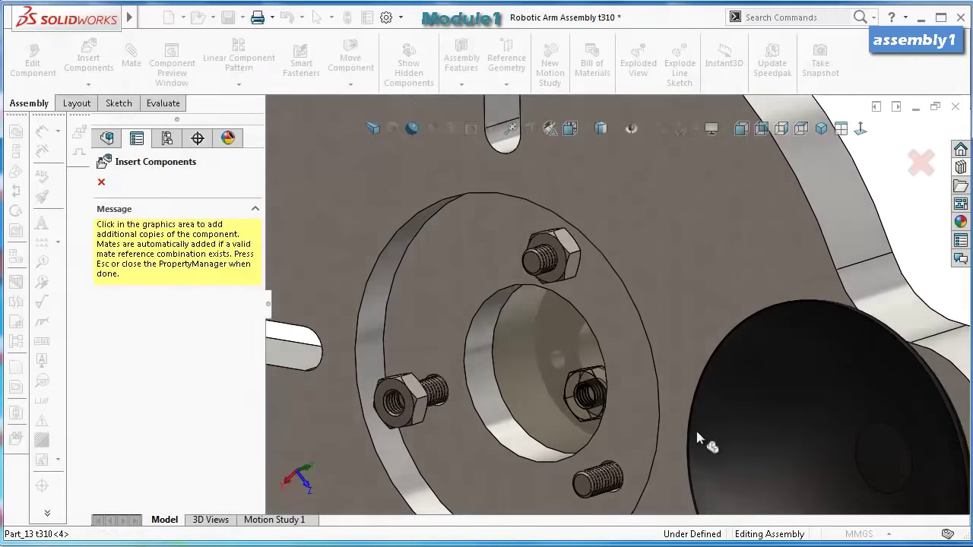
click(619, 471)
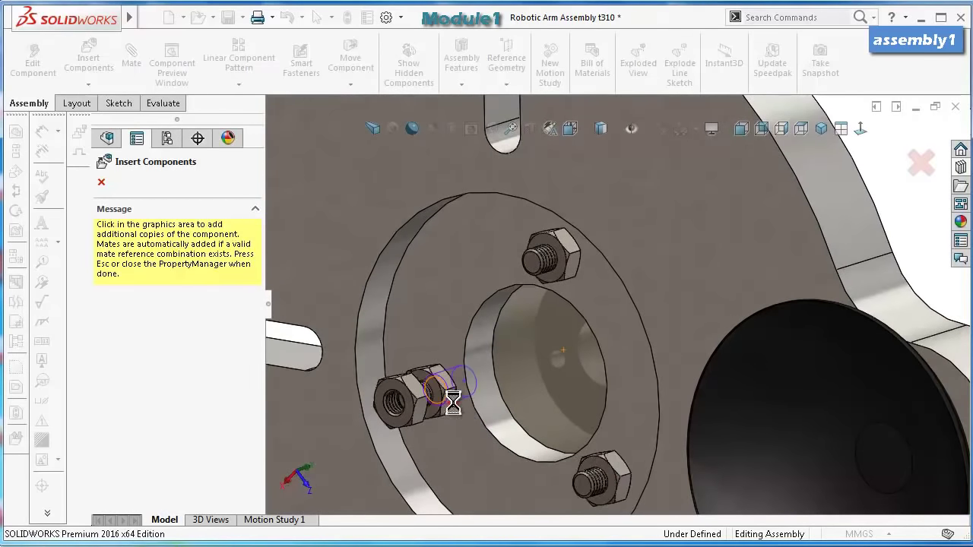
click(454, 403)
click(103, 183)
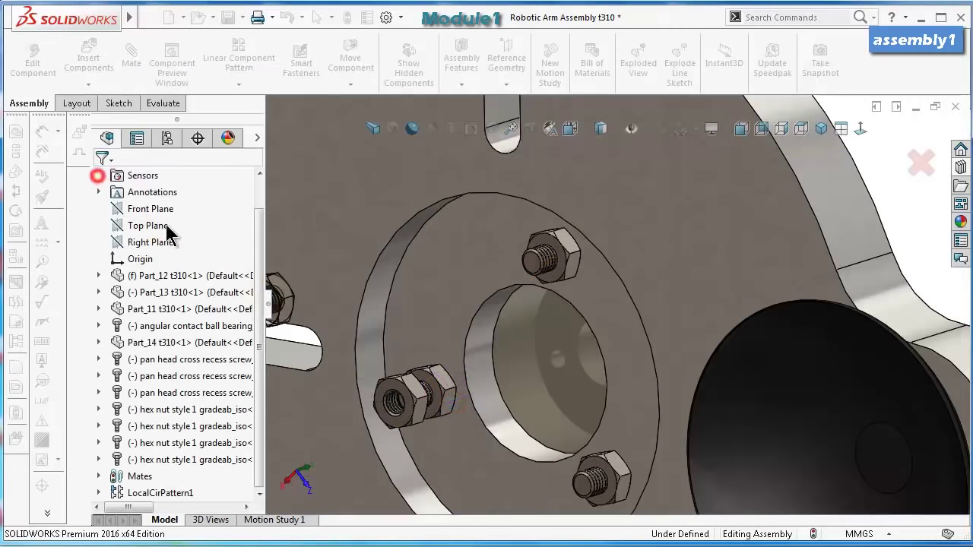
Delete the extra hex nut hanging off the screw end in front of the seated nut.
click(422, 418)
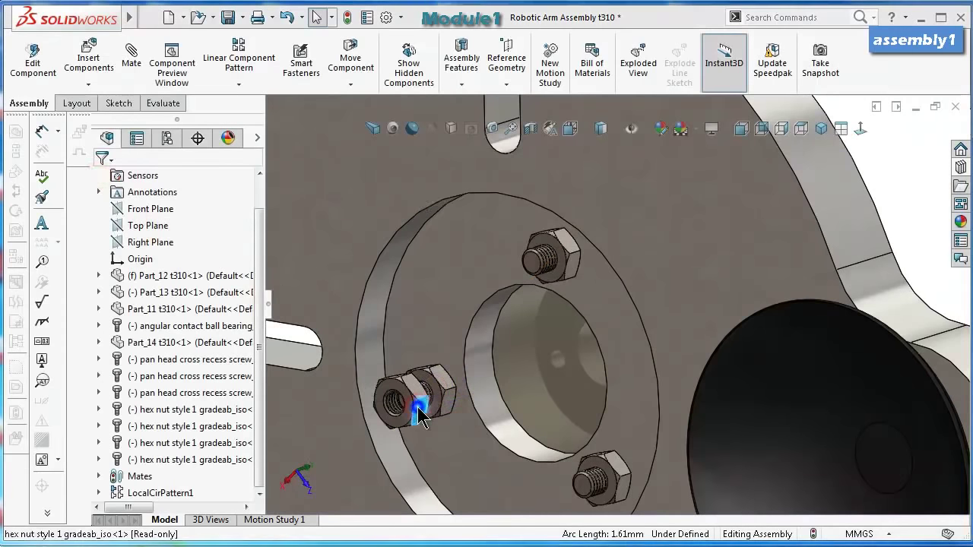
right_click(416, 417)
click(443, 430)
click(666, 324)
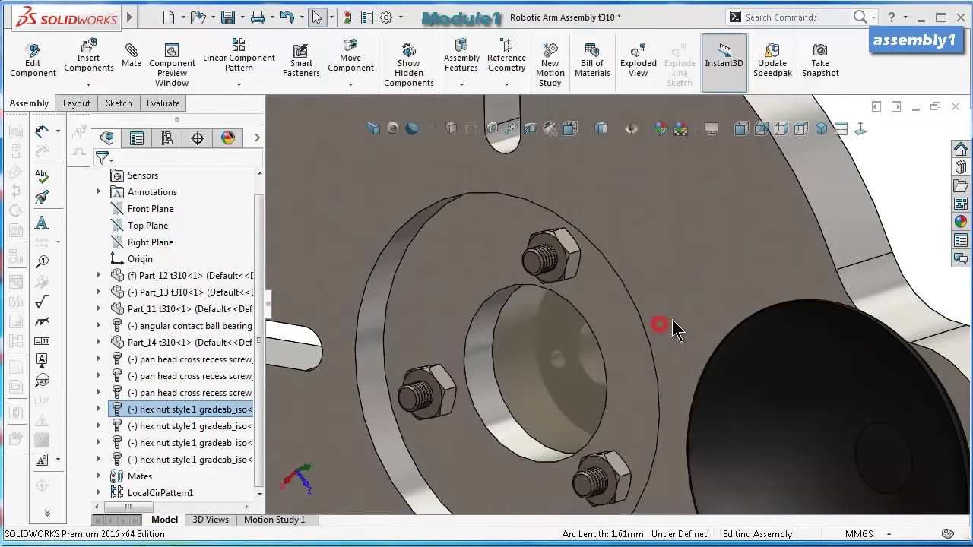
scroll(348, 368, up, 2)
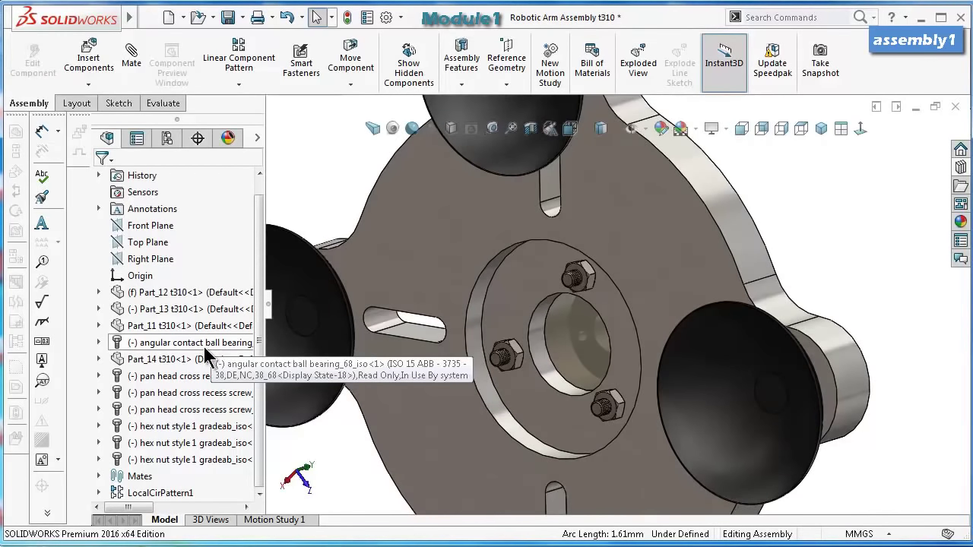
click(193, 379)
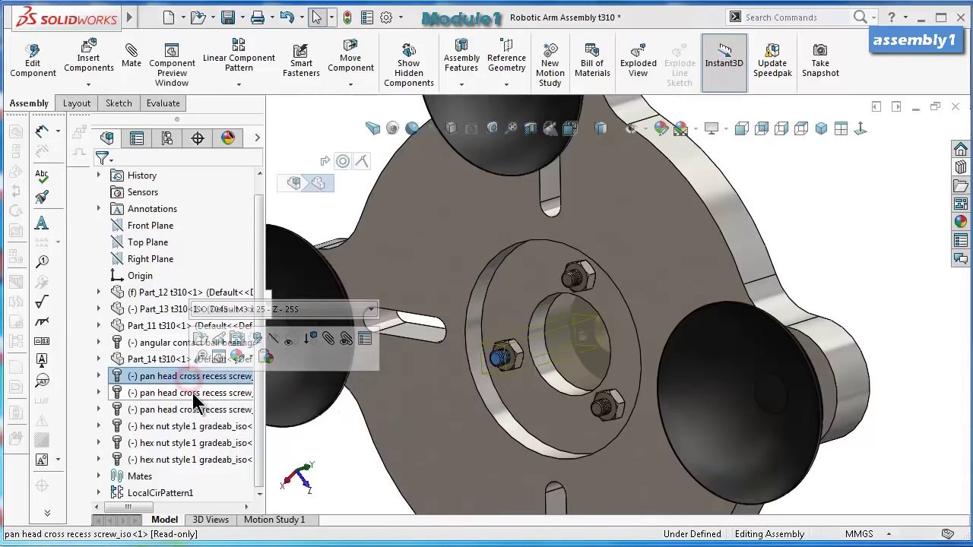
shift+click(190, 460)
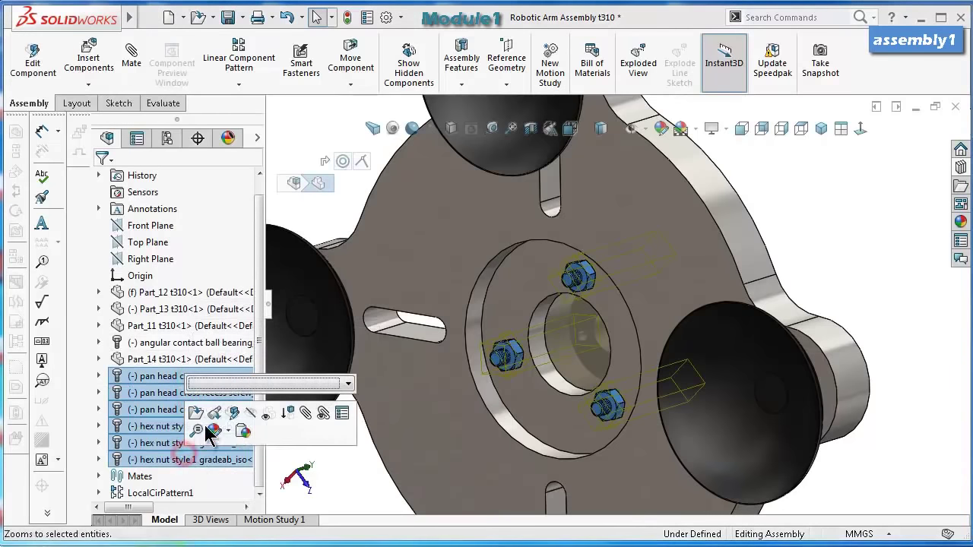
right_click(169, 386)
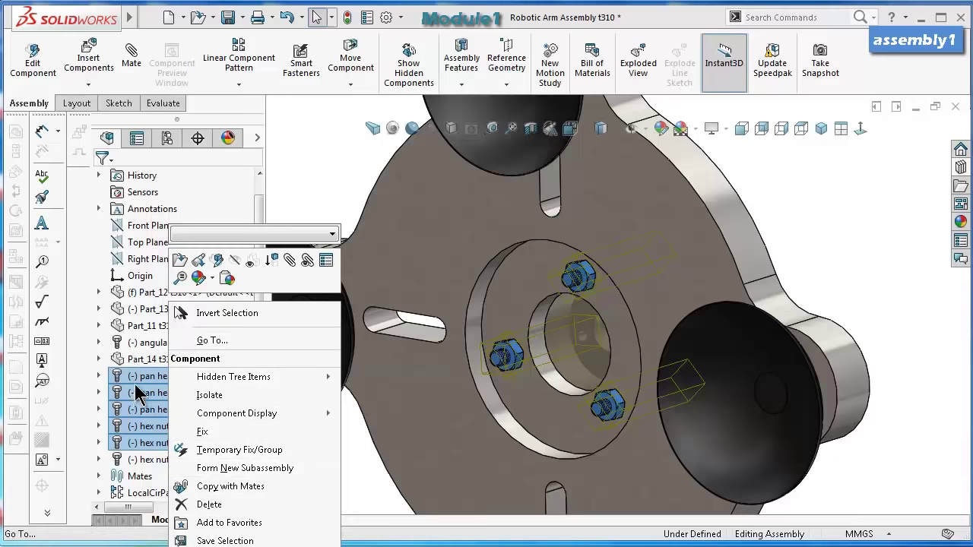
key(Escape)
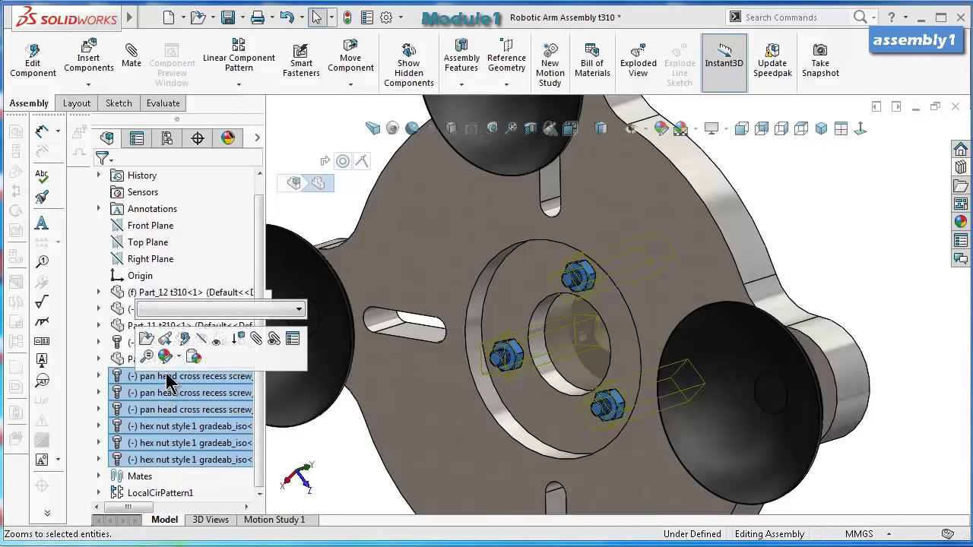
right_click(167, 382)
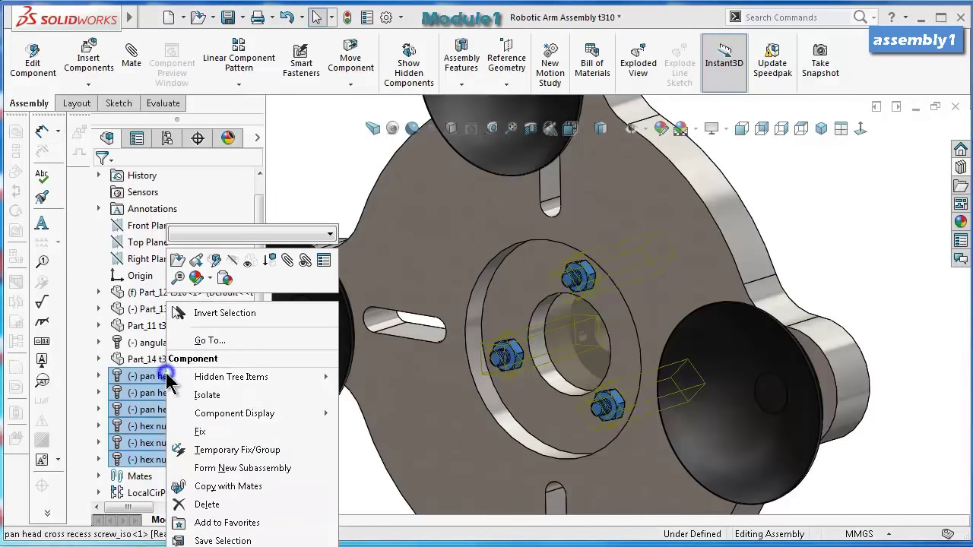
click(146, 212)
right_click(146, 212)
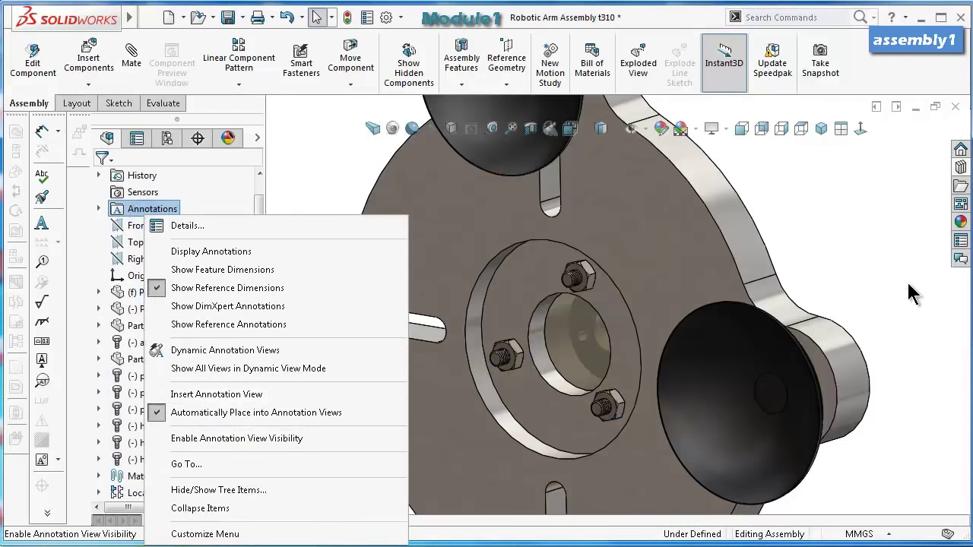
click(860, 251)
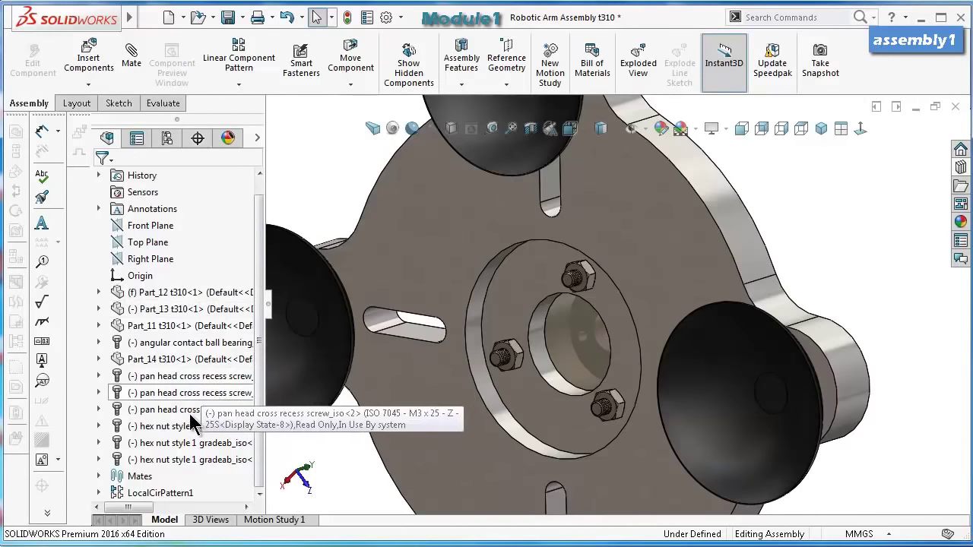
Group the three pan head screws and three hex nuts into a new tree folder named "Screws and nuts" and check its contents.
click(185, 462)
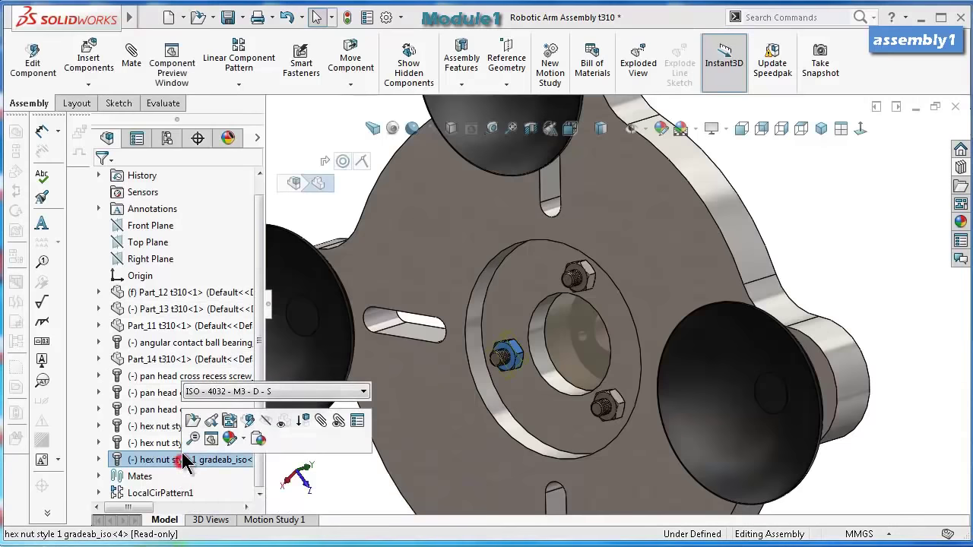
ctrl+click(167, 378)
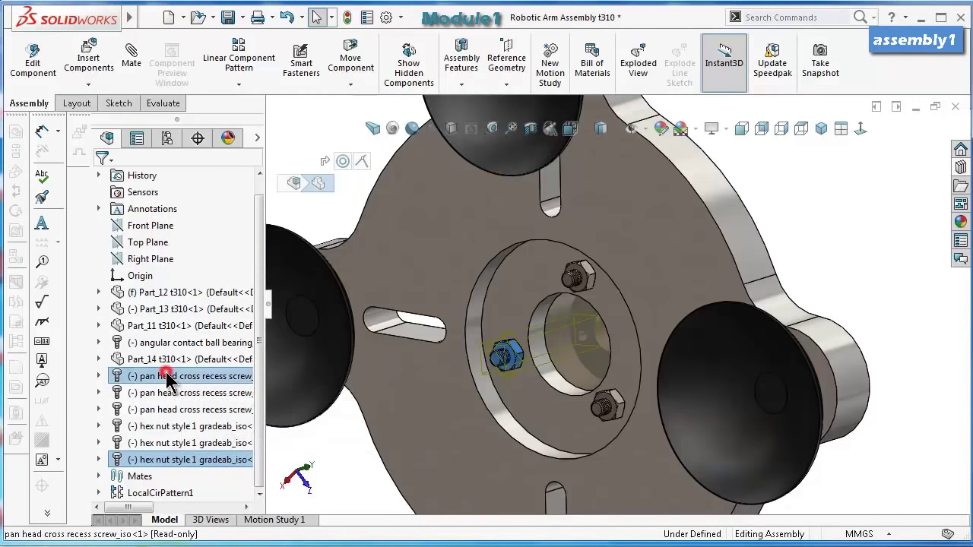
shift+click(191, 459)
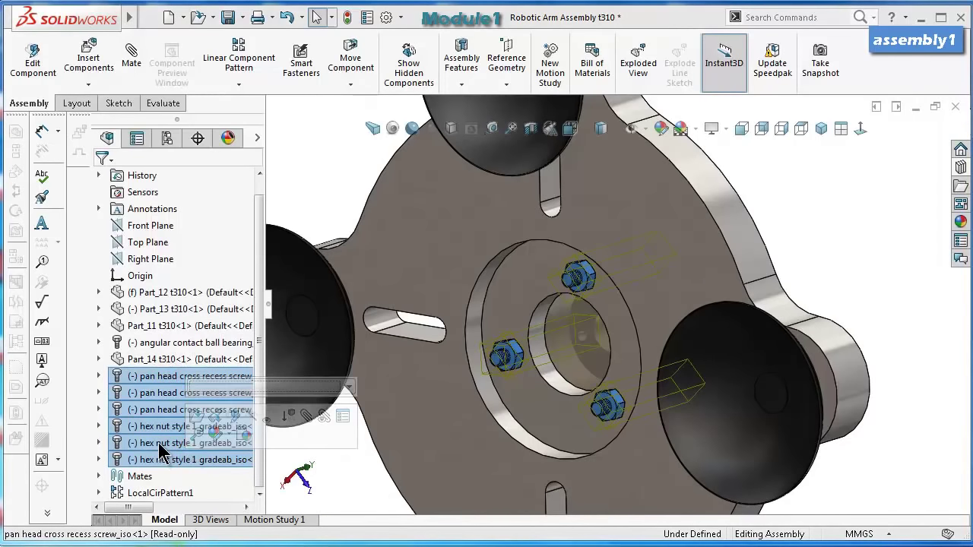
right_click(176, 377)
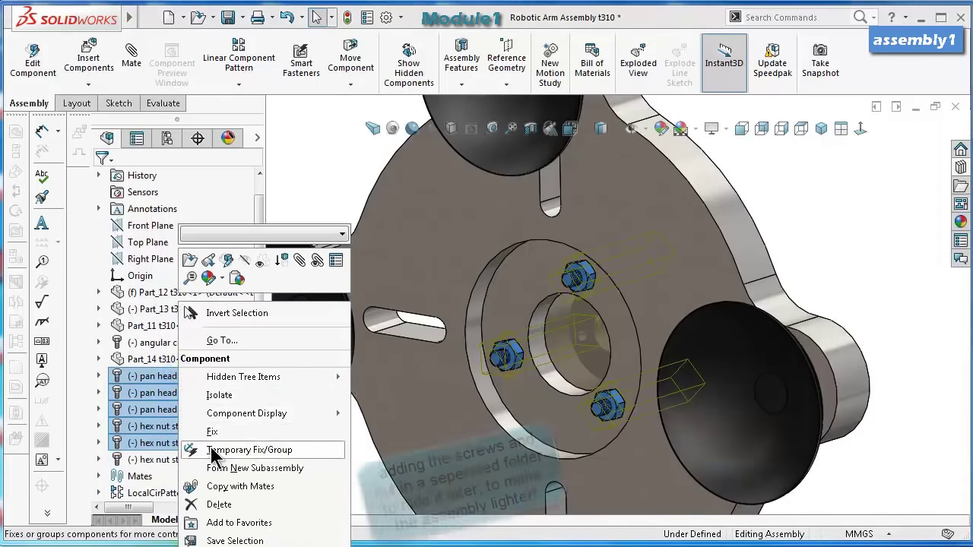
click(228, 545)
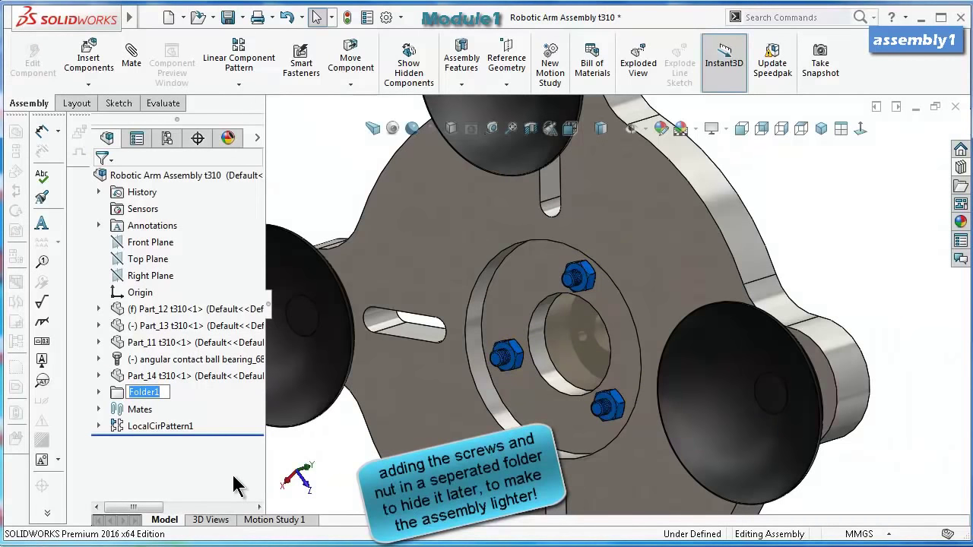
text(Screws and nuts)
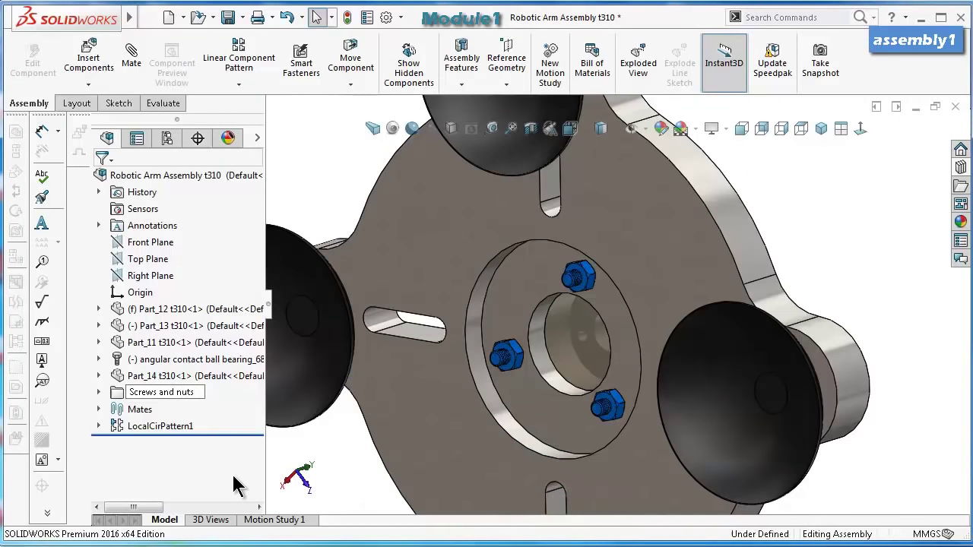
key(Return)
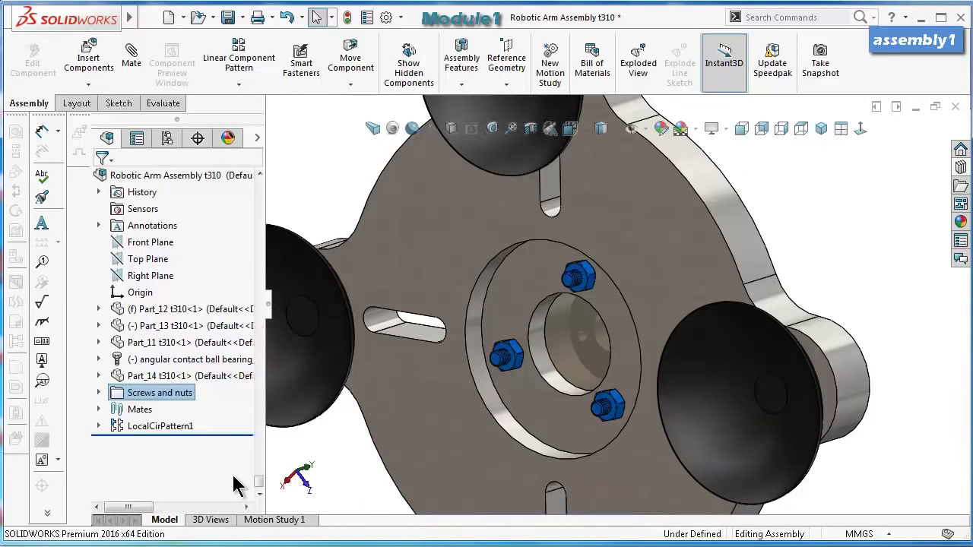
click(99, 394)
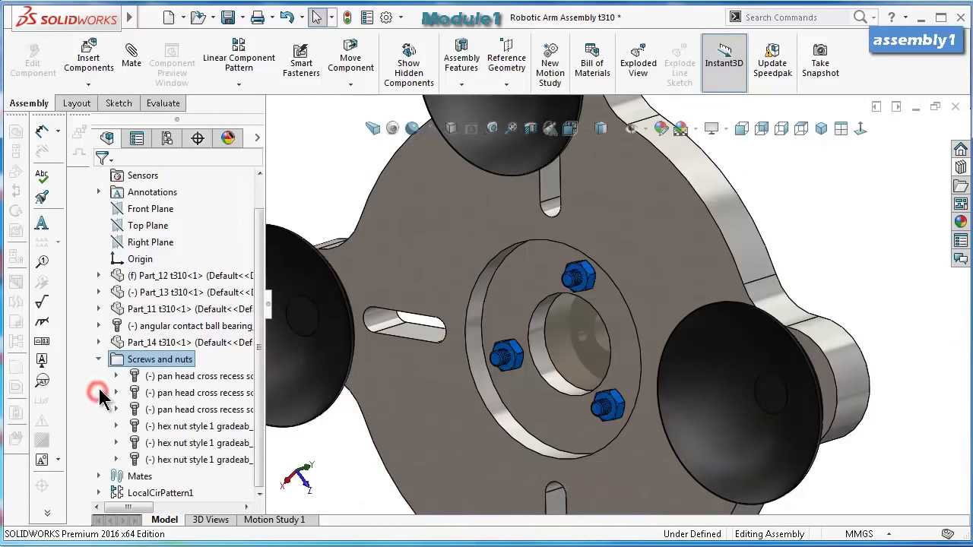
click(99, 360)
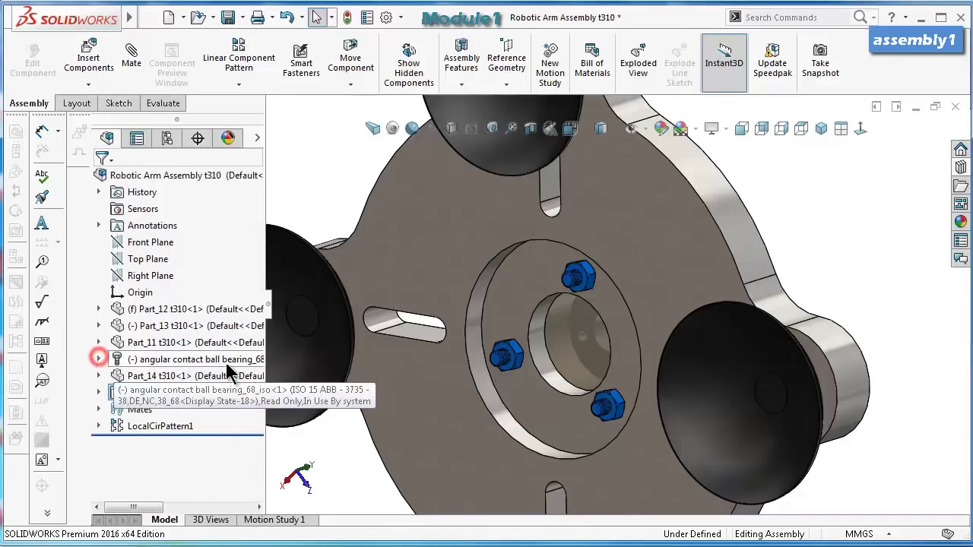
Insert the open ring part Part_10 t310 into the assembly, placing it freely above the bearing.
click(787, 224)
middle_drag(787, 213, 733, 216)
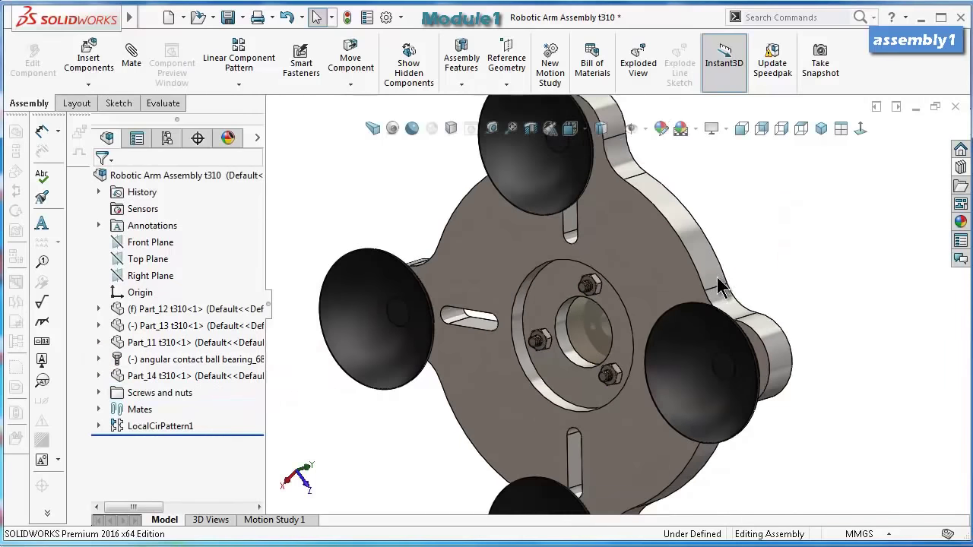
middle_drag(717, 277, 796, 352)
click(841, 337)
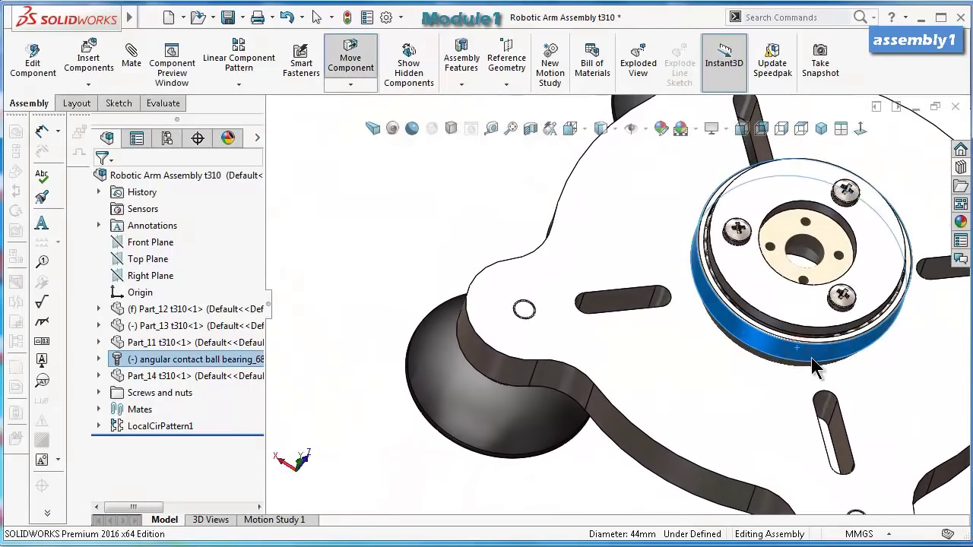
drag(849, 317, 749, 341)
click(441, 253)
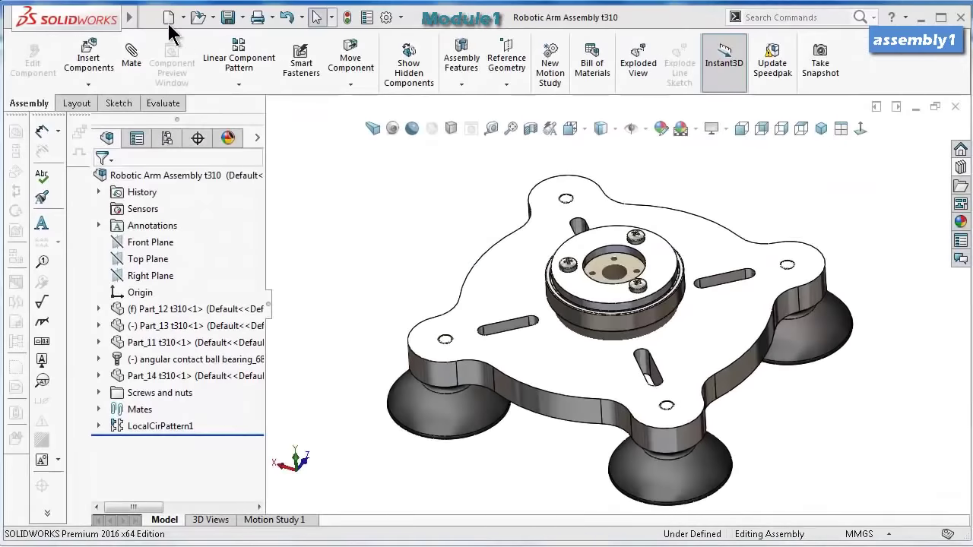
click(106, 59)
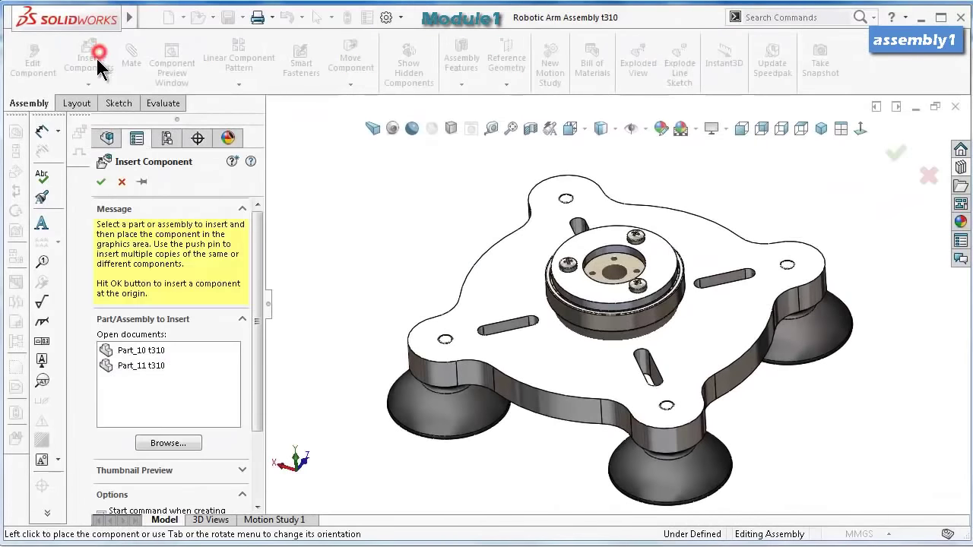
click(142, 353)
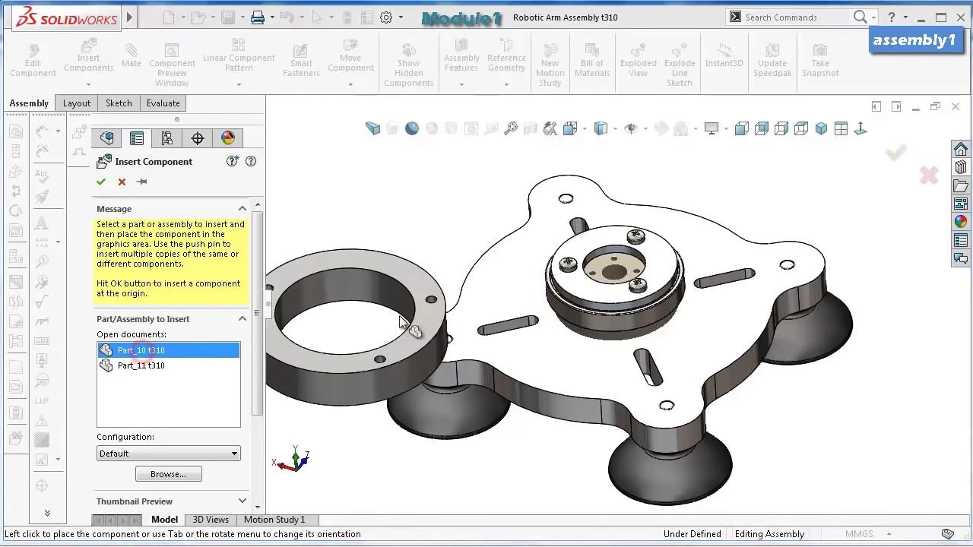
click(567, 263)
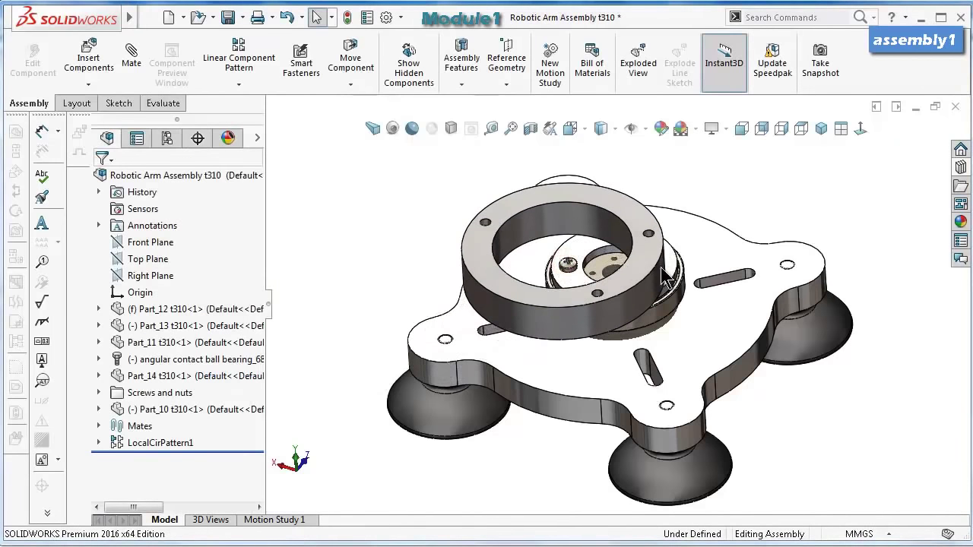
Mate Part_10's inner cylindrical face concentric with the bearing's outer face and slide the ring down around the bearing.
scroll(572, 216, down, 3)
click(563, 213)
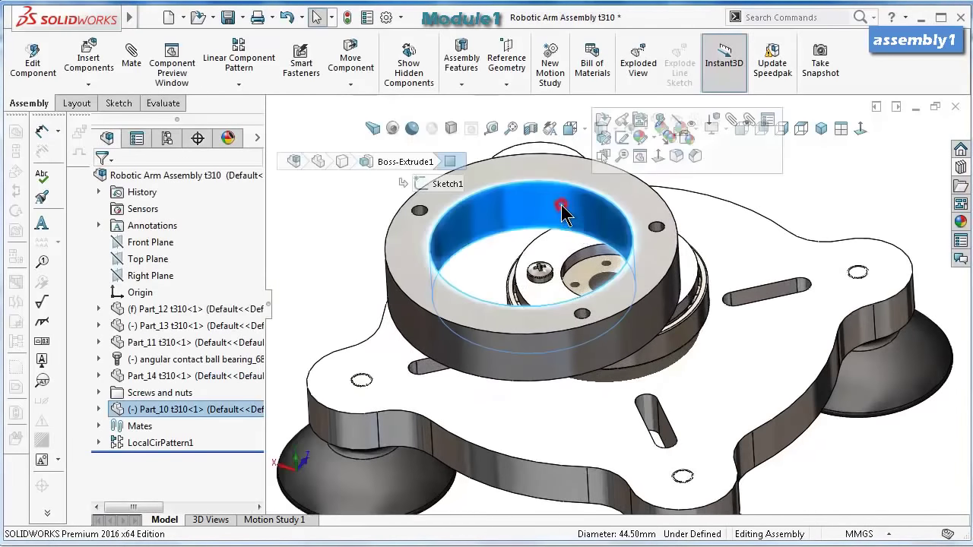
click(730, 115)
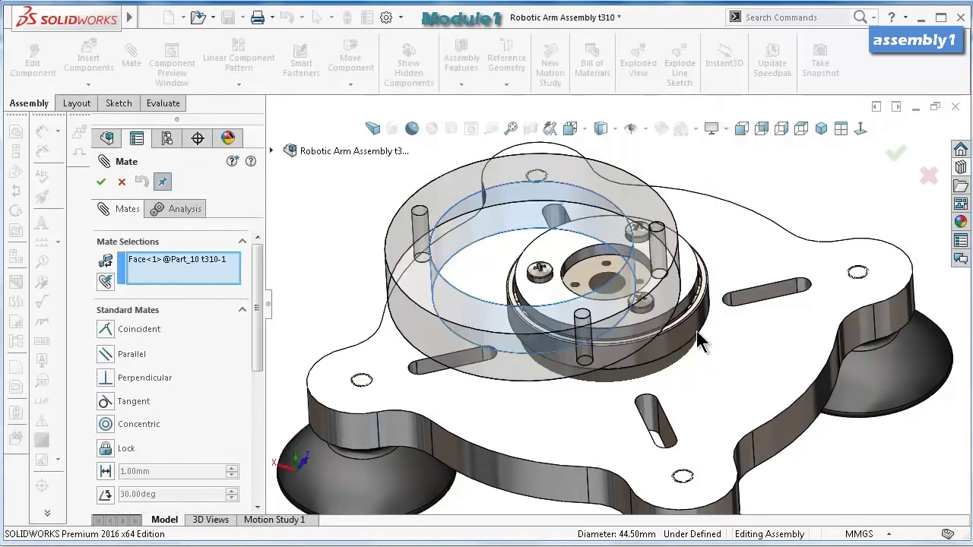
click(696, 330)
click(696, 333)
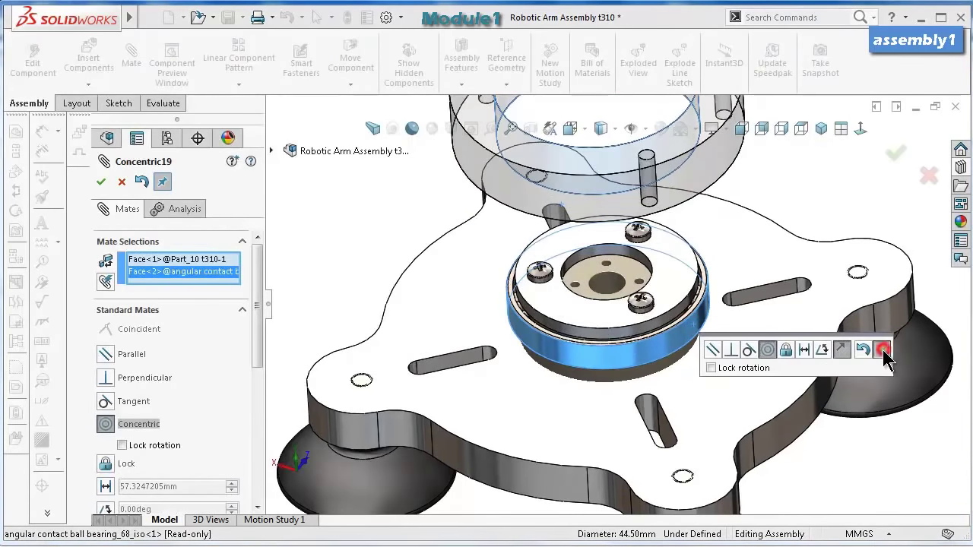
click(883, 351)
drag(709, 181, 702, 384)
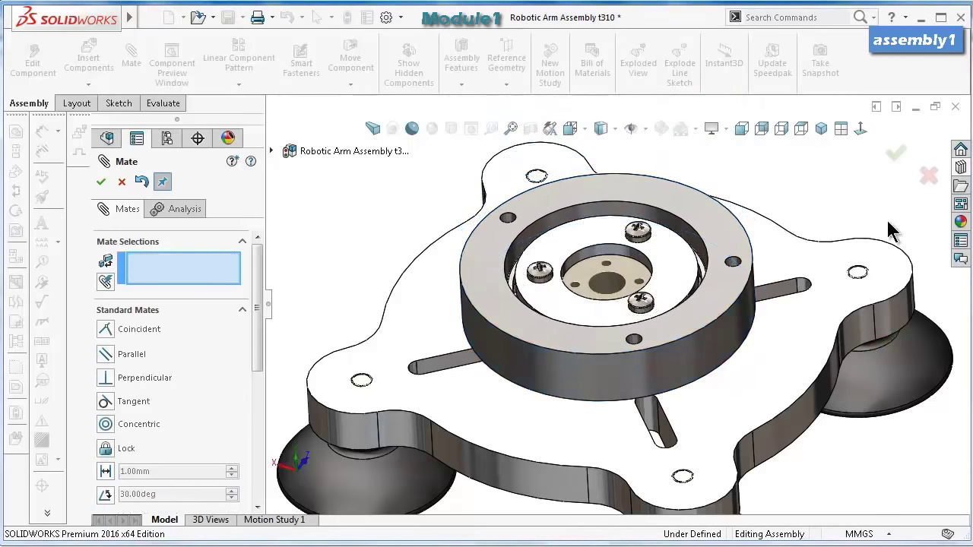
click(896, 156)
Apply a blue appearance to the whole Part_10 ring.
scroll(707, 275, down, 3)
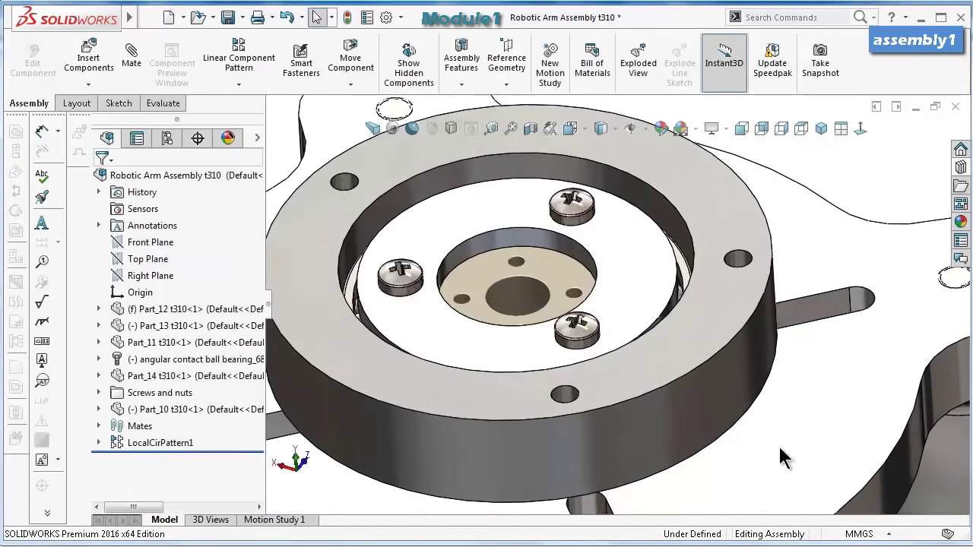
click(734, 430)
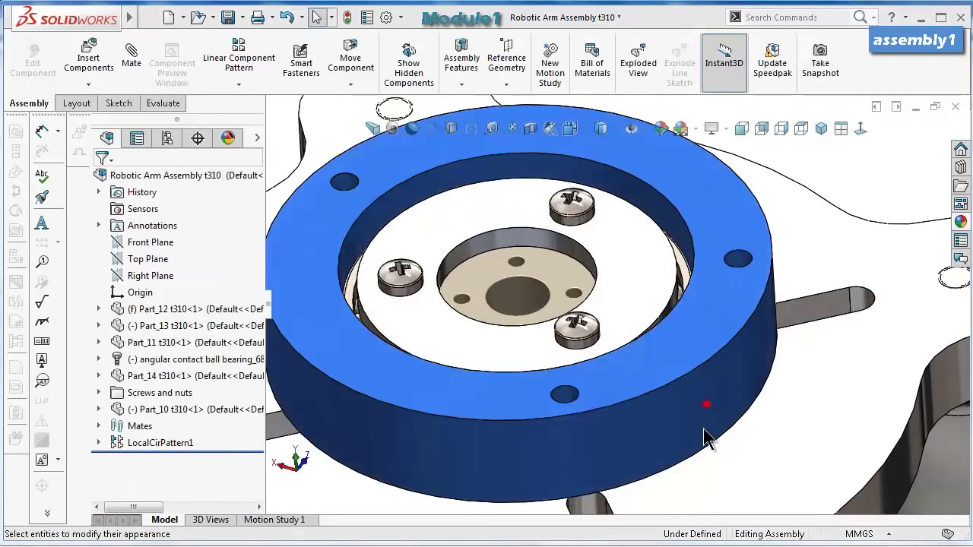
middle_drag(689, 384, 705, 485)
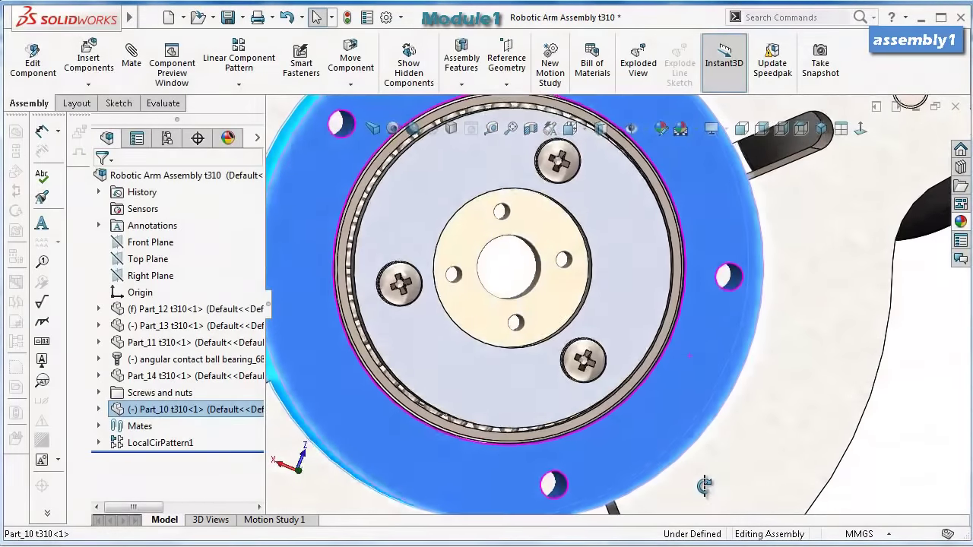
scroll(705, 485, up, 4)
click(841, 438)
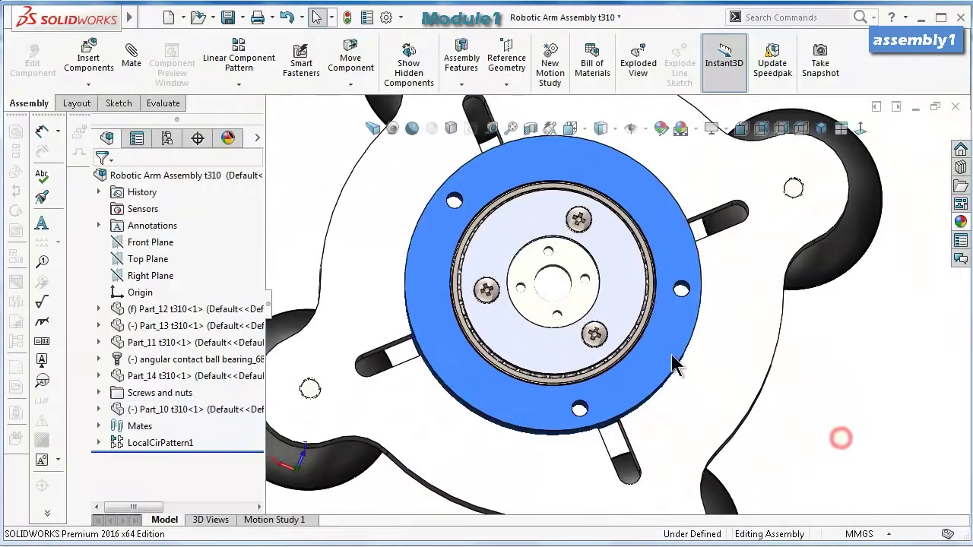
Slide the blue ring along the bearing axis to a position clear of the base plate.
drag(675, 365, 672, 311)
key(Escape)
scroll(663, 316, down, 4)
click(651, 331)
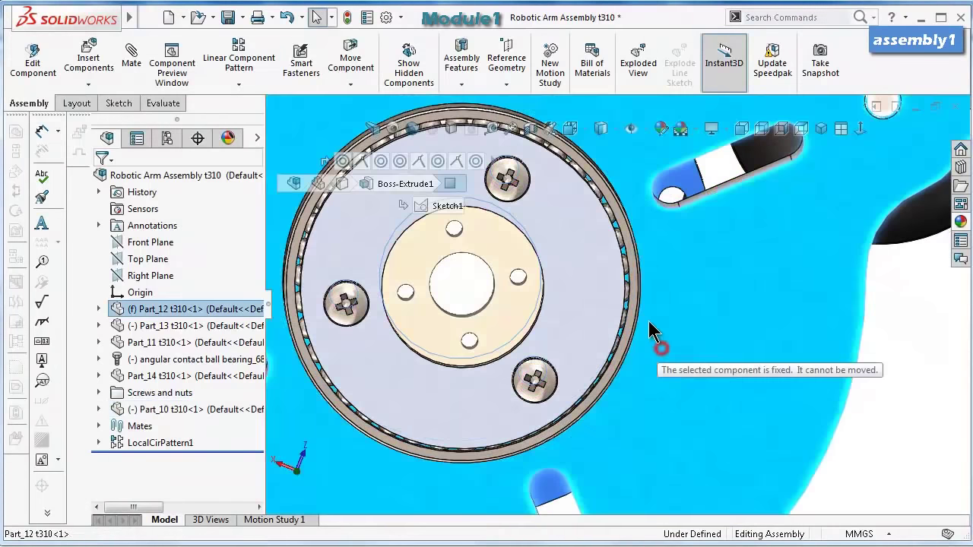
scroll(839, 383, up, 4)
click(840, 385)
mouse_move(842, 388)
middle_down()
mouse_move(748, 393)
mouse_move(844, 378)
middle_up()
drag(935, 358, 676, 322)
click(566, 335)
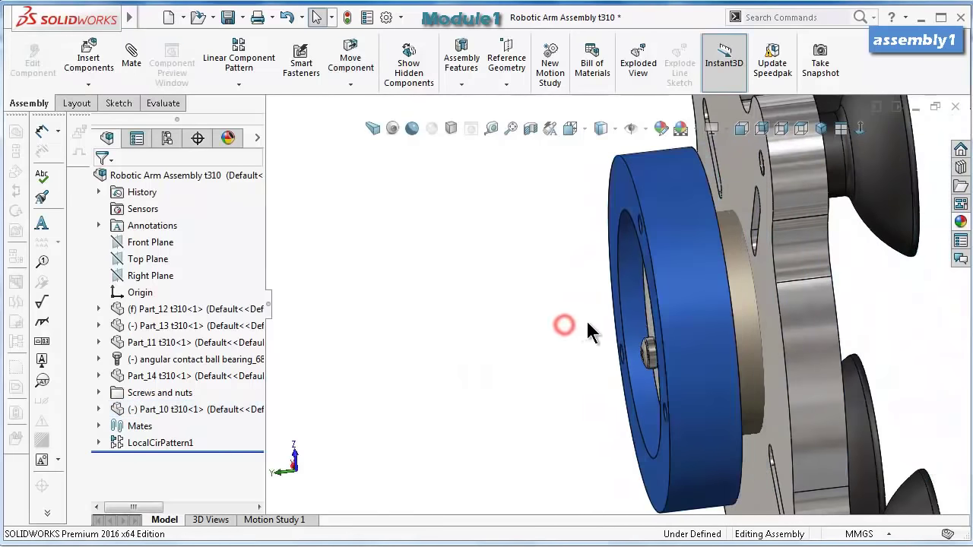
middle_drag(591, 335, 698, 235)
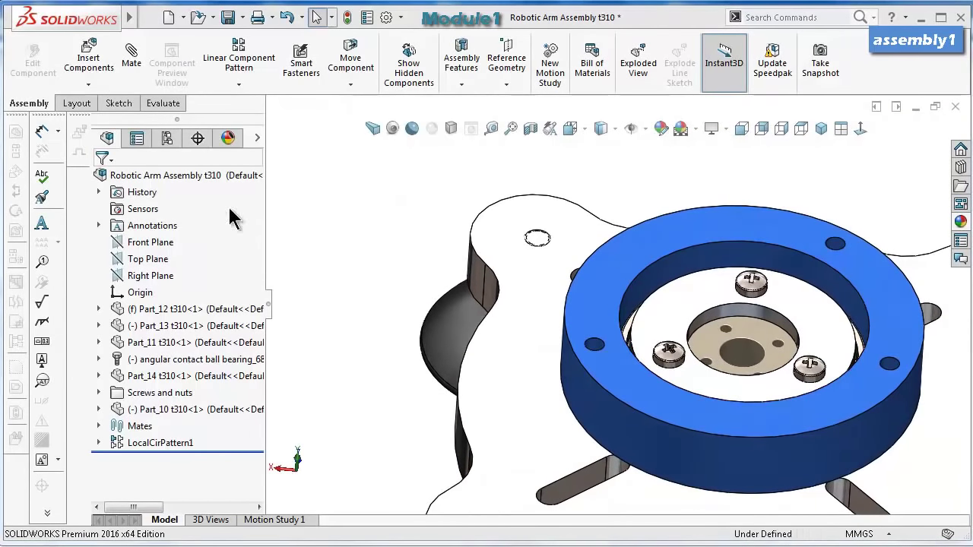
Insert the open part Part_9 t310 into the assembly, placing it freely above the blue ring.
click(96, 75)
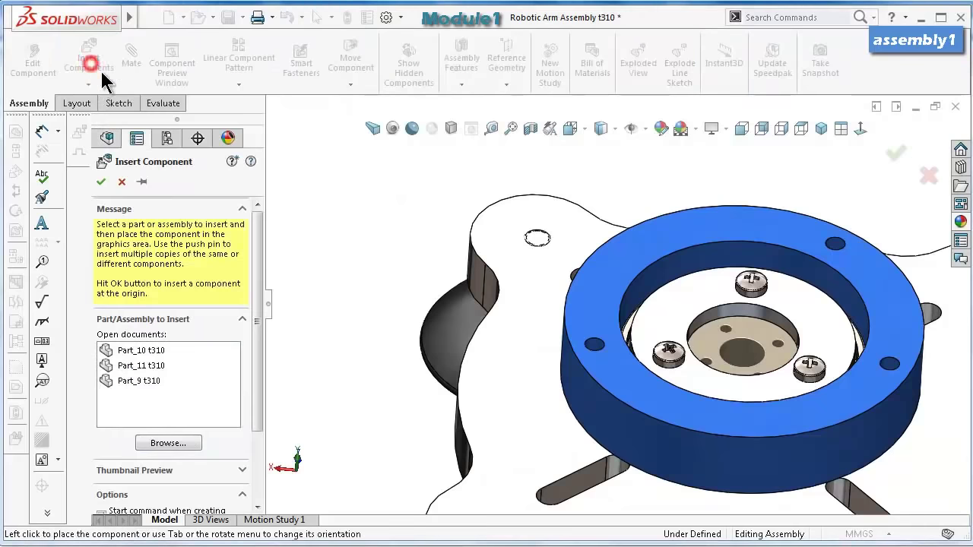
click(158, 382)
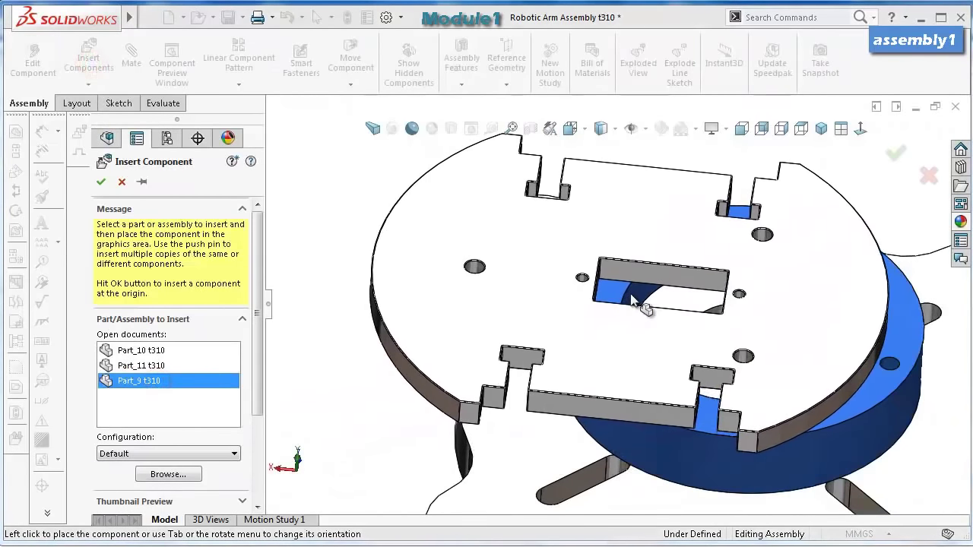
click(637, 289)
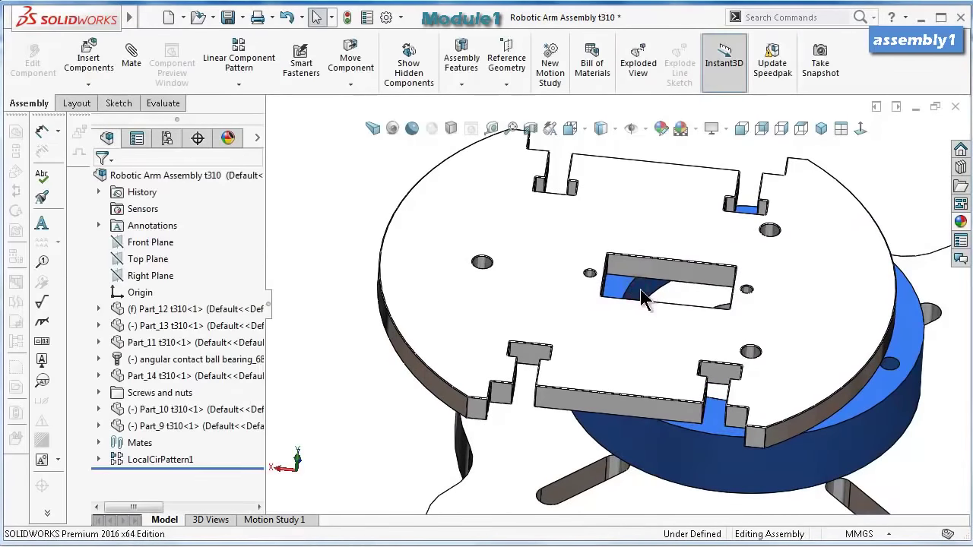
Add a coincident mate between the underside of the Part_9 plate and the upper face of the blue Part_10 ring.
scroll(748, 315, up, 3)
middle_drag(740, 308, 754, 344)
scroll(756, 344, down, 1)
click(762, 334)
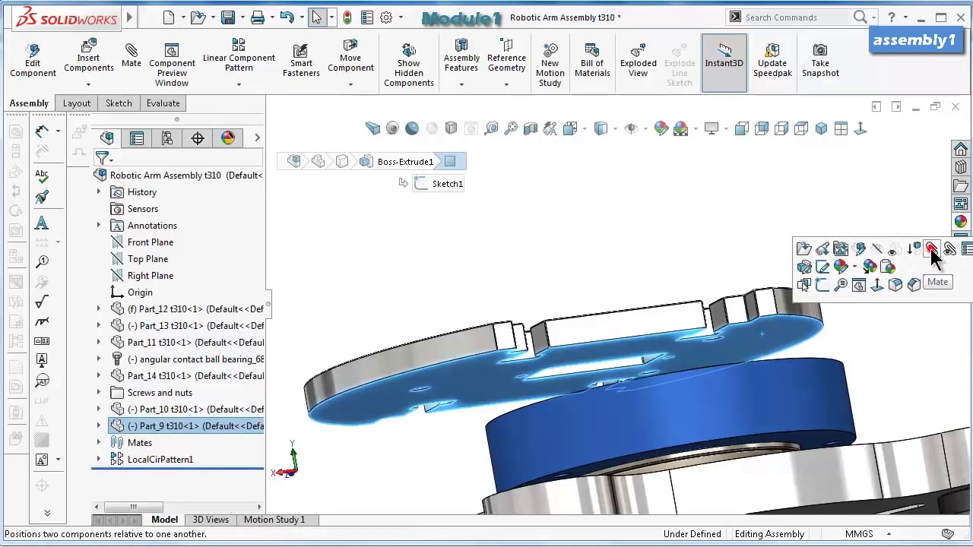
click(932, 252)
middle_drag(860, 348, 837, 341)
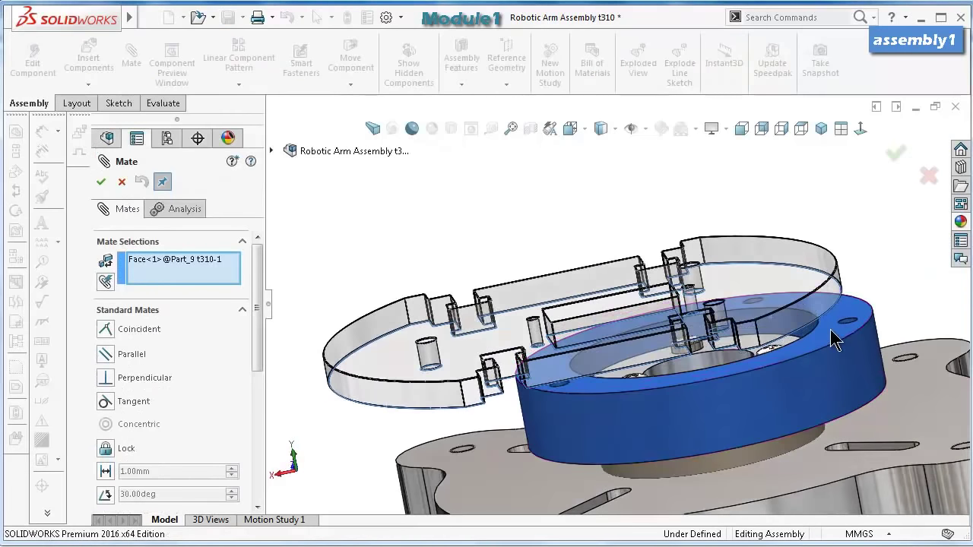
click(833, 329)
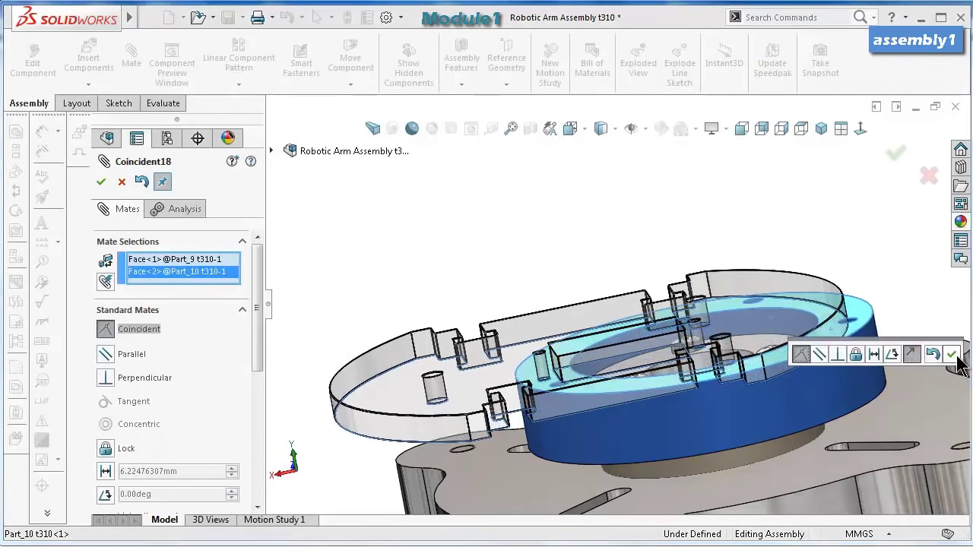
click(951, 355)
Mate the Part_9 plate's outer curved face concentric with the curved side face of the Part_12 base plate.
click(828, 338)
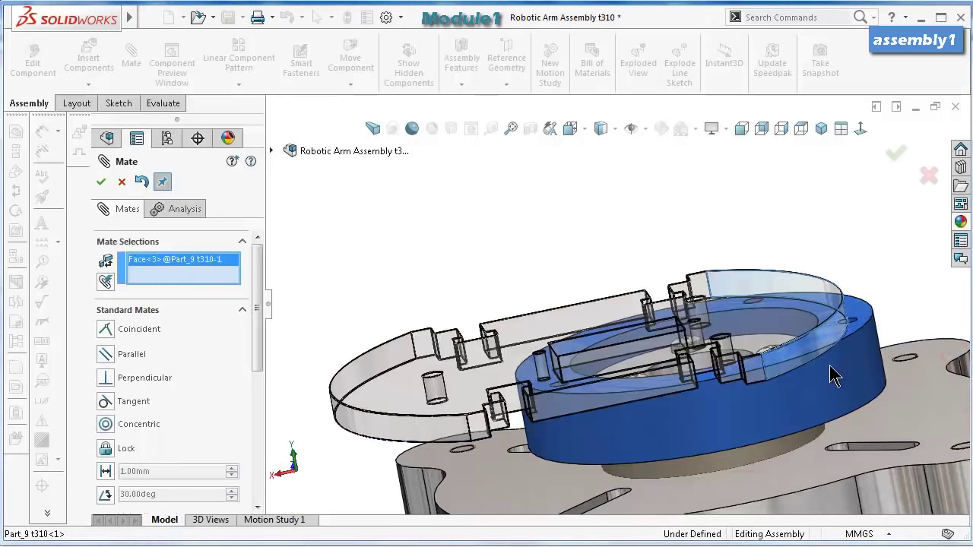
click(761, 494)
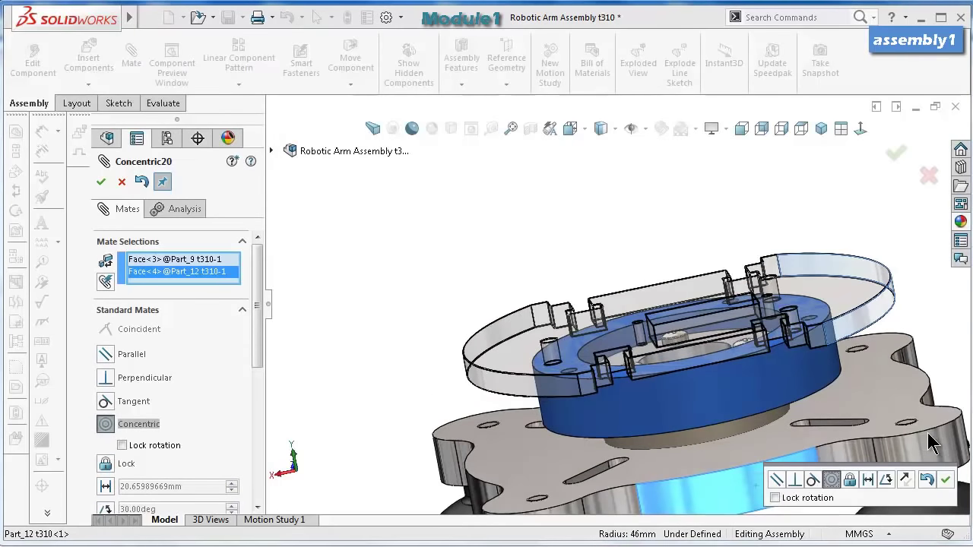
click(946, 479)
Rotate the Part_9 plate and try to mate one of its round holes with the edge of a Part_10 ring hole.
middle_drag(726, 338, 724, 415)
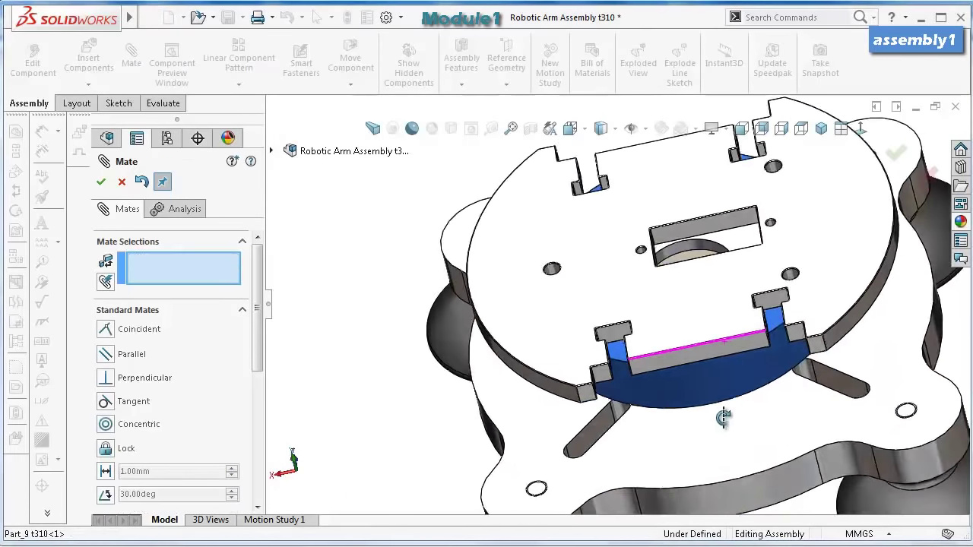
scroll(788, 283, down, 2)
middle_drag(791, 289, 787, 380)
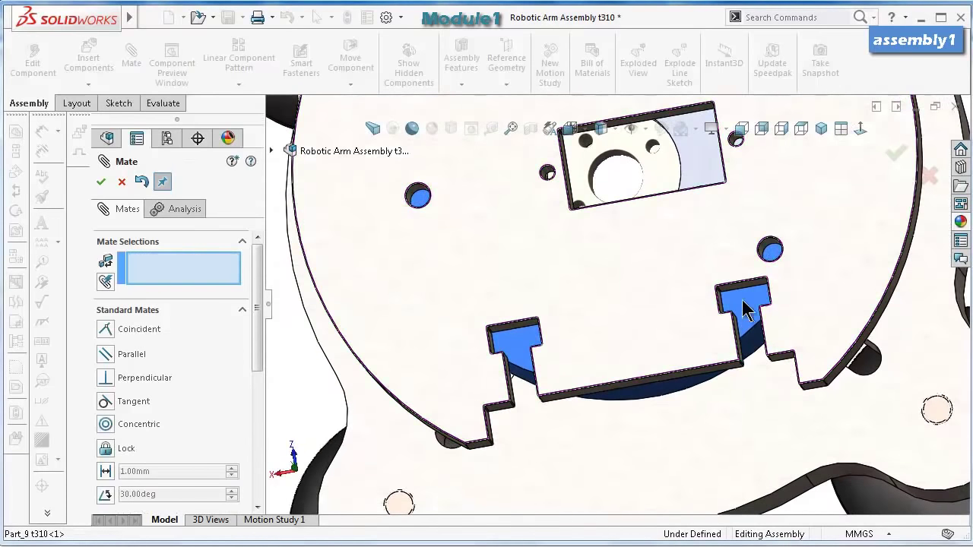
drag(777, 312, 682, 341)
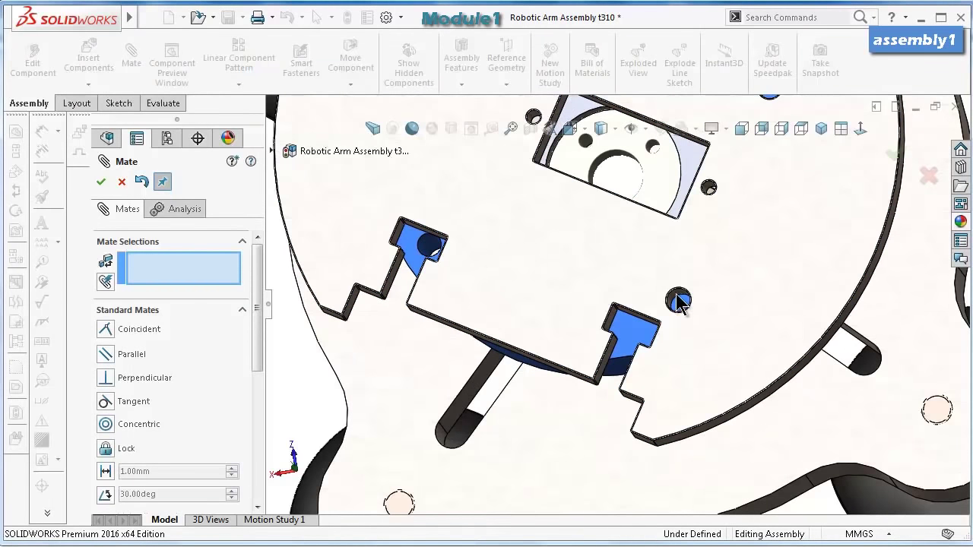
click(679, 301)
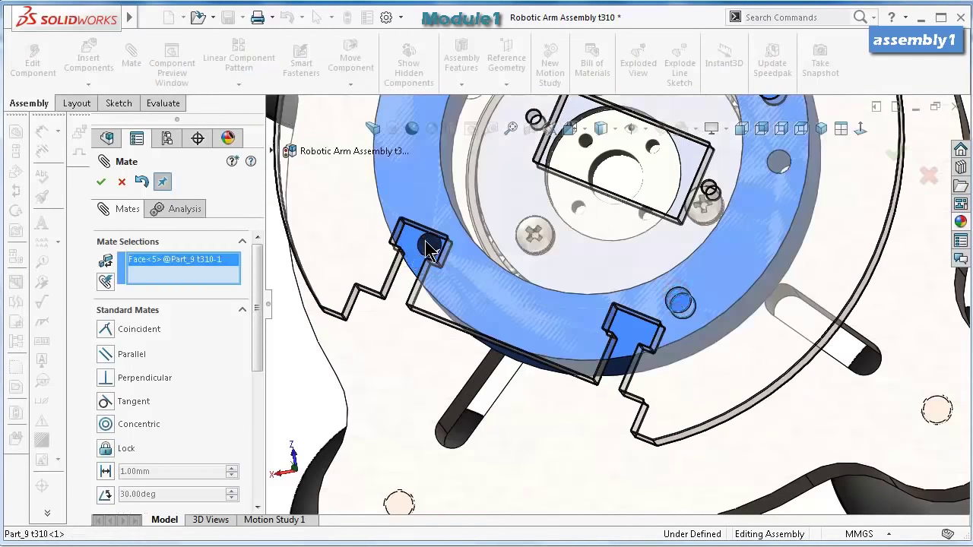
scroll(538, 262, up, 2)
middle_drag(545, 272, 554, 290)
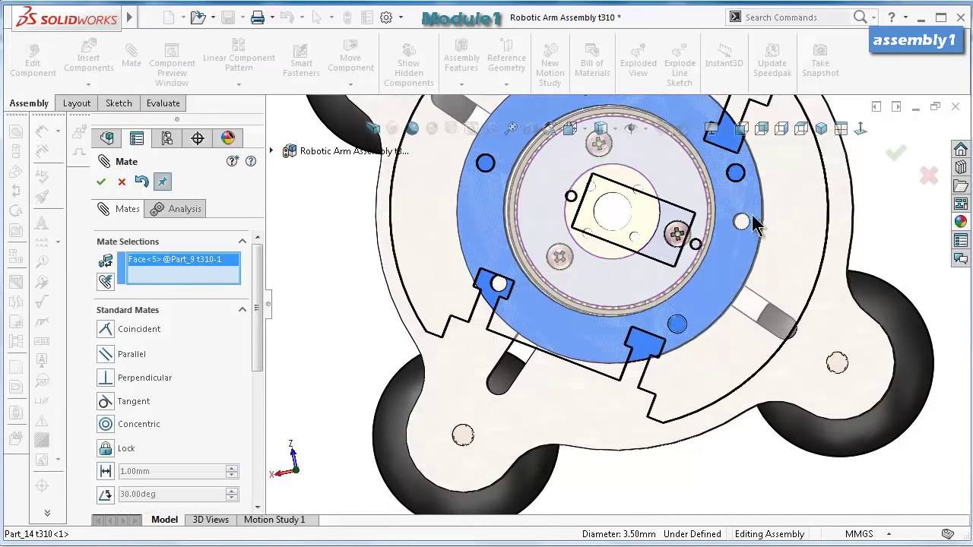
scroll(755, 224, down, 10)
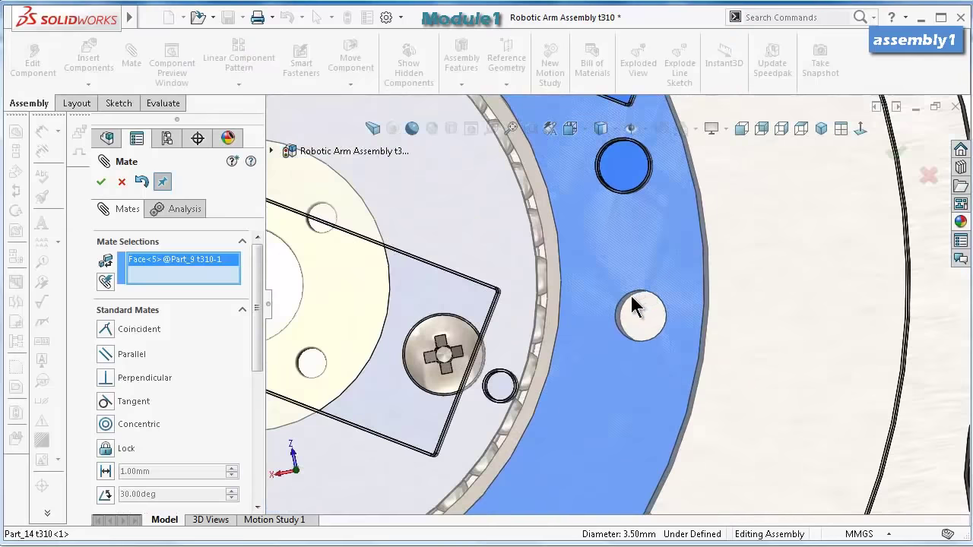
click(629, 296)
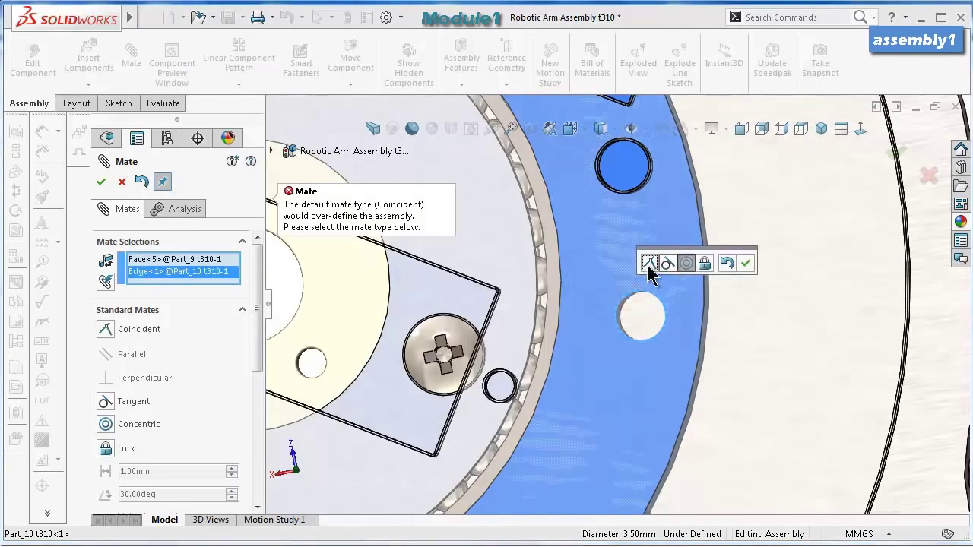
click(122, 181)
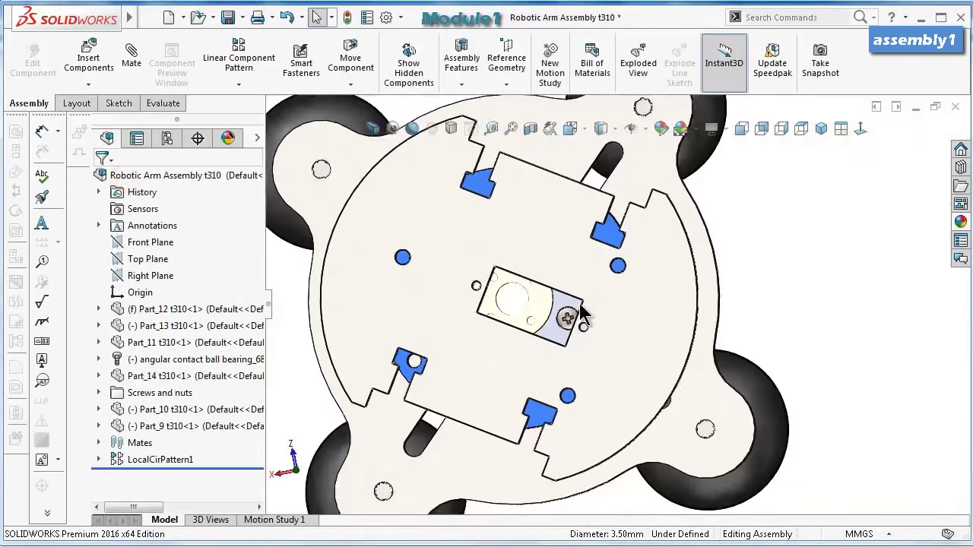
Try a concentric mate between the inner face of a Part_10 ring hole and a round hole in the Part_9 plate.
middle_drag(581, 313, 553, 182)
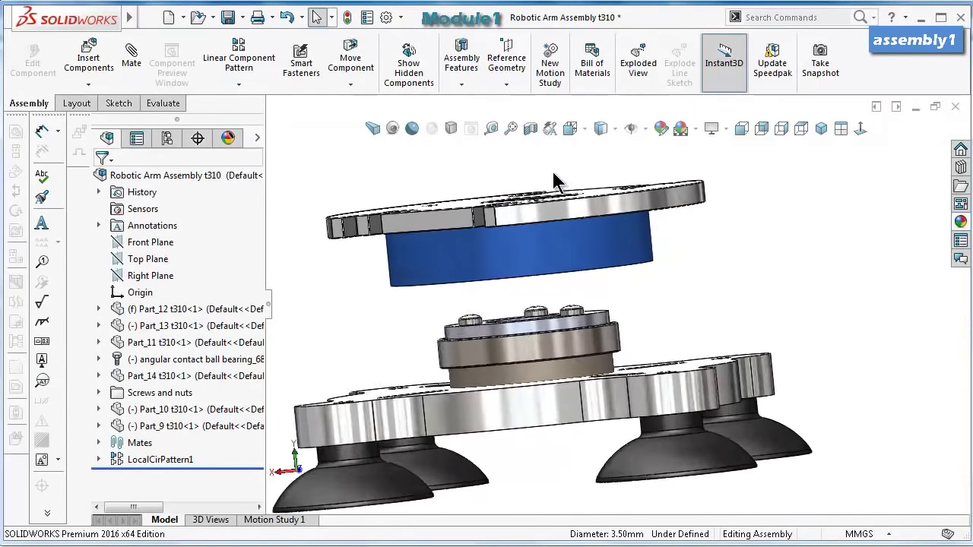
scroll(698, 353, down, 10)
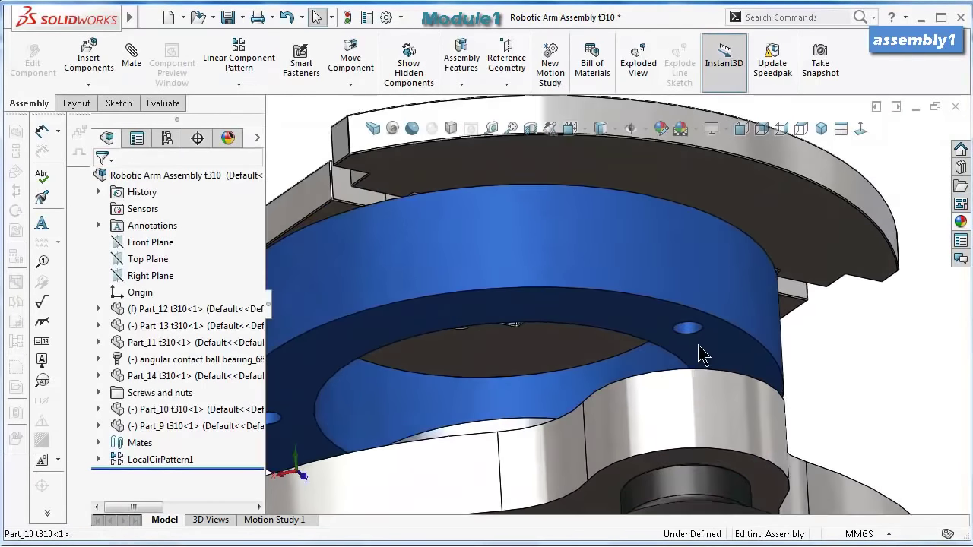
scroll(698, 344, down, 2)
scroll(688, 338, up, 2)
middle_click(669, 341)
middle_drag(670, 340, 610, 309)
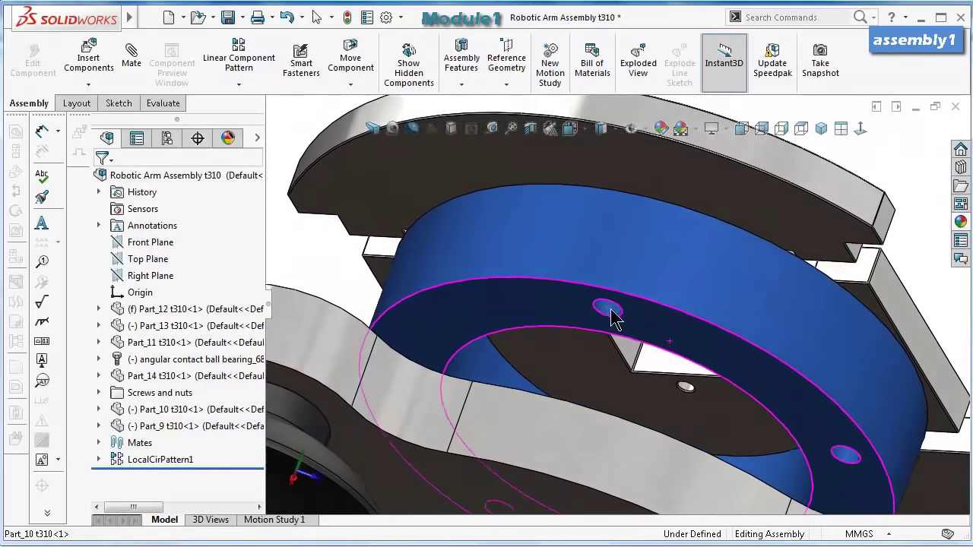
scroll(610, 309, down, 3)
click(609, 307)
click(782, 224)
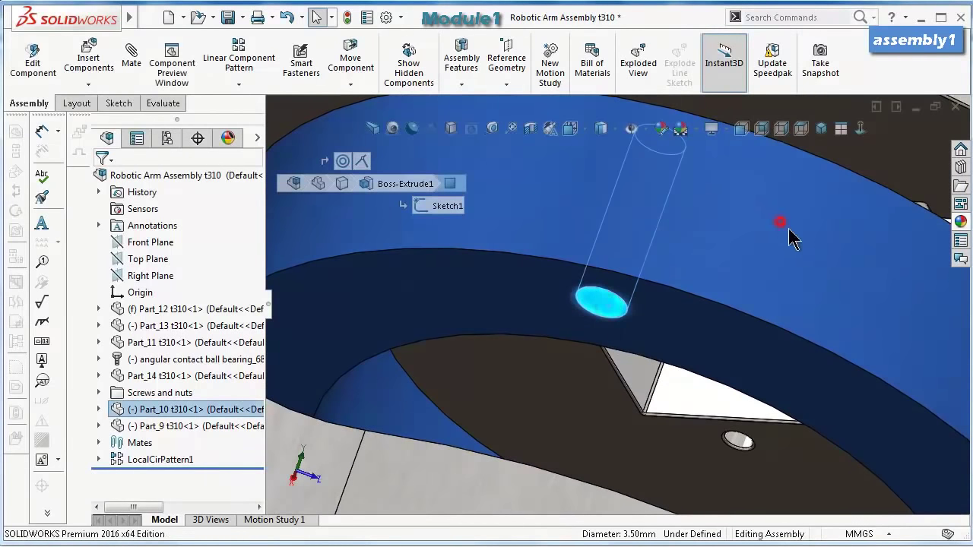
scroll(787, 326, up, 8)
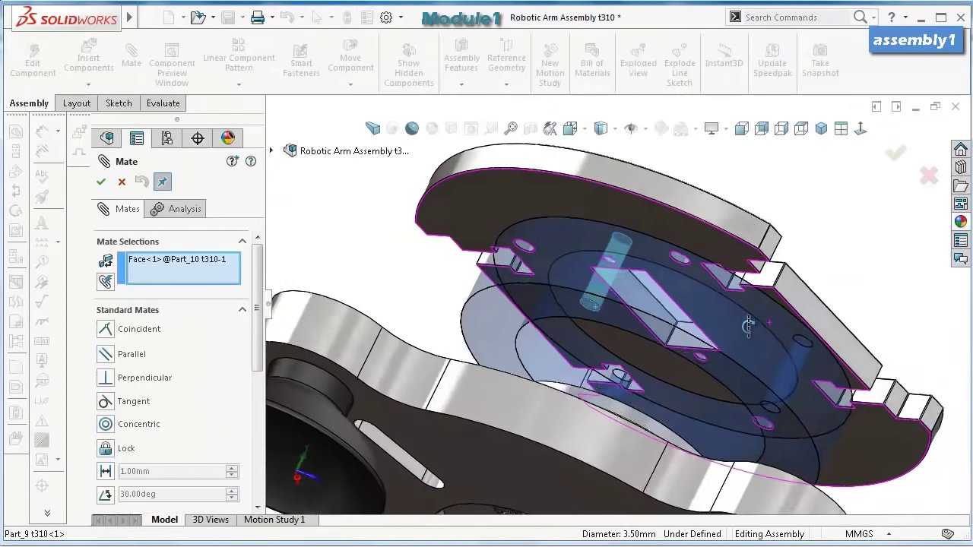
middle_drag(749, 324, 705, 334)
middle_drag(665, 411, 692, 304)
scroll(652, 224, down, 10)
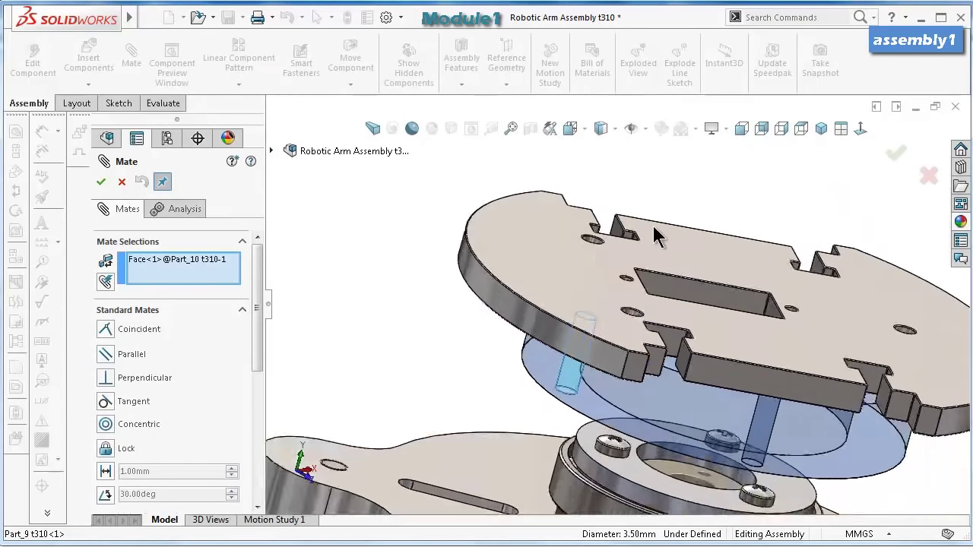
click(553, 257)
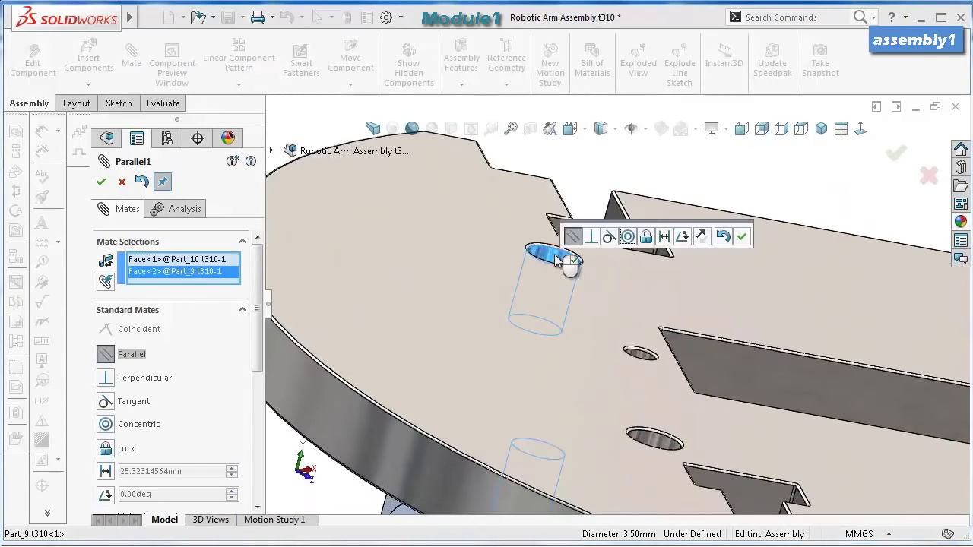
click(628, 238)
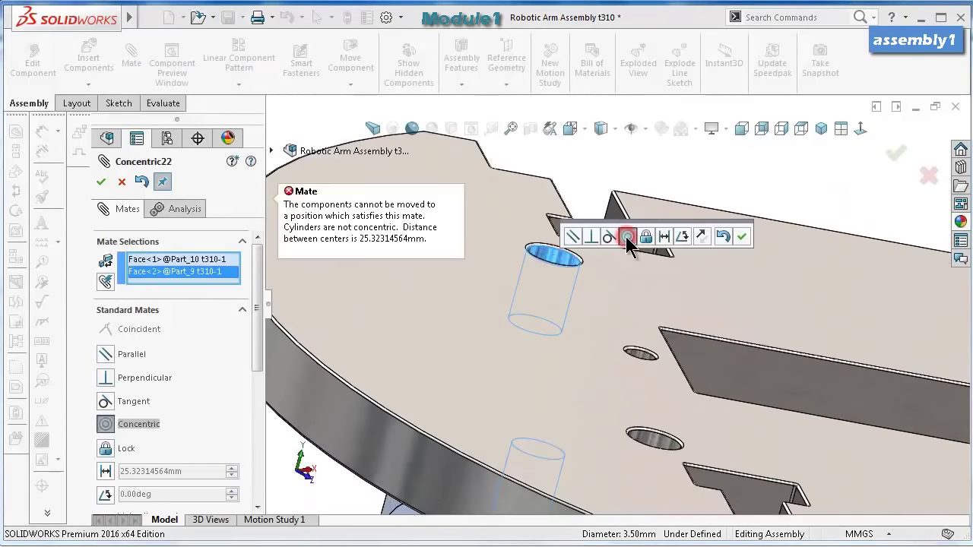
click(121, 182)
key(Escape)
Try a concentric mate again, starting from a Part_9 hole face beside a T-slot and a nearby Part_10 hole face.
scroll(582, 337, up, 5)
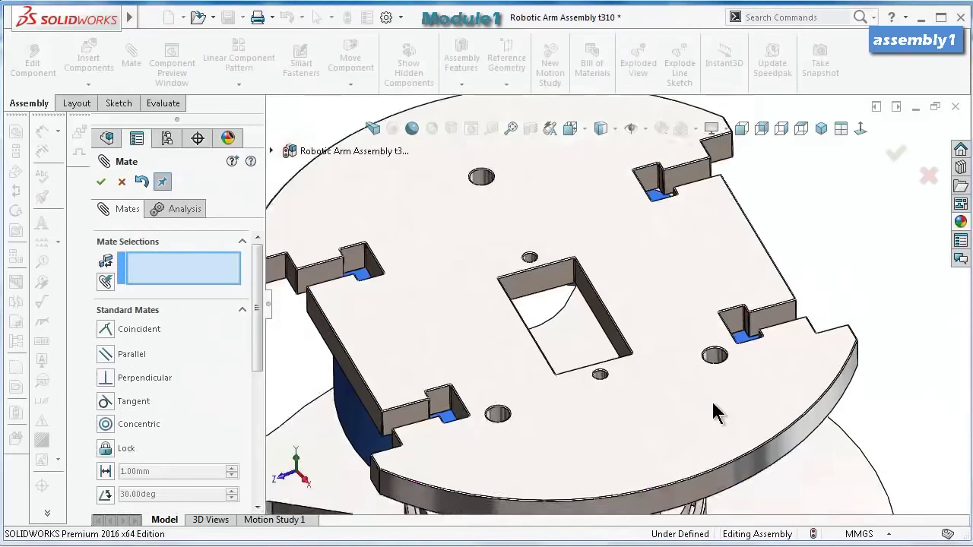
scroll(717, 380, down, 5)
click(664, 318)
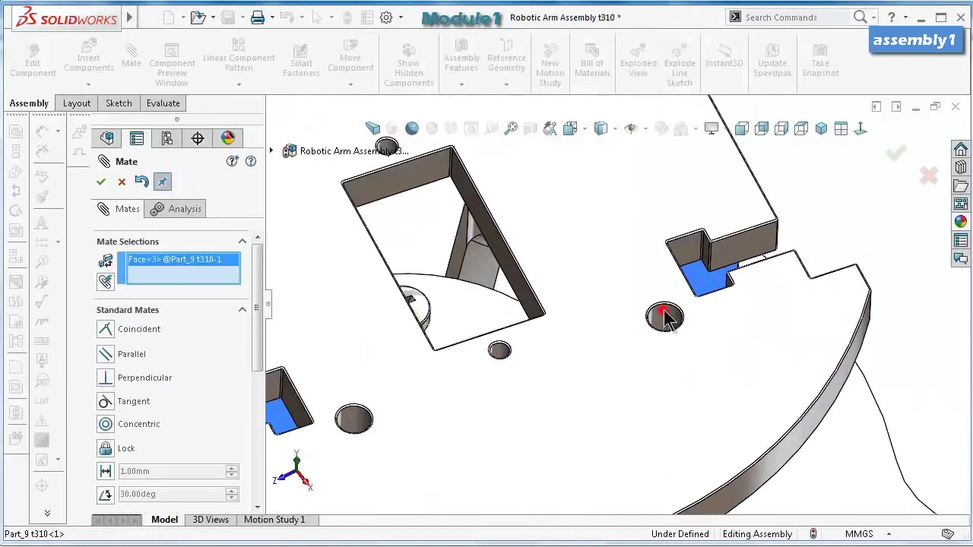
middle_drag(694, 338, 530, 312)
scroll(684, 339, down, 5)
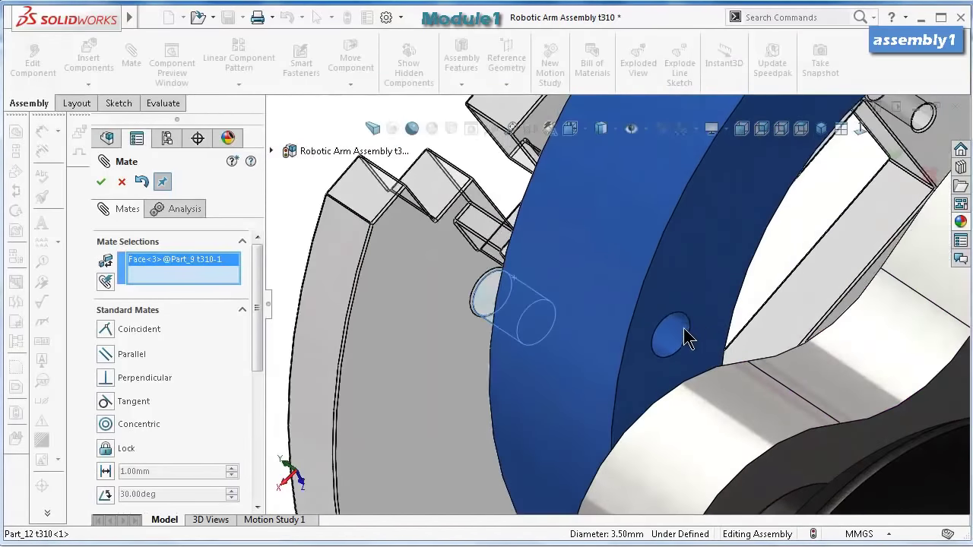
click(681, 335)
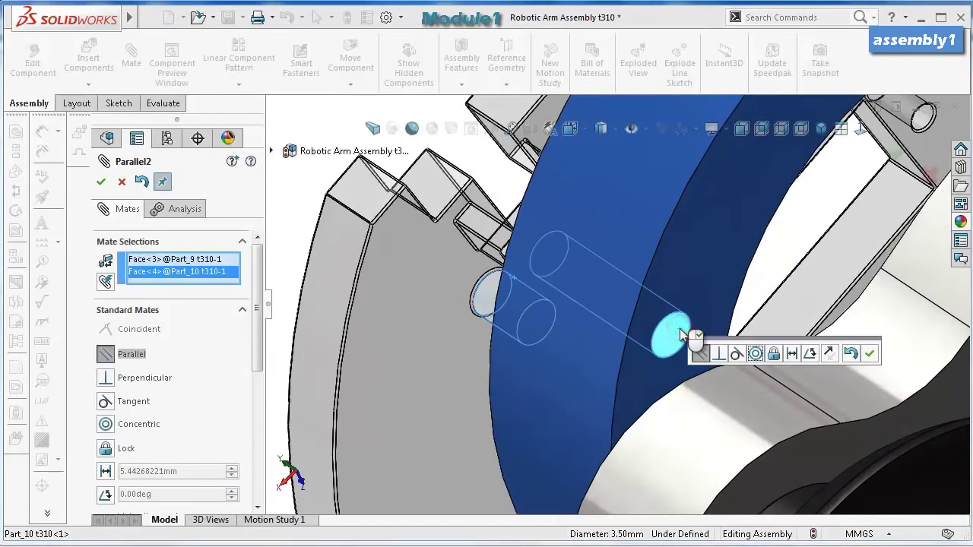
click(755, 354)
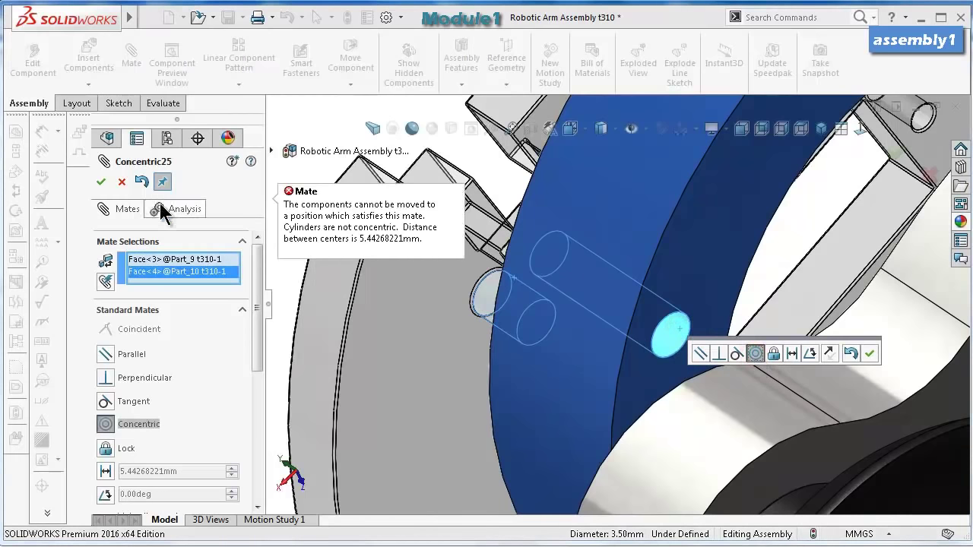
click(122, 181)
Open the Part_9 plate for editing in the context of the assembly.
middle_drag(476, 267, 587, 361)
click(584, 354)
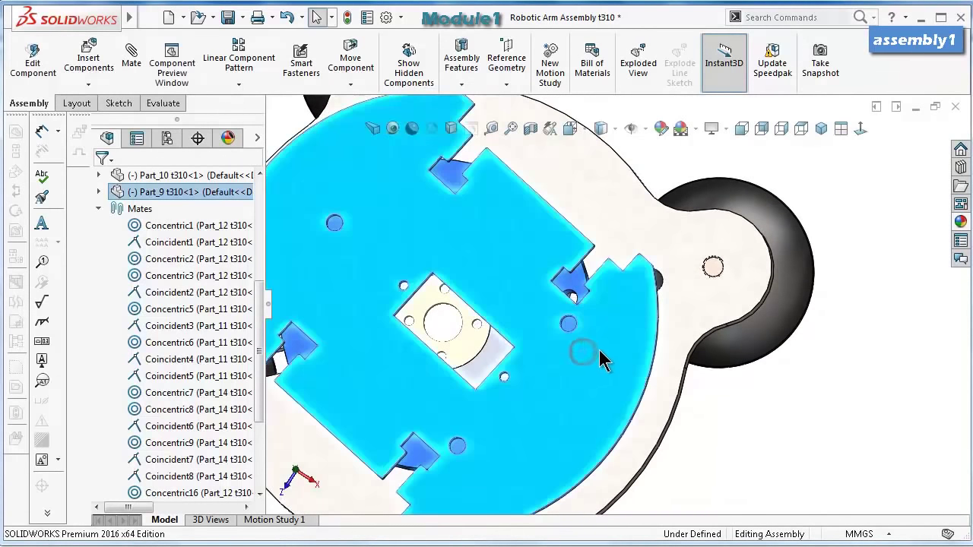
scroll(809, 406, up, 1)
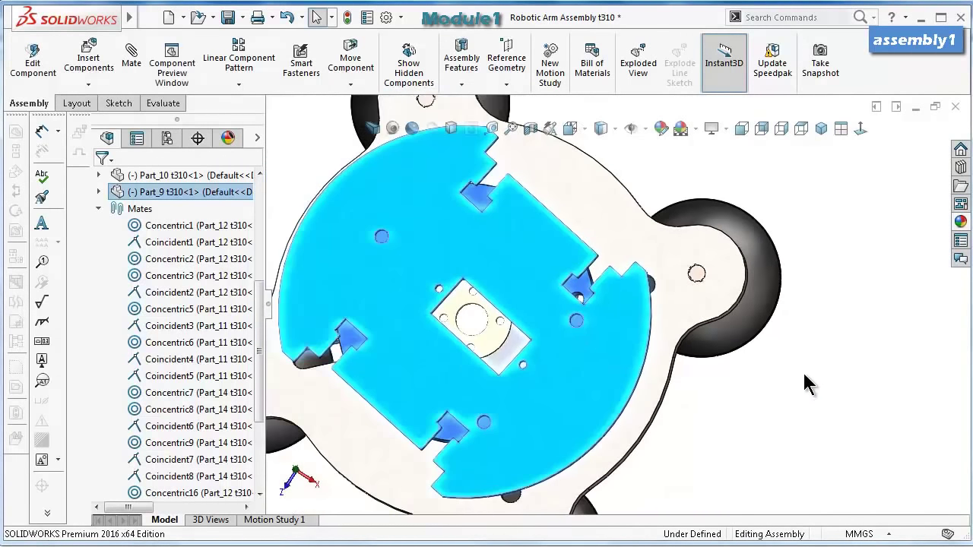
click(825, 370)
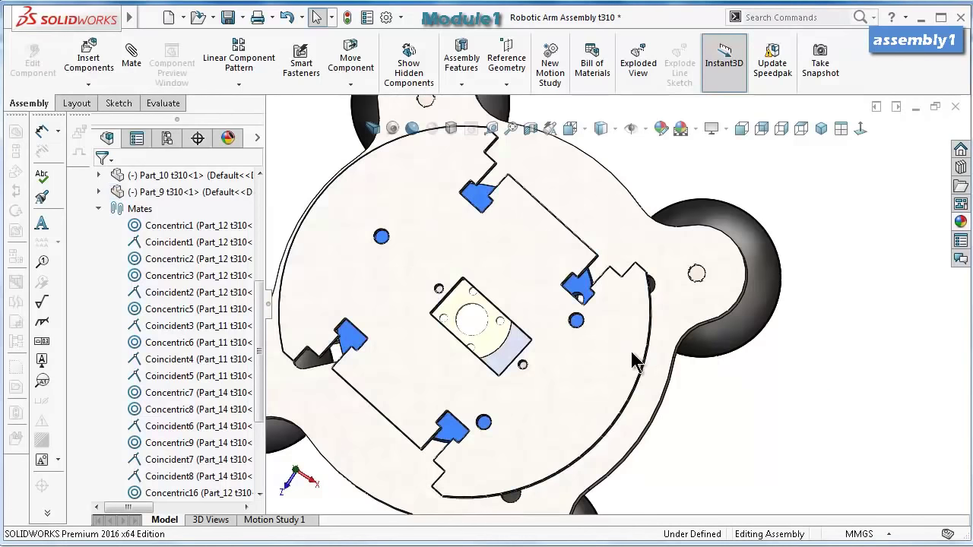
click(636, 356)
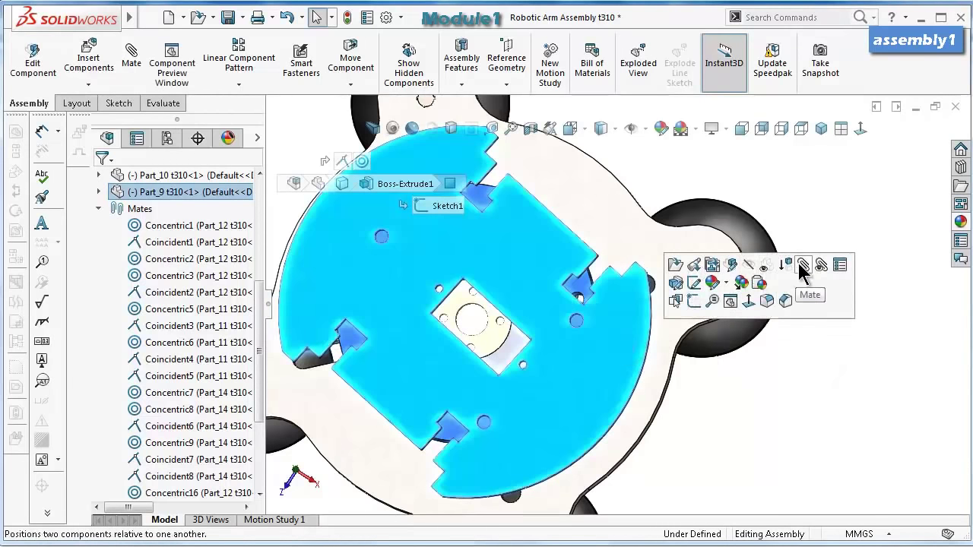
click(733, 265)
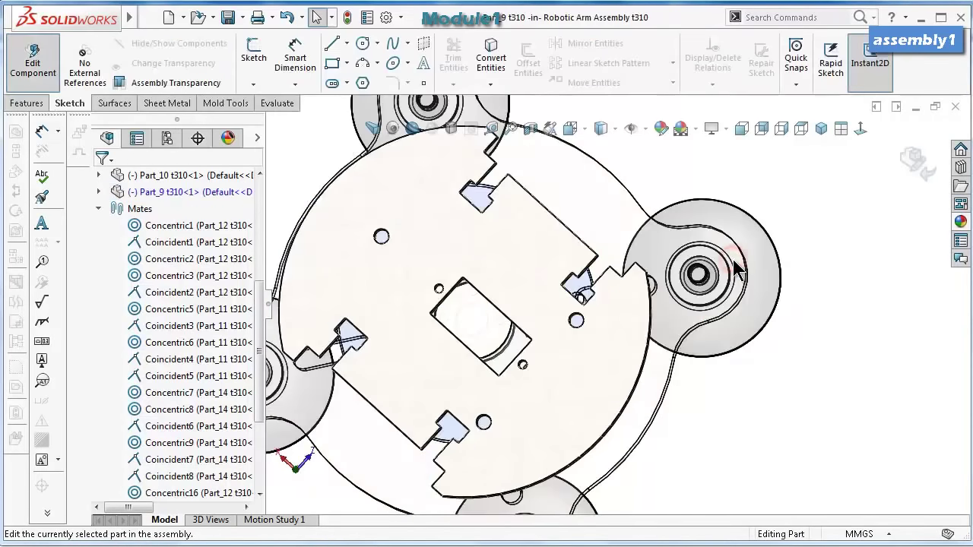
click(858, 129)
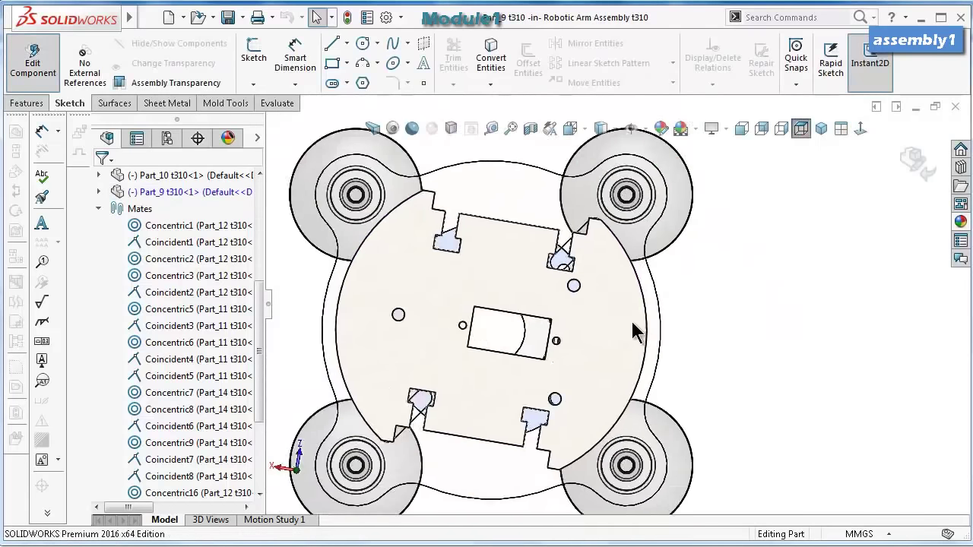
Review the hole dimensions in Part_9's base sketch, move the 34 and 27.75 dimensions to clearer spots, and return to the assembly.
click(568, 301)
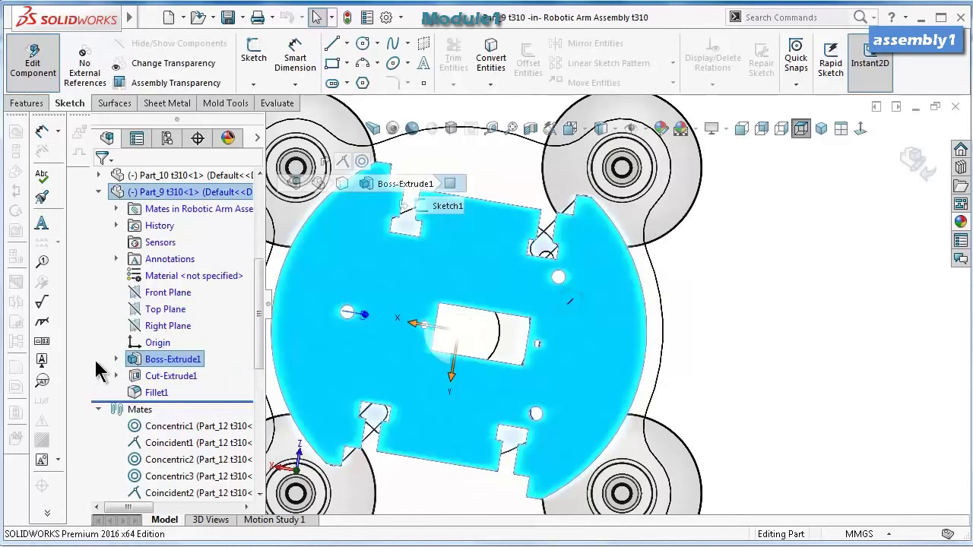
click(116, 360)
click(179, 376)
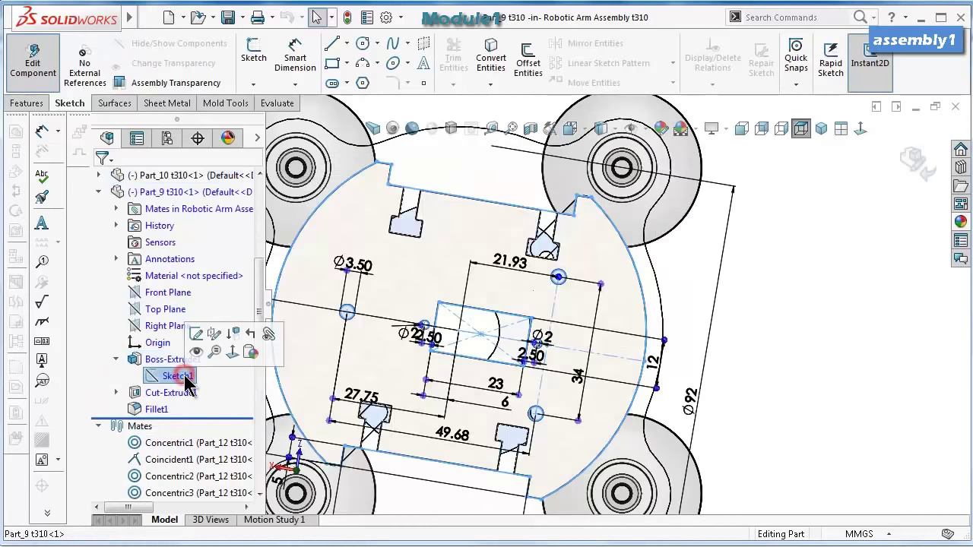
click(861, 129)
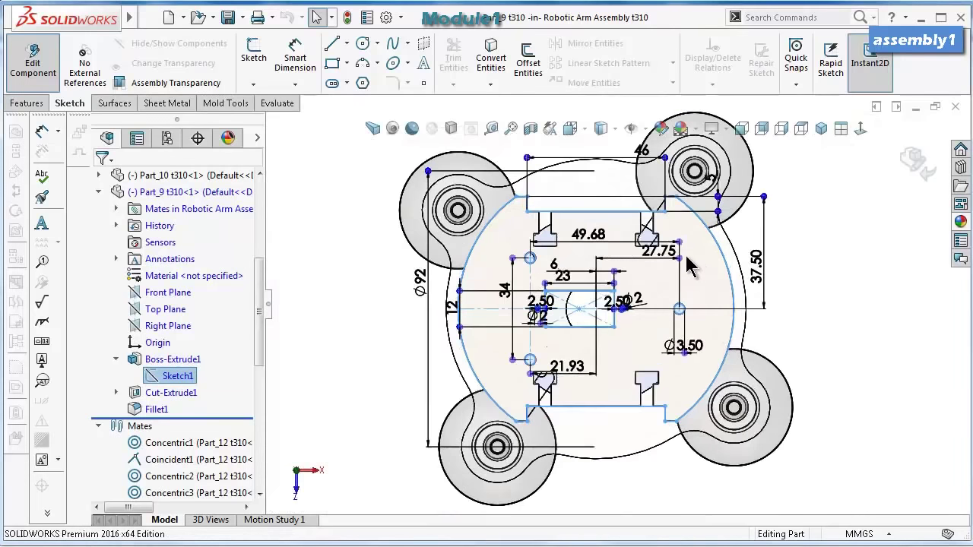
scroll(698, 281, down, 4)
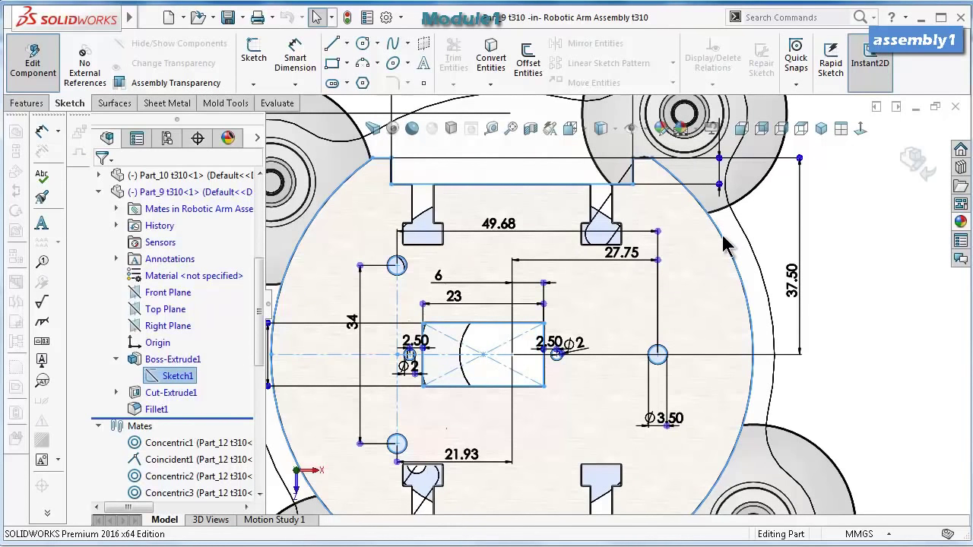
drag(352, 322, 362, 350)
drag(622, 253, 599, 282)
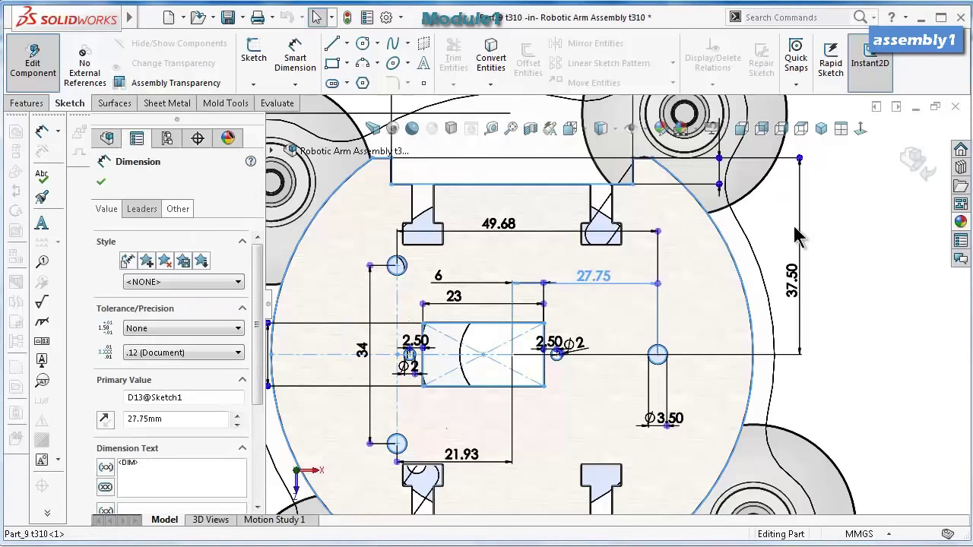
click(920, 166)
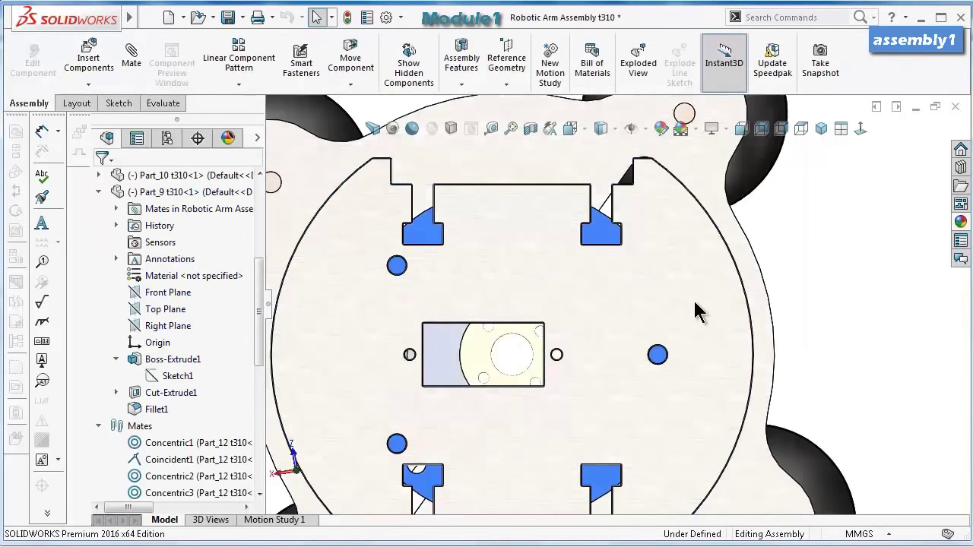
Open the Part_10 ring for in-context editing and edit the sketch of its base extrusion.
click(660, 357)
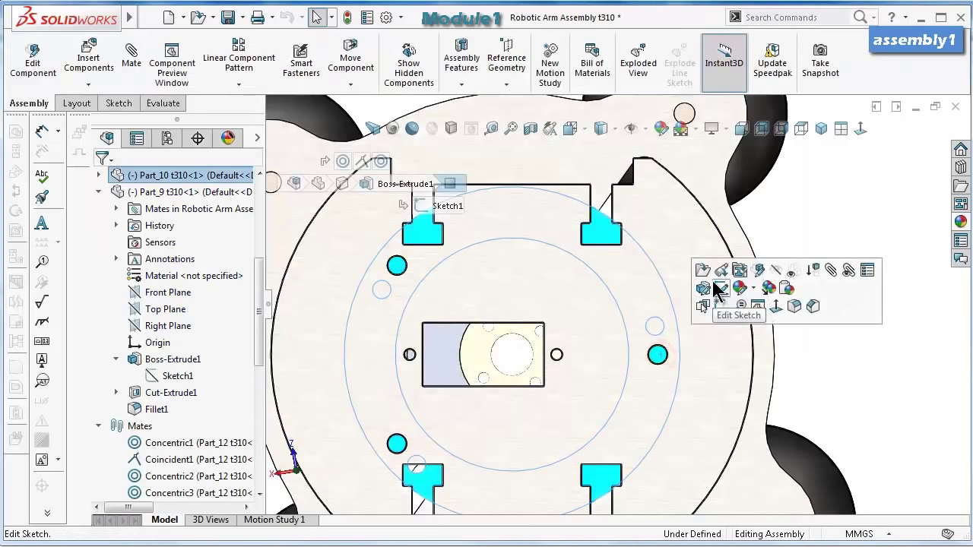
click(759, 271)
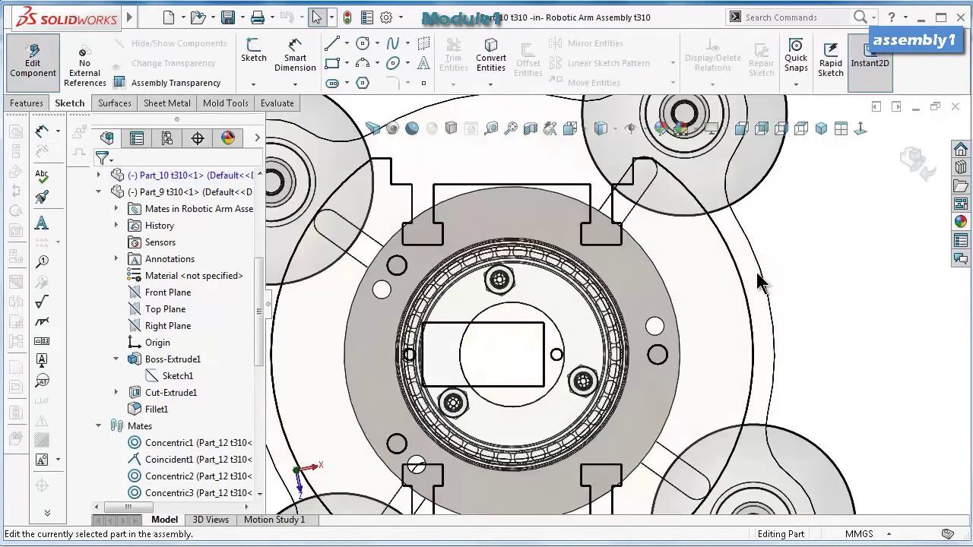
click(98, 175)
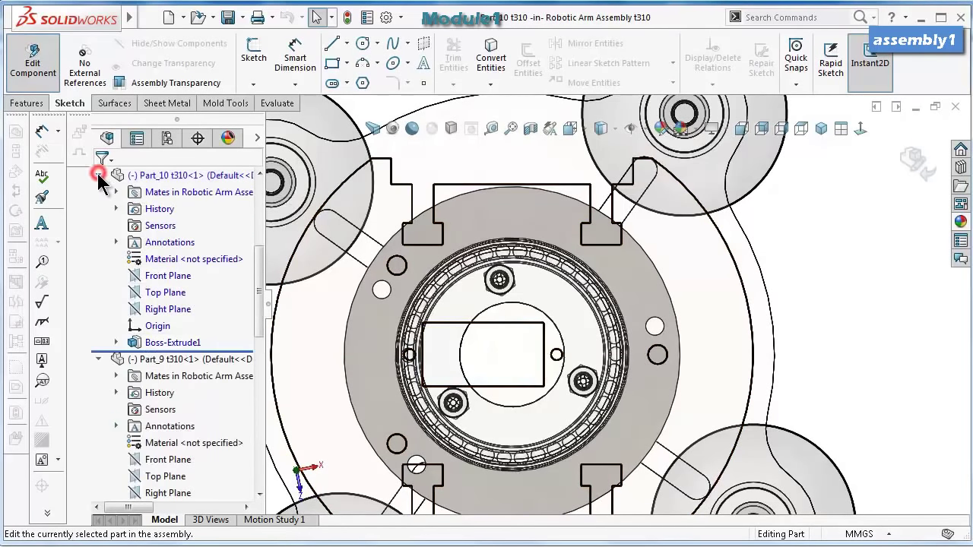
click(116, 342)
click(177, 359)
click(185, 315)
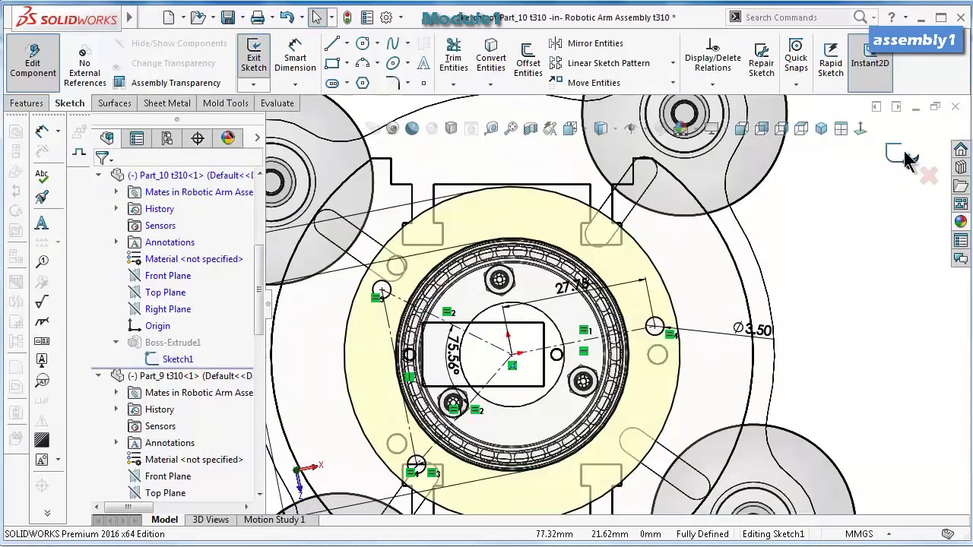
Examine the hole angle and the vertical construction line between two holes in the ring sketch, and return to the assembly.
scroll(459, 369, up, 2)
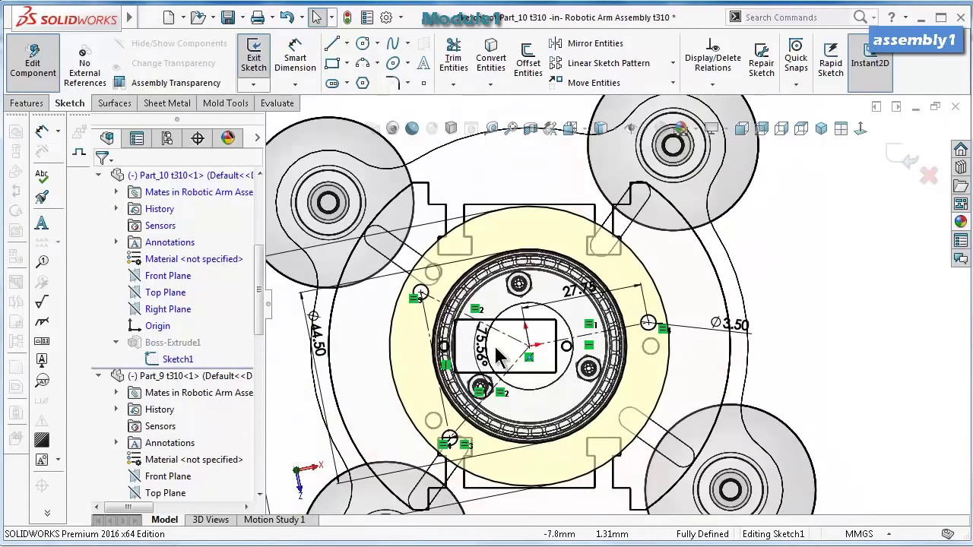
click(485, 345)
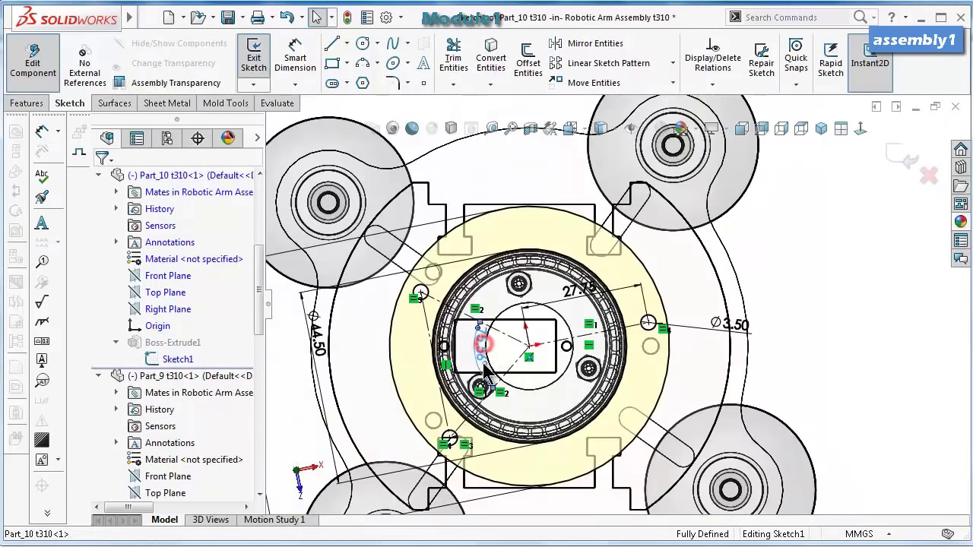
click(426, 323)
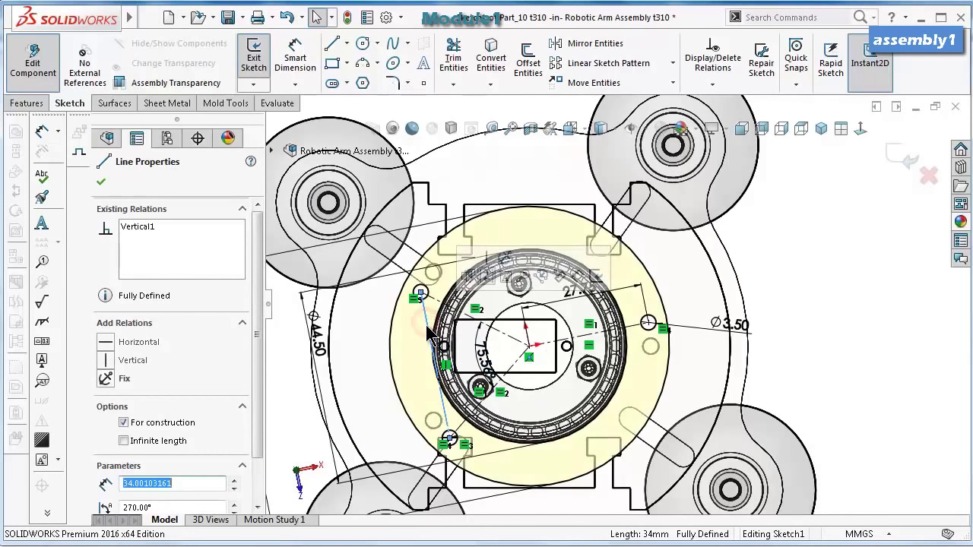
click(899, 162)
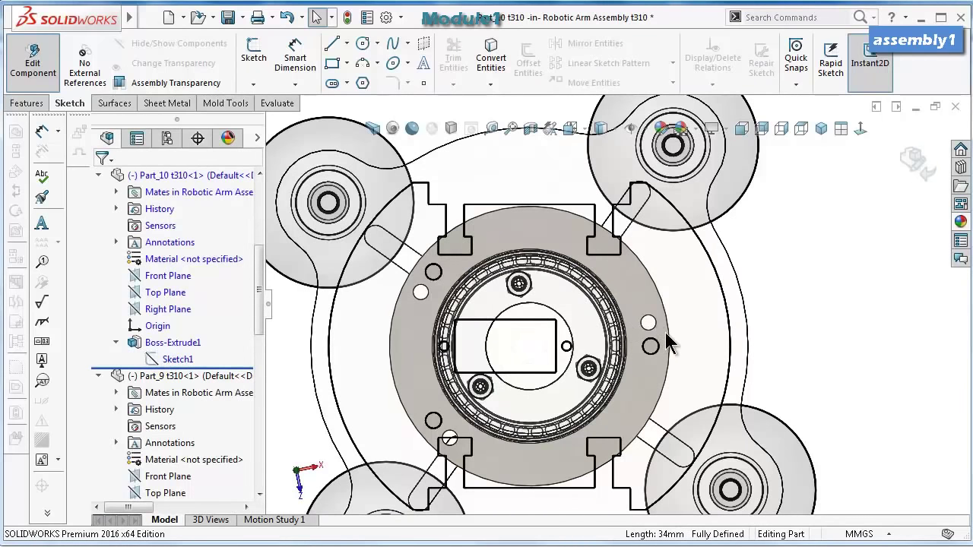
click(913, 163)
Add a concentric mate between Part_9's single round hole beyond the rectangular cutout and the matching Part_10 hole, and check the alignment.
scroll(669, 350, down, 2)
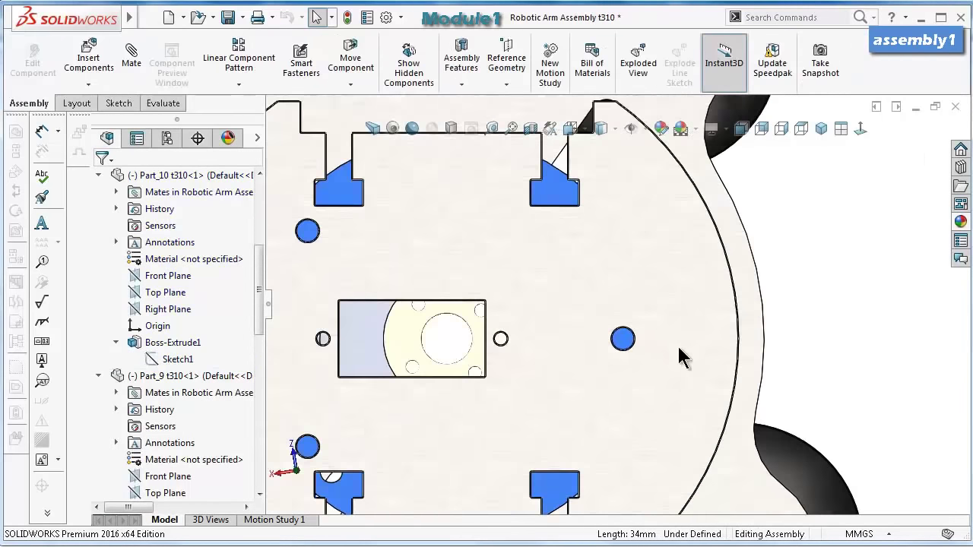
scroll(645, 344, down, 2)
click(625, 341)
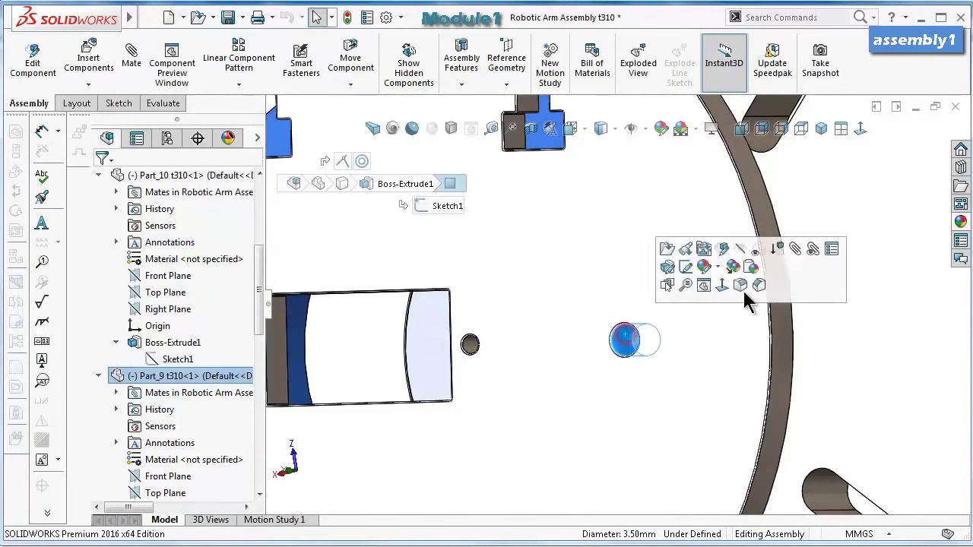
click(789, 241)
scroll(752, 287, down, 1)
middle_drag(751, 288, 652, 340)
click(556, 313)
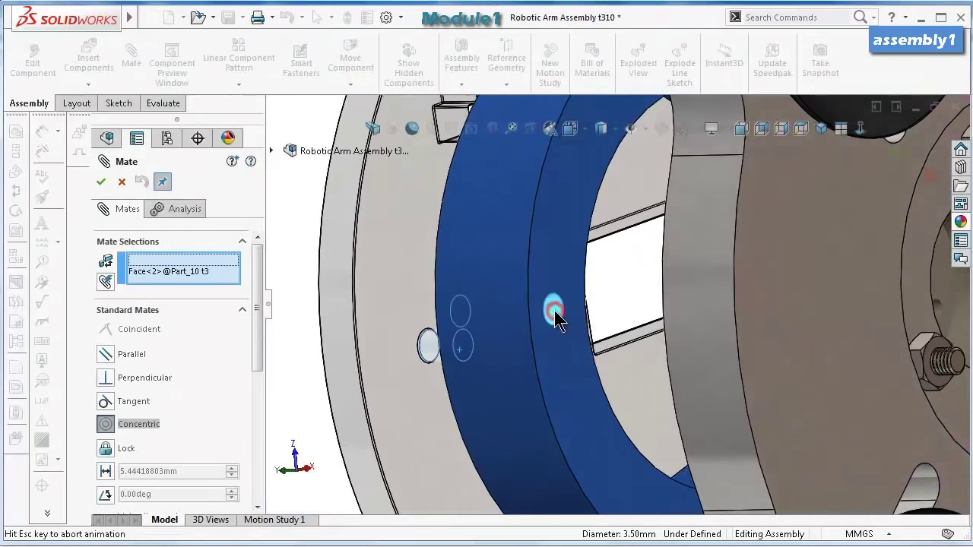
click(748, 334)
middle_drag(745, 335, 631, 306)
scroll(400, 298, up, 1)
scroll(402, 294, down, 2)
mouse_move(434, 252)
middle_down()
mouse_move(470, 248)
mouse_move(425, 259)
middle_up()
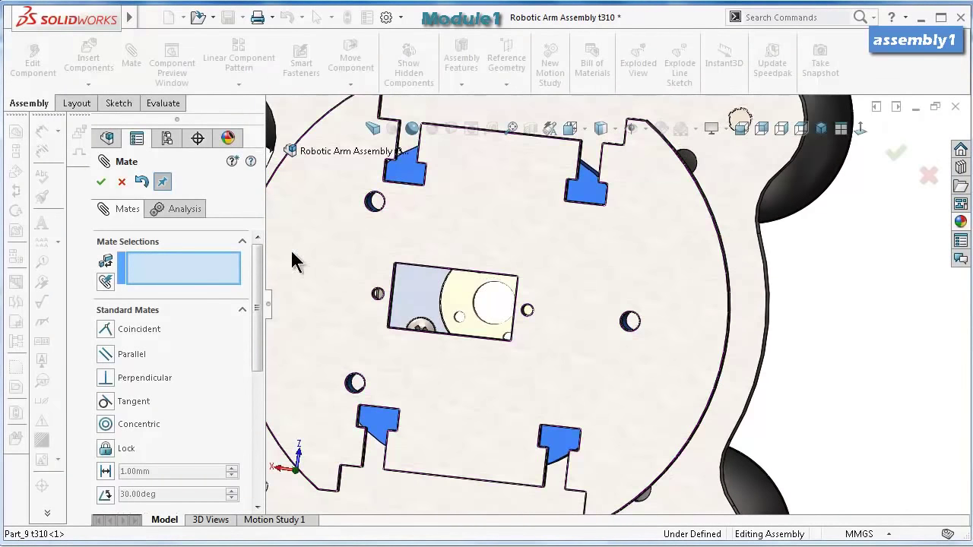
click(101, 185)
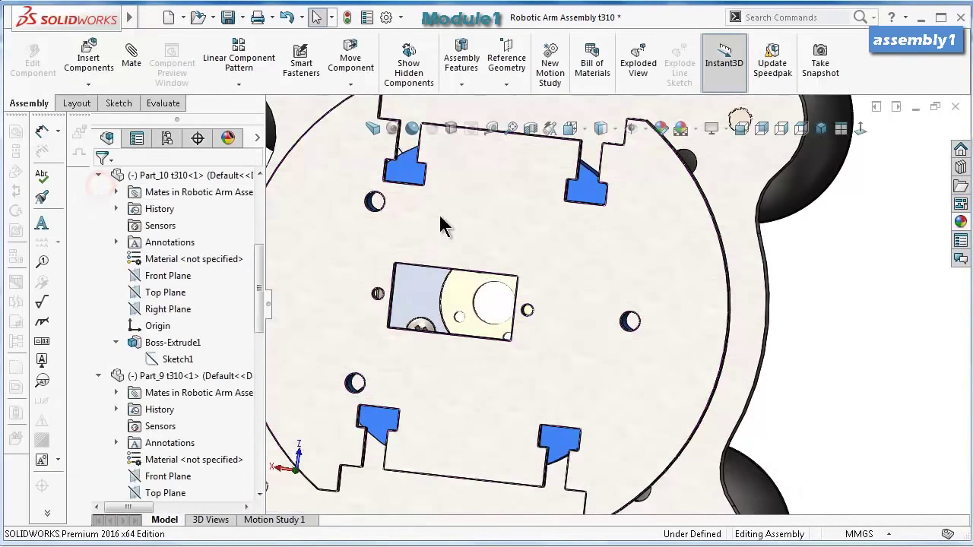
Open the Part_9 plate for in-context editing and edit the sketch of its base extrusion.
click(425, 239)
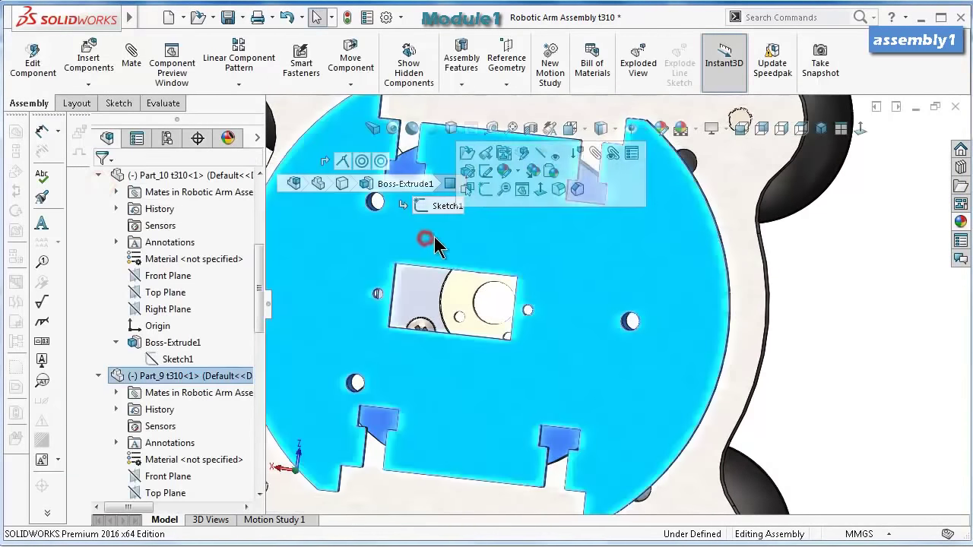
click(522, 155)
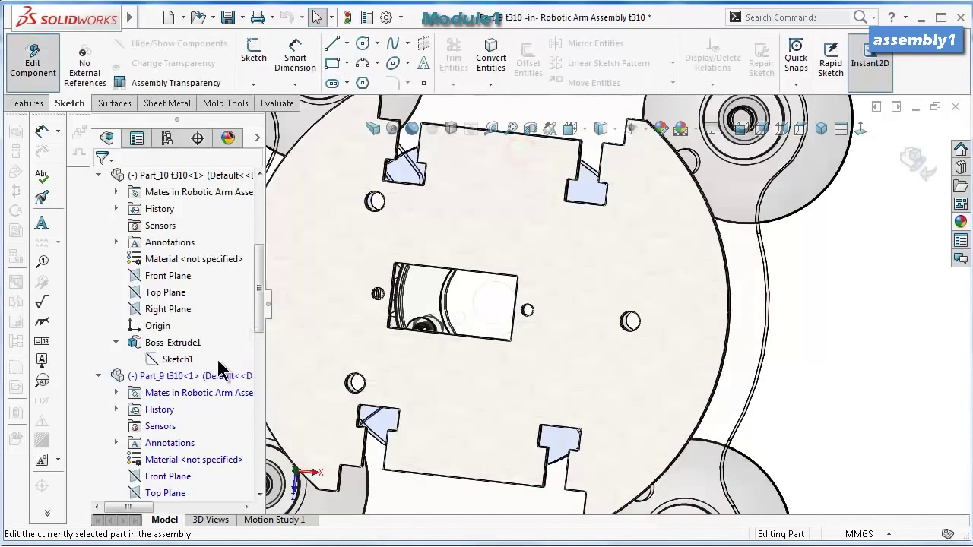
mouse_move(261, 308)
mouse_down()
mouse_move(260, 370)
mouse_move(261, 328)
mouse_move(261, 347)
mouse_up()
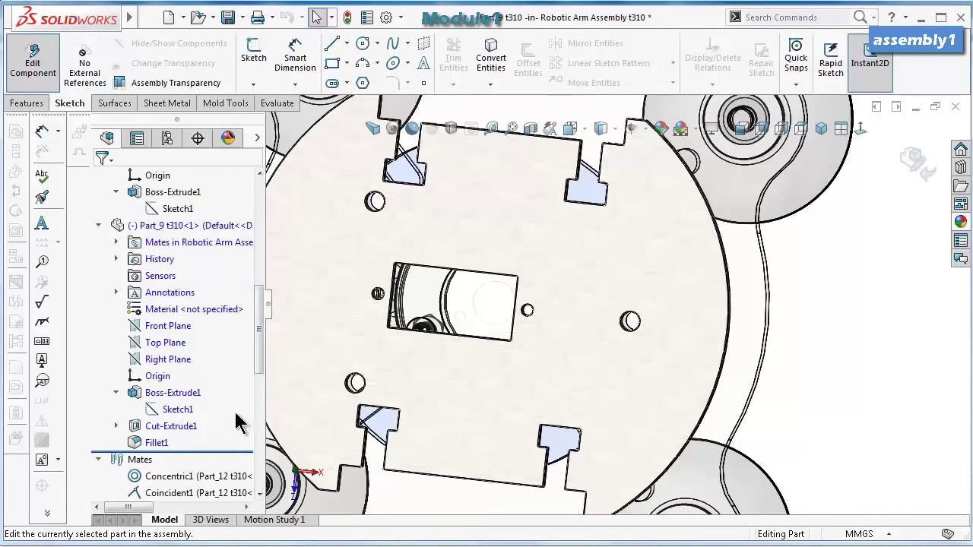
click(186, 411)
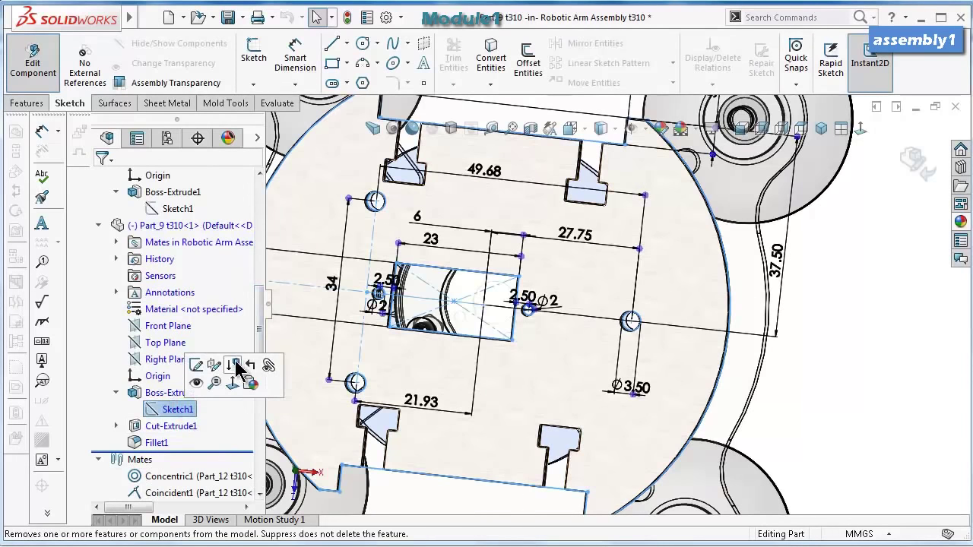
click(195, 366)
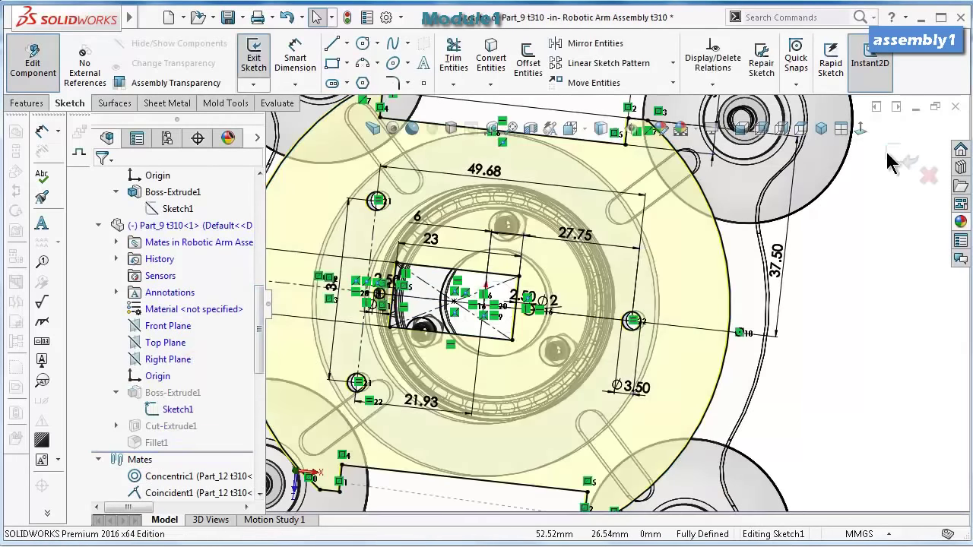
View the plate sketch square on, move the 34 dimension farther outward from the two holes, and return to the assembly.
click(861, 129)
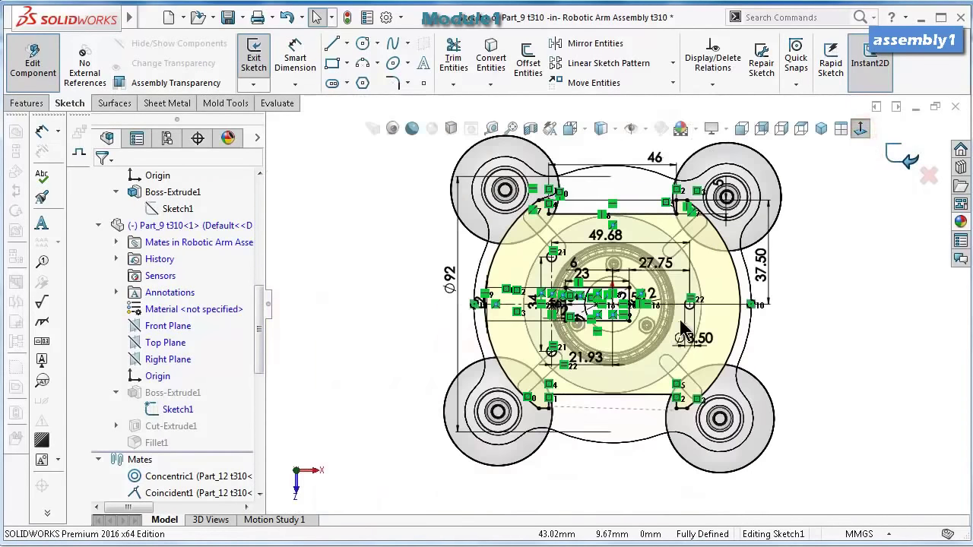
scroll(585, 285, down, 3)
scroll(584, 284, down, 2)
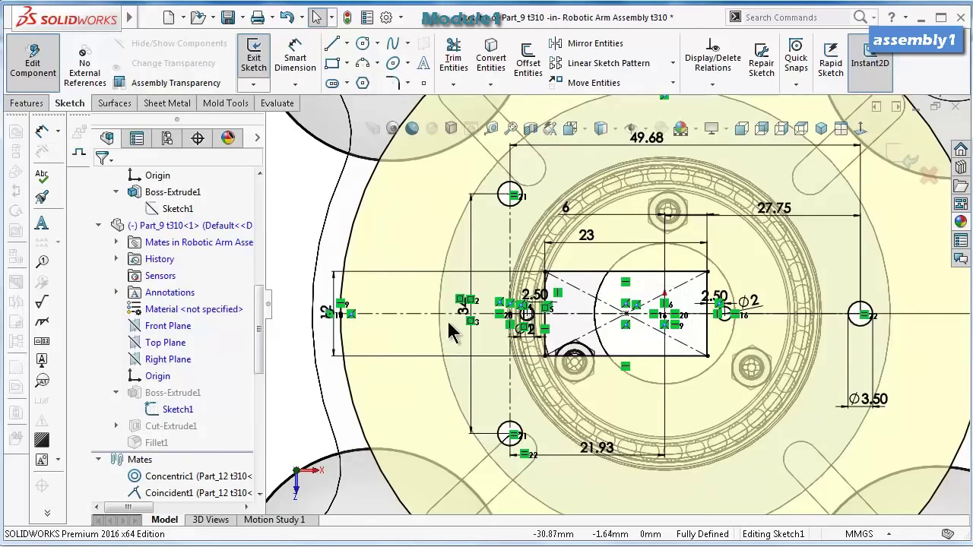
drag(467, 316, 431, 312)
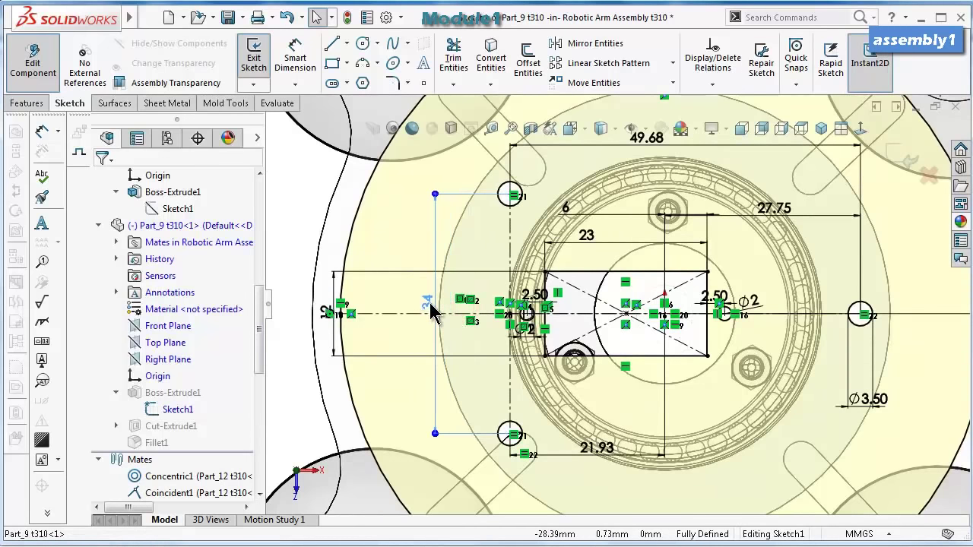
click(905, 164)
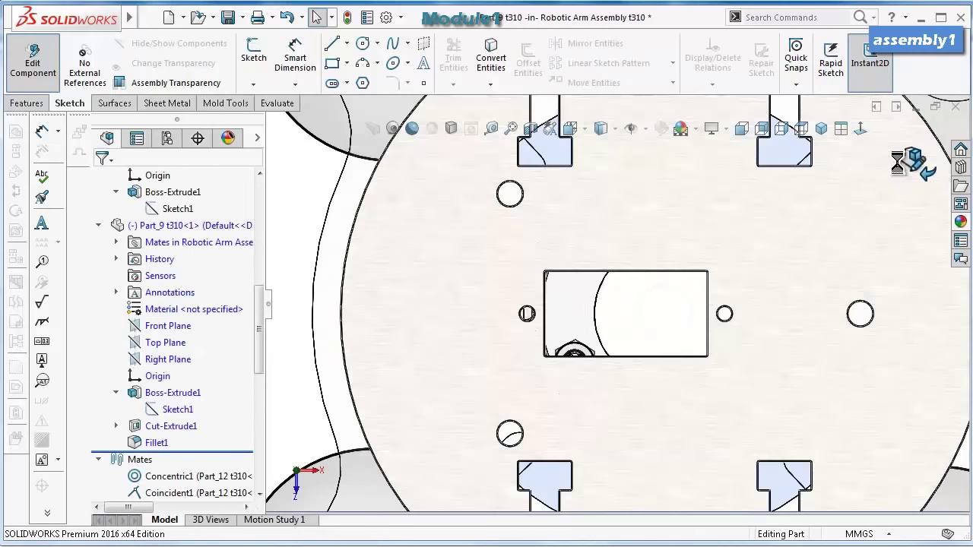
click(910, 166)
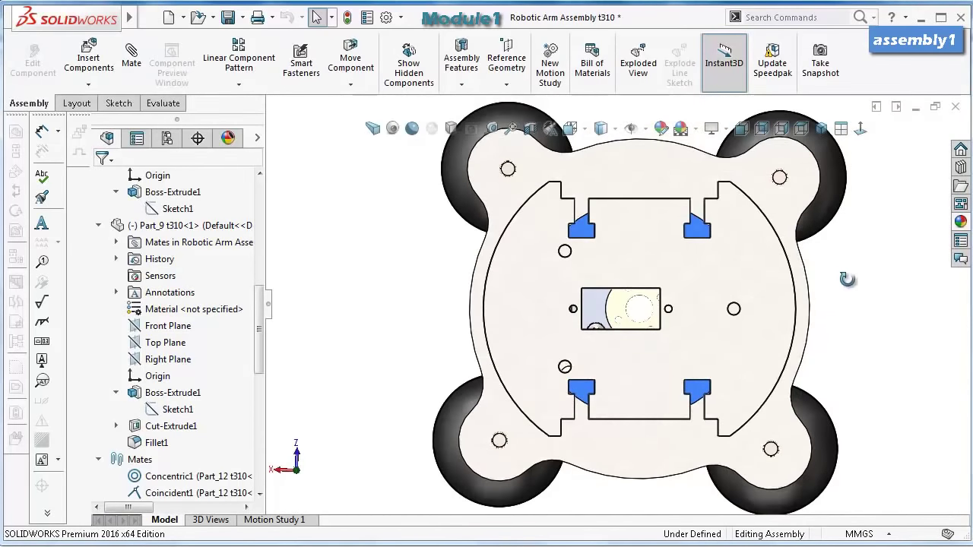
Turn the joined Part_9 plate and Part_10 ring about the bearing axis and lower them toward the base.
middle_drag(847, 279, 768, 220)
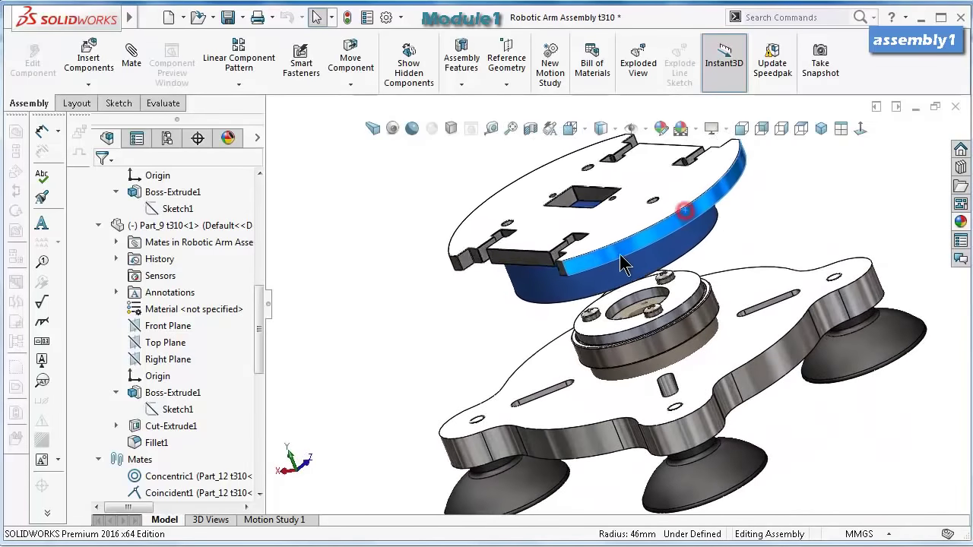
drag(621, 264, 508, 338)
middle_drag(586, 266, 757, 349)
click(767, 400)
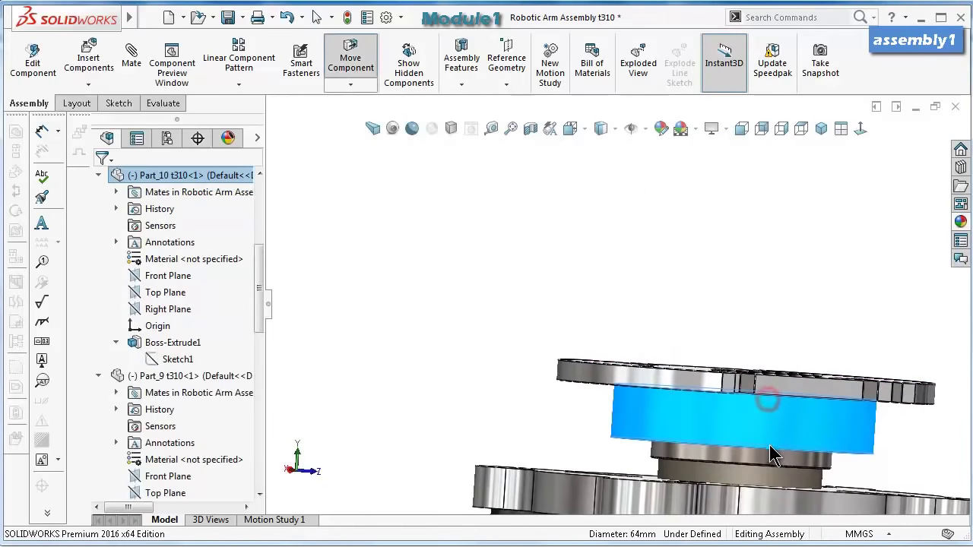
drag(770, 447, 769, 456)
drag(788, 447, 662, 432)
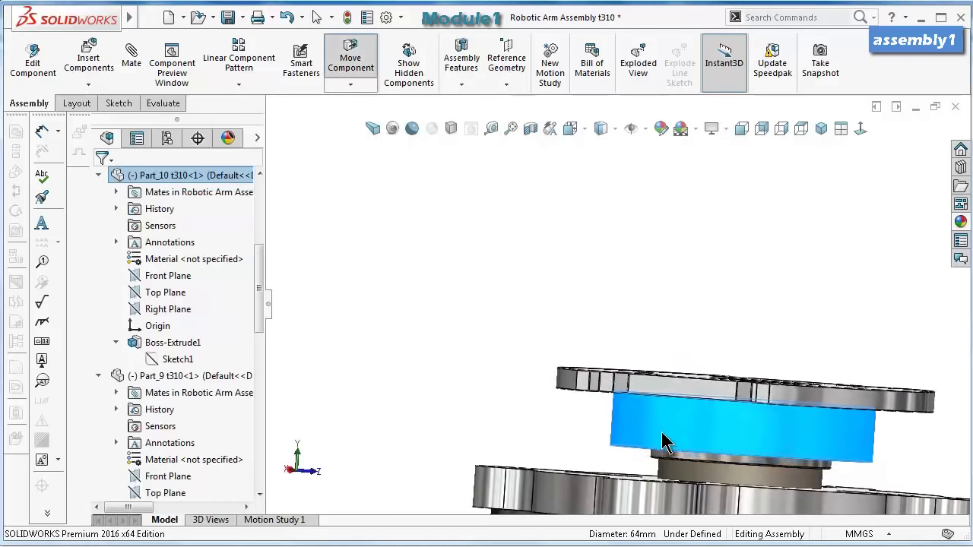
right_drag(663, 434, 723, 407)
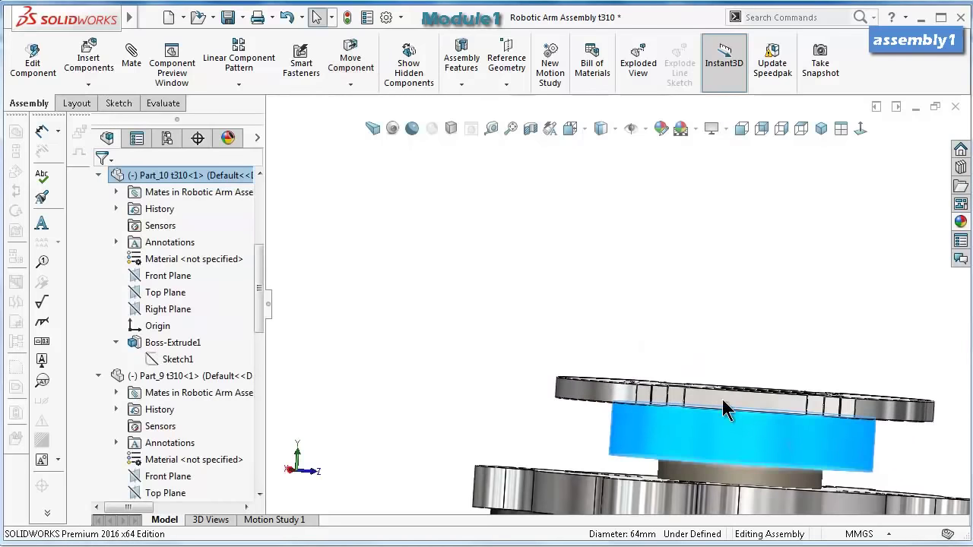
click(721, 300)
middle_drag(721, 299, 787, 416)
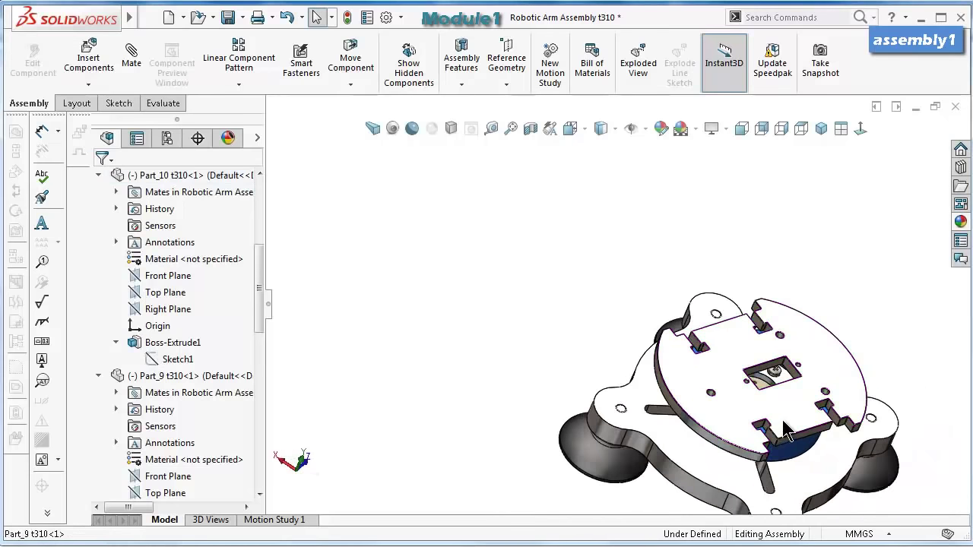
click(786, 416)
mouse_move(815, 415)
right_down()
mouse_move(836, 399)
mouse_move(821, 418)
right_up()
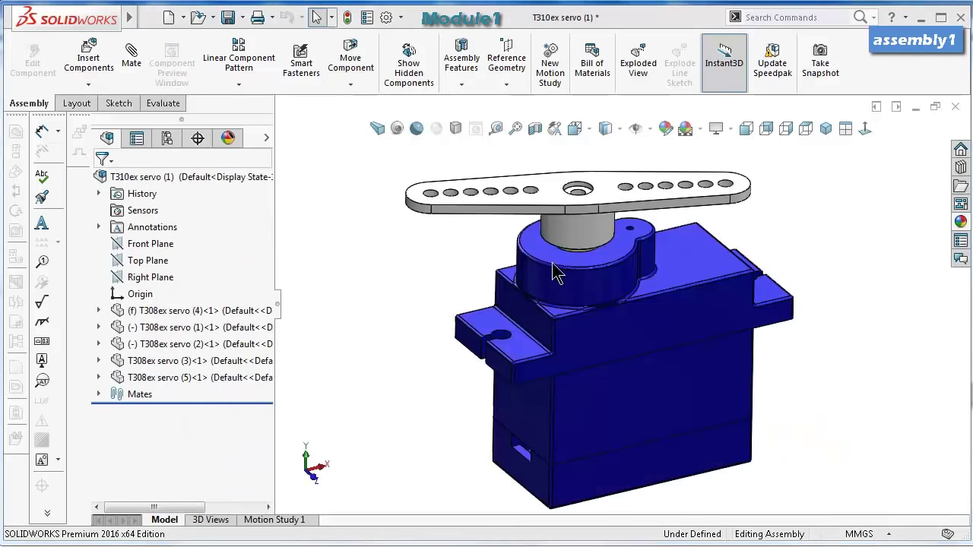
Turn the horn on the servo's shaft and switch to the Robotic Arm Assembly t310 document.
drag(580, 232, 688, 238)
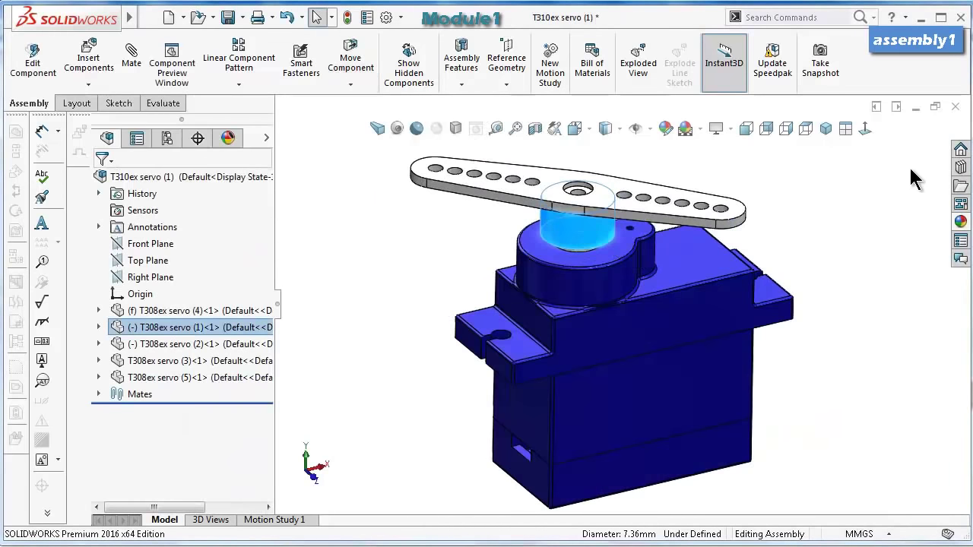
click(917, 107)
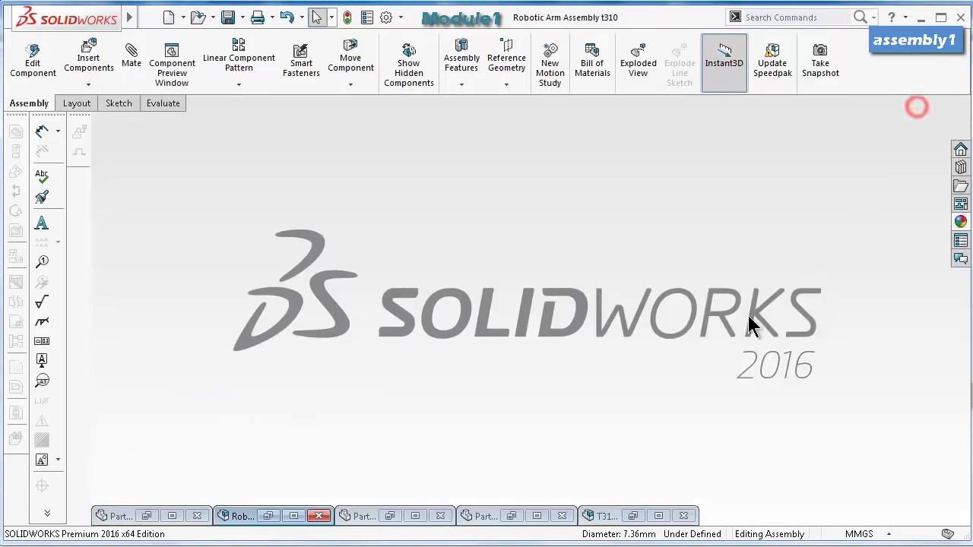
click(232, 517)
click(826, 298)
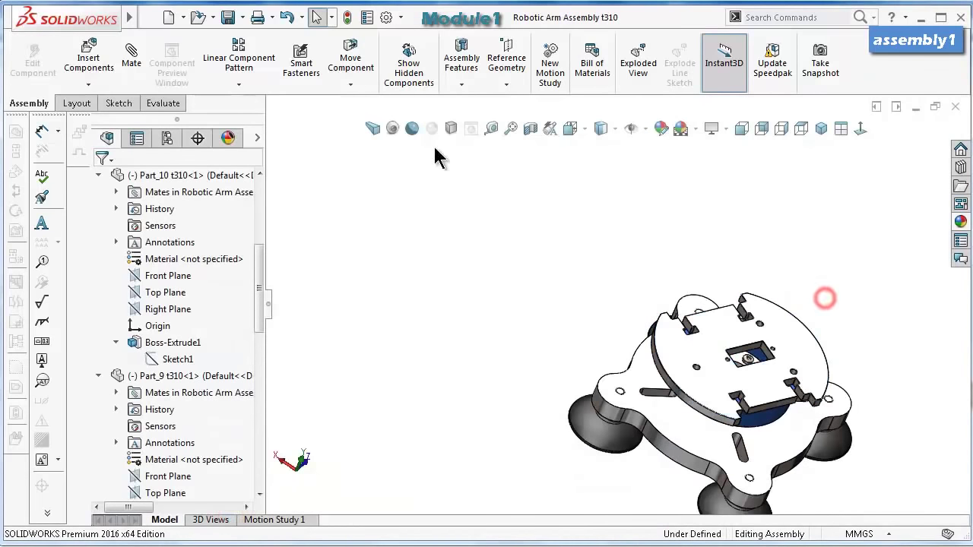
Insert the T310ex servo (1) assembly and place it near the edge of the Part_9 plate.
click(92, 65)
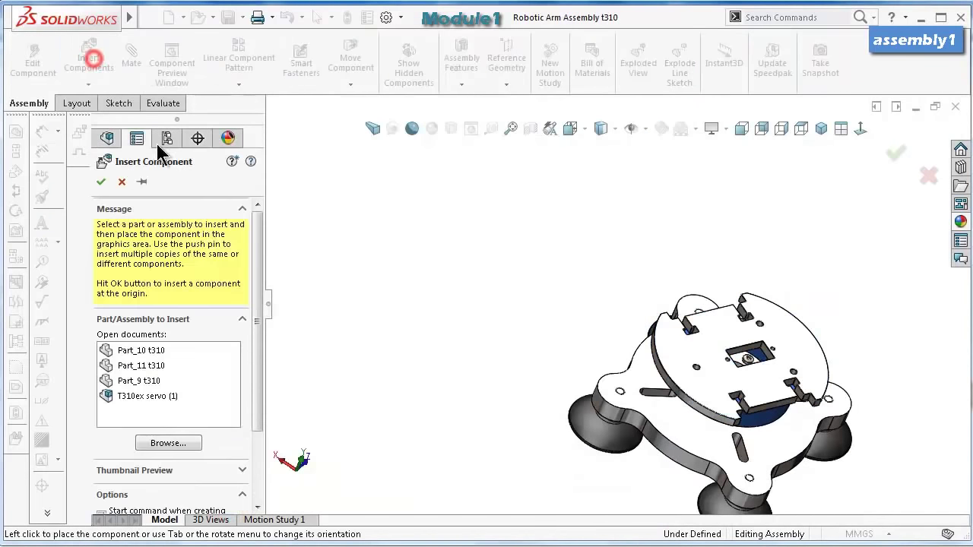
click(161, 398)
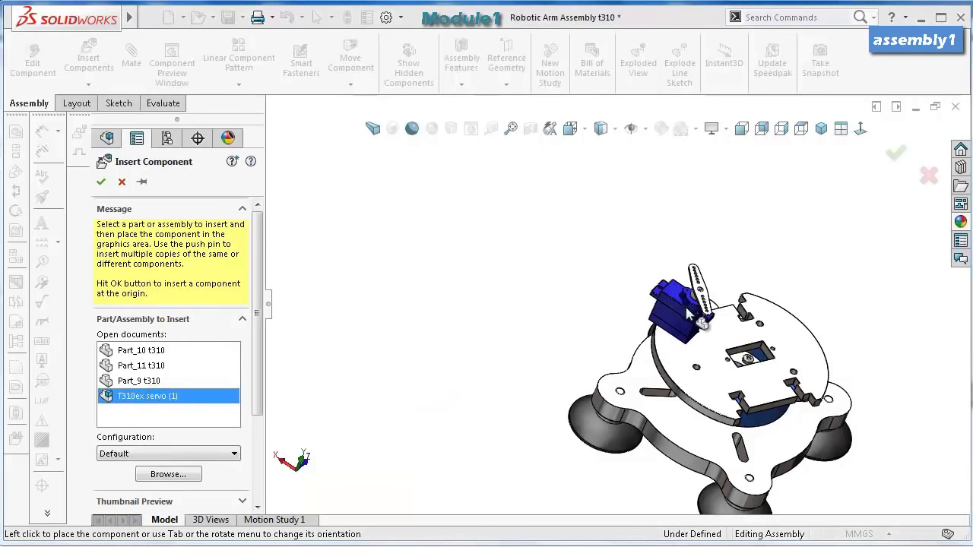
click(693, 316)
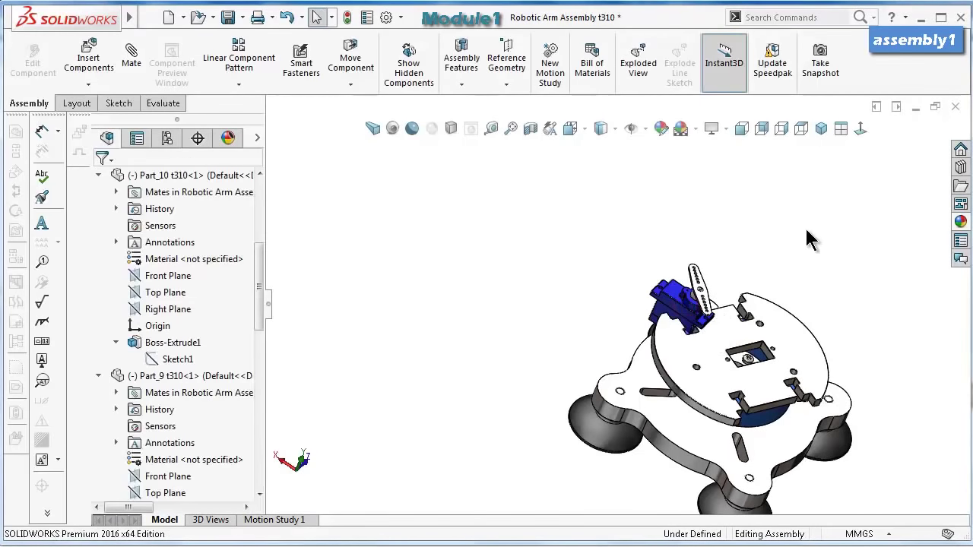
Add a coincident mate between the servo's mounting ear face and Part_9's upper face, with the mate alignment flipped.
scroll(681, 309, down, 5)
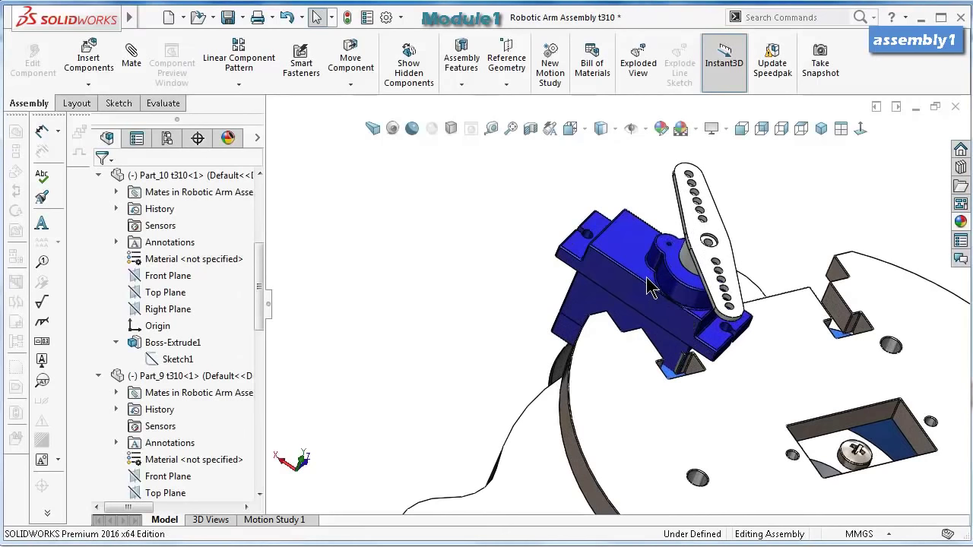
click(589, 261)
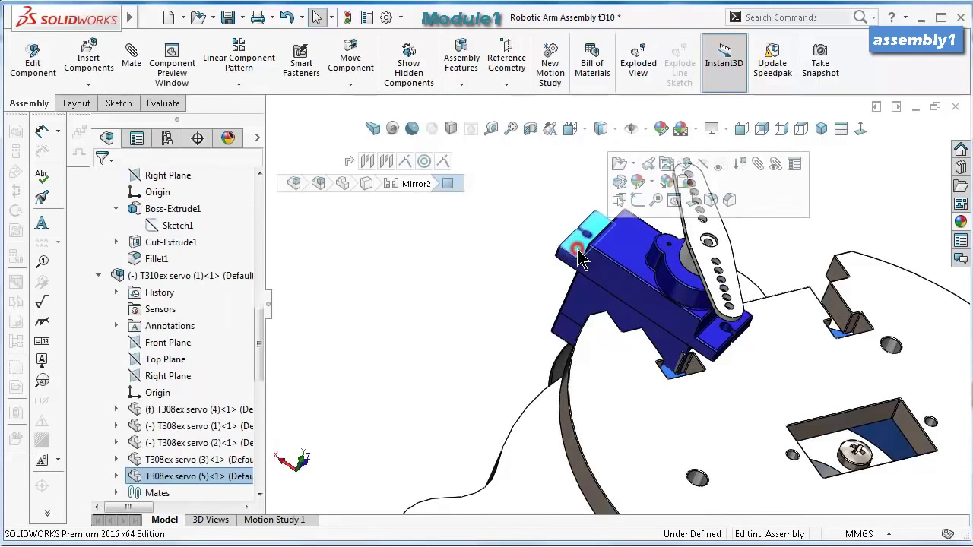
click(757, 162)
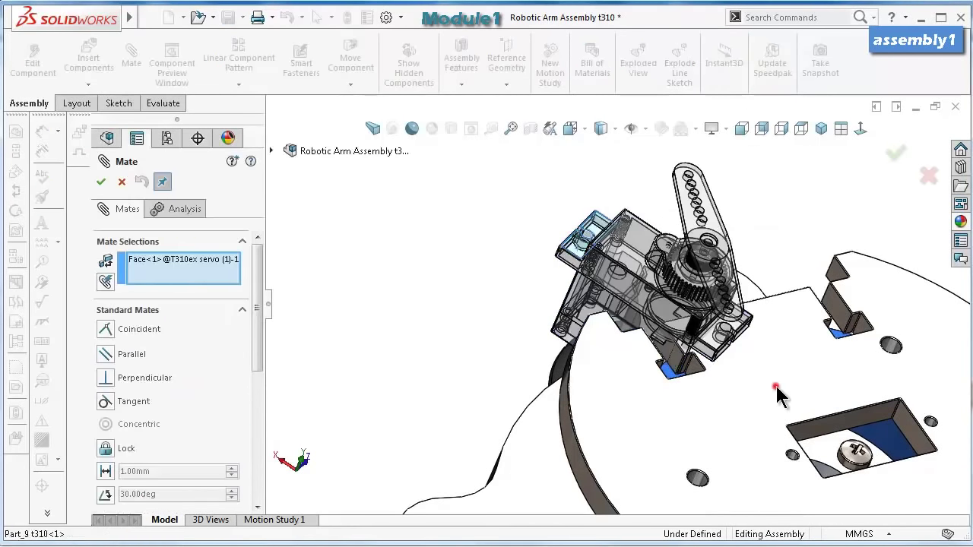
click(777, 386)
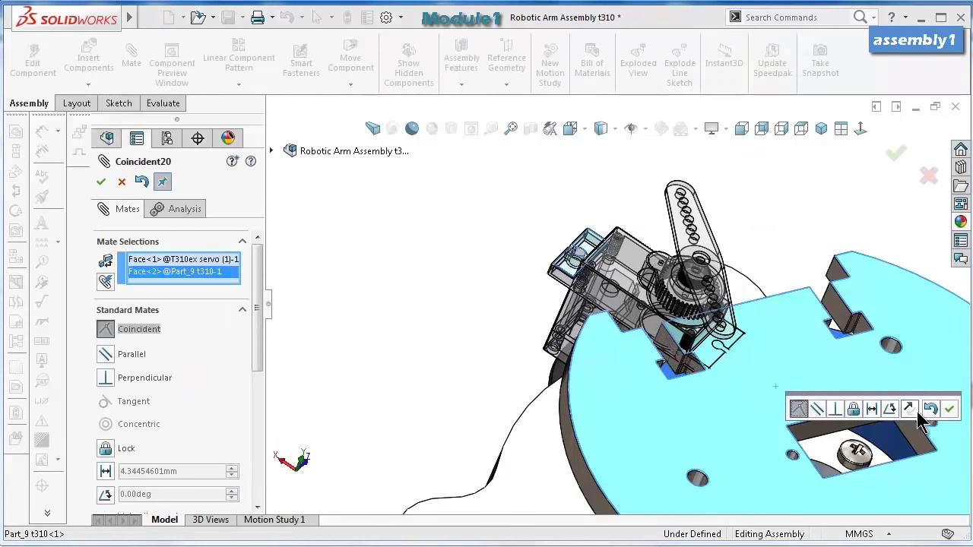
click(909, 411)
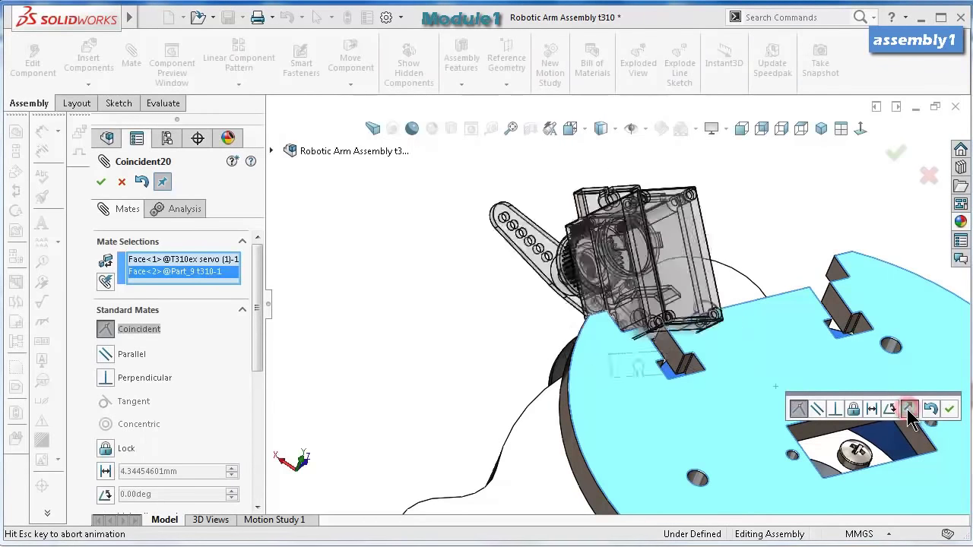
click(951, 411)
scroll(749, 369, down, 5)
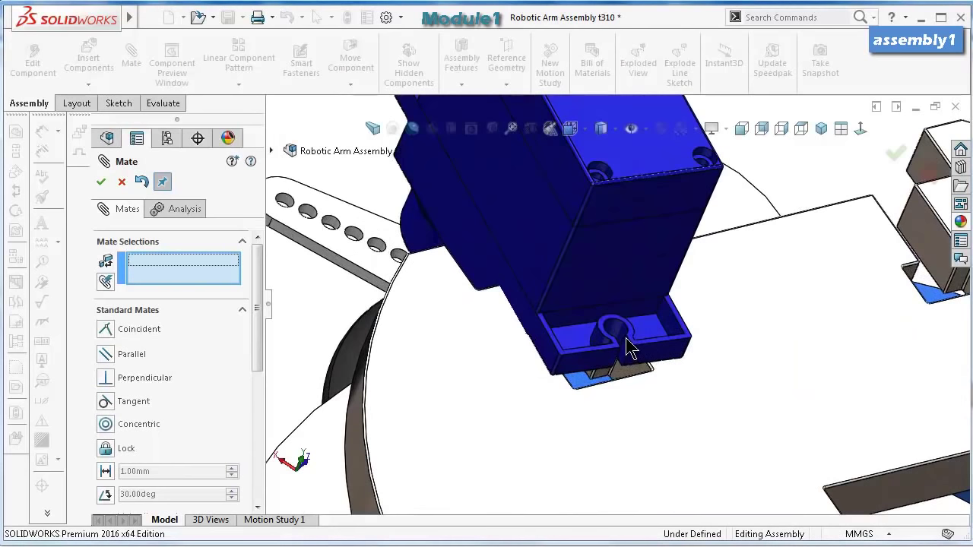
scroll(630, 217, up, 4)
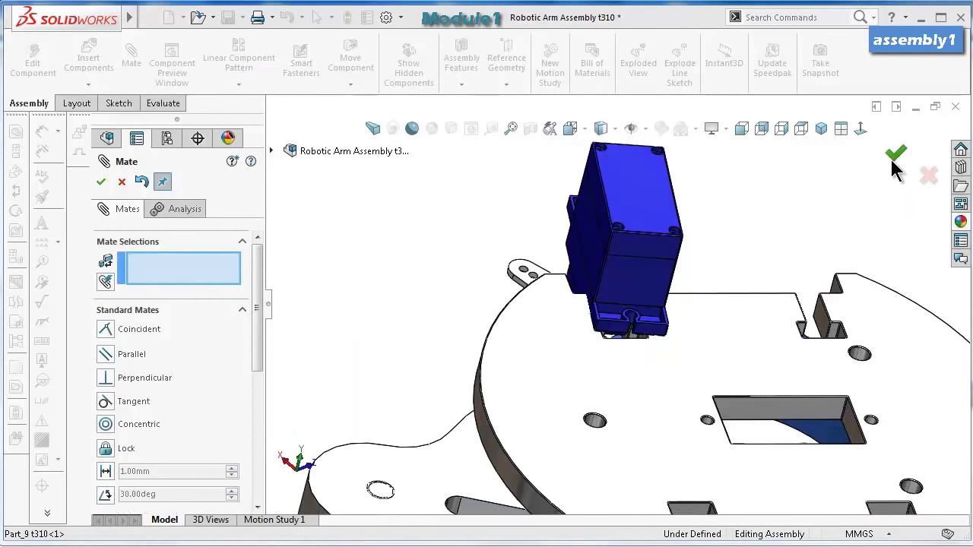
click(896, 155)
View the Part_9 plate square on and rotate the servo with Free Drag until it is roughly parallel to the rectangular cutout.
middle_drag(740, 370, 793, 394)
click(790, 384)
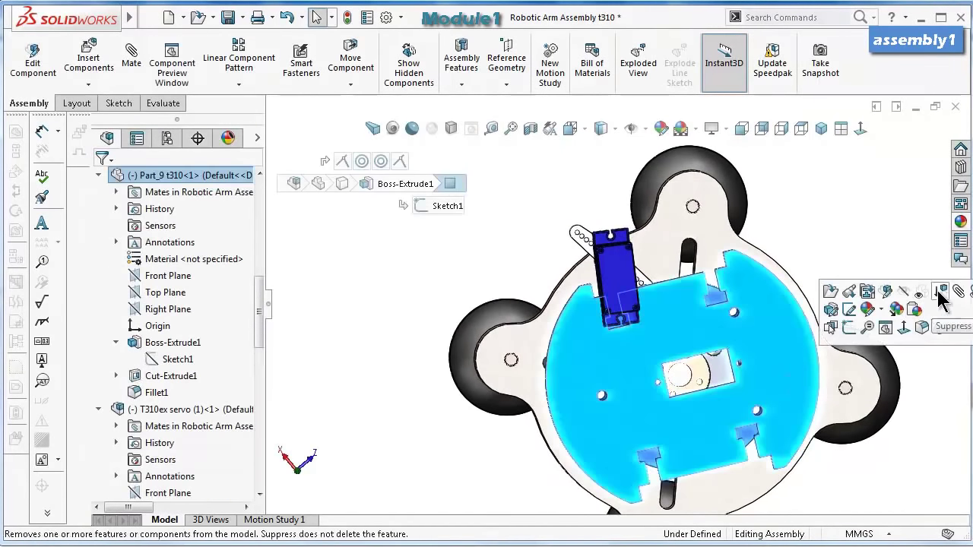
click(906, 326)
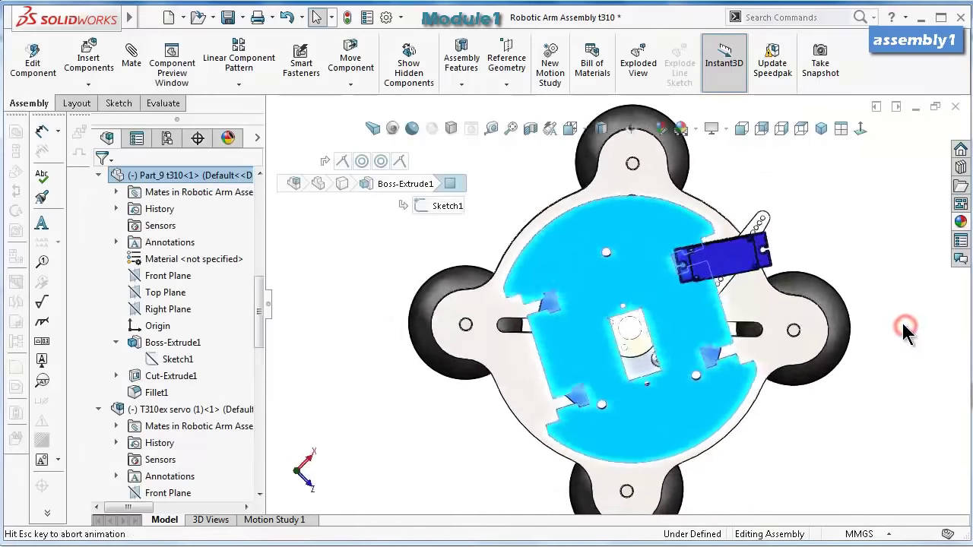
scroll(609, 323, down, 3)
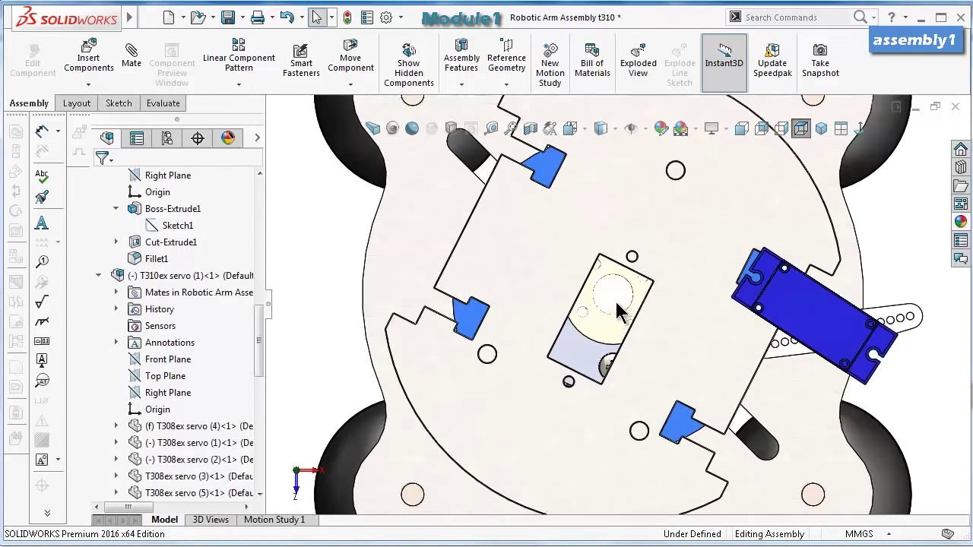
mouse_move(825, 311)
middle_down()
mouse_move(810, 318)
mouse_move(828, 315)
middle_up()
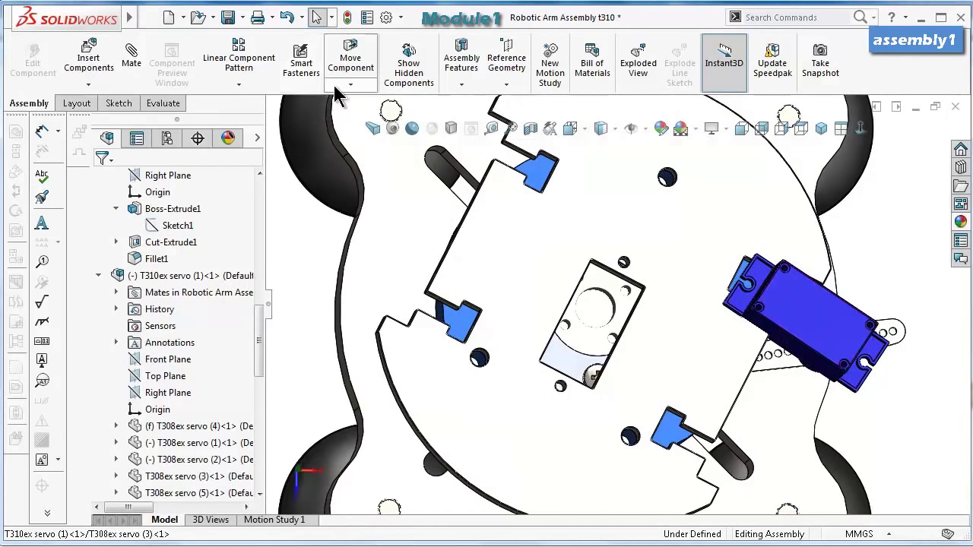
click(238, 84)
click(350, 84)
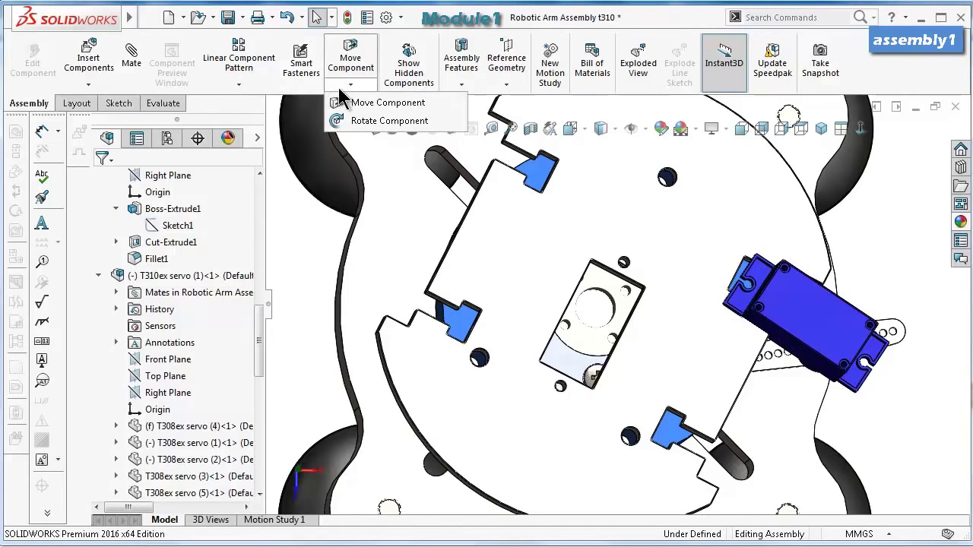
click(347, 122)
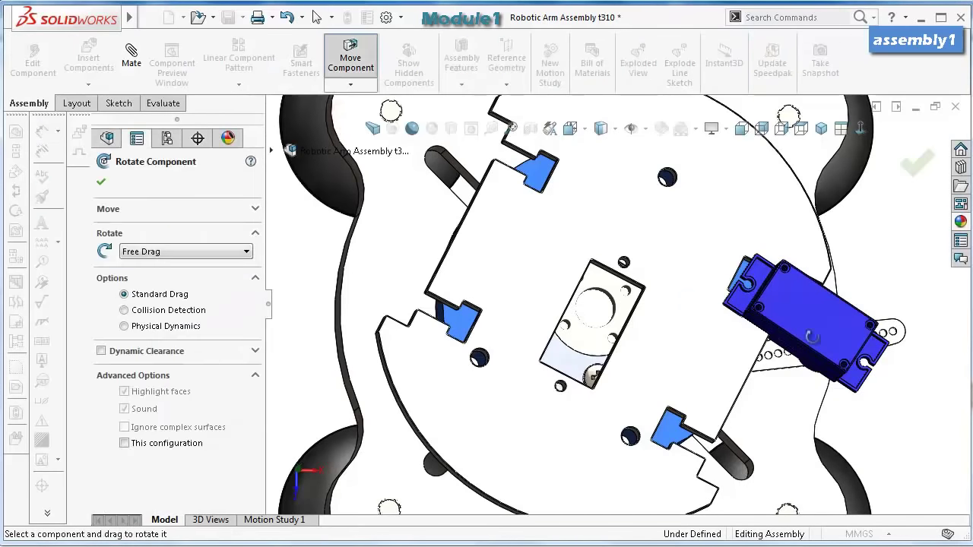
drag(814, 338, 638, 319)
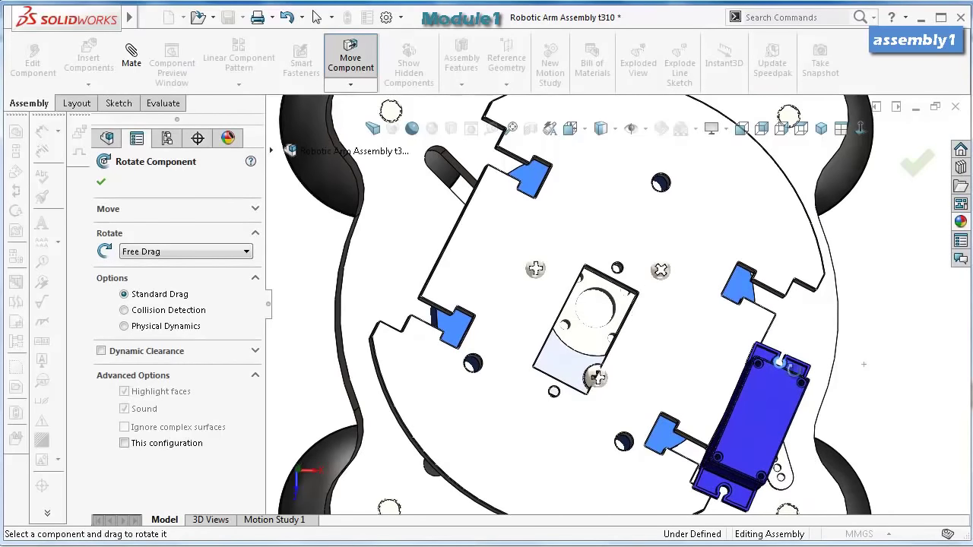
middle_drag(812, 395, 762, 401)
click(921, 167)
Add a concentric mate between the servo's round boss and the large hole of Part_11 below the rectangular cutout.
scroll(873, 348, down, 2)
click(676, 425)
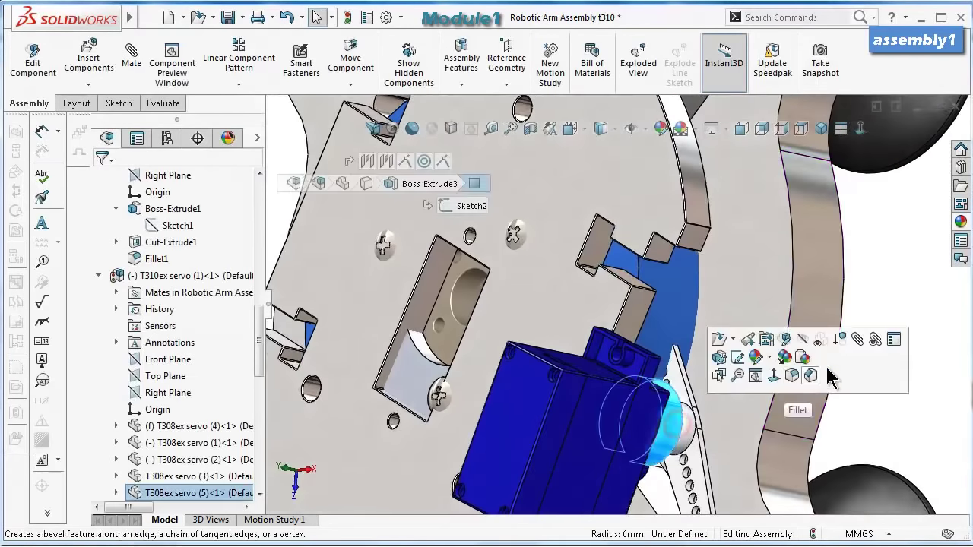
click(859, 340)
click(466, 291)
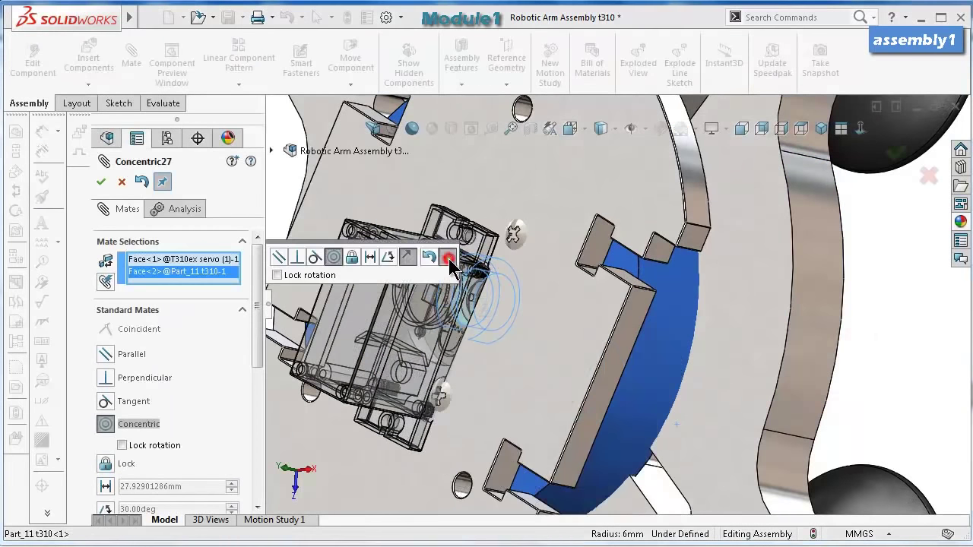
click(449, 259)
Turn the servo toward the cutout, add a concentric mate between its ear's notched hole and Part_9's small hole, and finish mating.
middle_drag(511, 311, 497, 283)
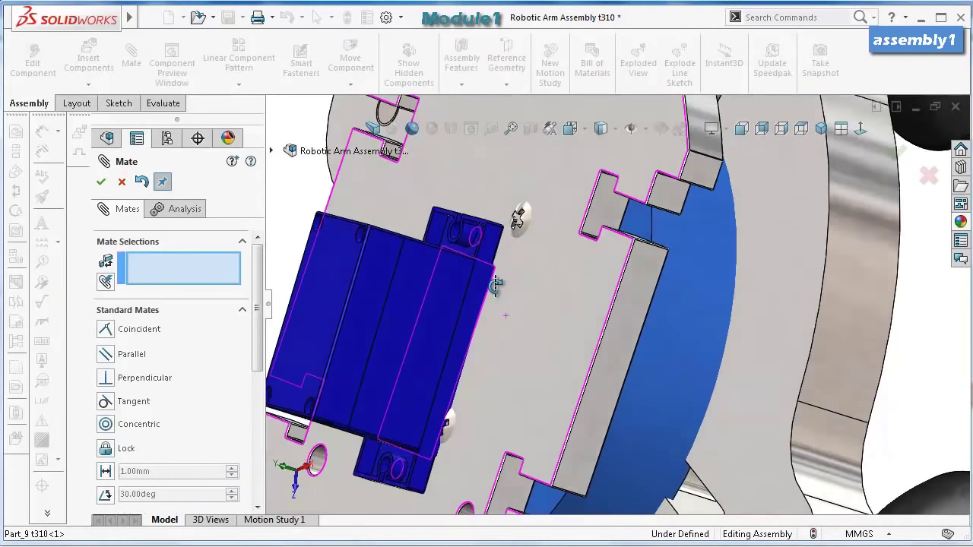
drag(401, 353, 362, 306)
middle_drag(365, 319, 403, 342)
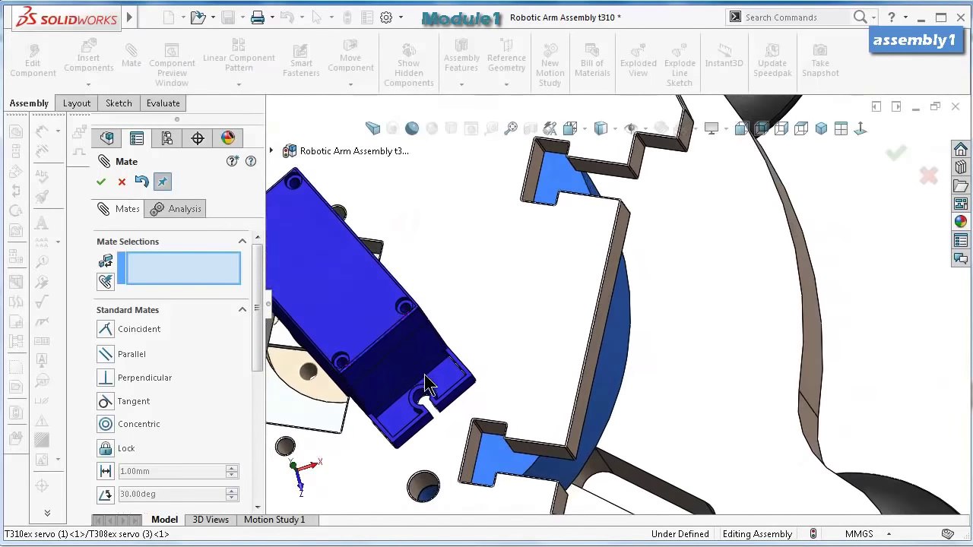
scroll(437, 386, down, 2)
click(439, 402)
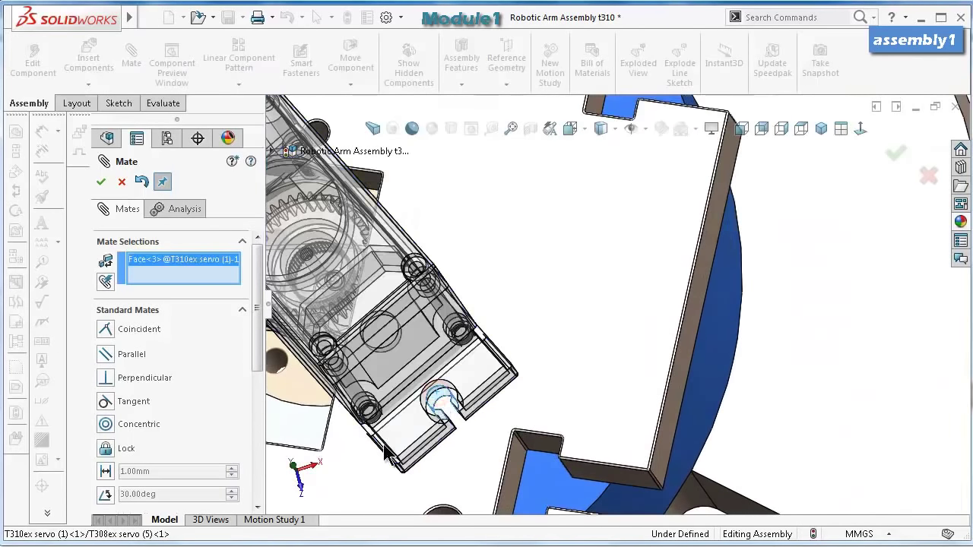
scroll(385, 452, down, 3)
click(357, 423)
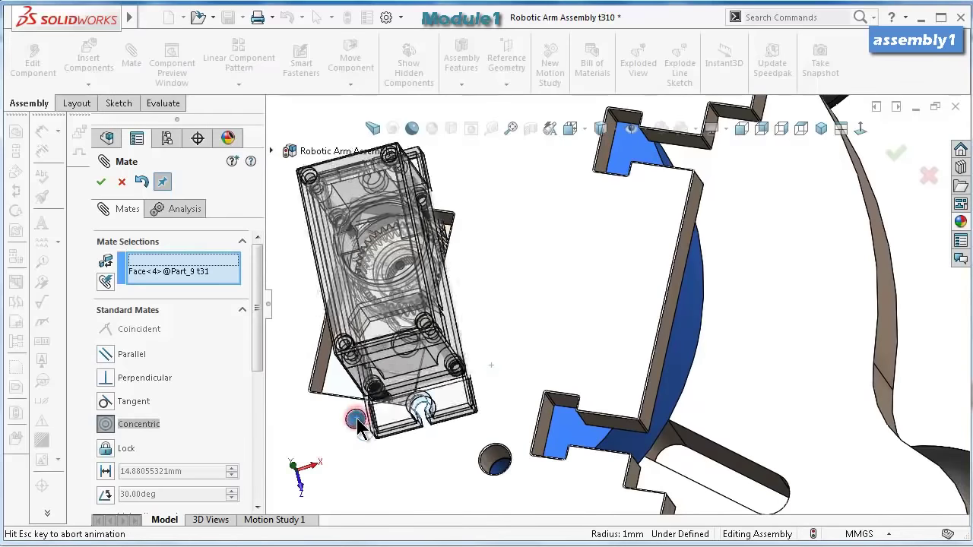
click(340, 443)
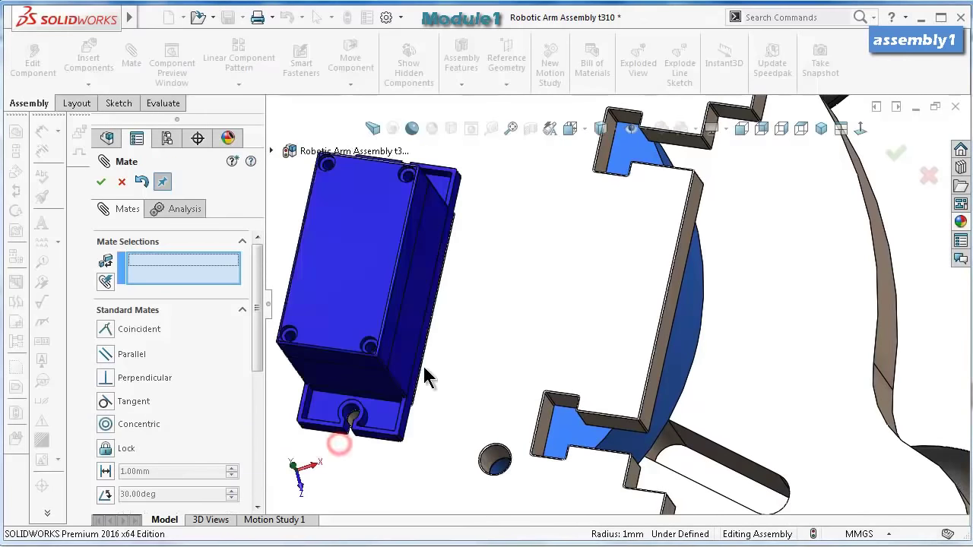
click(104, 185)
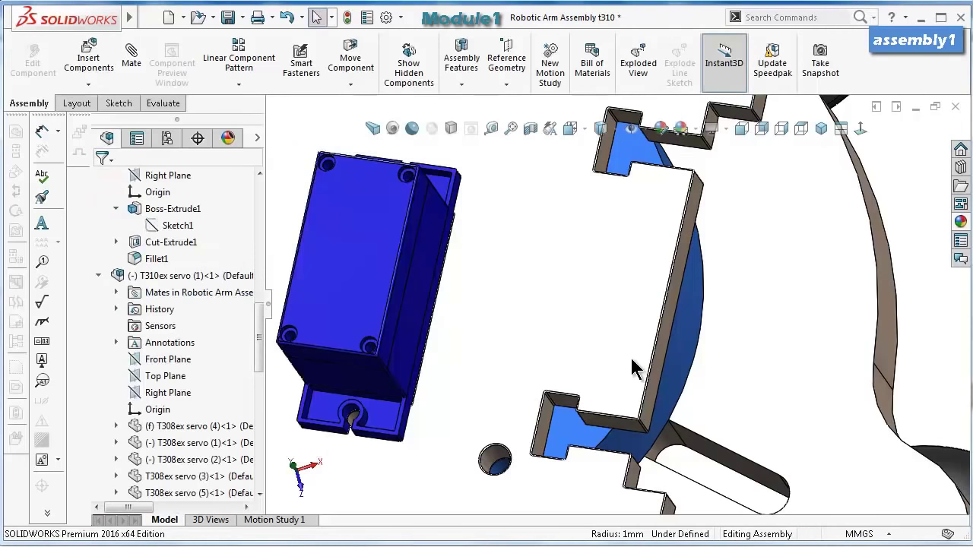
scroll(630, 355, down, 3)
drag(582, 321, 522, 282)
middle_drag(811, 337, 587, 365)
drag(465, 351, 563, 358)
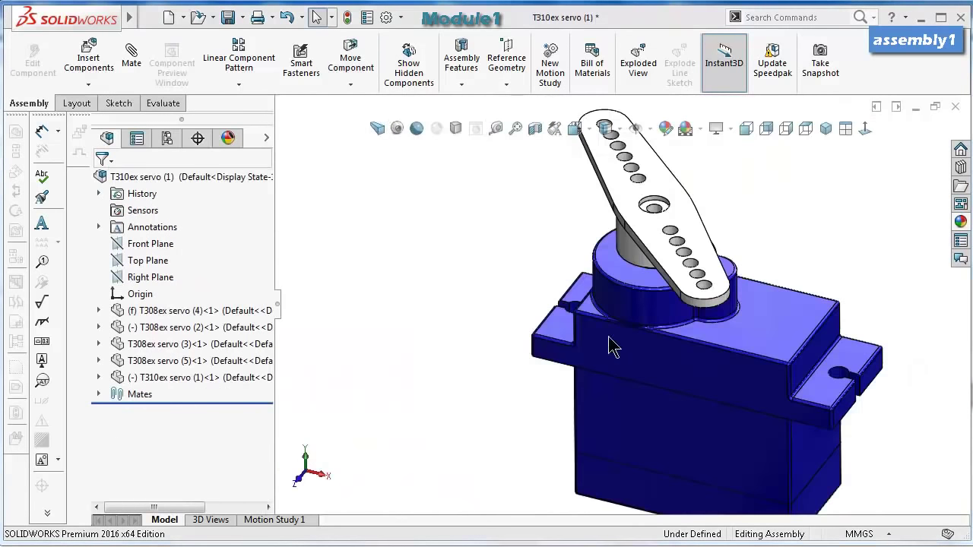
Select the upper face of the white horn in the T310ex servo (1) assembly.
click(498, 266)
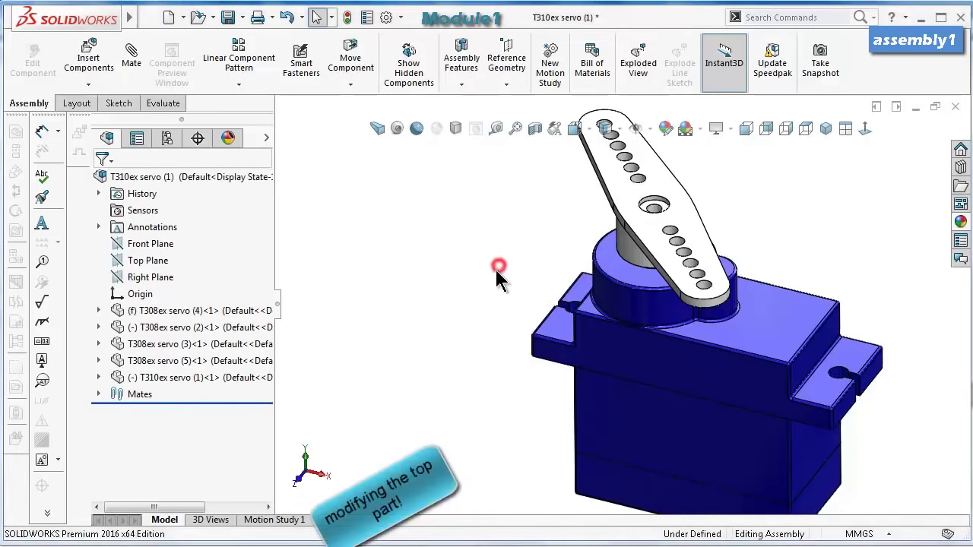
click(680, 230)
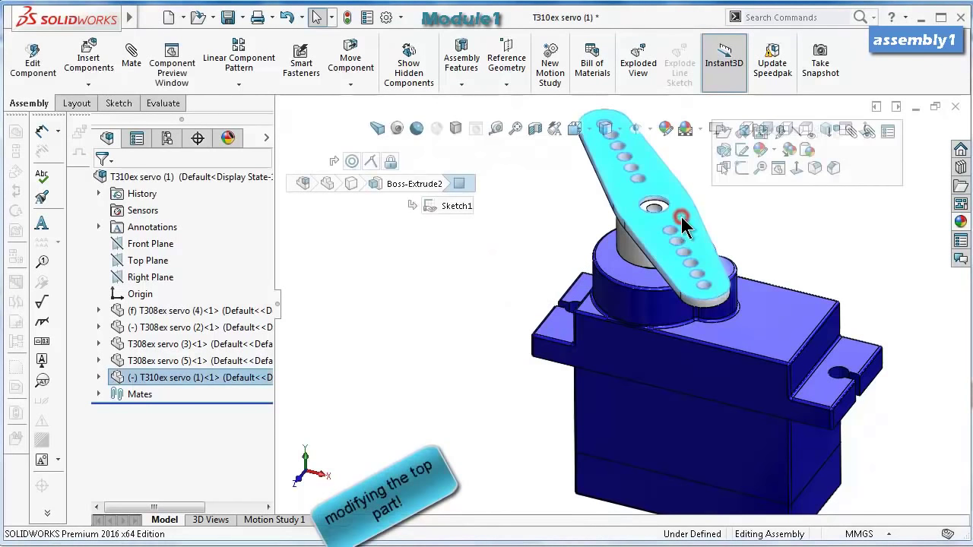
Open the white horn as a separate part and start a sketch on its flat drilled face, viewed square on.
click(722, 135)
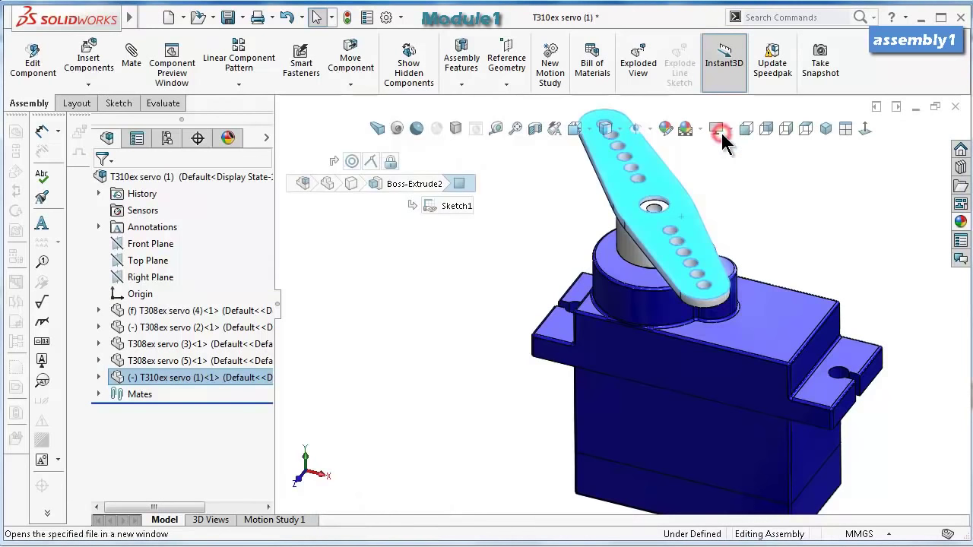
middle_drag(654, 347, 619, 235)
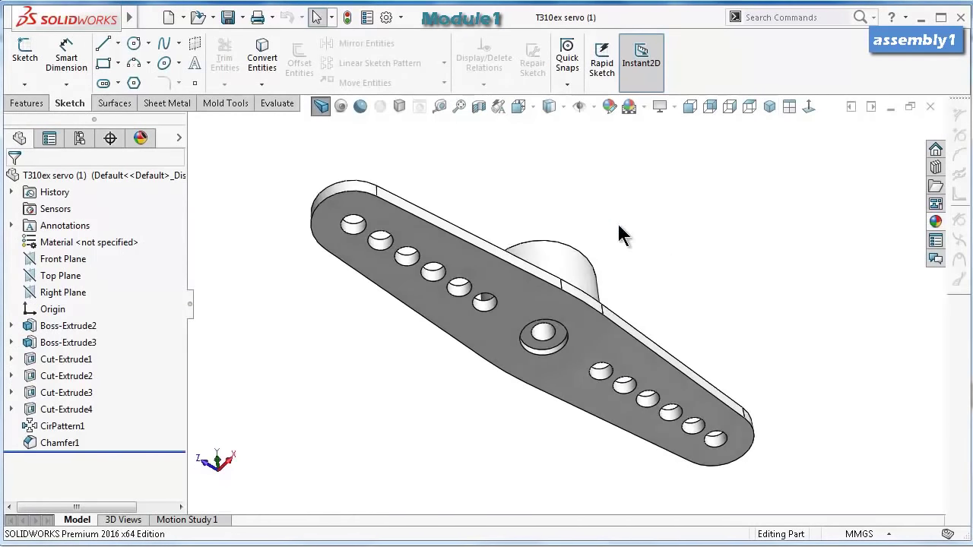
click(591, 349)
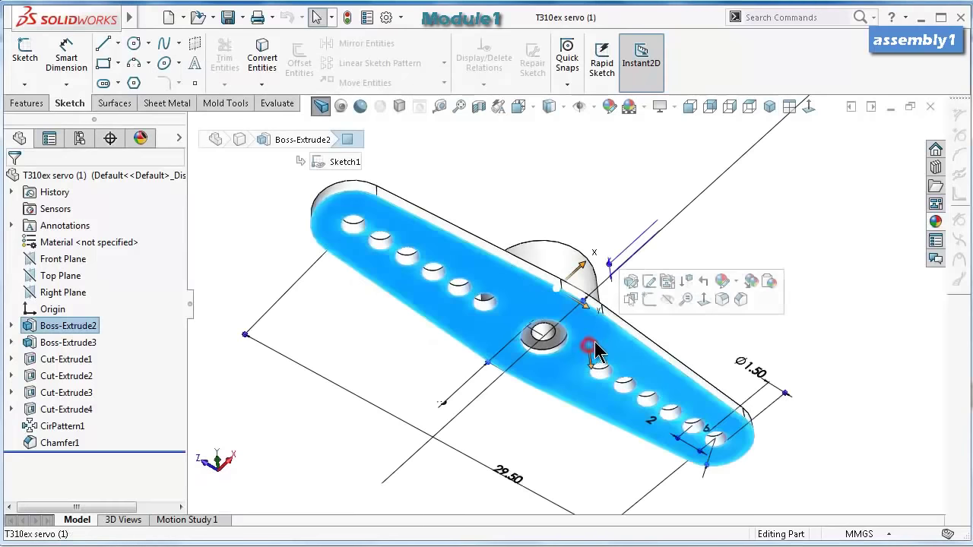
click(649, 299)
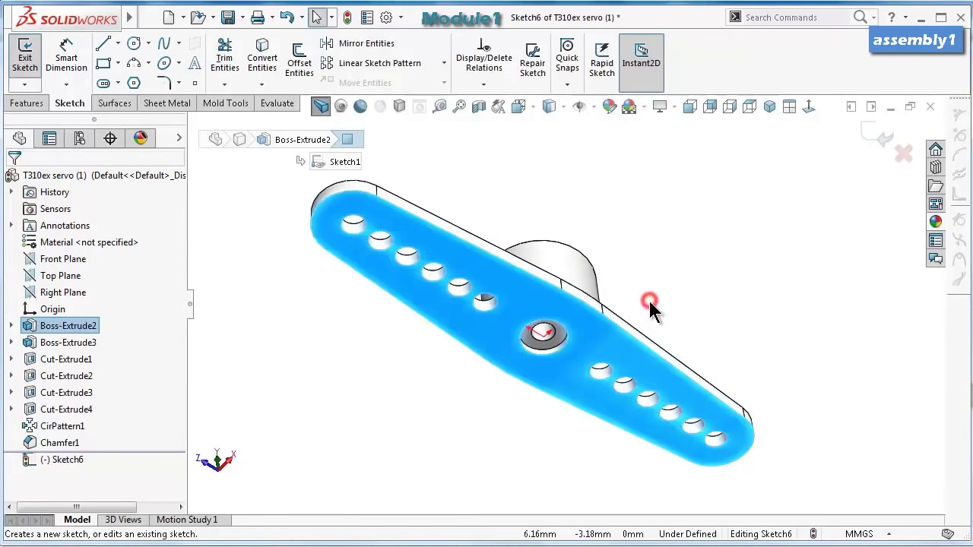
click(807, 108)
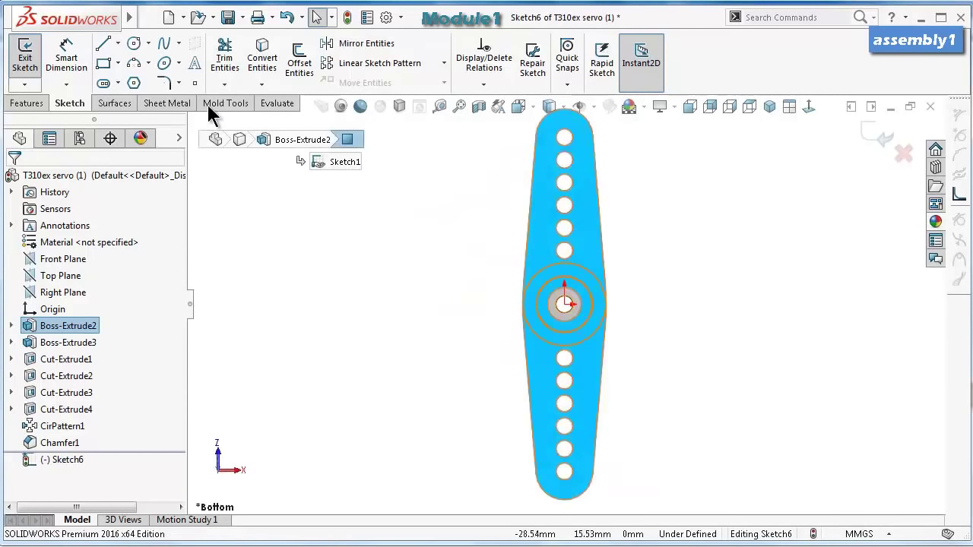
Sketch a circle centred on the origin of the horn and dimension its diameter to 20 mm.
click(132, 36)
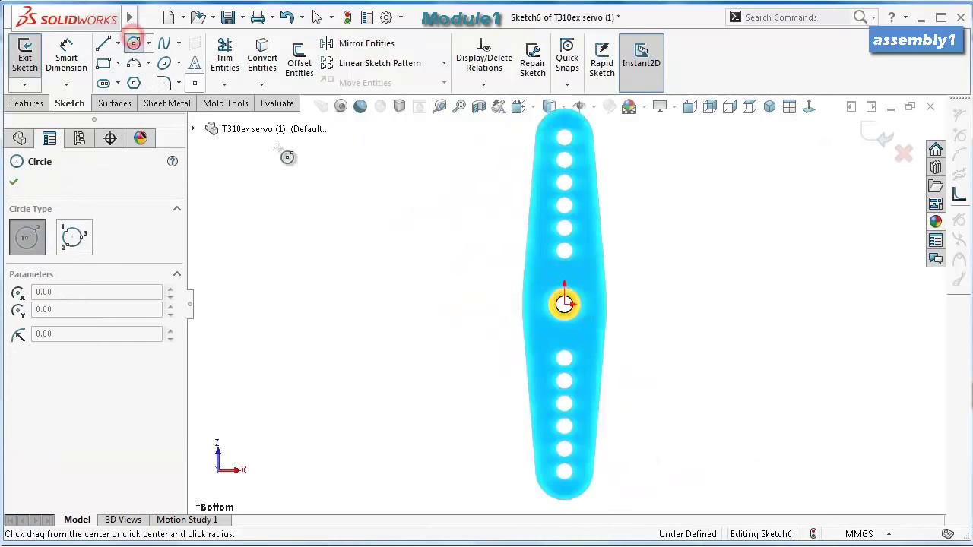
click(564, 304)
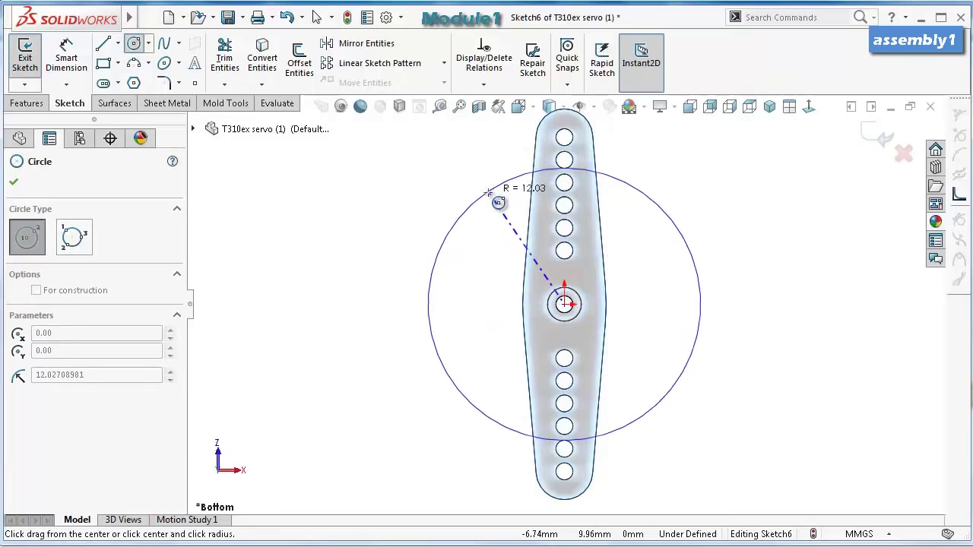
click(460, 159)
right_drag(818, 343, 793, 199)
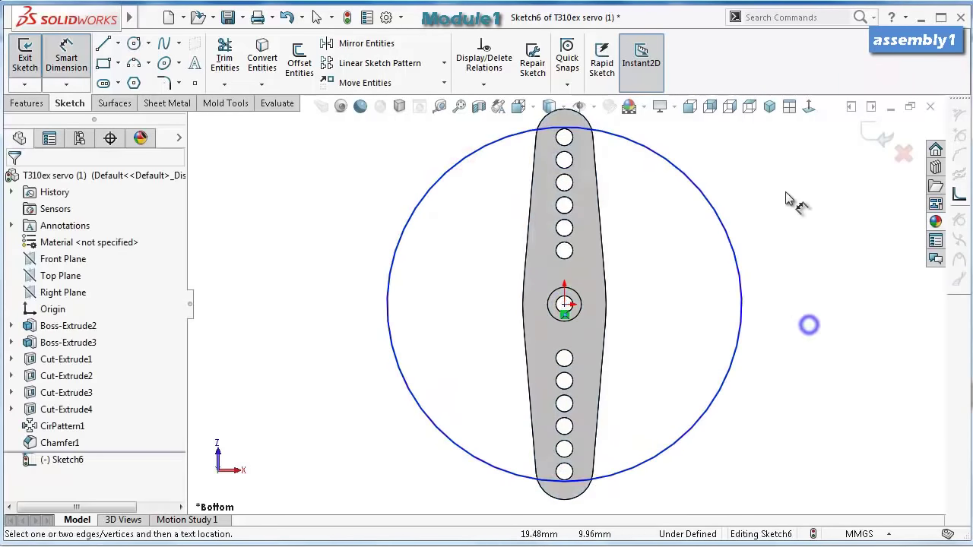
click(728, 241)
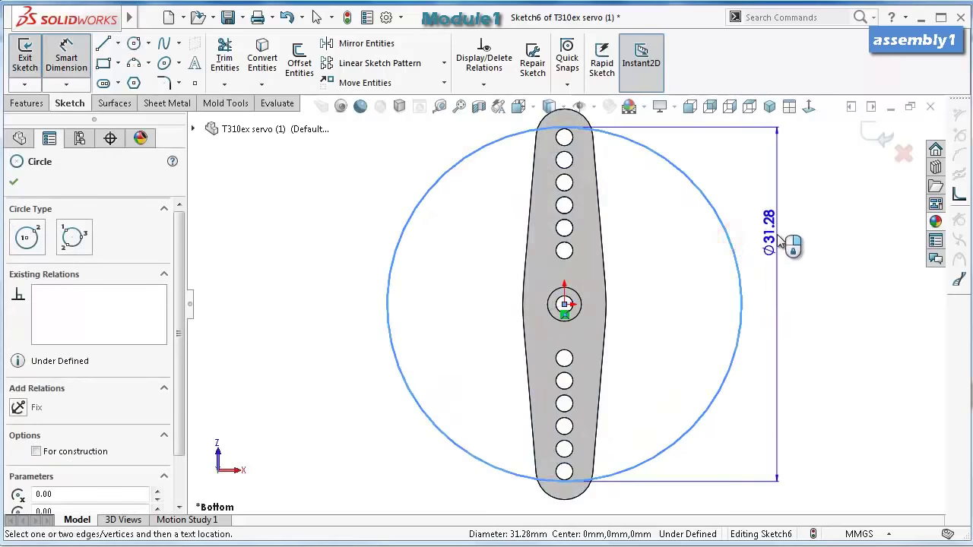
click(779, 238)
text(20)
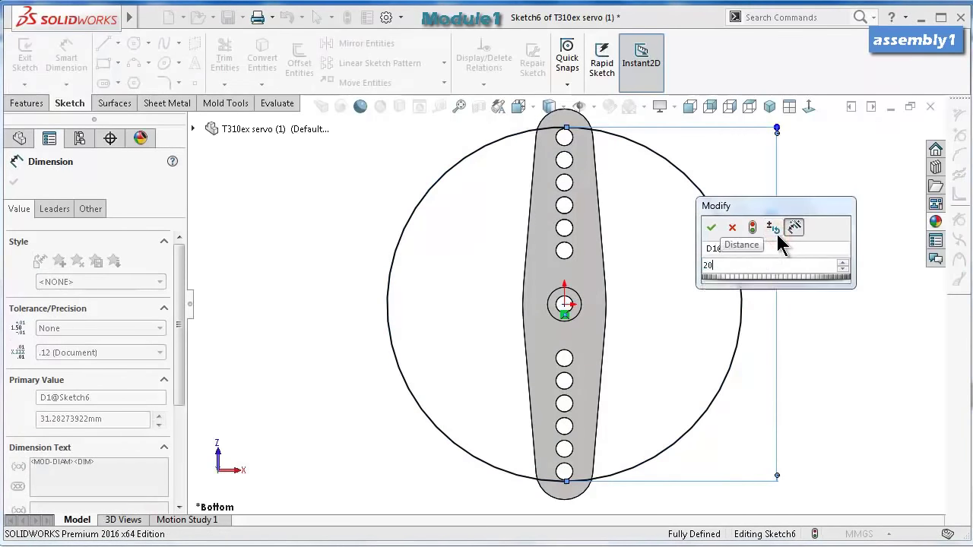
key(Return)
scroll(604, 272, down, 10)
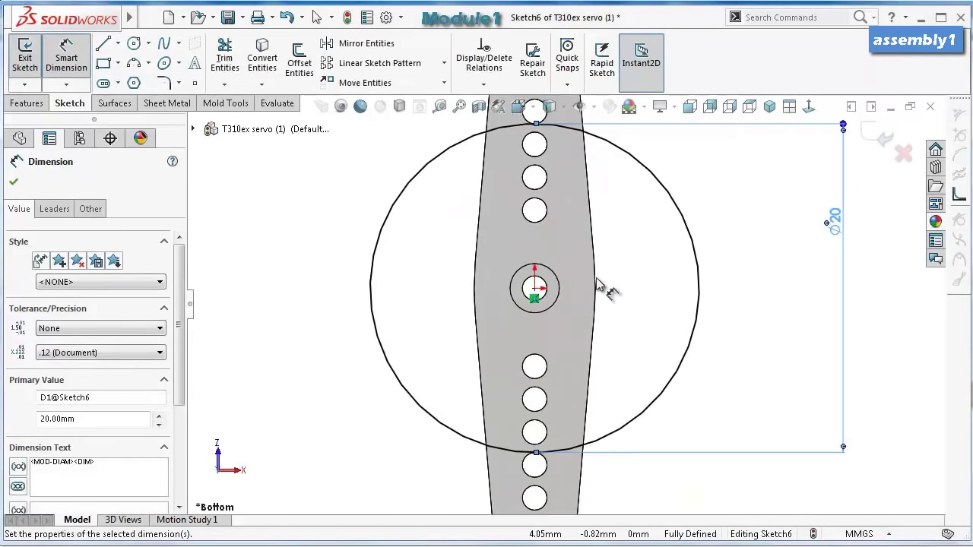
scroll(540, 219, down, 6)
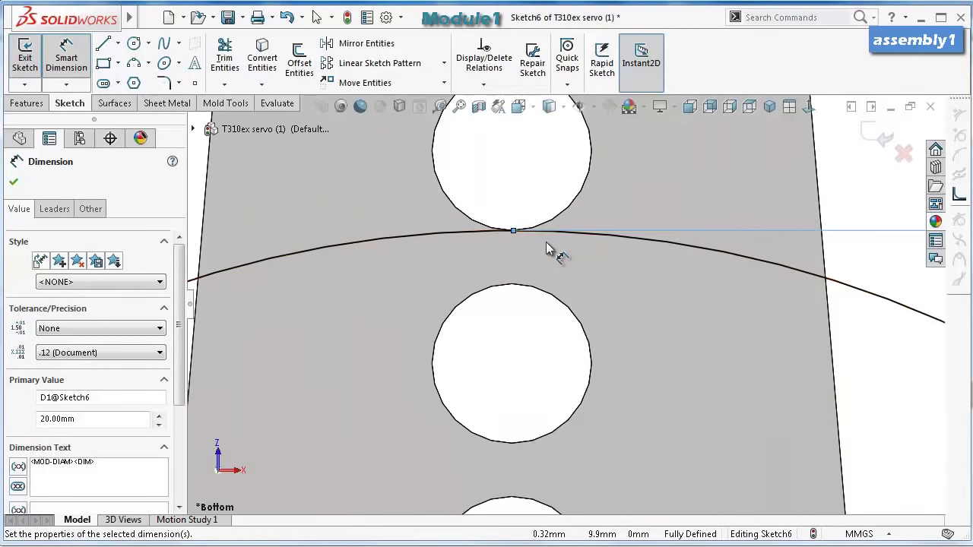
scroll(558, 266, up, 12)
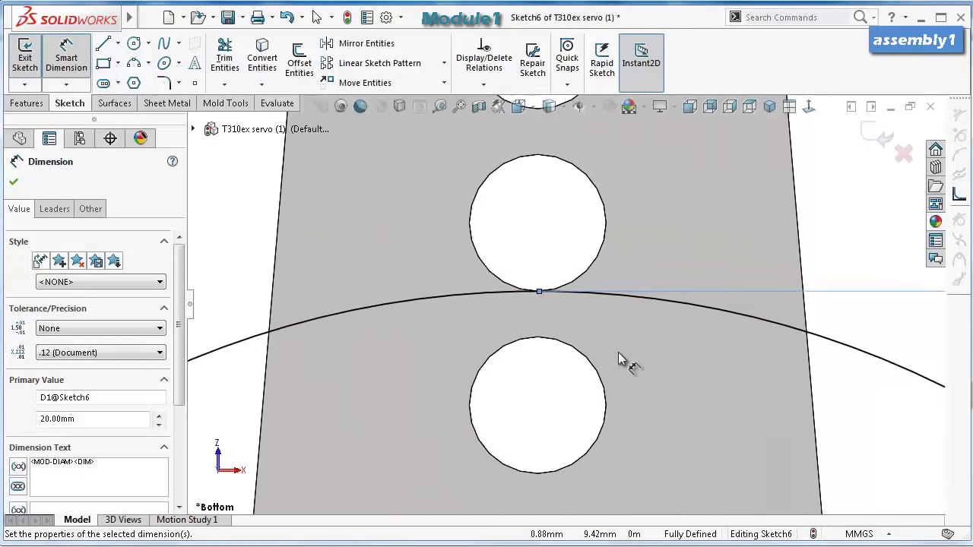
scroll(634, 450, down, 2)
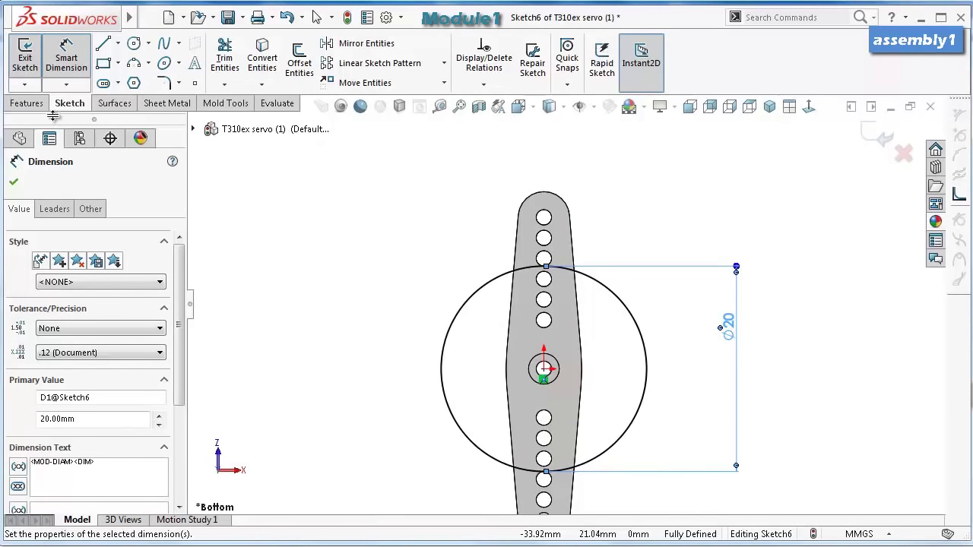
Extrude-cut the horn outside the circle, 10 mm blind with the side to cut flipped, and save the part.
click(26, 104)
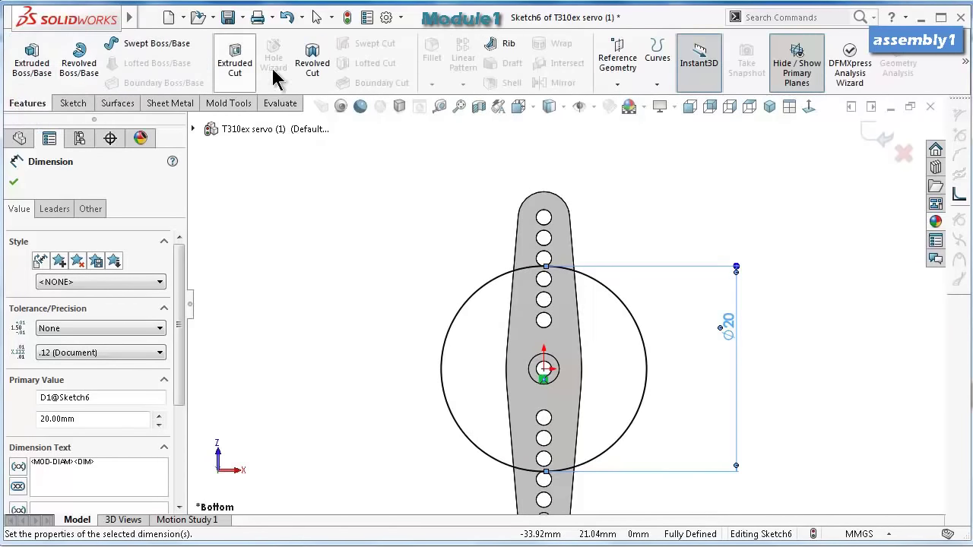
click(235, 68)
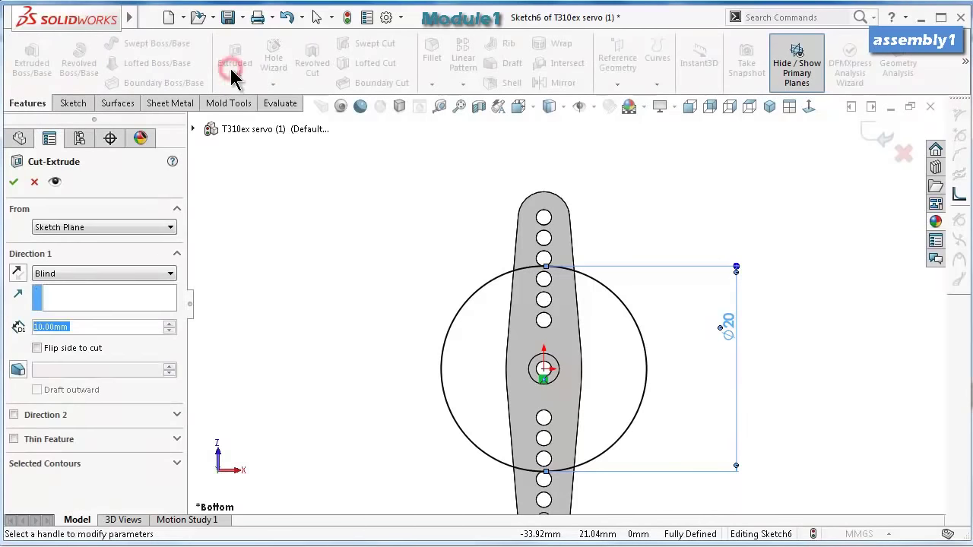
click(37, 349)
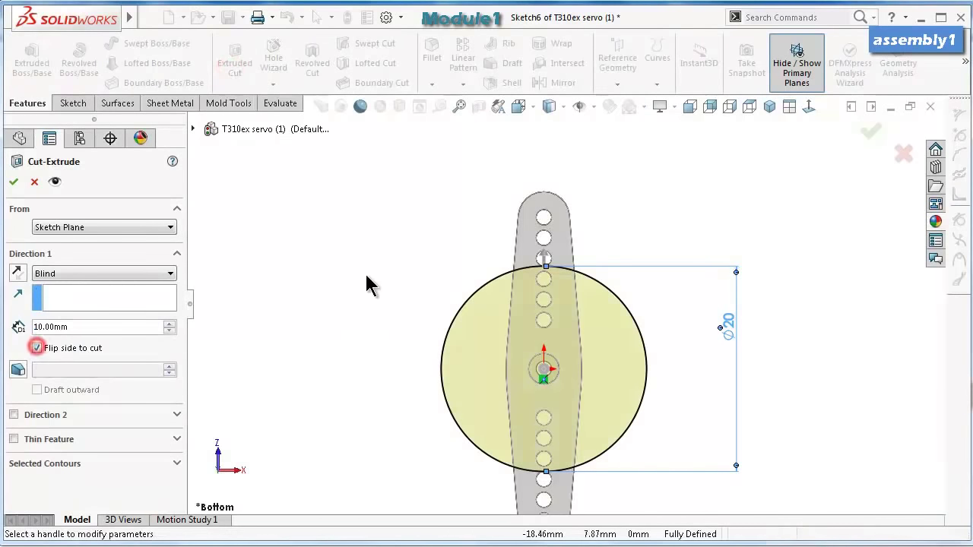
middle_drag(369, 282, 300, 288)
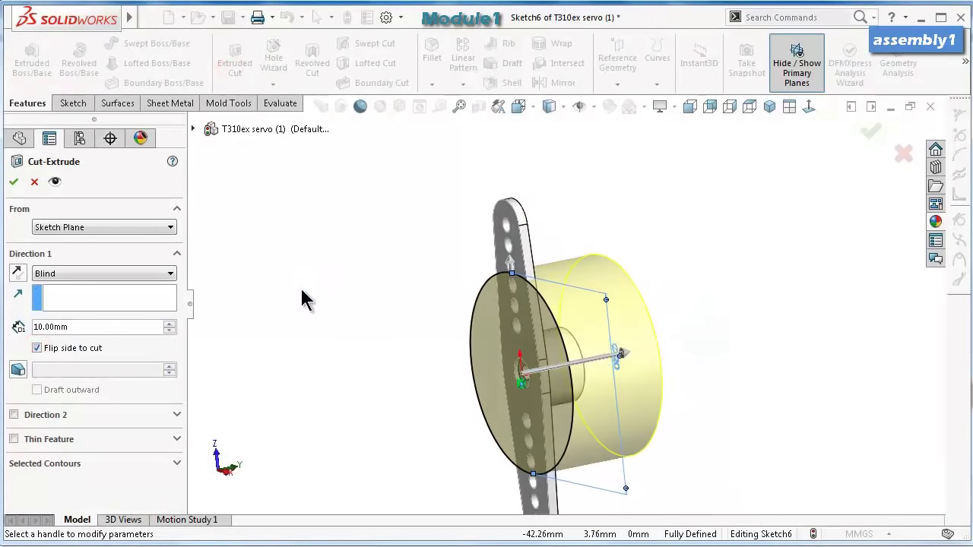
click(14, 183)
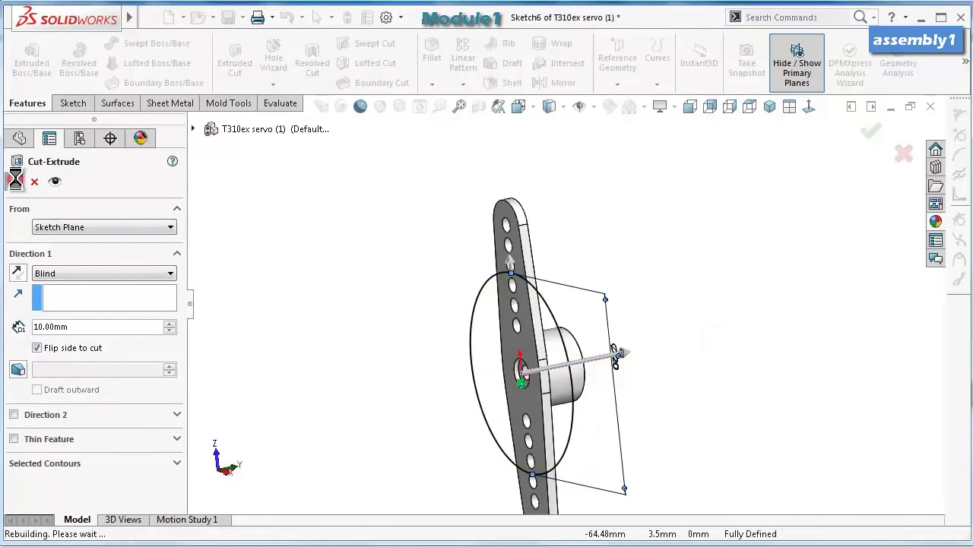
click(410, 271)
middle_drag(453, 335, 643, 355)
key(ctrl+s)
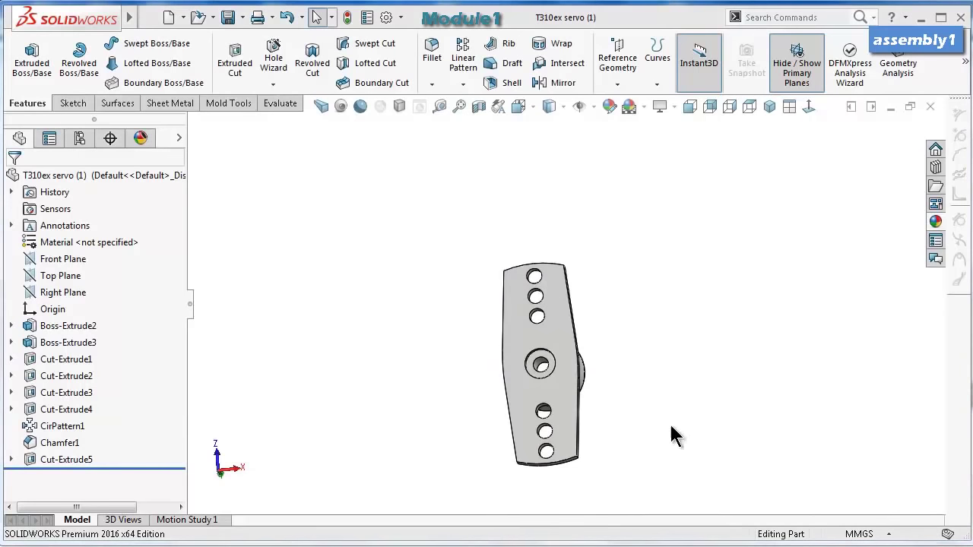
Start a sketch on the shortened horn's flat face and draw an origin-centred circle of about 10 mm radius out to its curved end edges.
click(567, 378)
click(622, 336)
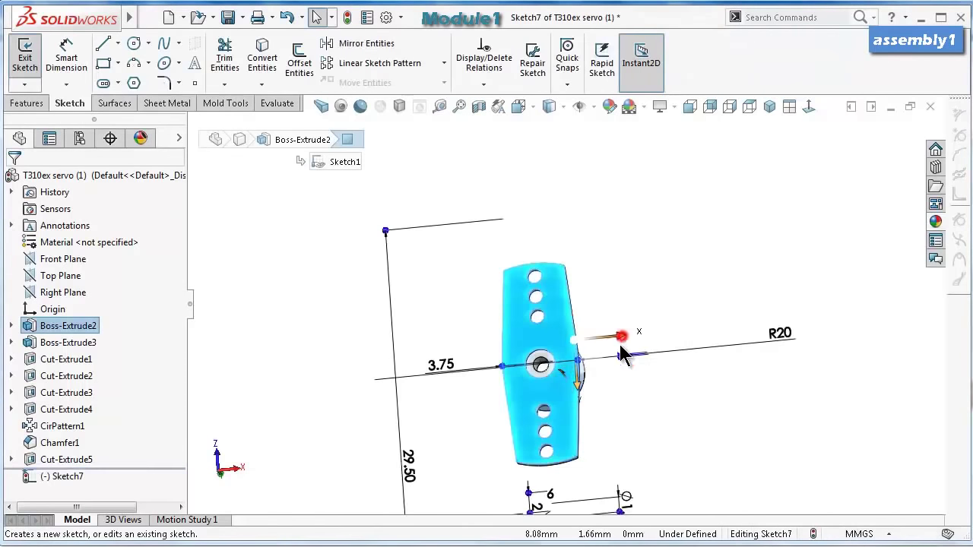
click(809, 106)
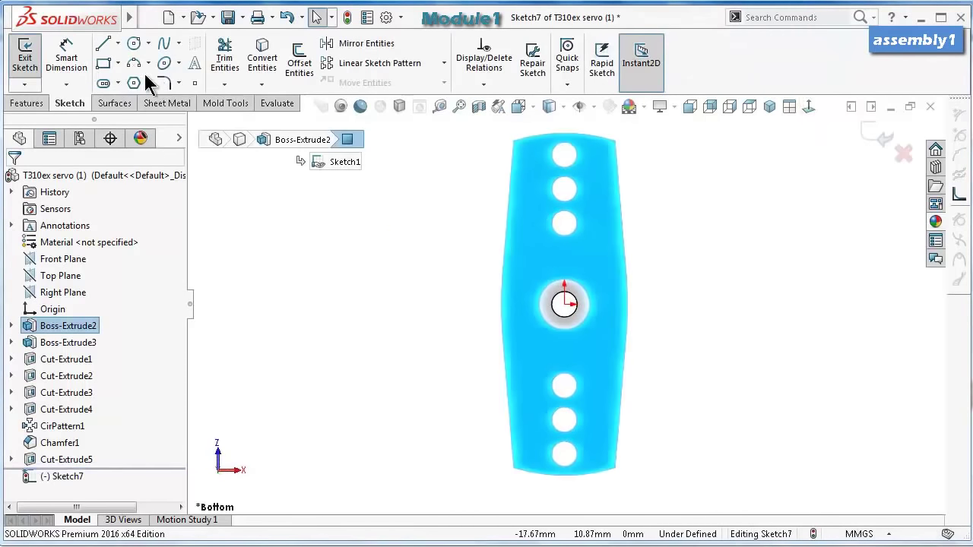
click(135, 43)
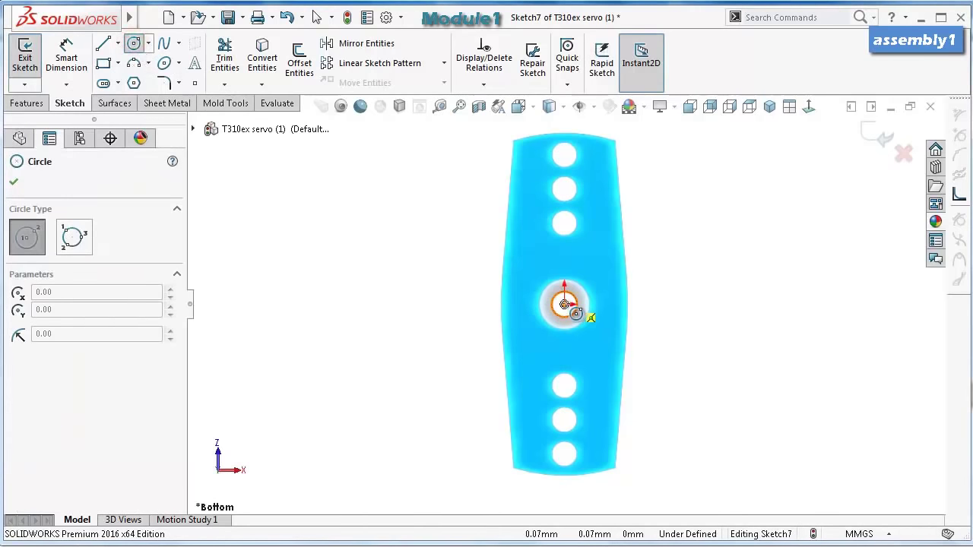
click(564, 304)
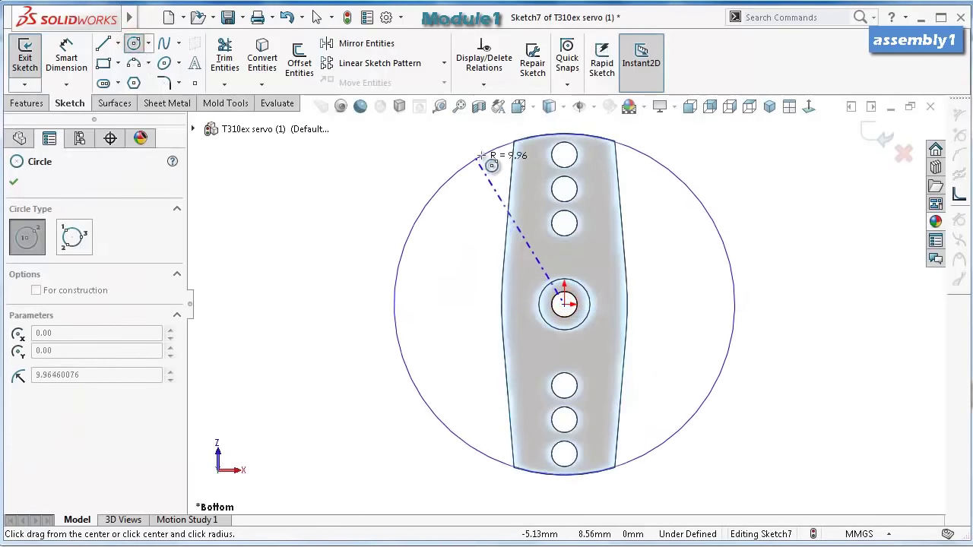
click(535, 137)
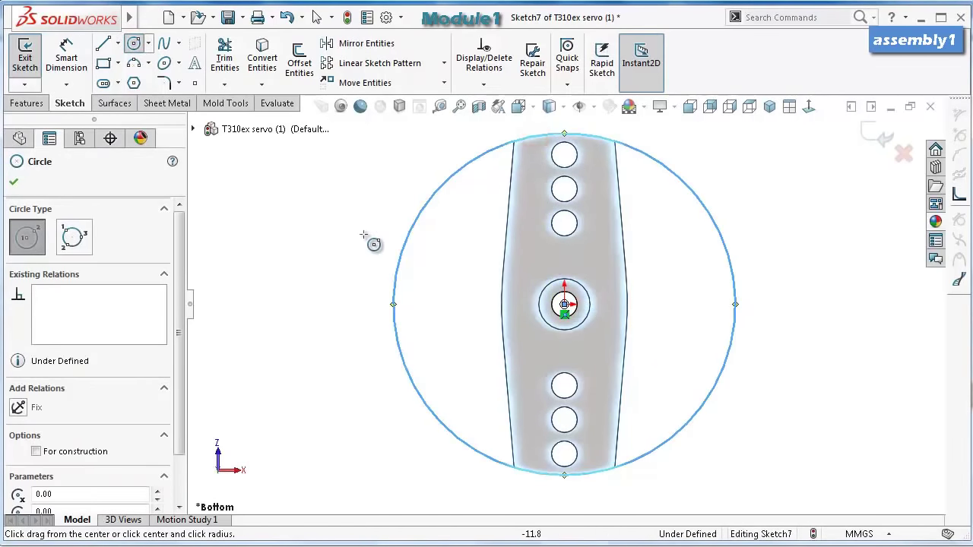
key(Escape)
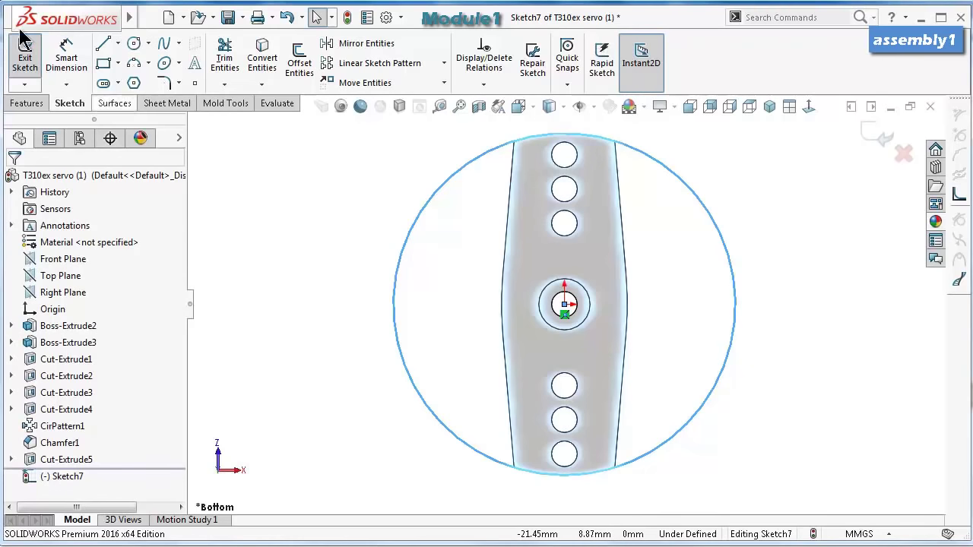
Draw a vertical centerline from the origin to the centre of the nearest small hole above it.
click(118, 43)
click(126, 81)
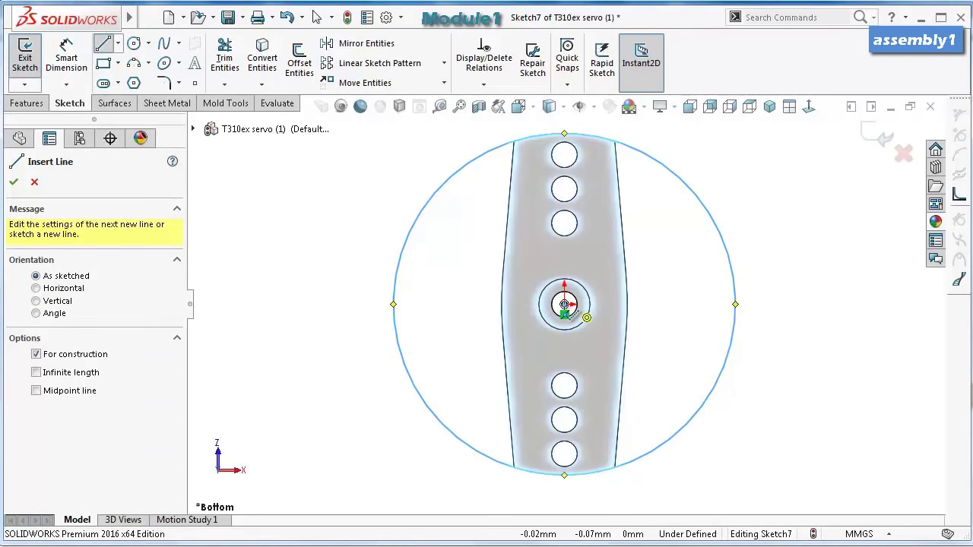
click(564, 304)
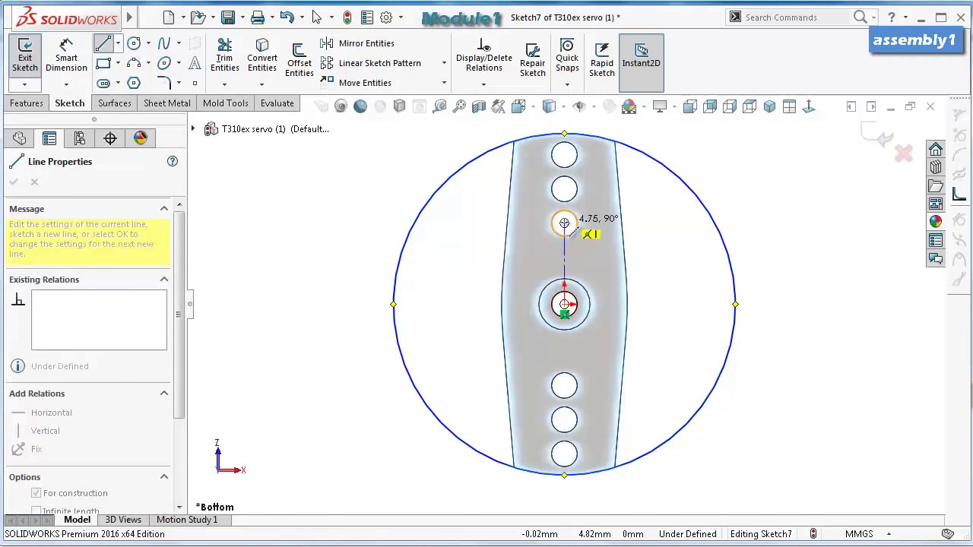
click(564, 223)
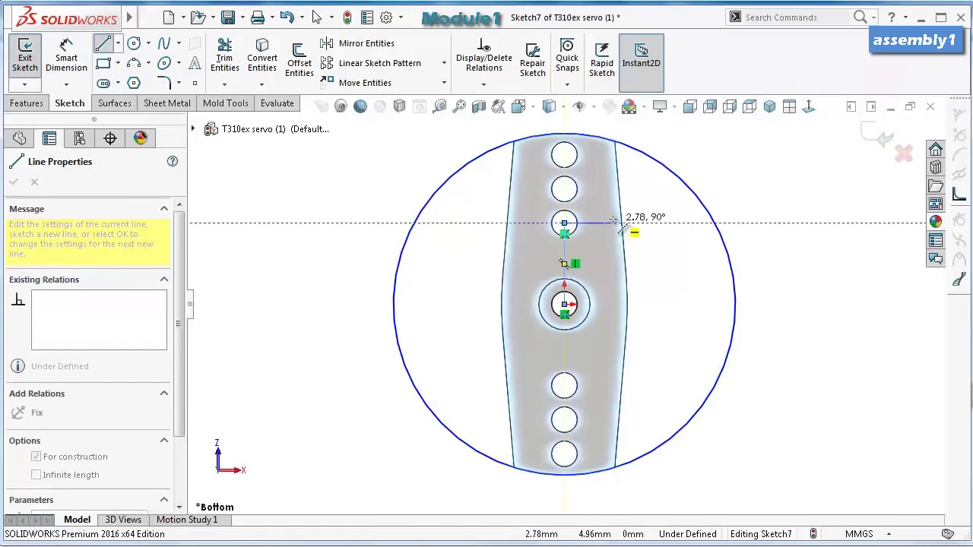
key(Escape)
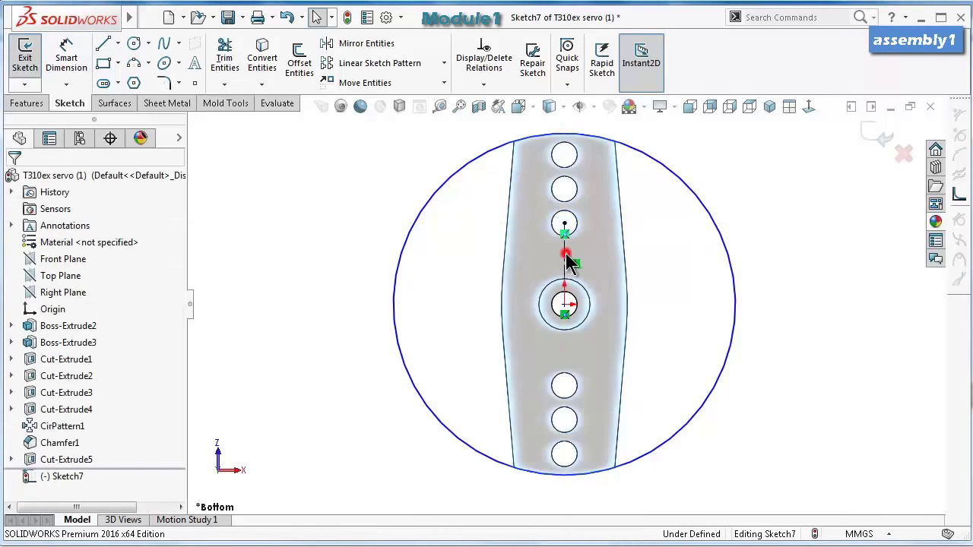
click(566, 255)
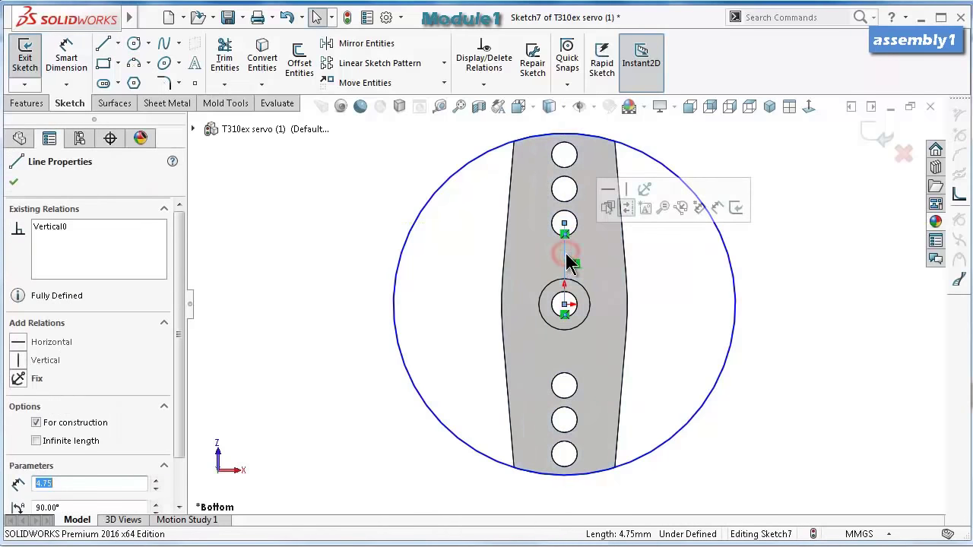
click(791, 264)
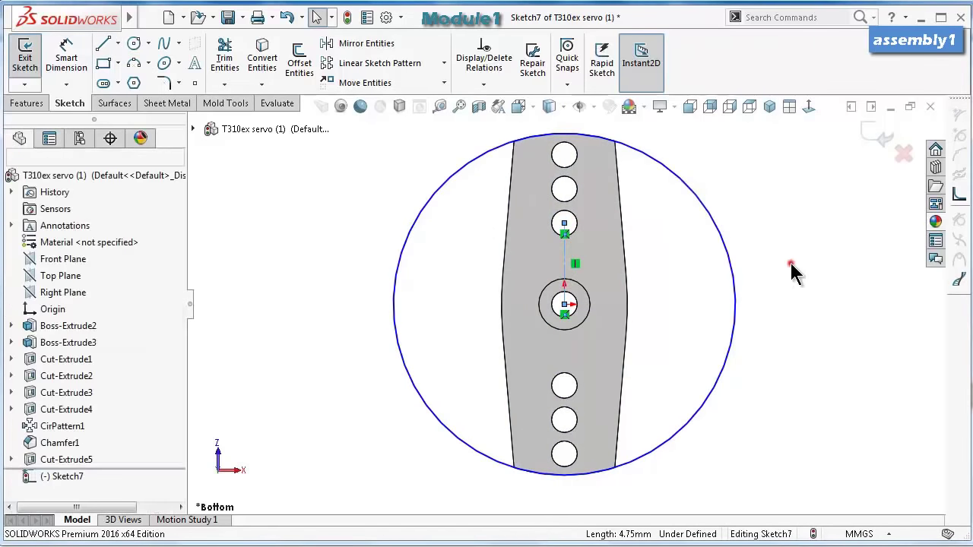
Draw a horizontal centerline about 4.2 mm long from the origin to just beyond the horn's side edge.
click(118, 44)
click(127, 78)
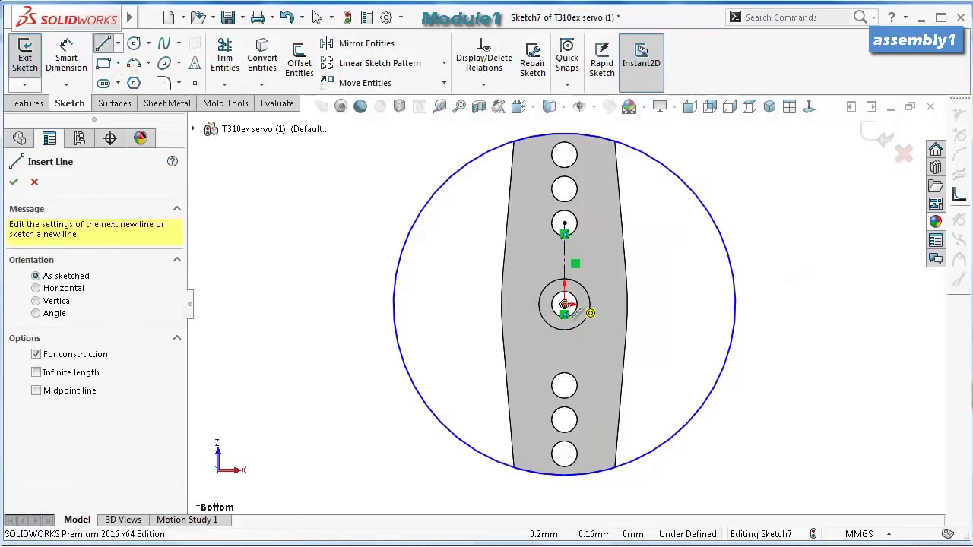
click(564, 304)
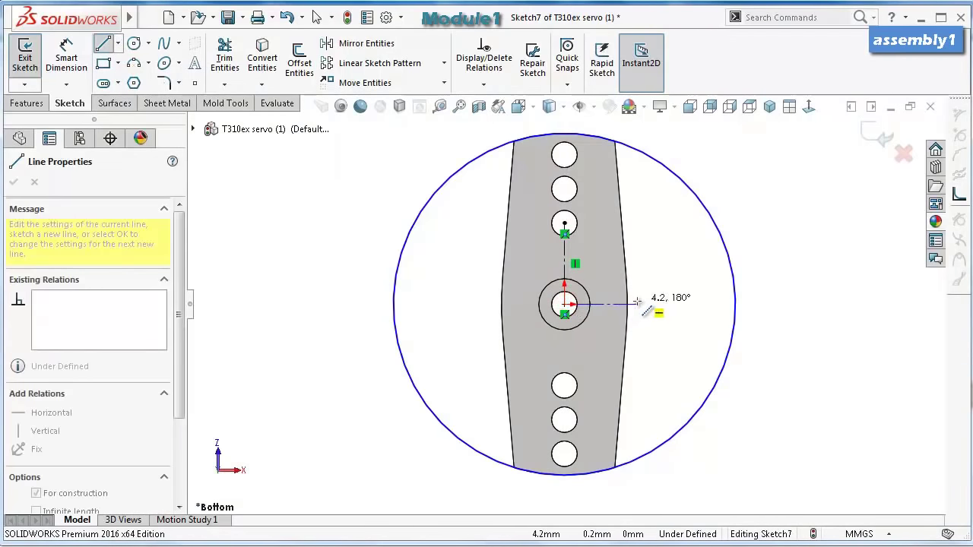
click(637, 304)
double_click(812, 327)
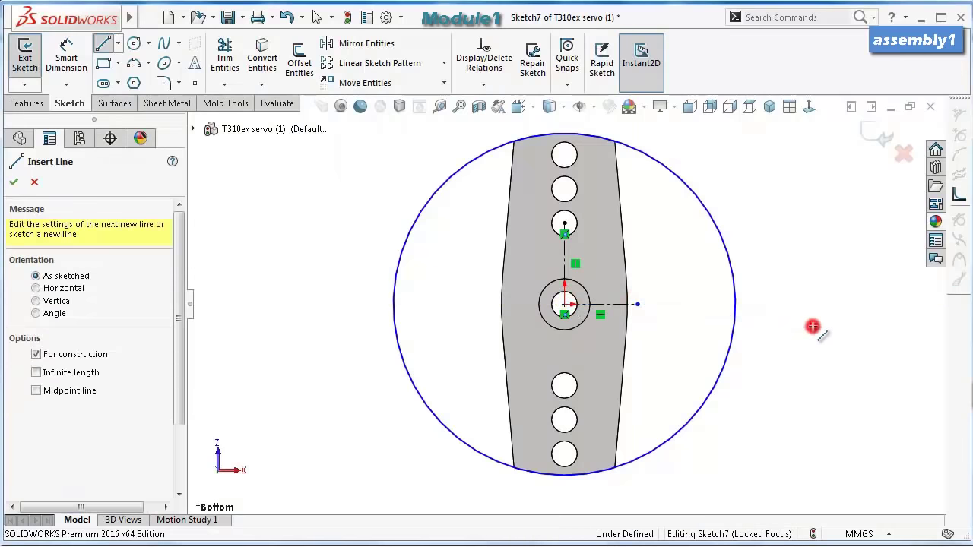
Dimension the length of the horizontal centerline from the origin to 4.75 mm.
right_drag(825, 365, 815, 328)
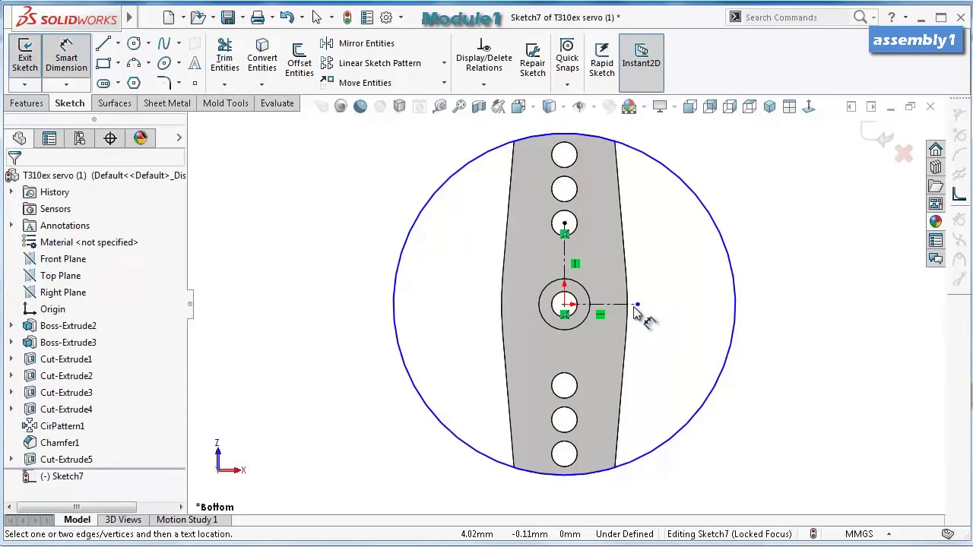
click(635, 306)
scroll(650, 285, up, 2)
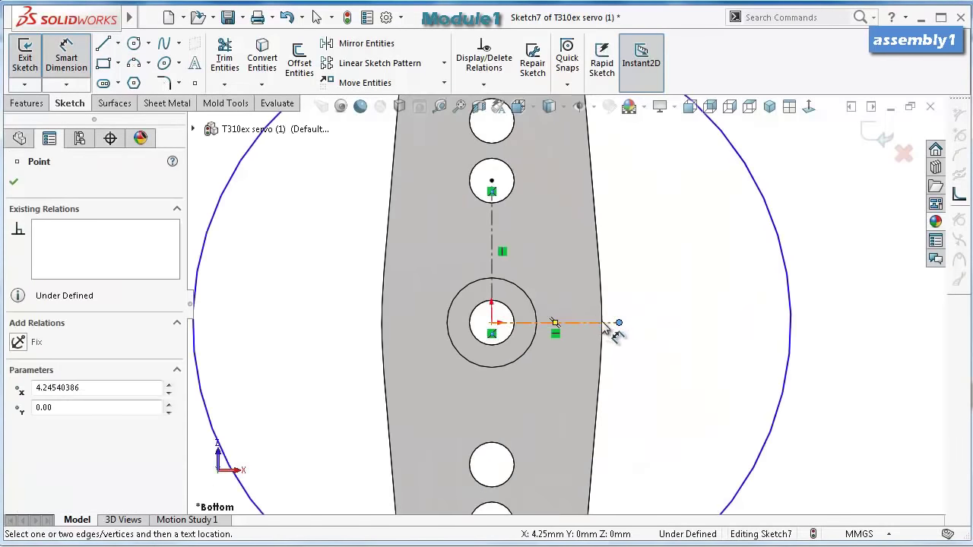
click(611, 323)
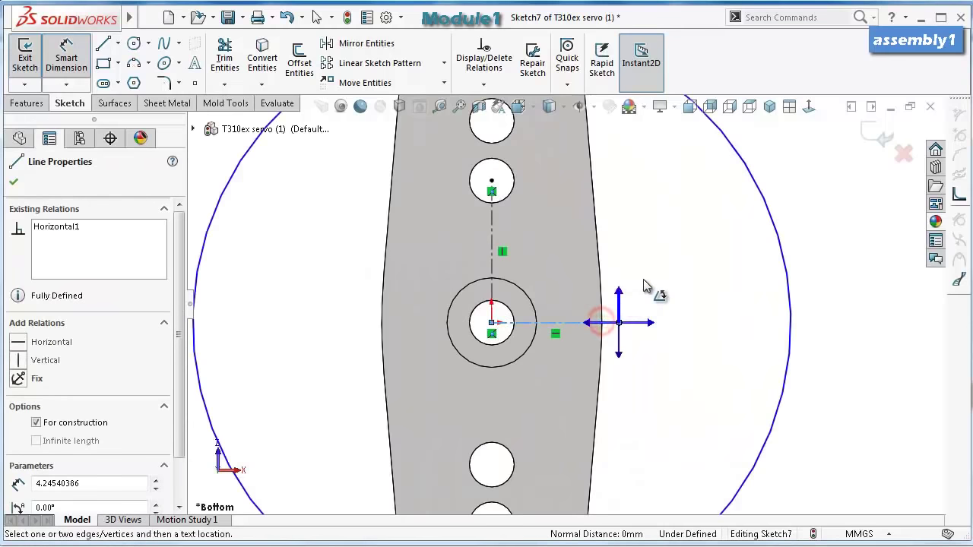
click(745, 292)
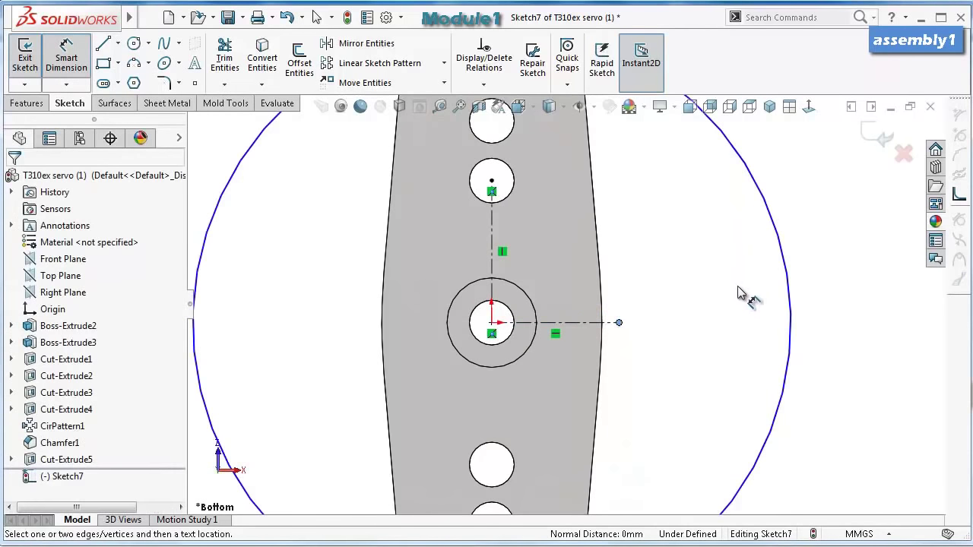
click(609, 324)
click(643, 273)
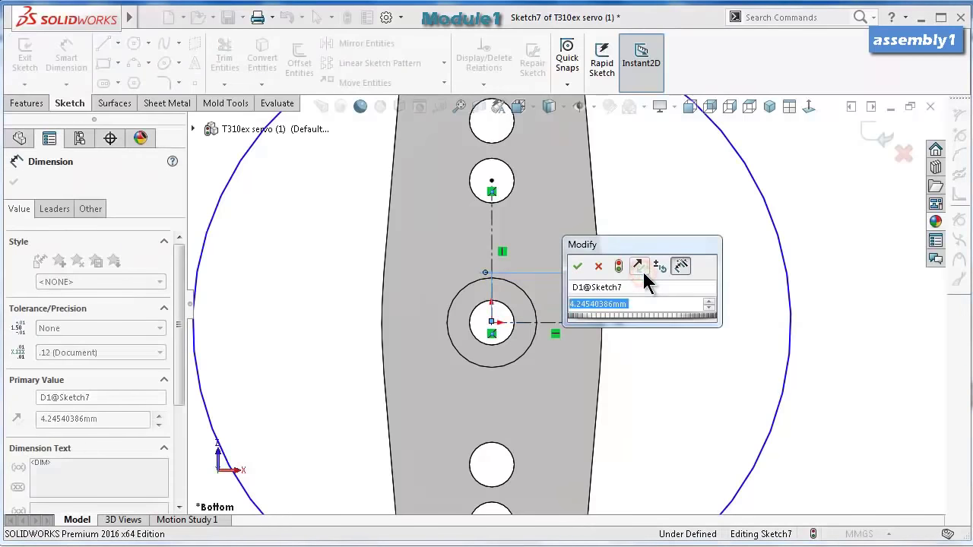
text(4.75)
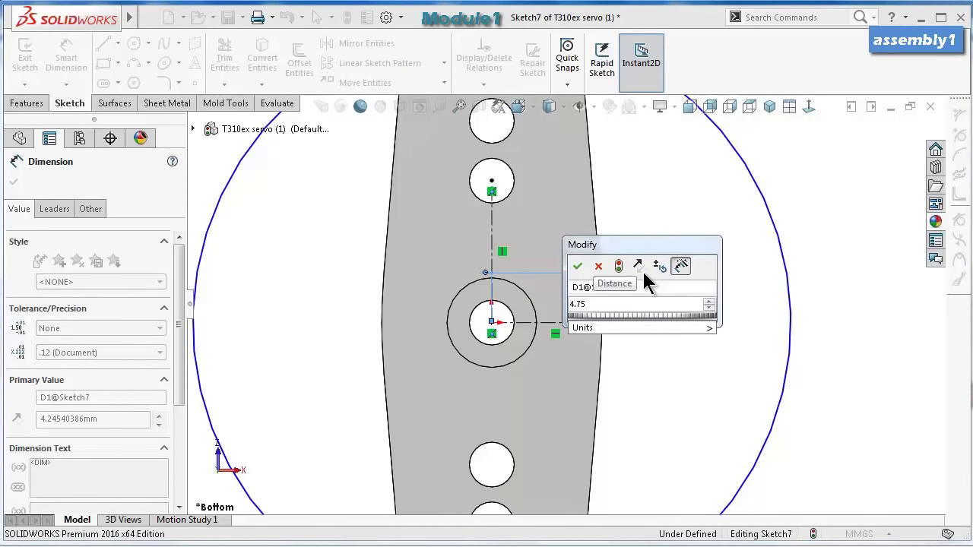
key(Return)
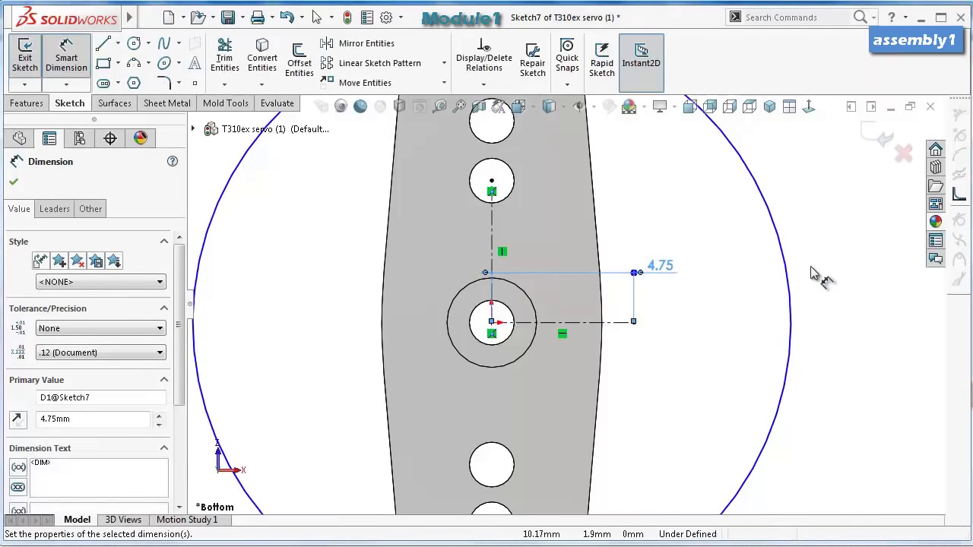
click(835, 274)
Draw a circle centred on the horizontal centerline's outer endpoint and set its diameter to 1.5 mm.
click(134, 43)
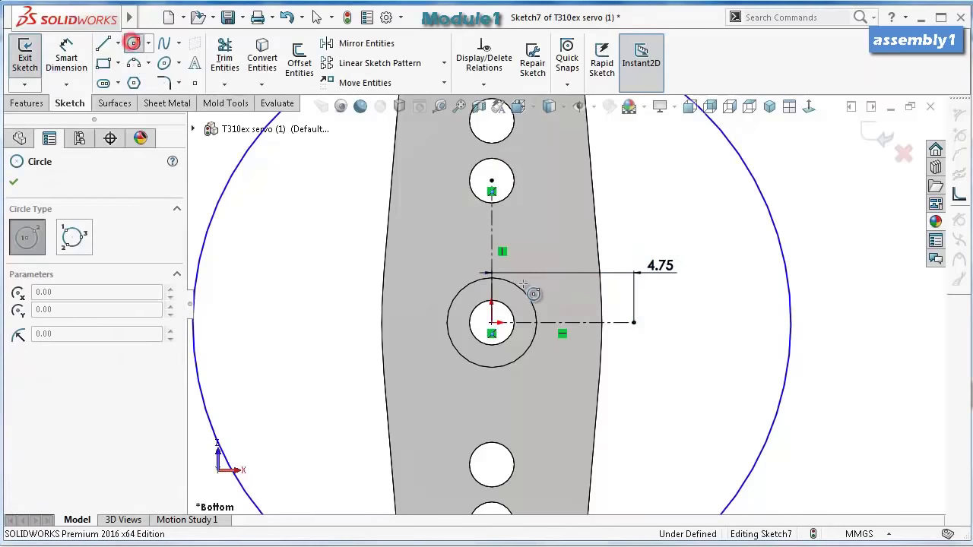
click(633, 322)
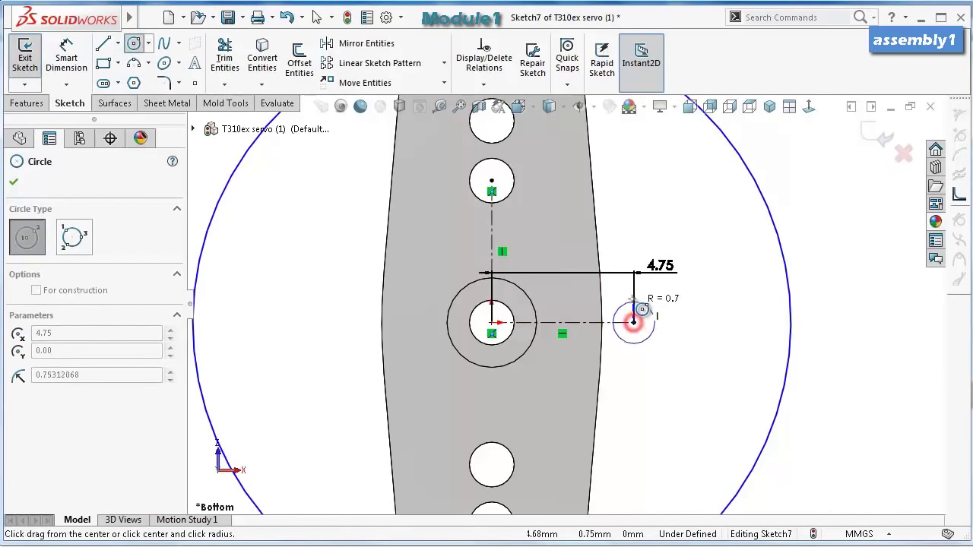
click(651, 305)
right_drag(828, 258, 827, 218)
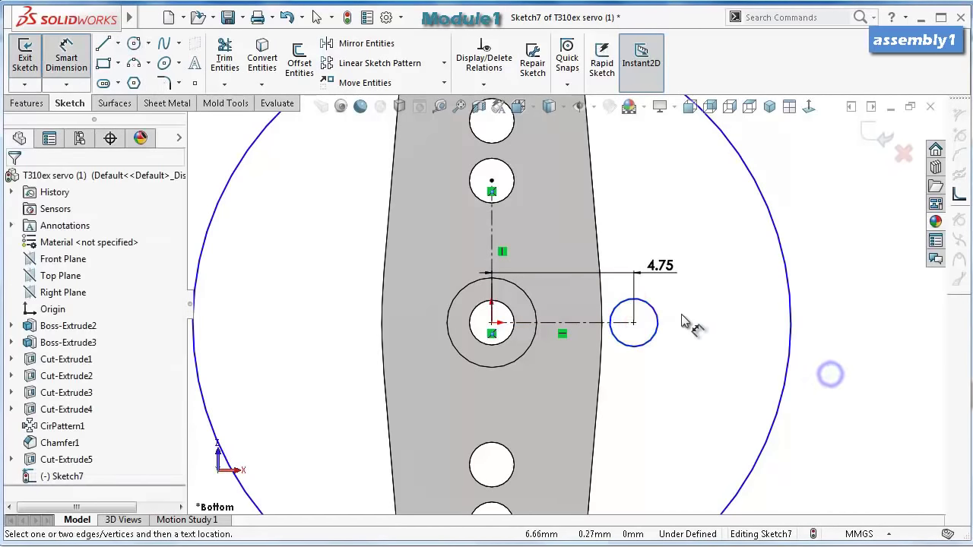
click(658, 316)
click(683, 319)
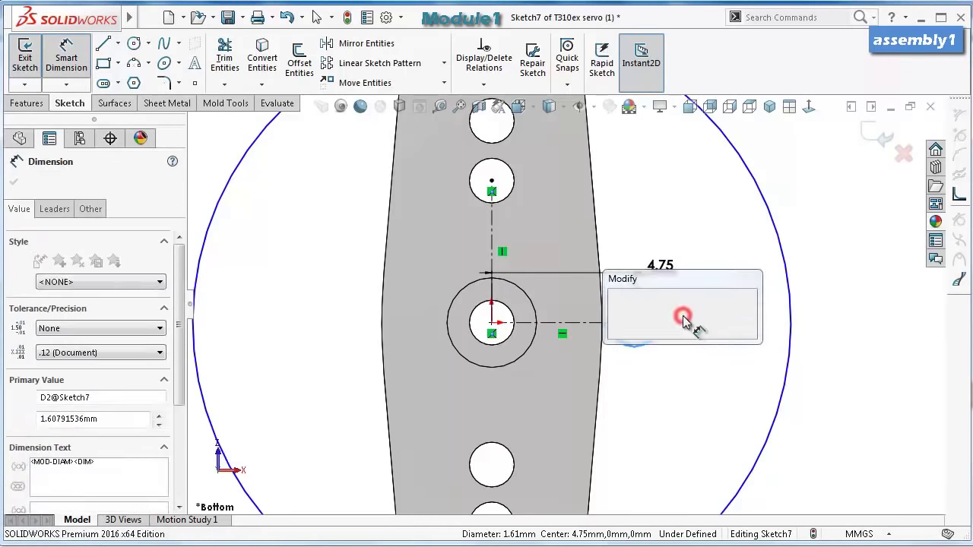
text(1.5)
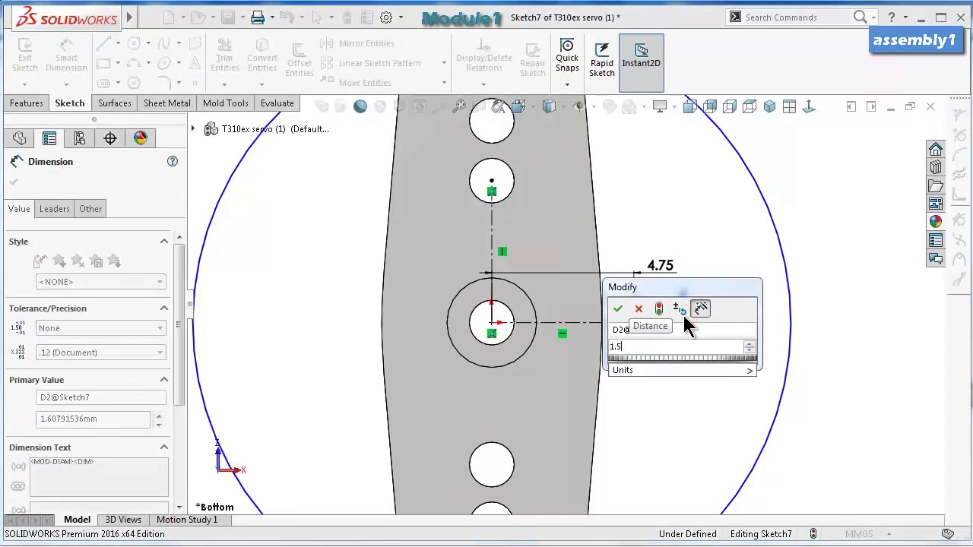
key(Return)
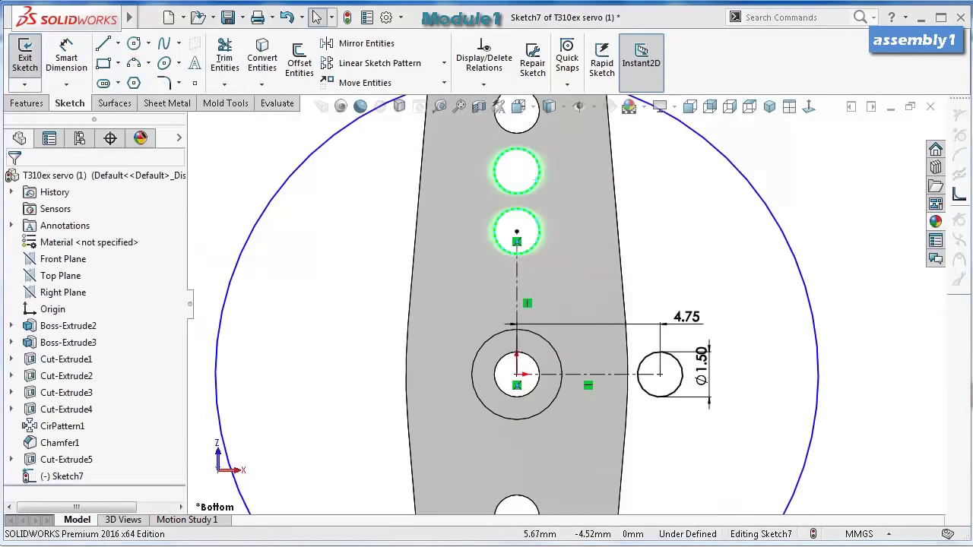
Linear-pattern the 1.5 mm circle along the X-axis with 3 instances spaced 2 mm apart.
click(406, 67)
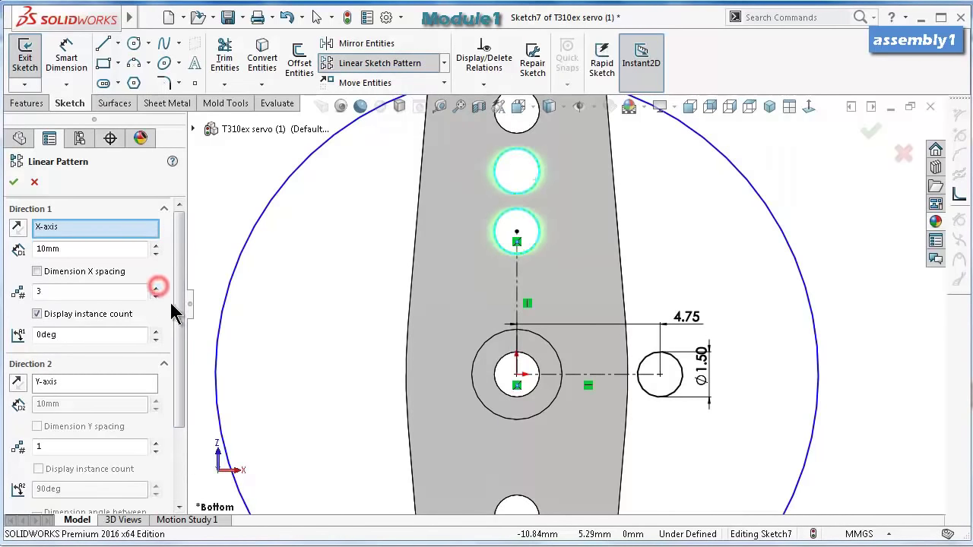
drag(180, 308, 180, 327)
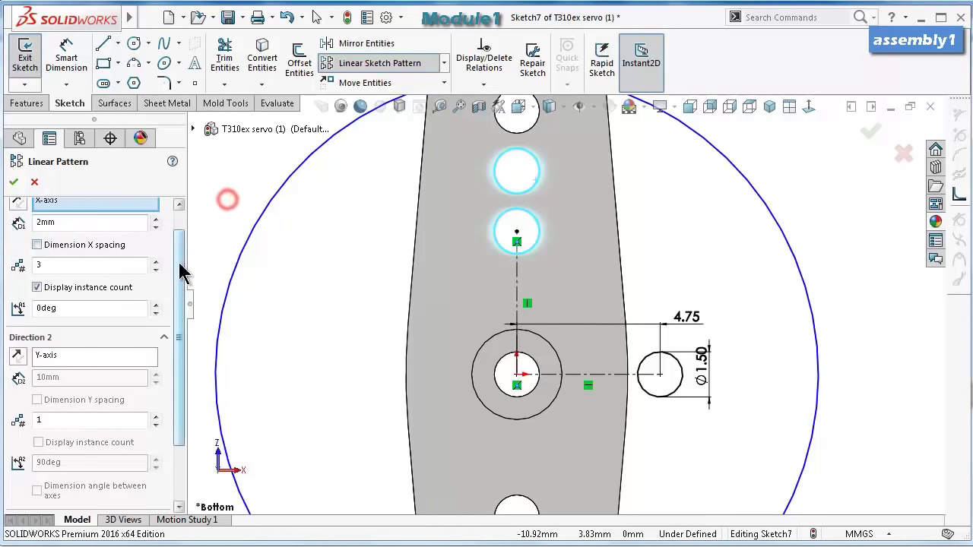
drag(179, 262, 182, 335)
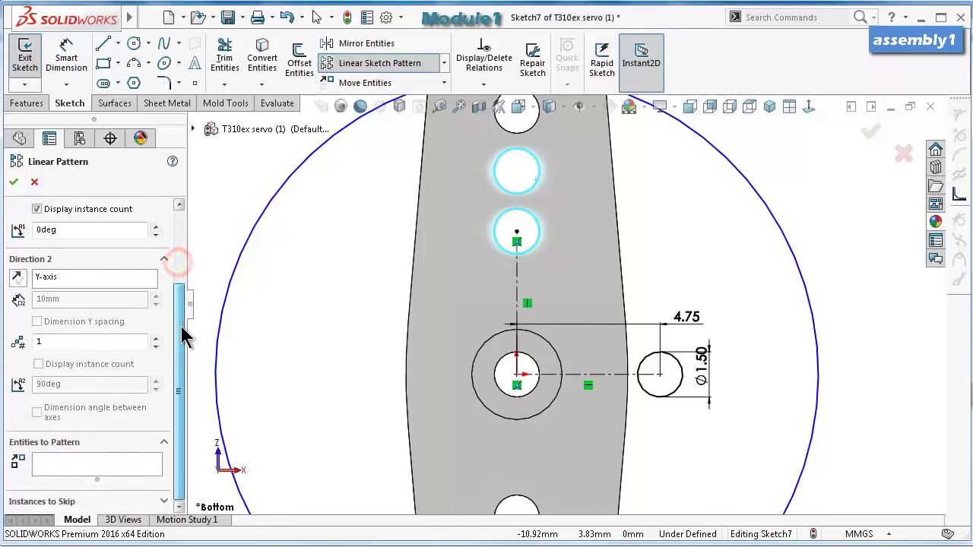
click(138, 464)
click(649, 396)
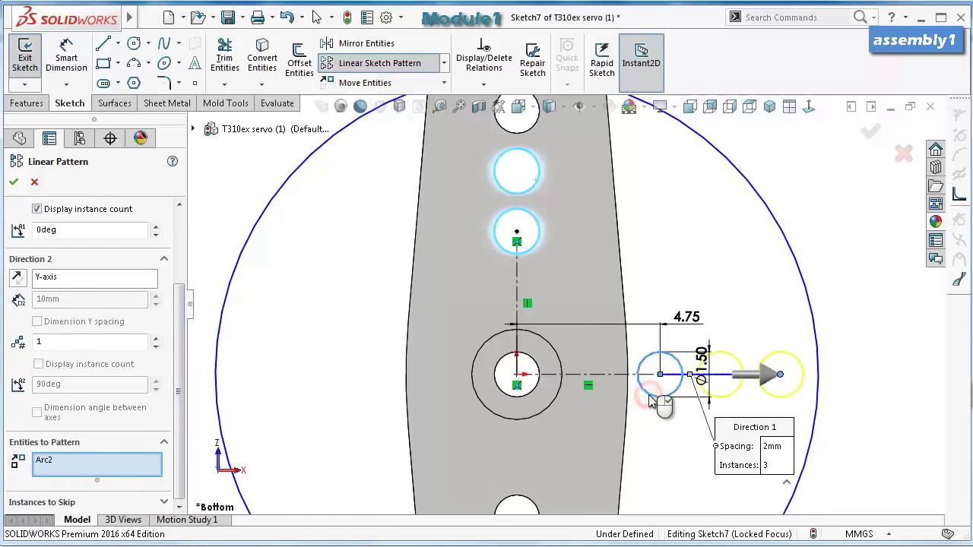
right_click(652, 402)
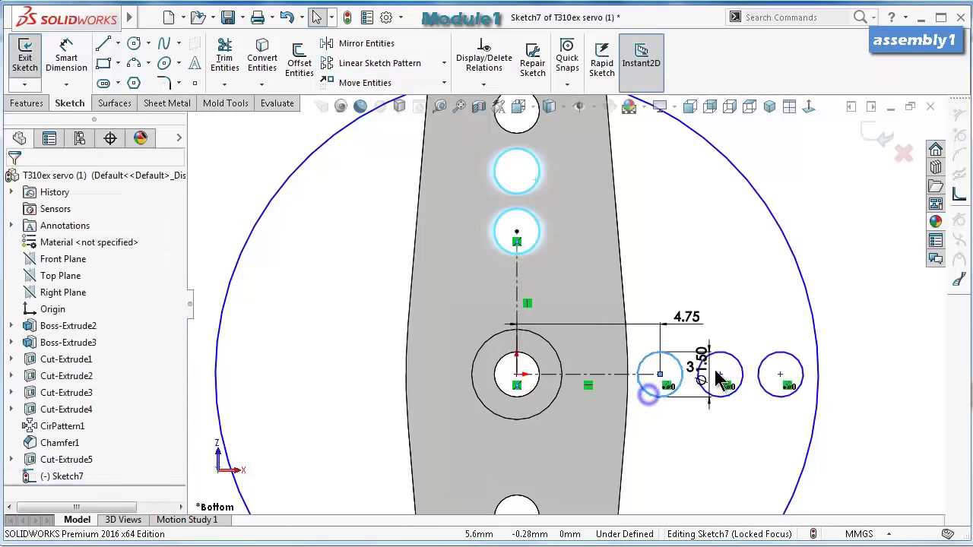
click(858, 279)
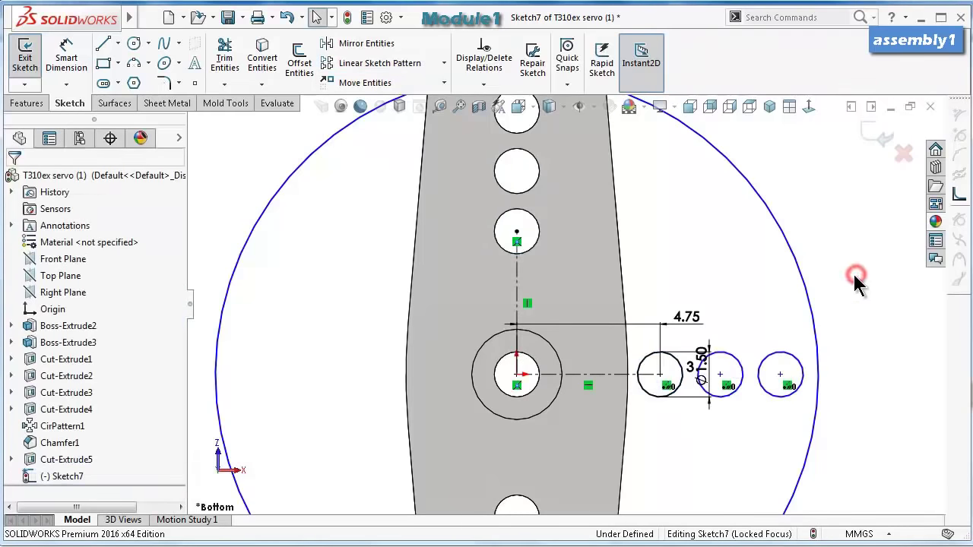
double_click(702, 365)
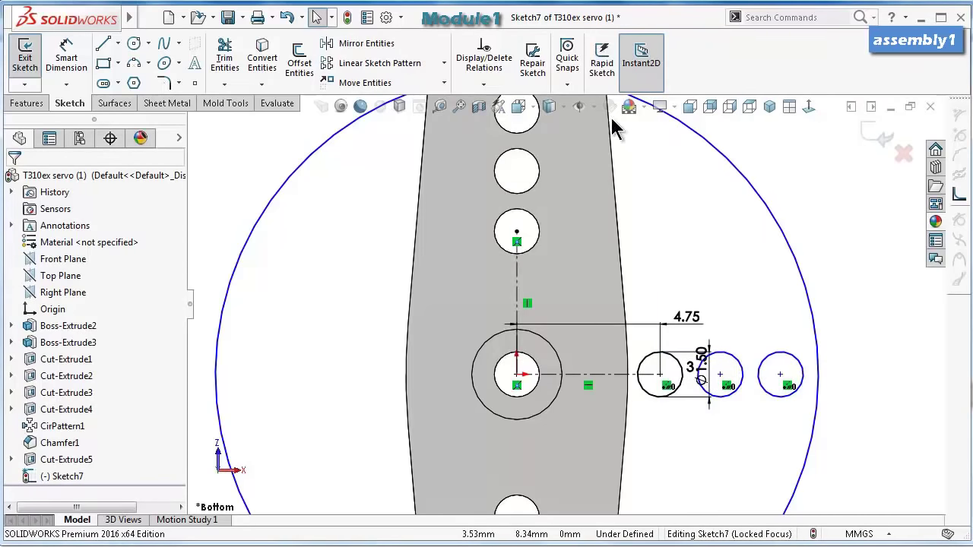
Mirror the three small circles about the vertical centerline to the other side of the horn.
click(391, 43)
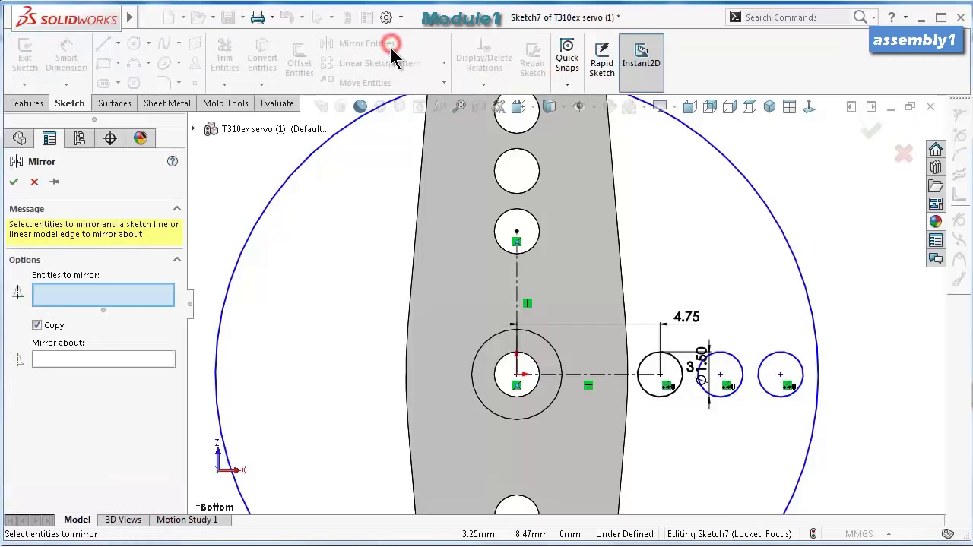
click(723, 396)
click(767, 393)
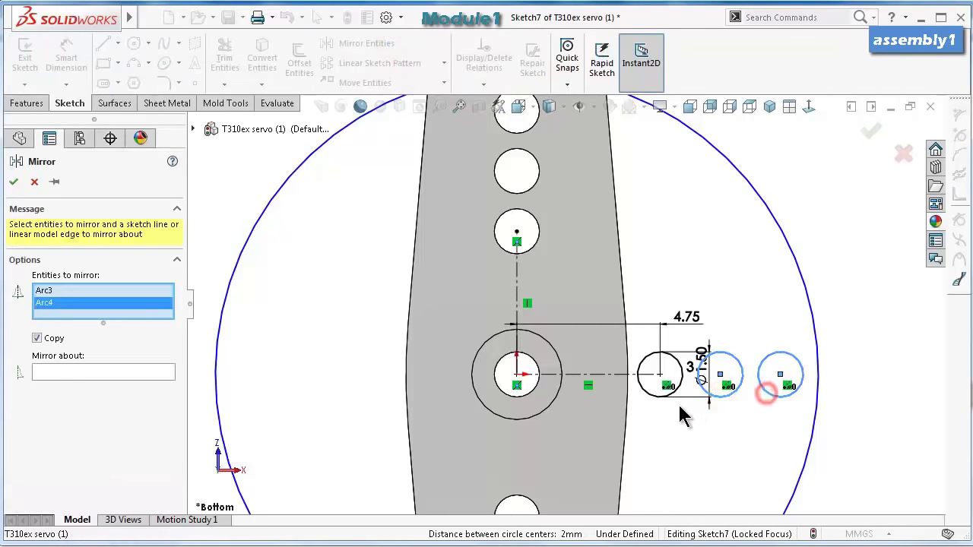
click(675, 392)
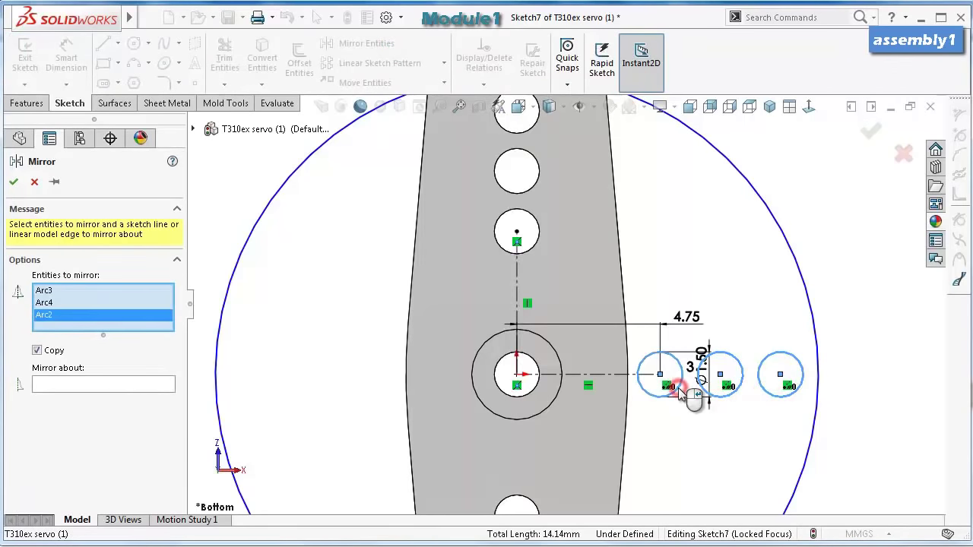
click(517, 284)
key(Return)
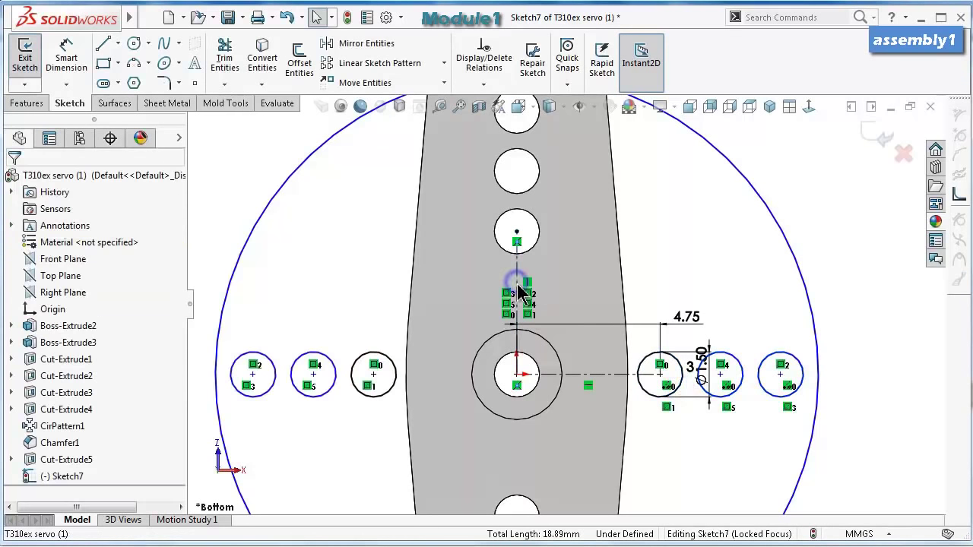
Fully define the sketch by calculating the missing relations and dimensions for all its entities.
scroll(534, 303, up, 1)
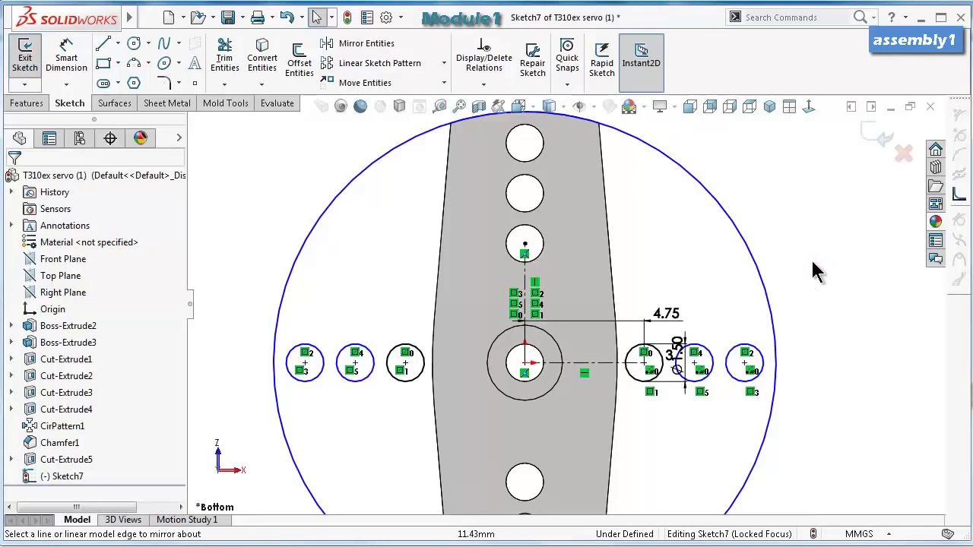
click(483, 84)
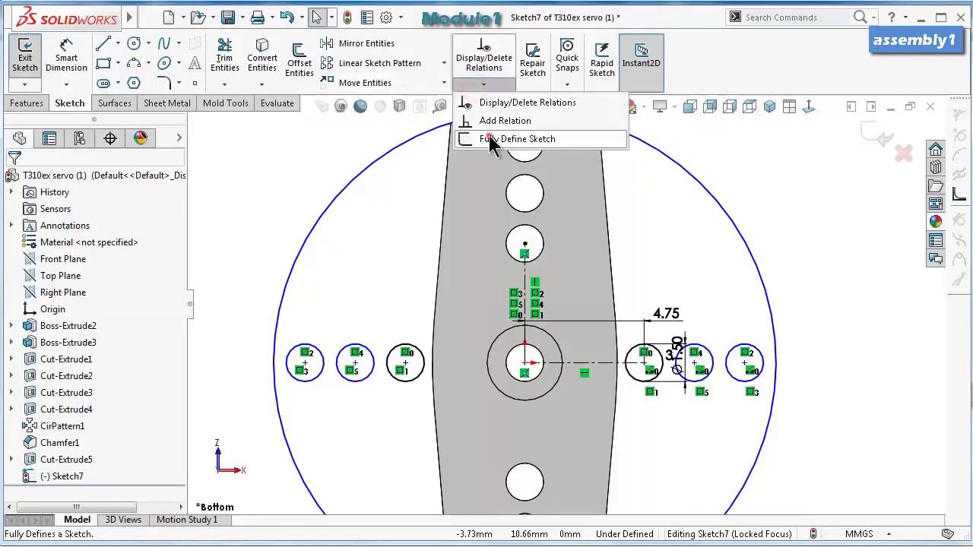
click(494, 141)
click(106, 263)
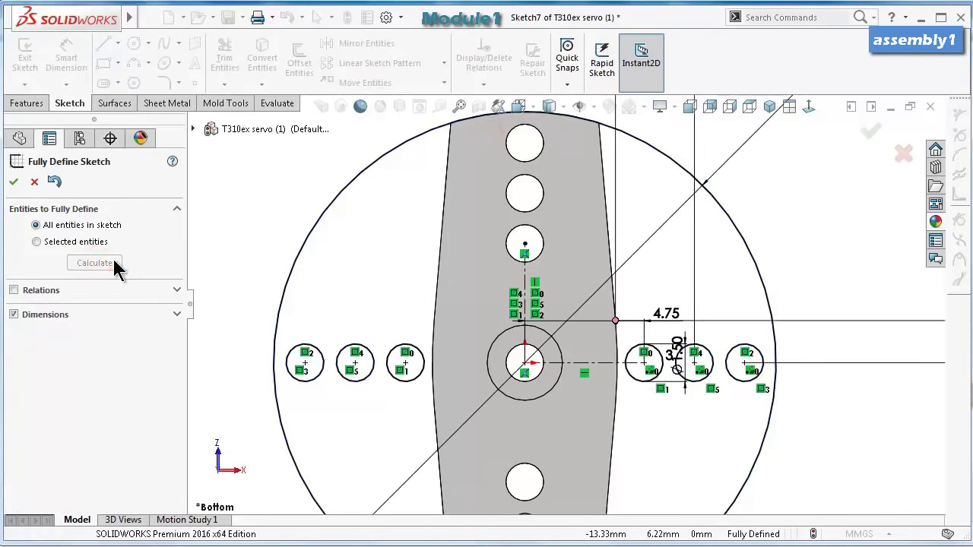
click(14, 183)
Extrude the disc sketch with its six small holes as a 1 mm blind boss merged with the horn.
mouse_move(707, 262)
middle_down()
mouse_move(724, 259)
mouse_move(639, 281)
mouse_move(528, 239)
middle_up()
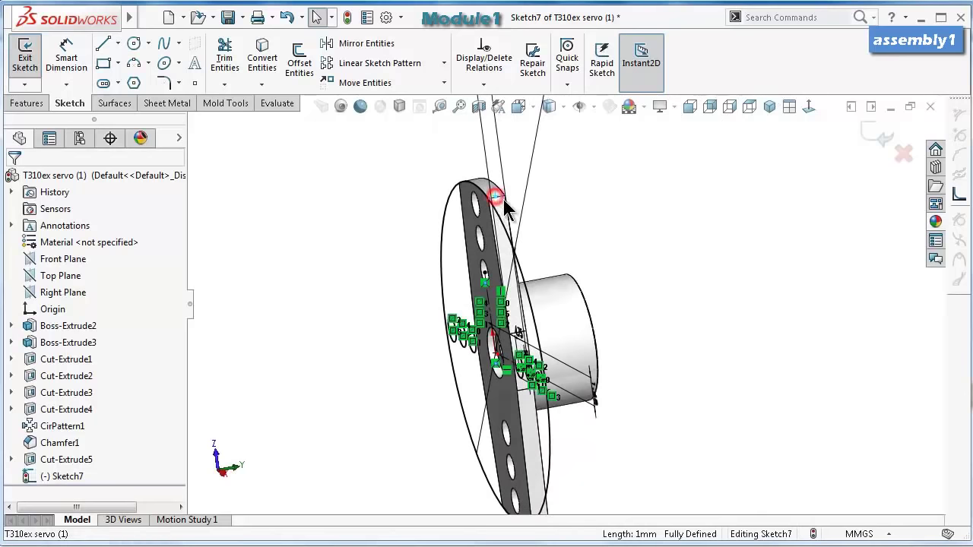
click(381, 231)
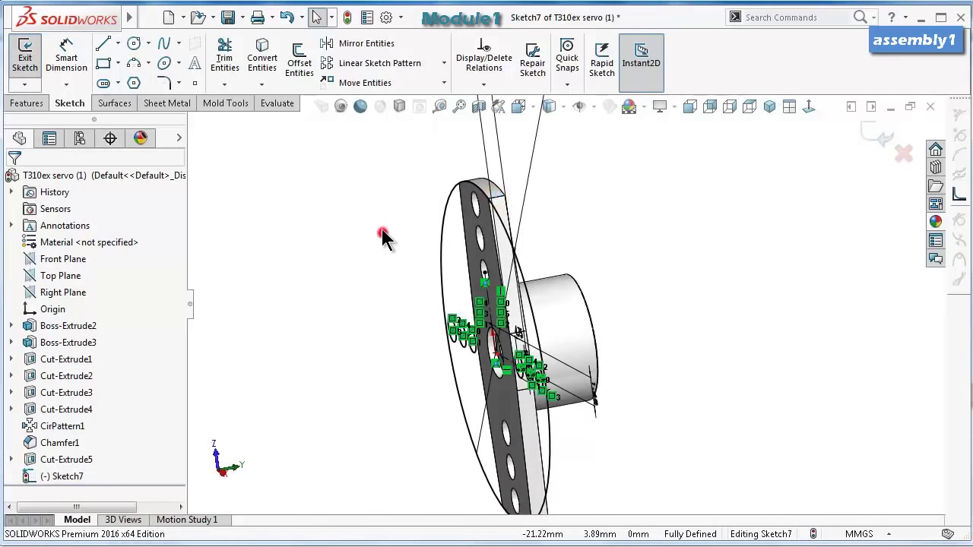
click(23, 105)
click(28, 60)
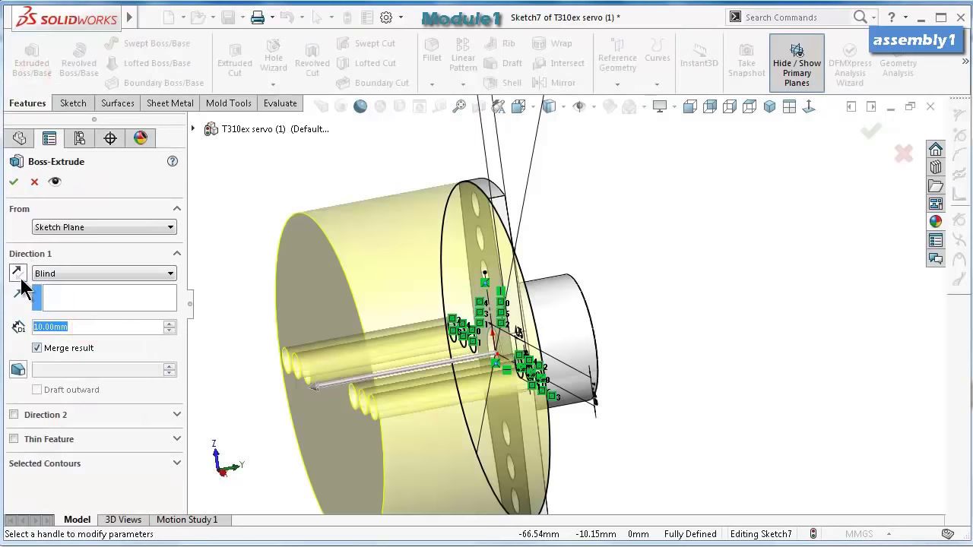
text(1)
key(Return)
click(14, 183)
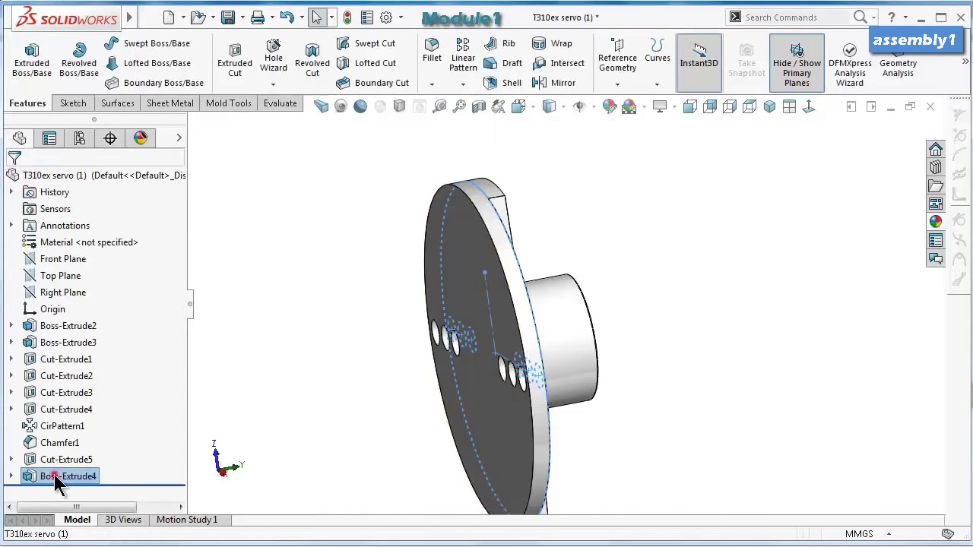
Edit the disc extrusion to reverse its direction and limit its contours to the two regions on either side of the horn.
click(57, 477)
click(72, 438)
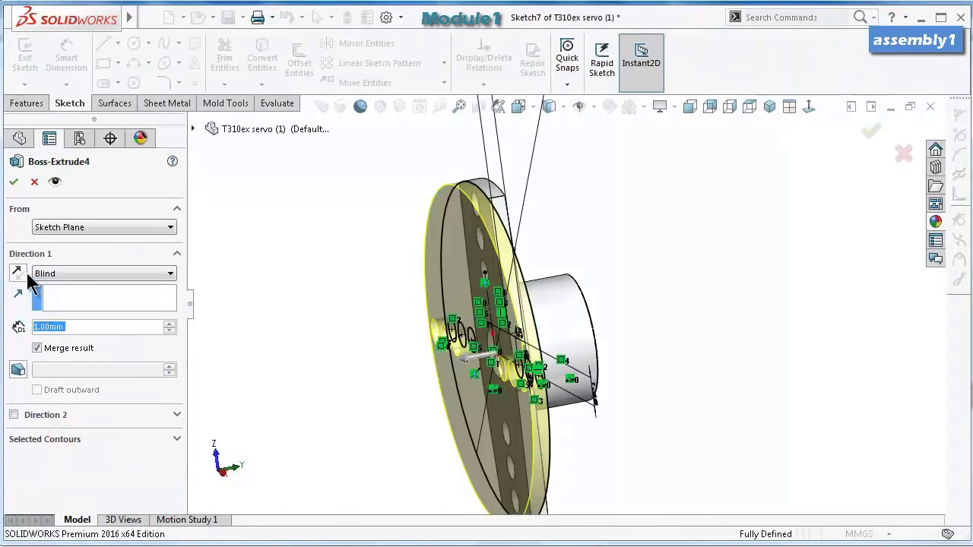
click(16, 272)
middle_drag(254, 322, 358, 272)
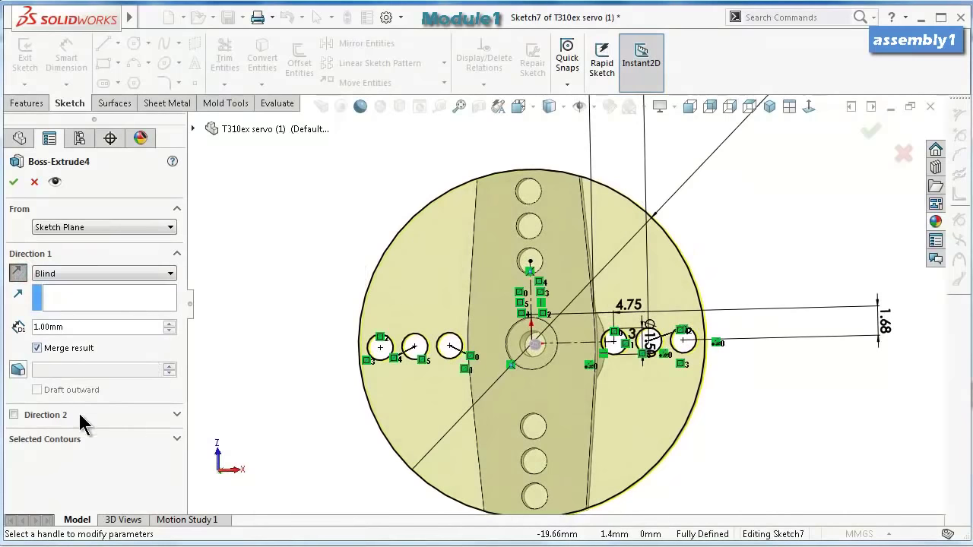
click(65, 440)
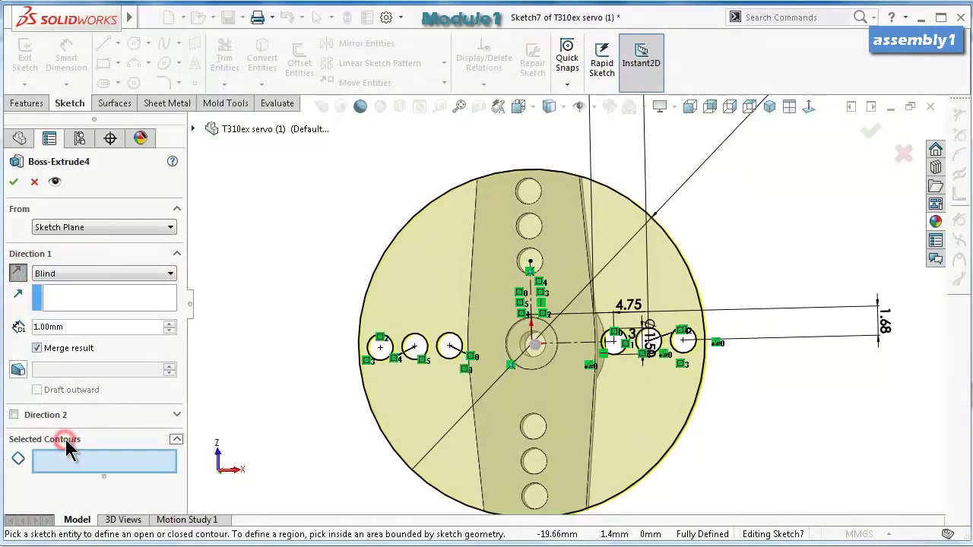
click(620, 415)
click(426, 431)
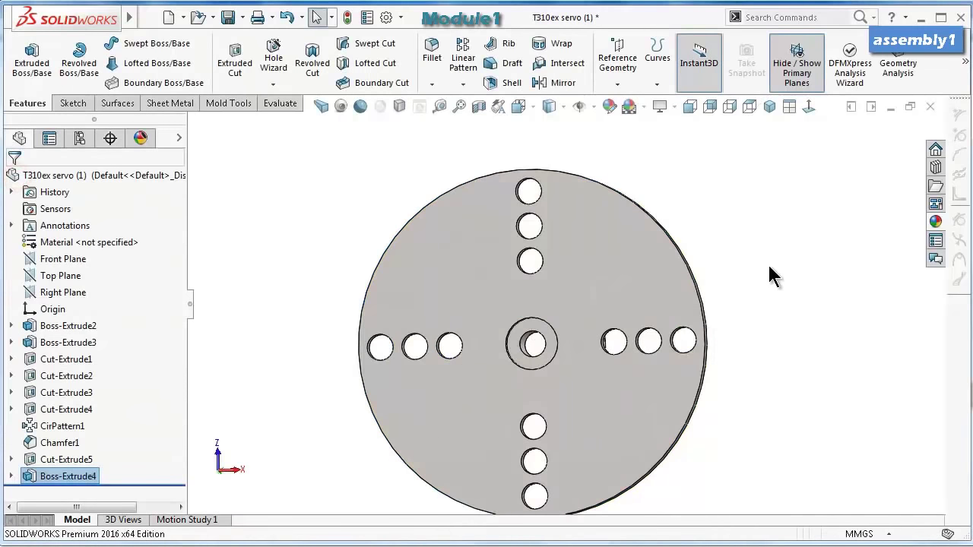
Save the modified horn part, put its window away and bring up the T310ex servo assembly.
middle_drag(720, 304, 737, 258)
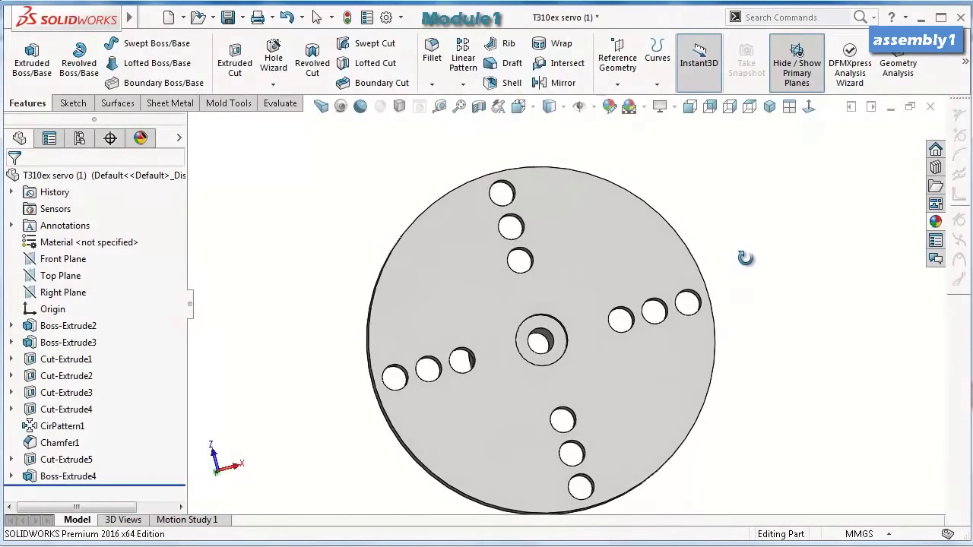
click(228, 16)
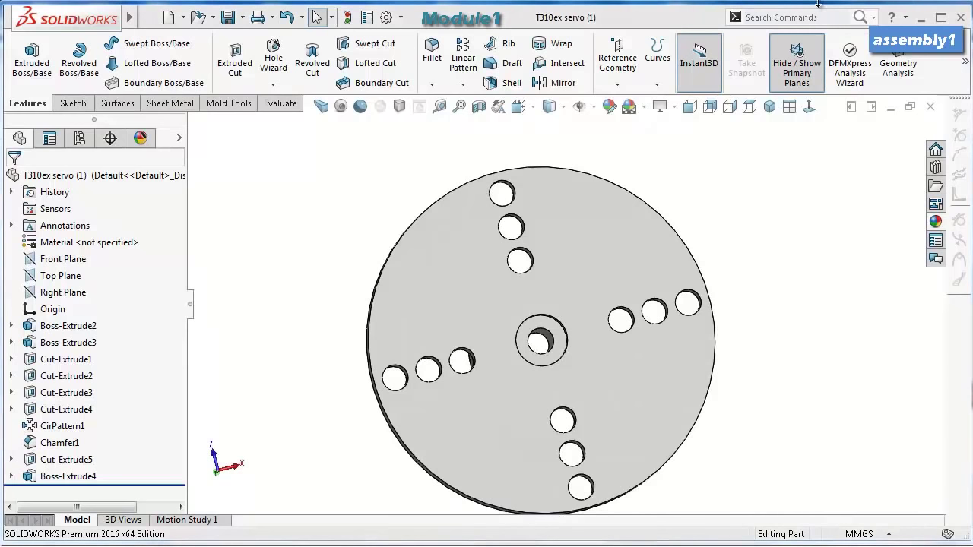
click(893, 110)
click(169, 120)
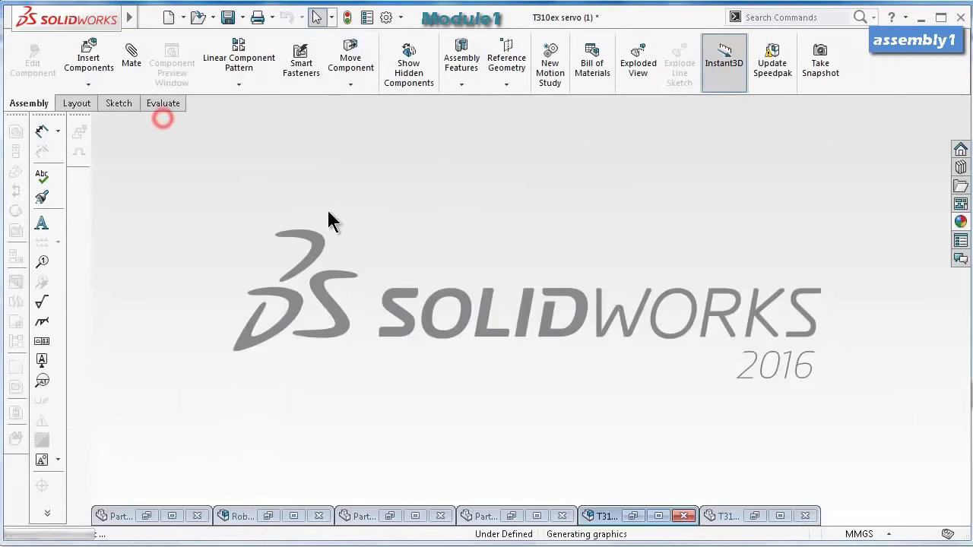
double_click(600, 517)
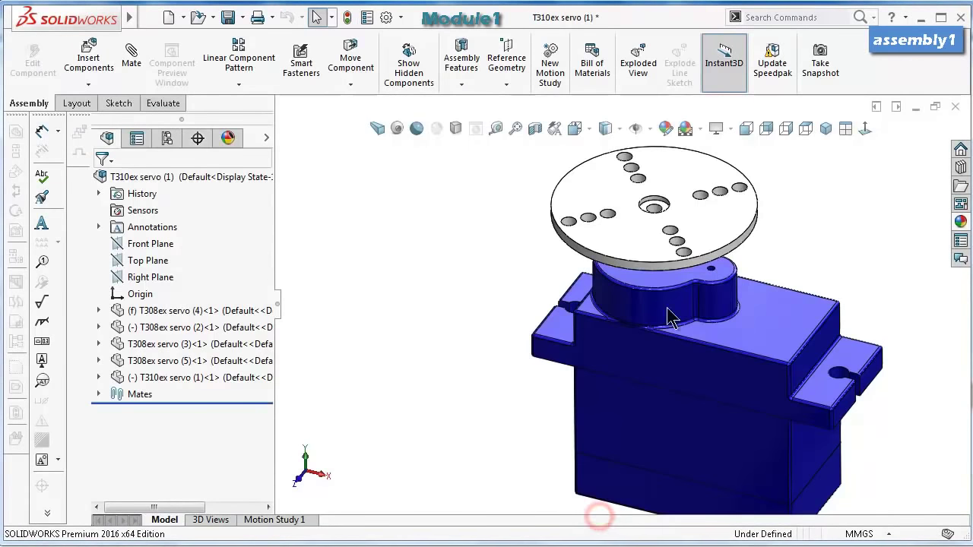
Check the reshaped horn disc on the servo from several sides and save the servo assembly.
drag(707, 235, 491, 266)
click(490, 266)
middle_drag(482, 256, 657, 252)
click(684, 250)
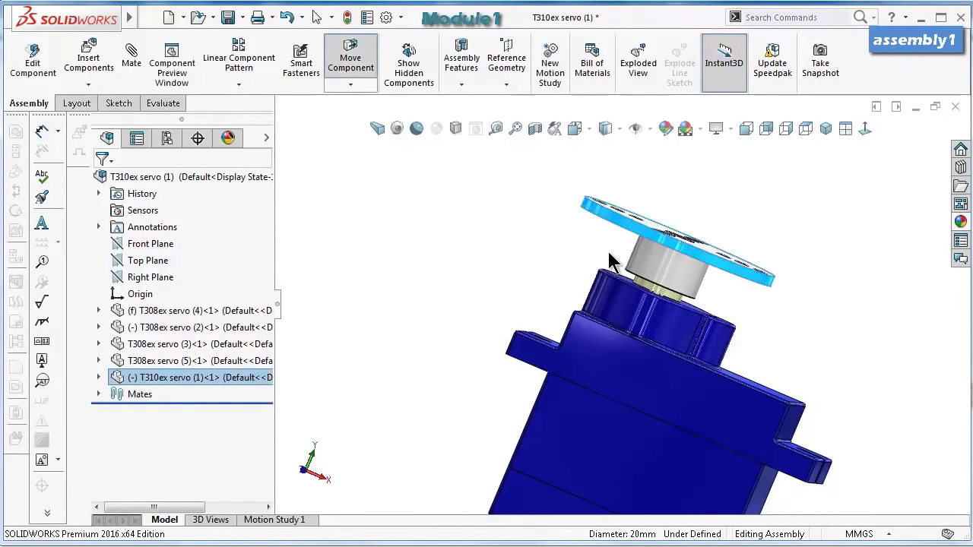
click(545, 263)
middle_drag(525, 269, 424, 235)
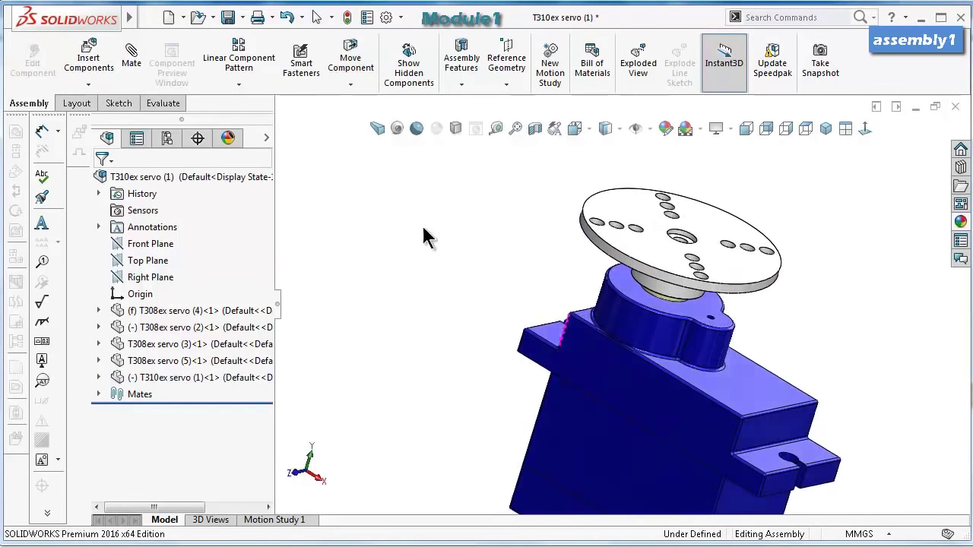
click(228, 17)
click(465, 269)
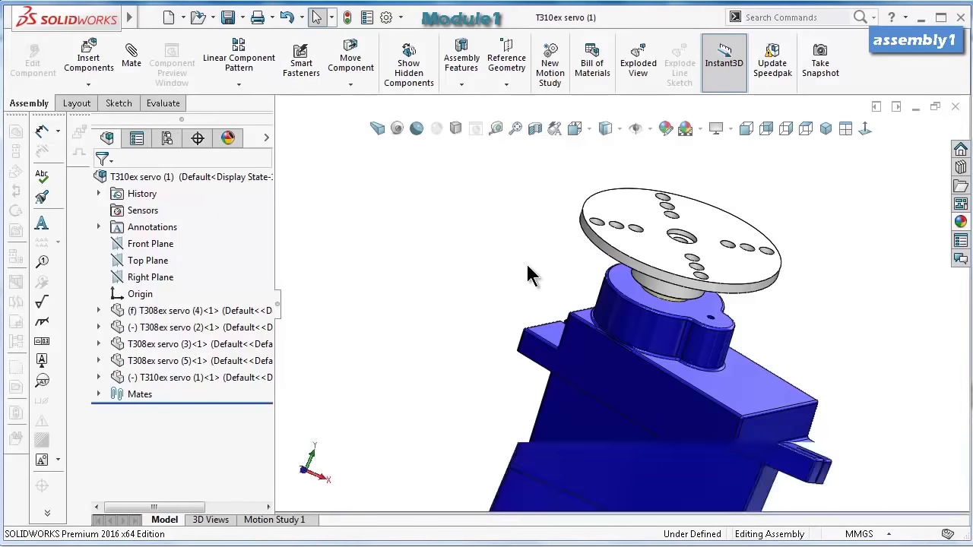
middle_drag(787, 323, 730, 298)
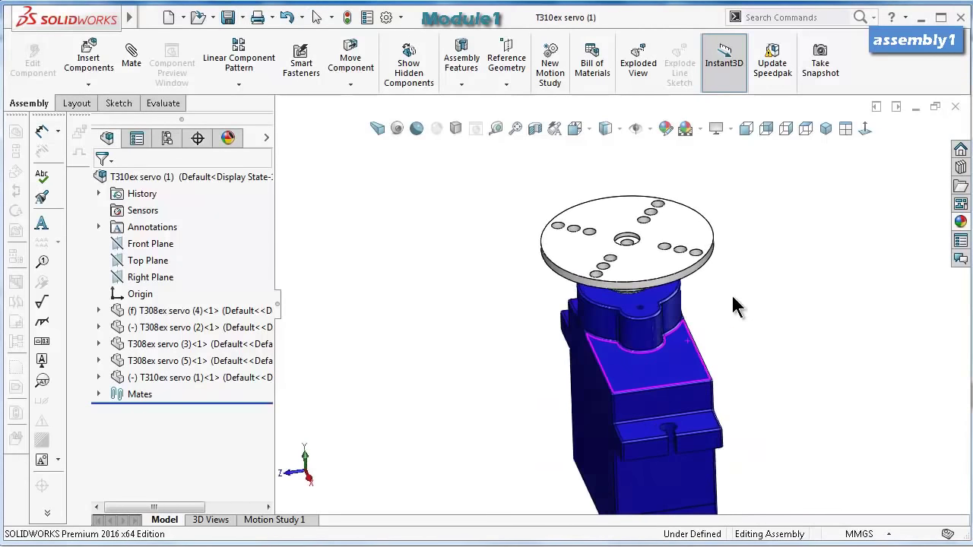
Switch from the servo assembly to the Robotic Arm Assembly t310 document.
click(919, 110)
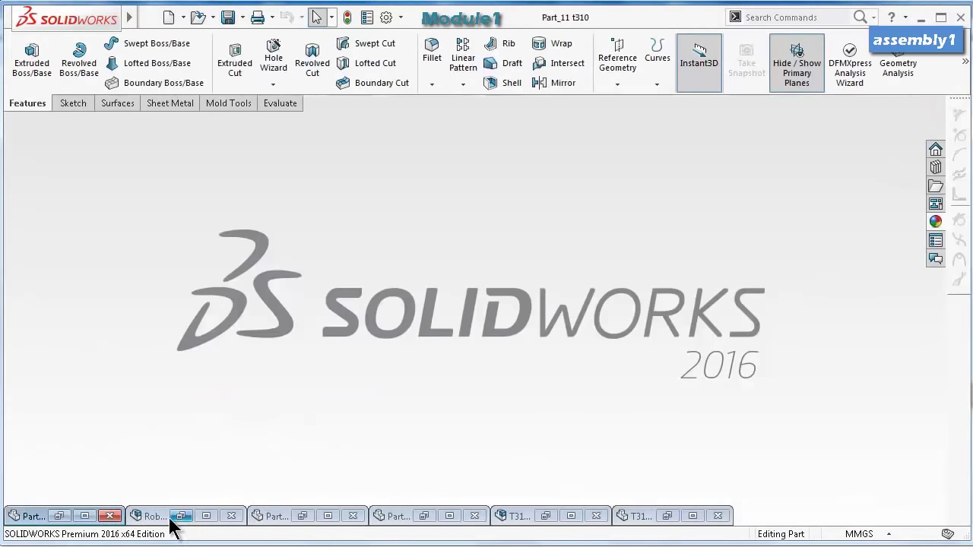
click(151, 517)
double_click(242, 515)
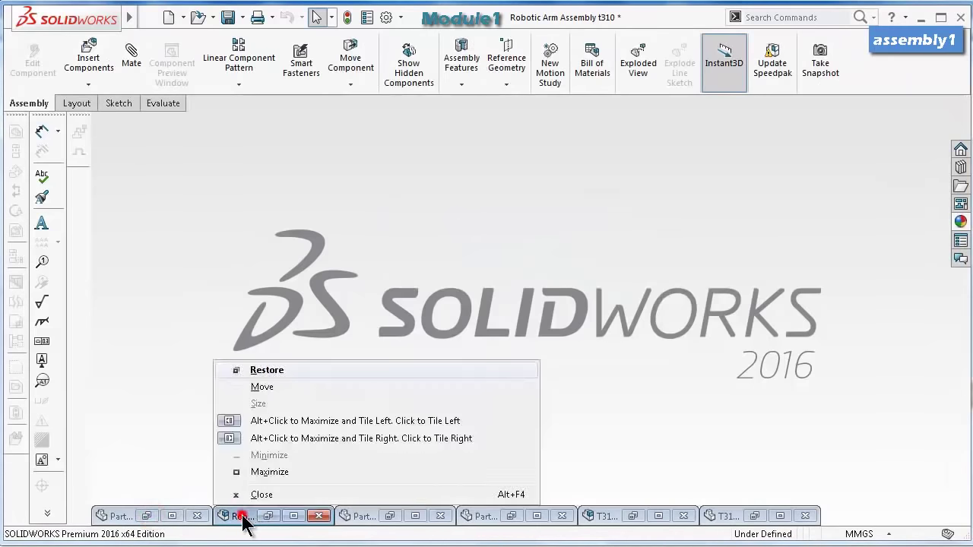
Create a planar section view at the flat face of Part_9 t310, with the section direction reversed.
middle_drag(566, 332, 535, 282)
click(534, 282)
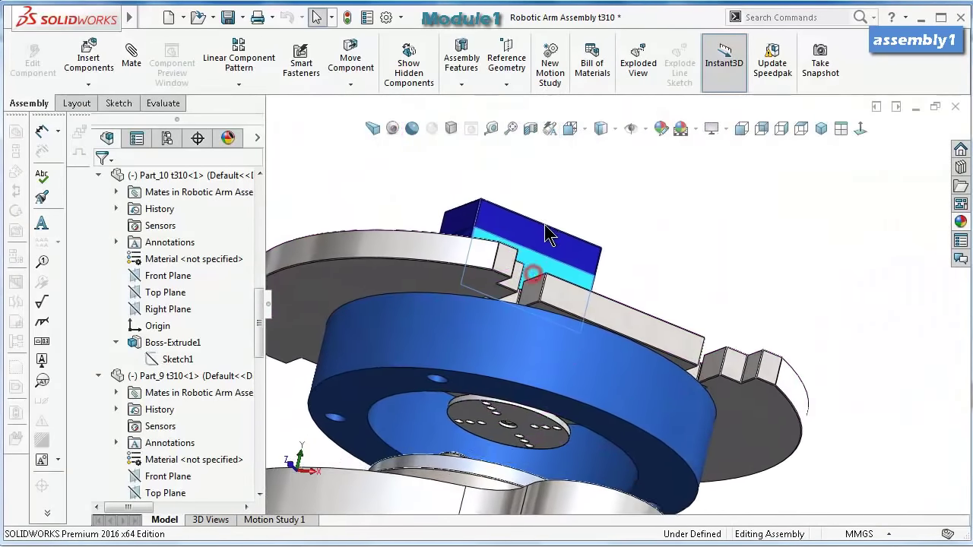
middle_drag(549, 237, 521, 285)
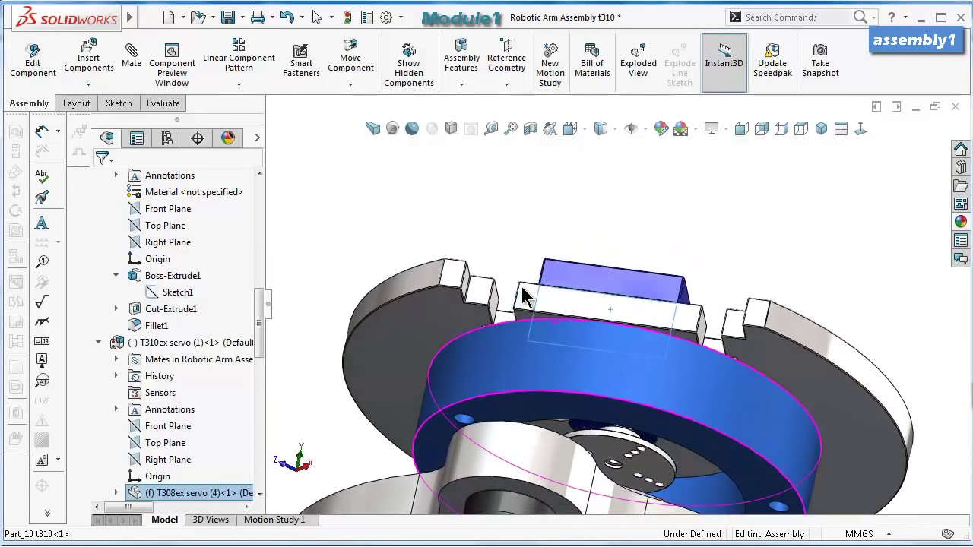
click(682, 457)
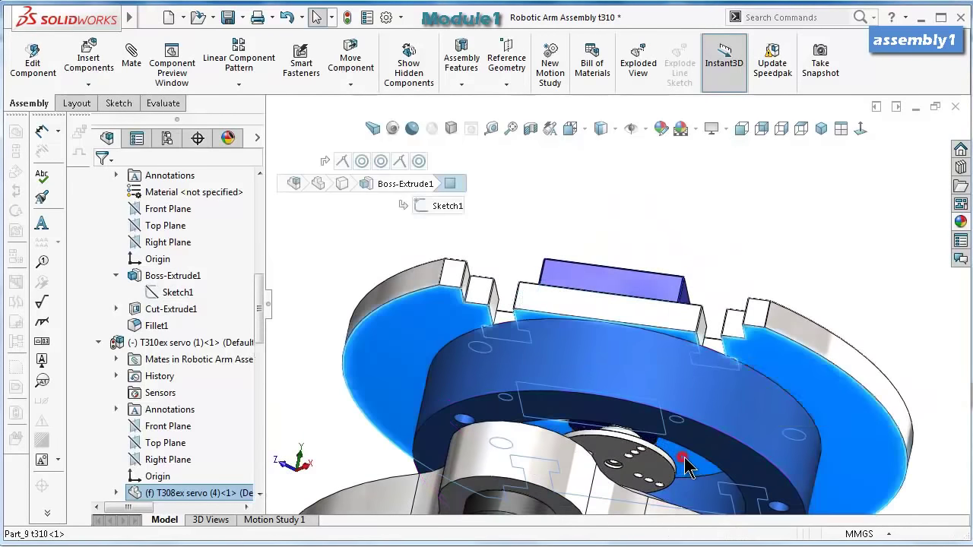
click(530, 129)
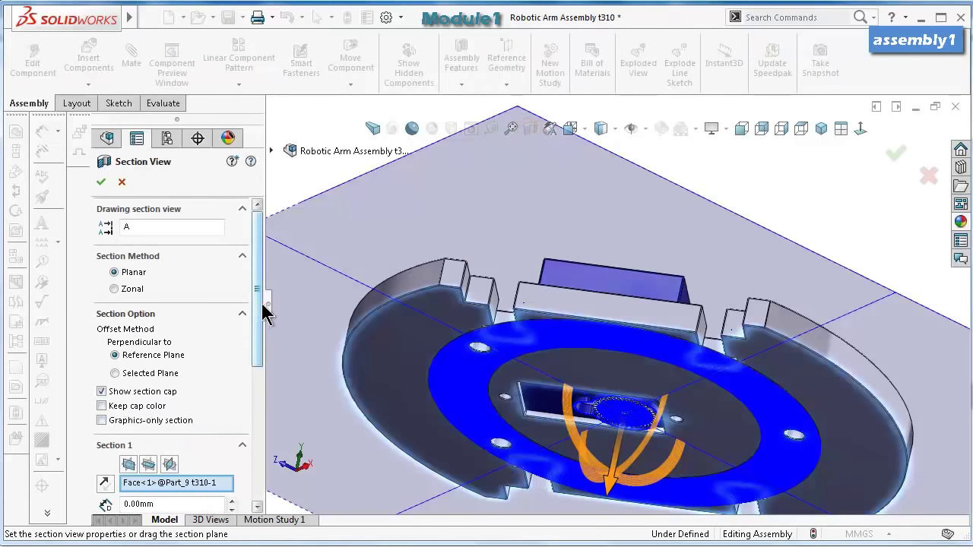
scroll(263, 305, down, 4)
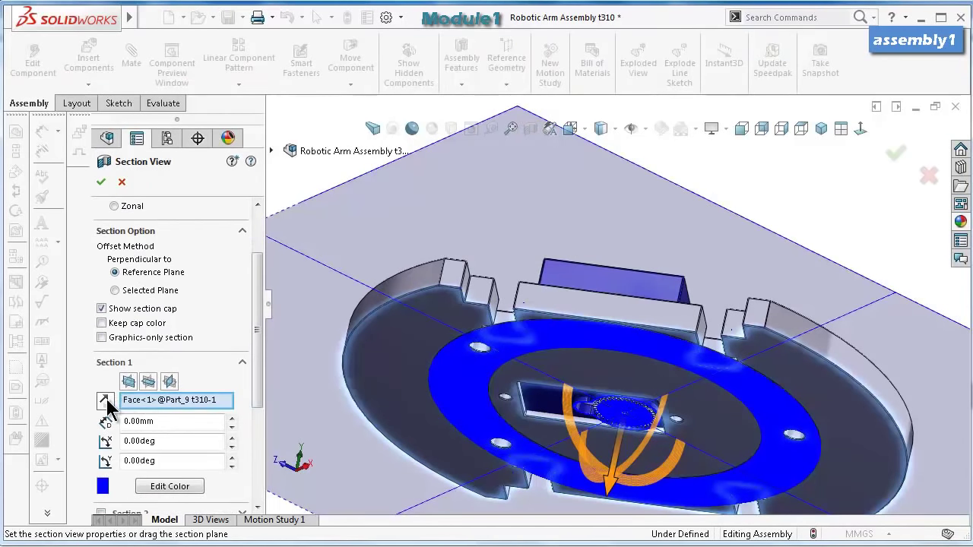
click(106, 400)
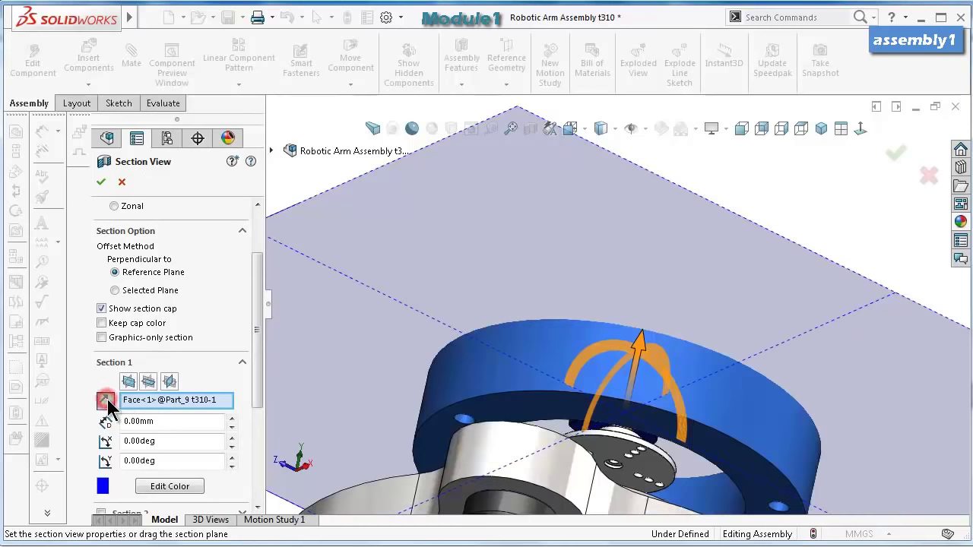
click(896, 156)
Examine in the sectioned assembly how the horn disc's holes line up with the small holes in Part_11 t310.
middle_drag(732, 274, 711, 373)
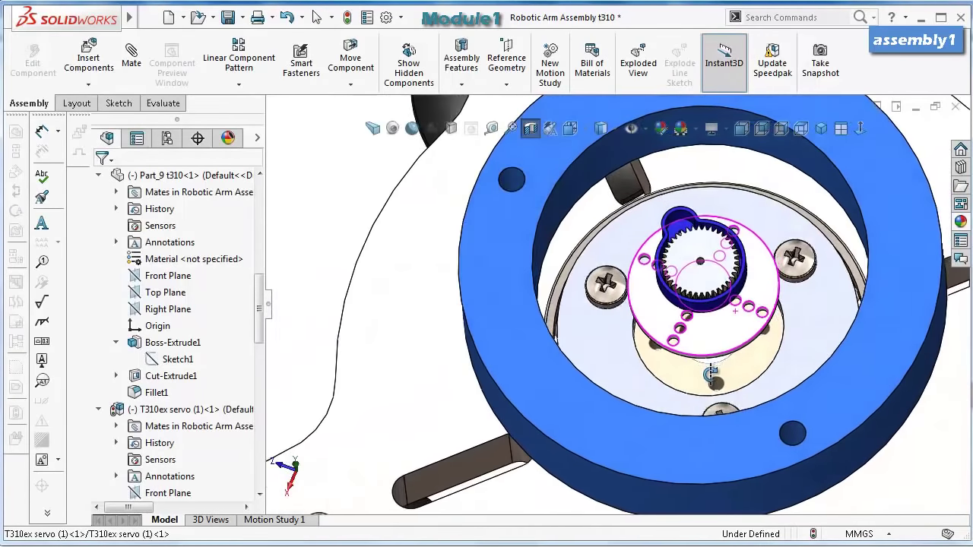
click(727, 319)
middle_drag(727, 319, 695, 383)
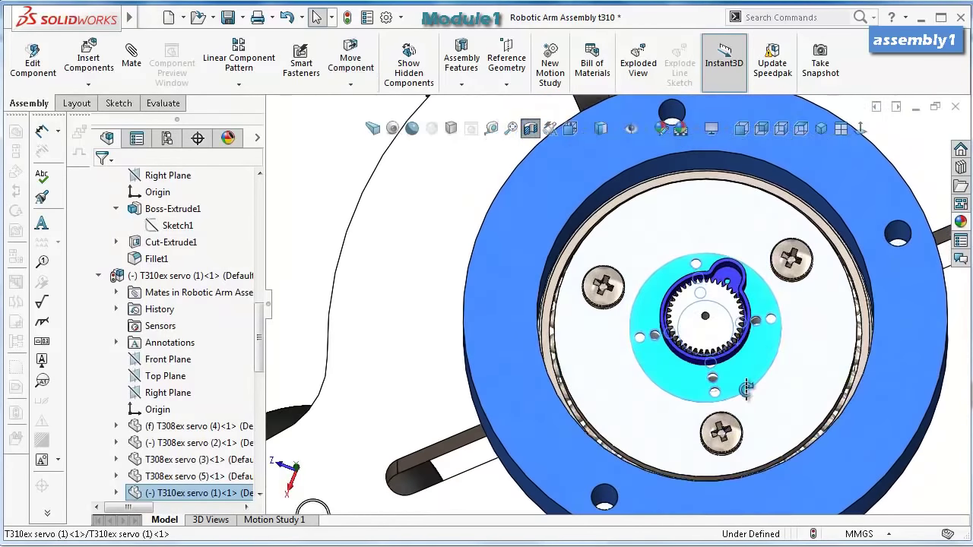
scroll(746, 388, down, 3)
middle_drag(739, 335, 736, 300)
drag(735, 300, 677, 178)
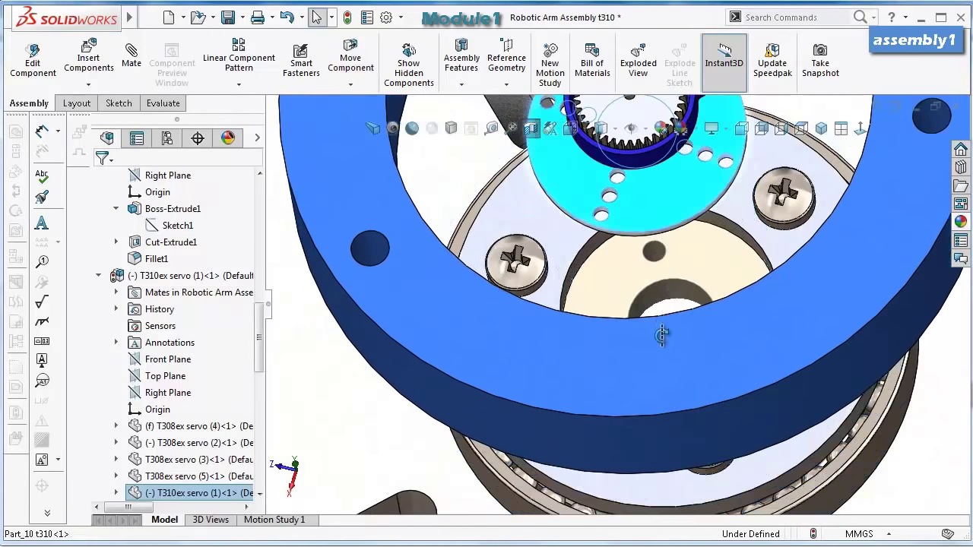
middle_drag(665, 337, 653, 281)
click(655, 283)
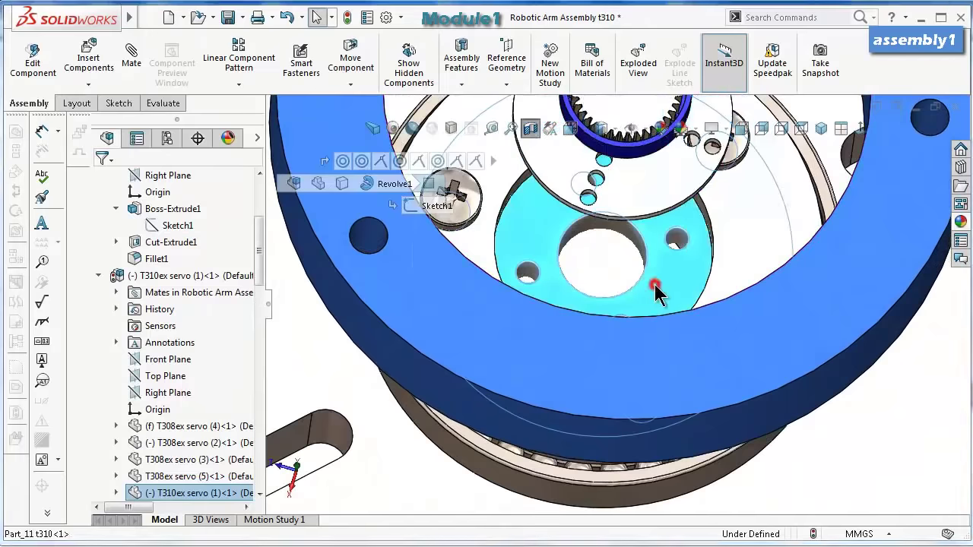
middle_drag(709, 253, 651, 333)
scroll(743, 264, up, 2)
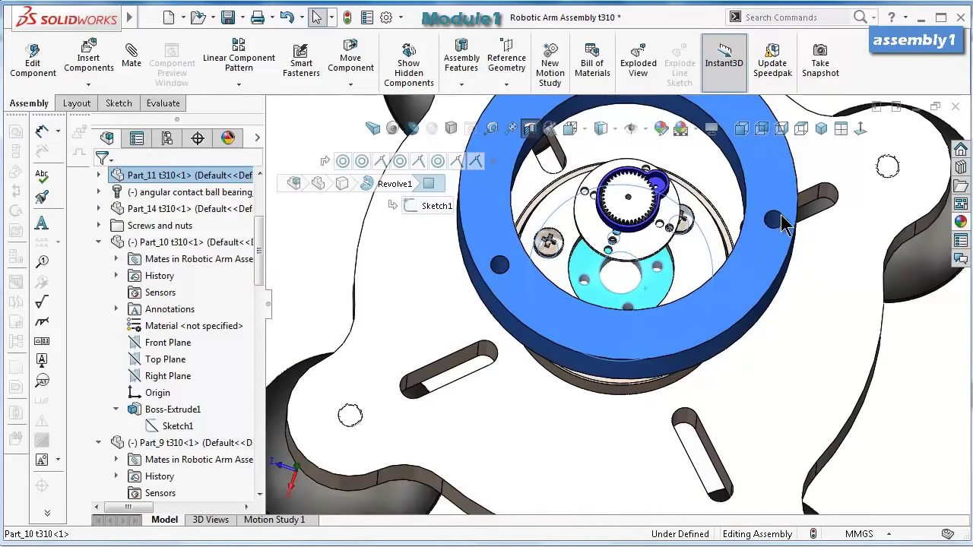
scroll(789, 228, up, 3)
click(842, 176)
scroll(672, 253, down, 5)
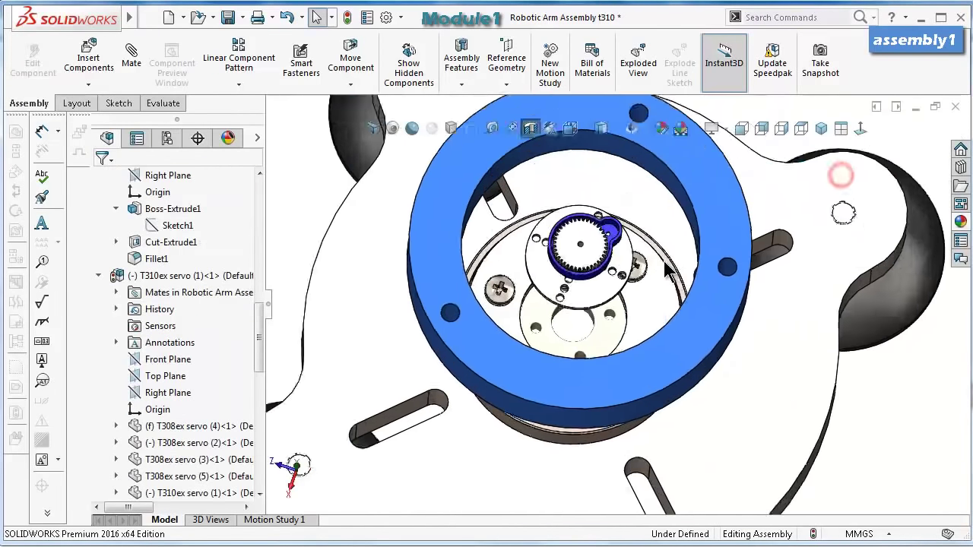
click(616, 340)
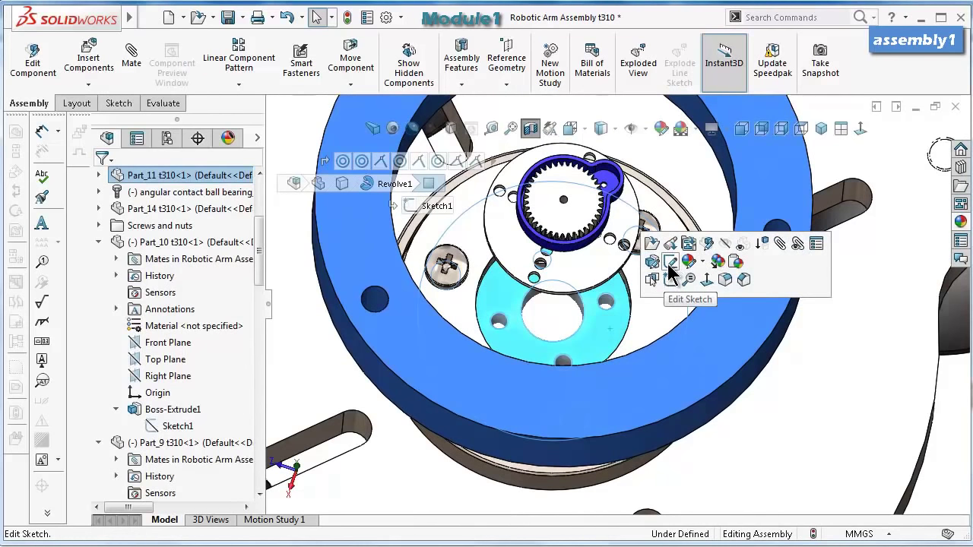
click(708, 252)
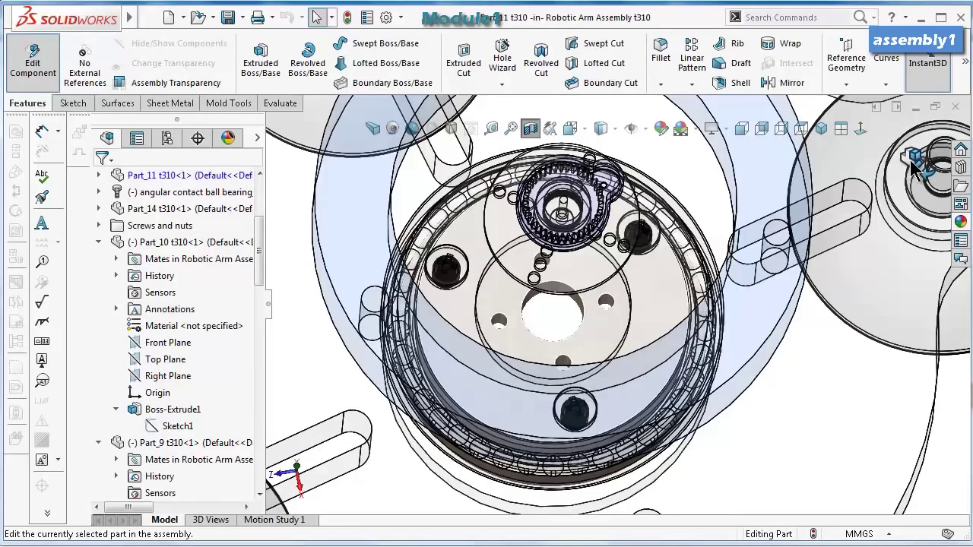
click(911, 161)
Open Part_11 t310 from the assembly in its own window to show its hole face.
click(605, 318)
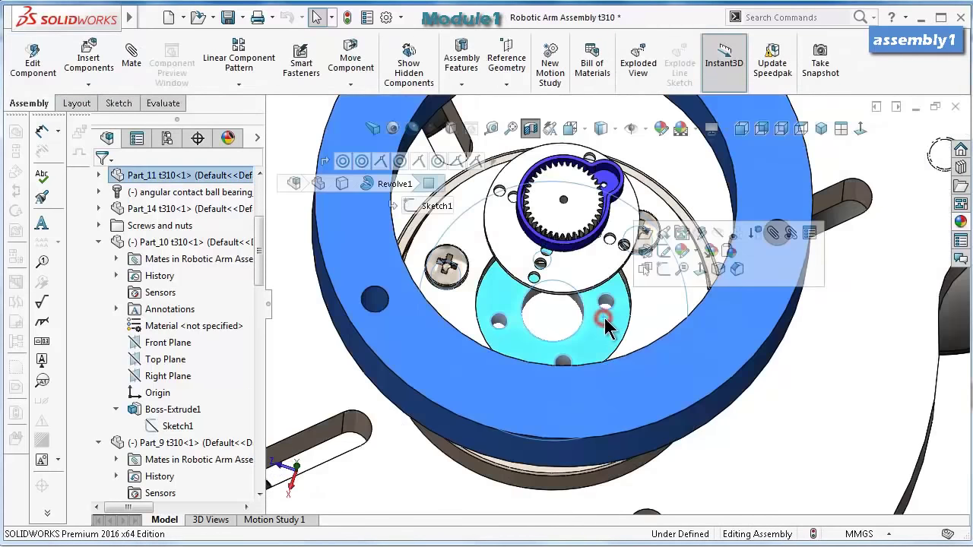
click(643, 236)
scroll(513, 245, up, 1)
middle_drag(512, 245, 508, 303)
scroll(508, 302, up, 1)
Identify the sketch behind the small holes, open Sketch2 of Cut-Extrude1 for editing and view it face-on.
click(424, 243)
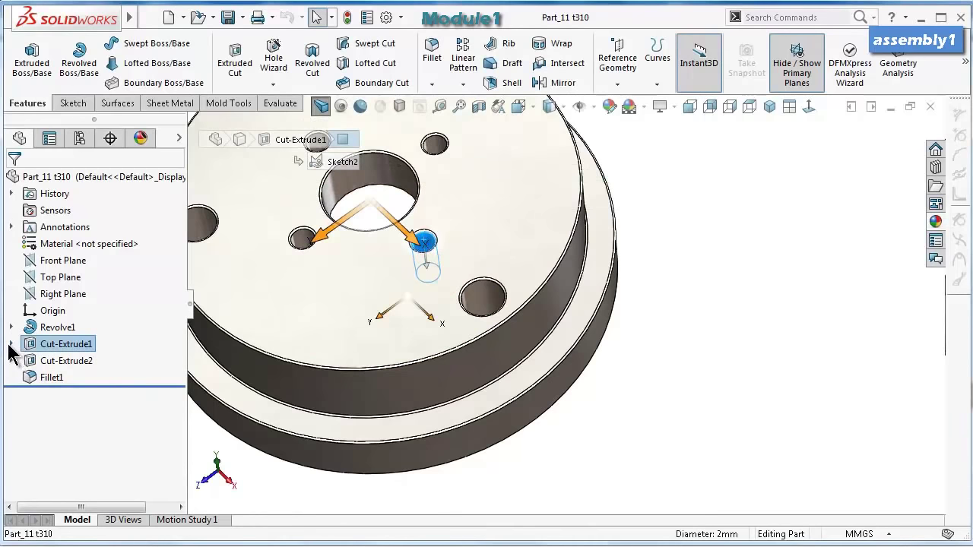
click(11, 344)
click(74, 360)
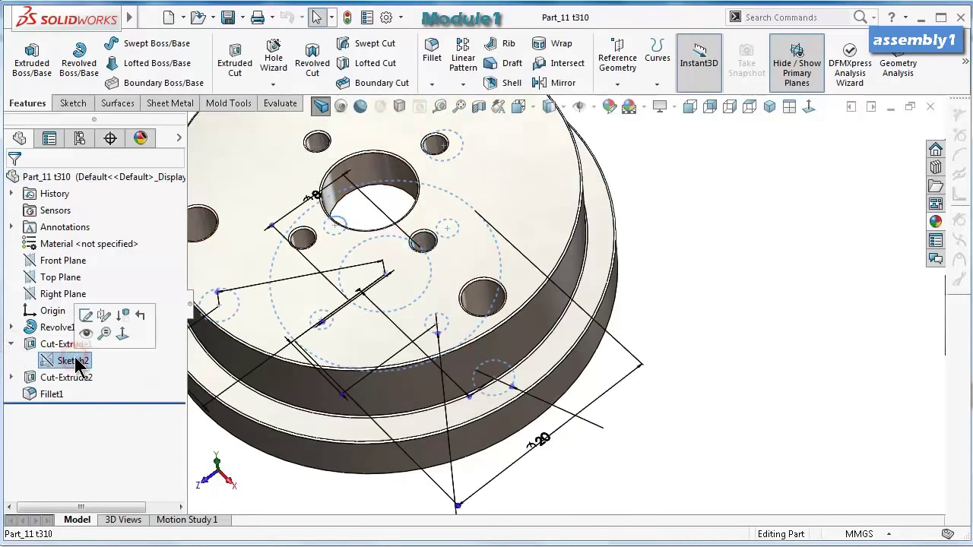
click(9, 327)
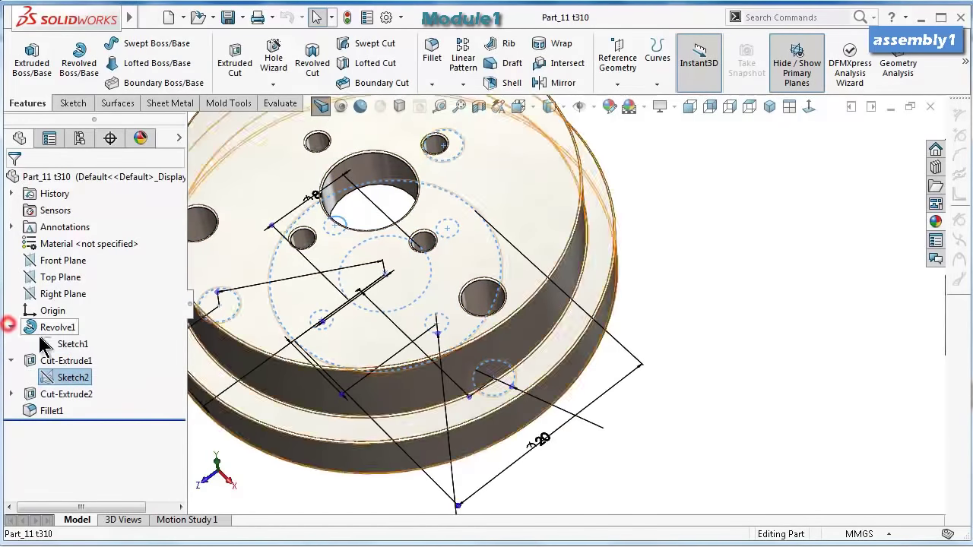
click(70, 345)
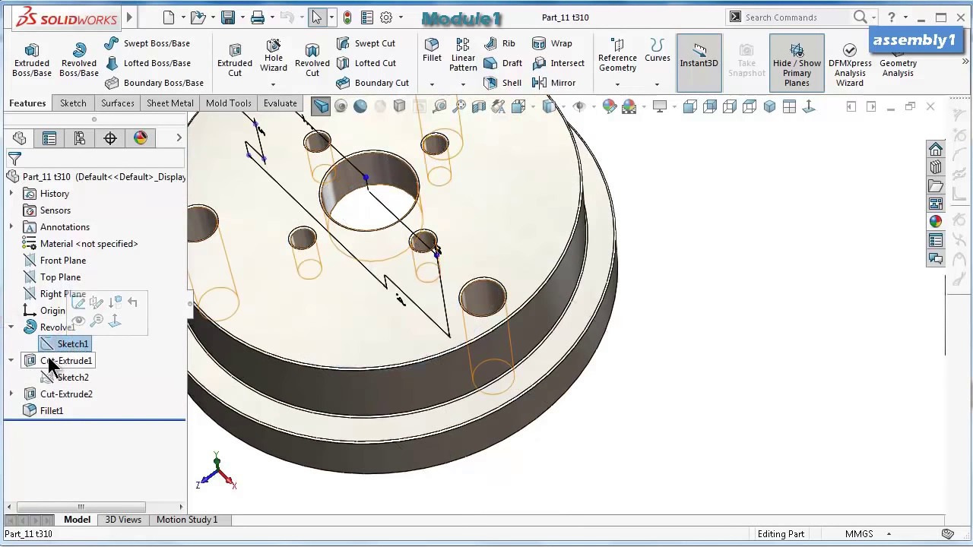
click(67, 378)
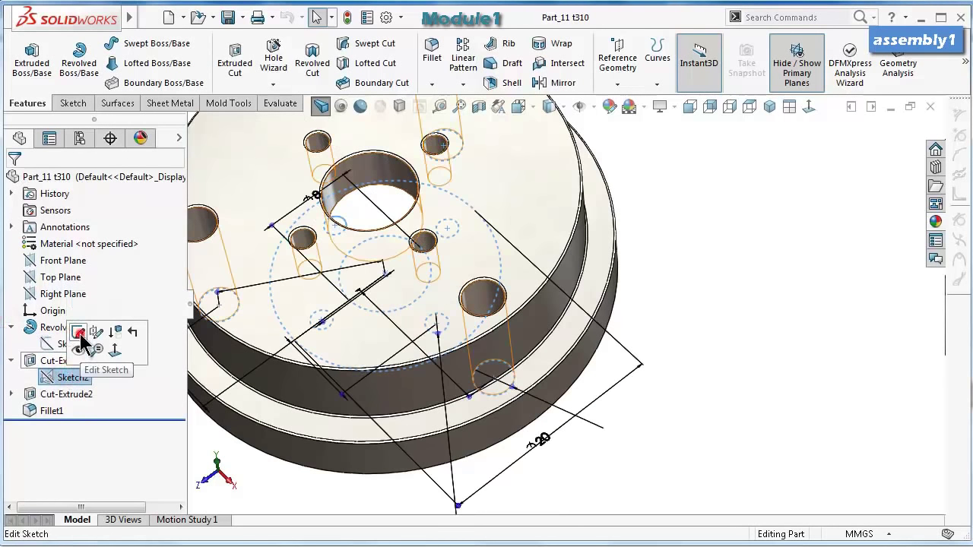
click(79, 332)
click(808, 108)
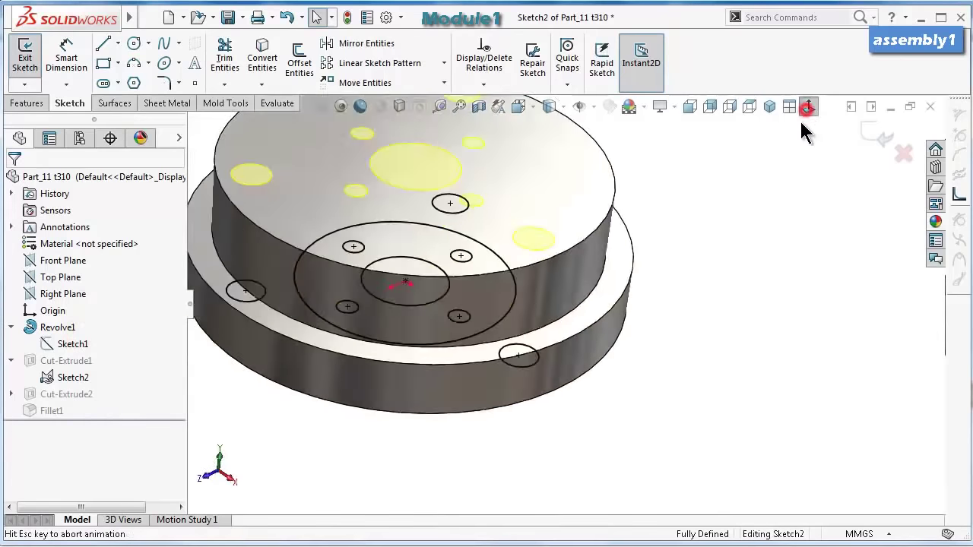
Set the horizontal distance from the centre axis to the small 2 mm hole to 6.75 mm.
scroll(593, 300, up, 1)
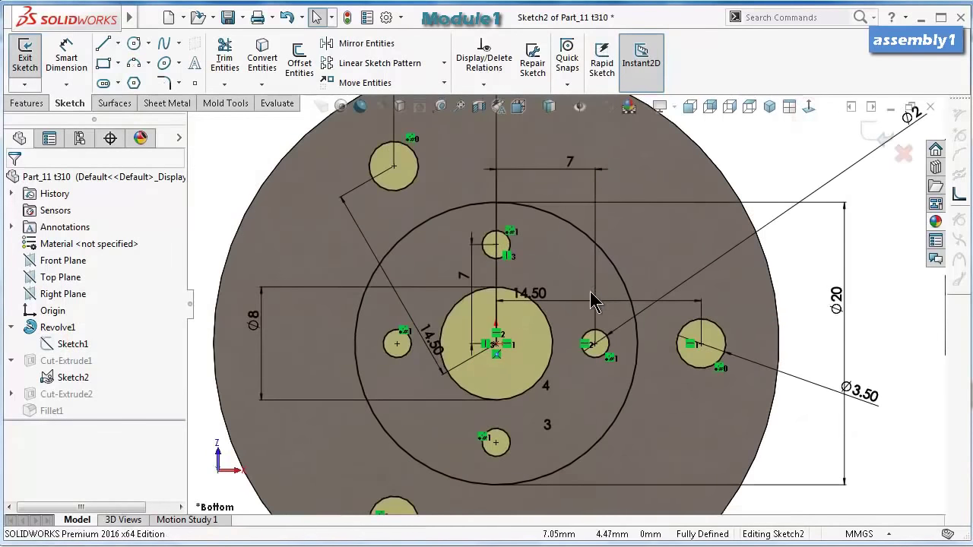
double_click(543, 181)
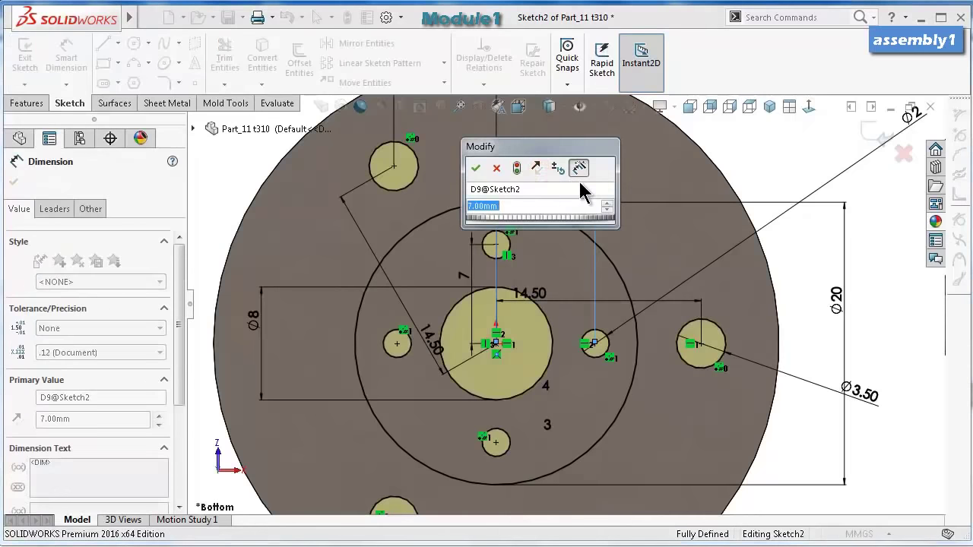
text(6.75)
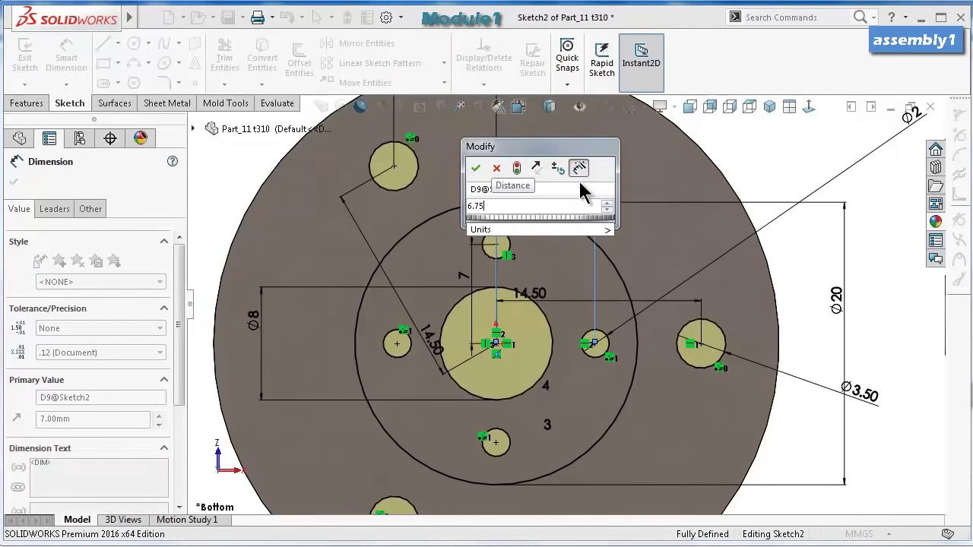
key(Return)
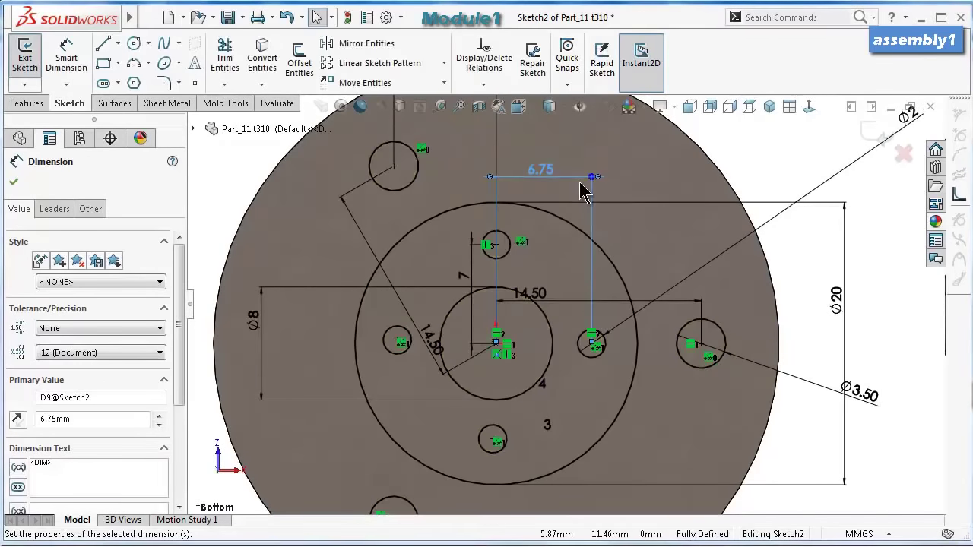
Set the small mounting holes' diameter to 1.25 mm in Sketch2 and exit the sketch.
key(f)
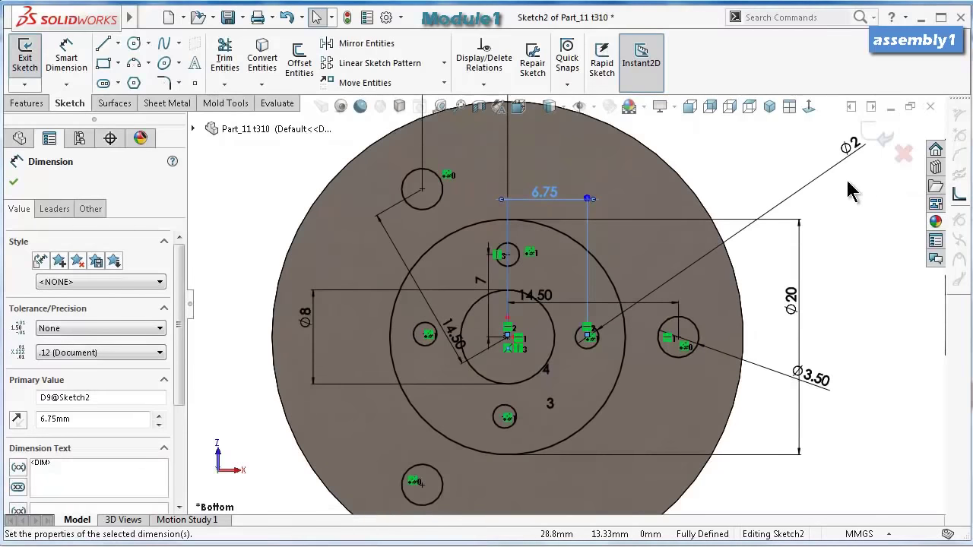
click(807, 177)
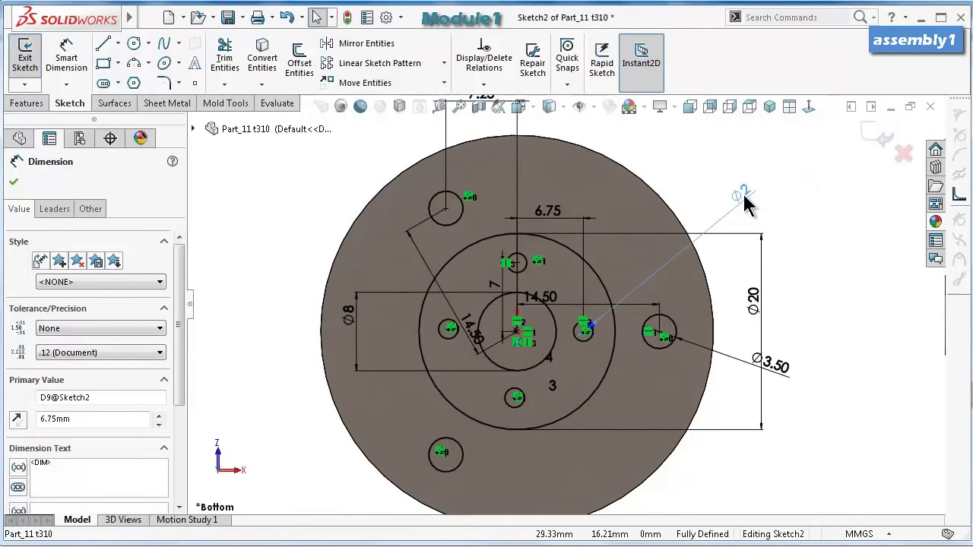
click(744, 196)
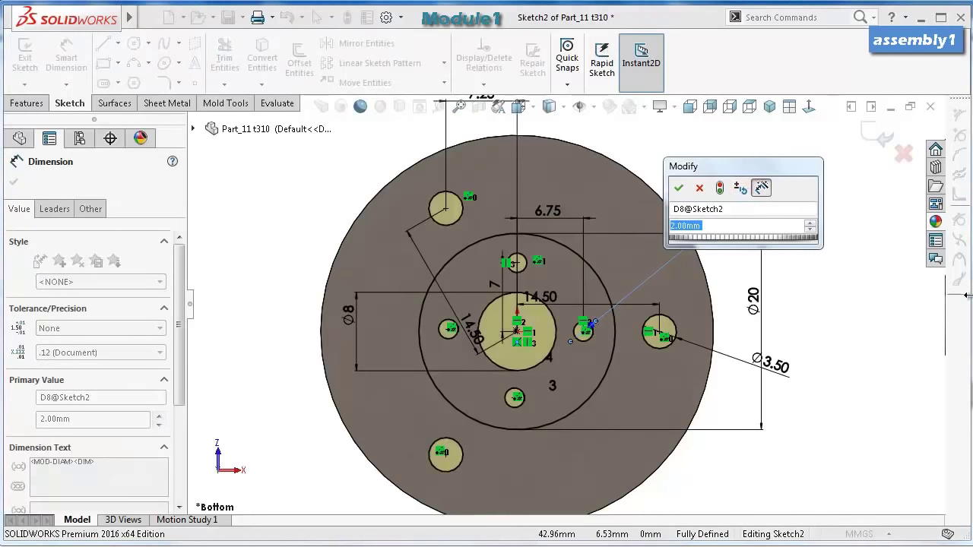
text(1)
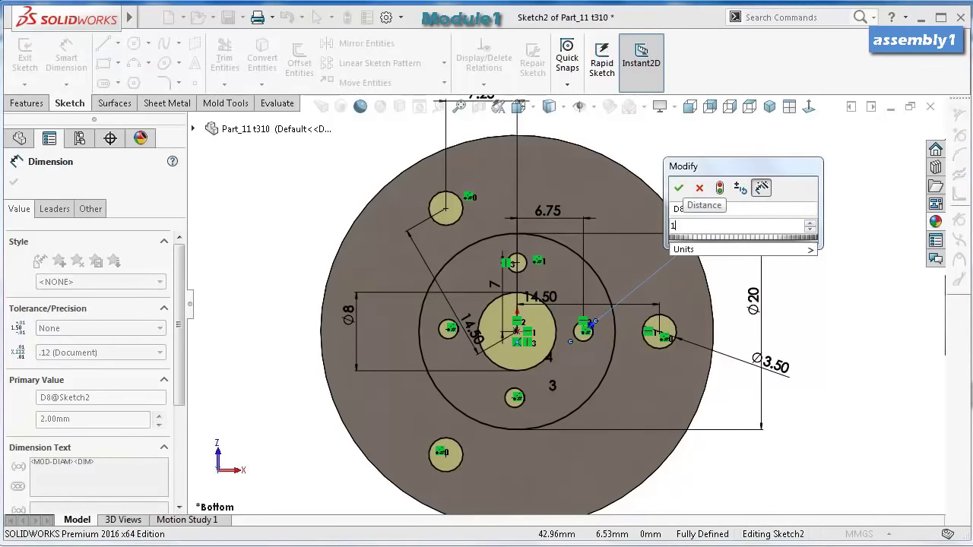
click(852, 327)
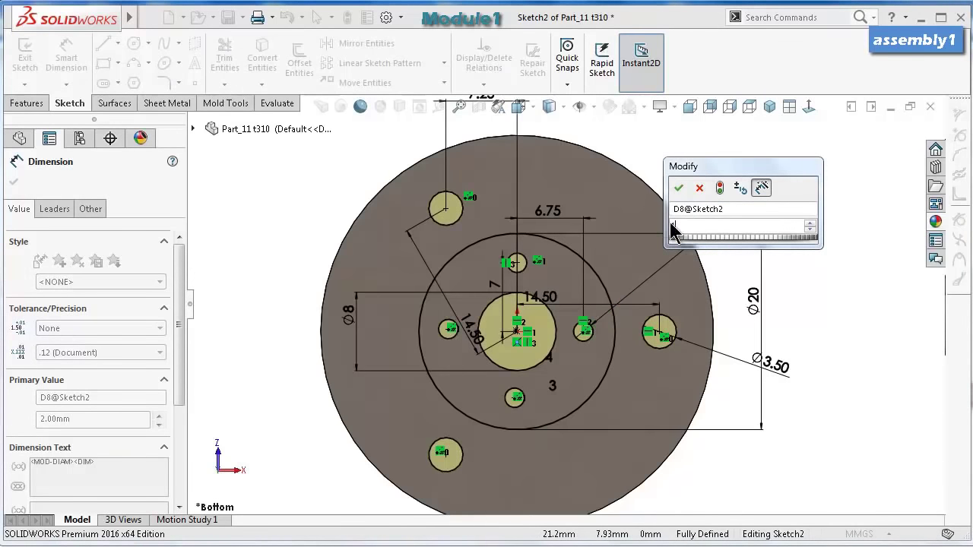
text(.25)
key(Return)
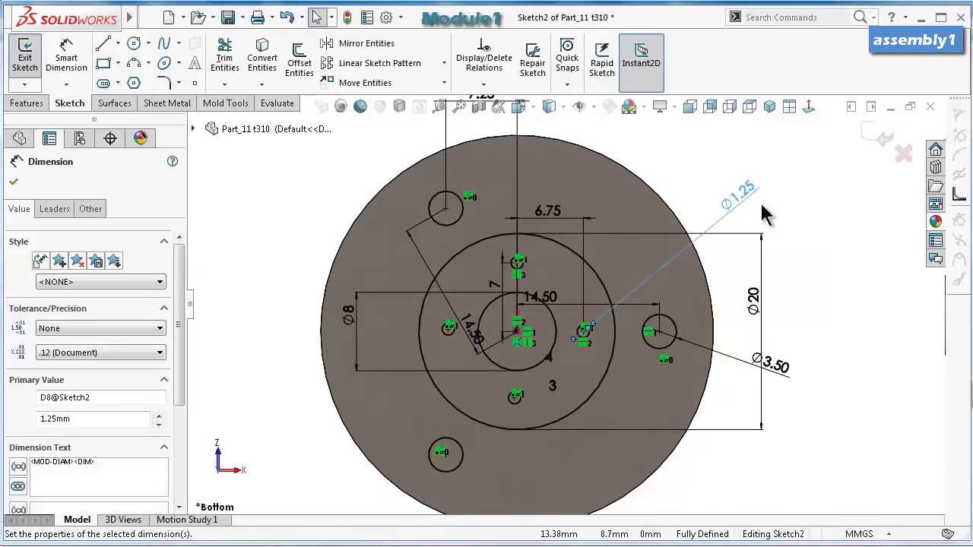
click(872, 137)
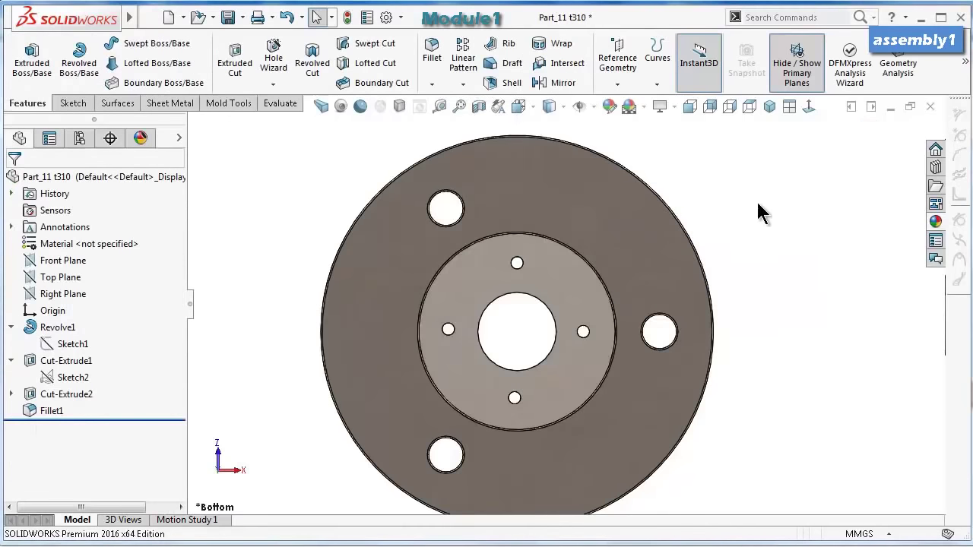
Look over the resized holes from Part_11's other face and return to the Robotic Arm Assembly.
middle_drag(758, 204, 539, 251)
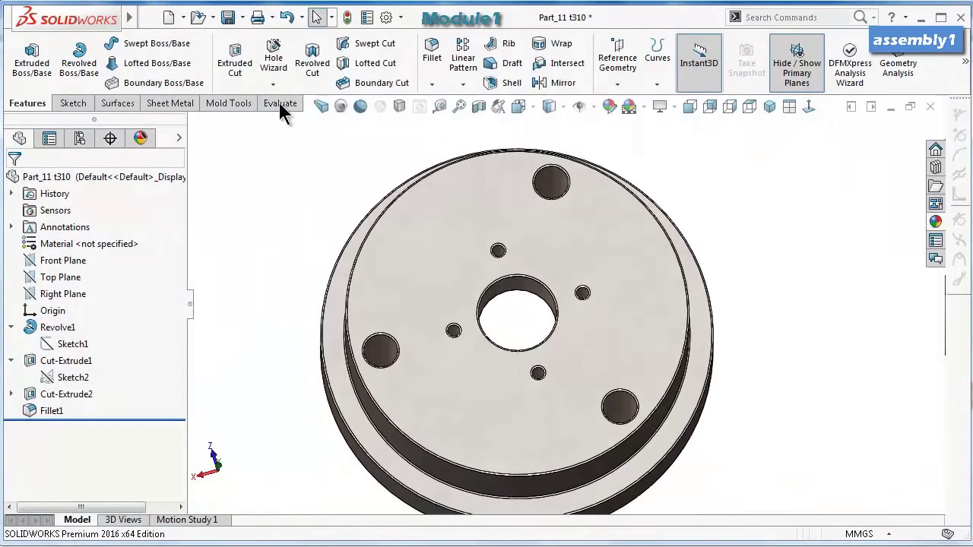
click(892, 106)
click(170, 118)
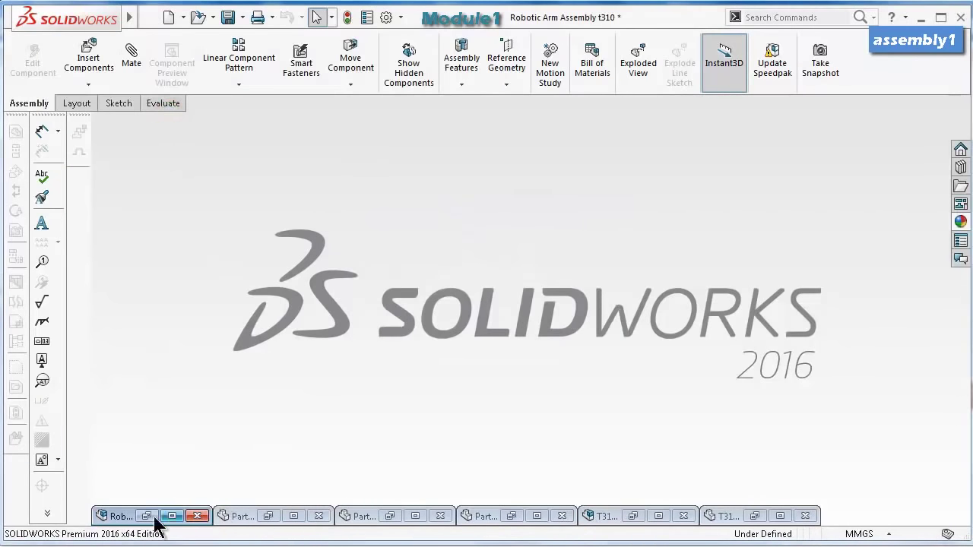
double_click(120, 517)
Try to add a concentric mate between a hole edge of the horn disc and a small hole in Part_11.
scroll(576, 278, down, 5)
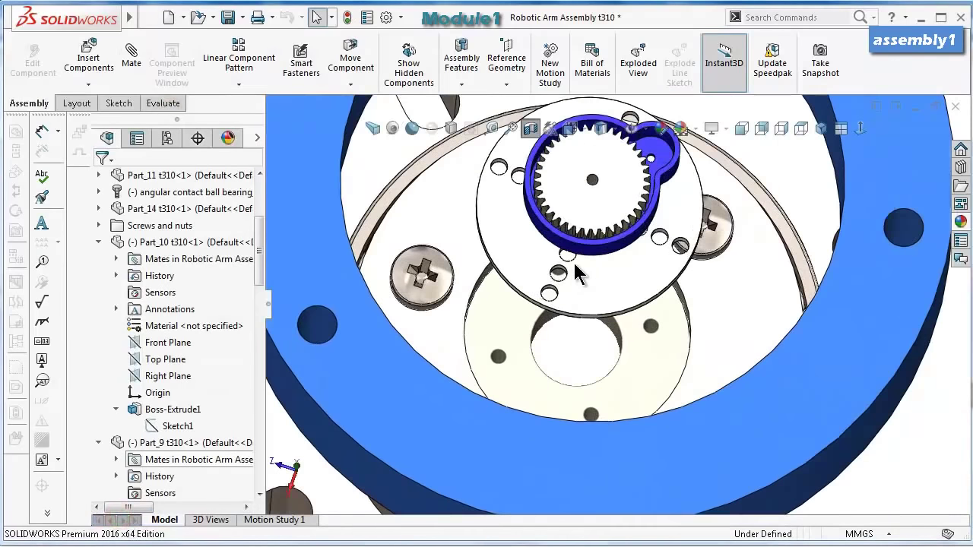
scroll(574, 292, down, 3)
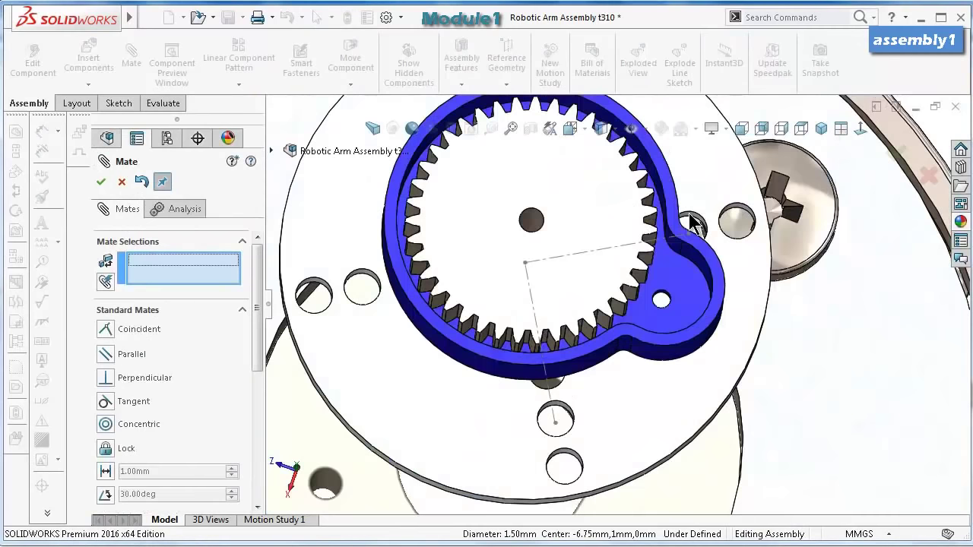
click(690, 222)
mouse_move(694, 380)
middle_down()
mouse_move(678, 346)
mouse_move(684, 376)
middle_up()
click(656, 420)
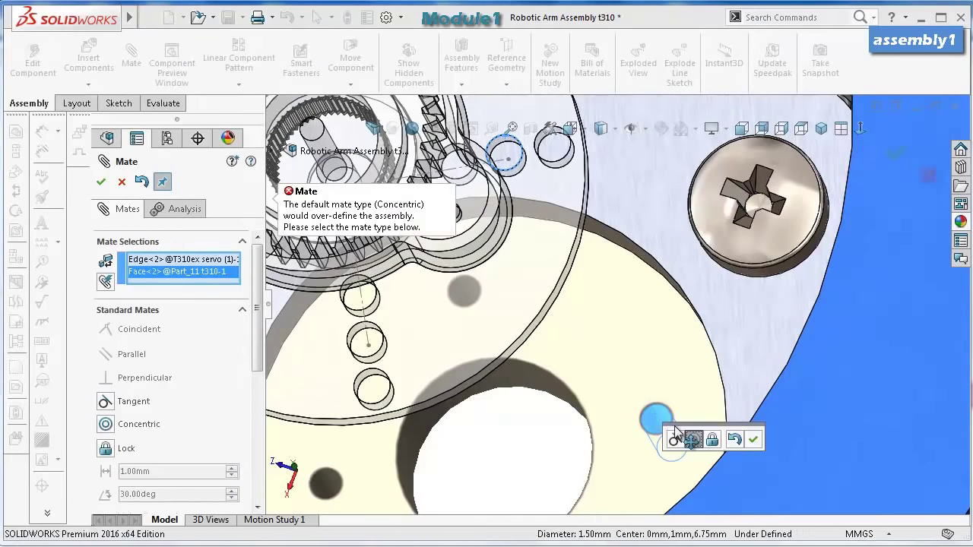
click(123, 181)
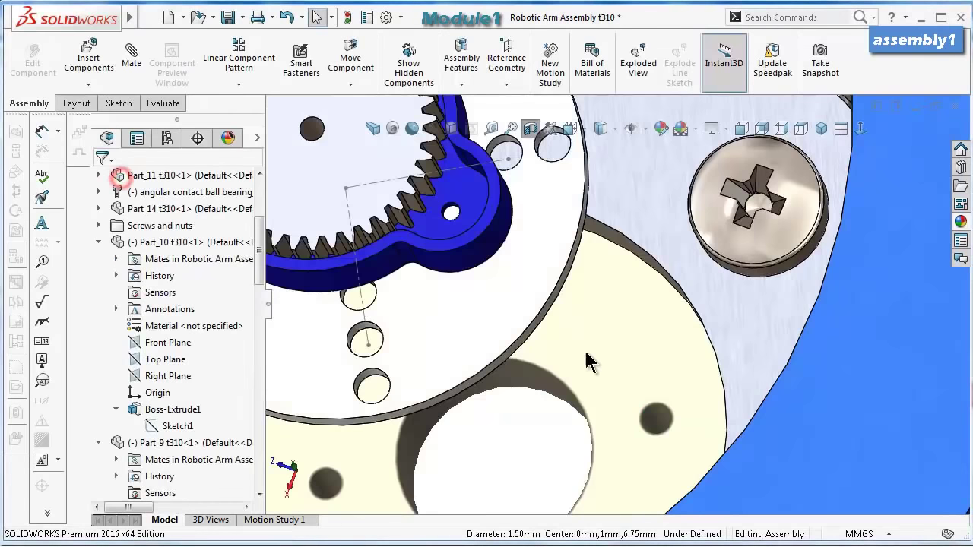
Test how freely the horn disc, Part_11 and the servo body can be moved in the sectioned assembly.
scroll(604, 363, up, 5)
middle_drag(606, 371, 612, 378)
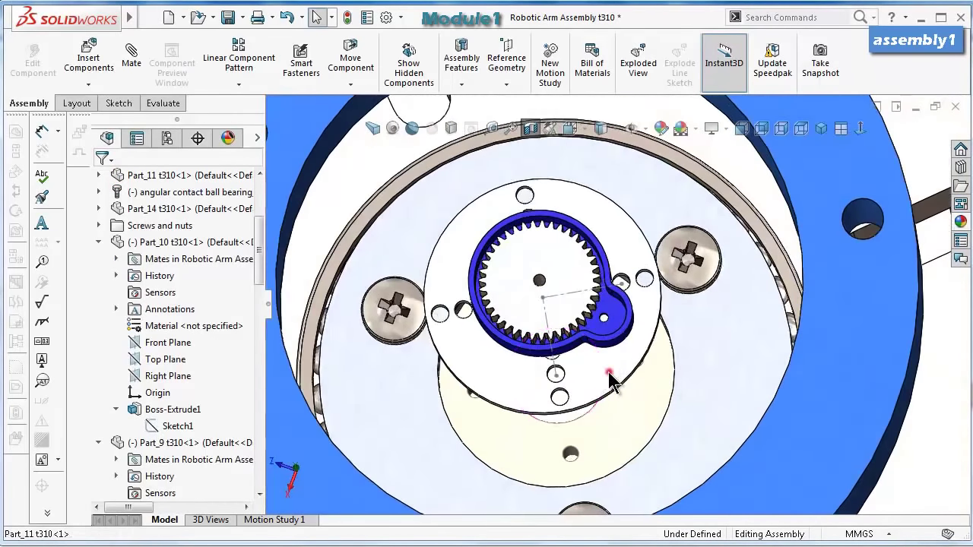
click(610, 381)
drag(602, 370, 605, 324)
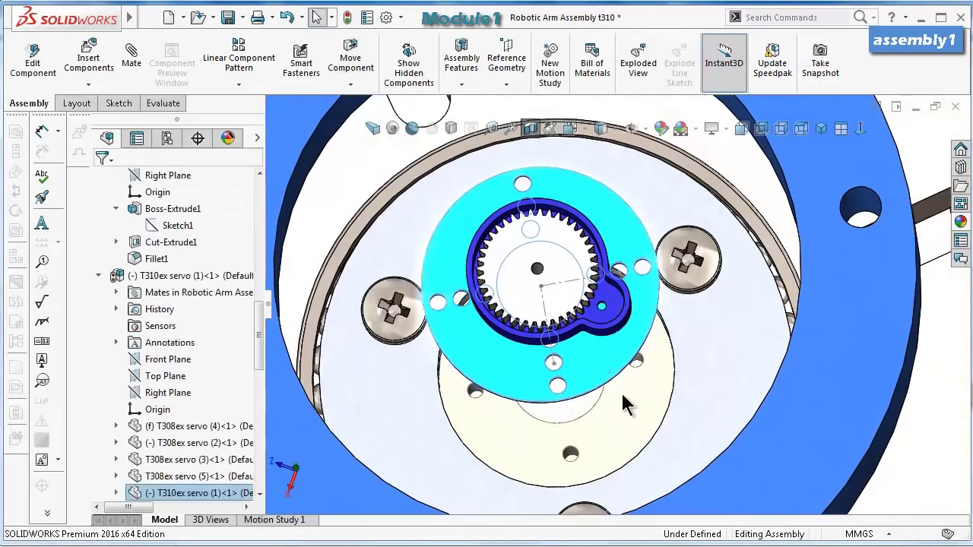
drag(623, 407, 637, 398)
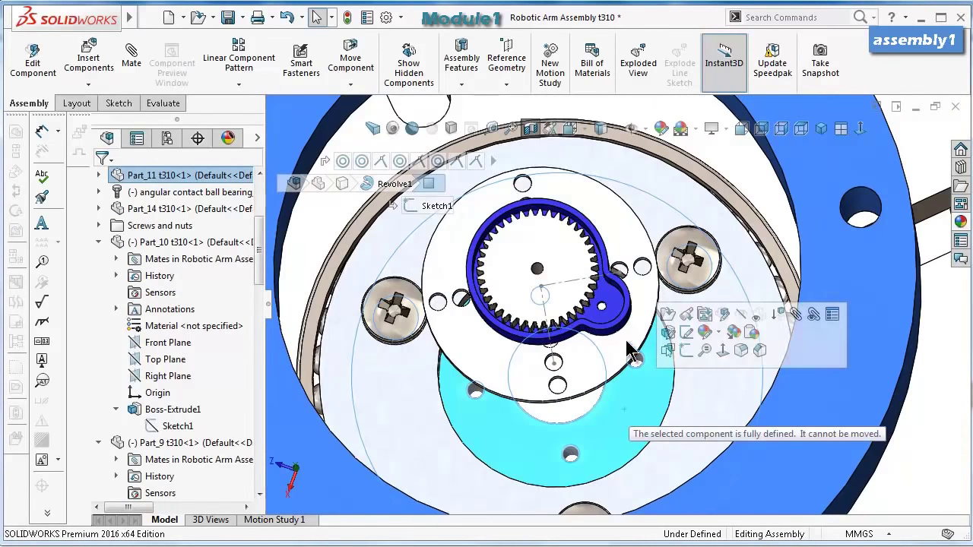
drag(604, 323, 642, 385)
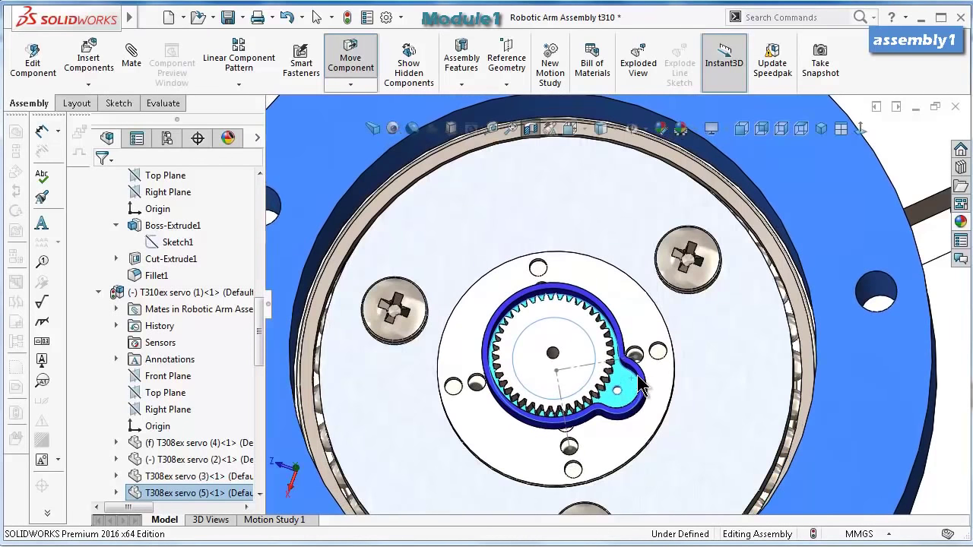
key(Escape)
Turn off the section view, select the Part_9 plate and rebuild the assembly.
scroll(644, 389, up, 2)
scroll(654, 303, up, 2)
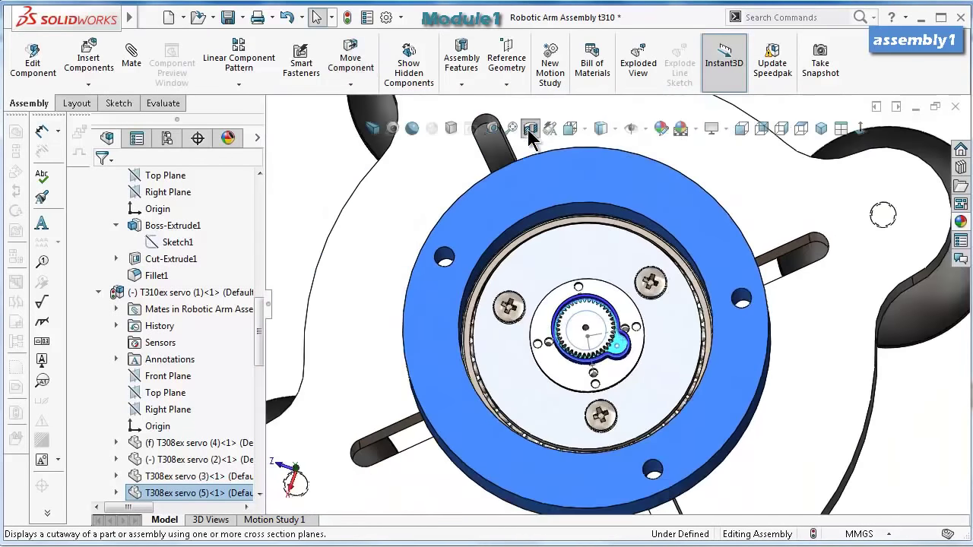
click(530, 130)
click(746, 294)
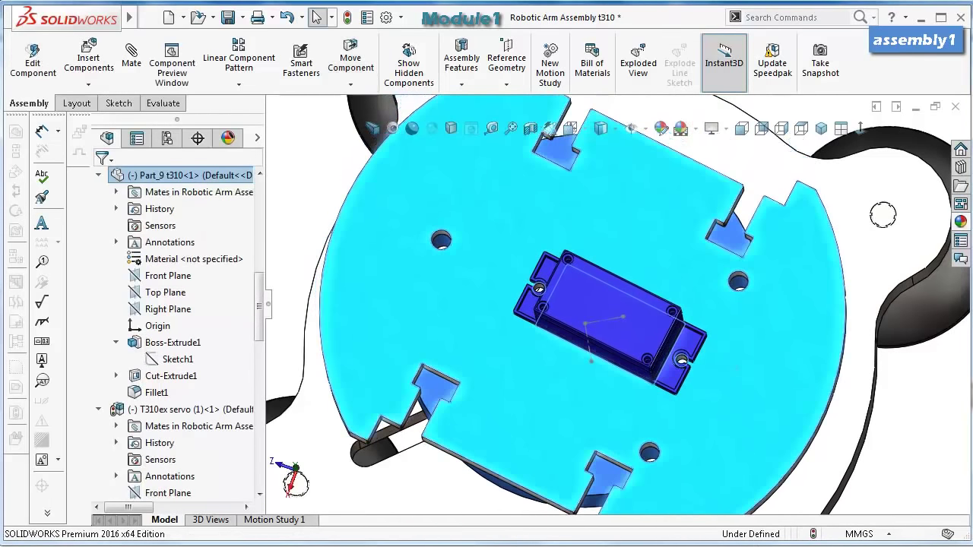
click(343, 17)
Set the T310ex servo (1) subassembly to solve as Flexible in its component properties.
mouse_move(262, 305)
mouse_down()
mouse_move(257, 372)
mouse_move(260, 308)
mouse_up()
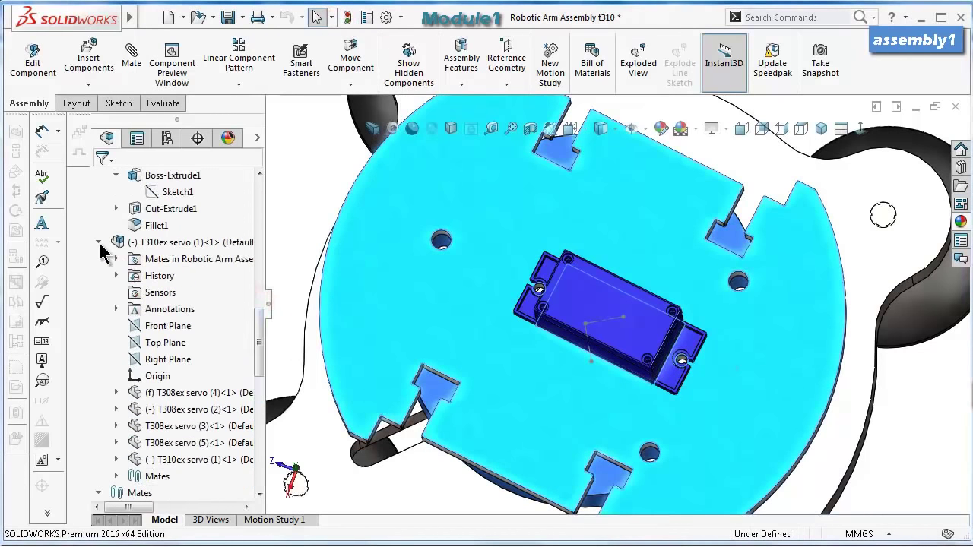
click(97, 240)
click(99, 259)
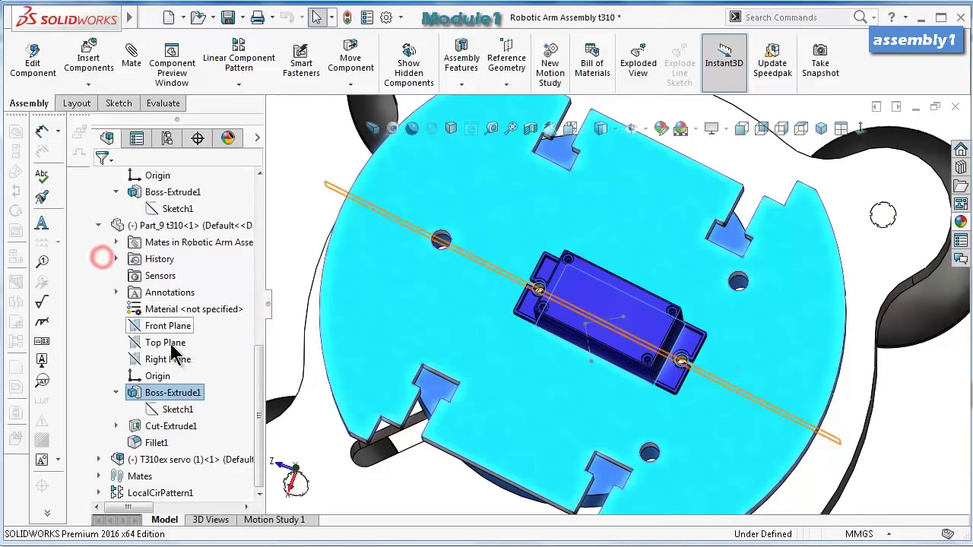
click(210, 464)
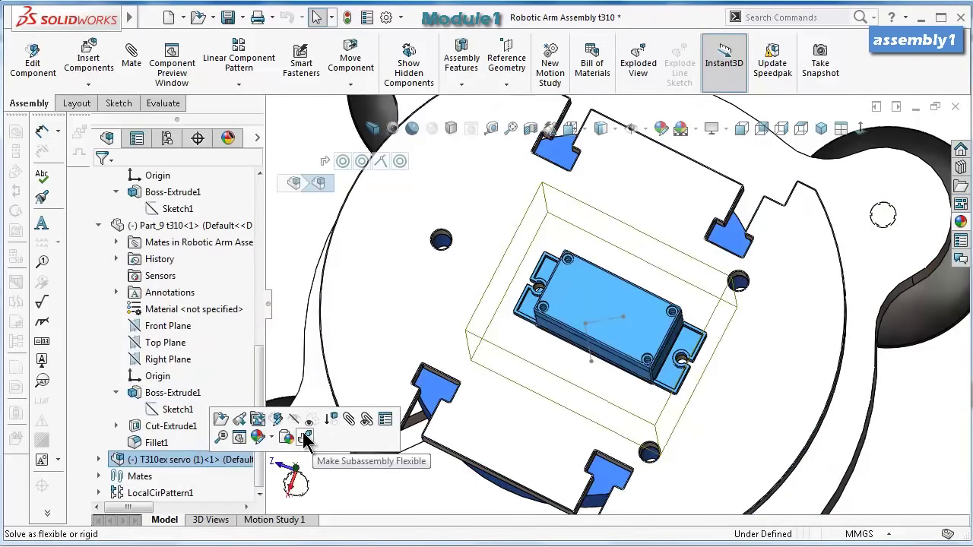
click(386, 421)
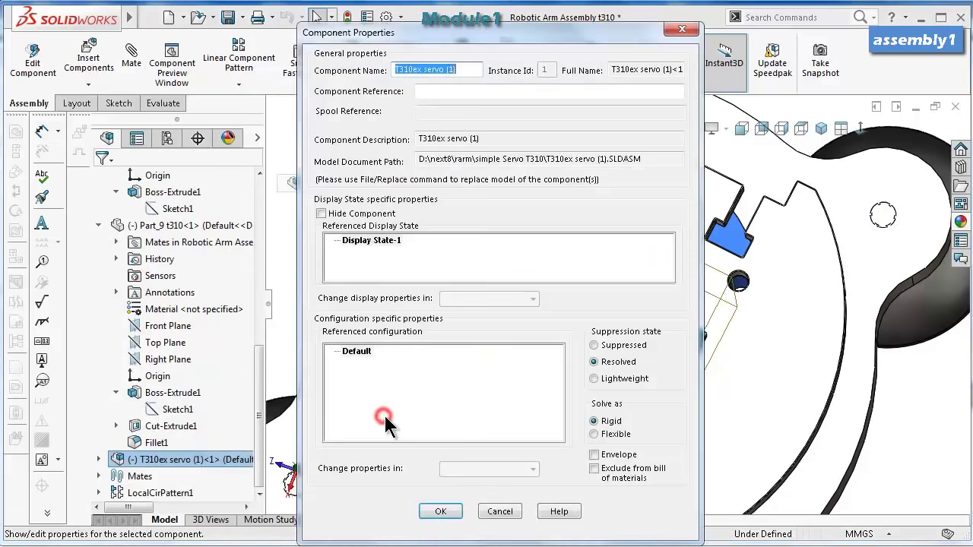
click(596, 434)
click(441, 511)
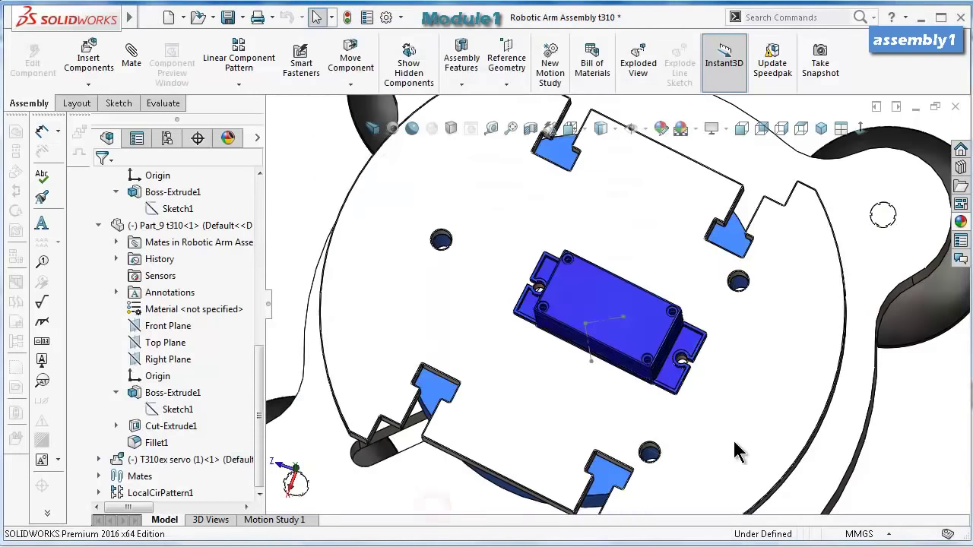
Turn the Part_9 plate to check that the servo body rotates with it.
drag(735, 452, 541, 350)
scroll(543, 340, up, 3)
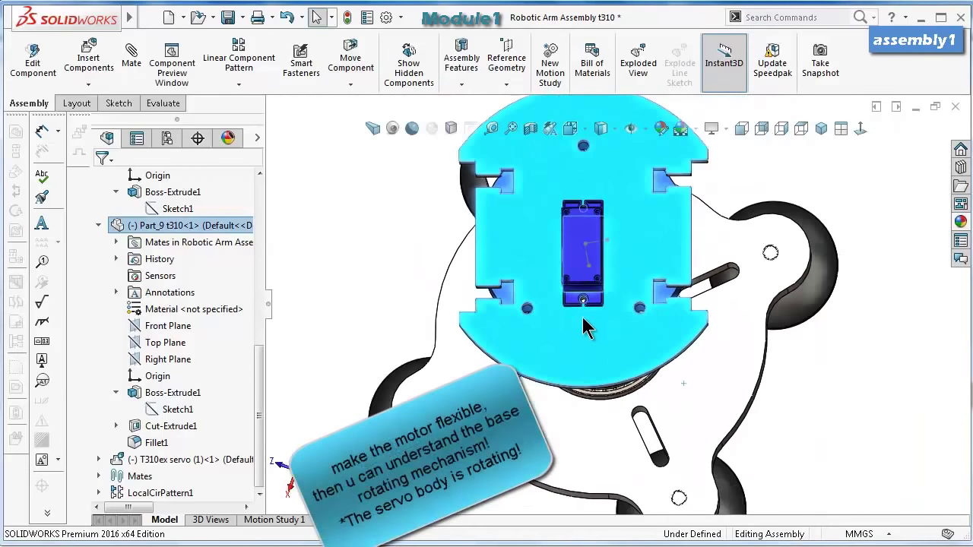
scroll(583, 317, down, 3)
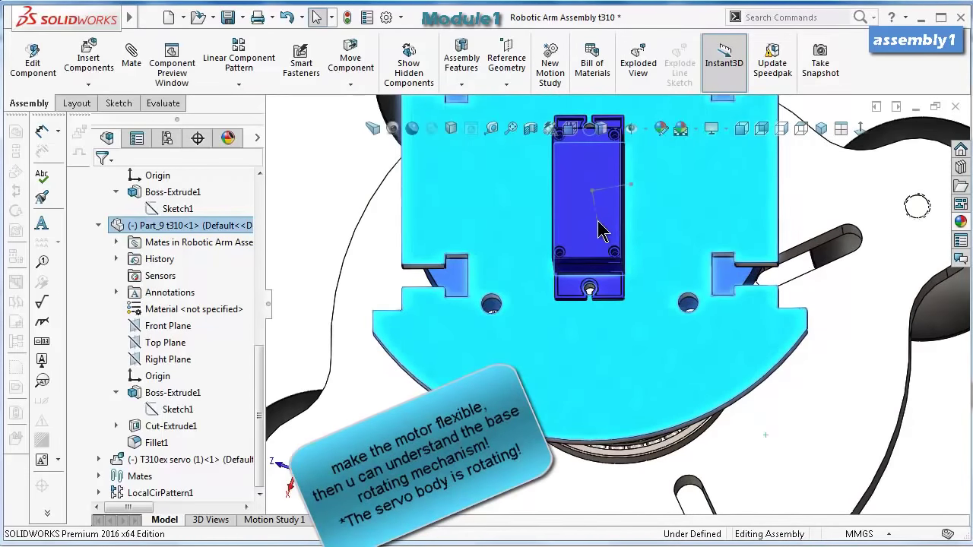
click(600, 228)
click(658, 177)
scroll(543, 188, up, 3)
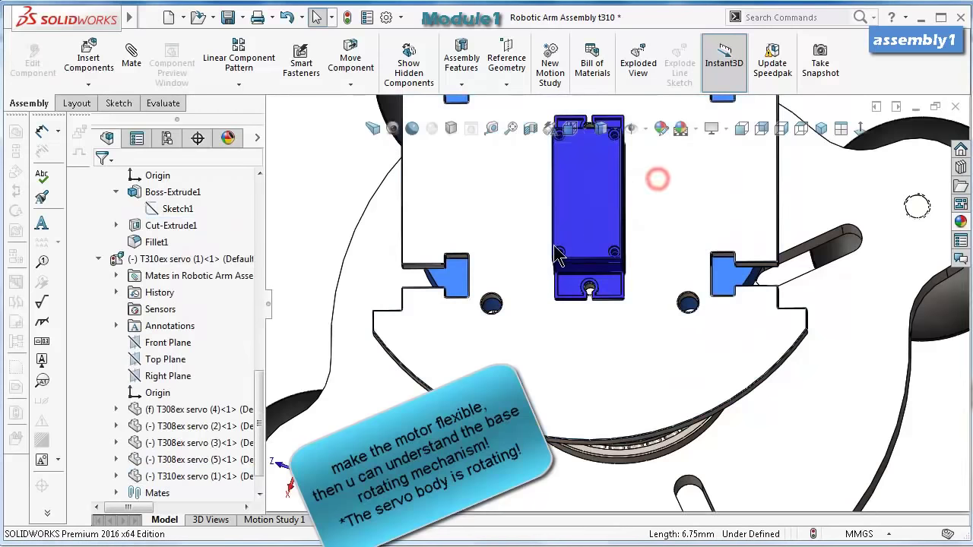
Section the assembly with a planar cut at Part_9's face and move Part_10 to check the servo's motion relative to the horn disc.
click(530, 129)
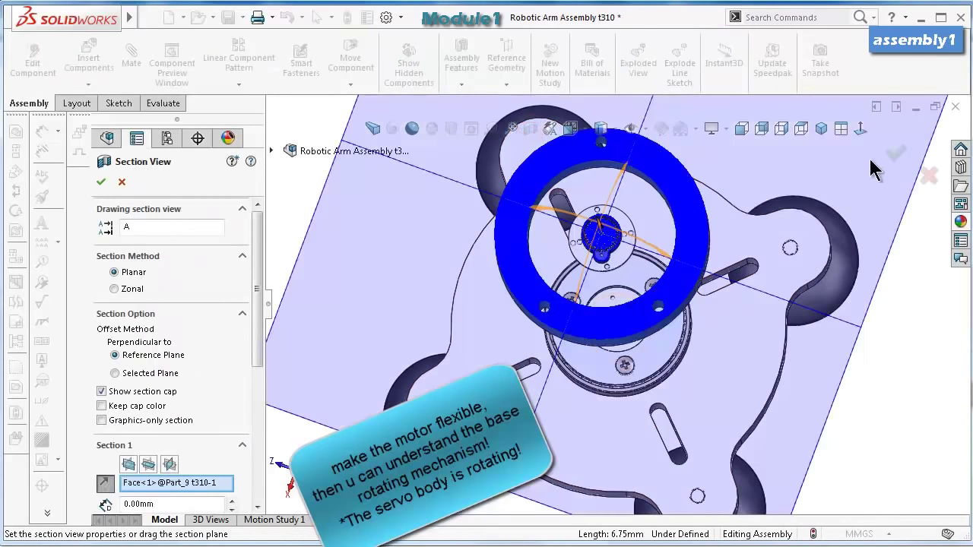
click(893, 152)
scroll(675, 233, down, 3)
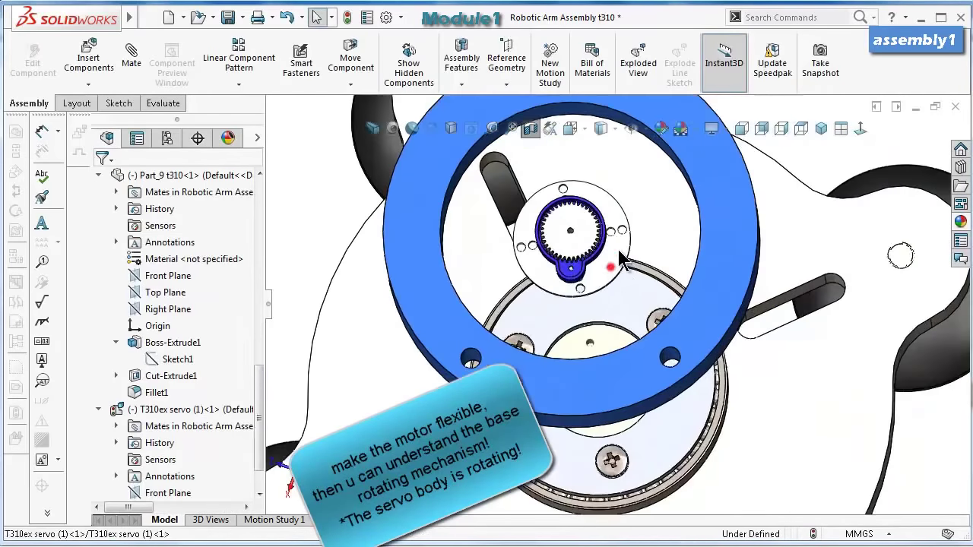
drag(622, 260, 610, 369)
drag(727, 395, 647, 398)
scroll(631, 354, down, 3)
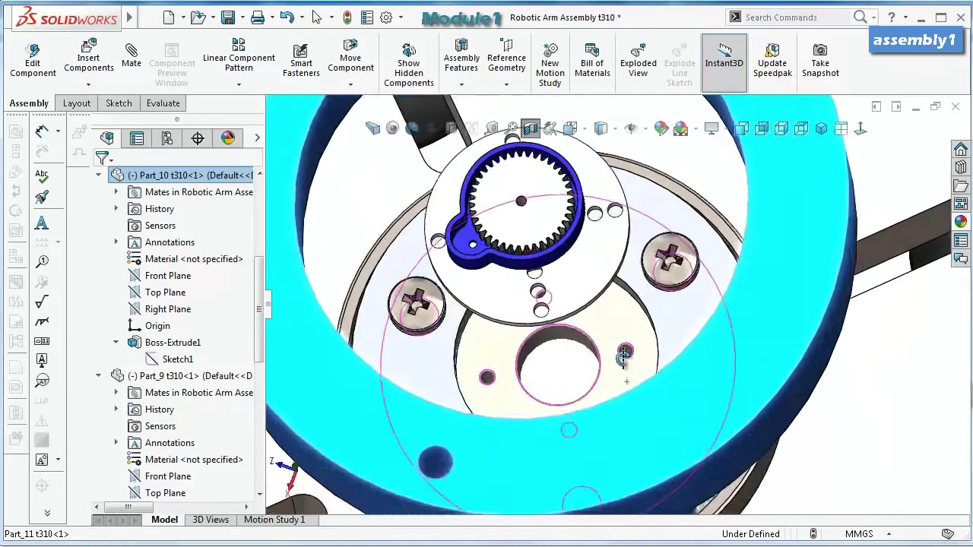
Add a coincident mate between the servo horn disc's flat face and the recessed mounting face of Part_11.
middle_drag(623, 358, 427, 257)
click(403, 243)
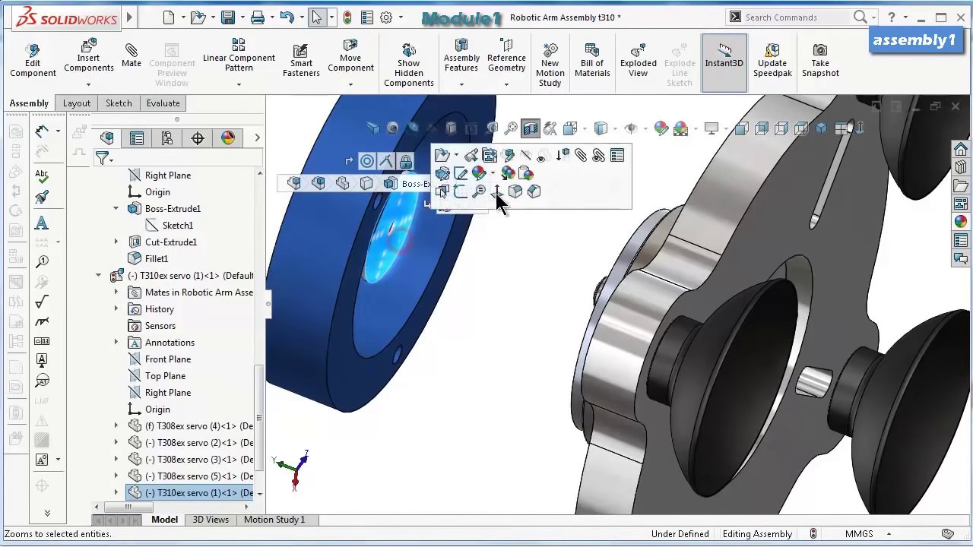
click(580, 157)
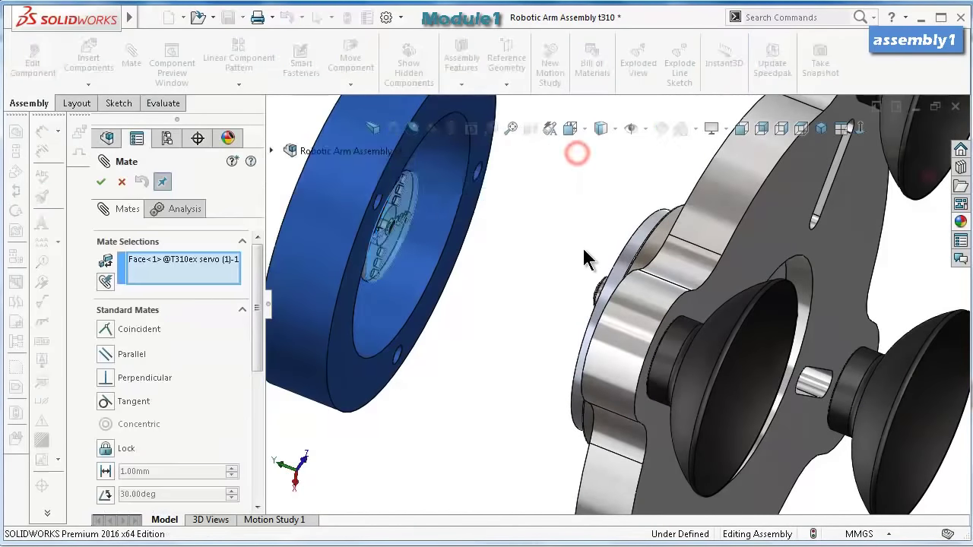
middle_drag(647, 289, 386, 275)
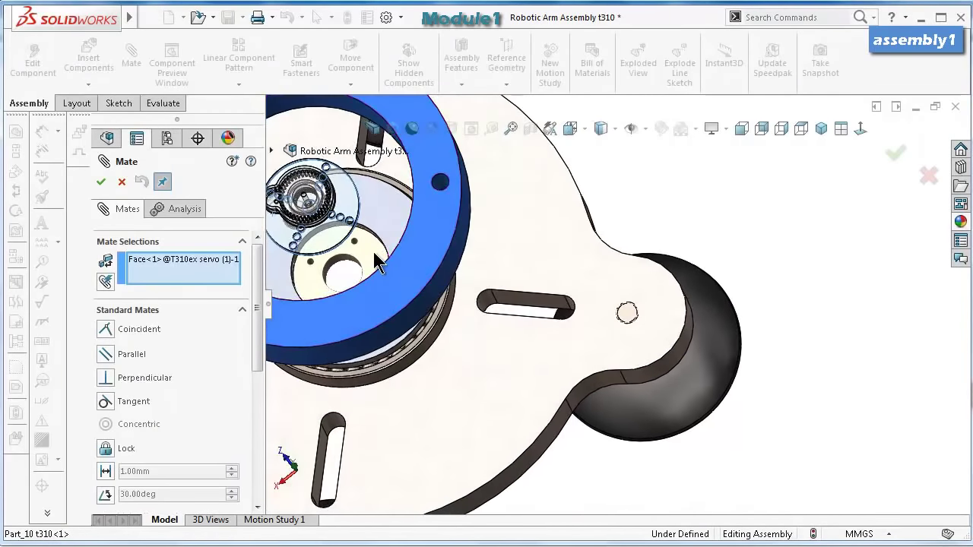
click(374, 255)
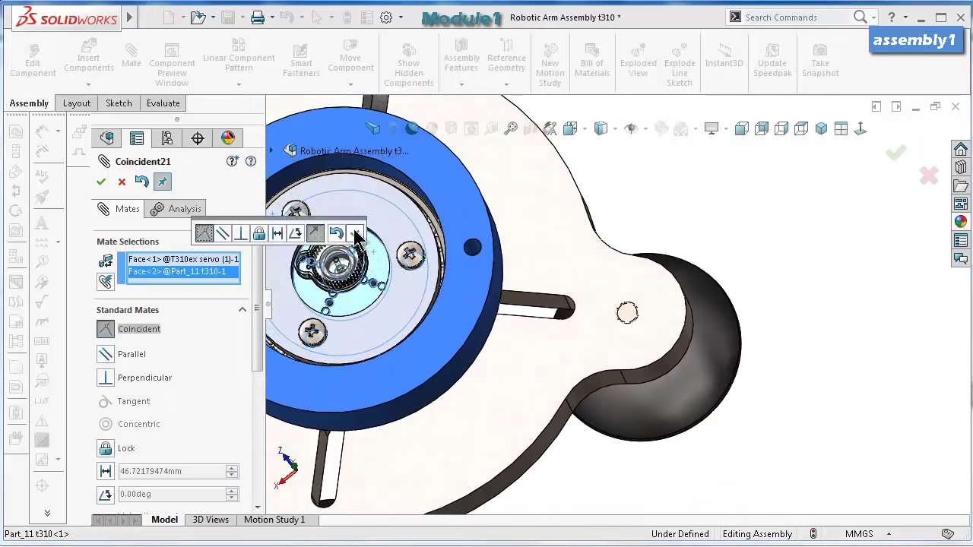
scroll(352, 263, down, 7)
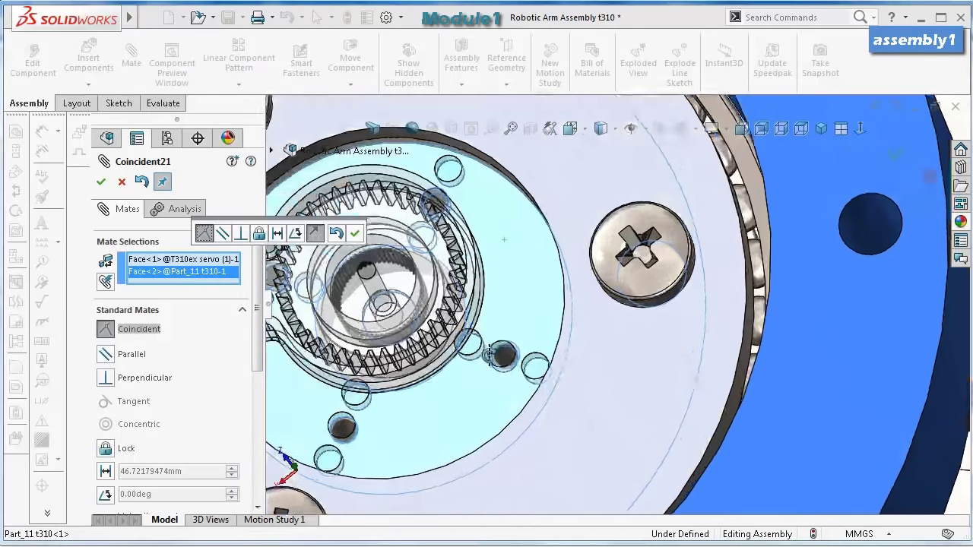
middle_drag(460, 338, 496, 370)
click(355, 234)
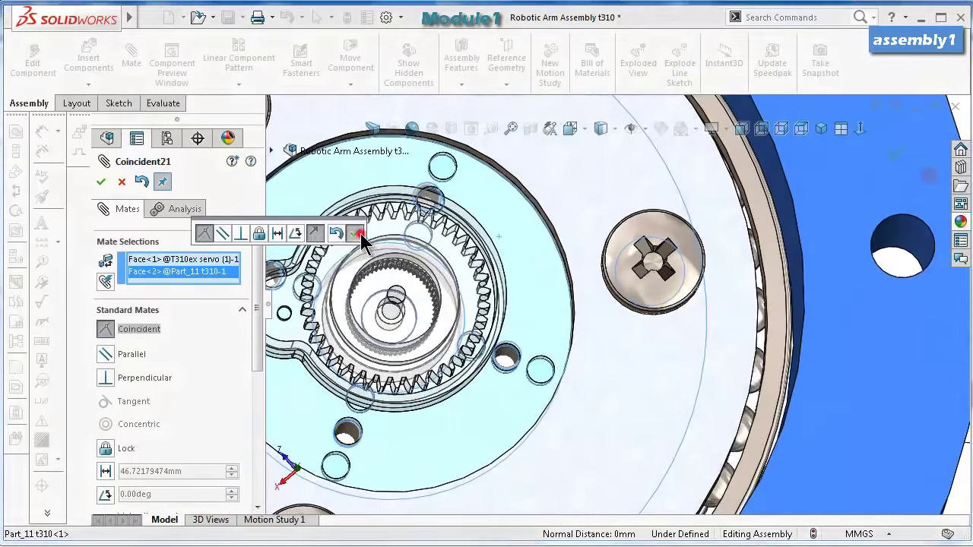
Turn the Part_10 ring and the servo's sectioned housing to check how they rotate about the horn disc.
mouse_move(478, 317)
middle_down()
mouse_move(431, 333)
mouse_move(467, 317)
mouse_move(468, 342)
middle_up()
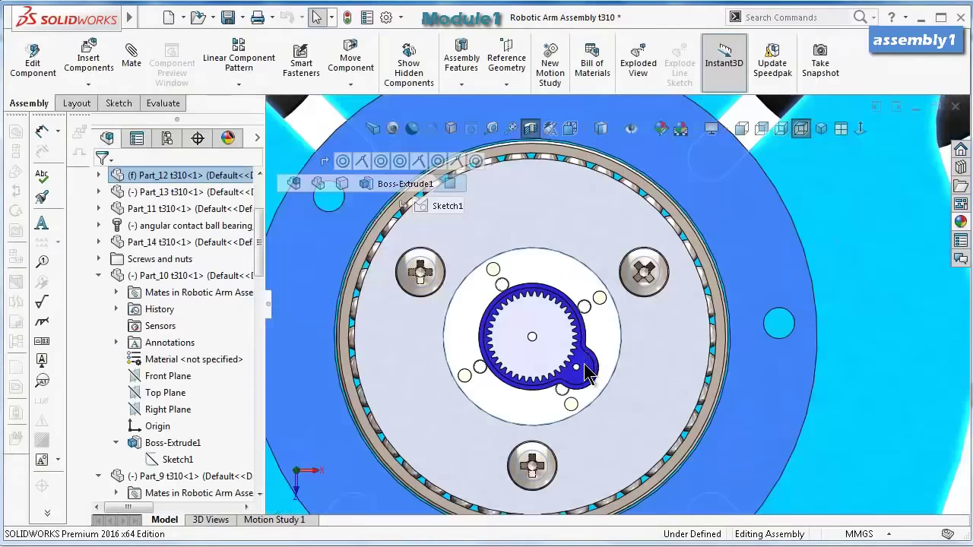
drag(577, 363, 524, 326)
scroll(680, 354, up, 5)
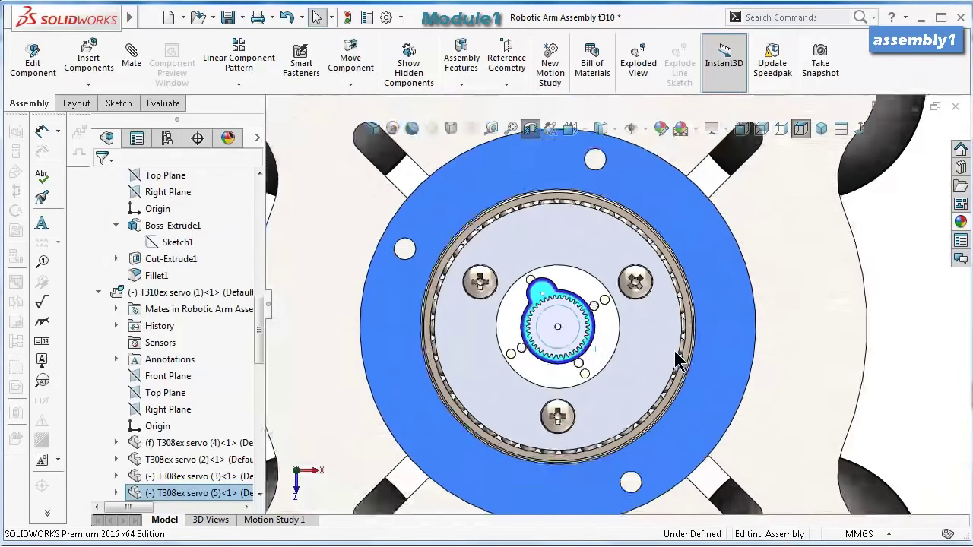
middle_drag(762, 332, 733, 261)
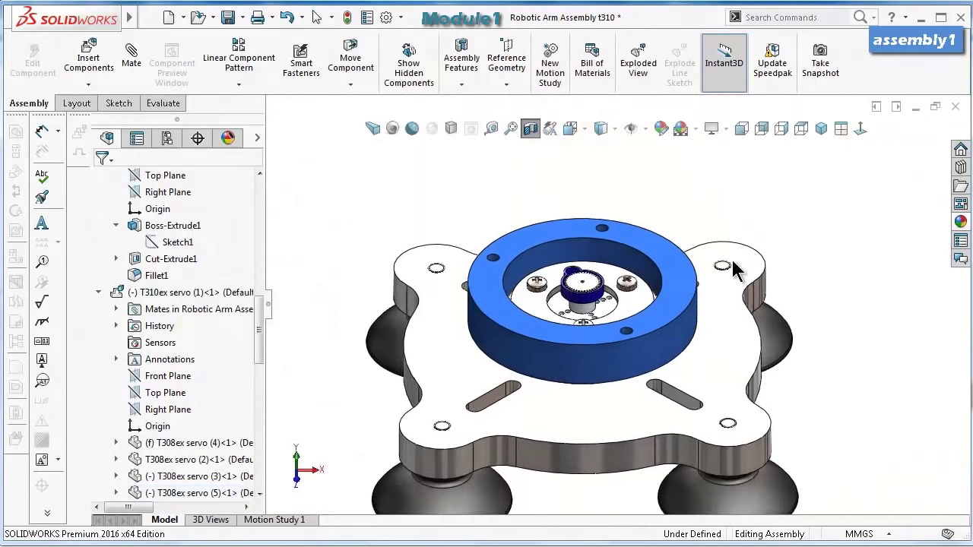
scroll(733, 262, down, 2)
click(587, 383)
drag(564, 303, 561, 309)
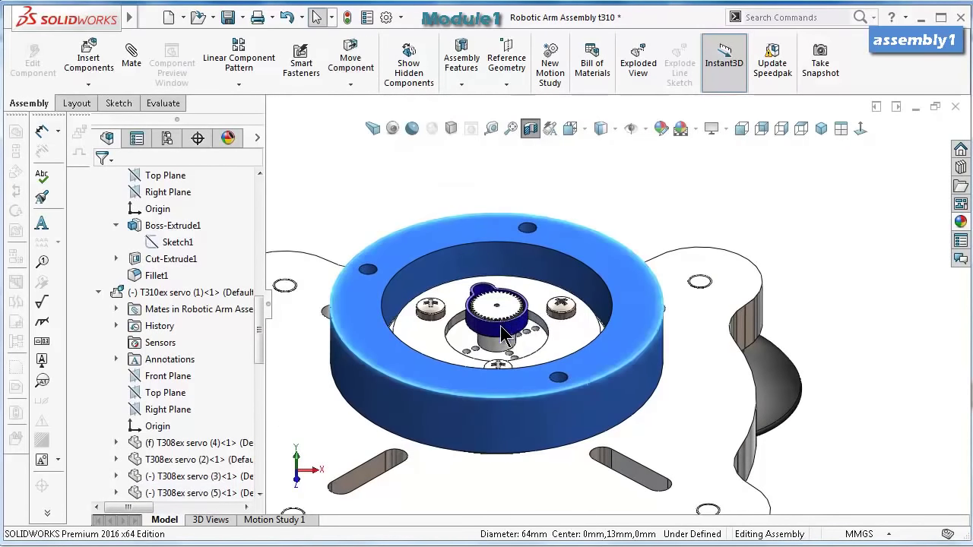
drag(500, 327, 495, 289)
key(Escape)
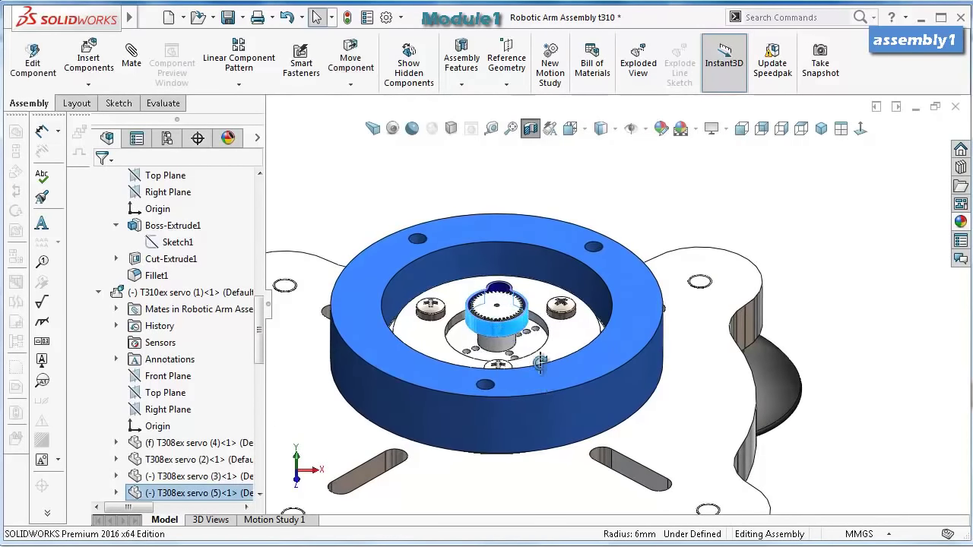
middle_drag(524, 380, 540, 348)
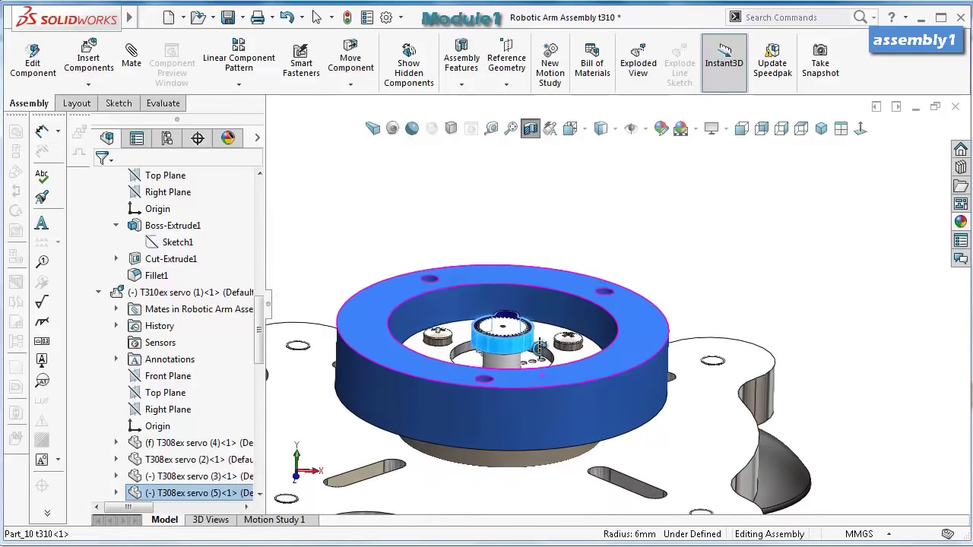
Replace the current section view with a planar section through Part_10's Front Plane.
click(530, 130)
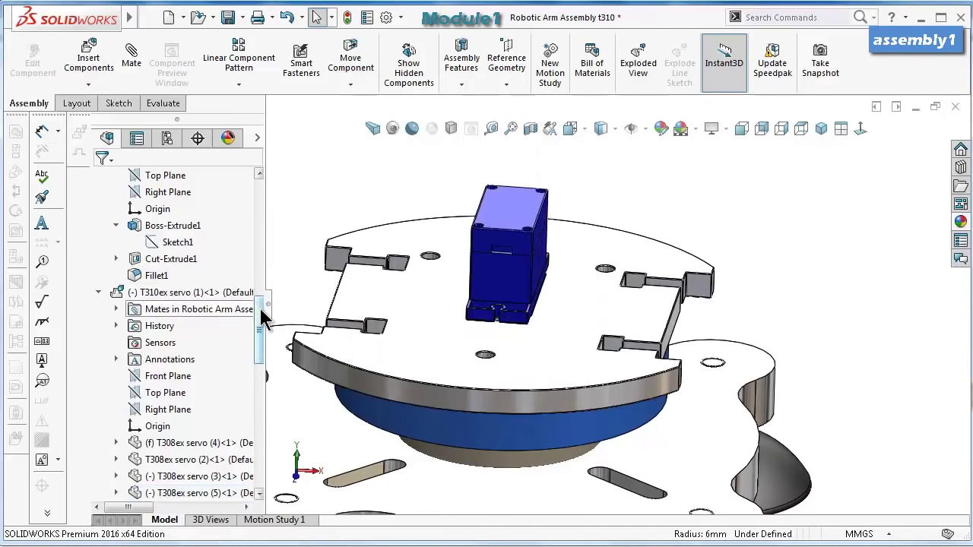
drag(261, 316, 257, 255)
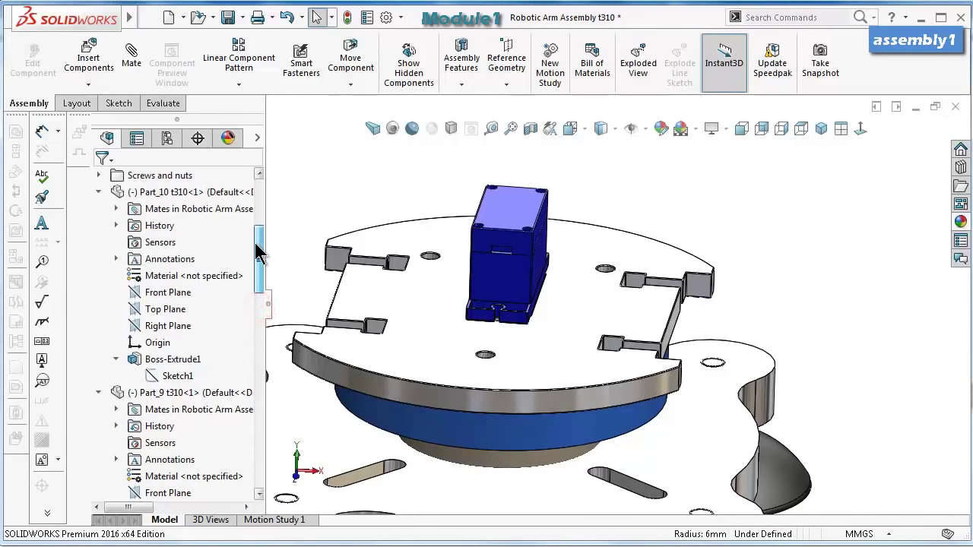
click(174, 293)
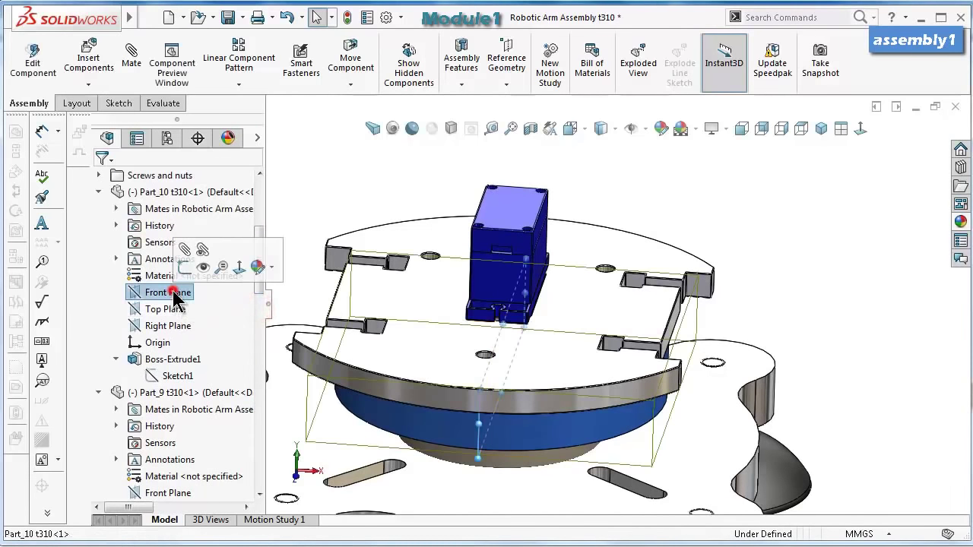
click(530, 128)
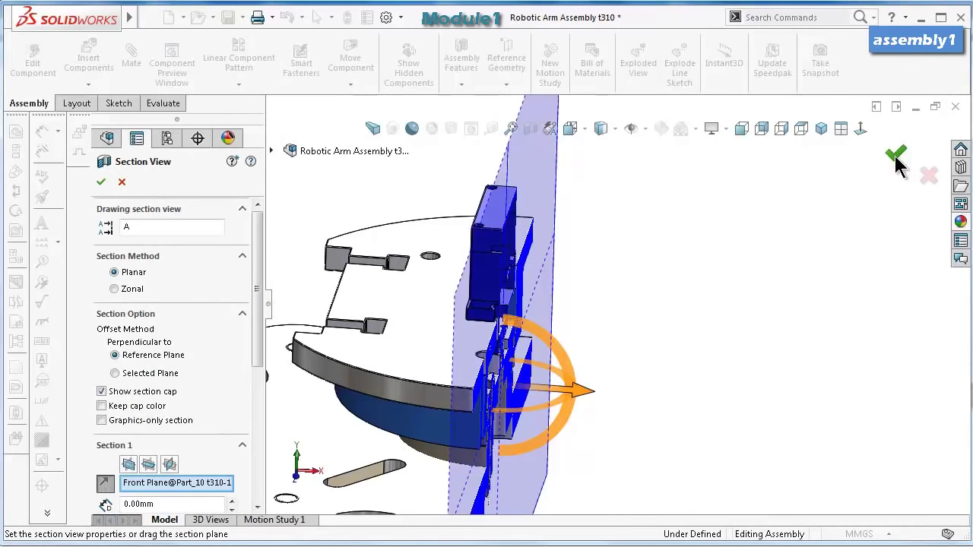
click(897, 156)
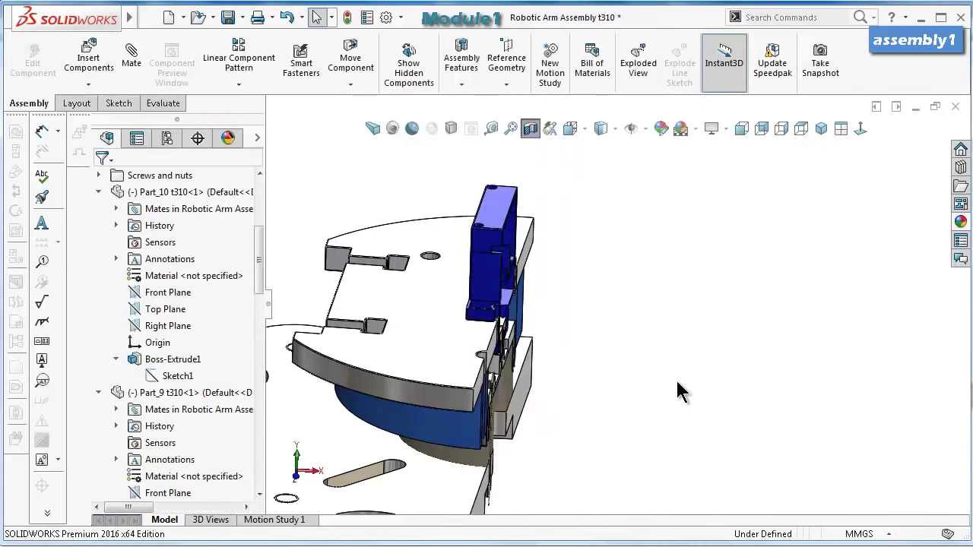
Try moving the horn disc and turn Part_10 to check the servo's seating and motion in the cross-section.
middle_drag(677, 382, 551, 372)
scroll(551, 373, down, 2)
scroll(552, 388, up, 2)
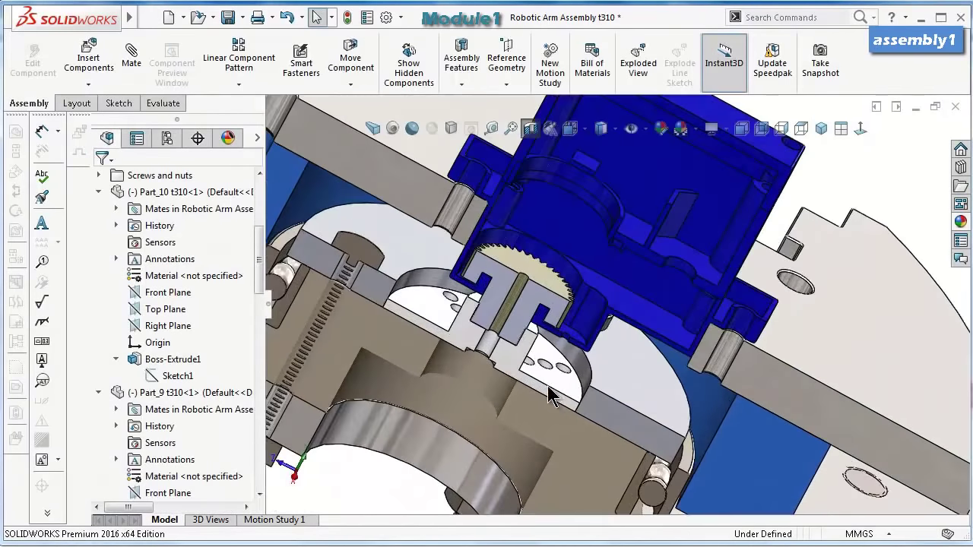
drag(553, 393, 543, 393)
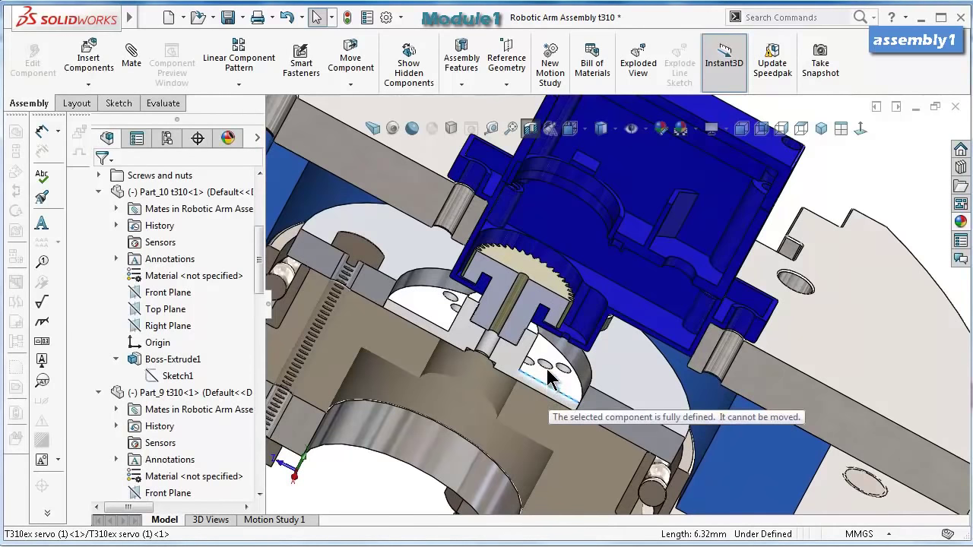
middle_drag(553, 380, 567, 348)
drag(730, 291, 707, 277)
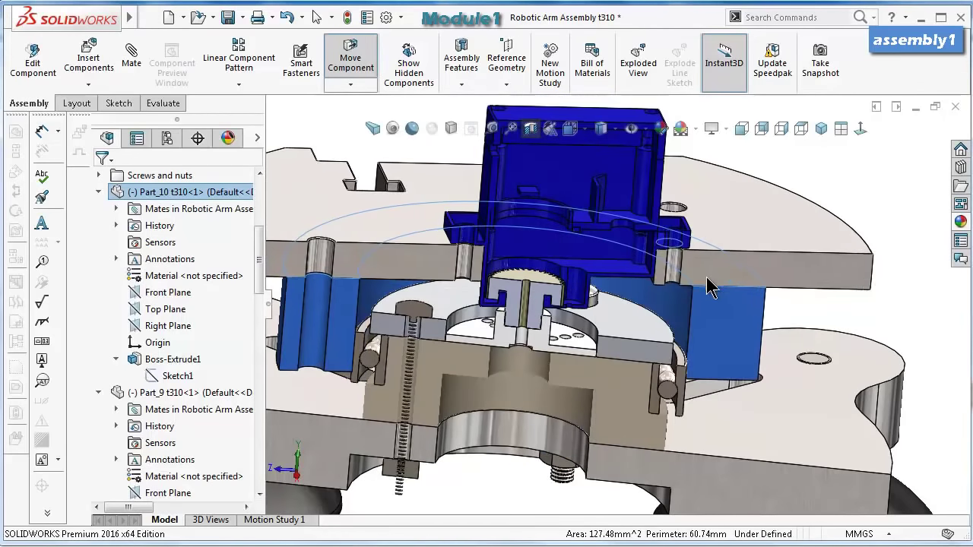
scroll(749, 327, up, 1)
scroll(701, 368, down, 1)
mouse_move(658, 383)
middle_down()
mouse_move(648, 333)
mouse_move(658, 403)
mouse_move(655, 352)
mouse_move(652, 369)
middle_up()
scroll(652, 368, up, 1)
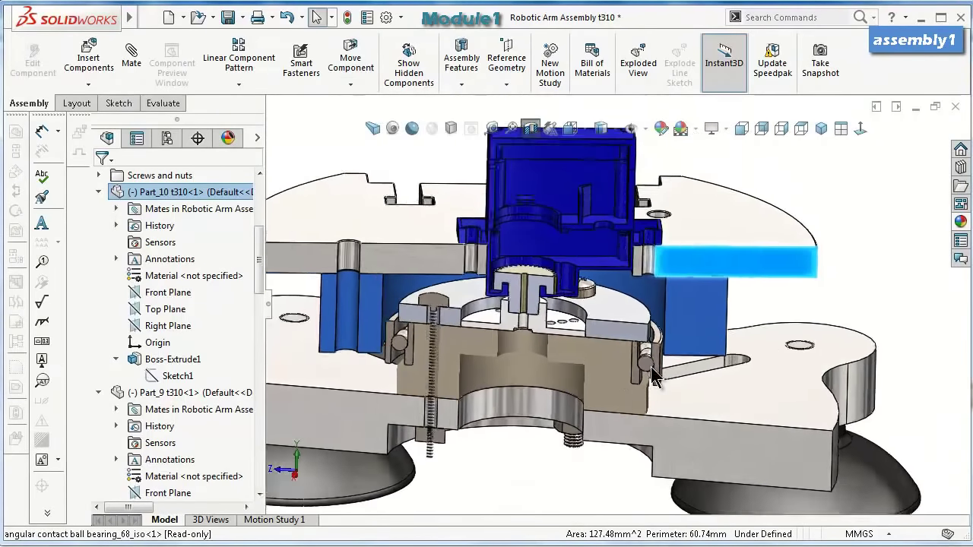
scroll(616, 358, down, 2)
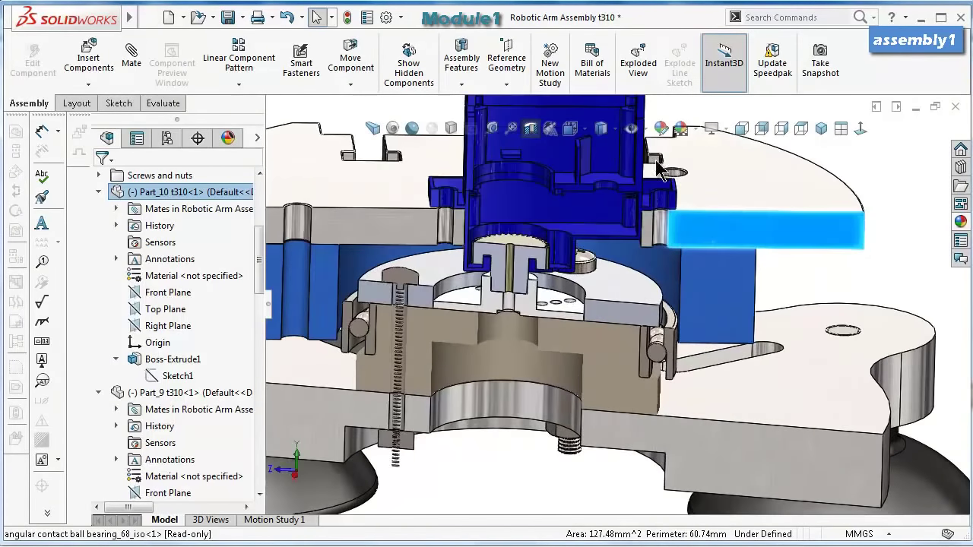
Replace the section with a planar cut parallel to the Top Plane, offset 25 mm, exposing the horn disc.
click(531, 131)
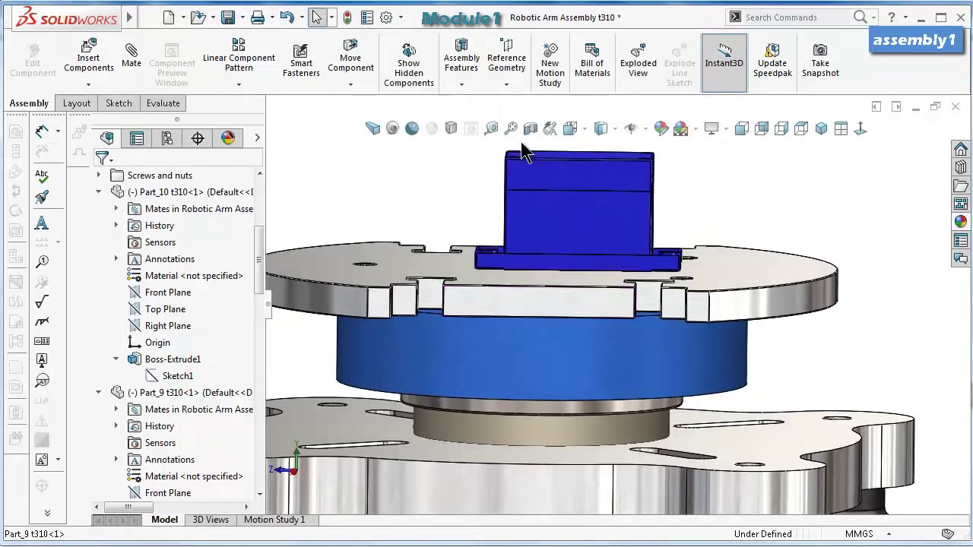
click(531, 131)
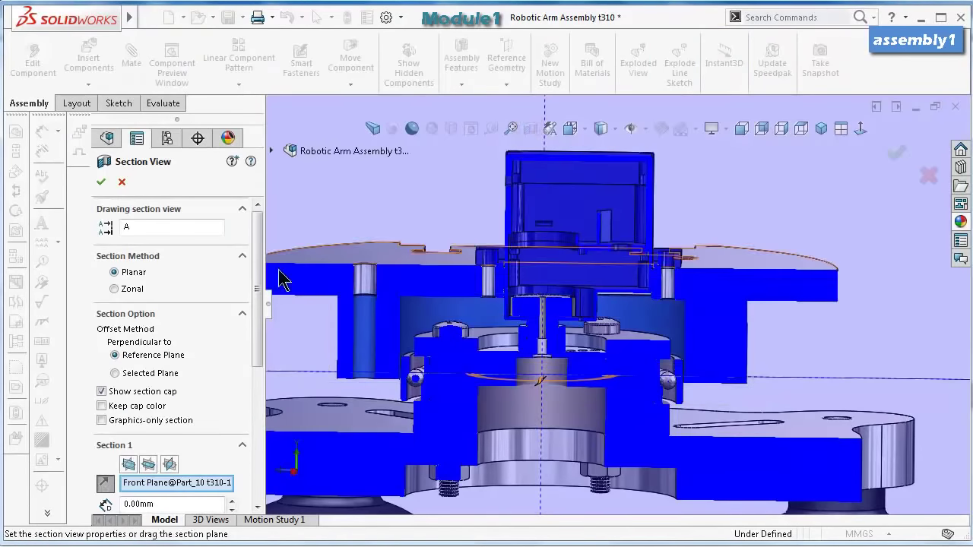
click(148, 466)
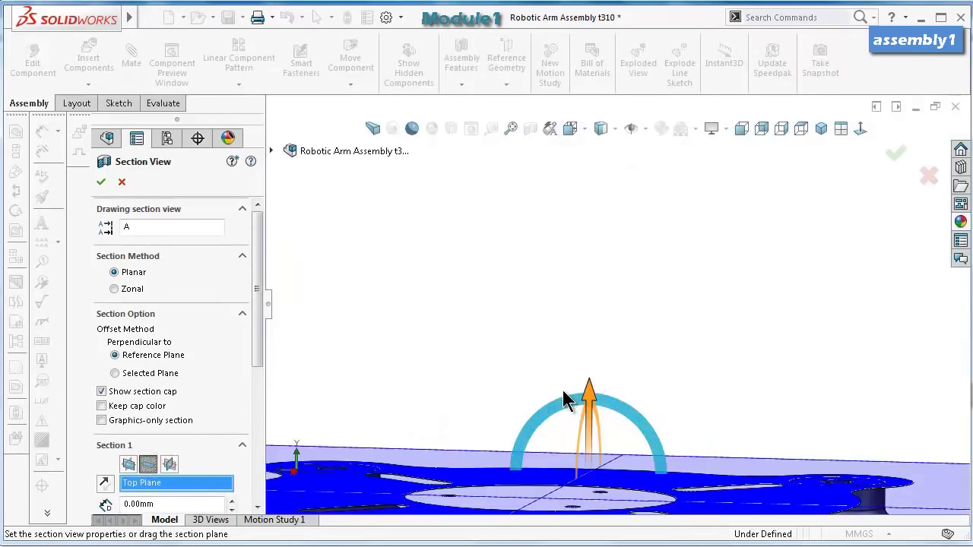
drag(589, 392, 592, 266)
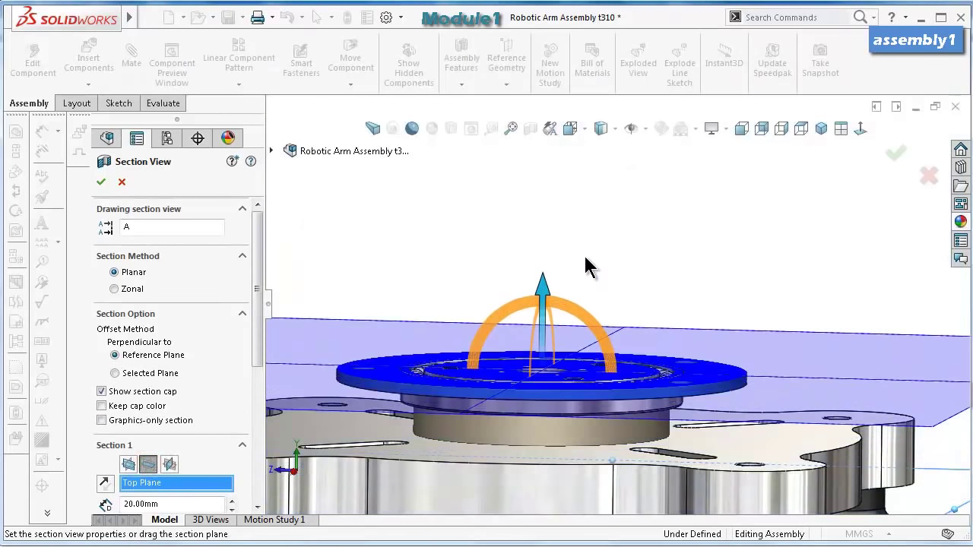
middle_drag(591, 259, 574, 346)
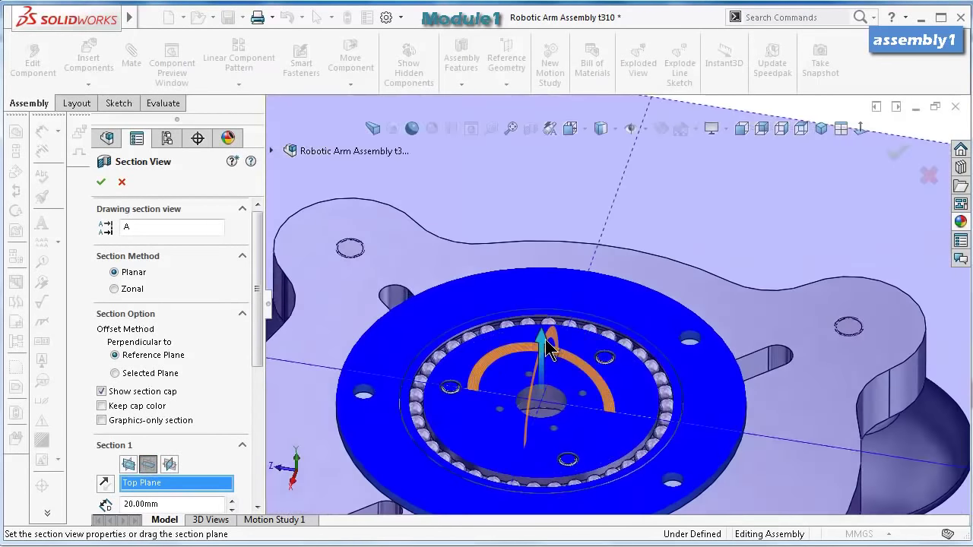
drag(549, 349, 540, 313)
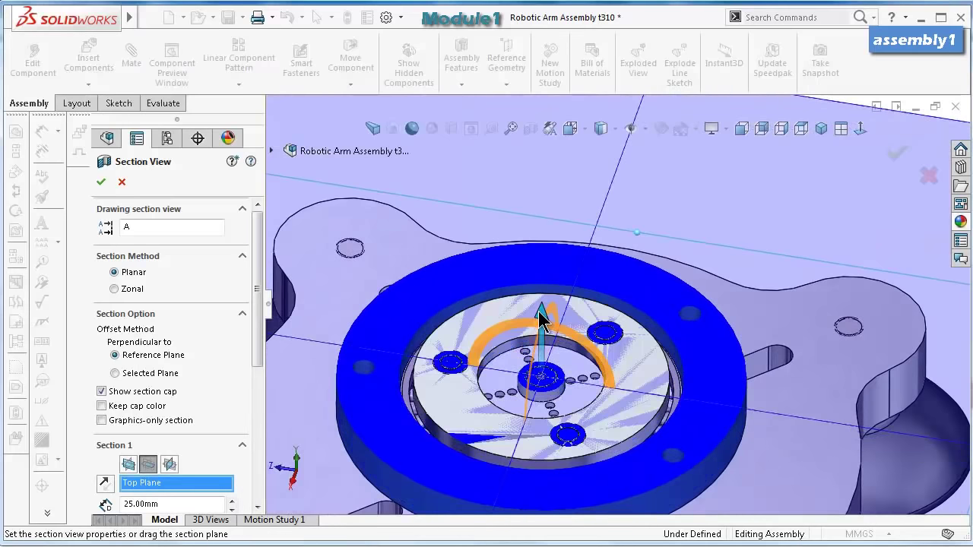
click(895, 157)
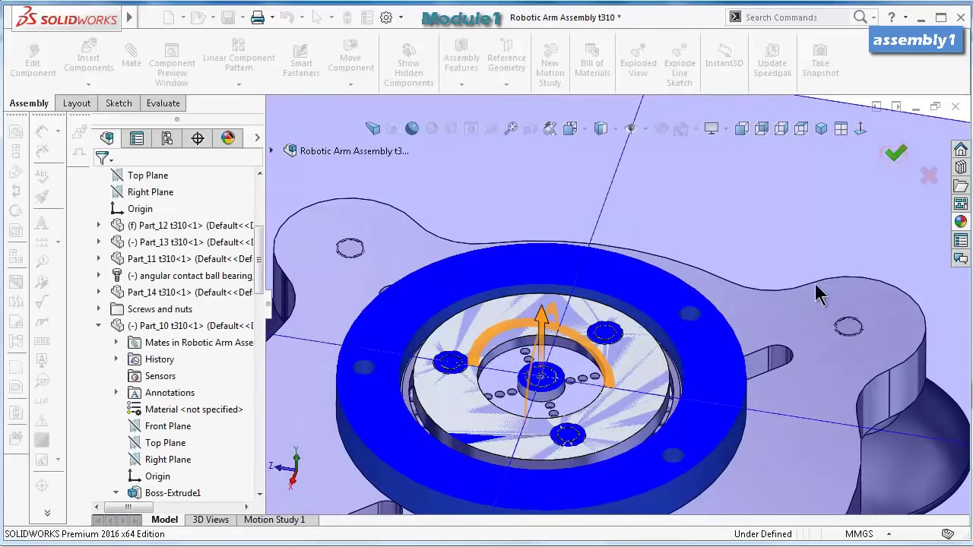
Find the ISO Cross-recessed Head Screws under Bolts and Screws in the Design Library for the horn disc's holes.
scroll(563, 346, down, 5)
scroll(537, 326, down, 2)
middle_drag(546, 328, 544, 374)
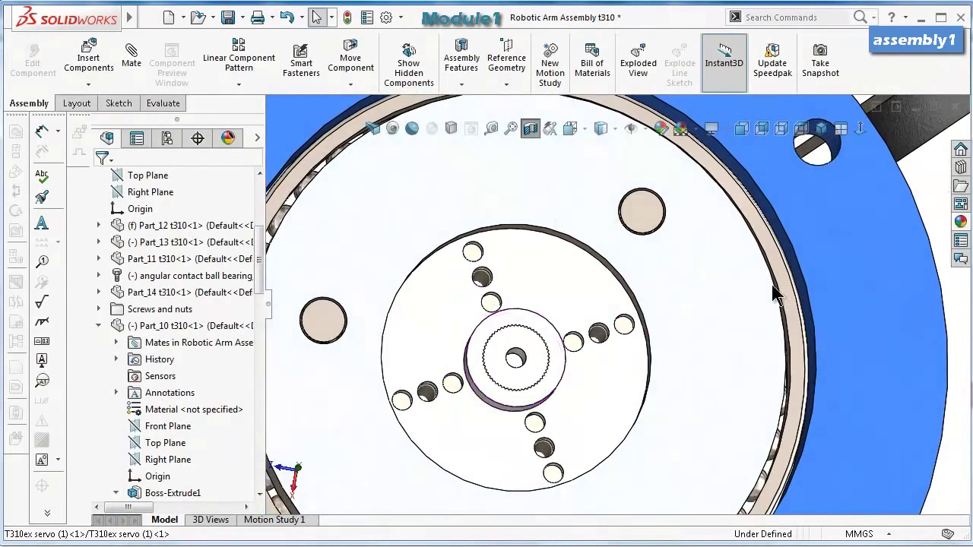
click(959, 168)
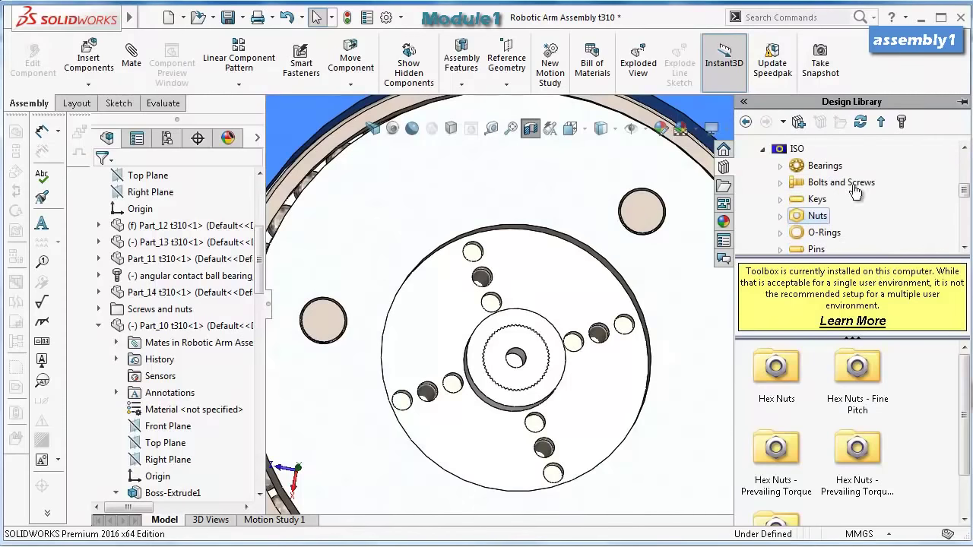
click(781, 184)
click(860, 169)
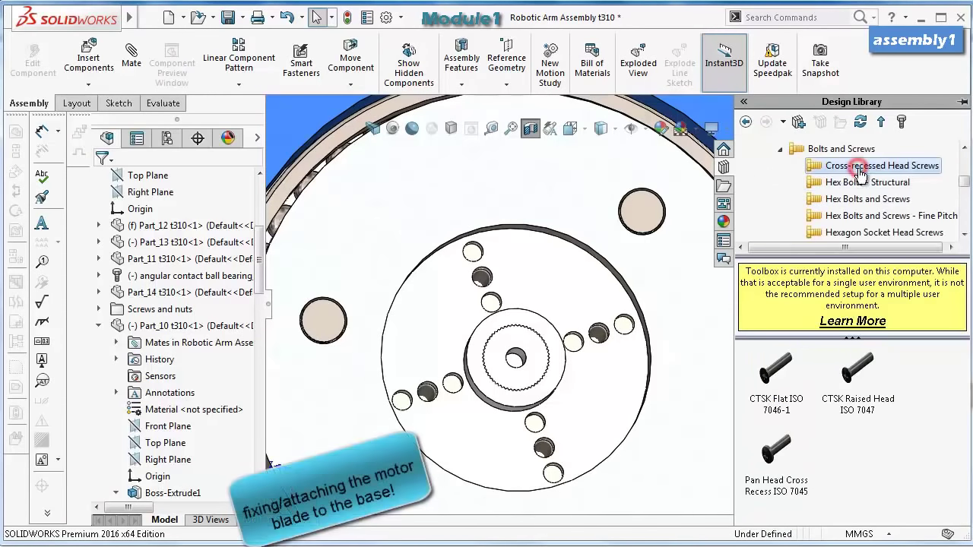
scroll(594, 387, down, 8)
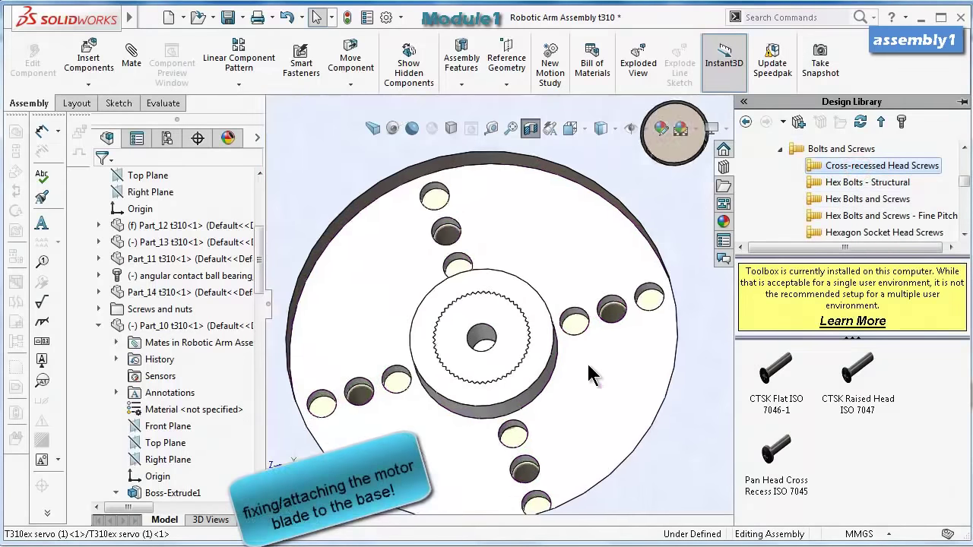
middle_drag(642, 279, 635, 303)
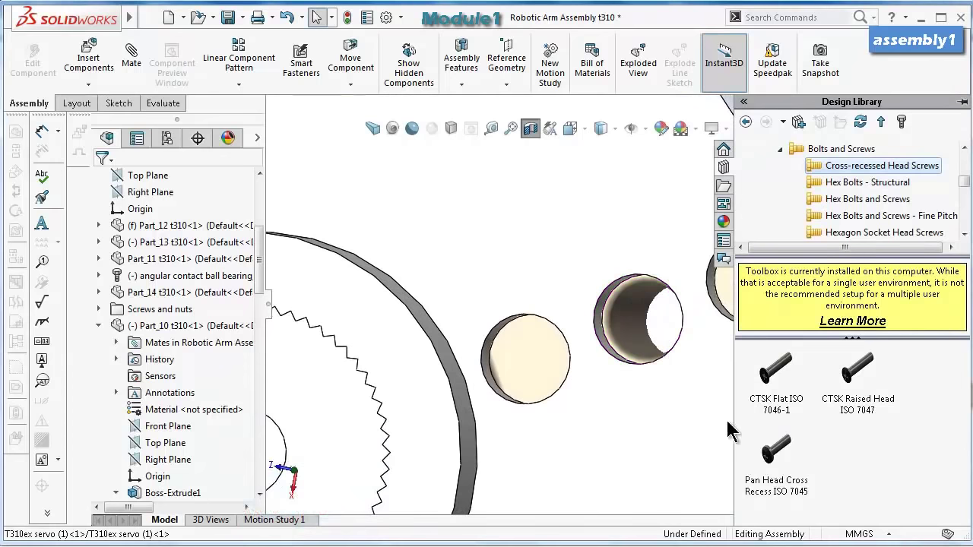
drag(783, 456, 632, 352)
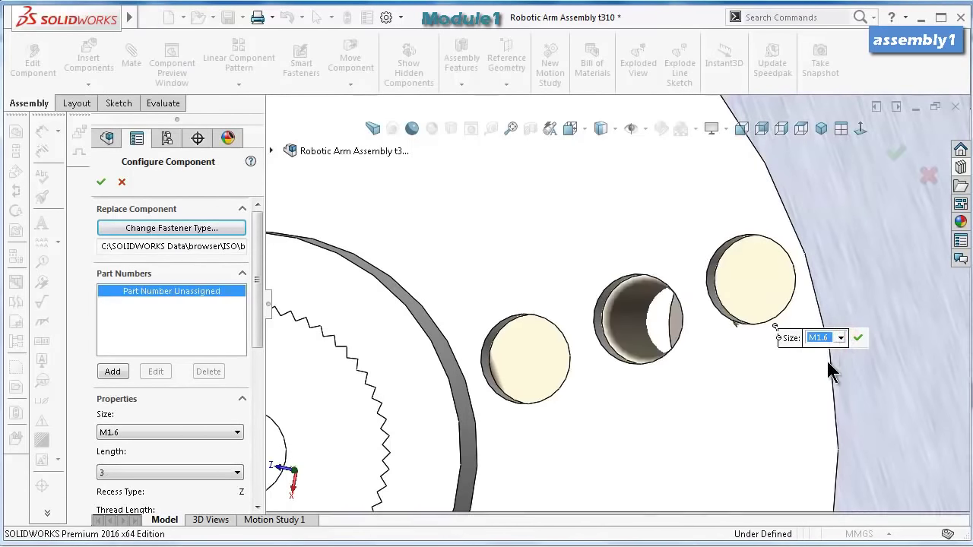
scroll(816, 362, up, 3)
middle_drag(784, 359, 745, 465)
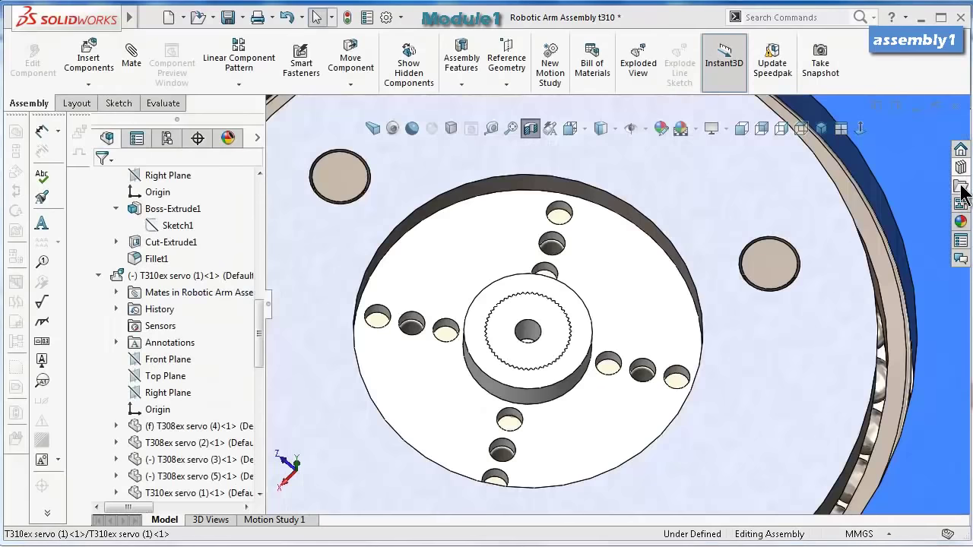
Insert a Pan Head Cross Recess ISO 7045 screw in one of the horn disc's middle holes and set its size to M1.6.
click(961, 168)
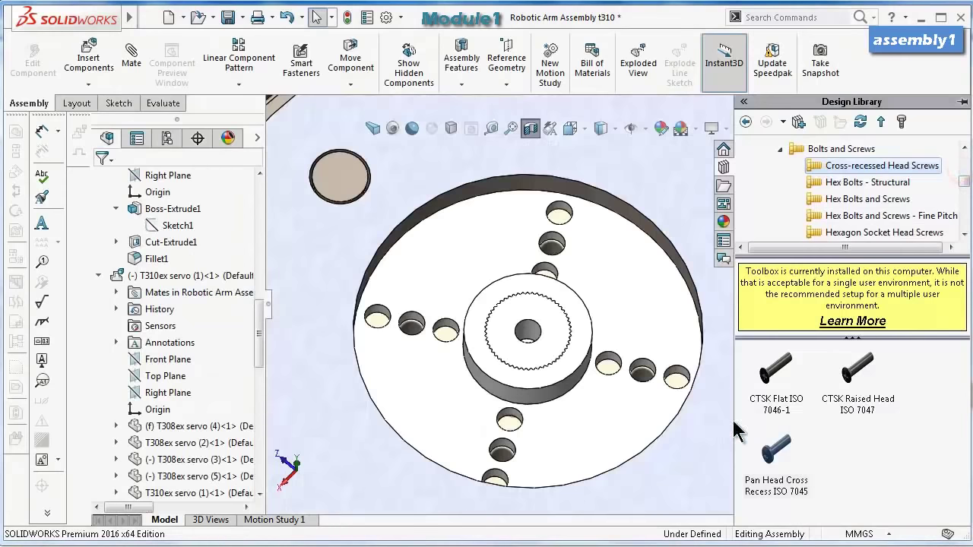
scroll(683, 384, down, 2)
drag(783, 454, 702, 418)
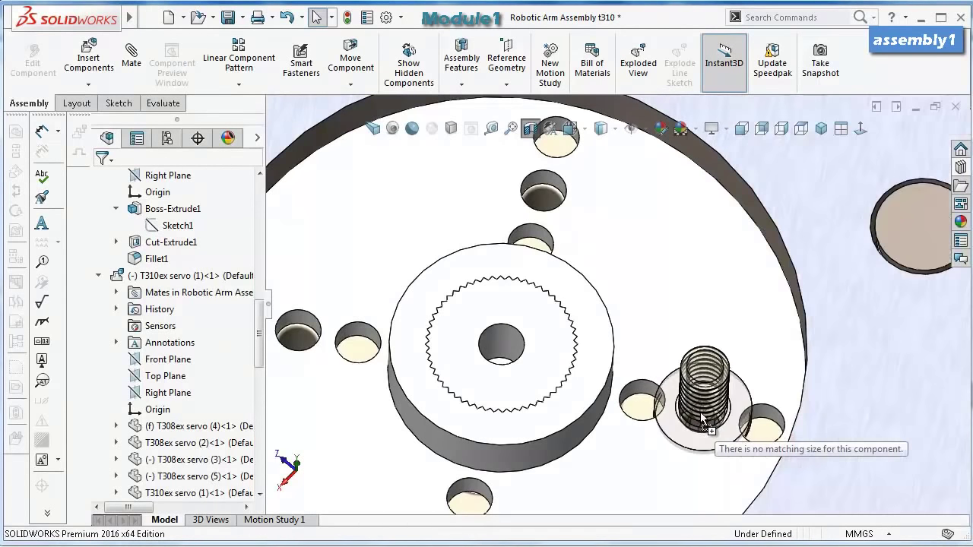
drag(703, 403, 701, 370)
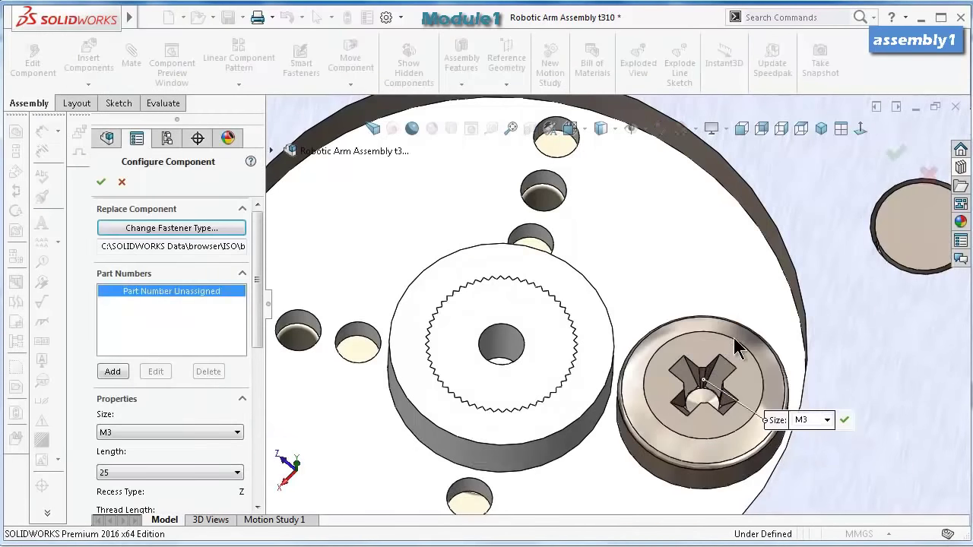
click(827, 421)
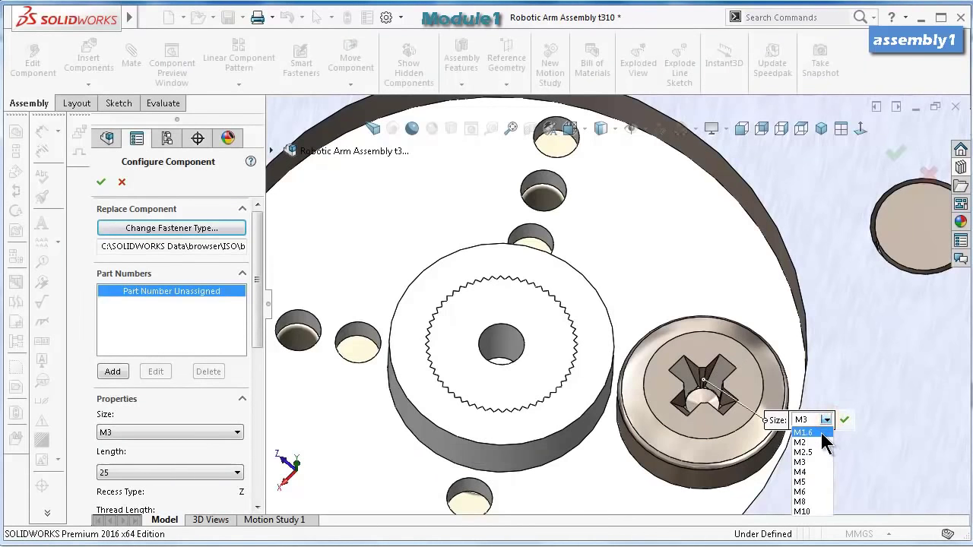
click(821, 431)
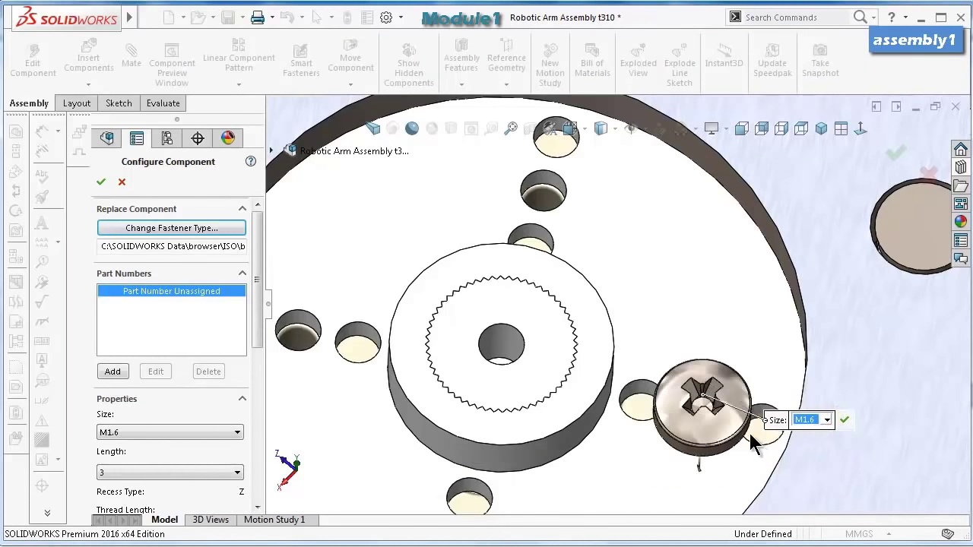
Set the M1.6 screw's length to 8 mm so it reaches through Part_11.
middle_drag(743, 445, 568, 429)
scroll(733, 411, up, 1)
mouse_move(734, 418)
middle_down()
mouse_move(745, 419)
mouse_move(711, 399)
mouse_move(699, 409)
mouse_move(715, 410)
middle_up()
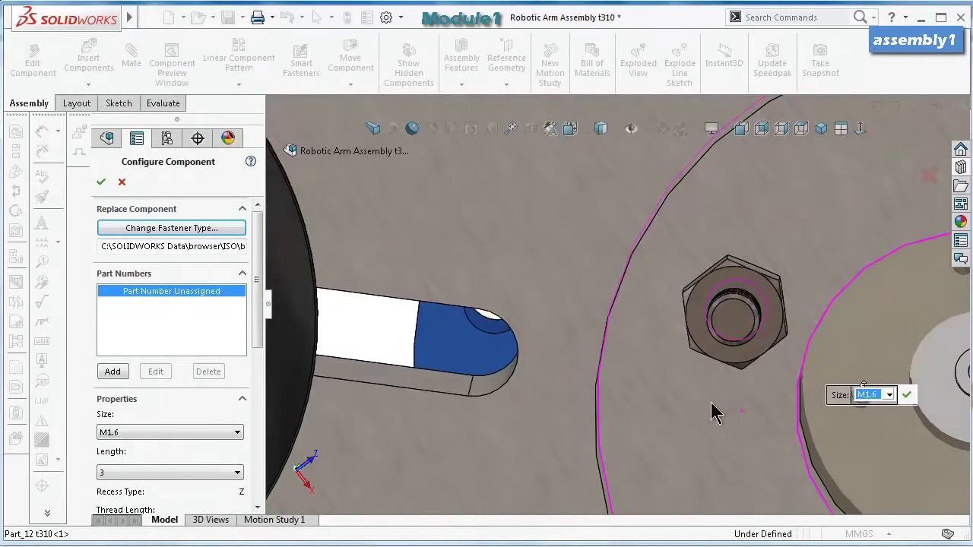
click(170, 472)
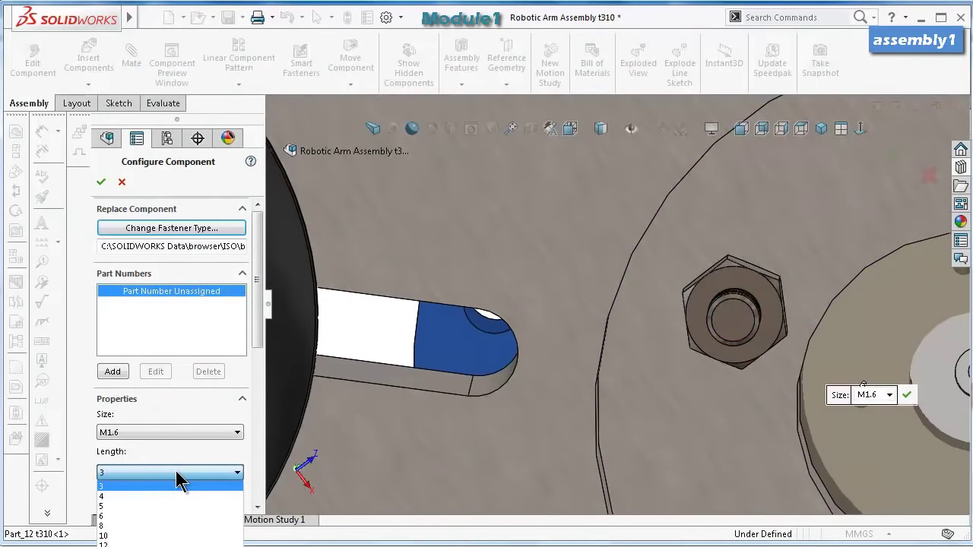
click(160, 526)
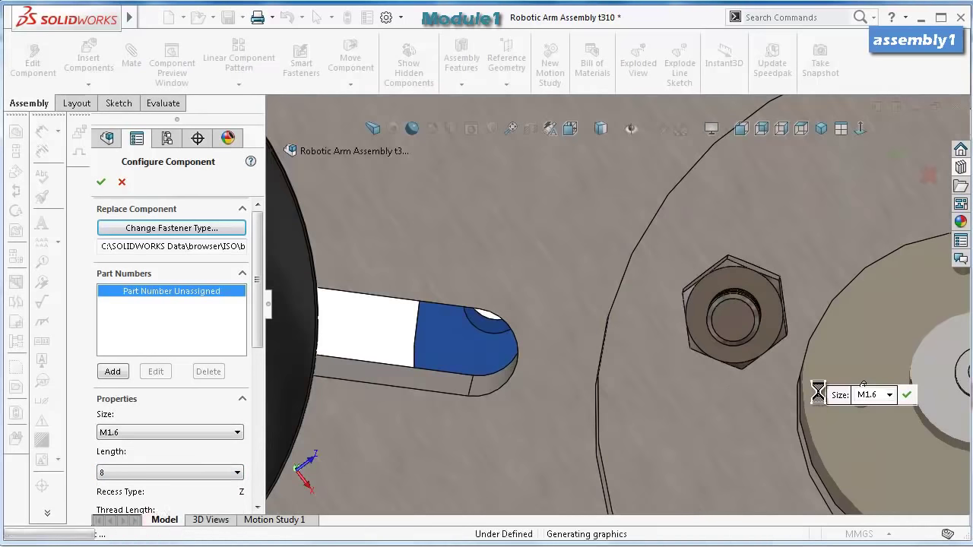
Try a screw length of 6 mm and check how far the tip protrudes from Part_11.
middle_drag(867, 403, 821, 445)
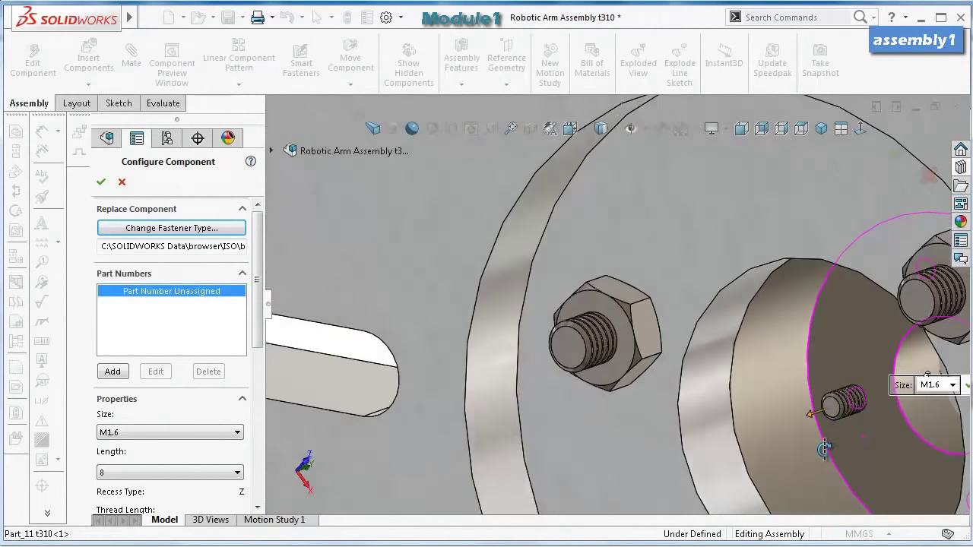
click(198, 475)
click(172, 515)
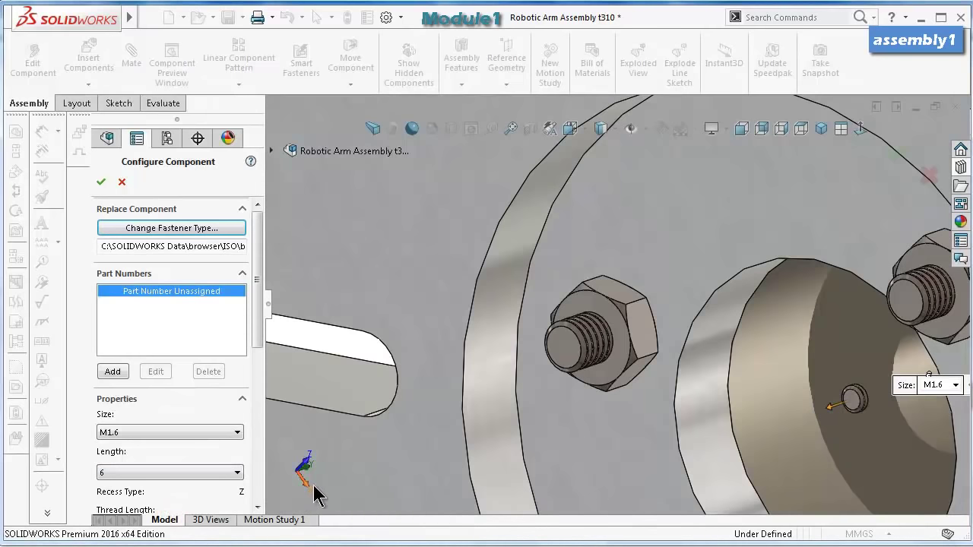
scroll(870, 348, down, 6)
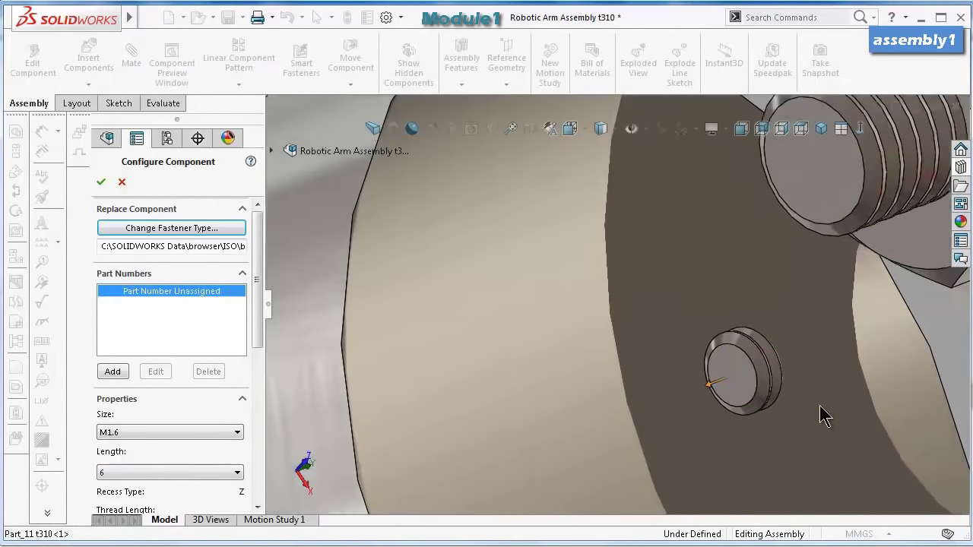
middle_drag(821, 405, 827, 403)
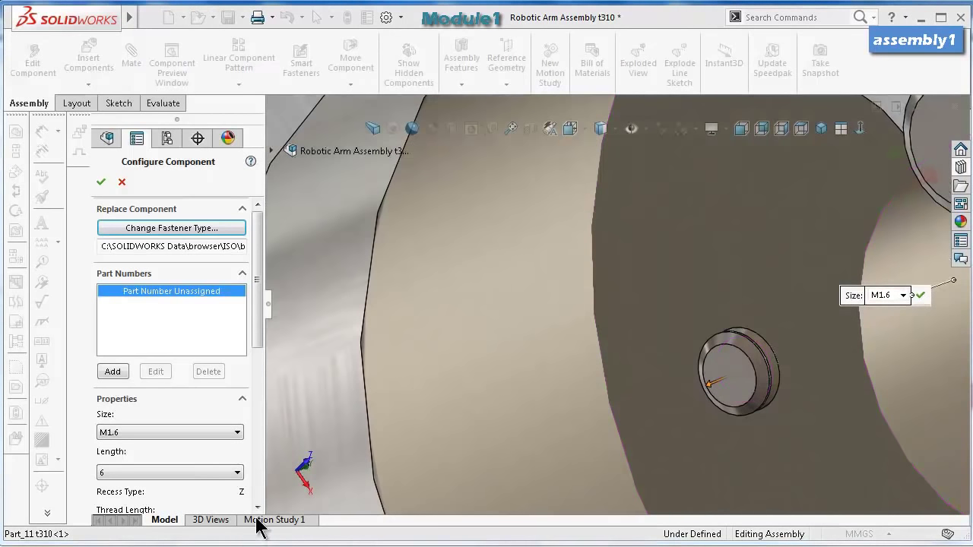
Return the screw's length to 8 mm, check both sides of the joint, and accept the screw configuration.
click(237, 475)
click(191, 524)
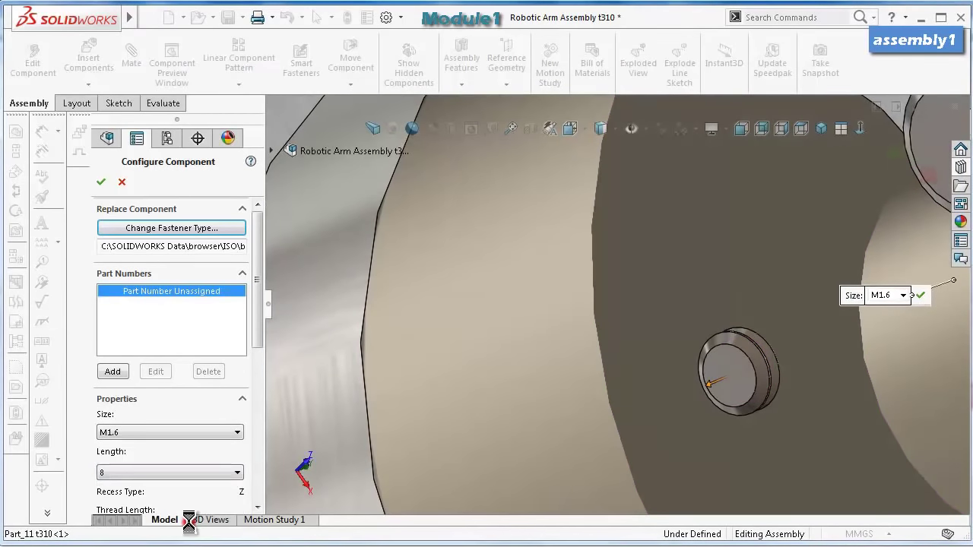
scroll(764, 370, up, 5)
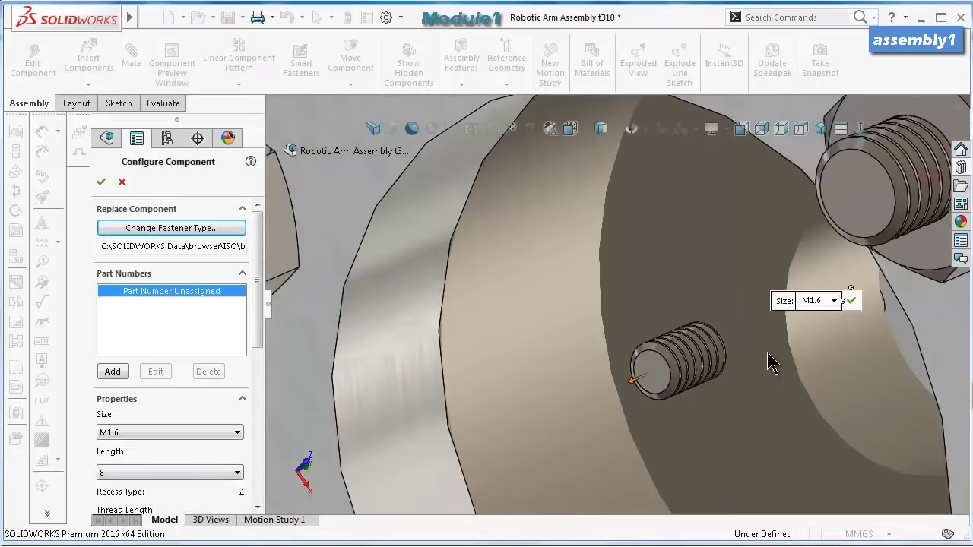
middle_drag(772, 357, 875, 332)
scroll(876, 333, up, 3)
scroll(821, 311, down, 6)
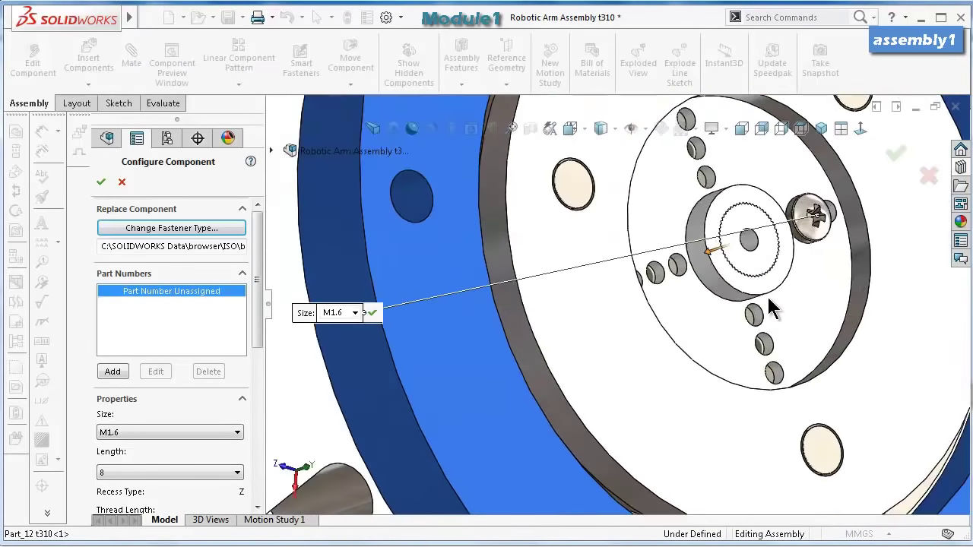
middle_drag(751, 301, 883, 181)
click(898, 154)
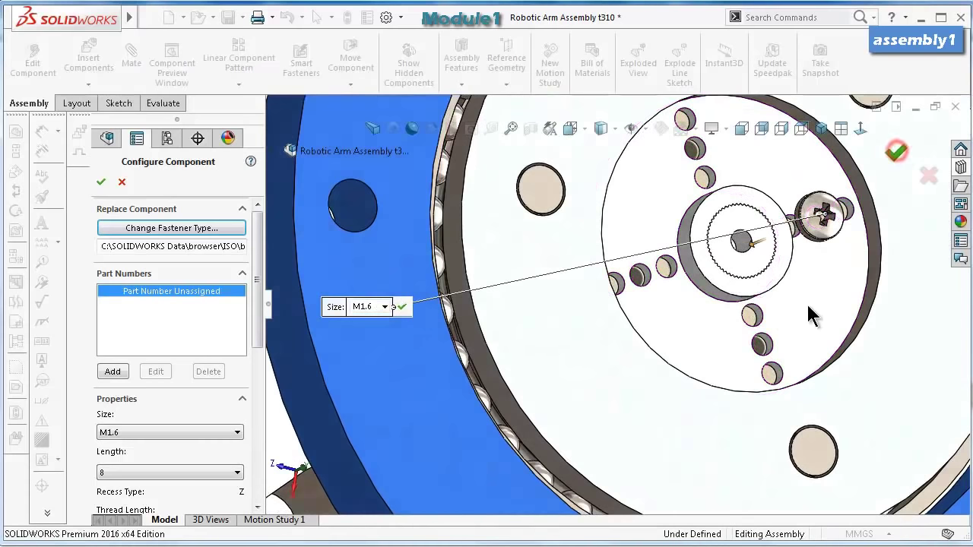
Place copies of the screw in the horn disc's three remaining middle holes and finish inserting.
click(782, 346)
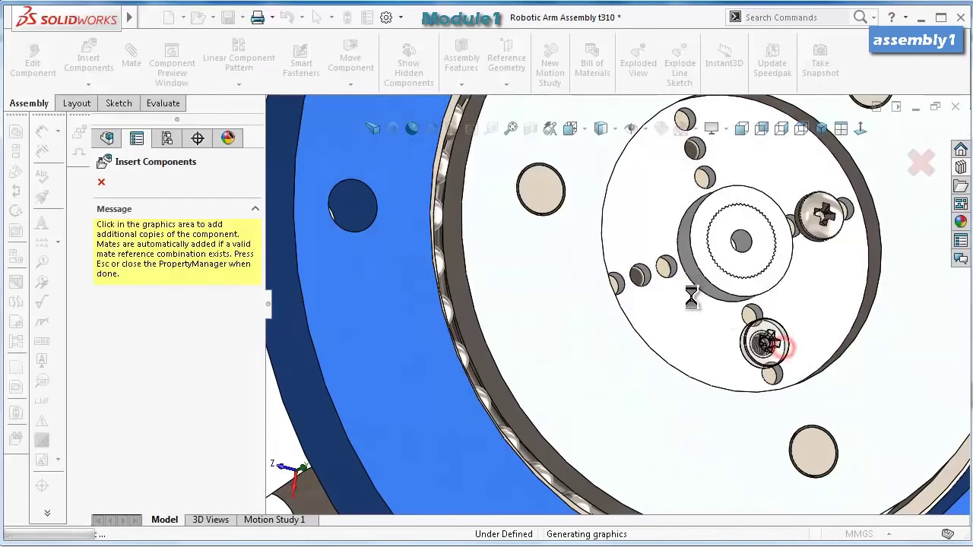
click(654, 292)
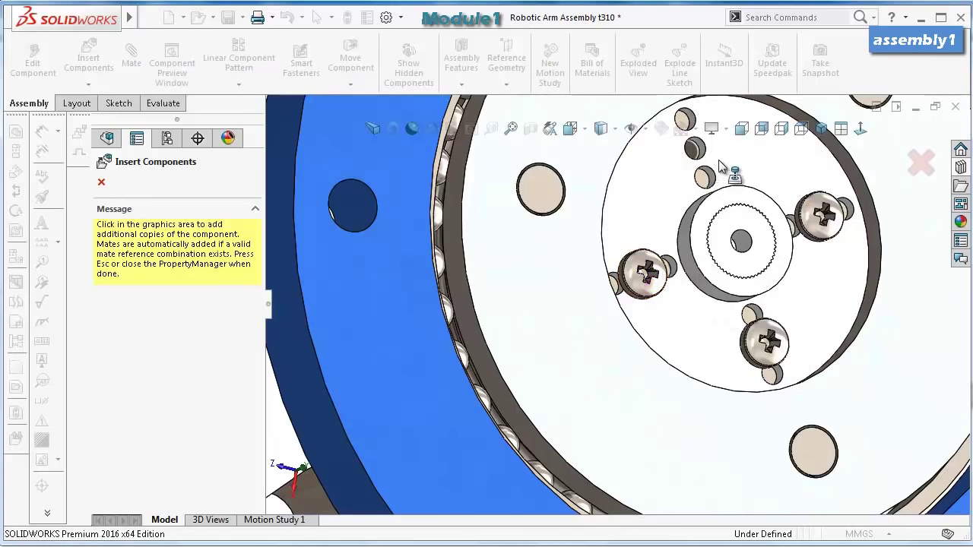
click(710, 149)
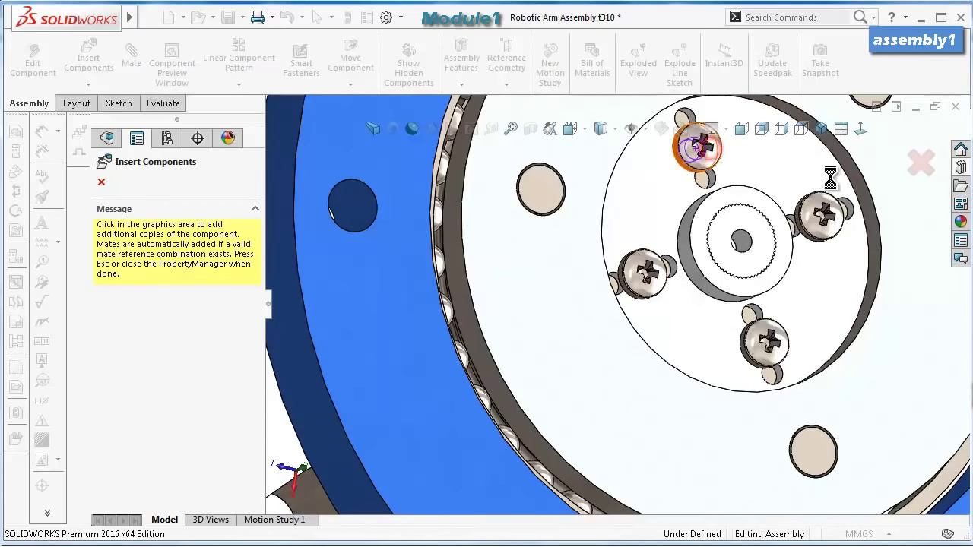
scroll(845, 206, up, 2)
key(z)
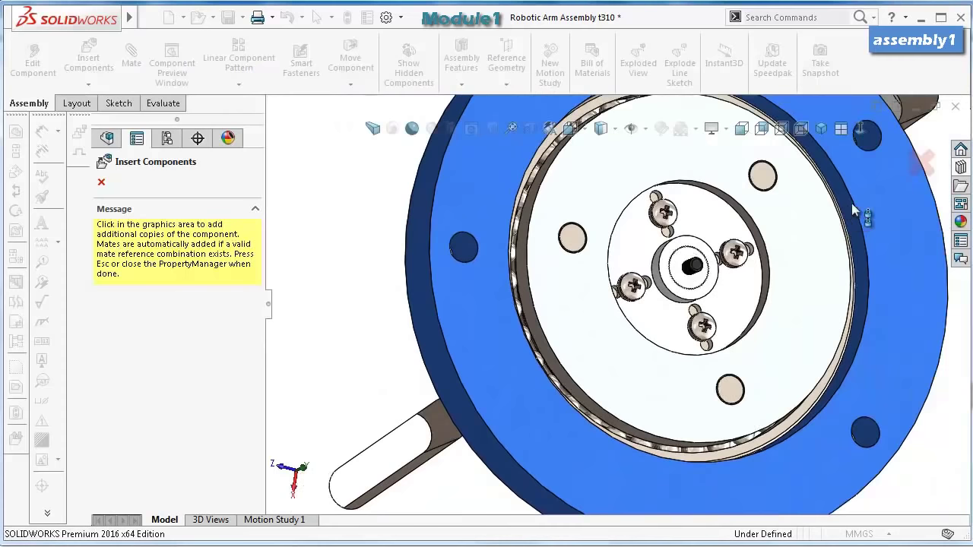
click(922, 163)
Find the thin nuts among the Hex Nuts in the Design Library for the screw ends protruding from Part_11.
middle_drag(669, 296, 815, 253)
scroll(554, 284, down, 5)
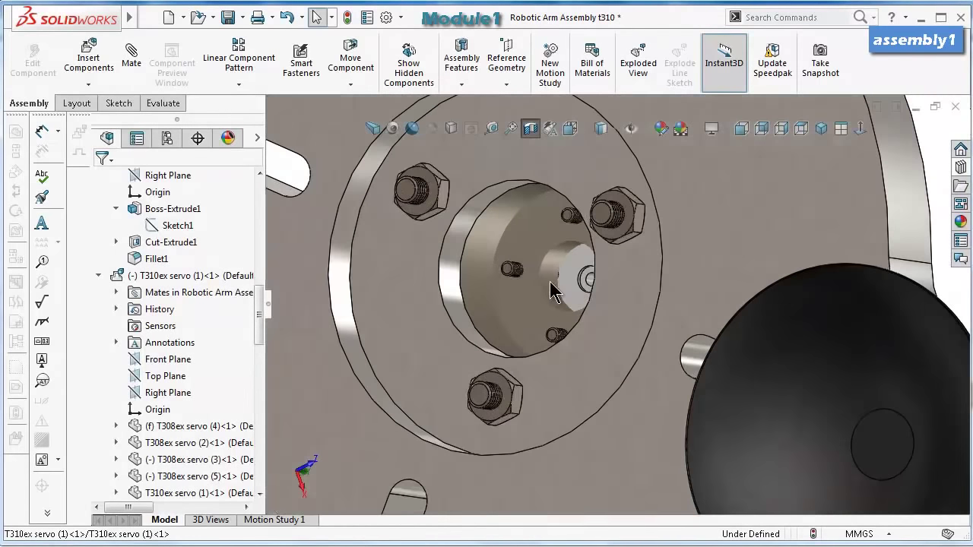
scroll(520, 261, down, 3)
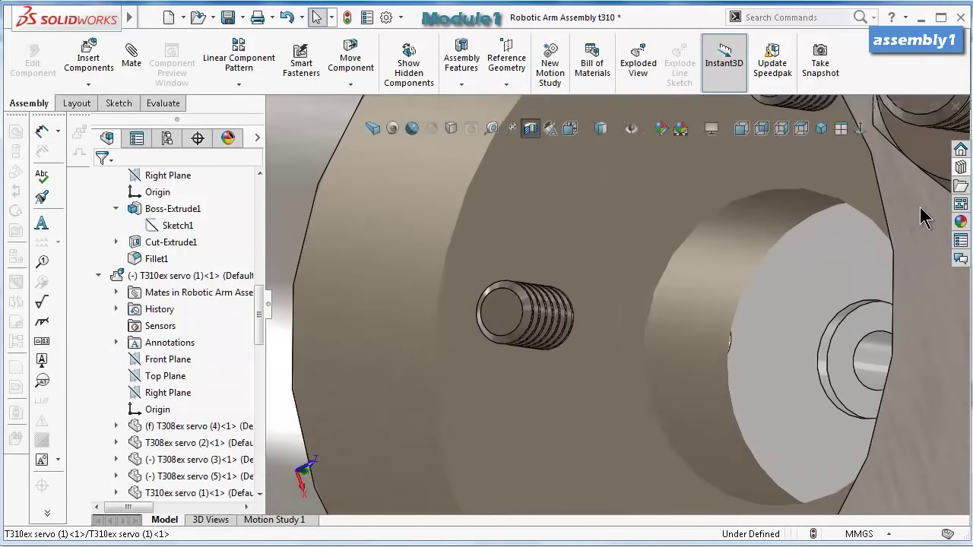
click(962, 168)
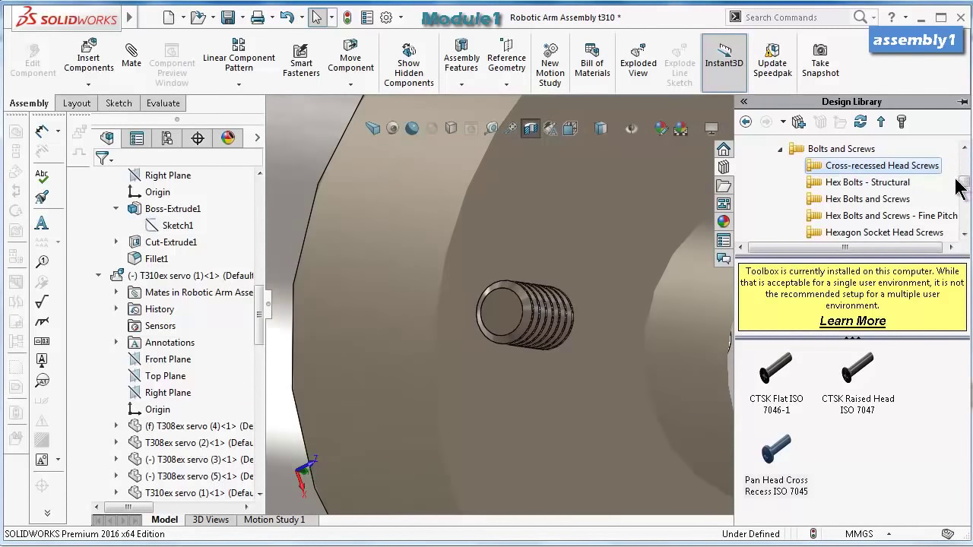
drag(964, 186, 963, 204)
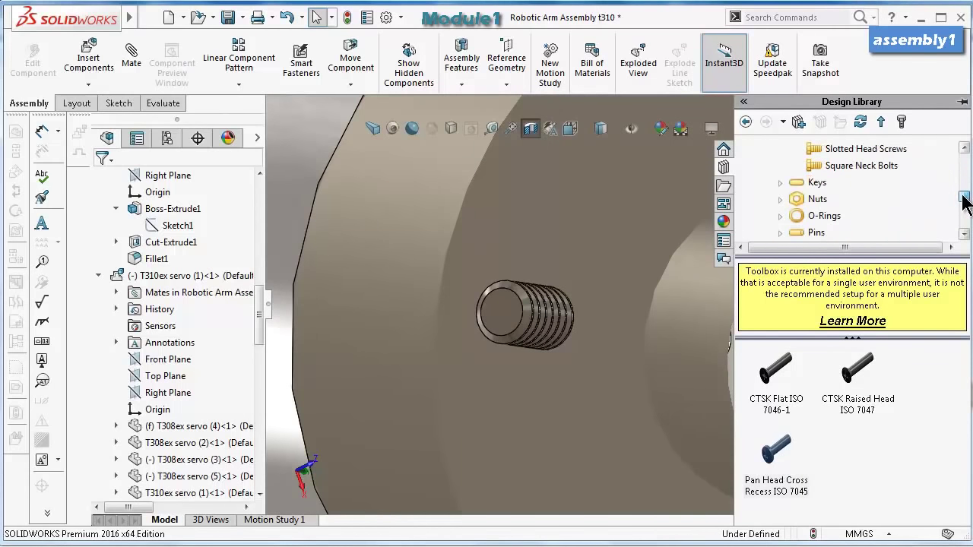
click(780, 198)
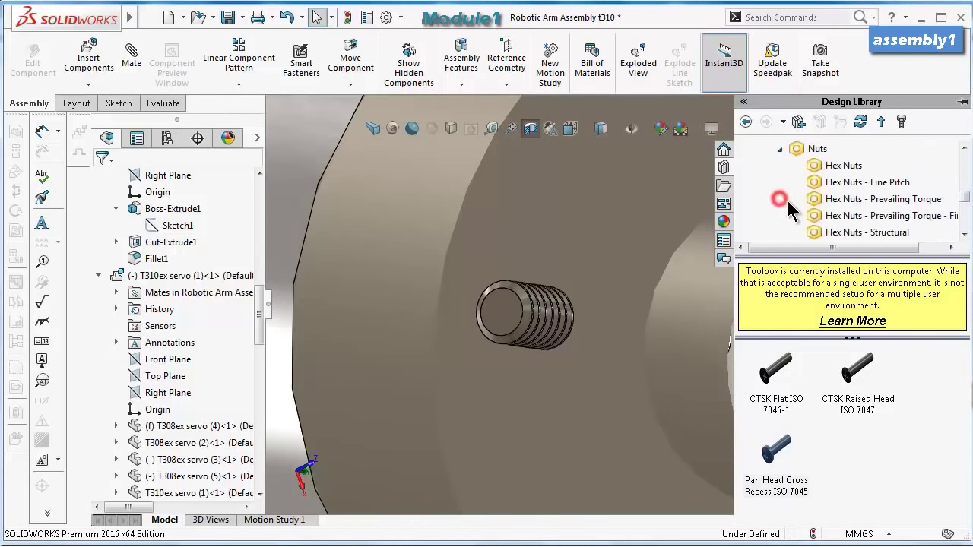
click(840, 175)
scroll(955, 461, down, 2)
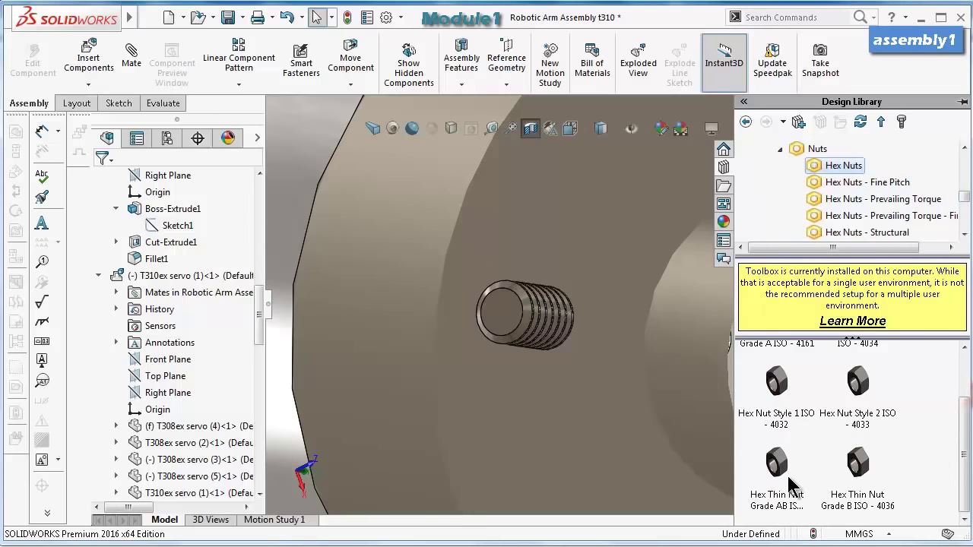
Place a Hex Thin Nut Grade AB on each of the four screw ends protruding from Part_11 and finish inserting.
drag(785, 471, 531, 327)
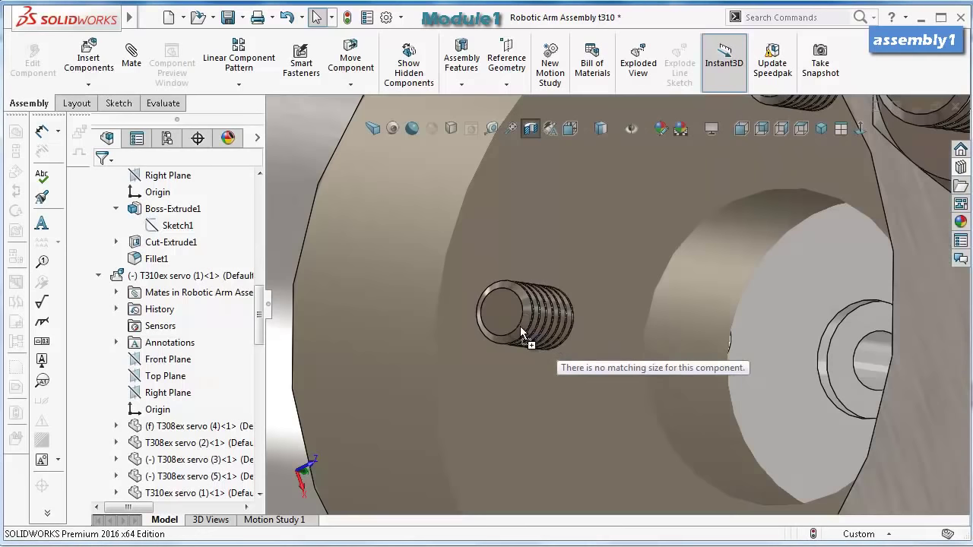
mouse_move(514, 325)
mouse_down()
mouse_move(584, 345)
mouse_move(527, 327)
mouse_up()
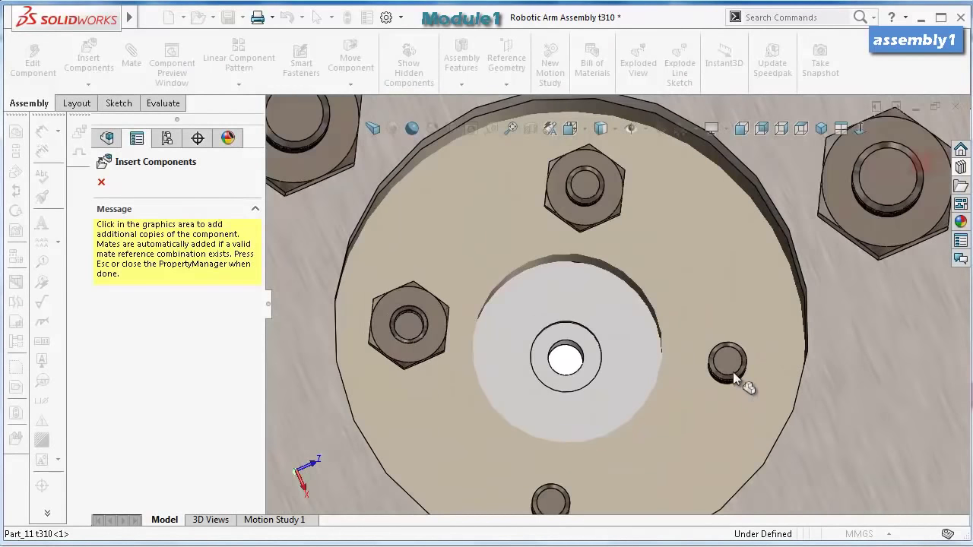
click(734, 380)
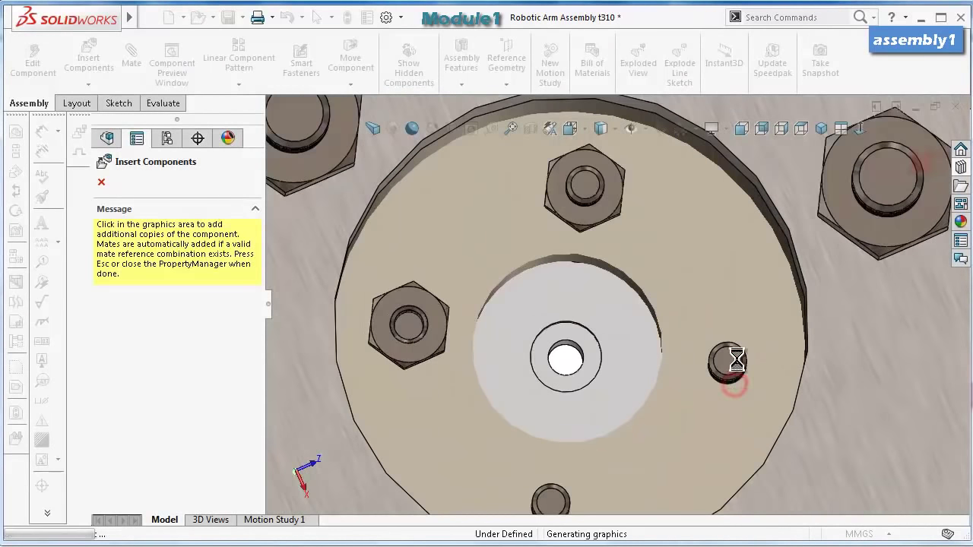
middle_drag(628, 471, 572, 503)
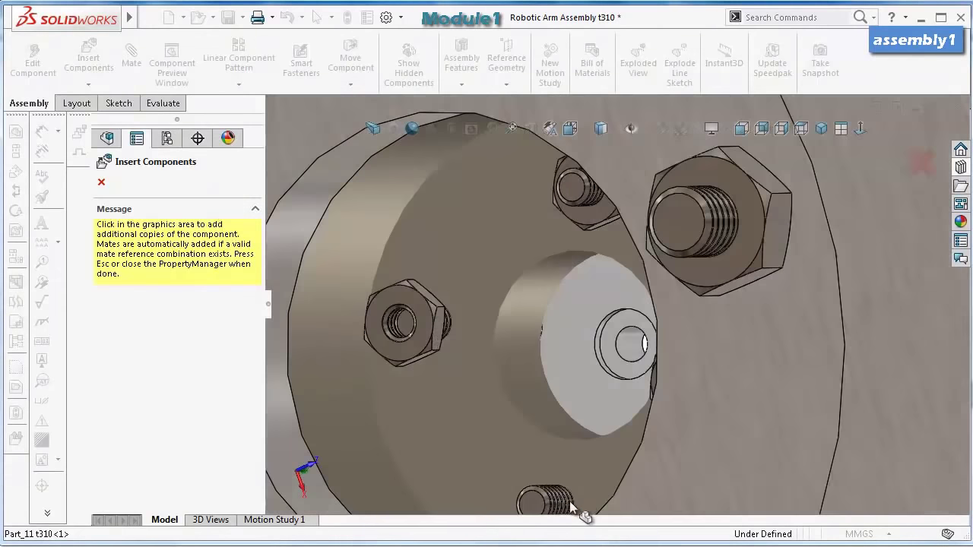
scroll(561, 503, up, 5)
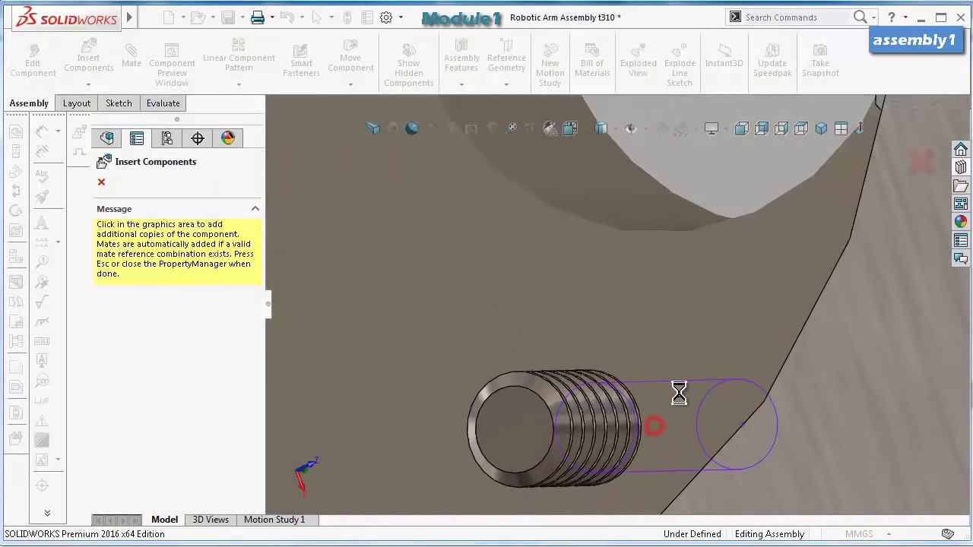
click(681, 395)
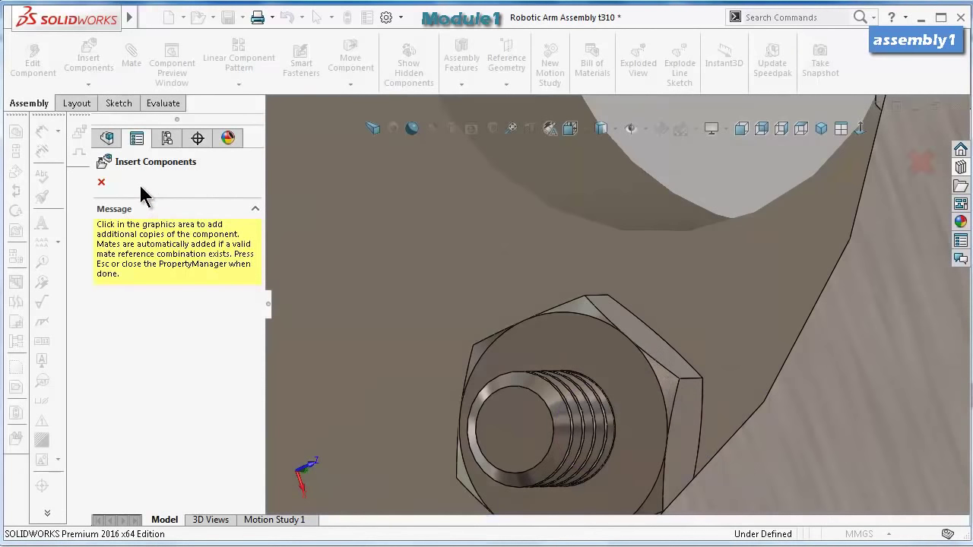
click(104, 184)
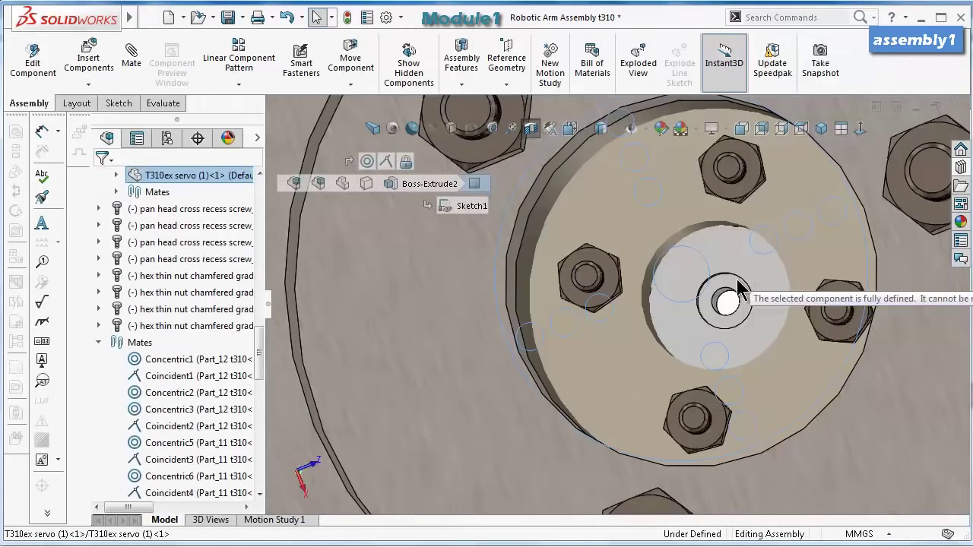
Examine the nuts and the screw heads on both sides of the horn disc and Part_11 joint.
scroll(753, 308, down, 2)
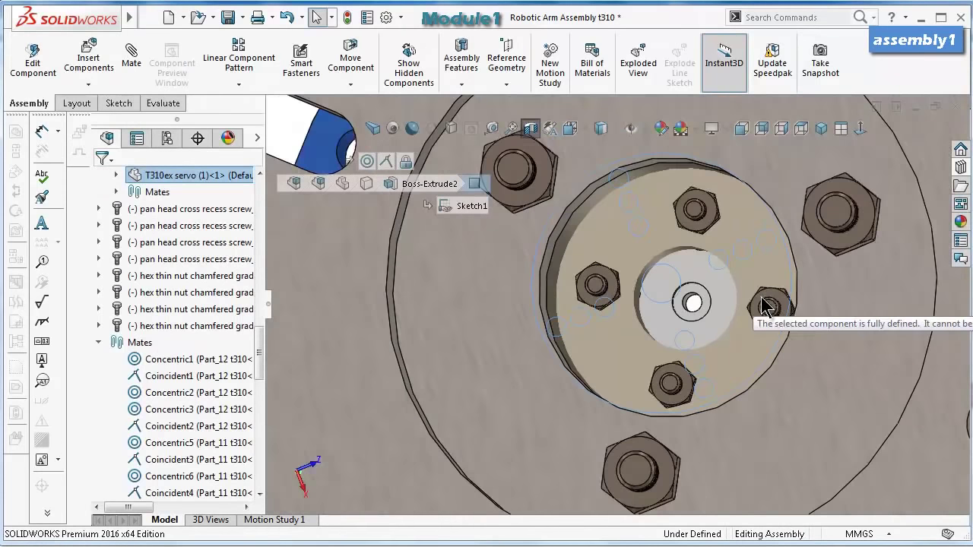
scroll(754, 308, up, 1)
middle_drag(754, 310, 597, 213)
scroll(608, 221, up, 2)
scroll(791, 259, down, 3)
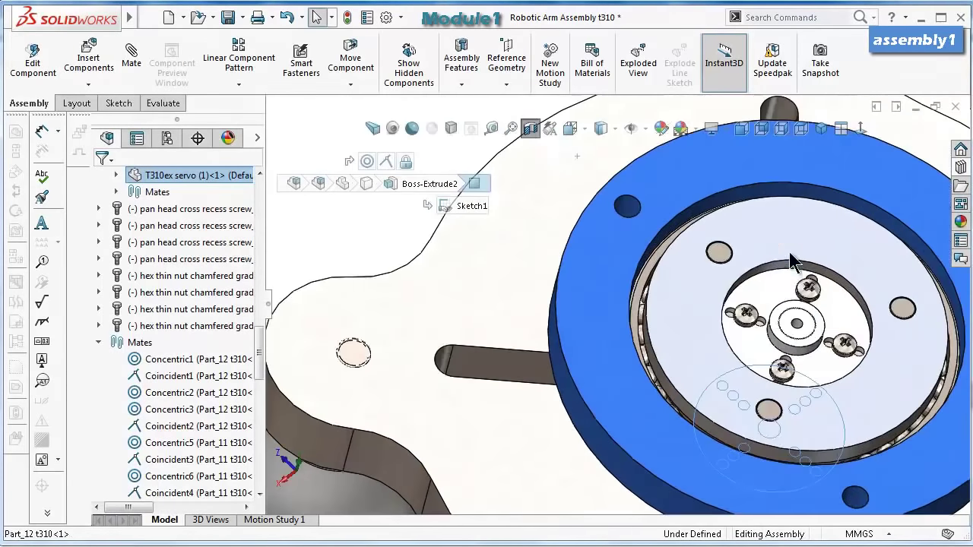
click(365, 239)
click(847, 321)
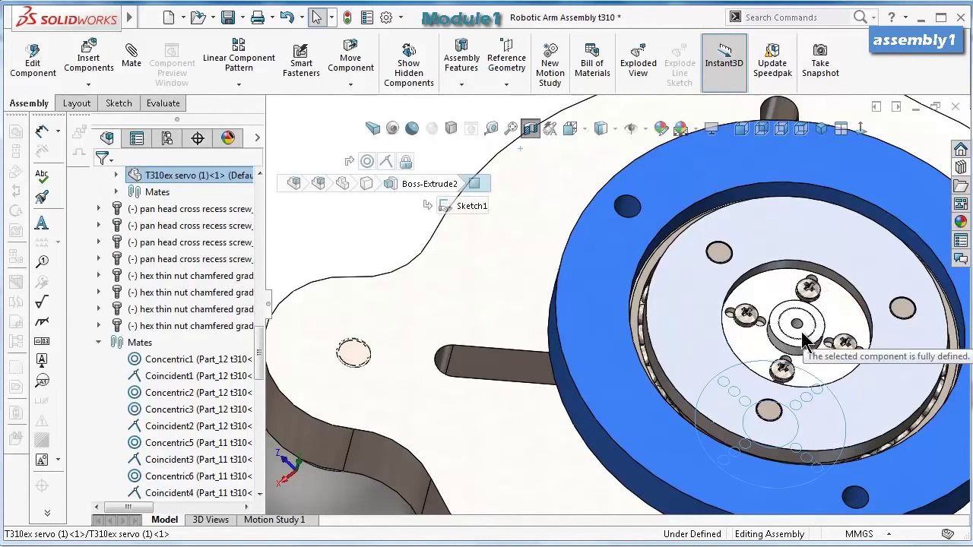
scroll(809, 333, down, 1)
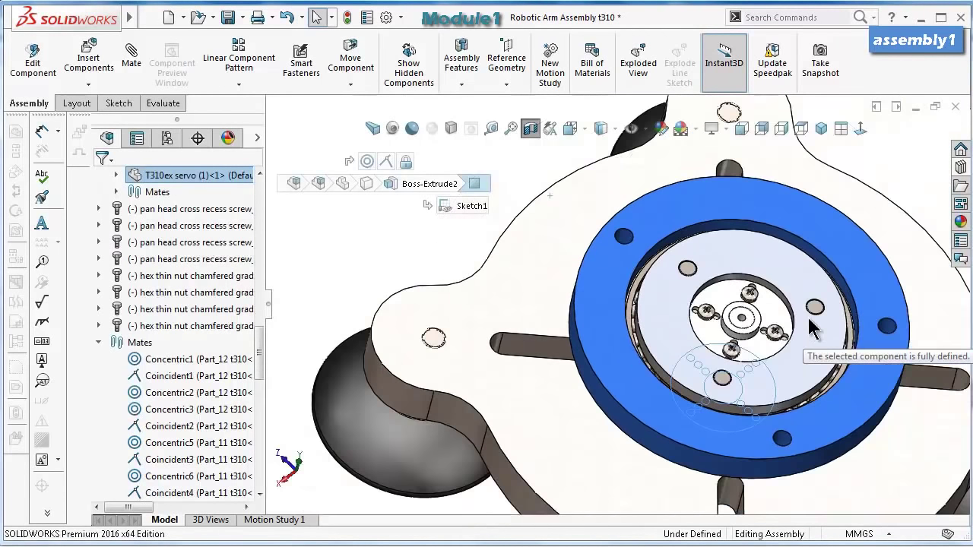
Turn off the Top Plane section view and create a new section view through the Right Plane.
click(531, 131)
drag(736, 374, 701, 301)
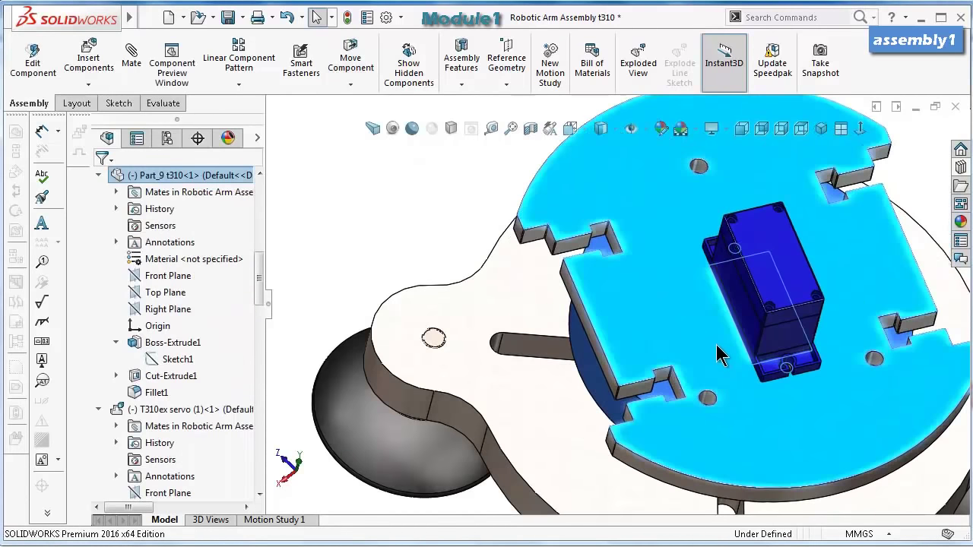
scroll(715, 347, up, 2)
click(510, 211)
click(532, 130)
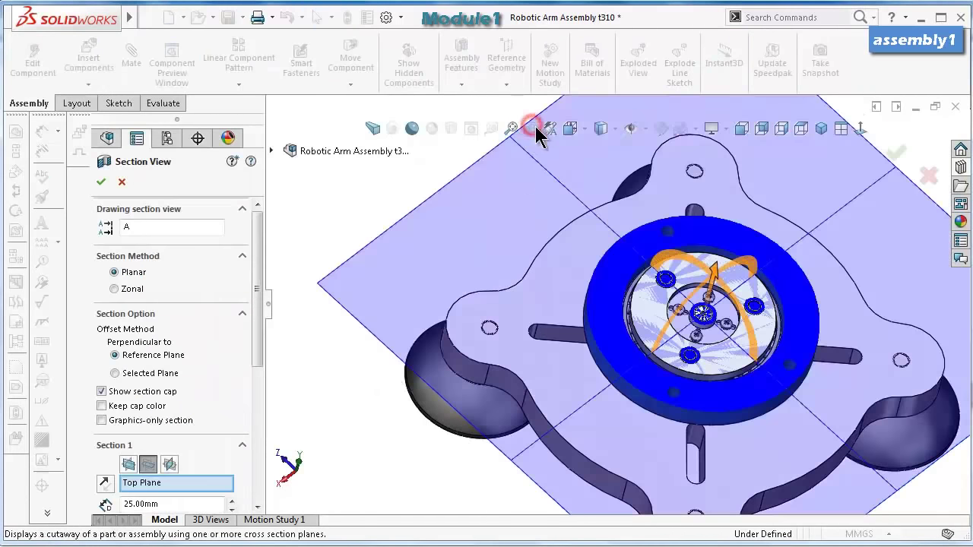
click(169, 465)
click(896, 155)
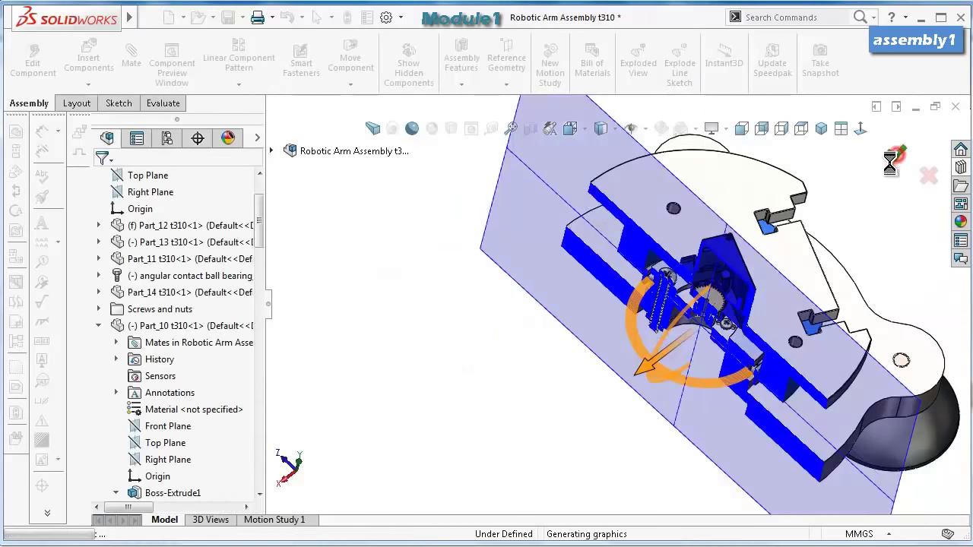
Examine the sectioned base from the side, comparing how Part_10 sits relative to Part_9, the ball bearing and the base plate.
middle_drag(860, 262, 780, 298)
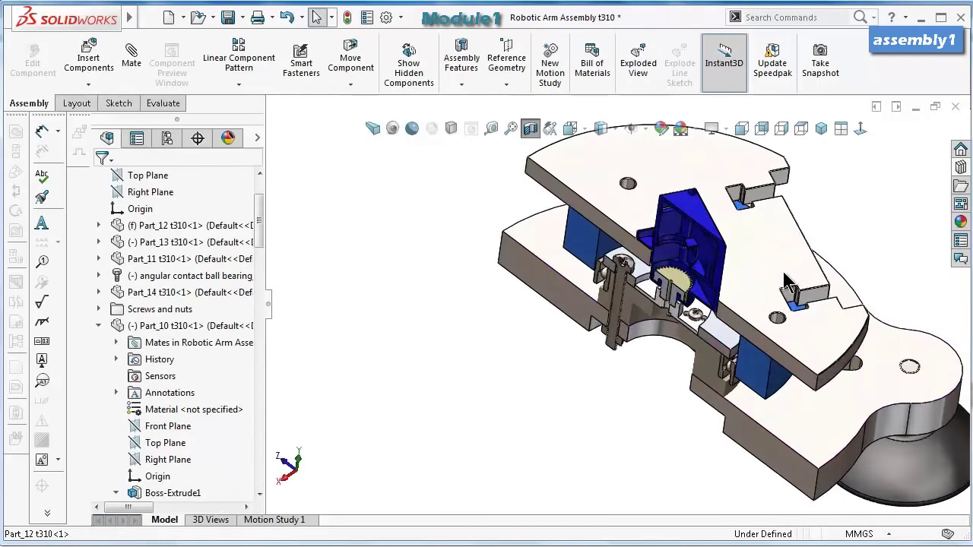
click(772, 301)
drag(772, 301, 673, 229)
middle_drag(694, 333, 780, 268)
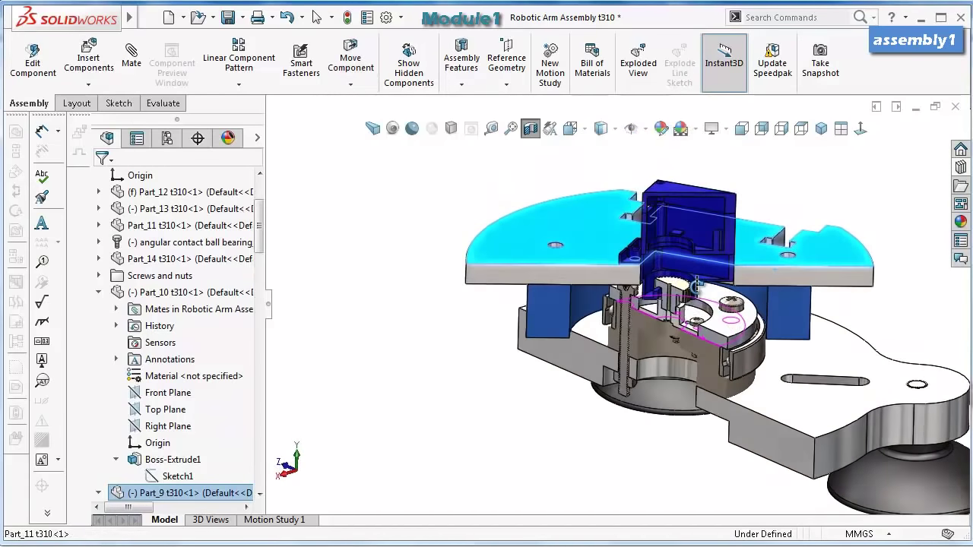
mouse_move(791, 267)
mouse_down()
mouse_move(795, 279)
mouse_move(791, 269)
mouse_up()
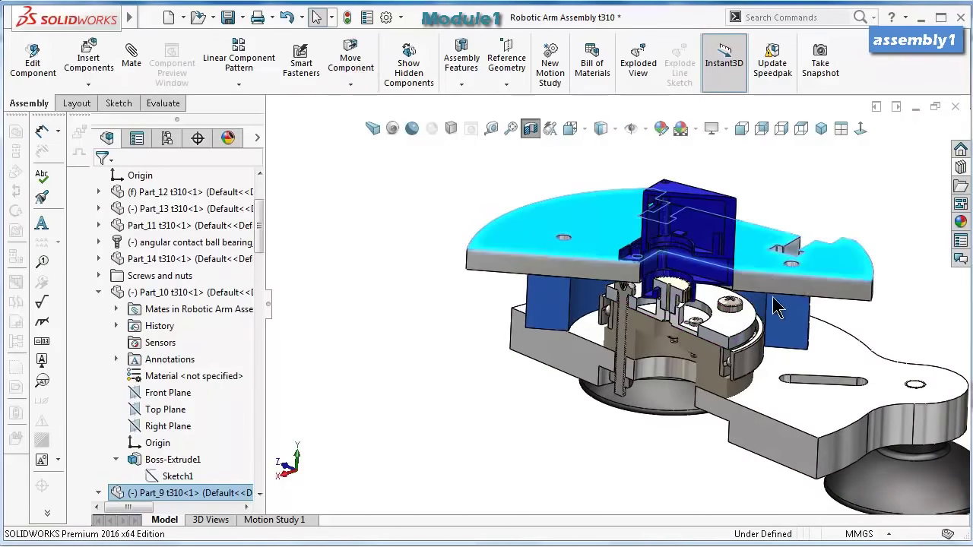
middle_drag(775, 298, 761, 231)
scroll(738, 277, down, 3)
mouse_move(738, 279)
middle_down()
mouse_move(752, 259)
mouse_move(751, 267)
mouse_move(720, 267)
mouse_move(742, 267)
middle_up()
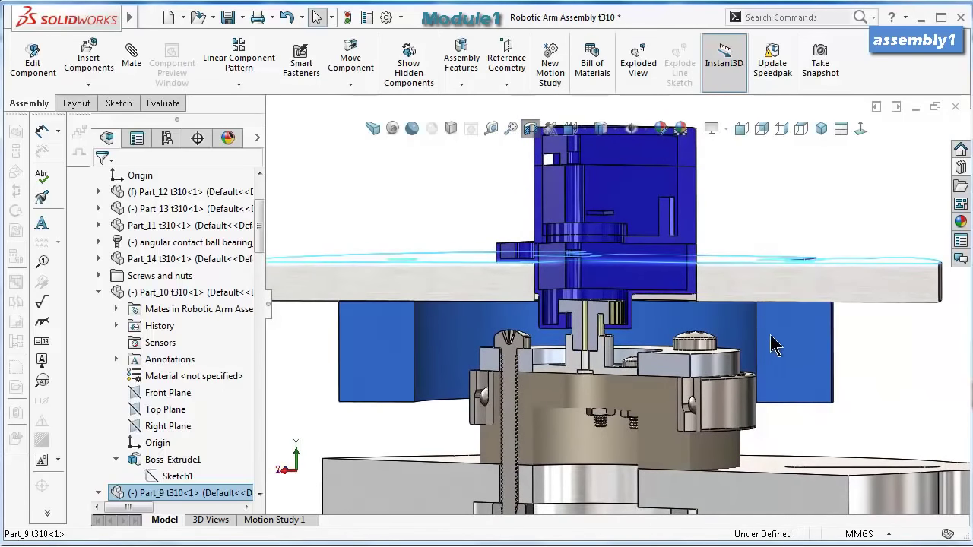
click(793, 351)
middle_drag(811, 367, 798, 336)
scroll(746, 371, down, 3)
scroll(703, 219, up, 2)
key(f)
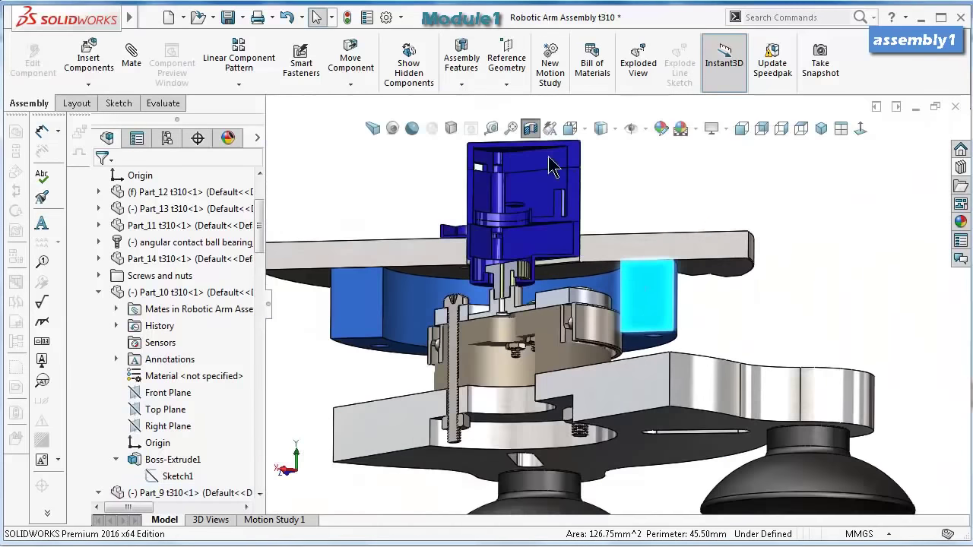
Measure the normal distance between Part_10's bottom face and the lower face of the ball bearing, clearing the earlier selection.
click(491, 128)
right_click(373, 222)
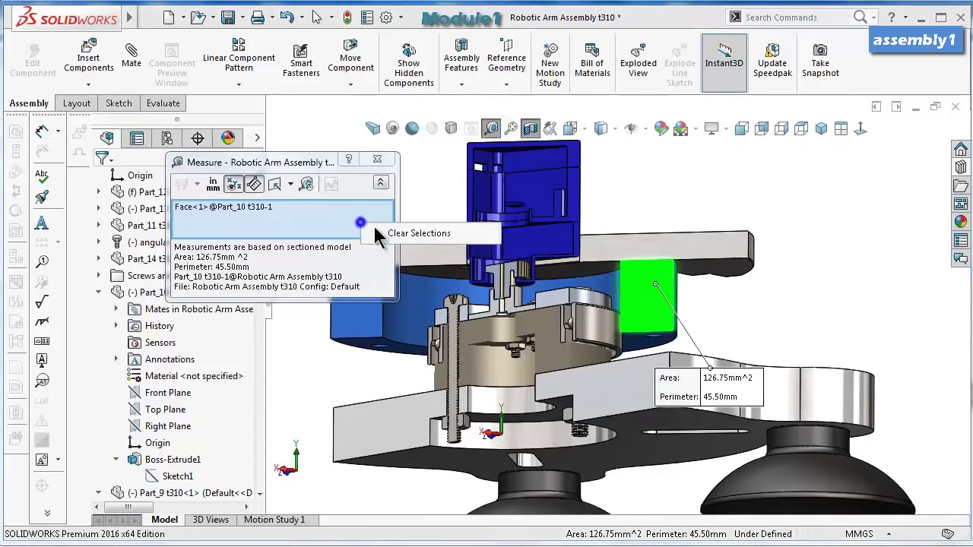
click(385, 234)
scroll(628, 344, down, 5)
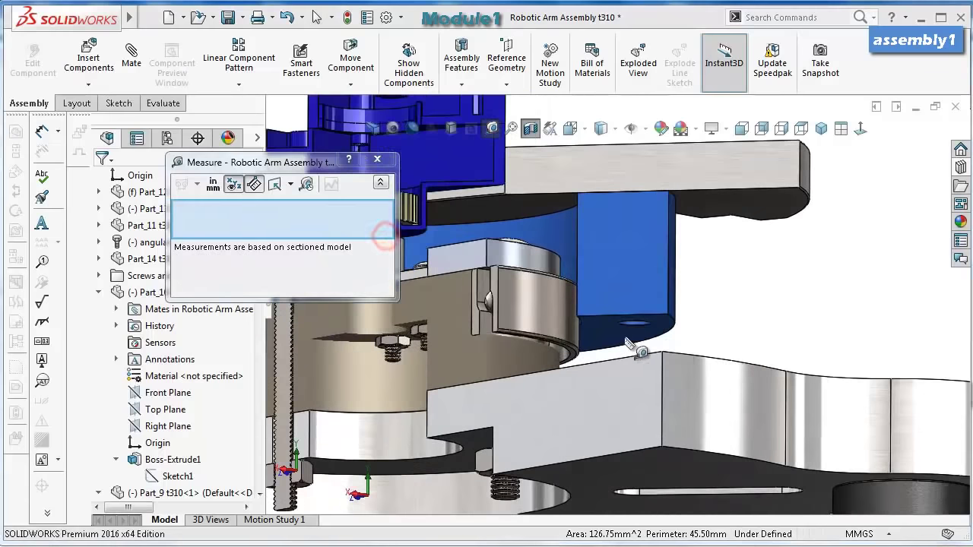
click(660, 321)
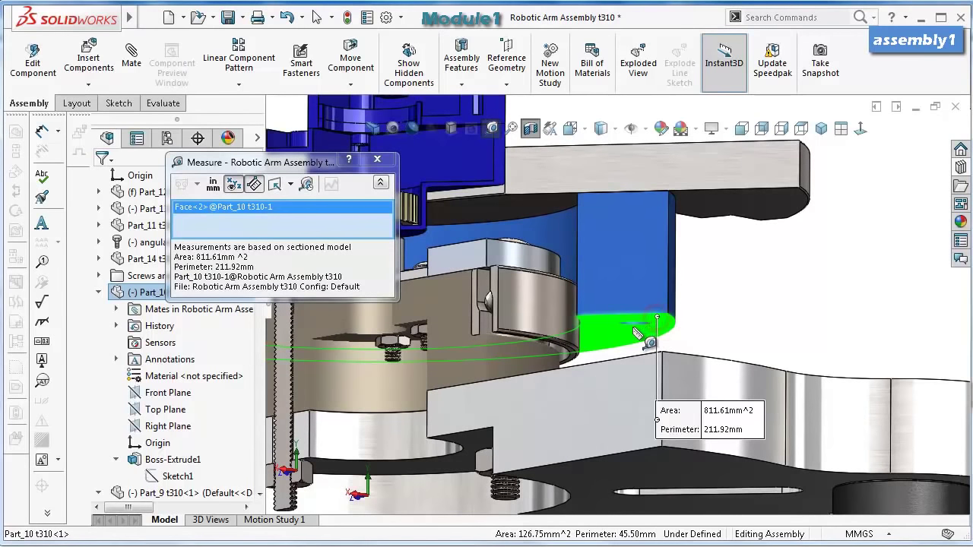
scroll(567, 346, down, 5)
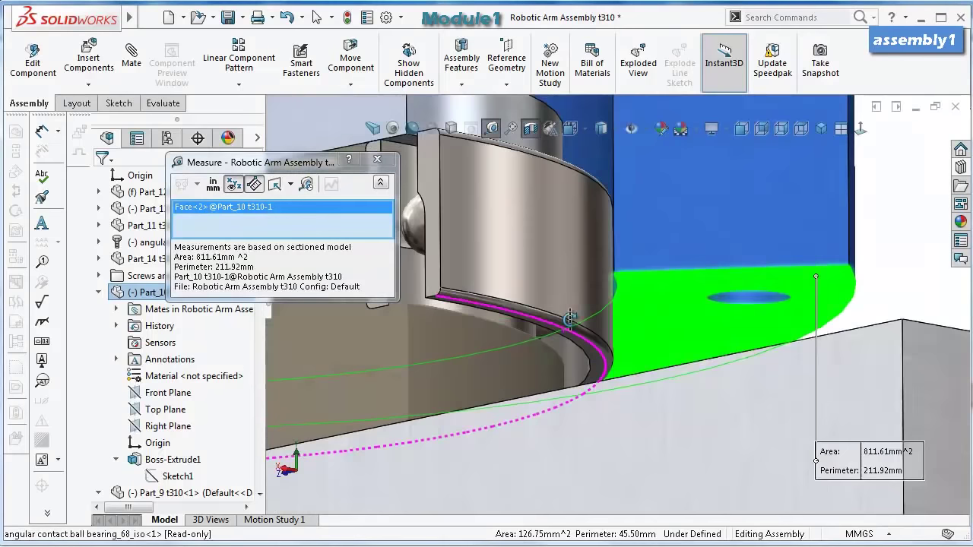
click(555, 327)
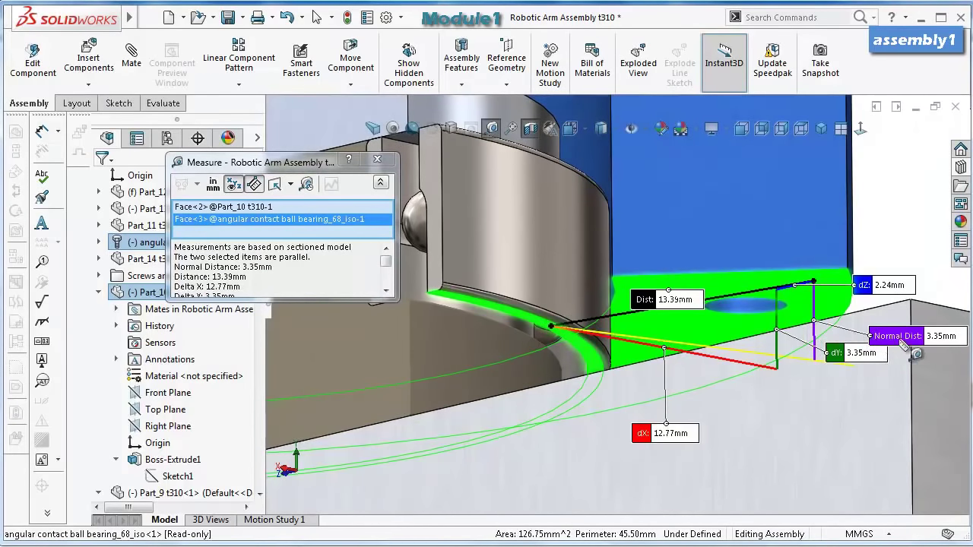
click(377, 160)
Edit Part_10 within the assembly and increase its Boss-Extrude1 depth by 3.35 mm to 16.35 mm.
scroll(733, 232, up, 3)
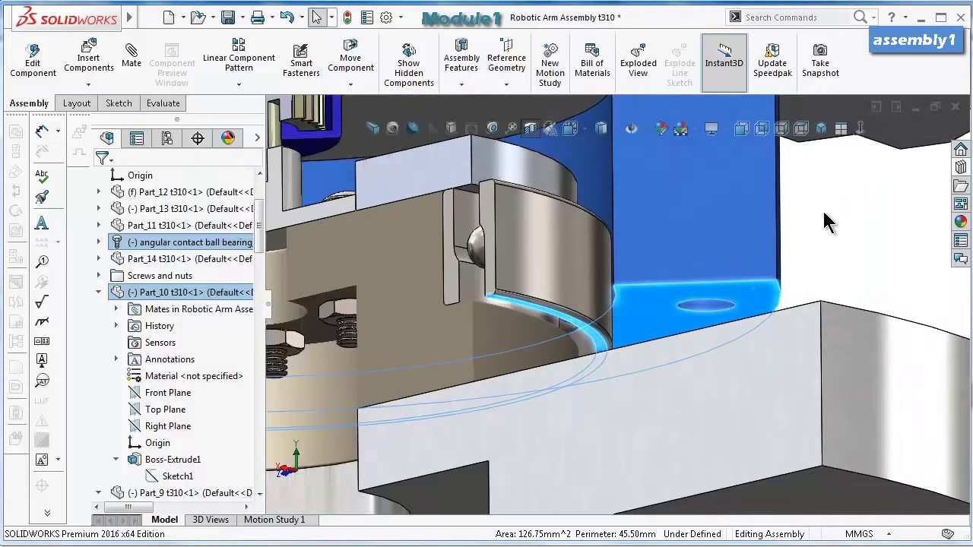
click(837, 212)
click(742, 226)
scroll(713, 270, up, 4)
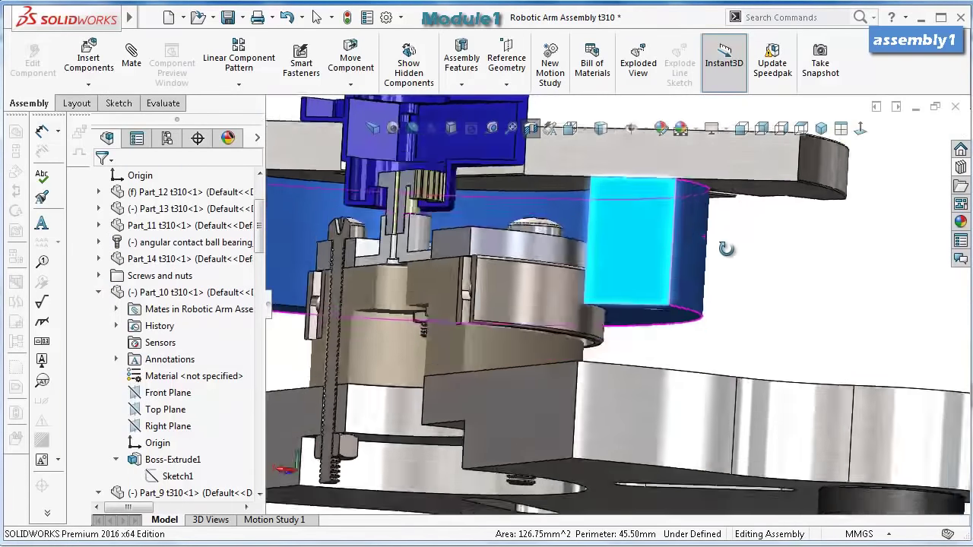
click(707, 258)
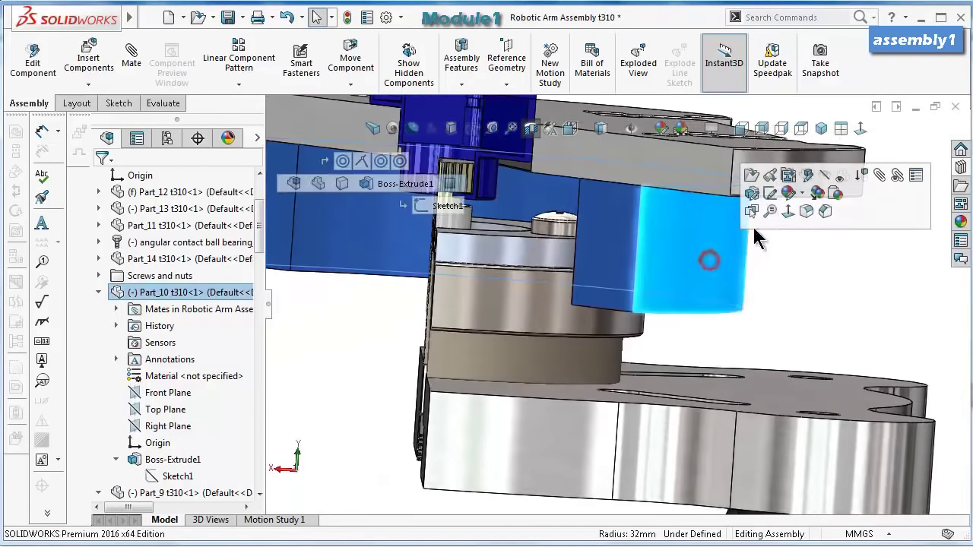
click(802, 174)
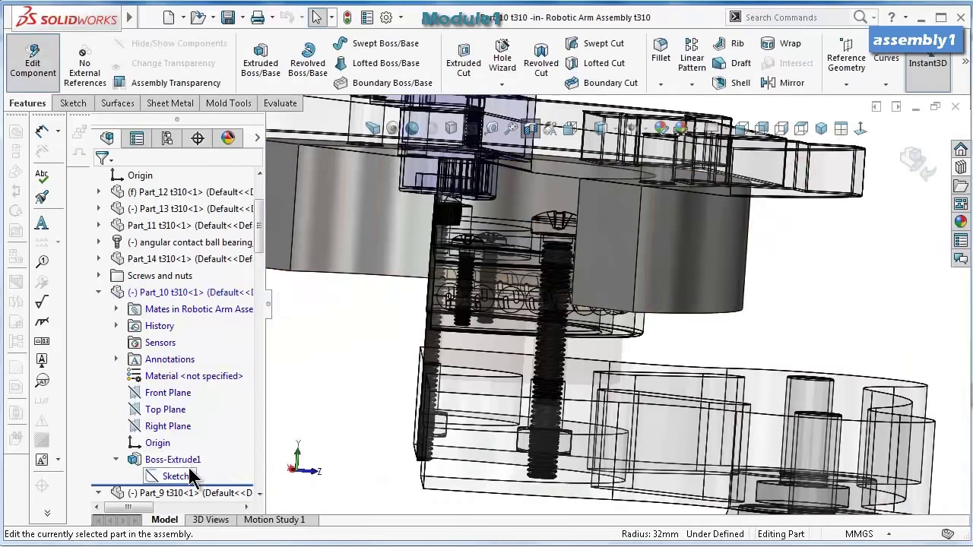
click(186, 459)
click(198, 415)
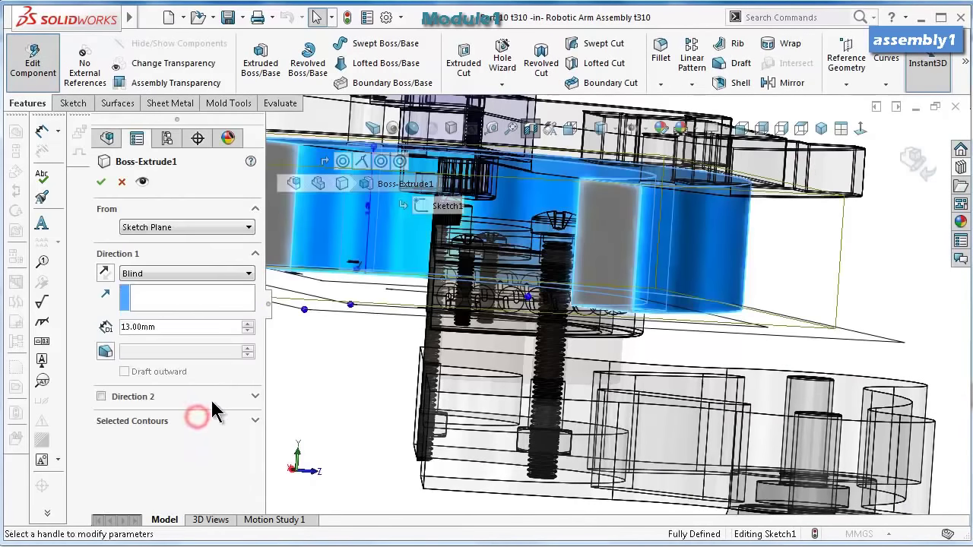
click(168, 327)
text(+3.35)
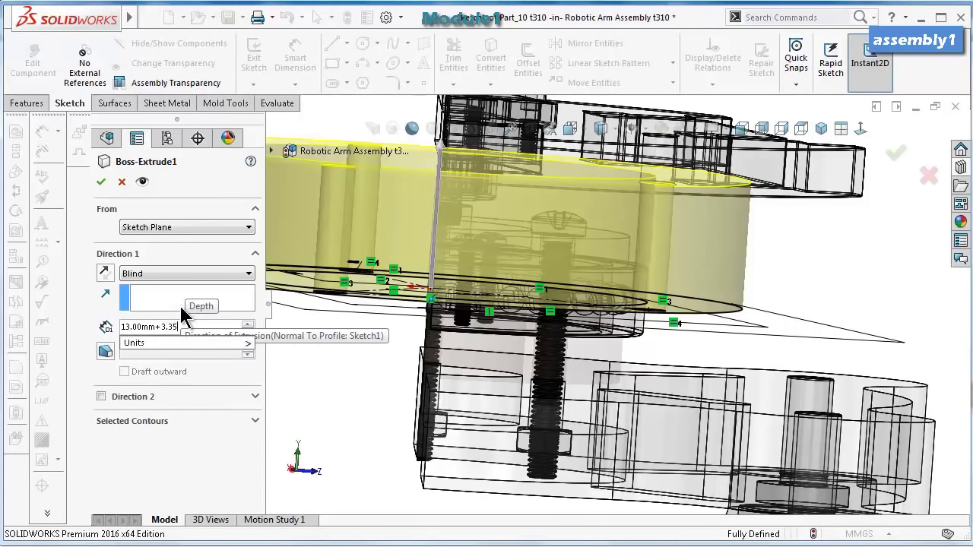
key(Return)
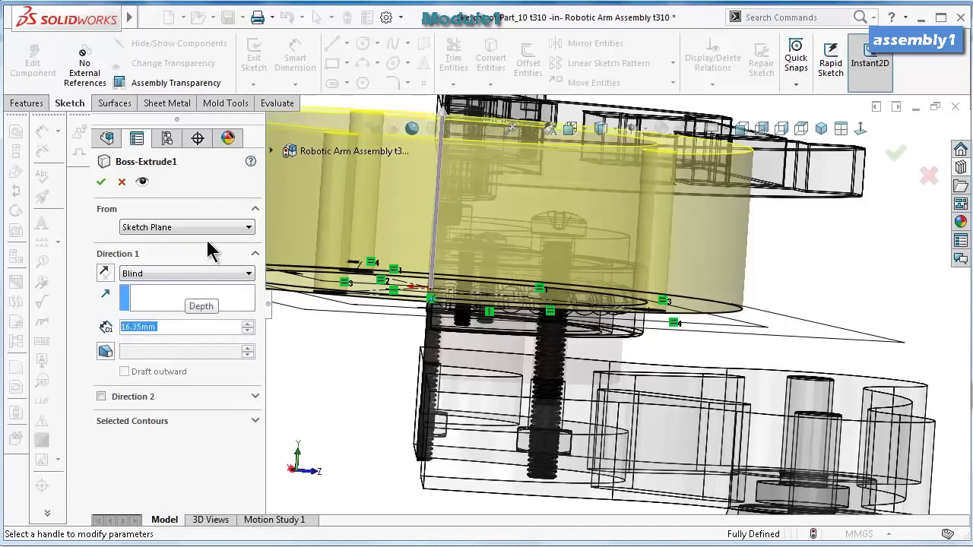
click(102, 182)
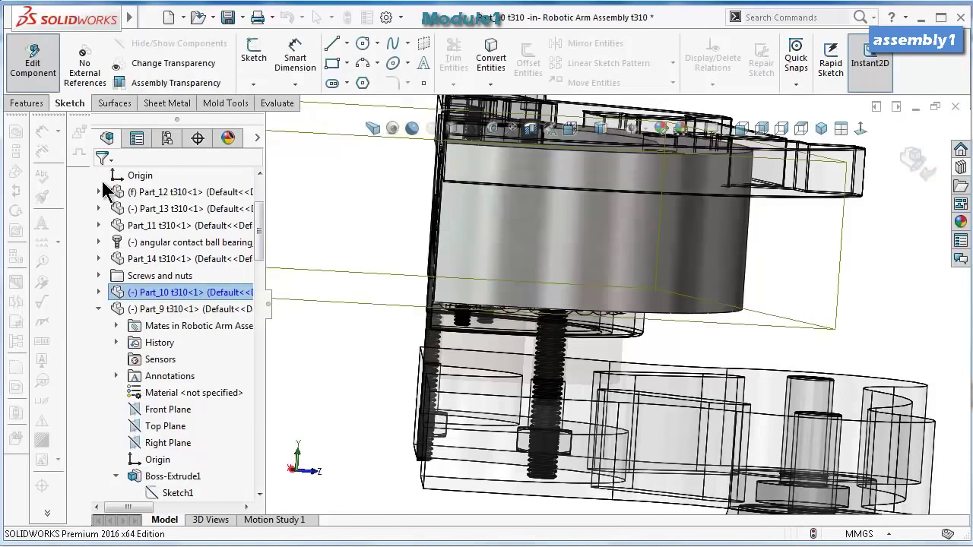
Check the lengthened Part_10, return to editing the assembly, and rebuild it.
scroll(482, 222, up, 1)
middle_drag(483, 220, 503, 204)
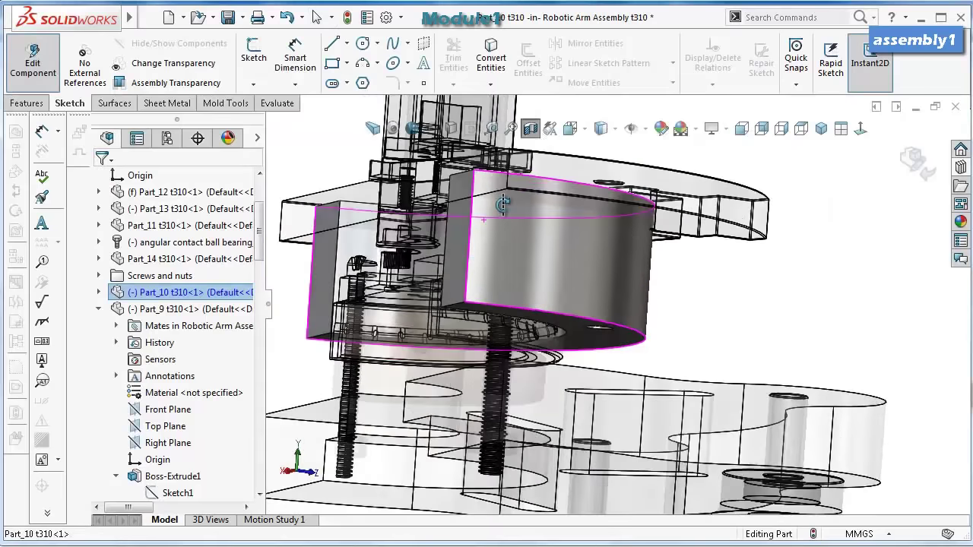
click(916, 158)
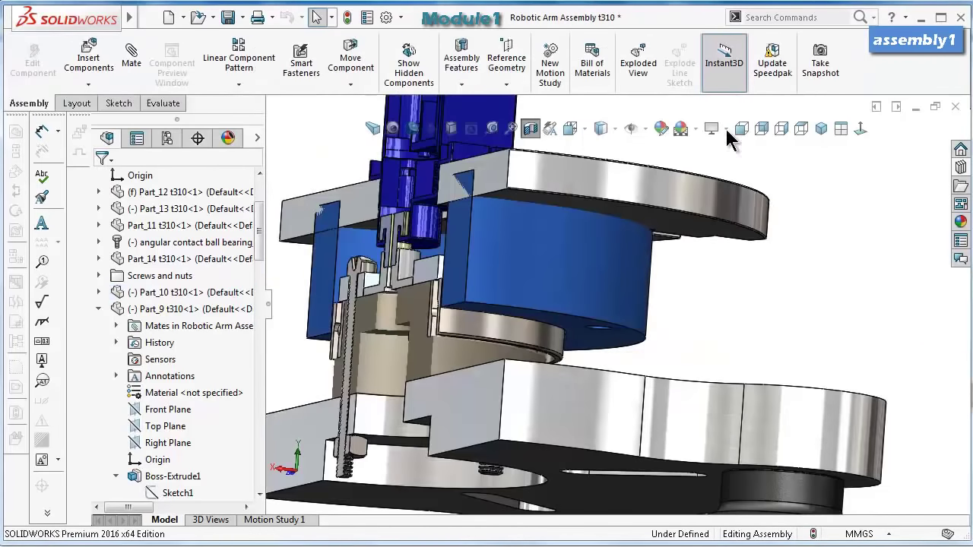
click(348, 21)
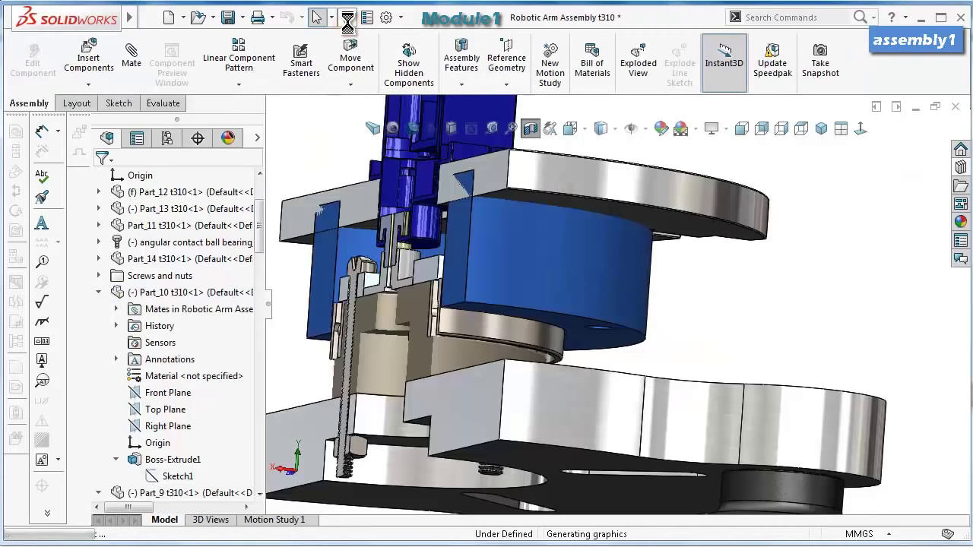
Turn Part_9 together with Part_10 about the bearing to check its clearance over the base plate, and clear the selection.
middle_drag(498, 220, 464, 387)
middle_drag(464, 441, 495, 283)
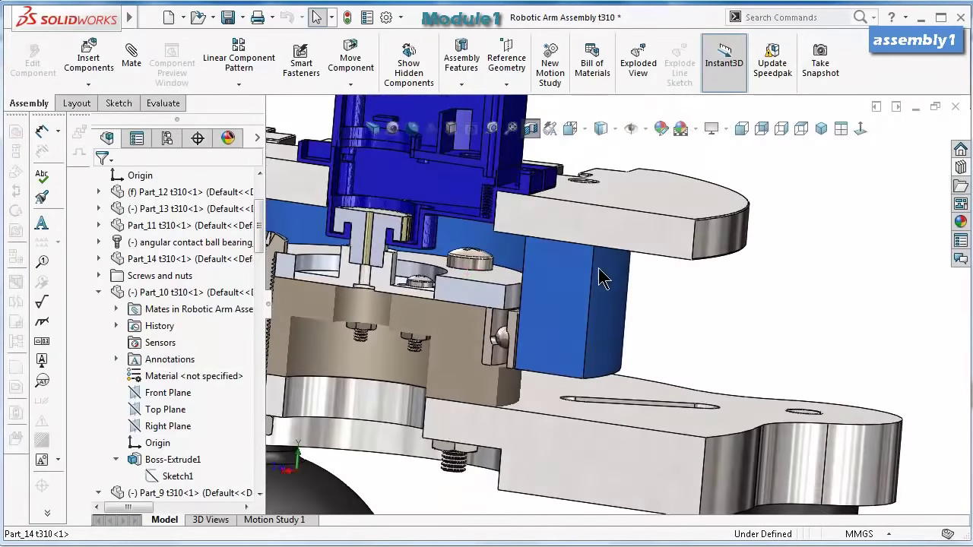
drag(638, 244, 663, 256)
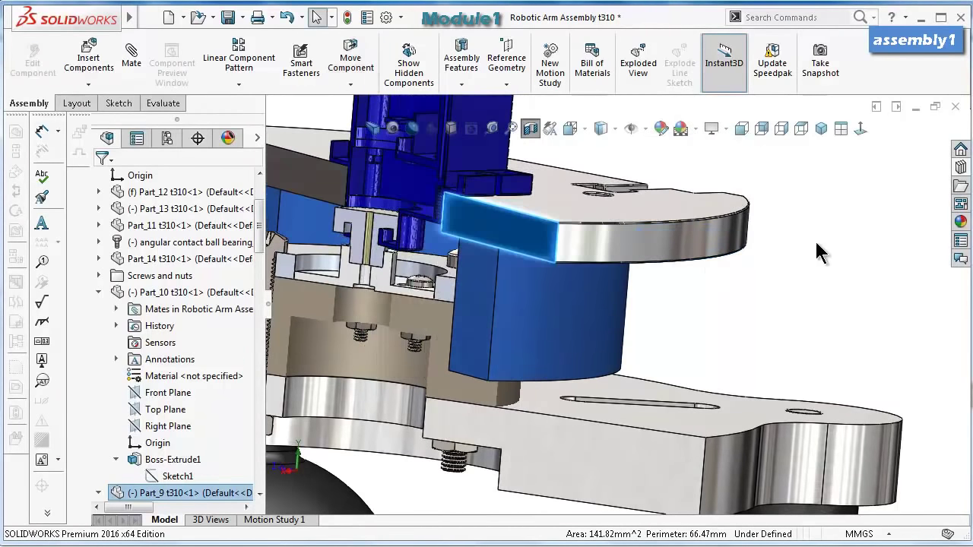
click(816, 241)
middle_drag(765, 287, 641, 183)
key(f)
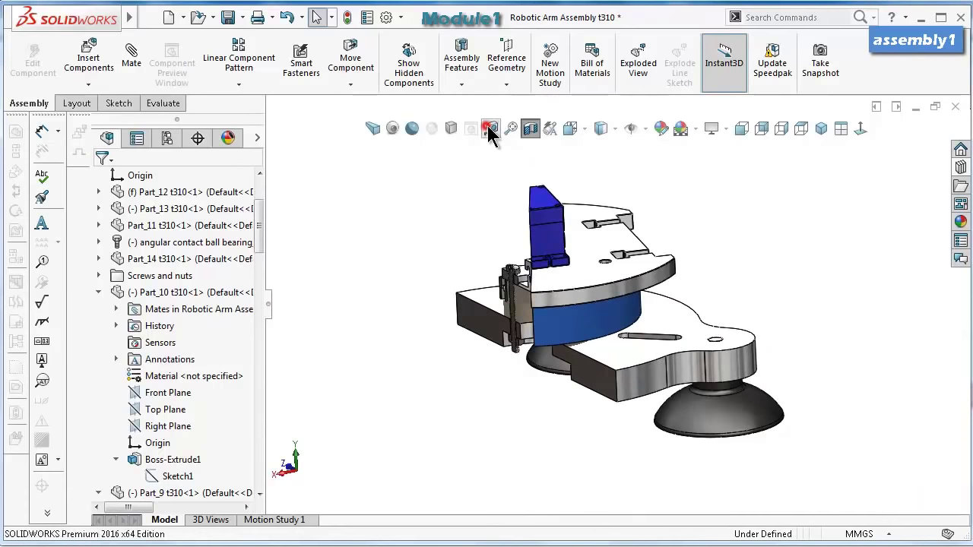
Measure the normal distance between Part_9's top face and Part_10's bottom face, clear the selection and finish measuring.
click(490, 128)
click(618, 271)
middle_drag(619, 271, 584, 179)
scroll(582, 249, down, 2)
click(566, 292)
click(573, 289)
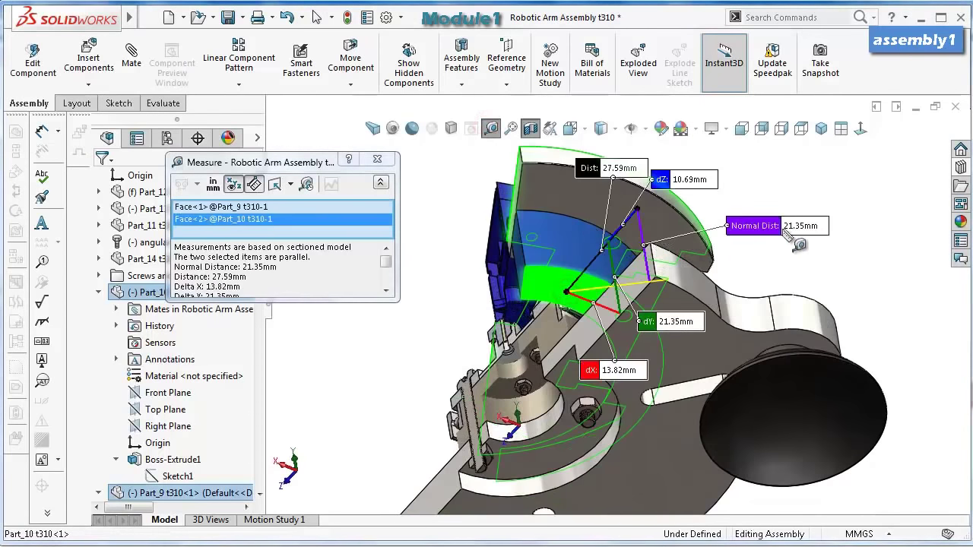
click(862, 170)
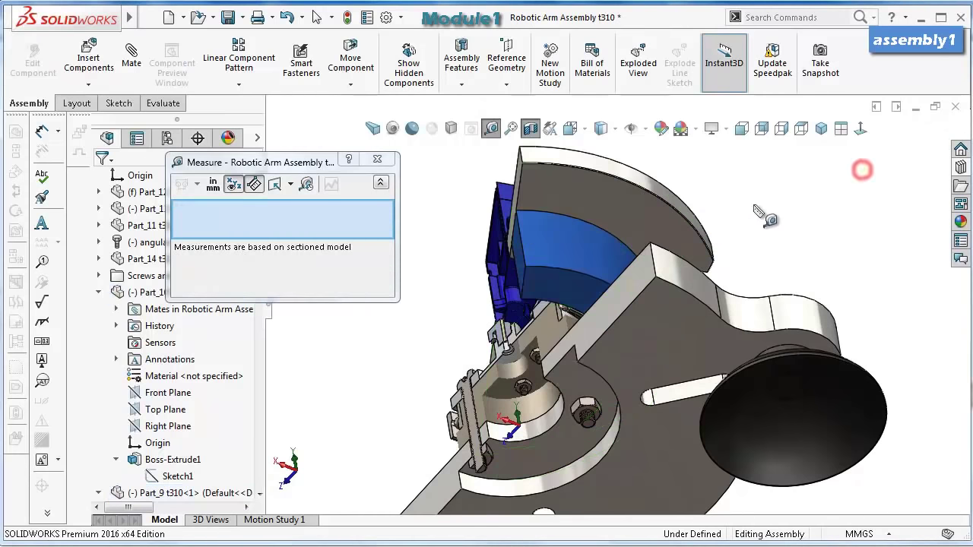
middle_drag(753, 207, 703, 354)
click(381, 155)
Insert an ISO 7045 Pan Head Cross Recess screw from the Toolbox's ISO cross-recessed head screws at Part_9's round hole near the servo.
scroll(578, 293, down, 6)
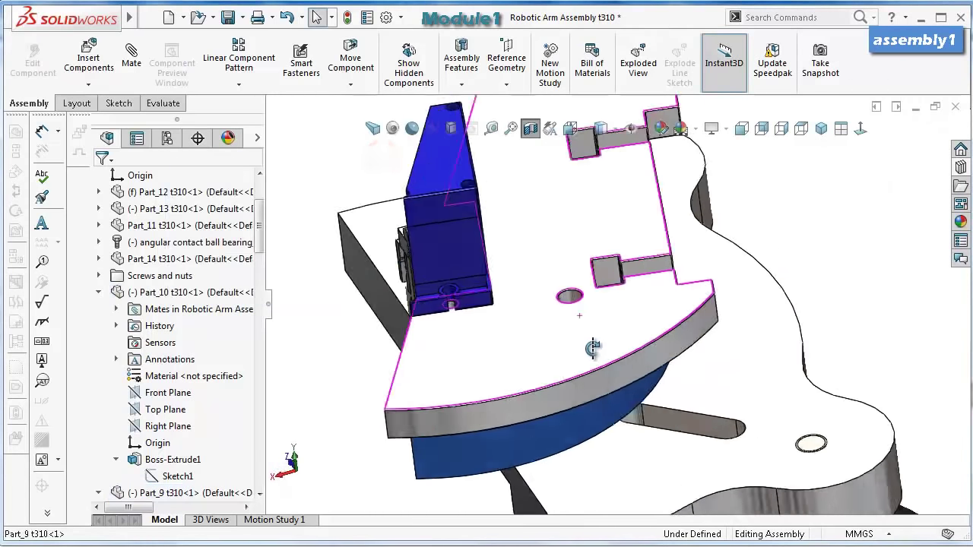
click(963, 167)
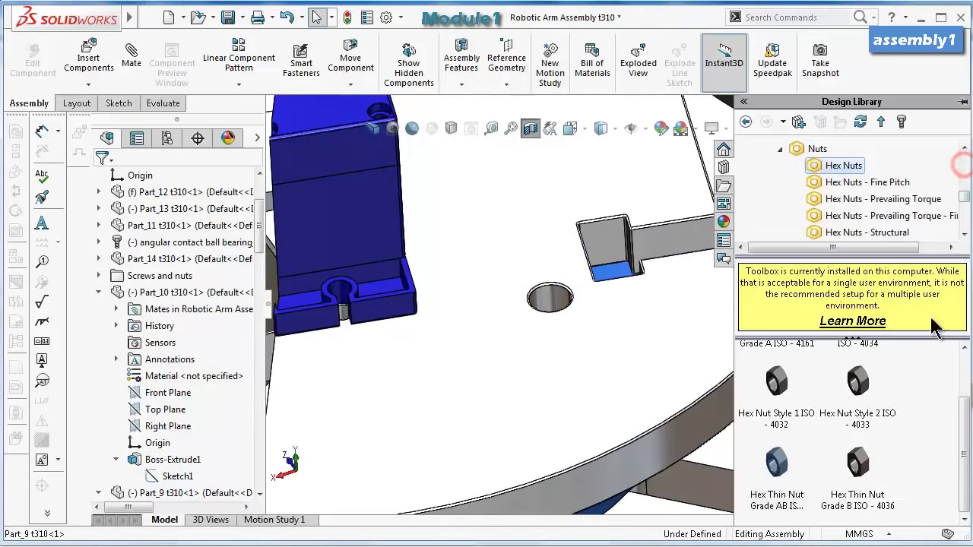
click(779, 150)
drag(966, 205, 962, 183)
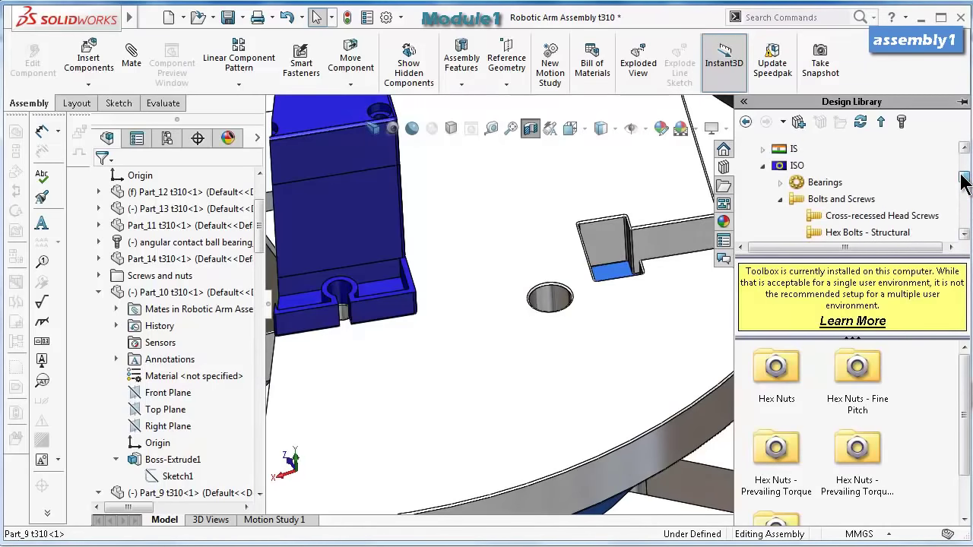
click(818, 219)
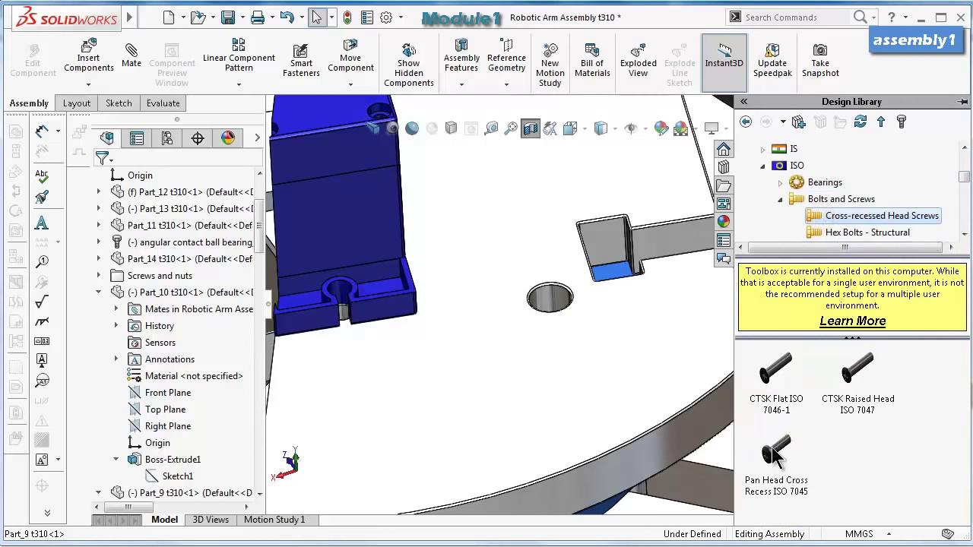
scroll(534, 321, down, 4)
drag(777, 456, 601, 303)
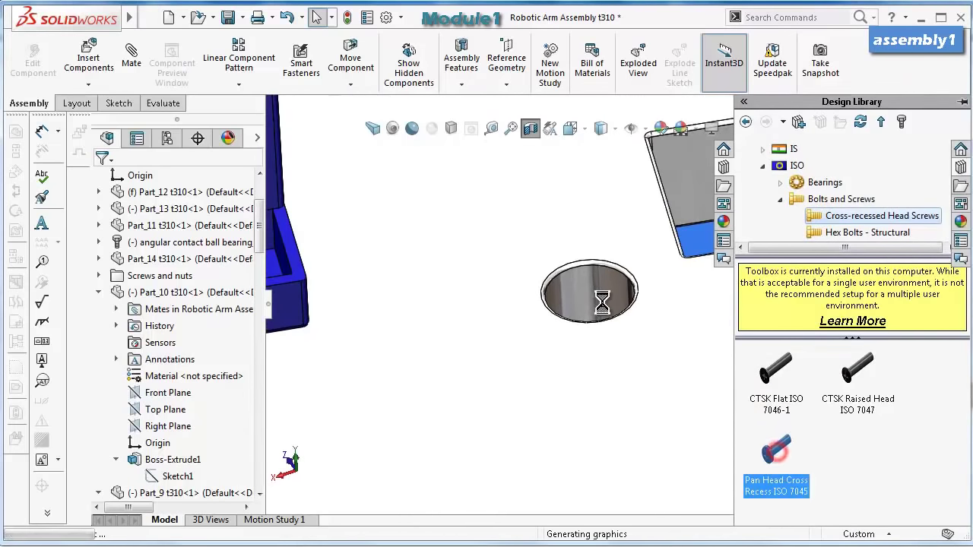
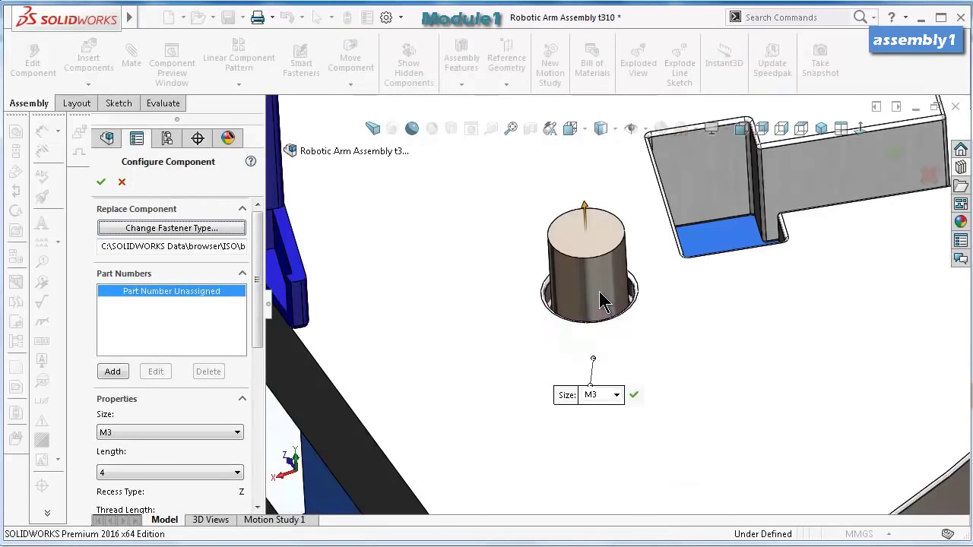
Set the ISO 7045 pan head screw's size to M3 and its length to 25.
key(Tab)
key(Tab)
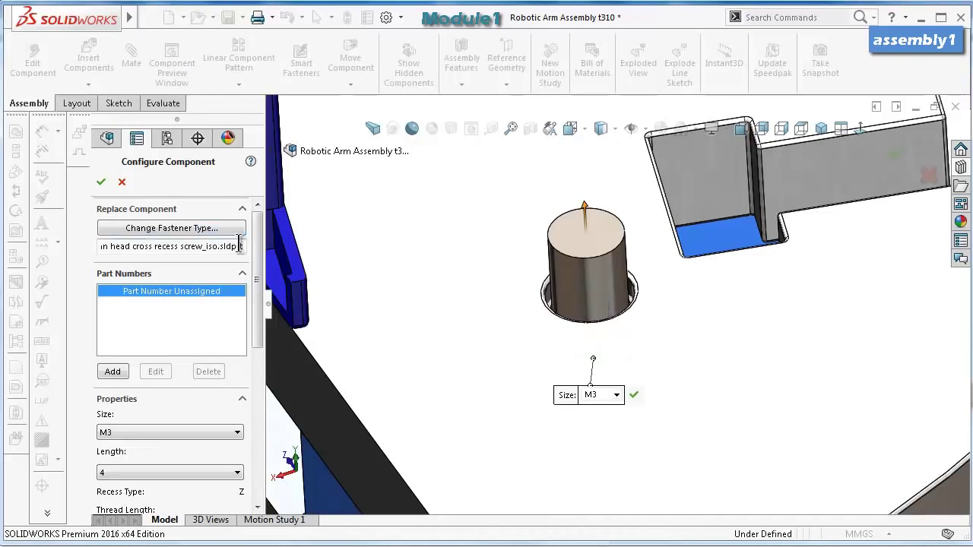
scroll(251, 240, down, 3)
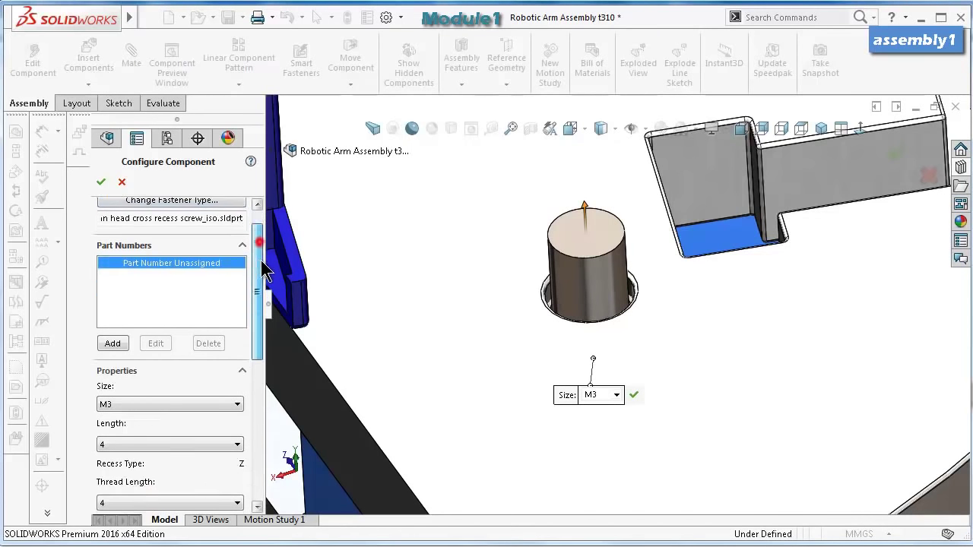
click(219, 334)
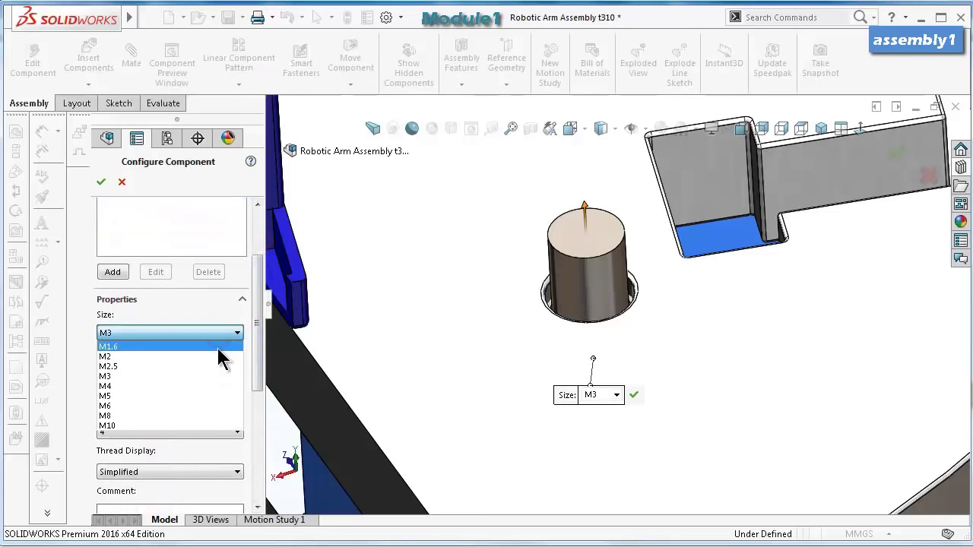
click(203, 378)
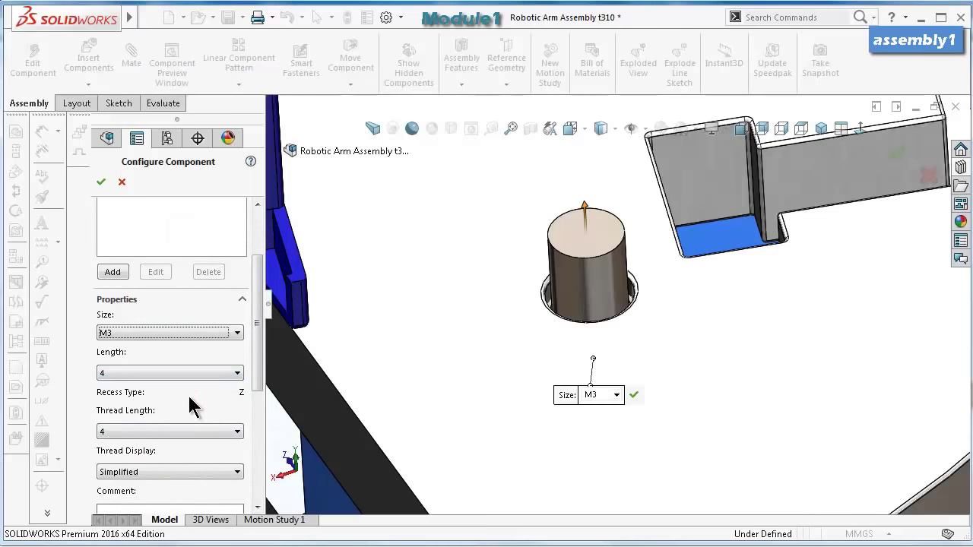
click(219, 431)
click(218, 431)
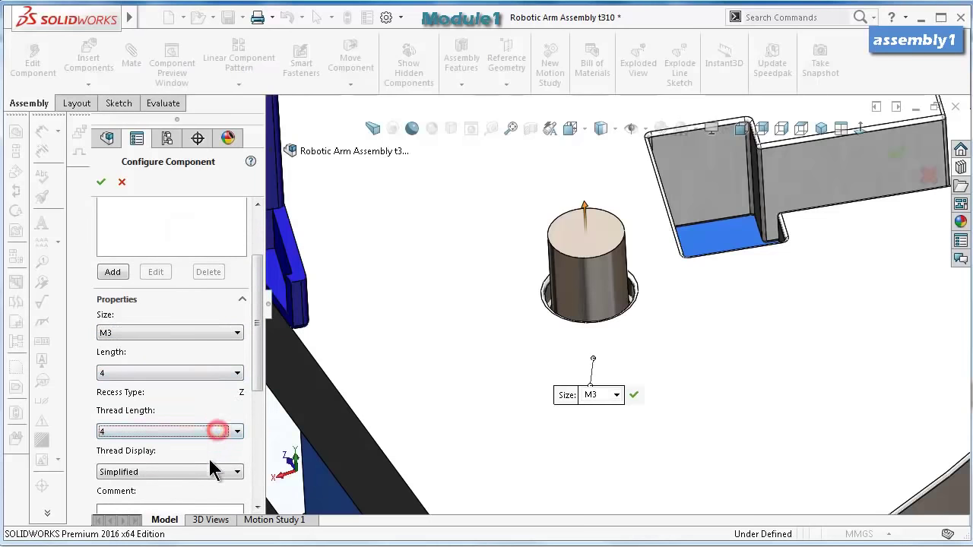
click(165, 374)
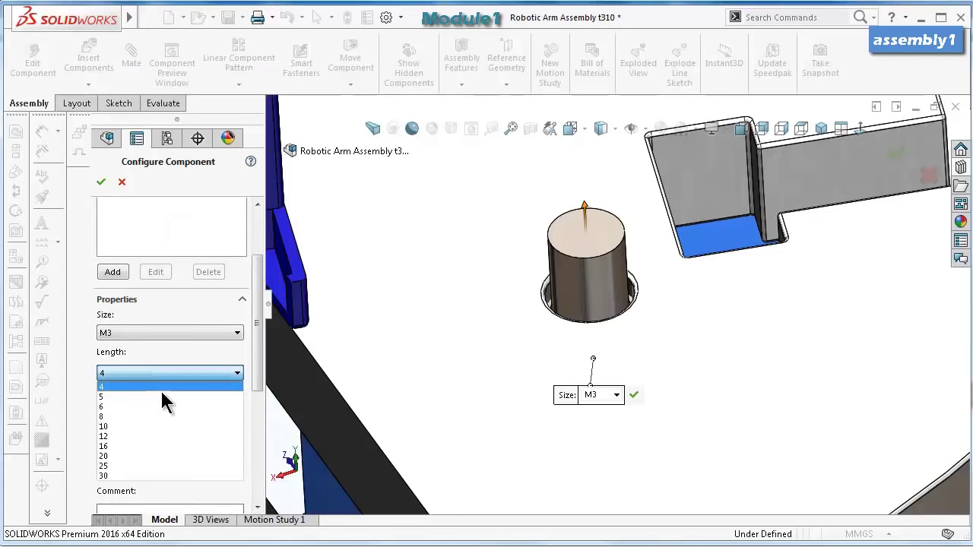
click(135, 466)
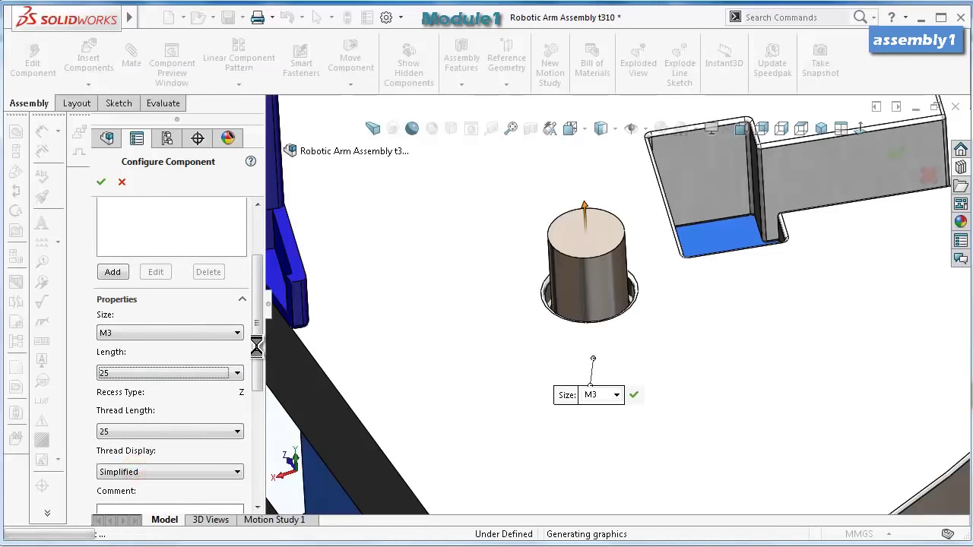
Set the screw's thread display to Schematic and accept the fastener configuration.
drag(257, 351, 257, 406)
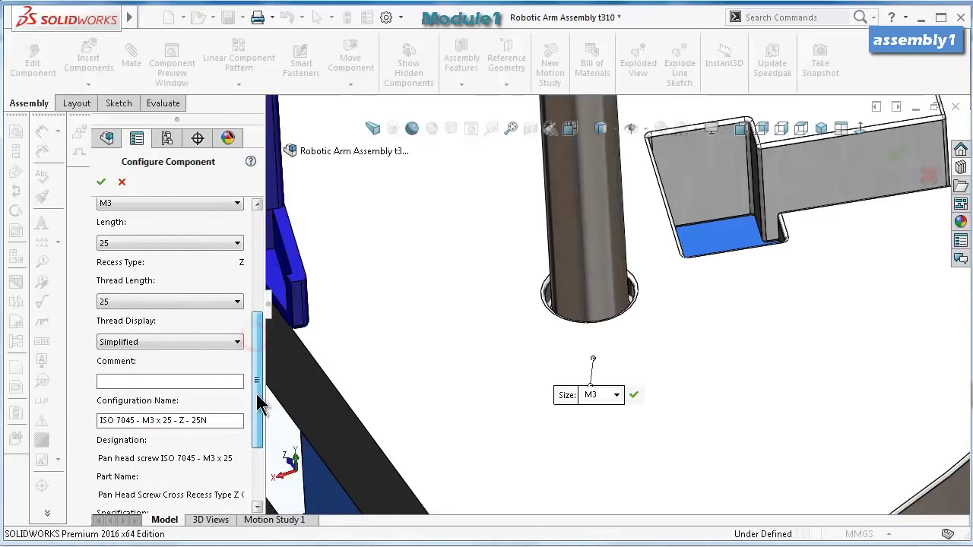
click(184, 348)
click(176, 377)
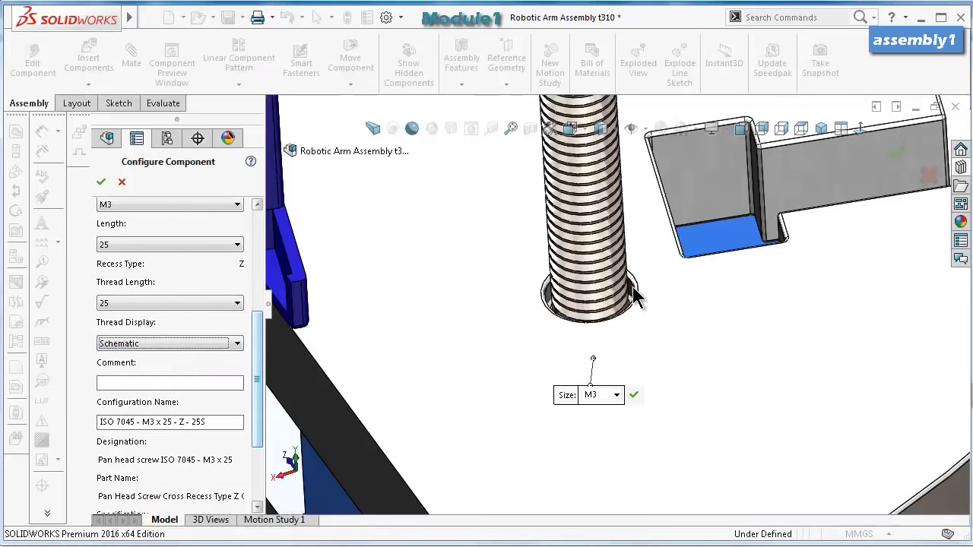
scroll(651, 294, up, 5)
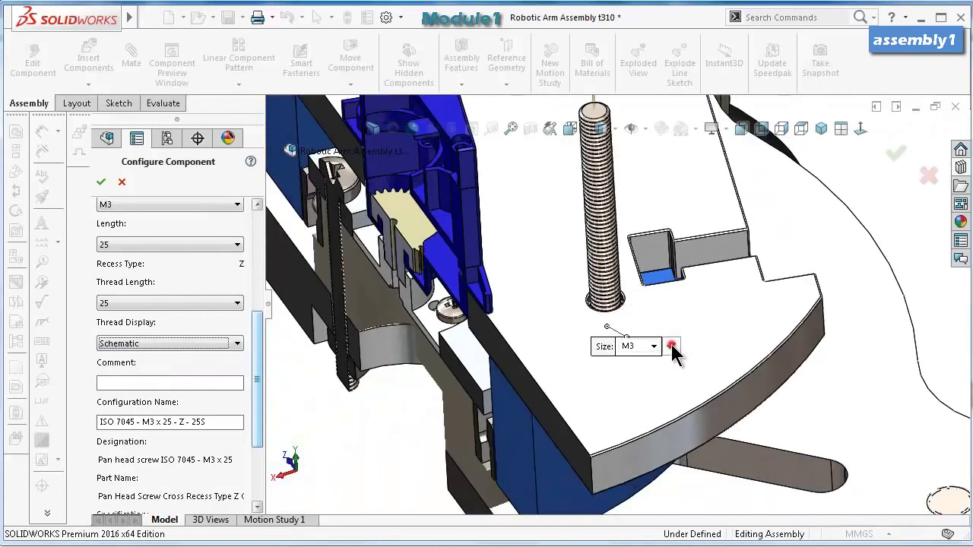
click(672, 347)
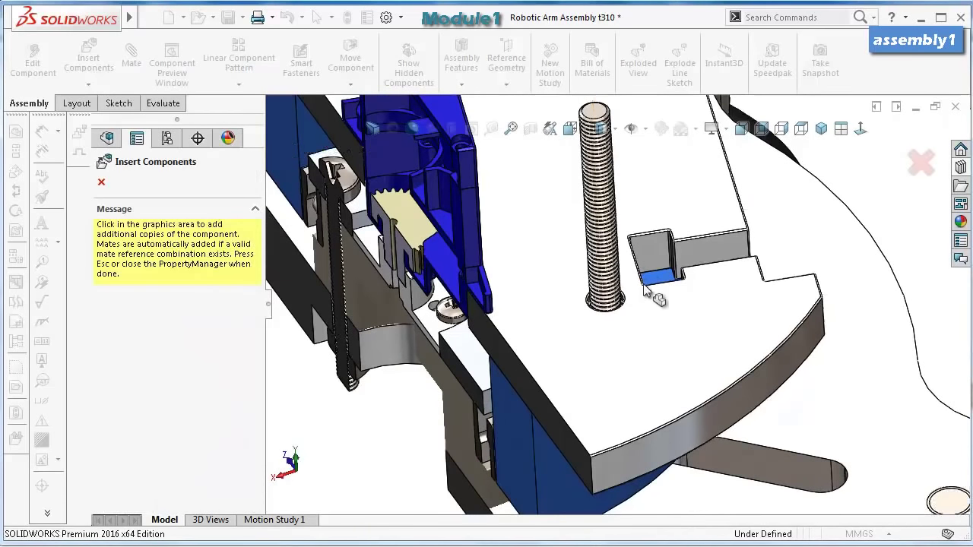
Place further copies of the M3 x 25 pan head screw at Part_9's remaining round holes.
scroll(651, 294, up, 5)
scroll(613, 200, down, 5)
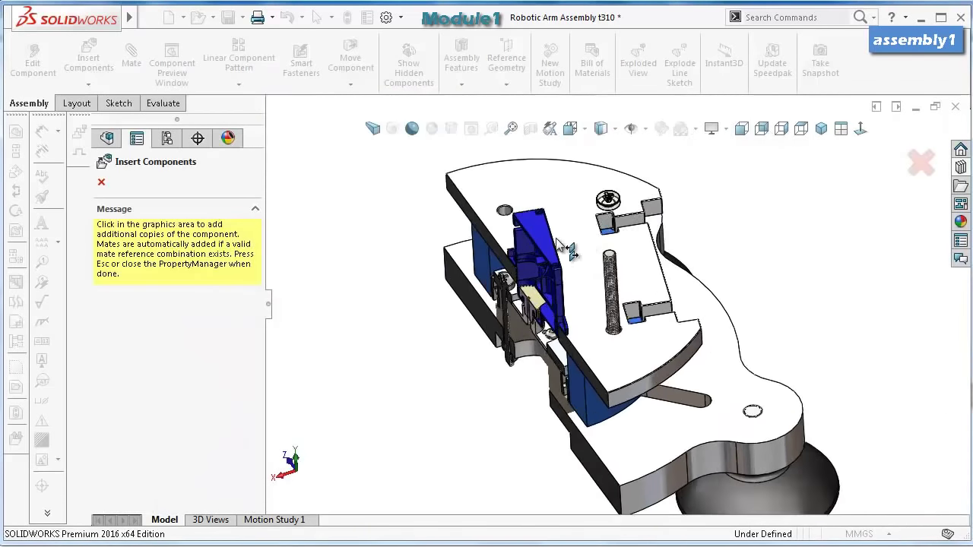
scroll(440, 221, down, 3)
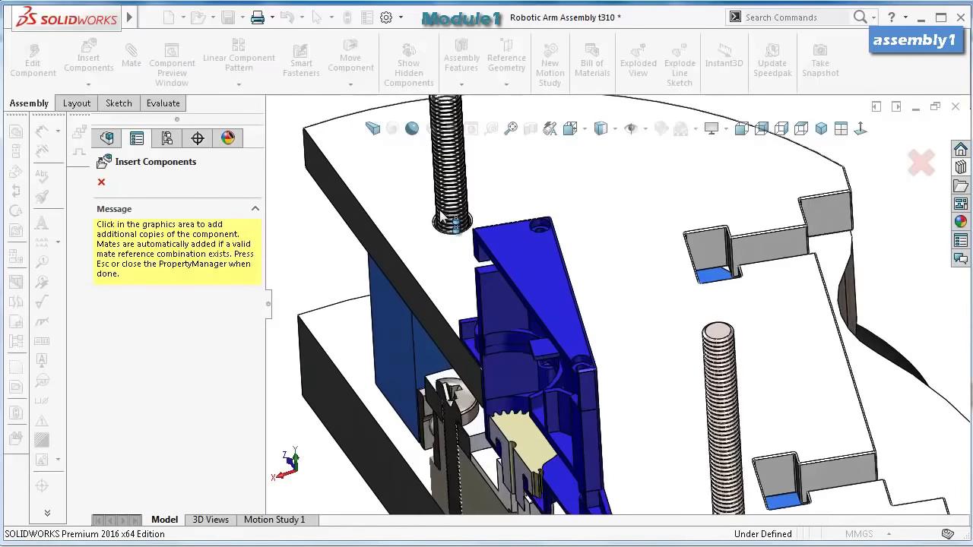
click(508, 218)
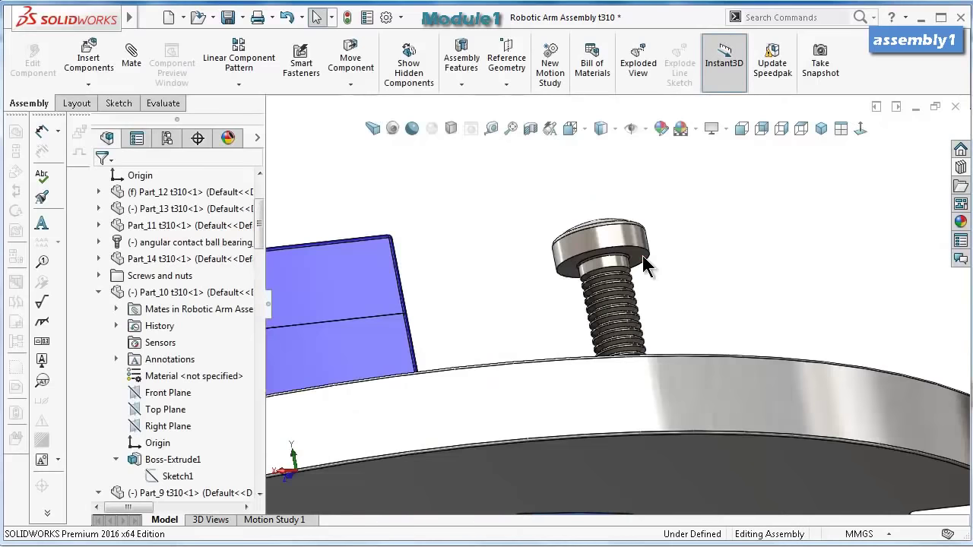
Add a coincident mate between the first screw head's underside and Part_9's top face.
click(608, 251)
click(821, 174)
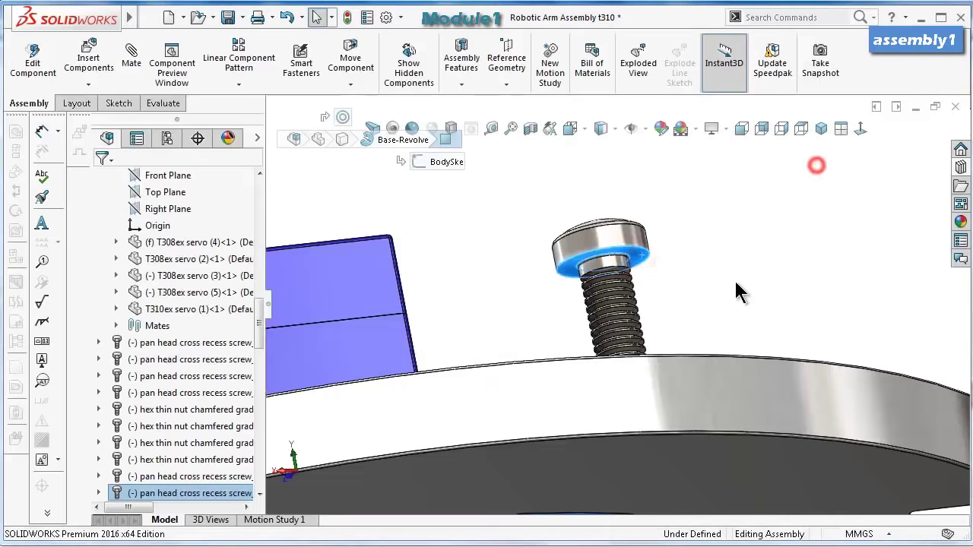
click(675, 324)
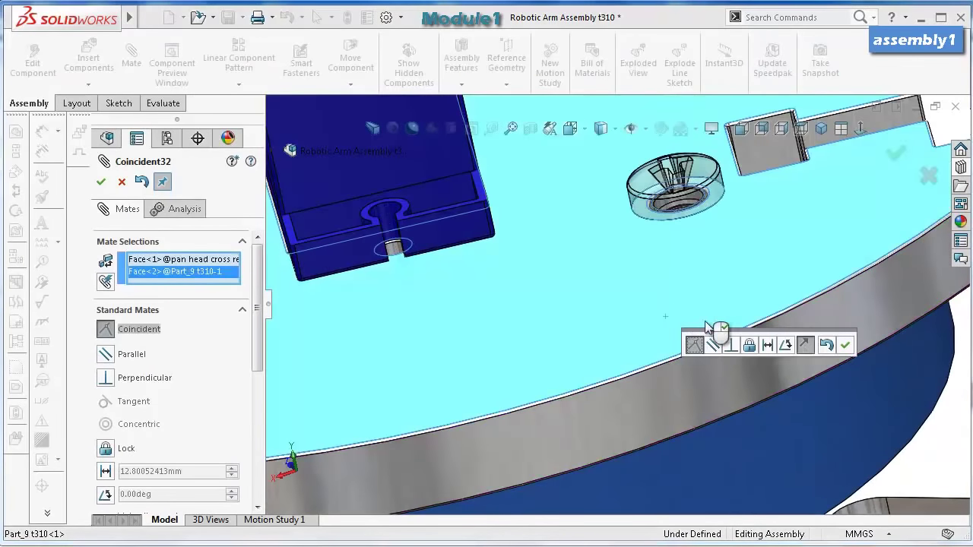
click(849, 344)
Seat the second M3 x 25 screw by mating its head's underside coincident with Part_9's top face.
click(454, 344)
scroll(435, 351, up, 3)
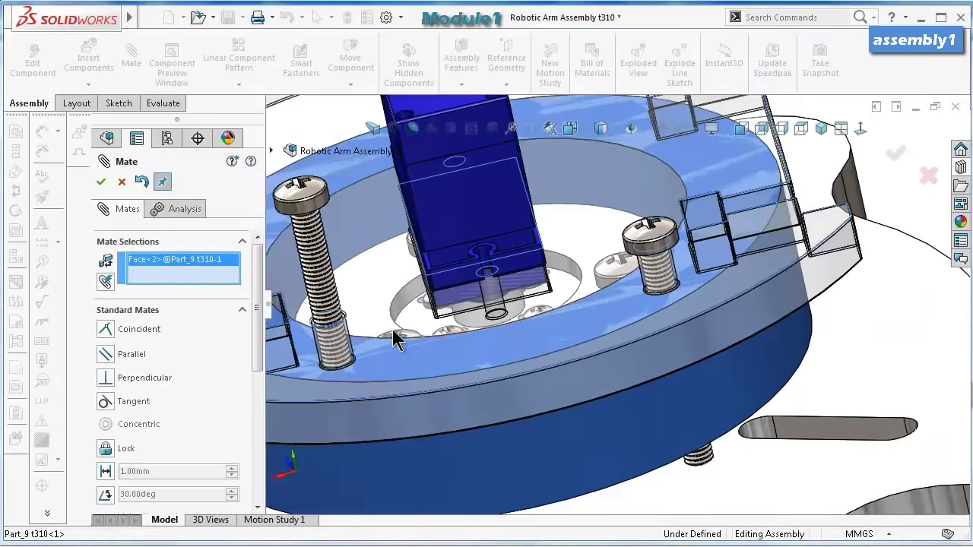
middle_drag(394, 331, 373, 271)
scroll(371, 228, up, 4)
scroll(369, 191, down, 4)
scroll(489, 265, down, 2)
middle_drag(488, 265, 478, 221)
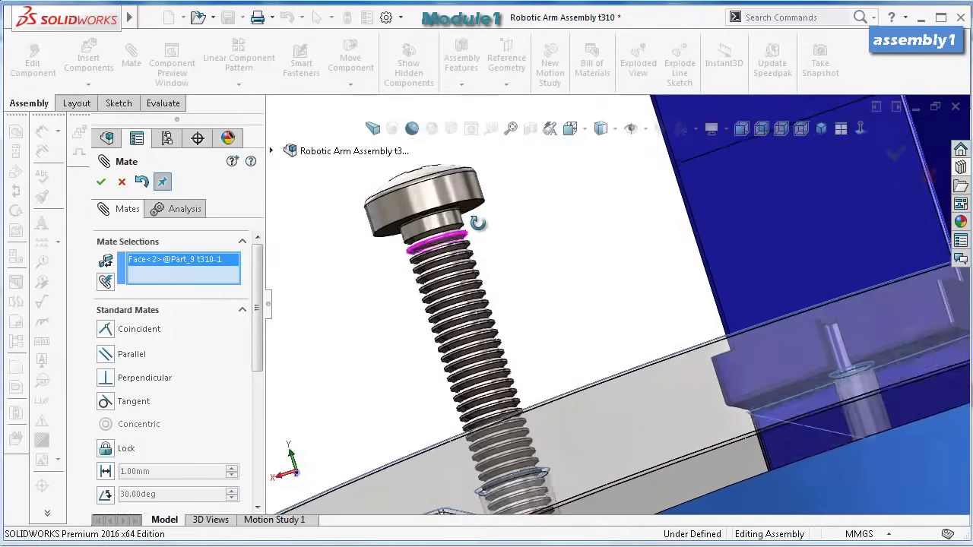
scroll(478, 216, down, 1)
click(476, 207)
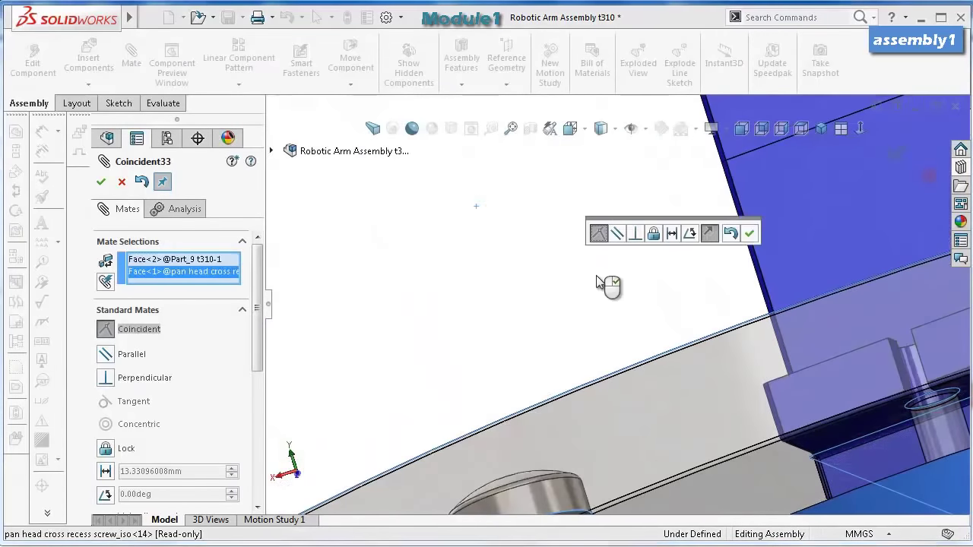
click(749, 234)
Seat the last M3 x 25 screw with a coincident mate between its head's underside and Part_9's top face, and finish mating.
middle_drag(637, 266, 465, 347)
scroll(406, 284, up, 2)
scroll(465, 347, down, 2)
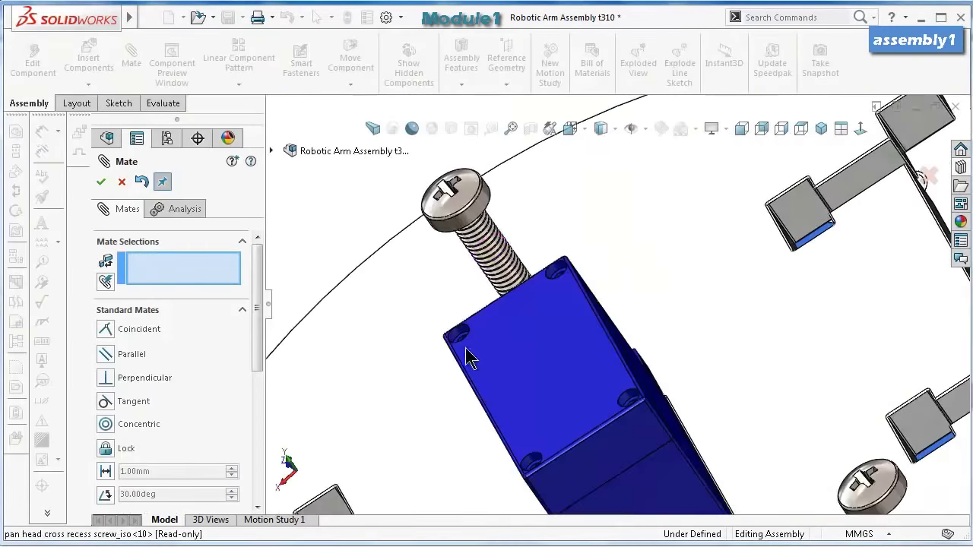
click(407, 350)
middle_drag(403, 341, 266, 175)
click(295, 190)
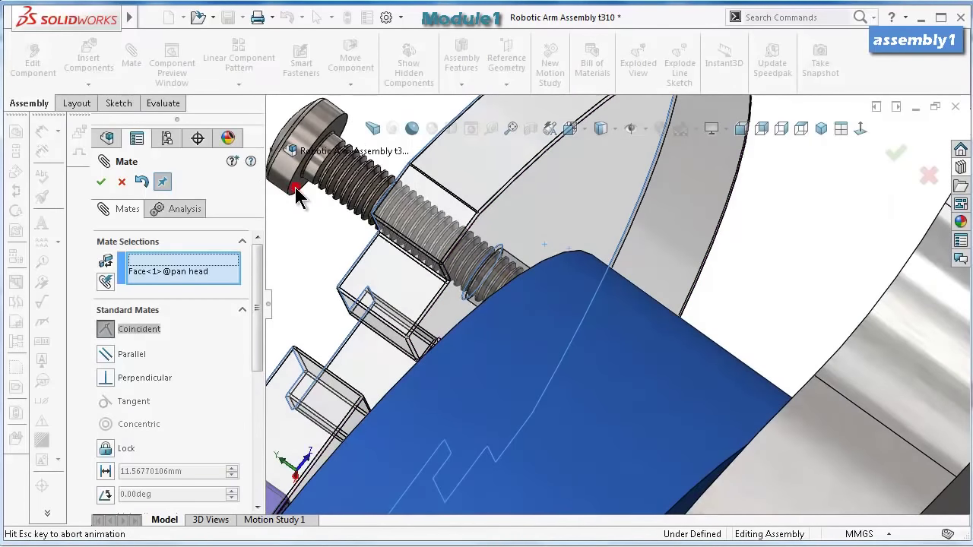
click(282, 170)
scroll(454, 218, up, 5)
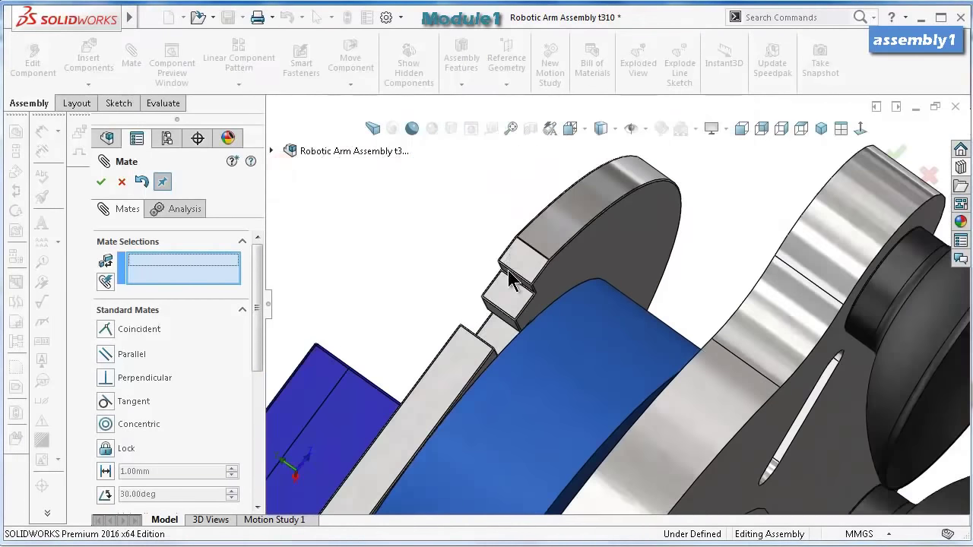
middle_drag(513, 278, 634, 254)
click(895, 155)
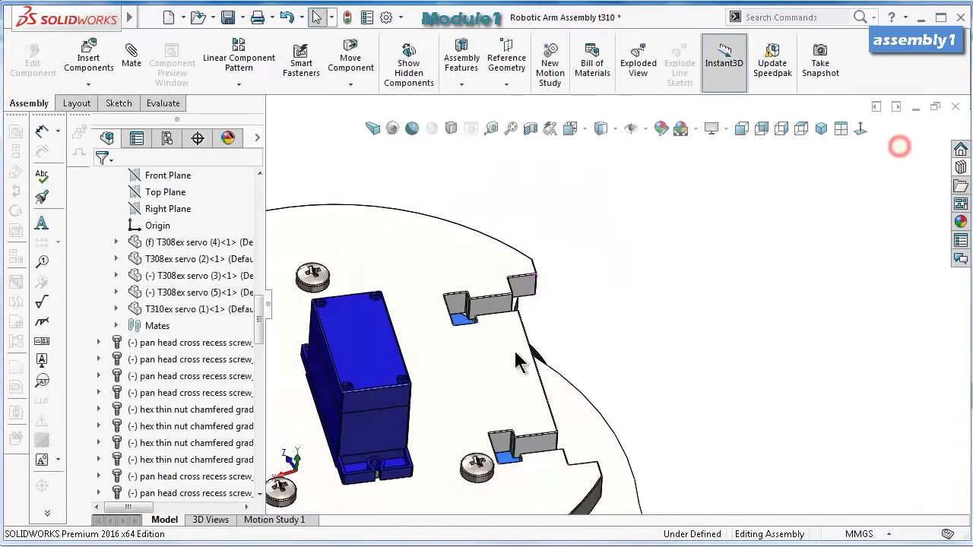
Save the robotic arm assembly.
scroll(515, 352, up, 3)
middle_drag(478, 370, 465, 352)
scroll(466, 352, up, 3)
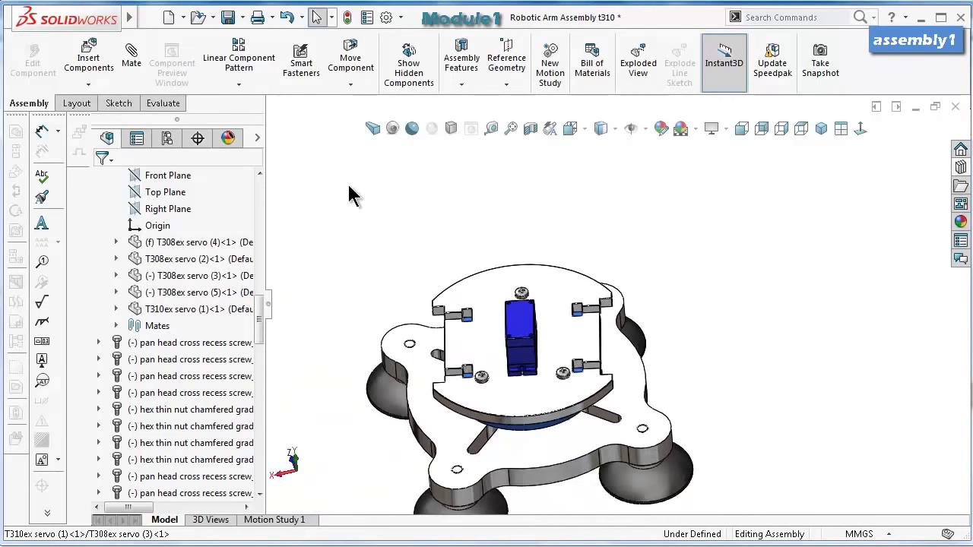
click(229, 19)
click(318, 255)
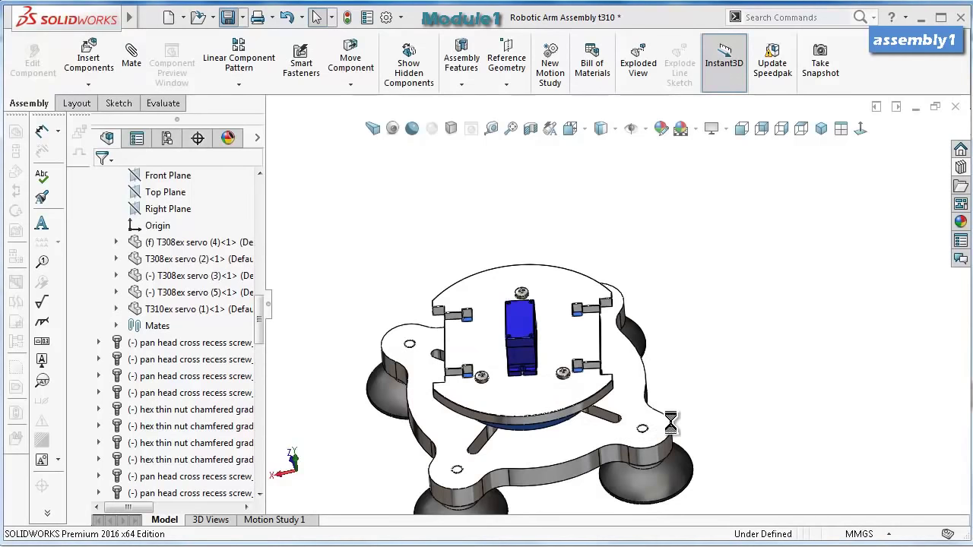
Create a planar section view at Part_12's inner face, reversed to cut away the base plate and expose Part_10's underside.
middle_drag(653, 417, 495, 179)
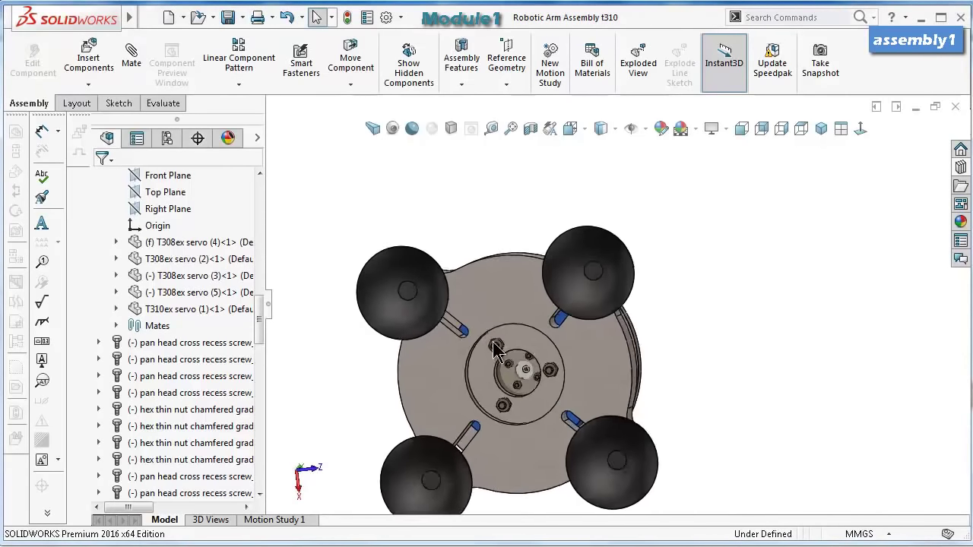
scroll(545, 383, down, 4)
middle_drag(591, 371, 543, 337)
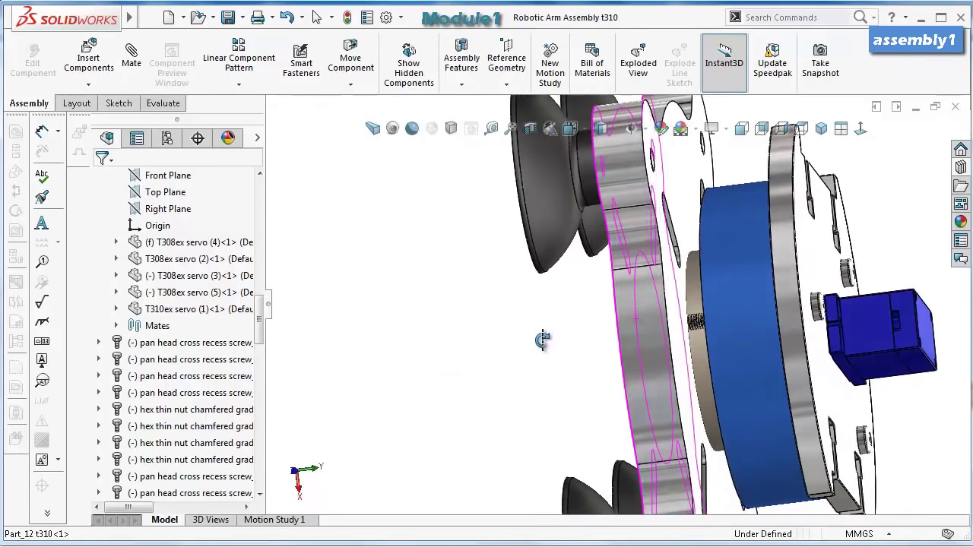
click(679, 320)
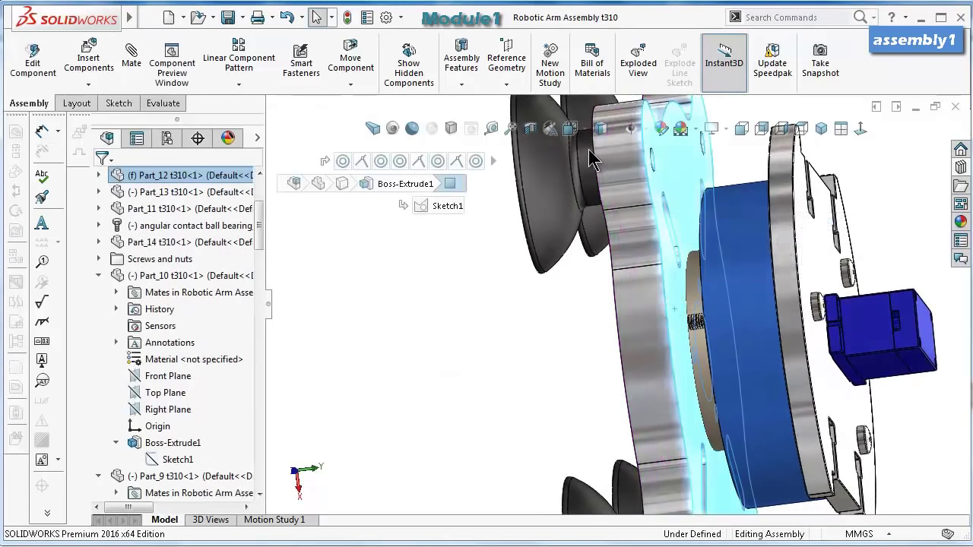
click(531, 130)
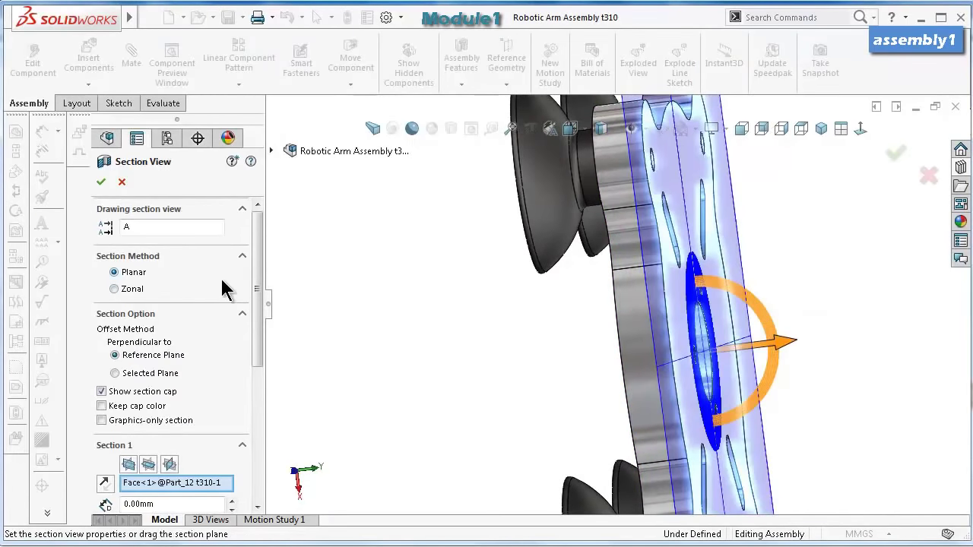
click(110, 483)
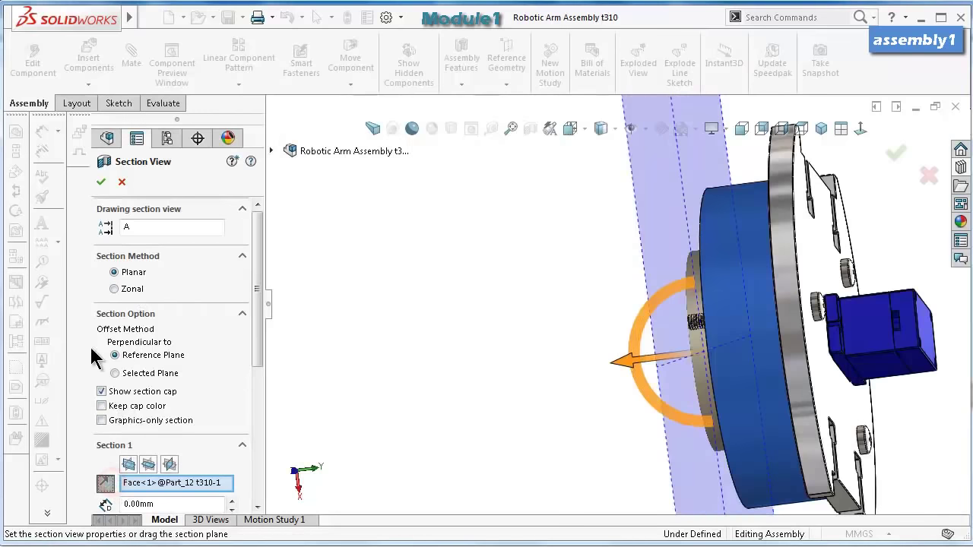
click(101, 181)
middle_drag(745, 300, 652, 308)
scroll(685, 314, down, 3)
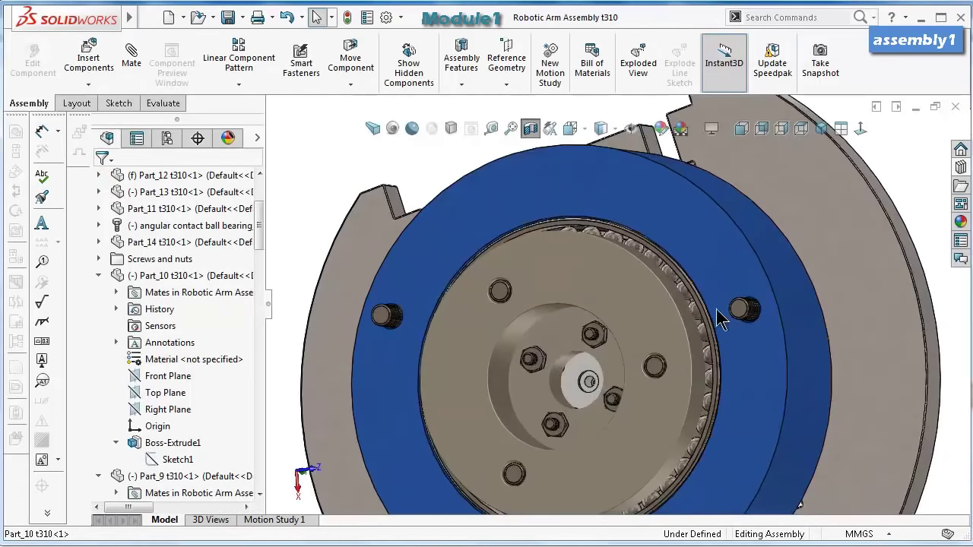
Insert an ISO 4032 Style 1 hex nut from the ISO Hex Nuts library onto an M3 screw end protruding from Part_10.
click(961, 167)
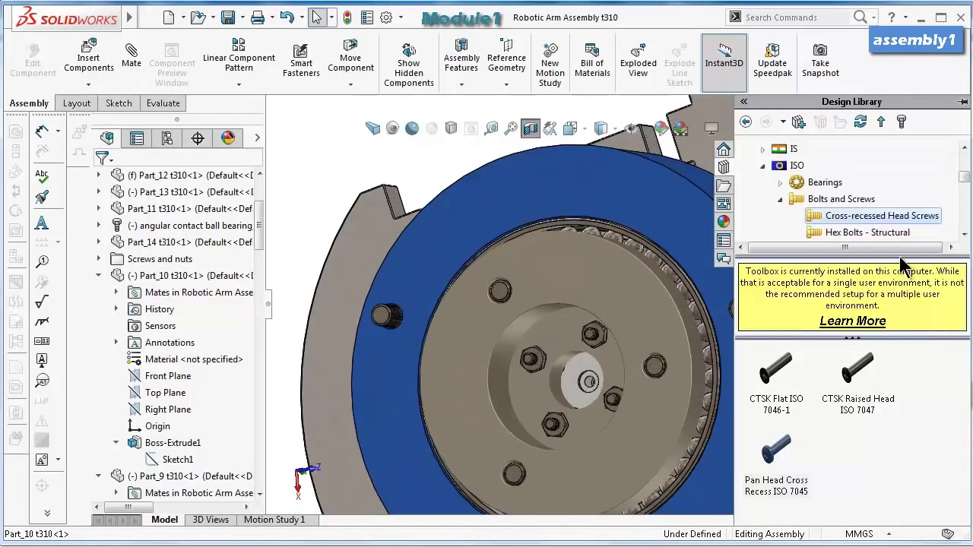
click(778, 200)
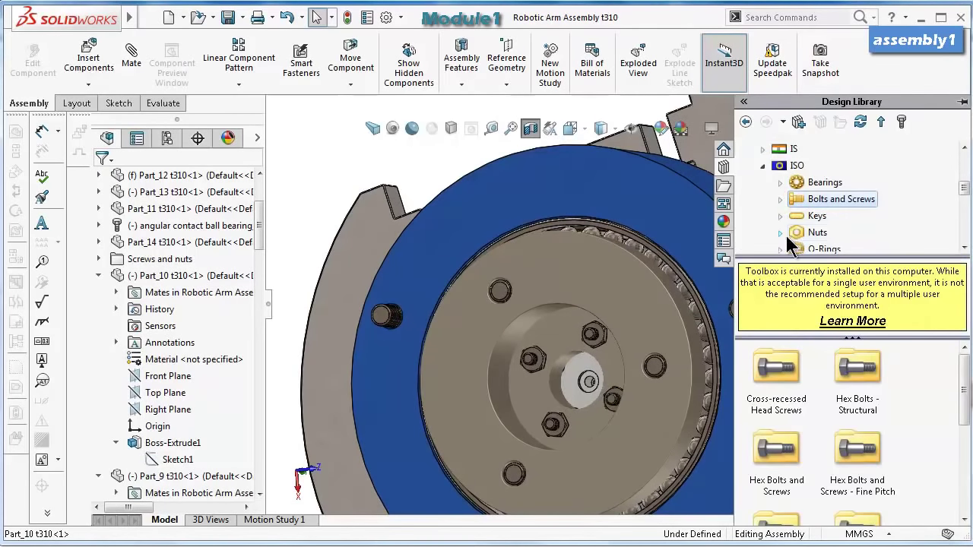
click(784, 232)
click(842, 169)
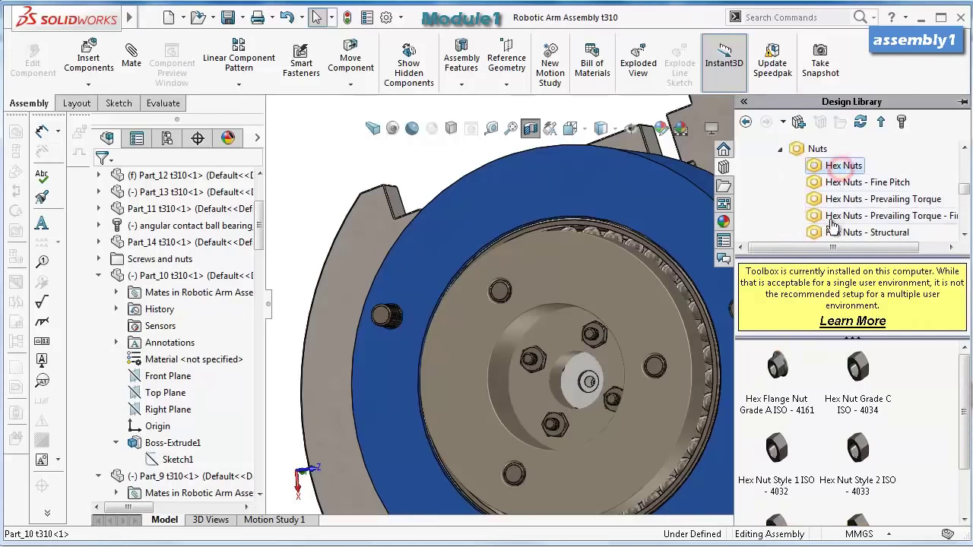
scroll(652, 368, down, 2)
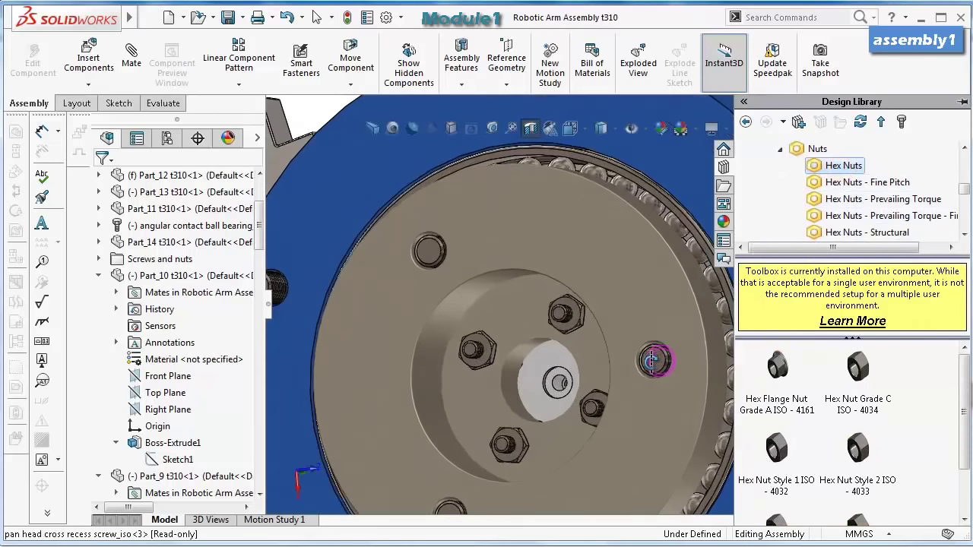
middle_drag(659, 361, 641, 361)
drag(645, 360, 745, 428)
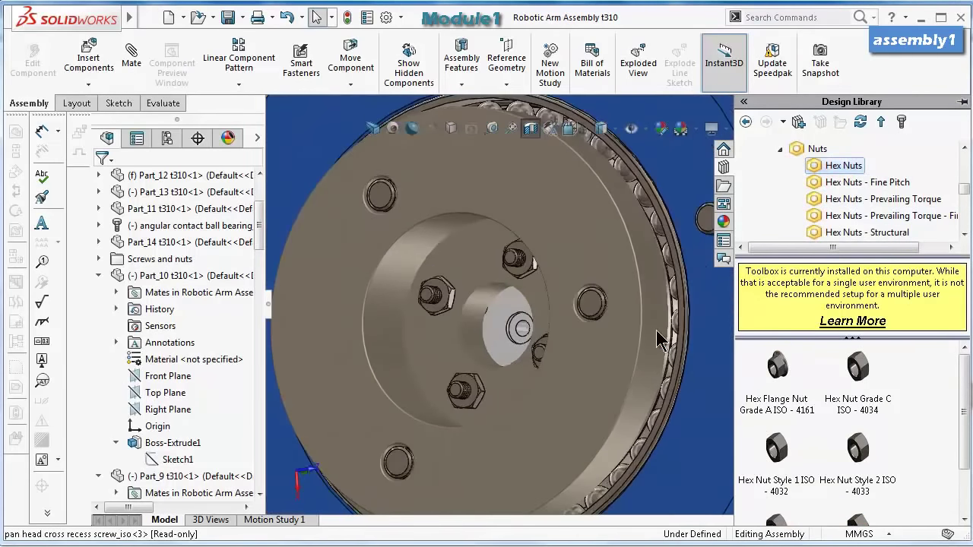
scroll(663, 340, up, 1)
scroll(680, 255, down, 2)
middle_drag(680, 250, 693, 303)
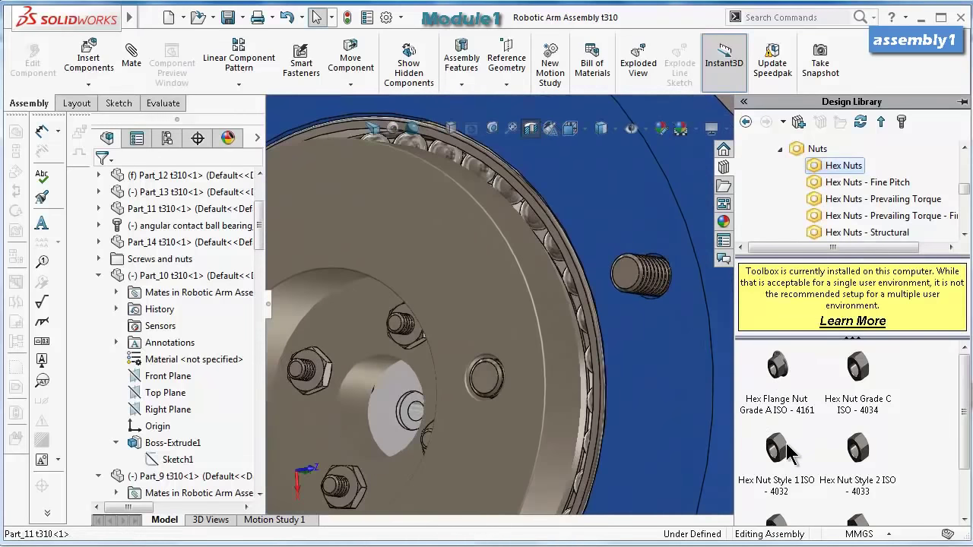
drag(791, 452, 639, 287)
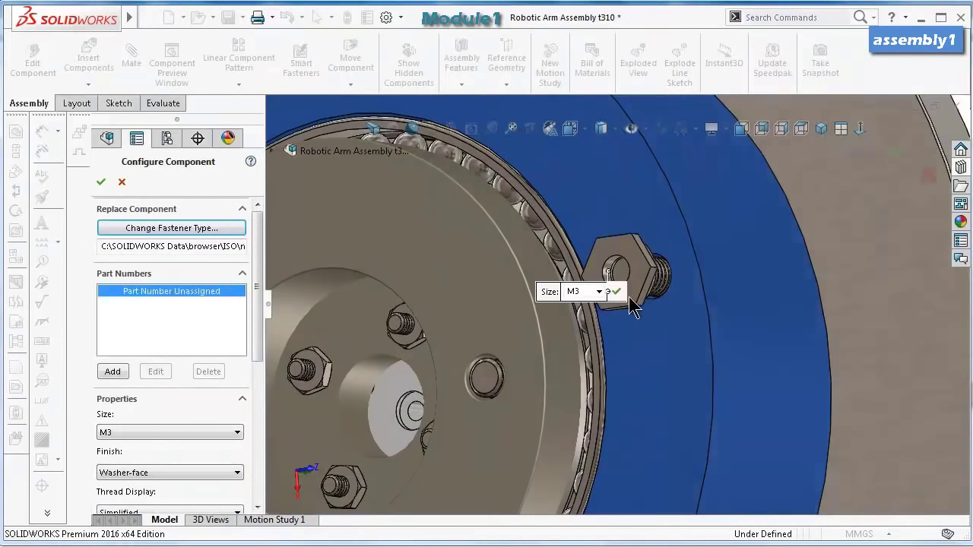
Configure the M3 hex nut with Double Chamfer finish and Schematic thread display, and accept its configuration.
click(186, 473)
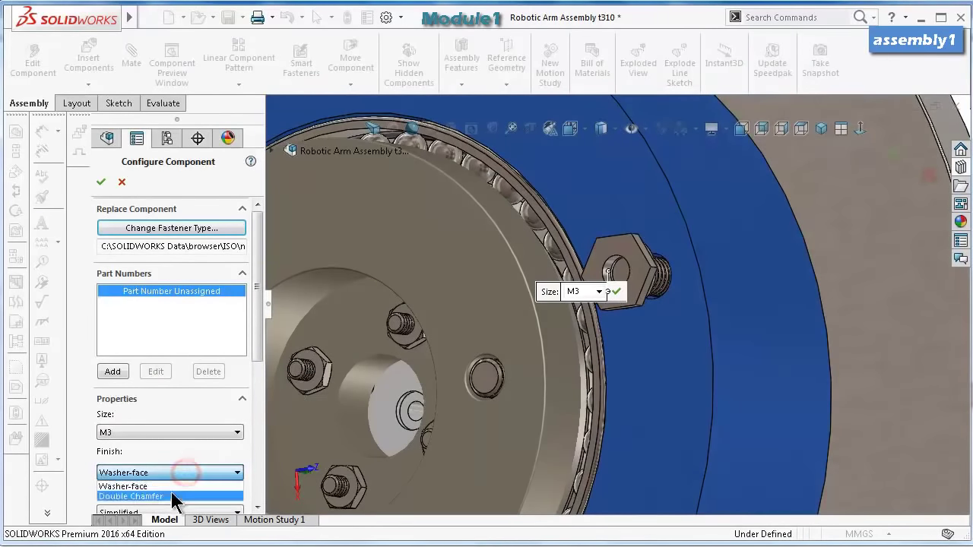
click(174, 495)
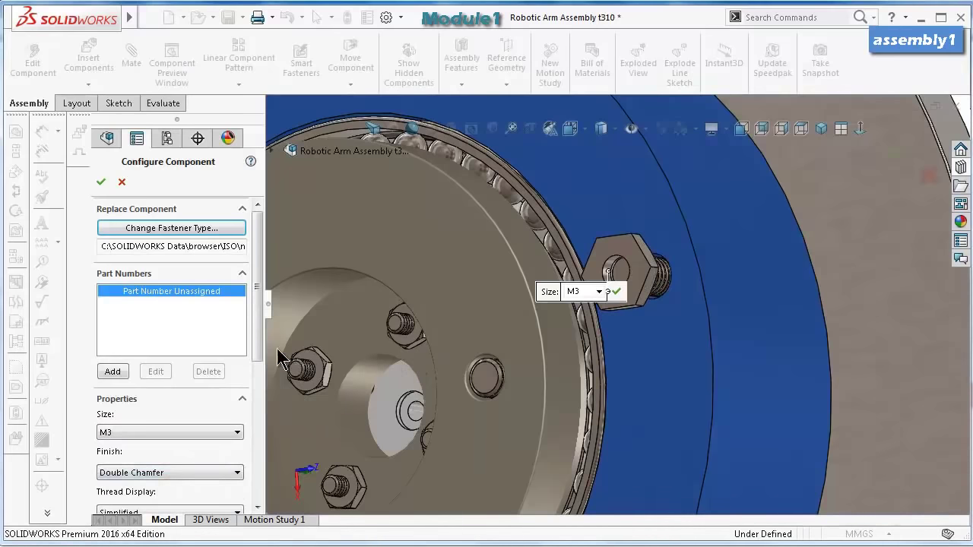
scroll(258, 337, down, 5)
click(196, 380)
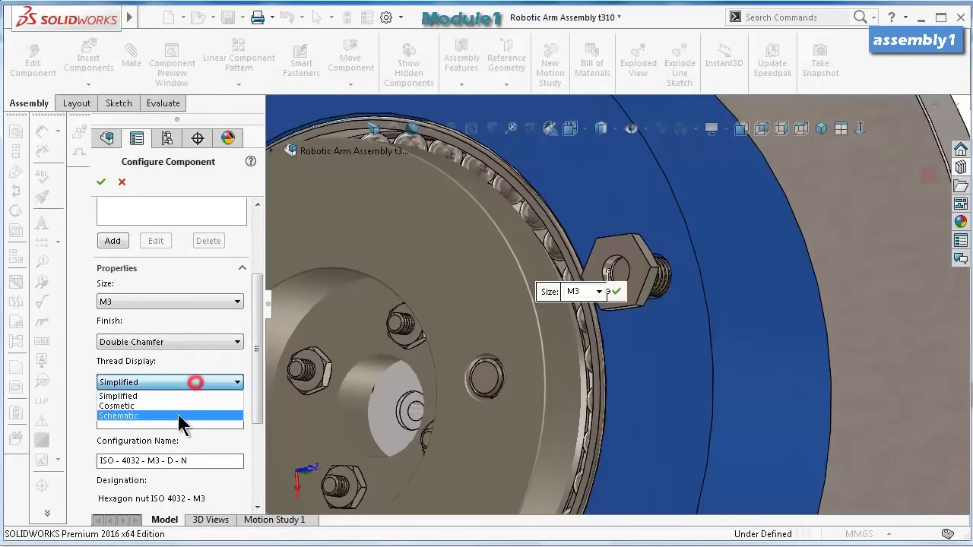
click(178, 414)
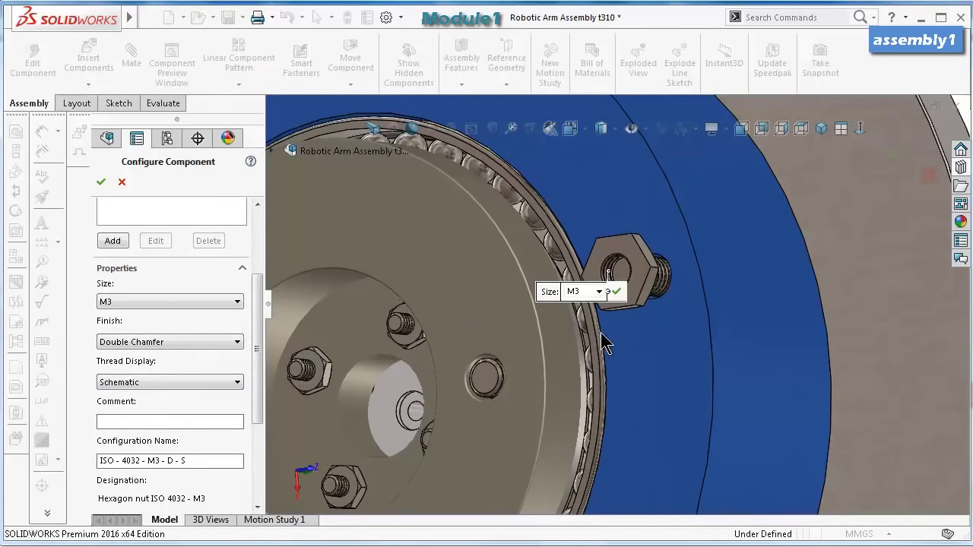
click(618, 292)
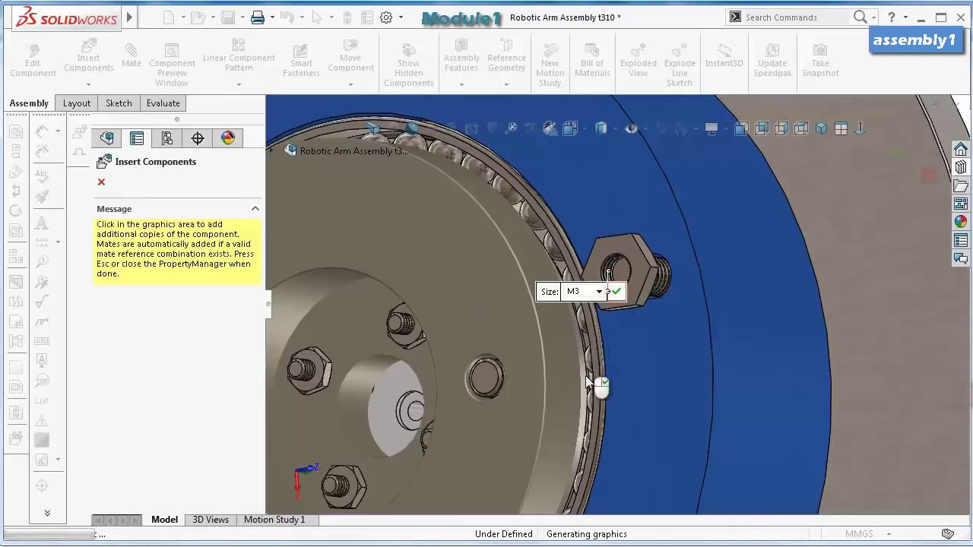
Place copies of the M3 hex nut on the other two screw ends protruding from Part_10, and finish inserting.
middle_drag(577, 376, 509, 366)
middle_drag(401, 334, 332, 313)
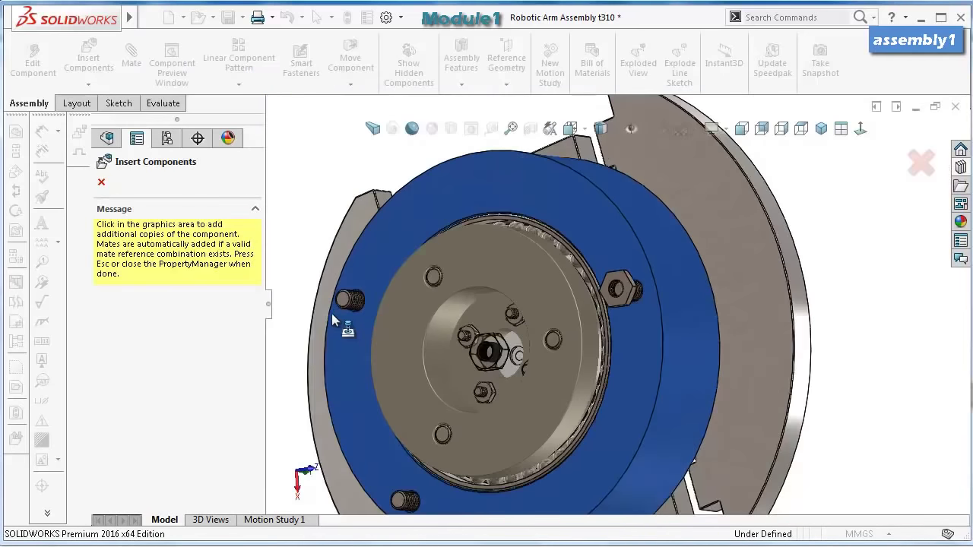
scroll(358, 308, down, 3)
click(432, 304)
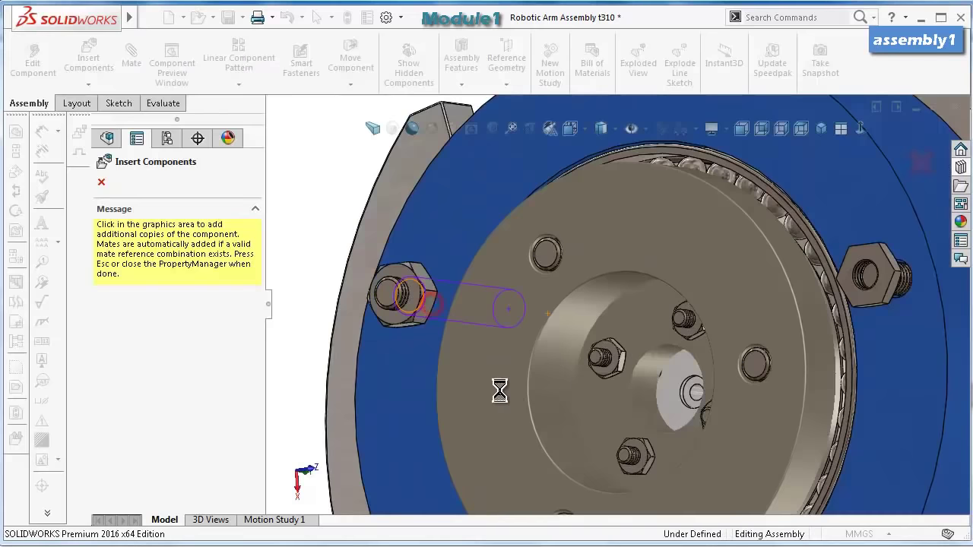
scroll(512, 411, up, 2)
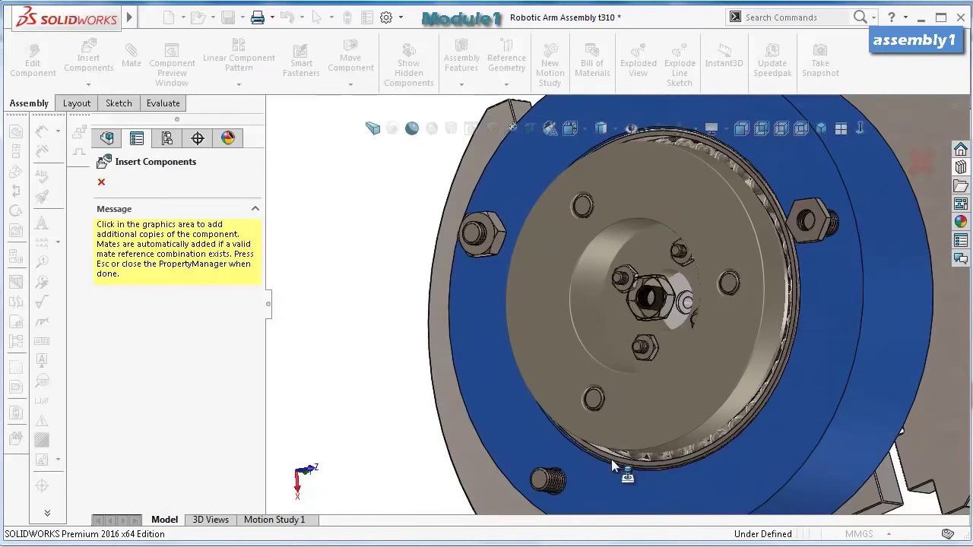
scroll(593, 464, down, 3)
click(562, 476)
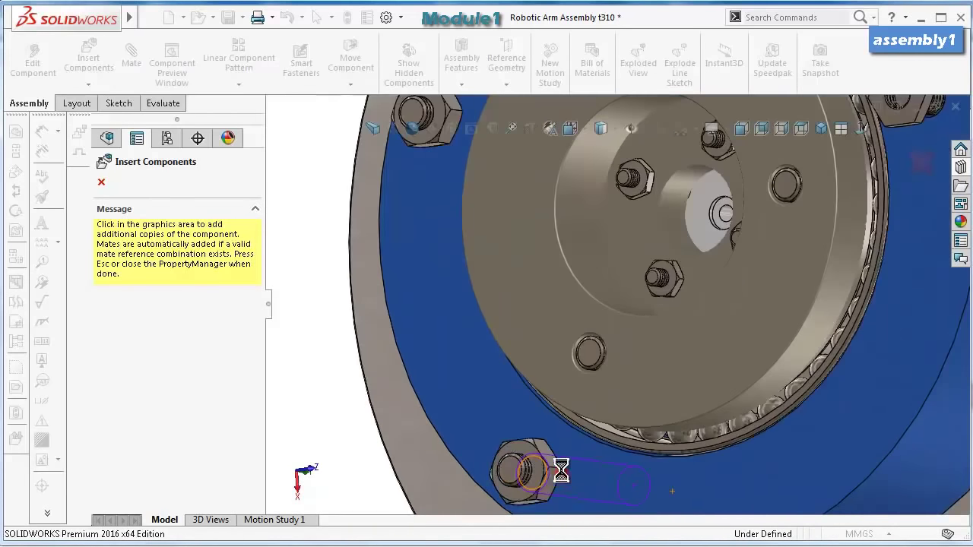
click(101, 182)
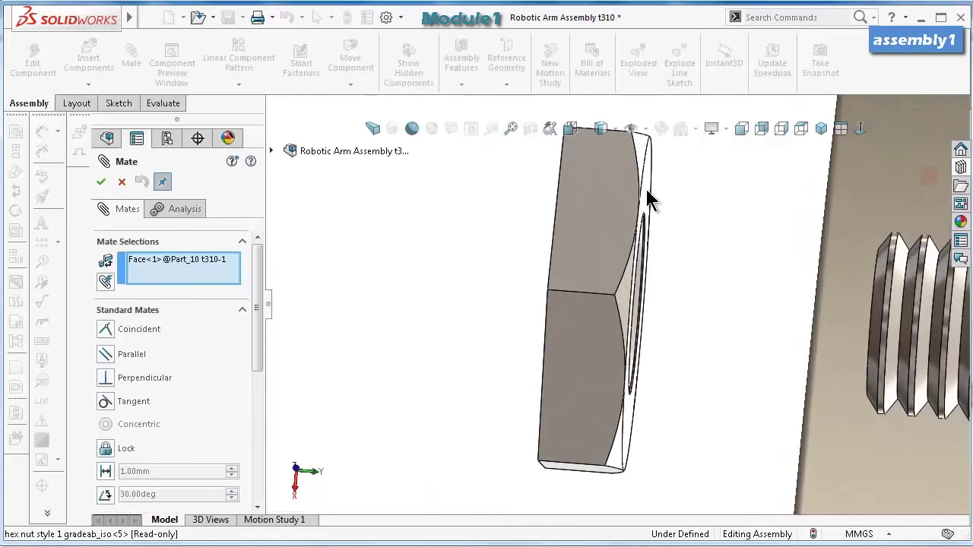
Seat the M3 hex nut with a coincident mate between its face and Part_10's underside, and finish mating.
click(650, 199)
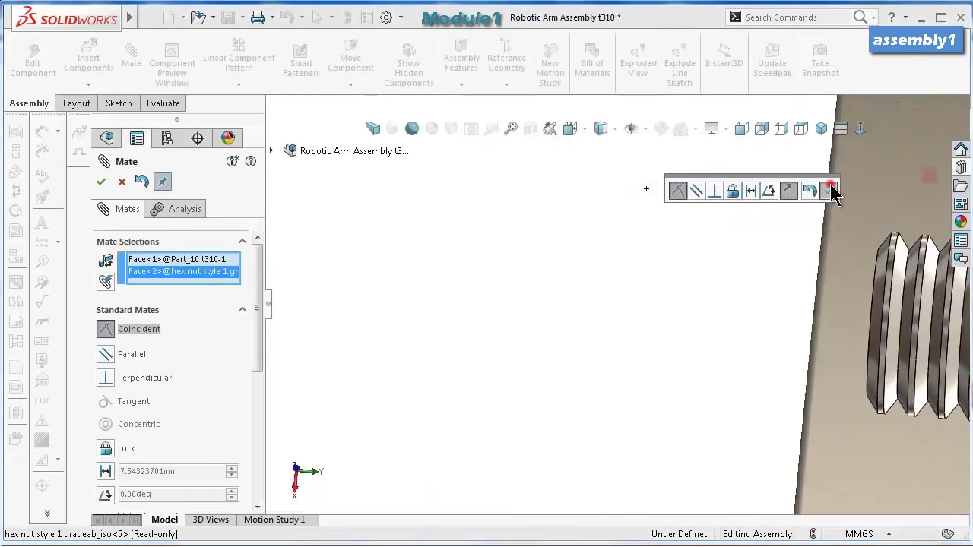
click(831, 186)
scroll(827, 247, up, 10)
middle_drag(720, 304, 780, 284)
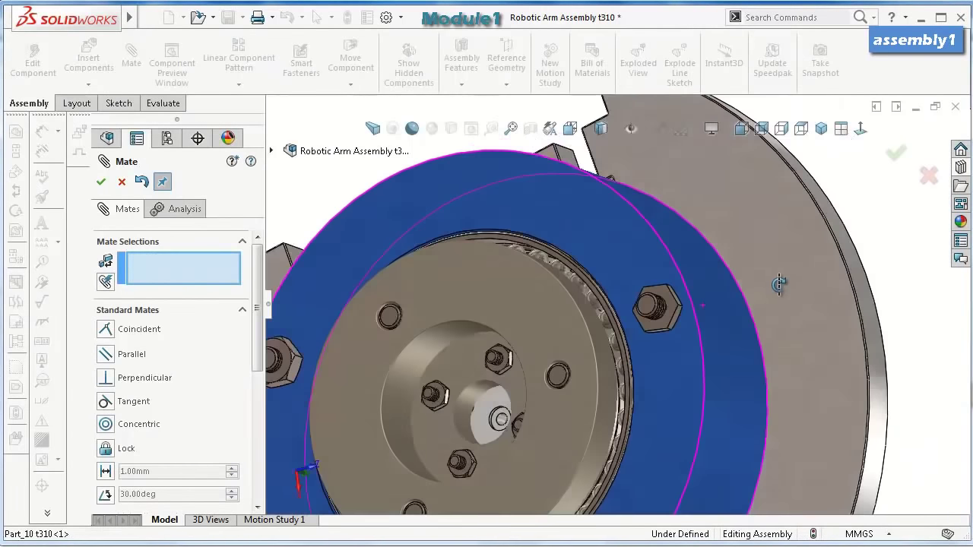
scroll(675, 330, up, 4)
middle_drag(675, 328, 684, 226)
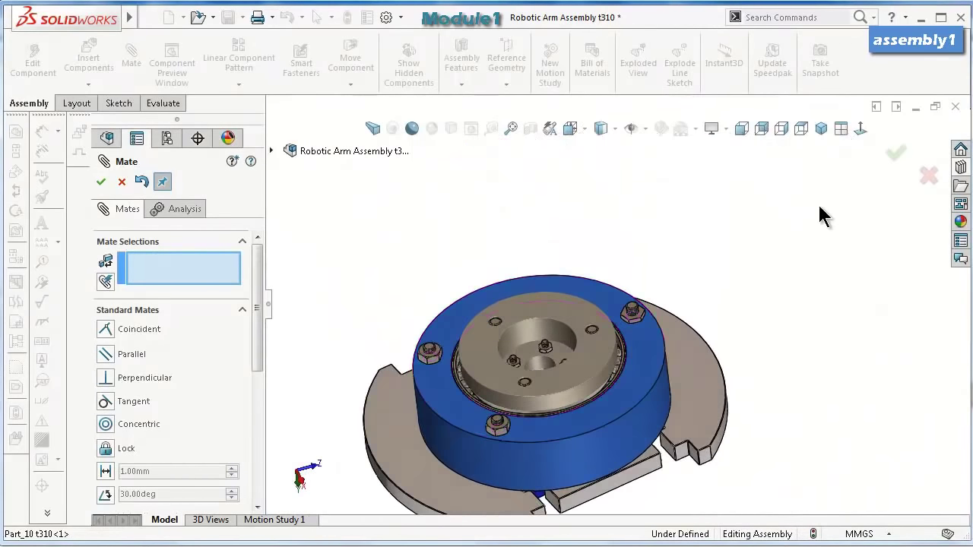
click(895, 150)
Rotate Part_10 with its fasteners about the central axis, and turn off the section view to show the whole assembly.
drag(645, 396, 605, 259)
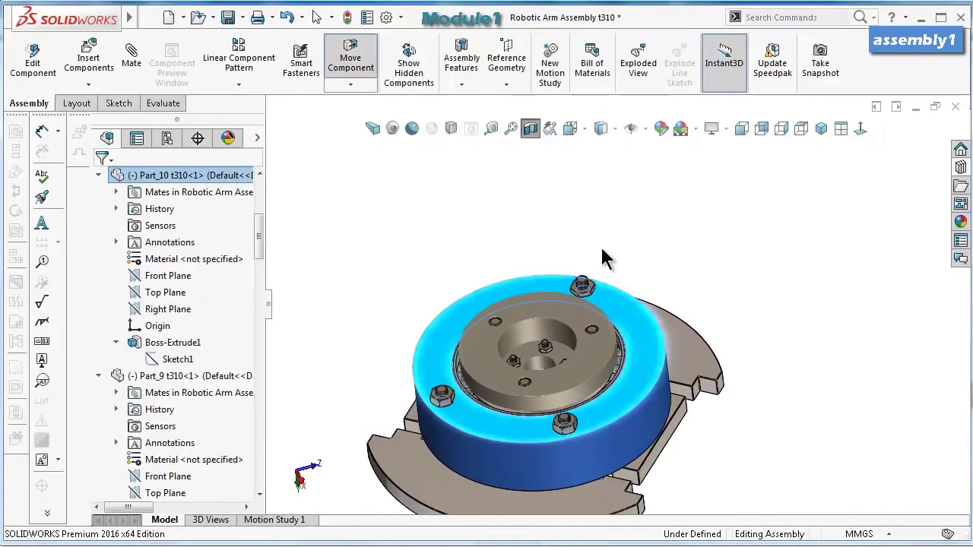
click(530, 128)
middle_drag(632, 339, 695, 286)
drag(762, 328, 532, 282)
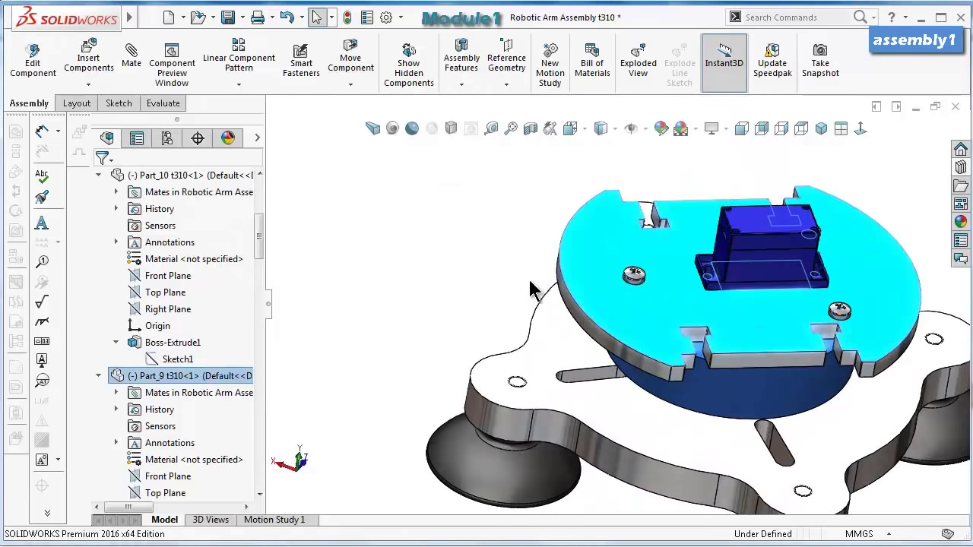
click(493, 278)
Rebuild and save the robotic arm assembly.
click(228, 17)
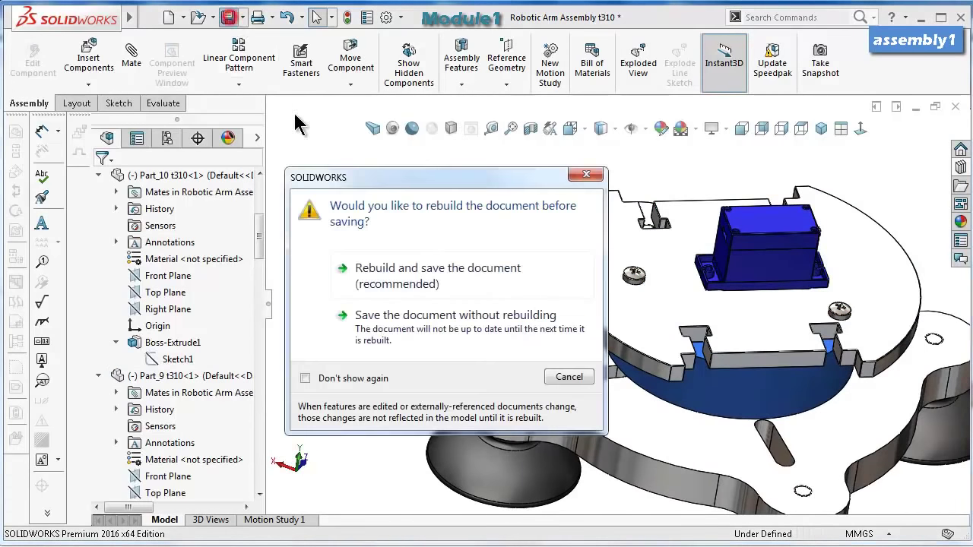
click(419, 271)
Collapse the Part_9, Part_10 and T310ex servo branches in the feature tree.
scroll(760, 404, up, 2)
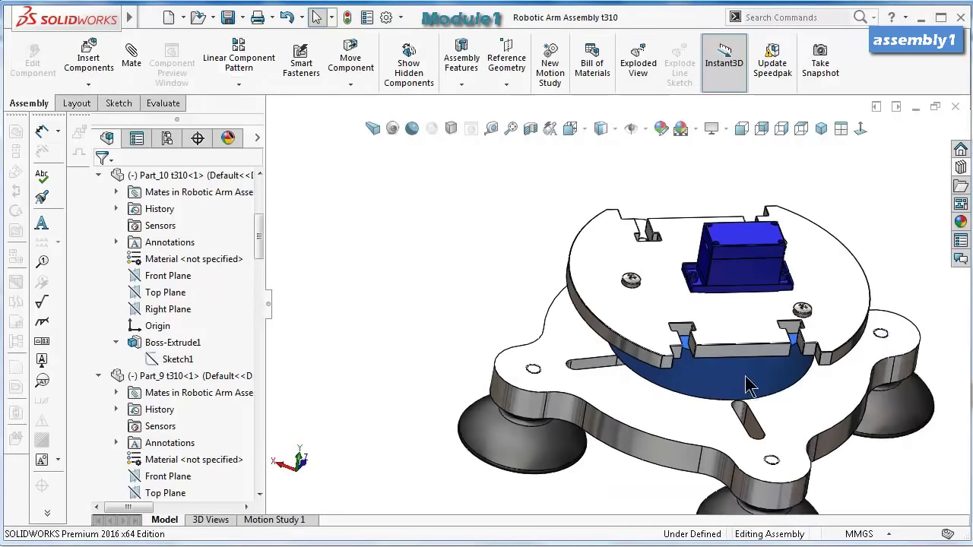
middle_drag(747, 376, 731, 354)
scroll(733, 361, down, 1)
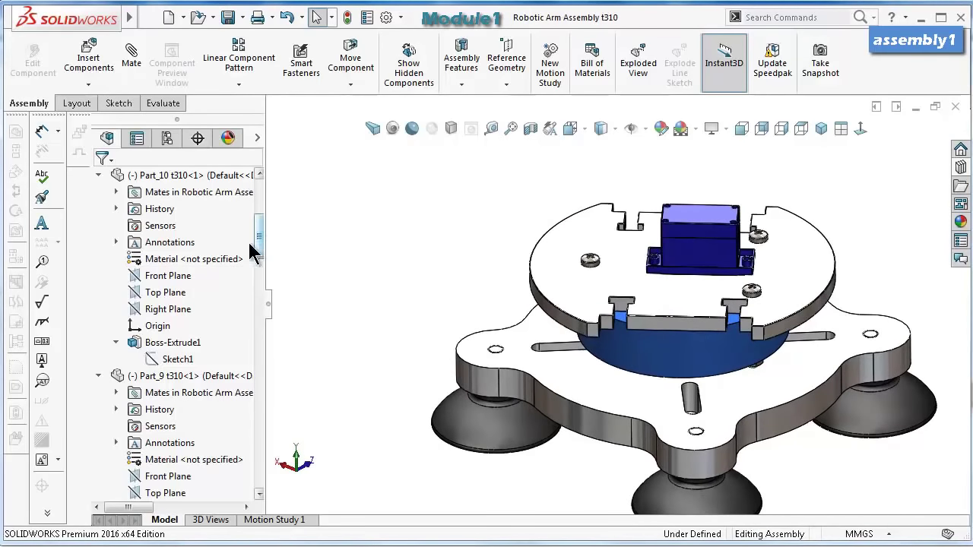
click(98, 375)
click(116, 343)
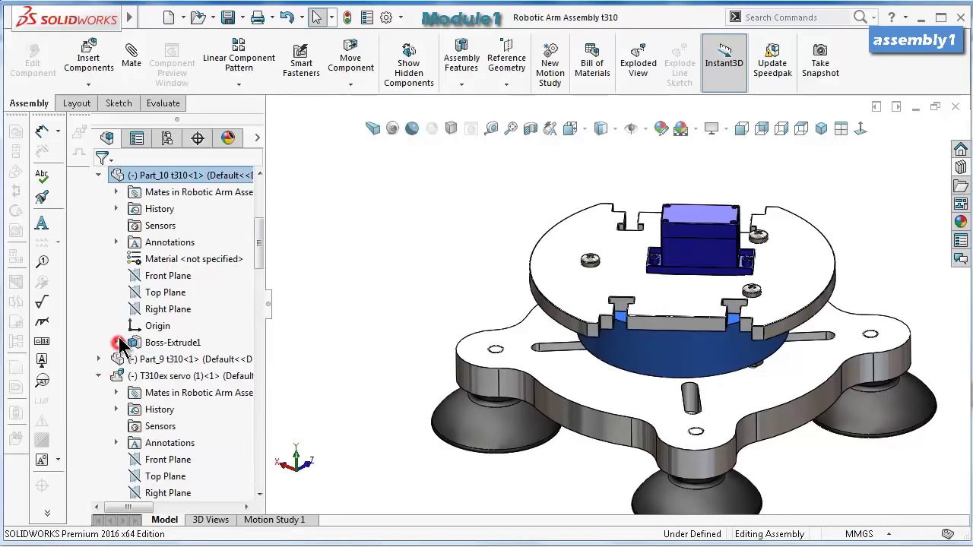
click(98, 175)
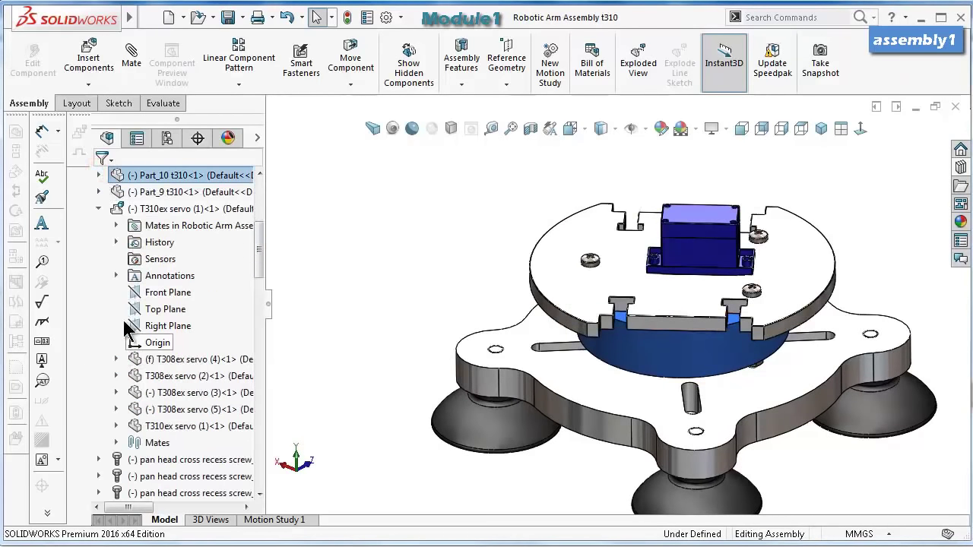
click(99, 208)
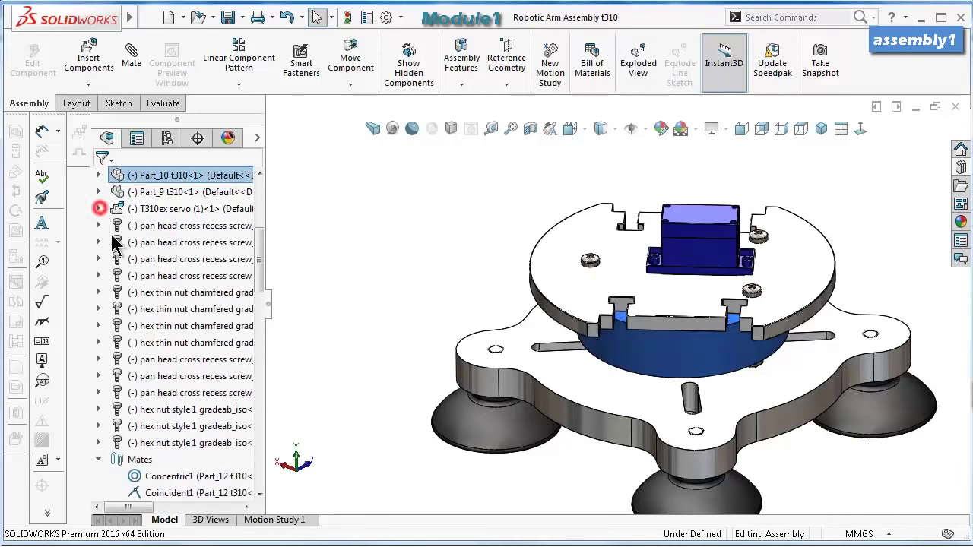
Move all loose pan head screws, hex thin nuts and Style 1 hex nuts into the Screws and nuts folder.
click(194, 227)
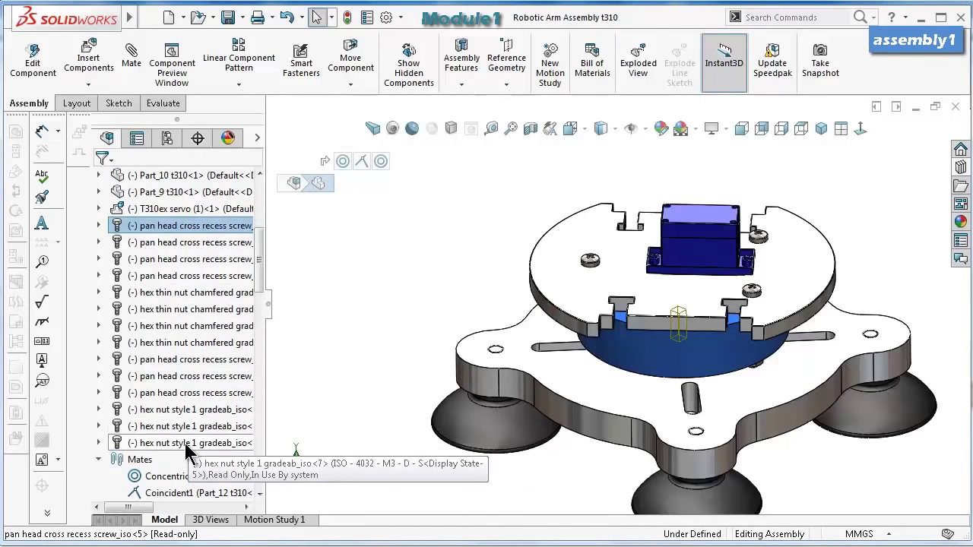
shift+click(187, 447)
drag(262, 285, 256, 258)
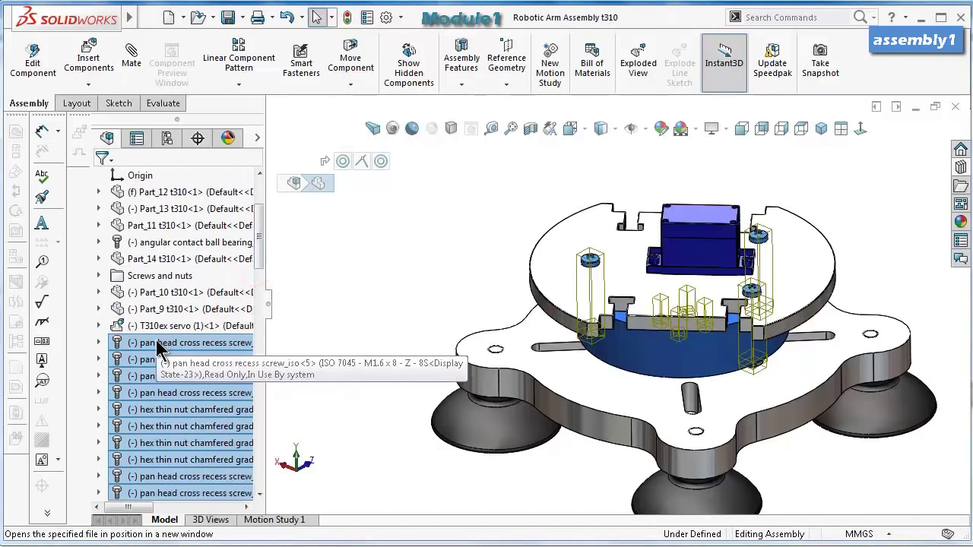
drag(157, 344, 149, 282)
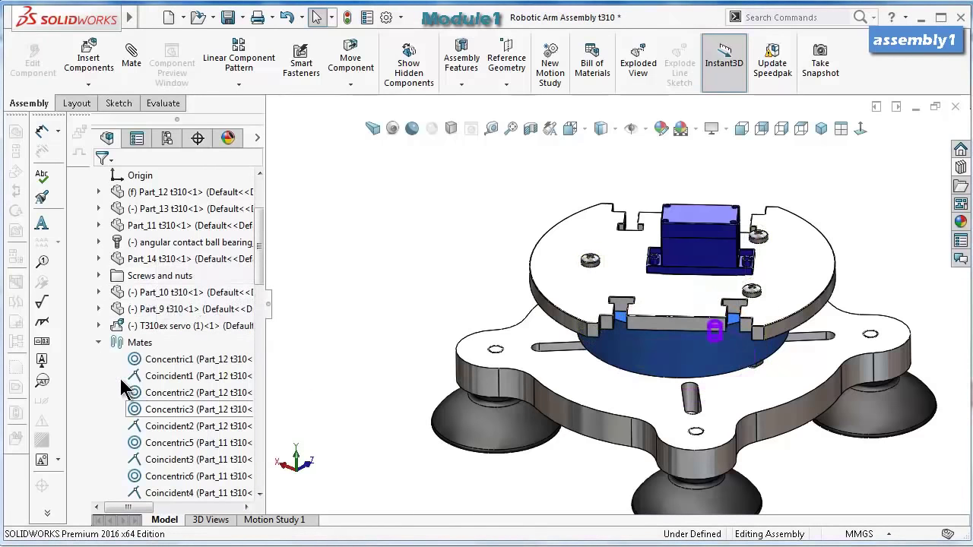
click(465, 256)
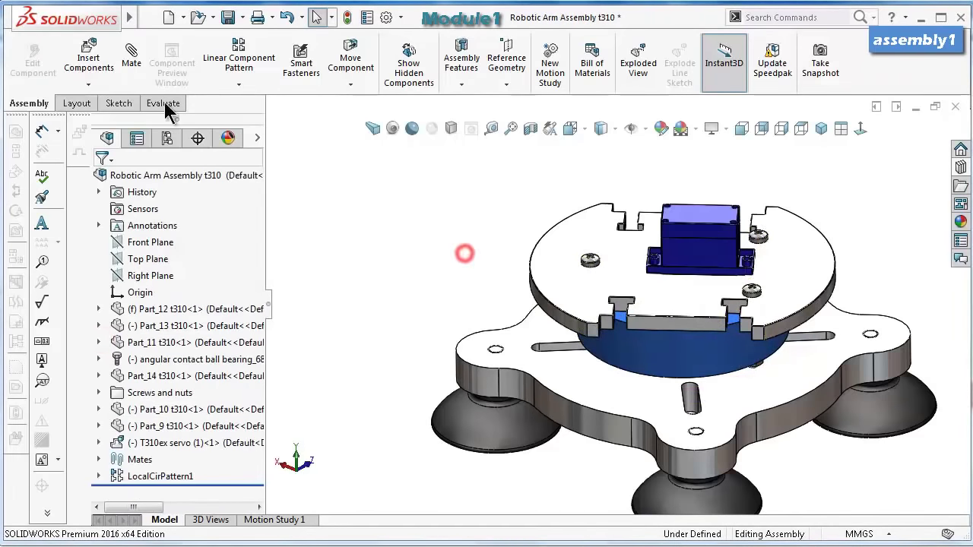
Rebuild and save the assembly with its grouped fasteners, and look over the finished base.
click(228, 17)
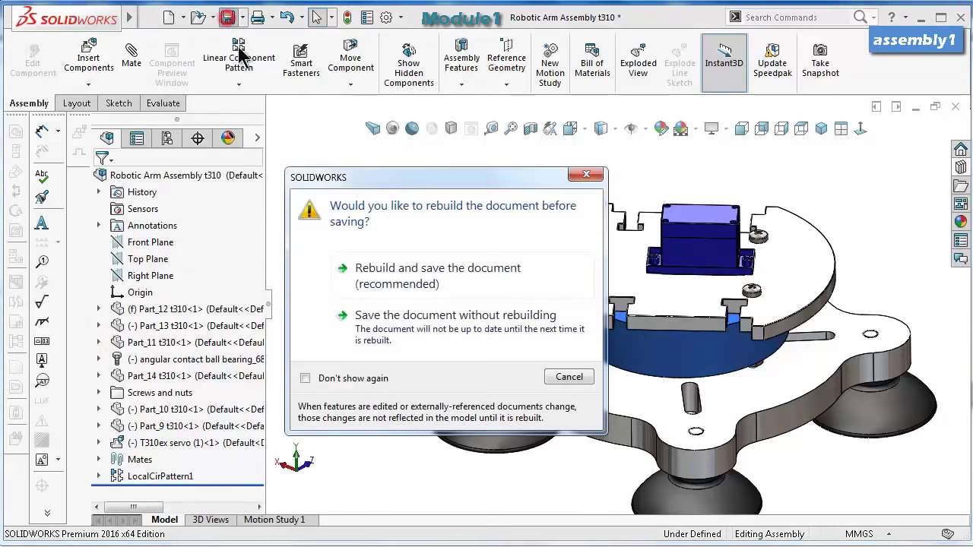
click(388, 279)
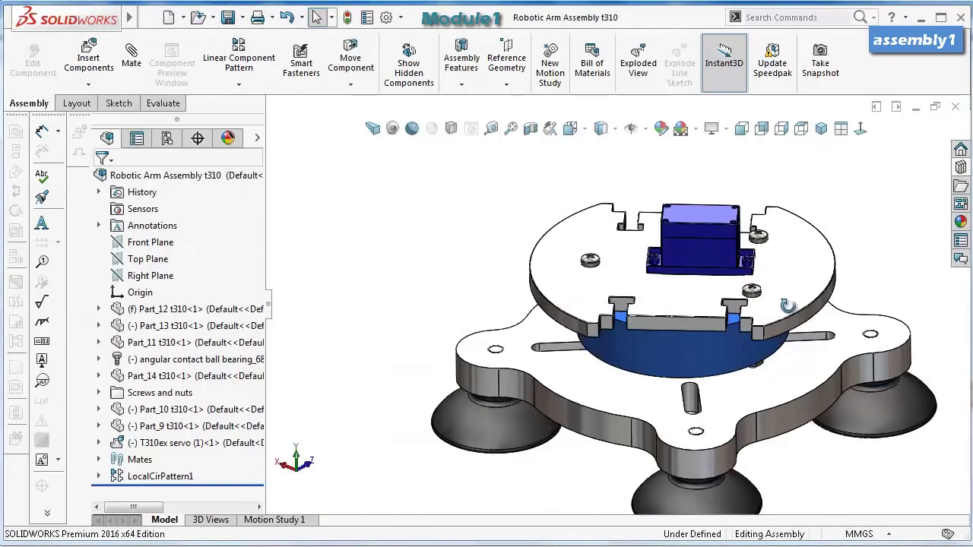
middle_drag(790, 307, 641, 293)
click(606, 307)
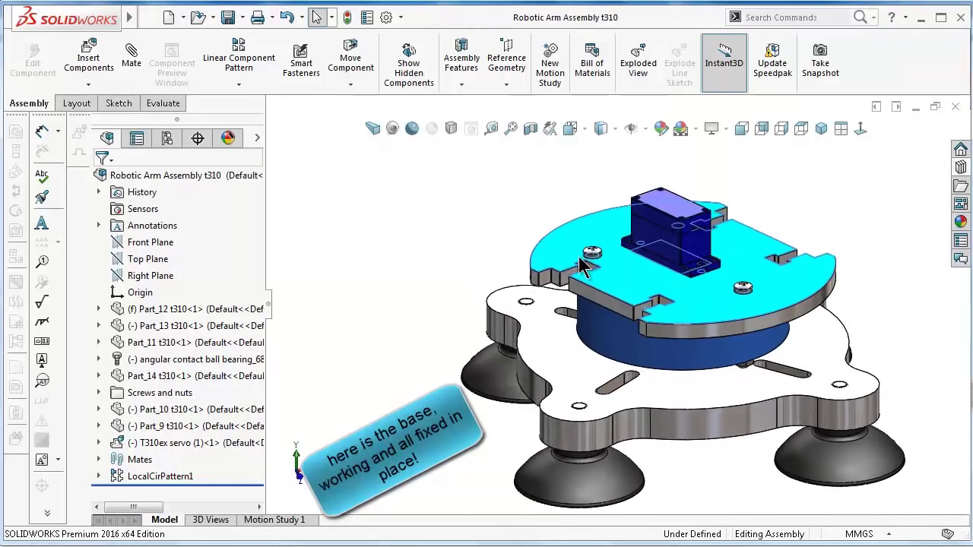
Rotate the slotted top plate with the servo on the base to check its motion.
drag(606, 307, 641, 287)
click(470, 241)
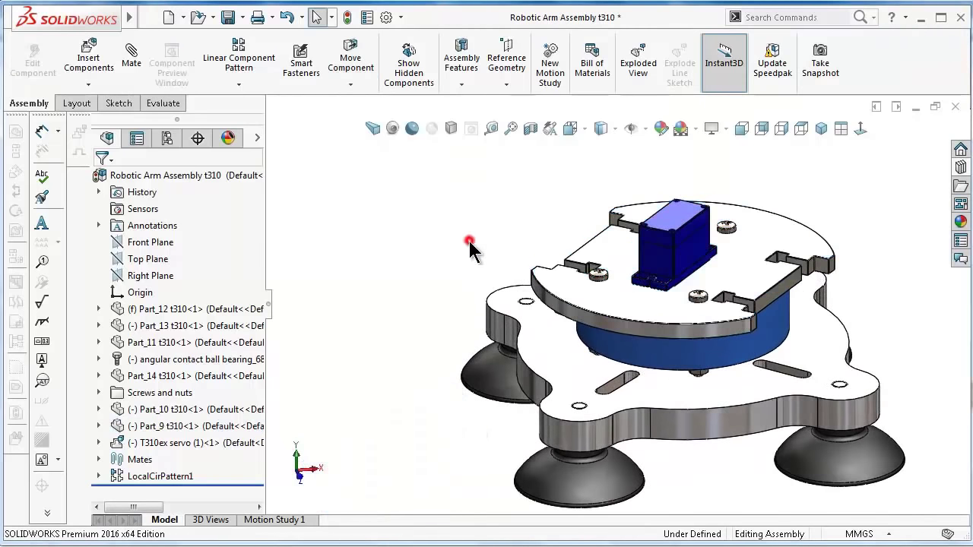
middle_drag(674, 336, 689, 354)
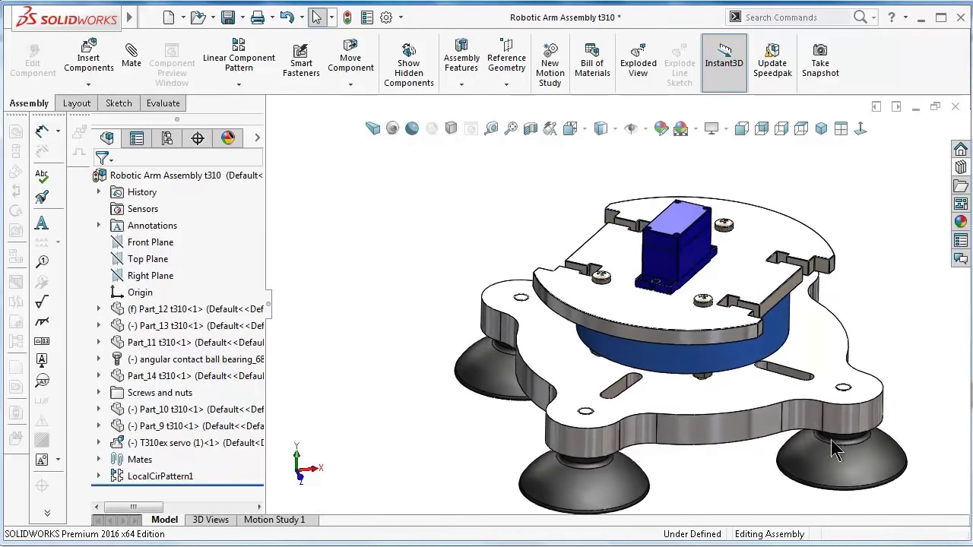
click(817, 134)
scroll(750, 275, down, 2)
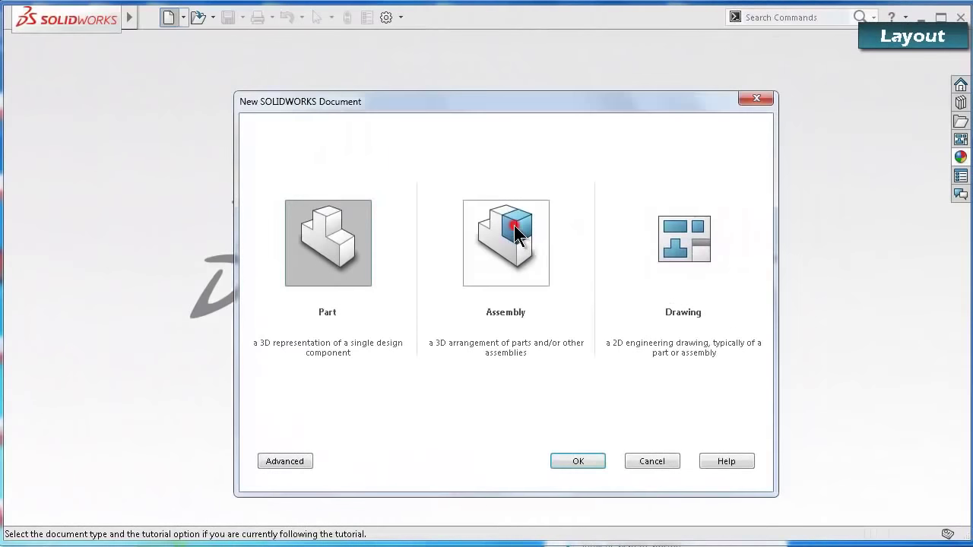
Create a new assembly document and start a layout in it.
click(514, 232)
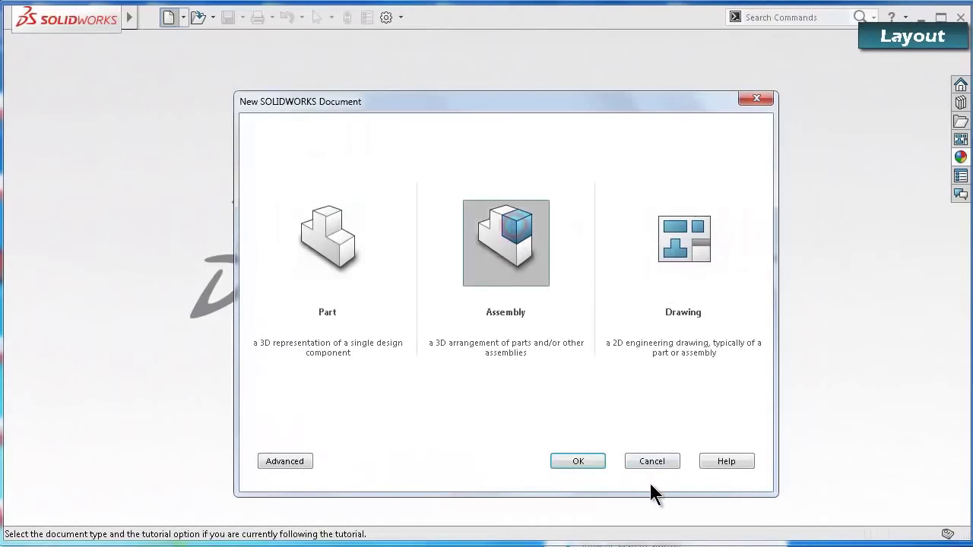
click(591, 458)
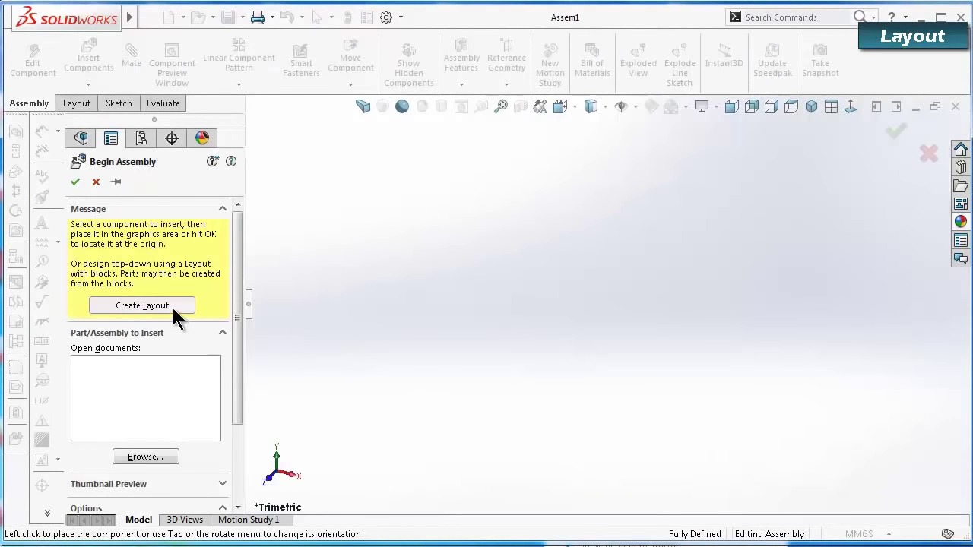
click(156, 305)
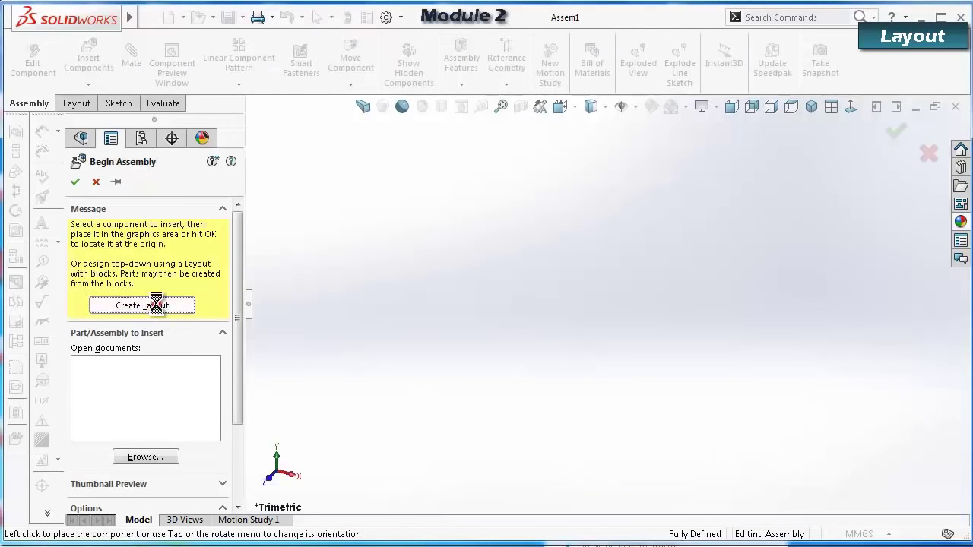
Turn on the display of origins and orient the view face-on to the layout plane.
click(637, 113)
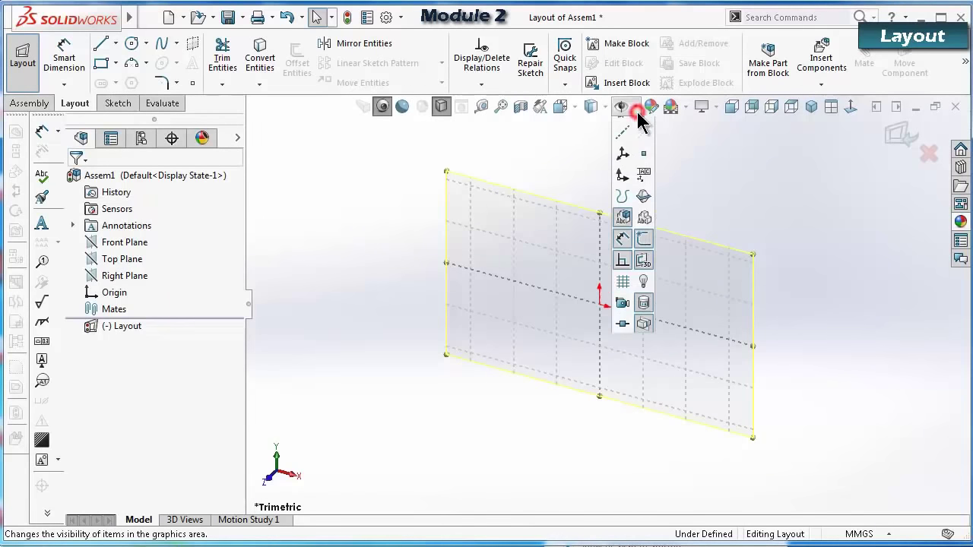
click(622, 190)
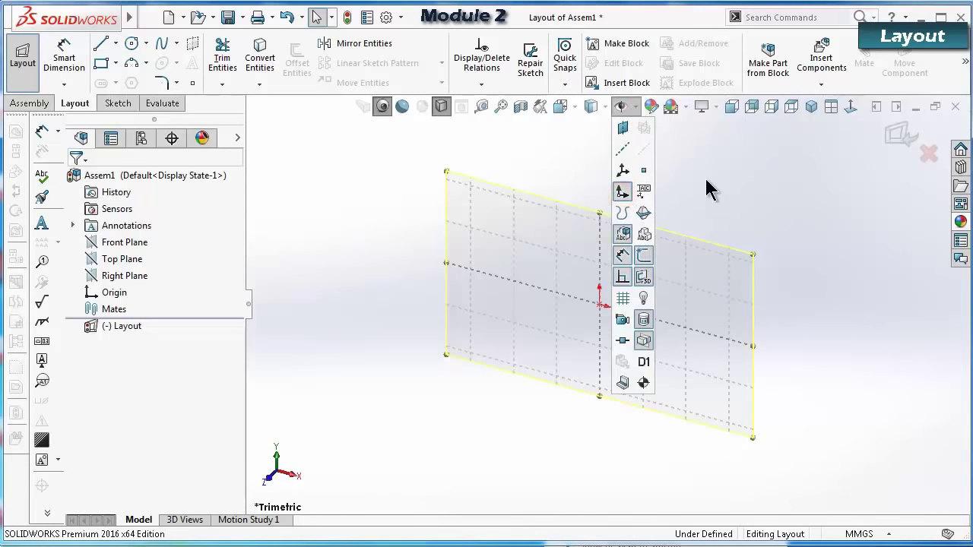
click(851, 106)
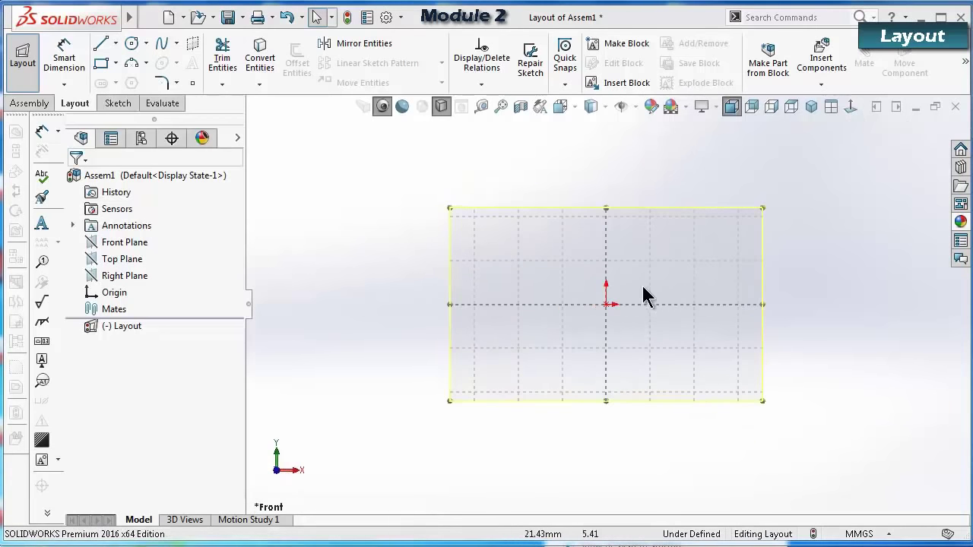
Sketch a corner rectangle about 72 mm wide and 13 mm high with its lower edge running through the origin.
click(792, 263)
scroll(783, 265, down, 2)
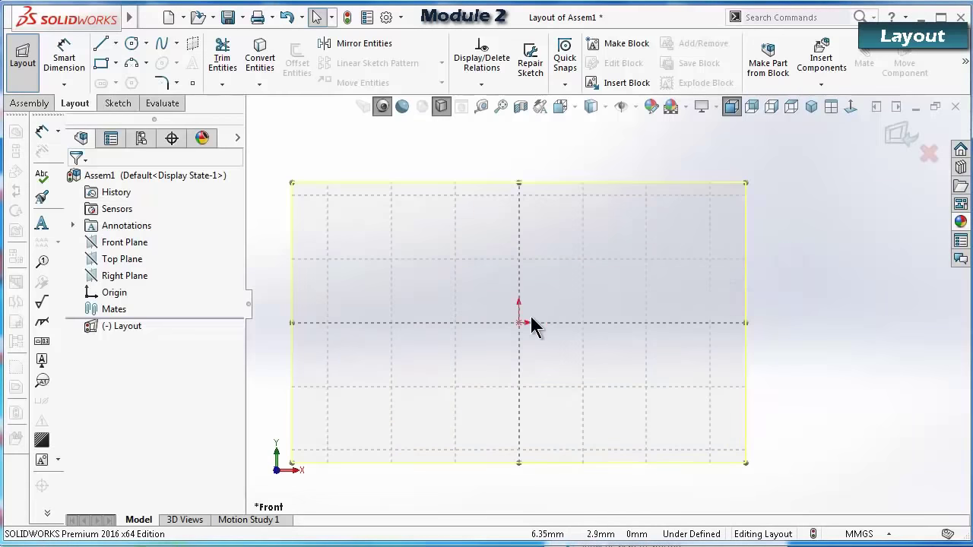
scroll(473, 310, down, 2)
click(102, 64)
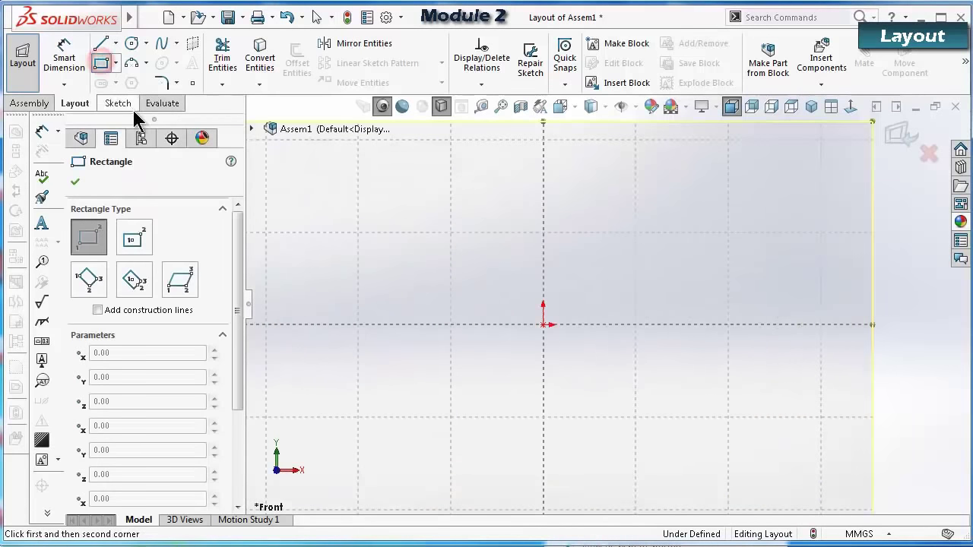
click(403, 325)
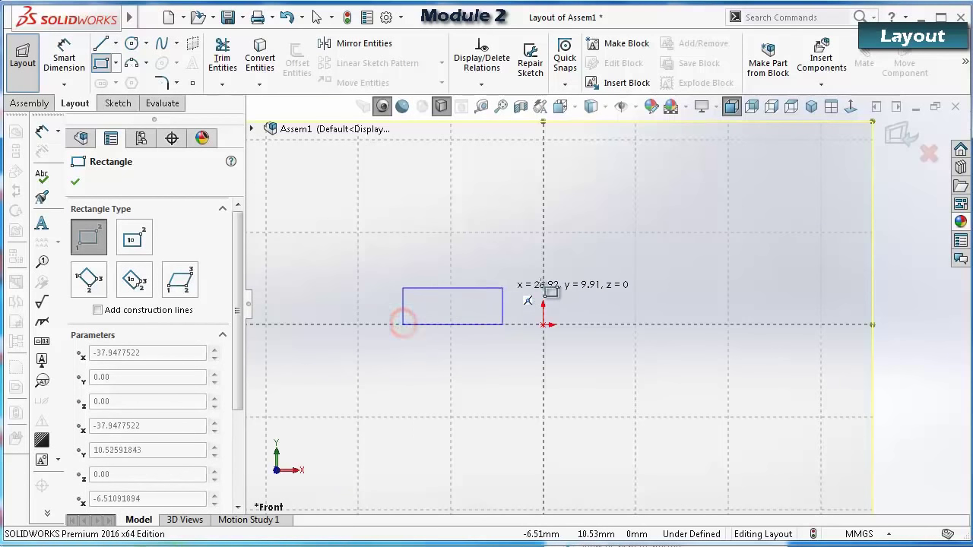
click(671, 276)
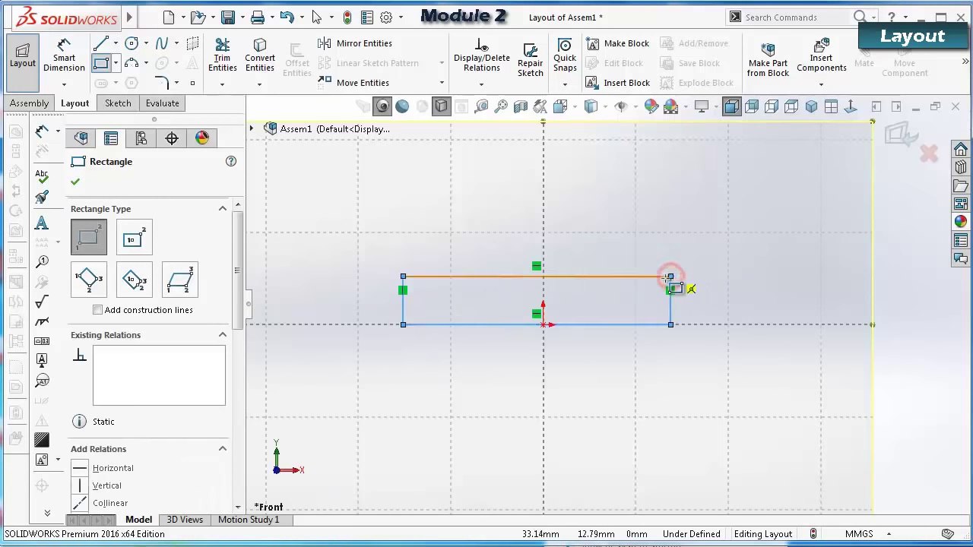
key(Escape)
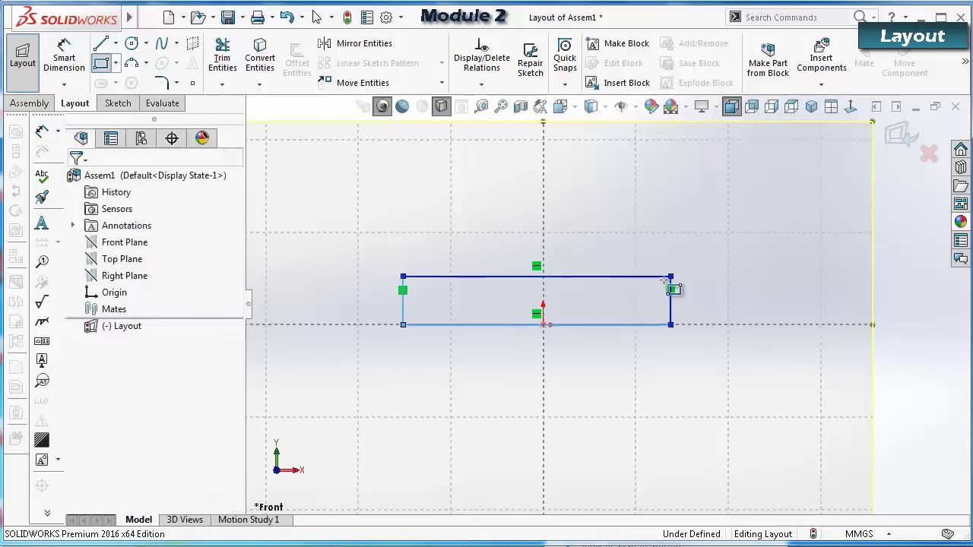
Add a Midpoint relation between the rectangle's lower edge and the origin.
click(656, 325)
ctrl+click(543, 323)
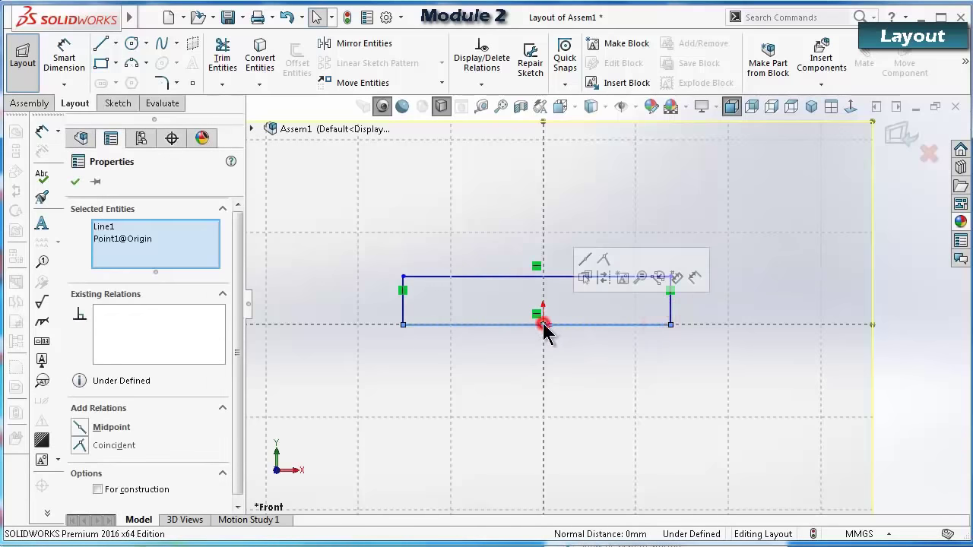
click(585, 259)
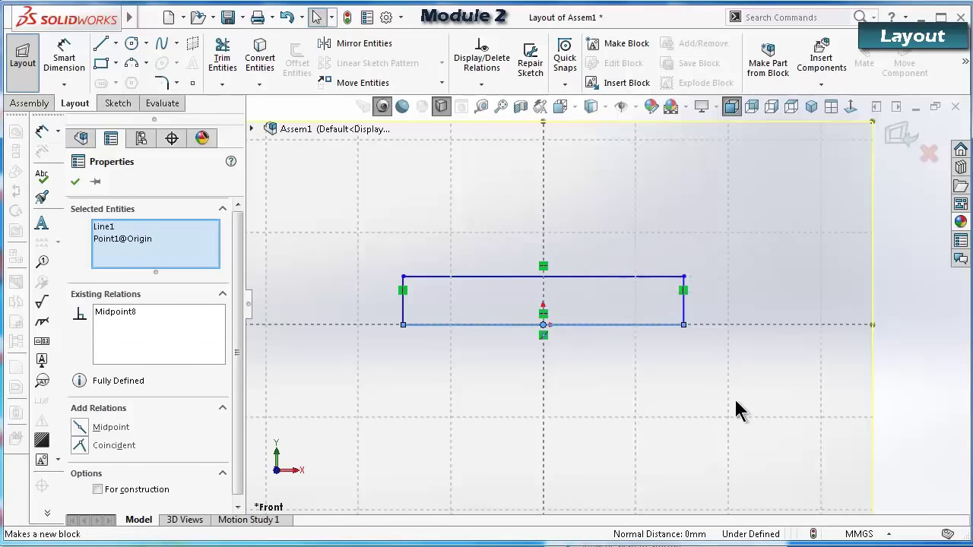
Dimension the rectangle's lower edge and set its length to 46 mm.
right_drag(735, 400, 735, 213)
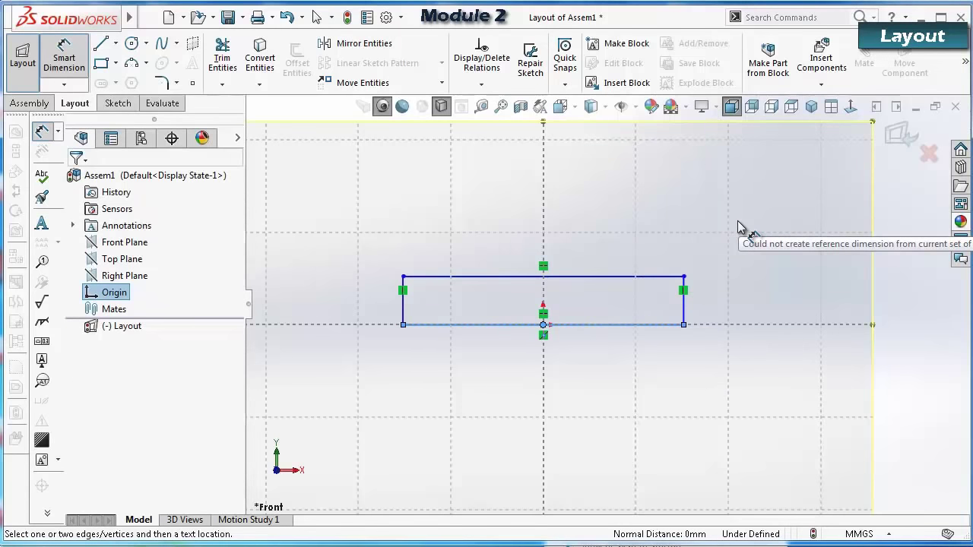
click(603, 328)
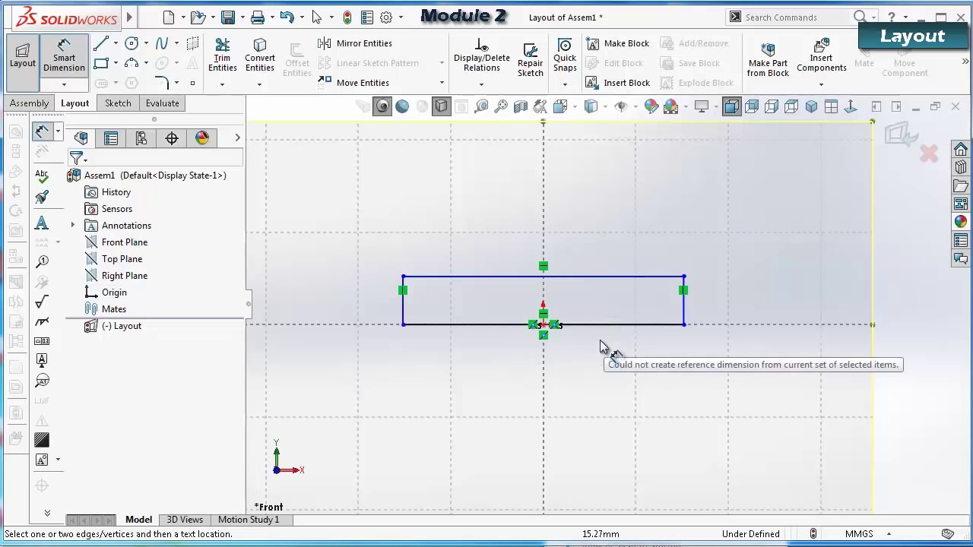
click(601, 327)
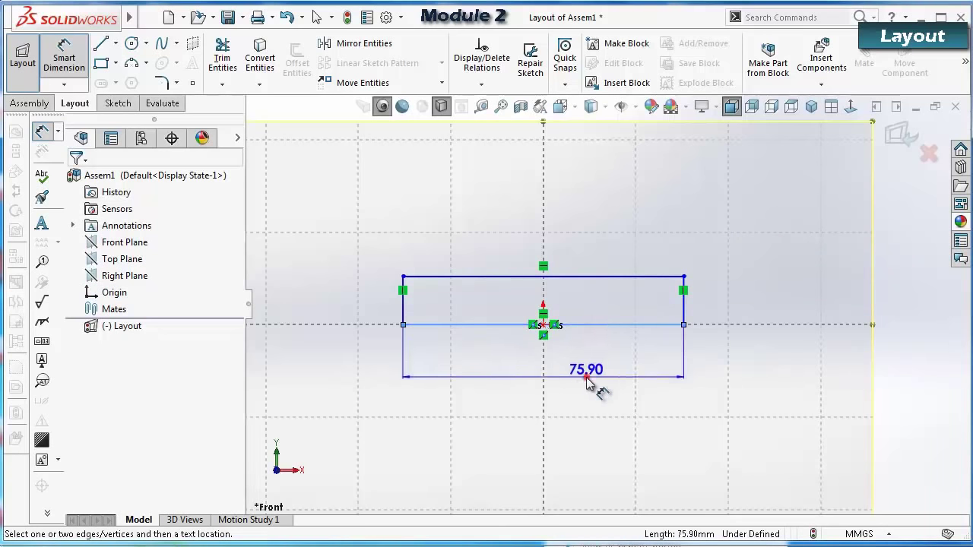
click(585, 375)
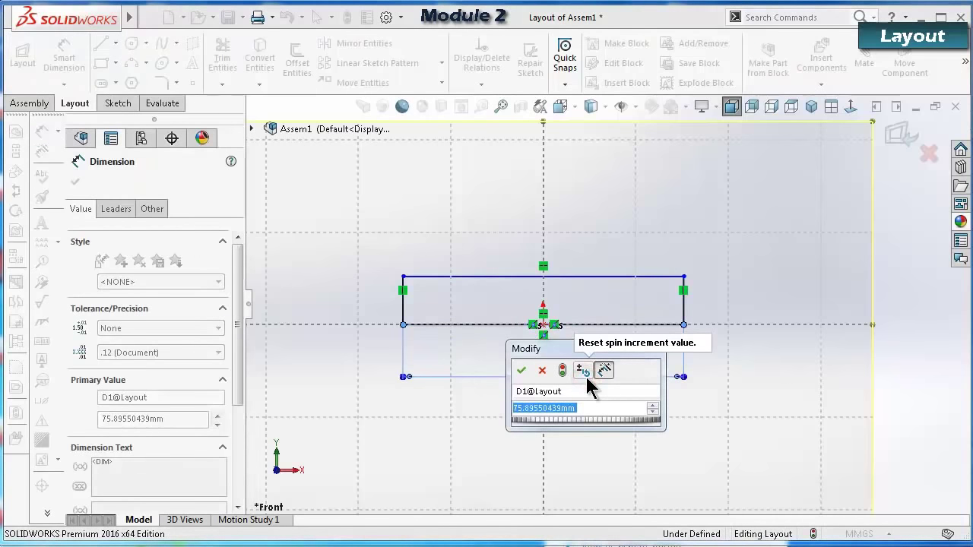
text(46)
key(Return)
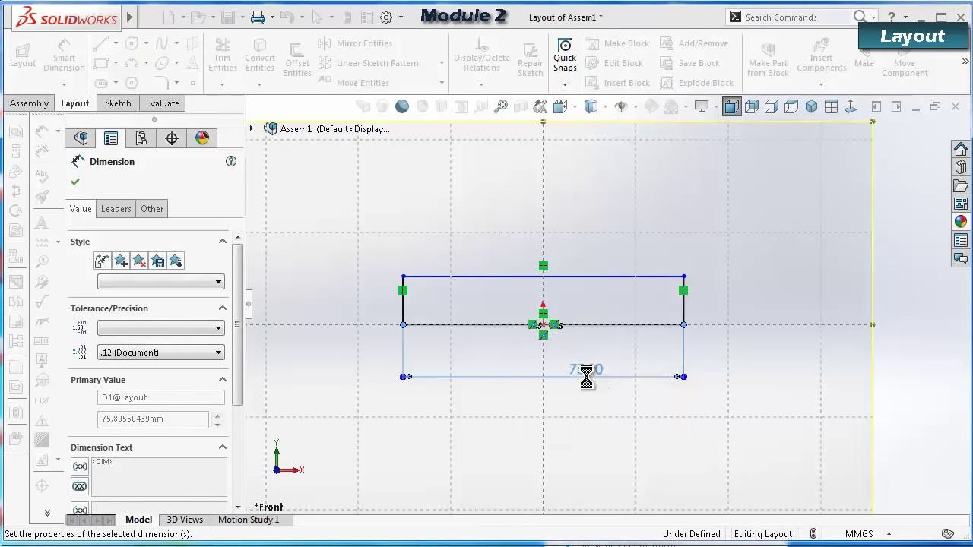
Dimension one vertical side of the rectangle and set its height to 10 mm.
click(457, 312)
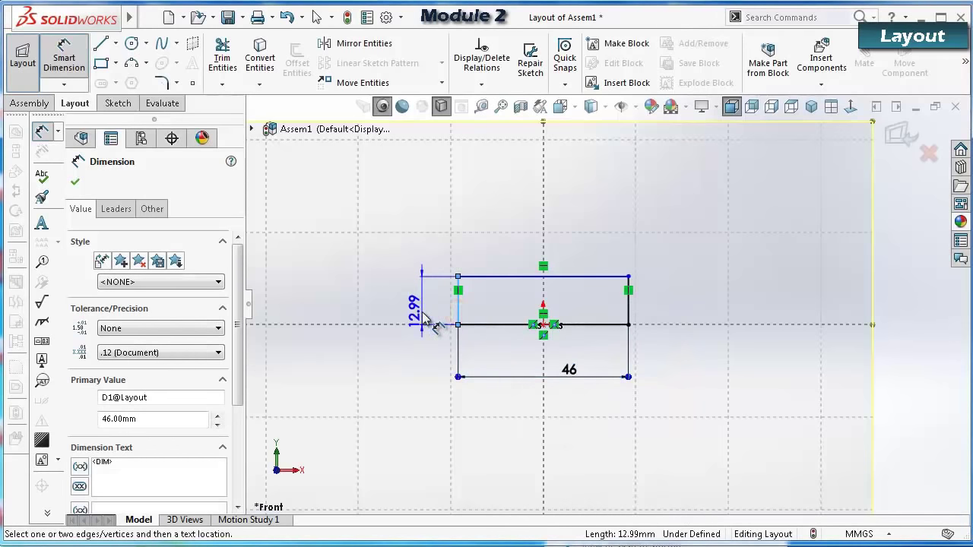
click(422, 313)
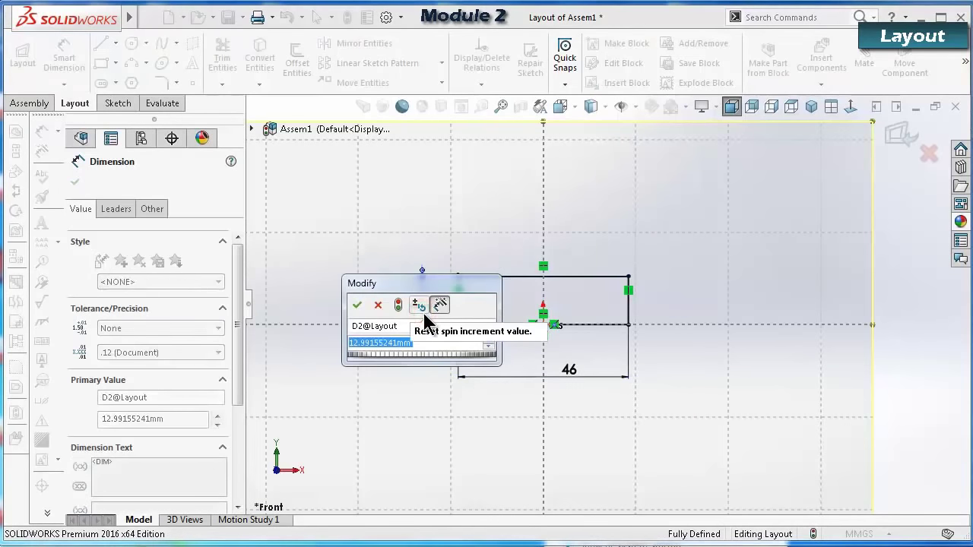
text(10)
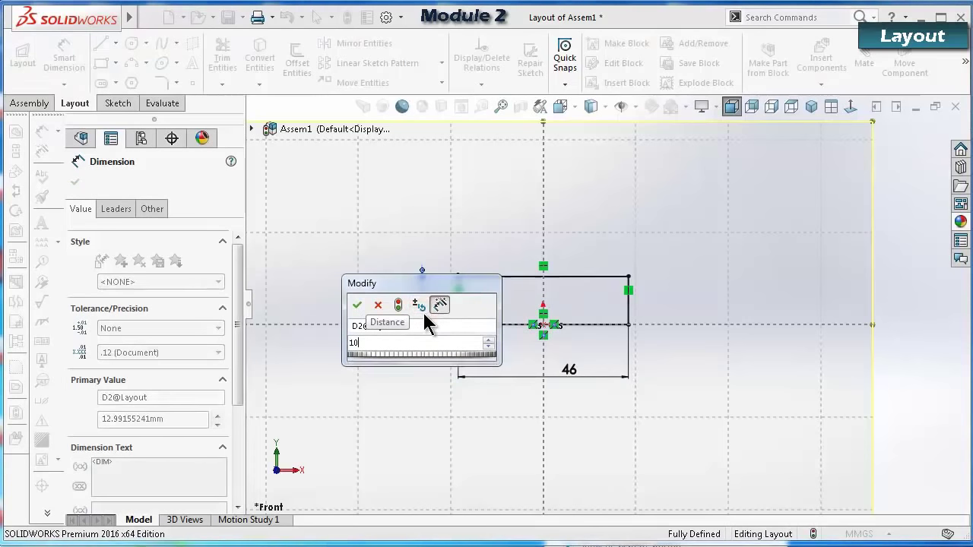
key(Return)
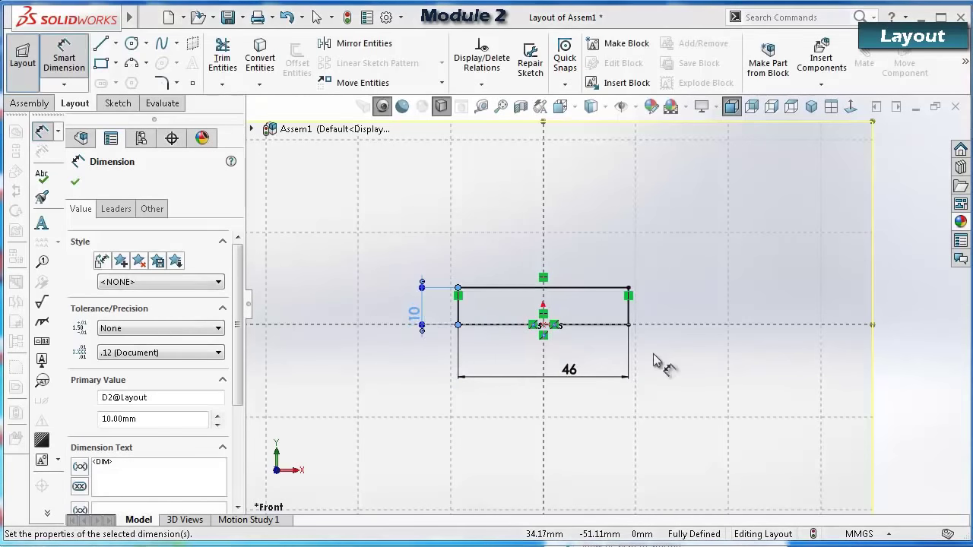
Convert the rectangle's upper edge to construction geometry.
click(619, 288)
key(Escape)
click(615, 288)
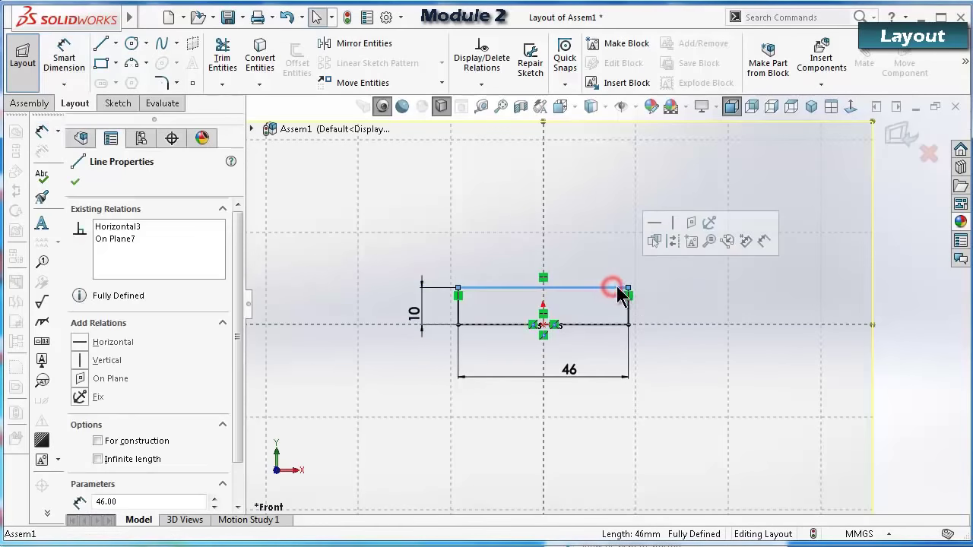
click(671, 245)
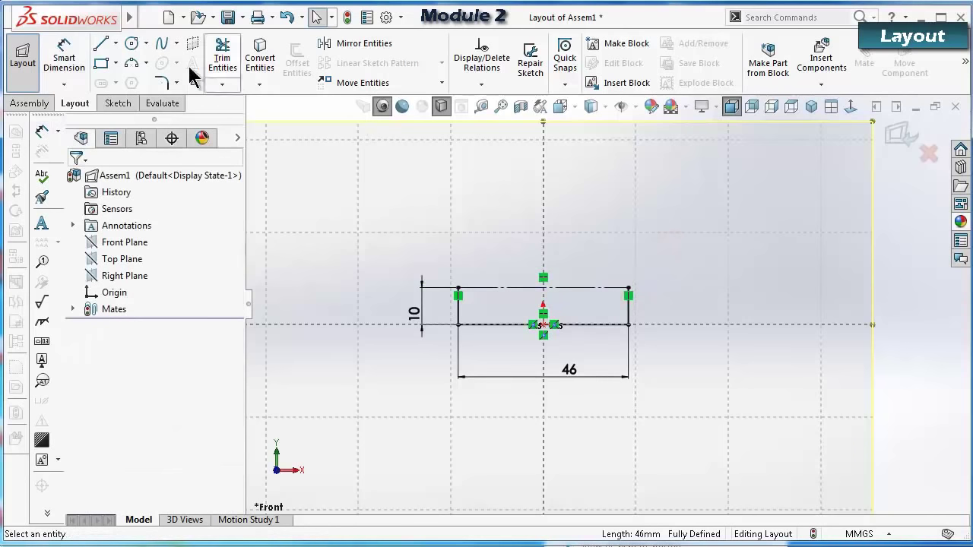
Sketch a construction circle above the rectangle, centred at about x -19 mm, y 35 mm.
click(132, 44)
scroll(582, 271, up, 3)
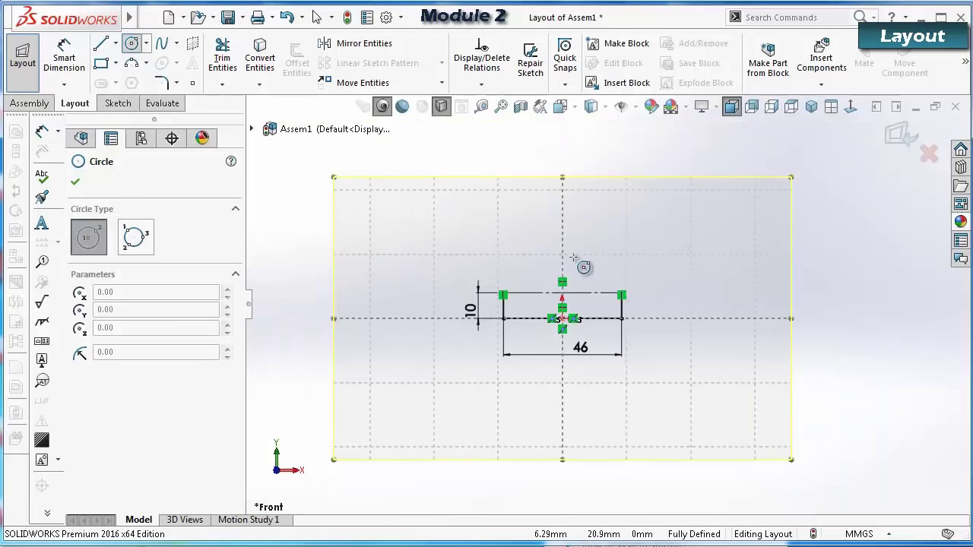
click(528, 242)
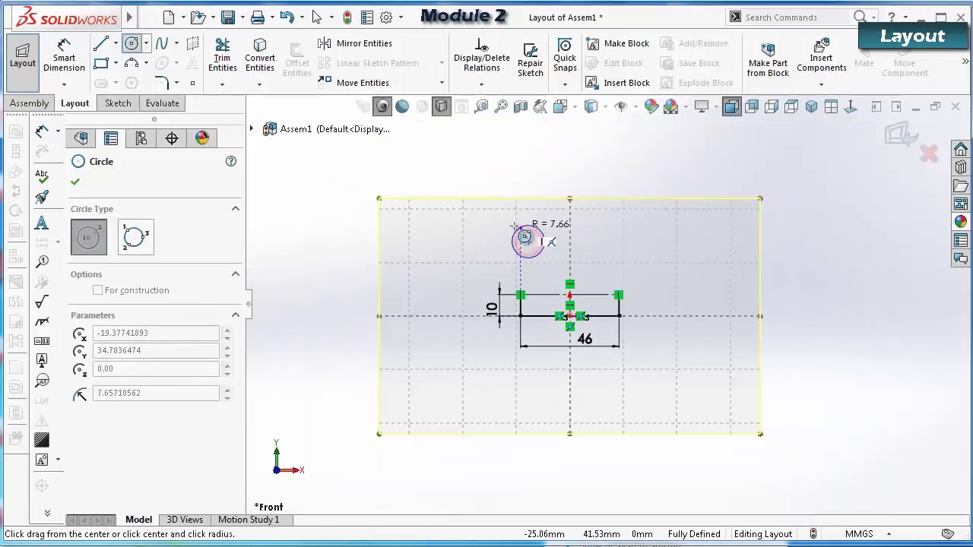
click(546, 224)
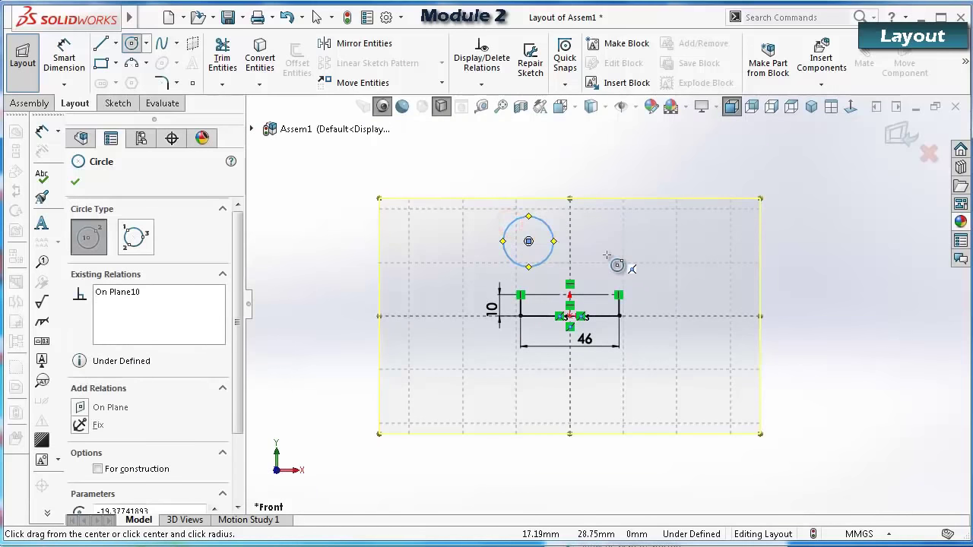
click(155, 469)
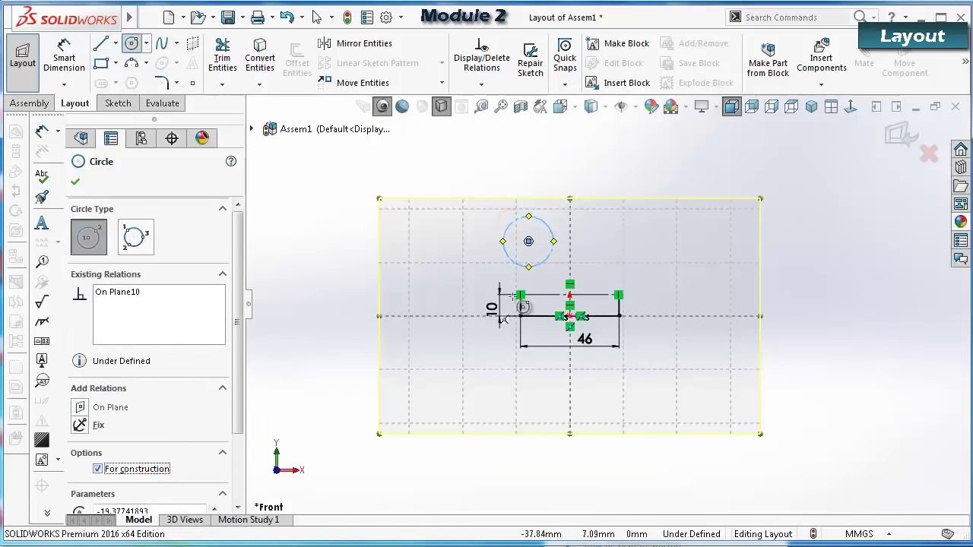
Sketch a smaller construction circle of about 5.5 mm radius beside the first, centred at about x 15 mm, y 30 mm.
click(603, 252)
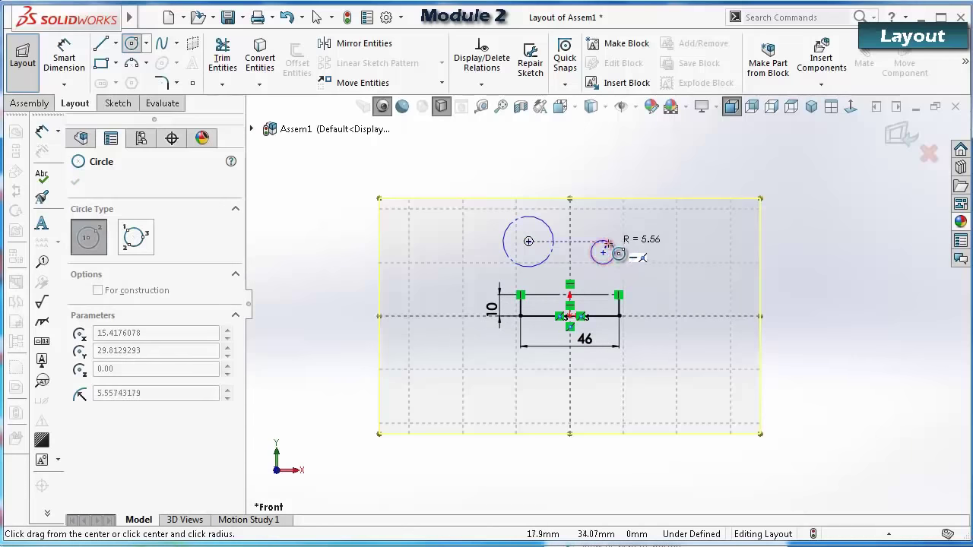
click(612, 247)
click(114, 469)
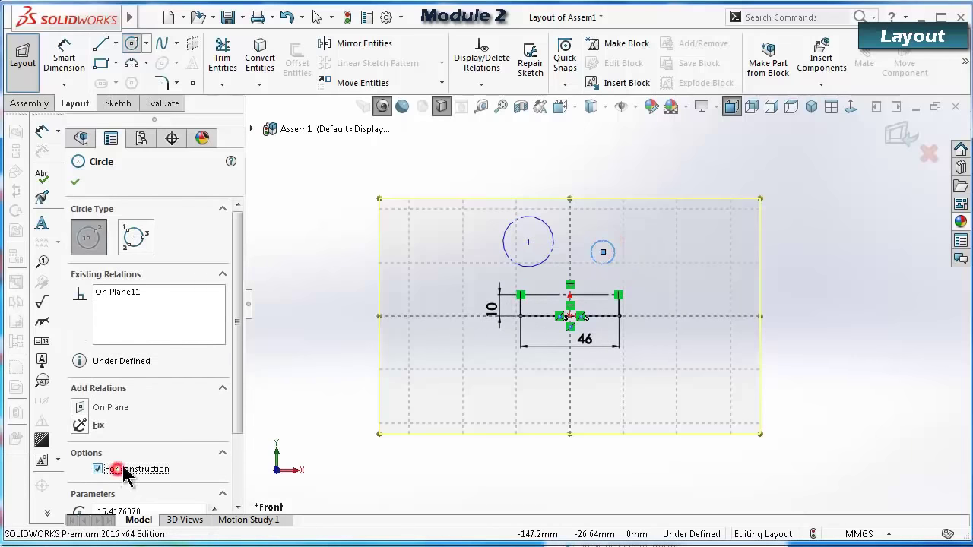
click(74, 181)
click(336, 211)
Dimension the larger construction circle and set its diameter to 45.75 mm.
scroll(540, 229, down, 2)
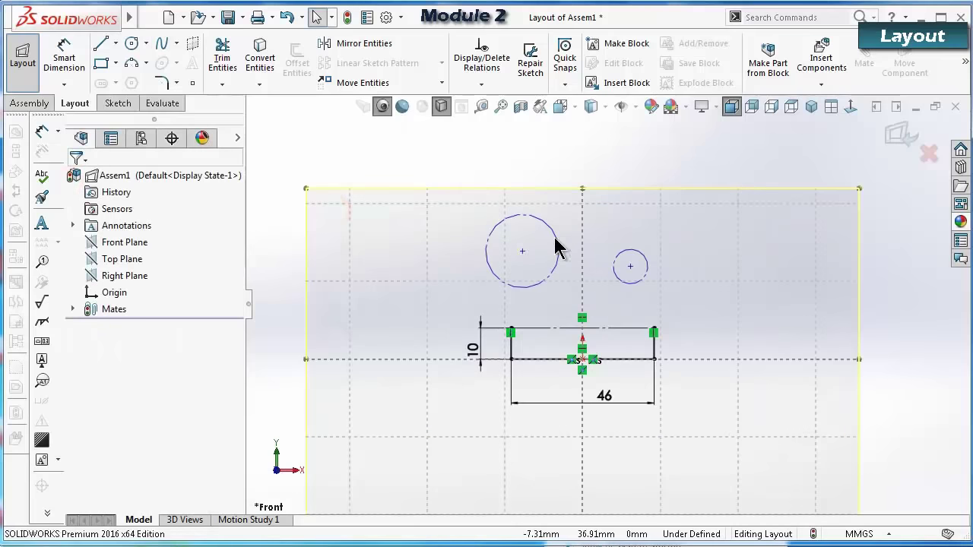
right_drag(277, 247, 284, 191)
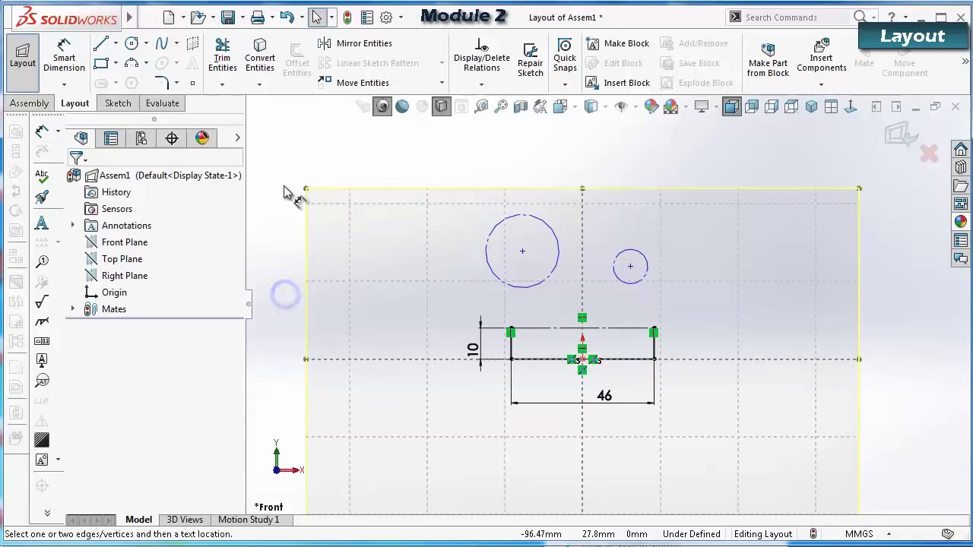
click(487, 247)
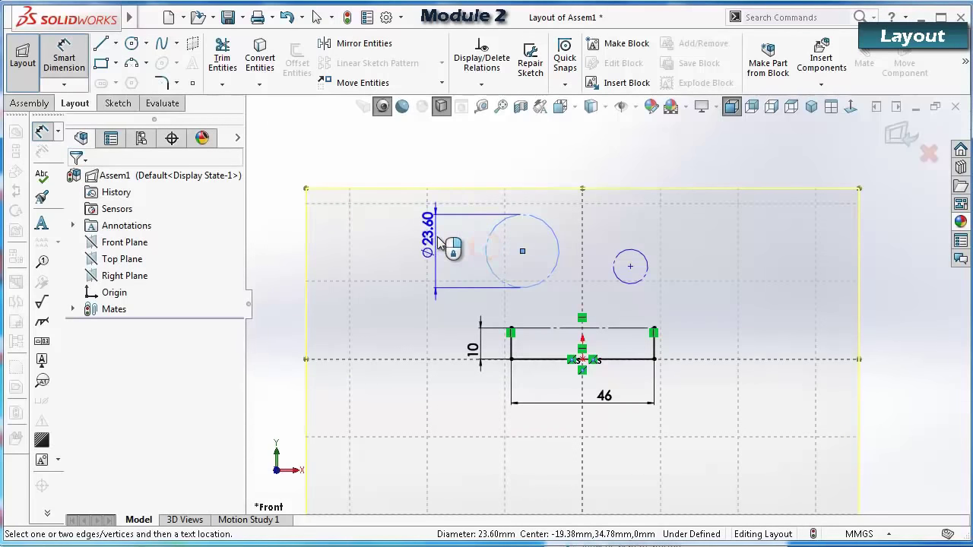
click(438, 242)
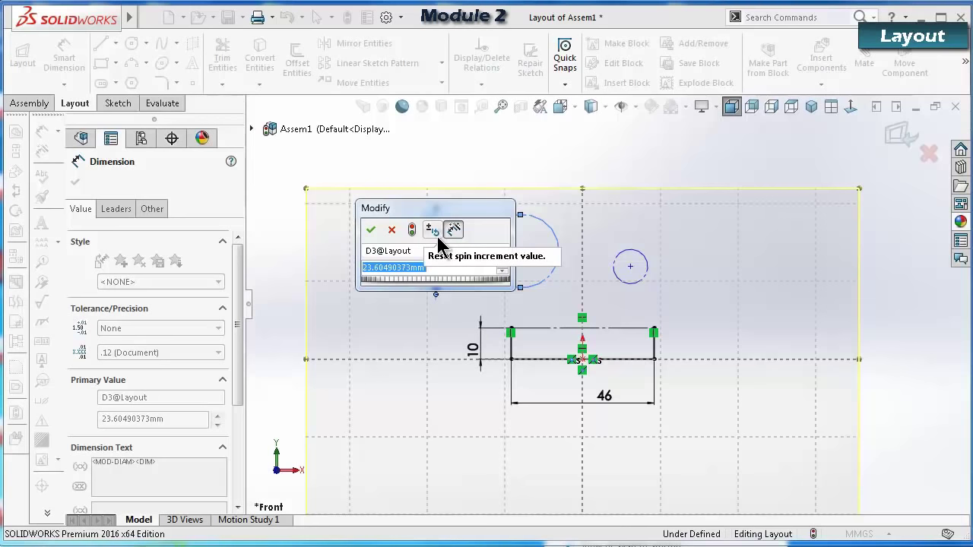
text(45)
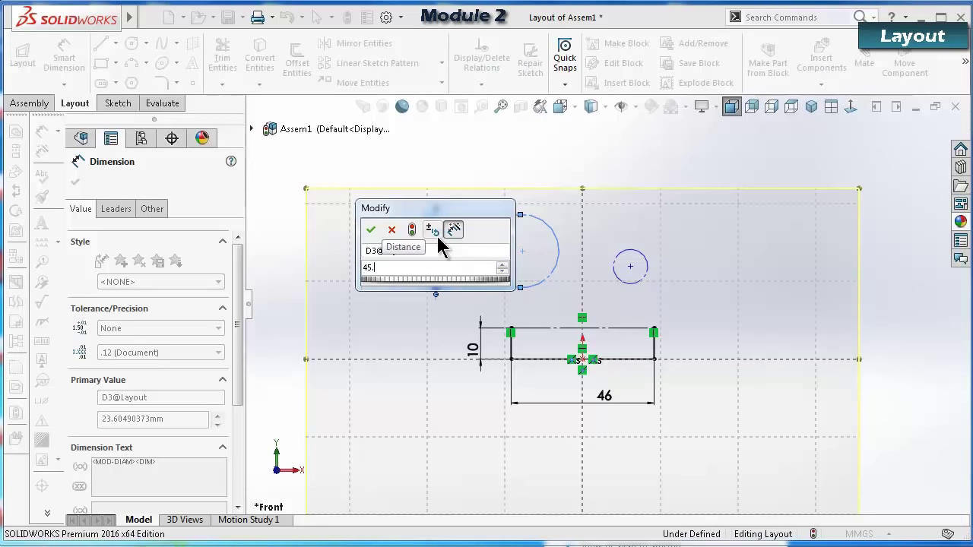
text(.75)
key(Return)
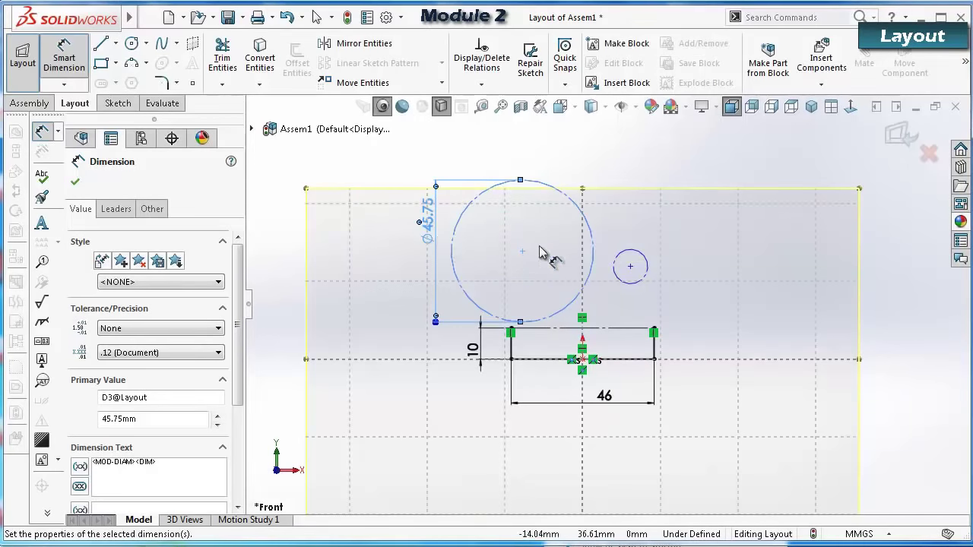
Dimension the smaller construction circle and set its diameter to 13.58 mm.
click(643, 255)
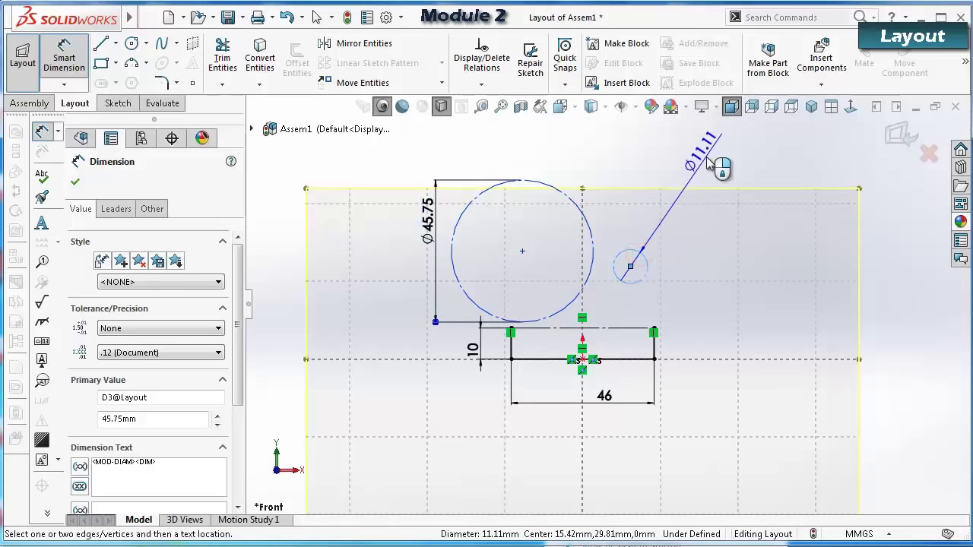
click(707, 162)
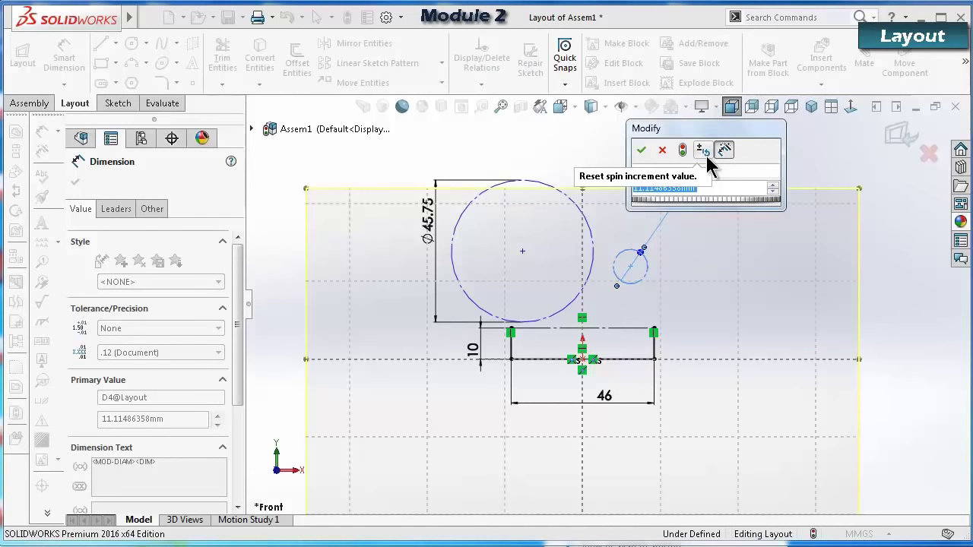
text(13.58)
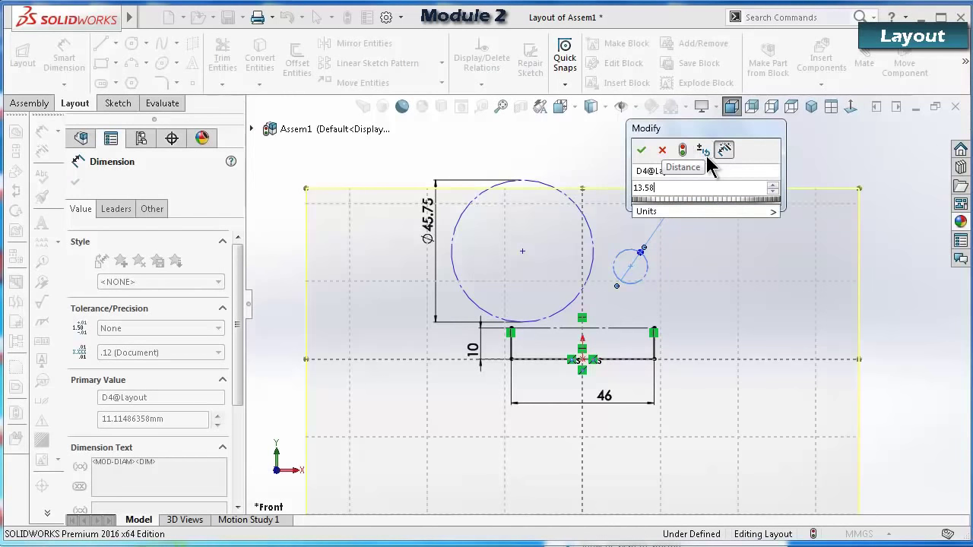
key(Return)
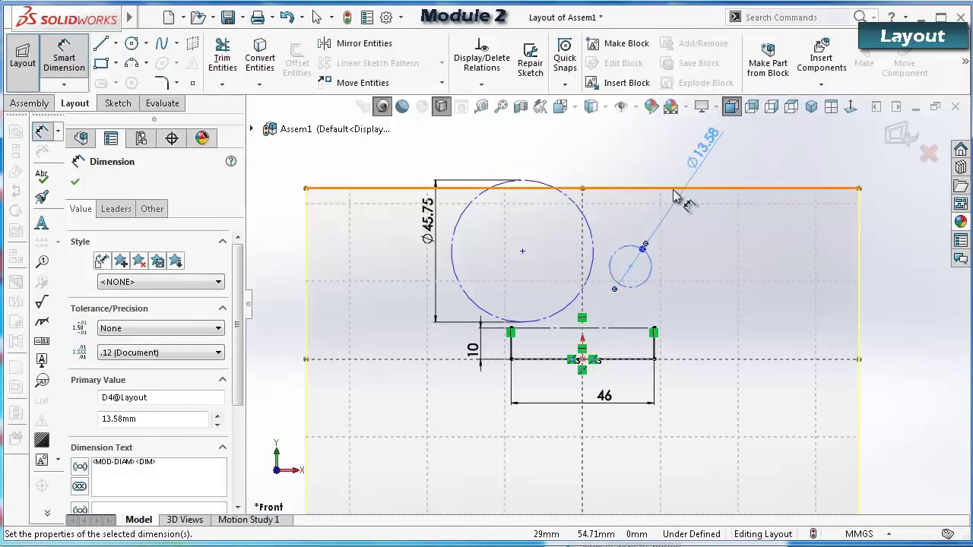
click(688, 107)
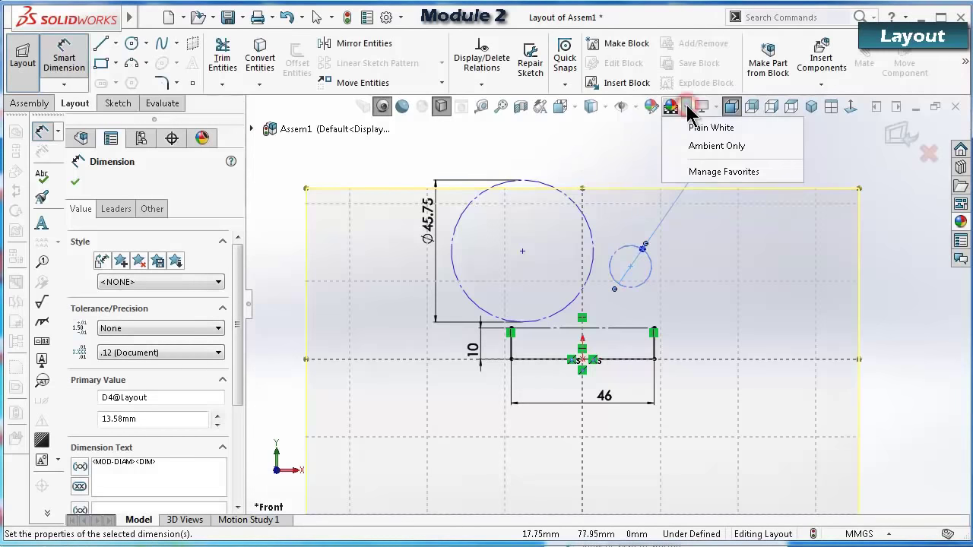
click(852, 154)
click(832, 145)
click(621, 109)
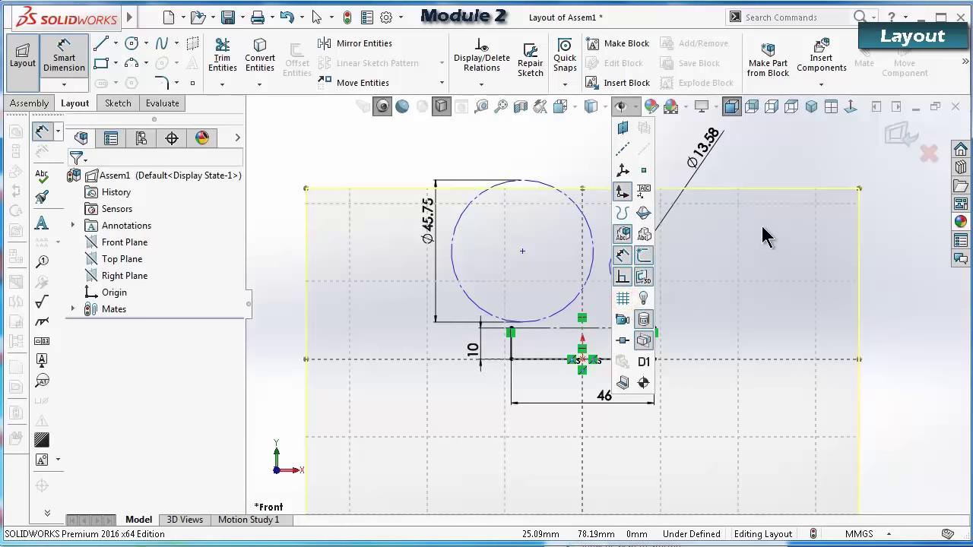
click(566, 151)
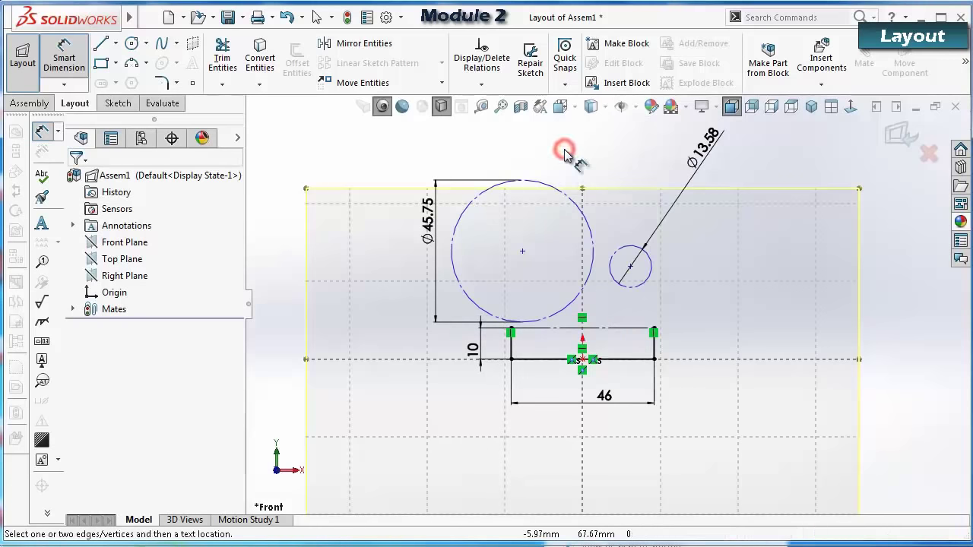
Dimension the horizontal distance between the larger circle's centre and the origin and set it to 20.22 mm.
scroll(570, 226, up, 1)
scroll(560, 258, down, 1)
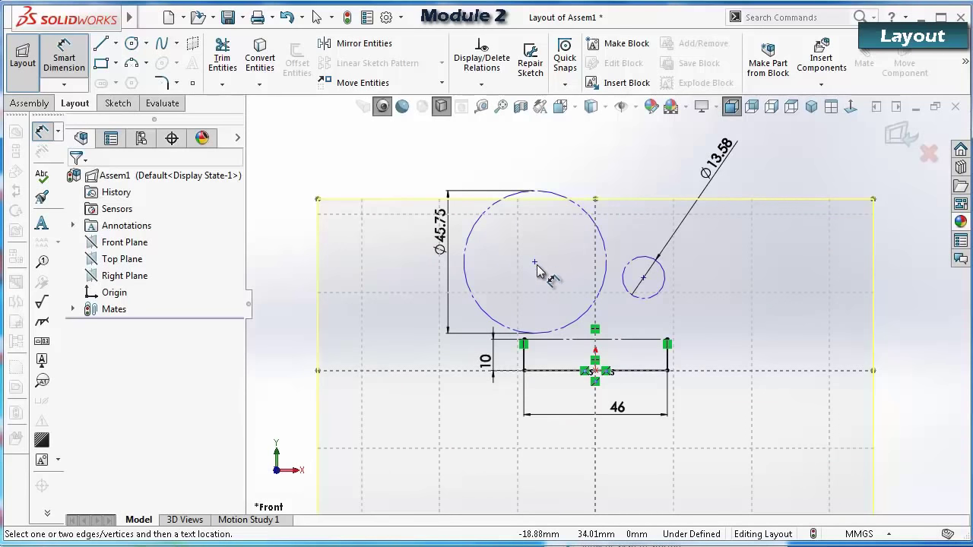
click(534, 262)
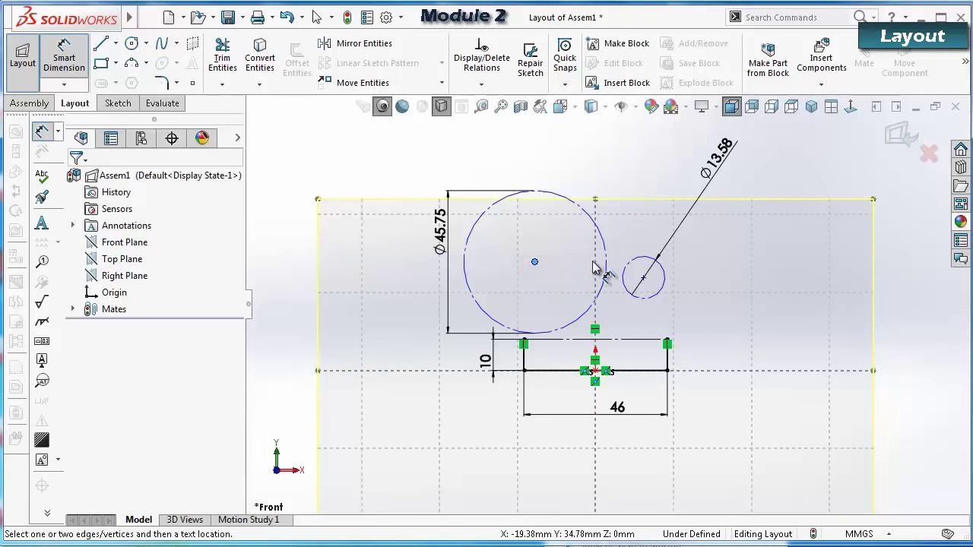
click(594, 263)
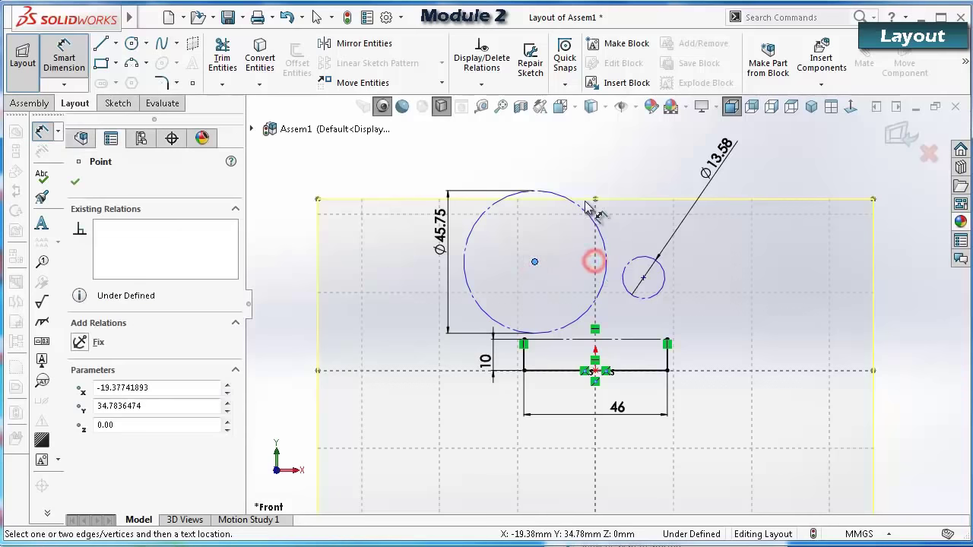
click(595, 371)
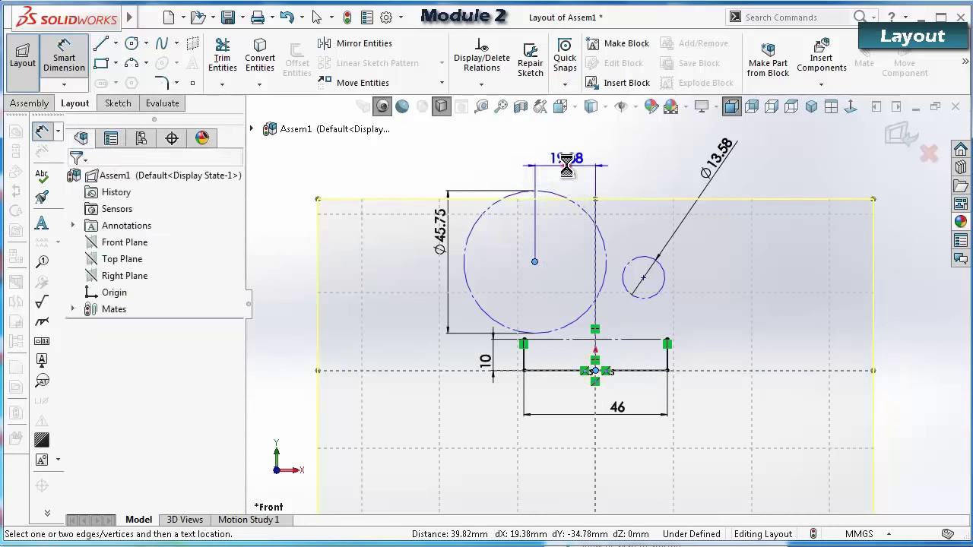
click(566, 165)
text(22)
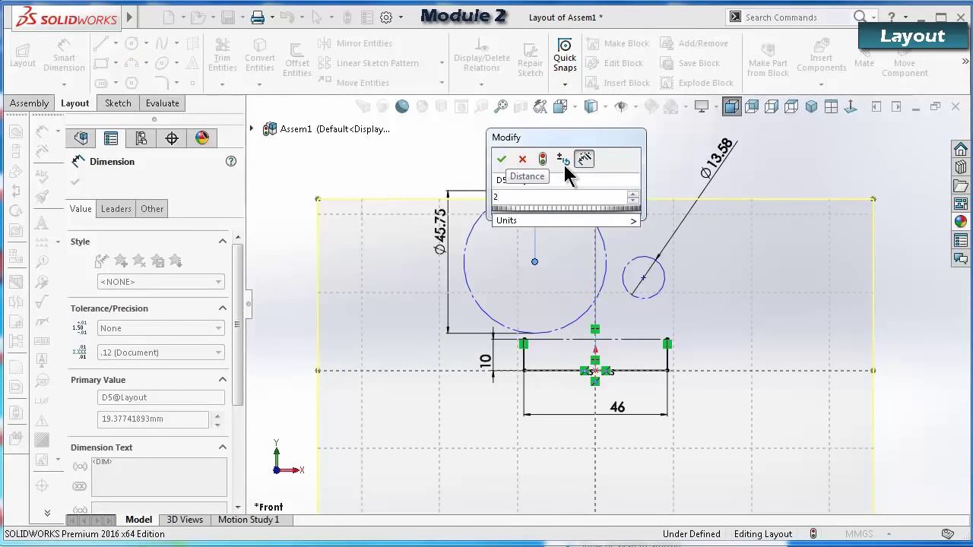
text(0.22)
key(Return)
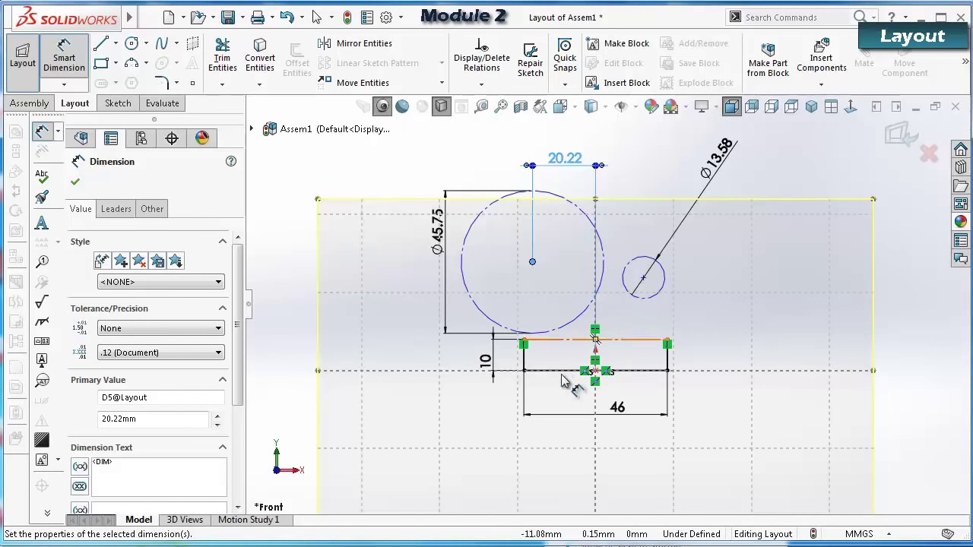
Dimension the vertical distance from the origin to the larger circle's centre and set it to 57.58 mm.
click(595, 372)
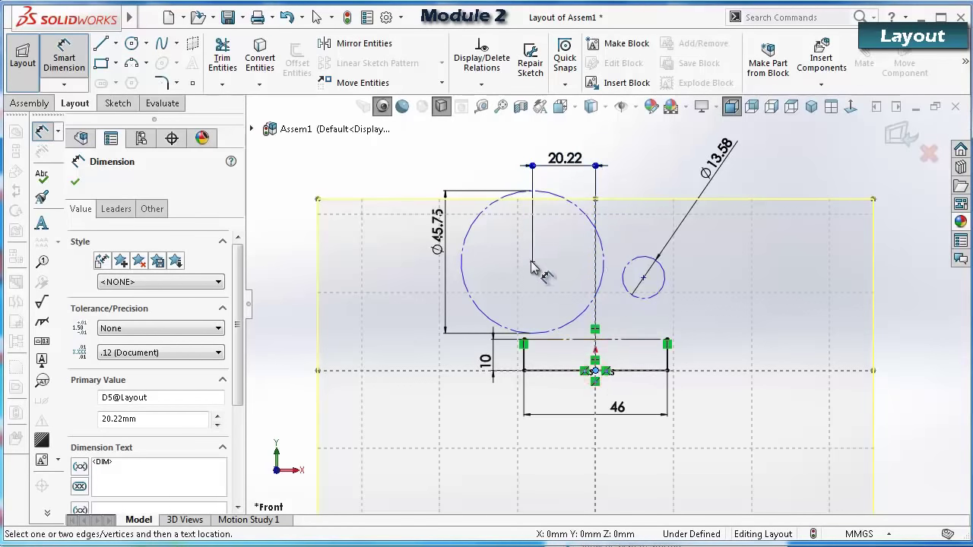
click(532, 261)
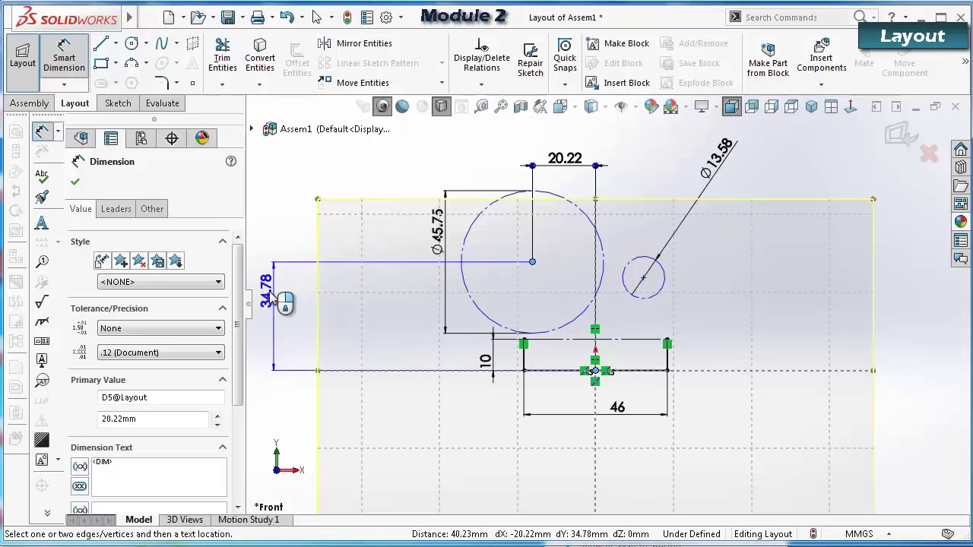
click(251, 295)
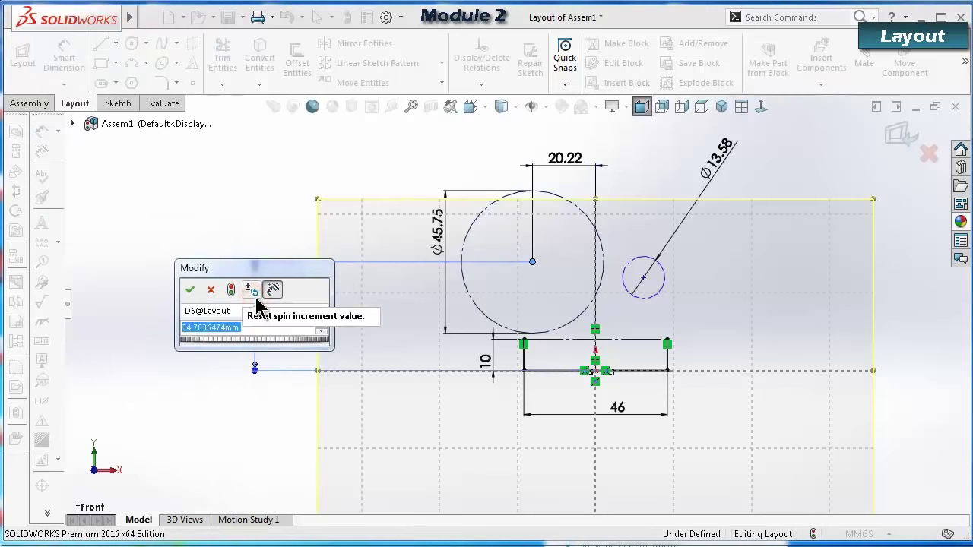
text(57)
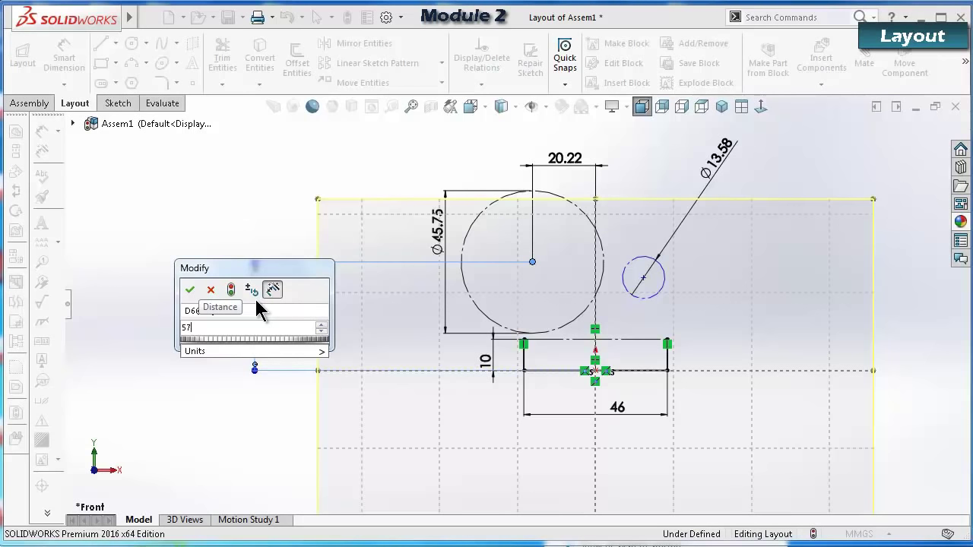
text(.)
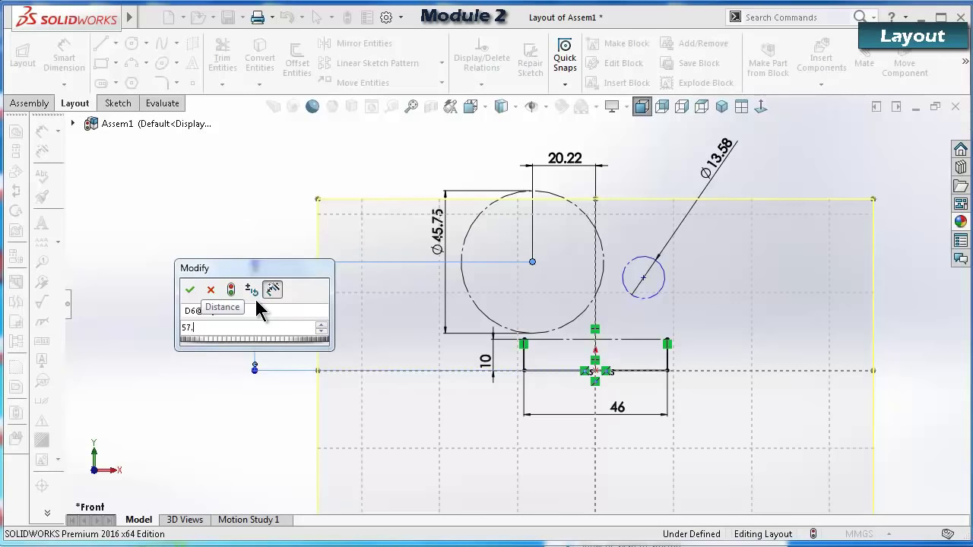
text(58)
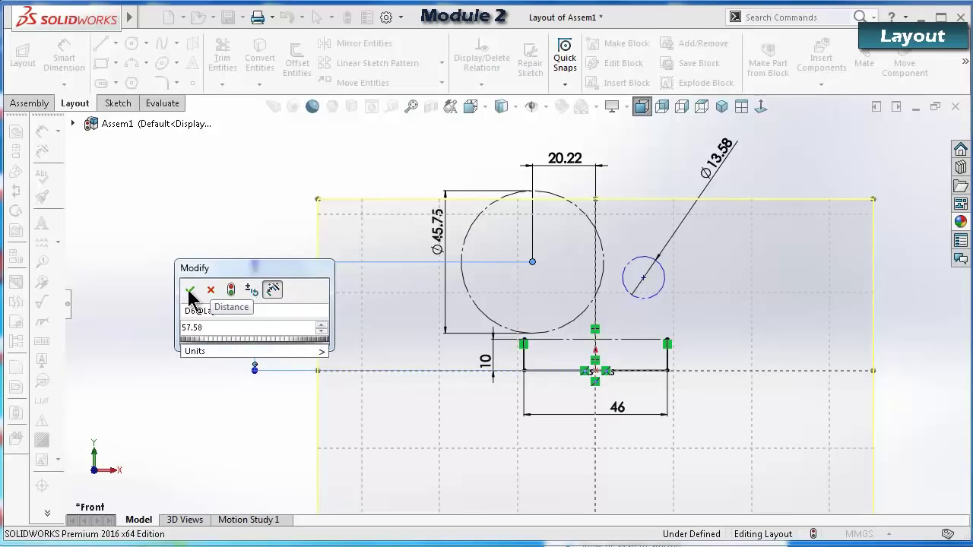
click(188, 289)
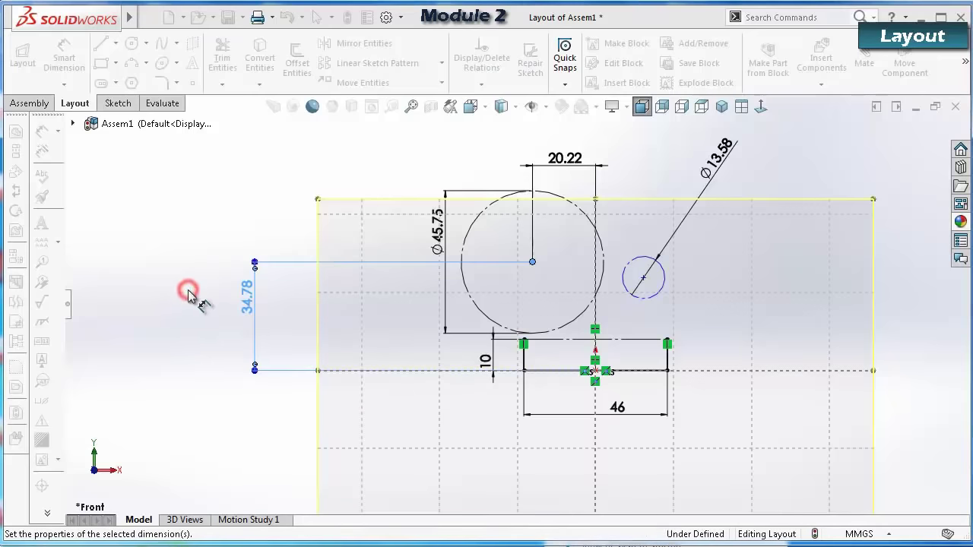
Dimension the height of the smaller circle's centre above the rectangle's lower edge and set it to 81.5 mm.
click(644, 279)
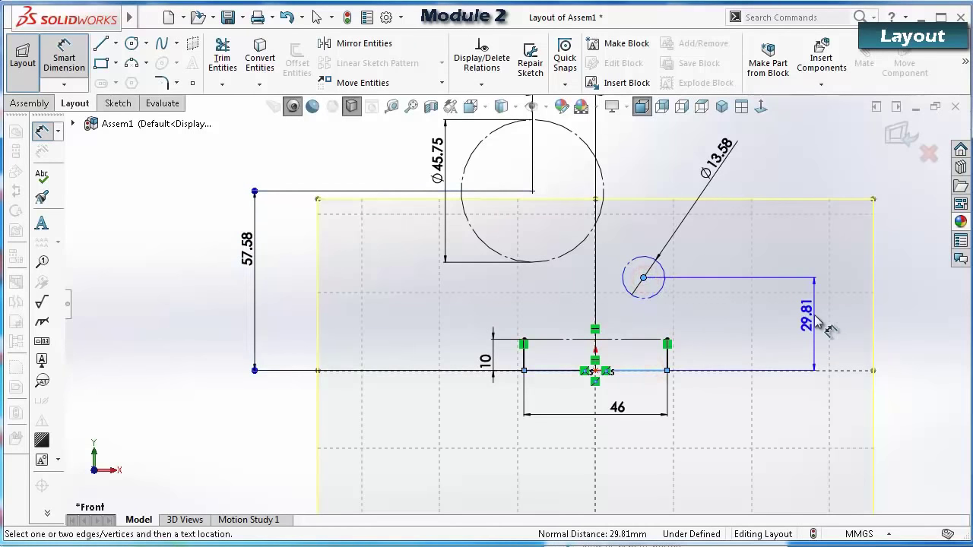
click(814, 320)
text(81)
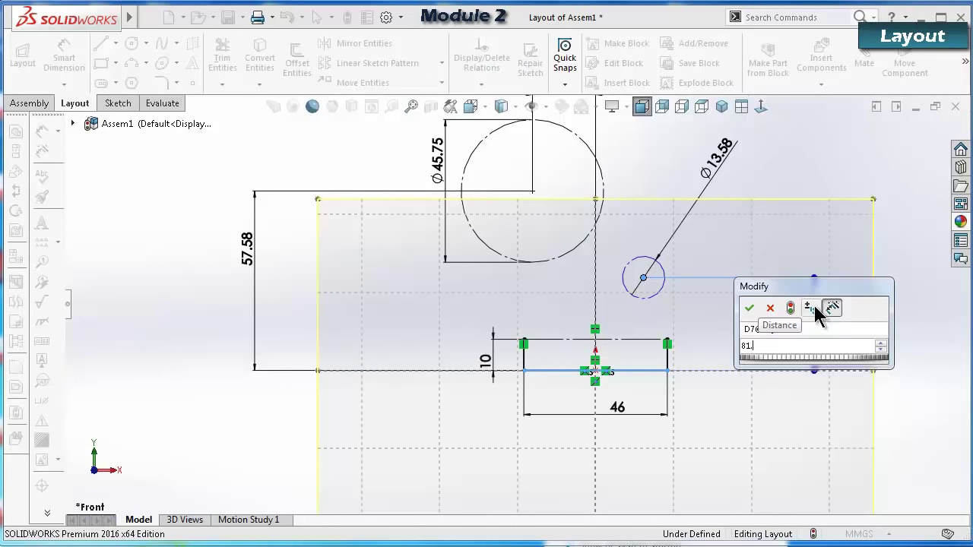
text(.5)
key(Return)
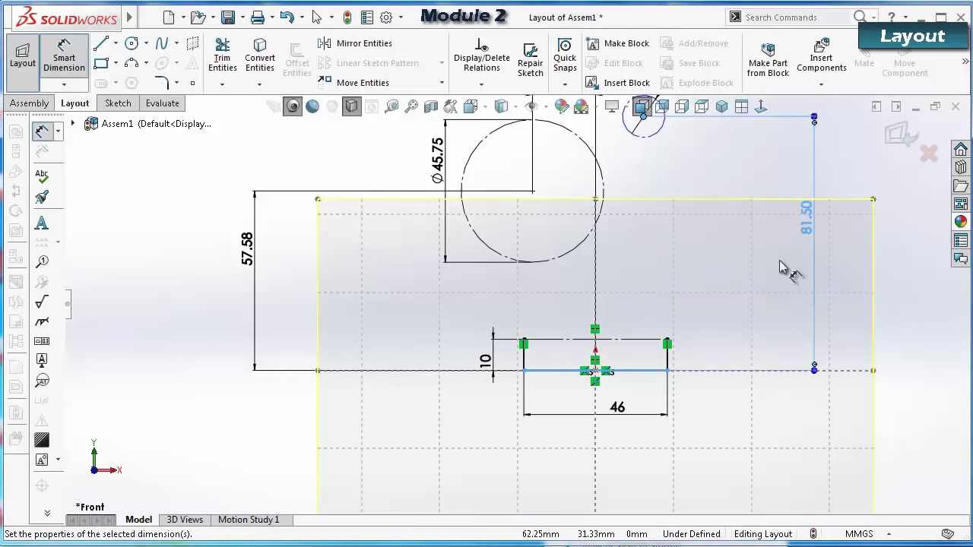
Dimension the horizontal distance from the origin to the smaller circle's centre and set it to 14.5 mm.
key(f)
click(582, 360)
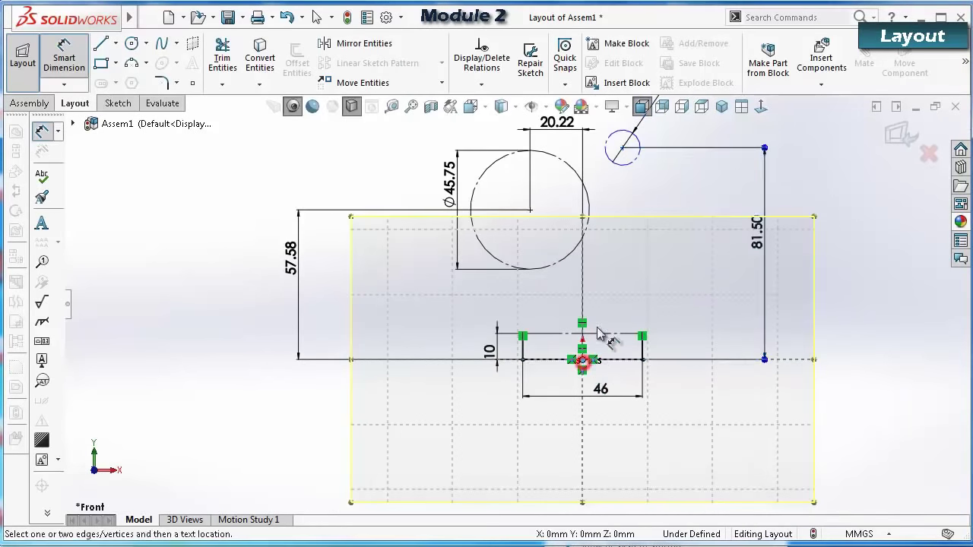
click(622, 148)
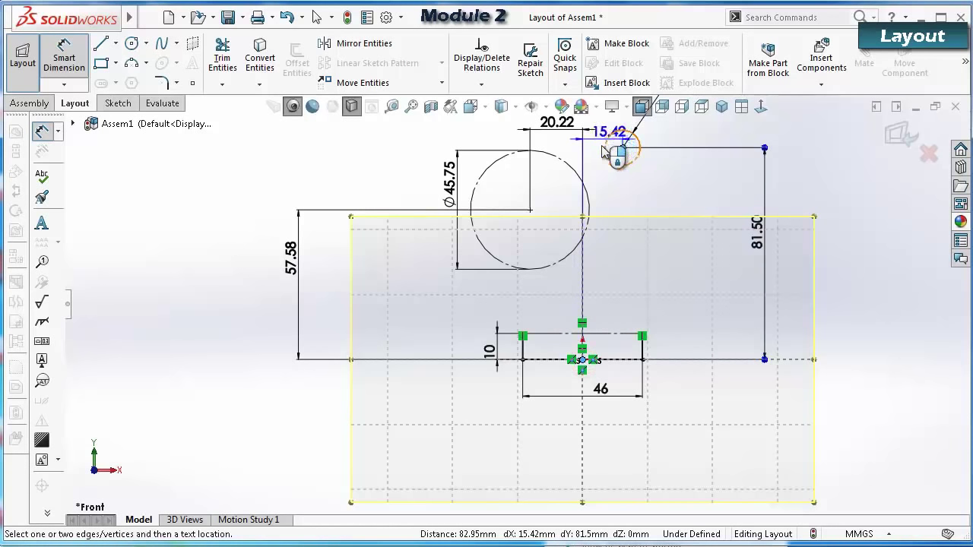
key(z)
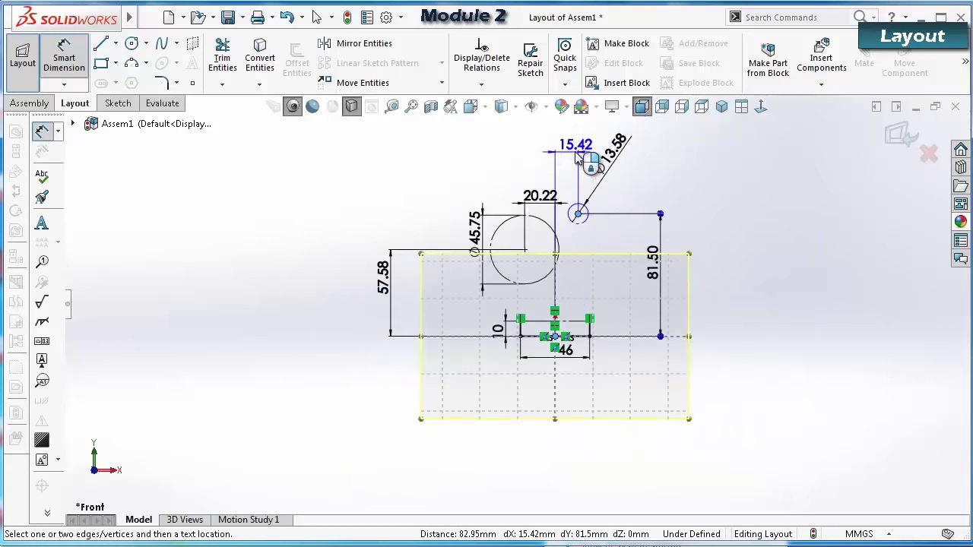
click(574, 156)
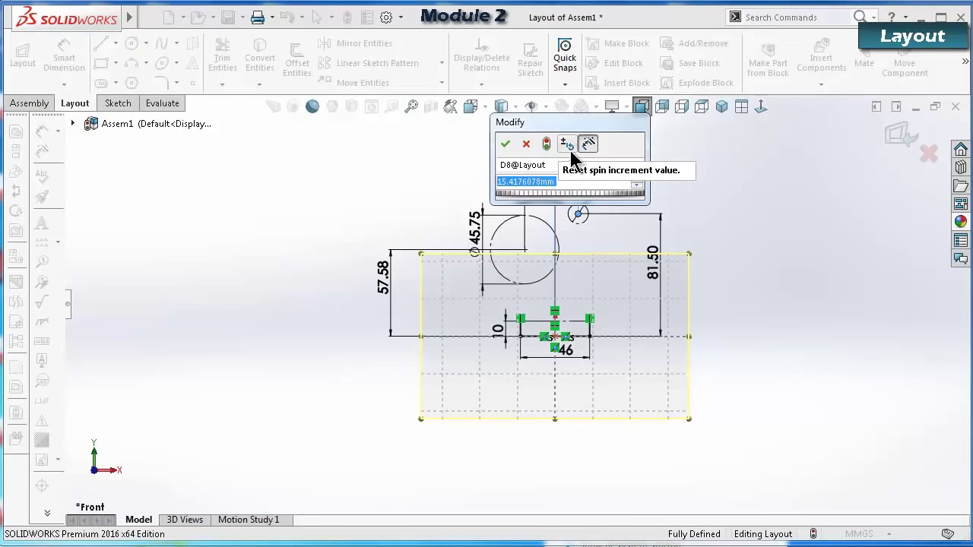
text(14.5)
key(Return)
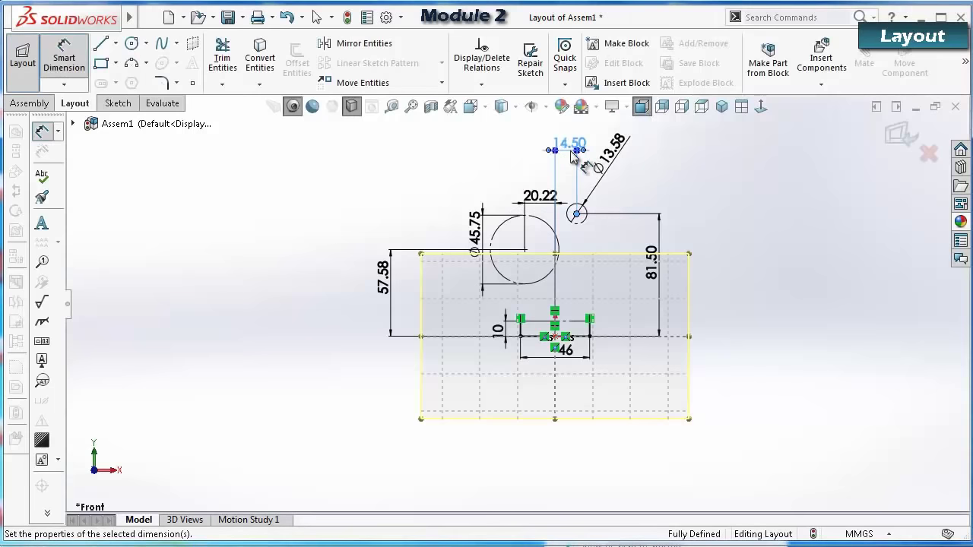
click(485, 161)
scroll(549, 261, down, 2)
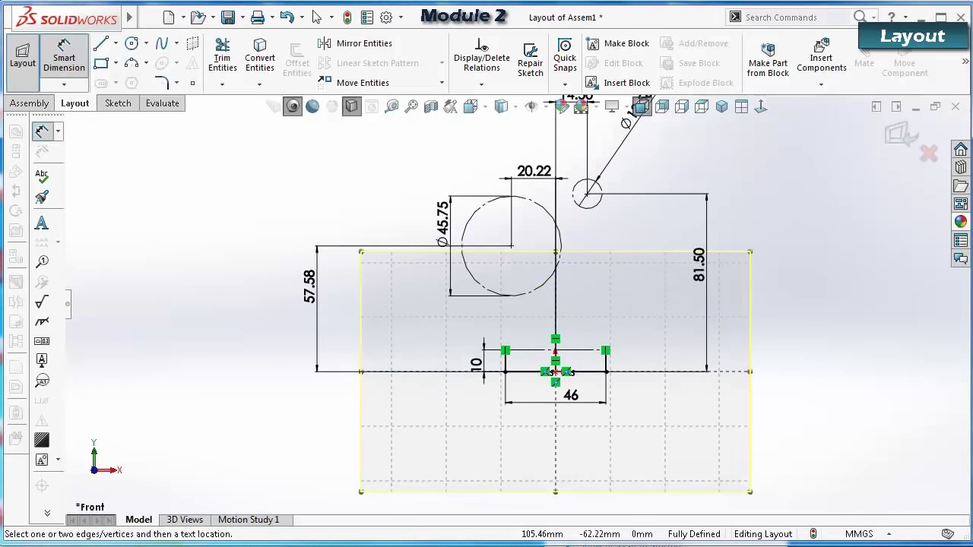
Hide the sketch relation symbols and move the 14.50 mm dimension closer to the smaller circle.
click(546, 107)
click(534, 279)
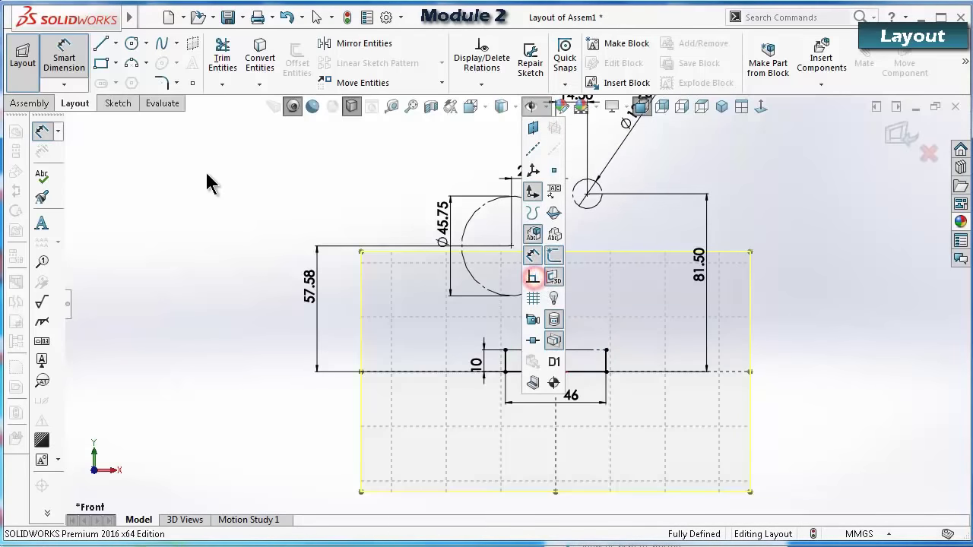
click(239, 174)
scroll(537, 190, up, 1)
scroll(536, 188, down, 2)
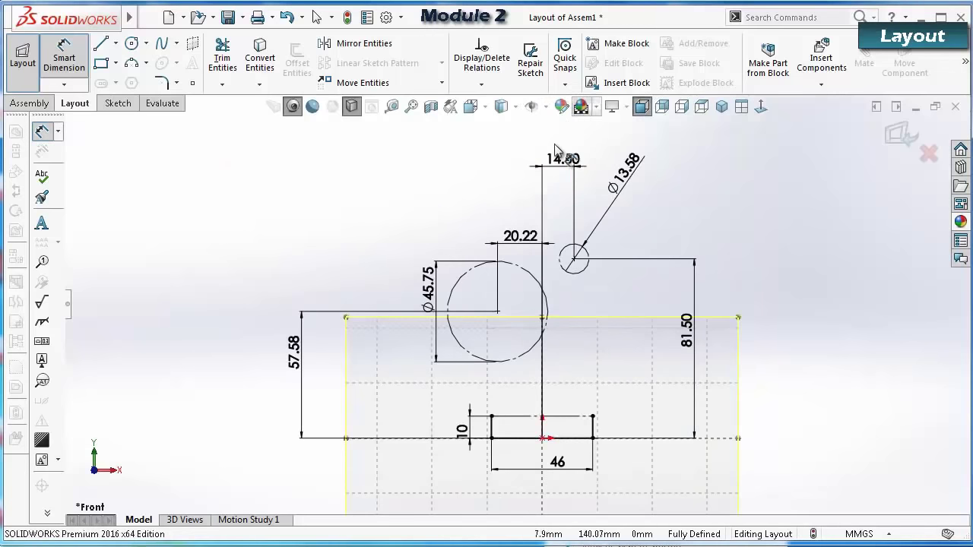
drag(561, 162, 550, 196)
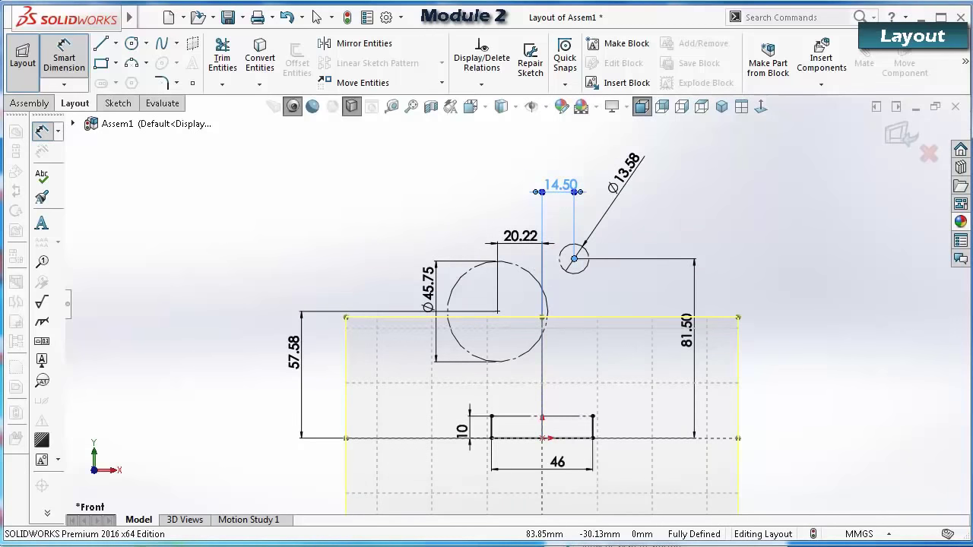
Sketch a horizontal line about 5.8 mm outward from the rectangle's upper-left corner, continued by a slanted line about 39 mm long to the larger circle.
click(101, 46)
scroll(492, 420, down, 5)
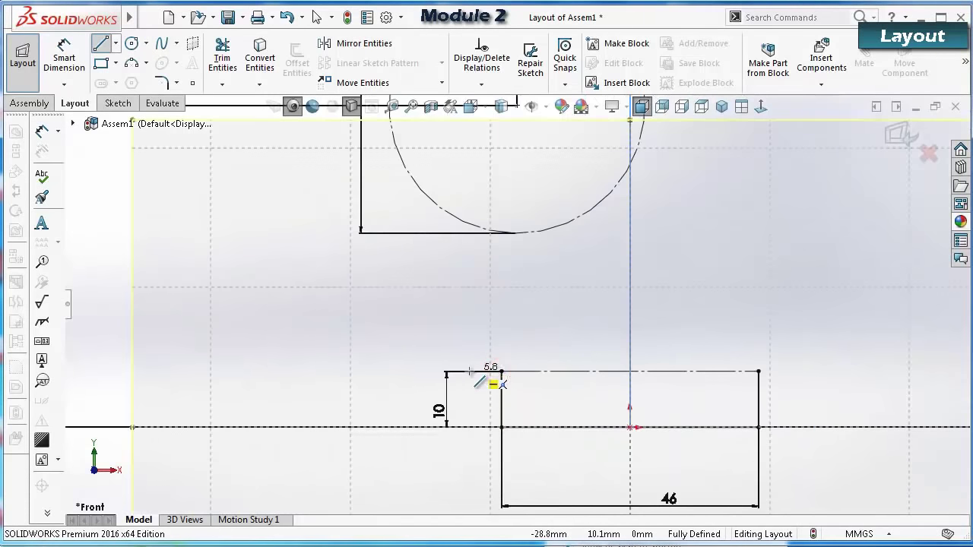
click(469, 371)
scroll(414, 197, up, 2)
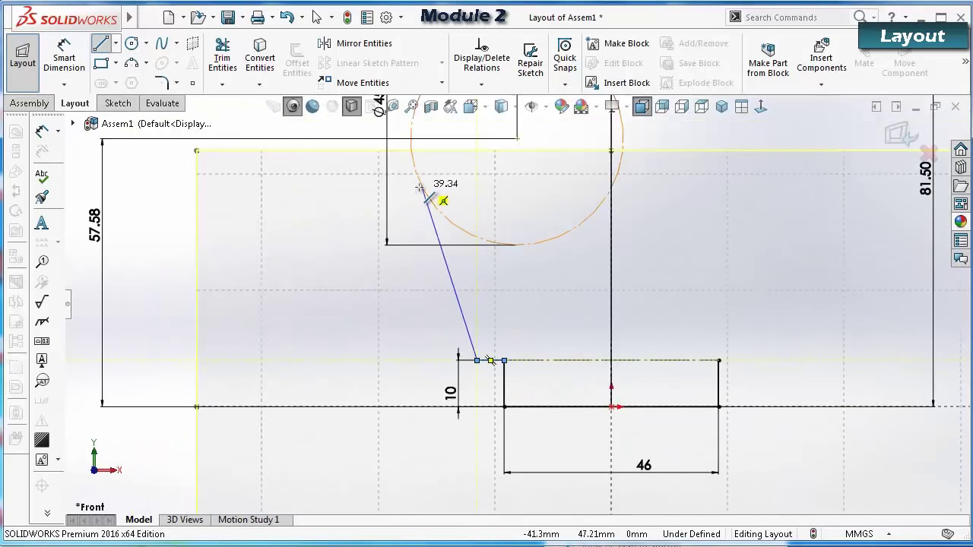
click(419, 187)
double_click(353, 205)
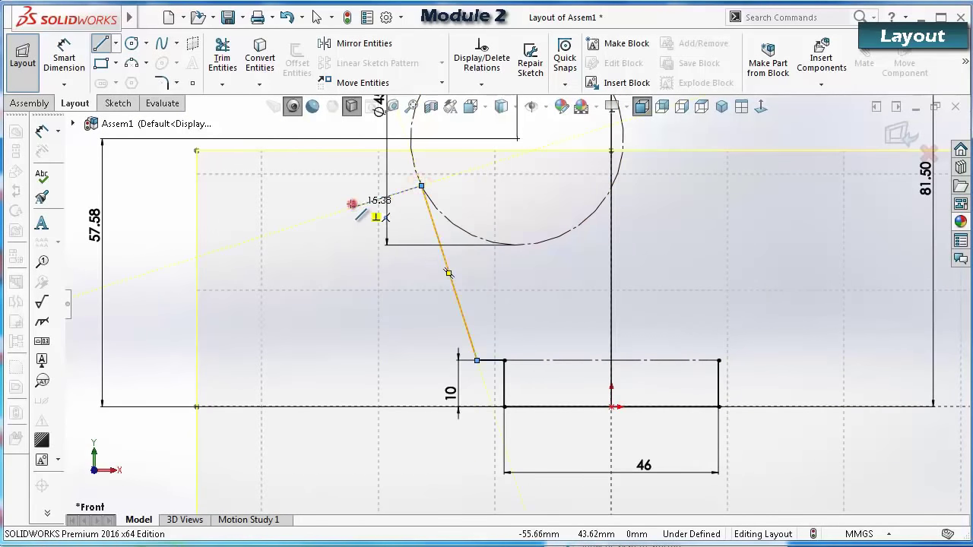
scroll(456, 229, down, 3)
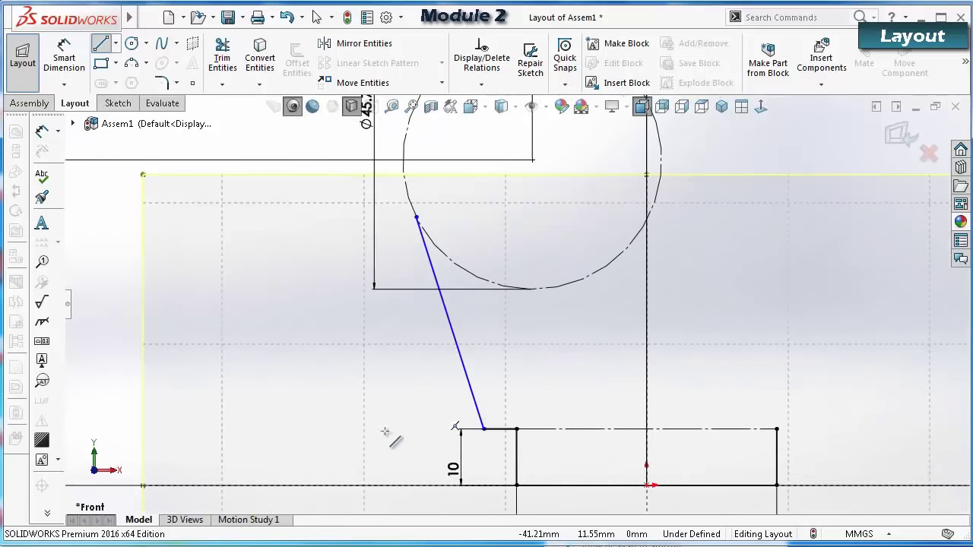
Dimension the short horizontal line beside the rectangle's upper-left corner and set its length to 5 mm.
right_drag(378, 433, 383, 339)
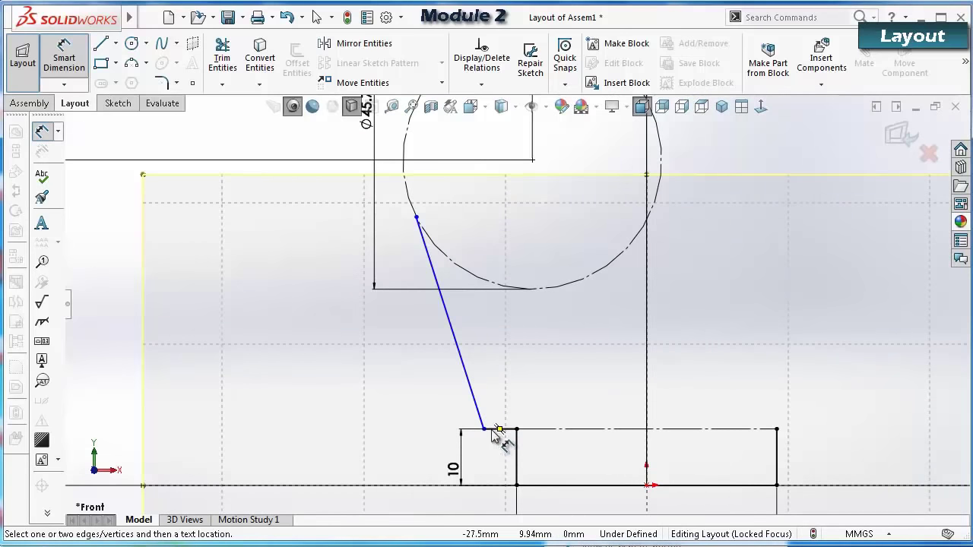
click(487, 430)
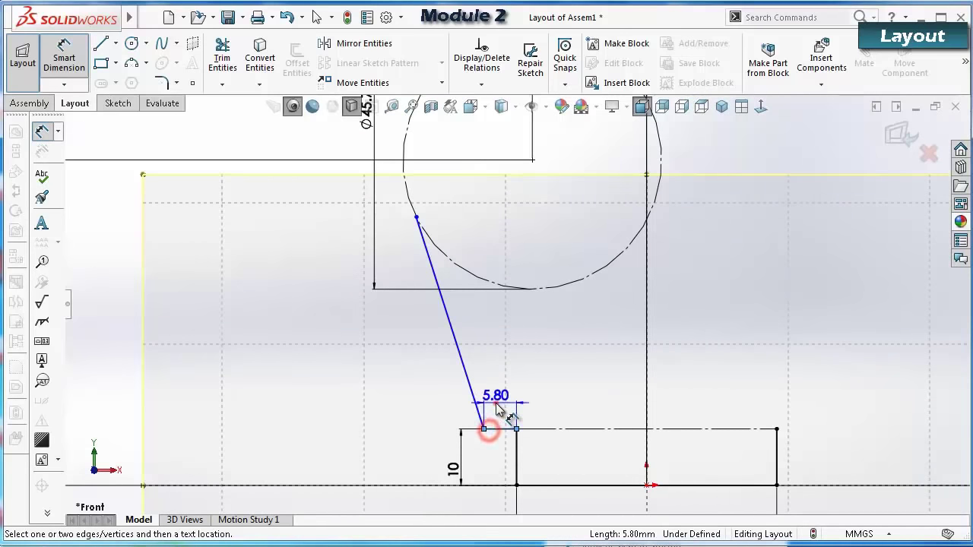
click(495, 398)
key(Return)
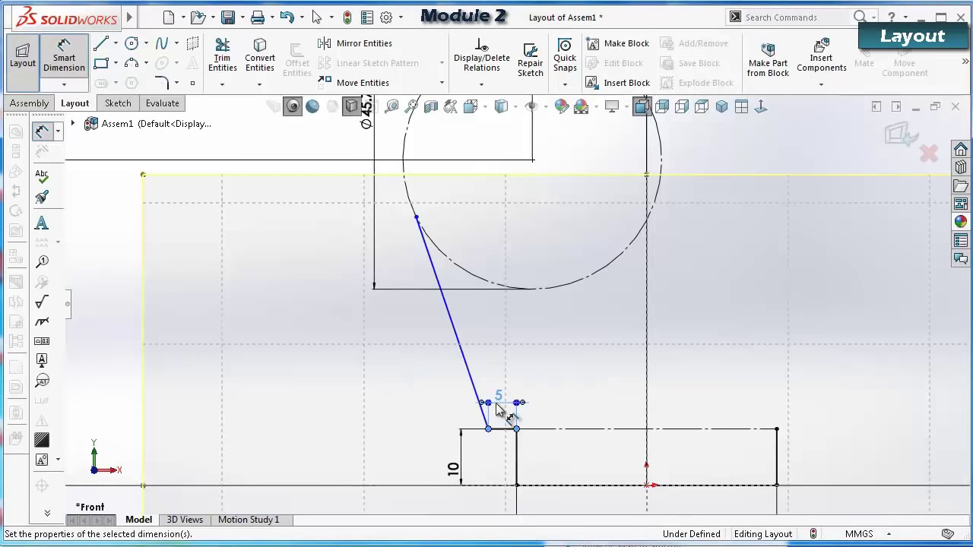
key(Escape)
Make the slanted line tangent to the larger construction circle.
click(467, 370)
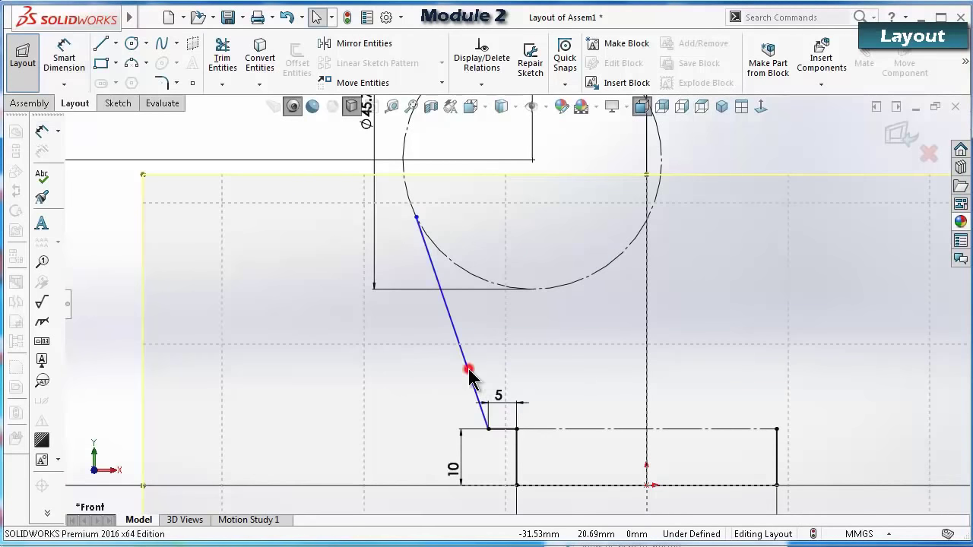
ctrl+click(472, 275)
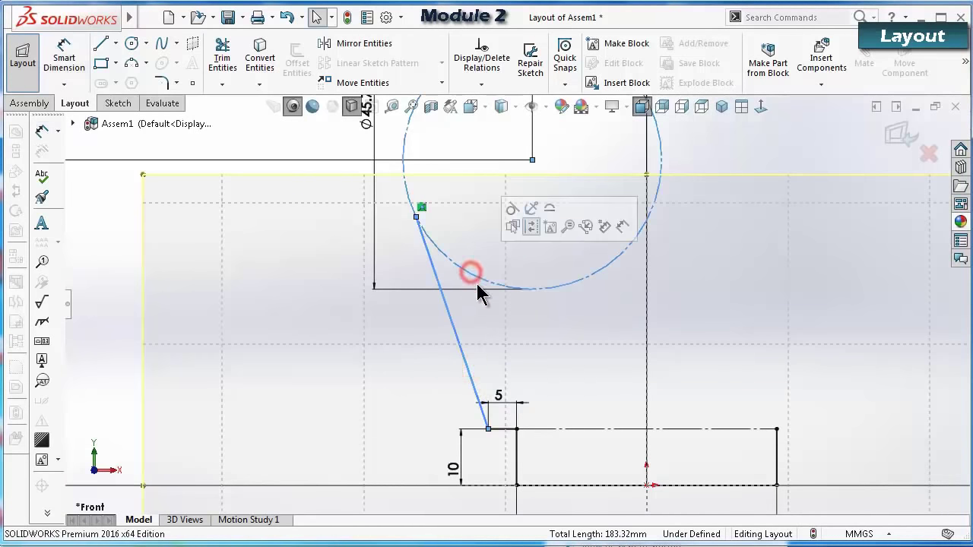
click(515, 212)
key(f)
click(323, 174)
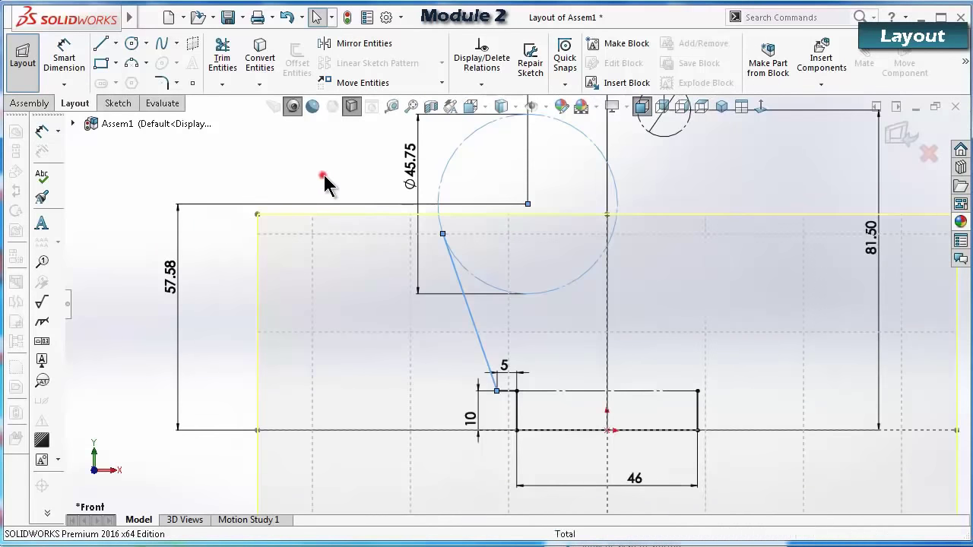
scroll(651, 232, up, 3)
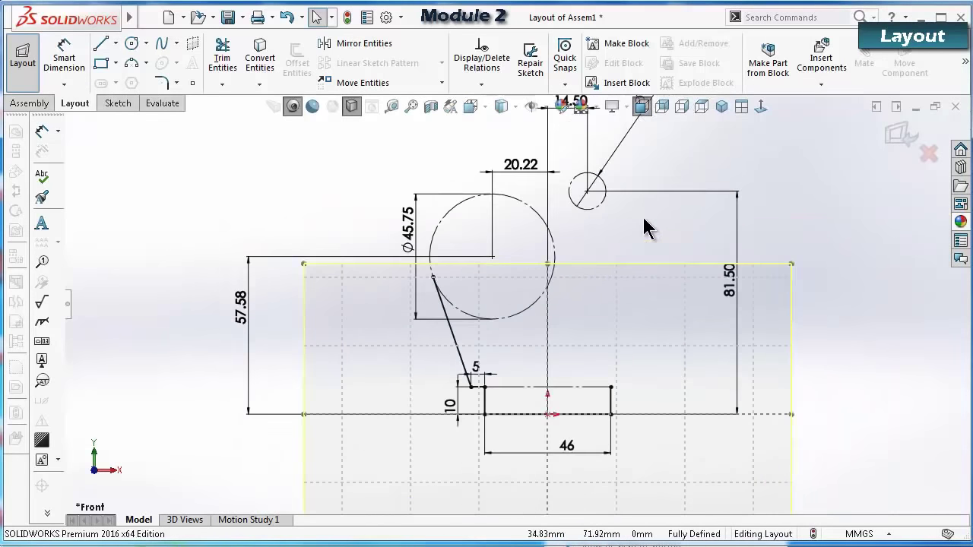
Sketch a line about 44 mm long from the upper part of the larger circle to the upper part of the smaller circle.
click(101, 44)
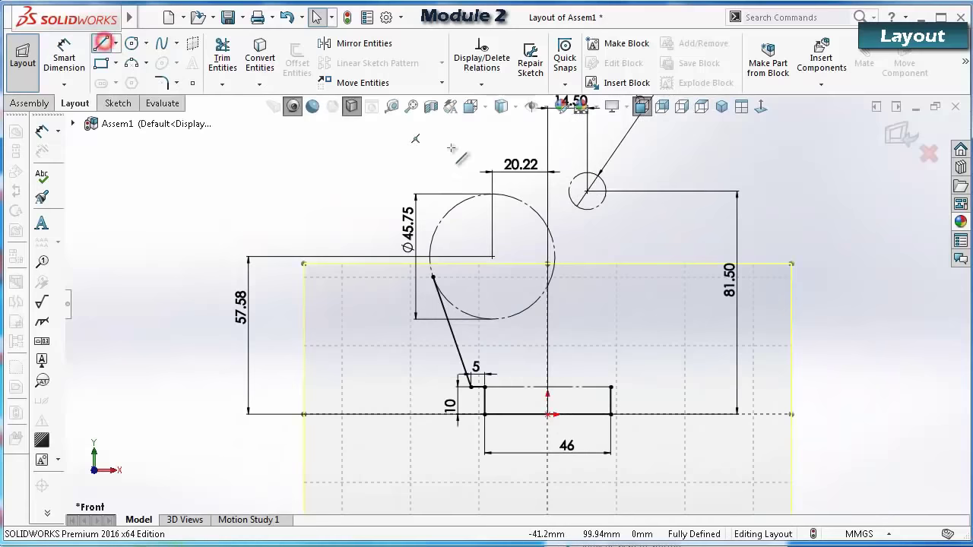
click(465, 204)
scroll(582, 215, down, 3)
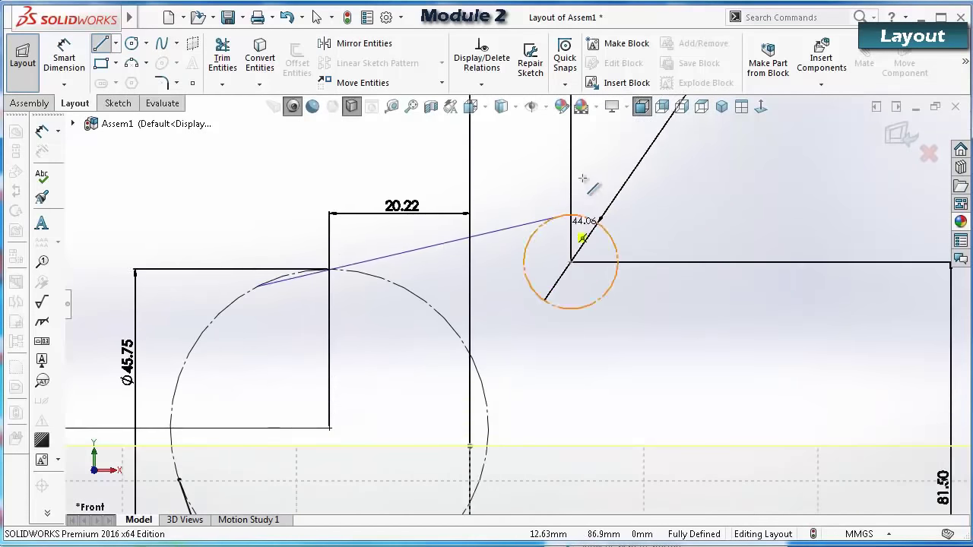
double_click(550, 221)
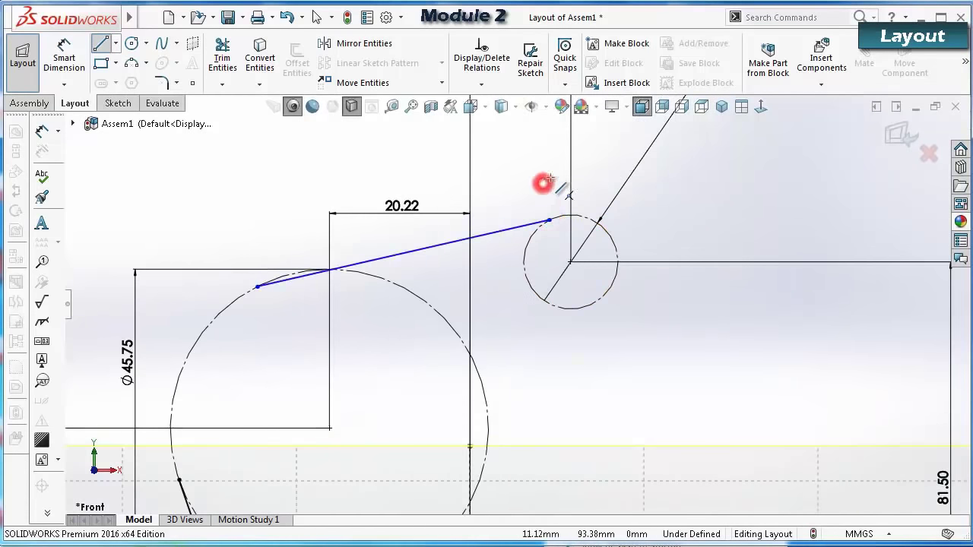
key(z)
Sketch connected lines from the rectangle's upper-right corner: about 4.7 mm horizontal, 18 mm slanted, 17 mm vertical, and 51 mm to the smaller circle.
scroll(635, 427, down, 2)
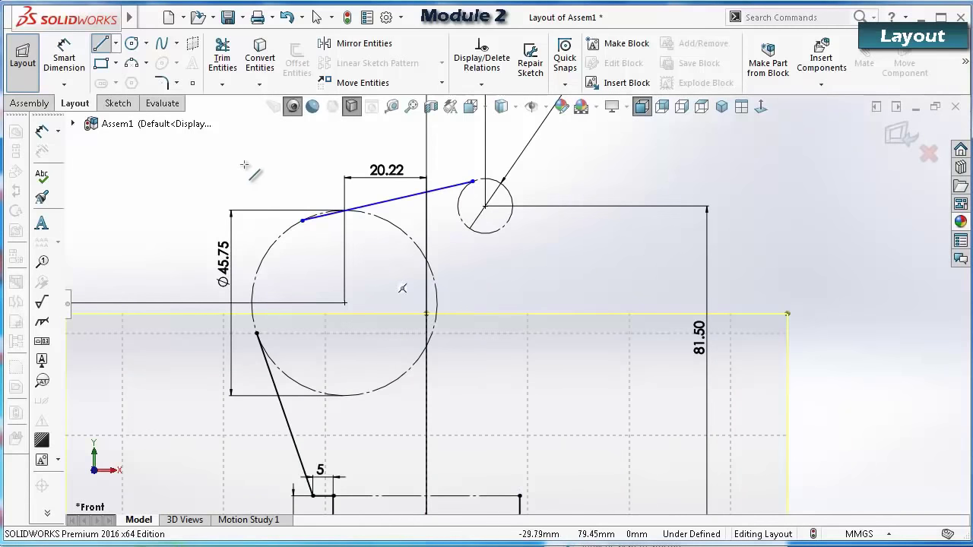
click(520, 496)
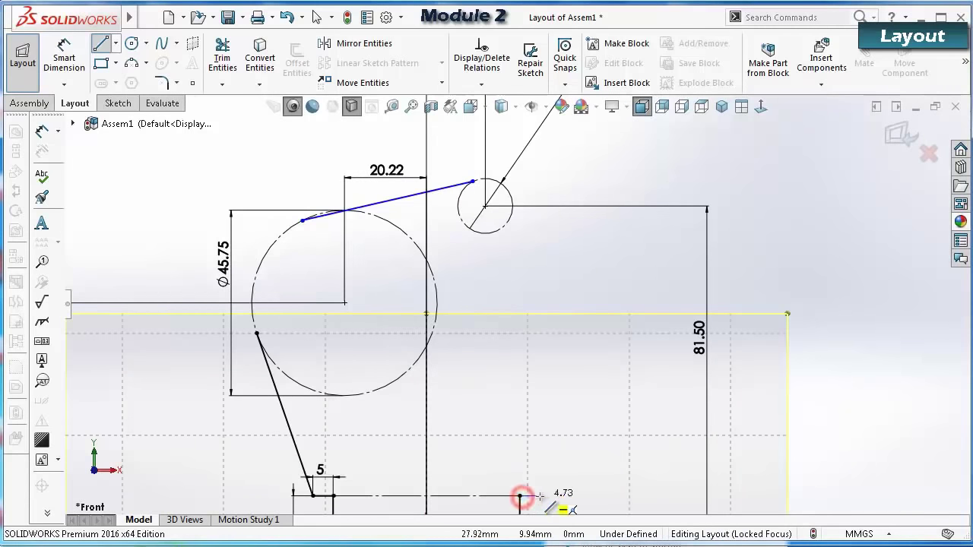
click(540, 497)
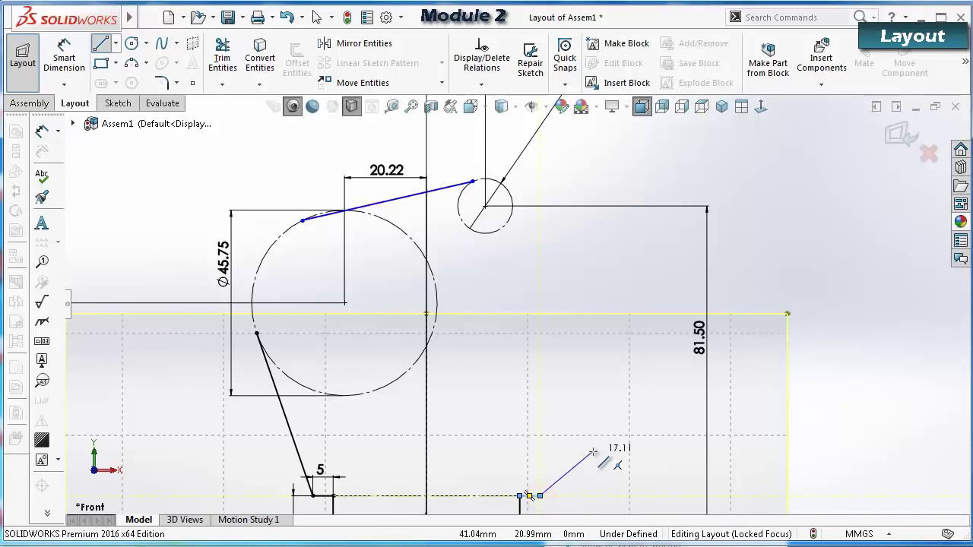
click(597, 449)
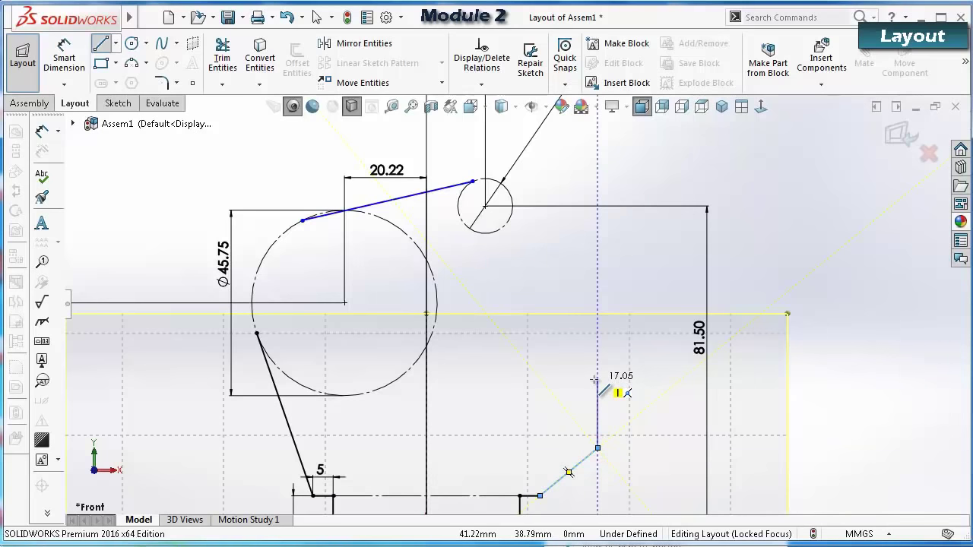
click(596, 377)
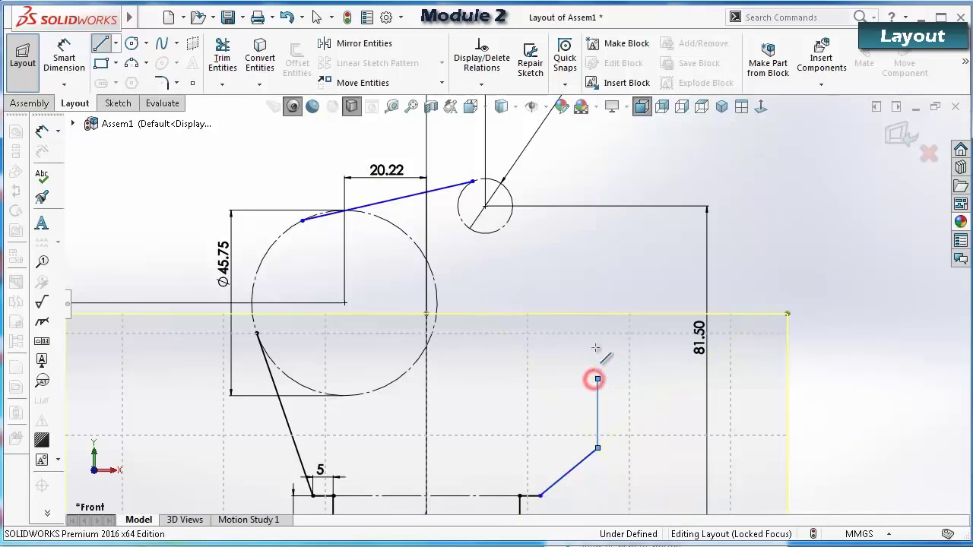
click(511, 193)
double_click(565, 186)
scroll(554, 398, up, 2)
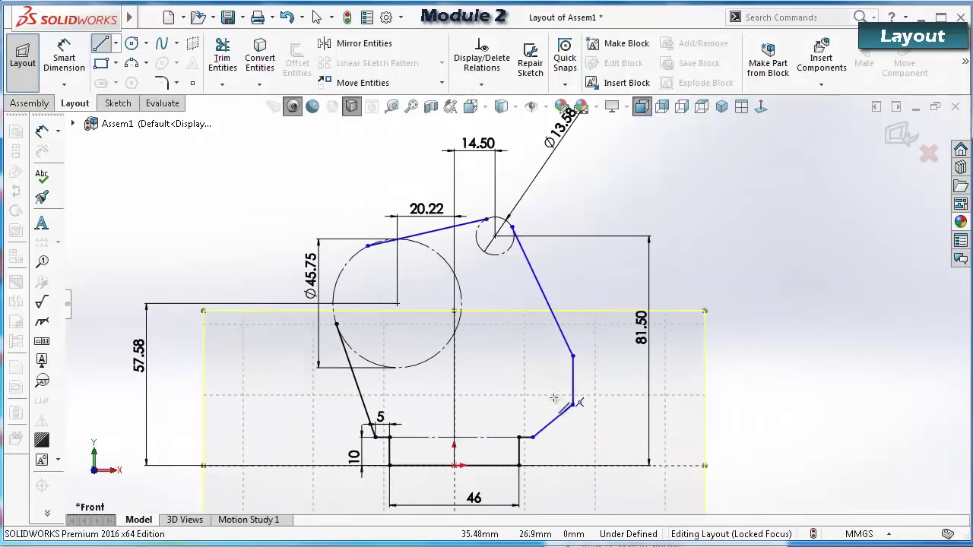
Make the short horizontal lines on both sides of the rectangle equal in length.
scroll(554, 399, down, 4)
scroll(510, 376, up, 2)
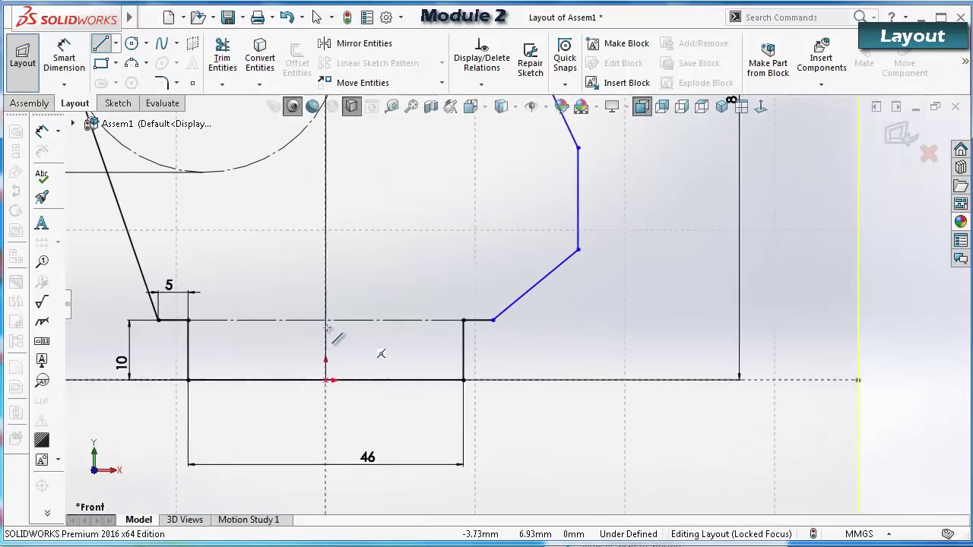
scroll(325, 328, down, 2)
key(Escape)
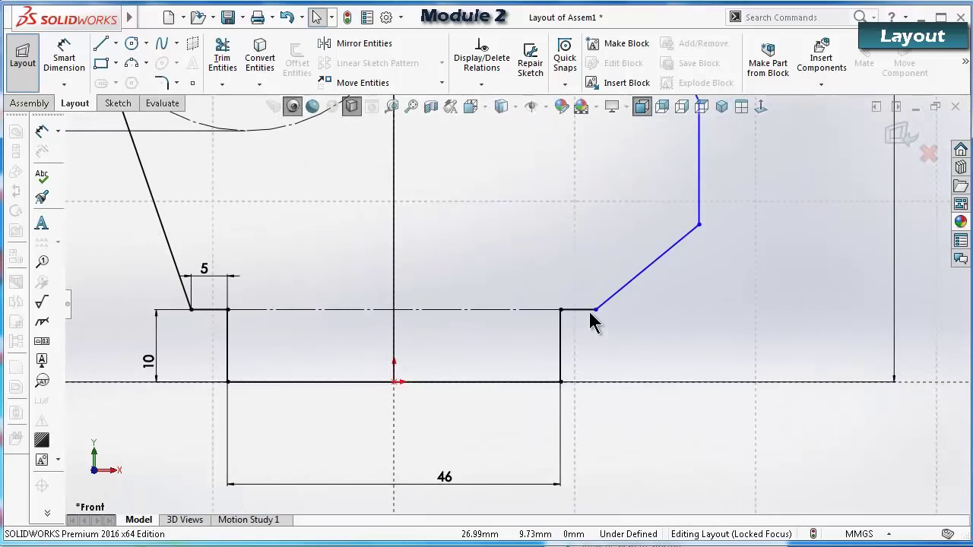
click(585, 311)
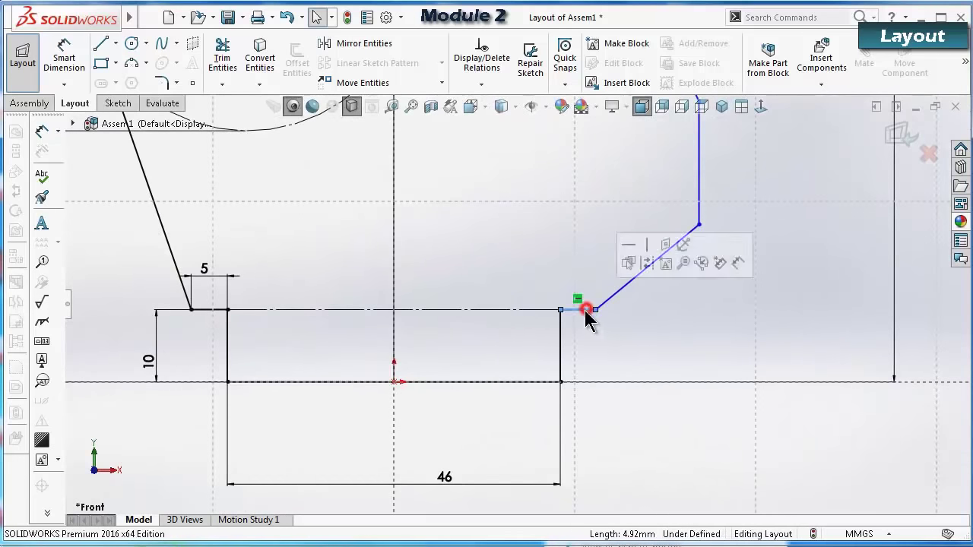
ctrl+click(204, 310)
click(486, 258)
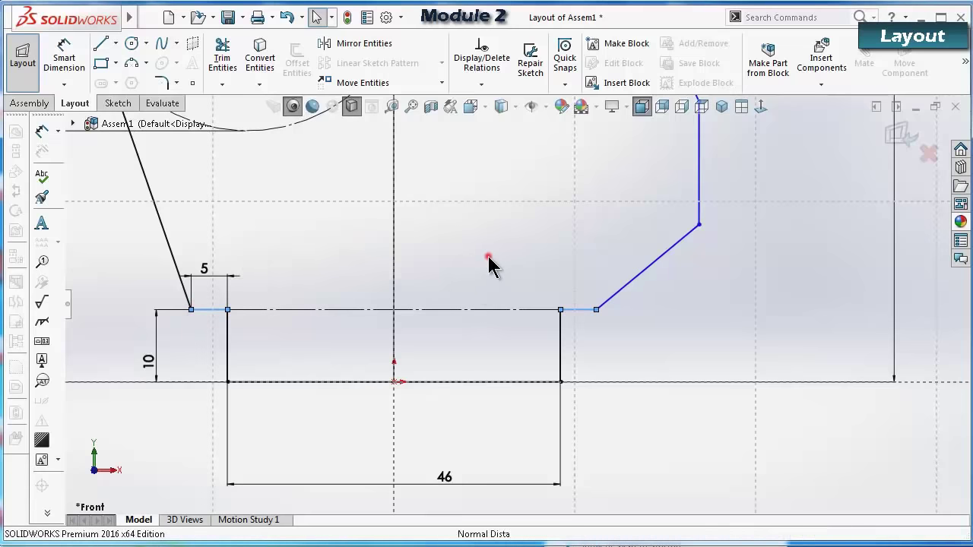
Dimension the angle between the right short horizontal line and its adjoining slanted line and set it to 140°.
right_drag(489, 269, 537, 277)
scroll(582, 295, down, 3)
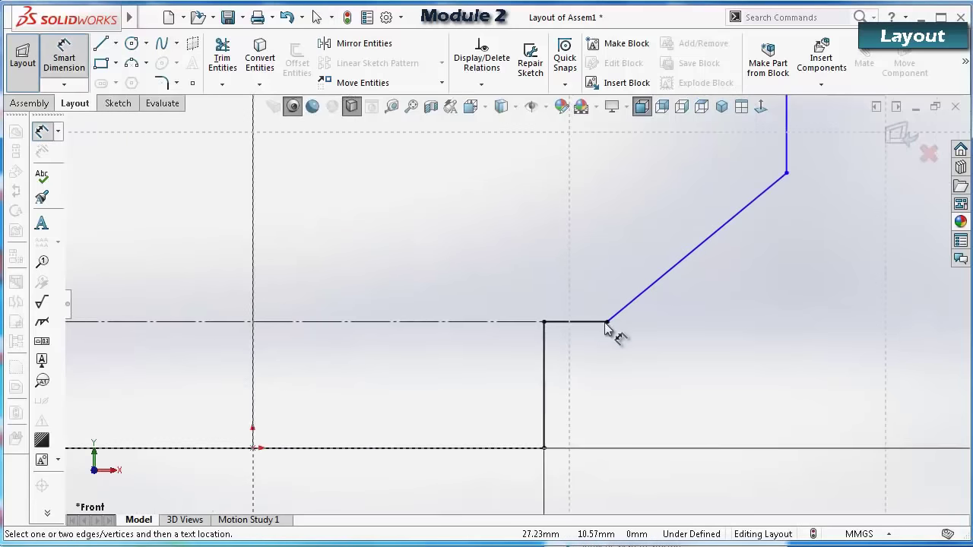
click(600, 322)
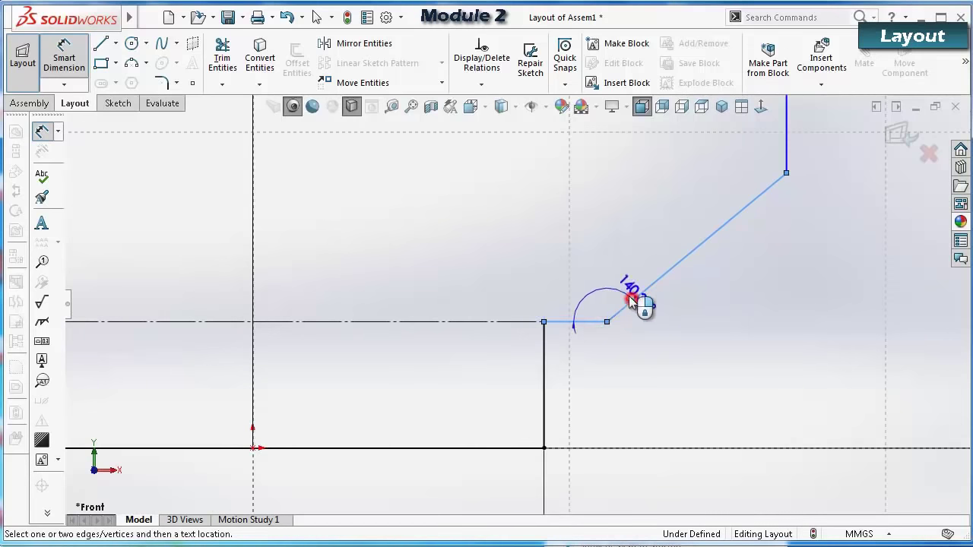
click(629, 296)
text(140)
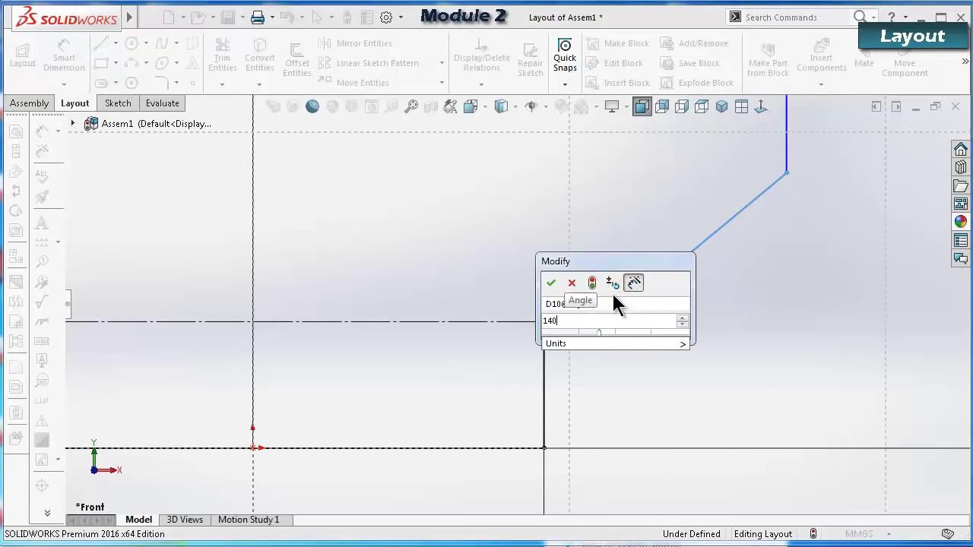
key(Return)
Dimension the horizontal distance between the ends of the right slanted line above the rectangle and set it to 13.85 mm.
scroll(611, 297, up, 2)
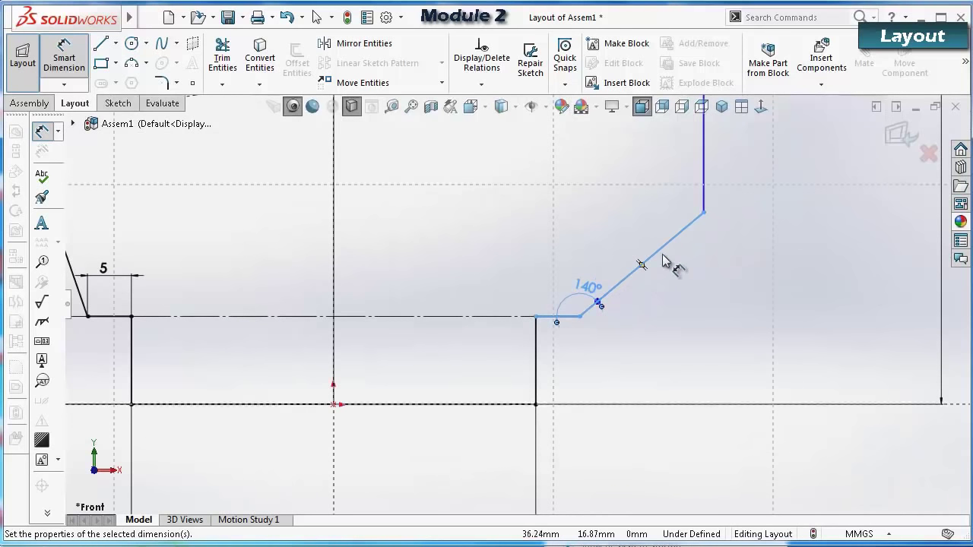
click(680, 238)
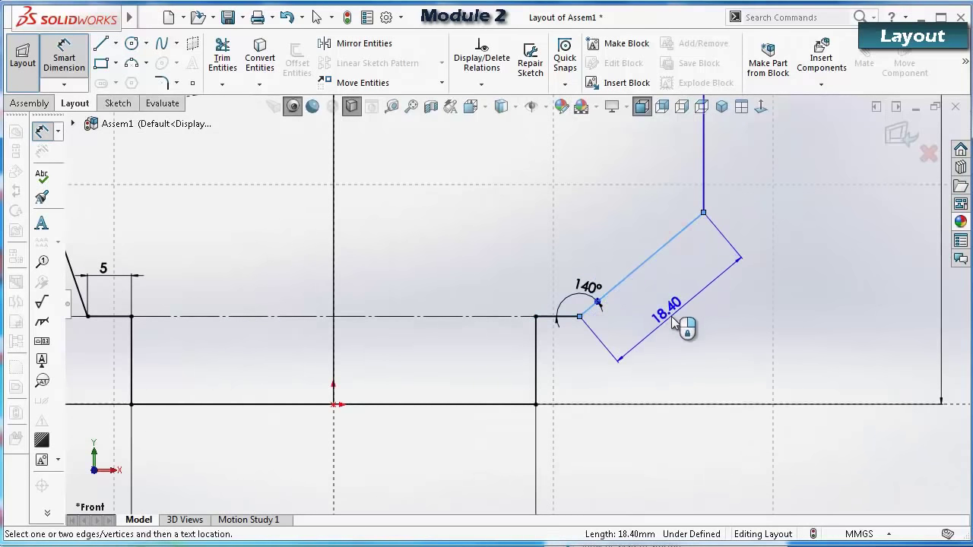
click(671, 317)
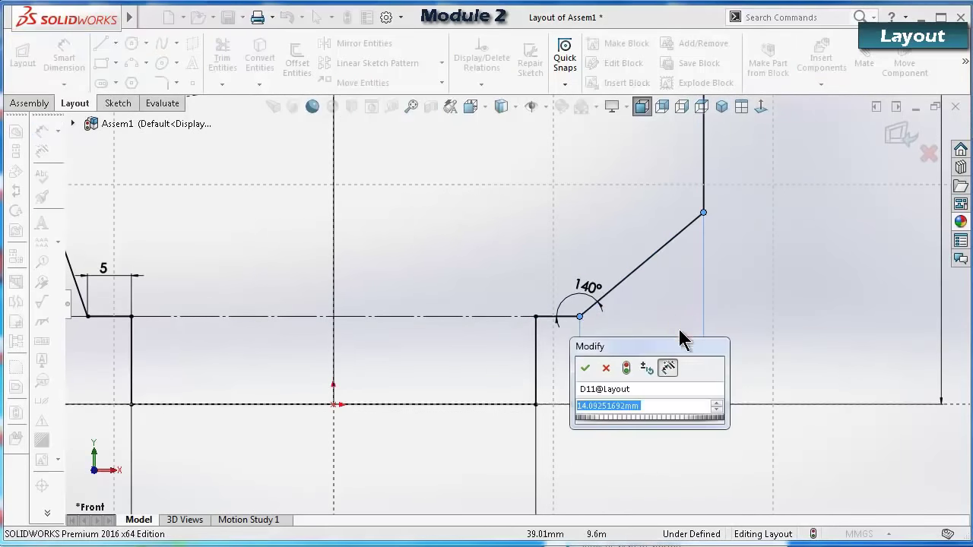
click(607, 370)
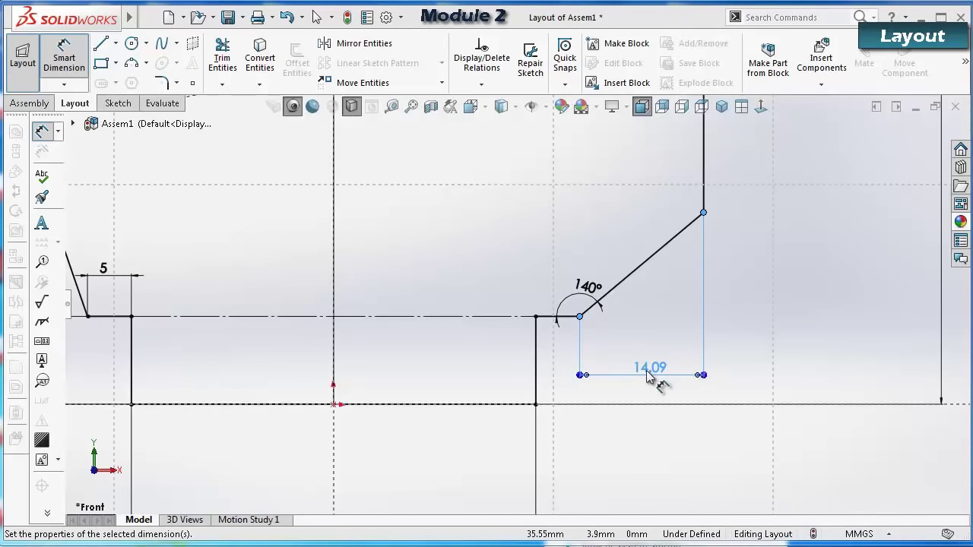
double_click(647, 372)
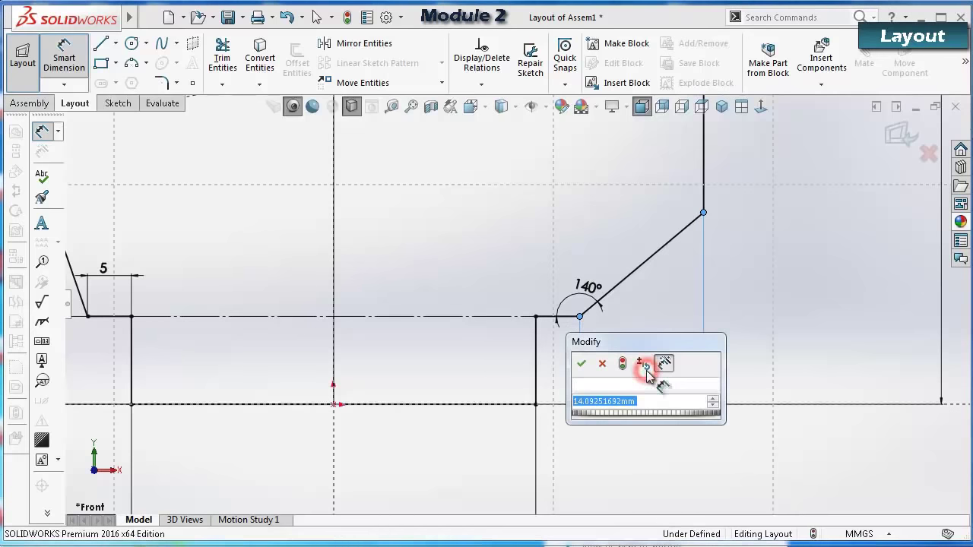
text(13)
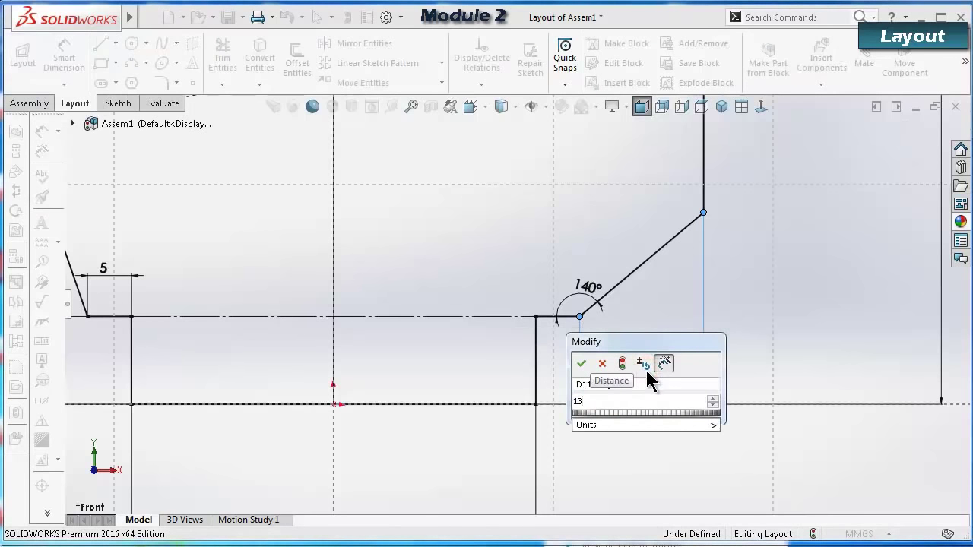
text(.85)
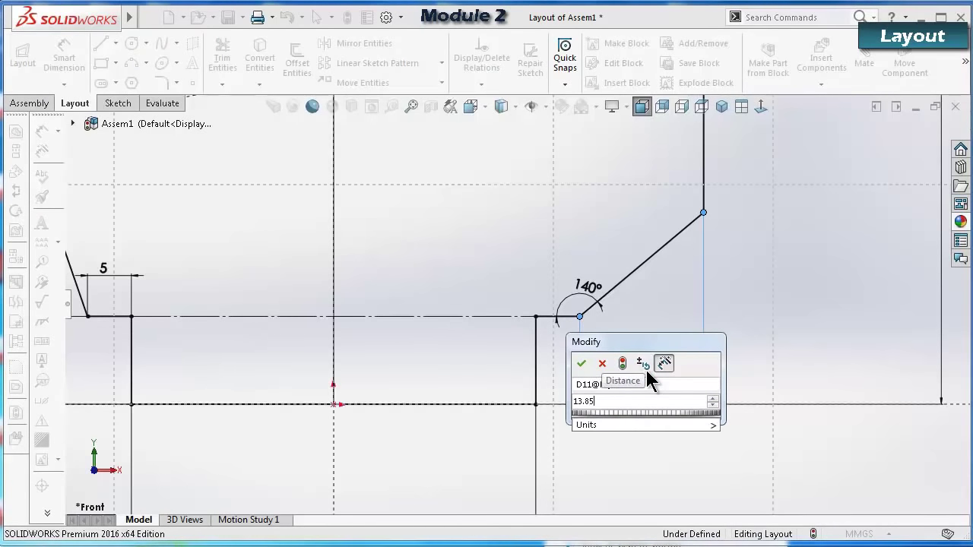
key(Return)
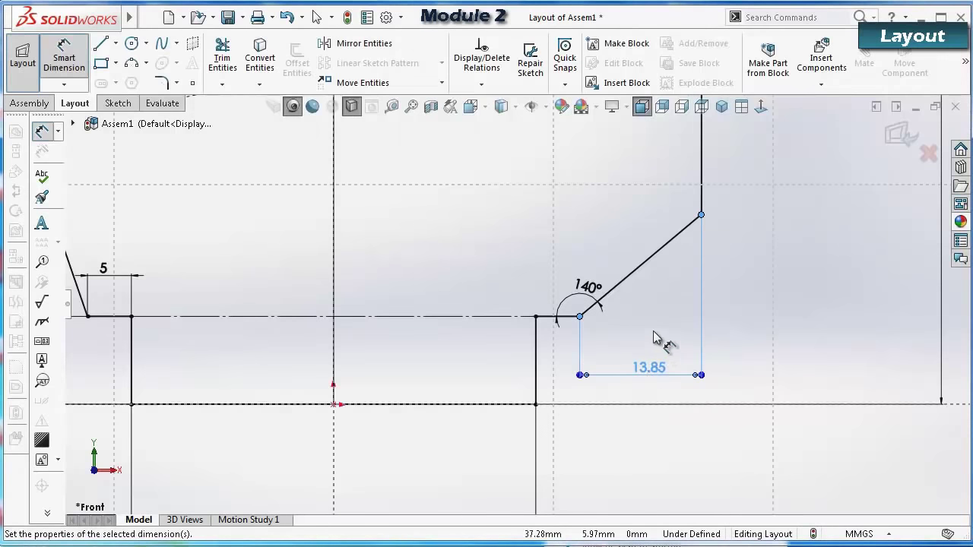
Make the long slanted line on the profile's right side tangent to the smaller construction circle.
scroll(674, 261, up, 5)
scroll(567, 179, up, 2)
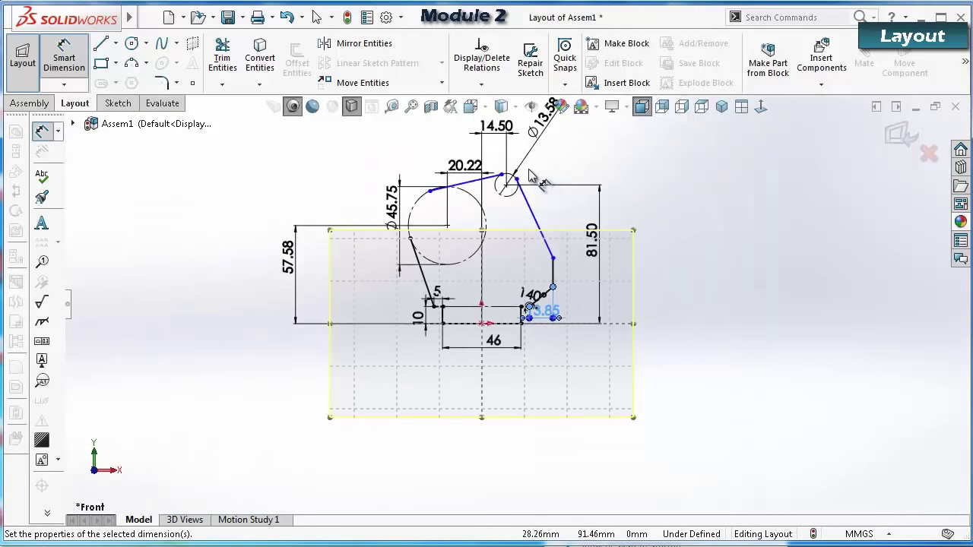
scroll(541, 246, down, 4)
key(Escape)
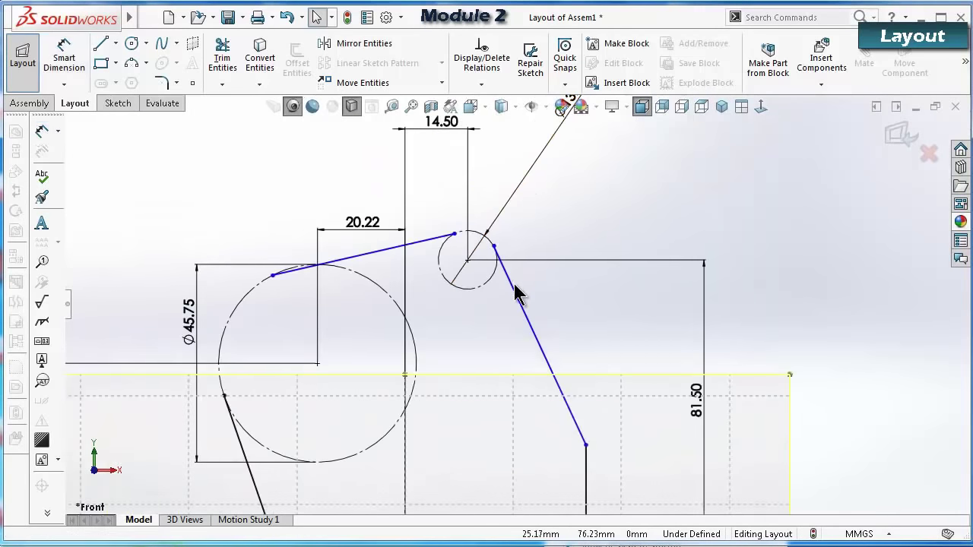
click(514, 296)
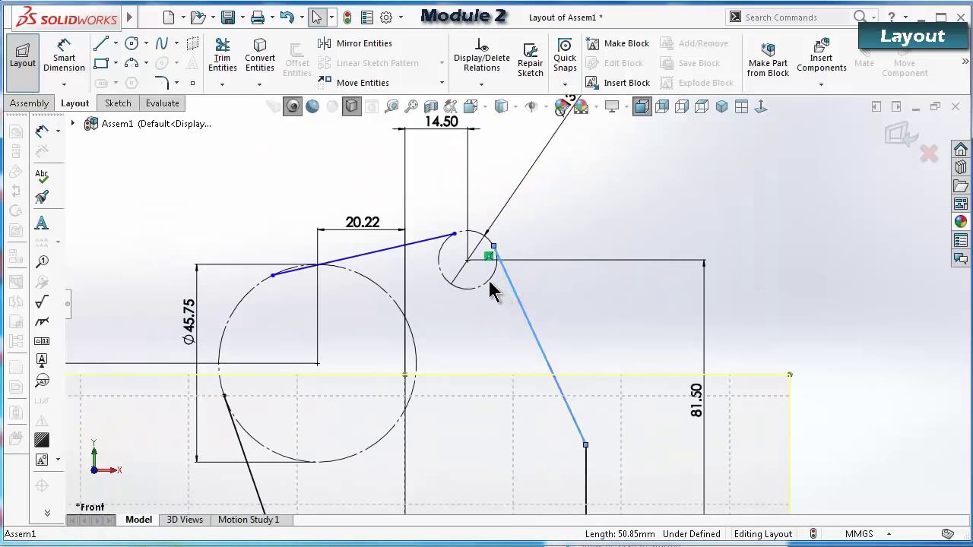
ctrl+click(489, 281)
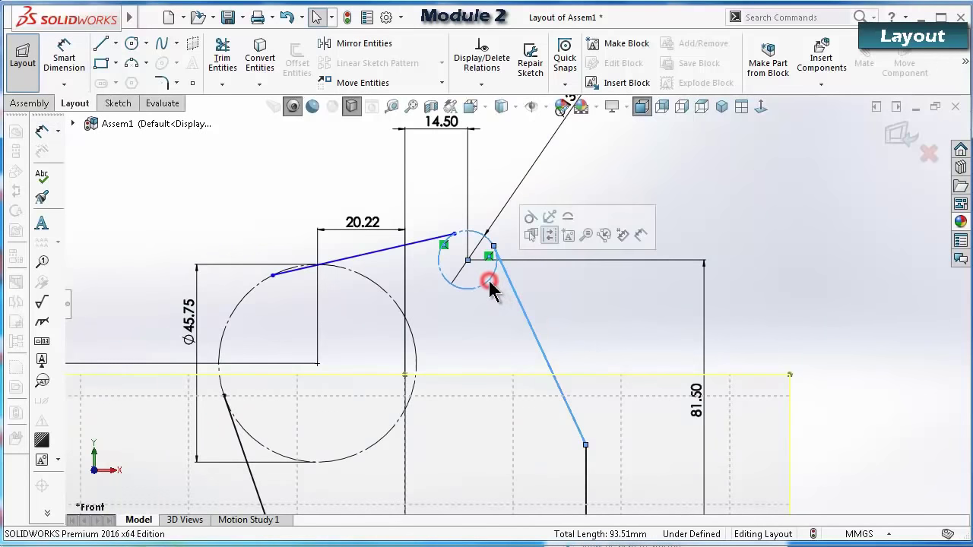
click(530, 223)
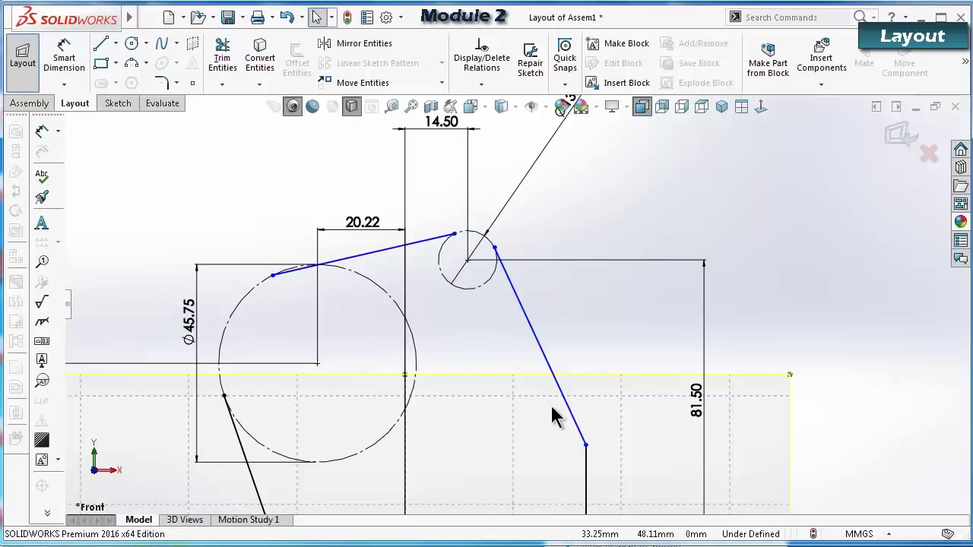
Dimension the short vertical line on the profile's right side and set its length to 19 mm.
scroll(550, 405, up, 3)
scroll(547, 410, down, 2)
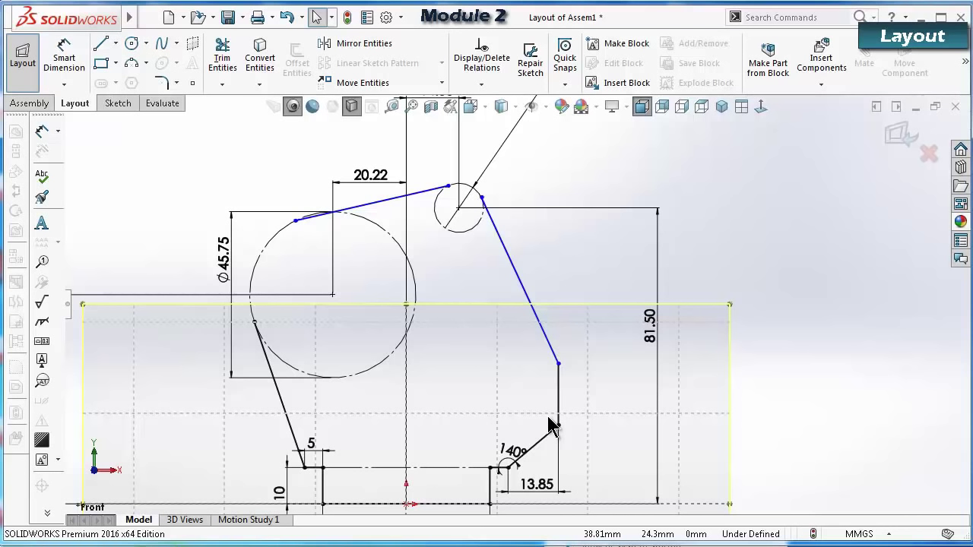
right_drag(791, 377, 804, 258)
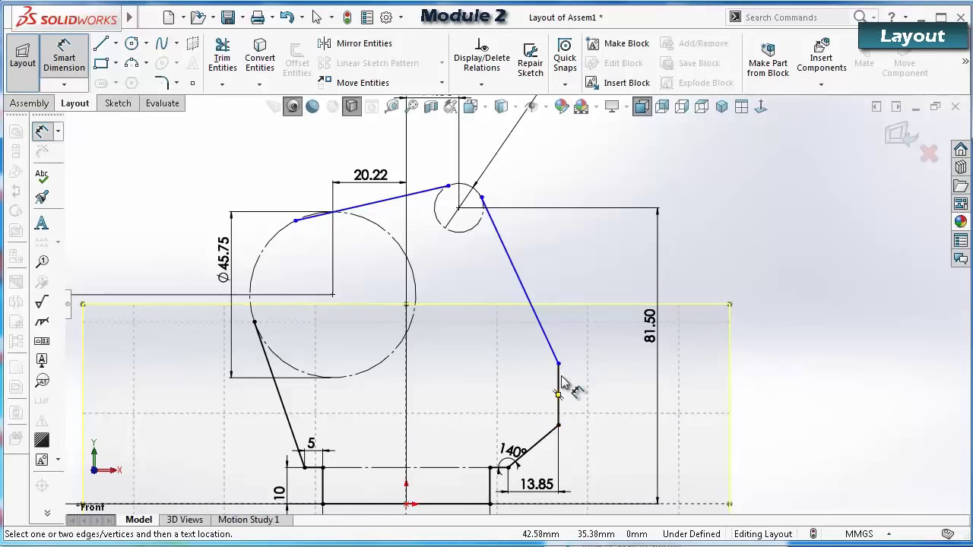
click(560, 388)
click(620, 380)
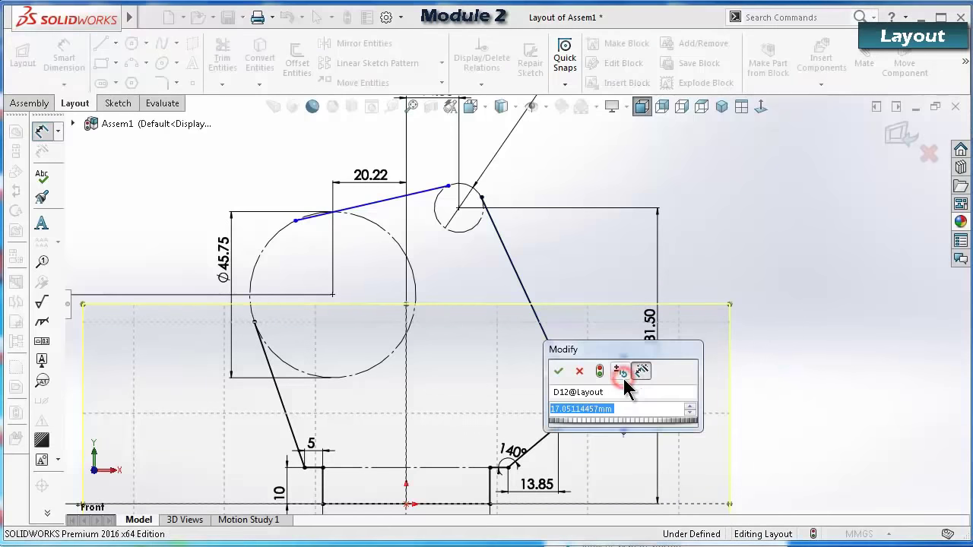
text(1)
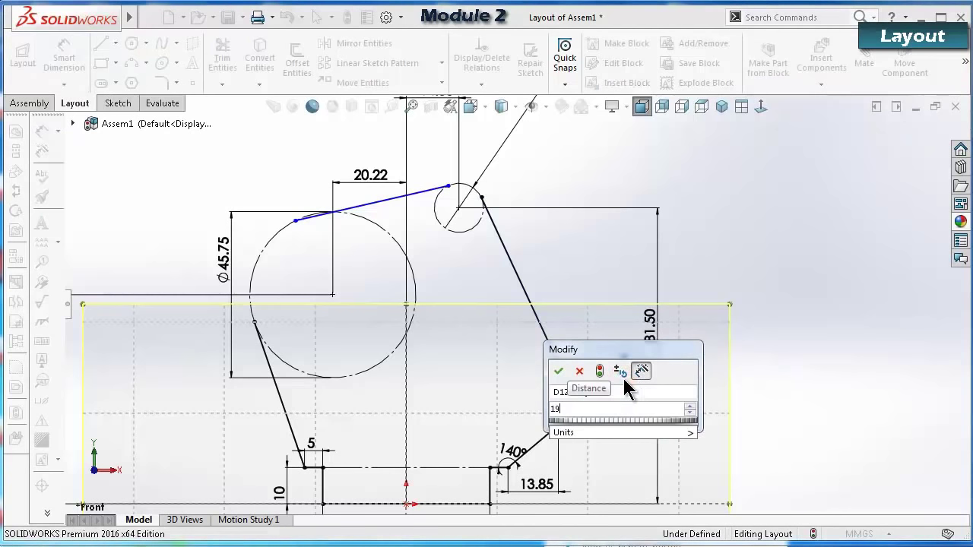
text(9)
key(Return)
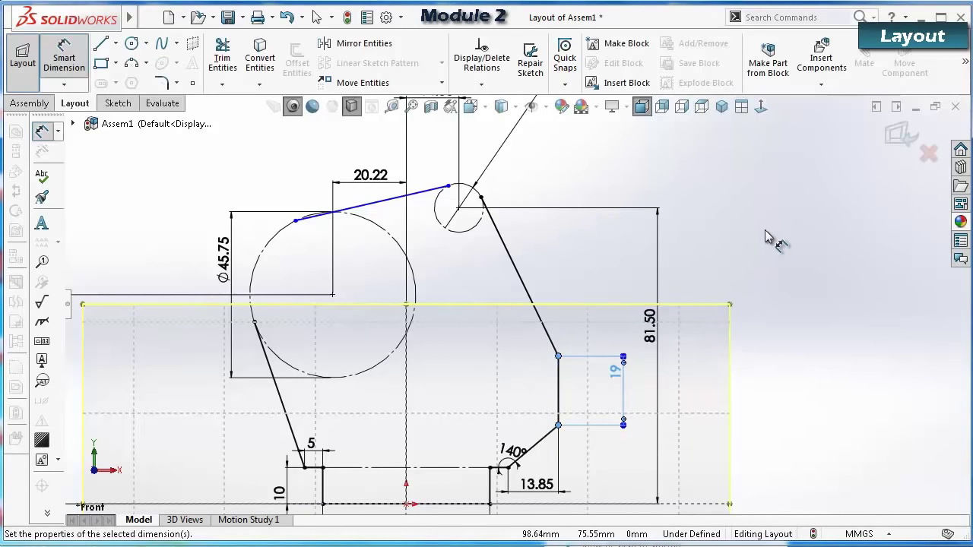
key(Escape)
Make the upper connecting line tangent to both the larger and the smaller construction circles.
click(414, 194)
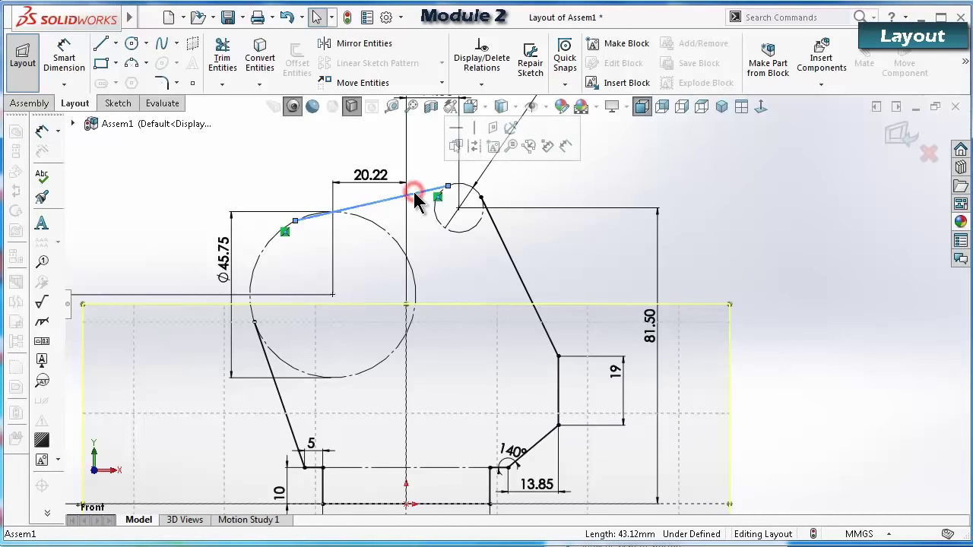
ctrl+click(376, 223)
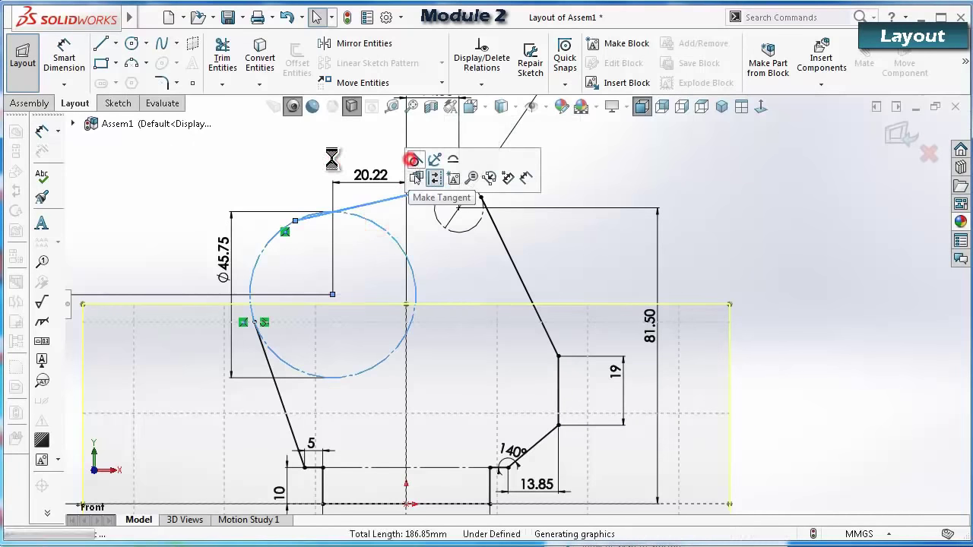
click(416, 177)
scroll(434, 206, down, 3)
click(482, 213)
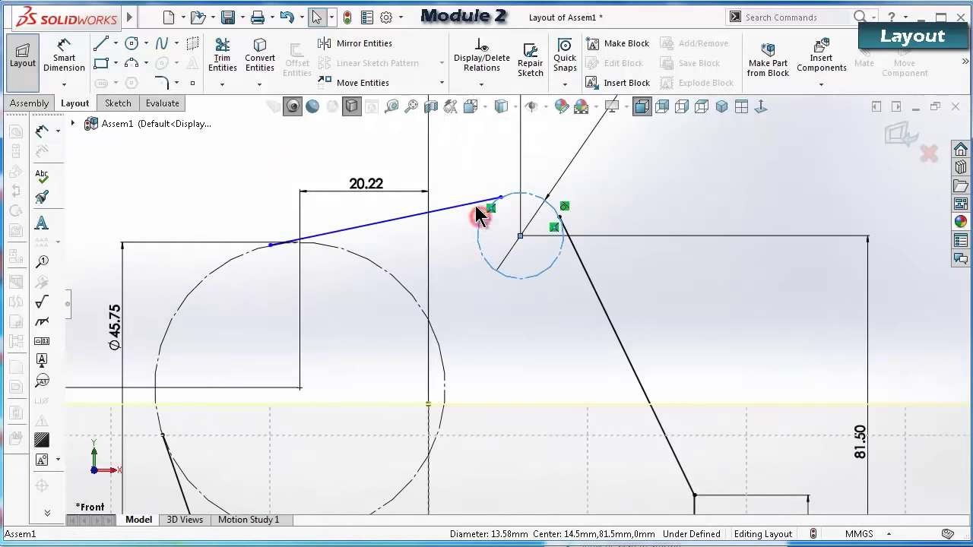
ctrl+click(479, 203)
click(516, 148)
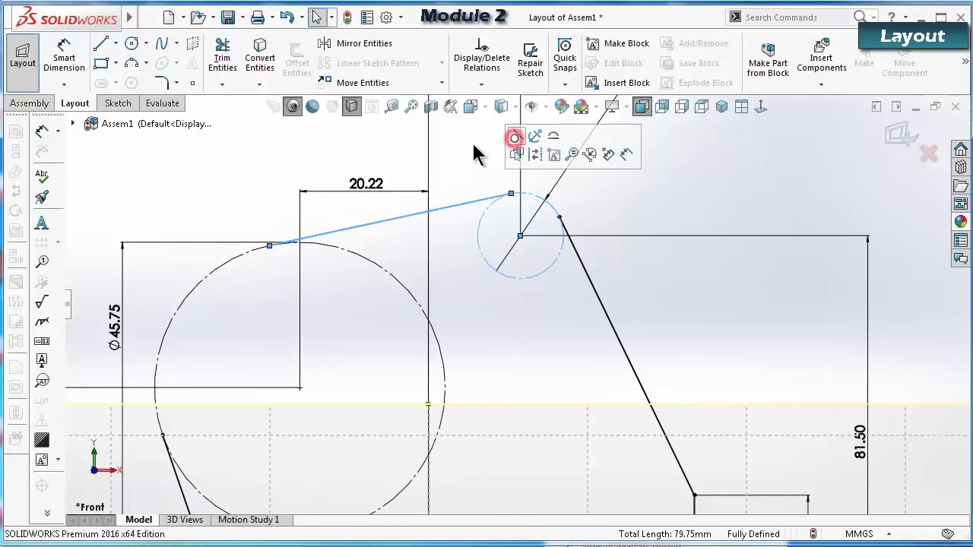
Draw a three-point arc along the larger circle from the left slanted line's upper end to the upper line's left end.
scroll(534, 304, up, 3)
scroll(532, 298, up, 2)
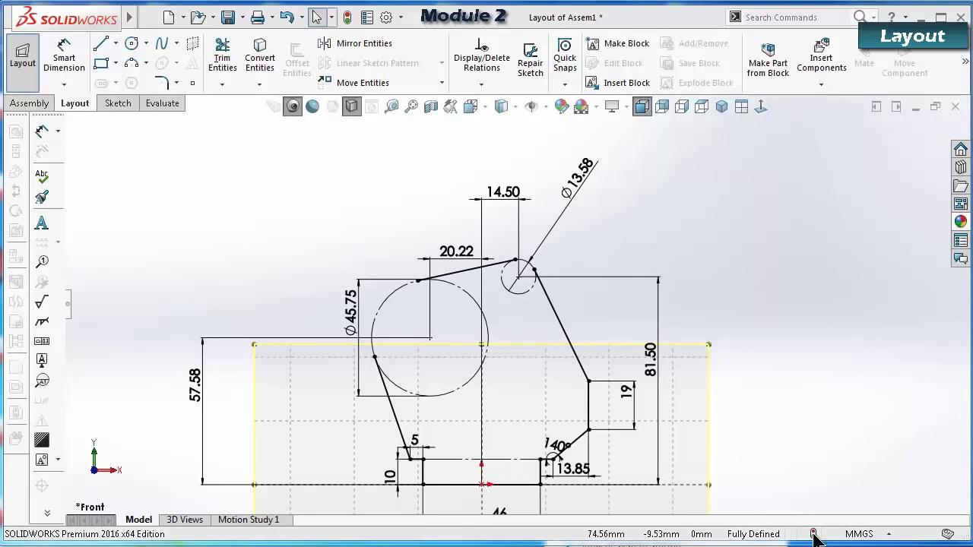
click(132, 66)
scroll(424, 379, down, 2)
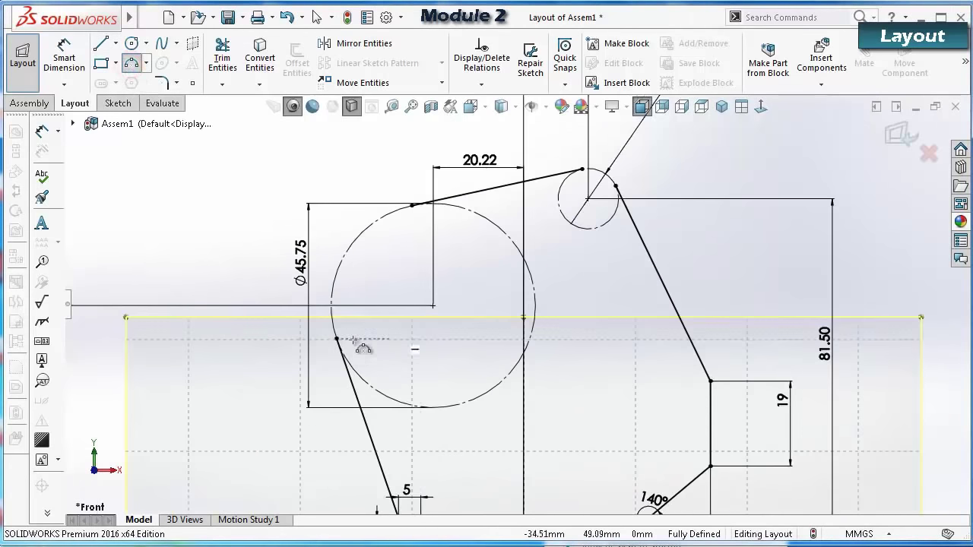
click(337, 339)
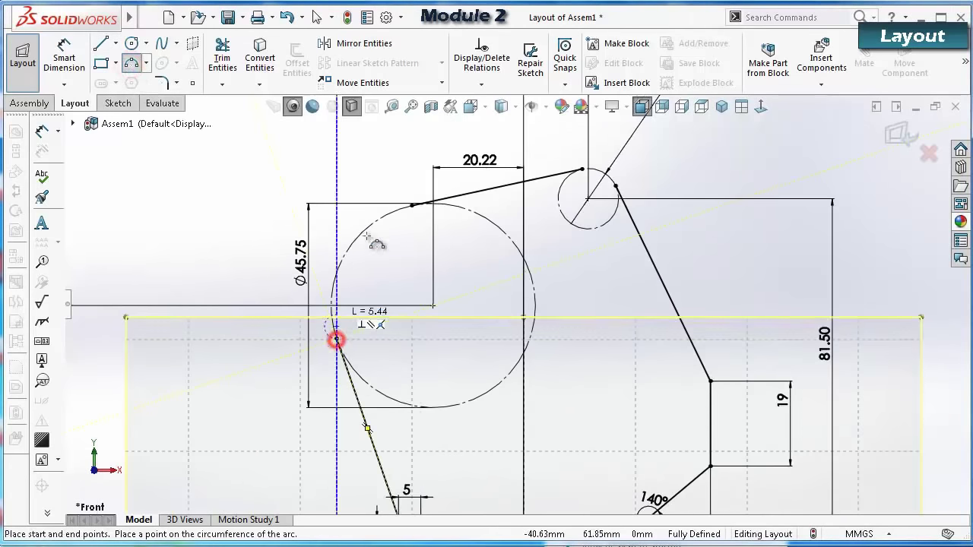
click(411, 206)
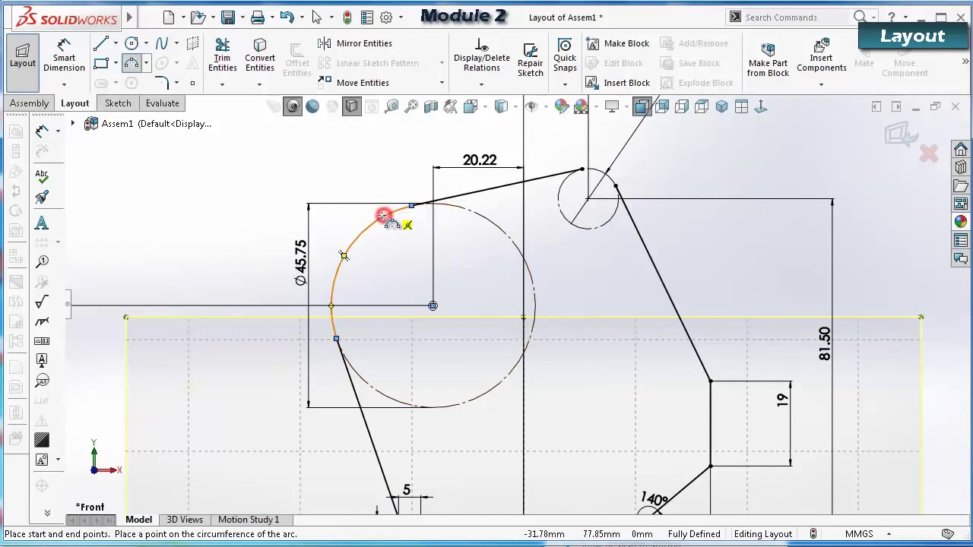
click(386, 216)
Draw a three-point arc along the smaller circle joining the upper line's right end to the right slanted line's upper end.
scroll(612, 186, down, 5)
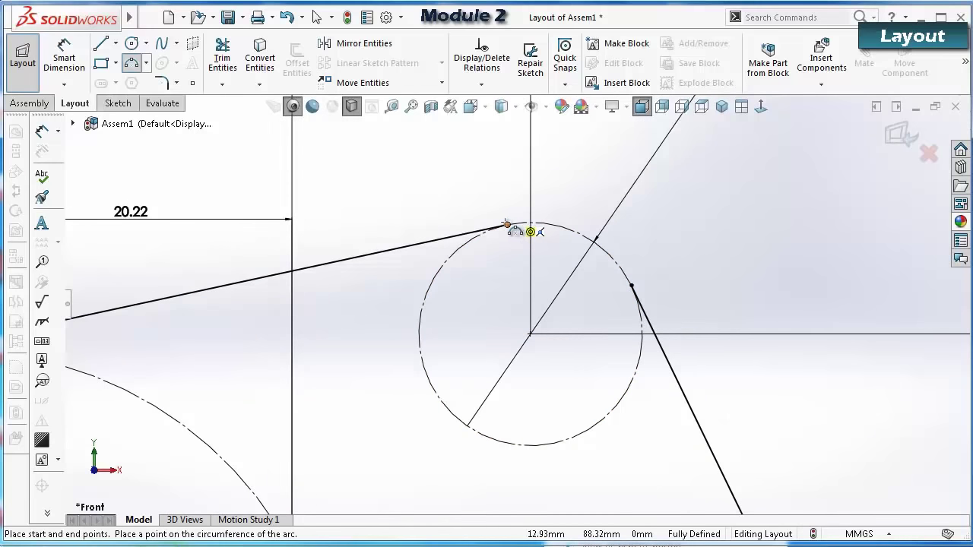
click(508, 225)
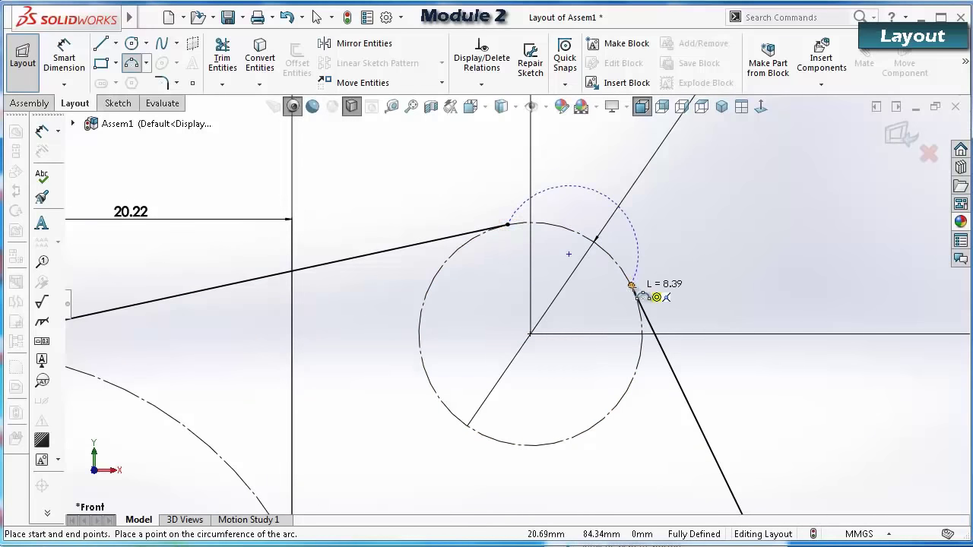
click(632, 286)
click(614, 256)
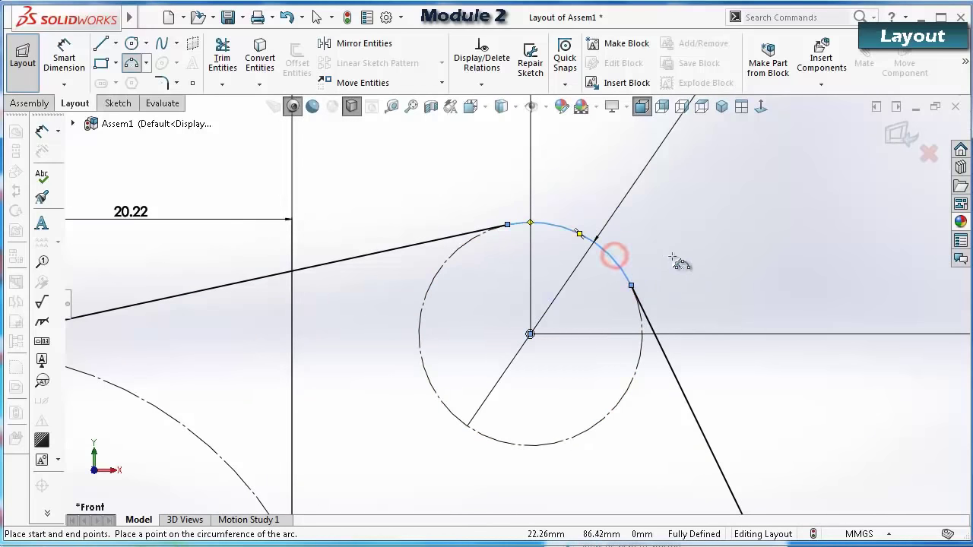
key(f)
key(Escape)
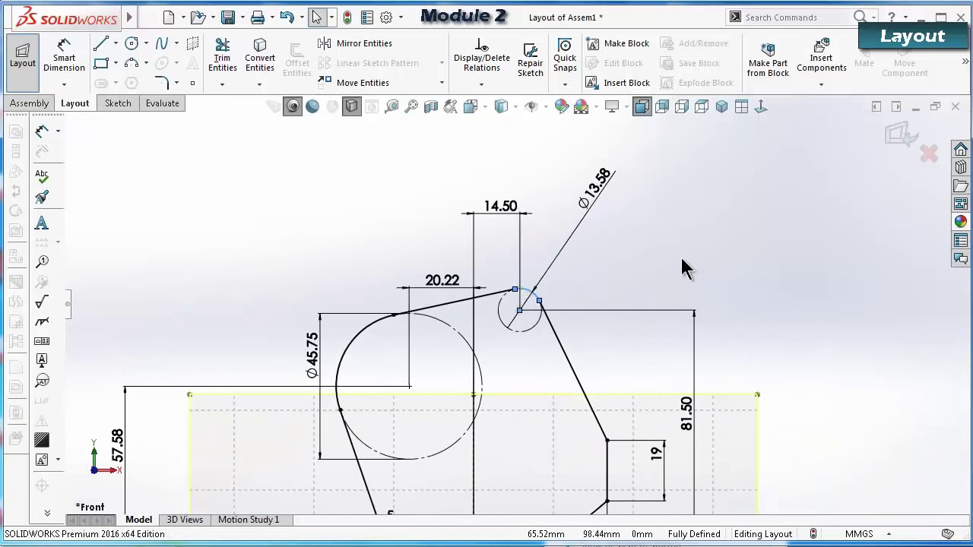
Move the smaller circle's diameter dimension out to the lower right of the circle and its 14.50 mm offset dimension inside the profile.
key(f)
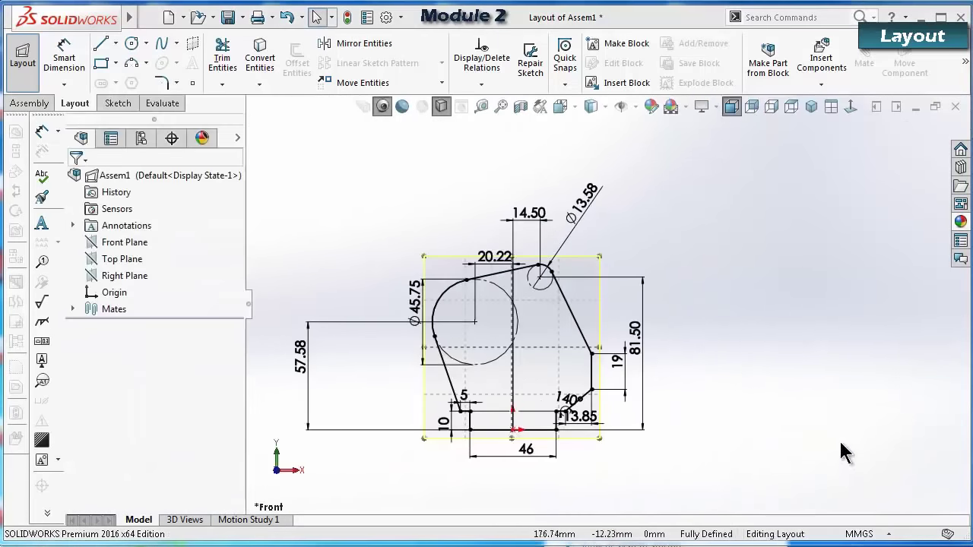
click(800, 354)
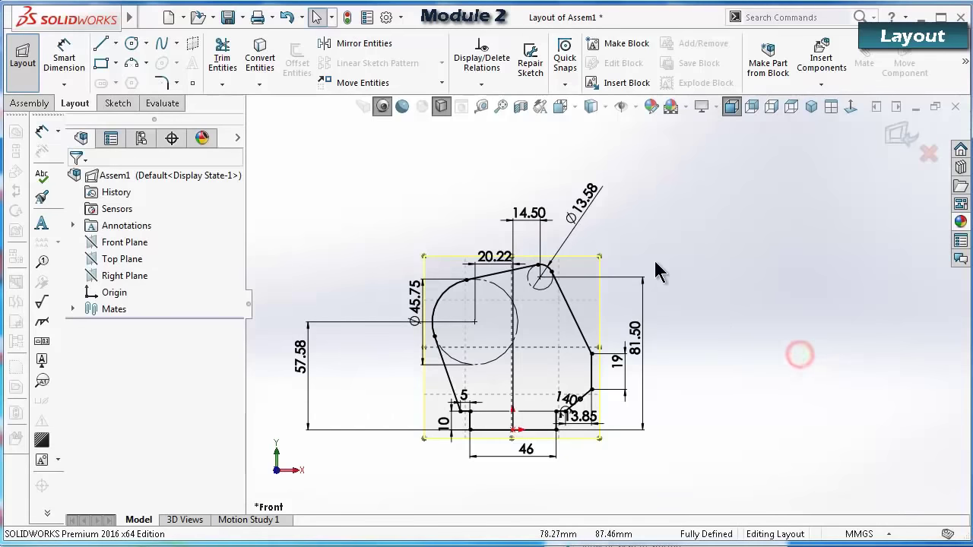
drag(588, 200, 734, 343)
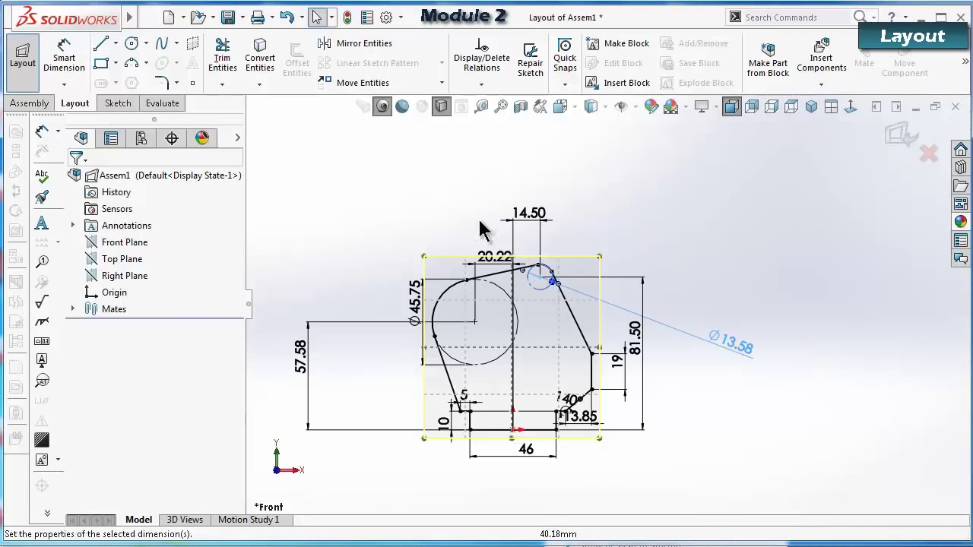
mouse_move(525, 213)
mouse_down()
mouse_move(559, 358)
mouse_move(557, 348)
mouse_up()
scroll(380, 249, up, 2)
scroll(535, 282, down, 2)
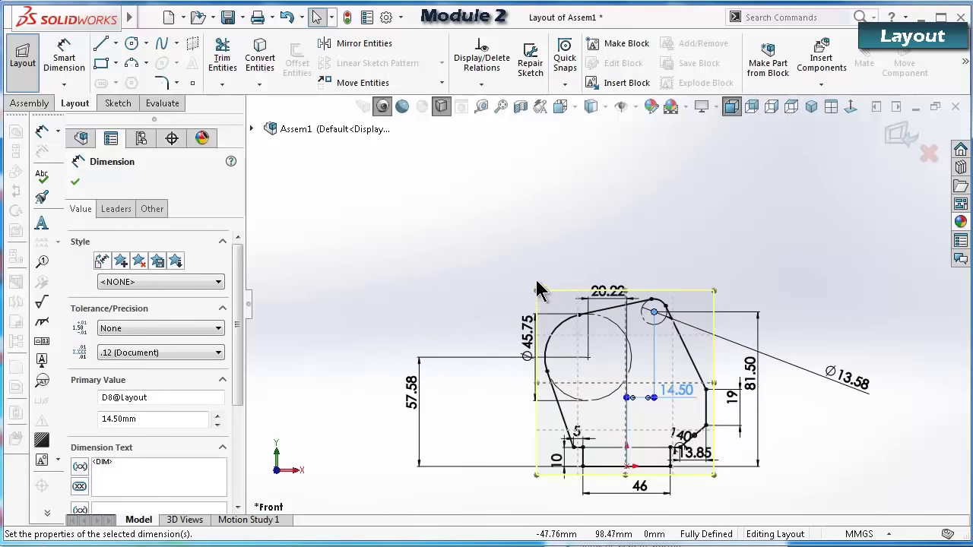
click(463, 304)
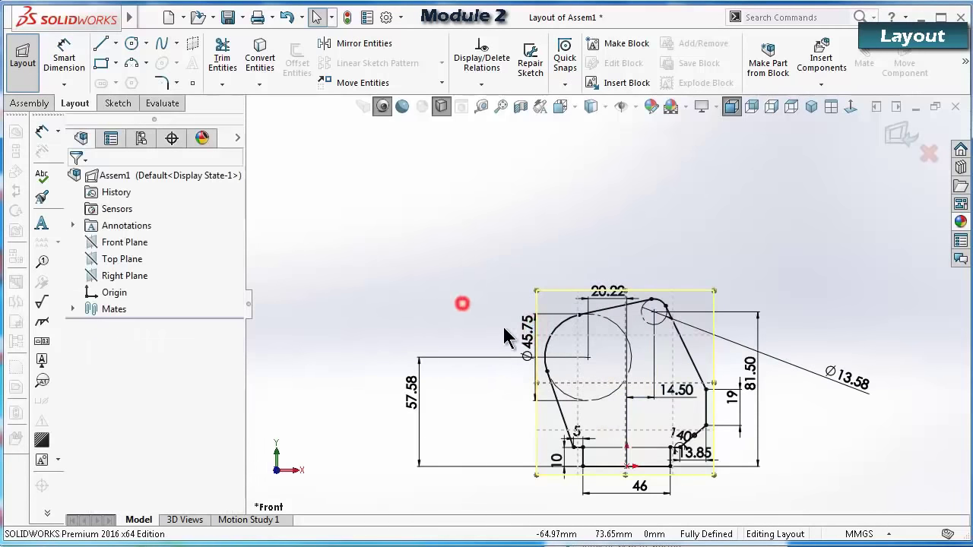
Move the larger circle's diameter dimension and its 57.58 mm height dimension text out to the lower left of the profile.
drag(523, 327, 389, 510)
click(472, 309)
click(528, 337)
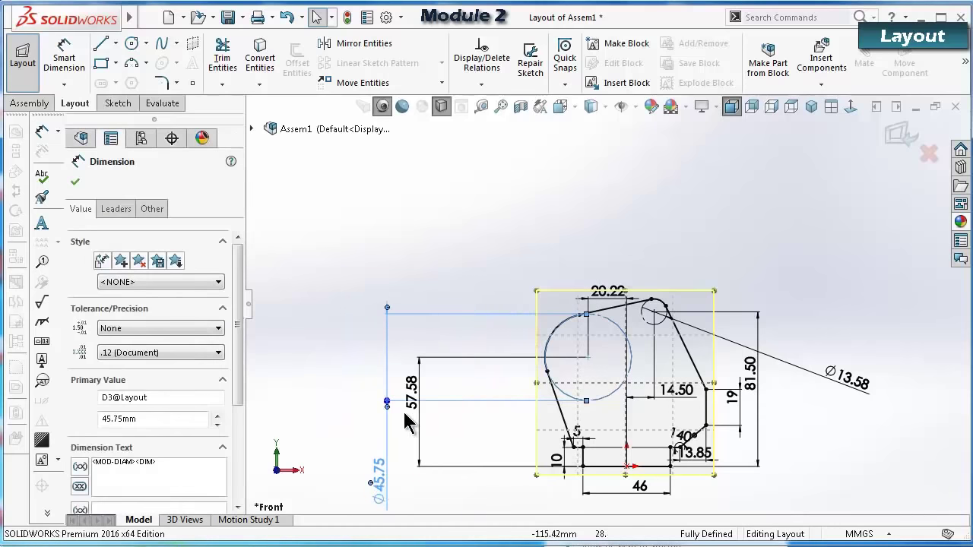
drag(405, 467, 397, 478)
click(325, 414)
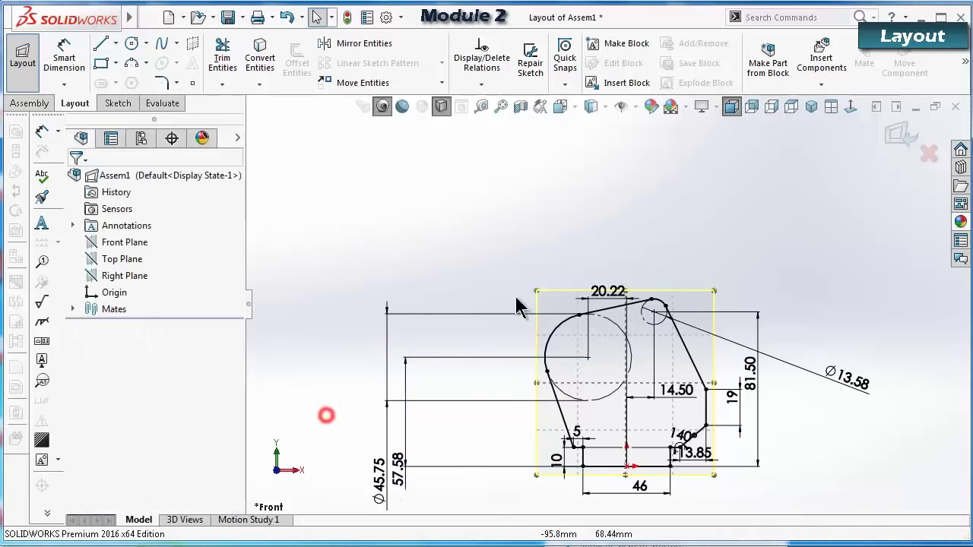
scroll(567, 258, up, 1)
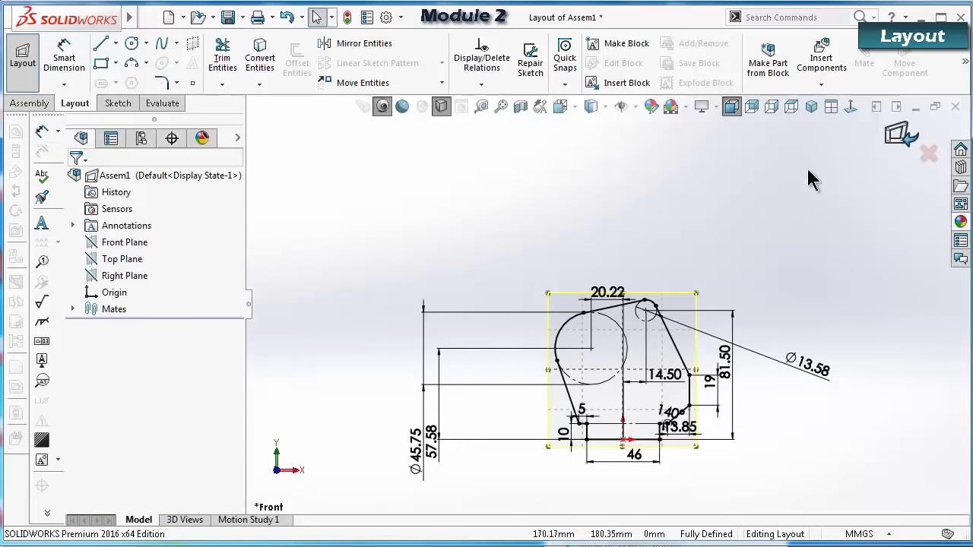
click(691, 187)
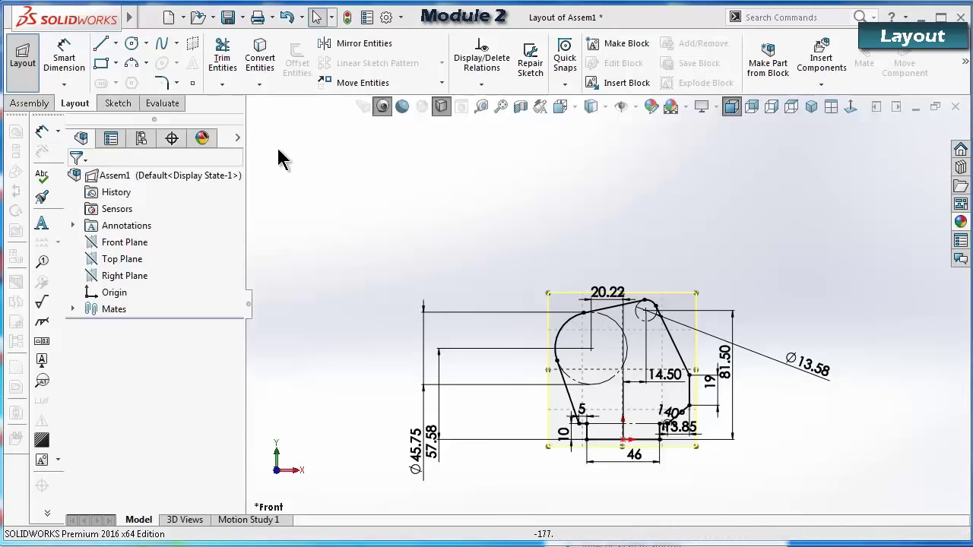
Draw a construction circle about 35 mm in diameter, concentric with and inside the larger circle.
click(132, 42)
scroll(583, 355, down, 2)
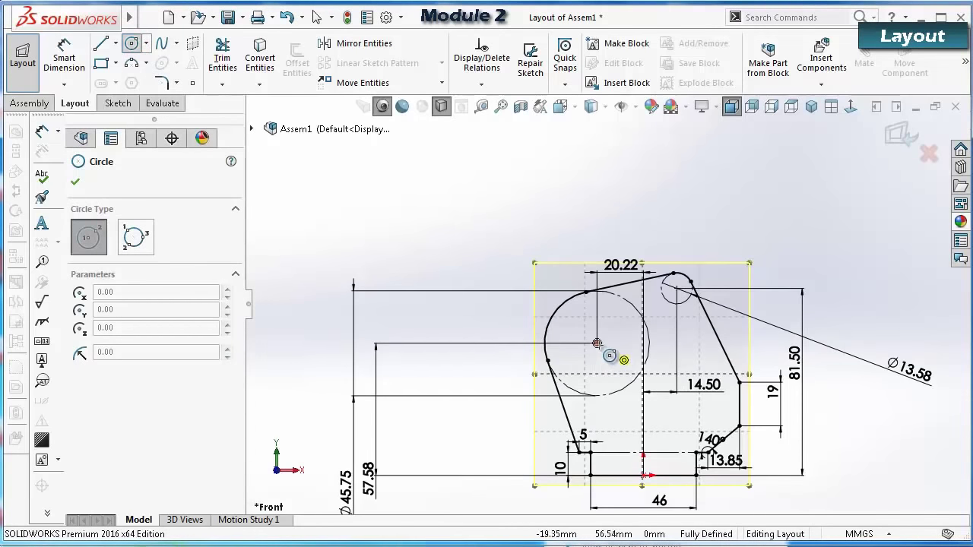
click(598, 344)
click(568, 317)
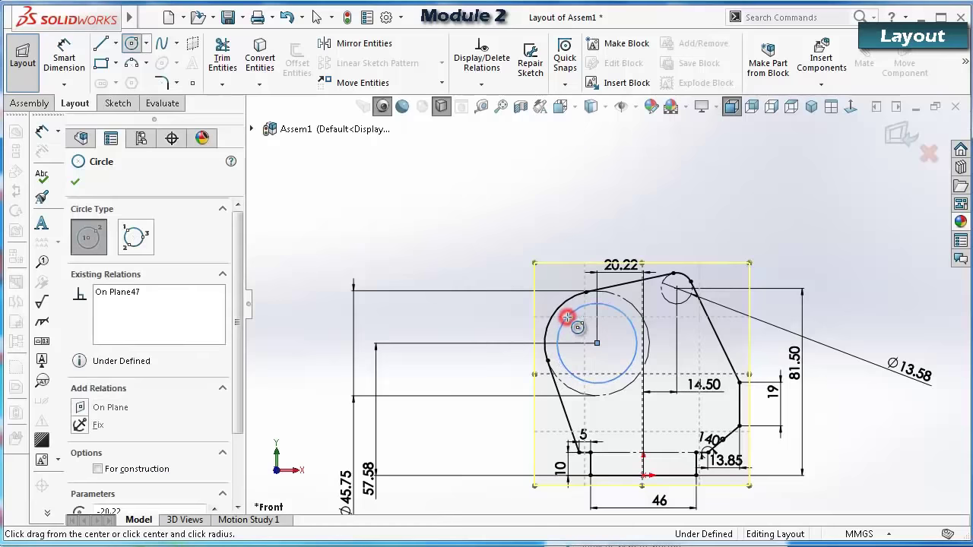
drag(235, 330, 239, 373)
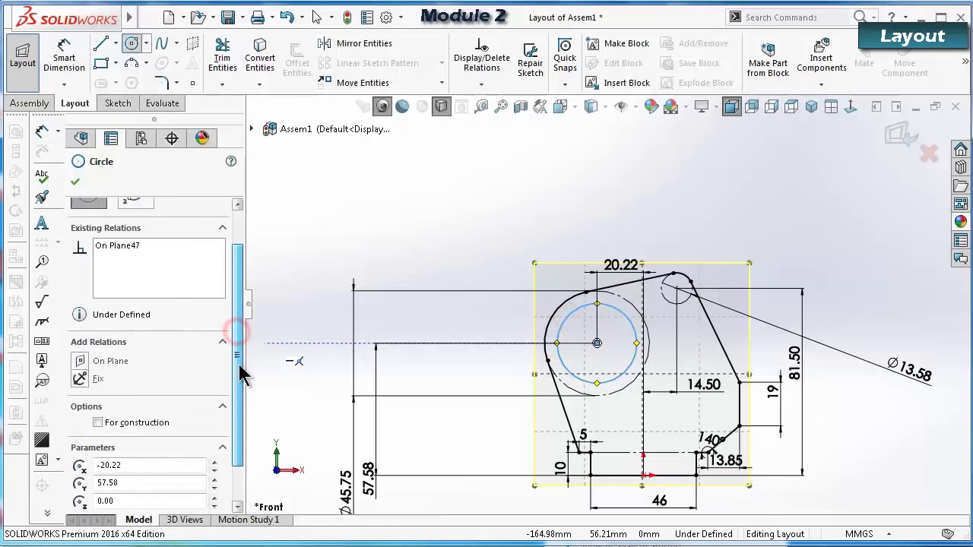
click(169, 424)
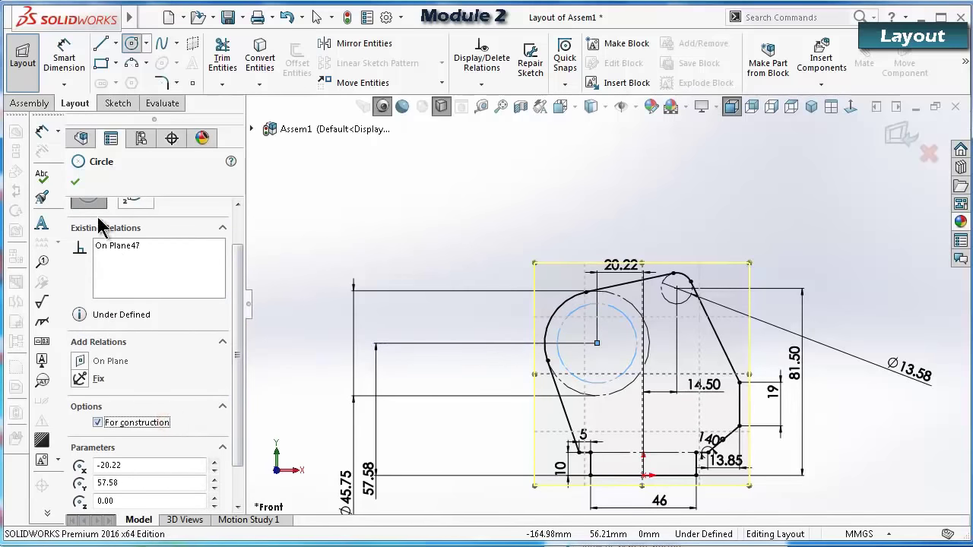
click(75, 182)
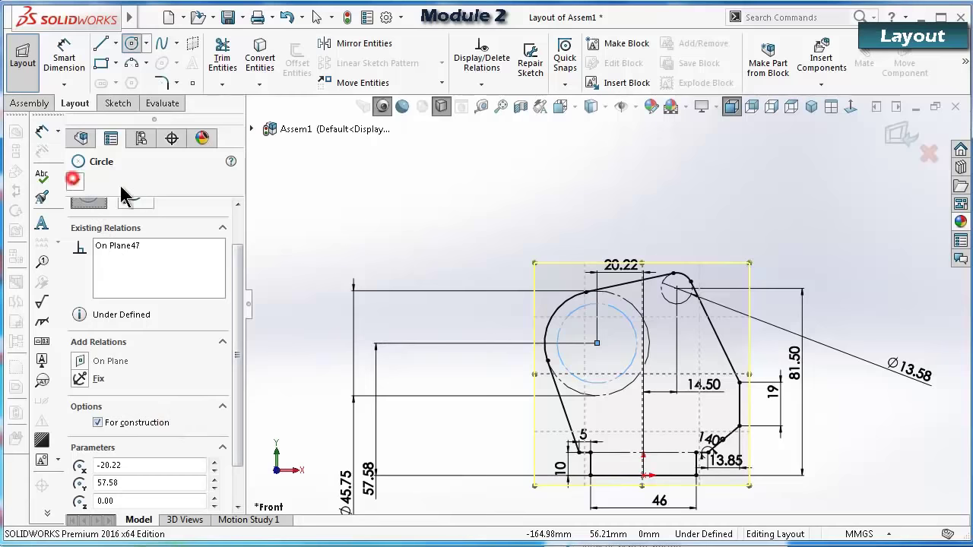
Draw a line about 143 mm long from the larger circle's centre, slanting up to the left beyond the profile.
click(103, 44)
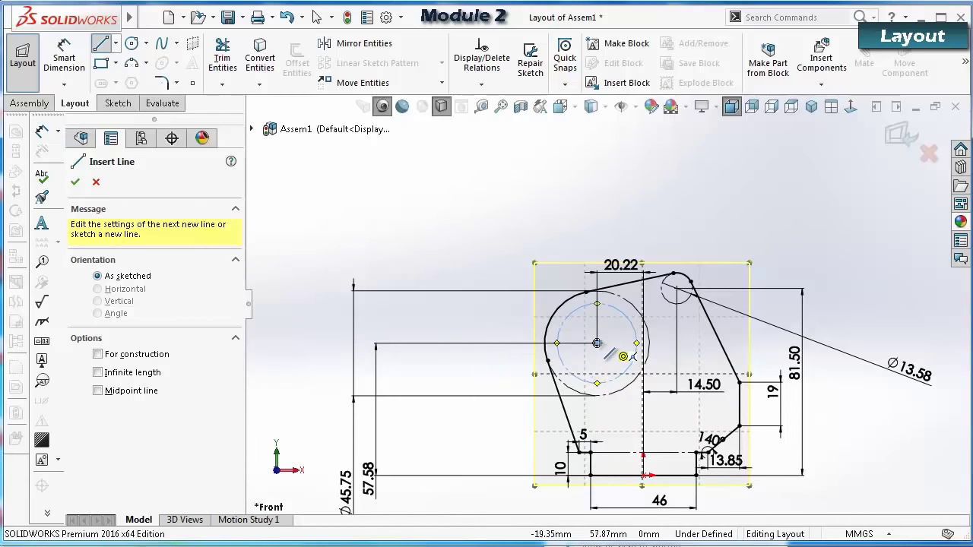
click(597, 344)
scroll(591, 335, up, 3)
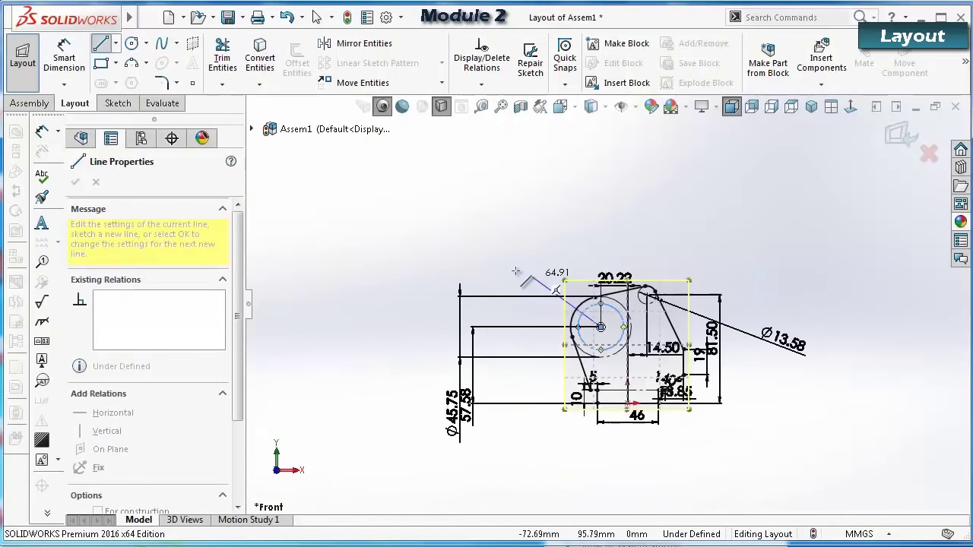
click(521, 187)
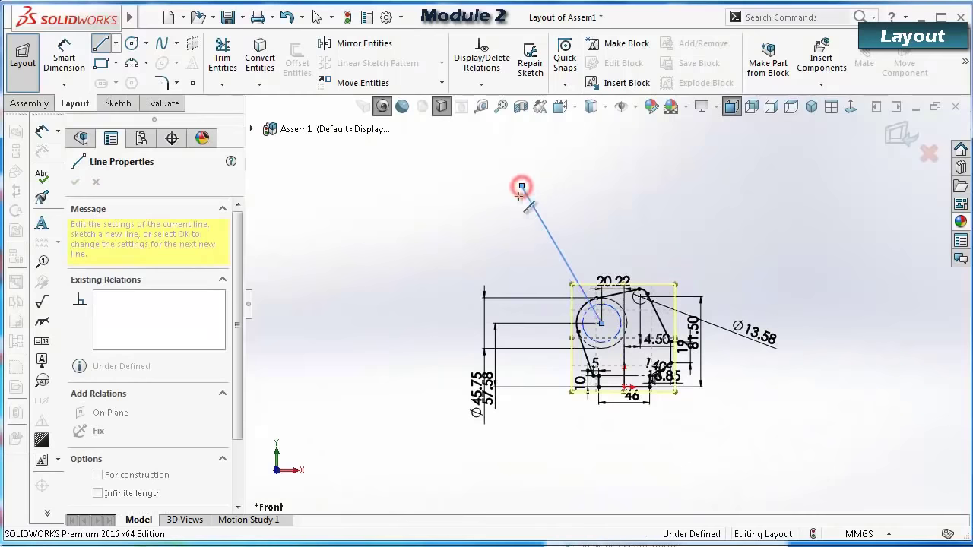
double_click(390, 285)
Dimension the long slanted line parallel to it and set its length to 148 mm.
right_drag(465, 244, 465, 176)
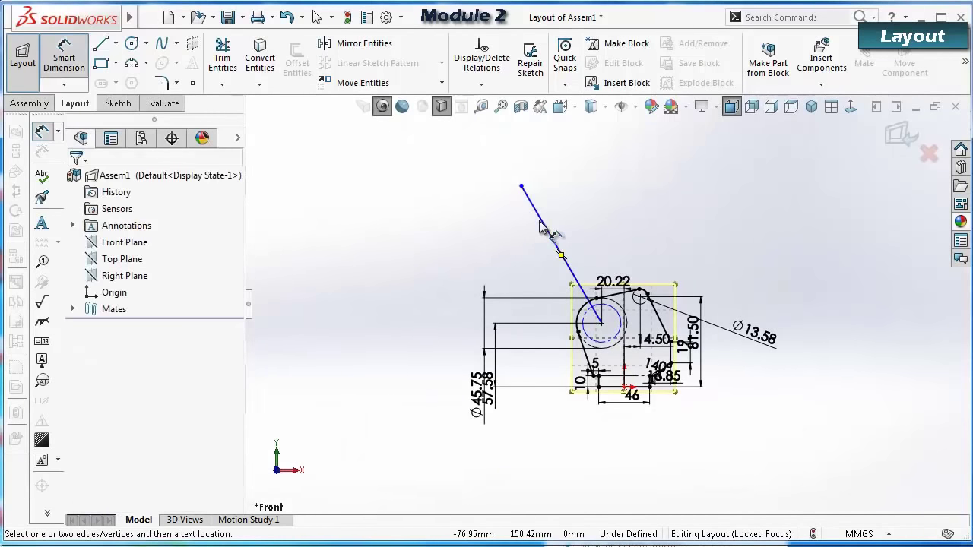
click(542, 222)
click(543, 222)
click(573, 213)
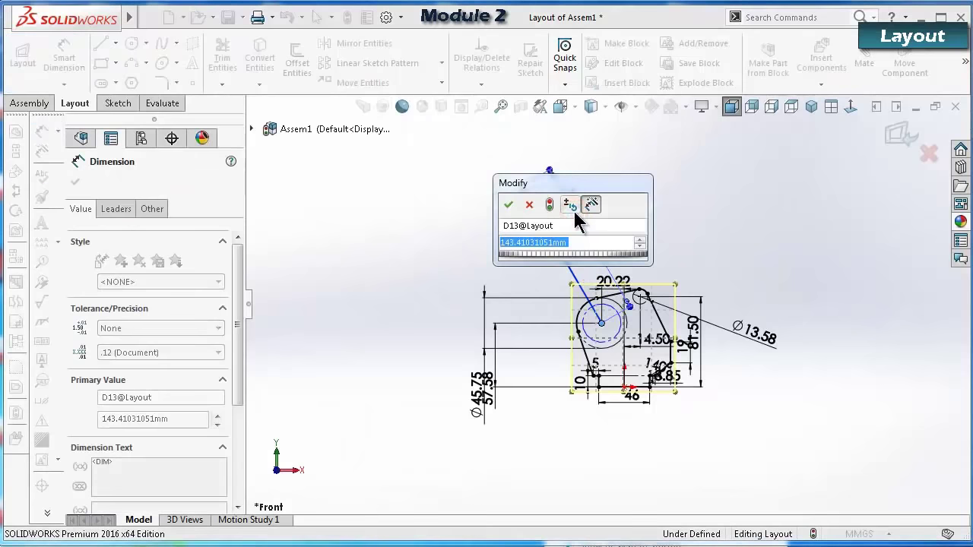
text(184)
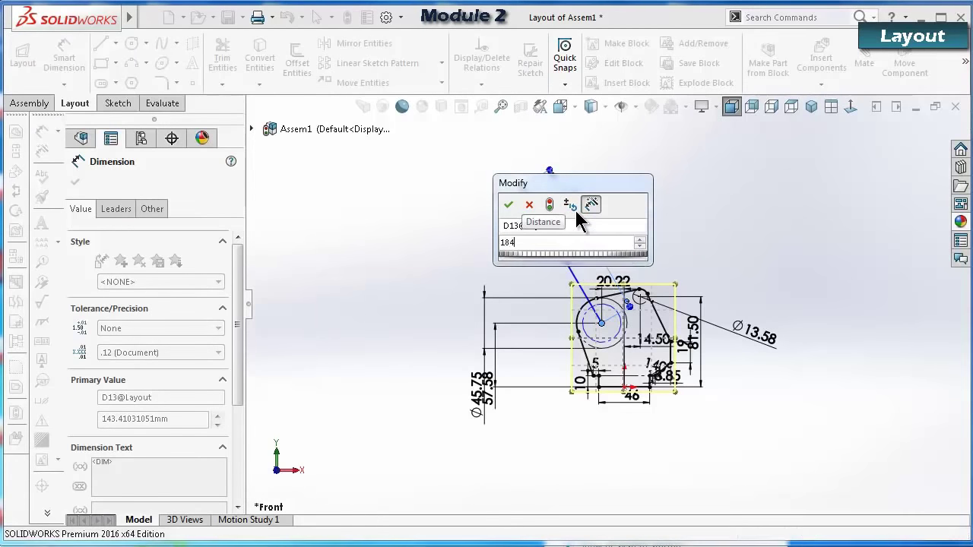
key(Return)
double_click(562, 180)
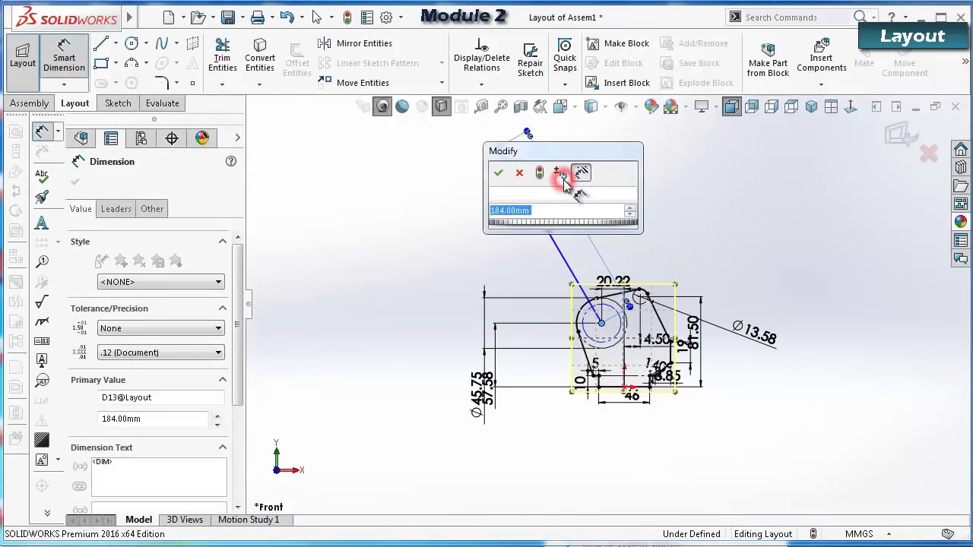
text(148)
key(Return)
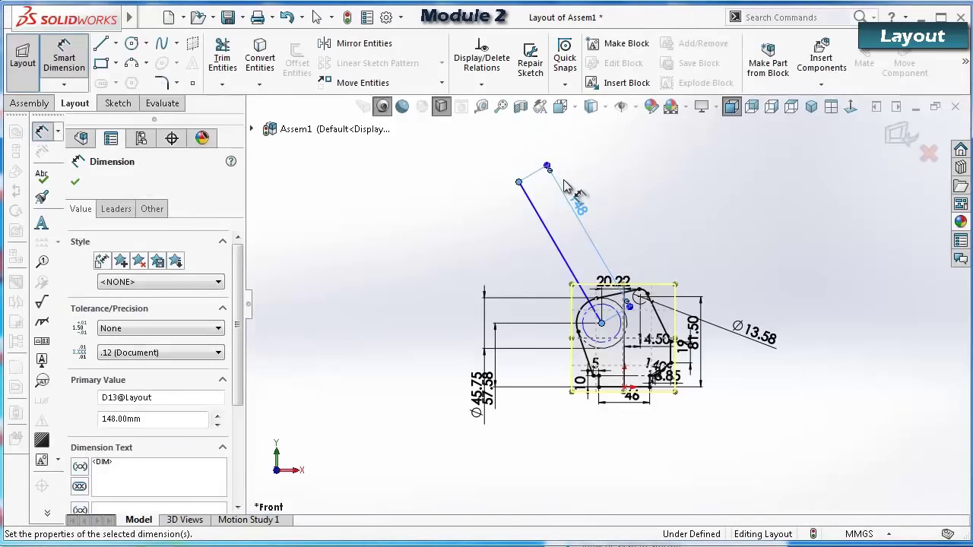
click(470, 239)
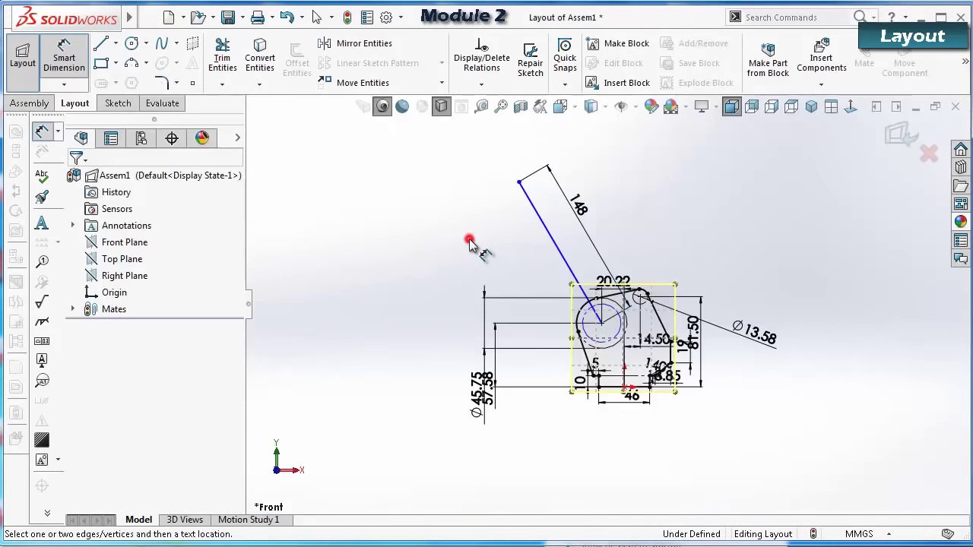
key(Escape)
Convert the 148 mm slanted line to construction geometry.
click(551, 237)
click(609, 191)
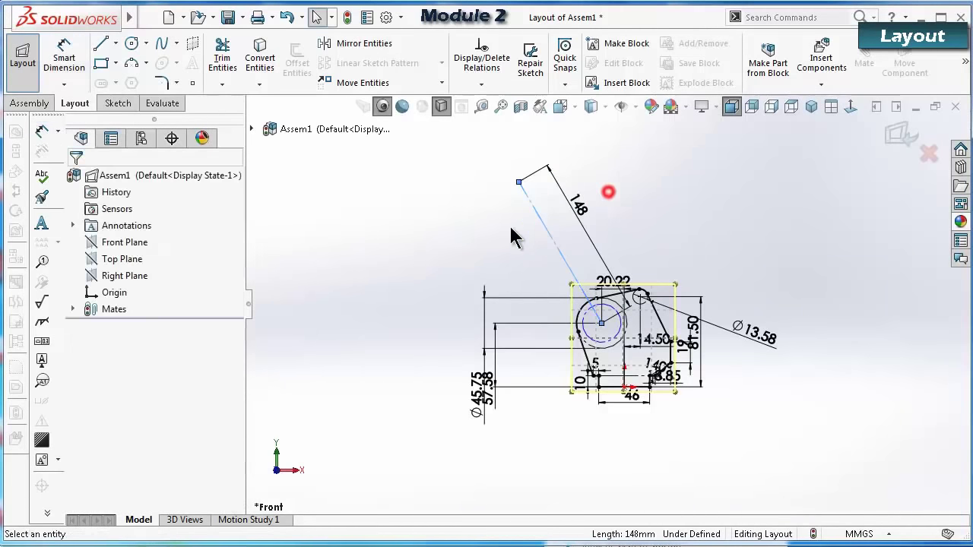
click(468, 237)
Dimension the inner concentric construction circle with a diameter of 35 mm, placing the dimension left of the circle.
scroll(631, 295, down, 5)
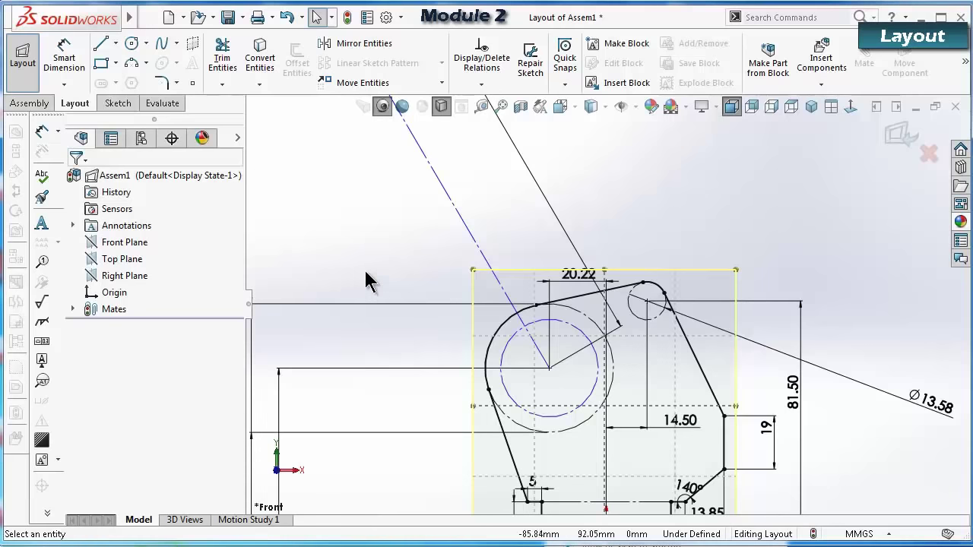
right_drag(367, 257, 364, 176)
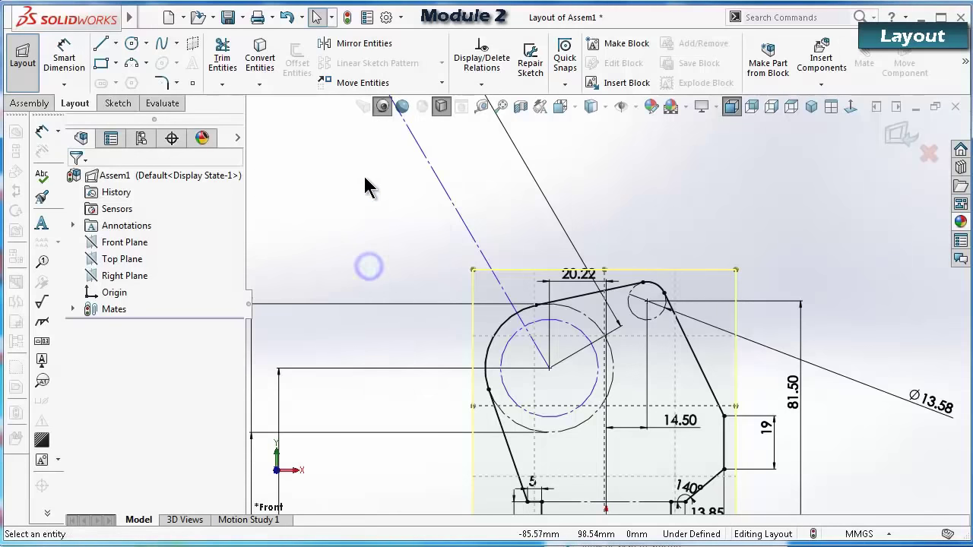
click(511, 345)
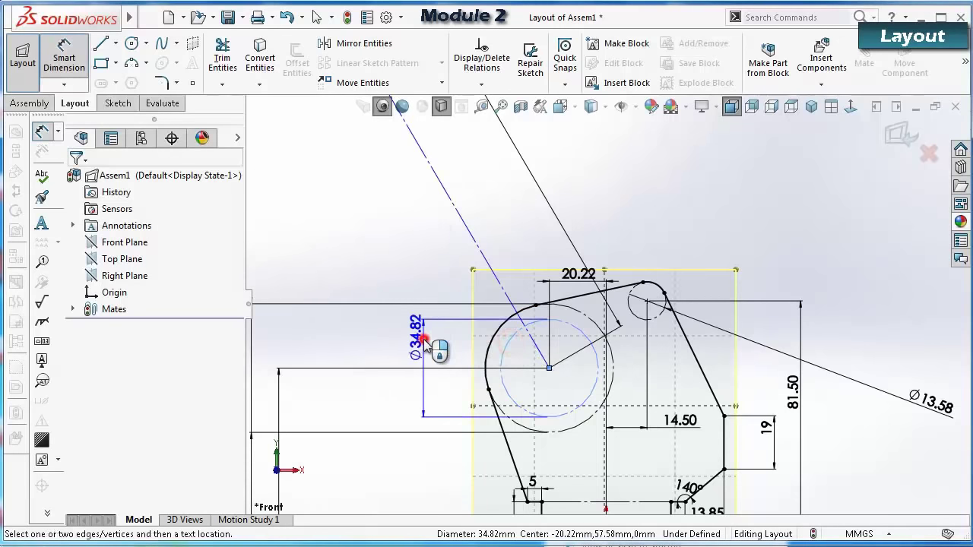
click(426, 344)
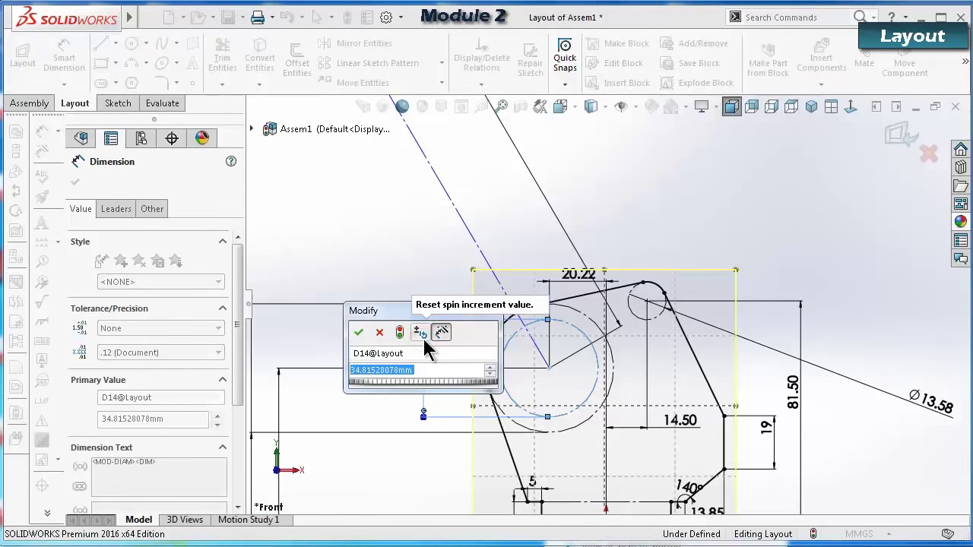
text(35)
key(Return)
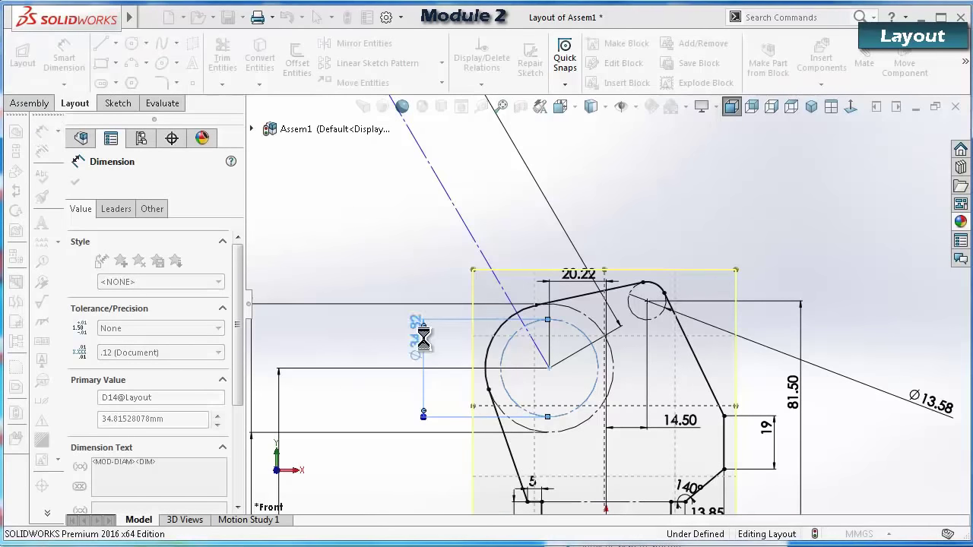
click(371, 244)
scroll(482, 267, up, 4)
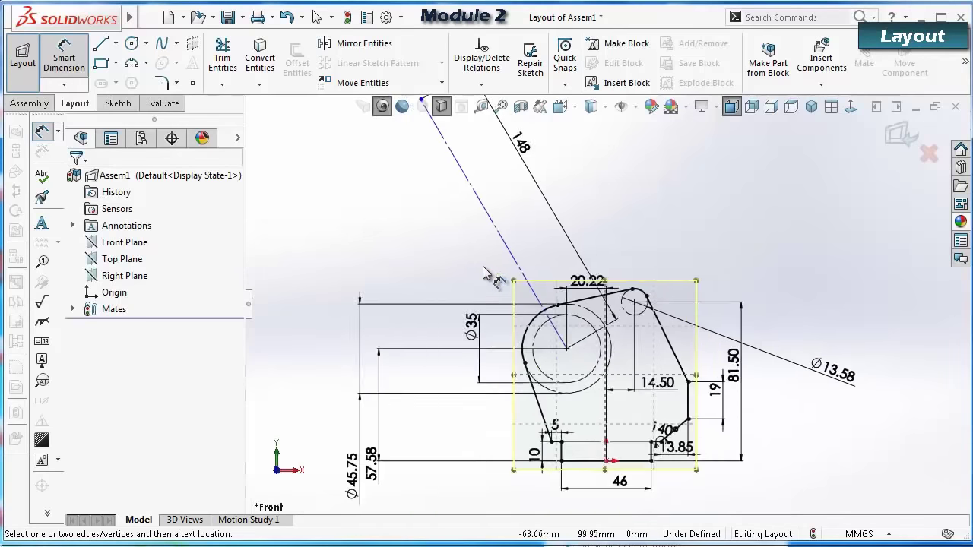
Draw a construction circle about 21.5 mm in diameter centred on the free upper end of the 148 mm line.
scroll(499, 221, down, 2)
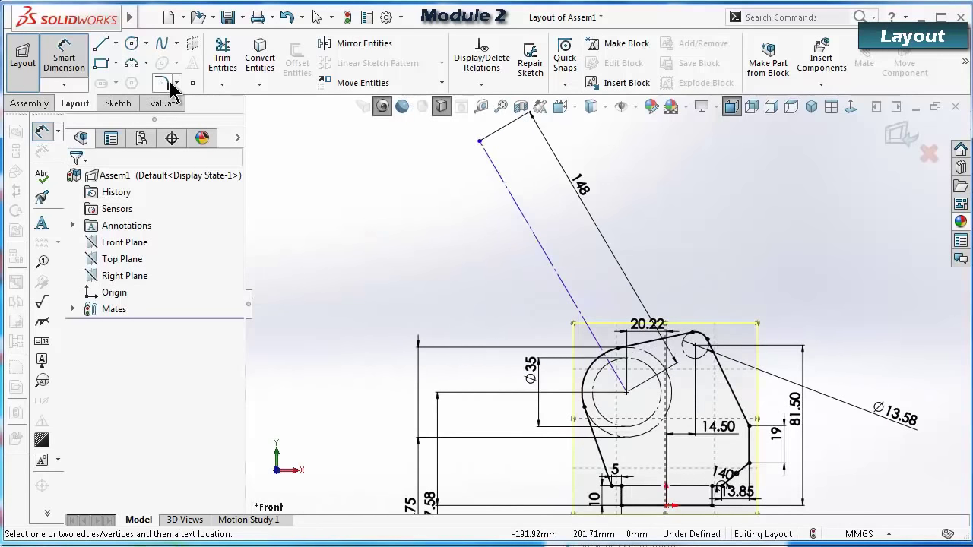
click(136, 46)
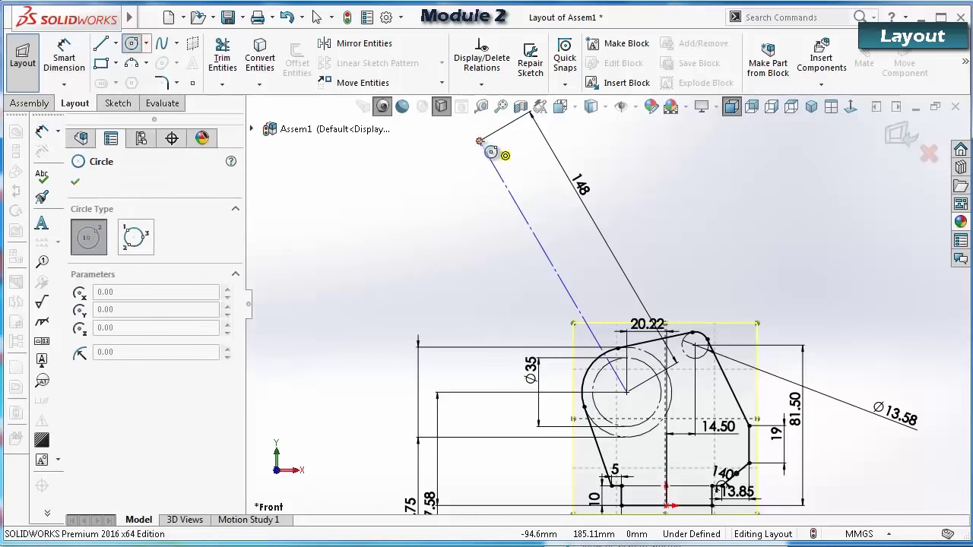
click(480, 141)
click(492, 152)
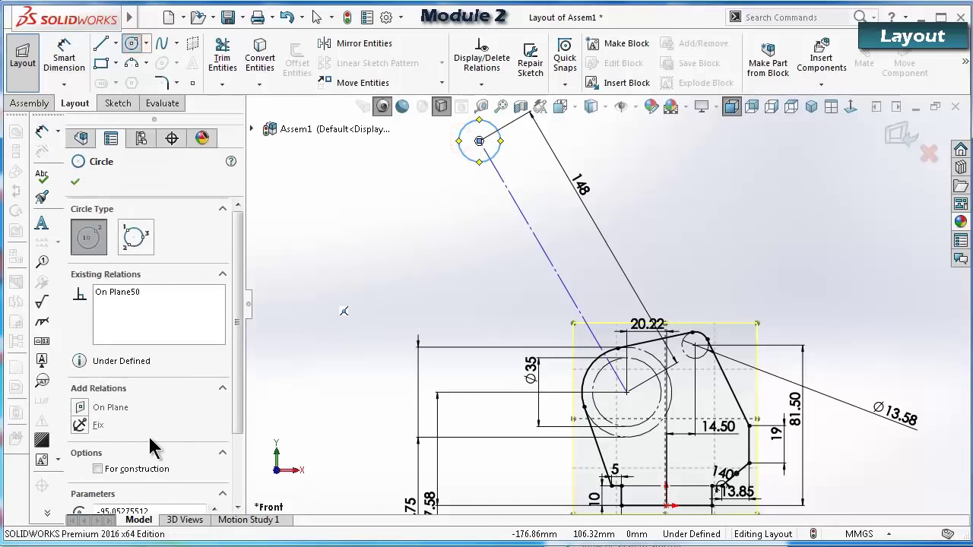
scroll(232, 365, down, 2)
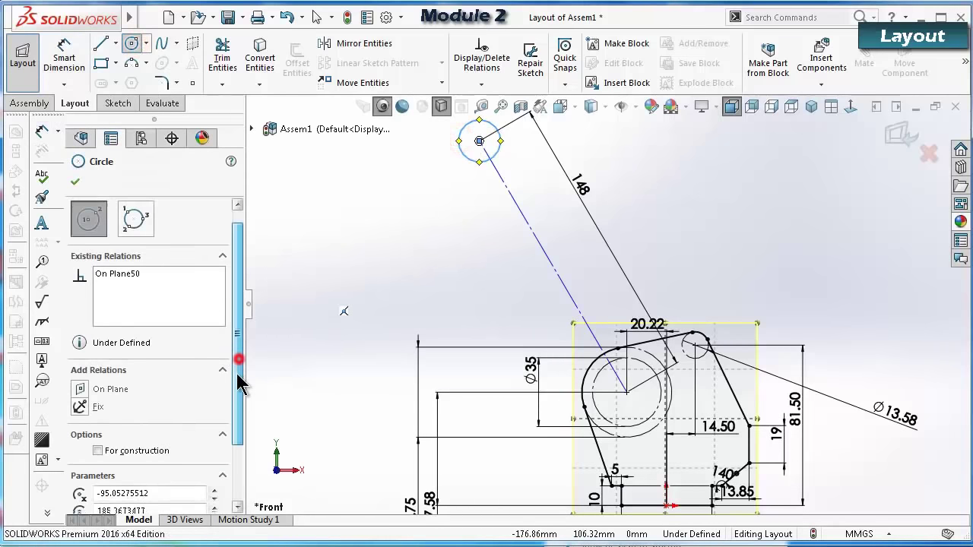
click(151, 441)
click(343, 249)
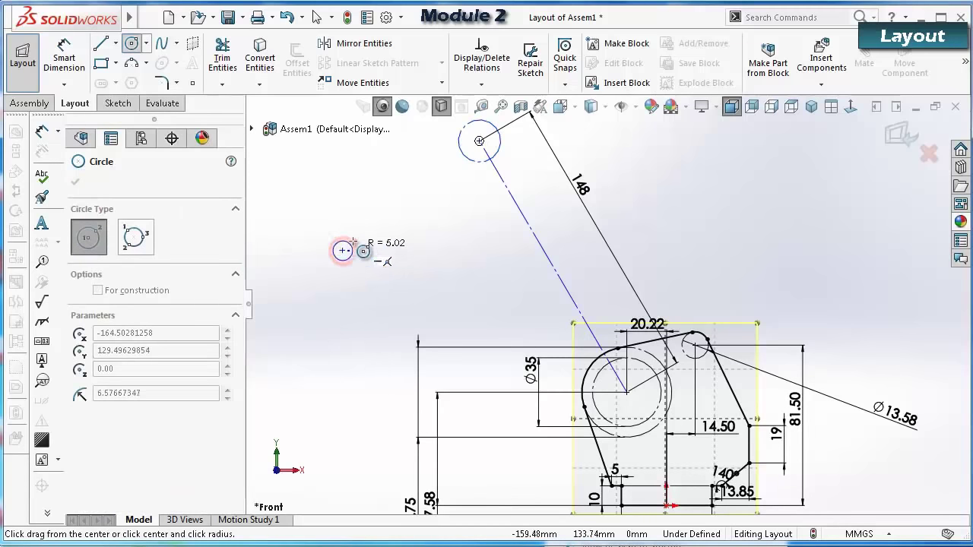
key(Escape)
Dimension the construction circle at the slanted line's upper end with a diameter of 22 mm.
right_drag(397, 270, 403, 206)
click(465, 155)
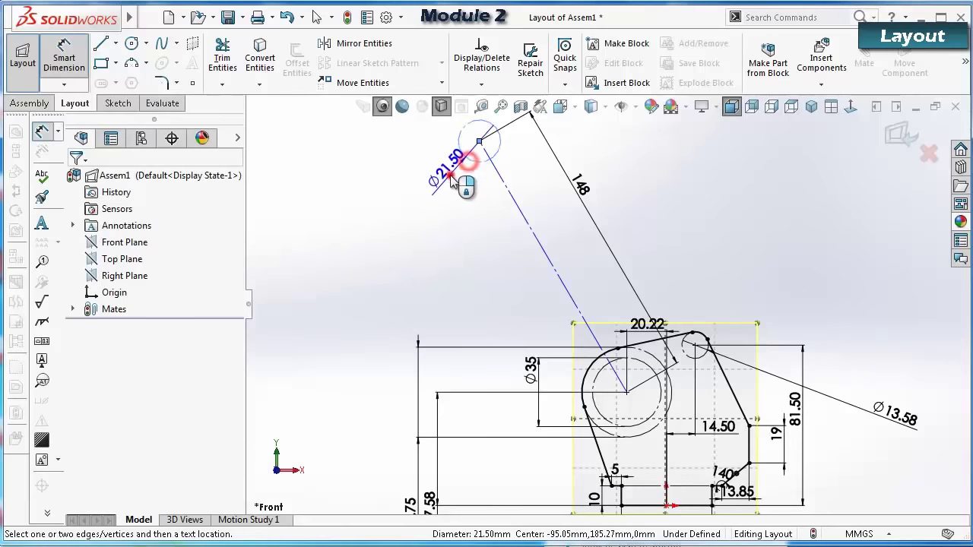
click(450, 169)
text(22)
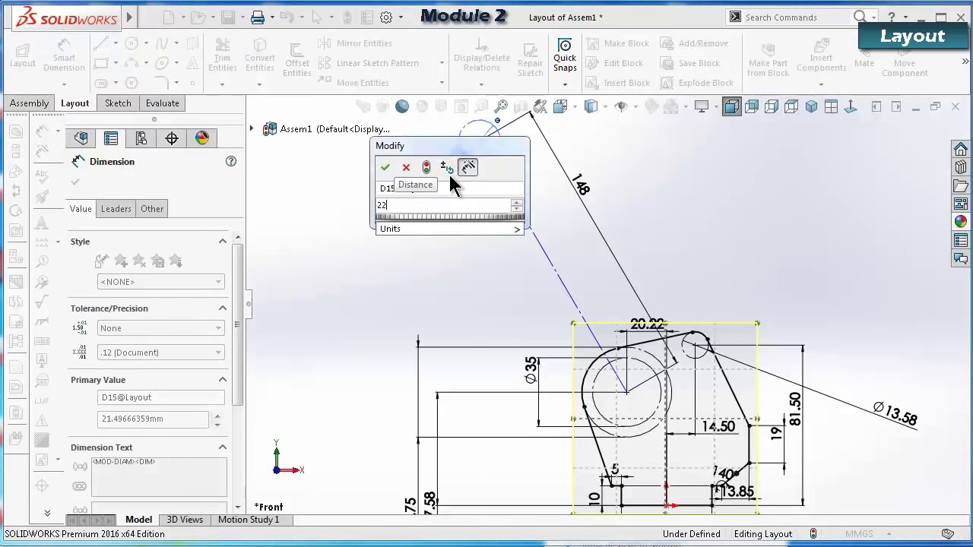
key(Return)
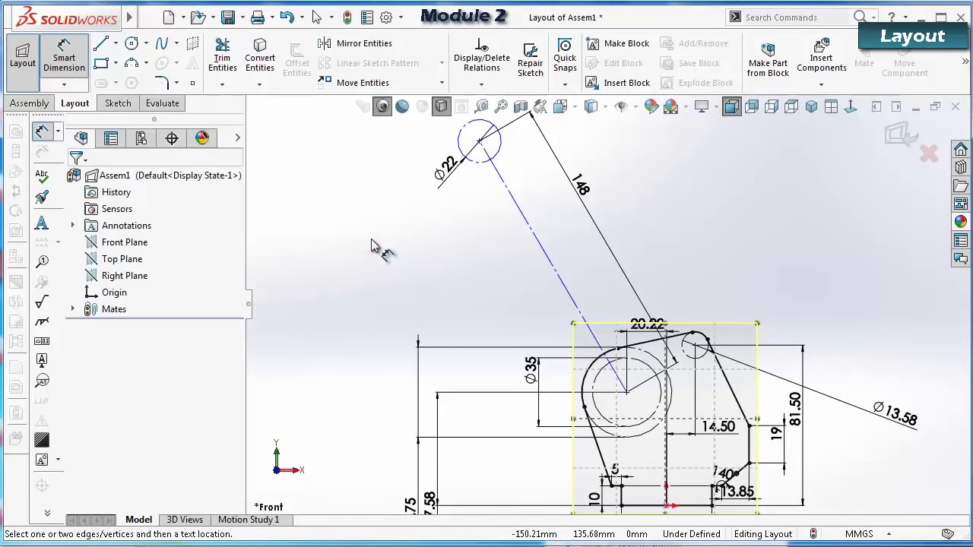
key(Escape)
Swing the 148 mm construction line about the larger circle's centre by moving its free end farther down to the left.
click(488, 158)
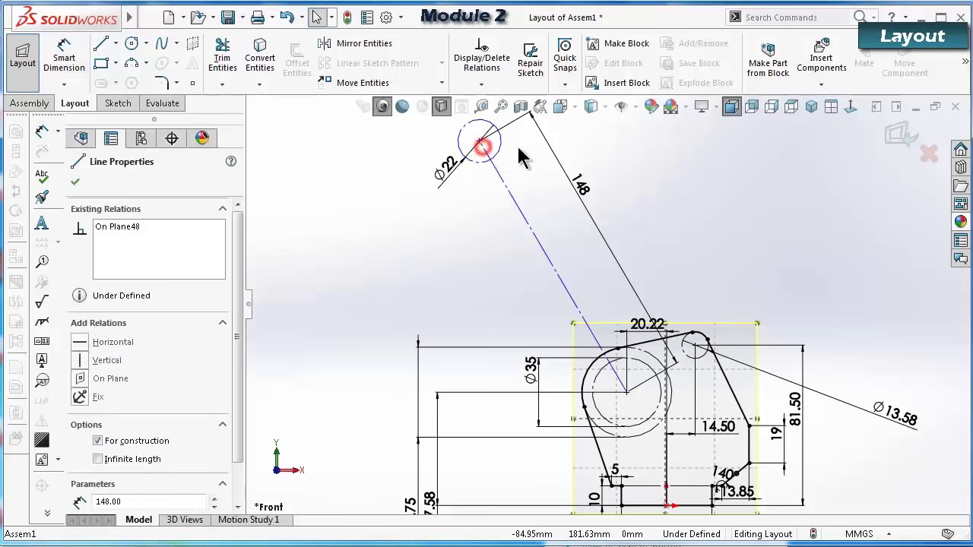
click(75, 183)
mouse_move(479, 141)
mouse_down()
mouse_move(410, 182)
mouse_move(337, 322)
mouse_move(445, 195)
mouse_move(583, 104)
mouse_move(481, 317)
mouse_move(543, 265)
mouse_move(434, 333)
mouse_move(467, 261)
mouse_move(565, 203)
mouse_move(497, 268)
mouse_up()
click(382, 269)
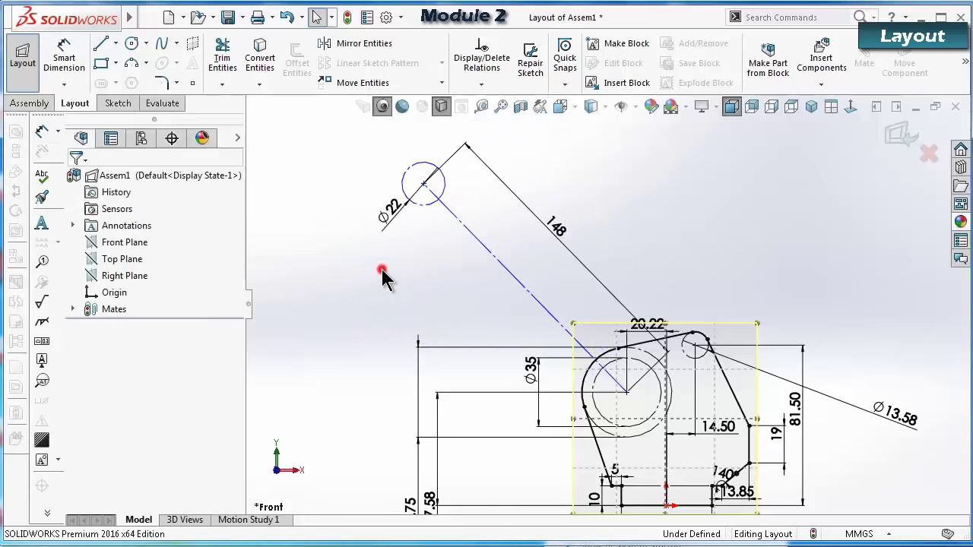
Move the 148 mm dimension closer to the slanted construction line and the 22 mm diameter dimension farther from its circle.
click(525, 213)
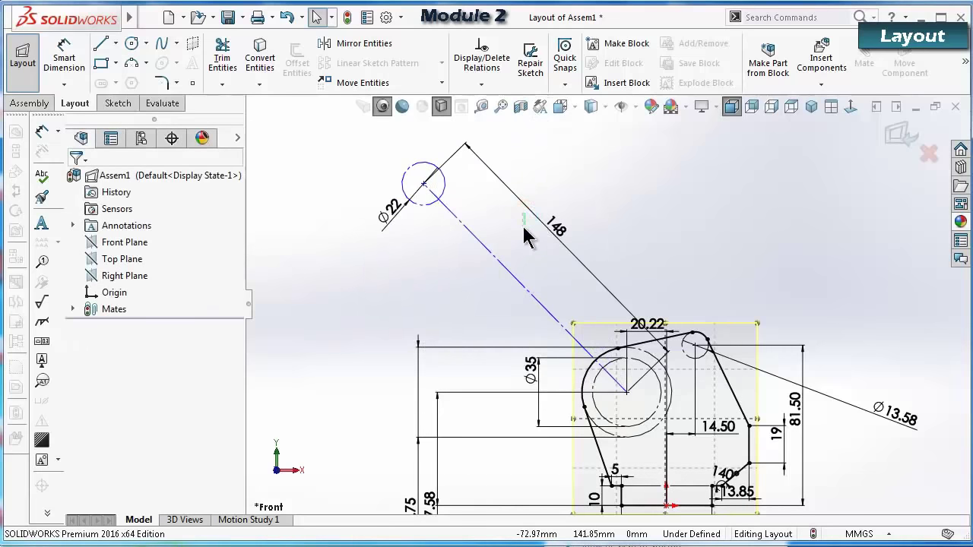
click(515, 235)
drag(522, 245, 563, 276)
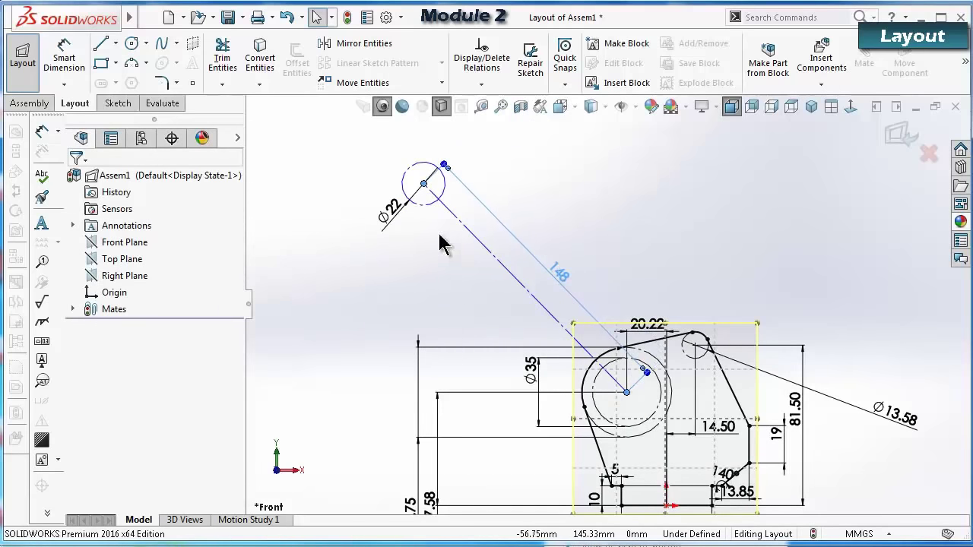
drag(391, 218, 372, 254)
click(341, 342)
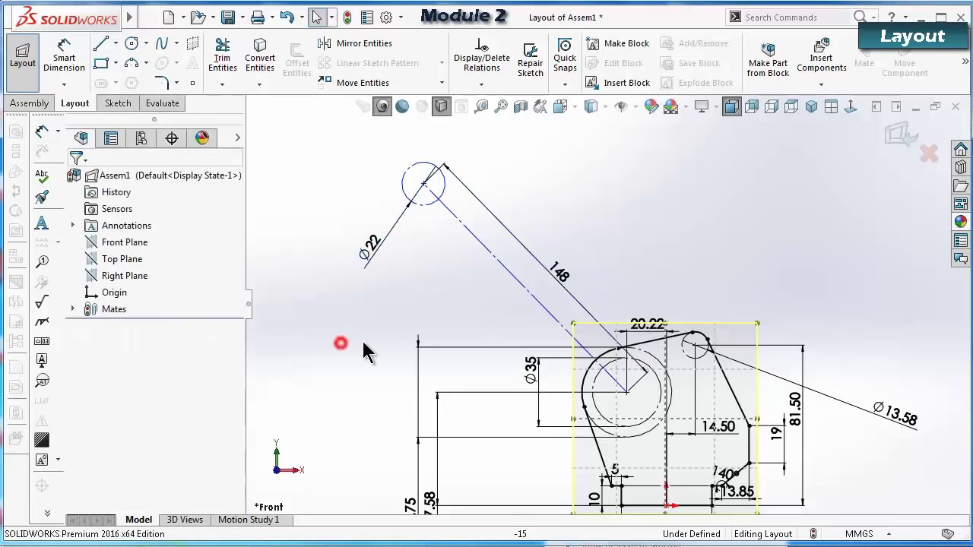
ctrl+middle_drag(765, 363, 724, 351)
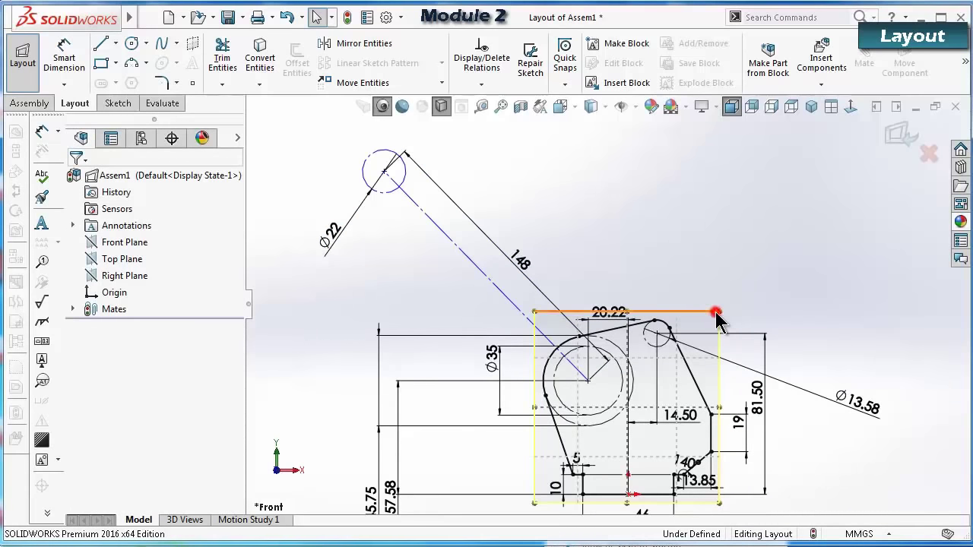
click(717, 312)
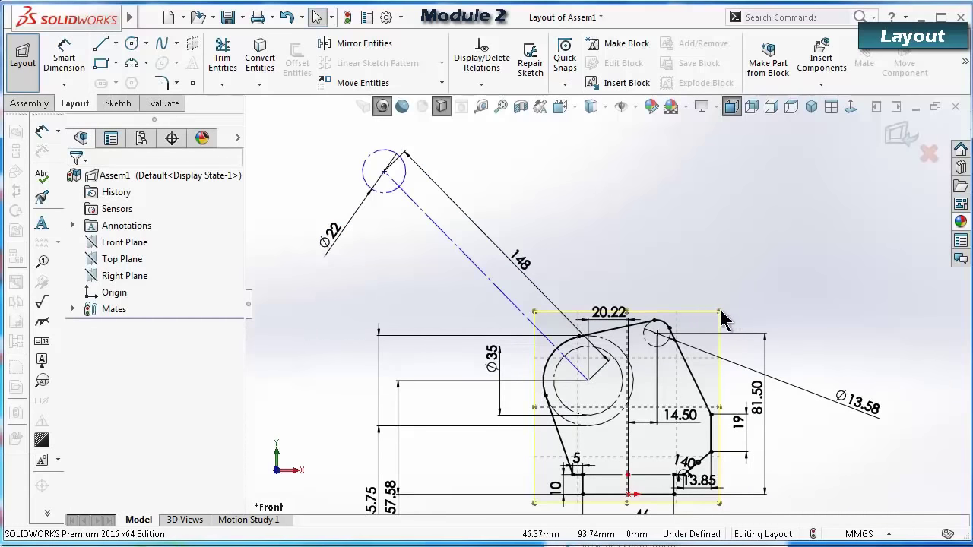
scroll(677, 437, up, 1)
scroll(447, 409, down, 5)
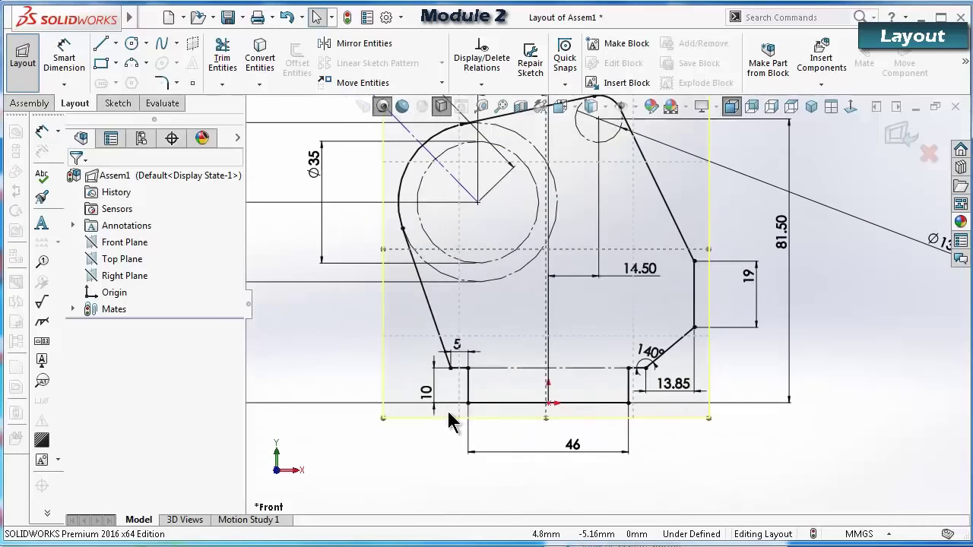
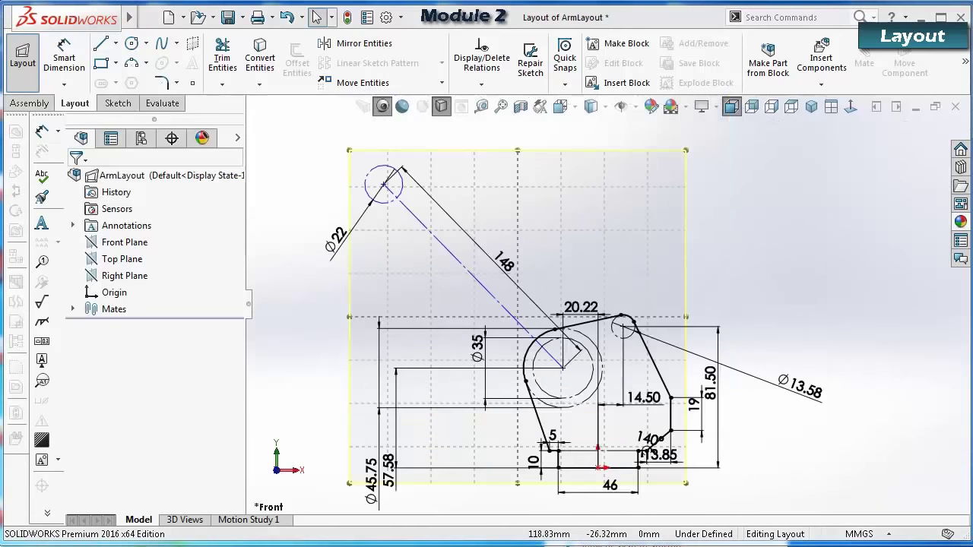
Draw a line about 137 mm long from the centre of the 13.58 mm circle up and slightly to the left.
click(100, 43)
scroll(641, 327, down, 3)
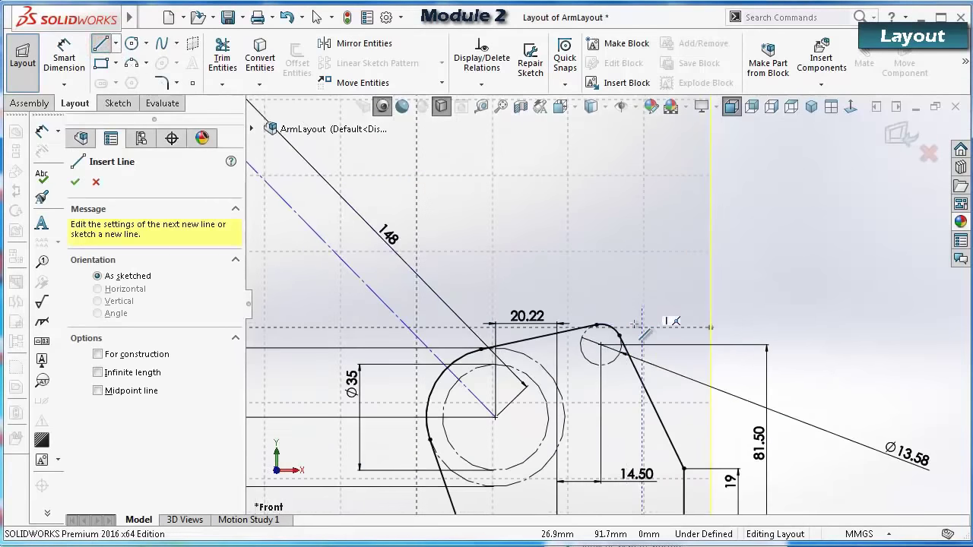
click(602, 345)
scroll(604, 305, up, 3)
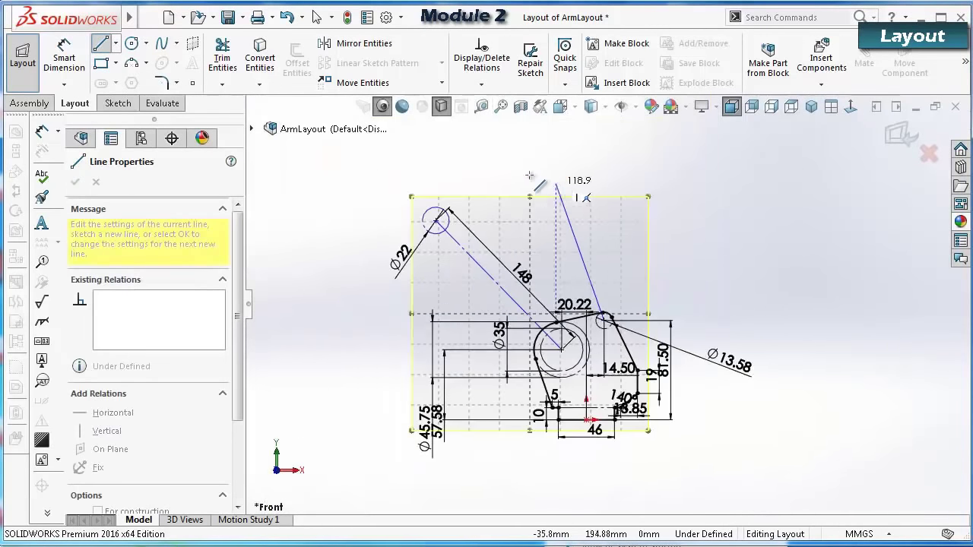
scroll(559, 175, up, 2)
click(530, 171)
double_click(486, 173)
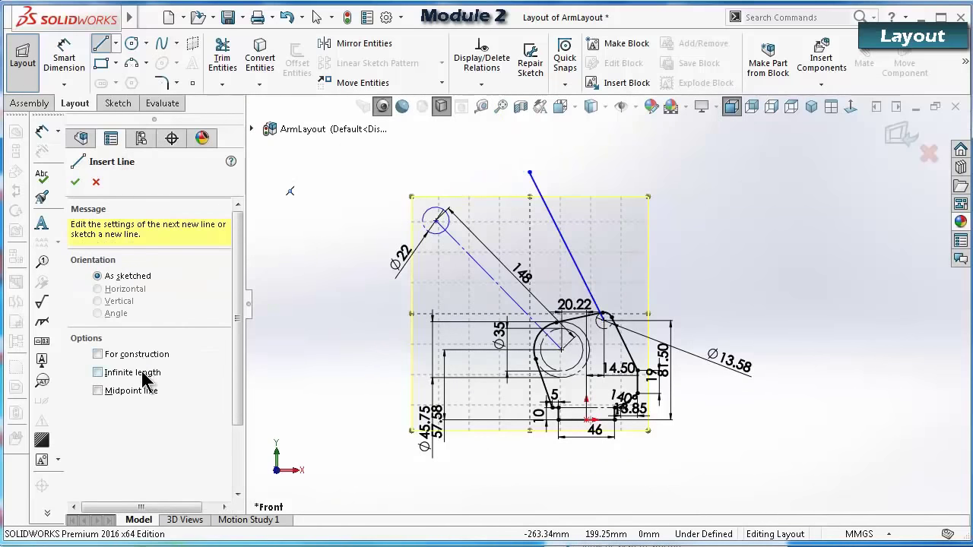
click(75, 184)
click(455, 164)
Convert the new slanted line from the 13.58 mm circle's centre to construction geometry.
scroll(557, 207, down, 4)
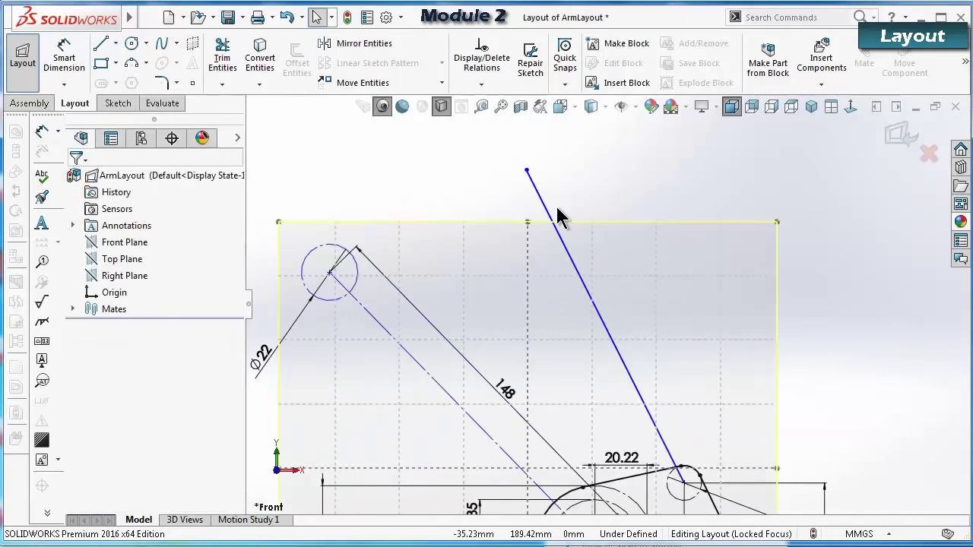
click(543, 207)
click(606, 161)
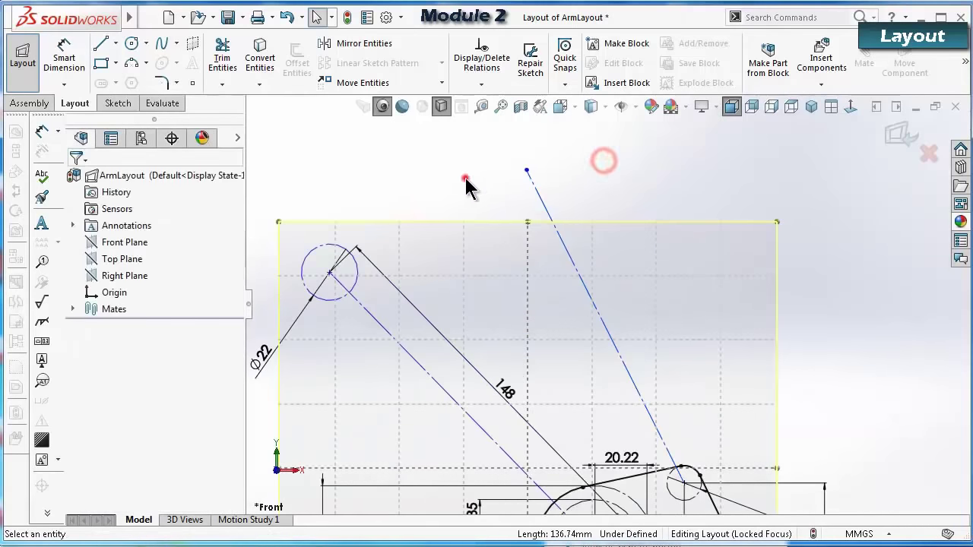
click(466, 178)
Make the new construction line equal in length to the 148 mm construction line.
click(538, 196)
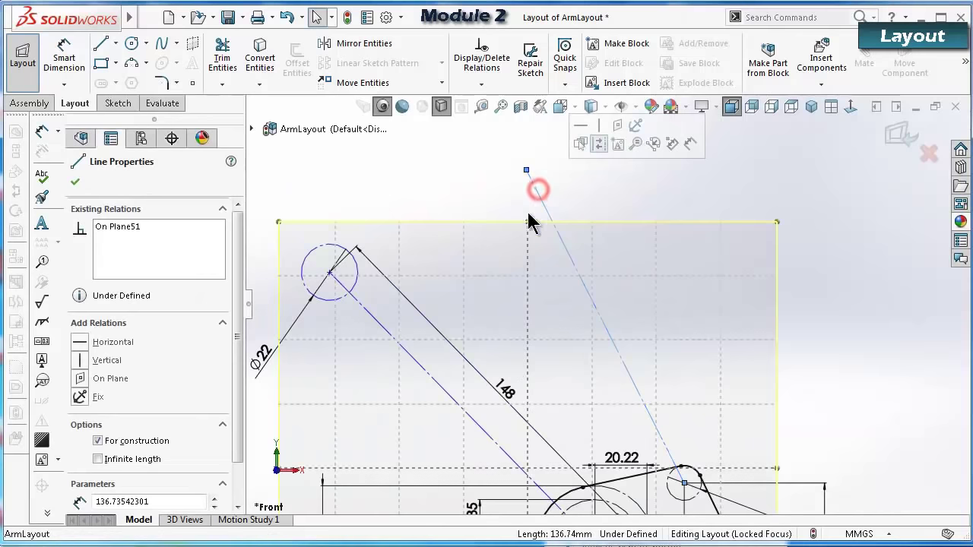
ctrl+click(424, 374)
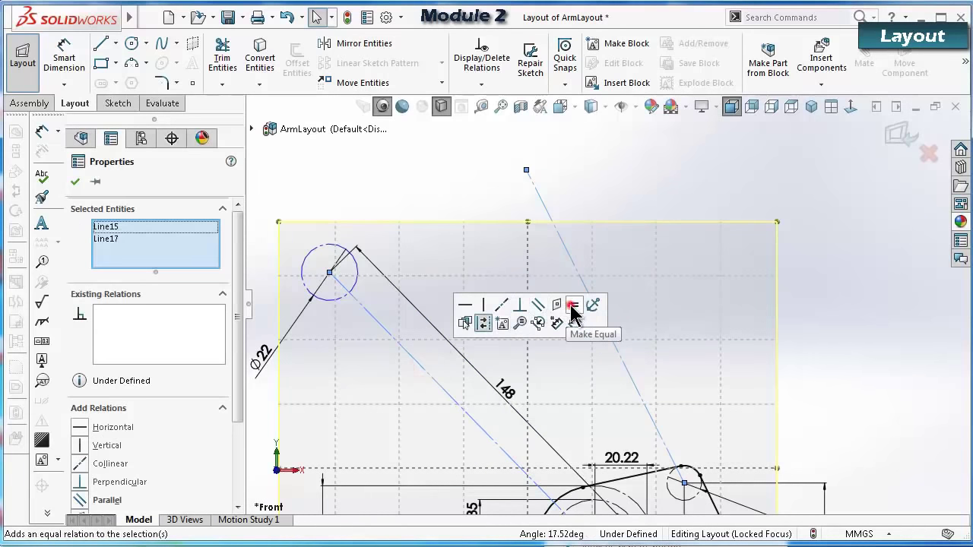
click(570, 307)
click(436, 193)
Draw a small circle centred on the free upper end of the second slanted construction line.
scroll(612, 315, up, 2)
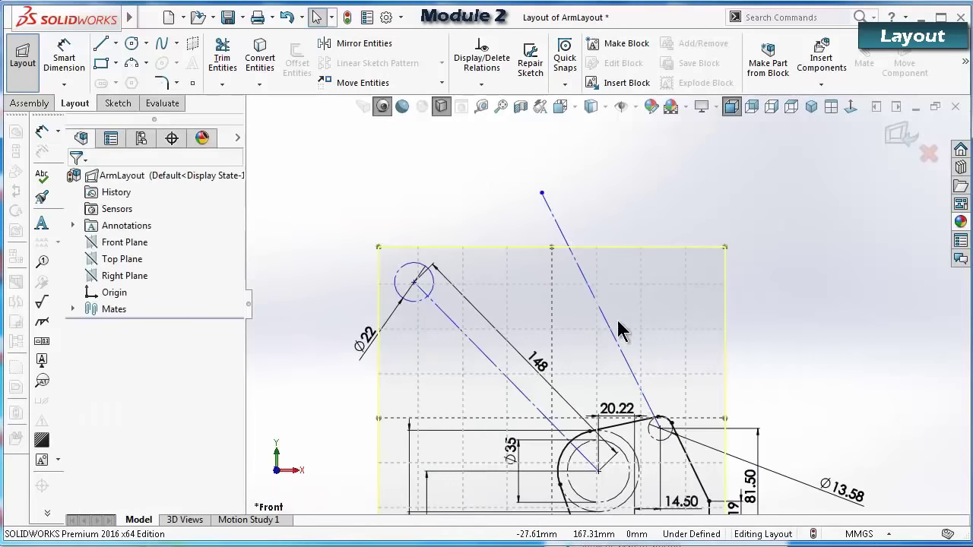
scroll(623, 331, down, 2)
scroll(629, 339, up, 2)
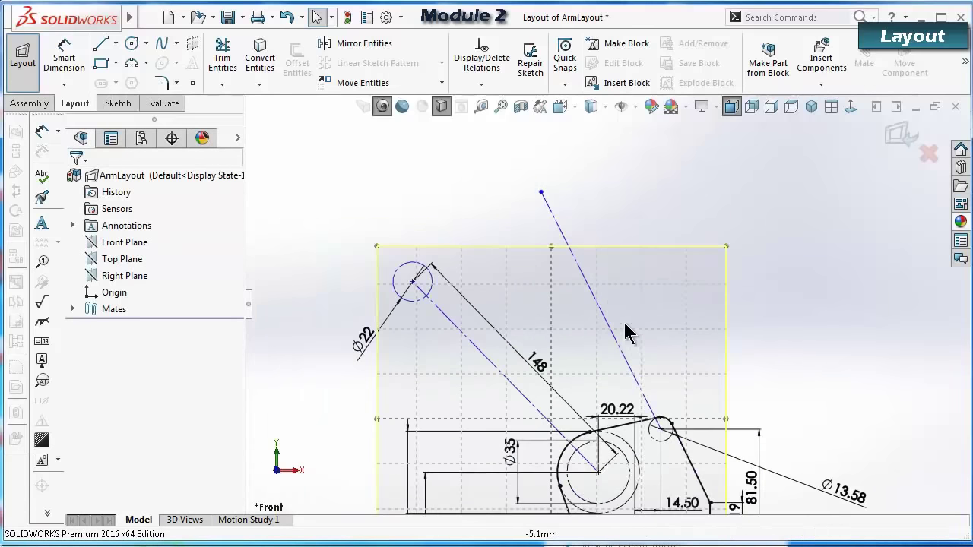
click(130, 46)
click(541, 191)
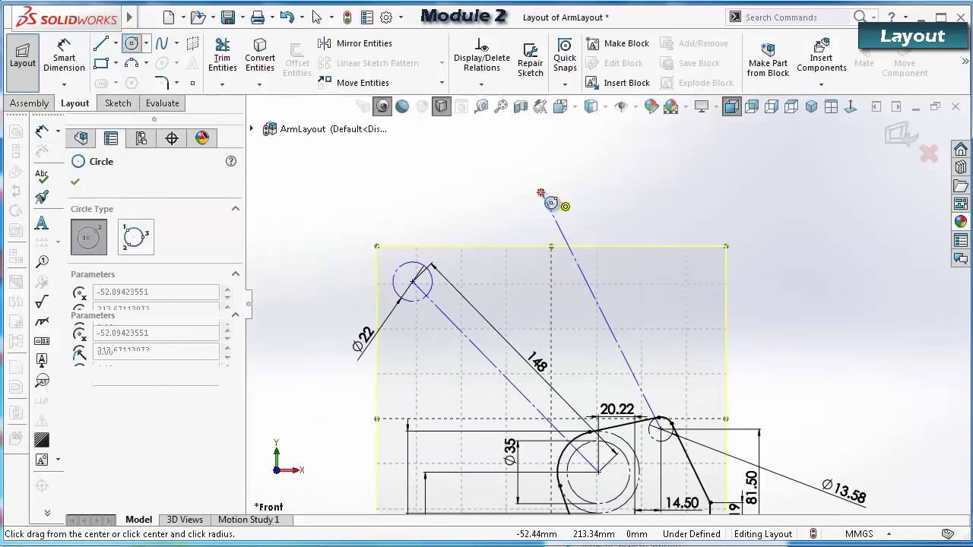
click(554, 195)
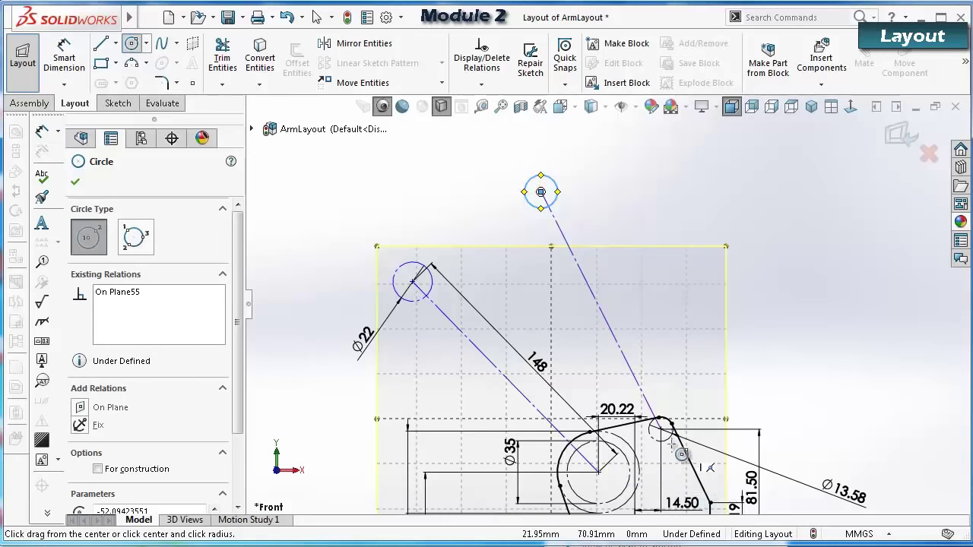
Draw a circle about 21.5 mm in diameter, concentric with the 13.58 mm construction circle.
scroll(675, 441, down, 1)
scroll(668, 432, down, 2)
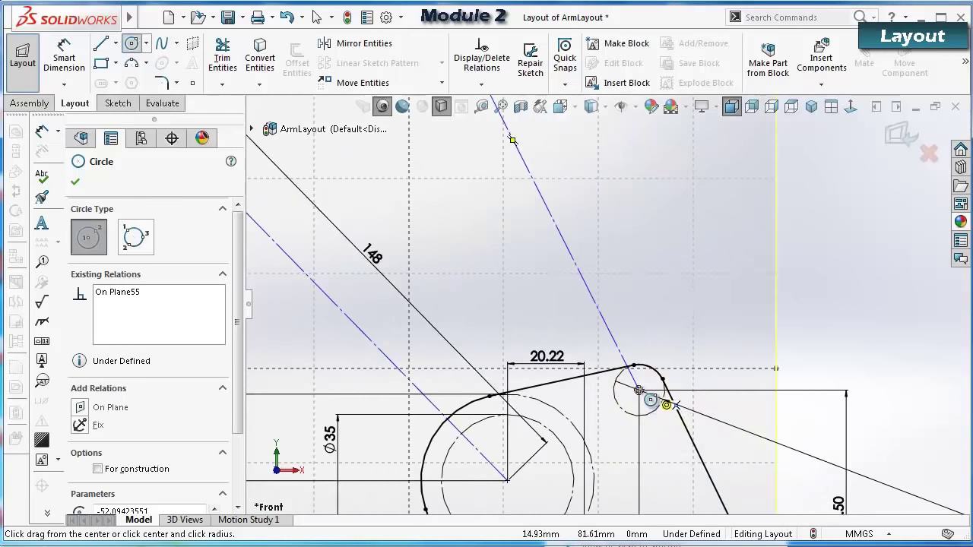
click(640, 390)
click(631, 351)
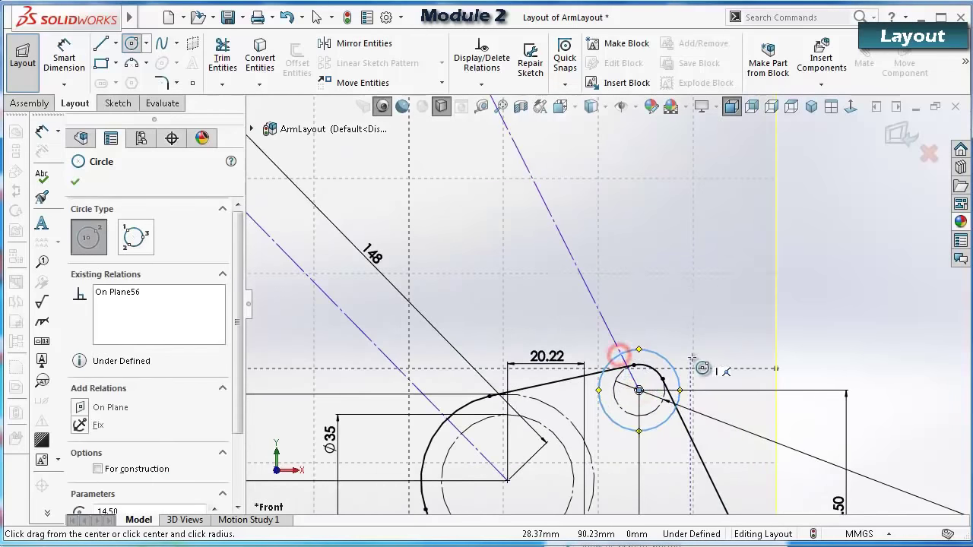
click(75, 184)
Dimension the new circle around the 13.58 mm construction circle with a diameter of 18 mm.
scroll(795, 356, up, 2)
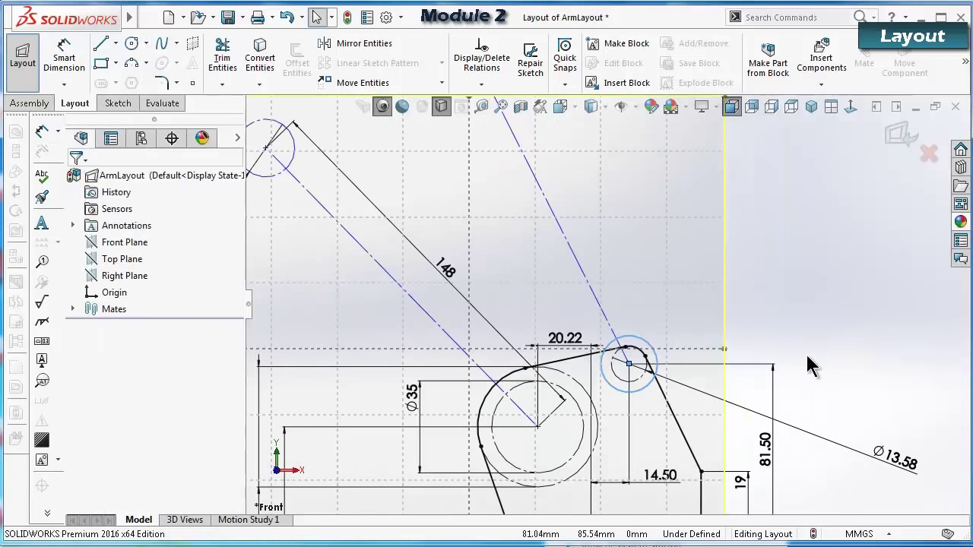
right_drag(855, 356, 776, 326)
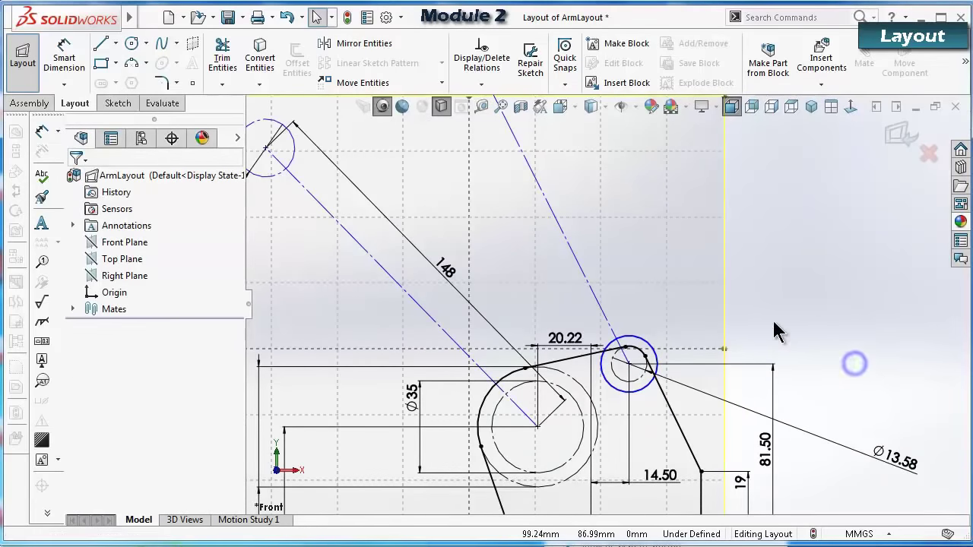
click(657, 361)
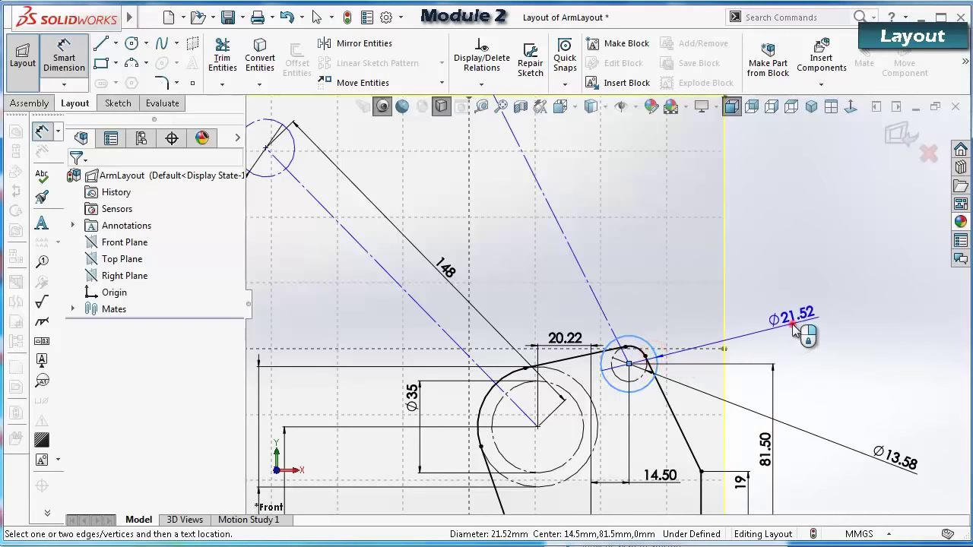
click(794, 321)
text(18)
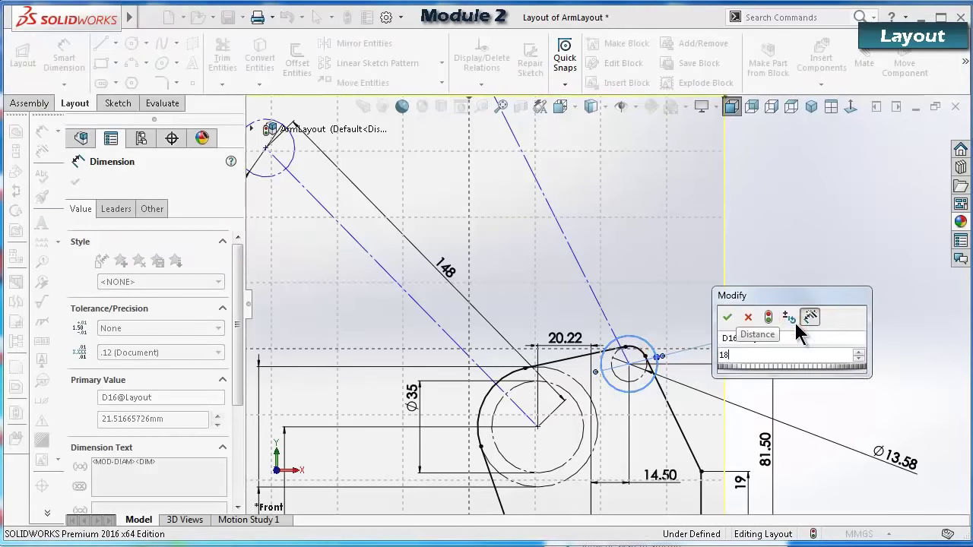
key(Return)
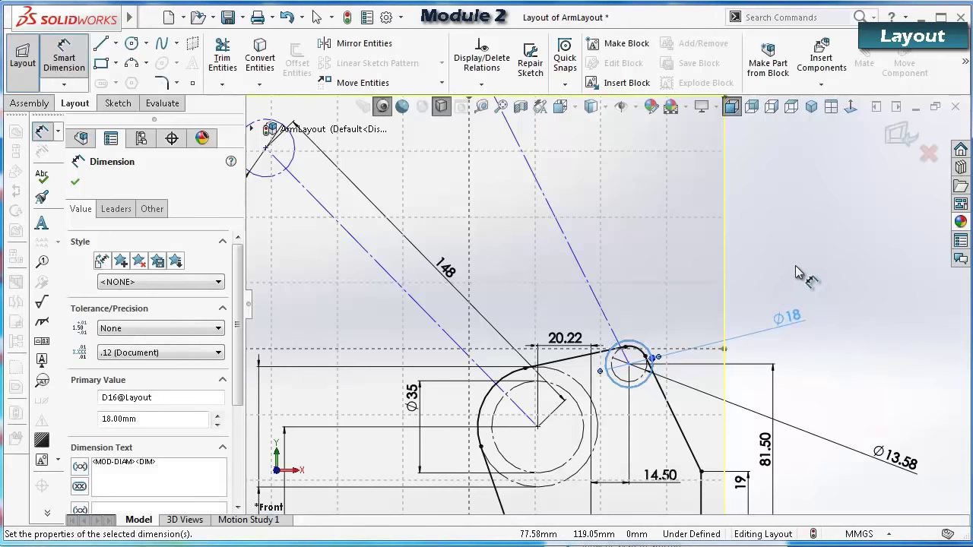
key(Escape)
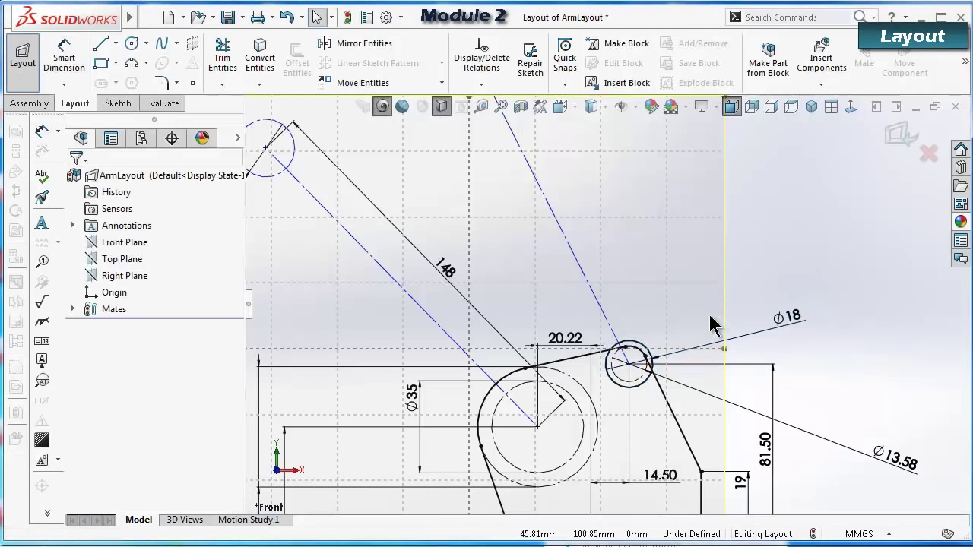
Delete the 18 mm diameter dimension from the circle at the second line's lower end.
click(637, 339)
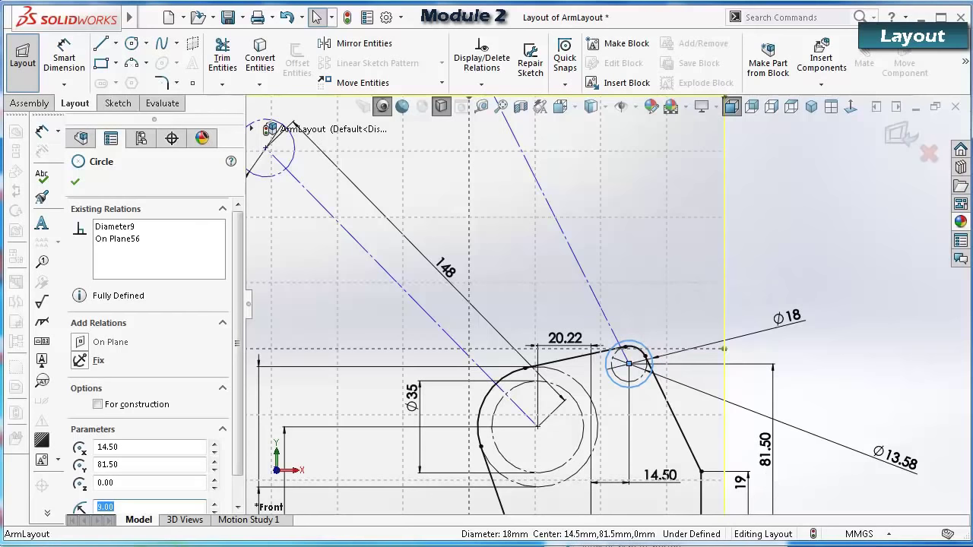
click(784, 303)
scroll(674, 356, down, 2)
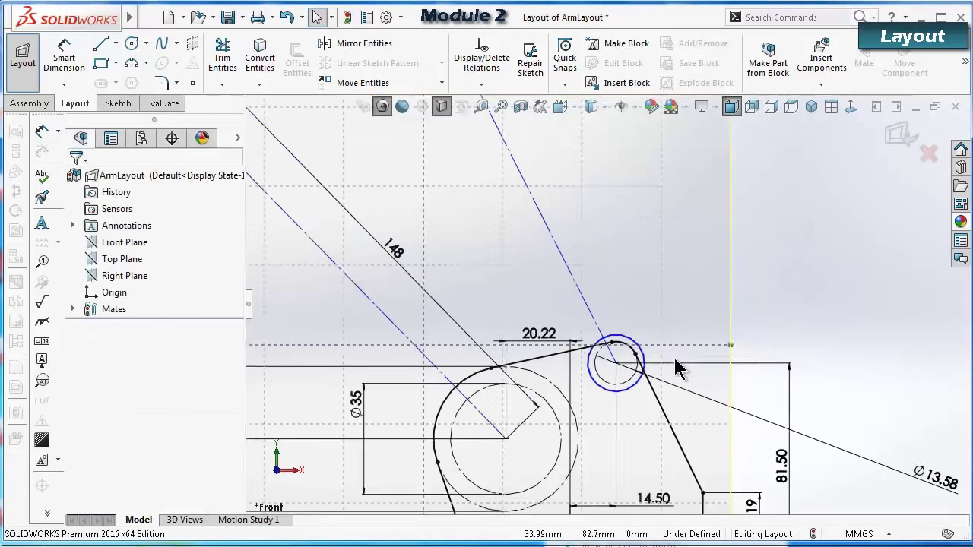
Convert the circle around the 13.58 mm circle to construction geometry.
click(624, 387)
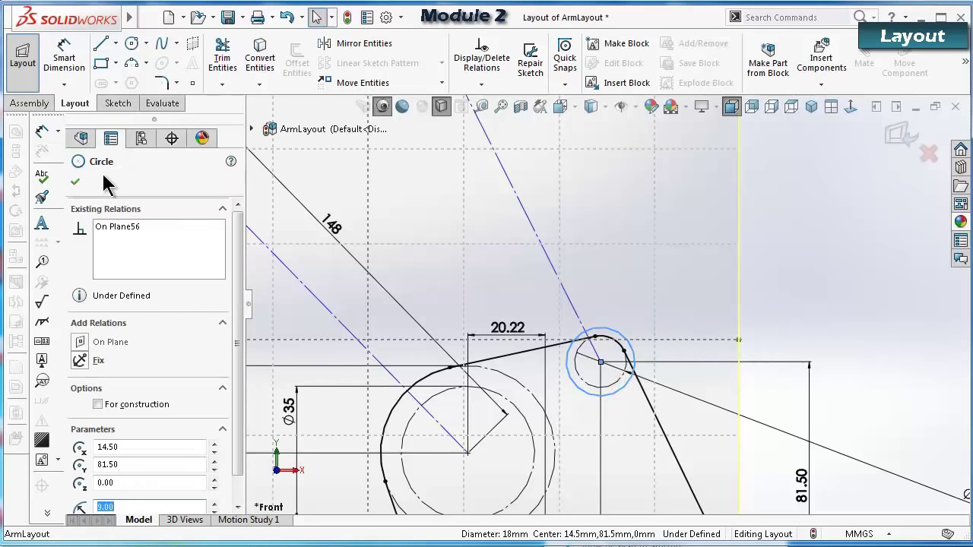
click(149, 406)
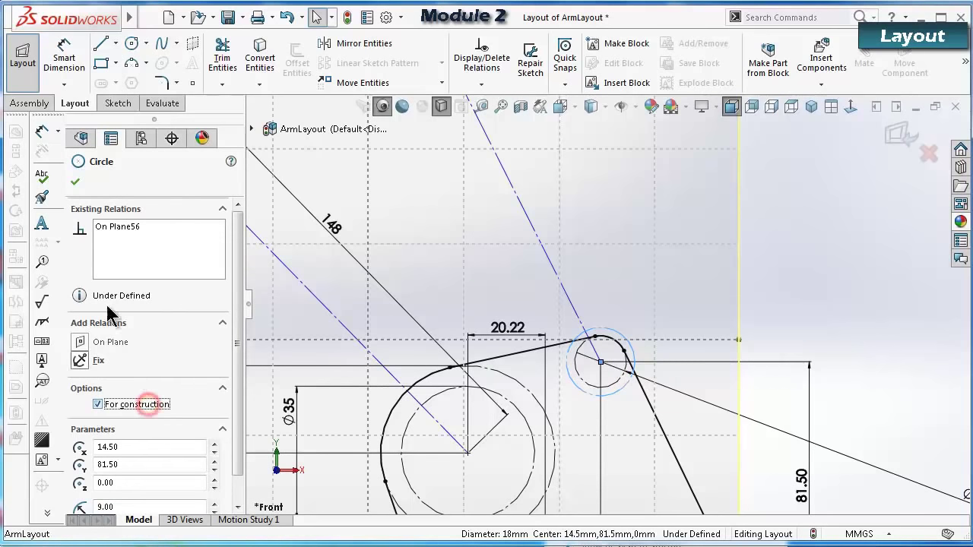
click(76, 182)
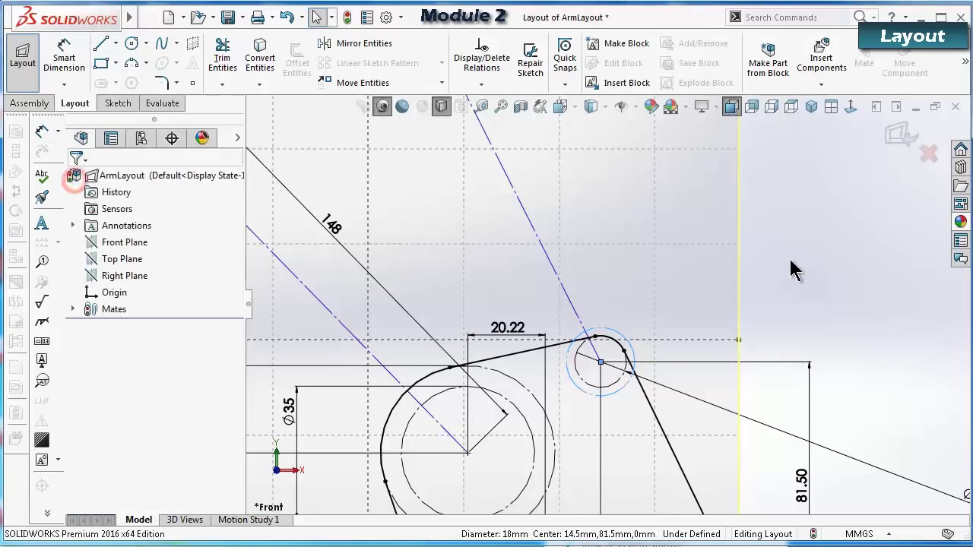
click(616, 396)
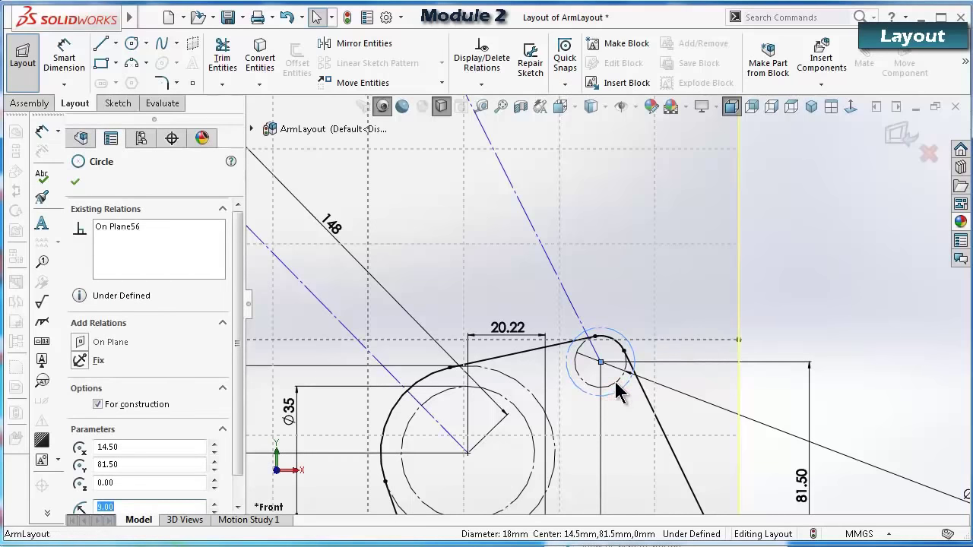
ctrl+click(614, 381)
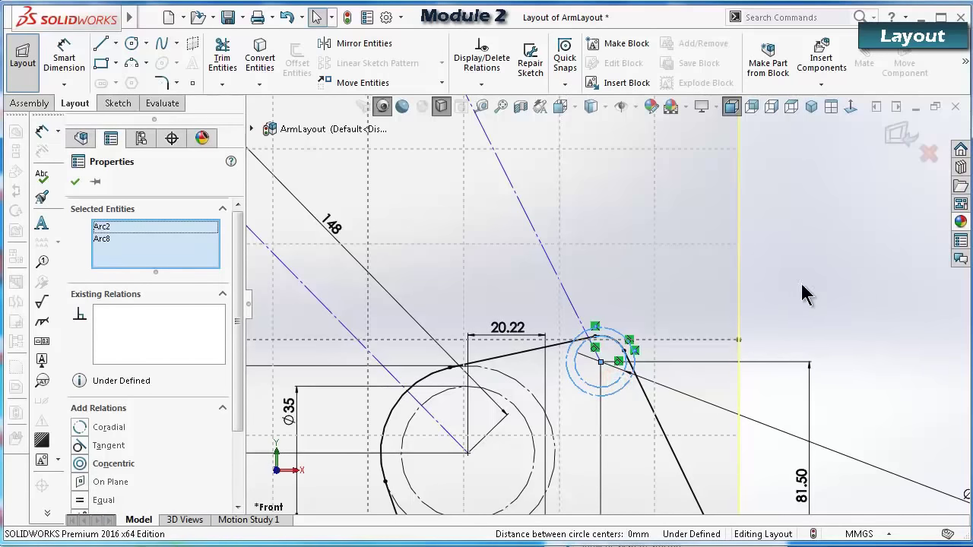
click(869, 285)
Dimension the outer construction circle at the second line's lower end with a diameter of 15 mm.
right_drag(880, 340, 851, 194)
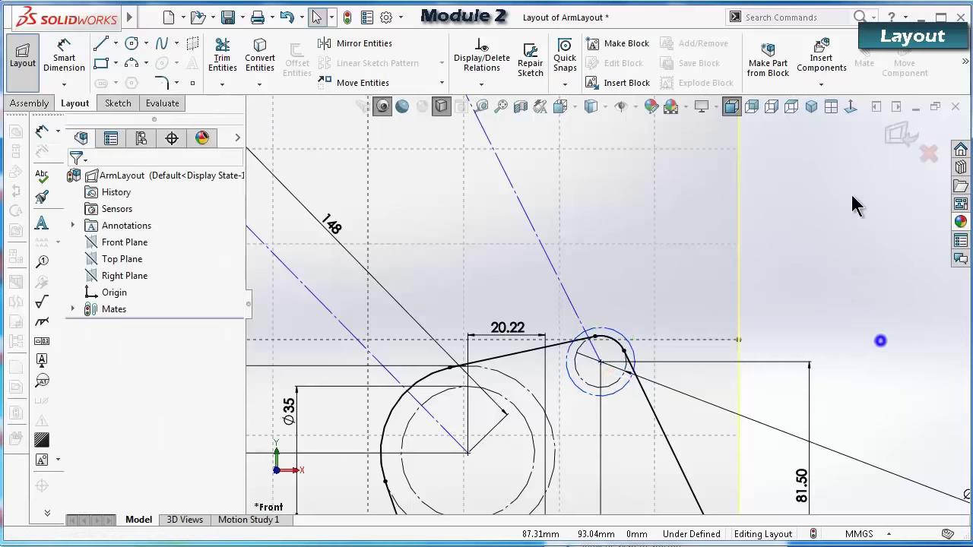
click(633, 352)
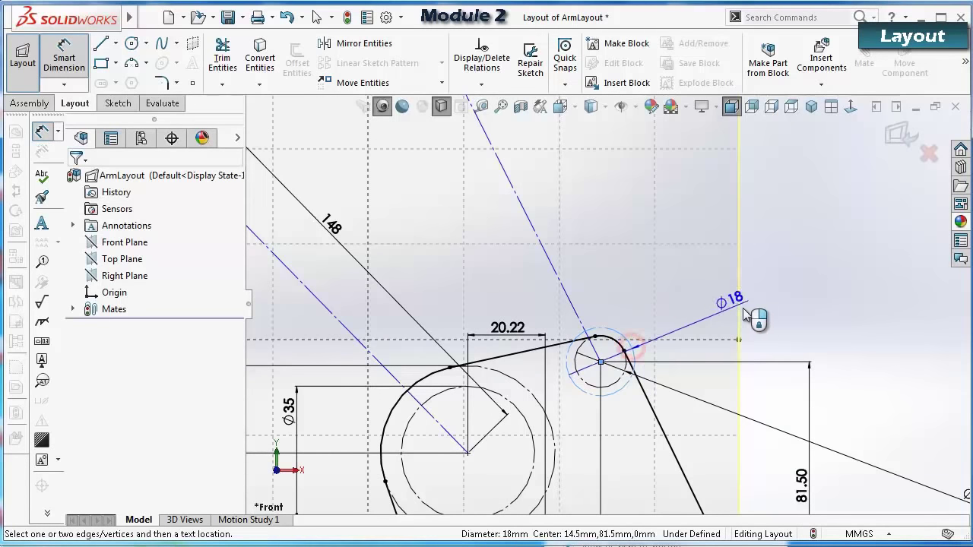
click(772, 318)
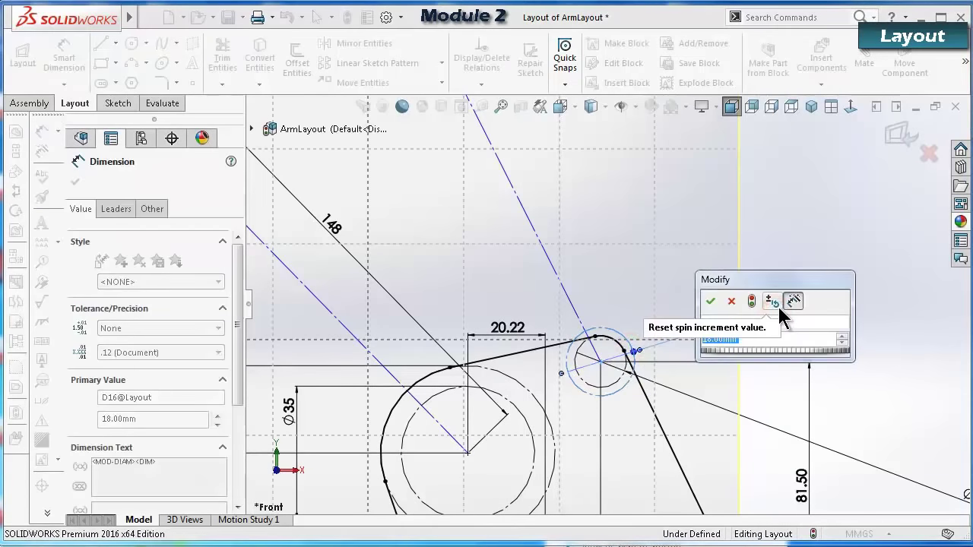
text(18)
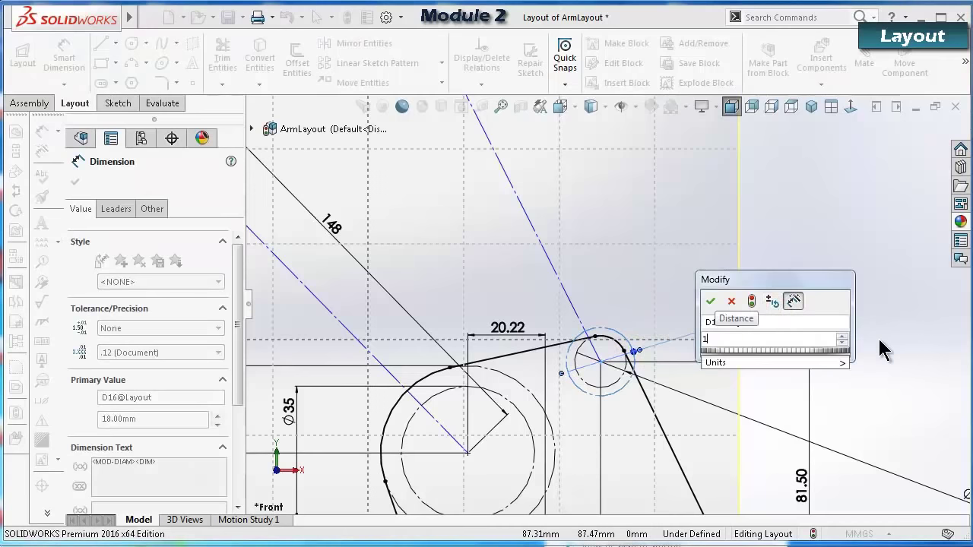
key(Return)
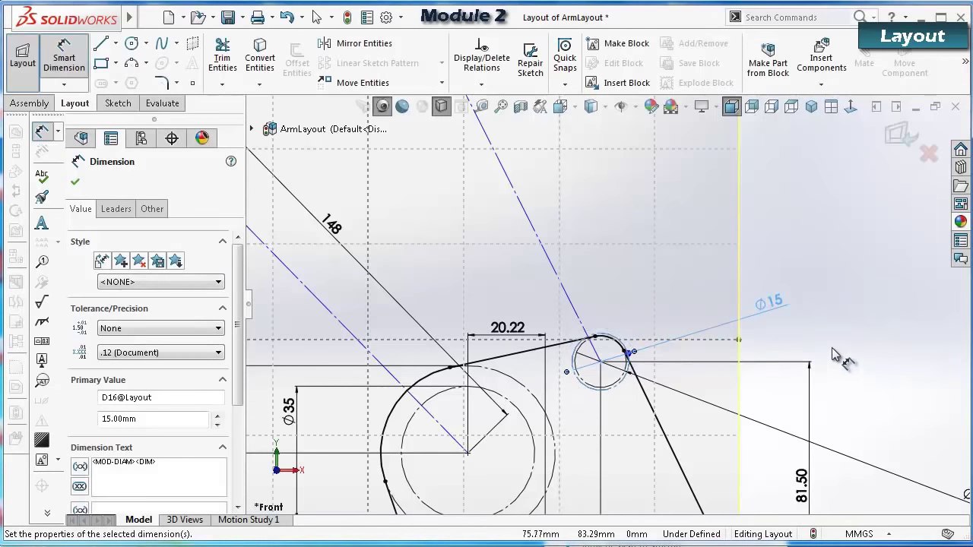
scroll(779, 318, up, 3)
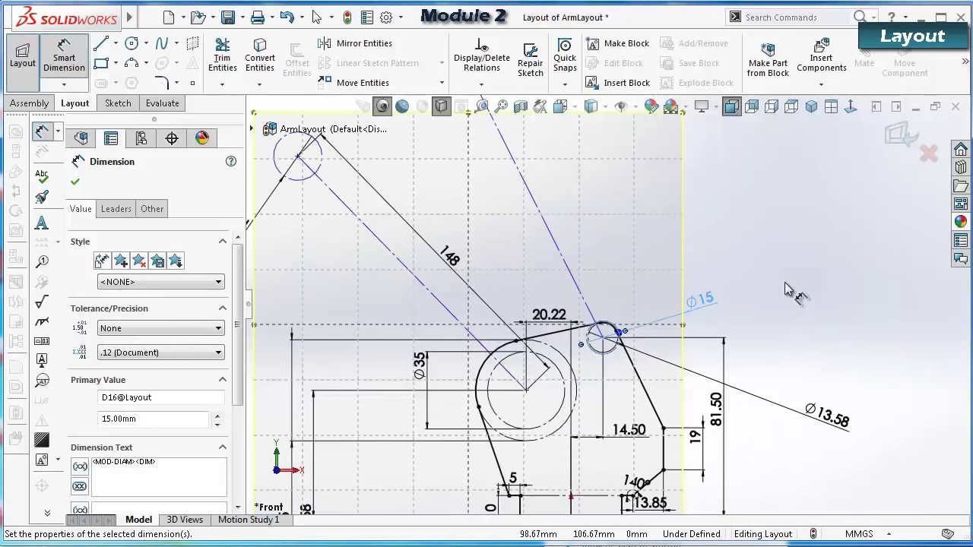
key(Escape)
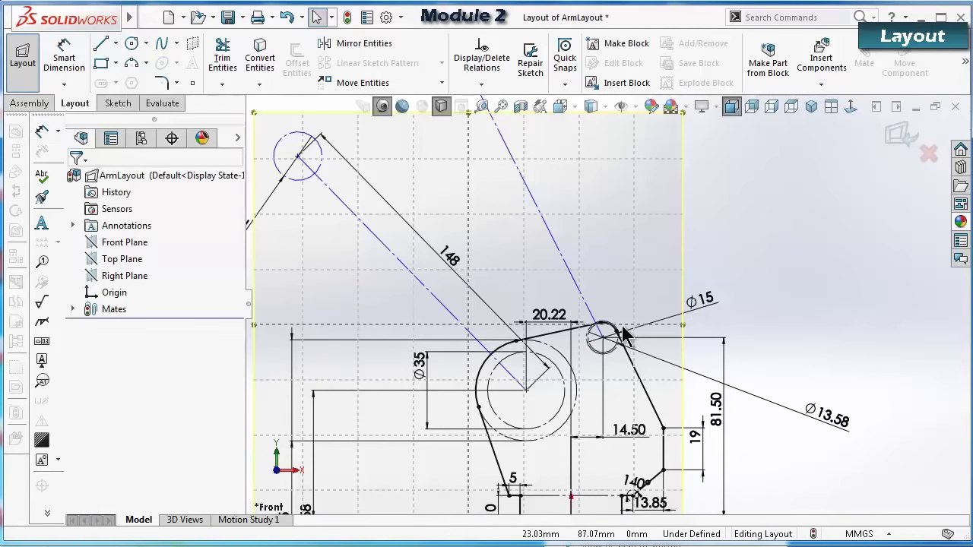
scroll(624, 342, down, 2)
click(607, 356)
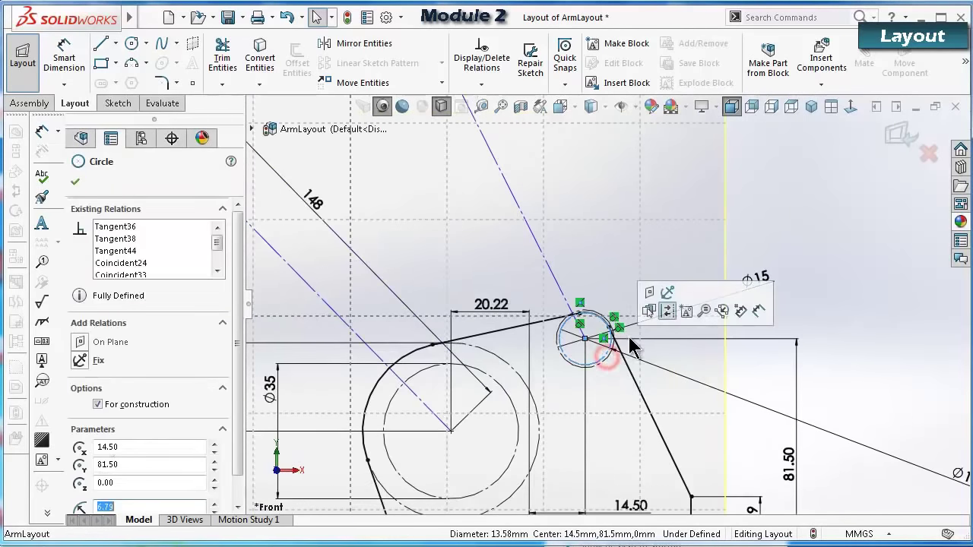
scroll(623, 348, down, 1)
click(869, 295)
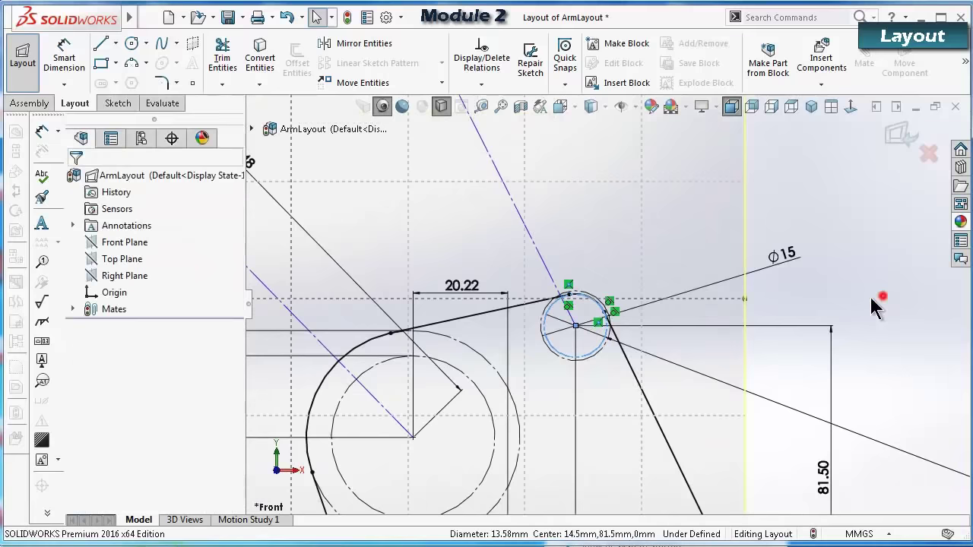
Make the circle at the second arm's upper end equal in radius to the 15 mm construction circle at its lower end.
scroll(604, 350, down, 3)
click(592, 335)
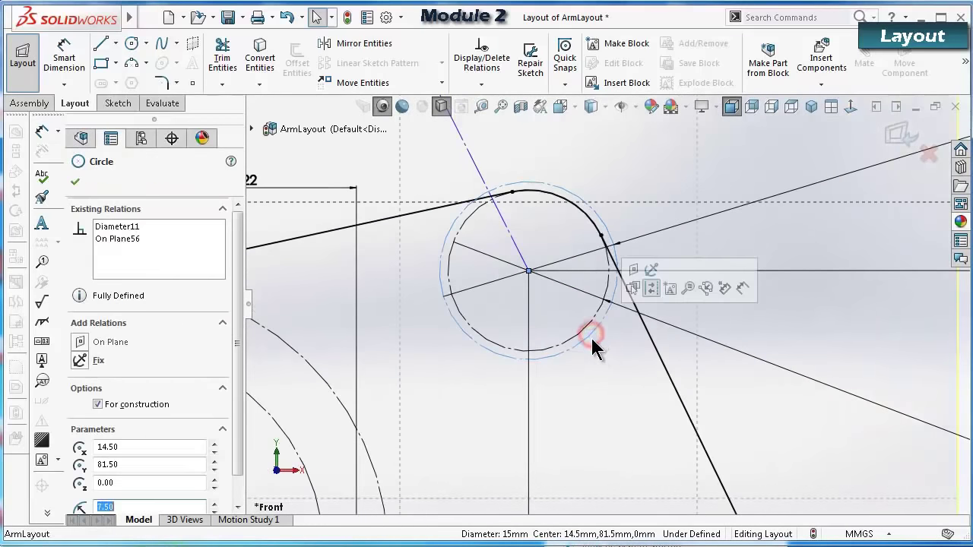
scroll(589, 334, up, 8)
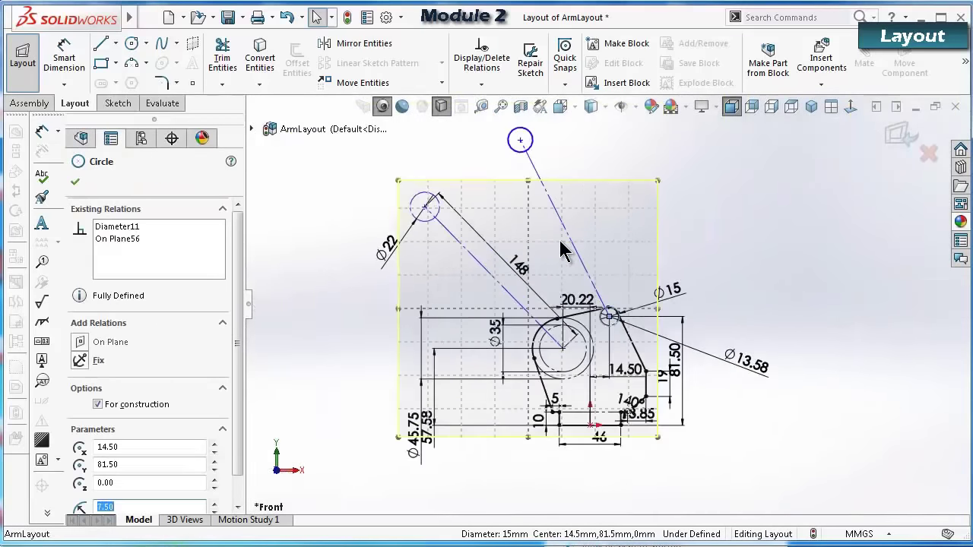
scroll(537, 153, down, 5)
click(584, 220)
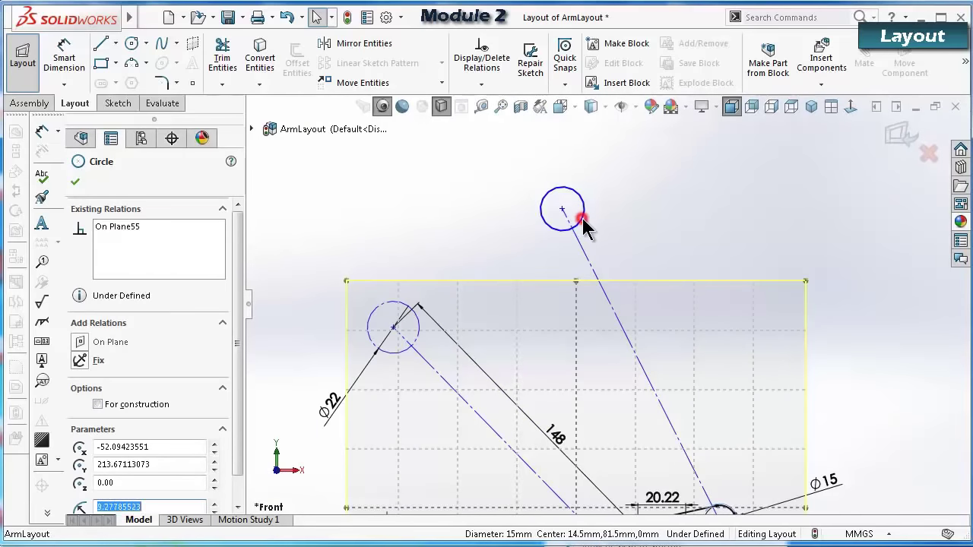
click(696, 154)
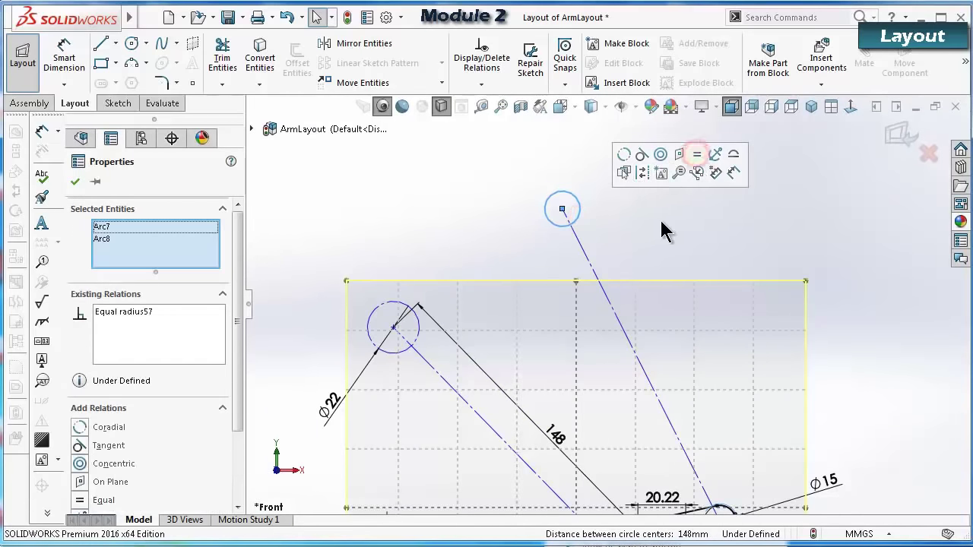
click(661, 221)
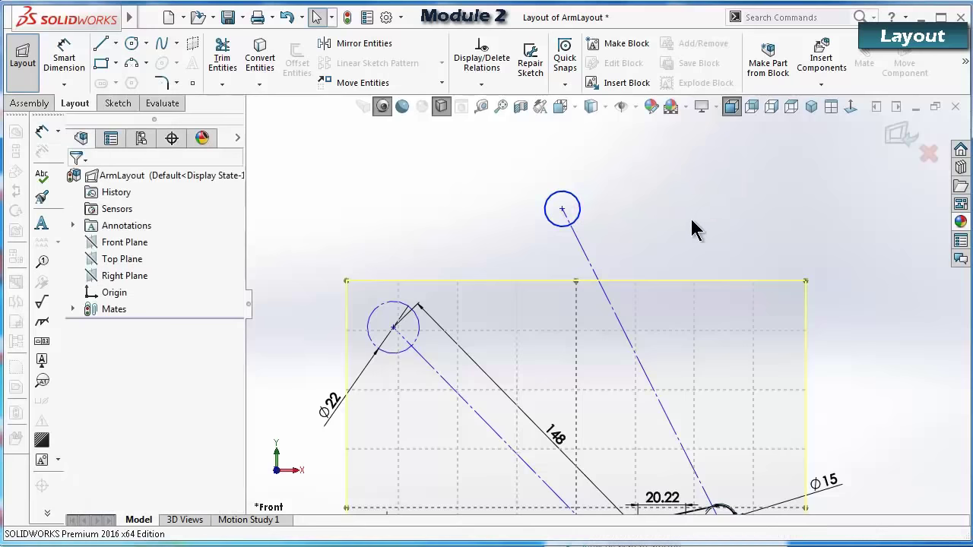
Convert the circle at the second arm's upper end to construction geometry.
click(579, 216)
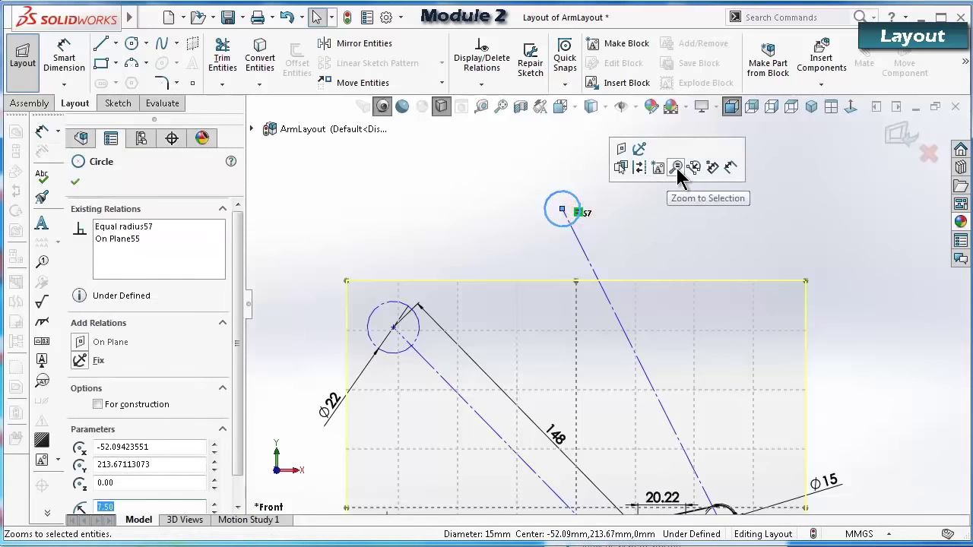
click(635, 167)
click(643, 210)
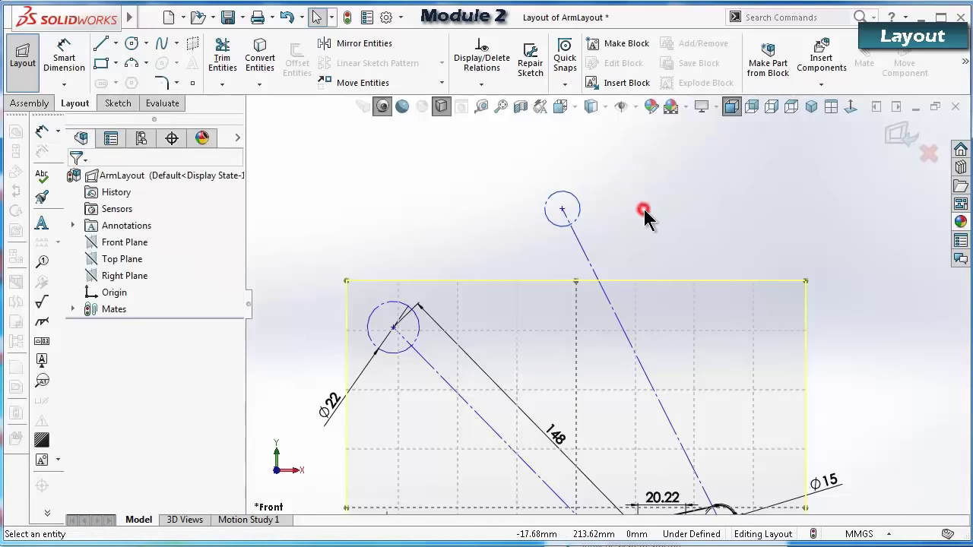
Swing both arms counterclockwise about their lower pivots by moving their free upper end points.
scroll(653, 270, up, 2)
scroll(654, 279, up, 1)
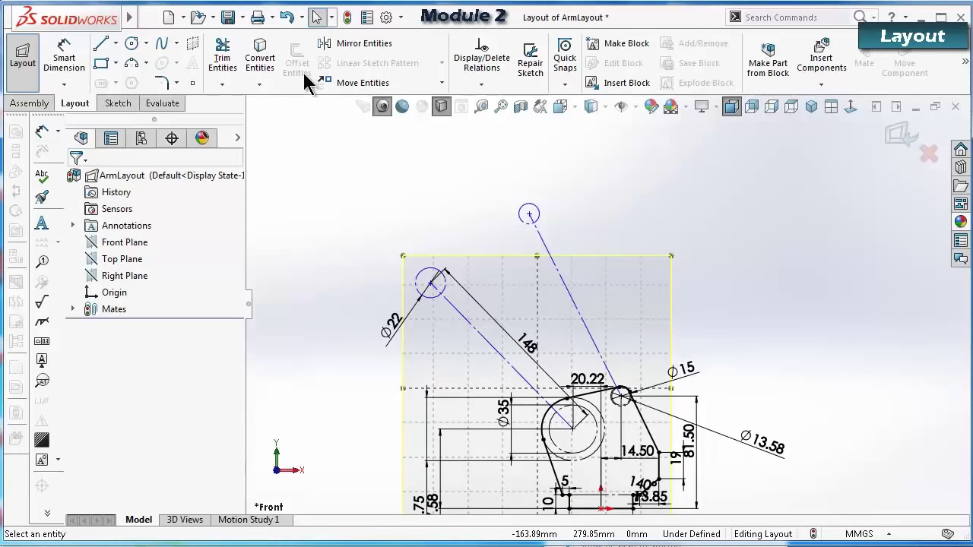
scroll(502, 342, down, 2)
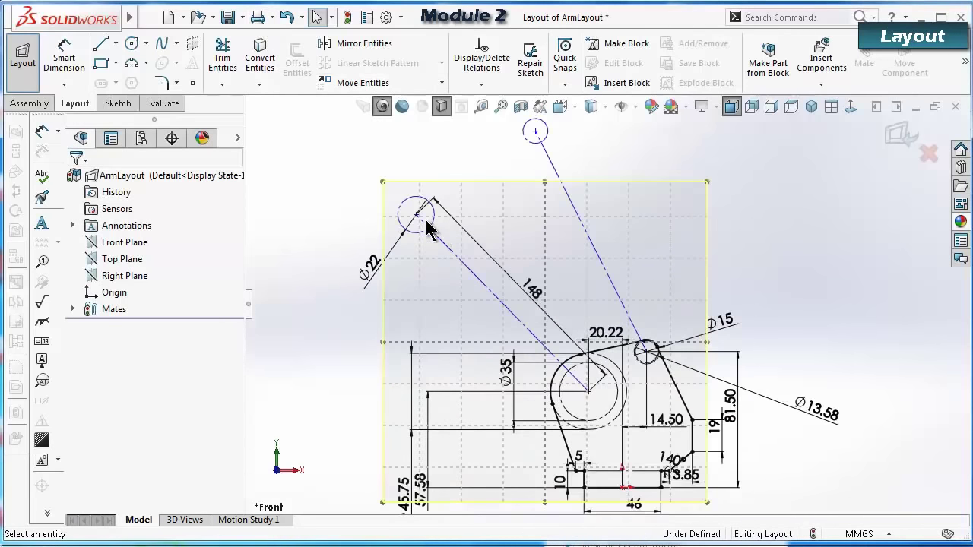
drag(418, 217, 401, 231)
click(466, 156)
drag(534, 133, 472, 175)
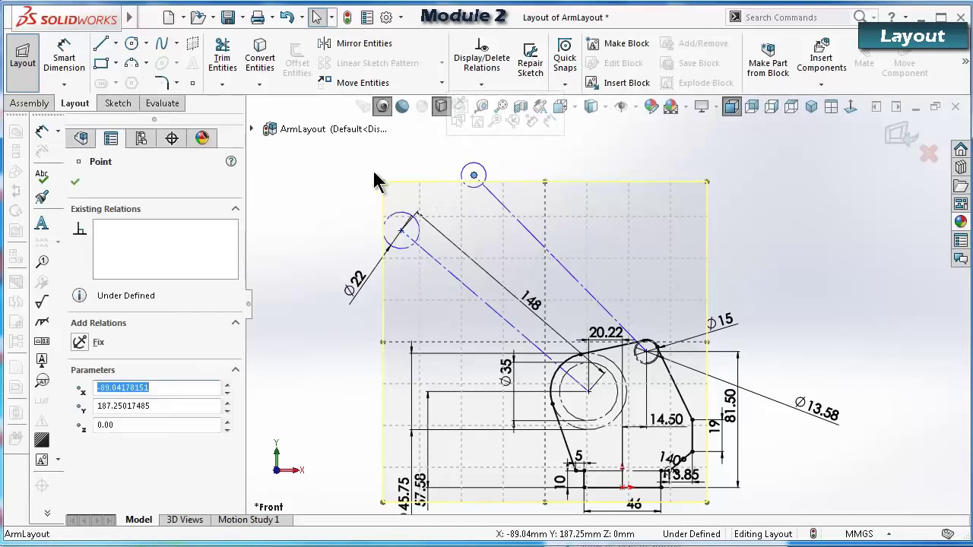
click(345, 204)
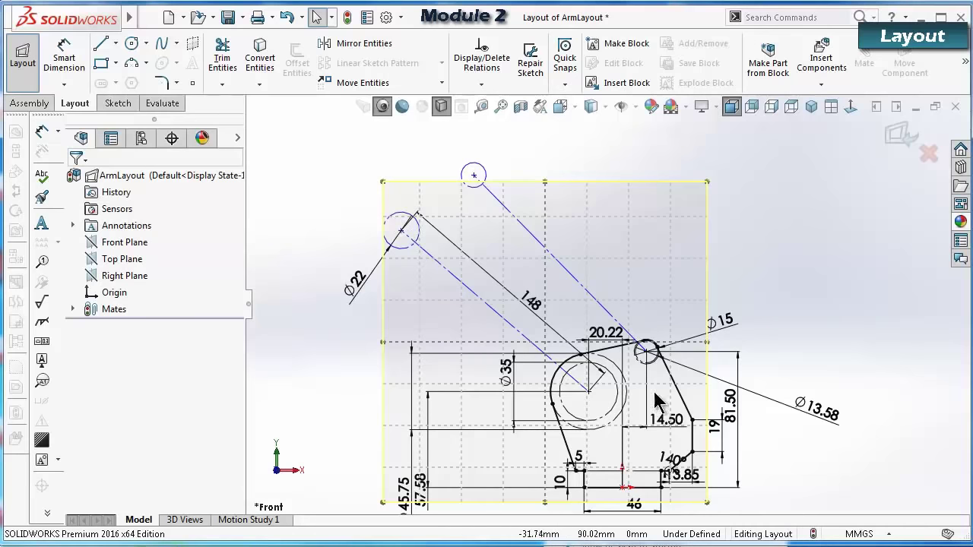
Sketch a centerline triangle through both arms' upper circle centers and a free outer point about 63 mm from the 22 mm circle's center.
scroll(760, 448, down, 2)
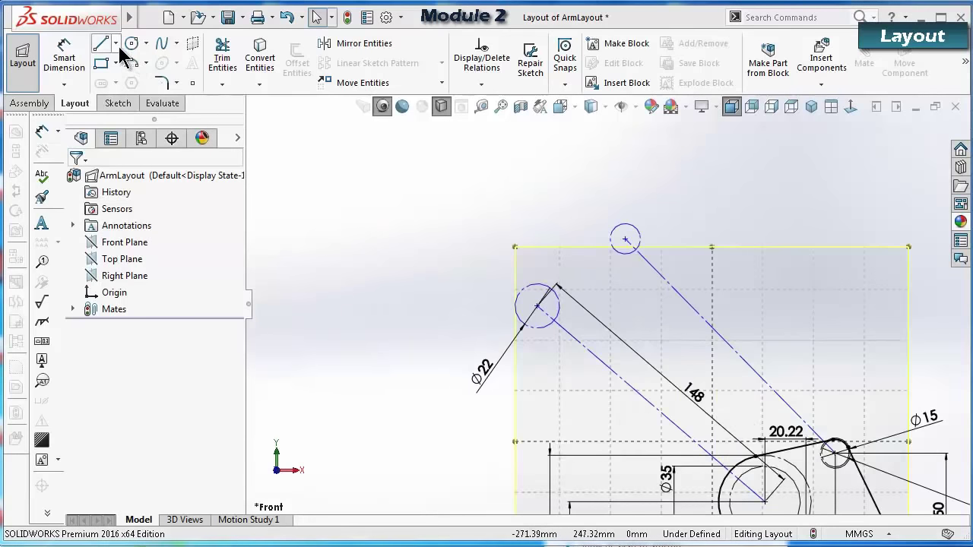
click(116, 43)
click(137, 80)
scroll(454, 277, down, 2)
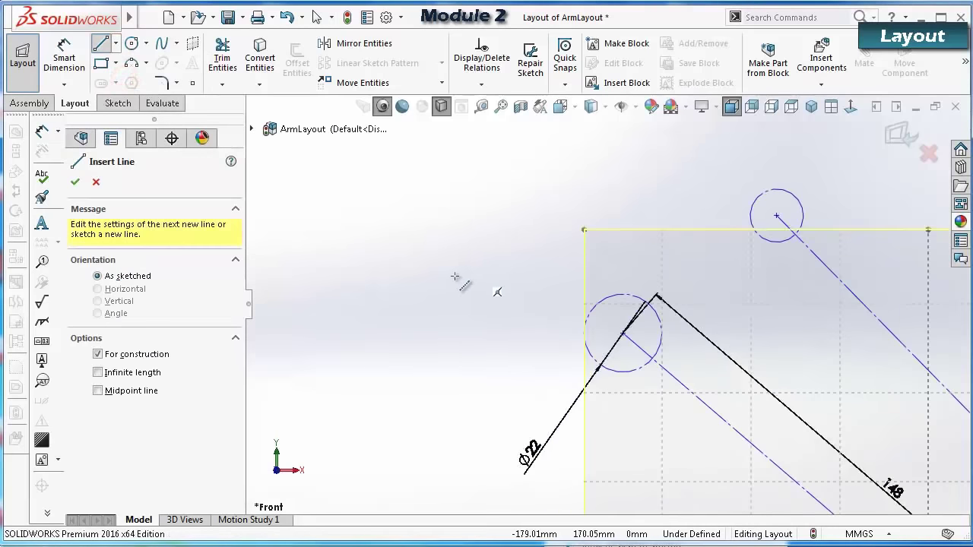
click(402, 311)
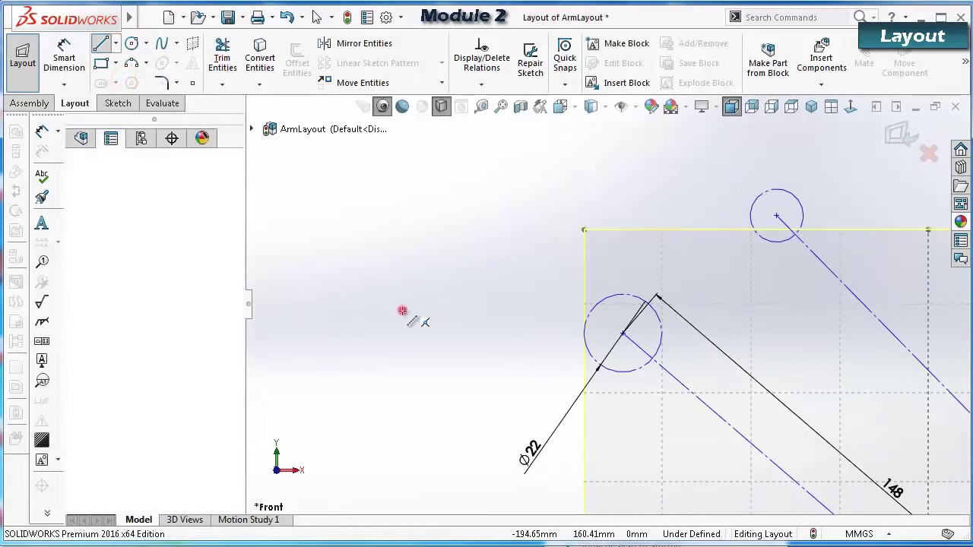
click(623, 334)
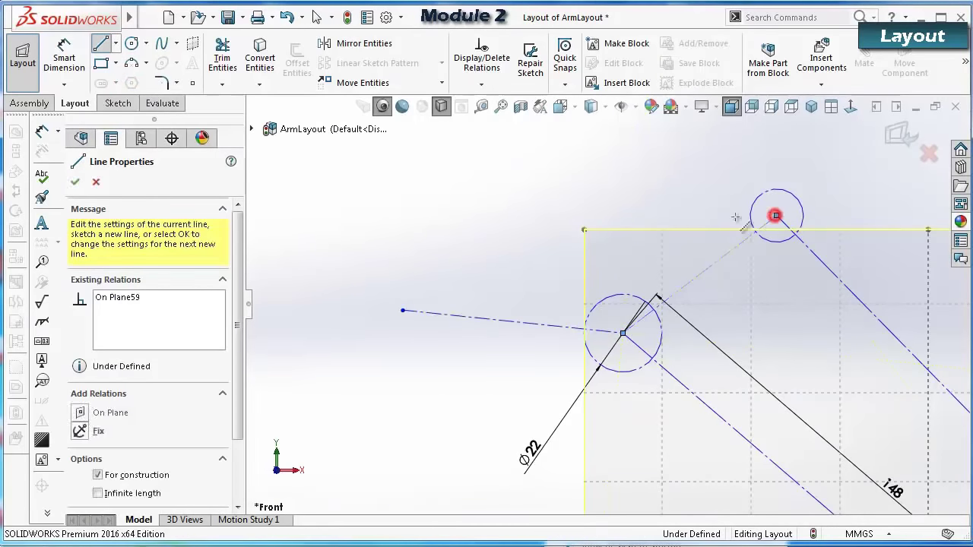
click(777, 216)
click(402, 311)
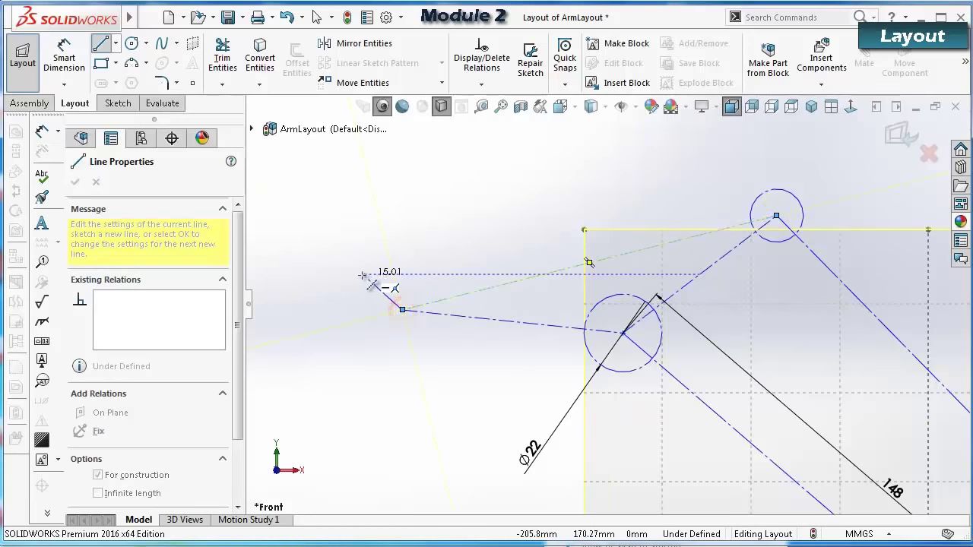
Dimension the horizontal distance from the triangle's free corner to the 22 mm circle's center as 42 mm.
right_drag(365, 370, 340, 221)
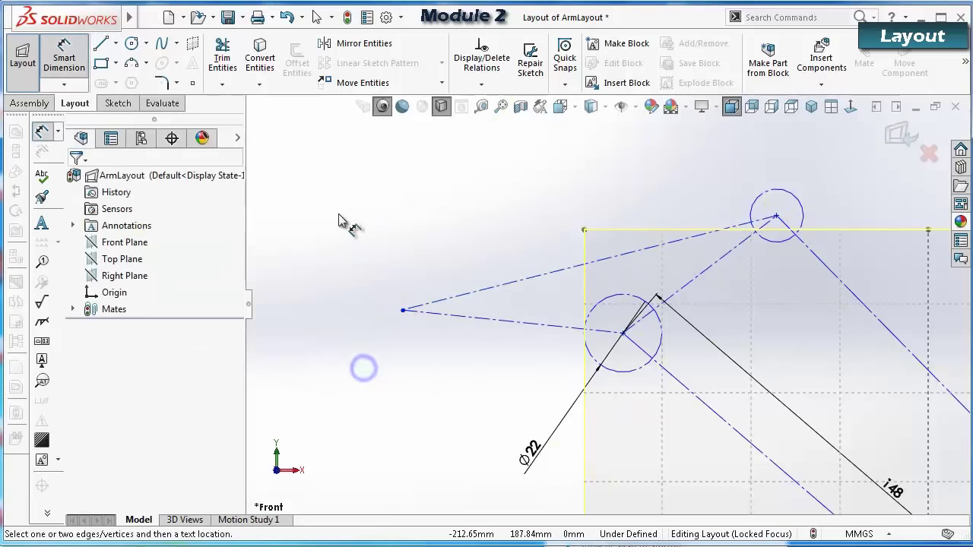
click(498, 327)
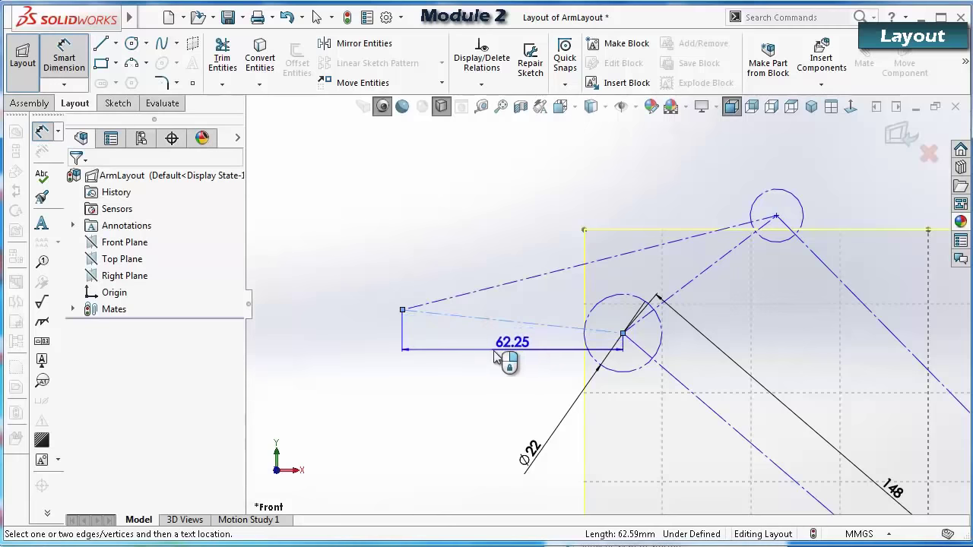
scroll(533, 320, down, 2)
click(546, 312)
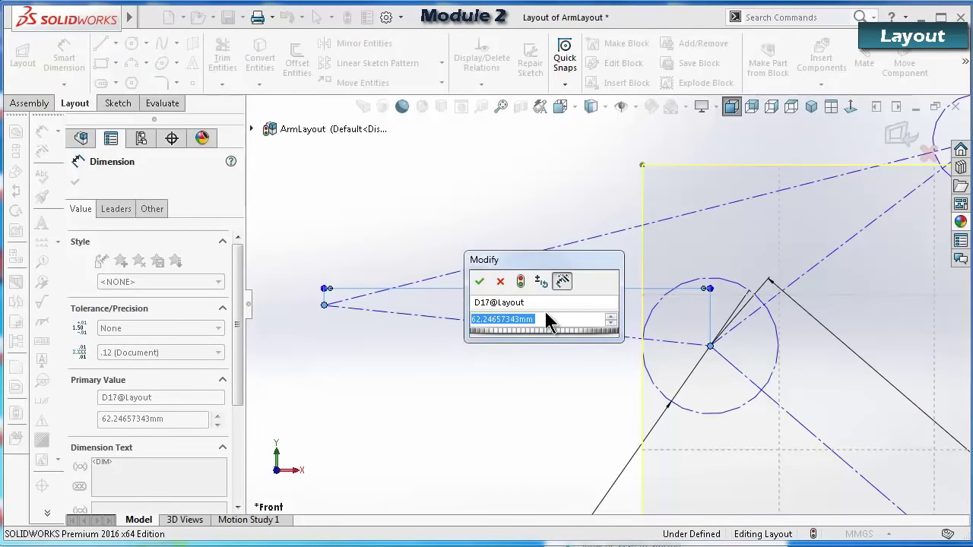
text(42)
key(Return)
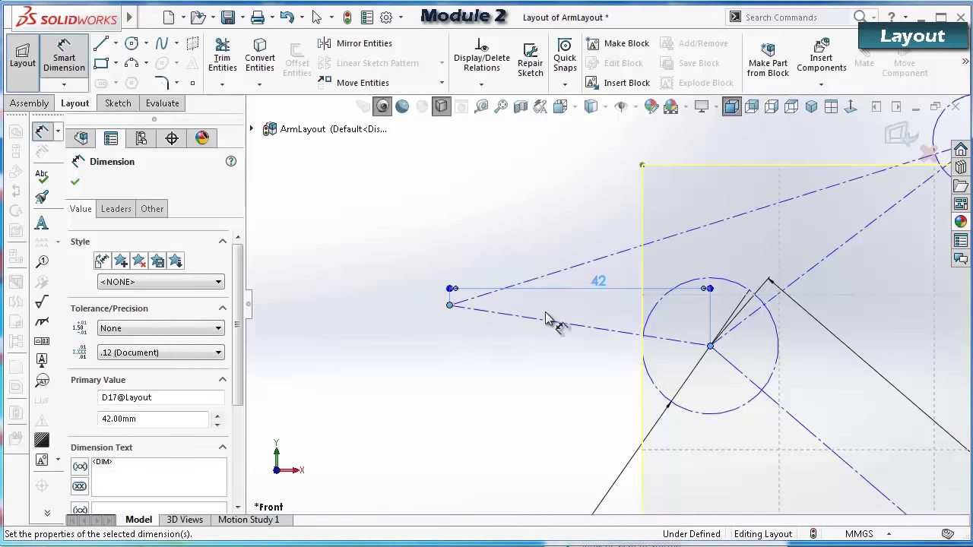
Delete the horizontal 42 mm dimension from the triangle's lower centerline.
scroll(654, 282, down, 3)
key(Escape)
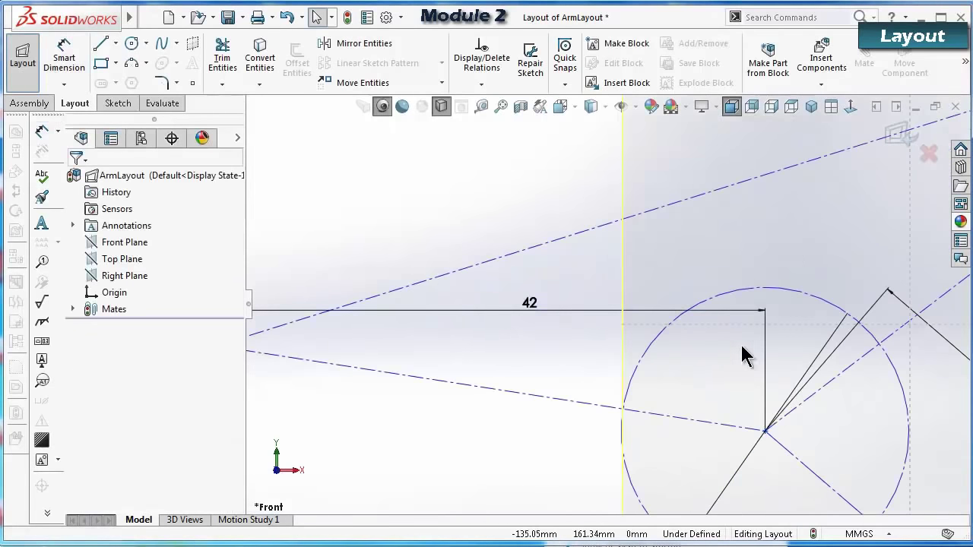
click(765, 362)
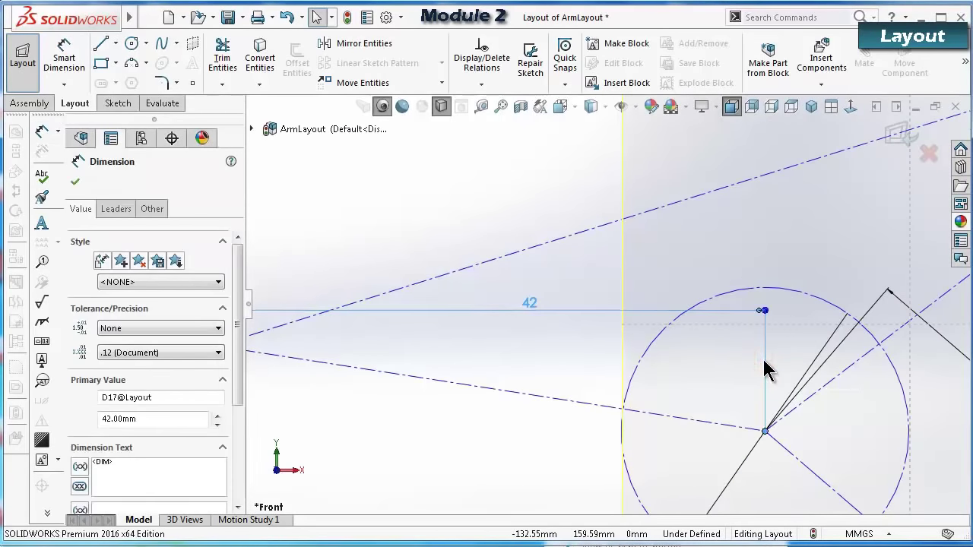
key(Delete)
Make the two triangle centerlines meeting at the 22 mm circle's center equal in length.
scroll(744, 359, up, 1)
click(576, 385)
scroll(746, 331, up, 3)
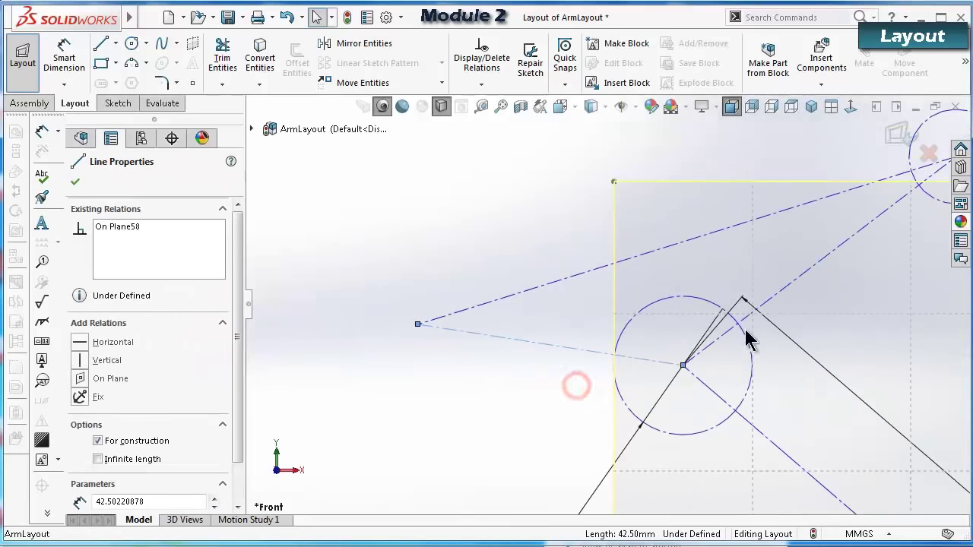
ctrl+click(791, 285)
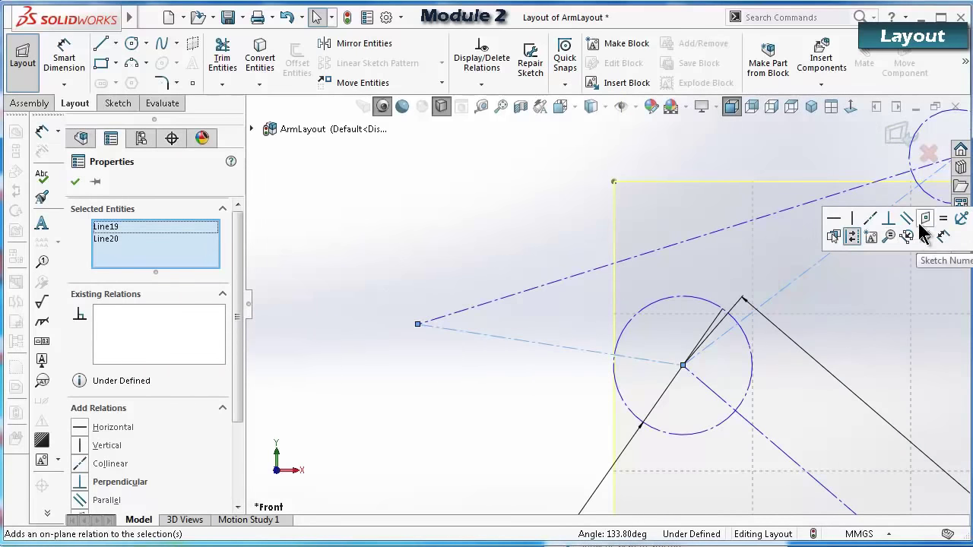
click(942, 220)
click(386, 206)
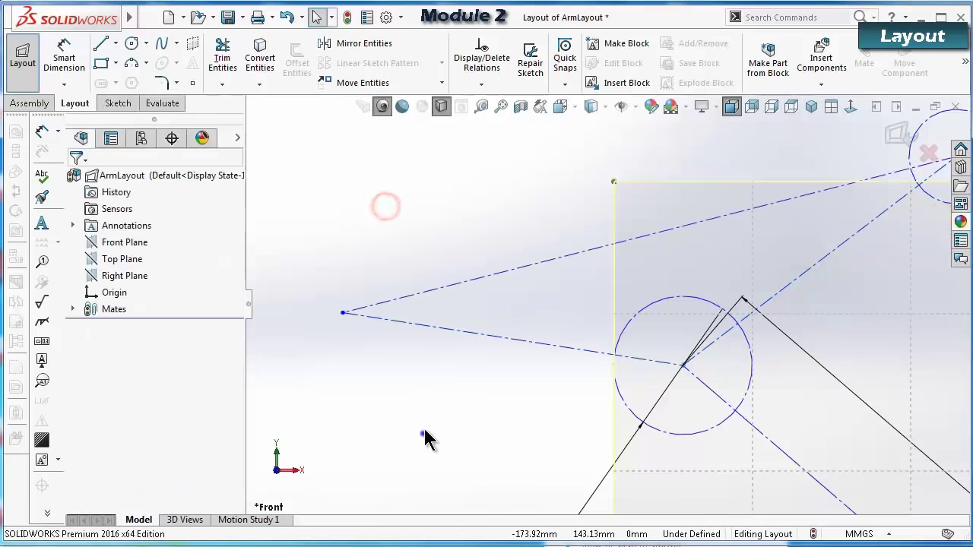
Dimension the true length of the triangle's lower centerline, aligned with the line, as 42 mm.
right_drag(425, 440, 413, 330)
click(487, 335)
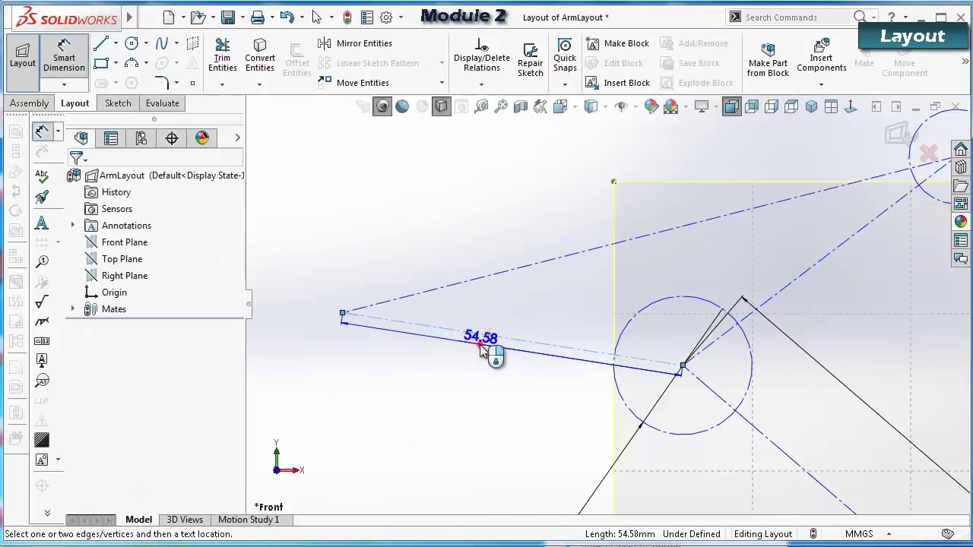
click(480, 343)
text(42)
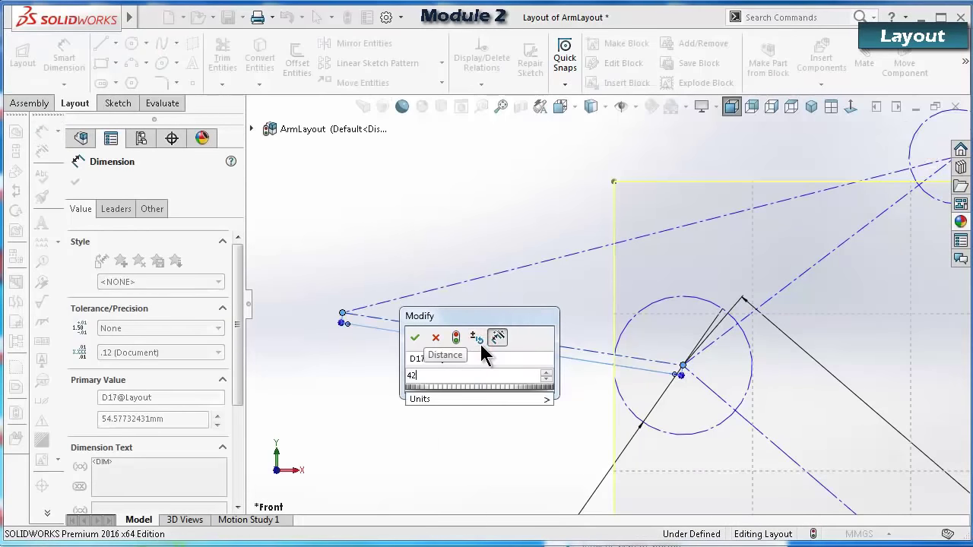
key(Return)
Dimension the angle between the two equal centerlines at the 22 mm circle's center as 110 degrees.
scroll(669, 373, down, 4)
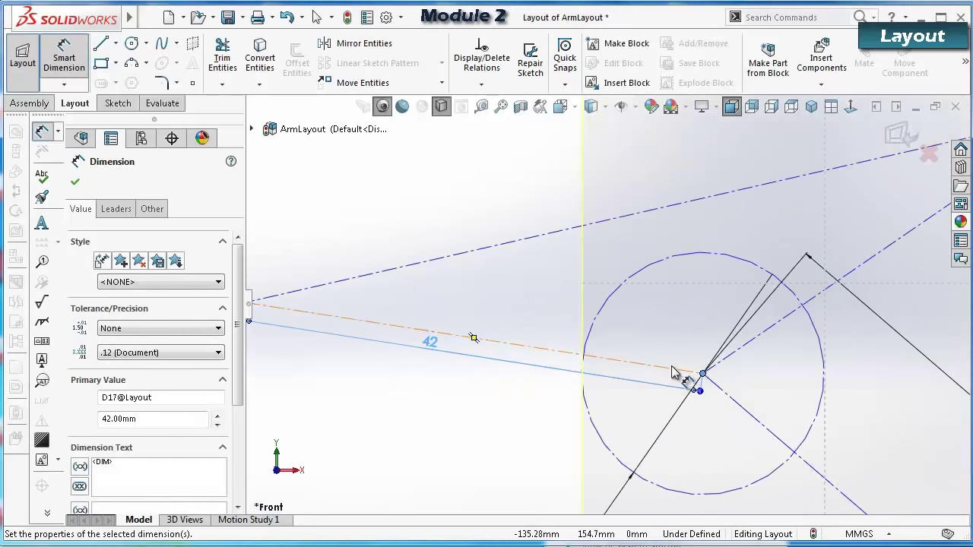
click(670, 369)
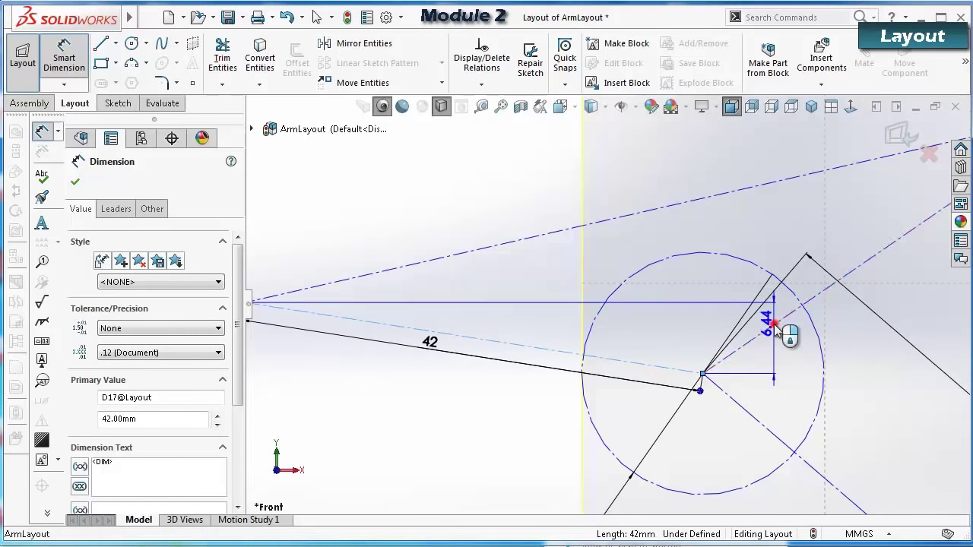
click(773, 326)
click(703, 312)
text(1)
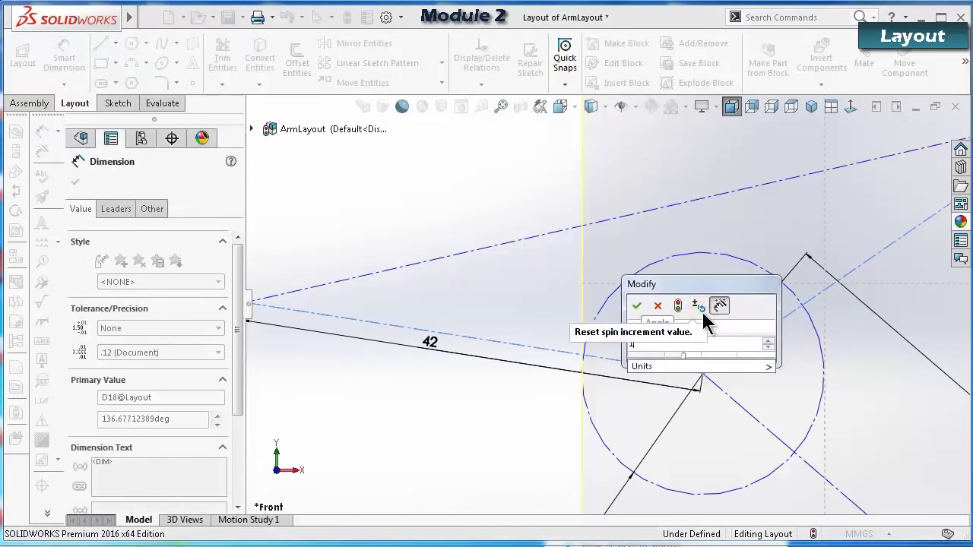
text(10)
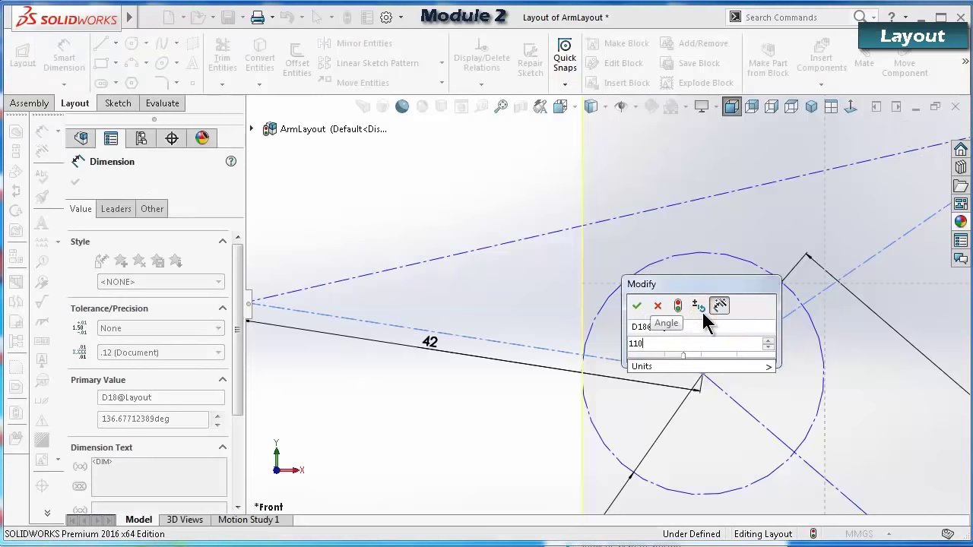
click(637, 306)
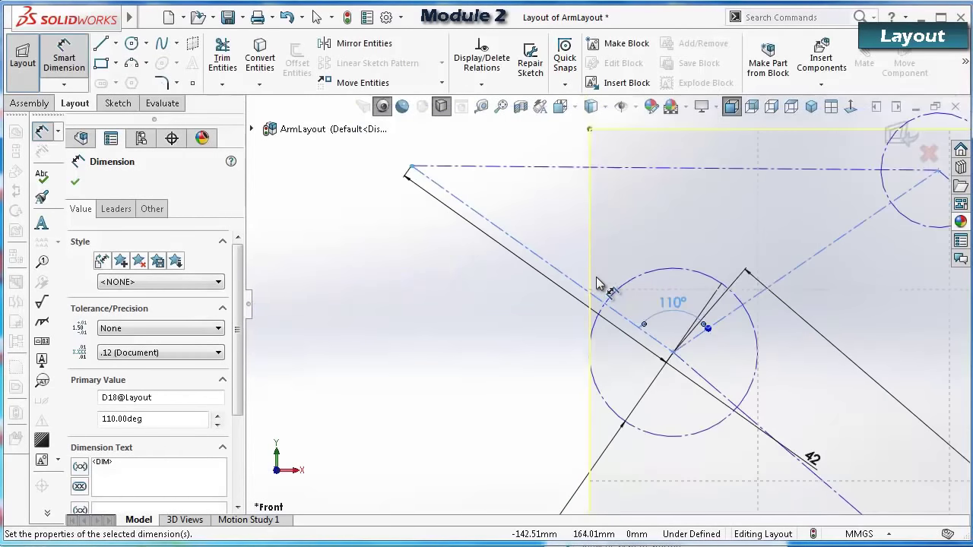
click(483, 342)
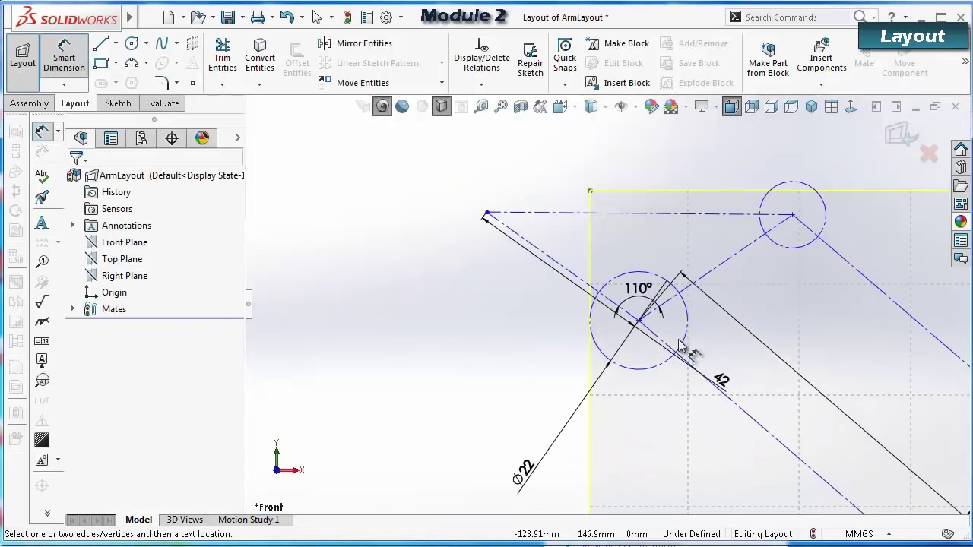
Reposition the 148 mm, 42 mm and 22 mm diameter dimensions clear of the triangle's lines.
scroll(744, 342, up, 2)
drag(868, 456, 717, 494)
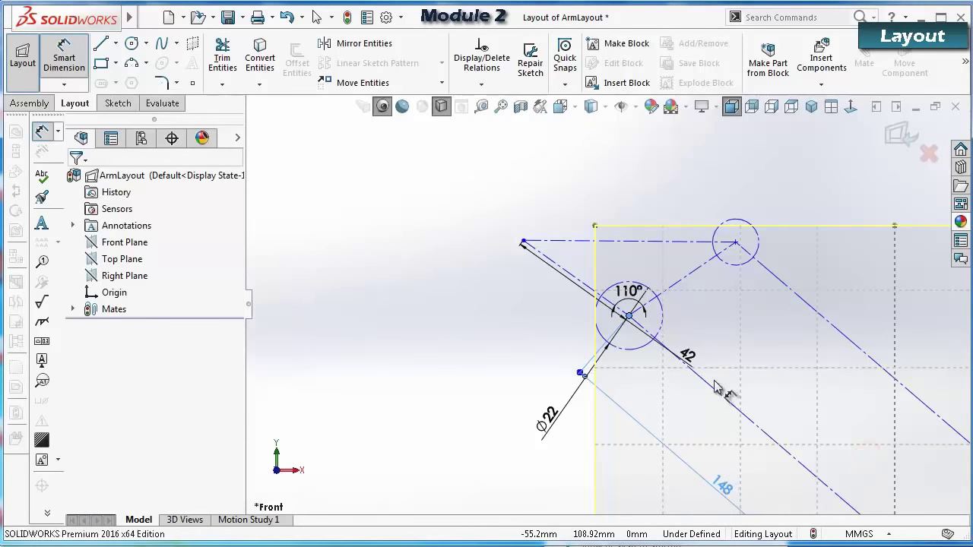
click(715, 388)
mouse_move(684, 355)
mouse_down()
mouse_move(506, 324)
mouse_move(424, 448)
mouse_up()
drag(541, 424, 670, 386)
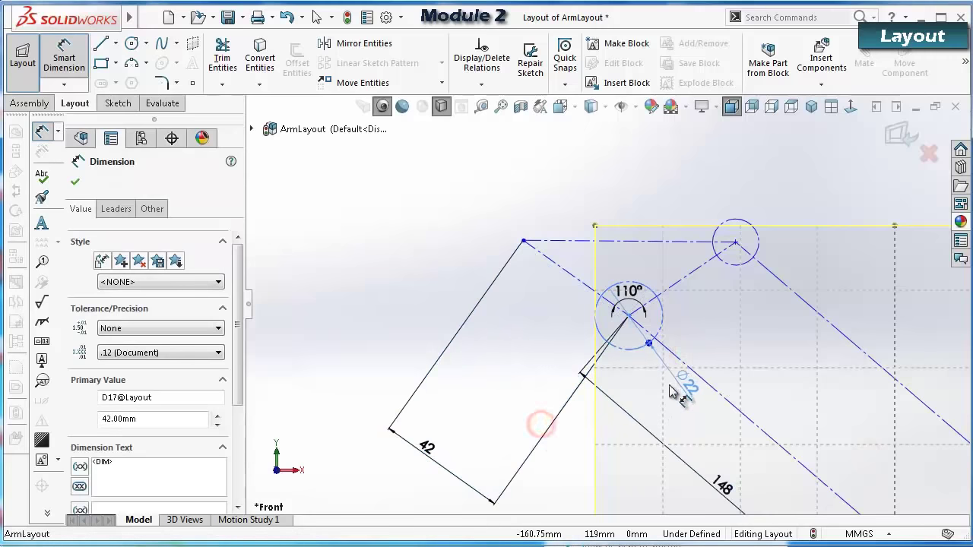
Place the 22 mm diameter dimension below its circle and adjust the position of the 110-degree angle dimension.
click(664, 391)
click(507, 346)
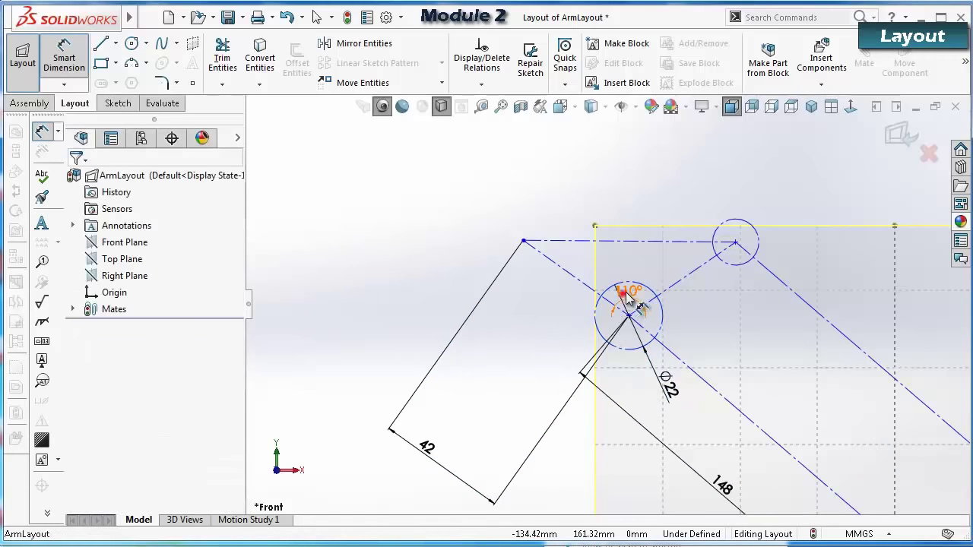
click(628, 301)
click(493, 322)
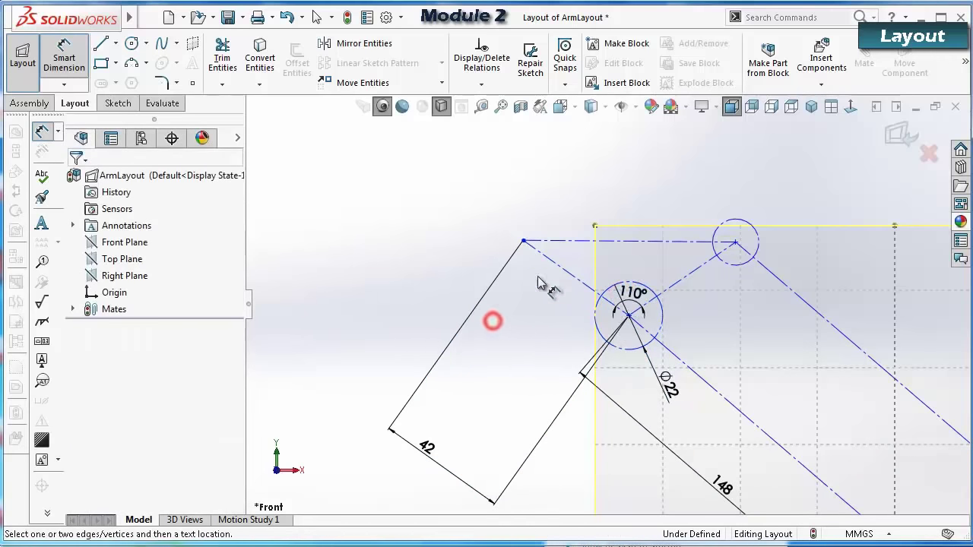
click(566, 241)
click(565, 236)
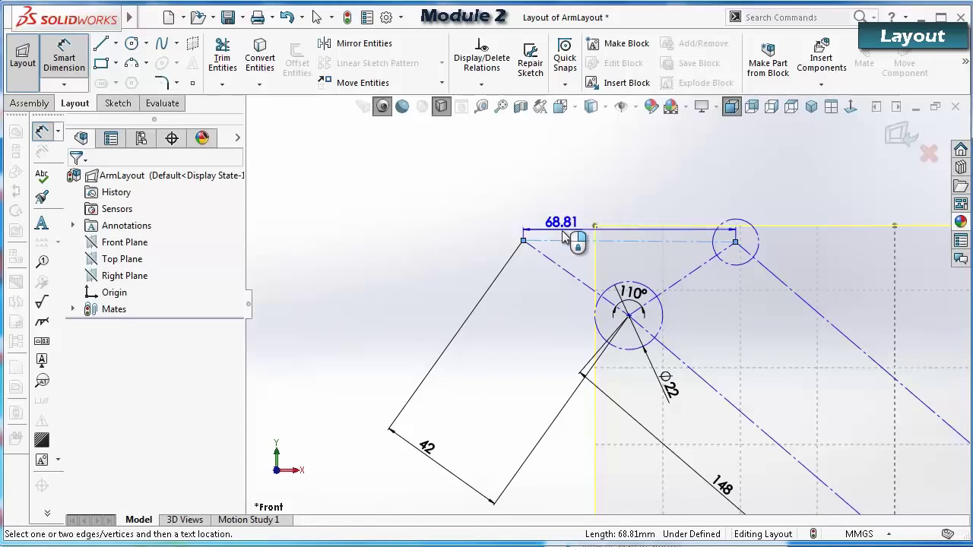
key(Escape)
scroll(672, 323, up, 1)
scroll(672, 323, down, 1)
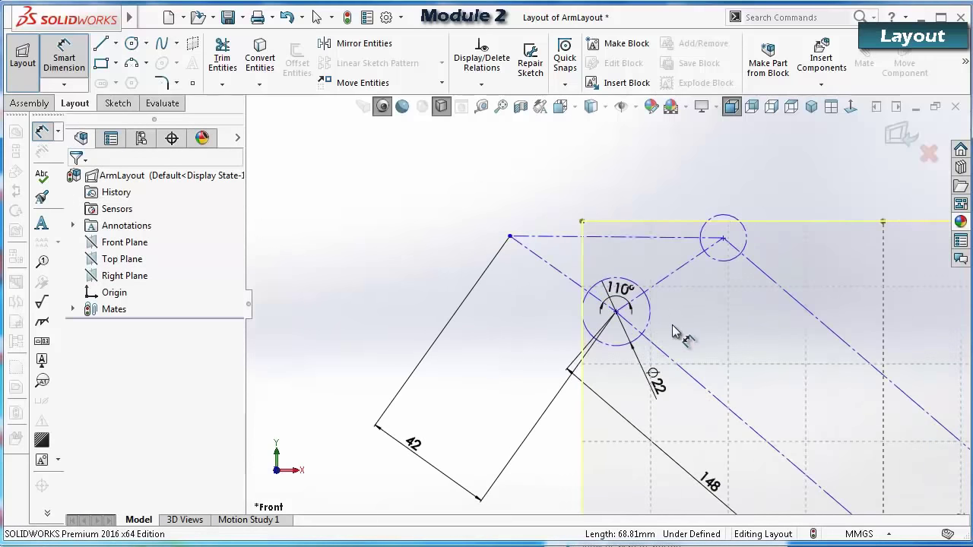
scroll(674, 332, up, 2)
key(Escape)
scroll(727, 324, up, 3)
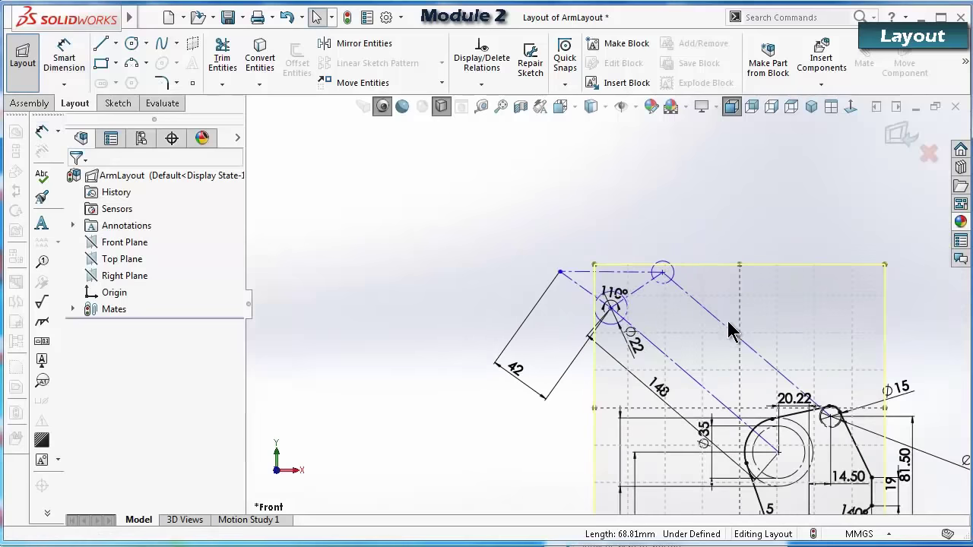
Swing the arm linkage upward by moving the 22 mm circle's center.
scroll(727, 323, down, 3)
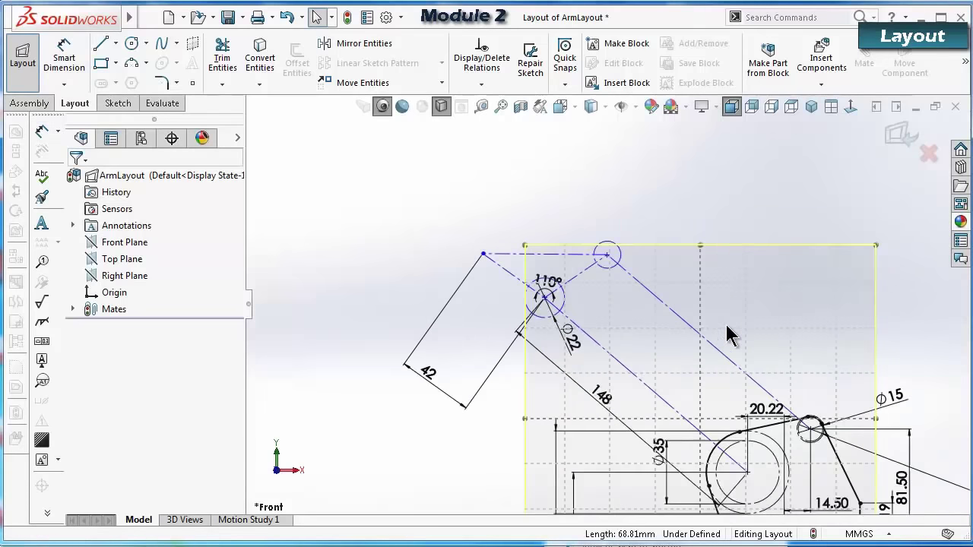
click(553, 266)
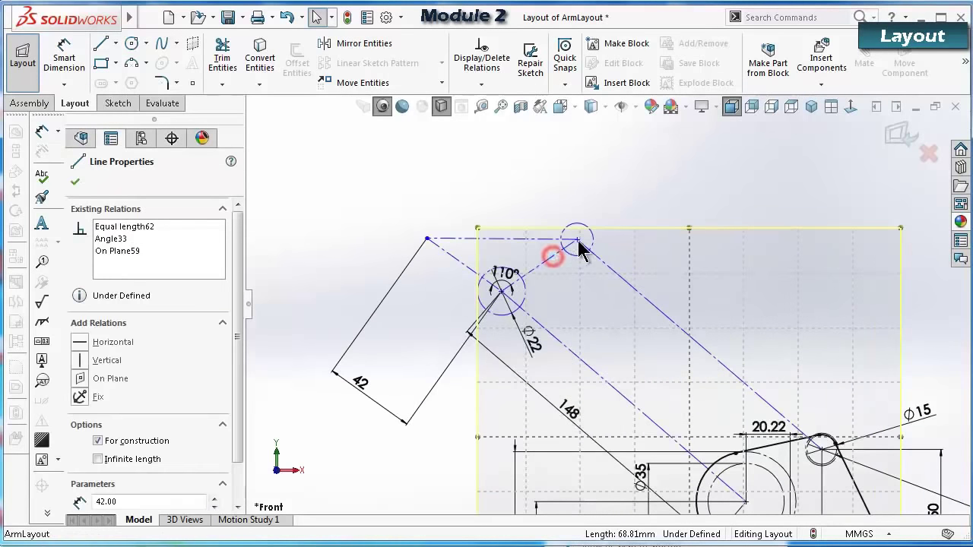
click(418, 300)
mouse_move(501, 291)
mouse_down()
mouse_move(505, 278)
mouse_move(575, 255)
mouse_move(630, 199)
mouse_move(645, 203)
mouse_move(407, 265)
mouse_move(332, 358)
mouse_move(471, 211)
mouse_move(603, 124)
mouse_move(464, 200)
mouse_move(280, 423)
mouse_move(476, 172)
mouse_move(473, 196)
mouse_up()
click(367, 192)
Try to add a Horizontal relation to the triangle's upper centerline.
click(528, 196)
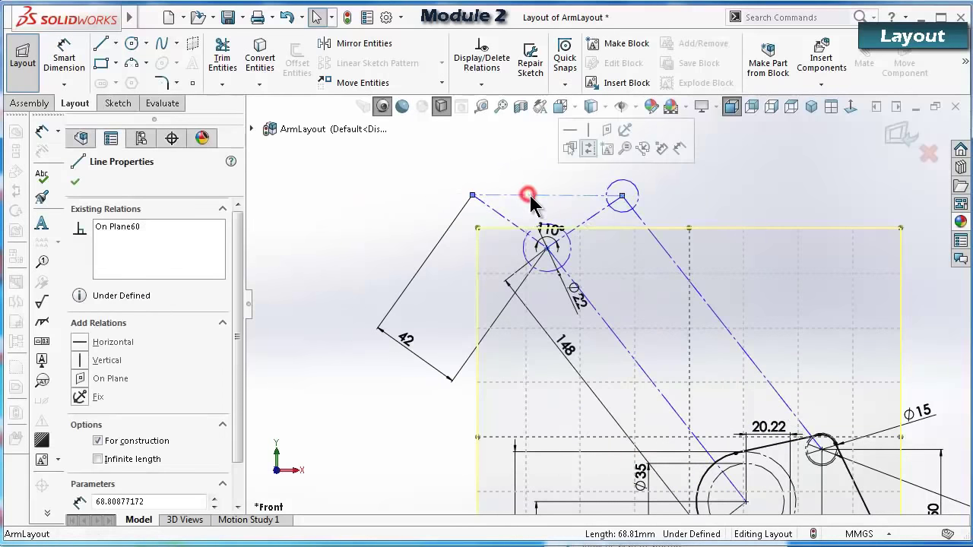
click(570, 130)
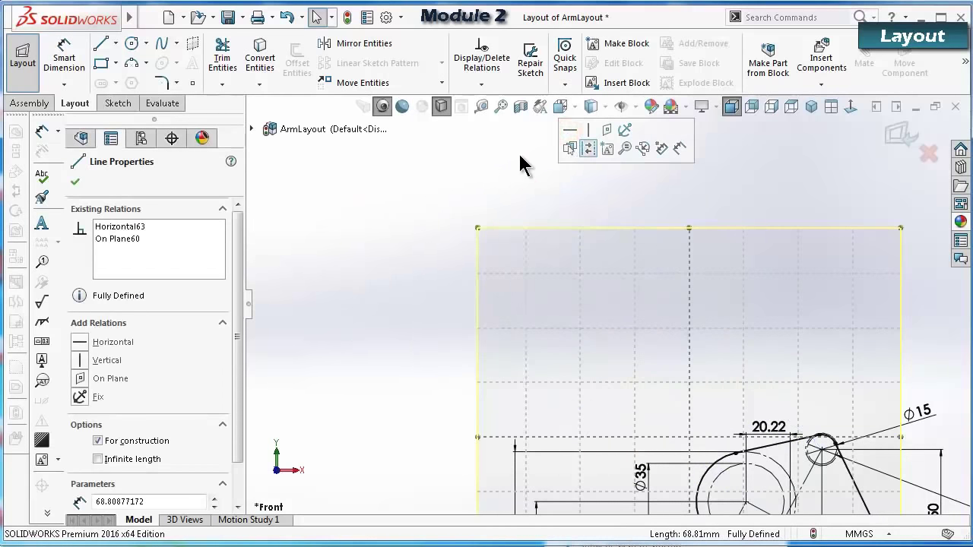
click(520, 157)
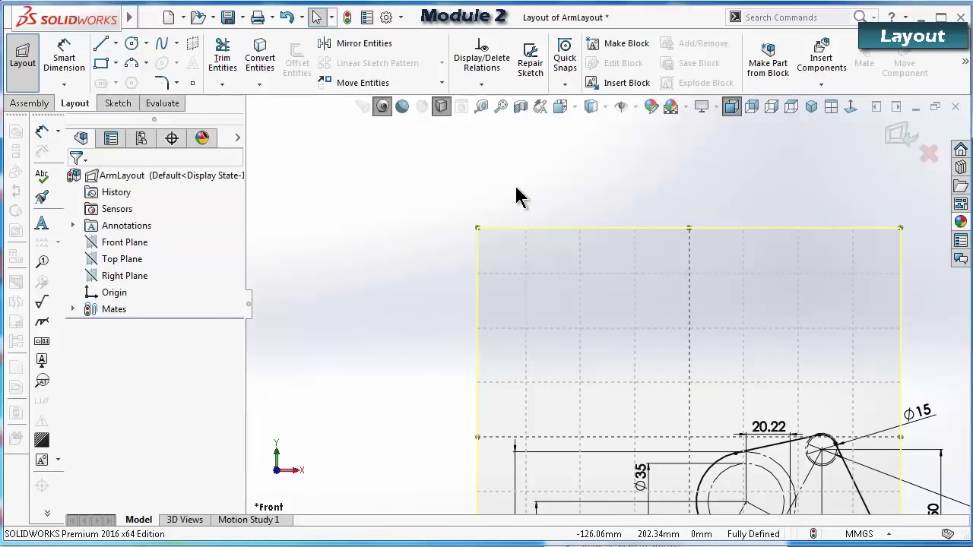
click(516, 196)
click(487, 158)
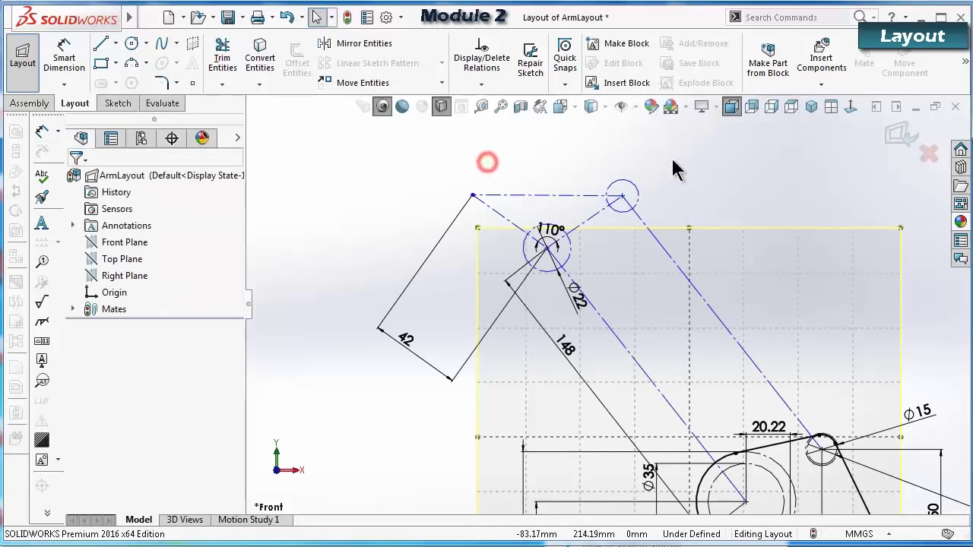
Exit the layout and reopen it for editing.
click(900, 137)
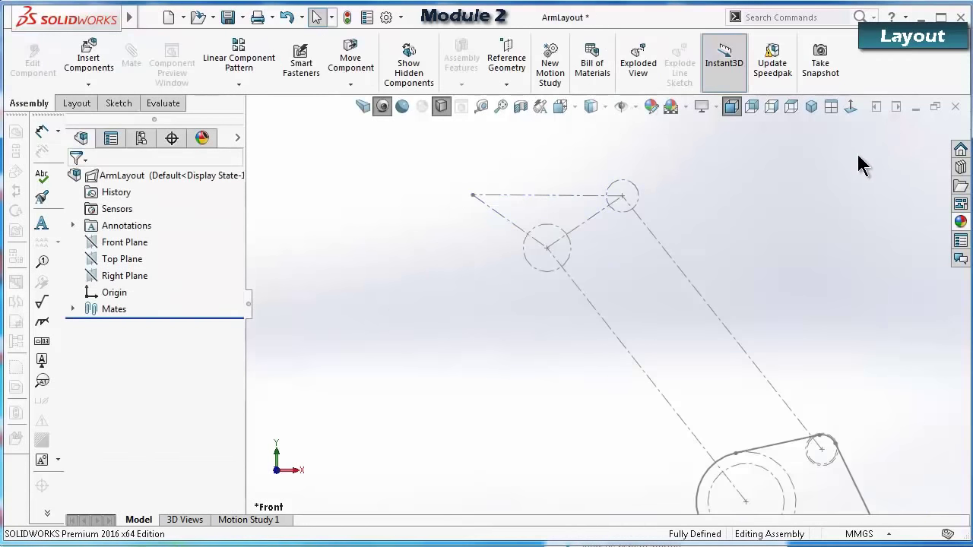
click(575, 195)
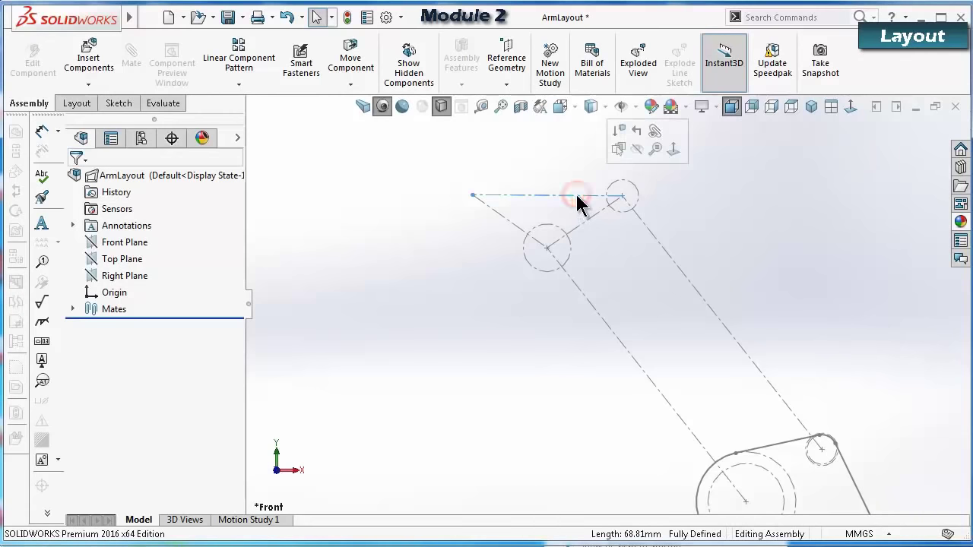
right_click(113, 178)
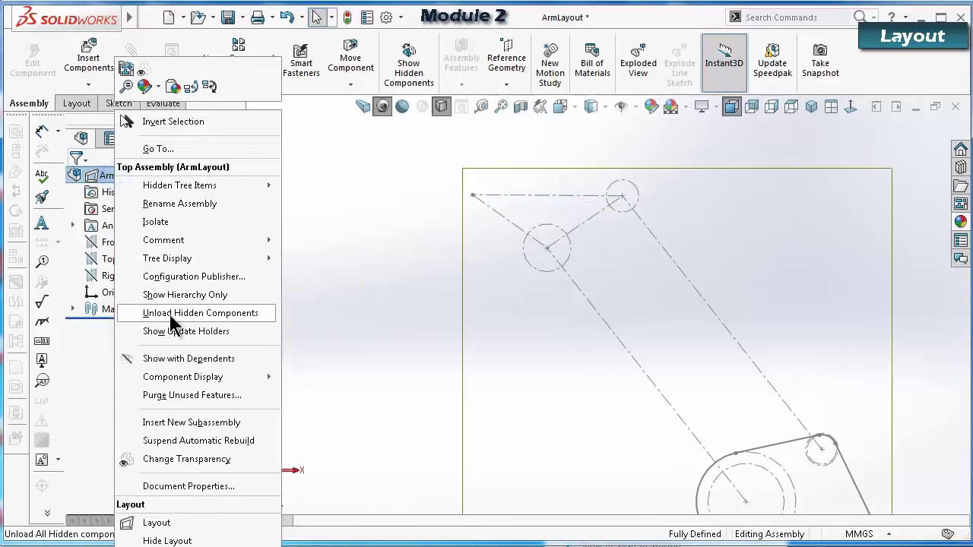
click(182, 525)
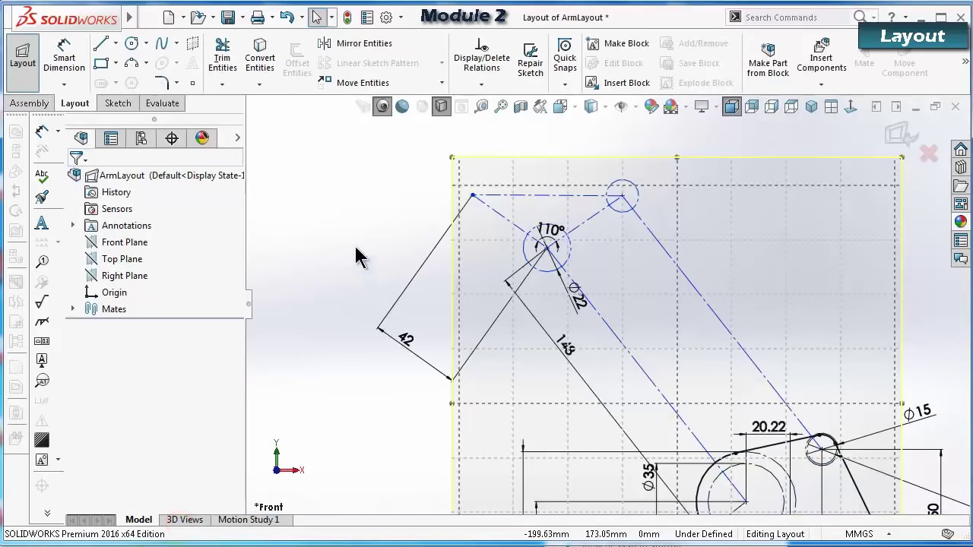
Test the linkage motion by swinging the 22 mm circle's center down and back up to a raised position.
mouse_move(549, 254)
mouse_down()
mouse_move(544, 247)
mouse_move(638, 222)
mouse_move(378, 346)
mouse_move(652, 191)
mouse_move(509, 293)
mouse_move(539, 249)
mouse_move(602, 214)
mouse_move(514, 281)
mouse_move(399, 321)
mouse_move(352, 254)
mouse_up()
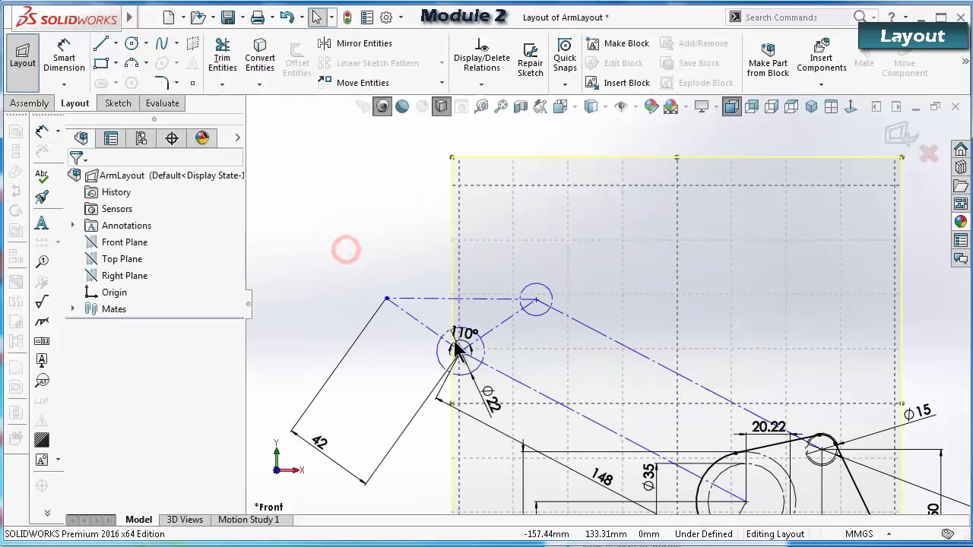
drag(462, 346, 514, 254)
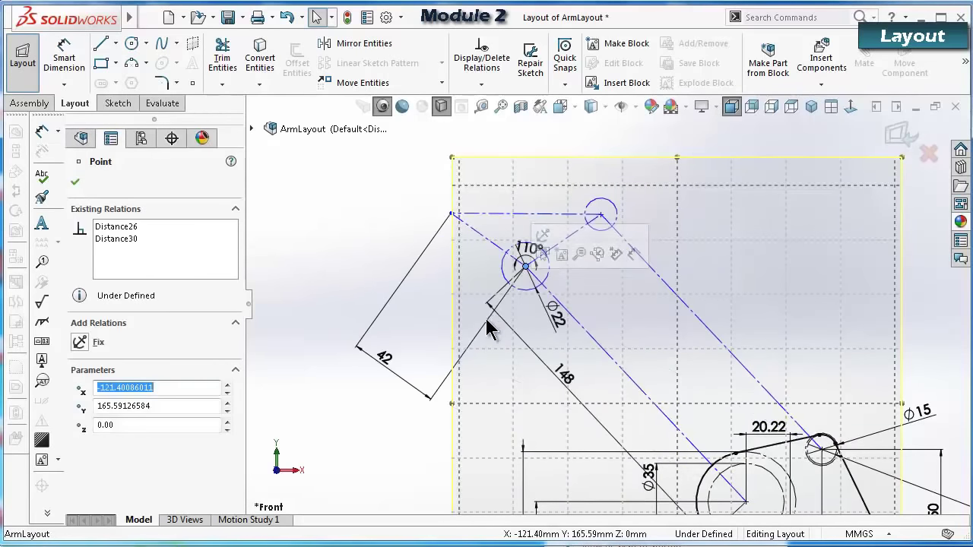
click(387, 376)
Move the 42 mm, 148 mm and 22 mm diameter dimensions close to the geometry they measure.
drag(430, 364, 358, 399)
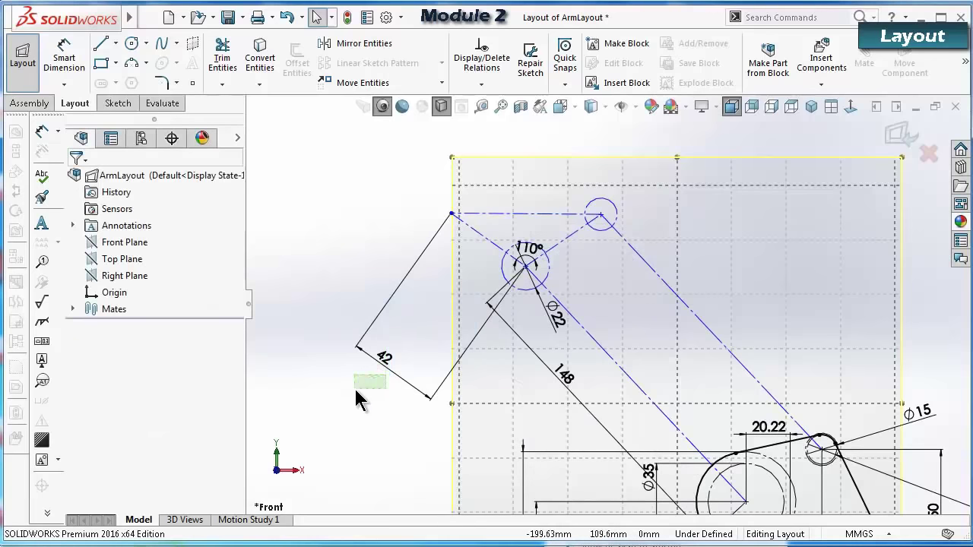
mouse_move(387, 365)
mouse_down()
mouse_move(499, 246)
mouse_move(495, 255)
mouse_up()
click(493, 260)
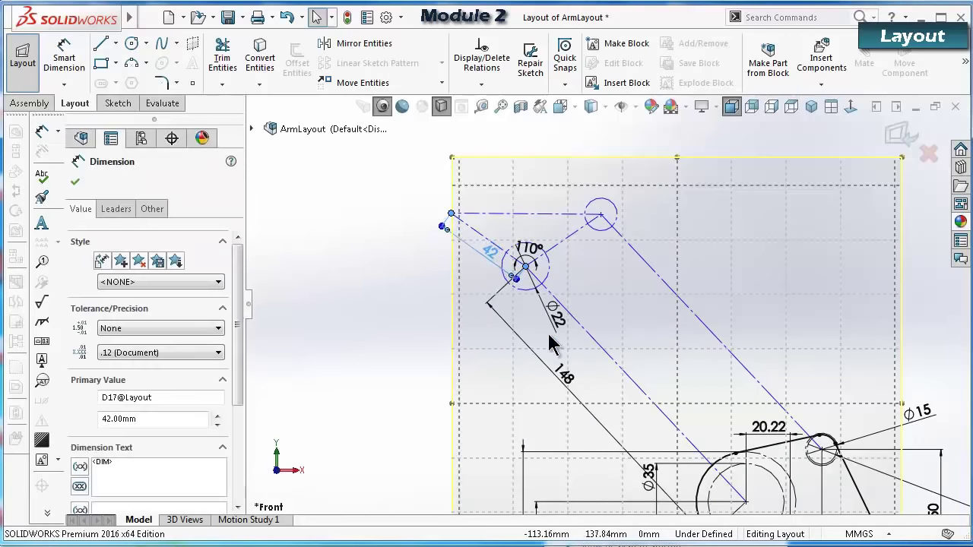
click(566, 384)
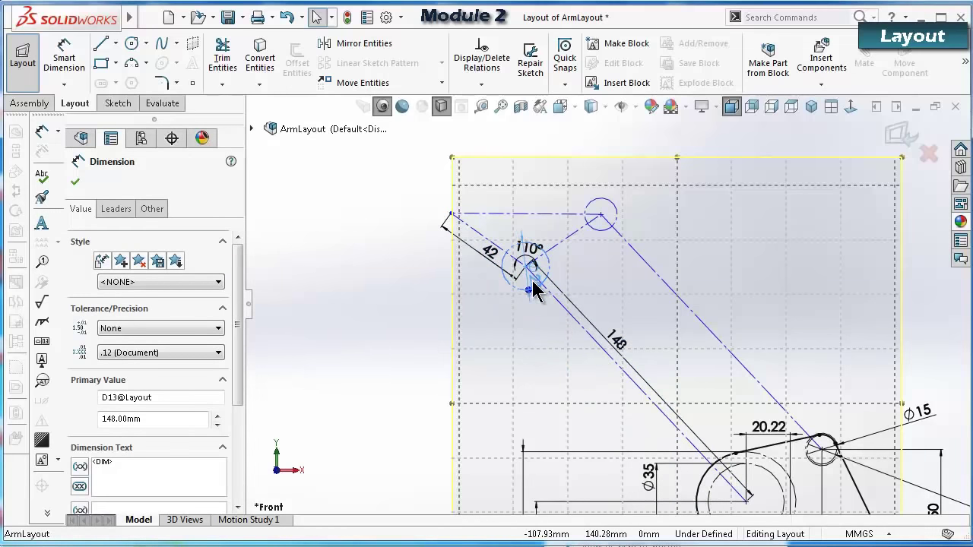
click(433, 339)
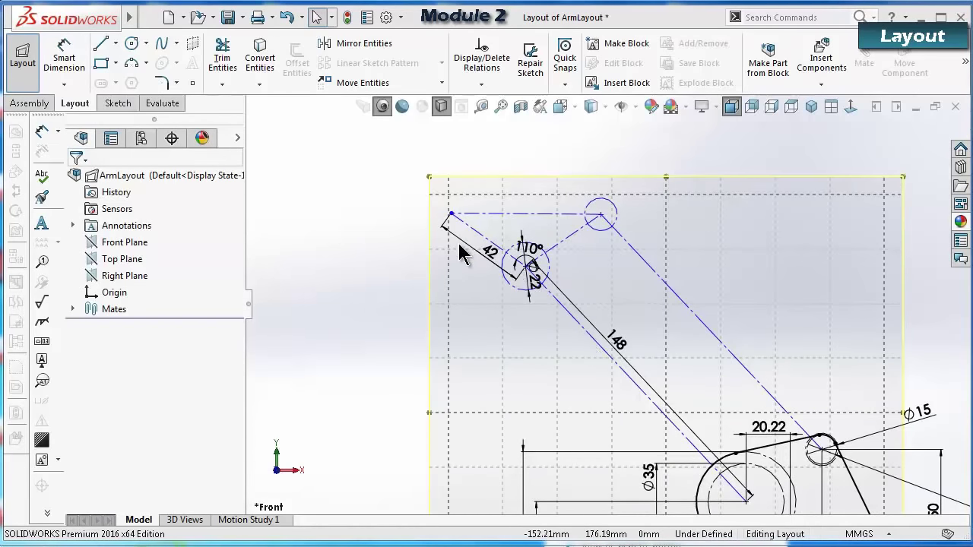
click(363, 226)
Sketch a slightly sloping centerline about 107 mm long, running outward to the left from the triangle's free left corner.
scroll(408, 229, up, 2)
scroll(408, 228, down, 2)
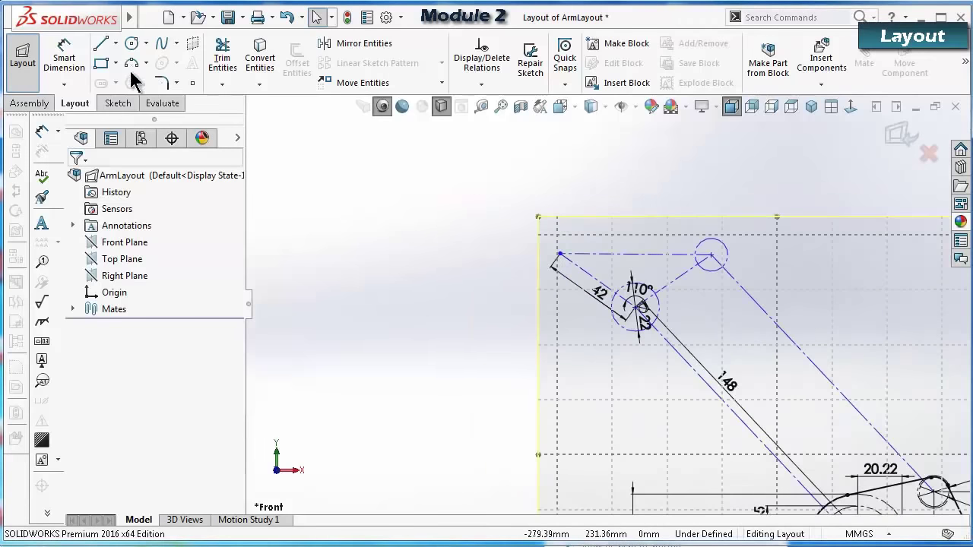
click(115, 44)
click(140, 79)
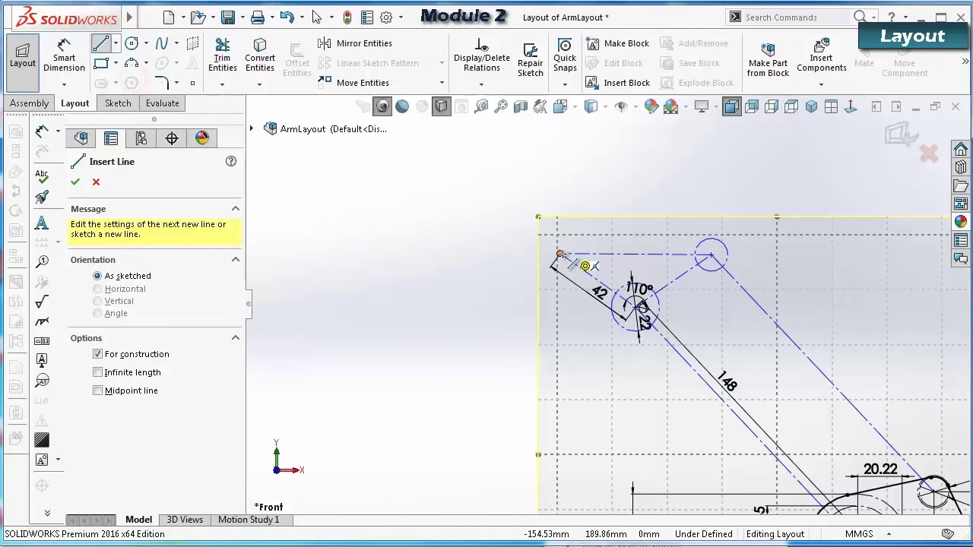
click(560, 254)
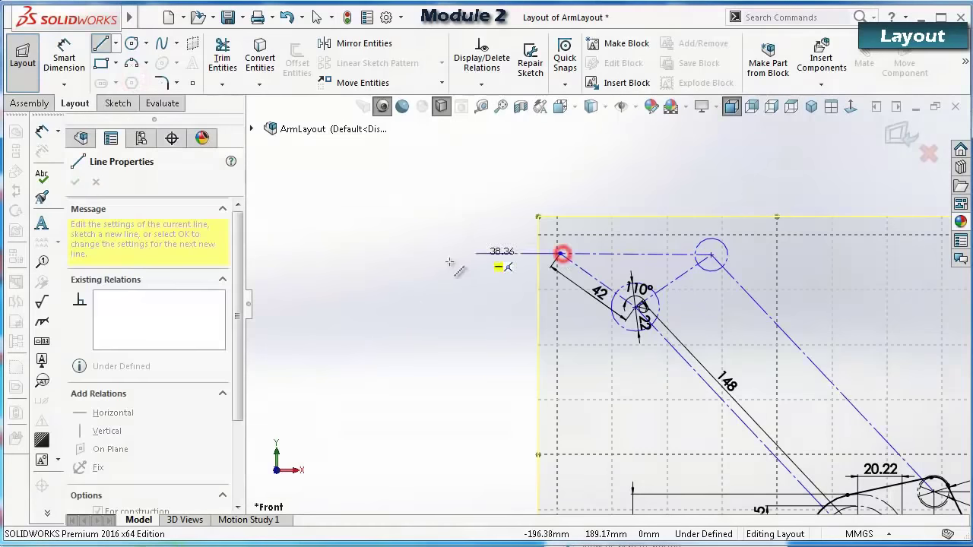
click(327, 286)
double_click(333, 242)
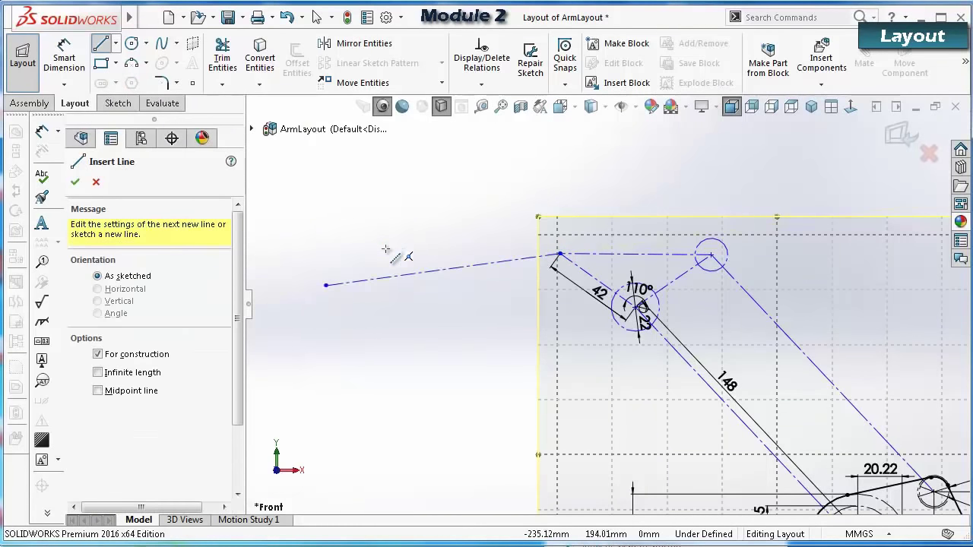
Dimension the new centerline's true length, aligned with the line, as 160 mm.
right_drag(385, 250, 384, 217)
click(448, 265)
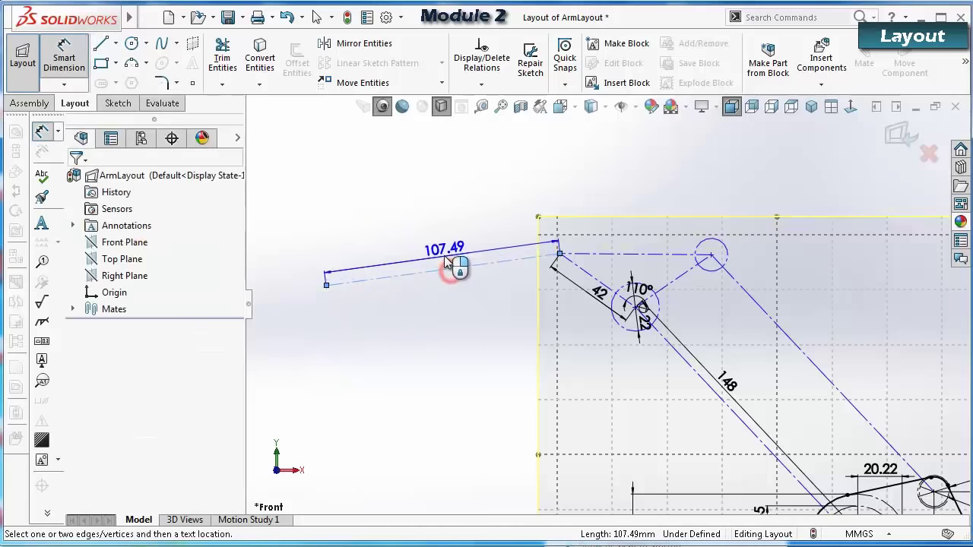
click(450, 265)
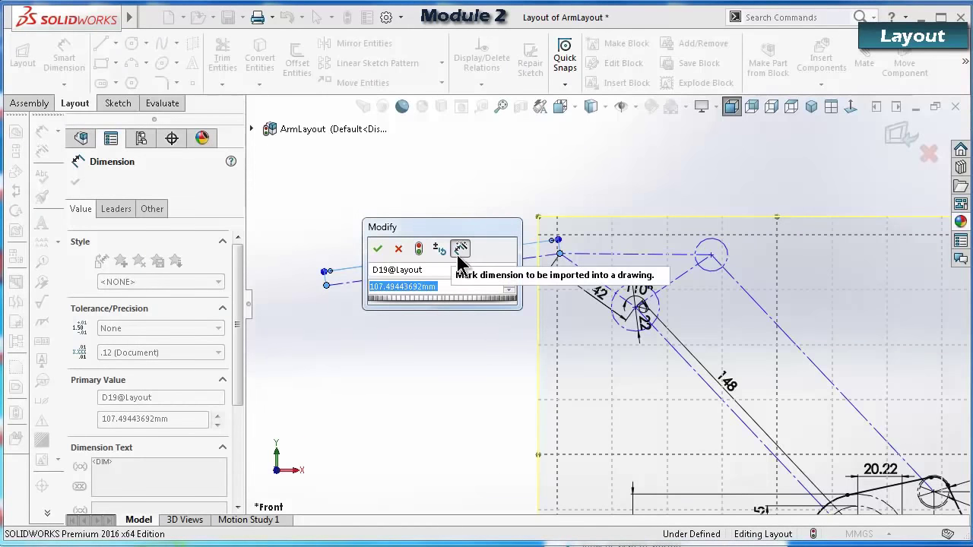
text(160)
key(Return)
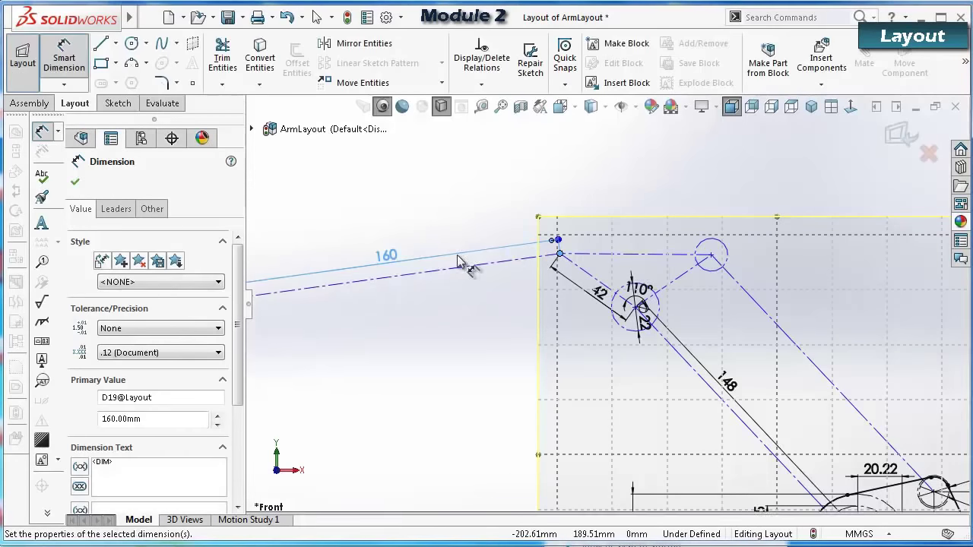
click(407, 191)
Sketch a small construction circle centered on the triangle's left corner, where the 160 mm centerline starts.
scroll(582, 269, up, 3)
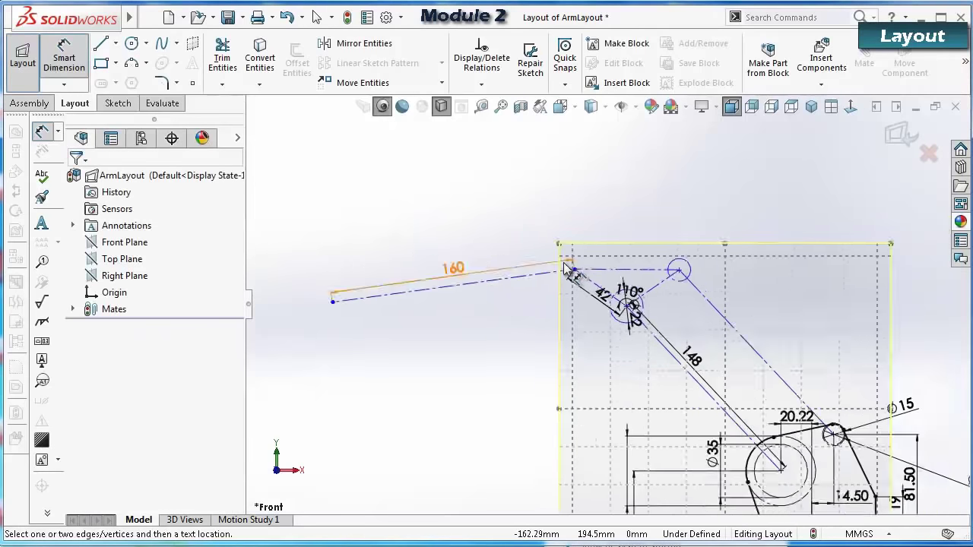
scroll(570, 271, down, 2)
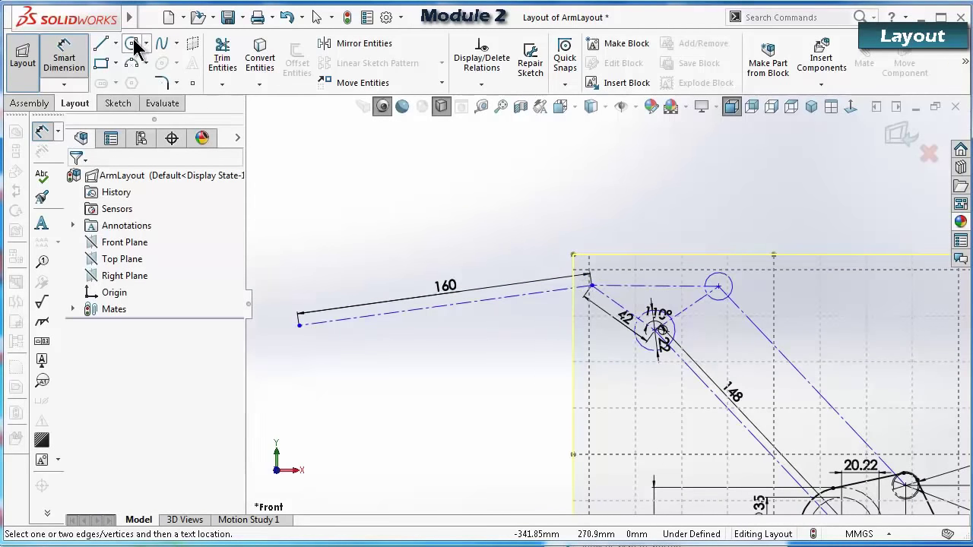
click(134, 44)
scroll(652, 273, down, 3)
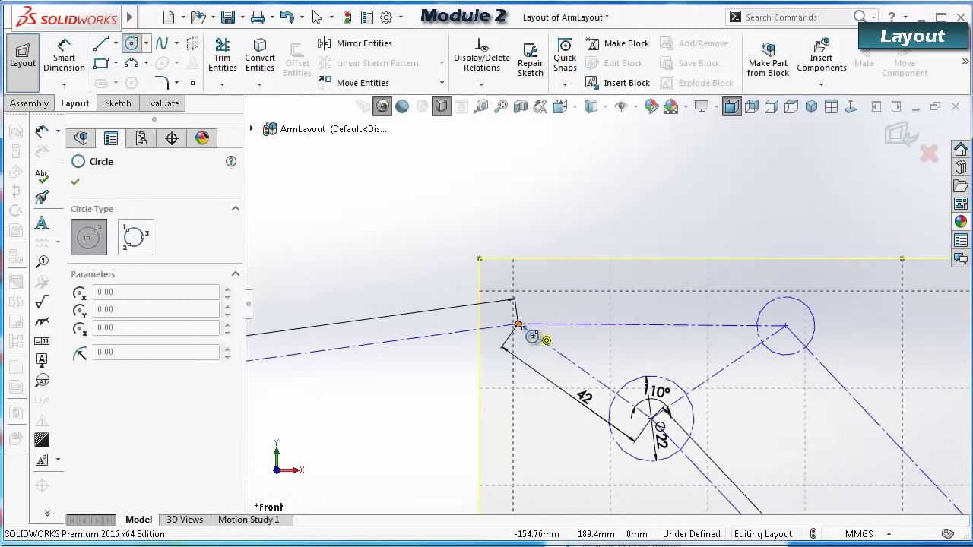
click(518, 324)
click(534, 310)
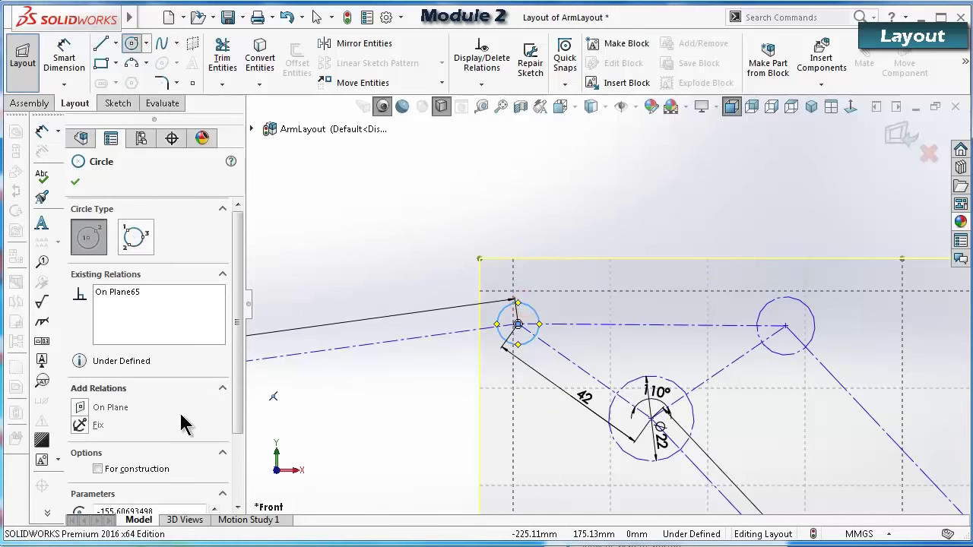
click(75, 182)
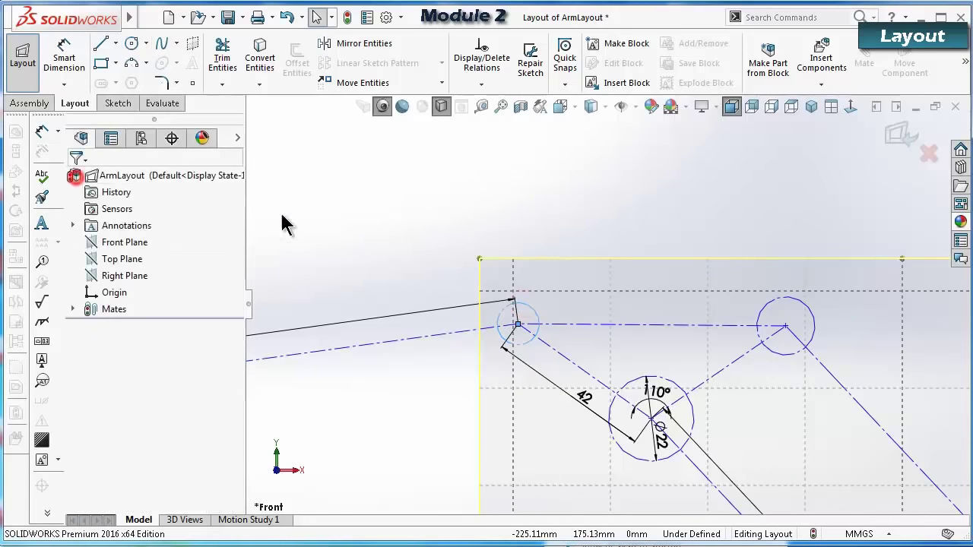
Make the new circle at the triangle's left corner equal in size to the circle at its right corner.
click(533, 312)
ctrl+click(760, 339)
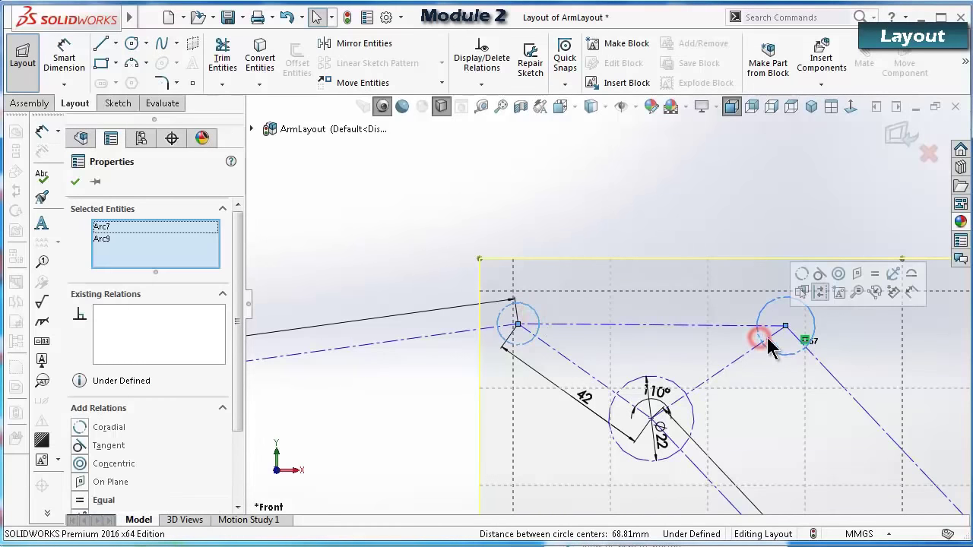
click(874, 275)
scroll(480, 283, up, 8)
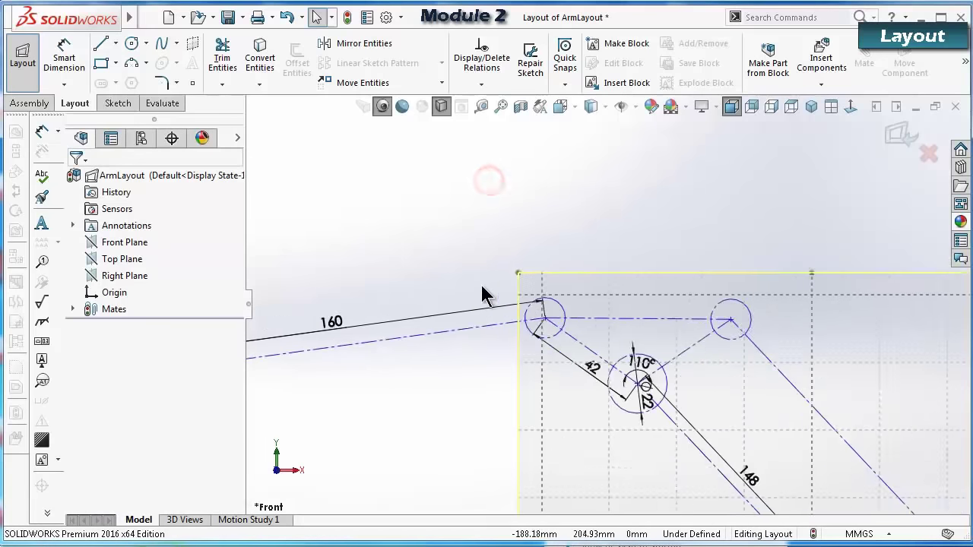
Pull the 160 mm outer arm up and to the right so the linked arms swing toward upright.
scroll(677, 348, down, 4)
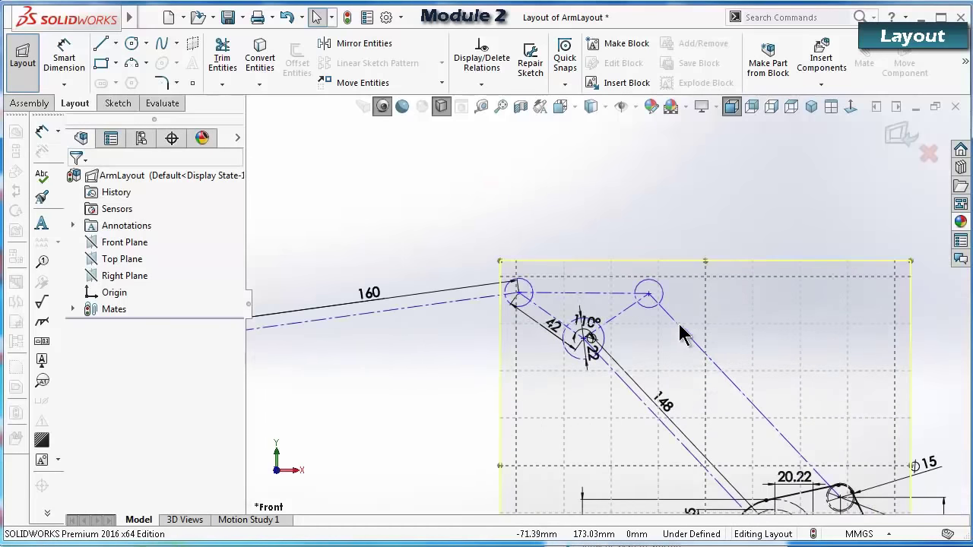
click(682, 330)
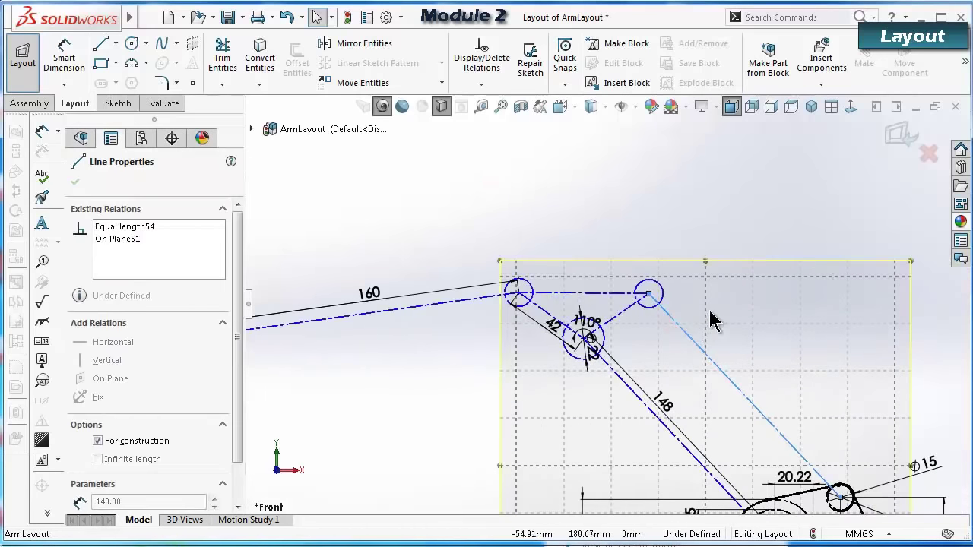
click(630, 196)
scroll(595, 247, down, 2)
scroll(618, 325, up, 2)
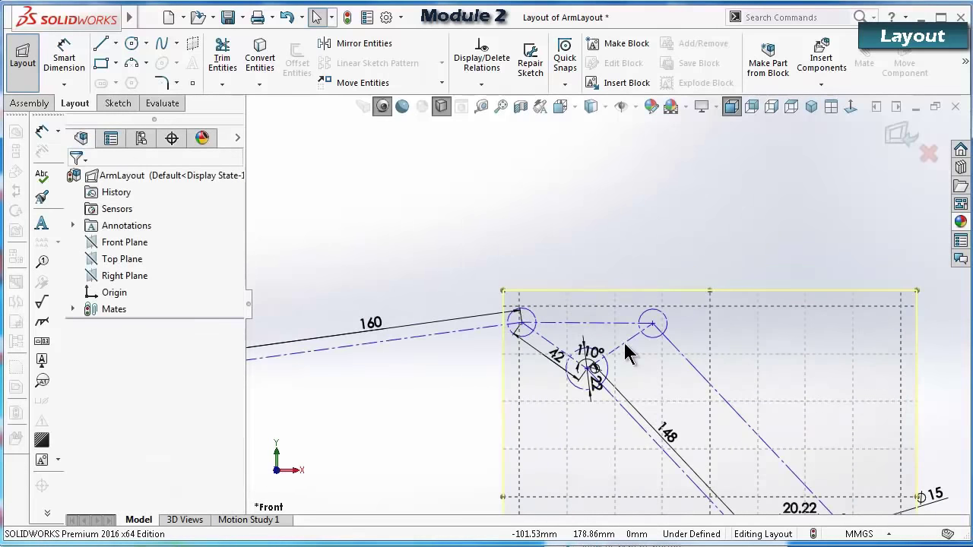
click(626, 343)
drag(372, 324, 565, 251)
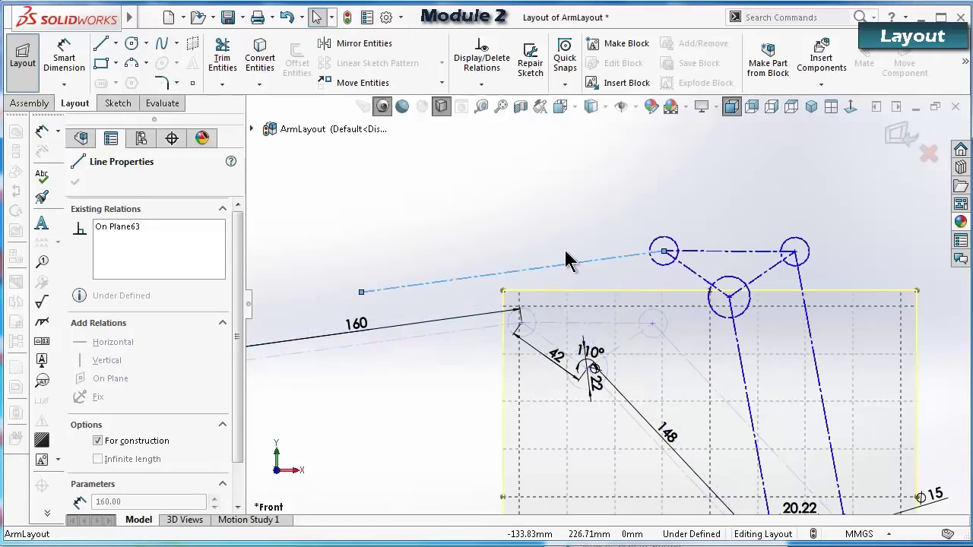
mouse_move(490, 273)
mouse_down()
mouse_move(387, 319)
mouse_move(331, 370)
mouse_move(329, 400)
mouse_move(397, 329)
mouse_move(450, 301)
mouse_move(482, 261)
mouse_up()
click(459, 236)
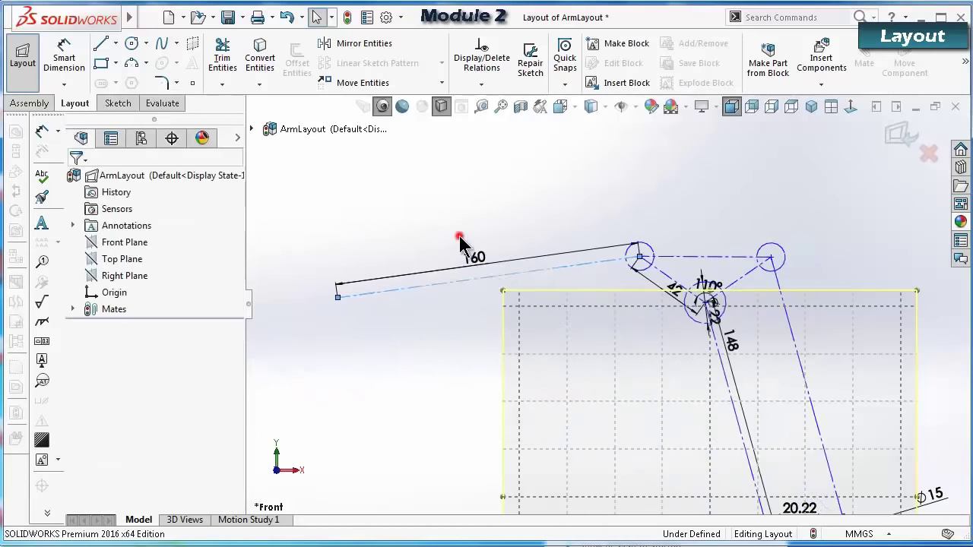
Shift the 160 mm arm slightly farther right to test how the linkage follows.
click(563, 268)
click(453, 346)
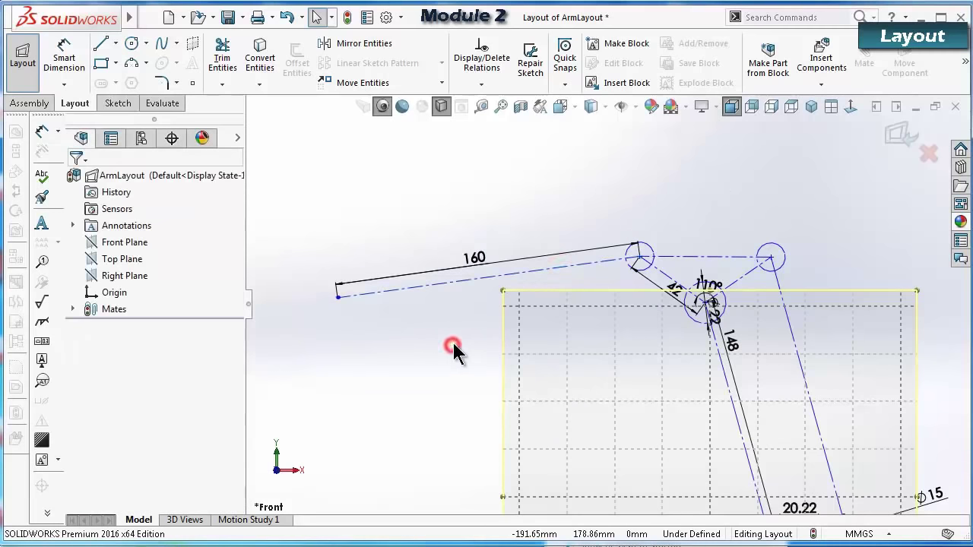
mouse_move(536, 277)
mouse_down()
mouse_move(543, 301)
mouse_move(548, 273)
mouse_up()
drag(379, 289, 394, 165)
click(384, 365)
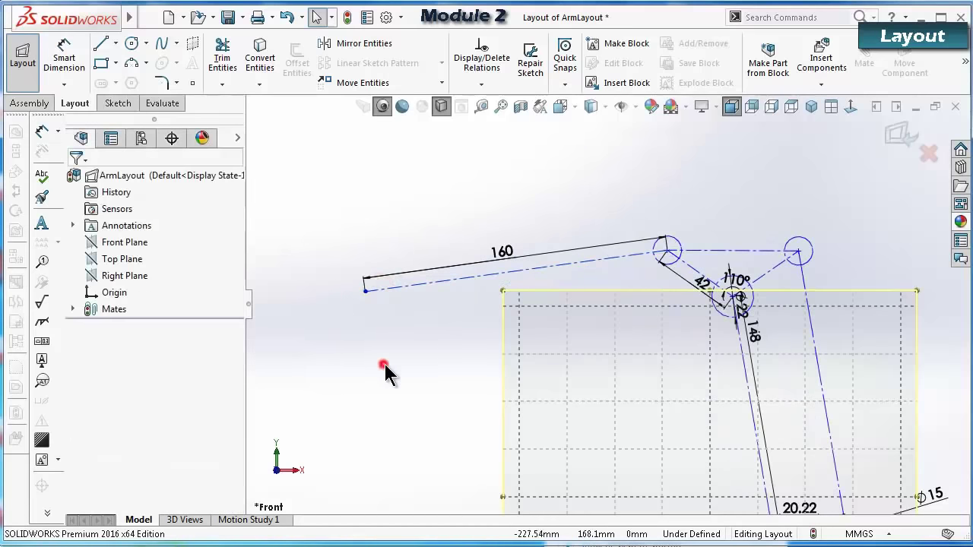
Check the relations of the 160 mm centerline near its triangle joint and nudge the line slightly left.
scroll(613, 262, down, 5)
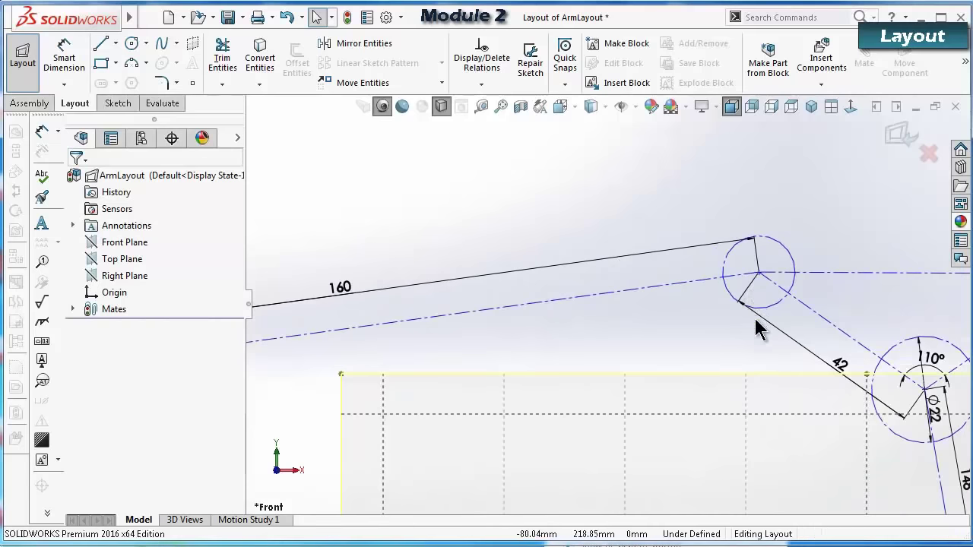
click(745, 275)
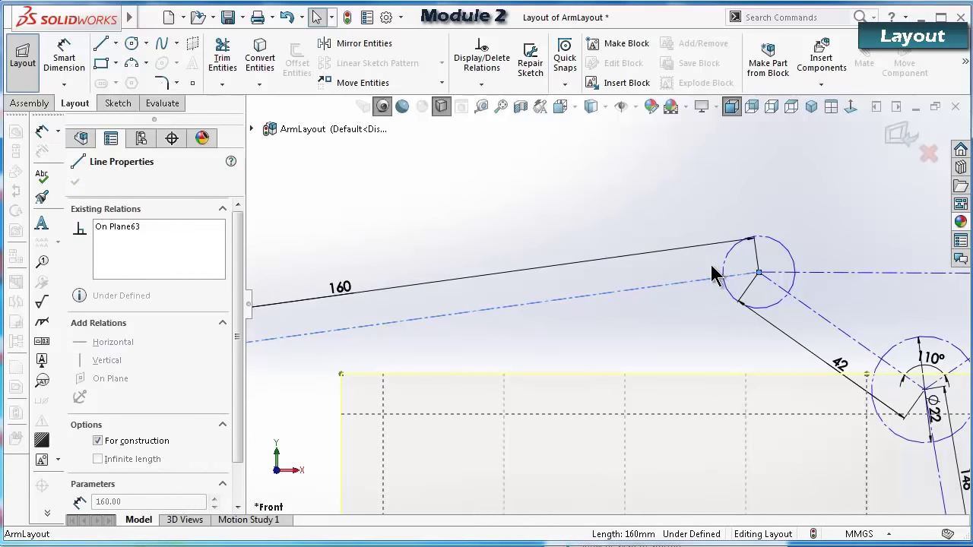
click(673, 312)
click(666, 285)
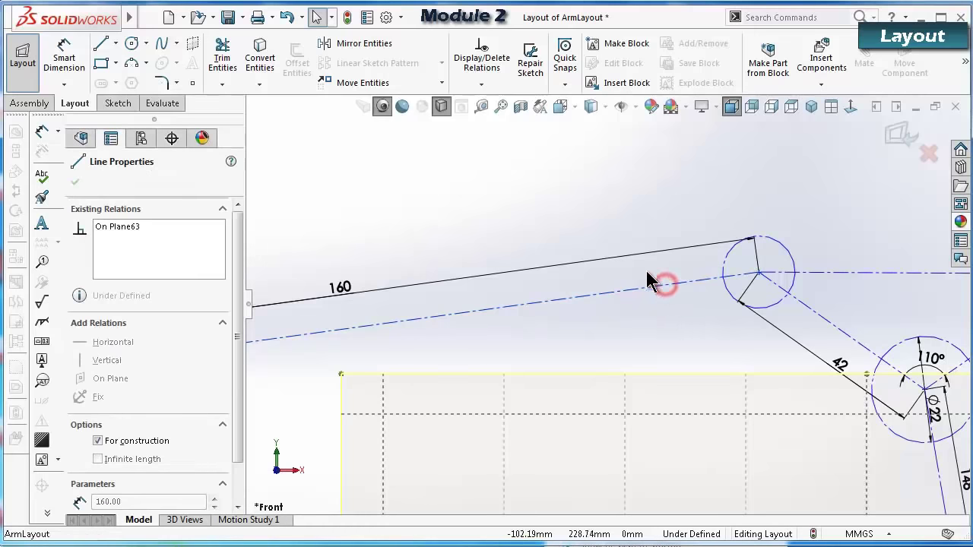
mouse_move(650, 282)
mouse_down()
mouse_move(643, 303)
mouse_move(664, 296)
mouse_up()
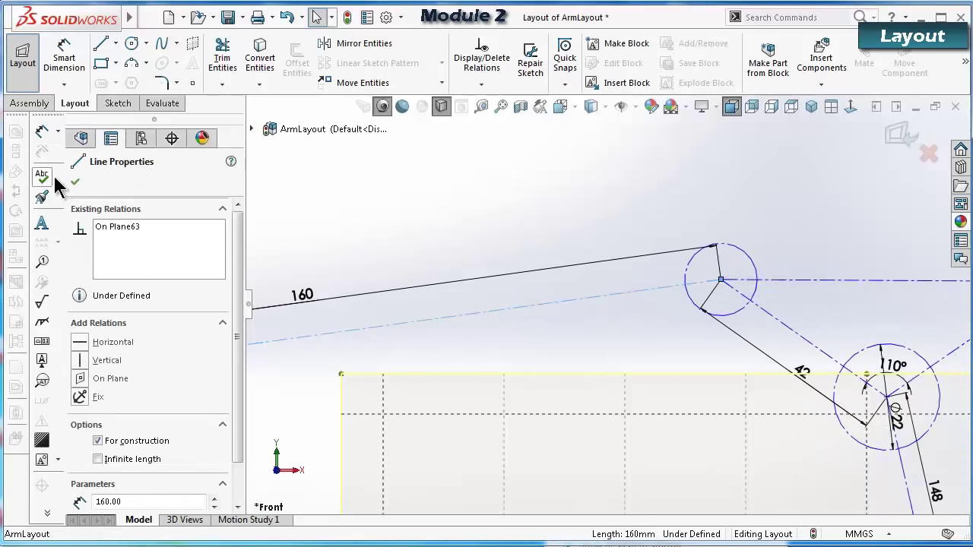
click(74, 182)
Rebuild to leave the layout and review the layout relations listed under Mates against the 160 mm line.
click(74, 309)
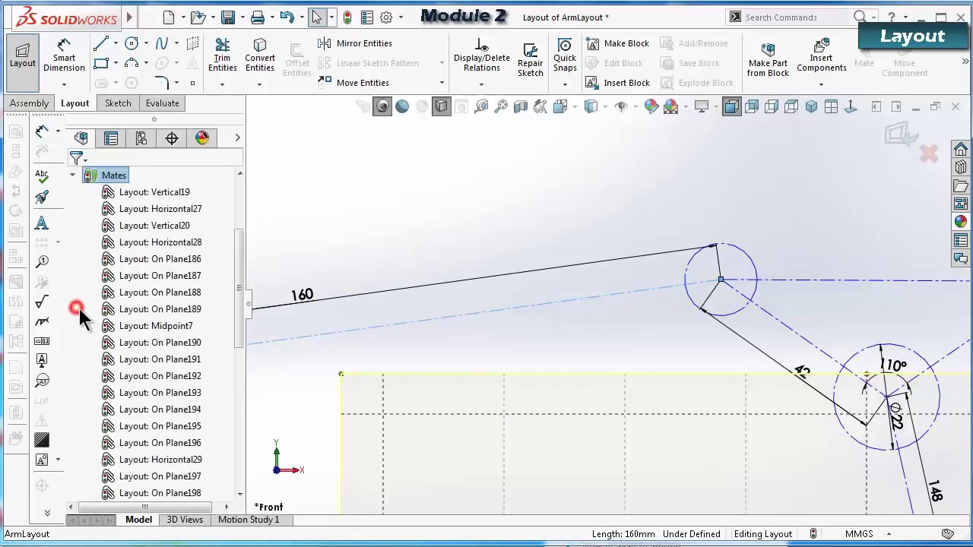
drag(241, 308, 235, 398)
click(347, 16)
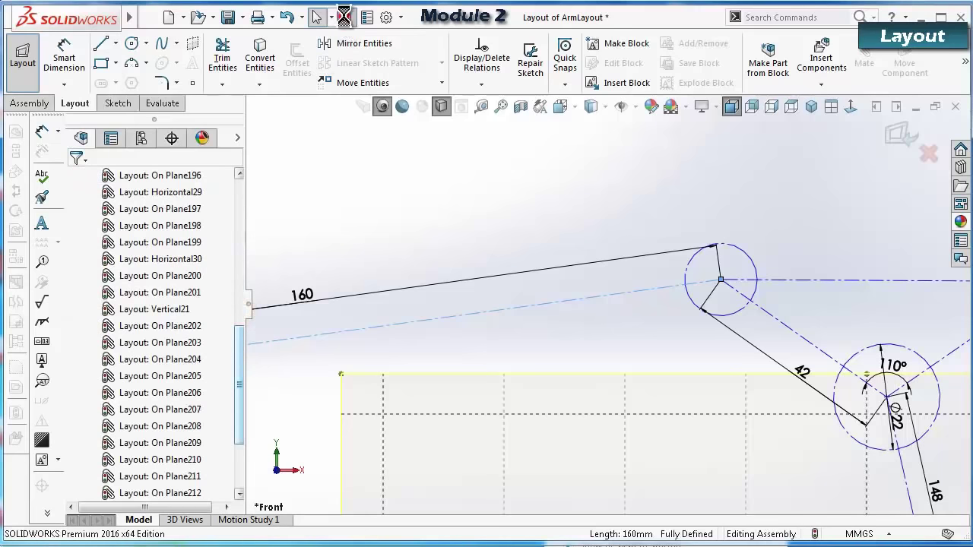
click(556, 302)
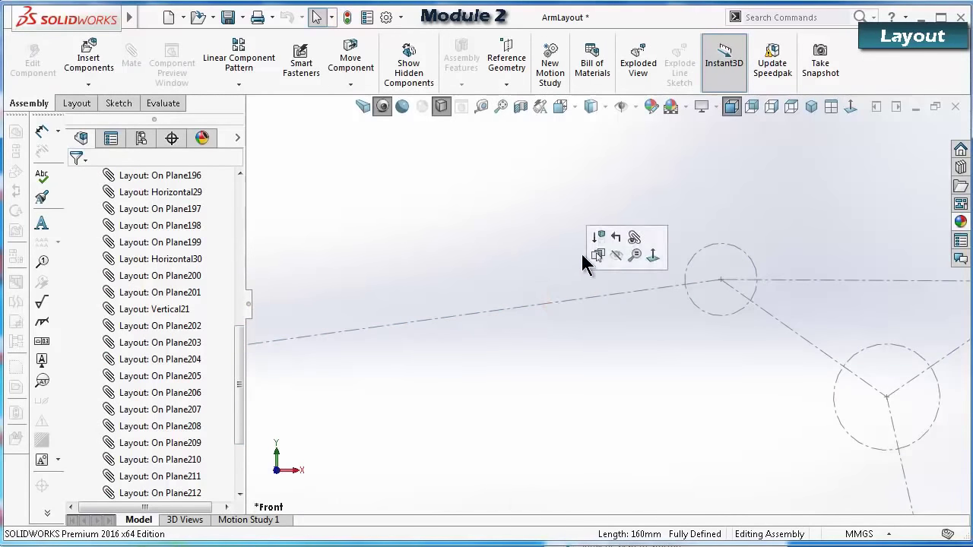
drag(235, 371, 239, 375)
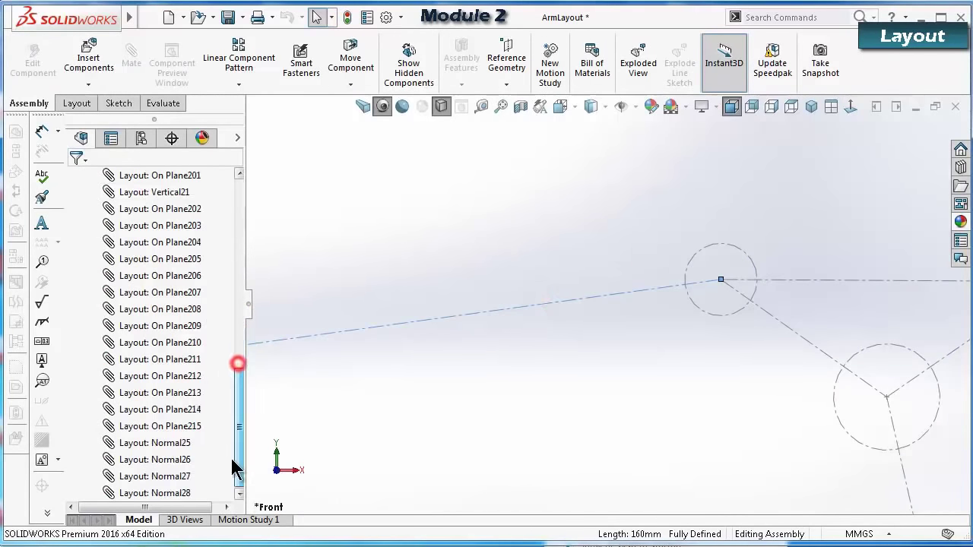
click(186, 494)
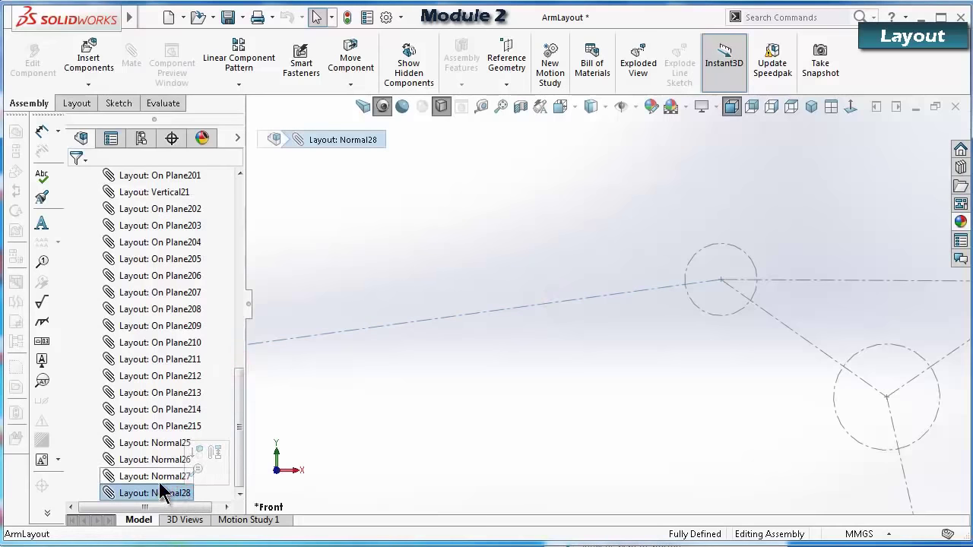
click(466, 190)
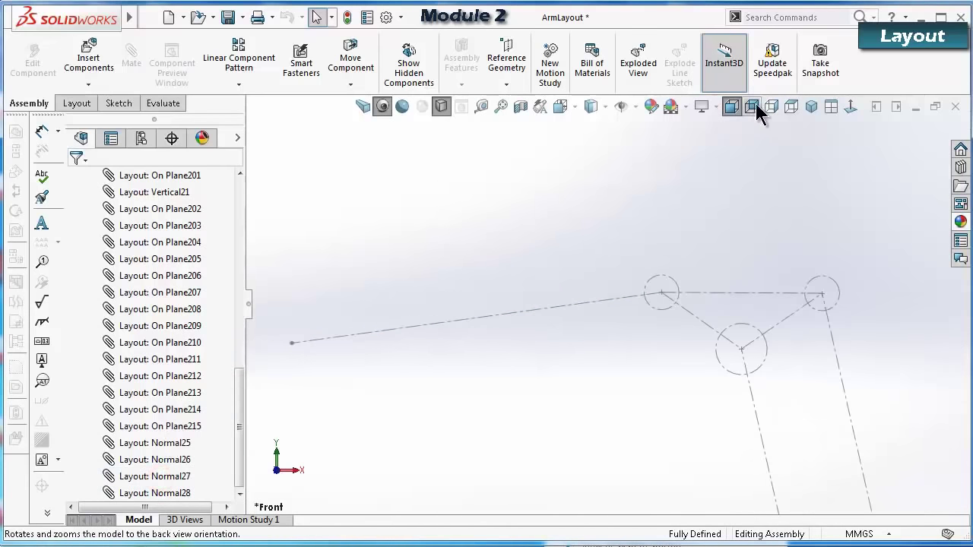
click(851, 107)
click(851, 107)
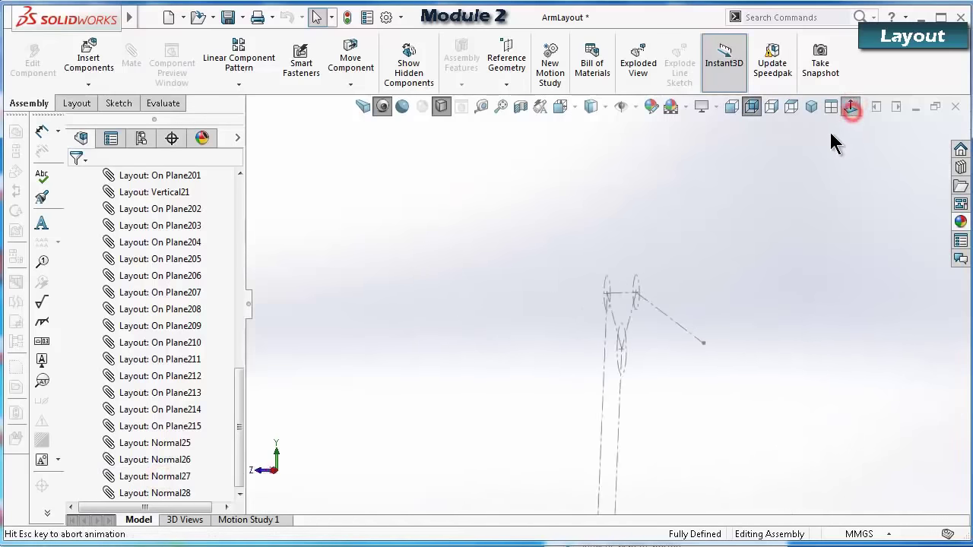
click(558, 306)
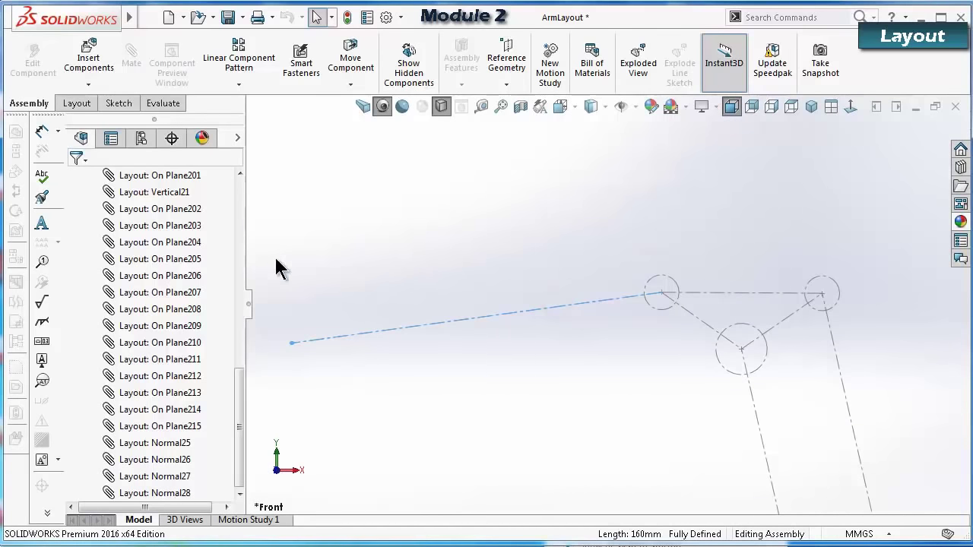
drag(239, 401, 235, 184)
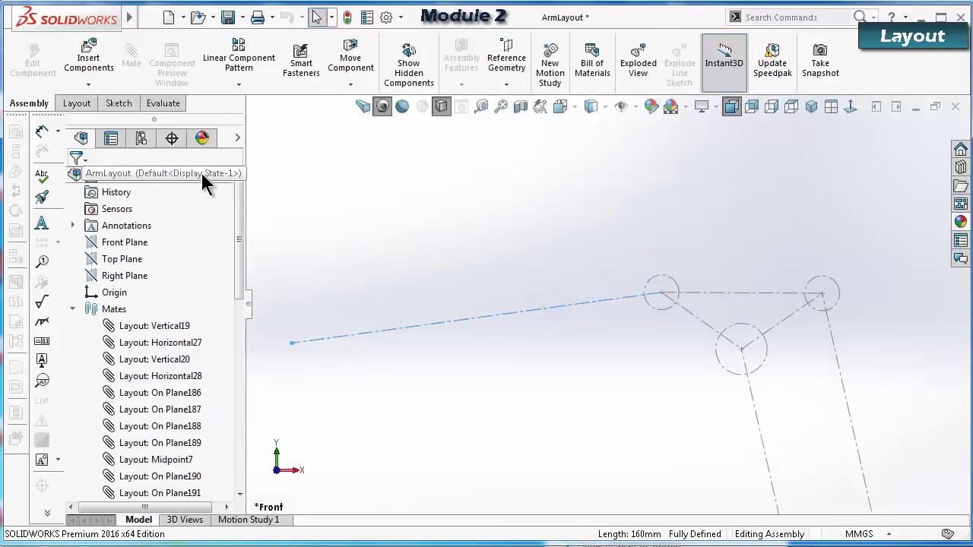
Reopen the layout for editing and swing the free end of the 160 mm arm downward.
right_click(204, 181)
click(313, 523)
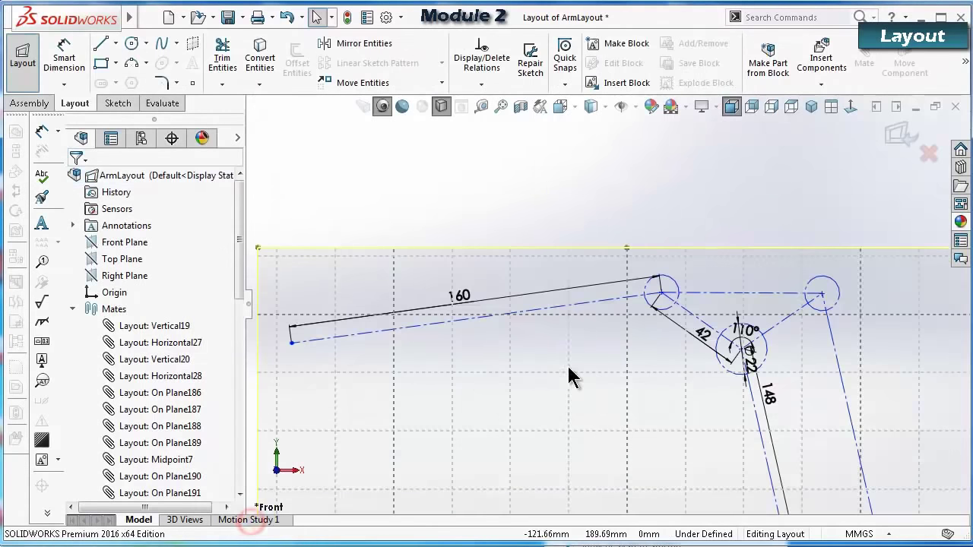
click(368, 332)
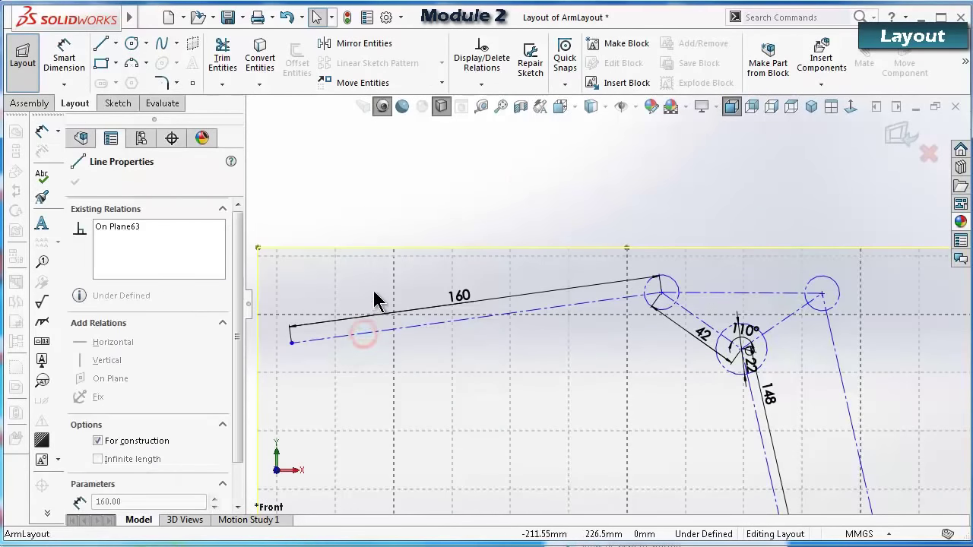
drag(295, 340, 376, 414)
click(635, 191)
Examine the existing relations of the triangle's upper side, its right side and the right 148 mm arm.
click(723, 293)
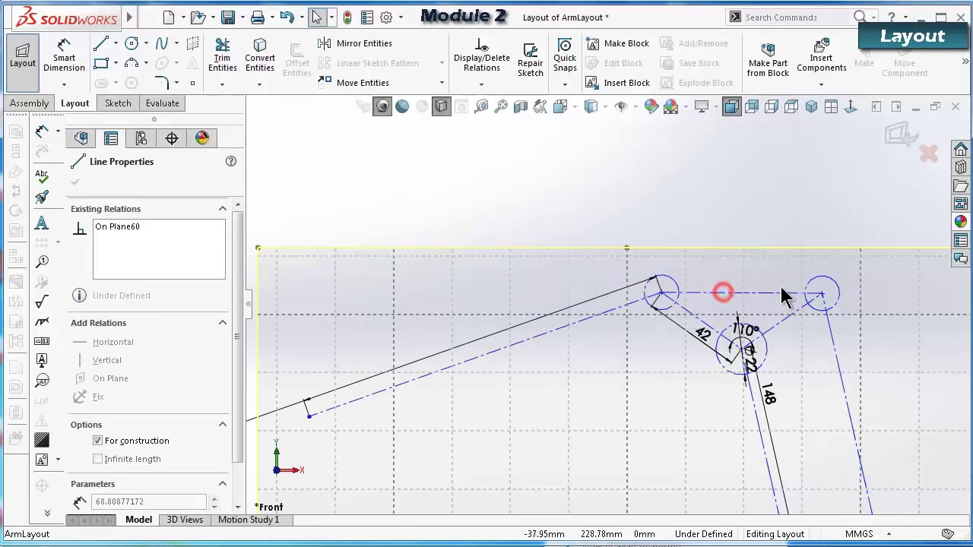
click(834, 343)
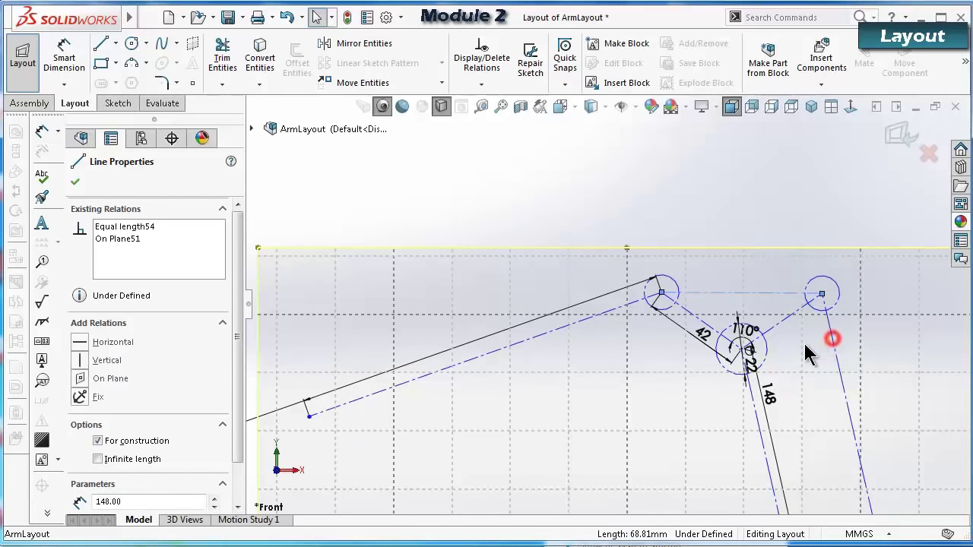
click(793, 314)
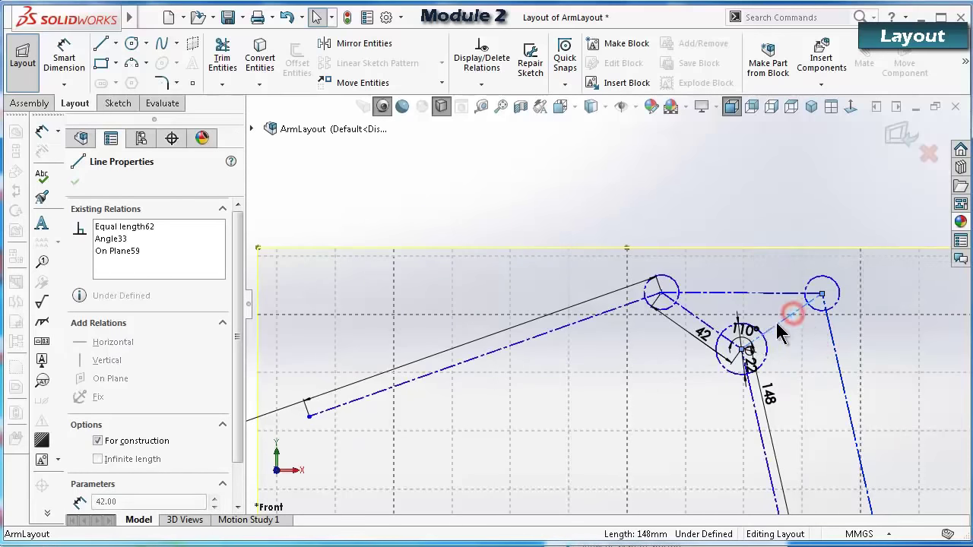
click(77, 182)
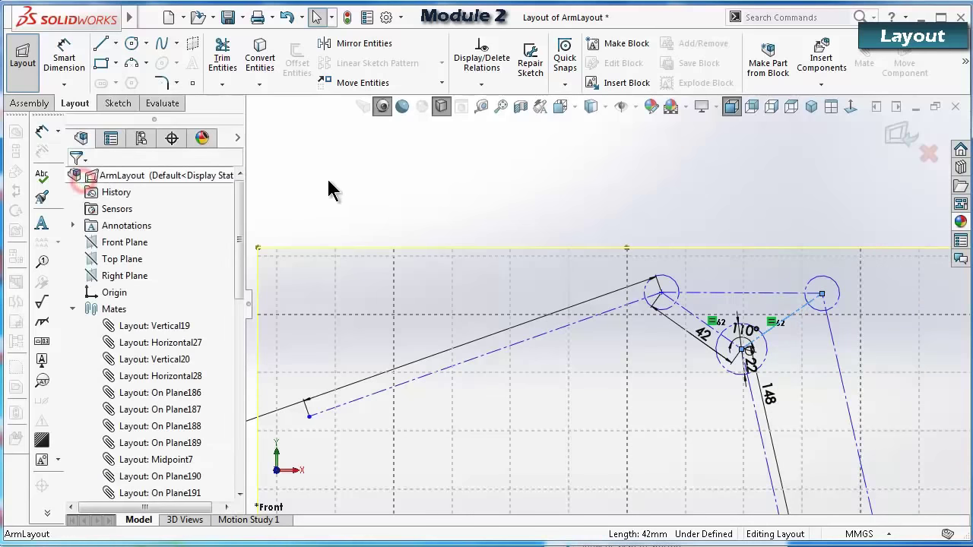
middle_click(330, 178)
middle_click(330, 178)
scroll(722, 410, down, 2)
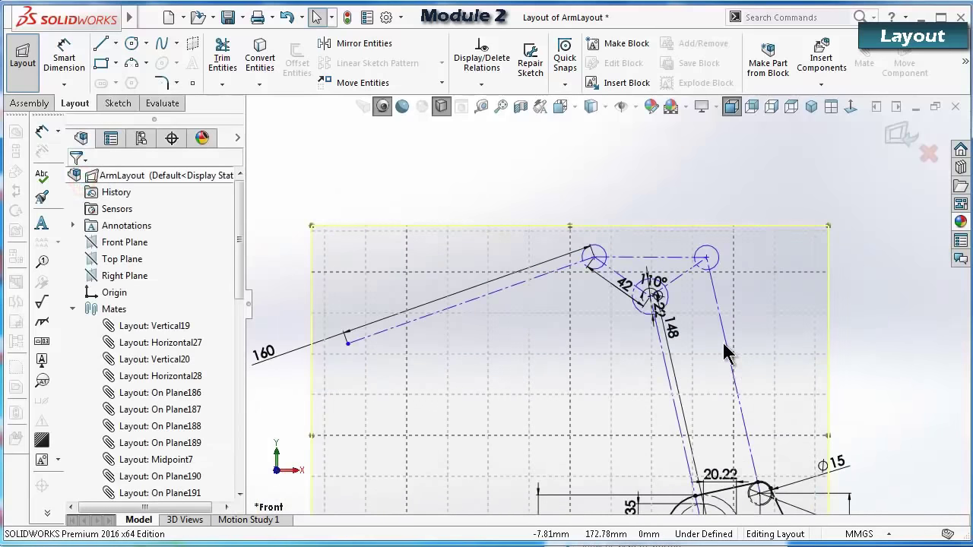
click(729, 341)
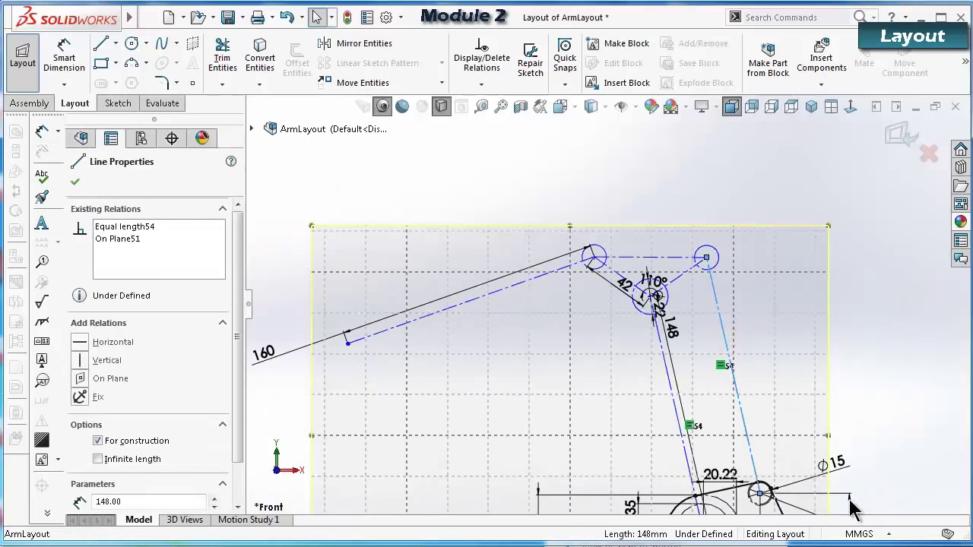
Rebuild to leave the layout, try selecting the right 148 mm arm, and reopen the layout for editing.
click(347, 17)
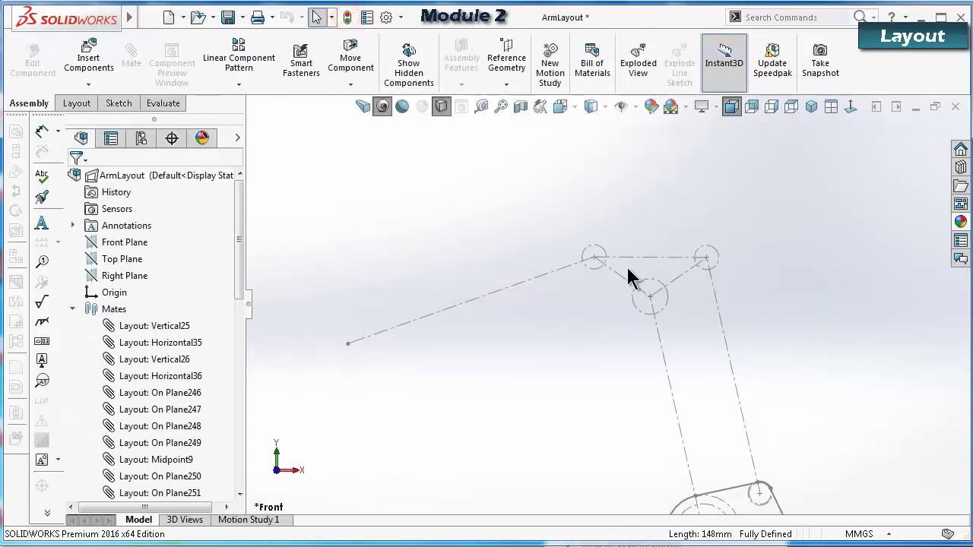
click(719, 330)
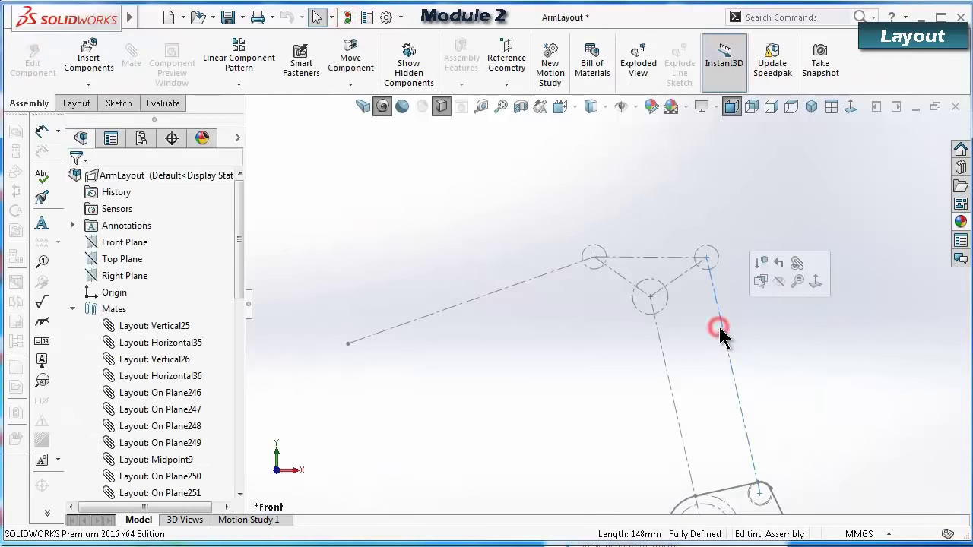
right_click(150, 177)
click(226, 522)
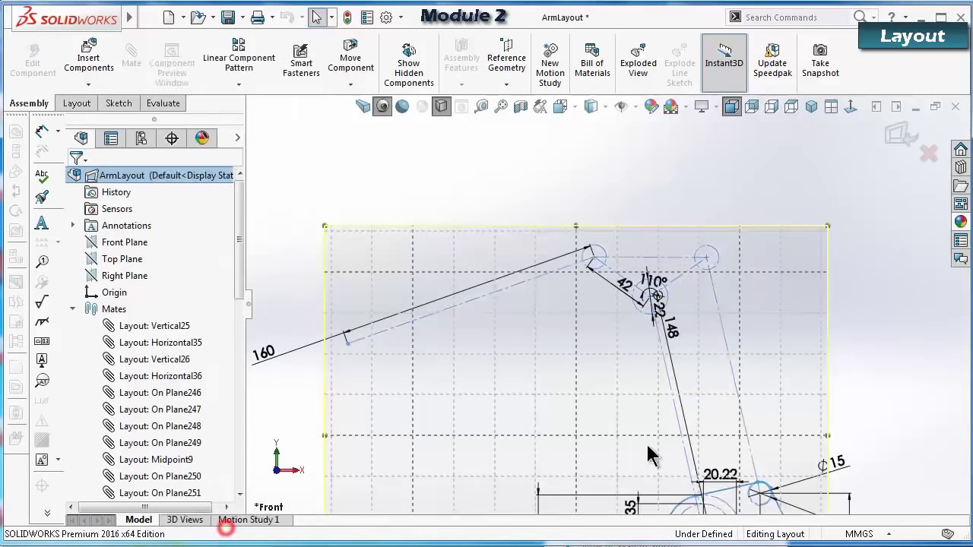
click(723, 338)
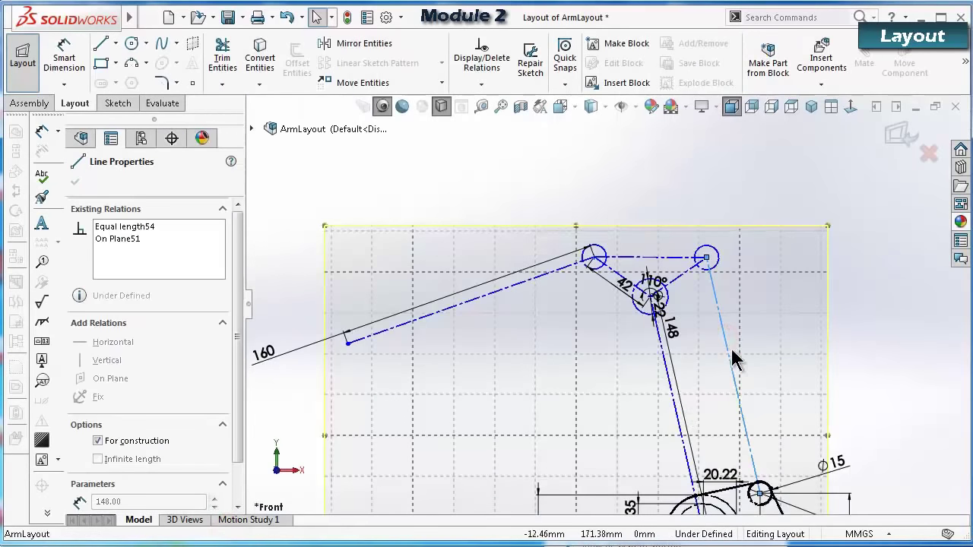
click(637, 185)
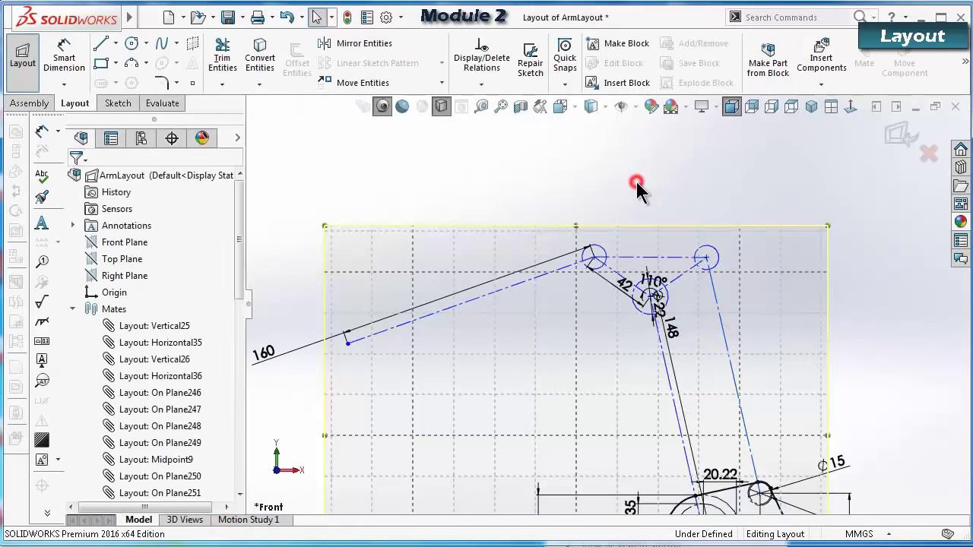
Pull the triangle's upper right corner rightward to about X 3.2, Y 229.1 mm, swinging both 148 mm arms.
click(663, 260)
scroll(677, 297, down, 4)
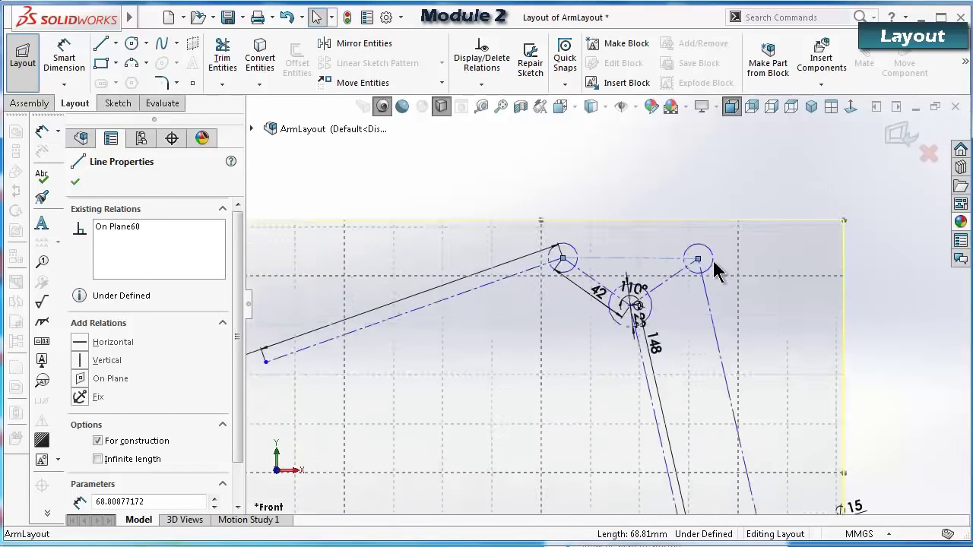
mouse_move(654, 269)
mouse_down()
mouse_move(608, 283)
mouse_move(735, 278)
mouse_move(744, 287)
mouse_move(593, 288)
mouse_move(801, 282)
mouse_move(747, 279)
mouse_move(745, 267)
mouse_up()
scroll(681, 251, up, 5)
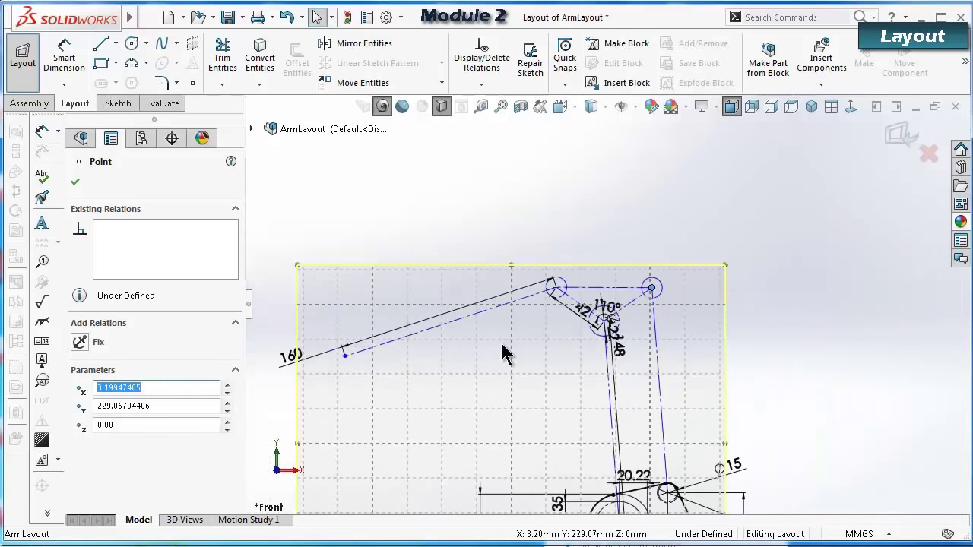
mouse_move(343, 355)
mouse_down()
mouse_move(337, 243)
mouse_move(371, 409)
mouse_move(374, 306)
mouse_move(354, 352)
mouse_move(283, 362)
mouse_move(337, 309)
mouse_move(344, 352)
mouse_up()
click(410, 203)
scroll(676, 351, up, 3)
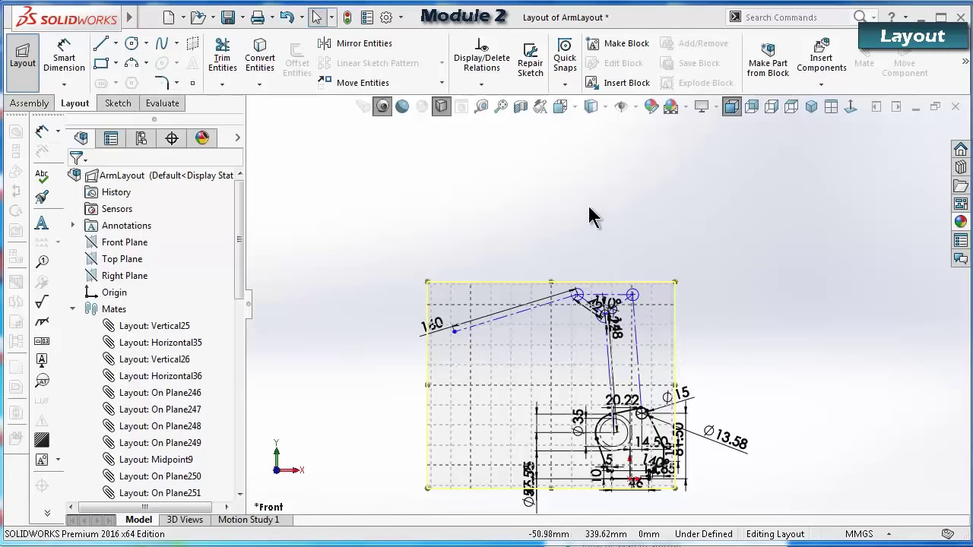
scroll(598, 304, down, 6)
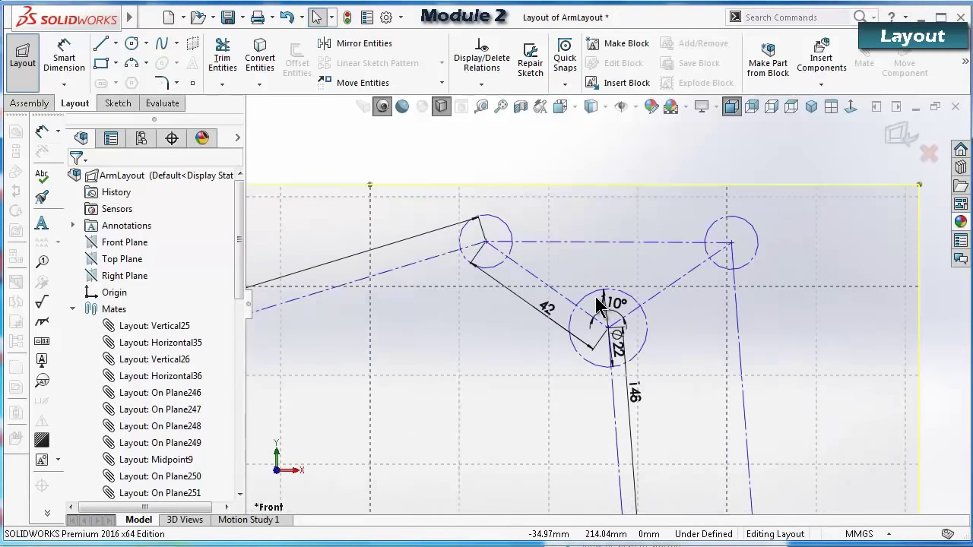
scroll(598, 318, up, 3)
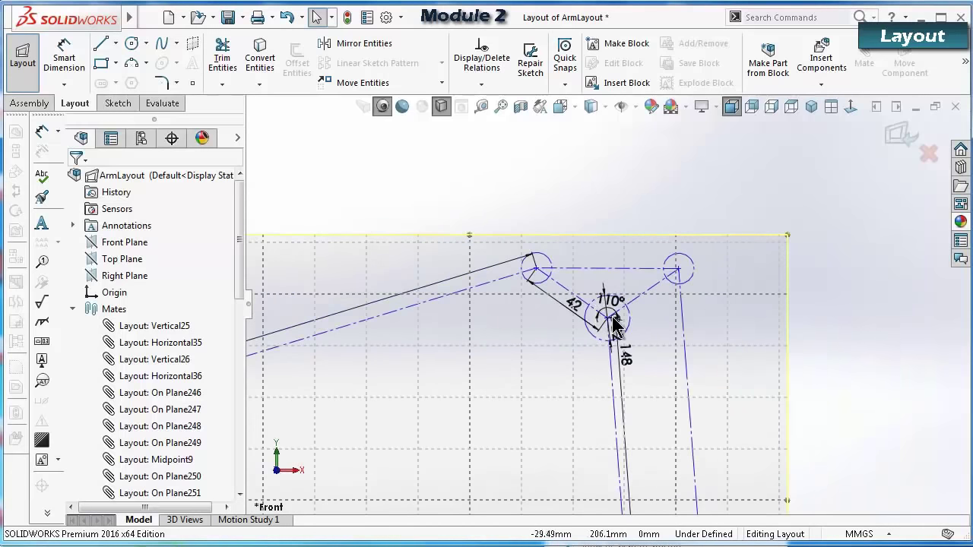
scroll(613, 323, up, 2)
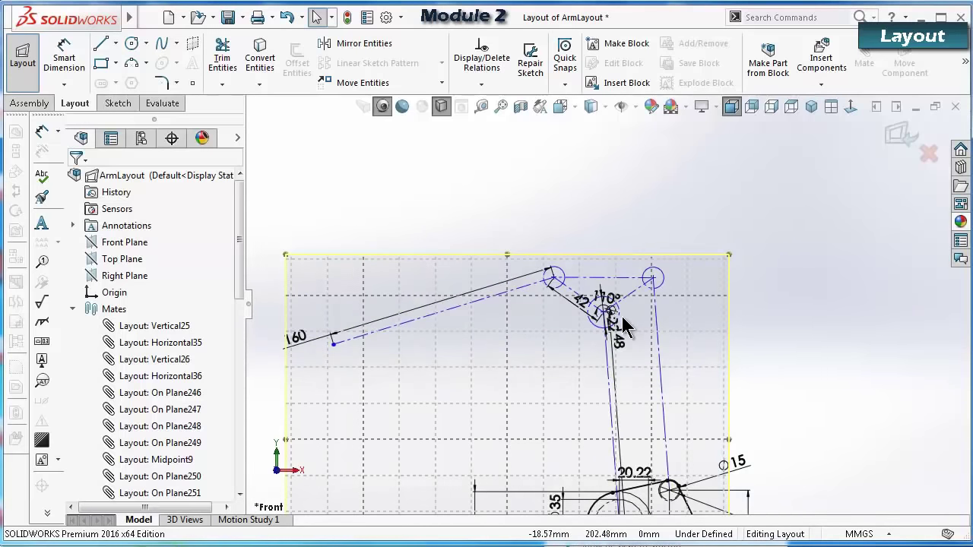
scroll(622, 325, up, 1)
scroll(622, 325, up, 1)
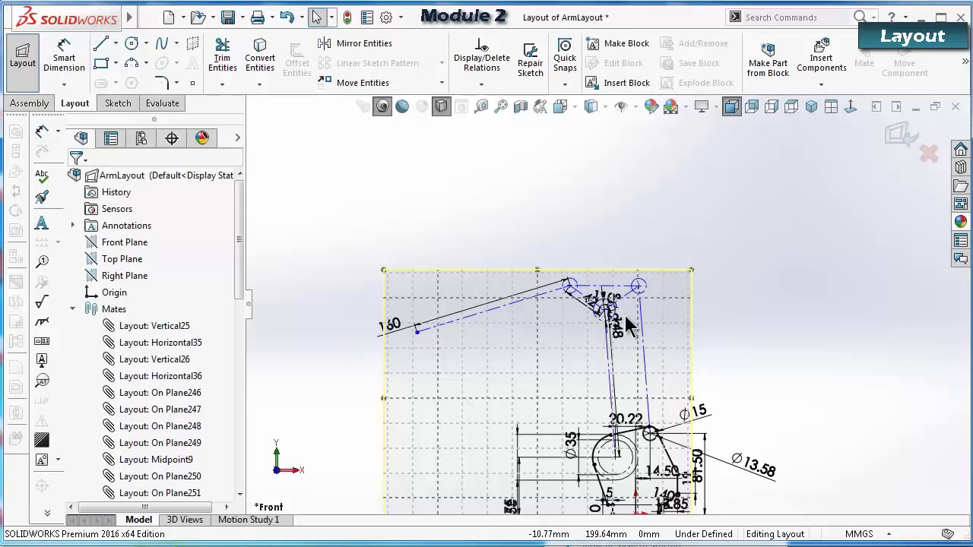
Sketch a slanted construction centerline about 274 mm long below the 160 mm arm, crossing near the triangle's lower corner.
click(115, 44)
click(137, 80)
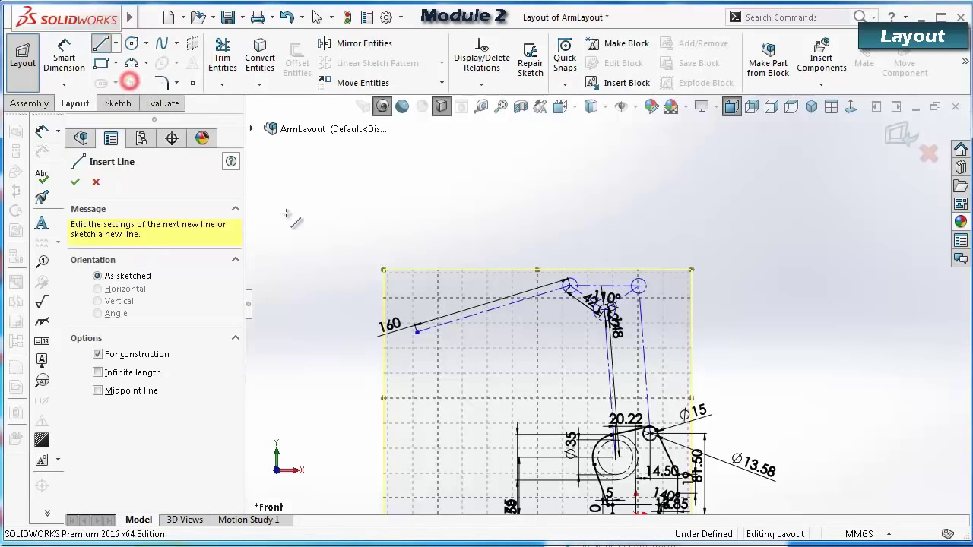
scroll(486, 351, down, 3)
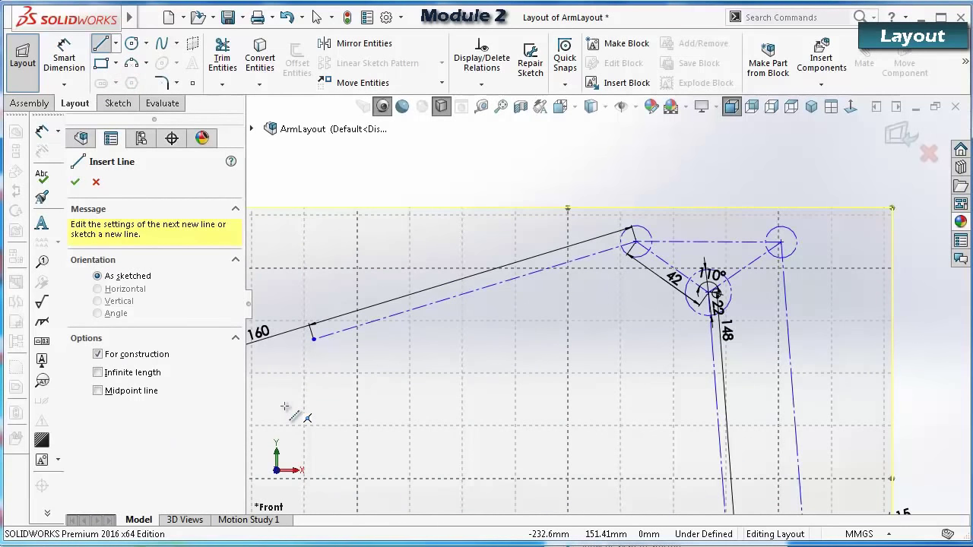
click(284, 408)
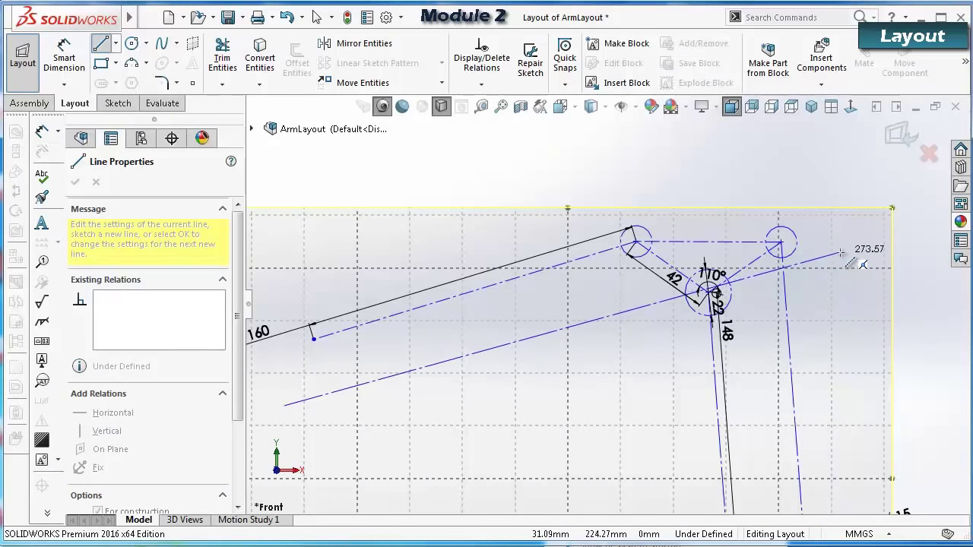
click(840, 251)
double_click(772, 178)
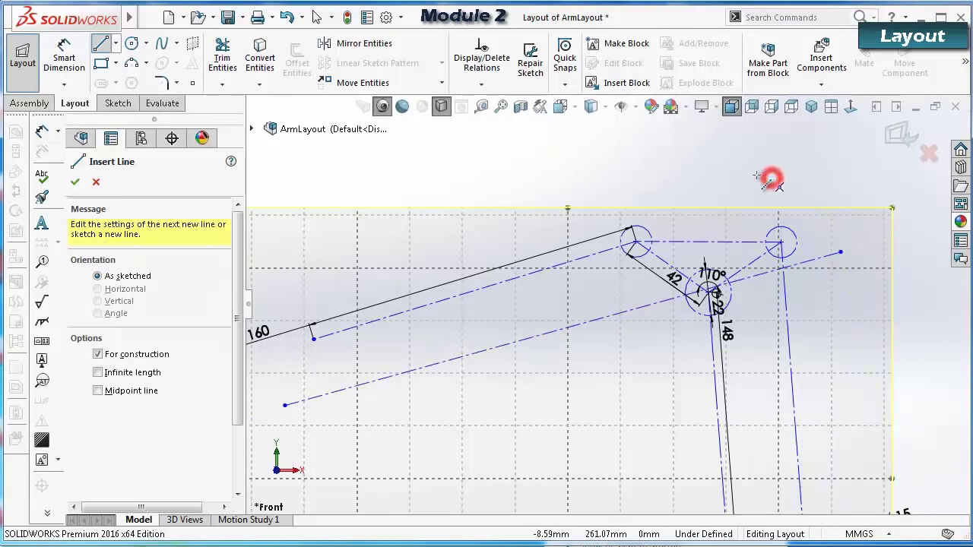
Dimension the length of the new centerline below the 160 mm arm and set it to 214 mm.
scroll(574, 207, up, 2)
right_drag(523, 209, 473, 139)
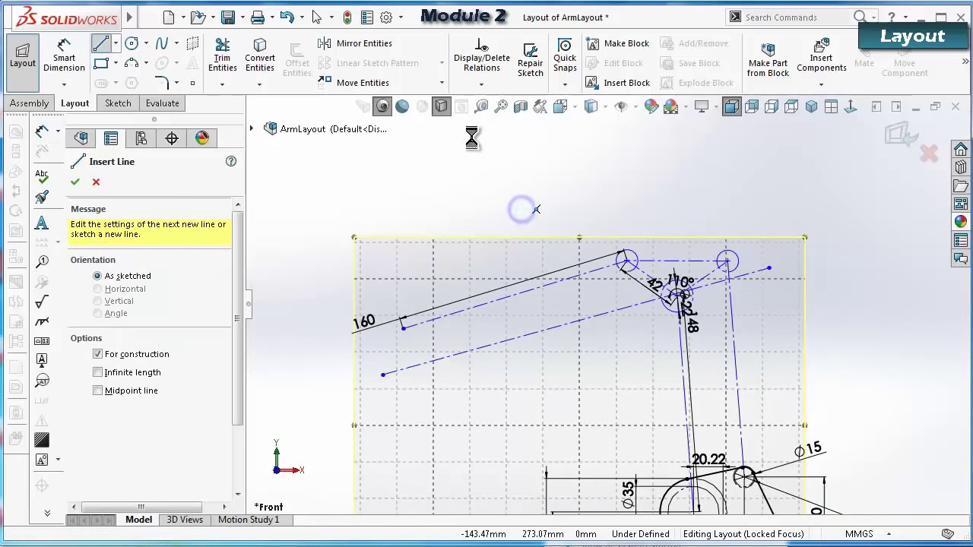
click(533, 338)
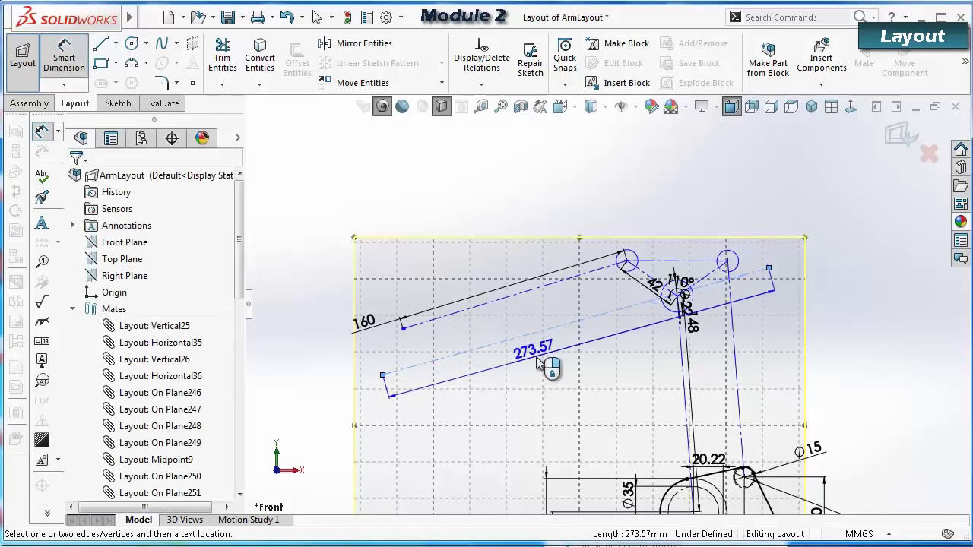
click(536, 361)
text(214)
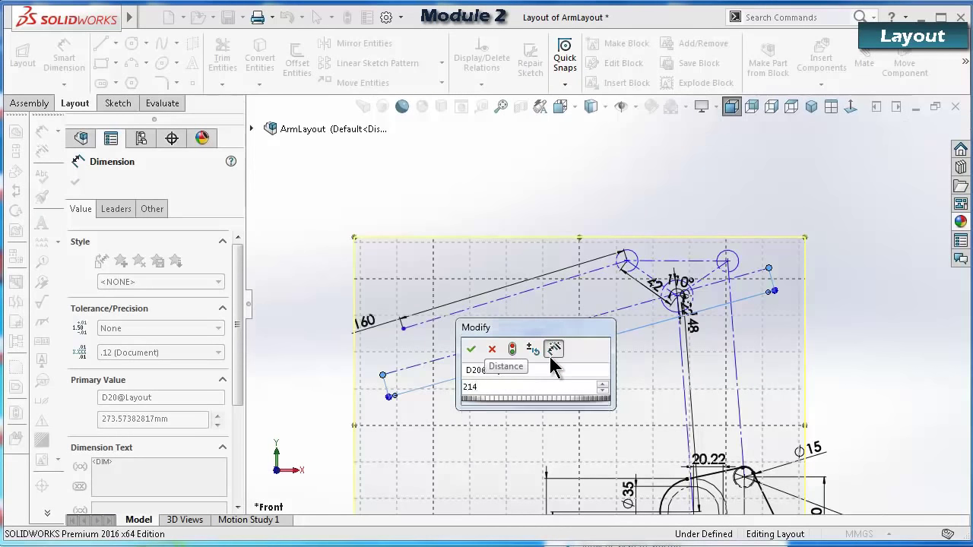
key(Return)
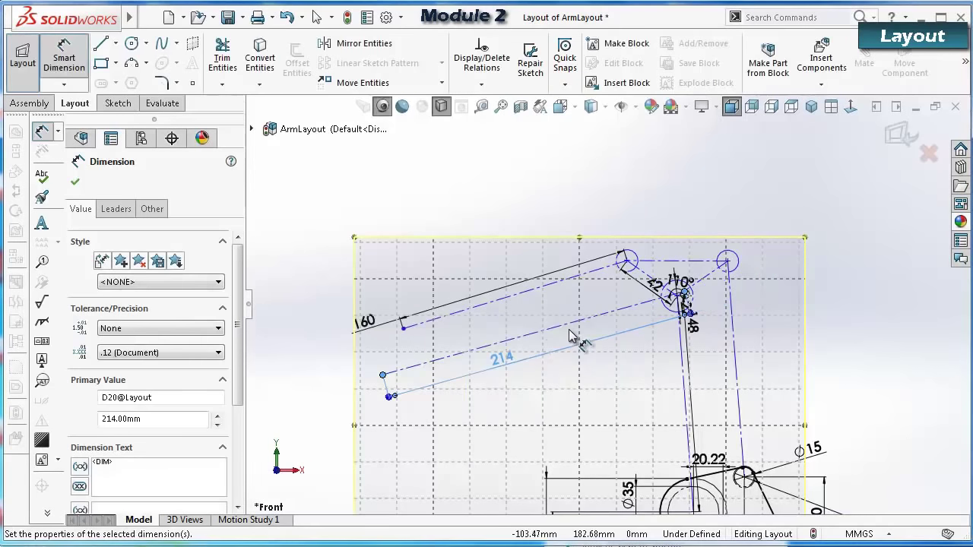
key(Escape)
Try to select the 214 mm centerline together with the triangle's lower corner to relate them.
scroll(601, 323, down, 3)
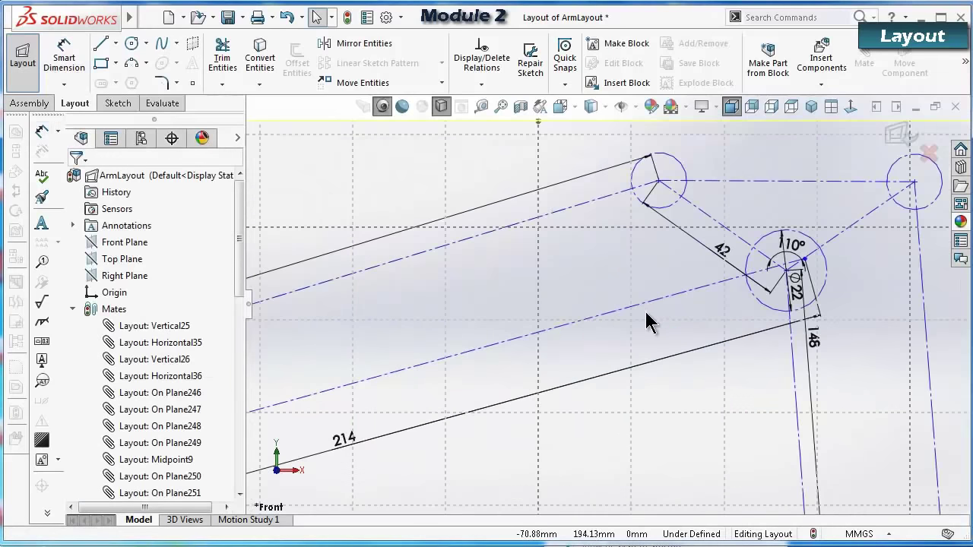
mouse_move(652, 308)
mouse_down()
mouse_move(756, 292)
mouse_move(730, 297)
mouse_up()
scroll(768, 292, down, 5)
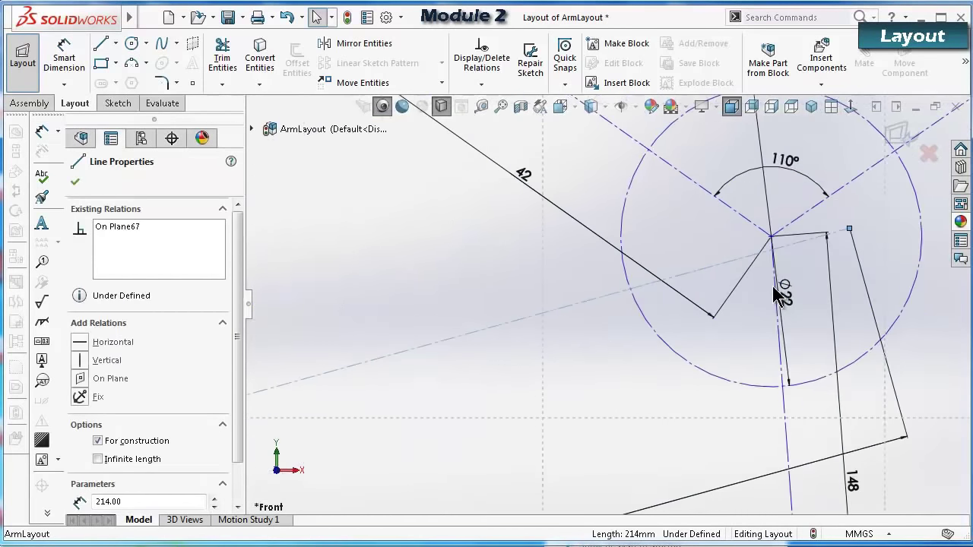
click(773, 234)
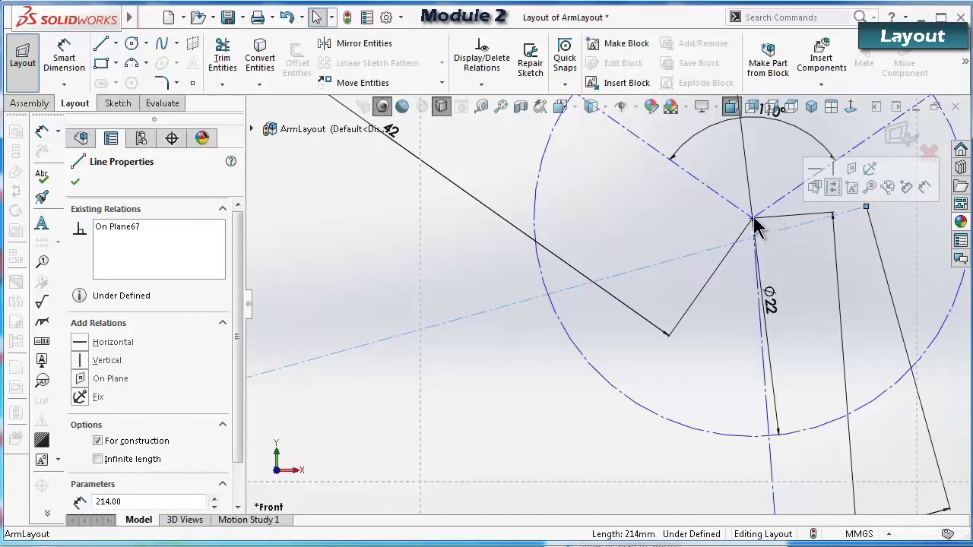
click(753, 218)
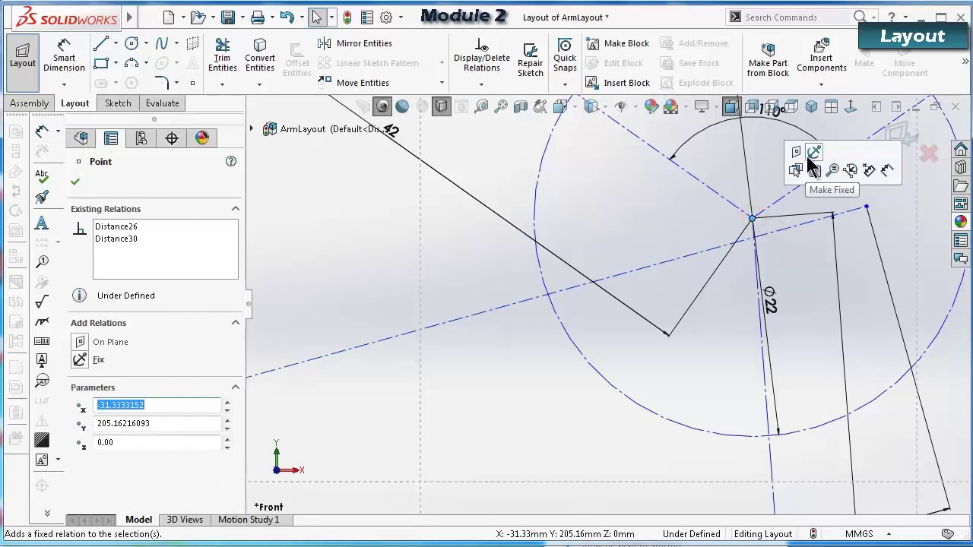
click(524, 390)
click(687, 257)
scroll(749, 232, down, 3)
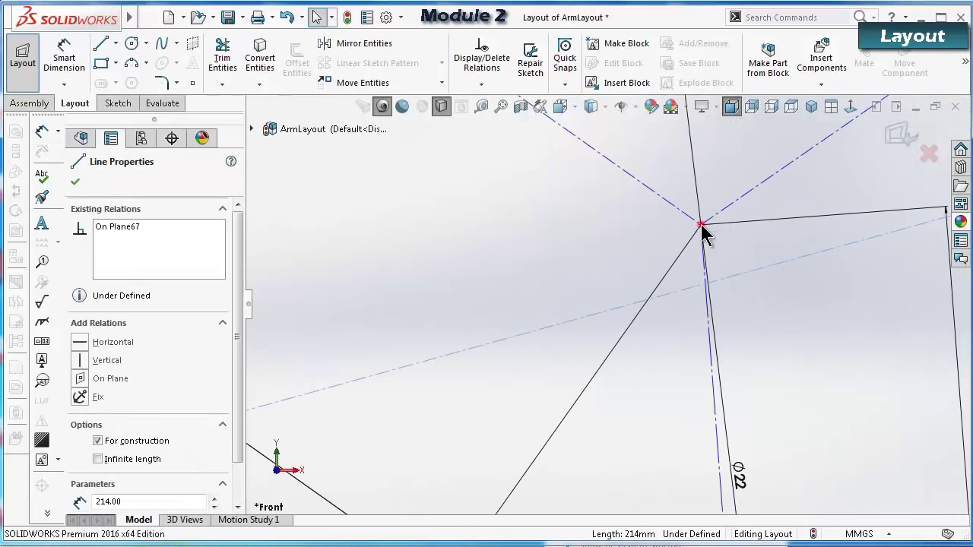
click(701, 224)
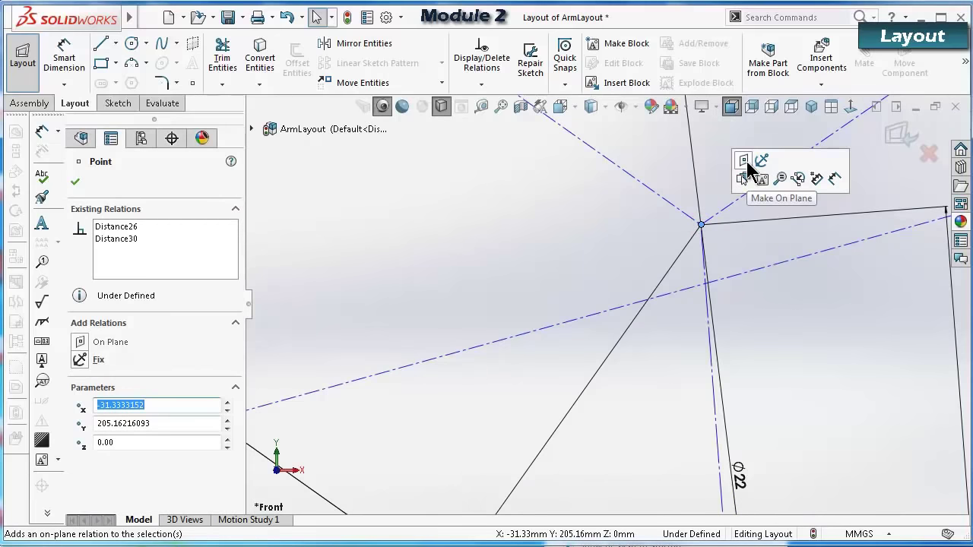
click(597, 267)
Examine the existing relations of the 214 mm centerline, the triangle's right side and the 22 mm diameter circle.
scroll(713, 308, up, 2)
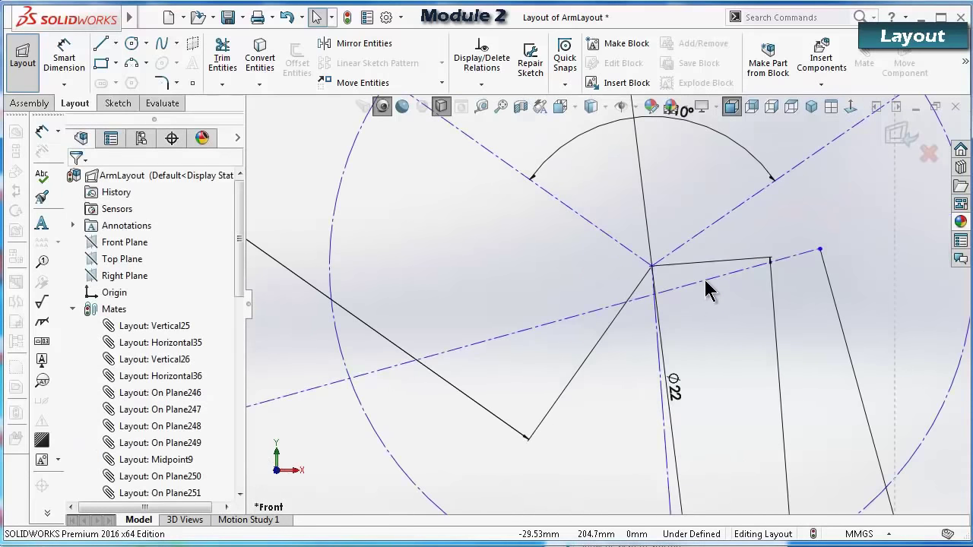
mouse_move(705, 280)
mouse_down()
mouse_move(720, 253)
mouse_move(736, 255)
mouse_up()
scroll(701, 253, down, 5)
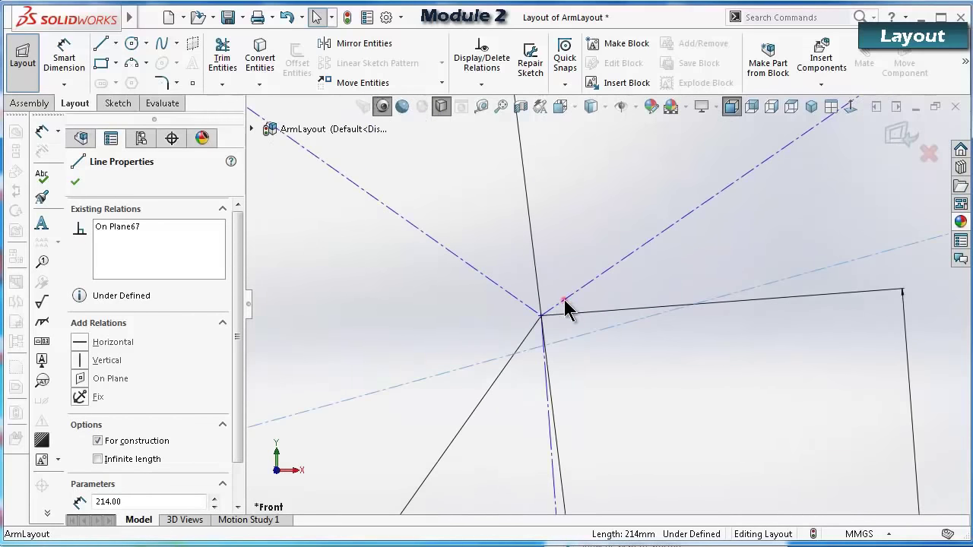
click(564, 299)
middle_drag(525, 322, 557, 326)
scroll(557, 326, up, 10)
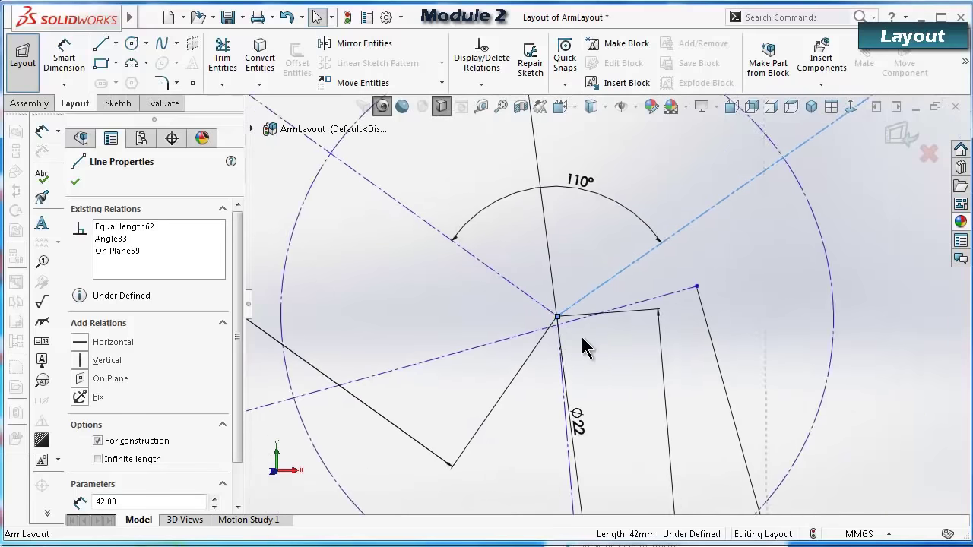
click(792, 365)
click(758, 364)
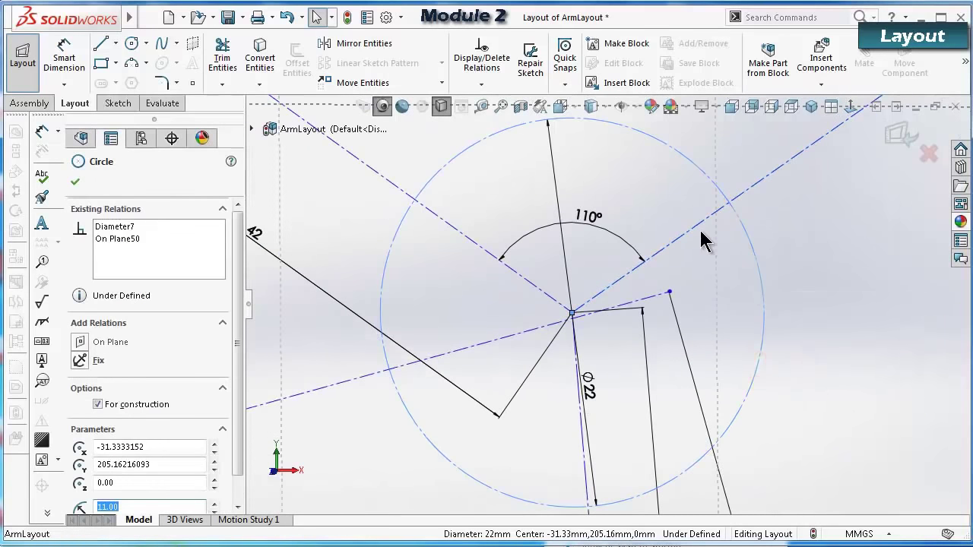
click(540, 323)
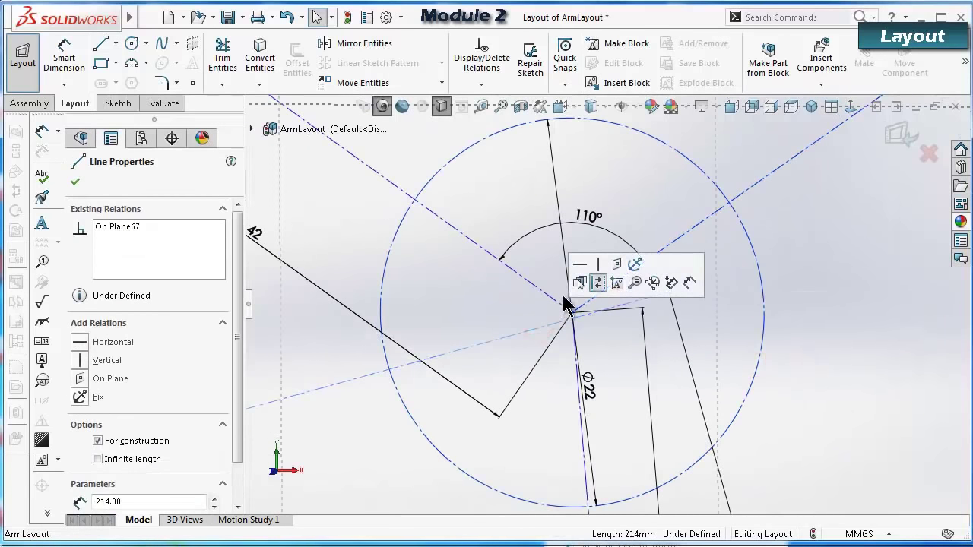
click(868, 310)
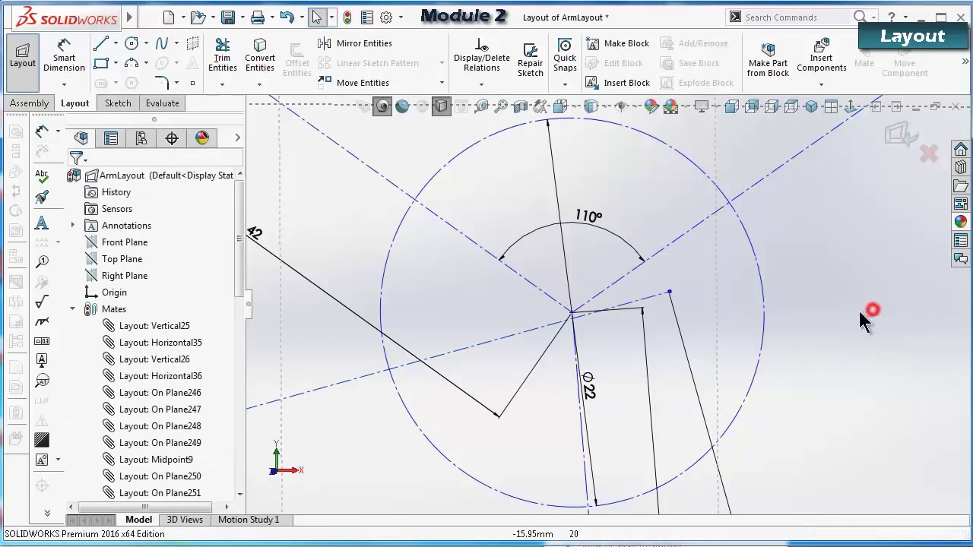
Add a coincident relation between the 214 mm centerline and the triangle's lower corner.
click(637, 310)
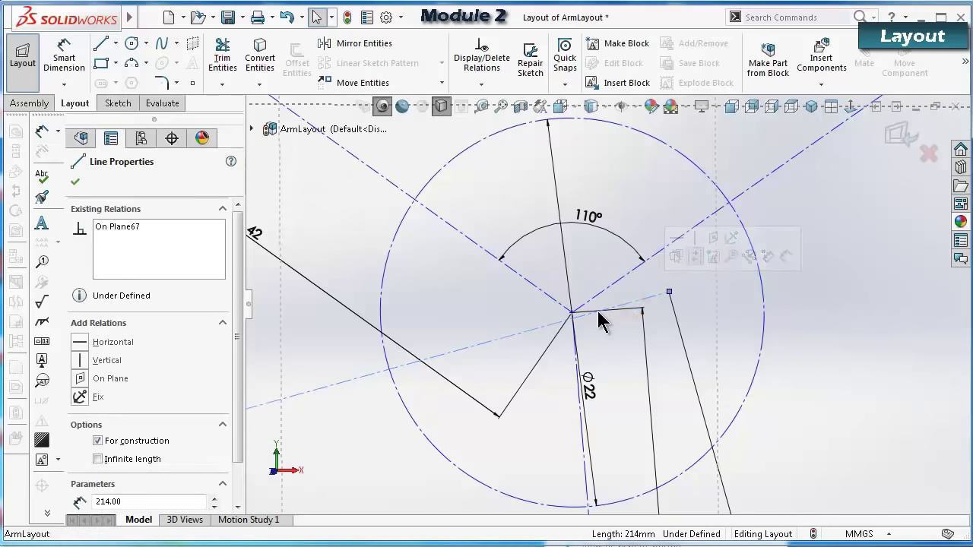
click(851, 109)
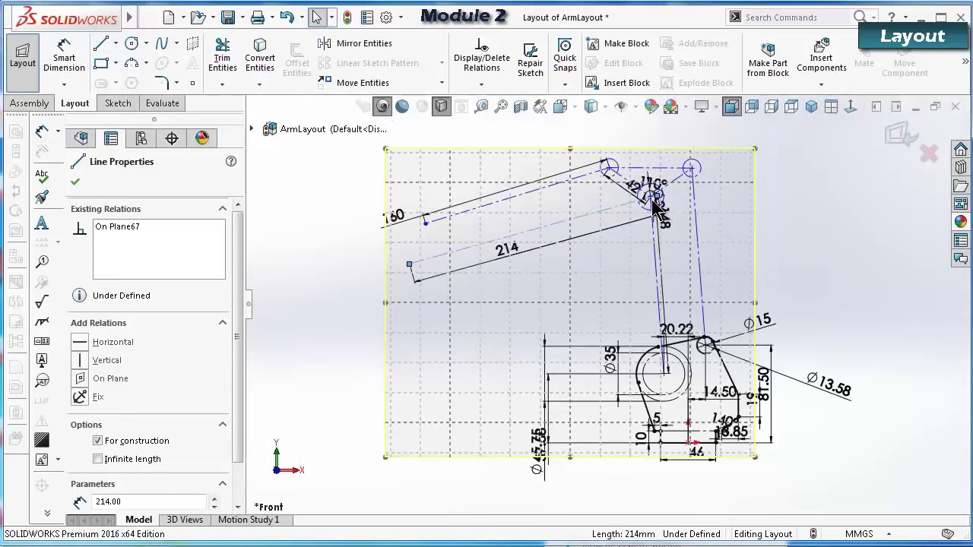
scroll(606, 257, down, 3)
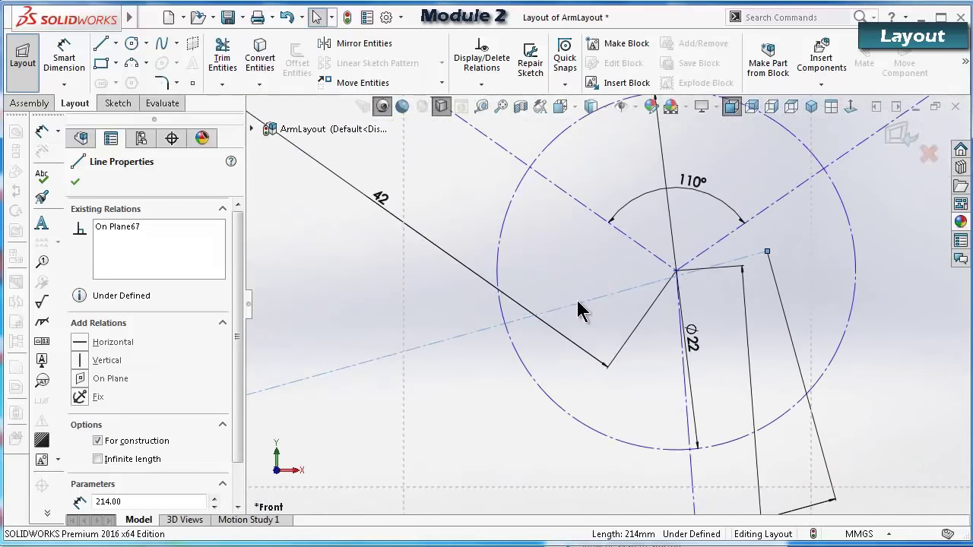
click(601, 312)
click(626, 291)
scroll(673, 283, down, 5)
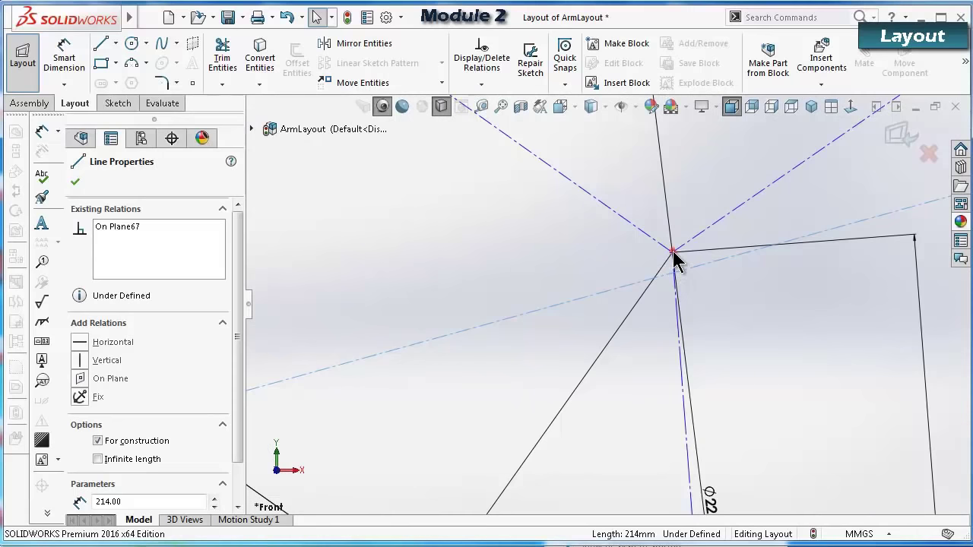
ctrl+click(673, 252)
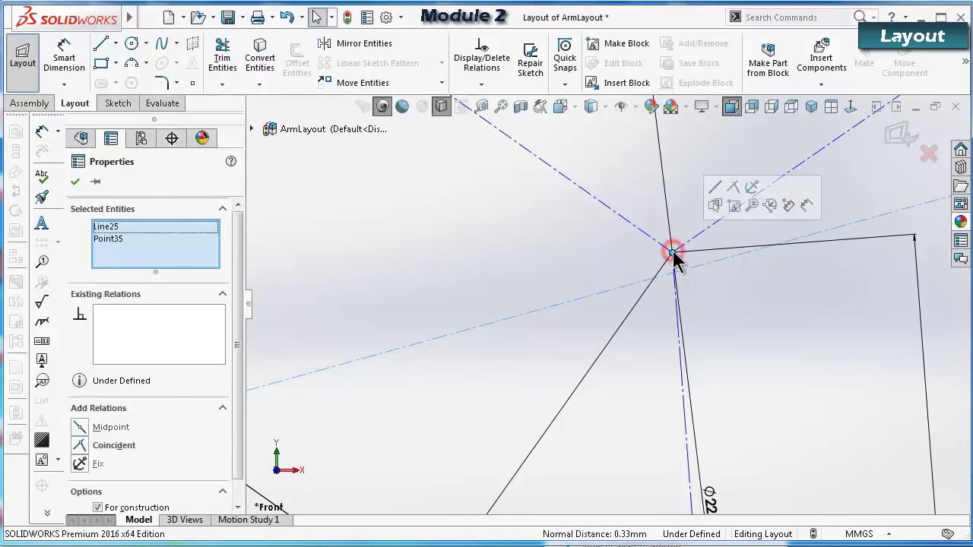
click(731, 190)
Try to dimension the distance between the triangle's lower corner and the right end of the 214 mm centerline.
scroll(635, 269, up, 4)
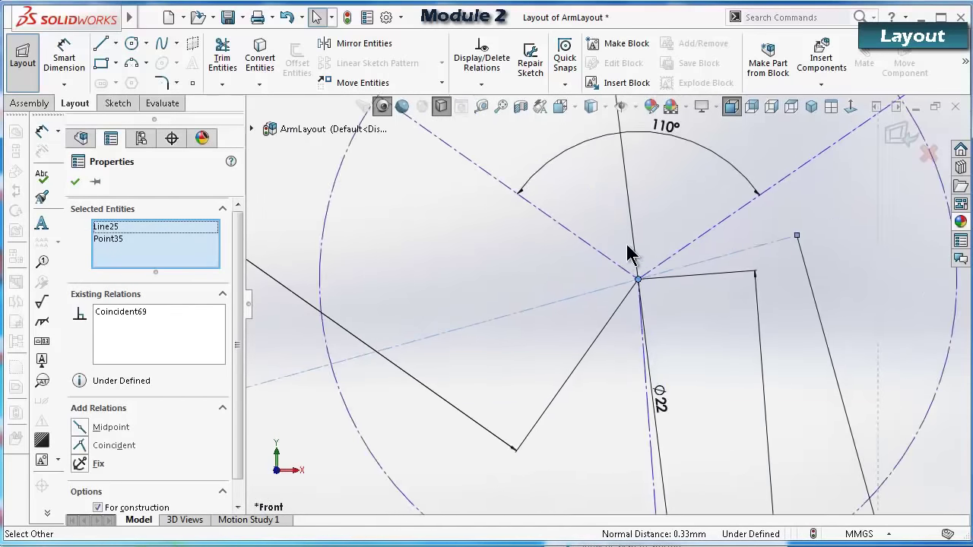
scroll(634, 263, up, 3)
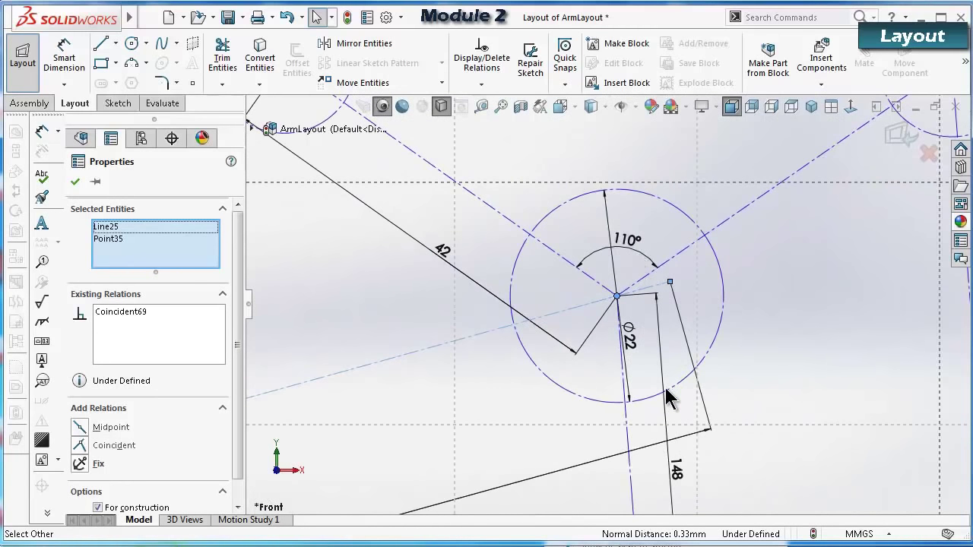
right_drag(515, 437, 467, 349)
scroll(664, 286, down, 3)
click(667, 287)
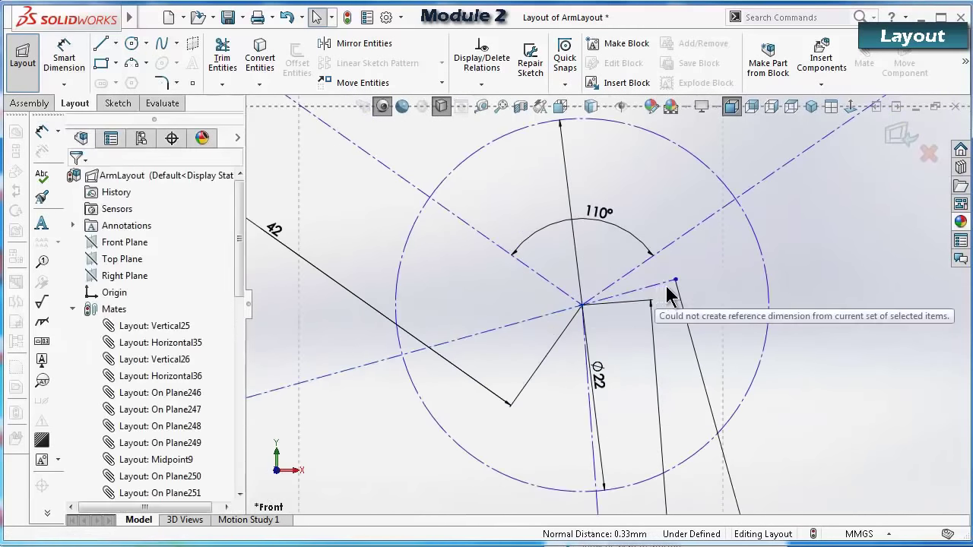
click(676, 282)
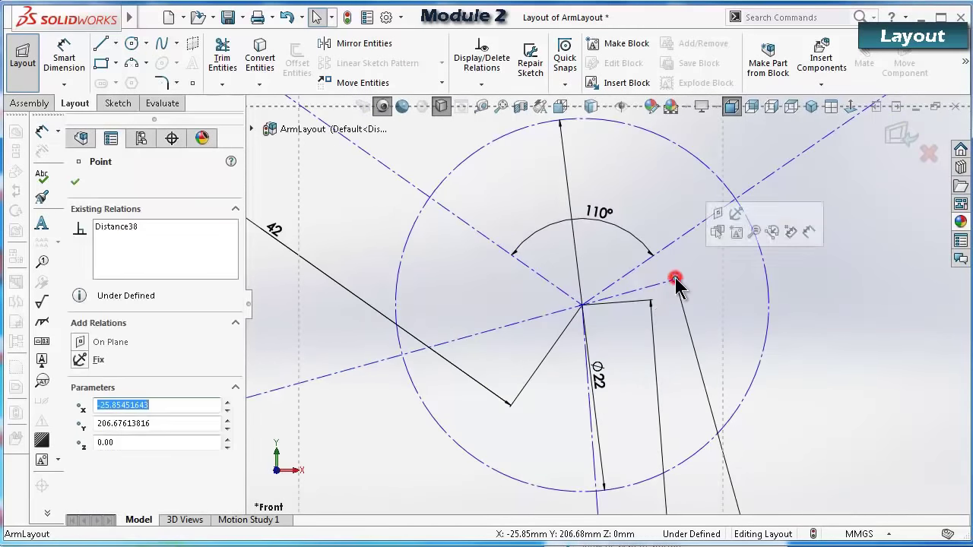
click(583, 305)
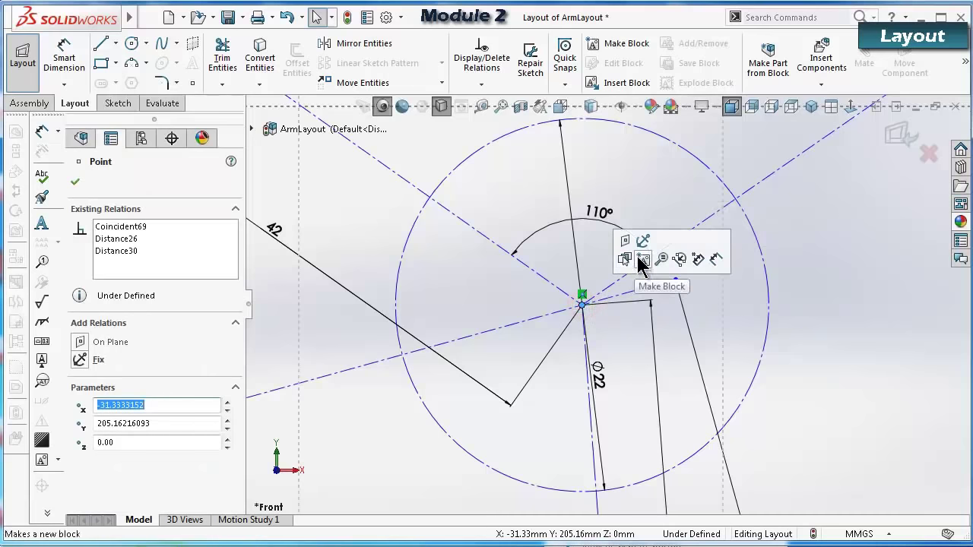
click(717, 259)
click(674, 281)
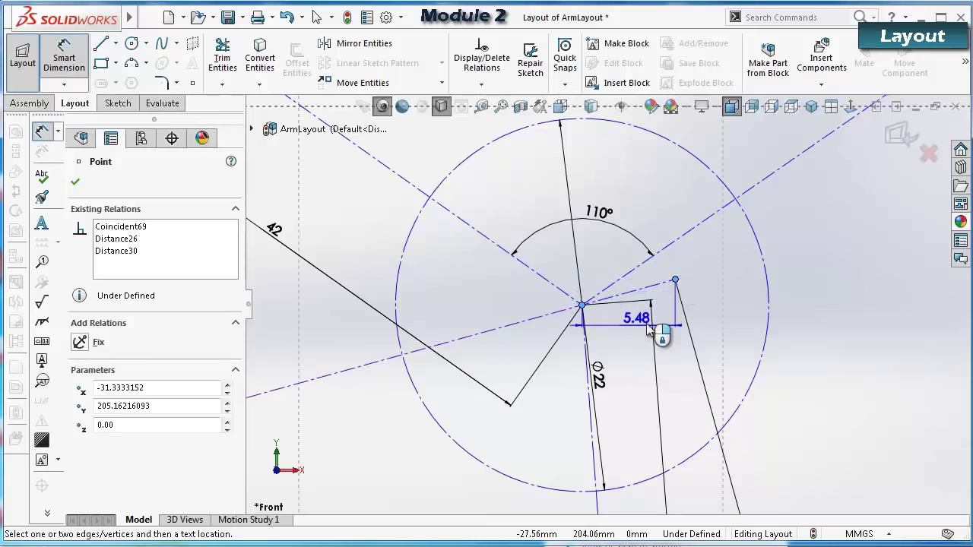
scroll(669, 289, up, 1)
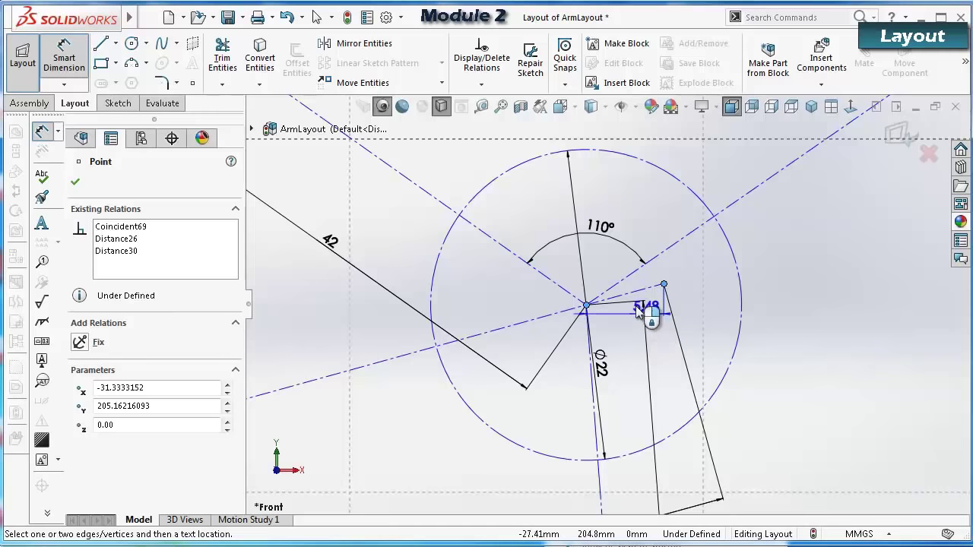
scroll(650, 327, down, 3)
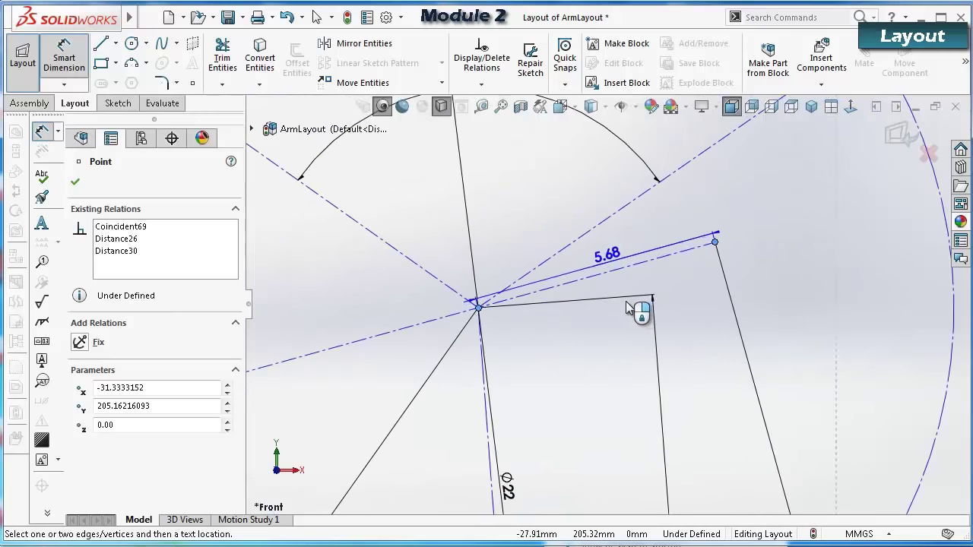
click(622, 304)
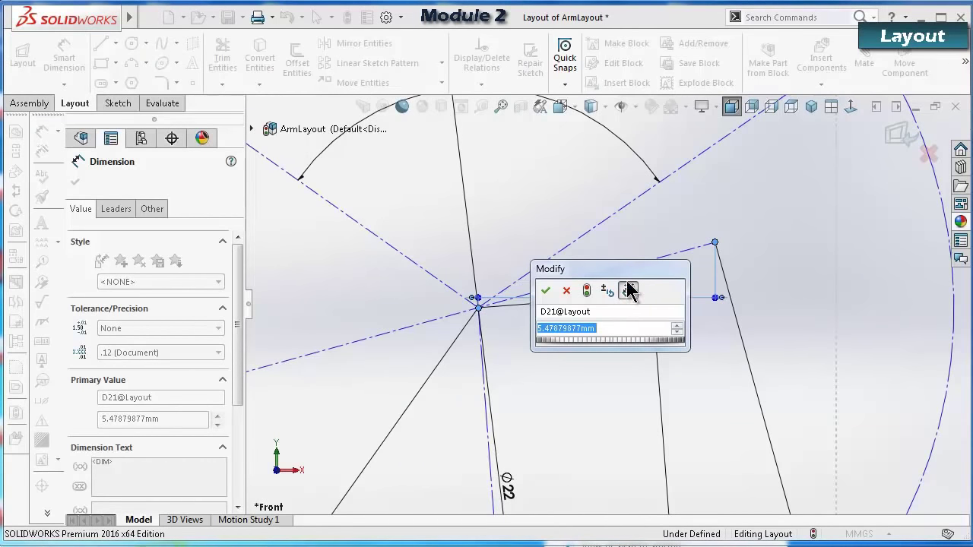
drag(634, 270, 704, 365)
click(637, 388)
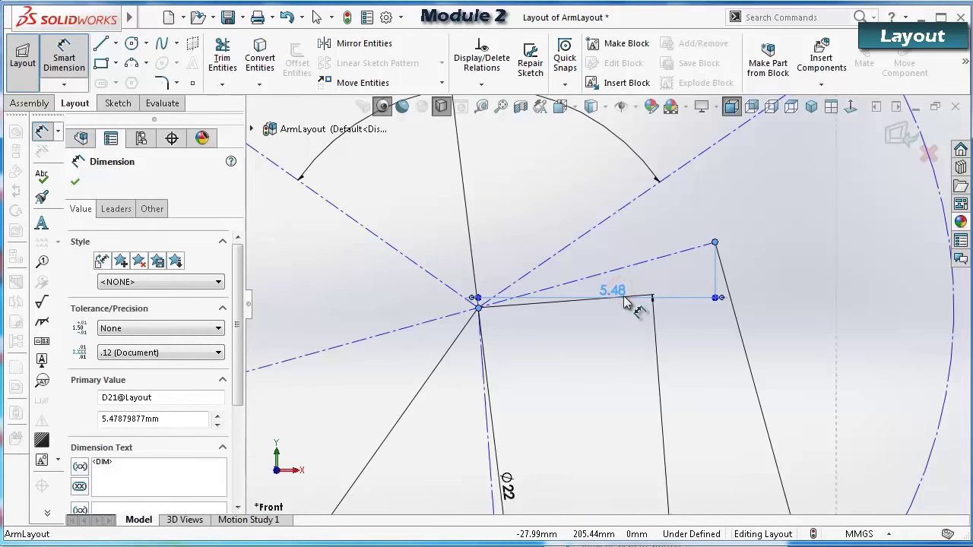
Delete the distance dimension just placed between the triangle's lower corner and the 214 mm centerline's right end.
key(Delete)
click(656, 263)
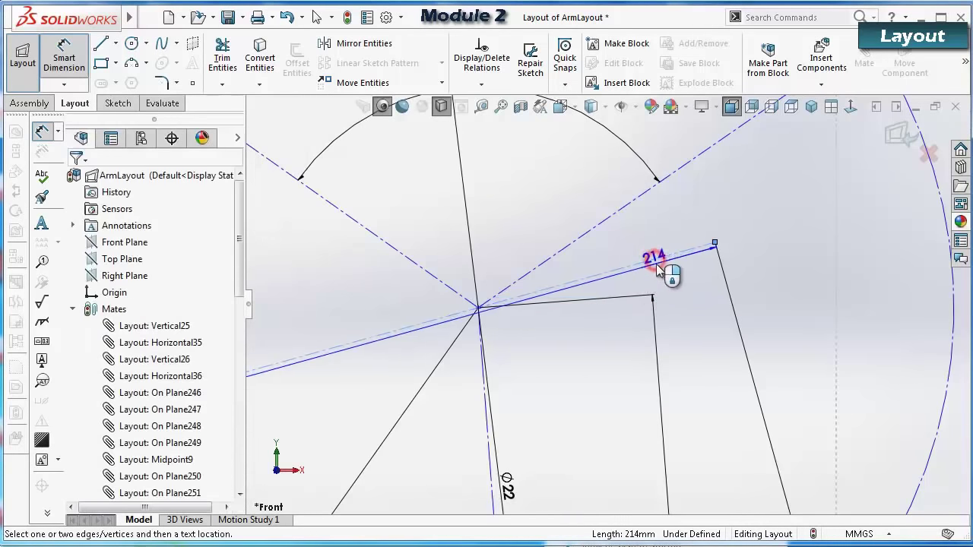
key(Escape)
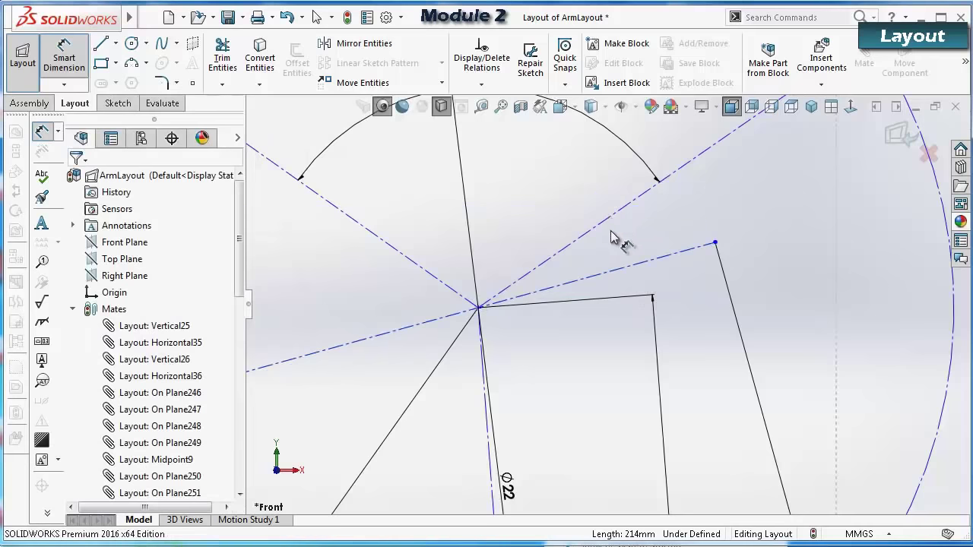
Dimension the horizontal distance from the triangle's lower corner to the 214 mm centerline's right end and set it to 54 mm.
click(715, 244)
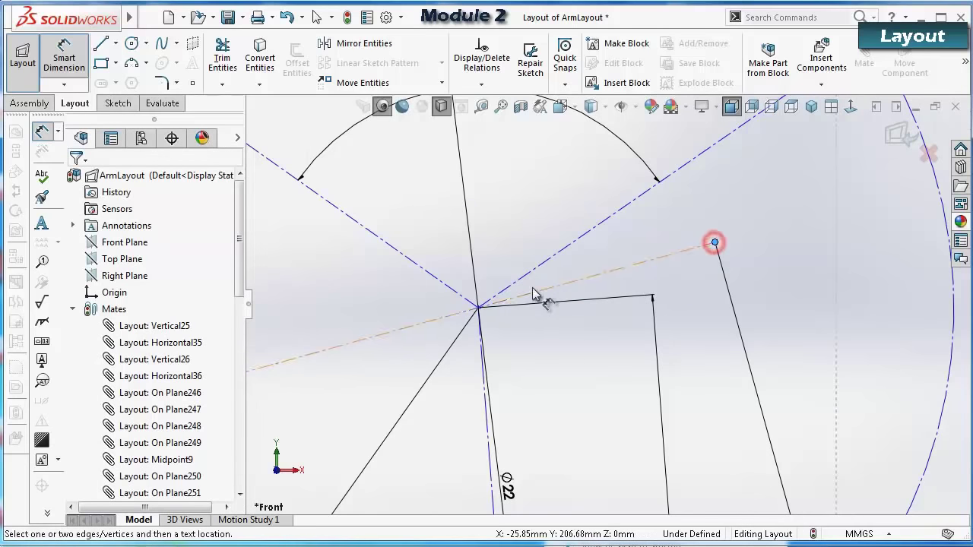
click(479, 308)
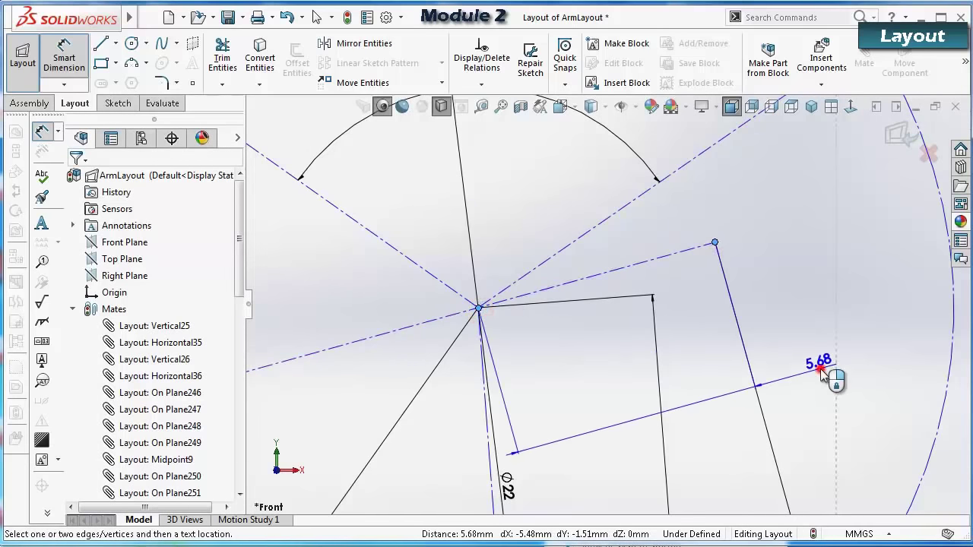
click(821, 368)
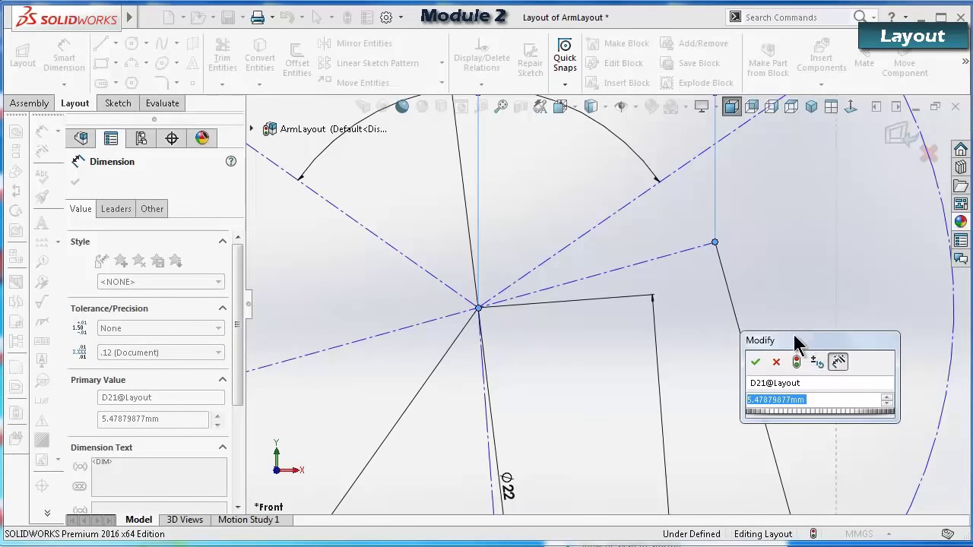
scroll(782, 324, up, 2)
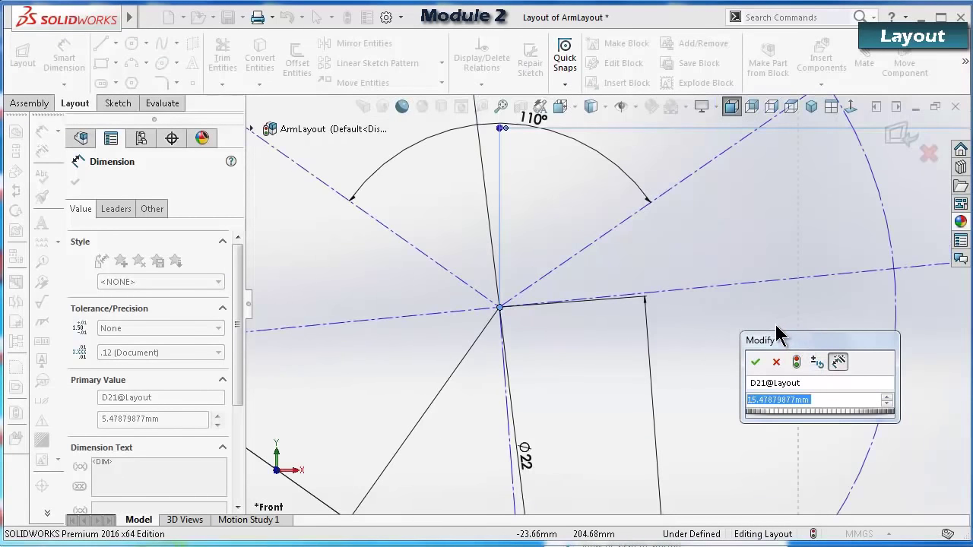
scroll(774, 327, down, 1)
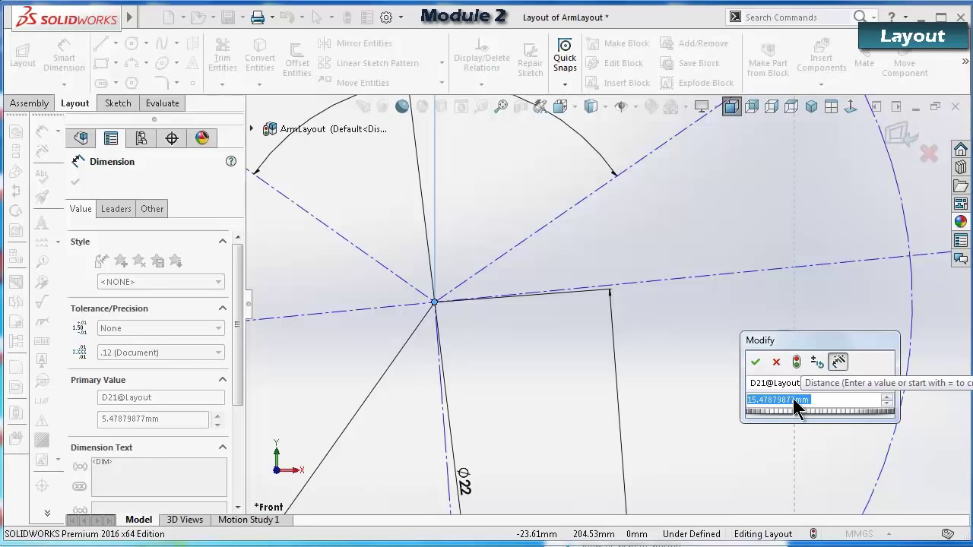
text(54)
key(Return)
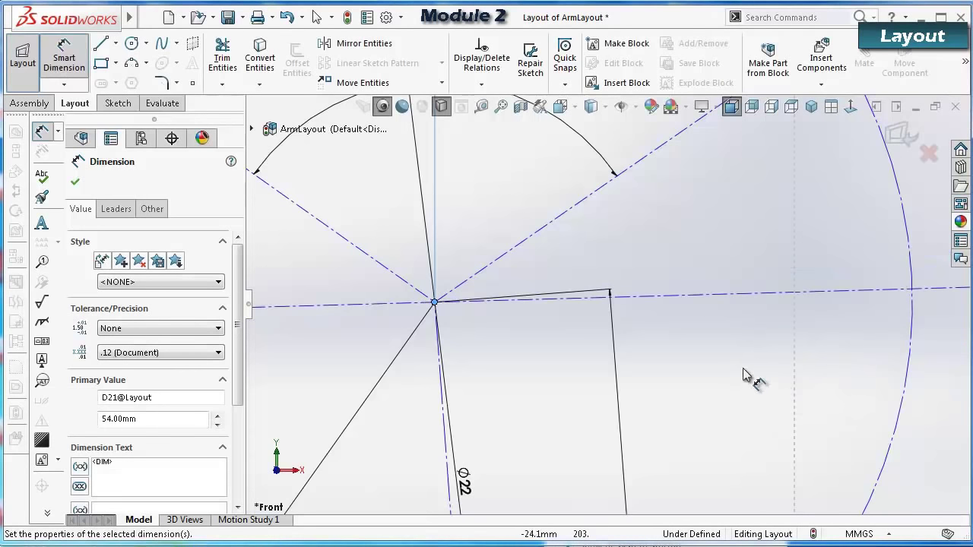
Move the 54 mm dimension to just below the right part of the 214 mm centerline.
scroll(688, 323, up, 5)
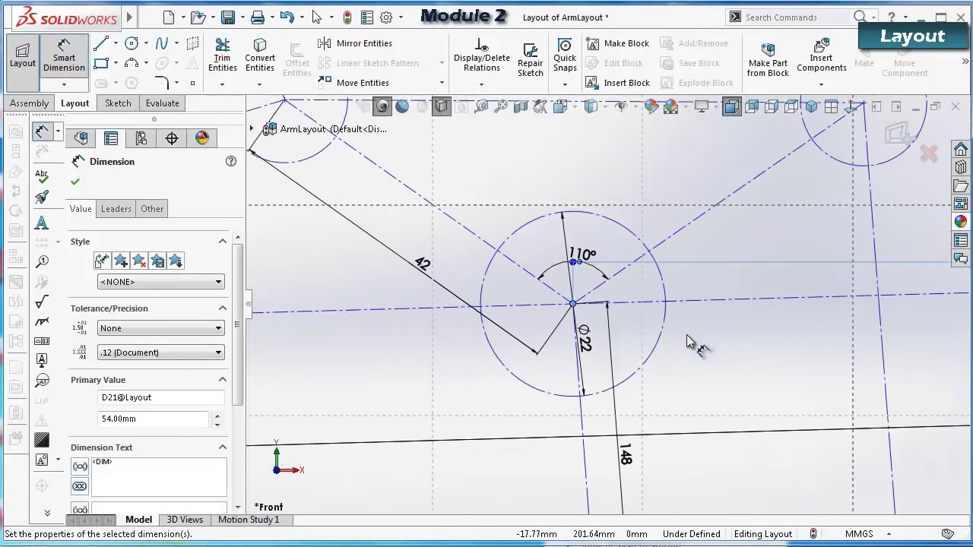
scroll(687, 344, up, 2)
scroll(687, 343, up, 3)
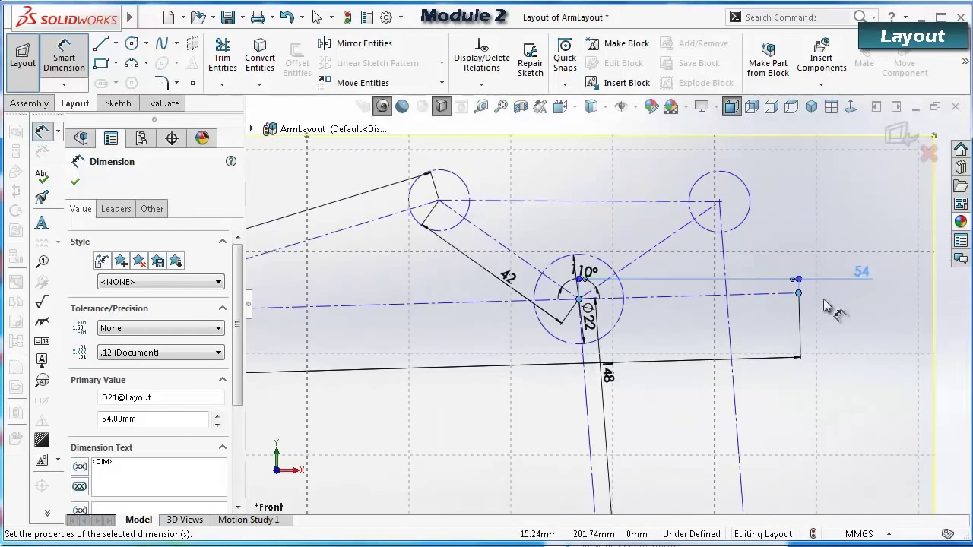
mouse_move(863, 278)
mouse_down()
mouse_move(726, 283)
mouse_move(732, 275)
mouse_move(723, 329)
mouse_up()
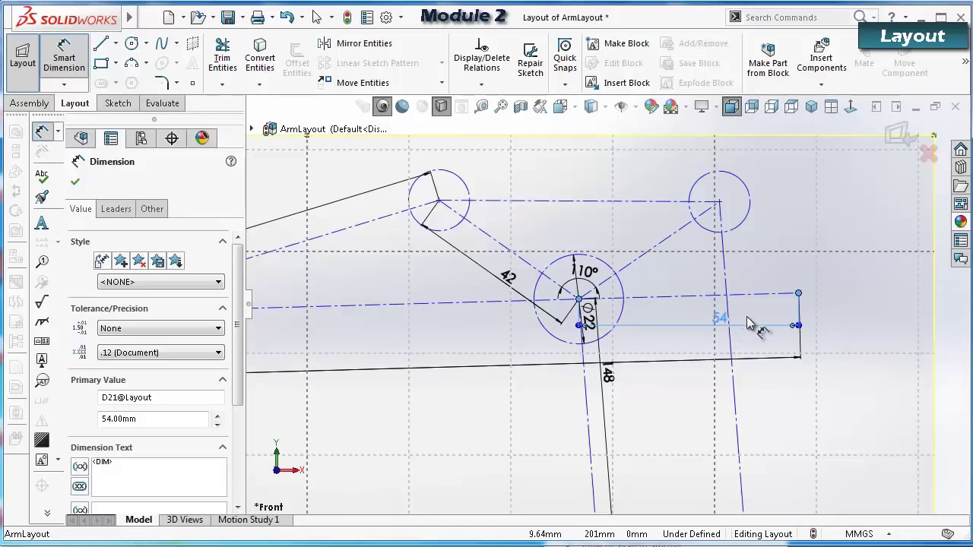
scroll(748, 323, down, 5)
click(805, 335)
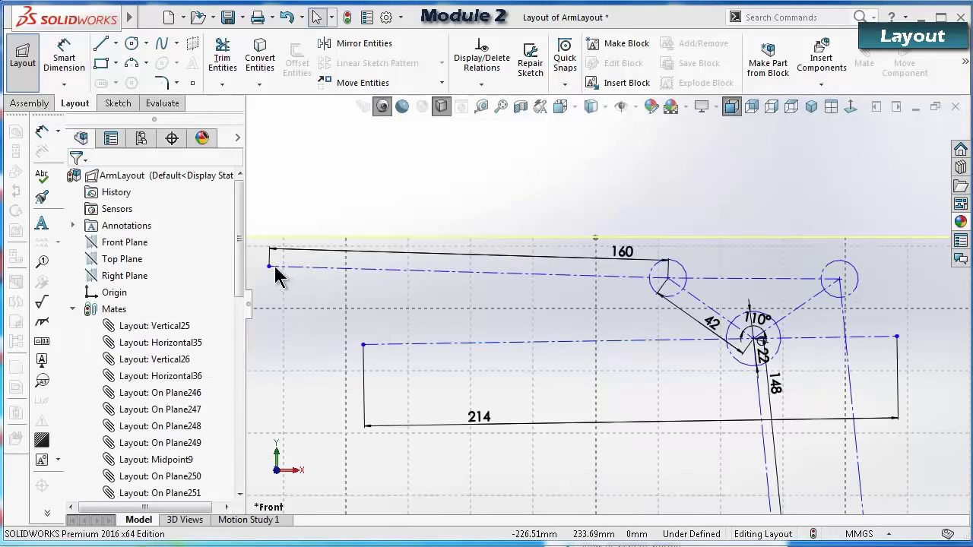
Reposition the linkage by lowering the 160 mm arm's free end to nearly level and shifting the linkage relative to the 214 mm centerline.
mouse_move(270, 267)
mouse_down()
mouse_move(271, 306)
mouse_move(269, 285)
mouse_up()
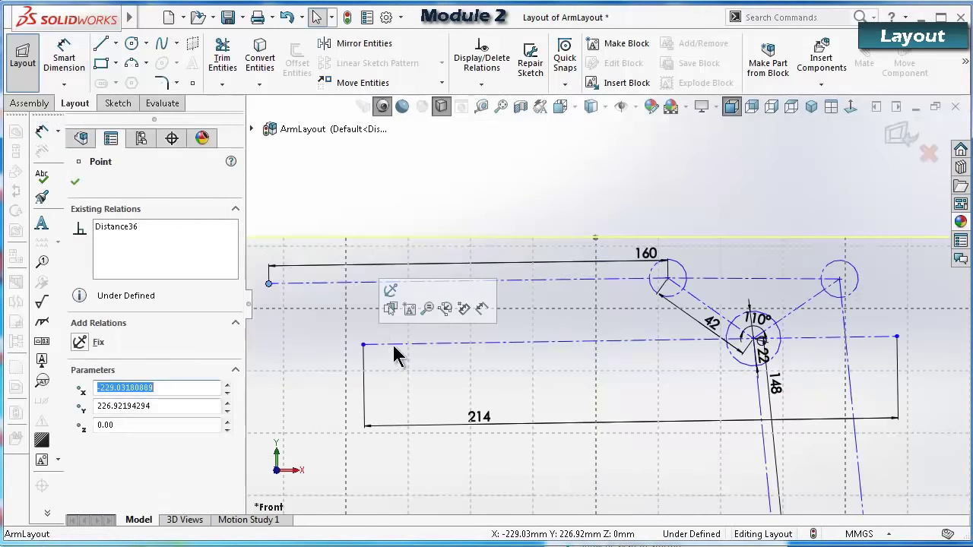
drag(393, 343, 456, 344)
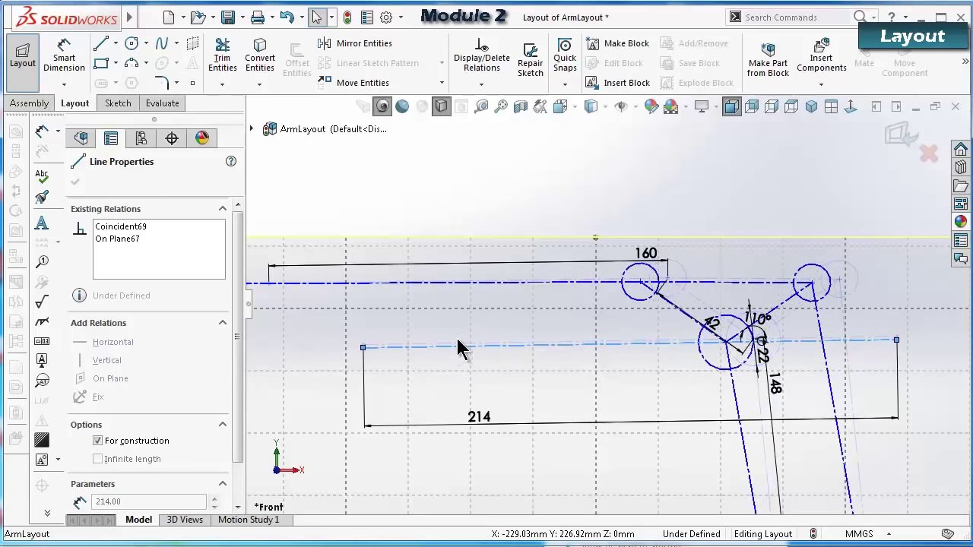
click(487, 199)
key(f)
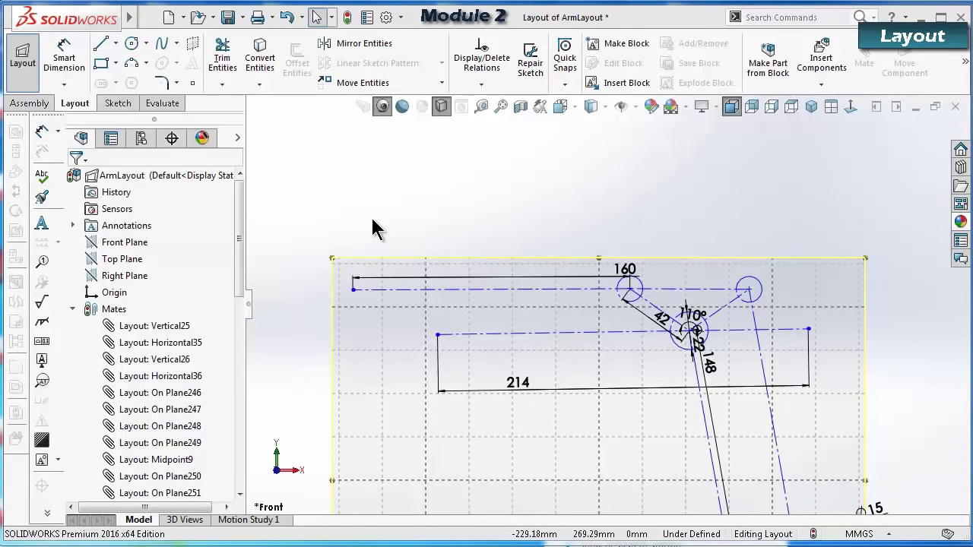
Draw circles about 14 mm and 11 mm in diameter centered on the left ends of the 160 mm and 214 mm centerlines.
click(143, 43)
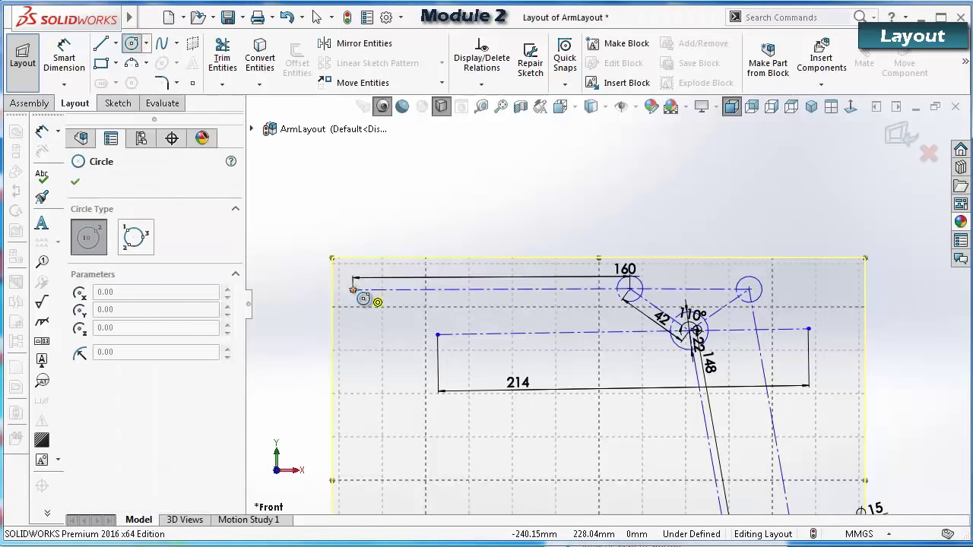
click(353, 289)
click(363, 299)
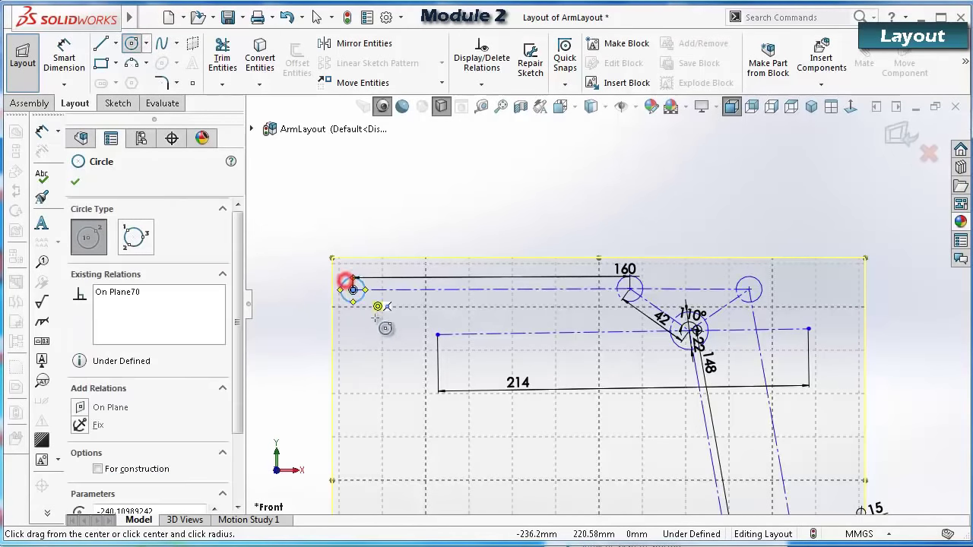
click(437, 335)
click(446, 340)
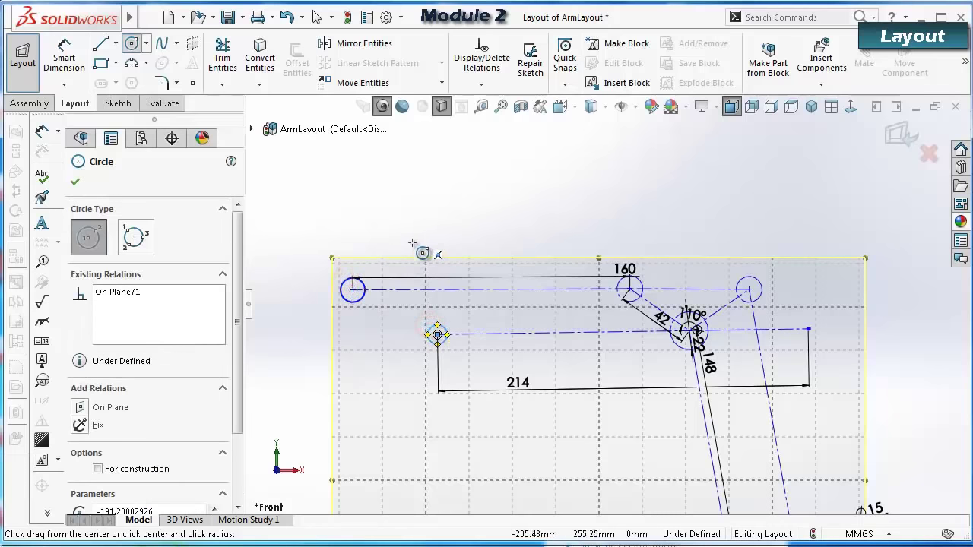
key(Escape)
click(362, 296)
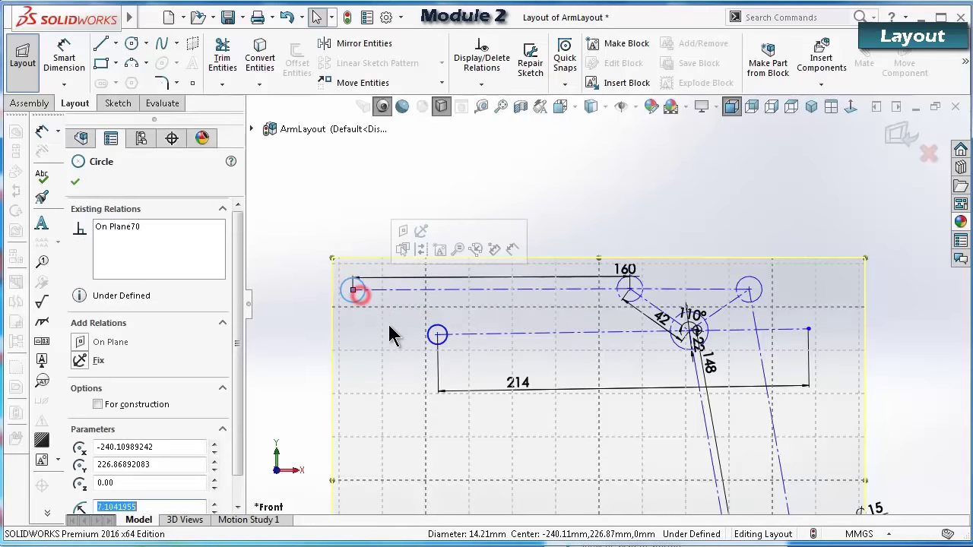
ctrl+click(430, 342)
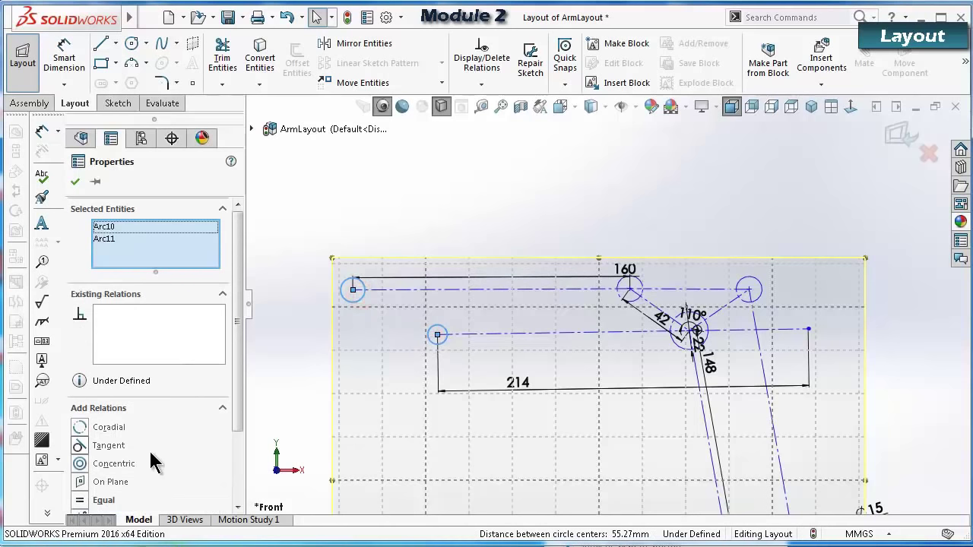
drag(238, 392, 236, 449)
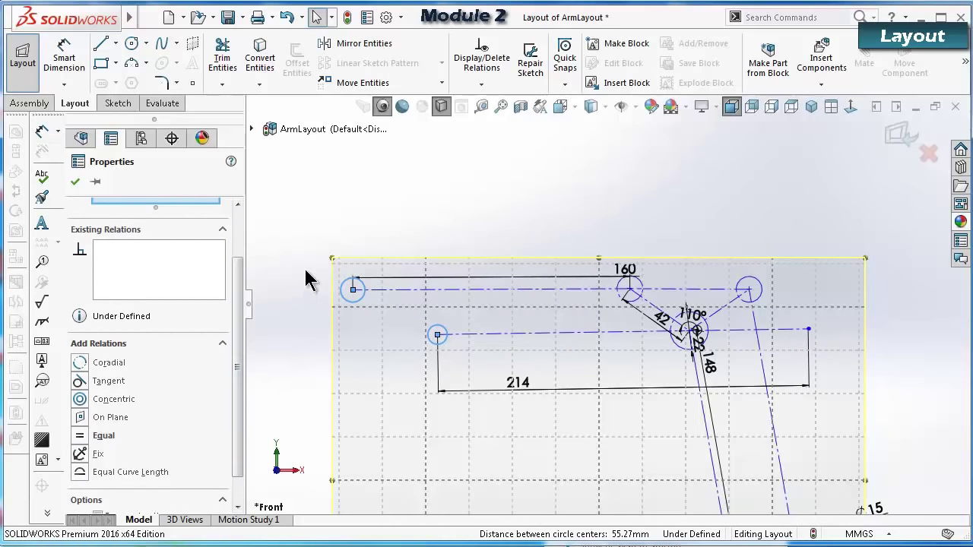
click(380, 215)
Convert the two circles at the left ends of the 160 mm and 214 mm centerlines to construction geometry.
click(354, 303)
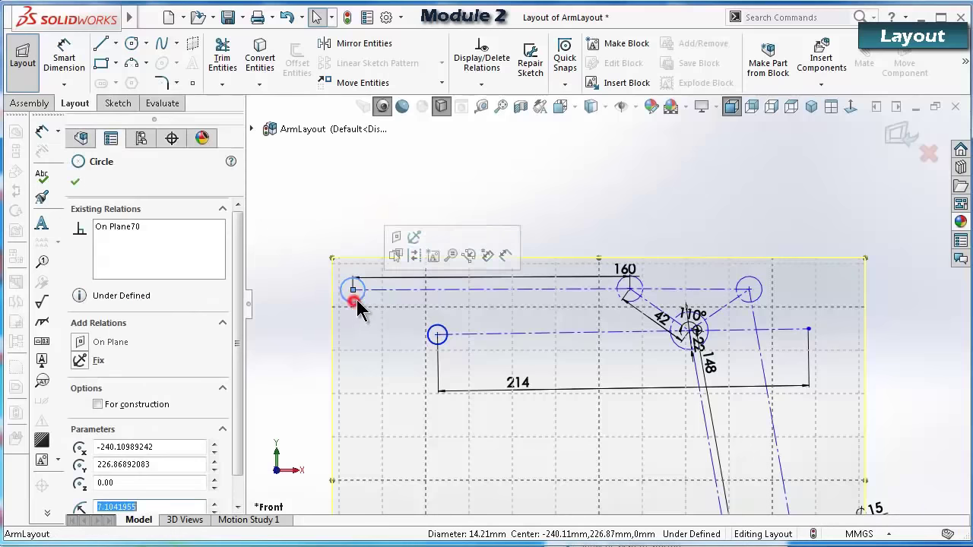
click(414, 254)
click(433, 338)
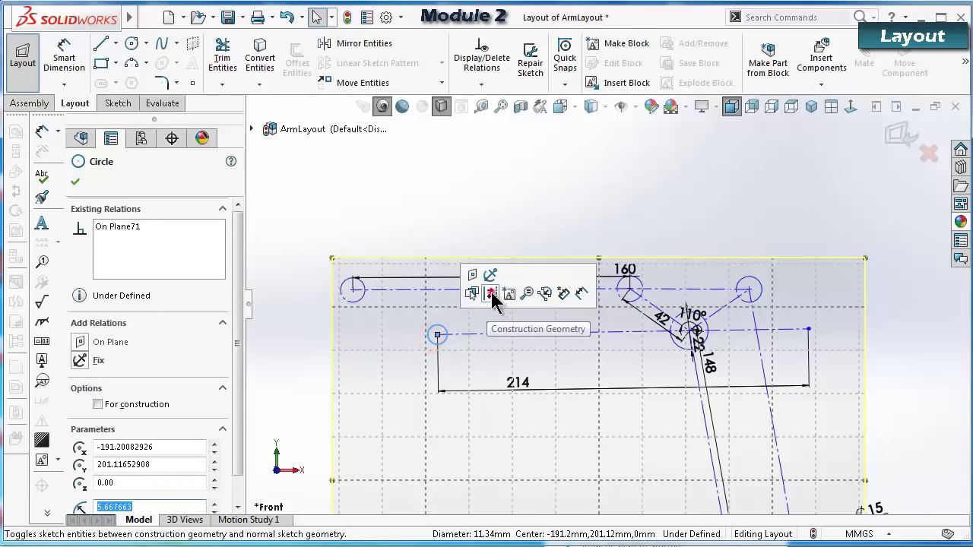
click(491, 292)
click(461, 206)
Make the circles at the left ends of the 160 mm and 214 mm centerlines equal to the triangular link's right joint circle.
click(362, 295)
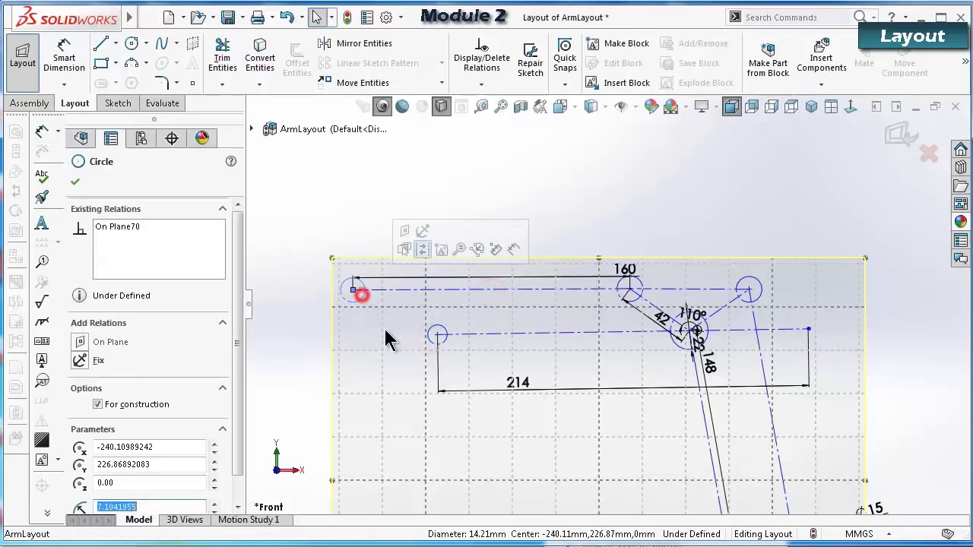
ctrl+click(441, 338)
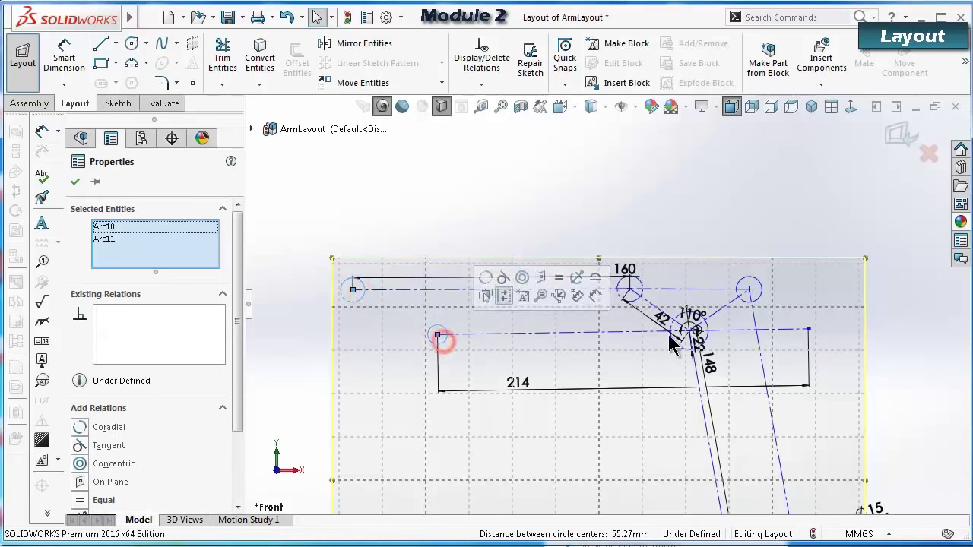
ctrl+click(759, 292)
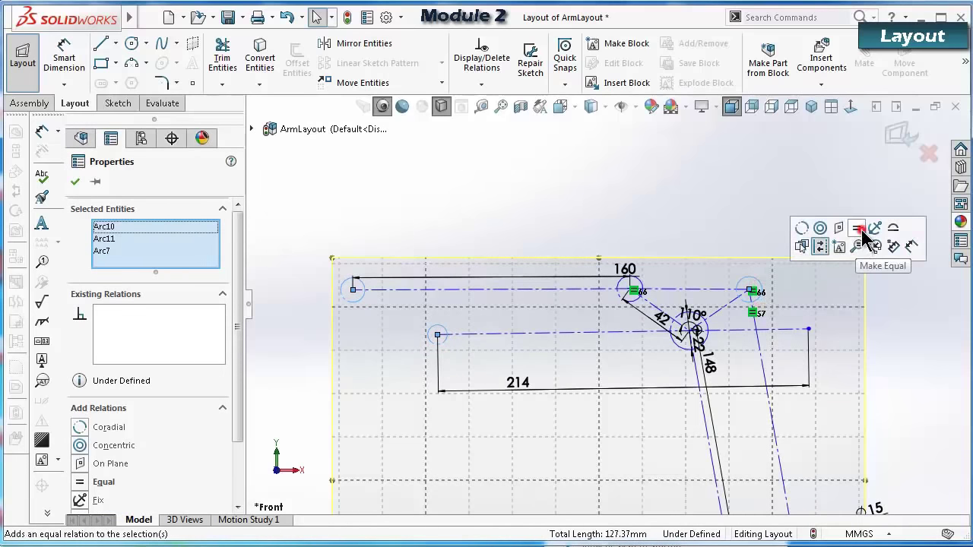
click(861, 231)
click(693, 186)
Draw a centerline triangle joining the left ends of the two long arms to a free lower-left vertex, closing side about 55 mm.
scroll(410, 288, up, 2)
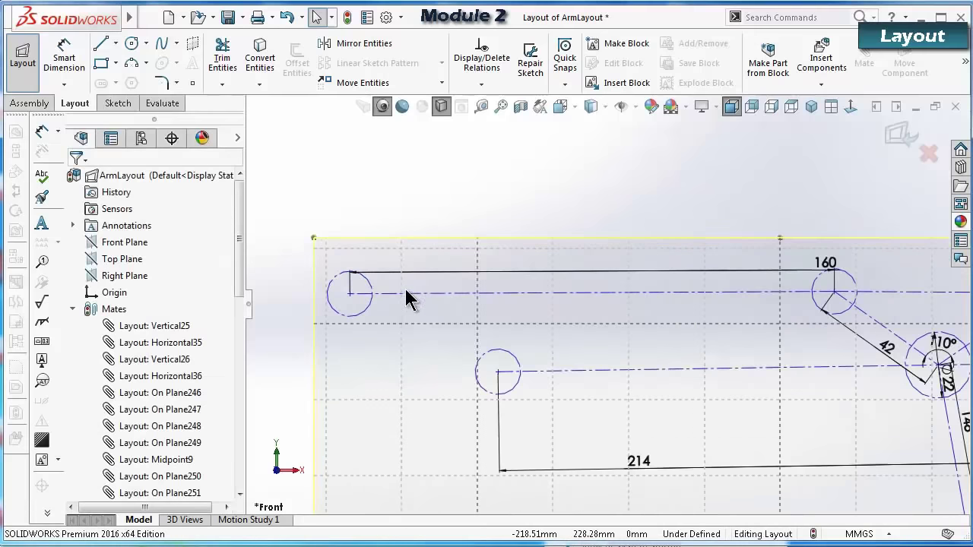
click(115, 43)
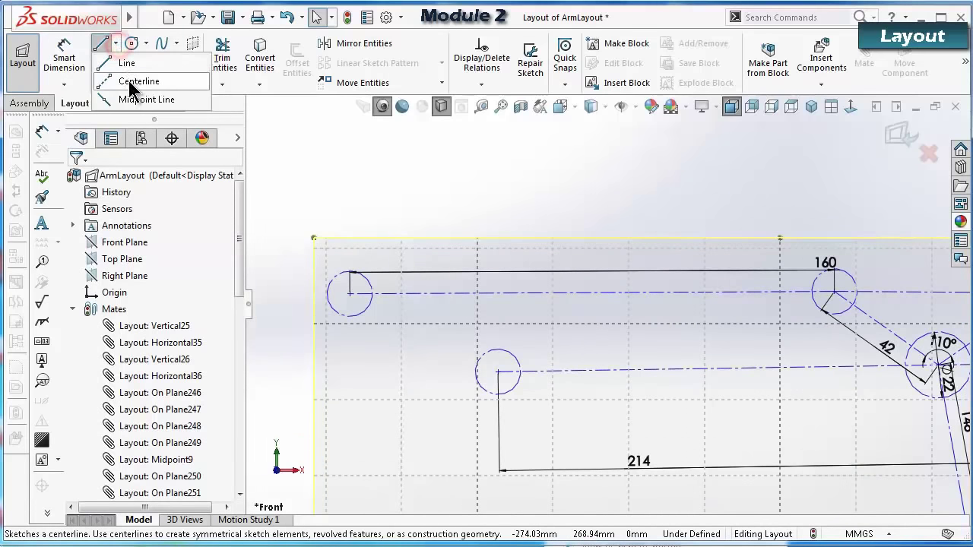
click(136, 82)
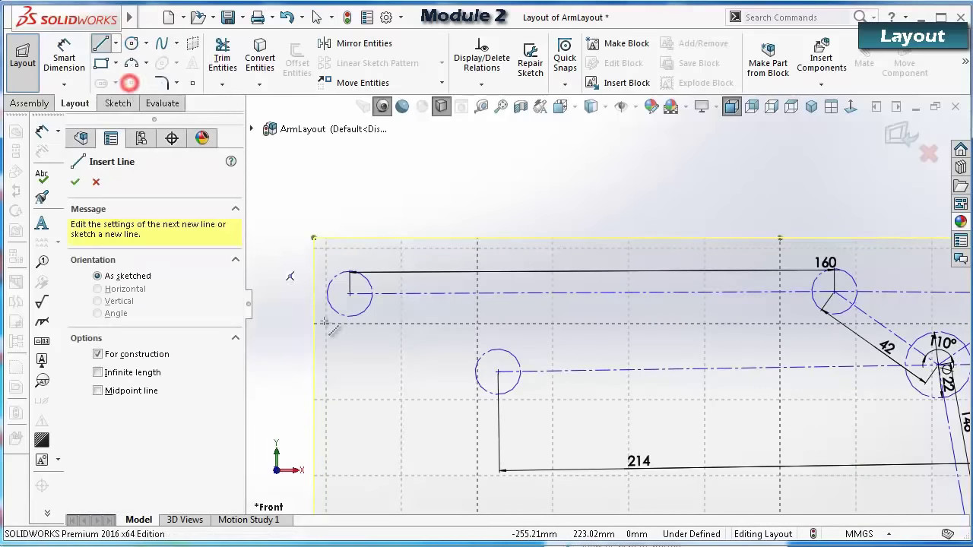
click(350, 293)
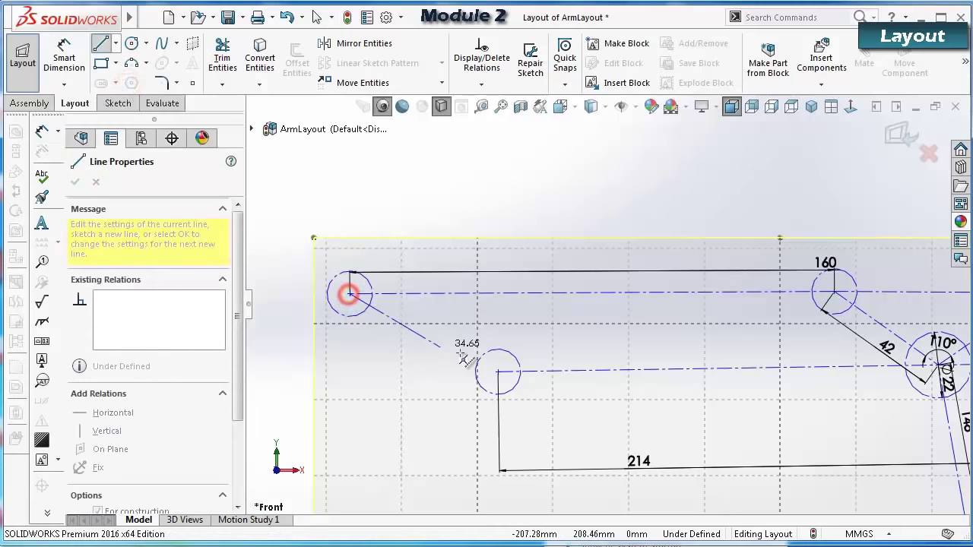
click(498, 372)
key(z)
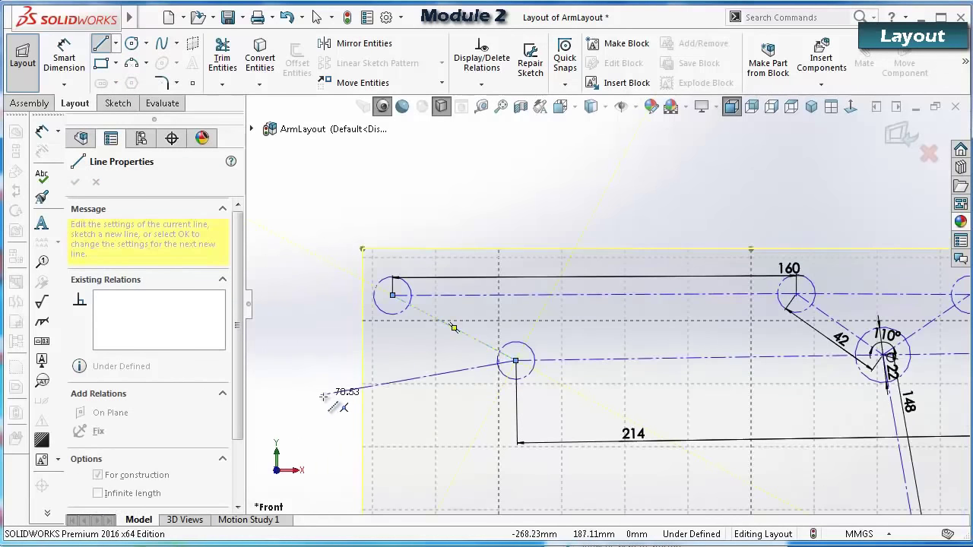
click(394, 295)
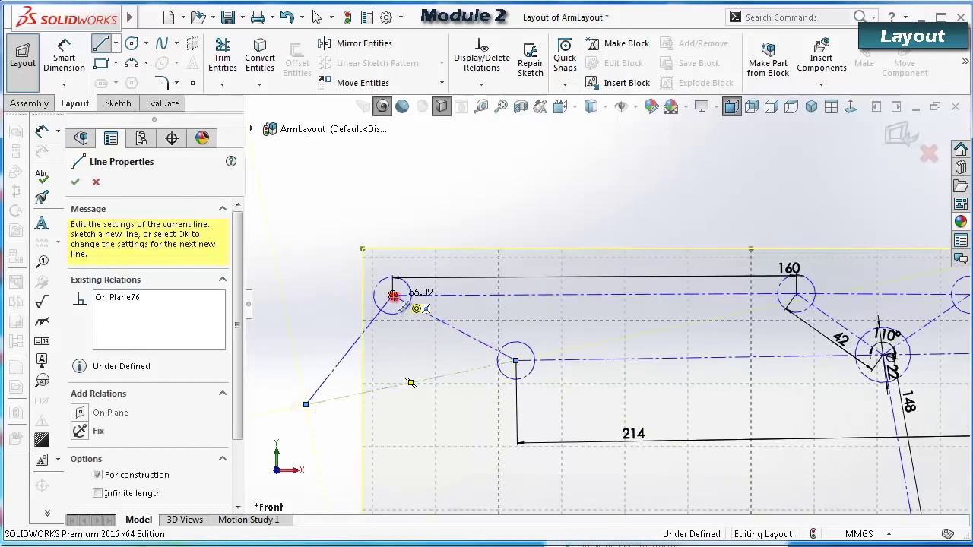
key(Escape)
Dimension the triangle side between the two left joint circles to 42 mm.
key(z)
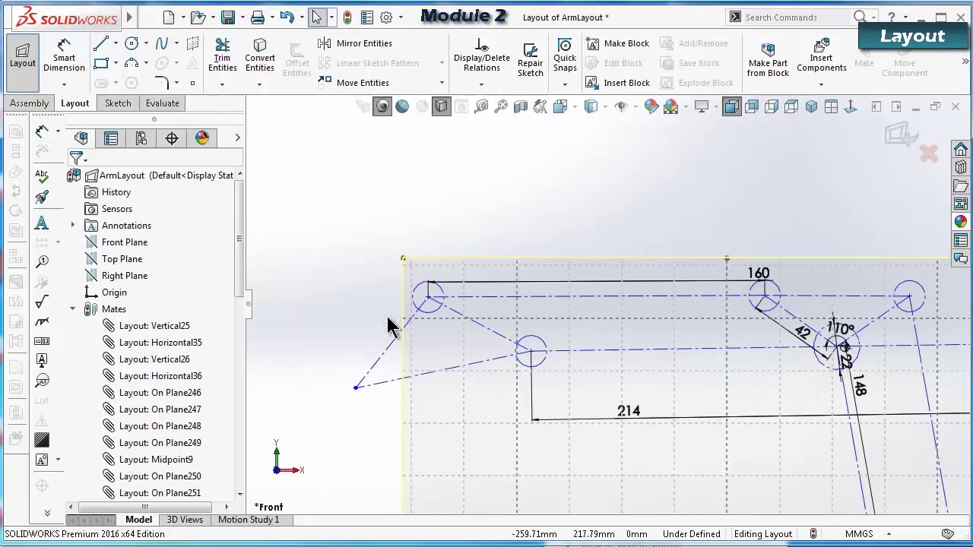
right_drag(363, 316, 352, 174)
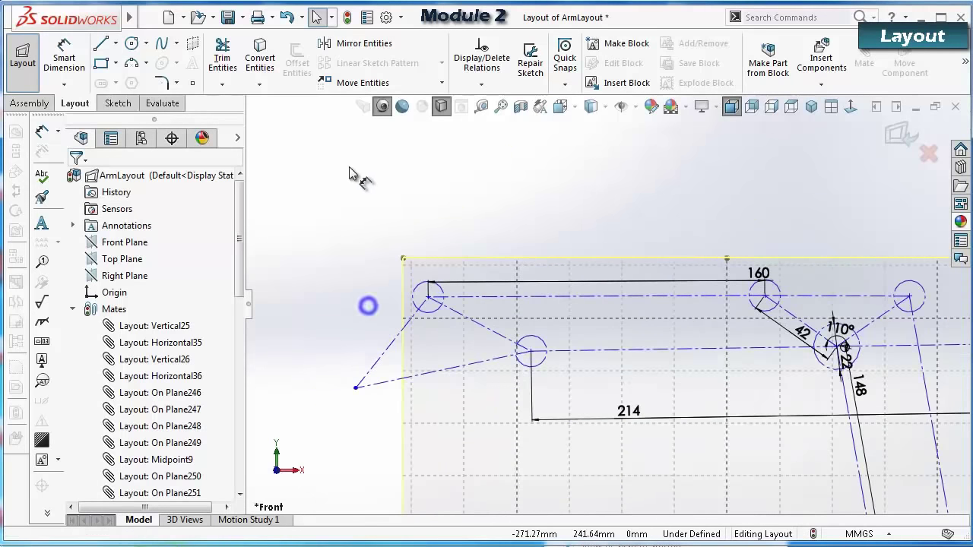
click(492, 331)
click(502, 323)
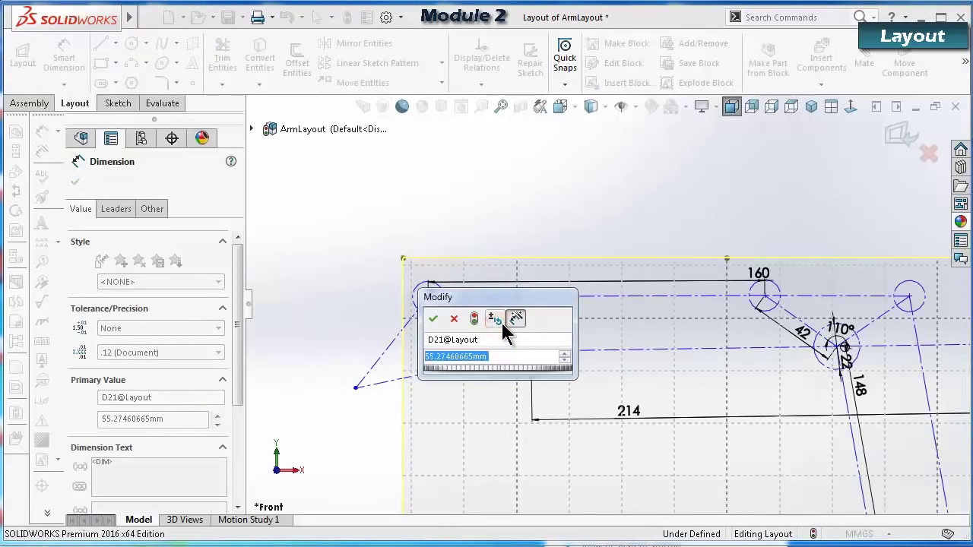
text(42)
key(Return)
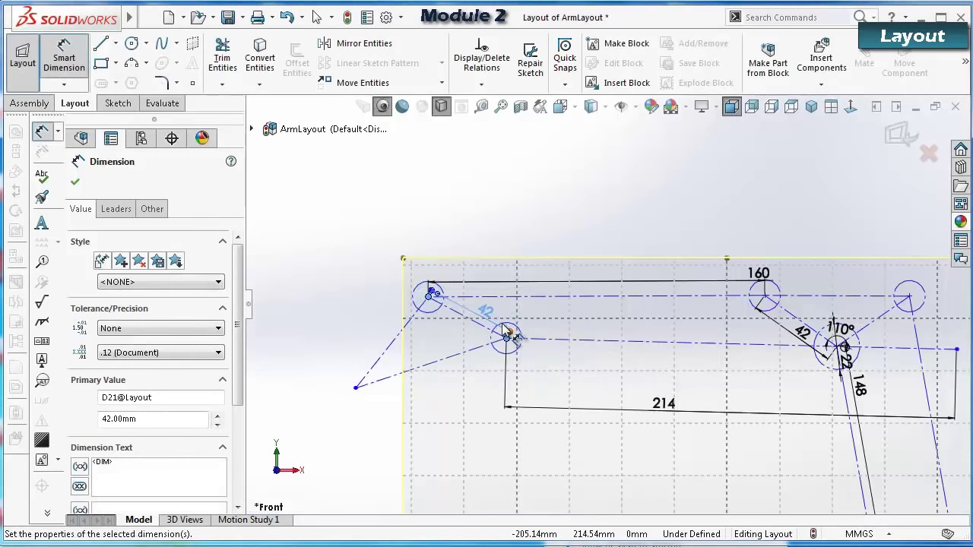
Dimension the triangle side from the upper-left joint circle to the free vertex to 34 mm.
scroll(424, 323, down, 2)
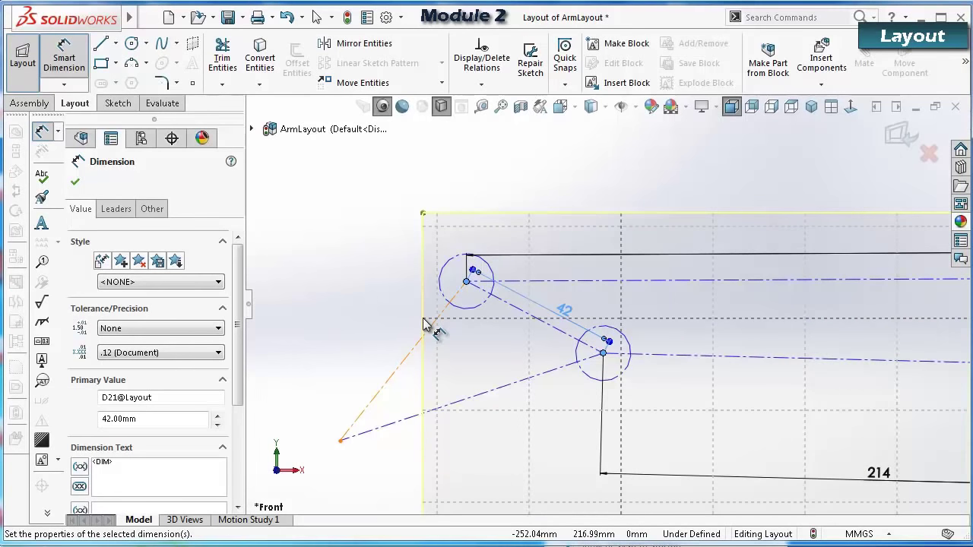
click(396, 377)
click(384, 368)
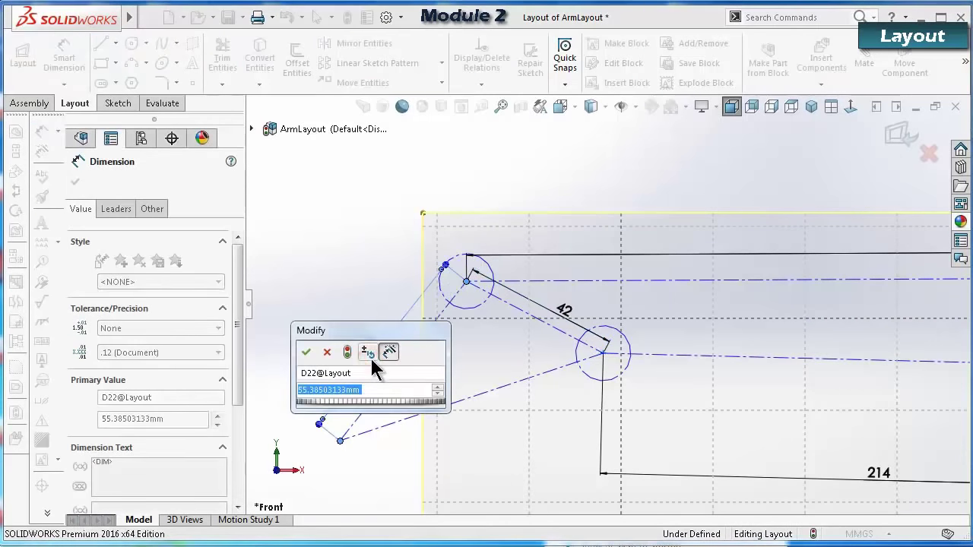
text(34)
key(Return)
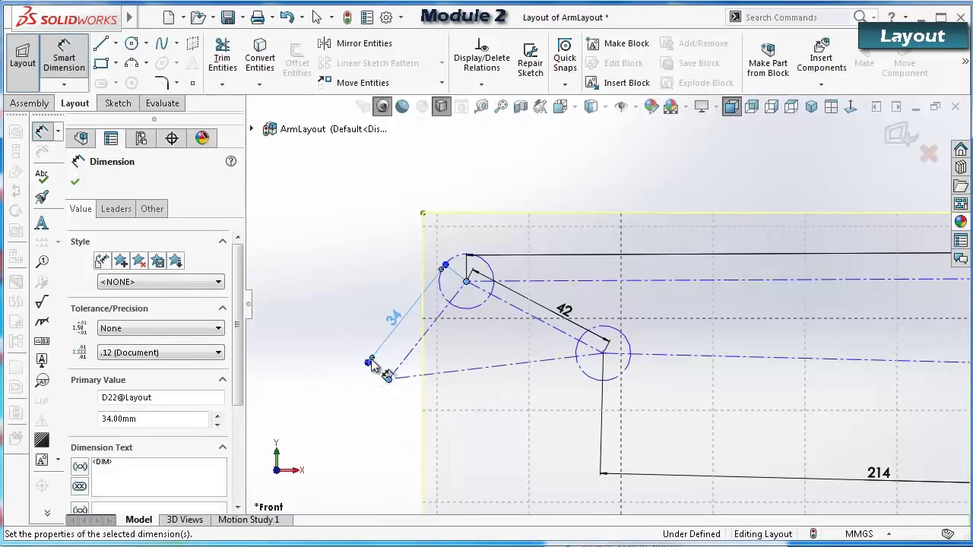
Dimension the triangle side from the 214 mm arm's left joint to the free vertex to 55 mm.
click(541, 360)
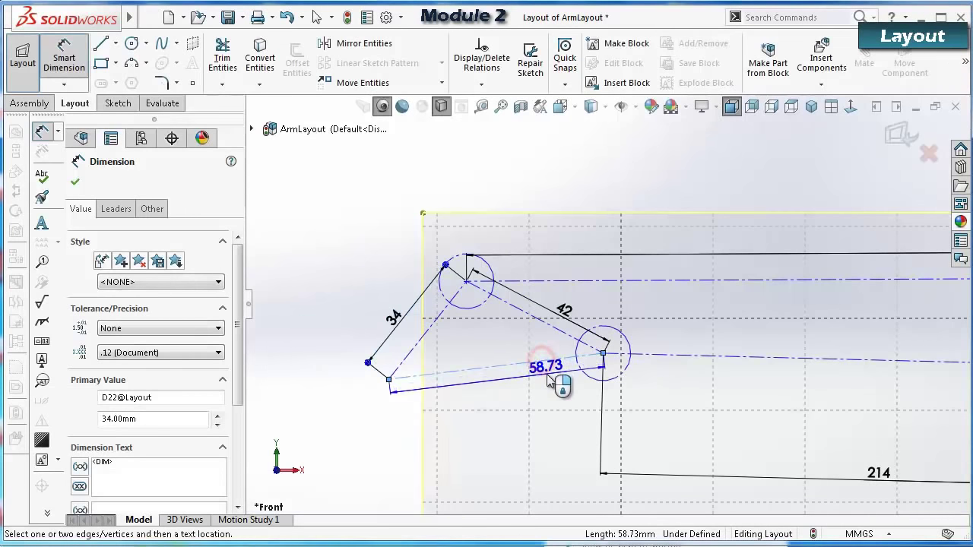
click(547, 375)
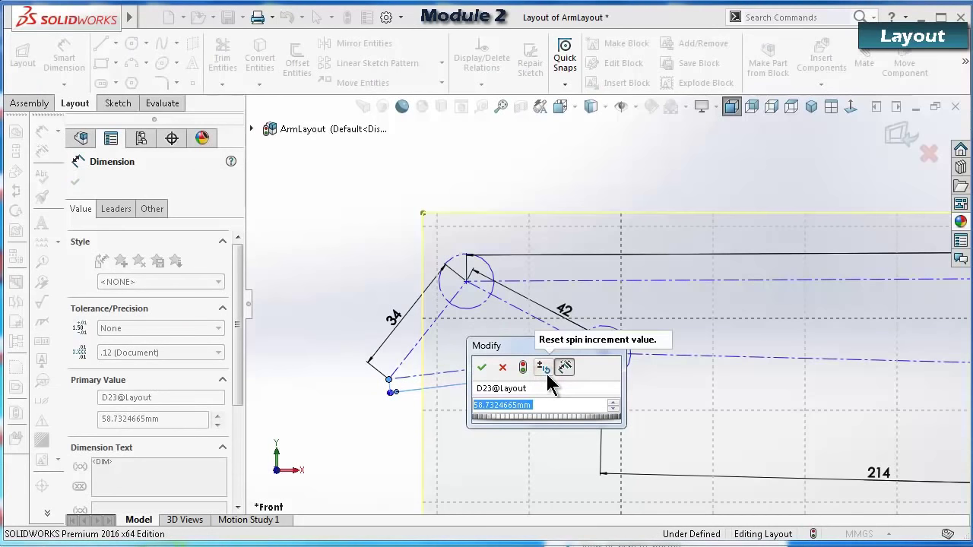
text(55)
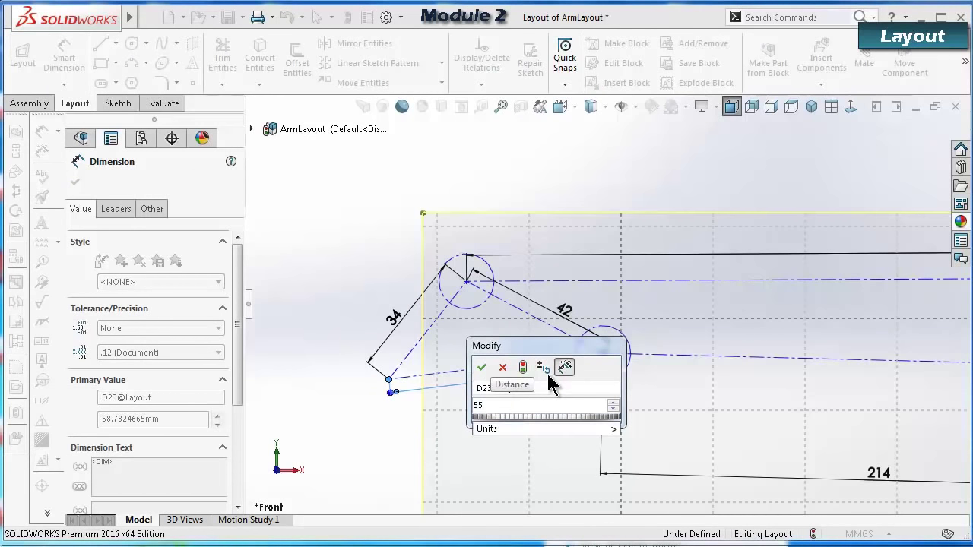
key(Return)
click(344, 258)
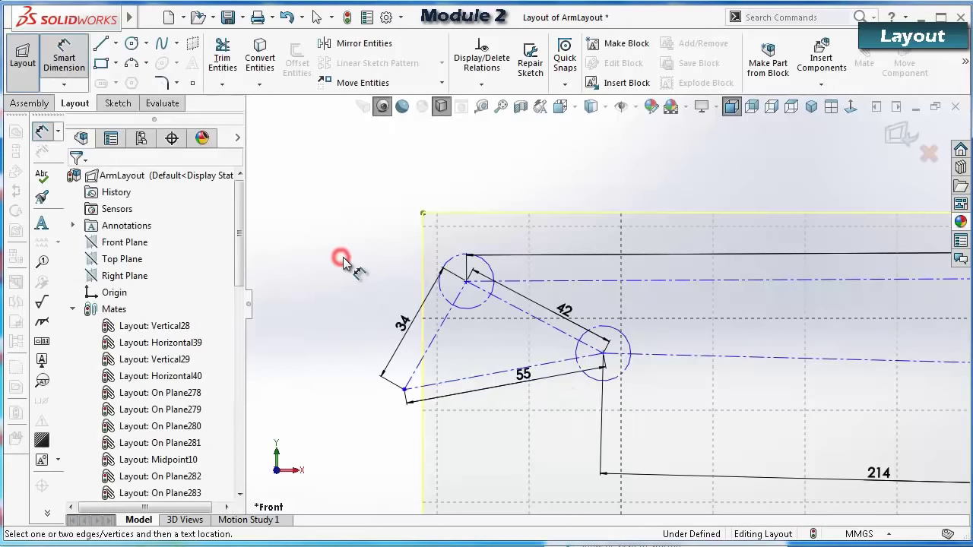
Swing the linkage by moving the 214 mm centerline until the two 148 mm arms lean to the left.
scroll(416, 307, up, 2)
scroll(739, 316, up, 1)
scroll(824, 330, down, 1)
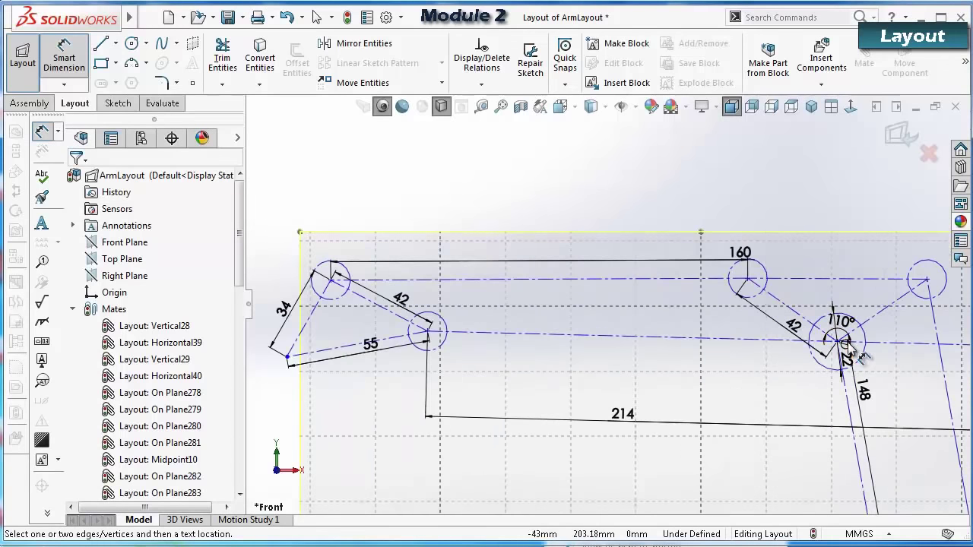
scroll(855, 341, up, 1)
click(443, 203)
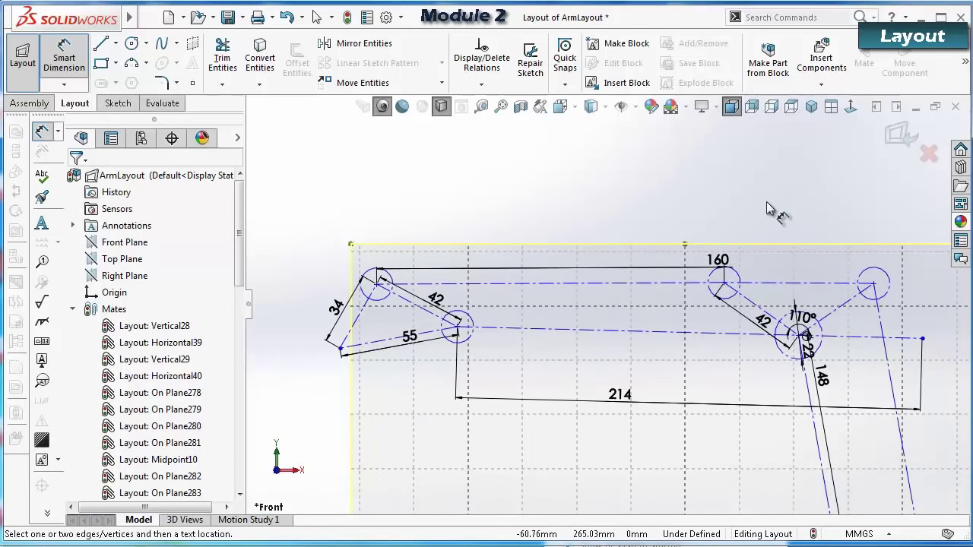
key(Escape)
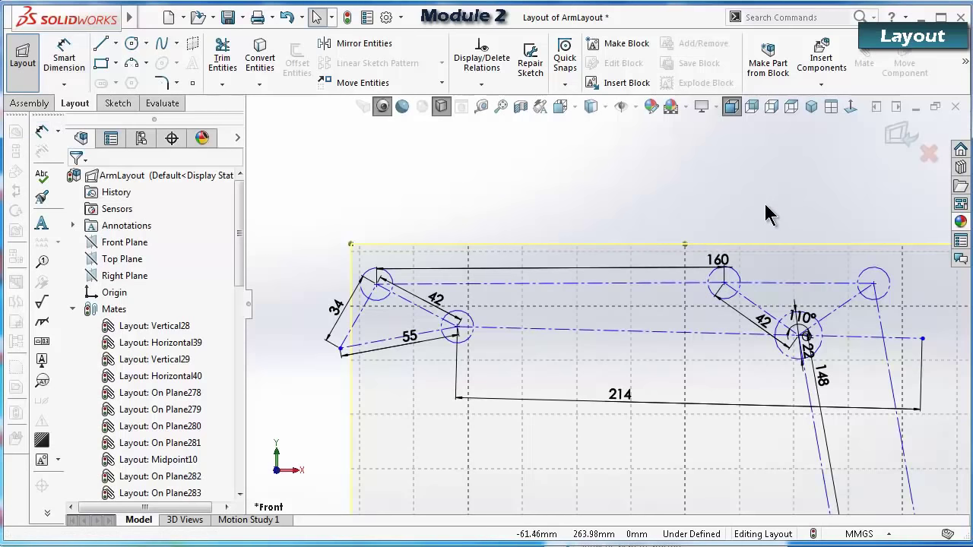
click(673, 334)
drag(721, 335, 663, 327)
click(535, 209)
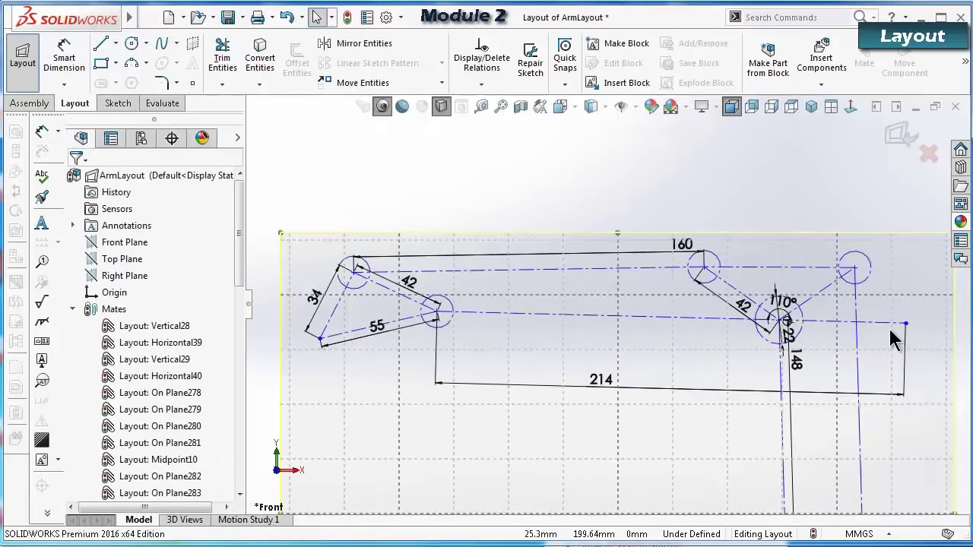
drag(889, 330, 880, 358)
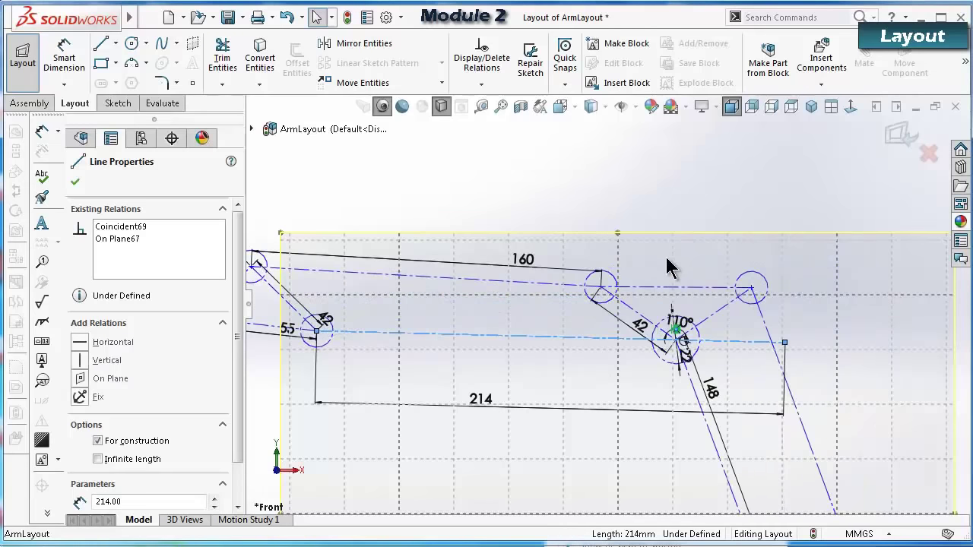
ctrl+click(668, 233)
Tilt the 214 mm centerline by raising its right end, and swing the linkage farther to the left.
scroll(792, 347, down, 3)
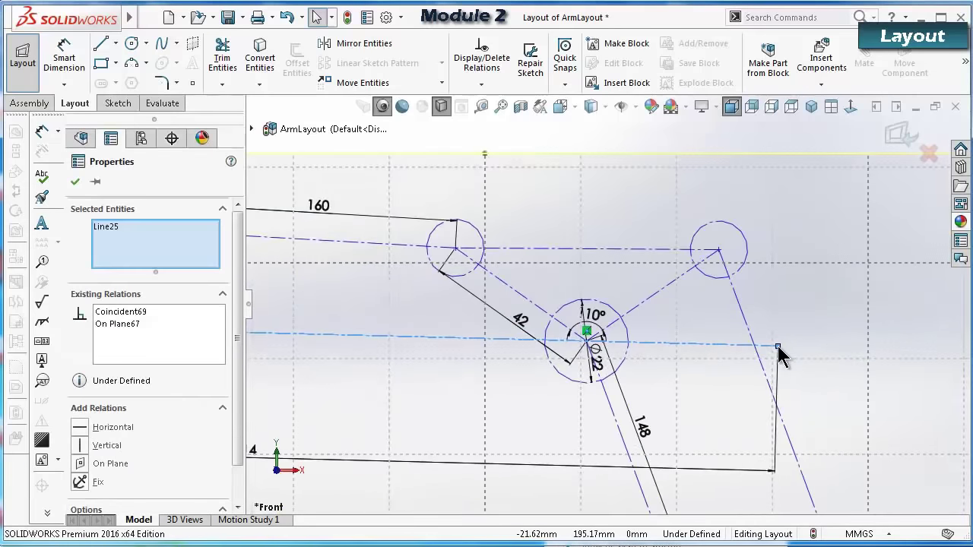
drag(778, 348, 787, 321)
scroll(741, 312, up, 3)
scroll(572, 324, up, 3)
scroll(567, 326, down, 2)
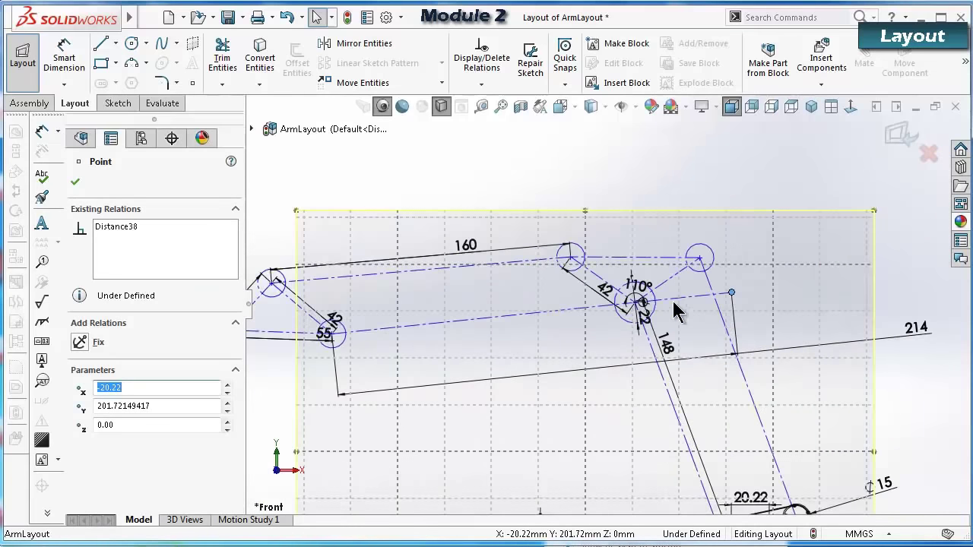
click(735, 187)
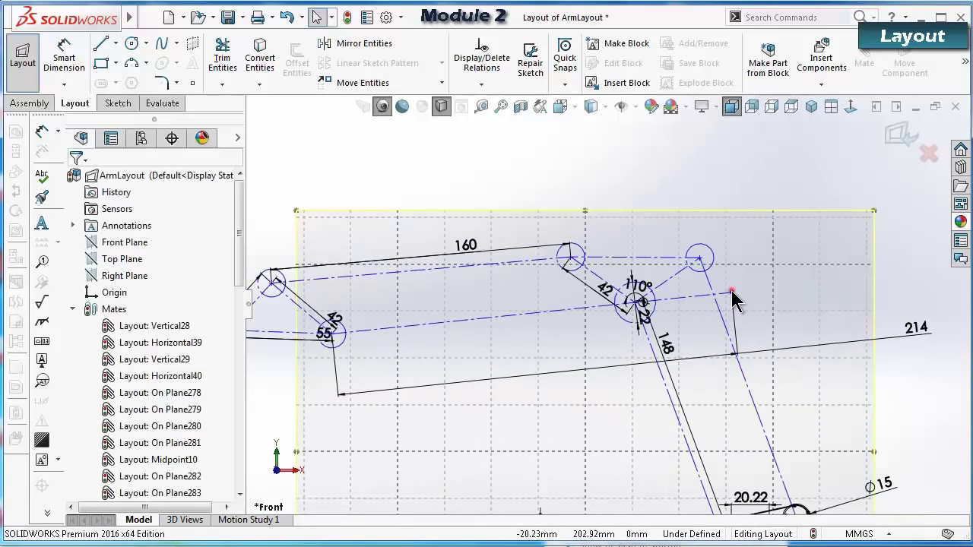
mouse_move(732, 292)
mouse_down()
mouse_move(730, 266)
mouse_move(739, 311)
mouse_move(736, 292)
mouse_move(738, 304)
mouse_move(696, 304)
mouse_move(690, 330)
mouse_move(713, 318)
mouse_move(589, 363)
mouse_move(700, 304)
mouse_move(693, 312)
mouse_up()
scroll(736, 297, up, 2)
scroll(719, 298, up, 2)
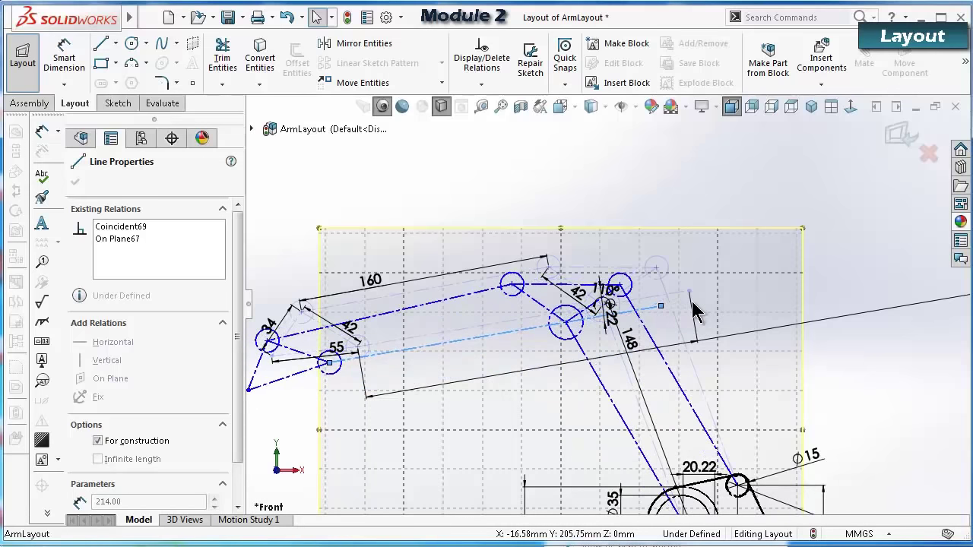
click(612, 180)
scroll(667, 296, up, 2)
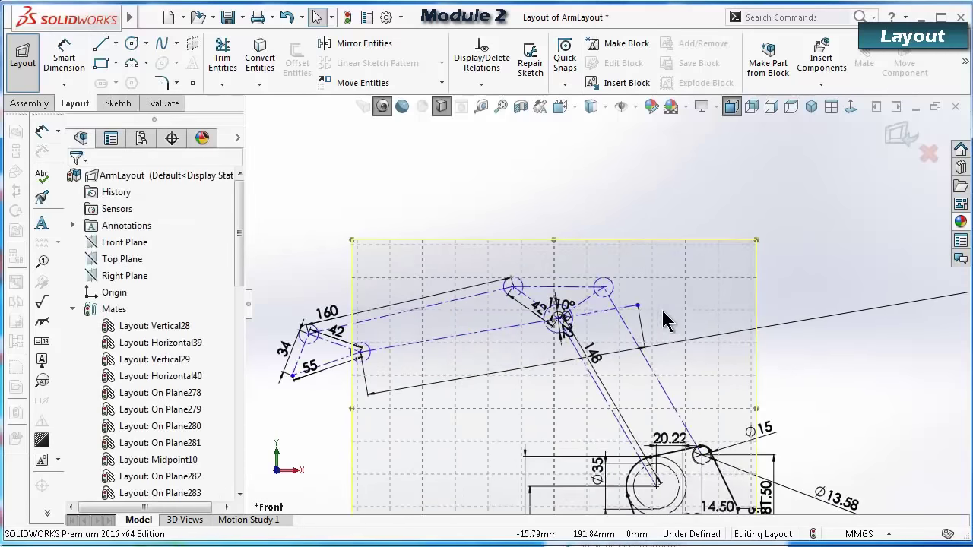
Move the Ø15 and Ø13.58 dimensions close to the small circle at the base's upper-right corner.
scroll(650, 327, up, 2)
scroll(637, 381, down, 2)
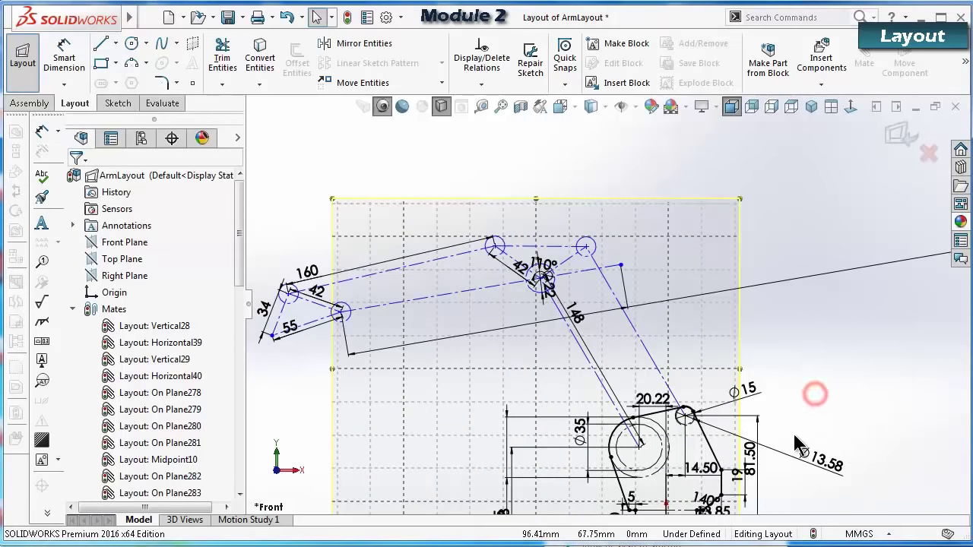
scroll(799, 422, down, 3)
drag(619, 430, 584, 386)
drag(671, 341, 575, 373)
scroll(683, 424, up, 1)
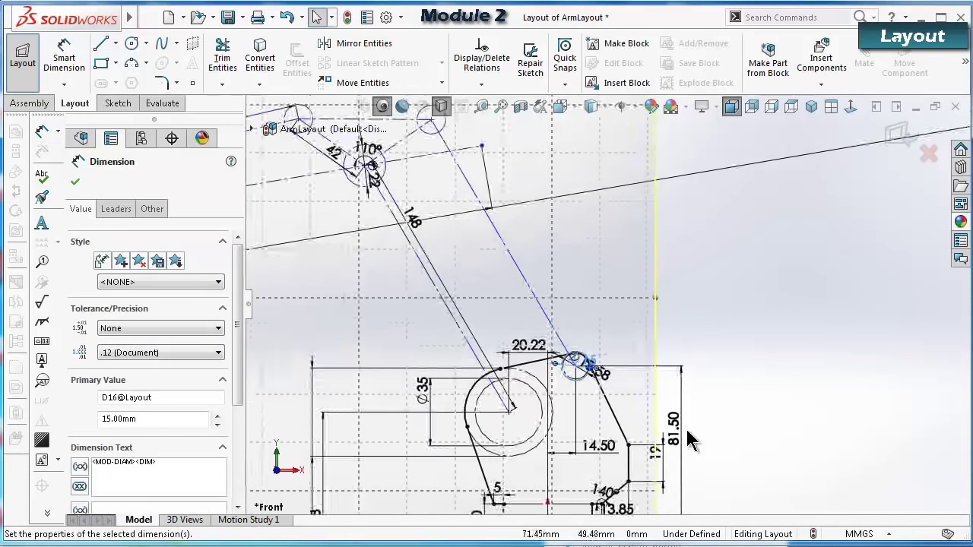
Move the 19 mm dimension close to the base's right edge and the 81.50 mm dimension lower down.
scroll(688, 432, down, 1)
drag(649, 445, 636, 471)
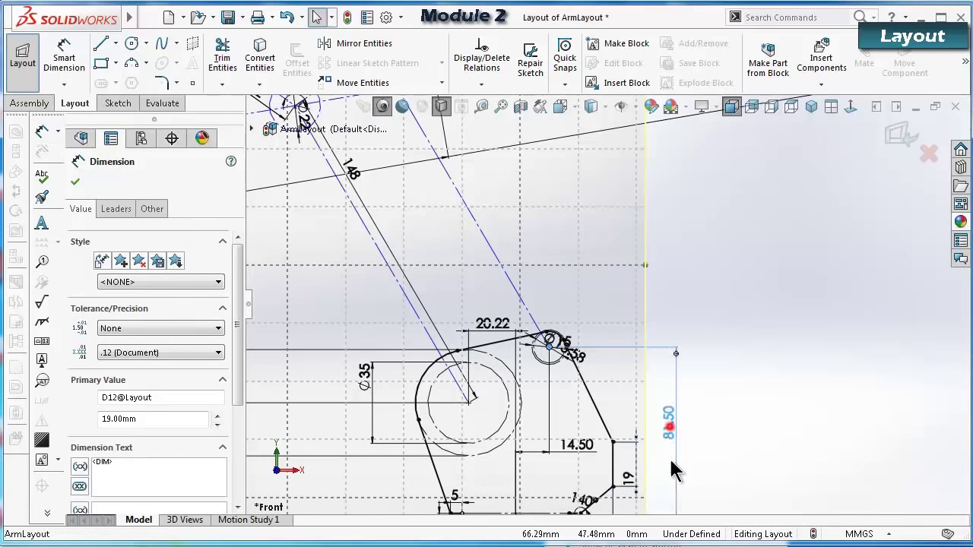
drag(674, 424, 680, 504)
click(769, 381)
Draw a centerline about 84 mm long from the base's large circle center to beyond the base's right edge.
scroll(626, 365, down, 3)
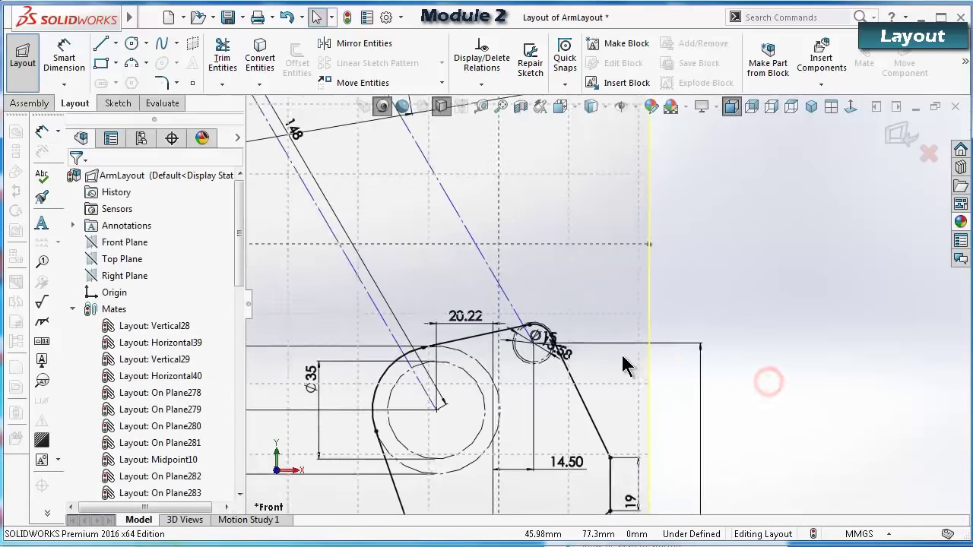
click(116, 43)
click(128, 76)
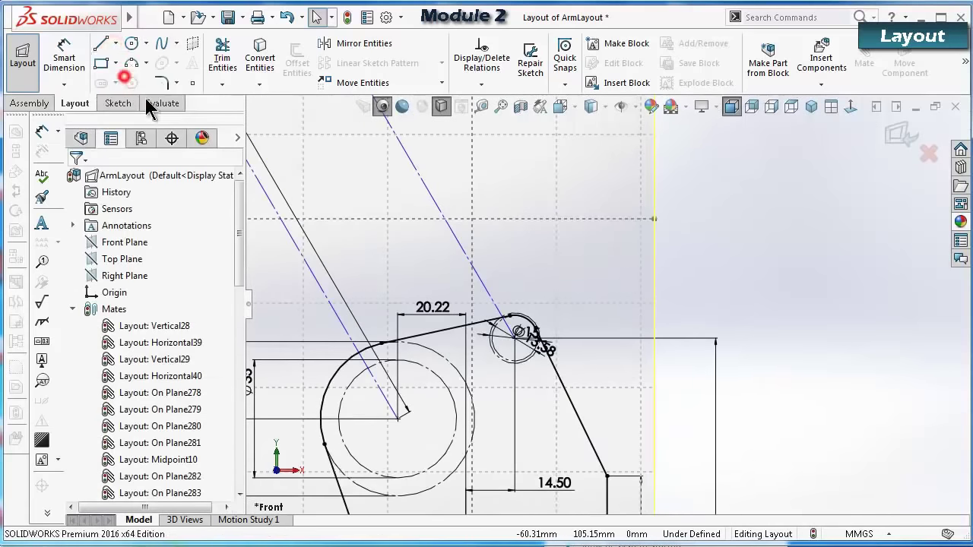
click(399, 420)
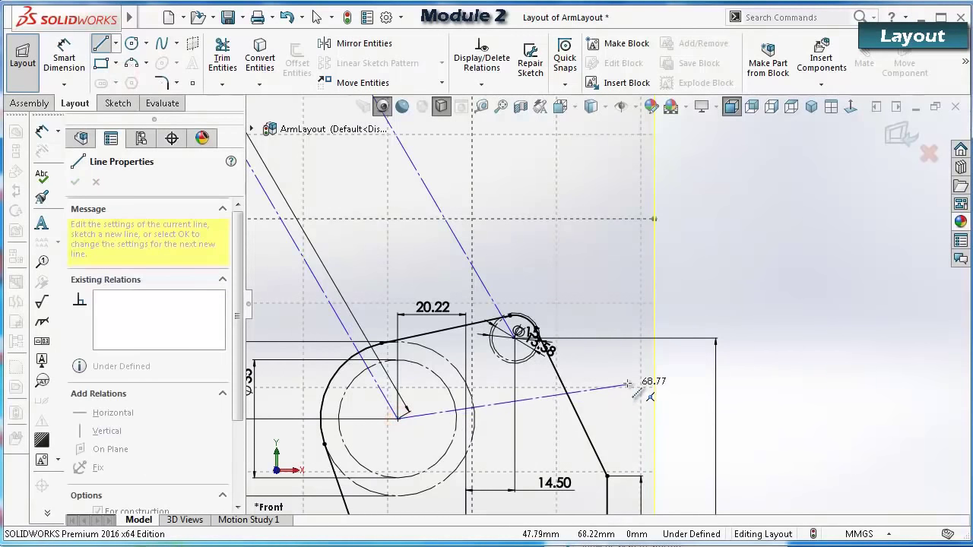
click(679, 378)
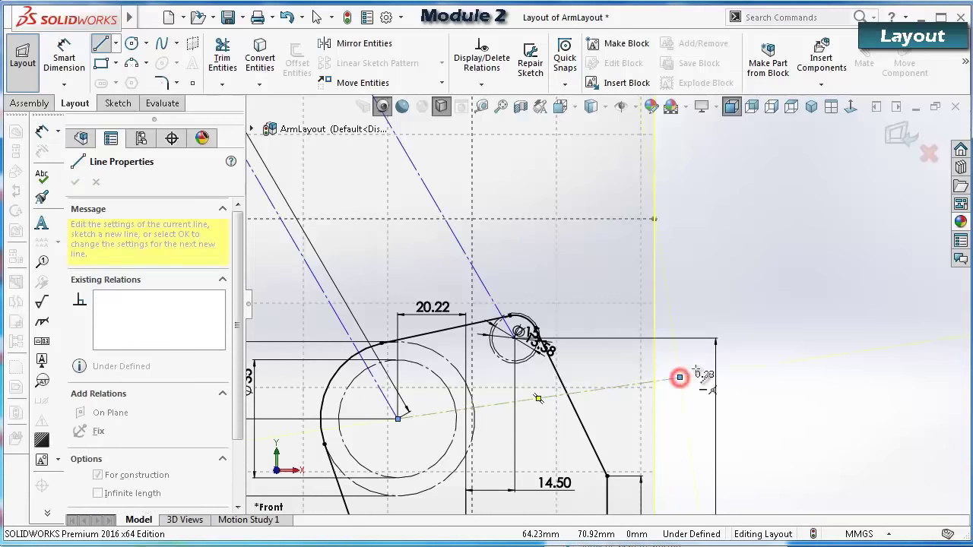
click(795, 379)
Dimension the new centerline's length as 54 mm and place the dimension just below the line.
right_drag(822, 417, 771, 260)
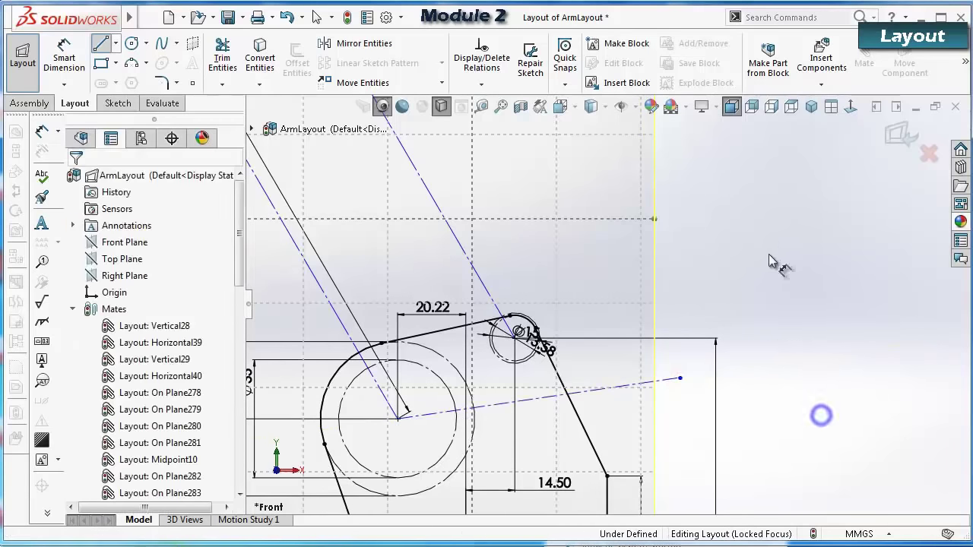
click(670, 382)
click(673, 403)
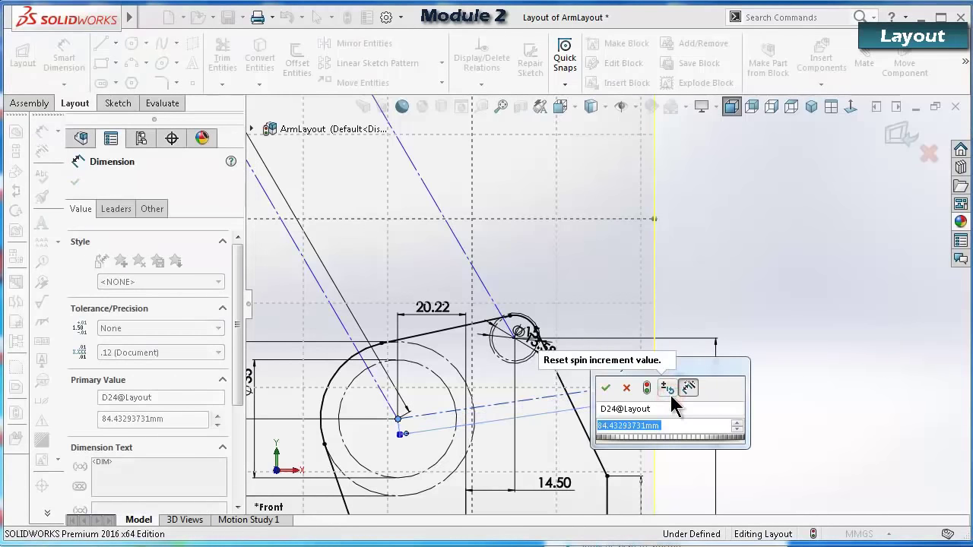
text(54)
key(Return)
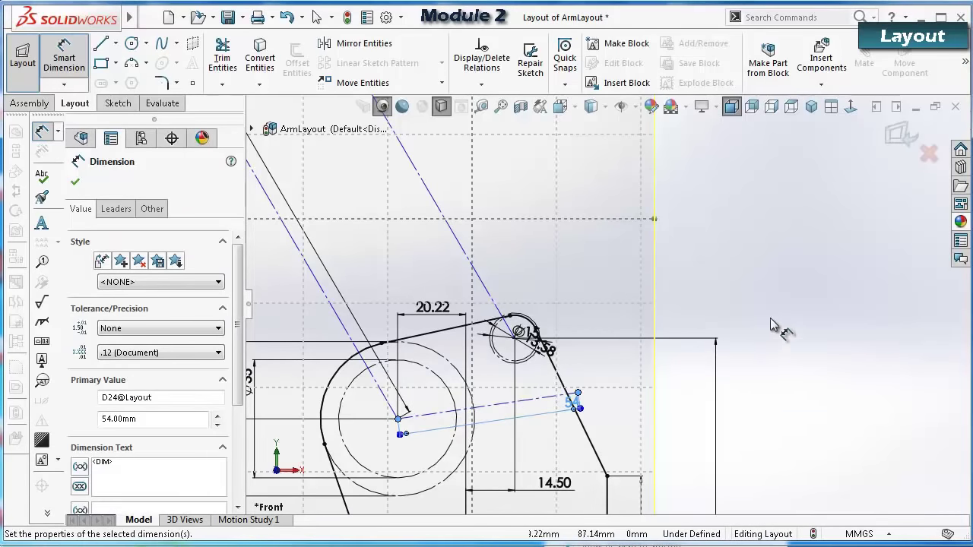
click(781, 316)
scroll(572, 396, up, 1)
mouse_move(573, 391)
mouse_down()
mouse_move(517, 405)
mouse_move(523, 417)
mouse_up()
click(825, 351)
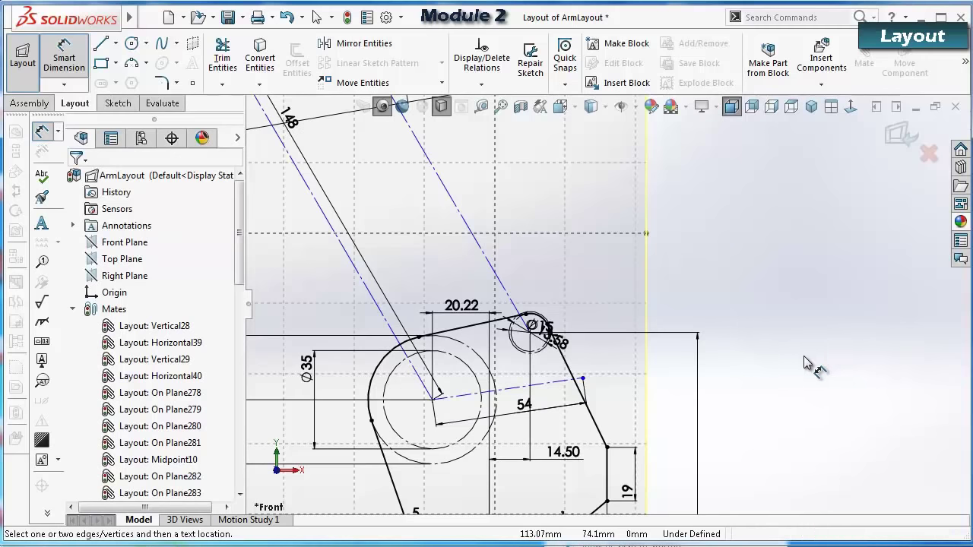
Draw a centerline about 146 mm long from the free end of the 54 mm centerline, rising steeply to the right.
click(116, 44)
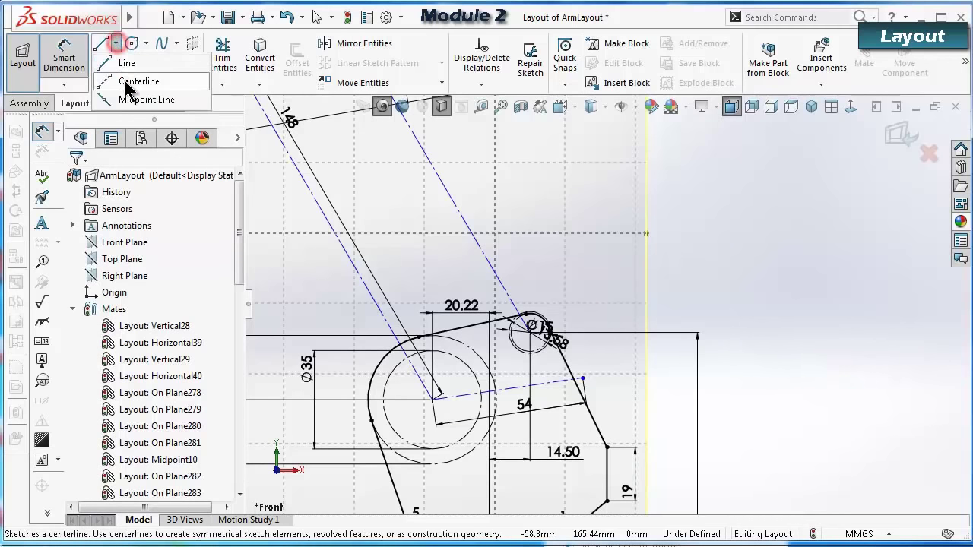
click(133, 81)
click(583, 377)
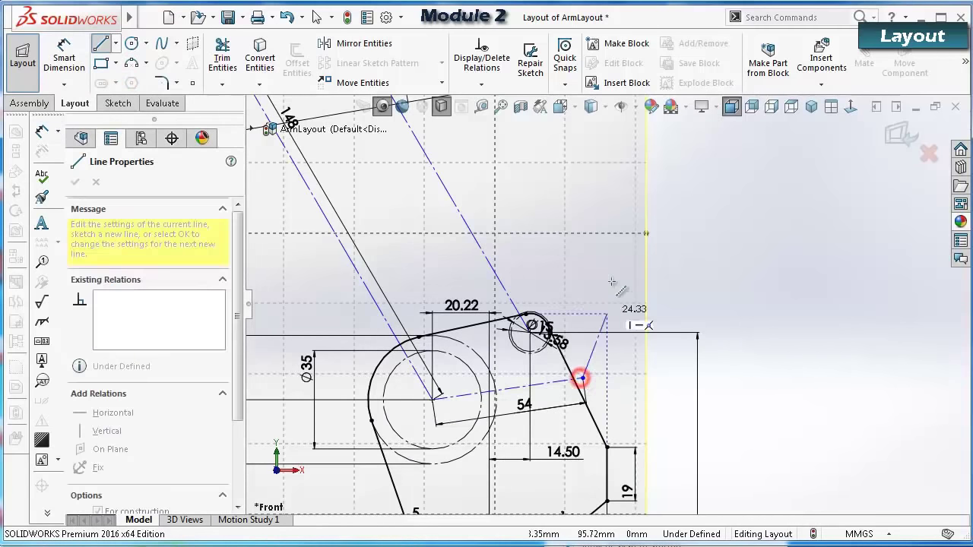
scroll(631, 271, up, 4)
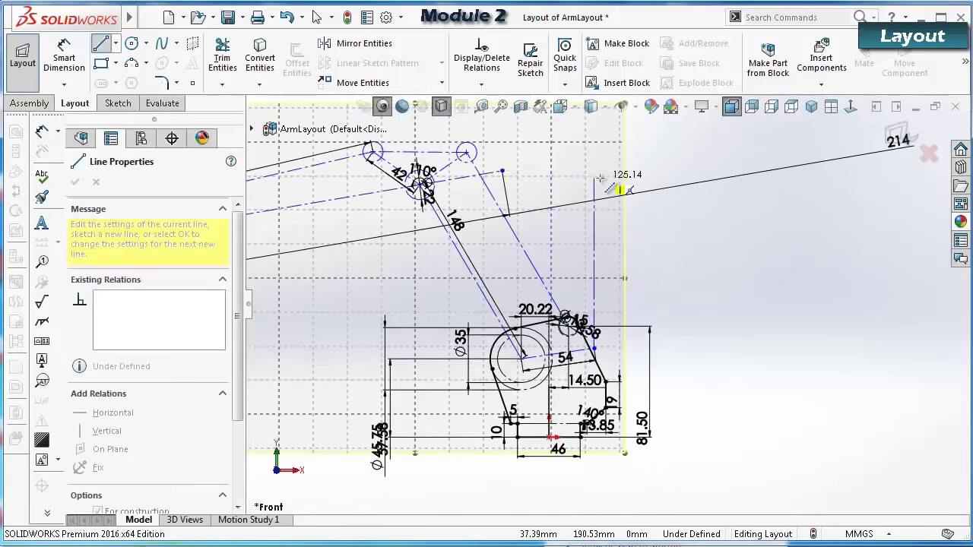
scroll(609, 178, down, 2)
click(680, 165)
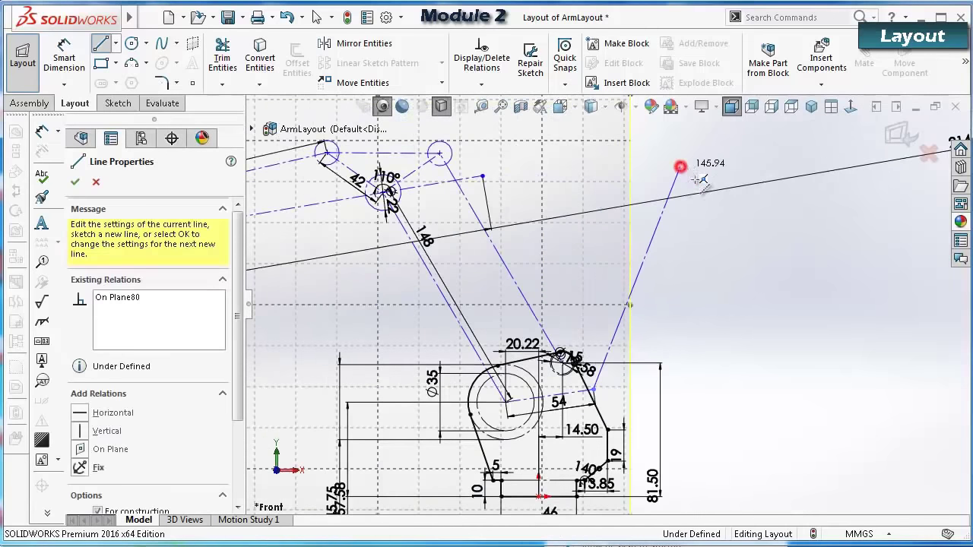
double_click(752, 263)
Dimension the steep centerline's length as 160 mm, placing the dimension to its right.
right_drag(769, 347, 753, 283)
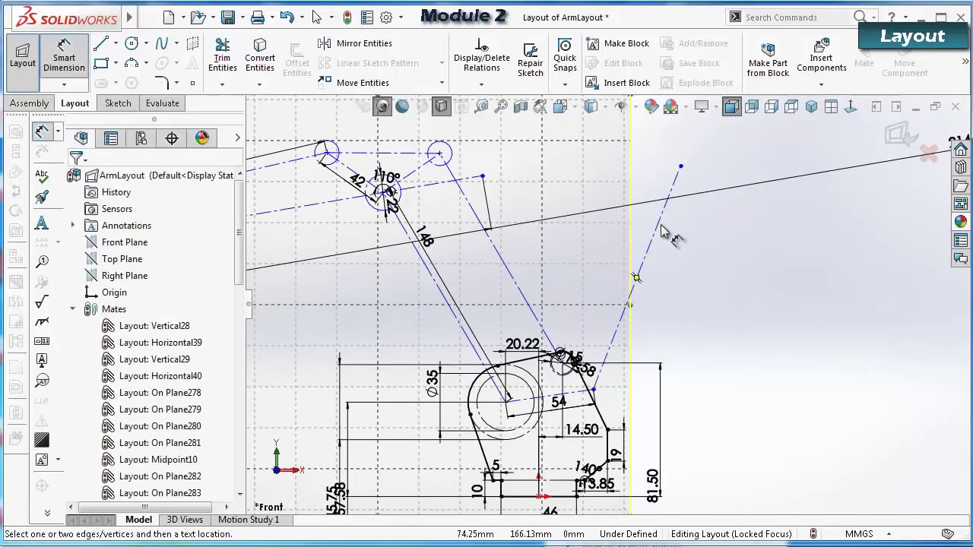
click(668, 228)
click(679, 253)
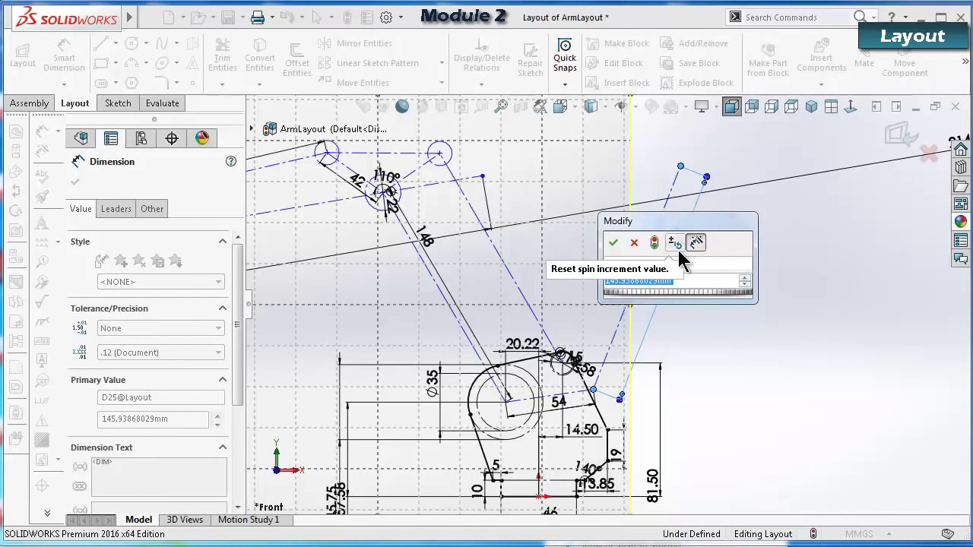
text(160)
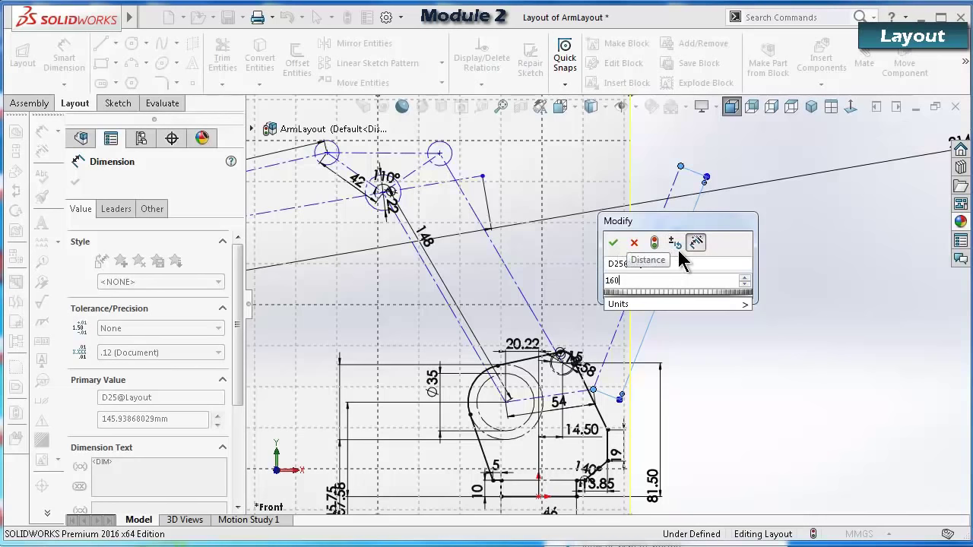
key(Escape)
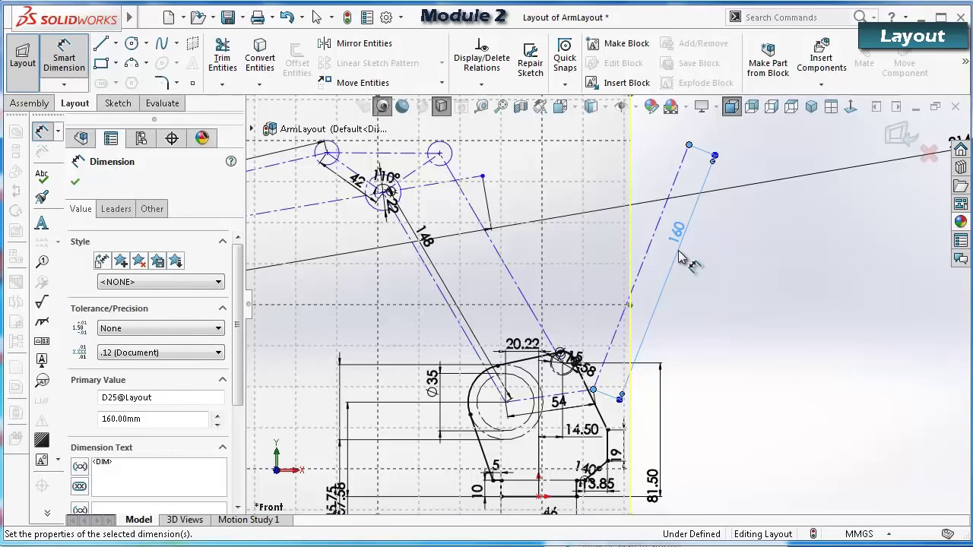
key(Escape)
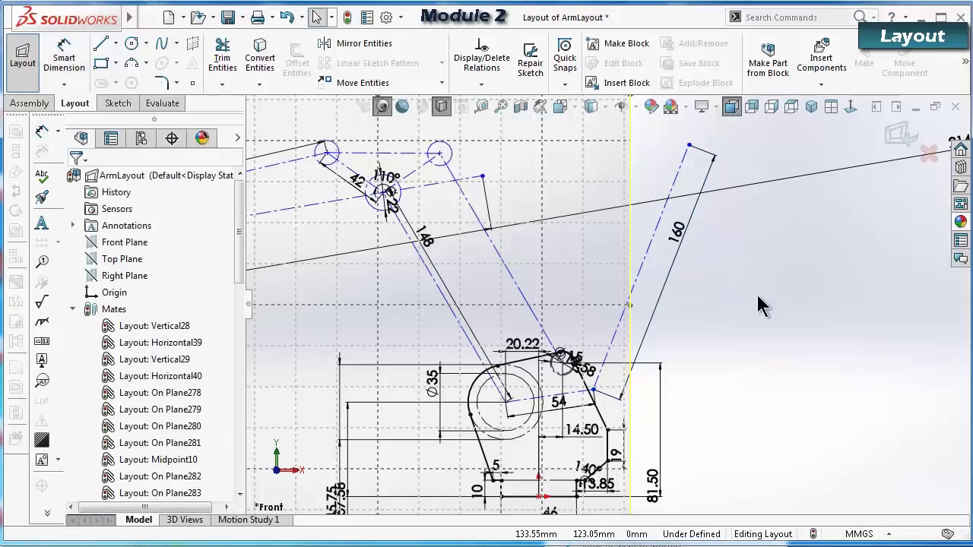
Merge the upper end of the new 160 mm centerline with the right end of the 214 mm centerline.
click(689, 145)
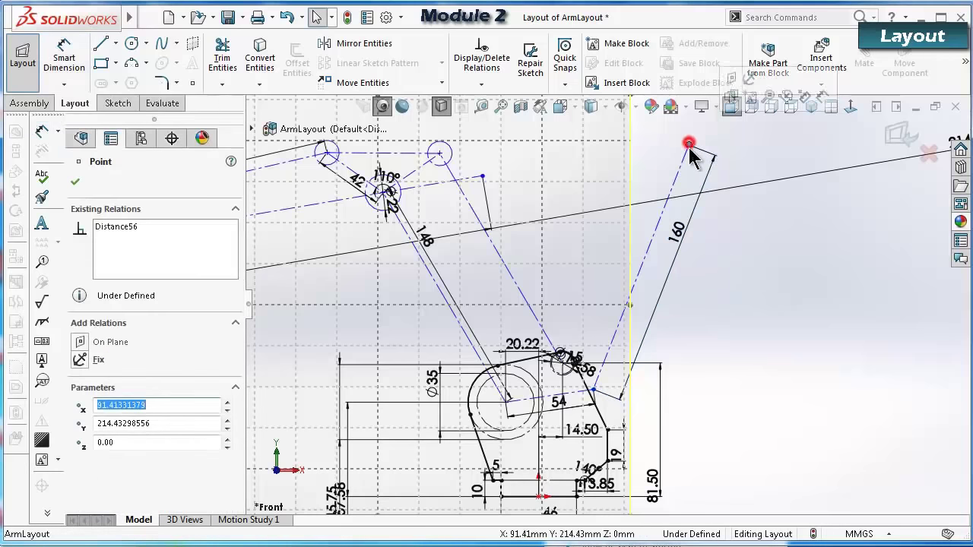
ctrl+click(482, 177)
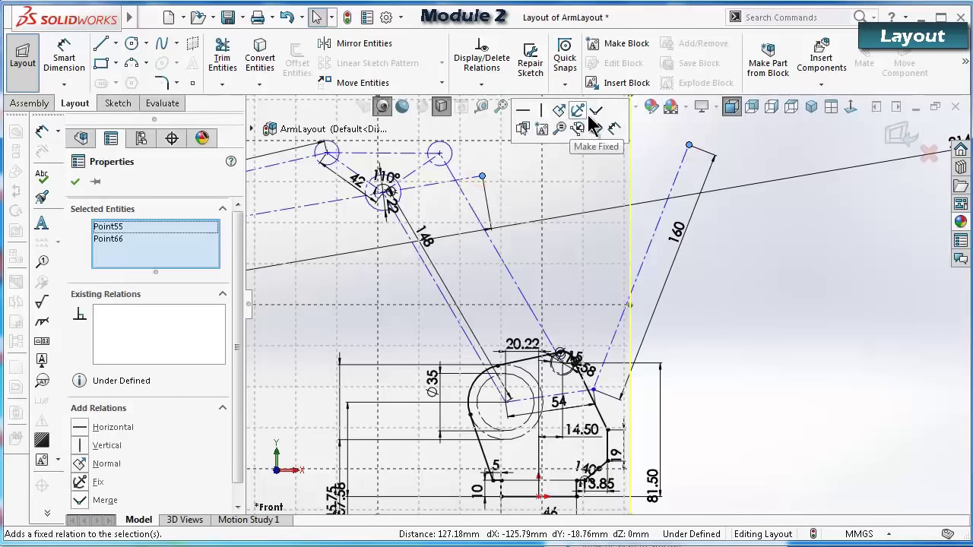
click(596, 114)
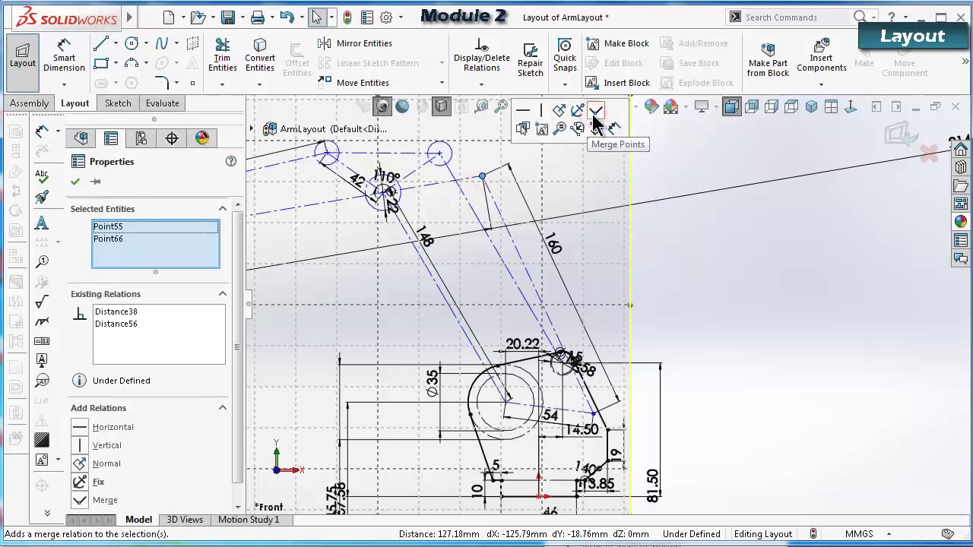
click(759, 273)
Test the linkage's motion by moving the 214 mm centerline near its right end and trying to move the 54 mm centerline.
scroll(600, 296, up, 2)
scroll(558, 274, down, 2)
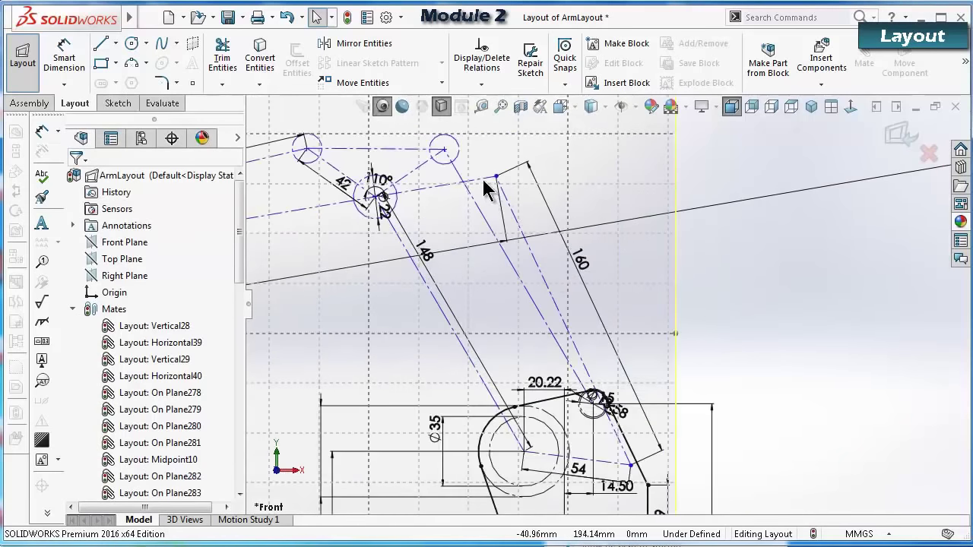
mouse_move(483, 180)
mouse_down()
mouse_move(543, 181)
mouse_move(476, 180)
mouse_move(525, 213)
mouse_up()
click(793, 349)
scroll(608, 395, up, 2)
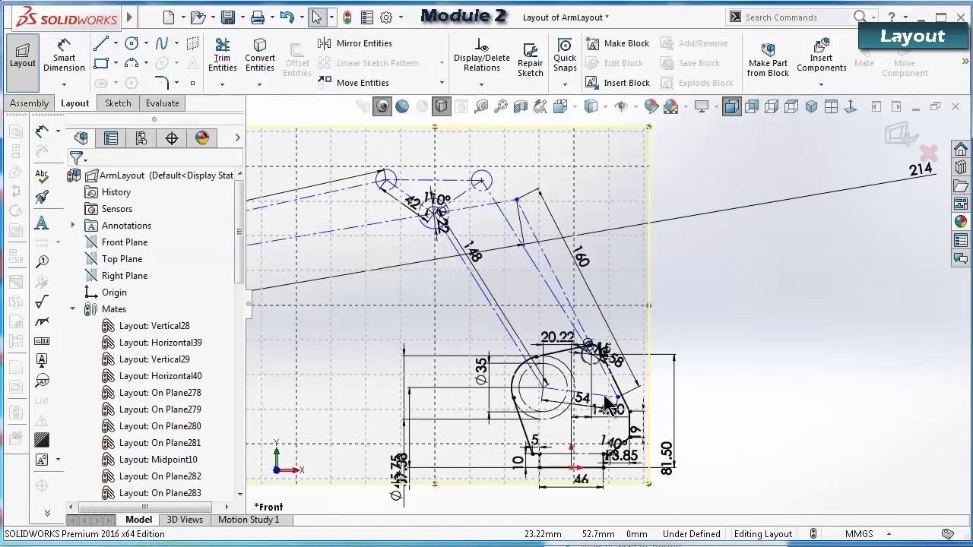
scroll(604, 396, up, 2)
scroll(455, 304, down, 2)
scroll(454, 292, up, 2)
scroll(454, 292, down, 2)
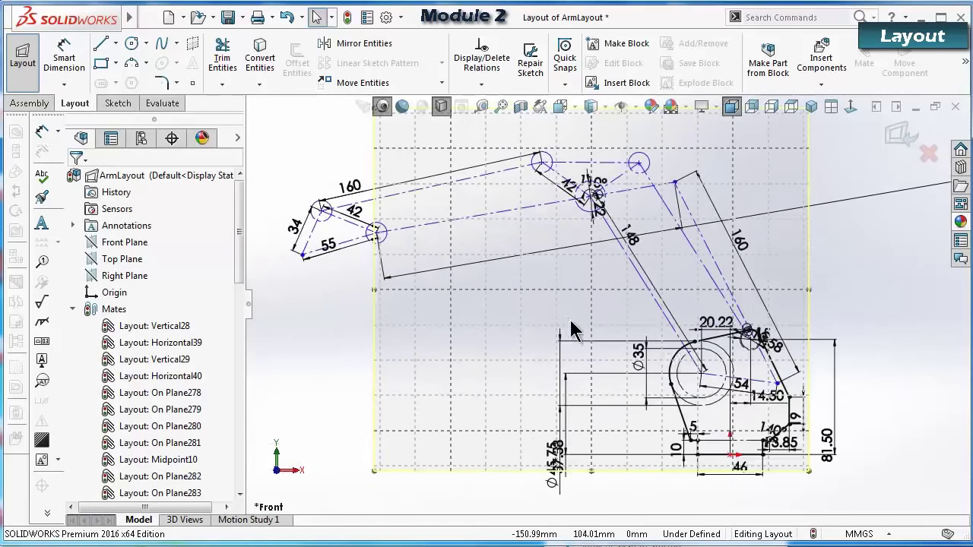
click(763, 382)
drag(761, 369, 763, 349)
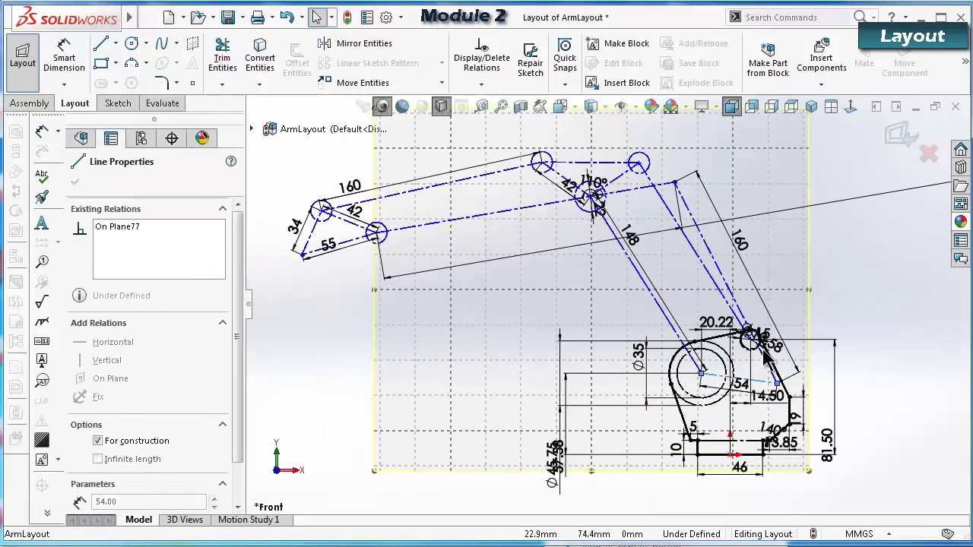
click(898, 398)
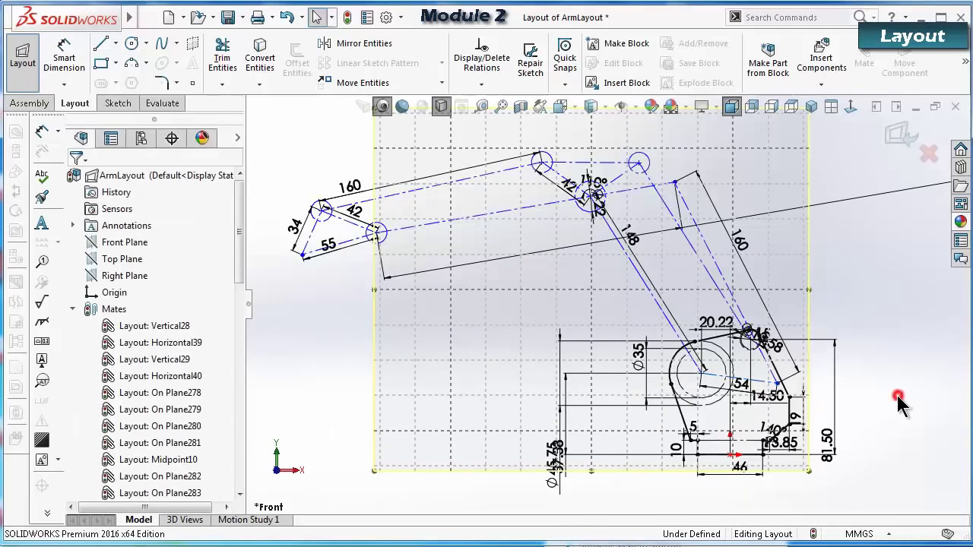
Move the 54 mm dimension lower, farther below its centerline.
click(755, 382)
drag(756, 365, 756, 396)
scroll(758, 371, down, 2)
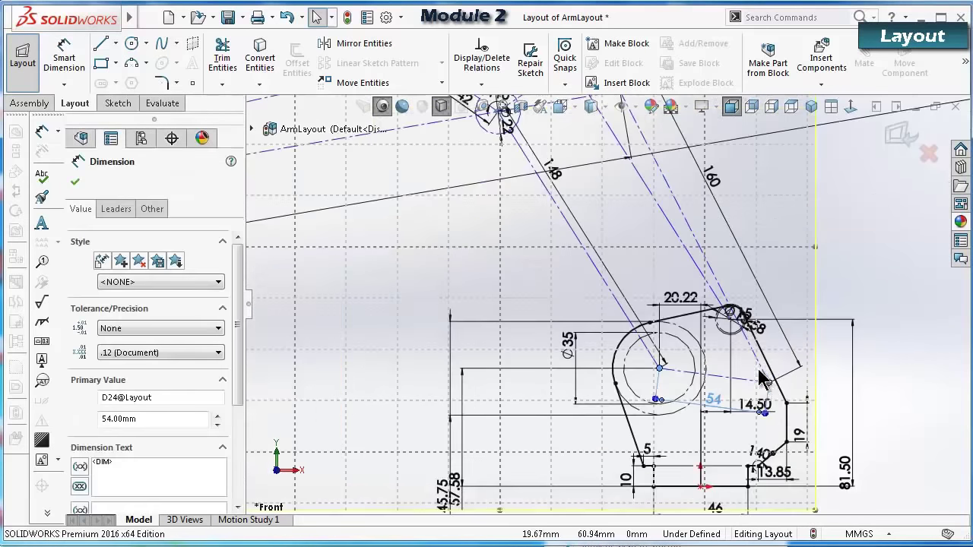
click(852, 394)
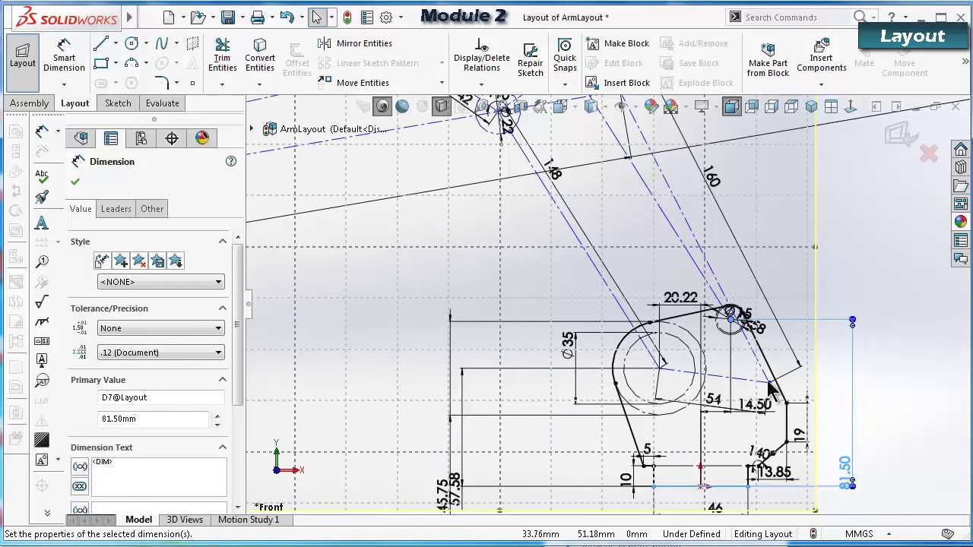
Swing the forearm by moving the joint between the 54 mm and steep 160 mm centerlines up and back down.
scroll(770, 389, up, 2)
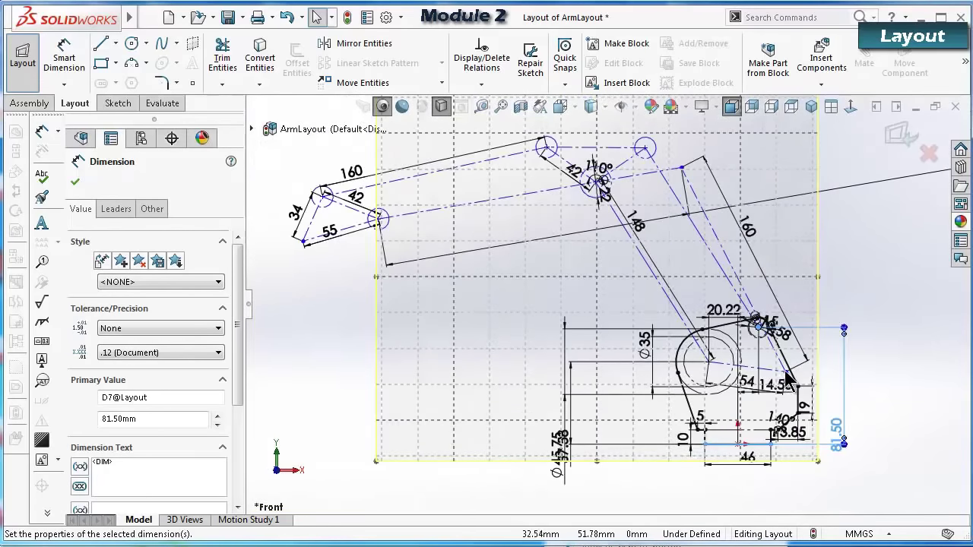
click(784, 371)
mouse_move(782, 362)
mouse_down()
mouse_move(780, 351)
mouse_move(781, 386)
mouse_move(780, 363)
mouse_up()
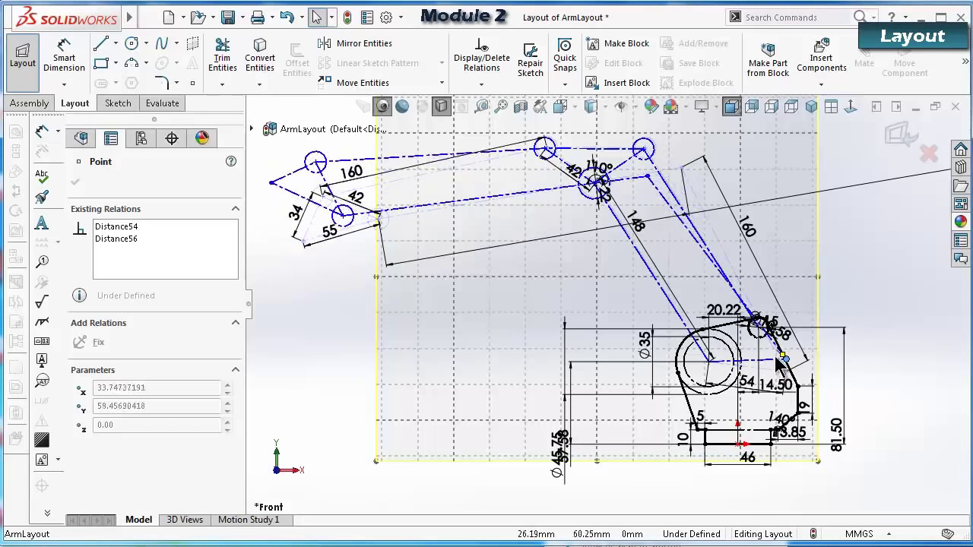
drag(780, 377, 781, 378)
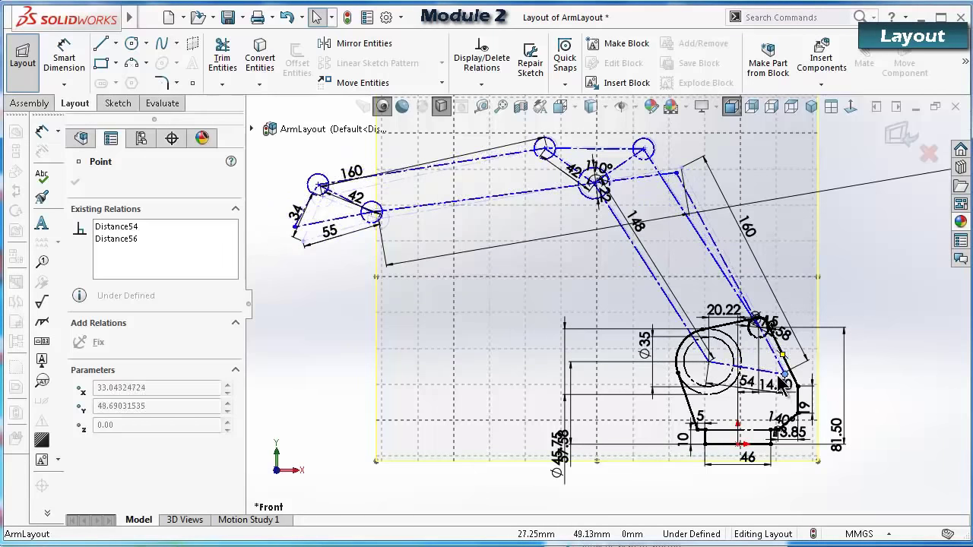
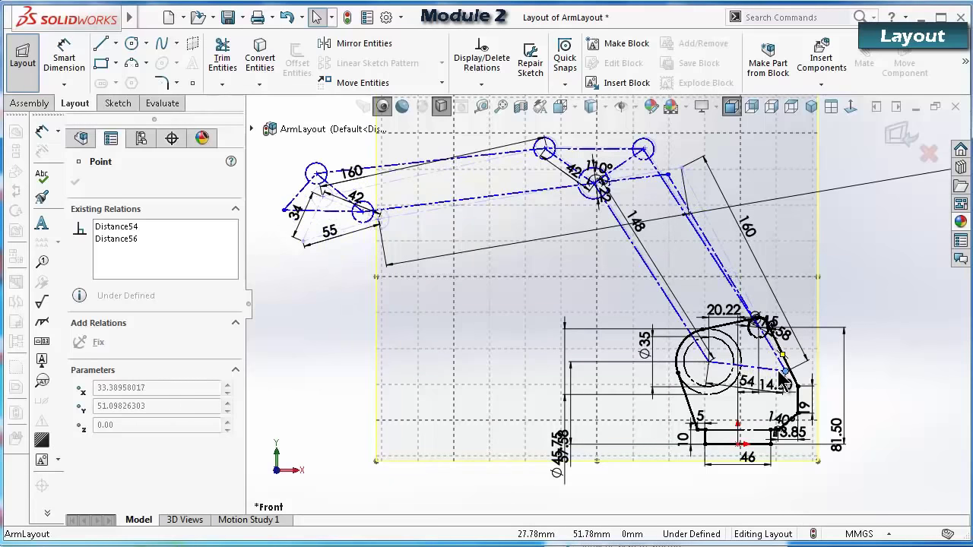
Test the linkage by shifting the lower 54 mm link's end point and swinging the arm's rear upper joint towards the base.
drag(780, 372, 785, 377)
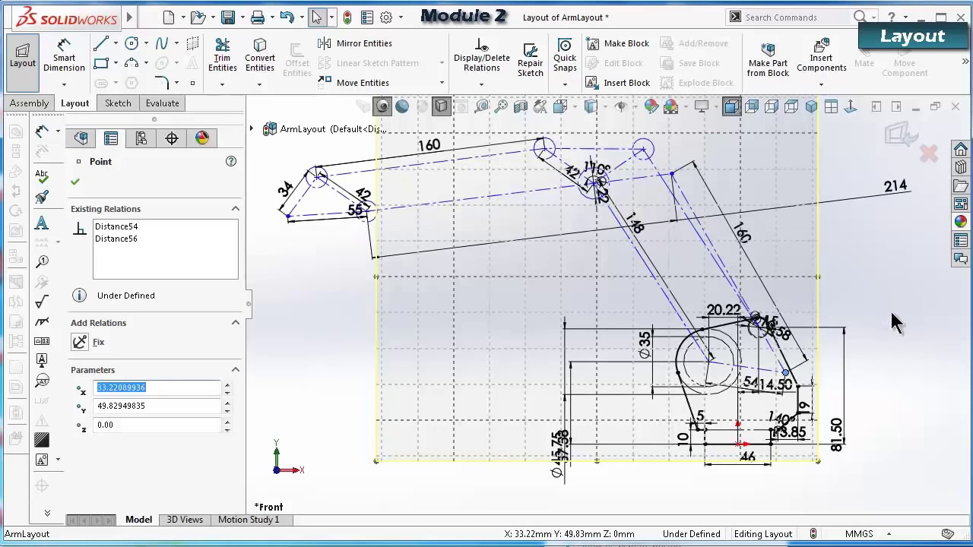
click(914, 347)
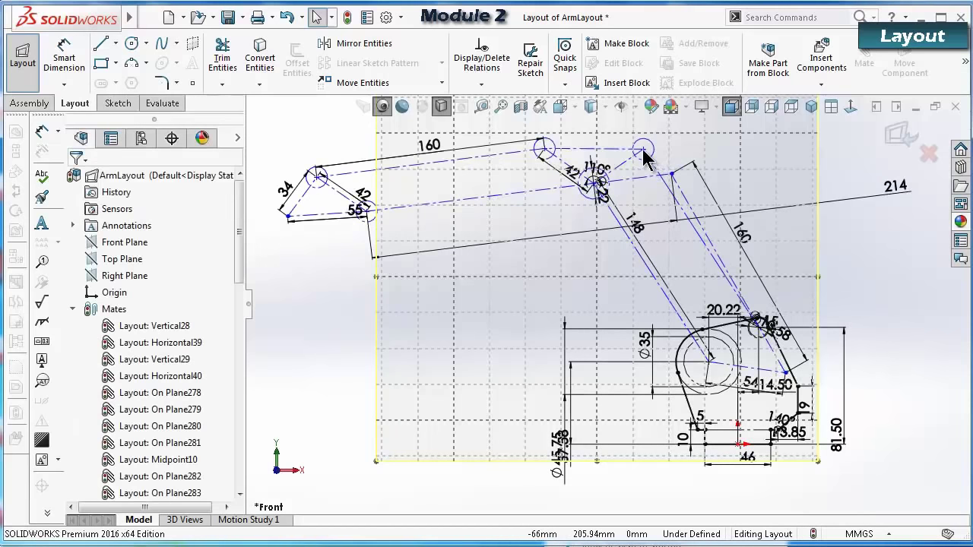
drag(643, 156, 723, 169)
click(878, 327)
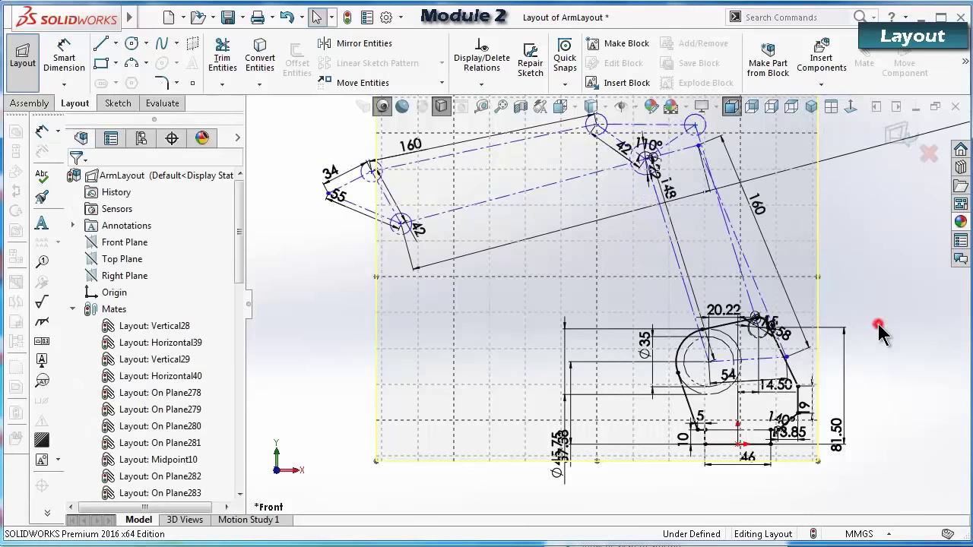
Dimension the horizontal distance between the Ø22 circle's centre and the forearm line's rear end point as 54 mm.
scroll(867, 334, up, 1)
click(864, 347)
scroll(654, 188, down, 4)
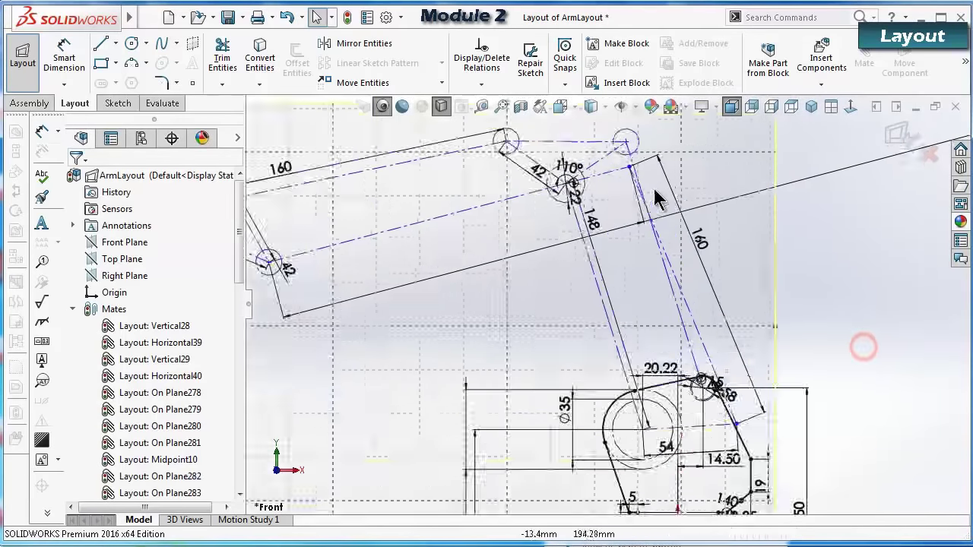
scroll(646, 180, up, 4)
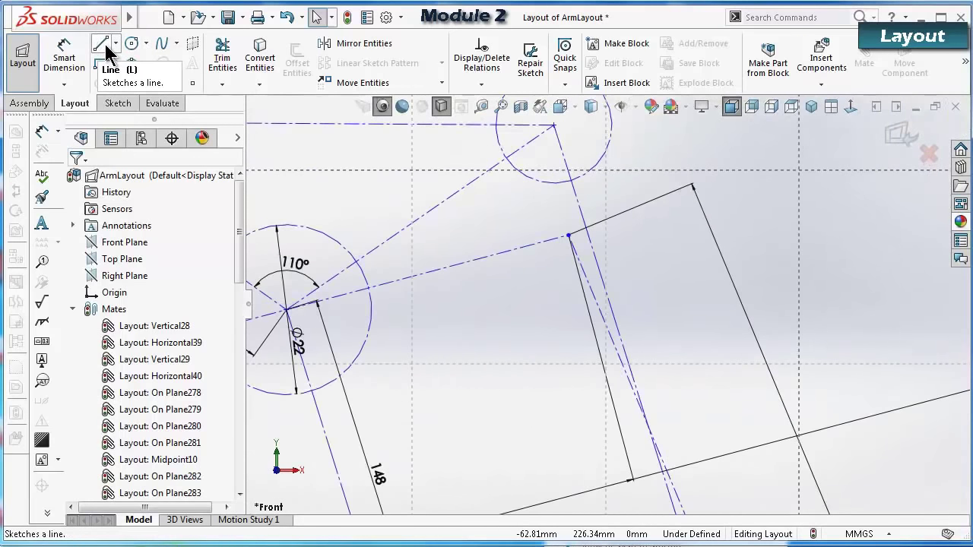
click(64, 55)
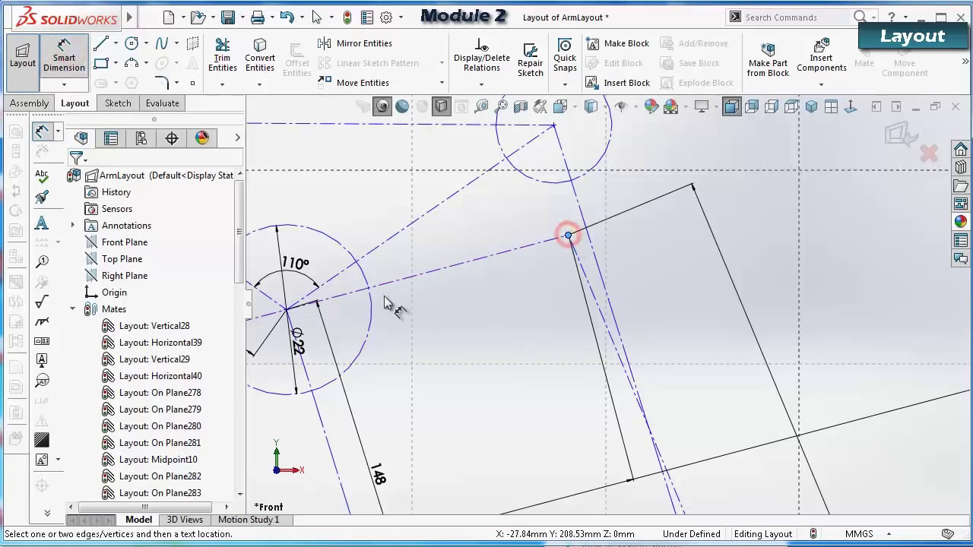
scroll(306, 314, down, 5)
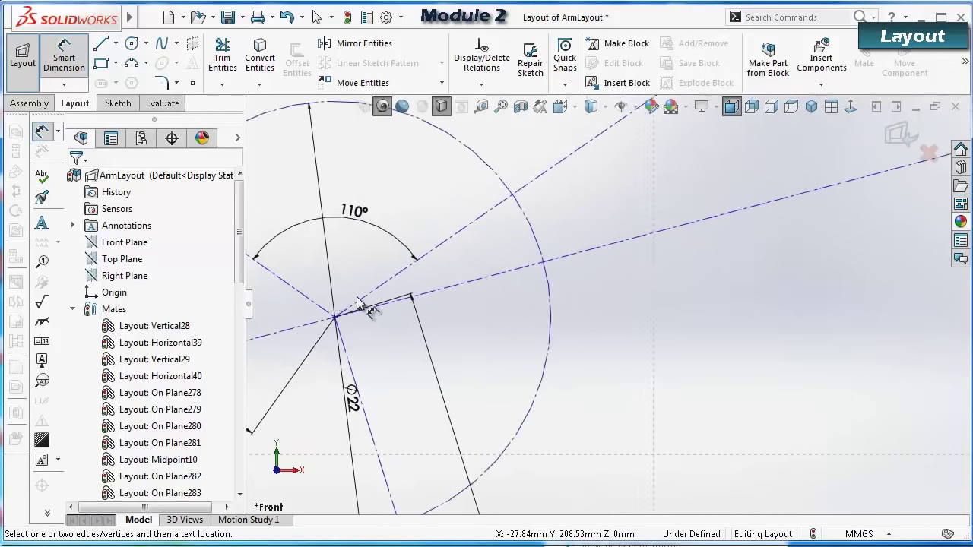
click(369, 338)
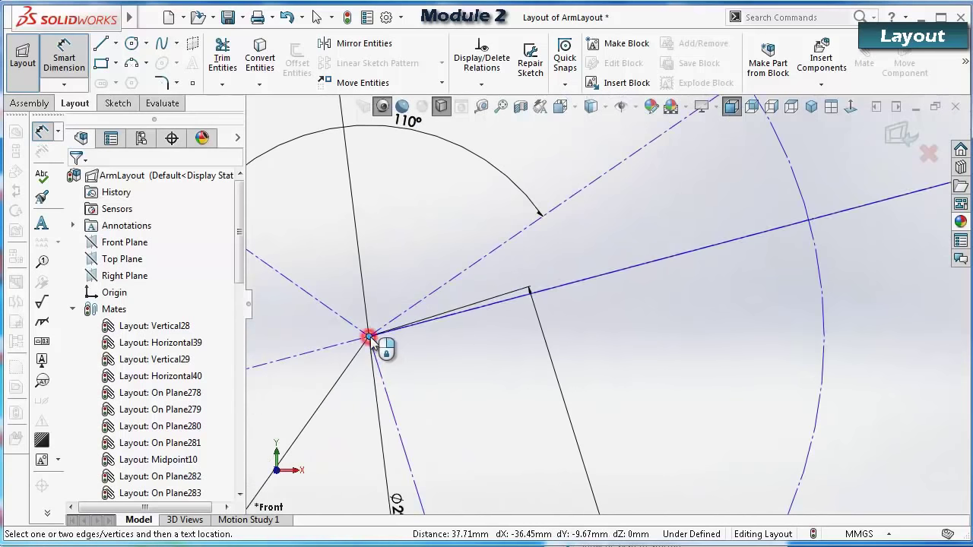
scroll(434, 311, up, 3)
scroll(623, 273, up, 5)
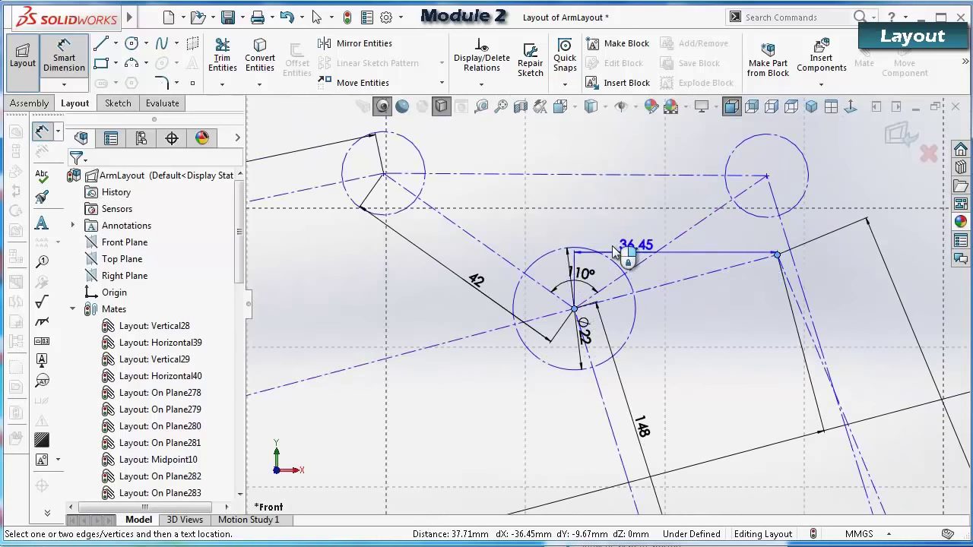
click(555, 193)
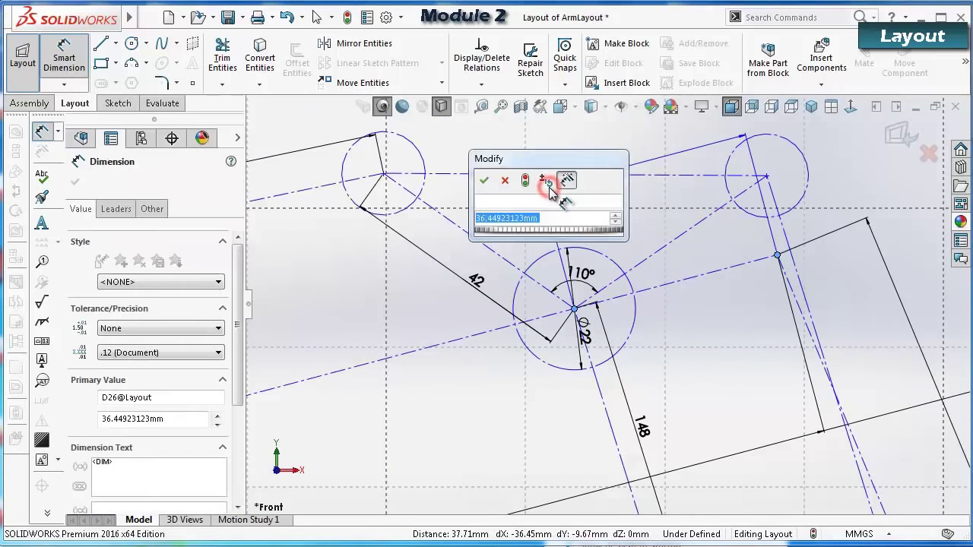
text(54)
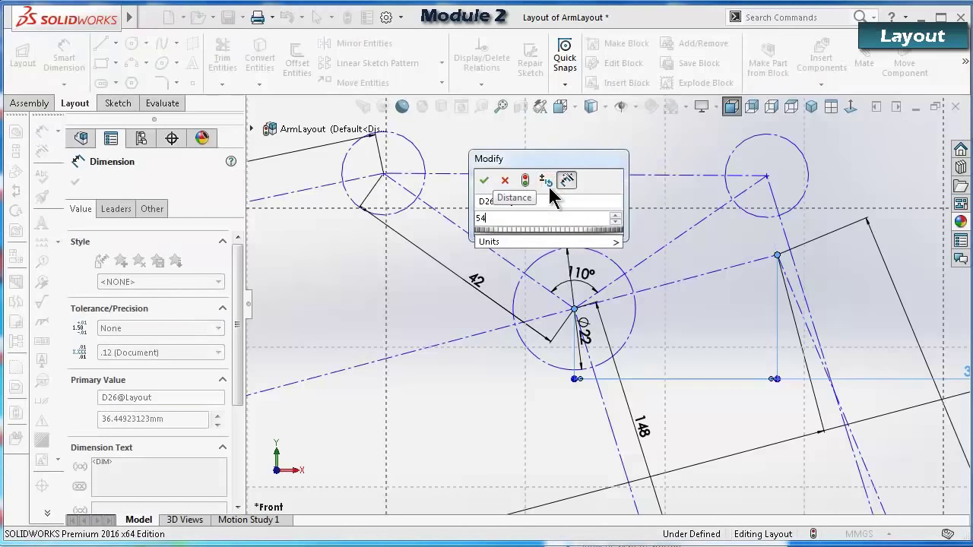
key(Return)
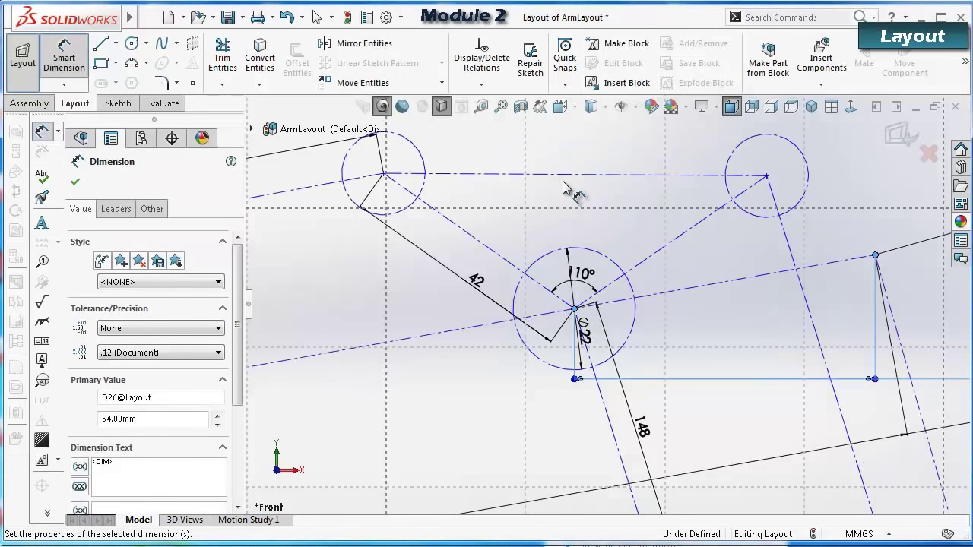
click(578, 158)
scroll(522, 306, up, 2)
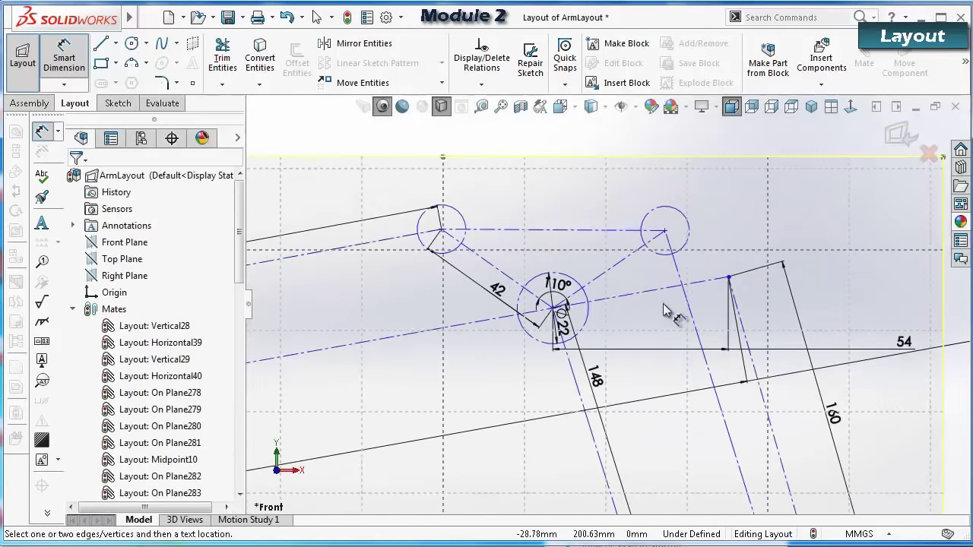
Move the Ø22 dimension text outside the elbow circle, just above it.
drag(566, 328, 559, 288)
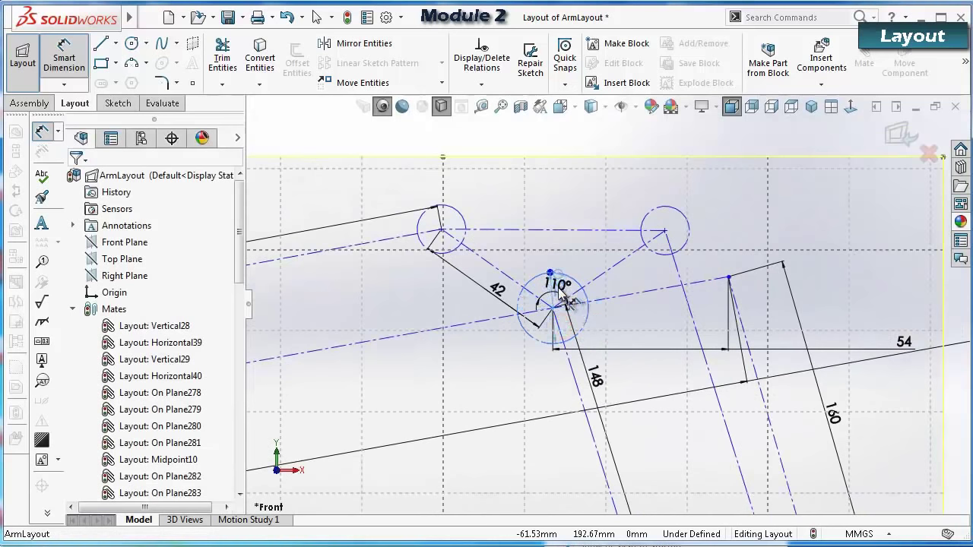
click(549, 272)
scroll(606, 304, up, 2)
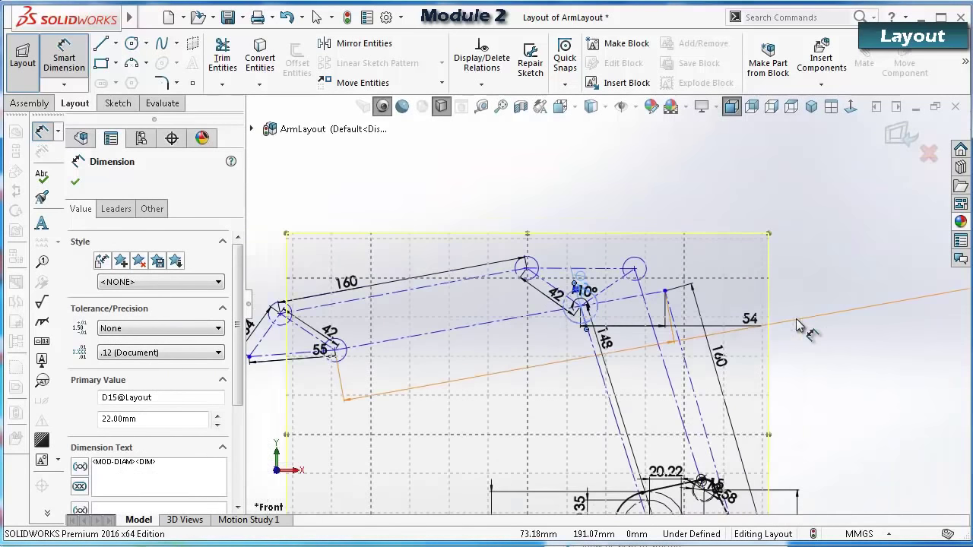
scroll(826, 378, up, 2)
click(824, 378)
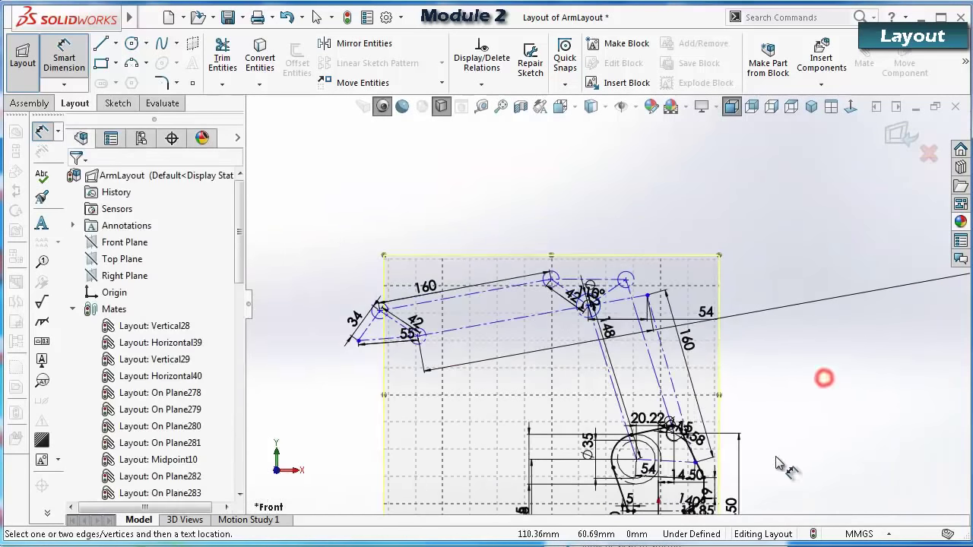
scroll(641, 437, down, 1)
scroll(642, 428, up, 2)
scroll(507, 304, down, 3)
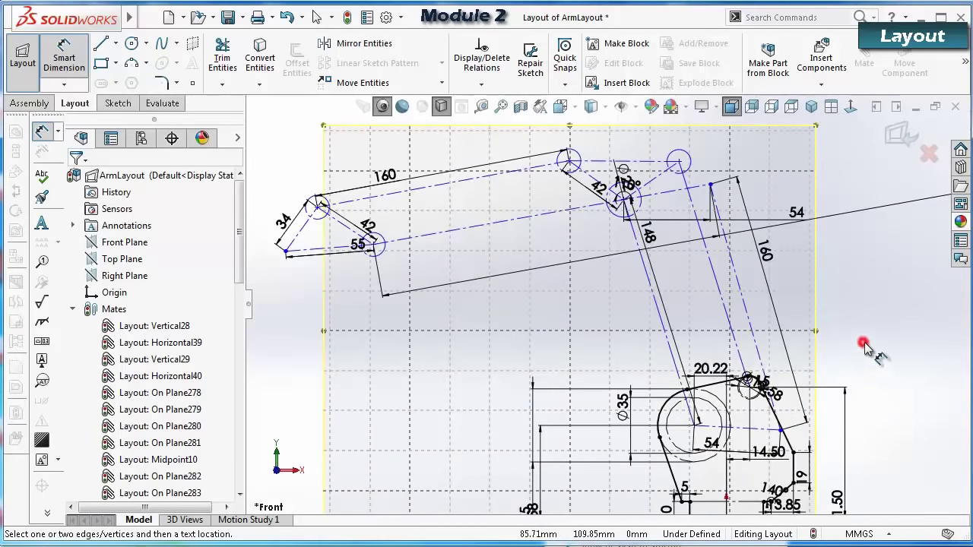
scroll(734, 297, down, 1)
scroll(714, 313, down, 1)
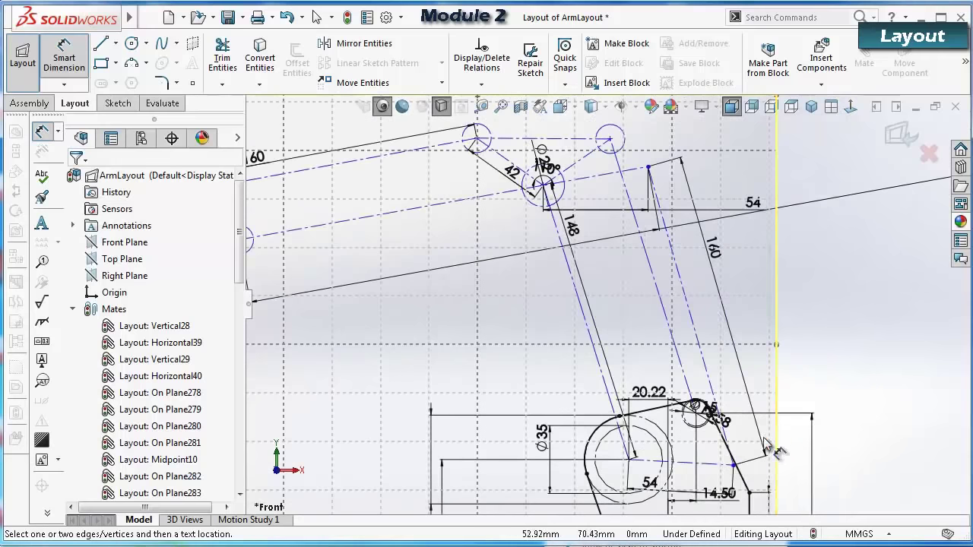
click(733, 464)
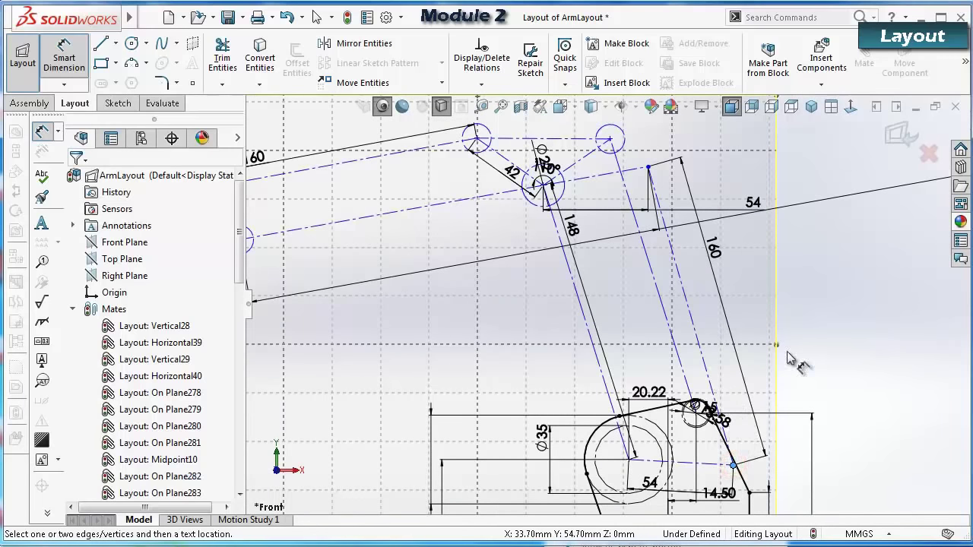
click(819, 351)
Exit the dimension tool and pull the end point of the lower 54 mm link down below the Ø35 circle's centre.
key(Escape)
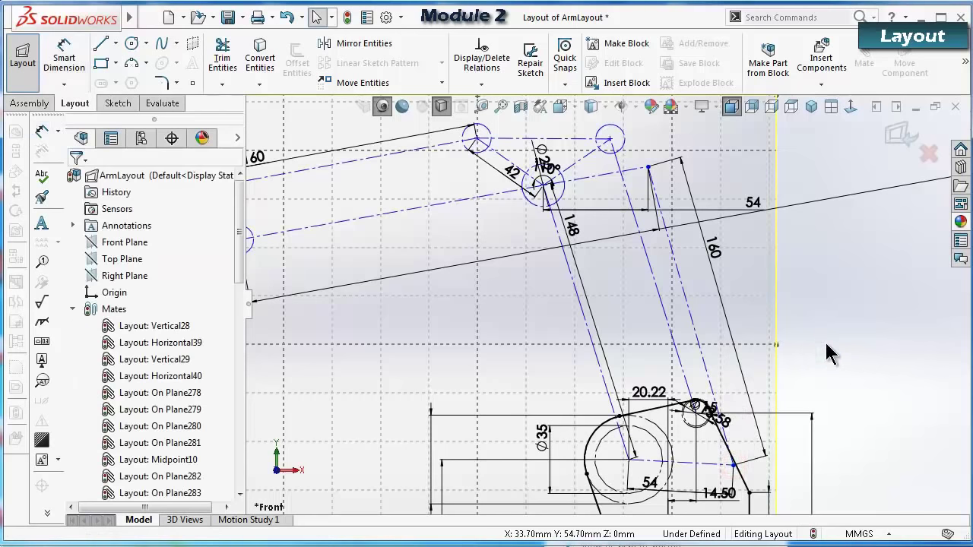
click(733, 464)
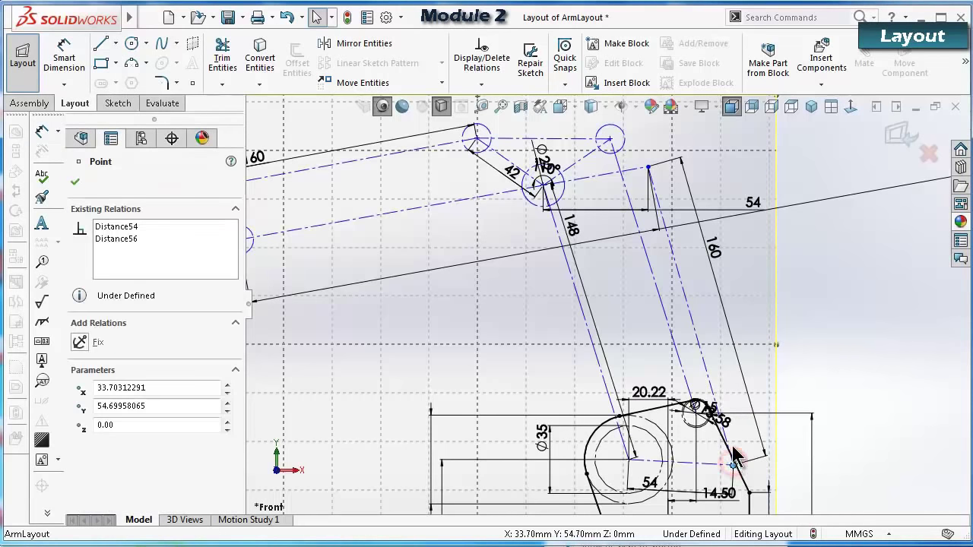
mouse_move(733, 449)
mouse_down()
mouse_move(715, 482)
mouse_move(726, 496)
mouse_move(733, 476)
mouse_up()
scroll(825, 421, up, 2)
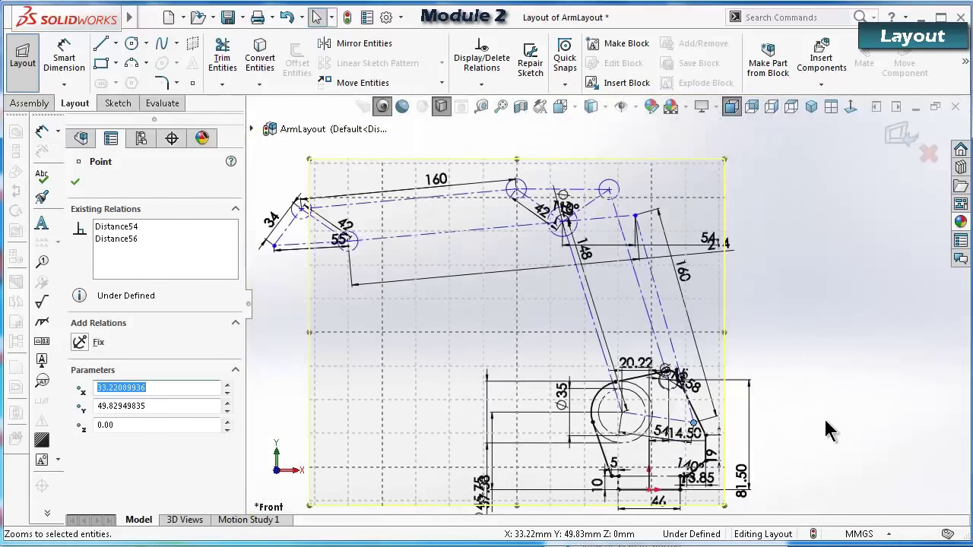
click(821, 357)
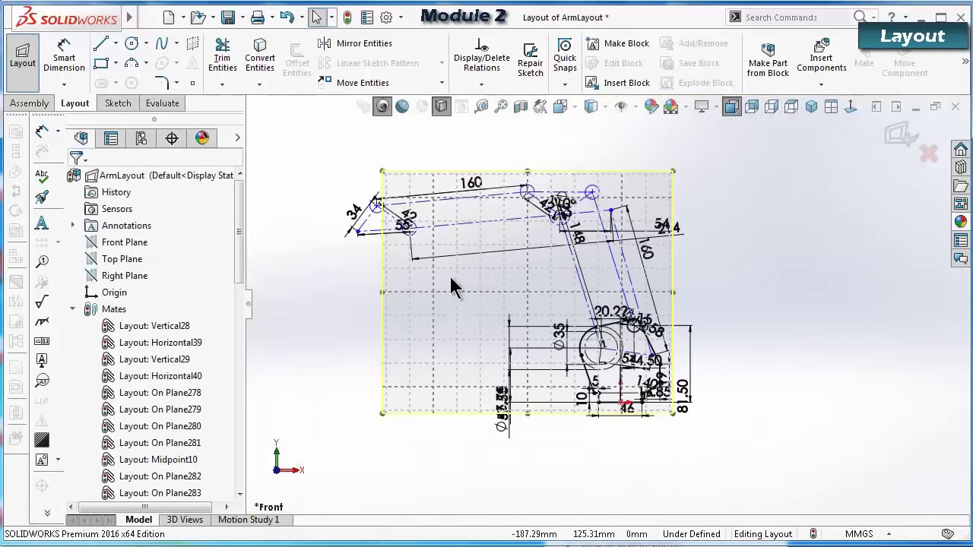
scroll(451, 287, down, 2)
mouse_move(702, 369)
mouse_down()
mouse_move(700, 359)
mouse_move(702, 377)
mouse_up()
click(815, 386)
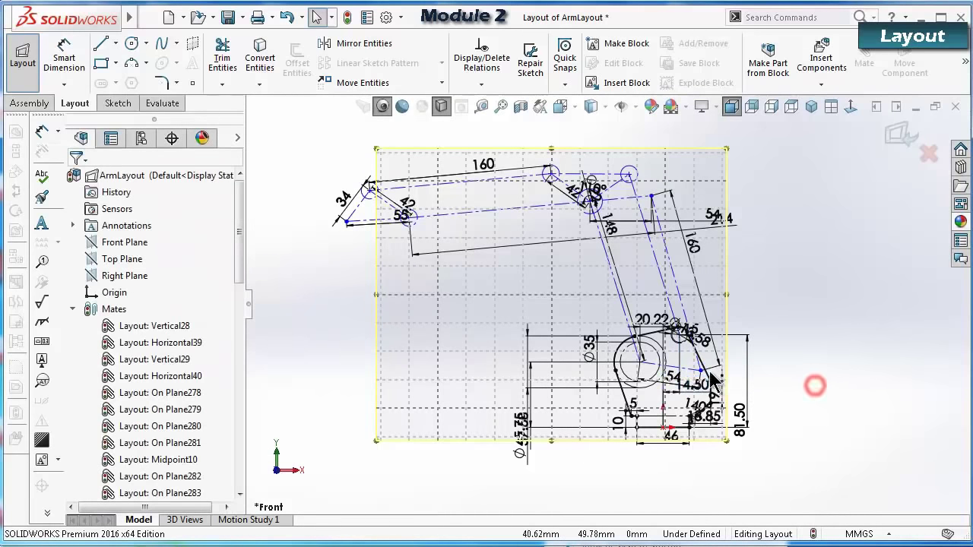
Raise the end point of the lower 54 mm link until the link lies horizontal with the Ø35 circle's centre.
scroll(711, 376, down, 2)
scroll(689, 367, up, 2)
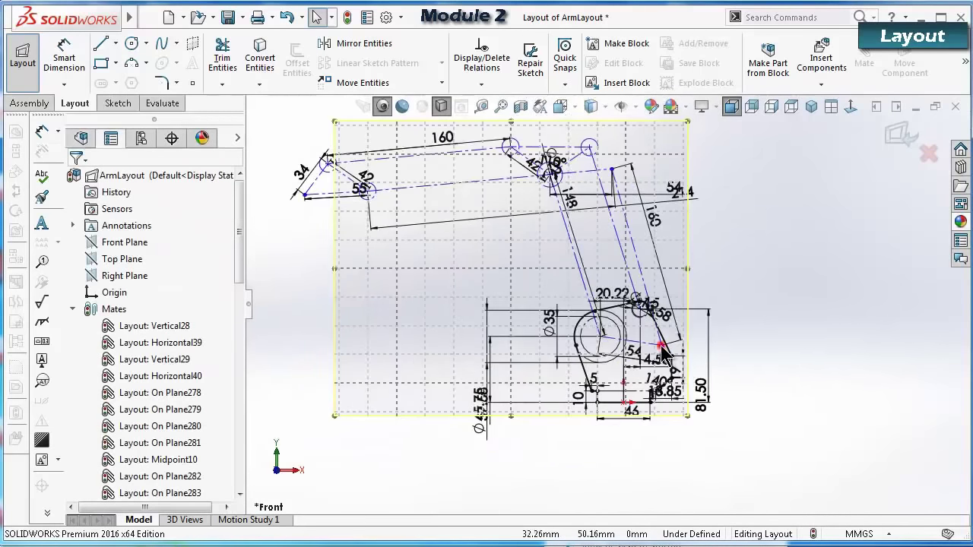
click(661, 345)
mouse_move(661, 338)
mouse_down()
mouse_move(657, 304)
mouse_move(657, 347)
mouse_move(659, 325)
mouse_up()
click(806, 352)
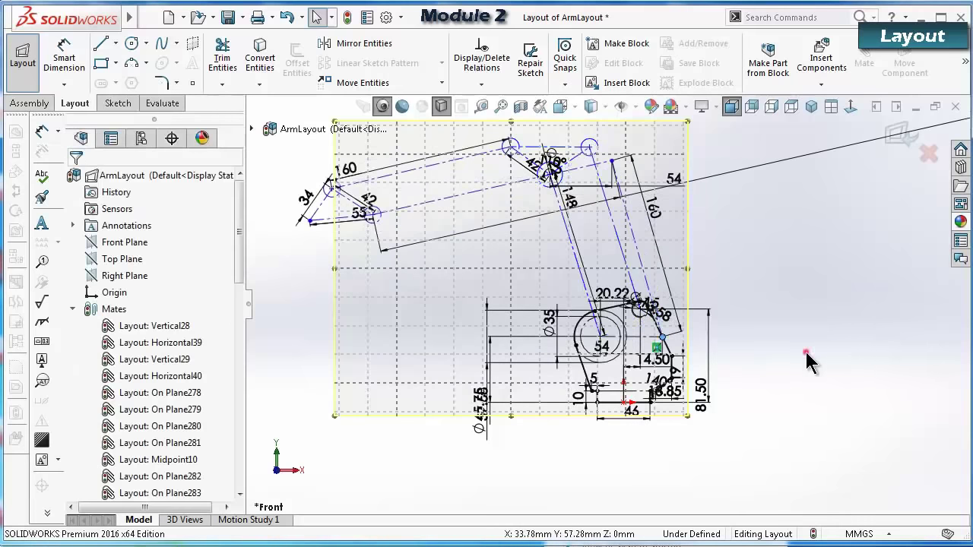
Swing the upright arm past vertical, away from the gripper end, by moving the rear upper joint of the triangular link.
scroll(606, 177, down, 2)
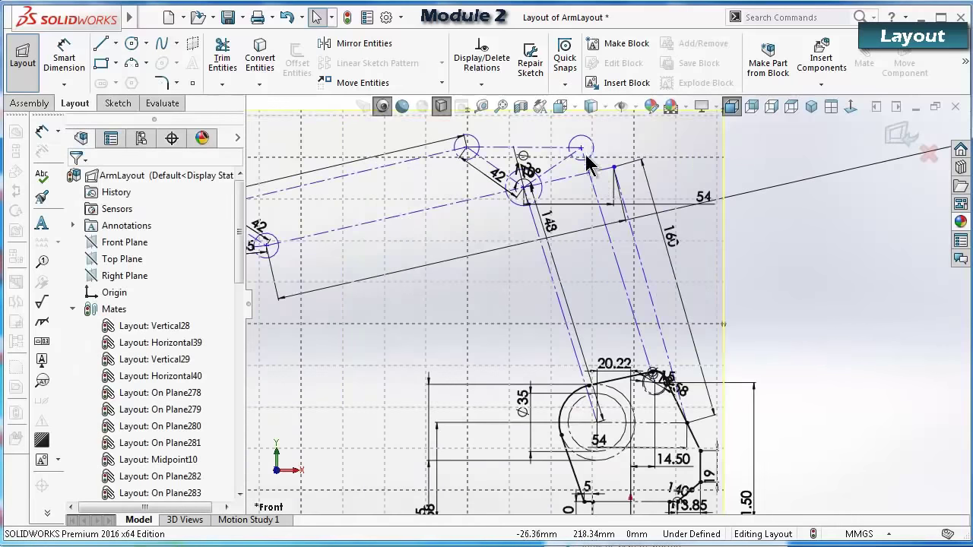
mouse_move(587, 157)
mouse_down()
mouse_move(655, 150)
mouse_move(699, 170)
mouse_move(667, 187)
mouse_move(596, 179)
mouse_move(525, 203)
mouse_move(597, 184)
mouse_move(691, 204)
mouse_move(623, 174)
mouse_move(631, 172)
mouse_up()
scroll(655, 157, up, 1)
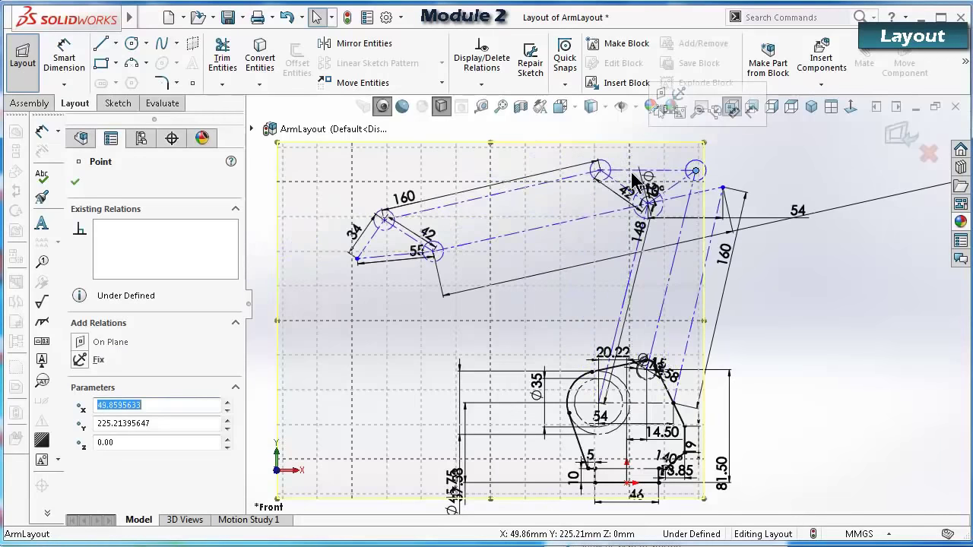
click(819, 263)
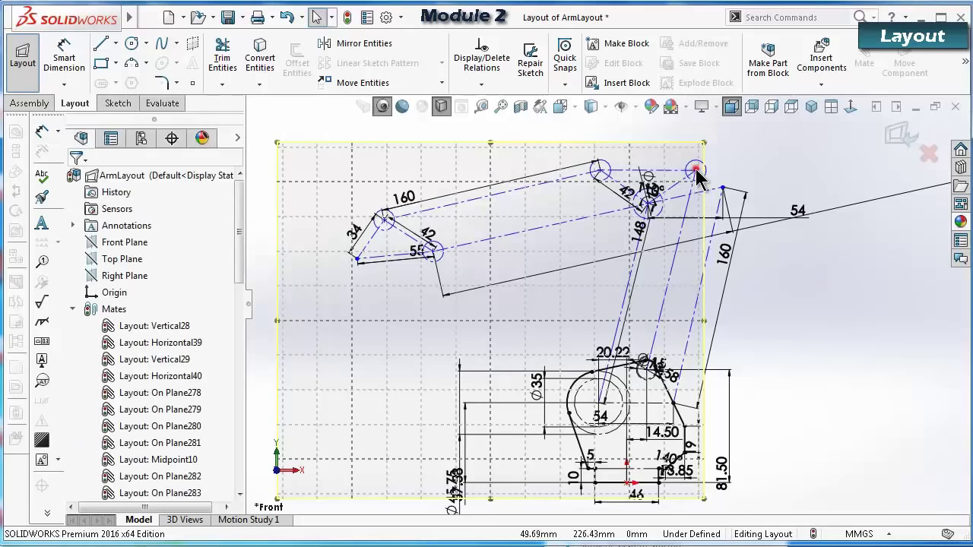
mouse_move(695, 173)
mouse_down()
mouse_move(692, 206)
mouse_move(708, 202)
mouse_move(652, 178)
mouse_move(599, 174)
mouse_move(533, 191)
mouse_move(499, 215)
mouse_move(512, 192)
mouse_move(587, 177)
mouse_move(707, 178)
mouse_move(688, 186)
mouse_move(698, 182)
mouse_up()
click(734, 147)
Pull the forearm line's rear end point downward to tilt the forearm.
click(721, 187)
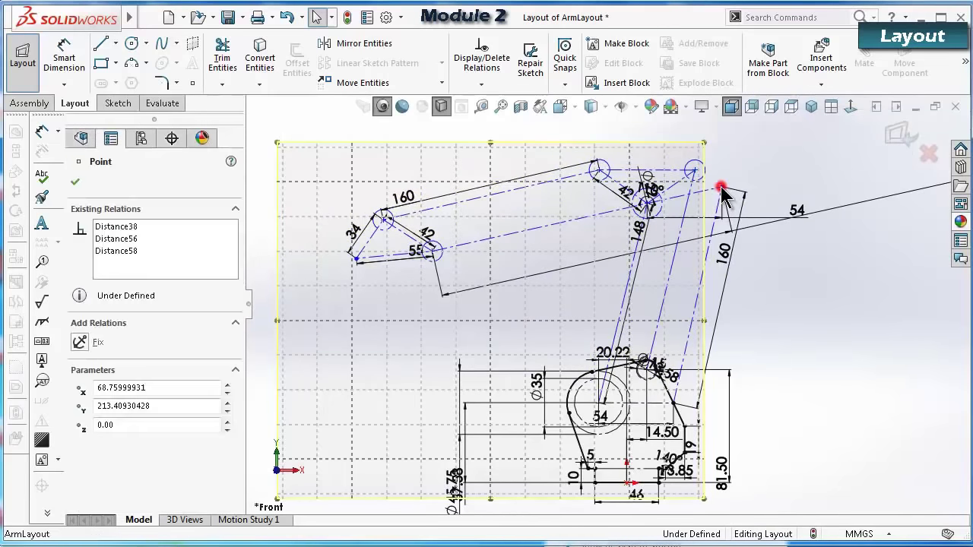
drag(721, 199, 714, 228)
click(837, 391)
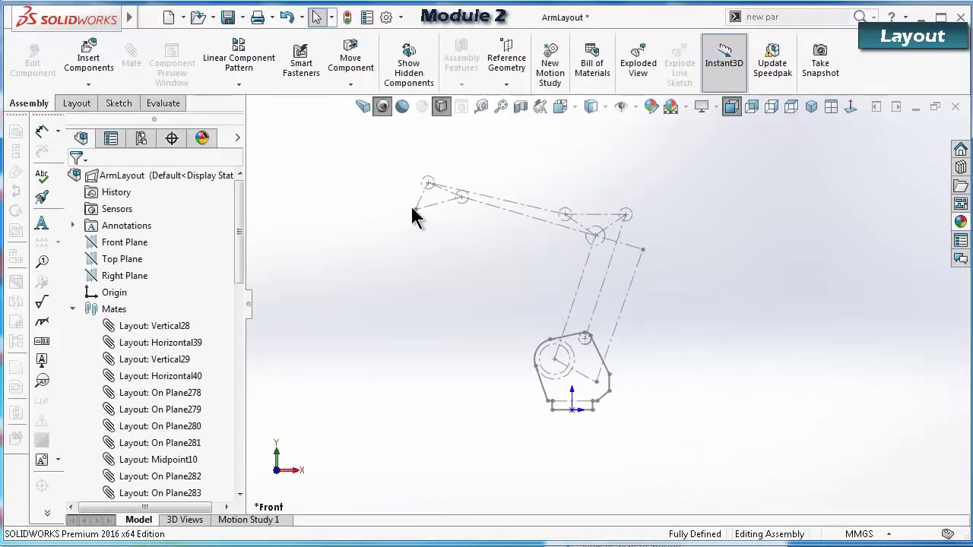
Extend the arm in the assembly by moving its free tip outward, away from the base.
double_click(413, 209)
drag(406, 212, 297, 250)
scroll(323, 266, up, 1)
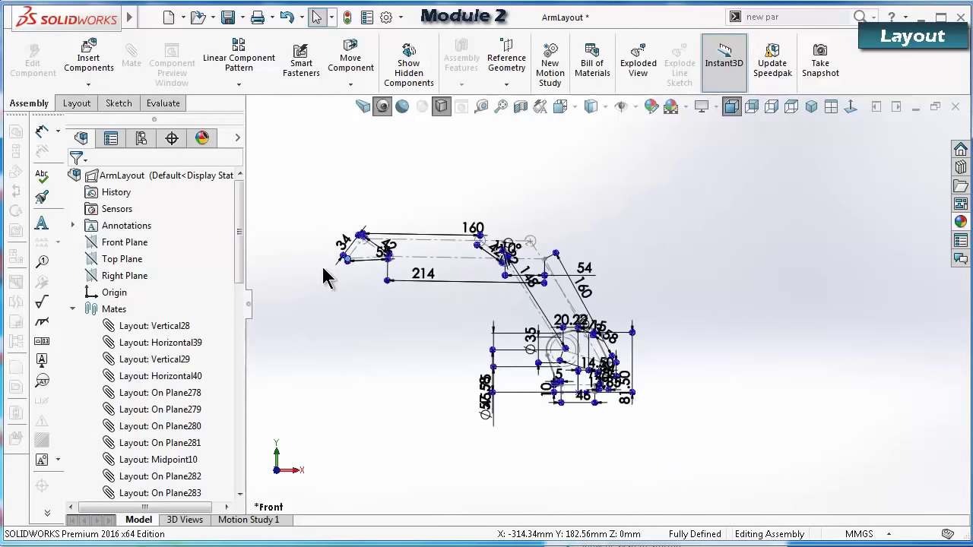
double_click(330, 228)
Lower the arm's free tip slightly and bring it a little closer to the base.
click(449, 279)
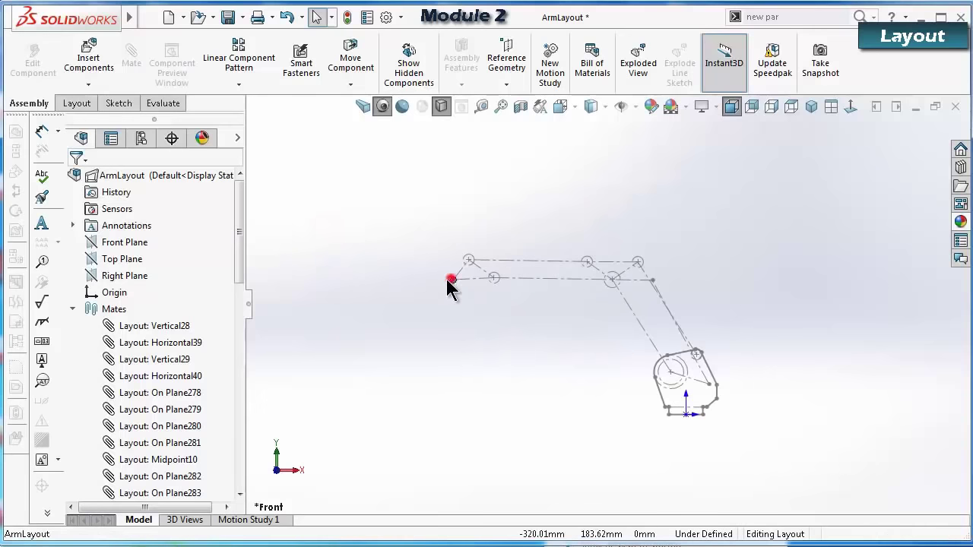
drag(449, 279, 464, 305)
double_click(399, 308)
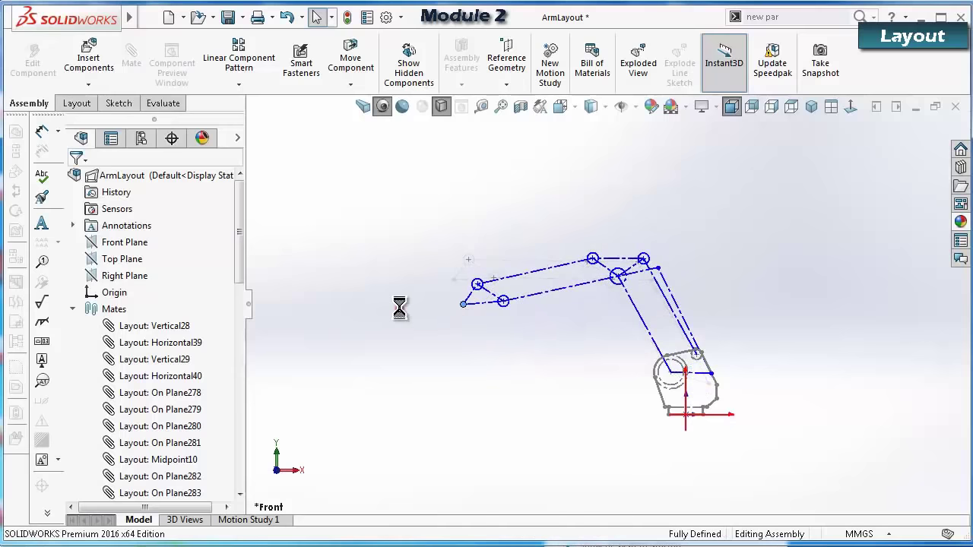
scroll(748, 361, down, 2)
scroll(743, 362, up, 1)
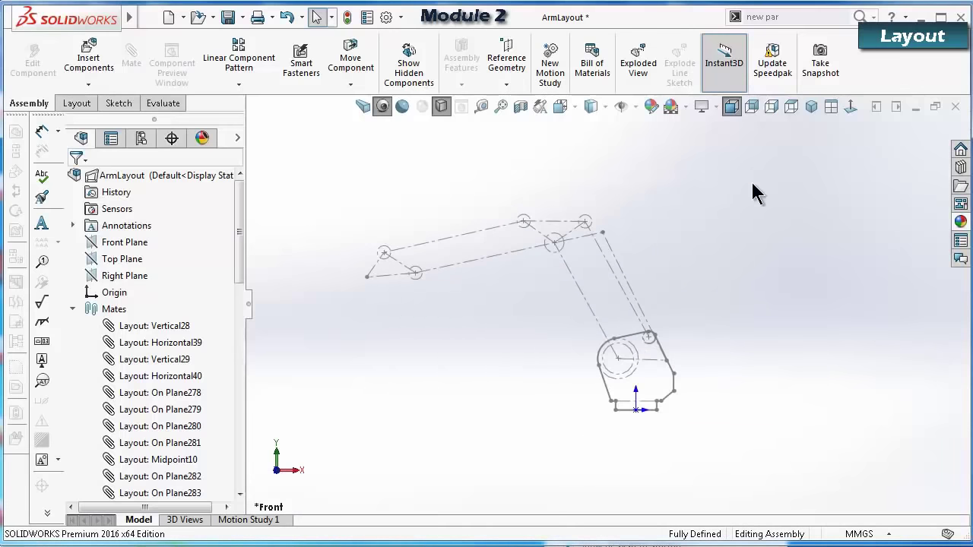
Insert a new virtual part into the assembly using the command search "new", placing it fixed at the assembly origin.
click(767, 16)
text(n)
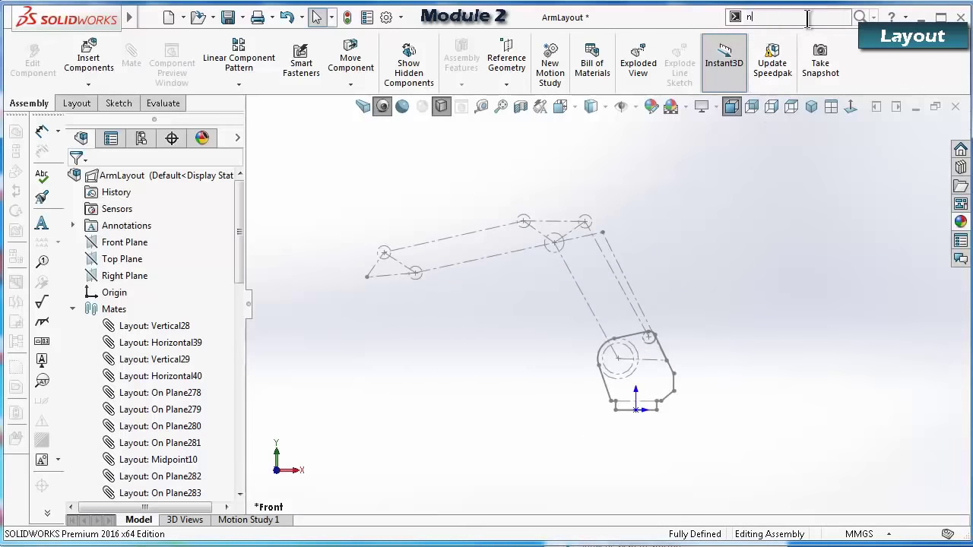
text(ew)
click(808, 47)
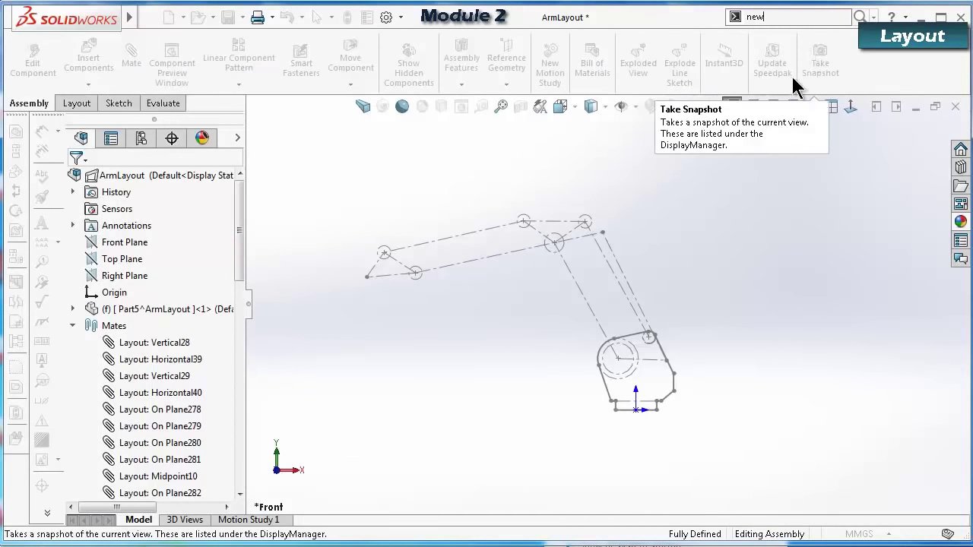
drag(241, 219, 244, 254)
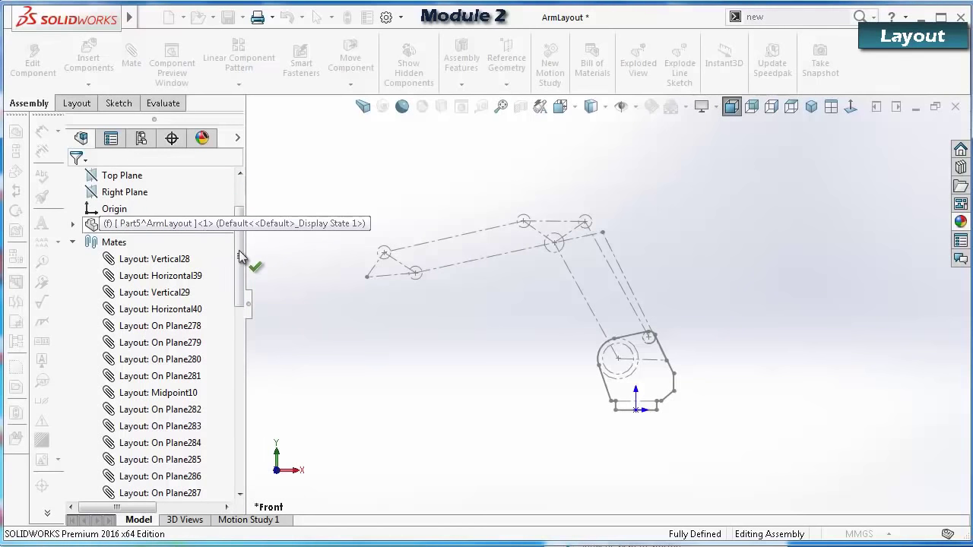
scroll(659, 404, down, 5)
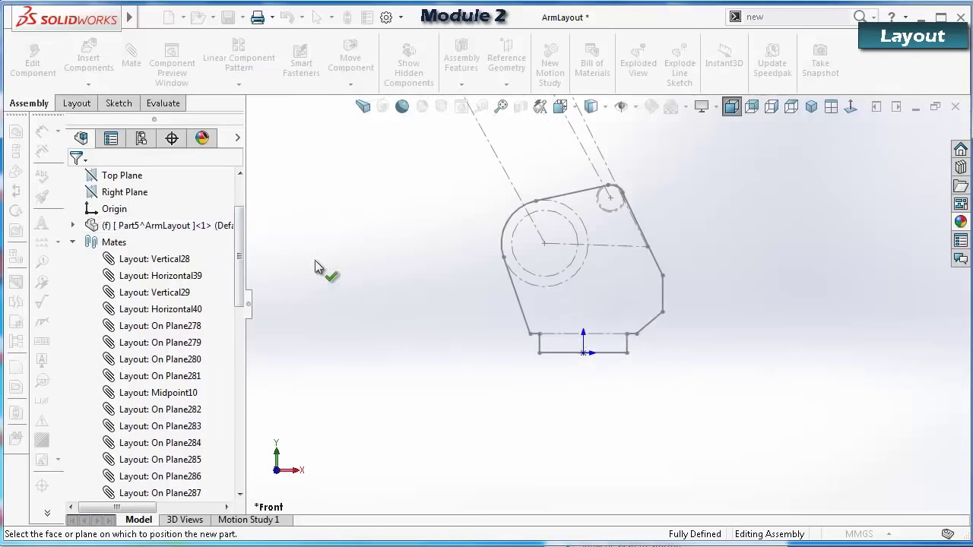
click(207, 225)
click(355, 218)
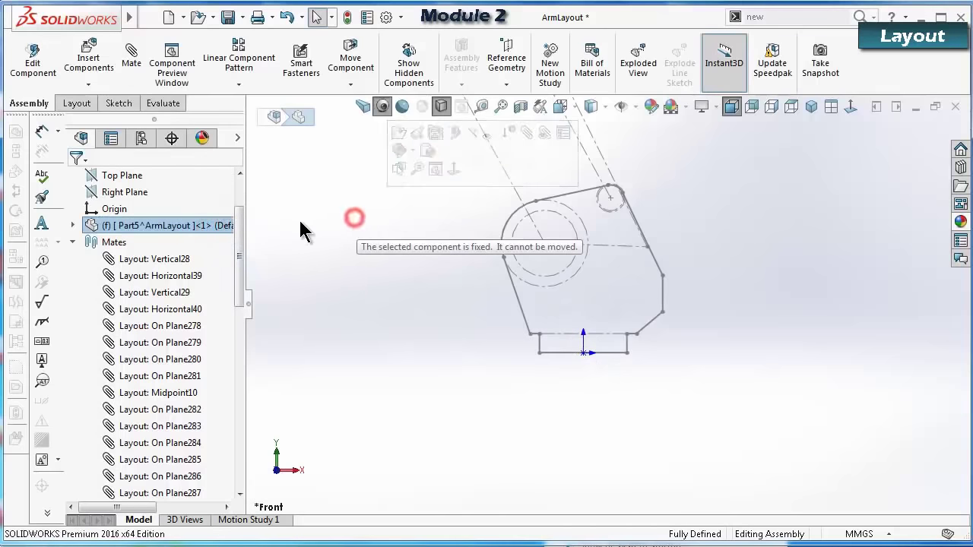
key(Escape)
Put the newly inserted part into edit mode within the assembly.
click(210, 222)
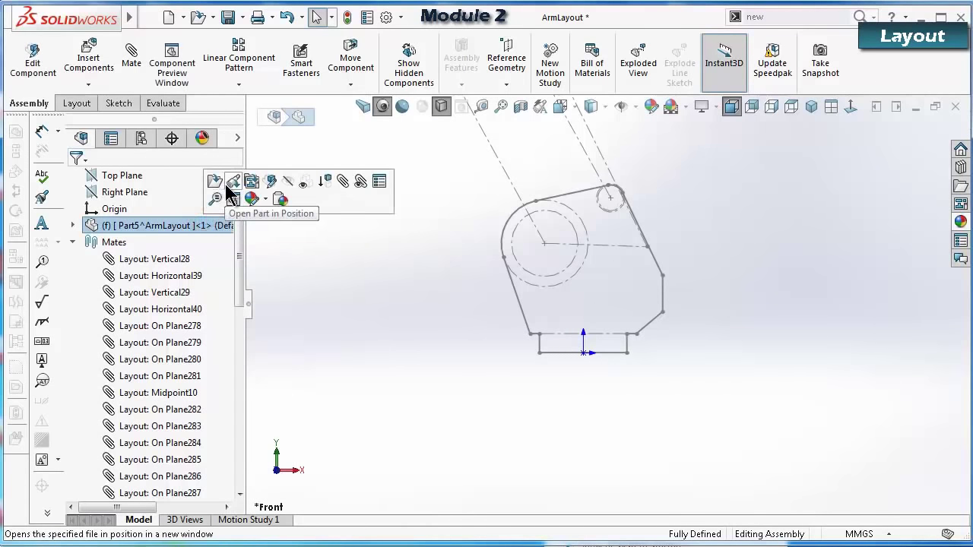
click(269, 193)
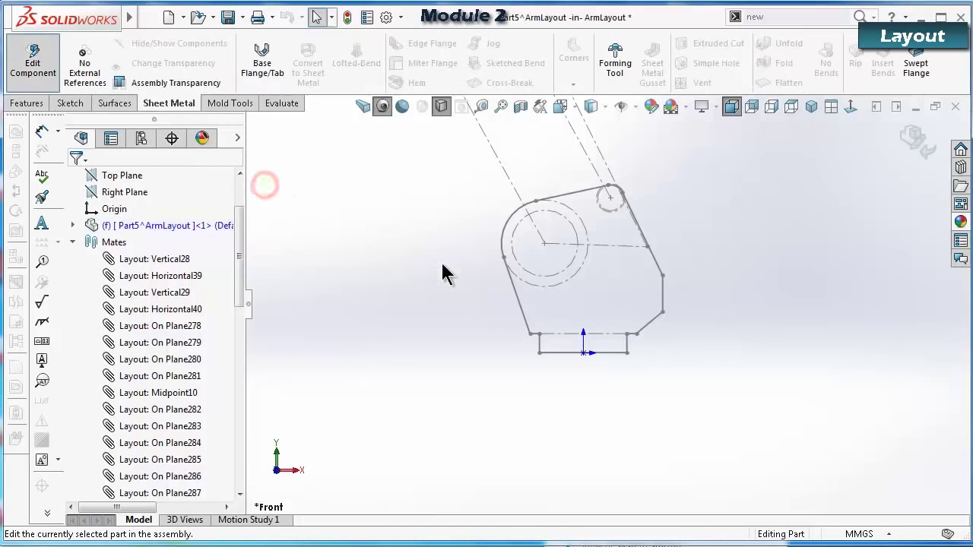
scroll(609, 346, down, 3)
click(168, 308)
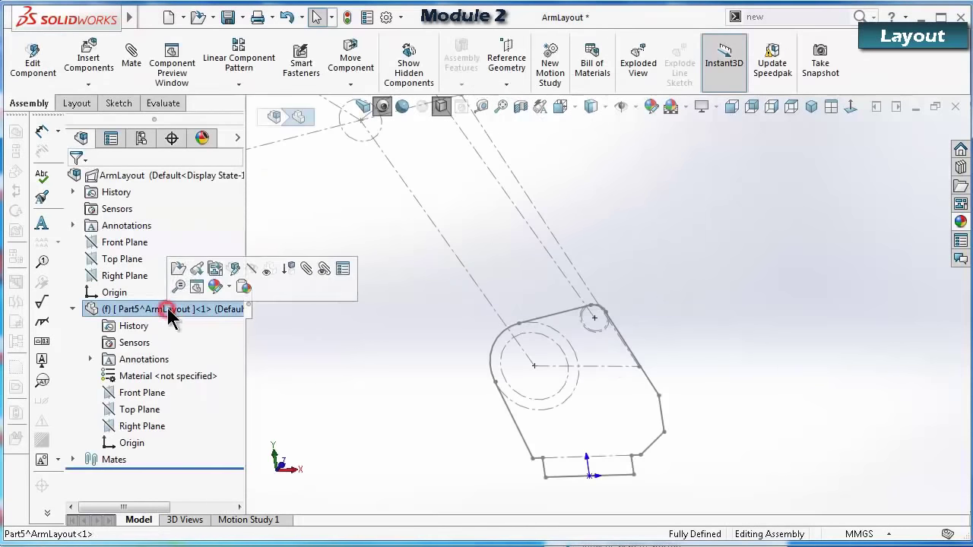
click(234, 270)
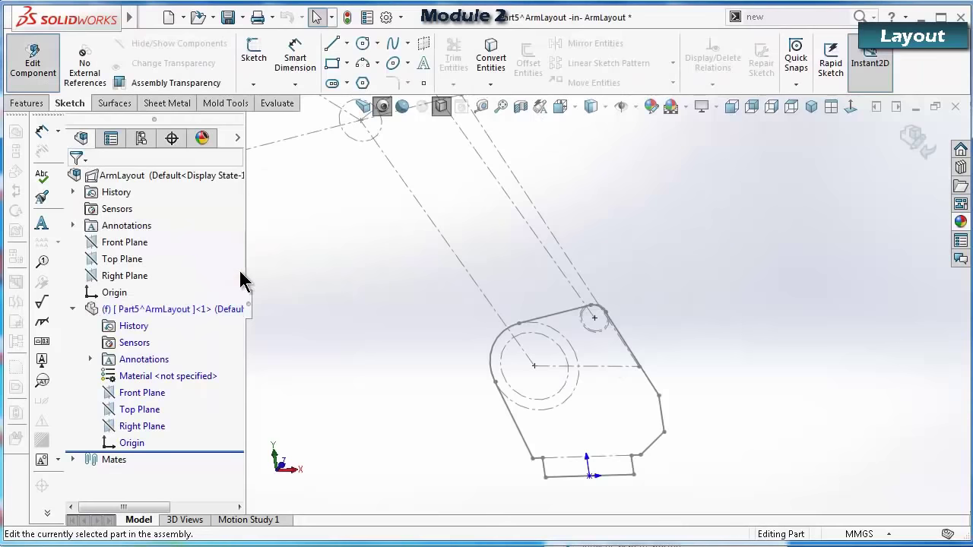
Start a sketch on the new part's own Front Plane.
click(141, 393)
click(152, 370)
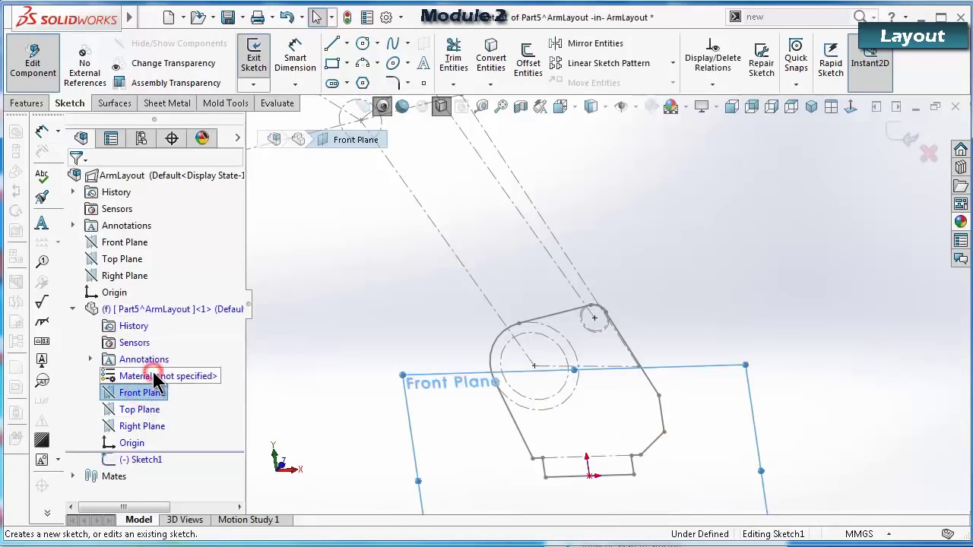
click(850, 111)
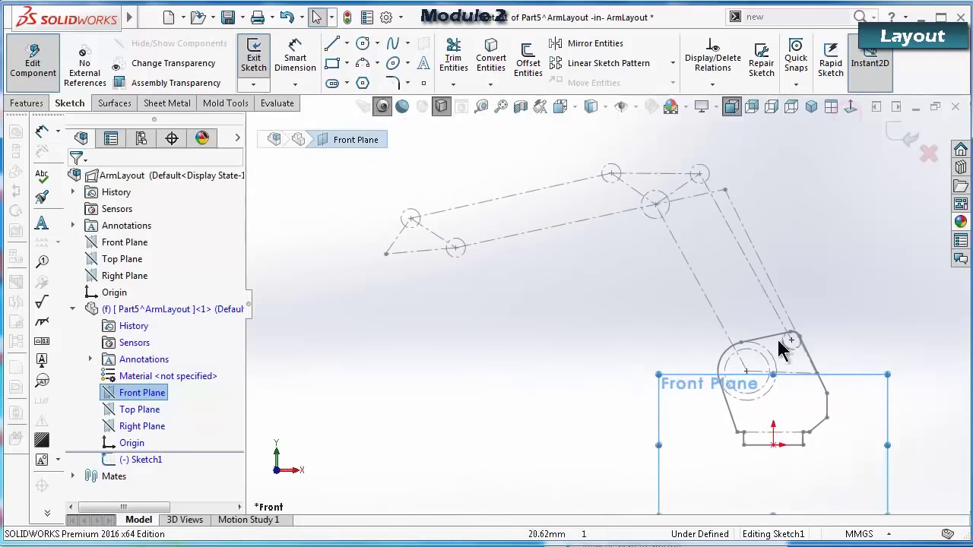
click(804, 235)
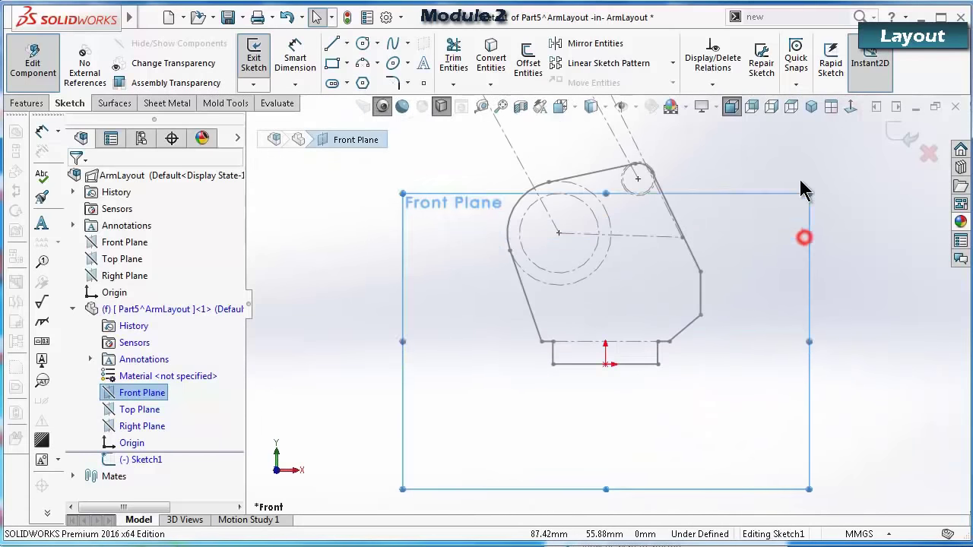
click(827, 234)
Convert the base outline's bottom edge, both side steps, lower right chamfer and left slanted side into entities of the part sketch.
scroll(695, 308, down, 3)
scroll(694, 306, down, 1)
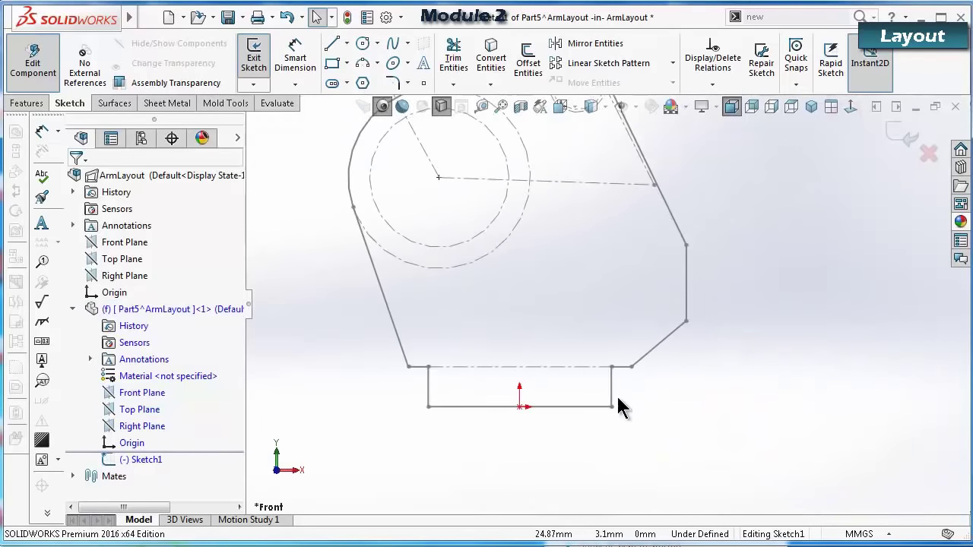
scroll(585, 387, up, 3)
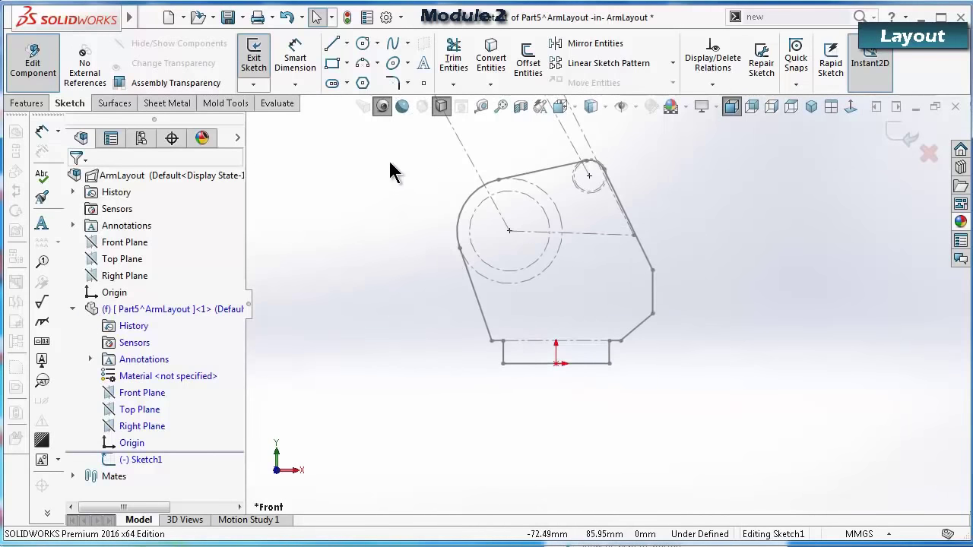
mouse_move(597, 200)
mouse_down()
mouse_move(706, 378)
mouse_move(702, 396)
mouse_up()
click(591, 364)
scroll(609, 353, down, 3)
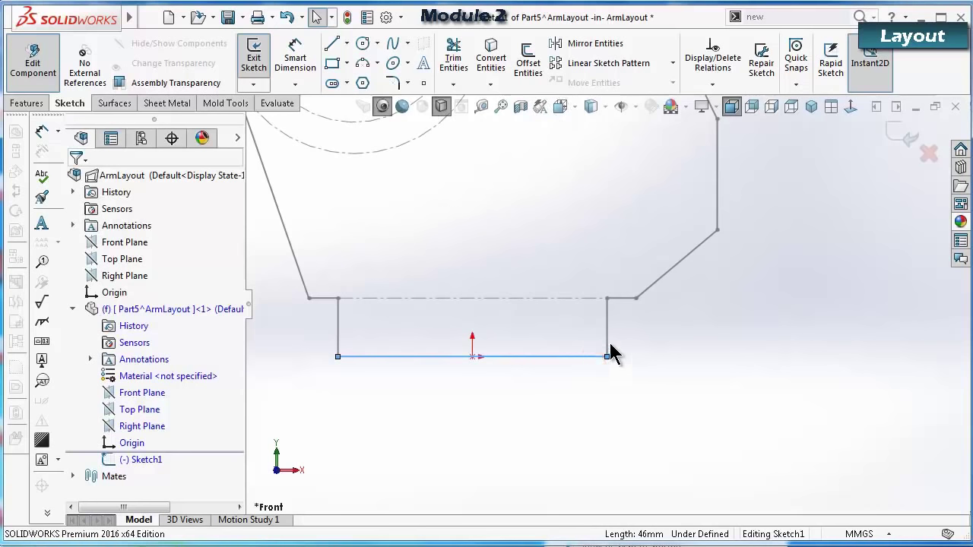
ctrl+click(607, 334)
ctrl+click(624, 298)
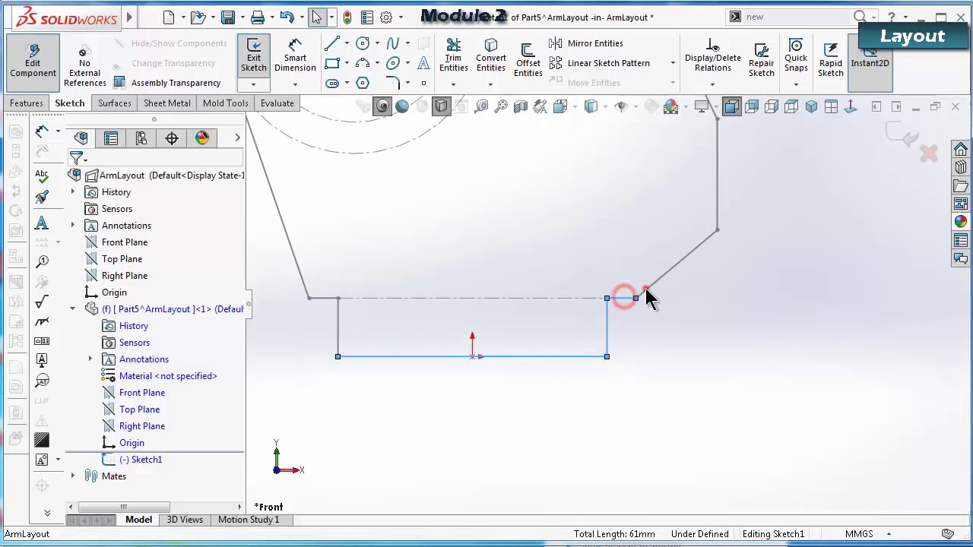
ctrl+click(646, 288)
ctrl+click(322, 297)
ctrl+click(337, 315)
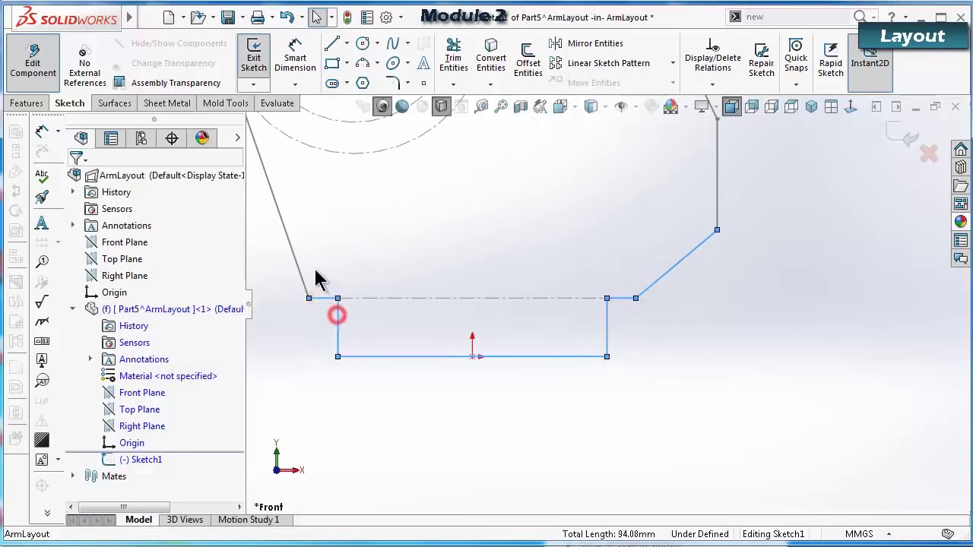
ctrl+click(299, 272)
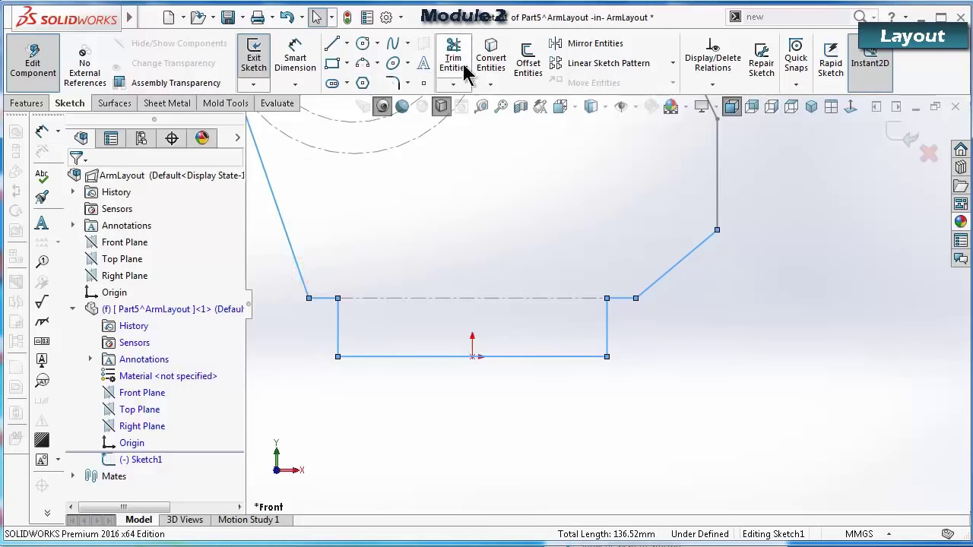
click(490, 60)
Convert the remaining base outline: right vertical and slanted edges, small corner arc, top slanted line and large left arc.
scroll(728, 203, up, 2)
scroll(682, 217, down, 2)
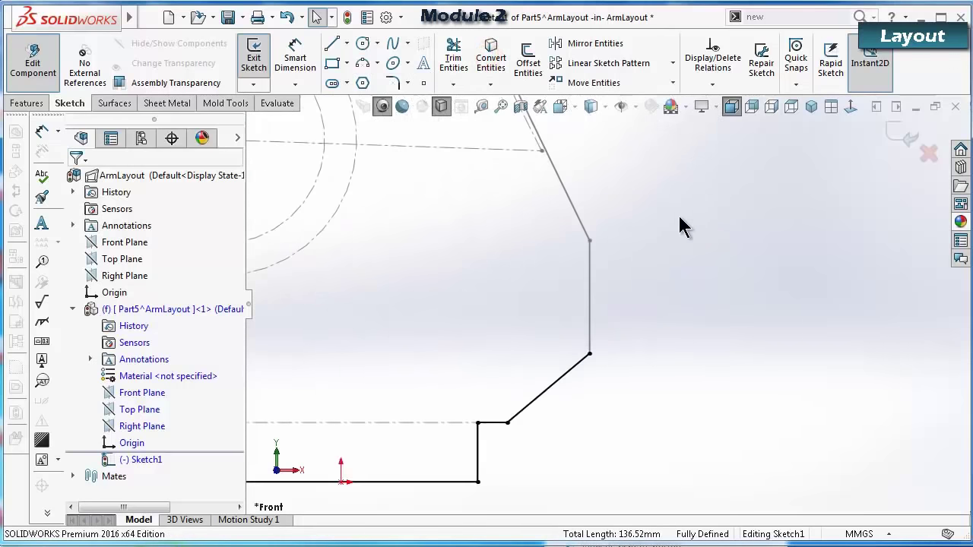
click(590, 287)
ctrl+click(582, 225)
scroll(544, 175, up, 3)
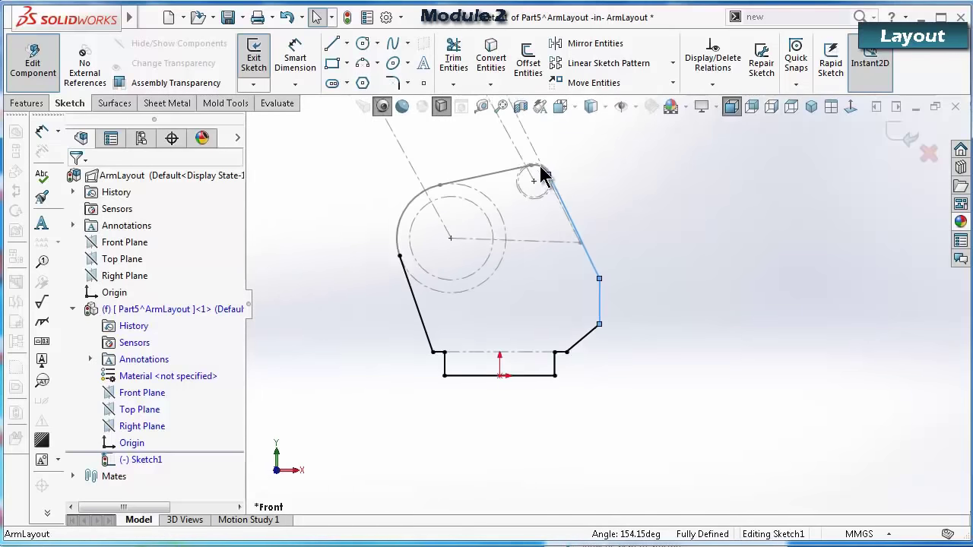
scroll(543, 175, down, 4)
ctrl+click(586, 276)
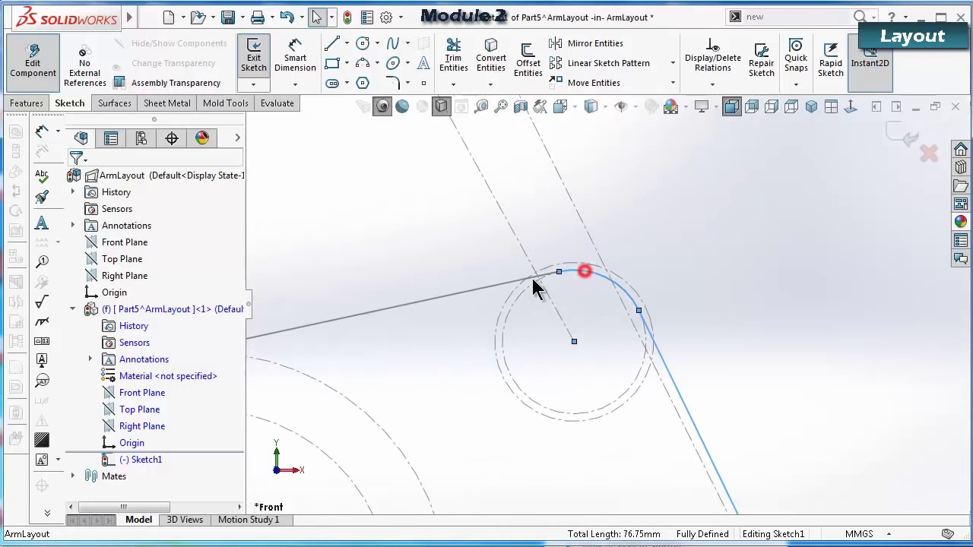
ctrl+click(482, 289)
scroll(426, 335, up, 2)
scroll(365, 349, down, 1)
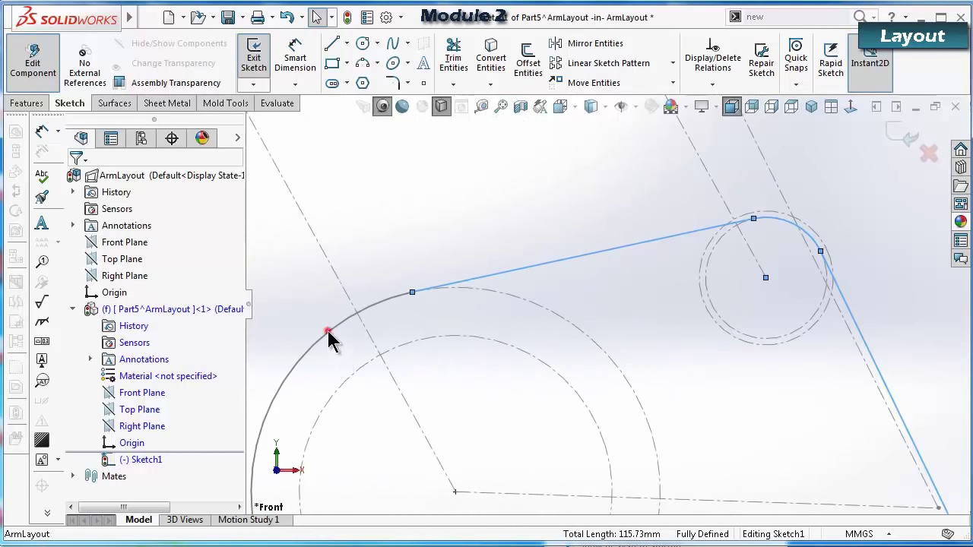
ctrl+click(328, 333)
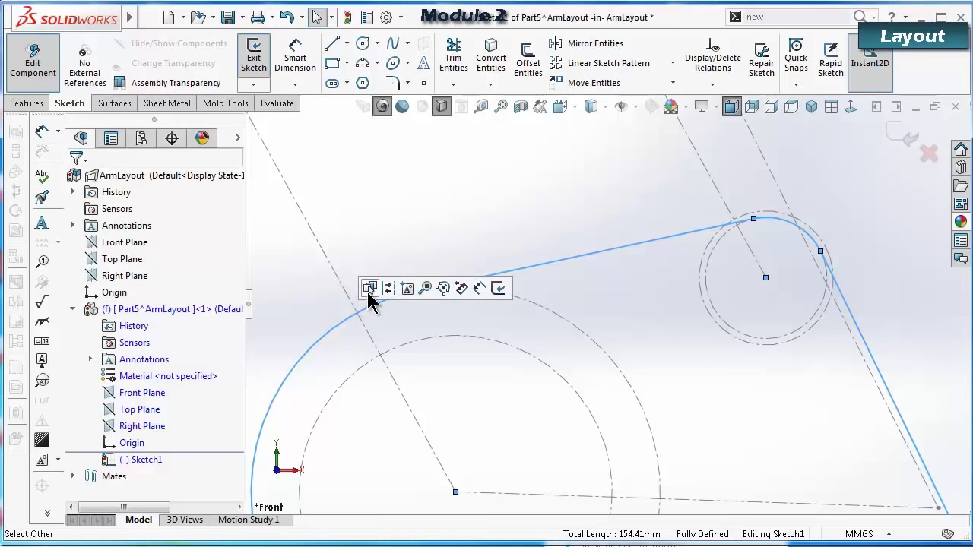
click(491, 57)
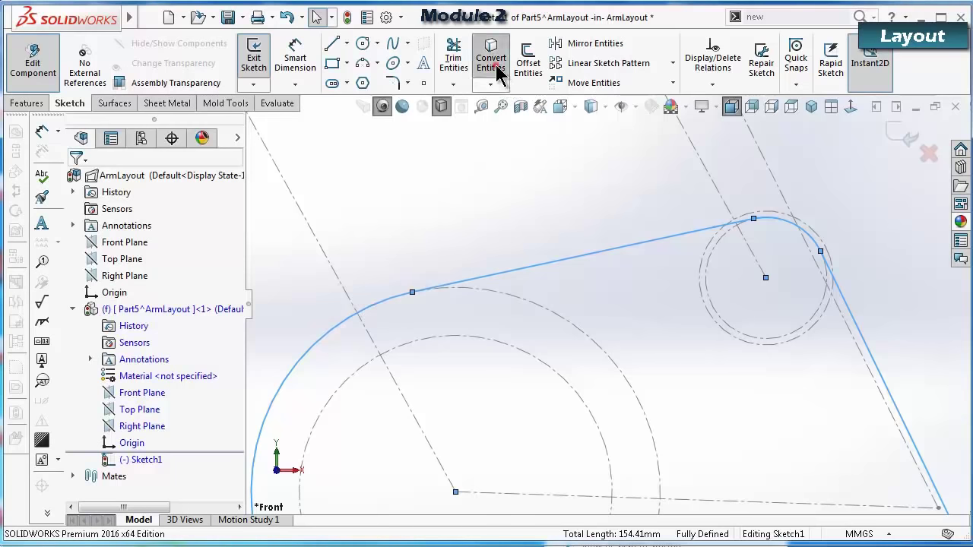
scroll(506, 196, up, 5)
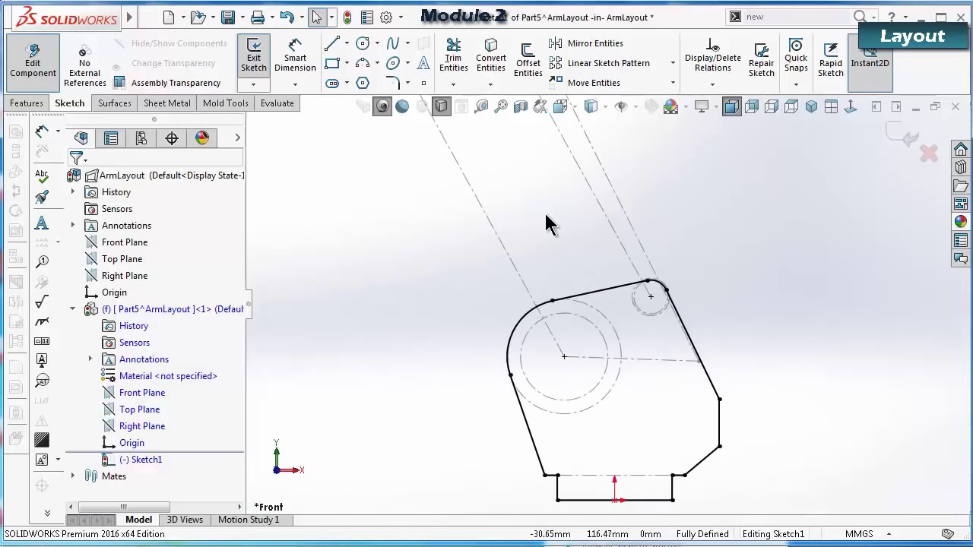
Exit the base profile sketch and return from part editing to the assembly.
click(903, 136)
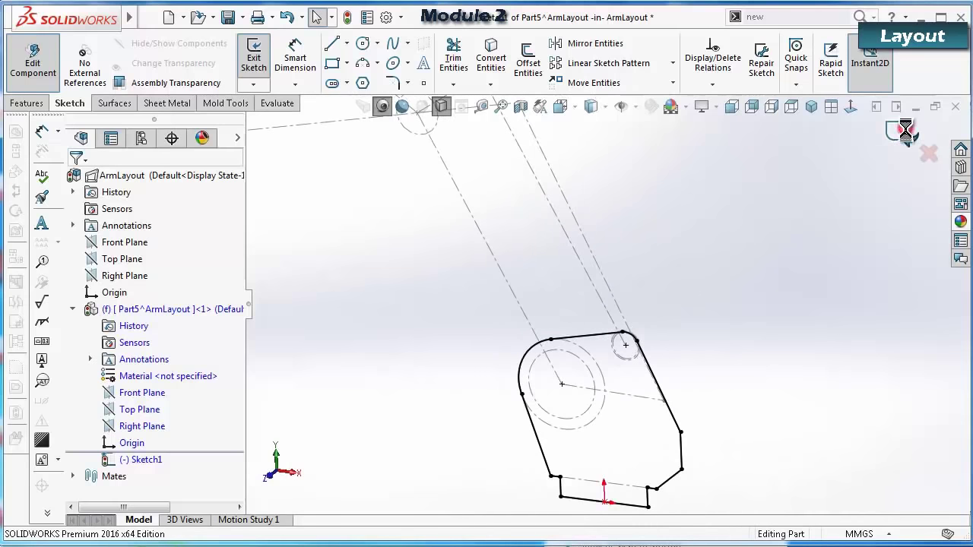
click(806, 351)
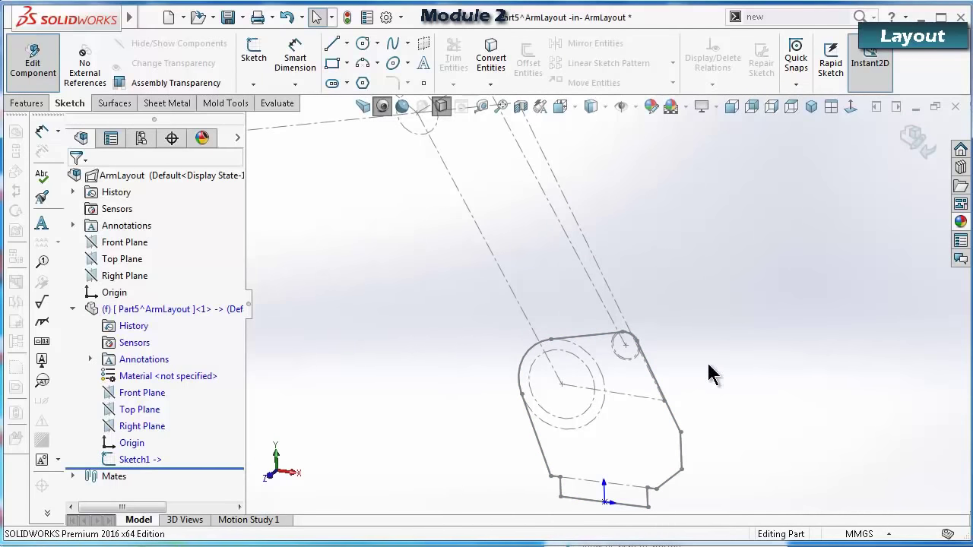
click(916, 143)
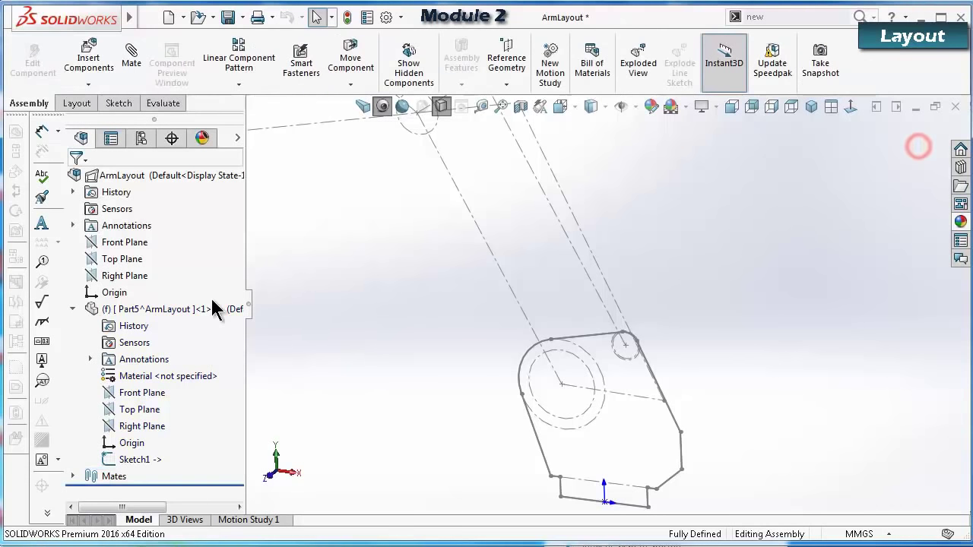
Open the part containing the converted base profile in its own window.
click(199, 311)
click(209, 269)
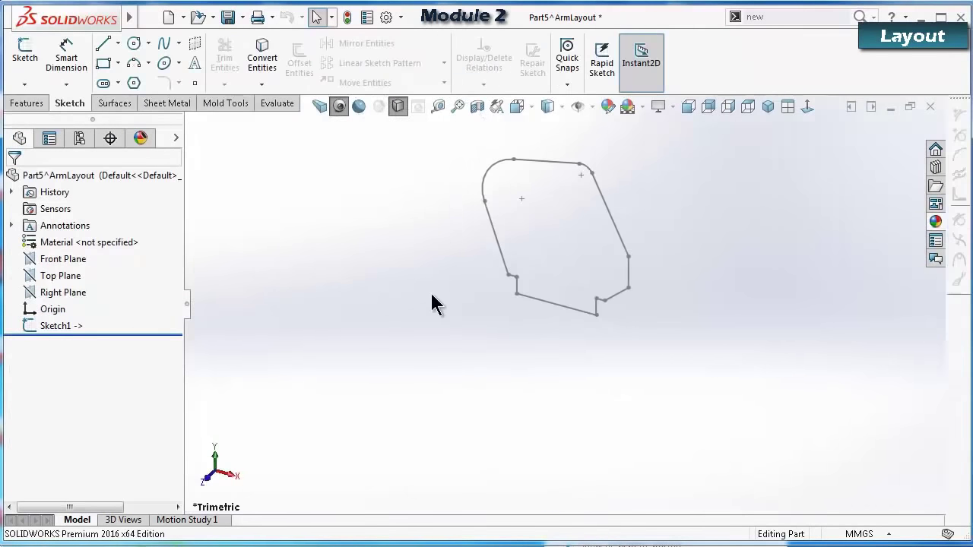
click(807, 108)
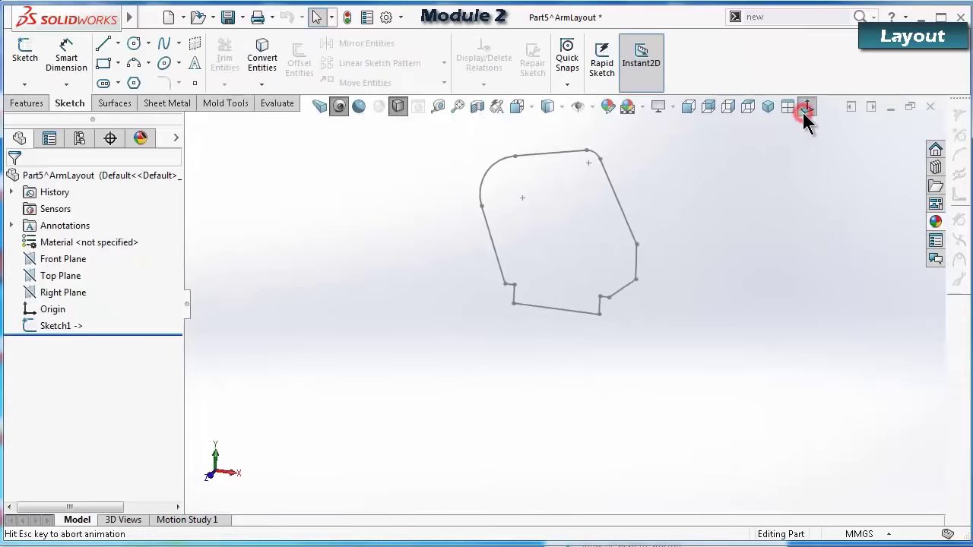
click(45, 311)
click(289, 298)
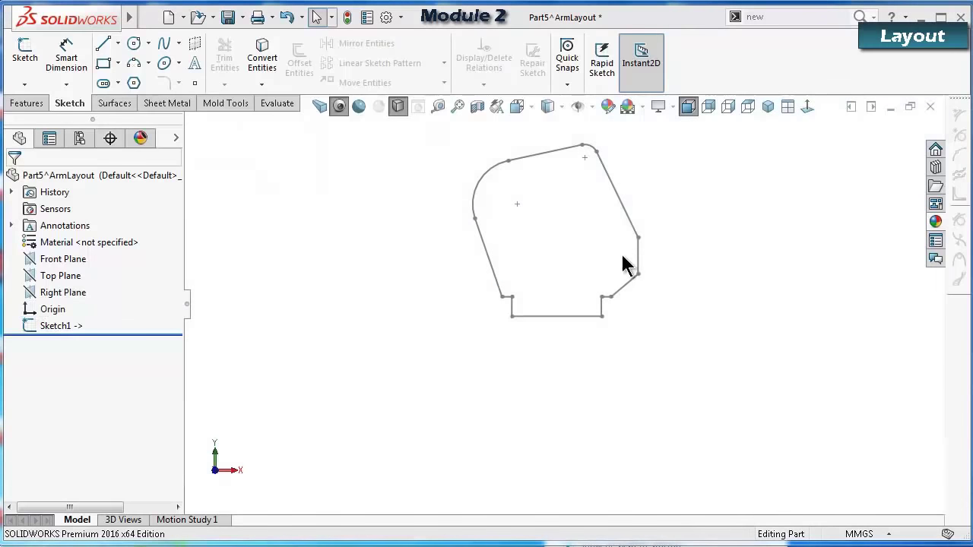
Save the virtual base part as an external part file named "Part1 t30x" in the rarm folder.
click(232, 17)
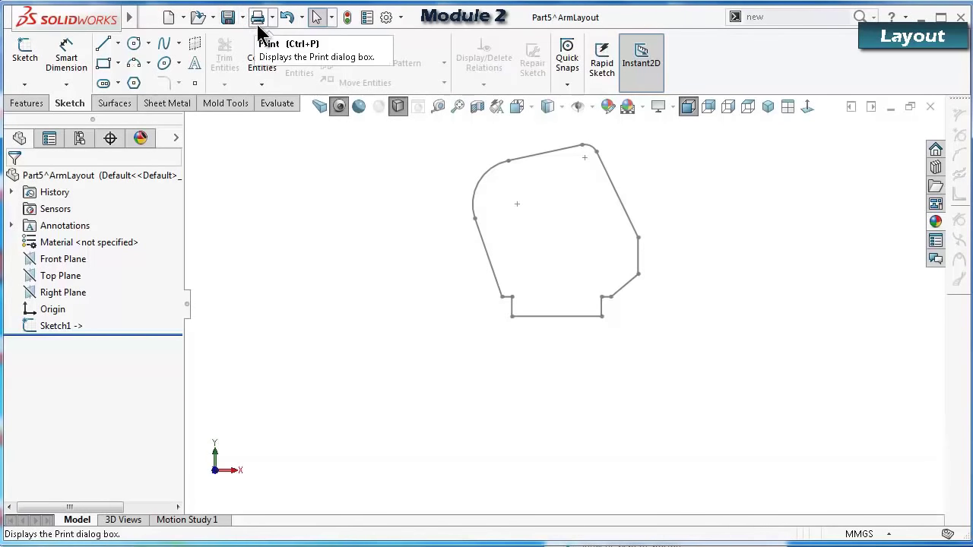
click(243, 17)
click(257, 55)
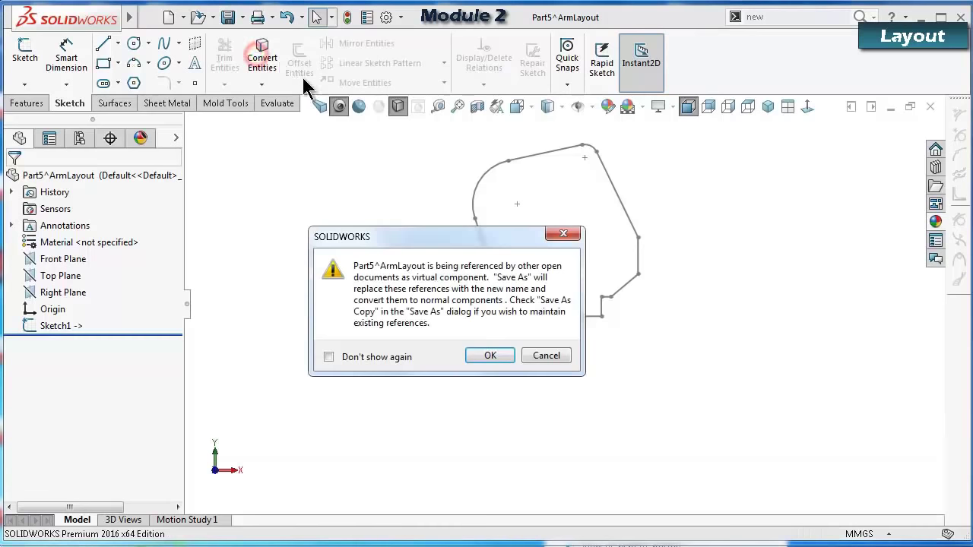
click(481, 358)
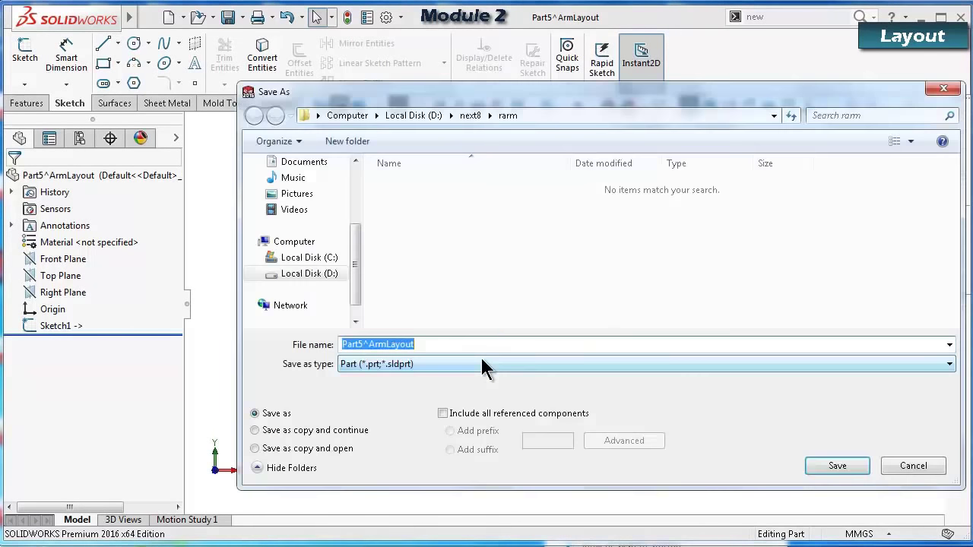
click(419, 343)
drag(358, 344, 506, 347)
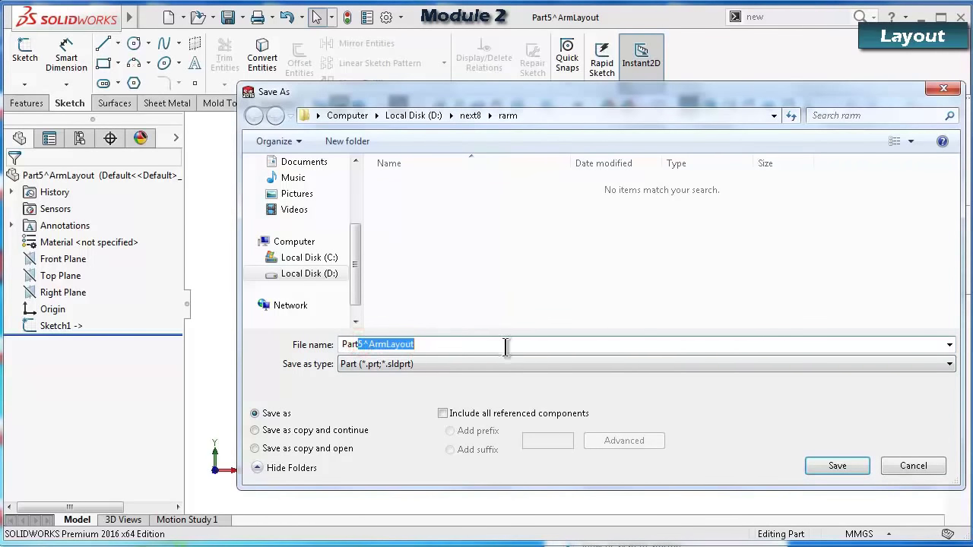
text(1)
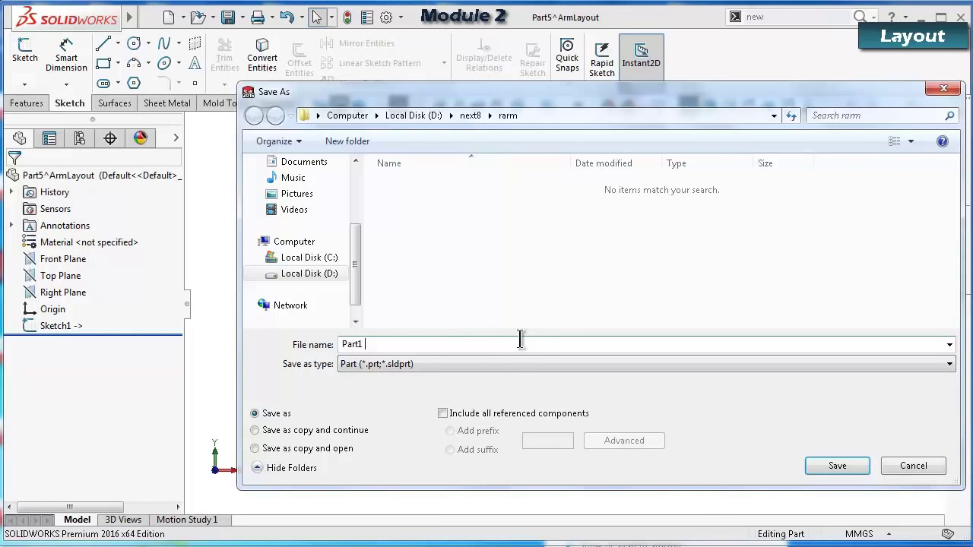
click(816, 462)
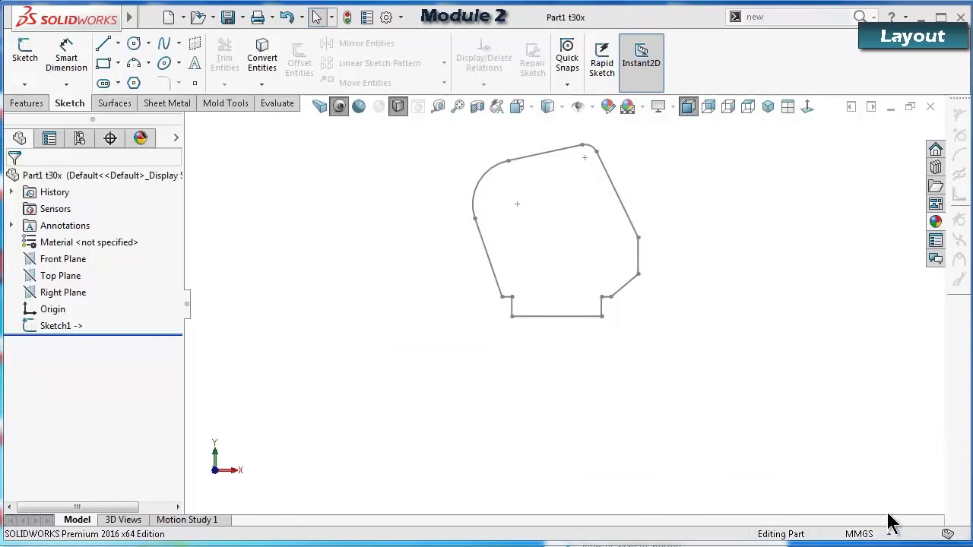
click(738, 336)
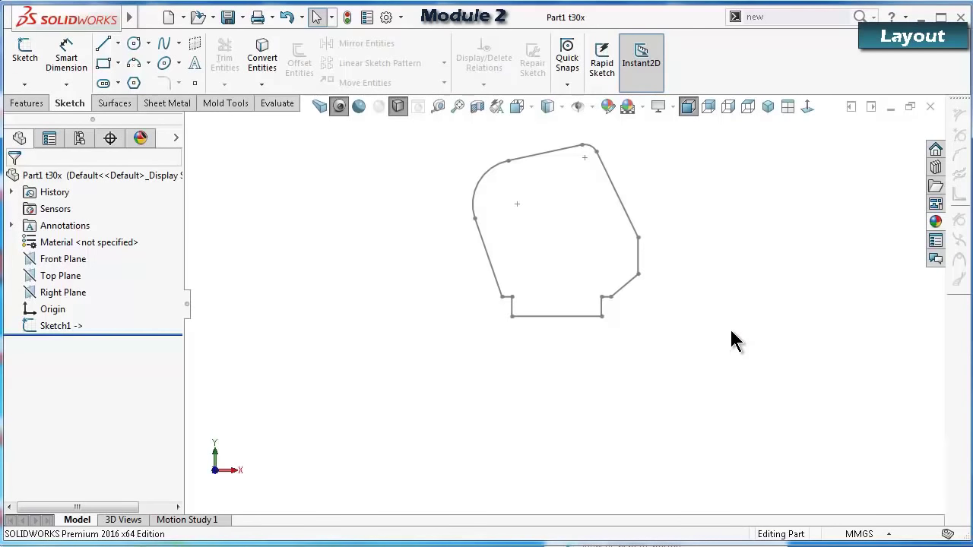
Return to the ArmLayout assembly and save it.
click(896, 109)
double_click(214, 517)
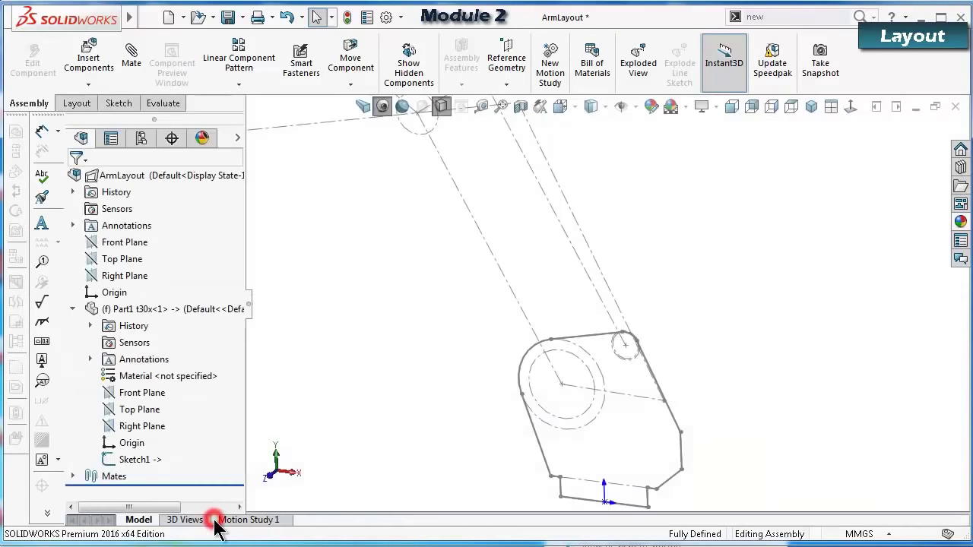
click(228, 17)
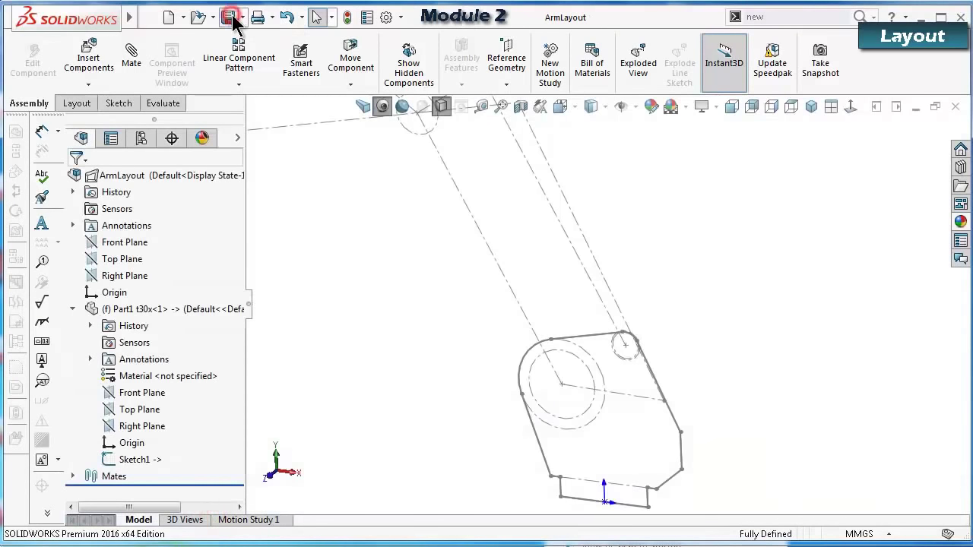
mouse_move(513, 223)
mouse_down()
mouse_move(535, 217)
mouse_move(517, 163)
mouse_move(508, 168)
mouse_move(518, 225)
mouse_up()
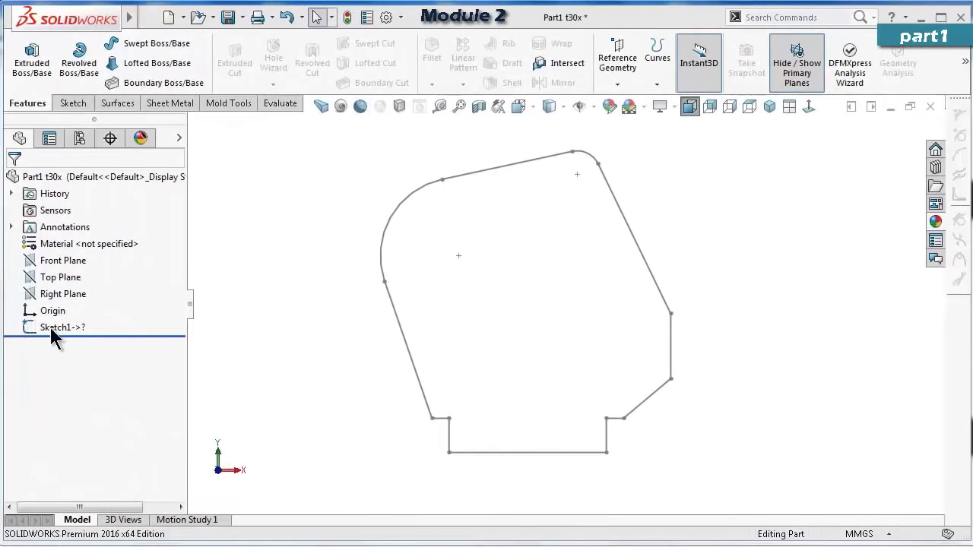
Edit the base profile sketch and place two level points inside the bottom tab, at about X -14.4 and X 14.5, Y 4.7 mm.
click(52, 329)
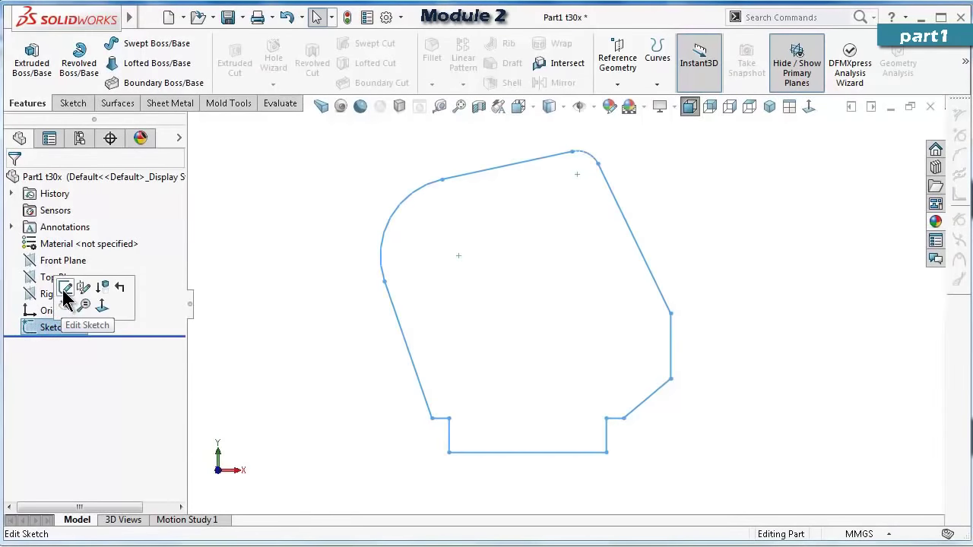
click(65, 291)
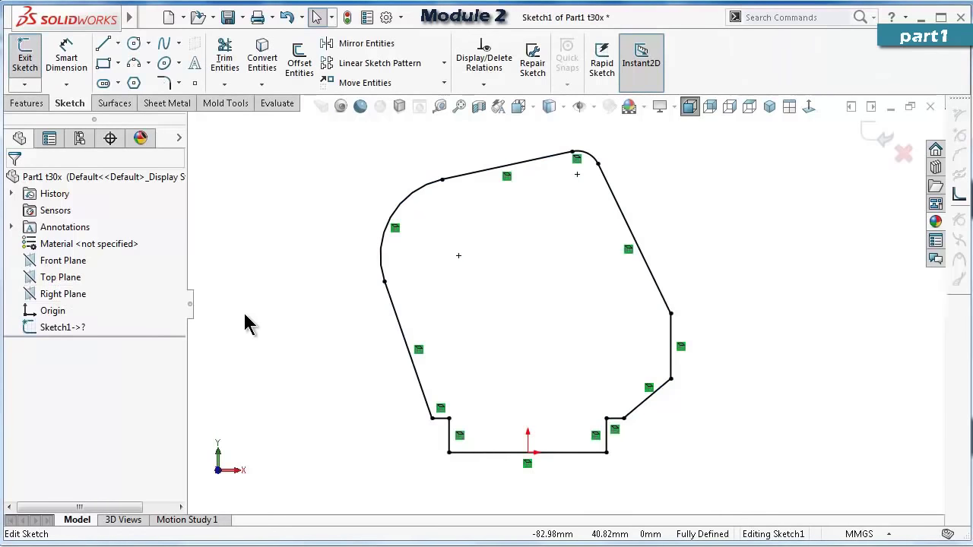
click(194, 83)
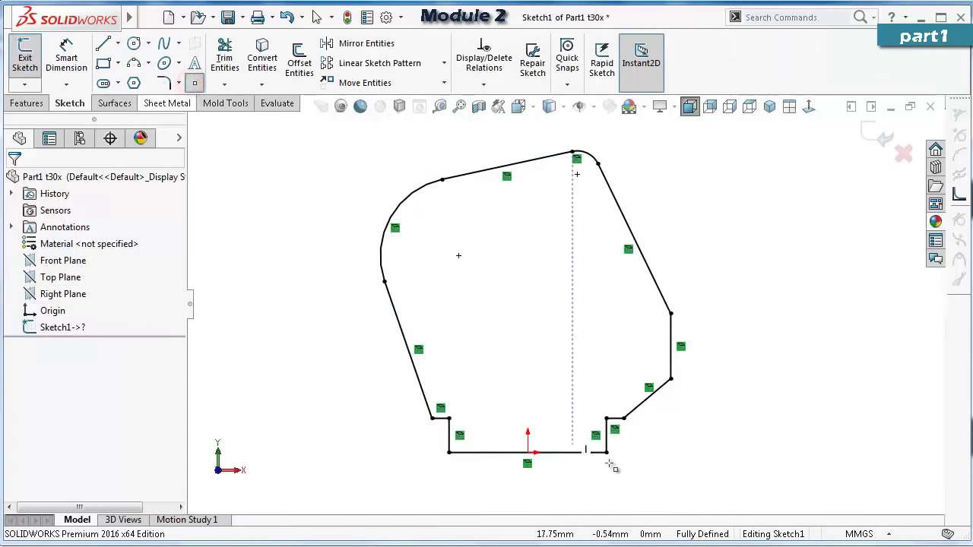
scroll(609, 465, down, 3)
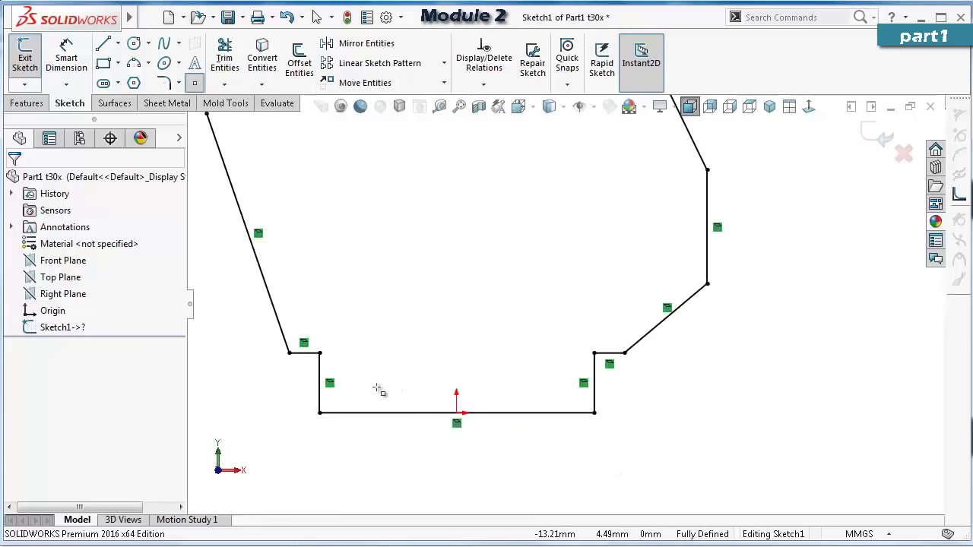
click(371, 384)
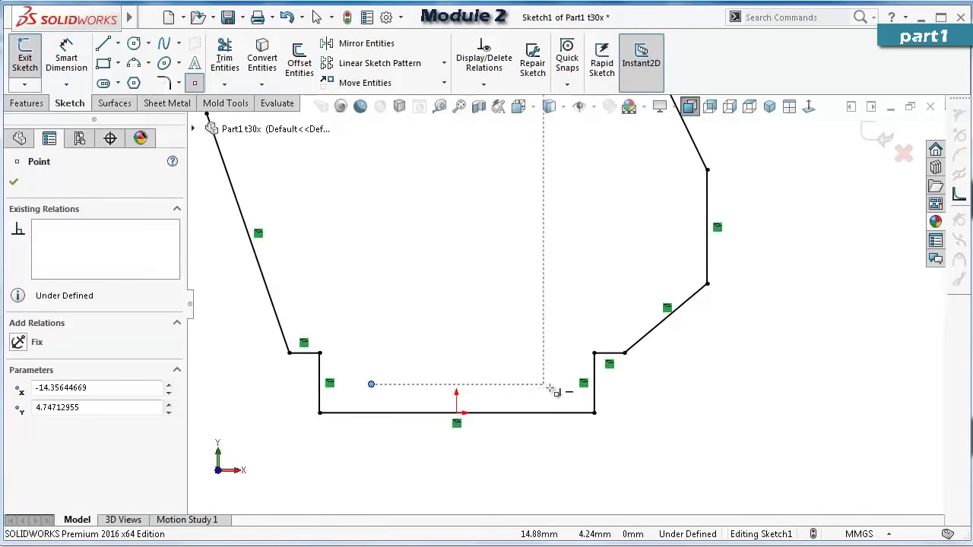
scroll(542, 386, up, 1)
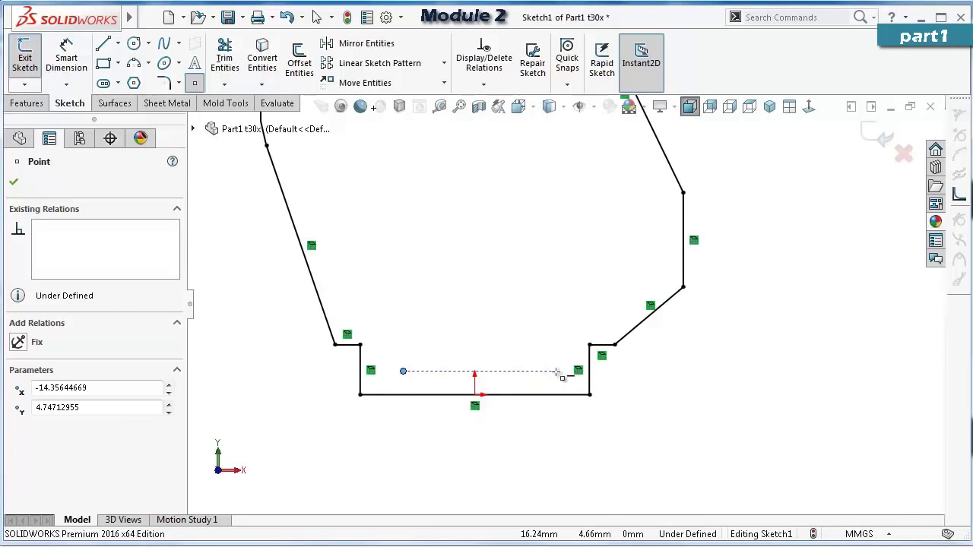
scroll(560, 374, up, 3)
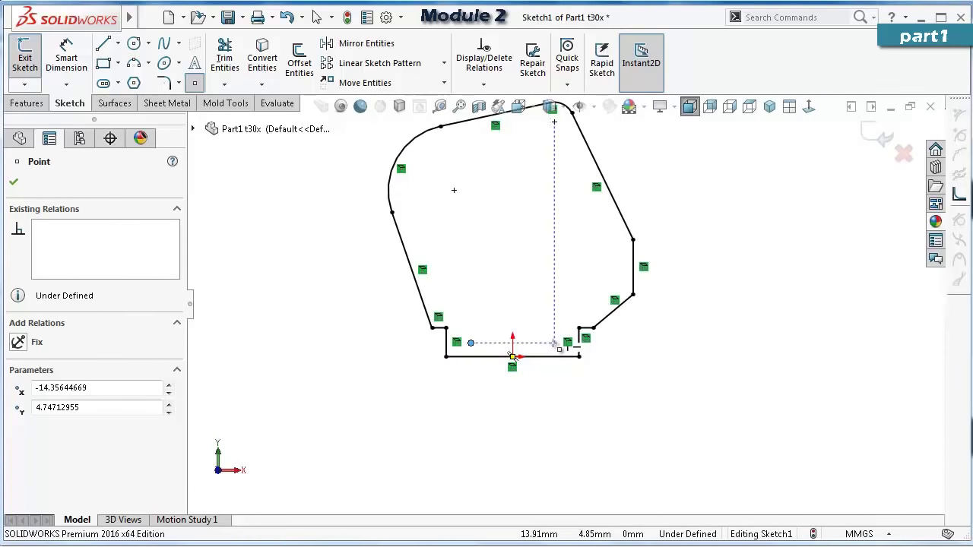
click(554, 342)
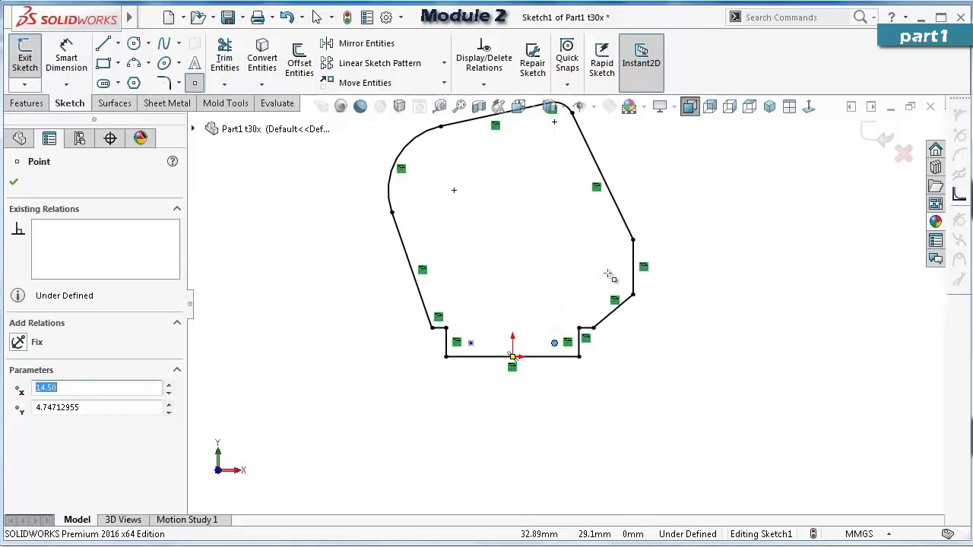
Place two level points at about Y 30.6 mm, X 38 and X -23 mm, plus one at the small top arc's center.
scroll(609, 274, down, 3)
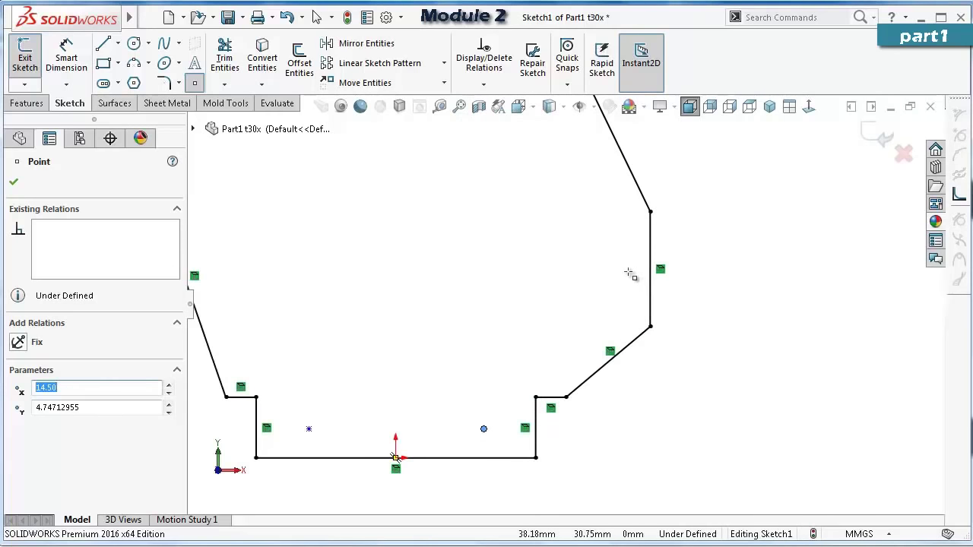
click(628, 272)
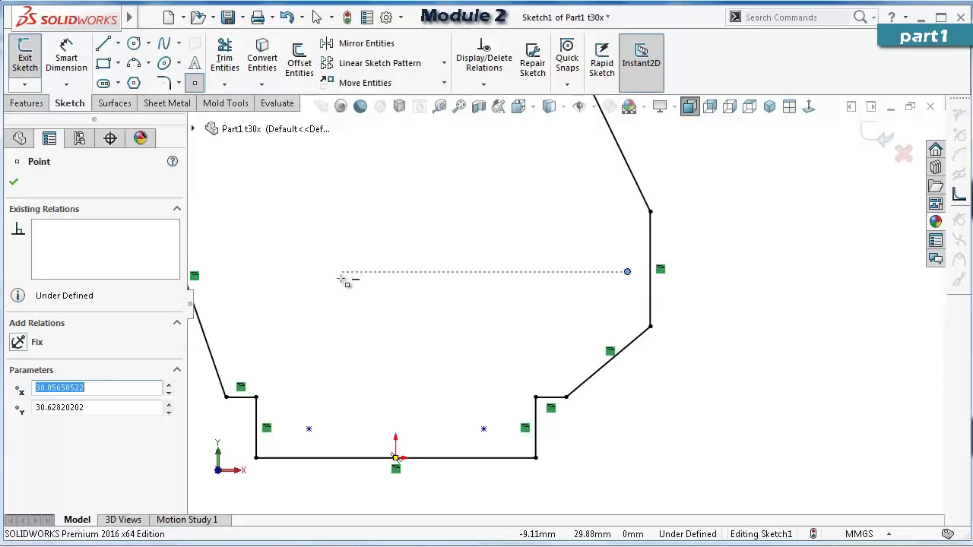
scroll(340, 285, up, 1)
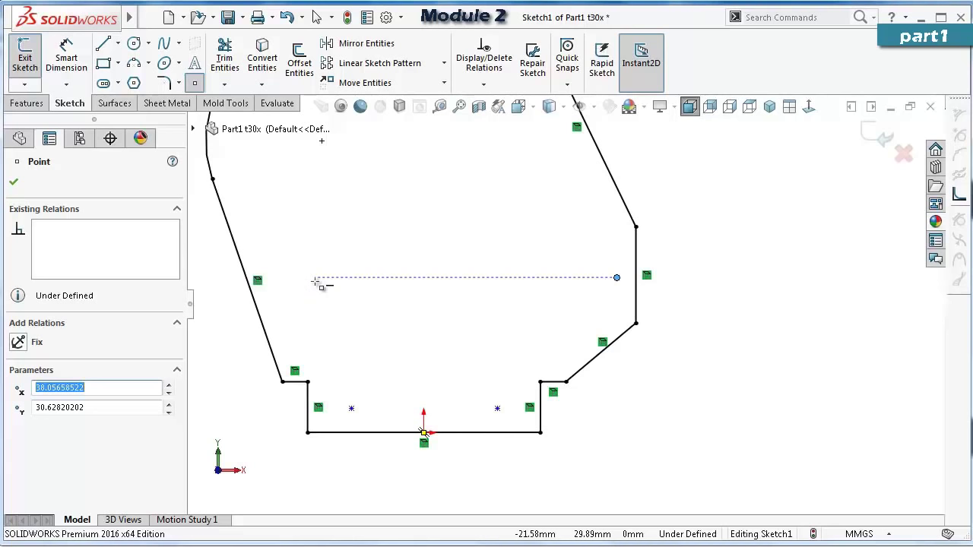
text(-23)
key(Return)
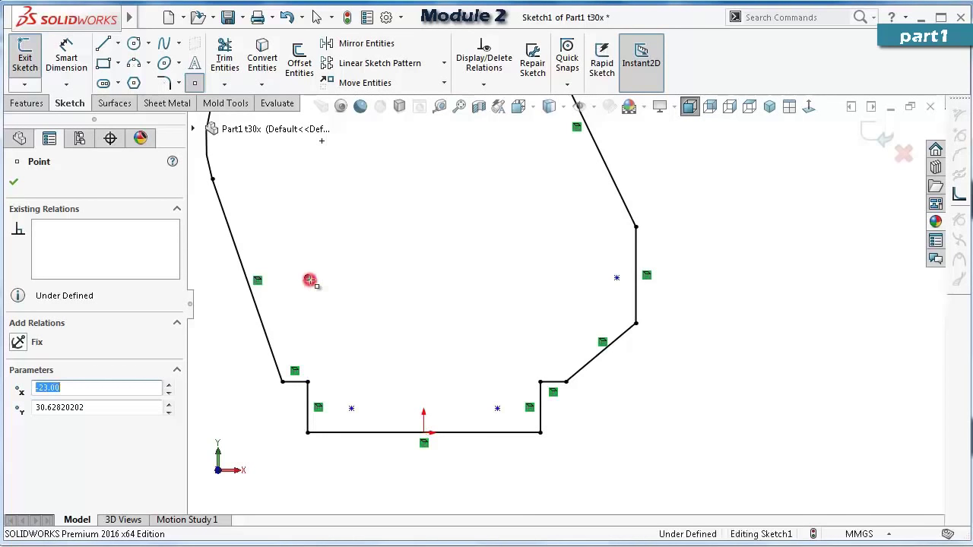
scroll(413, 243, up, 3)
scroll(439, 221, down, 1)
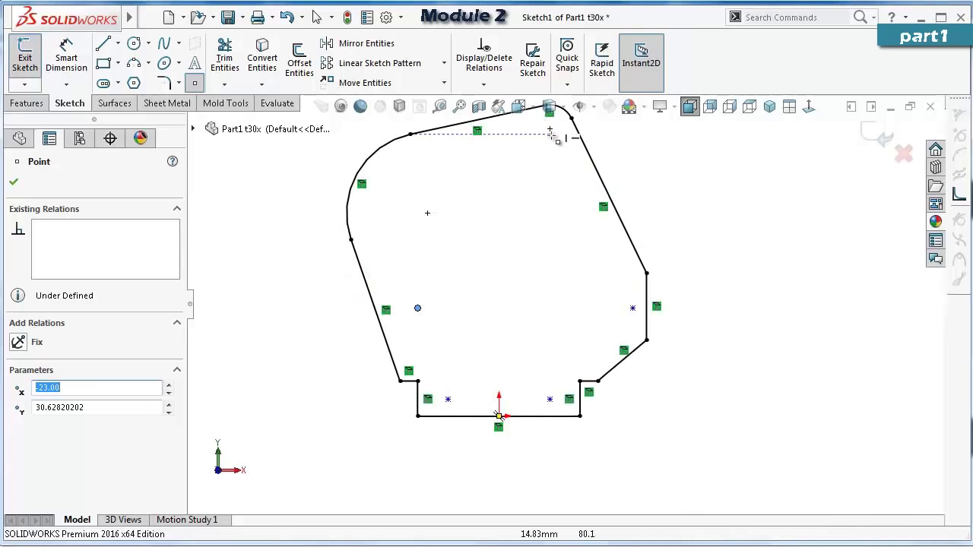
click(550, 129)
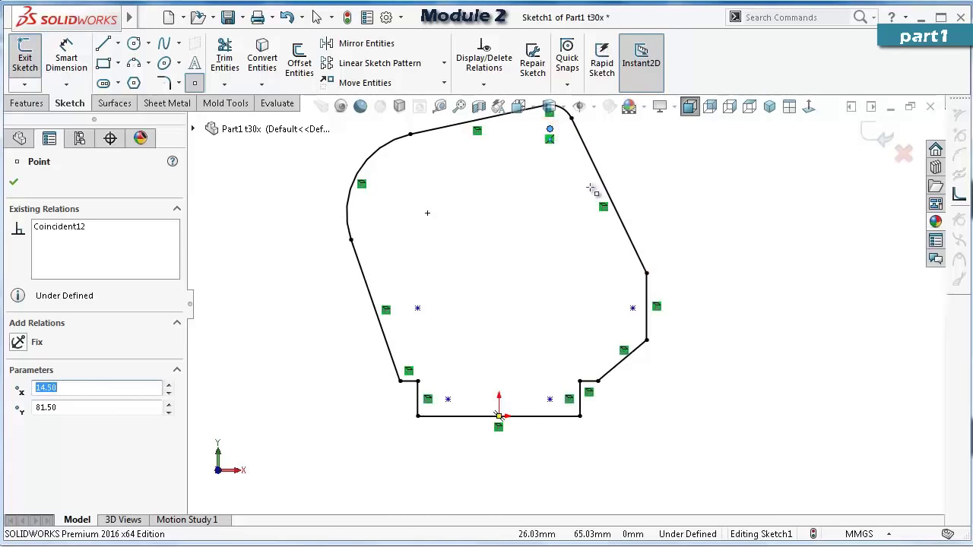
key(Escape)
Make the point beside the right vertical edge horizontal with that edge's midpoint.
scroll(680, 361, down, 4)
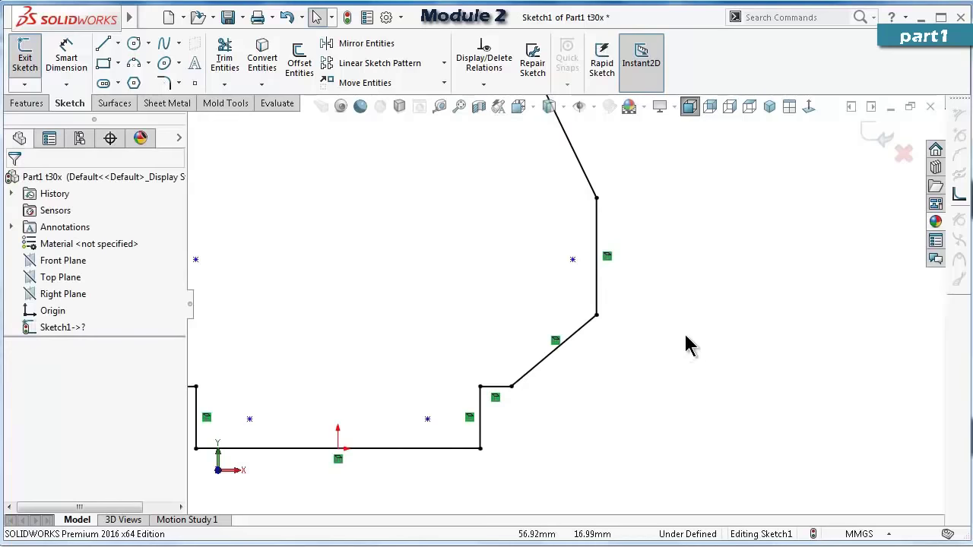
click(597, 272)
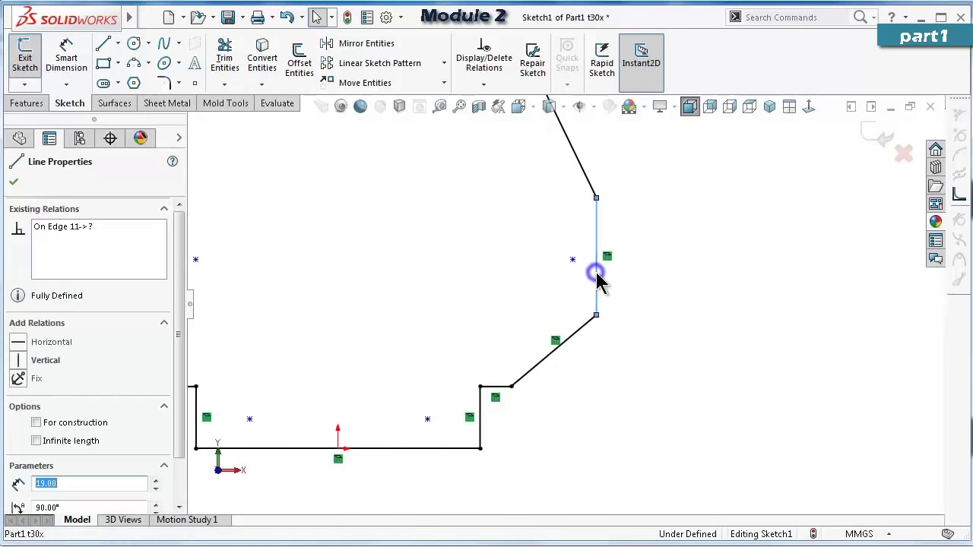
right_click(597, 274)
click(631, 347)
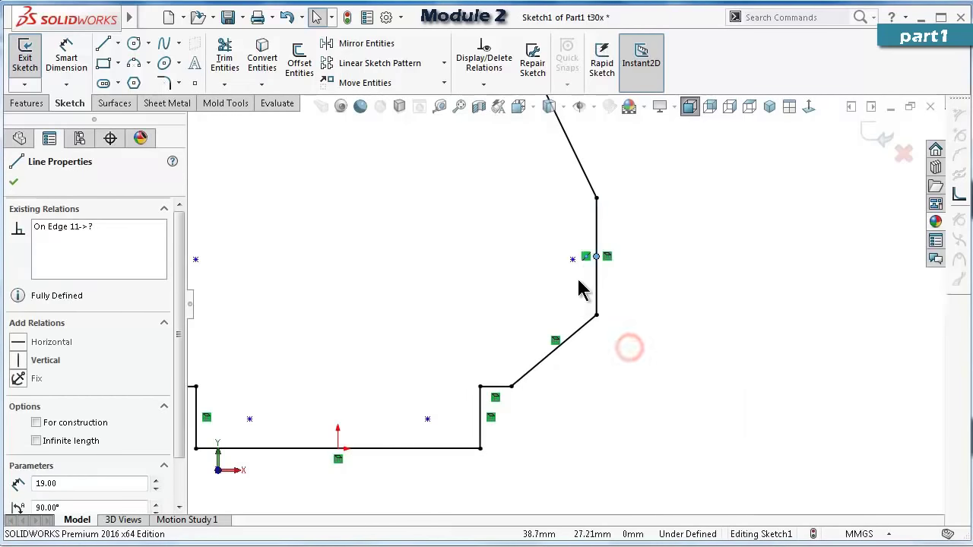
ctrl+click(573, 260)
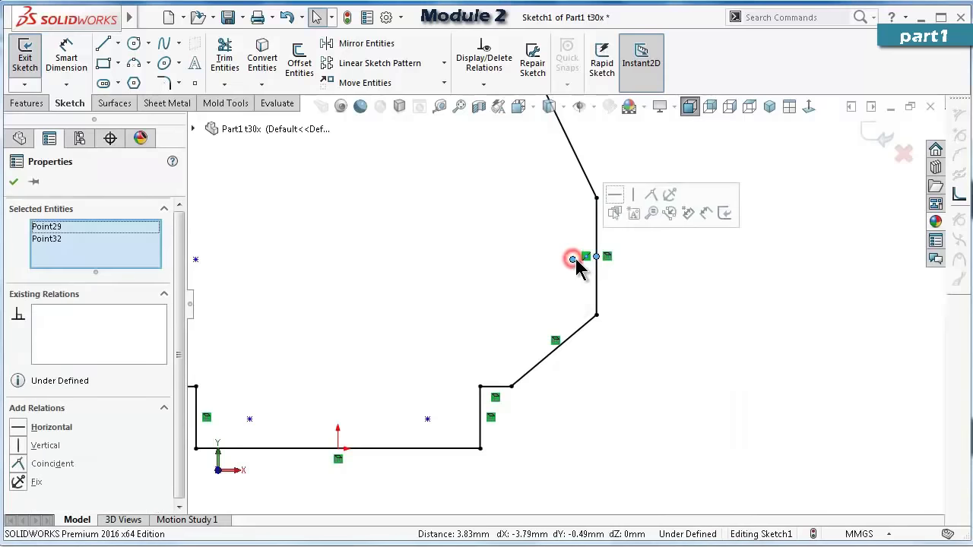
click(619, 194)
click(675, 276)
Dimension the distance between that point and the right vertical edge as 5 mm.
right_drag(711, 322, 670, 220)
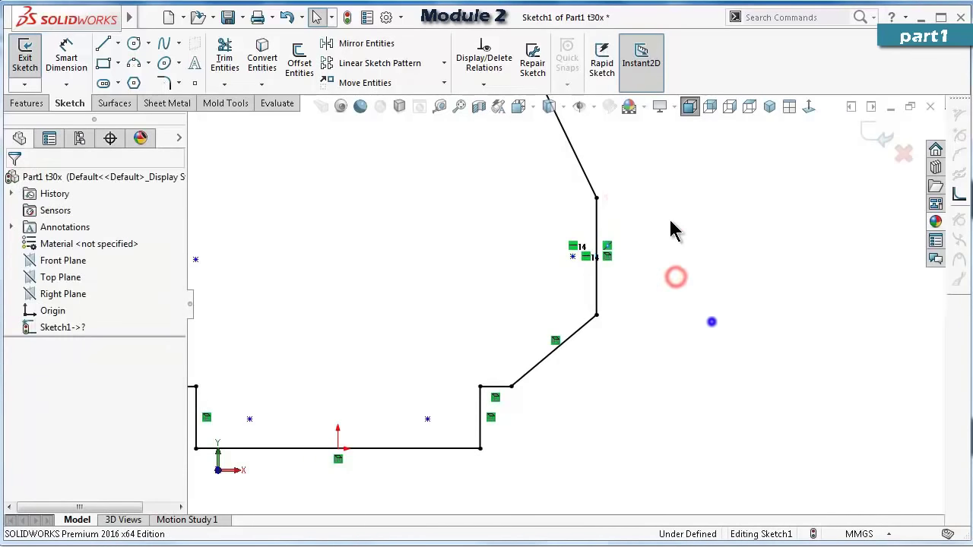
click(573, 258)
click(597, 279)
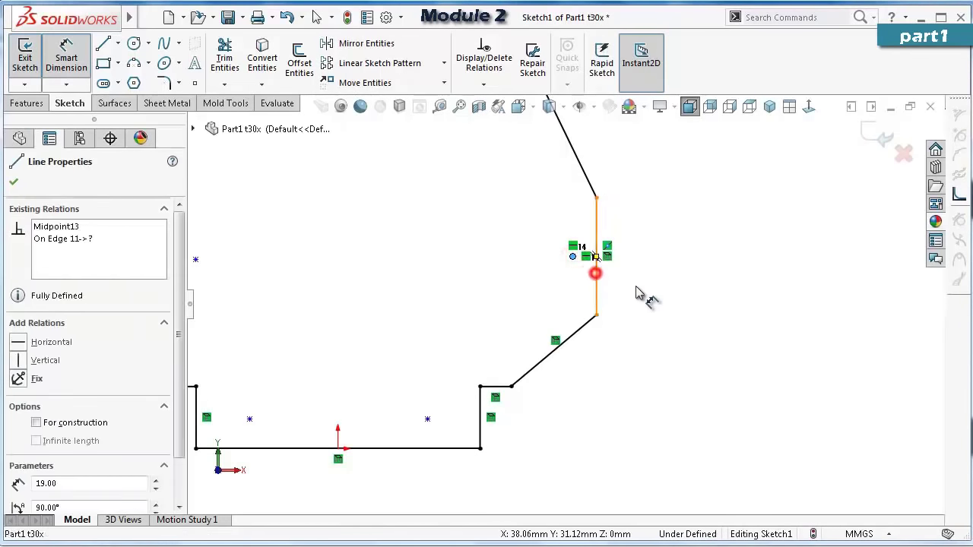
click(666, 291)
text(5)
key(Return)
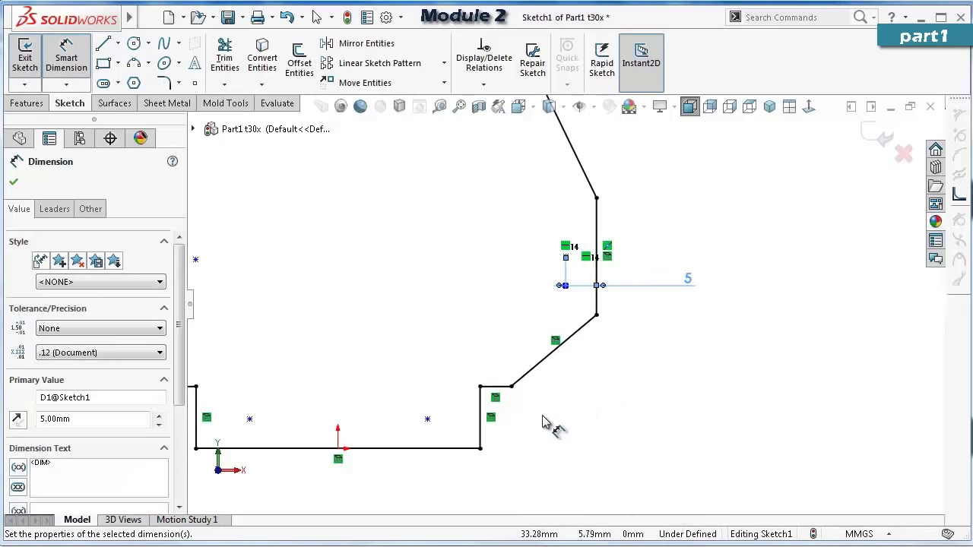
Set the distance from the point to the right vertical edge to 5.25 mm.
scroll(534, 432, up, 2)
scroll(494, 390, down, 2)
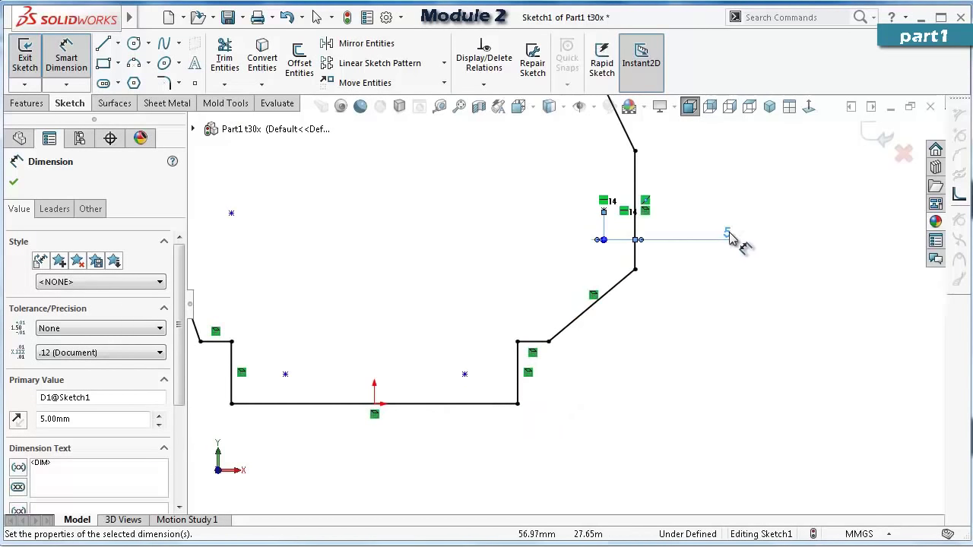
key(Escape)
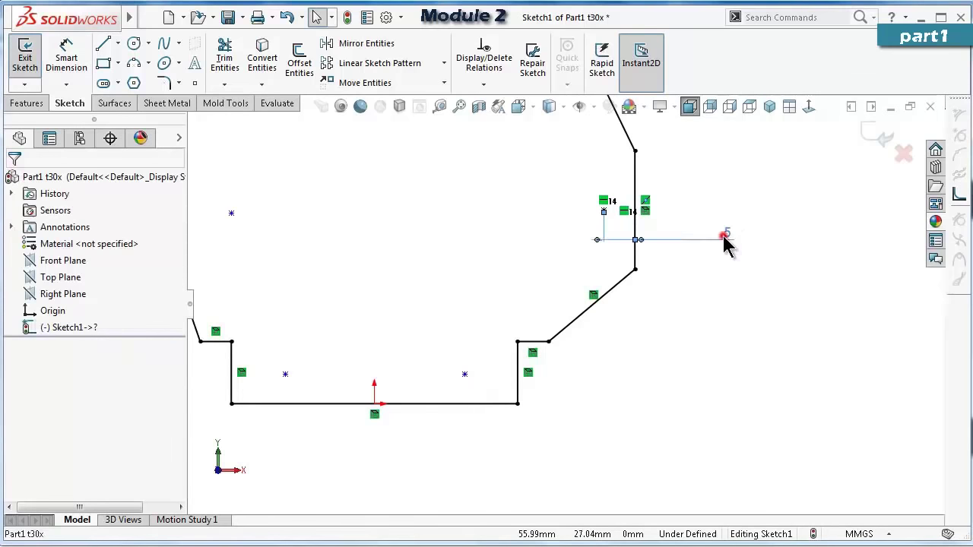
double_click(727, 237)
text(5.25)
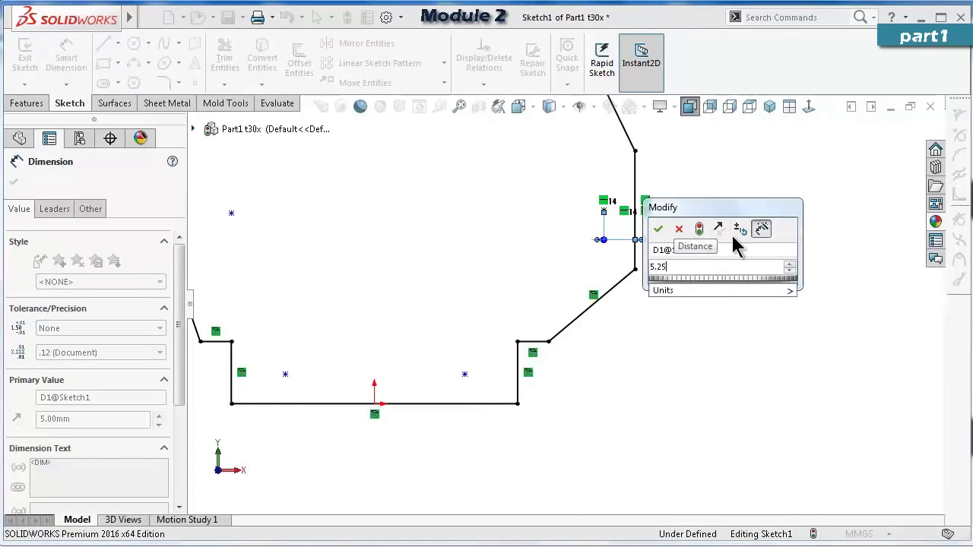
key(Return)
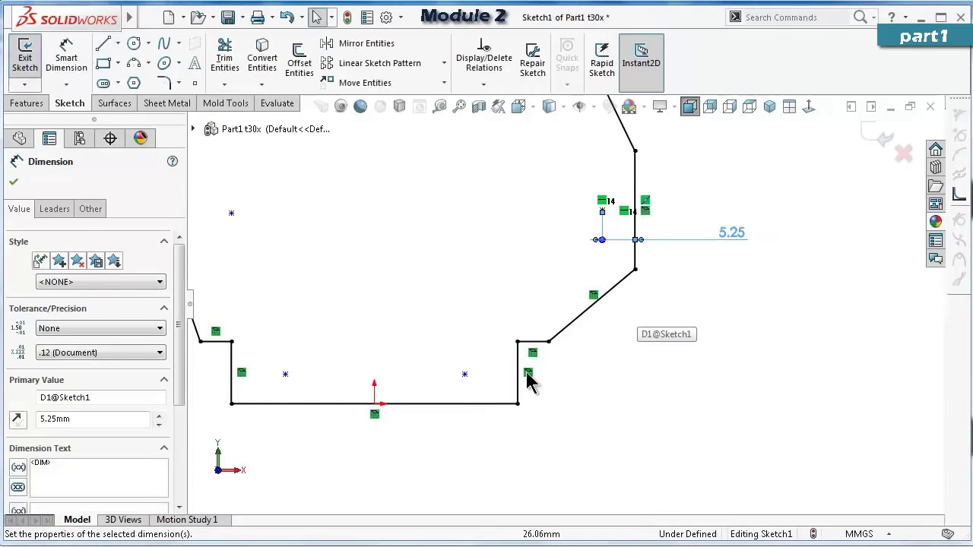
Dimension the height of the lower-right point above the profile's bottom edge as 5.25 mm.
click(465, 375)
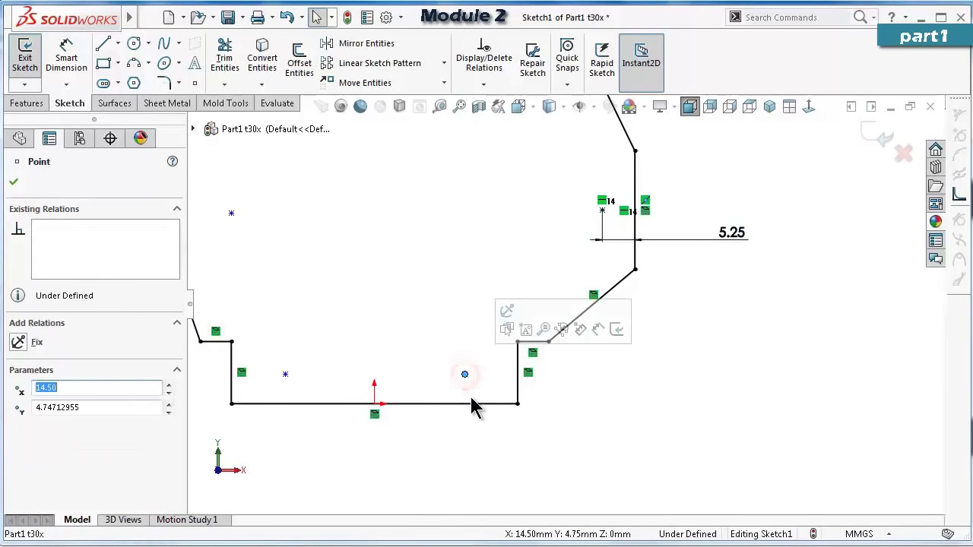
click(471, 403)
click(623, 359)
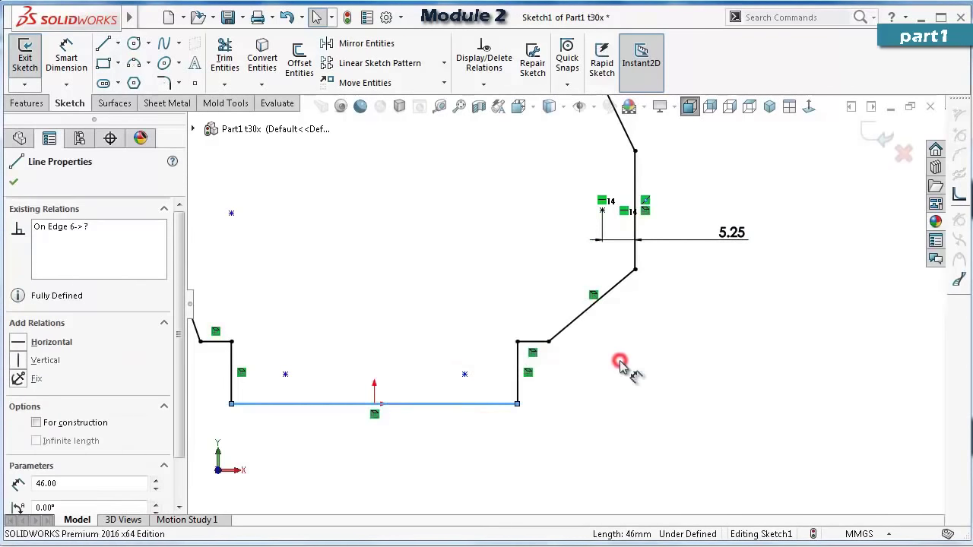
click(464, 374)
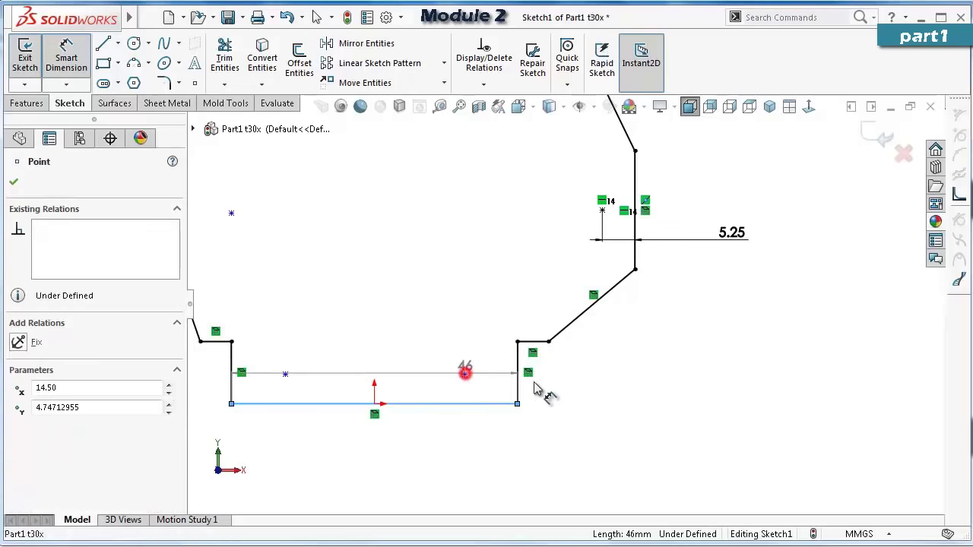
click(582, 399)
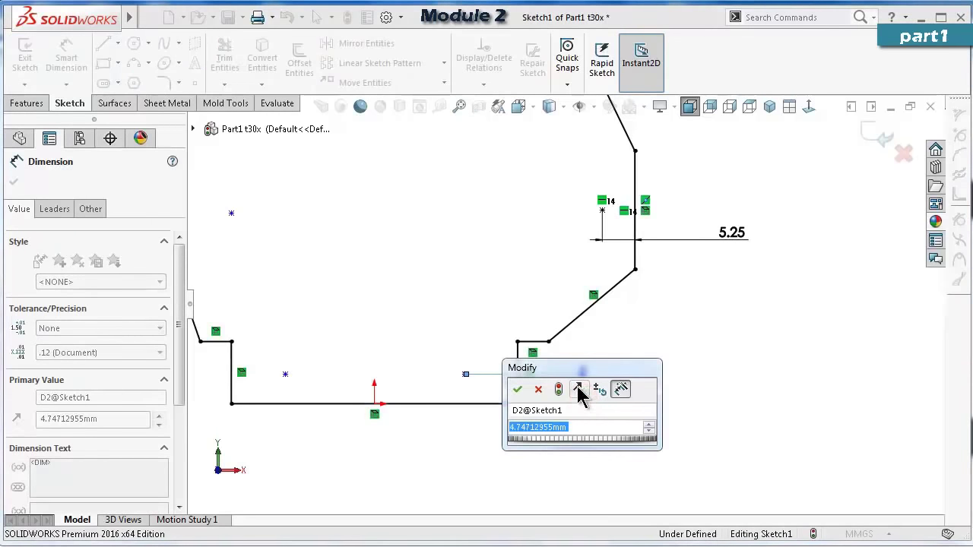
text(5.25)
key(Return)
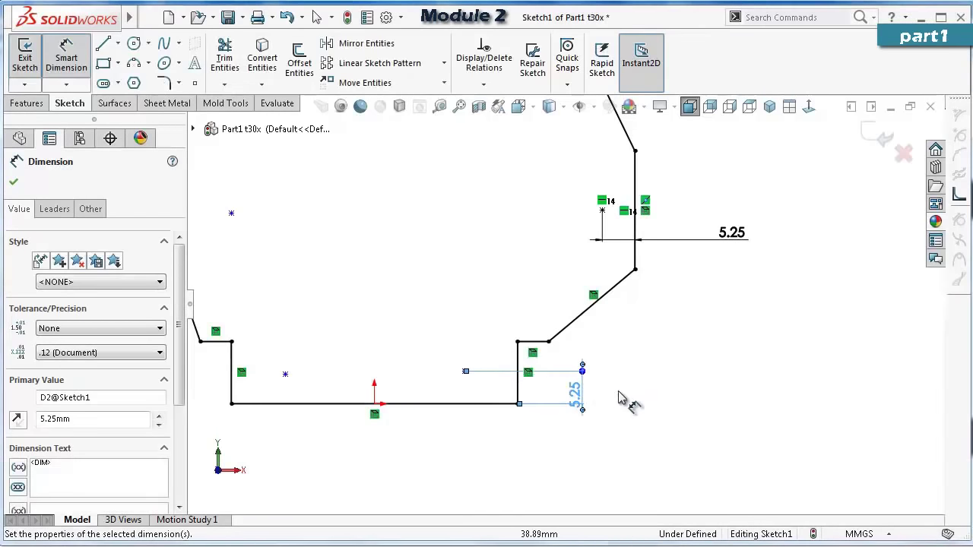
key(Escape)
Make the lower-right point vertical with the point at the small top arc's center.
scroll(510, 393, up, 5)
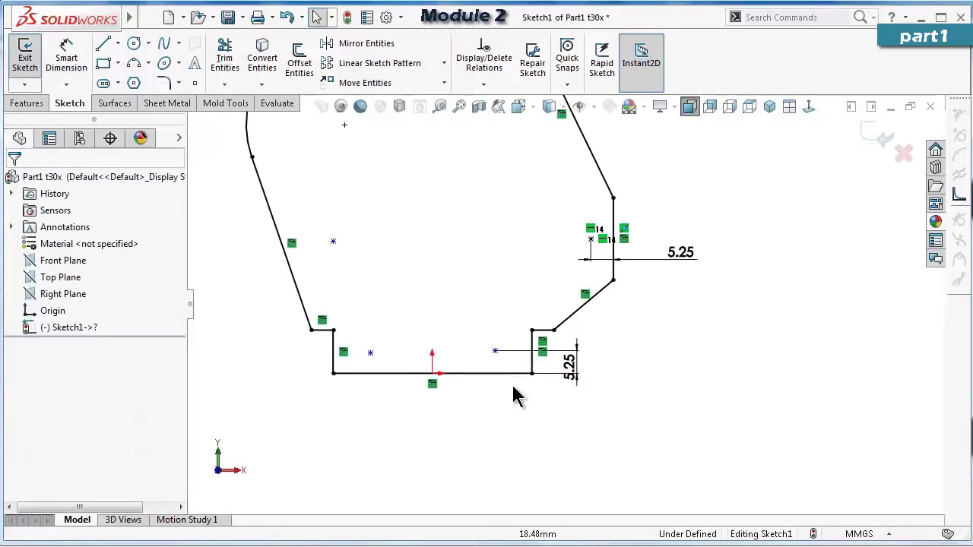
scroll(520, 220, up, 3)
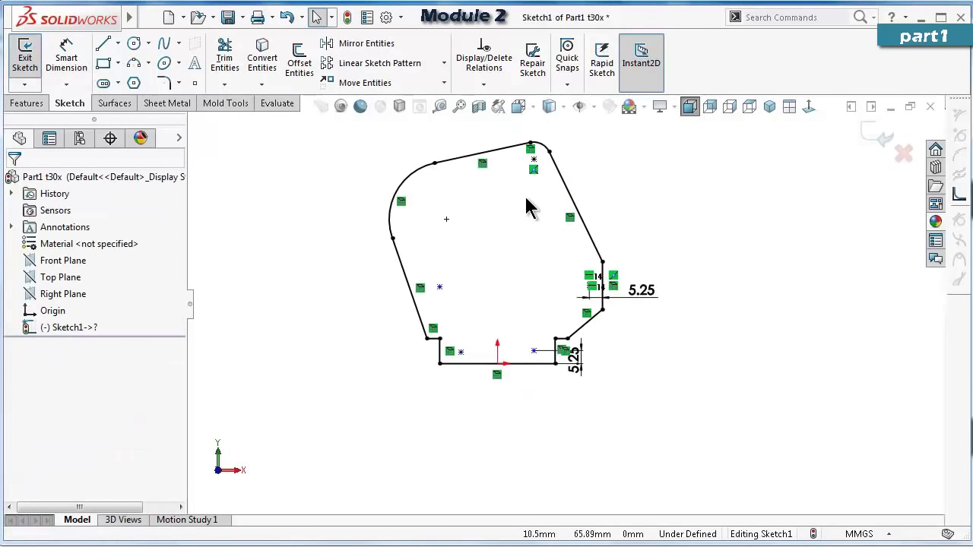
click(534, 159)
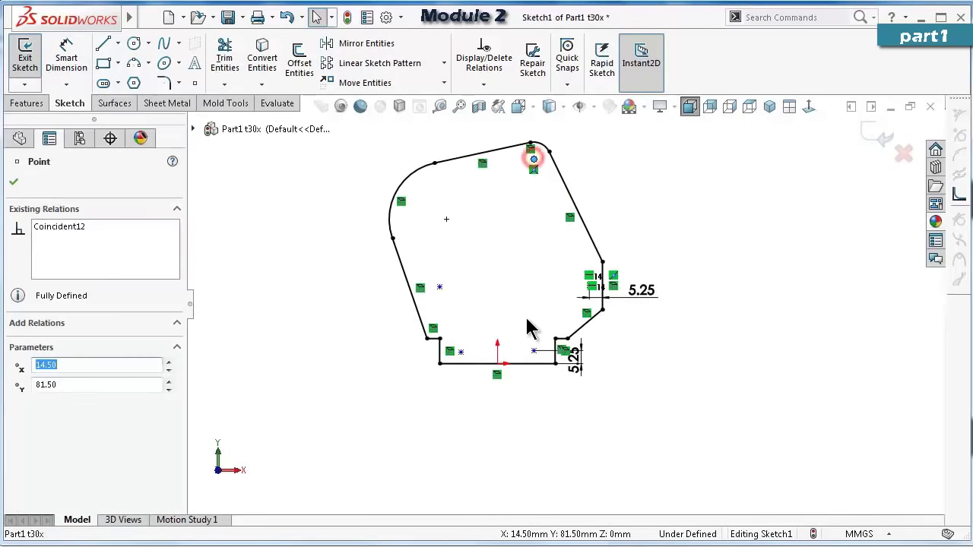
ctrl+click(535, 352)
click(594, 287)
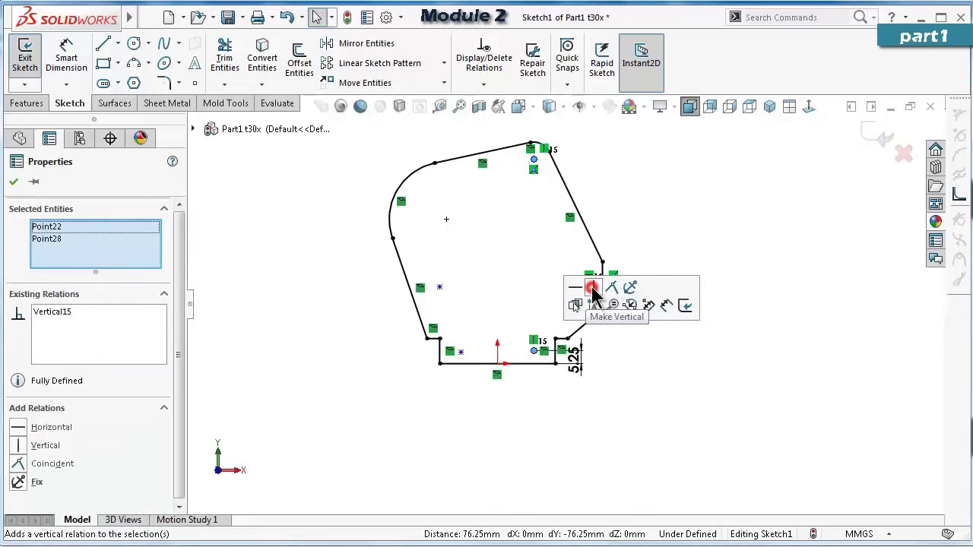
click(717, 342)
Make the lower-left point horizontal with the lower-right point near the bottom edge.
scroll(541, 358, down, 5)
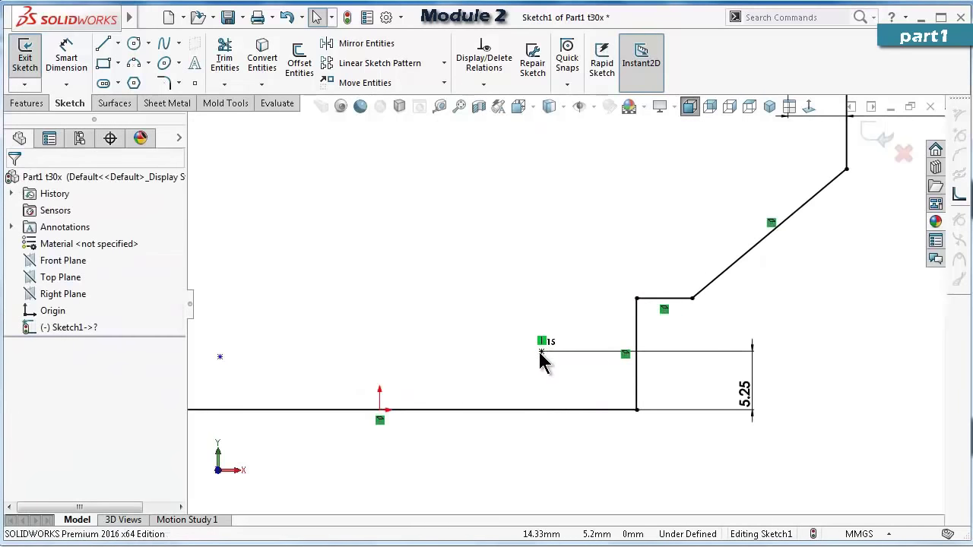
scroll(523, 396, up, 2)
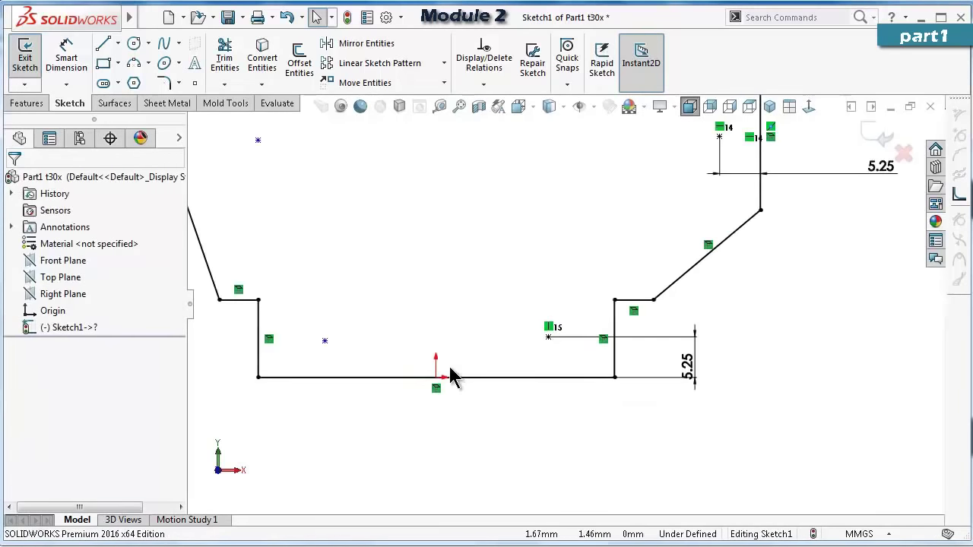
click(325, 341)
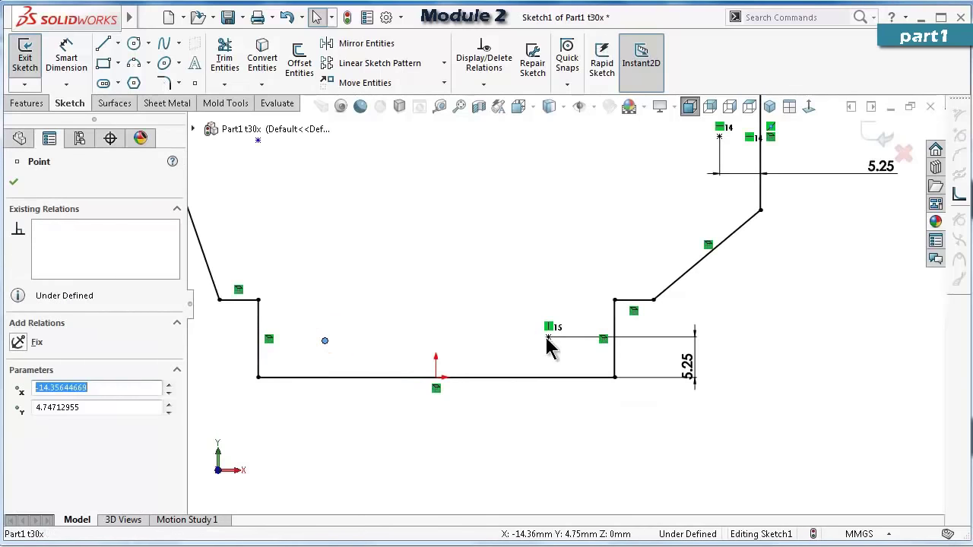
ctrl+click(548, 337)
click(592, 275)
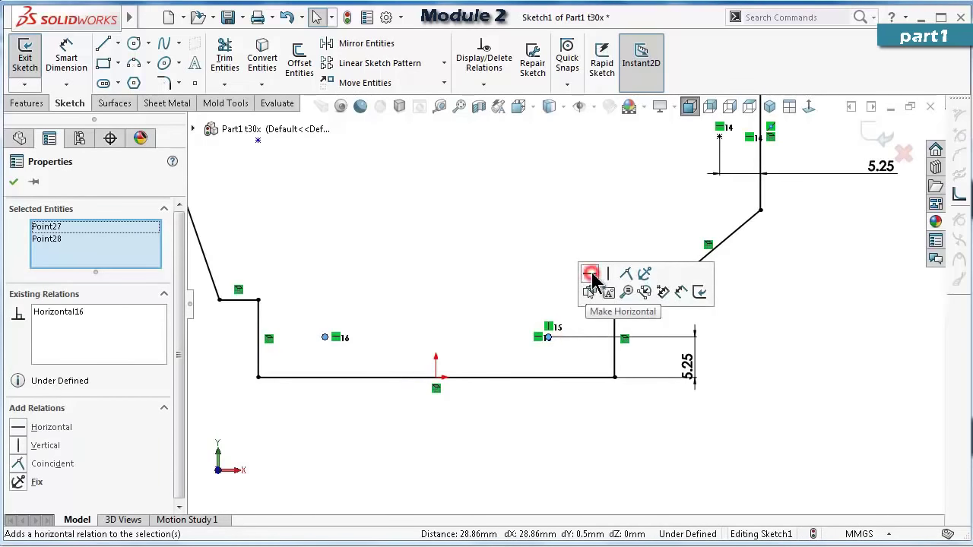
click(504, 423)
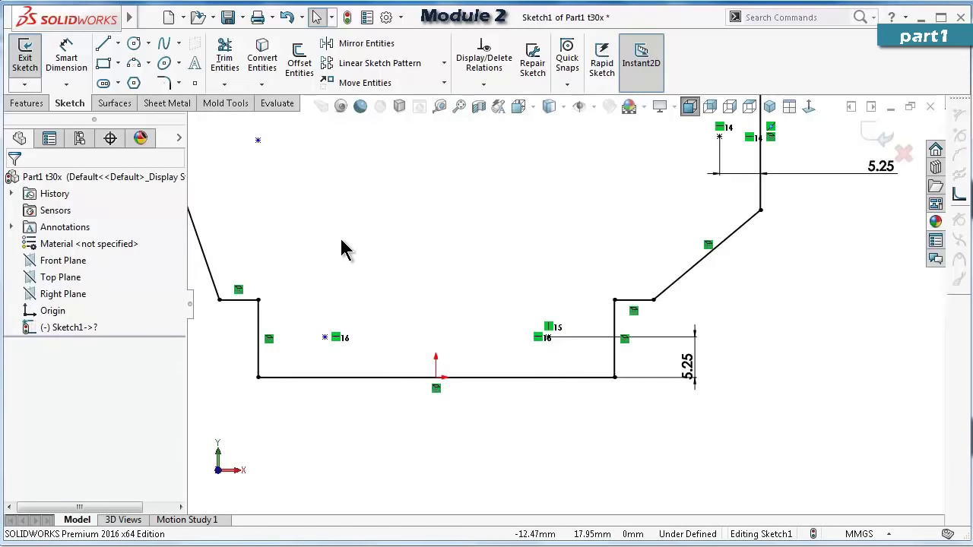
Sketch a vertical centerline about 7.74 mm long upward from the origin.
click(118, 43)
click(129, 80)
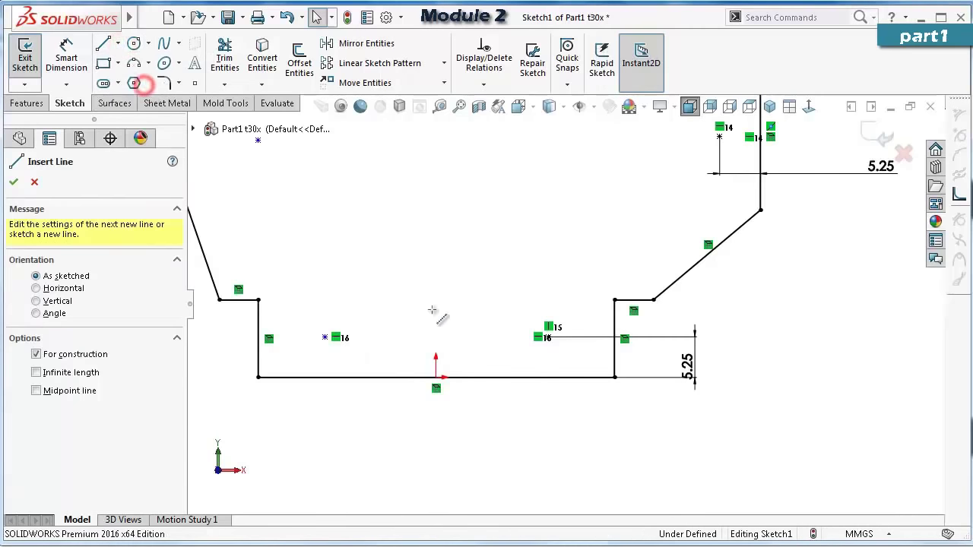
click(435, 376)
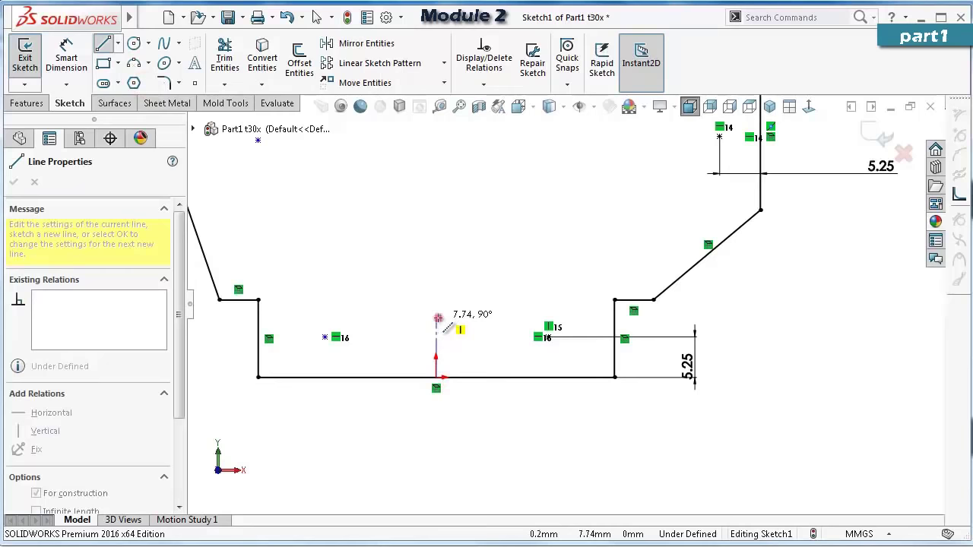
click(437, 318)
key(Escape)
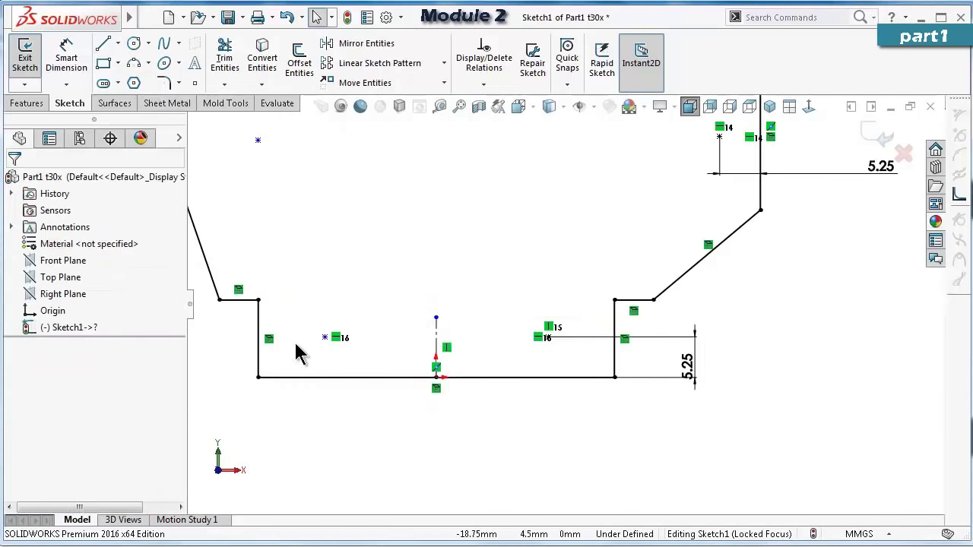
Make the two points near the bottom edge symmetric about the centerline.
click(325, 338)
ctrl+click(437, 346)
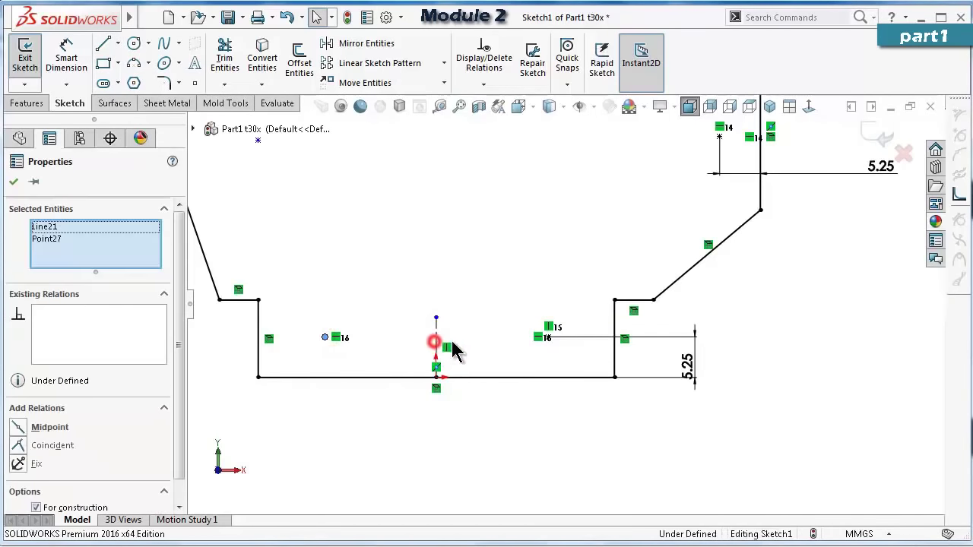
ctrl+click(547, 337)
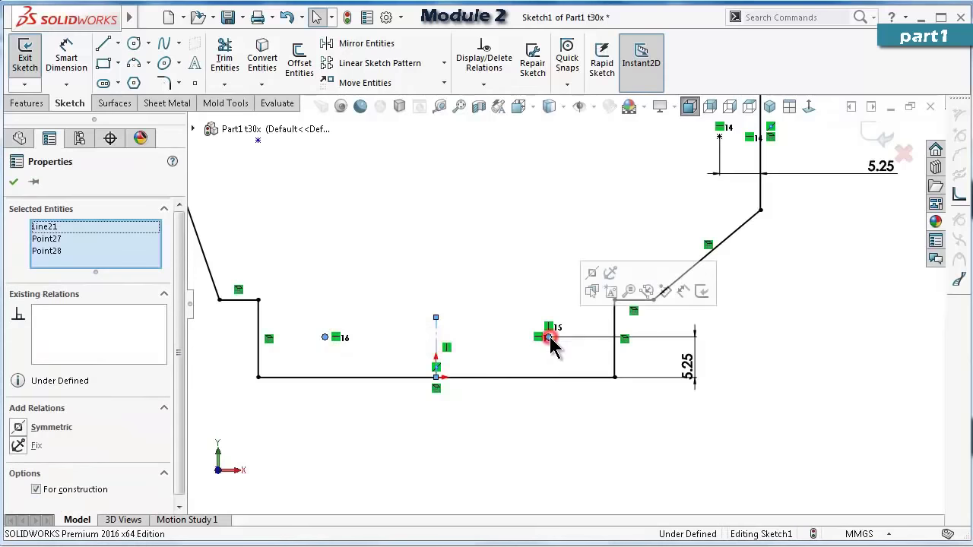
click(593, 273)
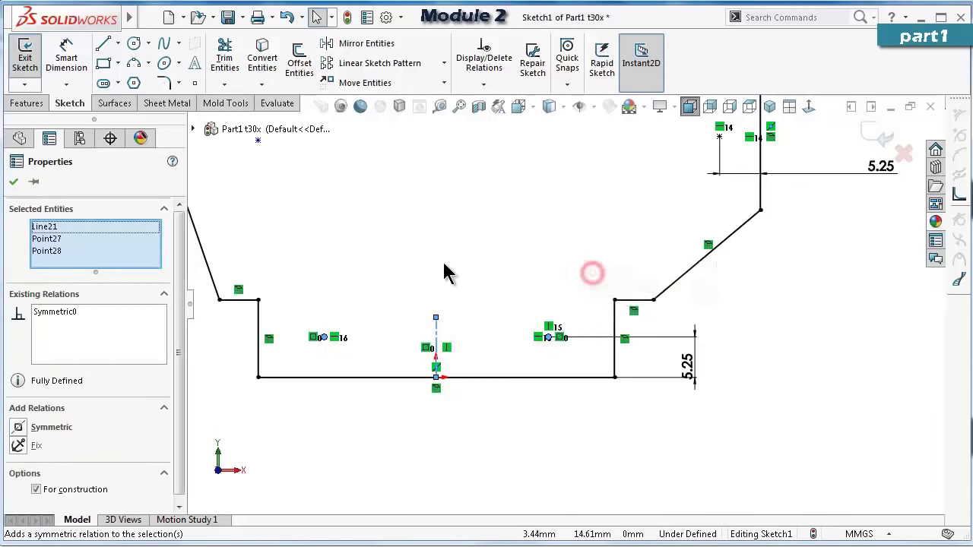
click(336, 404)
Make the point near the slanted left edge horizontal with the point beside the right vertical edge.
scroll(343, 277, up, 3)
scroll(349, 266, down, 2)
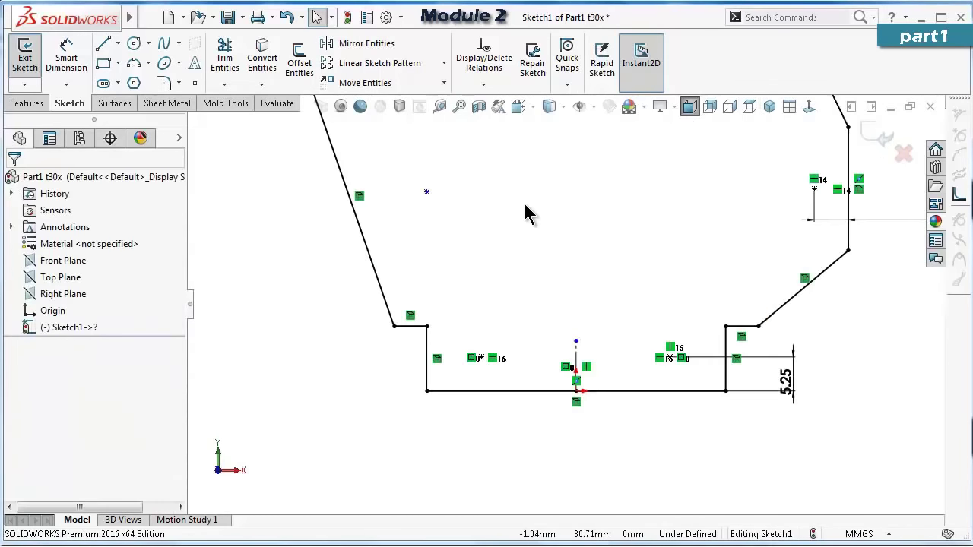
click(427, 193)
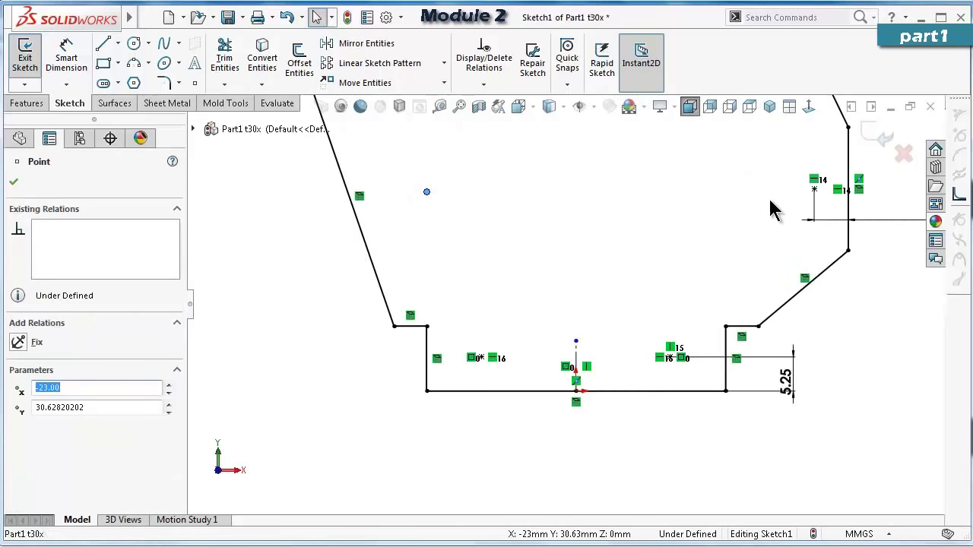
click(814, 189)
ctrl+click(813, 189)
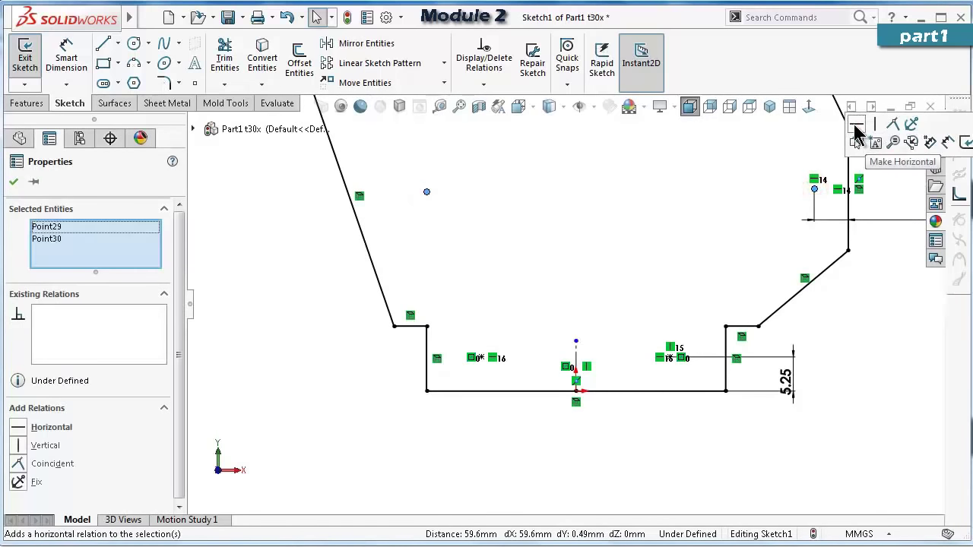
click(854, 124)
click(315, 343)
Dimension the distance from the point near the slanted left edge to the centerline as 21.5 mm.
right_drag(303, 396, 293, 280)
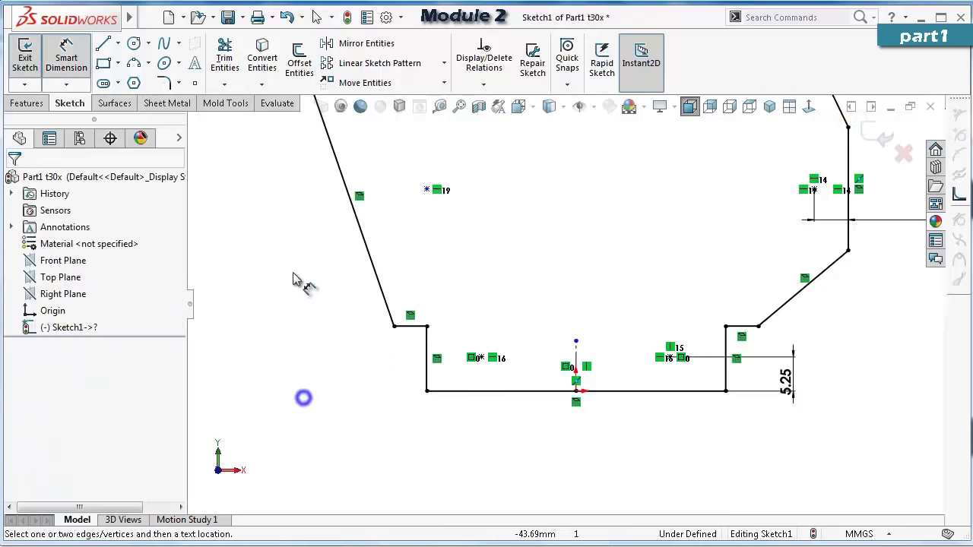
click(427, 190)
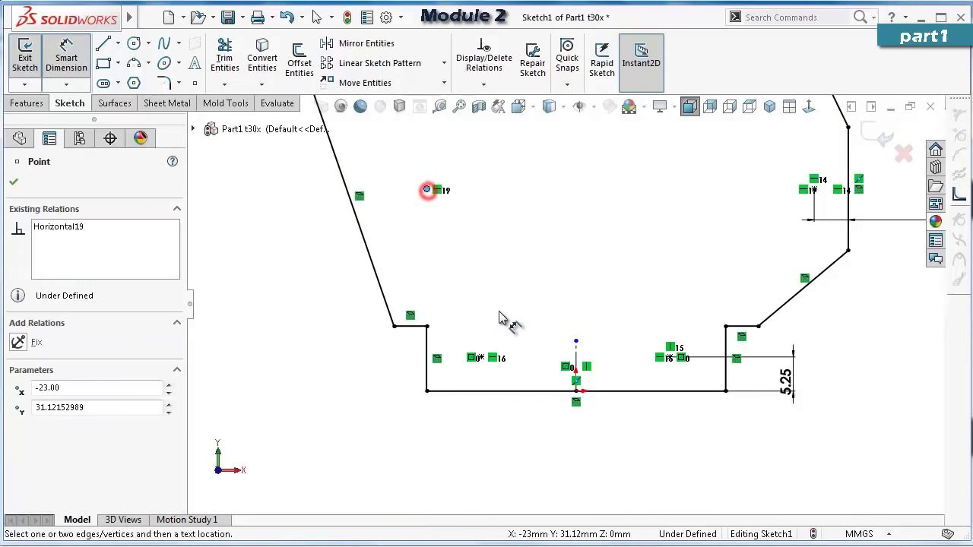
click(576, 351)
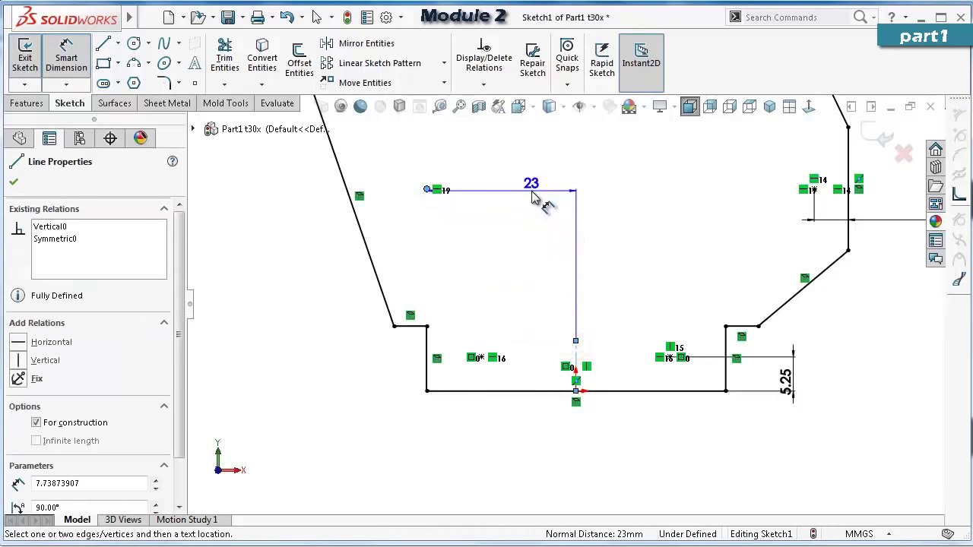
click(531, 191)
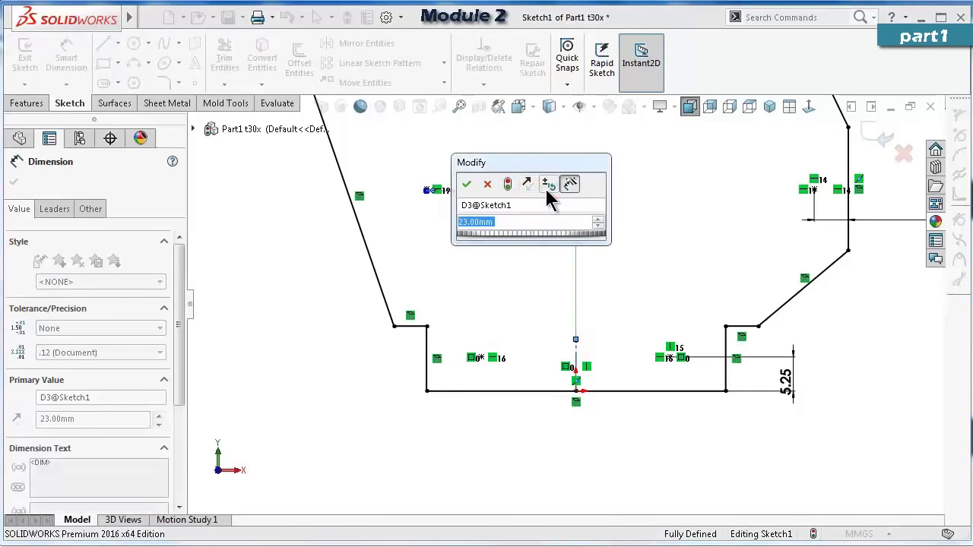
text(21)
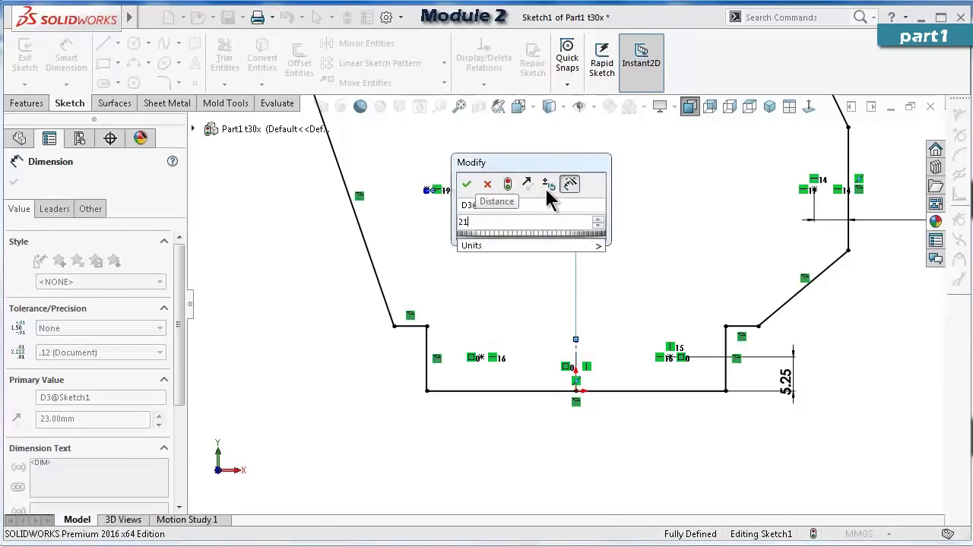
text(.5)
key(Return)
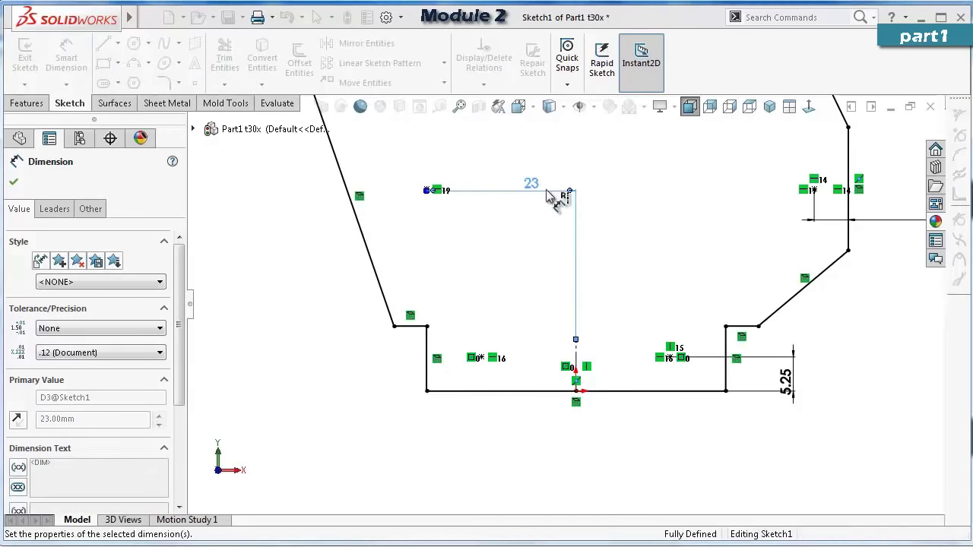
Place a sketch point at the center of the large arc on the profile's left side.
scroll(428, 294, up, 4)
scroll(499, 212, down, 1)
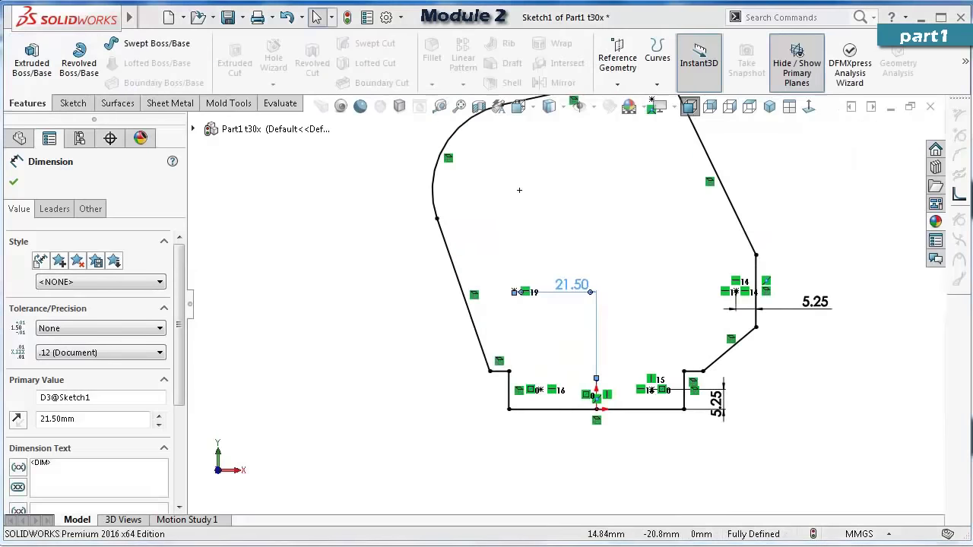
click(73, 103)
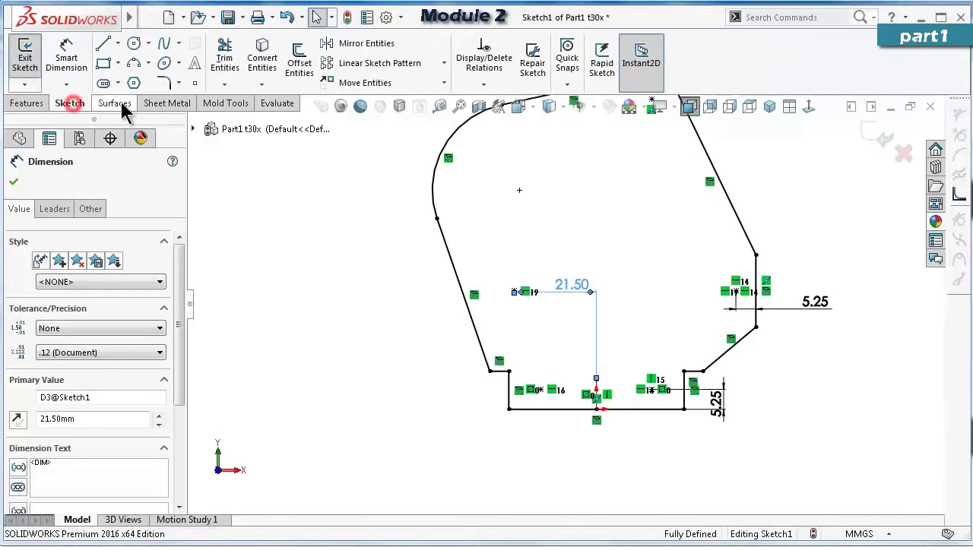
click(196, 83)
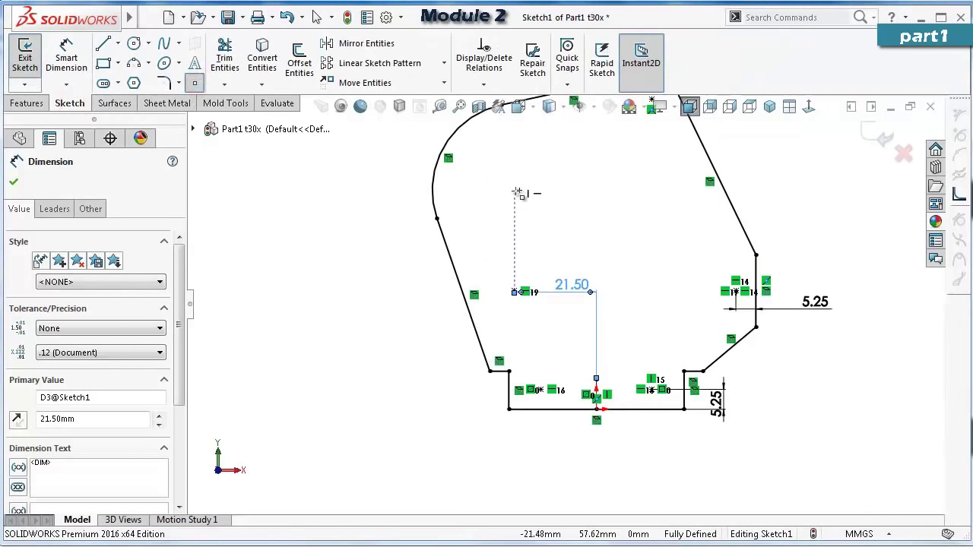
click(520, 190)
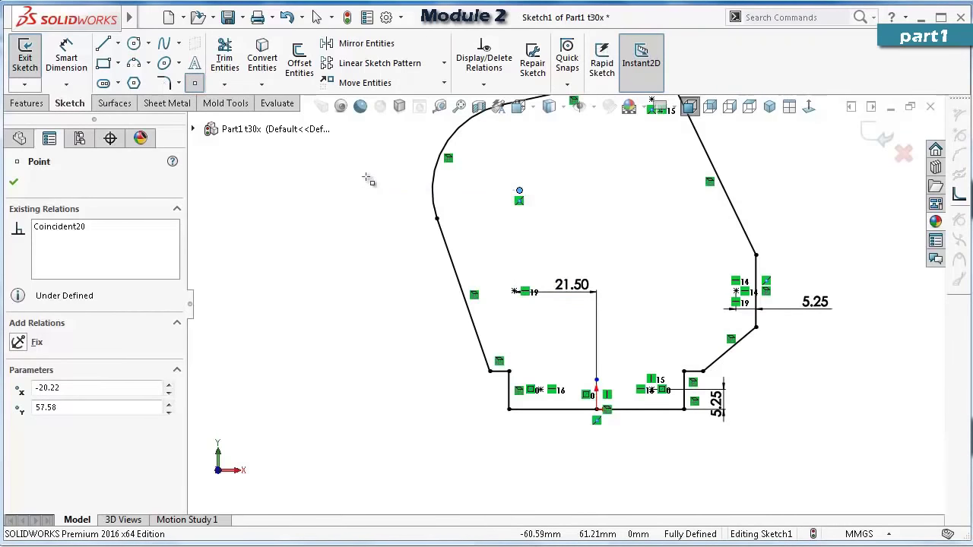
key(Escape)
click(431, 186)
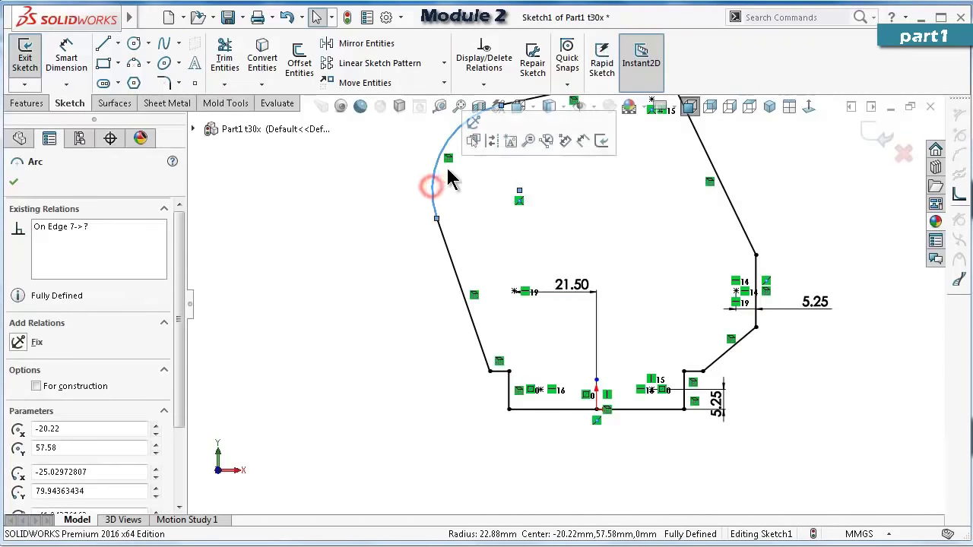
click(325, 198)
scroll(542, 192, up, 1)
scroll(536, 159, down, 2)
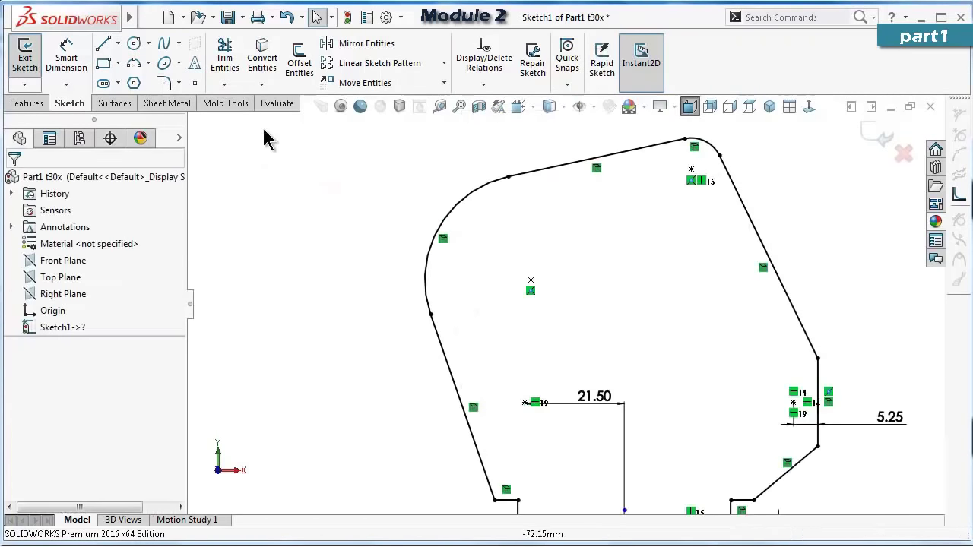
Sketch a tilted three-point corner rectangle about 27.6 mm by 12.7 mm around the point at the large arc's center.
click(118, 64)
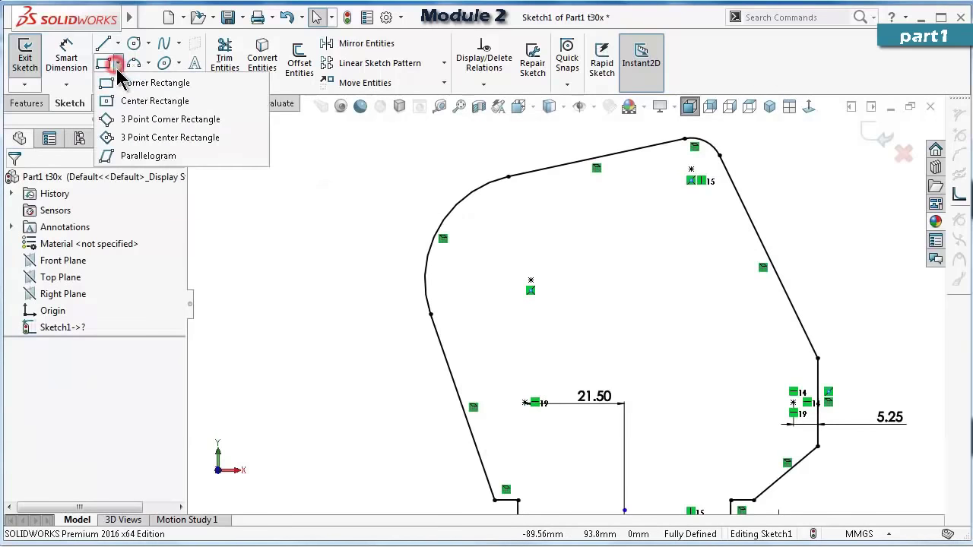
click(135, 119)
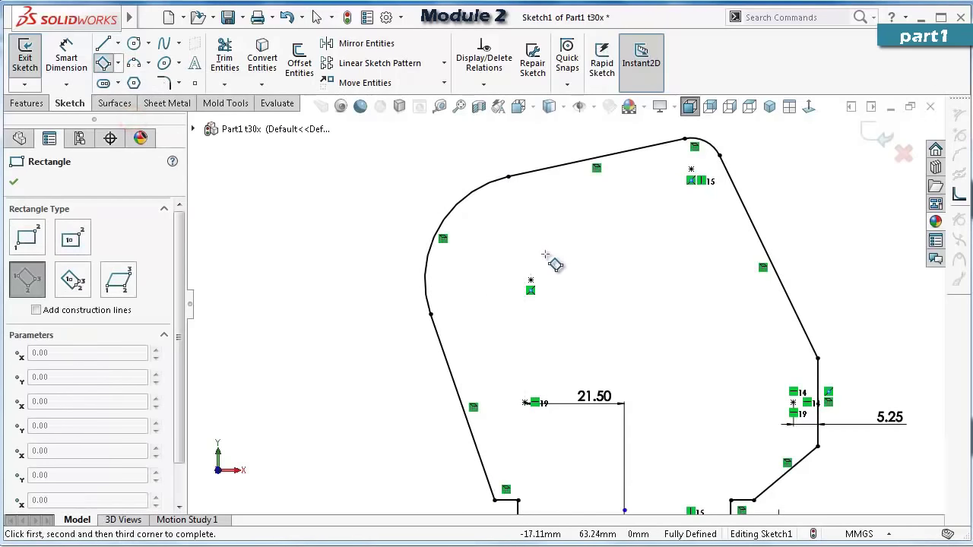
click(539, 248)
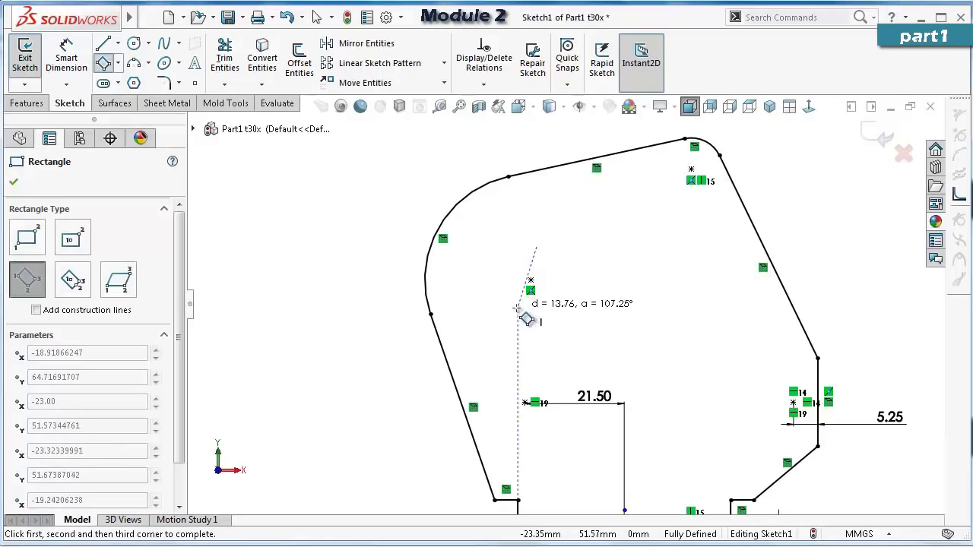
scroll(562, 312, down, 5)
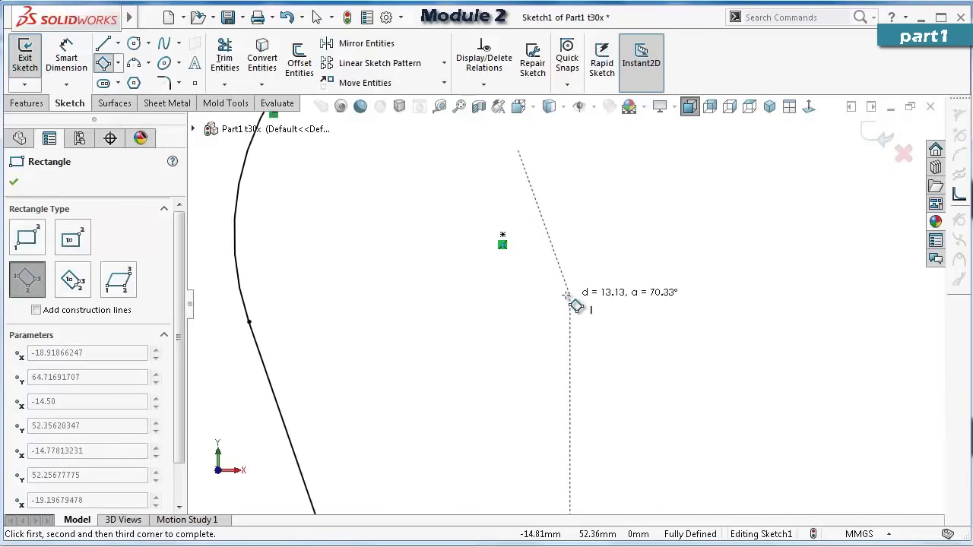
click(453, 284)
click(765, 386)
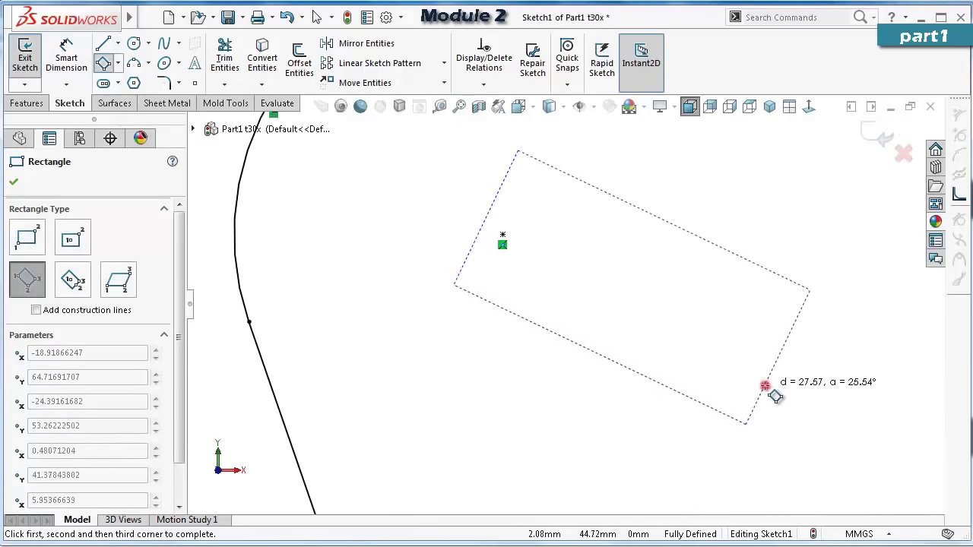
scroll(717, 369, up, 3)
Dimension the upper long side of the tilted rectangle as 23 mm.
right_drag(765, 357, 715, 278)
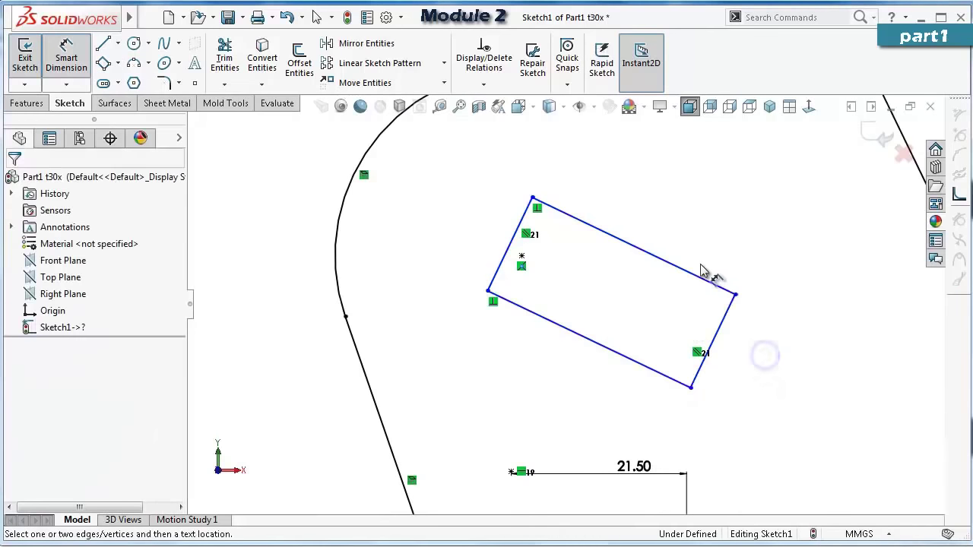
click(701, 280)
click(710, 265)
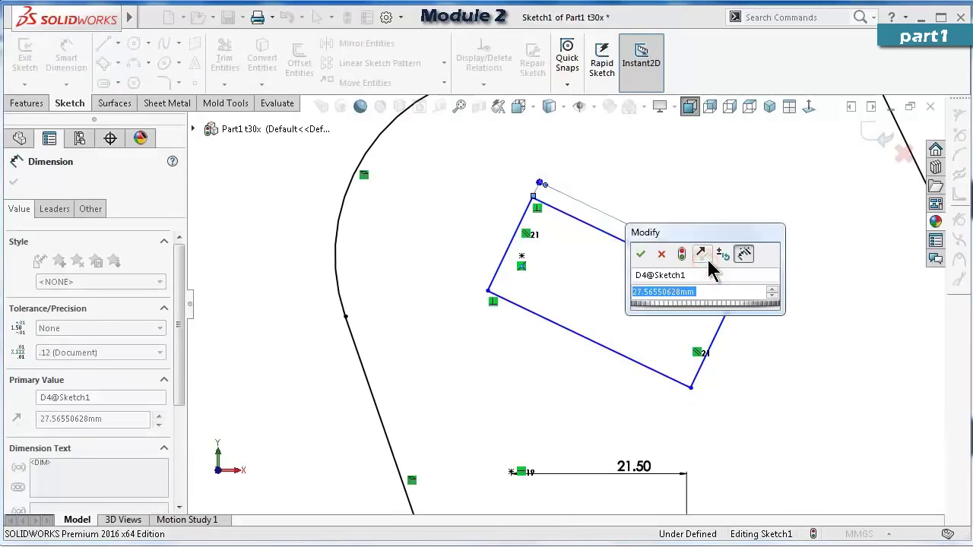
text(23)
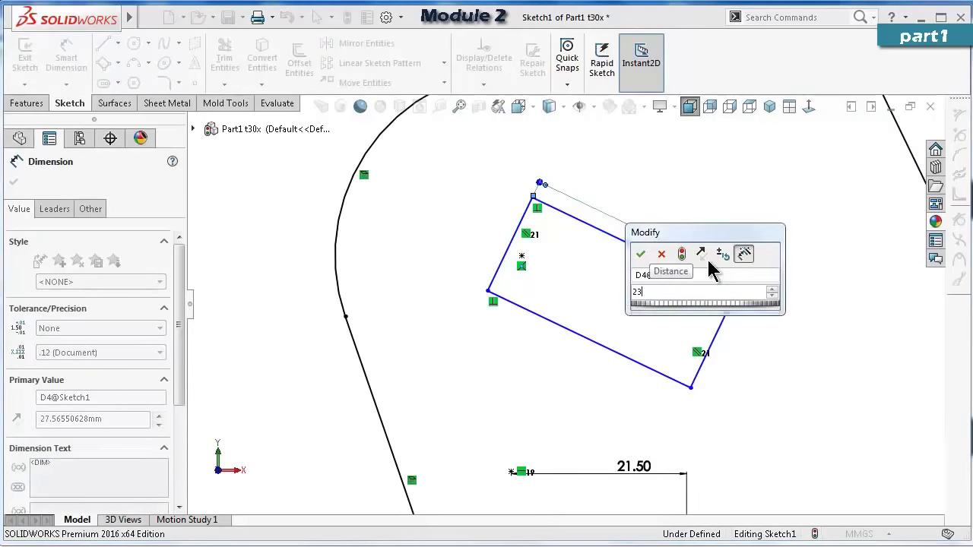
key(Return)
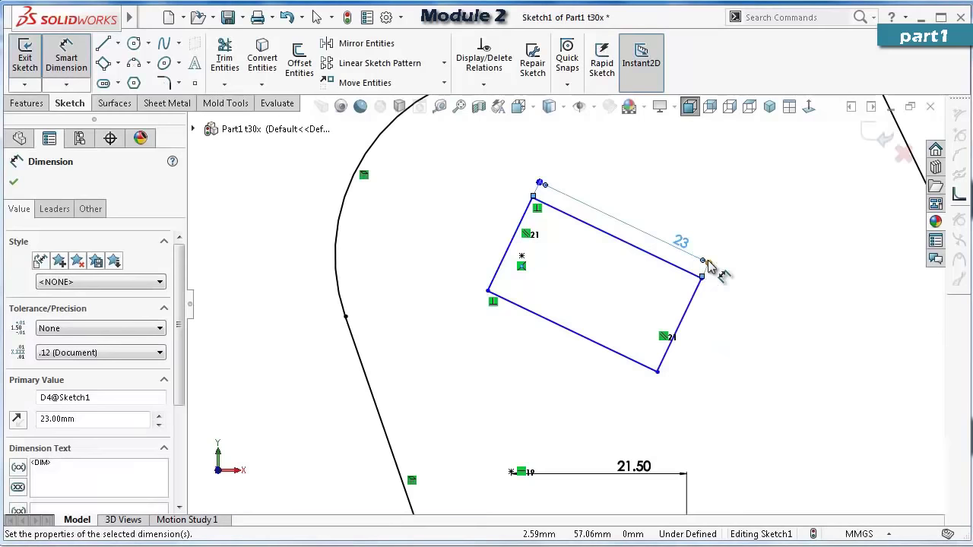
Dimension the short right side of the tilted rectangle as 12 mm.
click(621, 356)
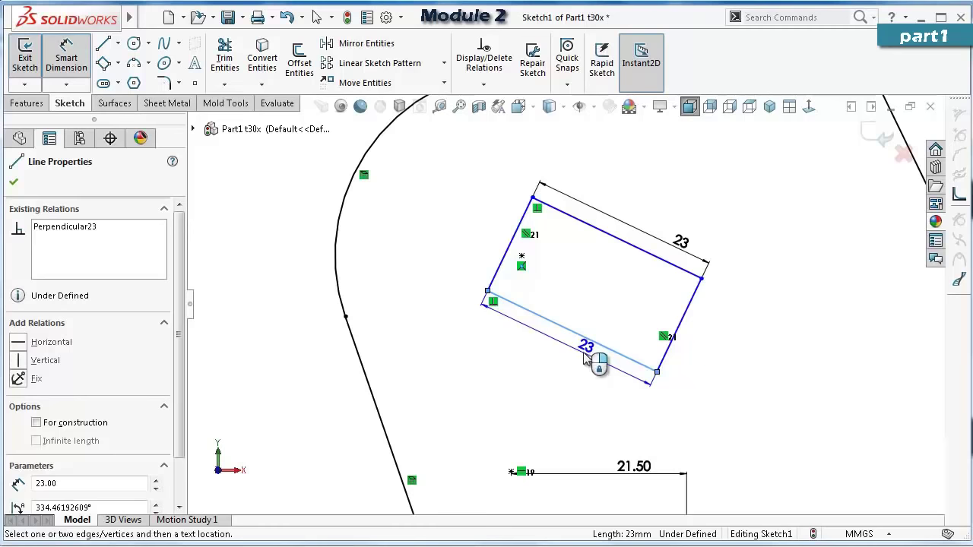
key(Escape)
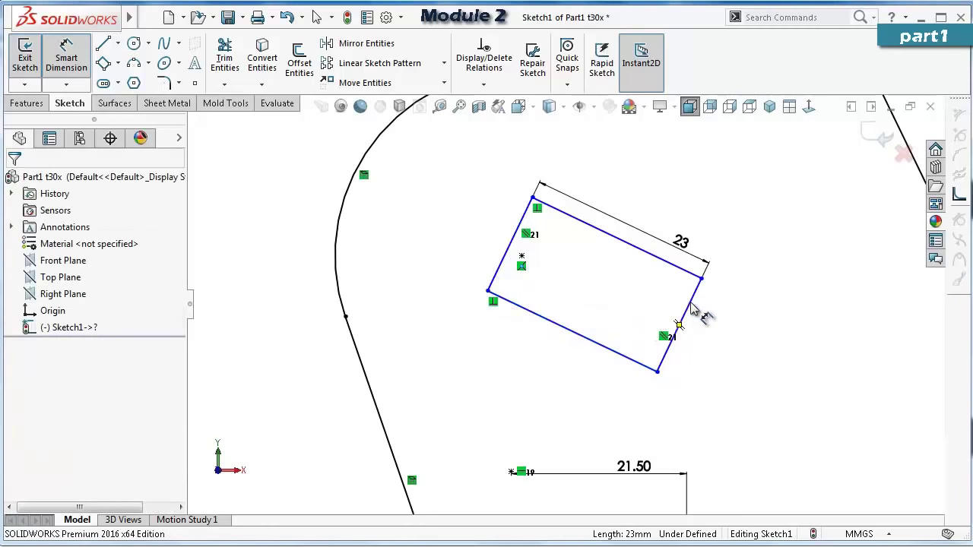
click(690, 309)
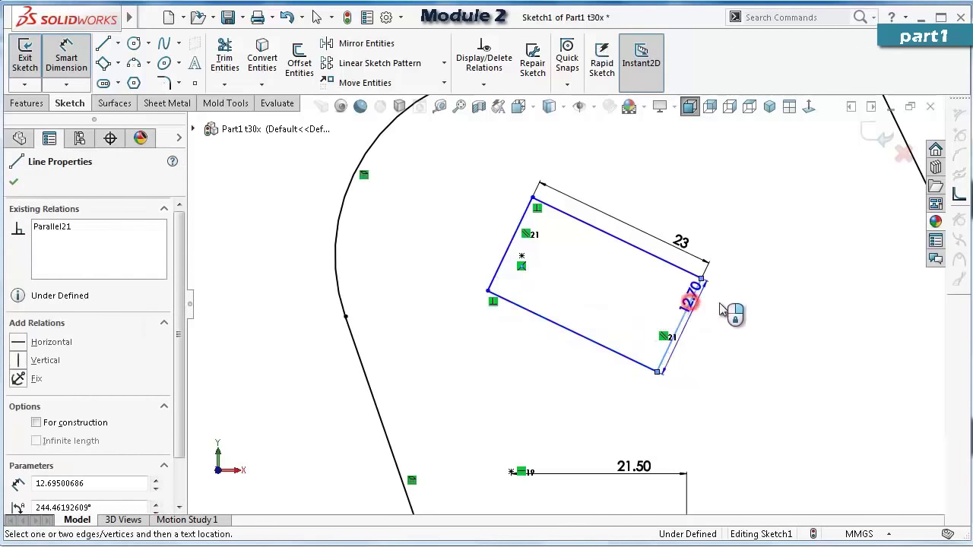
click(721, 400)
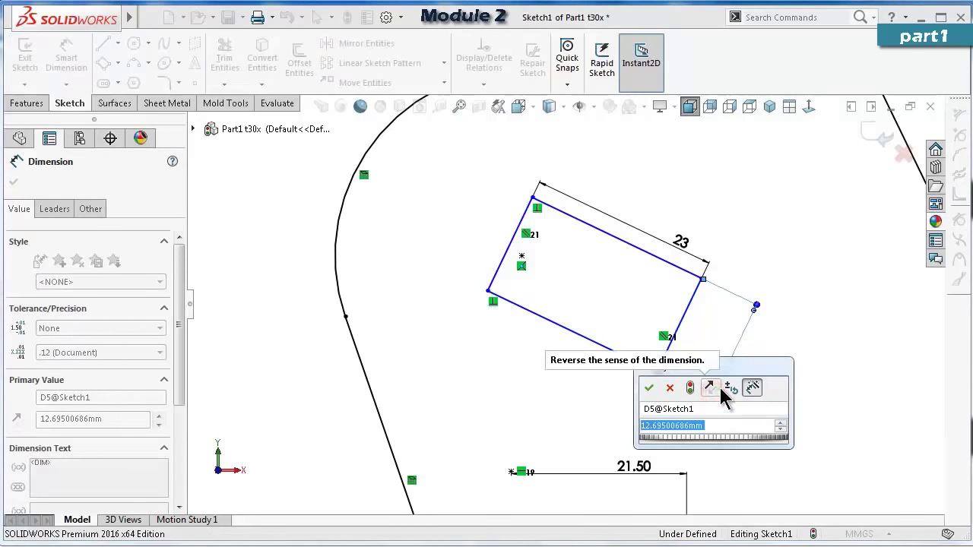
text(12)
key(Return)
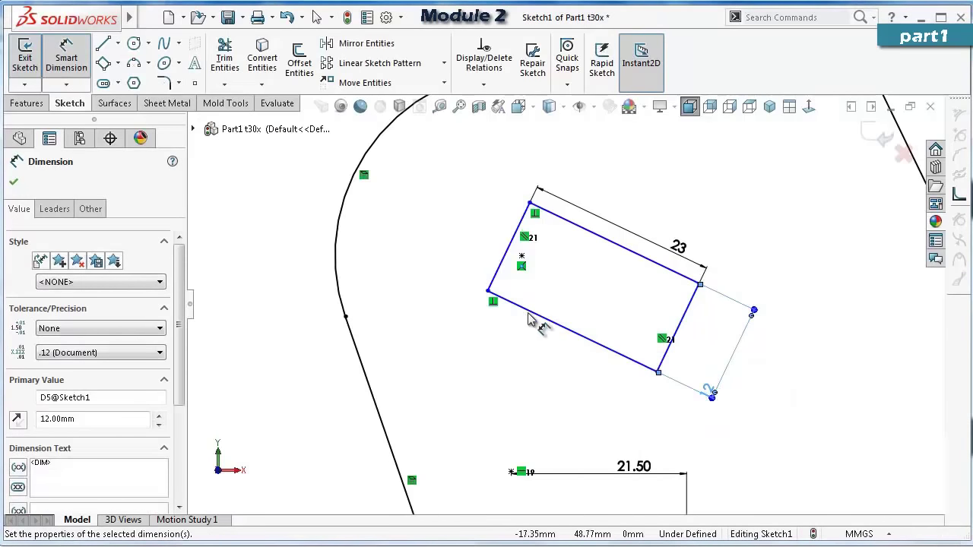
Dimension the angle between the rectangle's lower long side and the profile's bottom edge as 35 degrees.
click(549, 333)
scroll(555, 334, up, 5)
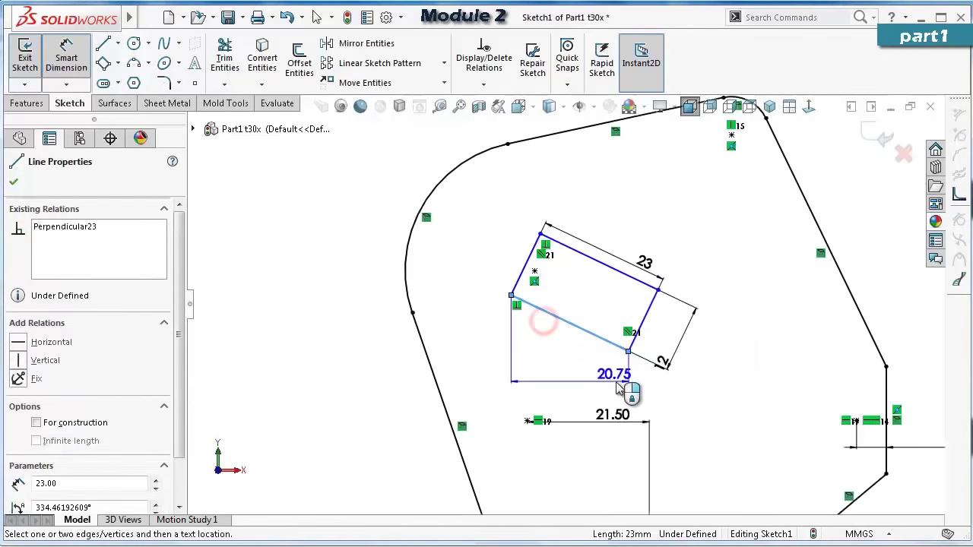
click(652, 472)
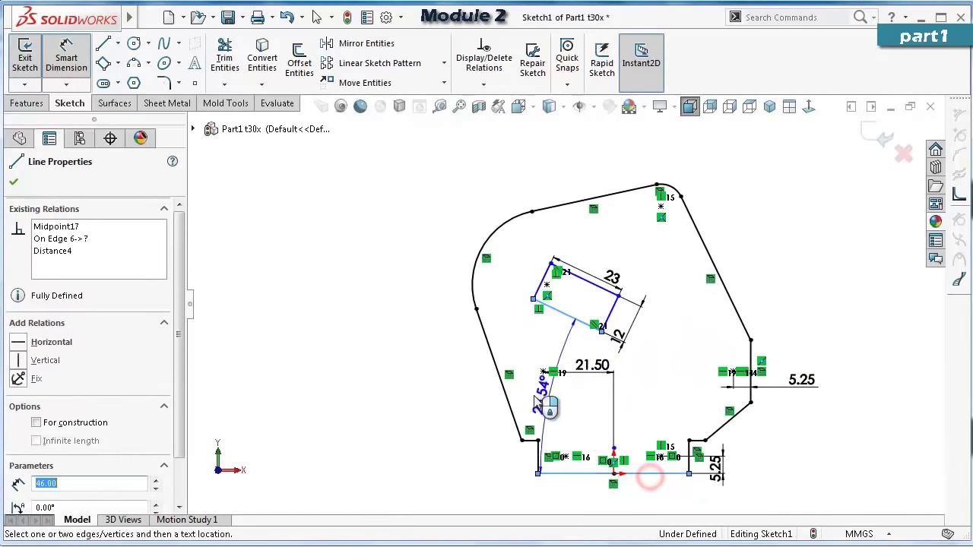
click(471, 403)
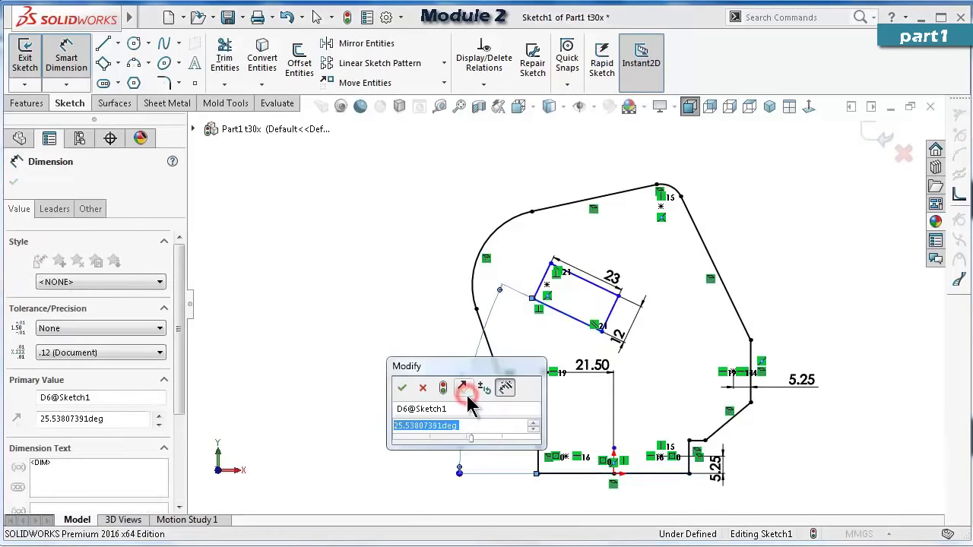
text(35)
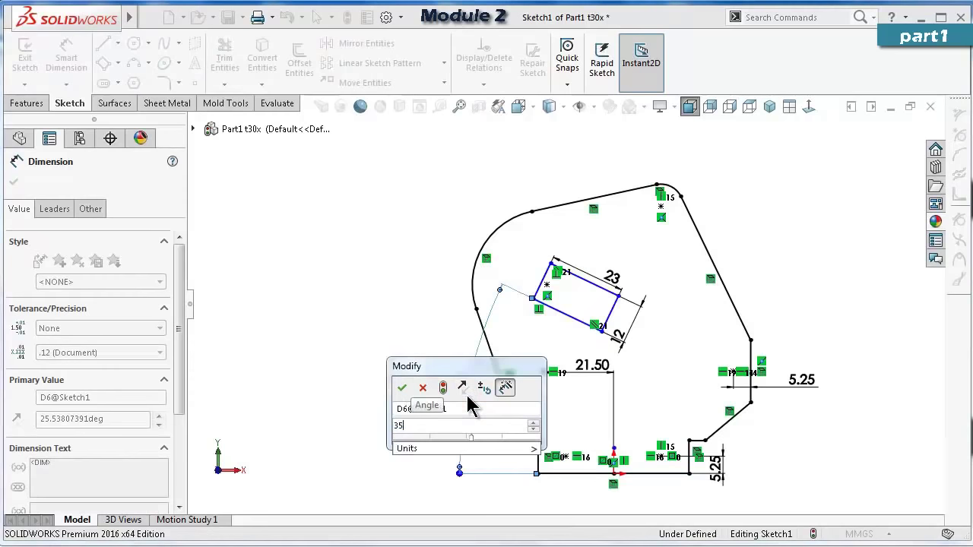
key(Return)
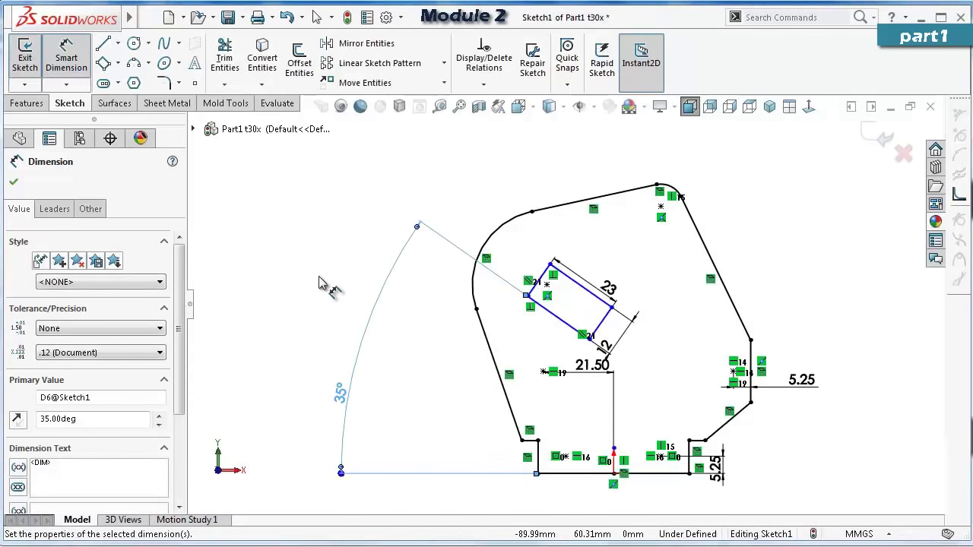
click(320, 283)
Draw a centerline through the tilted rectangle, joining the midpoints of its two short sides.
scroll(575, 332, down, 3)
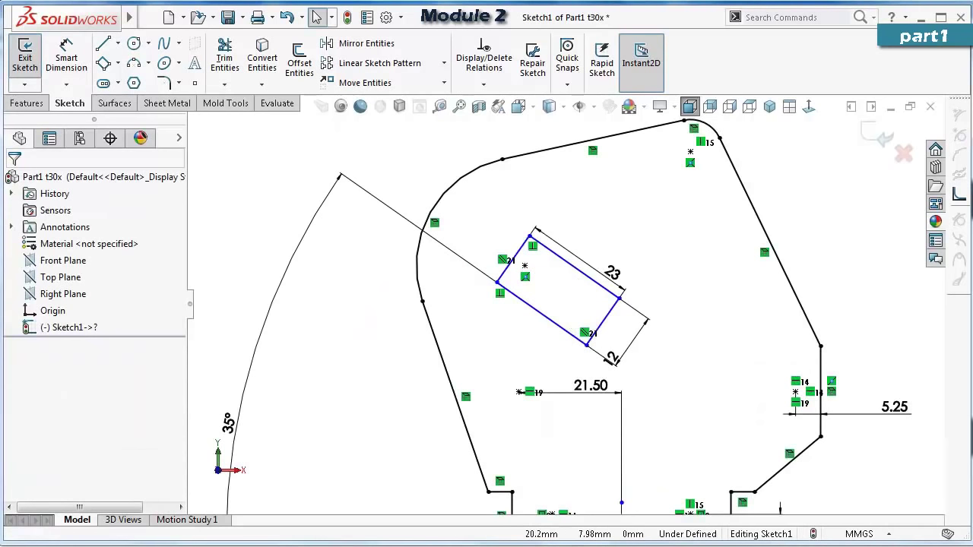
click(118, 43)
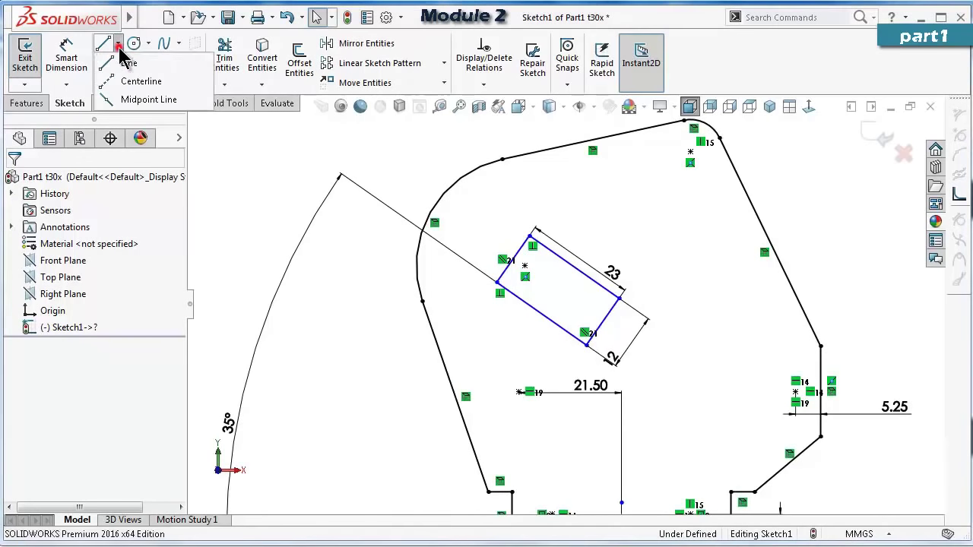
click(135, 83)
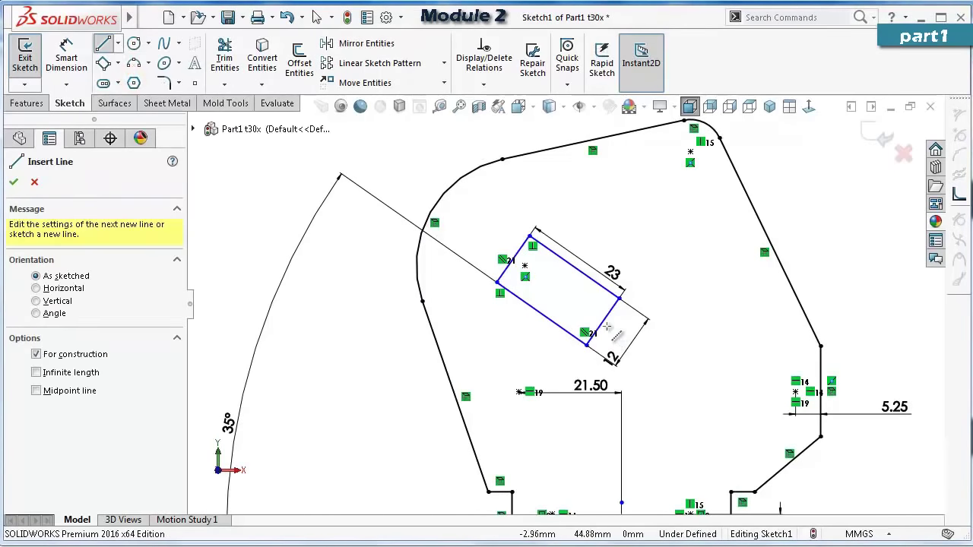
click(601, 323)
scroll(601, 323, down, 6)
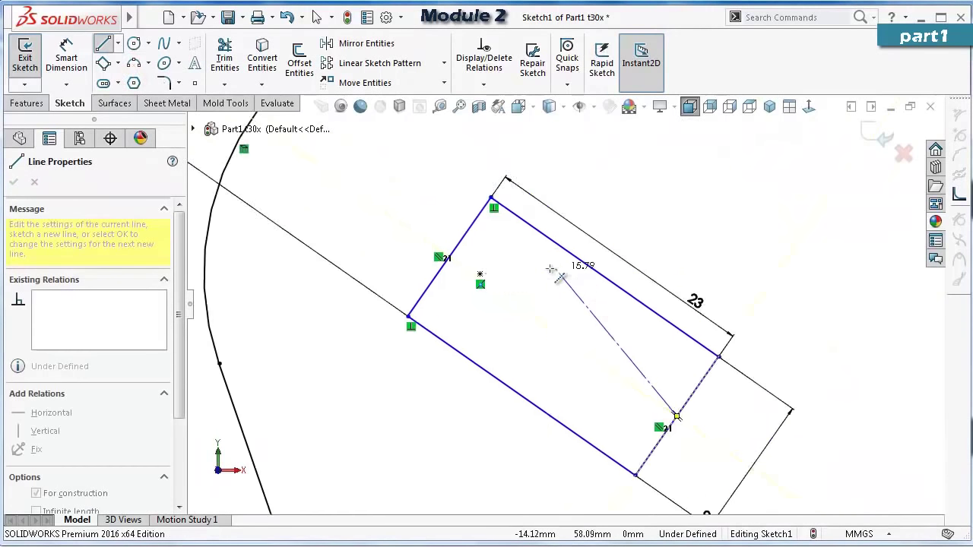
click(340, 254)
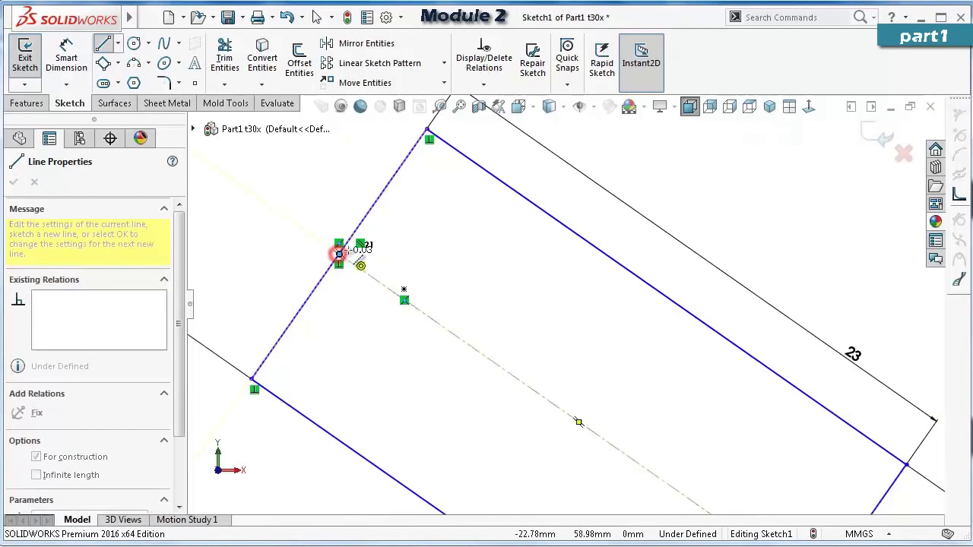
key(Escape)
Make the point at the large arc's center coincident with the rectangle's centerline.
click(370, 280)
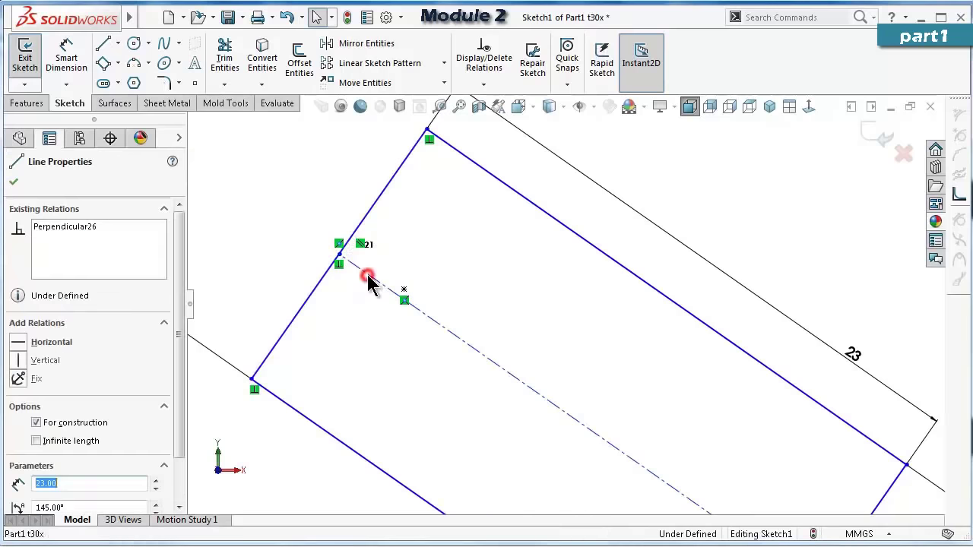
ctrl+click(404, 295)
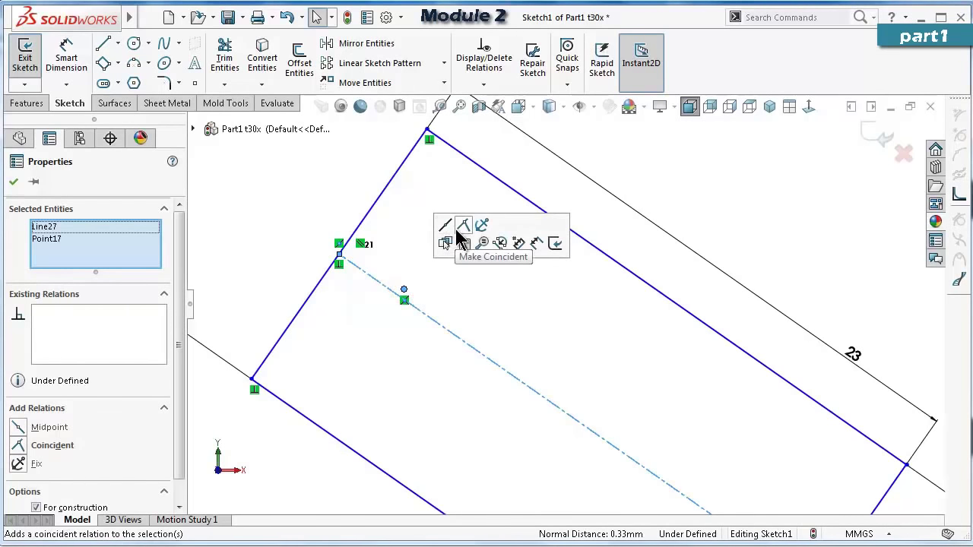
click(463, 225)
click(353, 347)
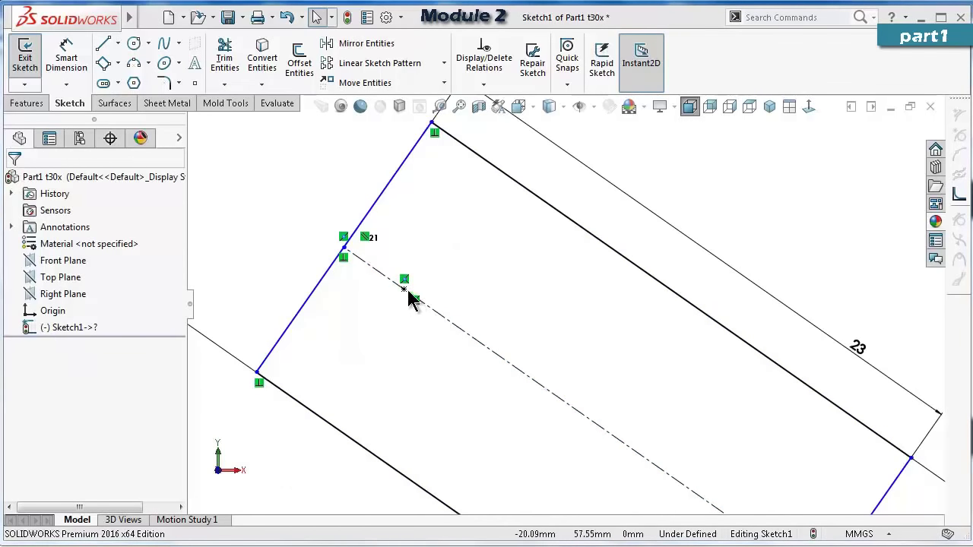
Dimension the distance from the arc-center point to the rectangle's upper-left short side as 6 mm.
right_drag(279, 244, 300, 173)
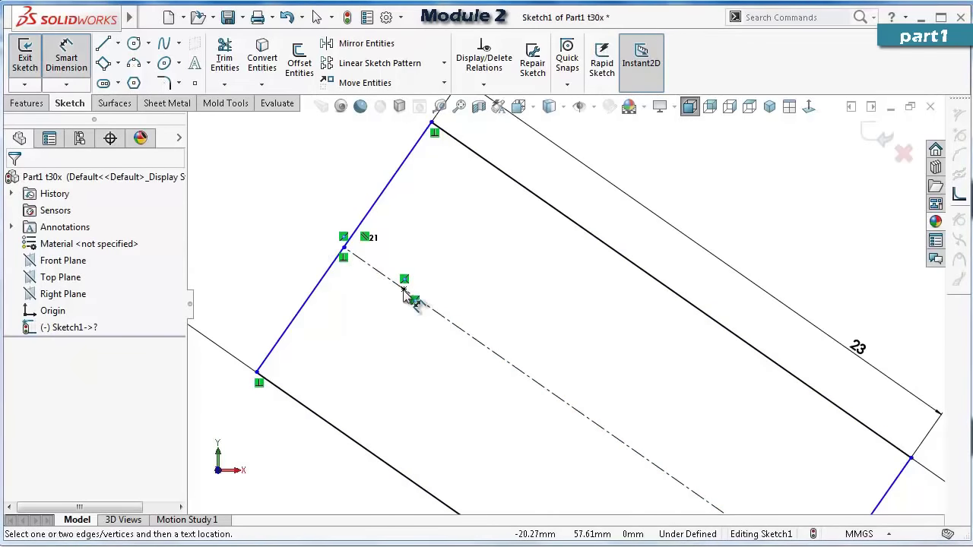
click(403, 289)
click(381, 197)
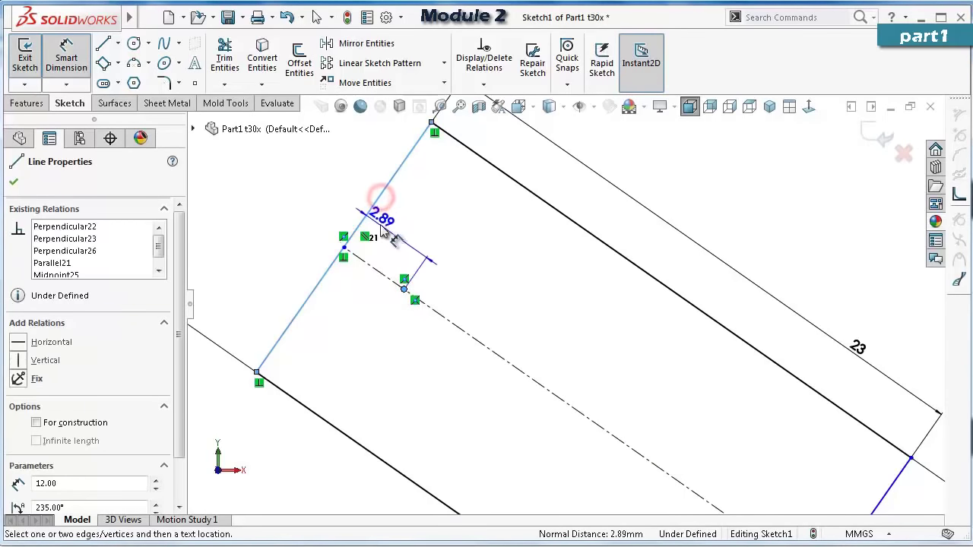
click(384, 227)
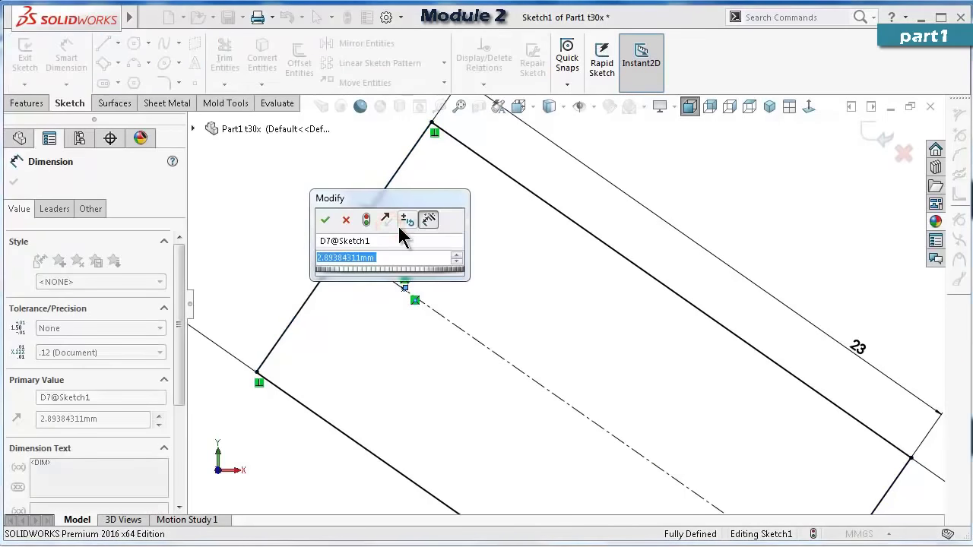
text(6)
key(Return)
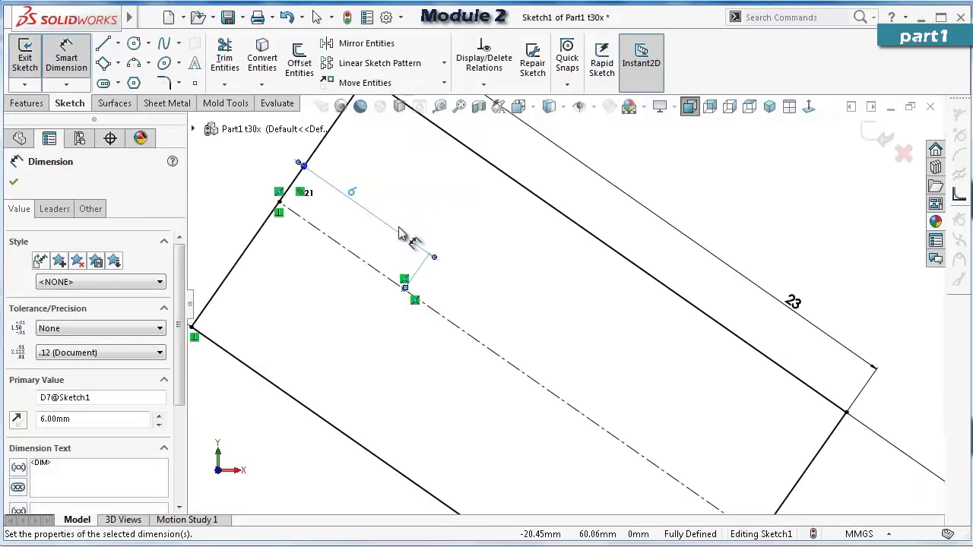
scroll(295, 225, up, 3)
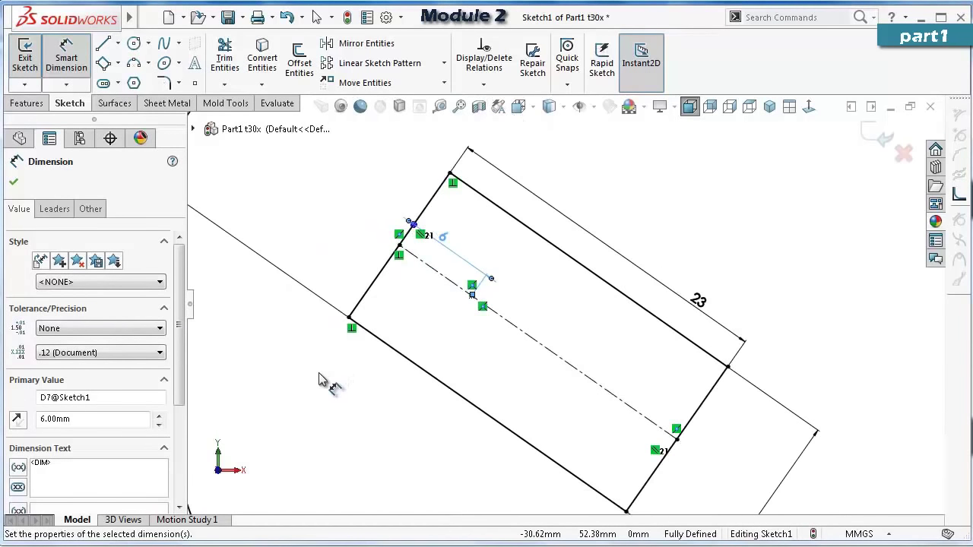
key(Escape)
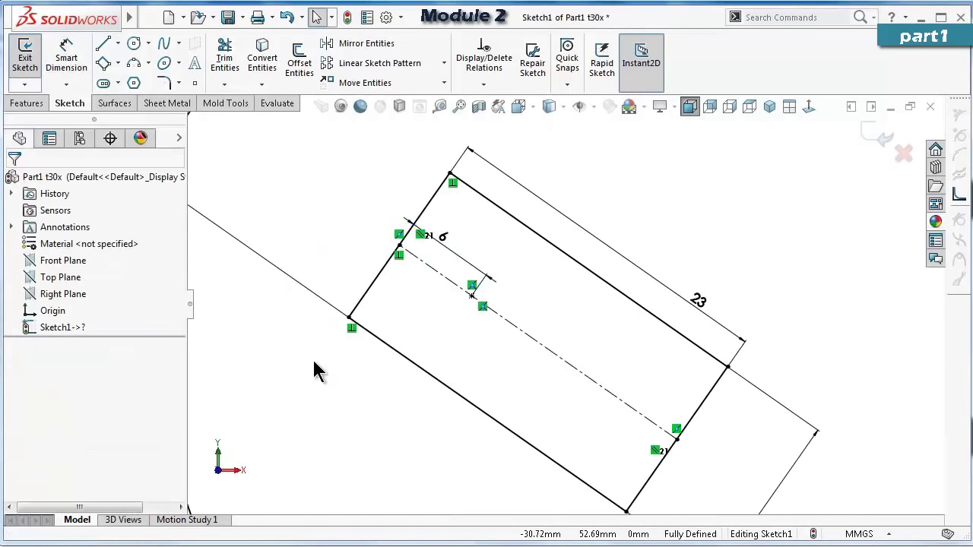
Sketch a small circle about 1.2 mm in diameter just outside the tilted rectangle's upper-left short side.
scroll(312, 356, up, 2)
scroll(417, 242, down, 1)
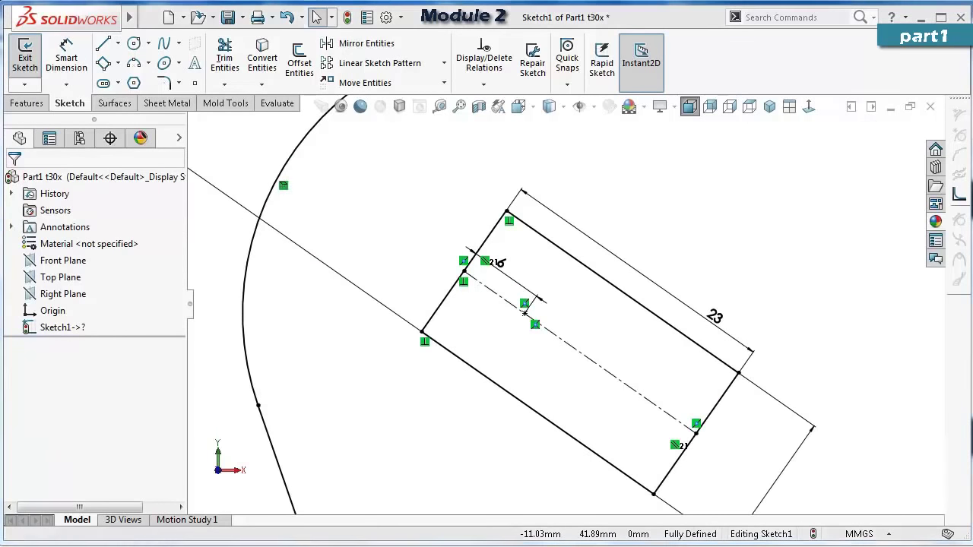
click(66, 56)
click(134, 46)
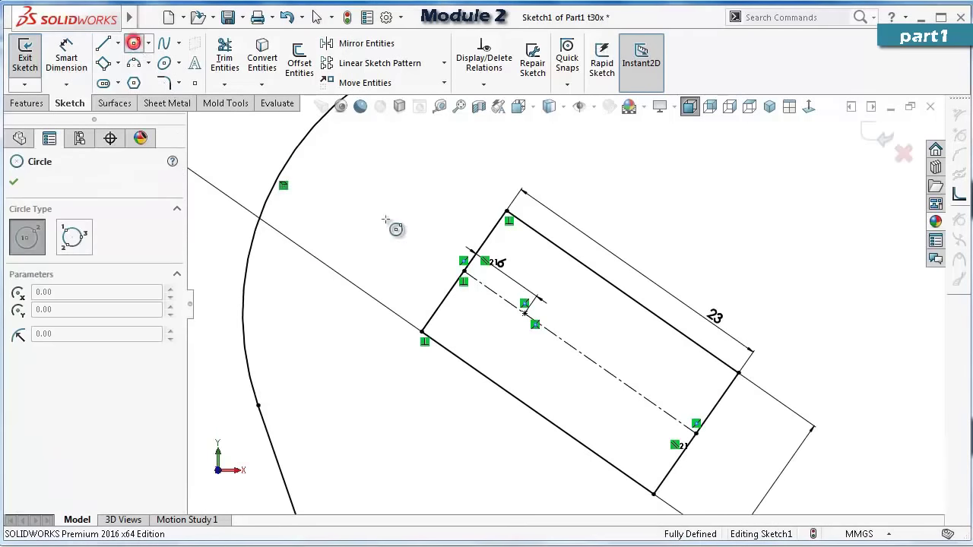
click(439, 249)
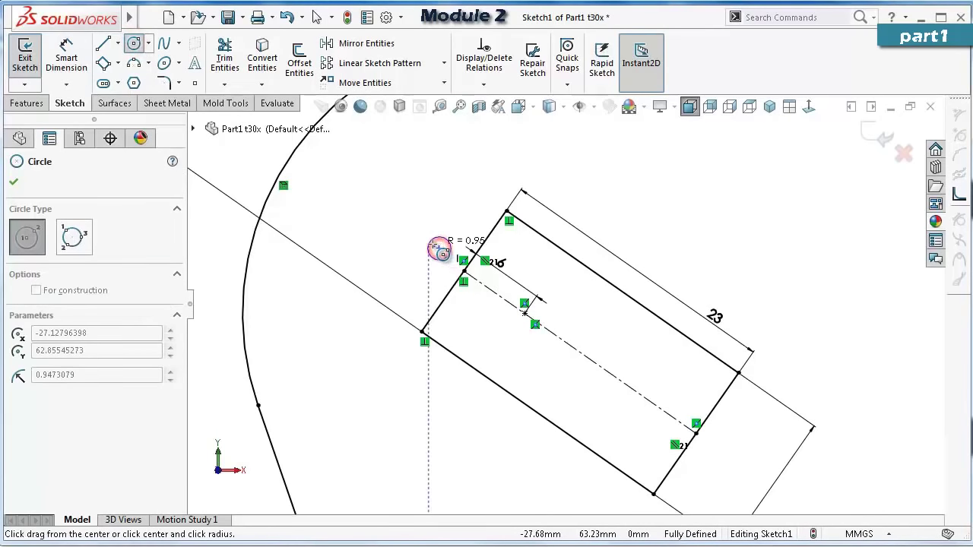
scroll(446, 250, down, 1)
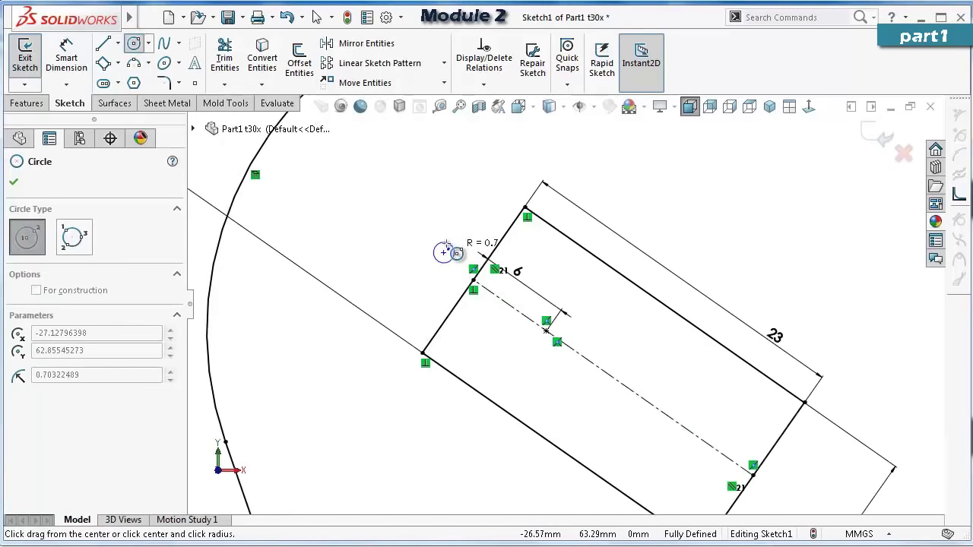
click(446, 245)
key(Escape)
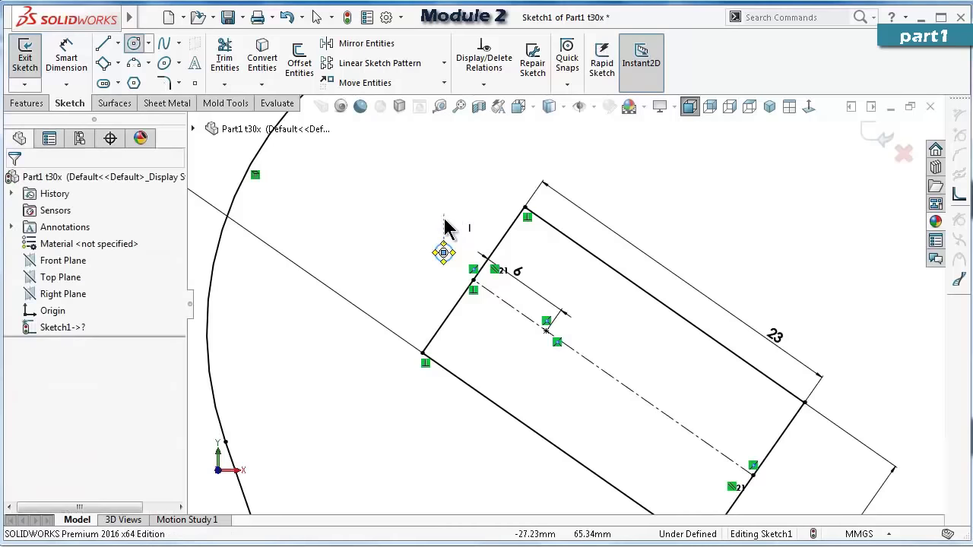
Make the small circle's center coincident with the rectangle's lengthwise centerline.
scroll(445, 224, down, 3)
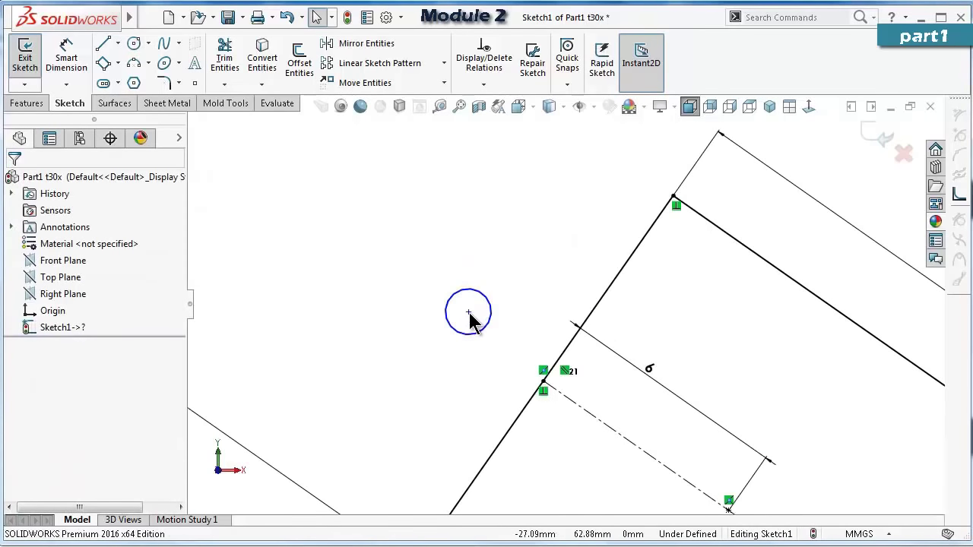
click(469, 312)
ctrl+click(584, 409)
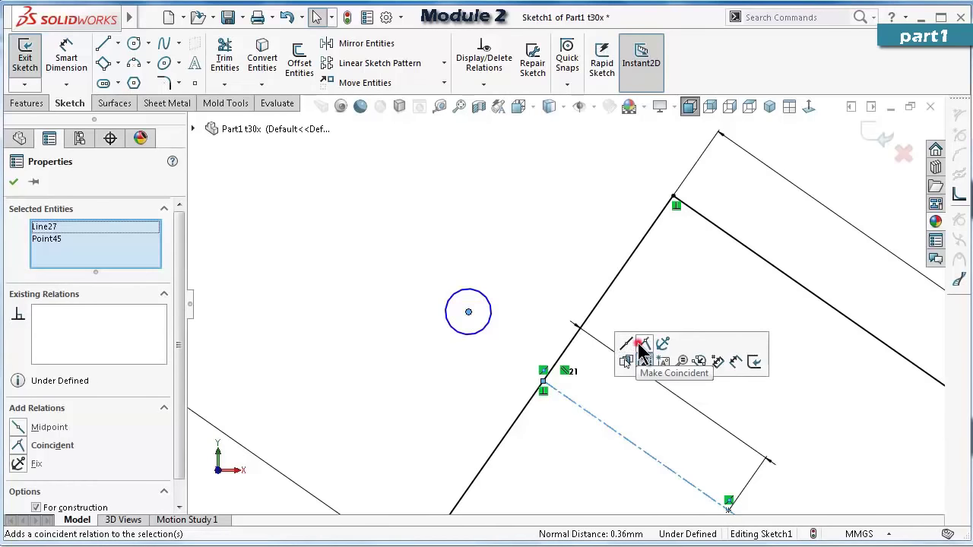
click(641, 350)
click(451, 218)
Dimension the distance from the small circle's center to the rectangle's upper-left short side as 2.5 mm.
right_drag(346, 350, 352, 261)
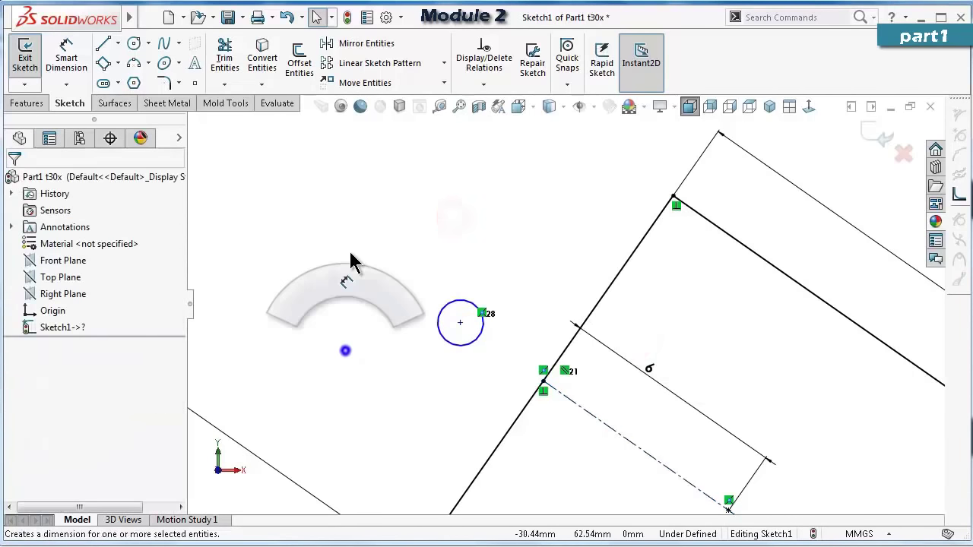
click(460, 322)
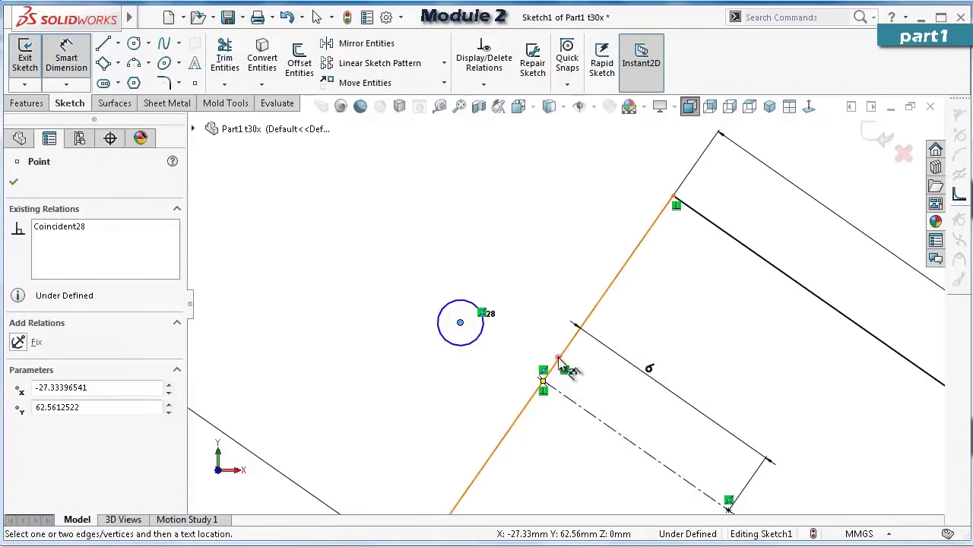
click(559, 361)
click(474, 410)
text(2.)
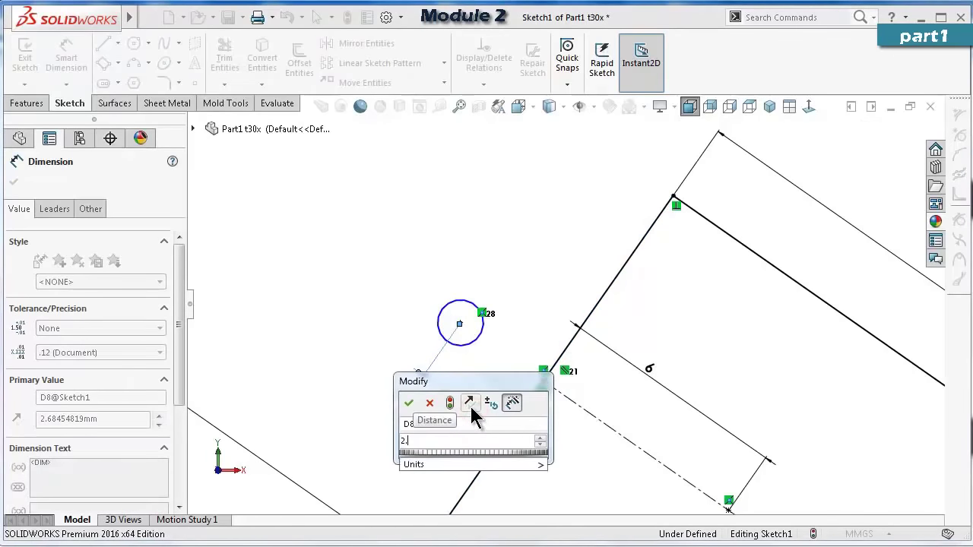
text(5)
key(Return)
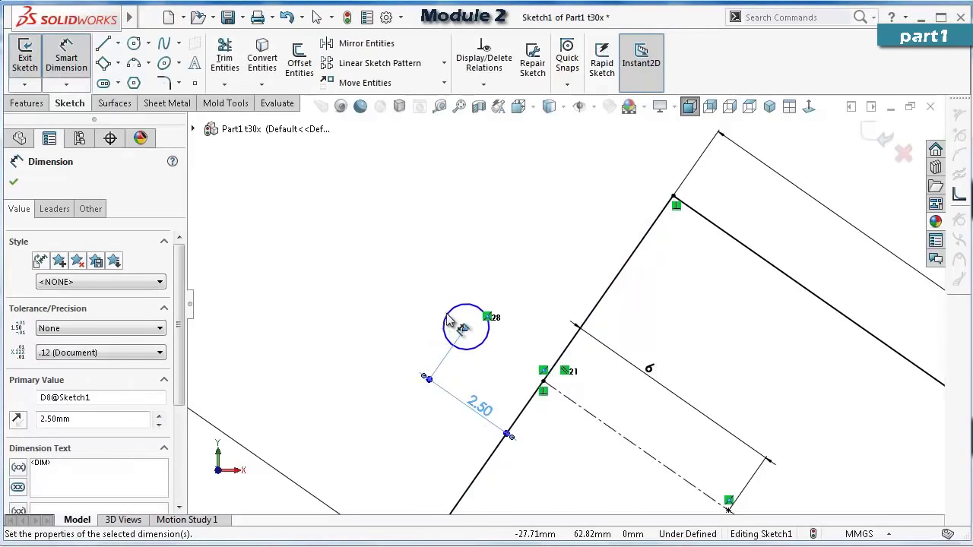
Dimension the small circle's diameter as 2 mm.
click(451, 321)
click(397, 299)
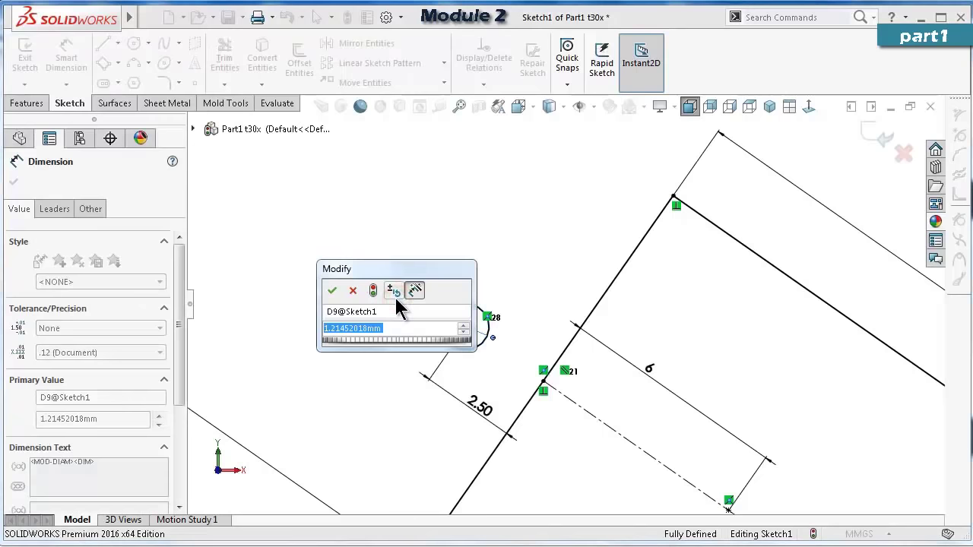
text(2)
key(Return)
key(Escape)
Draw a centerline from the midpoint of the rectangle's lengthwise centerline to the midpoint of its lower long side.
scroll(381, 264, up, 5)
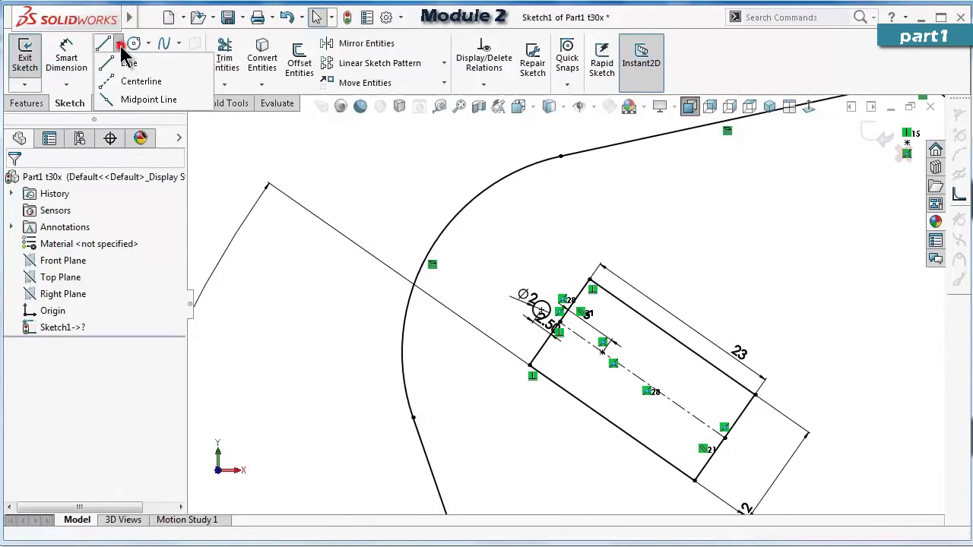
click(141, 81)
scroll(628, 378, down, 1)
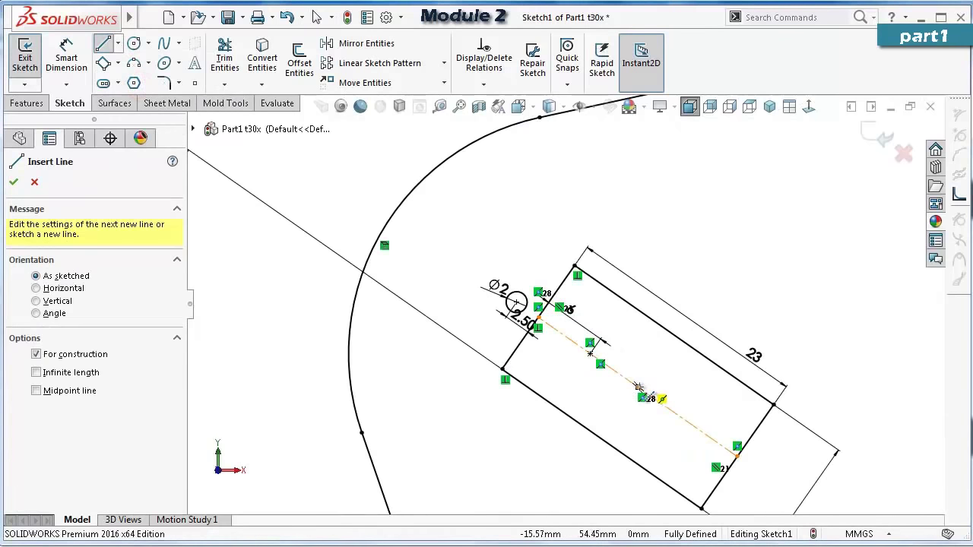
click(638, 388)
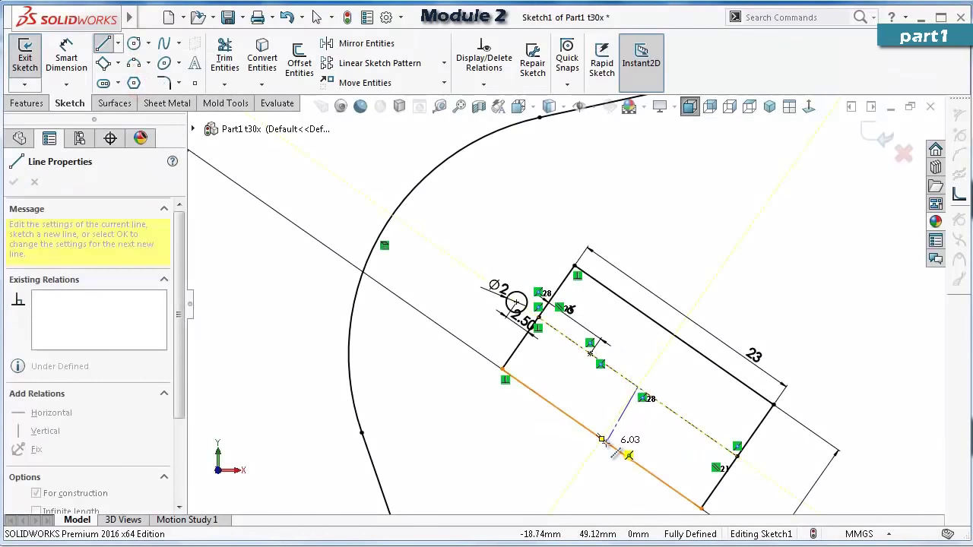
click(601, 440)
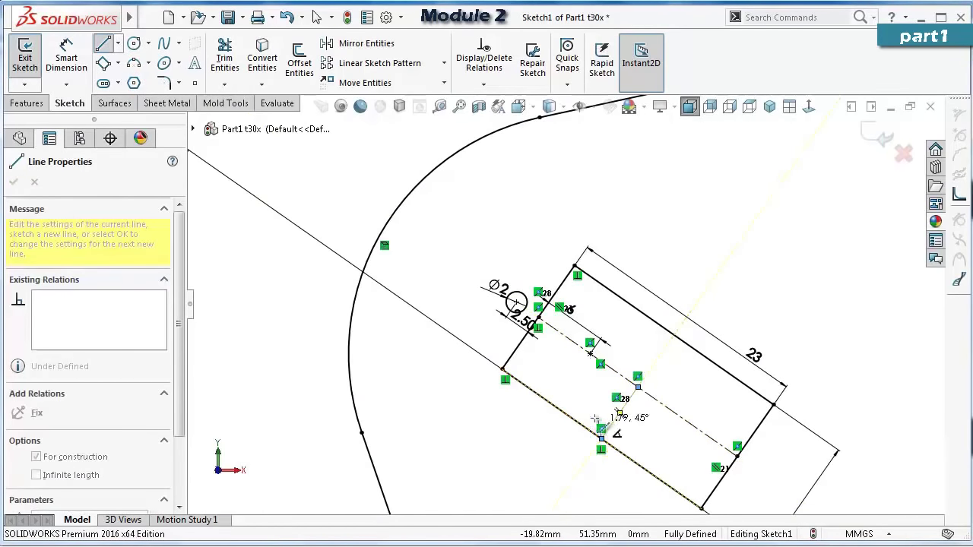
key(Escape)
Mirror the 2 mm circle about the short centerline to the rectangle's opposite end.
scroll(560, 363, up, 3)
click(496, 276)
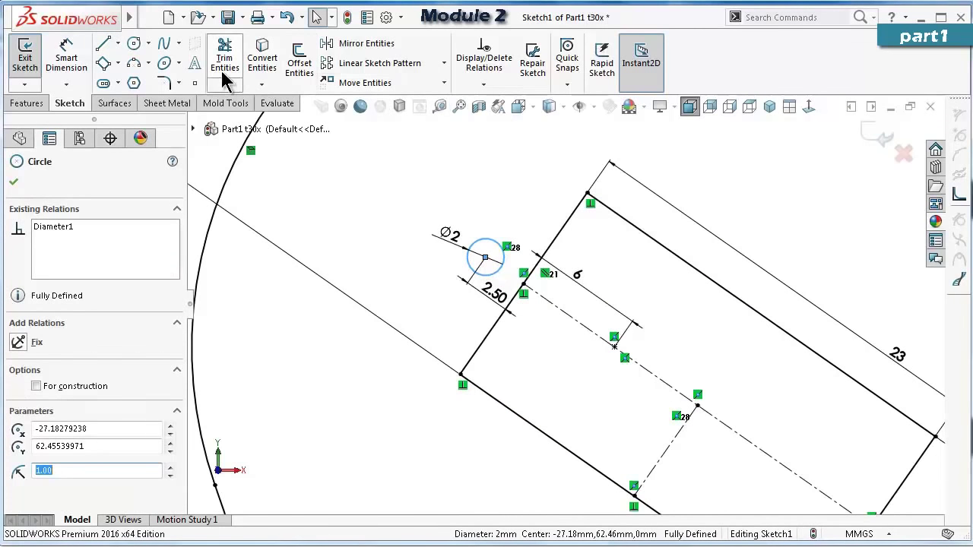
click(357, 48)
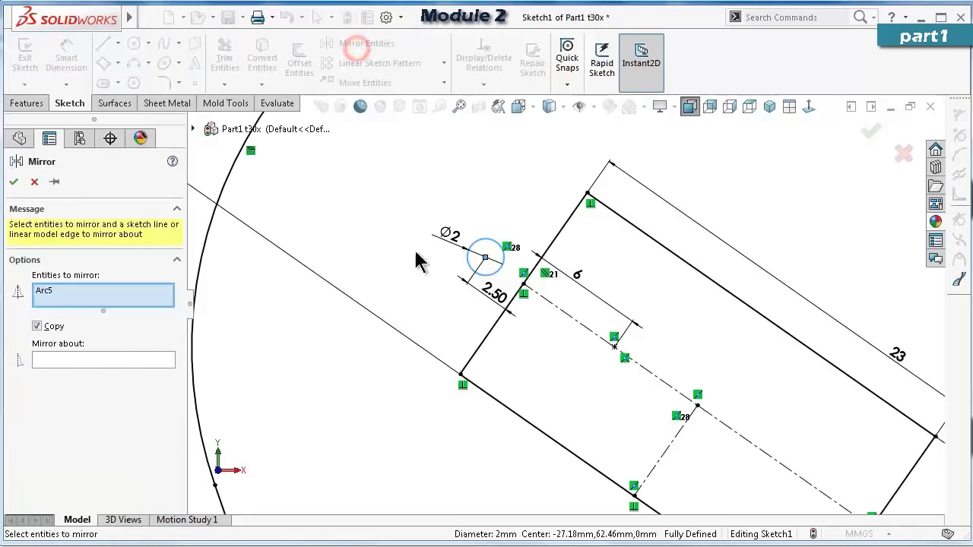
click(163, 362)
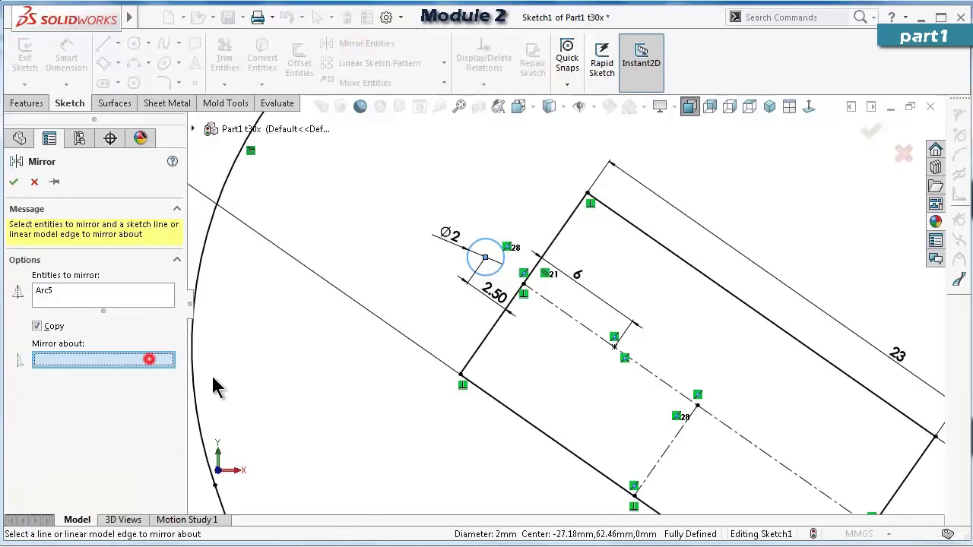
click(675, 445)
key(Return)
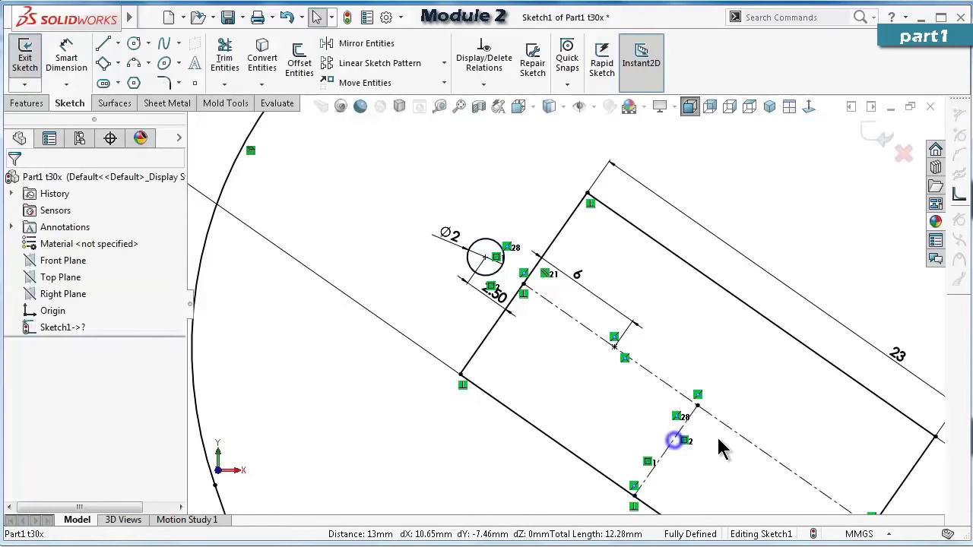
scroll(720, 393, up, 3)
scroll(764, 422, down, 2)
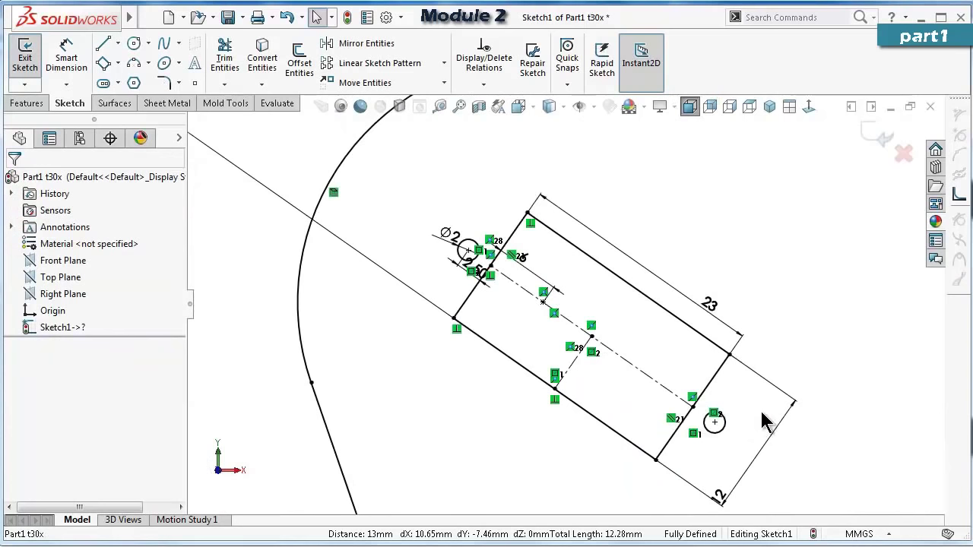
Hide the sketch relation symbols and move the 2.50 and Ø2 dimension texts clear of the small circle.
scroll(764, 422, up, 3)
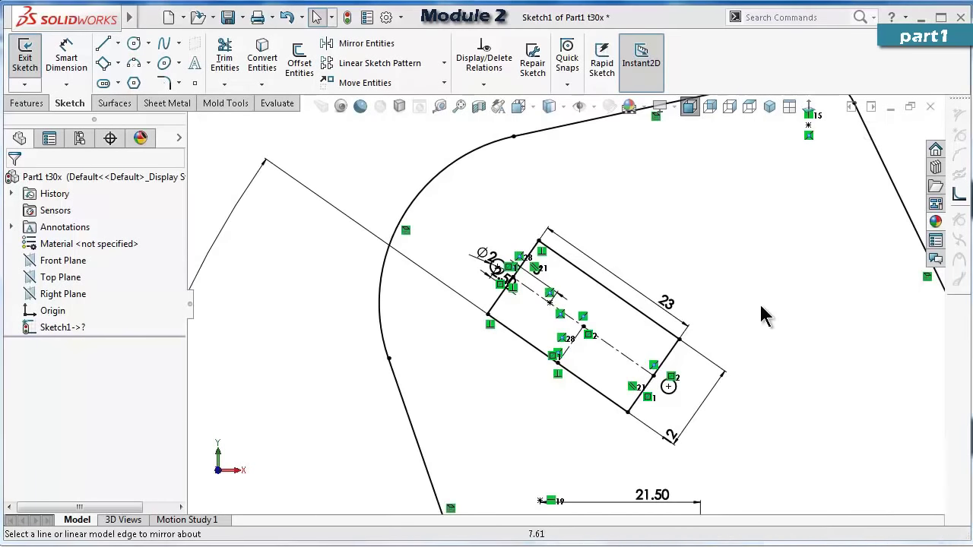
click(584, 108)
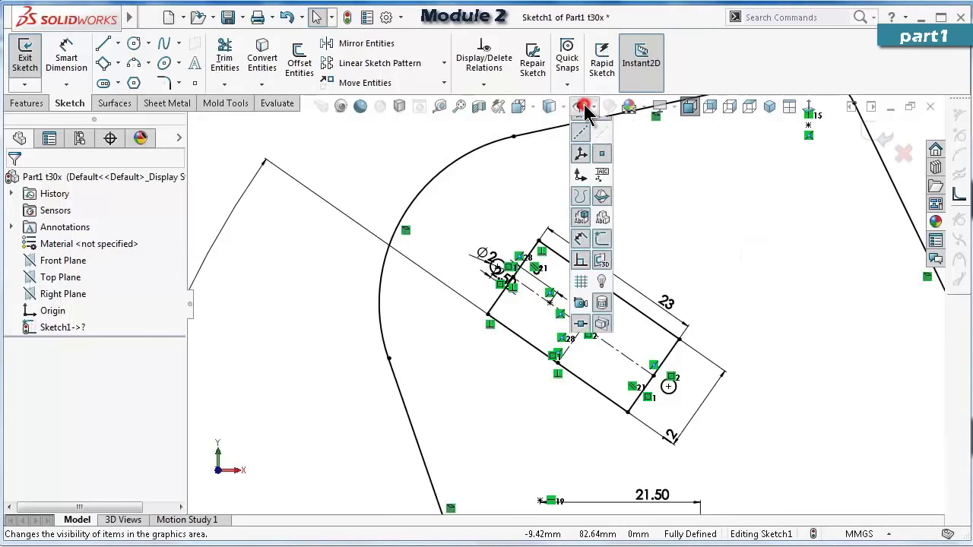
click(579, 278)
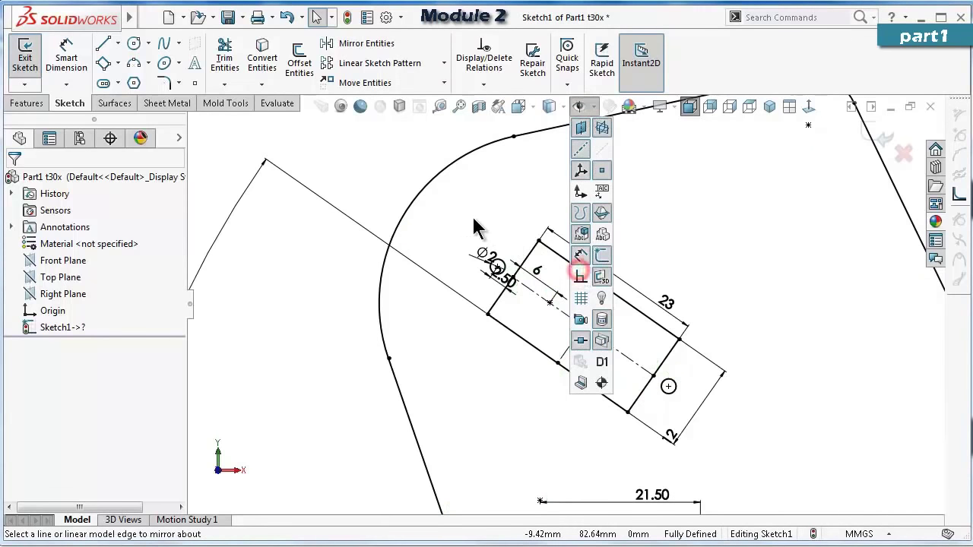
click(473, 287)
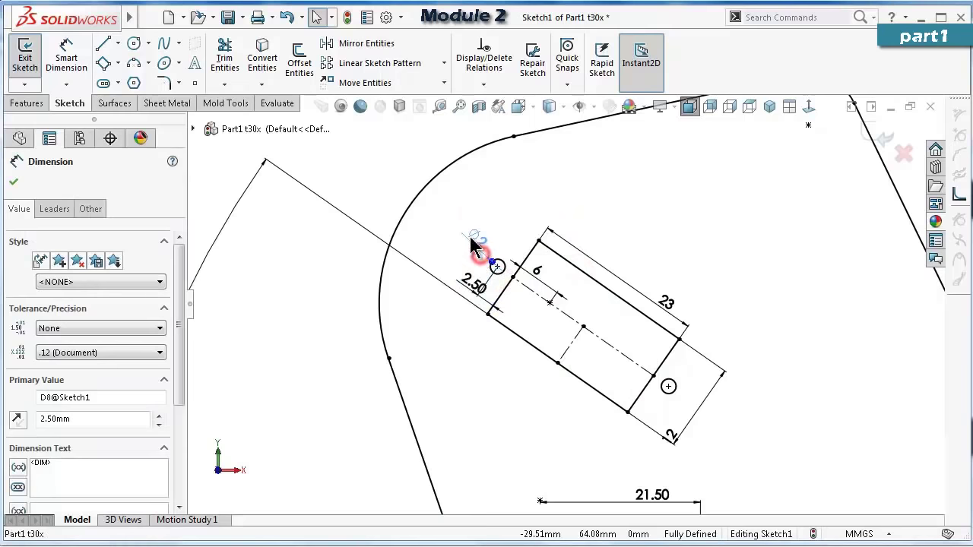
click(485, 252)
Extrude the profile sketch as a blind boss 3 mm thick.
scroll(654, 312, up, 2)
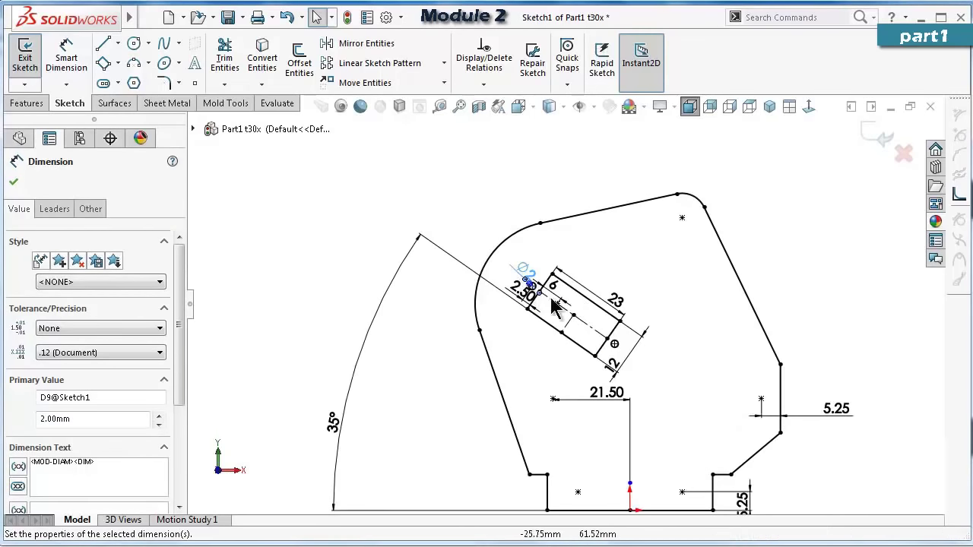
scroll(639, 353, down, 1)
scroll(684, 405, up, 1)
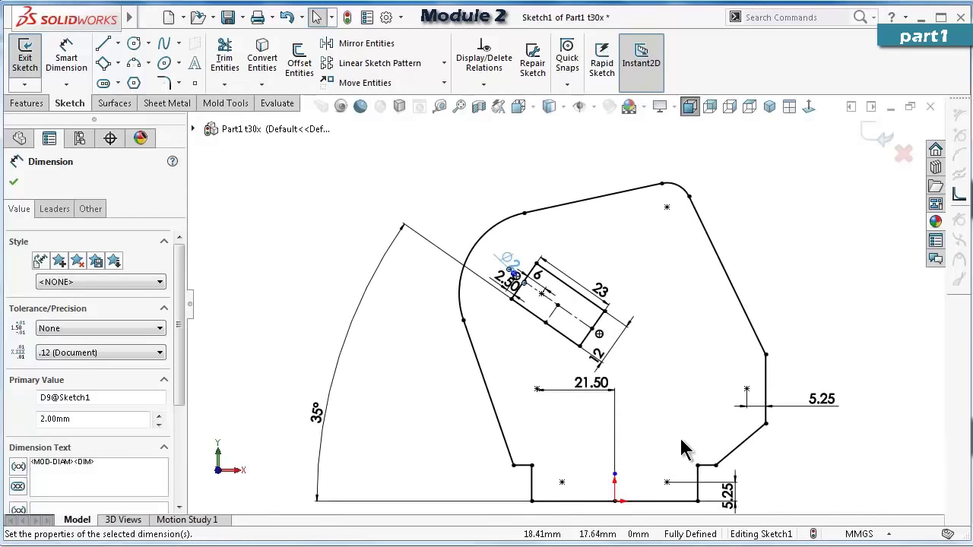
scroll(682, 448, down, 1)
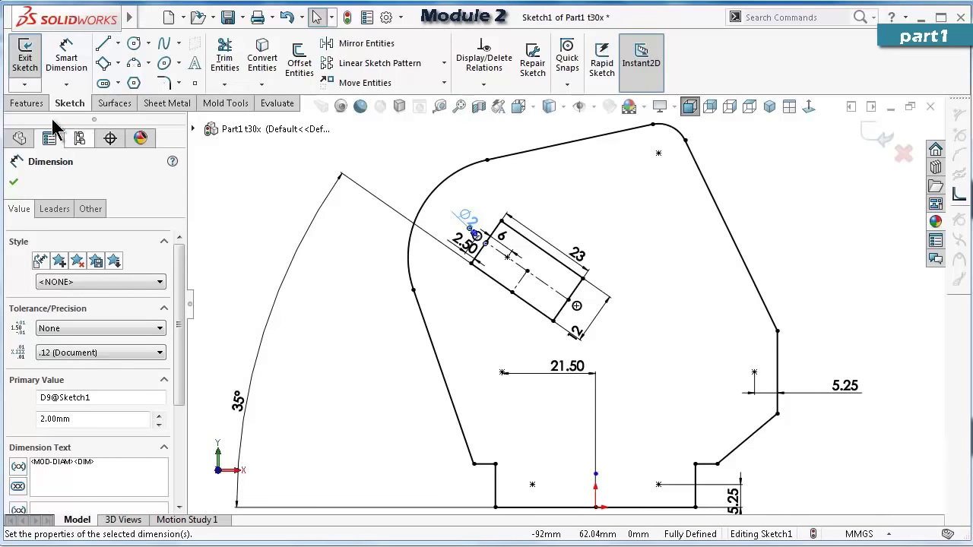
click(26, 104)
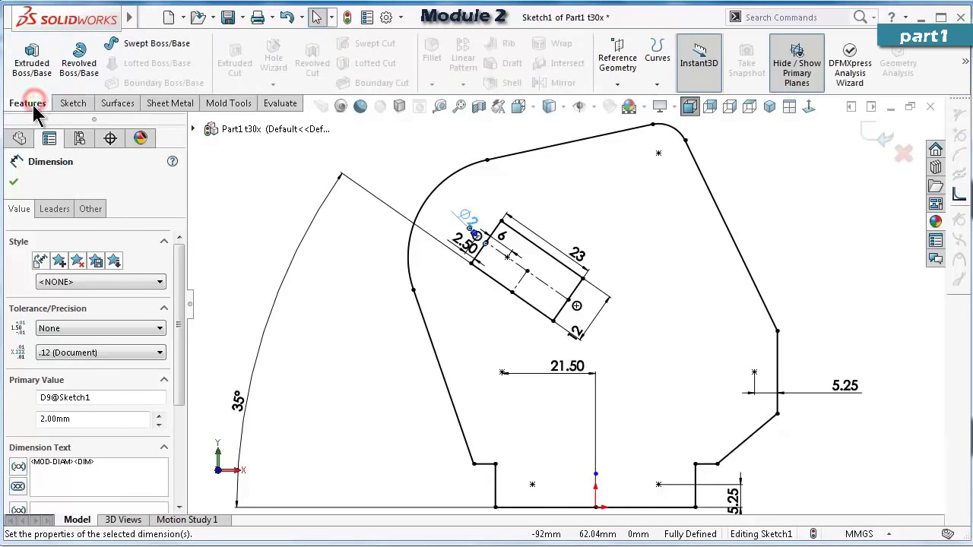
click(30, 79)
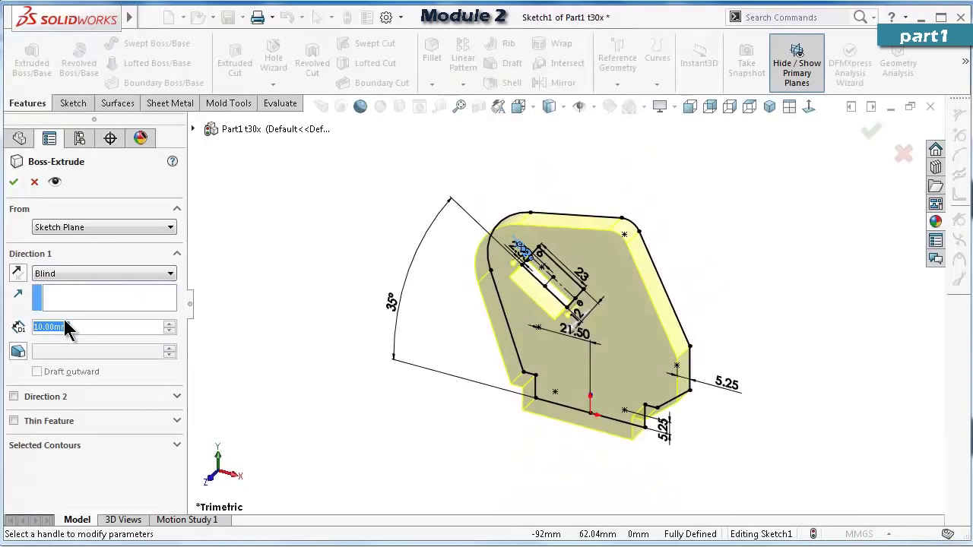
text(3)
click(317, 313)
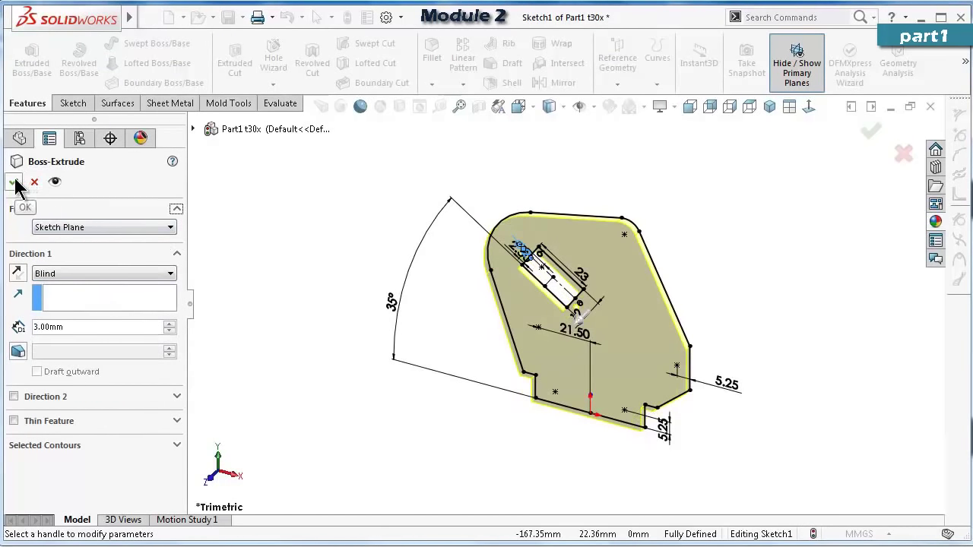
middle_drag(254, 226, 254, 225)
key(Up)
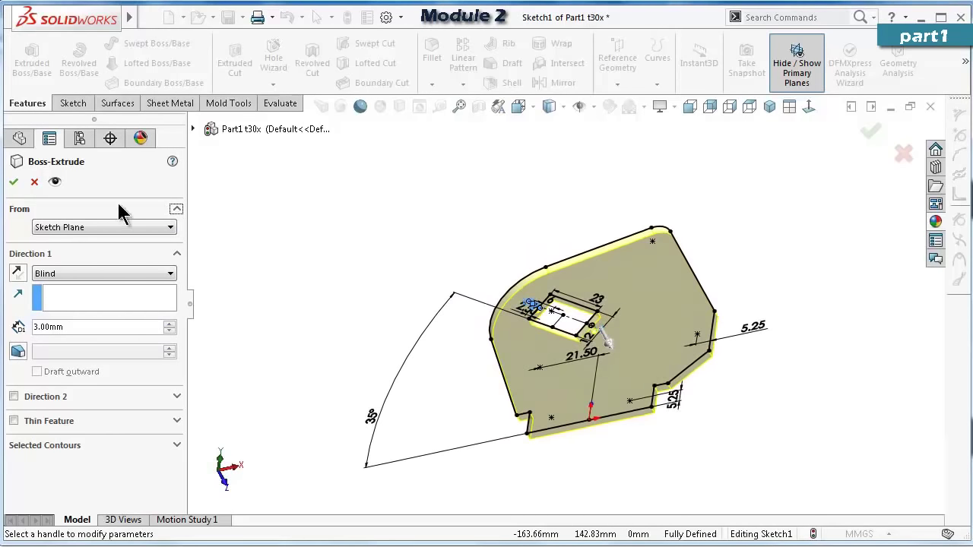
click(13, 181)
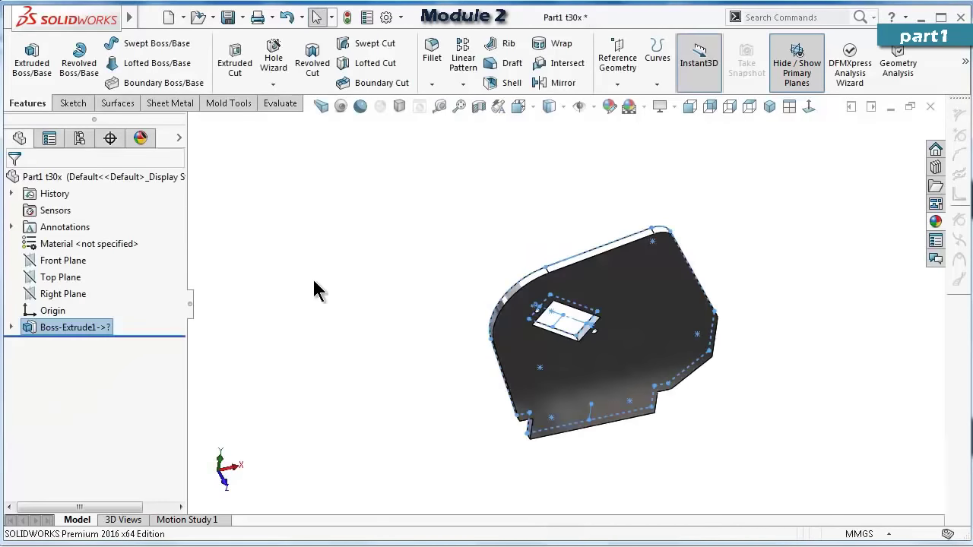
Show Sketch1 of the extruded plate so its hole points display on the model.
middle_drag(322, 281, 335, 283)
click(322, 279)
click(11, 327)
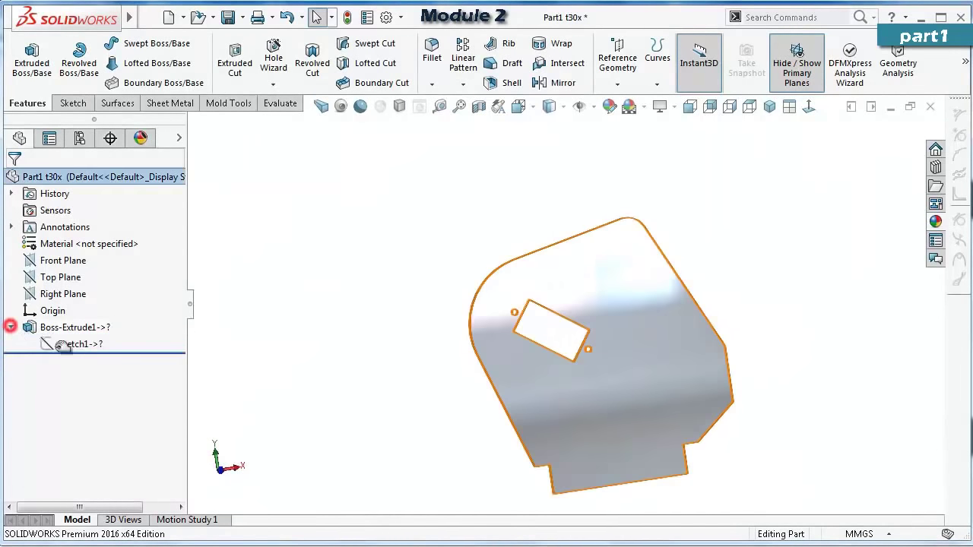
click(86, 346)
click(100, 327)
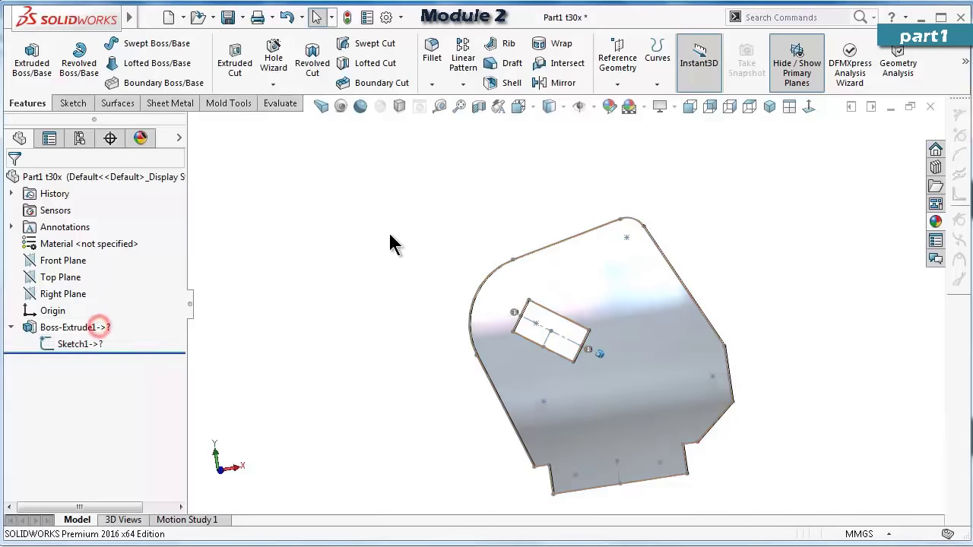
Start a Hole Wizard hole on the plate using ISO screw clearances in size M3.5.
click(389, 232)
middle_drag(388, 232, 388, 233)
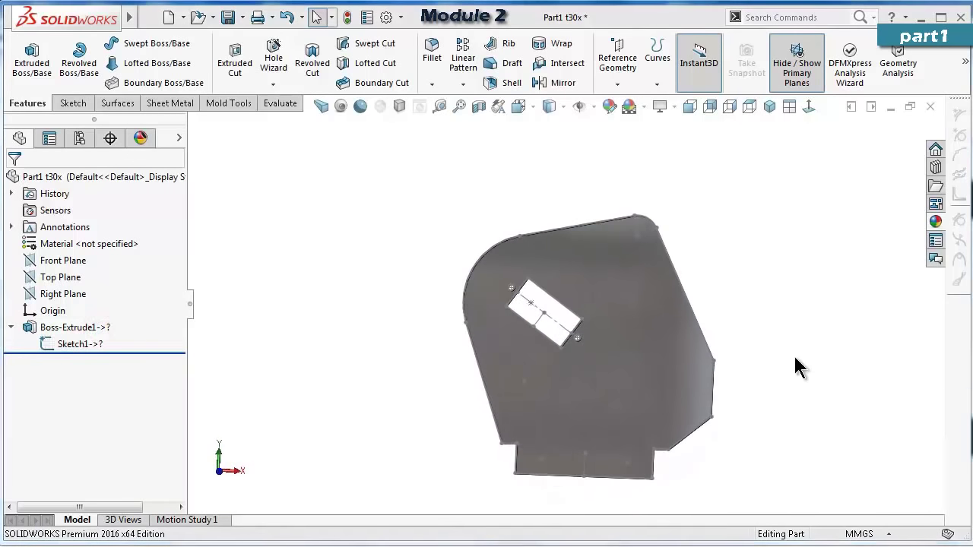
middle_drag(757, 357, 734, 291)
scroll(719, 323, down, 1)
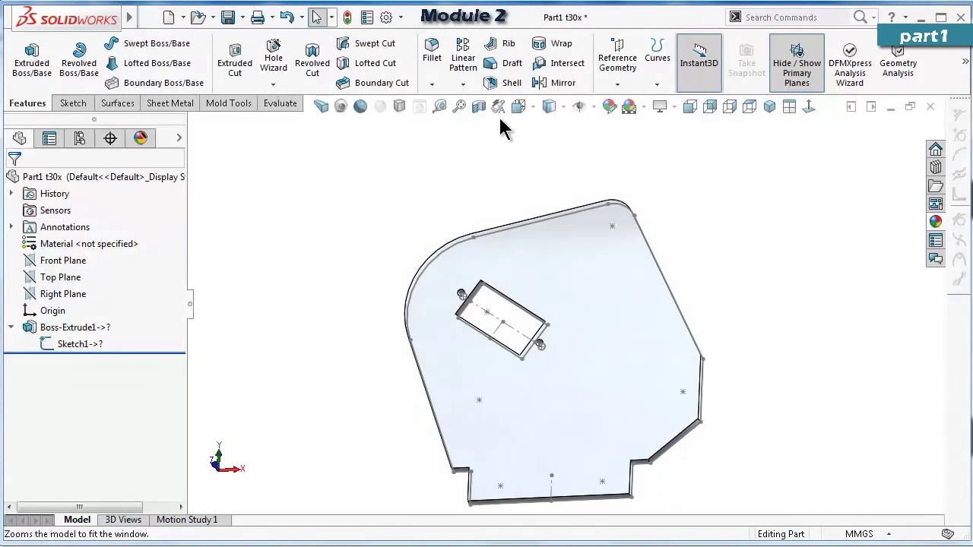
click(270, 61)
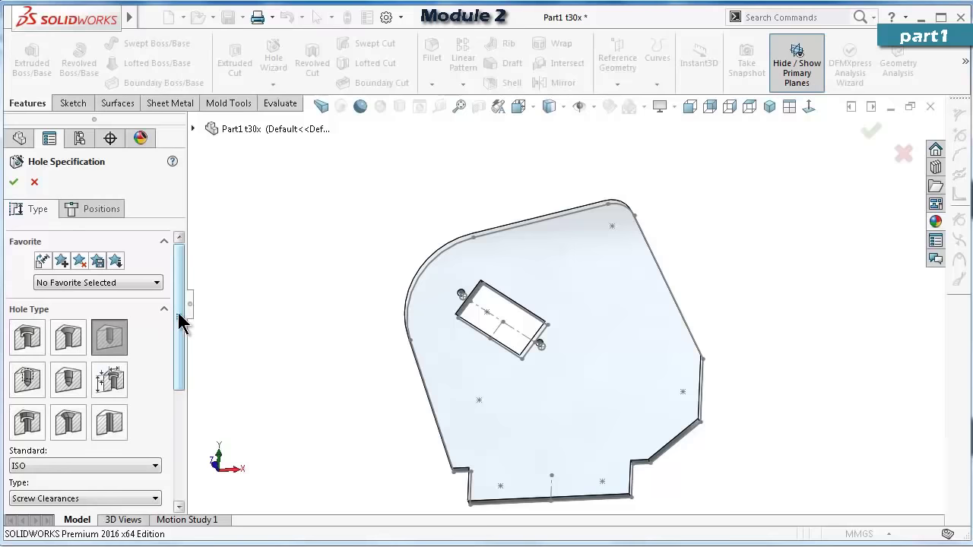
drag(179, 318, 180, 416)
click(152, 422)
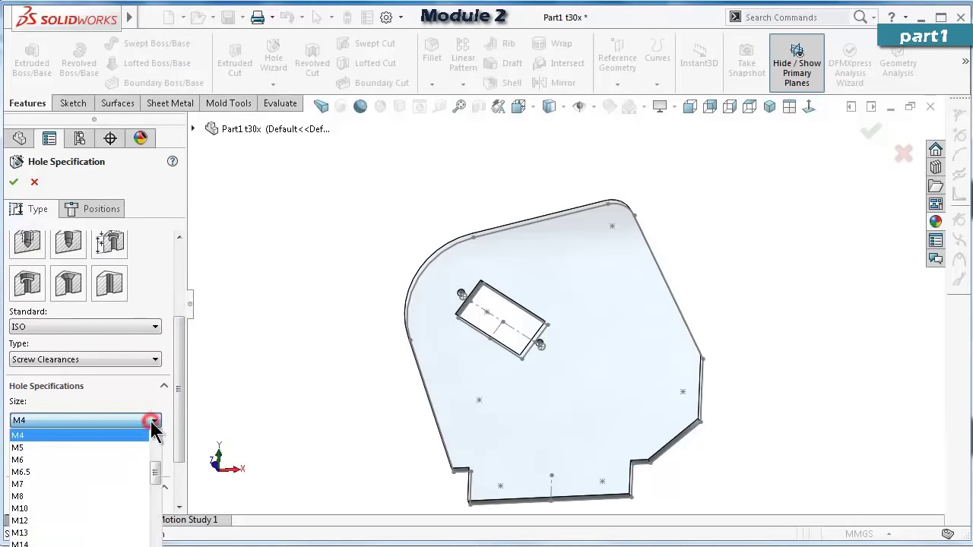
click(155, 438)
click(155, 438)
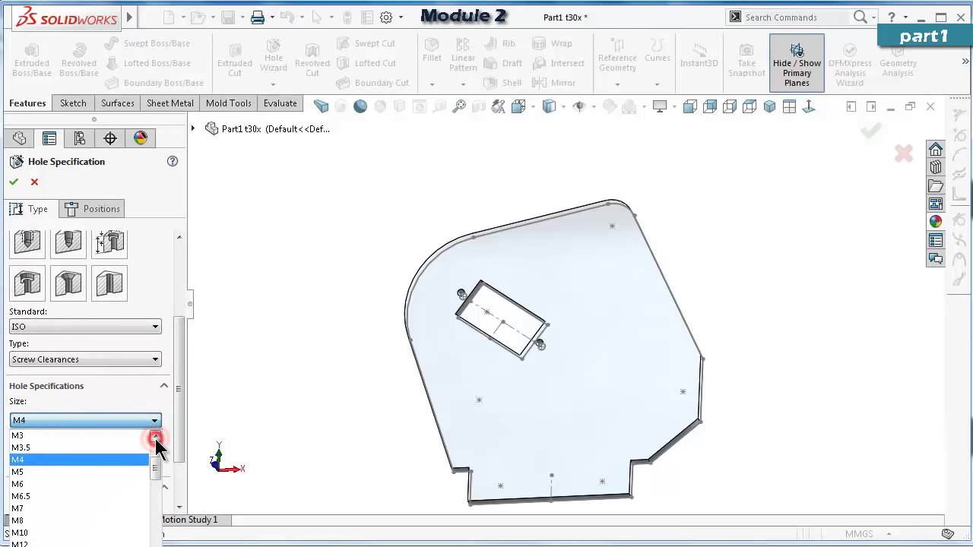
click(42, 449)
drag(175, 401, 177, 448)
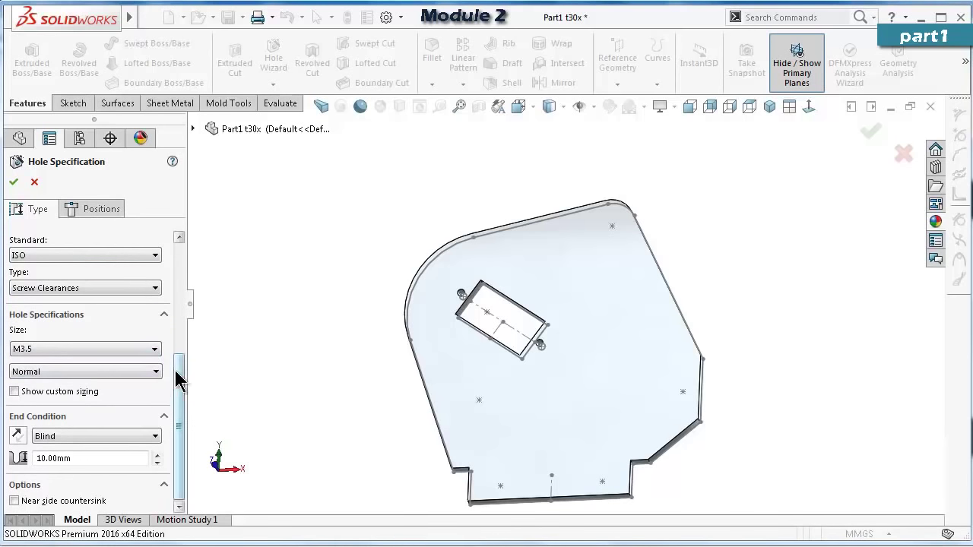
drag(175, 372, 183, 266)
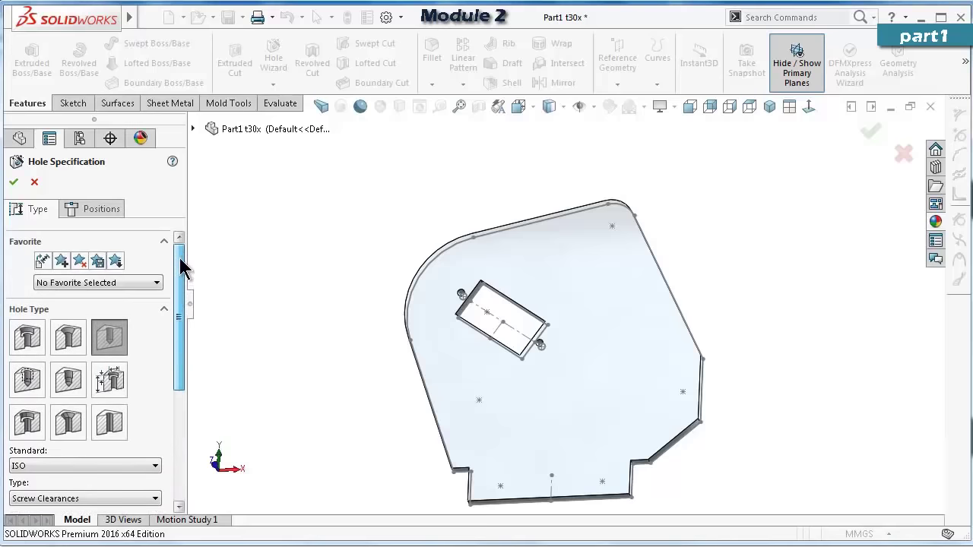
Choose the plate's front face for the hole positions and view it straight on in an unshaded line display.
click(110, 213)
click(546, 271)
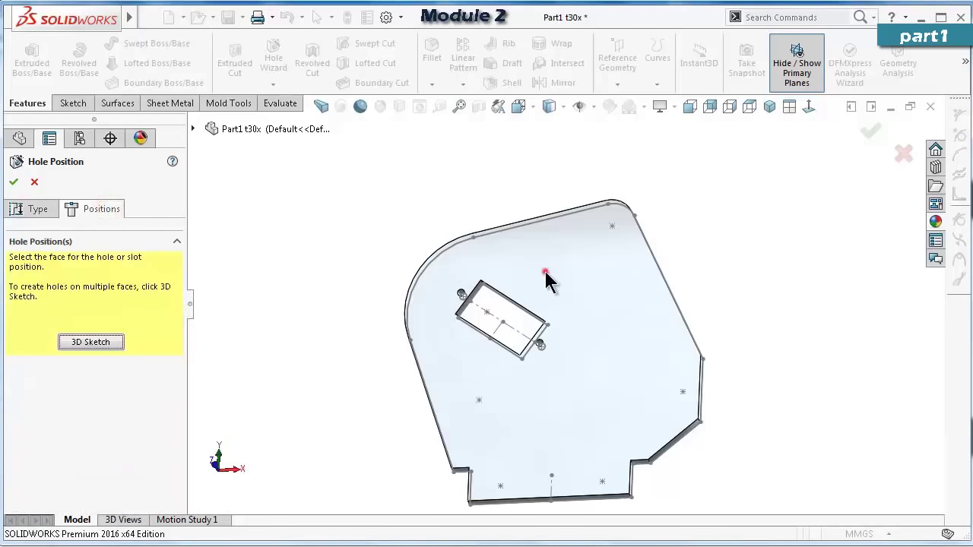
click(809, 107)
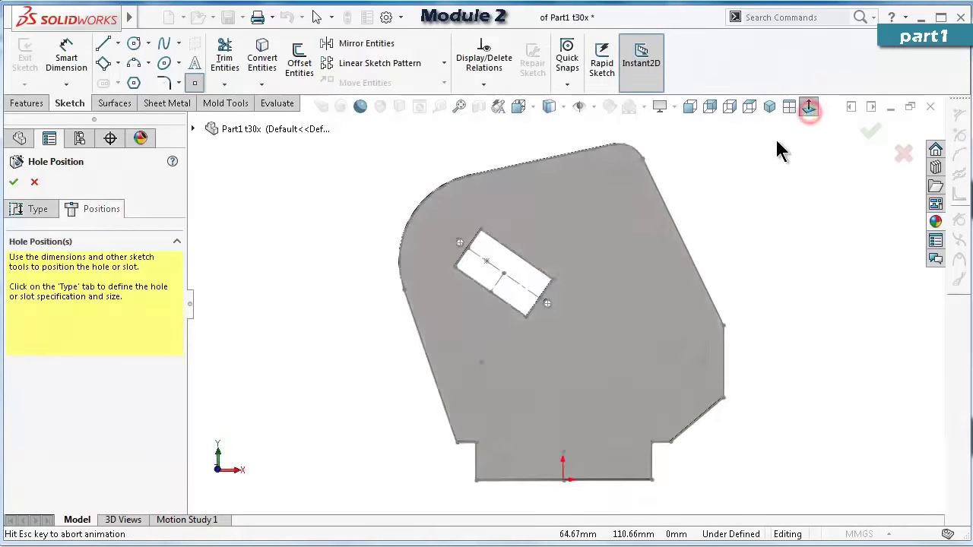
click(552, 105)
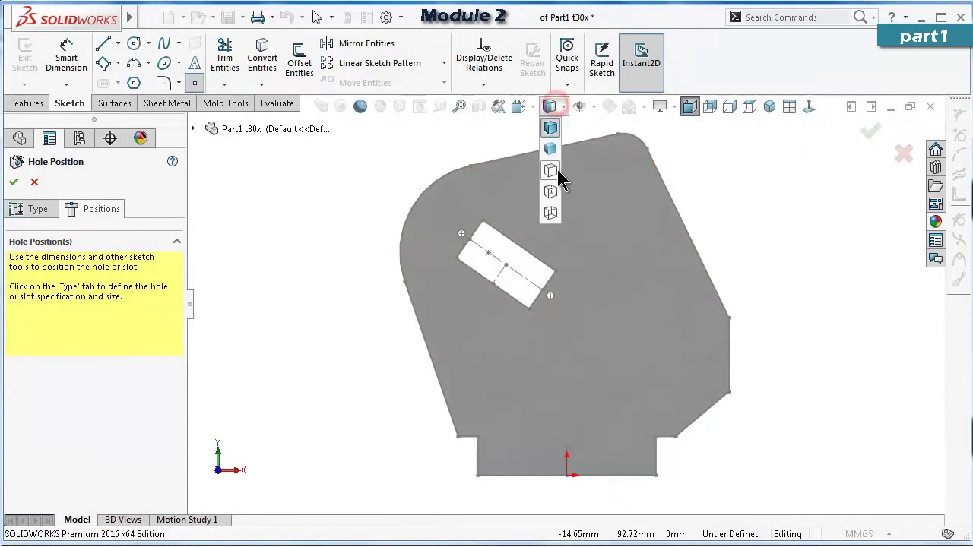
click(551, 192)
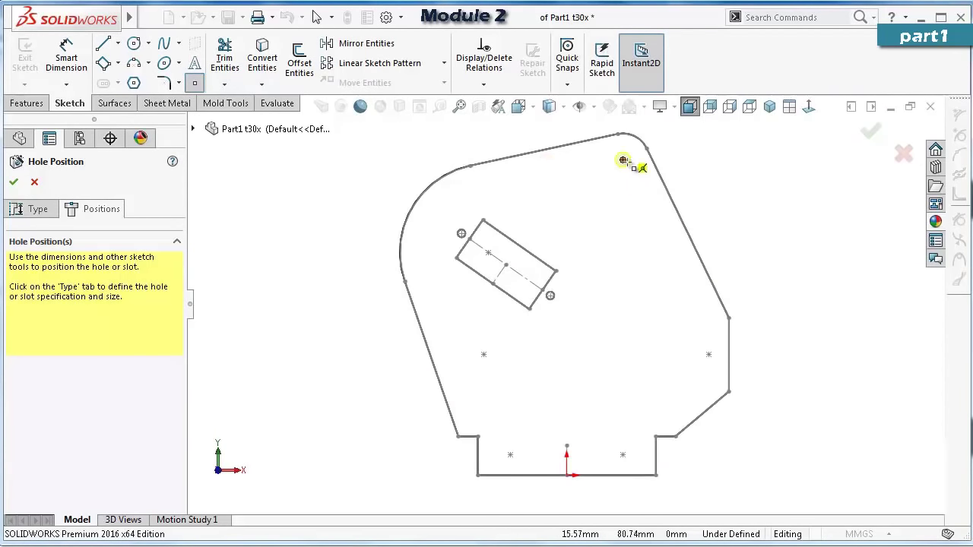
Place five M3.5 clearance holes on the sketch points at the plate's upper corner, two sides and lower tab.
click(624, 160)
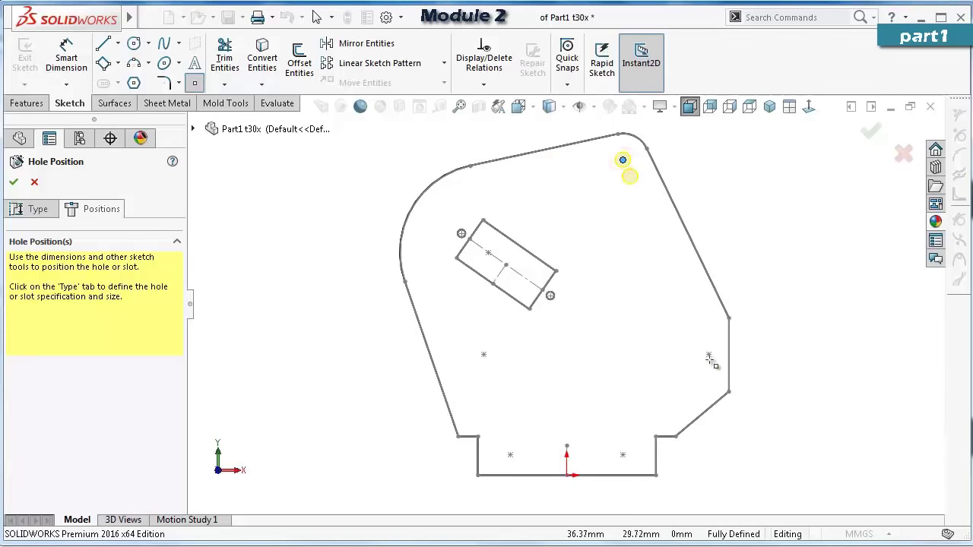
click(709, 355)
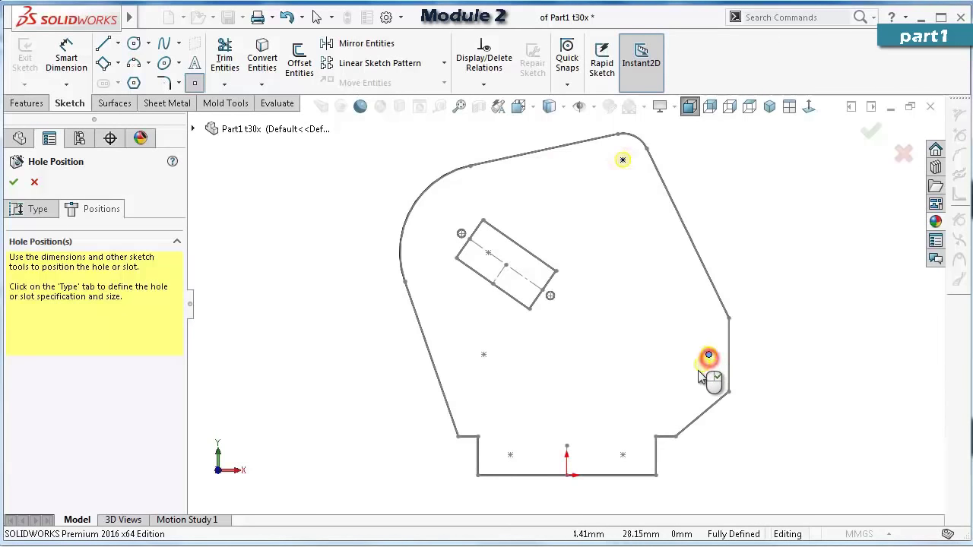
click(623, 455)
click(510, 456)
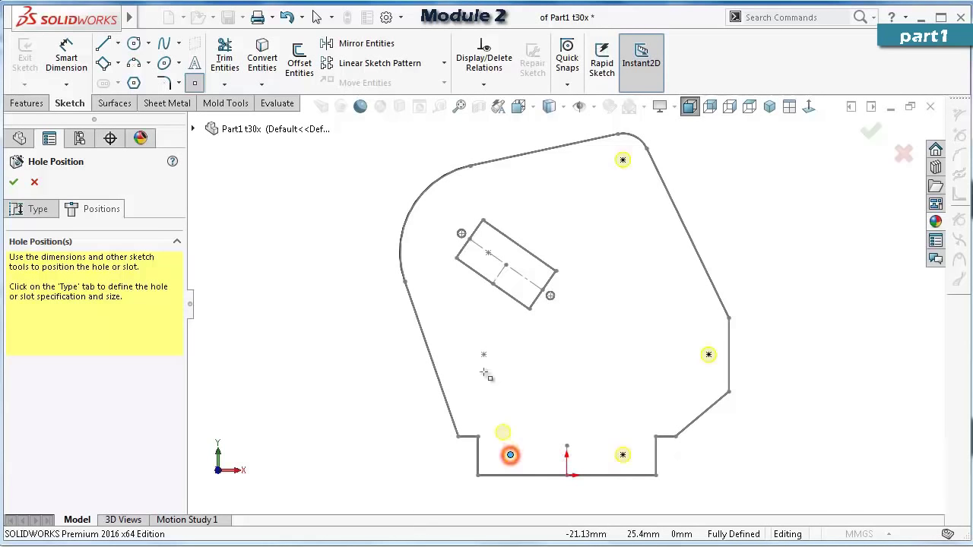
click(483, 356)
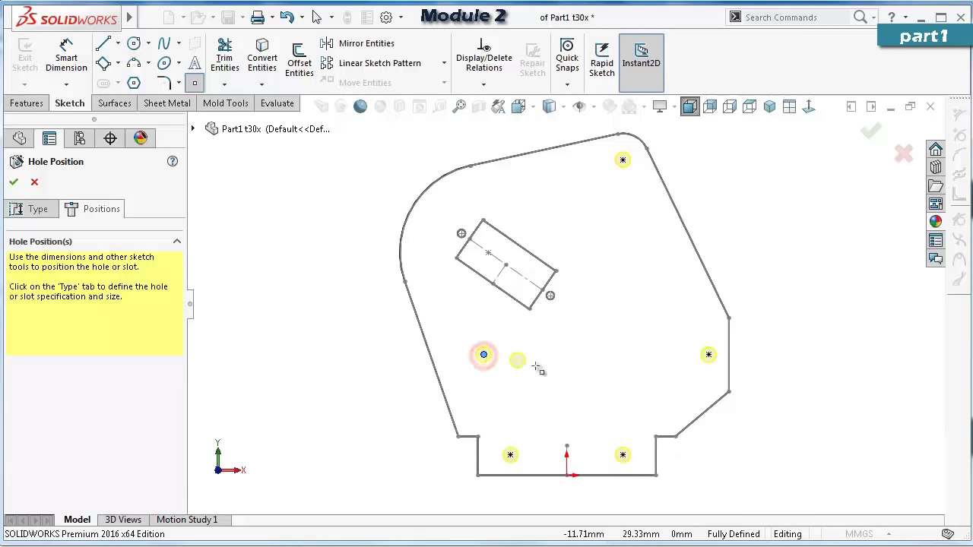
click(870, 136)
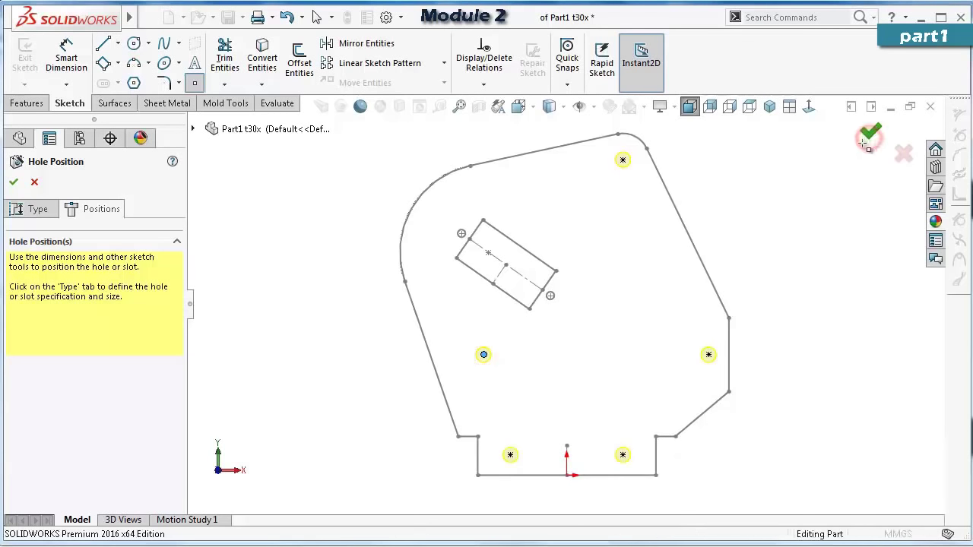
Return the plate to shaded display with edges and hide Sketch1 of the extrusion.
click(550, 107)
click(552, 130)
click(337, 237)
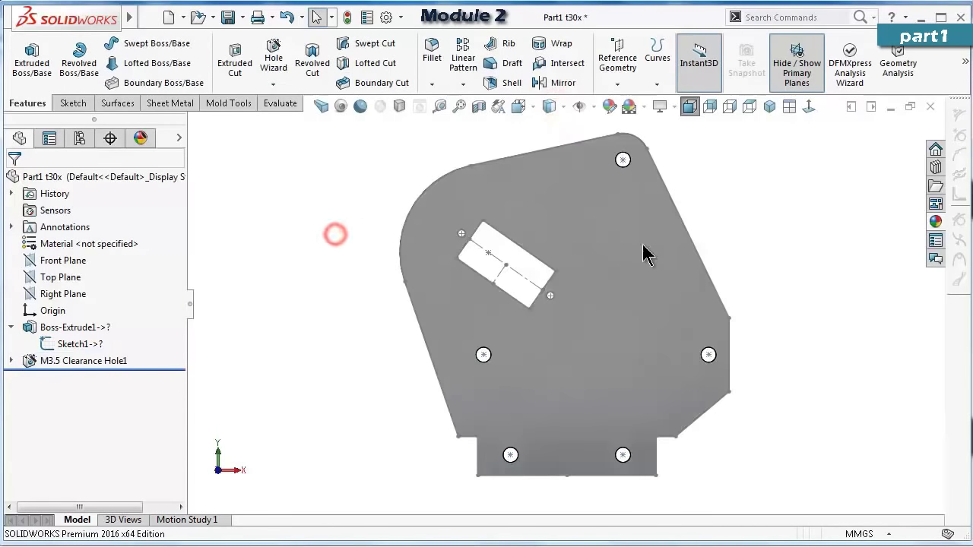
mouse_move(337, 238)
middle_down()
mouse_move(582, 244)
mouse_move(517, 261)
mouse_move(634, 257)
middle_up()
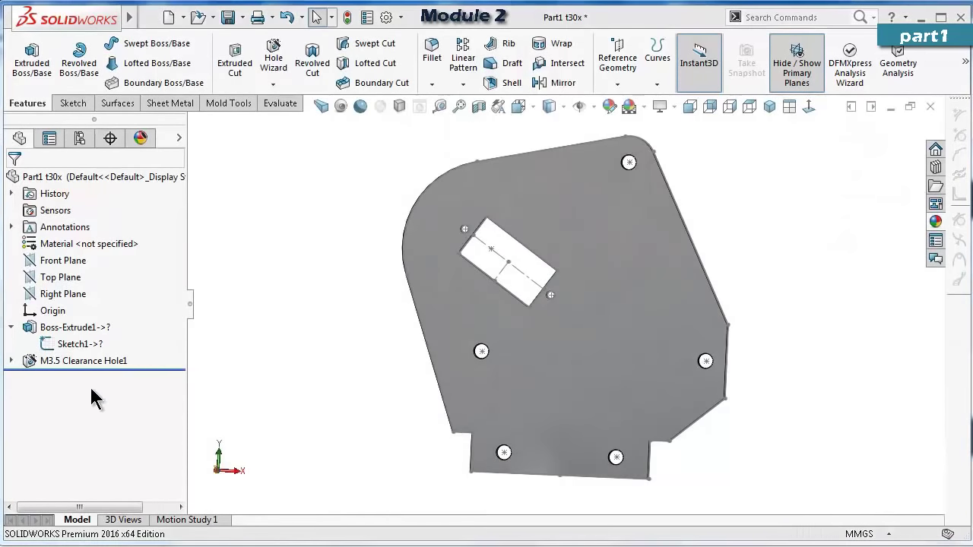
click(80, 344)
click(100, 323)
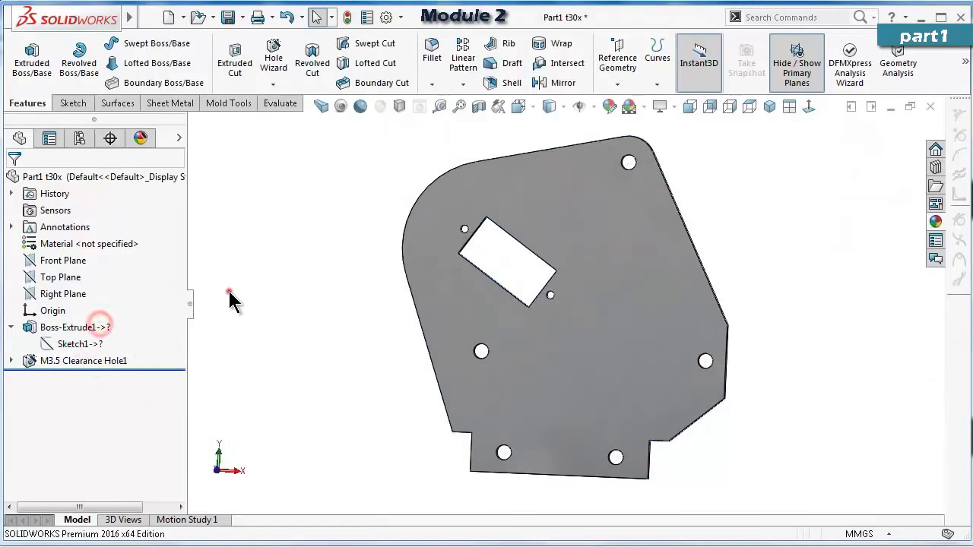
click(229, 292)
Set up a 0.15 mm symmetric fillet on all convex edges of the plate, starting from a vertical edge of the lower tab.
mouse_move(305, 318)
middle_down()
mouse_move(332, 330)
mouse_move(322, 315)
mouse_move(387, 239)
middle_up()
click(432, 55)
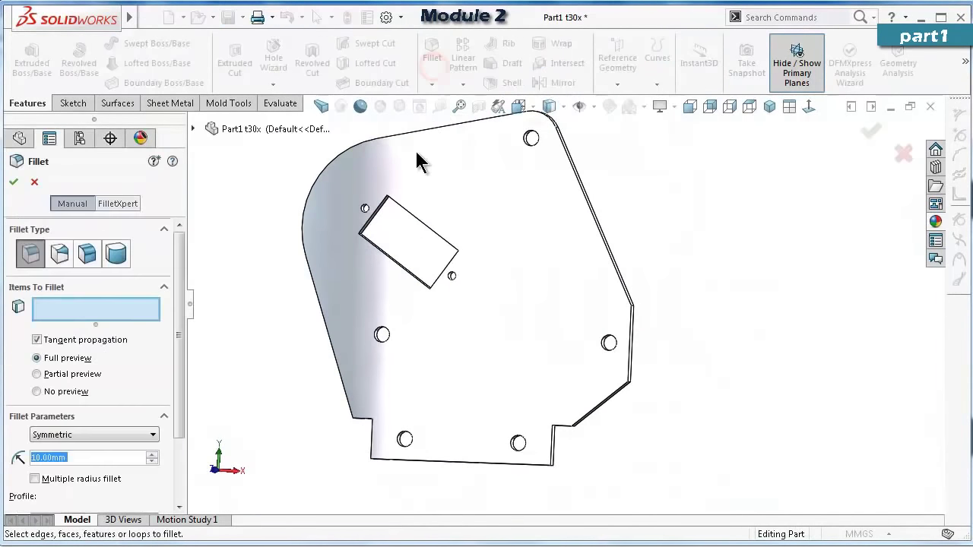
text(0.15)
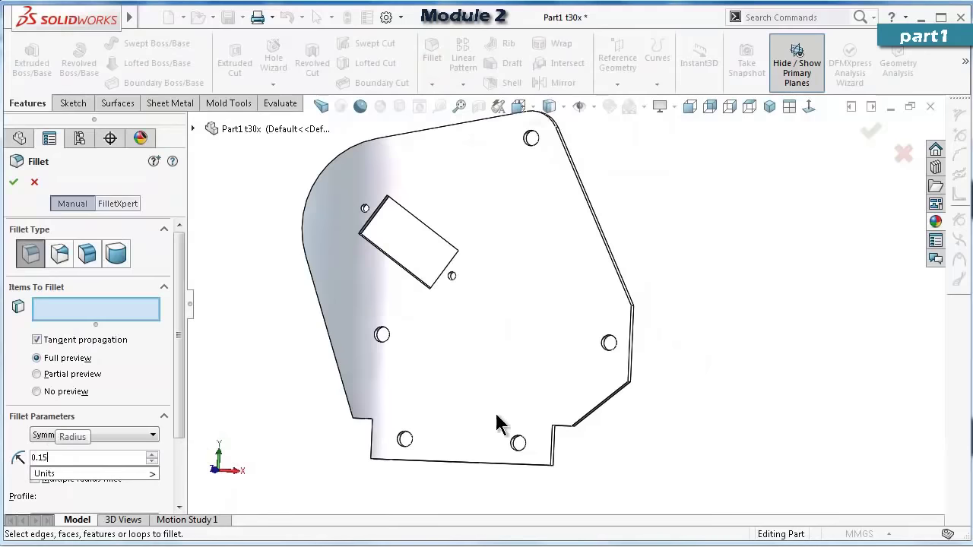
middle_drag(529, 356, 536, 249)
scroll(560, 399, down, 5)
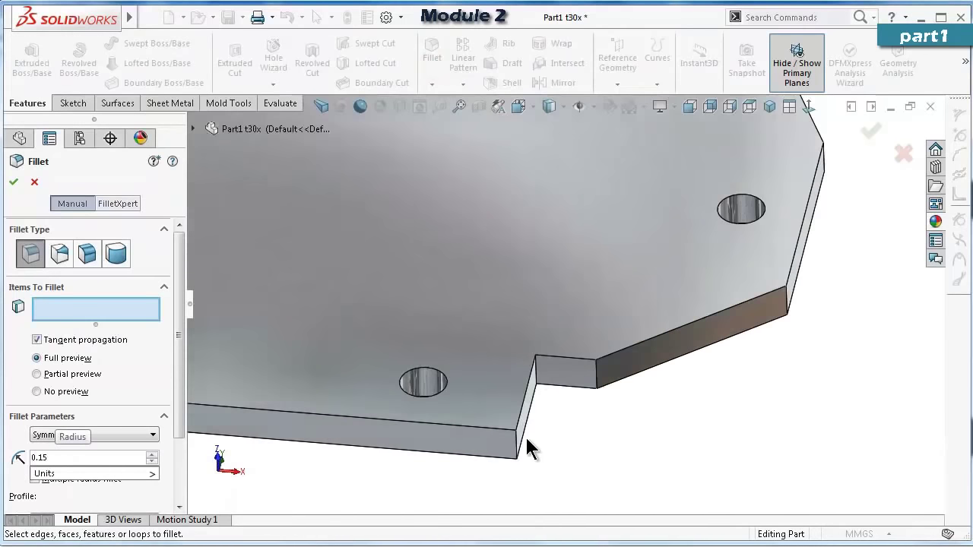
click(516, 444)
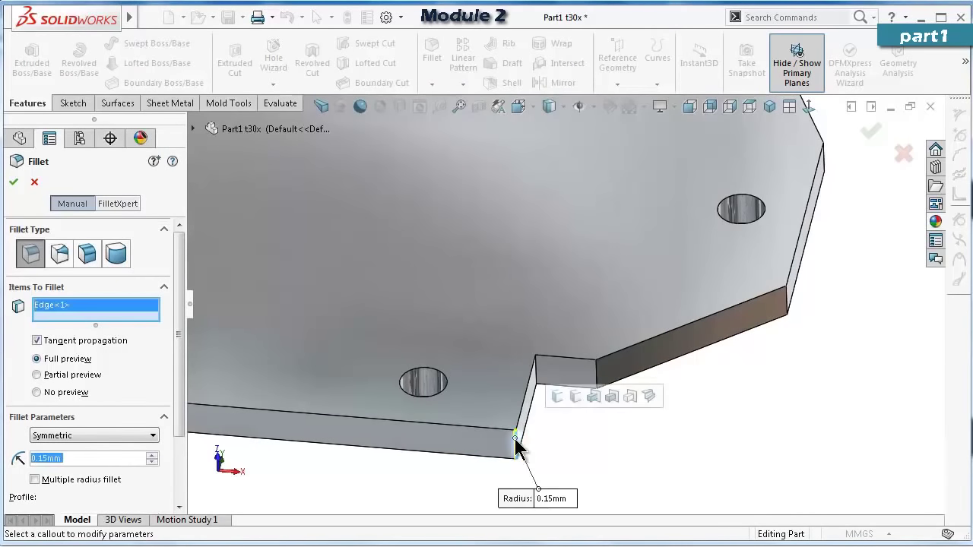
click(648, 396)
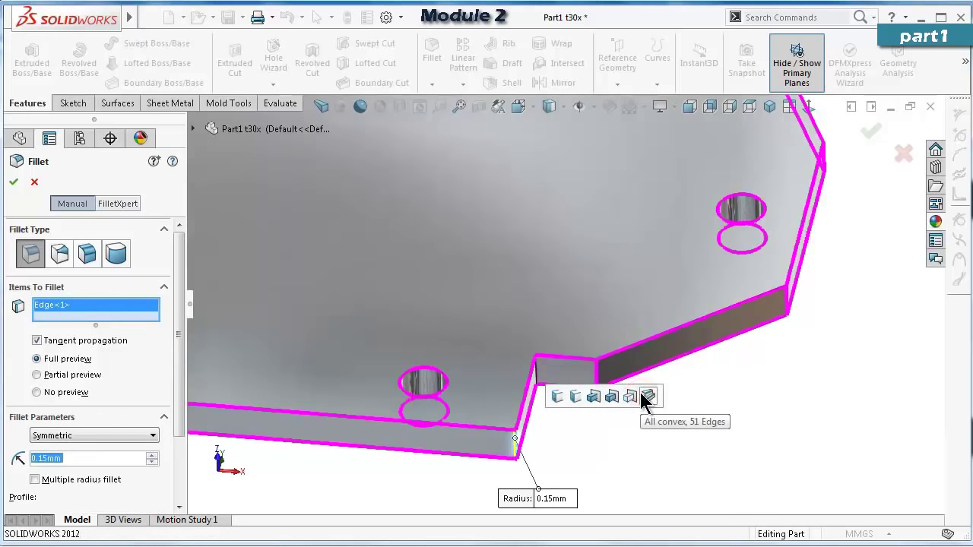
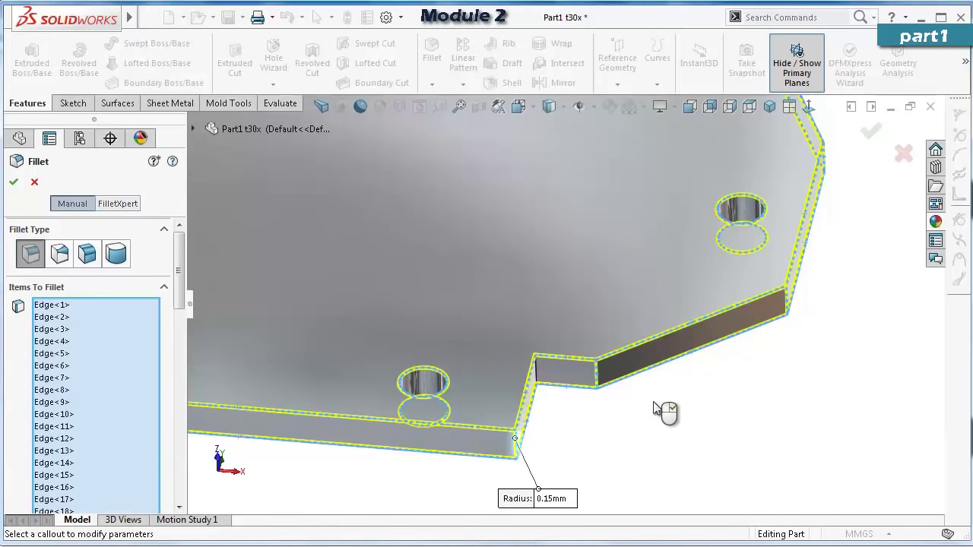
Apply the 0.15 mm fillet to the plate's convex edges and inspect the finished corners and hole rims.
click(16, 186)
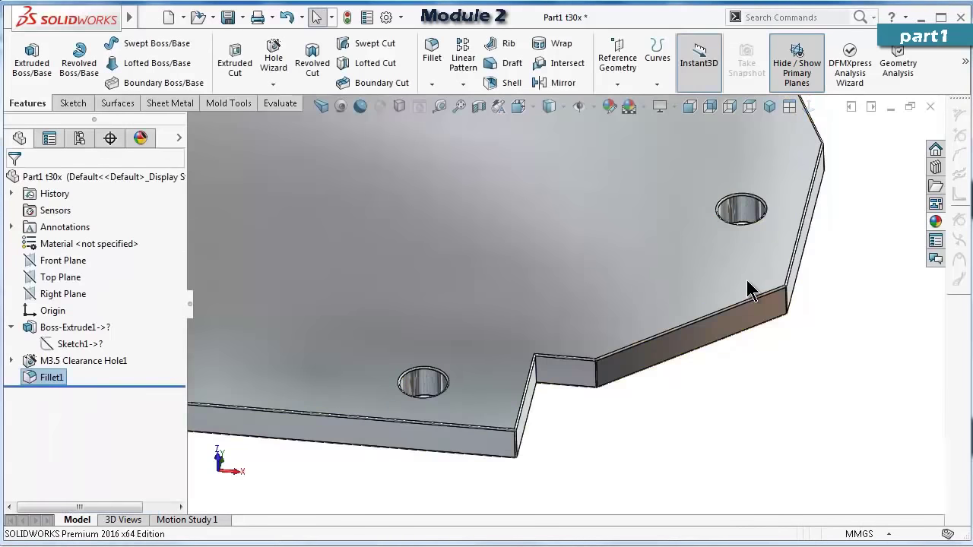
scroll(714, 289, up, 5)
scroll(585, 276, up, 1)
middle_drag(586, 273, 554, 365)
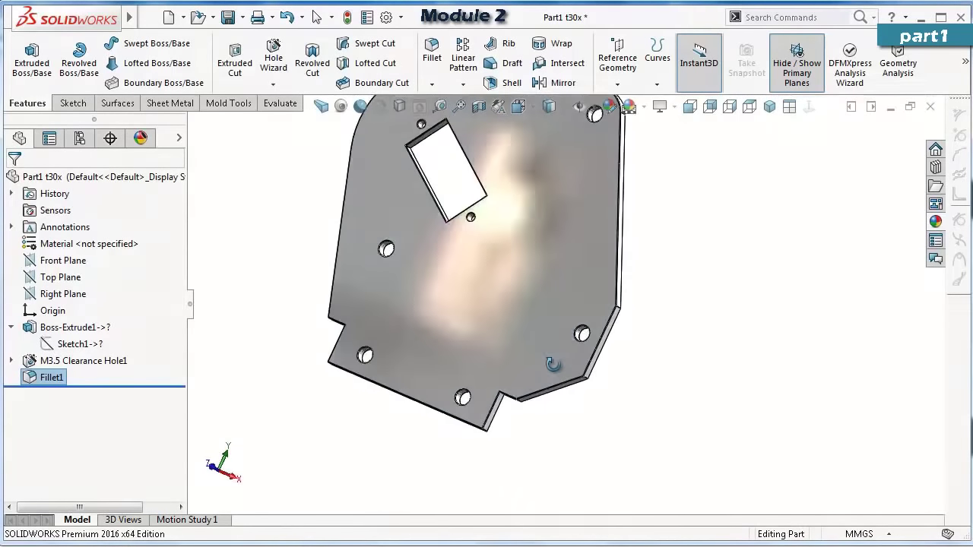
scroll(567, 334, down, 3)
scroll(572, 337, down, 3)
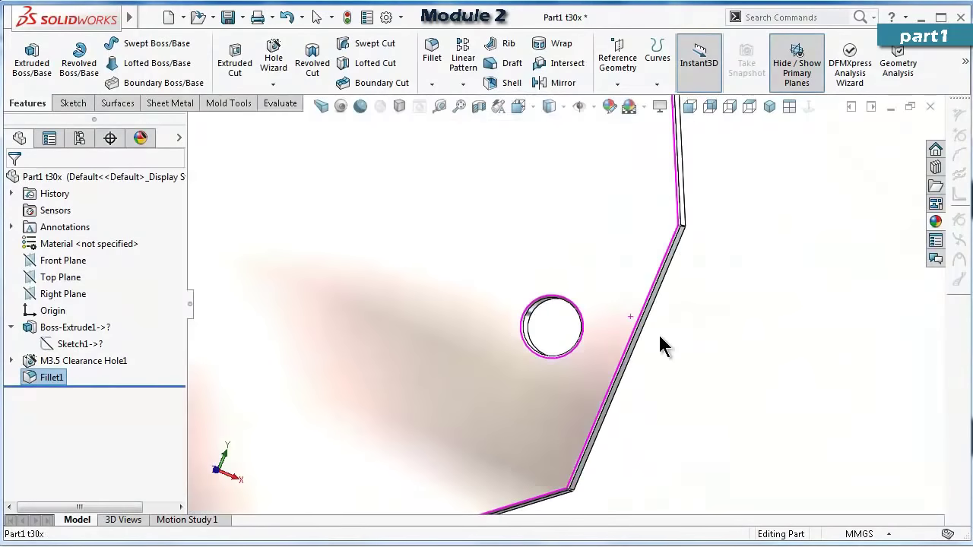
scroll(550, 330, up, 5)
middle_drag(461, 306, 691, 165)
Show the plate in isometric view with shadows, clear the selection and save the part.
click(769, 107)
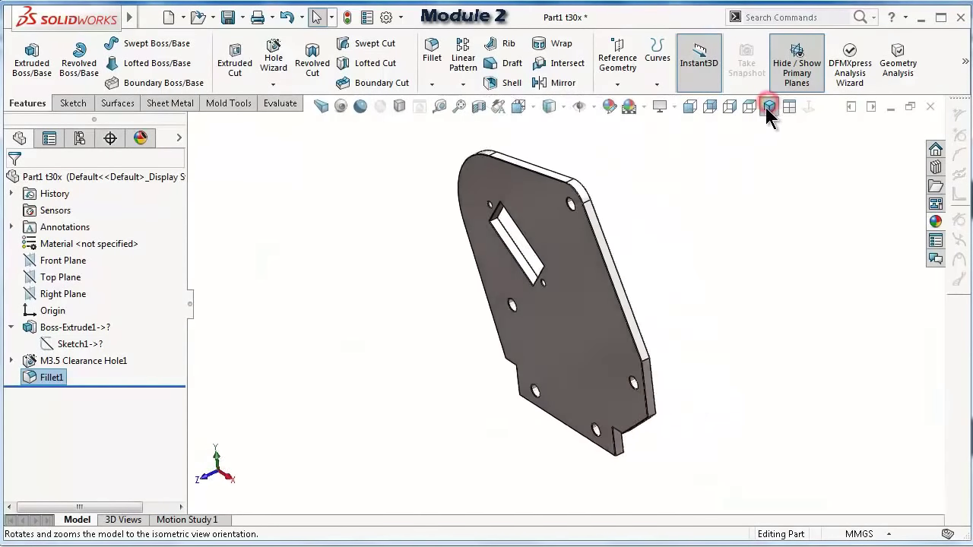
click(357, 107)
click(394, 107)
scroll(584, 323, down, 3)
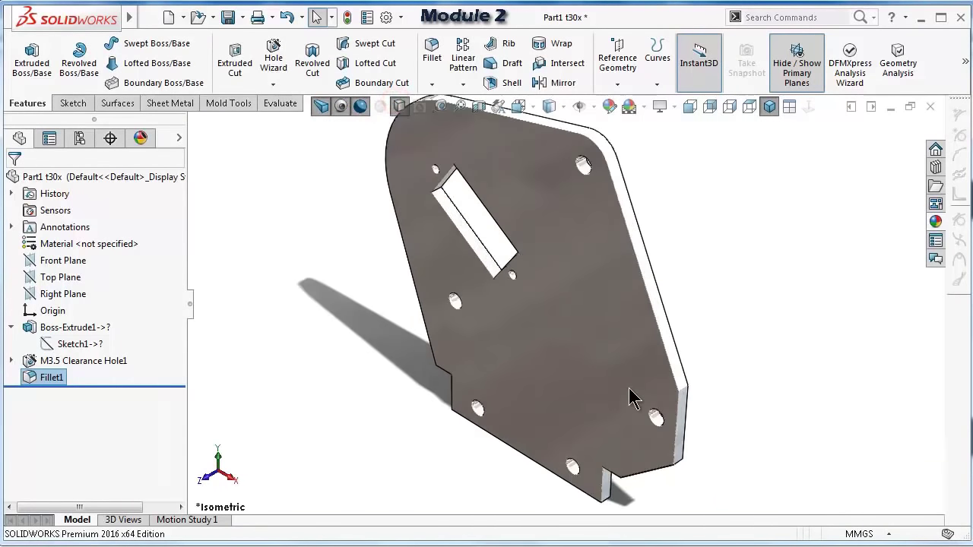
scroll(630, 381, up, 1)
key(Escape)
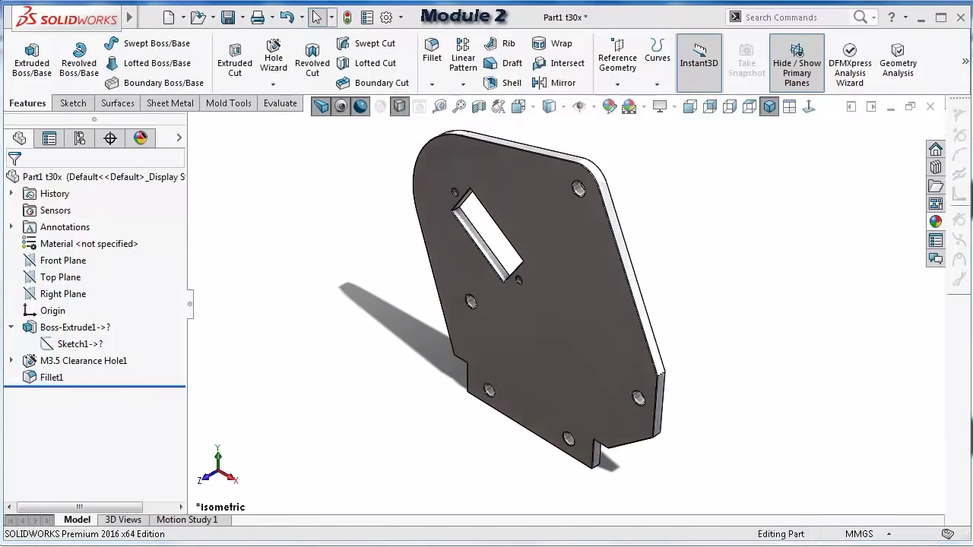
click(230, 20)
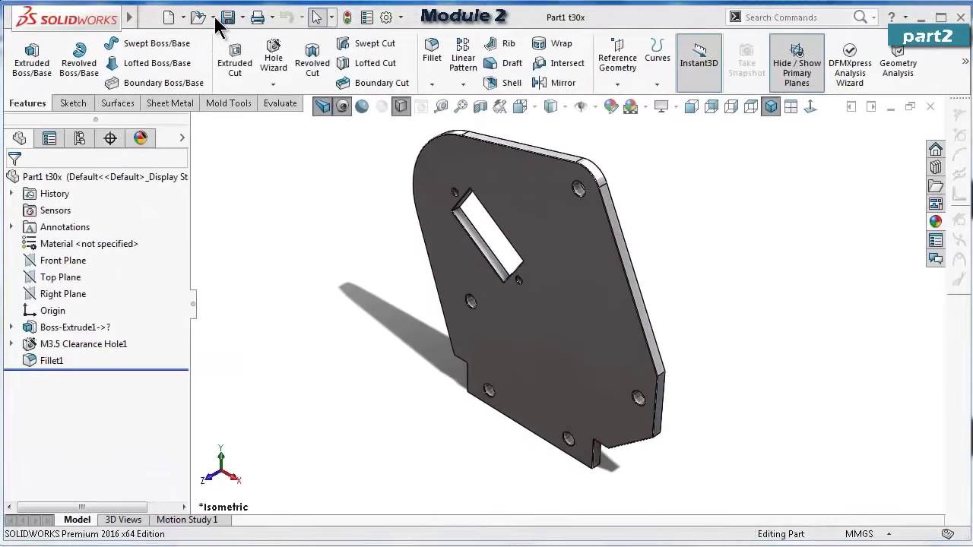
Switch to the ArmLayout assembly, rebuild it to update the base plate and save the assembly.
click(214, 18)
click(228, 55)
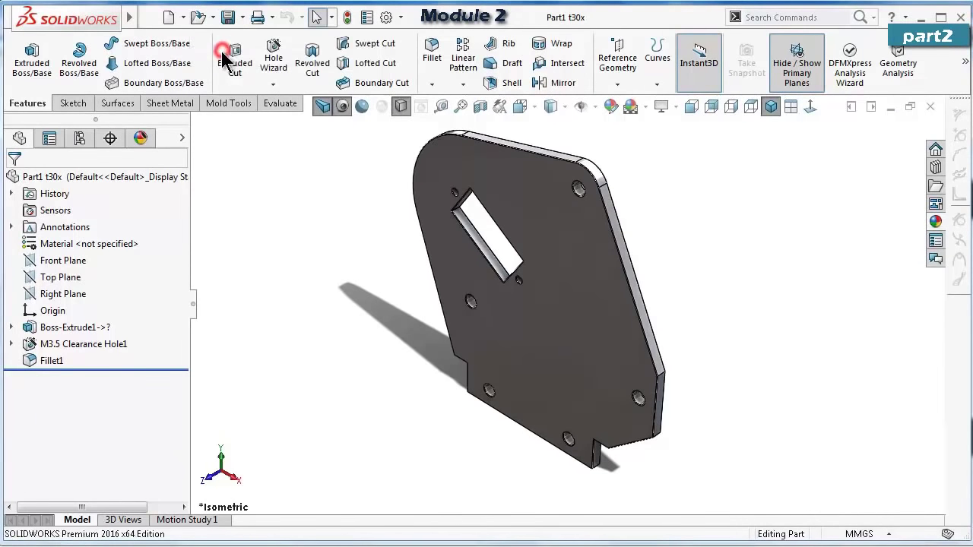
click(244, 123)
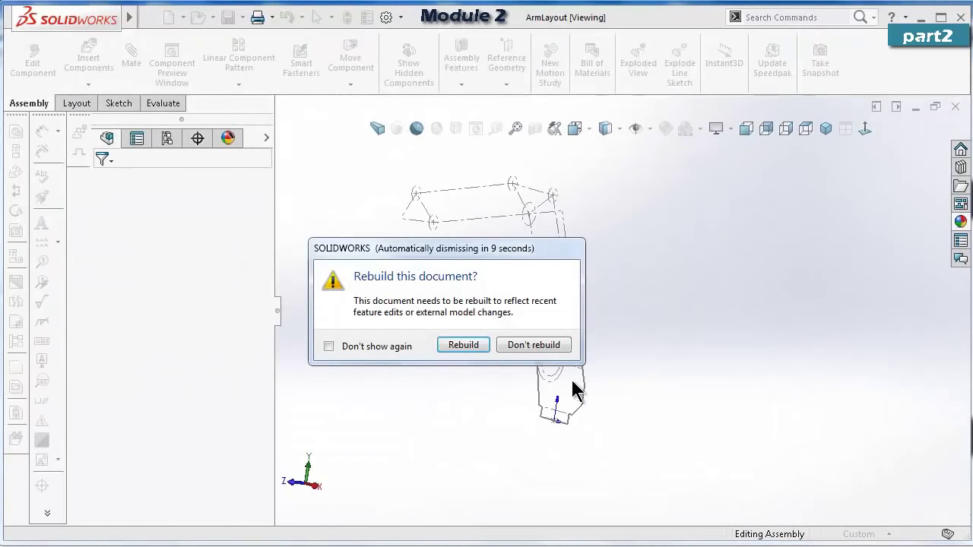
click(464, 345)
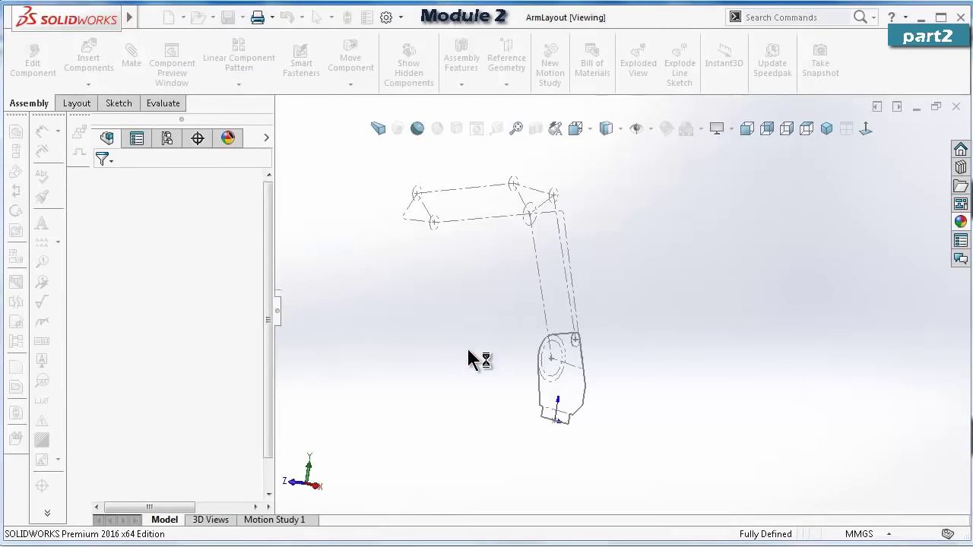
scroll(556, 319, down, 6)
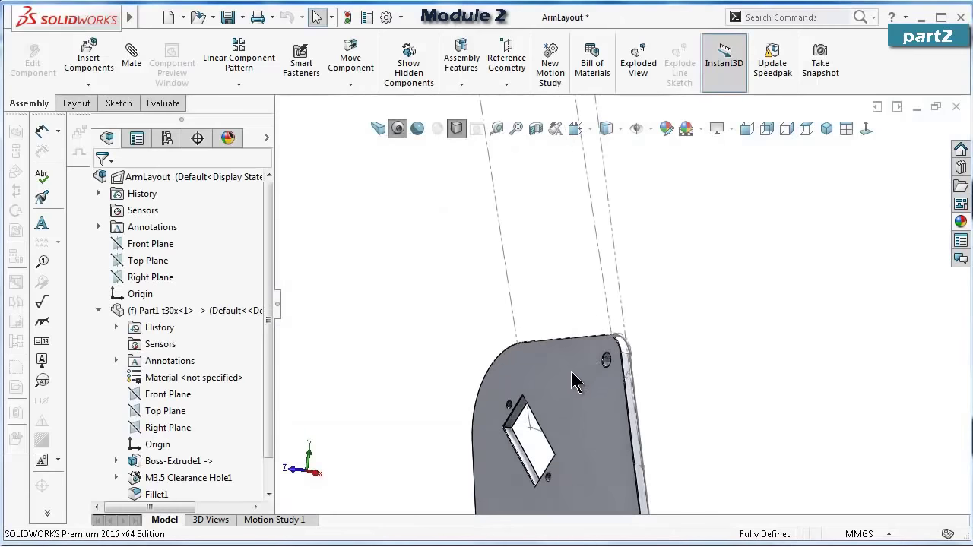
middle_drag(560, 393, 615, 393)
scroll(615, 393, up, 2)
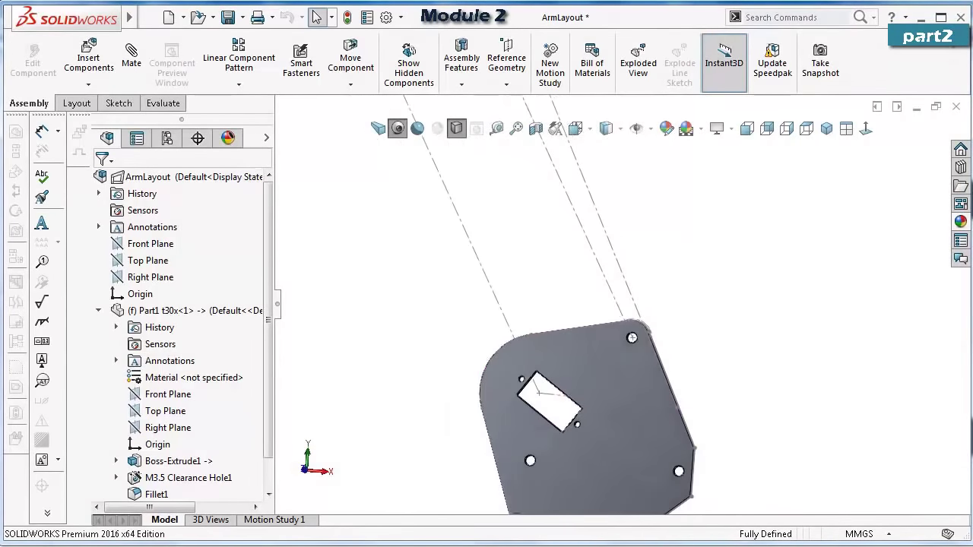
click(229, 21)
Narrow the feature tree and collapse the features of Part1 t30x, with the whole arm layout in view.
drag(272, 191, 220, 207)
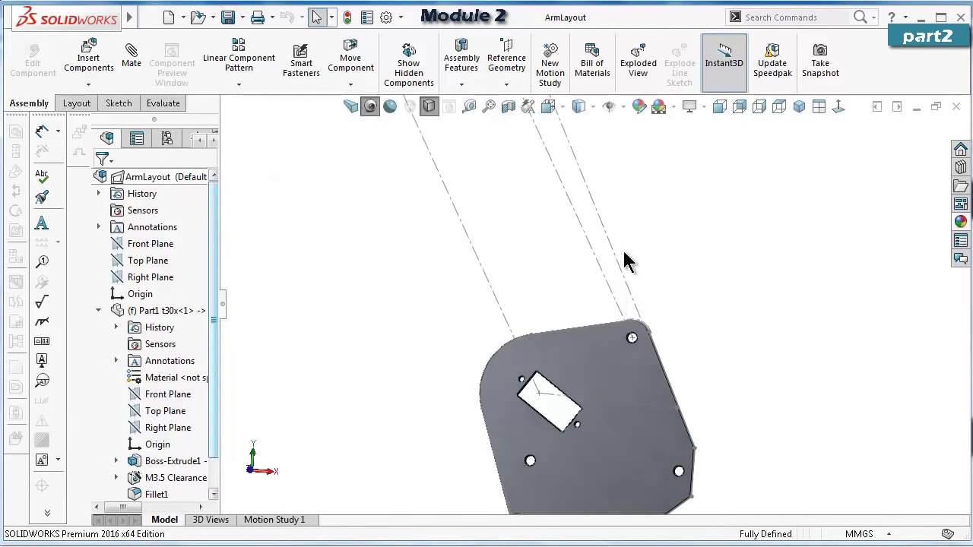
mouse_move(624, 254)
middle_down()
mouse_move(693, 293)
mouse_move(710, 337)
mouse_move(624, 289)
mouse_move(572, 207)
middle_up()
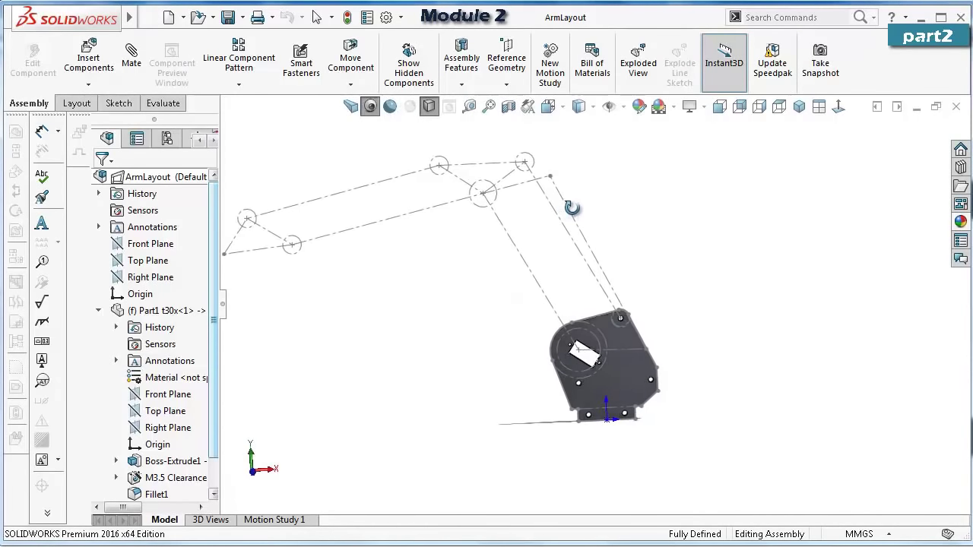
scroll(577, 338, down, 5)
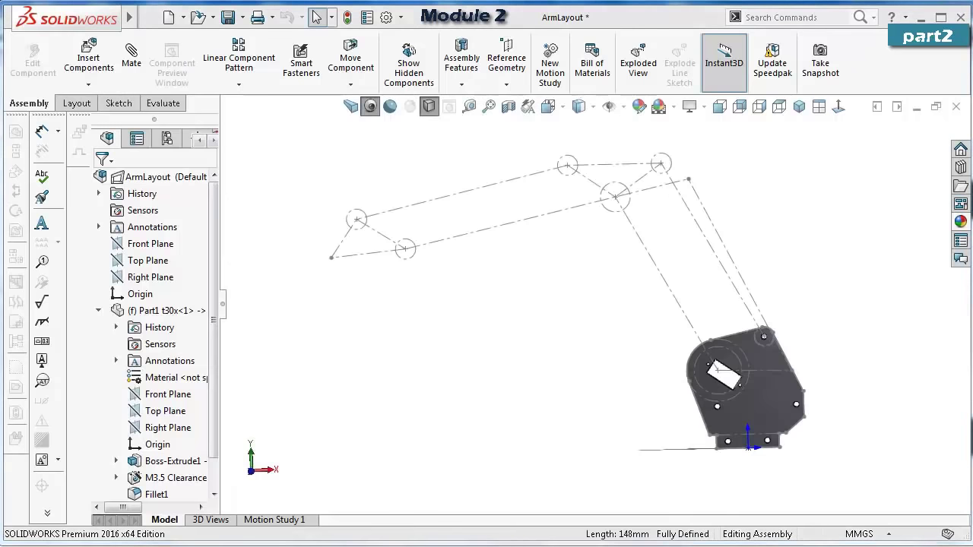
click(98, 310)
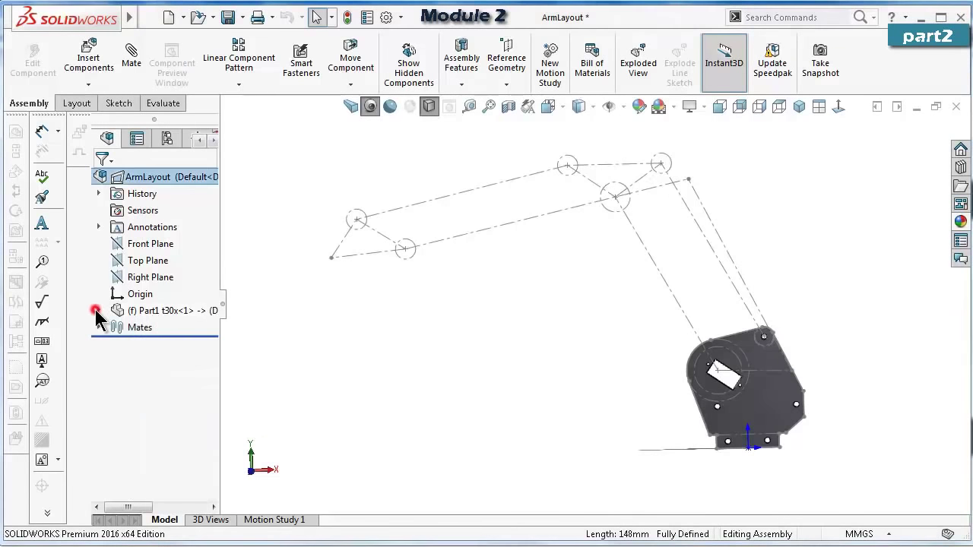
Insert a new part into the ArmLayout assembly without attaching it to a face or plane.
click(788, 21)
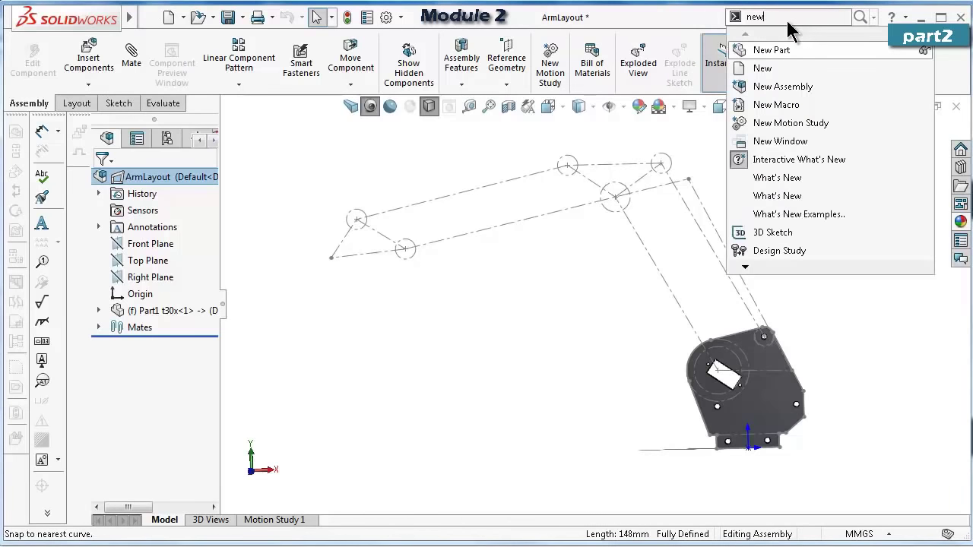
click(794, 51)
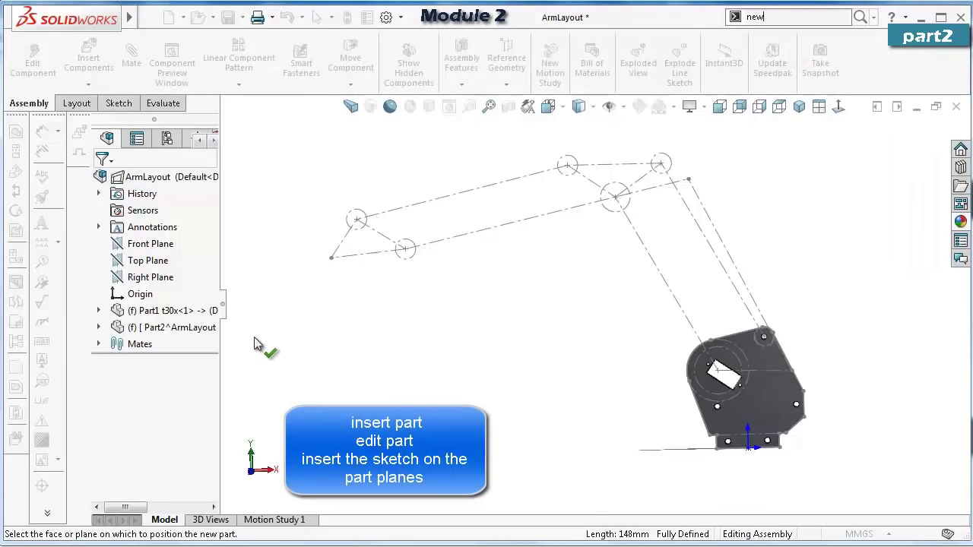
click(207, 329)
click(303, 301)
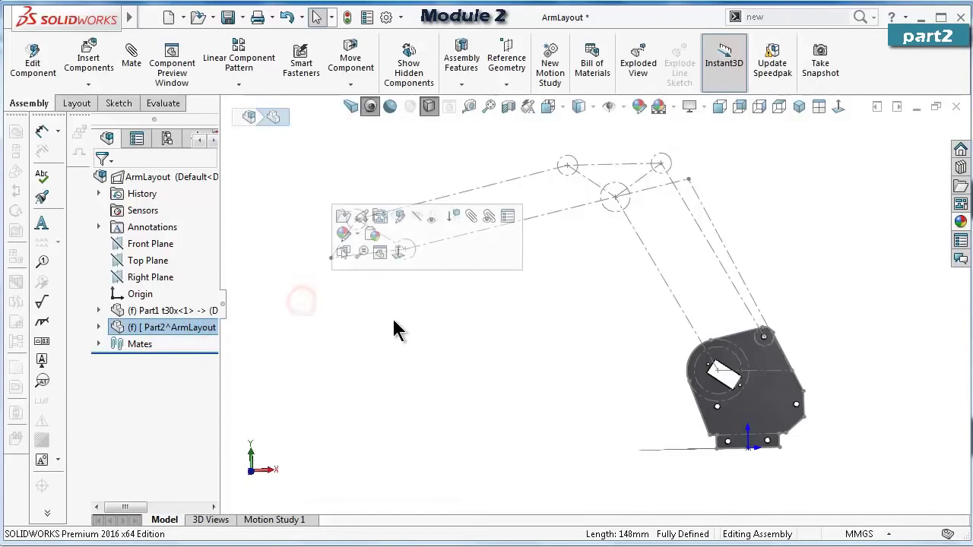
click(262, 330)
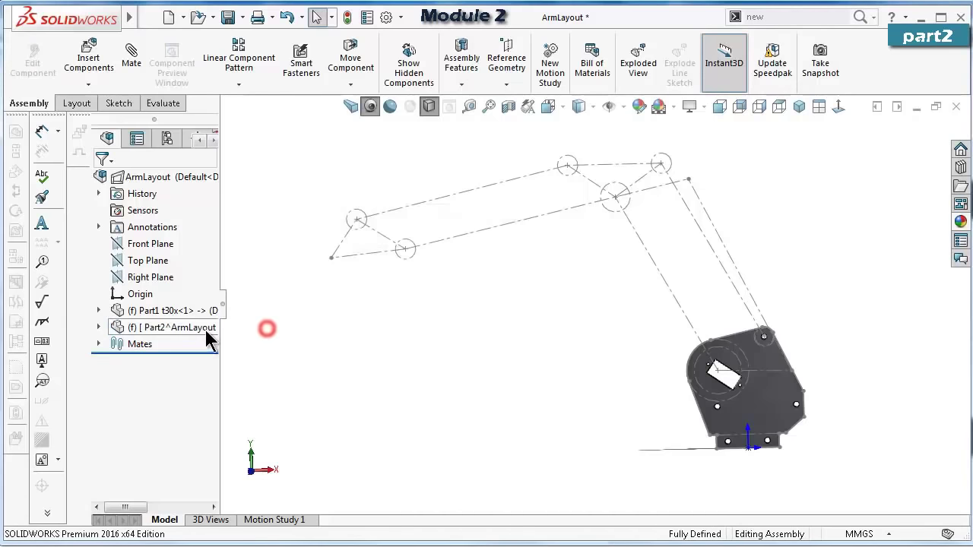
Edit the new part within the assembly and start a sketch on its own Front Plane, viewed straight on.
click(207, 327)
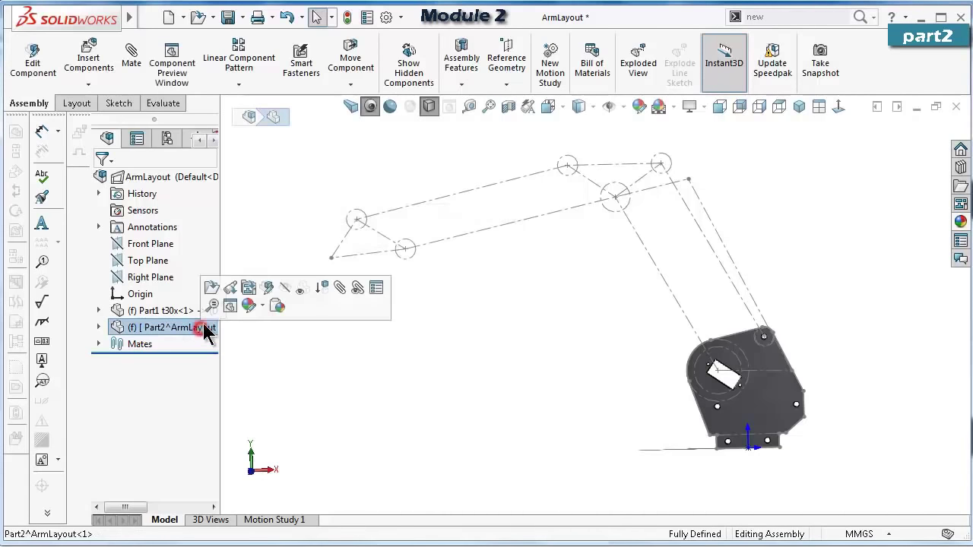
click(269, 289)
scroll(706, 320, up, 3)
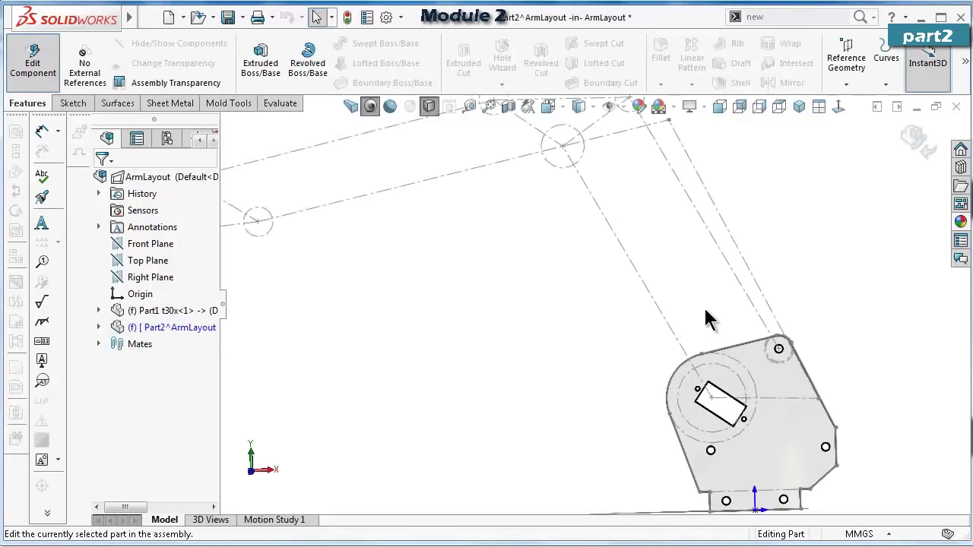
scroll(700, 323, down, 2)
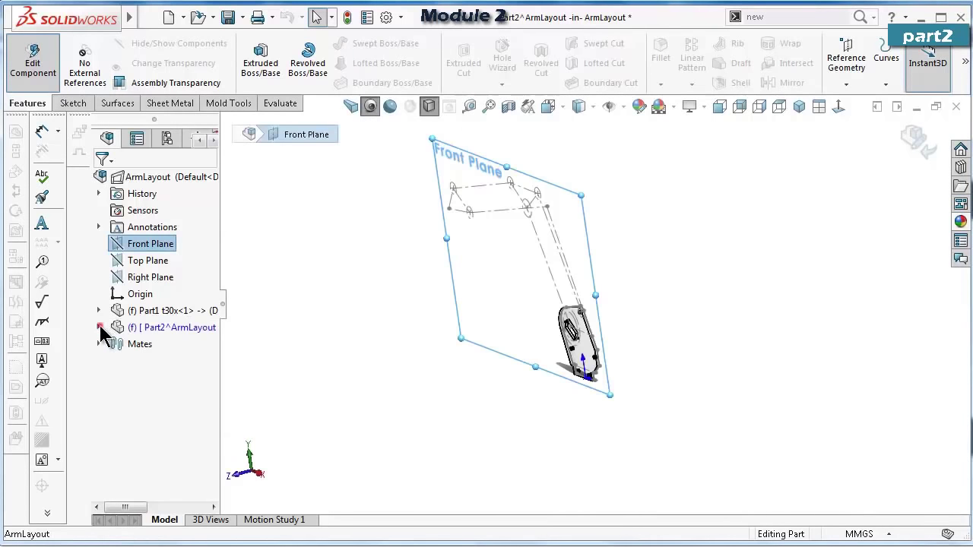
click(98, 327)
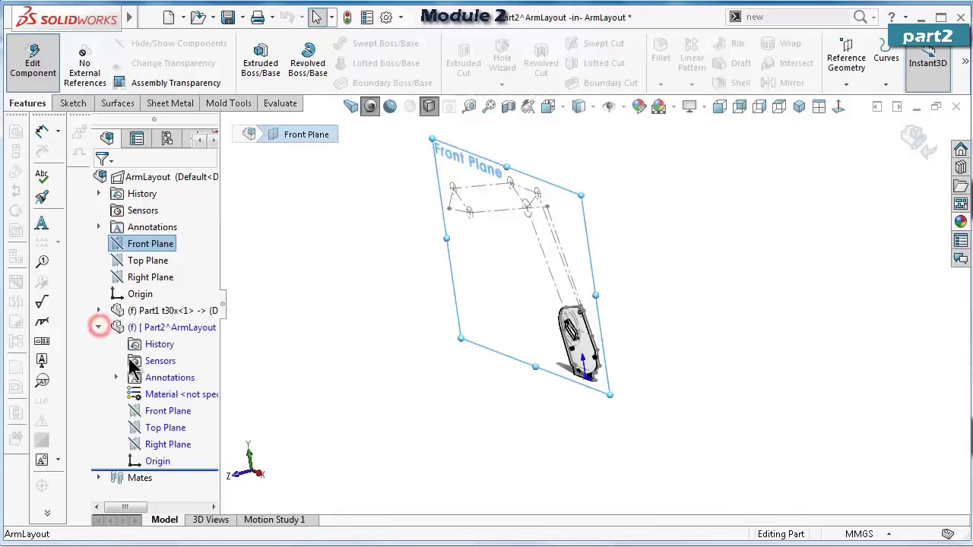
click(157, 414)
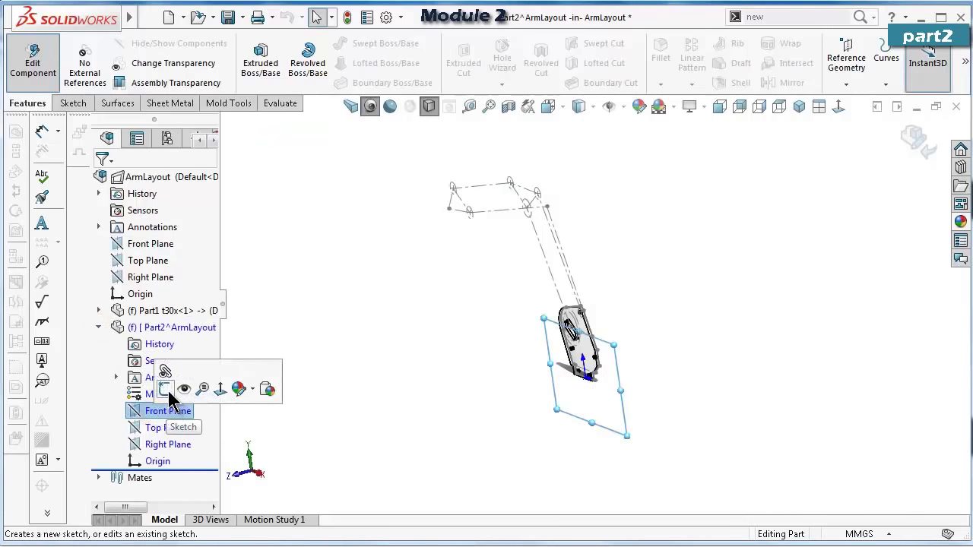
click(166, 390)
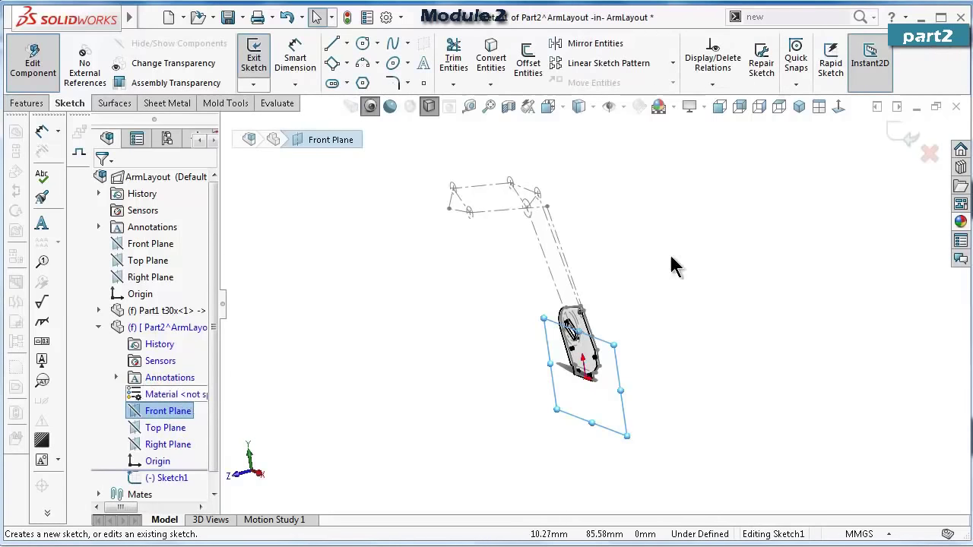
click(838, 109)
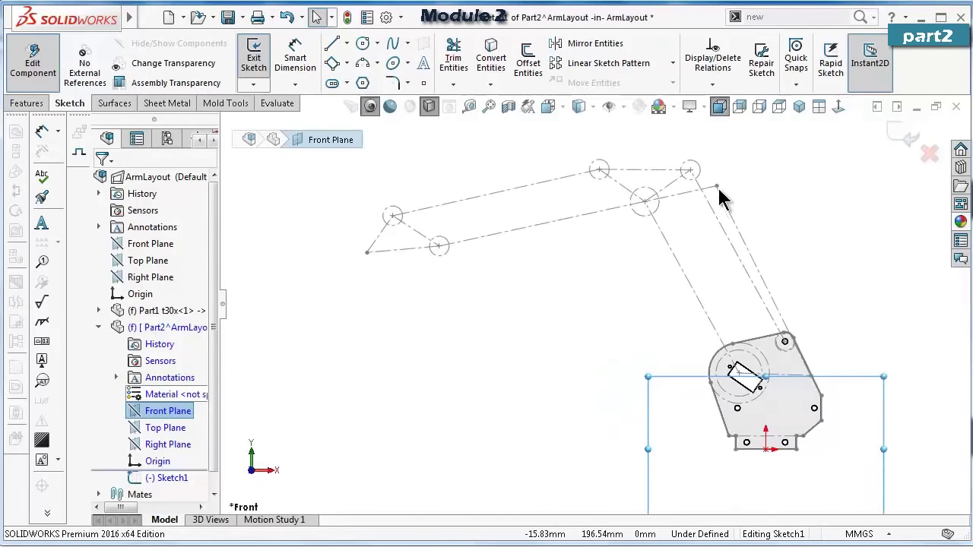
Convert the layout's elbow joint circle, the link line to the base and the inner circle around the base's slot into sketch entities.
scroll(663, 200, down, 2)
click(628, 242)
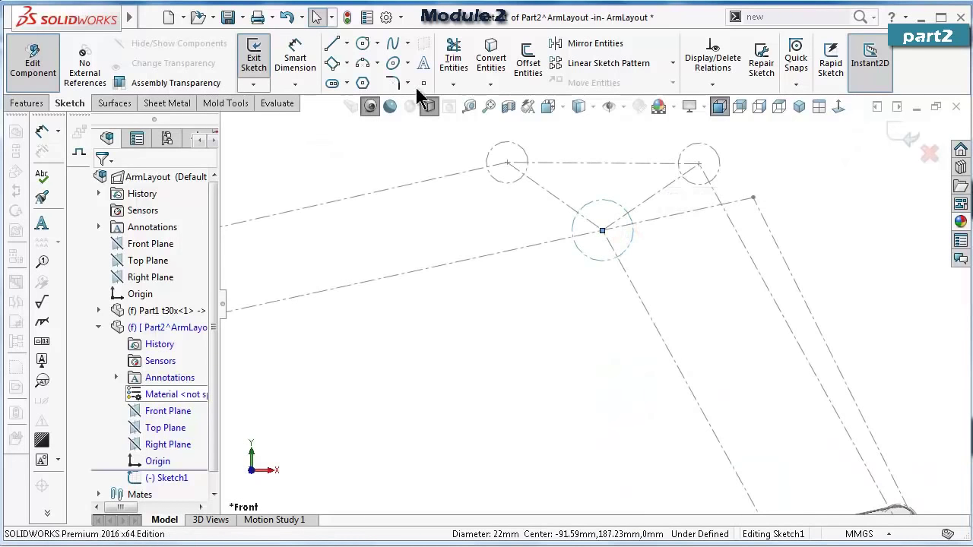
click(491, 67)
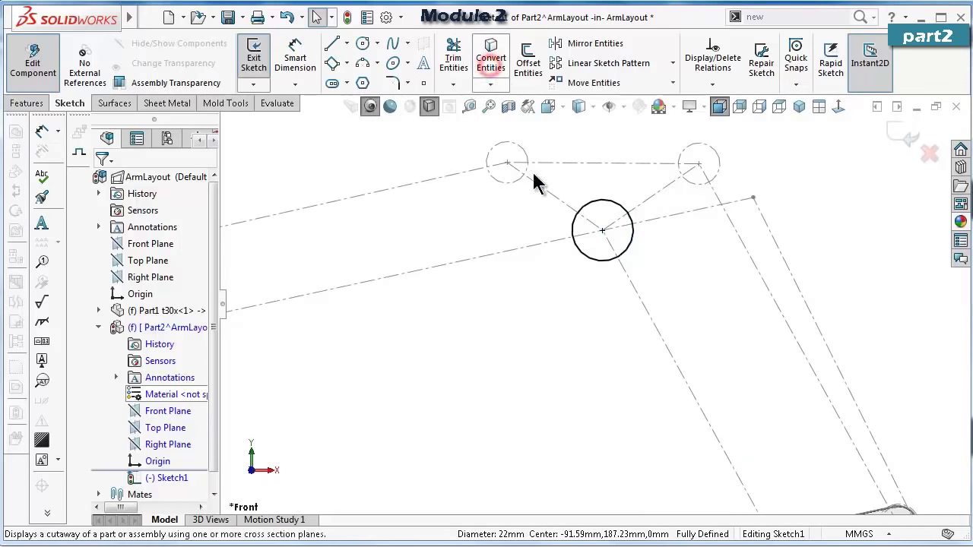
click(641, 304)
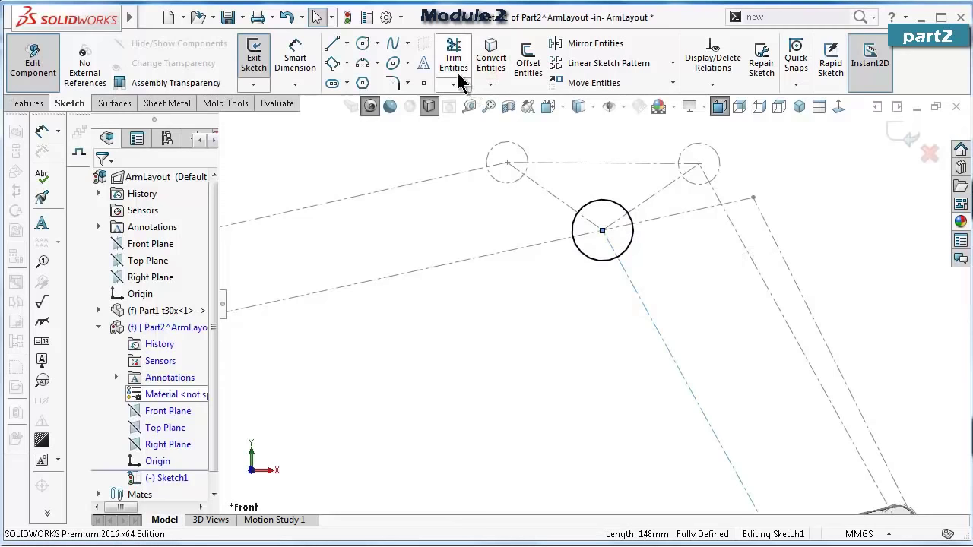
click(491, 65)
scroll(589, 323, up, 5)
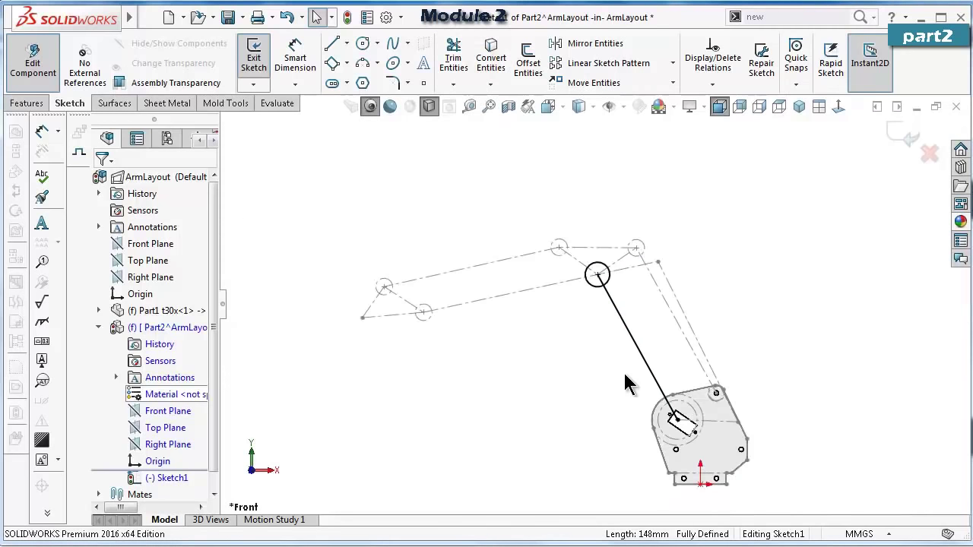
scroll(676, 432, down, 5)
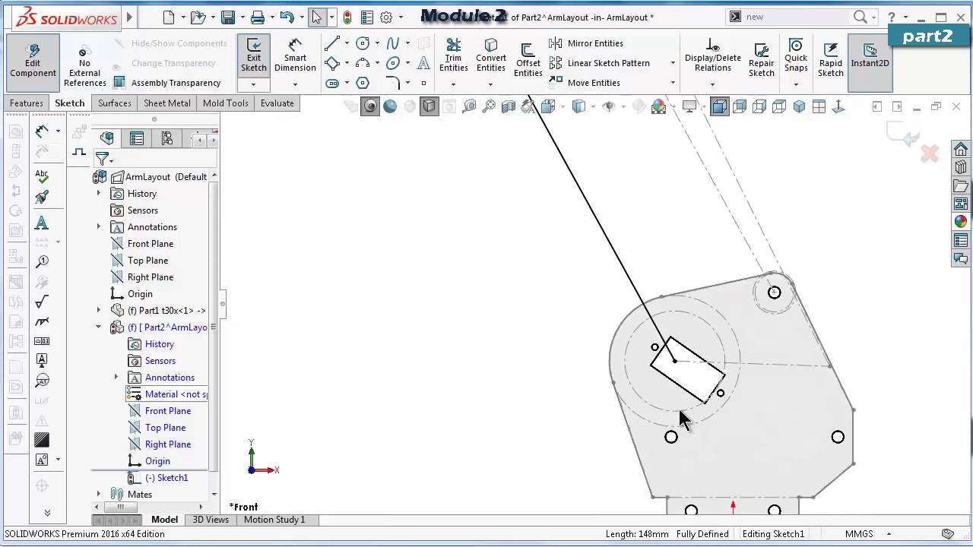
click(679, 410)
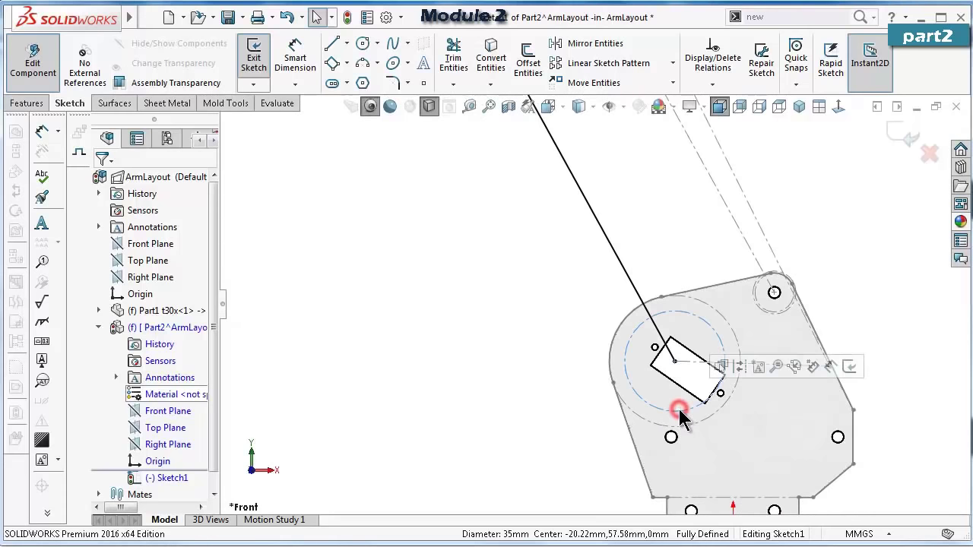
click(492, 65)
click(474, 228)
Make the converted link line, base circle and elbow joint circle construction geometry and exit the sketch.
click(617, 262)
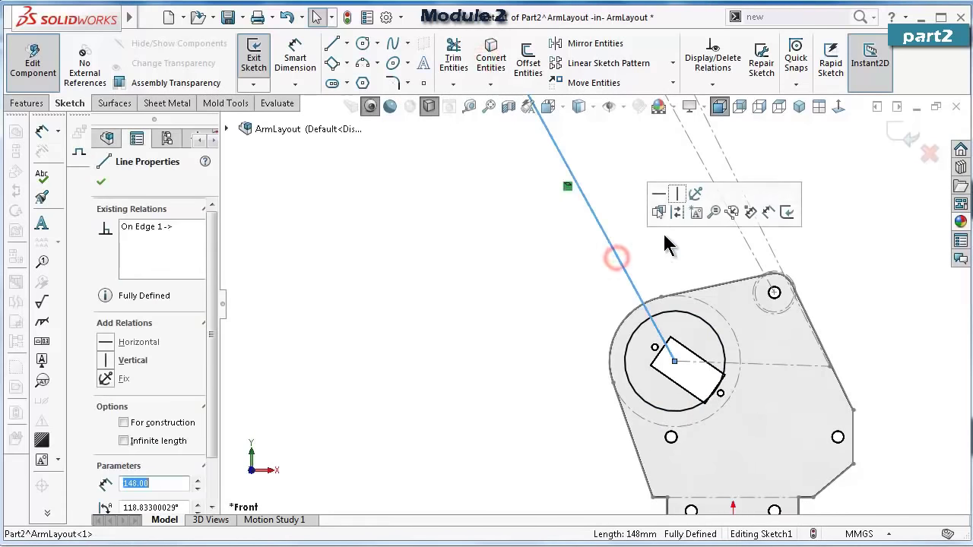
click(679, 215)
click(665, 313)
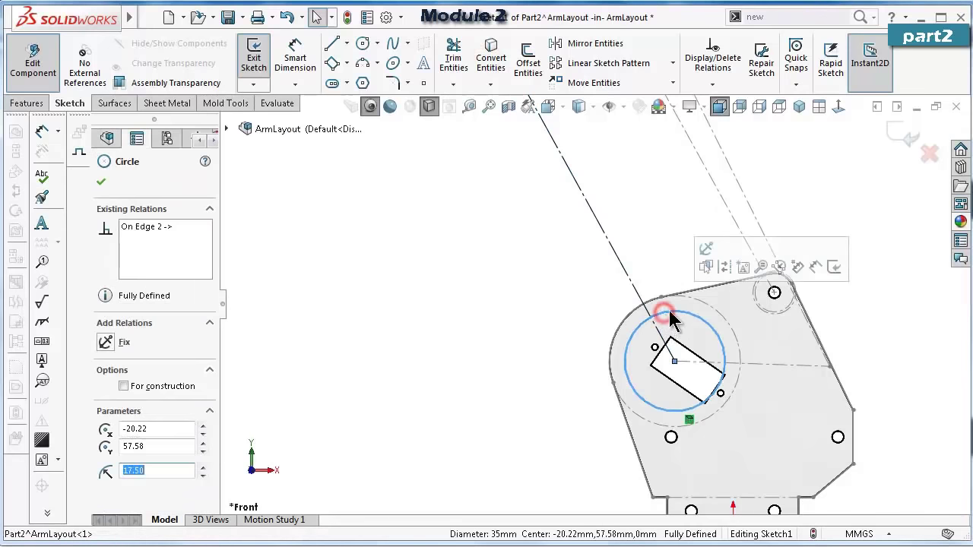
click(714, 266)
scroll(618, 262, up, 2)
scroll(608, 225, down, 2)
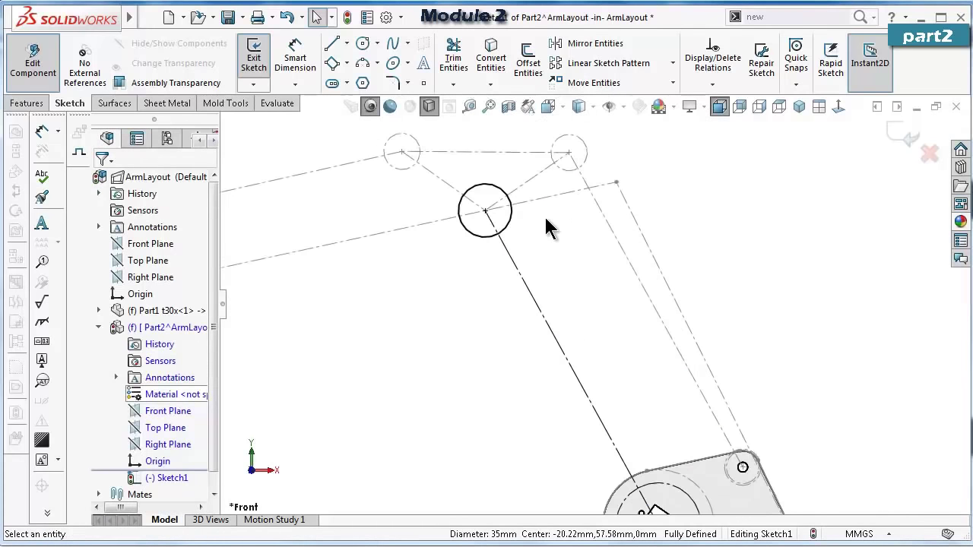
click(505, 225)
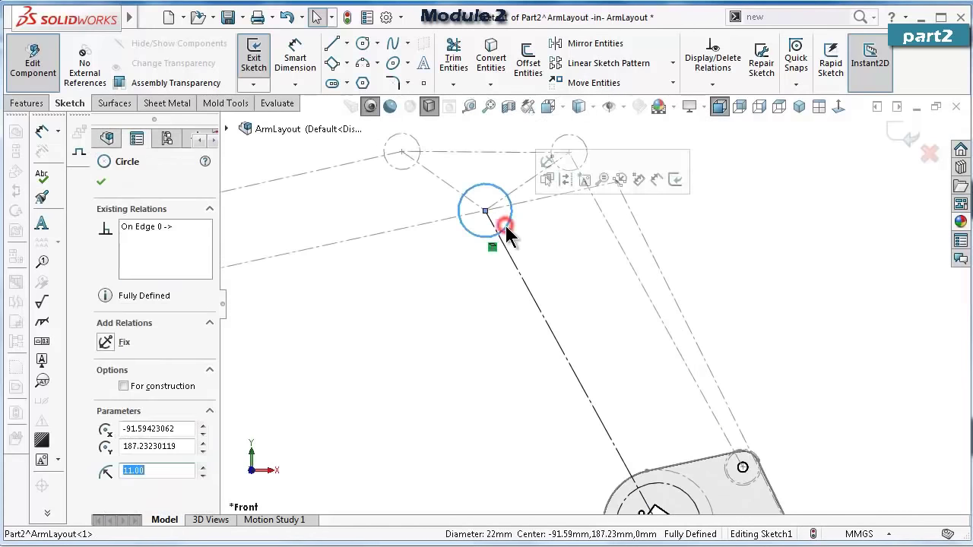
click(565, 181)
click(903, 137)
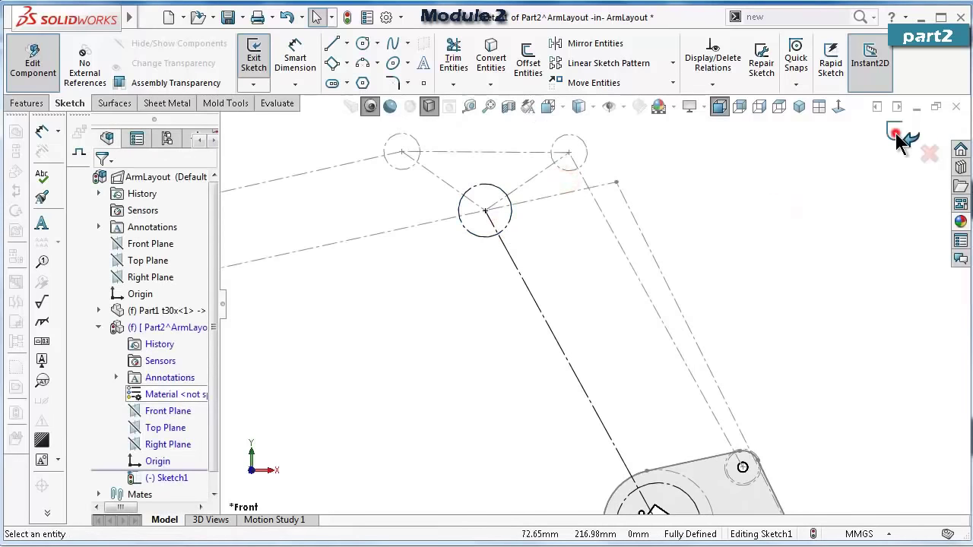
Open the new part in its own window and save it as an external file named Part_2 t310.
click(162, 326)
click(173, 287)
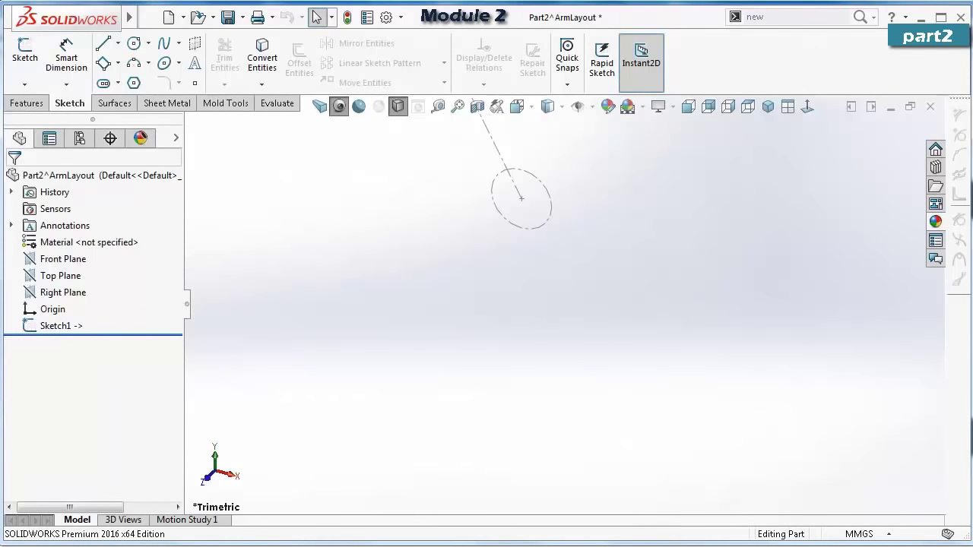
click(228, 17)
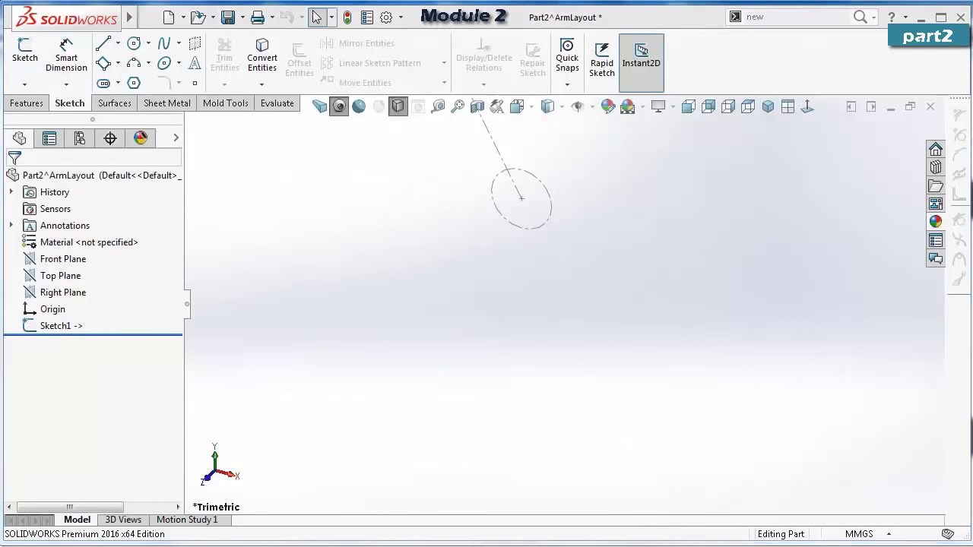
click(244, 19)
click(253, 54)
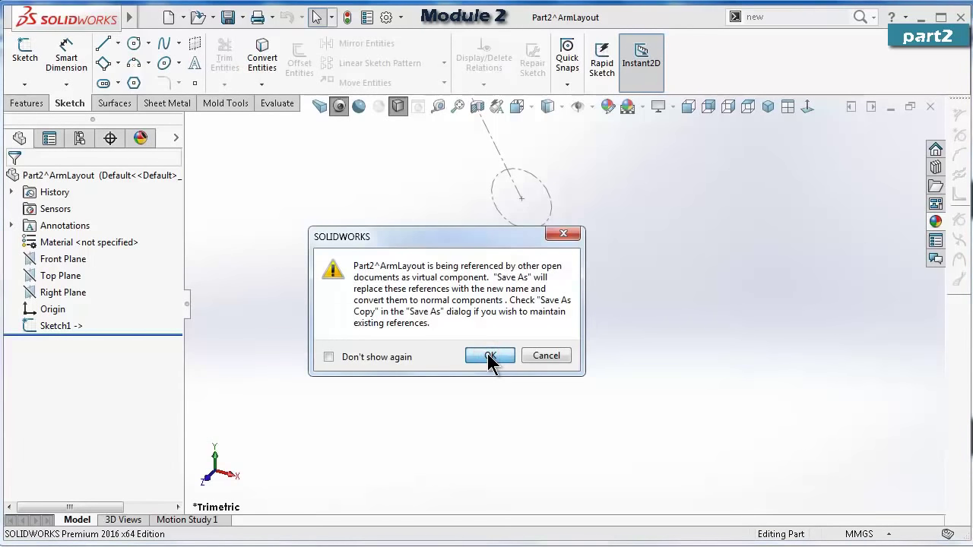
click(488, 354)
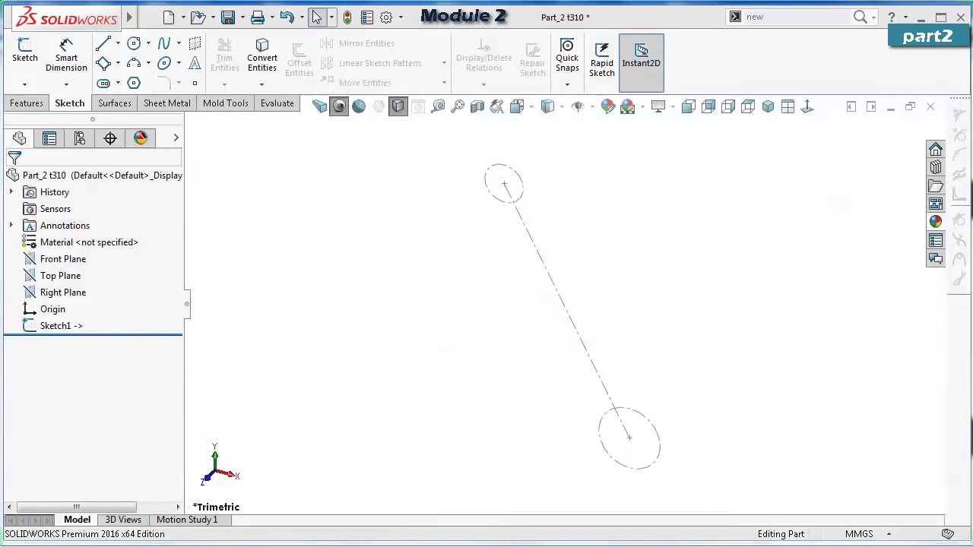
Reopen Sketch1 of the part for editing, viewed straight on.
middle_drag(631, 391, 654, 342)
scroll(634, 392, up, 1)
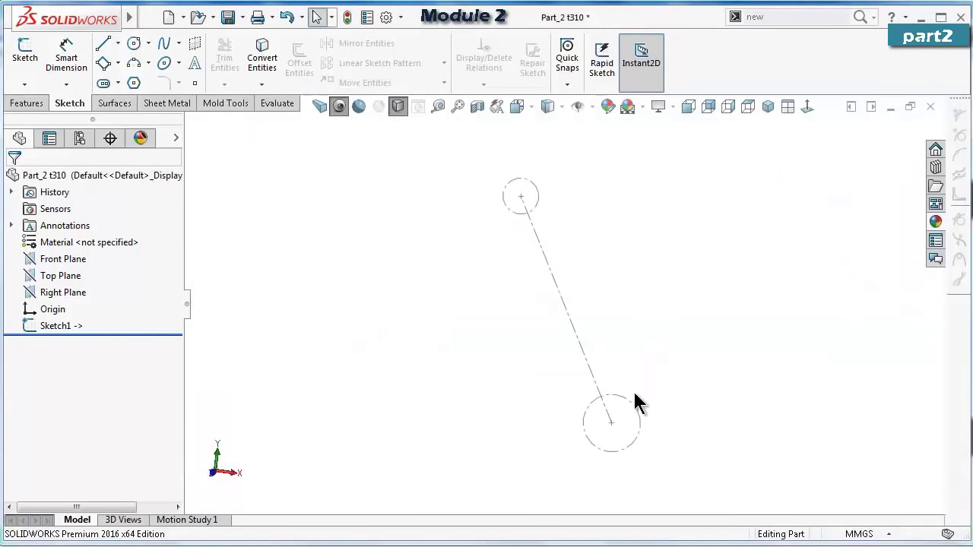
scroll(630, 399, down, 1)
scroll(623, 407, down, 2)
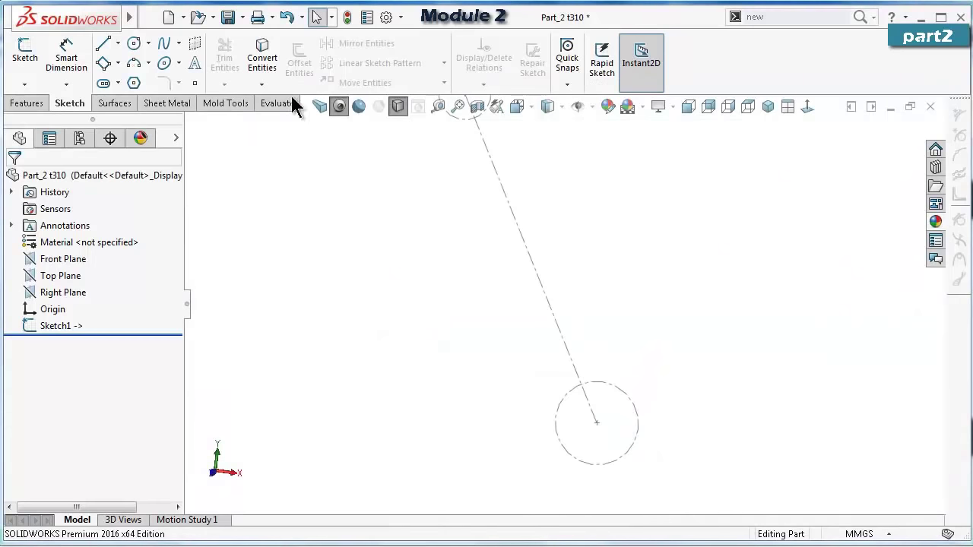
click(51, 327)
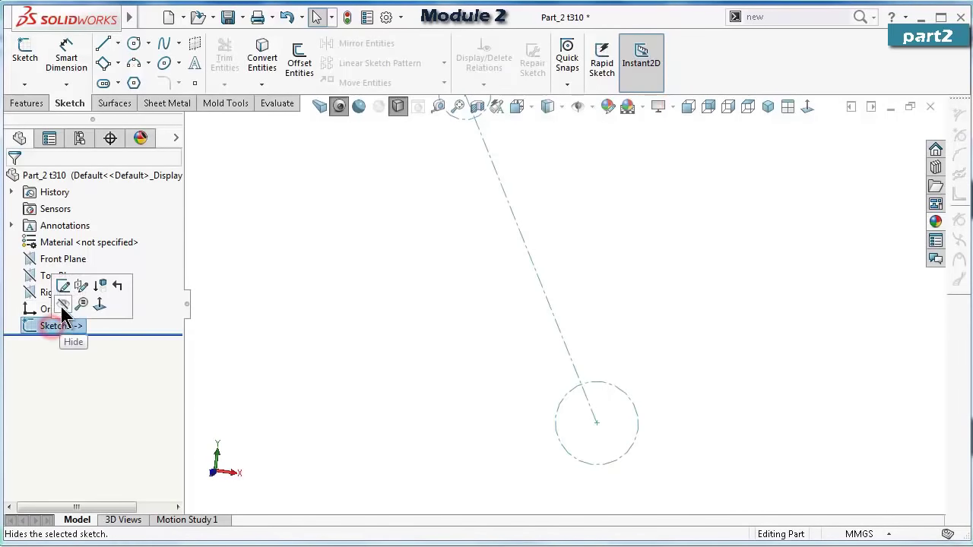
click(63, 292)
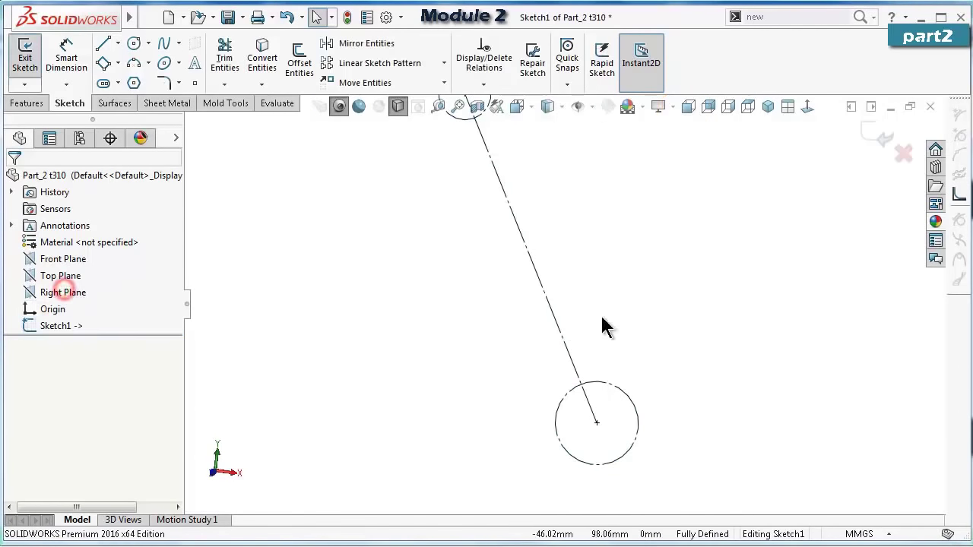
click(806, 106)
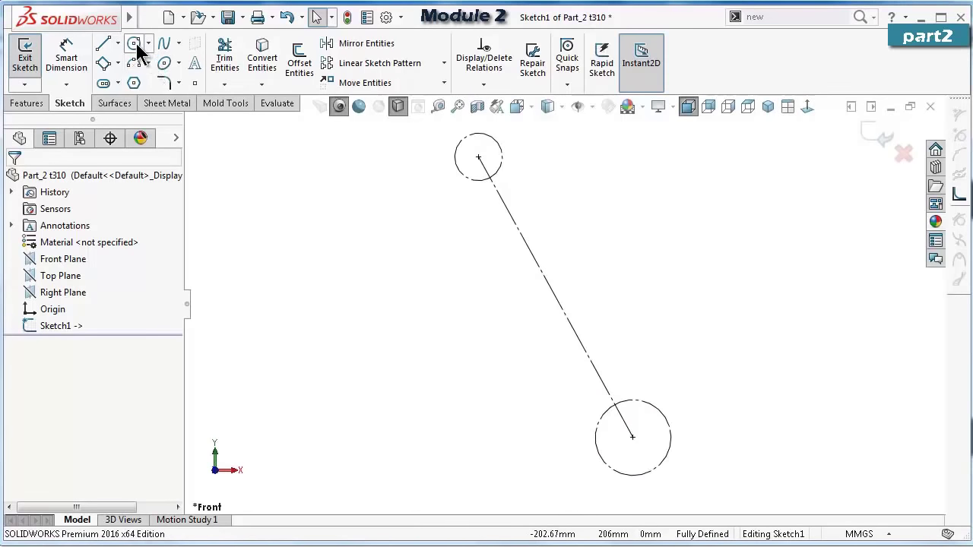
Sketch a circle about 11.4 mm in diameter centred on the base joint and one about 8.3 mm on the elbow joint.
click(135, 44)
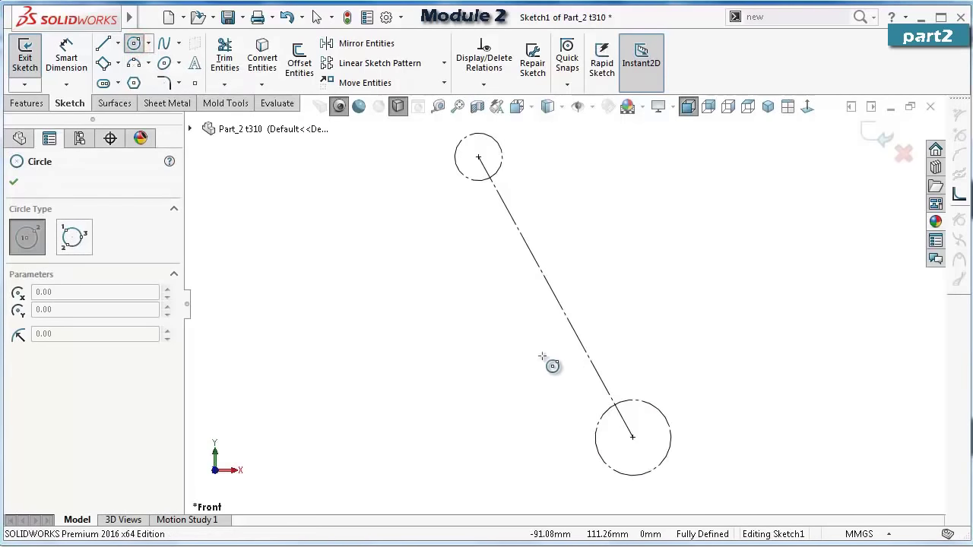
scroll(542, 356, down, 2)
click(648, 449)
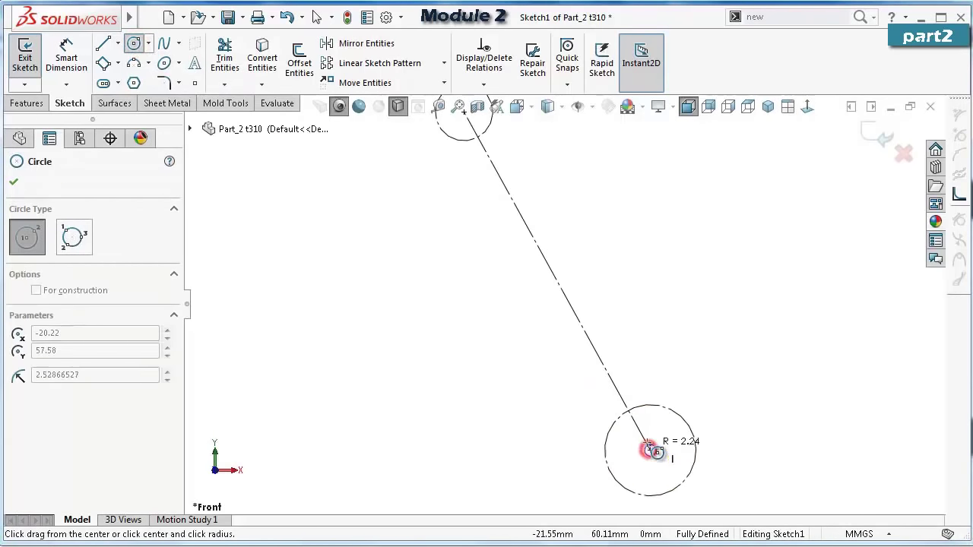
click(645, 437)
scroll(514, 222, up, 1)
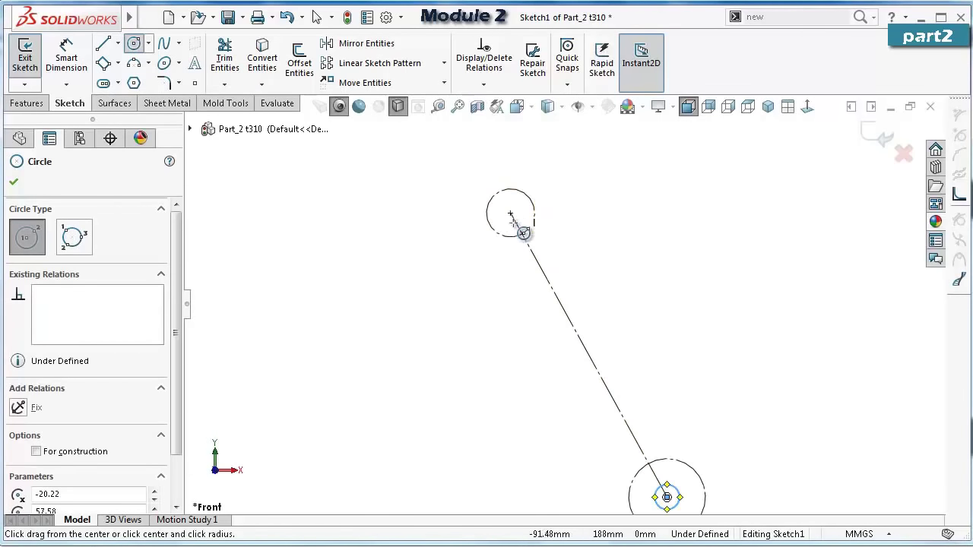
click(513, 217)
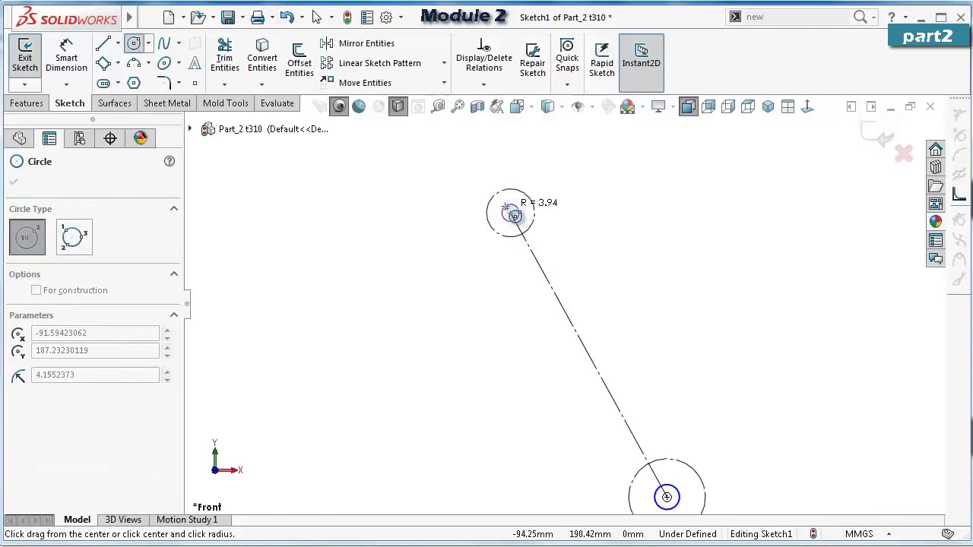
click(507, 209)
Sketch two circles centred on the link line between the joints, about 9.5 mm and 10.9 mm in diameter.
scroll(601, 335, down, 2)
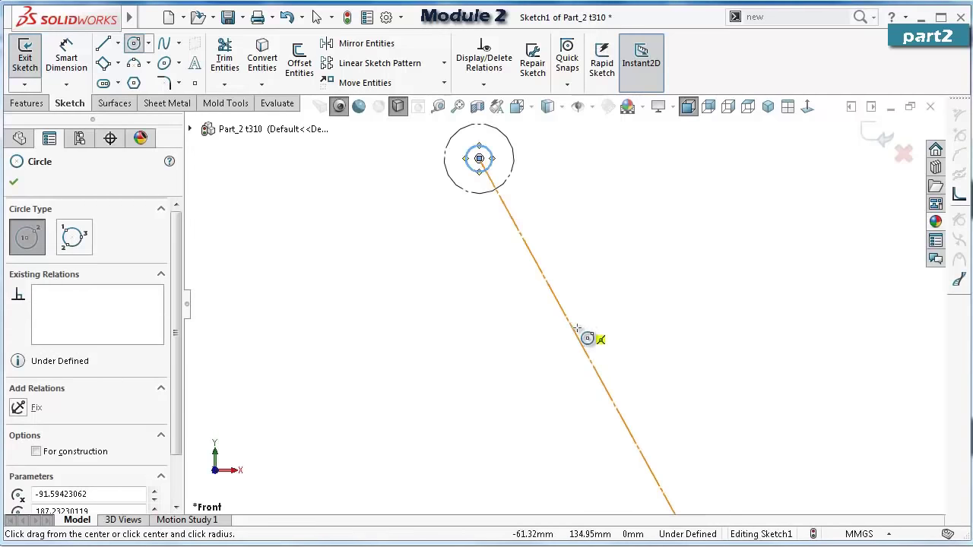
click(549, 290)
click(542, 291)
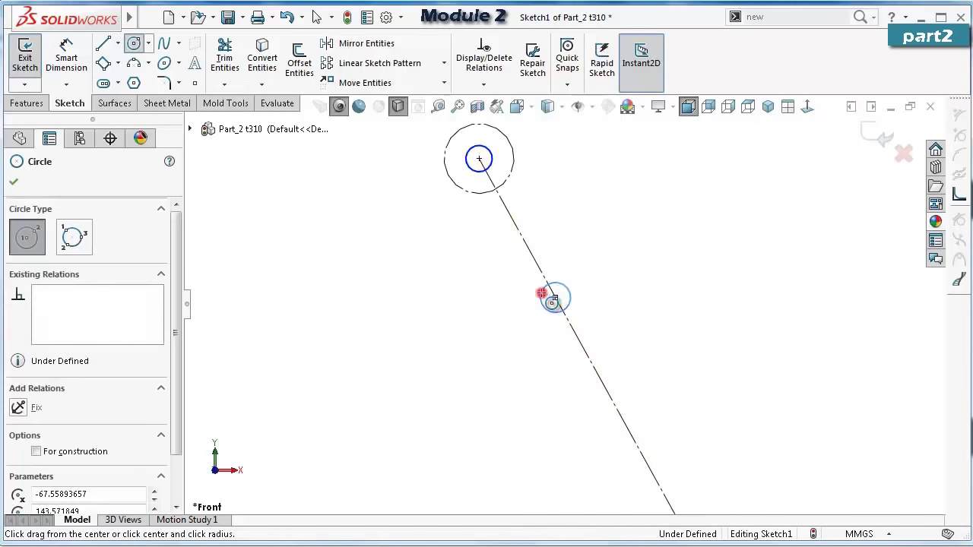
scroll(630, 409, up, 1)
scroll(630, 409, up, 1)
click(614, 401)
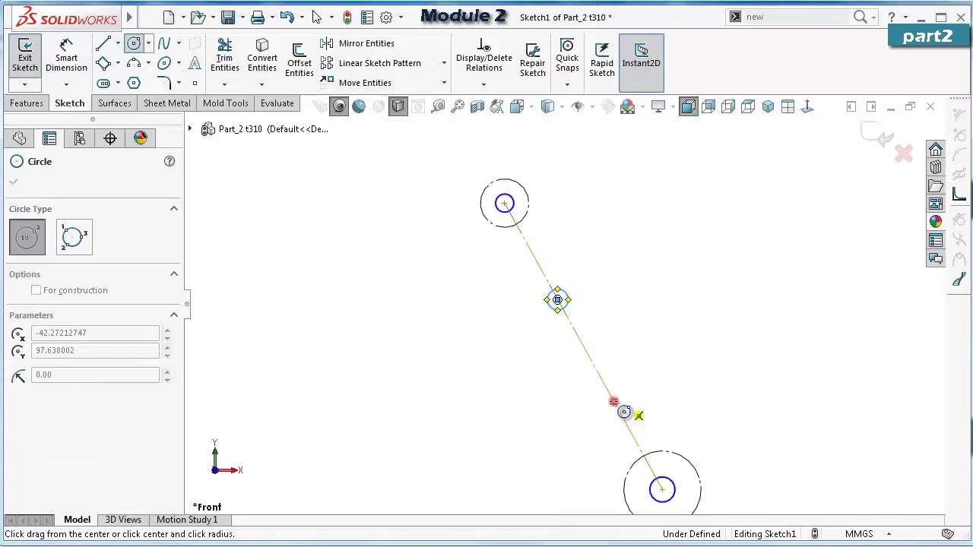
click(614, 390)
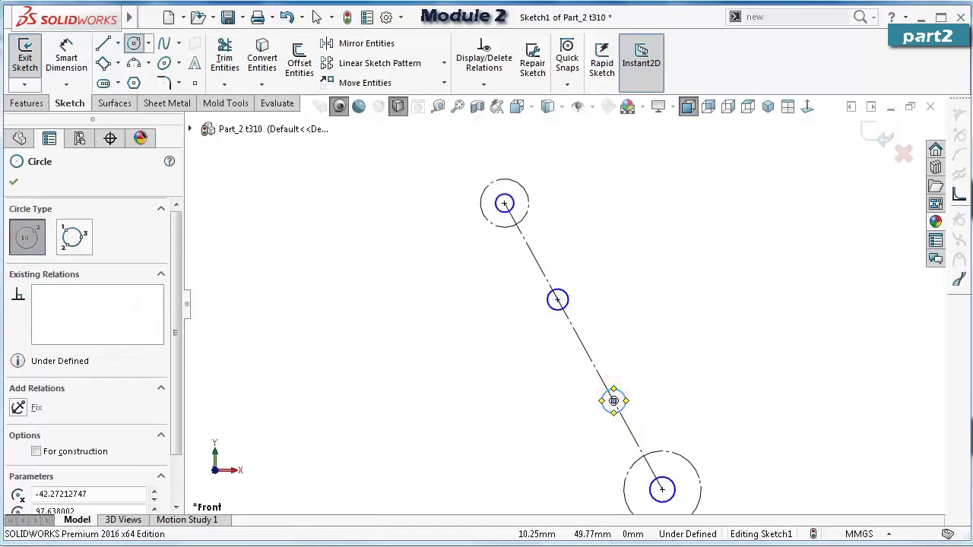
Dimension the inner circle at the elbow joint to a diameter of 11 mm.
right_drag(738, 482, 733, 380)
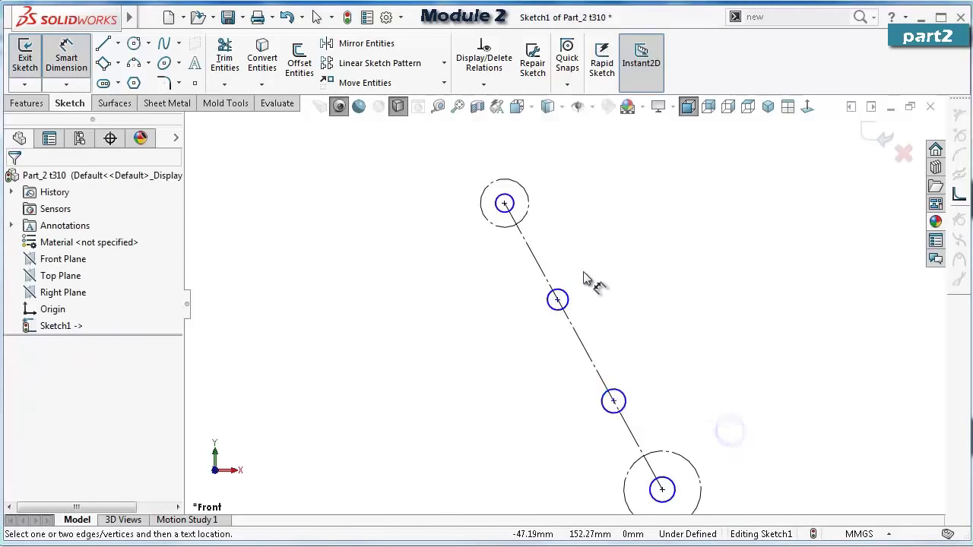
click(513, 205)
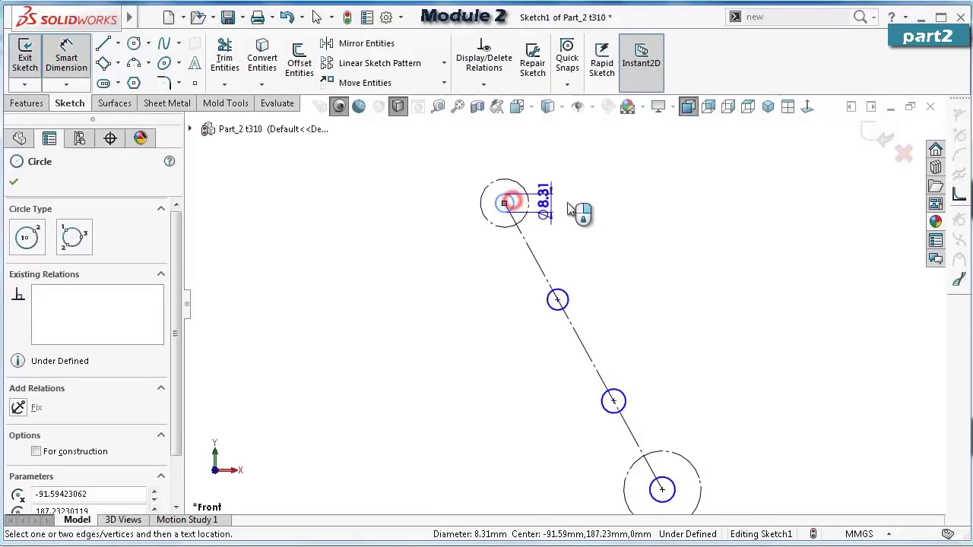
click(587, 210)
text(11)
key(Return)
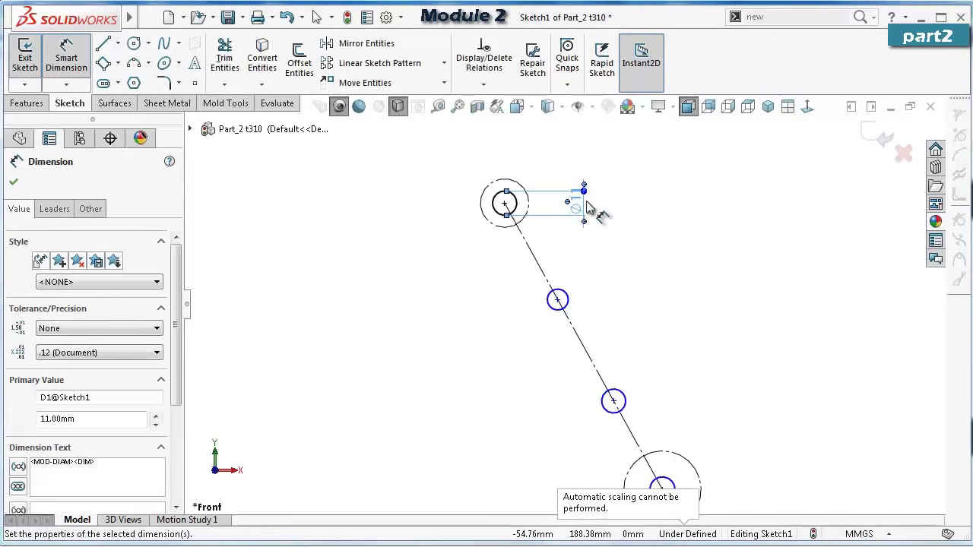
Dimension the inner circle at the base joint to a diameter of 17.5 mm.
scroll(660, 423, down, 2)
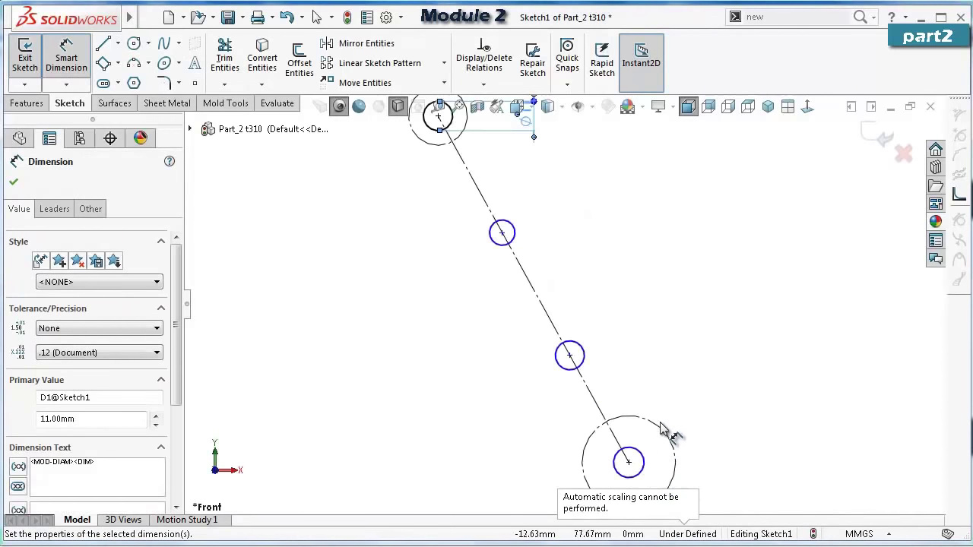
click(642, 465)
click(728, 414)
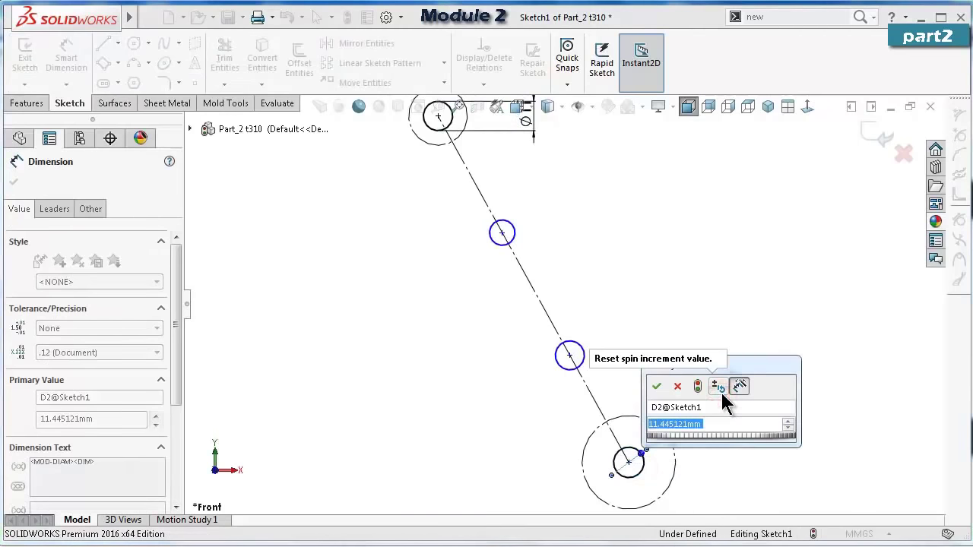
text(17.5)
key(Return)
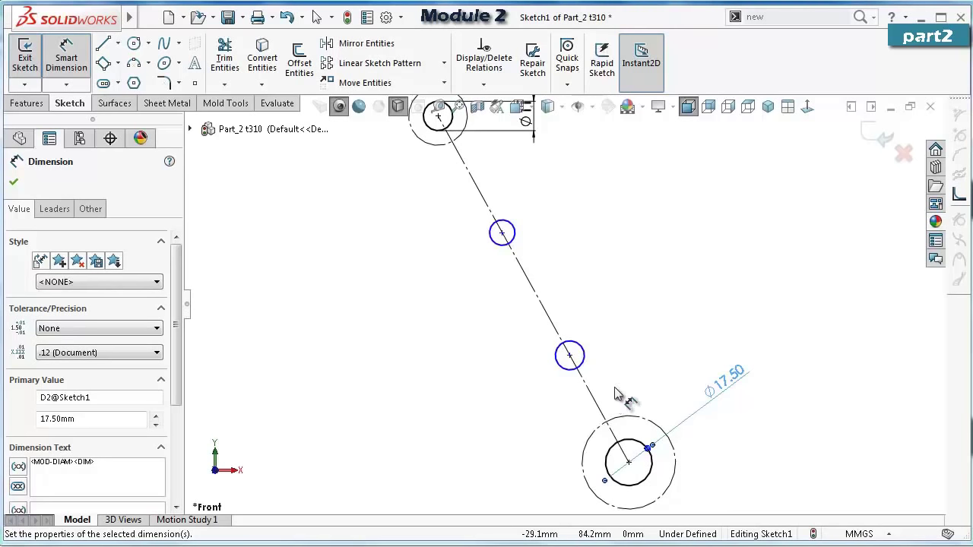
click(582, 355)
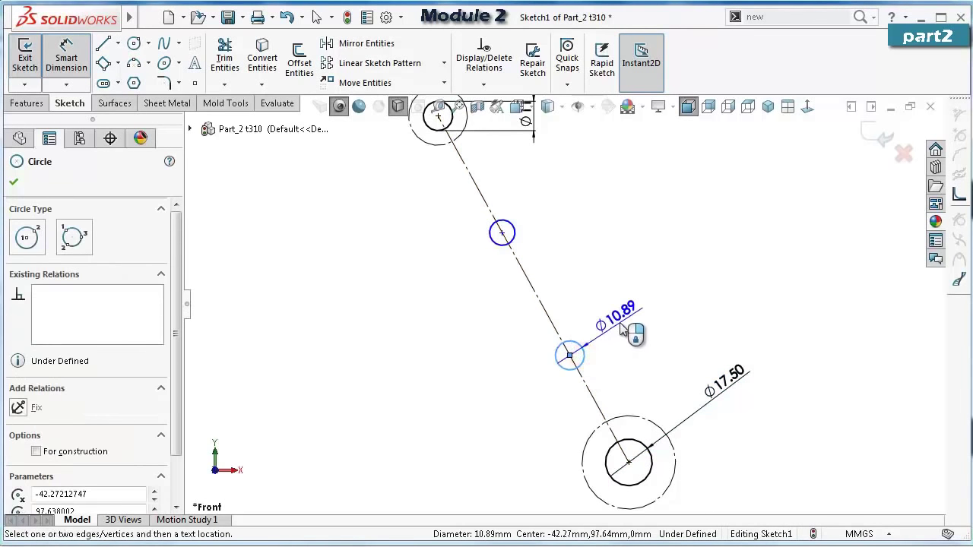
click(619, 324)
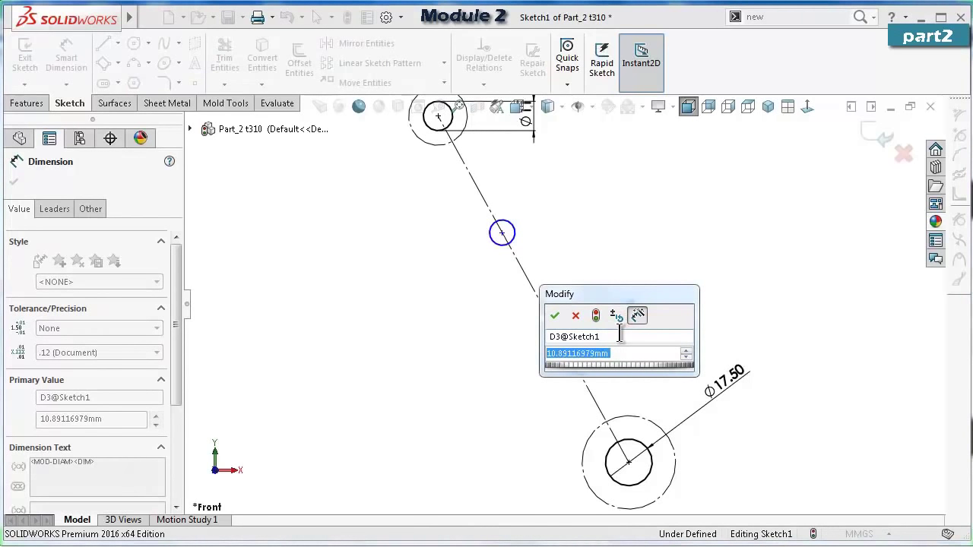
text(3.5)
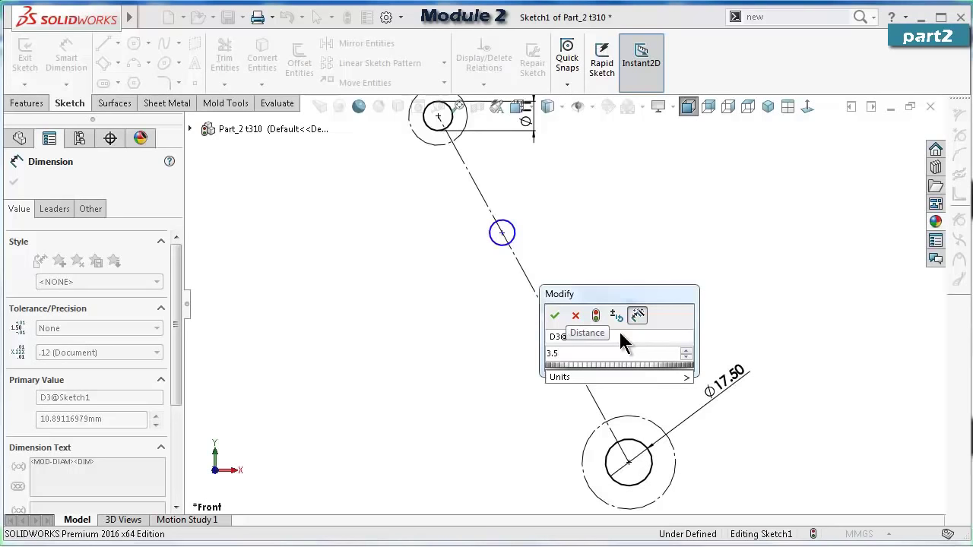
click(576, 315)
key(Escape)
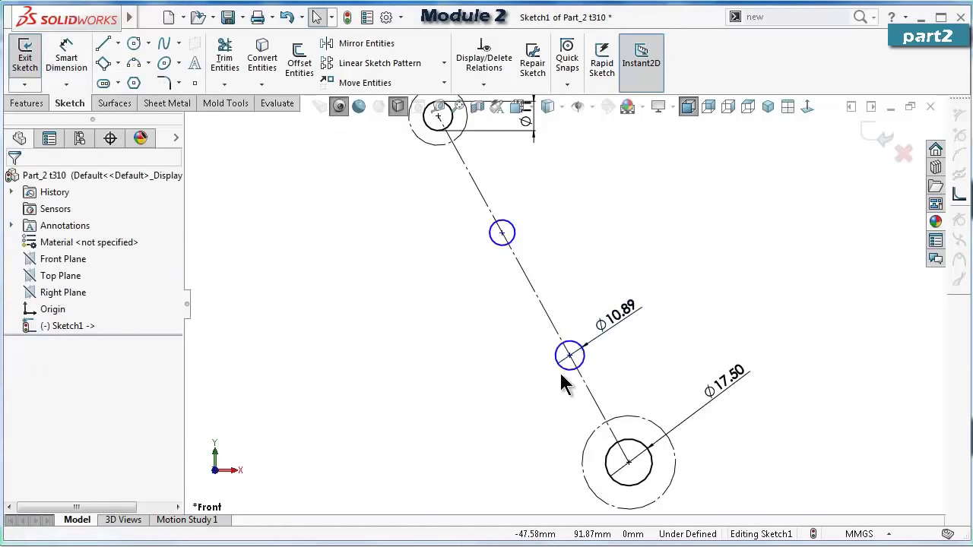
Delete the two circles on the link line between the joints.
click(566, 369)
key(Delete)
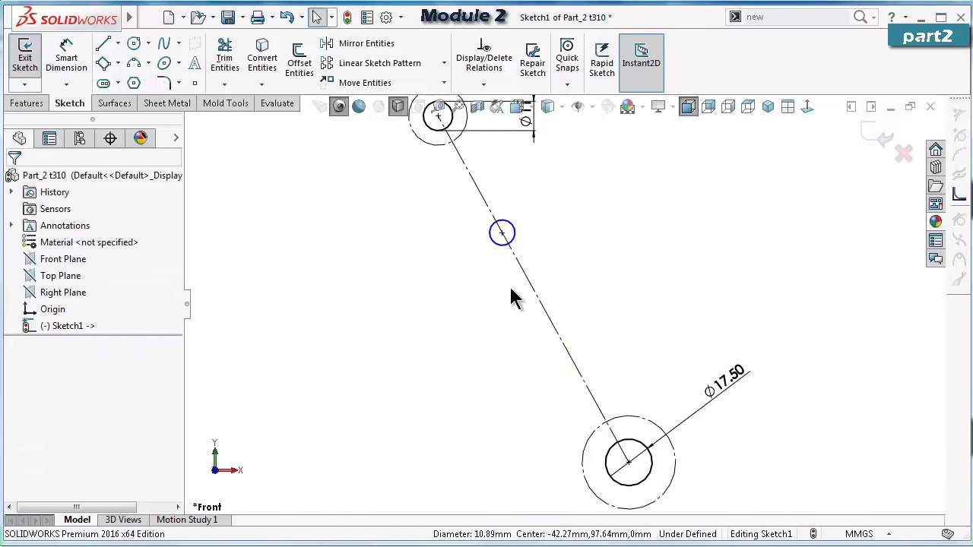
click(509, 249)
key(Delete)
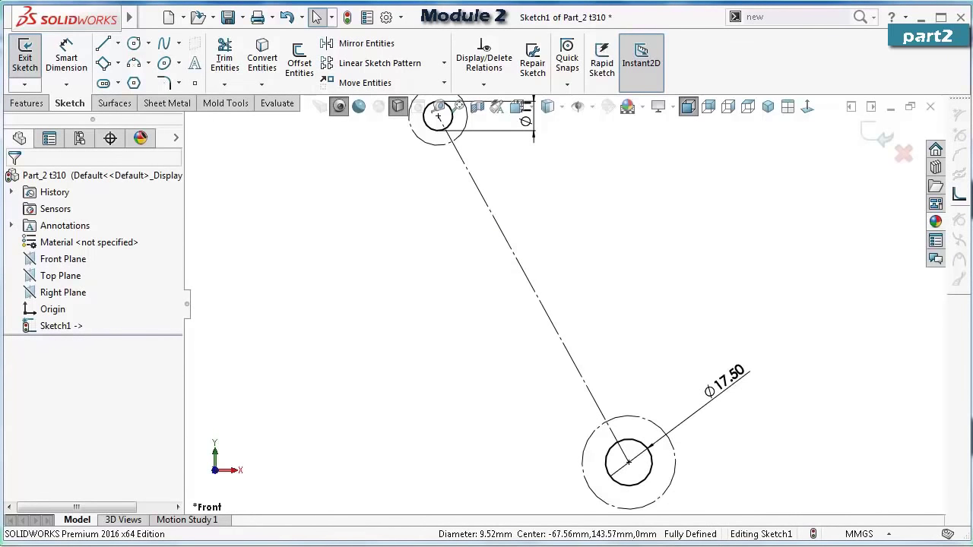
click(809, 108)
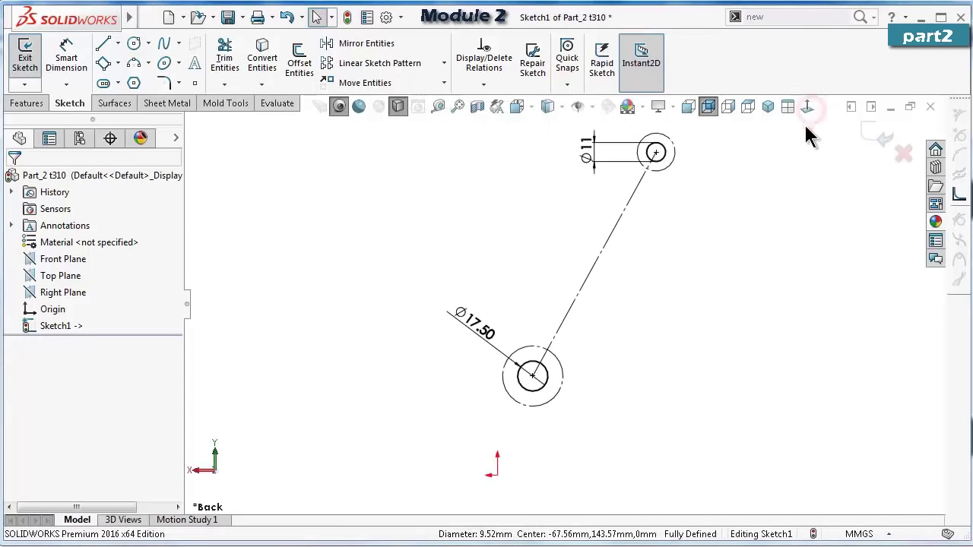
Sketch three-point arcs between the outer circles on both sides of the link line, radii about 413 mm right and 367 mm left.
click(809, 106)
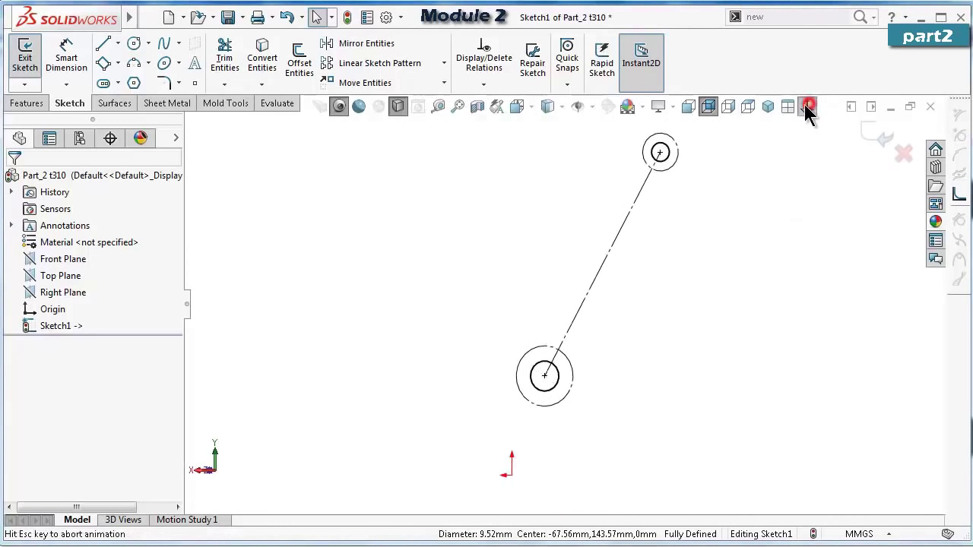
scroll(597, 255, down, 1)
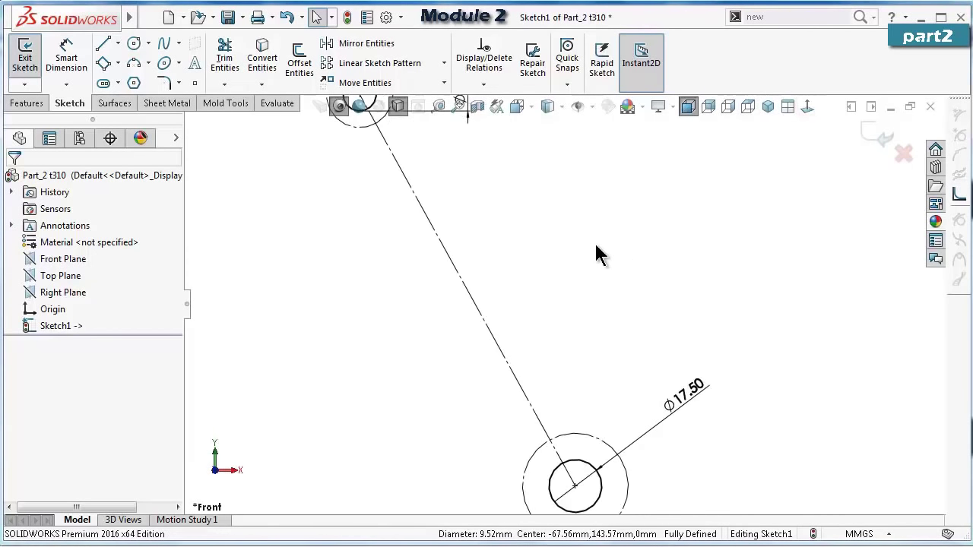
scroll(525, 267, up, 2)
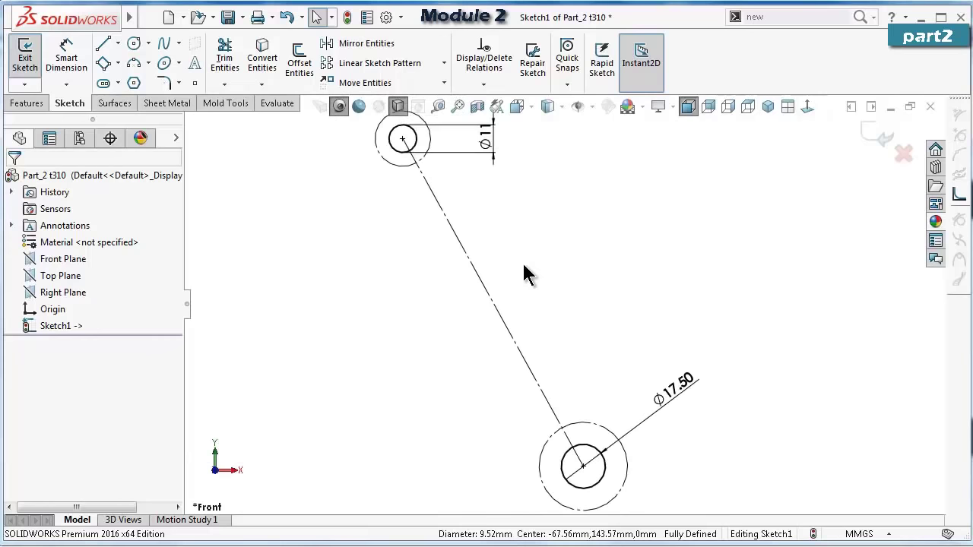
click(136, 64)
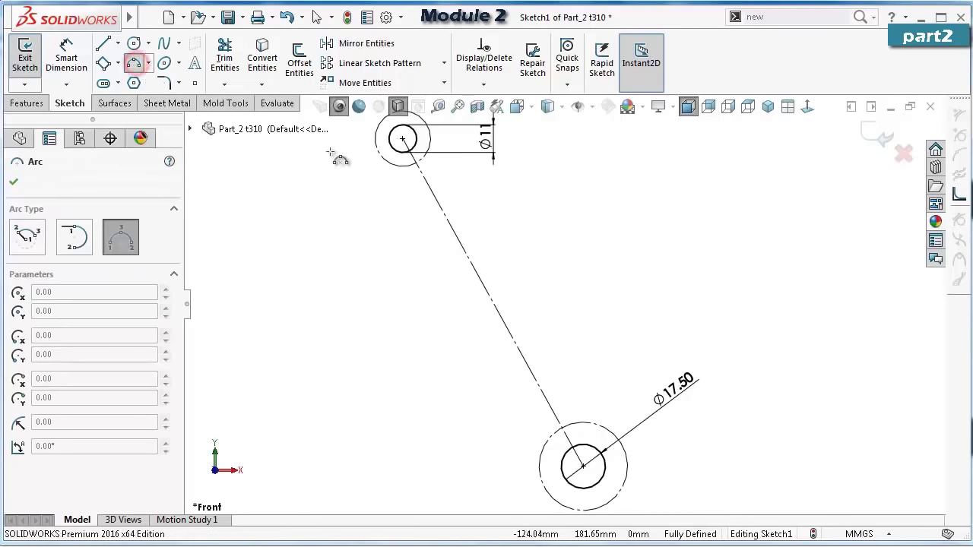
click(429, 147)
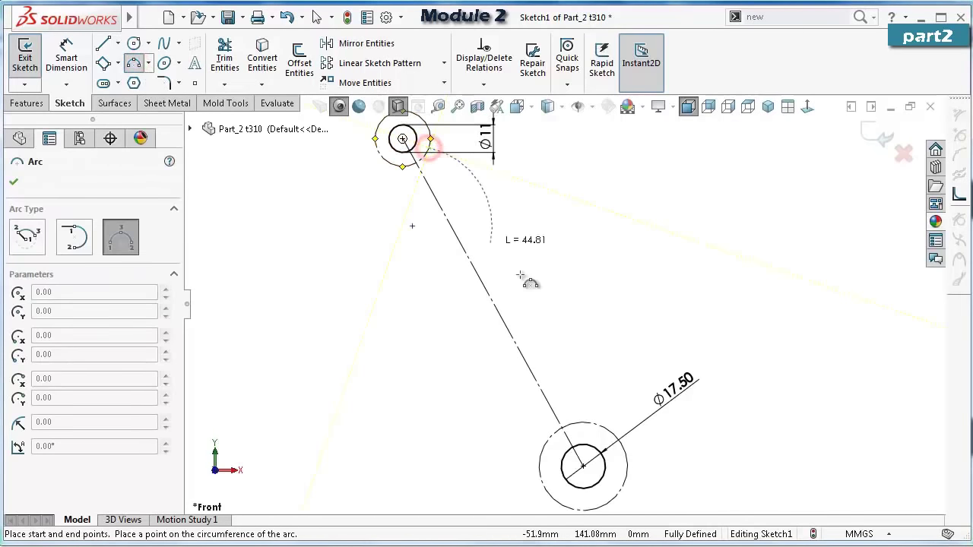
click(613, 436)
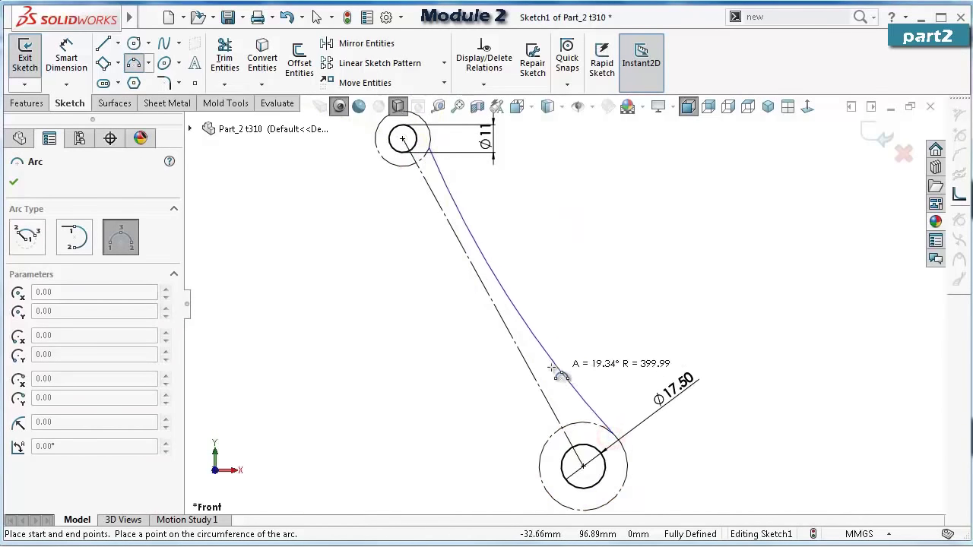
click(553, 361)
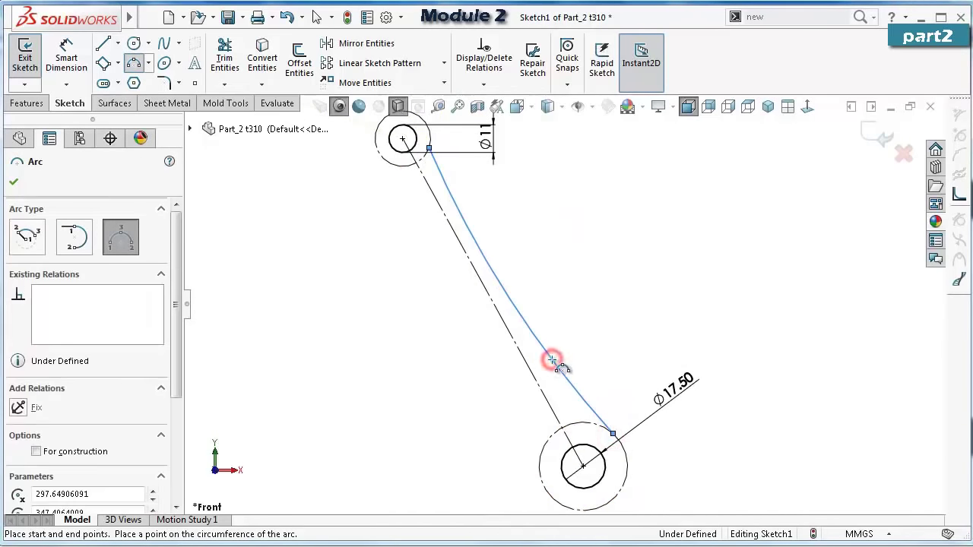
click(381, 155)
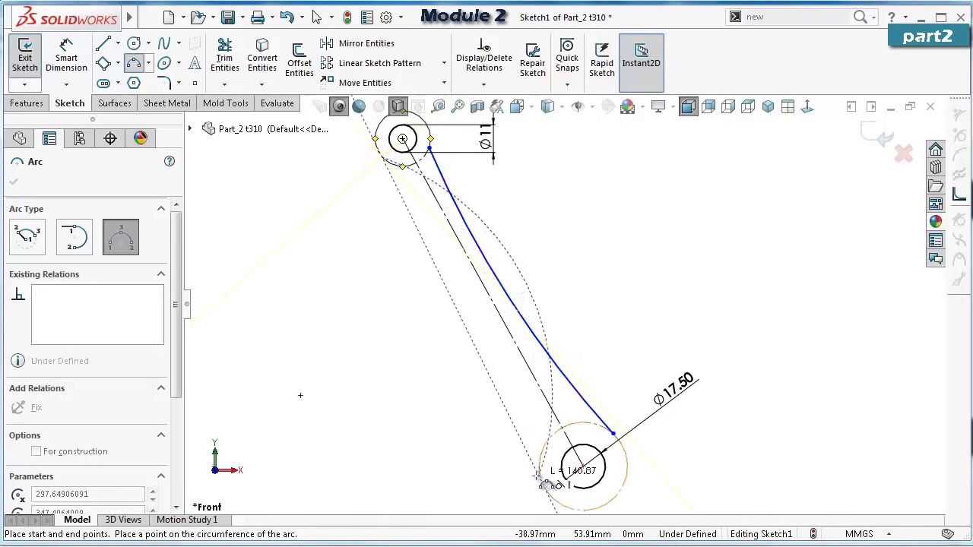
click(540, 476)
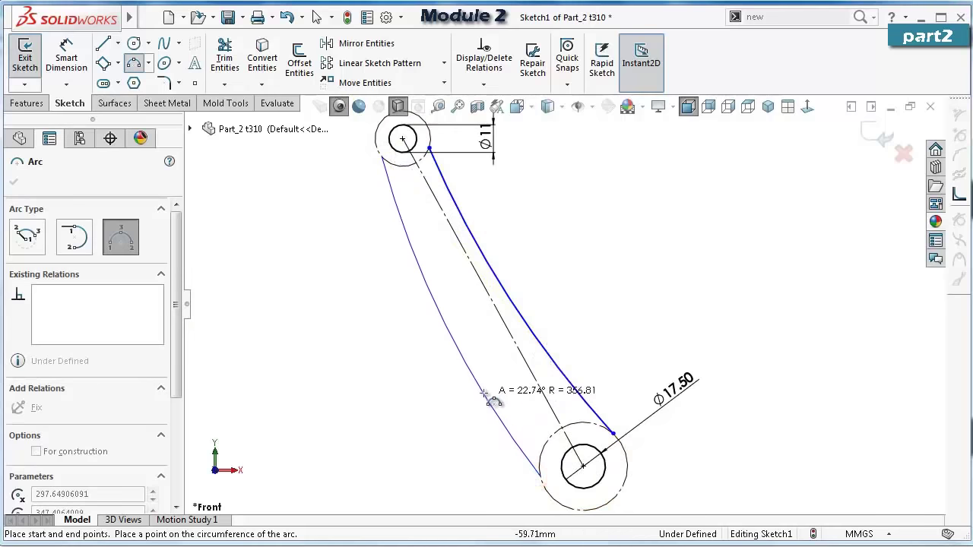
click(483, 394)
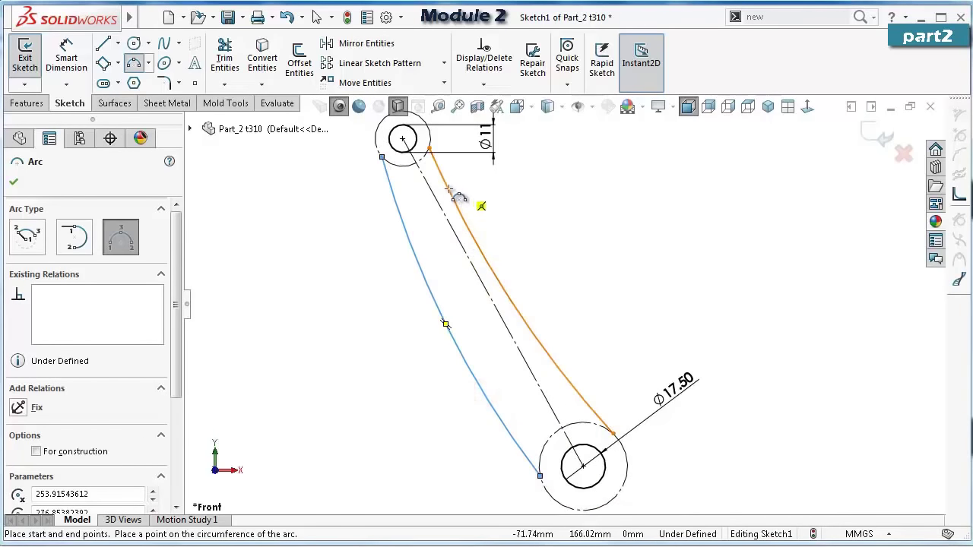
Sketch a three-point arc of about 288 mm radius between the elbow and base joint centres and make it construction geometry.
click(403, 139)
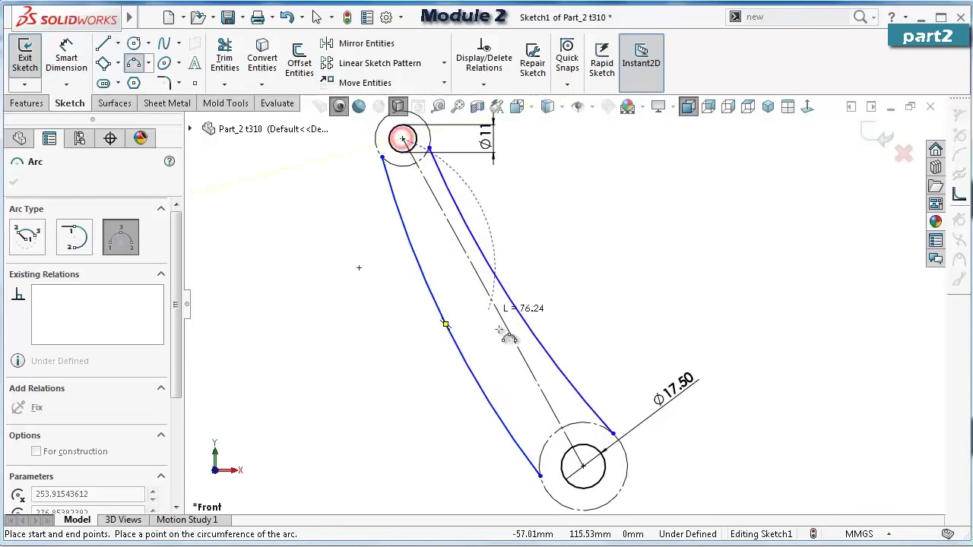
click(583, 466)
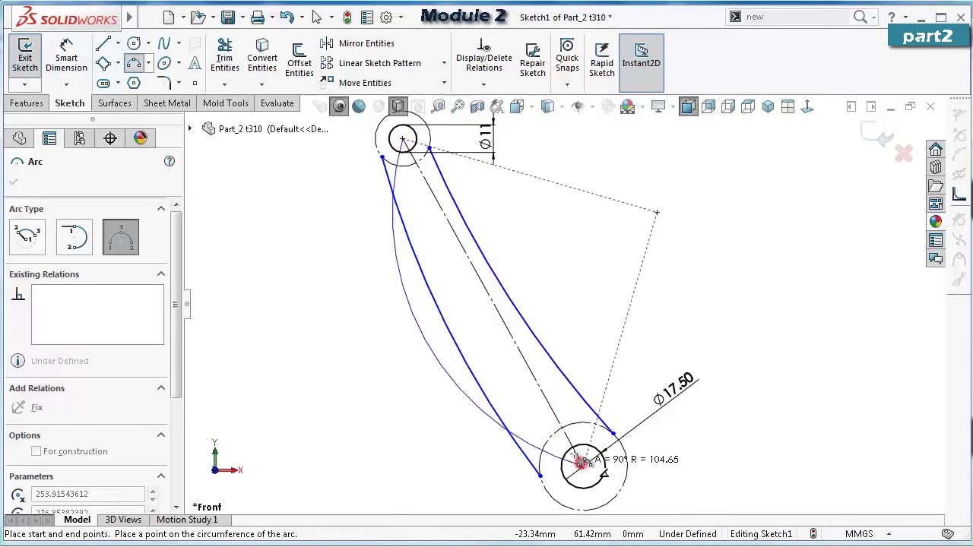
click(541, 414)
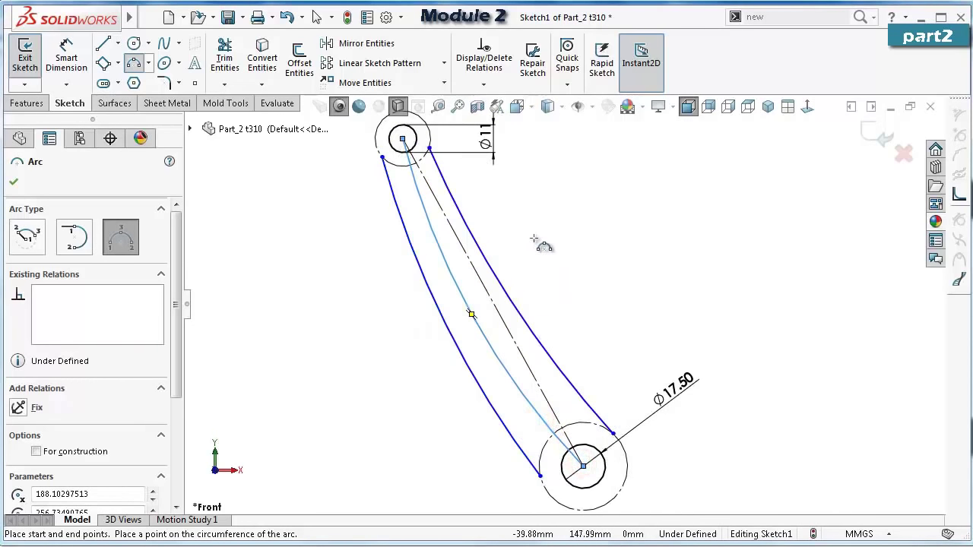
key(Escape)
click(445, 254)
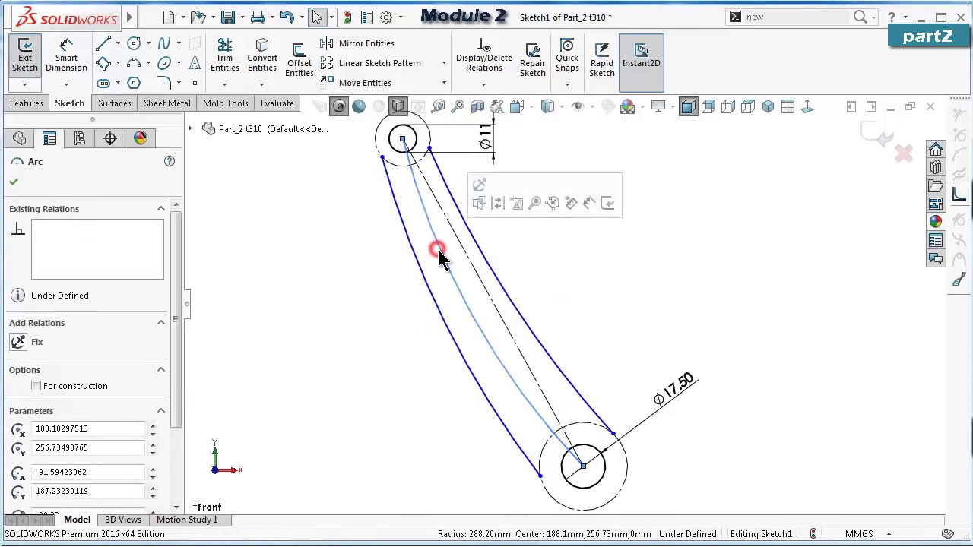
click(492, 209)
scroll(597, 278, up, 3)
right_drag(613, 271, 618, 190)
key(Escape)
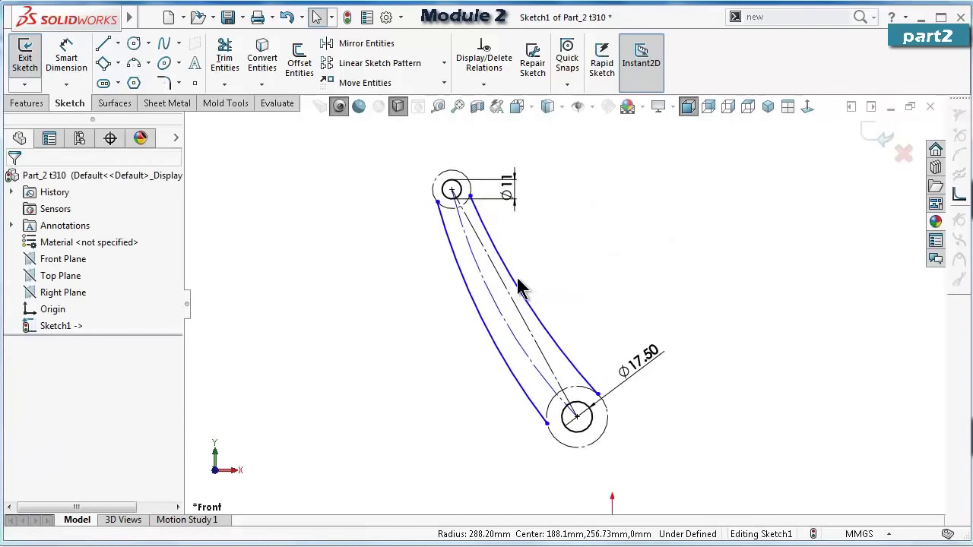
Make the arc on the right side of the link tangent to the outer circles at the elbow and base joints.
click(519, 287)
scroll(451, 196, down, 4)
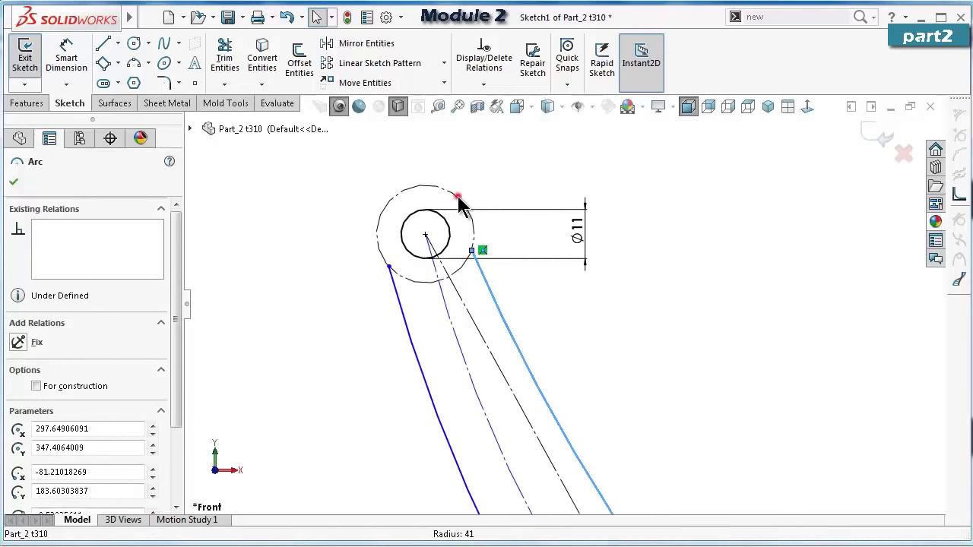
ctrl+click(458, 197)
click(521, 133)
click(684, 343)
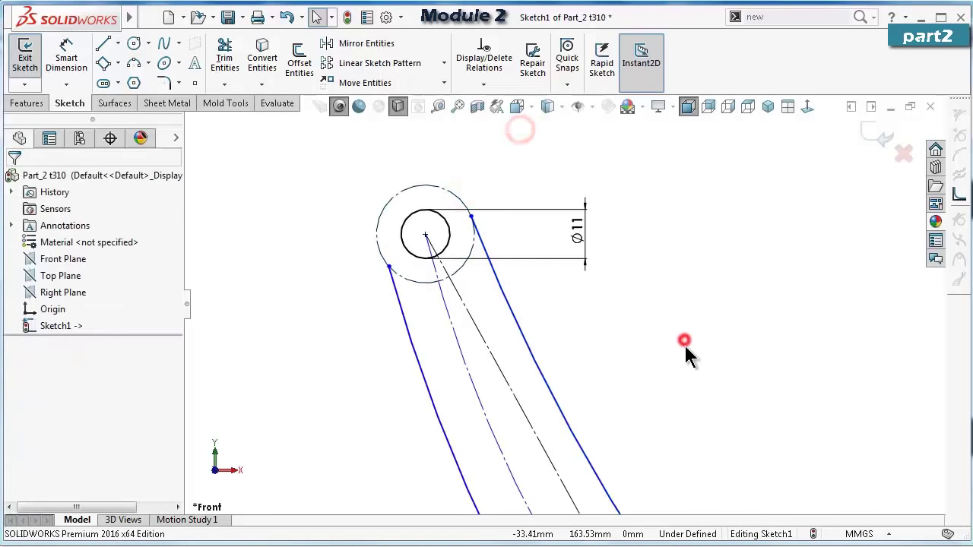
scroll(684, 350, up, 5)
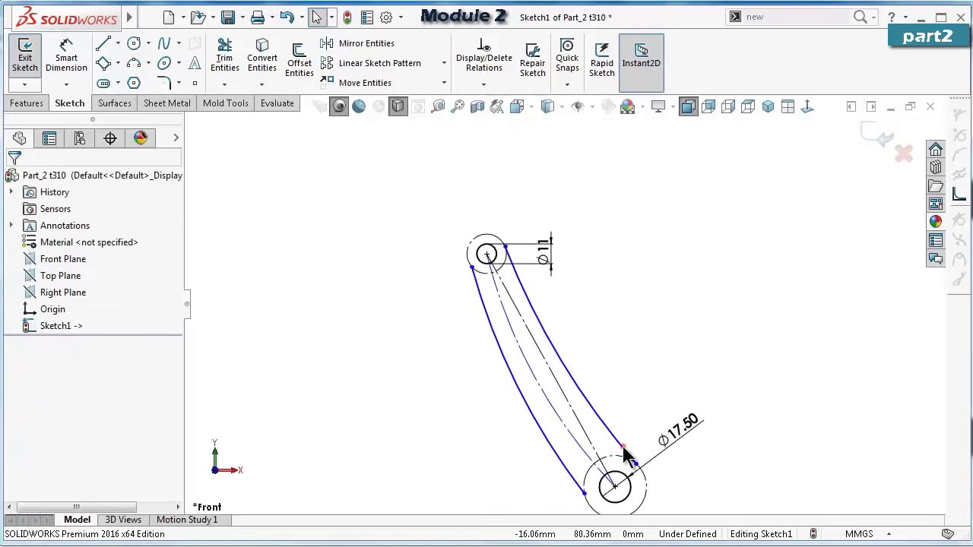
click(623, 449)
ctrl+click(638, 495)
click(701, 431)
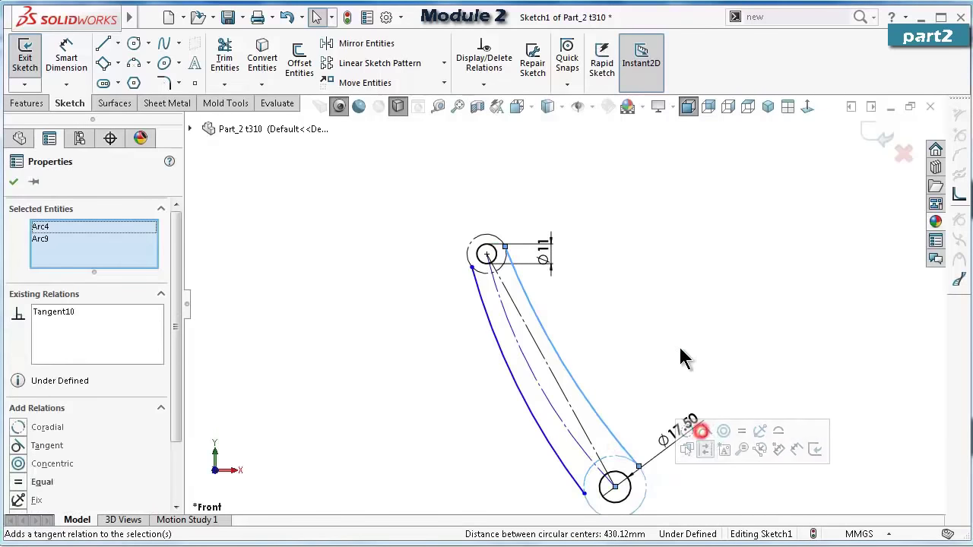
click(679, 336)
Make the arc on the left side of the link tangent to the outer circles at both joints.
click(495, 346)
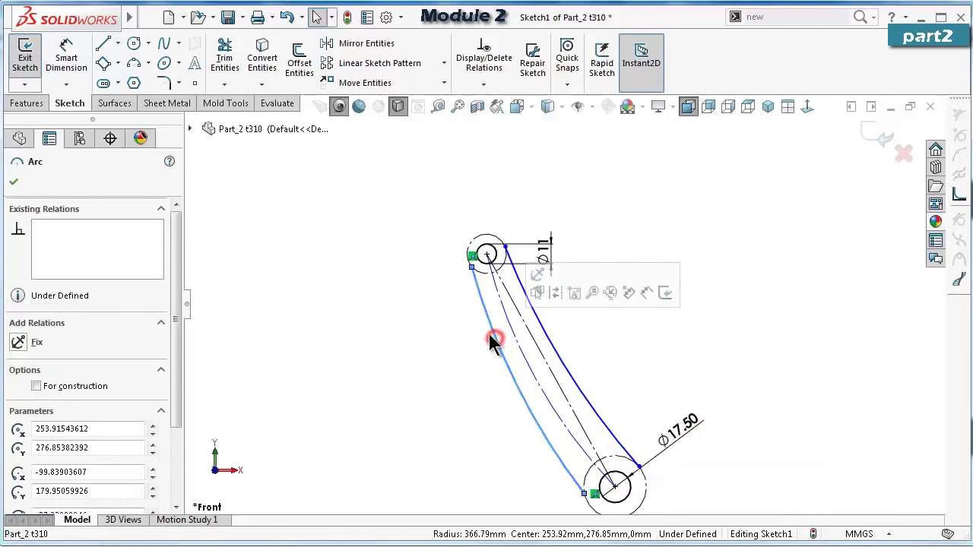
scroll(495, 236, down, 4)
click(507, 276)
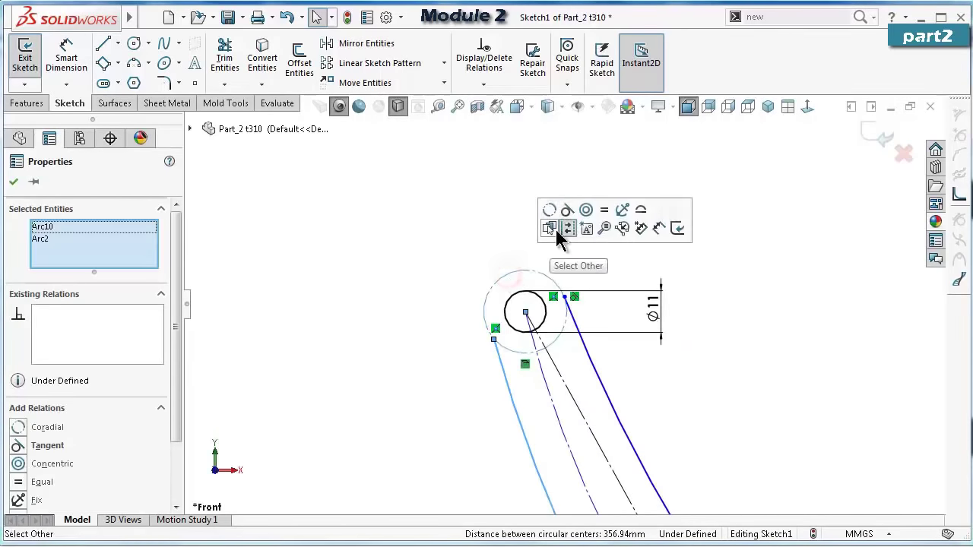
click(552, 211)
click(441, 239)
scroll(578, 312, up, 3)
scroll(601, 444, down, 2)
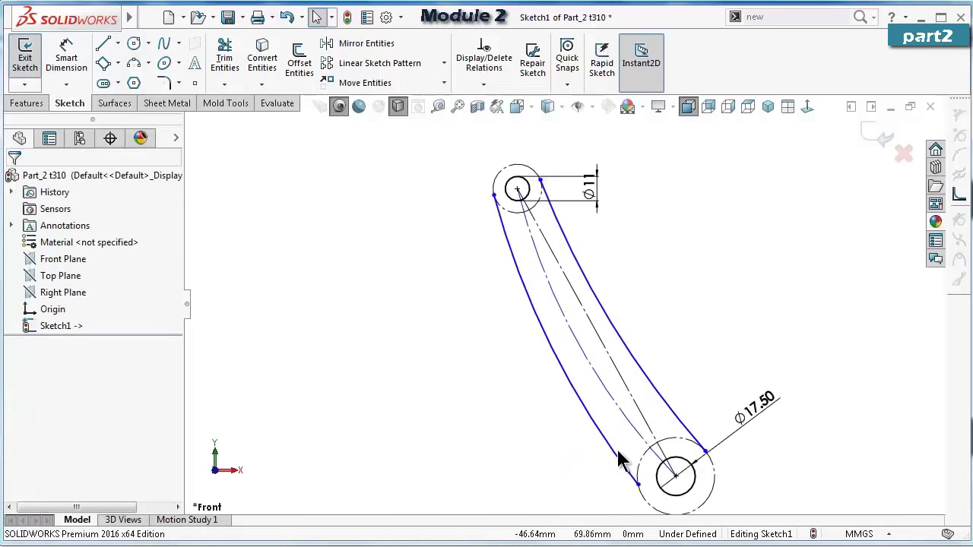
click(621, 461)
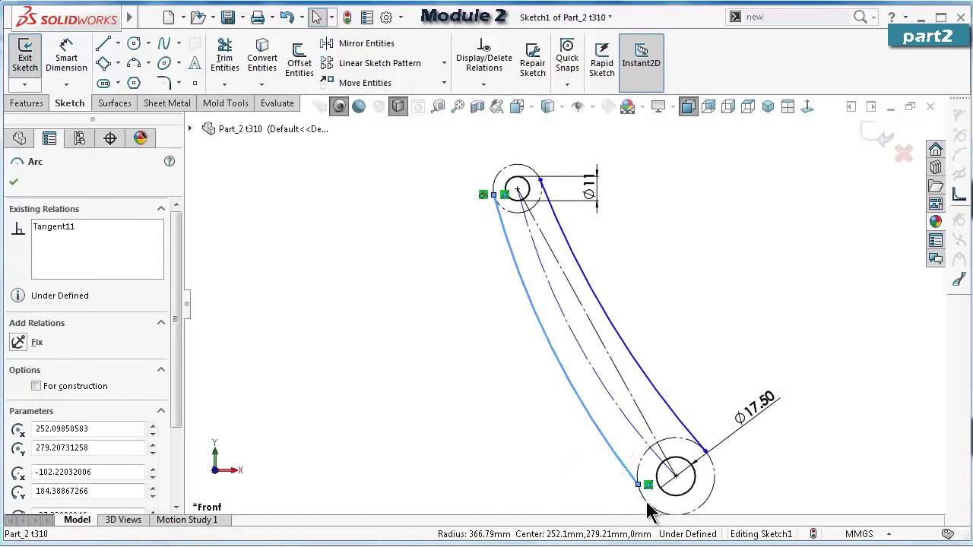
ctrl+click(648, 511)
click(705, 443)
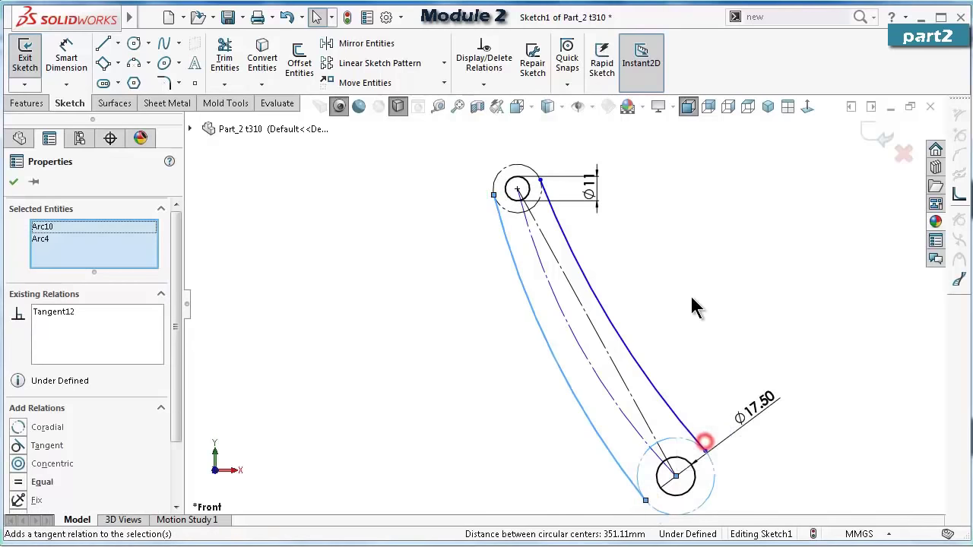
click(691, 295)
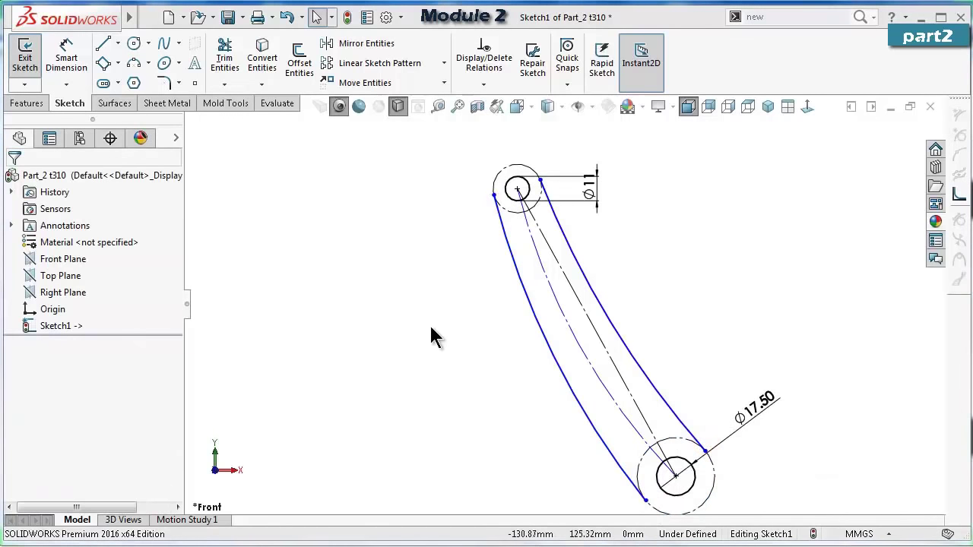
Dimension the link's left side arc with a radius of 850 mm.
right_drag(299, 241, 297, 167)
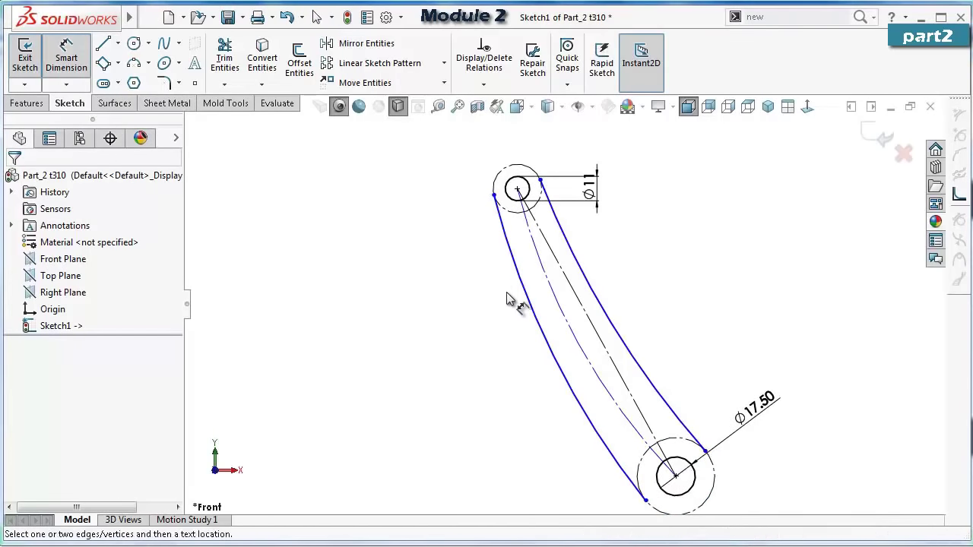
click(533, 308)
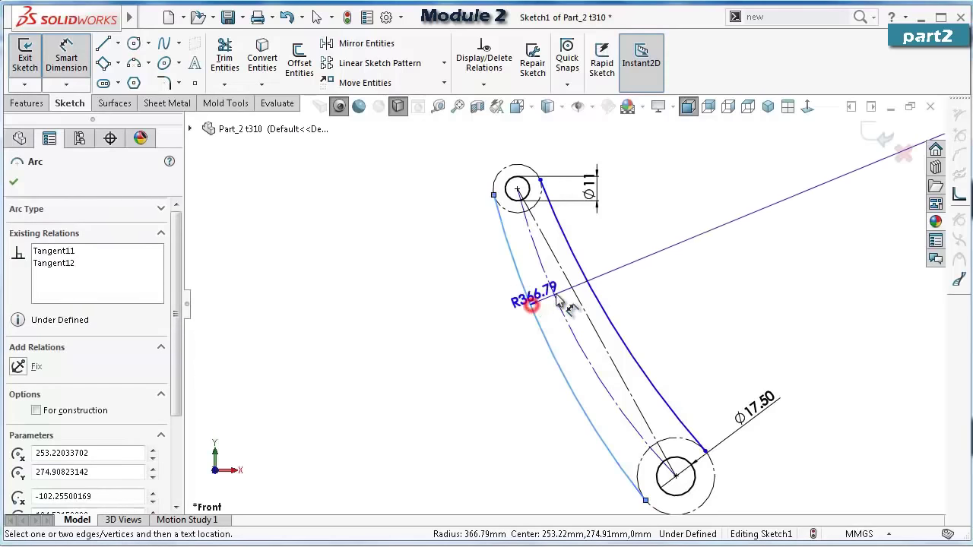
click(614, 275)
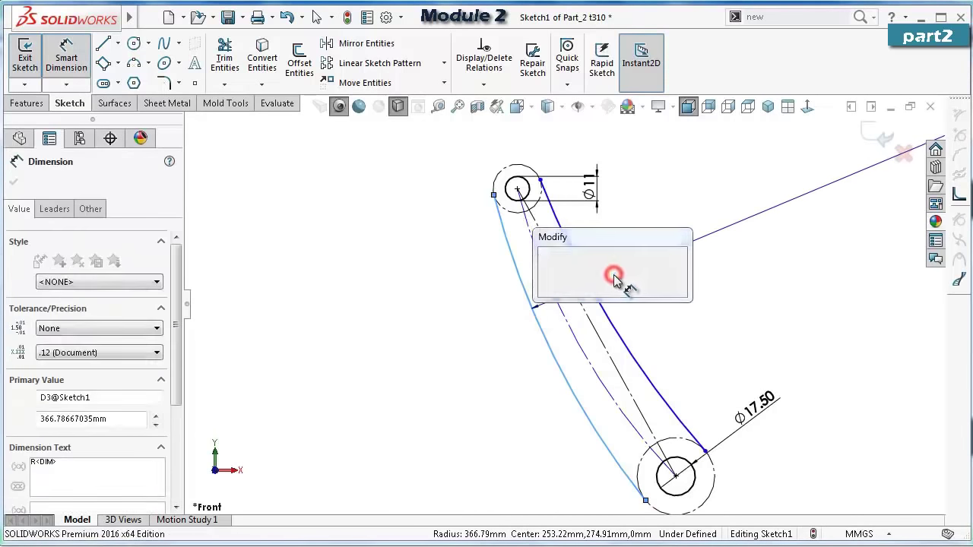
text(850)
key(Return)
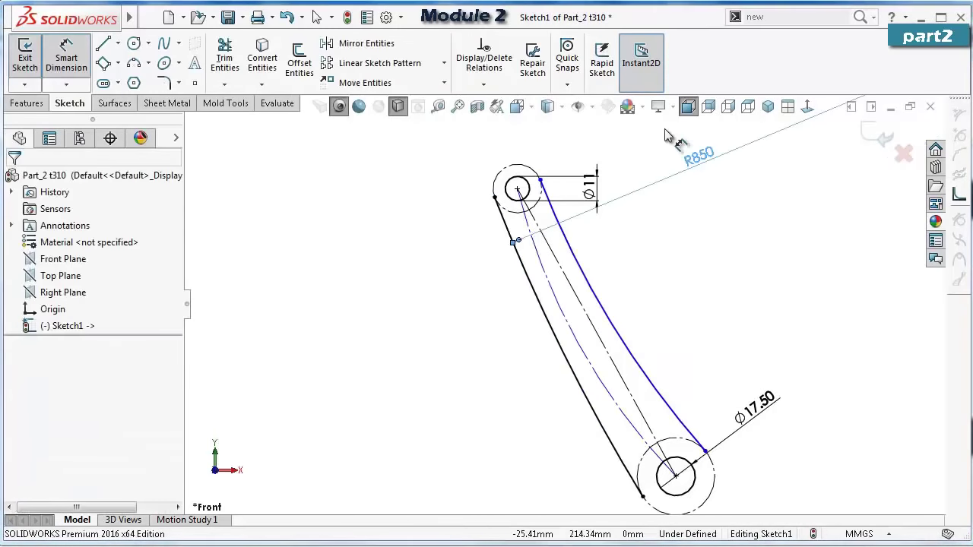
Dimension the link's right side arc with a radius of 600 mm.
click(646, 378)
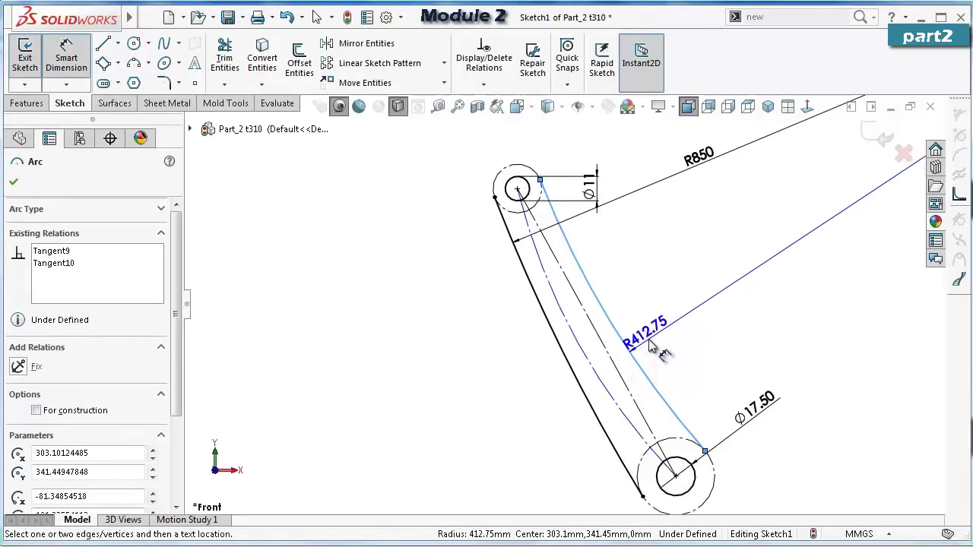
double_click(651, 343)
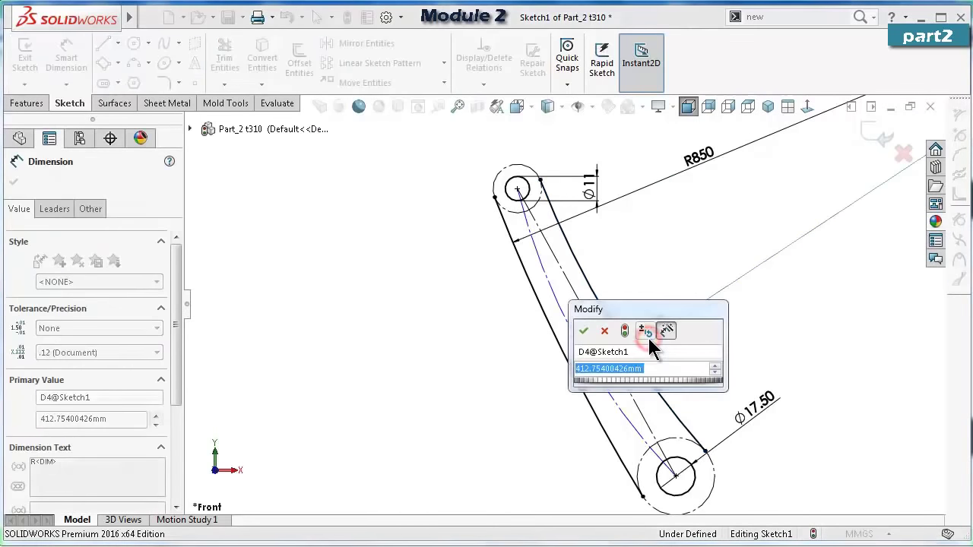
text(600)
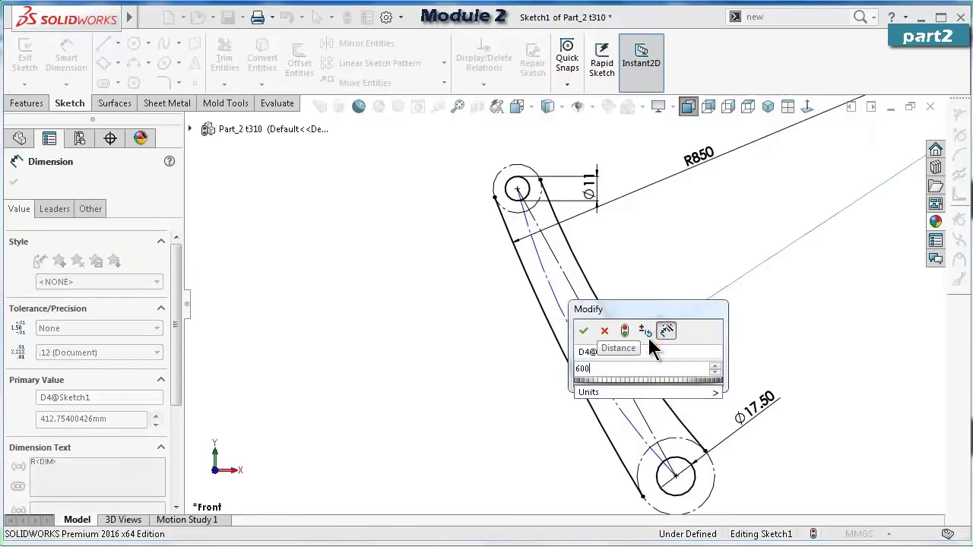
key(Return)
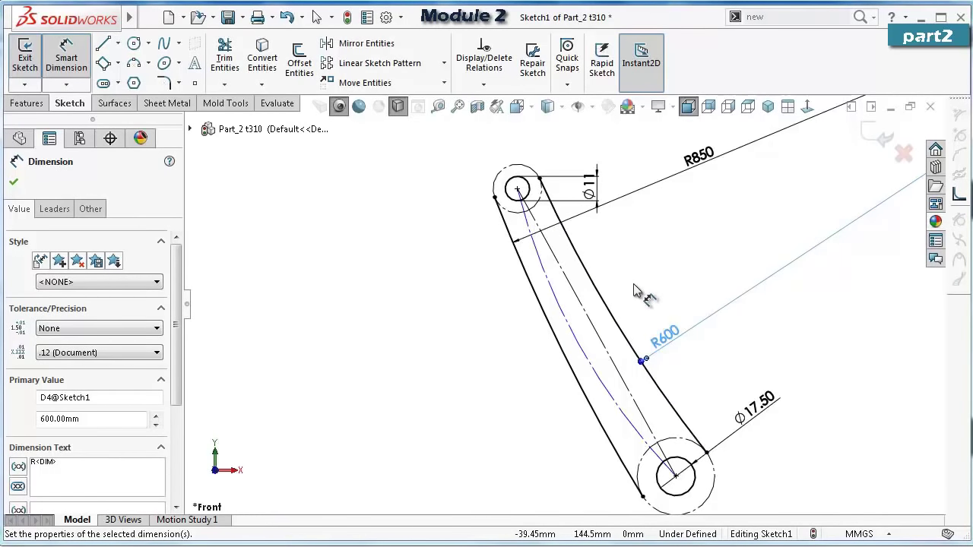
Dimension the curved construction arc running between the two joint centres with a radius of 750 mm.
click(593, 364)
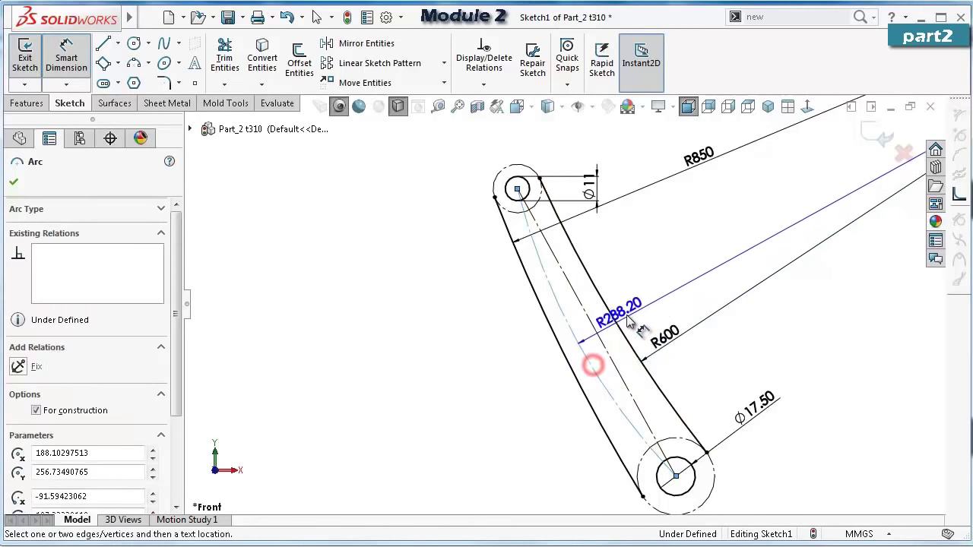
click(629, 316)
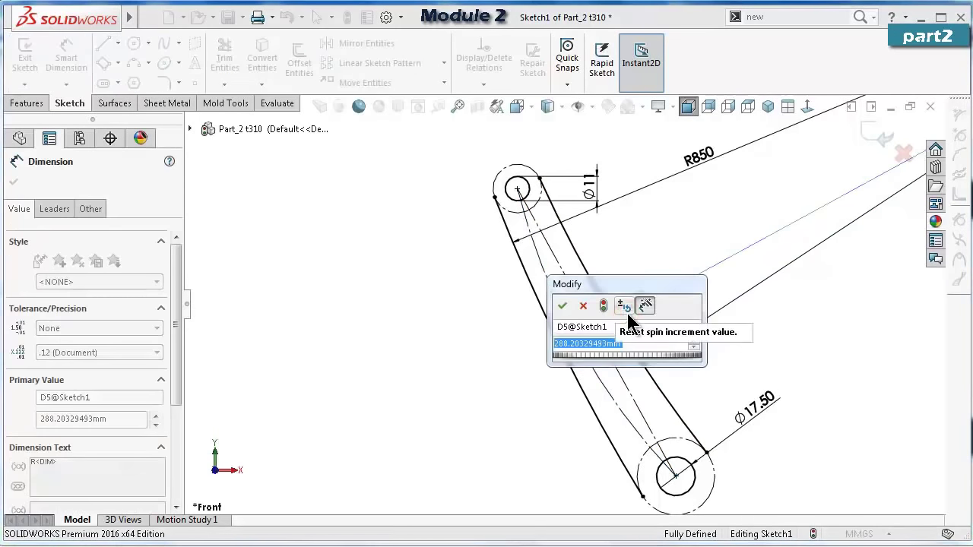
text(750)
key(Return)
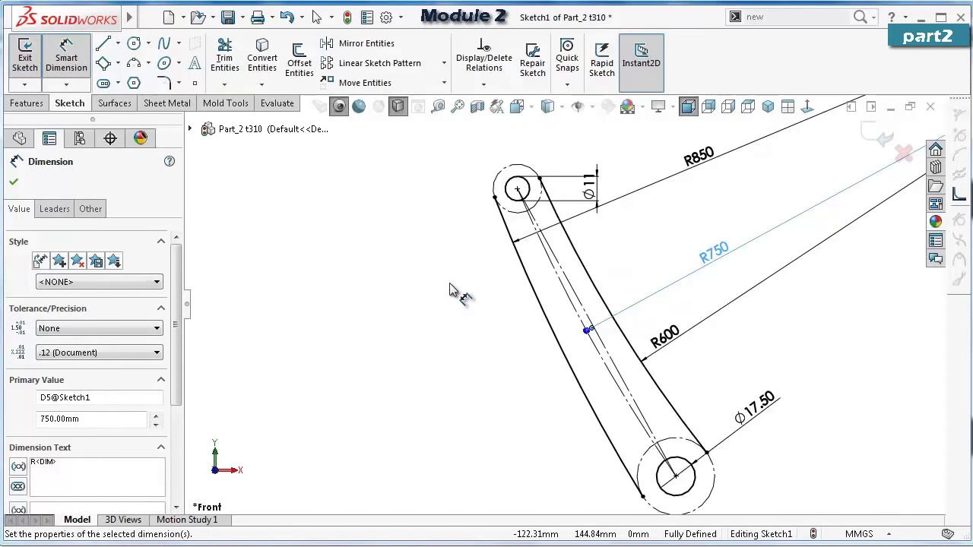
key(Escape)
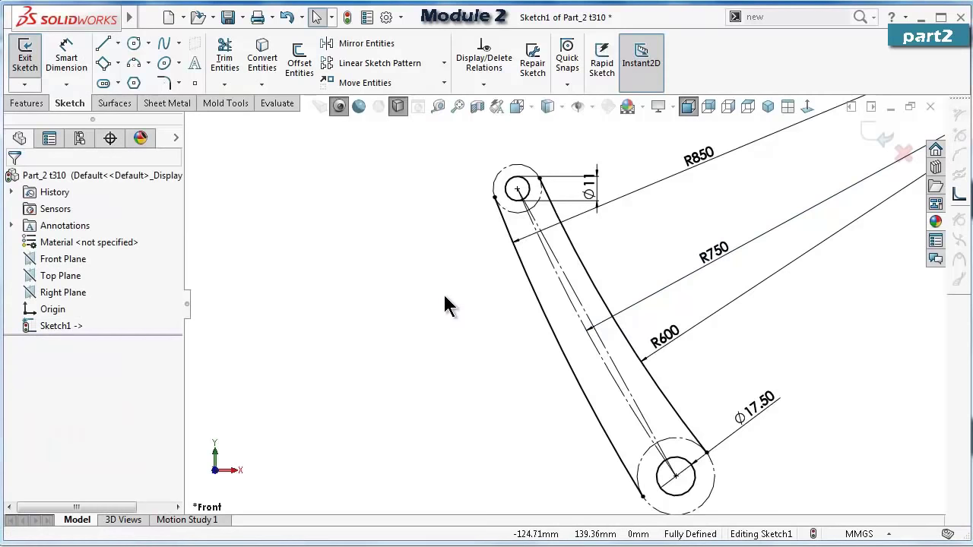
Place two sketch points on the 750 mm construction arc, one toward the upper joint and one toward the lower joint.
click(195, 83)
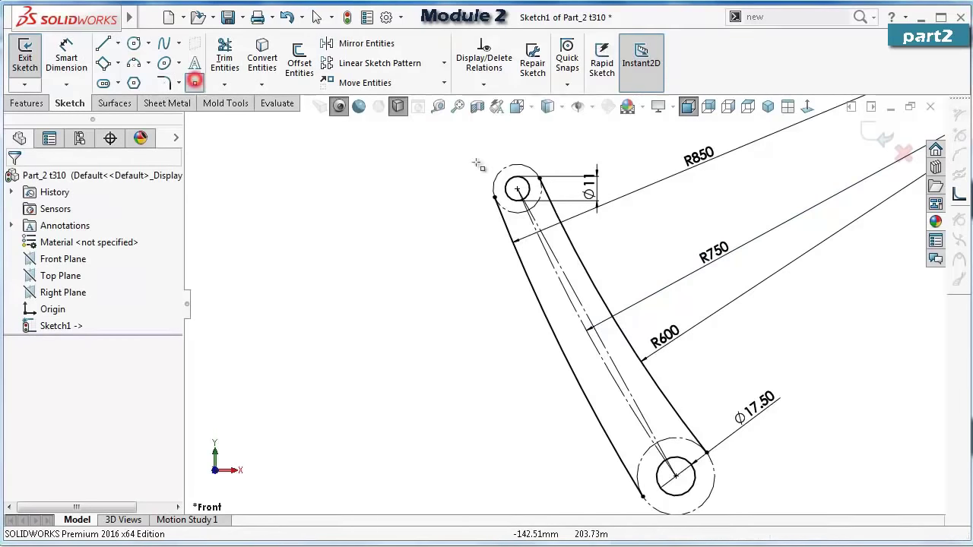
click(560, 278)
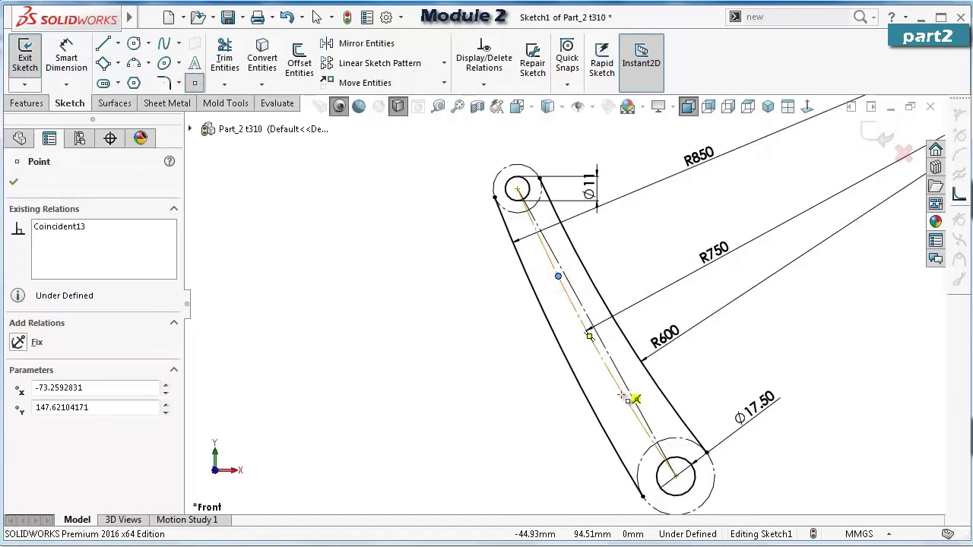
click(622, 393)
Dimension the lower sketch point at 50 mm from the centre of the lower 17.5 mm hole.
right_drag(463, 411, 437, 355)
scroll(622, 374, down, 2)
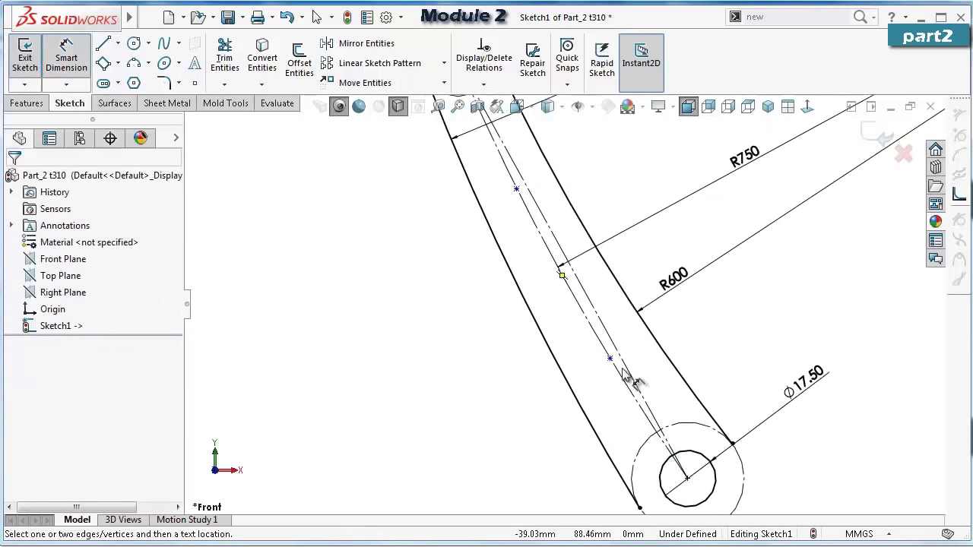
click(609, 360)
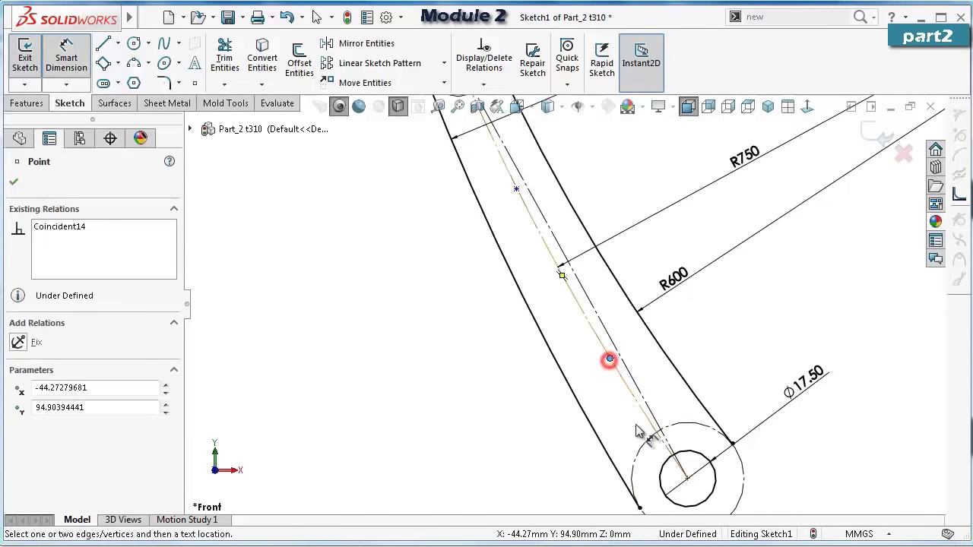
click(687, 478)
click(638, 467)
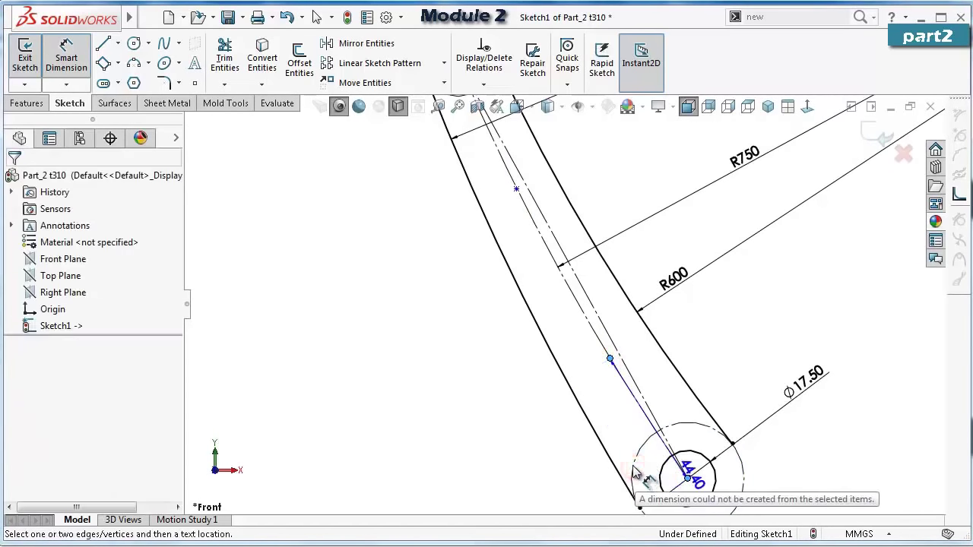
click(625, 428)
text(50)
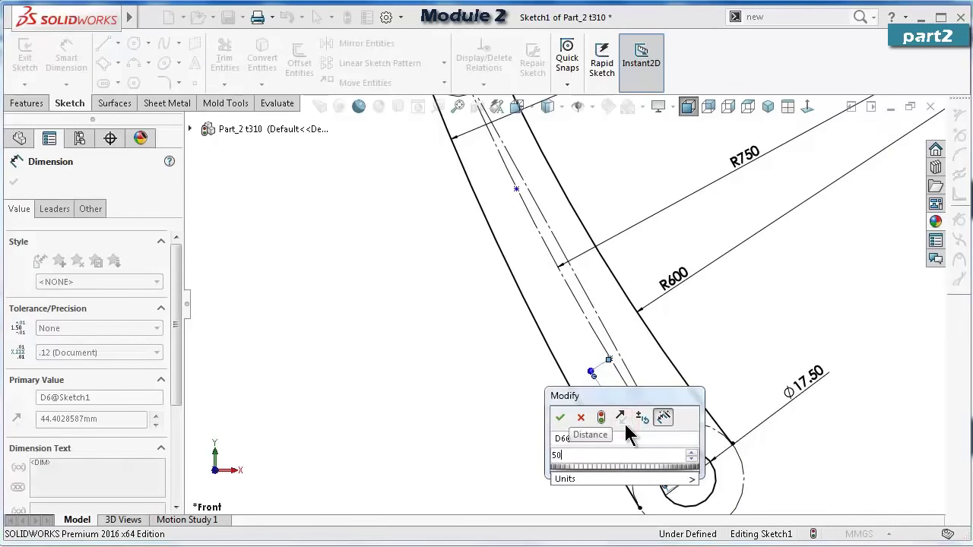
key(Return)
Dimension the upper sketch point at 50 mm from the centre of the upper 11 mm hole.
scroll(559, 228, up, 2)
scroll(546, 212, down, 3)
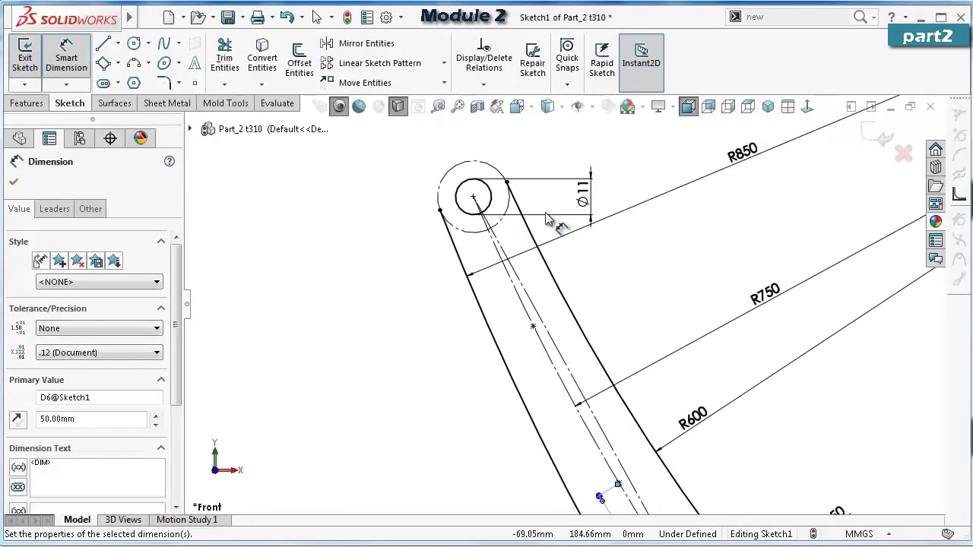
click(473, 199)
click(473, 199)
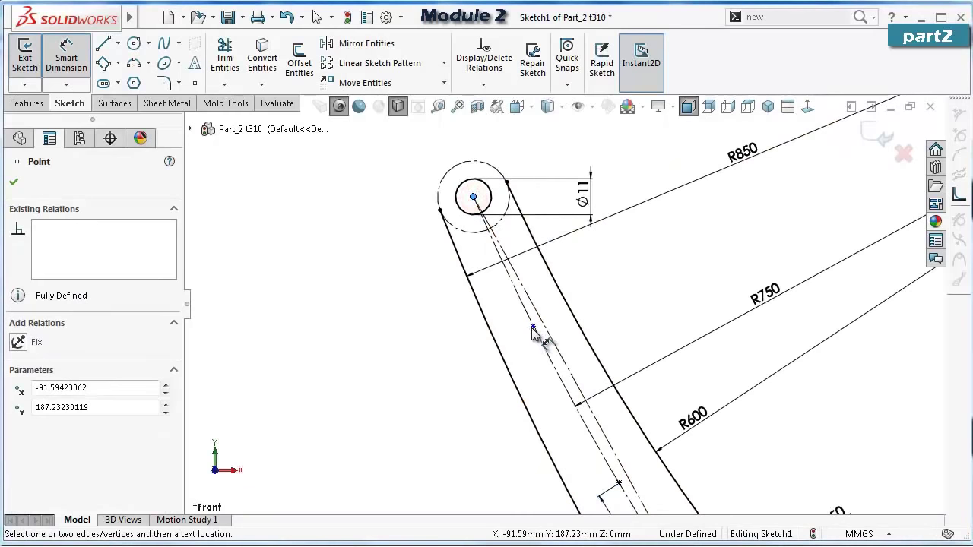
click(533, 329)
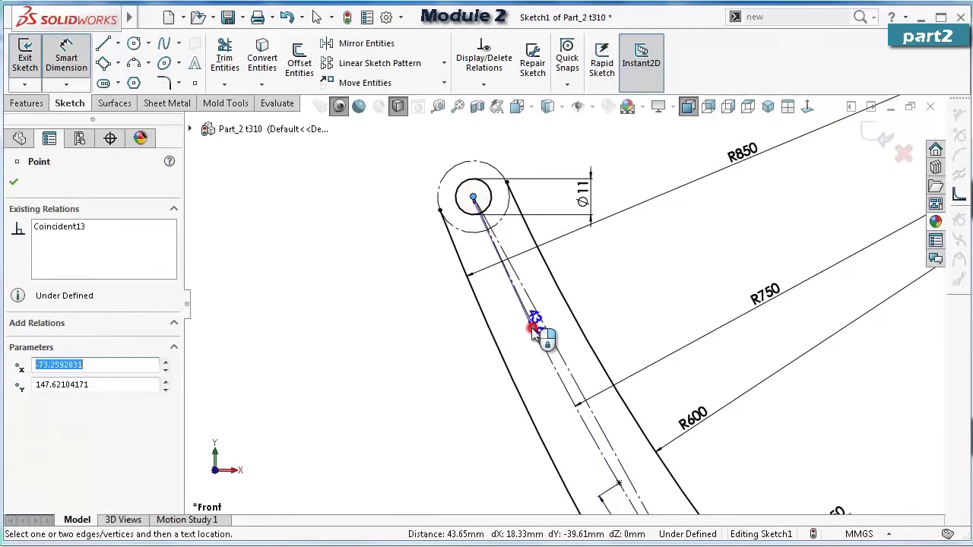
click(486, 293)
text(50)
key(Return)
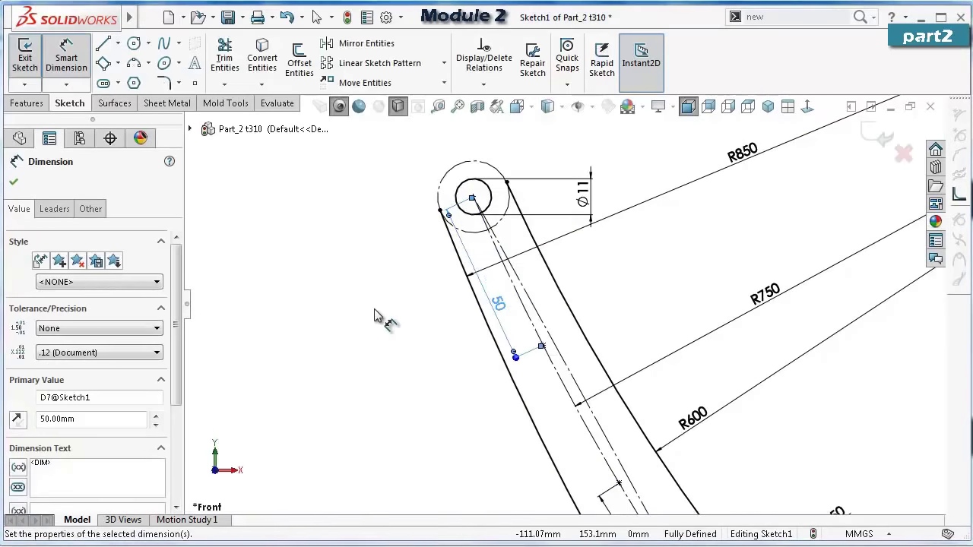
click(373, 309)
Try radii of 550 mm and 450 mm for the arc on the link's right side.
scroll(487, 334, up, 3)
scroll(591, 355, down, 1)
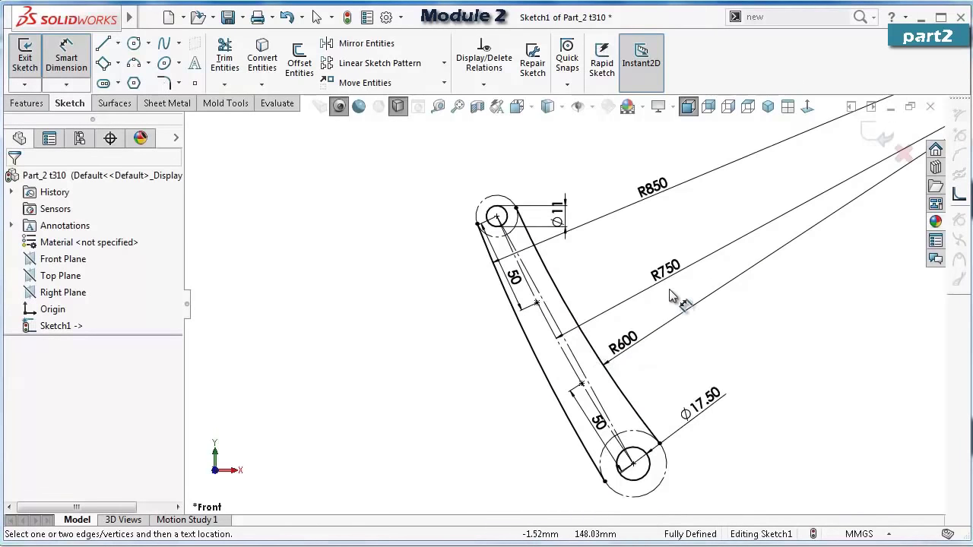
click(611, 345)
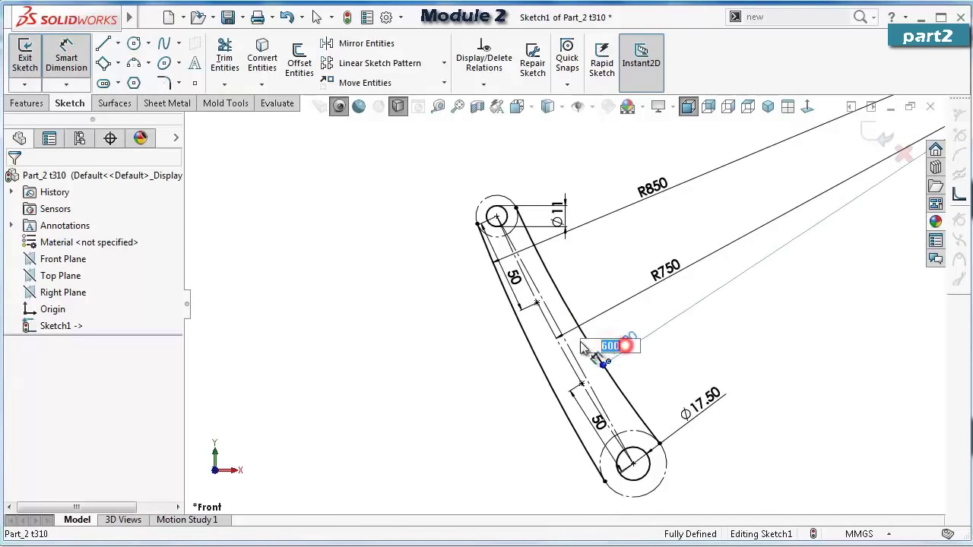
text(550)
key(Return)
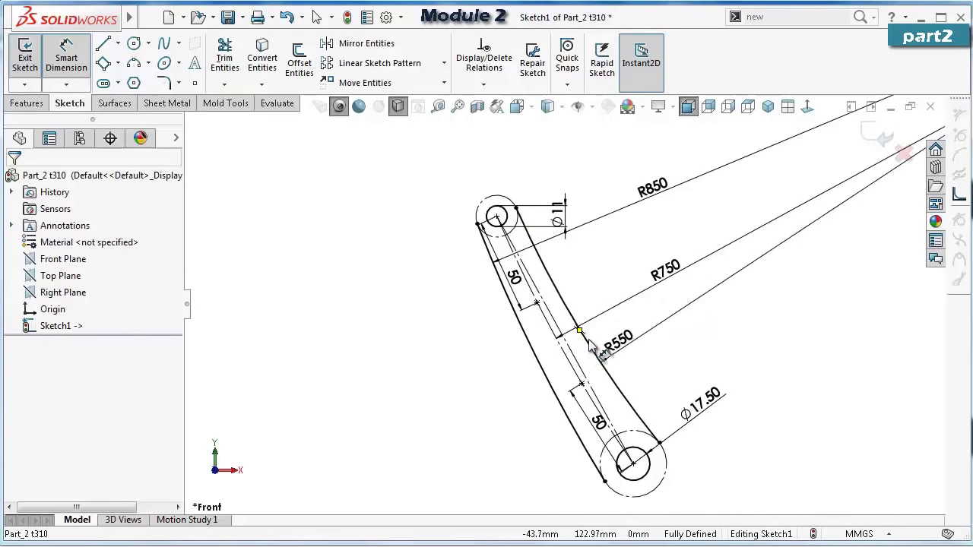
double_click(618, 342)
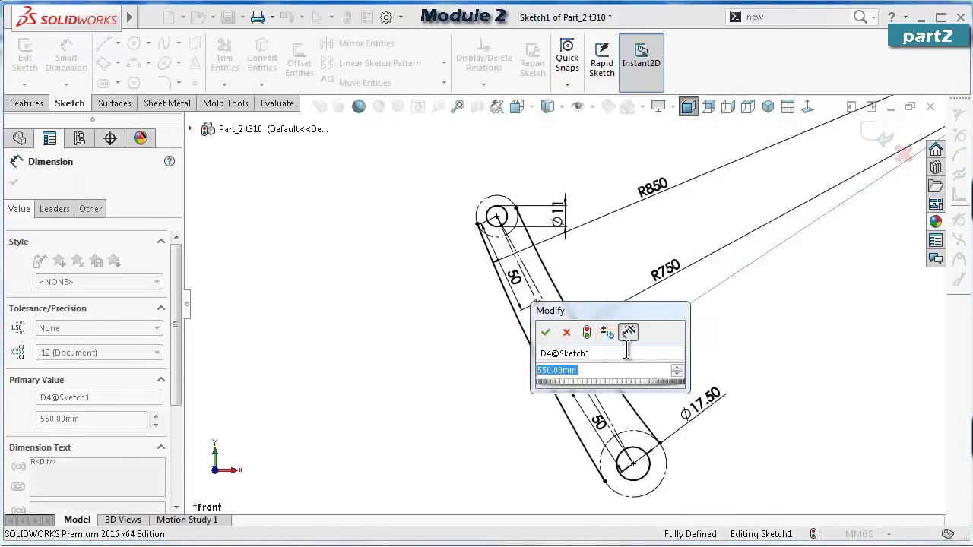
text(450)
key(Return)
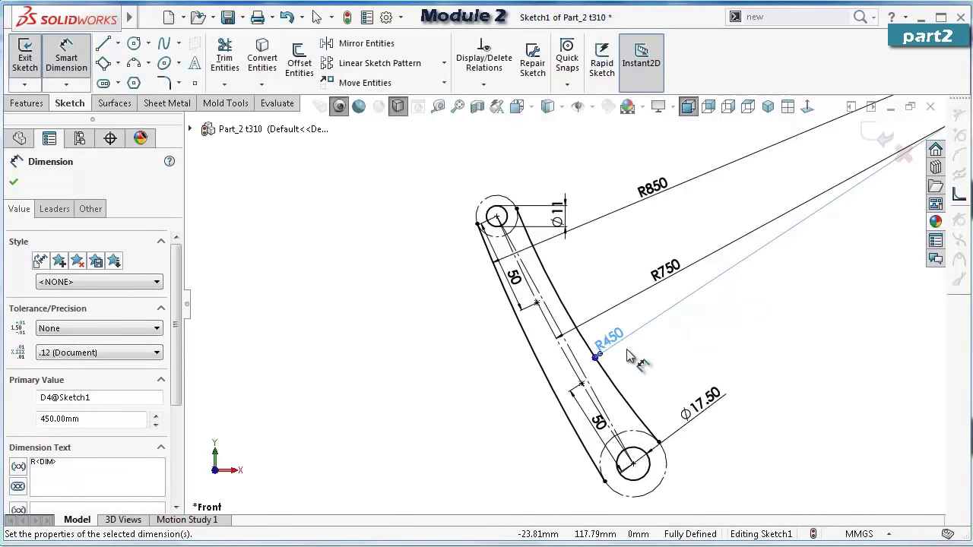
Set the radius of the link's right side arc to 500 mm.
click(624, 338)
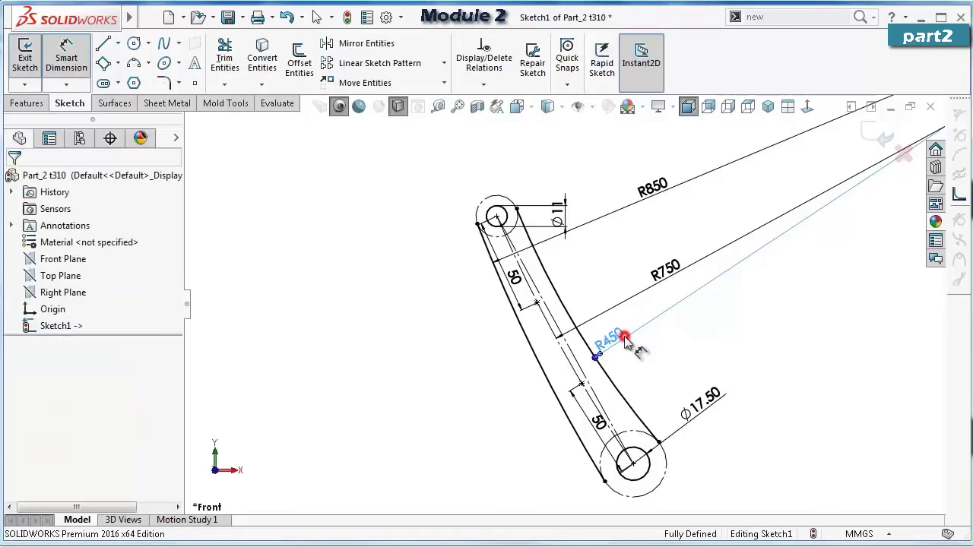
drag(628, 343, 597, 344)
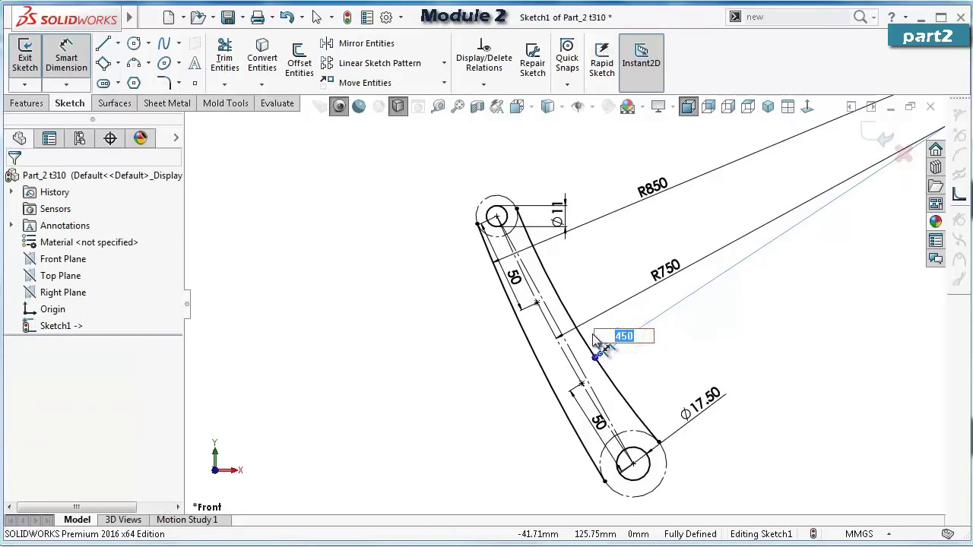
key(Return)
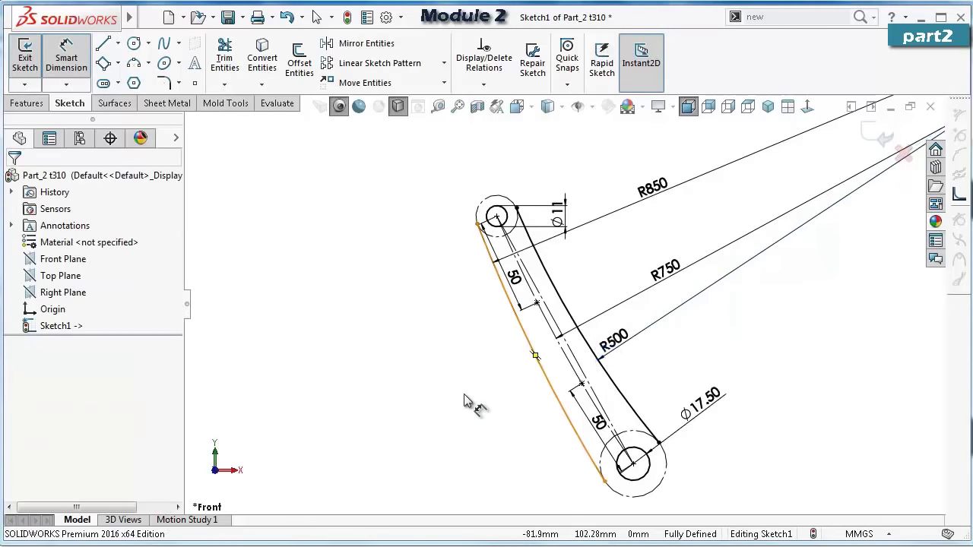
Try to close the link's upper end with a three-point arc lying on the outer construction circle.
scroll(639, 390, down, 1)
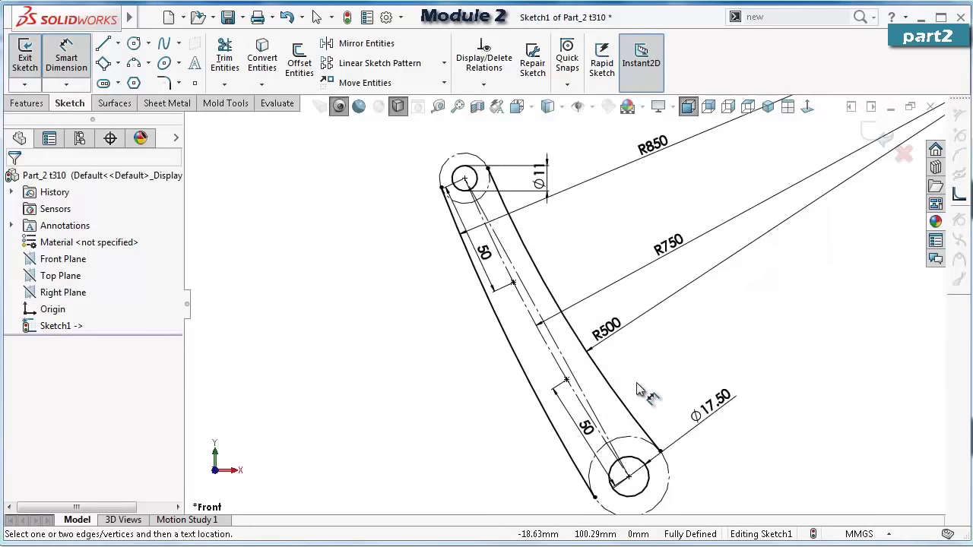
scroll(342, 113, down, 1)
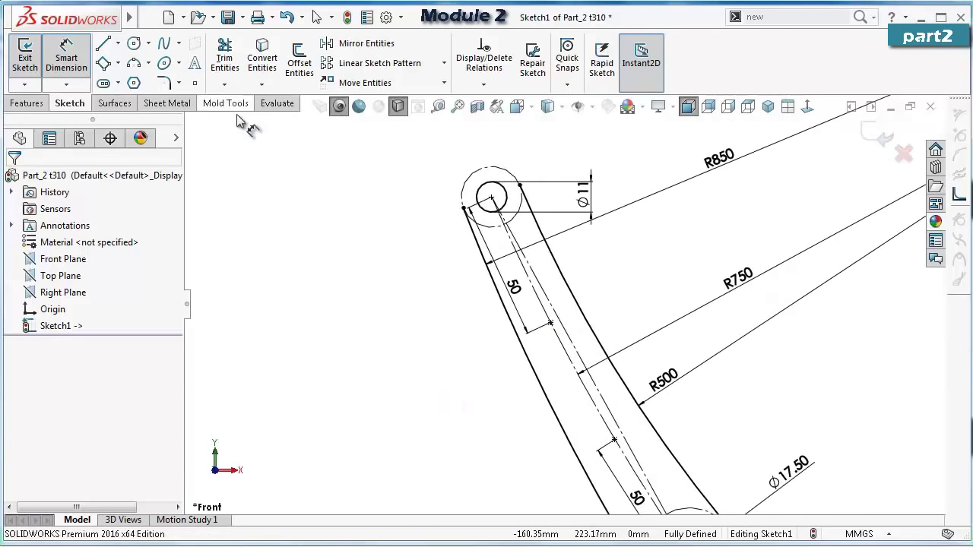
click(136, 64)
click(463, 207)
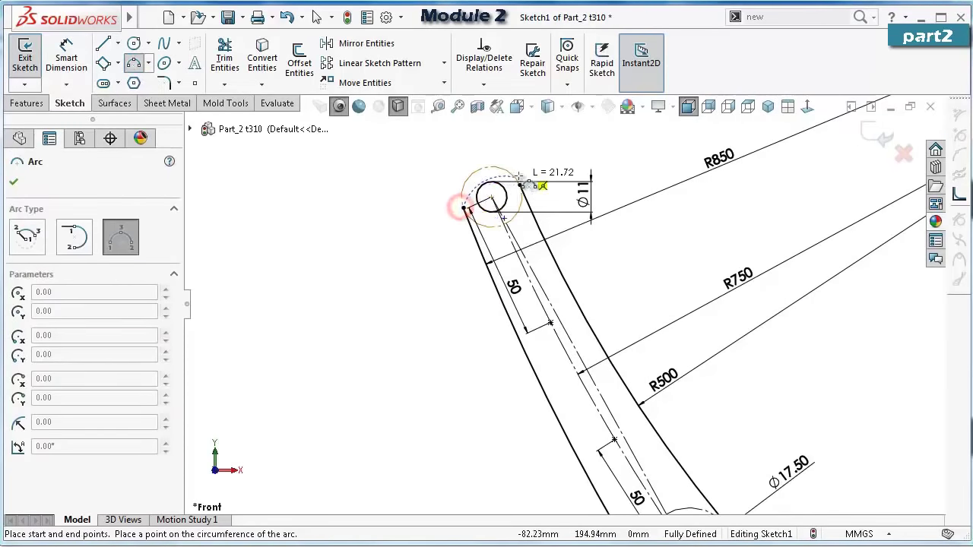
scroll(520, 179, down, 3)
click(534, 229)
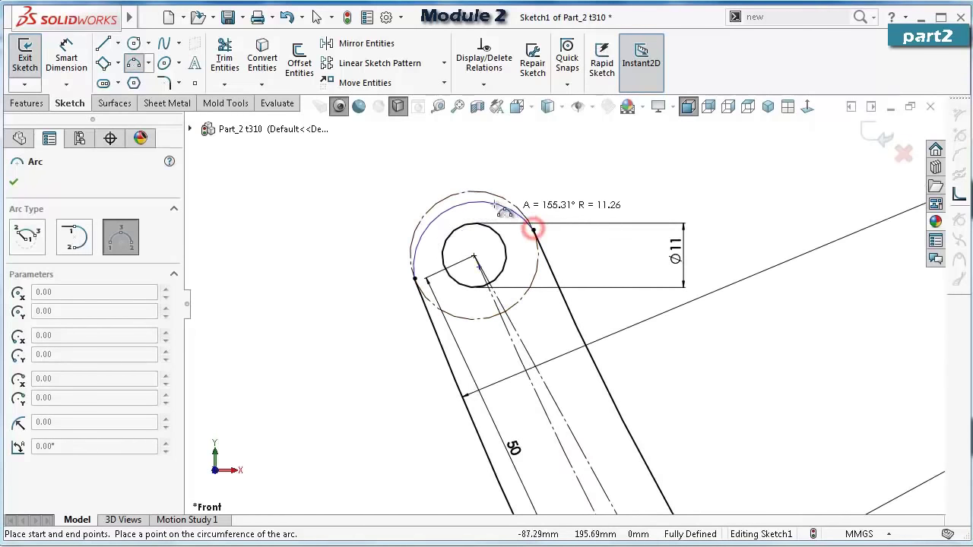
click(484, 193)
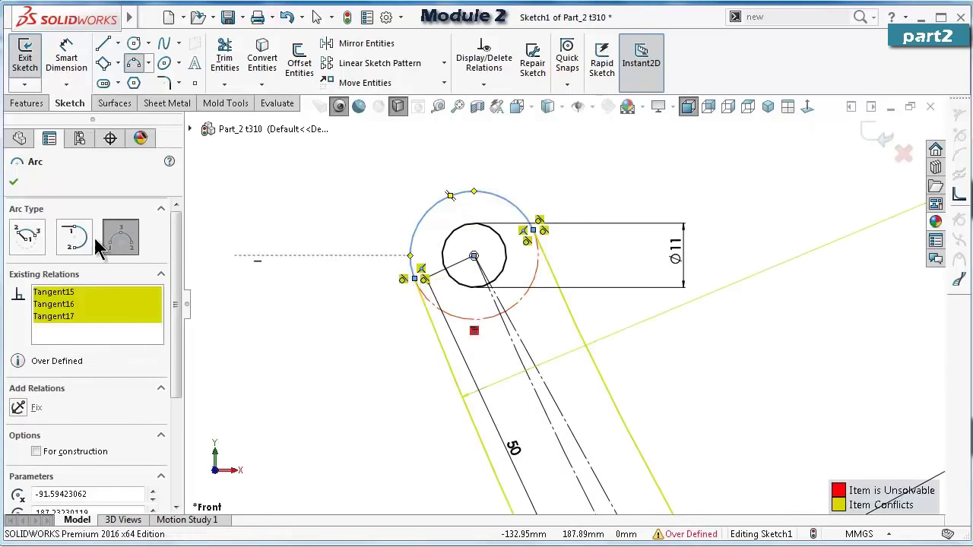
key(Escape)
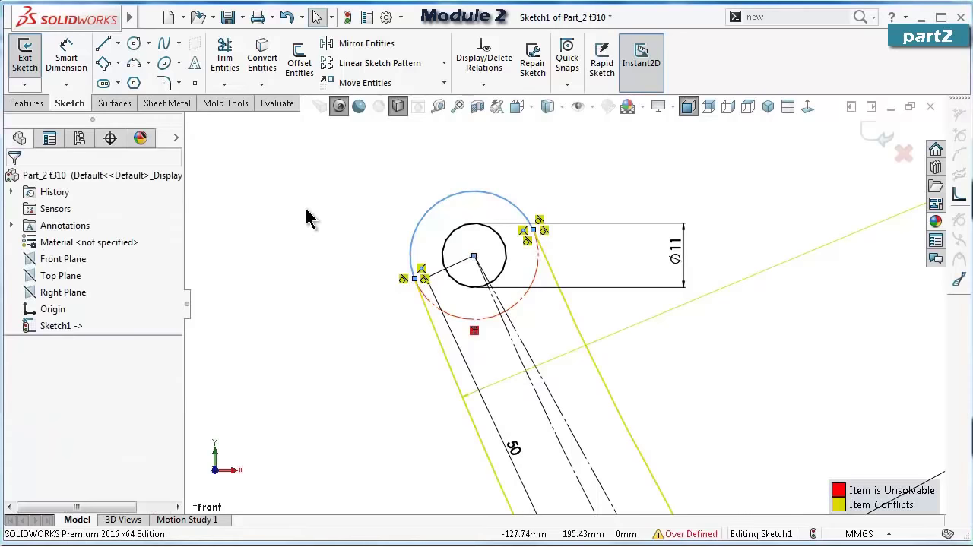
key(ctrl+z)
click(352, 206)
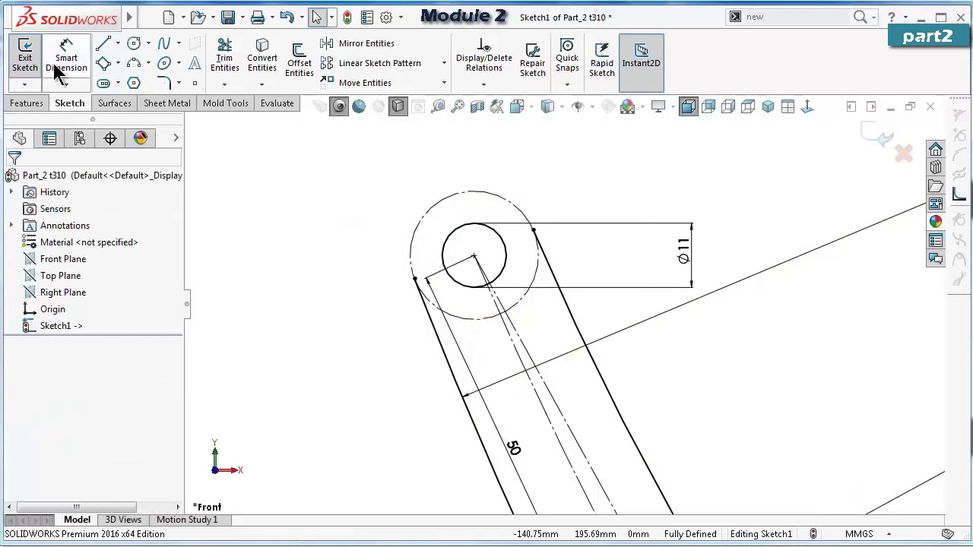
Draw a three-point arc joining the side arcs' upper endpoints, bulging beyond the outer construction circle around the 11 mm hole.
click(136, 64)
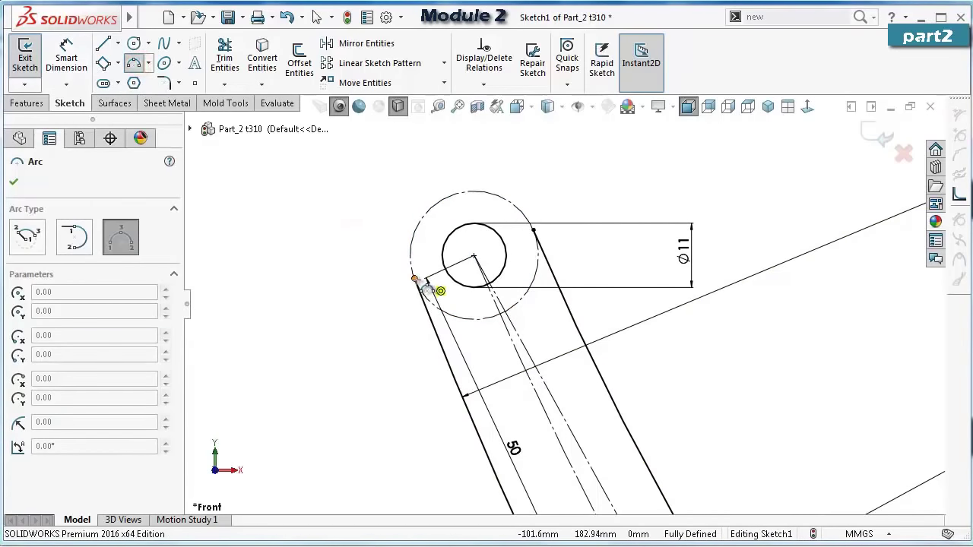
click(416, 279)
click(534, 228)
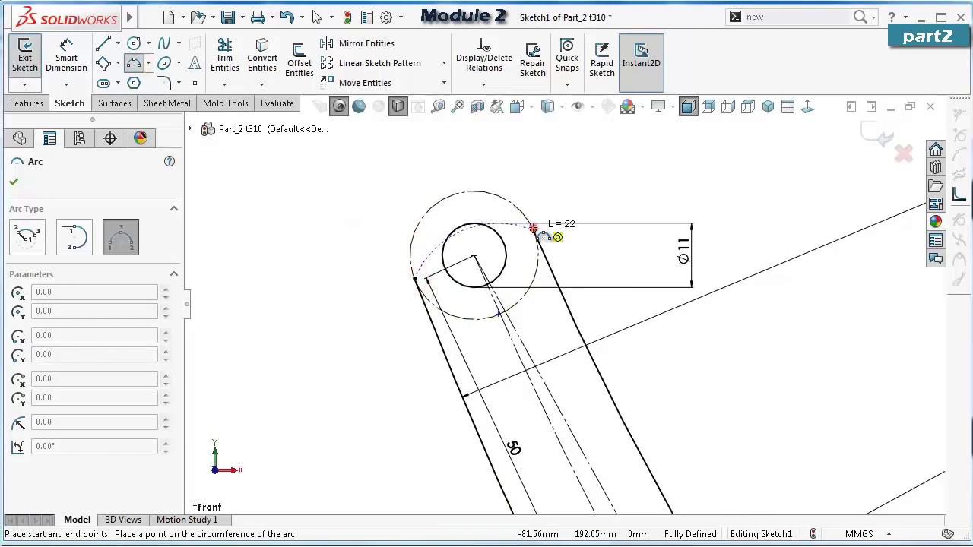
click(412, 172)
Draw a three-point arc joining the side arcs' lower endpoints, bulging beyond the outer construction circle around the 17.5 mm hole.
scroll(563, 304, up, 6)
scroll(626, 415, up, 3)
scroll(632, 427, down, 3)
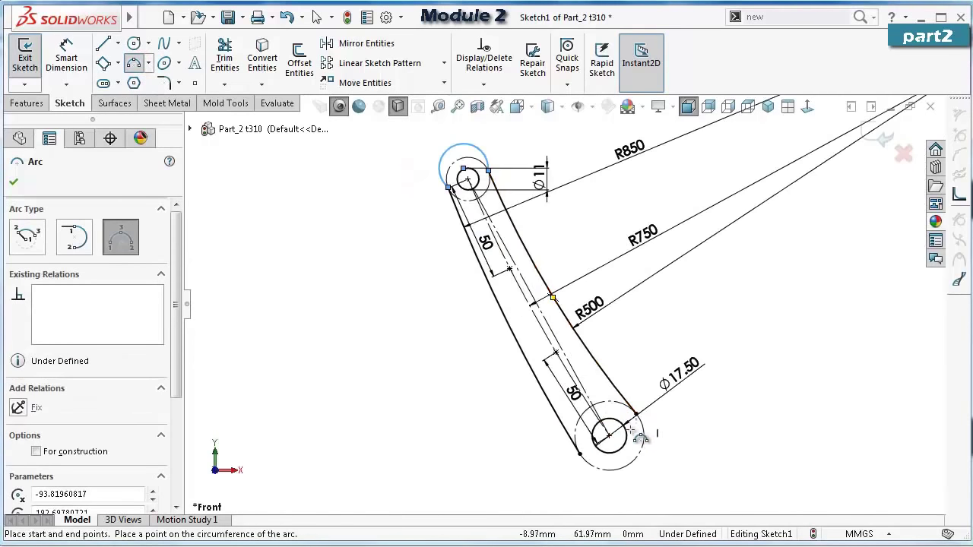
click(636, 413)
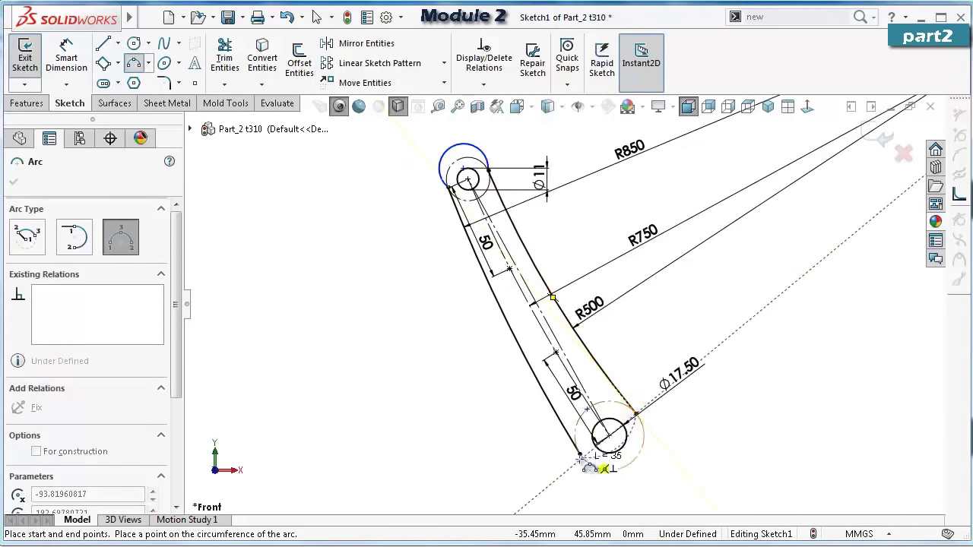
click(580, 455)
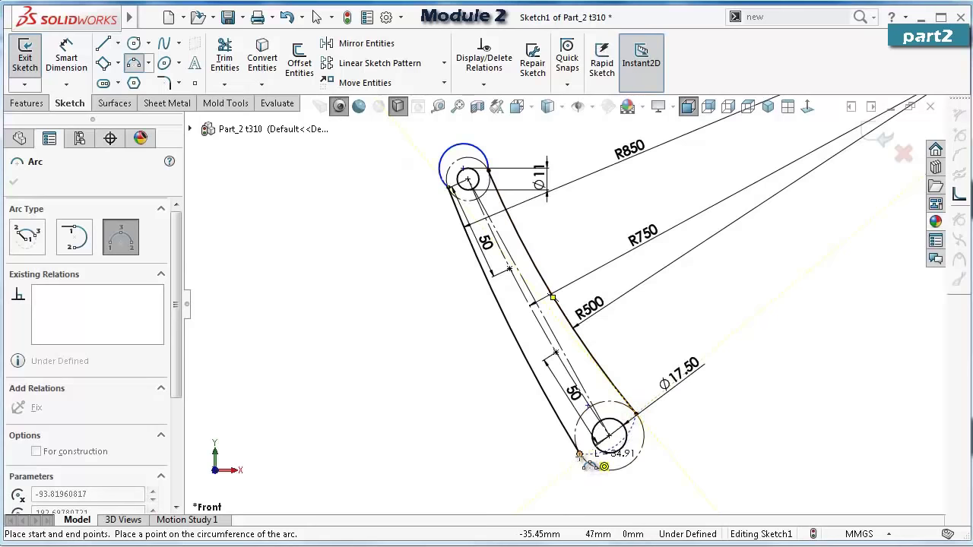
click(631, 476)
scroll(630, 465, down, 3)
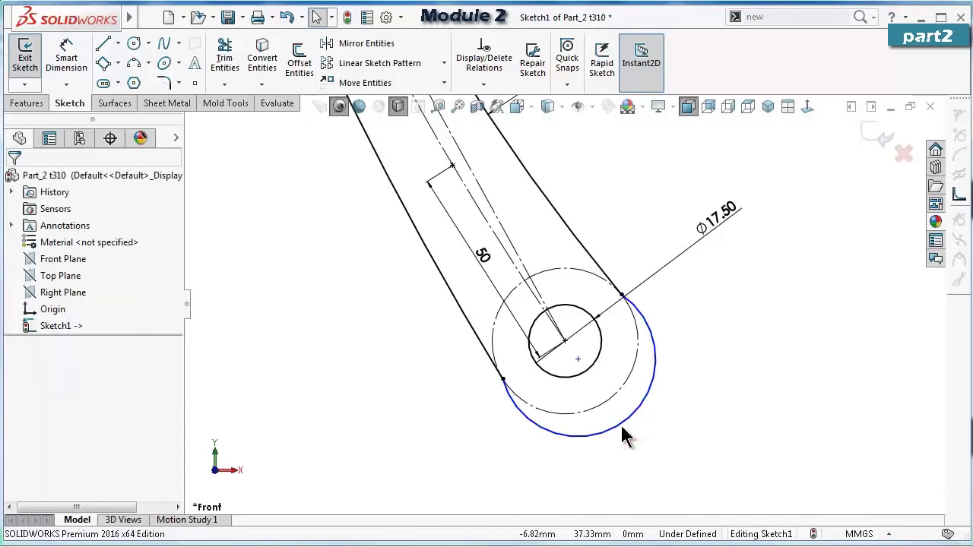
Make the link's lower end arc coradial with the outer construction circle around the 17.5 mm hole.
click(621, 422)
ctrl+click(615, 397)
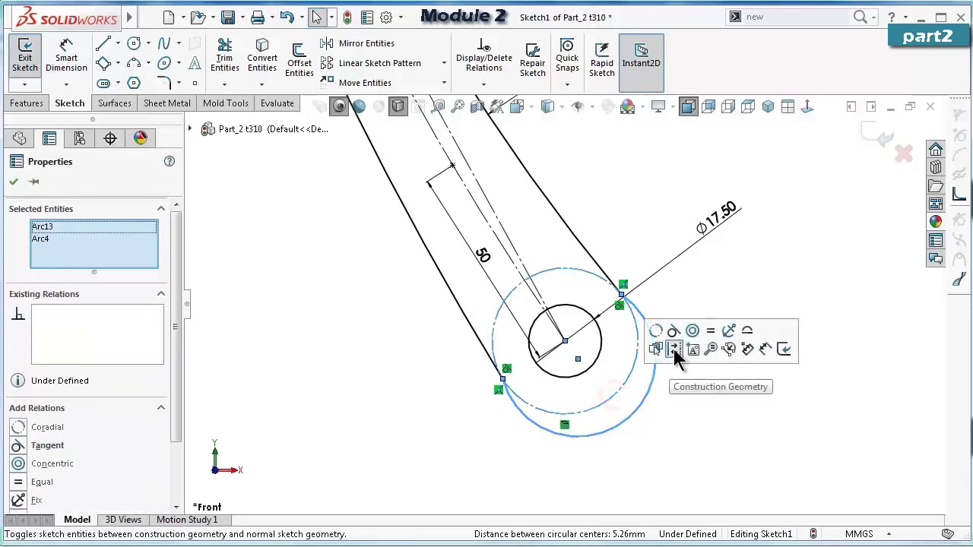
click(656, 331)
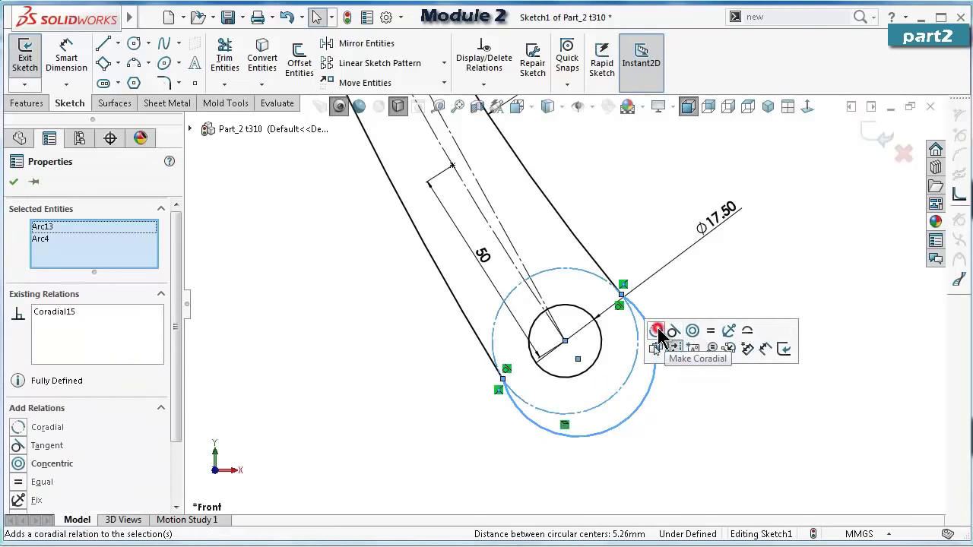
click(744, 417)
Make the link's upper end arc coradial with the outer construction circle around the 11 mm hole.
scroll(493, 244, up, 3)
ctrl+middle_drag(480, 159, 520, 222)
scroll(520, 223, down, 2)
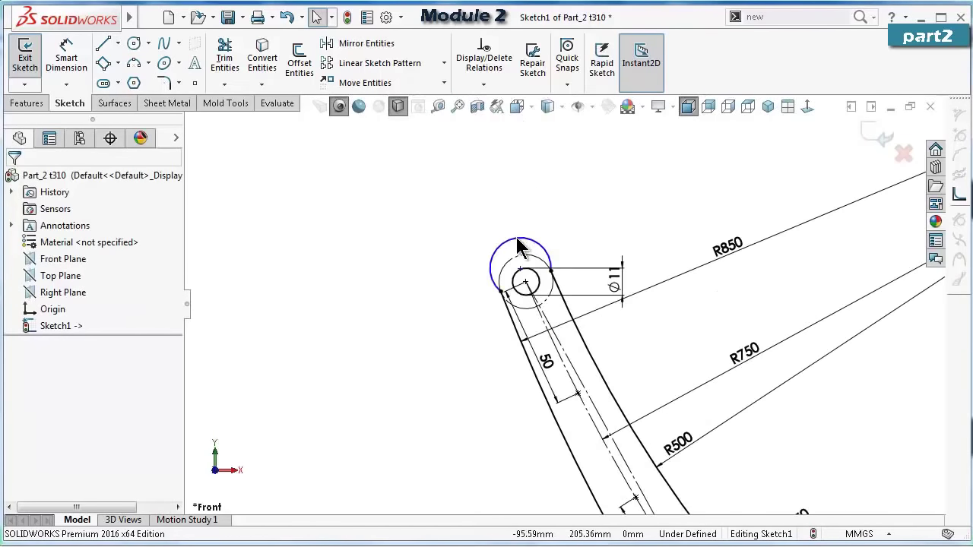
click(519, 247)
ctrl+click(514, 271)
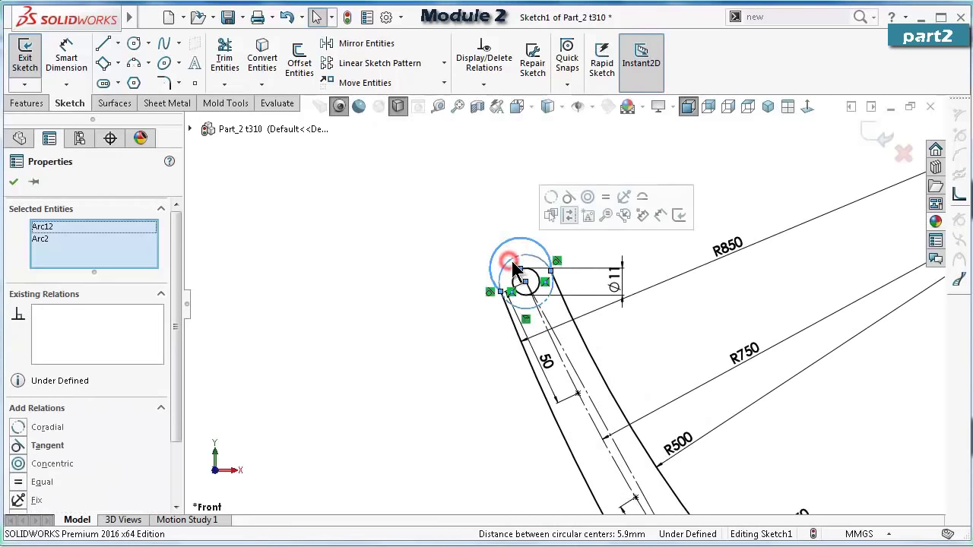
click(552, 198)
click(441, 183)
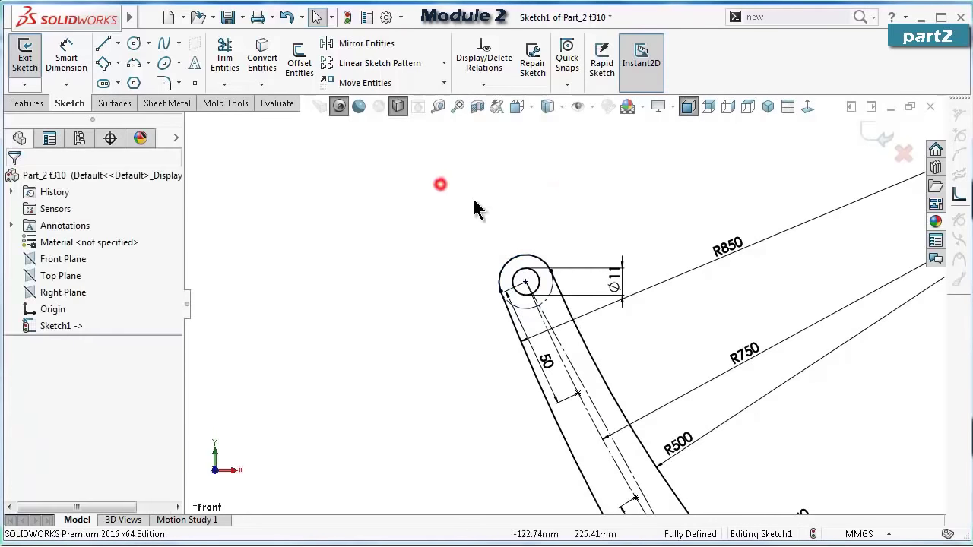
Extrude the closed link profile 3 mm blind in the reversed direction.
scroll(625, 317, up, 5)
scroll(660, 415, down, 1)
scroll(661, 424, down, 2)
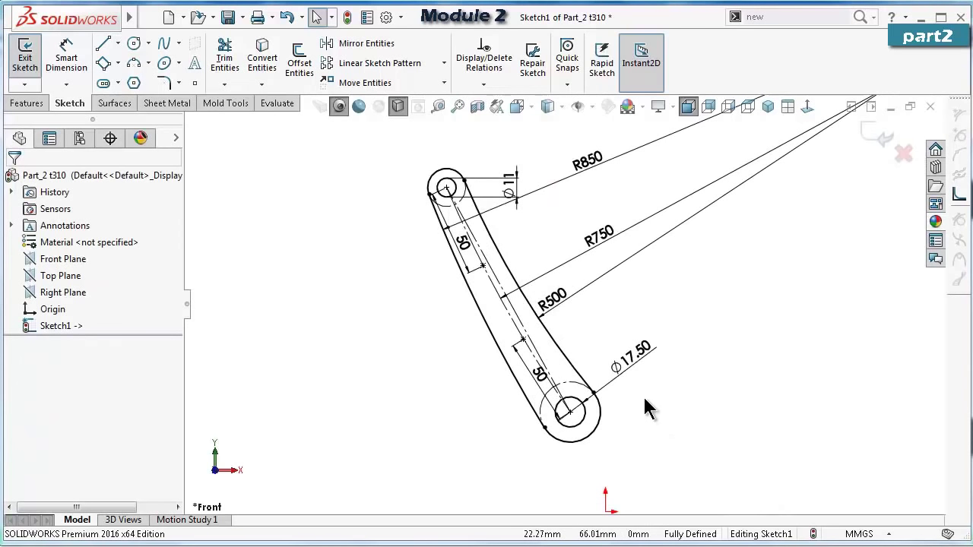
click(23, 103)
click(30, 64)
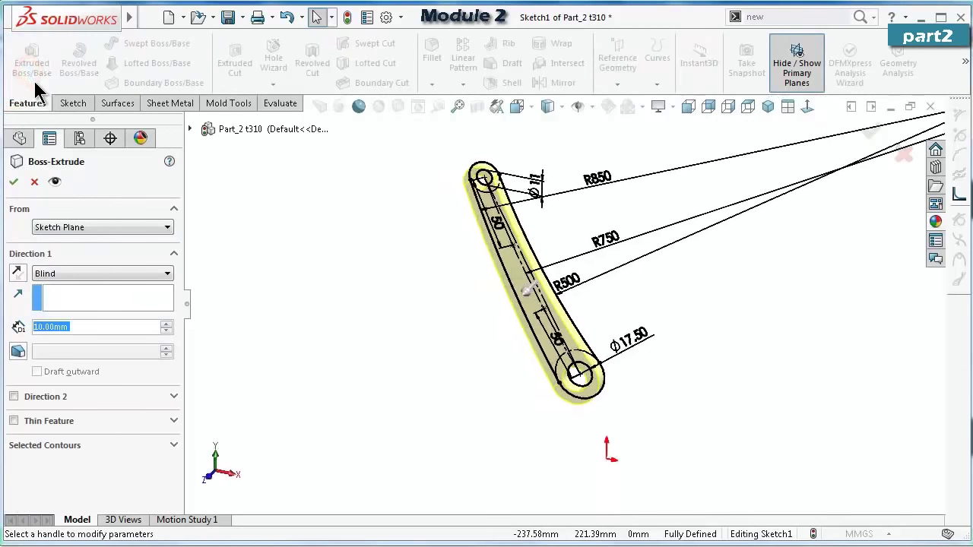
click(19, 275)
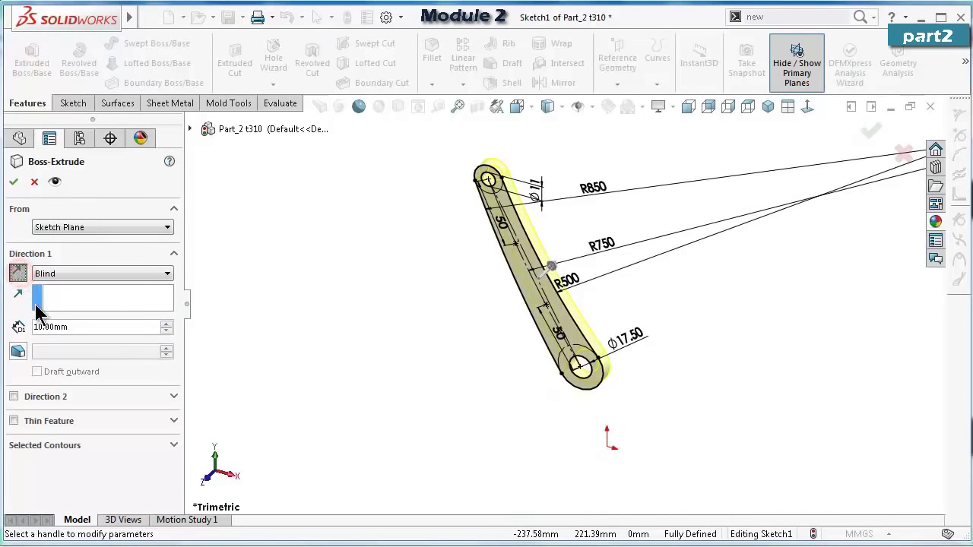
drag(98, 325, 25, 323)
text(3)
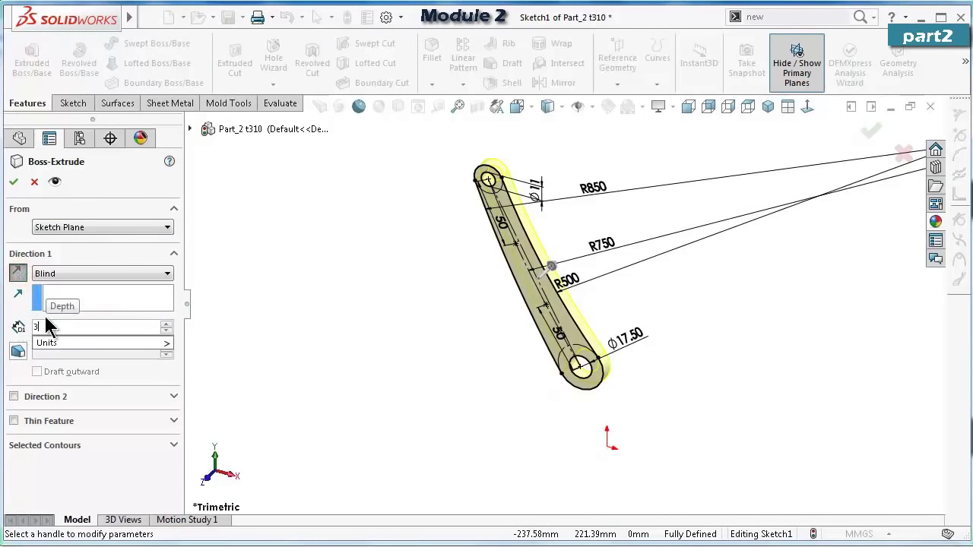
click(310, 343)
click(14, 182)
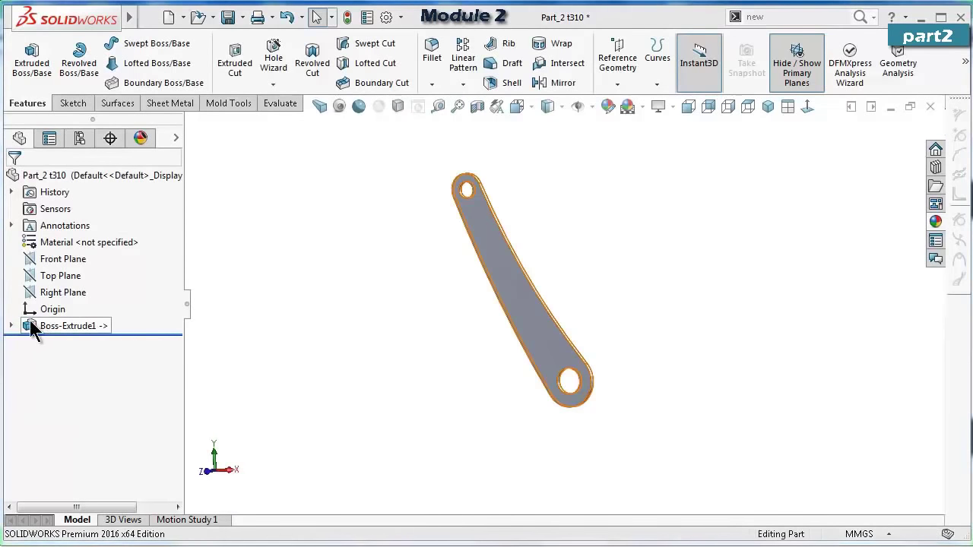
Show the extrusion's base sketch and save the part.
click(11, 326)
click(69, 342)
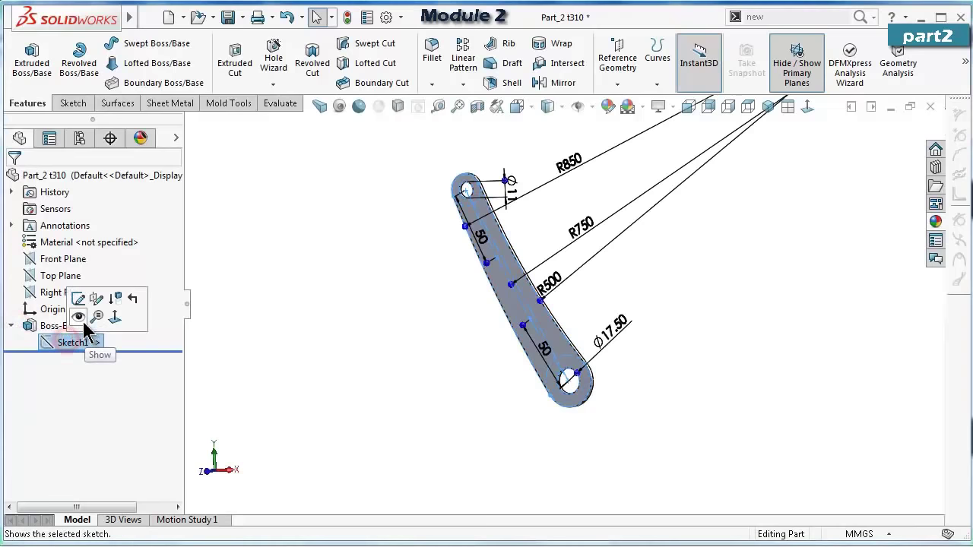
click(79, 319)
click(245, 332)
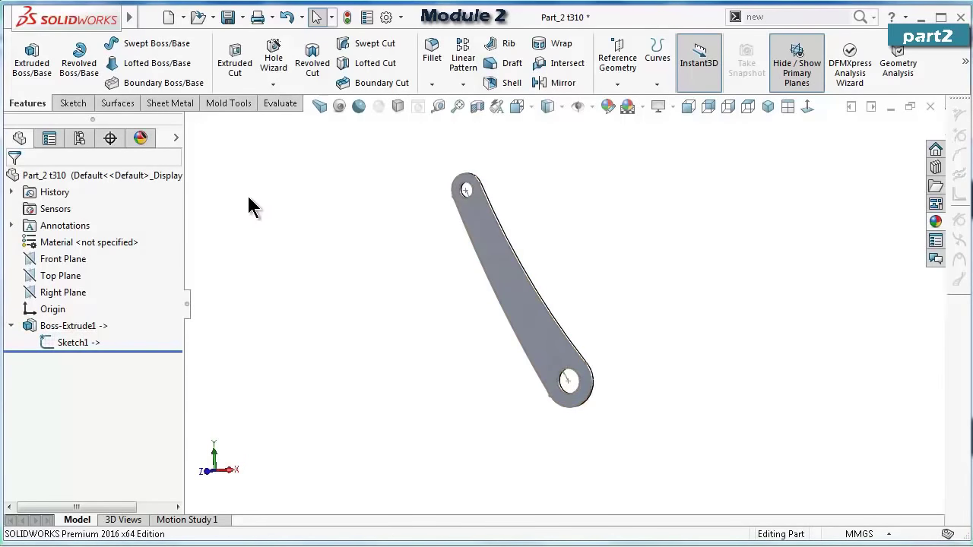
click(228, 16)
Start placing ISO M3.5 normal-fit screw clearance holes on the link's front face, with shading off and the face viewed head-on.
scroll(563, 289, down, 3)
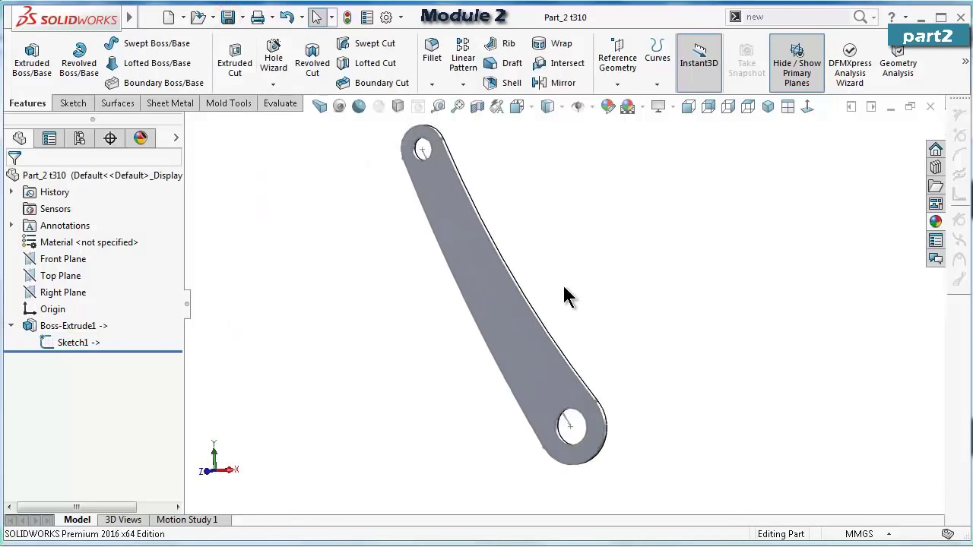
click(272, 64)
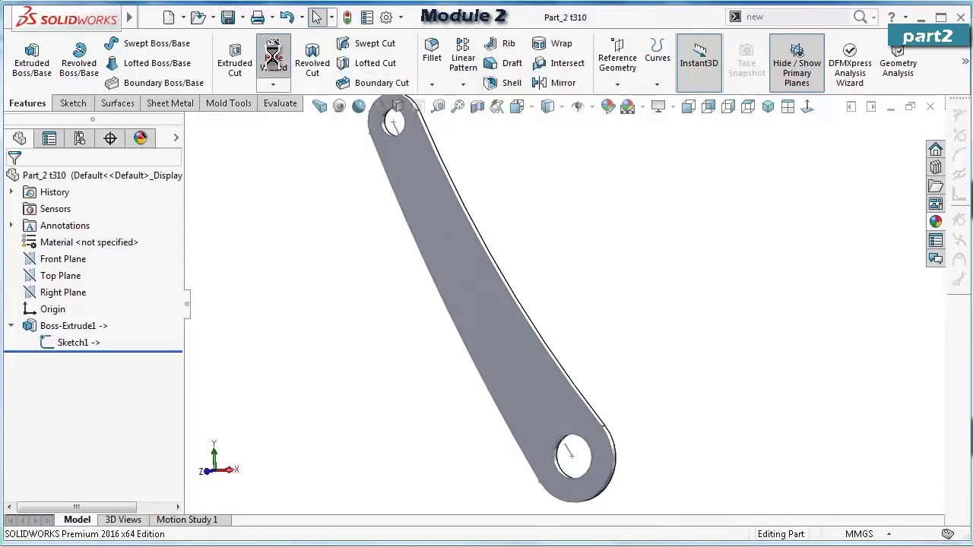
drag(178, 281, 178, 372)
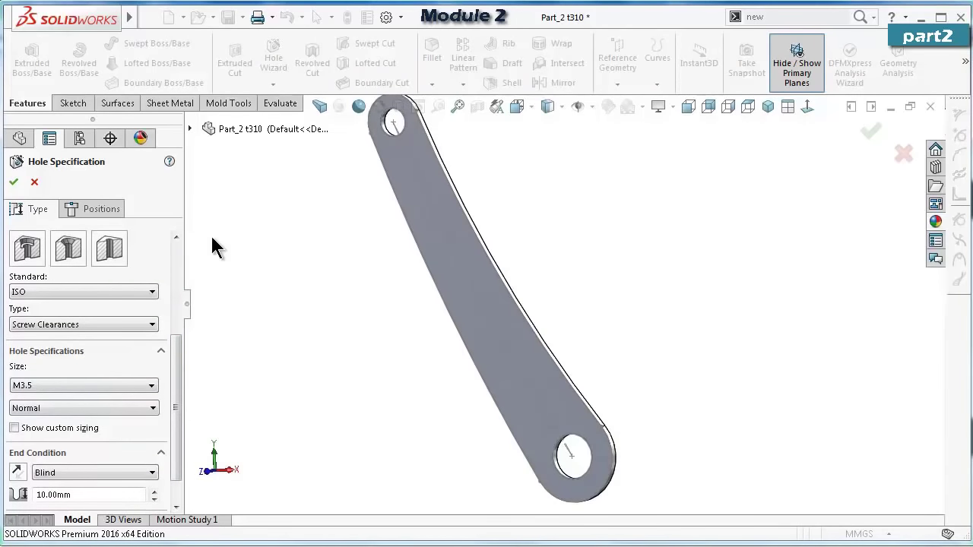
click(106, 209)
click(506, 382)
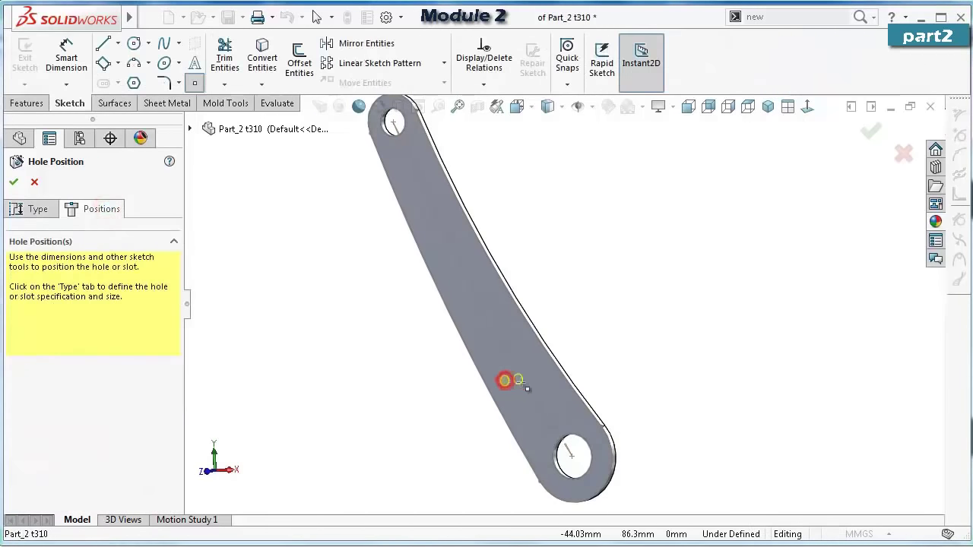
click(553, 107)
click(551, 173)
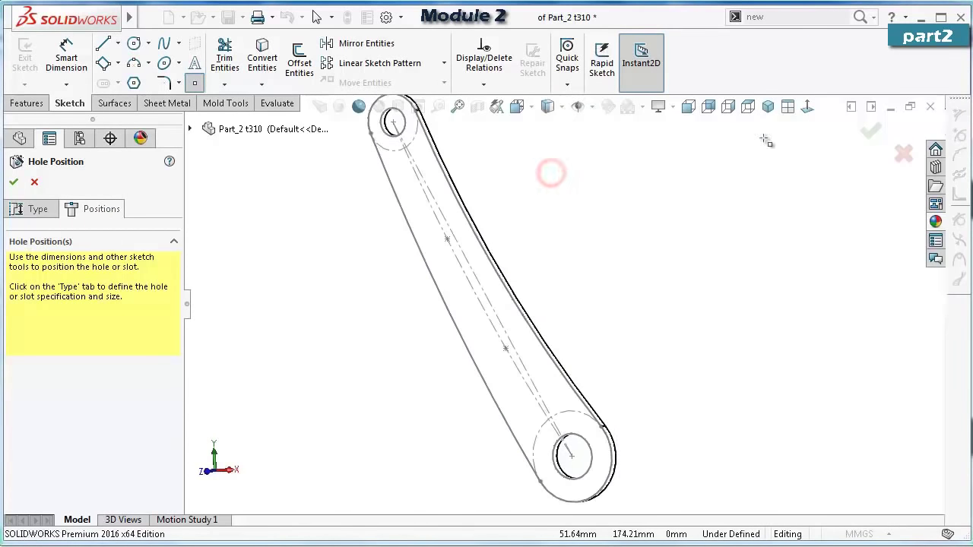
click(807, 107)
scroll(597, 376, down, 3)
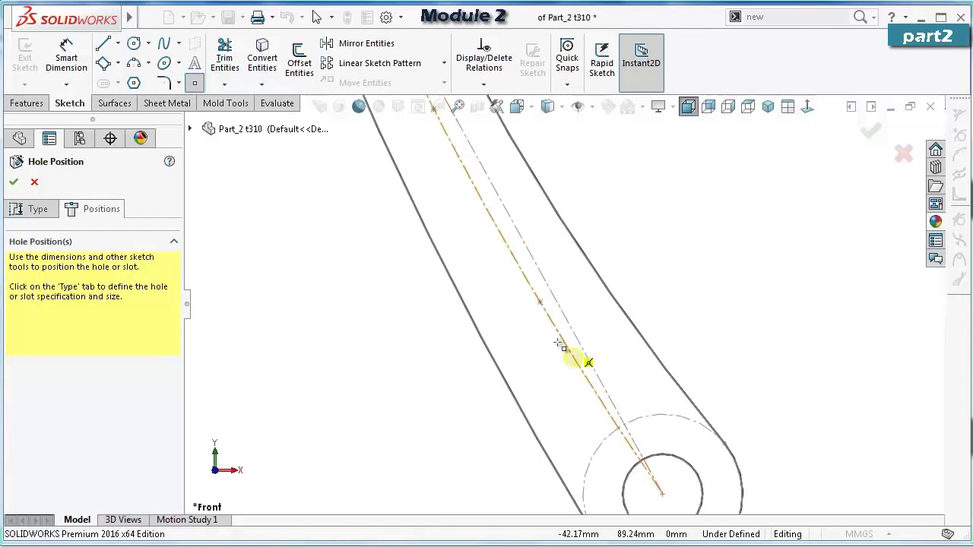
Place the M3.5 clearance holes on the two sketch points along the link's curved centreline and finish the feature.
click(541, 303)
scroll(513, 255, up, 4)
scroll(505, 217, down, 4)
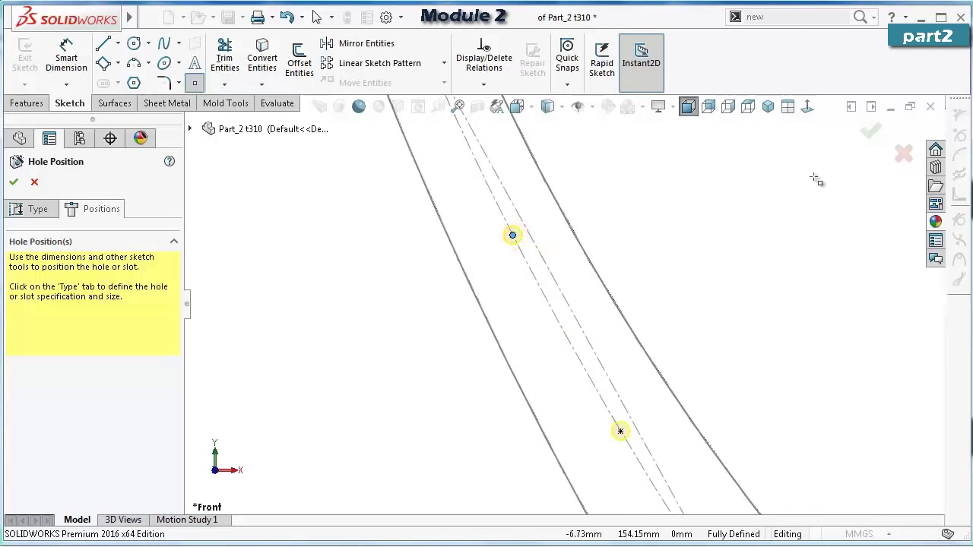
click(873, 134)
scroll(736, 228, up, 3)
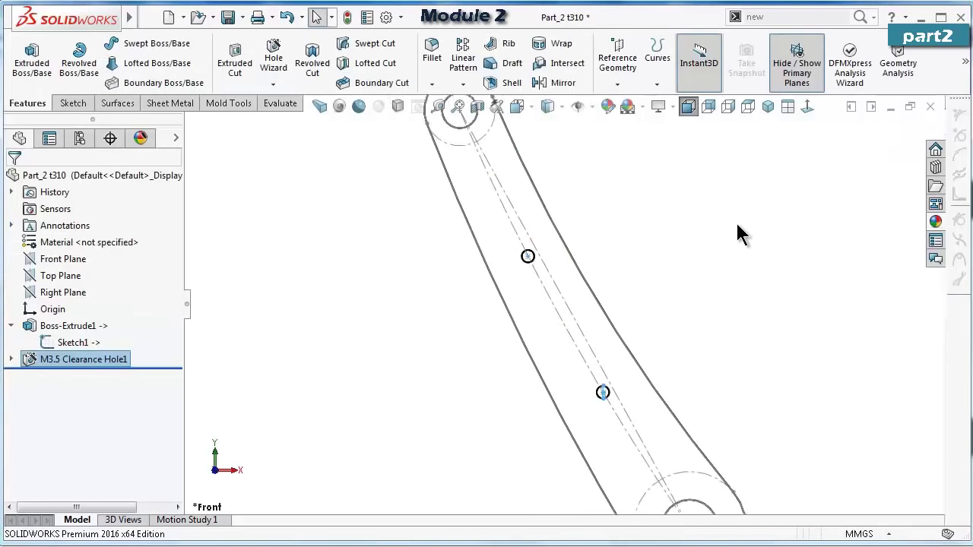
Restore the shaded display and hide the extrusion's base sketch.
click(705, 248)
middle_drag(676, 269, 616, 274)
click(559, 108)
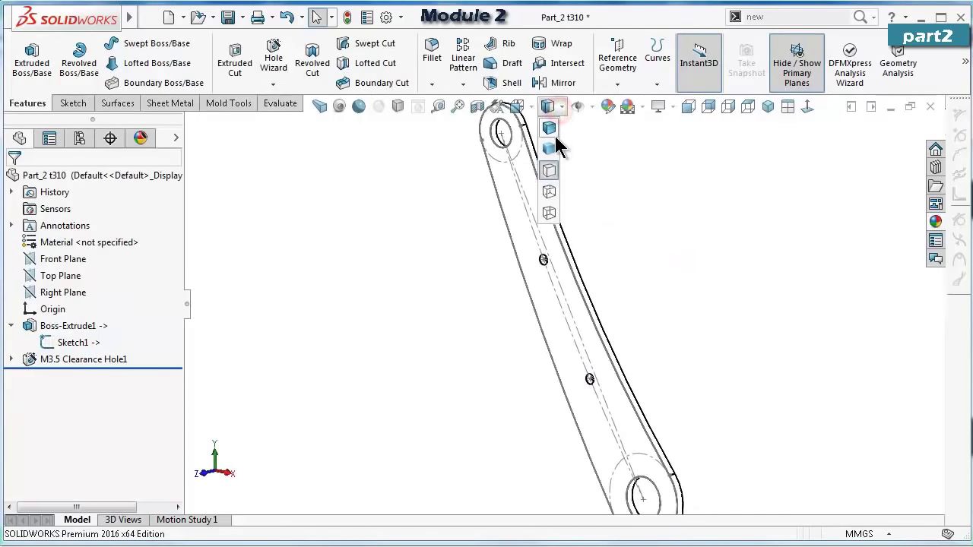
click(58, 346)
click(68, 323)
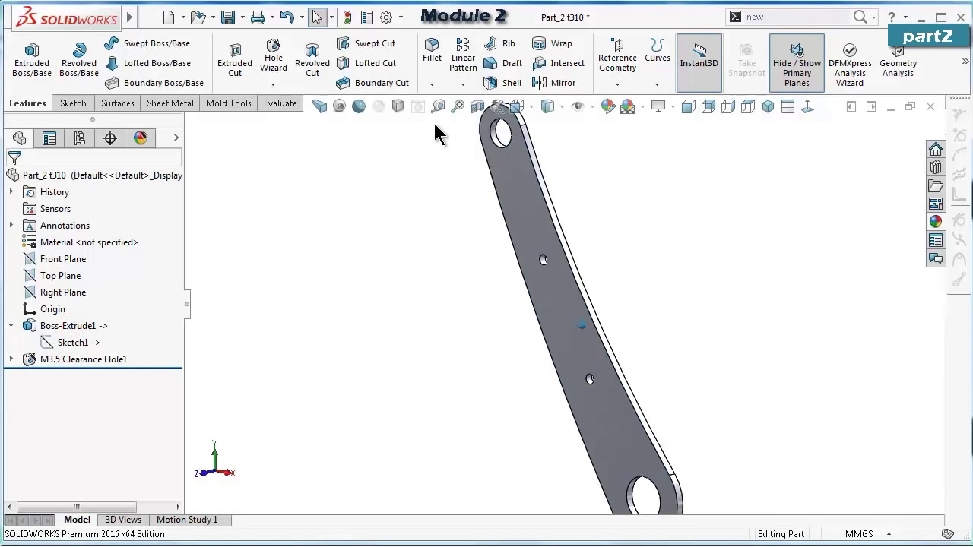
Fillet the edges of the link's two broad faces with a 0.15 mm radius.
click(432, 53)
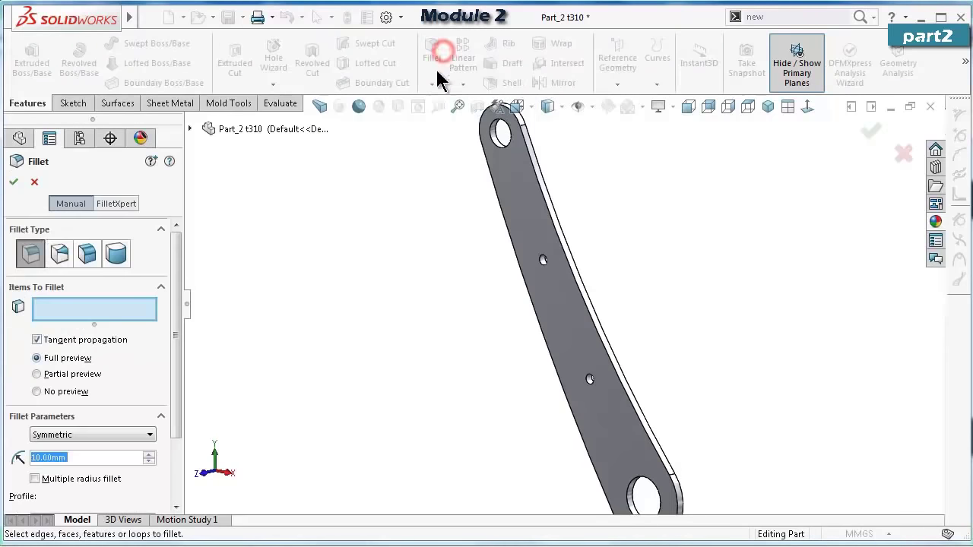
text(0.15)
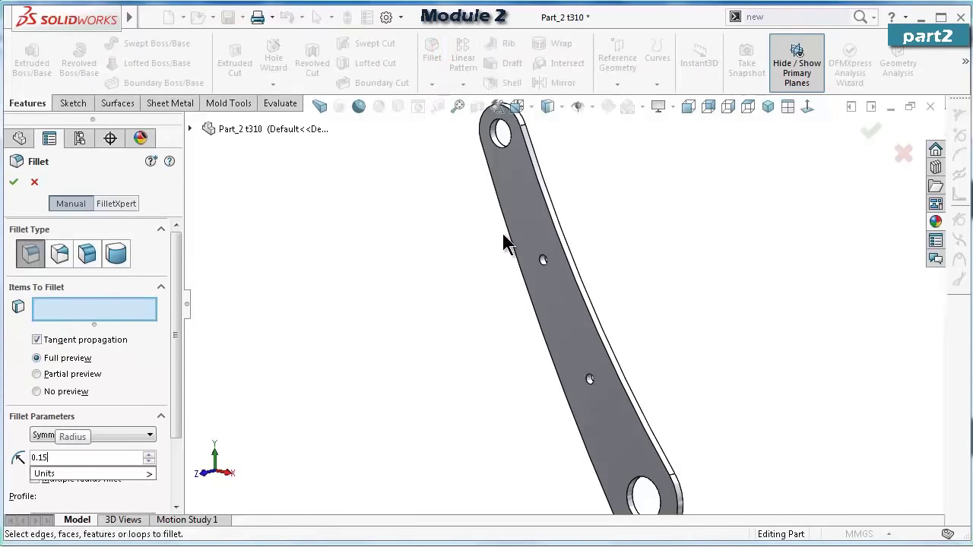
click(554, 321)
middle_drag(651, 339, 634, 360)
click(636, 421)
right_click(635, 421)
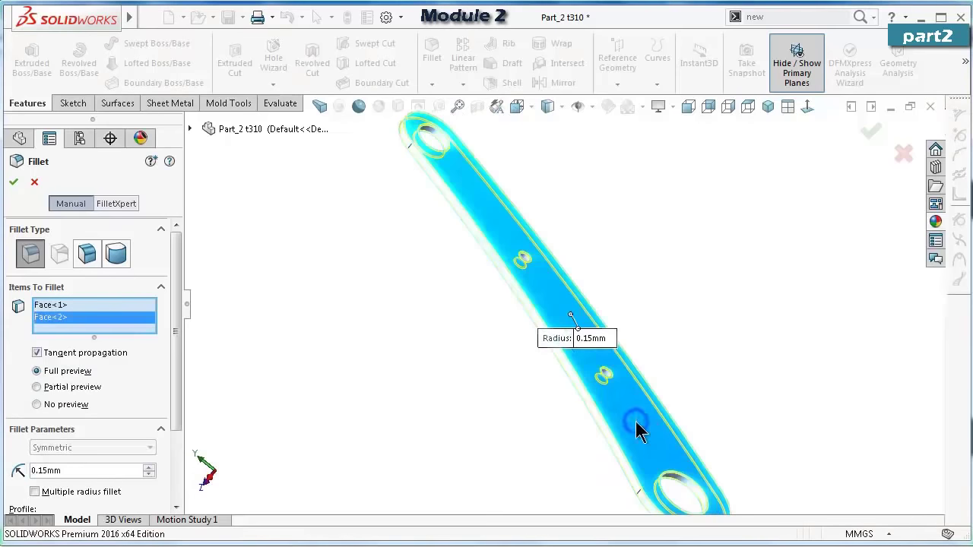
middle_drag(636, 421, 617, 365)
Finish editing Part_2 t310 within the ArmLayout assembly and save all modified documents.
click(323, 108)
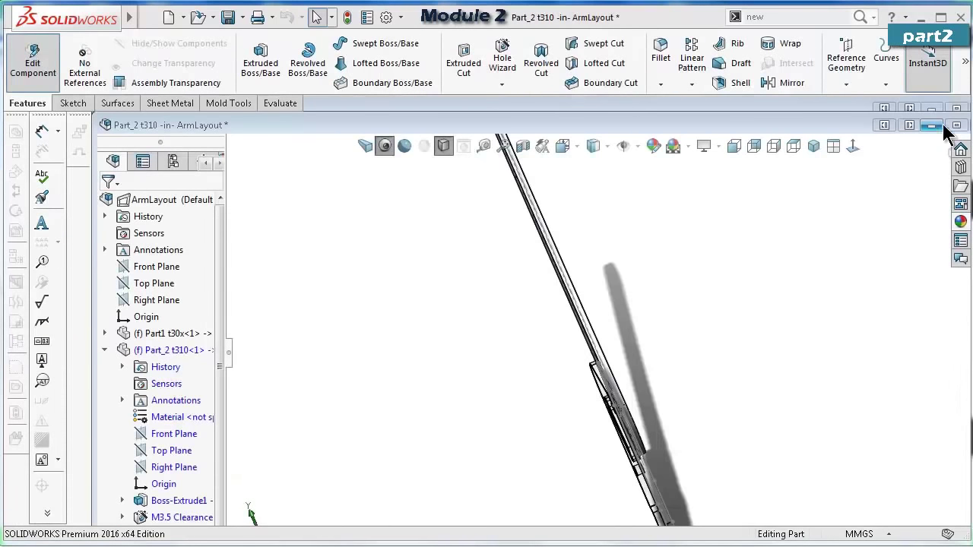
click(955, 126)
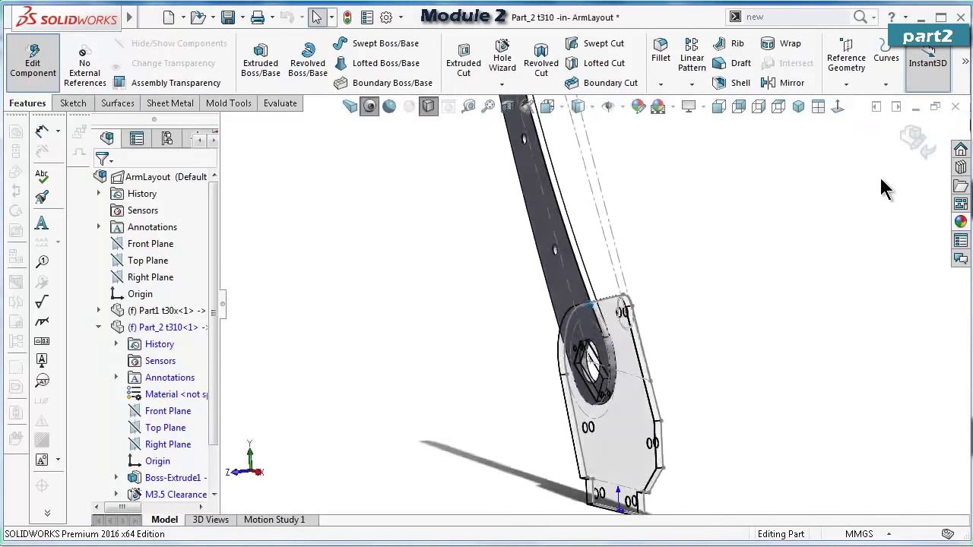
click(913, 140)
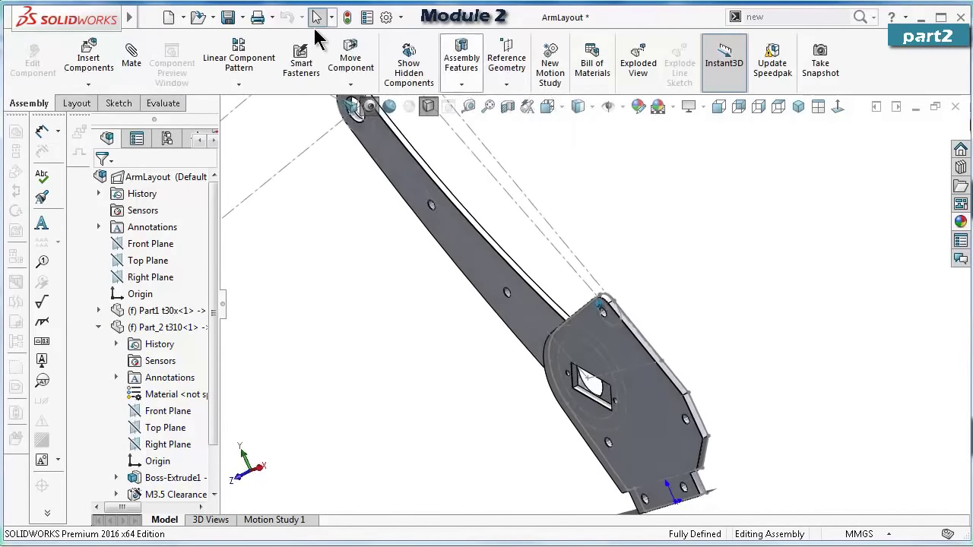
click(228, 17)
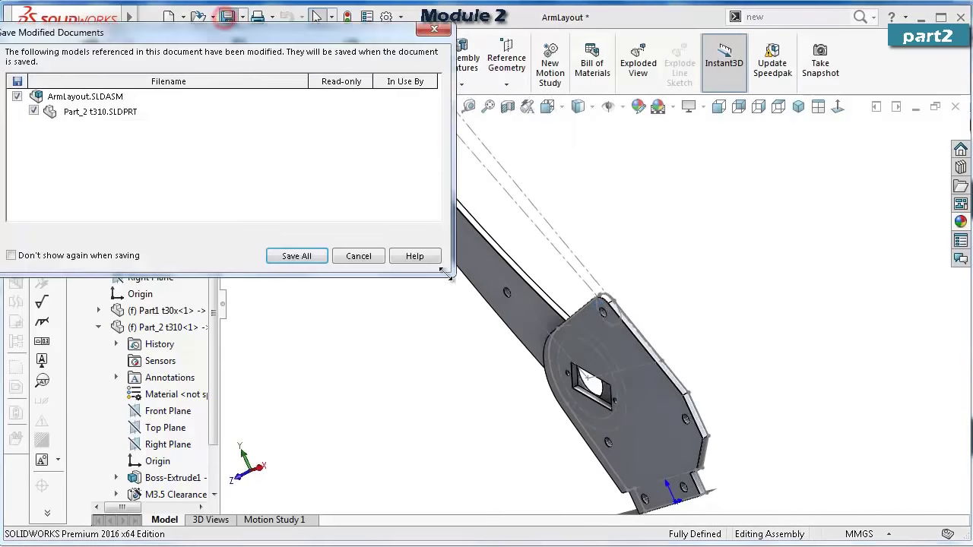
click(296, 257)
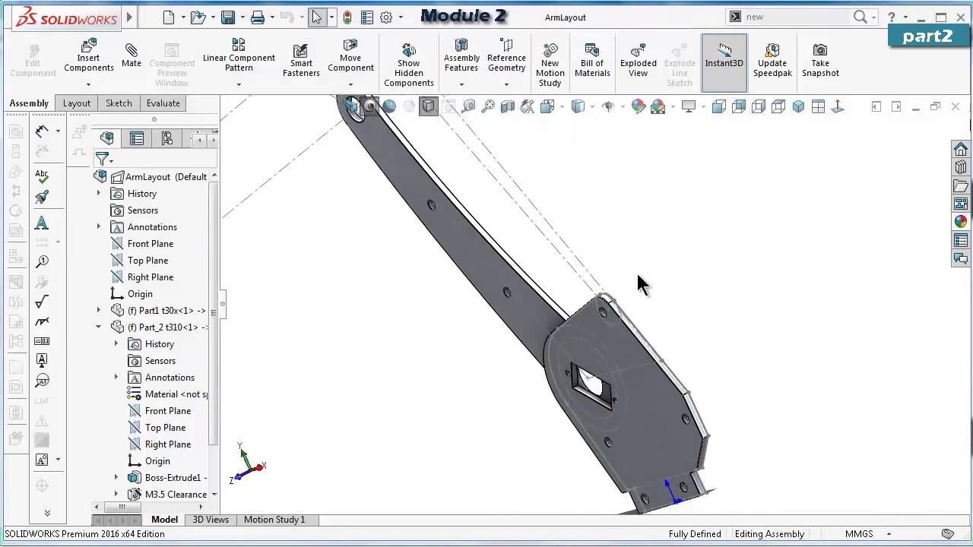
Try to move the fixed Part_2 t310 link in the assembly, viewed from the opposite side.
scroll(636, 271, up, 2)
middle_drag(636, 271, 622, 278)
key(Left)
key(Left)
key(Left)
key(Left)
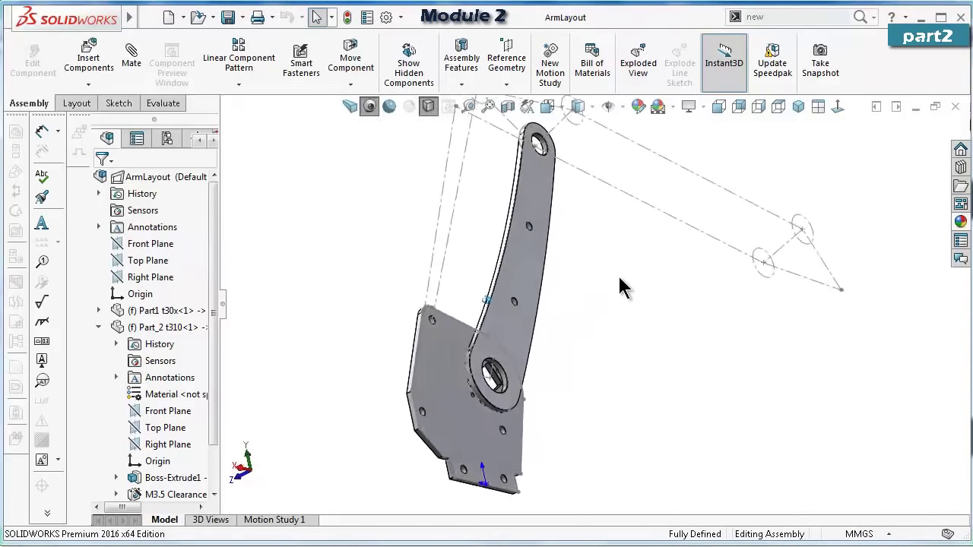
middle_drag(536, 286, 516, 292)
click(532, 302)
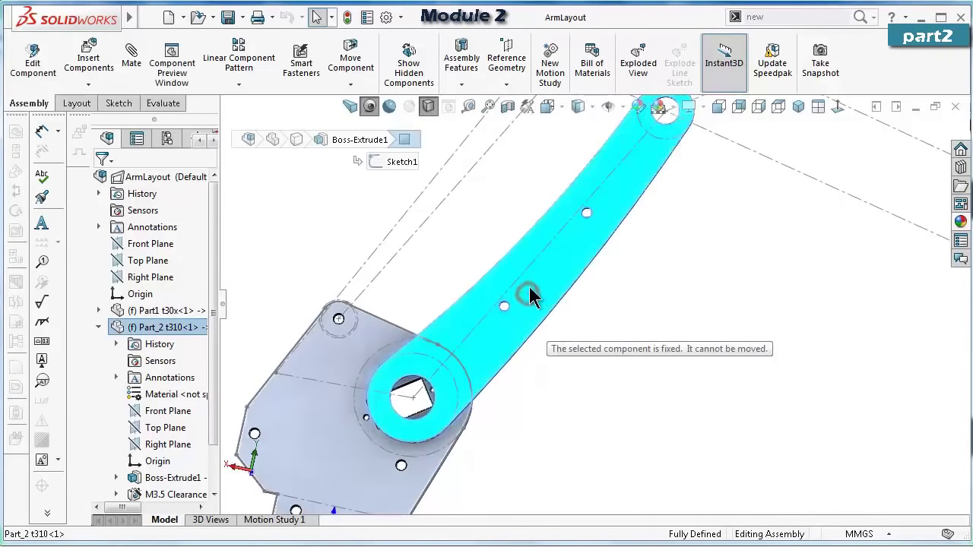
click(445, 250)
Float the Part_2 t310 component in the assembly.
click(168, 329)
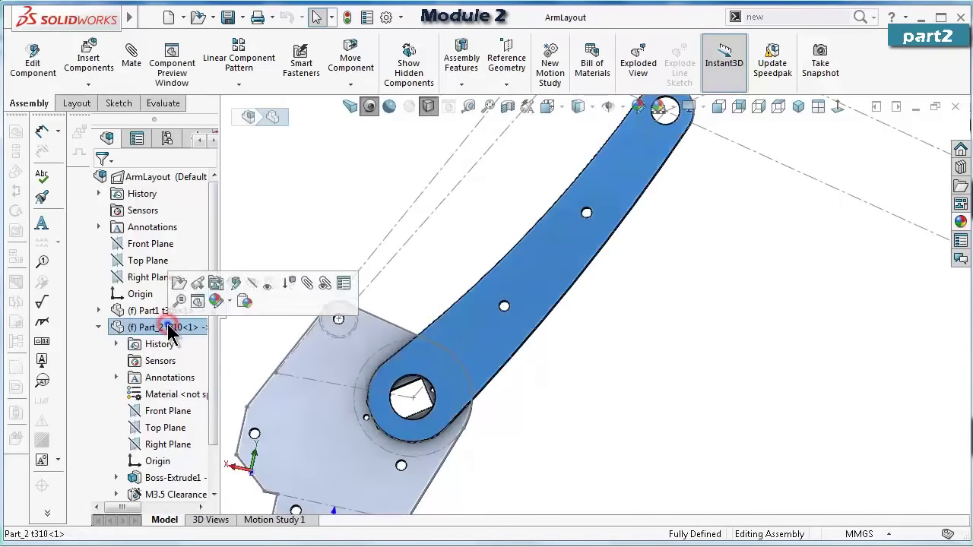
right_click(169, 329)
click(234, 357)
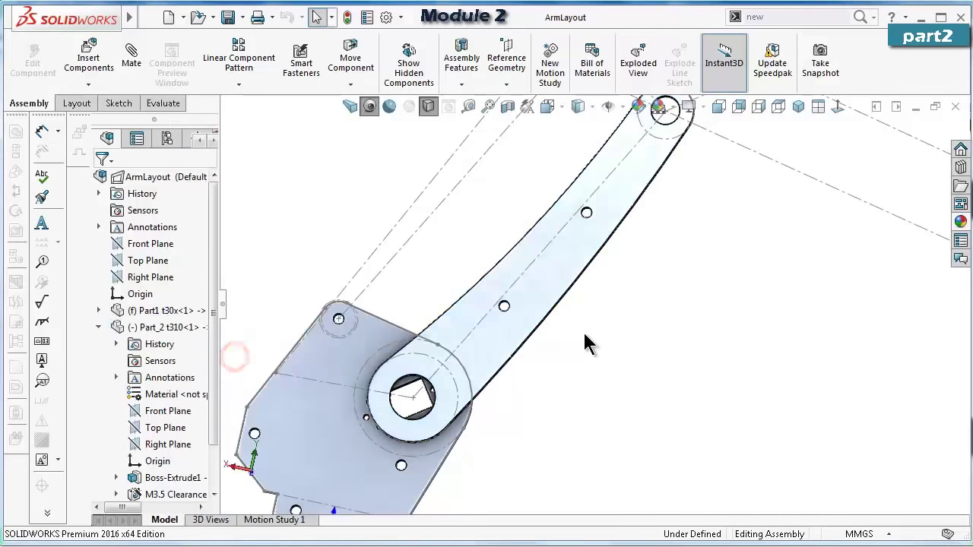
Move the floating link away from its joint on the base plate and undo the move.
drag(555, 330, 542, 301)
middle_drag(600, 304, 234, 57)
click(288, 17)
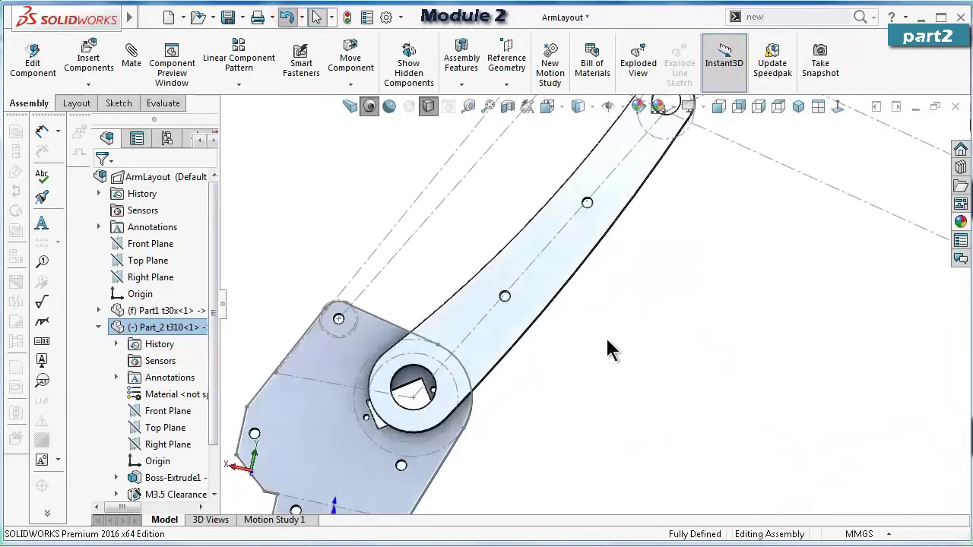
Fix the Part_2 t310 component in place in the ArmLayout assembly.
middle_drag(650, 341, 153, 342)
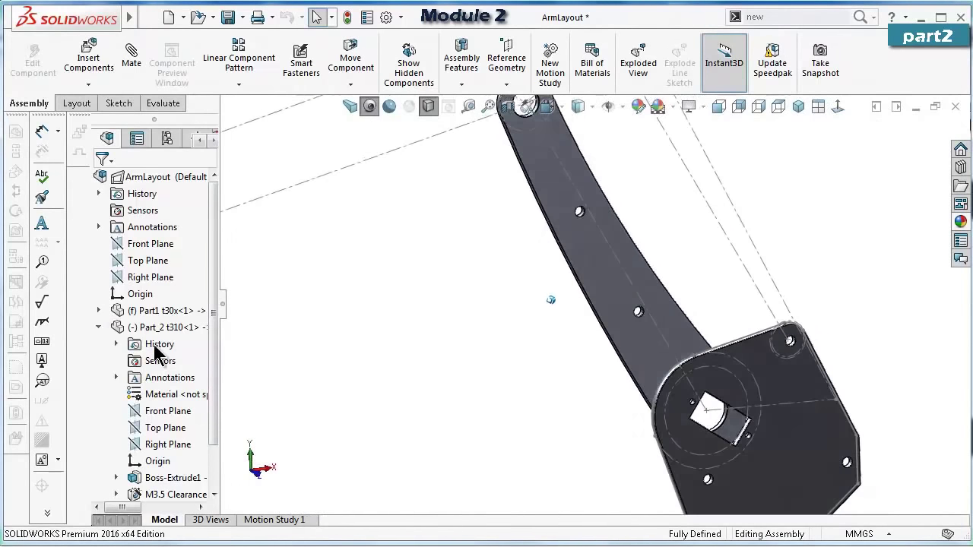
right_click(154, 332)
click(189, 356)
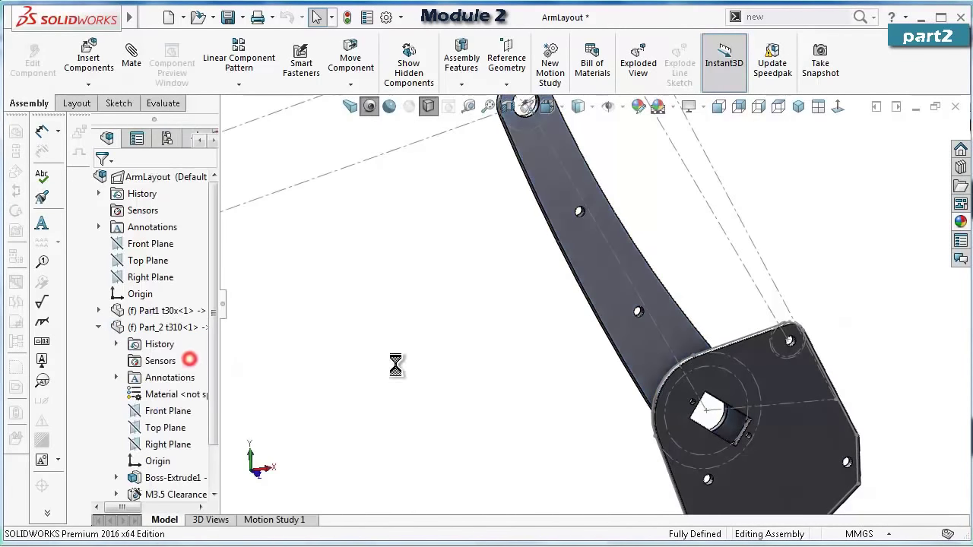
click(443, 350)
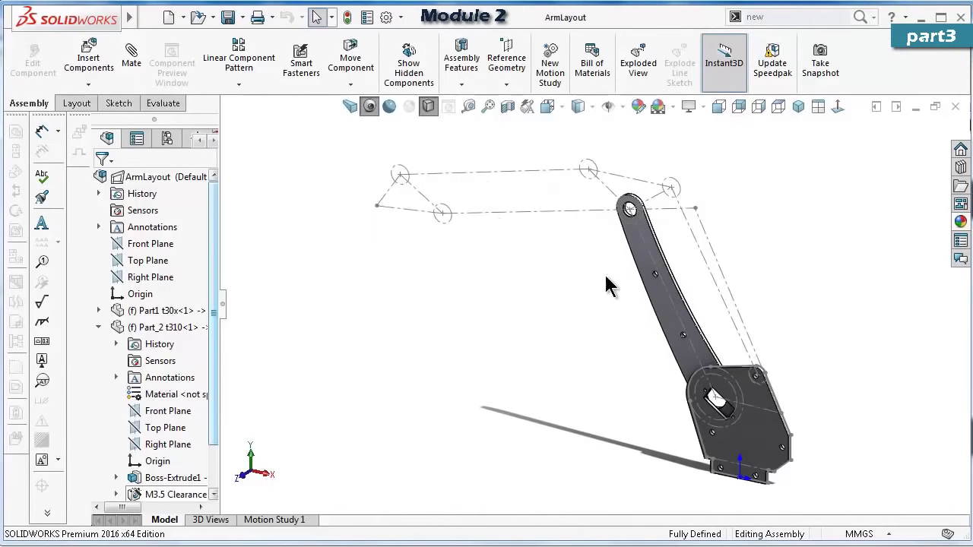
Insert a new part into the ArmLayout assembly using the default placement, without picking a face or plane.
middle_drag(641, 324, 643, 325)
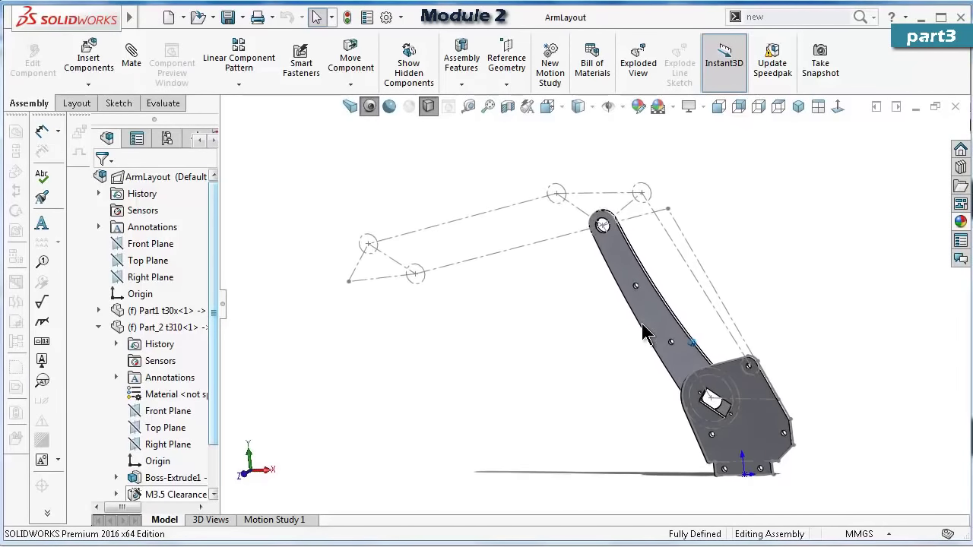
click(99, 328)
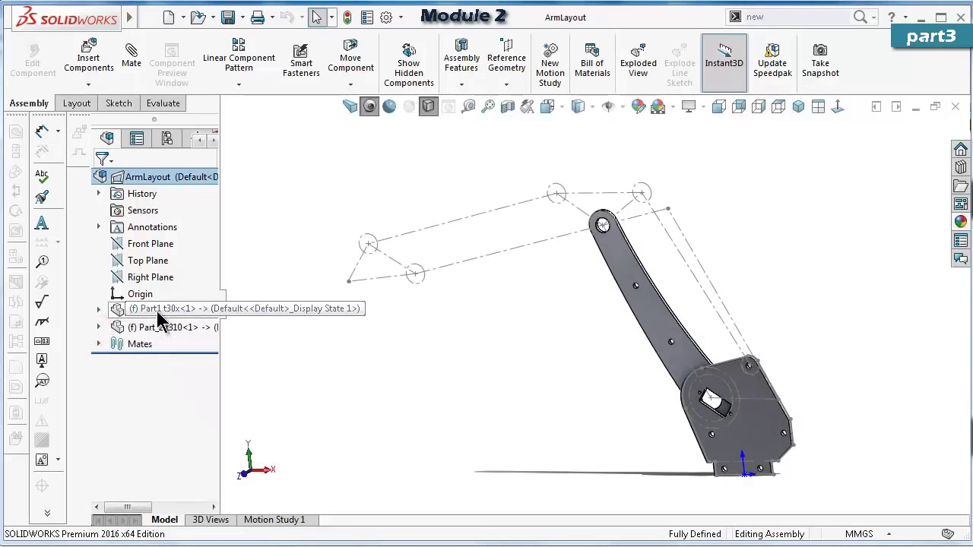
click(815, 17)
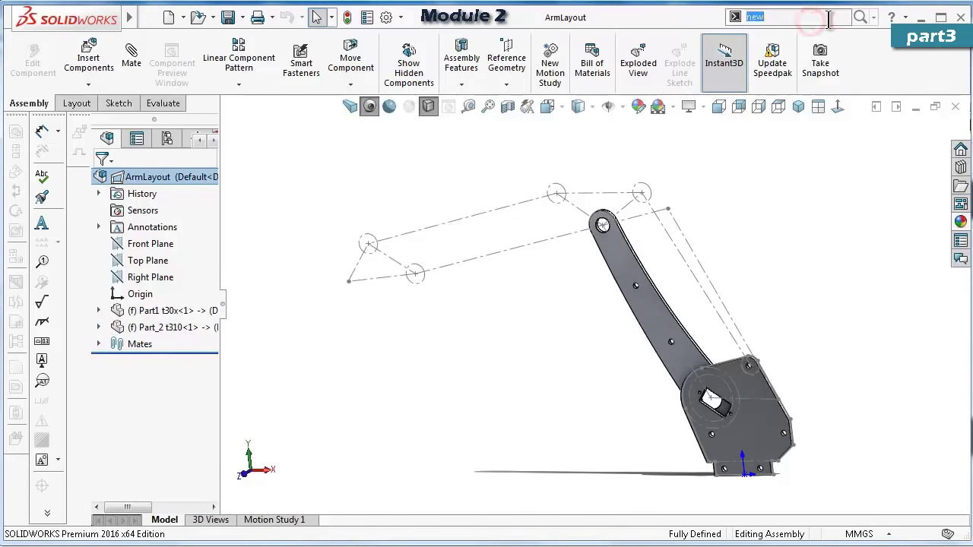
click(859, 17)
click(806, 49)
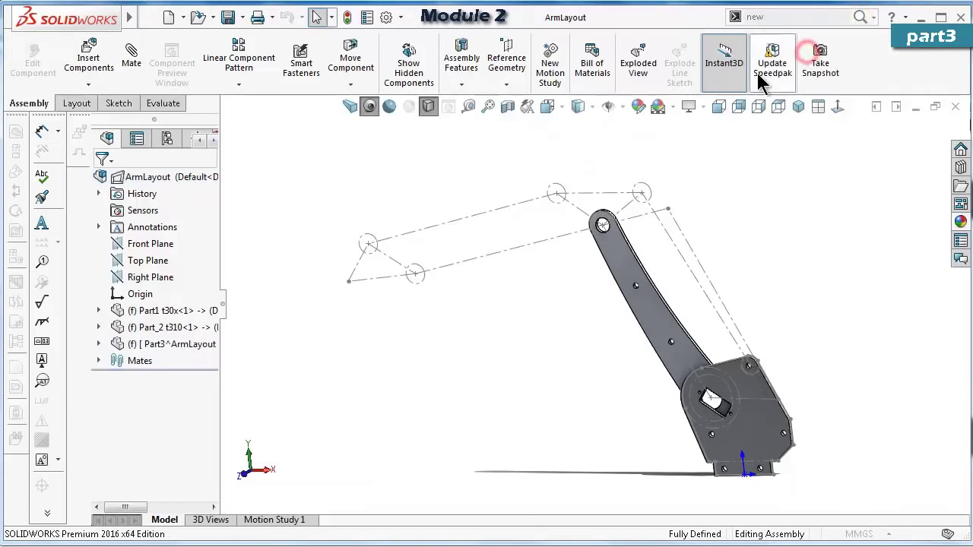
right_click(486, 329)
click(448, 332)
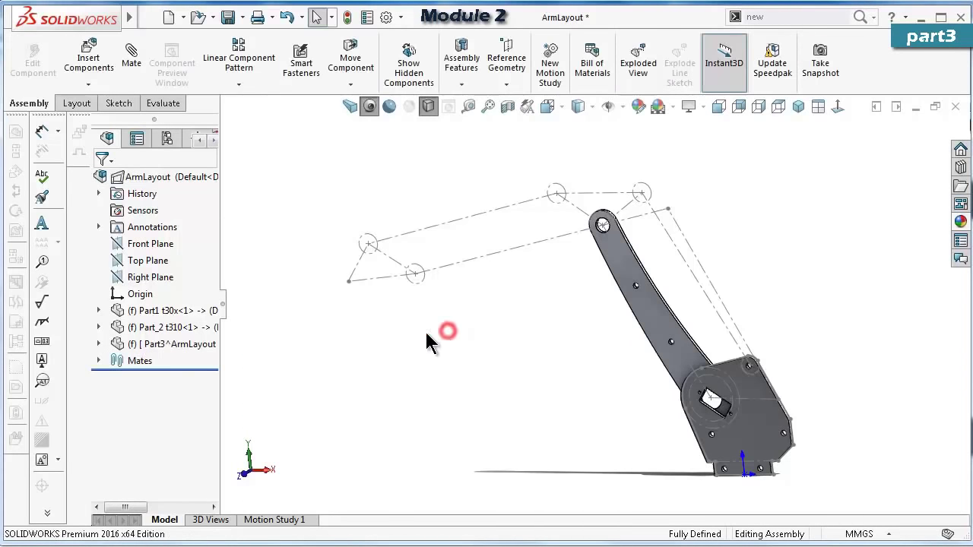
Examine the layout line running from the base plate's upper corner hole to the rear upper joint circle.
click(133, 344)
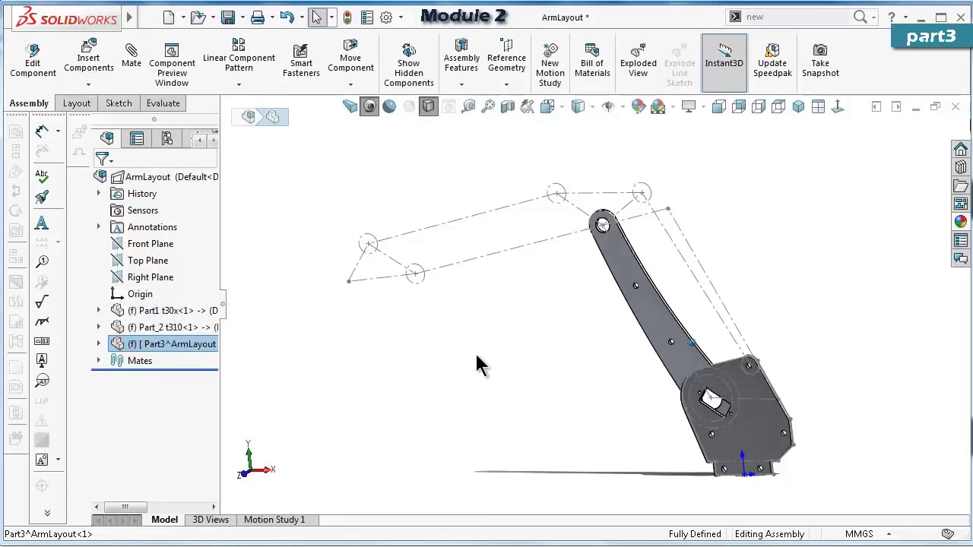
middle_drag(477, 356, 477, 356)
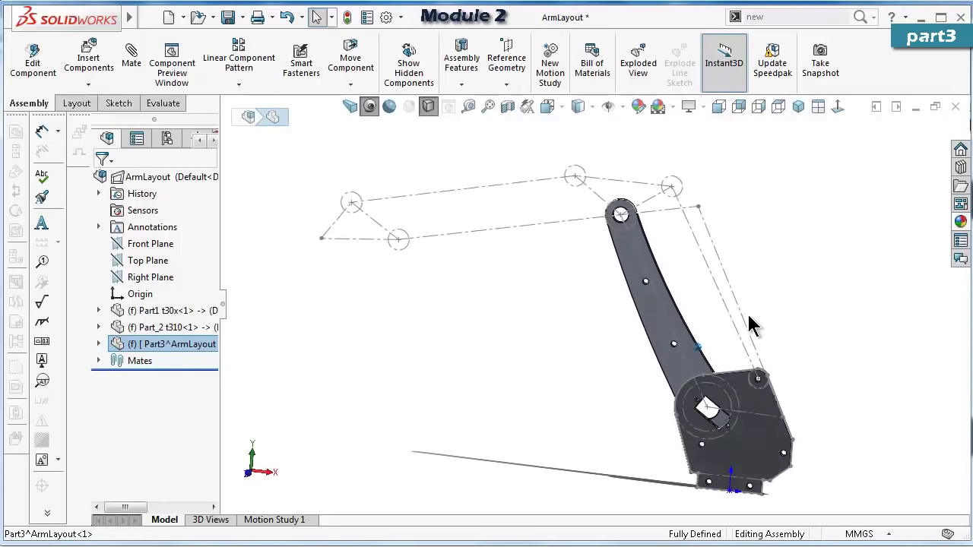
scroll(747, 327, down, 1)
middle_drag(744, 318, 745, 319)
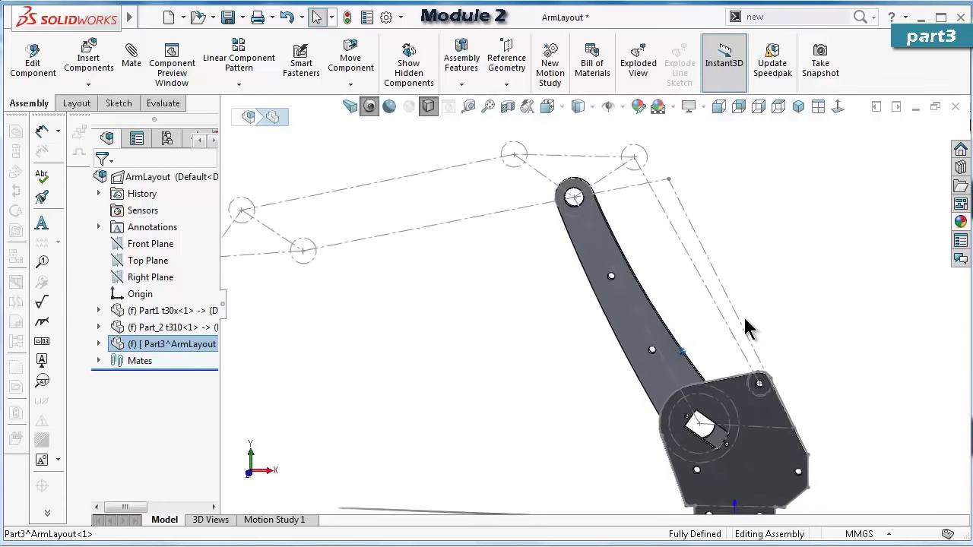
click(805, 311)
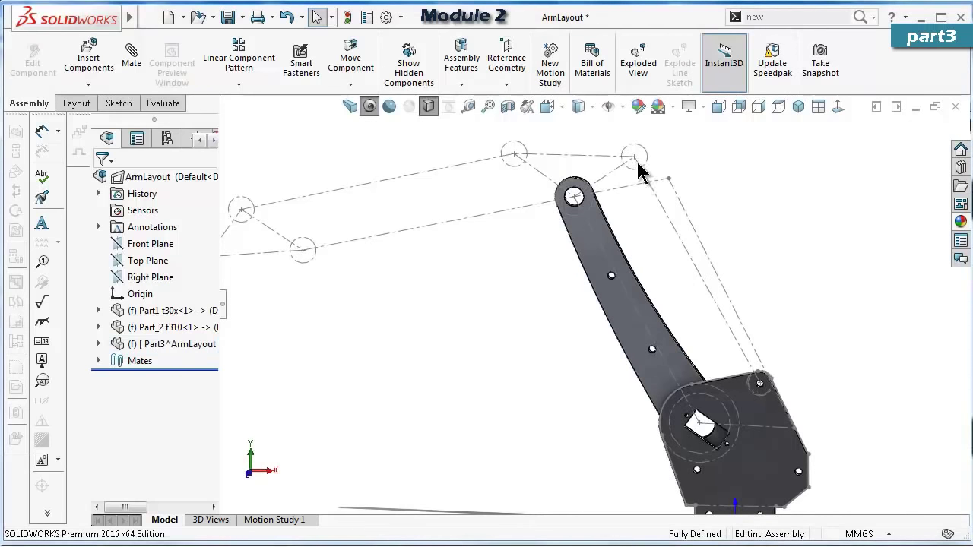
click(724, 322)
key(Left)
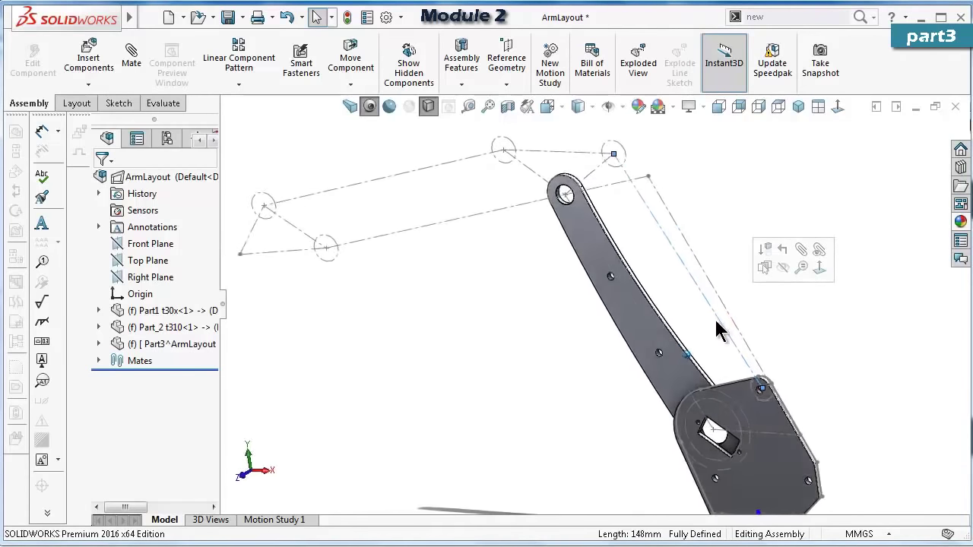
key(Left)
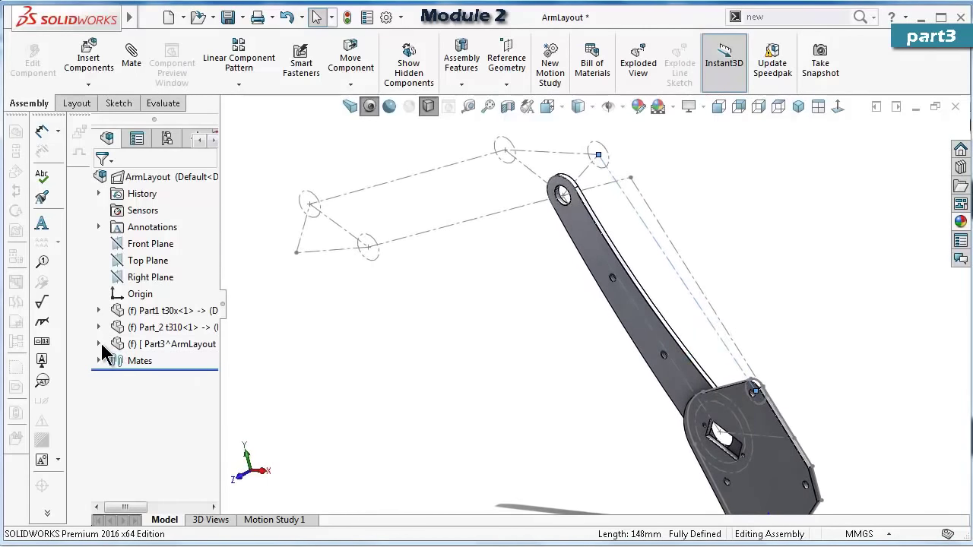
click(99, 343)
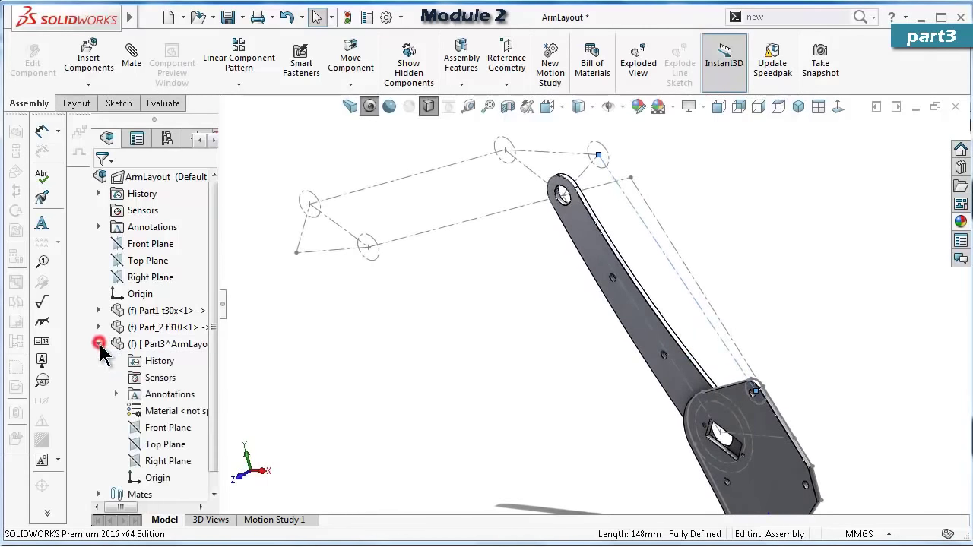
click(169, 428)
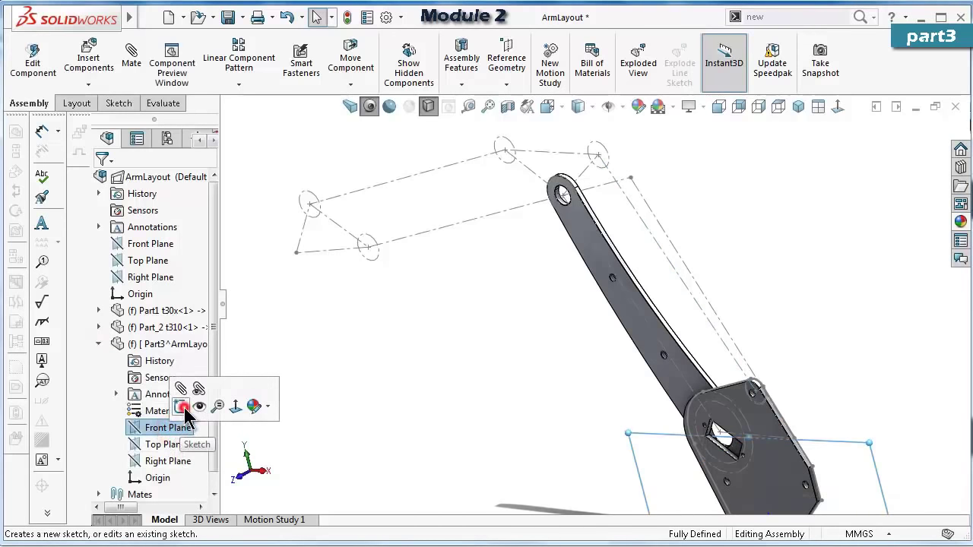
click(182, 407)
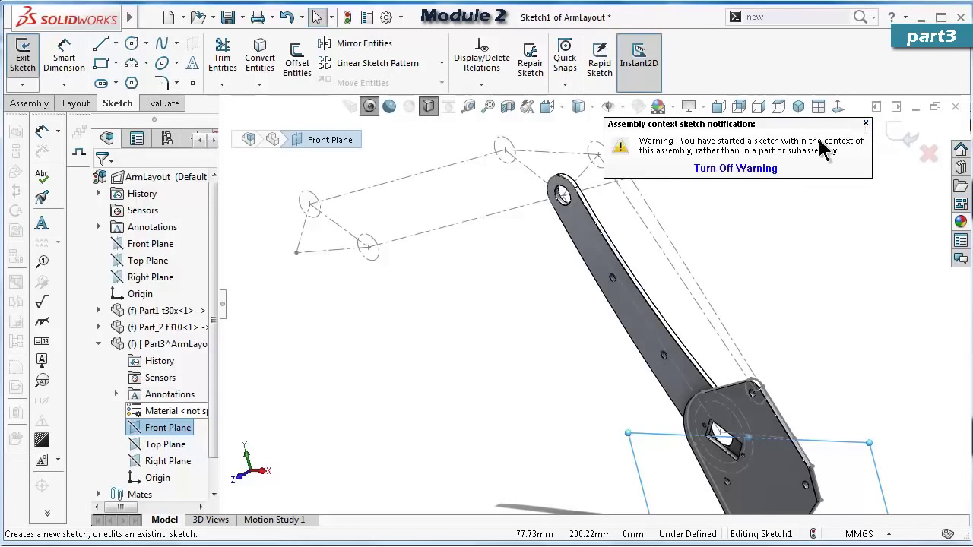
click(866, 124)
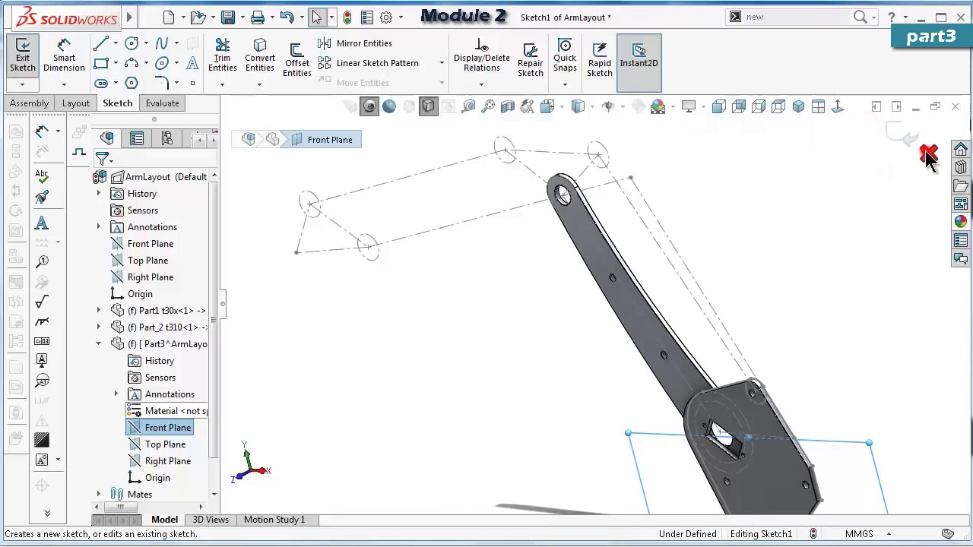
click(928, 154)
click(469, 339)
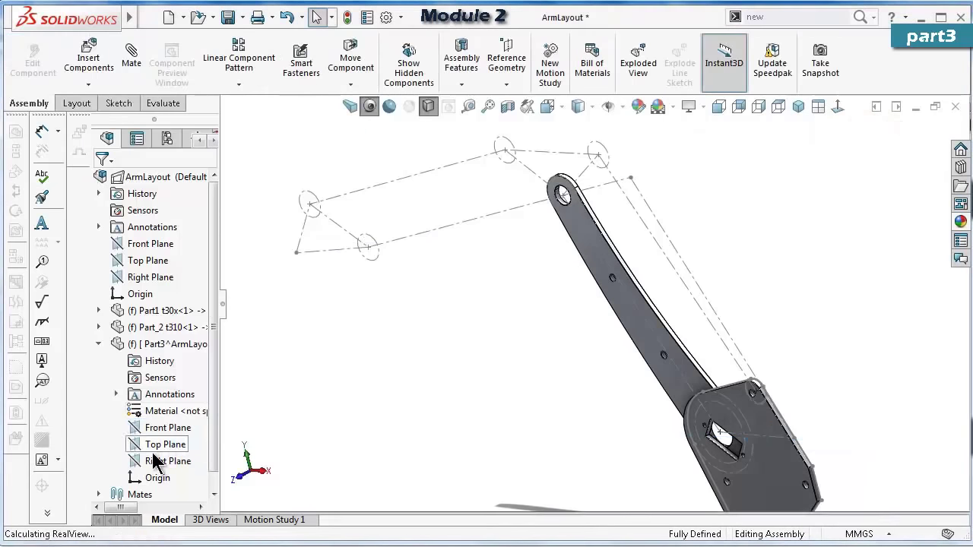
Edit the new Part3 component within the assembly and start a sketch on its Front Plane, viewed normal to the plane.
click(160, 343)
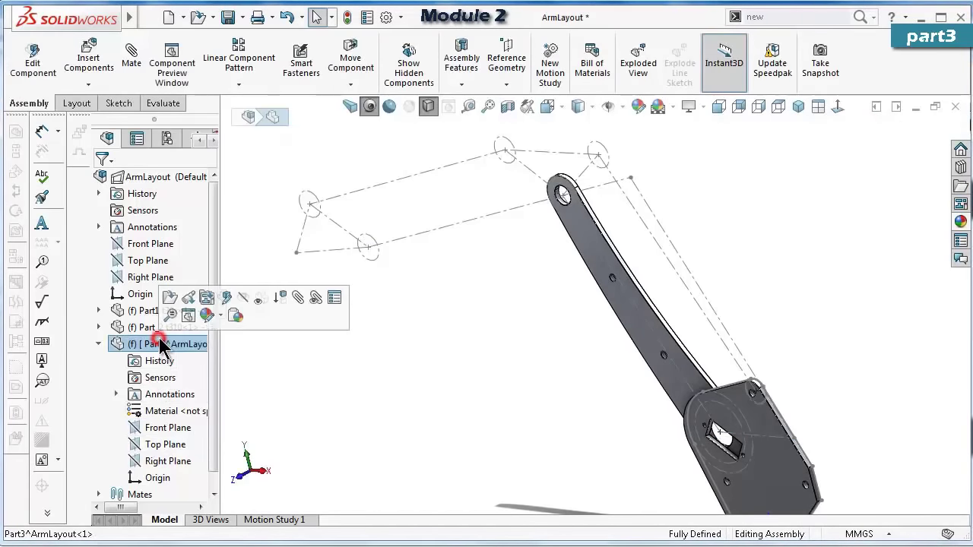
click(226, 295)
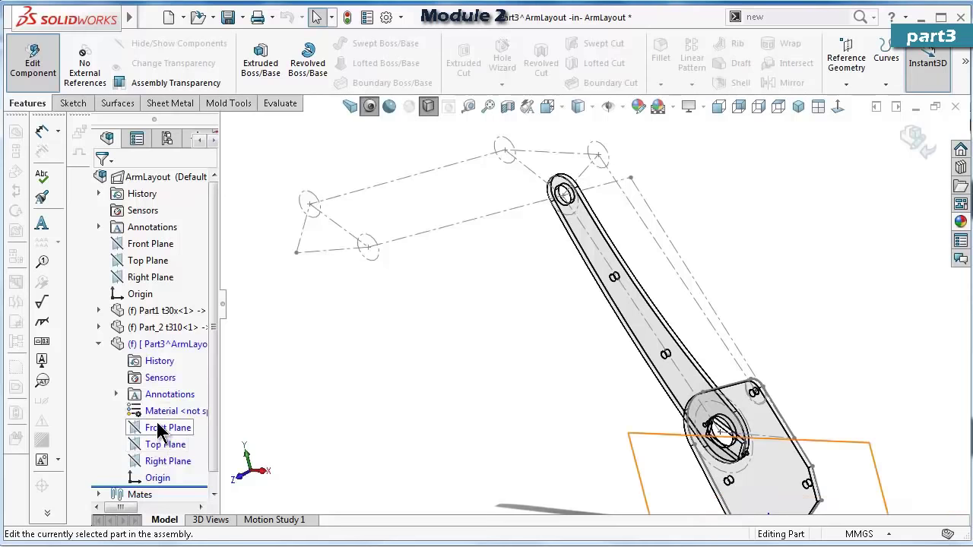
scroll(598, 404, up, 2)
middle_drag(597, 403, 582, 401)
click(370, 110)
middle_drag(335, 243, 300, 353)
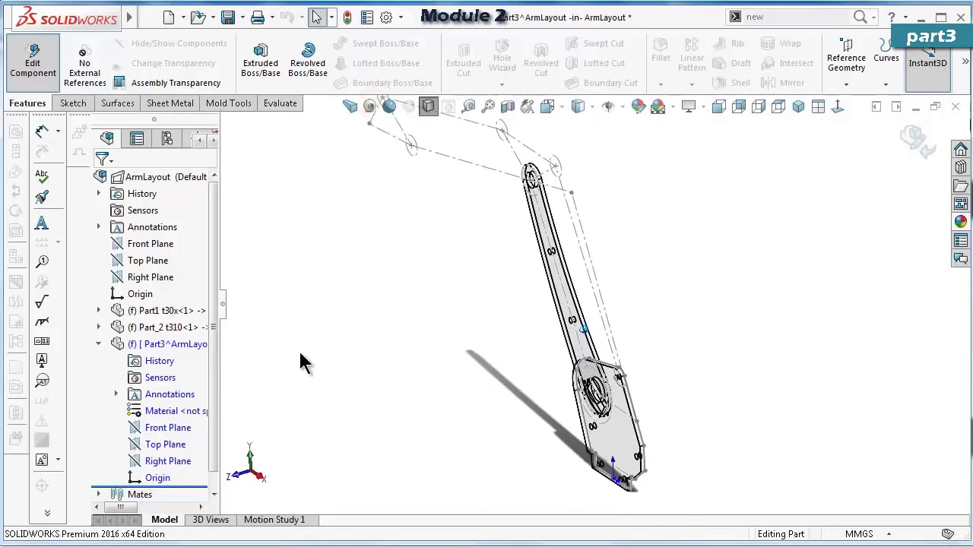
click(163, 430)
click(171, 394)
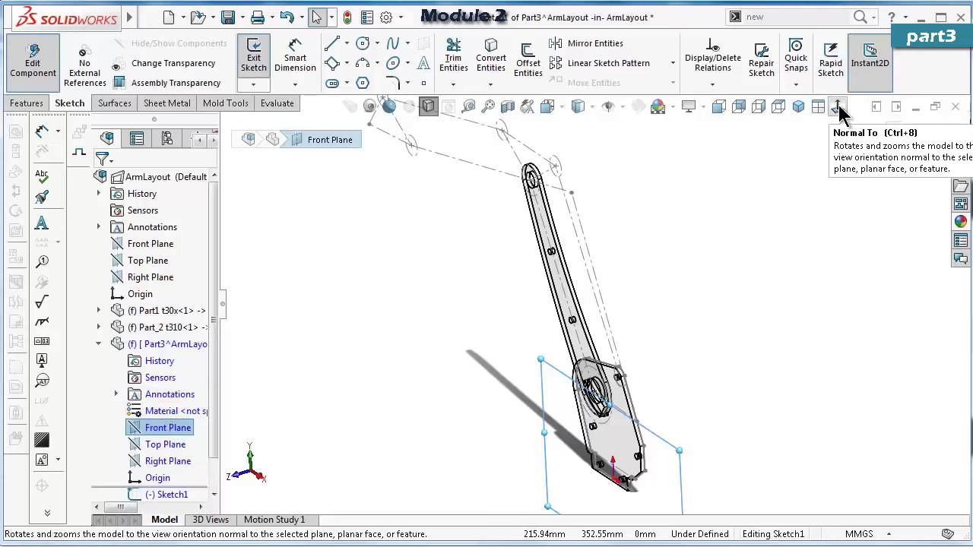
click(839, 108)
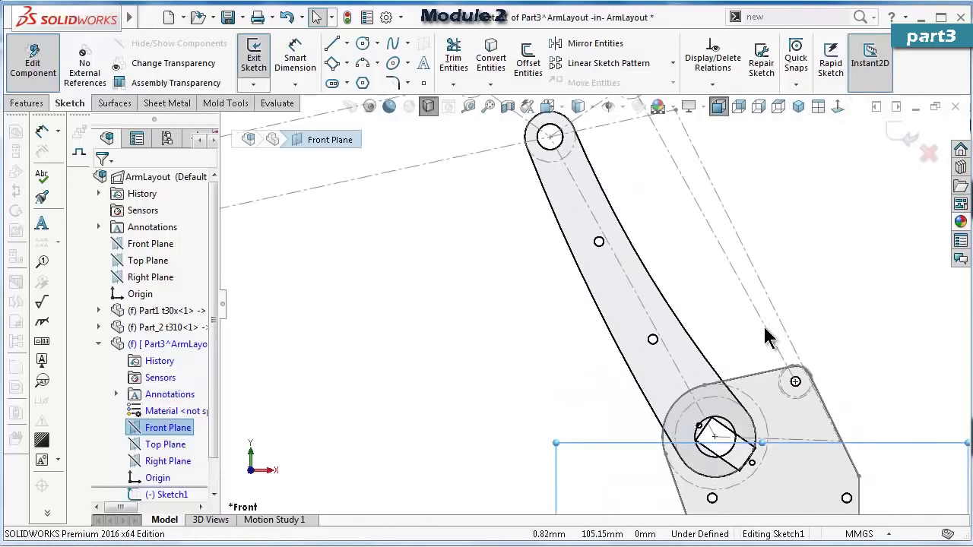
Convert the layout line between the base plate's upper corner hole and the rear upper joint circle into the sketch.
click(765, 327)
scroll(766, 304, down, 1)
scroll(741, 262, up, 2)
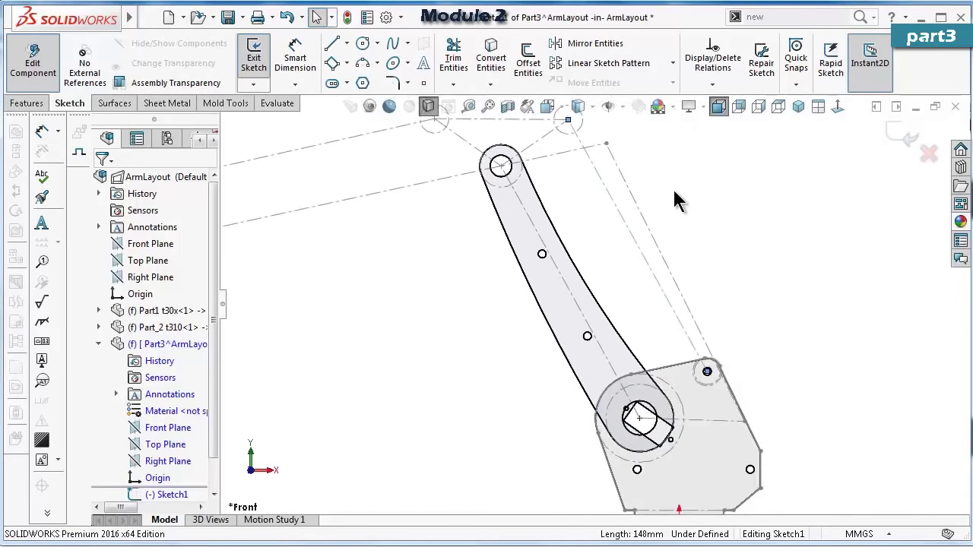
scroll(673, 190, down, 3)
scroll(627, 187, up, 1)
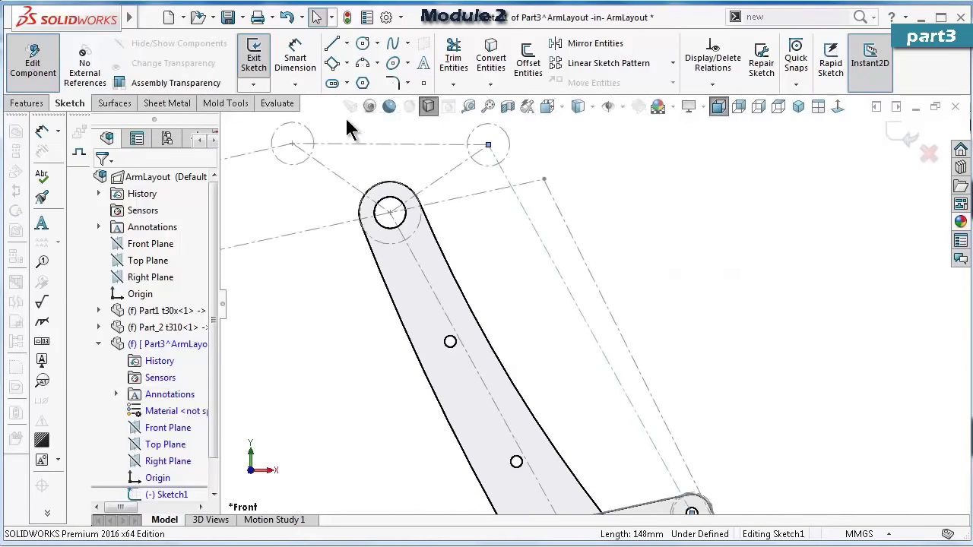
click(502, 54)
click(508, 150)
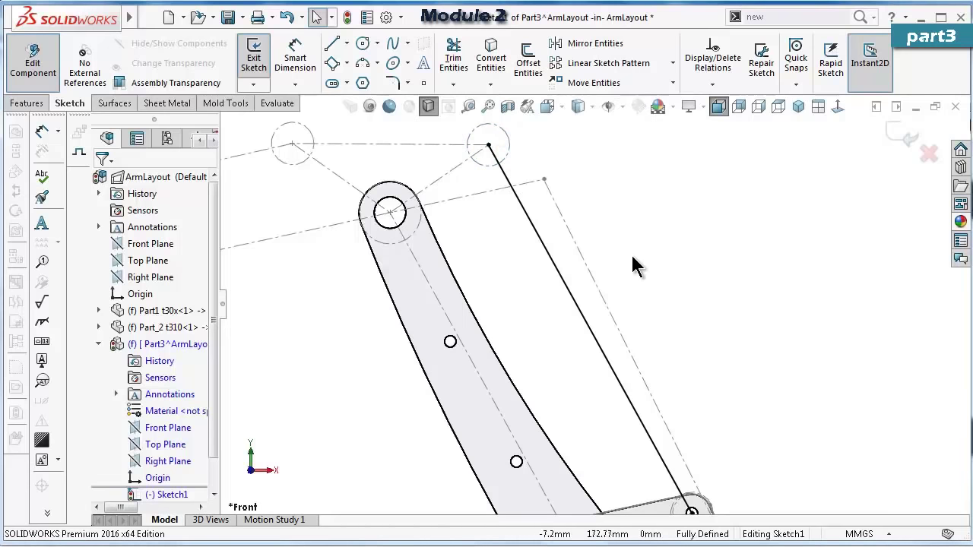
Turn the converted line into construction geometry and exit the sketch.
scroll(631, 260, up, 3)
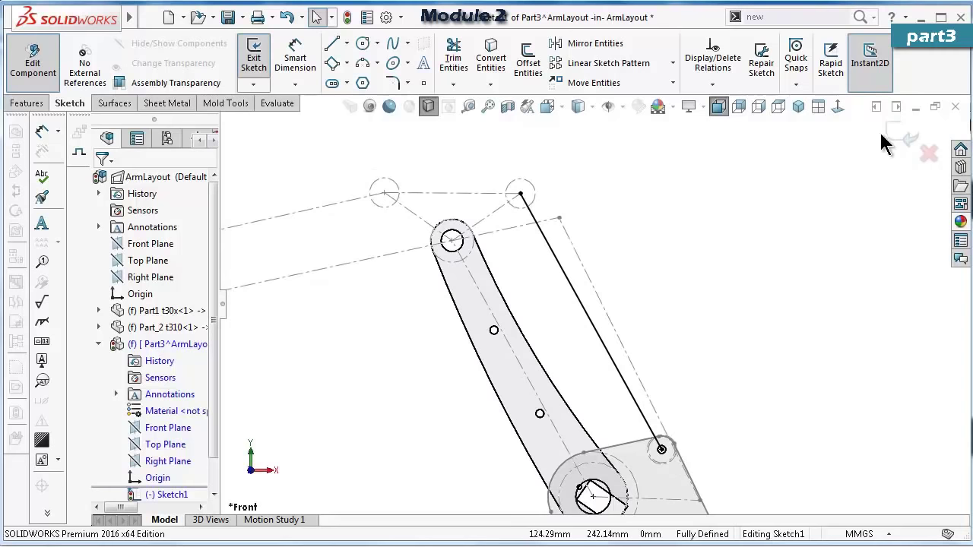
click(619, 369)
click(673, 325)
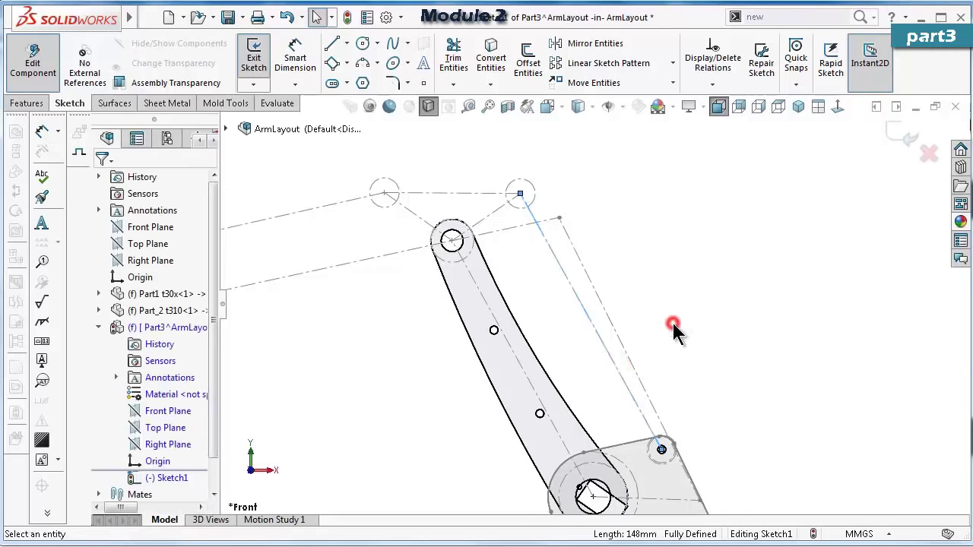
click(730, 220)
click(904, 139)
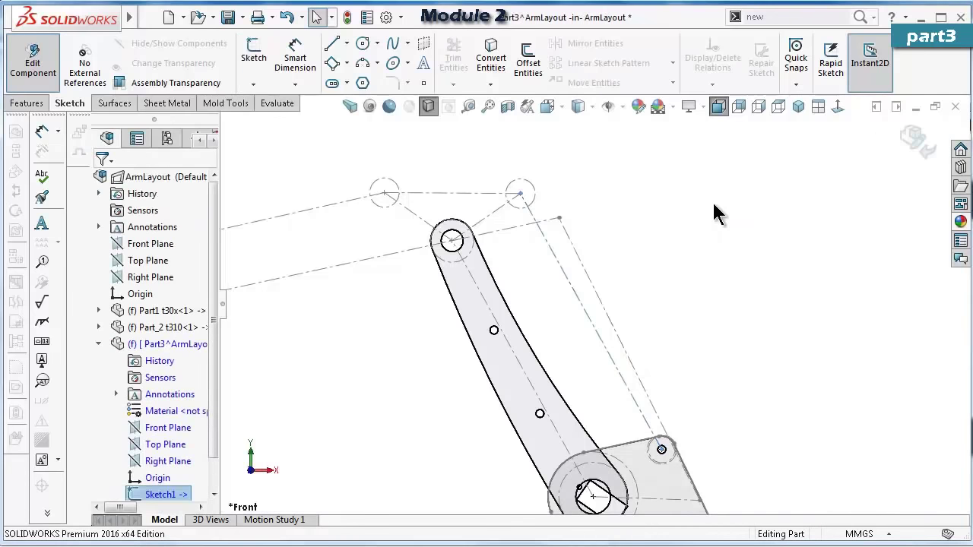
Open the Part3 component in its own window.
click(713, 203)
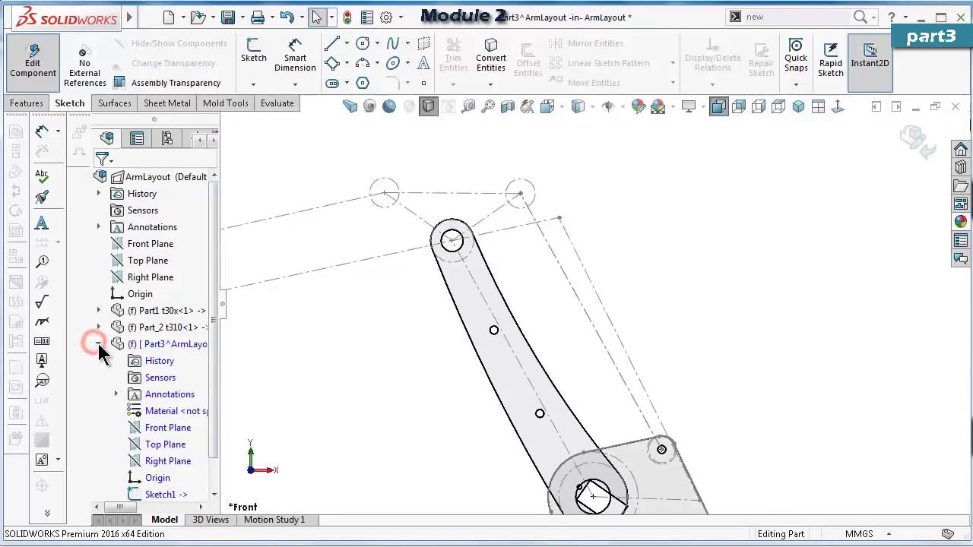
click(98, 345)
click(154, 344)
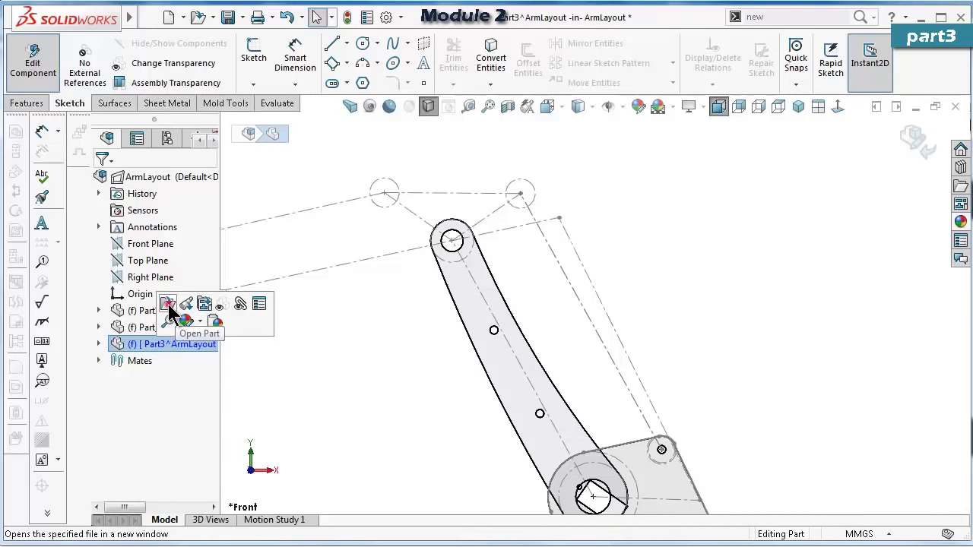
click(169, 306)
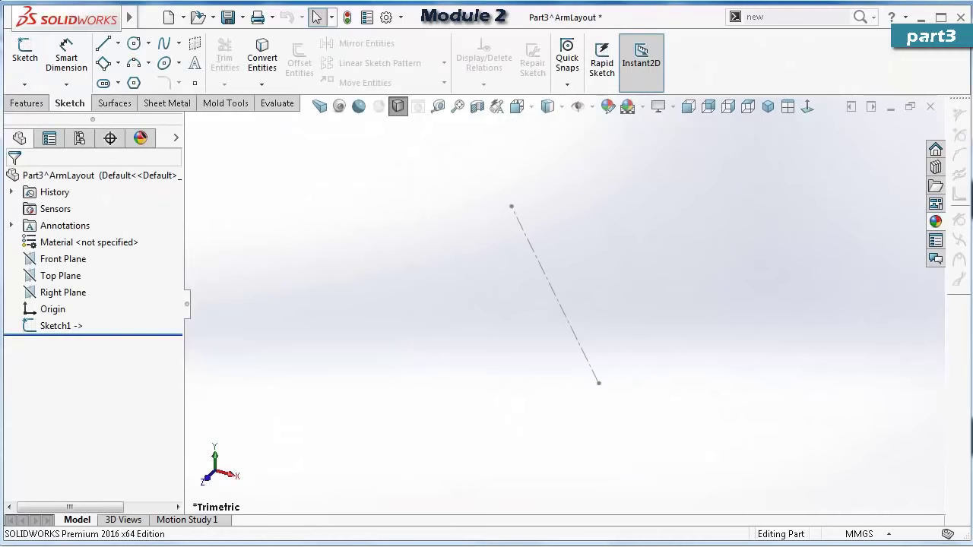
Save the virtual component as an external part file named Part_3 t310, accepting the replacement of its references.
click(241, 17)
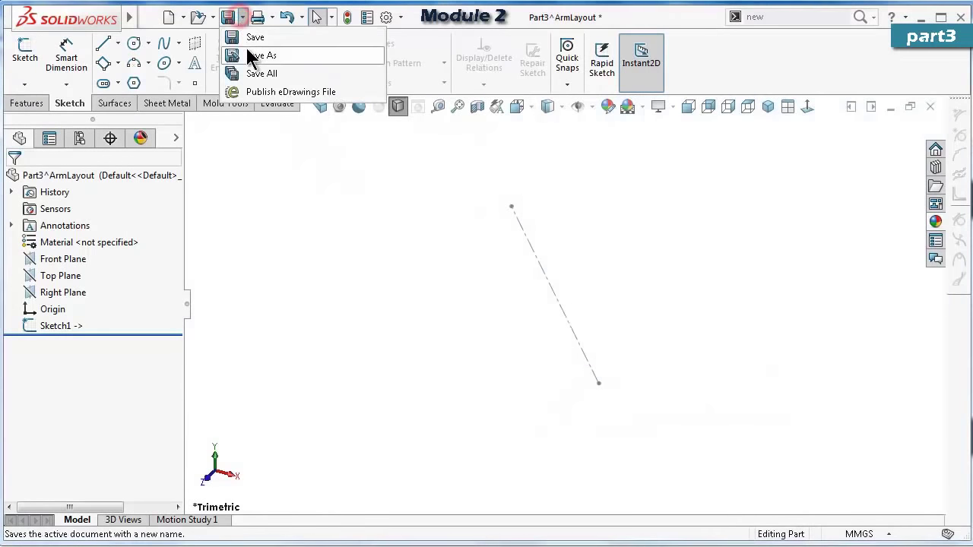
click(251, 57)
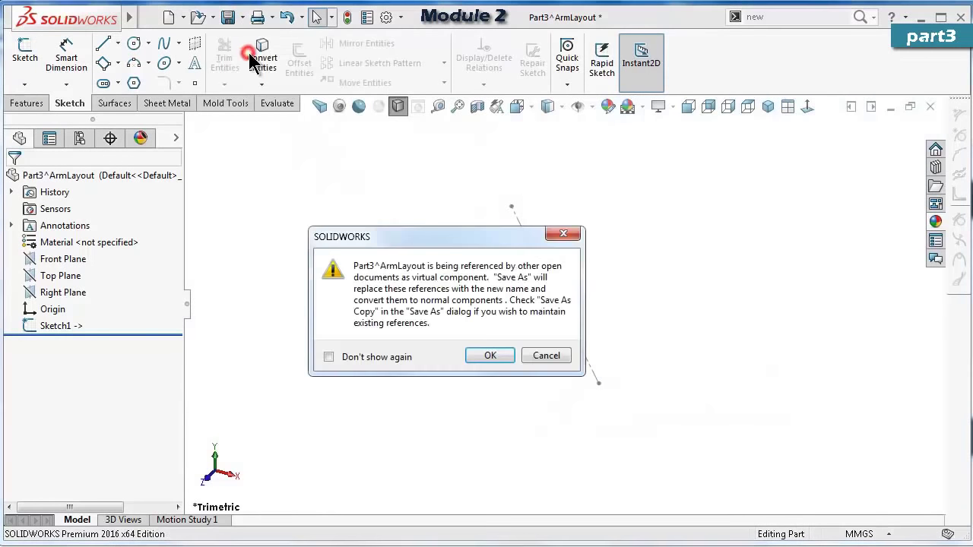
click(488, 358)
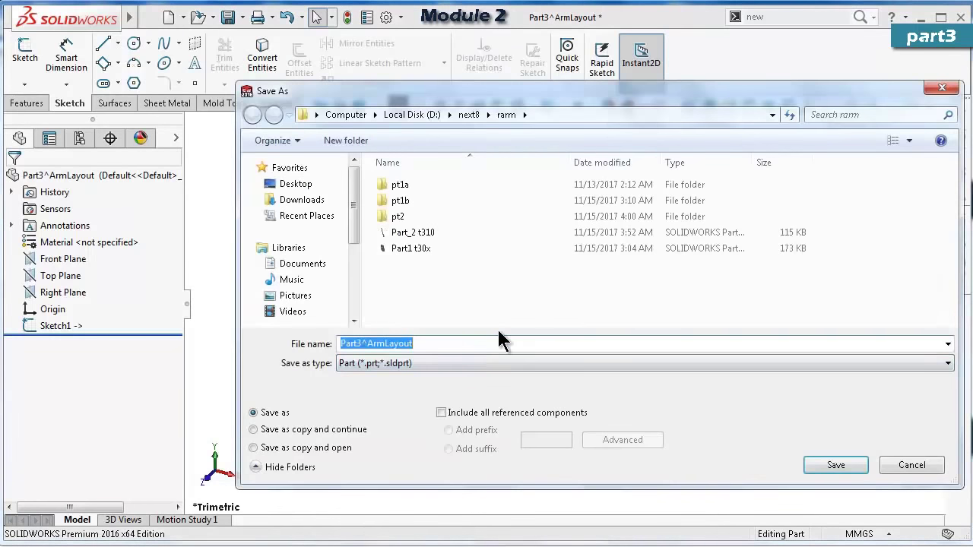
text(Part_3 t310)
key(Return)
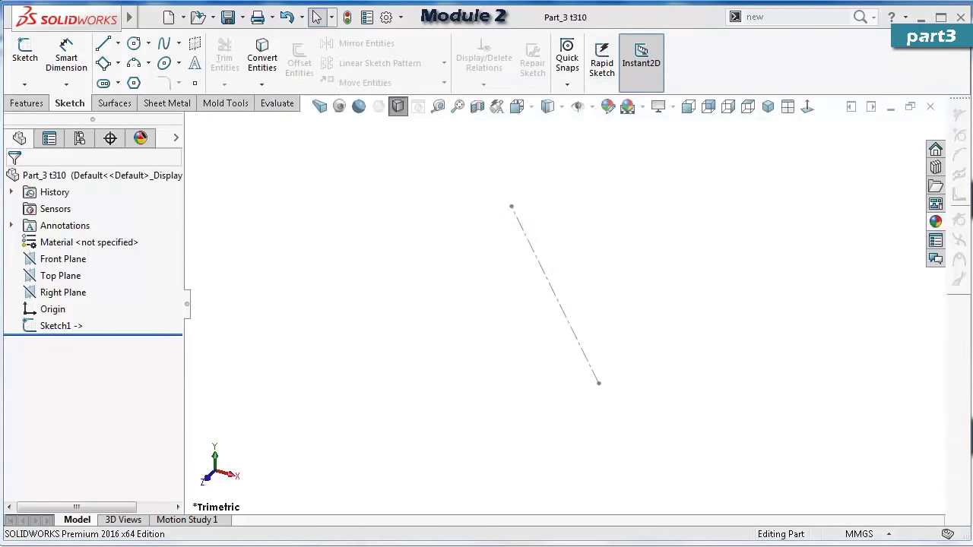
Edit the construction line's sketch and draw circles on its upper and lower endpoints, about 23 mm and 20.5 mm in diameter.
scroll(536, 239, down, 2)
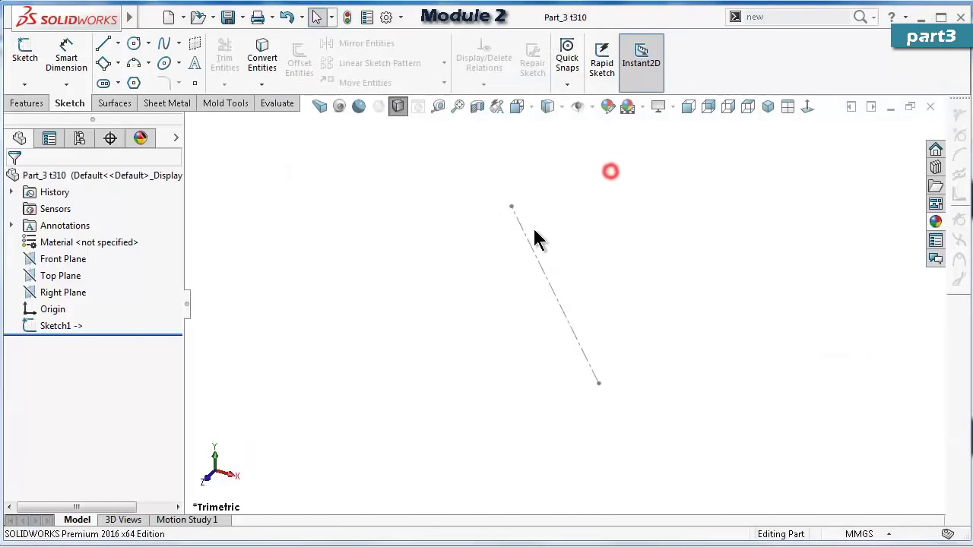
click(526, 231)
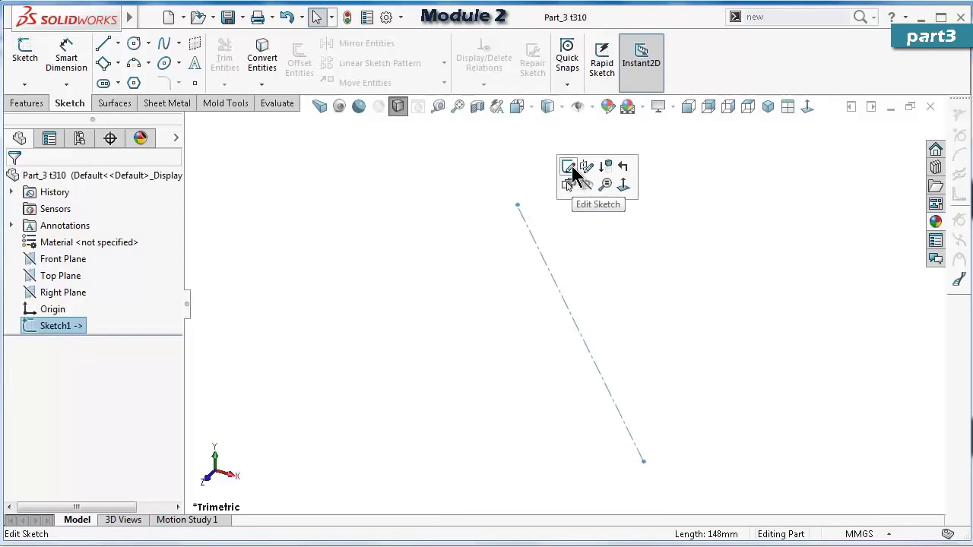
click(572, 166)
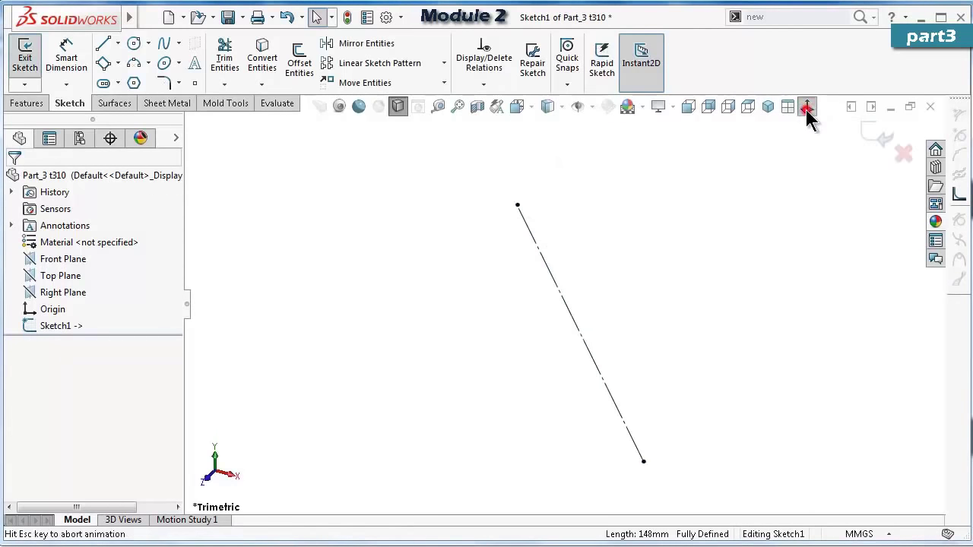
click(134, 46)
click(469, 133)
scroll(471, 151, up, 1)
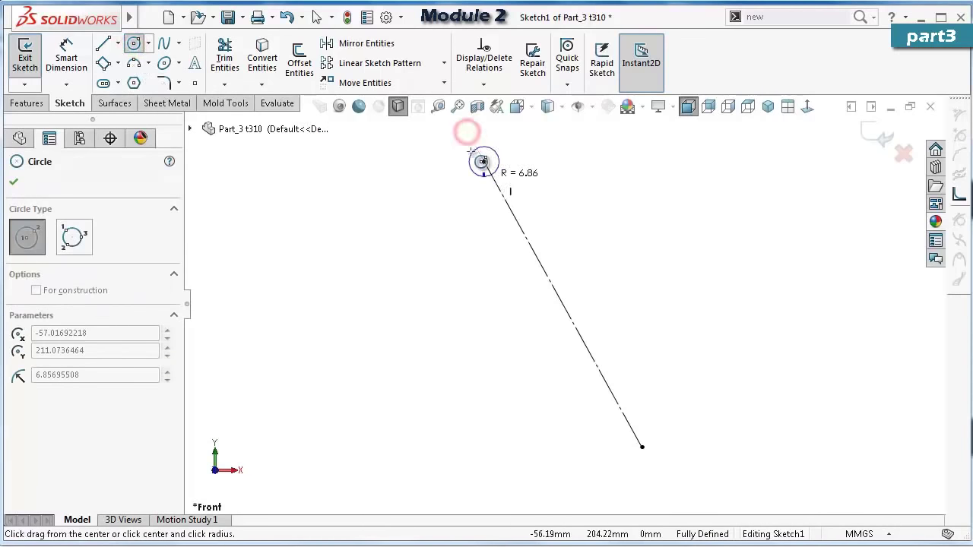
click(463, 148)
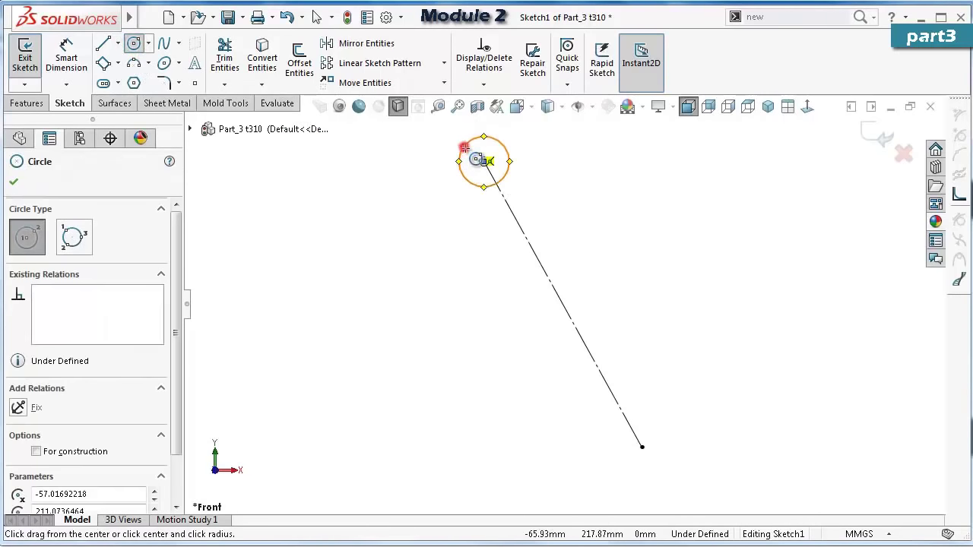
click(641, 449)
click(663, 446)
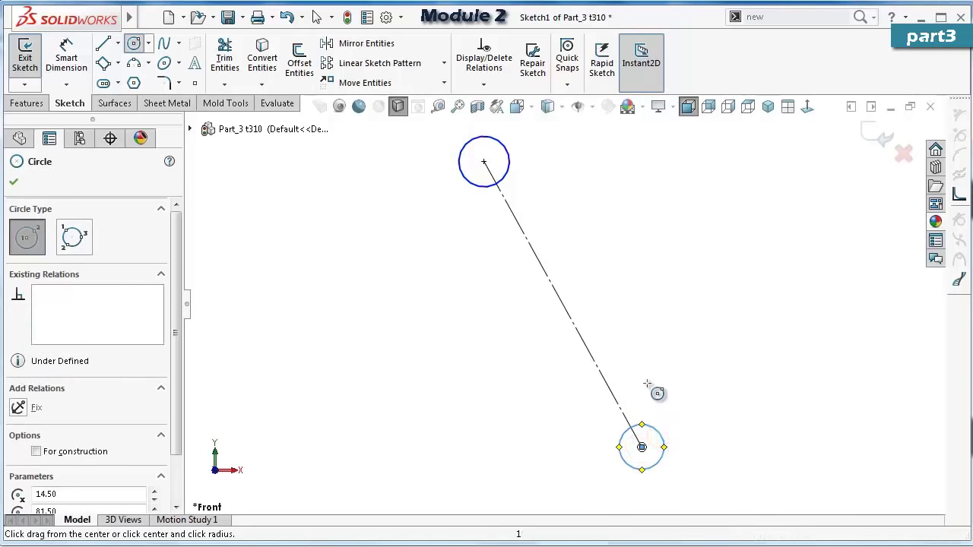
key(Escape)
Dimension the lower circle's diameter to 18 mm.
right_drag(695, 335, 695, 308)
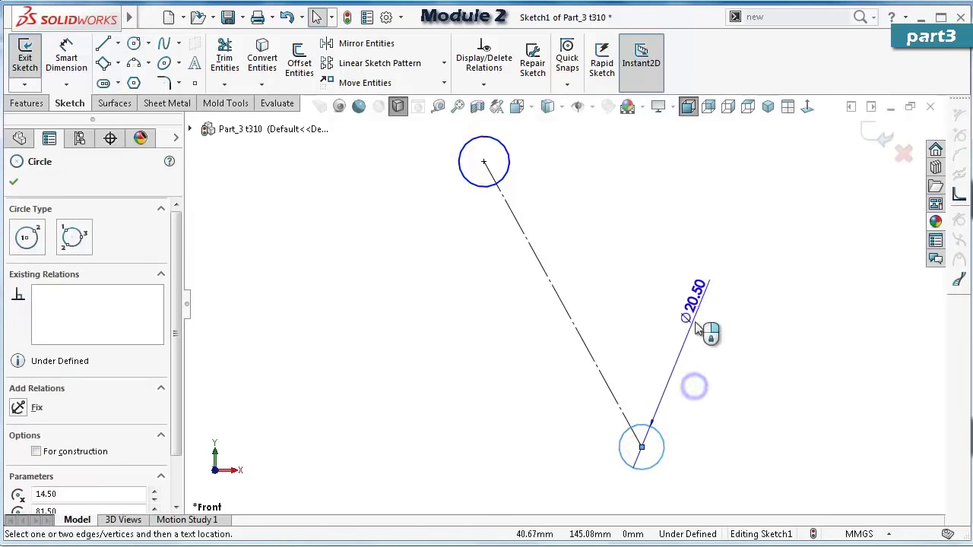
click(698, 390)
text(1)
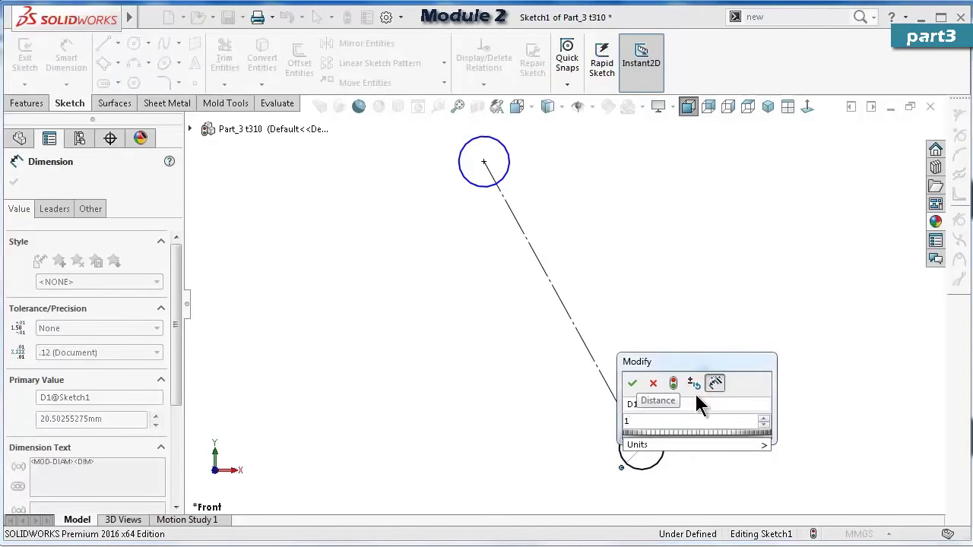
text(8)
key(Return)
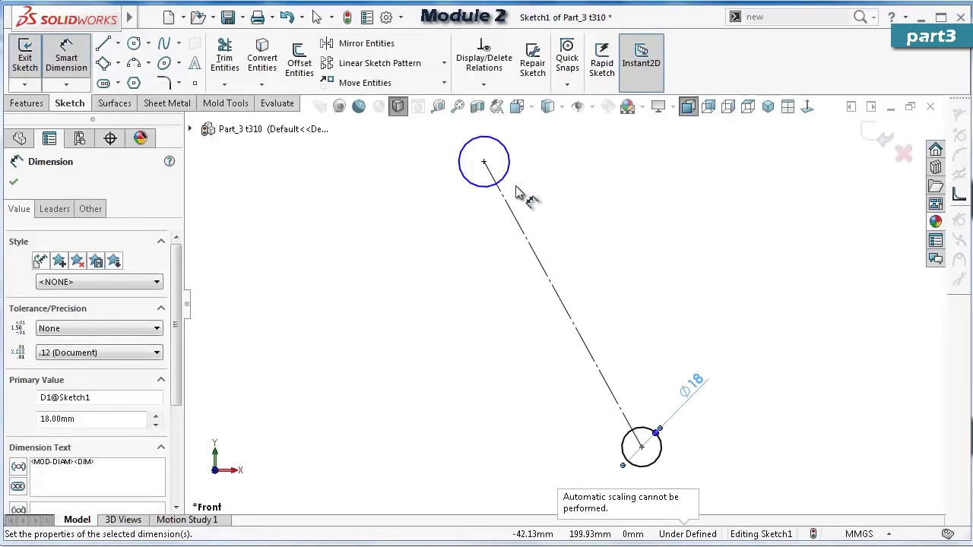
Add a diameter dimension to the upper circle, keeping its size as drawn.
click(507, 171)
click(568, 171)
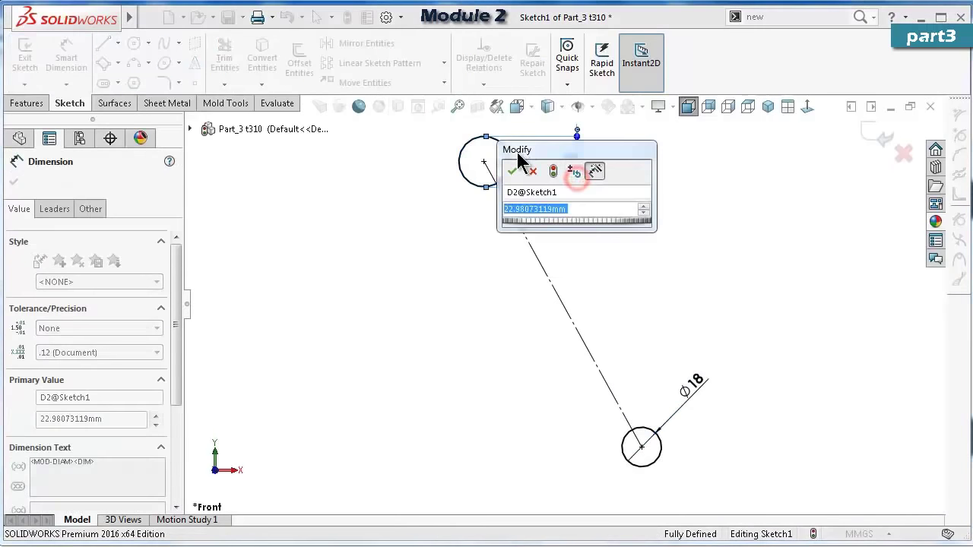
click(525, 167)
click(758, 236)
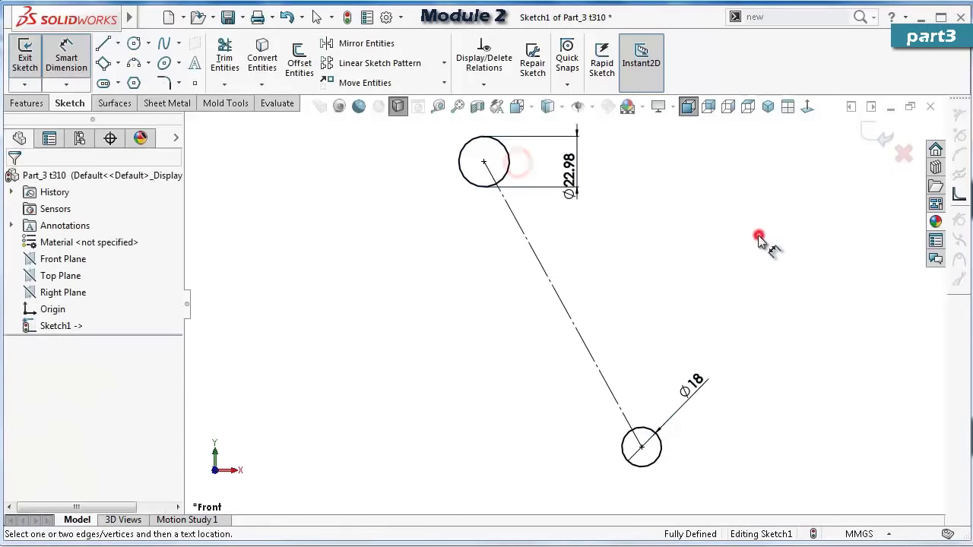
Convert both the upper and lower circles to construction geometry.
key(Escape)
click(511, 167)
click(575, 121)
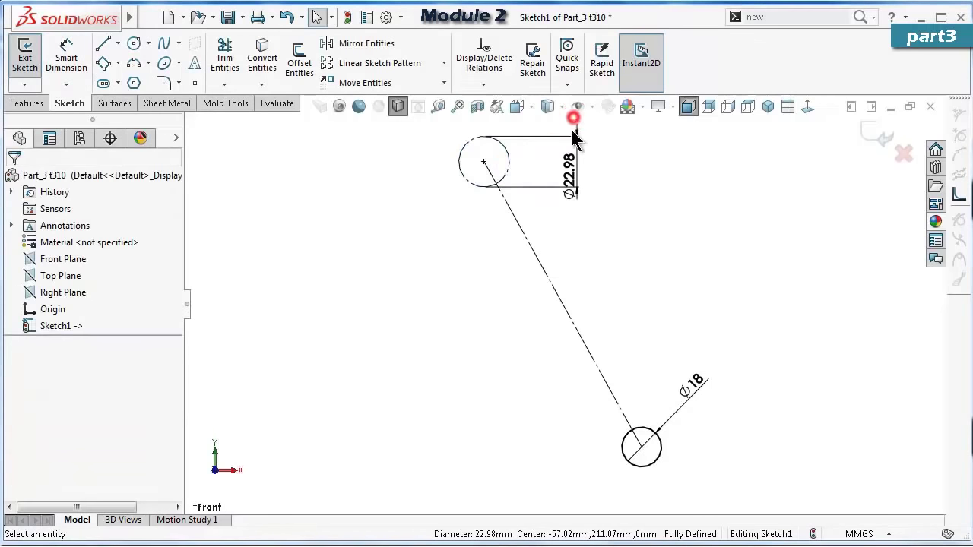
click(646, 435)
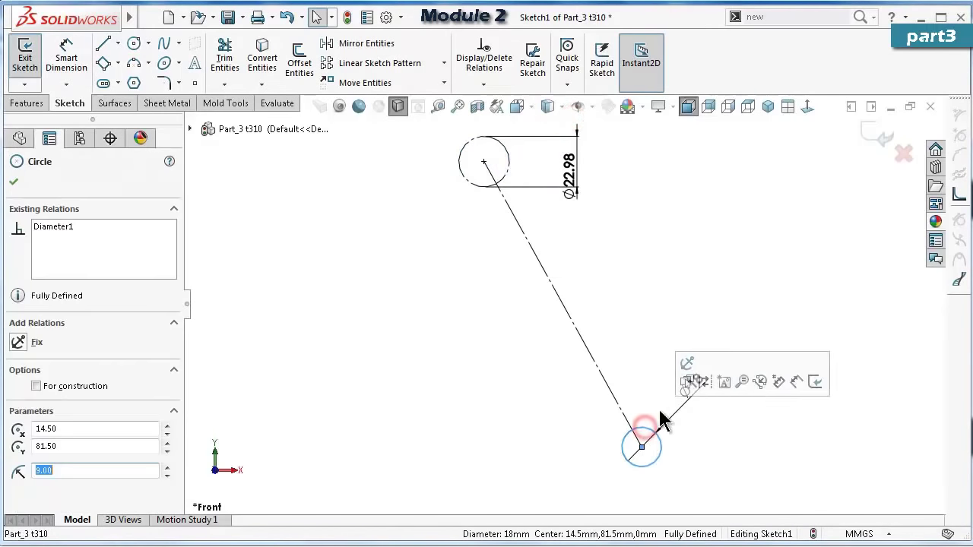
click(699, 382)
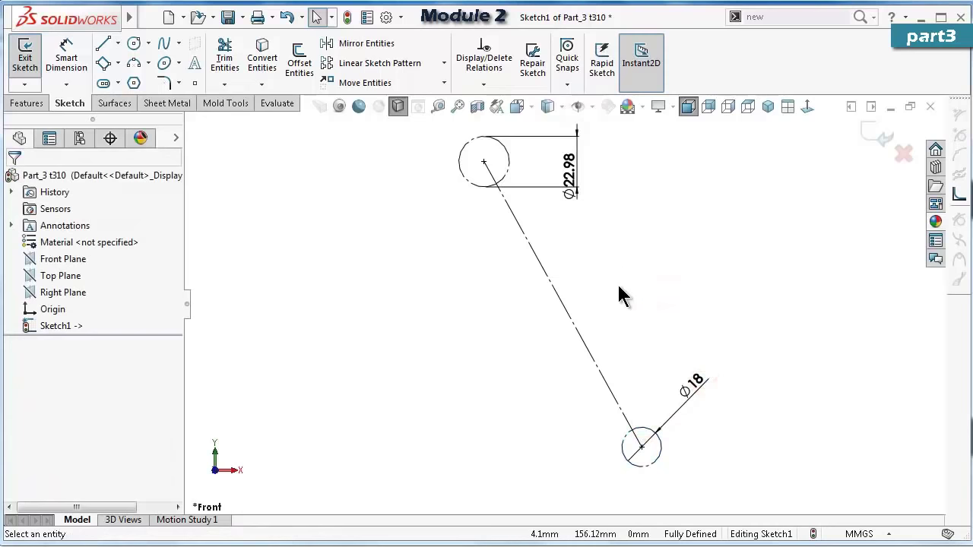
View the sketch from the back, normal to its plane, and set the upper circle's diameter to 18 mm.
scroll(712, 409, down, 2)
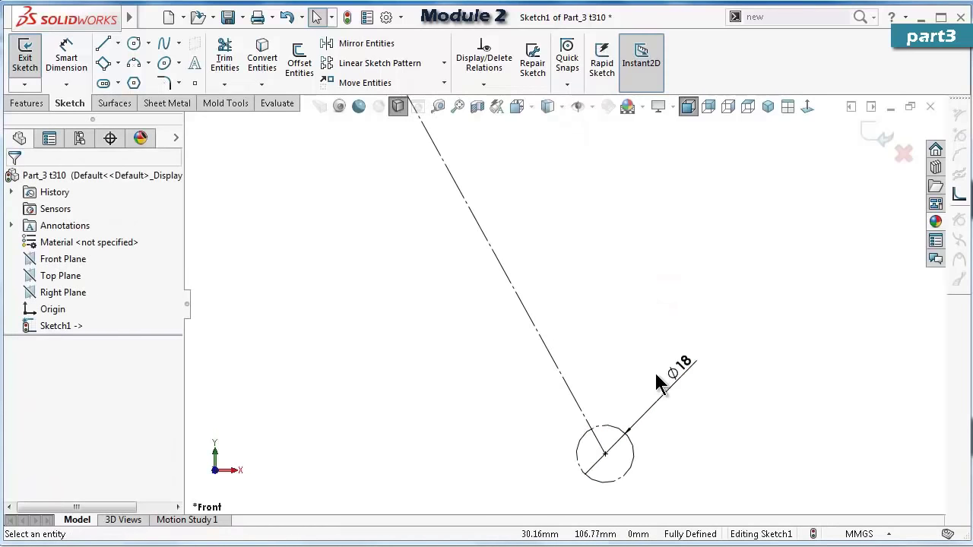
scroll(763, 135, up, 1)
click(807, 107)
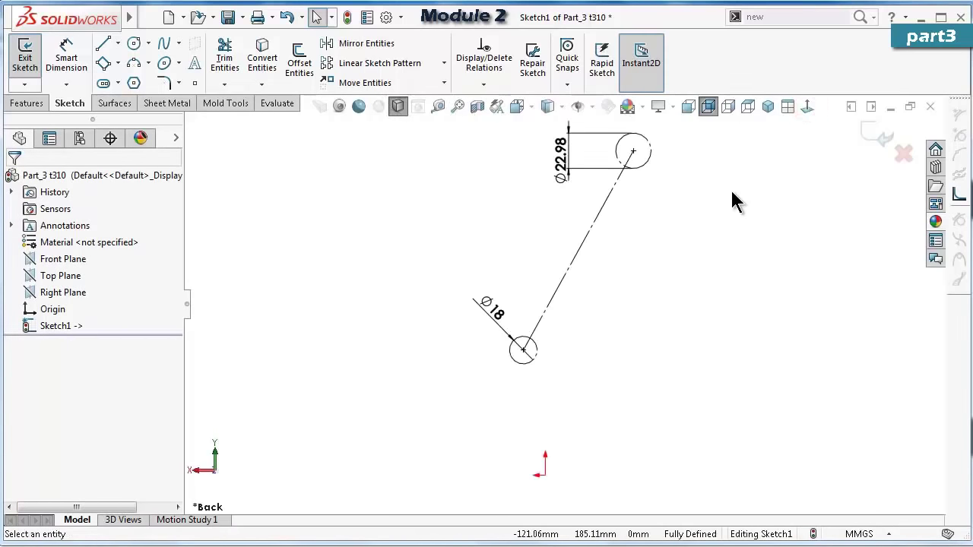
click(559, 158)
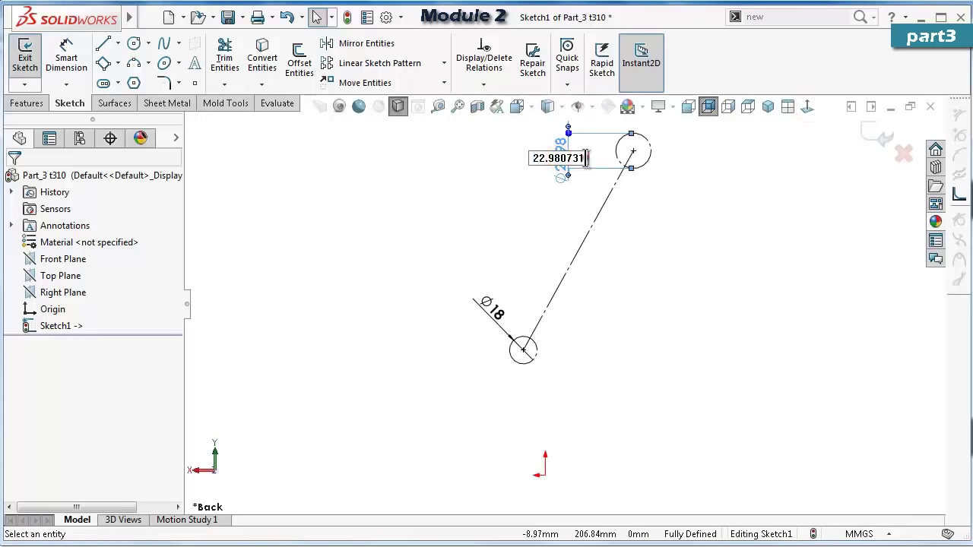
drag(586, 157, 489, 156)
key(BackSpace)
text(18)
key(Return)
Sketch a centerpoint straight slot about 8.7 mm wide from the construction line's midpoint to the upper circle's centre.
scroll(630, 179, down, 2)
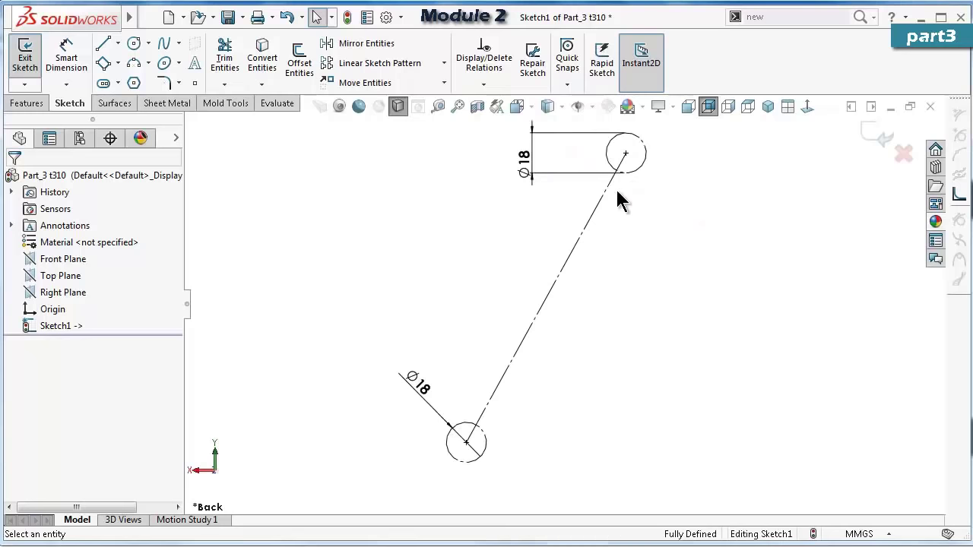
scroll(617, 190, down, 1)
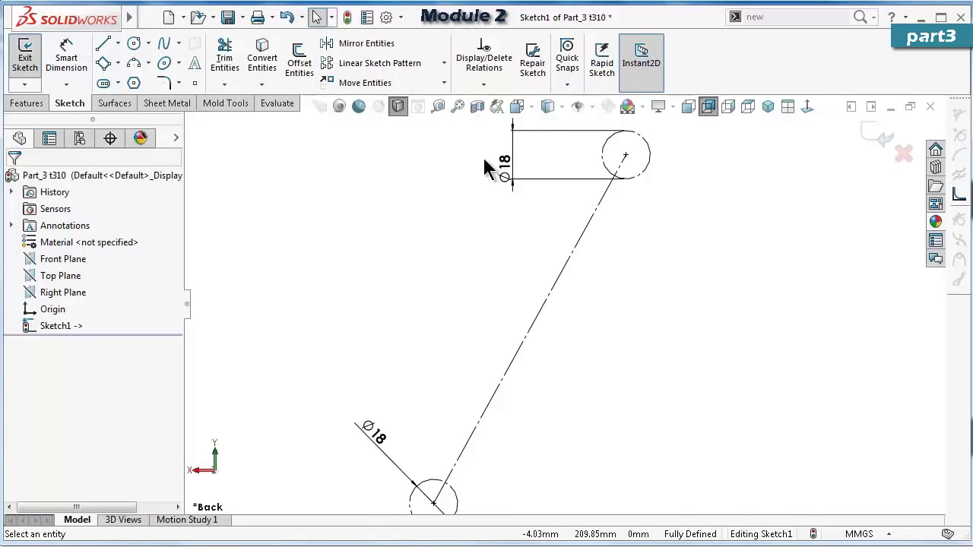
click(99, 83)
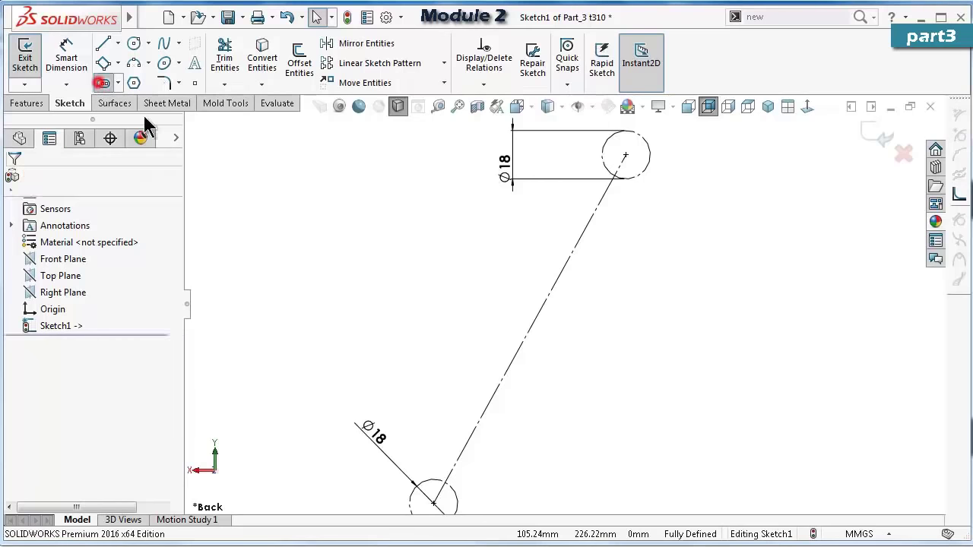
click(530, 328)
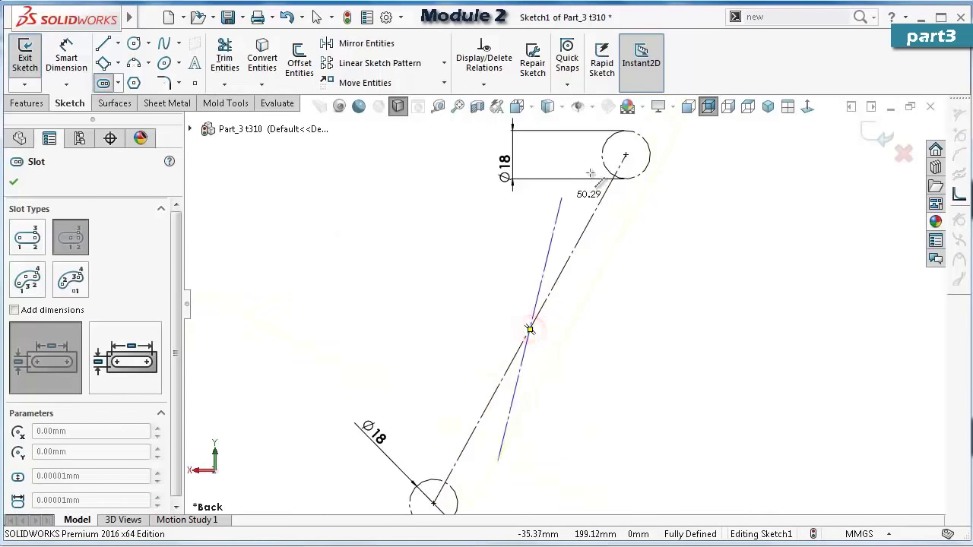
click(625, 155)
click(615, 155)
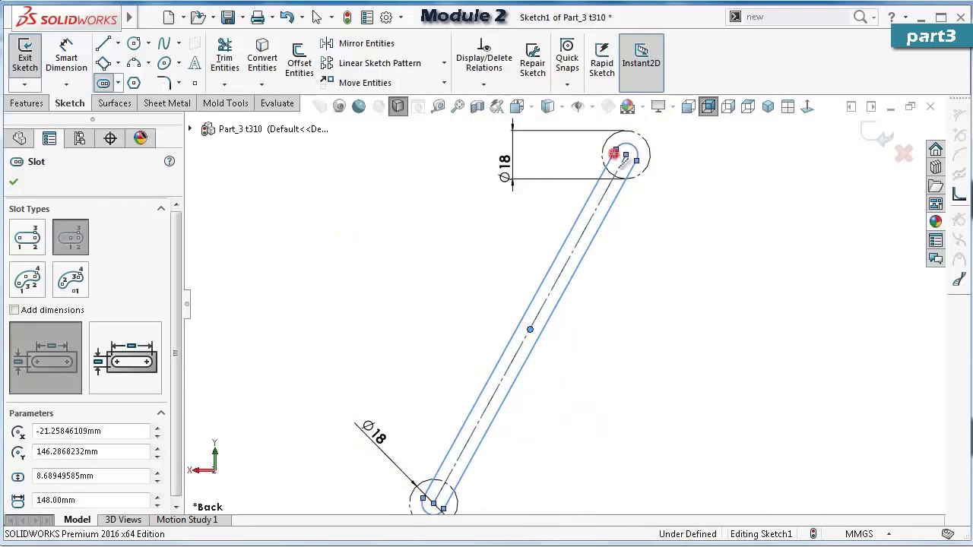
Dimension the slot's width to 9 mm.
right_drag(426, 267, 425, 199)
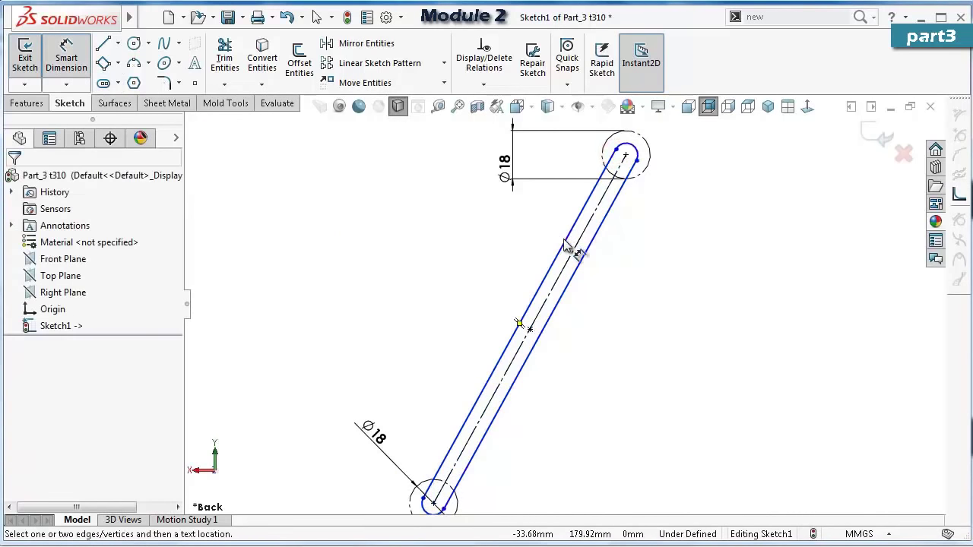
click(565, 243)
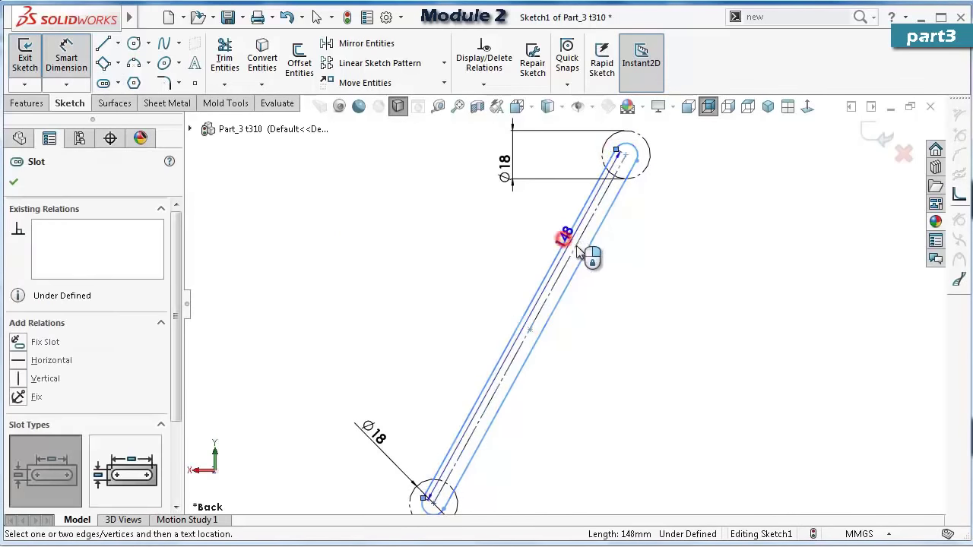
click(519, 244)
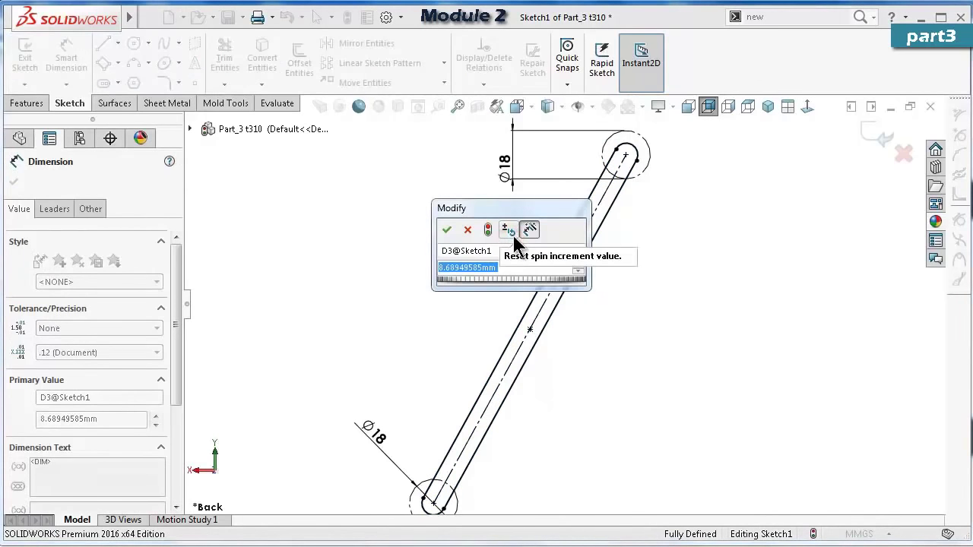
text(9)
key(Return)
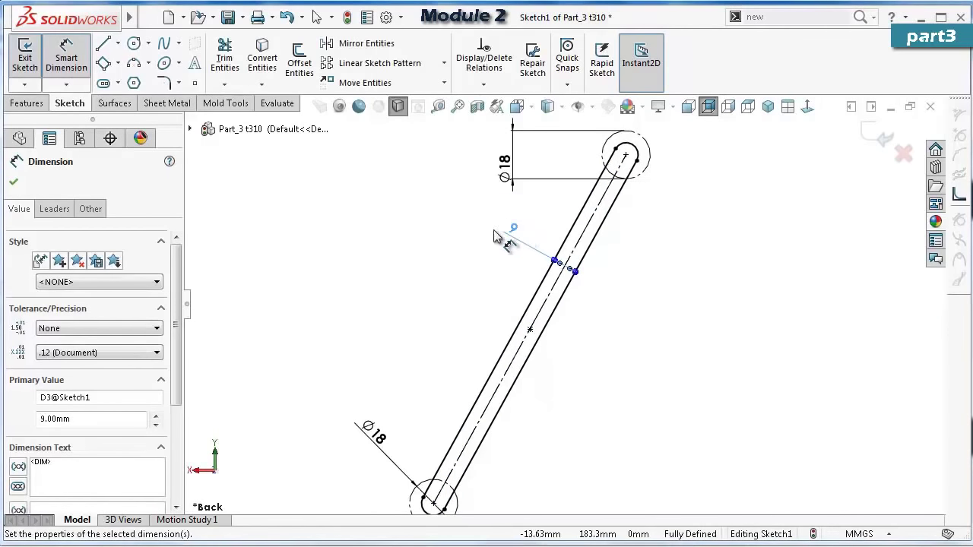
key(Escape)
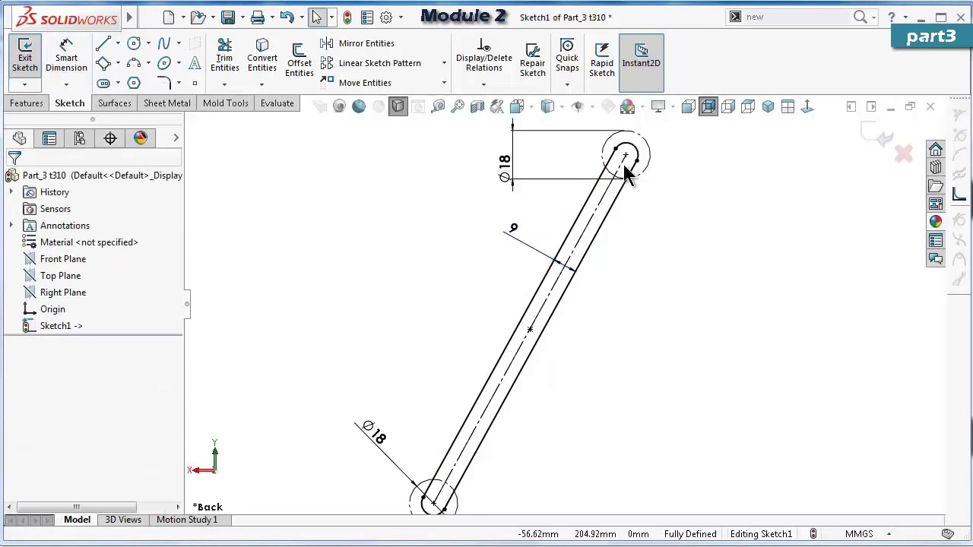
Sketch a 180° three-point arc of about 4.5 mm radius between the slot's upper end points, curving inward to complete a circle.
scroll(624, 190, down, 5)
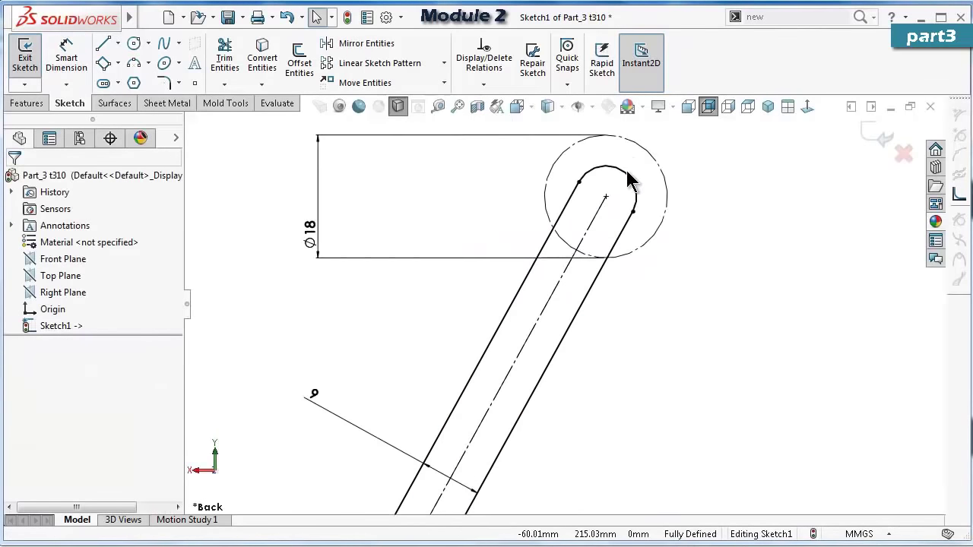
click(134, 63)
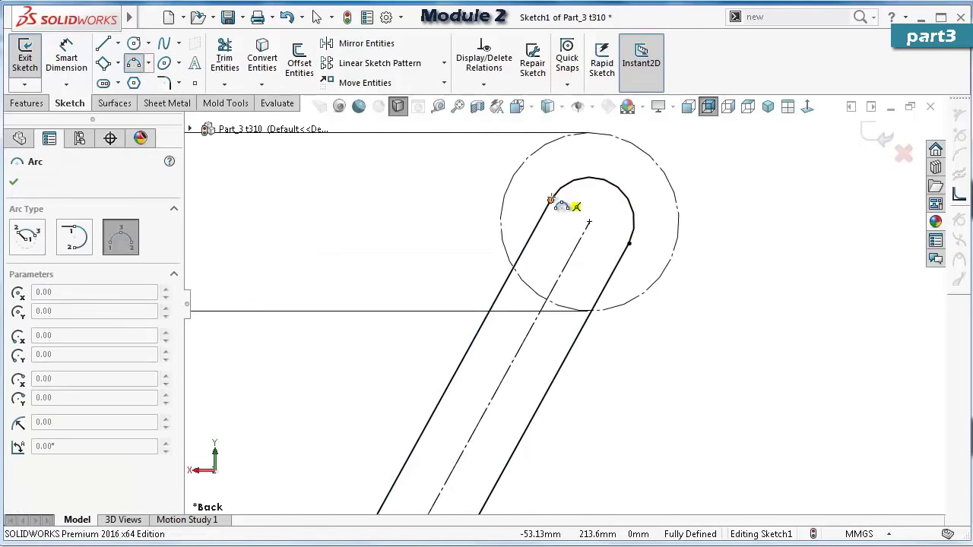
click(551, 199)
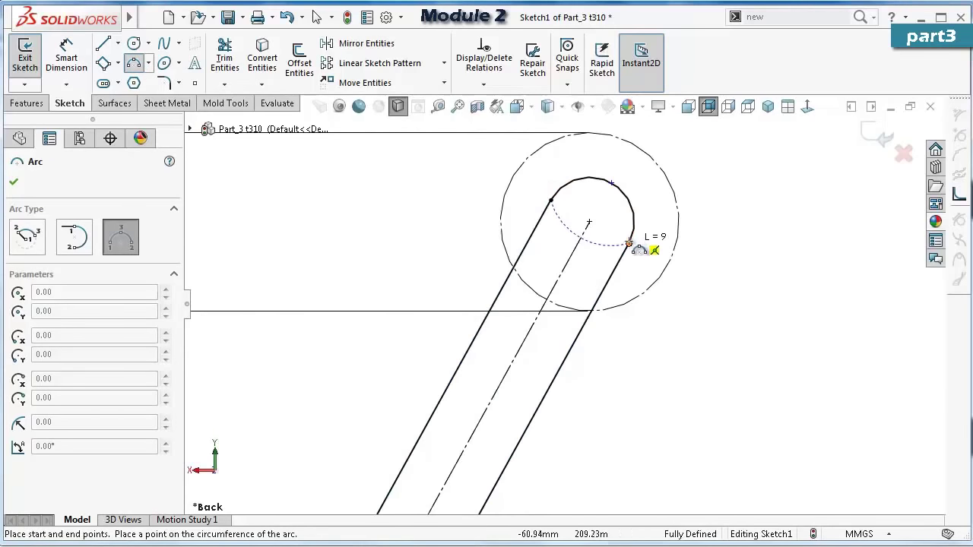
click(629, 242)
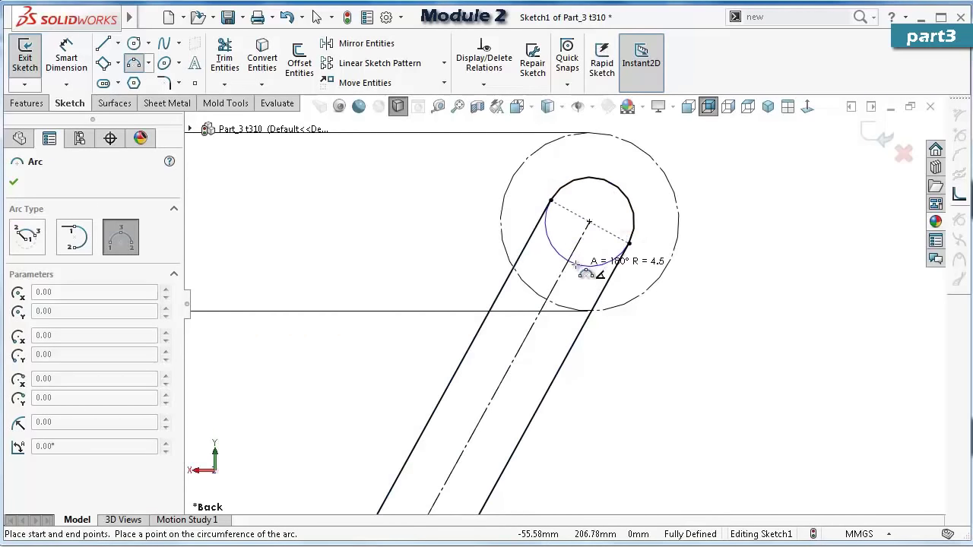
click(576, 264)
key(Escape)
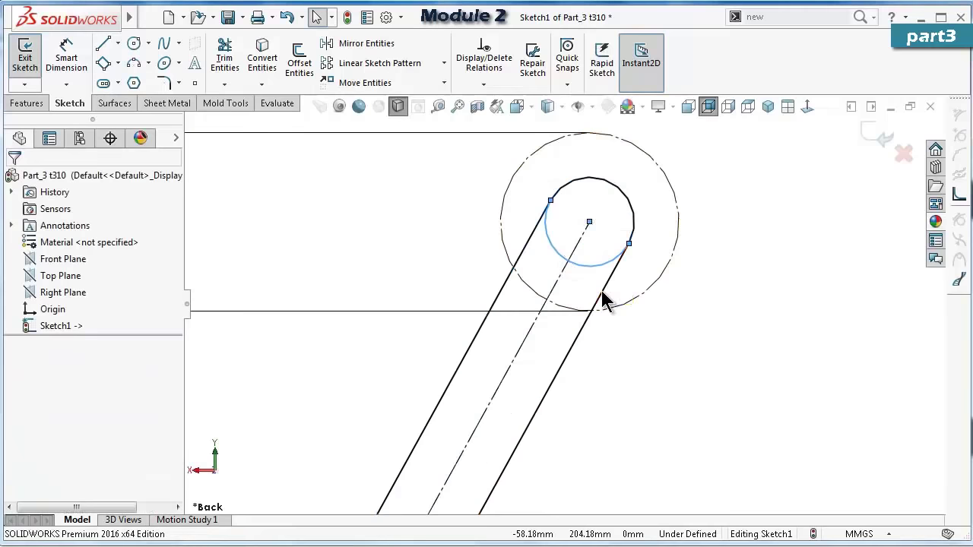
Sketch a three-point arc of about 4.5 mm radius between the slot's lower end points, curving inward opposite the slot's end arc.
scroll(615, 319, up, 3)
scroll(589, 356, up, 3)
scroll(505, 429, down, 3)
scroll(479, 441, up, 3)
scroll(469, 445, down, 3)
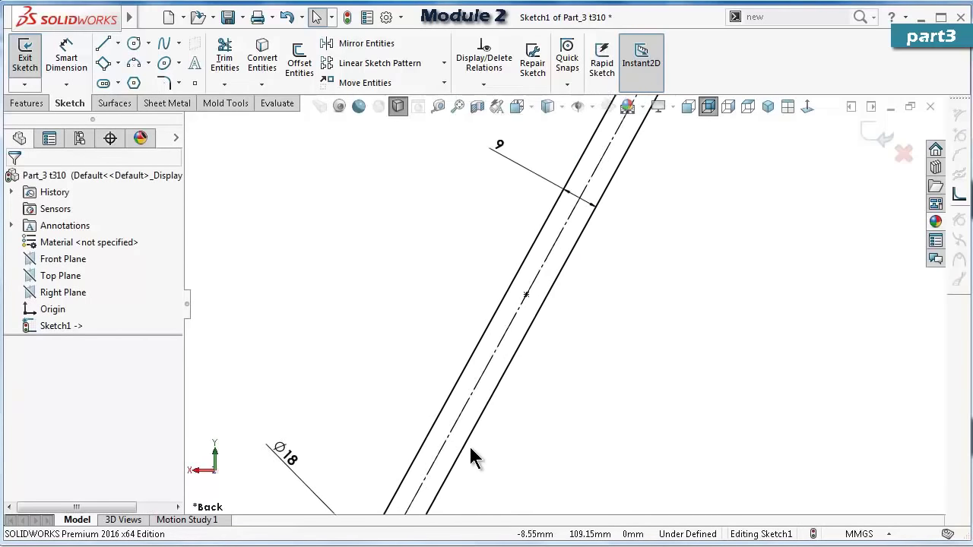
scroll(467, 448, up, 3)
scroll(462, 452, down, 6)
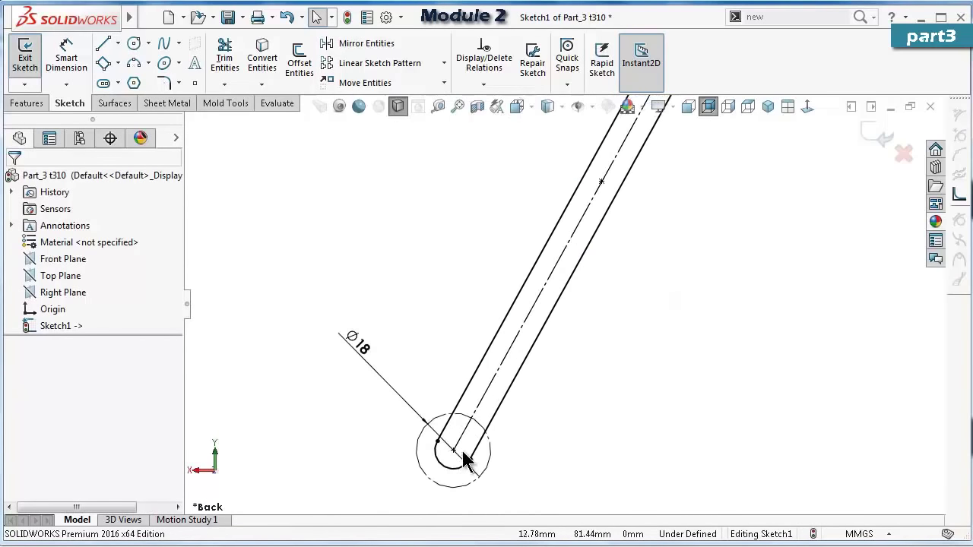
click(137, 64)
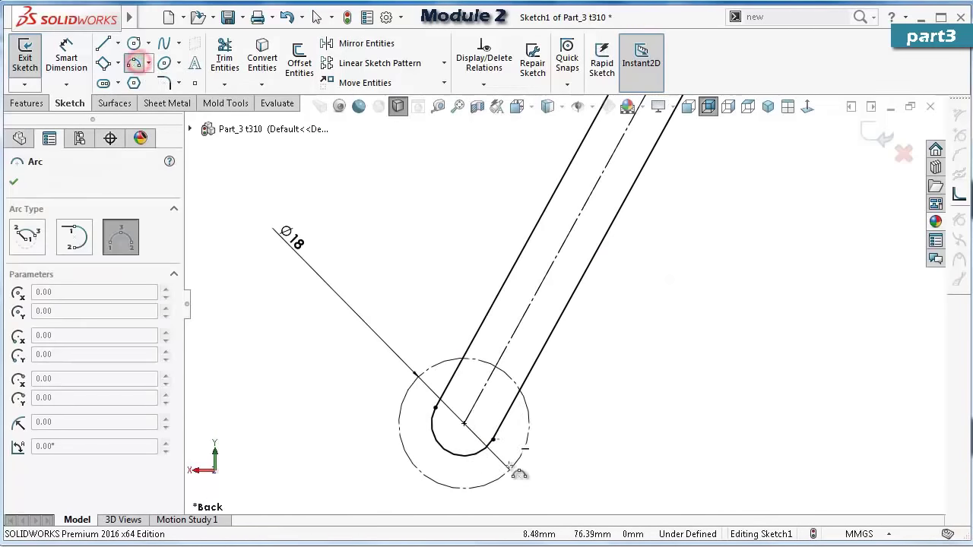
click(435, 408)
click(493, 439)
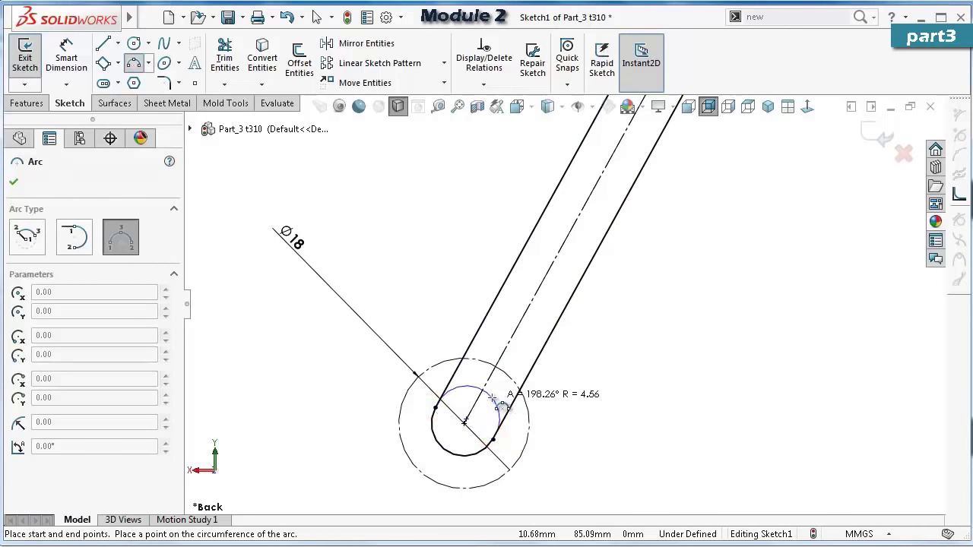
click(495, 401)
key(Escape)
Make the new inward arc at the slot's lower end coradial with the slot's end arc.
scroll(487, 425, down, 2)
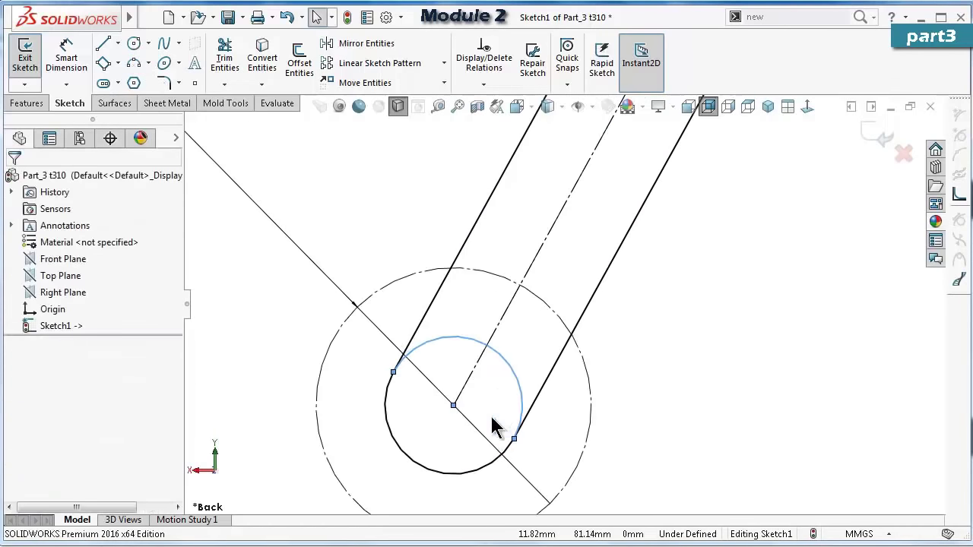
click(742, 423)
click(529, 409)
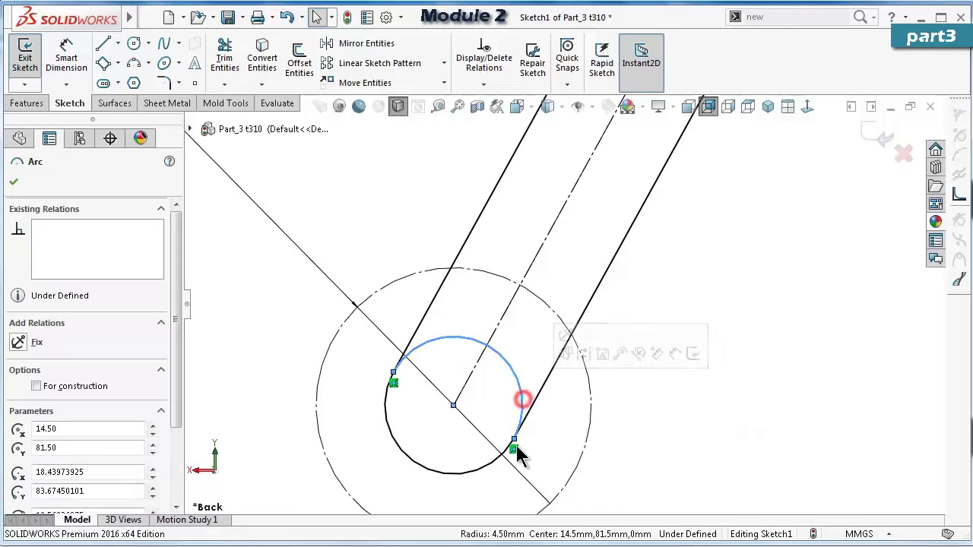
ctrl+click(501, 454)
click(557, 392)
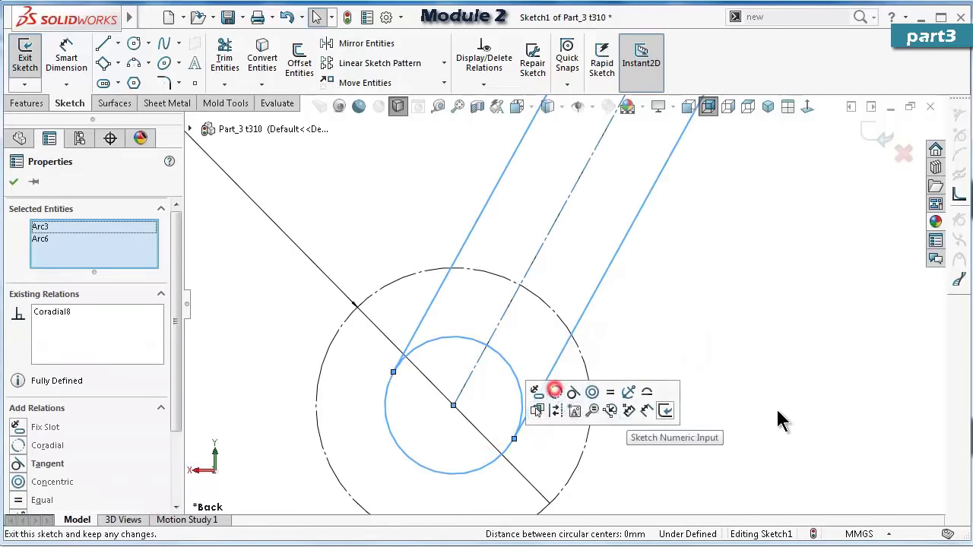
click(794, 391)
Make the inward arc at the slot's upper end coradial with the slot's end arc.
scroll(721, 178, up, 5)
scroll(712, 171, down, 1)
scroll(658, 142, up, 4)
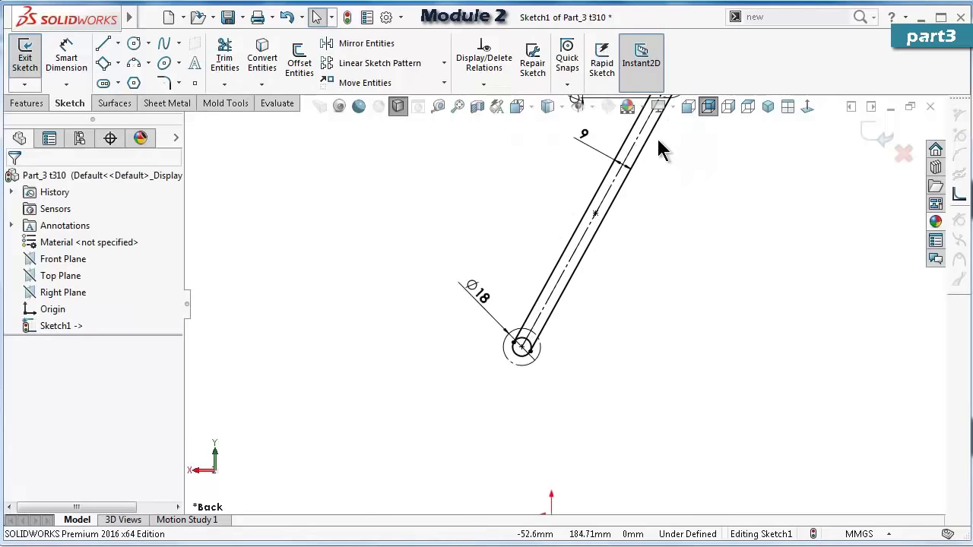
scroll(600, 229, down, 8)
click(517, 336)
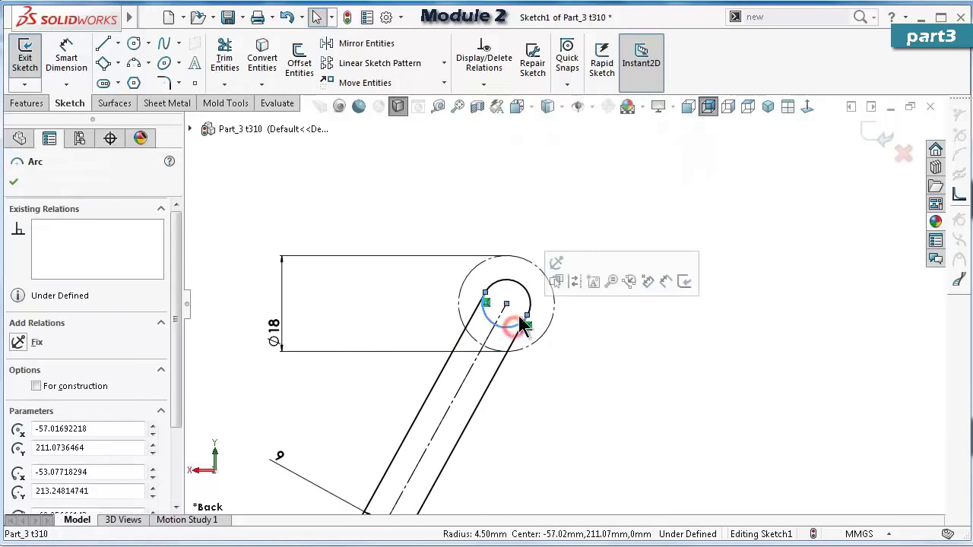
ctrl+click(528, 302)
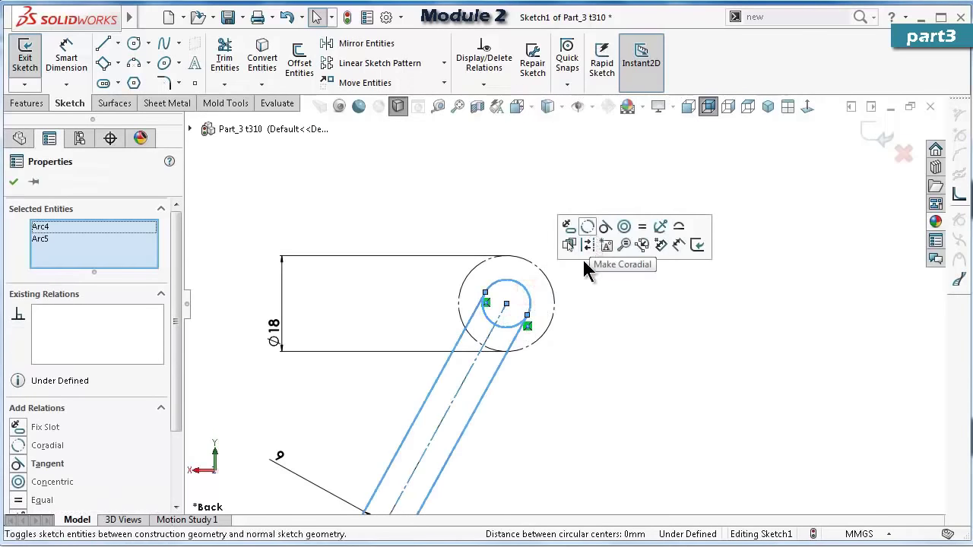
click(587, 342)
click(510, 325)
scroll(608, 315, down, 3)
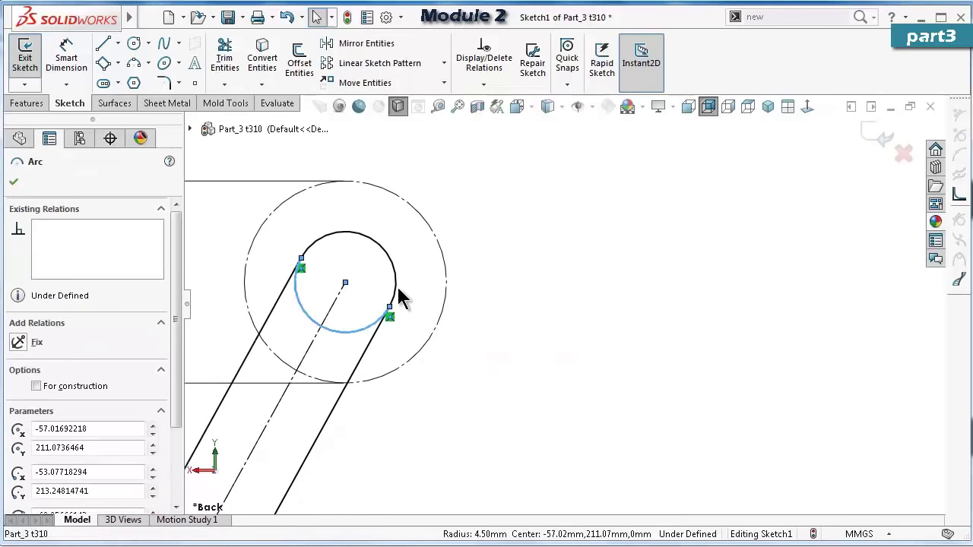
ctrl+click(393, 276)
click(456, 215)
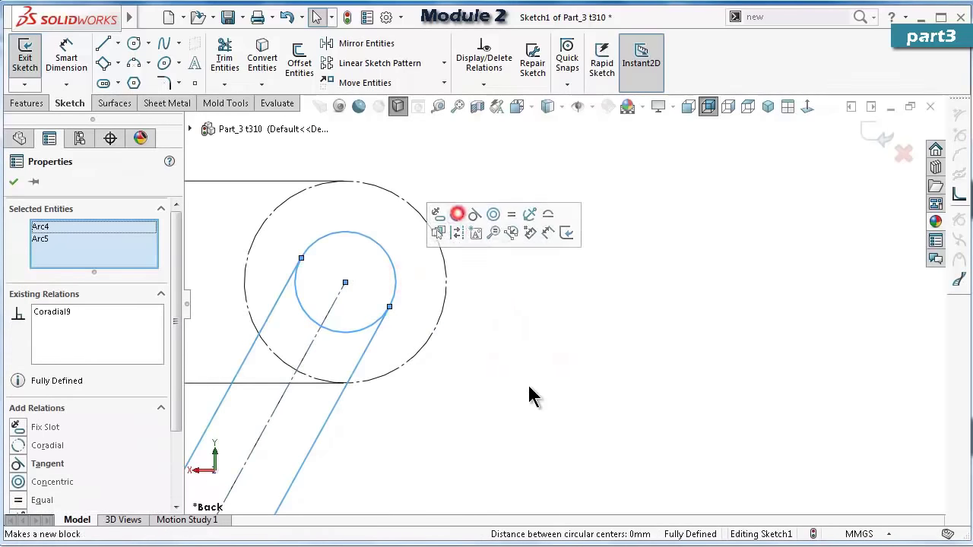
click(537, 380)
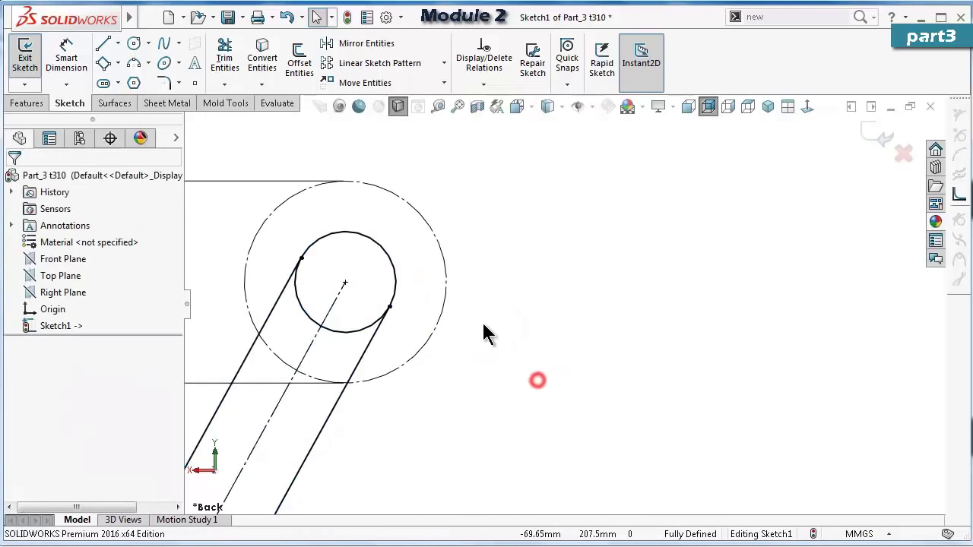
Sketch a three-point arc of about 9.6 mm radius around the upper end, between the slot lines' crossings with the construction circle.
click(133, 64)
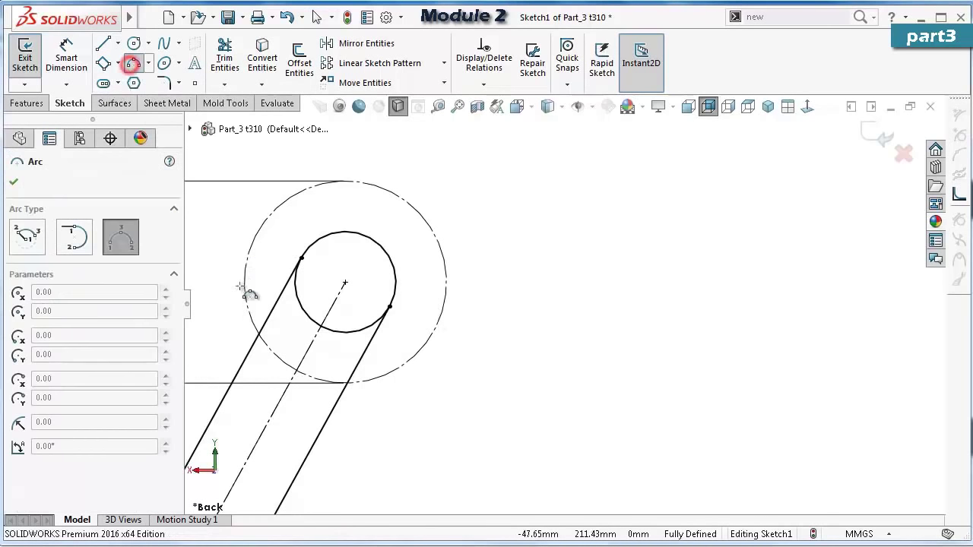
click(257, 333)
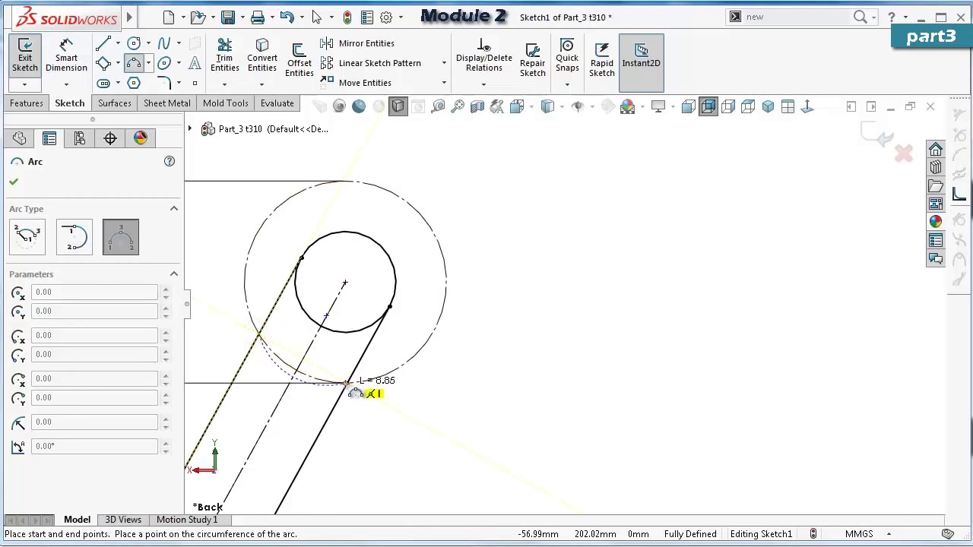
click(346, 384)
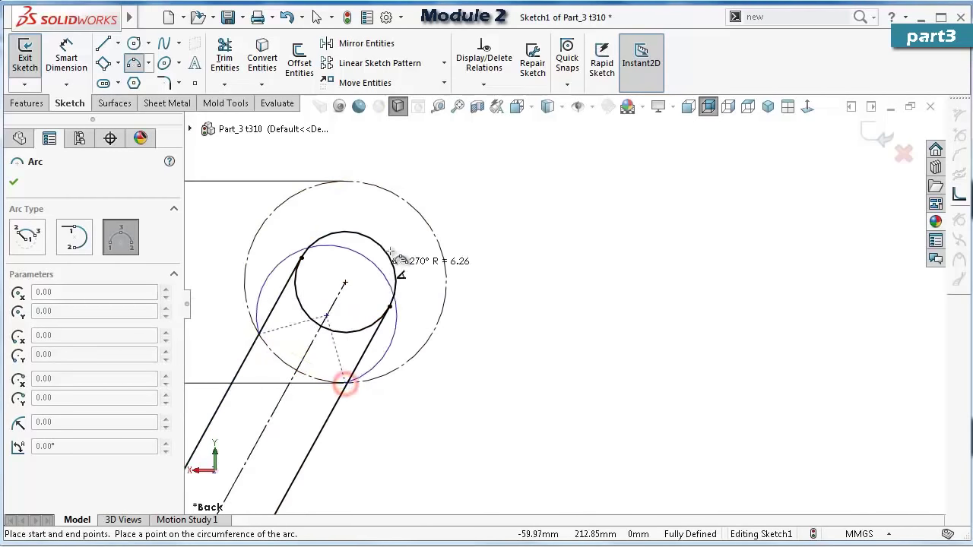
click(428, 200)
Sketch a three-point arc of about 11.1 mm radius around the lower end, starting and ending near the slot lines' crossings with the construction circle.
scroll(380, 350, up, 5)
scroll(471, 444, down, 5)
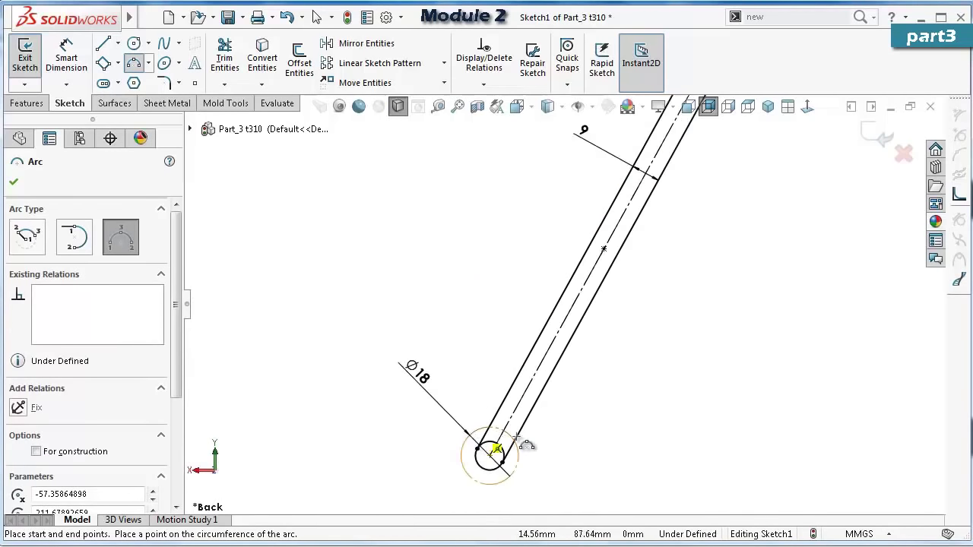
scroll(468, 449, down, 2)
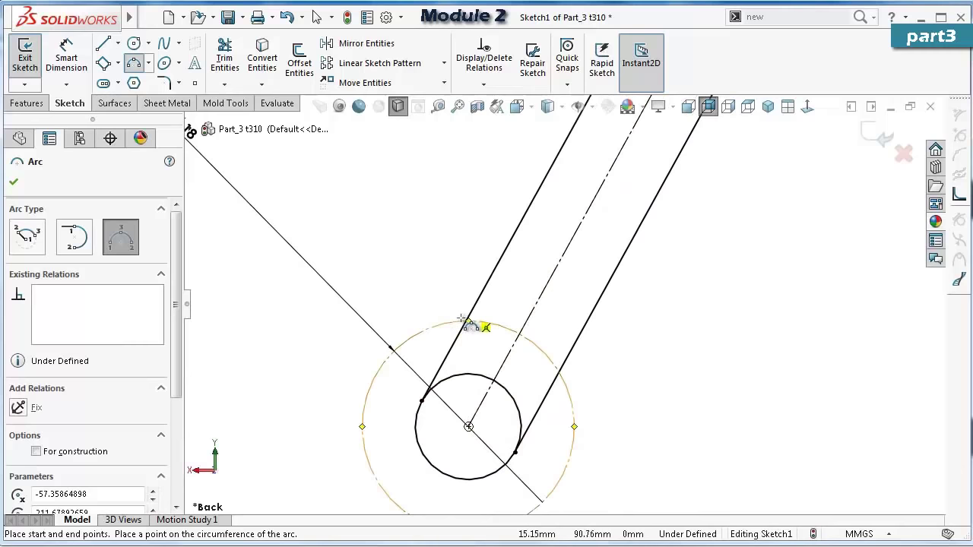
click(464, 319)
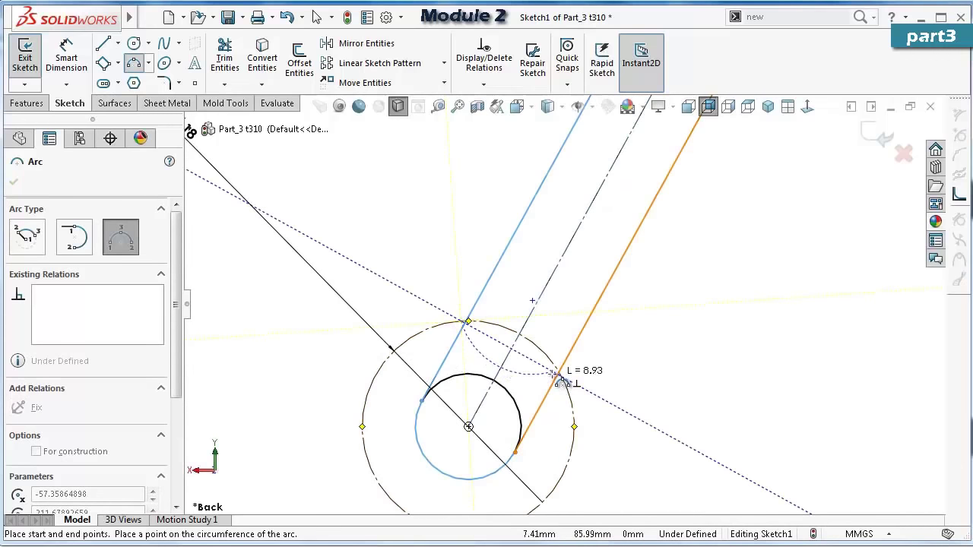
scroll(525, 357, up, 3)
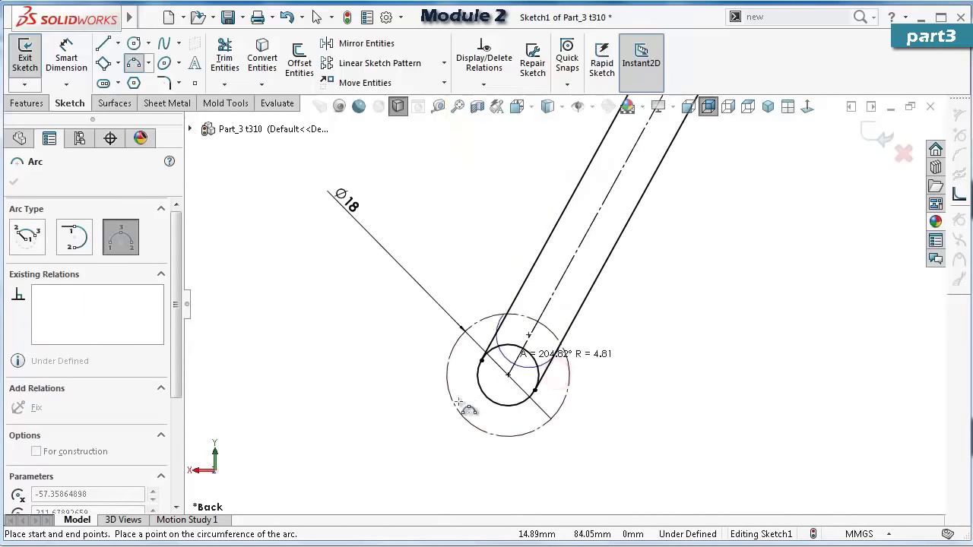
click(436, 430)
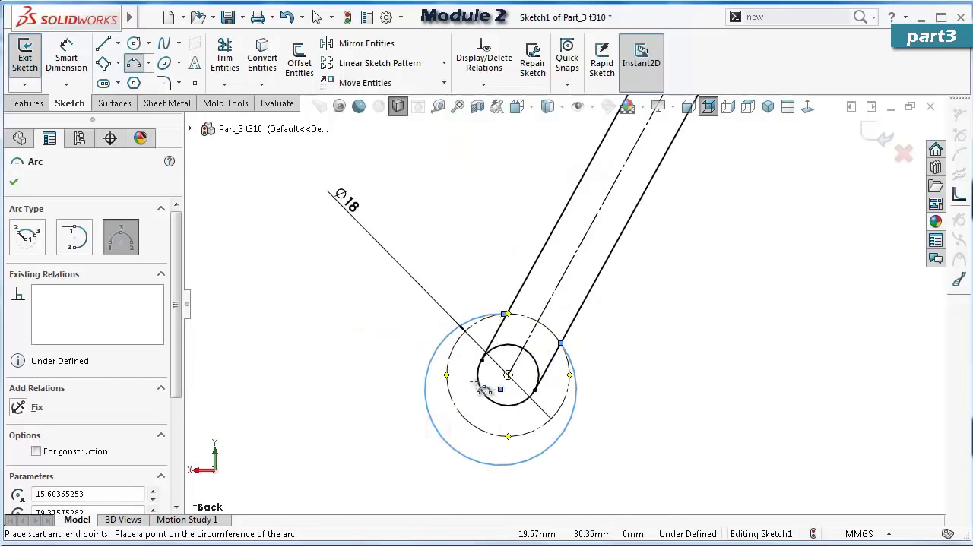
key(Escape)
Make the lower outer arc coradial with the 18 mm construction circle.
scroll(506, 402, down, 4)
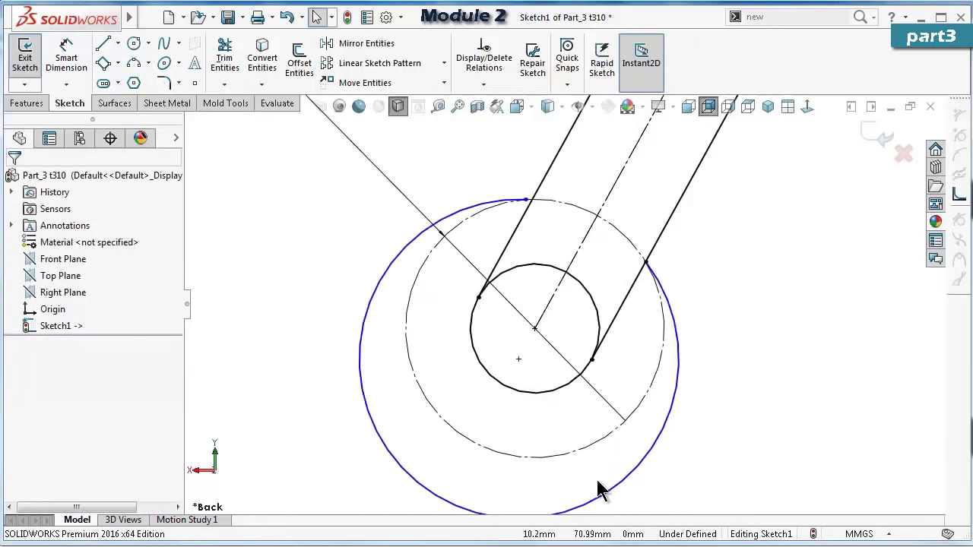
click(611, 491)
ctrl+click(598, 443)
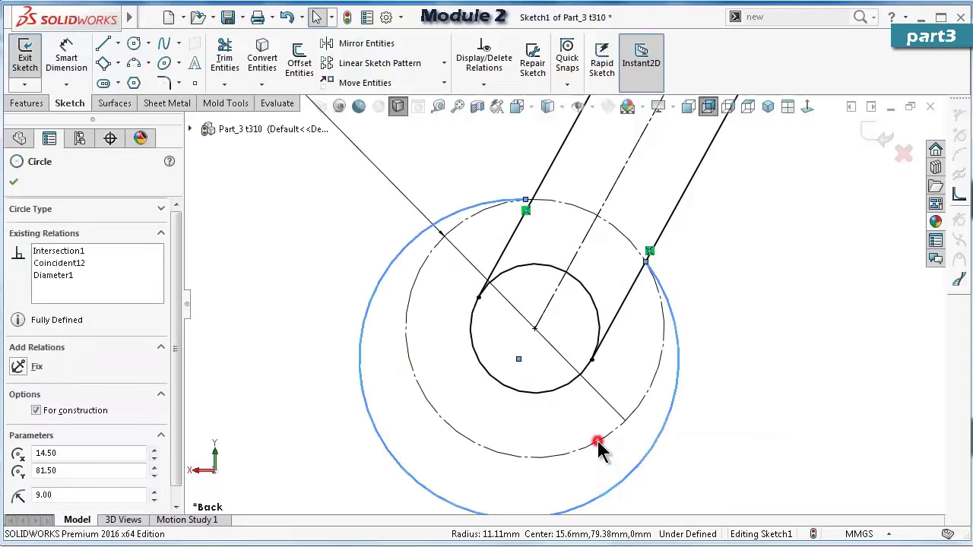
click(642, 376)
click(752, 246)
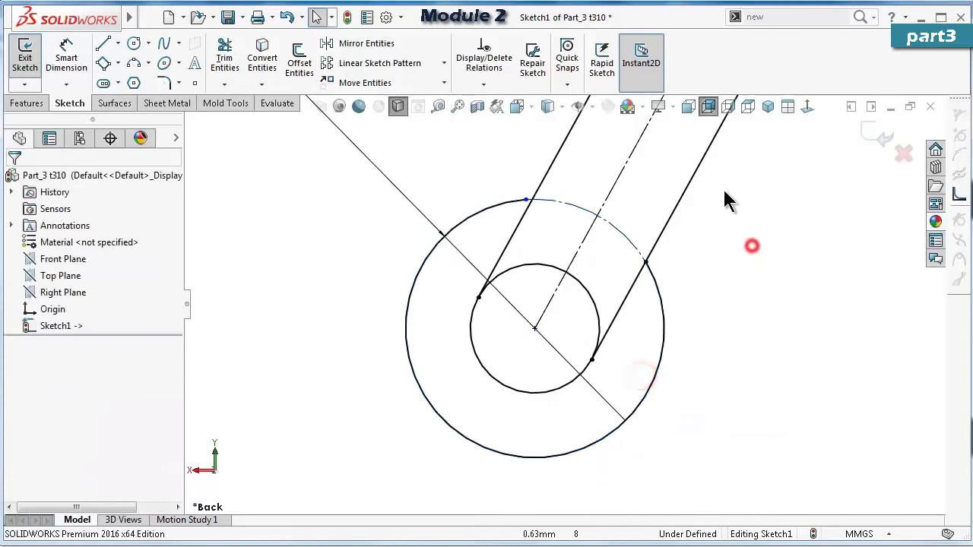
Make the lower outer arc's loose end point coincident with the adjacent slot side line.
scroll(701, 124, up, 8)
scroll(593, 262, down, 7)
scroll(511, 334, down, 2)
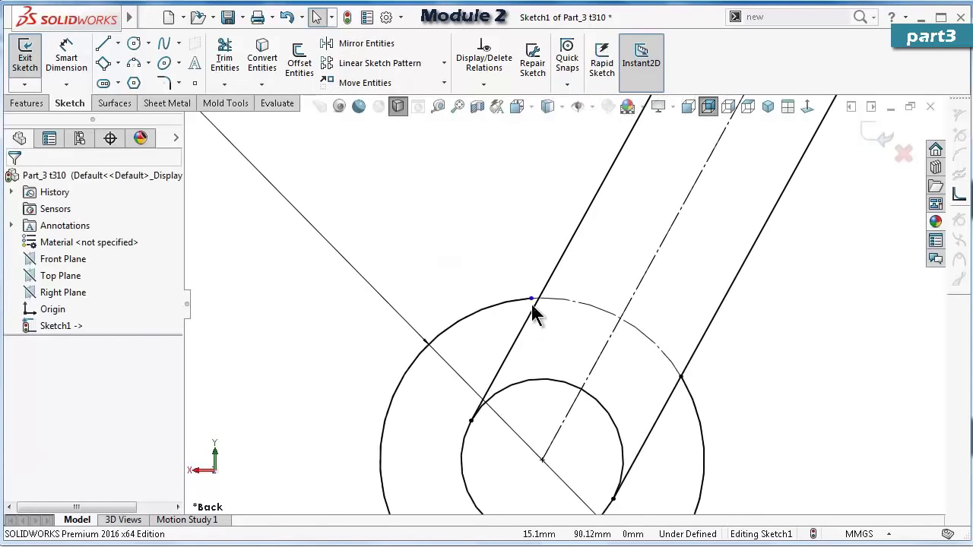
click(531, 300)
ctrl+click(540, 294)
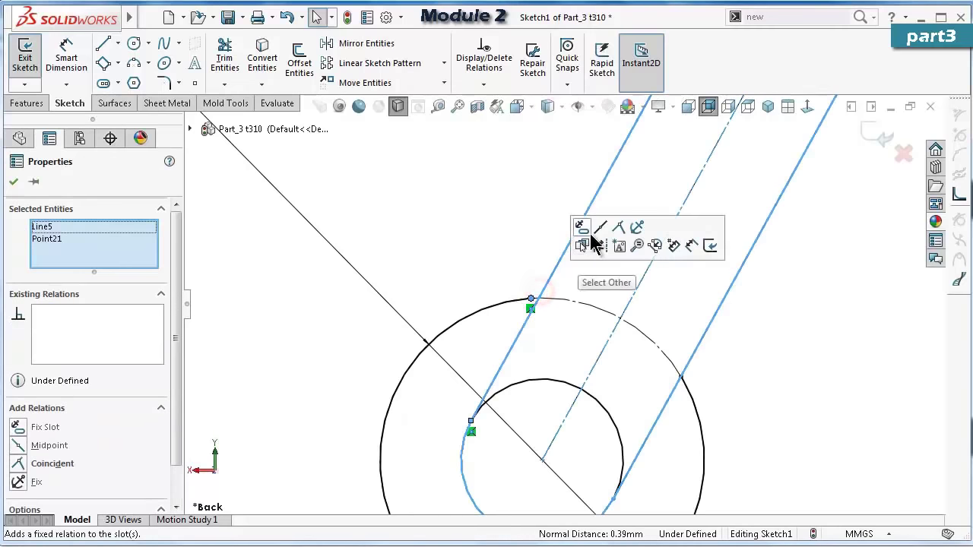
click(619, 228)
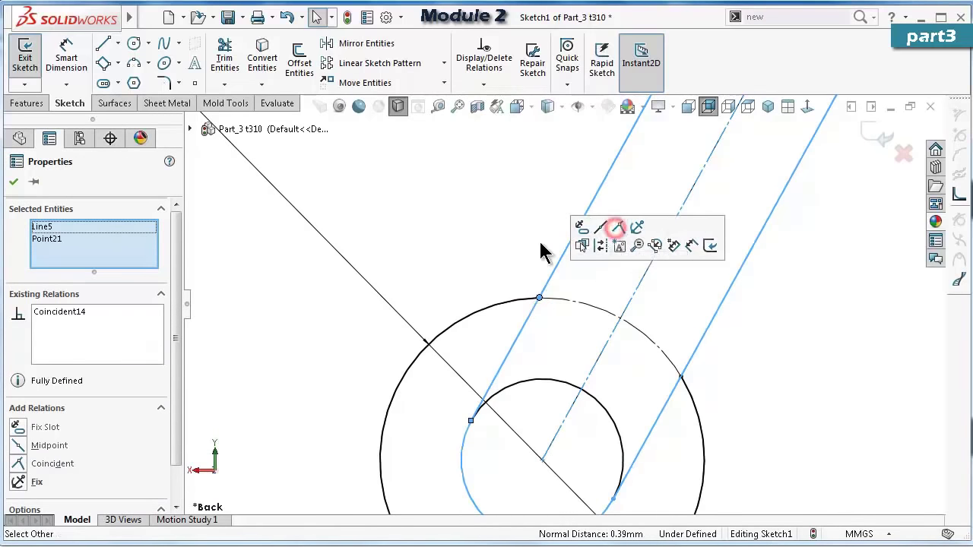
click(676, 247)
Make the upper outer arc coradial with the 18 mm construction circle at the link's upper end.
scroll(675, 248, up, 5)
scroll(726, 194, up, 3)
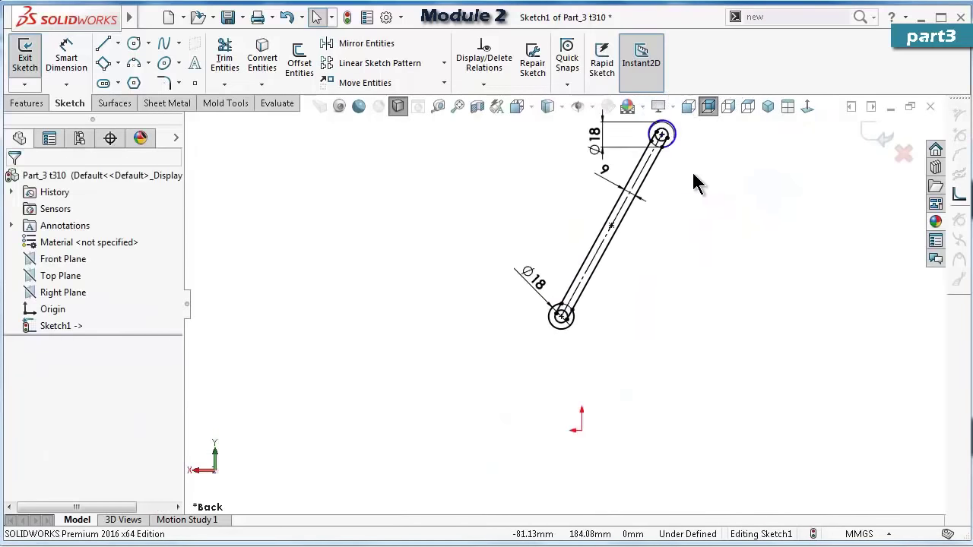
scroll(661, 185, down, 8)
click(571, 154)
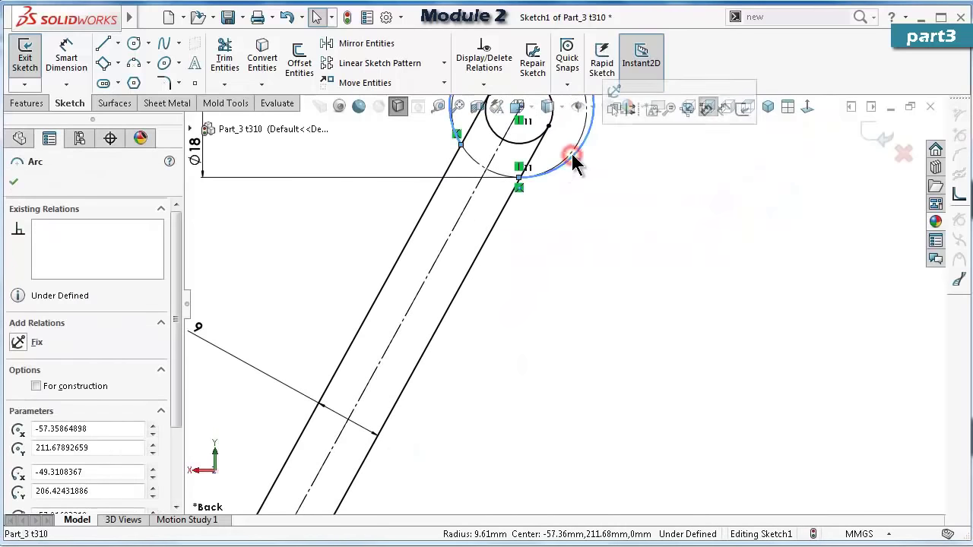
ctrl+click(573, 145)
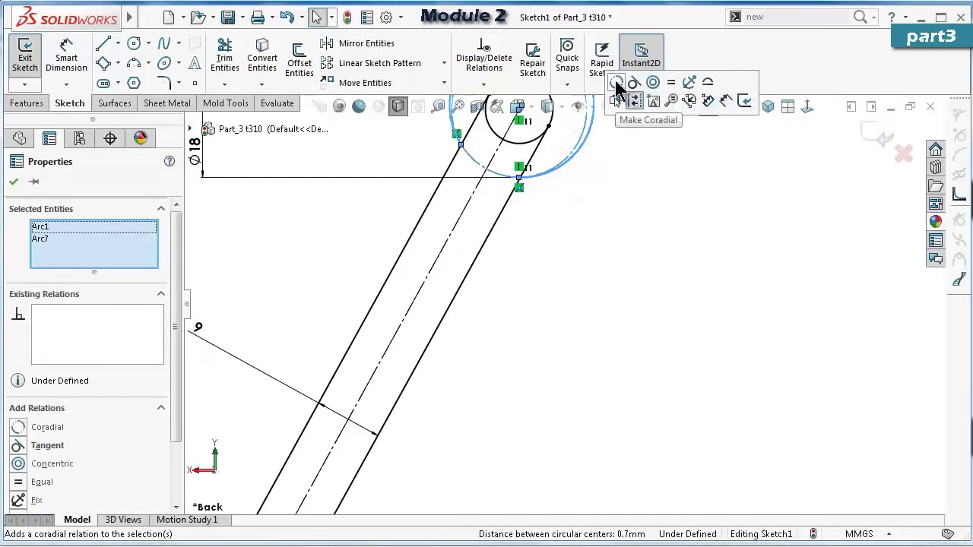
click(617, 84)
click(602, 221)
scroll(581, 243, up, 2)
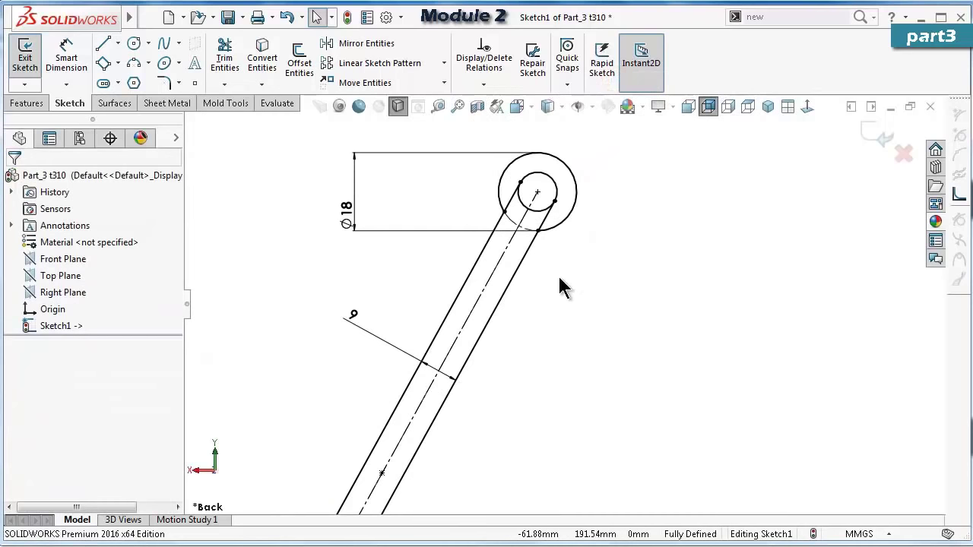
Start an Extruded Boss/Base from the link profile sketch.
alt+middle_drag(559, 276, 619, 306)
scroll(611, 327, up, 3)
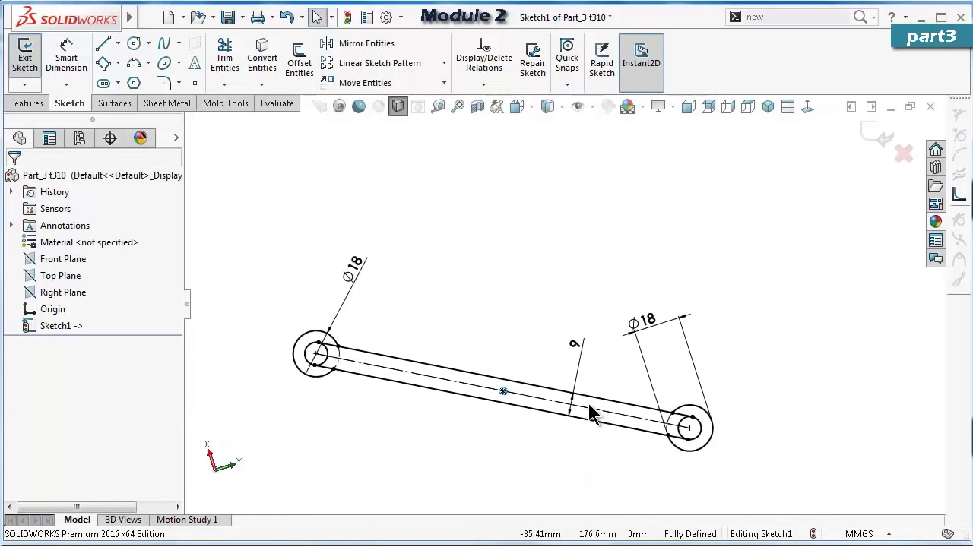
mouse_move(589, 405)
middle_down()
mouse_move(599, 399)
mouse_move(639, 434)
middle_up()
scroll(639, 434, down, 1)
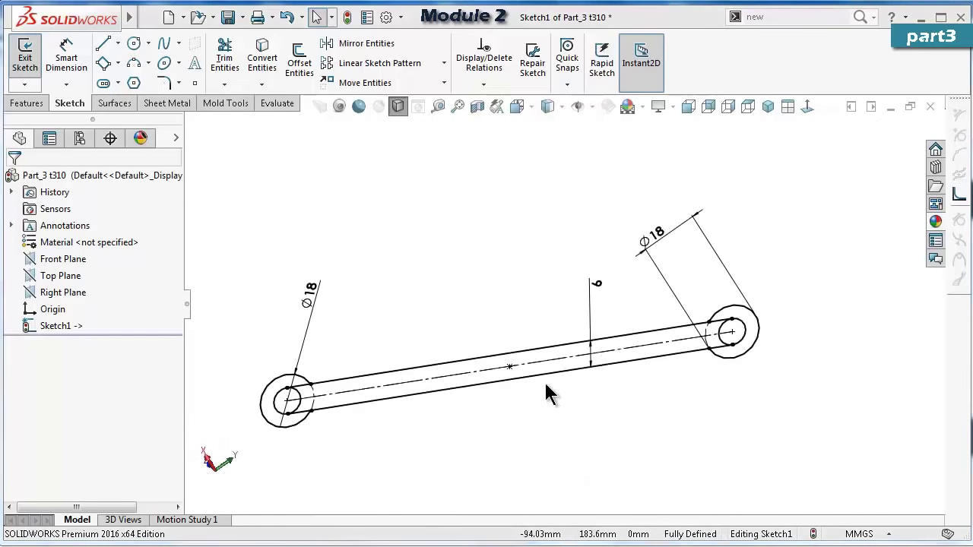
click(464, 239)
key(Left)
key(Left)
key(Left)
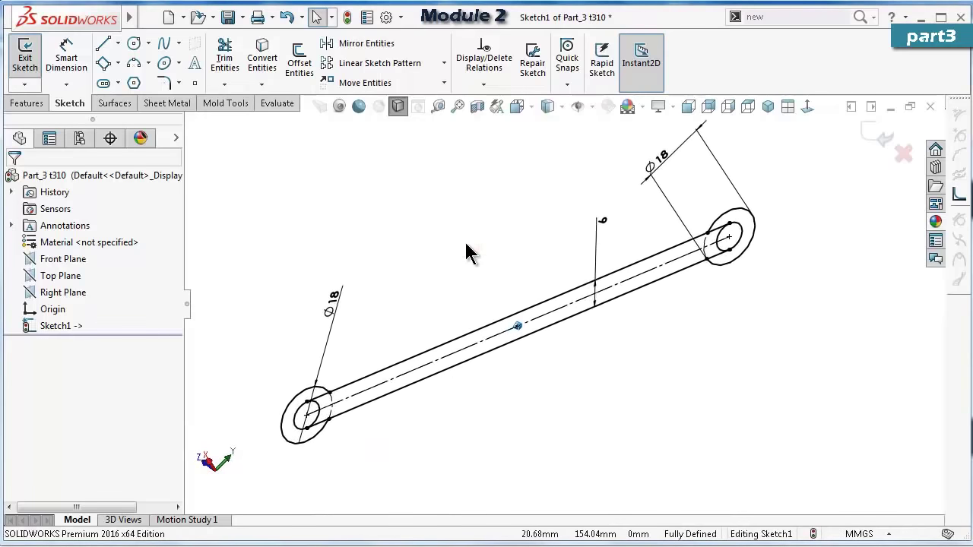
key(Up)
key(Up)
key(Up)
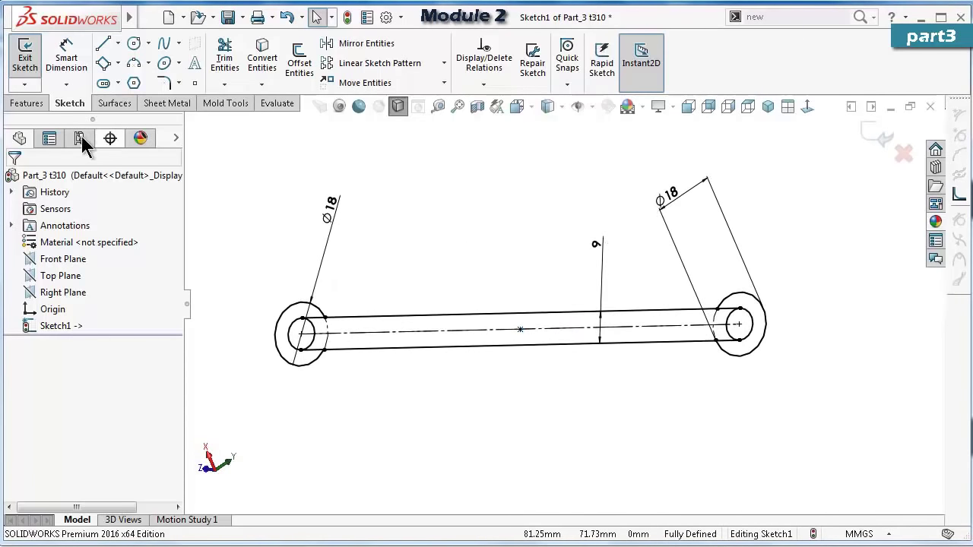
click(22, 104)
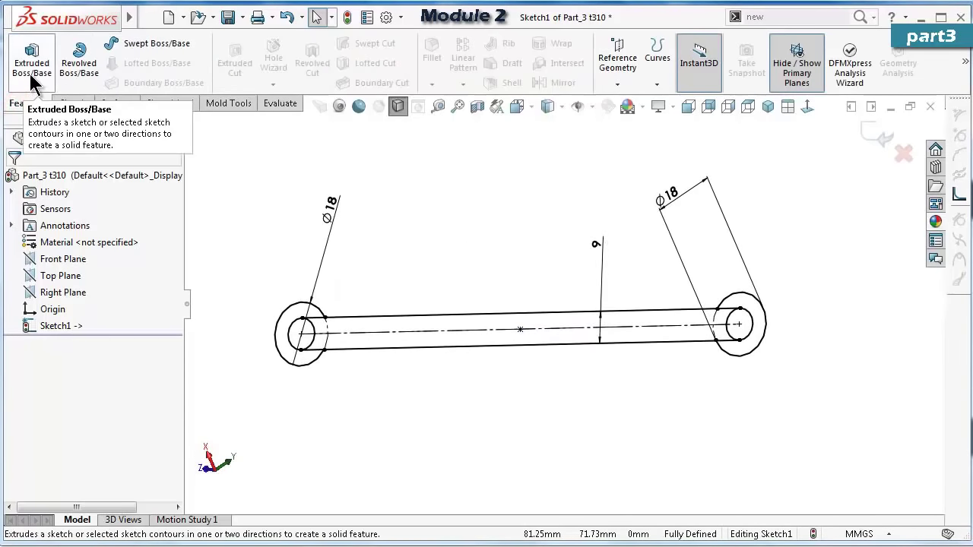
click(31, 76)
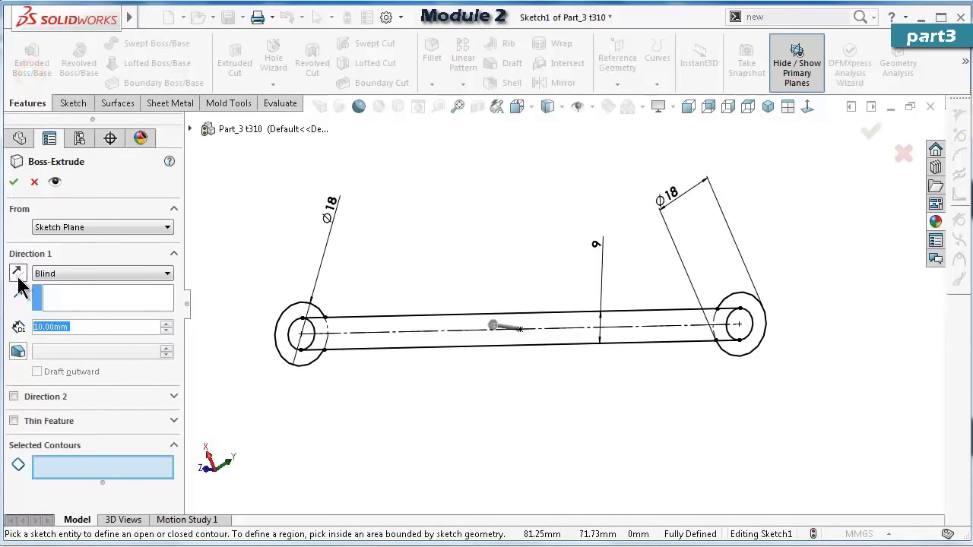
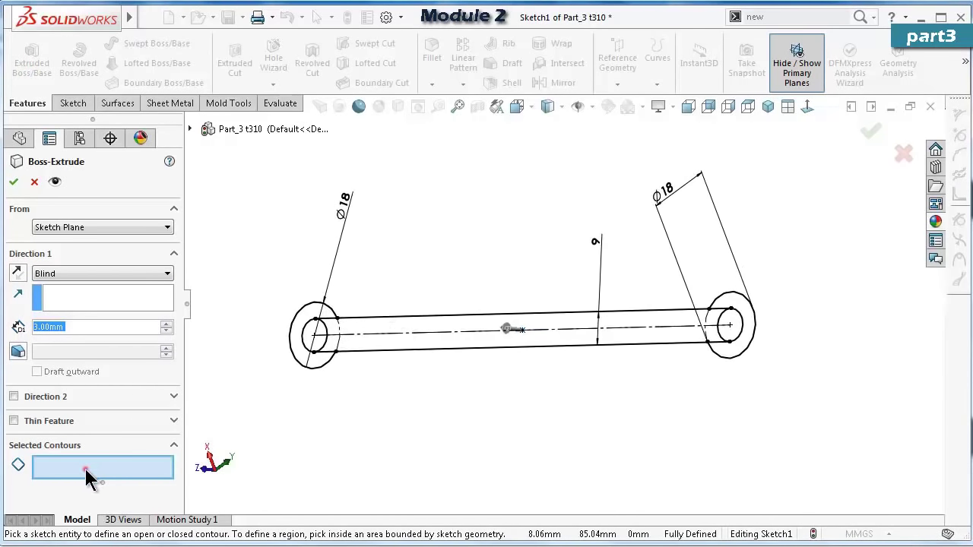
Select the connecting bar region and the ring regions at both link ends as contours for the extrusion.
click(315, 291)
click(324, 273)
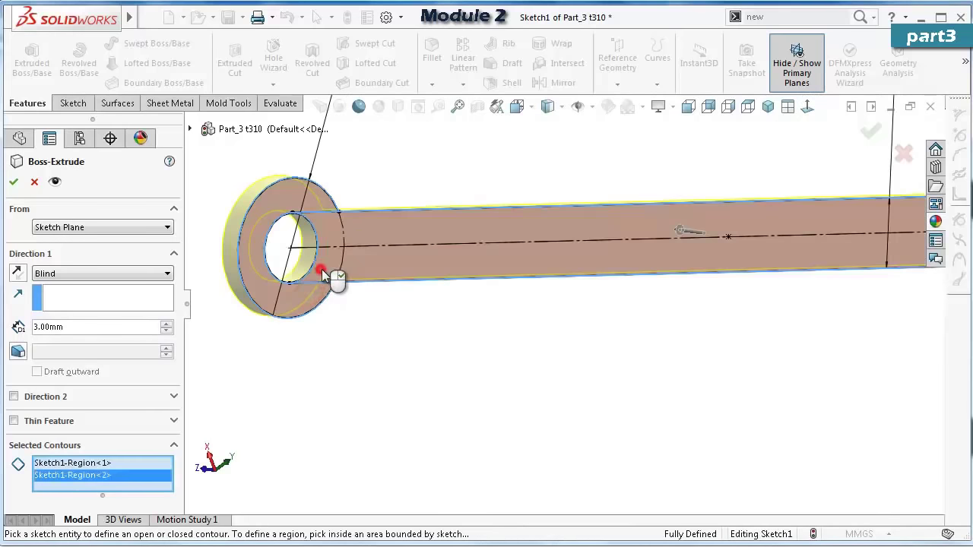
scroll(456, 281, down, 2)
scroll(742, 324, up, 2)
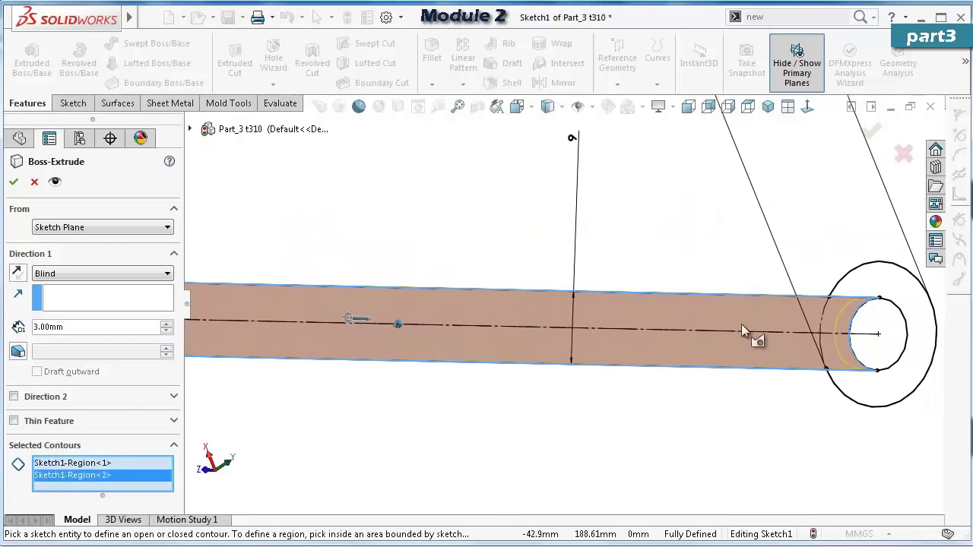
click(865, 392)
middle_drag(870, 289, 834, 193)
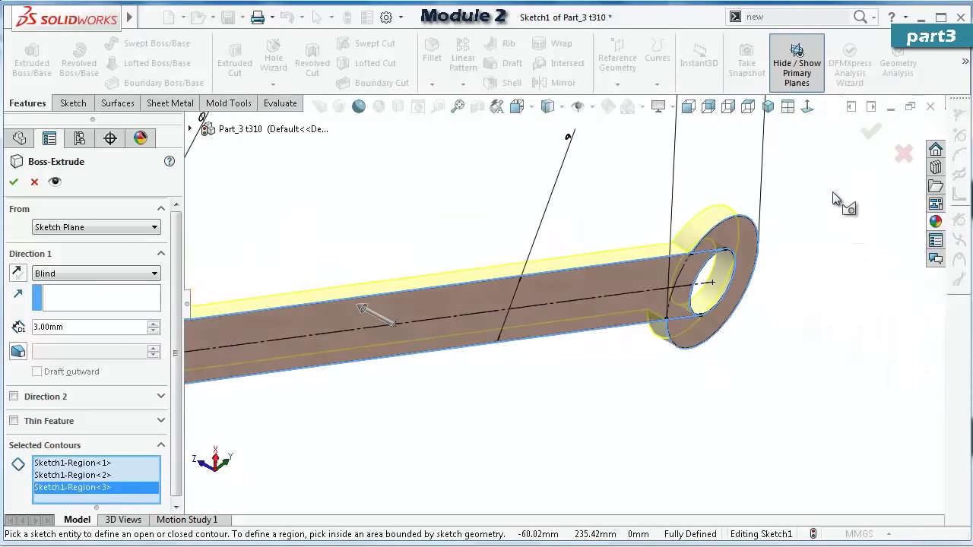
Extrude the selected link contours 3 mm with a blind end condition in the reversed direction.
click(768, 107)
scroll(589, 342, down, 4)
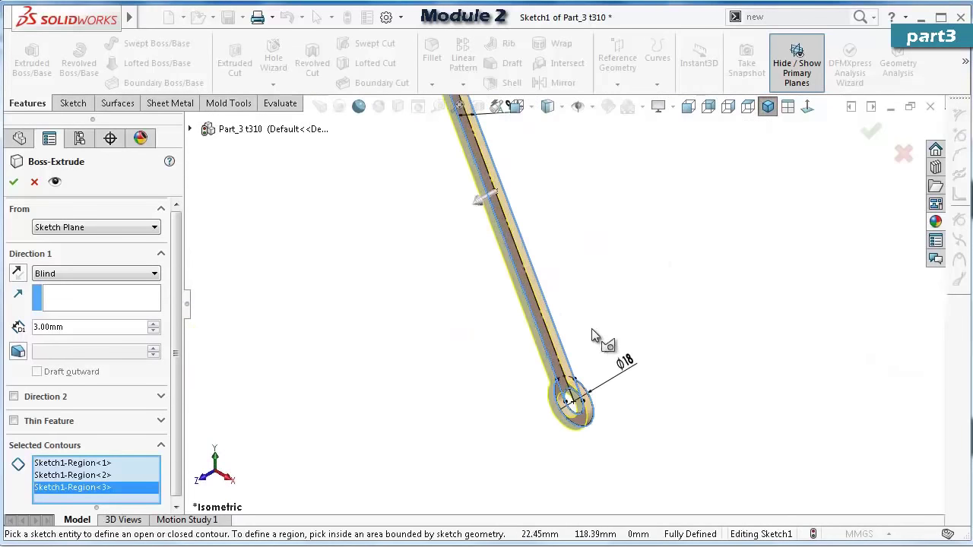
scroll(582, 370, down, 1)
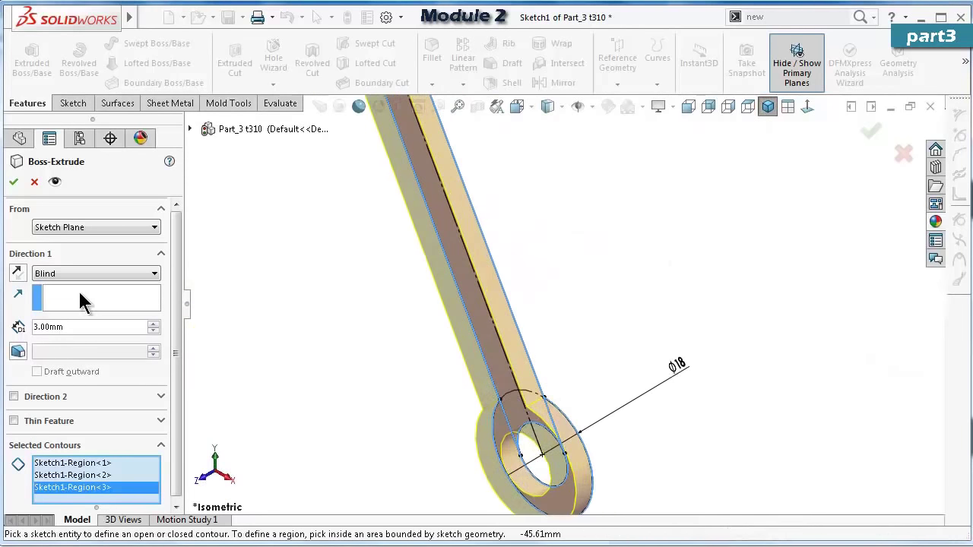
click(17, 273)
click(866, 129)
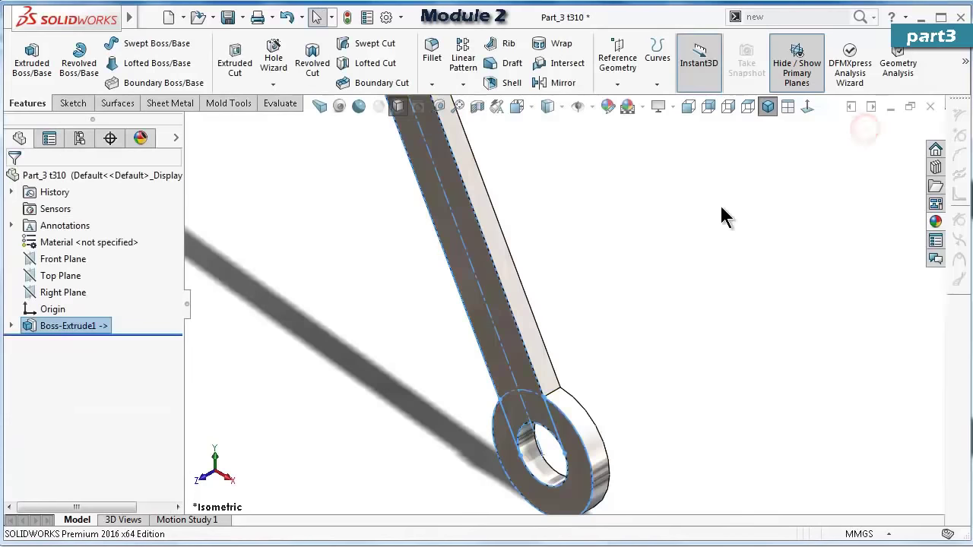
Start a Fillet on one corner edge where the bar meets the end ring and set the radius to 30 mm.
mouse_move(634, 228)
middle_down()
mouse_move(623, 264)
mouse_move(621, 254)
middle_up()
scroll(630, 260, up, 4)
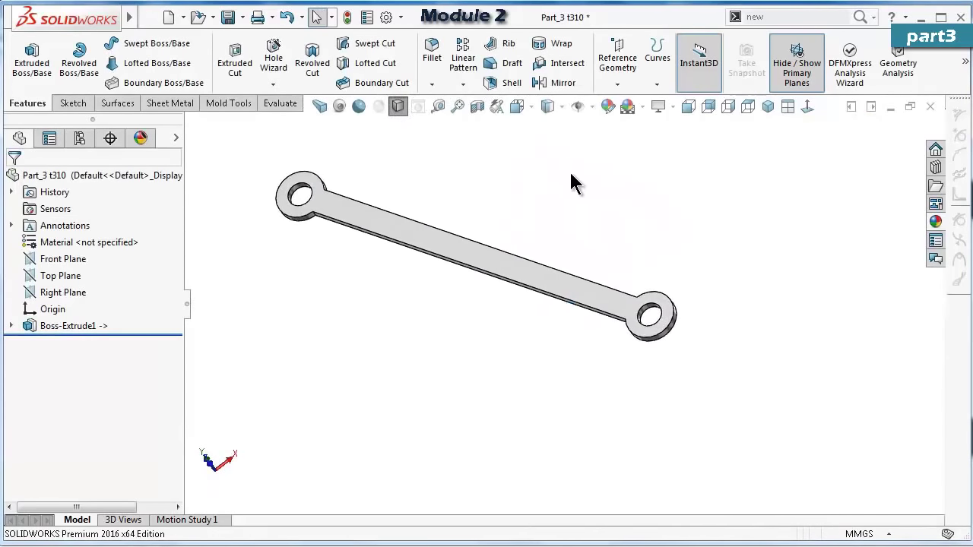
click(432, 55)
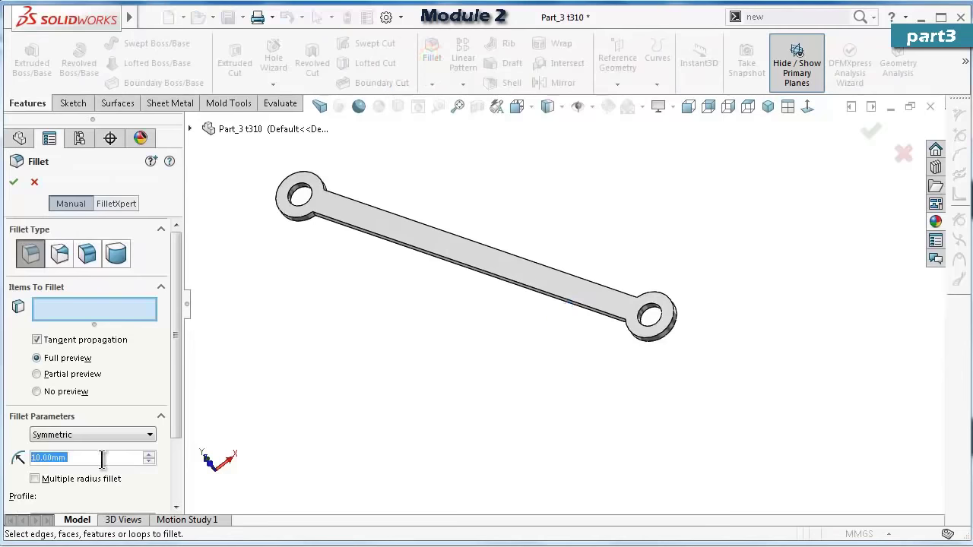
scroll(614, 245, down, 8)
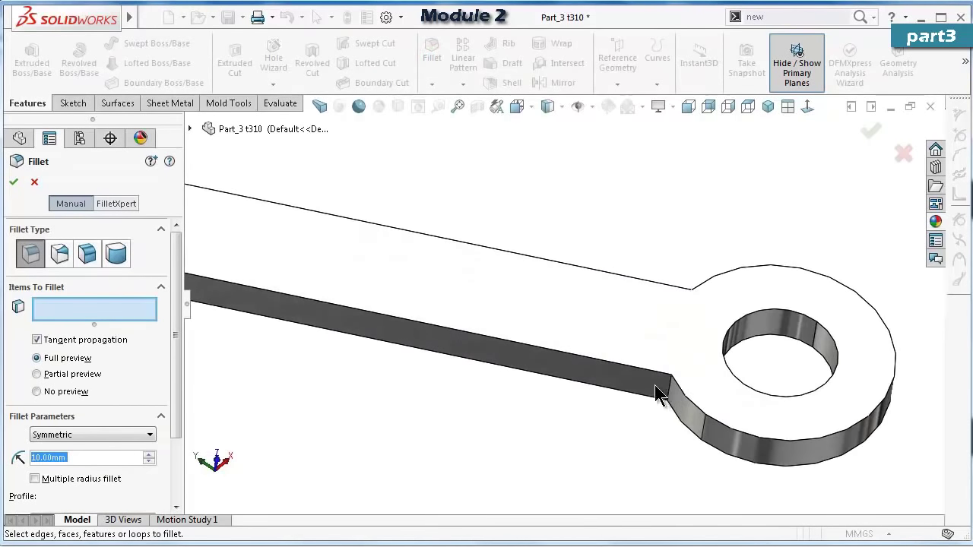
click(670, 384)
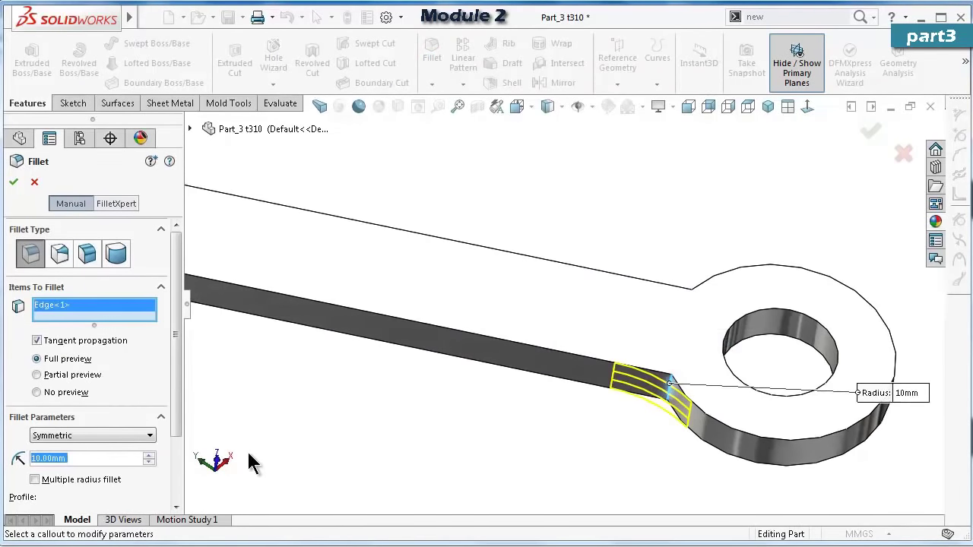
click(149, 455)
key(Up)
key(Up)
key(Up)
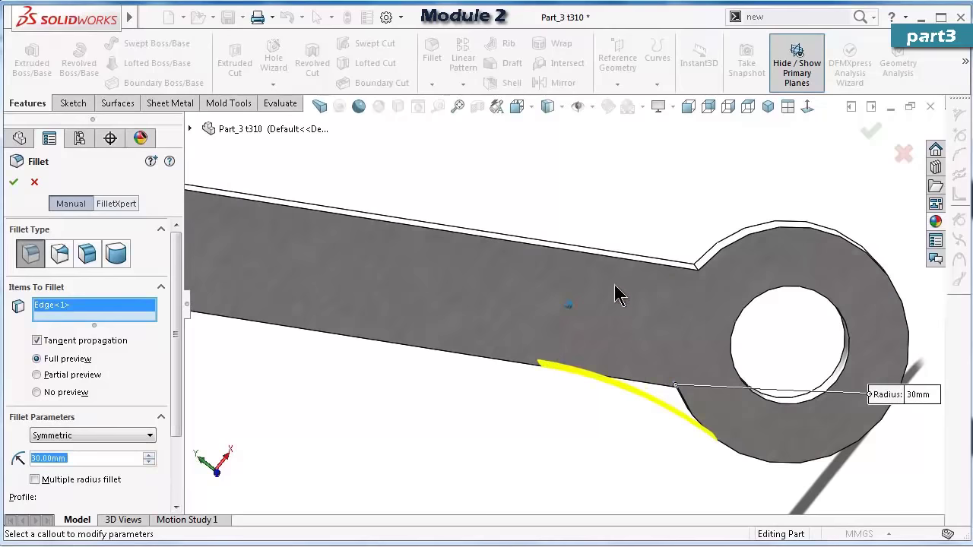
Add the other three corner edges between the bar and the two end rings to the 30 mm fillet and create it.
middle_drag(615, 285, 354, 257)
click(719, 304)
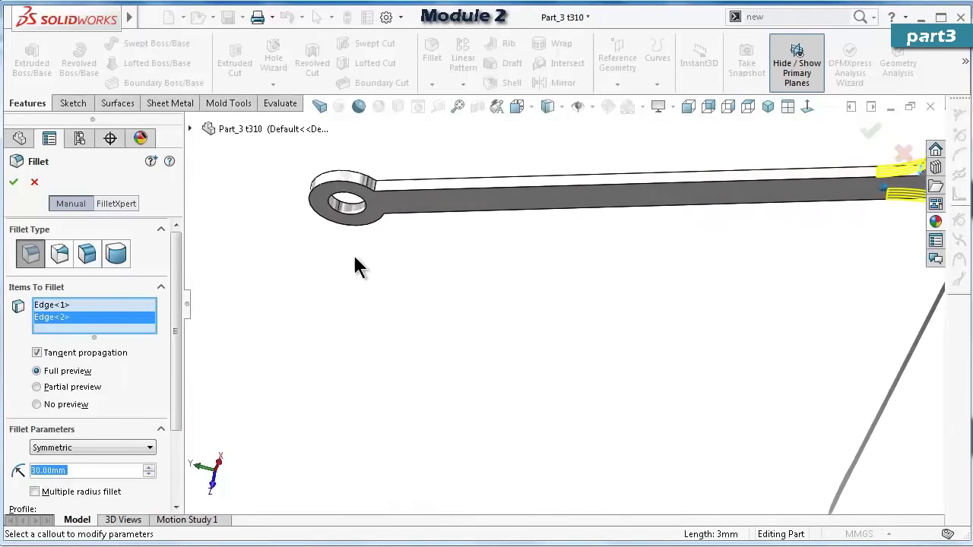
scroll(392, 193, down, 5)
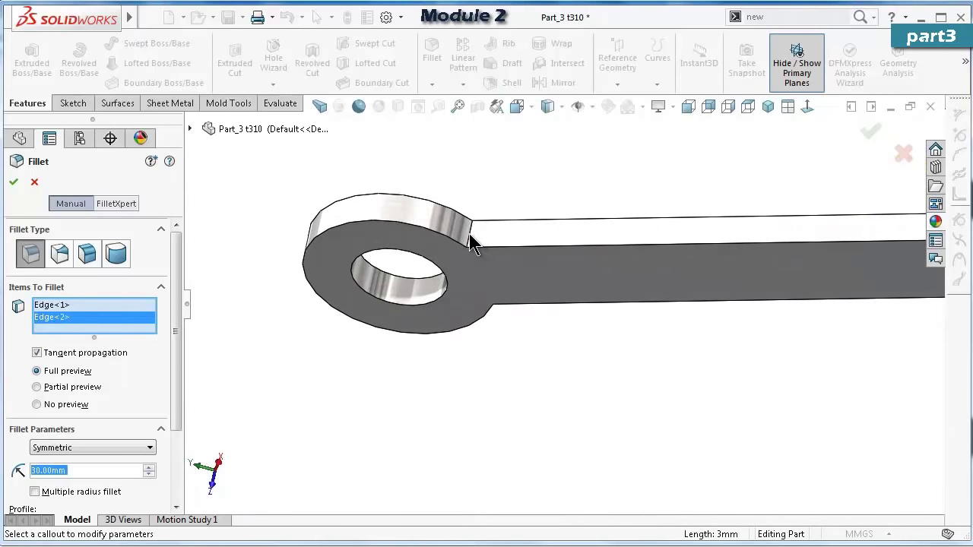
click(470, 234)
middle_drag(470, 234, 550, 373)
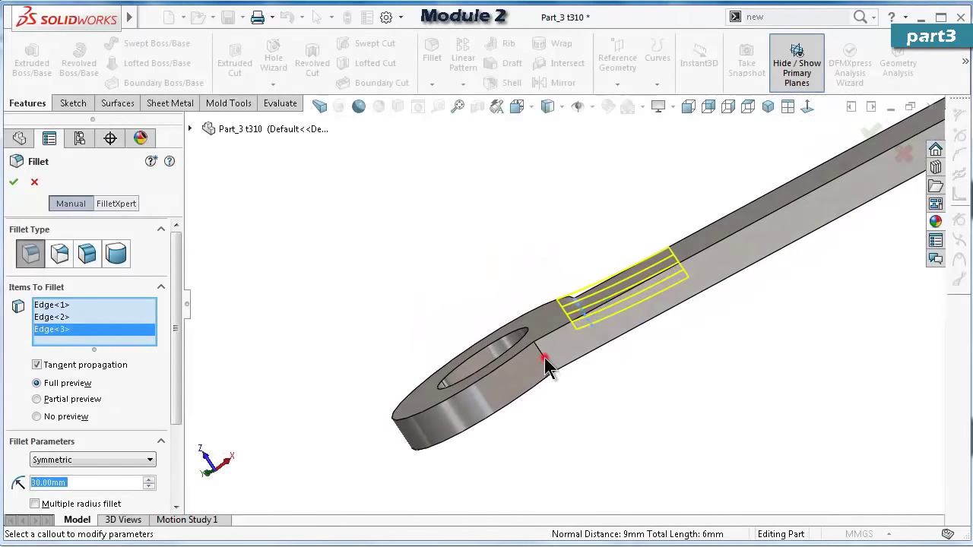
click(544, 365)
click(14, 183)
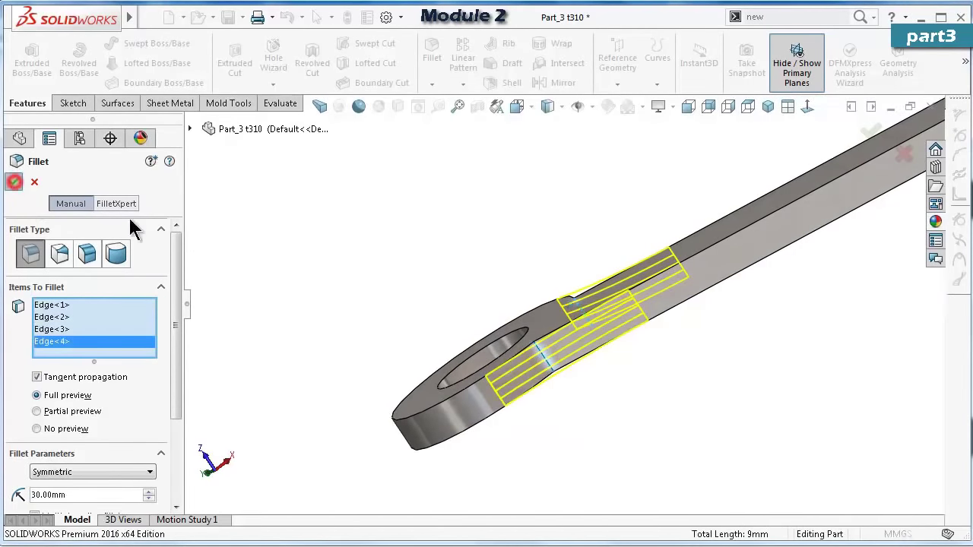
Fillet the edges of both large flat faces of the link with a 0.15 mm radius.
middle_drag(369, 230, 570, 278)
click(430, 60)
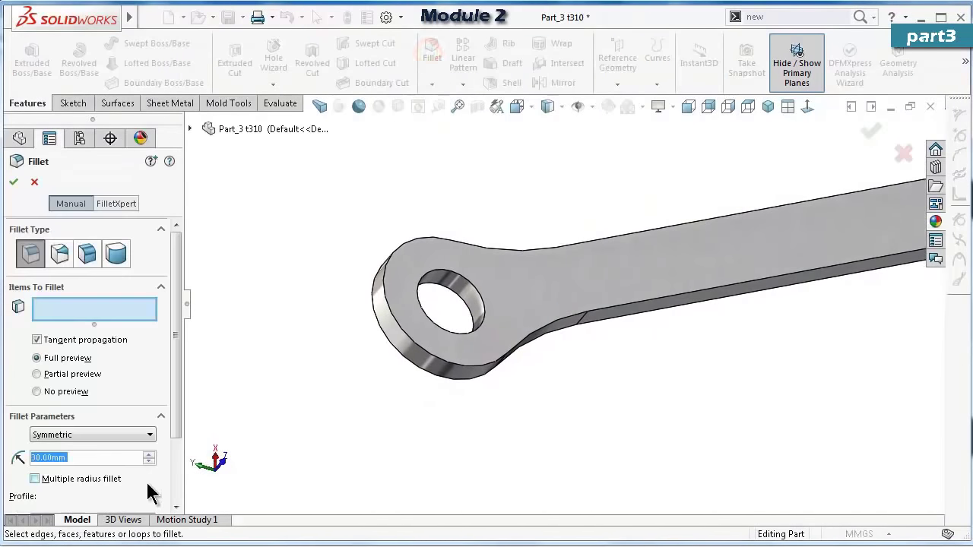
text(5)
key(Return)
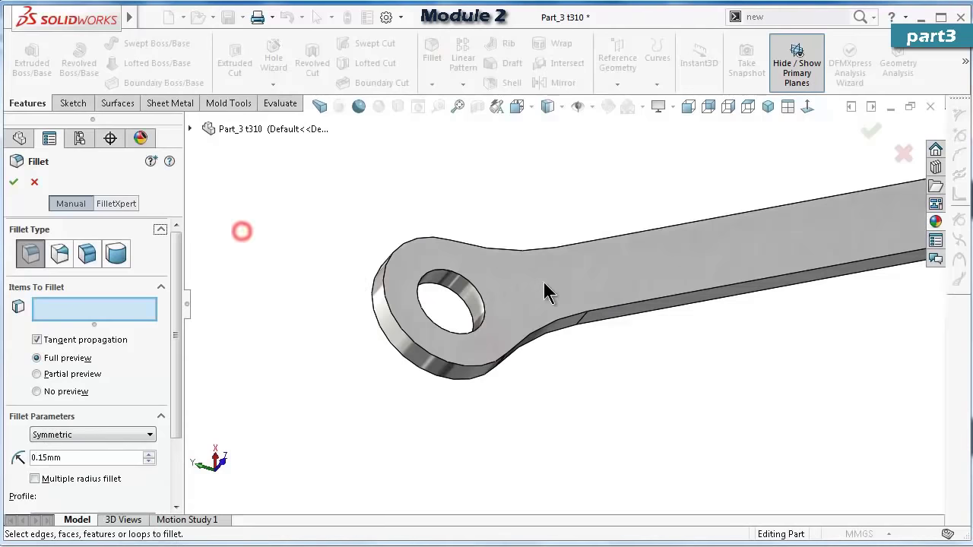
click(544, 282)
middle_drag(544, 282, 576, 340)
click(576, 340)
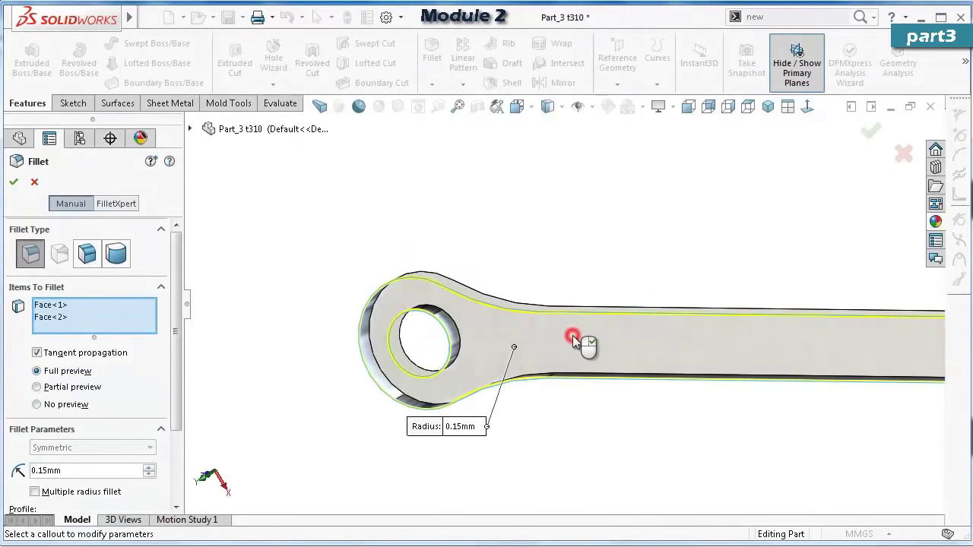
right_click(571, 338)
Show the link in isometric orientation and turn on perspective view and the realistic shading effects.
key(ctrl+7)
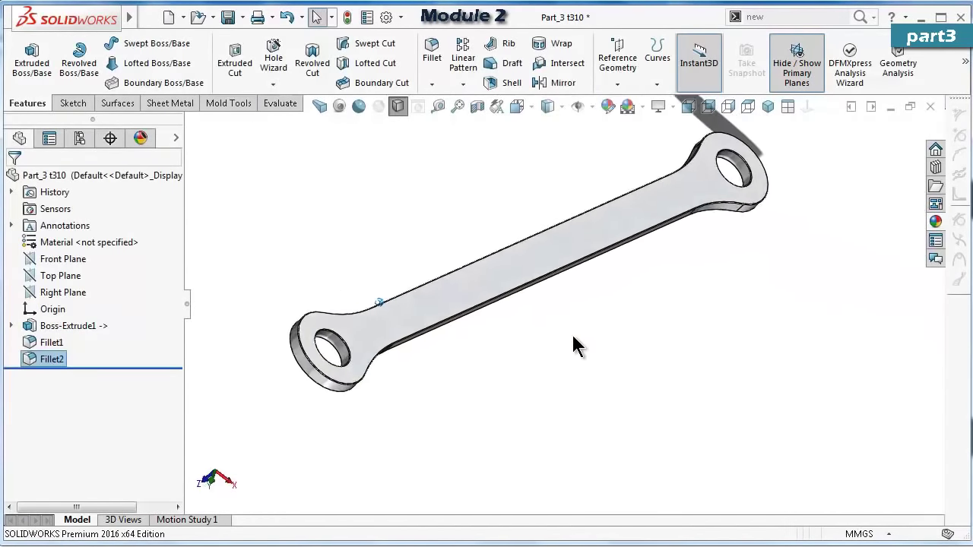
middle_drag(575, 343, 704, 175)
click(764, 109)
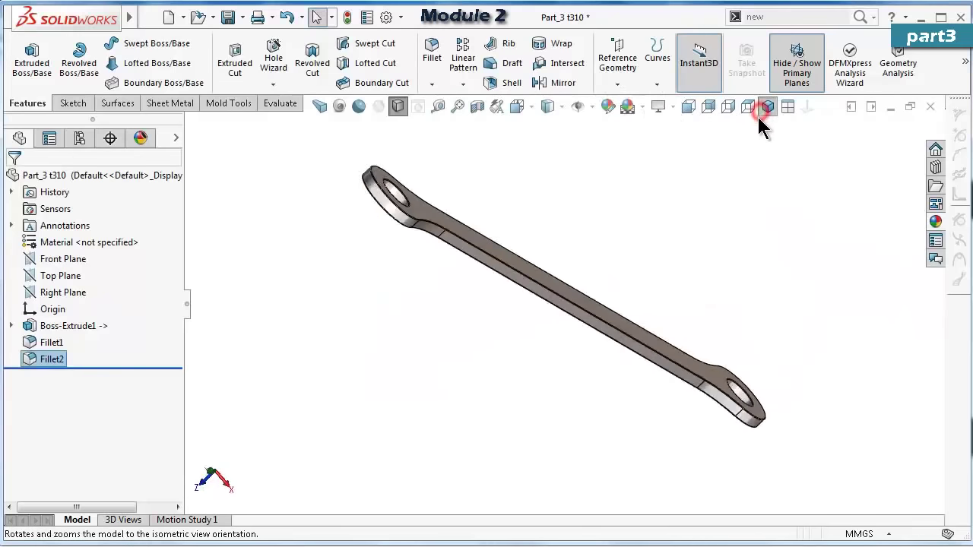
scroll(613, 296, down, 1)
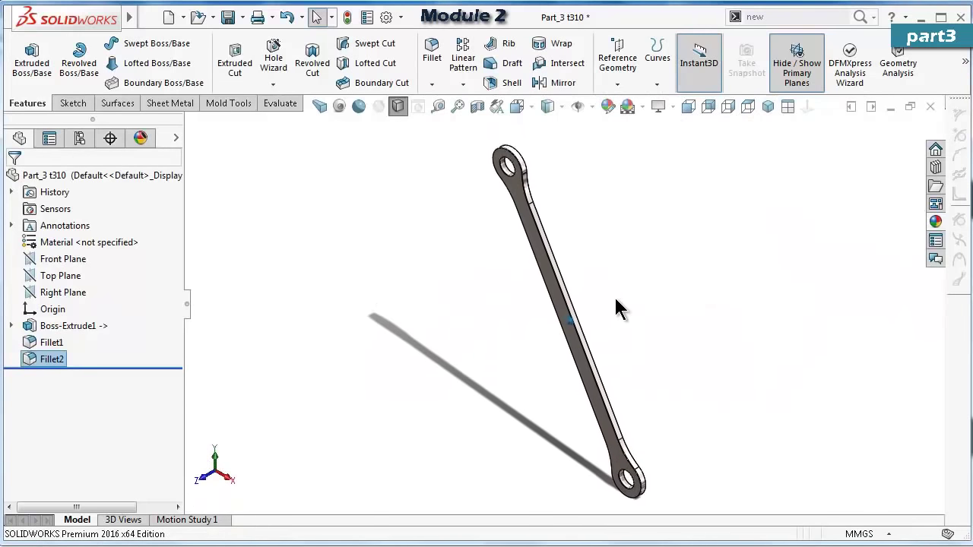
click(323, 107)
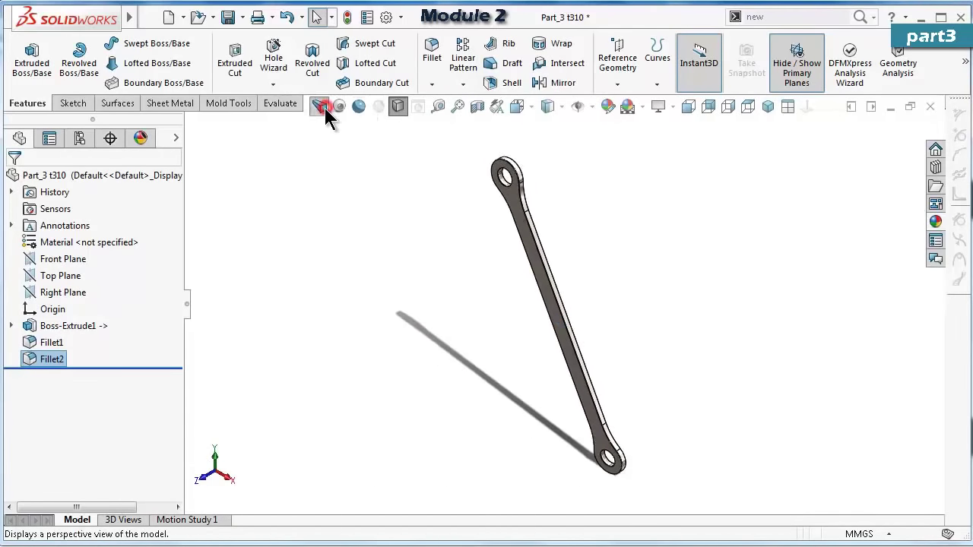
click(342, 107)
click(357, 107)
middle_drag(375, 139, 385, 157)
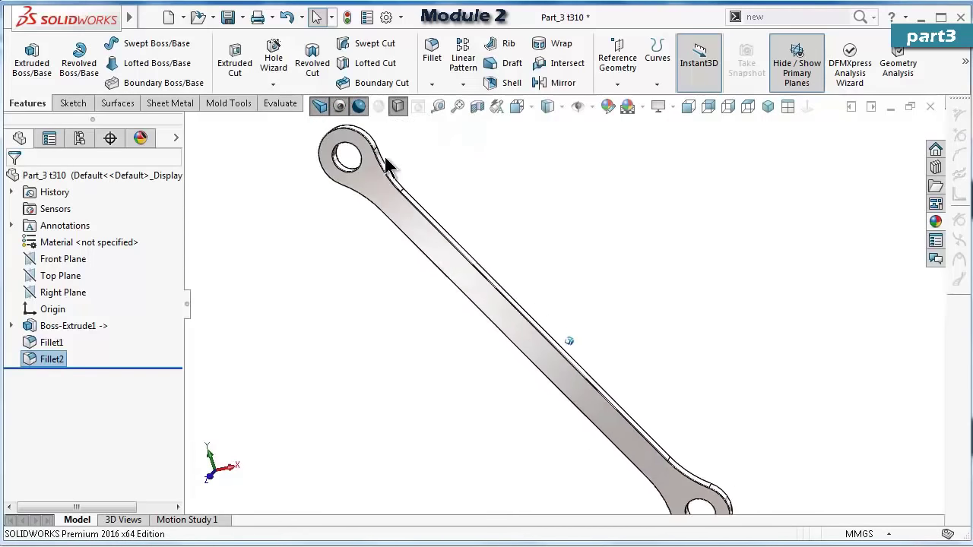
Save Part_3 t310, minimize its window and rebuild the ArmLayout assembly with the changed part.
click(228, 18)
click(890, 107)
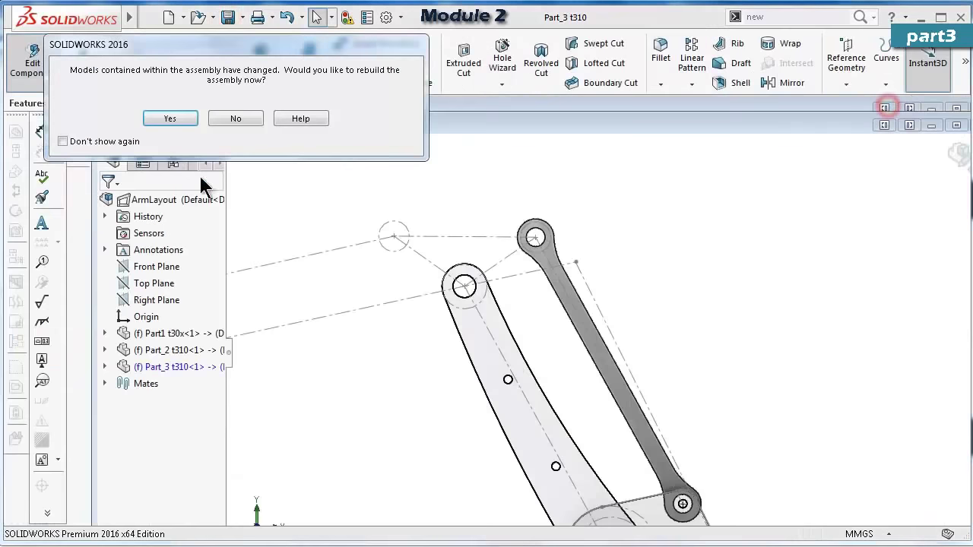
click(170, 120)
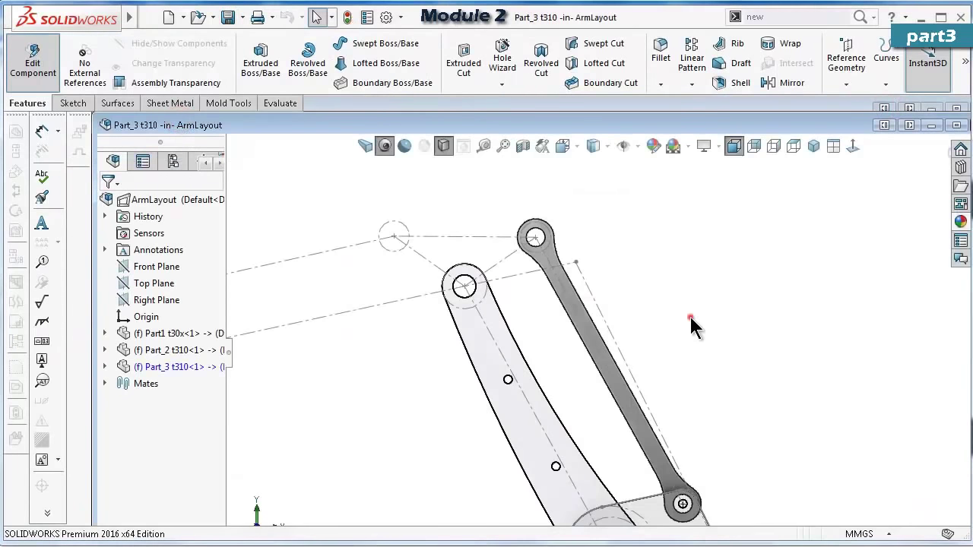
Minimize the other open document windows and bring back the ArmLayout assembly window maximized.
click(691, 318)
middle_drag(602, 337, 666, 344)
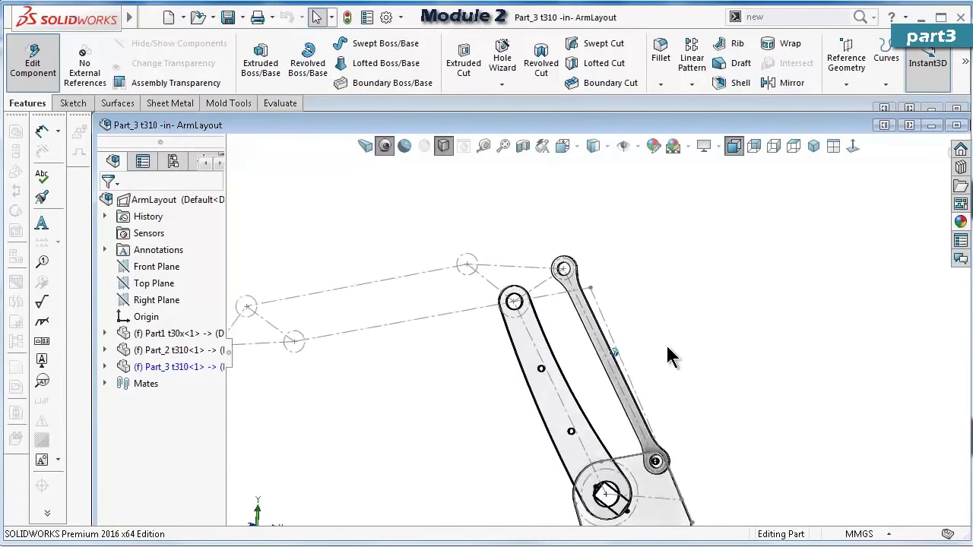
scroll(666, 344, up, 2)
click(933, 125)
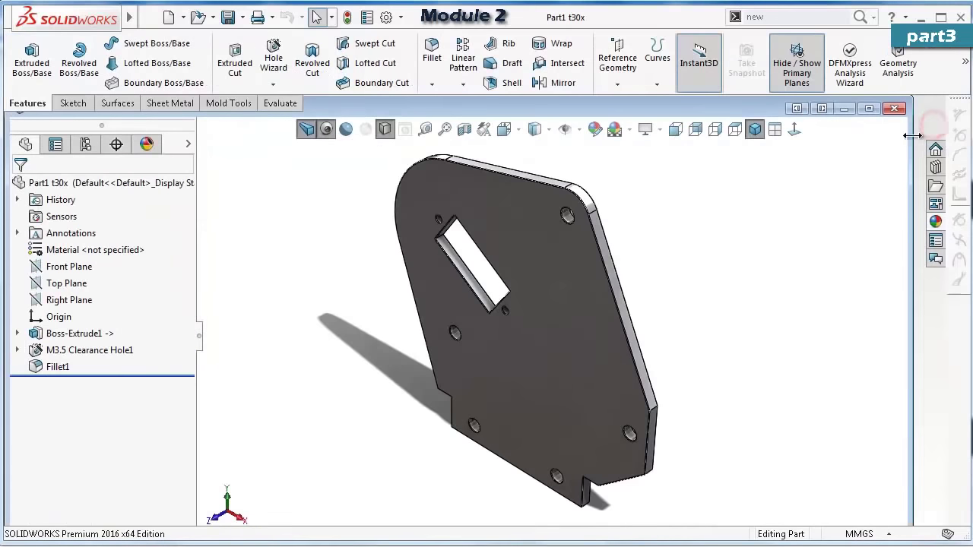
click(844, 108)
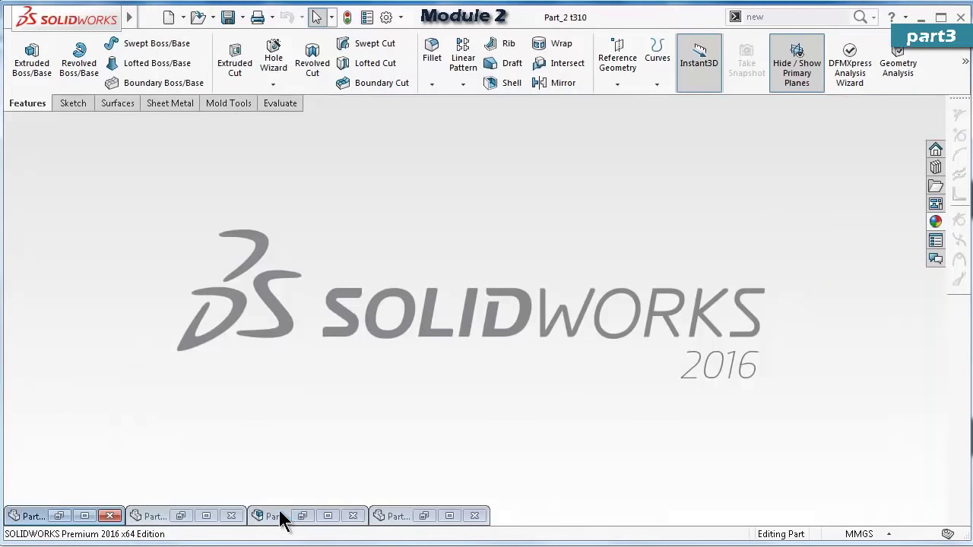
click(274, 516)
double_click(361, 518)
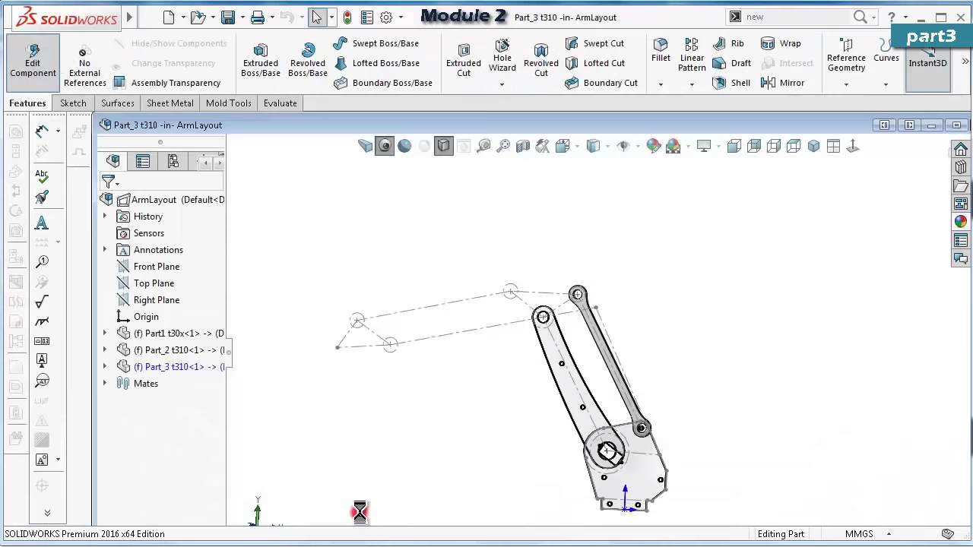
click(957, 127)
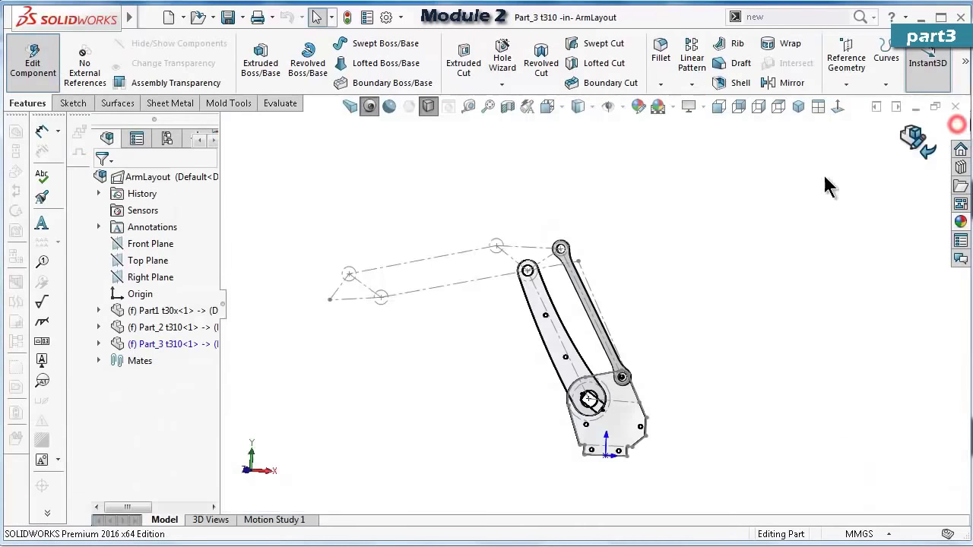
Exit in-context editing of Part_3 t310 to return to the ArmLayout assembly level.
scroll(581, 346, down, 5)
middle_drag(581, 341, 689, 447)
scroll(690, 447, down, 3)
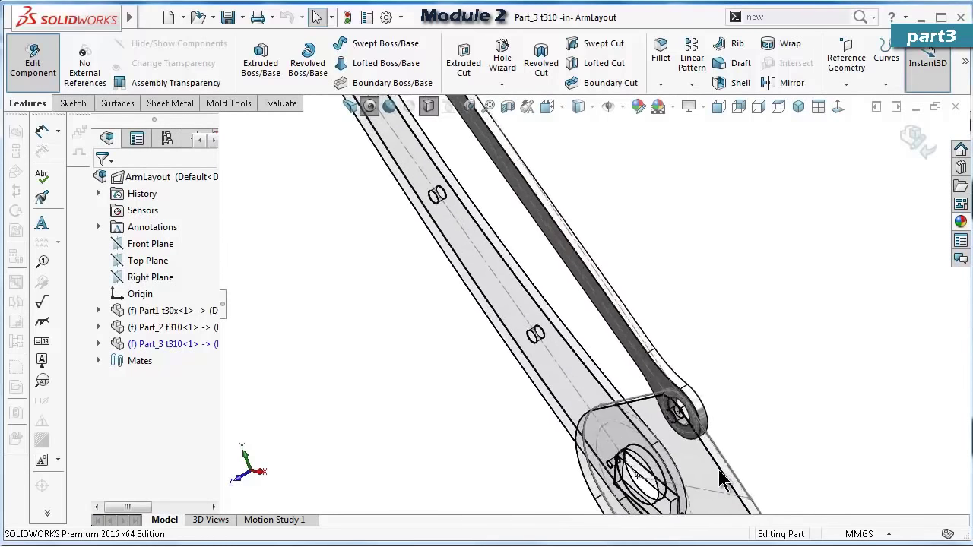
click(912, 140)
click(783, 242)
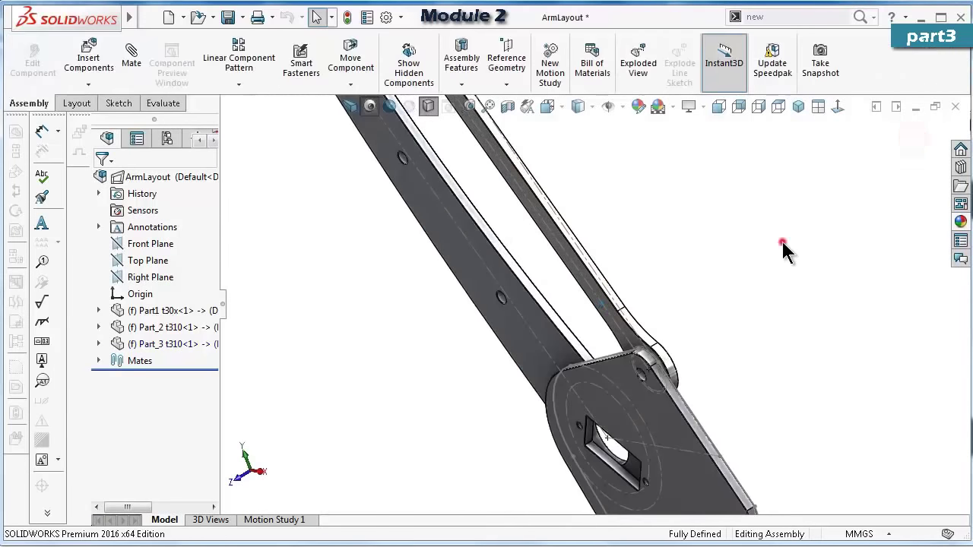
Move the forearm's lower end joint in the layout sketch upward to repose the linkage, and rebuild the assembly.
mouse_move(762, 277)
middle_down()
mouse_move(755, 290)
mouse_move(755, 242)
mouse_move(574, 490)
middle_up()
mouse_move(735, 354)
middle_down()
mouse_move(767, 302)
mouse_move(758, 292)
mouse_move(738, 311)
mouse_move(743, 325)
mouse_move(770, 322)
middle_up()
click(776, 289)
scroll(757, 295, up, 2)
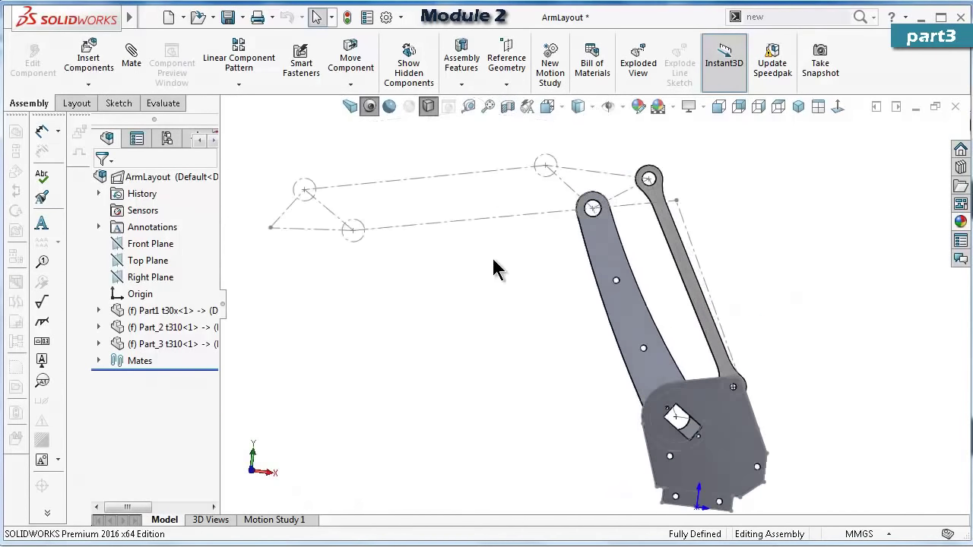
mouse_move(353, 230)
mouse_down()
mouse_move(369, 183)
mouse_move(397, 163)
mouse_move(414, 166)
mouse_up()
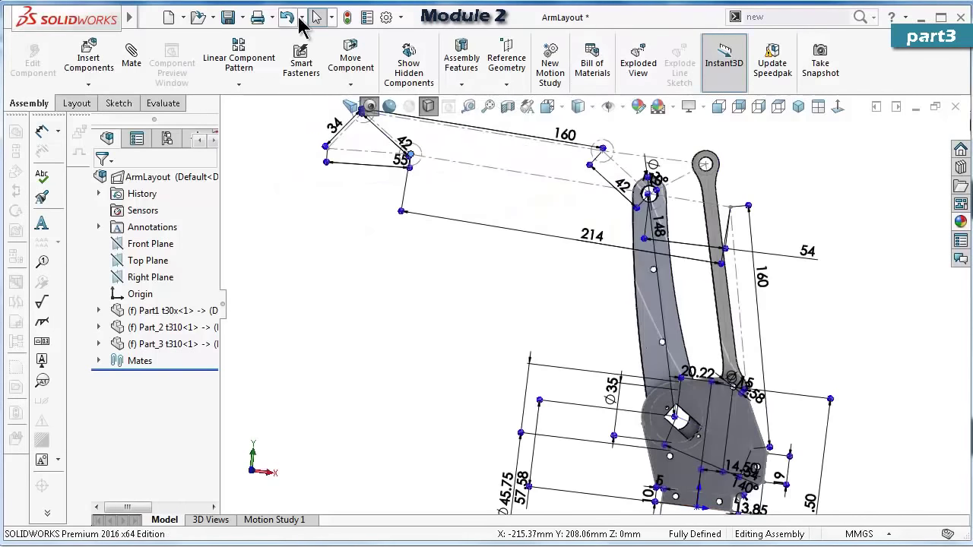
click(347, 18)
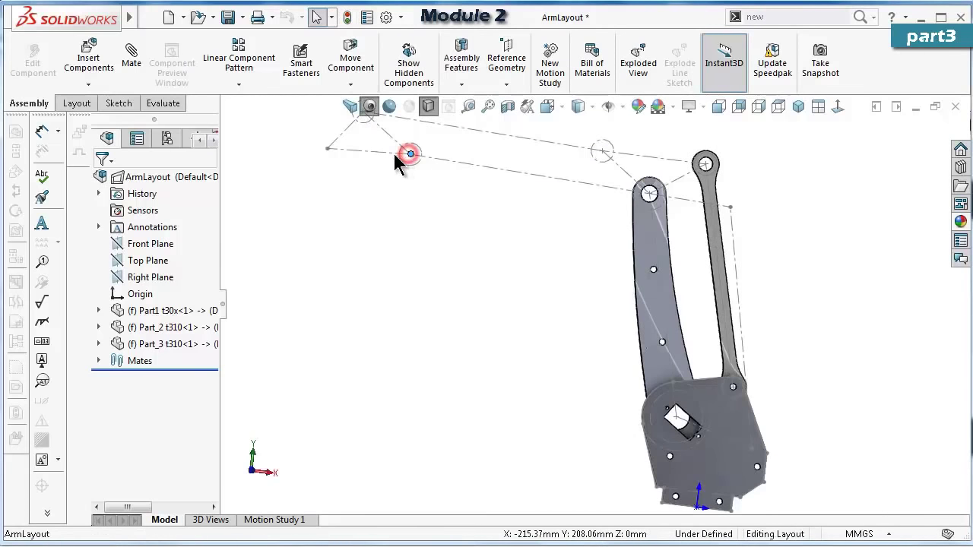
Move the forearm's lower end joint in the layout sketch down and to the left, rebuild the assembly and dismiss the warnings.
drag(396, 158, 309, 251)
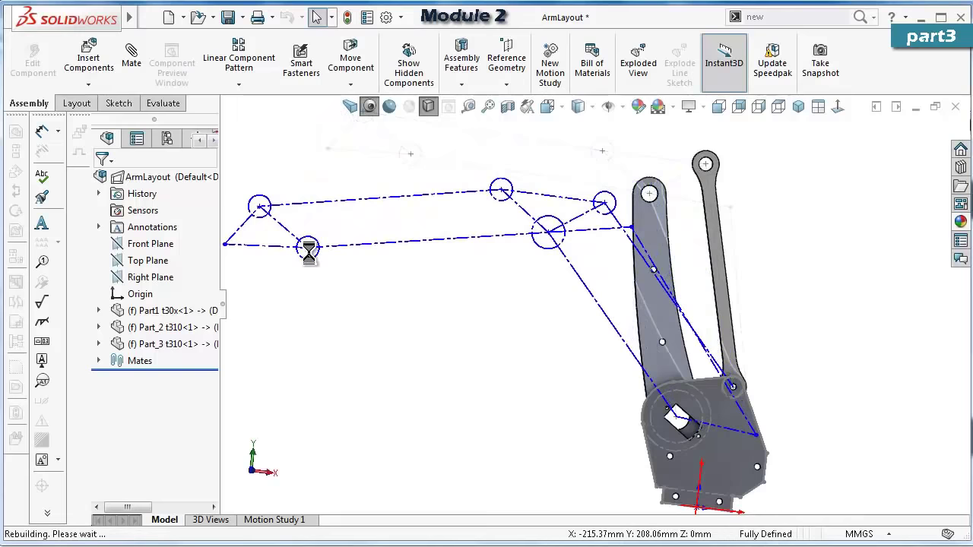
click(561, 148)
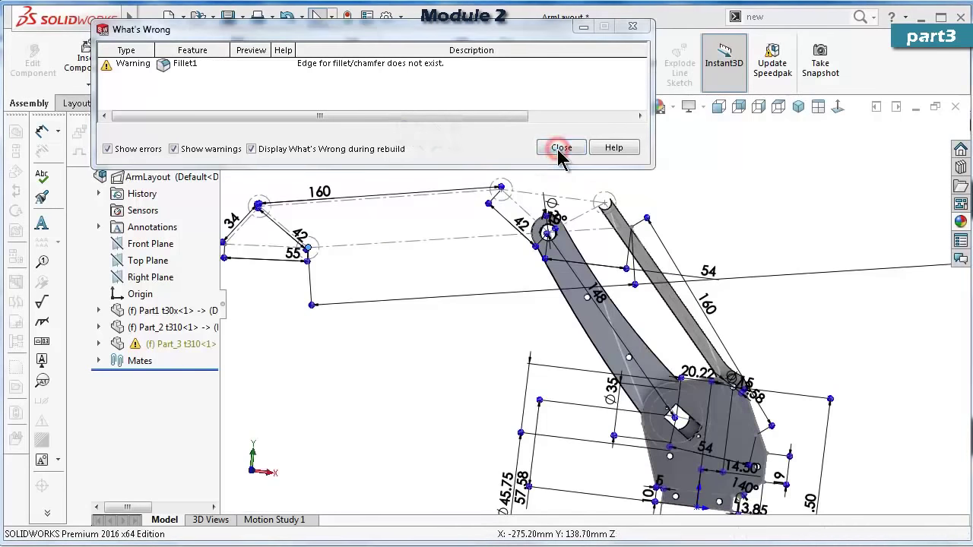
click(564, 149)
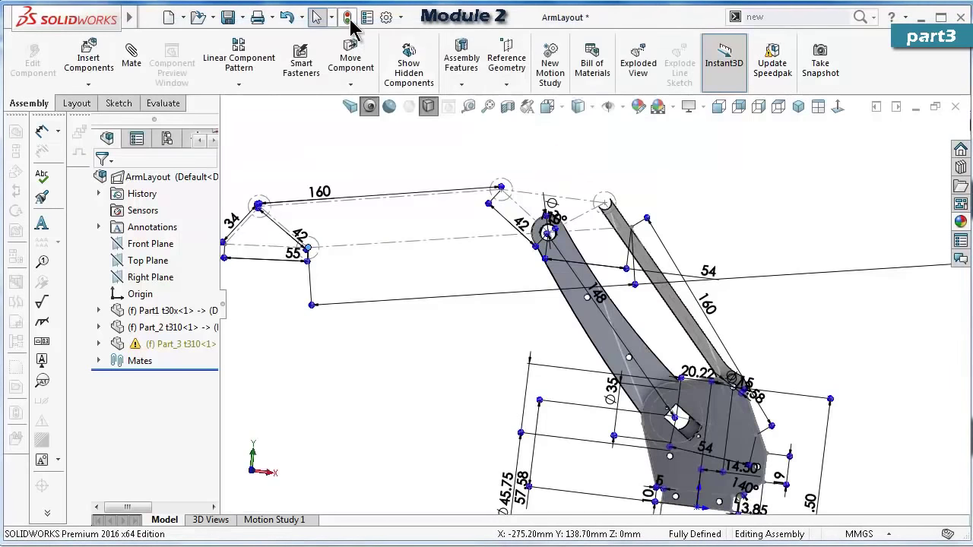
click(345, 19)
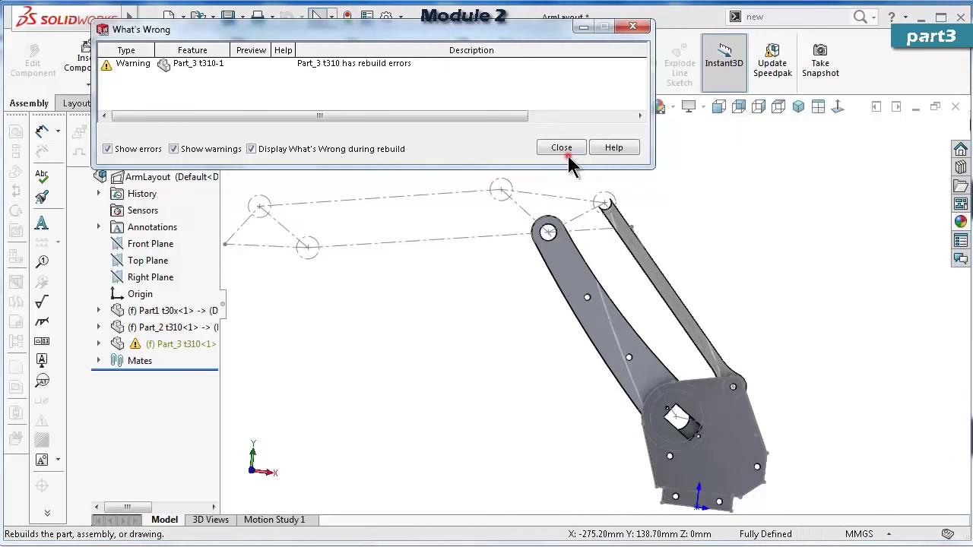
click(562, 148)
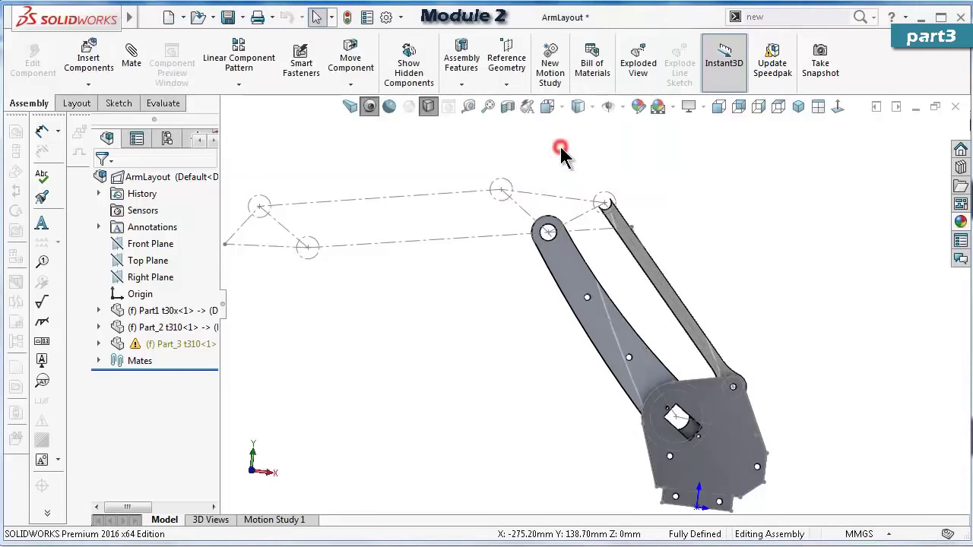
Inspect the edge references of Fillet1 in Part_3 t310, cancel without changes and return to the ArmLayout assembly level.
click(98, 344)
click(175, 462)
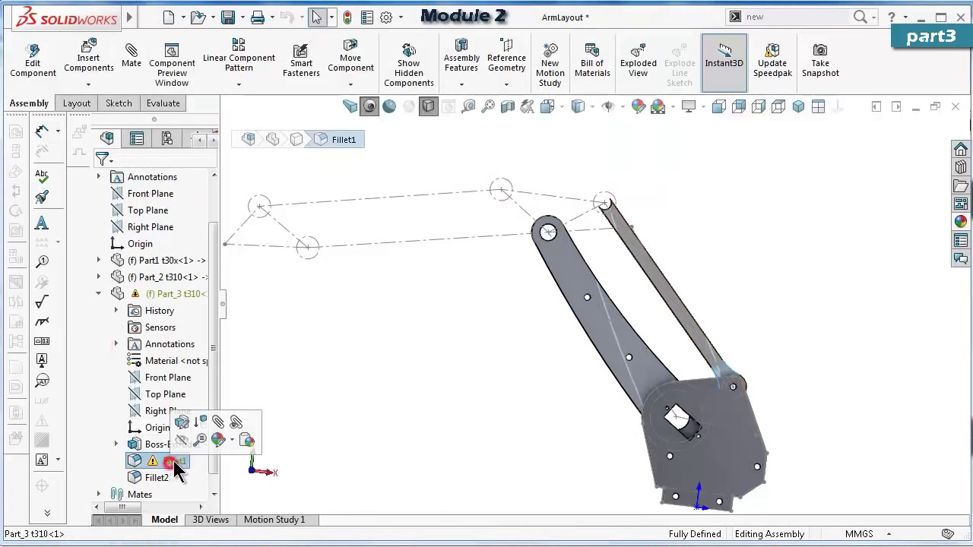
click(351, 415)
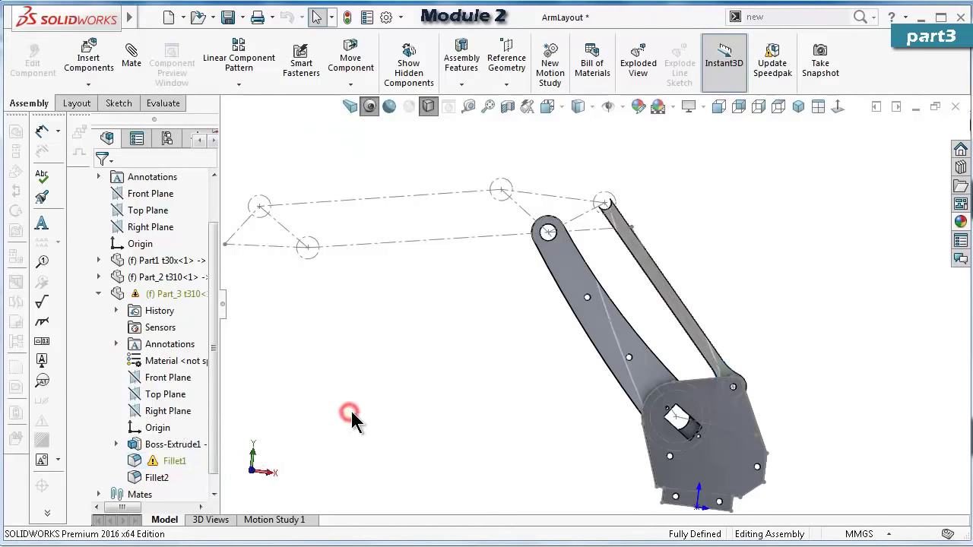
click(169, 461)
click(177, 417)
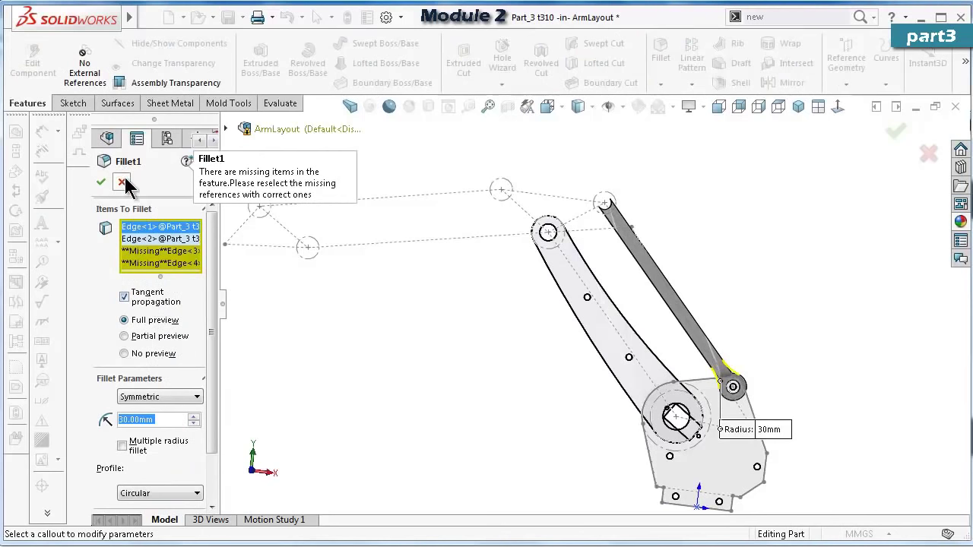
click(124, 182)
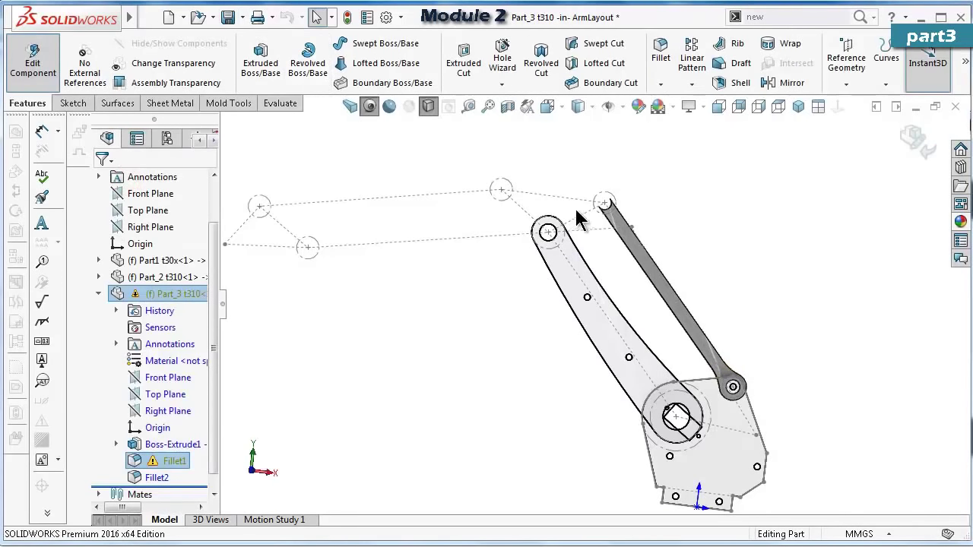
click(368, 271)
click(910, 138)
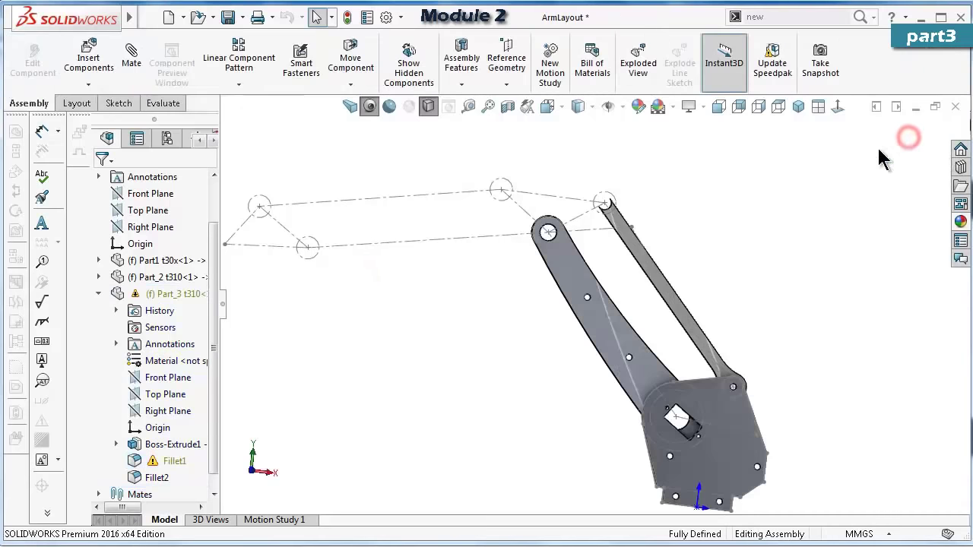
Move the forearm's lower end joint in the layout sketch up and to the right, and rebuild the assembly.
drag(304, 250, 393, 218)
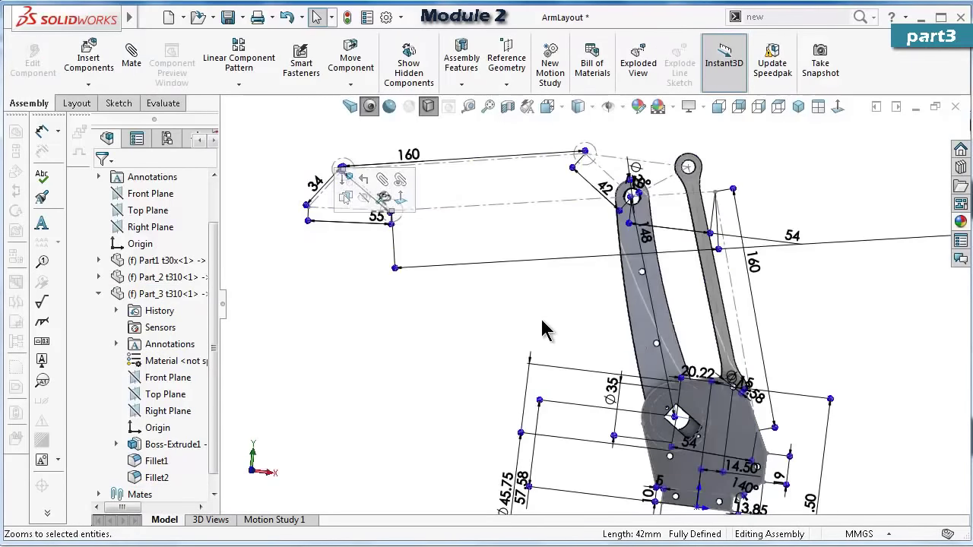
click(345, 18)
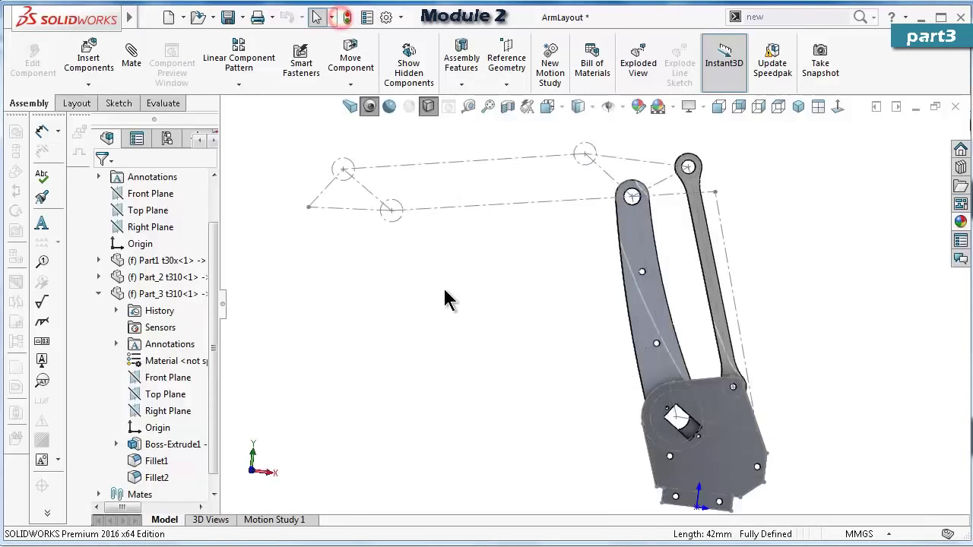
scroll(693, 308, down, 2)
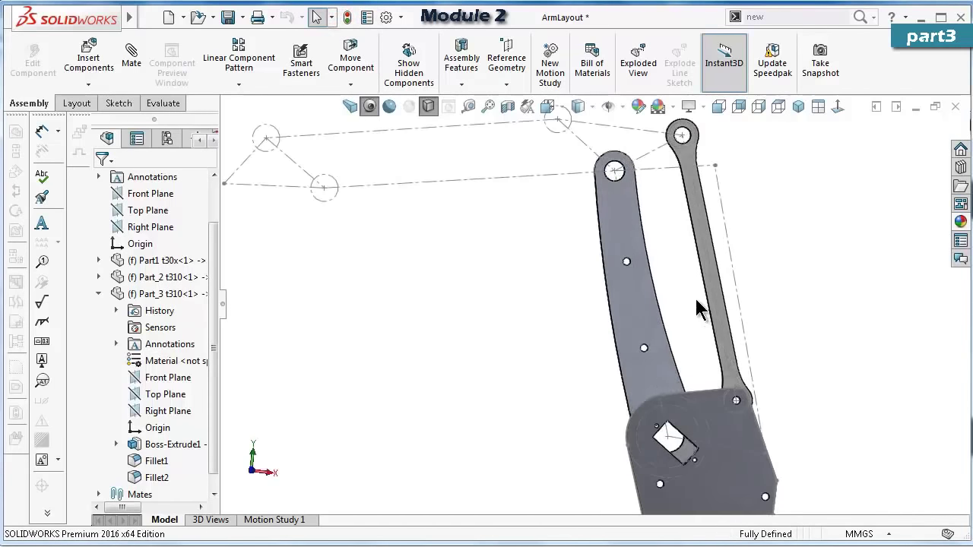
Move the upper endpoint of the rear 160 mm layout line slightly to the right to repose the linkage.
drag(716, 167, 747, 170)
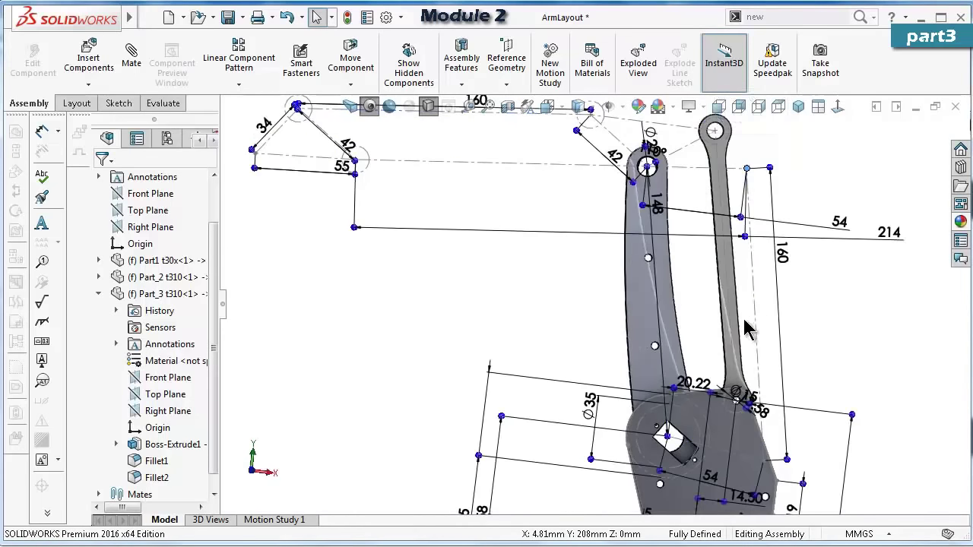
middle_drag(744, 266, 761, 487)
middle_drag(736, 517, 727, 335)
click(541, 311)
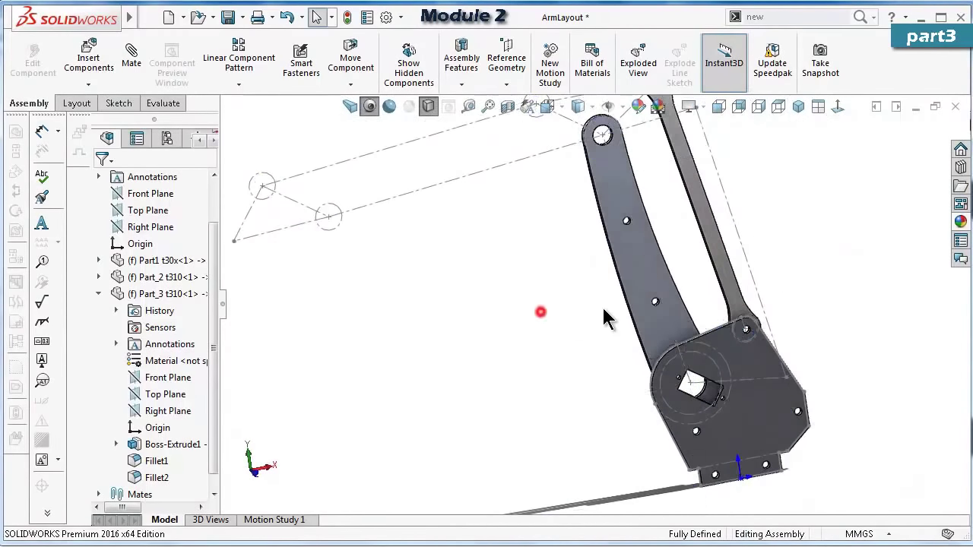
Insert a new part into the ArmLayout assembly, placing it without picking a face or plane.
click(752, 270)
middle_drag(737, 215, 730, 171)
click(861, 17)
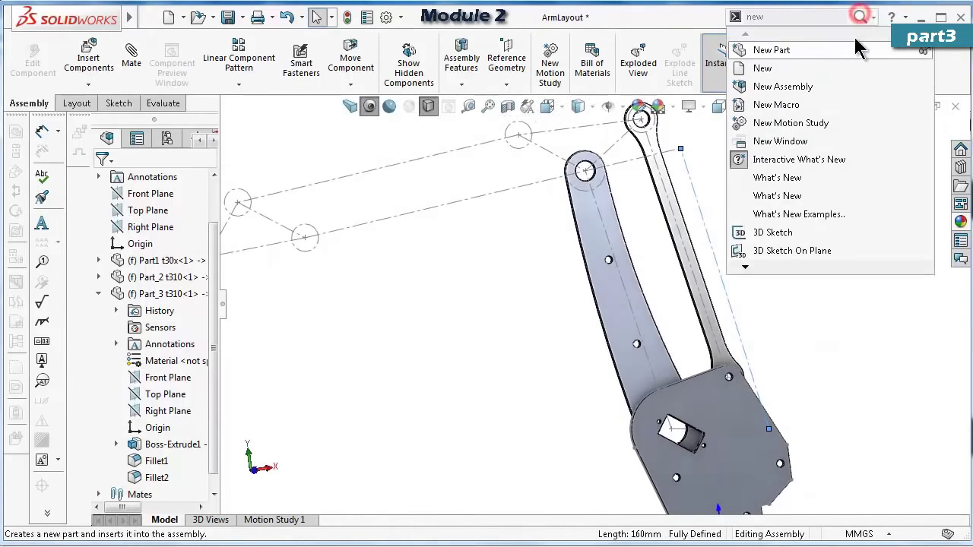
click(798, 56)
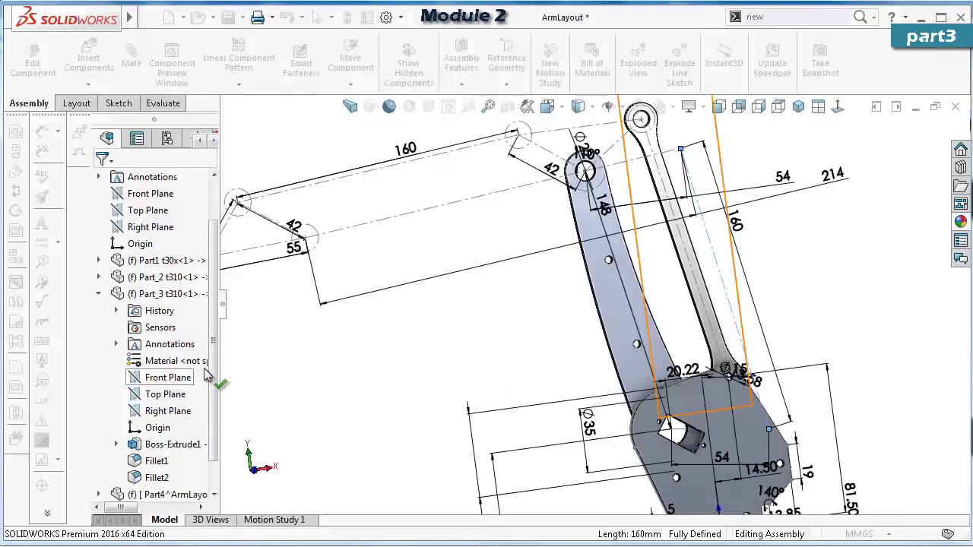
scroll(217, 380, down, 2)
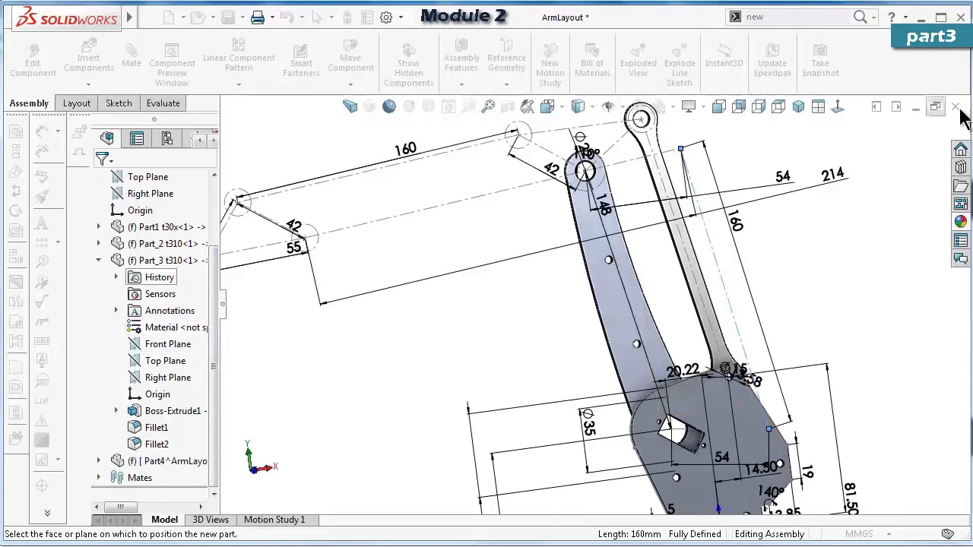
click(905, 175)
Edit the new Part4 in the context of the assembly and start a sketch on its Front Plane.
click(152, 461)
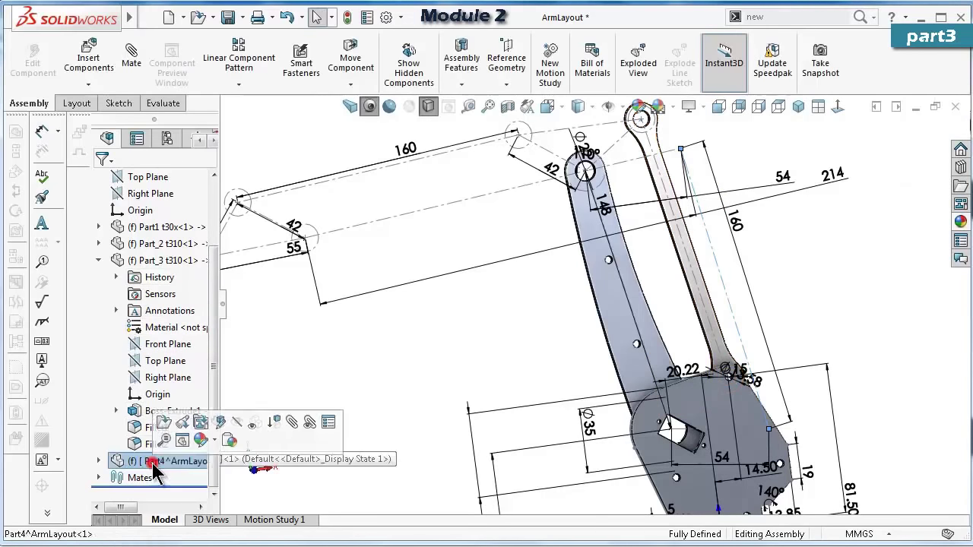
click(221, 424)
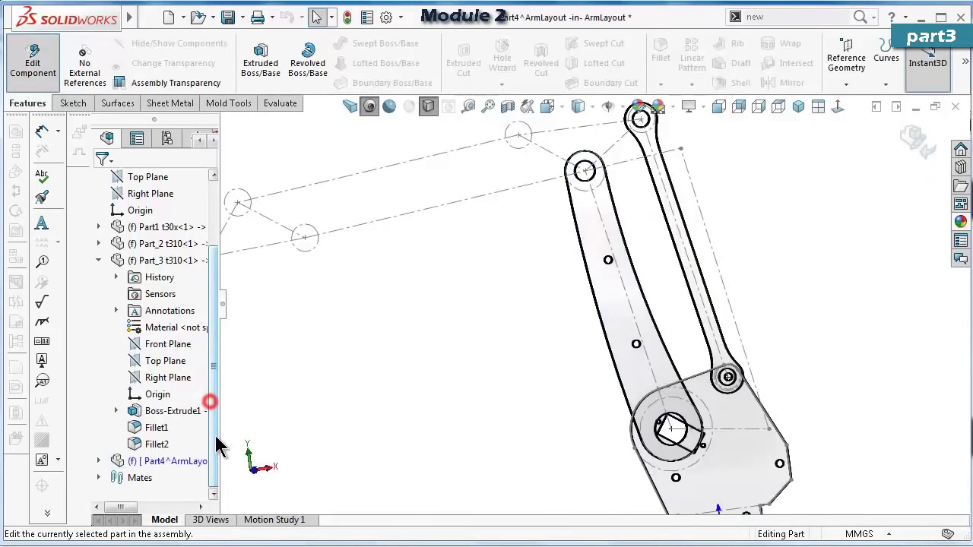
click(98, 461)
click(174, 430)
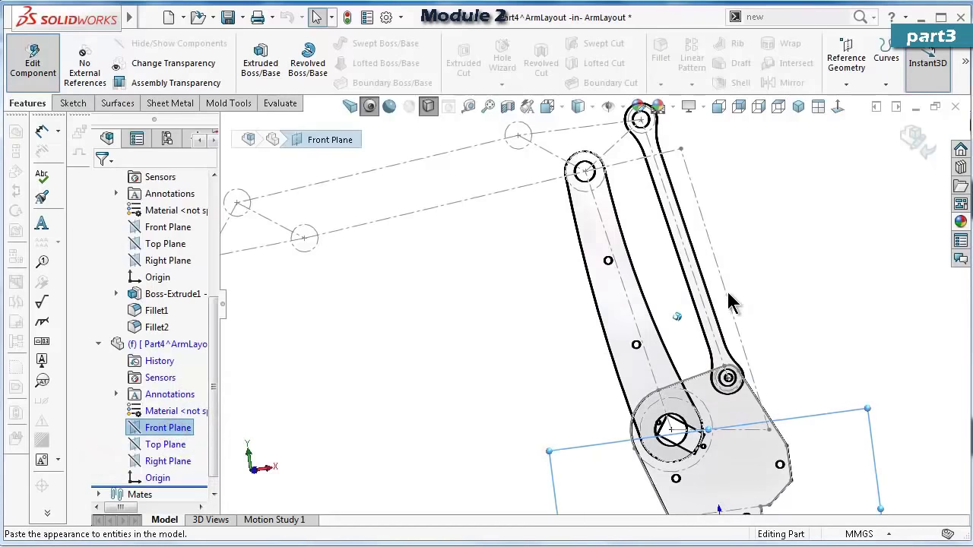
middle_drag(727, 292, 724, 301)
scroll(723, 304, up, 1)
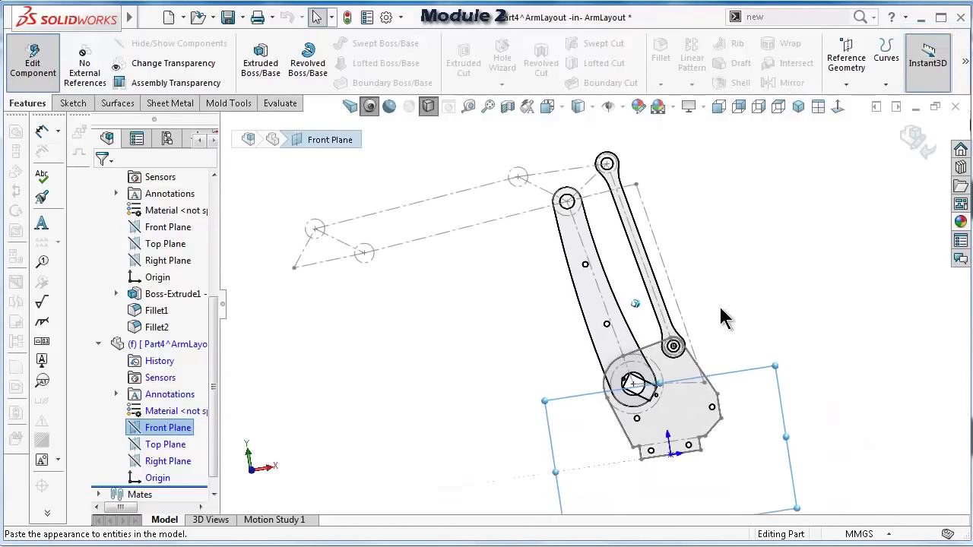
click(147, 431)
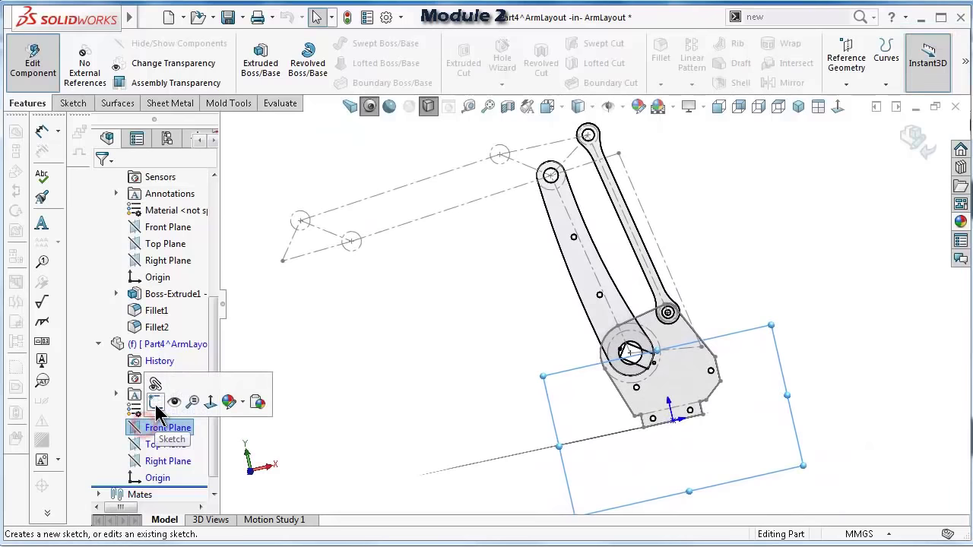
click(154, 404)
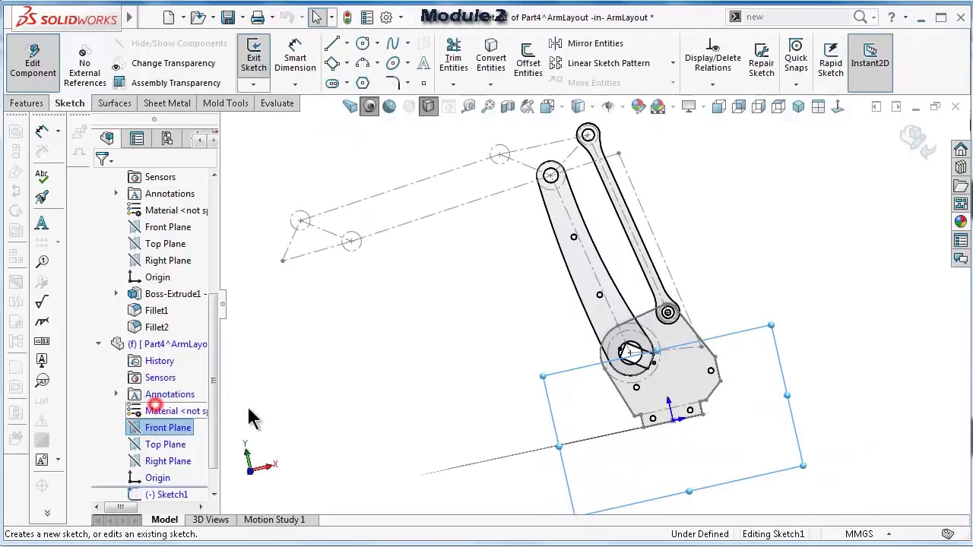
Convert the rear 160 mm layout line into the sketch, make it construction geometry and exit the sketch.
click(672, 284)
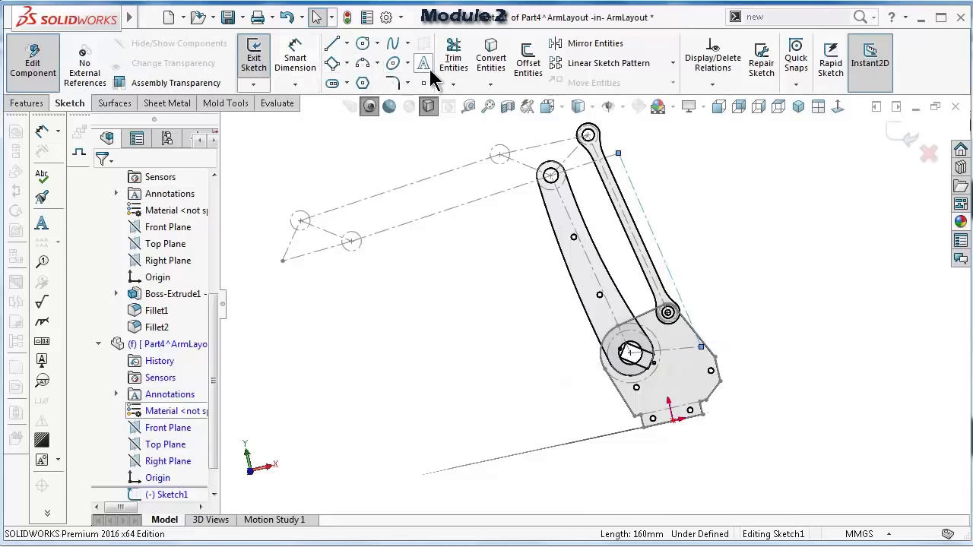
click(488, 65)
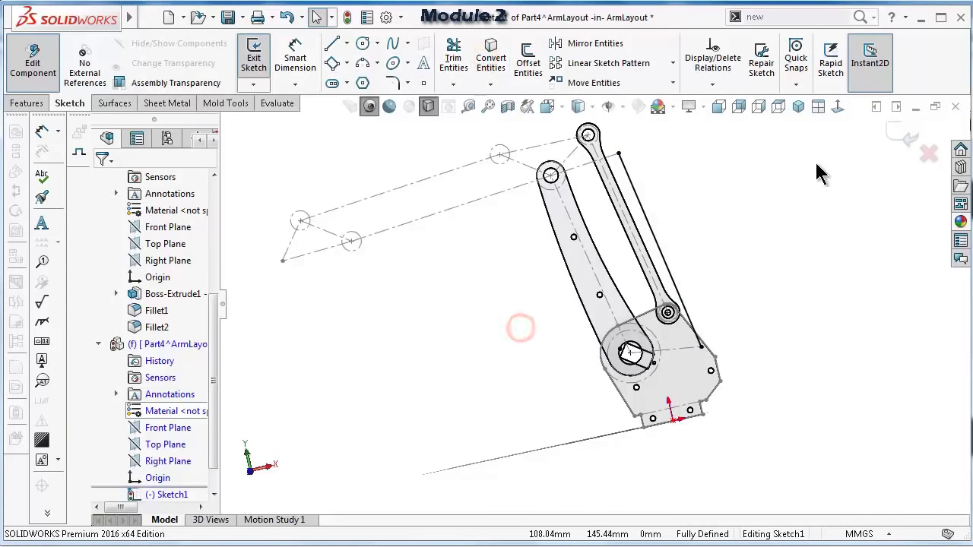
click(651, 232)
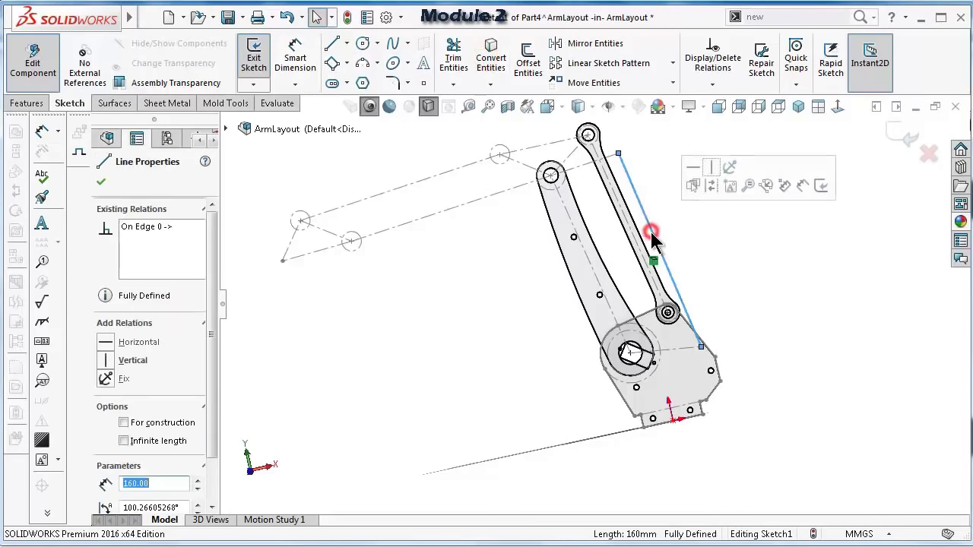
click(701, 190)
click(903, 137)
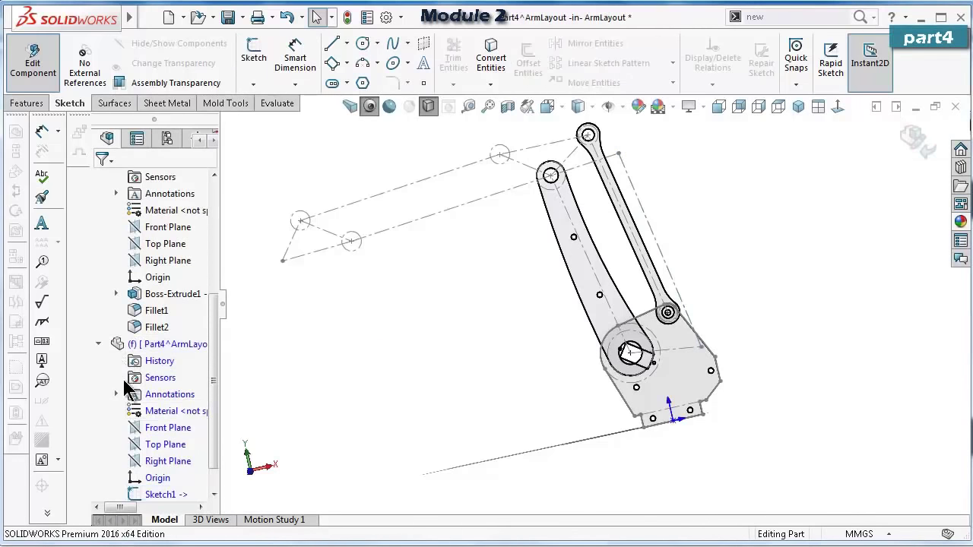
Collapse the part listings in the assembly tree, open Part4 in its own window and show it from the front.
click(99, 345)
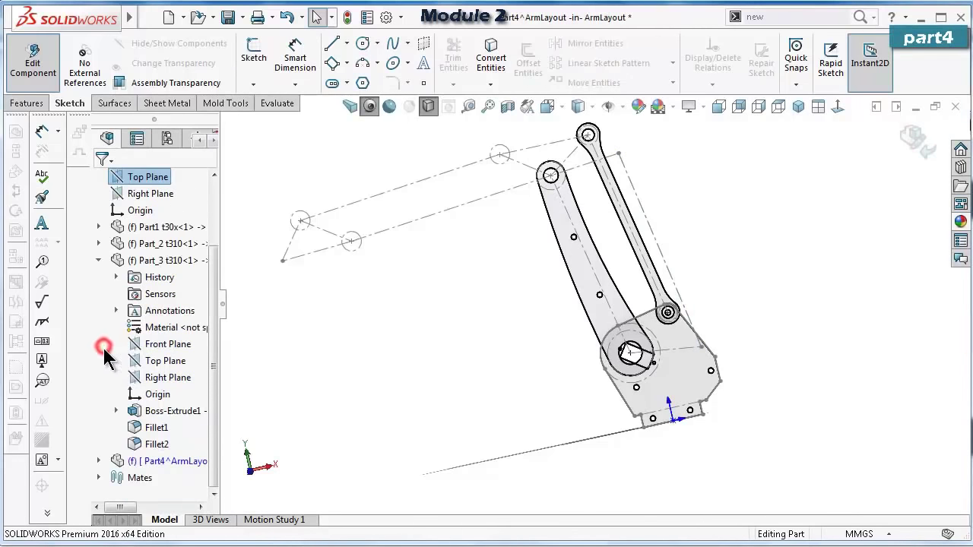
click(99, 261)
click(152, 362)
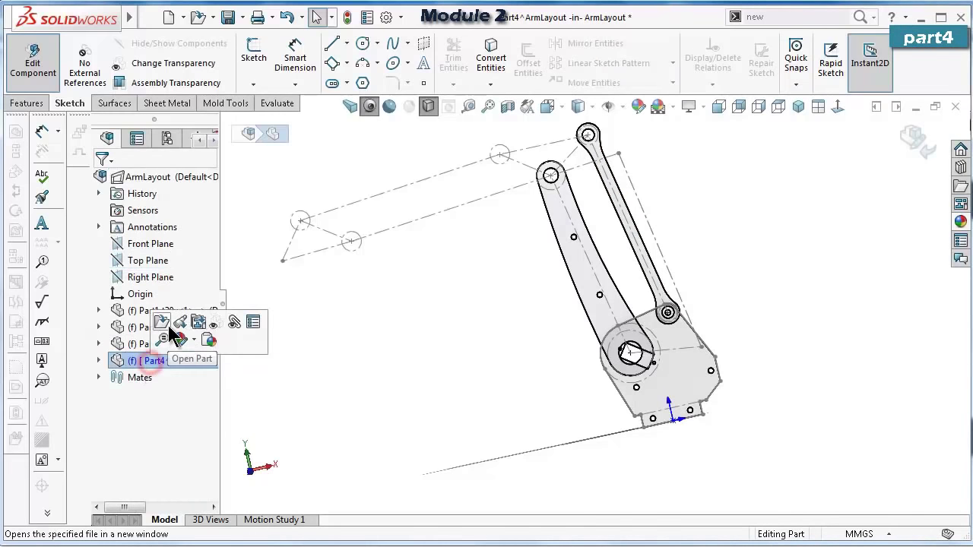
click(163, 323)
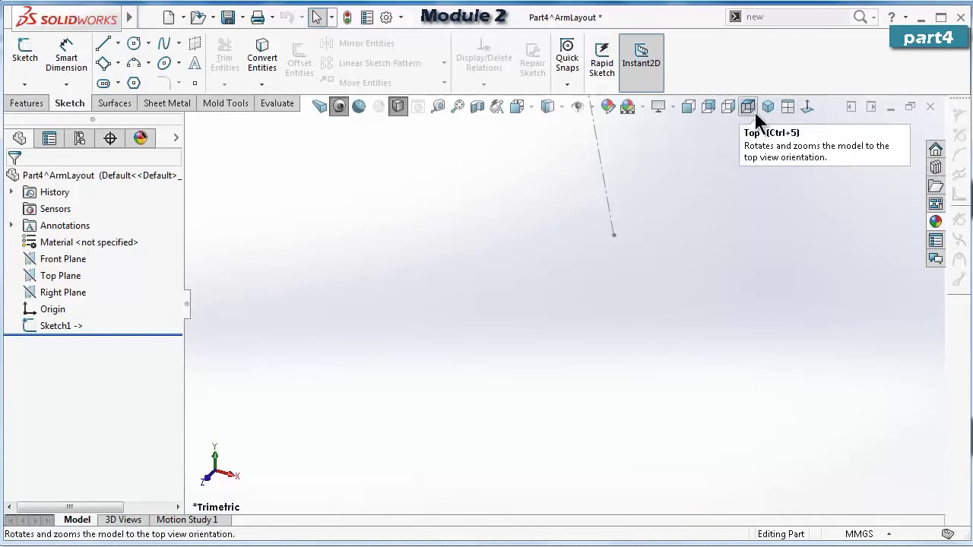
click(801, 112)
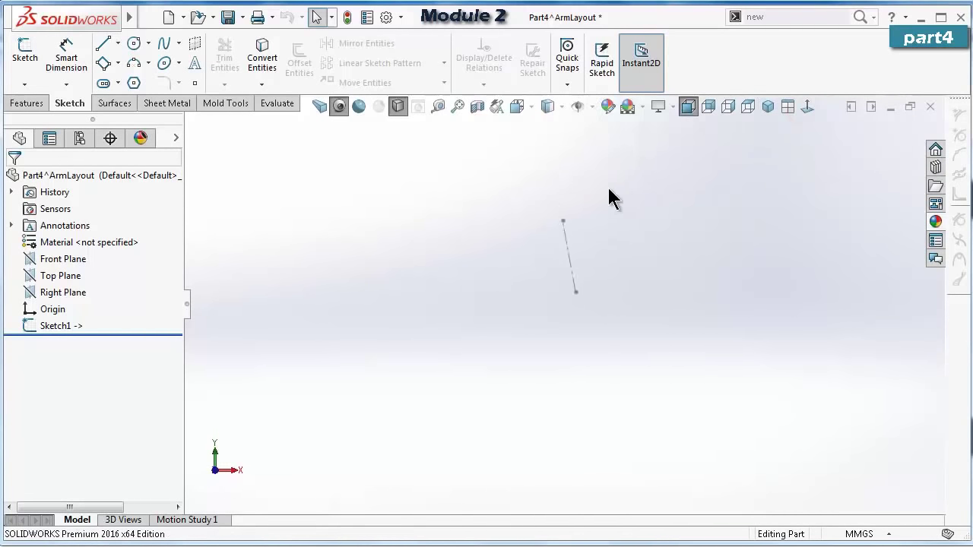
Display the origin of Part4 to examine where the construction line lies relative to it, and hide the origin again.
click(643, 108)
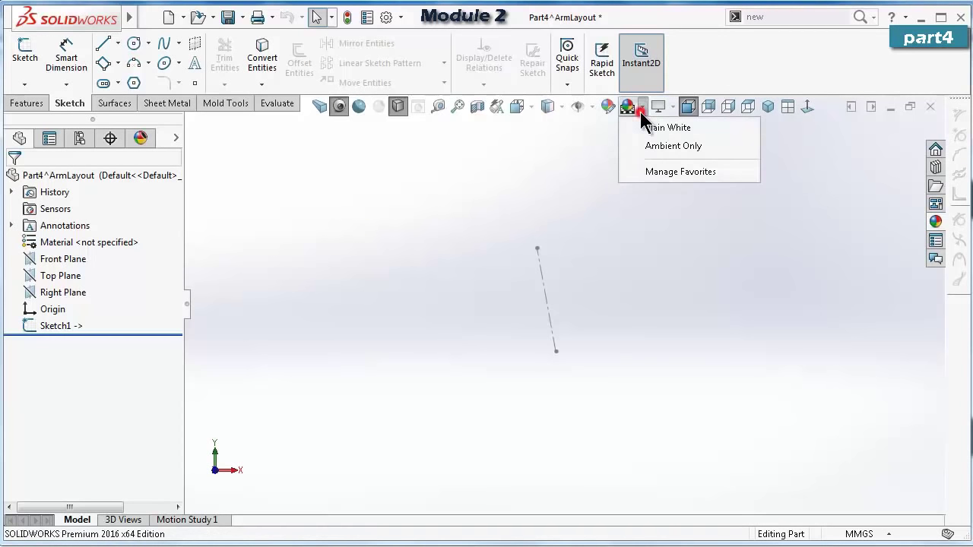
click(593, 106)
click(579, 191)
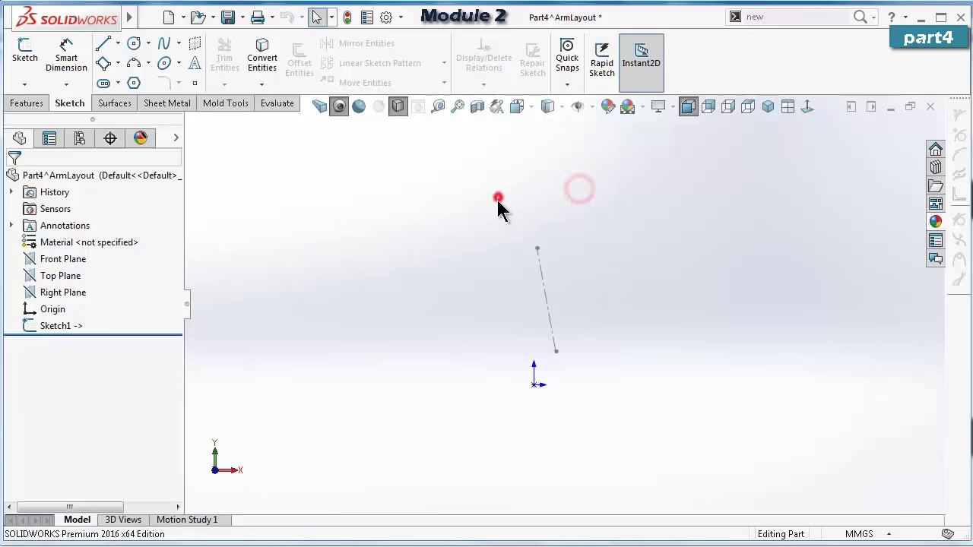
click(592, 106)
click(579, 189)
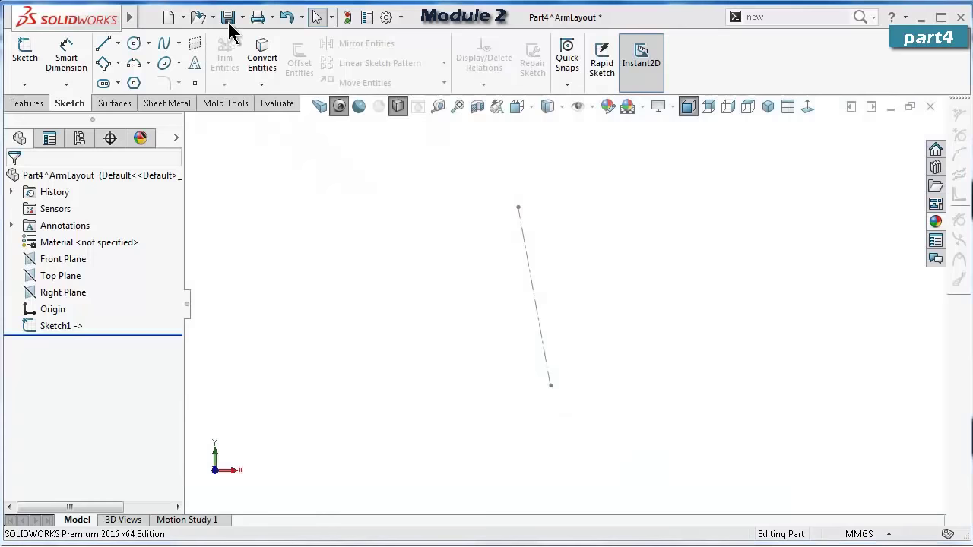
Save the part under the file name Part_4 t310.
click(243, 18)
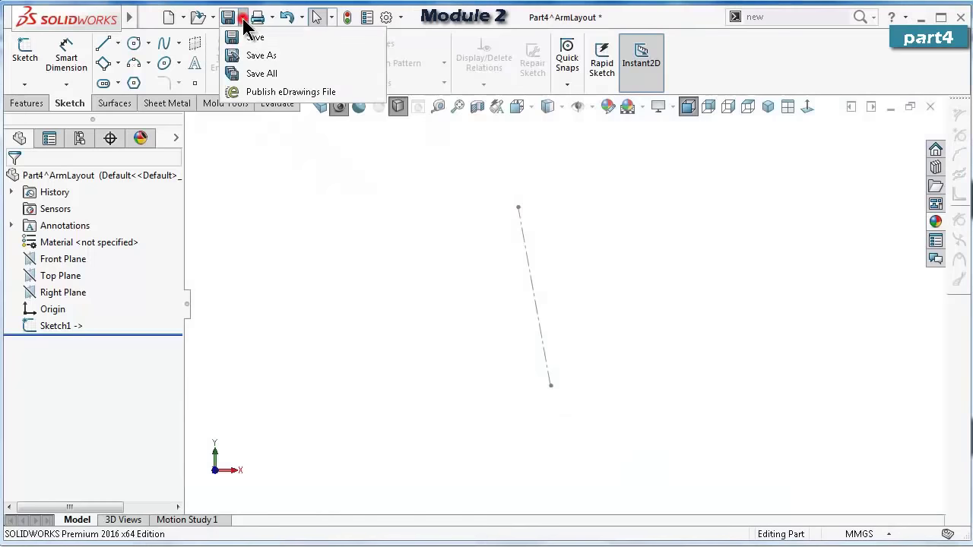
click(258, 56)
click(488, 354)
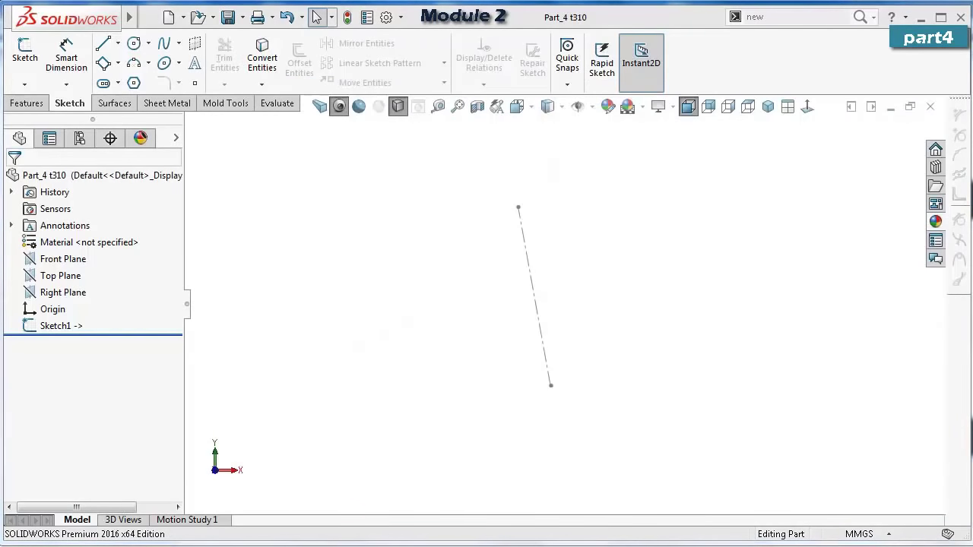
Reopen Sketch1 and draw circles centred on the construction line's ends, about 10.5 mm in diameter at the upper end and 13 mm at the lower.
click(55, 322)
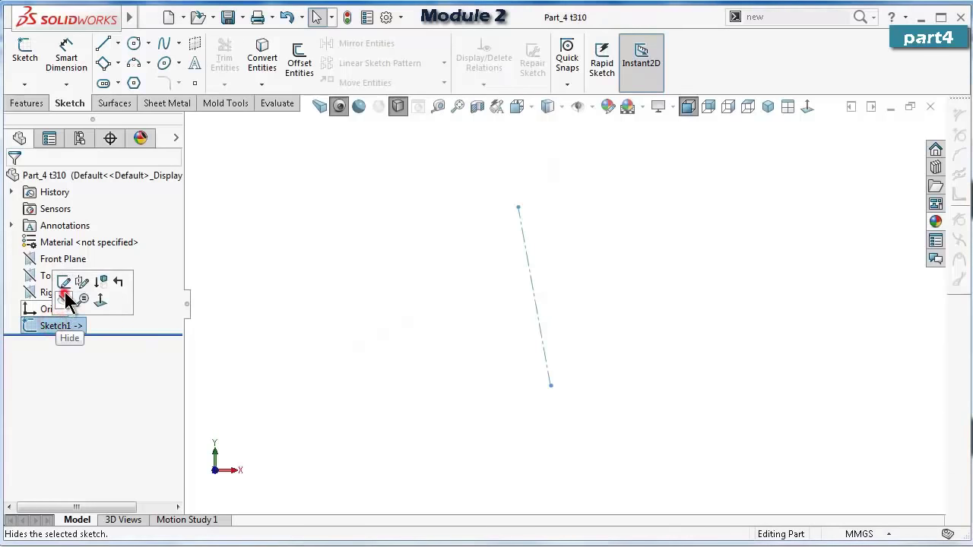
click(64, 282)
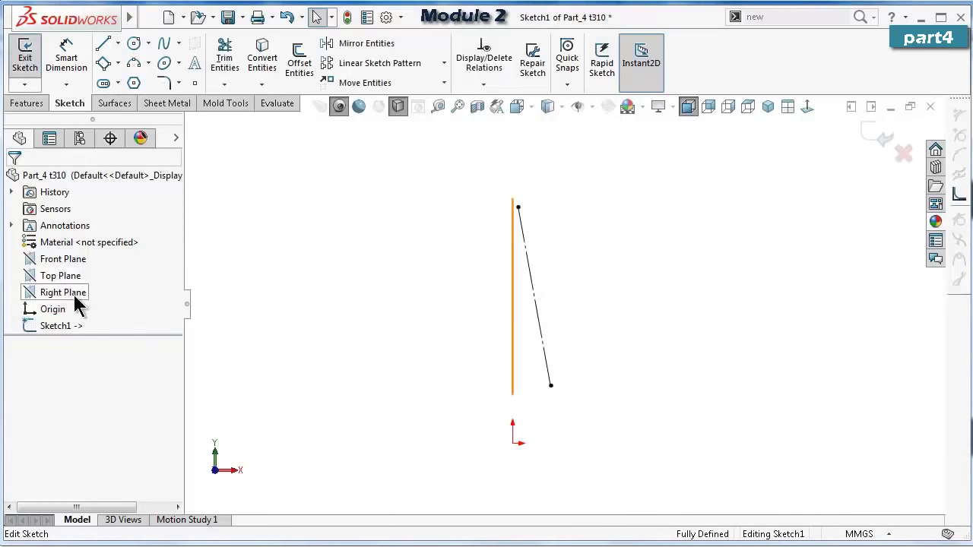
click(808, 106)
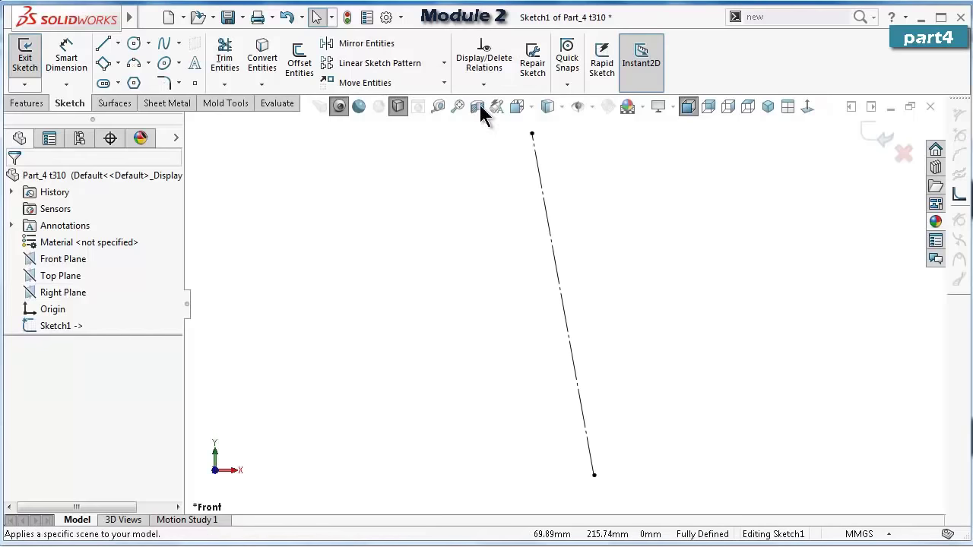
click(134, 44)
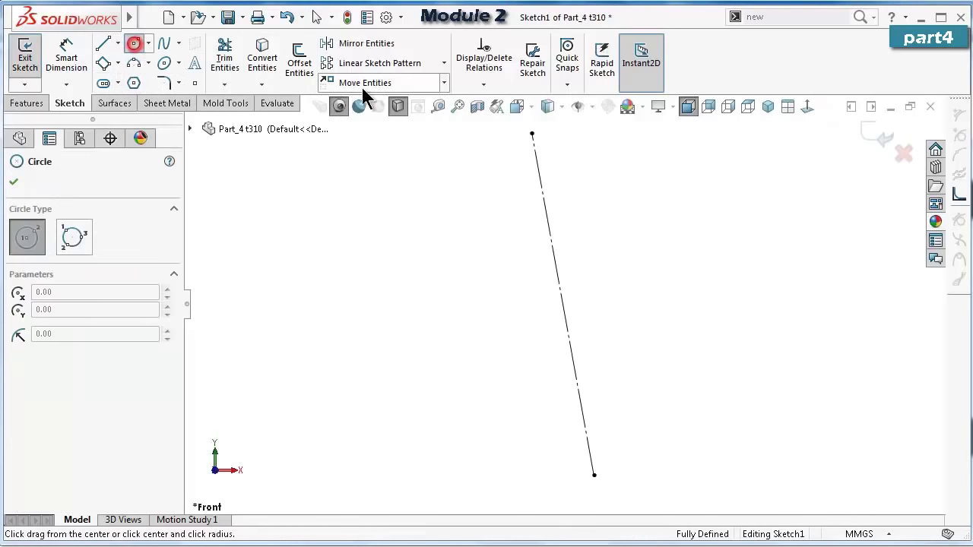
click(532, 134)
click(528, 137)
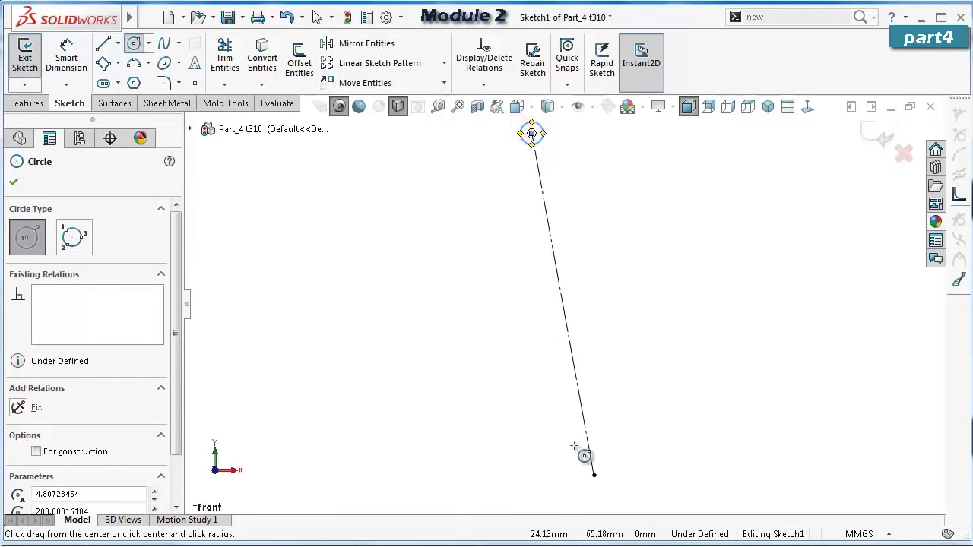
click(593, 475)
click(603, 484)
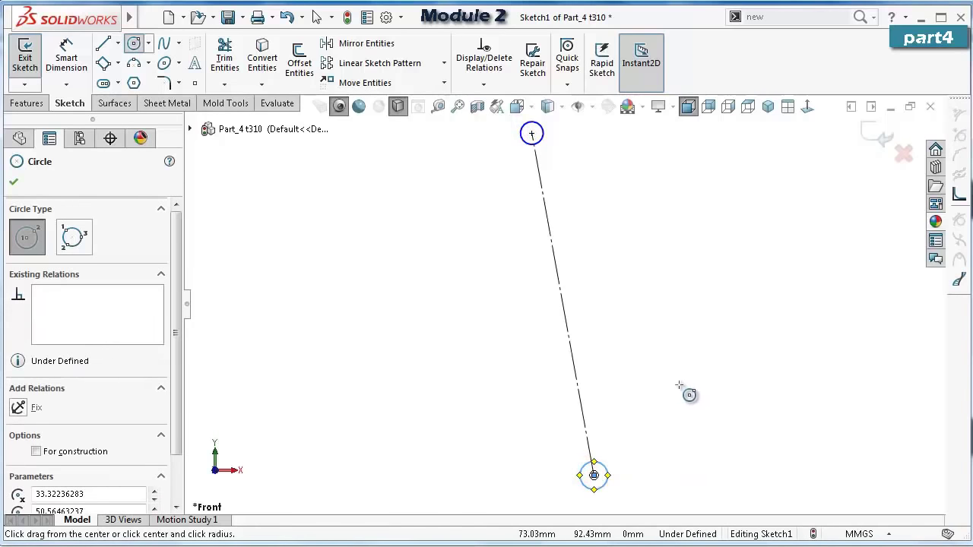
key(Escape)
click(652, 422)
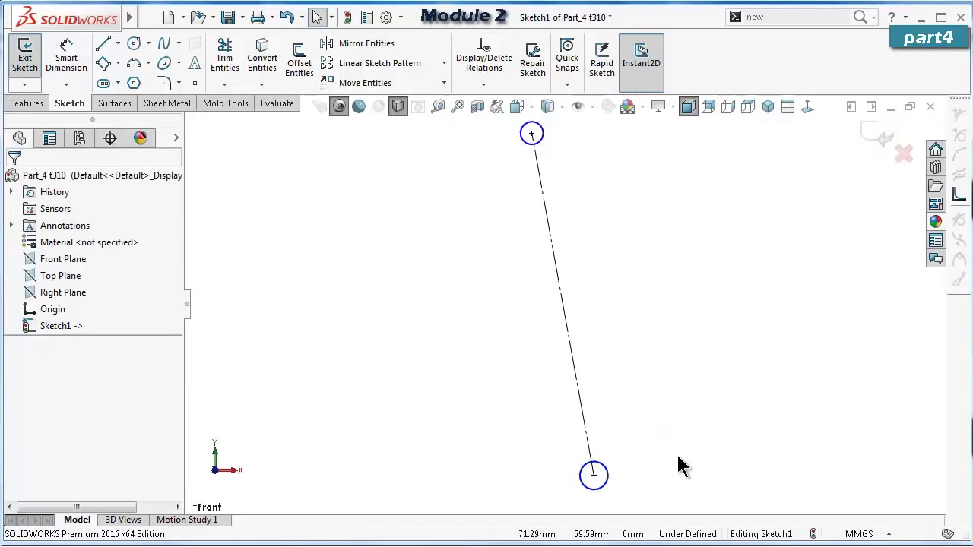
Make the two end circles equal in size.
click(609, 477)
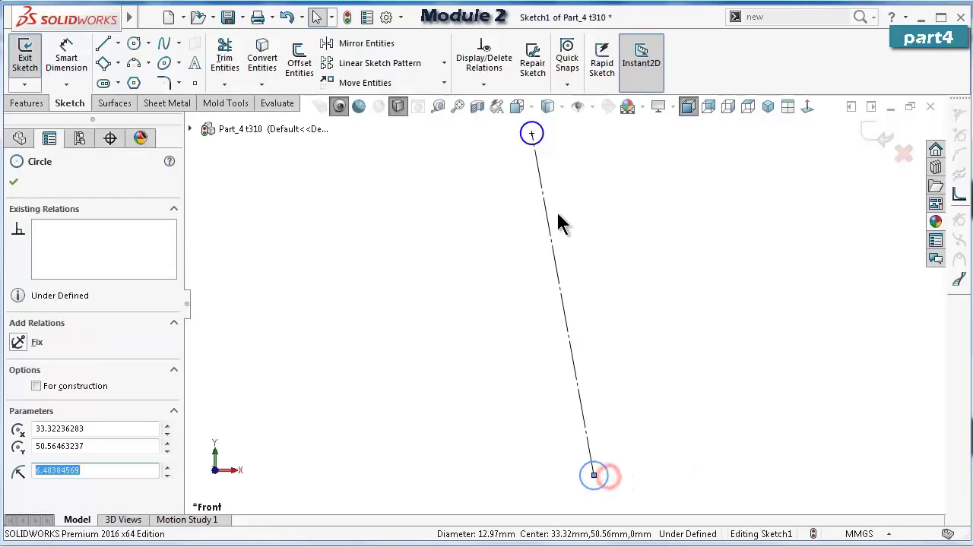
ctrl+click(539, 136)
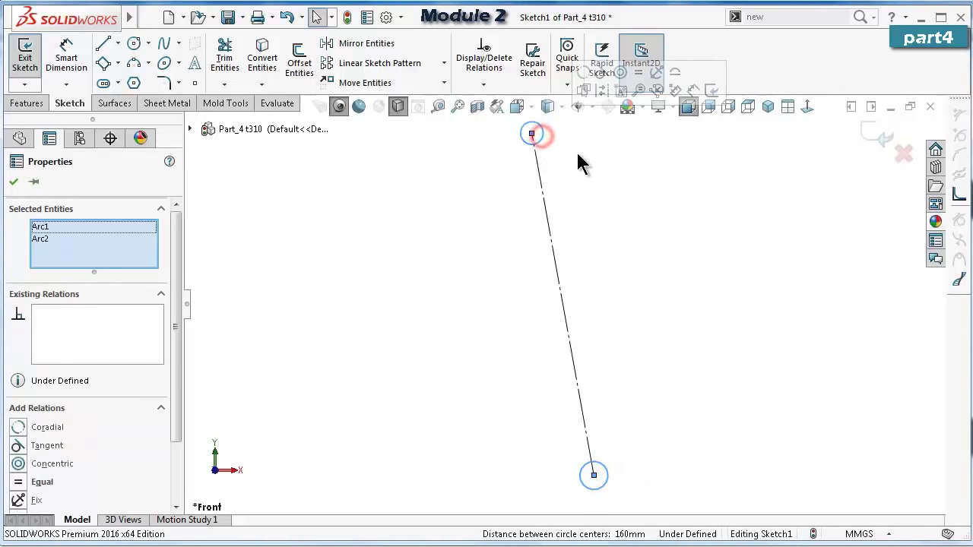
click(640, 73)
click(660, 232)
Dimension the lower end circle with a diameter of 18 mm.
right_drag(719, 347, 620, 516)
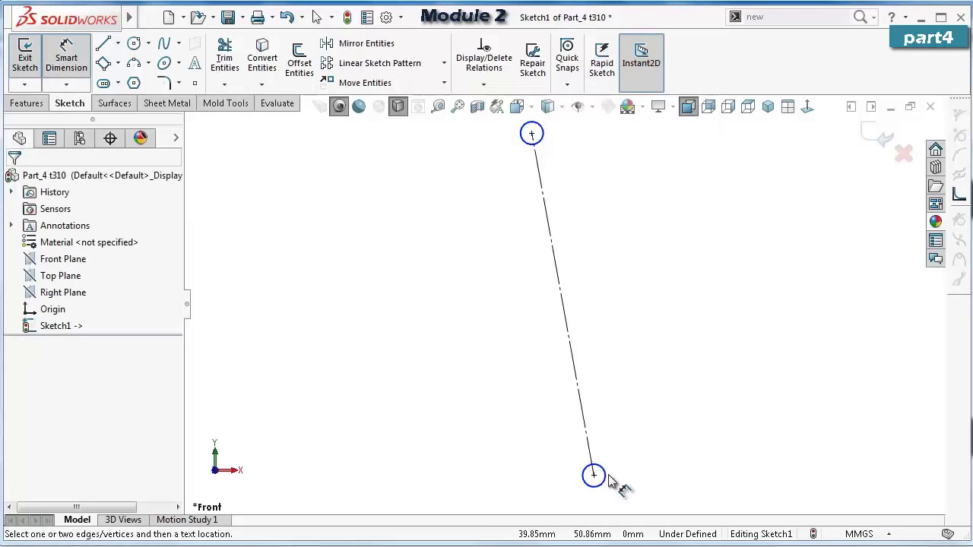
click(607, 472)
click(635, 474)
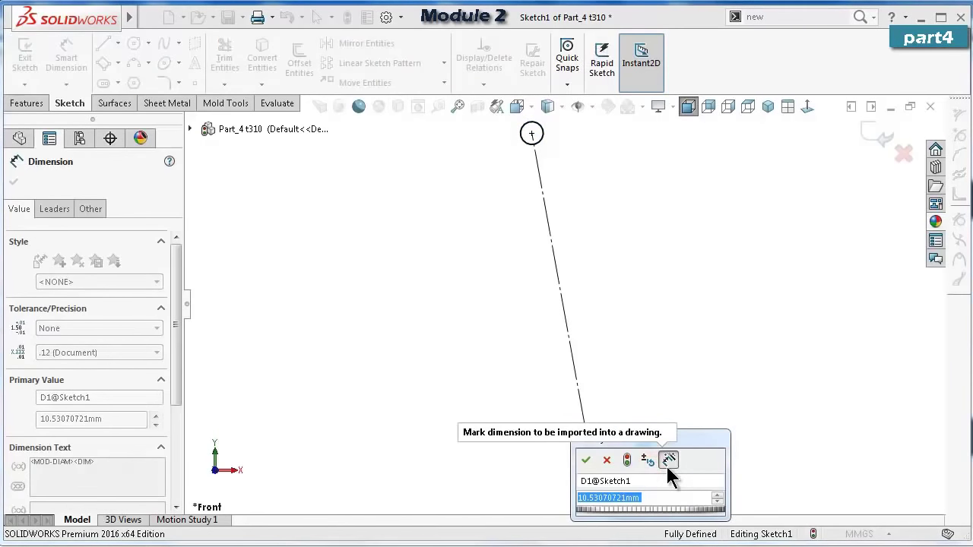
text(18)
key(Return)
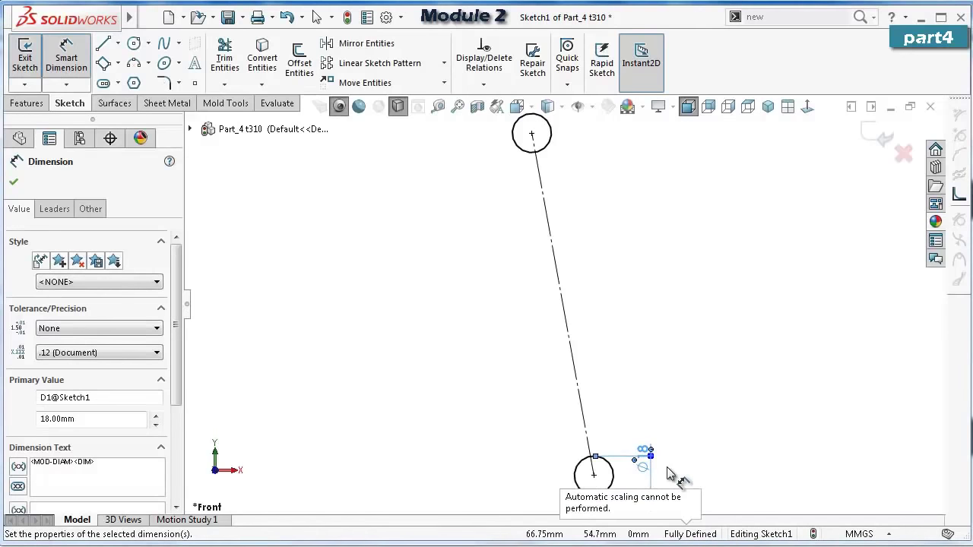
Draw a centerpoint straight slot about 9.4 mm wide from the construction line's midpoint to its upper end.
click(107, 84)
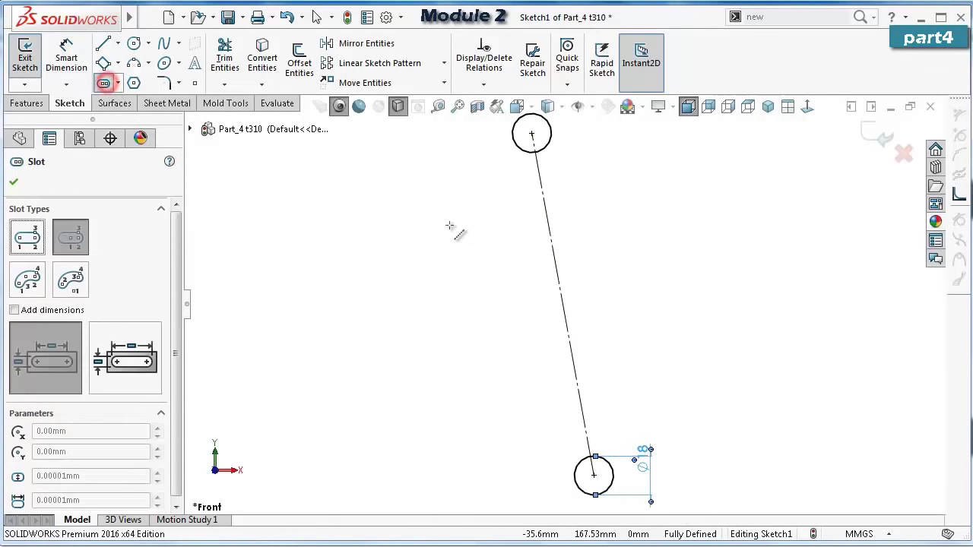
click(563, 306)
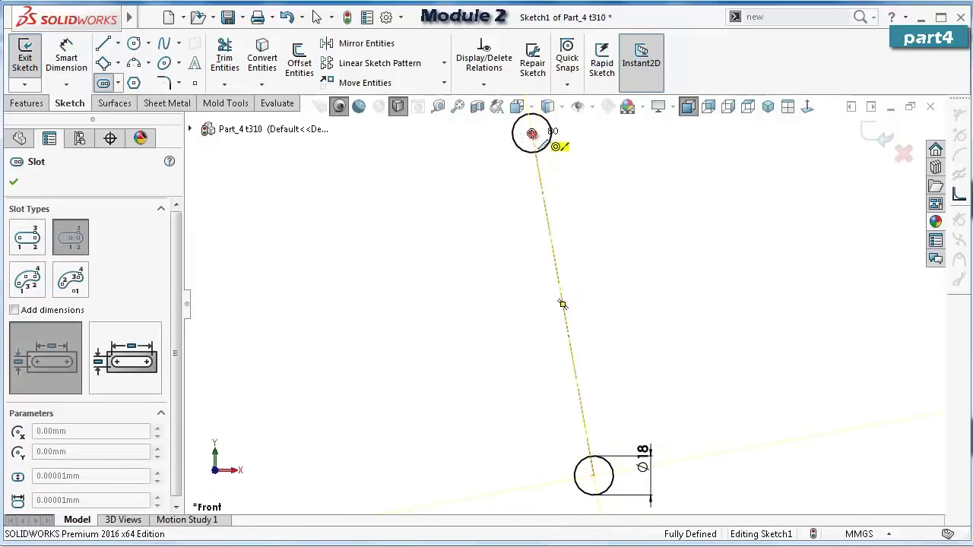
click(532, 134)
click(524, 142)
Dimension the slot's width between its two long sides as 9 mm.
right_drag(446, 231, 409, 191)
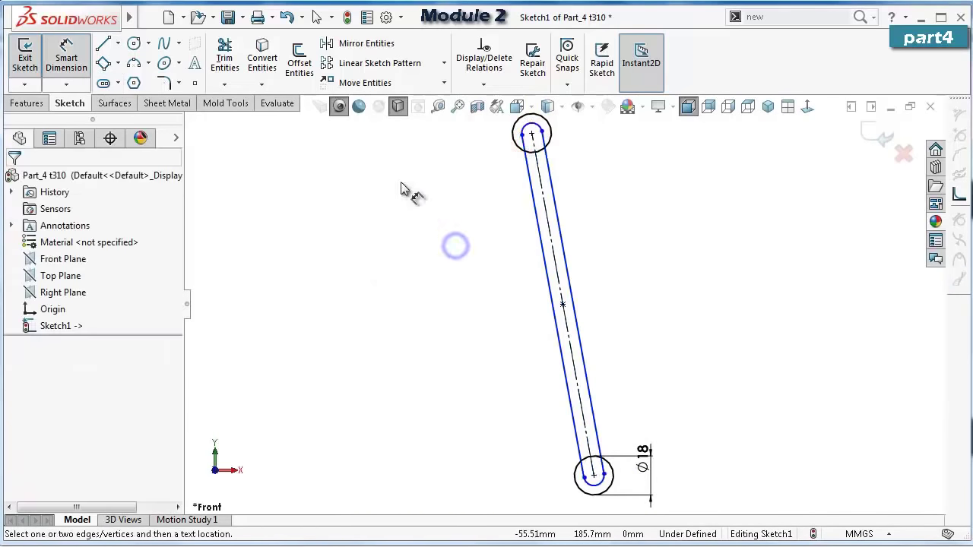
scroll(532, 238, down, 3)
click(552, 246)
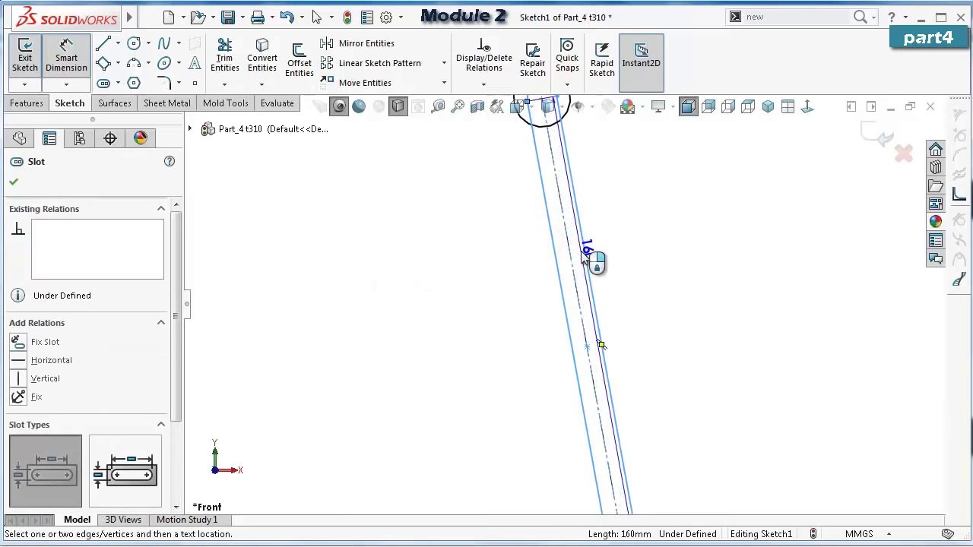
click(582, 251)
click(495, 261)
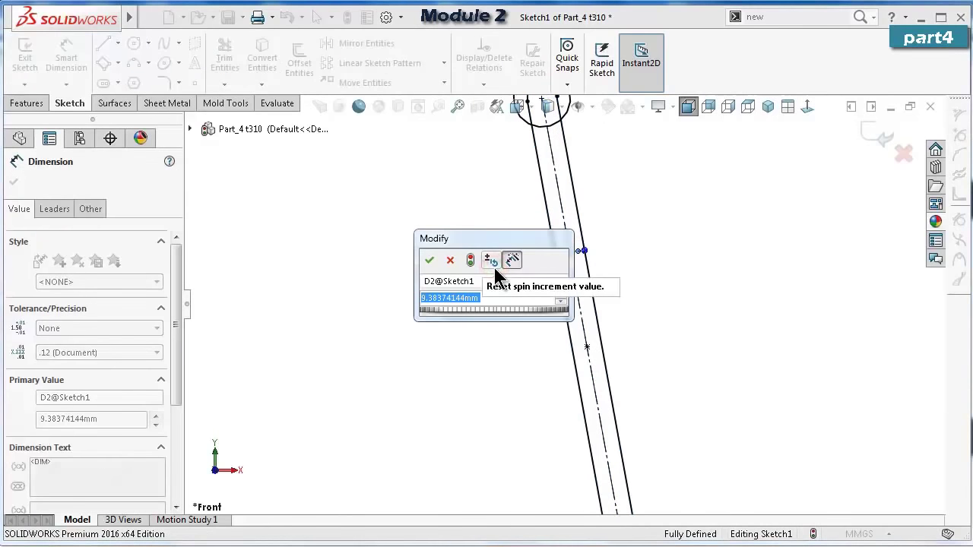
text(9)
key(Return)
click(398, 261)
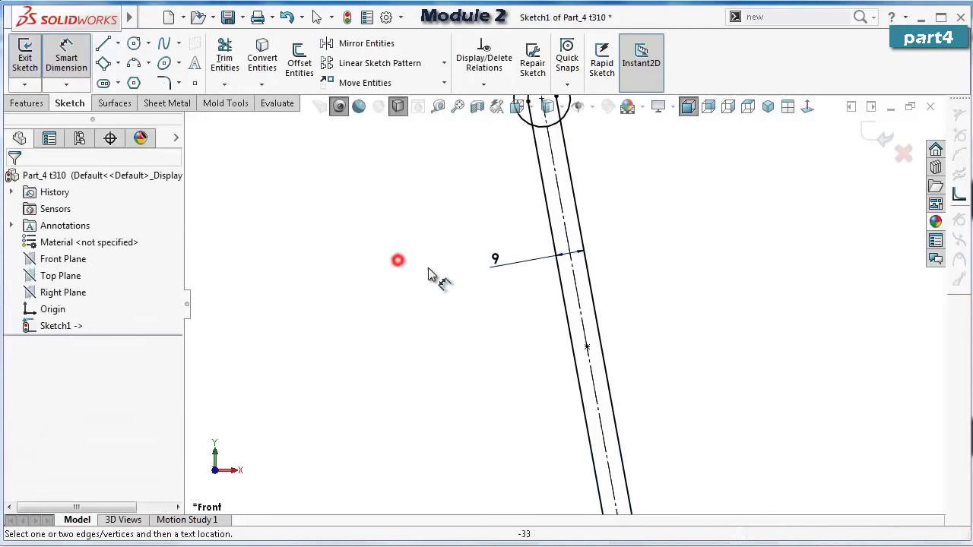
Draw a three-point arc of about 4.55 mm radius between the slot's upper tangent points, bulging towards the slot's middle.
key(f)
scroll(523, 254, down, 5)
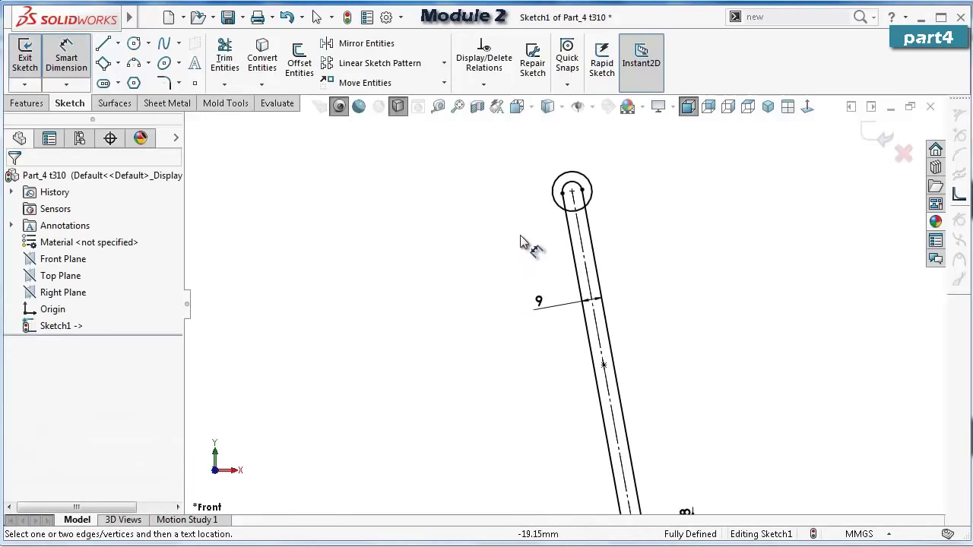
click(130, 64)
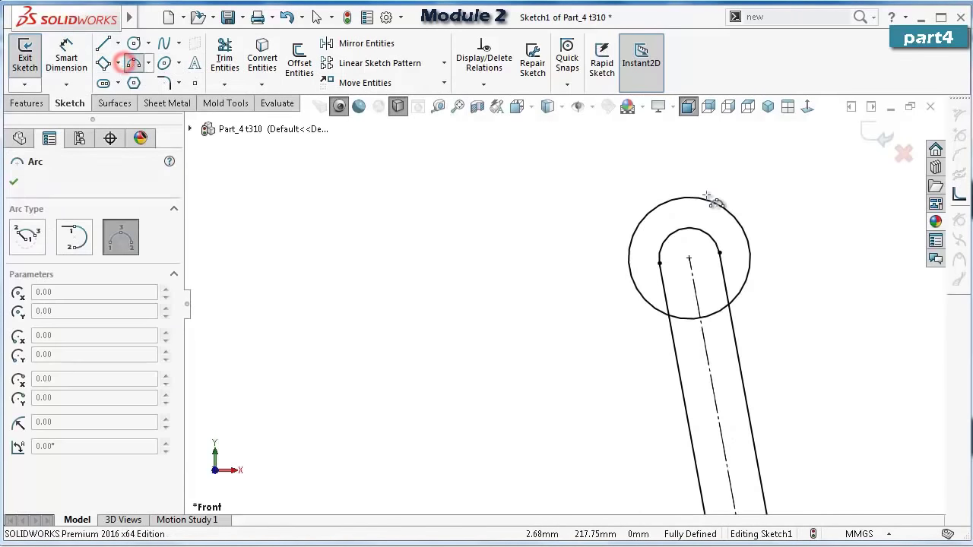
scroll(646, 278, down, 3)
click(620, 305)
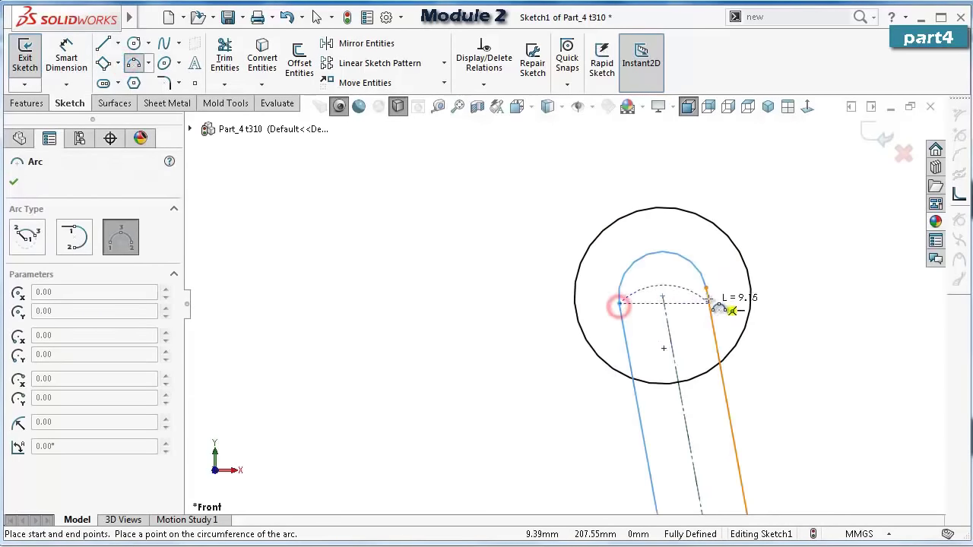
click(708, 290)
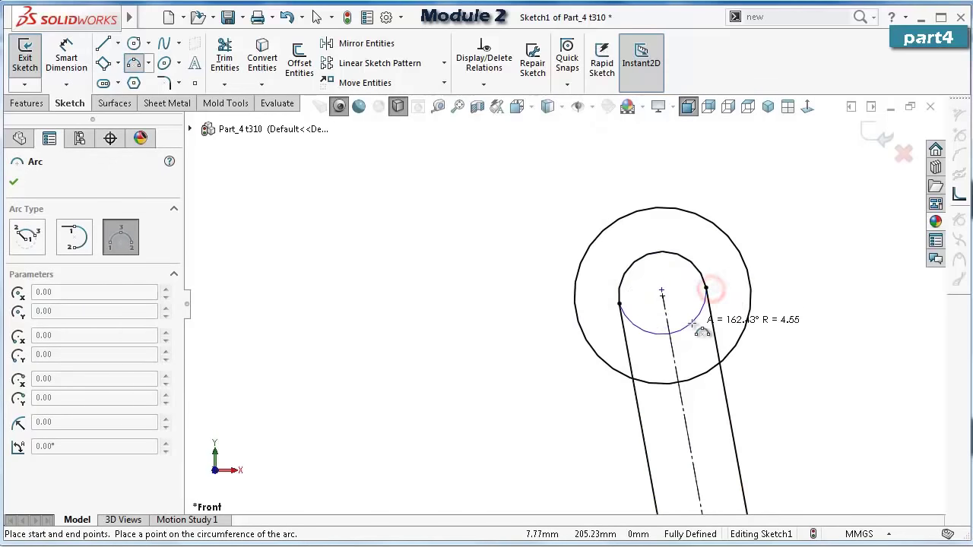
click(691, 324)
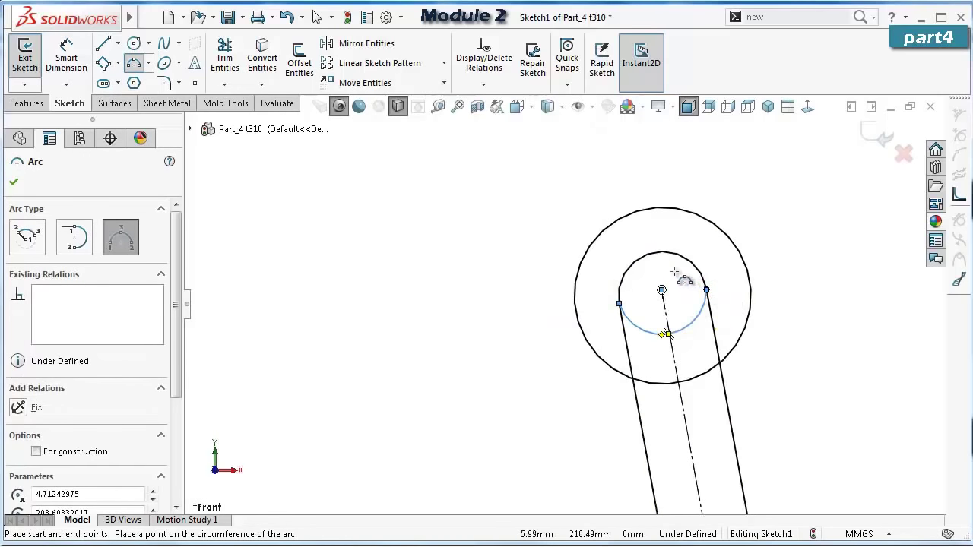
key(Escape)
Make the new upper arc coradial with the slot's upper end arc.
click(696, 318)
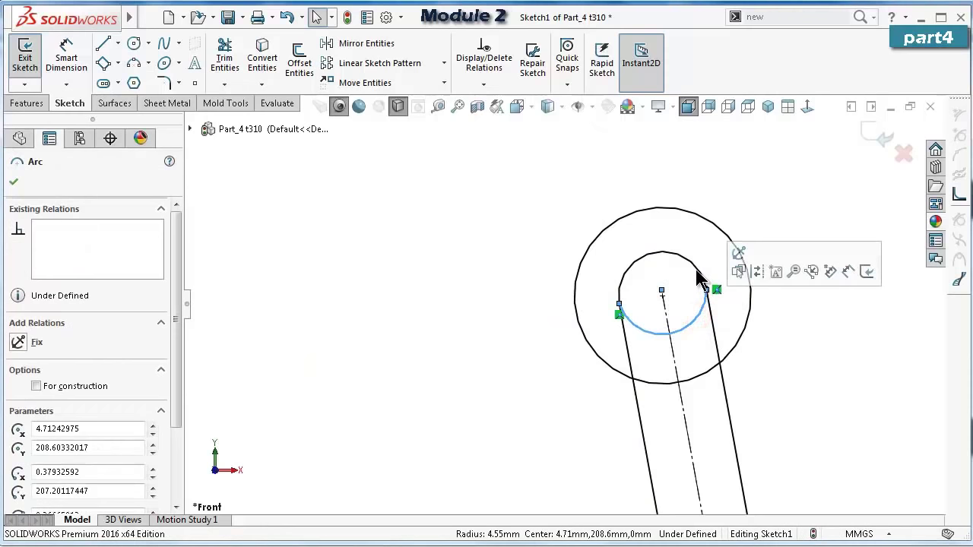
ctrl+click(697, 269)
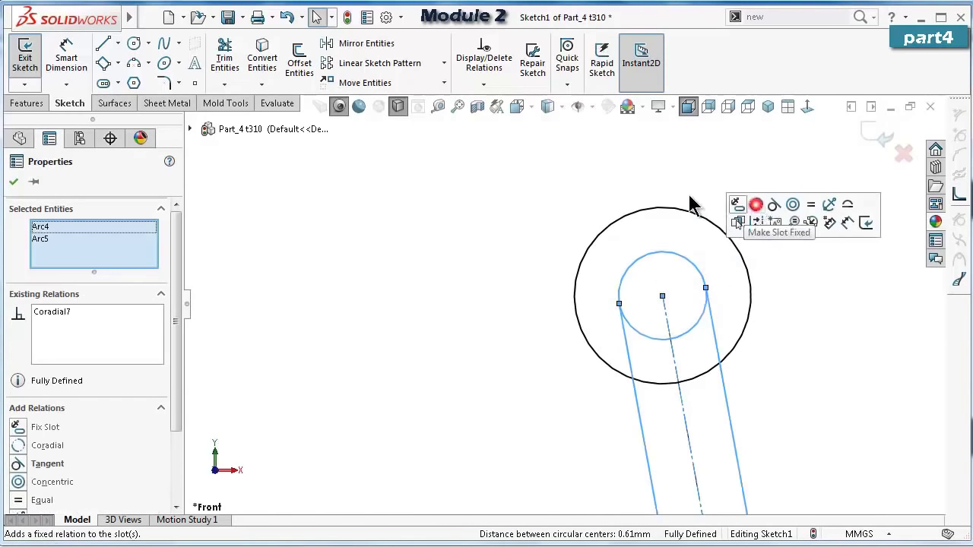
click(449, 205)
Draw a three-point arc of about 4.5 mm radius between the slot's lower tangent points, bulging towards the slot's middle.
scroll(612, 334, up, 4)
scroll(600, 418, down, 6)
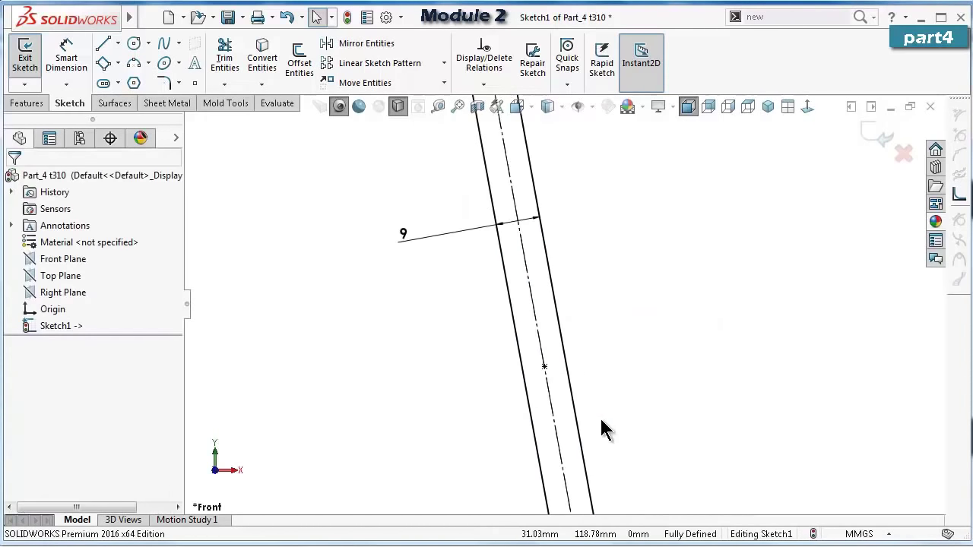
scroll(597, 420, down, 3)
scroll(570, 426, up, 4)
scroll(573, 441, down, 4)
scroll(575, 450, up, 5)
scroll(575, 452, down, 2)
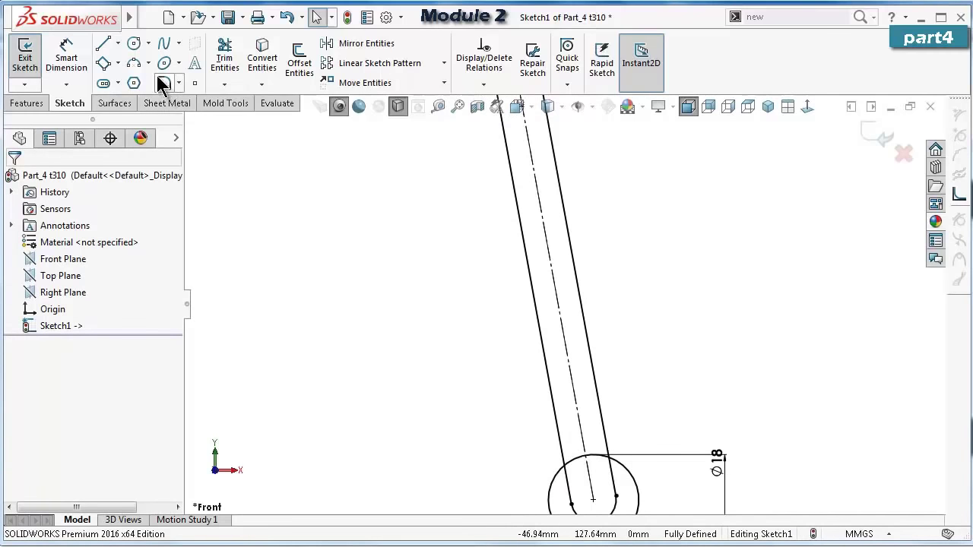
click(135, 64)
scroll(566, 449, down, 2)
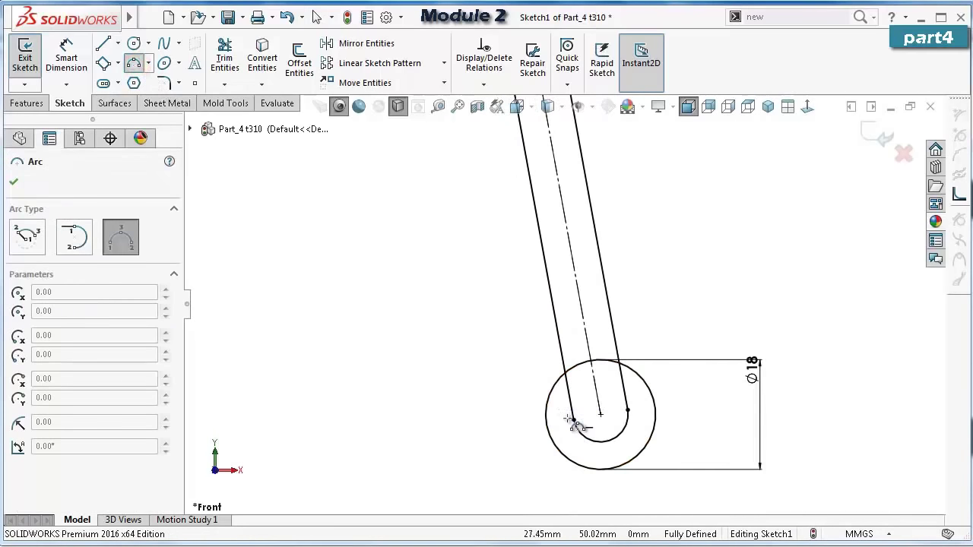
click(573, 421)
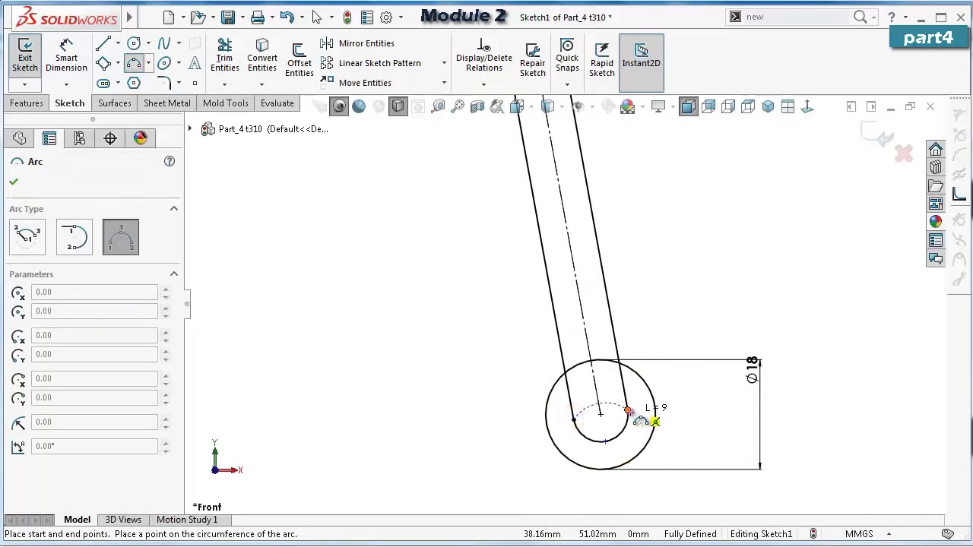
click(628, 410)
click(613, 393)
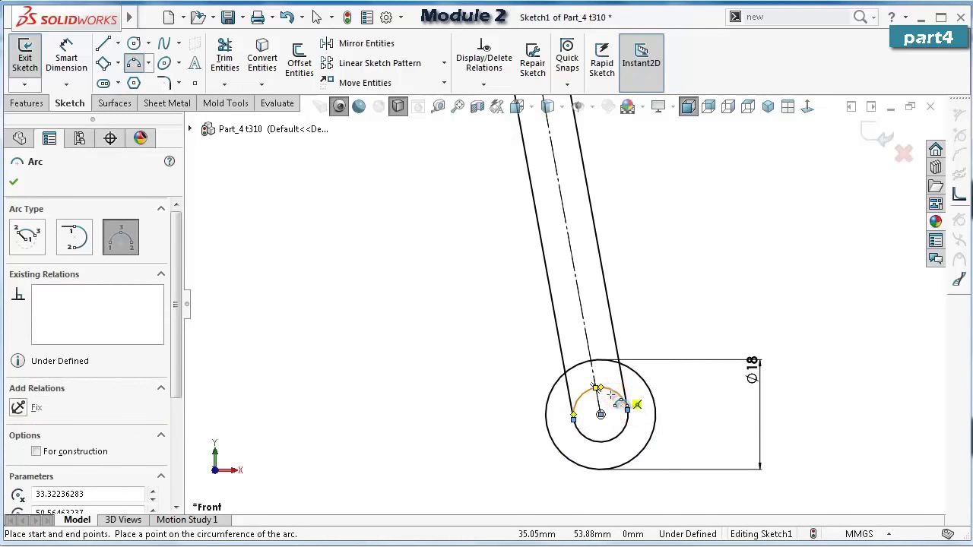
key(Escape)
Make the new lower arc coradial with the slot's lower end arc.
click(623, 406)
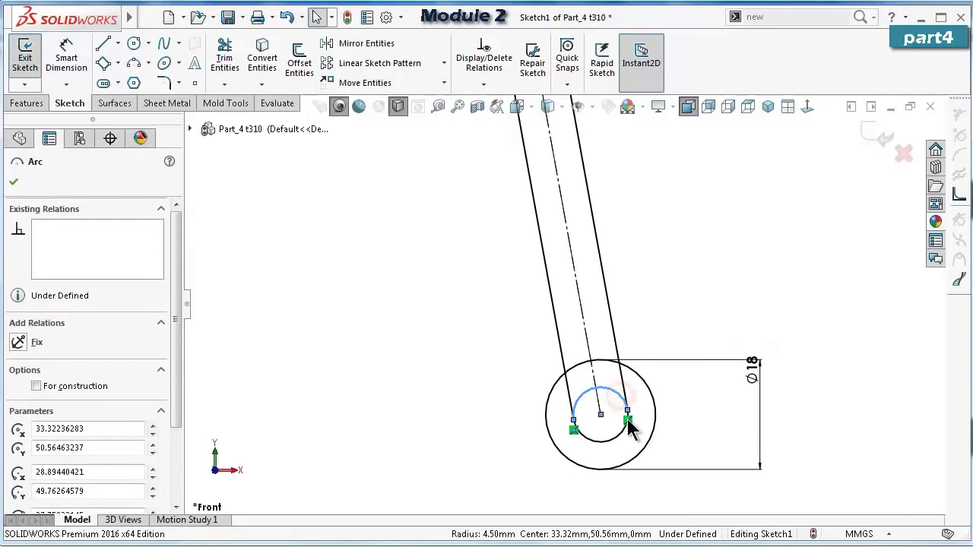
ctrl+click(620, 438)
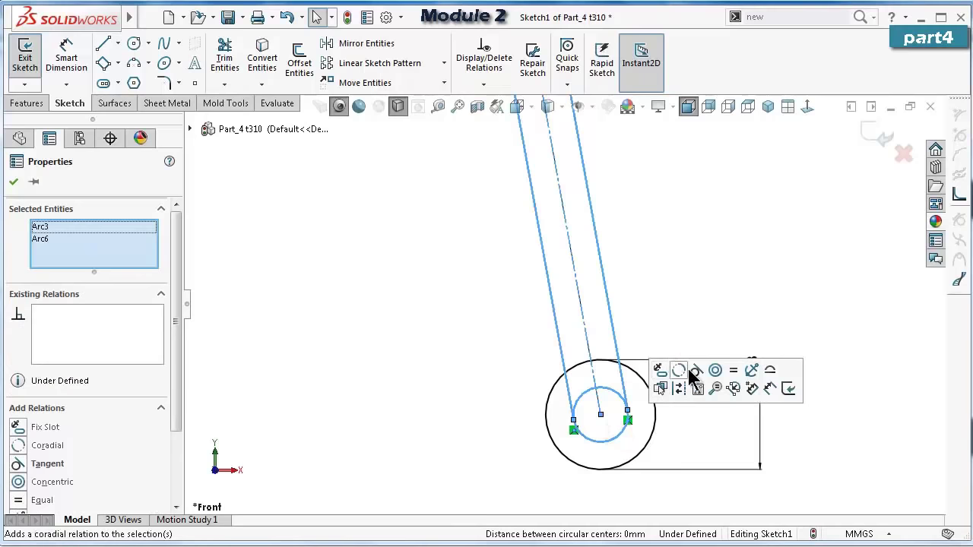
click(676, 370)
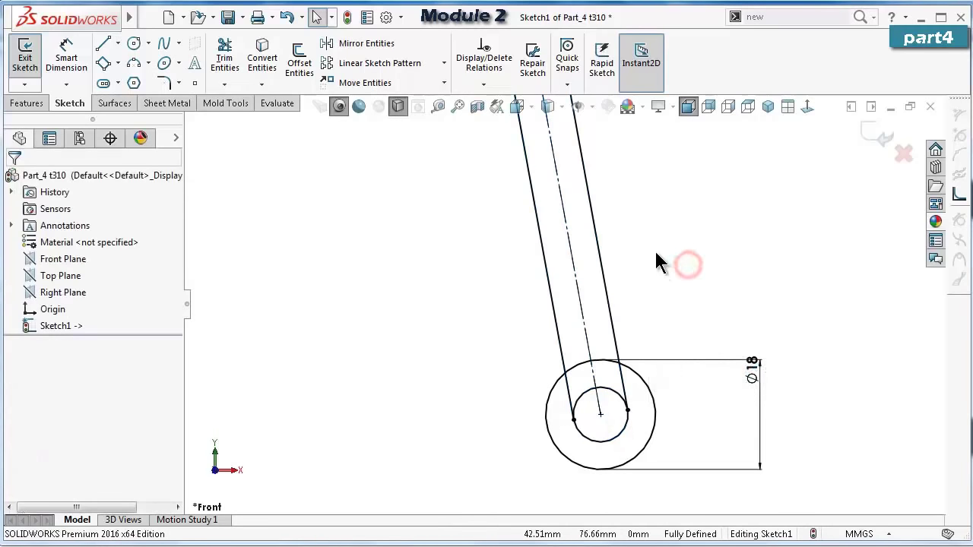
Set up a blind boss extrusion of the link sketch with a depth of 3 mm.
scroll(651, 238, up, 2)
mouse_move(651, 238)
middle_down()
mouse_move(632, 238)
mouse_move(615, 266)
middle_up()
scroll(558, 186, up, 2)
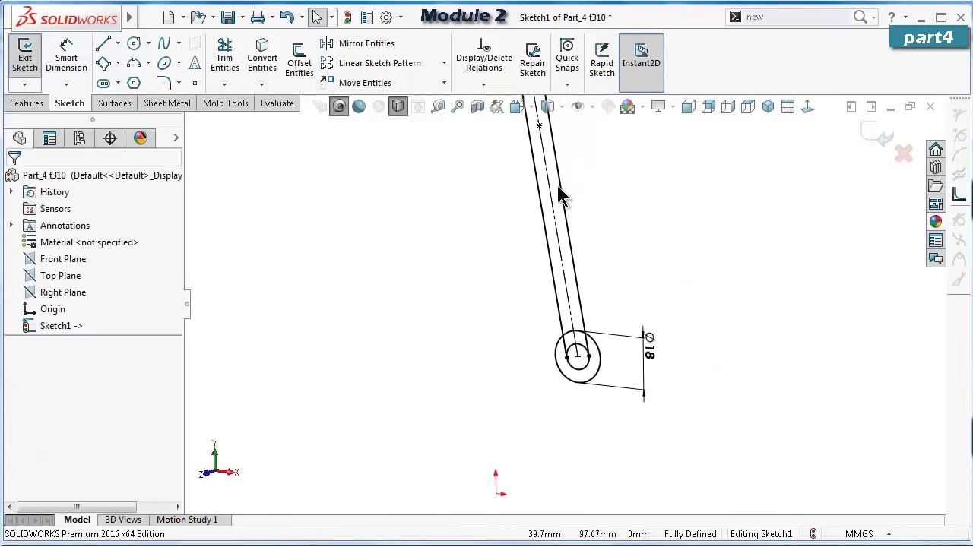
click(25, 102)
click(32, 64)
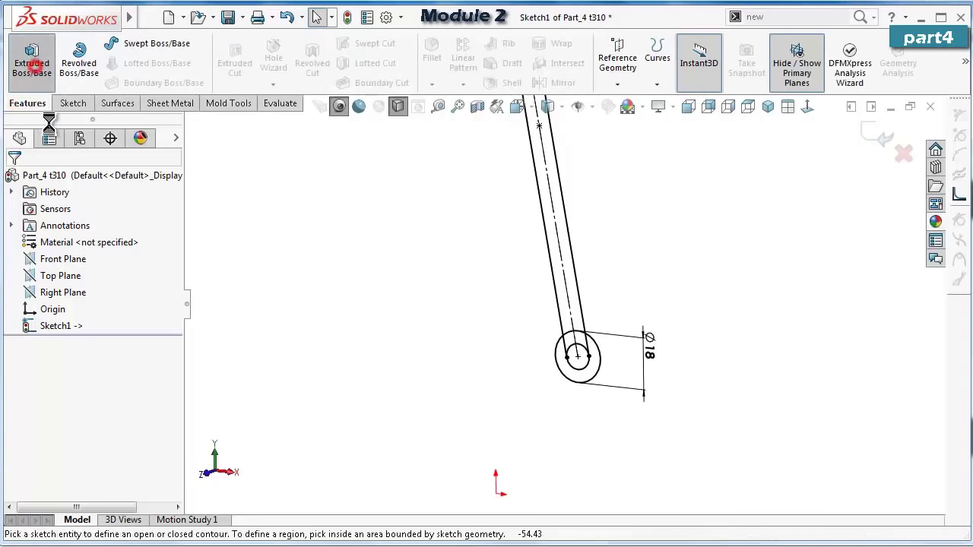
text(3)
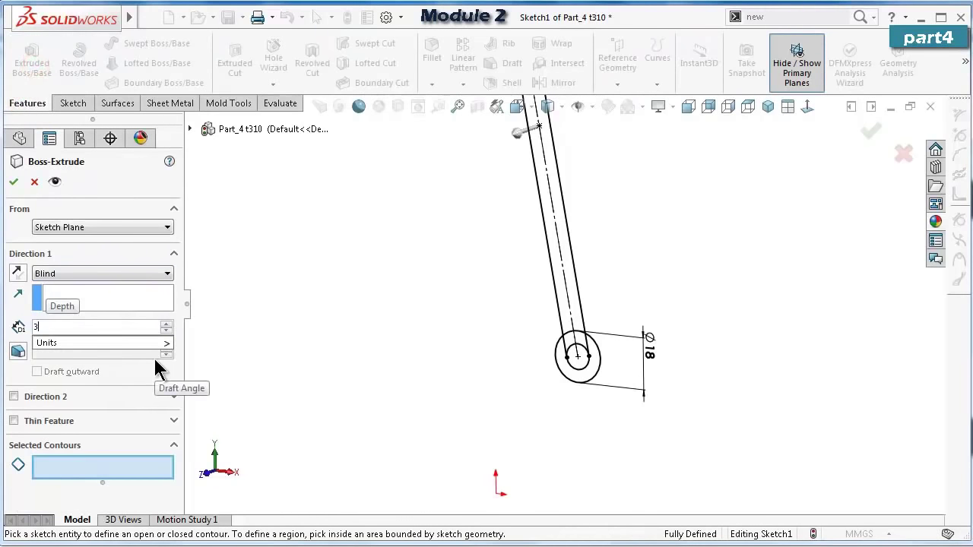
click(293, 297)
scroll(488, 340, down, 2)
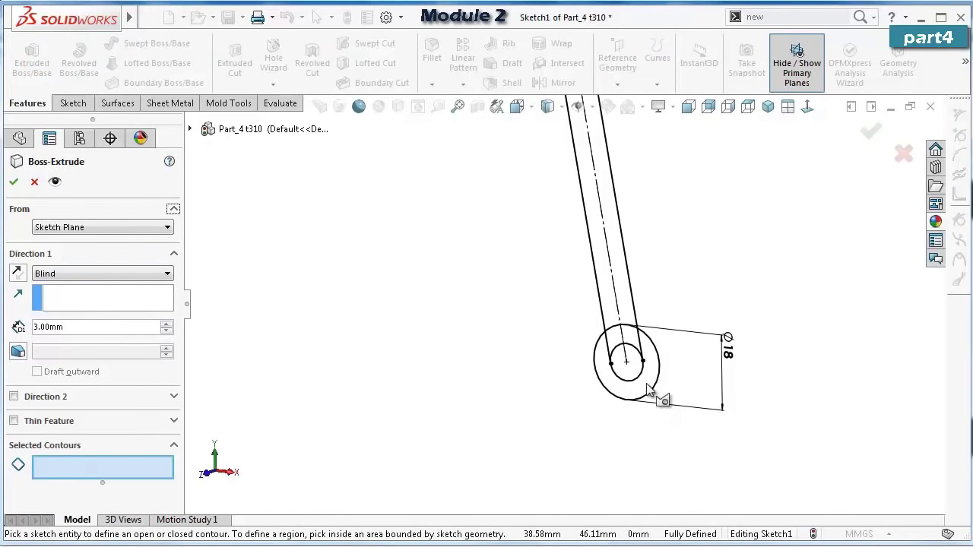
Select the bar, the lower ring and their overlap as contours for the extrusion.
click(648, 388)
click(624, 304)
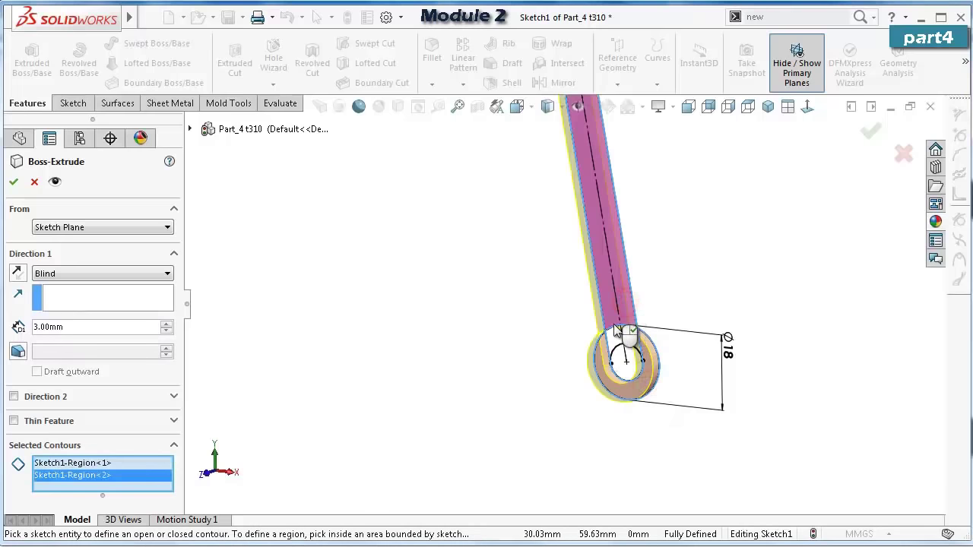
click(618, 344)
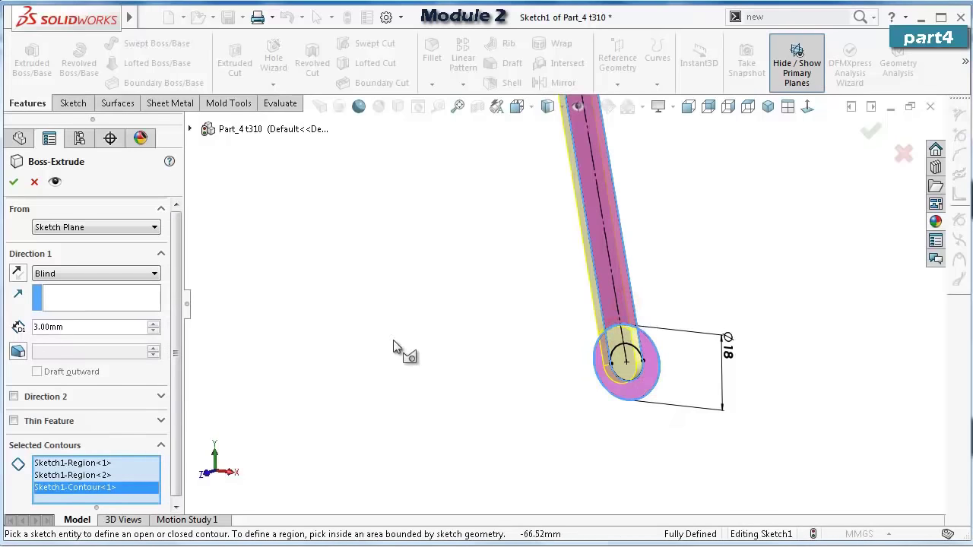
middle_drag(467, 294, 477, 276)
scroll(659, 337, down, 2)
click(541, 297)
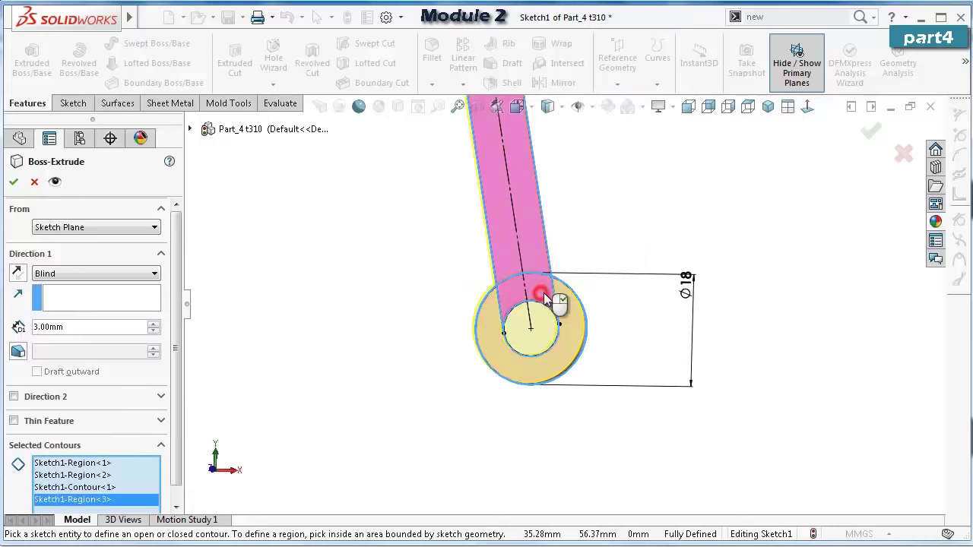
middle_drag(584, 299, 547, 298)
scroll(481, 347, down, 3)
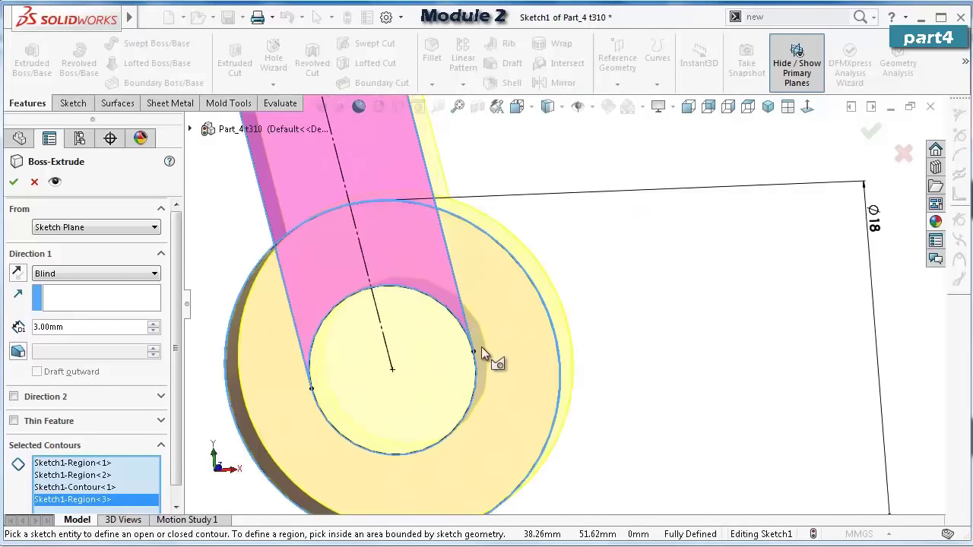
click(431, 375)
Add the ring at the link's upper end and its overlap with the bar to the extrusion contours.
scroll(467, 365, up, 10)
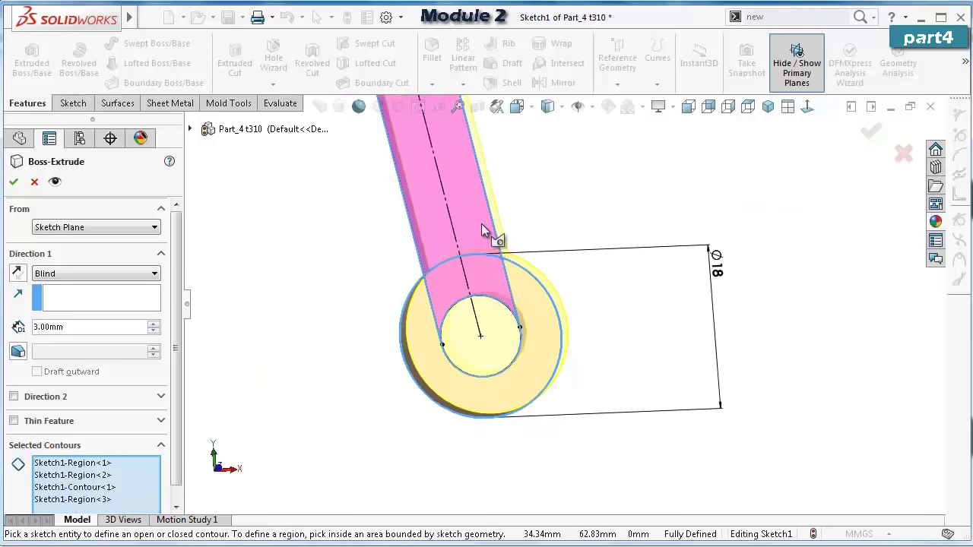
scroll(532, 174, up, 2)
scroll(560, 373, down, 6)
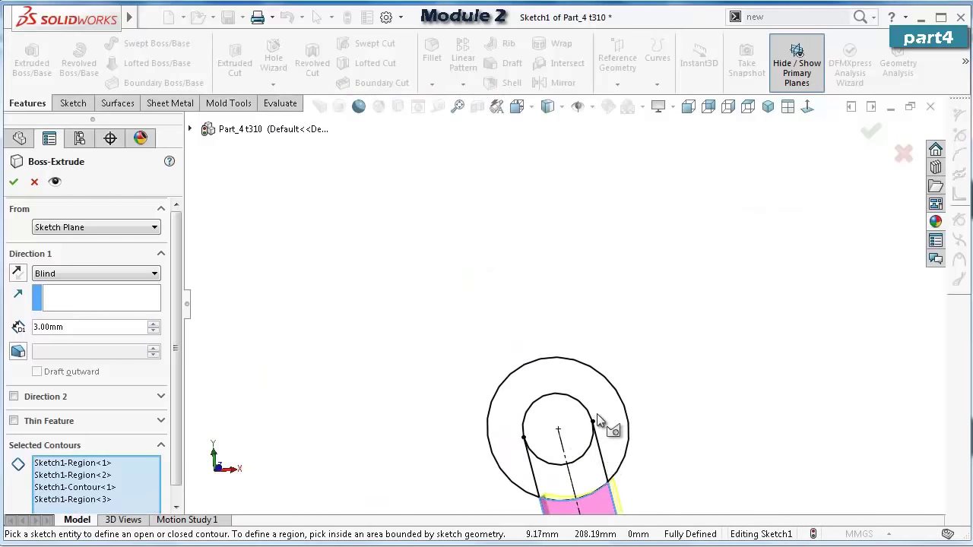
click(616, 414)
click(578, 470)
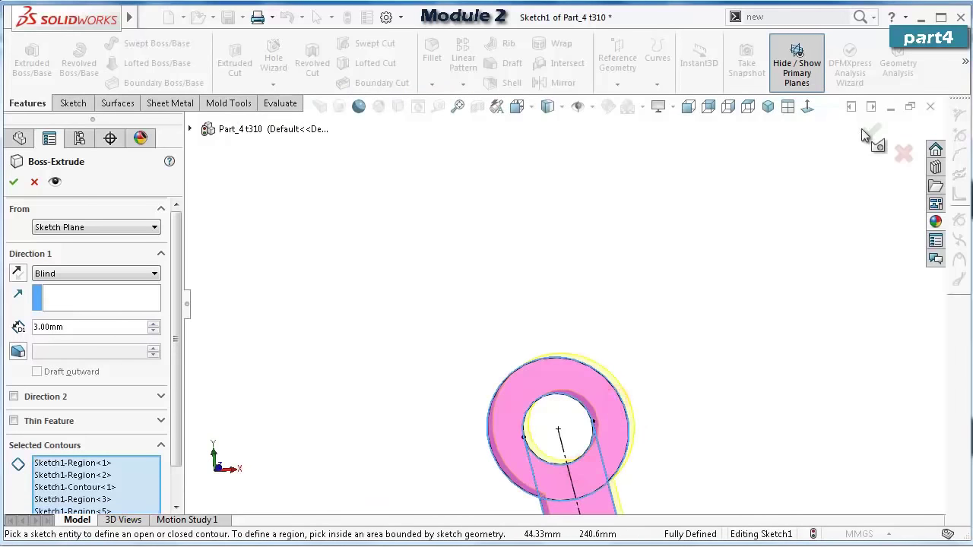
Reverse the extrusion direction and create the link's solid body.
middle_drag(637, 301, 667, 200)
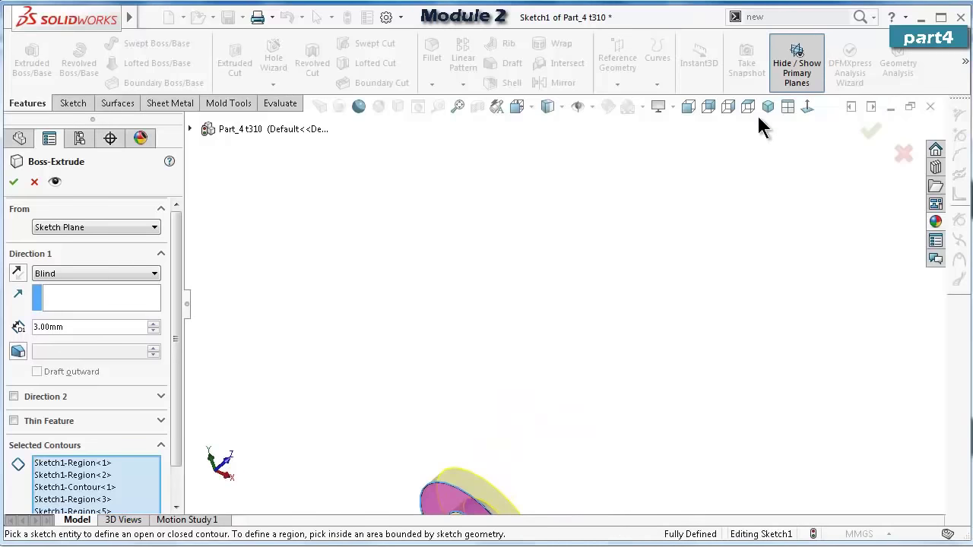
click(768, 107)
scroll(608, 327, down, 3)
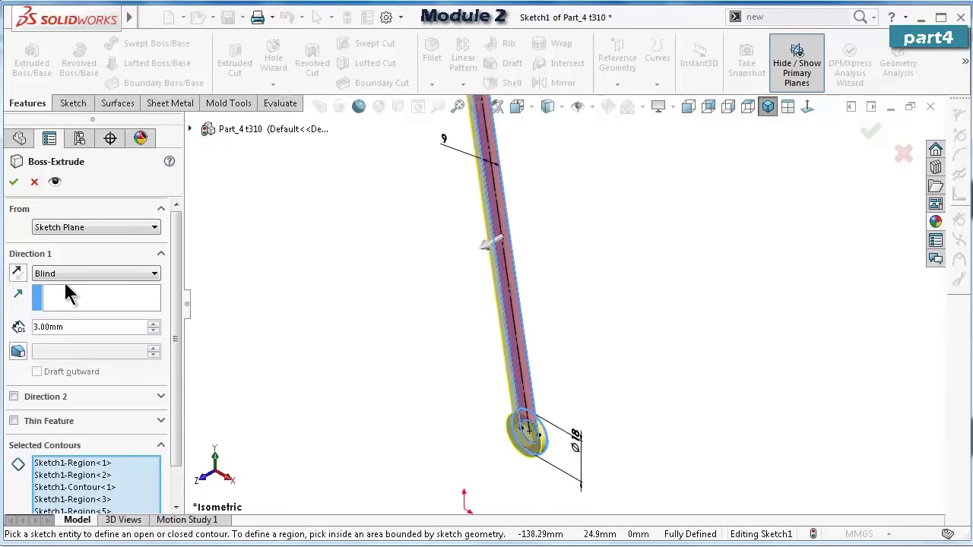
click(16, 273)
click(14, 182)
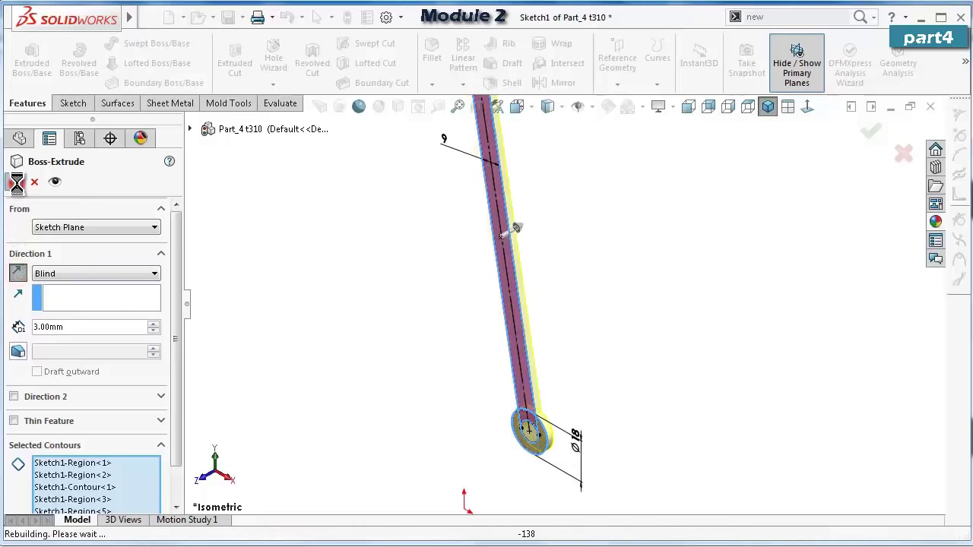
click(360, 316)
middle_drag(423, 349, 448, 267)
scroll(476, 251, up, 4)
scroll(476, 251, down, 1)
Edit the link extrusion and try to exclude the lower hole region from its selected contours.
click(11, 325)
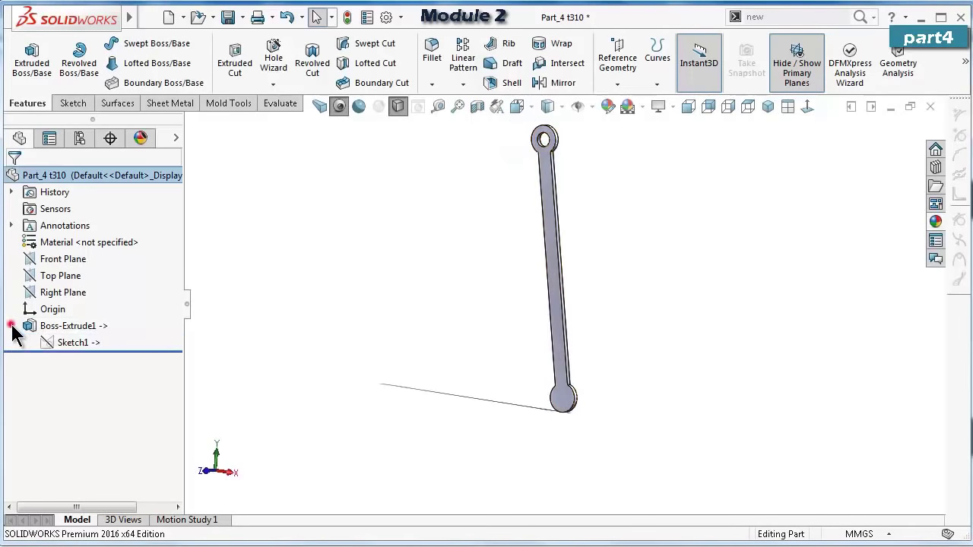
click(57, 343)
click(281, 348)
click(73, 329)
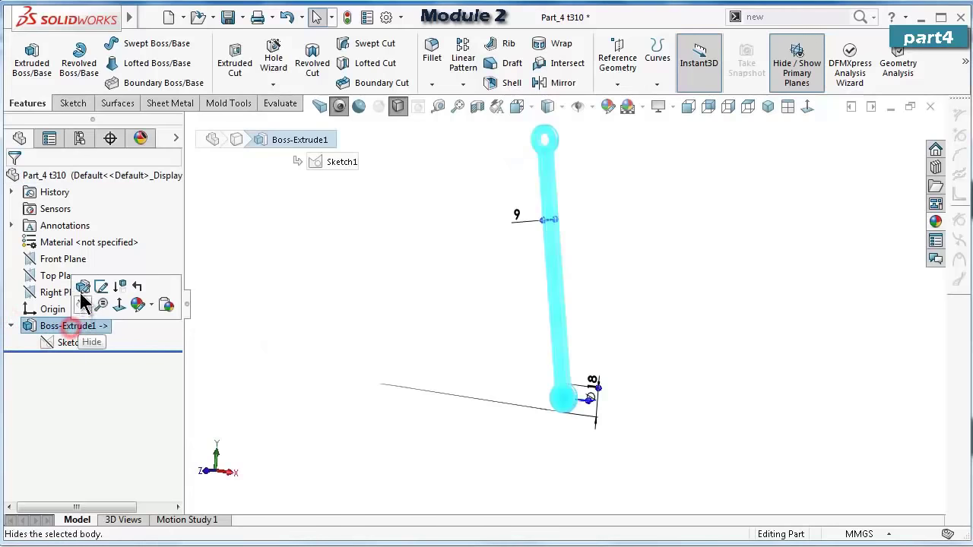
click(78, 286)
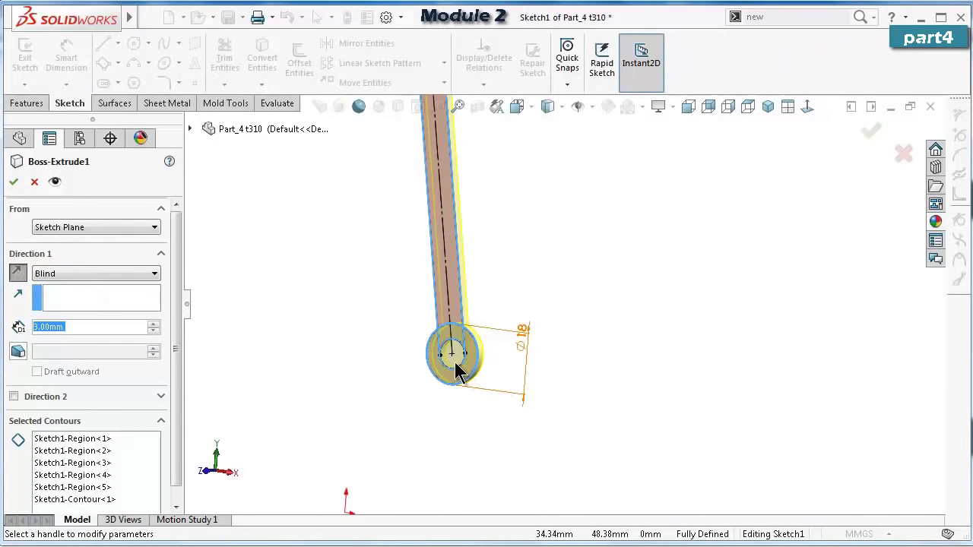
click(457, 374)
click(457, 359)
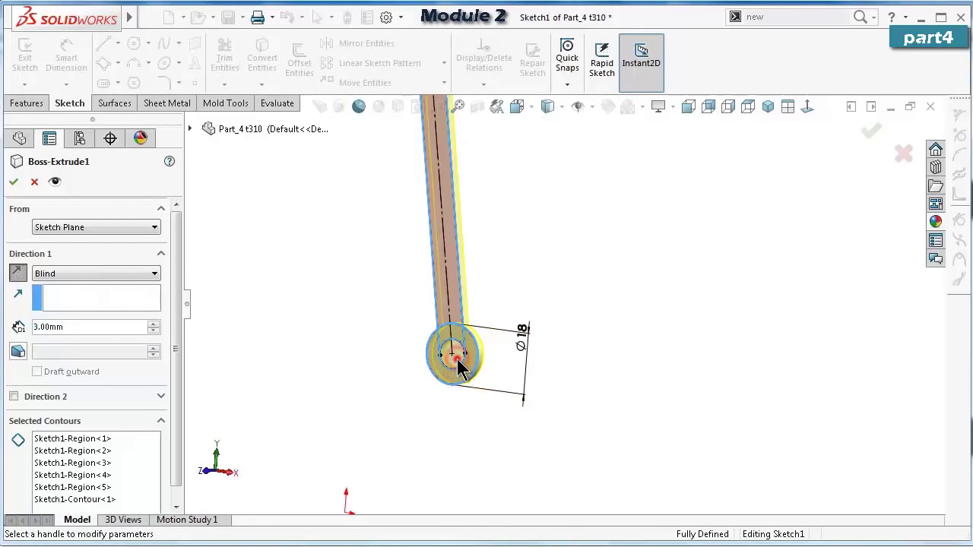
click(147, 487)
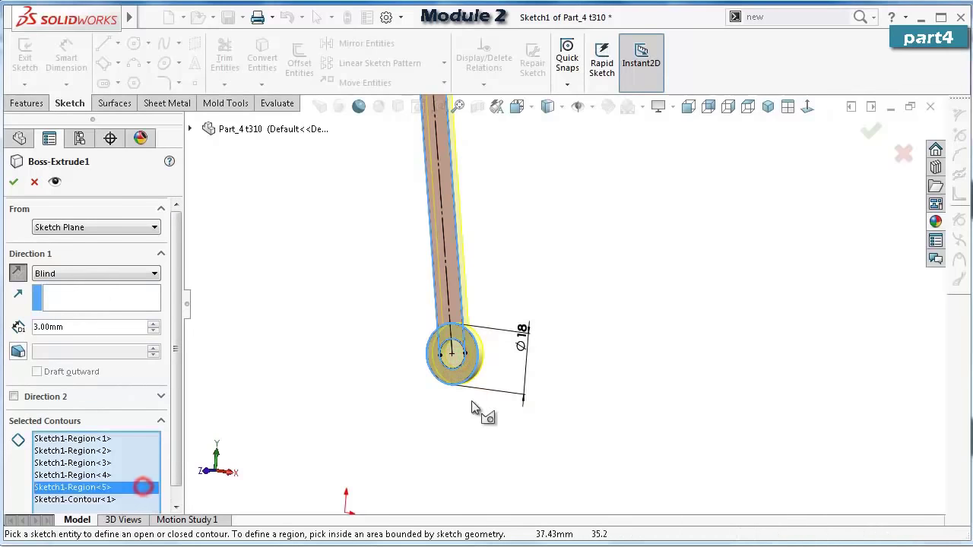
click(459, 363)
click(458, 364)
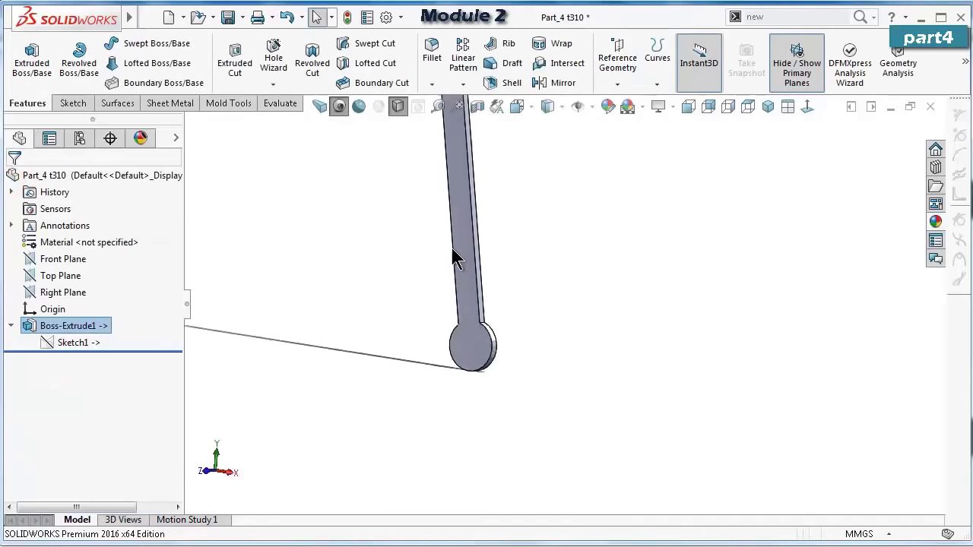
Reopen the link extrusion for editing and clear all of its selected contours.
click(76, 289)
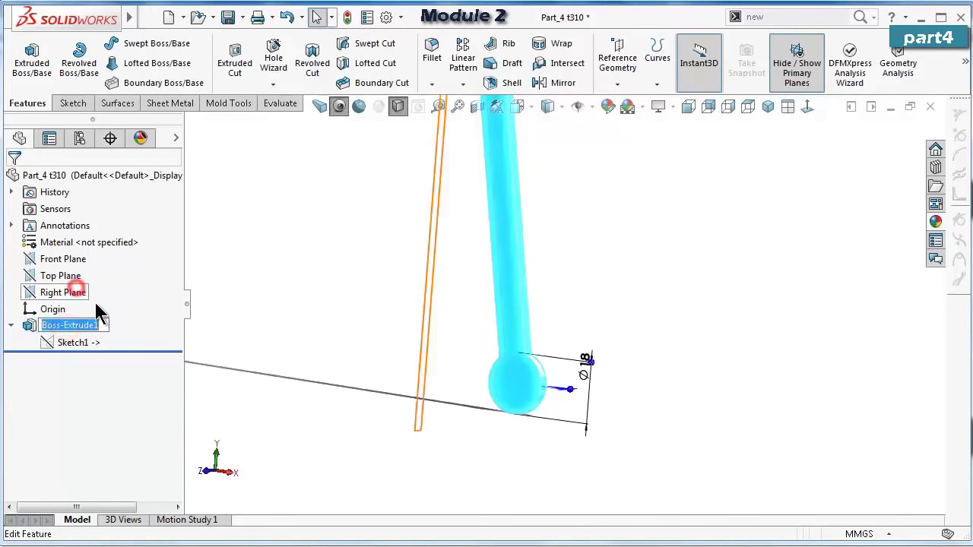
click(29, 324)
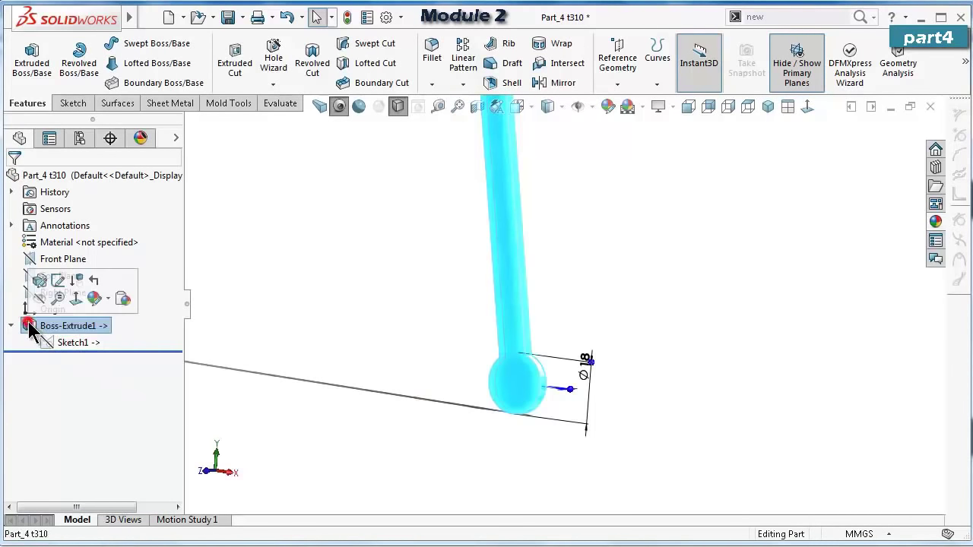
click(39, 278)
right_click(129, 451)
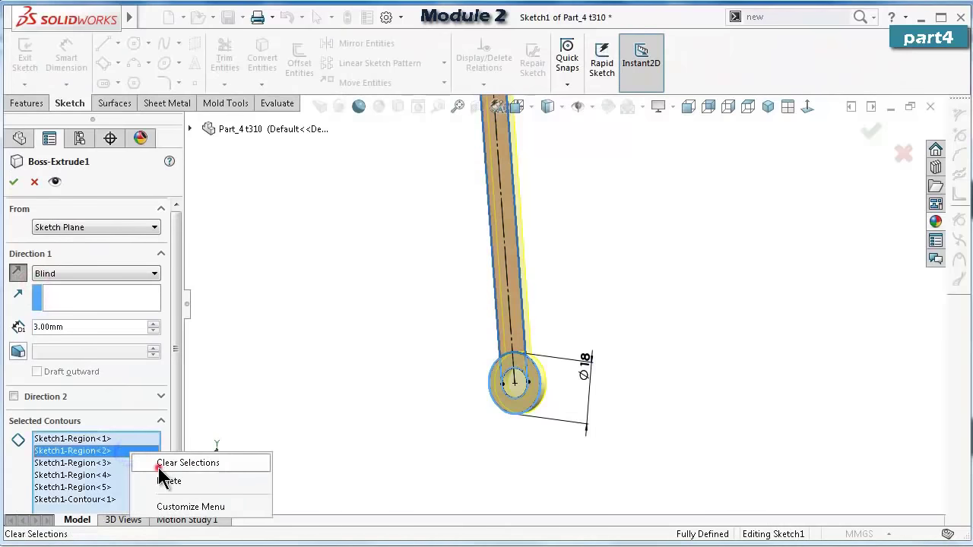
click(159, 465)
scroll(471, 365, down, 3)
click(440, 358)
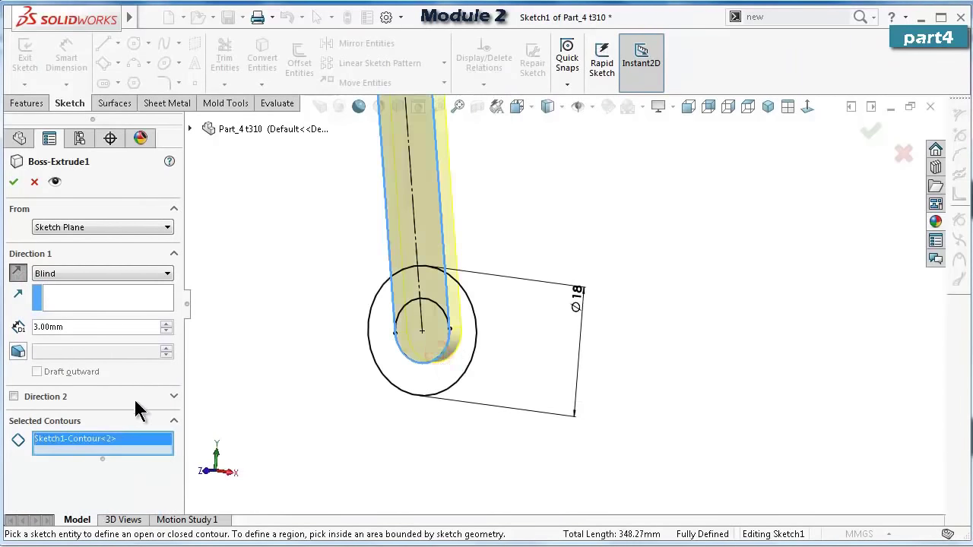
right_click(112, 459)
click(140, 458)
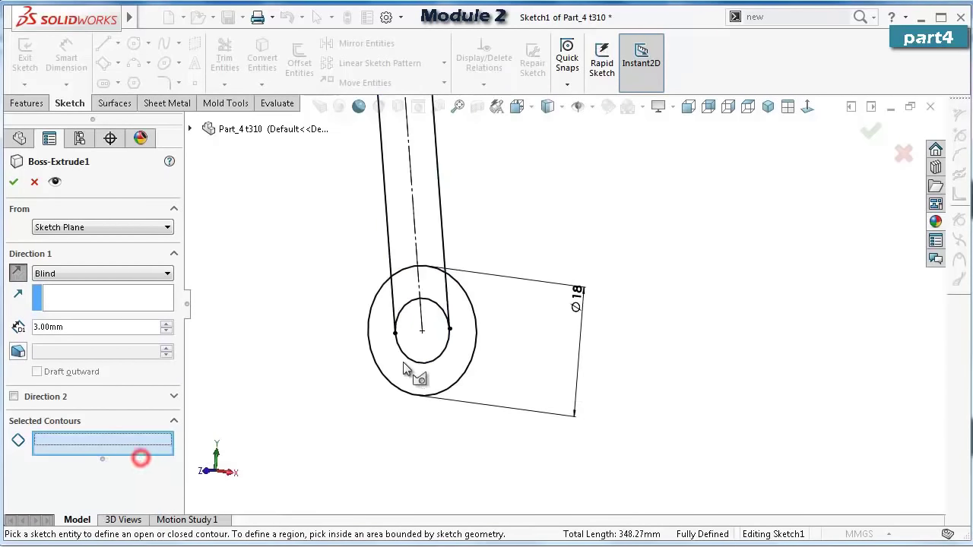
Select the bar, both end rings and their overlaps with the bar as extrusion contours, leaving out both holes.
click(457, 362)
click(430, 289)
click(430, 207)
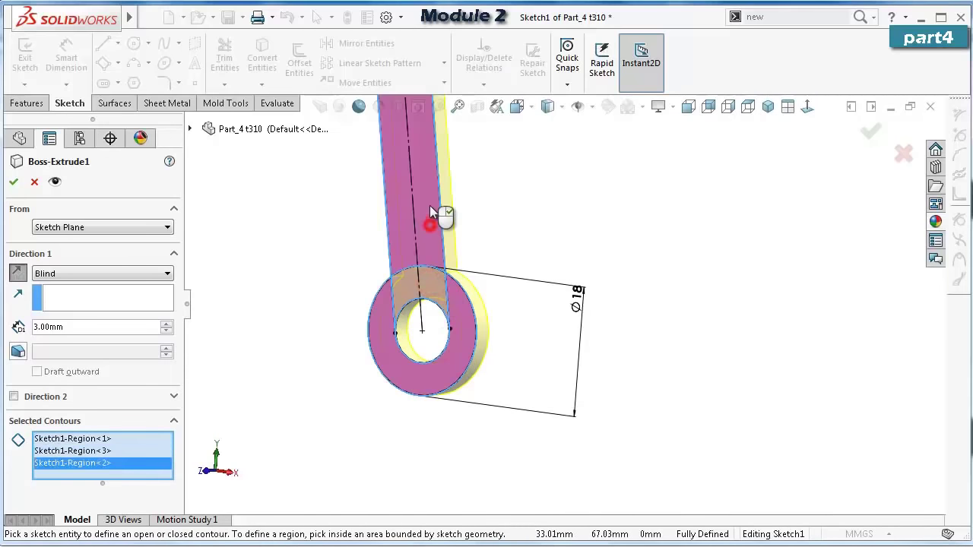
scroll(435, 199, up, 4)
scroll(517, 160, down, 8)
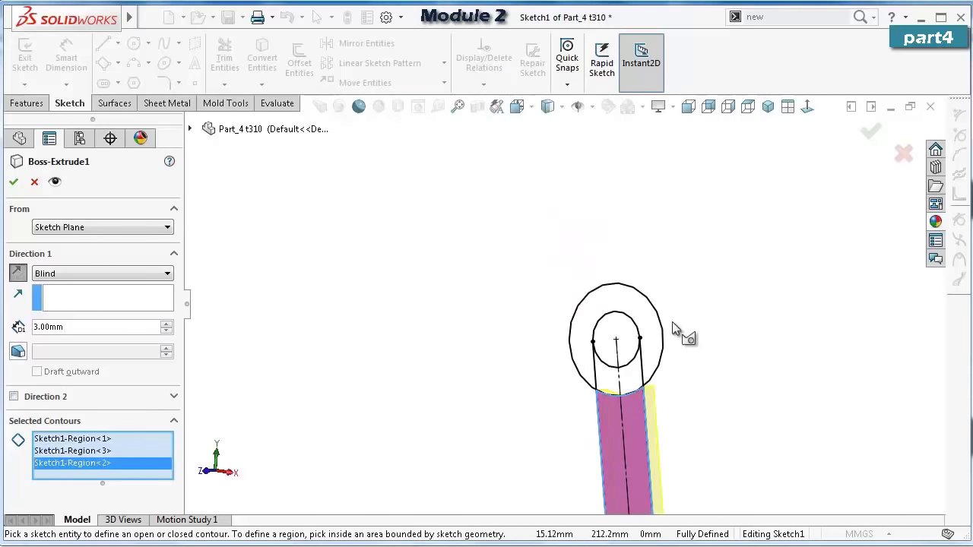
click(652, 328)
click(631, 374)
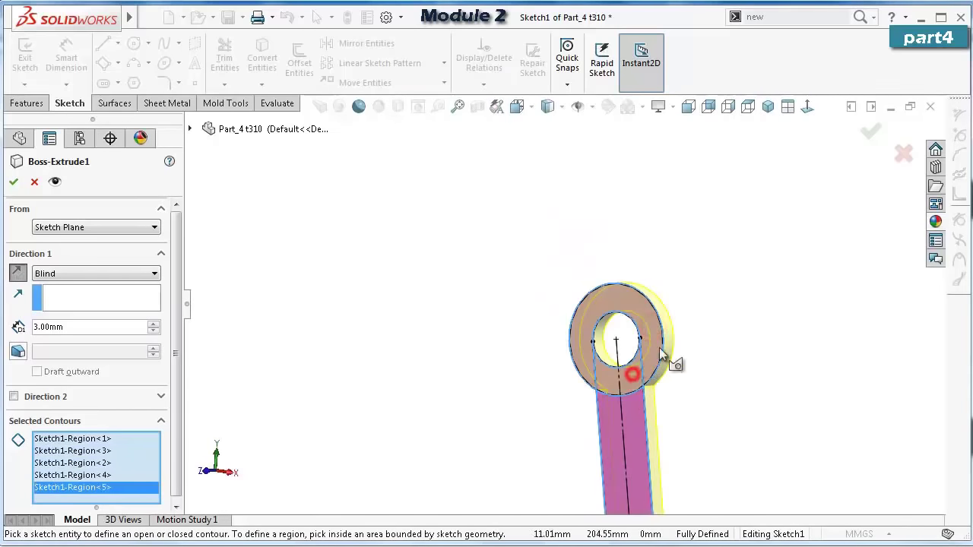
Finish editing the link extrusion and save the part.
click(870, 133)
scroll(619, 474, up, 5)
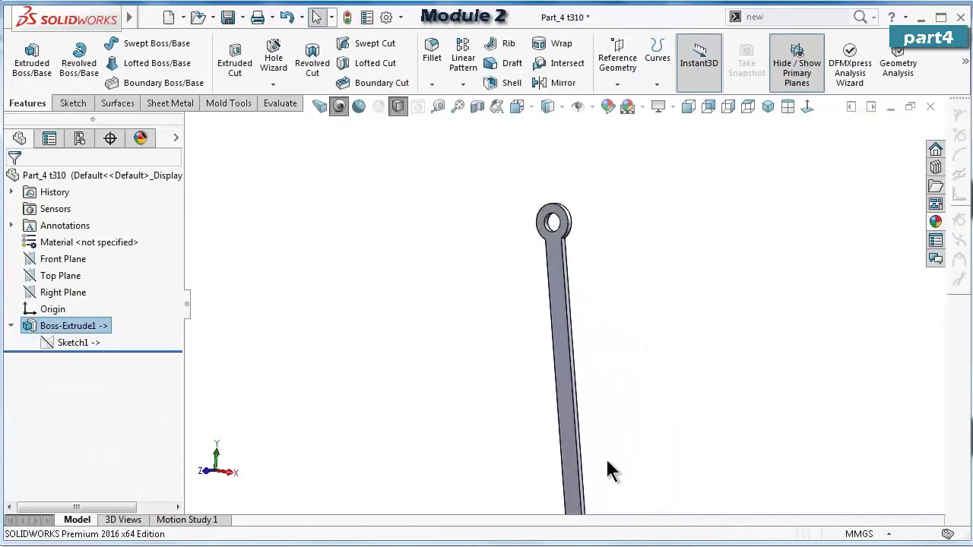
middle_drag(607, 461, 756, 414)
key(ctrl+s)
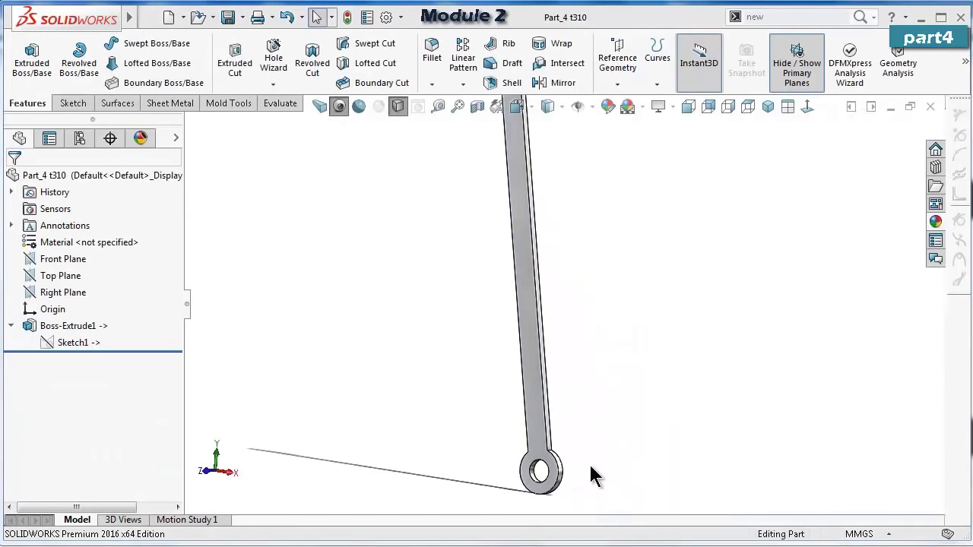
Start a 30 mm fillet on the two edges where the bar meets the link's lower ring.
click(432, 52)
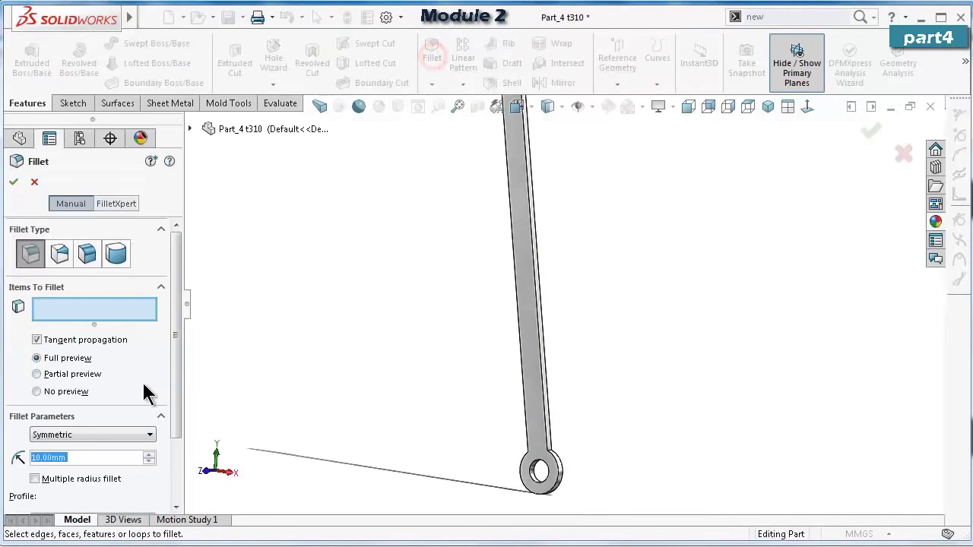
click(150, 457)
scroll(549, 447, down, 6)
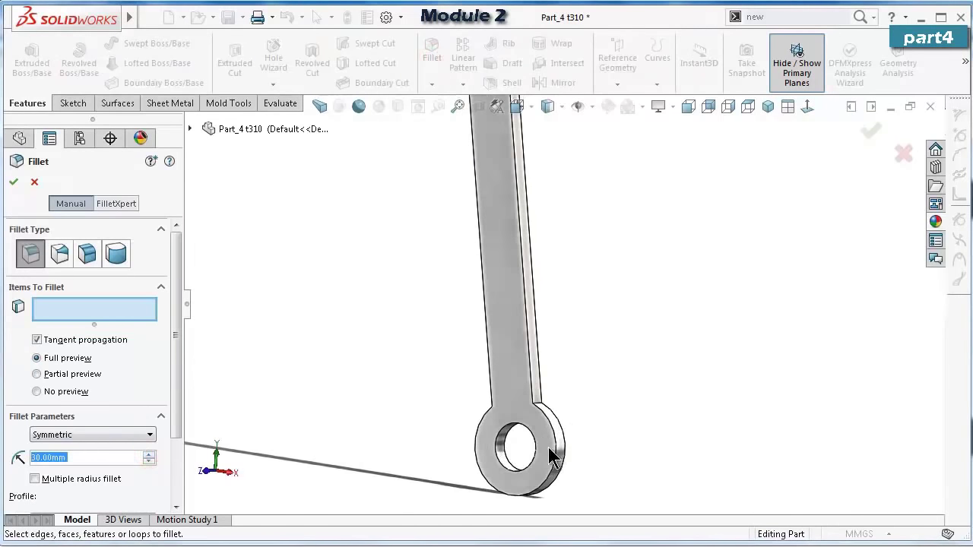
click(543, 346)
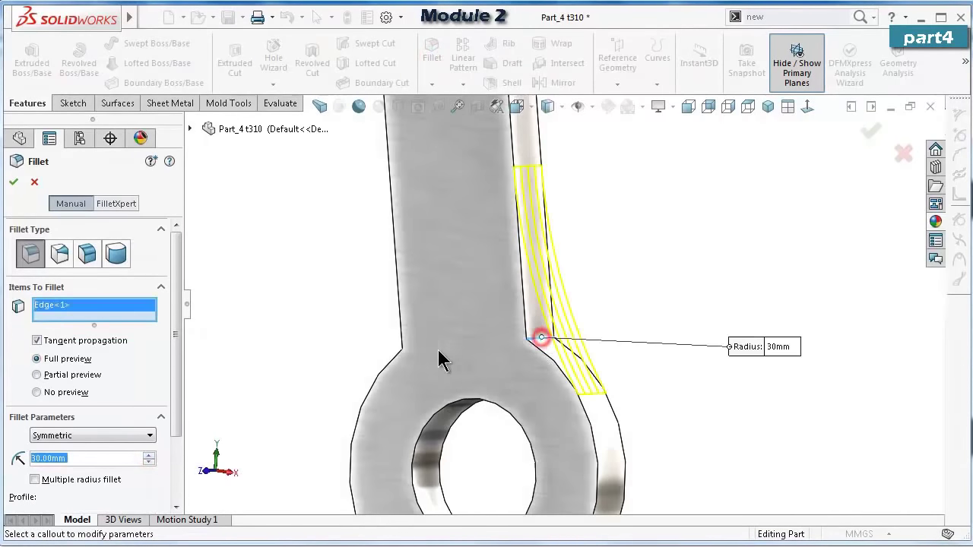
middle_drag(440, 353, 386, 358)
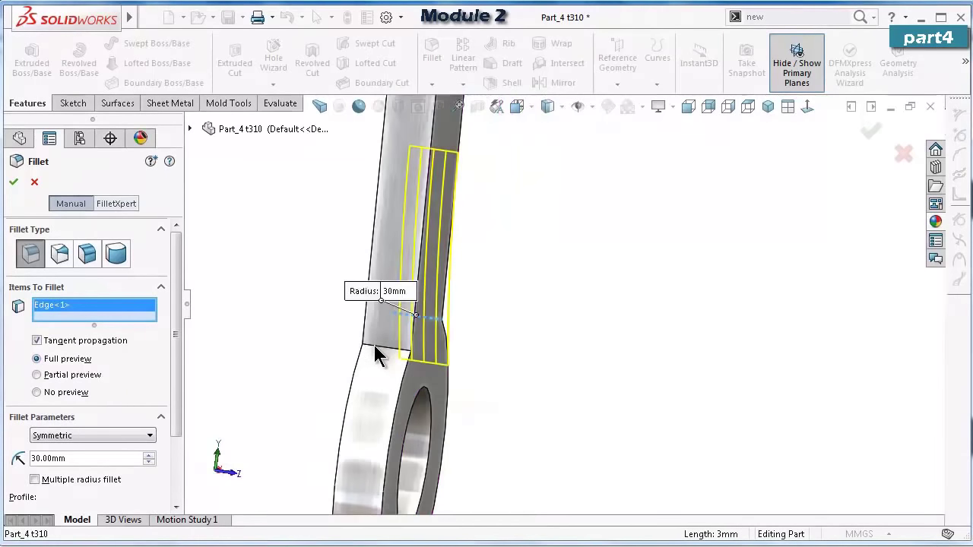
click(375, 346)
scroll(521, 352, up, 8)
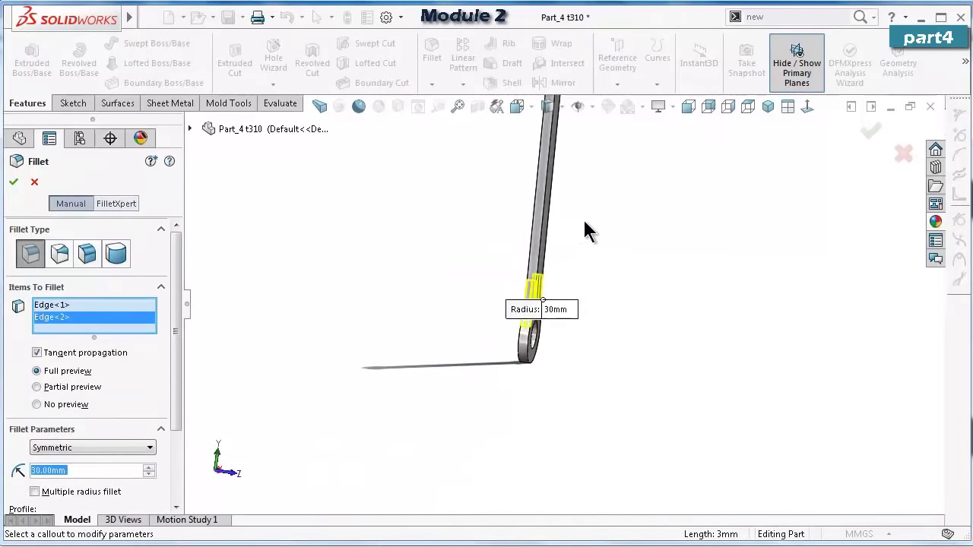
scroll(576, 184, down, 8)
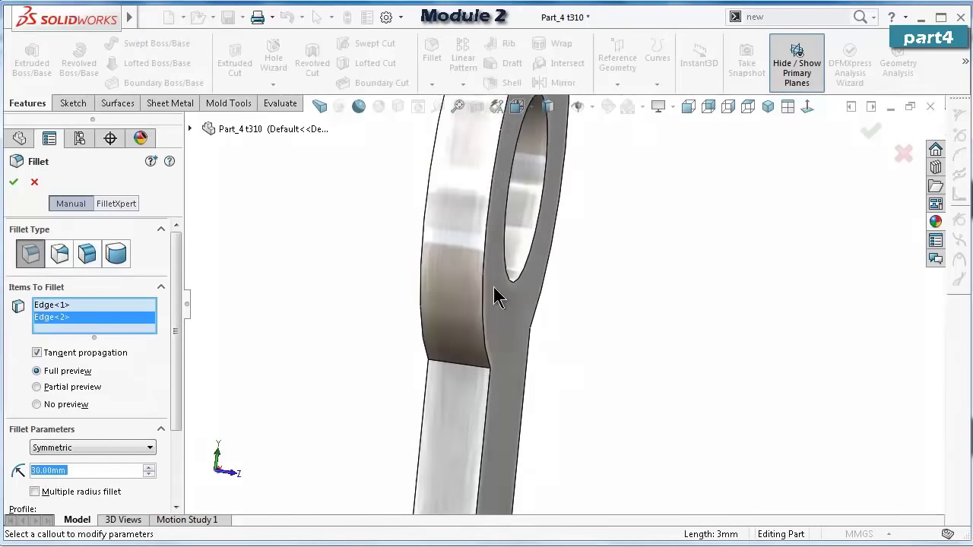
click(481, 374)
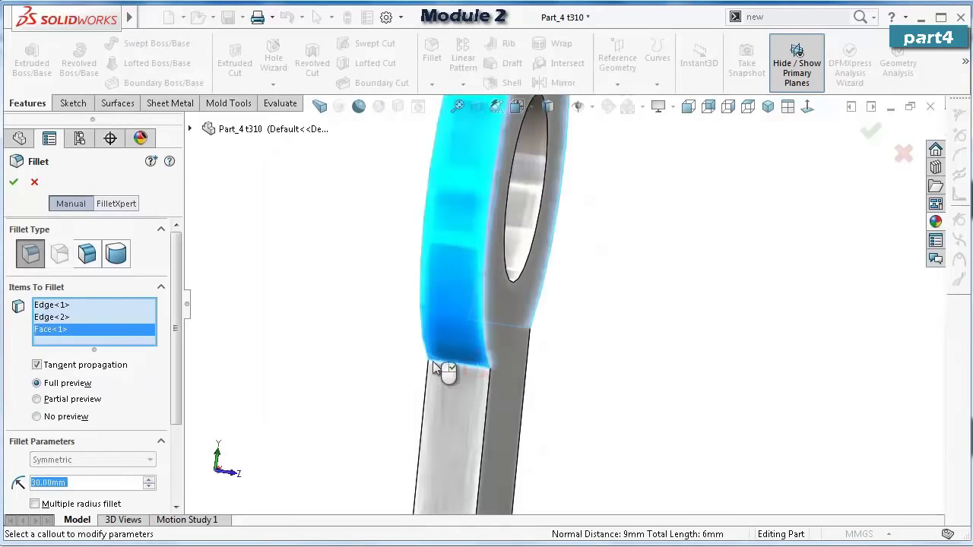
right_click(80, 333)
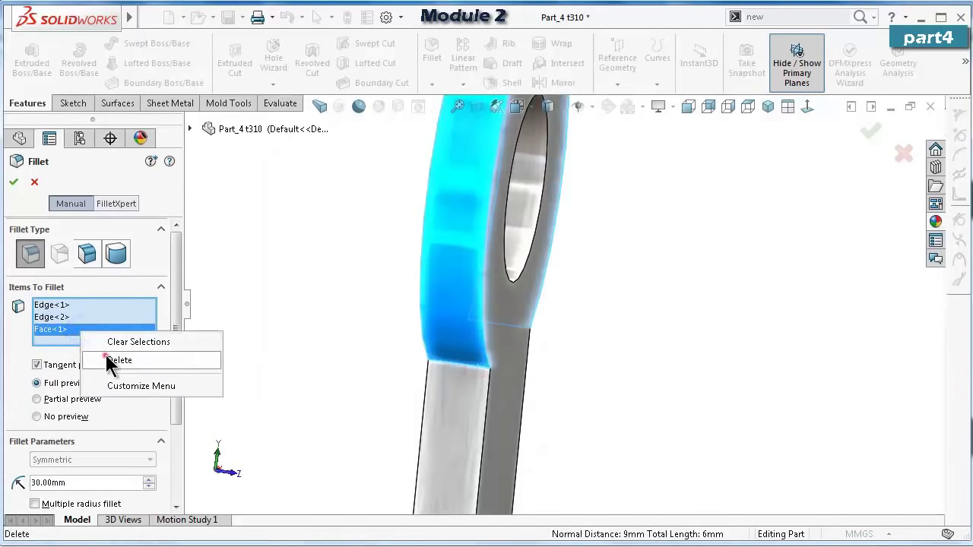
click(114, 360)
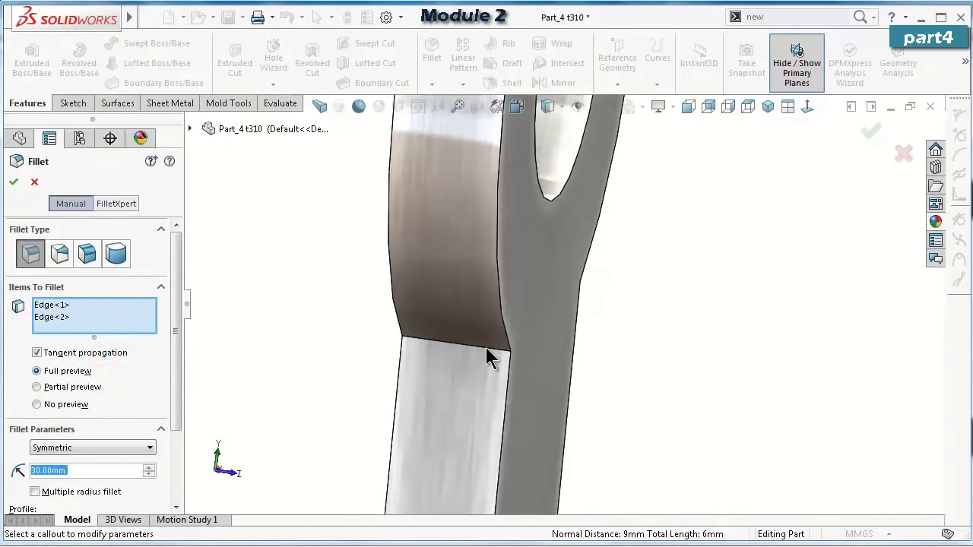
Add the two bar-to-ring edges at the link's upper end to the 30 mm fillet and finish it.
click(486, 348)
middle_drag(722, 373, 617, 361)
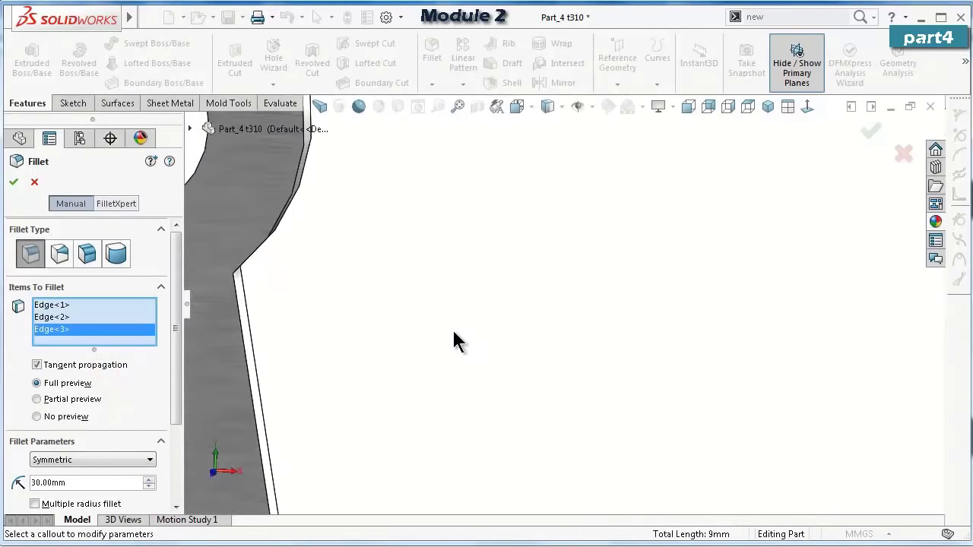
scroll(426, 327, up, 3)
scroll(403, 297, down, 3)
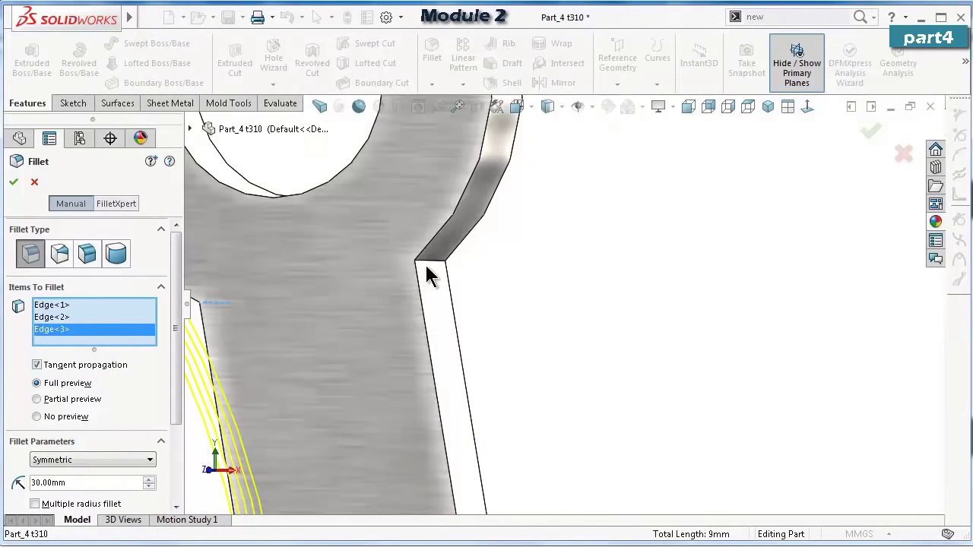
click(430, 266)
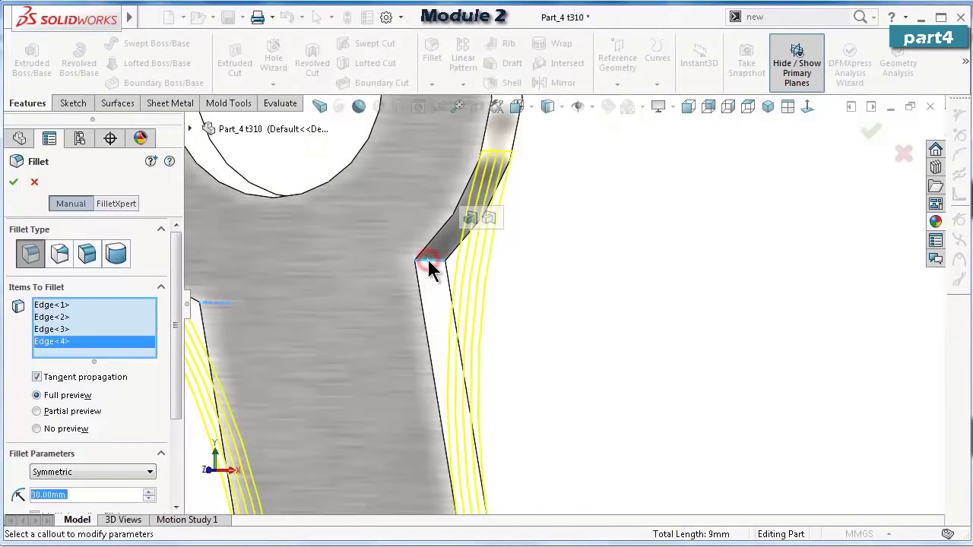
click(14, 182)
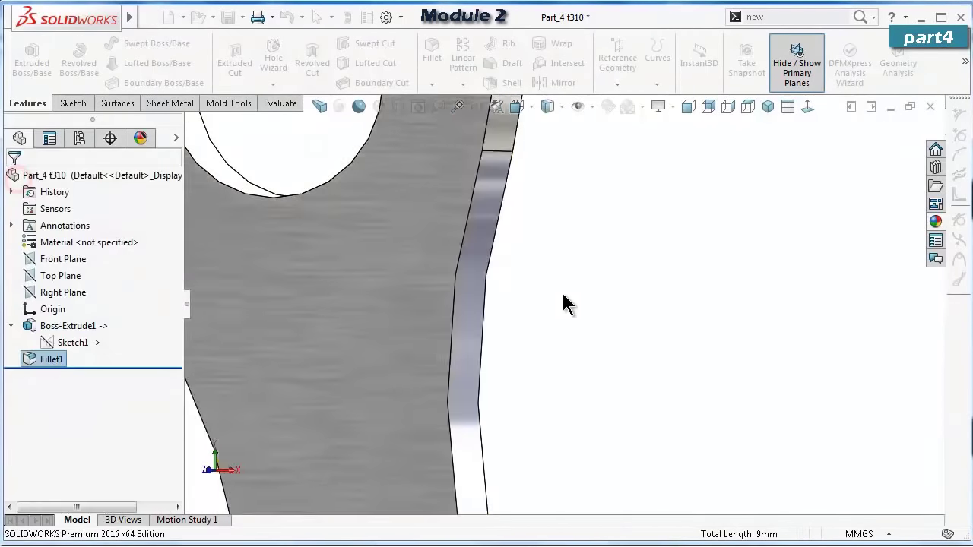
Fillet the front and back faces of the link with a 0.15 mm radius.
scroll(569, 297, up, 5)
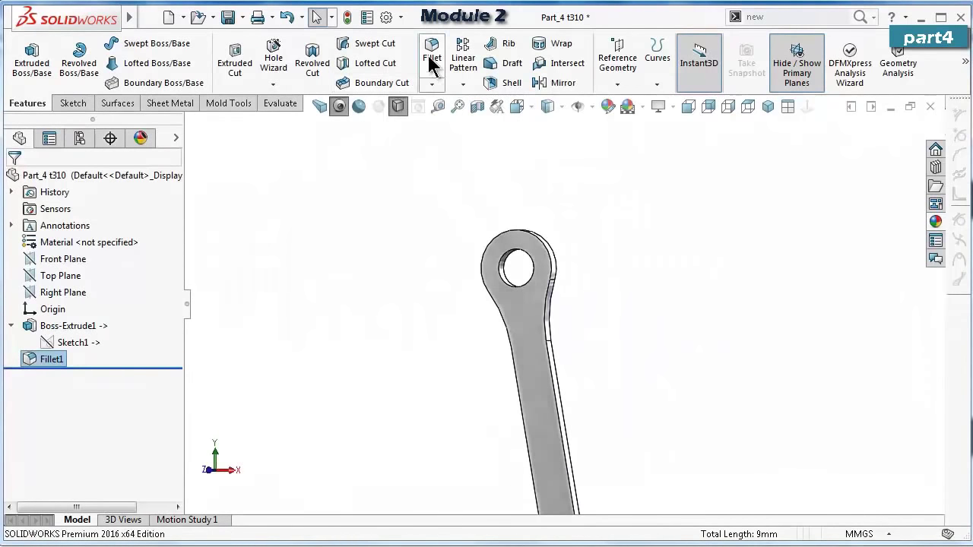
click(430, 53)
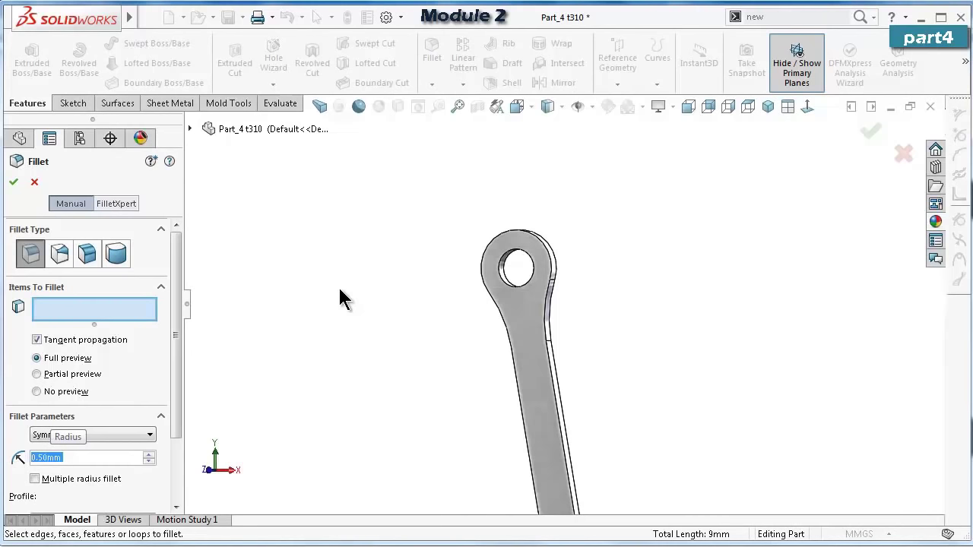
text(0.15)
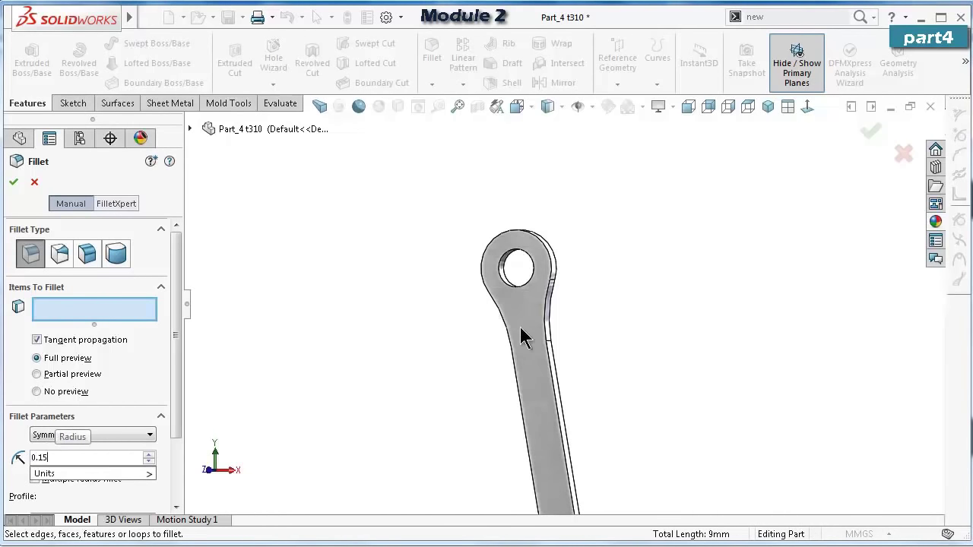
click(521, 335)
middle_drag(578, 350, 567, 333)
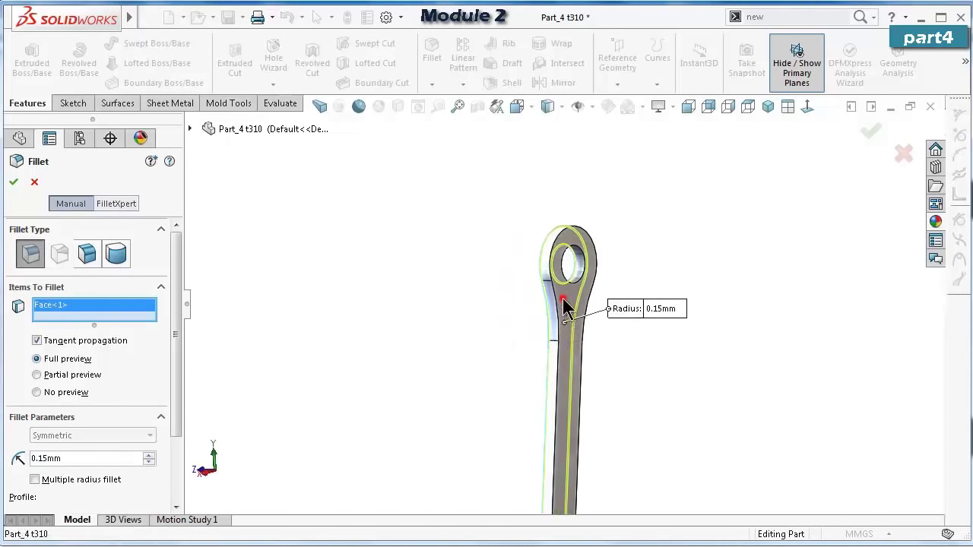
click(564, 306)
click(873, 139)
Save the link part and return to the ArmLayout assembly, declining the rebuild.
middle_drag(628, 353, 703, 261)
scroll(706, 304, up, 2)
scroll(736, 496, down, 1)
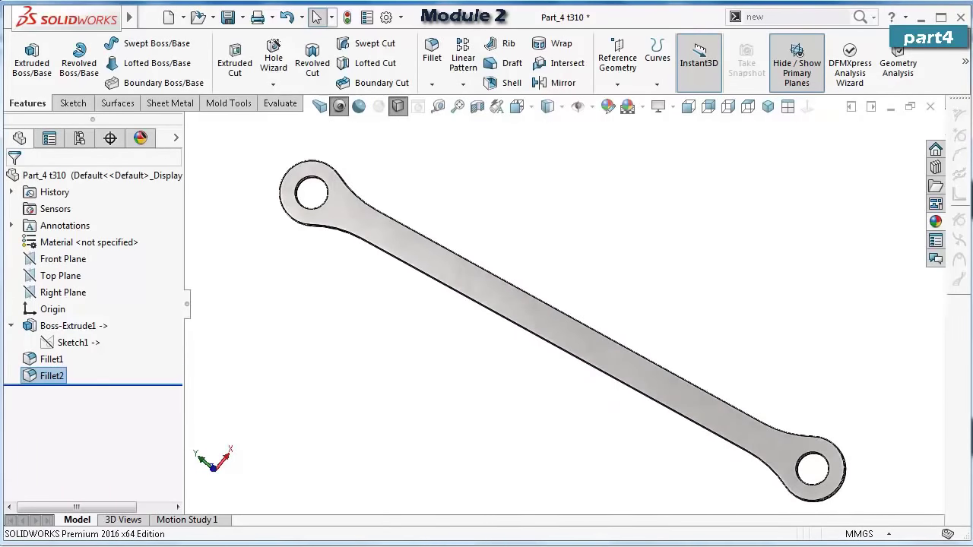
click(227, 20)
click(891, 107)
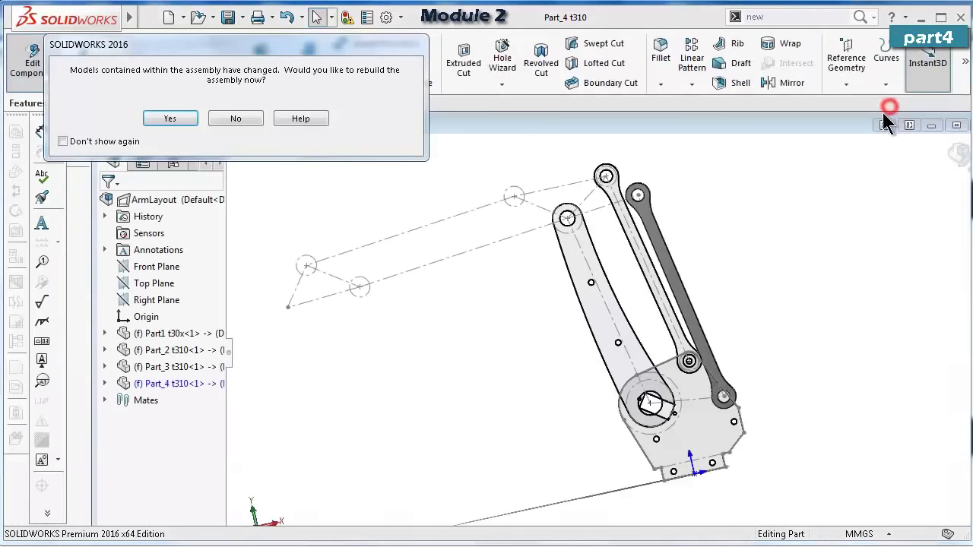
click(245, 123)
Maximize the ArmLayout window and exit in-context editing of Part_4 to return to the assembly.
scroll(669, 274, down, 3)
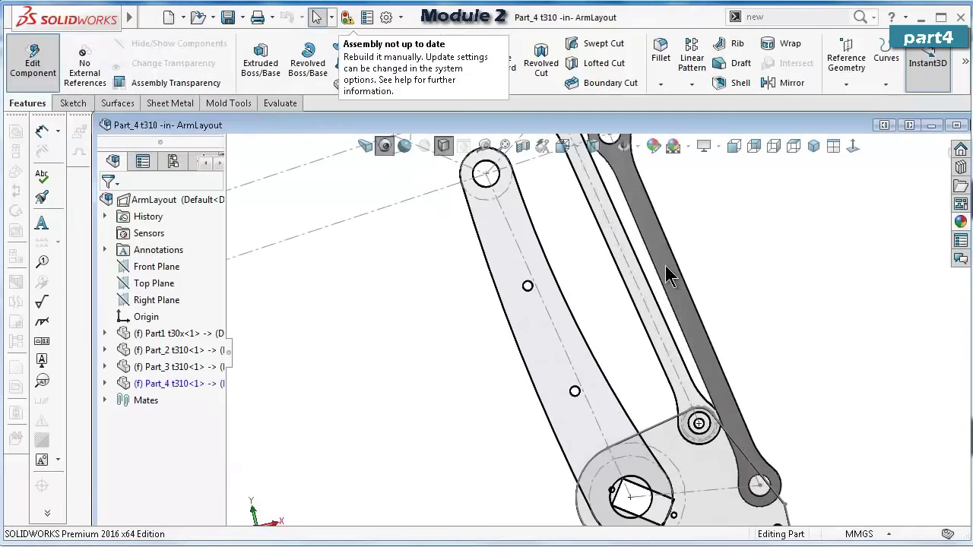
click(656, 229)
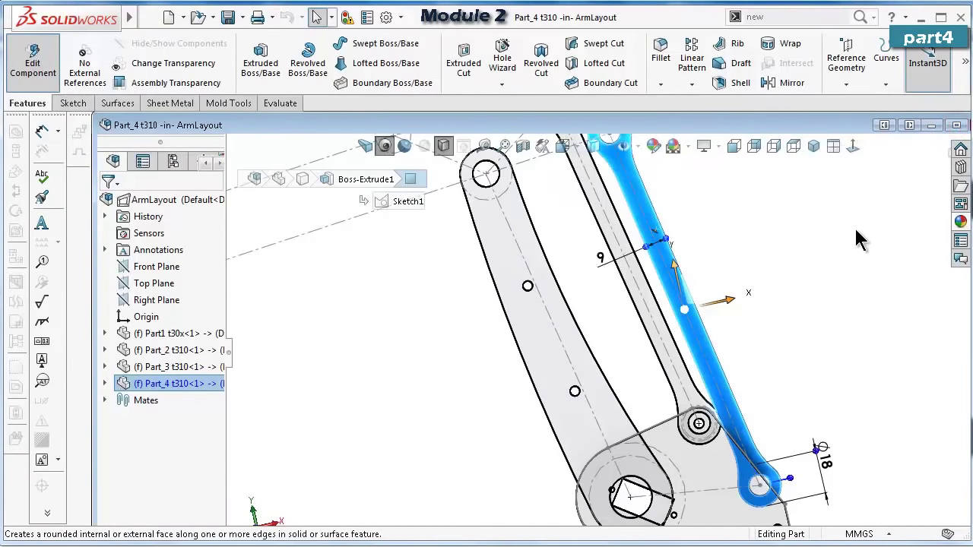
click(958, 126)
click(768, 228)
scroll(720, 226, up, 4)
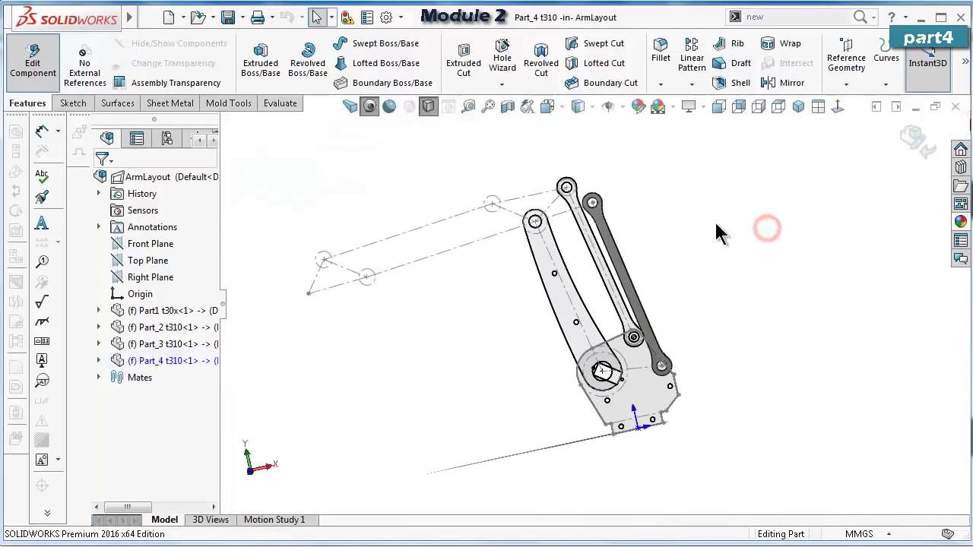
scroll(654, 184, down, 2)
click(481, 240)
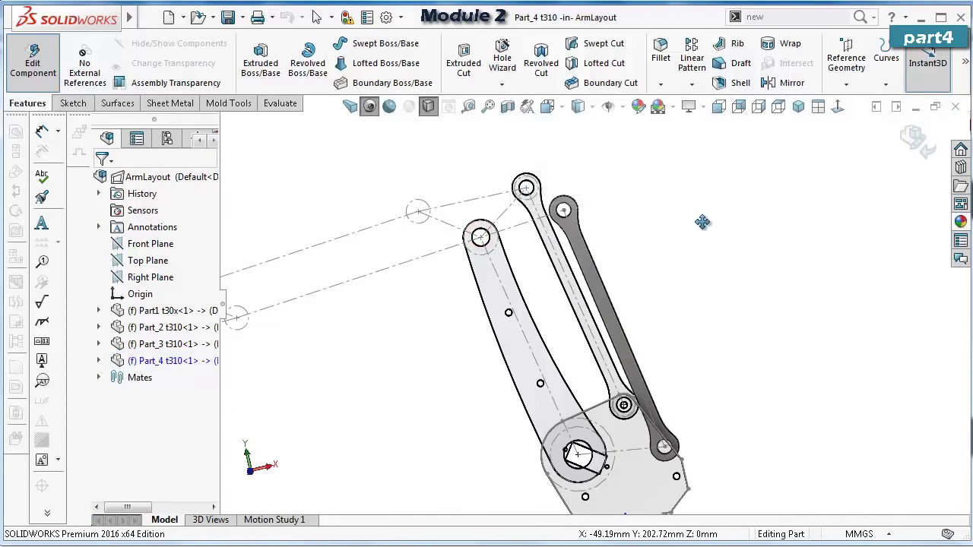
click(915, 135)
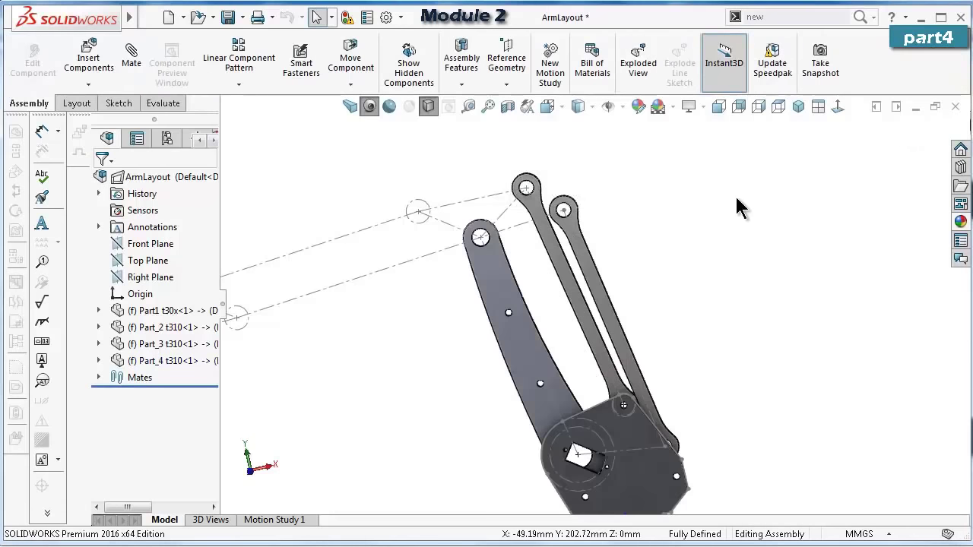
Reposition the arm linkage by moving the layout's outer joint upward so the 160 mm upper link lies roughly horizontal.
double_click(450, 250)
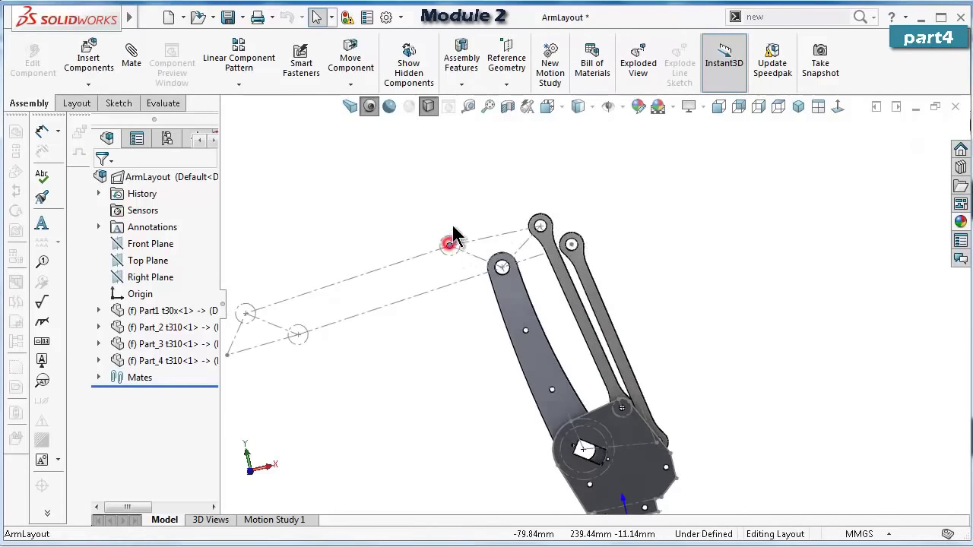
drag(482, 215, 484, 215)
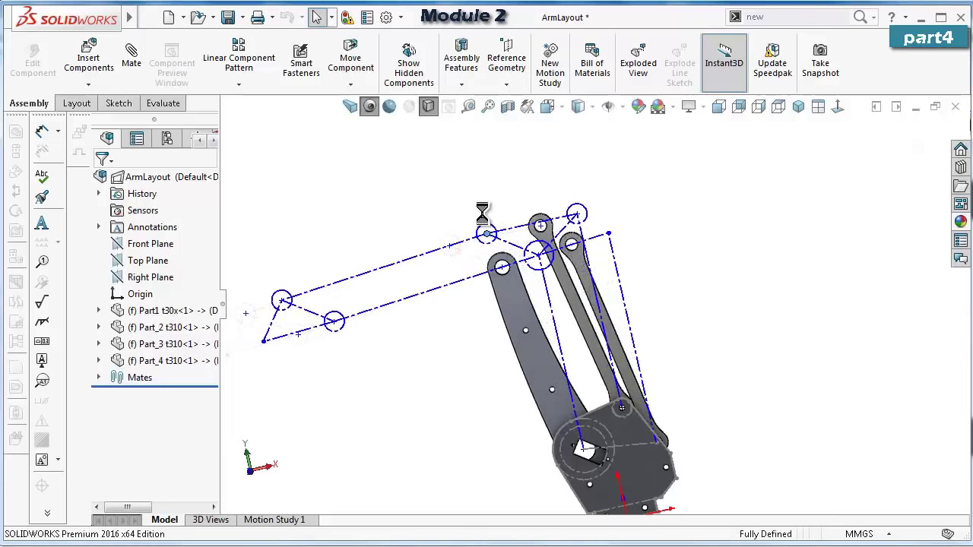
click(447, 191)
mouse_move(281, 304)
mouse_down()
mouse_move(287, 249)
mouse_move(289, 288)
mouse_move(312, 245)
mouse_move(314, 301)
mouse_move(326, 217)
mouse_move(339, 207)
mouse_move(330, 324)
mouse_move(351, 226)
mouse_up()
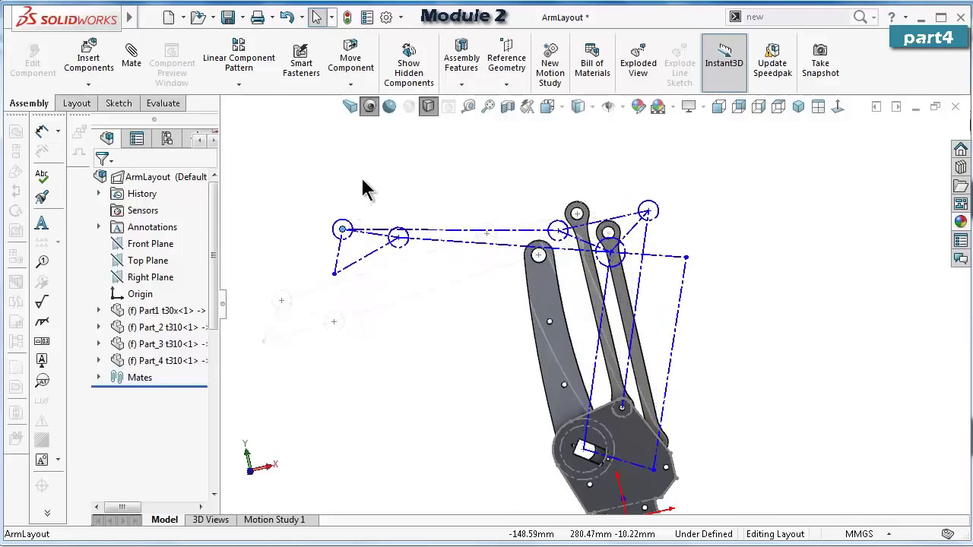
click(745, 316)
scroll(726, 324, up, 1)
scroll(724, 328, down, 1)
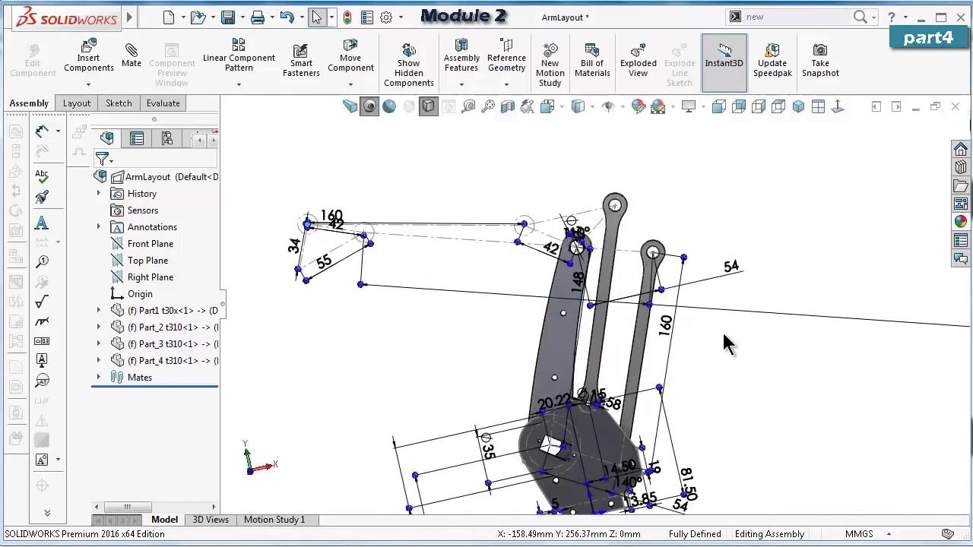
Open the assembly's layout sketch for editing and focus on the upper joints of the arm and links.
ctrl+middle_drag(713, 373, 706, 394)
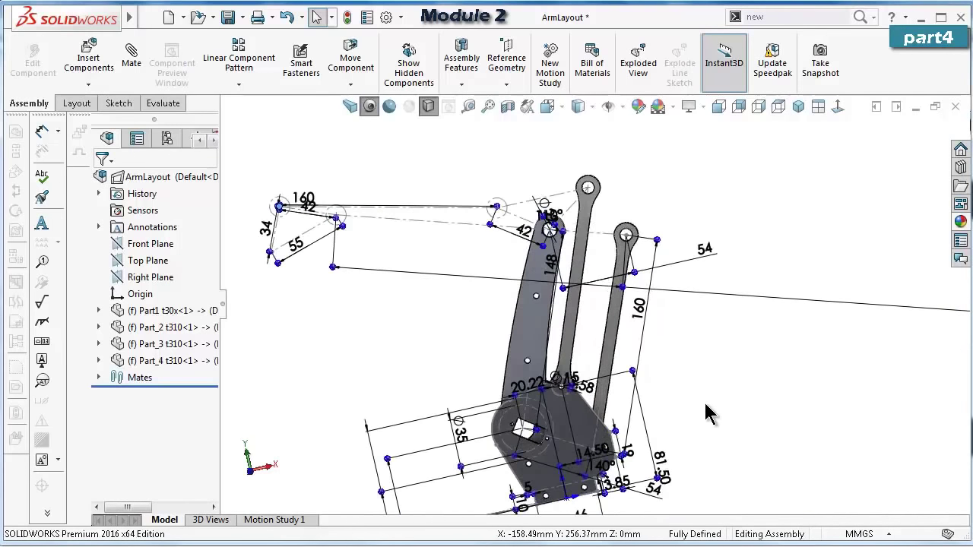
scroll(608, 328, down, 4)
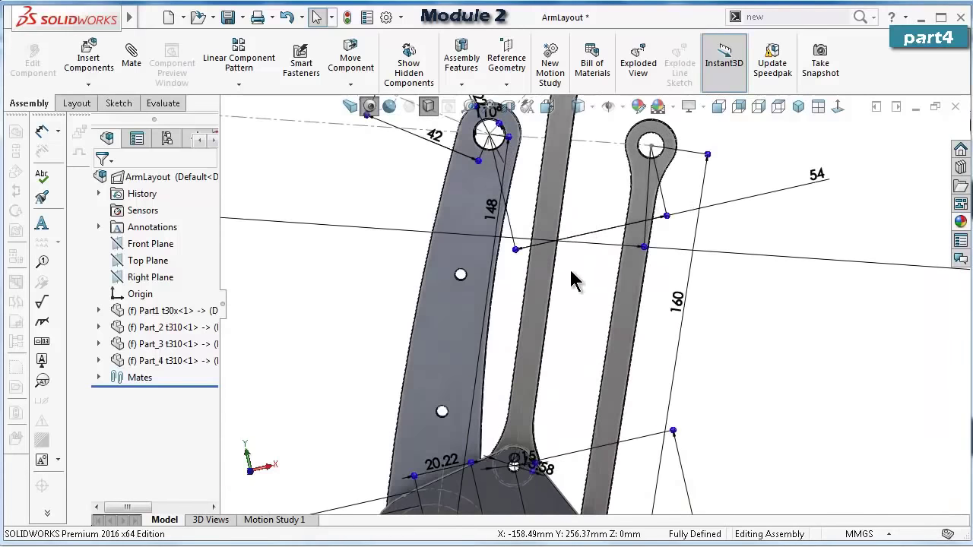
middle_drag(578, 281, 582, 278)
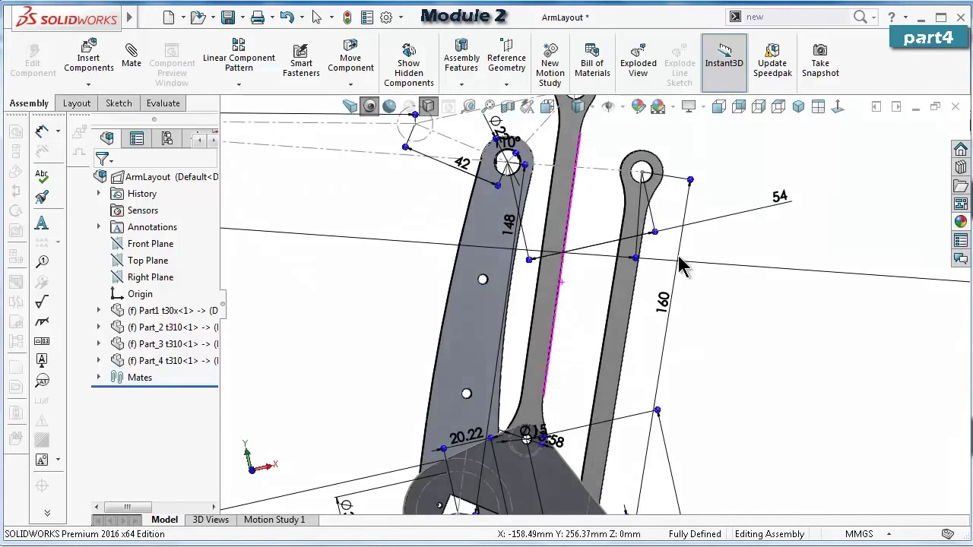
click(615, 241)
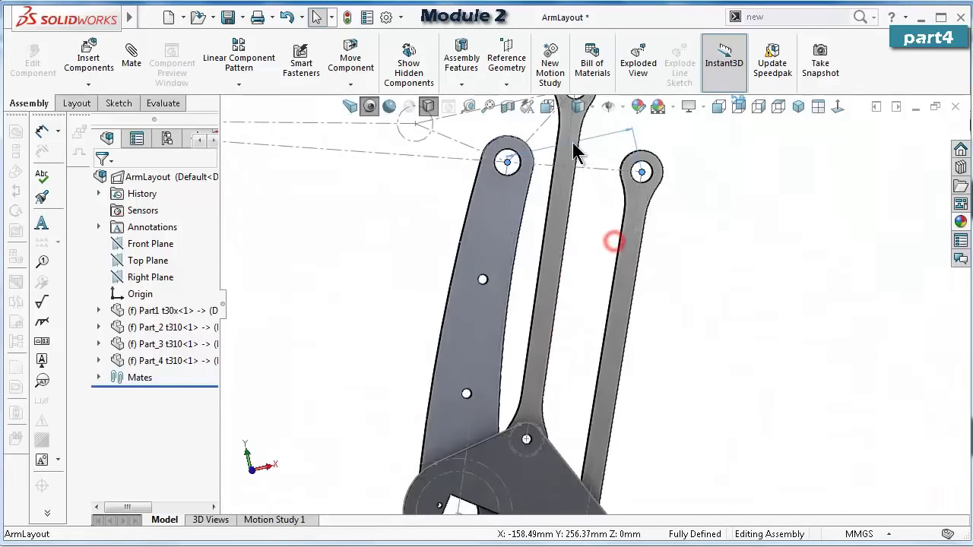
click(737, 261)
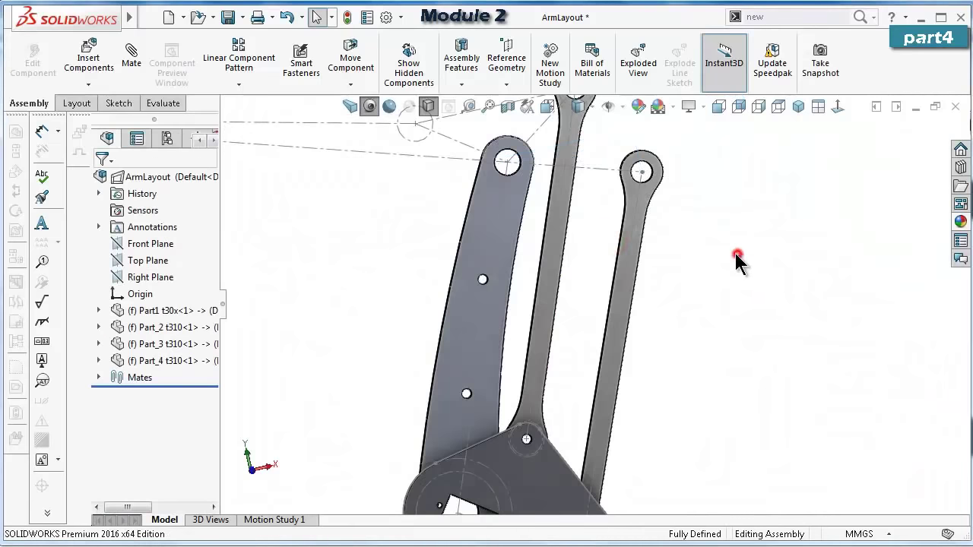
double_click(445, 161)
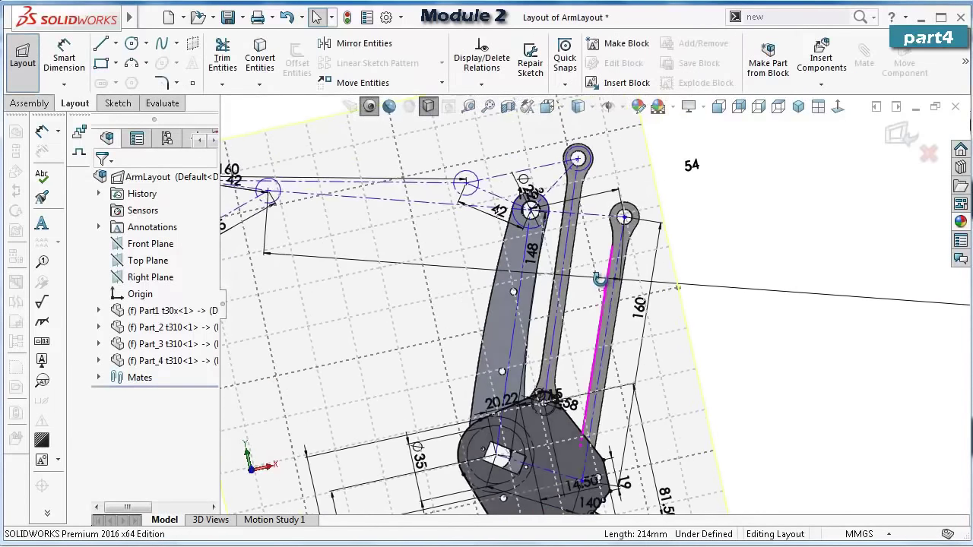
scroll(574, 228, down, 2)
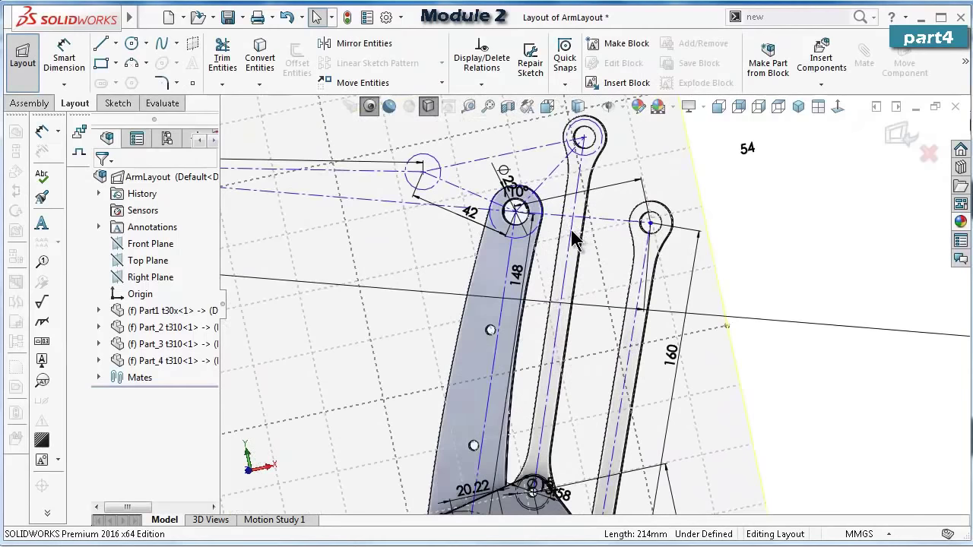
Examine the relations on the layout's 148 mm centre lines through Part_3 and the main arm.
click(571, 232)
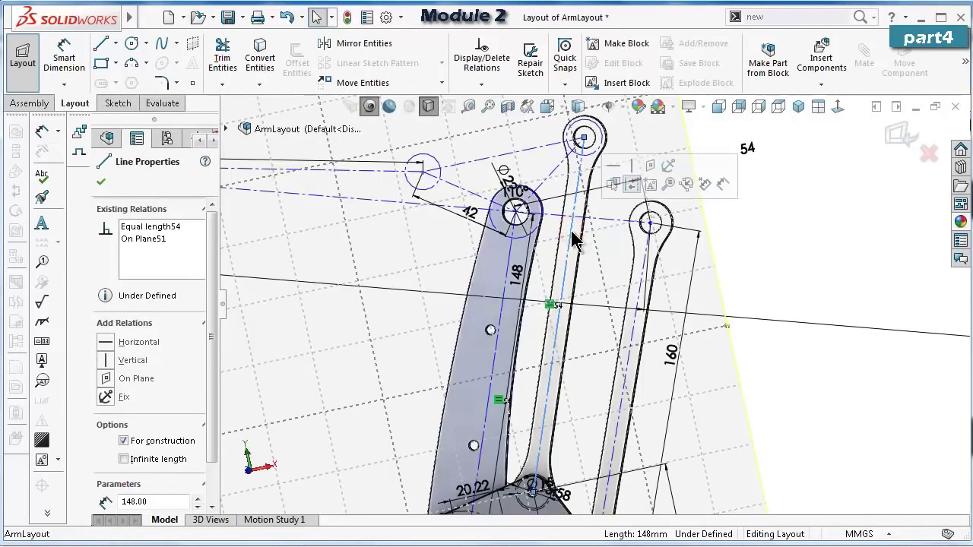
scroll(573, 244, up, 1)
scroll(555, 249, down, 3)
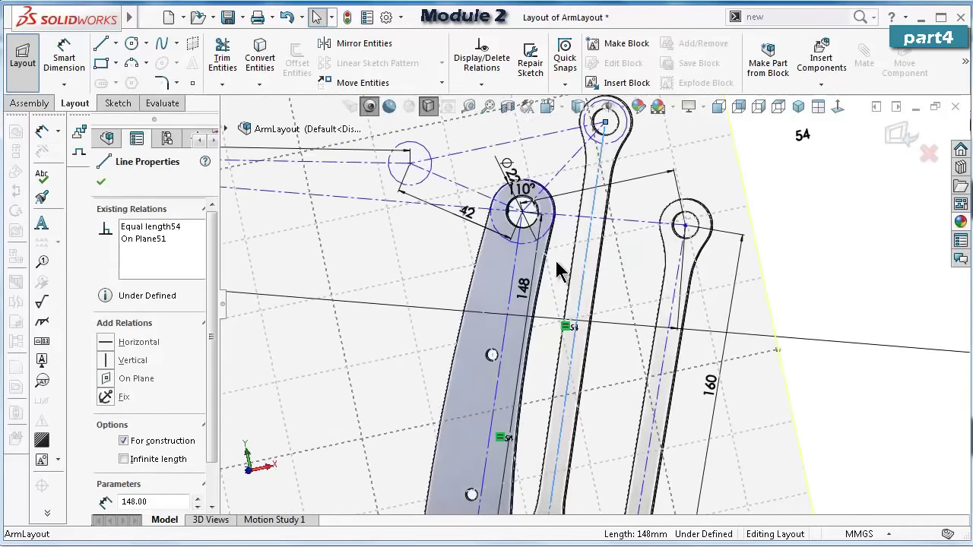
click(538, 238)
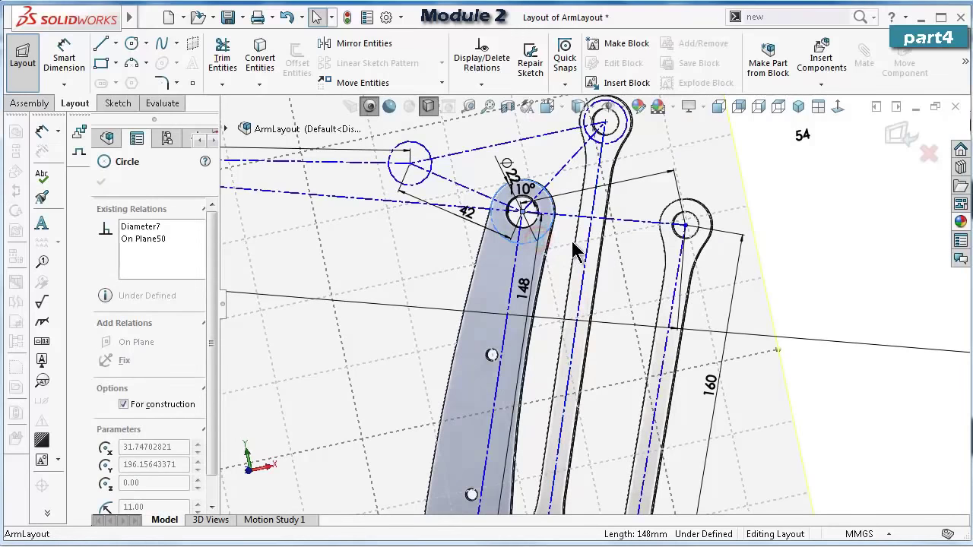
click(517, 260)
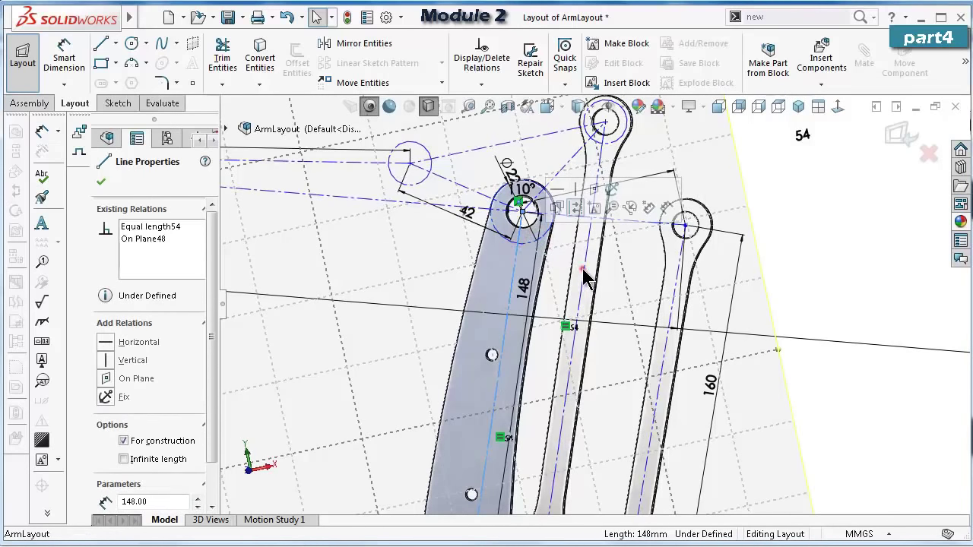
click(846, 259)
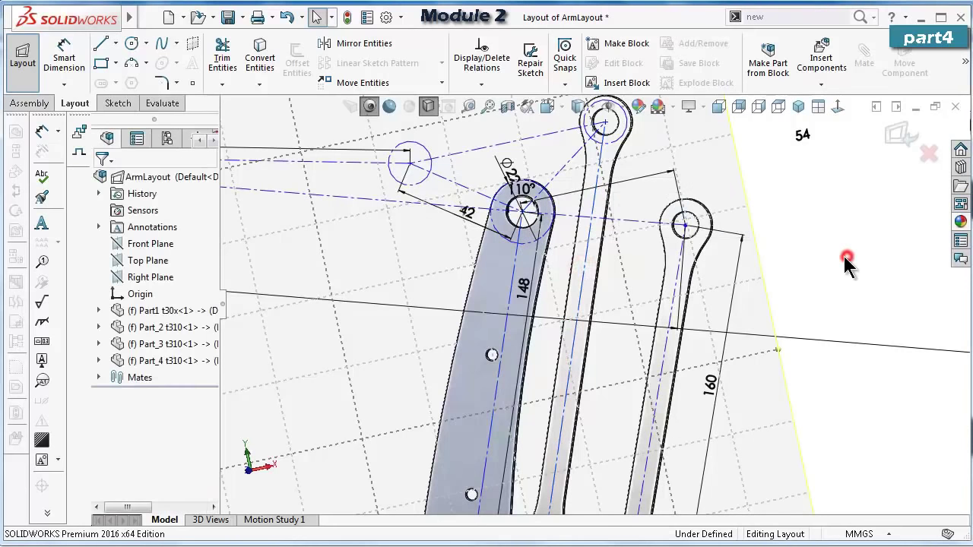
scroll(806, 265, up, 3)
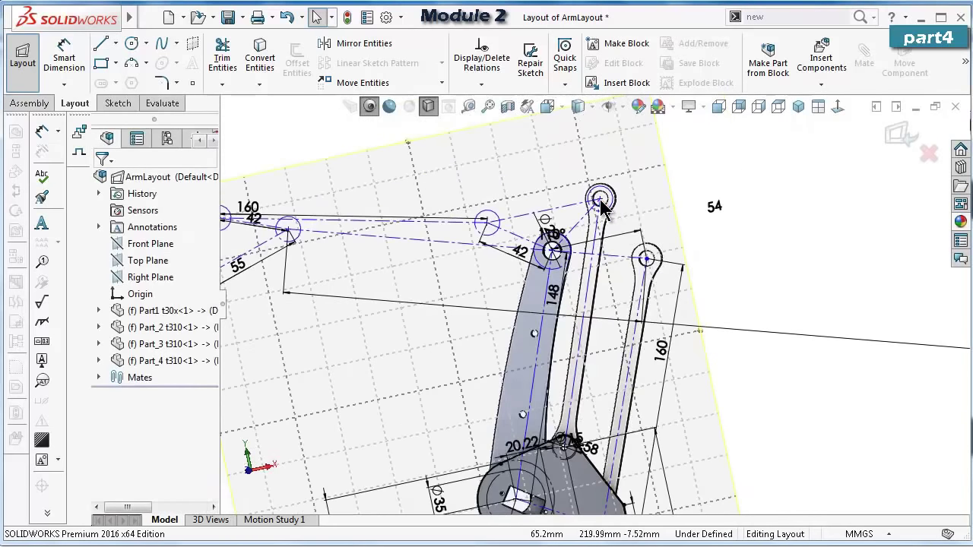
Move the layout joint at Part_3's upper end to about X 89.7, Y 209 mm, rebuild the assembly and dismiss the rebuild warnings.
drag(601, 202, 645, 217)
drag(701, 234, 738, 236)
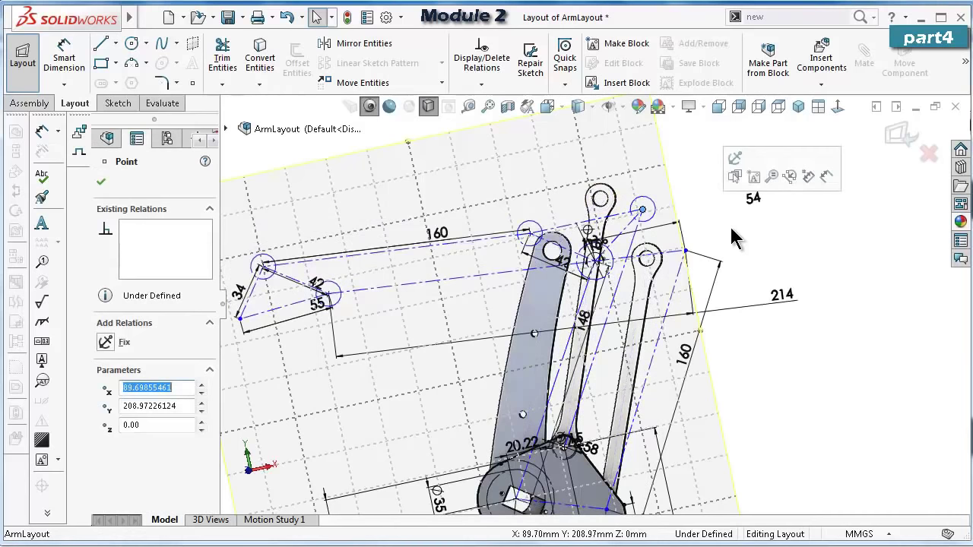
click(785, 269)
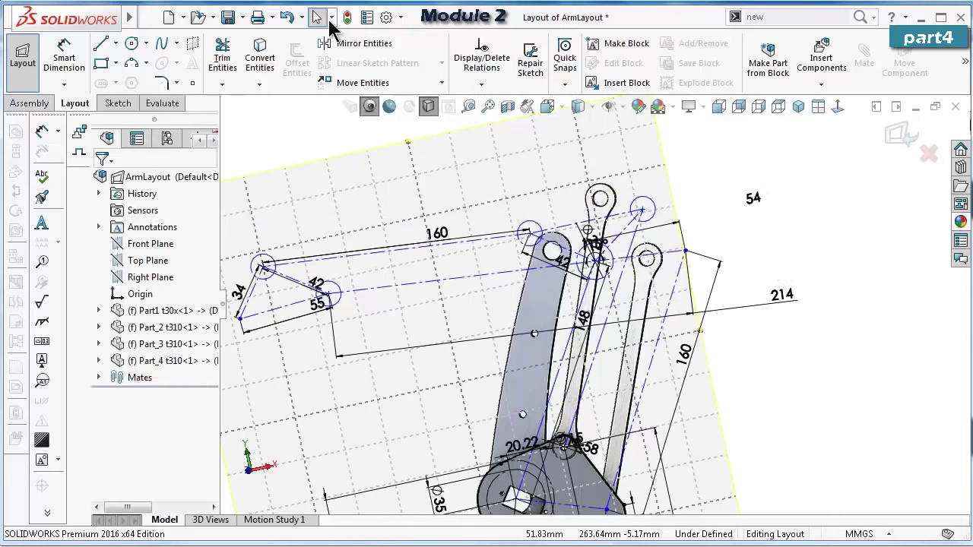
click(349, 17)
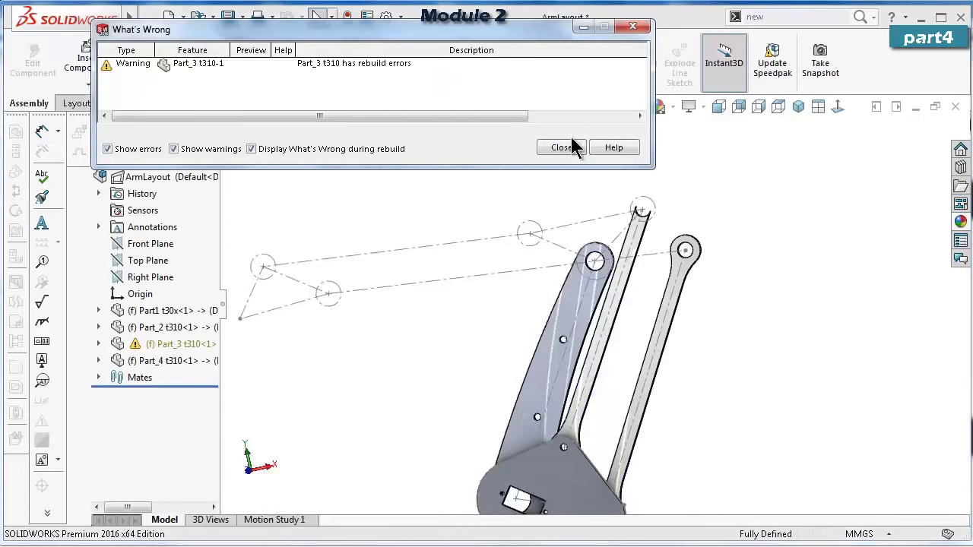
click(566, 149)
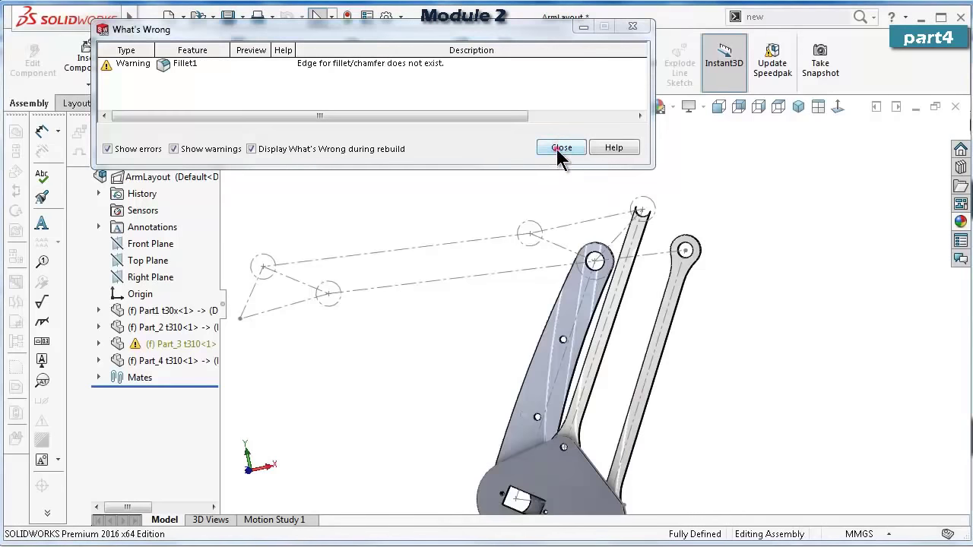
click(561, 148)
Reopen the layout sketch, inspect Part_3's centre line near its upper end, and leave the layout.
double_click(457, 237)
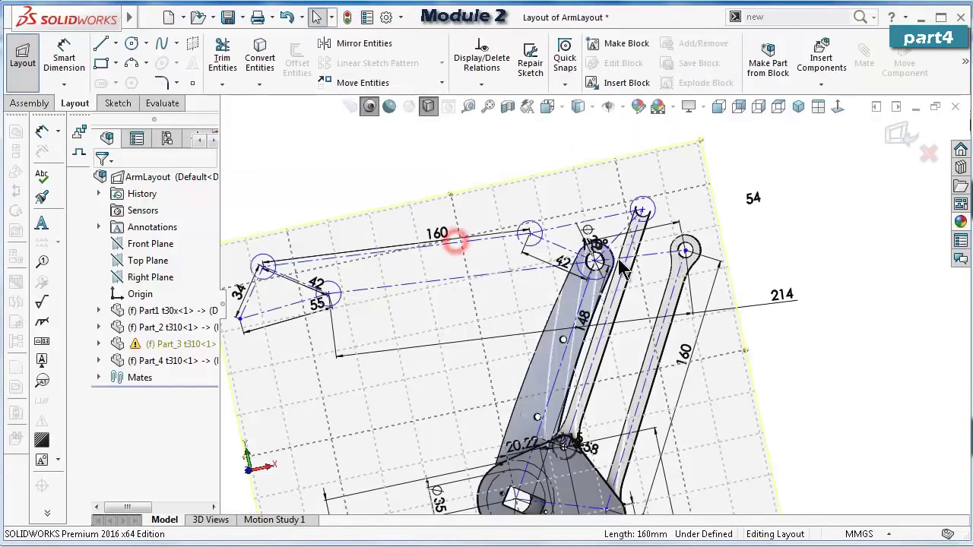
click(609, 221)
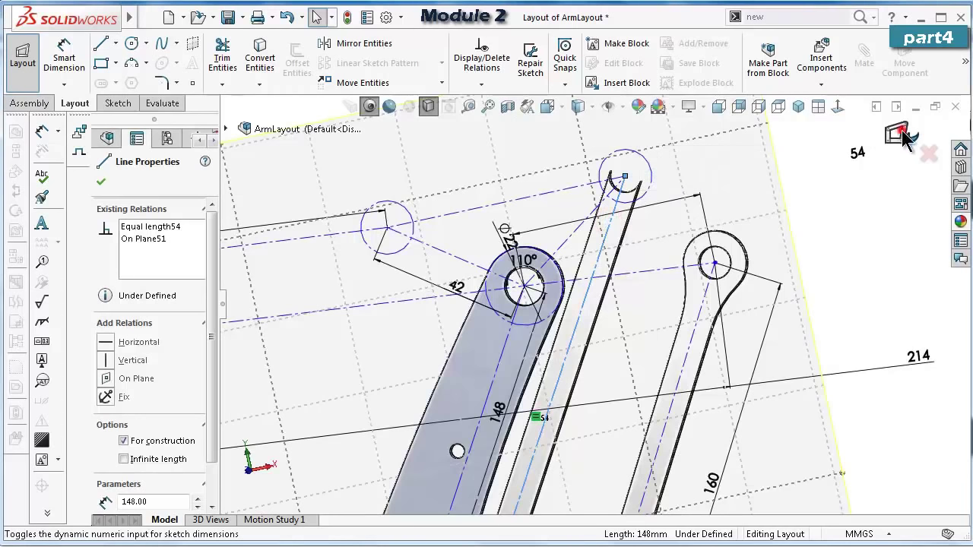
click(902, 136)
click(548, 145)
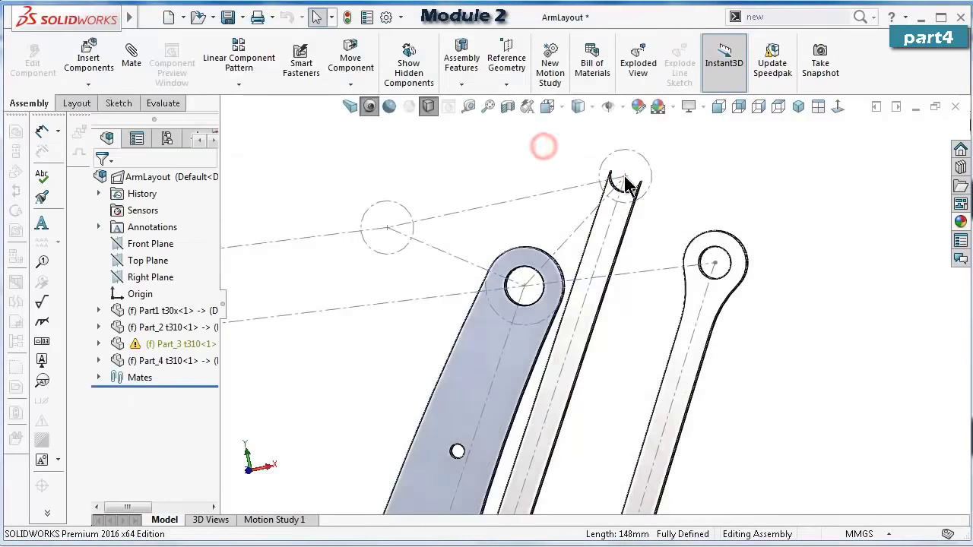
Move the joint at Part_3's upper end to about X 81.6, Y 213.4 mm and the adjacent 42 mm crank joint to about X 4.2, Y 217.5 mm.
mouse_move(623, 178)
mouse_down()
mouse_move(576, 163)
mouse_move(485, 176)
mouse_move(532, 197)
mouse_move(594, 191)
mouse_up()
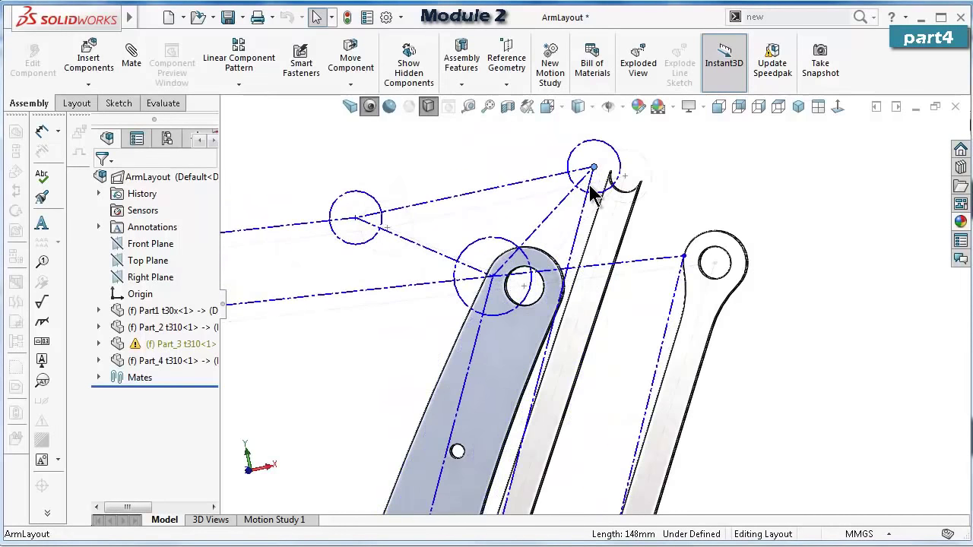
double_click(356, 220)
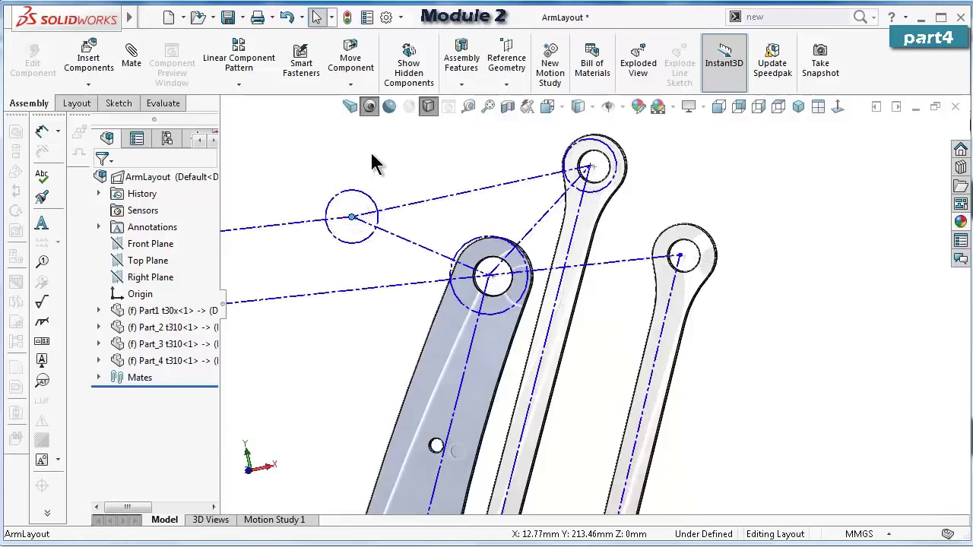
drag(371, 154, 342, 135)
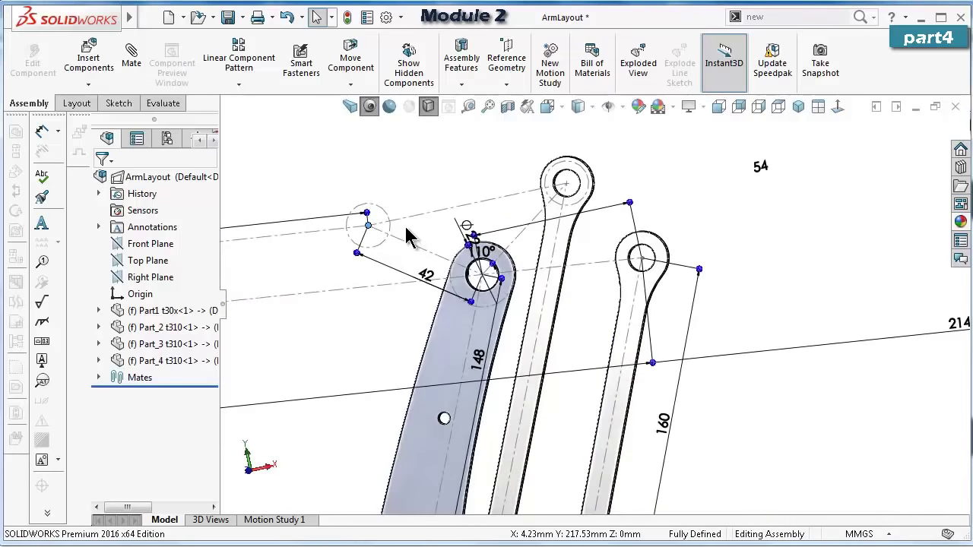
scroll(799, 245, up, 1)
click(812, 221)
scroll(616, 272, up, 3)
scroll(369, 335, down, 1)
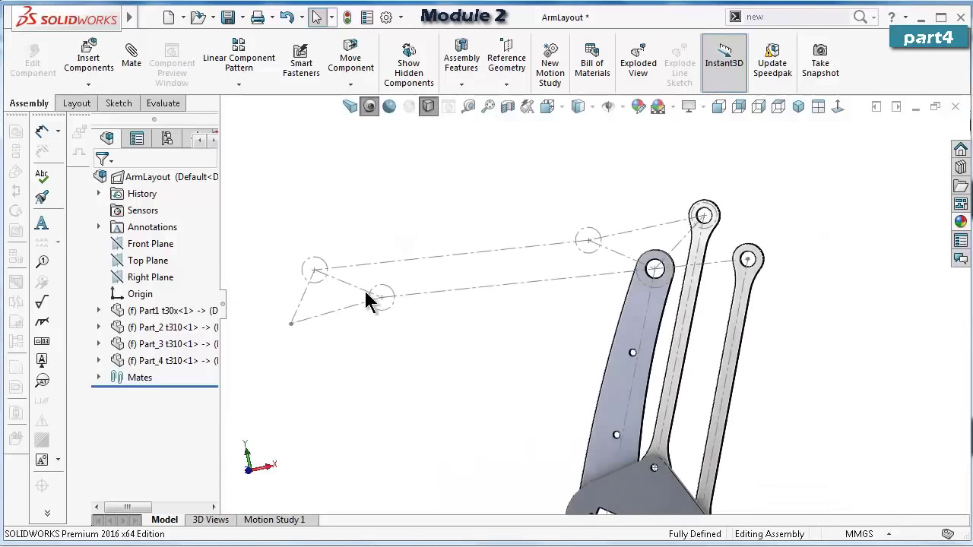
Swing the arm back by moving the upper link's far joint outward and its 42 mm crank joint to about X -57.4, Y 229.8 mm.
double_click(314, 272)
mouse_move(315, 272)
mouse_down()
mouse_move(333, 217)
mouse_move(288, 337)
mouse_move(287, 299)
mouse_move(274, 319)
mouse_move(269, 300)
mouse_move(268, 241)
mouse_move(254, 268)
mouse_move(258, 321)
mouse_move(272, 275)
mouse_move(268, 315)
mouse_move(268, 236)
mouse_move(268, 297)
mouse_up()
double_click(347, 178)
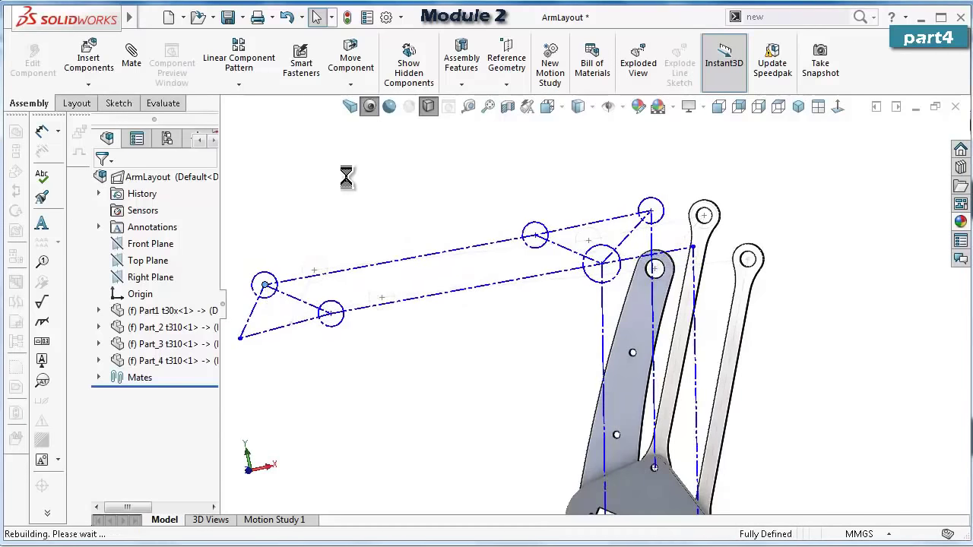
double_click(534, 234)
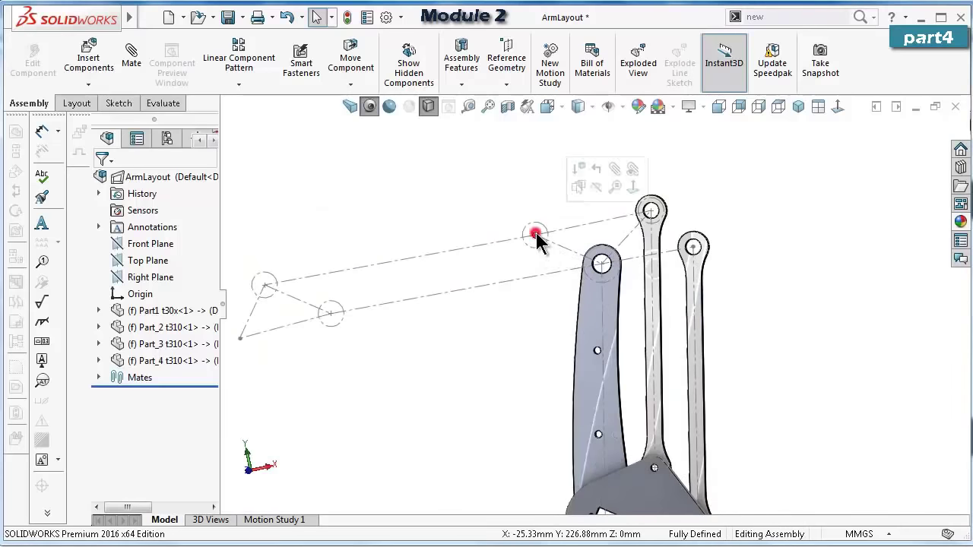
mouse_move(535, 233)
mouse_down()
mouse_move(549, 203)
mouse_move(500, 276)
mouse_move(469, 281)
mouse_move(491, 279)
mouse_up()
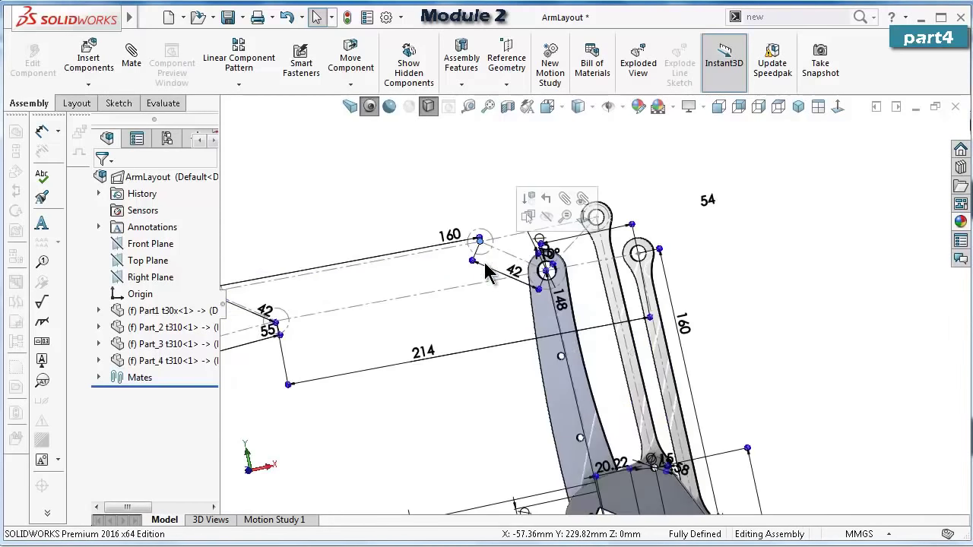
click(725, 265)
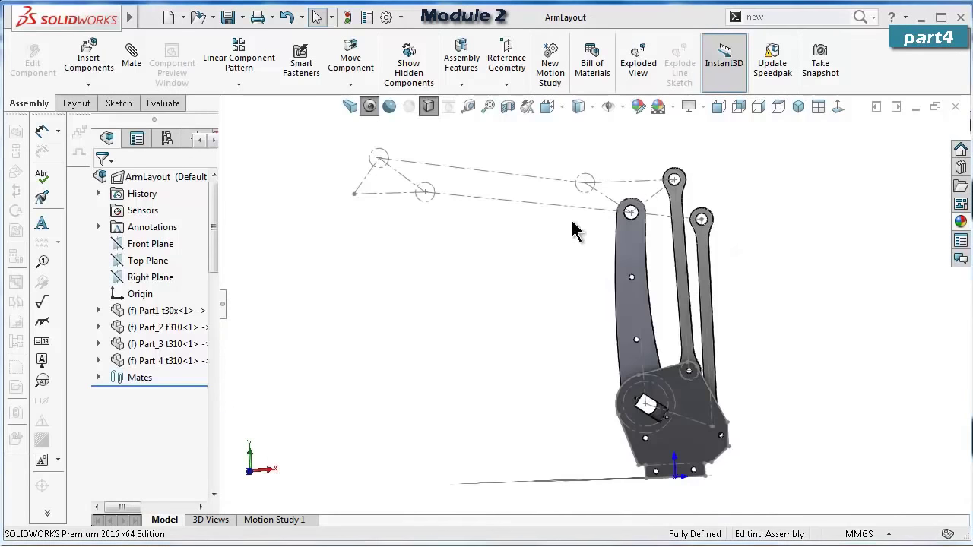
Insert a new part into the ArmLayout assembly through a command search and place it in empty space.
scroll(563, 236, down, 3)
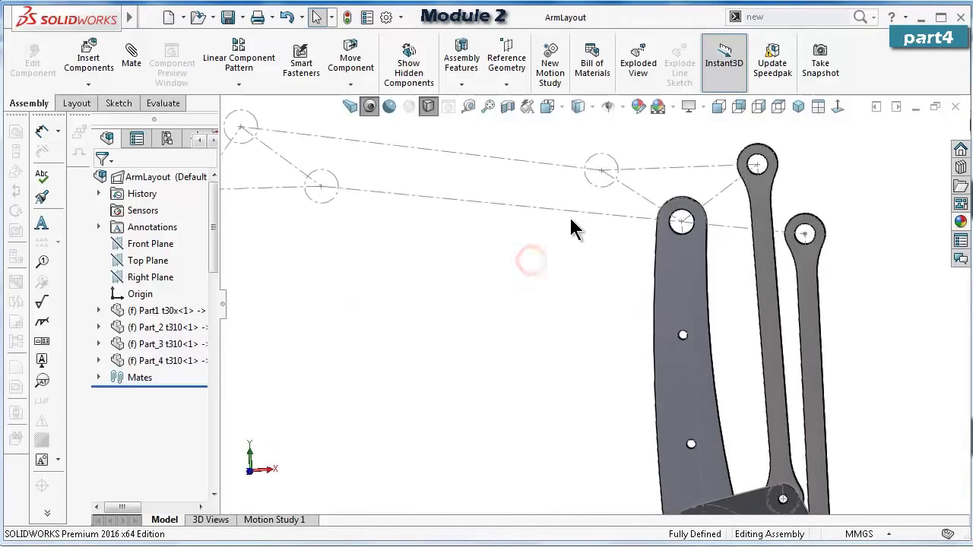
click(573, 216)
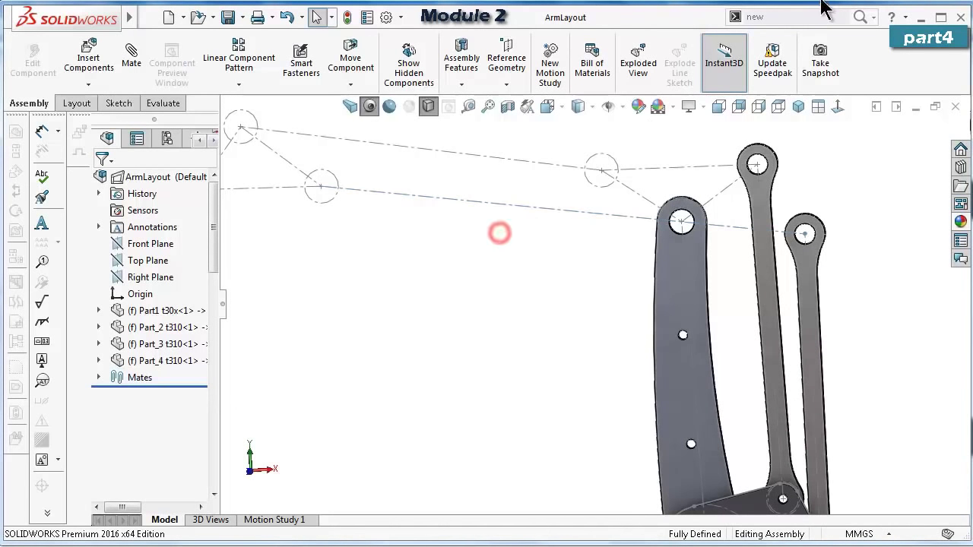
click(859, 17)
click(805, 50)
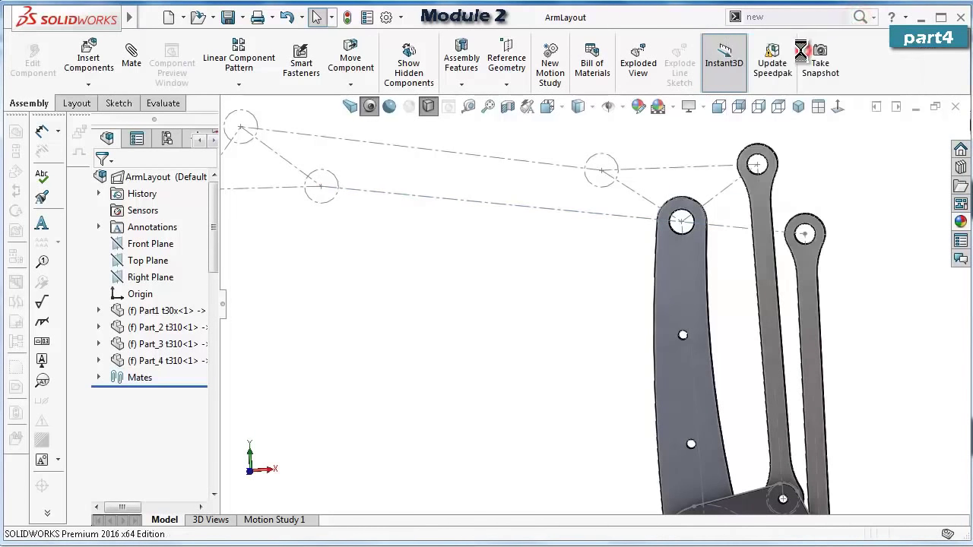
click(163, 379)
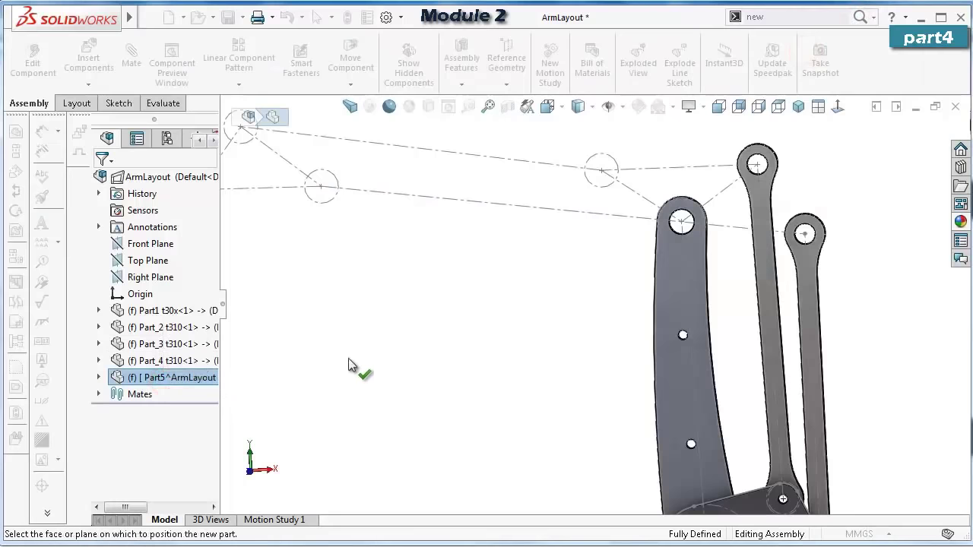
click(365, 365)
click(325, 359)
Open the newly inserted part for in-context editing and expand its feature tree.
click(171, 385)
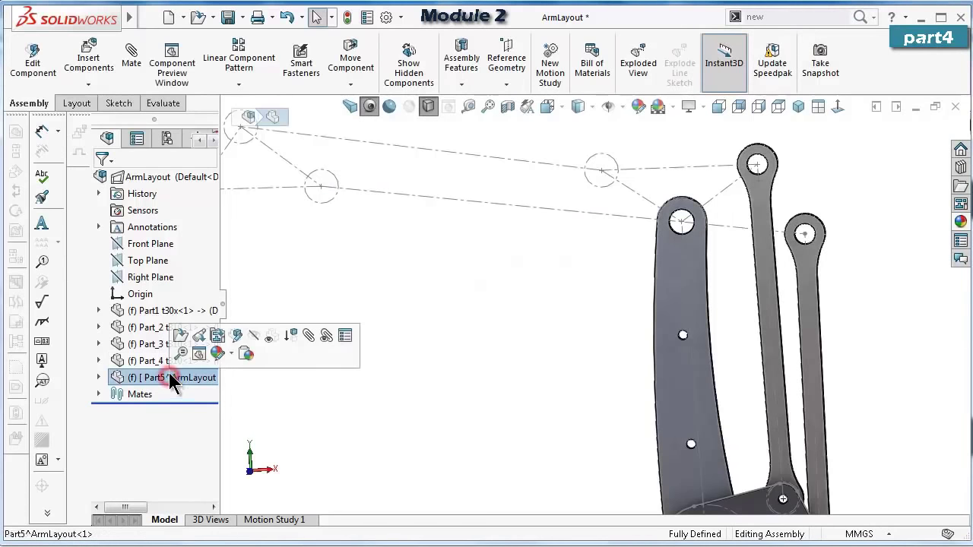
click(118, 377)
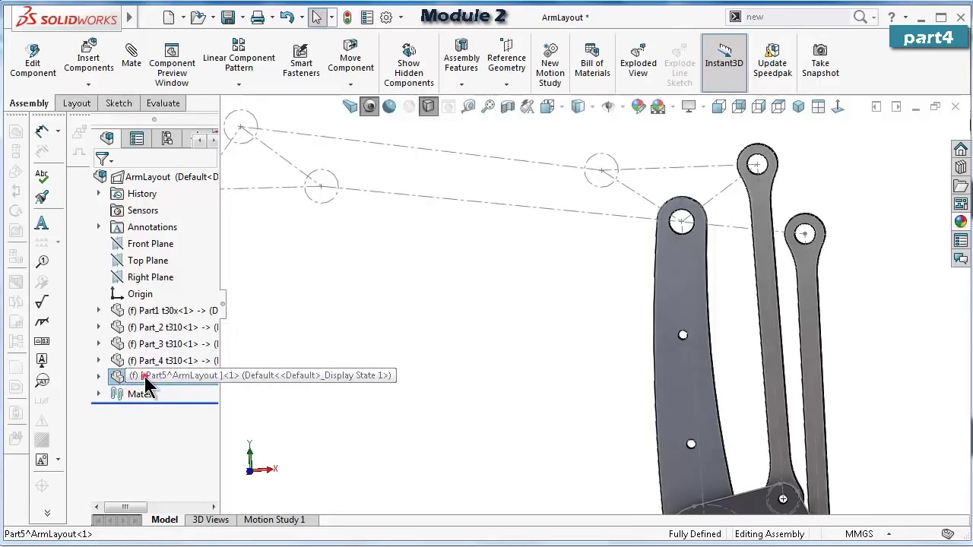
click(142, 375)
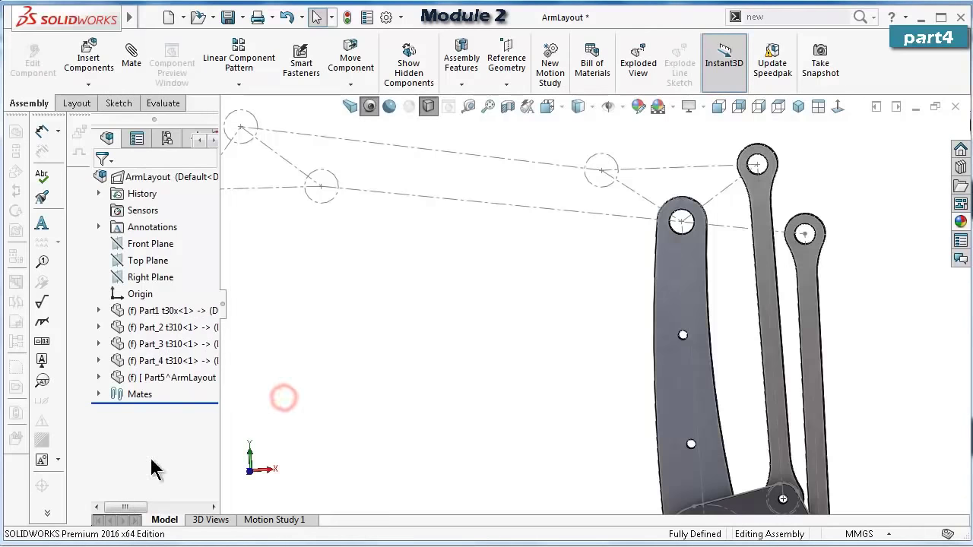
click(156, 378)
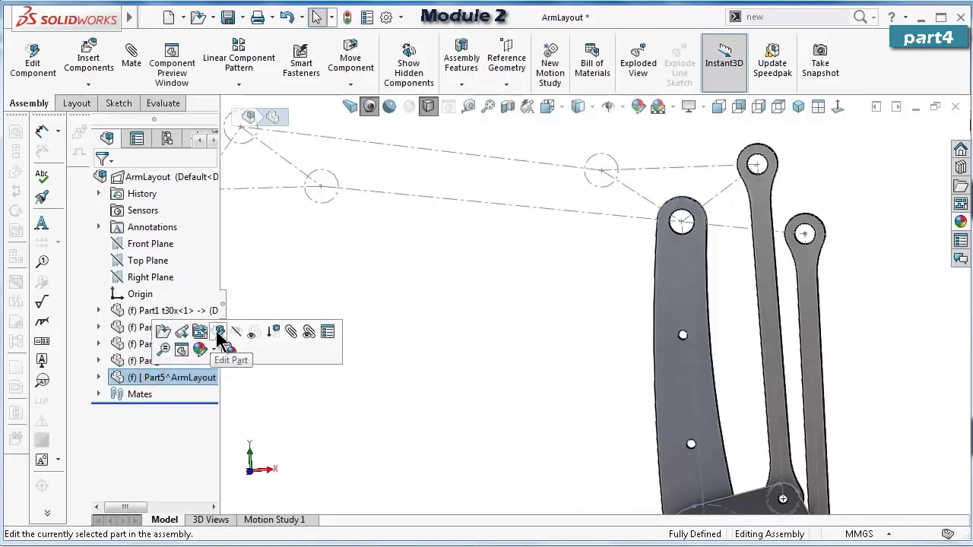
click(219, 331)
click(98, 378)
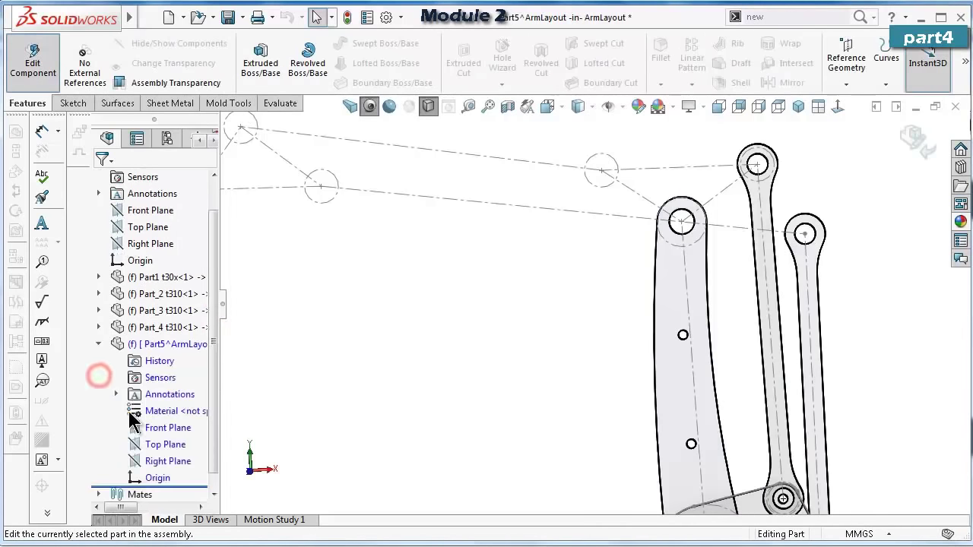
Start a sketch on the new part's Front Plane and convert the 214 mm layout line into it.
scroll(451, 341, up, 2)
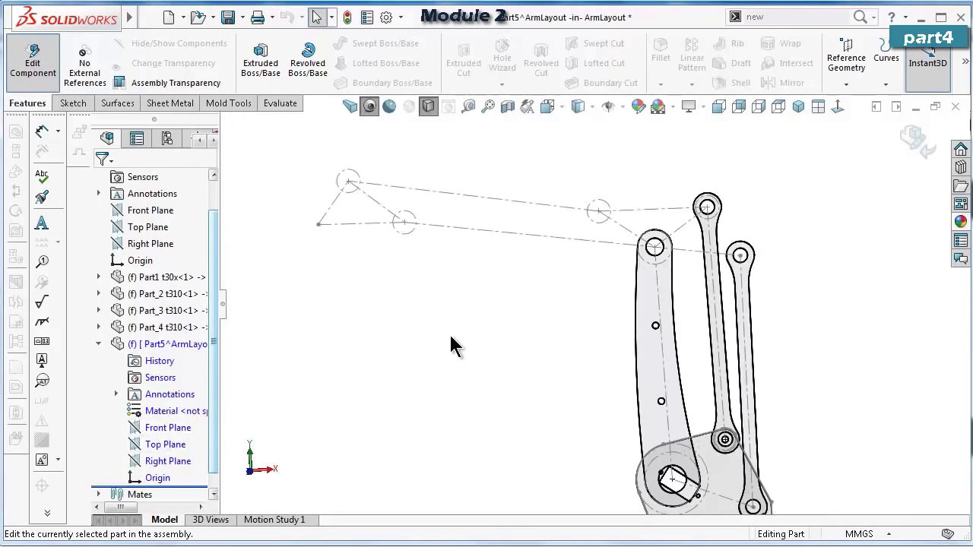
scroll(450, 337, up, 3)
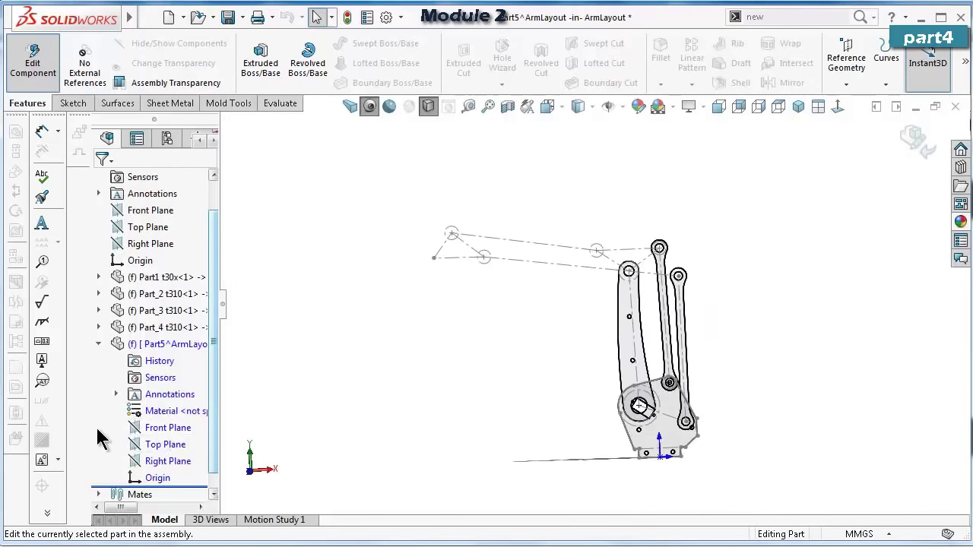
click(156, 432)
click(164, 405)
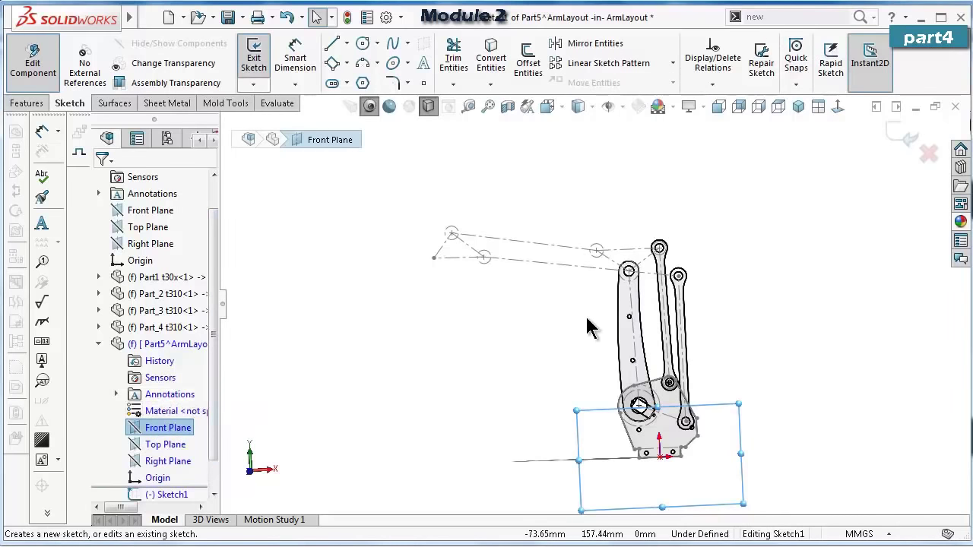
click(839, 108)
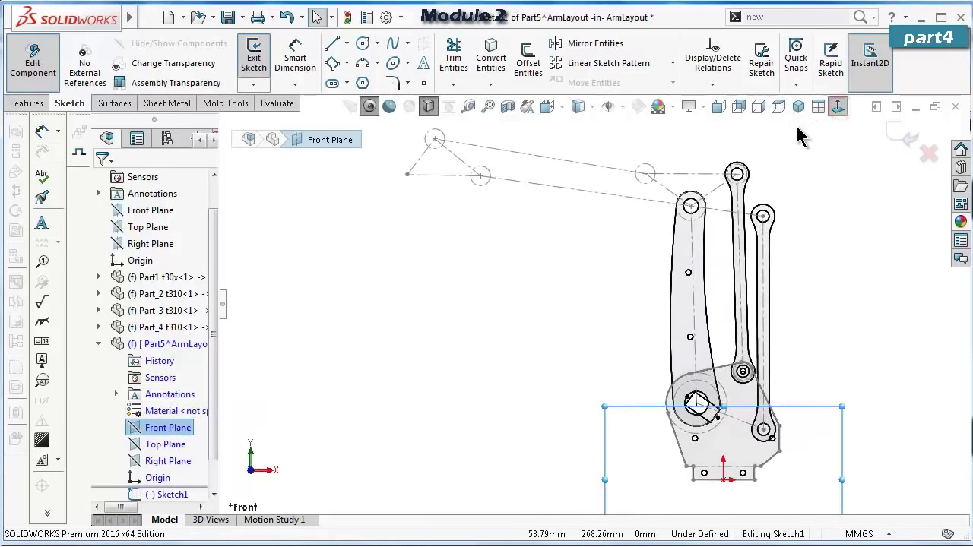
click(591, 191)
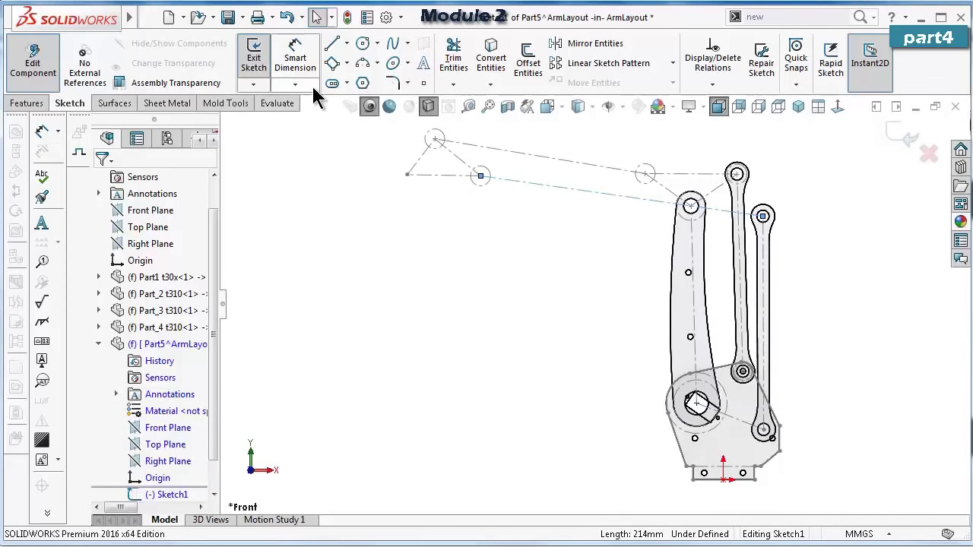
click(479, 74)
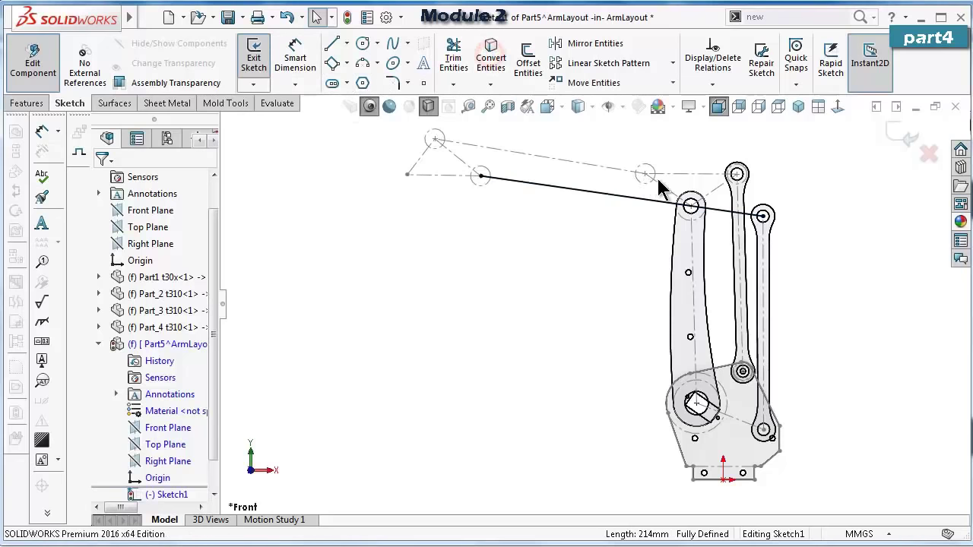
Convert the layout point at the centre of the wide arm's upper hole and make the 214 mm line construction geometry.
scroll(691, 209, down, 5)
click(650, 303)
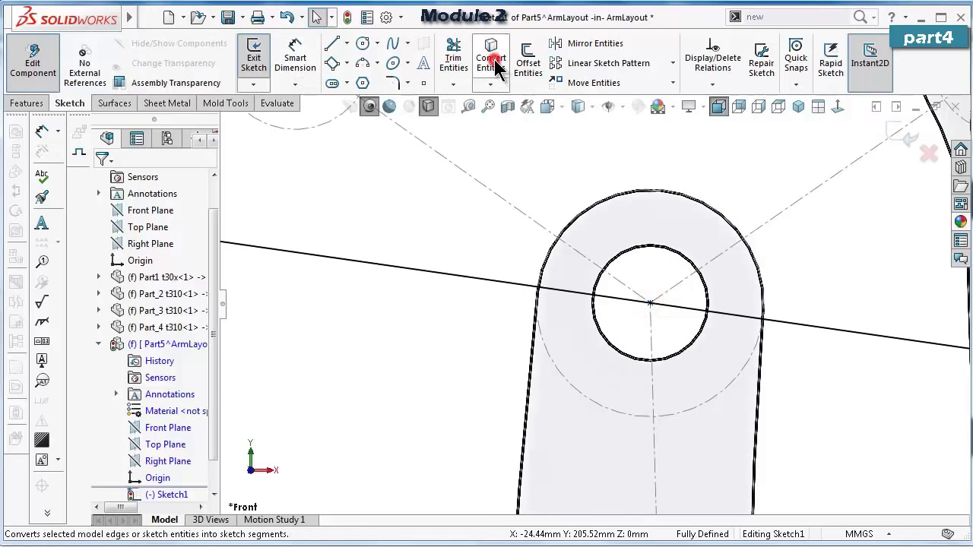
scroll(586, 247, up, 3)
scroll(593, 262, up, 2)
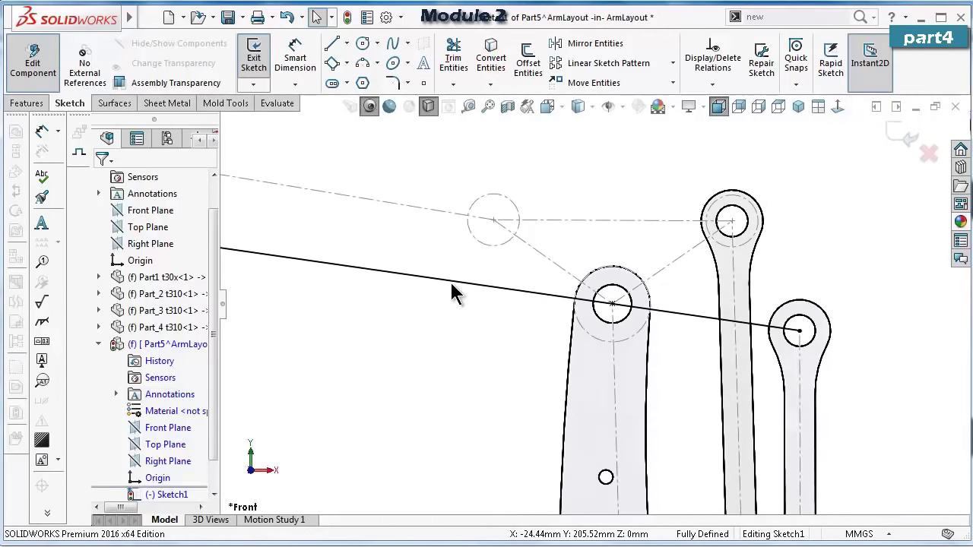
click(450, 280)
click(507, 233)
click(393, 326)
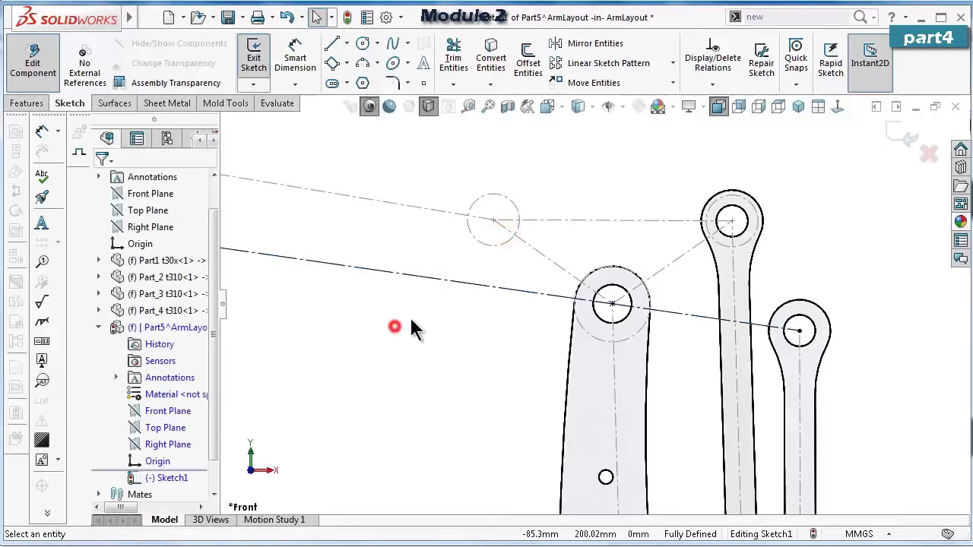
Close the sketch and finish in-context editing to return to the ArmLayout assembly.
scroll(461, 289, up, 2)
scroll(435, 289, up, 1)
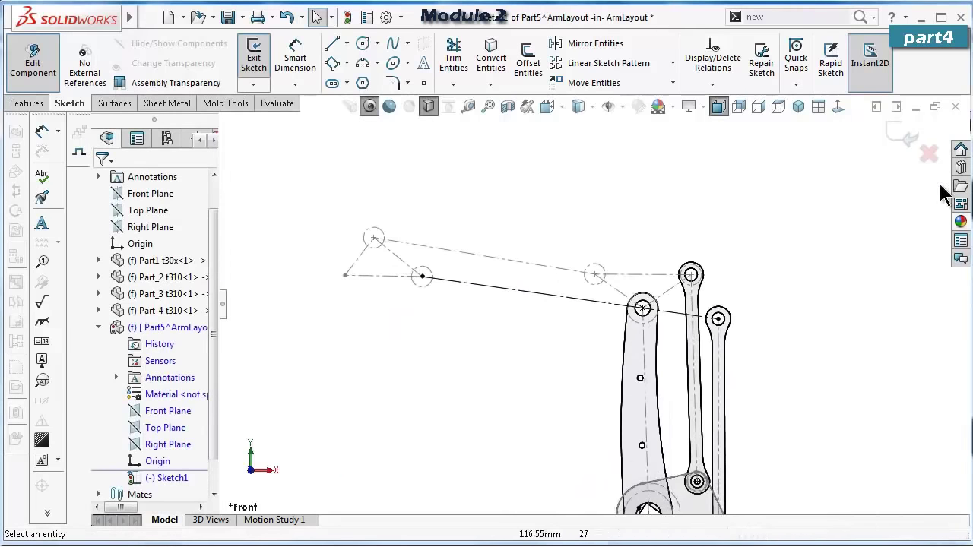
click(907, 138)
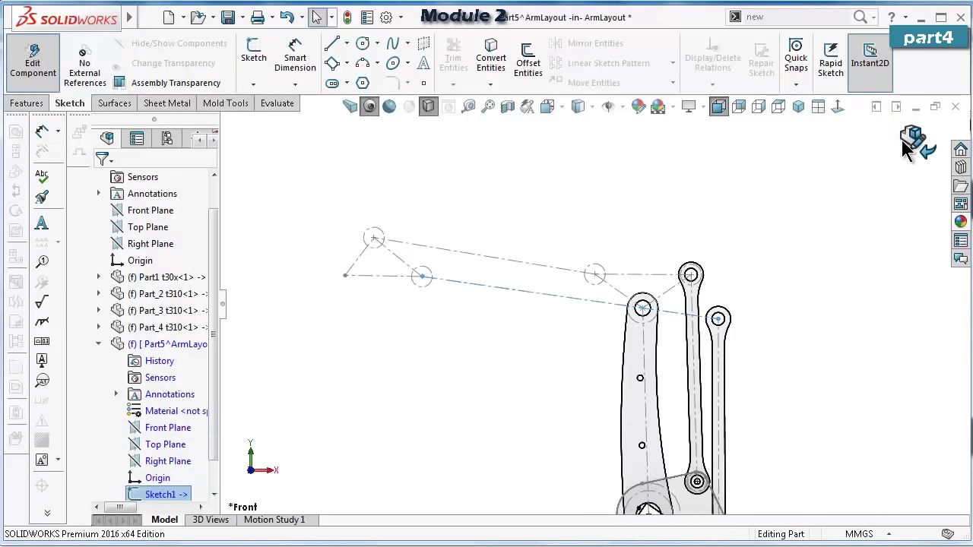
click(909, 139)
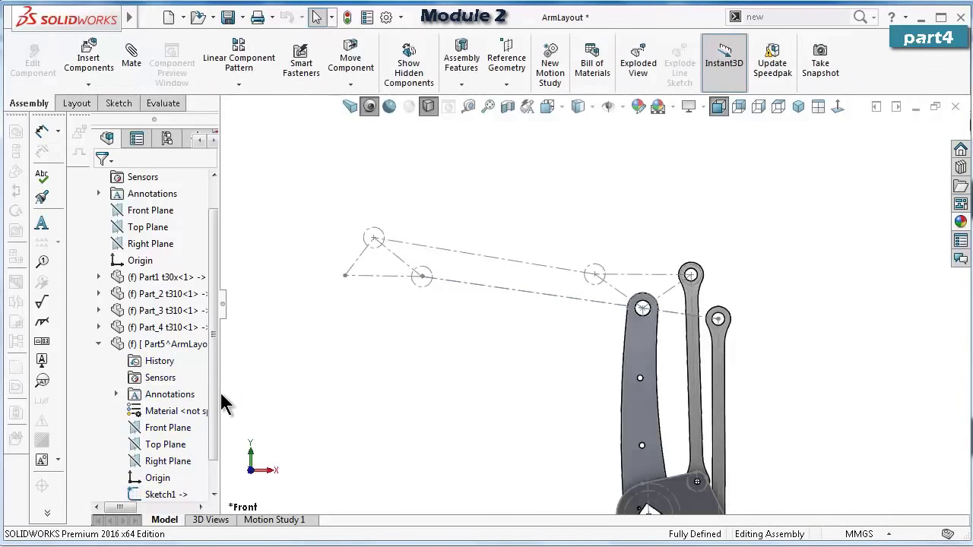
Collapse Part5's feature list and open the part in its own window.
scroll(220, 409, down, 1)
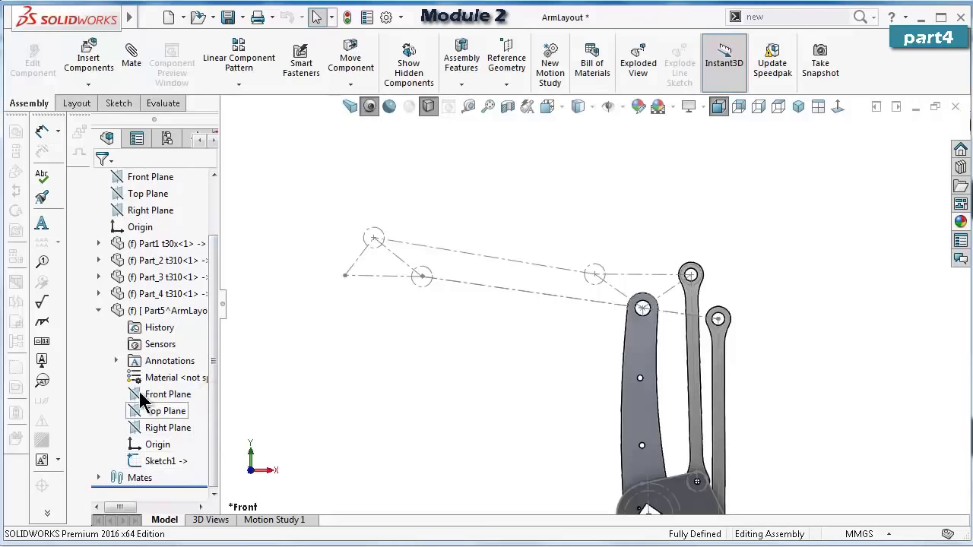
click(99, 313)
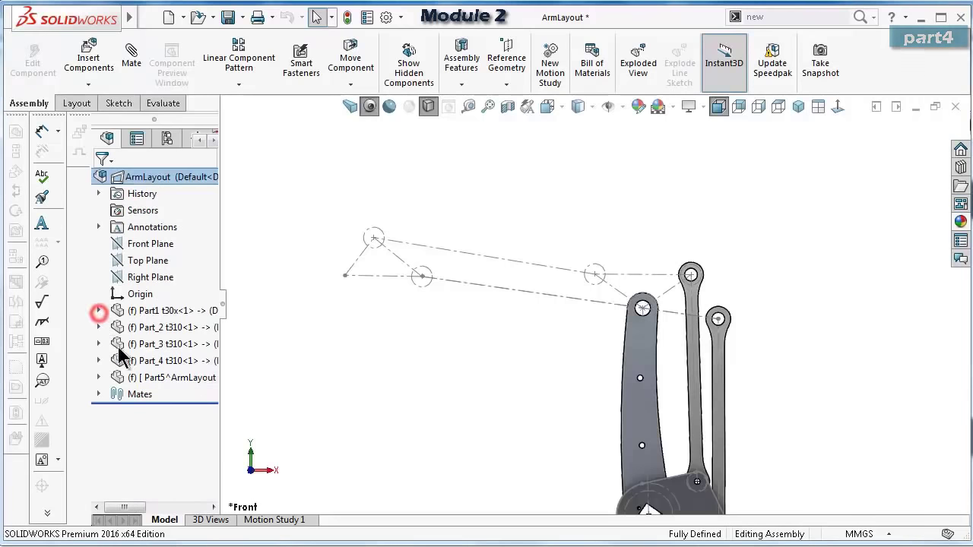
click(176, 378)
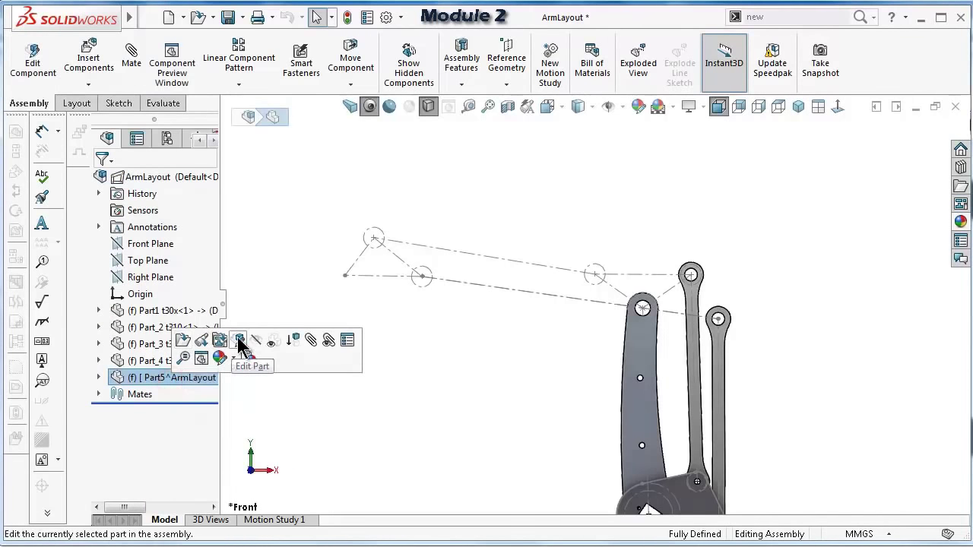
click(182, 341)
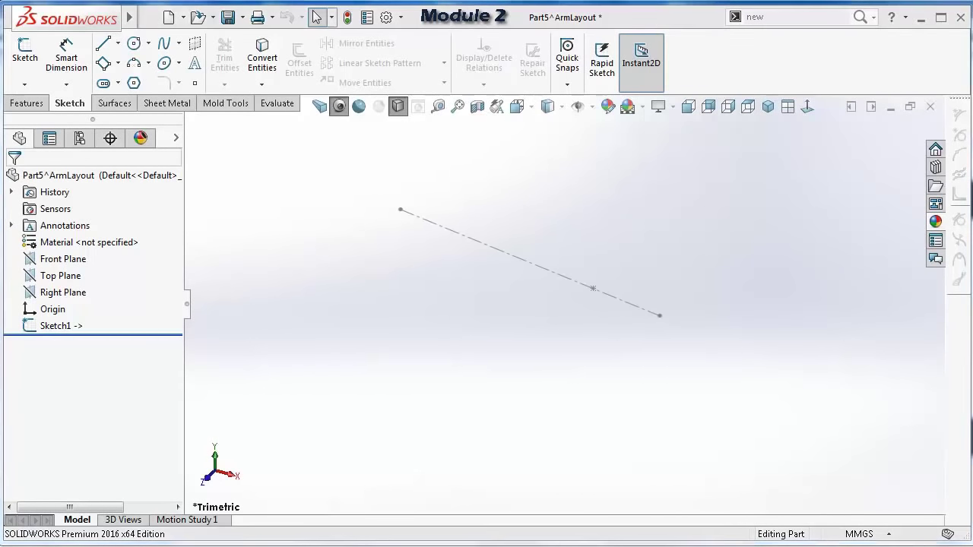
Save the virtual part as an external file named Part_5 t310.
click(243, 17)
click(251, 54)
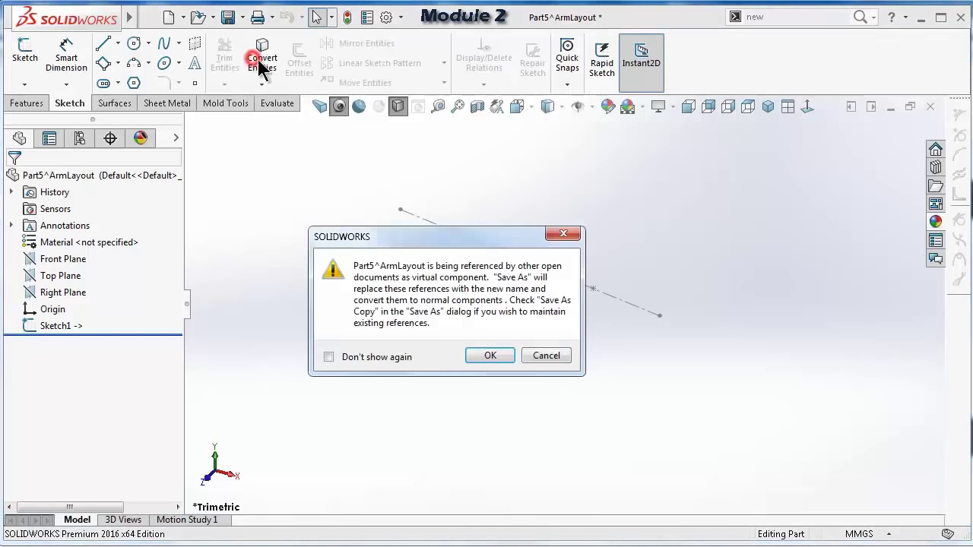
click(486, 356)
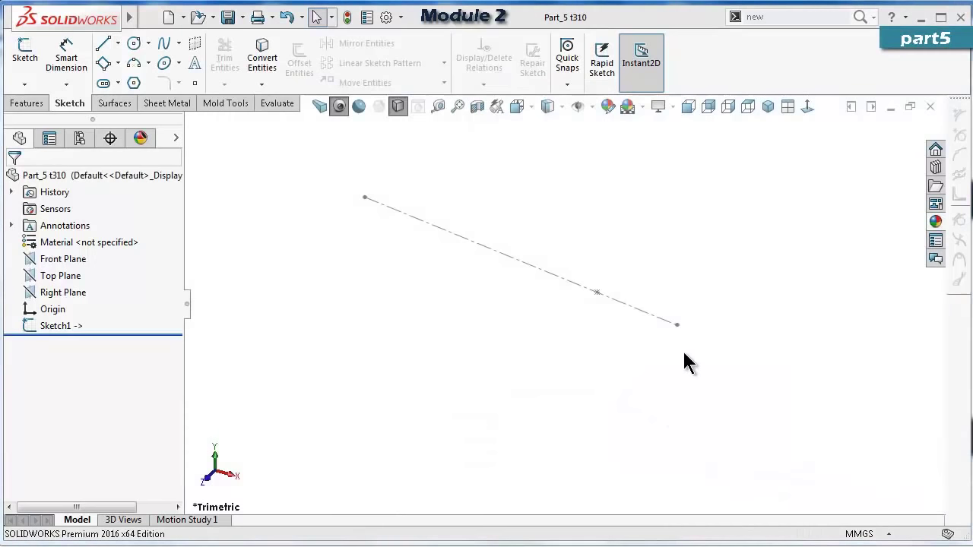
Reopen Sketch1 in a face-on view and draw a circle about 21.6 mm in diameter at the construction line's left endpoint.
click(505, 255)
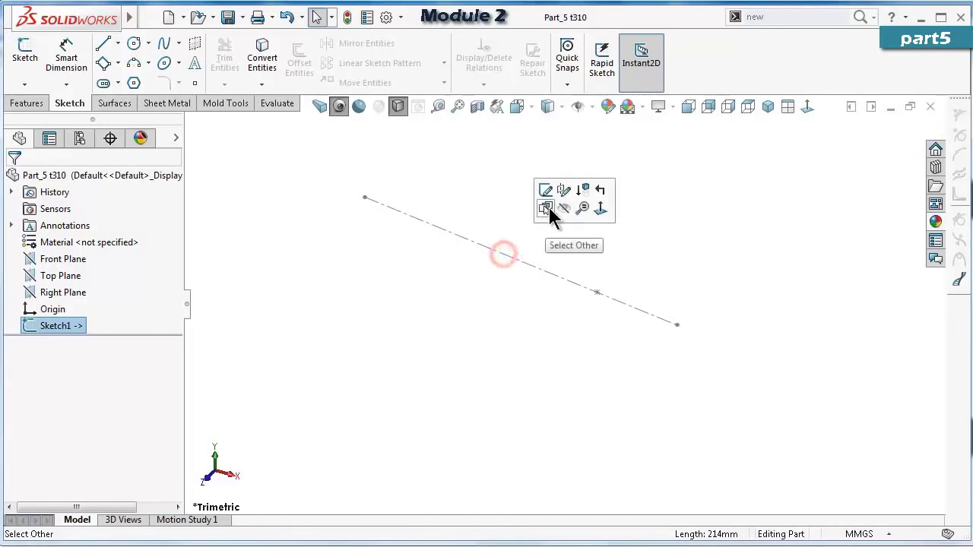
click(546, 190)
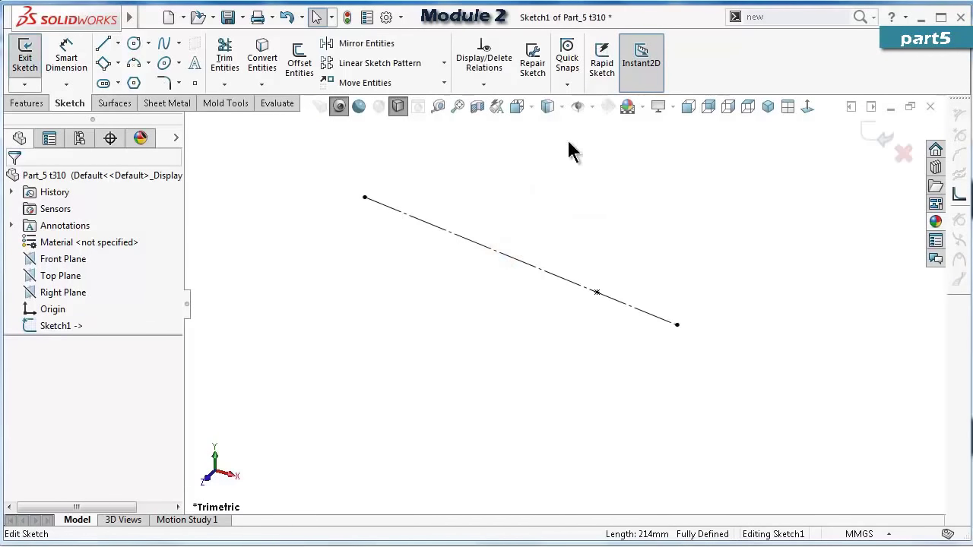
click(808, 107)
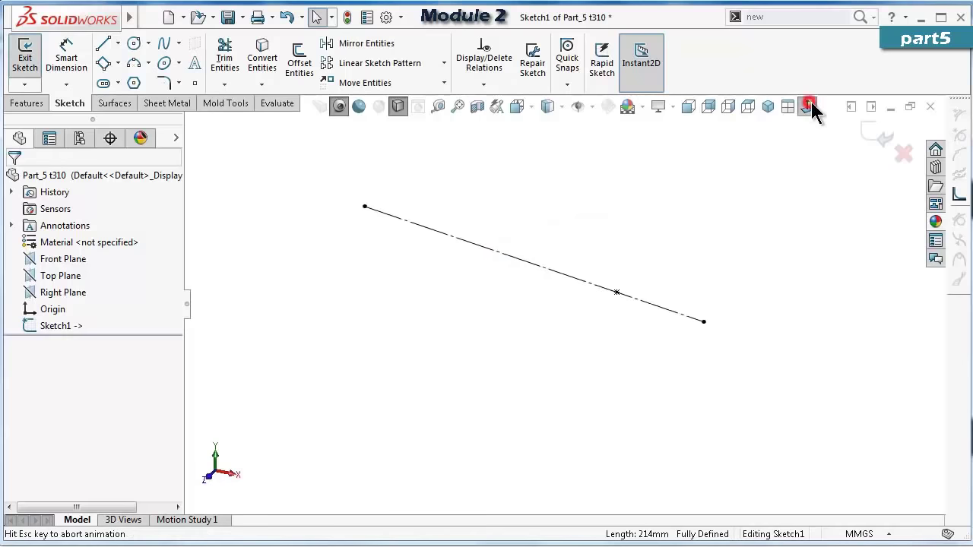
click(133, 43)
click(341, 273)
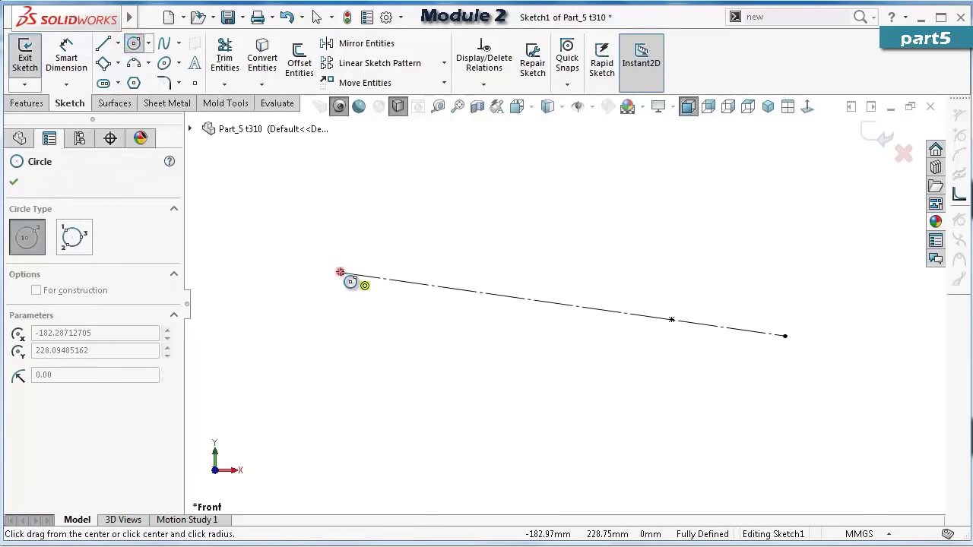
click(331, 253)
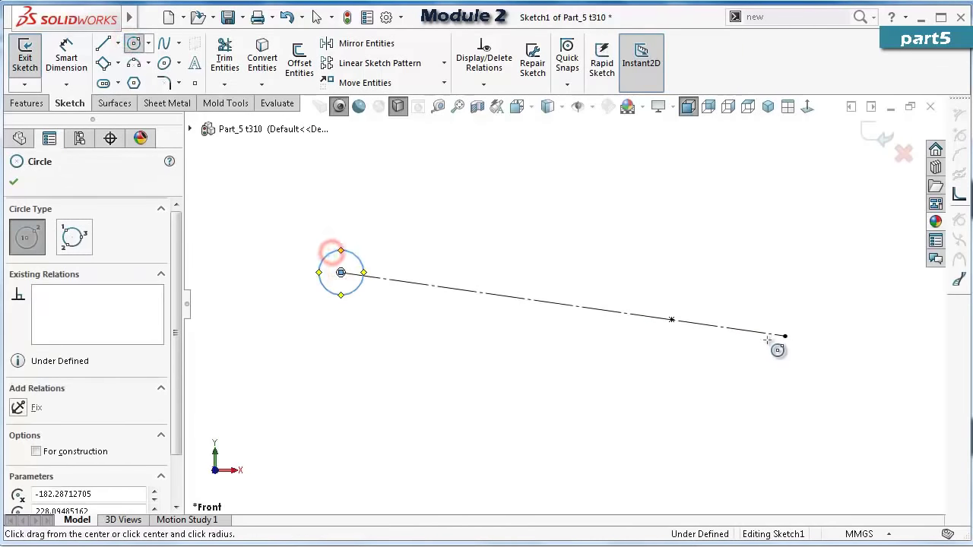
Draw two concentric circles on the line's intermediate point, the outer about 25.9 mm in radius, and a small circle at the right endpoint.
click(672, 319)
click(665, 301)
click(672, 319)
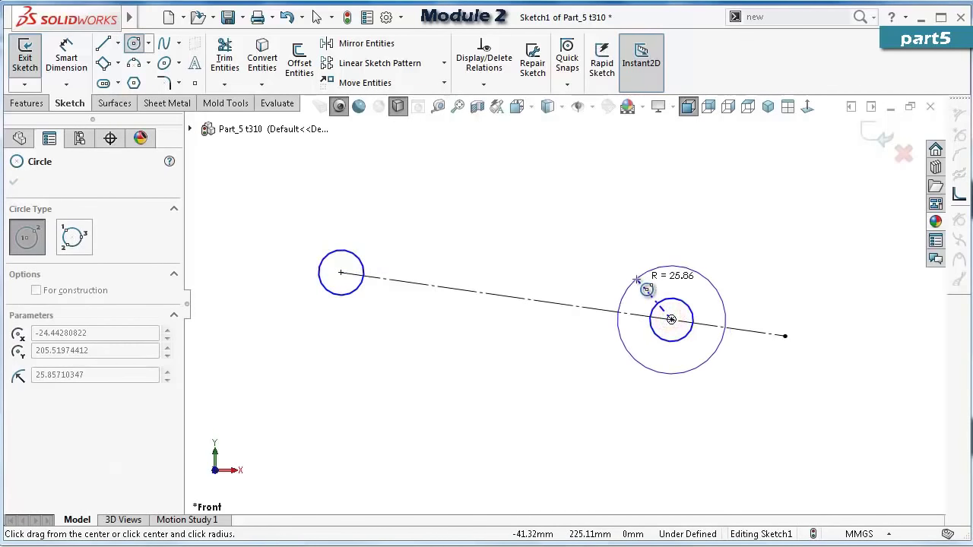
click(637, 280)
click(784, 336)
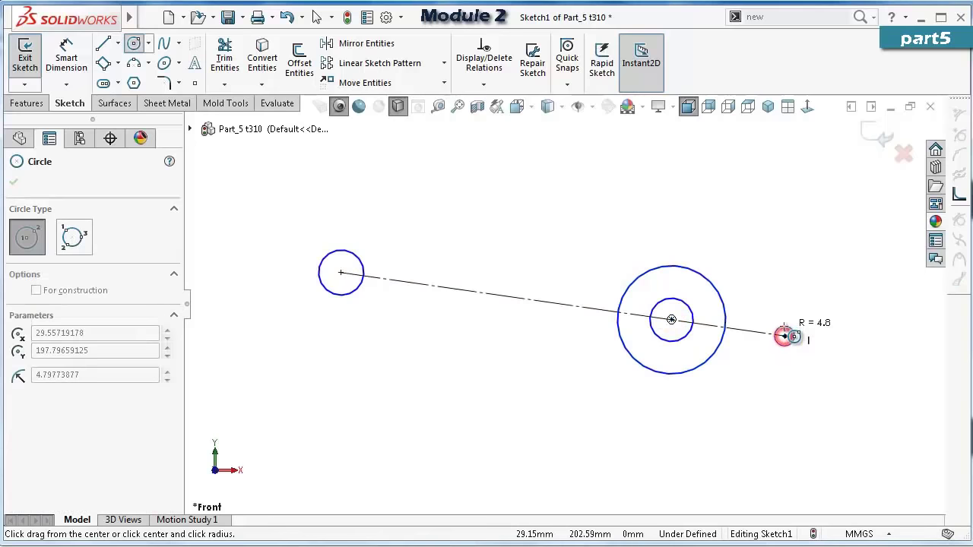
click(798, 325)
Dimension the diameter of the circle at the construction line's left endpoint.
right_drag(492, 252, 456, 163)
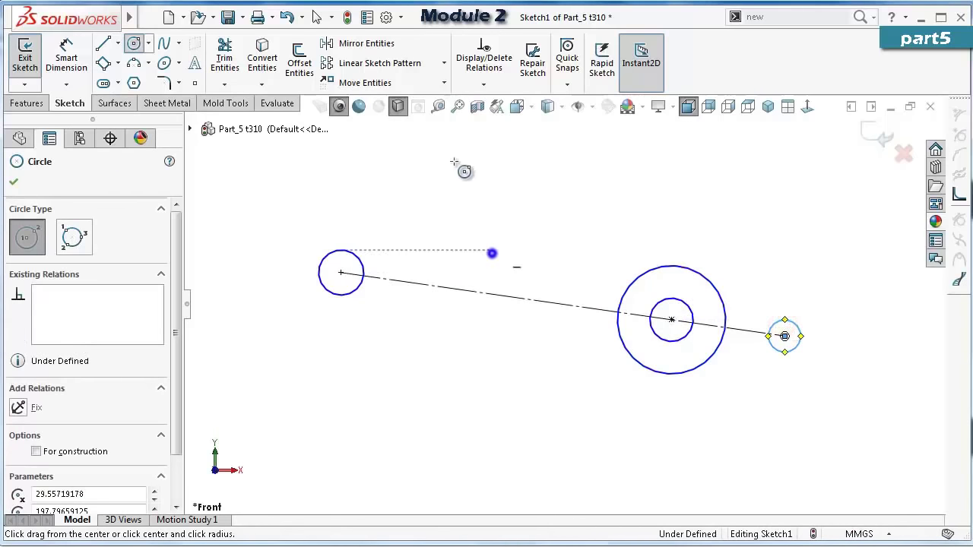
click(358, 260)
click(378, 240)
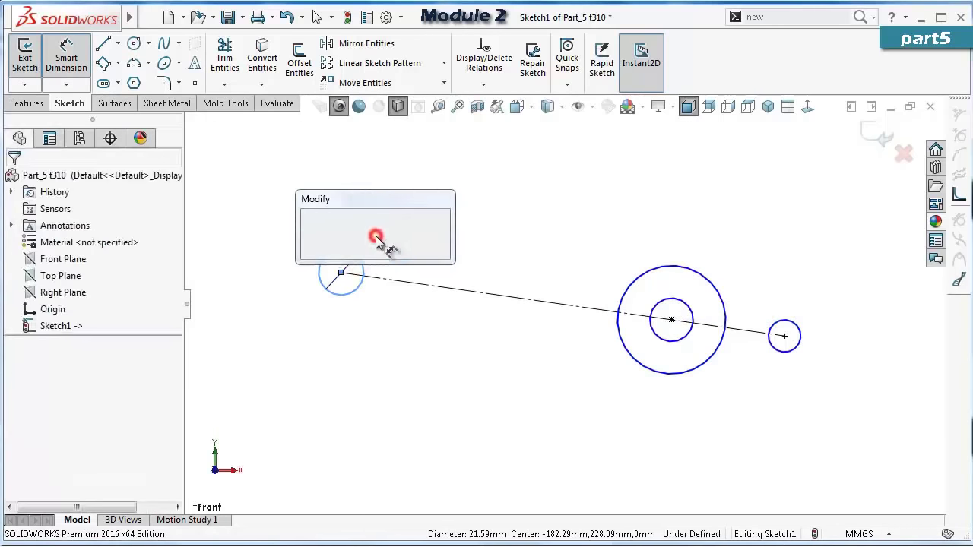
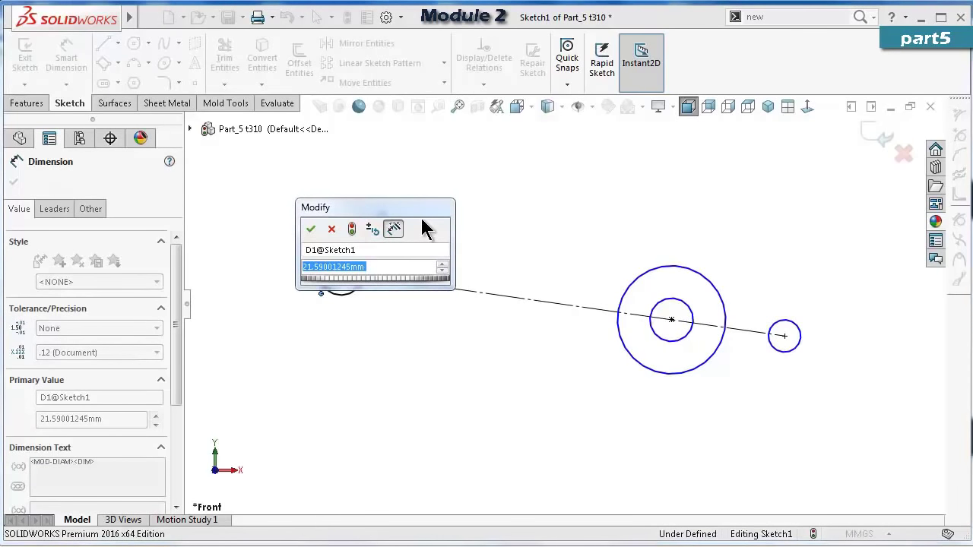
Set the left endpoint circle's diameter to 18 mm and dimension the outer concentric circle's diameter as 40 mm.
text(18)
key(Return)
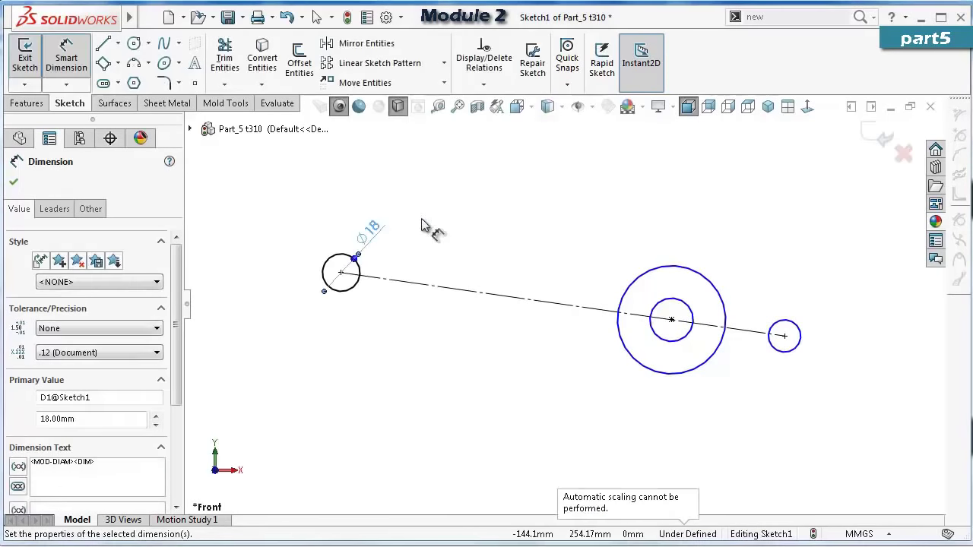
click(642, 272)
click(636, 231)
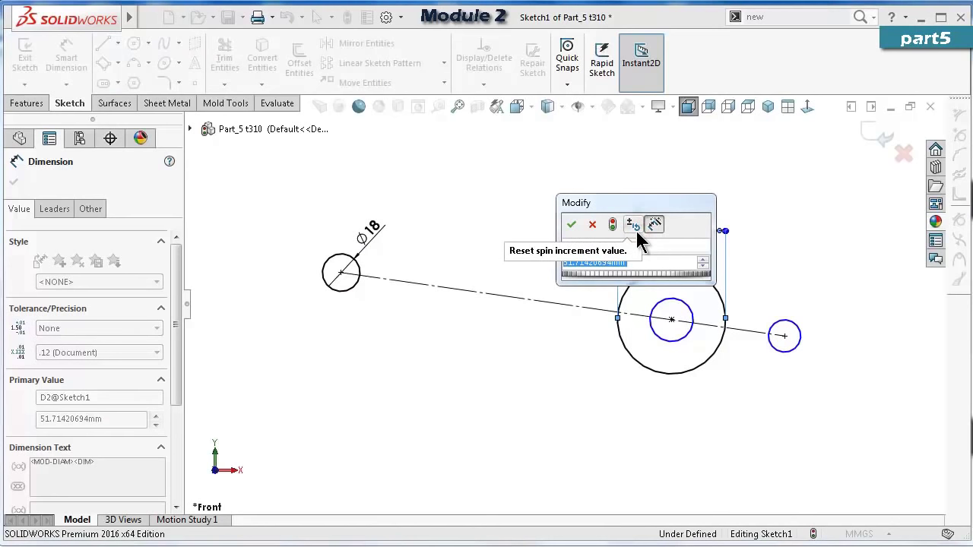
text(40)
key(Return)
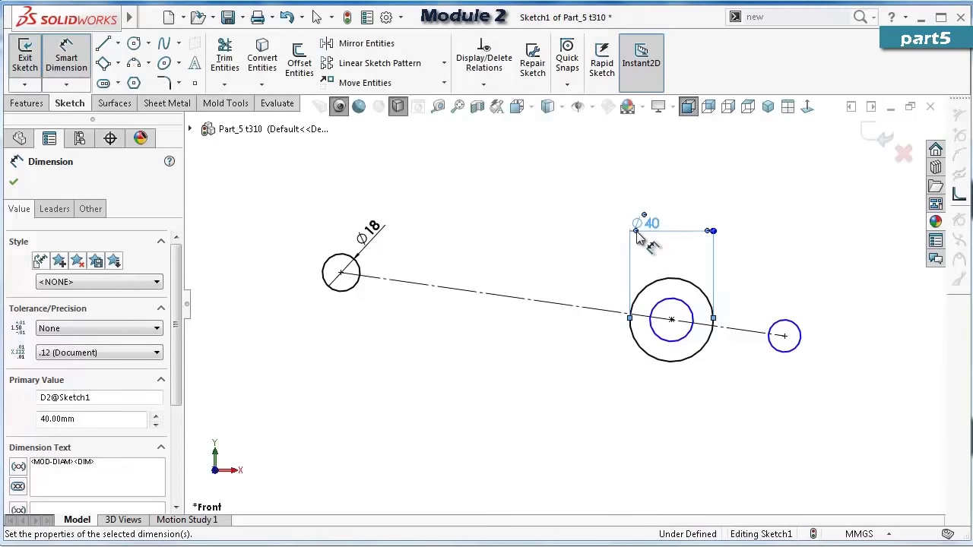
Dimension the inner concentric circle's diameter as 20 mm and the right endpoint circle's diameter as 12 mm.
click(686, 343)
click(575, 380)
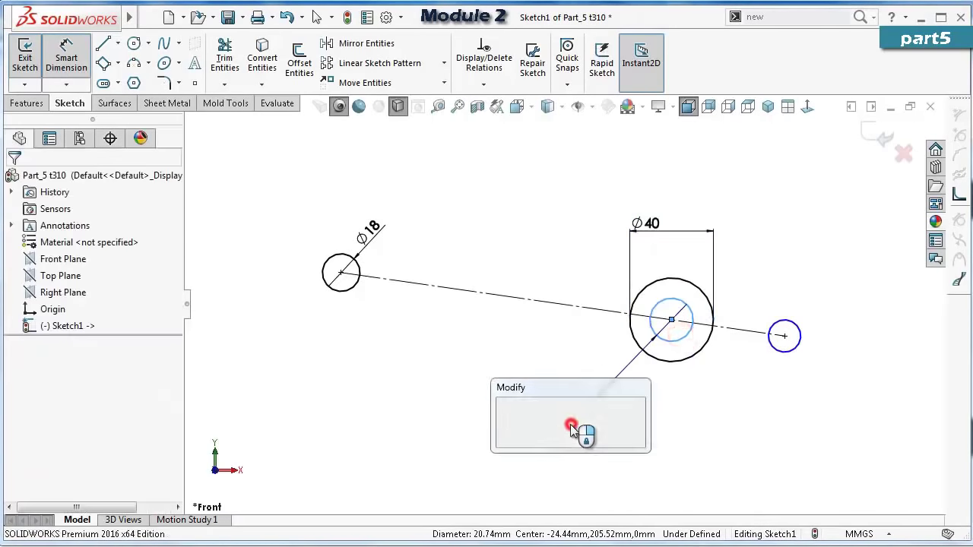
text(20)
key(Return)
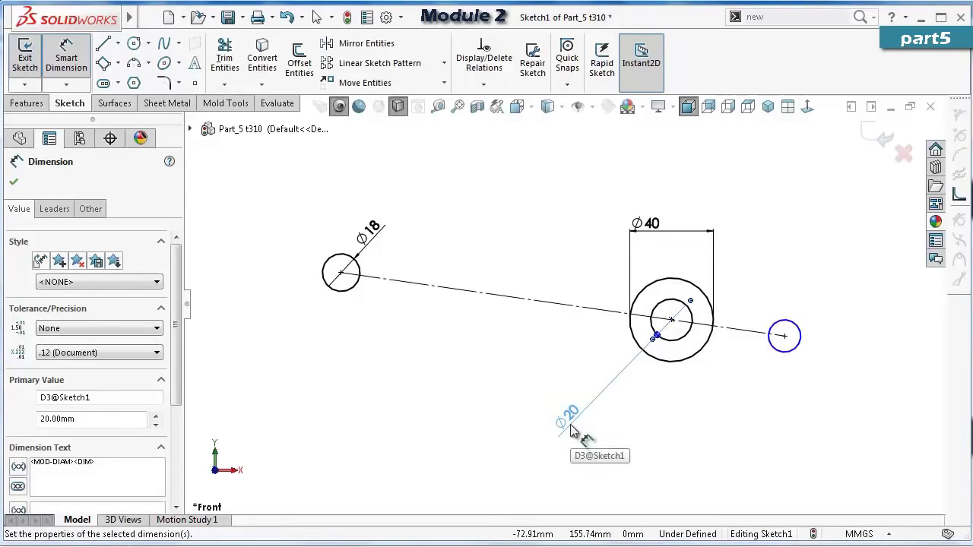
click(800, 342)
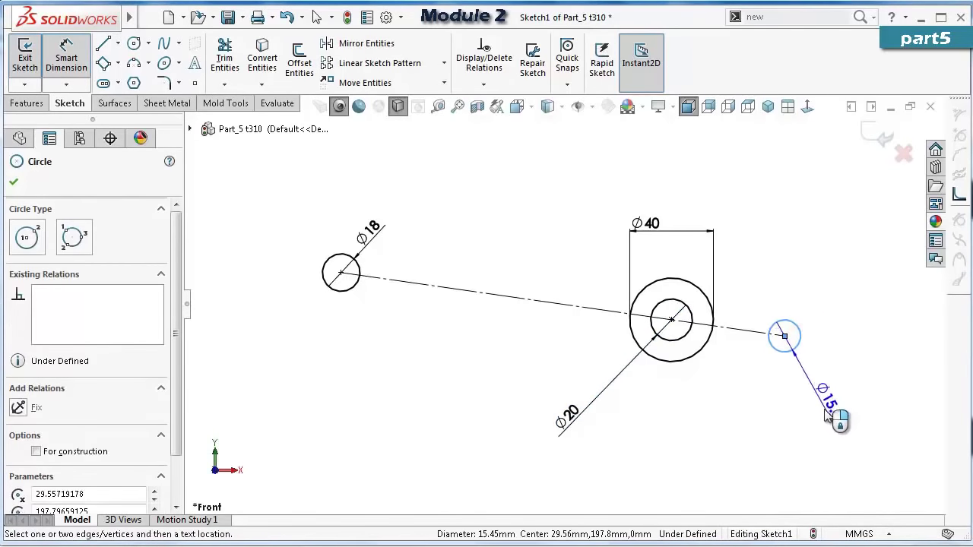
click(841, 428)
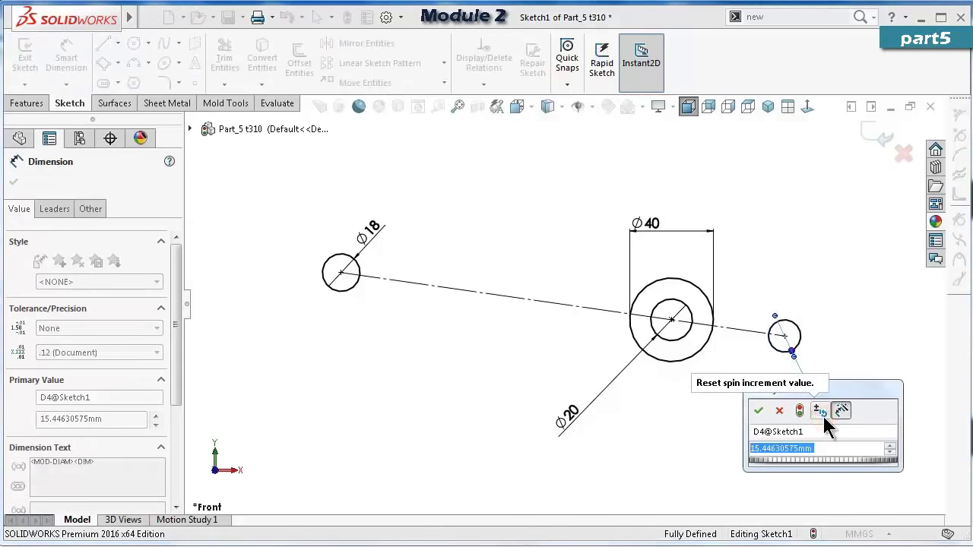
text(12)
key(Return)
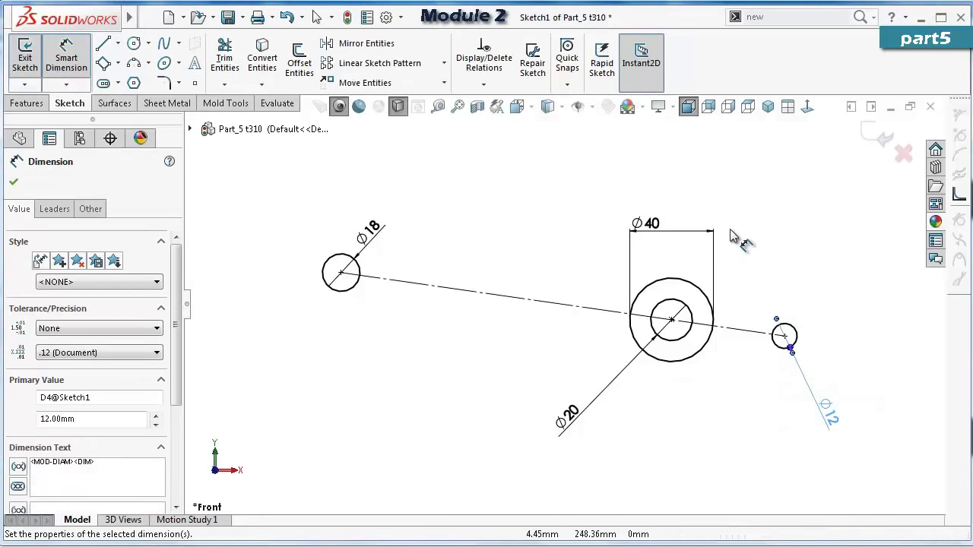
key(Escape)
Convert the 18, 40, 20 and 12 mm circles to construction geometry.
scroll(643, 308, down, 2)
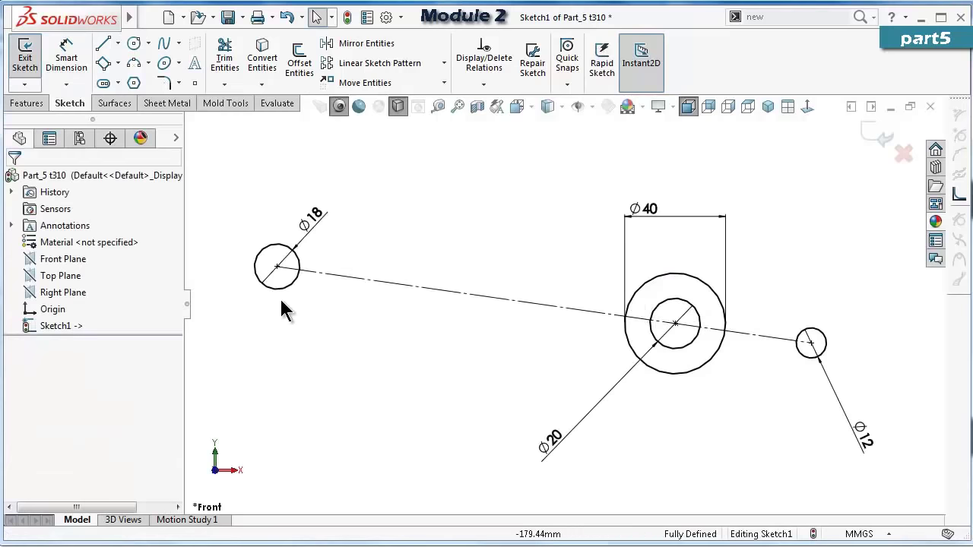
click(270, 288)
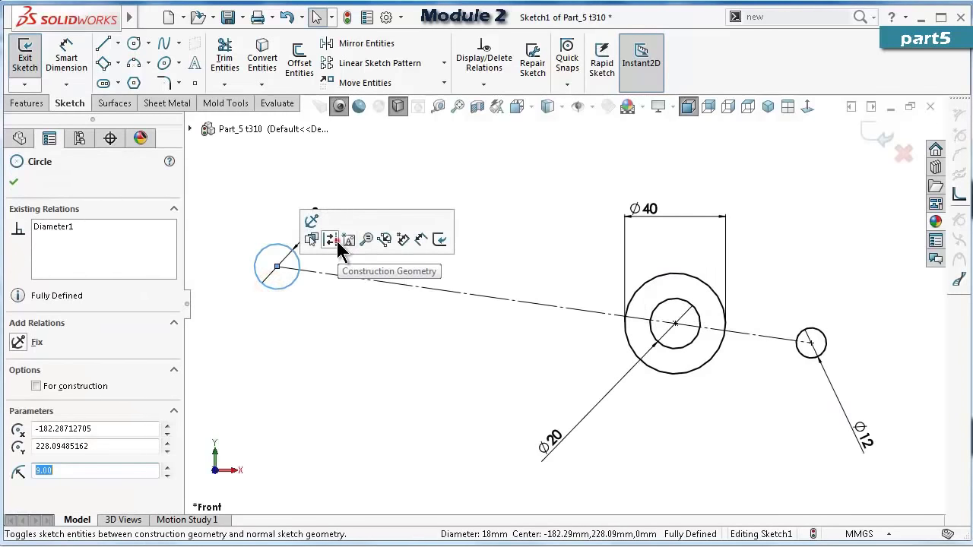
click(337, 241)
click(642, 283)
click(699, 240)
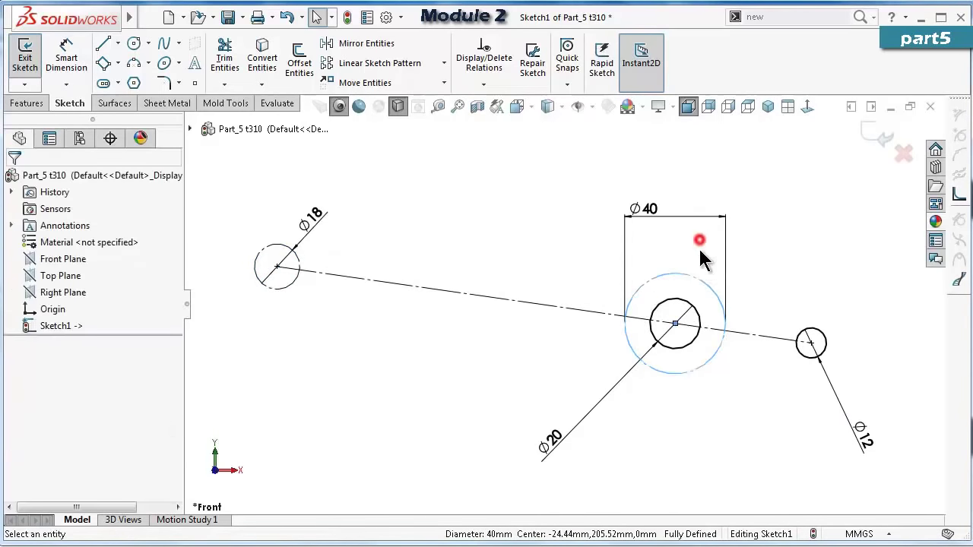
click(687, 304)
click(743, 258)
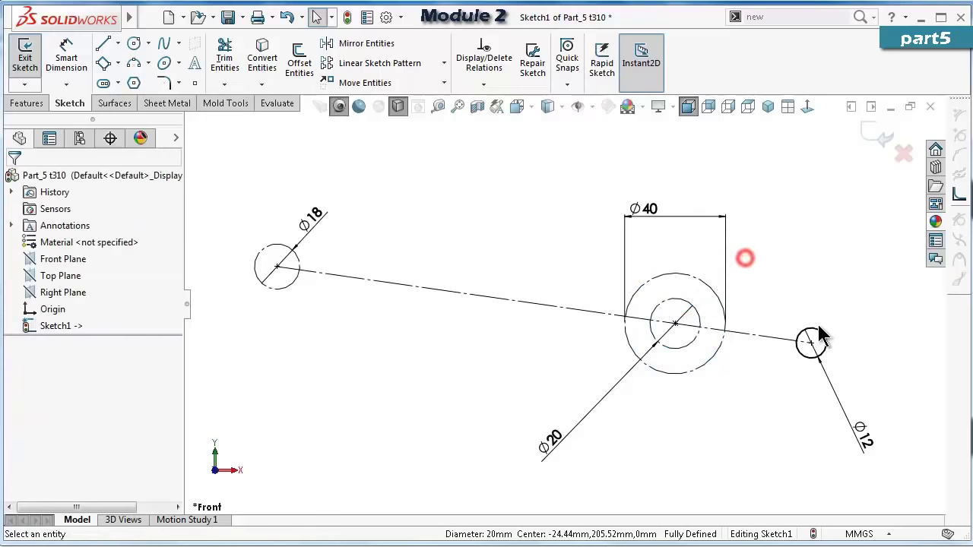
click(819, 332)
click(876, 288)
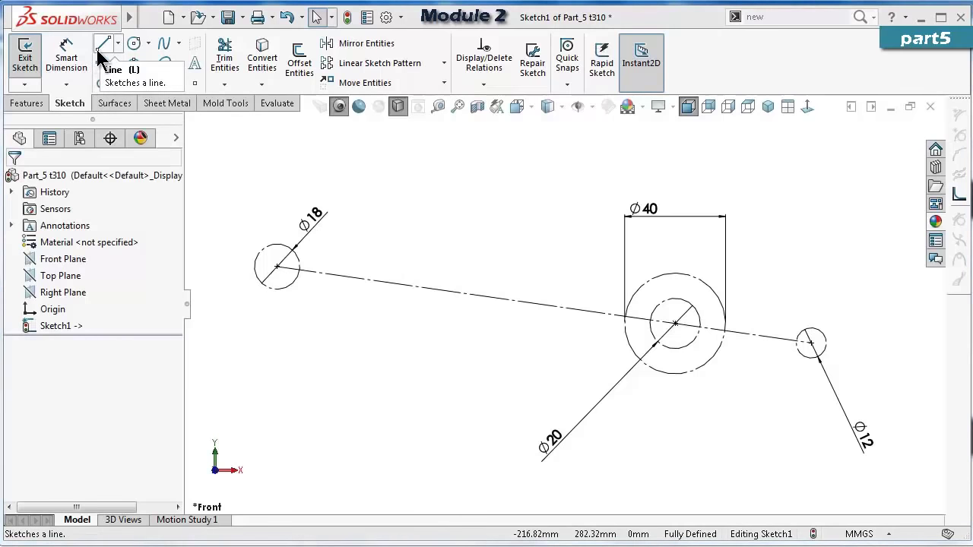
Draw three-point arcs from the 18 mm circle to the 40 mm circle, one above the centreline about 202 mm in radius and one below.
click(134, 63)
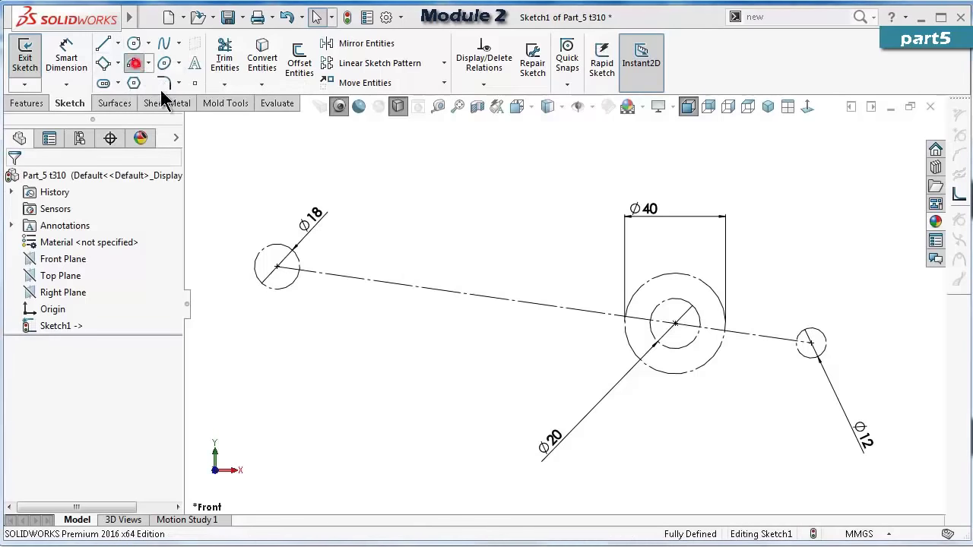
click(286, 243)
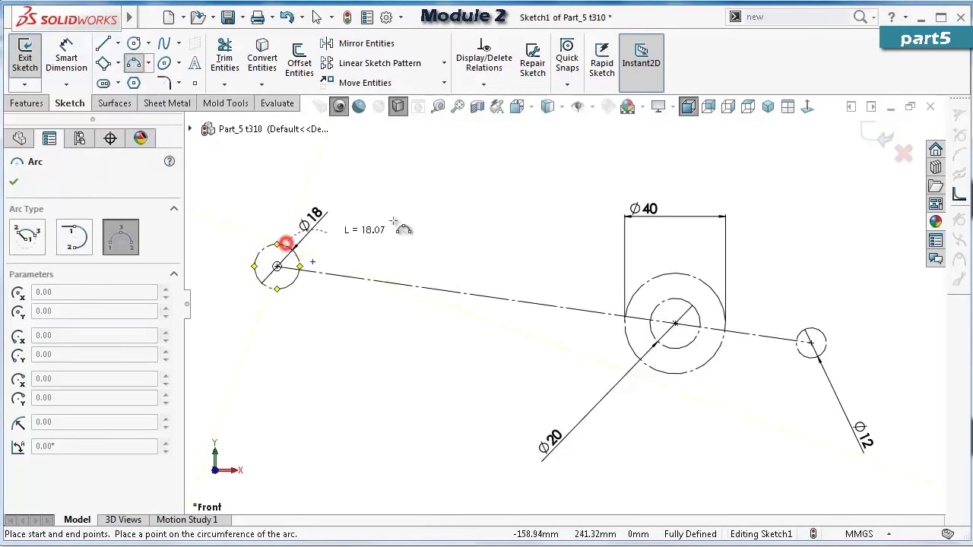
click(651, 279)
click(578, 247)
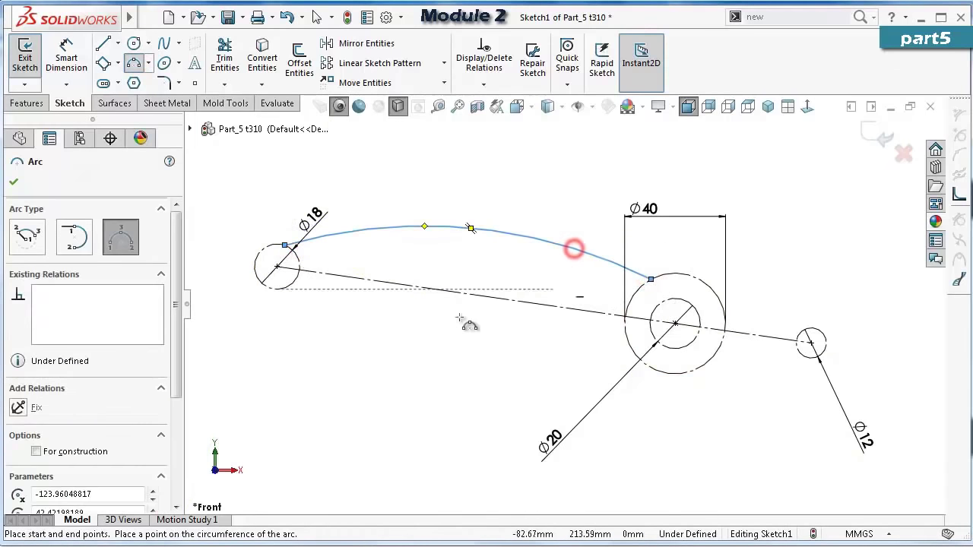
click(290, 286)
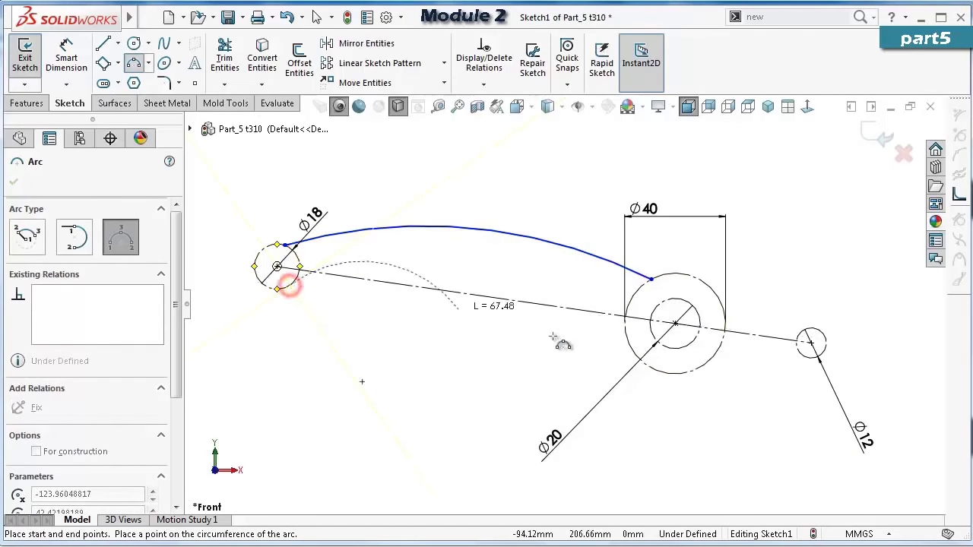
click(631, 348)
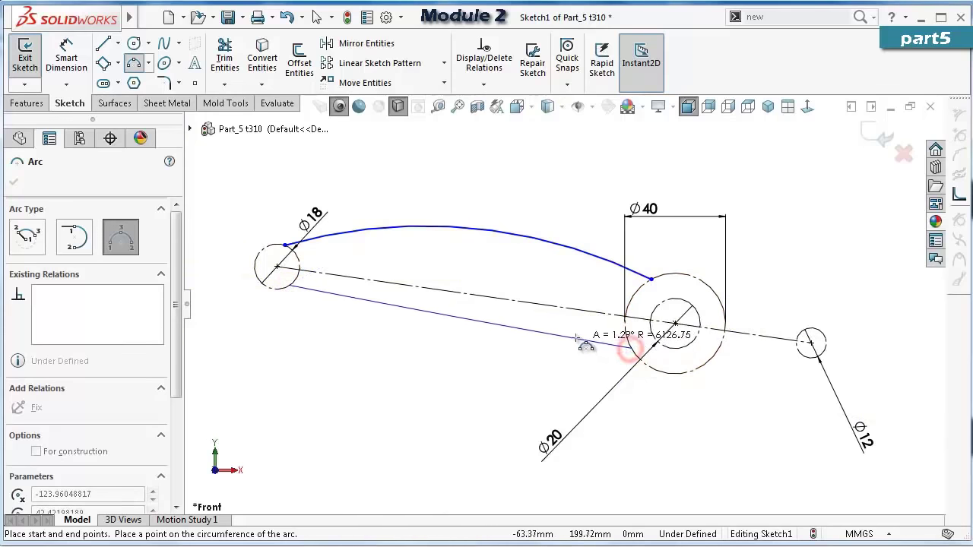
click(572, 335)
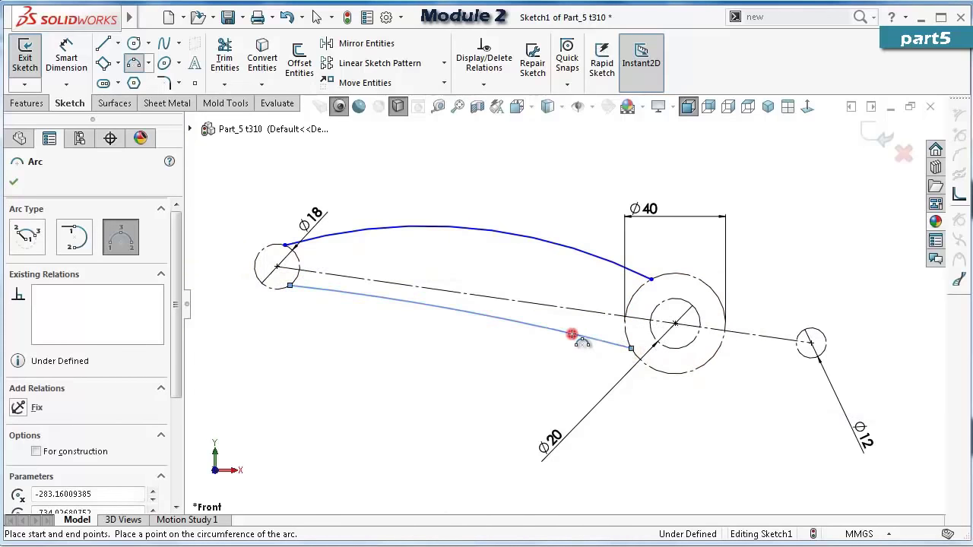
Draw two inward-curving three-point arcs between the 40 mm and 12 mm circles, the lower about 99 mm in radius and one above the centreline.
click(713, 359)
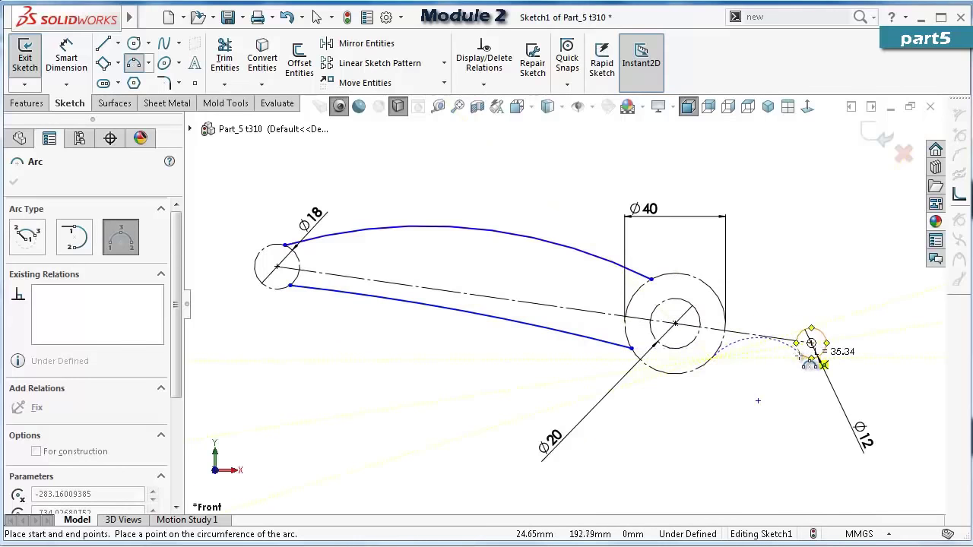
click(800, 354)
click(772, 353)
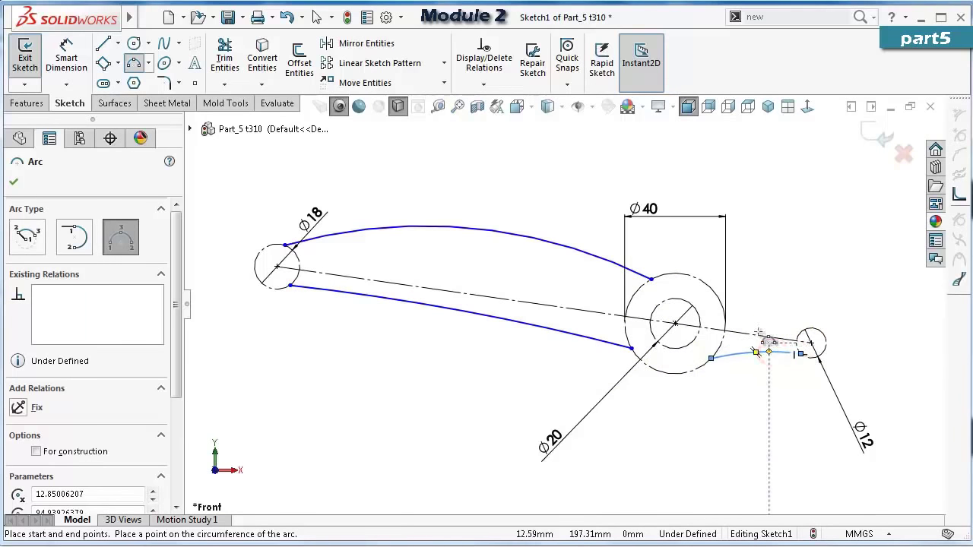
click(720, 300)
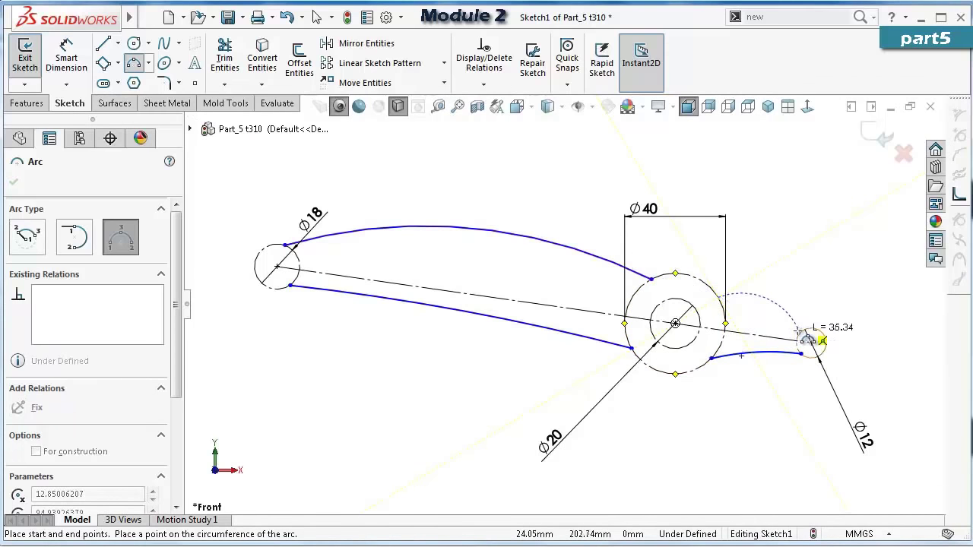
click(810, 342)
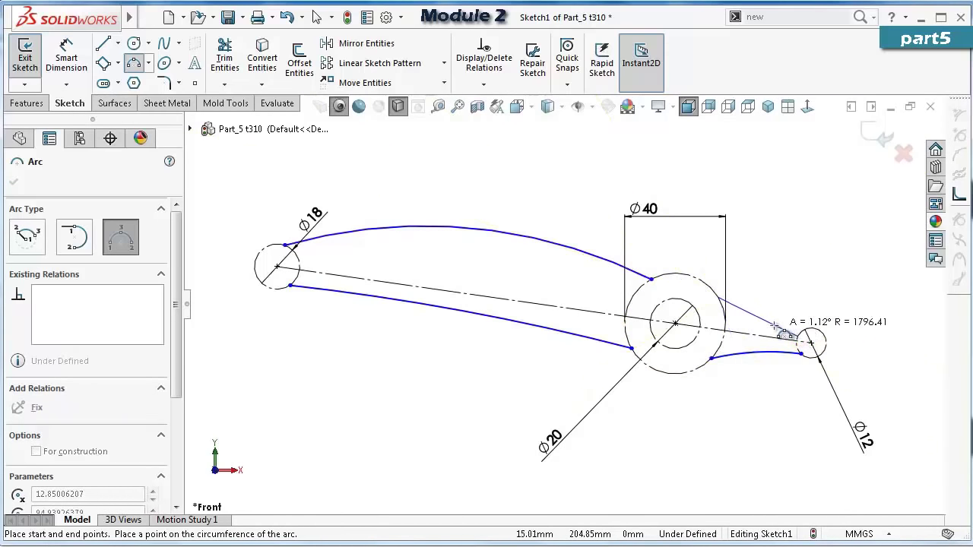
click(772, 328)
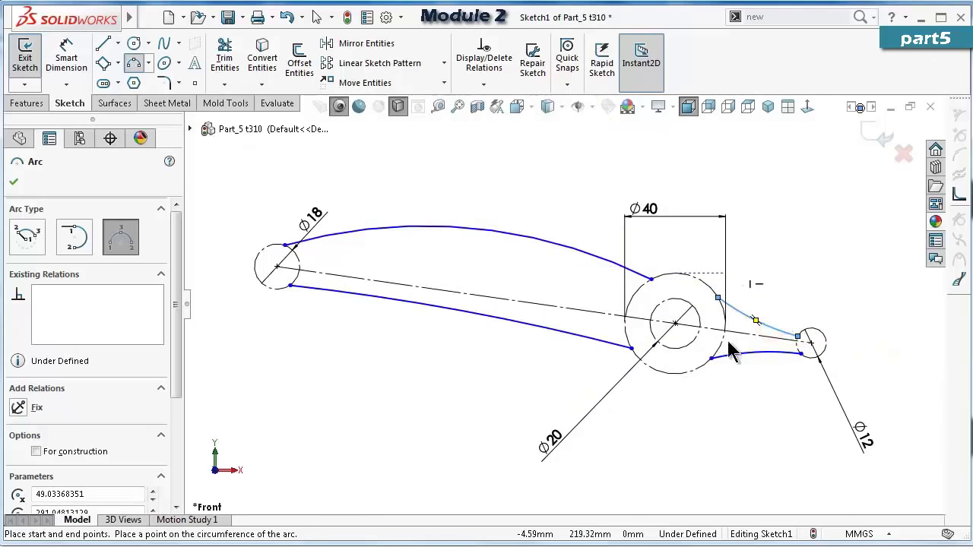
key(Escape)
Make the lower short arc tangent to both the 40 mm circle and the 12 mm circle.
scroll(756, 346, up, 3)
click(765, 315)
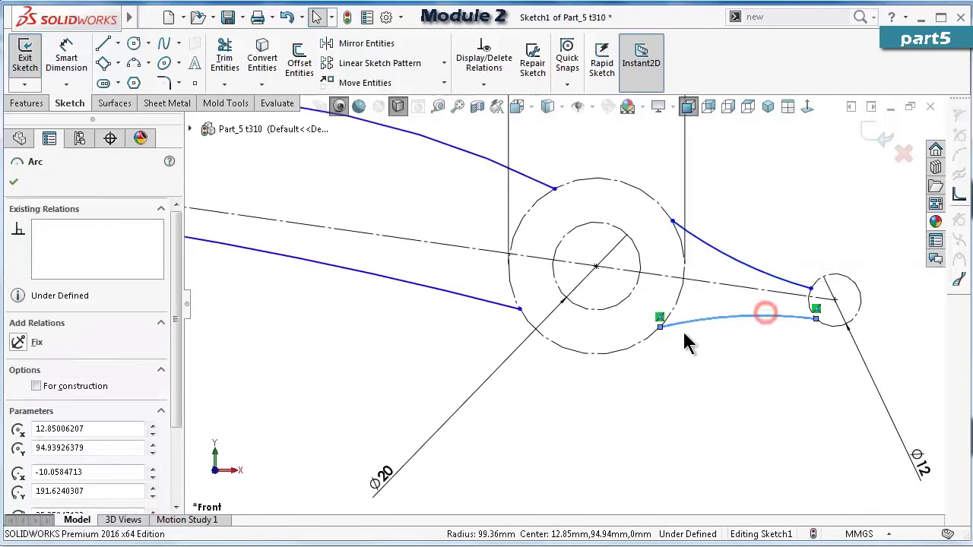
ctrl+click(645, 340)
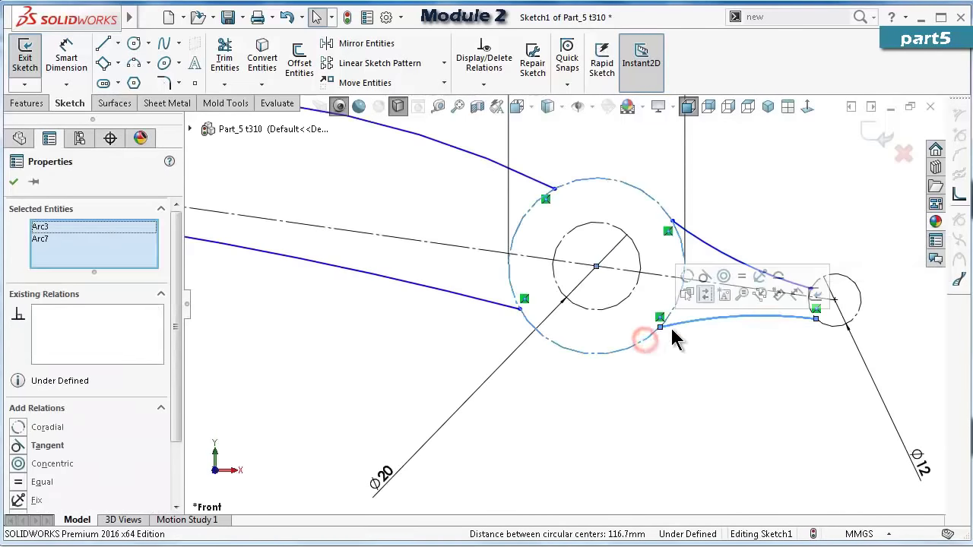
click(703, 278)
click(825, 326)
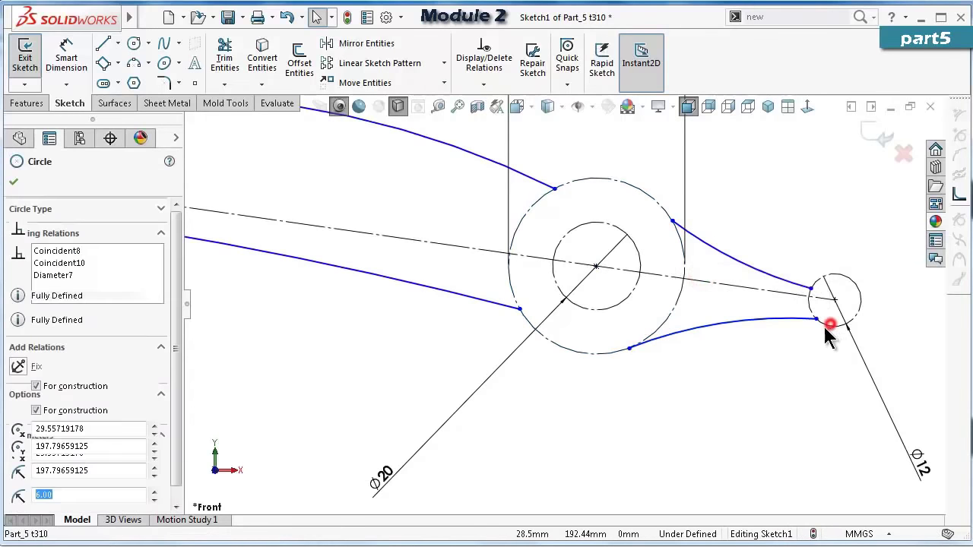
ctrl+click(783, 319)
click(844, 272)
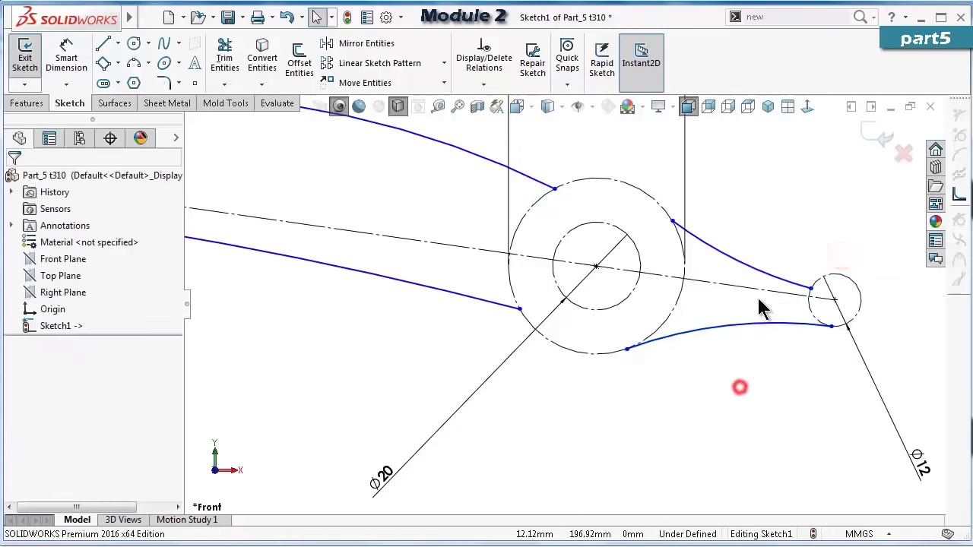
Make the upper short arc tangent to both the 12 mm circle and the 40 mm circle.
click(761, 275)
ctrl+click(842, 277)
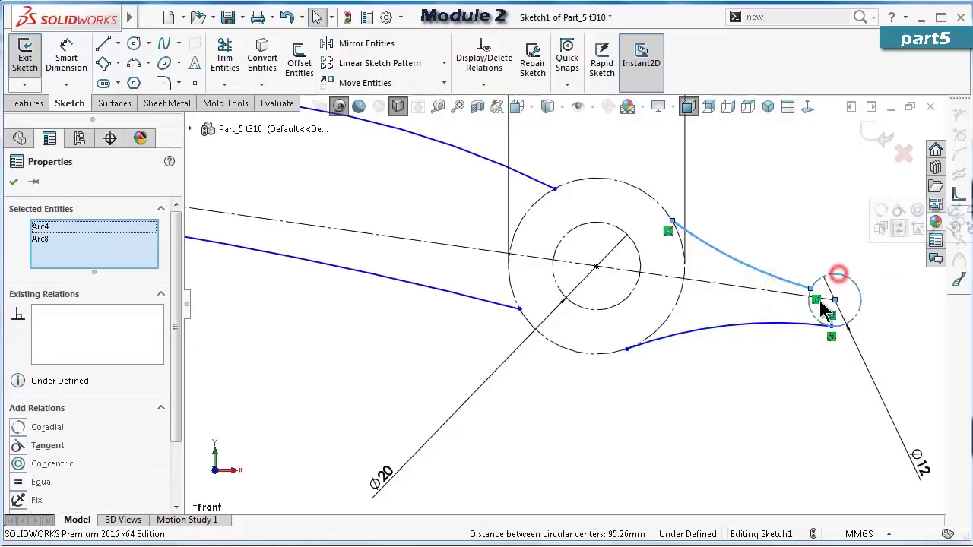
click(902, 228)
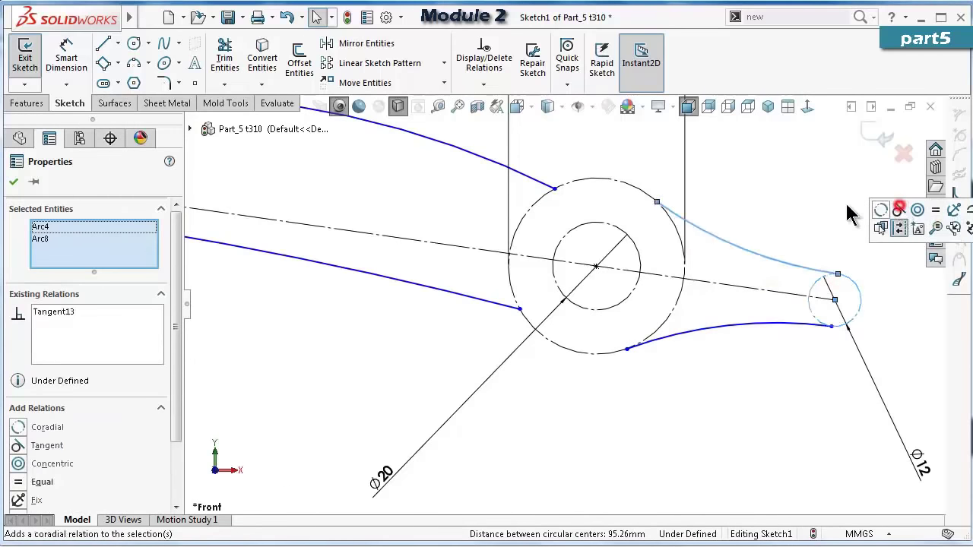
click(671, 207)
ctrl+click(643, 191)
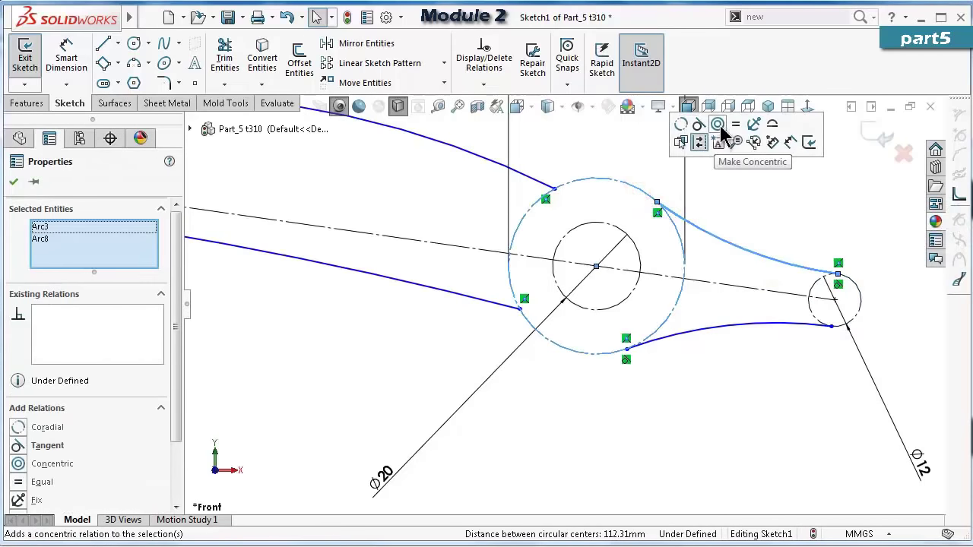
click(697, 134)
click(786, 190)
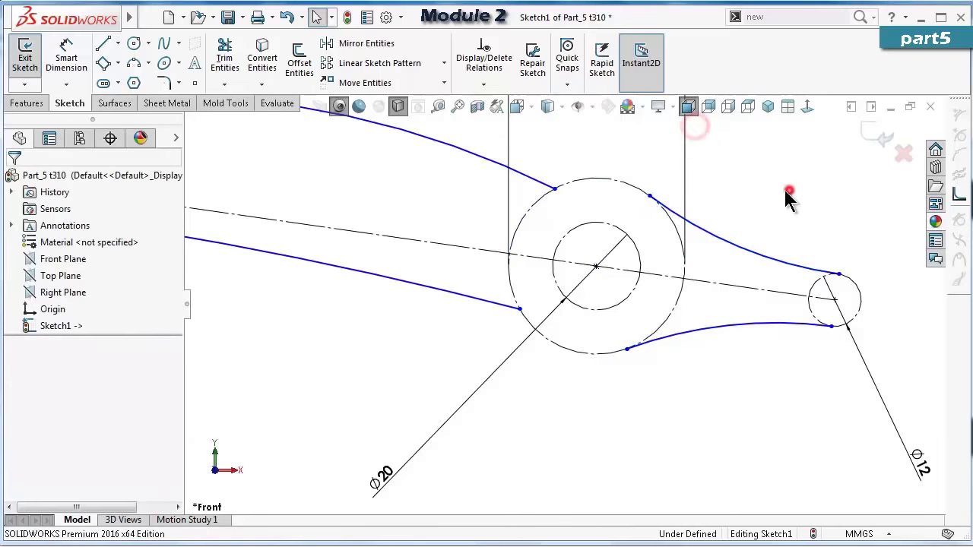
Make the lower and upper long arcs tangent to the 40 mm circle.
click(450, 292)
ctrl+click(524, 319)
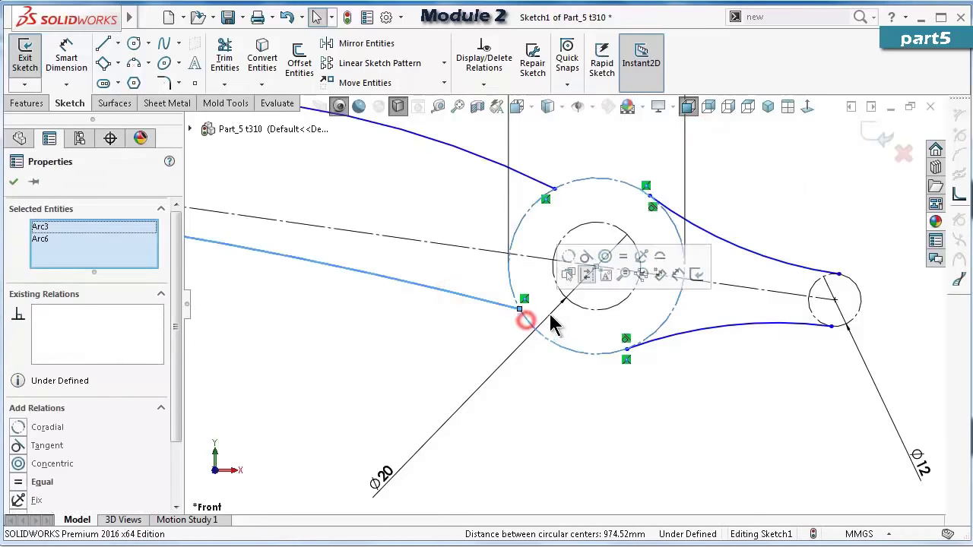
click(584, 256)
click(434, 178)
click(476, 154)
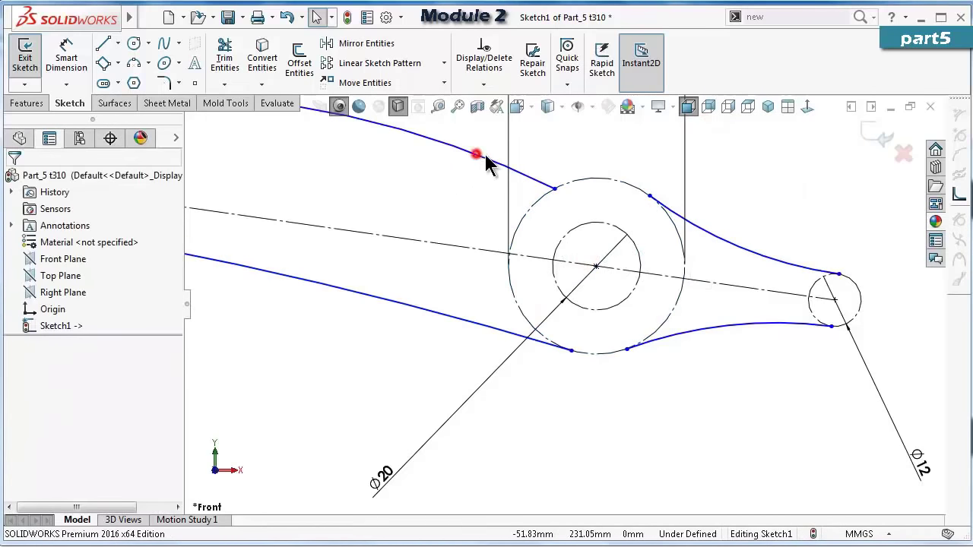
ctrl+click(583, 177)
click(641, 107)
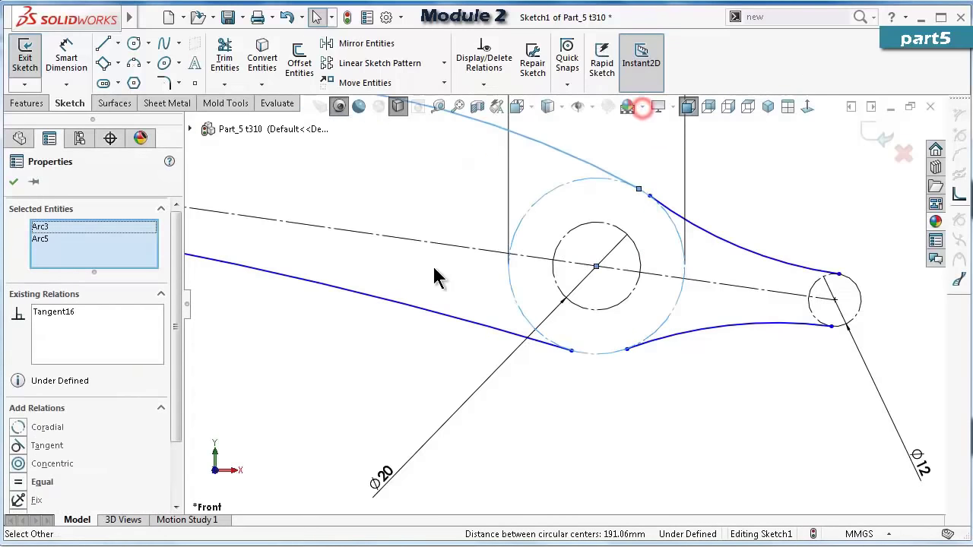
Make the lower long arc tangent to the 18 mm construction circle.
key(f)
scroll(423, 298, down, 3)
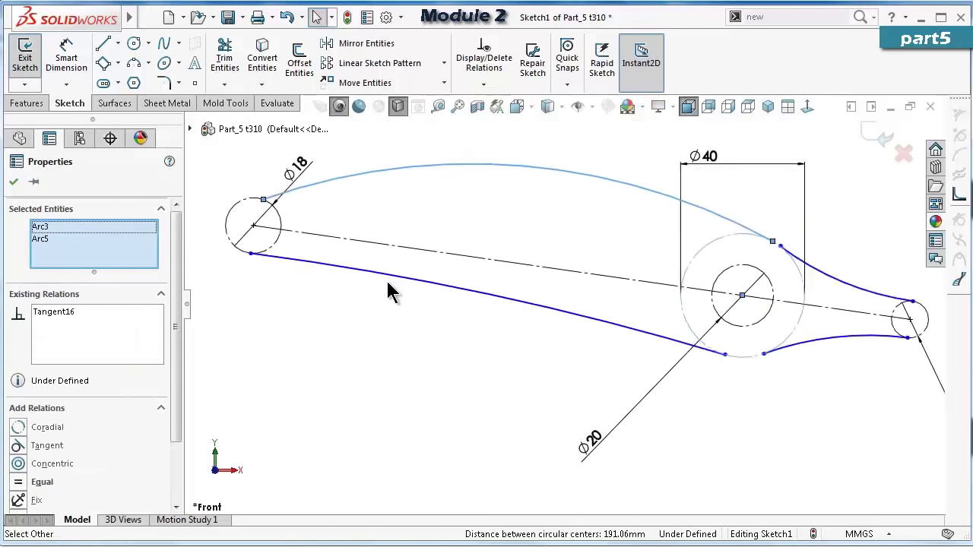
click(303, 262)
ctrl+click(304, 254)
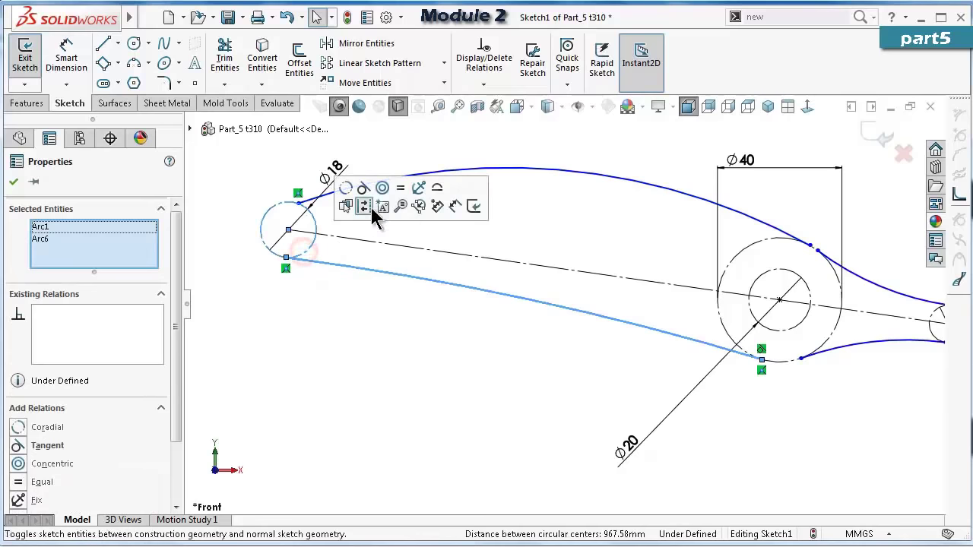
click(363, 206)
Make the upper long arc tangent to the 18 mm construction circle.
click(355, 187)
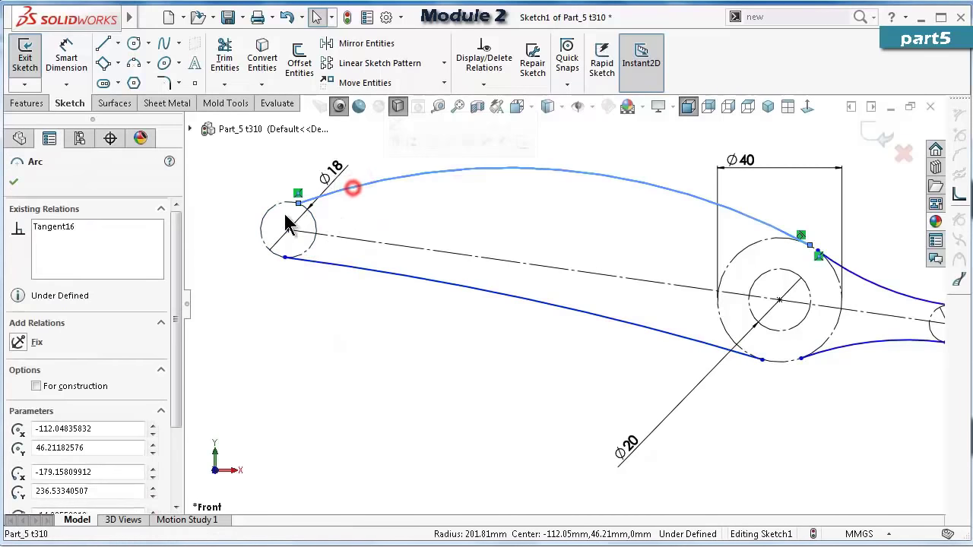
click(276, 207)
ctrl+click(325, 187)
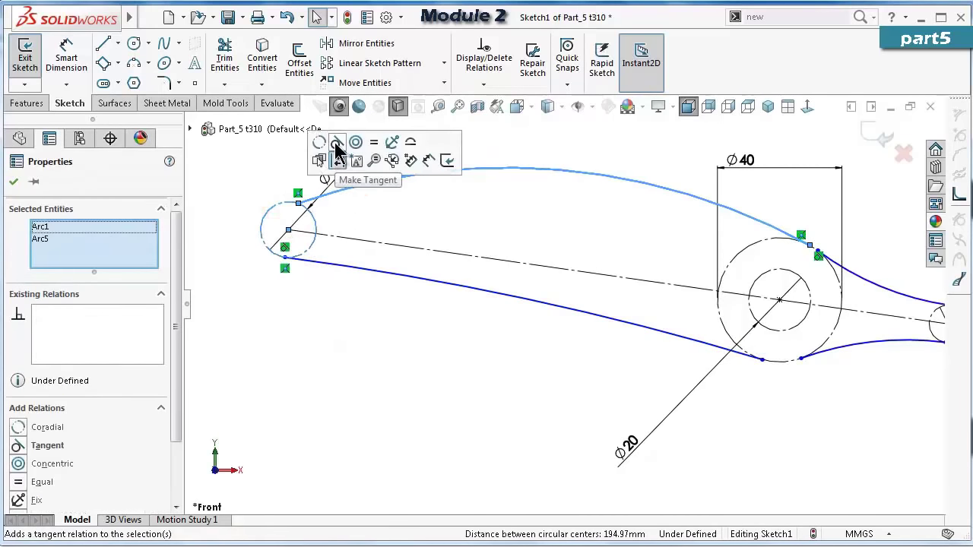
click(337, 149)
click(422, 360)
key(f)
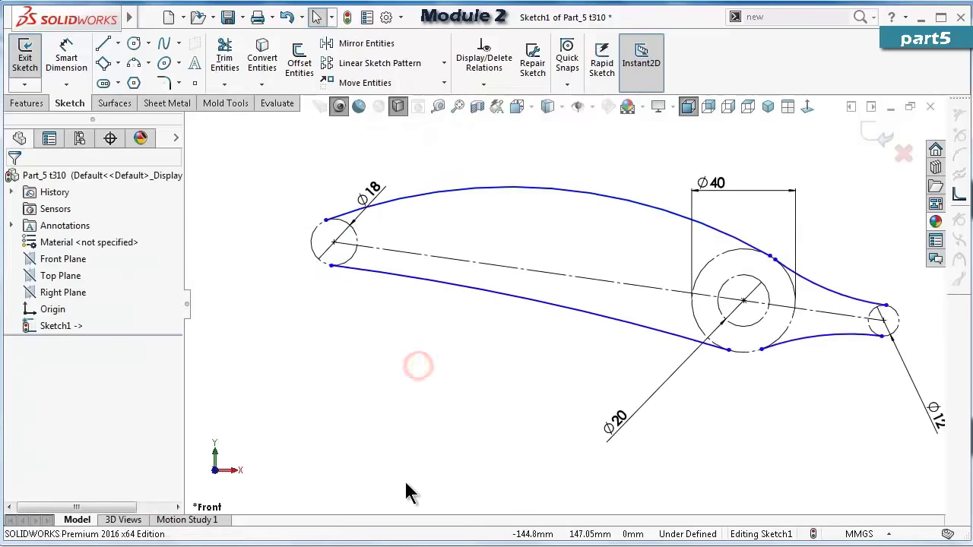
Dimension the lower long arc with a radius of 850 mm.
right_drag(403, 493, 401, 430)
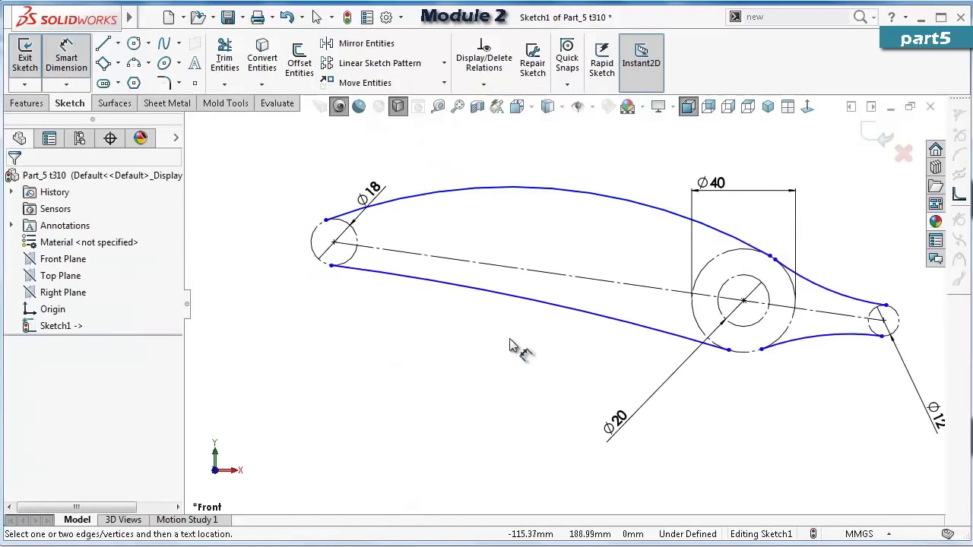
click(520, 304)
click(418, 333)
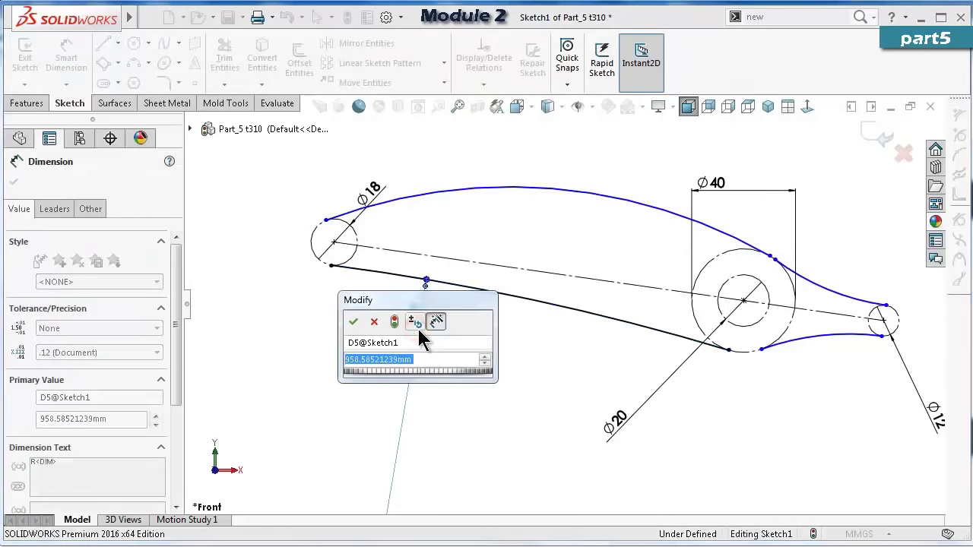
text(850)
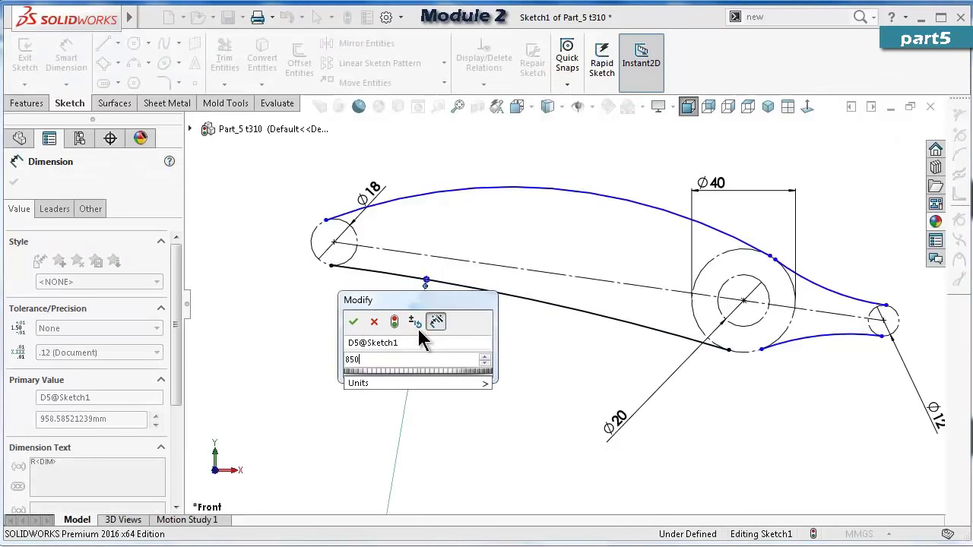
key(Return)
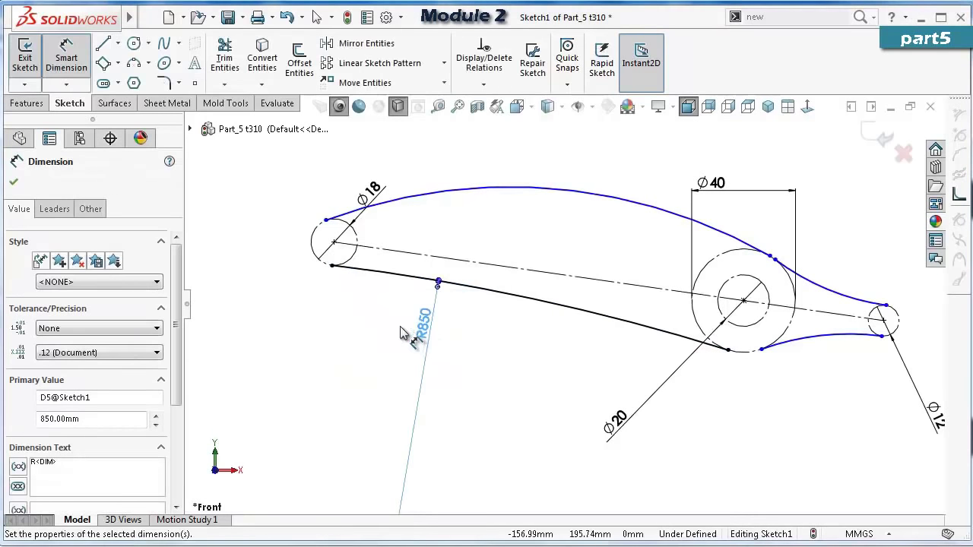
Dimension the upper long arc with a radius of 1250 mm.
click(530, 189)
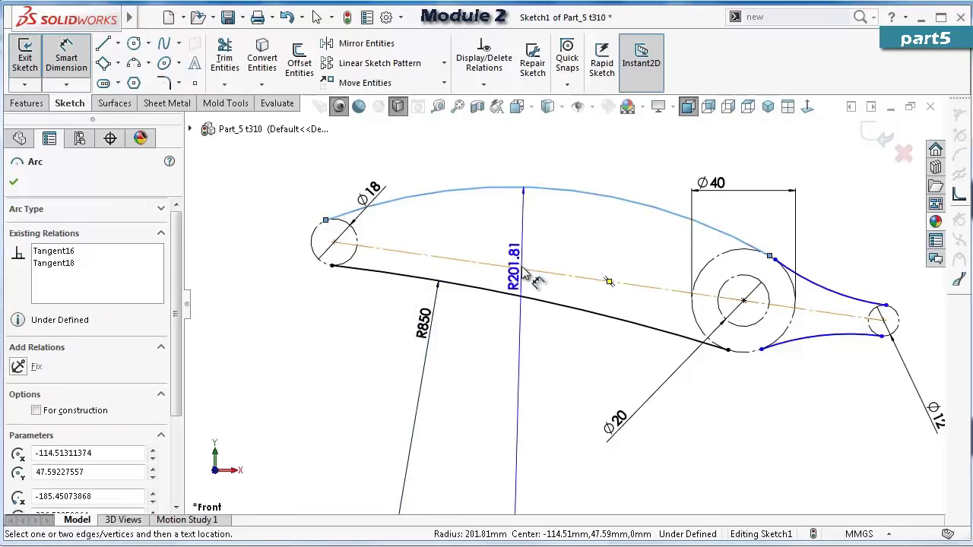
click(532, 242)
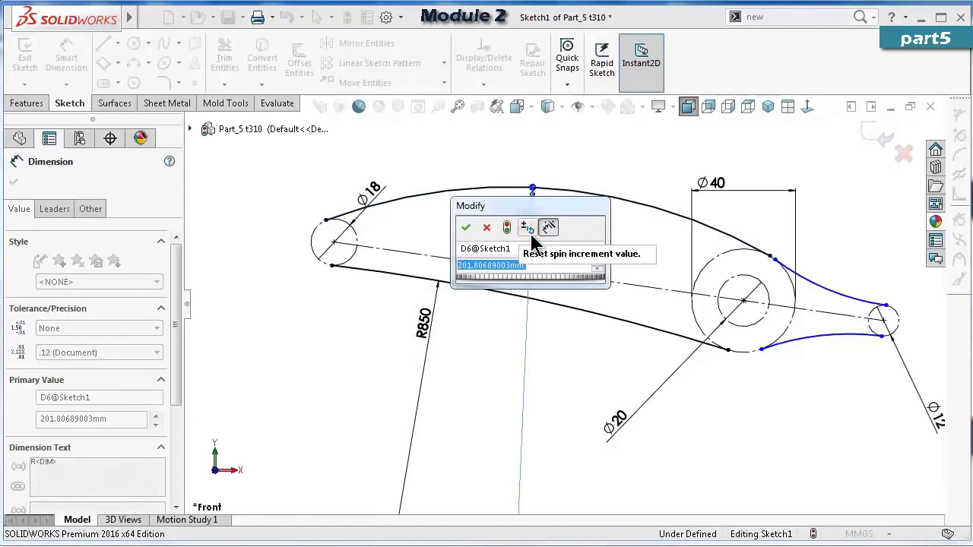
text(125)
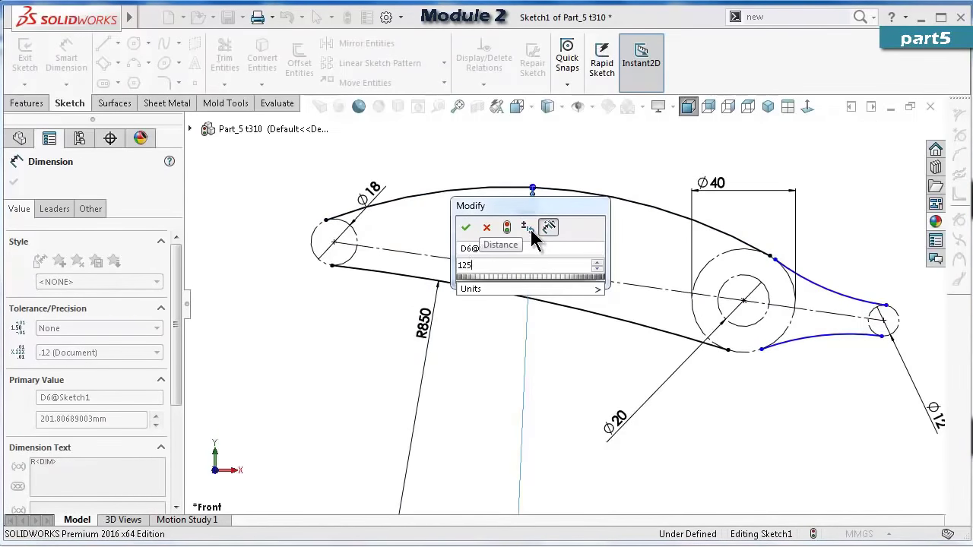
text(0)
key(Return)
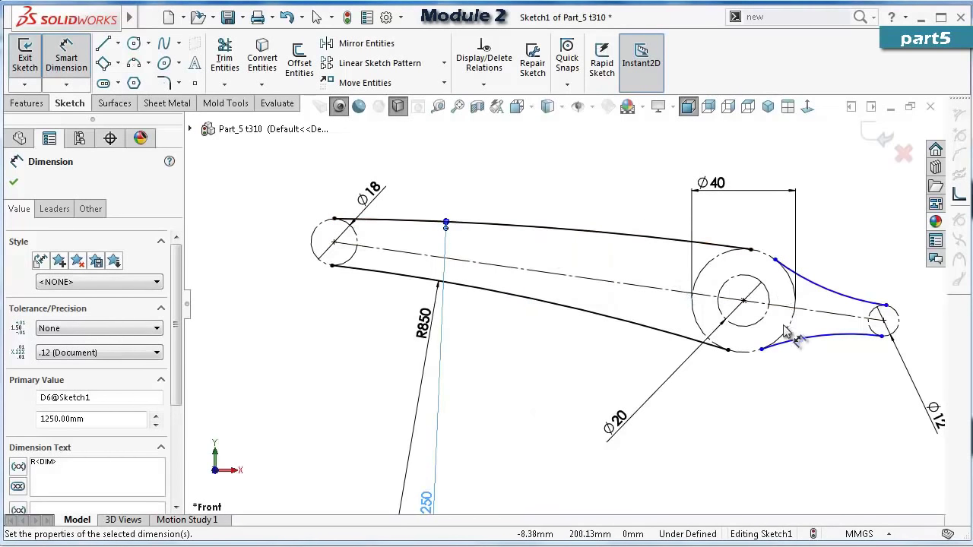
Dimension the lower short arc between the 40 mm and 12 mm circles with a radius of 70 mm.
click(817, 340)
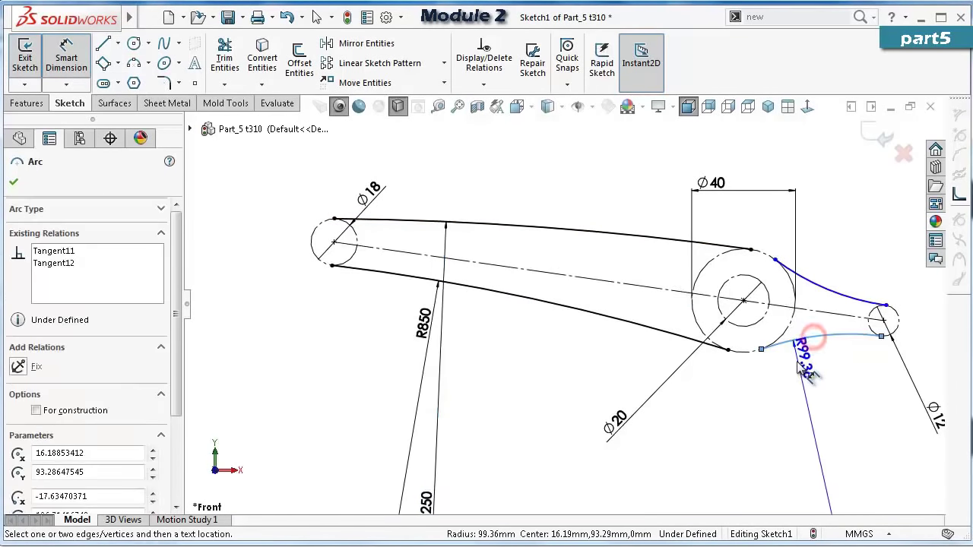
click(798, 359)
text(70)
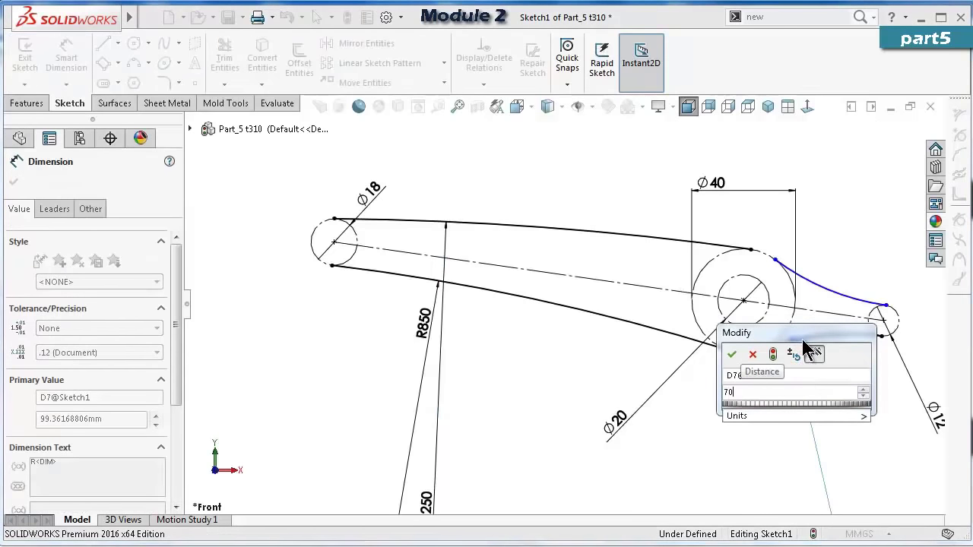
key(Return)
Dimension the upper short arc between the 40 mm and 12 mm circles with a radius of 250 mm.
click(842, 304)
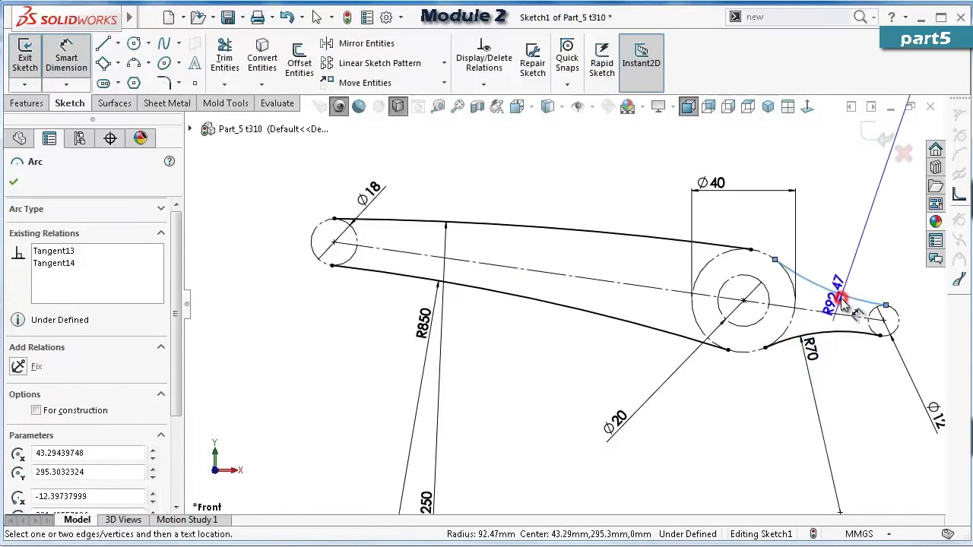
click(842, 266)
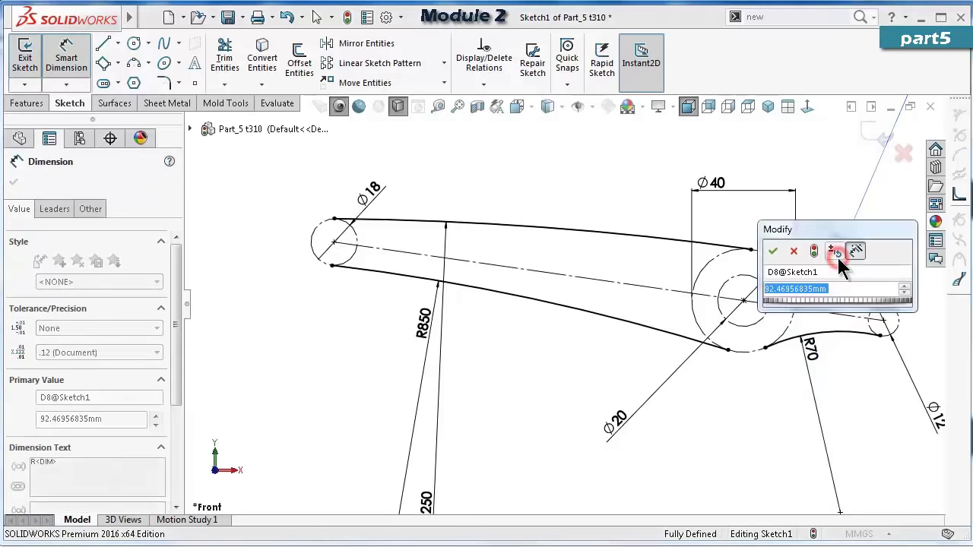
text(250)
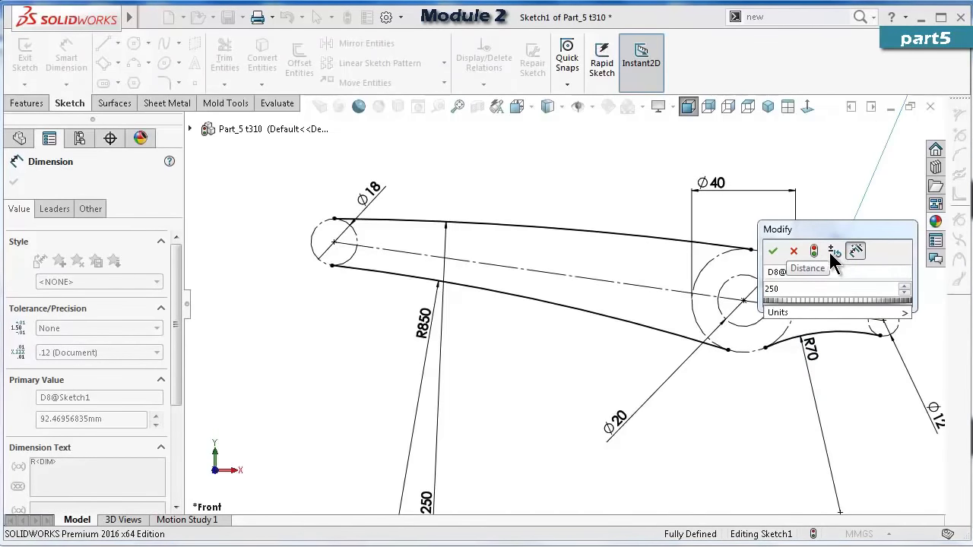
key(Return)
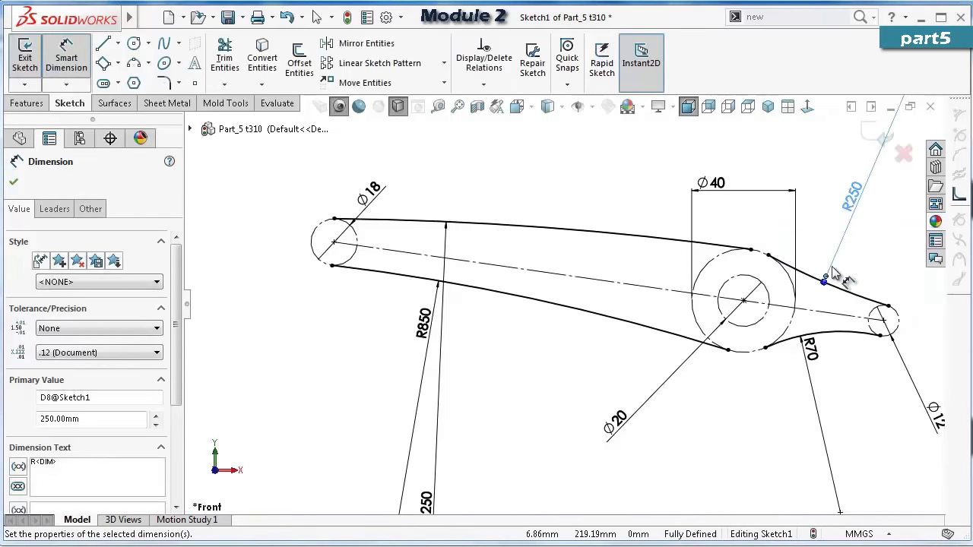
Set the upper short arc's radius to 200 mm.
double_click(847, 215)
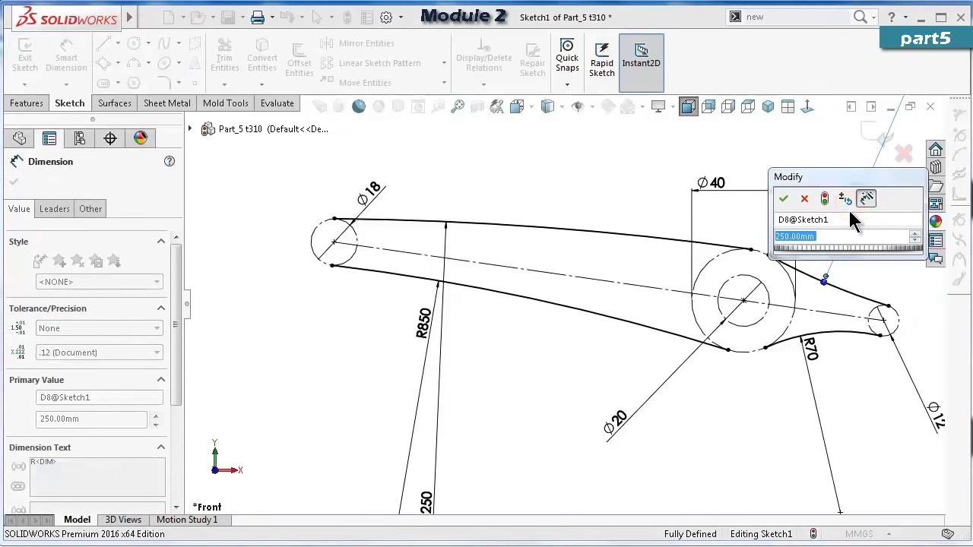
text(200)
key(Return)
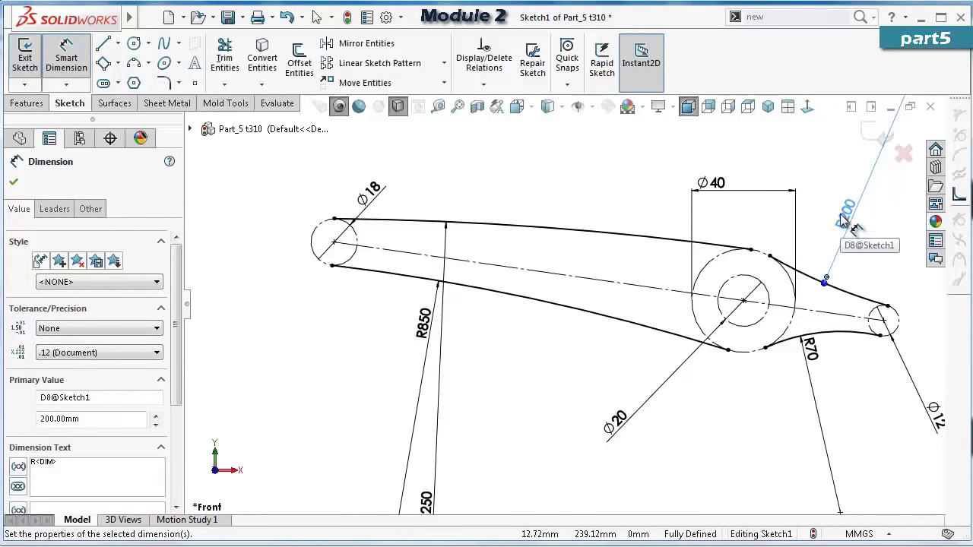
Set the upper short arc's radius to 150 mm.
click(840, 215)
double_click(850, 216)
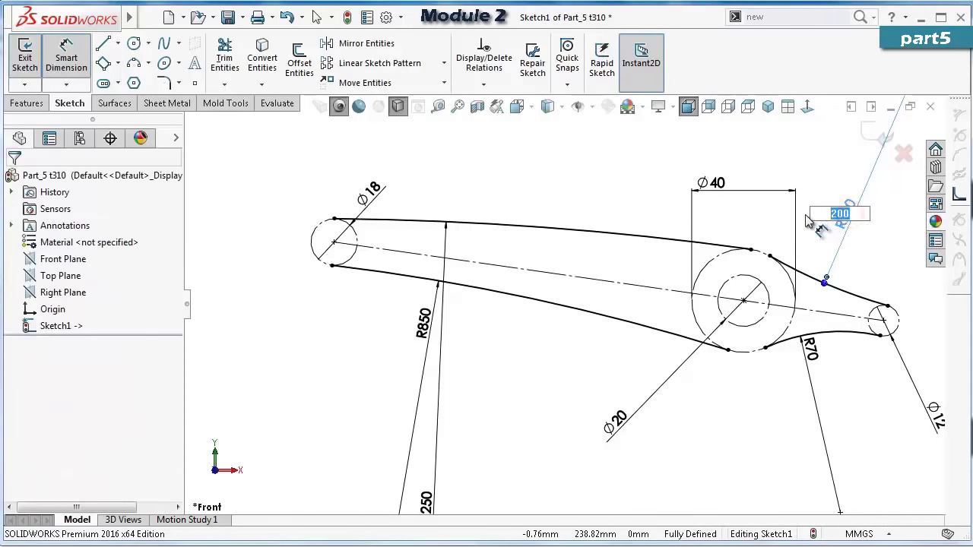
key(Return)
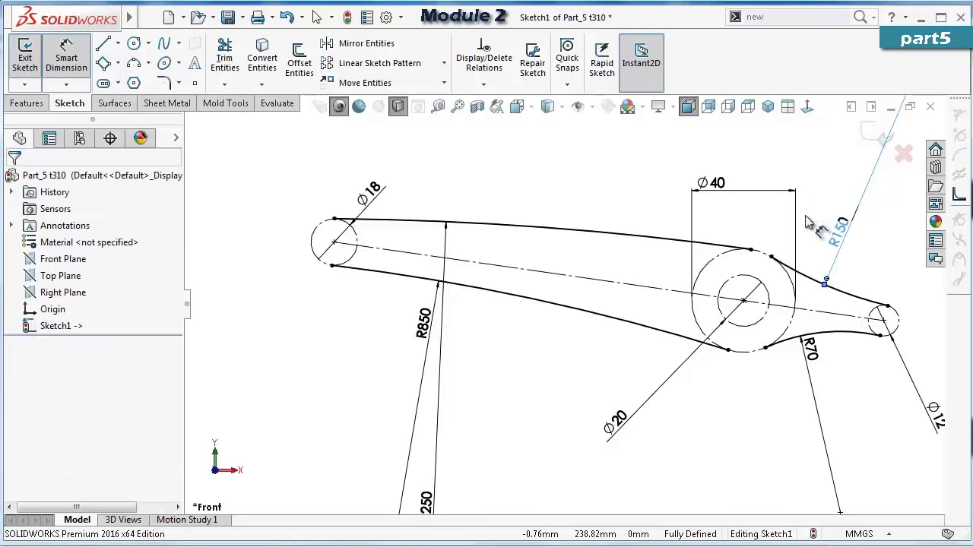
click(637, 197)
Reposition the upper long arc's radius dimension beside the lower arc's radius dimension and set it to 1150 mm.
scroll(560, 307, up, 1)
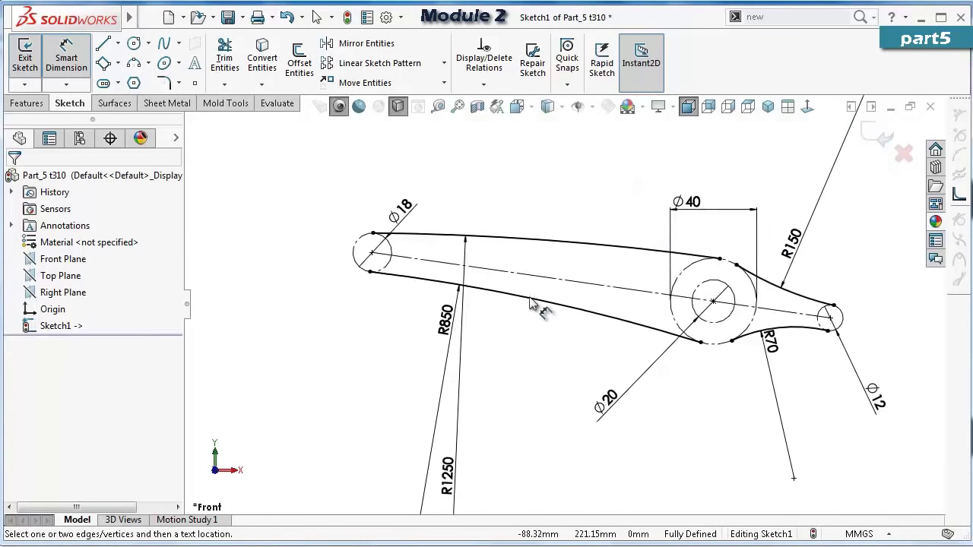
click(459, 437)
drag(484, 439, 486, 456)
double_click(486, 456)
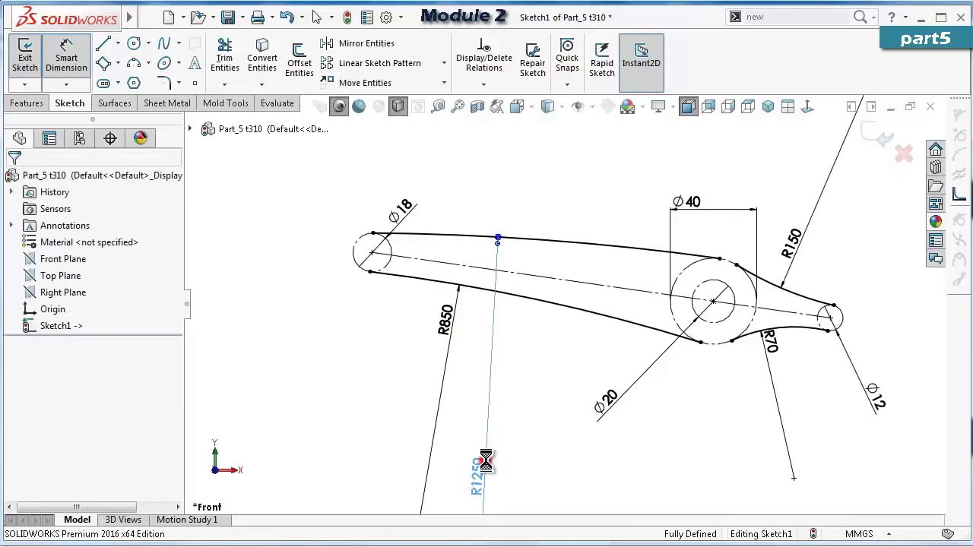
text(1150)
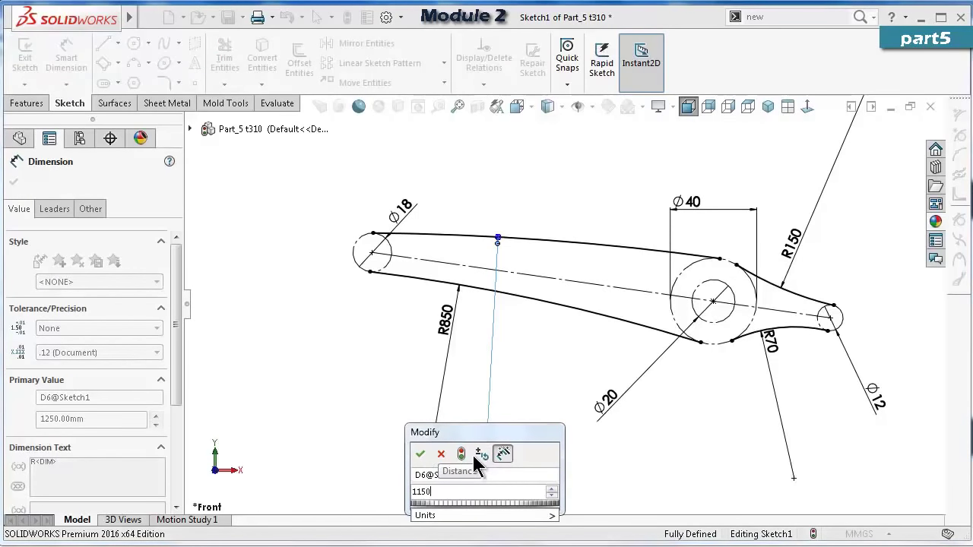
key(Return)
click(375, 386)
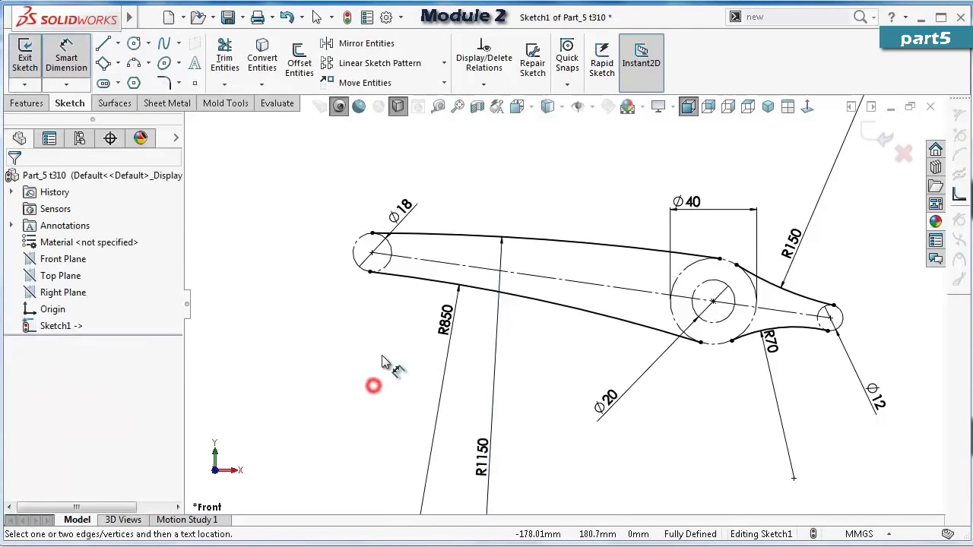
Draw a three-point arc along the 40 mm circle joining the facing ends of the upper long and upper short arcs.
scroll(800, 310, down, 1)
scroll(800, 308, down, 1)
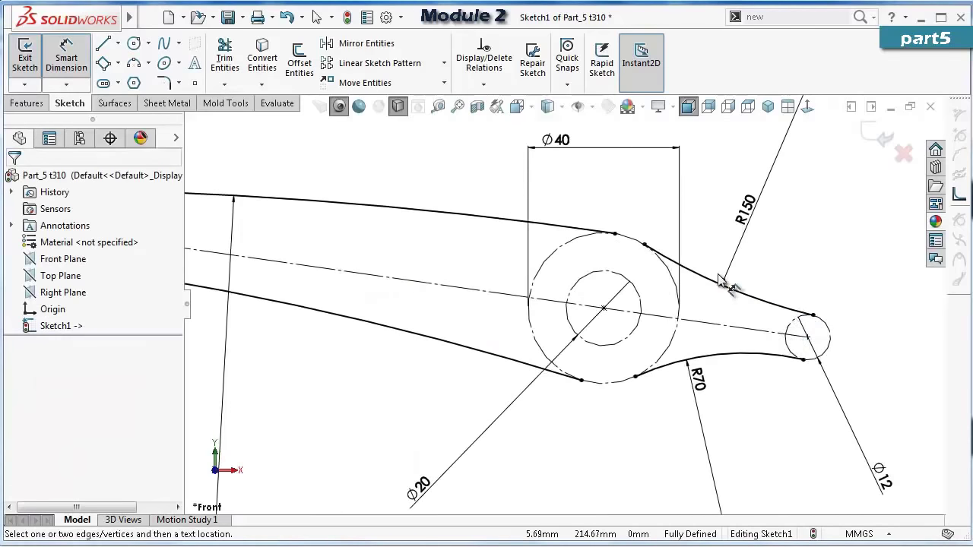
click(135, 64)
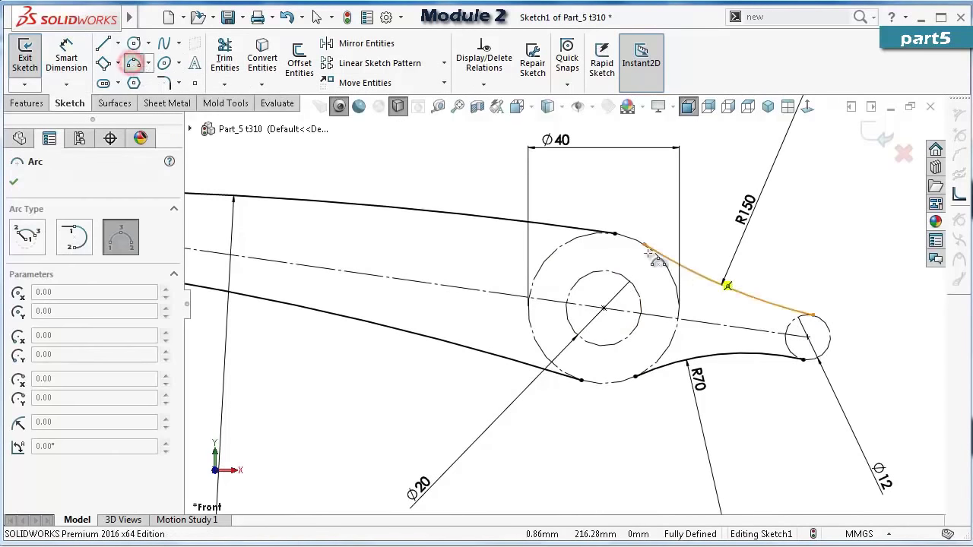
click(615, 234)
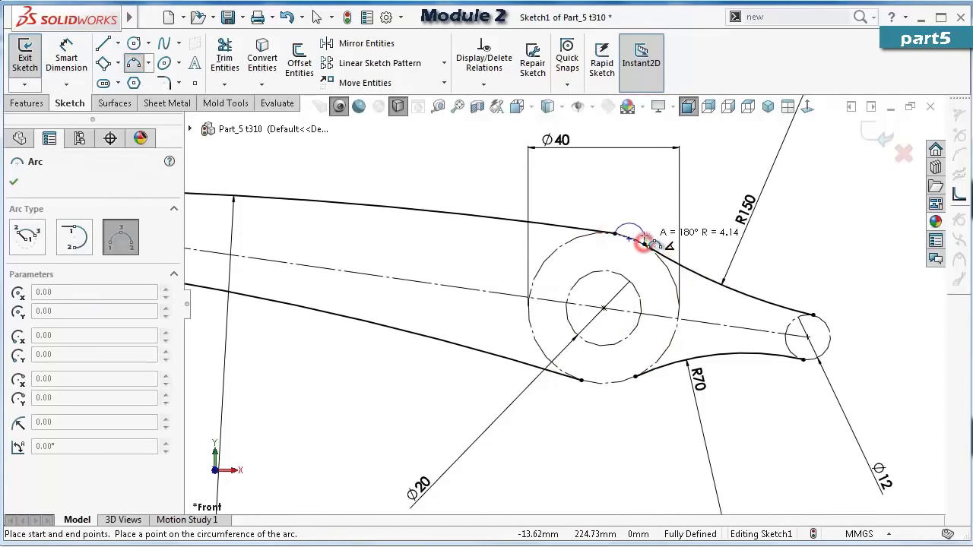
scroll(644, 241, down, 2)
click(634, 240)
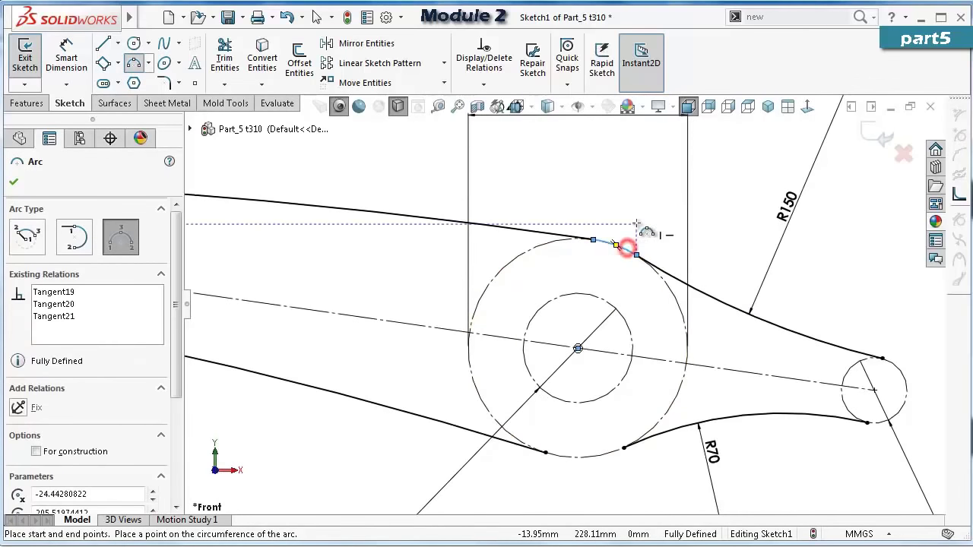
Try a three-point arc along the 40 mm circle between the lower long and lower short arc ends, and undo it.
click(545, 452)
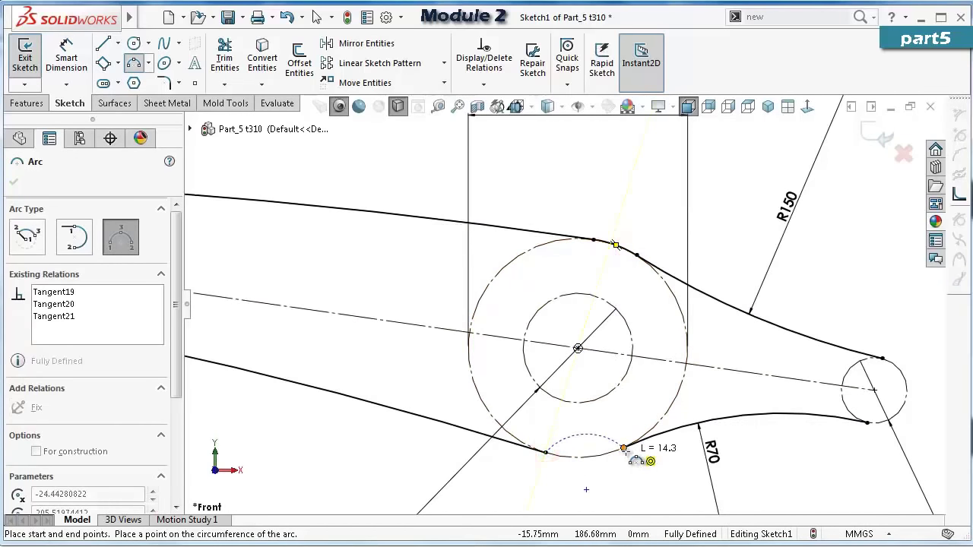
click(624, 449)
click(582, 457)
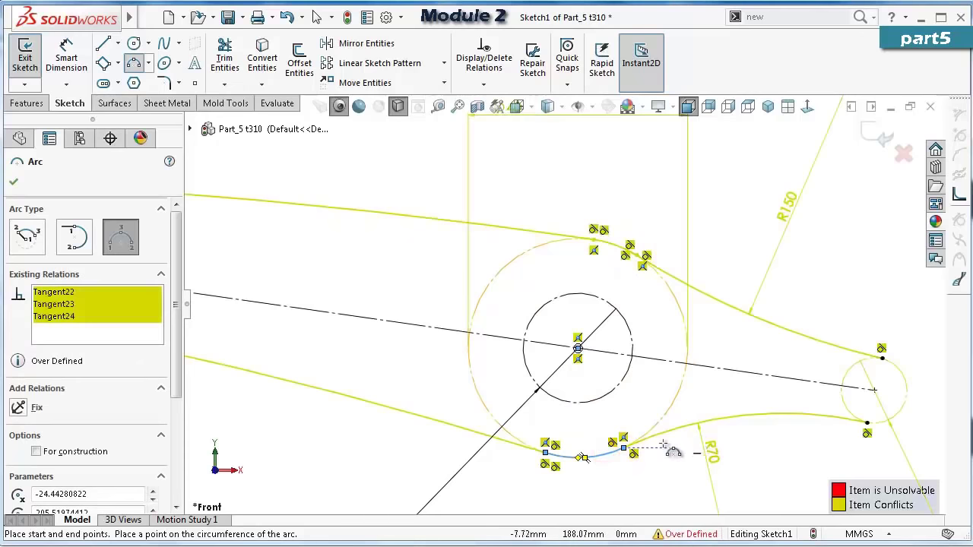
key(ctrl+z)
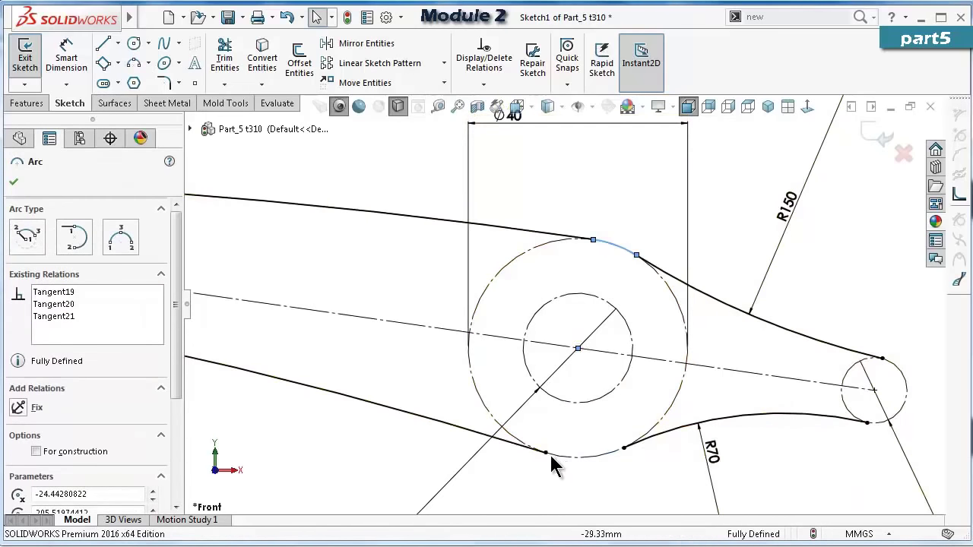
Retry the three-point arc along the 40 mm circle across the lower gap between the long and short arcs, and undo it.
click(135, 67)
scroll(532, 453, down, 2)
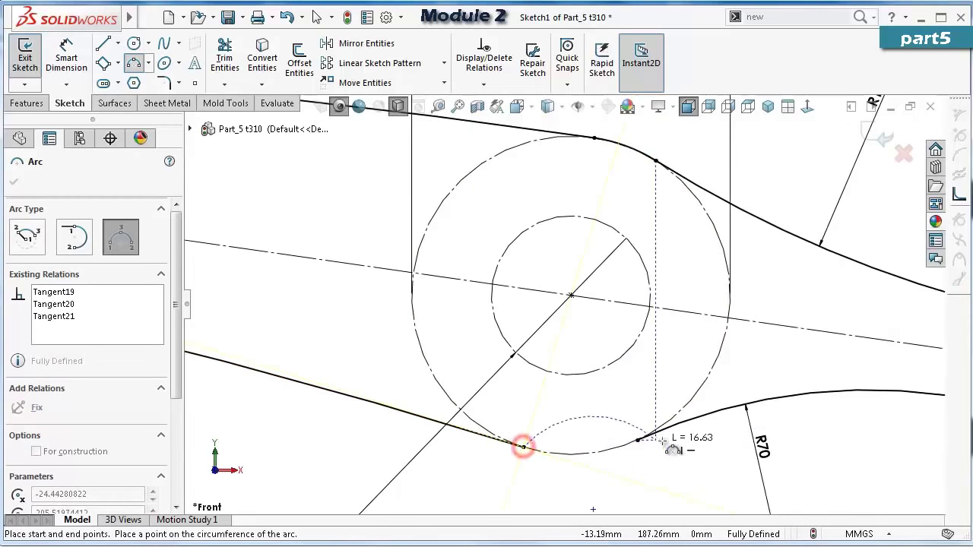
click(524, 447)
click(639, 441)
click(630, 446)
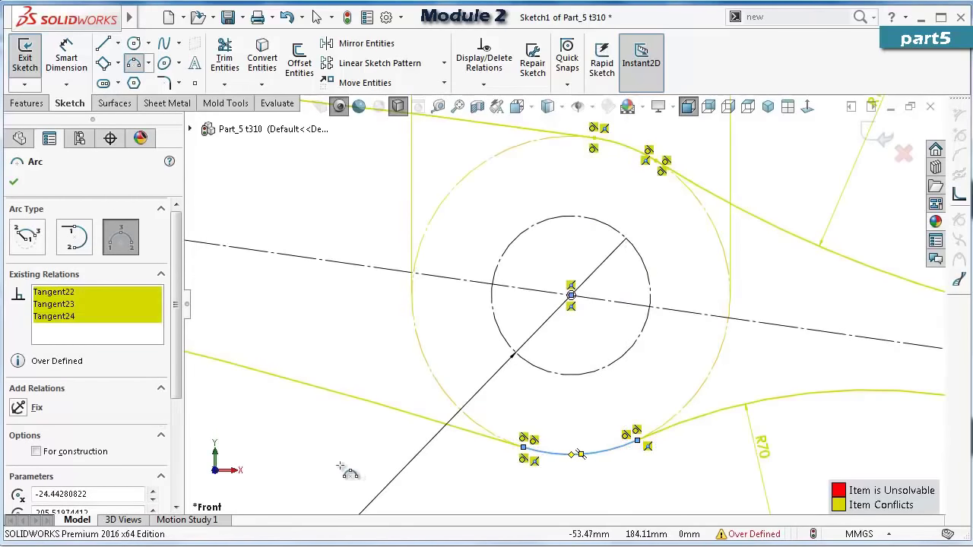
key(ctrl+z)
Draw a three-point arc joining the lower long and lower short arc ends, bulging outside the 40 mm circle.
click(135, 64)
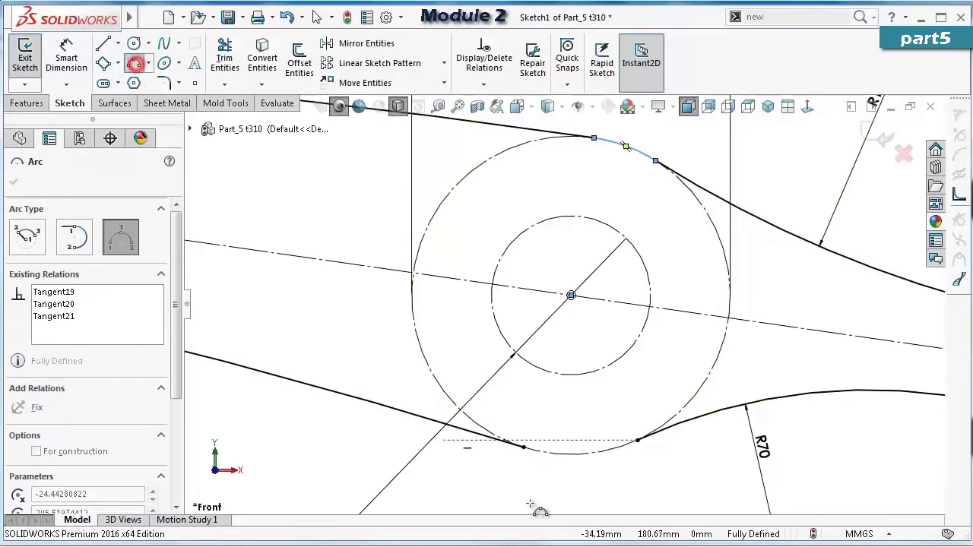
click(523, 448)
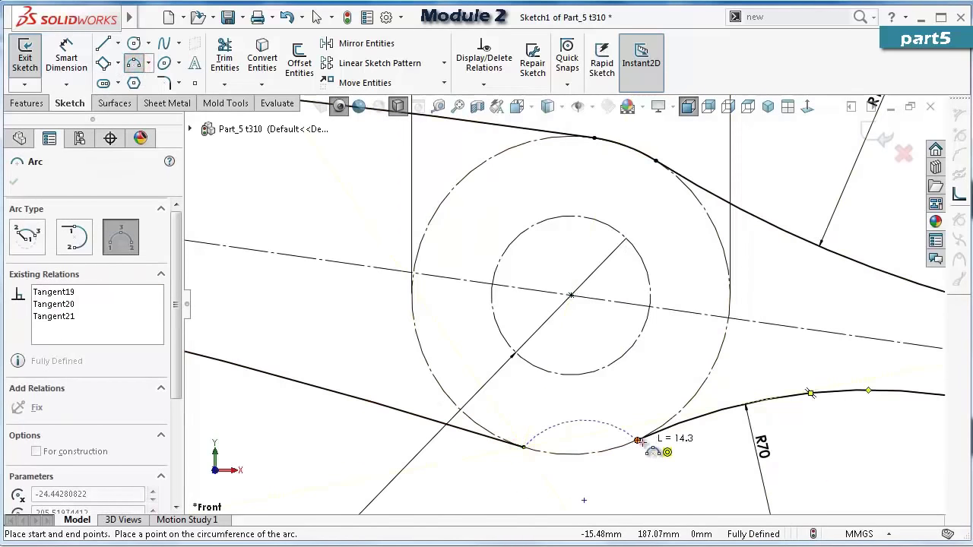
click(637, 441)
click(620, 466)
Draw a three-point arc bulging outside the 12 mm circle, joining the outer ends of the lower and upper short arcs.
scroll(683, 452, up, 2)
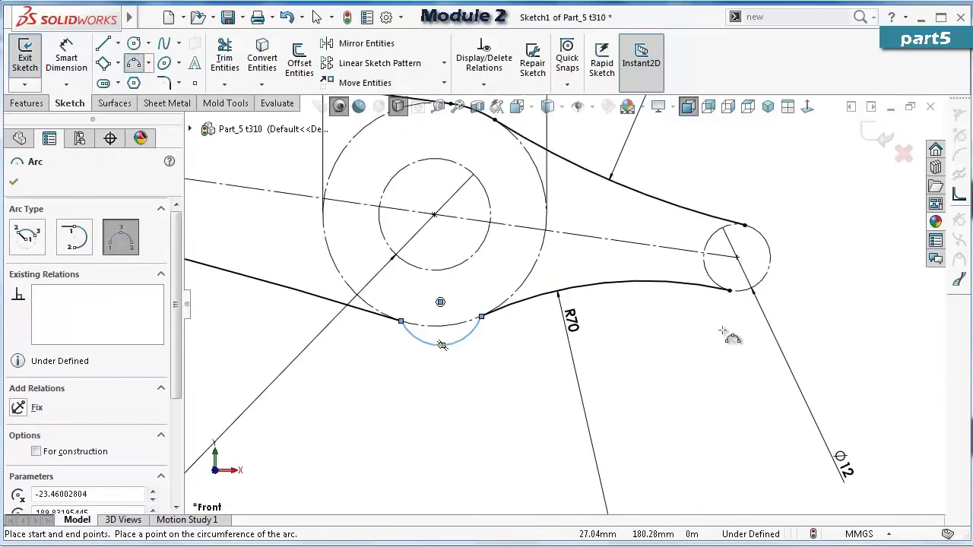
click(730, 290)
click(783, 242)
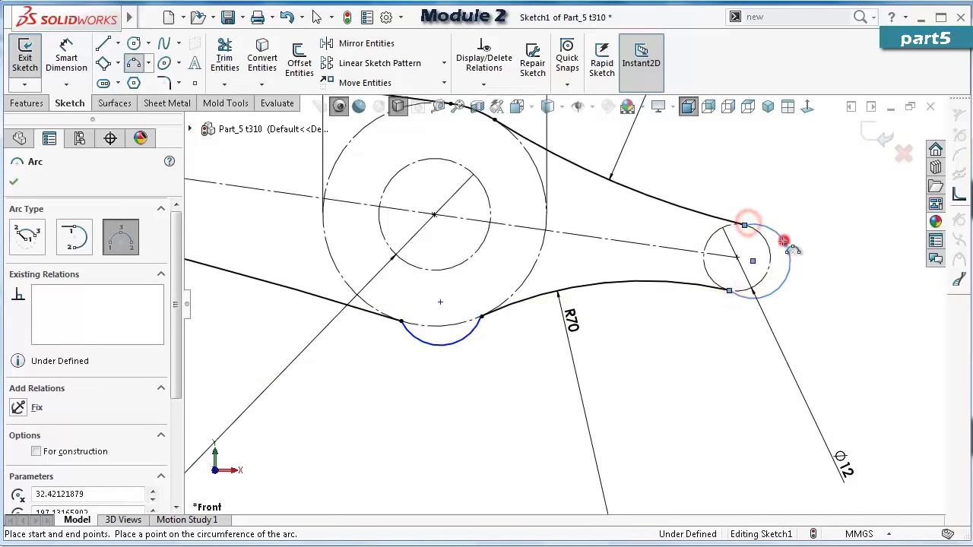
Draw a three-point arc bulging outside the 18 mm circle, from the lower long arc's end to beside the upper long arc's end.
scroll(775, 247, up, 5)
scroll(365, 269, up, 3)
scroll(342, 263, down, 5)
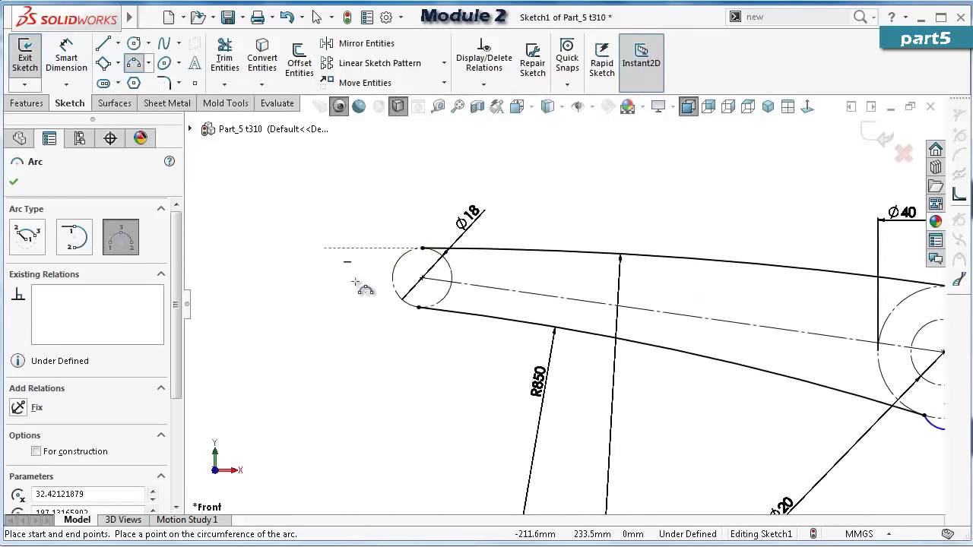
click(419, 307)
click(419, 247)
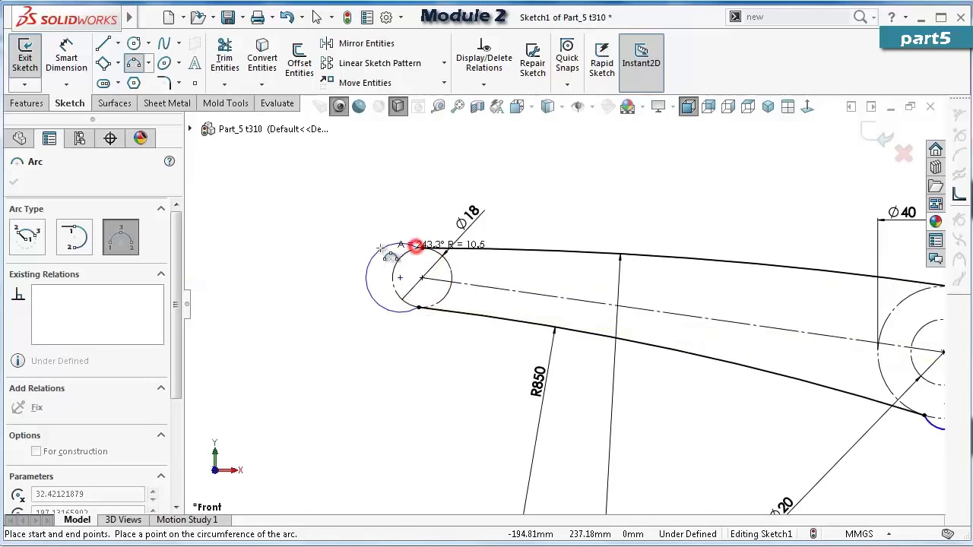
click(382, 246)
key(Escape)
Make the end arc around the 18 mm circle coradial with that circle.
scroll(400, 247, down, 2)
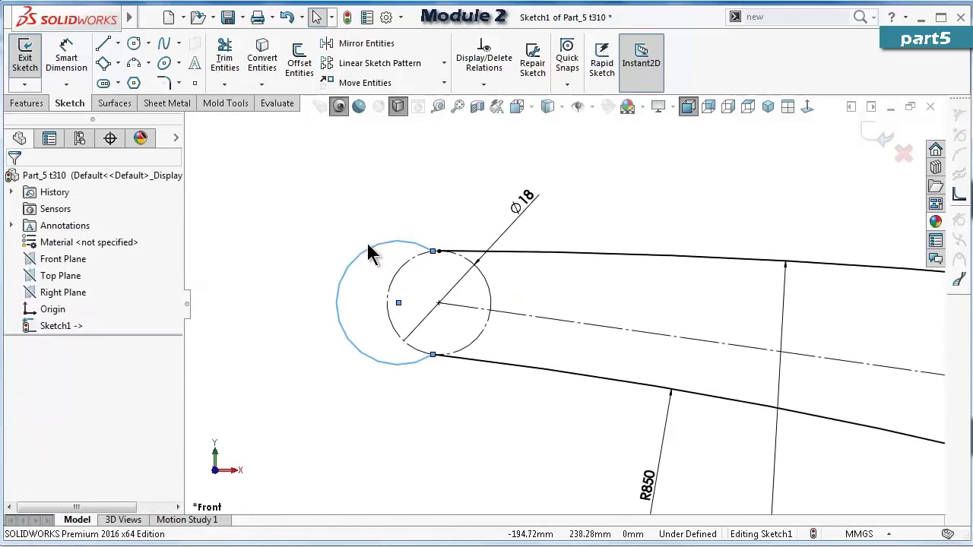
ctrl+click(400, 271)
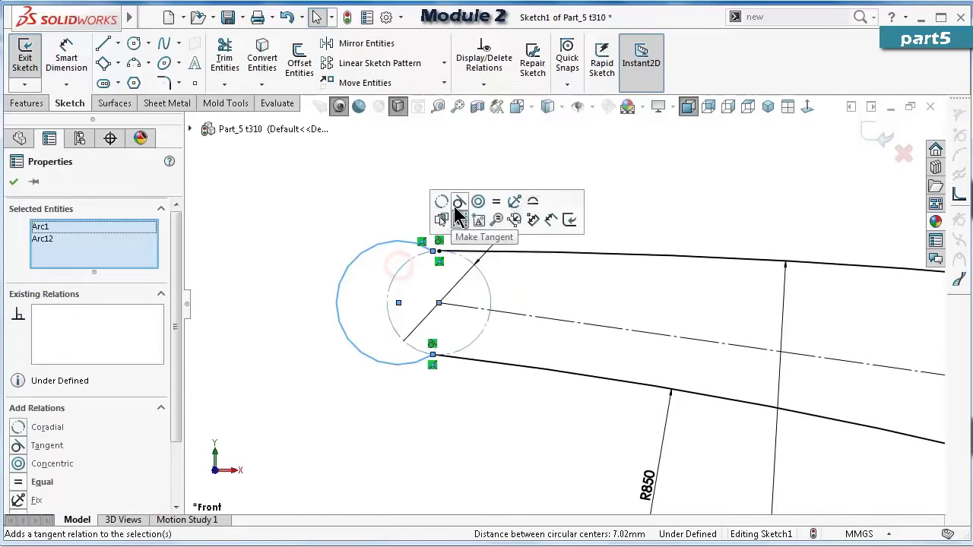
click(442, 200)
click(406, 180)
Merge the upper endpoint of the 18 mm end arc with the upper long arc's endpoint.
scroll(406, 182, down, 3)
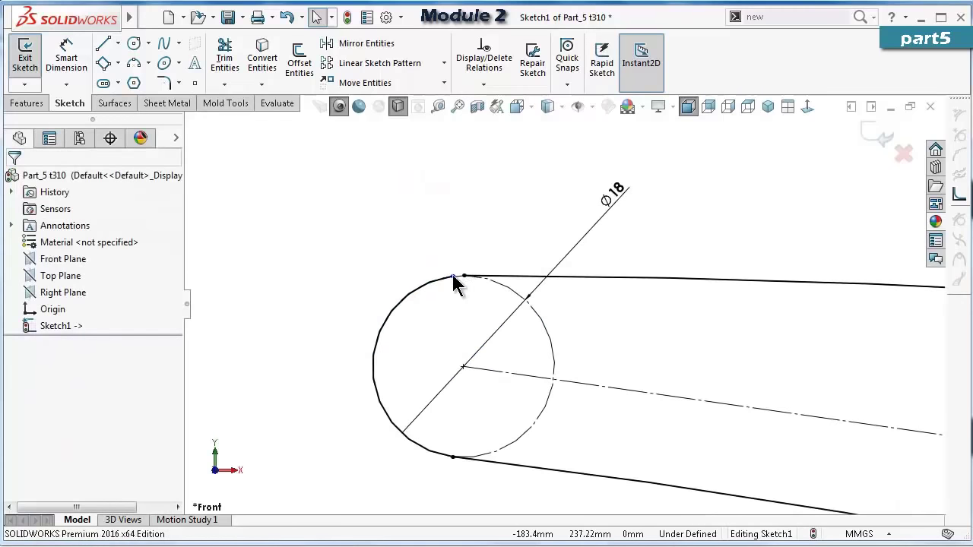
click(453, 275)
ctrl+click(465, 275)
click(561, 212)
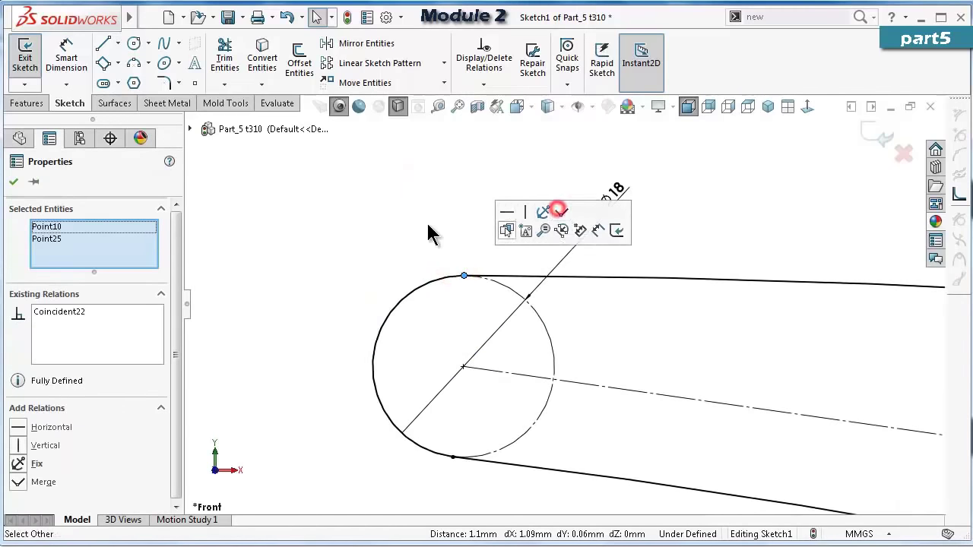
Try making the lower bulging arc coradial with the 40 mm circle, and delete that arc.
scroll(596, 289, up, 5)
scroll(803, 365, down, 5)
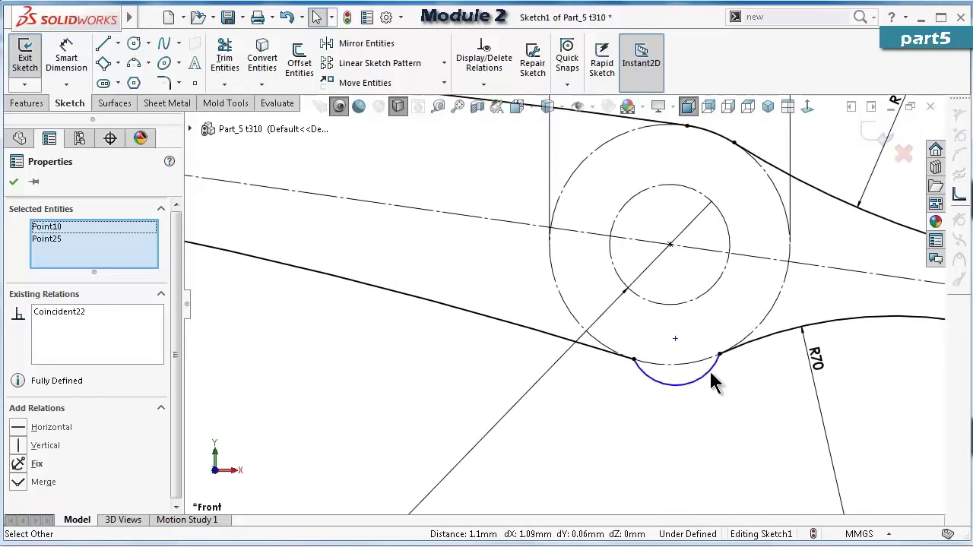
click(704, 374)
ctrl+click(700, 362)
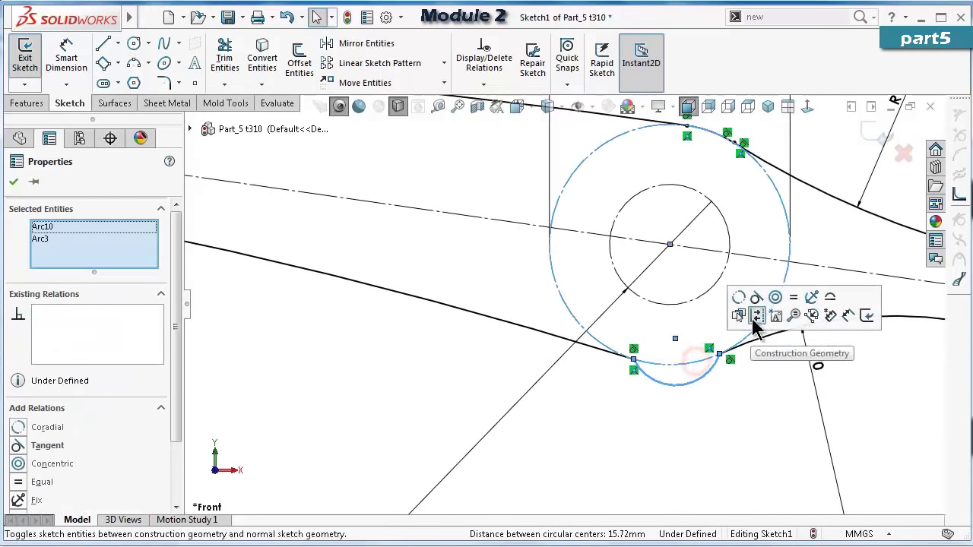
click(741, 296)
click(717, 415)
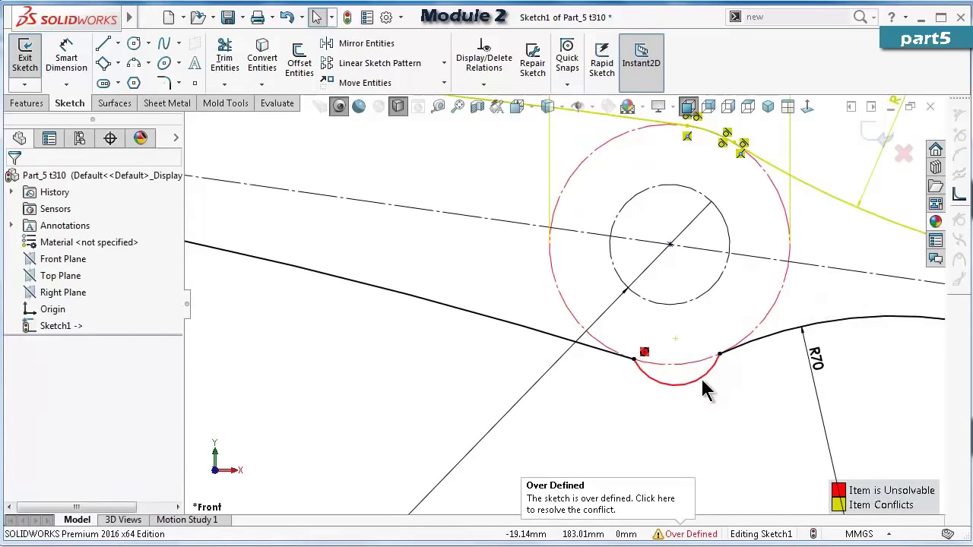
click(702, 378)
key(Delete)
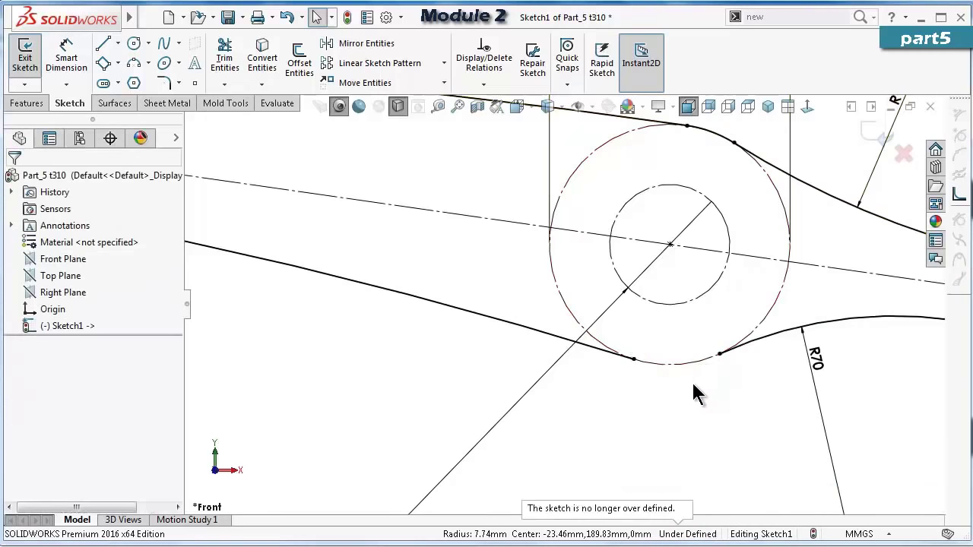
Redraw the three-point arc between the lower long and lower short arc ends, bulging below the 40 mm circle.
click(133, 63)
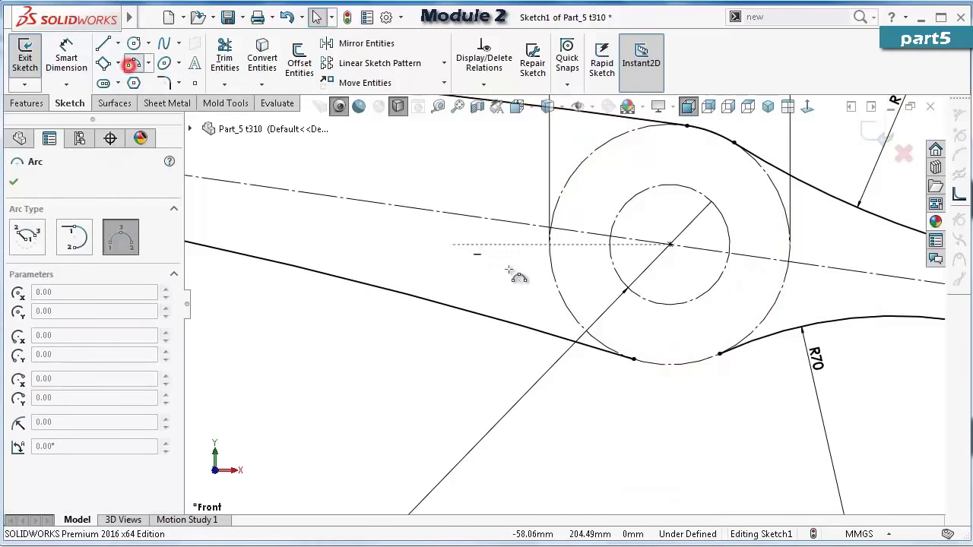
click(636, 358)
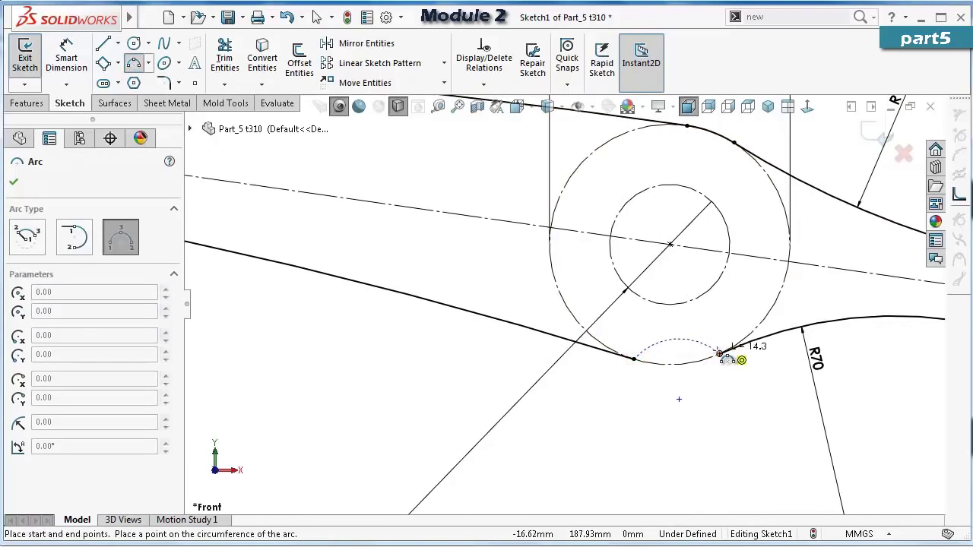
click(720, 354)
click(709, 371)
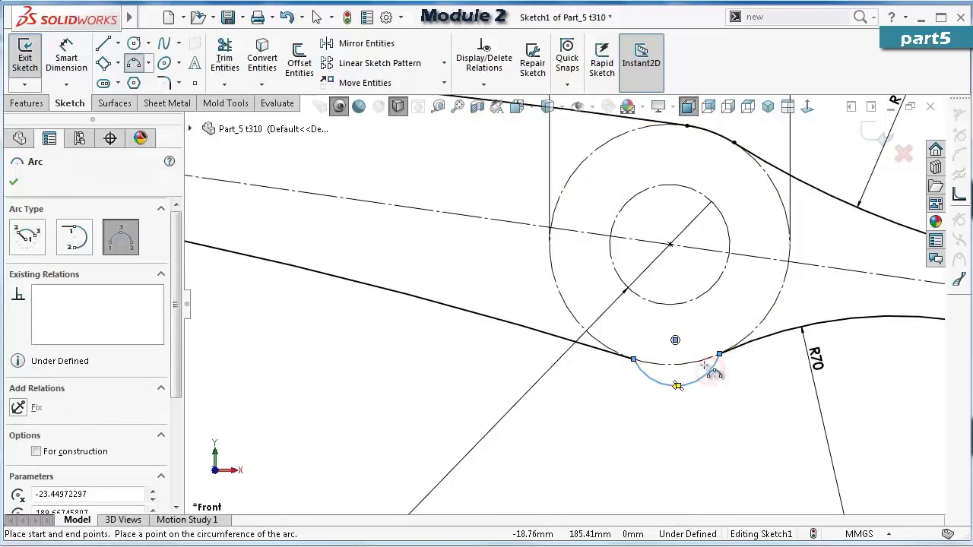
key(Escape)
Make the new lower arc tangent to the 40 mm circle.
click(701, 373)
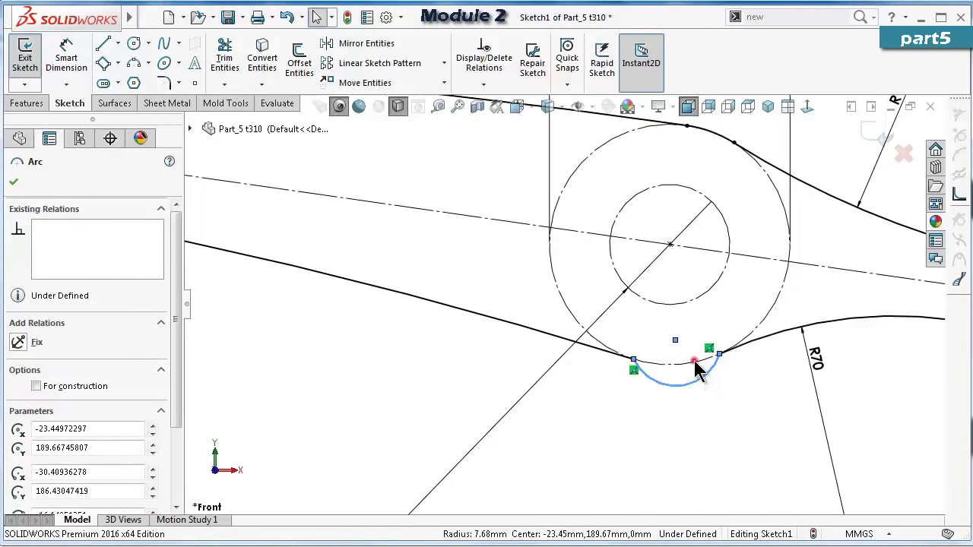
ctrl+click(711, 358)
click(752, 296)
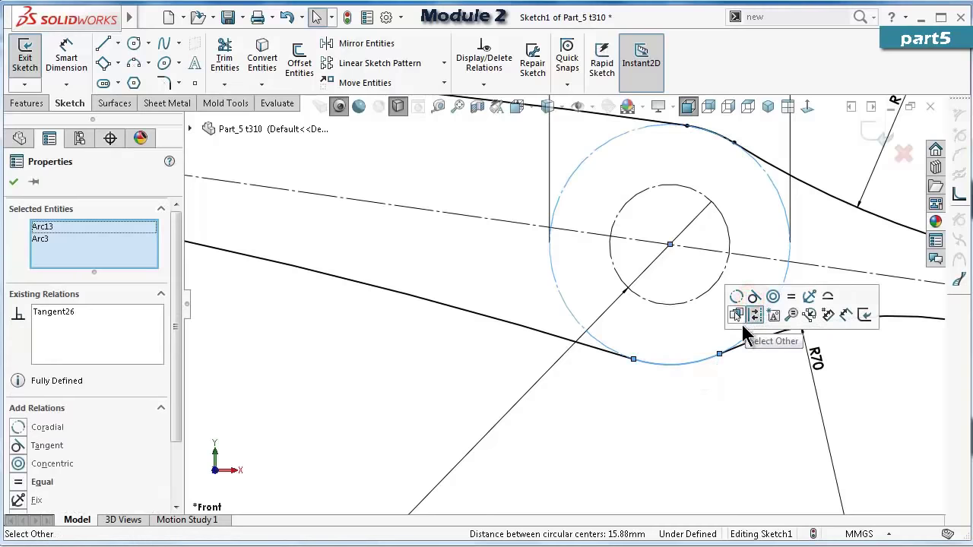
click(725, 384)
Make the end arc around the 12 mm circle coradial with that circle.
key(f)
scroll(743, 337, down, 3)
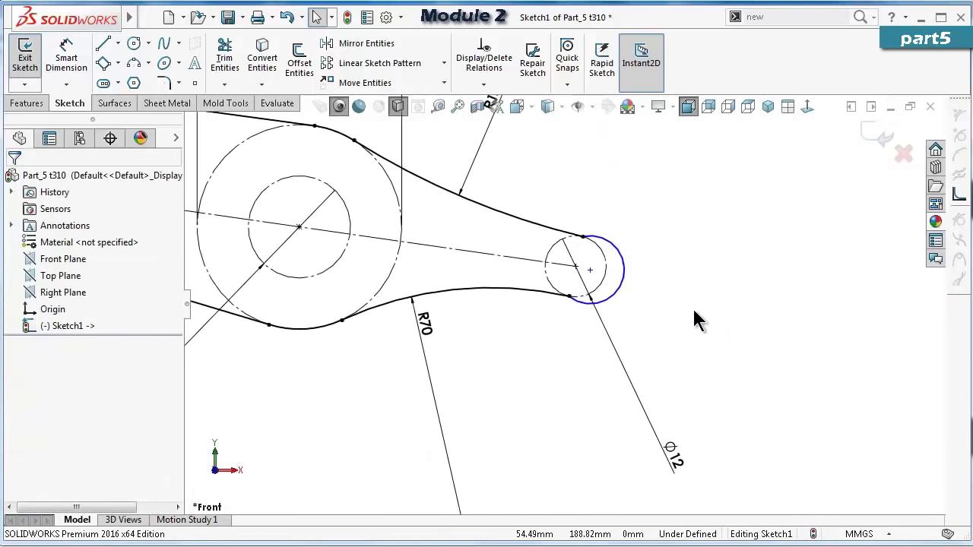
click(624, 274)
ctrl+click(602, 284)
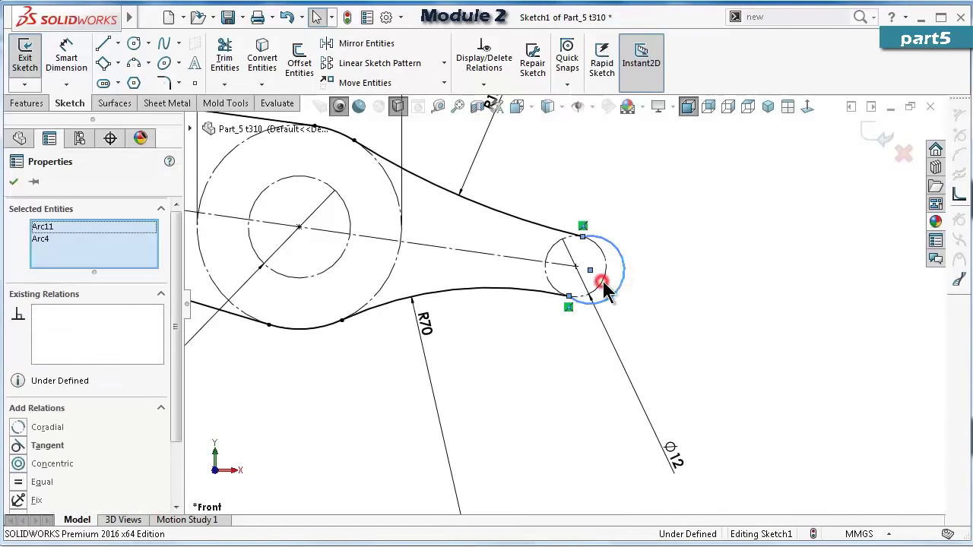
click(646, 216)
click(675, 163)
Draw a three-point construction arc from the 18 mm circle's centre to the 12 mm circle's centre, bowed slightly above the straight centreline.
scroll(544, 263, up, 2)
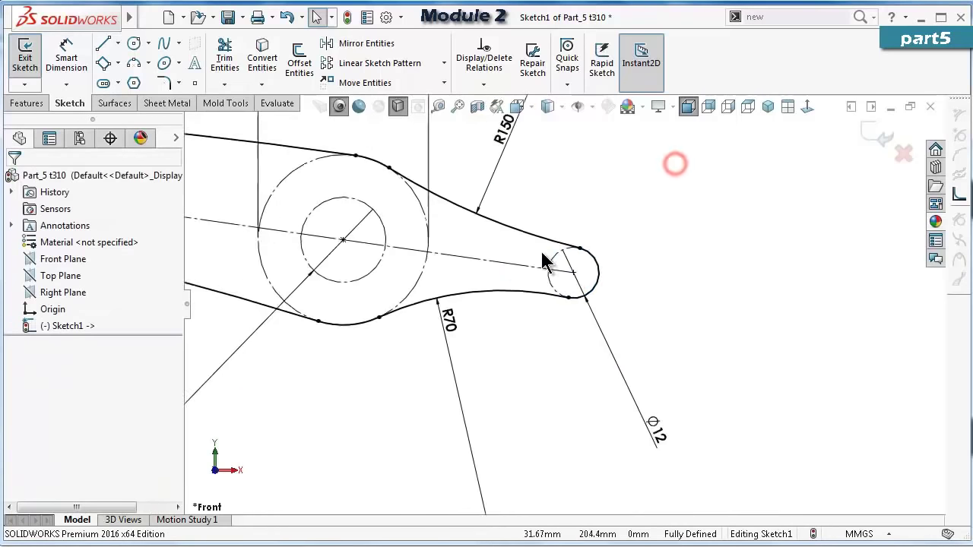
scroll(542, 254, up, 7)
scroll(442, 253, down, 3)
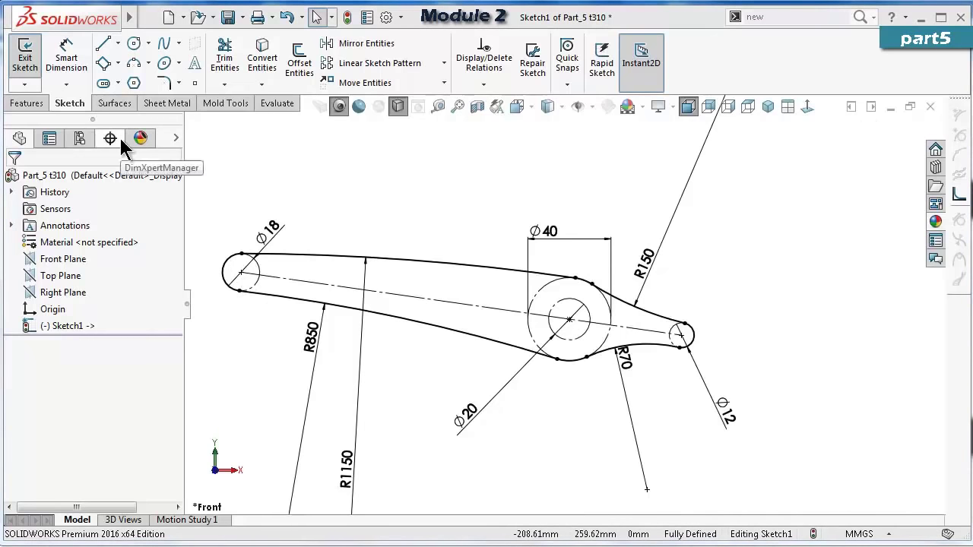
click(134, 63)
click(242, 272)
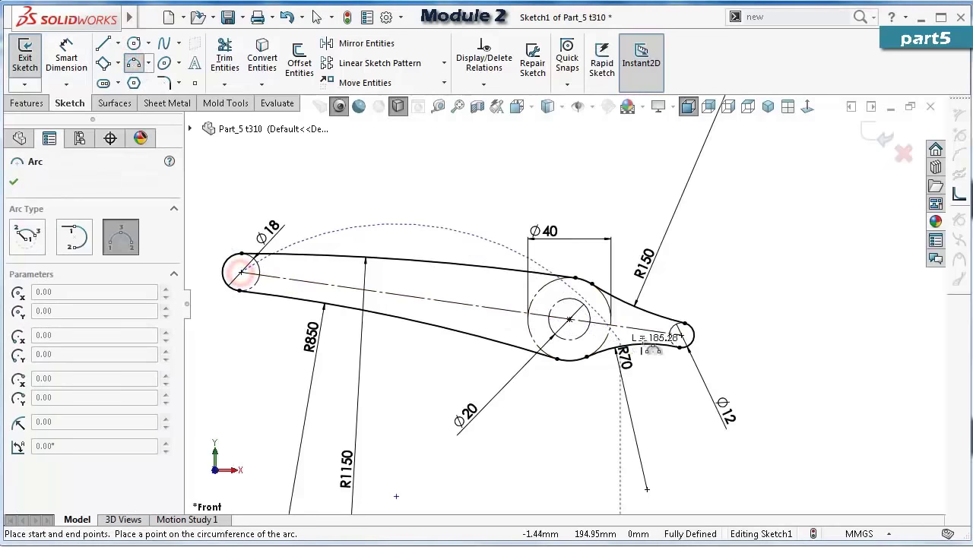
click(682, 336)
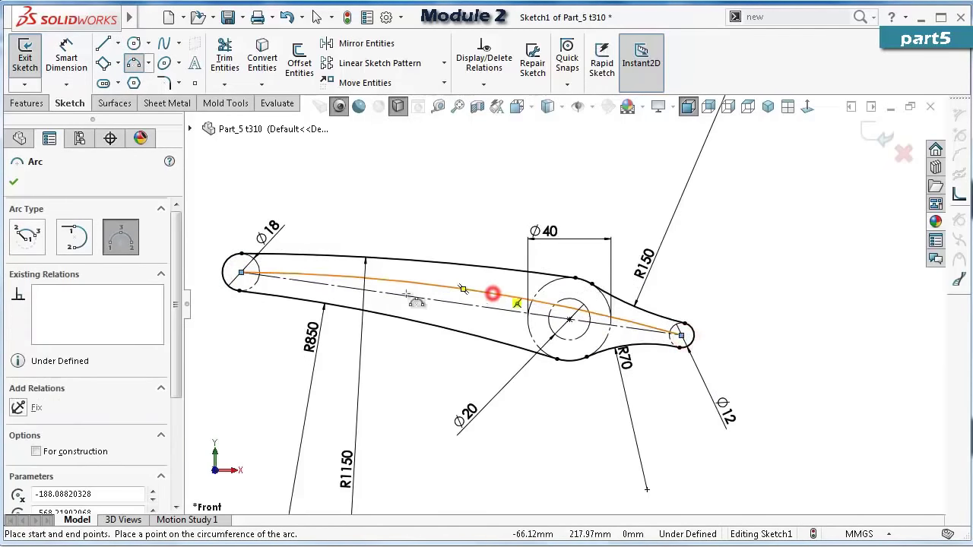
click(13, 182)
Dimension the construction arc's radius above the profile and set it to 790 mm.
right_drag(503, 221, 502, 182)
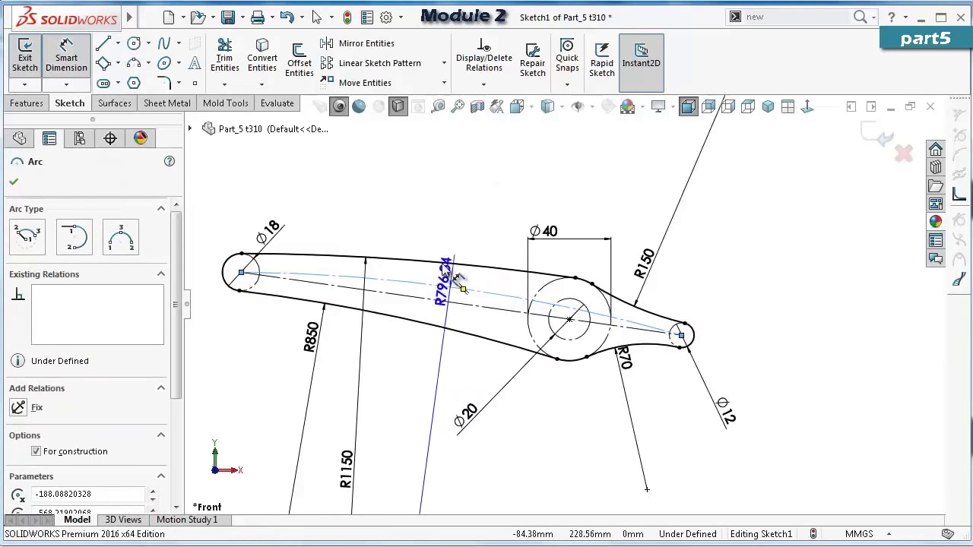
click(439, 221)
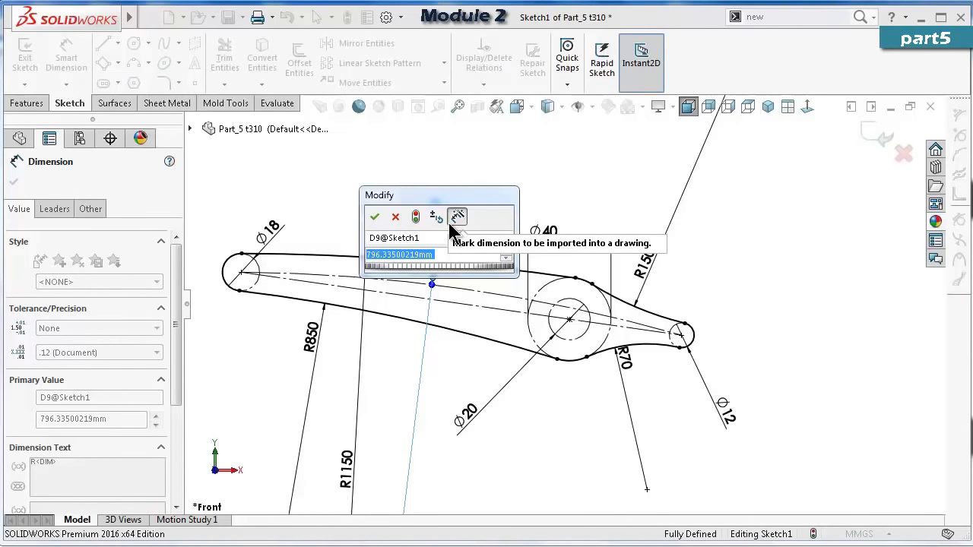
text(790)
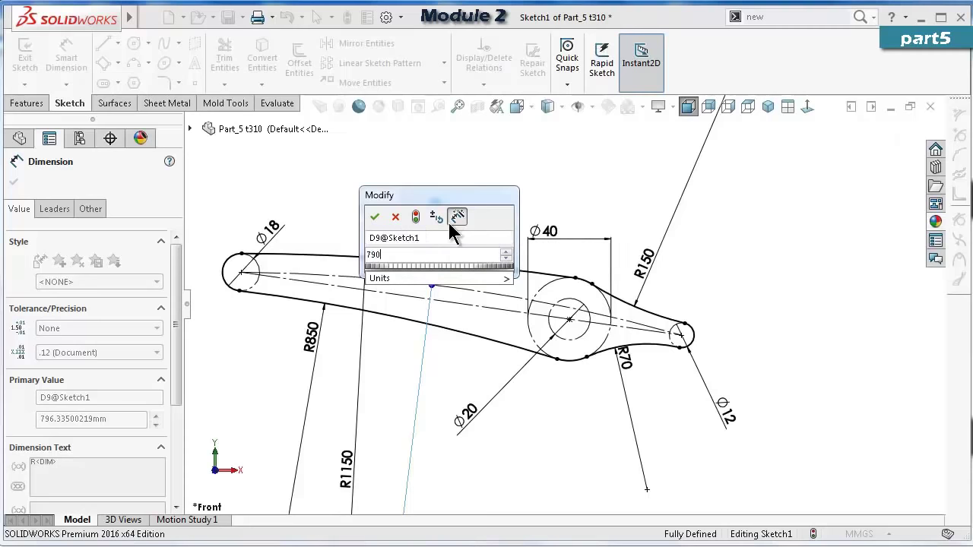
key(Return)
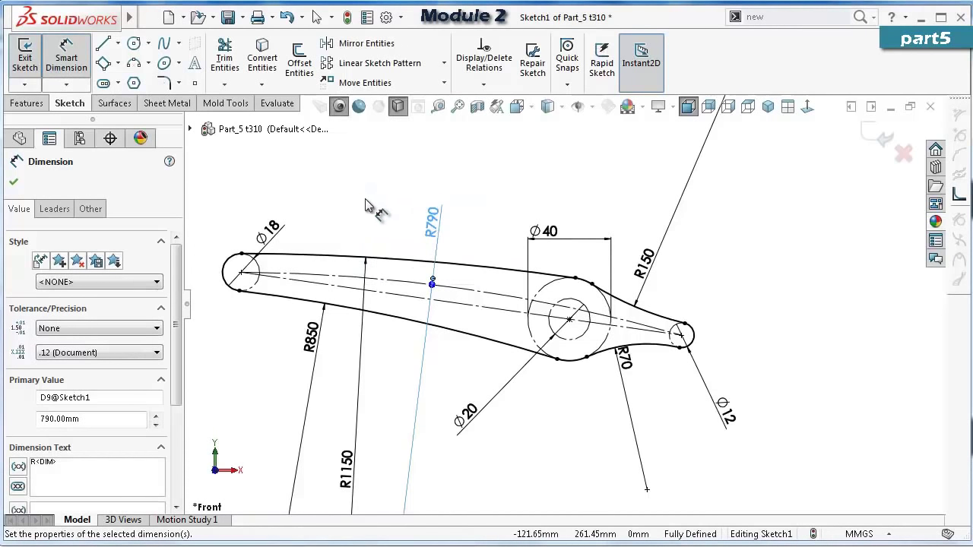
click(364, 202)
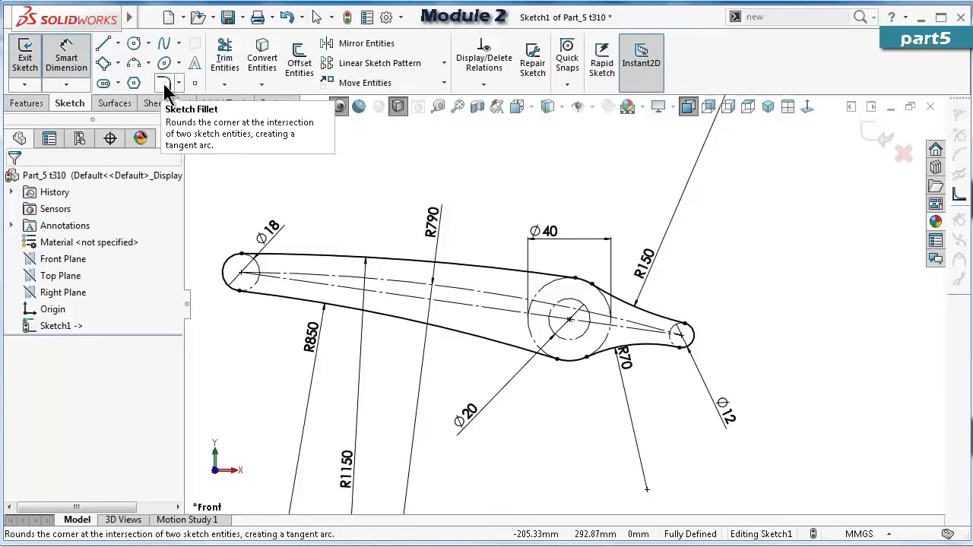
Place two sketch points on the 790 mm construction arc, one toward the 18 mm end and one just short of the 40 mm circle.
click(195, 84)
scroll(445, 301, down, 2)
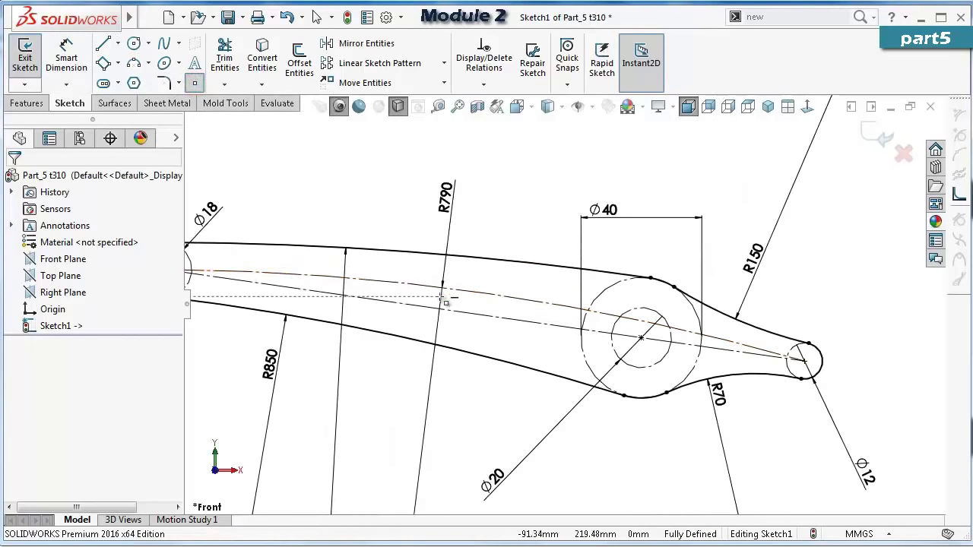
click(300, 274)
click(560, 305)
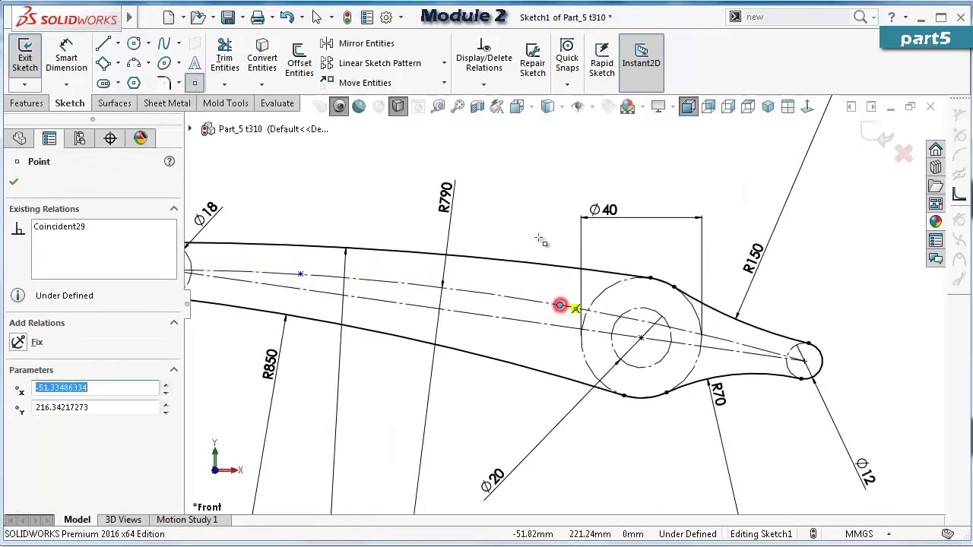
mouse_move(532, 213)
right_down()
mouse_move(530, 224)
mouse_move(533, 211)
right_up()
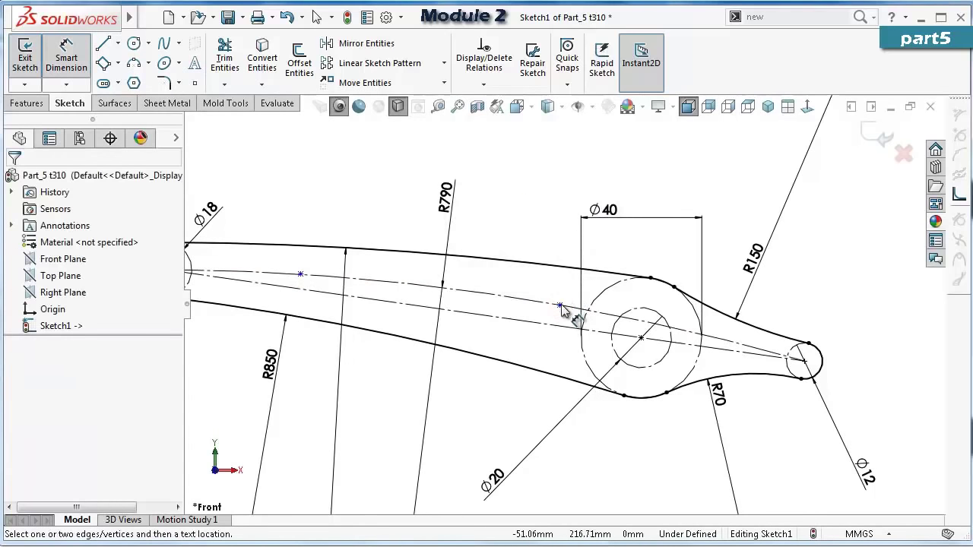
Dimension the horizontal distance from the sketch point near the 40 mm circle to that circle's centre and set it to 31.75 mm.
click(560, 305)
click(641, 337)
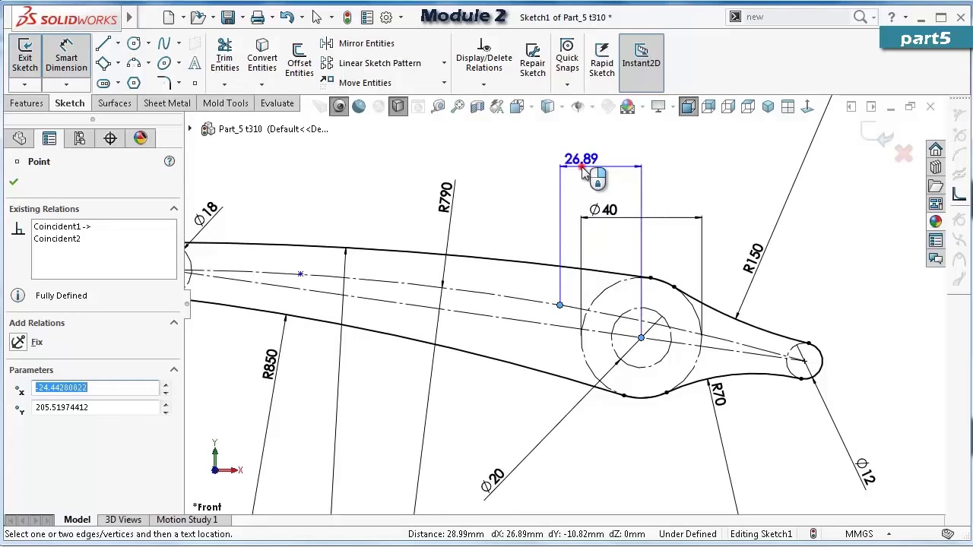
click(583, 169)
text(3)
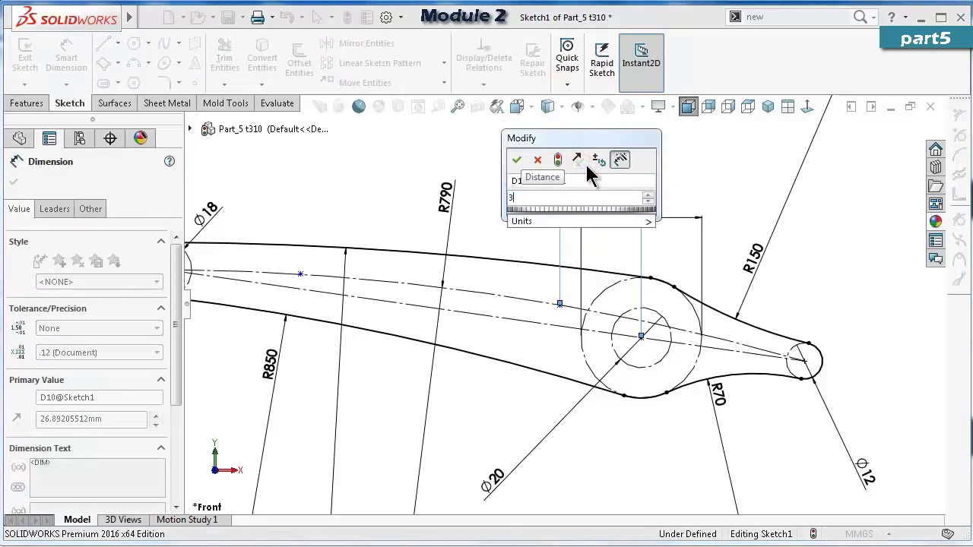
text(1.75)
key(Return)
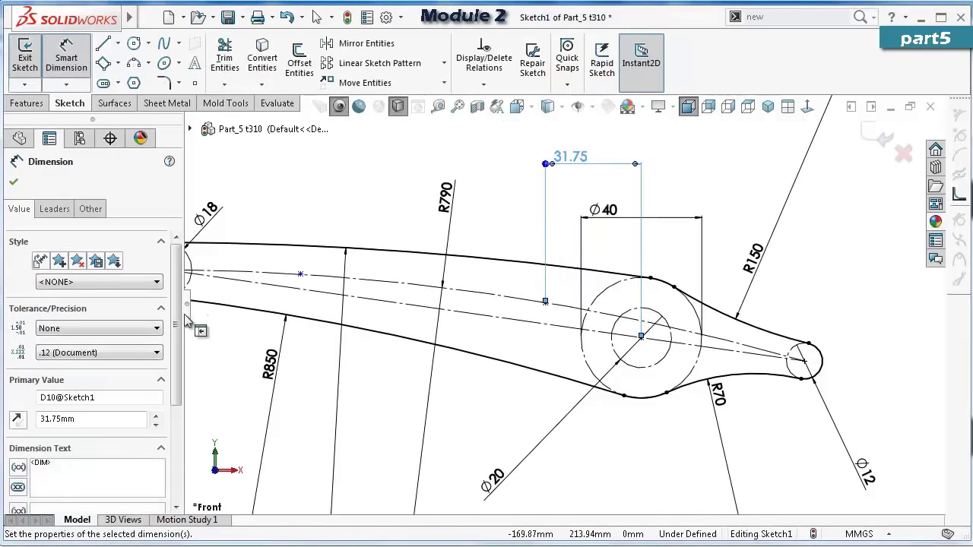
Dimension the horizontal distance from the 18 mm circle's centre to the nearby sketch point and set it to 25 mm.
key(z)
click(292, 282)
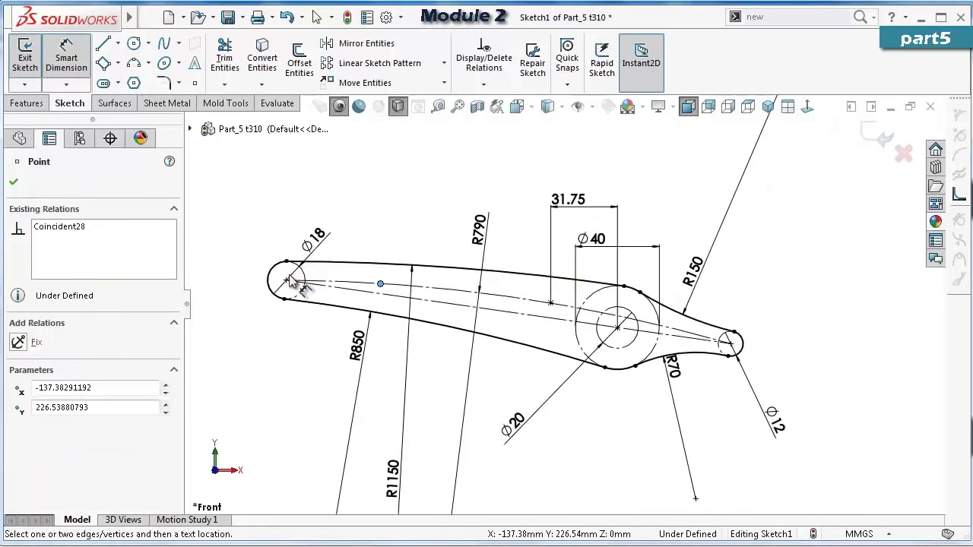
click(287, 281)
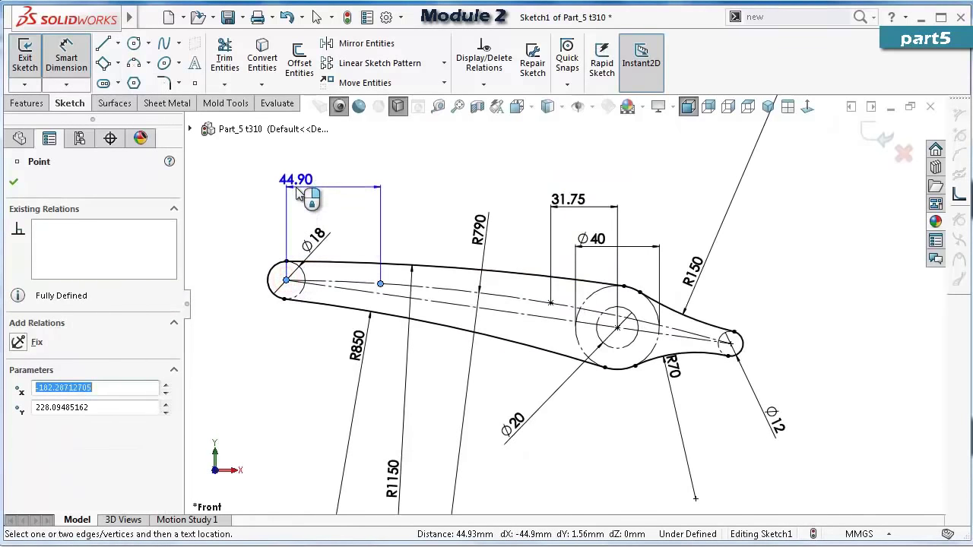
click(298, 194)
text(25)
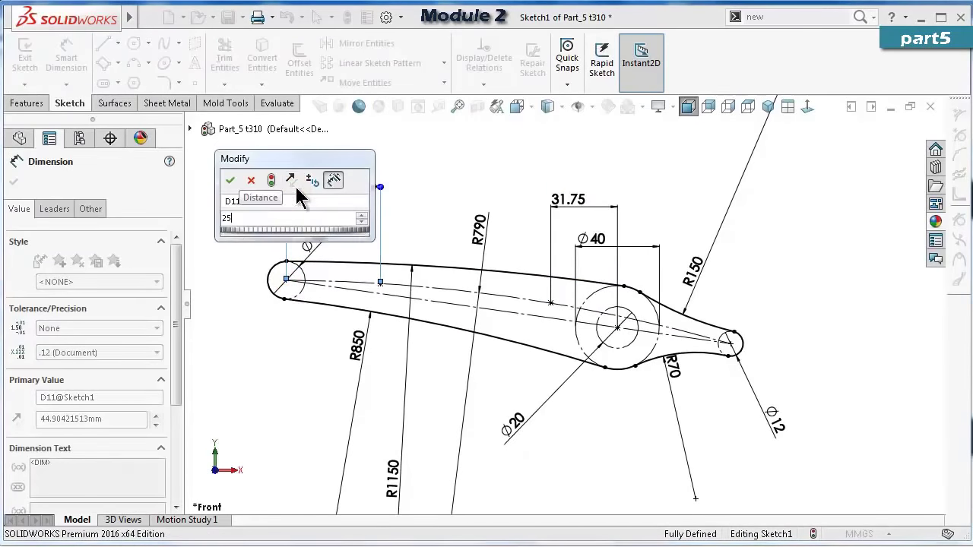
key(Return)
click(391, 176)
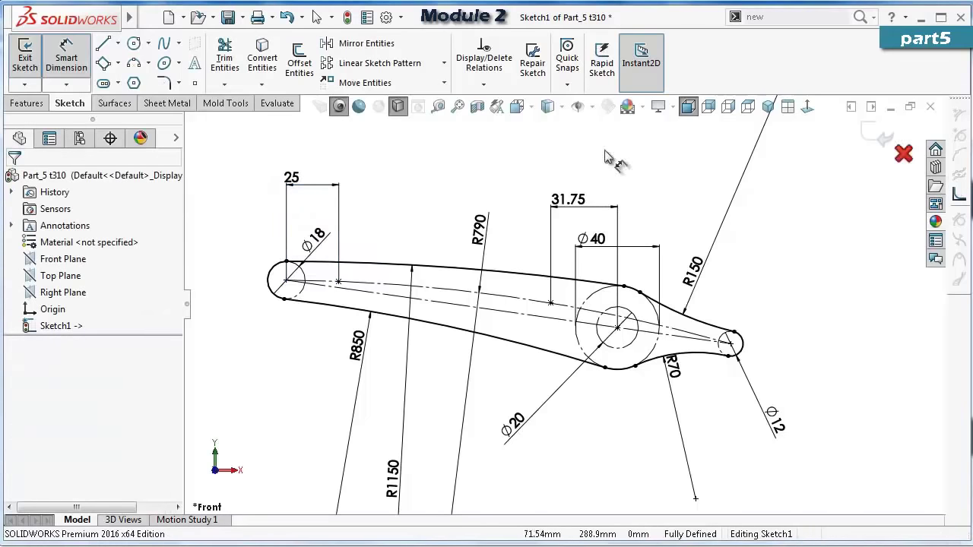
Extrude the closed arm profile as a 3 mm blind boss in the reversed direction.
click(26, 102)
click(32, 65)
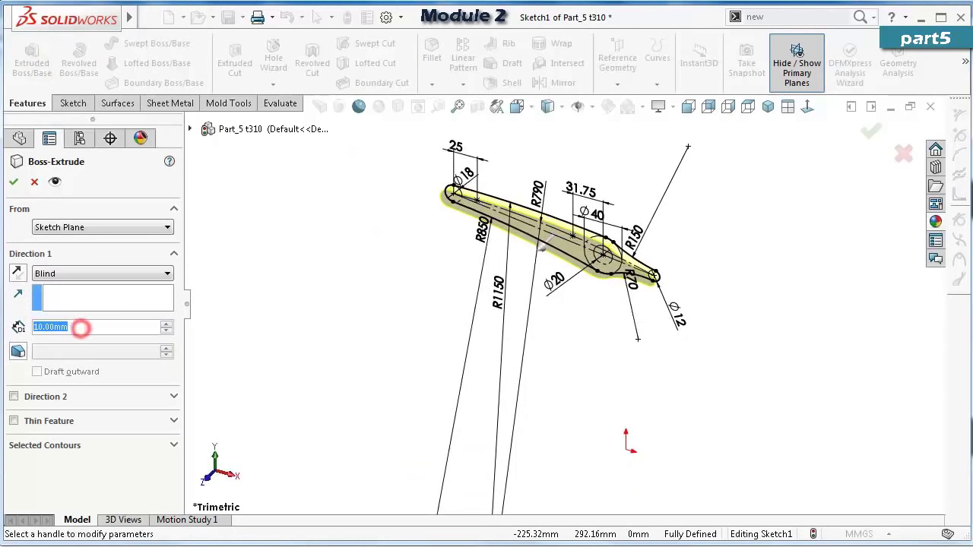
text(3)
key(Return)
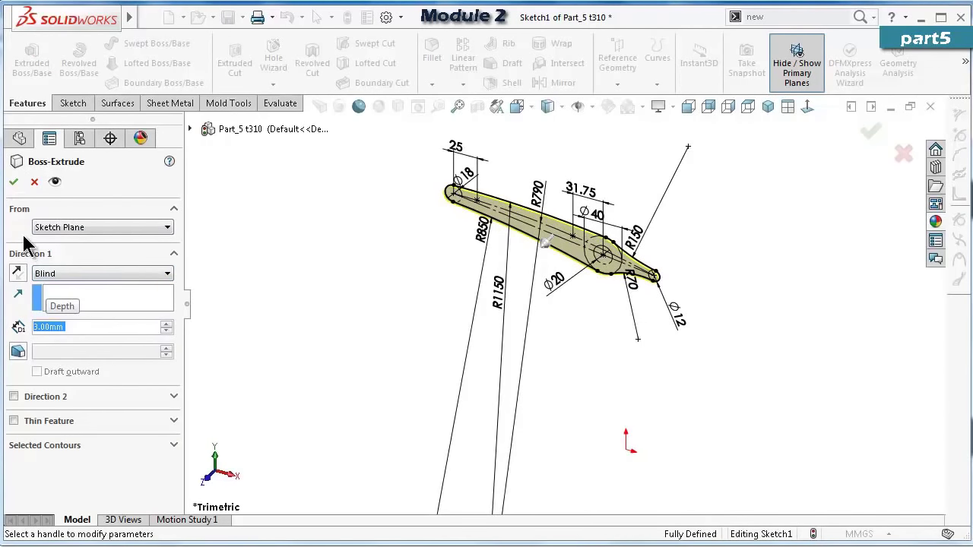
click(17, 272)
click(22, 182)
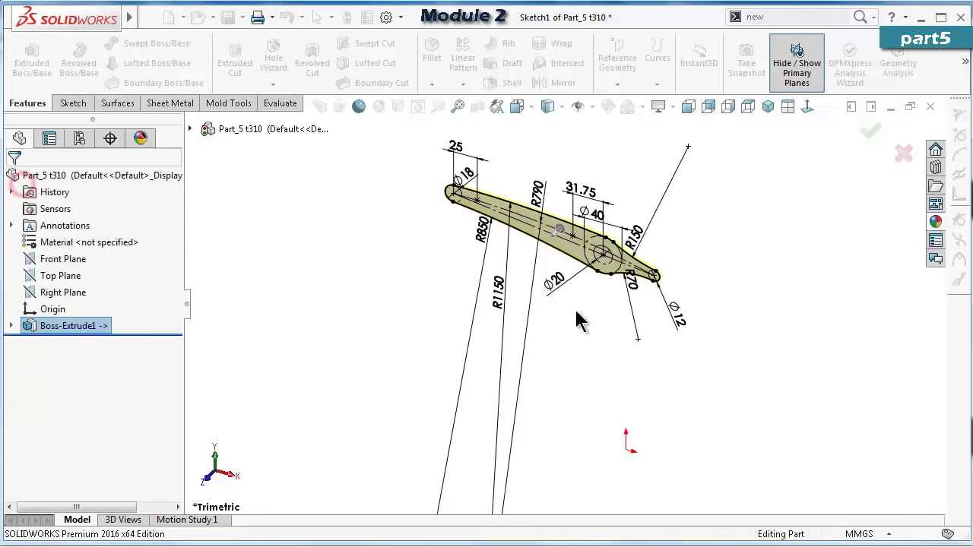
middle_drag(738, 248, 530, 295)
scroll(530, 295, up, 3)
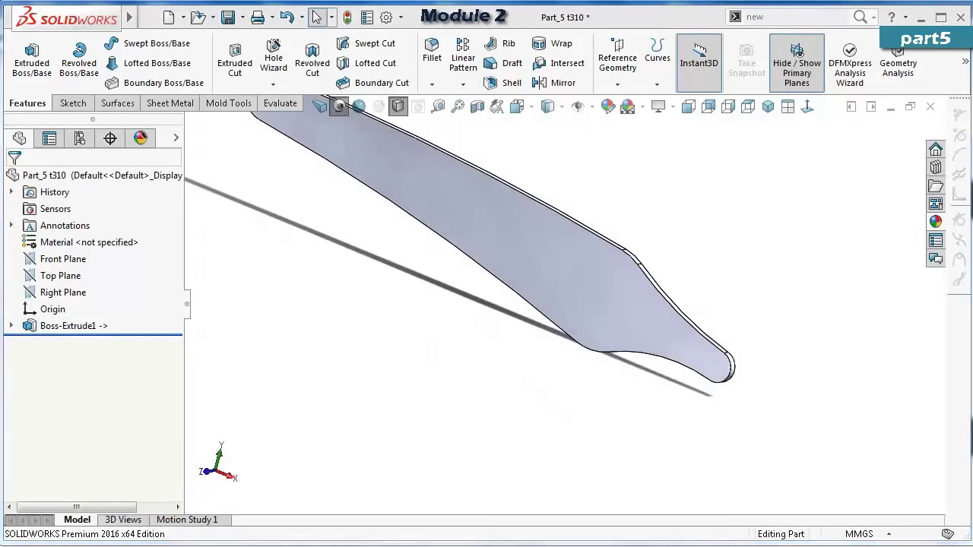
click(294, 365)
Show Sketch1 under Boss-Extrude1 so its points can locate the holes.
click(11, 325)
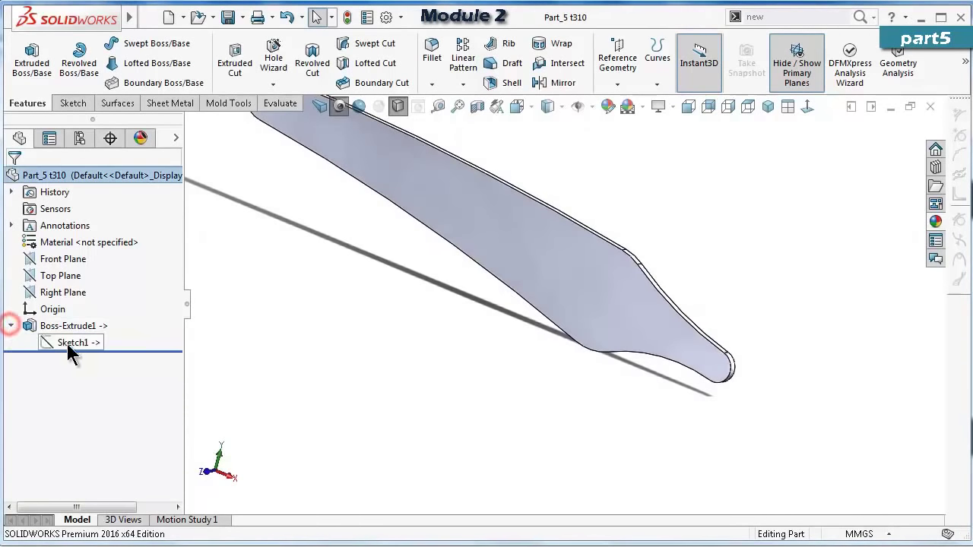
click(76, 342)
click(82, 320)
click(258, 327)
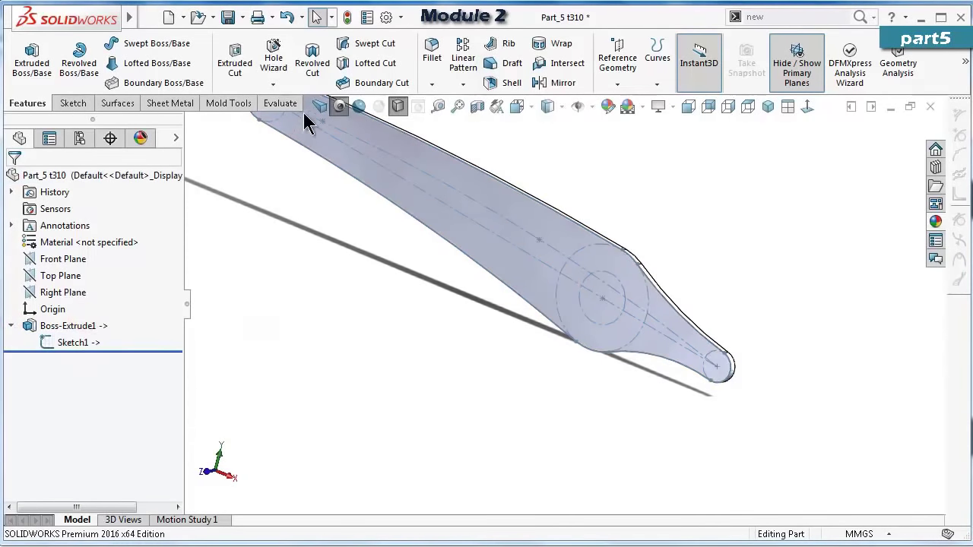
Start an ISO M3.5 normal-fit screw clearance hole on the front face, placing holes at the 18 mm circle's centre and the 25 mm point.
click(274, 69)
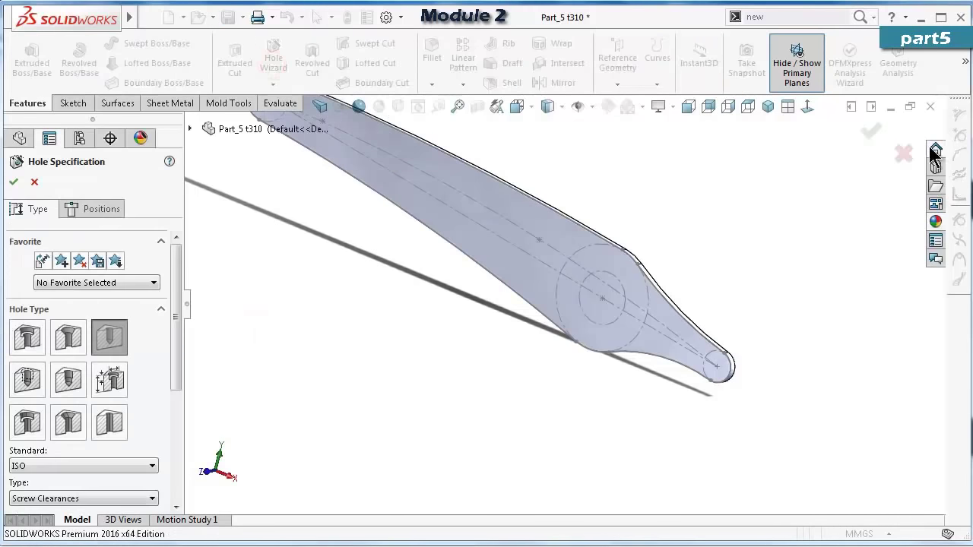
click(809, 111)
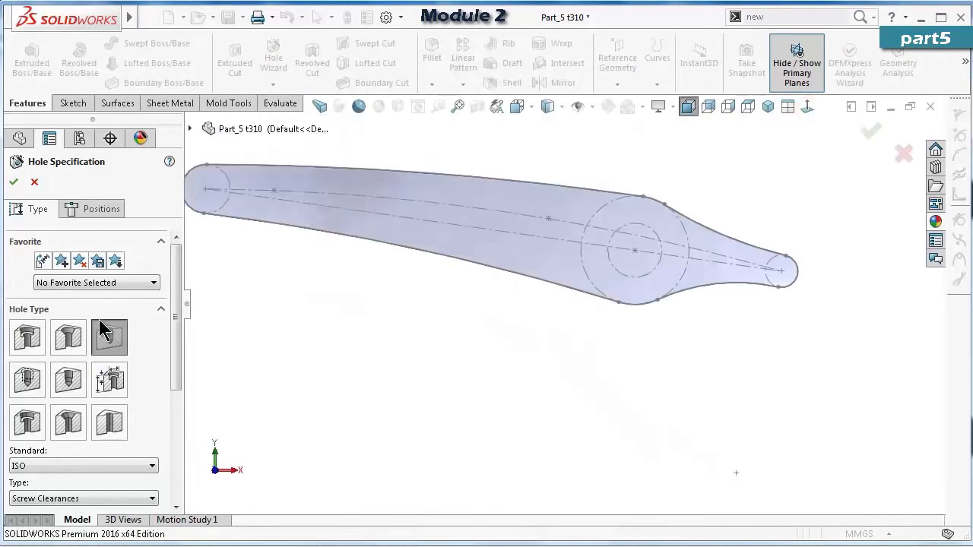
drag(180, 353, 174, 434)
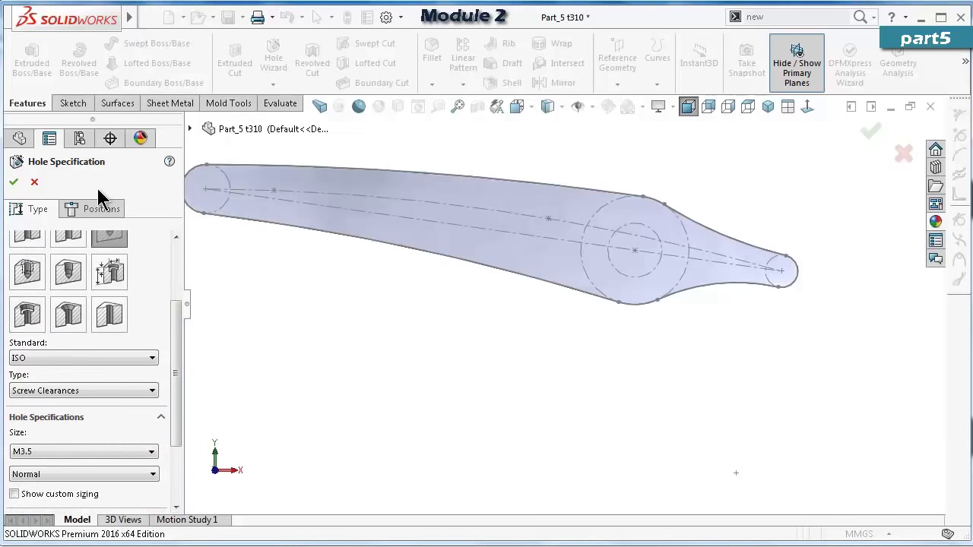
click(103, 207)
click(264, 177)
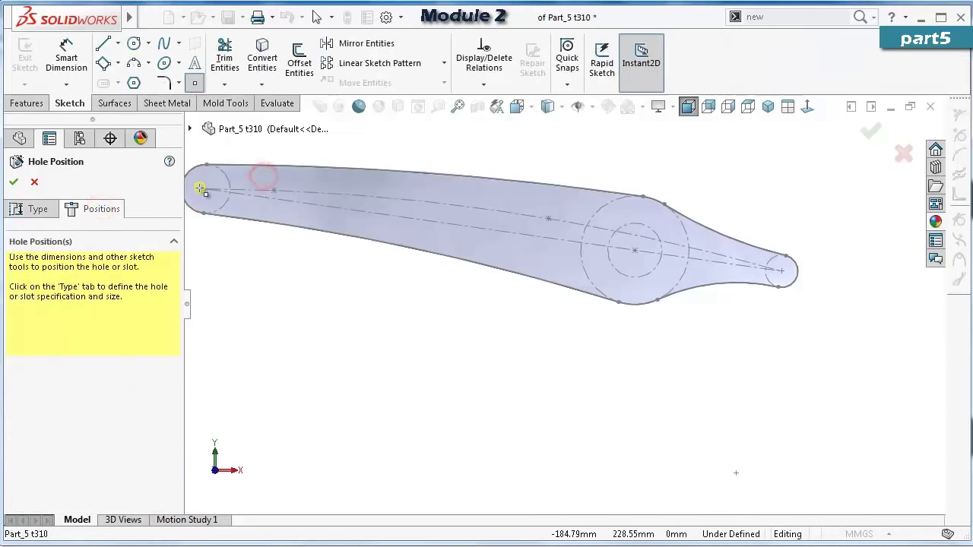
scroll(218, 189, down, 5)
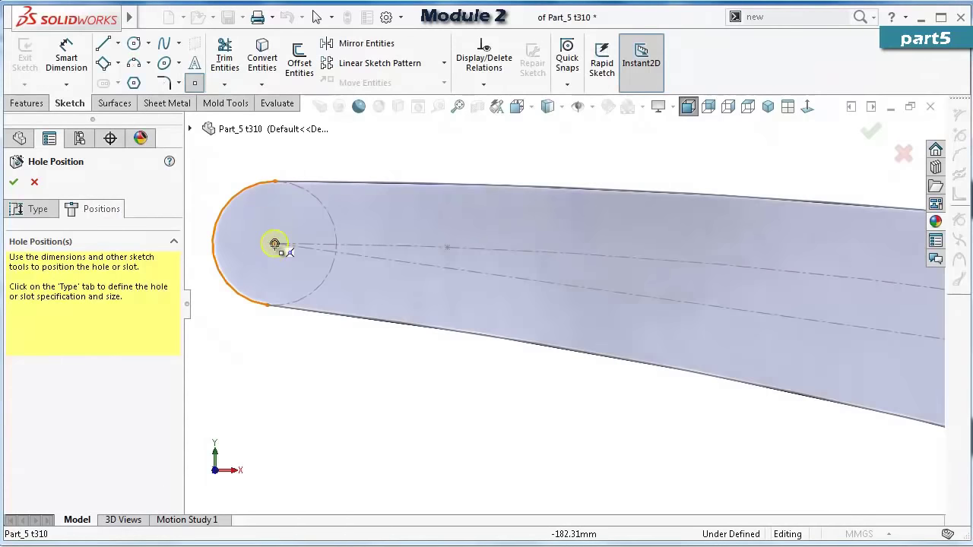
click(276, 244)
drag(279, 249, 276, 245)
click(448, 248)
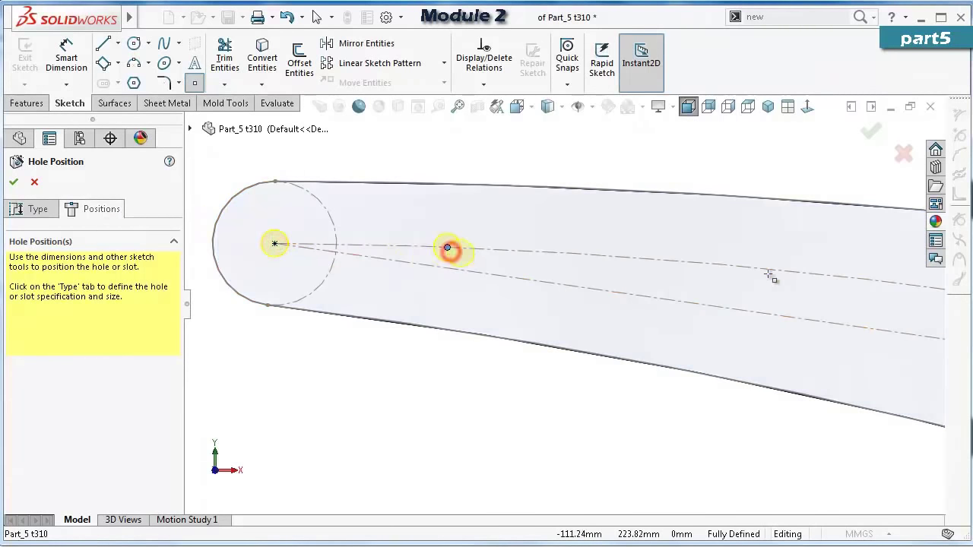
Add clearance holes at the 31.75 mm sketch point and the centres of the 20 mm and 12 mm circles, and finish the hole feature.
scroll(773, 279, down, 2)
click(901, 314)
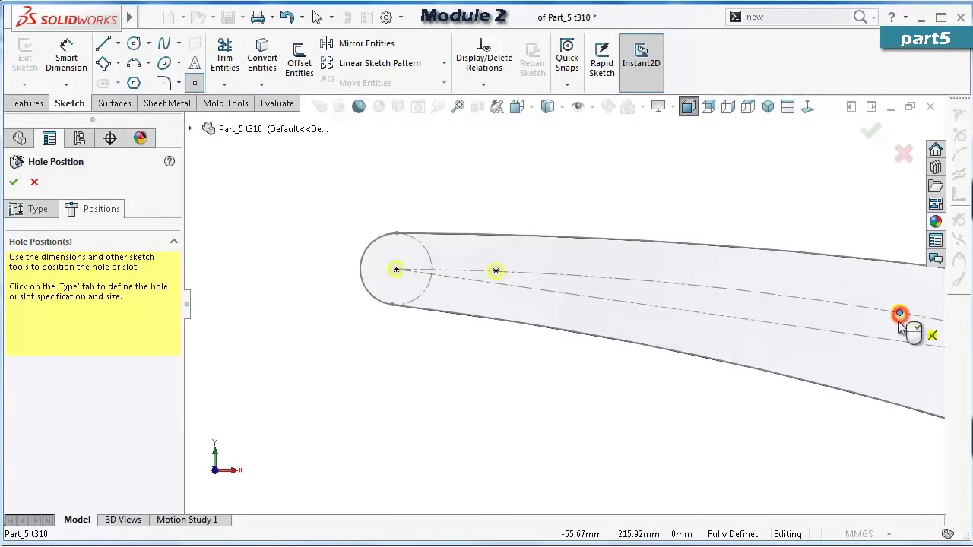
scroll(898, 316, up, 4)
scroll(857, 317, down, 5)
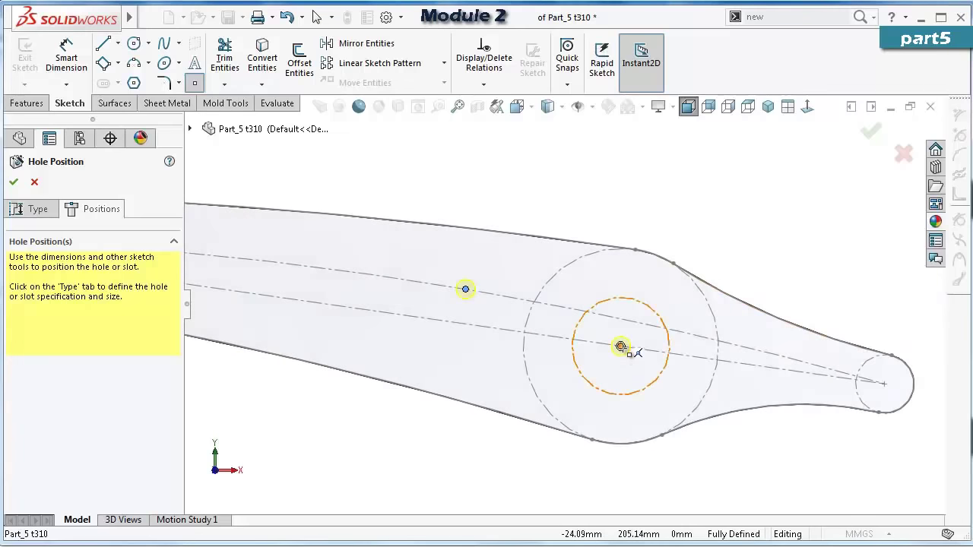
drag(621, 346, 621, 347)
click(884, 385)
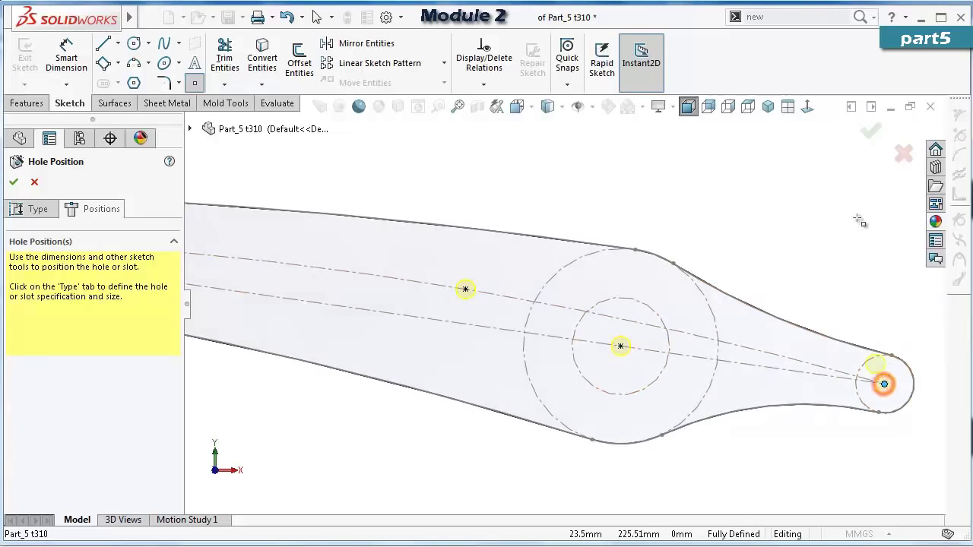
click(872, 132)
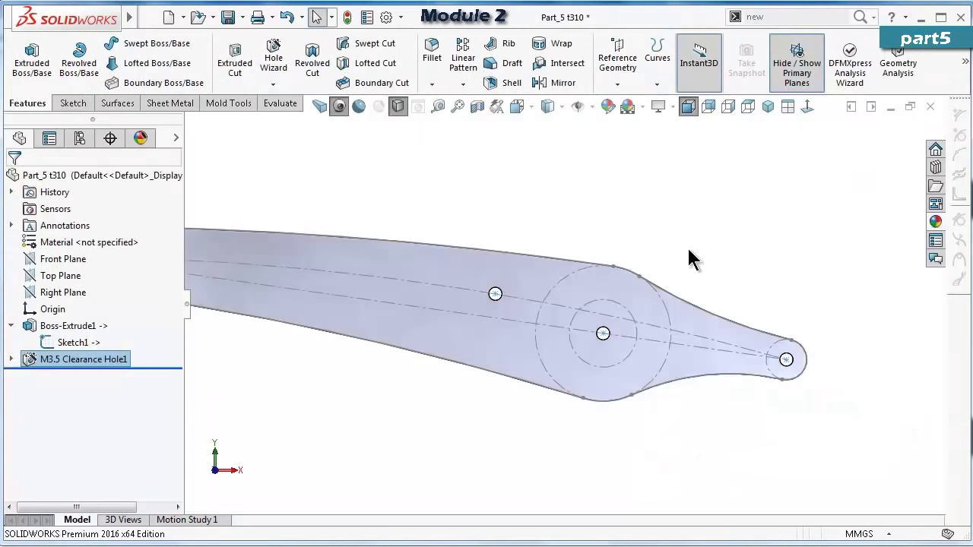
Hide Sketch1 under Boss-Extrude1.
middle_drag(689, 254, 688, 232)
click(67, 345)
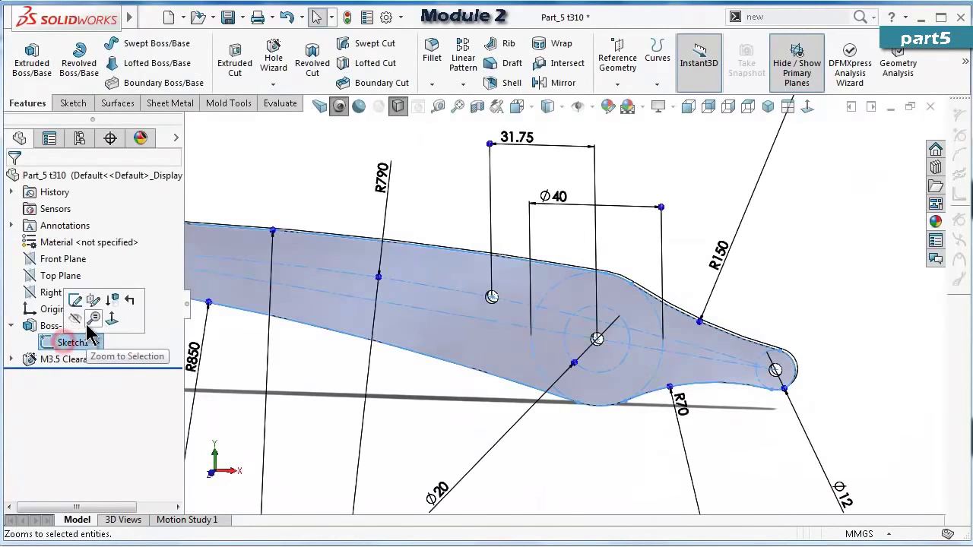
click(74, 322)
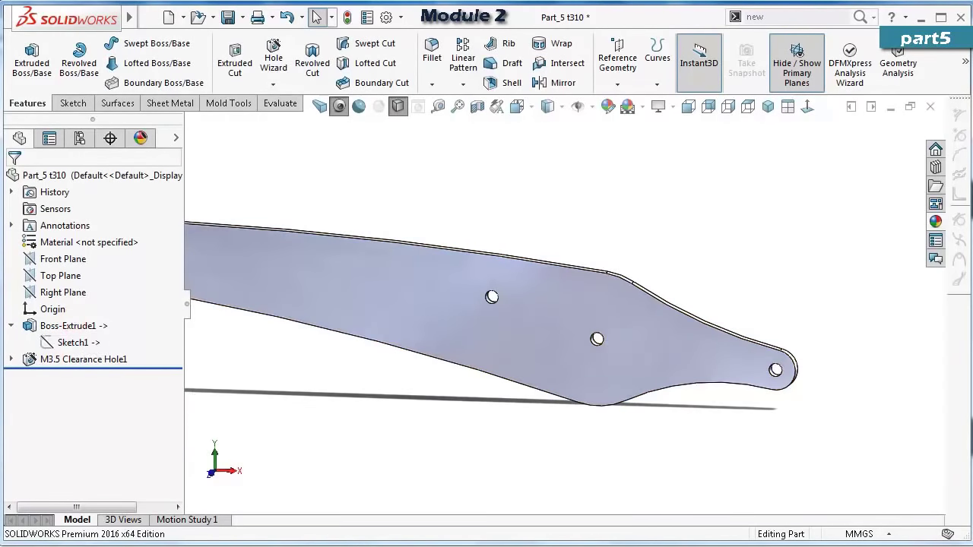
Fillet all edges of the arm's front and back faces, including the hole rims, with a 0.15 mm radius.
click(432, 46)
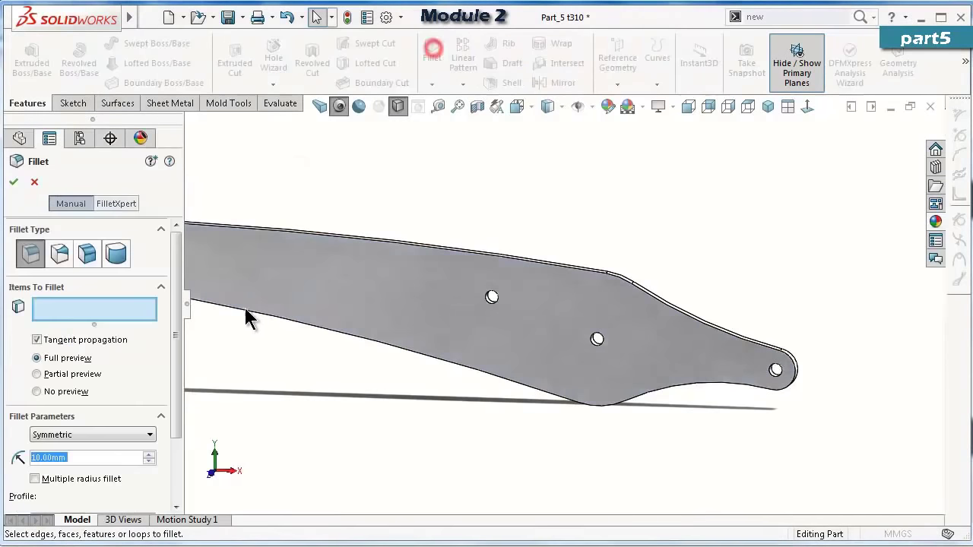
text(0.15)
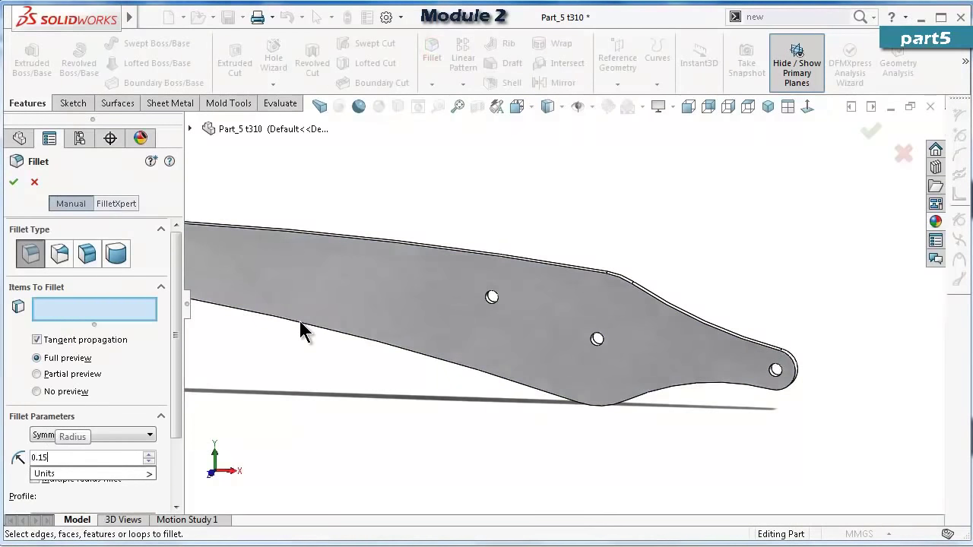
key(Return)
click(486, 316)
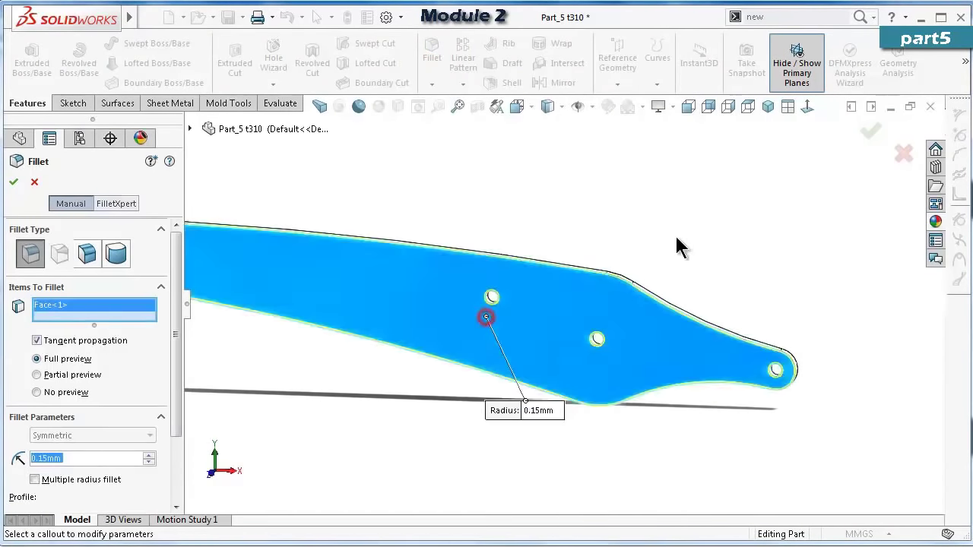
middle_drag(487, 317, 488, 328)
click(454, 297)
right_click(454, 297)
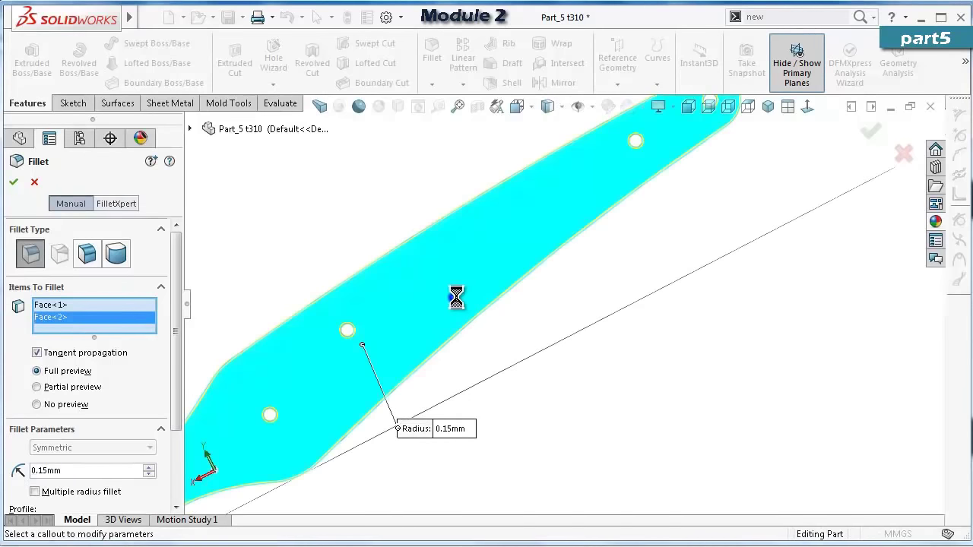
Save the finished Part_5 t310 and close its window.
middle_drag(408, 314, 528, 292)
scroll(571, 289, up, 4)
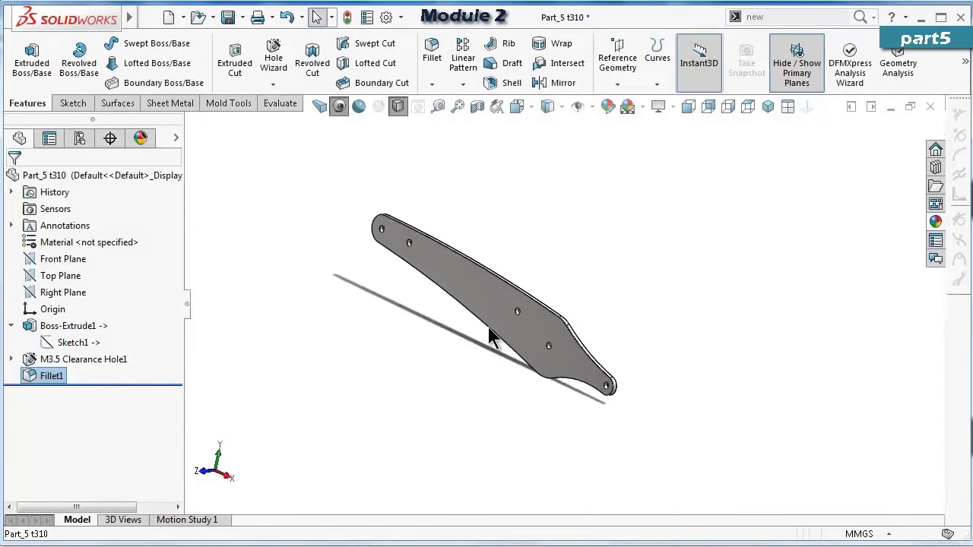
scroll(490, 329, down, 3)
middle_drag(532, 331, 575, 304)
scroll(549, 287, down, 3)
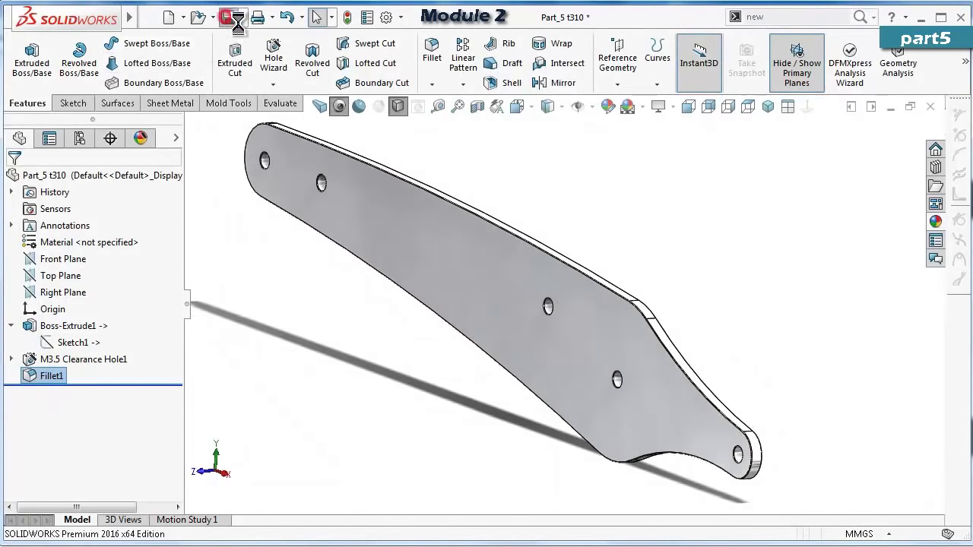
click(234, 21)
click(929, 108)
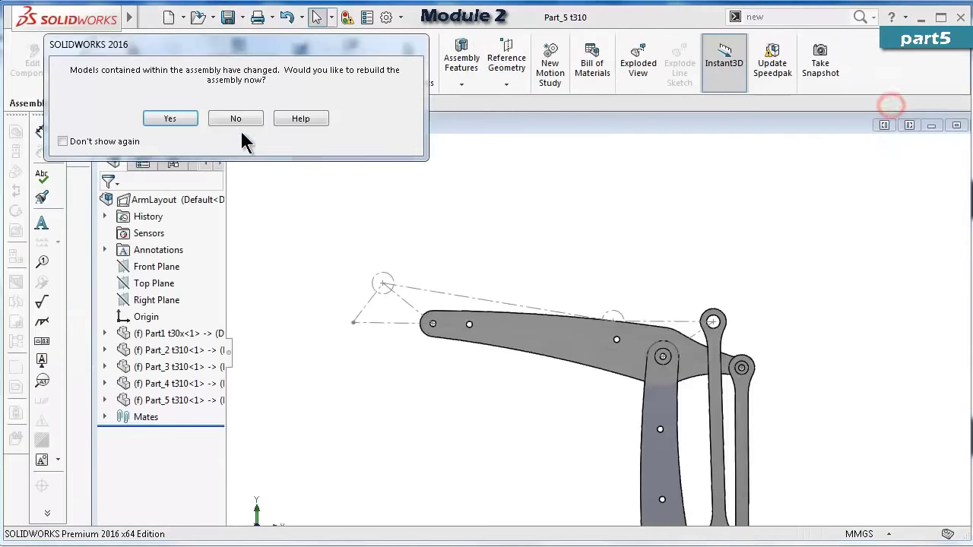
Rebuild the ArmLayout assembly with the changed part and maximize its window.
click(169, 119)
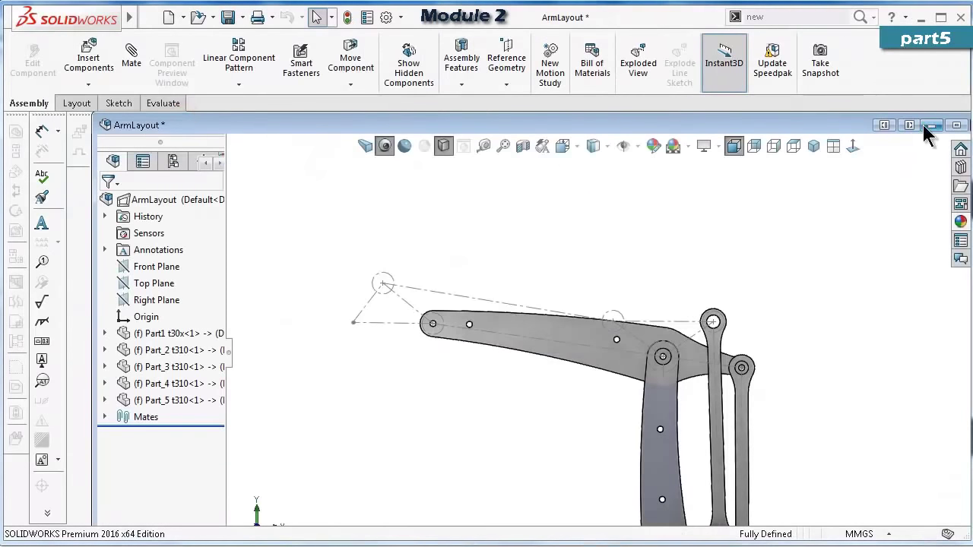
double_click(820, 126)
middle_drag(645, 308, 621, 311)
drag(621, 308, 622, 305)
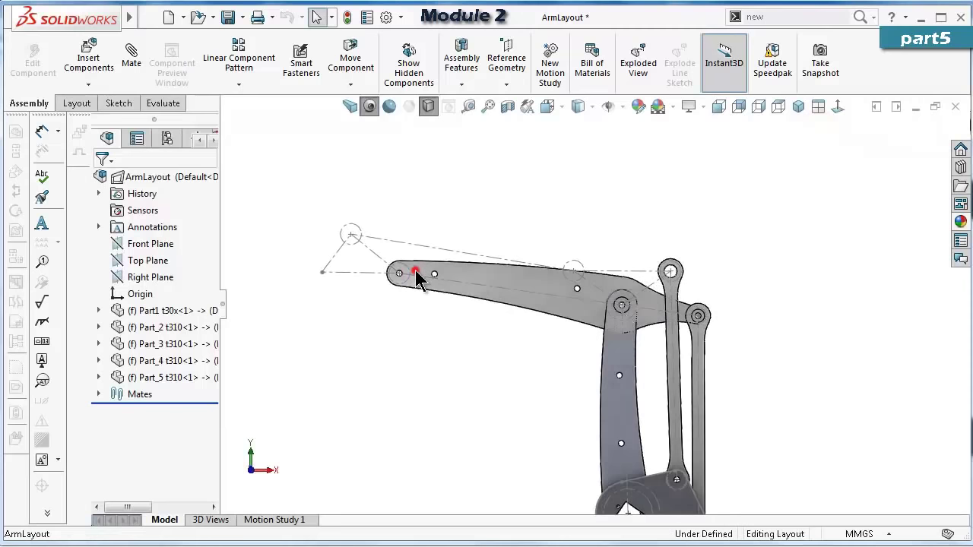
double_click(412, 337)
click(444, 196)
click(402, 183)
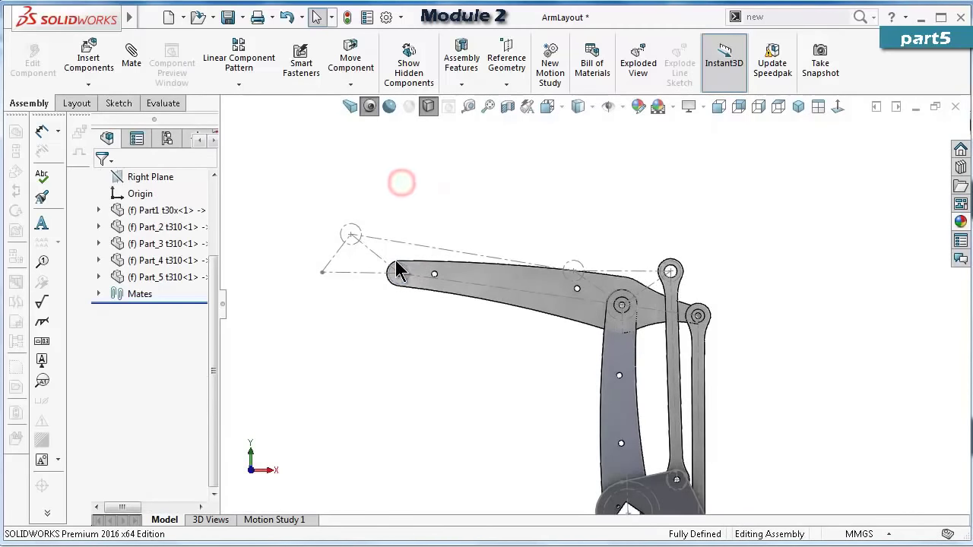
Test the arm's motion from the front by moving the forearm line of the layout sketch and letting the linked parts follow.
click(838, 107)
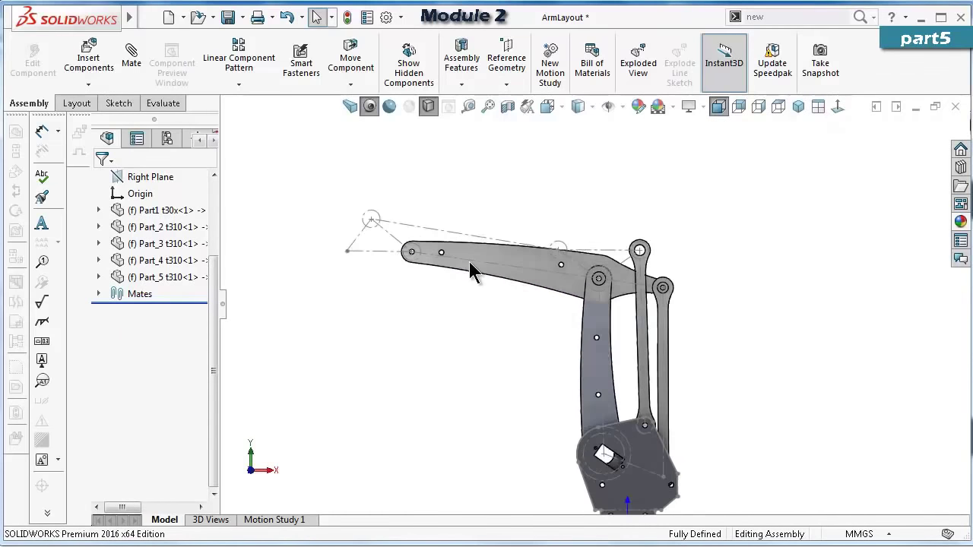
mouse_move(466, 259)
mouse_down()
mouse_move(456, 302)
mouse_move(484, 278)
mouse_up()
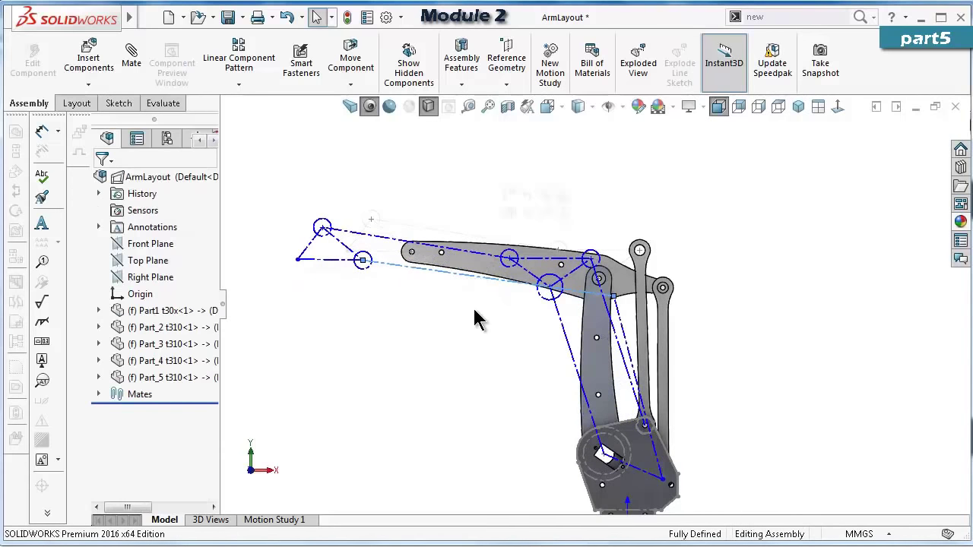
click(648, 205)
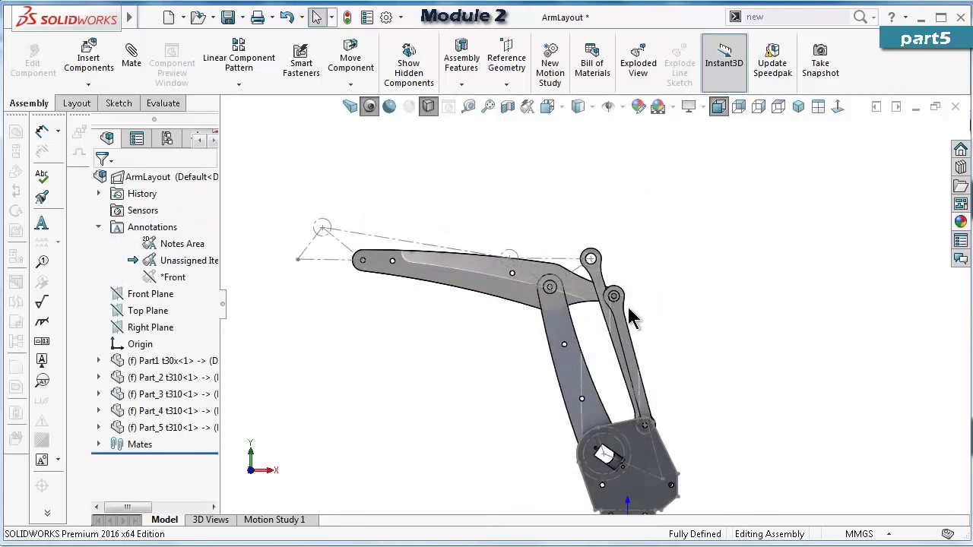
scroll(627, 304, down, 2)
scroll(627, 302, up, 1)
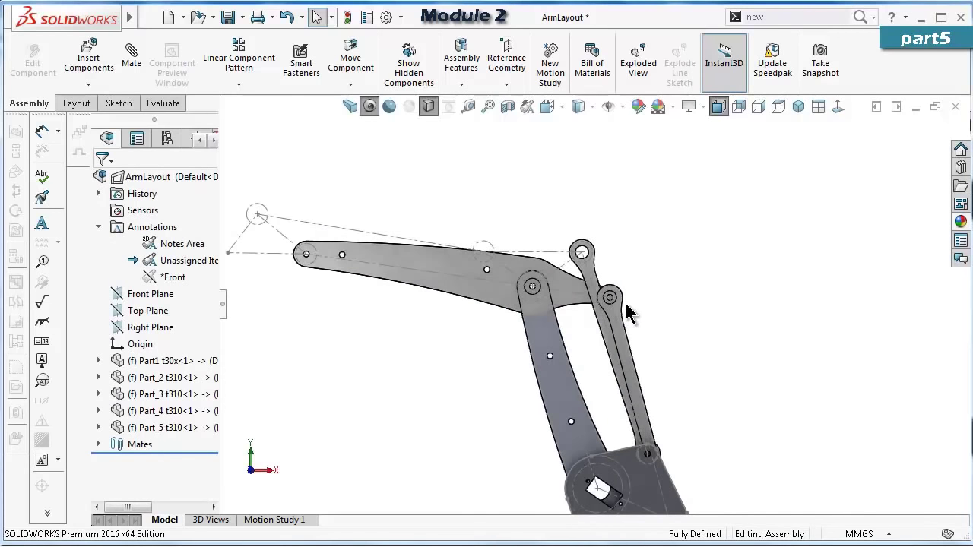
scroll(620, 304, up, 1)
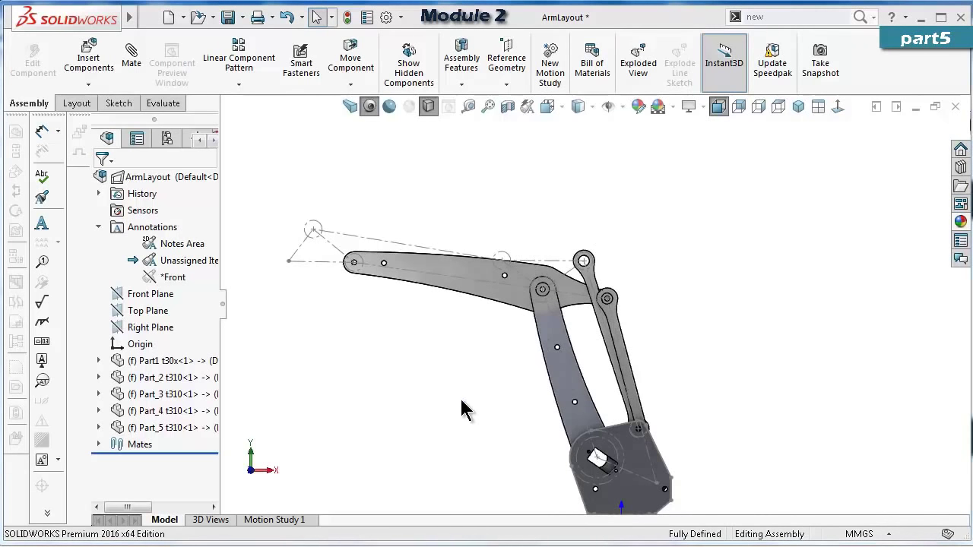
scroll(461, 397, up, 2)
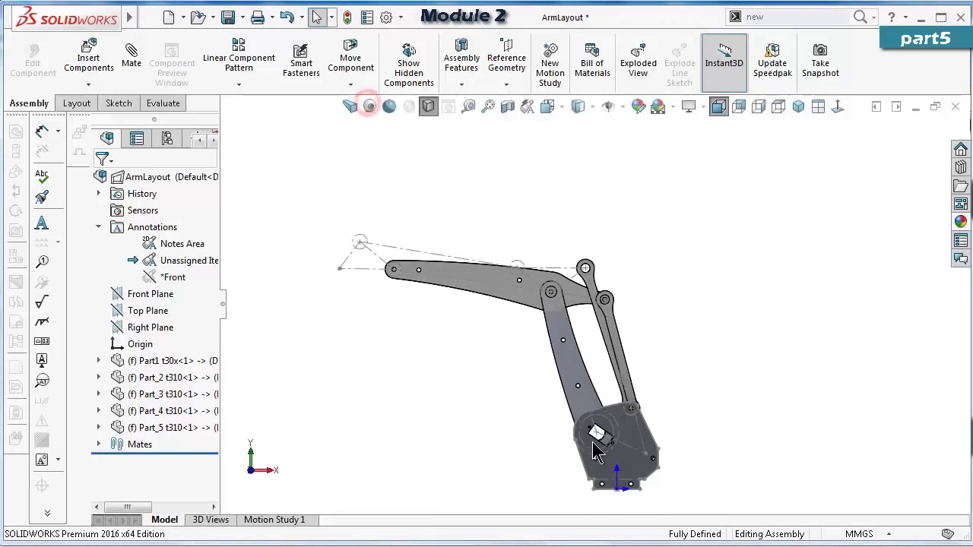
scroll(545, 358, down, 3)
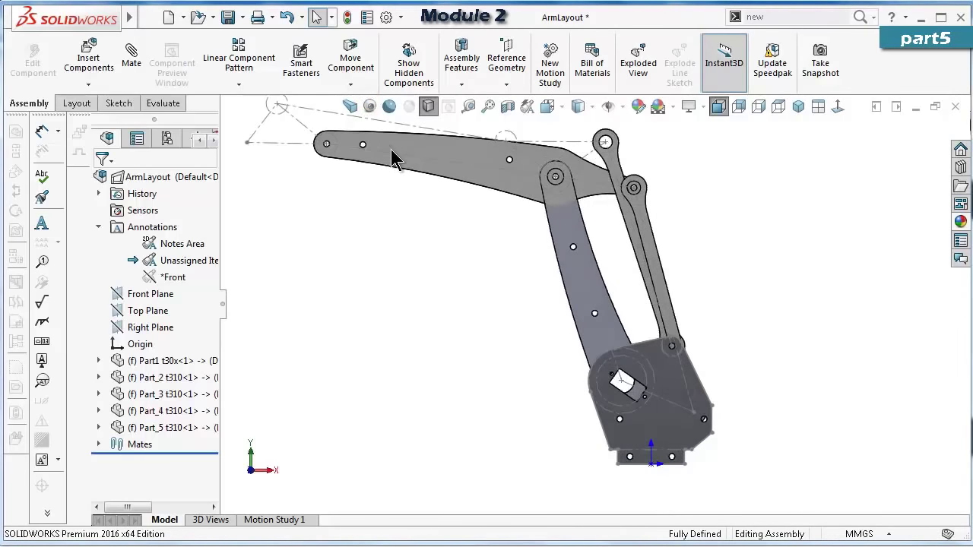
Pose the arm again by moving the forearm line in the layout, and leave layout editing so the parts update.
click(392, 155)
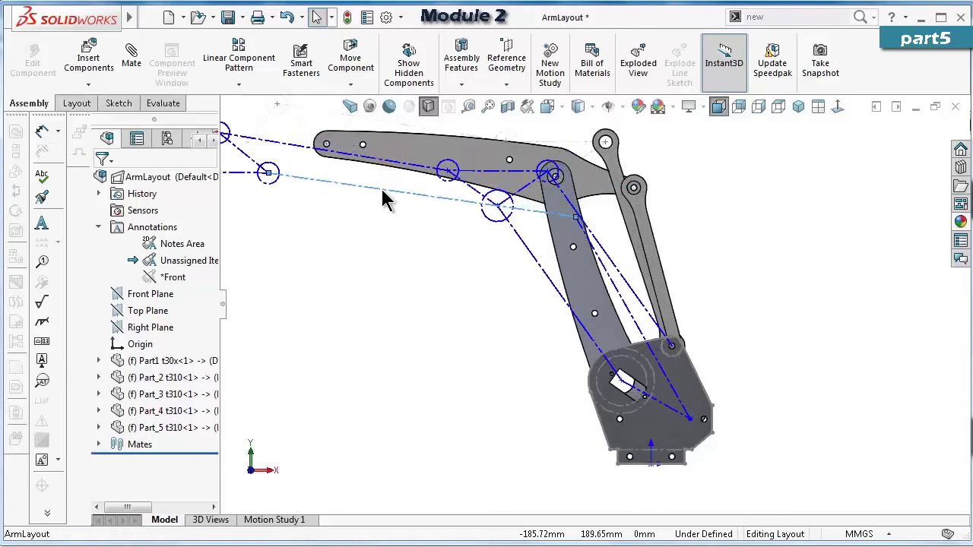
drag(511, 177, 519, 186)
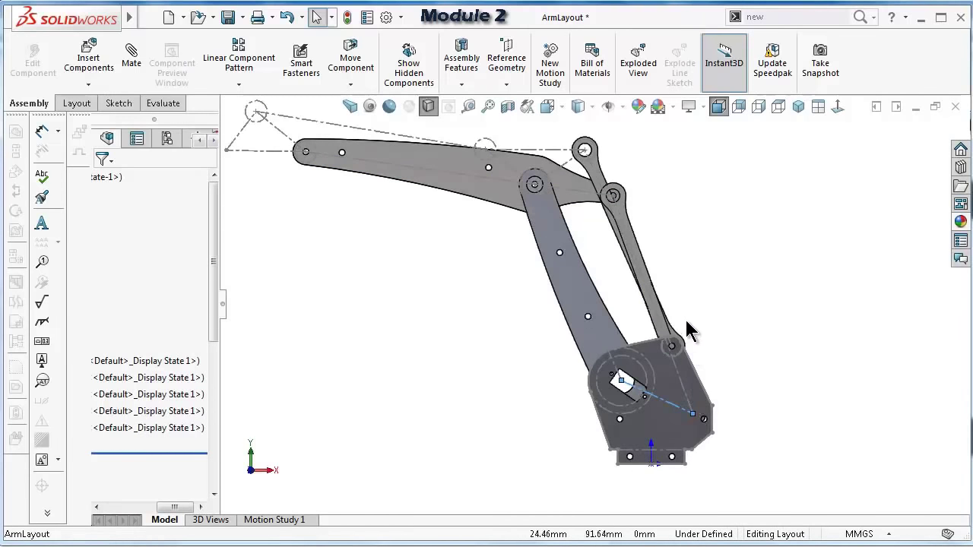
click(731, 271)
click(774, 240)
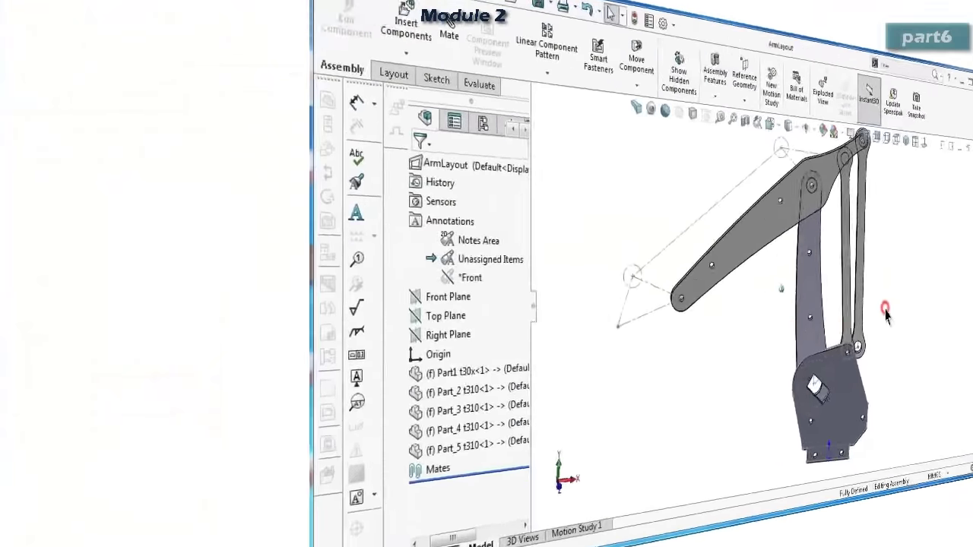
middle_drag(885, 308, 750, 327)
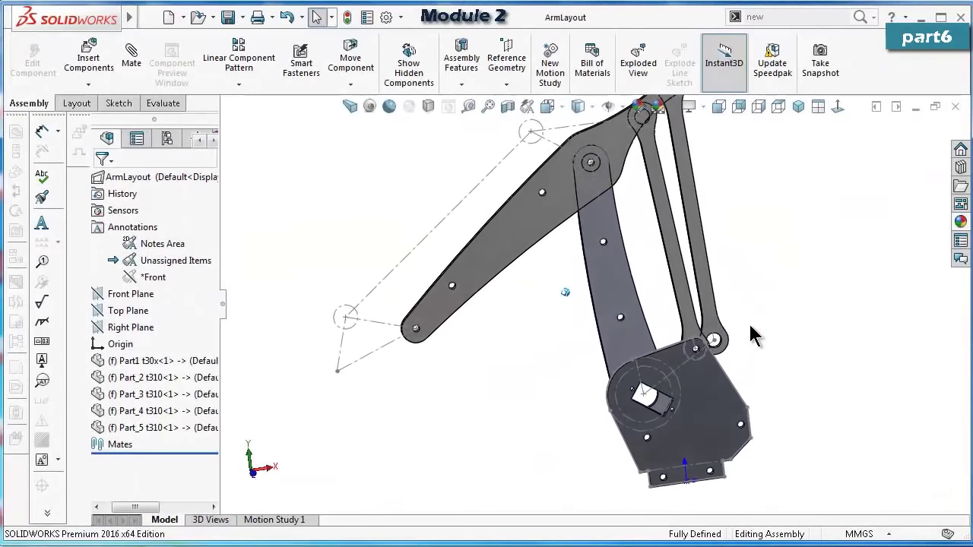
Insert a new part into the ArmLayout assembly and place it in empty space without choosing a face.
click(860, 17)
click(772, 50)
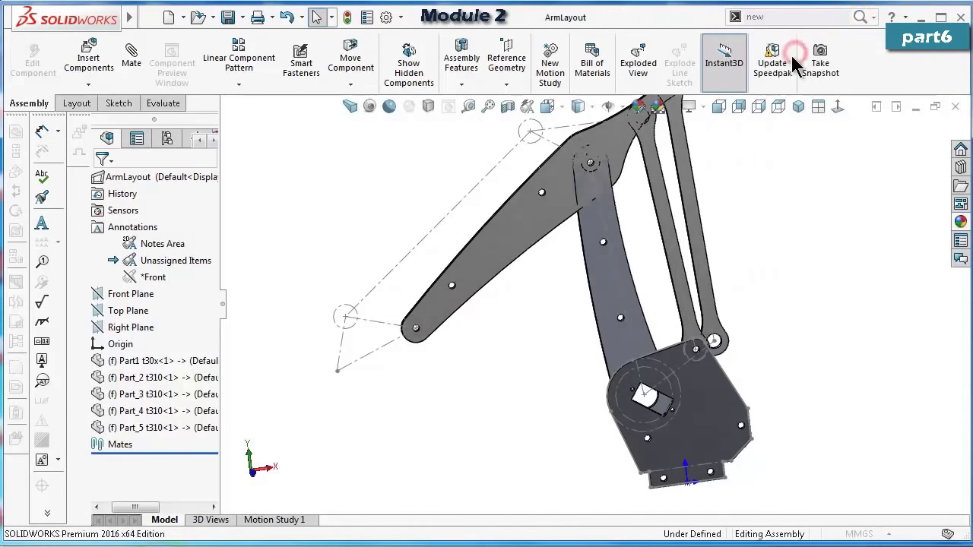
click(152, 456)
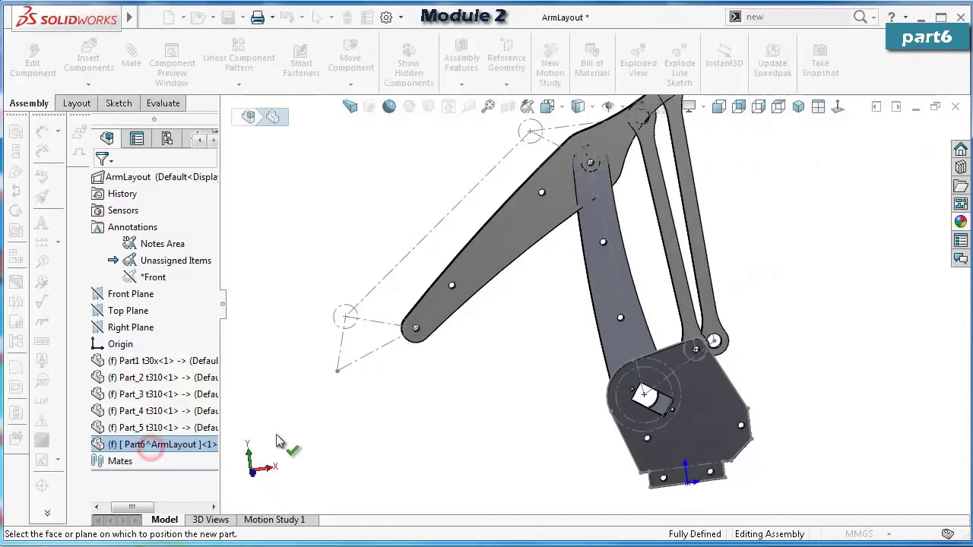
click(306, 431)
click(177, 448)
click(180, 446)
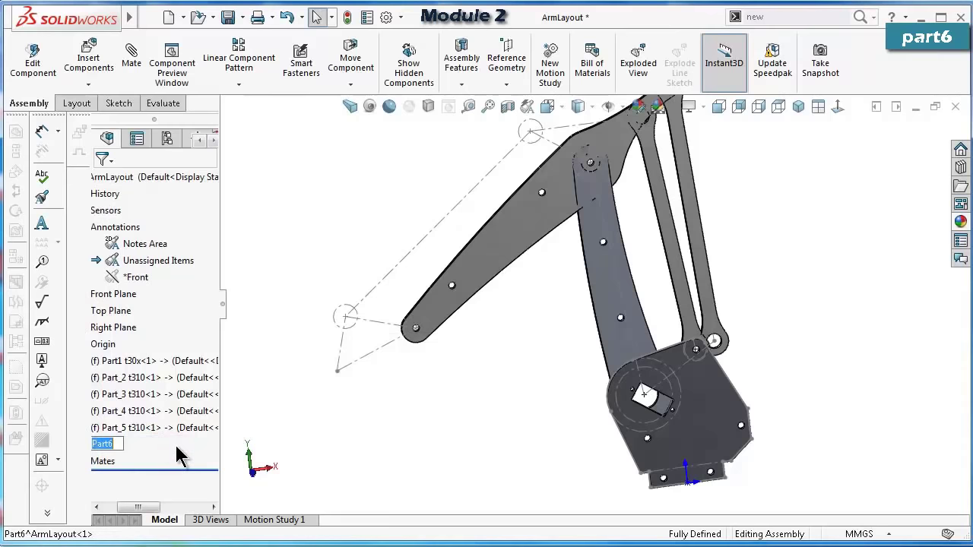
drag(131, 508, 118, 508)
click(362, 400)
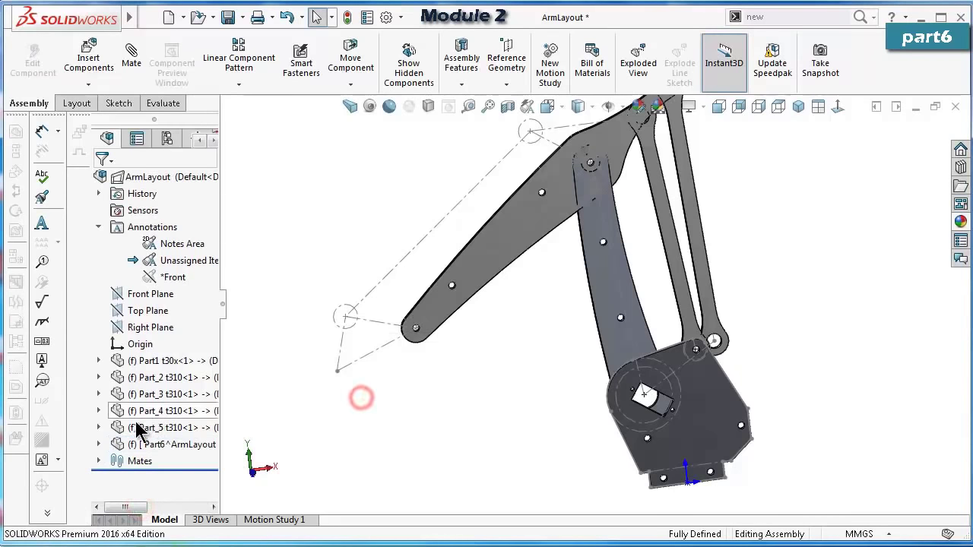
Start editing the new Part6 in the context of the assembly and expand its features.
click(137, 447)
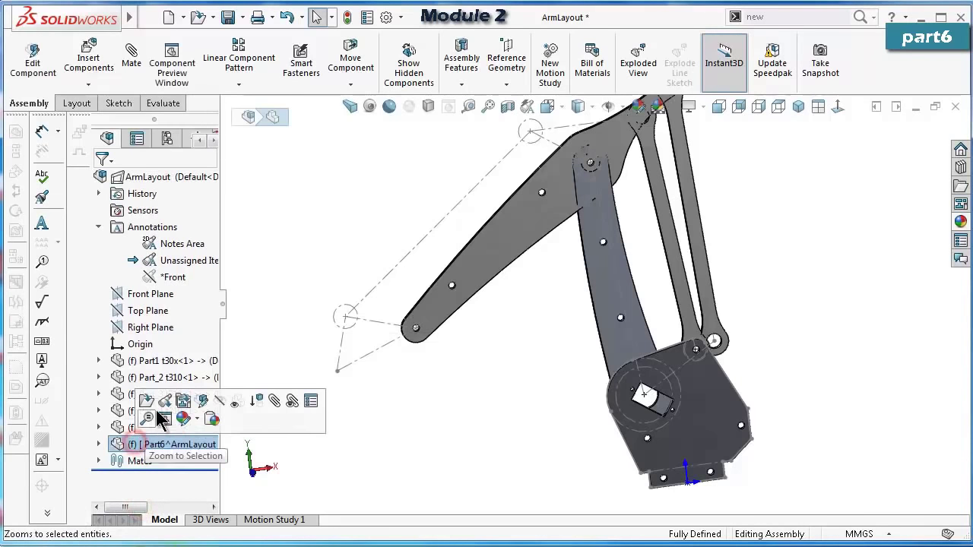
click(201, 400)
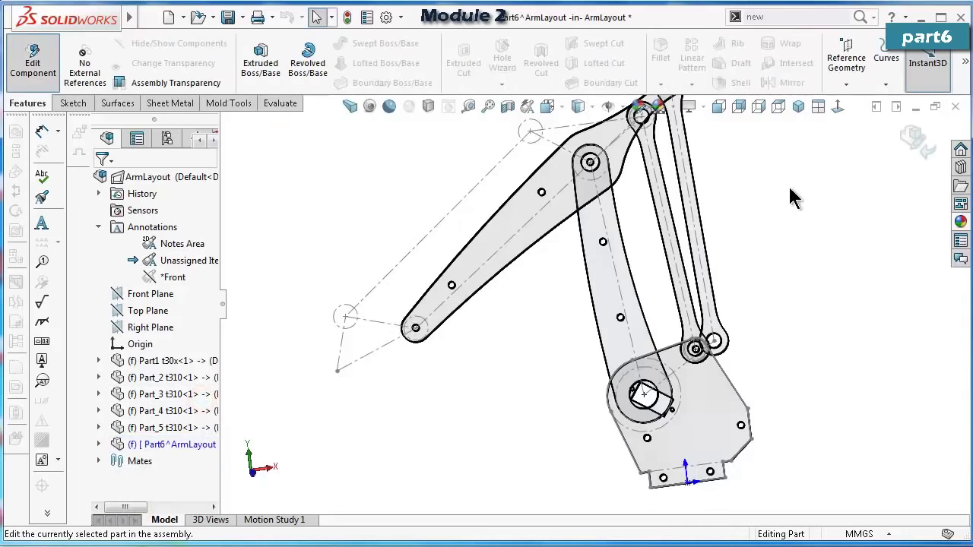
click(98, 444)
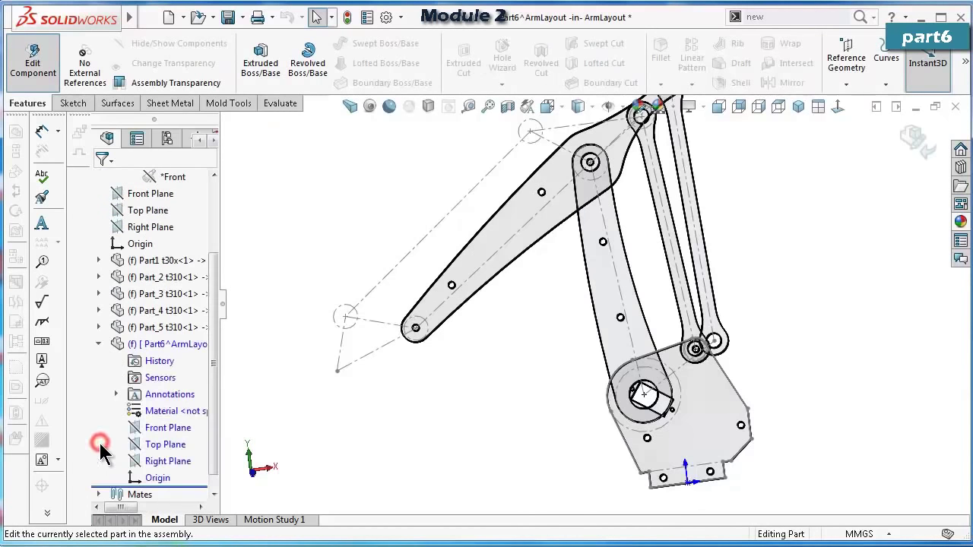
Start a sketch on Part6's own Front Plane and view it straight on.
click(158, 432)
middle_drag(555, 371, 524, 372)
key(Right)
key(Right)
key(Right)
key(Right)
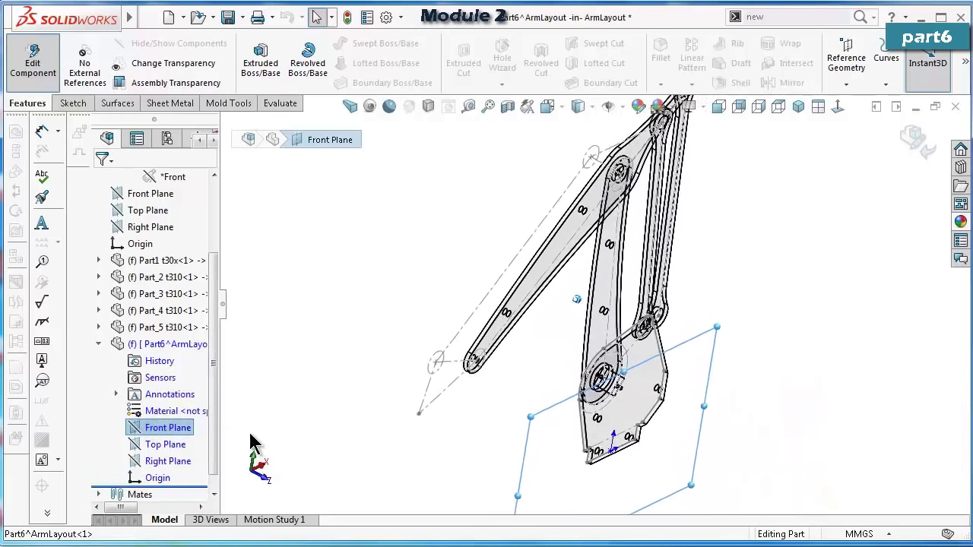
click(185, 431)
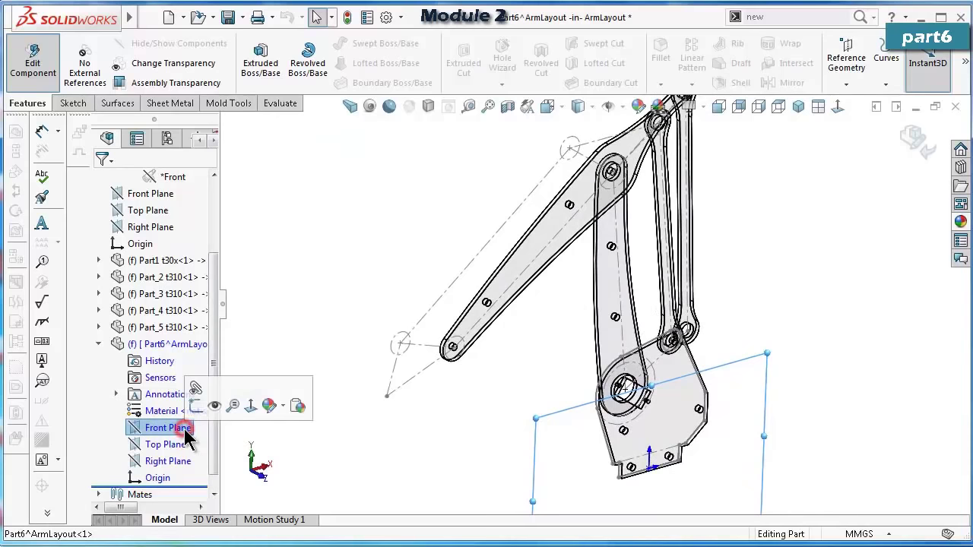
click(116, 429)
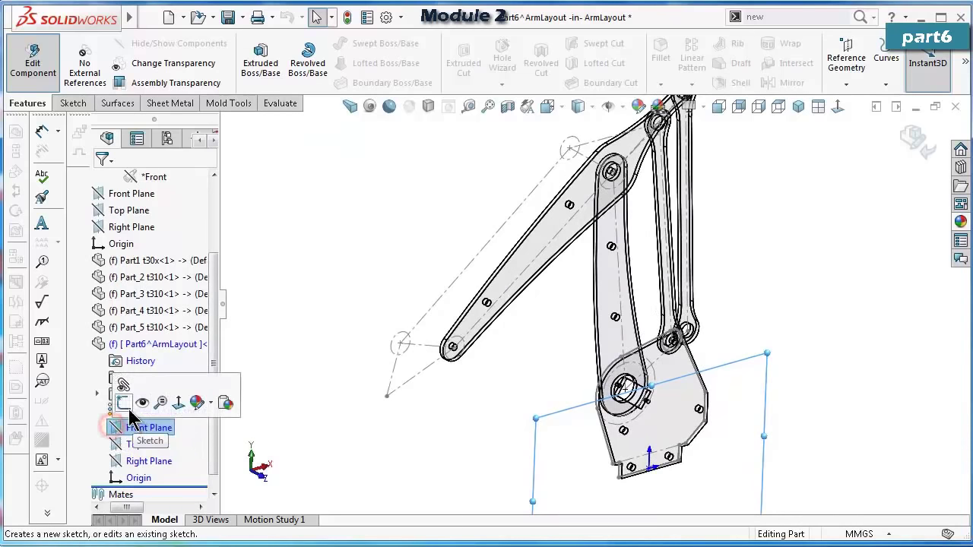
click(121, 403)
click(837, 108)
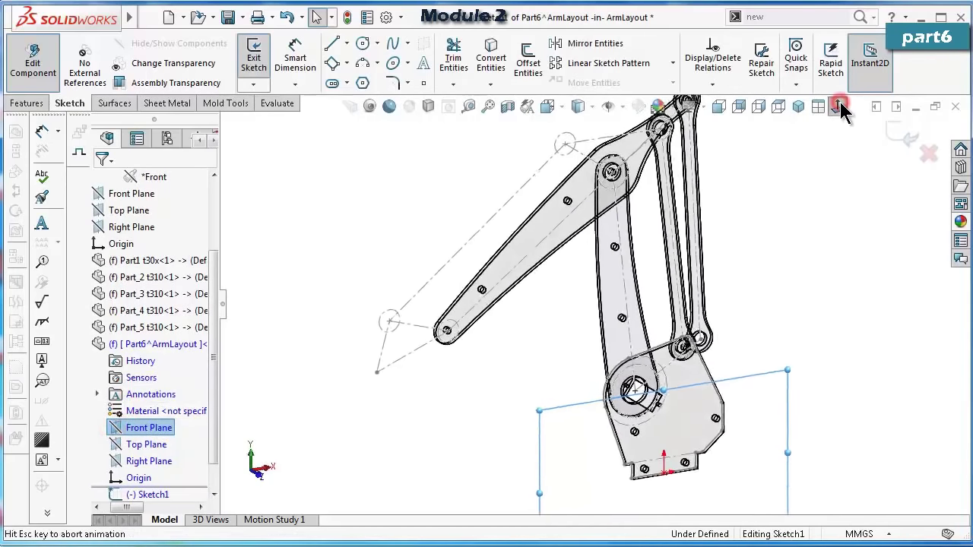
Convert the layout's long upper line between the two free circles into the sketch as a construction line and exit the sketch.
click(569, 194)
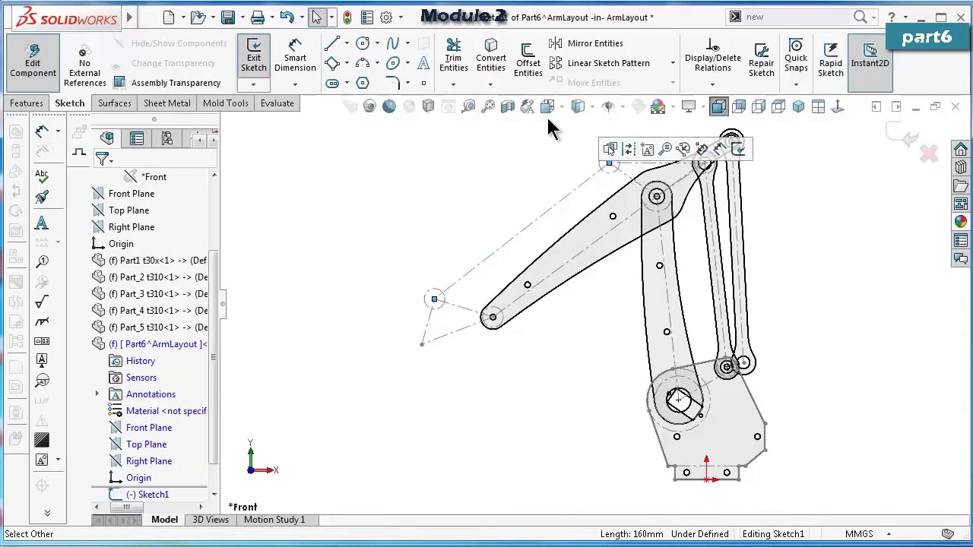
click(499, 59)
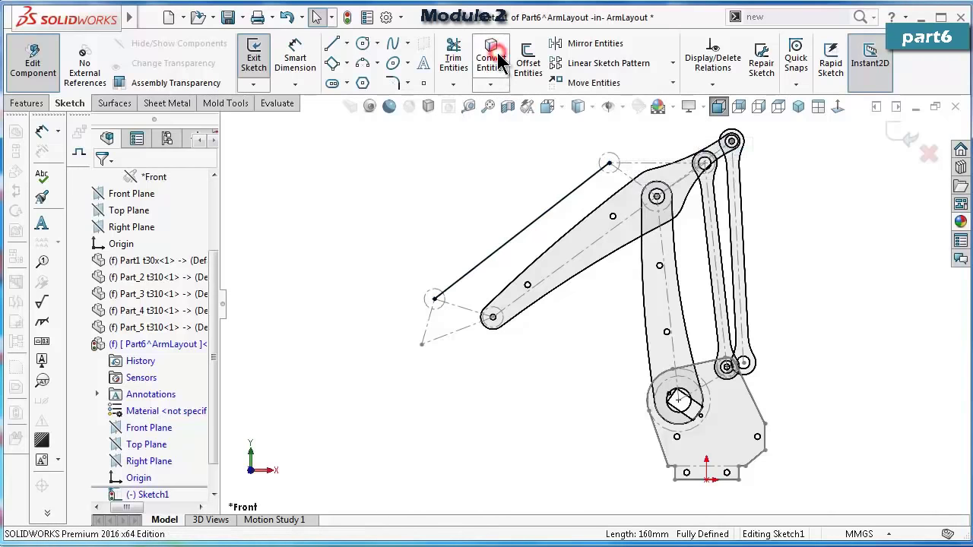
click(506, 241)
click(454, 198)
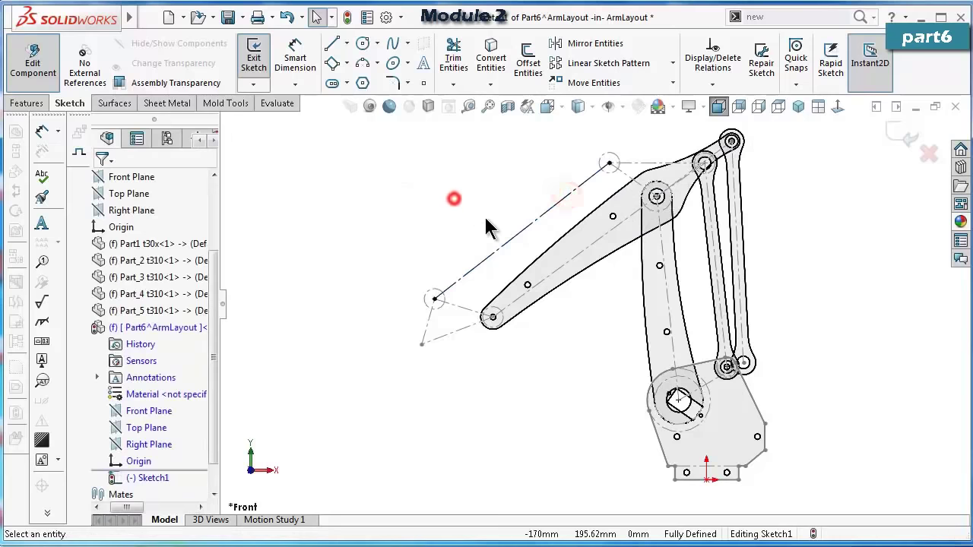
click(897, 142)
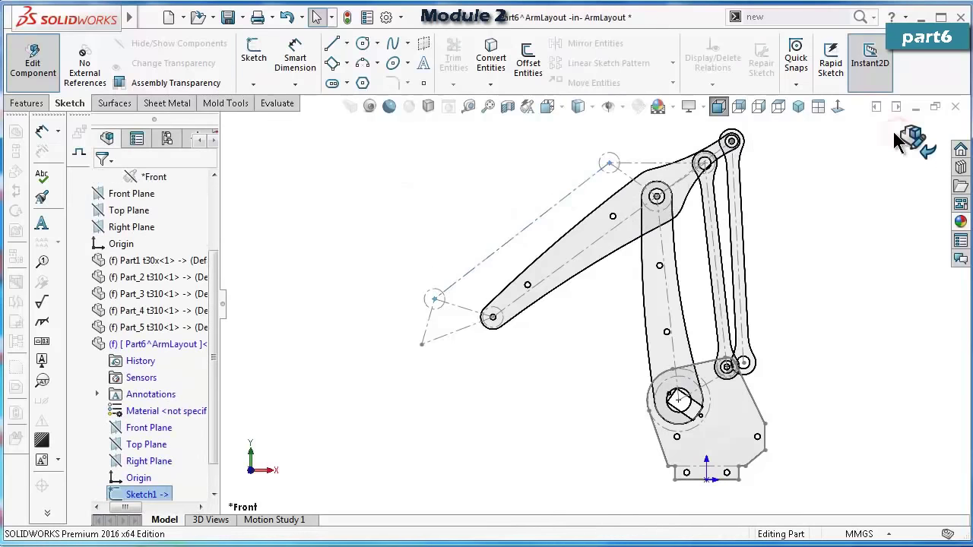
click(909, 138)
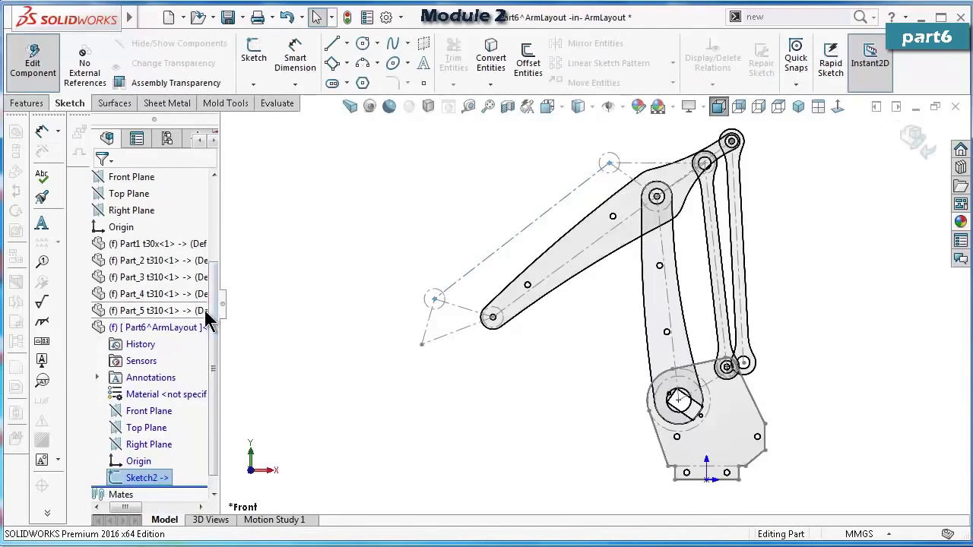
Open Part6 in its own window and save it as Part_6 t310.
click(169, 325)
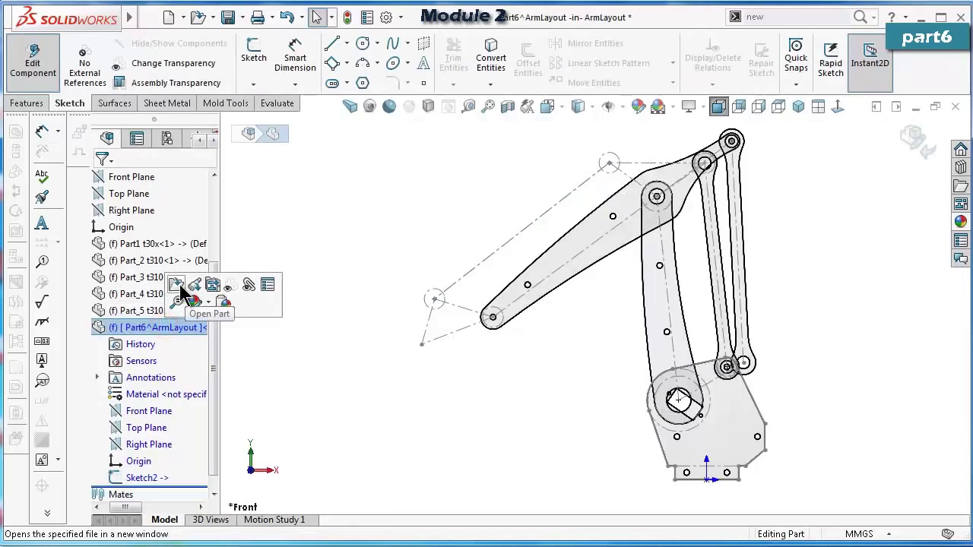
click(178, 287)
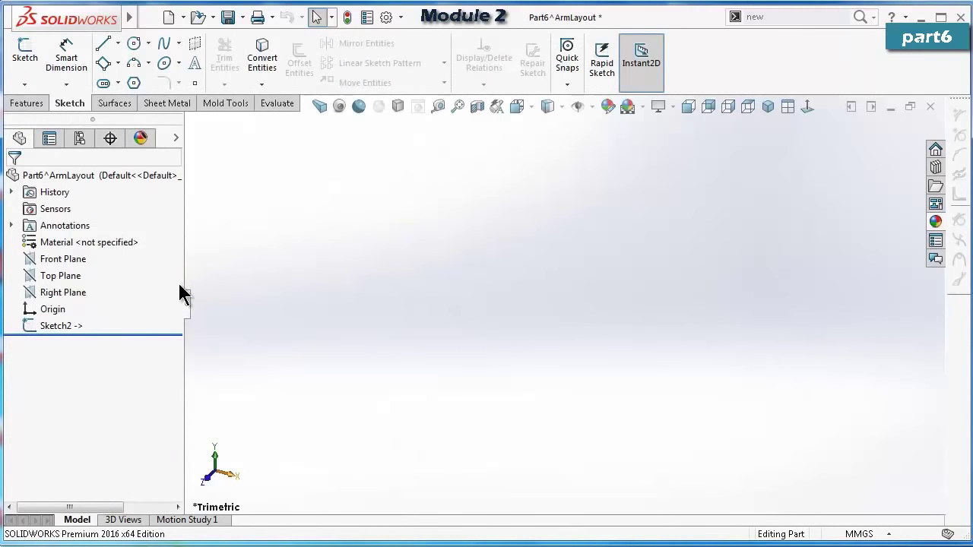
click(456, 106)
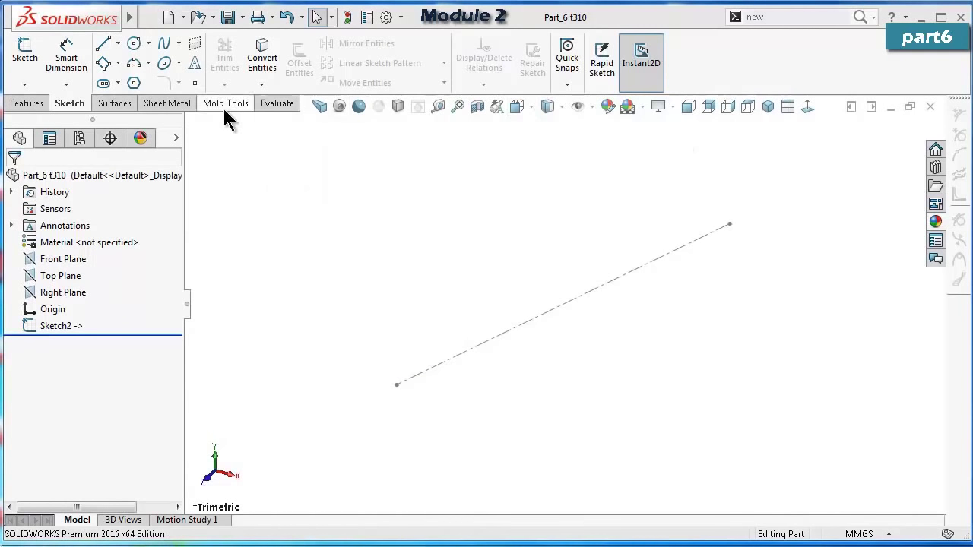
Open the existing construction-line sketch of Part_6 t310 for editing, viewed straight onto the Front Plane.
click(103, 82)
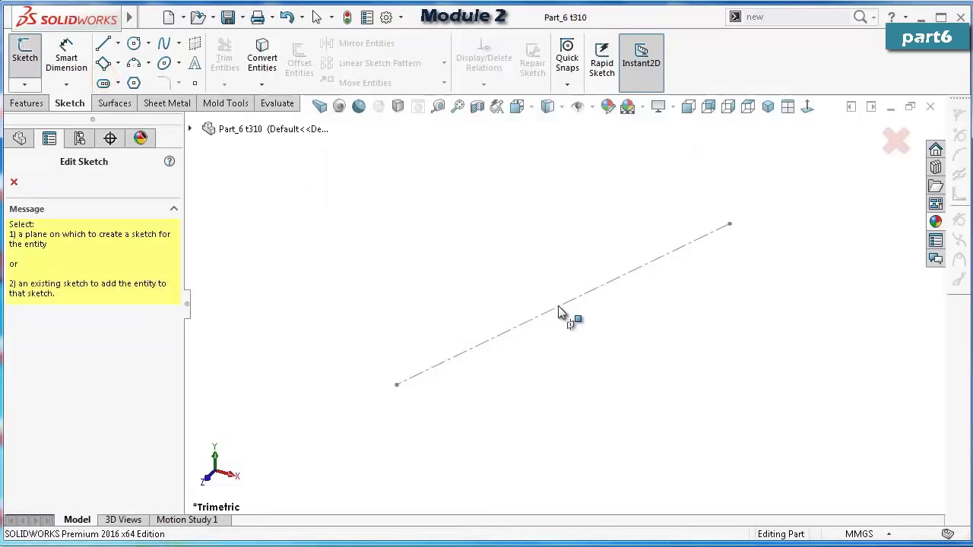
click(886, 140)
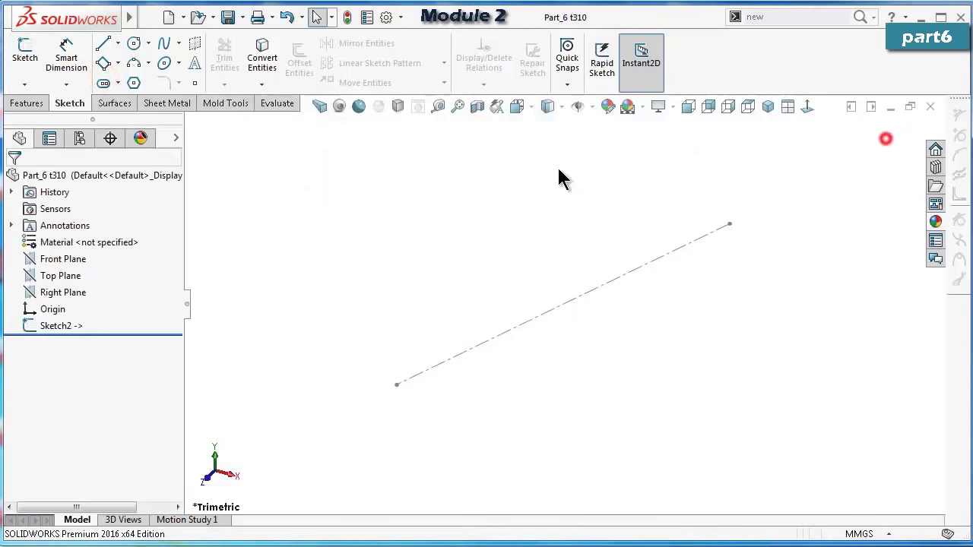
click(61, 259)
click(809, 111)
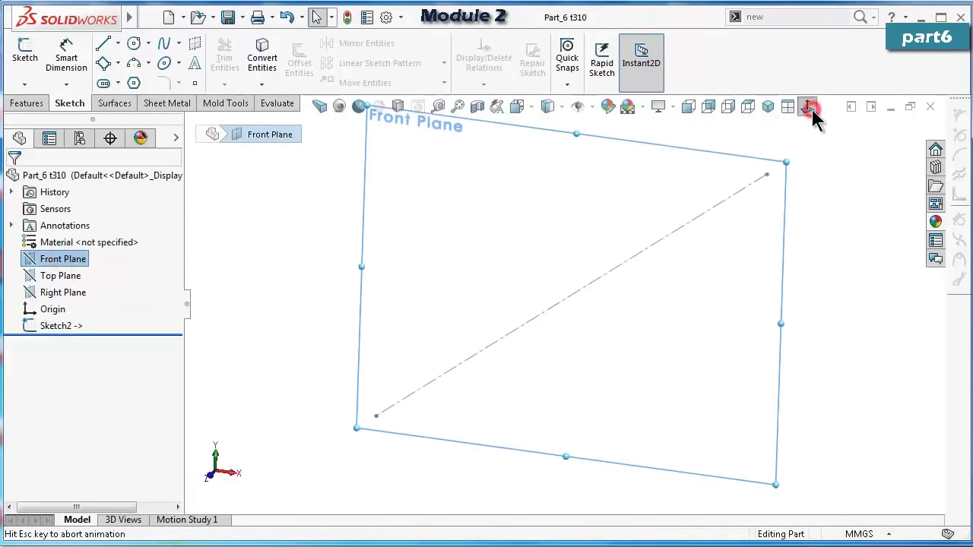
click(58, 259)
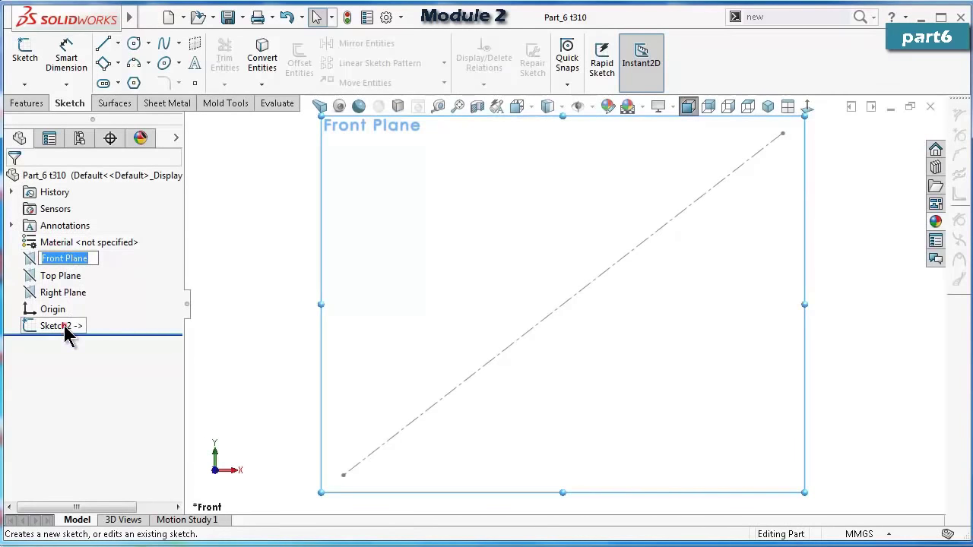
click(67, 327)
click(77, 286)
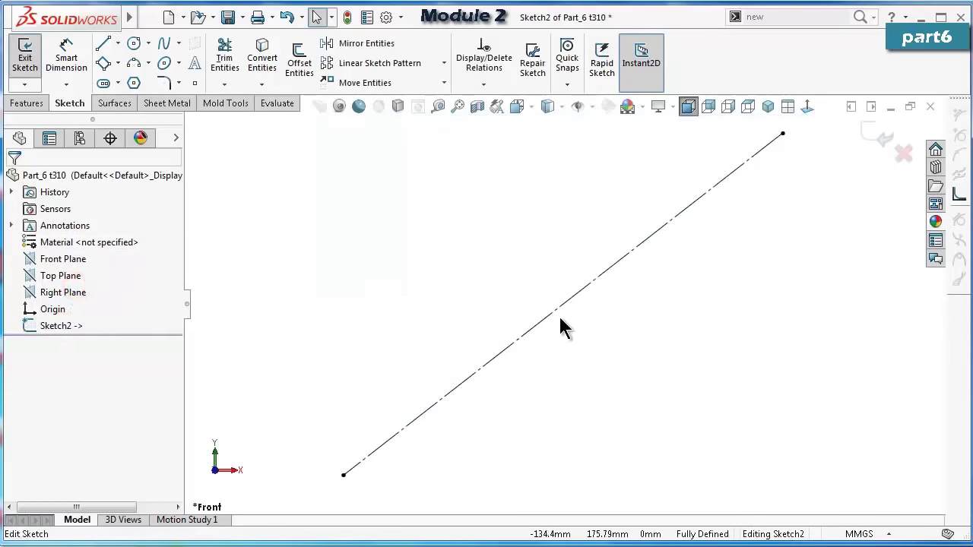
Sketch a centerpoint straight slot about 25 mm wide from the construction line's midpoint to its upper endpoint.
click(105, 86)
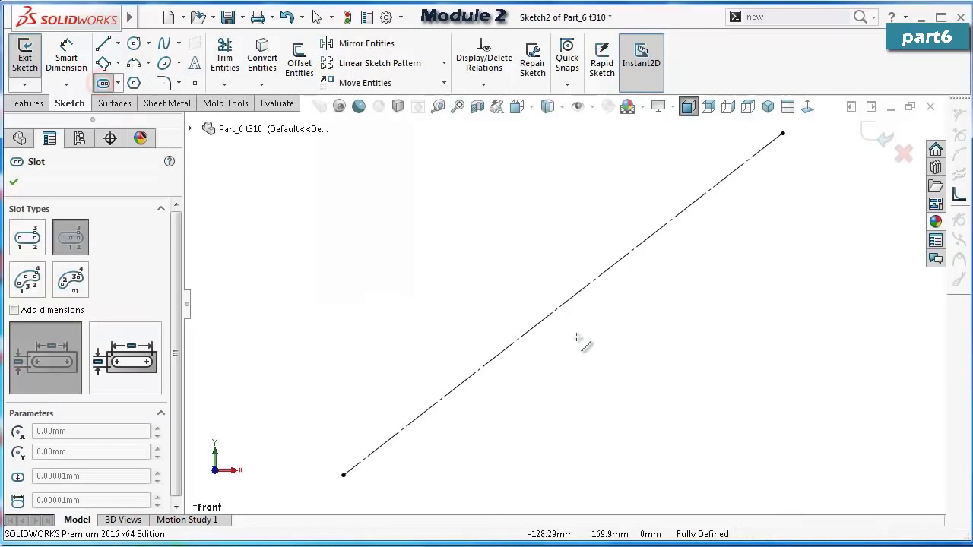
click(562, 304)
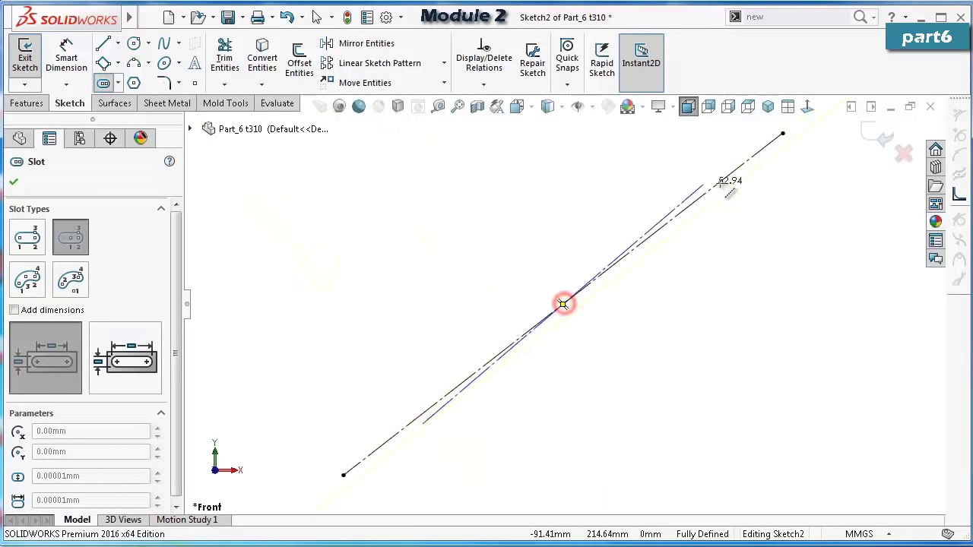
click(782, 133)
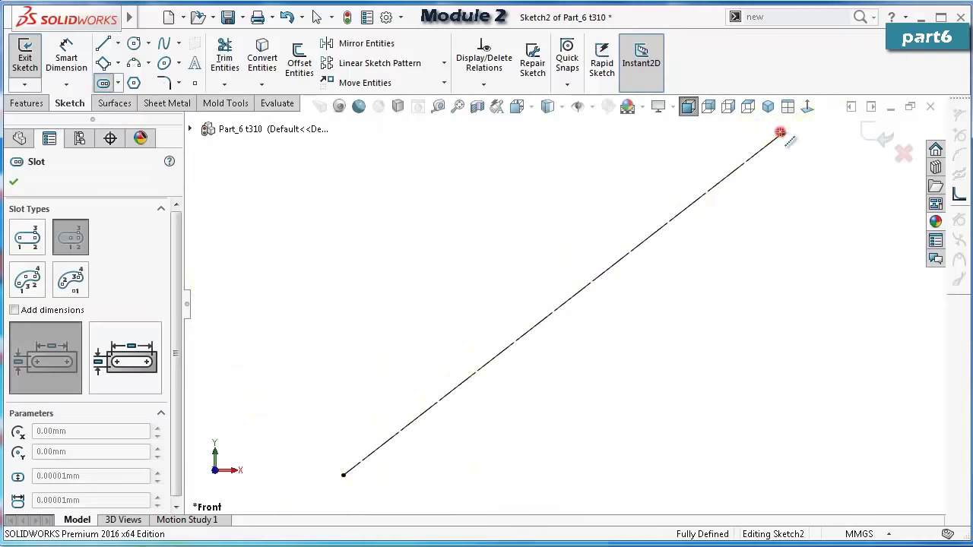
click(652, 191)
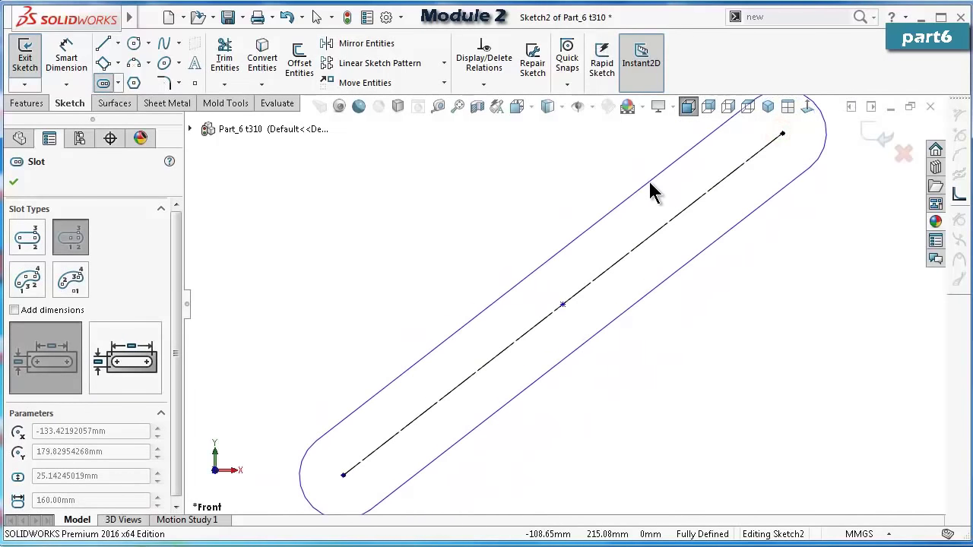
click(650, 182)
scroll(538, 246, up, 1)
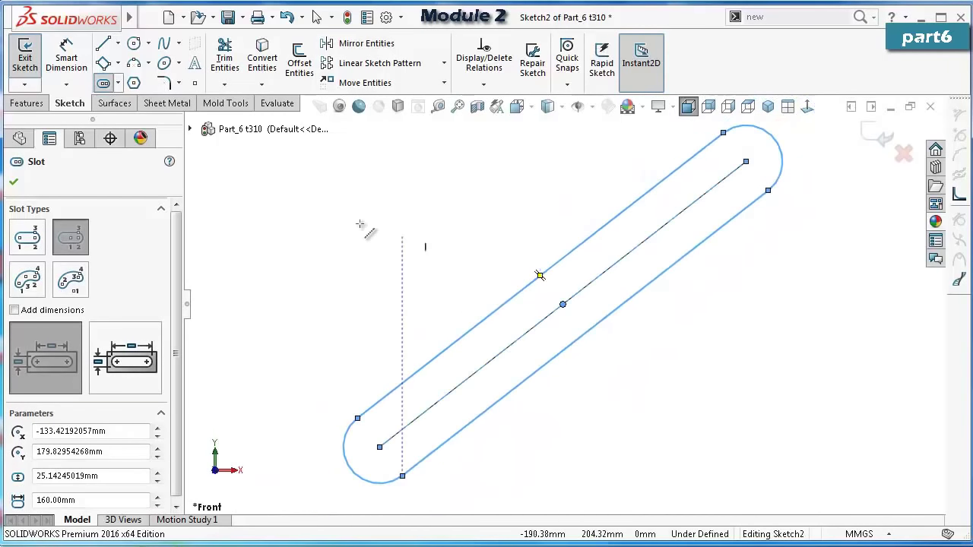
Dimension the slot's width between its two long sides as 9 mm.
right_drag(319, 238, 320, 191)
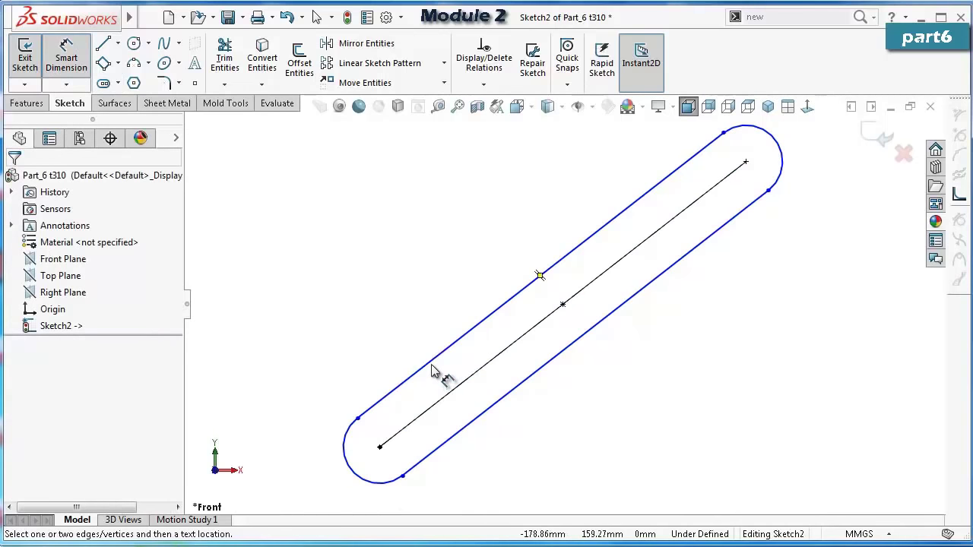
scroll(433, 363, up, 1)
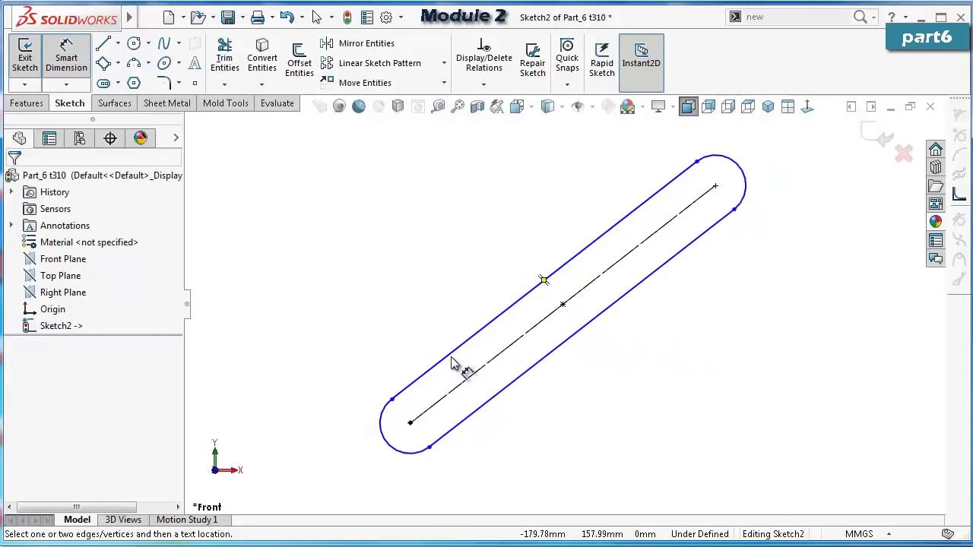
click(453, 364)
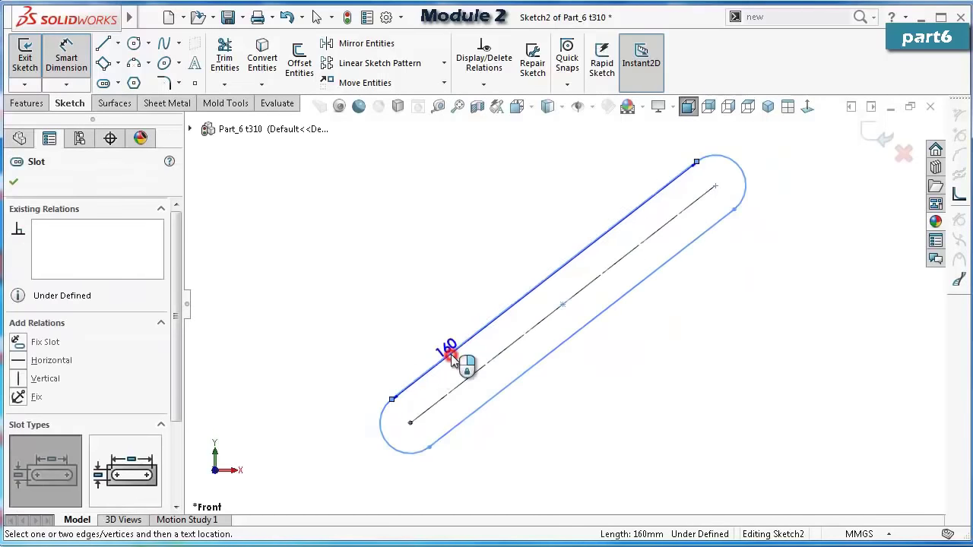
click(489, 397)
click(413, 297)
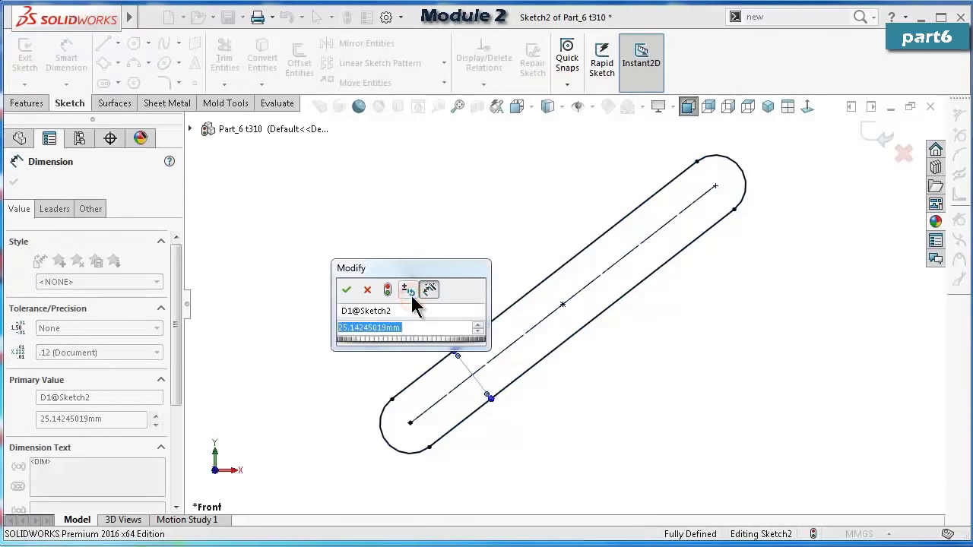
text(9)
key(Return)
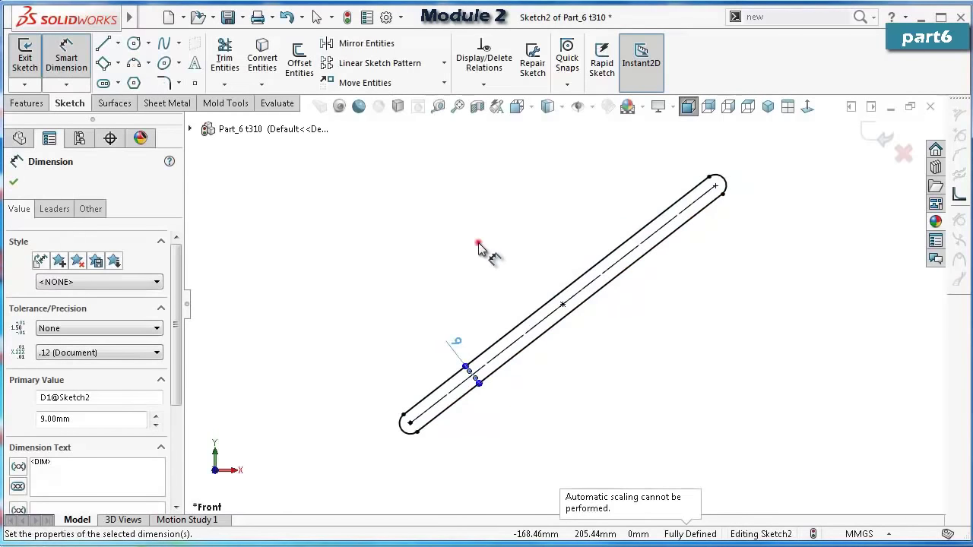
key(Escape)
Sketch circles centred on the slot's upper and lower end centres, about 23 mm and 24 mm in diameter.
click(134, 43)
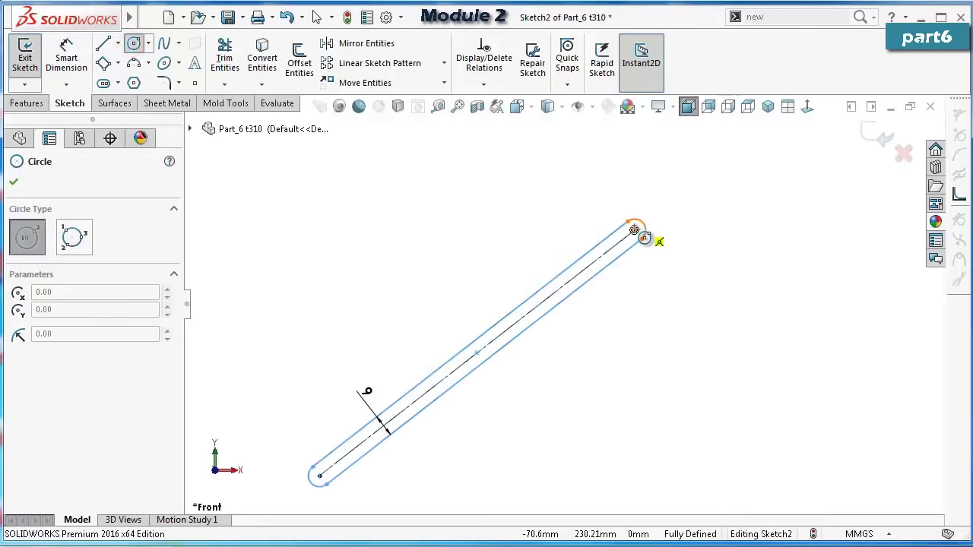
click(635, 230)
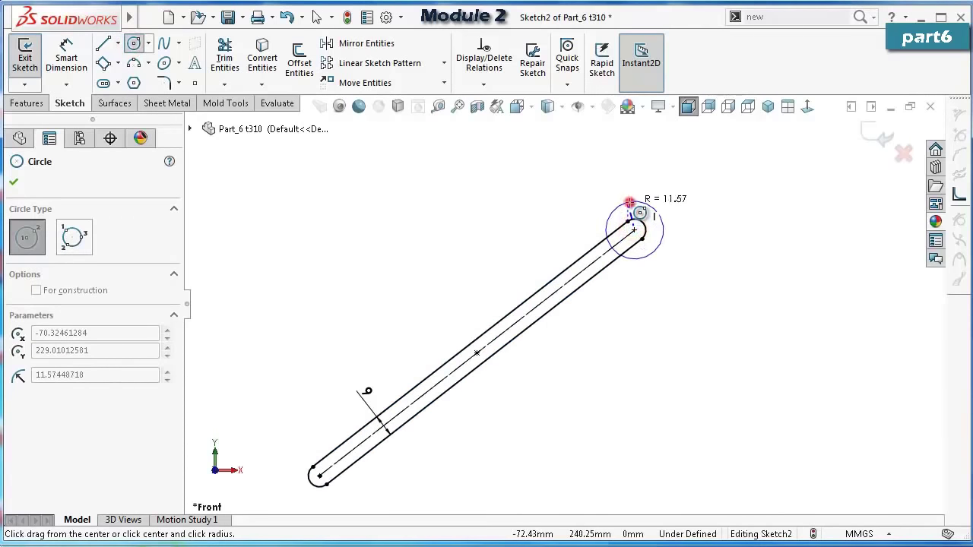
click(629, 202)
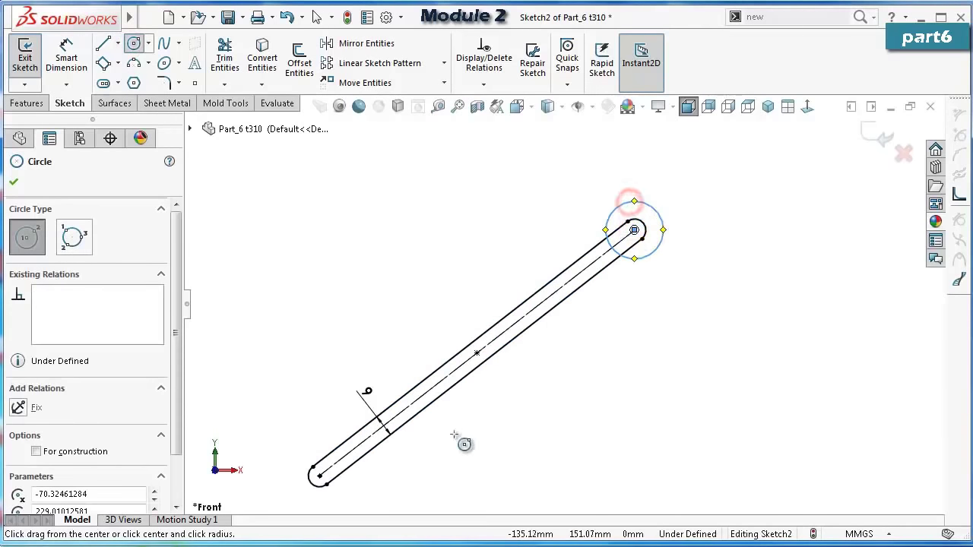
click(318, 476)
click(290, 467)
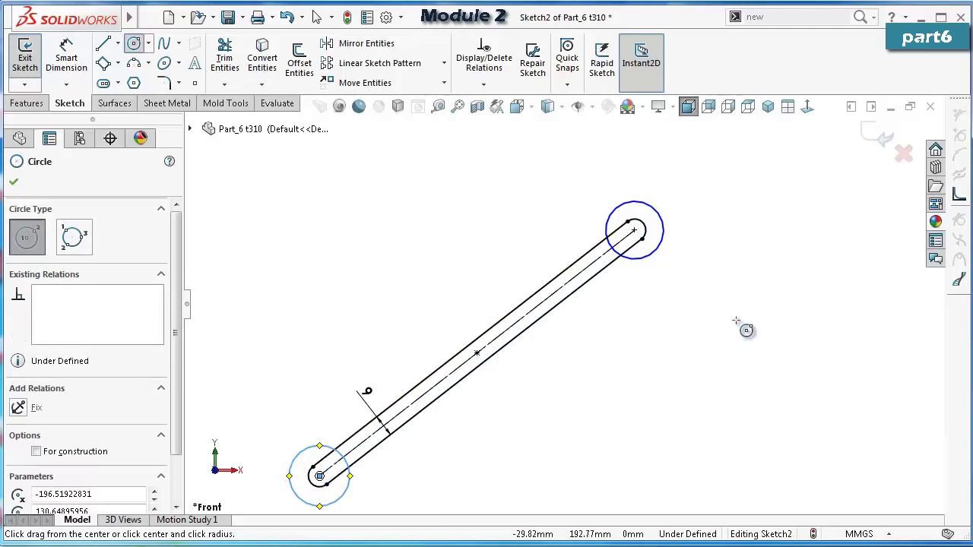
Dimension the circle at the slot's upper end with a diameter of 18 mm.
right_drag(736, 321, 738, 210)
click(663, 238)
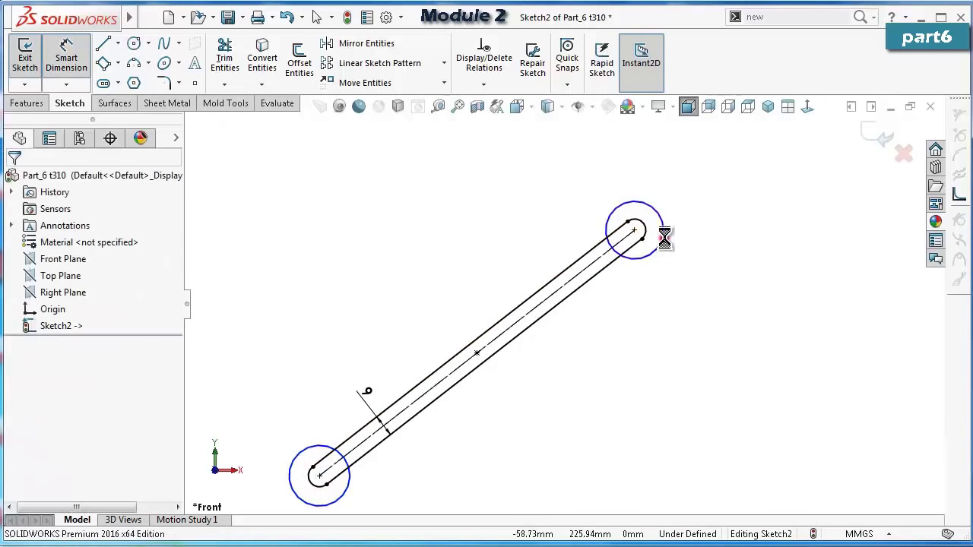
click(663, 238)
click(691, 250)
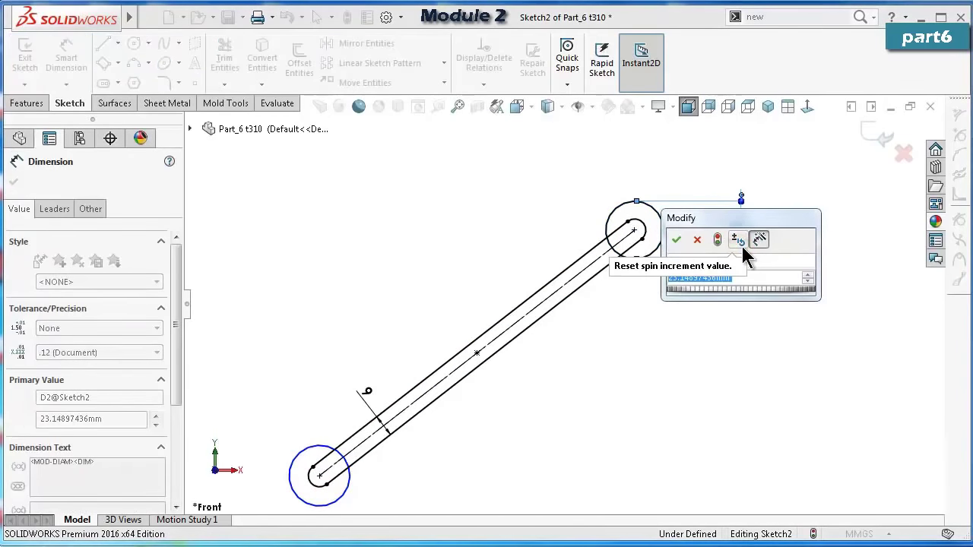
text(18)
key(Return)
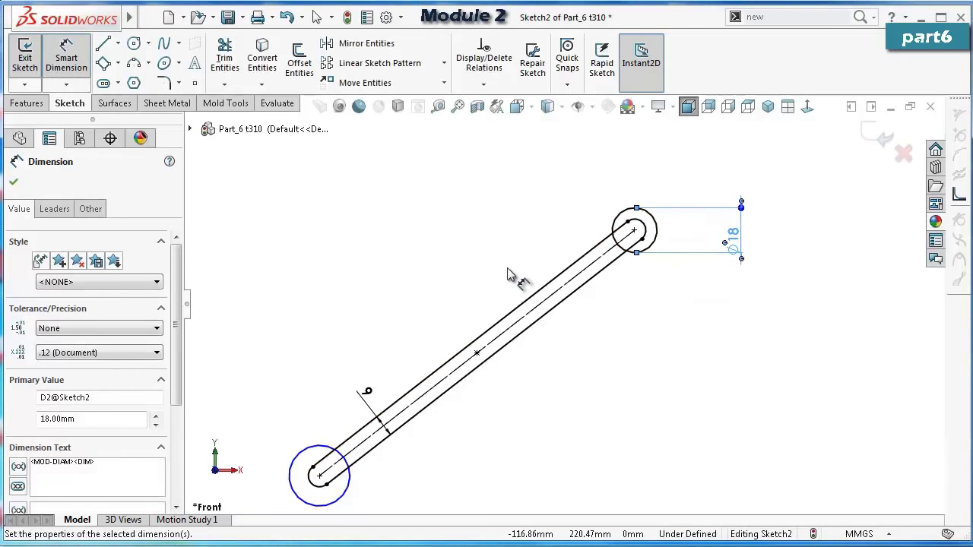
scroll(510, 275, up, 2)
scroll(454, 350, down, 2)
key(Escape)
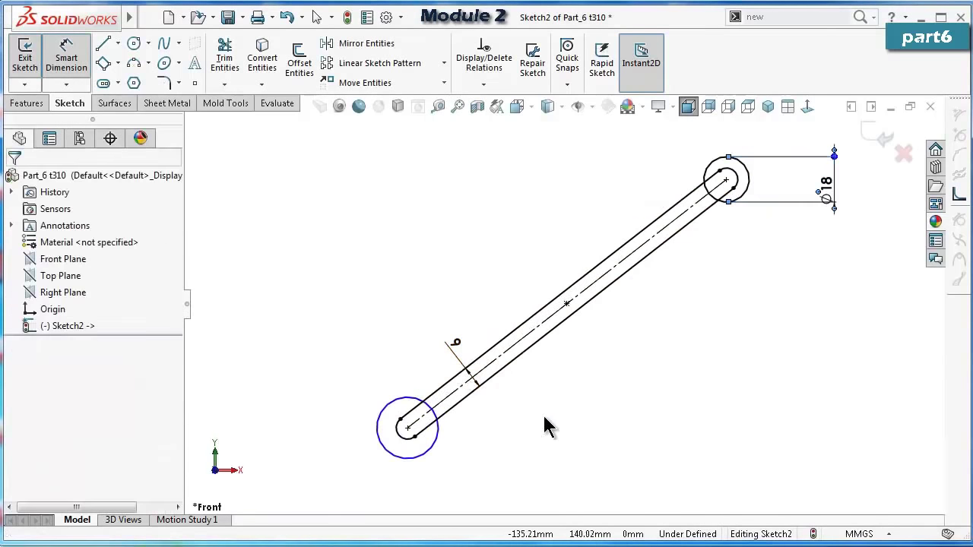
key(Escape)
Add an Equal relation between the lower-end circle and the upper-end circle.
click(436, 445)
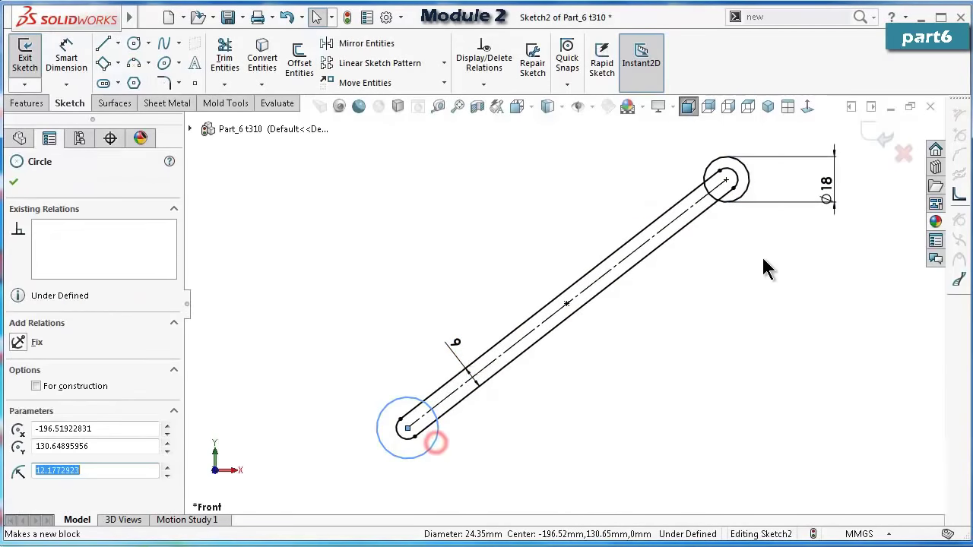
ctrl+click(749, 185)
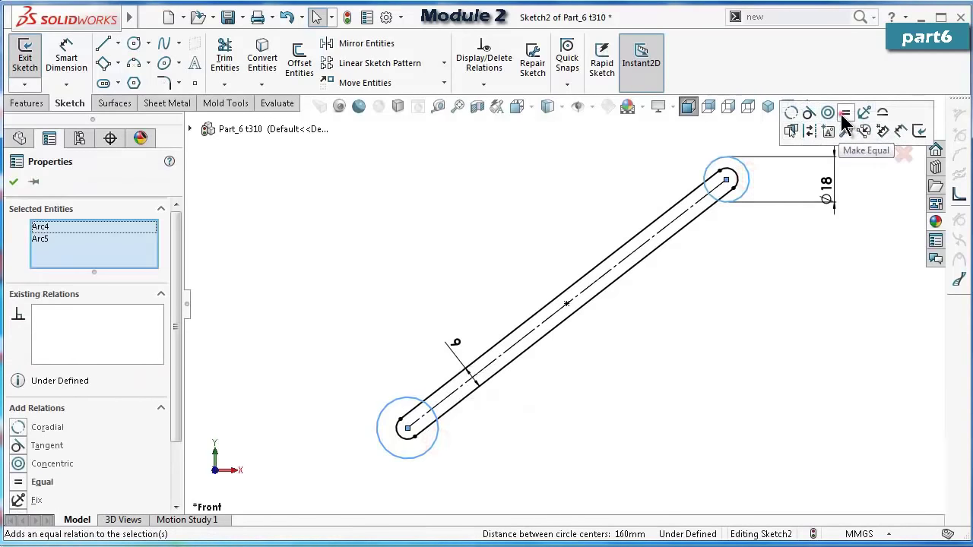
click(840, 114)
click(708, 379)
scroll(620, 335, down, 2)
scroll(623, 348, up, 2)
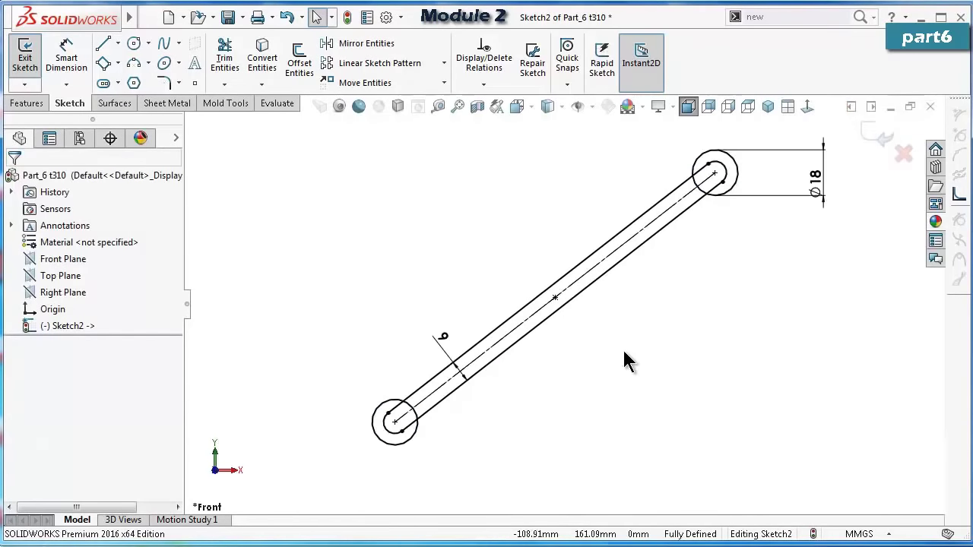
Draw a three-point arc of about 4.5 mm radius between the slot's lower tangent points, closing its end arc into a circle.
scroll(600, 343, down, 1)
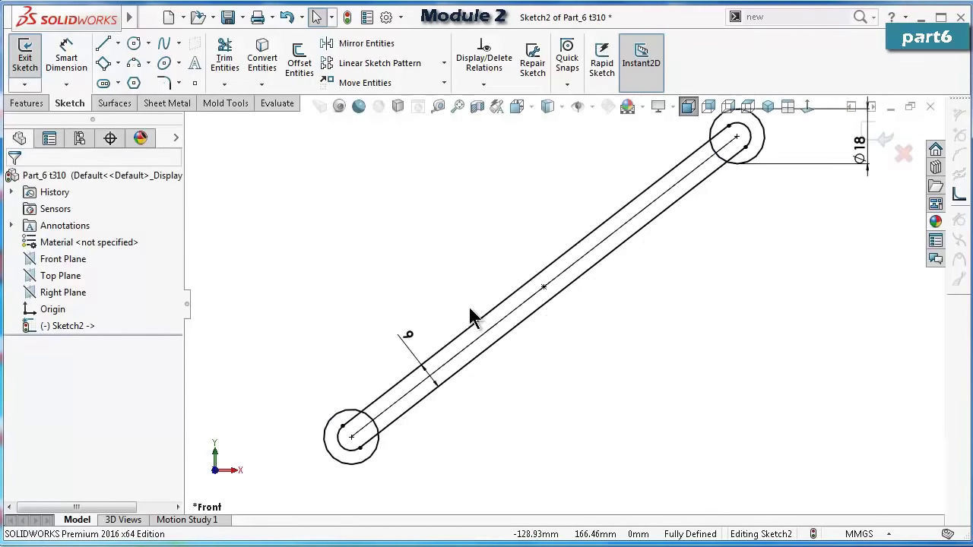
click(136, 67)
scroll(325, 376, down, 3)
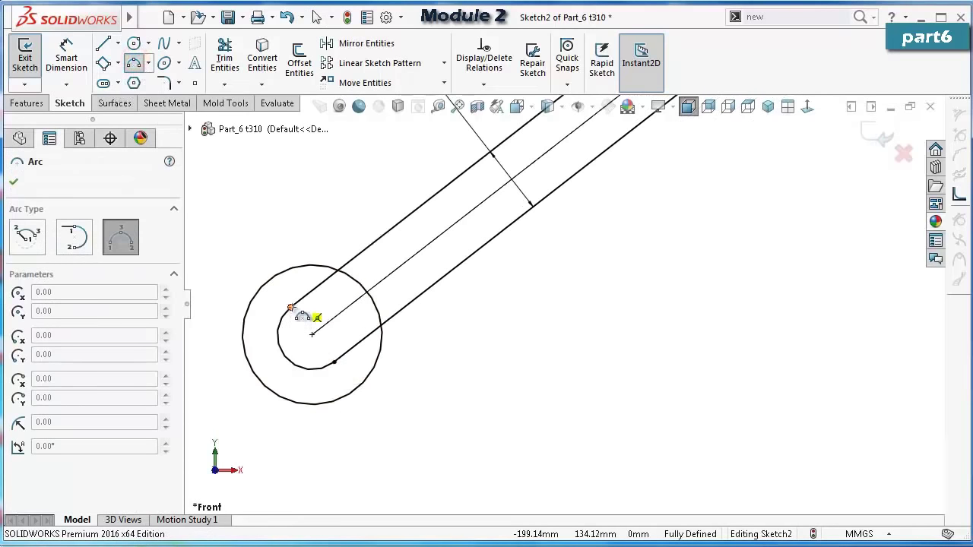
click(291, 308)
click(334, 361)
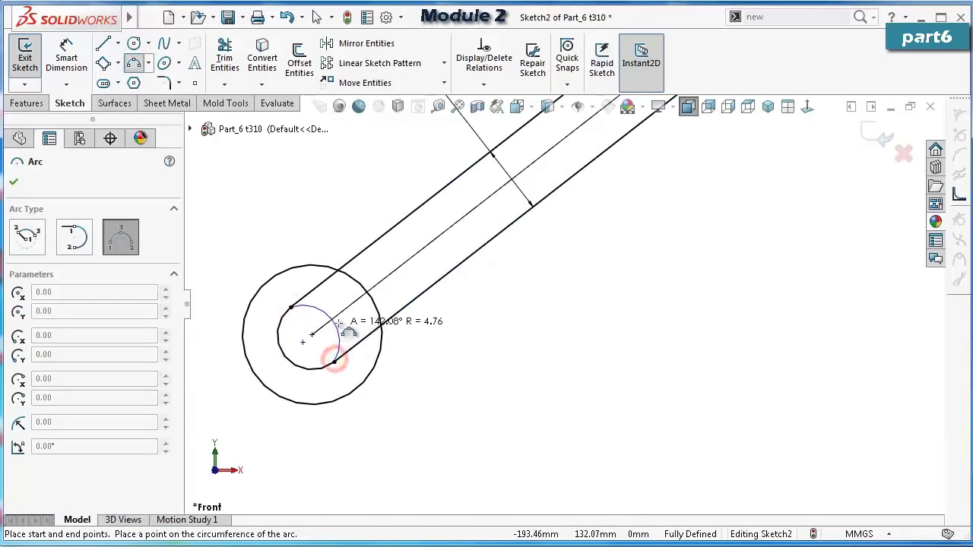
click(340, 313)
scroll(700, 279, up, 9)
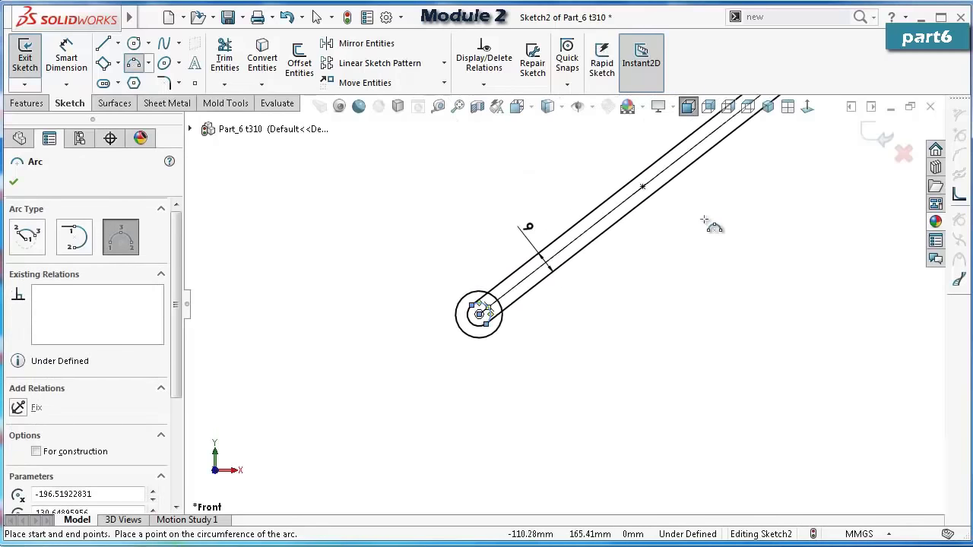
Draw a three-point arc of about 4.5 mm radius between the slot's upper tangent points, completing the inner circle there.
scroll(695, 216, down, 4)
scroll(406, 323, down, 1)
scroll(415, 329, down, 2)
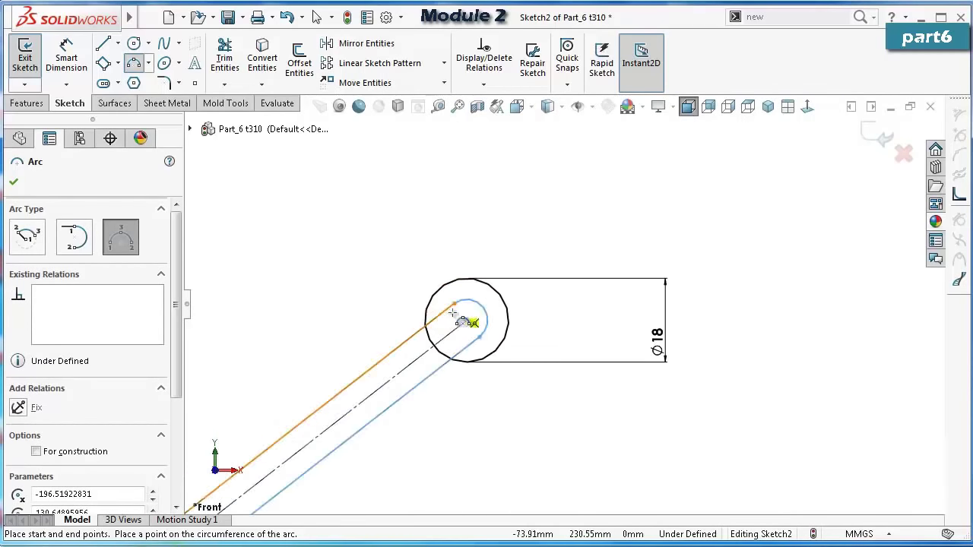
click(454, 304)
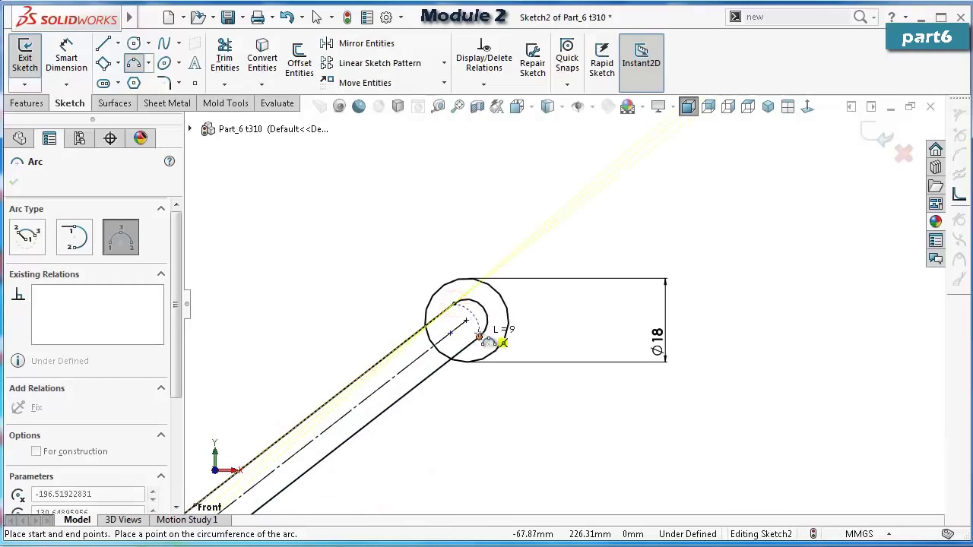
click(479, 336)
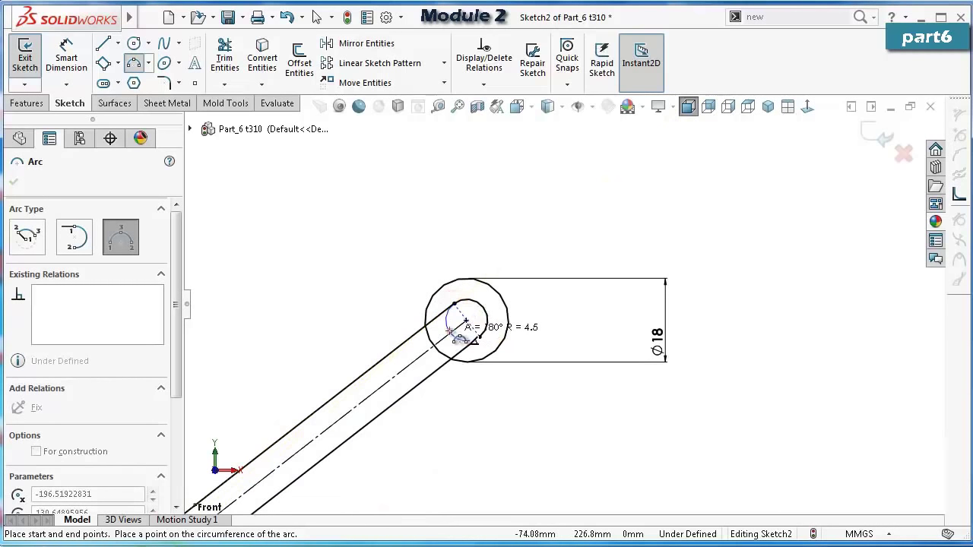
click(449, 331)
key(Escape)
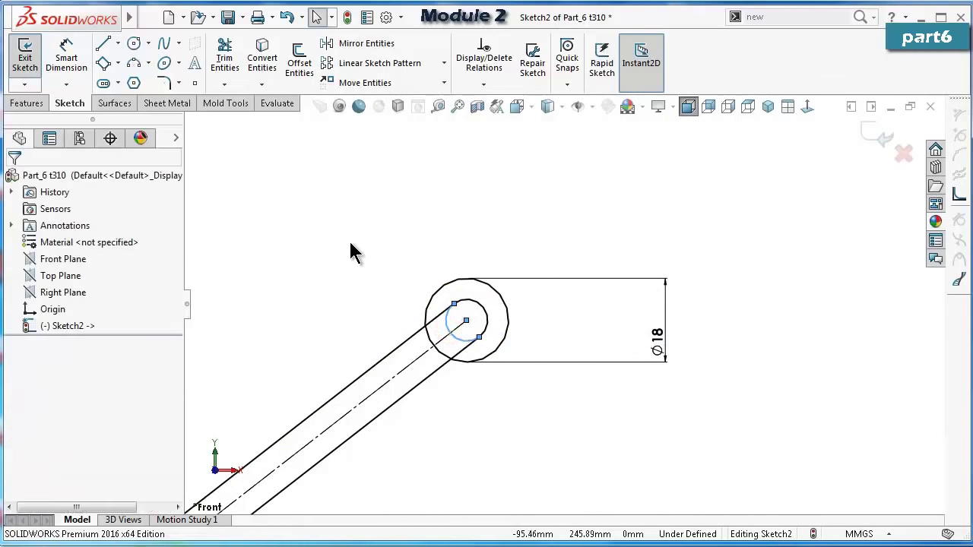
Make the added arc at the lower end coradial with the slot's end arc.
scroll(380, 248, up, 5)
scroll(543, 413, down, 6)
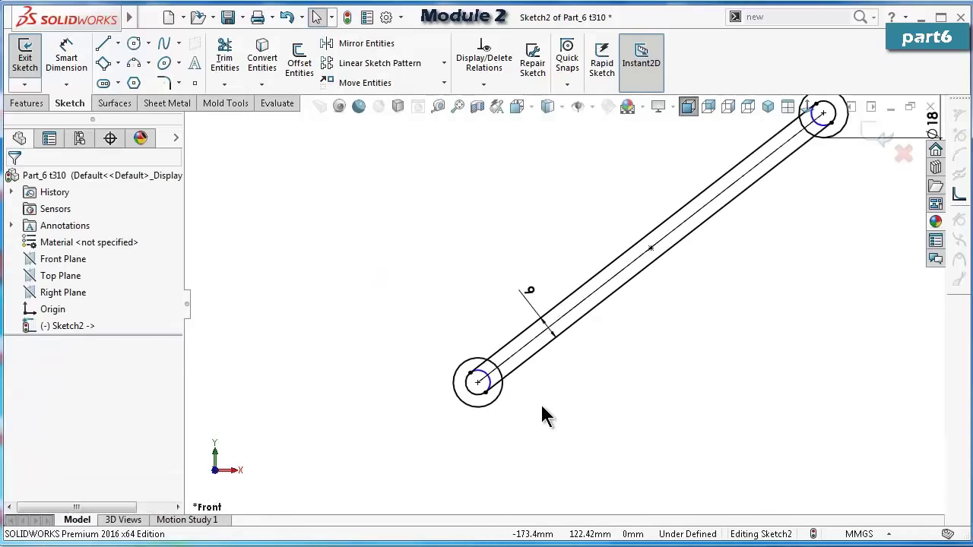
click(408, 303)
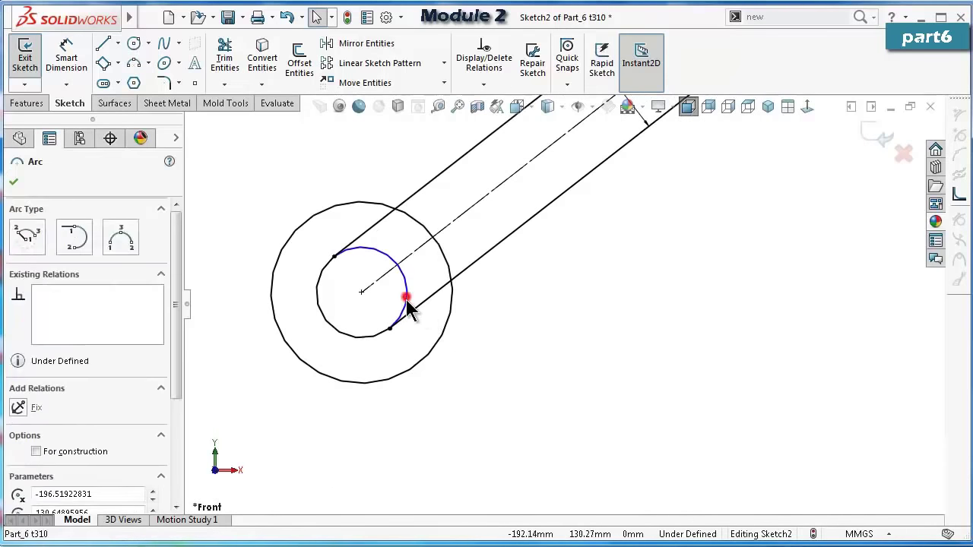
ctrl+click(367, 335)
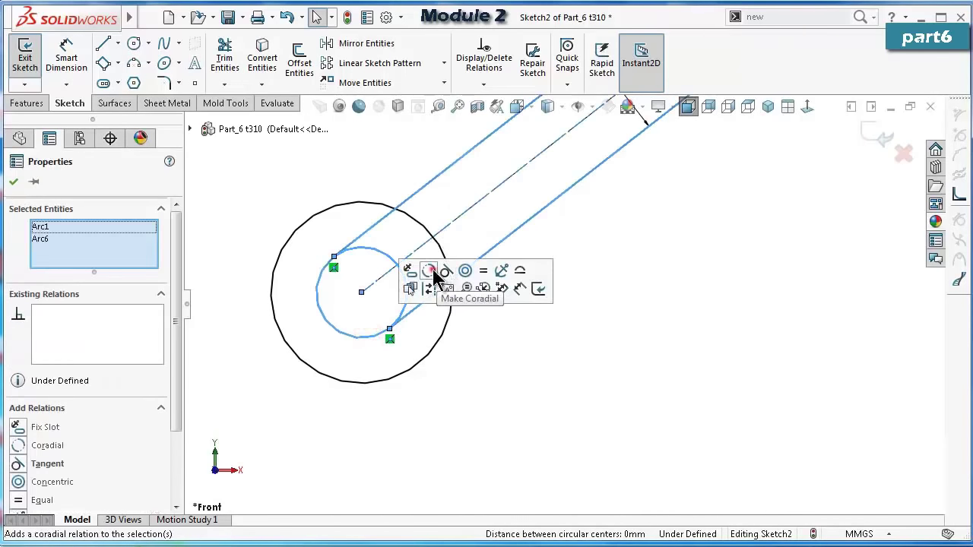
click(435, 278)
Make the added arc at the upper end coradial with the slot's end arc.
scroll(641, 341, up, 5)
scroll(750, 200, down, 4)
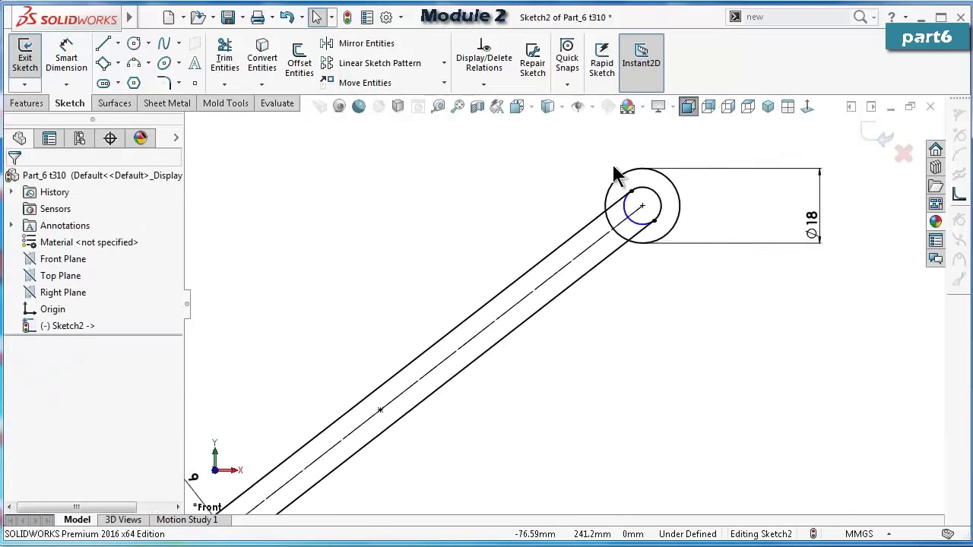
scroll(615, 174, down, 2)
click(641, 275)
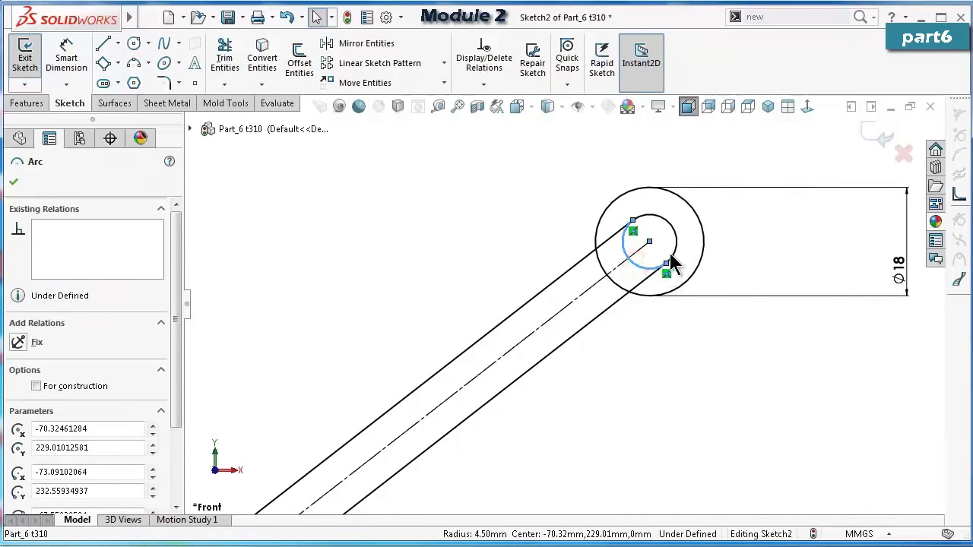